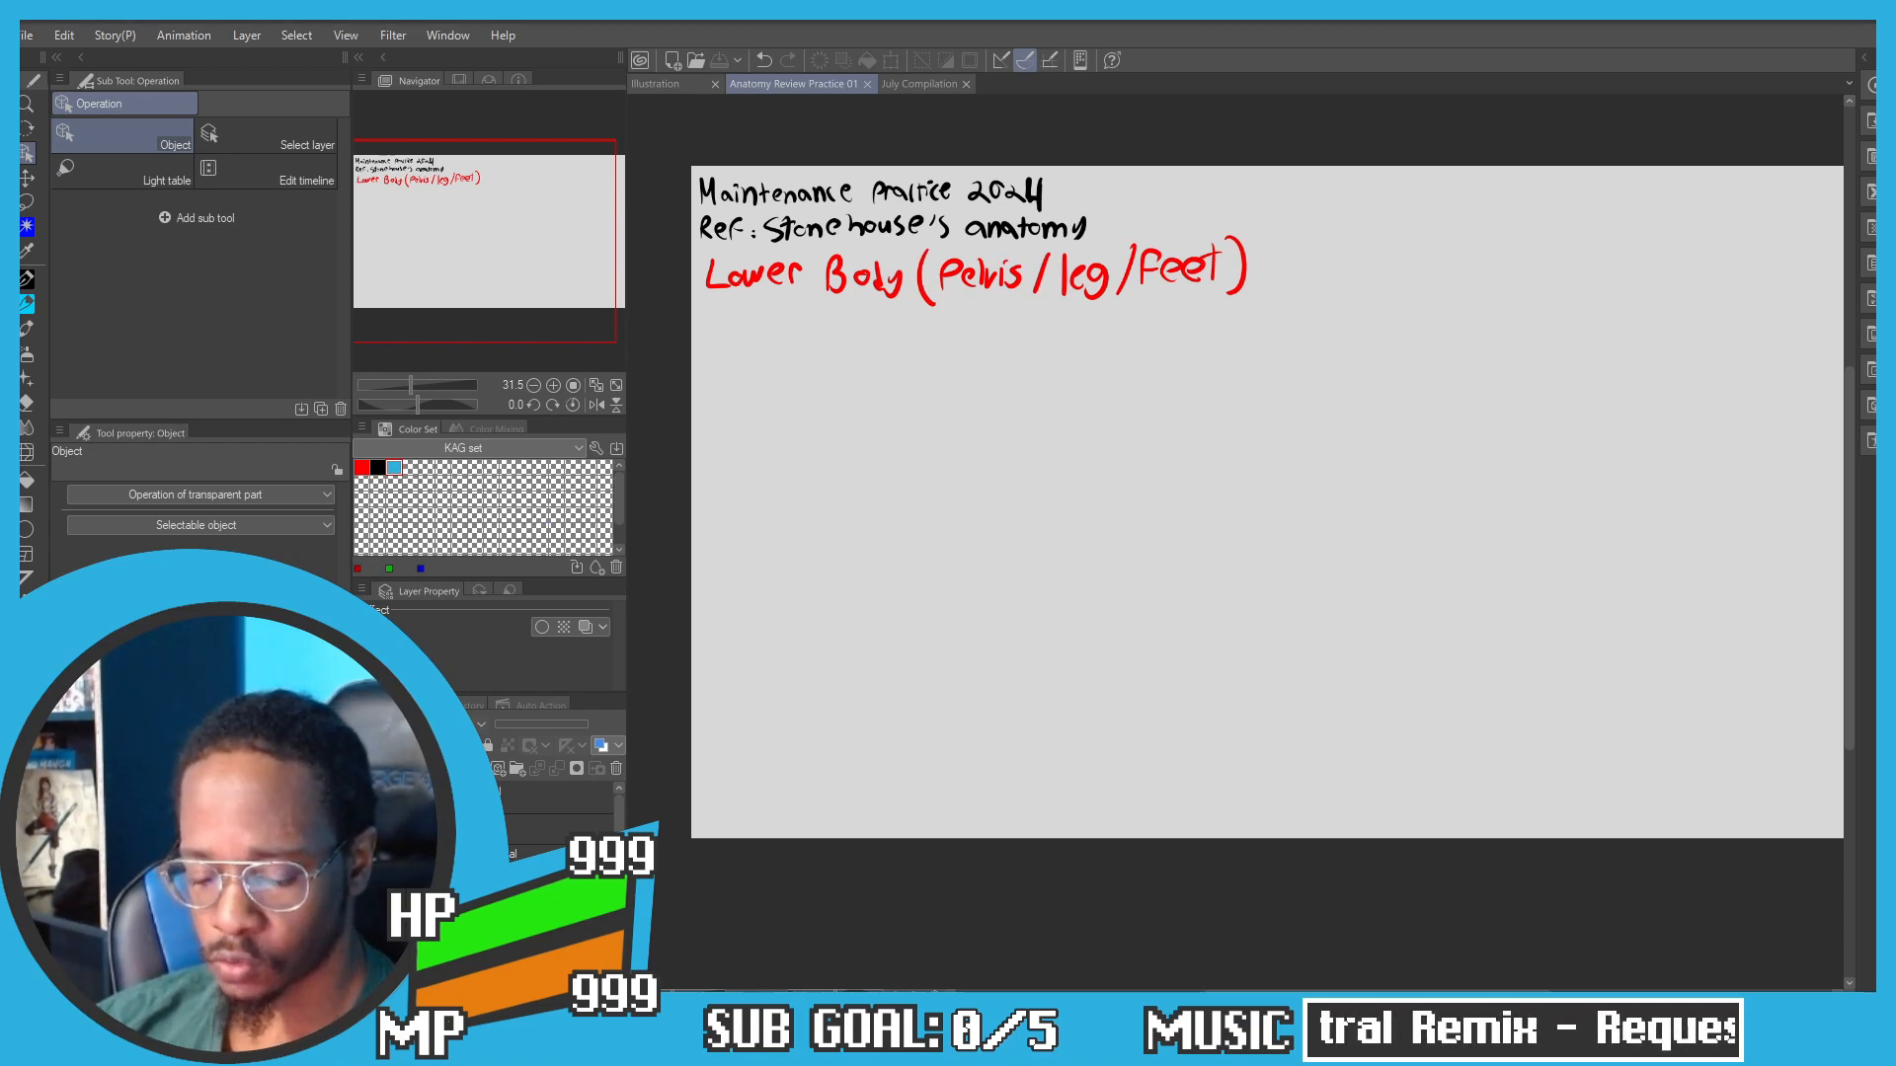
Step: Place a vertical two-line symmetrical ruler in the blank area below the heading and shift it slightly to the right
click(444, 889)
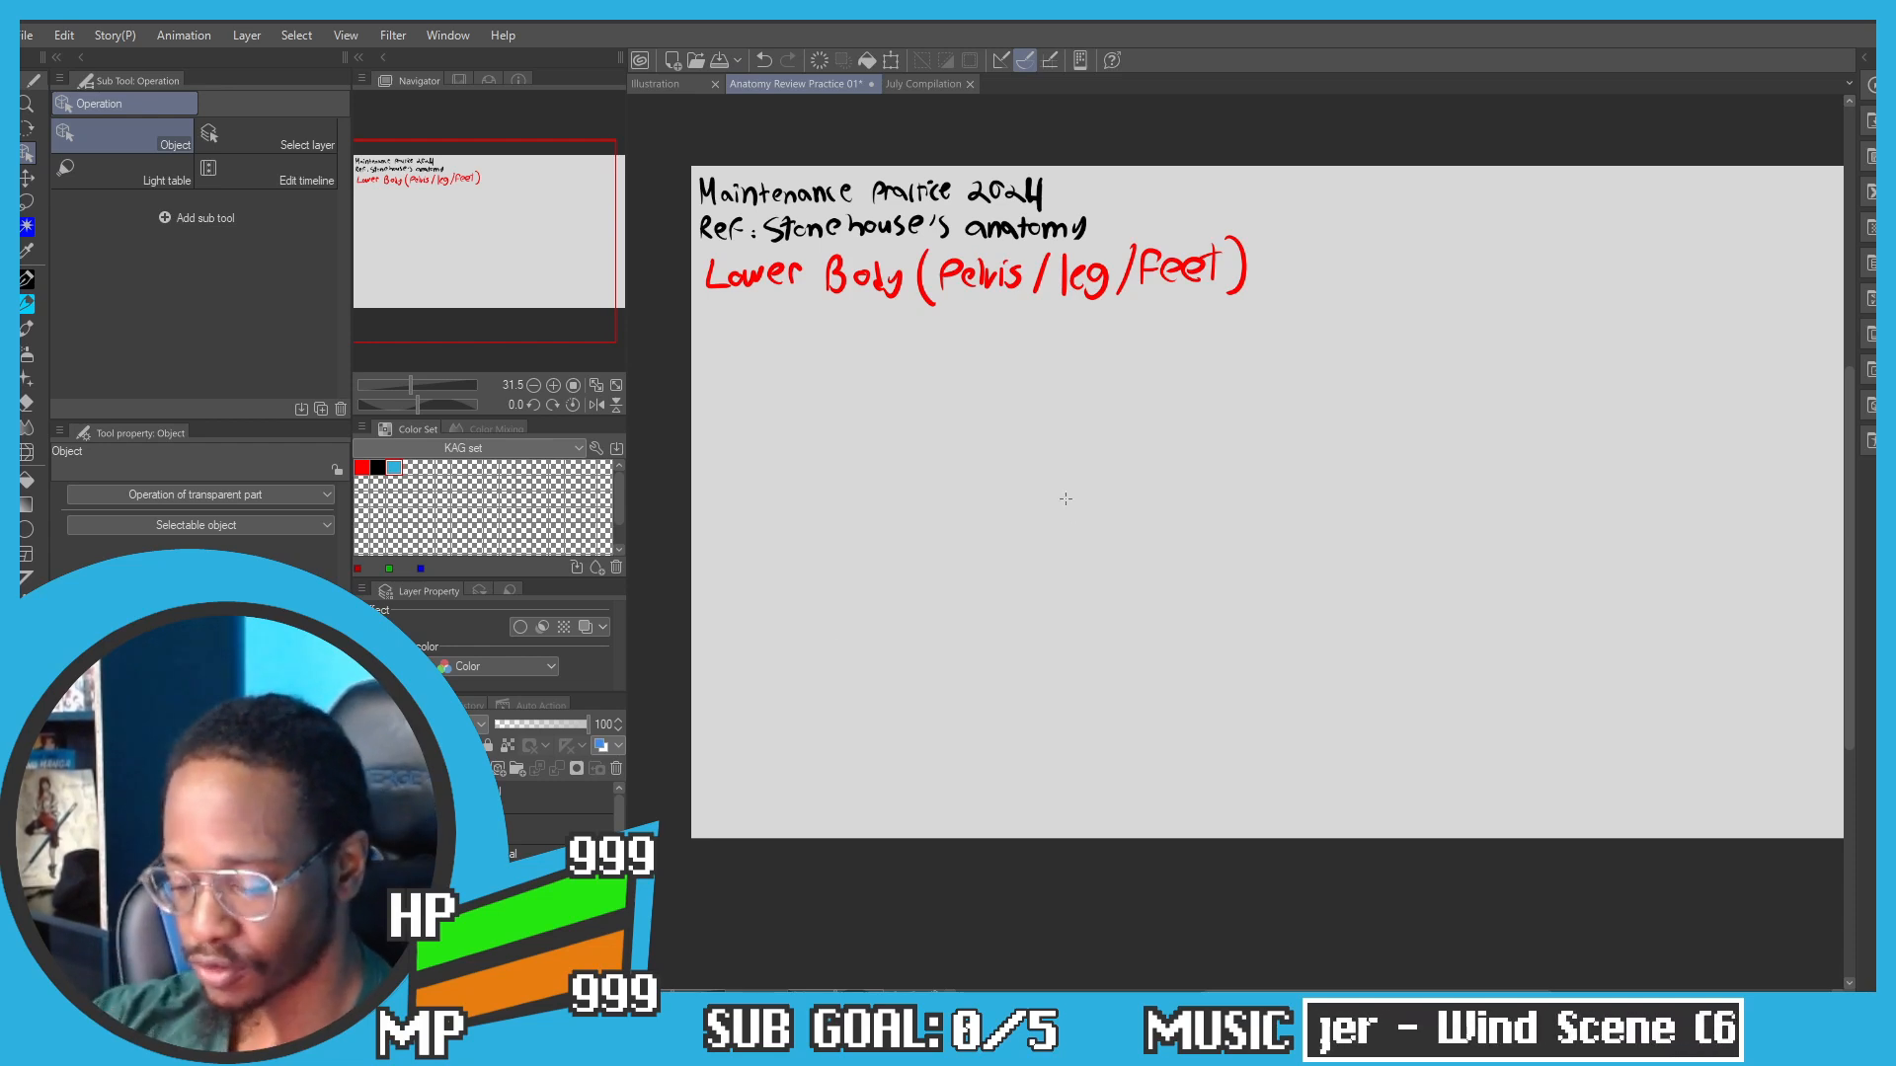
key(u)
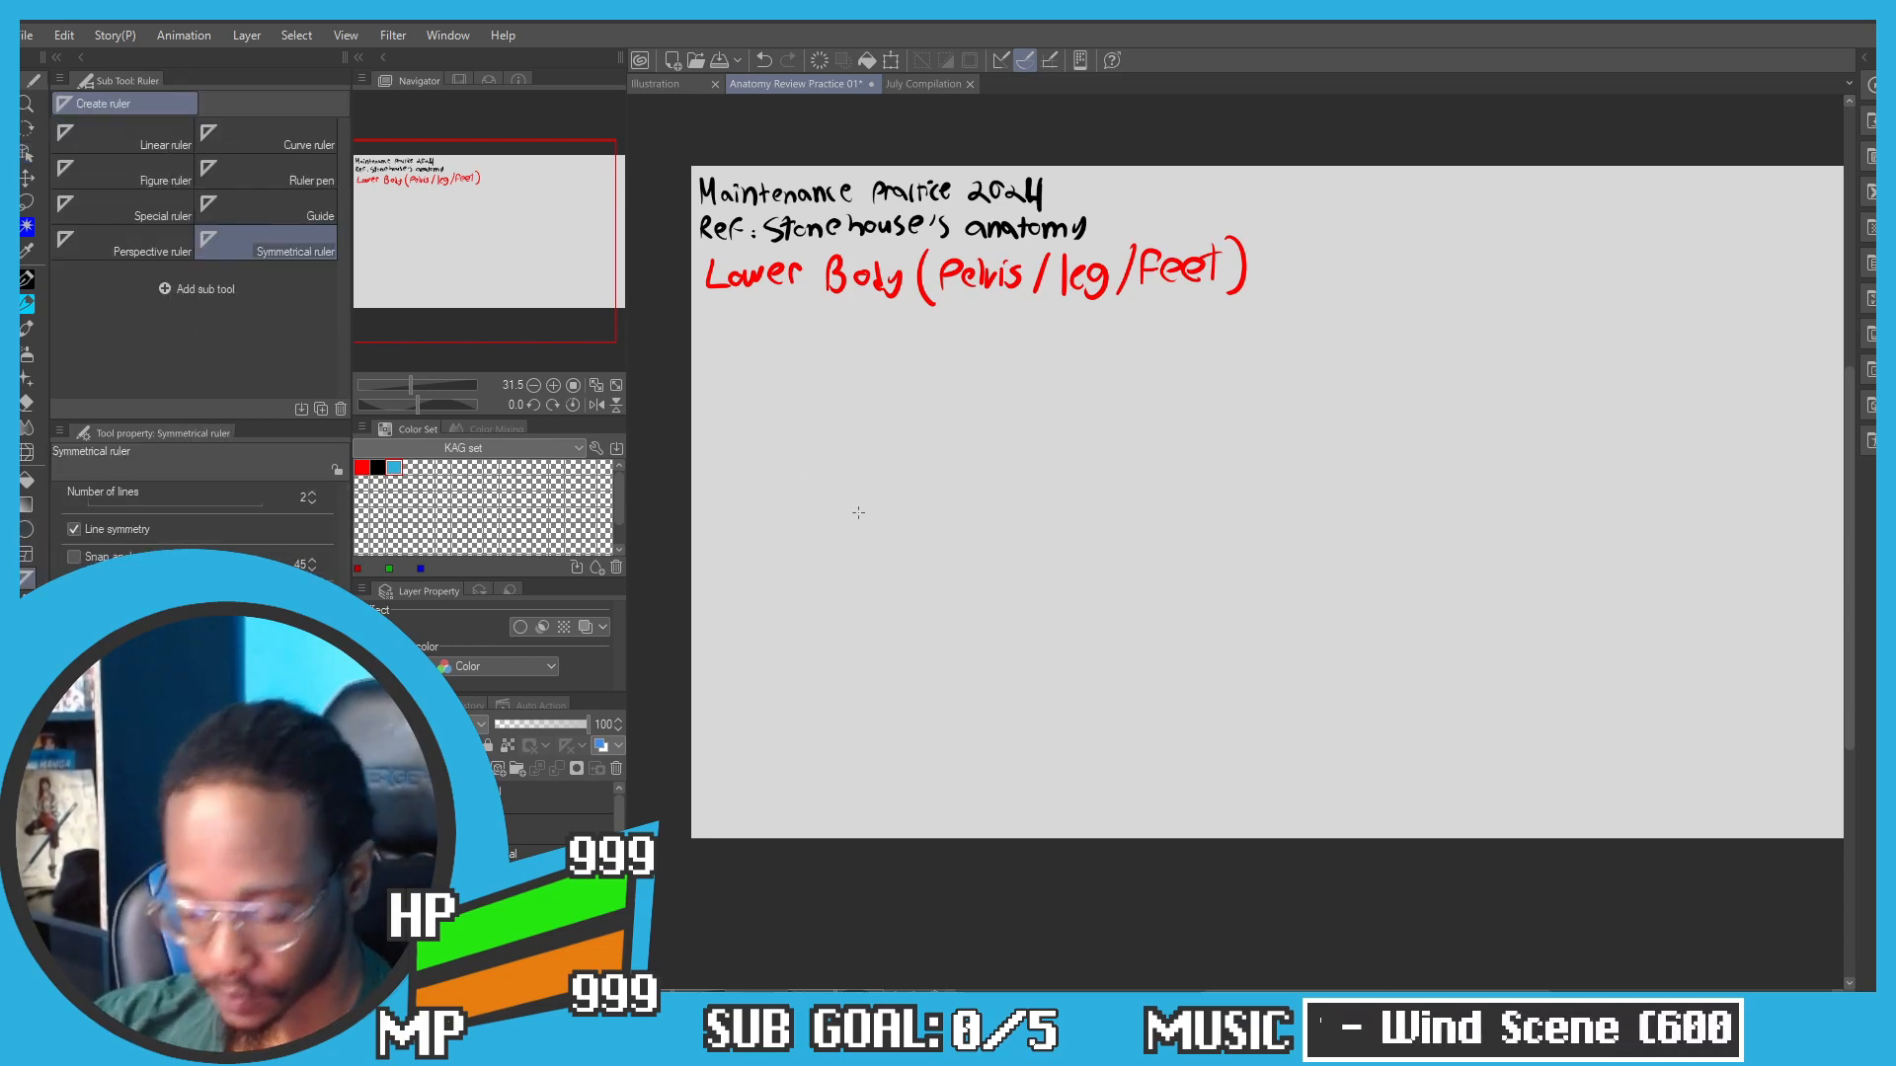
drag(945, 344, 945, 838)
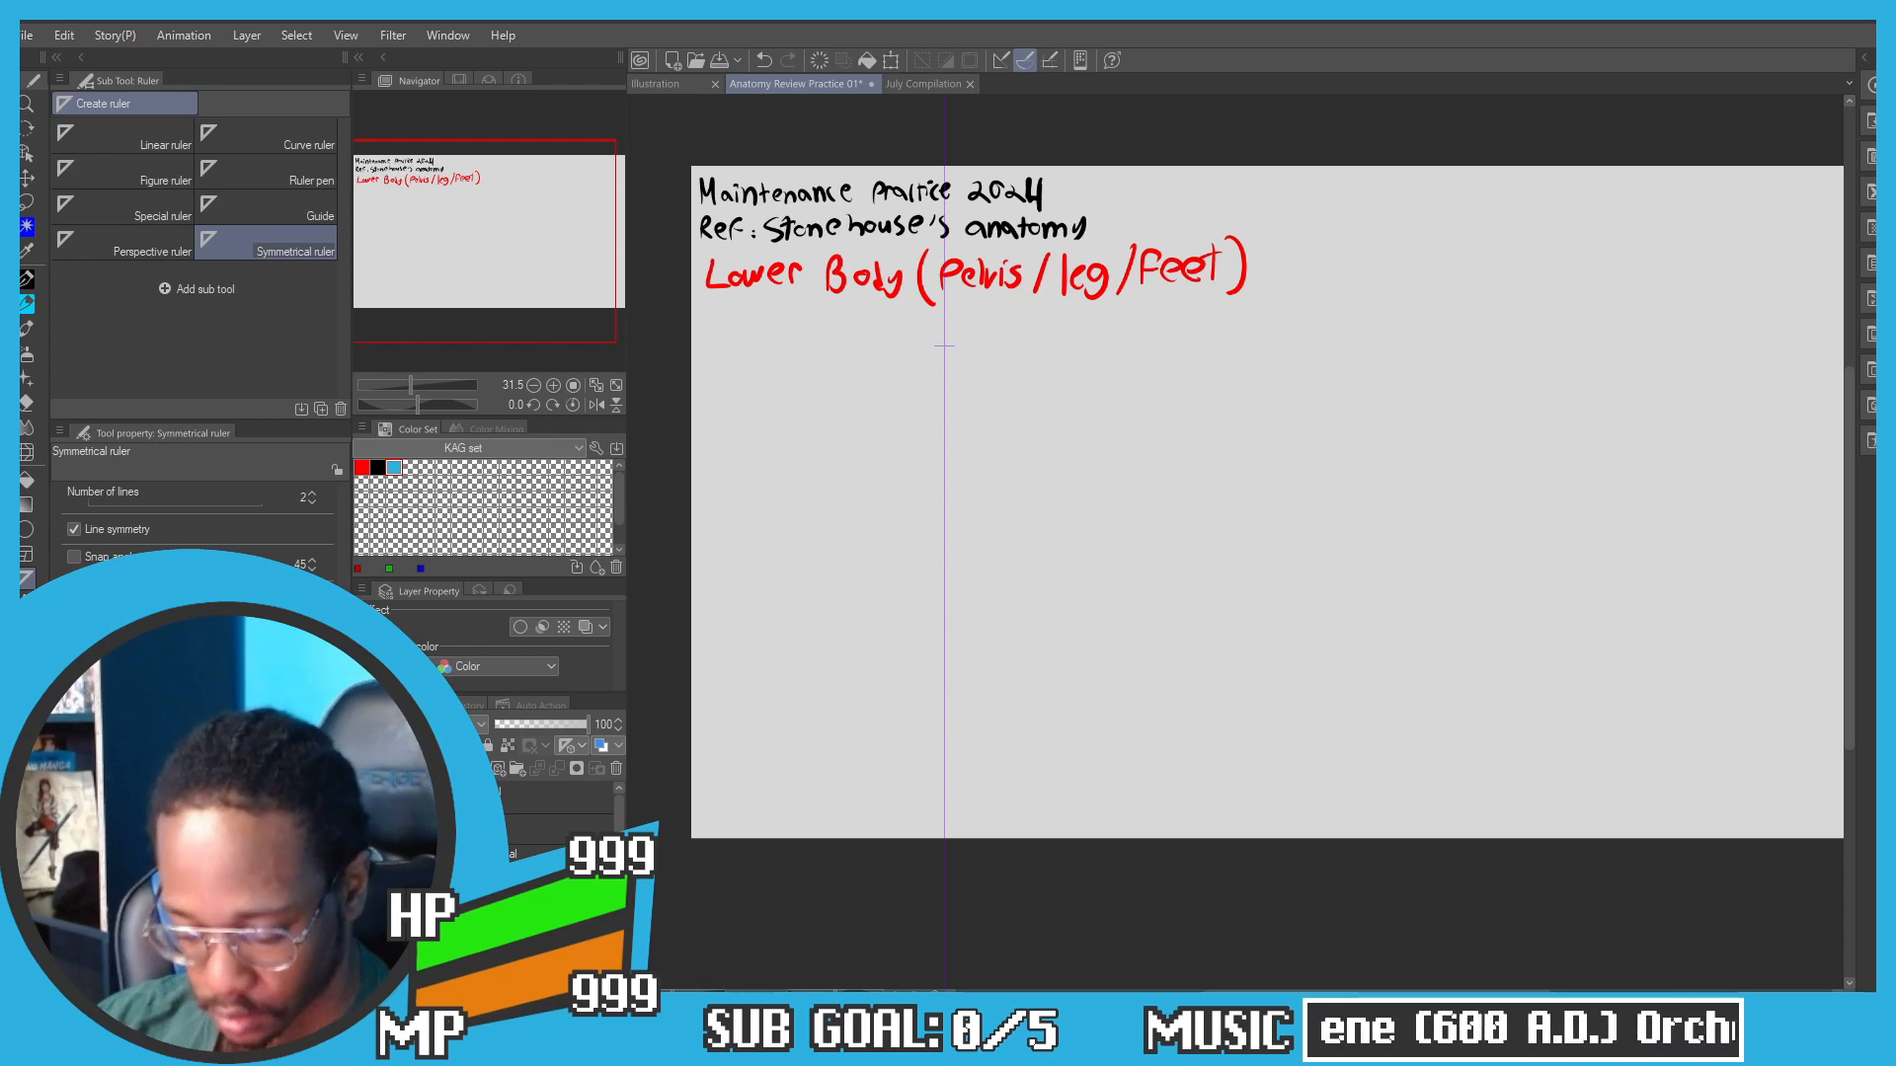
key(p)
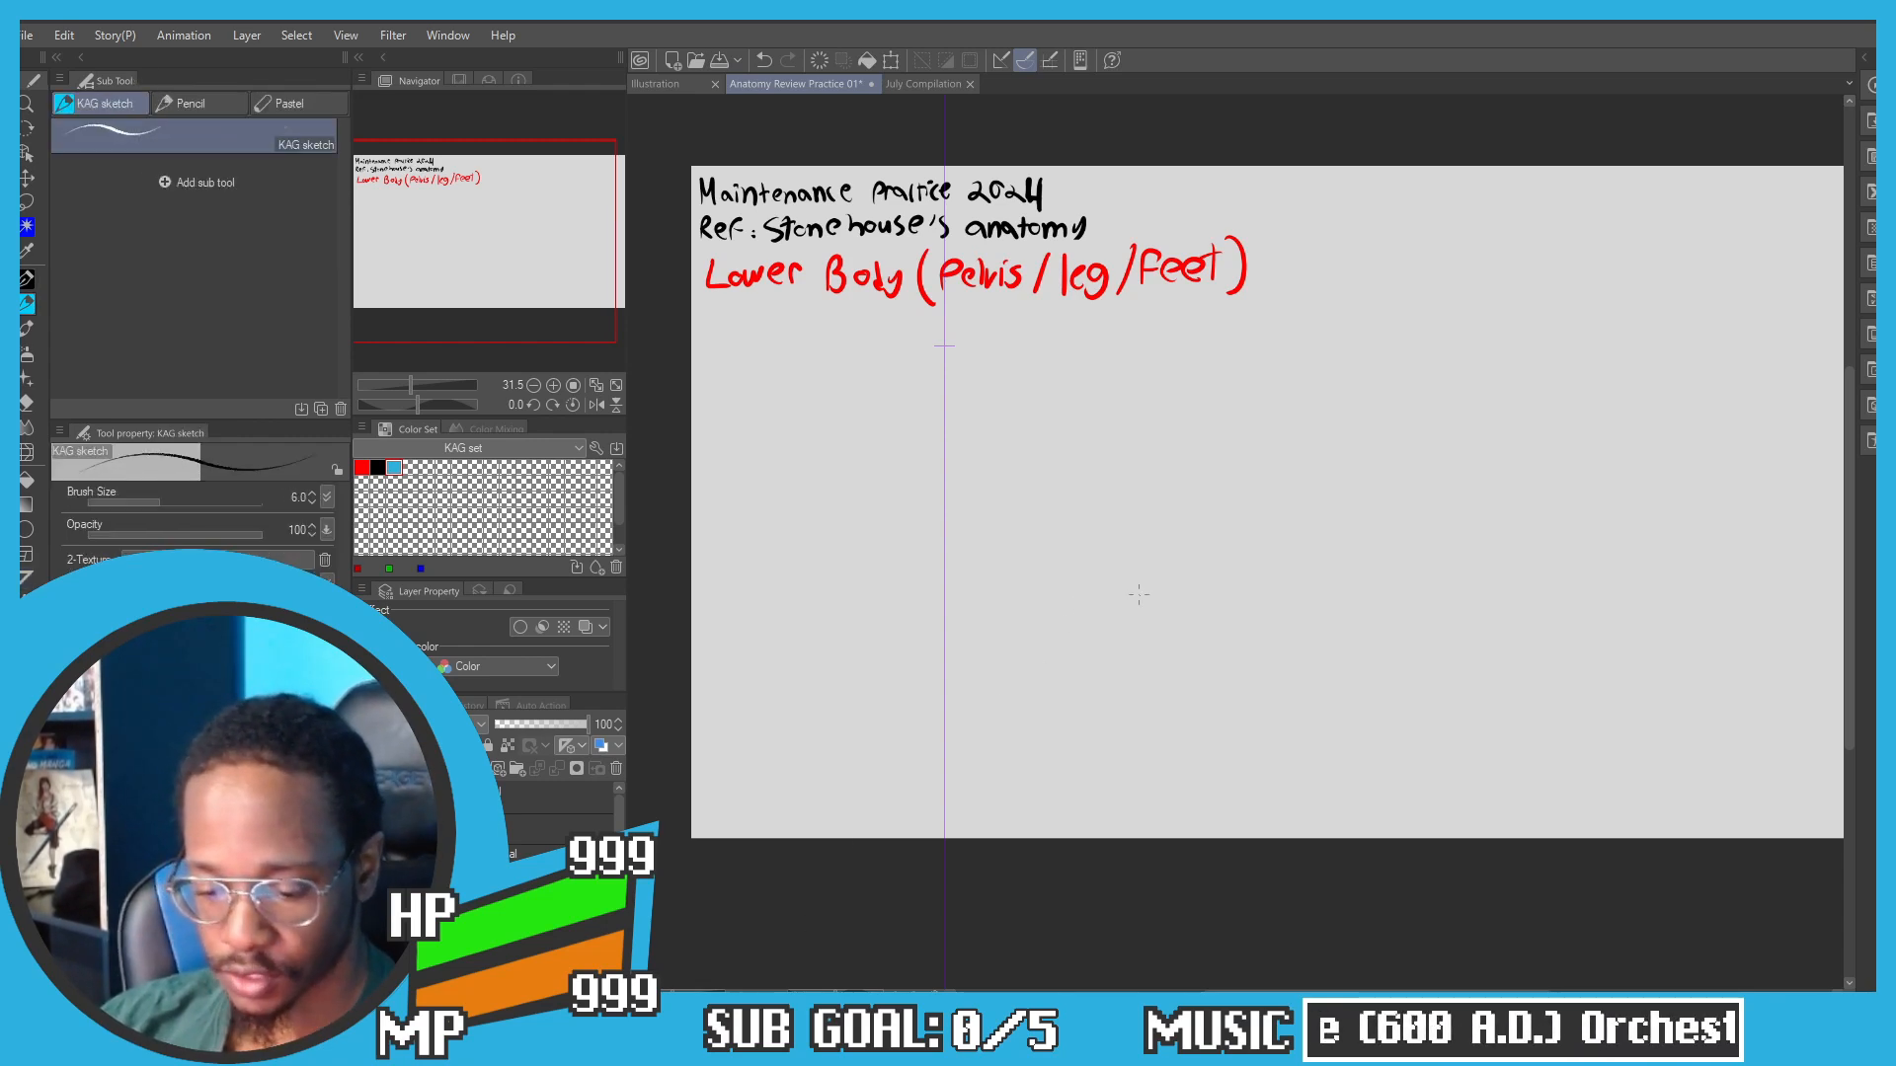
scroll(922, 450, up, 2)
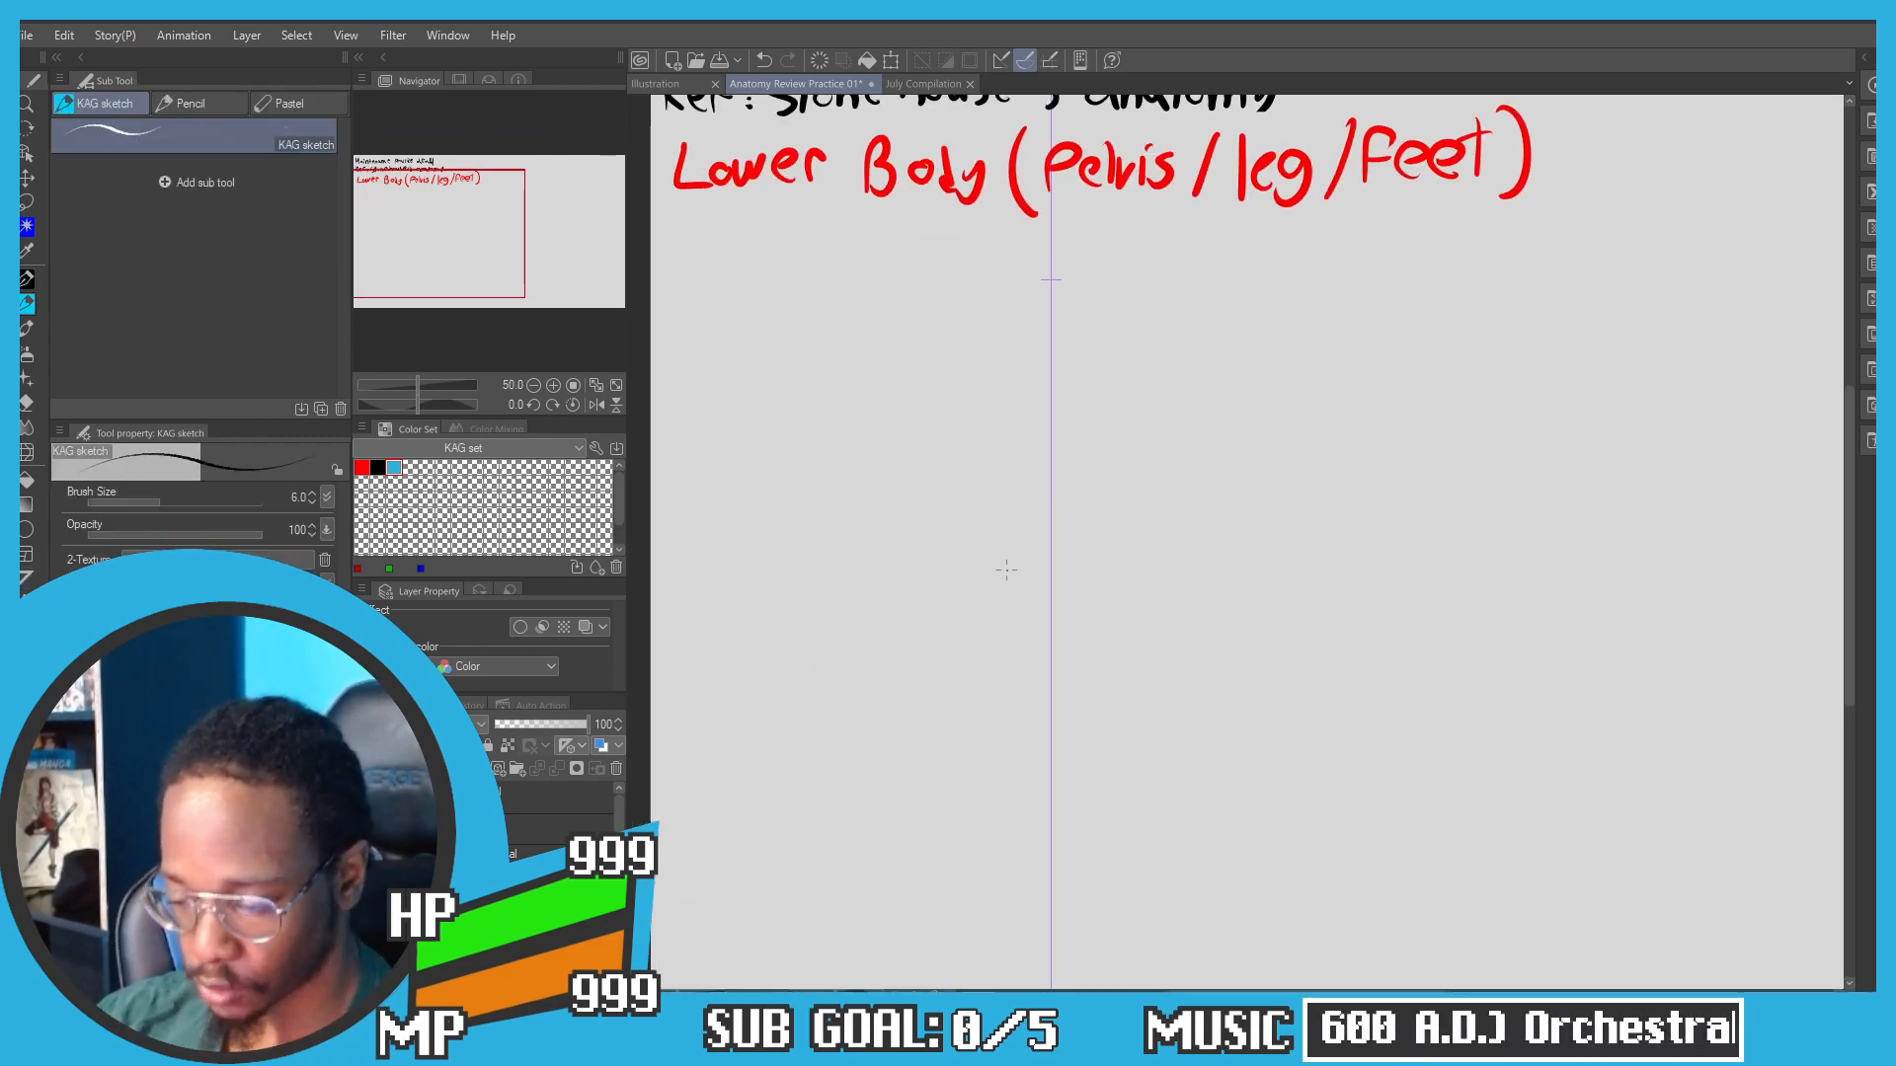
key(o)
drag(1049, 539, 1135, 547)
key(p)
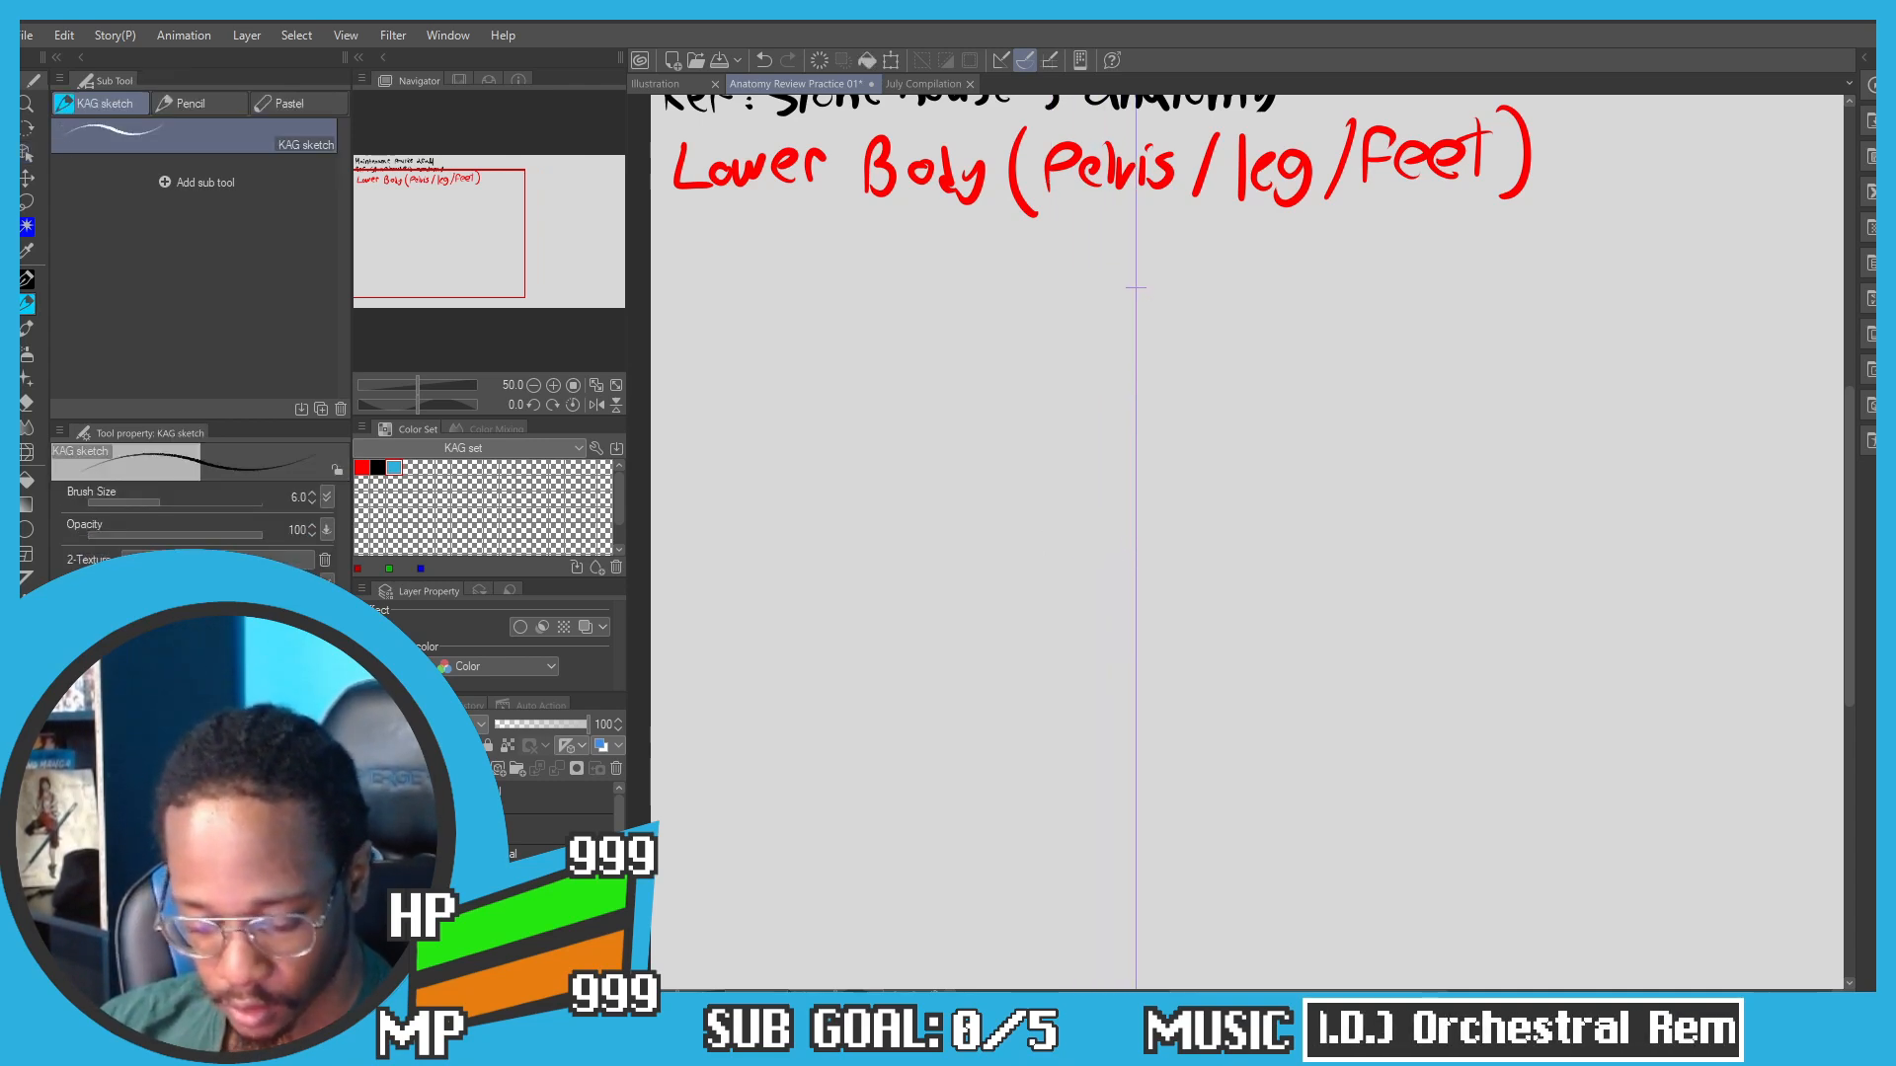
Step: Set the KAG sketch brush size to 15 and draw the sacrum's shallow curved upper edge across the symmetry line
key(bracketright)
key(bracketright)
key(bracketright)
key(bracketright)
key(bracketright)
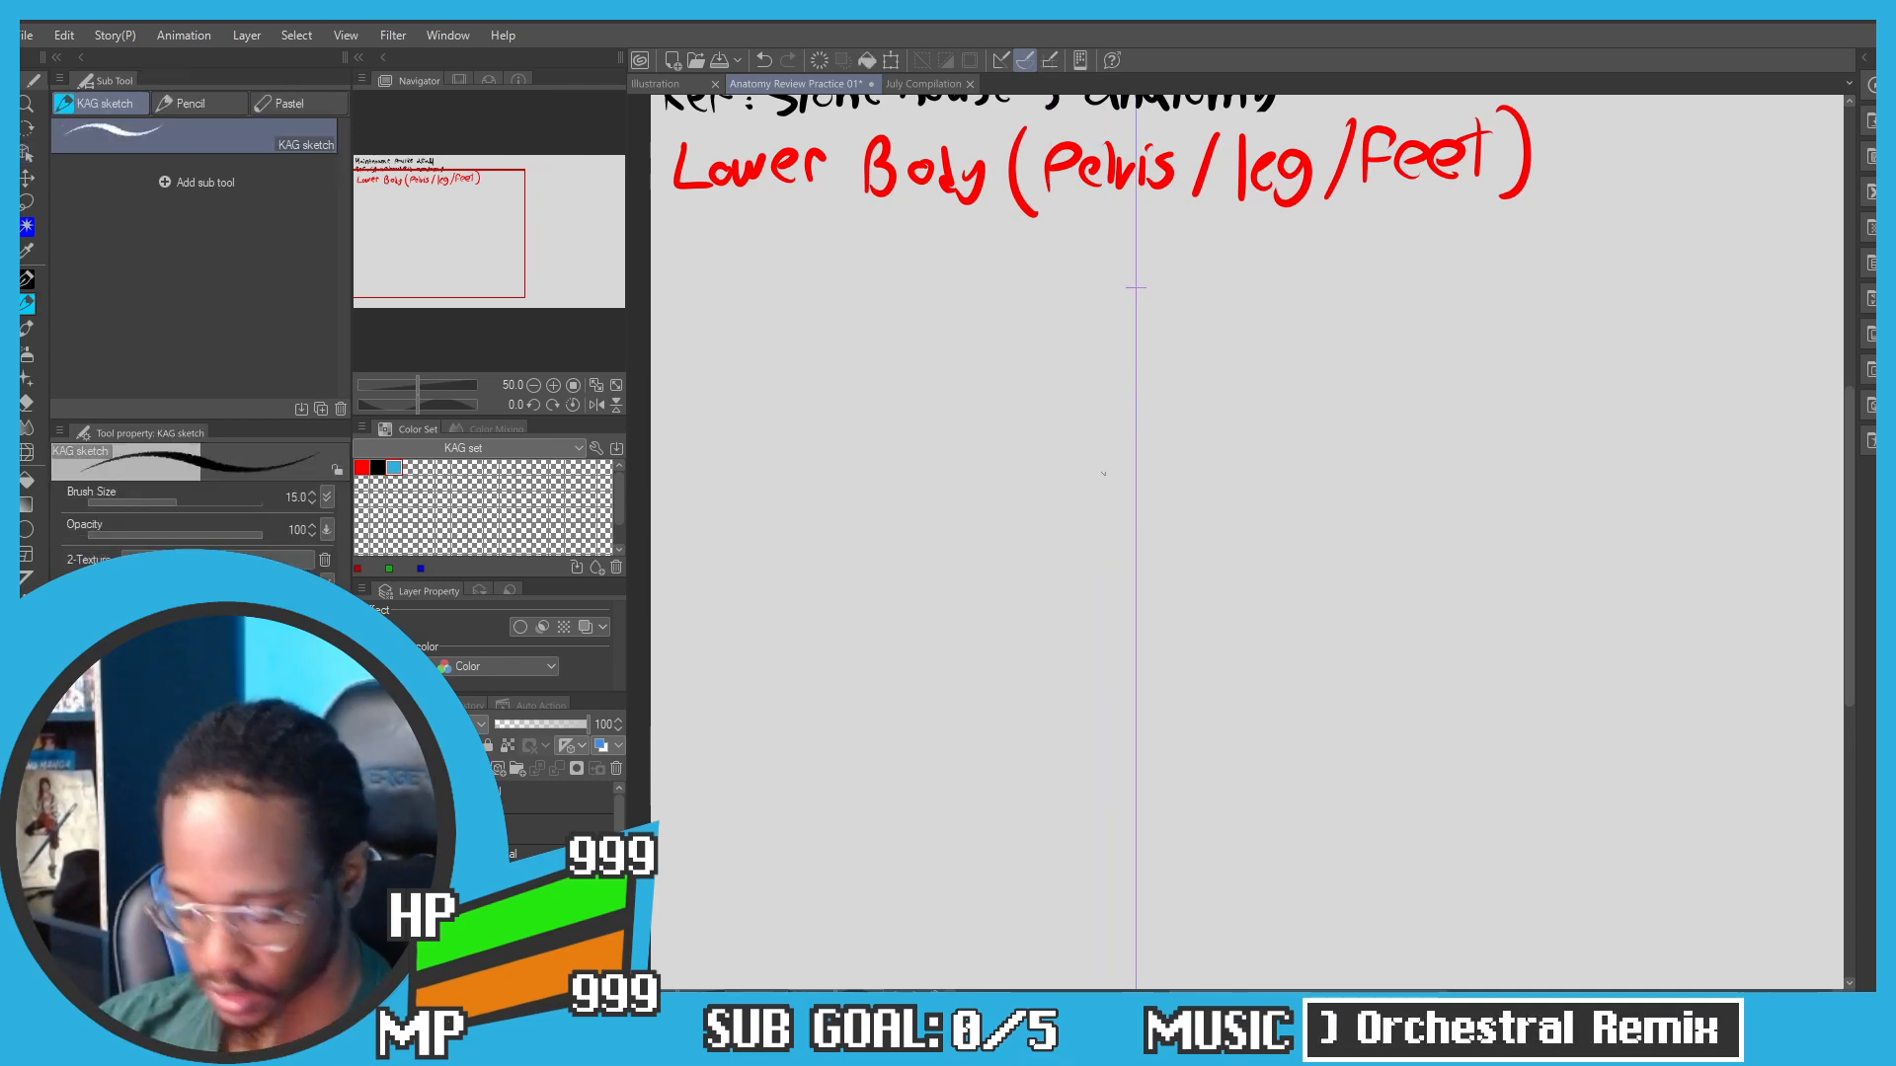
scroll(1141, 479, up, 1)
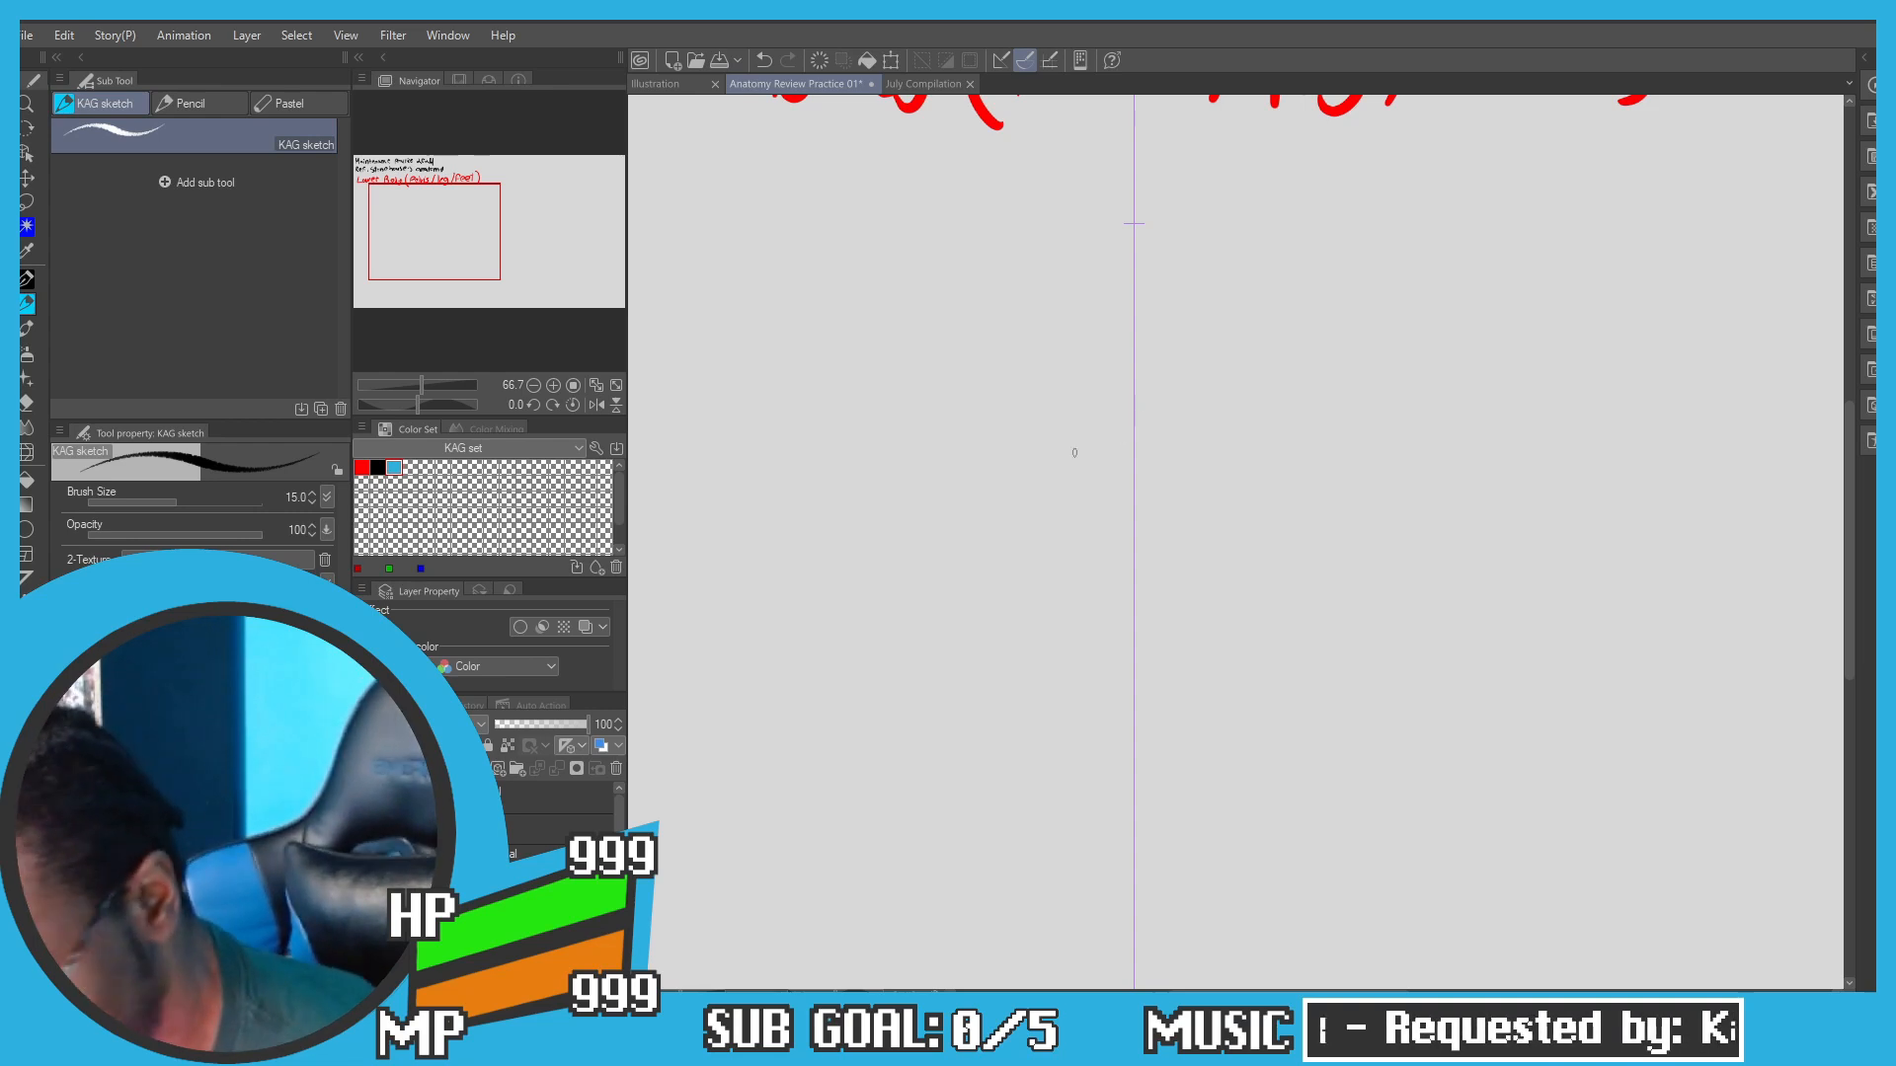
mouse_move(1195, 428)
mouse_down()
mouse_move(1030, 424)
mouse_move(1075, 429)
mouse_move(1035, 429)
mouse_move(1015, 513)
mouse_up()
key(ctrl+z)
key(ctrl+z)
key(ctrl+z)
key(ctrl+z)
key(ctrl+z)
key(ctrl+z)
drag(1037, 431, 1021, 537)
key(ctrl+z)
key(ctrl+z)
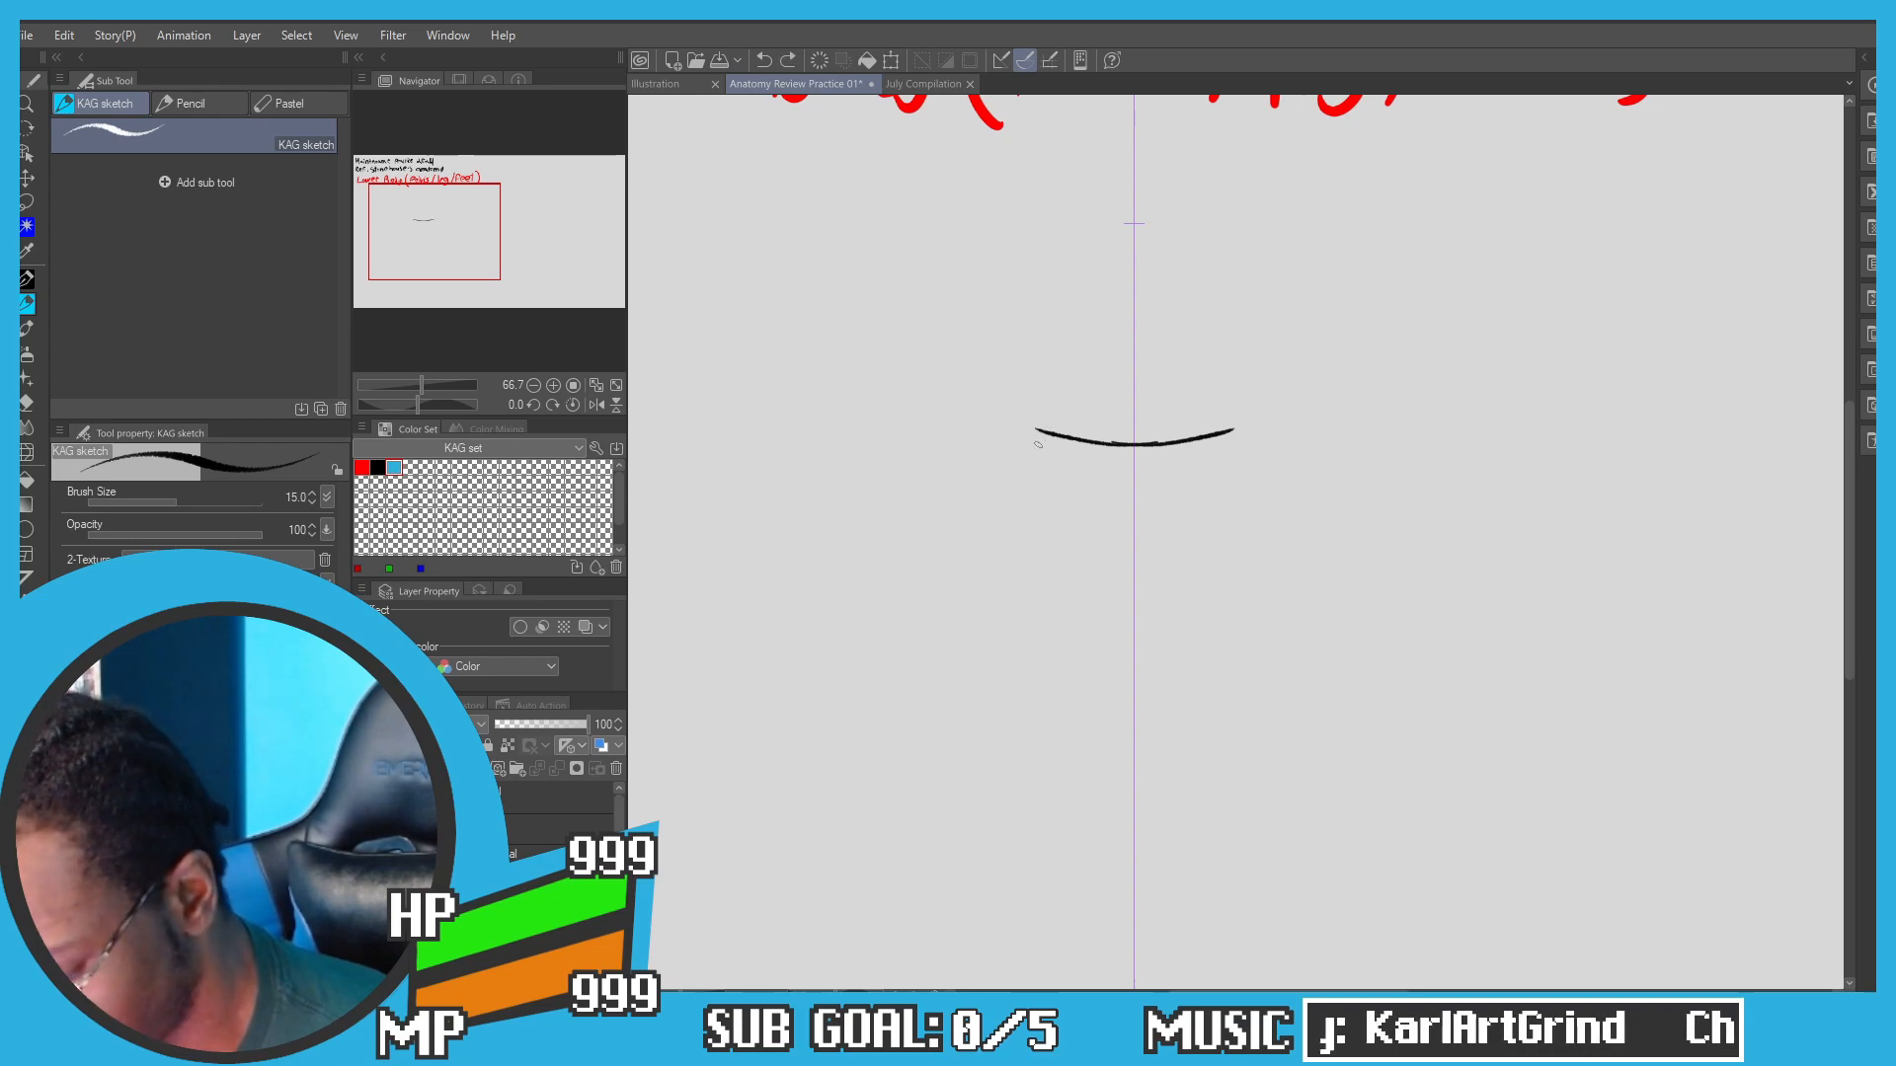
key(ctrl+z)
Step: Draw the sacrum's mirrored side contours, rounded at the upper corners and tapering inward toward the lower end
mouse_move(1035, 431)
mouse_down()
mouse_move(1008, 509)
mouse_move(1021, 543)
mouse_move(1015, 474)
mouse_move(1084, 626)
mouse_up()
key(ctrl+z)
key(ctrl+z)
key(ctrl+z)
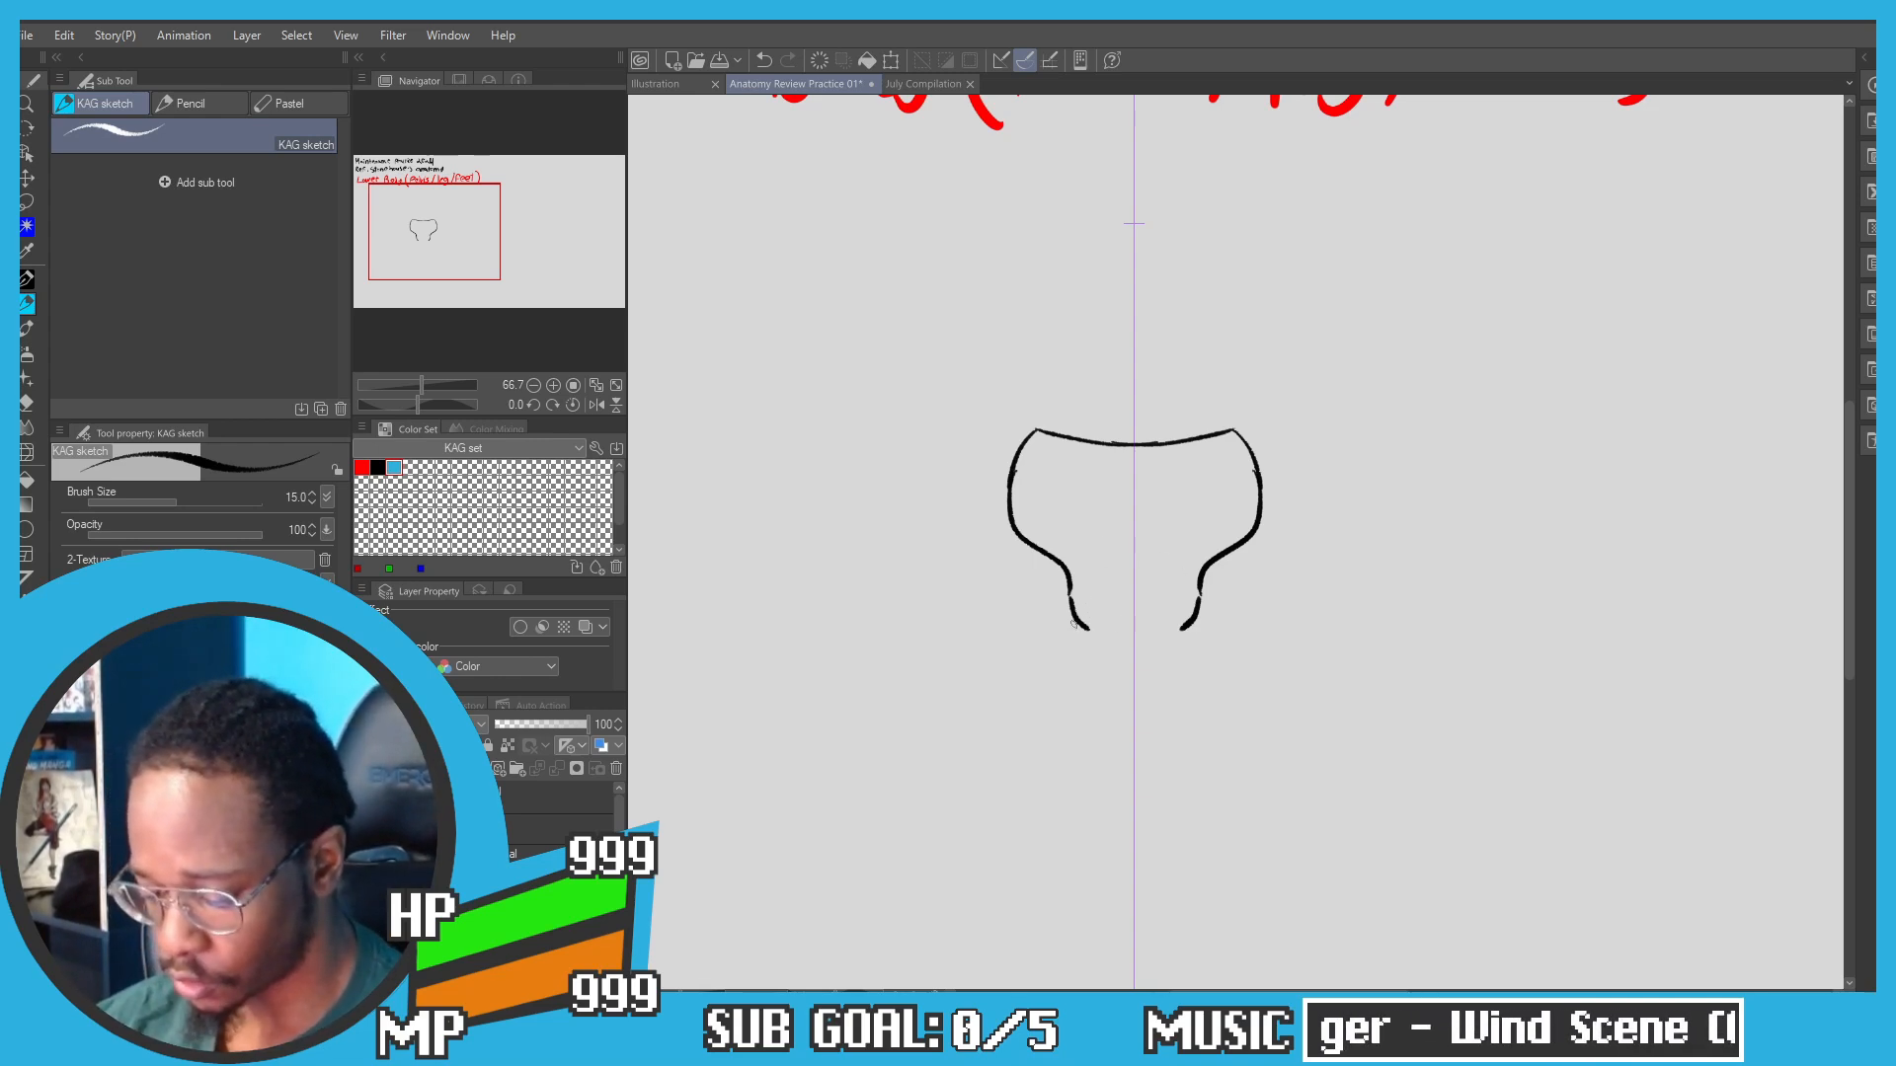
Step: Close the sacrum's lower end and draw the small stacked coccyx segments beneath it
drag(1079, 626, 1116, 643)
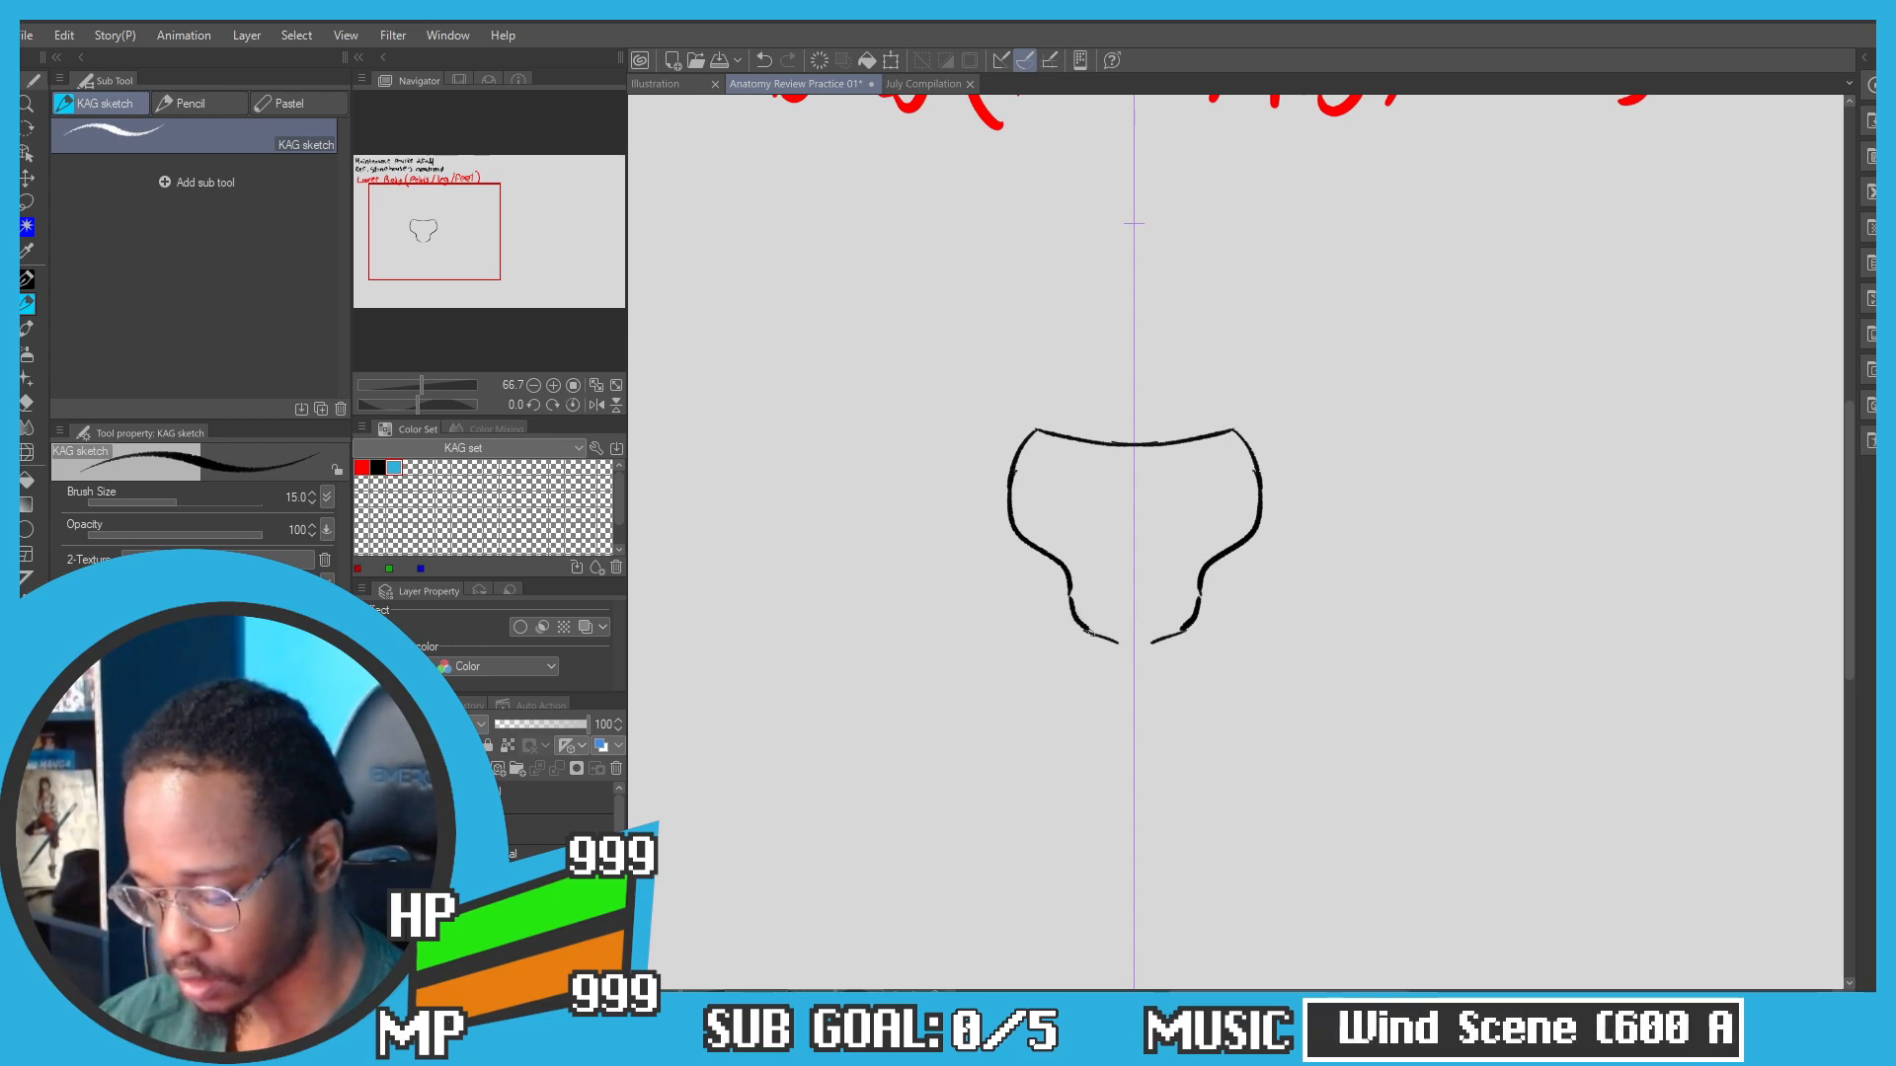
key(ctrl+z)
mouse_move(1066, 586)
mouse_down()
mouse_move(1114, 654)
mouse_move(1132, 647)
mouse_move(1085, 661)
mouse_move(1104, 650)
mouse_move(1137, 689)
mouse_up()
key(ctrl+z)
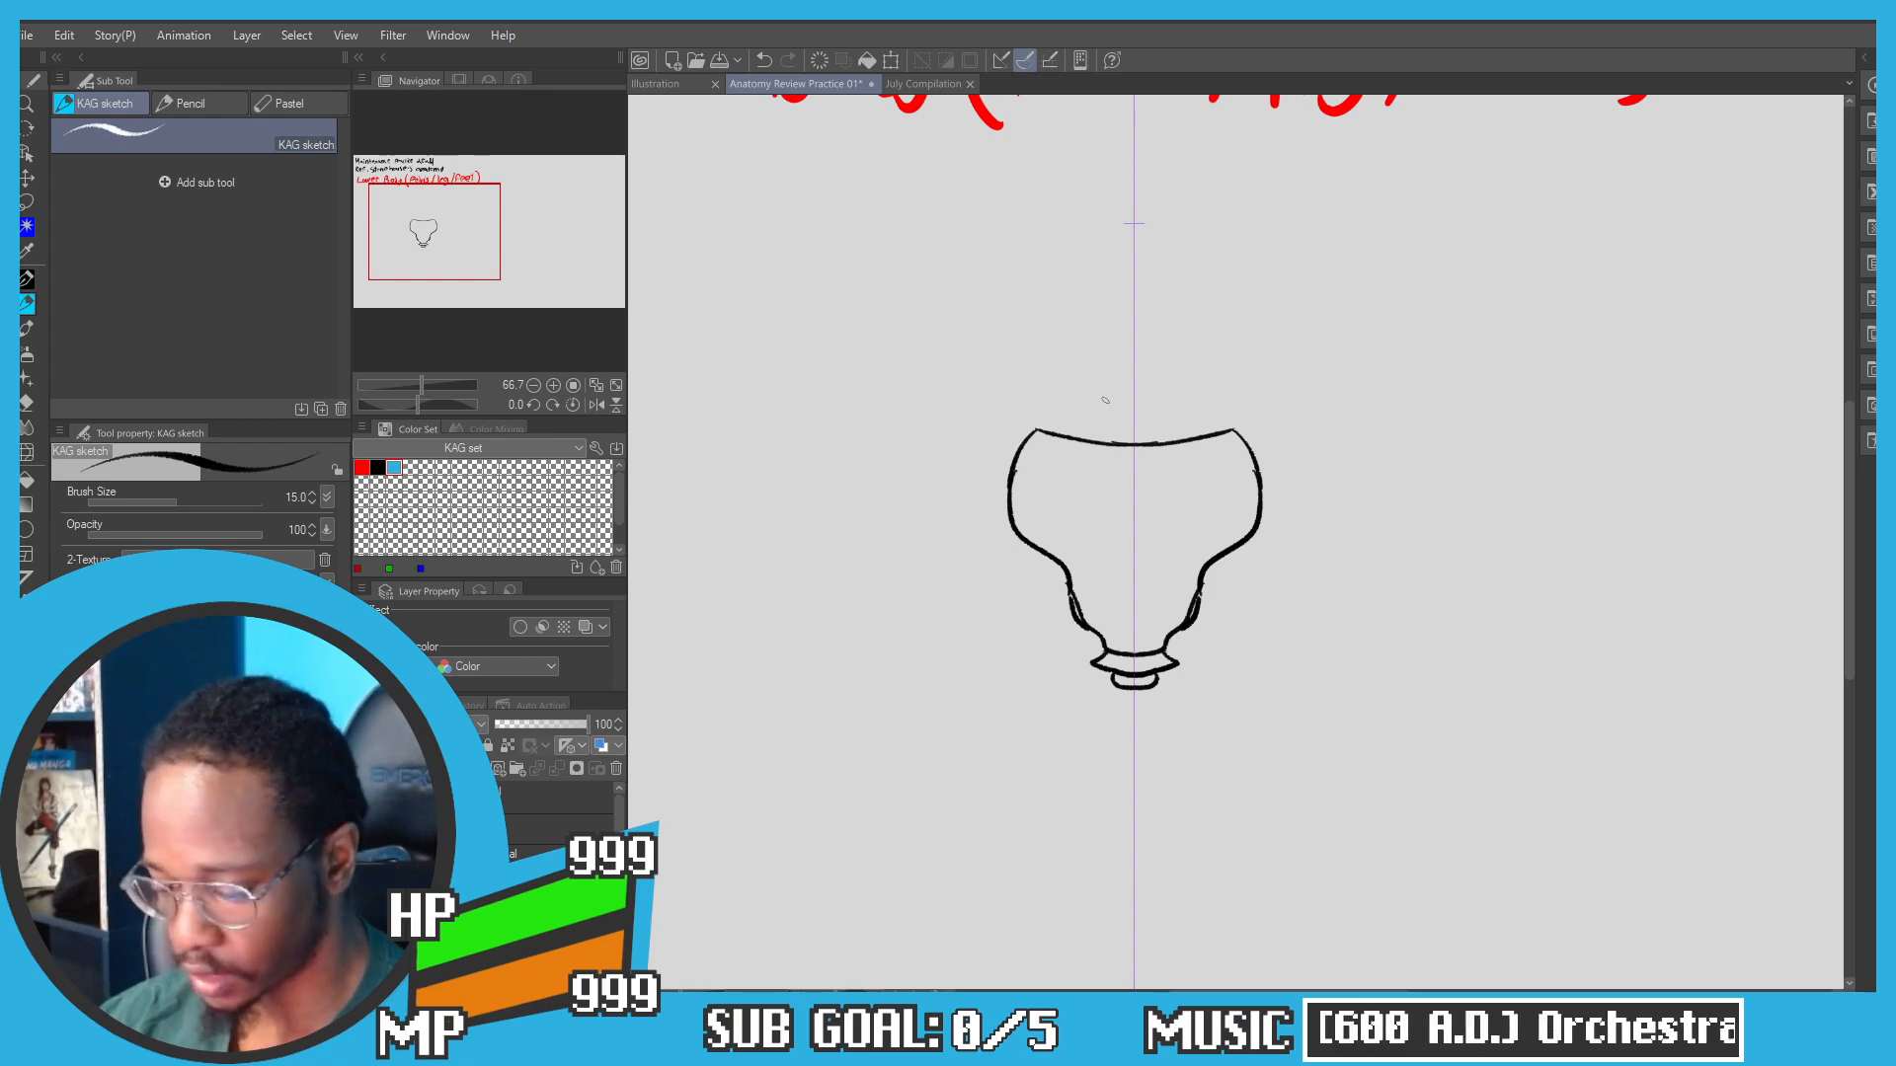
Step: Draw two stacked lumbar vertebrae with short side processes and a disc between them, directly above the sacrum
mouse_move(1057, 367)
mouse_down()
mouse_move(1130, 437)
mouse_move(1135, 469)
mouse_move(1086, 451)
mouse_move(1101, 413)
mouse_move(1101, 444)
mouse_move(1069, 373)
mouse_move(1135, 377)
mouse_move(1078, 356)
mouse_move(1150, 347)
mouse_move(1076, 324)
mouse_move(1080, 302)
mouse_move(1135, 284)
mouse_move(1054, 309)
mouse_move(1061, 332)
mouse_move(1054, 308)
mouse_up()
key(ctrl+z)
key(ctrl+z)
key(ctrl+z)
key(ctrl+z)
key(ctrl+z)
key(ctrl+z)
key(ctrl+z)
key(ctrl+z)
key(ctrl+z)
key(ctrl+z)
key(ctrl+z)
key(ctrl+z)
key(ctrl+z)
key(ctrl+z)
key(ctrl+z)
key(ctrl+z)
mouse_move(1059, 404)
mouse_down()
mouse_move(1074, 399)
mouse_move(1033, 405)
mouse_move(1050, 385)
mouse_up()
key(ctrl+z)
key(ctrl+z)
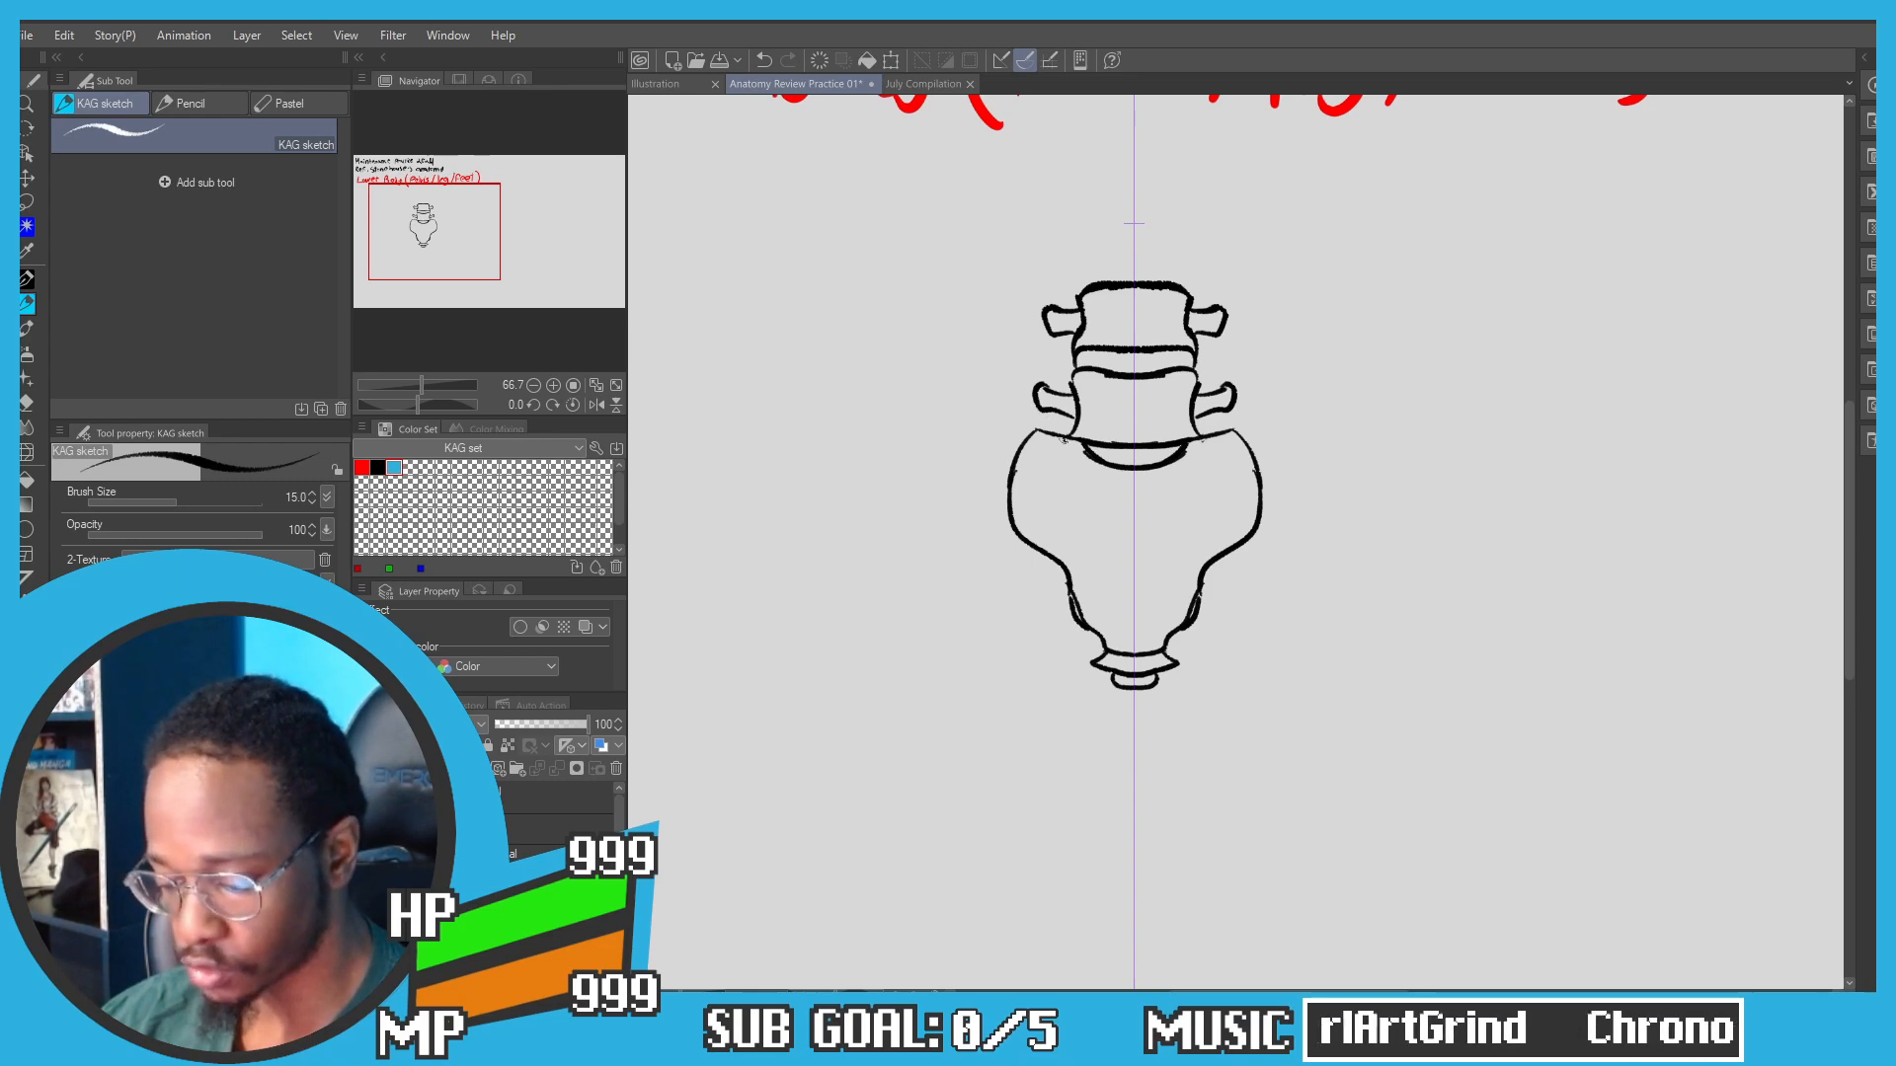
key(ctrl+z)
Step: Draw the mirrored iliac crests as wide arcs rising outward from the sacrum's upper corners
mouse_move(1055, 452)
mouse_down()
mouse_move(1015, 526)
mouse_move(1014, 464)
mouse_move(1062, 539)
mouse_move(1013, 559)
mouse_move(1007, 508)
mouse_move(1038, 552)
mouse_move(1000, 413)
mouse_move(1062, 496)
mouse_move(1039, 494)
mouse_move(1036, 533)
mouse_move(987, 369)
mouse_move(943, 333)
mouse_move(871, 338)
mouse_move(803, 508)
mouse_up()
key(ctrl+z)
key(ctrl+z)
key(c)
key(c)
key(ctrl+z)
key(ctrl+z)
key(ctrl+z)
mouse_move(948, 340)
mouse_down()
mouse_move(984, 373)
mouse_move(973, 358)
mouse_move(847, 391)
mouse_move(827, 523)
mouse_up()
key(ctrl+z)
key(ctrl+z)
key(ctrl+z)
Step: Draw the outer edges of the iliac wings downward, with a notch partway and a slanted lower section
mouse_move(837, 435)
mouse_down()
mouse_move(830, 496)
mouse_move(872, 581)
mouse_move(908, 591)
mouse_move(926, 651)
mouse_up()
key(ctrl+z)
key(ctrl+z)
key(ctrl+z)
key(ctrl+z)
drag(893, 588, 926, 681)
key(ctrl+z)
drag(905, 593, 934, 681)
key(ctrl+z)
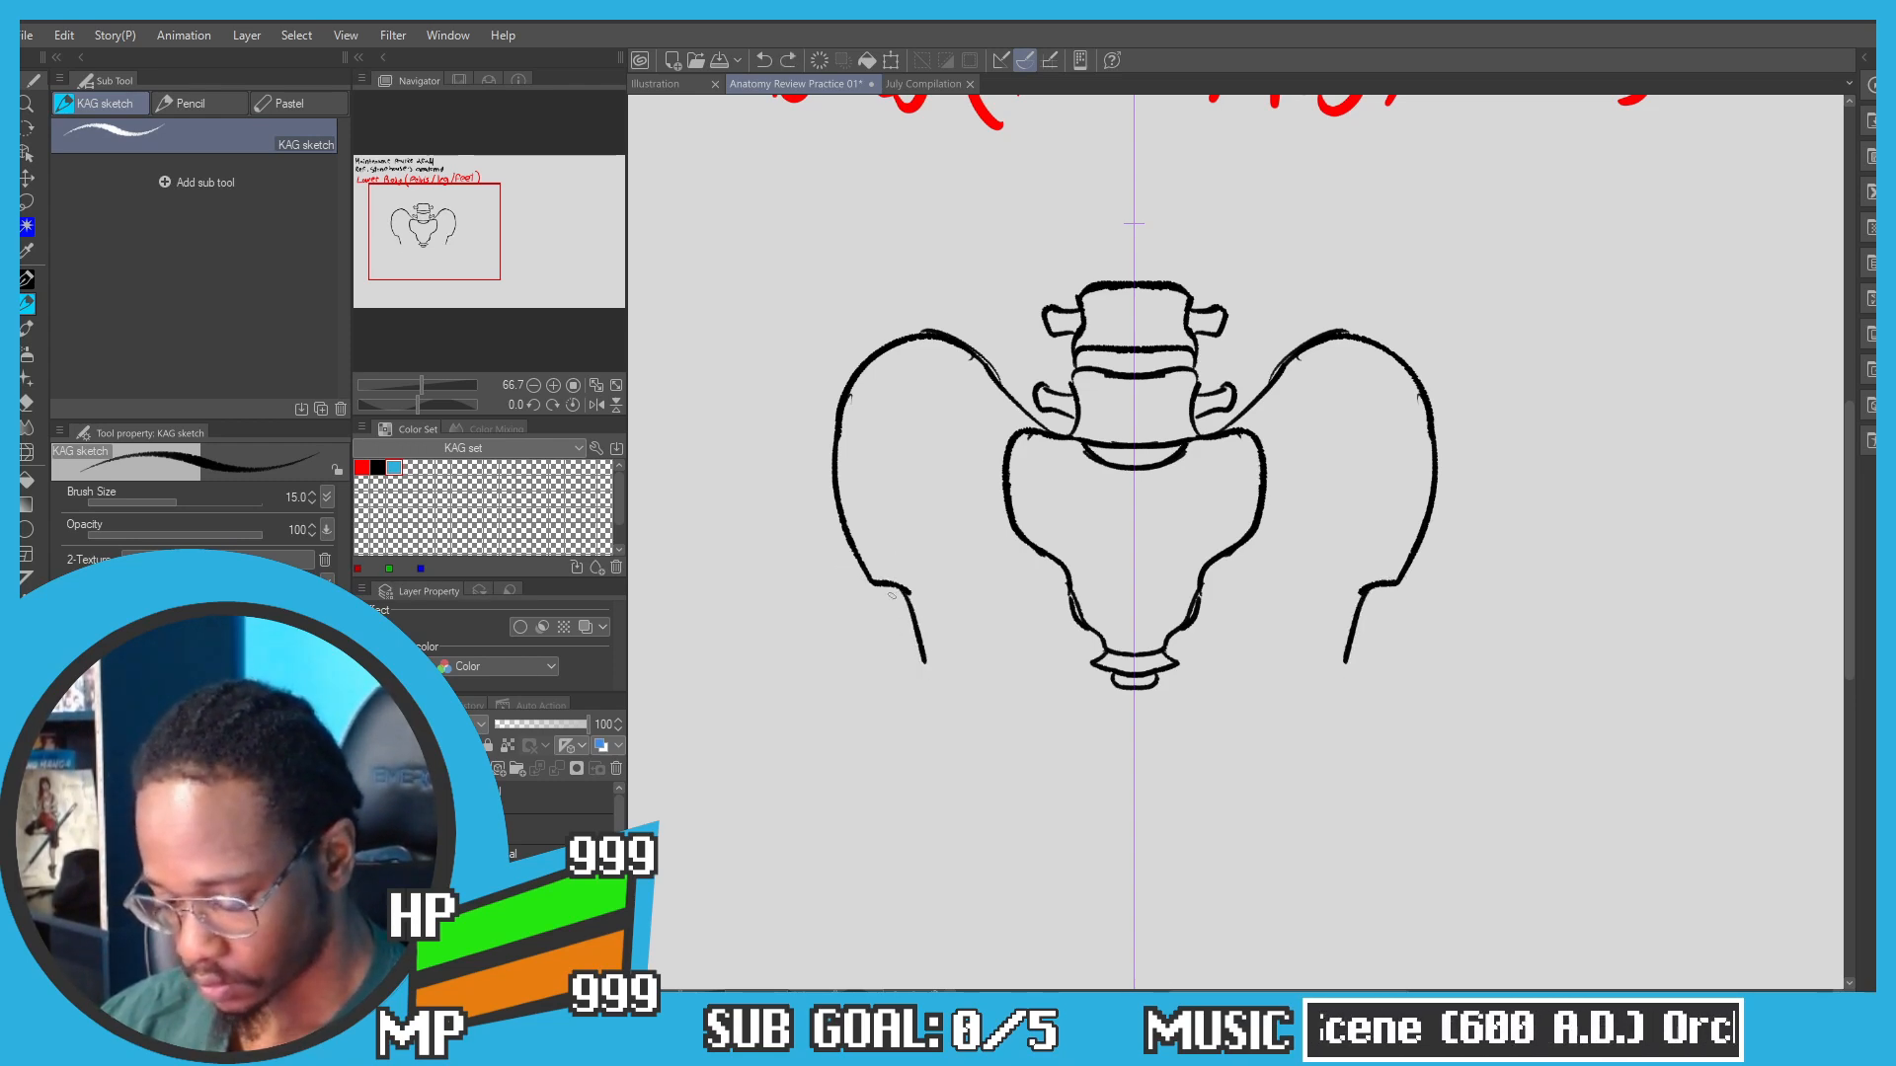
mouse_move(900, 591)
mouse_down()
mouse_move(922, 654)
mouse_move(988, 703)
mouse_up()
key(ctrl+z)
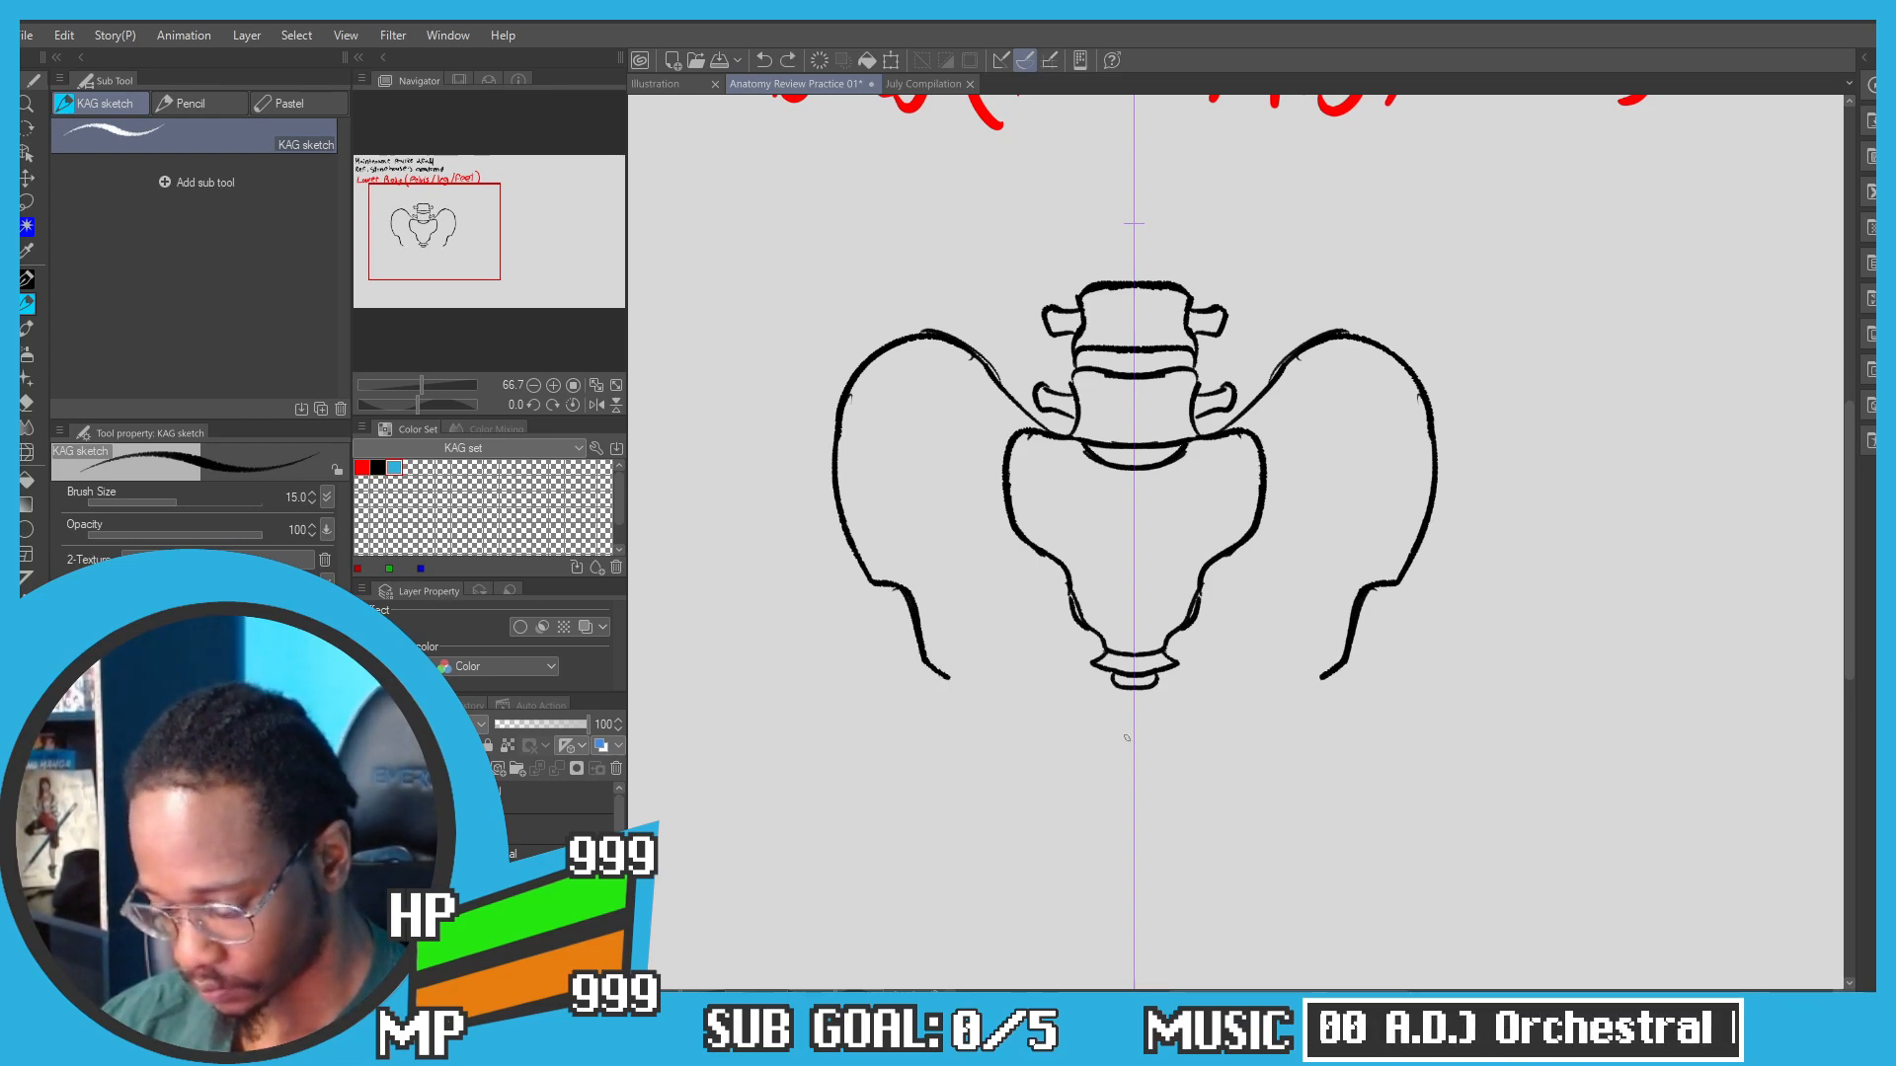
Step: Draw the upper edges of the pubic bones from the ends of the iliac contours in toward the symmetry line
mouse_move(1119, 732)
mouse_down()
mouse_move(975, 720)
mouse_move(931, 668)
mouse_up()
key(ctrl+z)
key(ctrl+z)
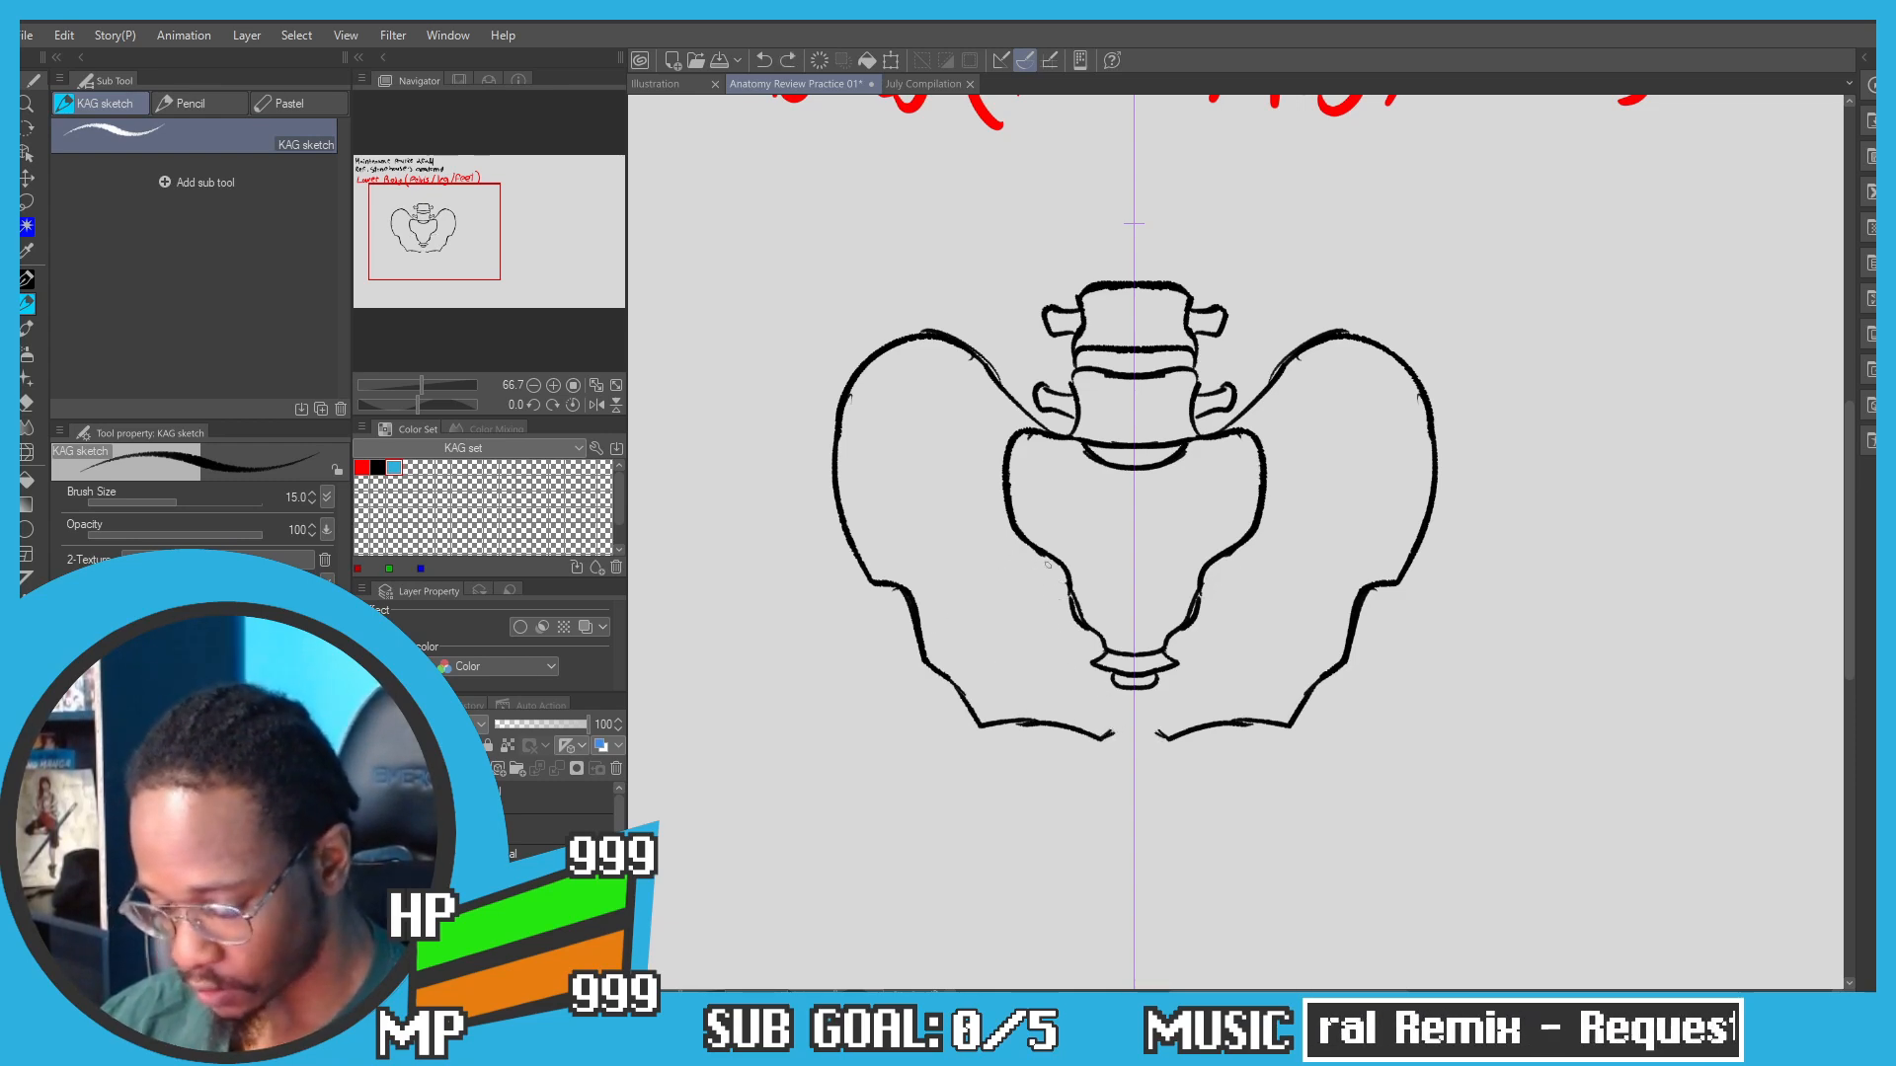
Step: Draw the curved pelvic brim around the lower sacrum and a narrow vertical pubic symphysis below it
mouse_move(1051, 560)
mouse_down()
mouse_move(982, 613)
mouse_move(1048, 683)
mouse_move(1134, 704)
mouse_move(1116, 702)
mouse_move(1126, 795)
mouse_up()
key(ctrl+z)
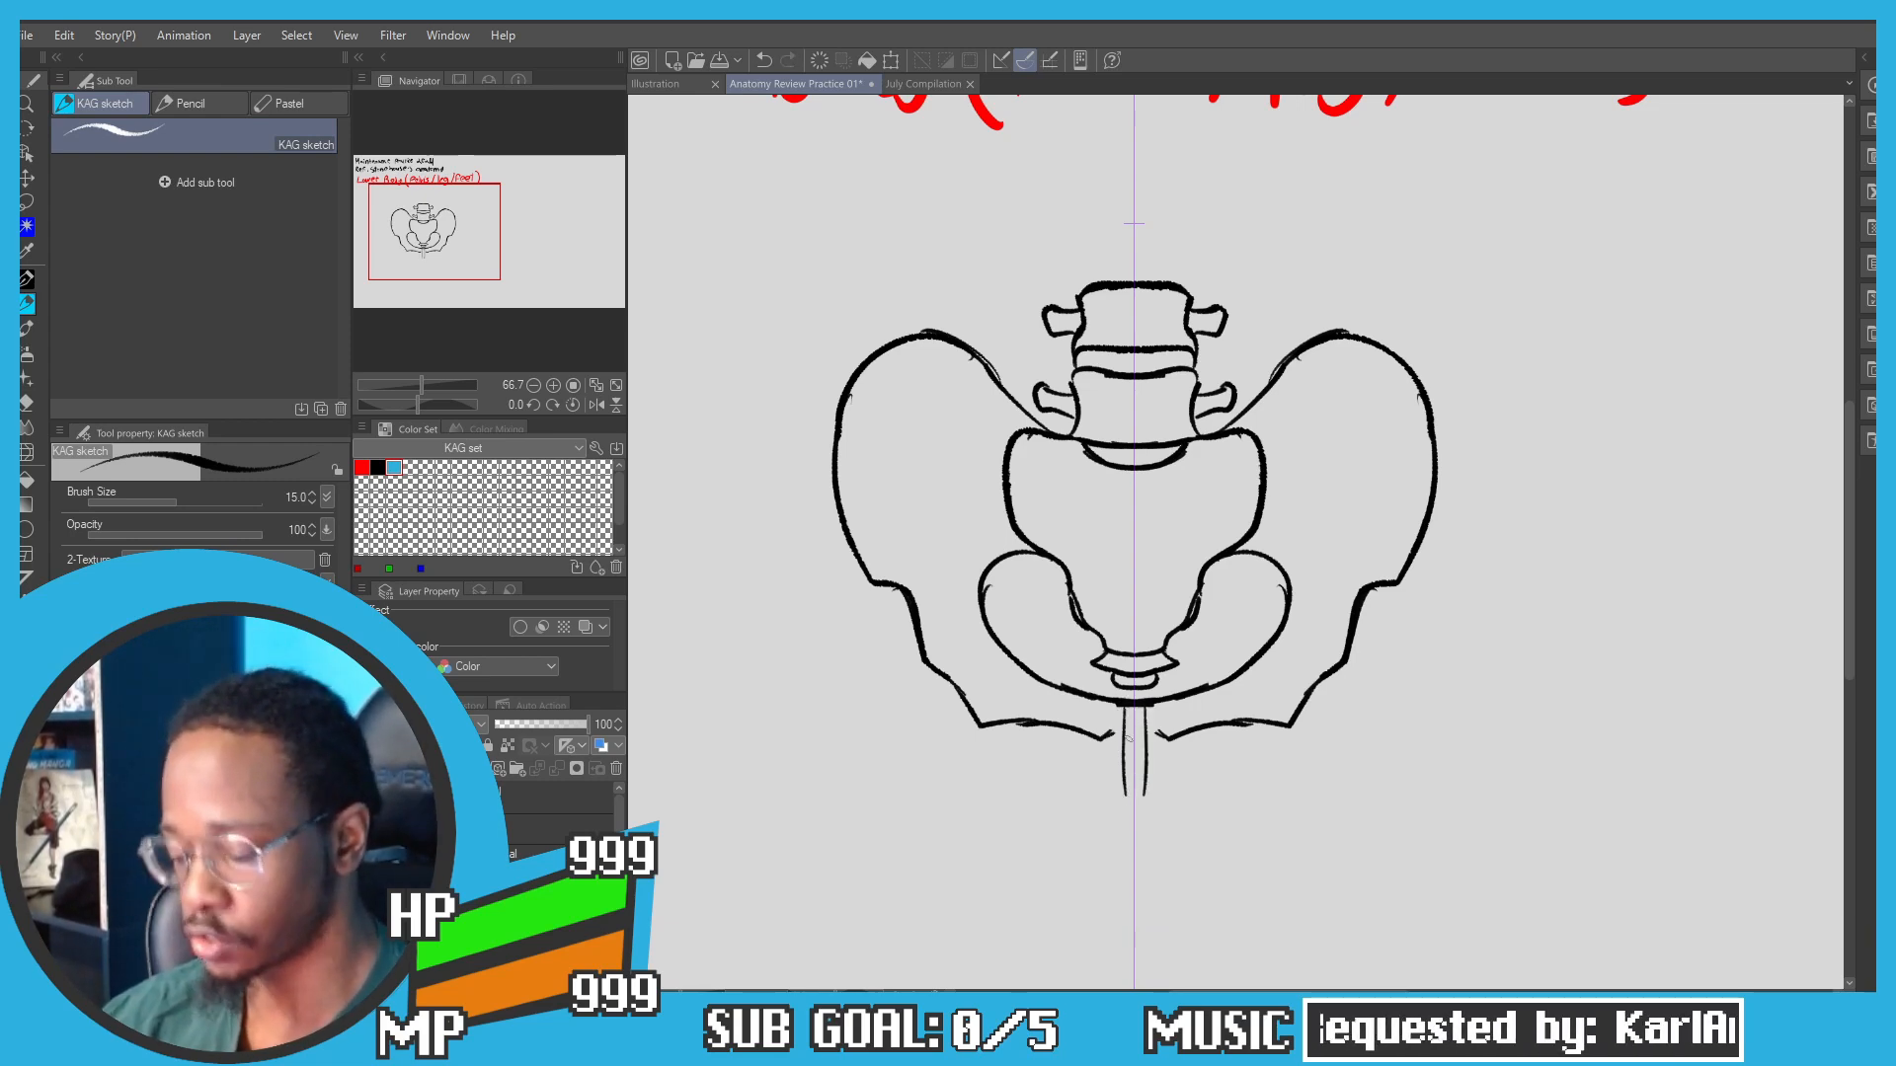
key(ctrl+z)
drag(1123, 705, 1134, 813)
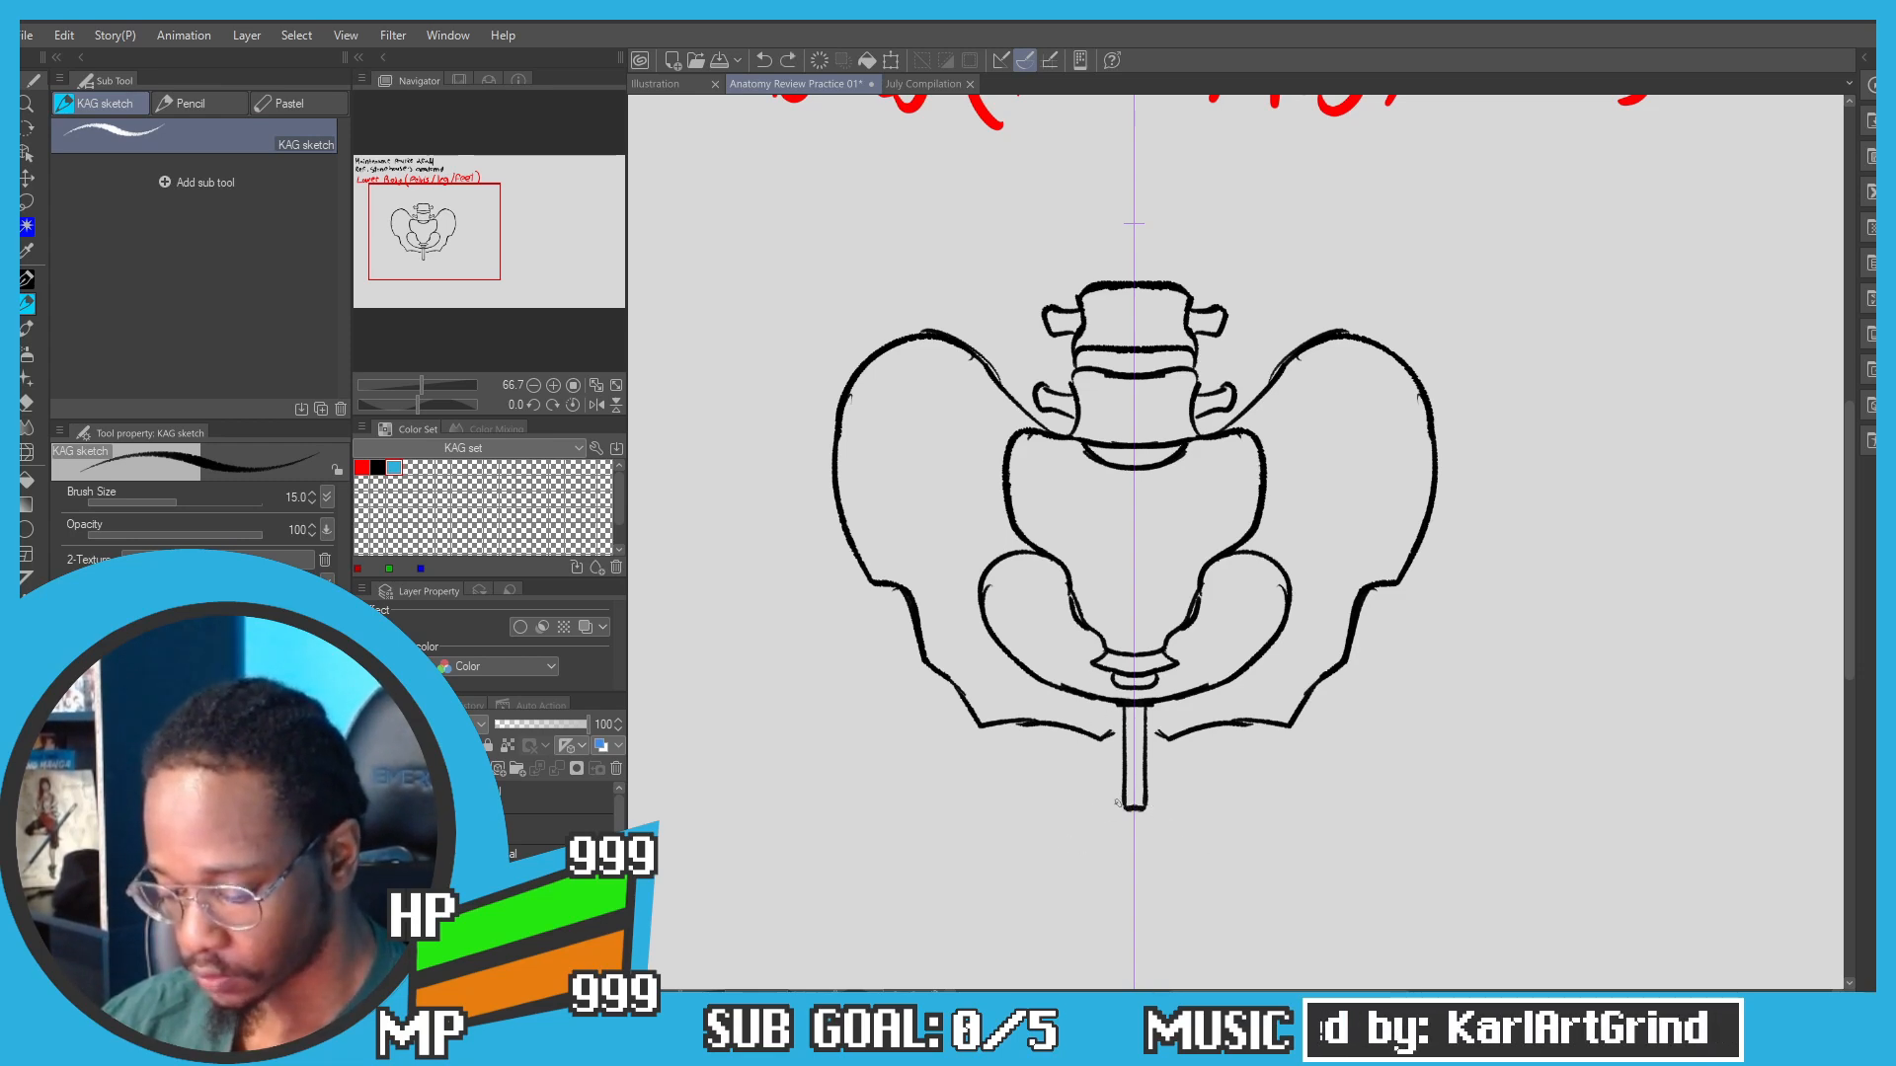
Step: Draw the hip socket bulges and the outer and lower contours of the ischium, joining them to the pubic symphysis
drag(1120, 807, 1069, 842)
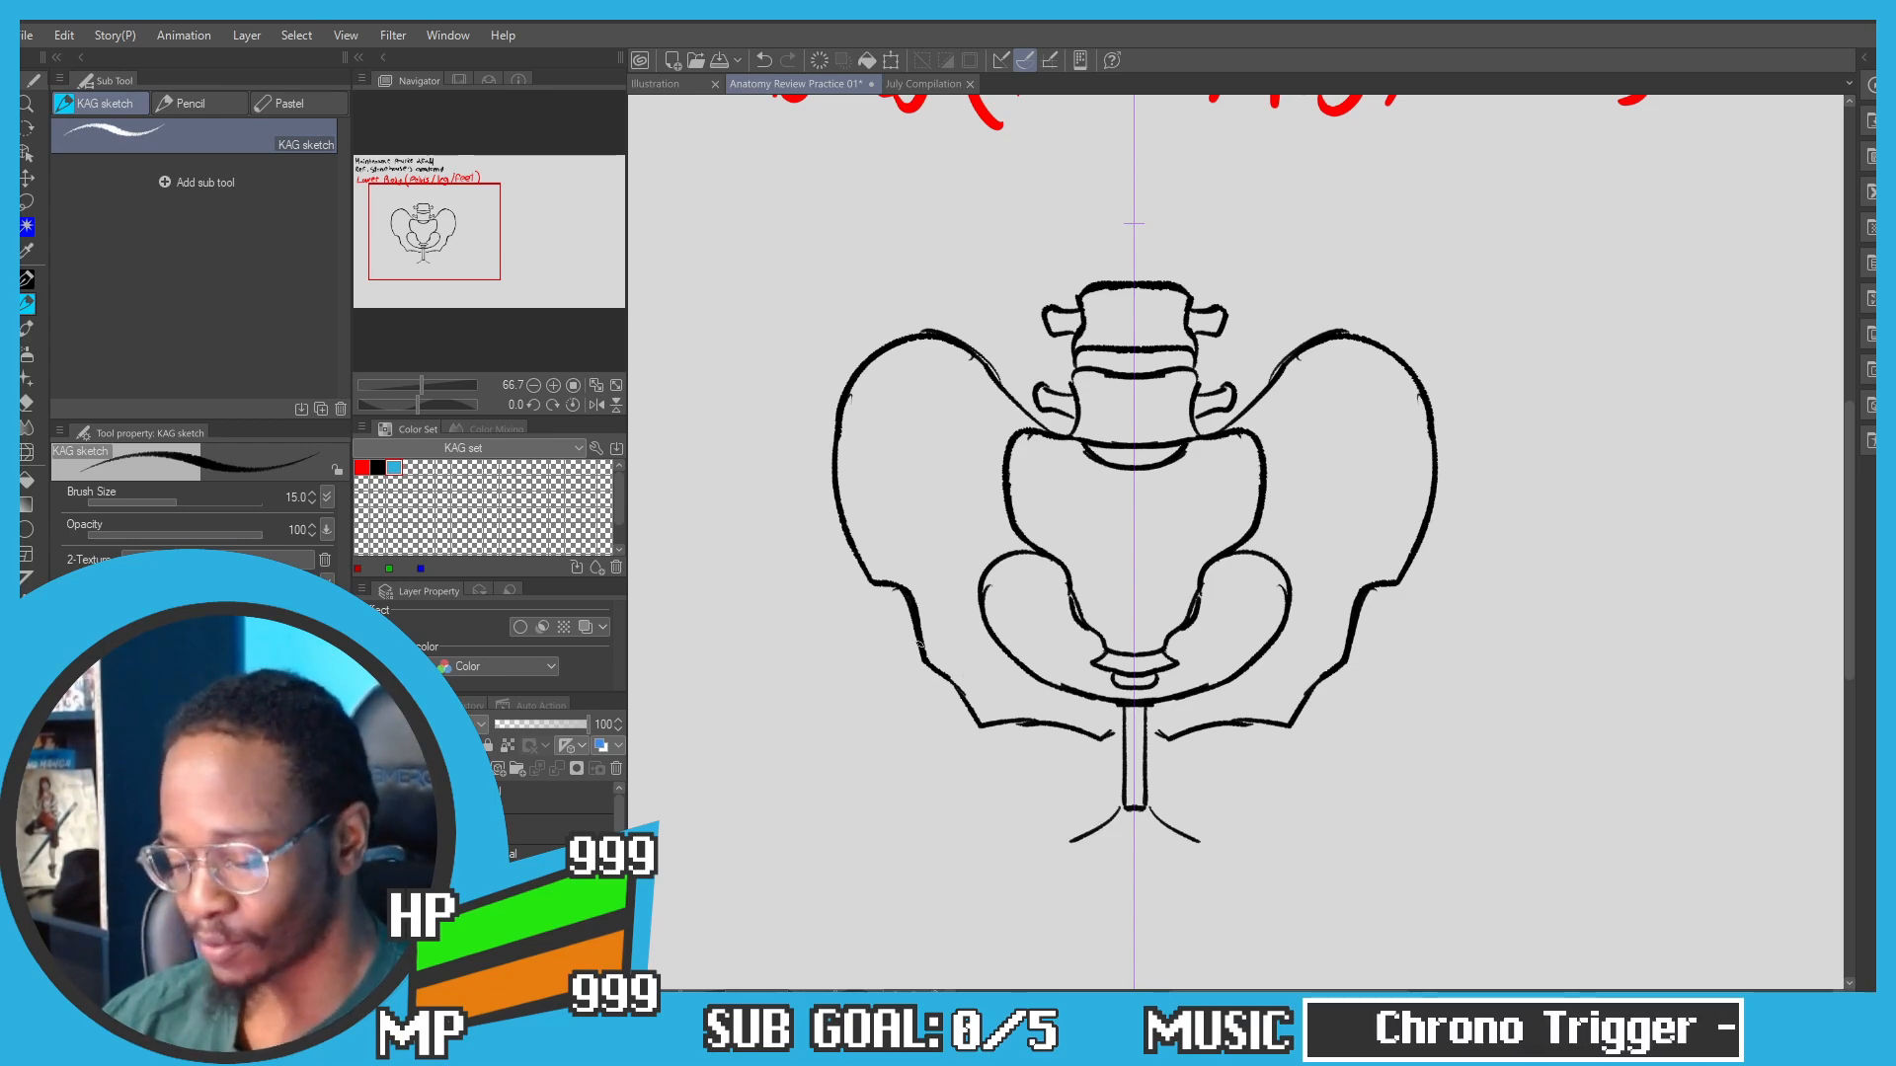
key(ctrl+z)
mouse_move(928, 662)
mouse_down()
mouse_move(922, 722)
mouse_move(959, 780)
mouse_move(914, 706)
mouse_move(995, 844)
mouse_up()
key(ctrl+z)
key(ctrl+z)
key(ctrl+z)
key(ctrl+z)
key(ctrl+z)
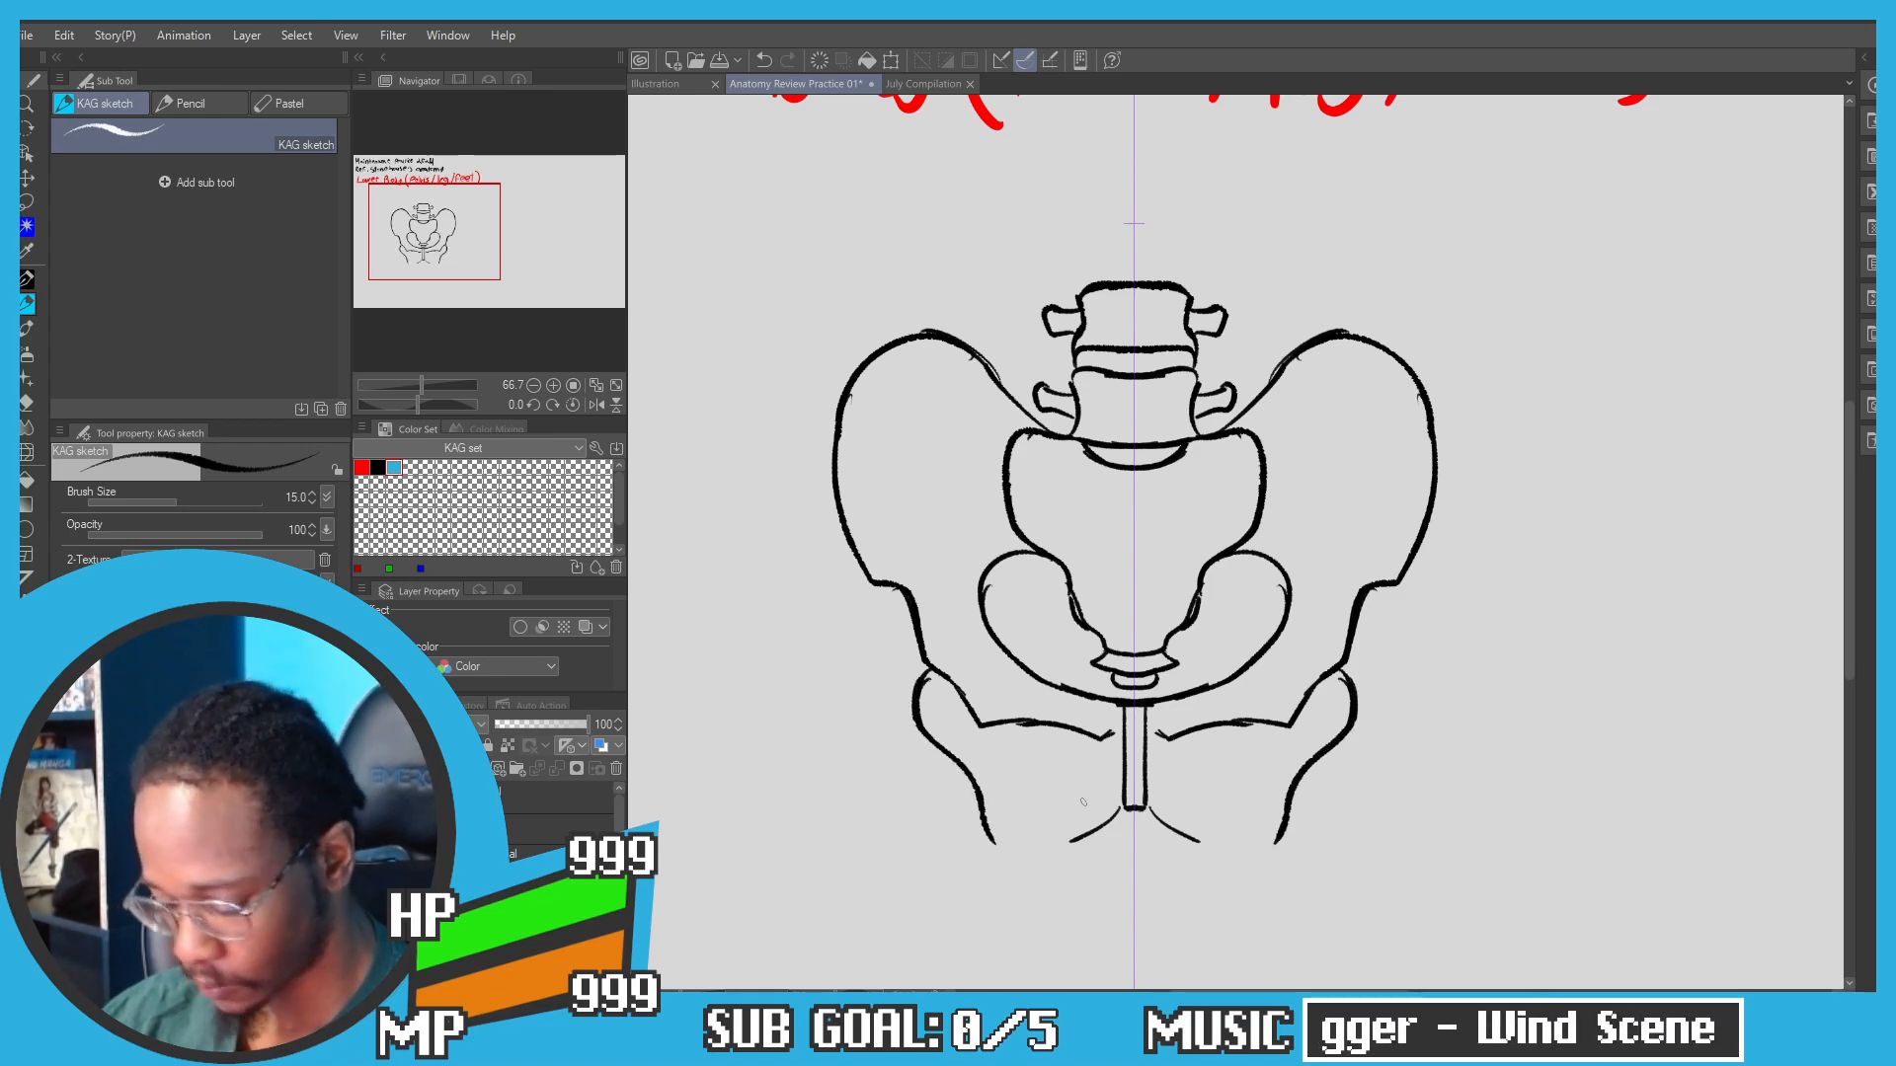
drag(1119, 810, 1074, 841)
key(ctrl+z)
drag(1045, 847, 990, 841)
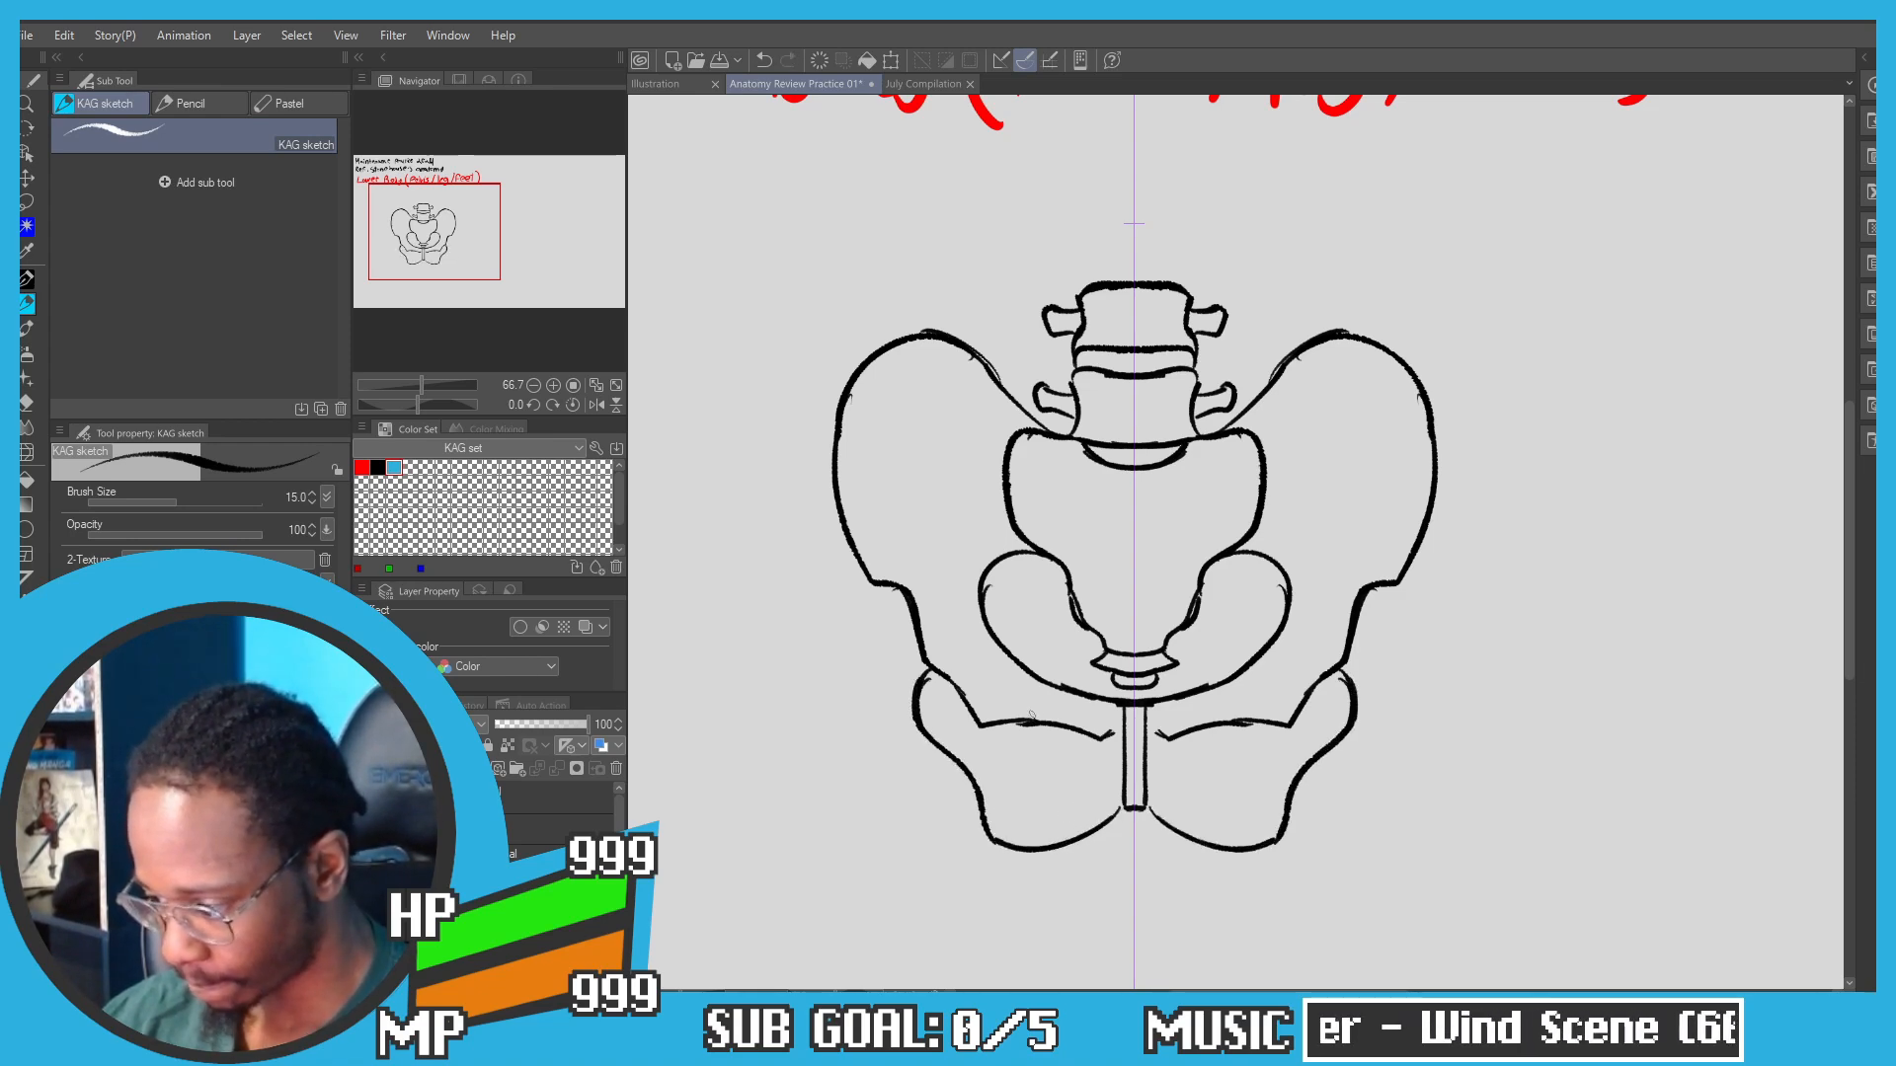
Step: Draw the mirrored obturator openings inside the lower pelvis on both sides of the symphysis
key(ctrl+z)
mouse_move(1092, 732)
mouse_down()
mouse_move(1055, 808)
mouse_move(1015, 785)
mouse_move(1068, 791)
mouse_move(1016, 815)
mouse_up()
key(ctrl+z)
key(ctrl+z)
mouse_move(1045, 810)
mouse_down()
mouse_move(1018, 757)
mouse_move(977, 750)
mouse_up()
key(ctrl+z)
key(ctrl+z)
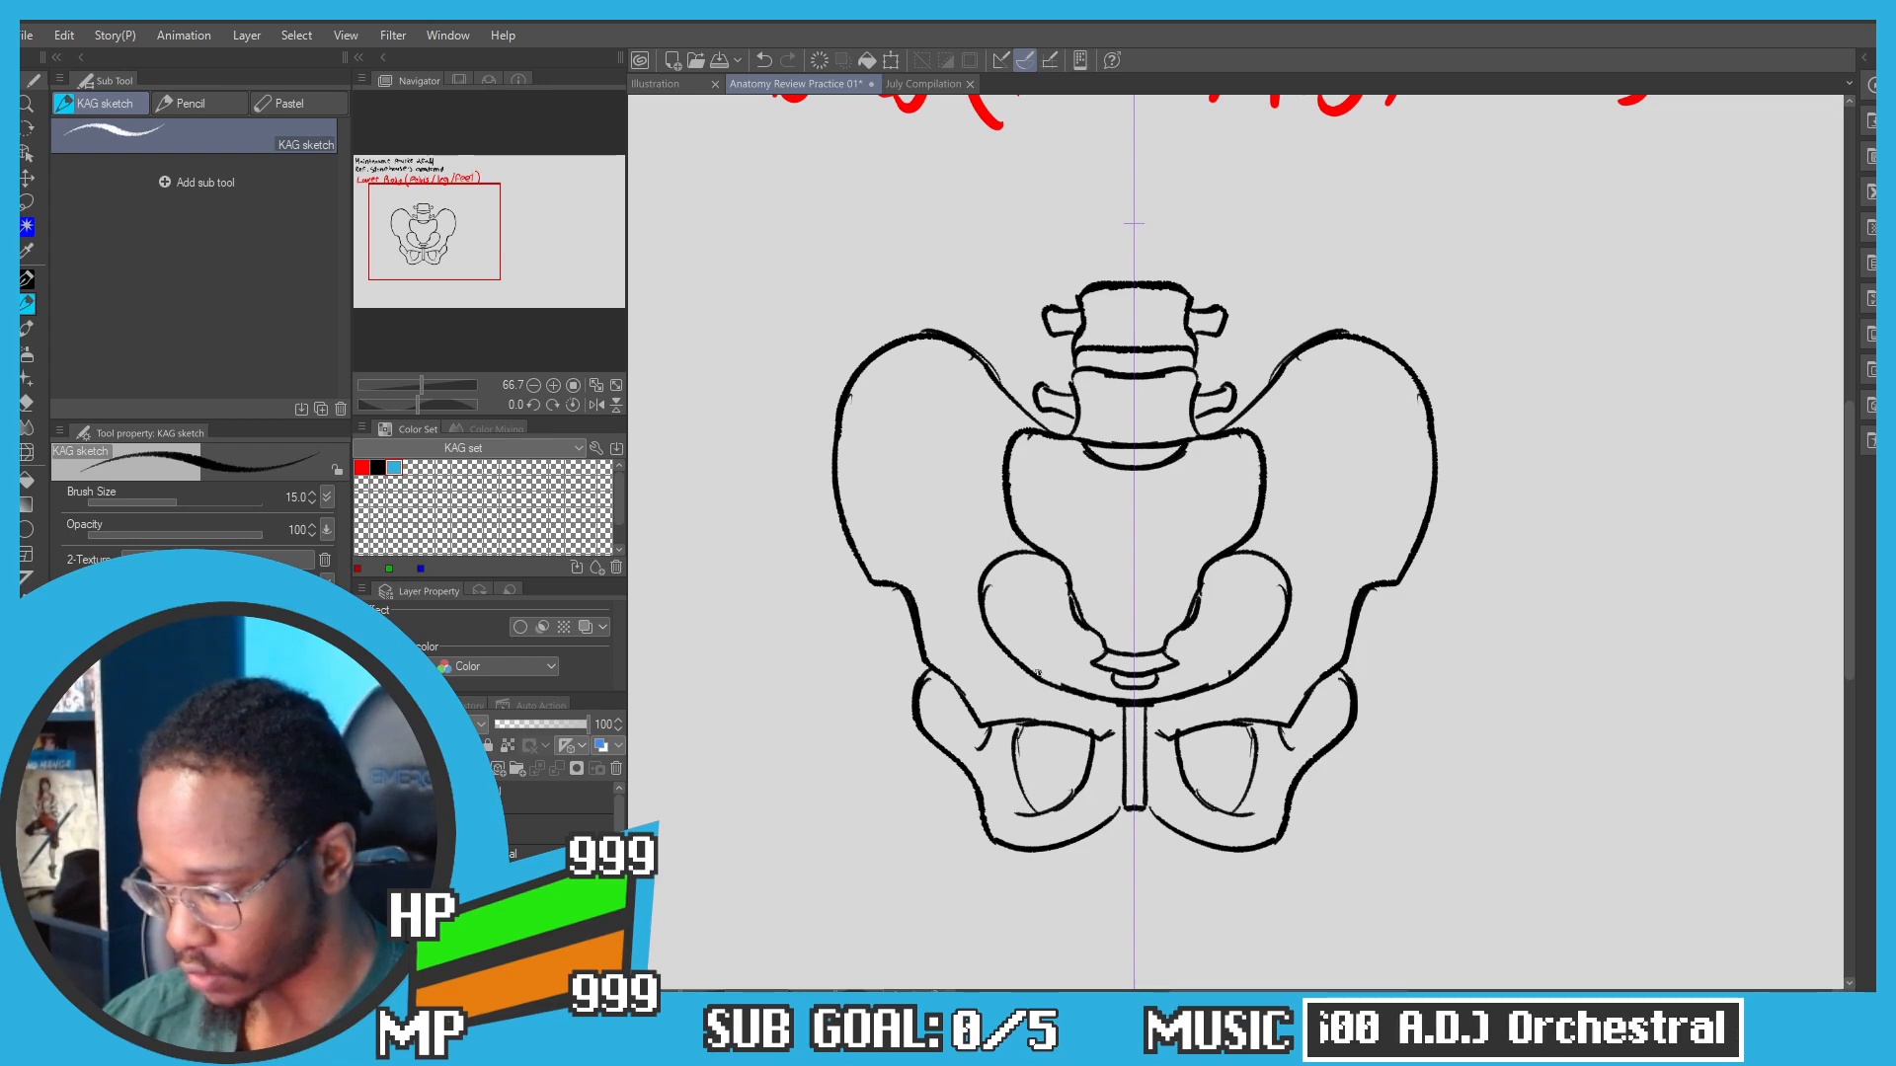
Step: Add inner contour lines along the pelvic brim's lower curve and inside the outer edges of the iliac wings
drag(1043, 679, 988, 621)
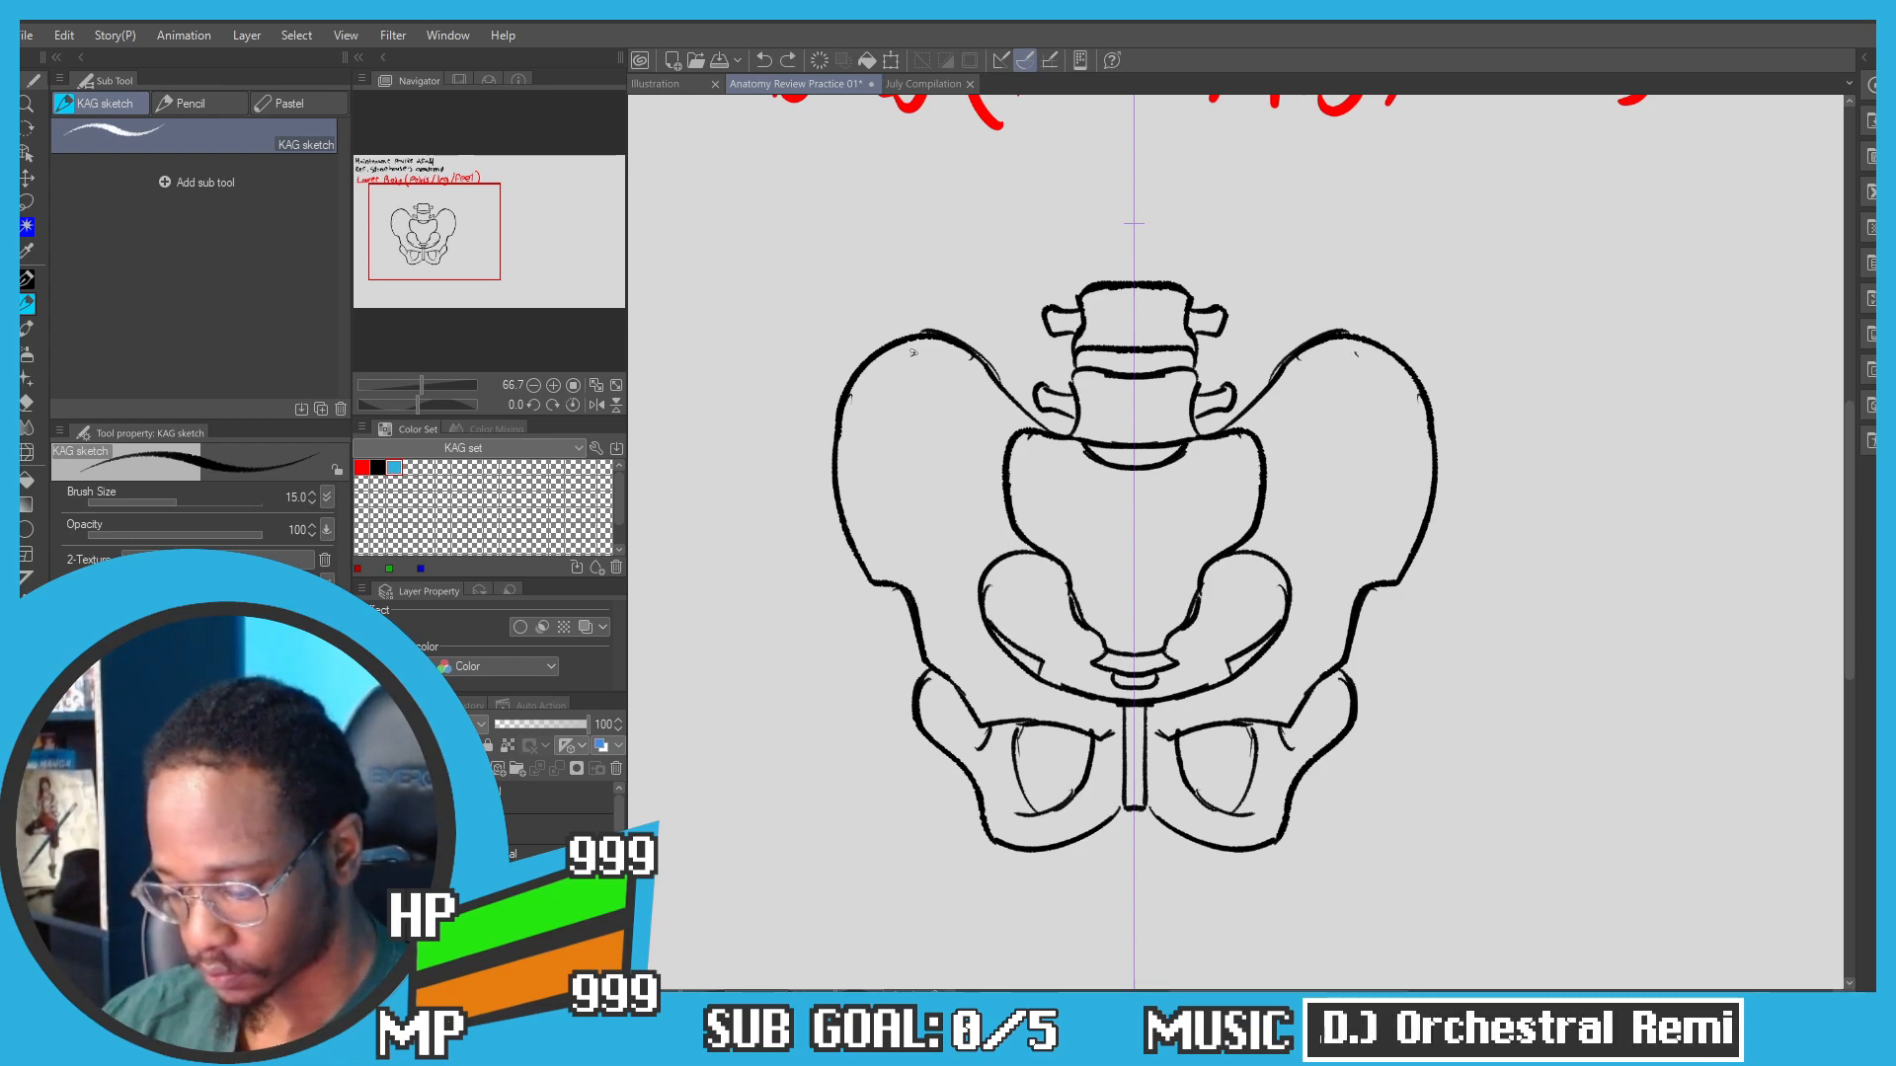
drag(899, 361, 855, 488)
key(ctrl+z)
drag(900, 363, 853, 517)
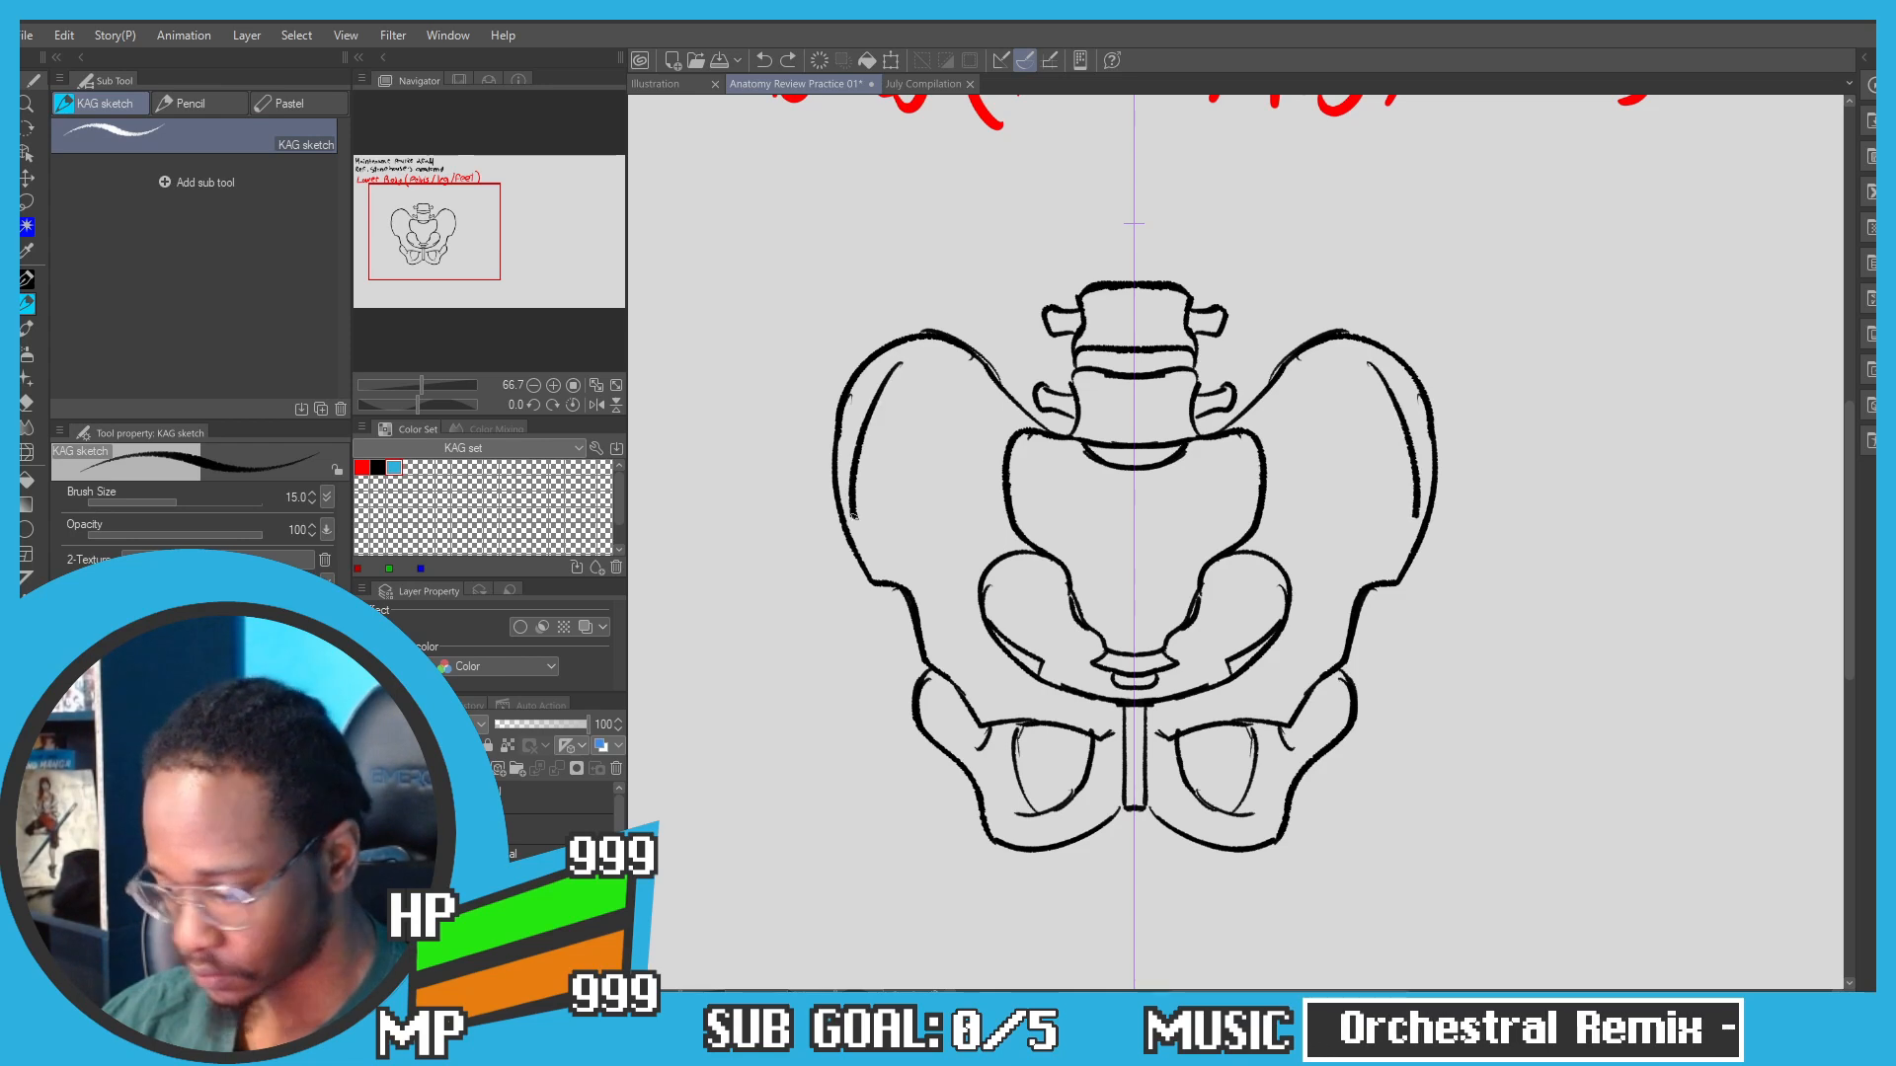
key(ctrl+z)
mouse_move(898, 383)
mouse_down()
mouse_move(855, 444)
mouse_move(864, 534)
mouse_up()
key(ctrl+z)
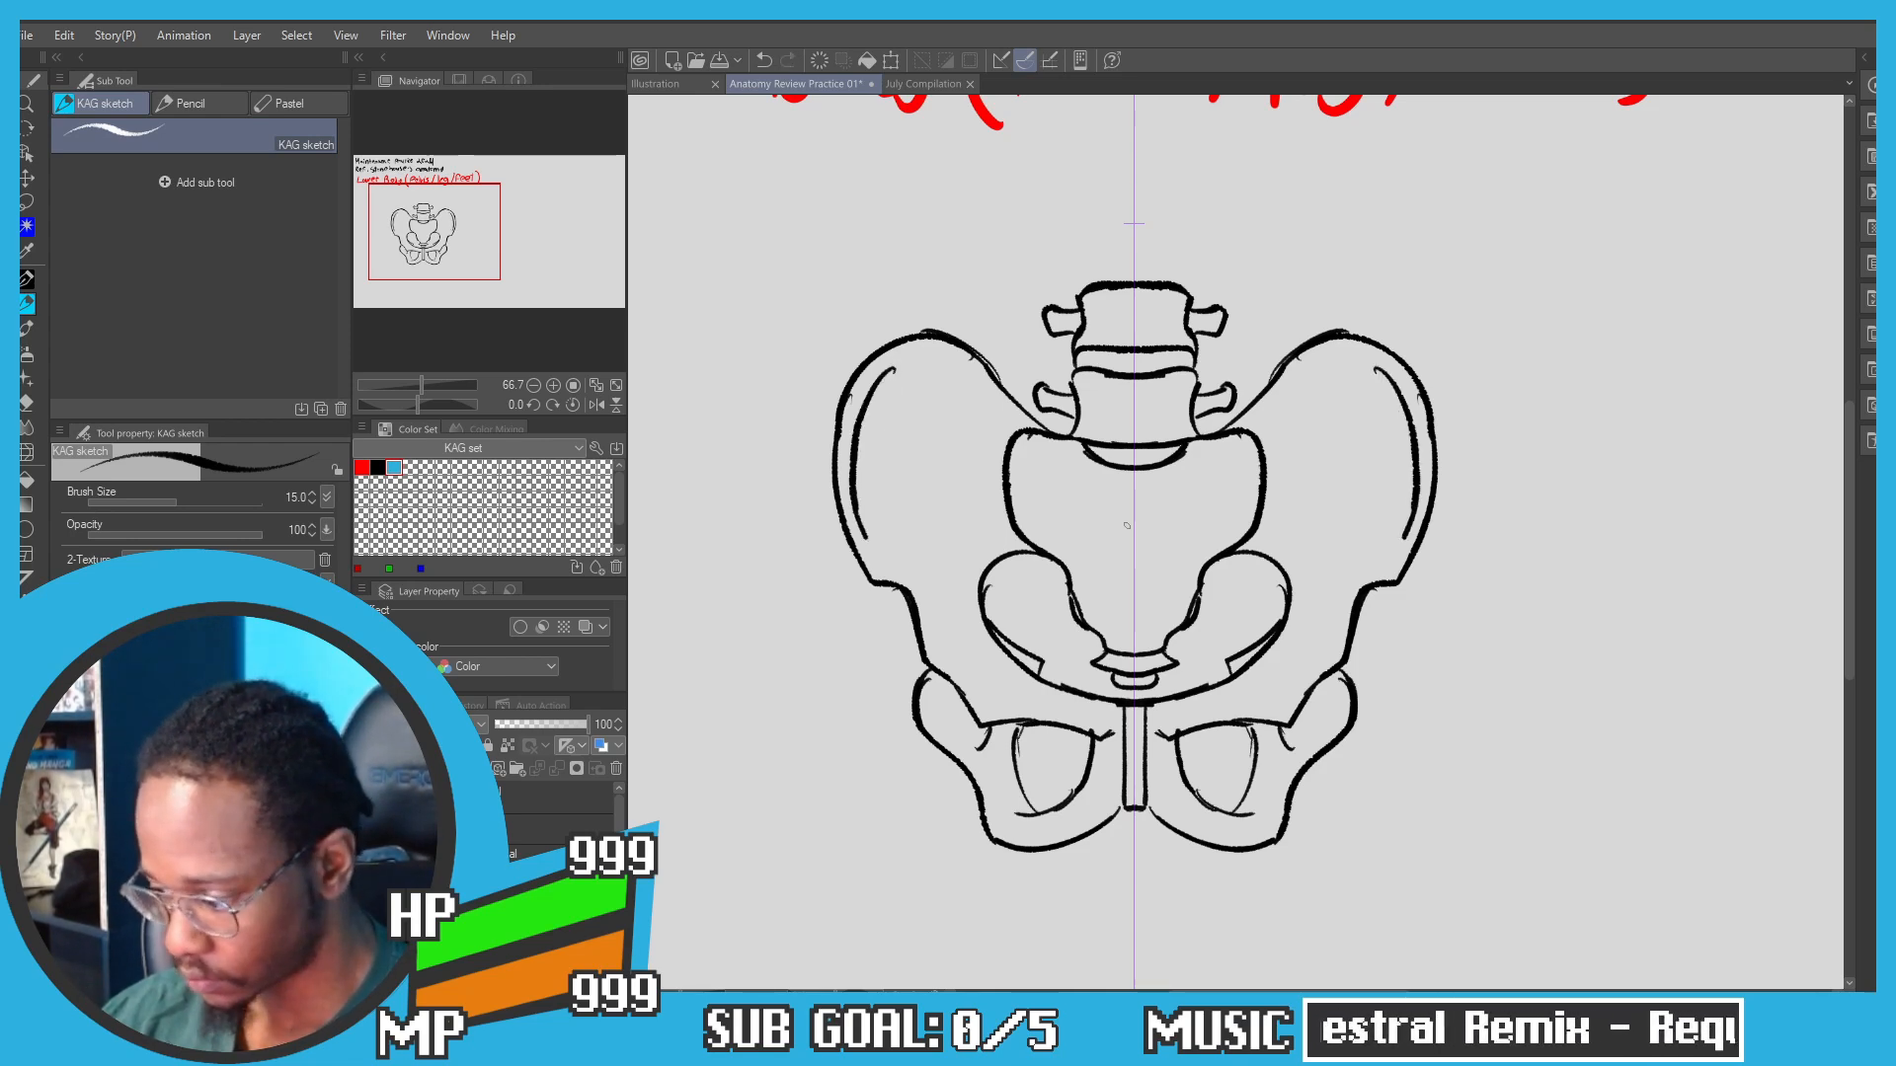
key(ctrl+z)
Step: Draw three horizontal ridges with looped ends inside the sacrum and add short contour marks at the hip sockets
mouse_move(1104, 525)
mouse_down()
mouse_move(1160, 528)
mouse_move(1077, 521)
mouse_move(1106, 524)
mouse_move(1121, 571)
mouse_move(1138, 565)
mouse_move(1095, 560)
mouse_move(1112, 595)
mouse_up()
key(ctrl+z)
key(ctrl+z)
key(ctrl+z)
key(ctrl+z)
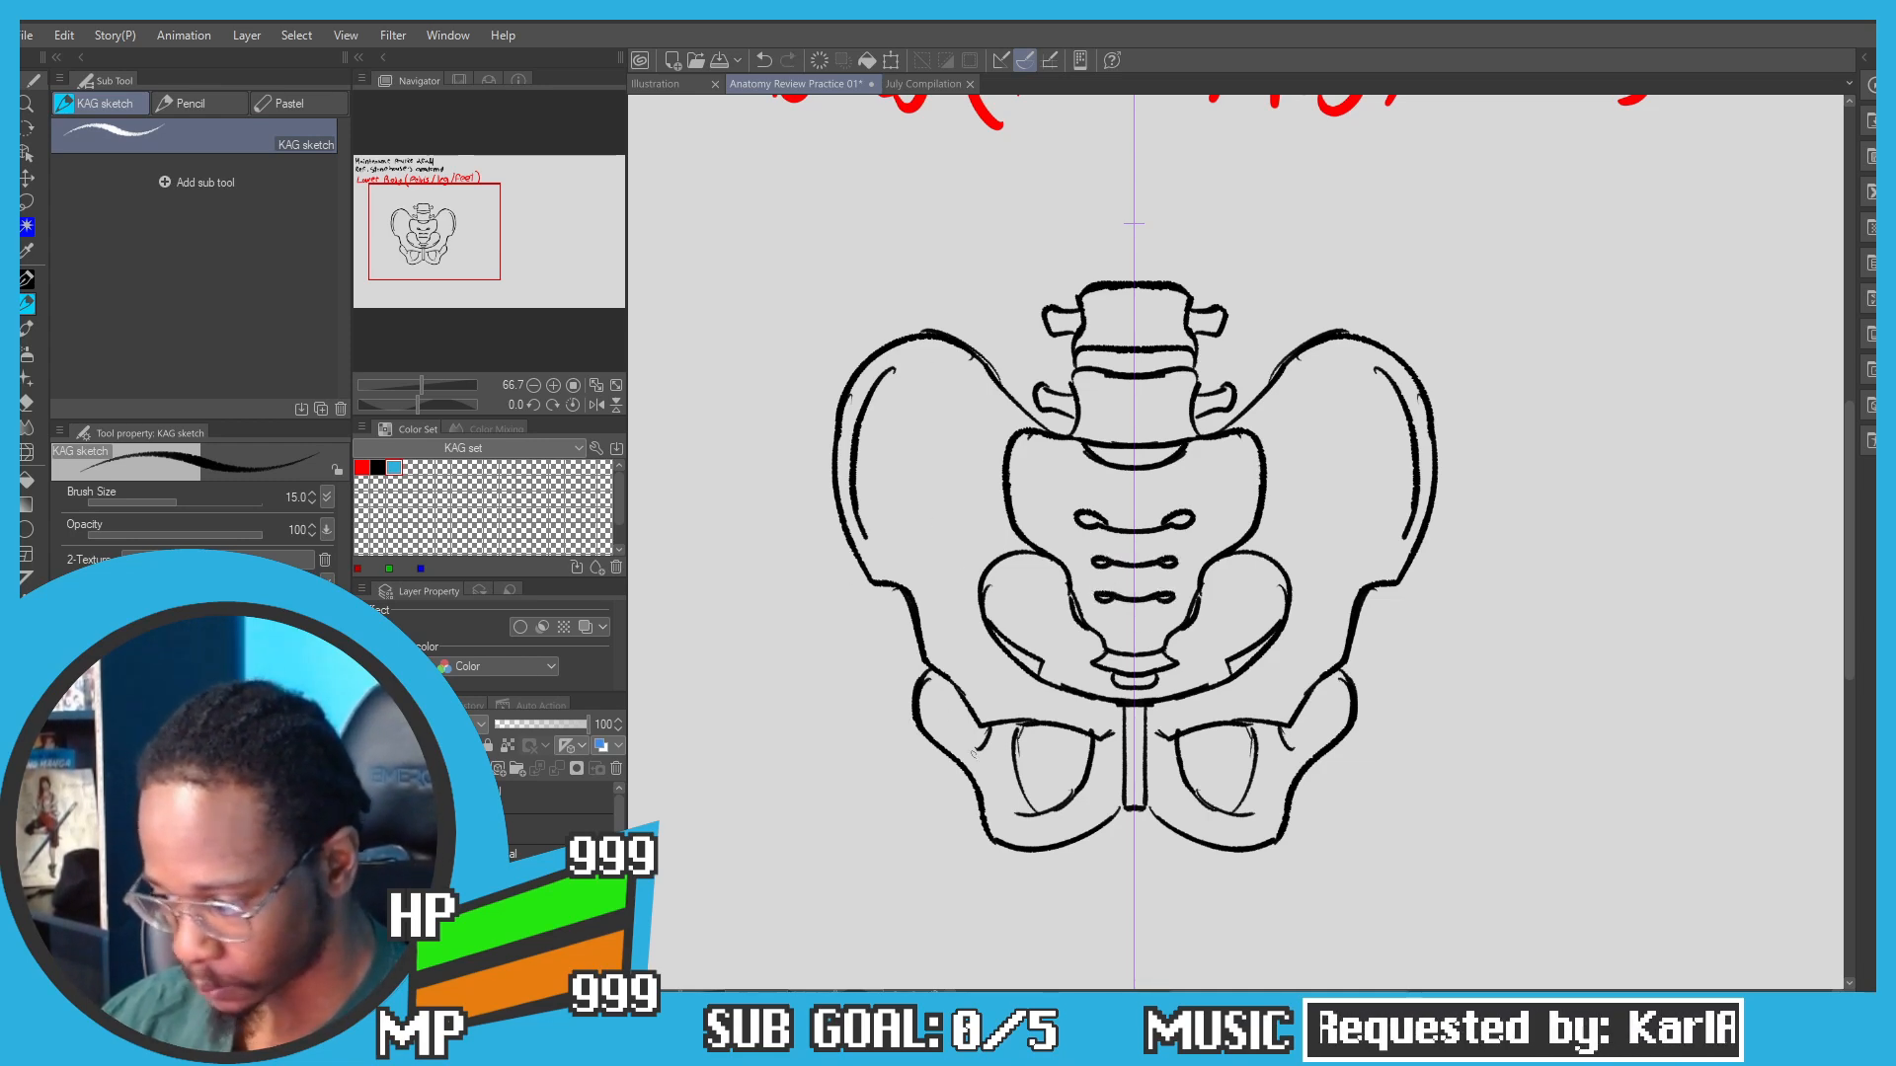
drag(985, 725, 983, 756)
drag(953, 682, 941, 707)
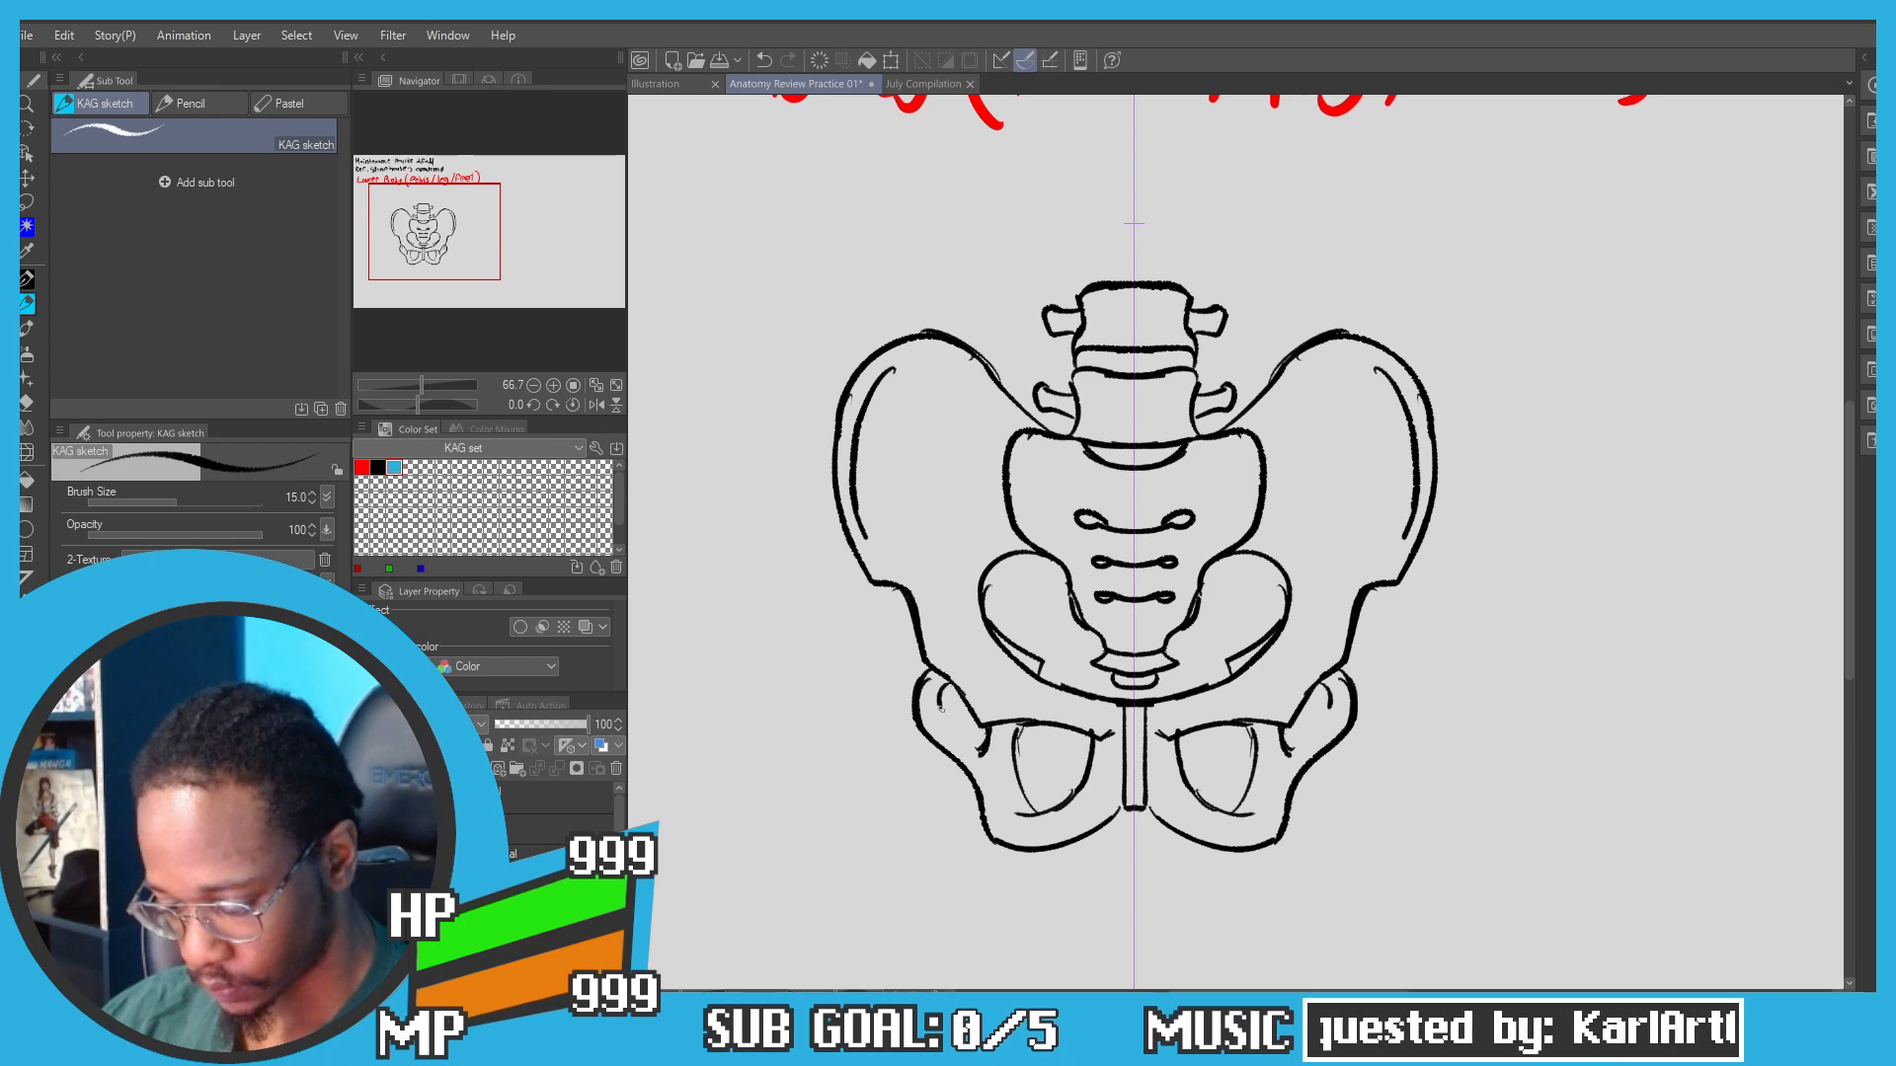
Step: Remove the symmetrical ruler from the pelvis layer and move the pelvis drawing to the page's left side, under the red heading
mouse_move(889, 515)
mouse_down()
mouse_move(847, 515)
mouse_move(901, 496)
mouse_up()
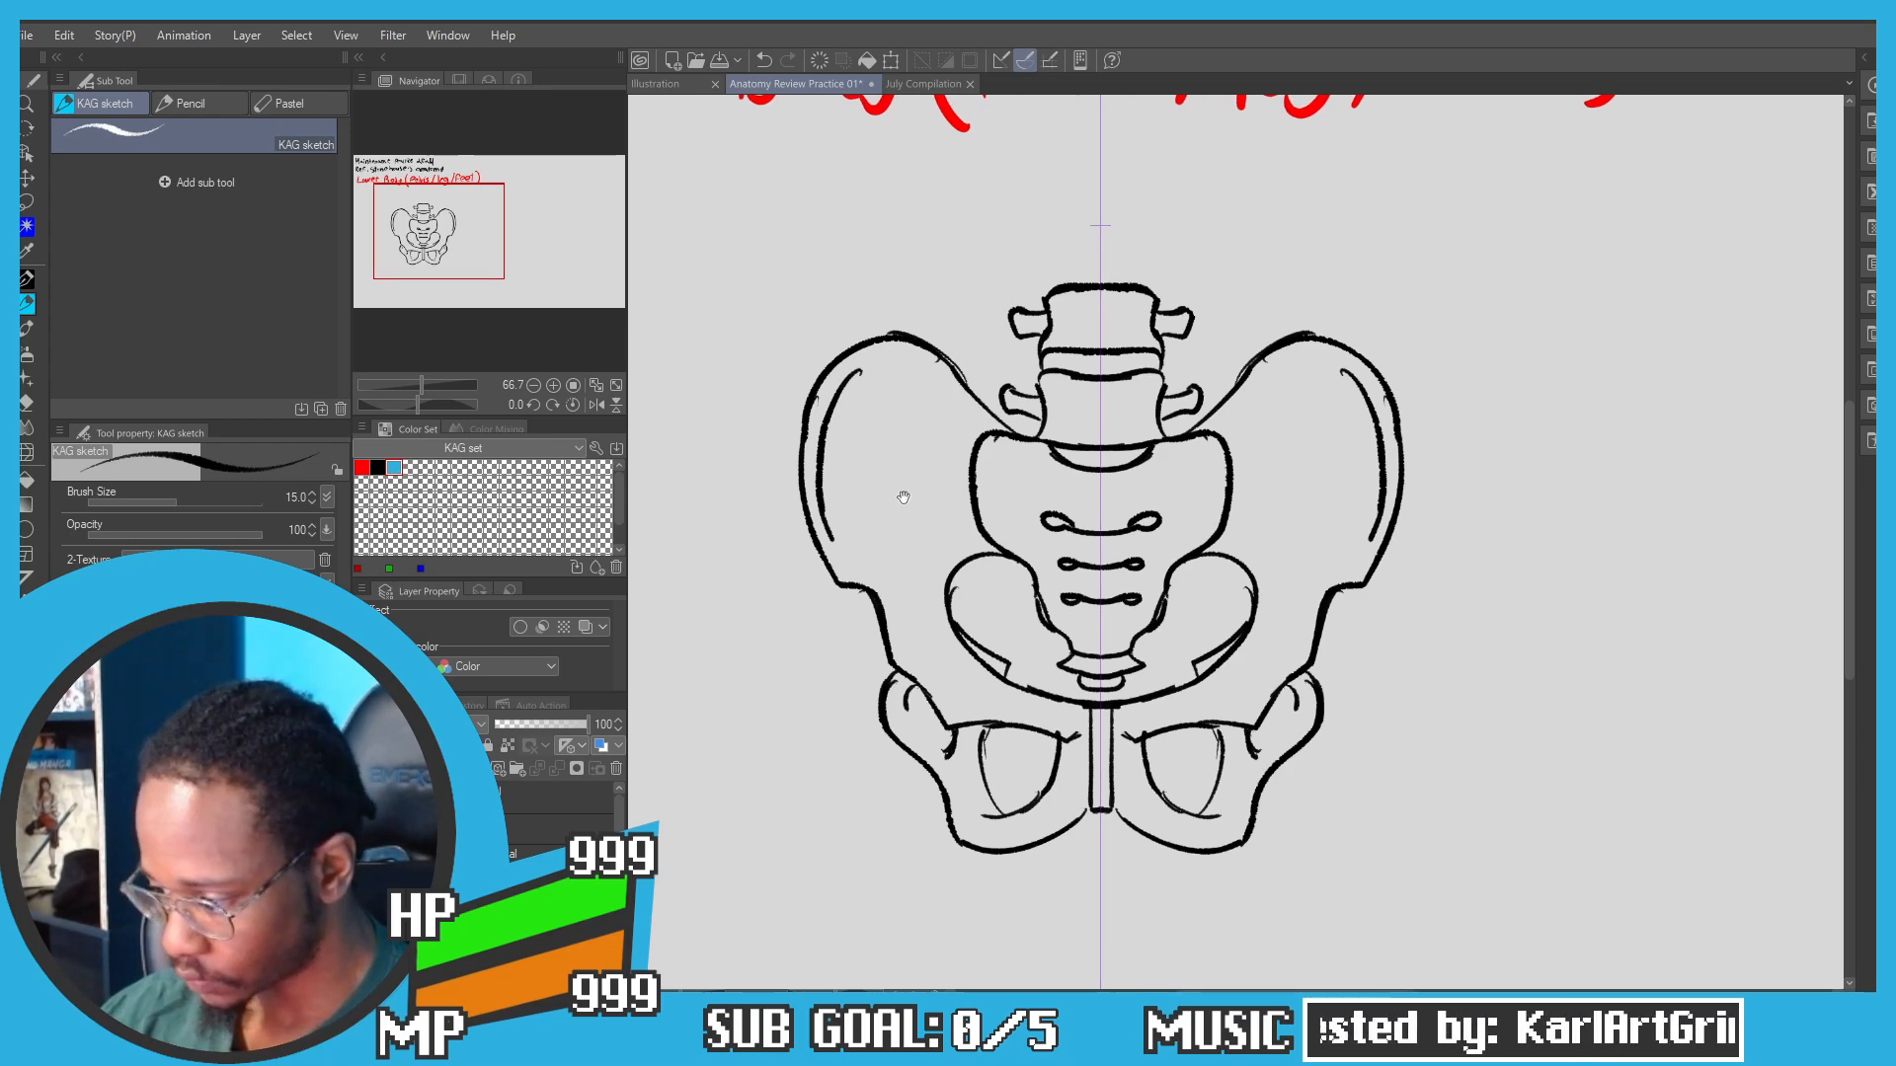
scroll(814, 679, down, 1)
drag(762, 639, 799, 552)
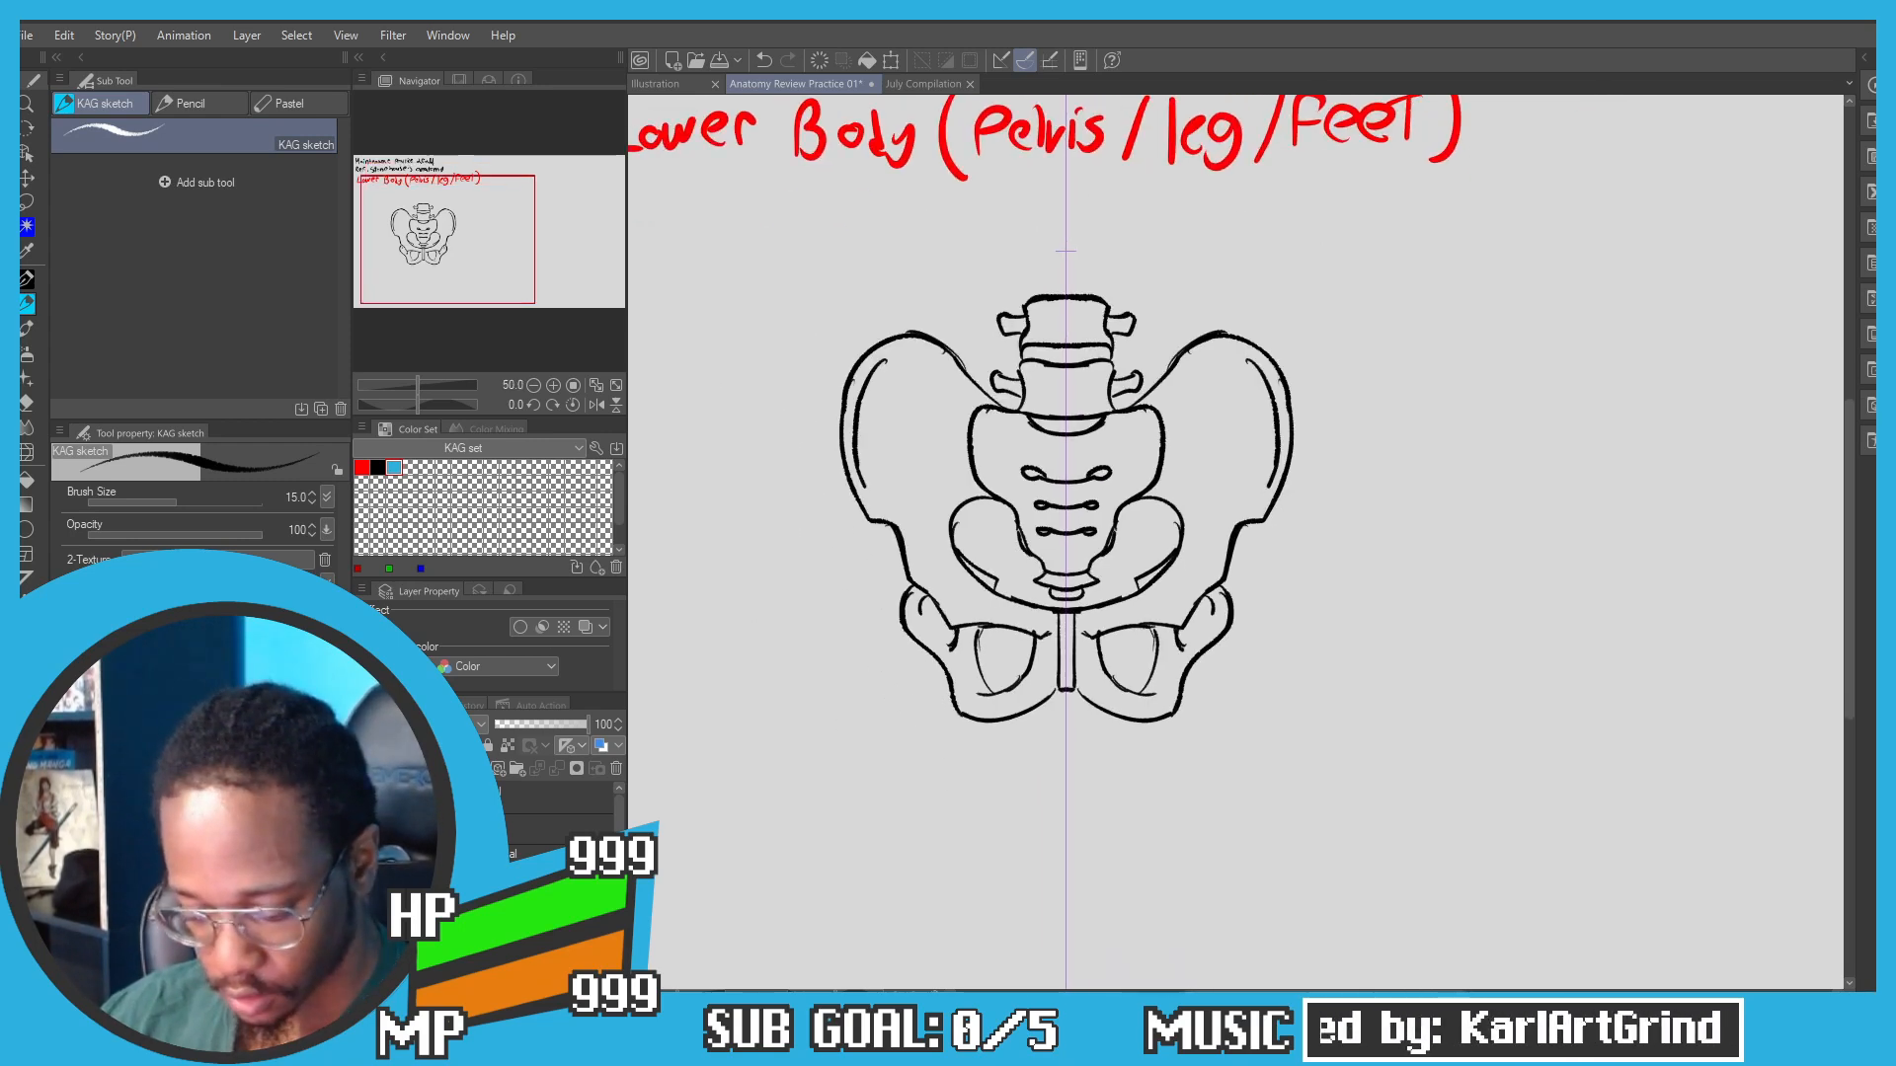
right_click(484, 925)
click(538, 755)
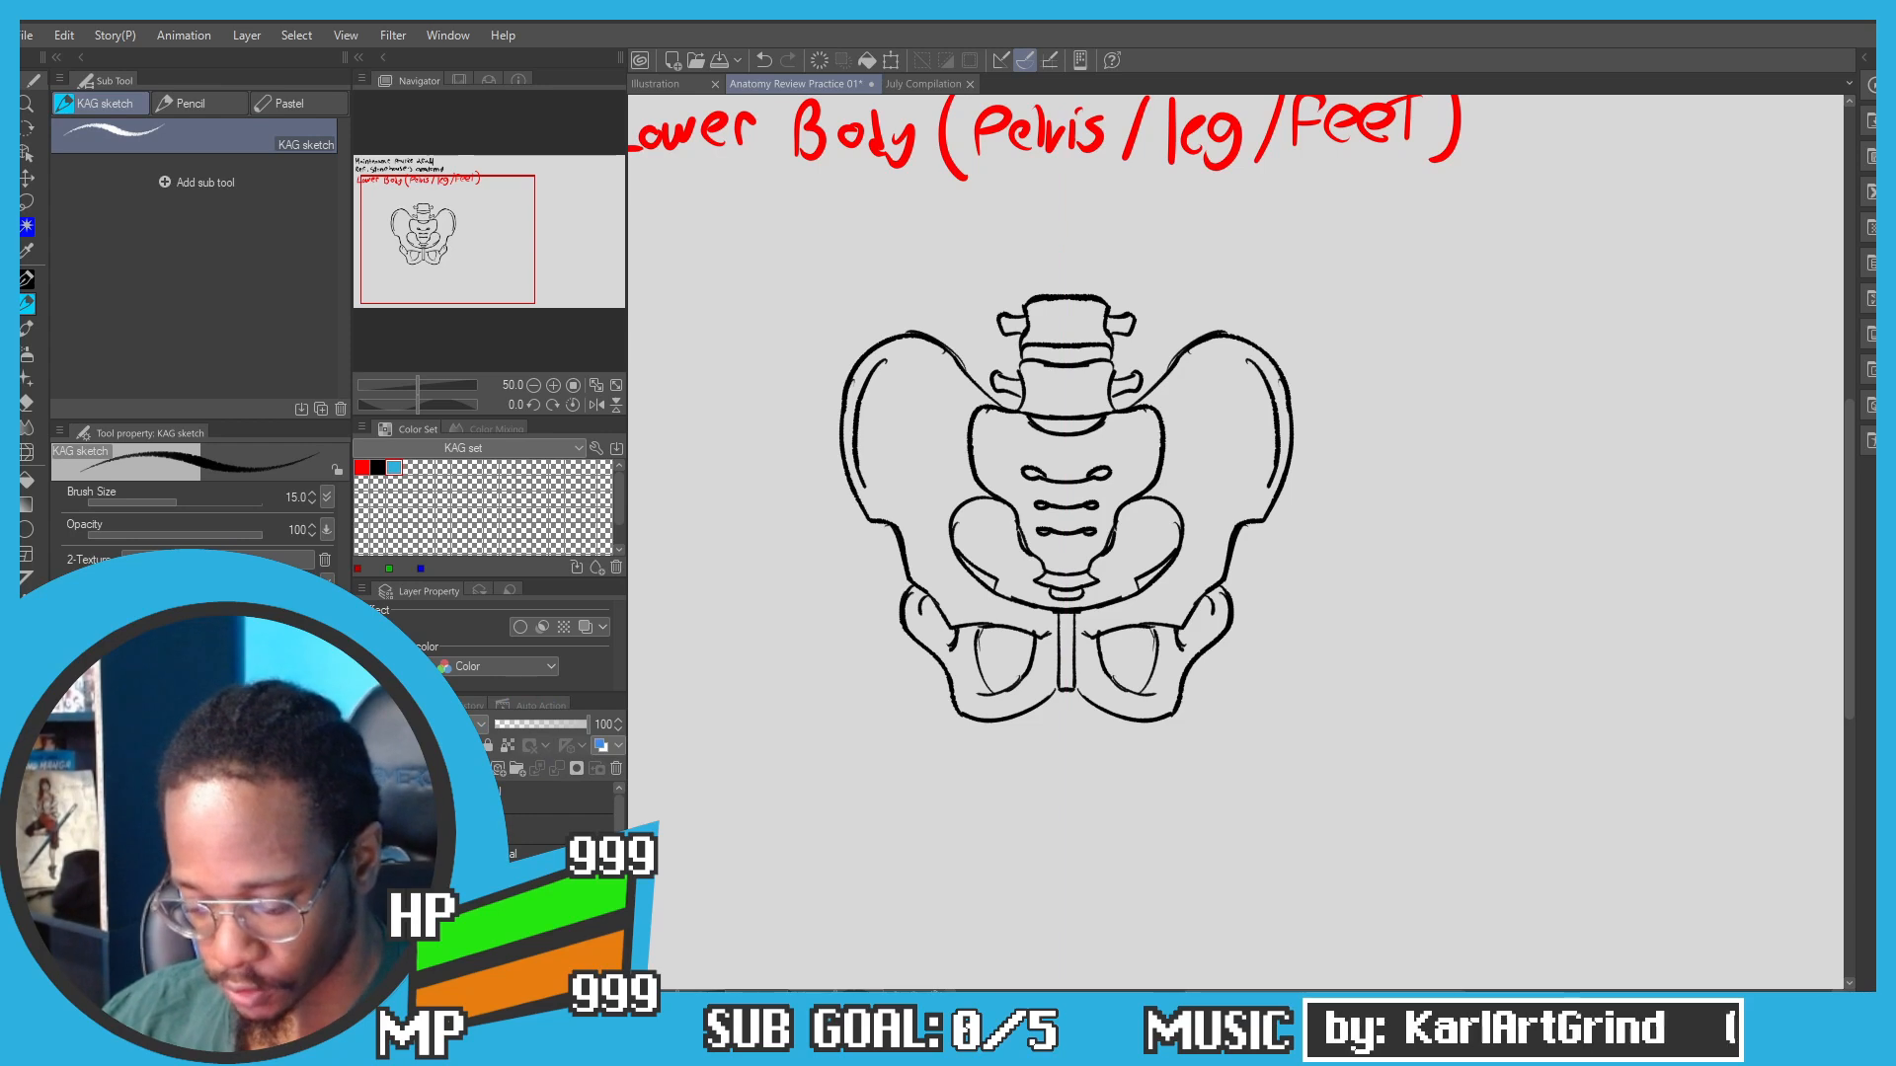
key(ctrl+t)
mouse_move(953, 439)
mouse_down()
mouse_move(795, 437)
mouse_move(741, 375)
mouse_up()
scroll(775, 414, down, 1)
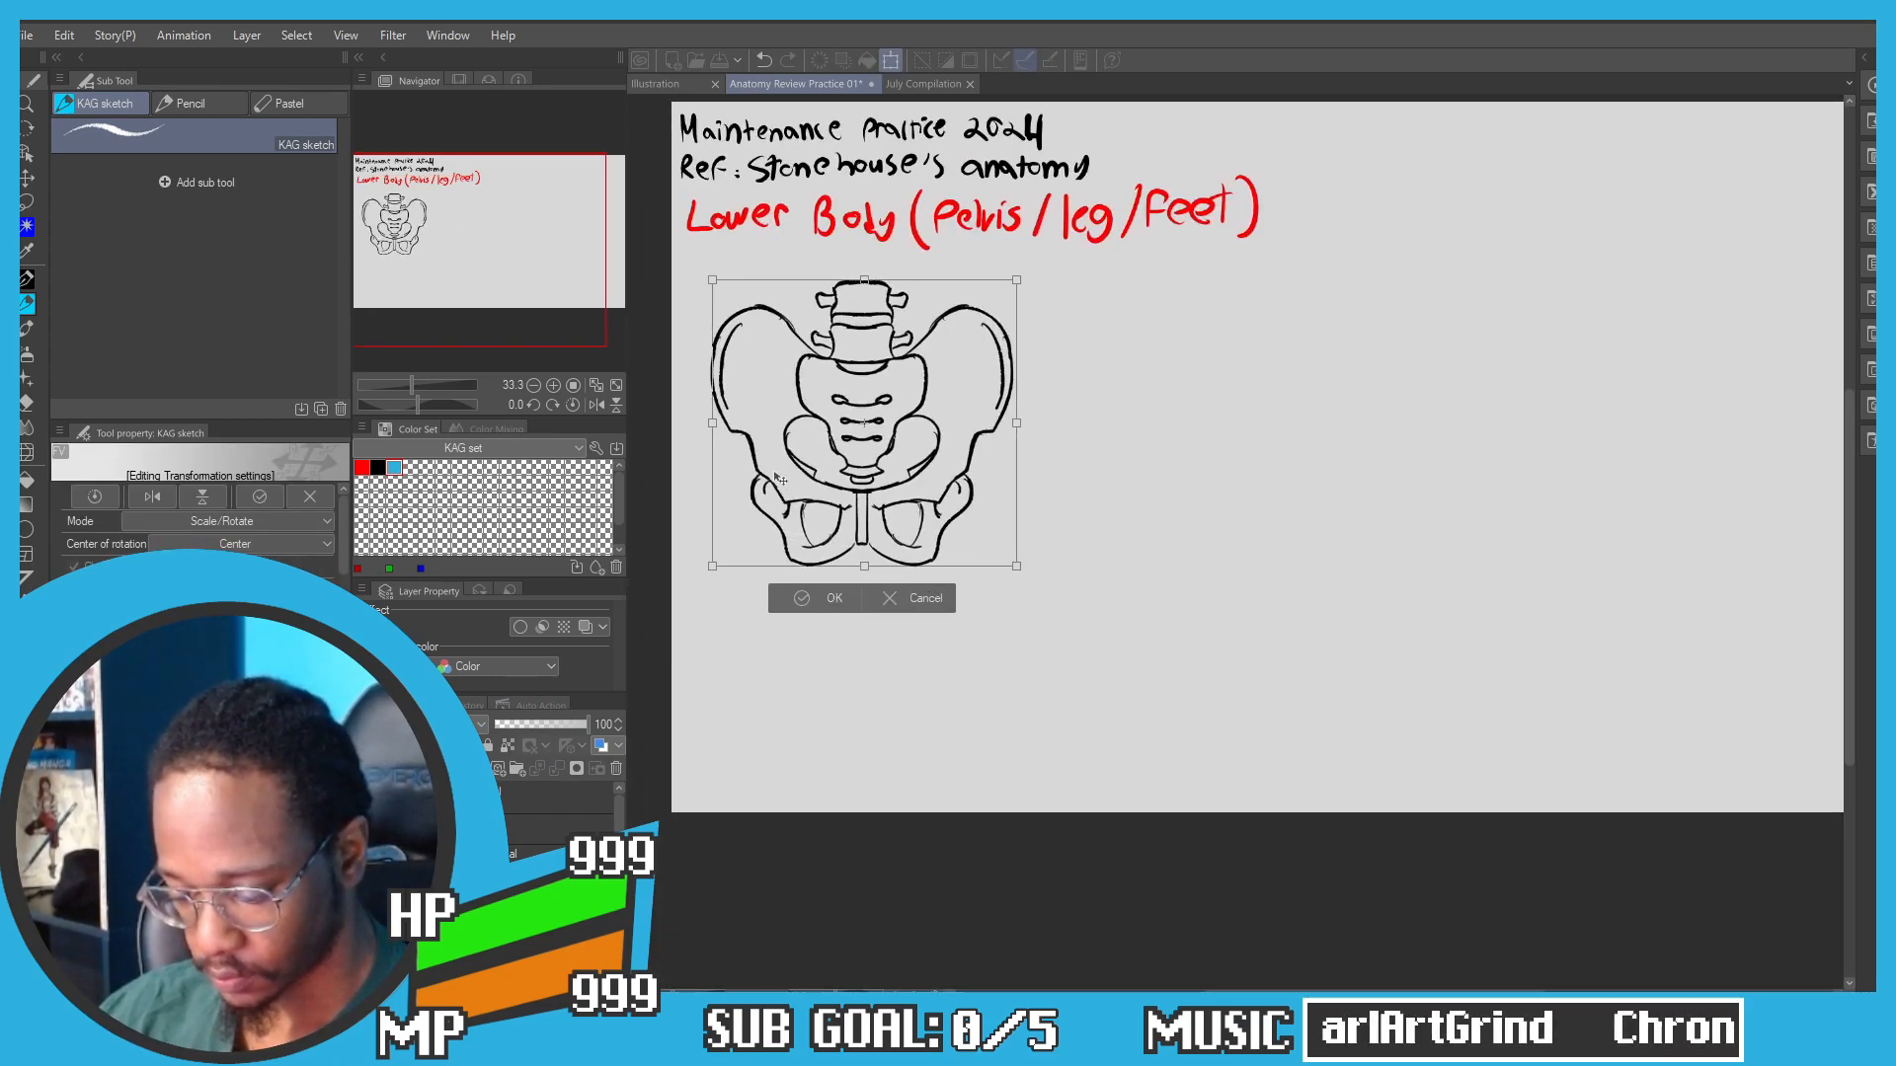
click(802, 608)
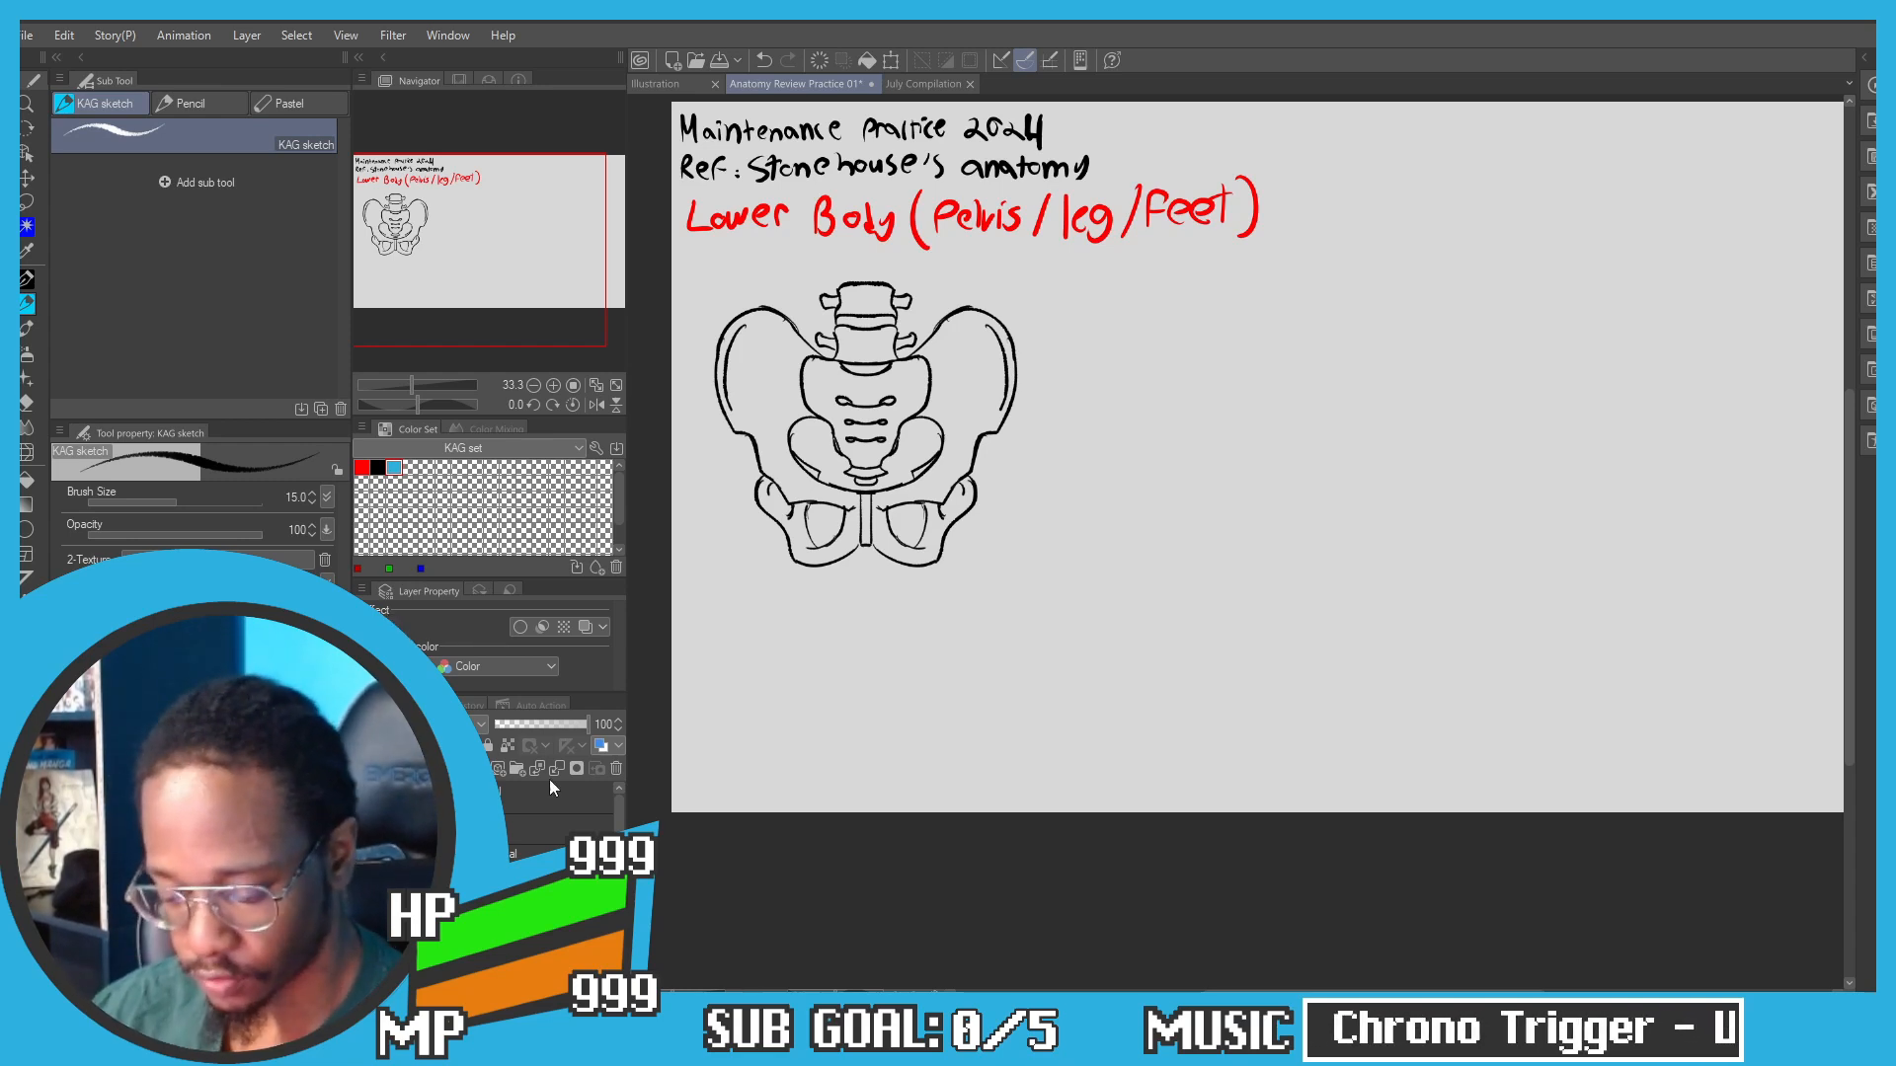
Step: Place a new vertical symmetrical ruler in the empty area right of the pelvis drawing and switch back to the KAG sketch brush
key(u)
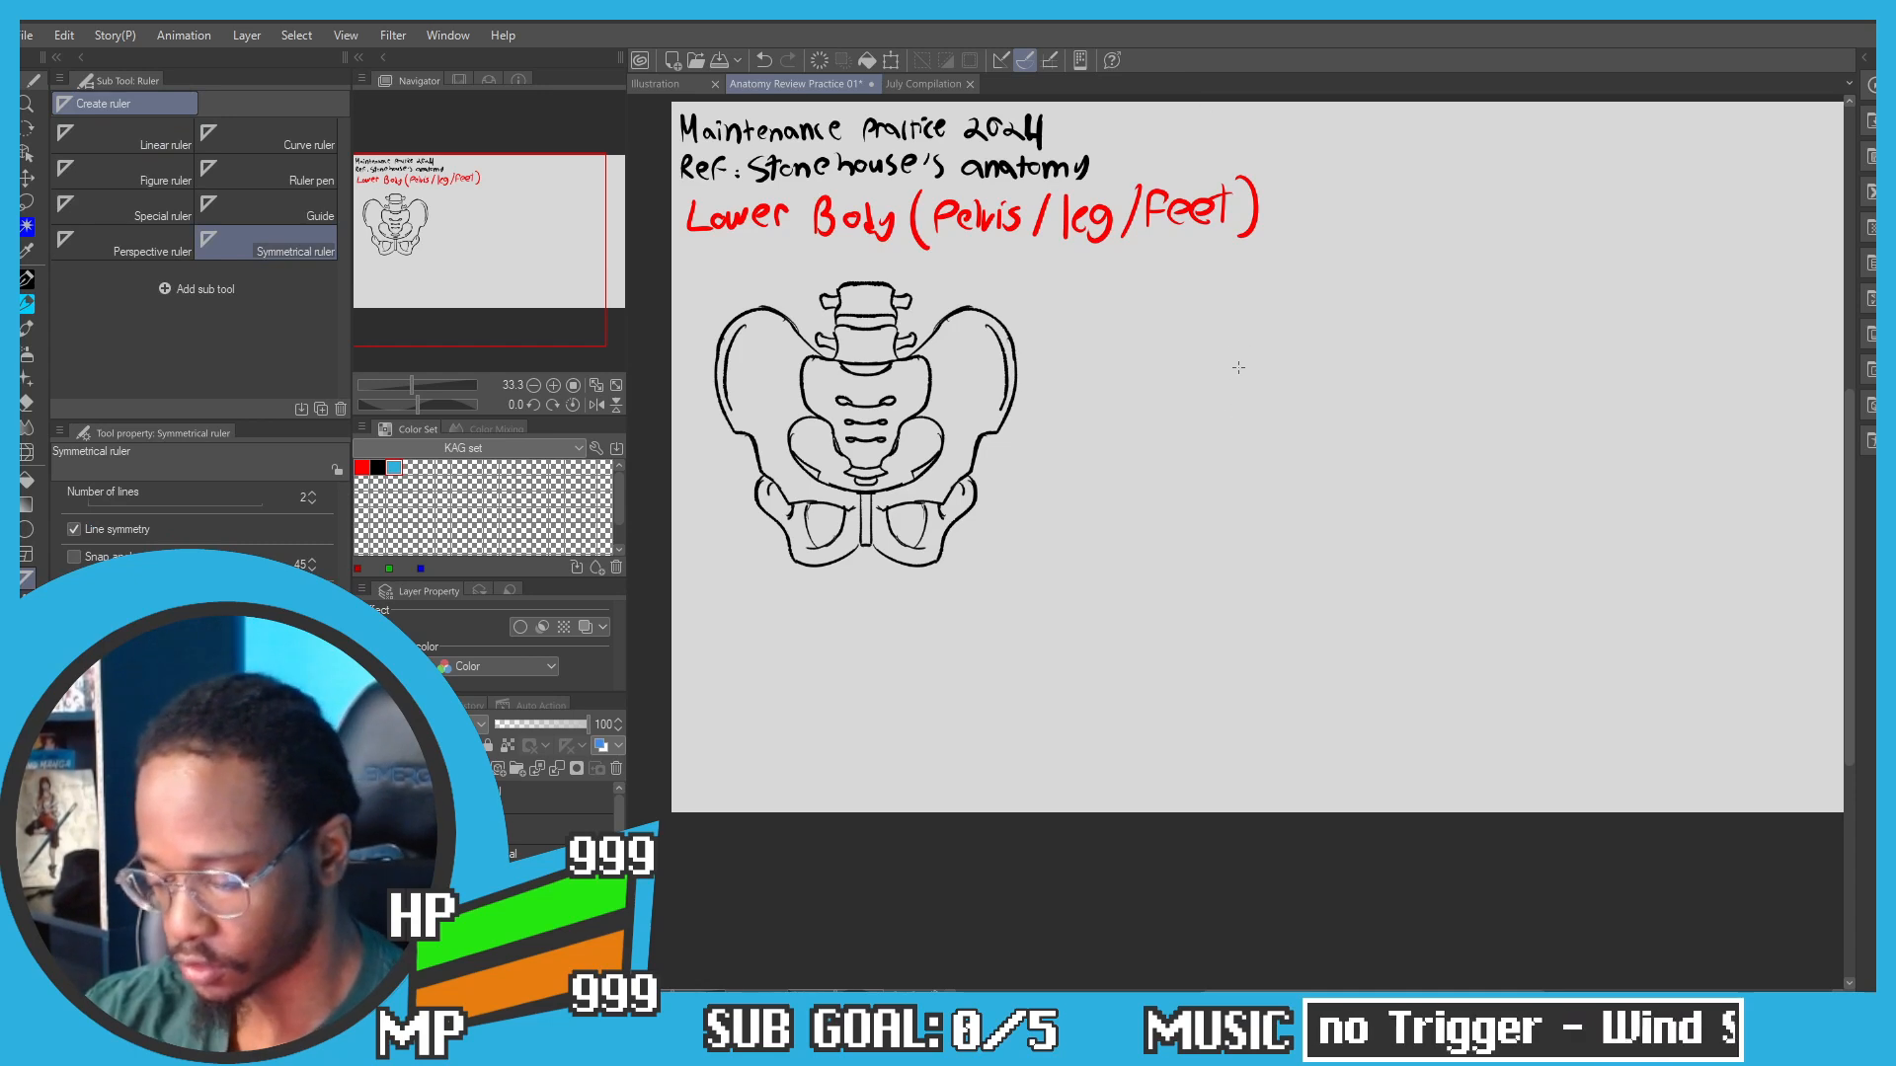
drag(1245, 259, 1242, 791)
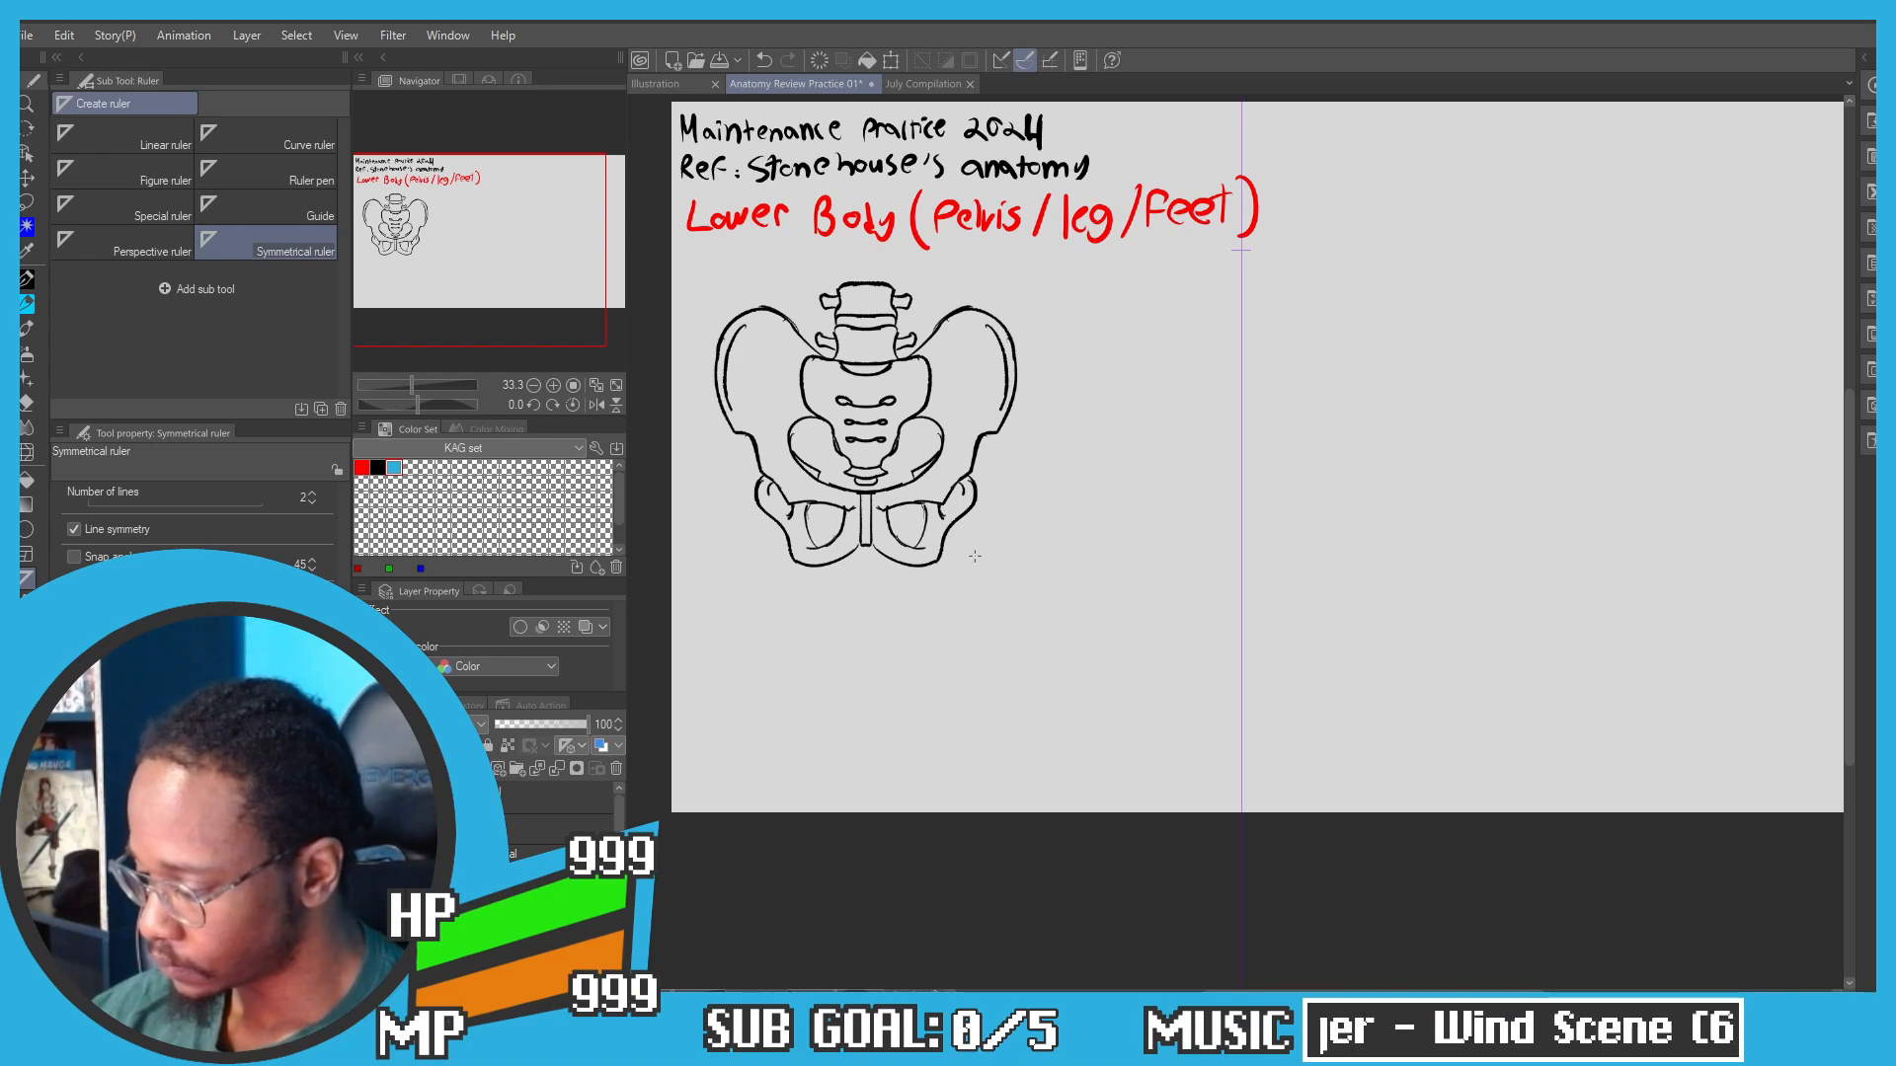
key(p)
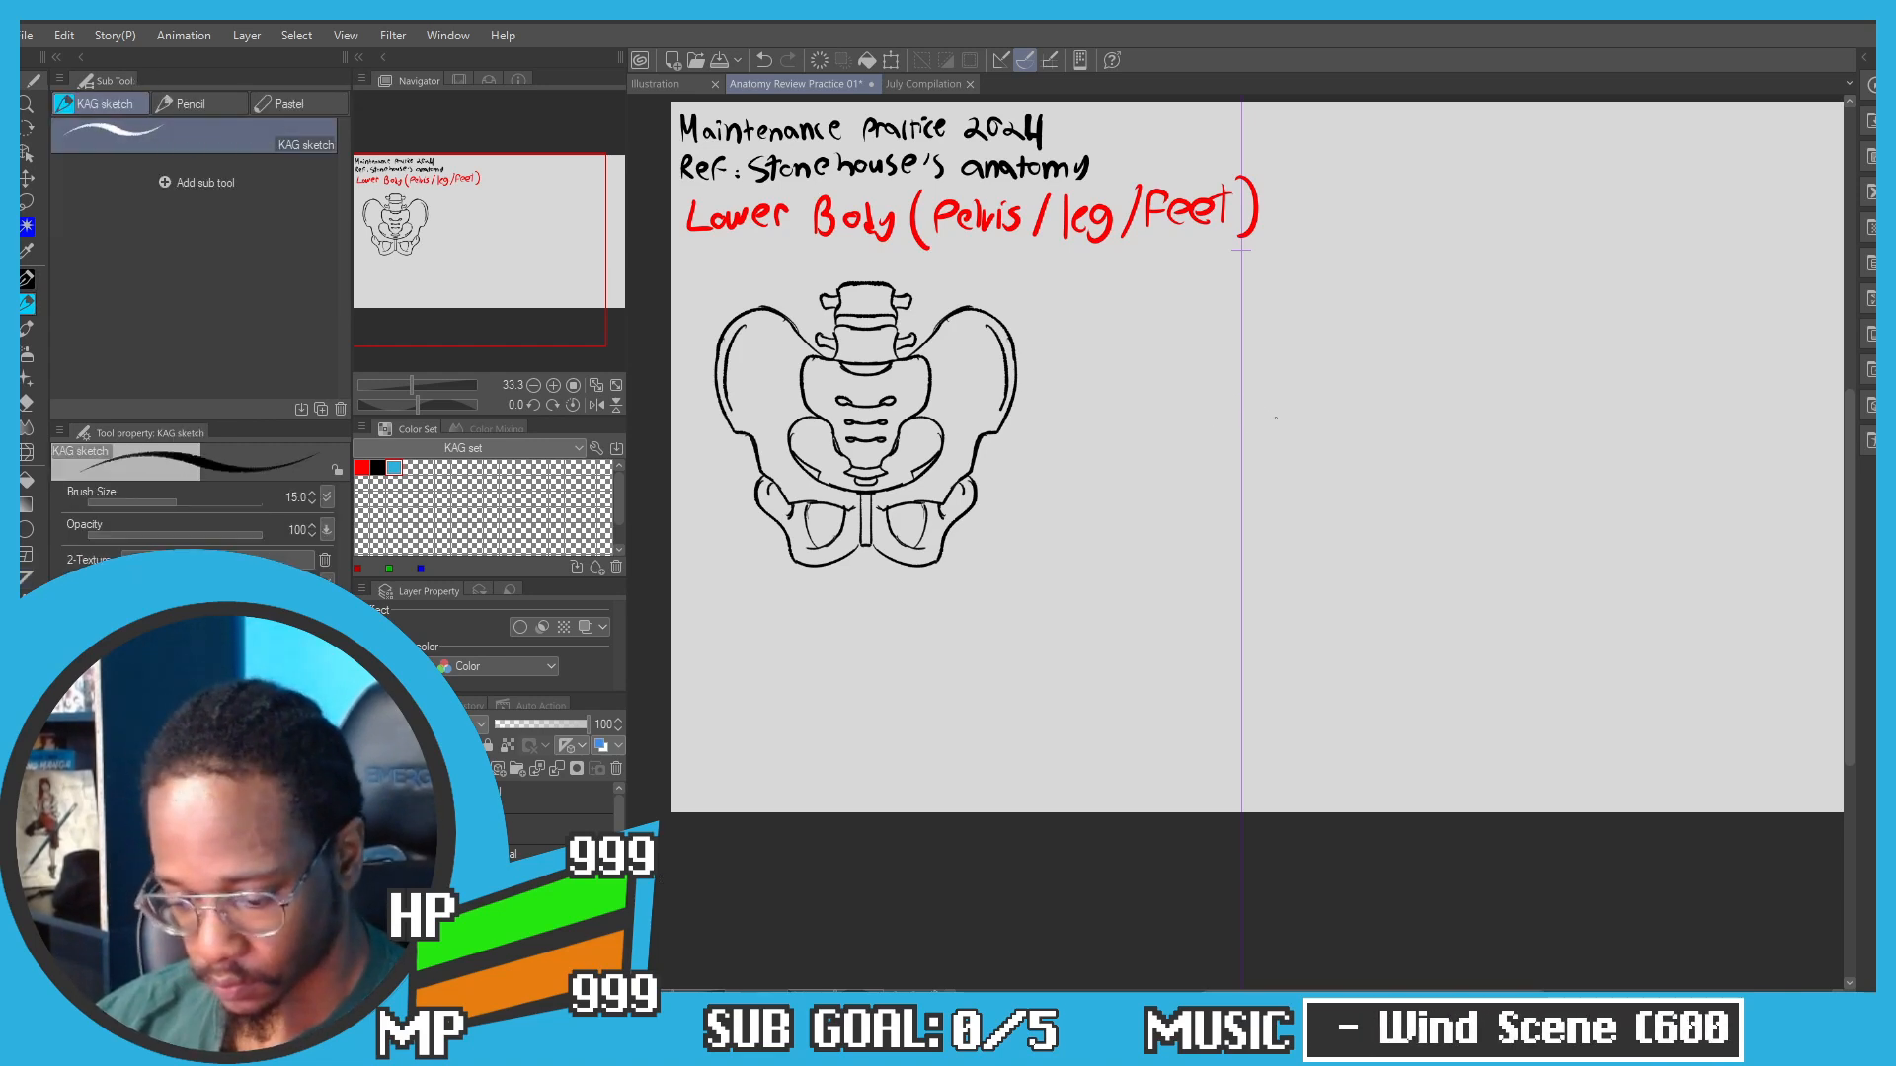
scroll(1262, 422, up, 2)
drag(1115, 321, 1022, 407)
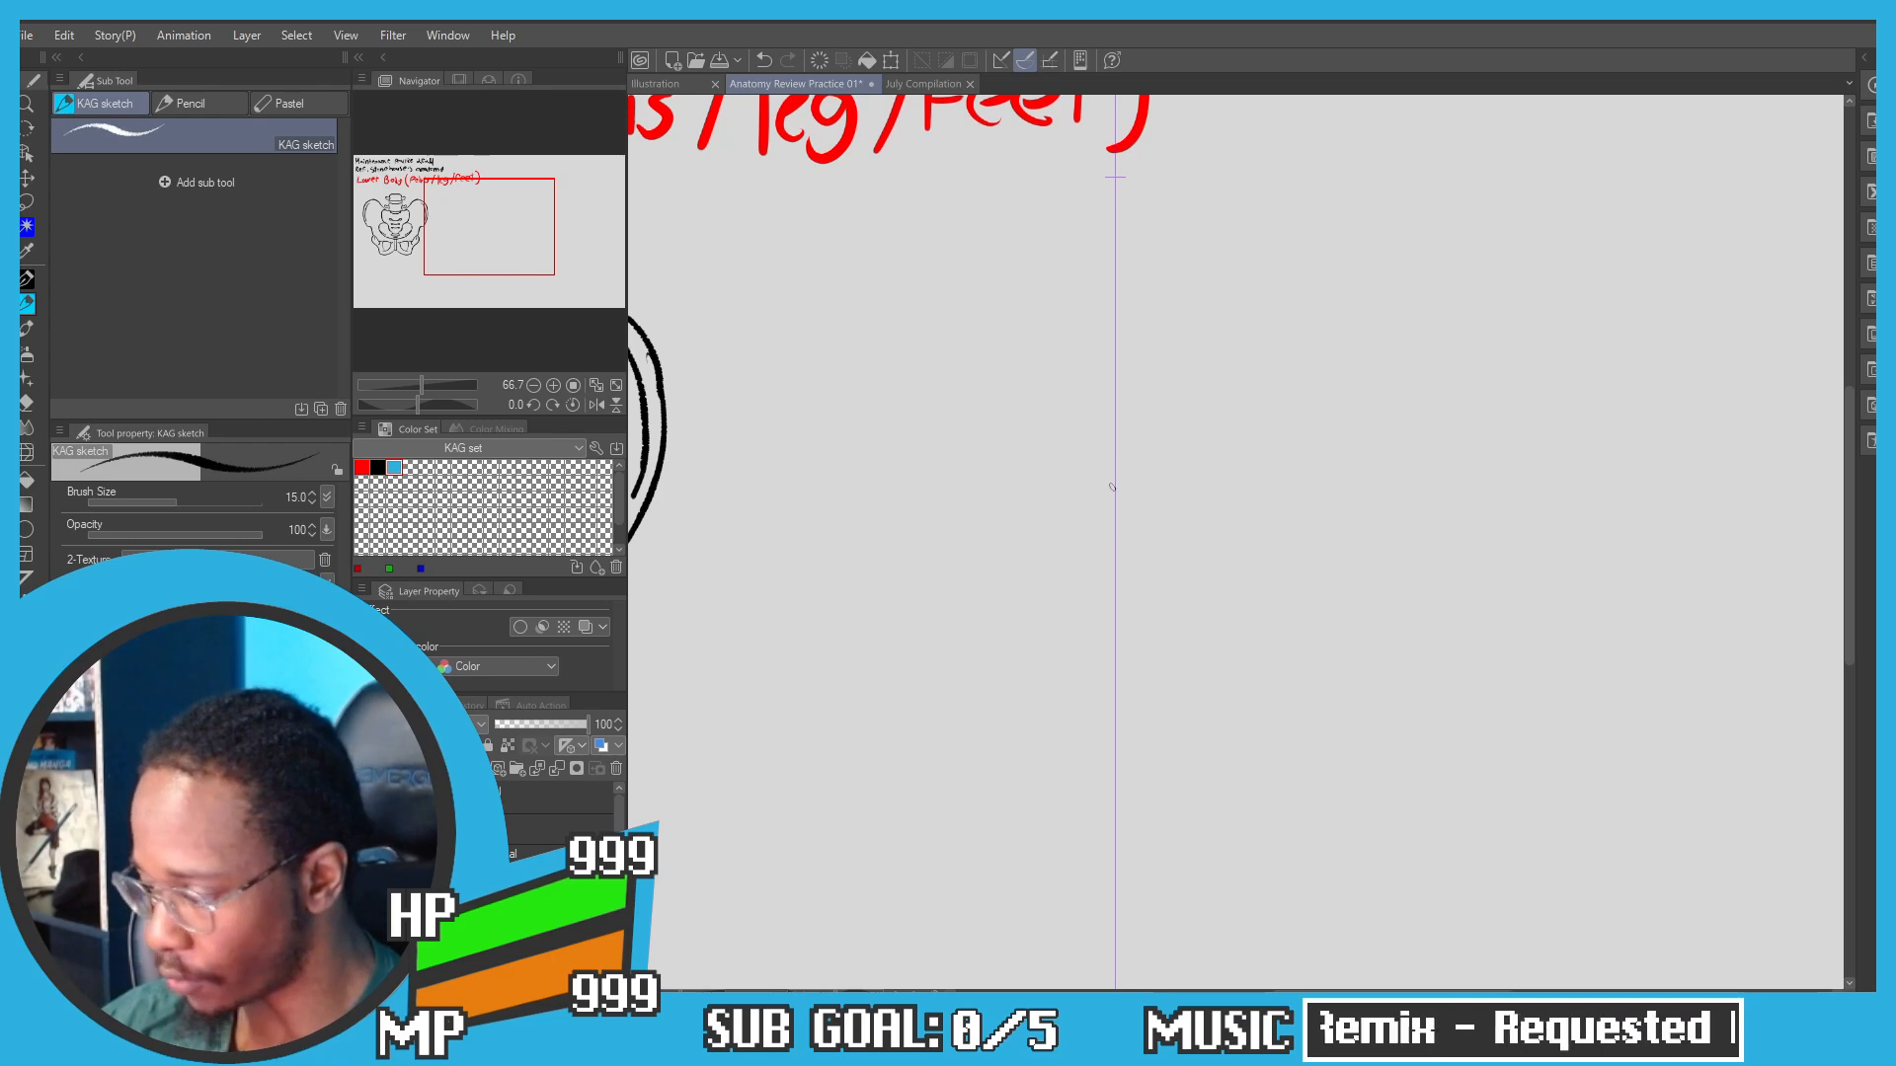
key(m)
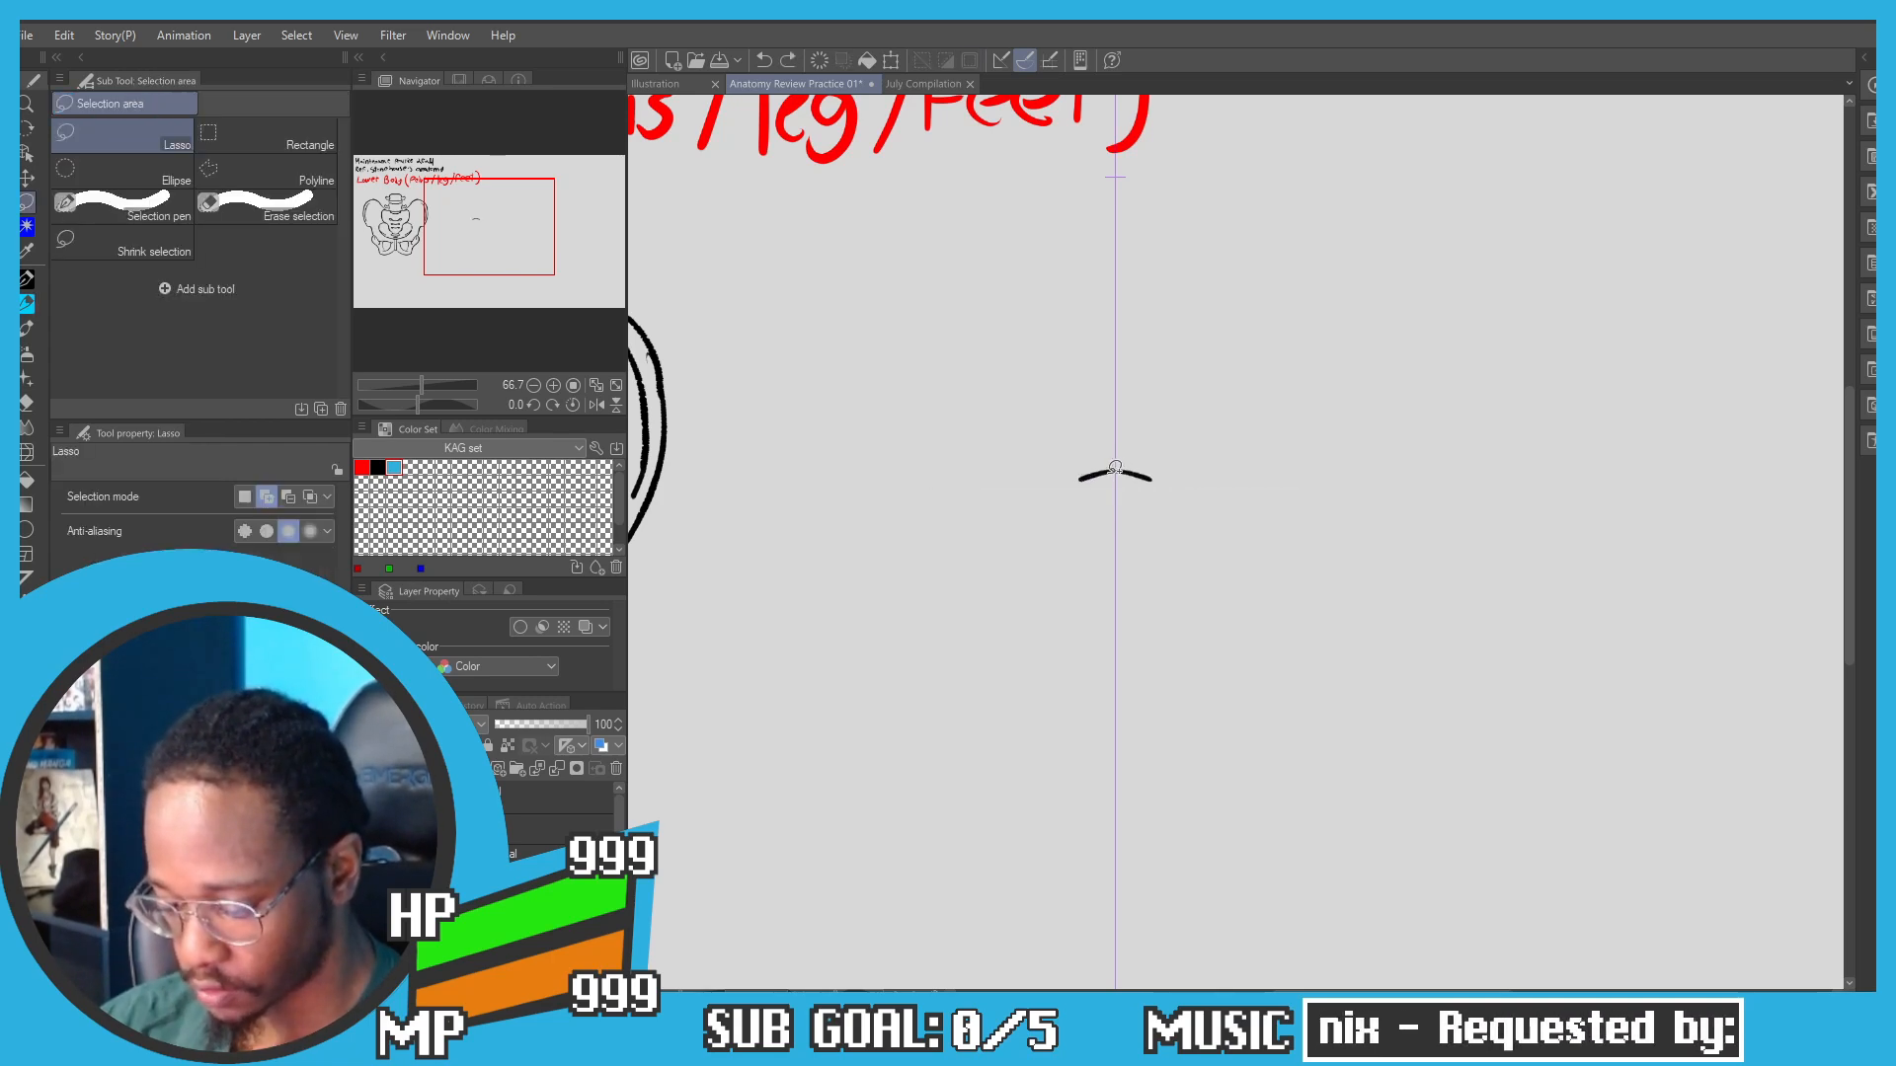
key(p)
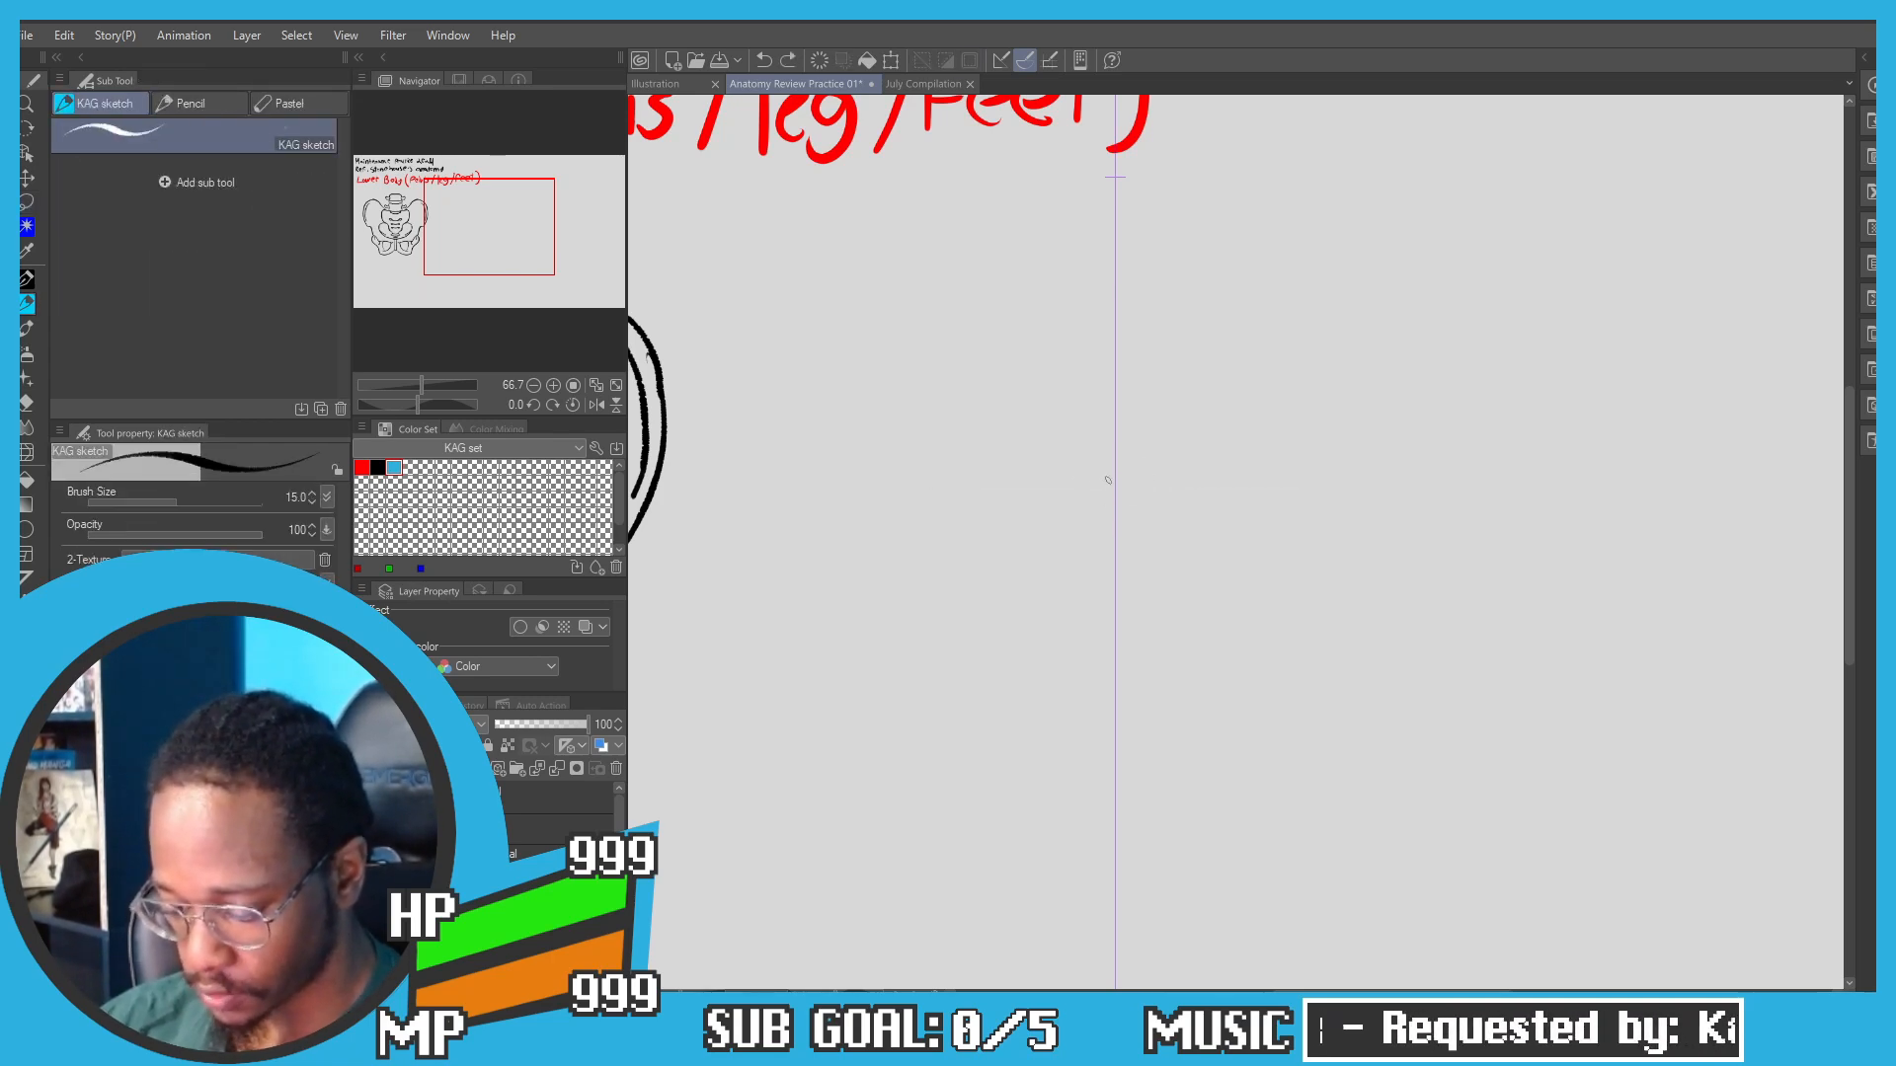
Step: Draw the symmetrical outline of a sacrum seen from behind, with horned upper processes and stacked coccyx segments tapering to a point
mouse_move(1114, 479)
mouse_down()
mouse_move(1075, 483)
mouse_move(1043, 426)
mouse_move(1059, 474)
mouse_move(1057, 438)
mouse_move(1017, 438)
mouse_move(999, 461)
mouse_move(1018, 450)
mouse_move(1030, 494)
mouse_move(983, 468)
mouse_move(990, 505)
mouse_move(972, 476)
mouse_move(978, 553)
mouse_move(978, 458)
mouse_move(963, 575)
mouse_move(1005, 597)
mouse_move(1052, 769)
mouse_move(1033, 743)
mouse_move(1072, 781)
mouse_move(1045, 770)
mouse_move(1103, 787)
mouse_move(1075, 802)
mouse_move(1104, 805)
mouse_move(1075, 816)
mouse_move(1104, 825)
mouse_move(1082, 821)
mouse_move(1101, 863)
mouse_up()
key(ctrl+z)
key(ctrl+z)
key(ctrl+z)
key(ctrl+z)
key(ctrl+z)
key(ctrl+z)
key(ctrl+z)
key(ctrl+z)
key(ctrl+z)
key(ctrl+z)
key(ctrl+z)
key(ctrl+z)
key(ctrl+z)
key(ctrl+z)
drag(1051, 505, 1037, 553)
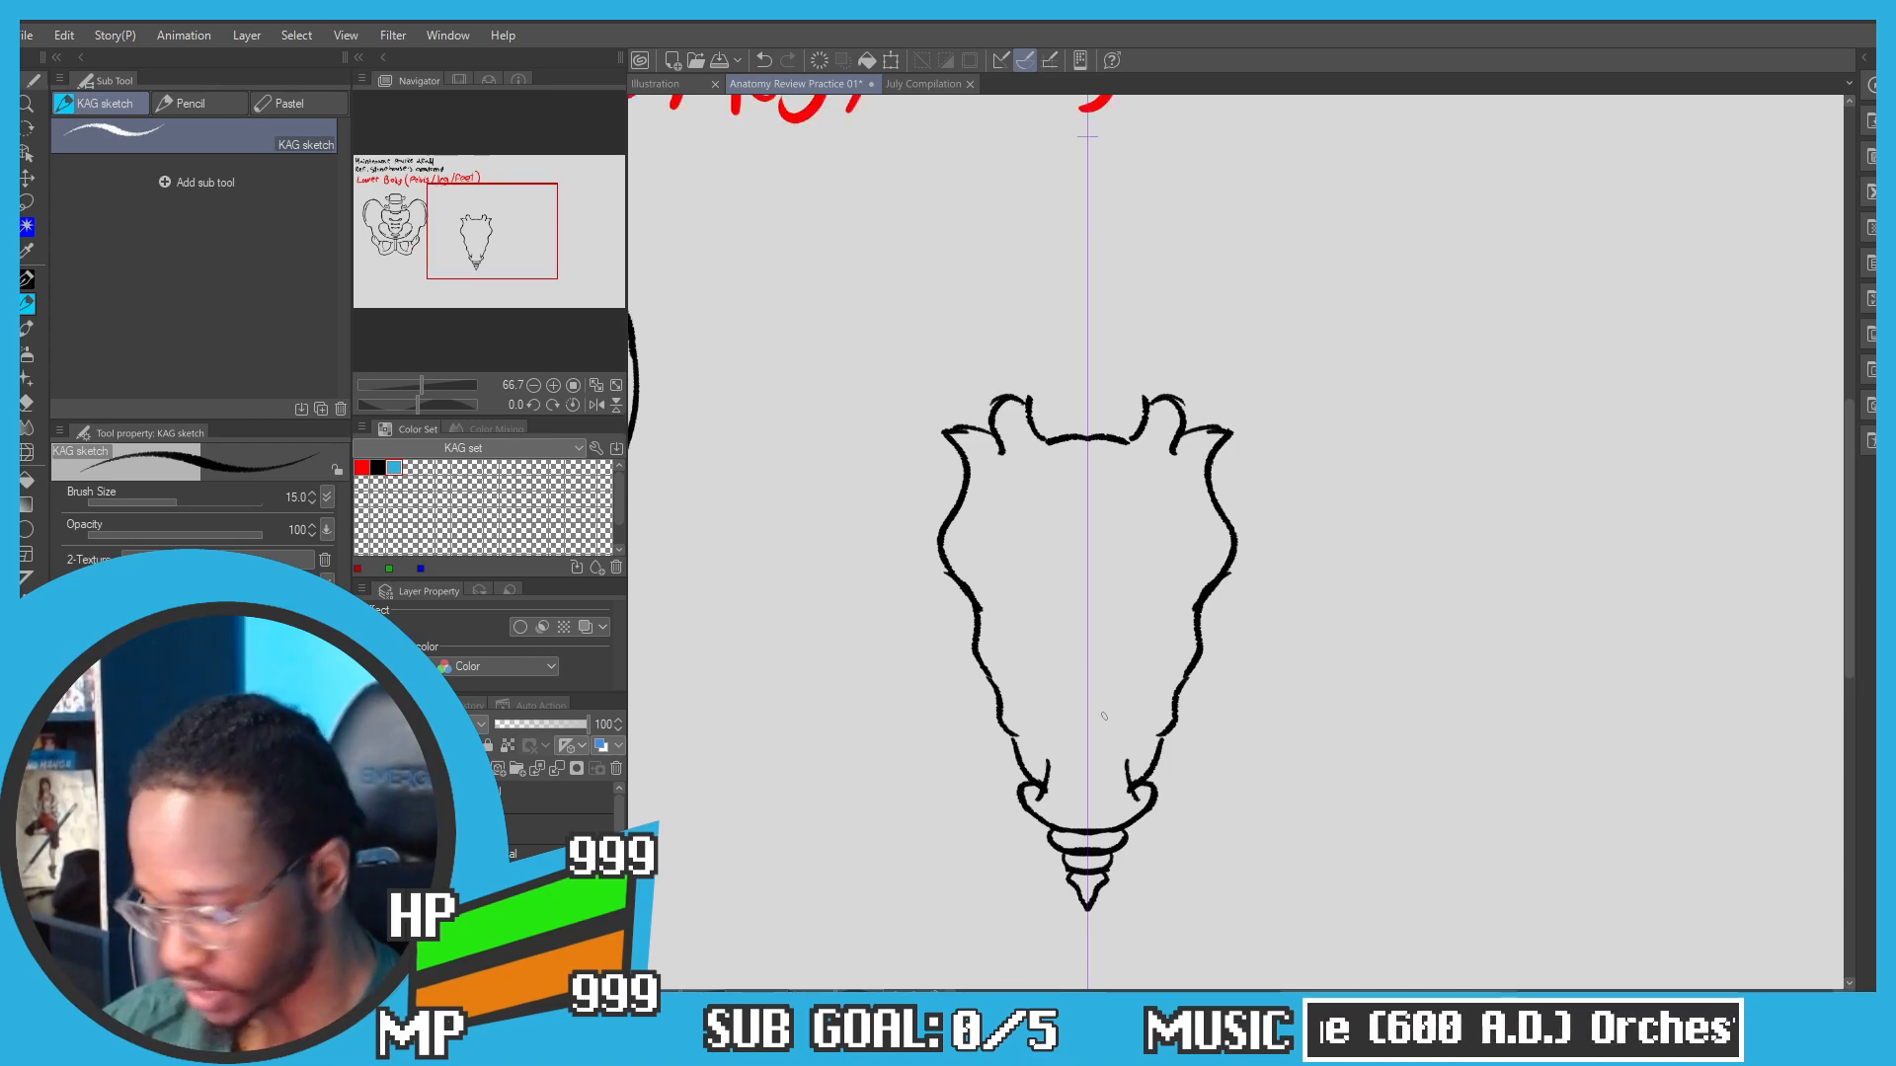
Step: Add a notch above the coccyx and a wavy ridge with four small loops along each side inside the sacrum
key(ctrl+z)
mouse_move(1088, 724)
mouse_down()
mouse_move(1077, 752)
mouse_move(1053, 747)
mouse_up()
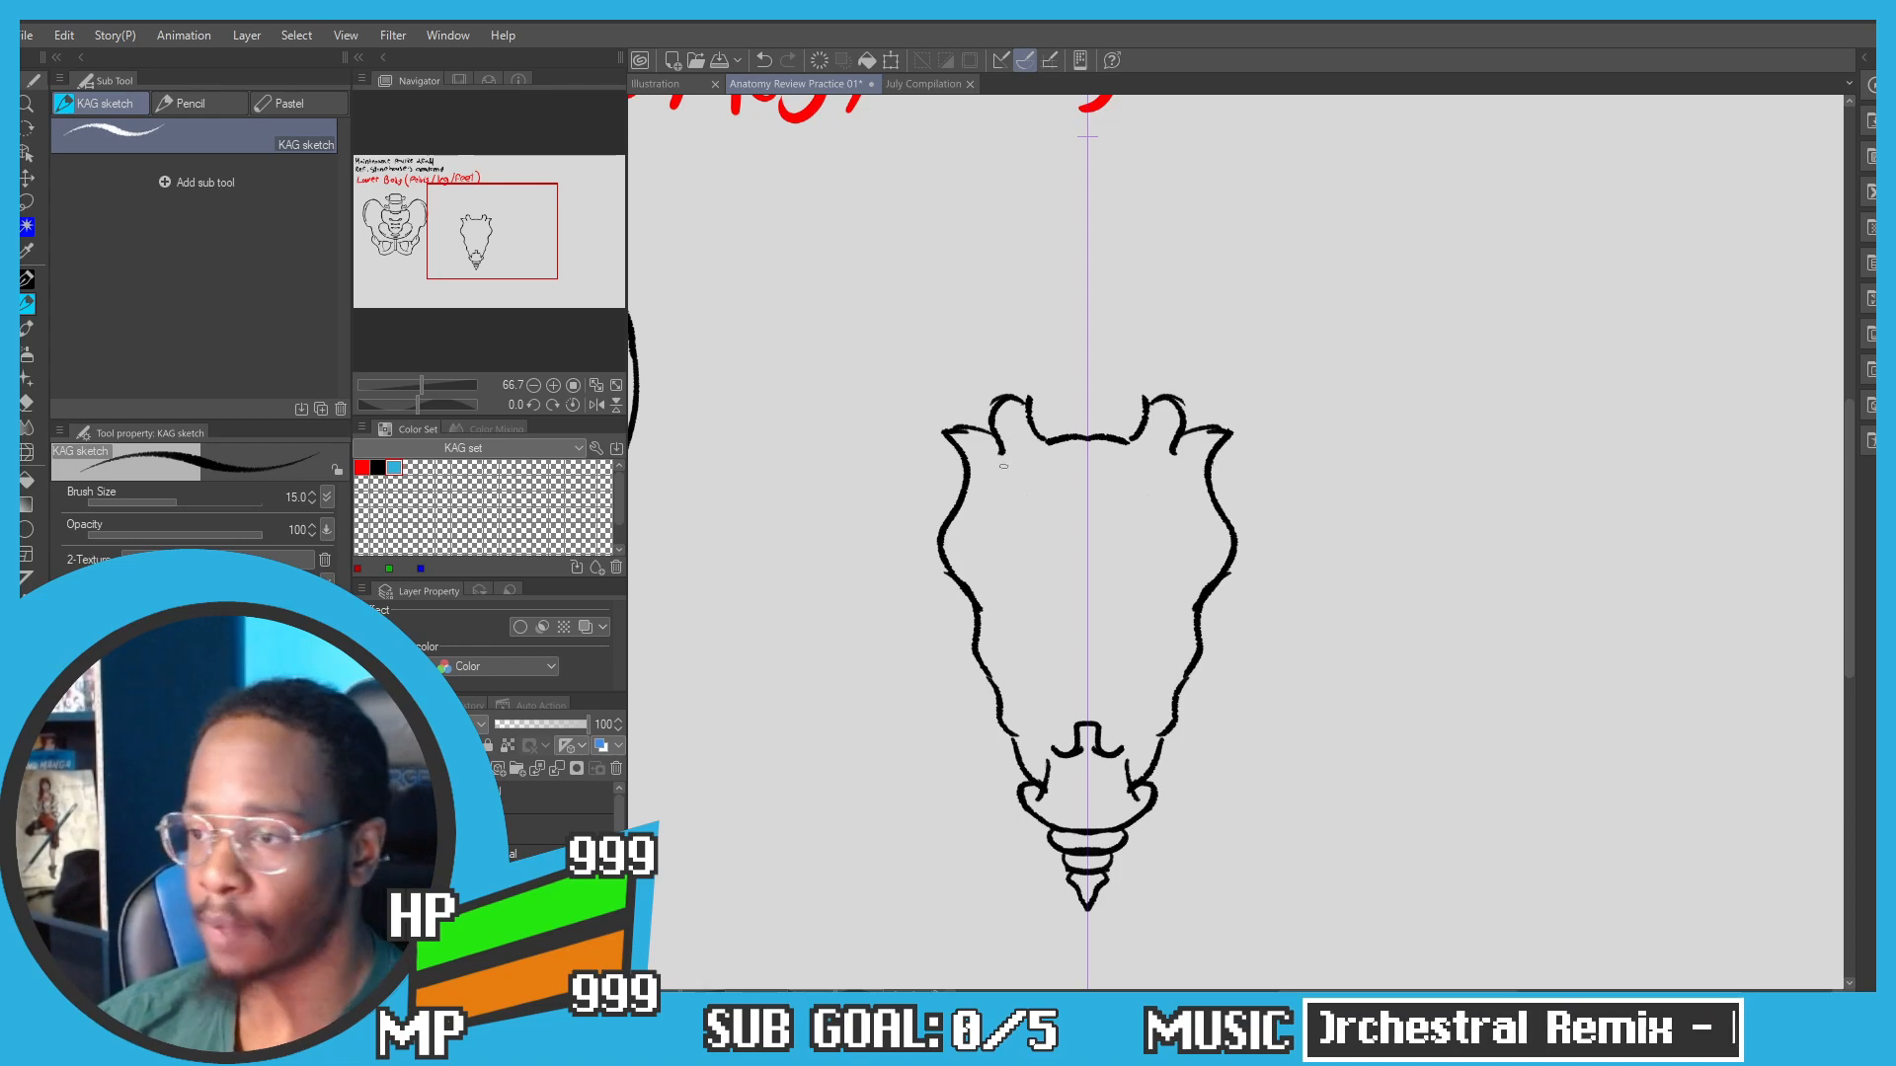
mouse_move(1013, 498)
mouse_down()
mouse_move(1032, 513)
mouse_move(1037, 681)
mouse_up()
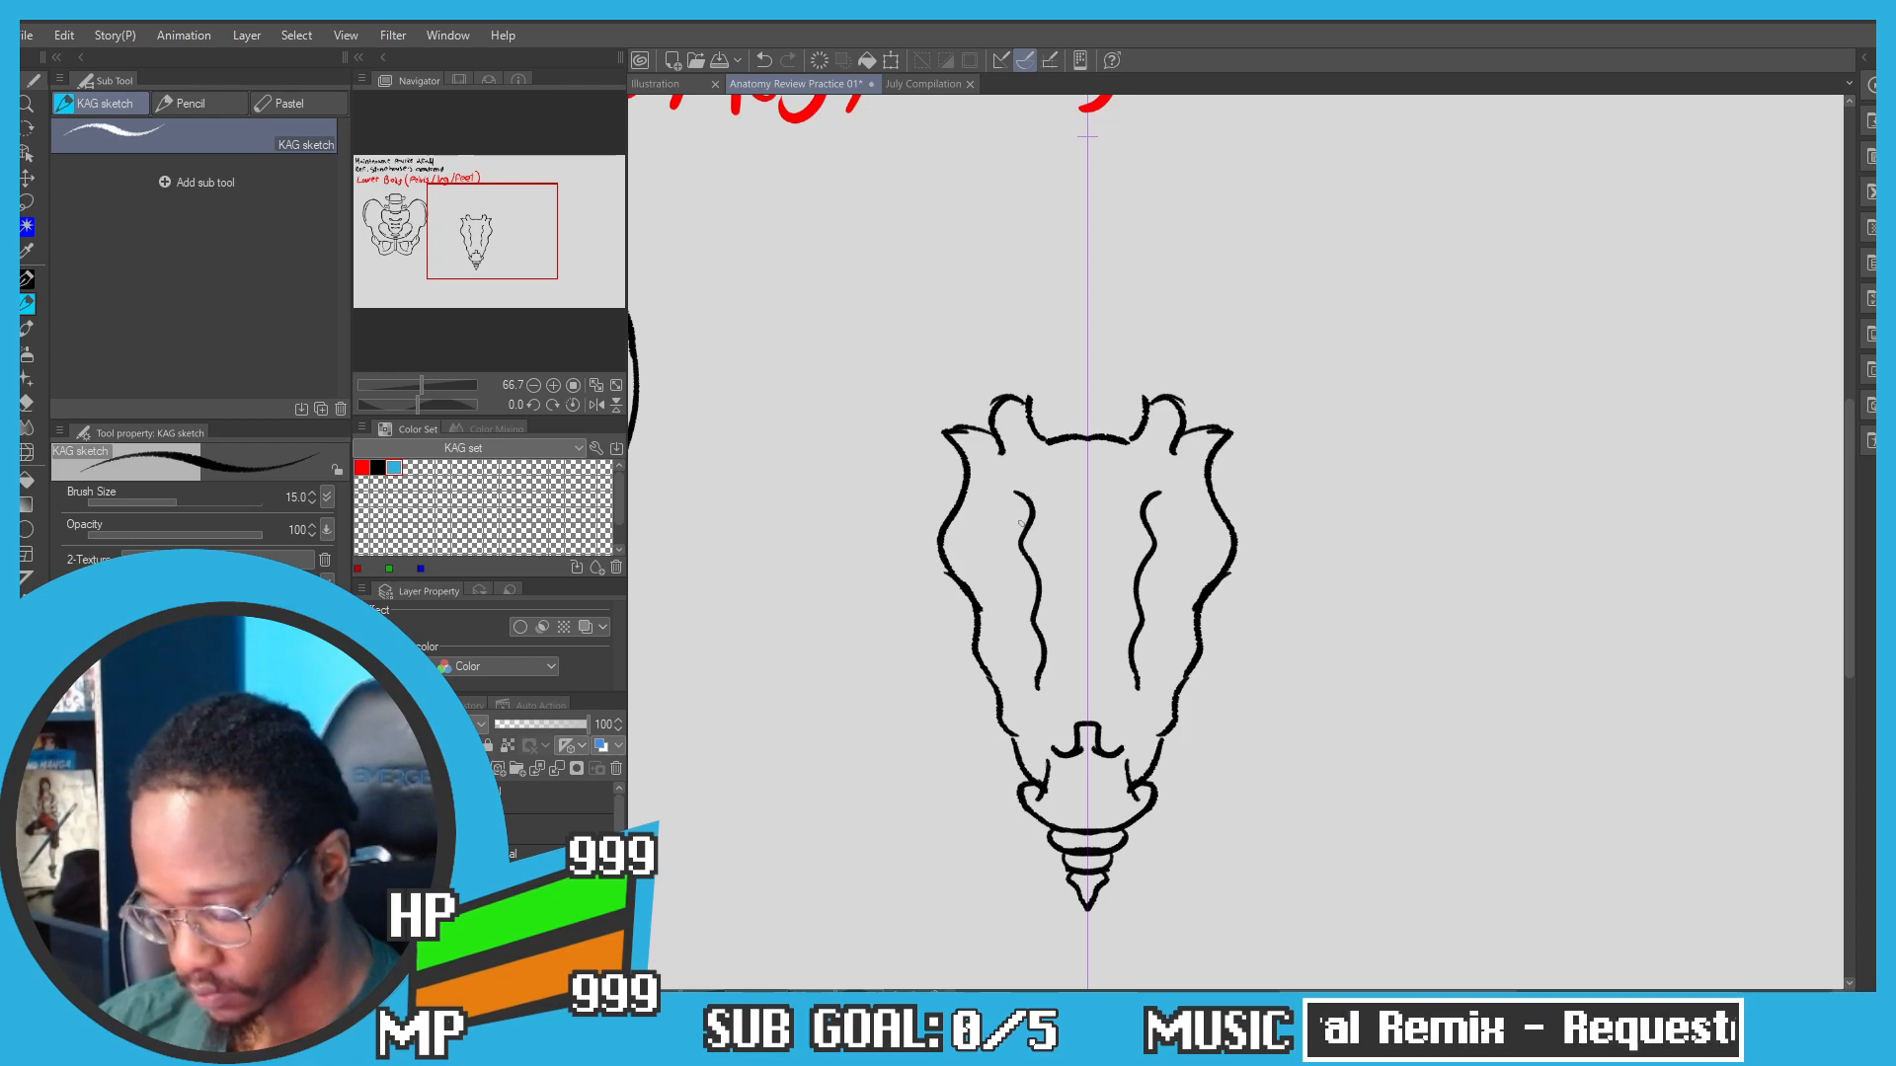
mouse_move(1020, 523)
mouse_down()
mouse_move(1013, 553)
mouse_move(1023, 512)
mouse_up()
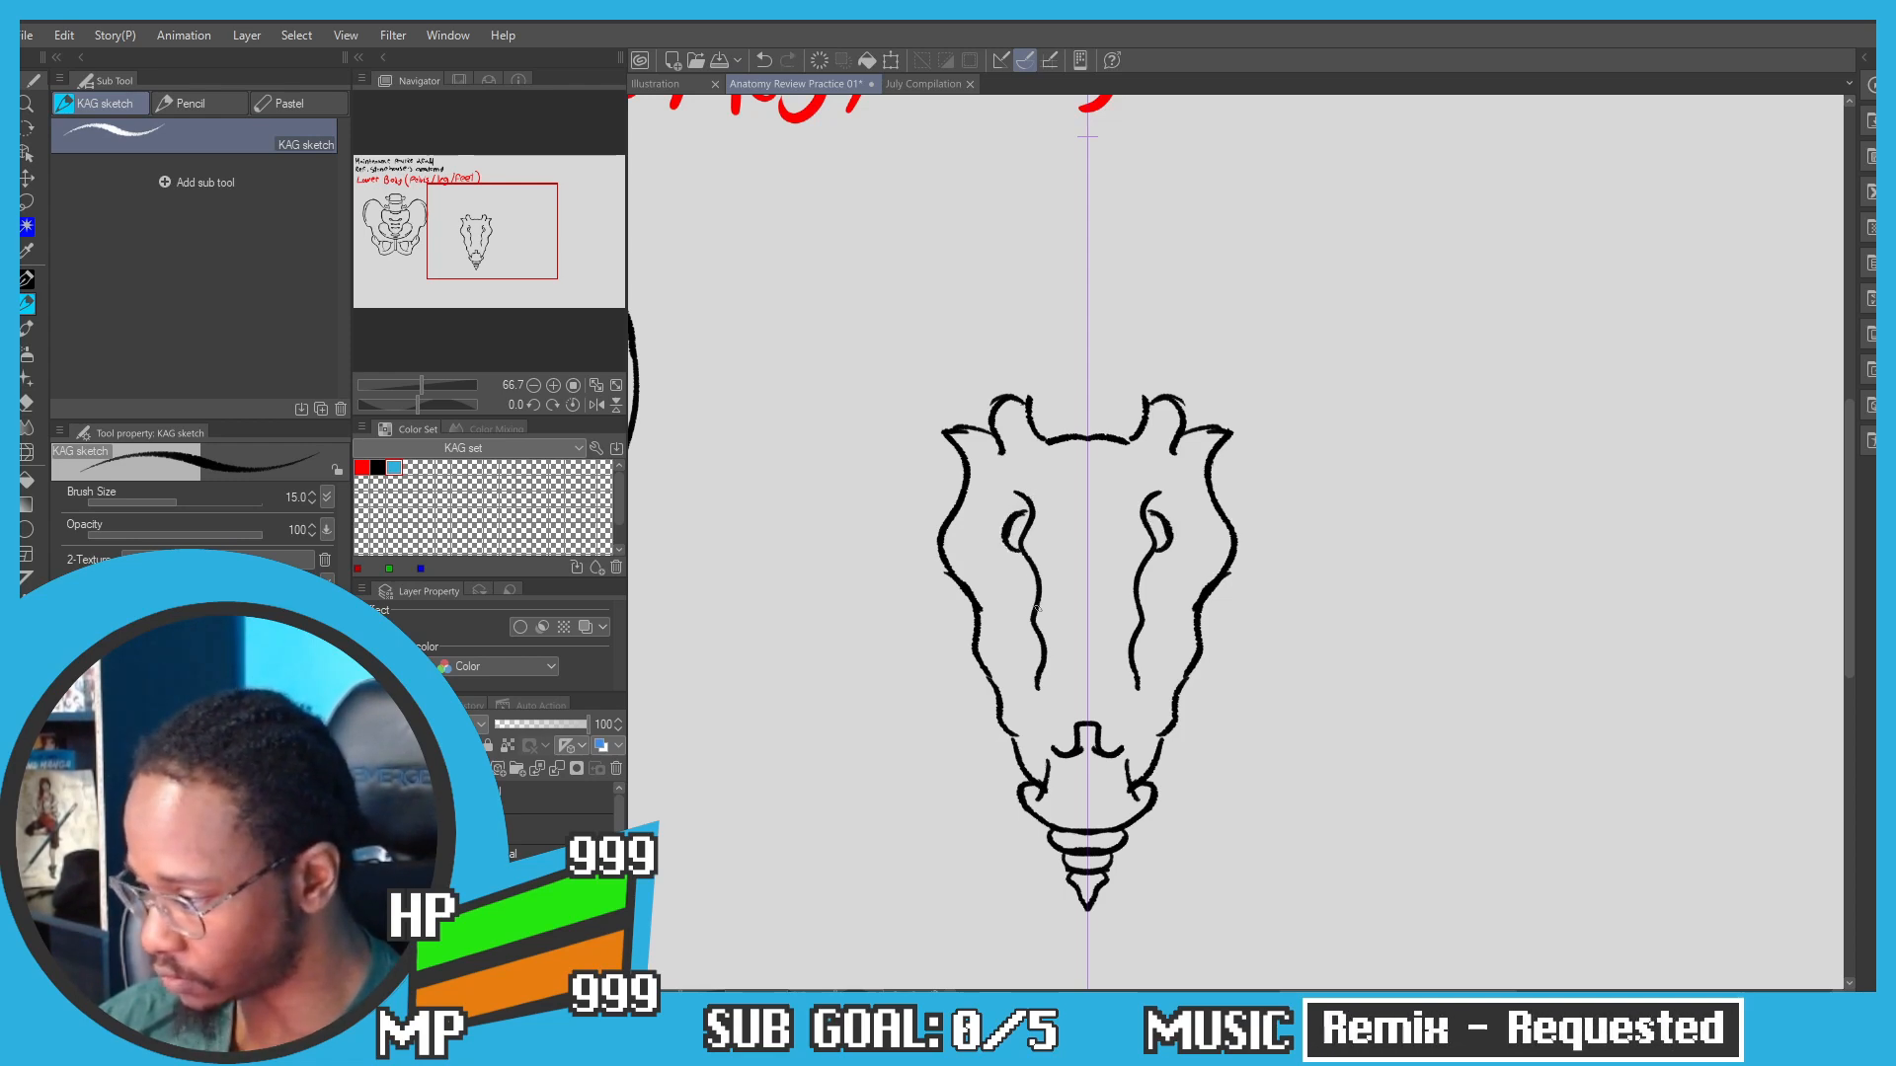
drag(1031, 590, 1015, 620)
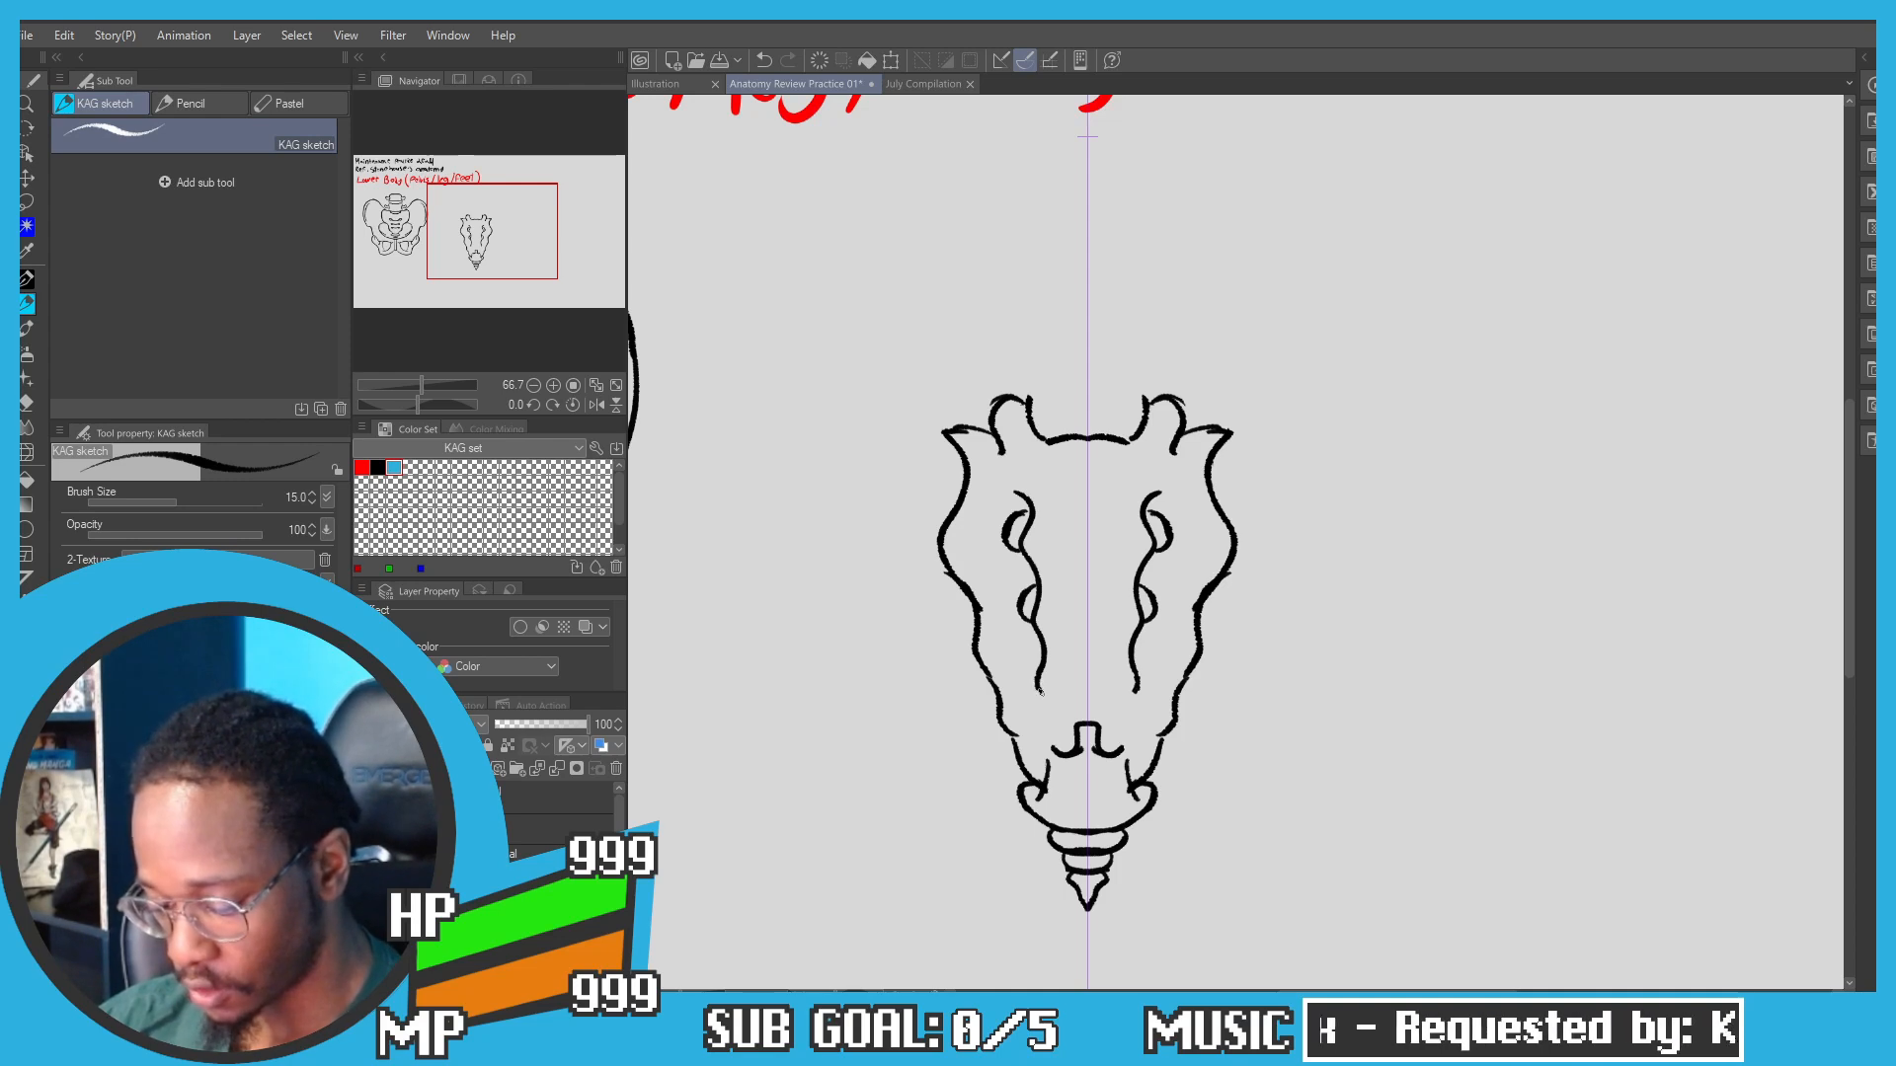
mouse_move(1039, 691)
mouse_down()
mouse_move(1045, 717)
mouse_move(1035, 647)
mouse_up()
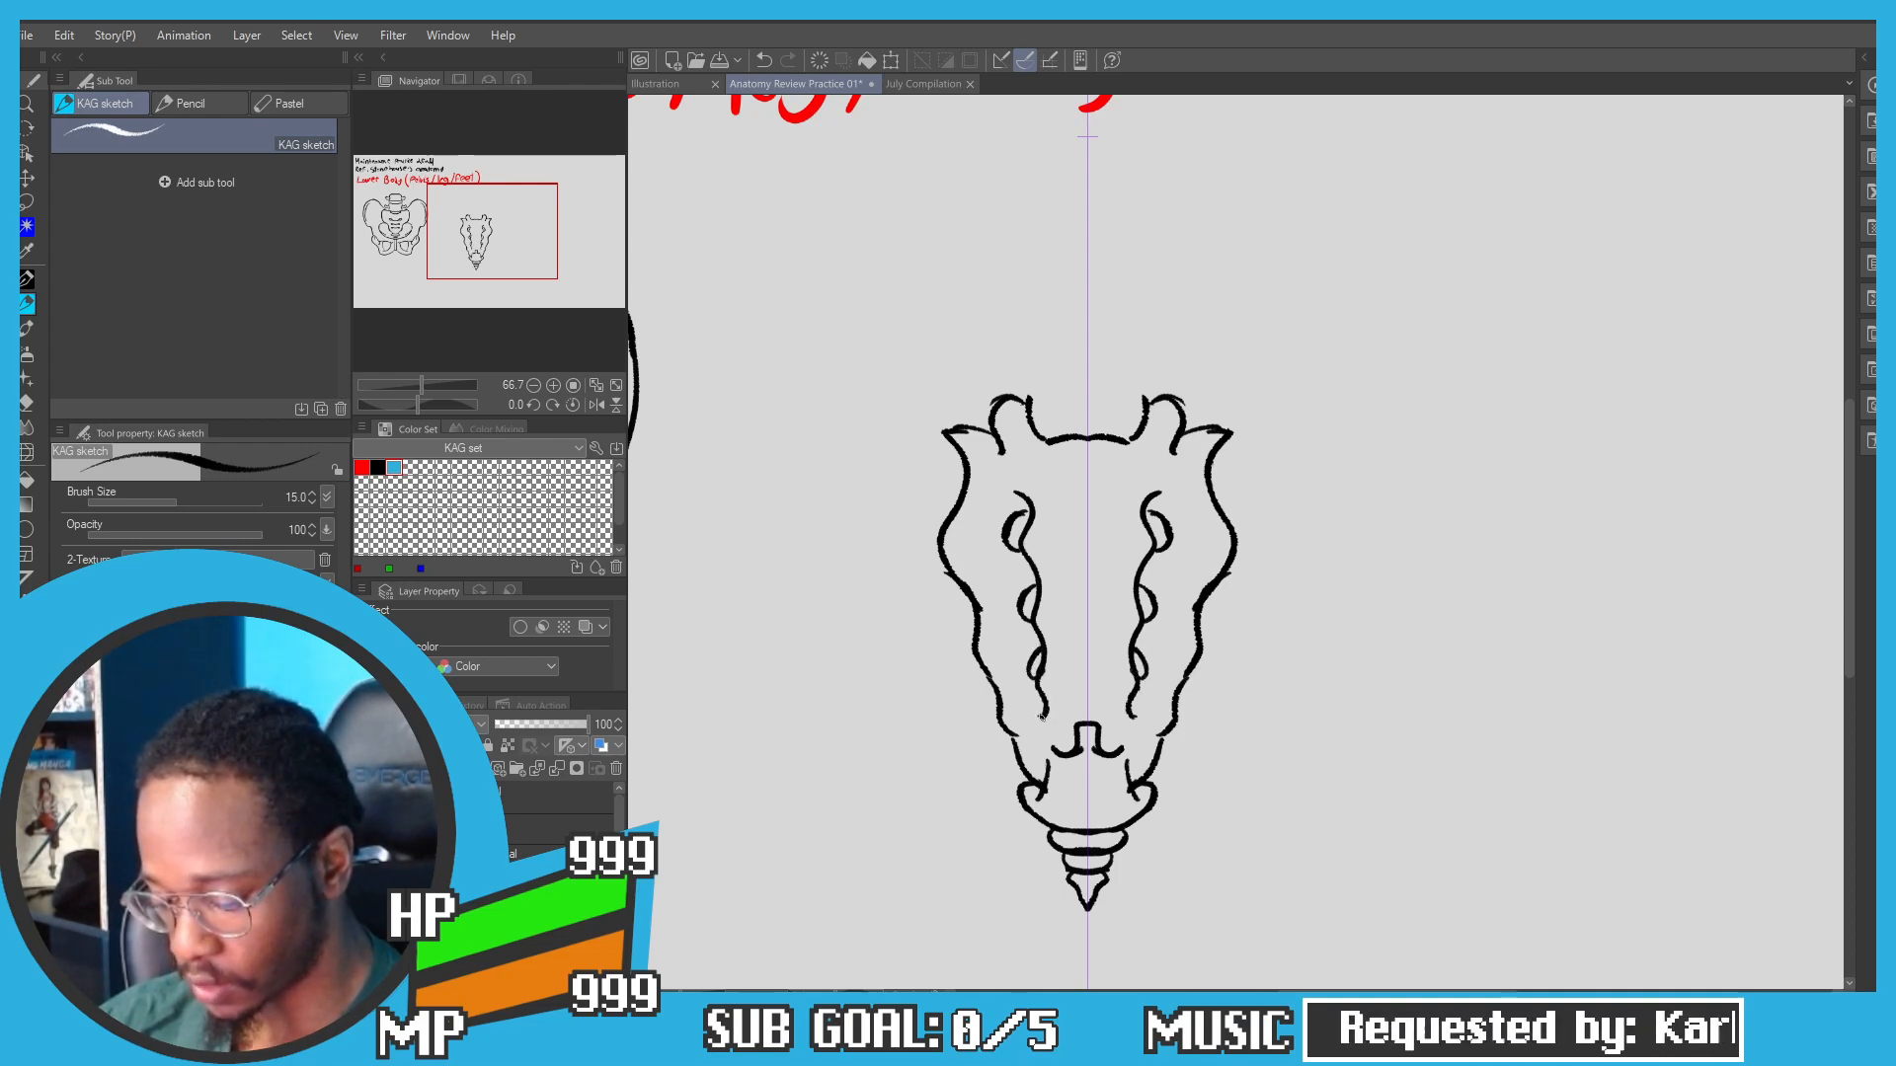
mouse_move(1041, 716)
mouse_down()
mouse_move(1033, 703)
mouse_move(1037, 729)
mouse_up()
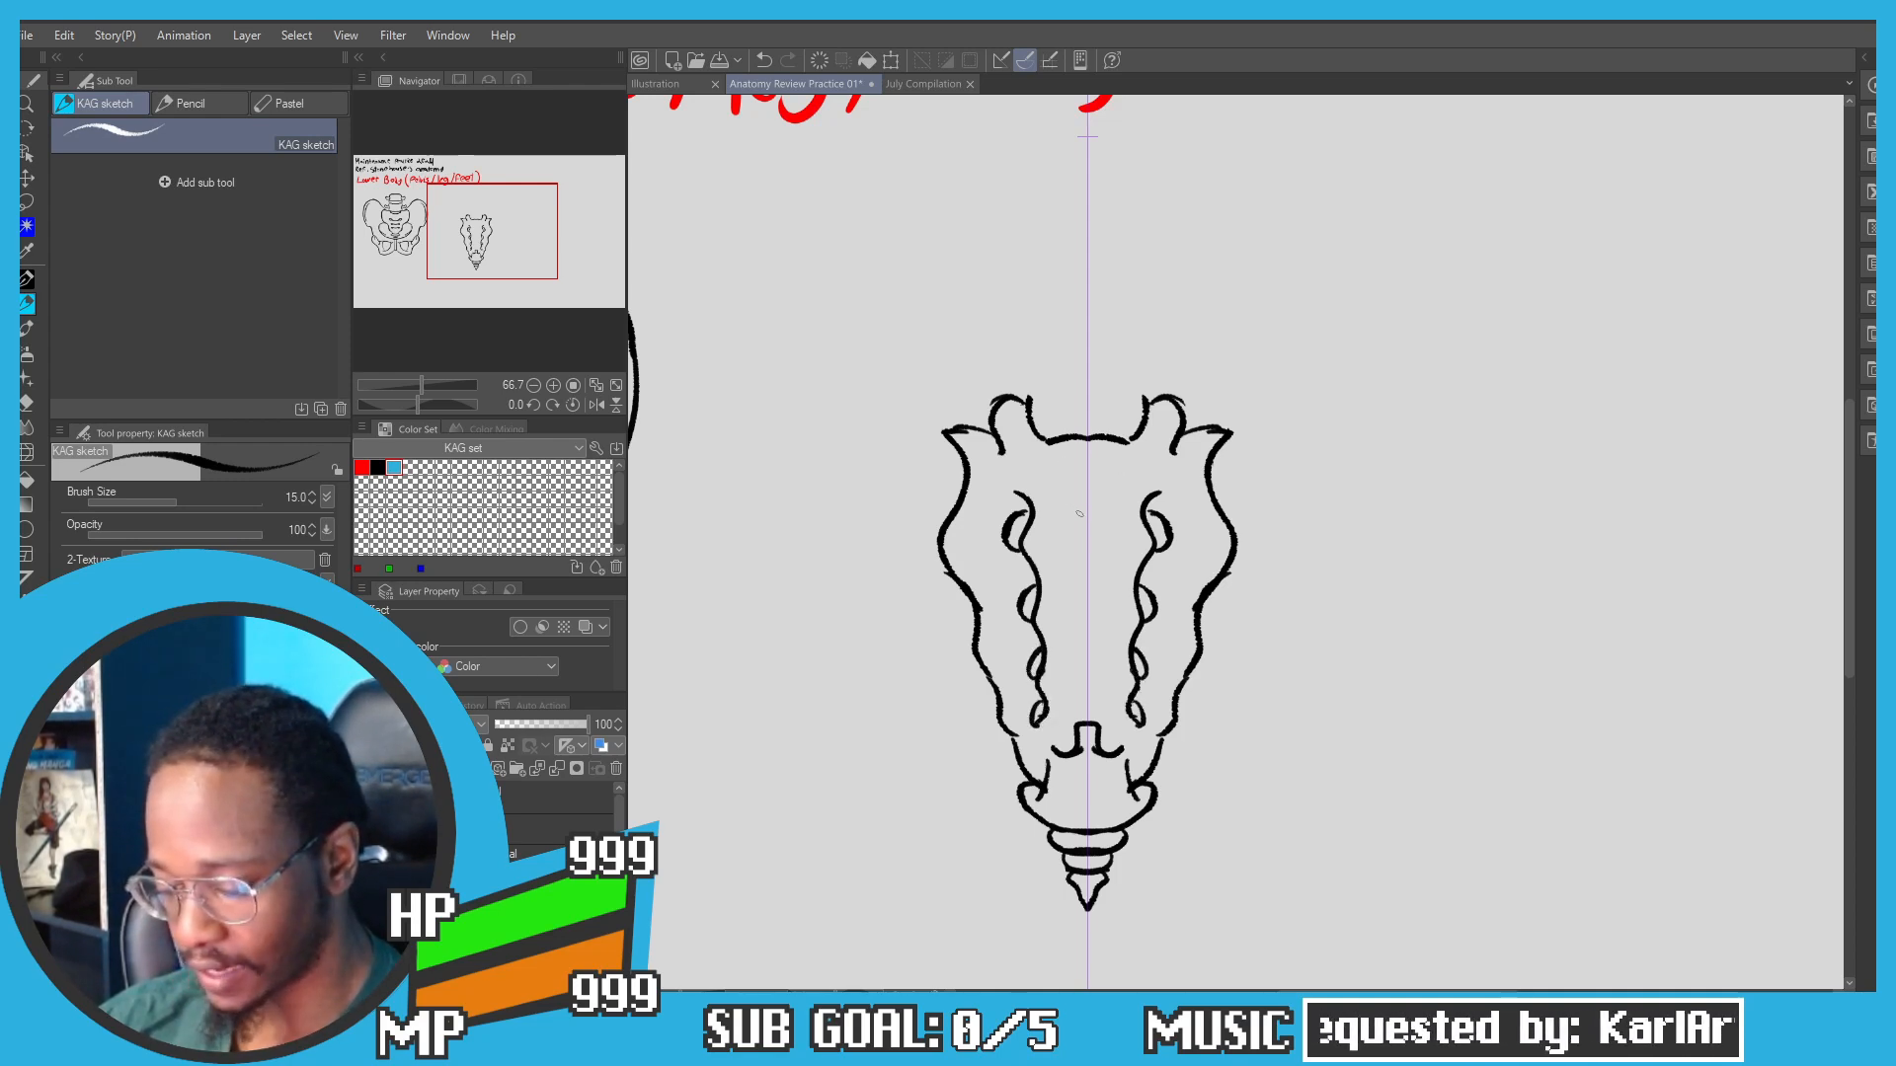
Step: Draw three small U-shaped spinous marks down the sacrum's midline, spaced between the two wavy ridges
drag(1086, 534, 1075, 502)
key(ctrl+z)
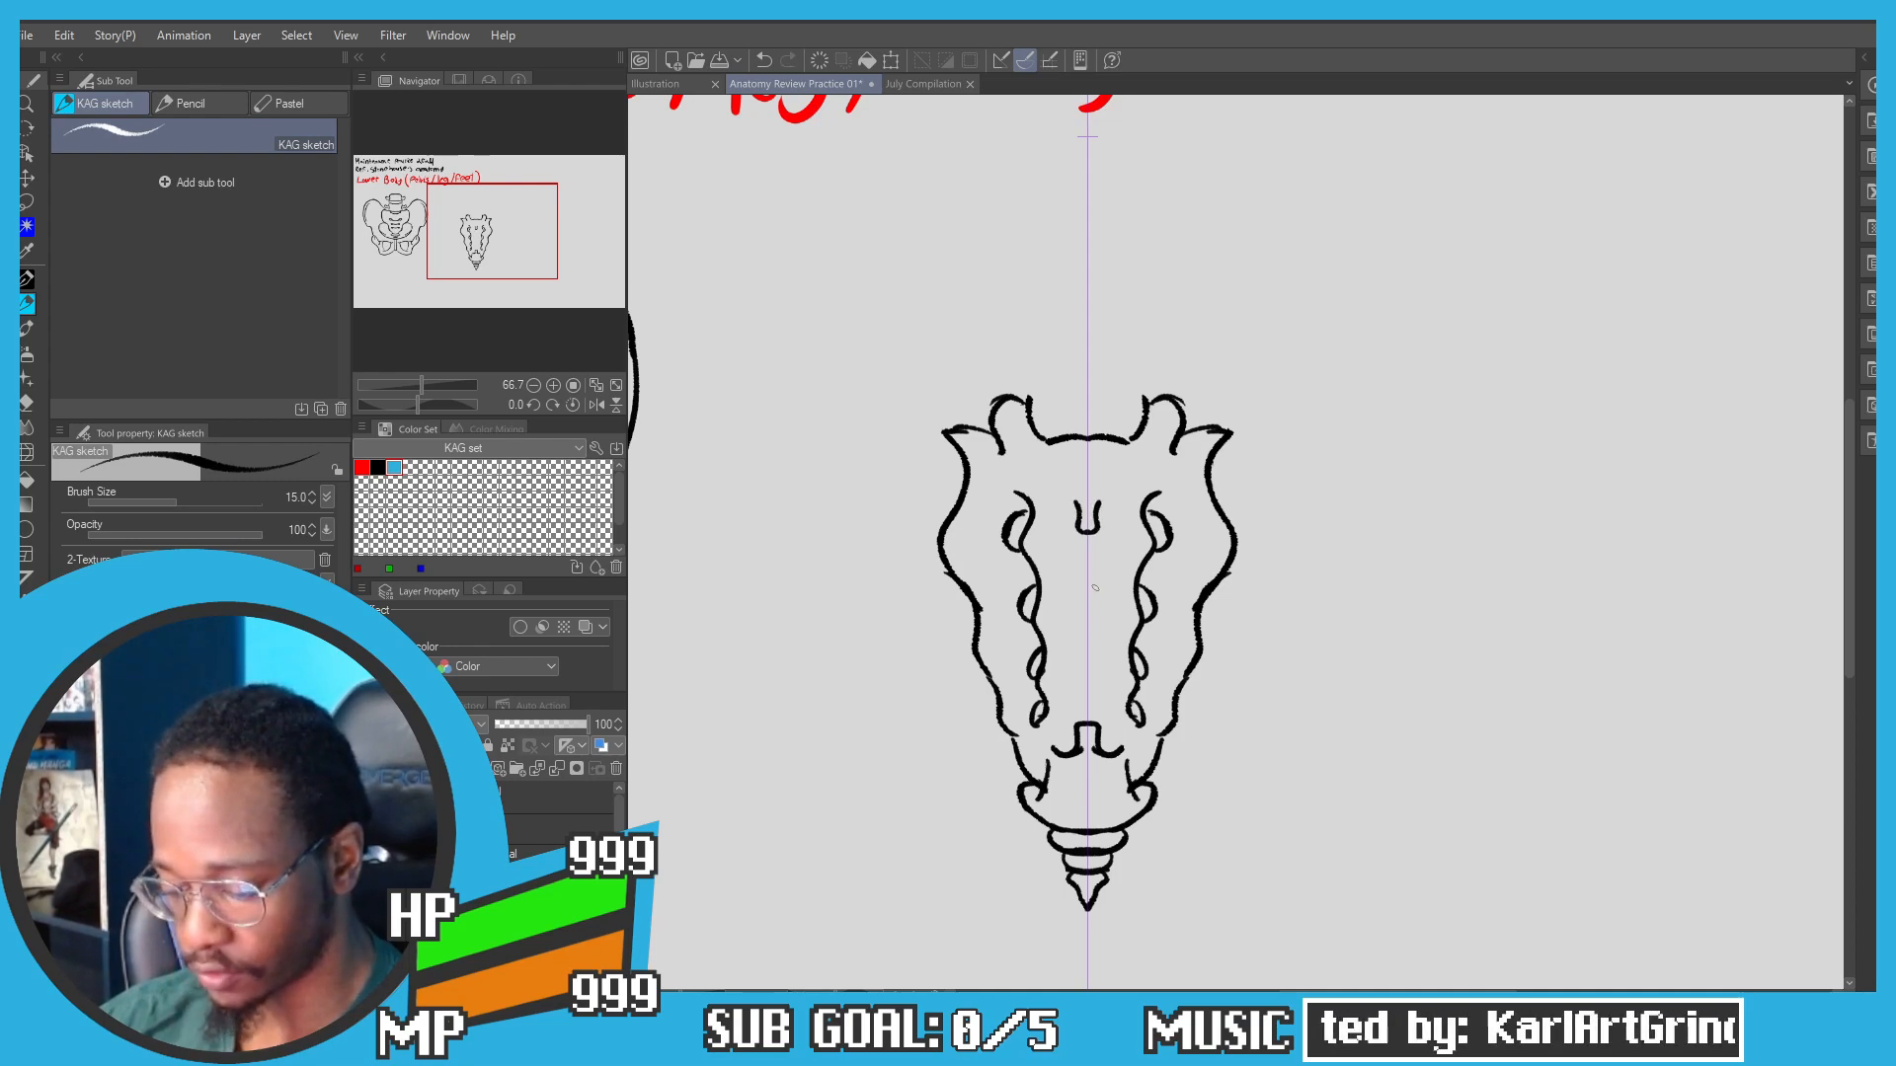
drag(1086, 609, 1070, 579)
drag(1087, 671, 1076, 652)
key(ctrl+z)
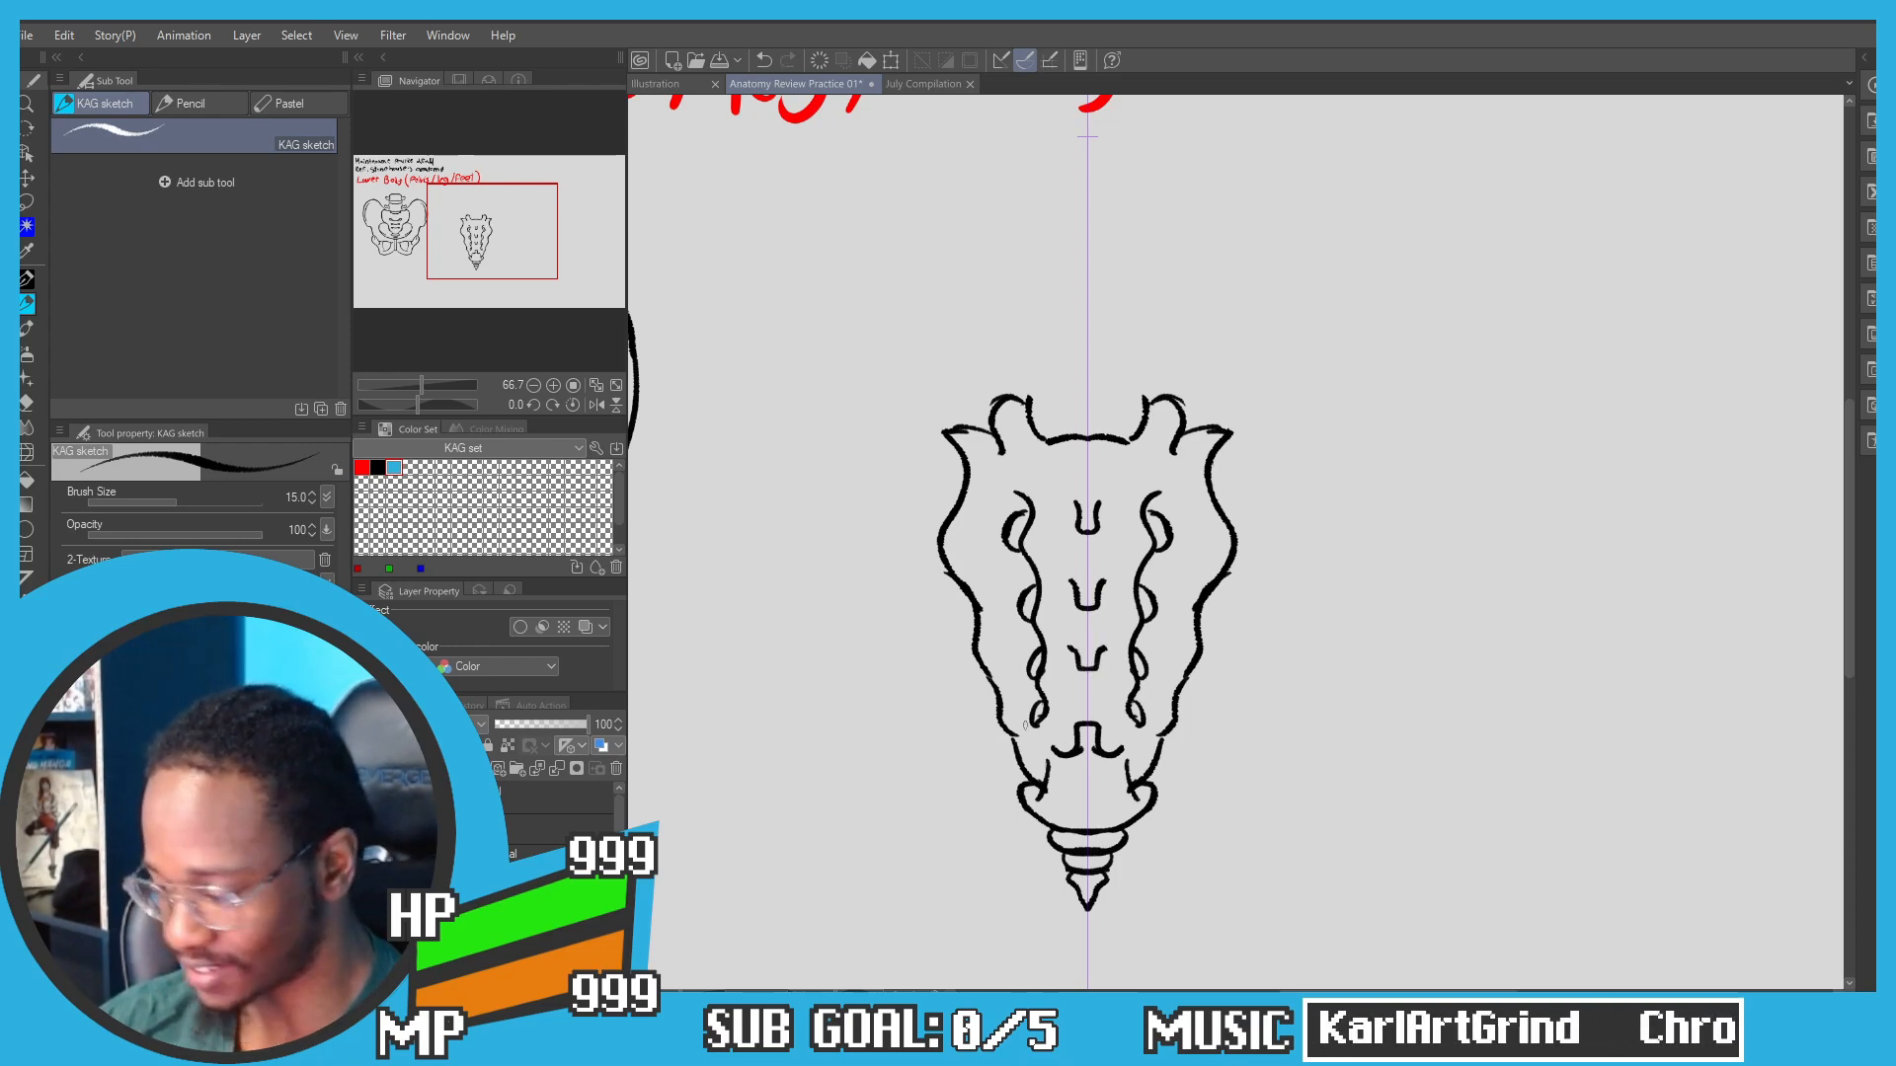
key(ctrl+z)
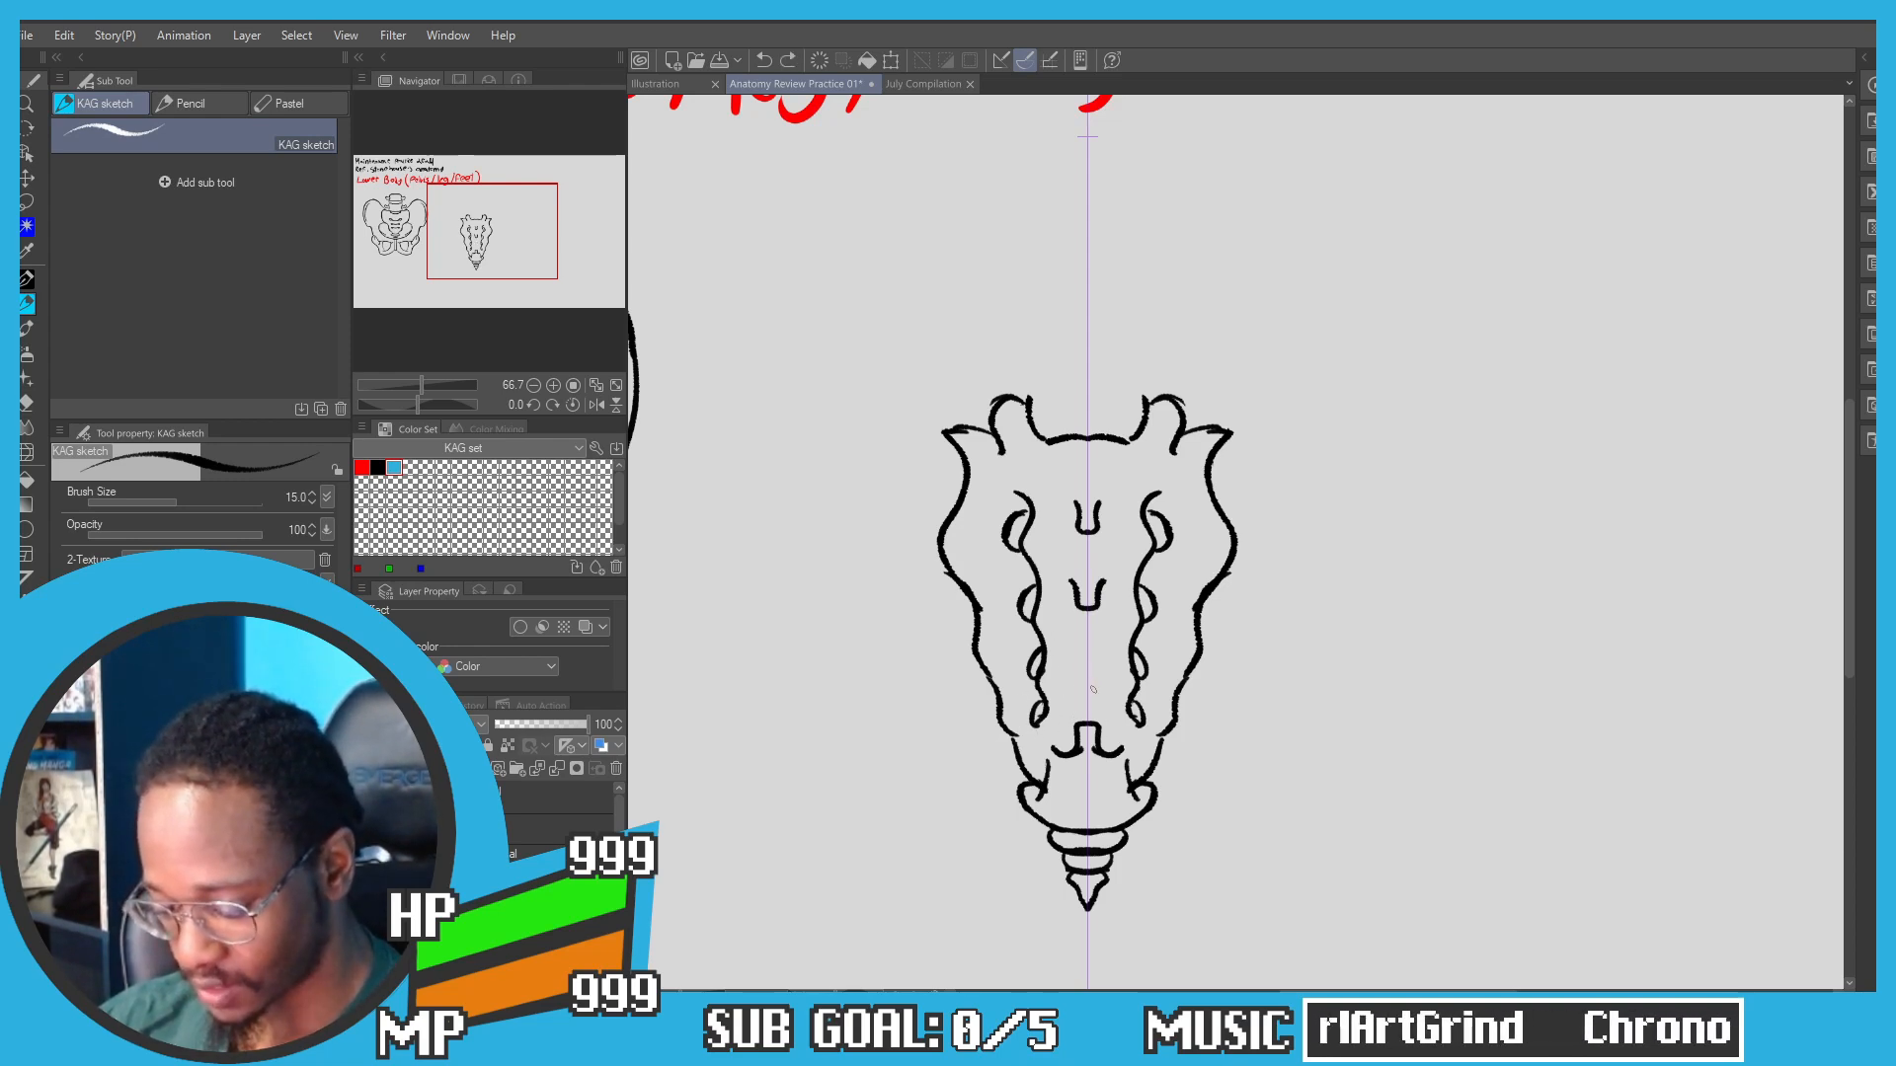
drag(1088, 685, 1064, 654)
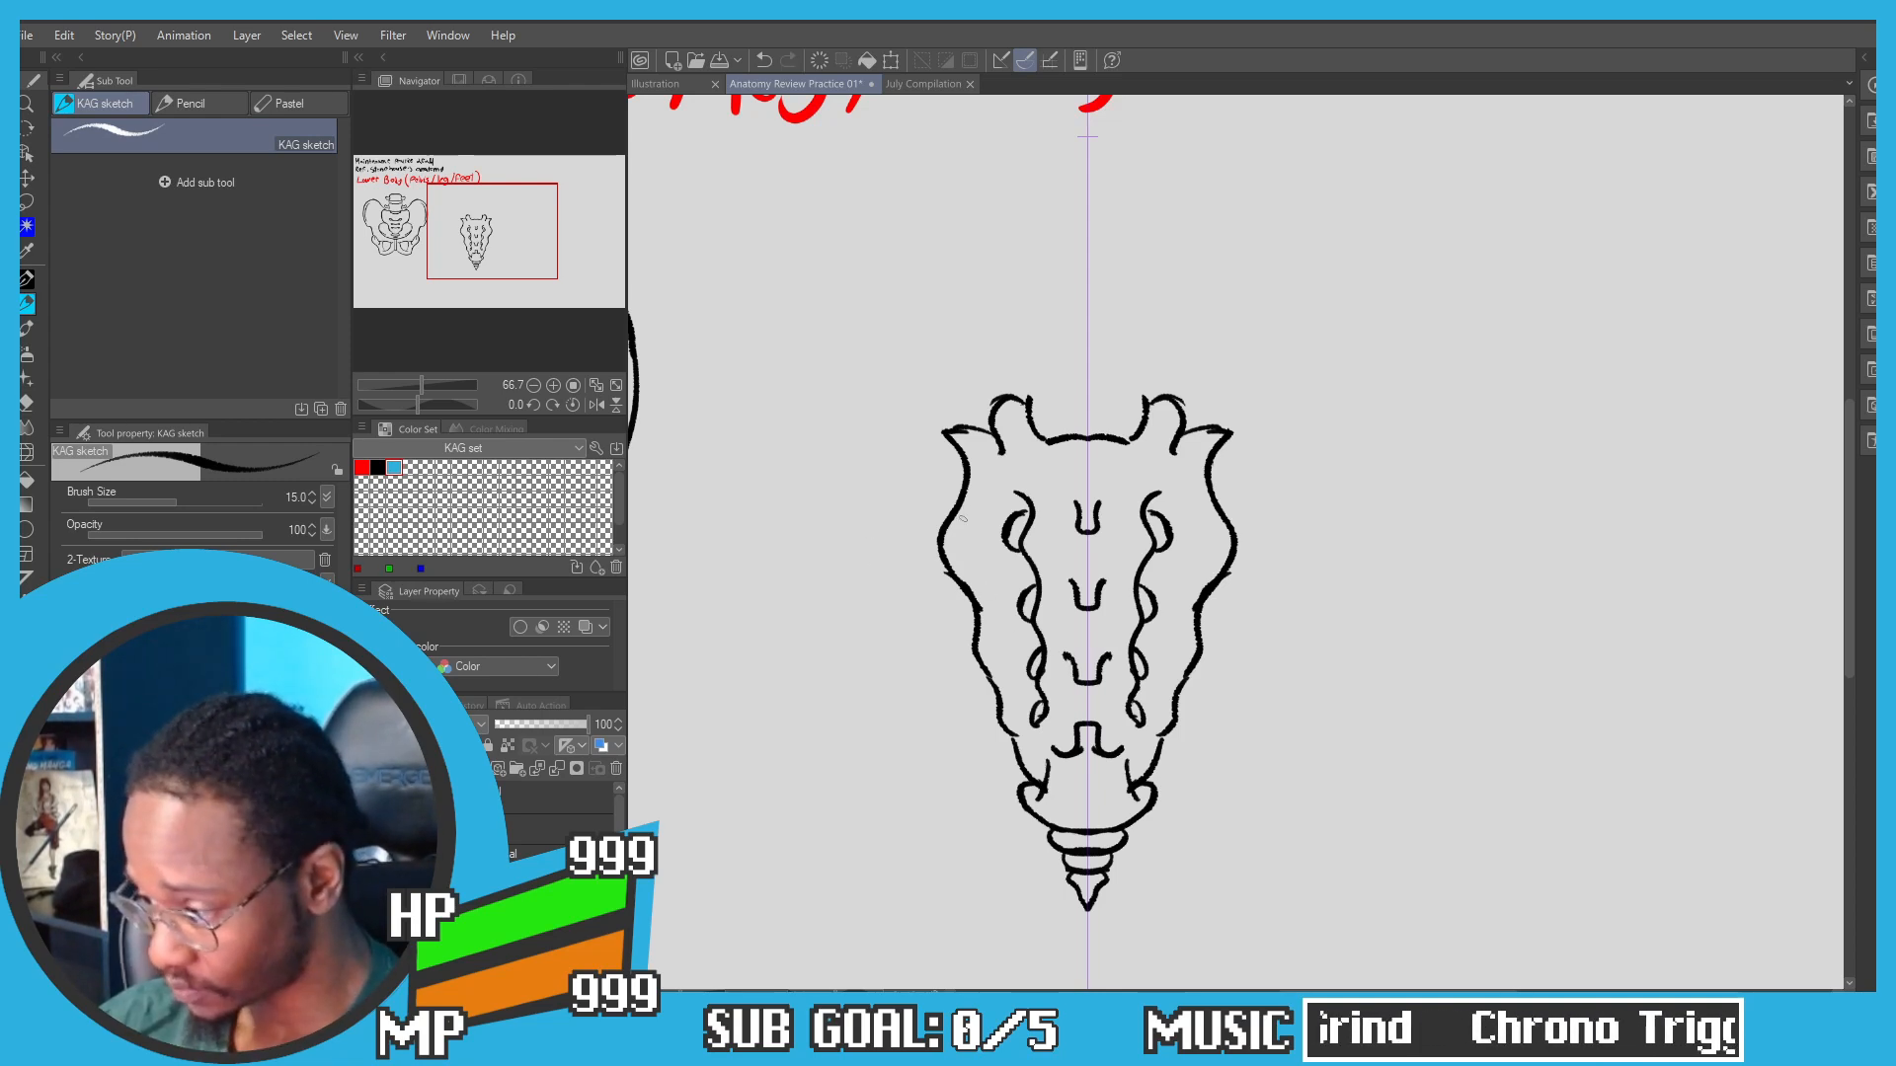
mouse_move(933, 472)
mouse_down()
mouse_move(961, 431)
mouse_move(988, 442)
mouse_move(913, 379)
mouse_up()
key(ctrl+z)
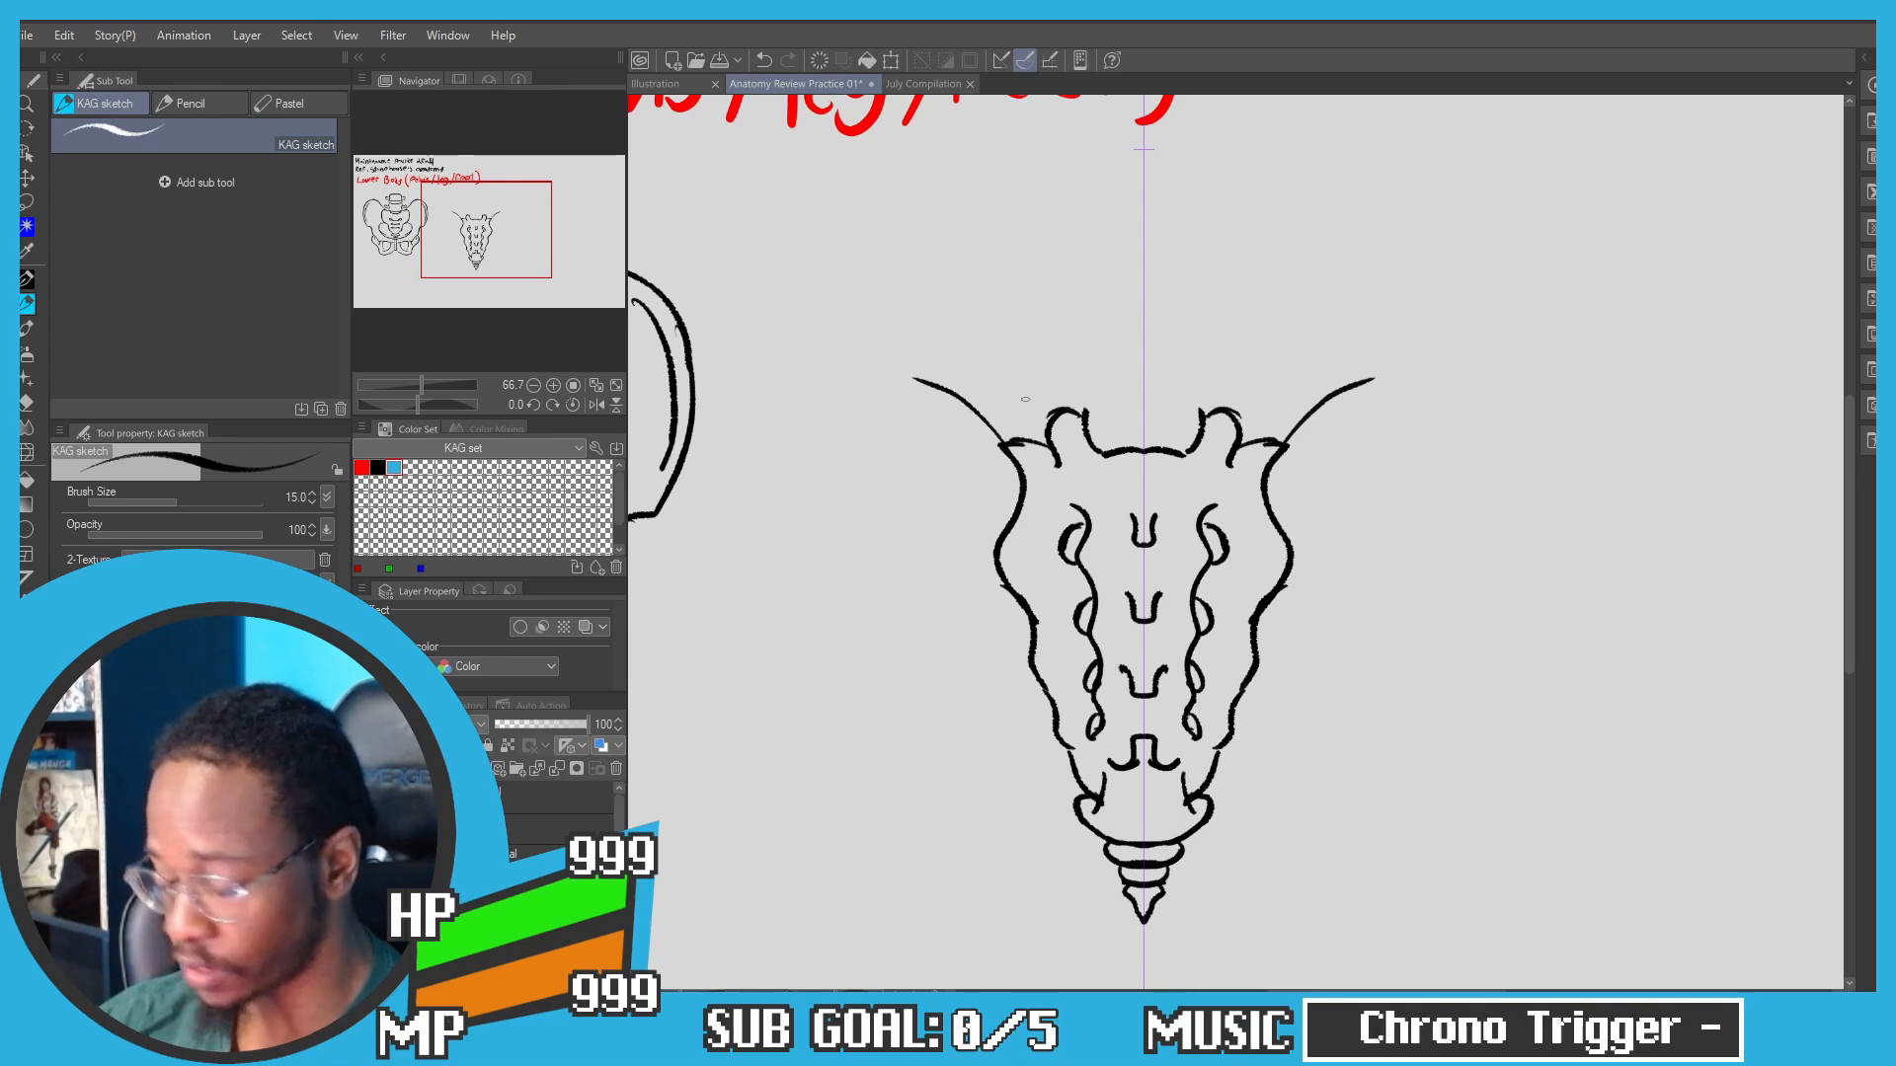
key(ctrl+z)
Step: Draw the lowest lumbar vertebra directly above the sacrum, with rounded side processes and a curved upper edge
drag(1076, 346, 1053, 446)
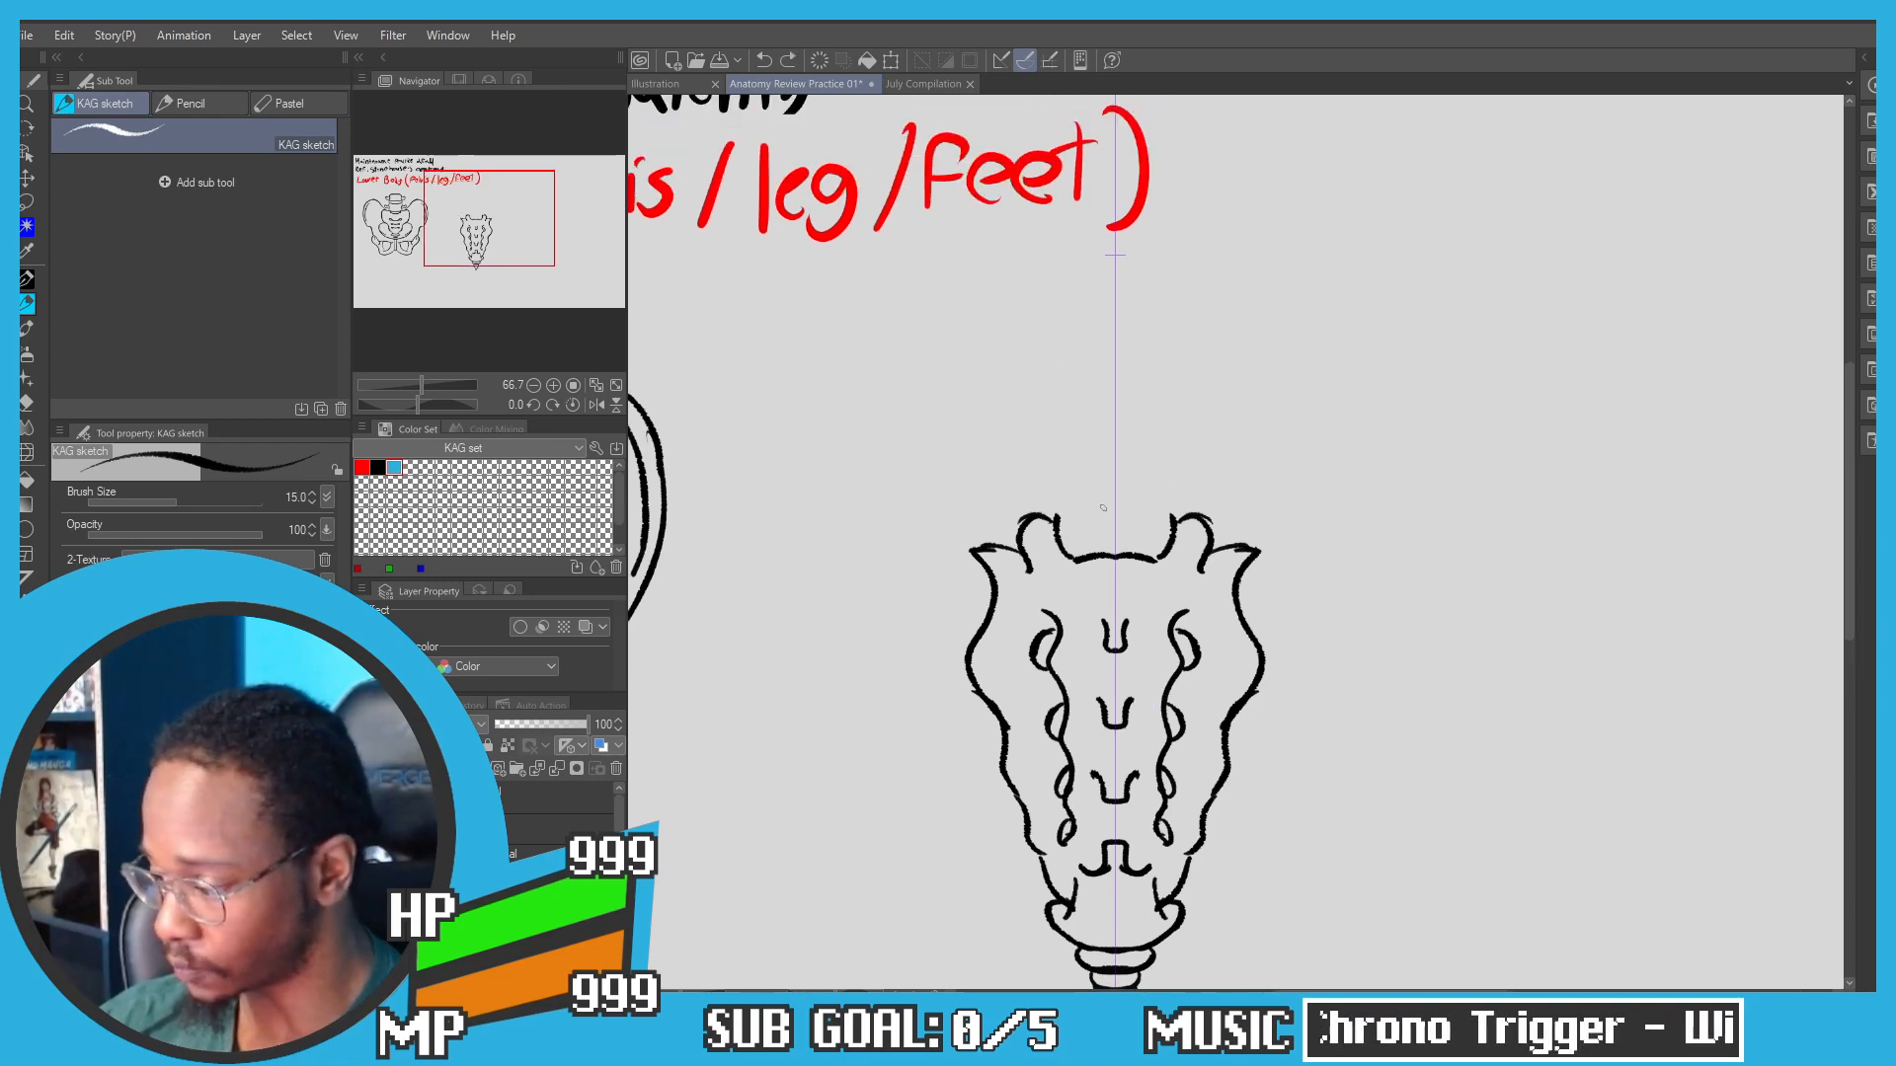
drag(1114, 507, 1083, 490)
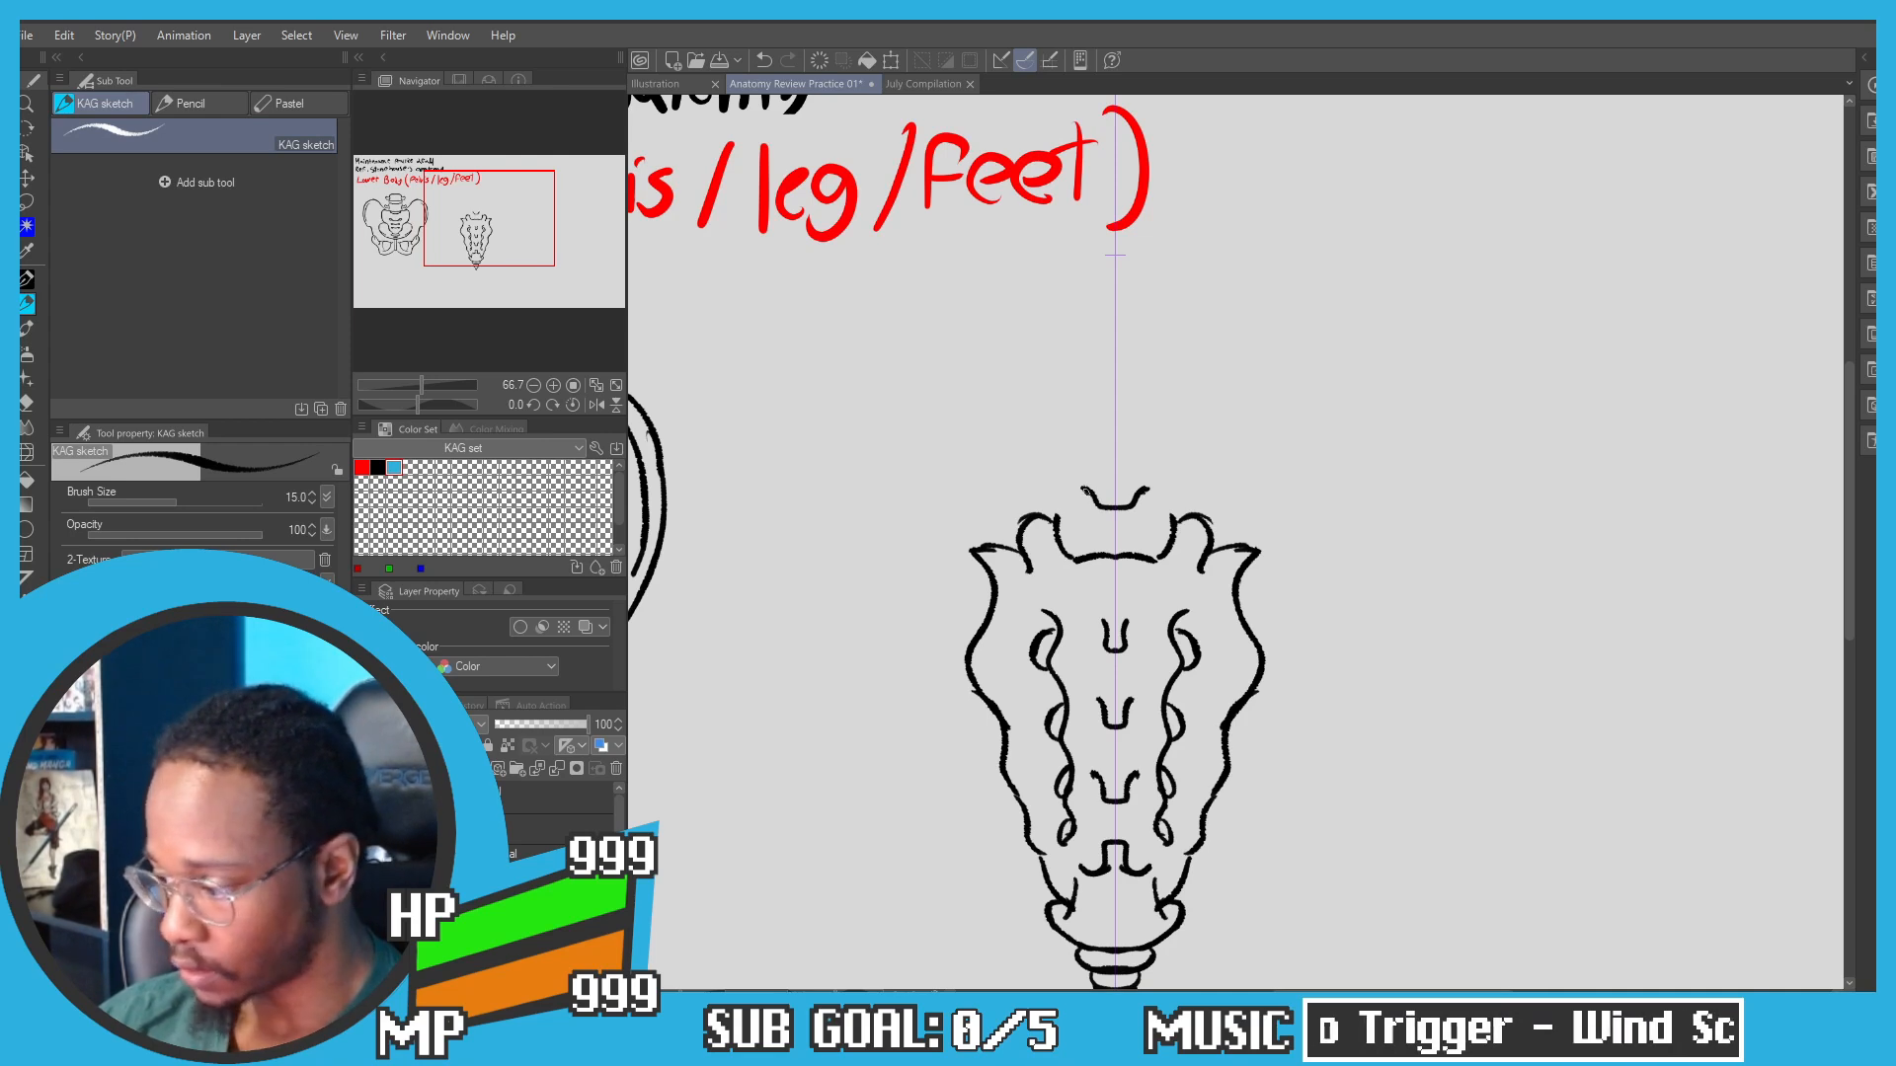
mouse_move(1083, 489)
mouse_down()
mouse_move(1048, 545)
mouse_move(1045, 456)
mouse_move(990, 480)
mouse_move(1027, 483)
mouse_move(974, 472)
mouse_move(967, 446)
mouse_move(976, 430)
mouse_move(1015, 450)
mouse_move(1035, 395)
mouse_move(1107, 422)
mouse_move(1038, 383)
mouse_move(1114, 422)
mouse_move(1056, 382)
mouse_up()
key(ctrl+z)
key(ctrl+z)
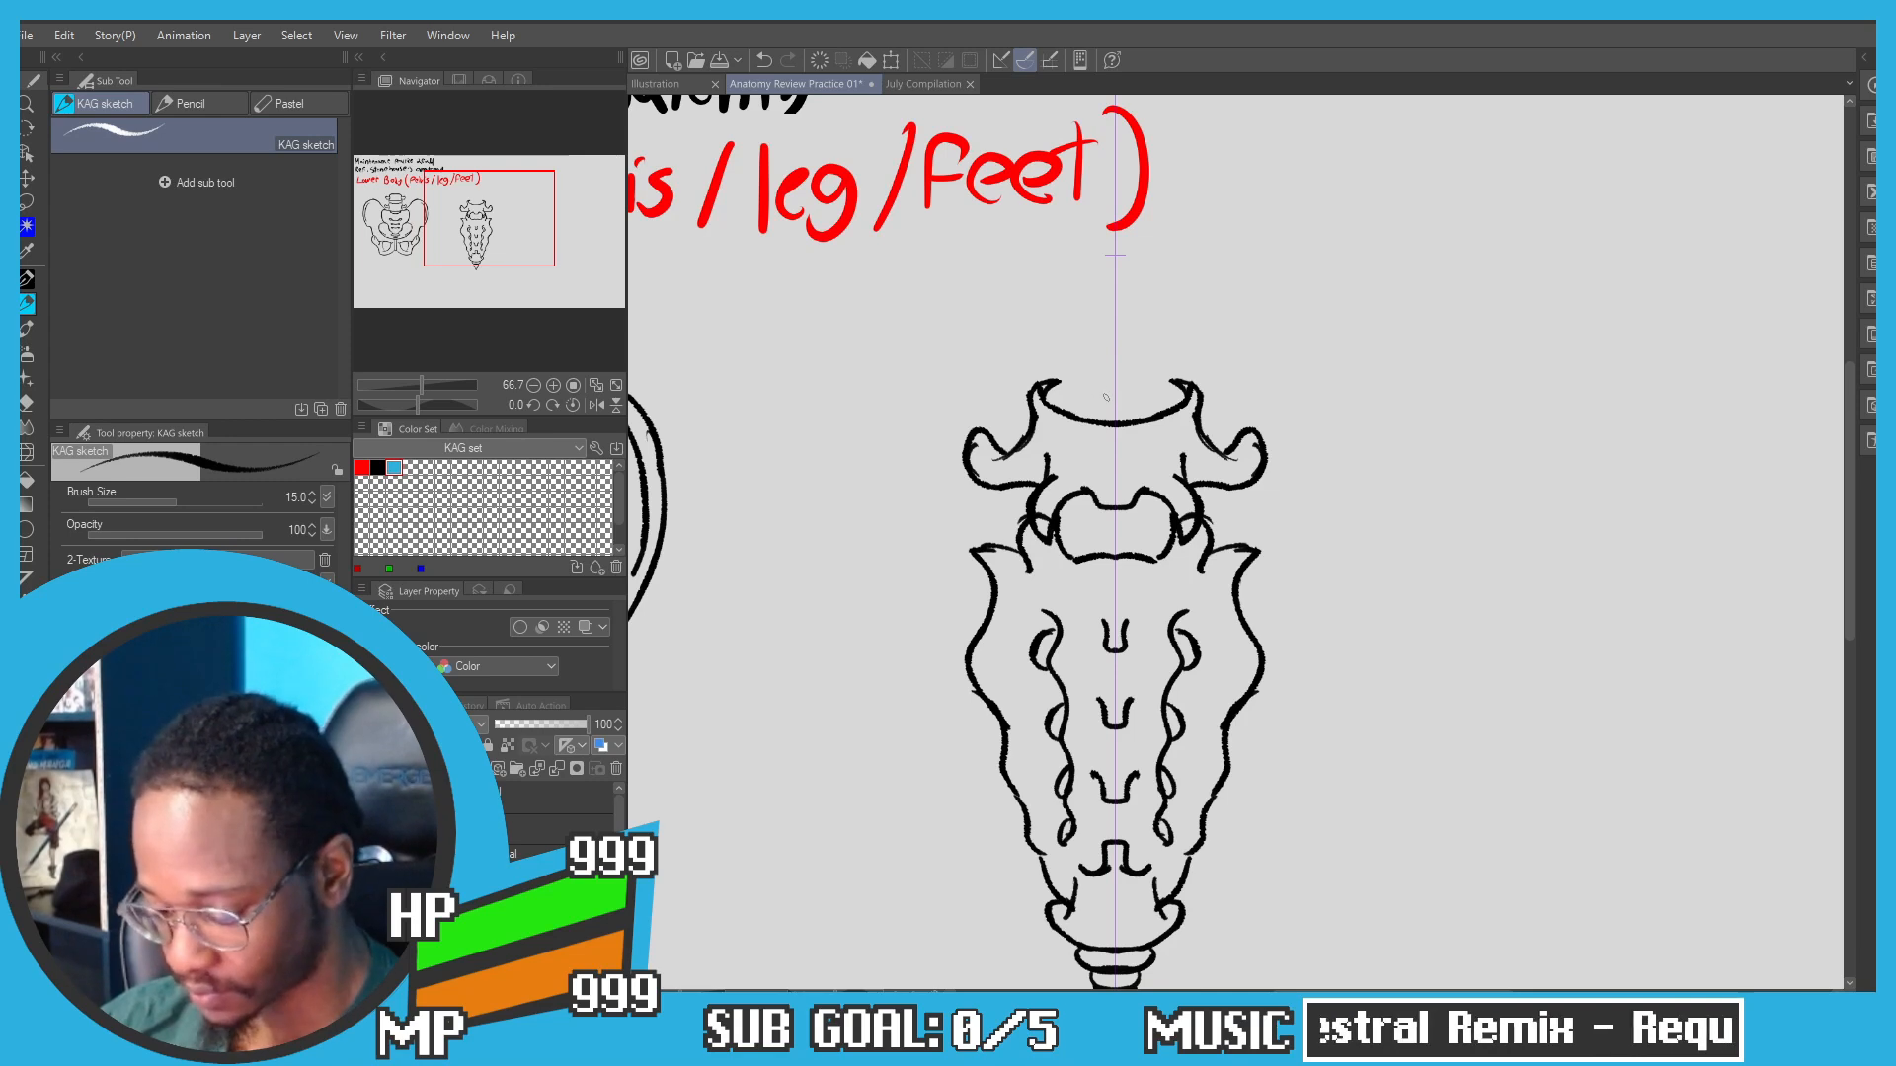
Step: Draw a second lumbar vertebra above the first, with a notched lower edge and two rounded knobs at its upper corners
mouse_move(1106, 407)
mouse_down()
mouse_move(1127, 400)
mouse_move(1091, 374)
mouse_up()
key(ctrl+z)
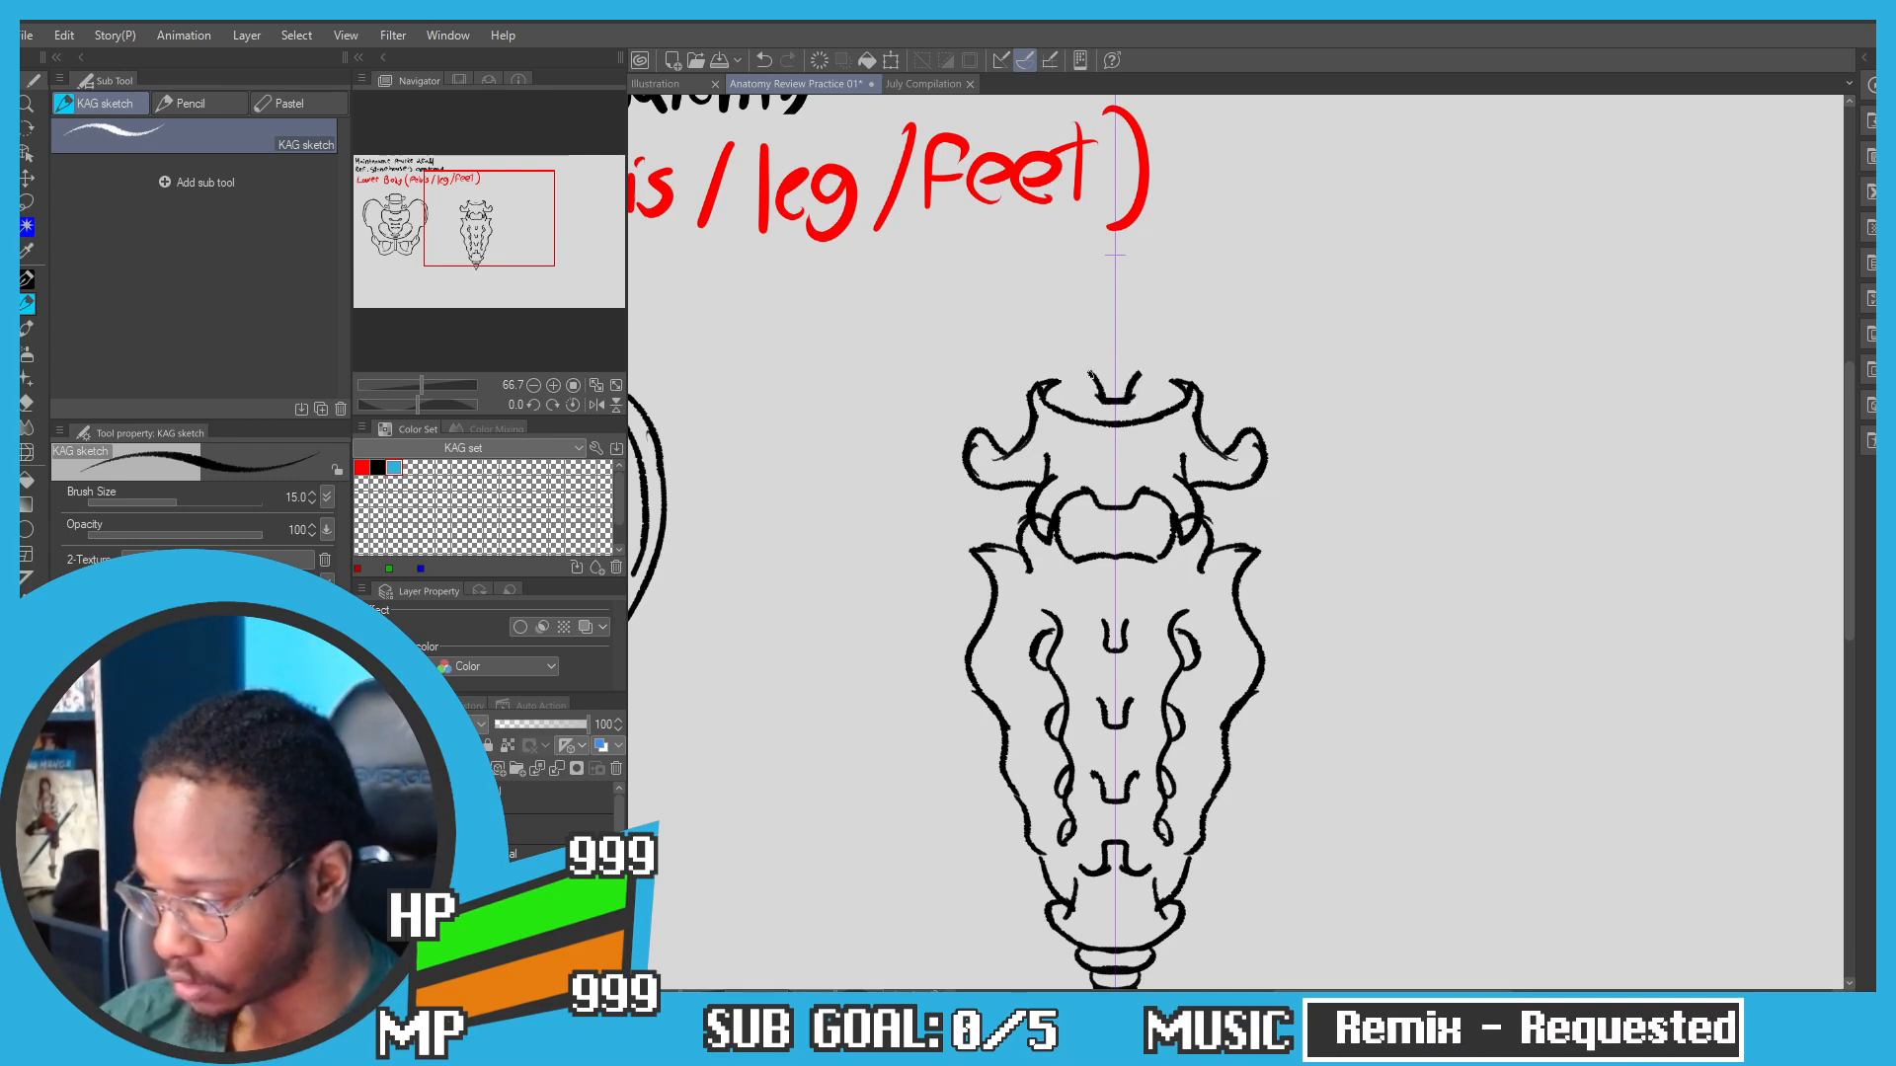
key(ctrl+z)
key(ctrl+z)
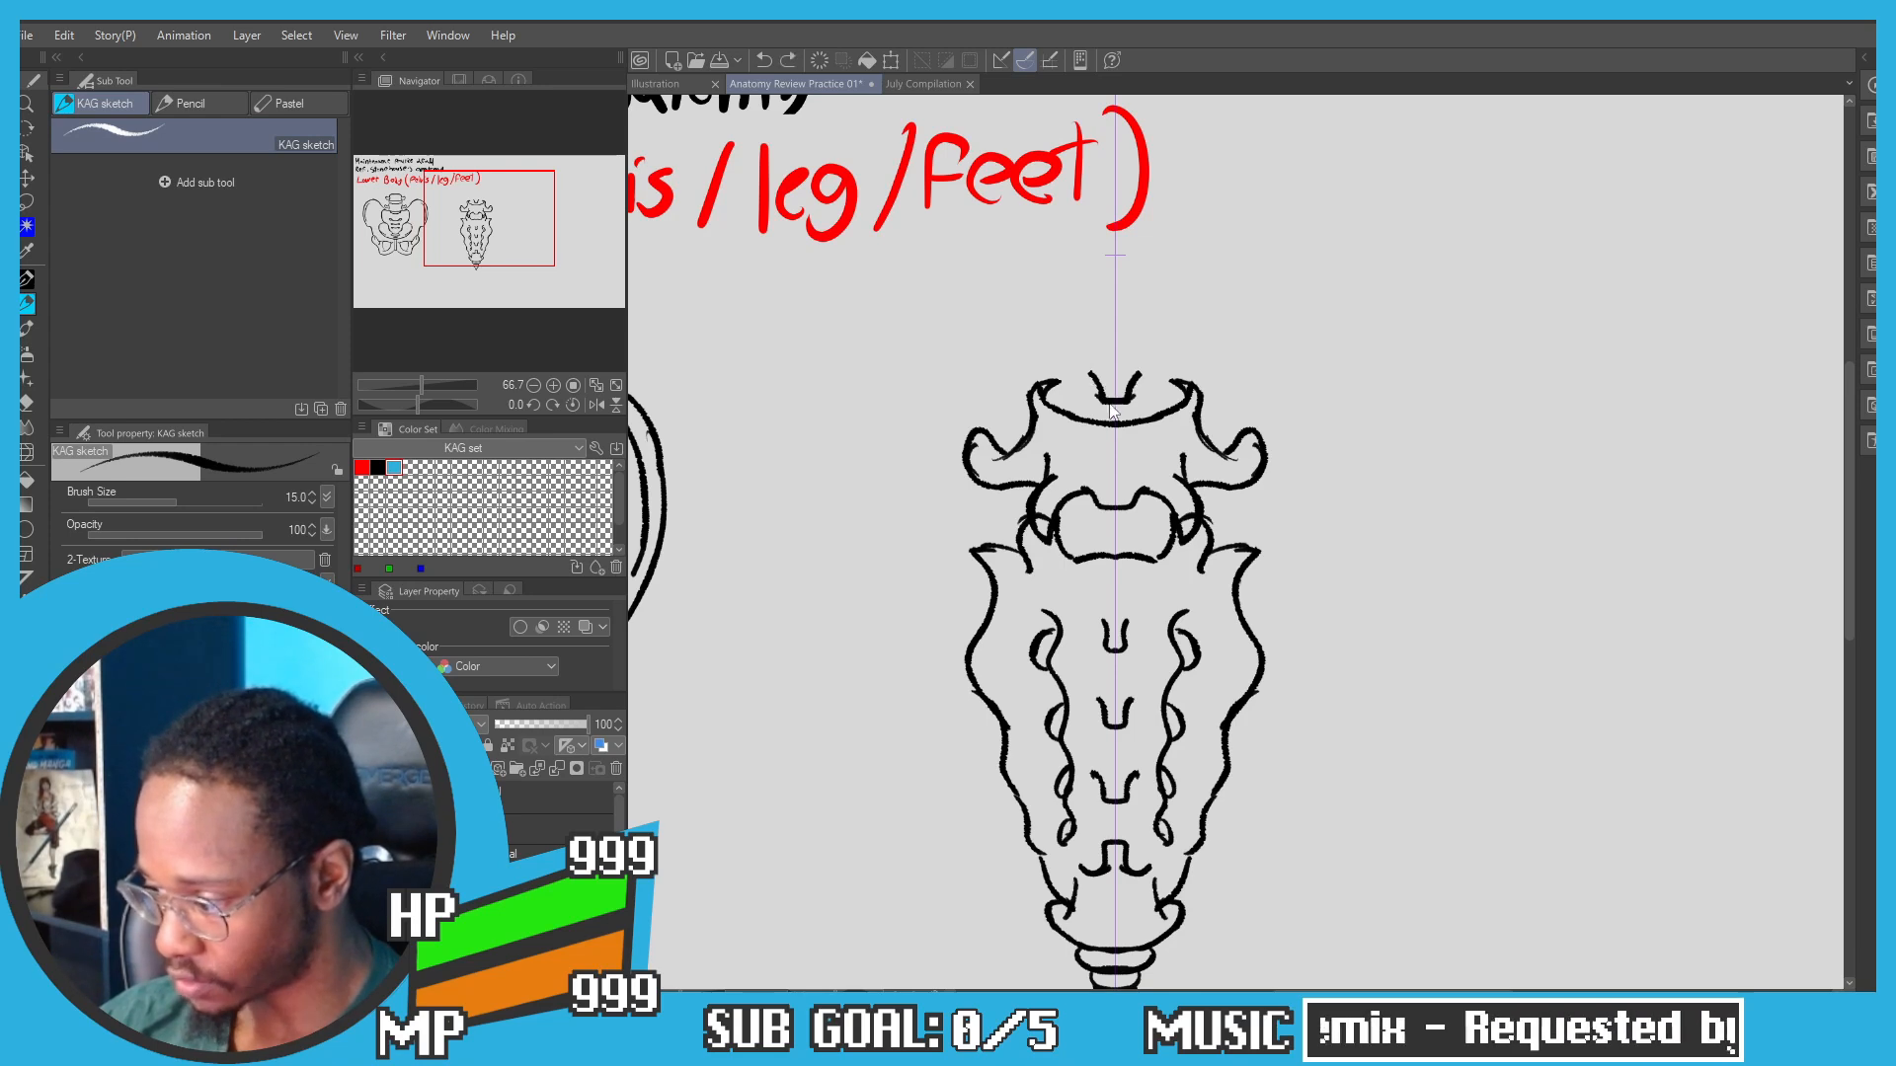
mouse_move(1097, 396)
mouse_down()
mouse_move(1115, 401)
mouse_move(1068, 378)
mouse_move(1067, 414)
mouse_move(1037, 406)
mouse_move(1051, 298)
mouse_move(1078, 336)
mouse_move(1071, 314)
mouse_move(1081, 337)
mouse_move(1113, 336)
mouse_move(1046, 368)
mouse_up()
key(ctrl+z)
key(ctrl+z)
key(ctrl+z)
key(ctrl+z)
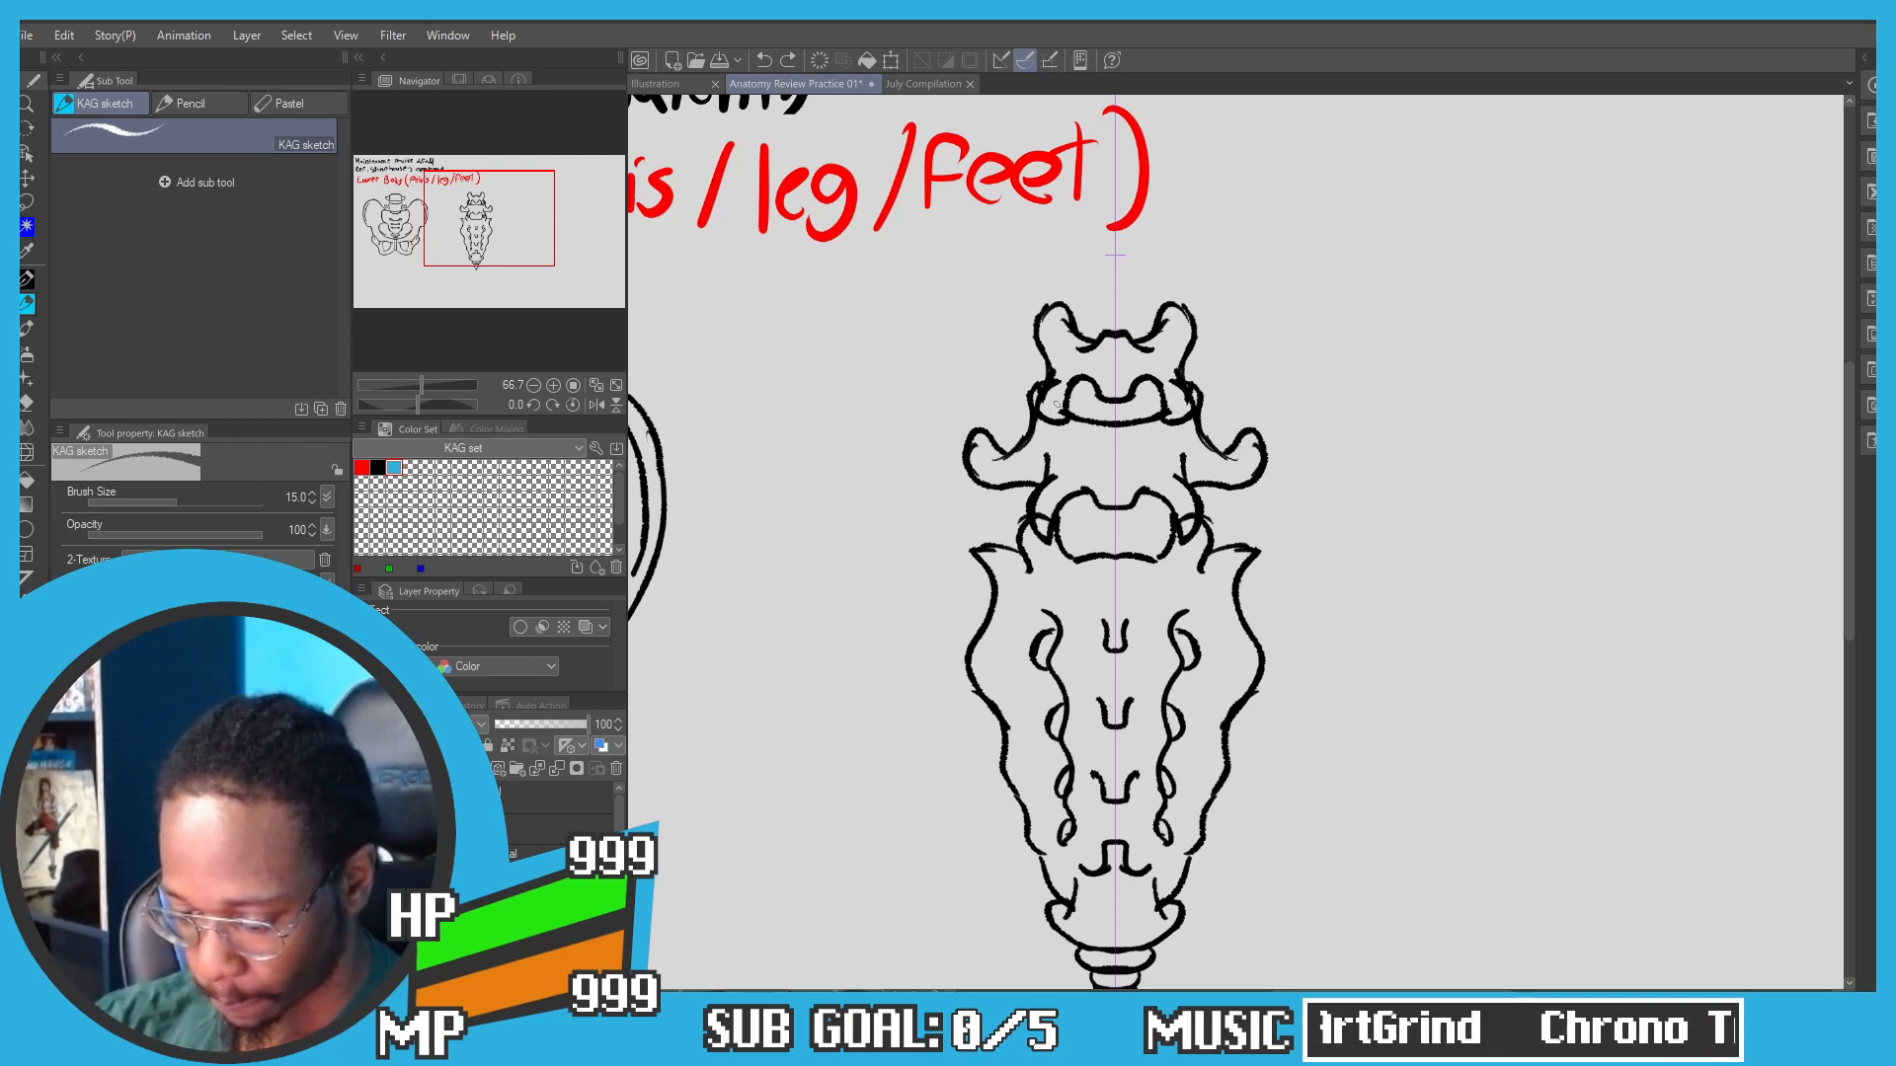
Step: Add short pointed transverse processes to both sides of the uppermost vertebra
drag(1056, 403, 1019, 360)
key(c)
key(ctrl+z)
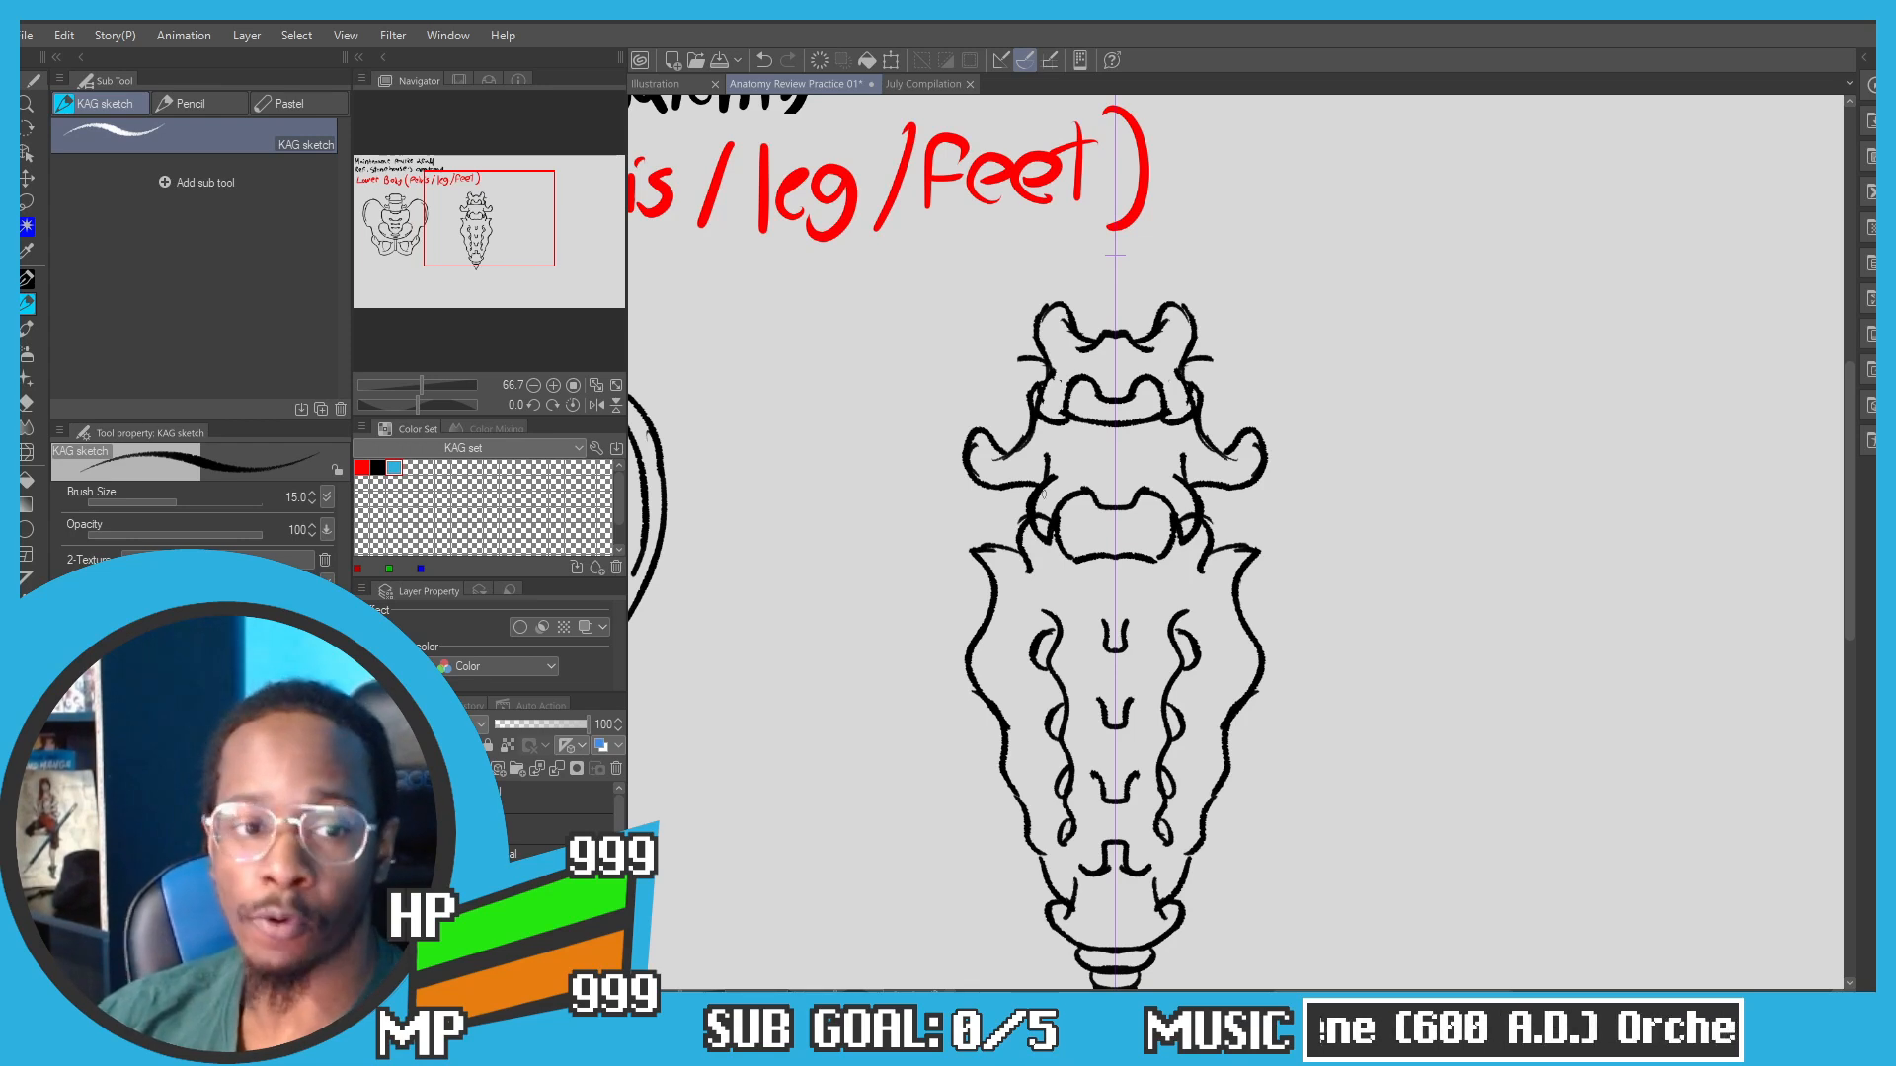
mouse_move(1049, 376)
mouse_down()
mouse_move(972, 365)
mouse_move(1021, 334)
mouse_move(979, 381)
mouse_move(1000, 337)
mouse_move(1009, 362)
mouse_move(980, 355)
mouse_move(994, 338)
mouse_move(1014, 381)
mouse_move(1039, 360)
mouse_move(986, 366)
mouse_move(1011, 339)
mouse_move(918, 342)
mouse_move(910, 383)
mouse_up()
key(ctrl+z)
key(ctrl+z)
key(c)
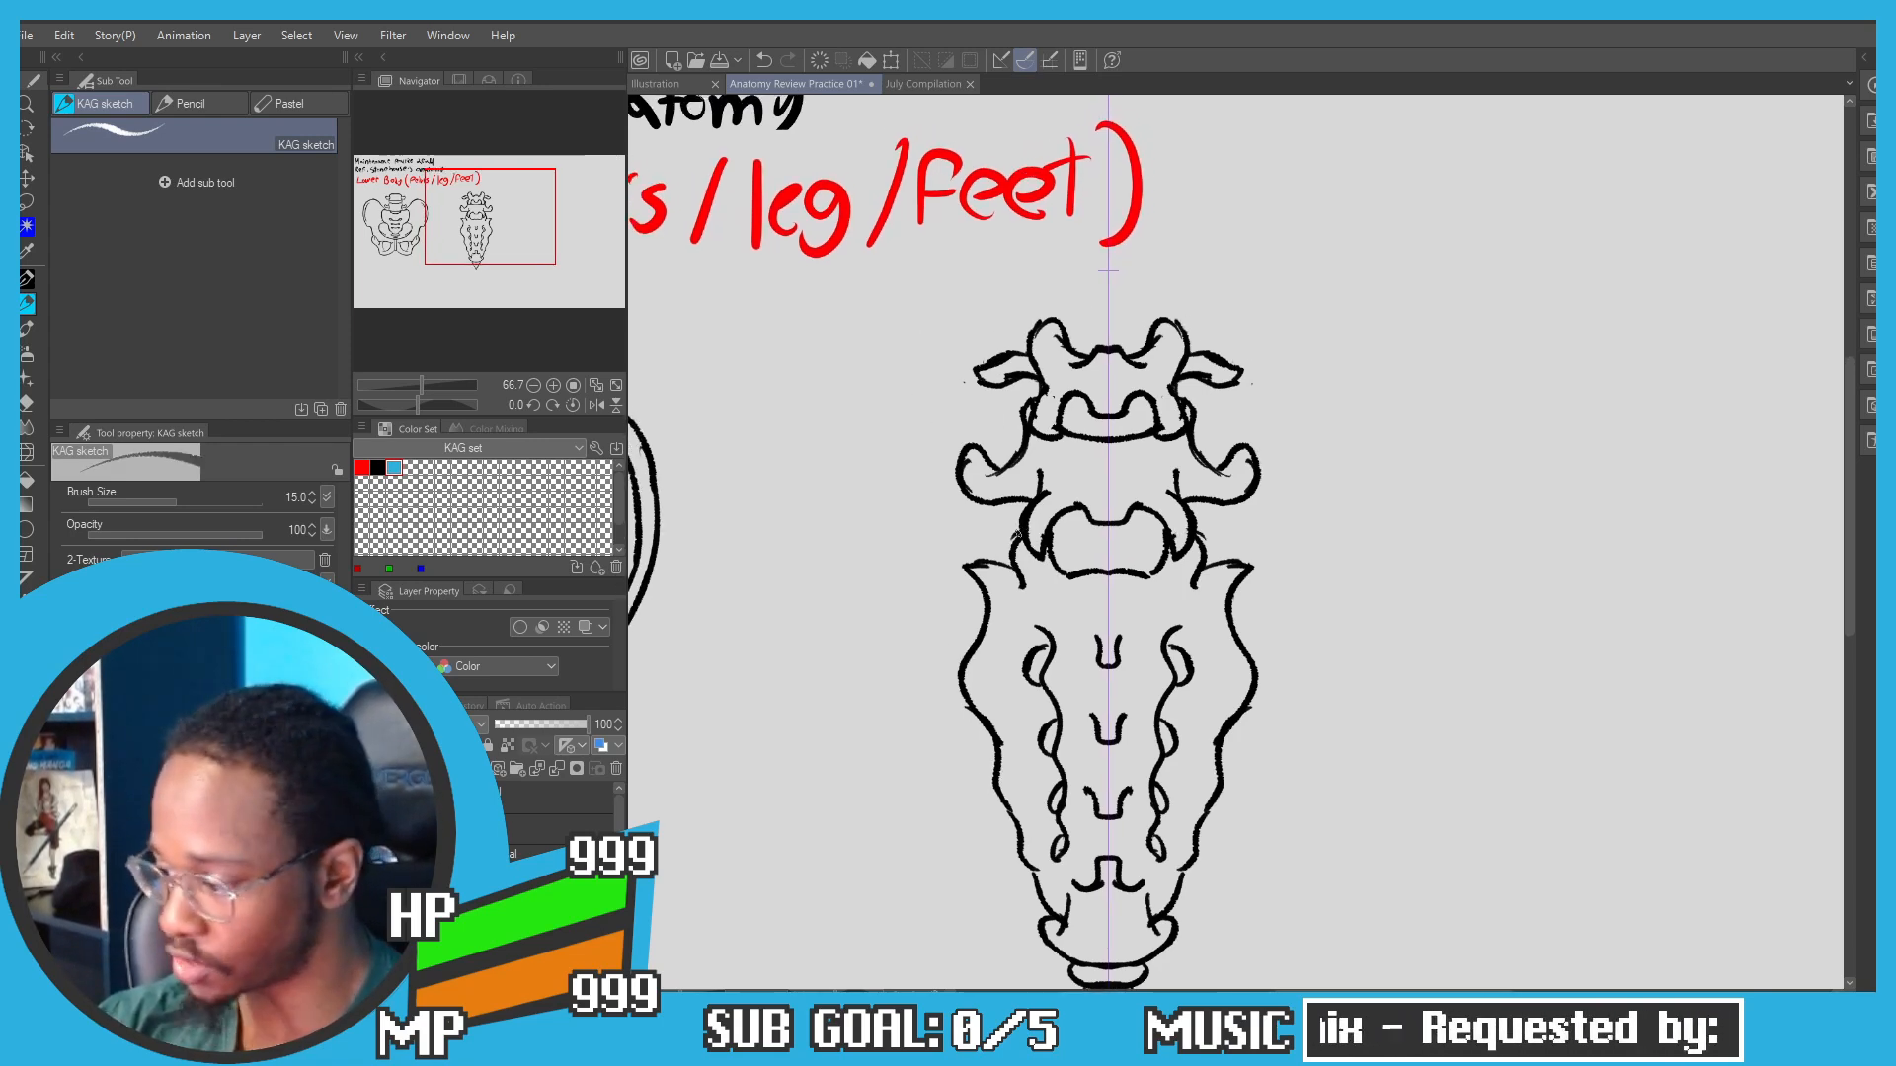
Step: Draw the large rounded outer contour of both iliac wings, from the sacrum's upper corners down past the hip area
drag(935, 496, 1015, 411)
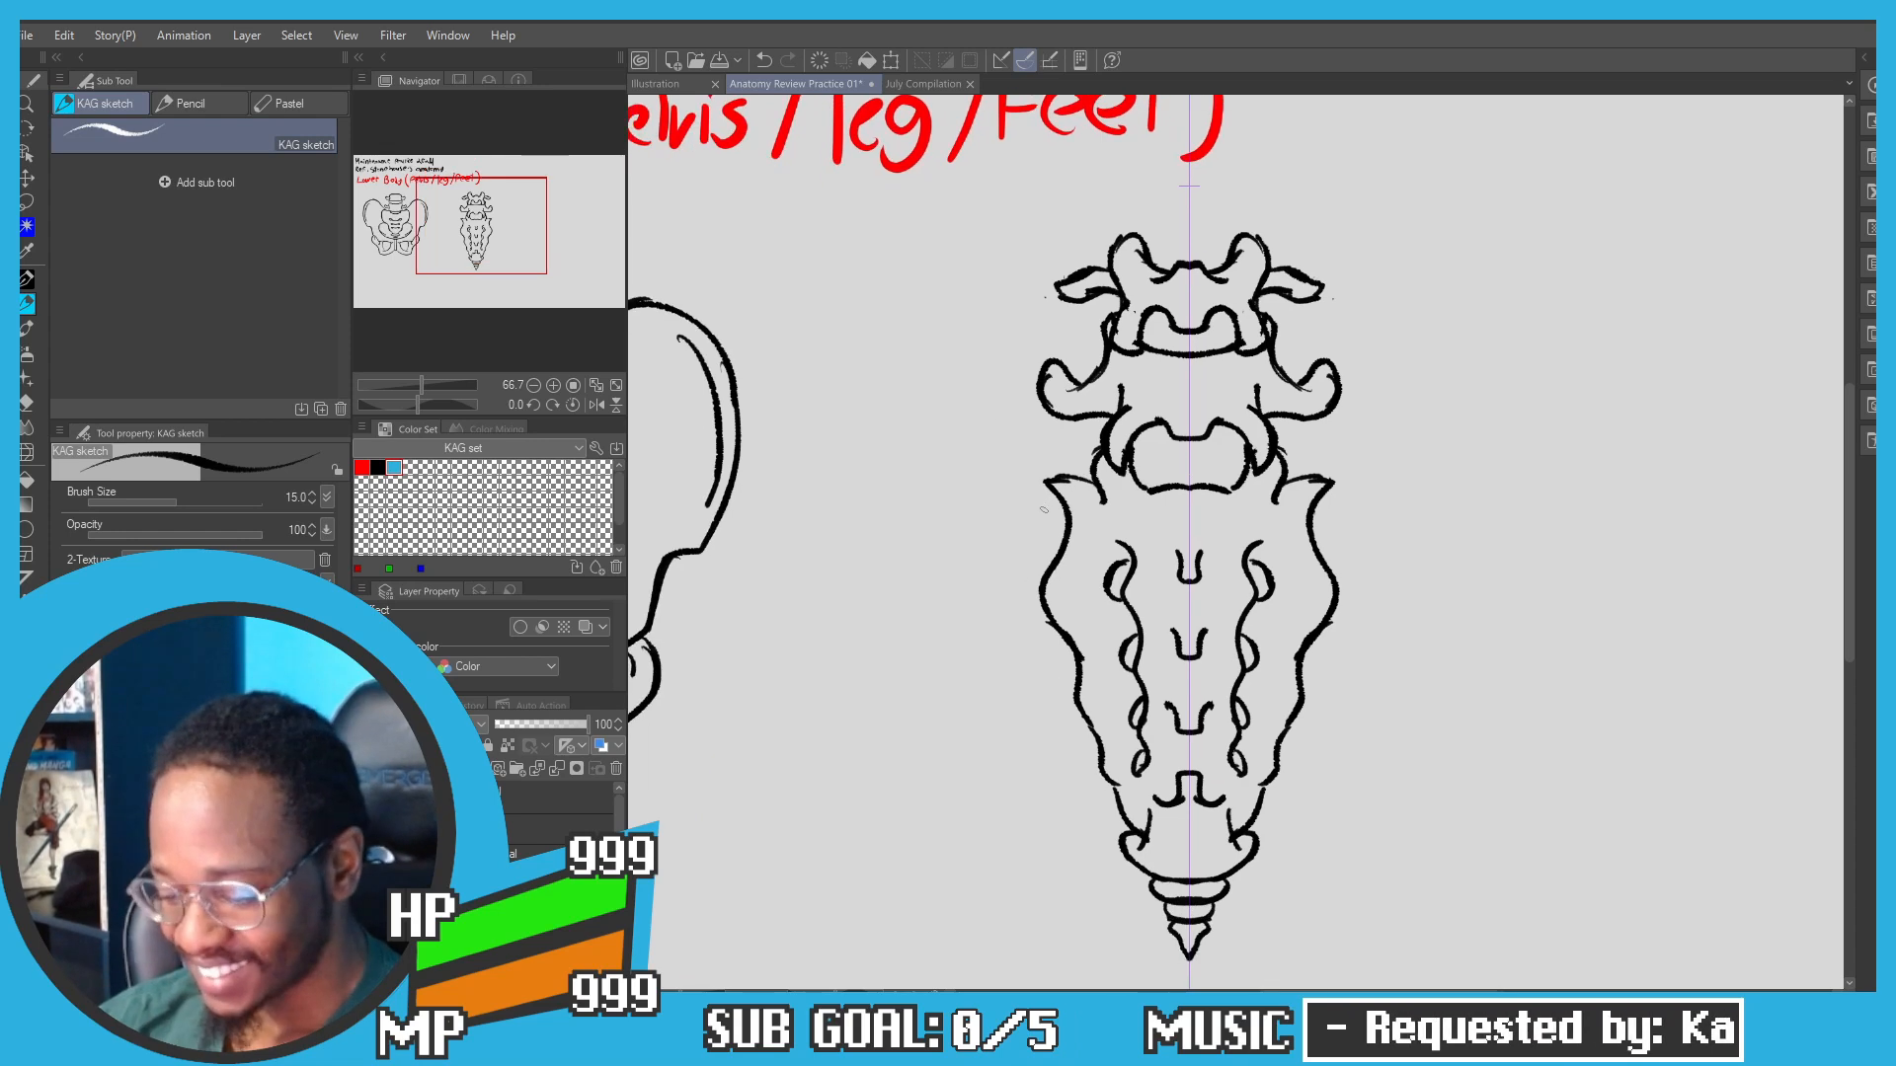
mouse_move(1070, 524)
mouse_down()
mouse_move(946, 380)
mouse_move(885, 385)
mouse_move(955, 358)
mouse_move(974, 373)
mouse_move(944, 386)
mouse_move(886, 534)
mouse_up()
scroll(832, 371, down, 1)
key(ctrl+z)
key(ctrl+z)
mouse_move(983, 373)
mouse_down()
mouse_move(902, 429)
mouse_move(878, 522)
mouse_move(935, 616)
mouse_move(912, 420)
mouse_move(881, 558)
mouse_move(978, 677)
mouse_move(988, 804)
mouse_up()
key(ctrl+z)
scroll(982, 541, down, 1)
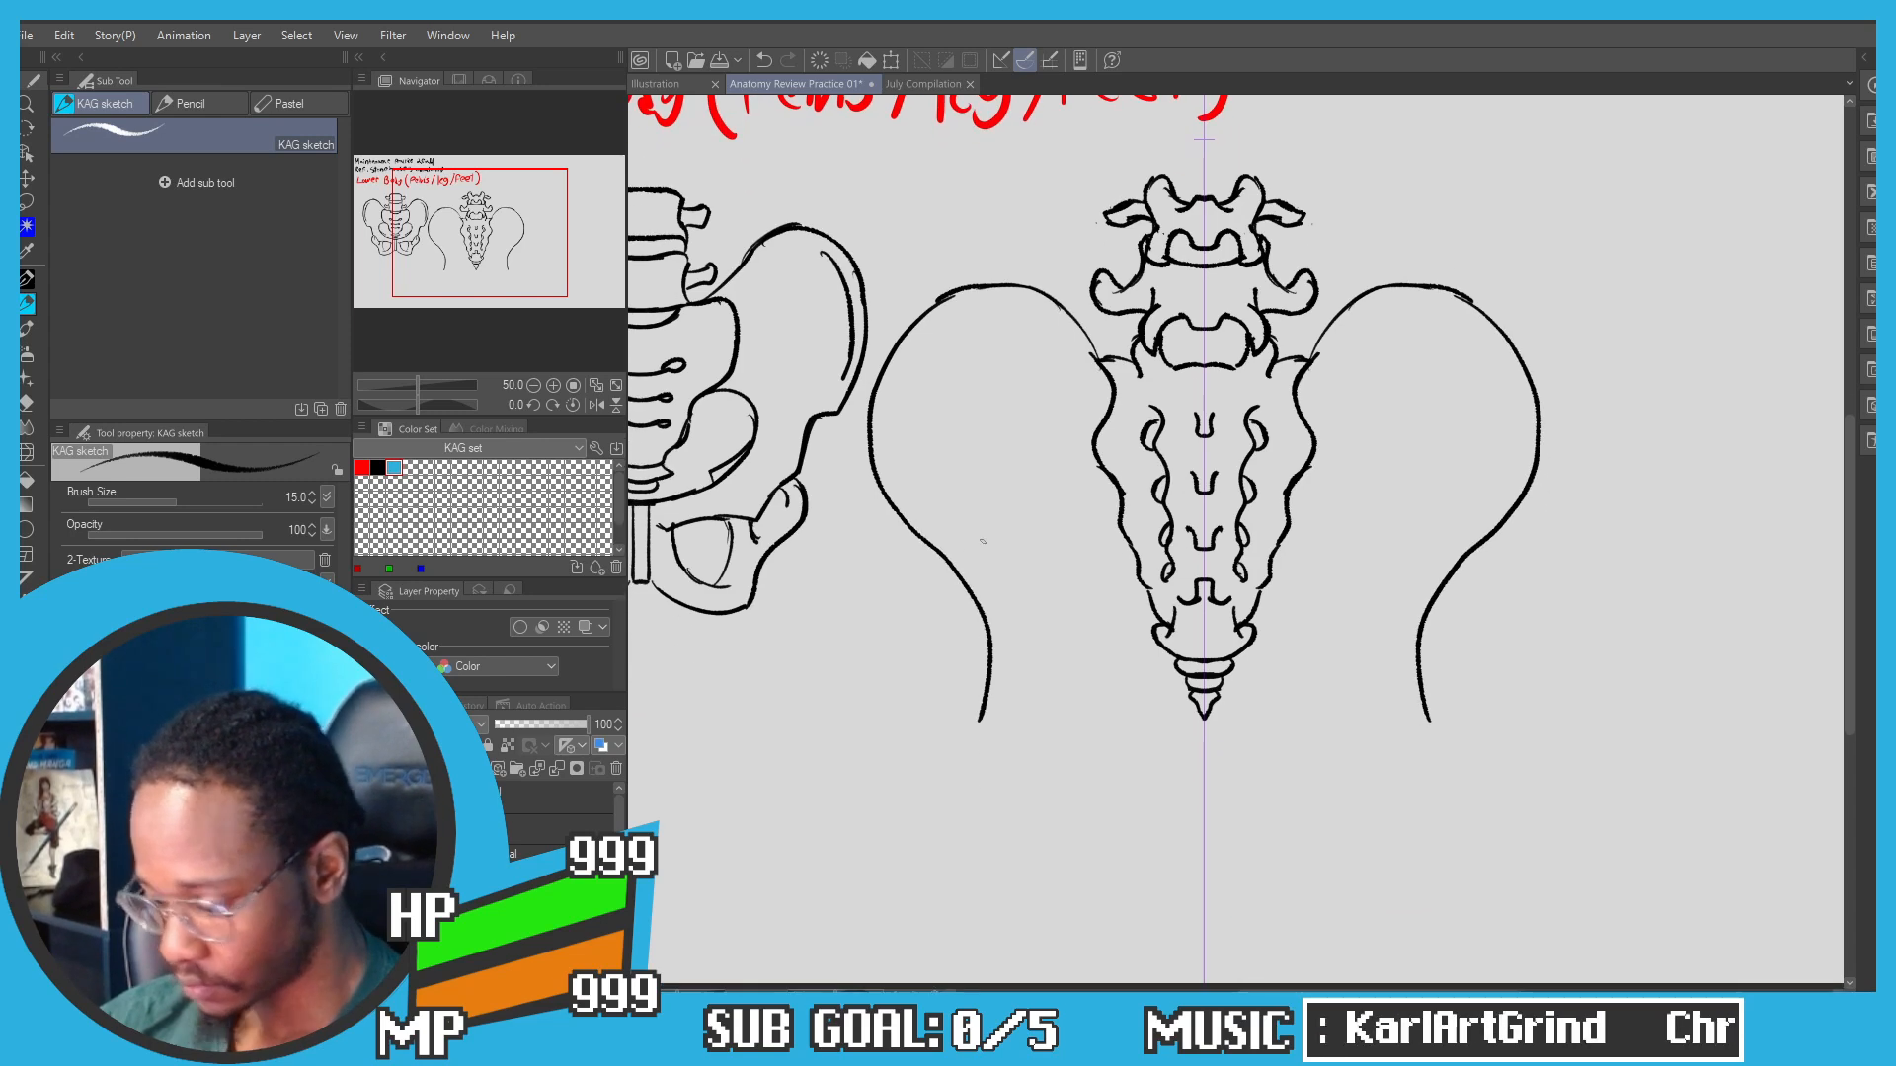
Step: Extend the outer hip contours around the rounded bottom of the ischium and inward toward the centre line
scroll(983, 541, down, 1)
mouse_move(1162, 725)
mouse_down()
mouse_move(1115, 780)
mouse_move(1129, 790)
mouse_move(1024, 774)
mouse_move(989, 699)
mouse_move(993, 746)
mouse_move(992, 683)
mouse_up()
key(ctrl+z)
key(ctrl+z)
key(ctrl+z)
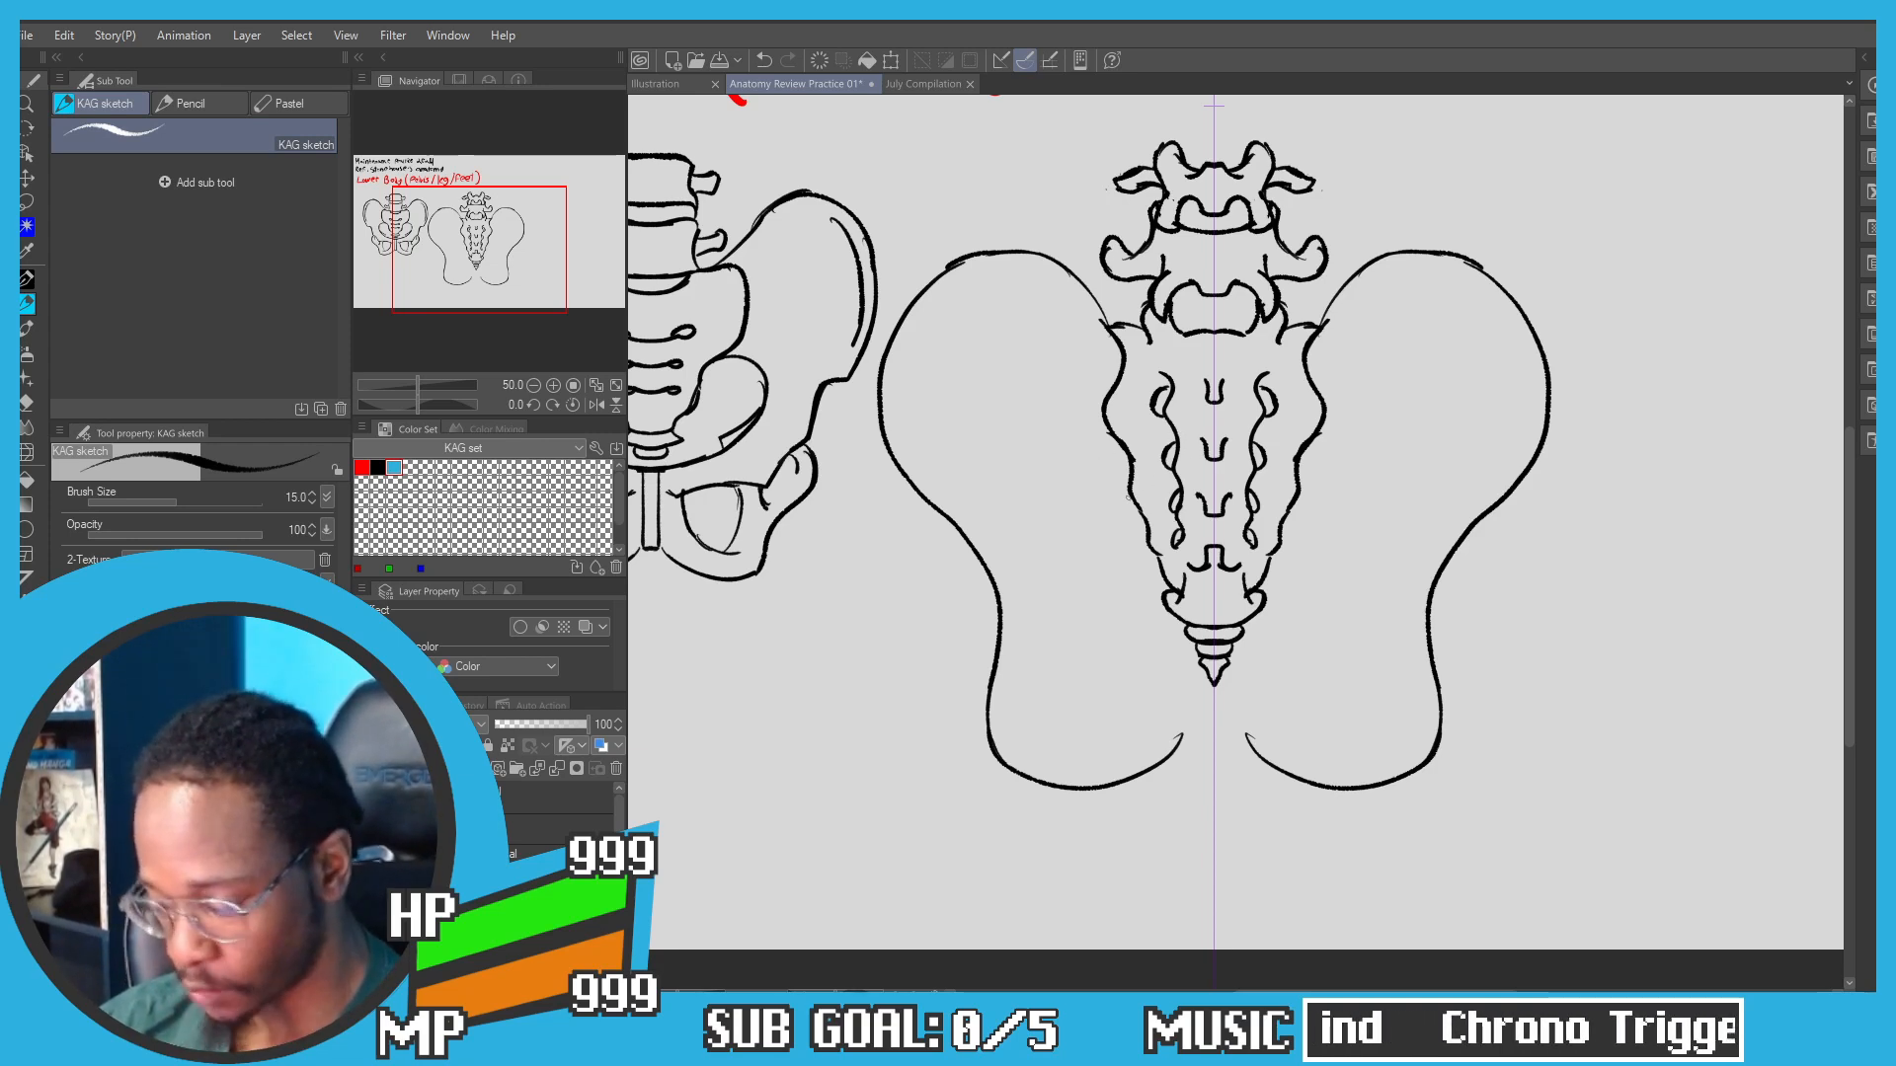
mouse_move(1133, 470)
mouse_down()
mouse_move(1080, 437)
mouse_move(1112, 464)
mouse_move(1058, 464)
mouse_move(1032, 505)
mouse_move(1043, 537)
mouse_up()
key(ctrl+z)
key(ctrl+z)
key(ctrl+z)
key(ctrl+z)
key(ctrl+z)
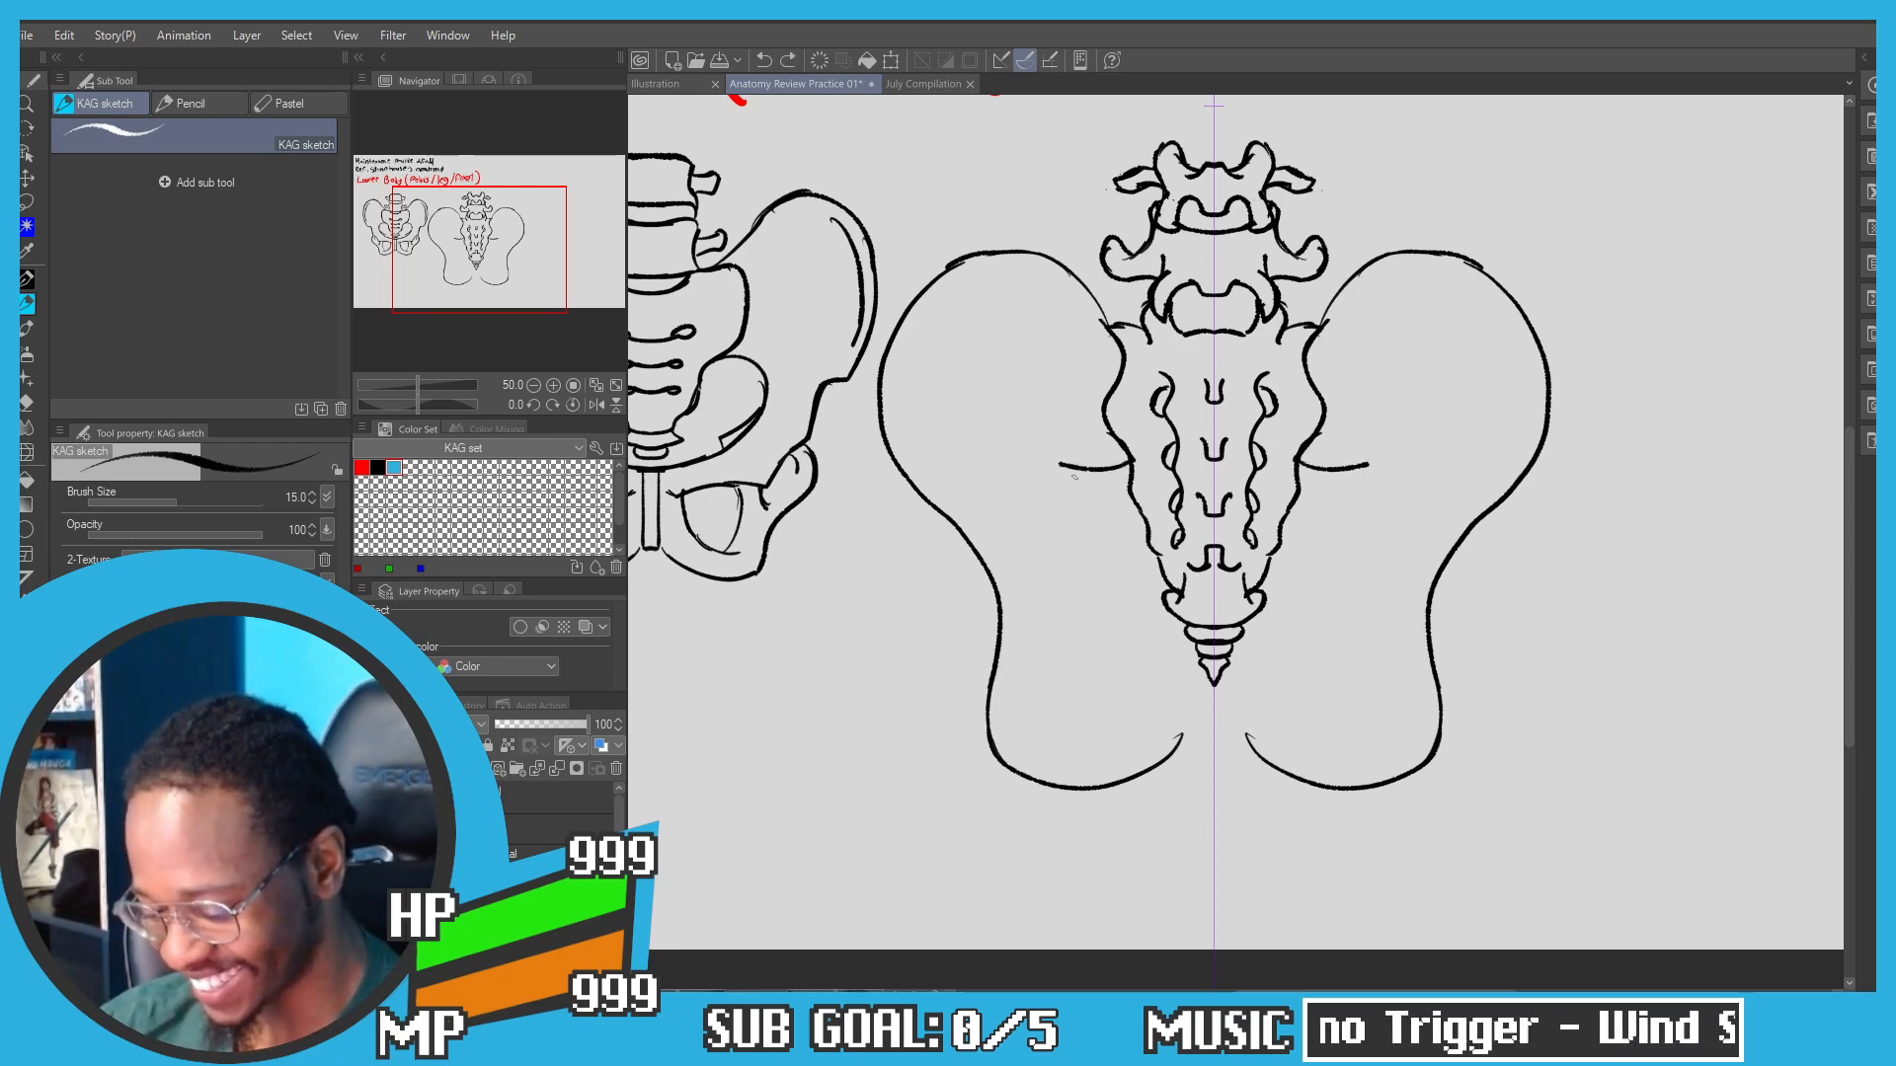
key(ctrl+z)
key(ctrl+z)
Step: Draw the sciatic notch on both sides, running outward from the sacrum's edge and curving down toward the coccyx level
mouse_move(1129, 470)
mouse_down()
mouse_move(1055, 439)
mouse_move(1101, 642)
mouse_move(1070, 691)
mouse_up()
key(ctrl+z)
key(ctrl+z)
key(ctrl+z)
key(ctrl+z)
mouse_move(1117, 494)
mouse_down()
mouse_move(1057, 450)
mouse_move(1118, 474)
mouse_move(1032, 482)
mouse_move(1086, 600)
mouse_up()
key(ctrl+z)
key(ctrl+z)
key(ctrl+z)
key(ctrl+z)
key(ctrl+z)
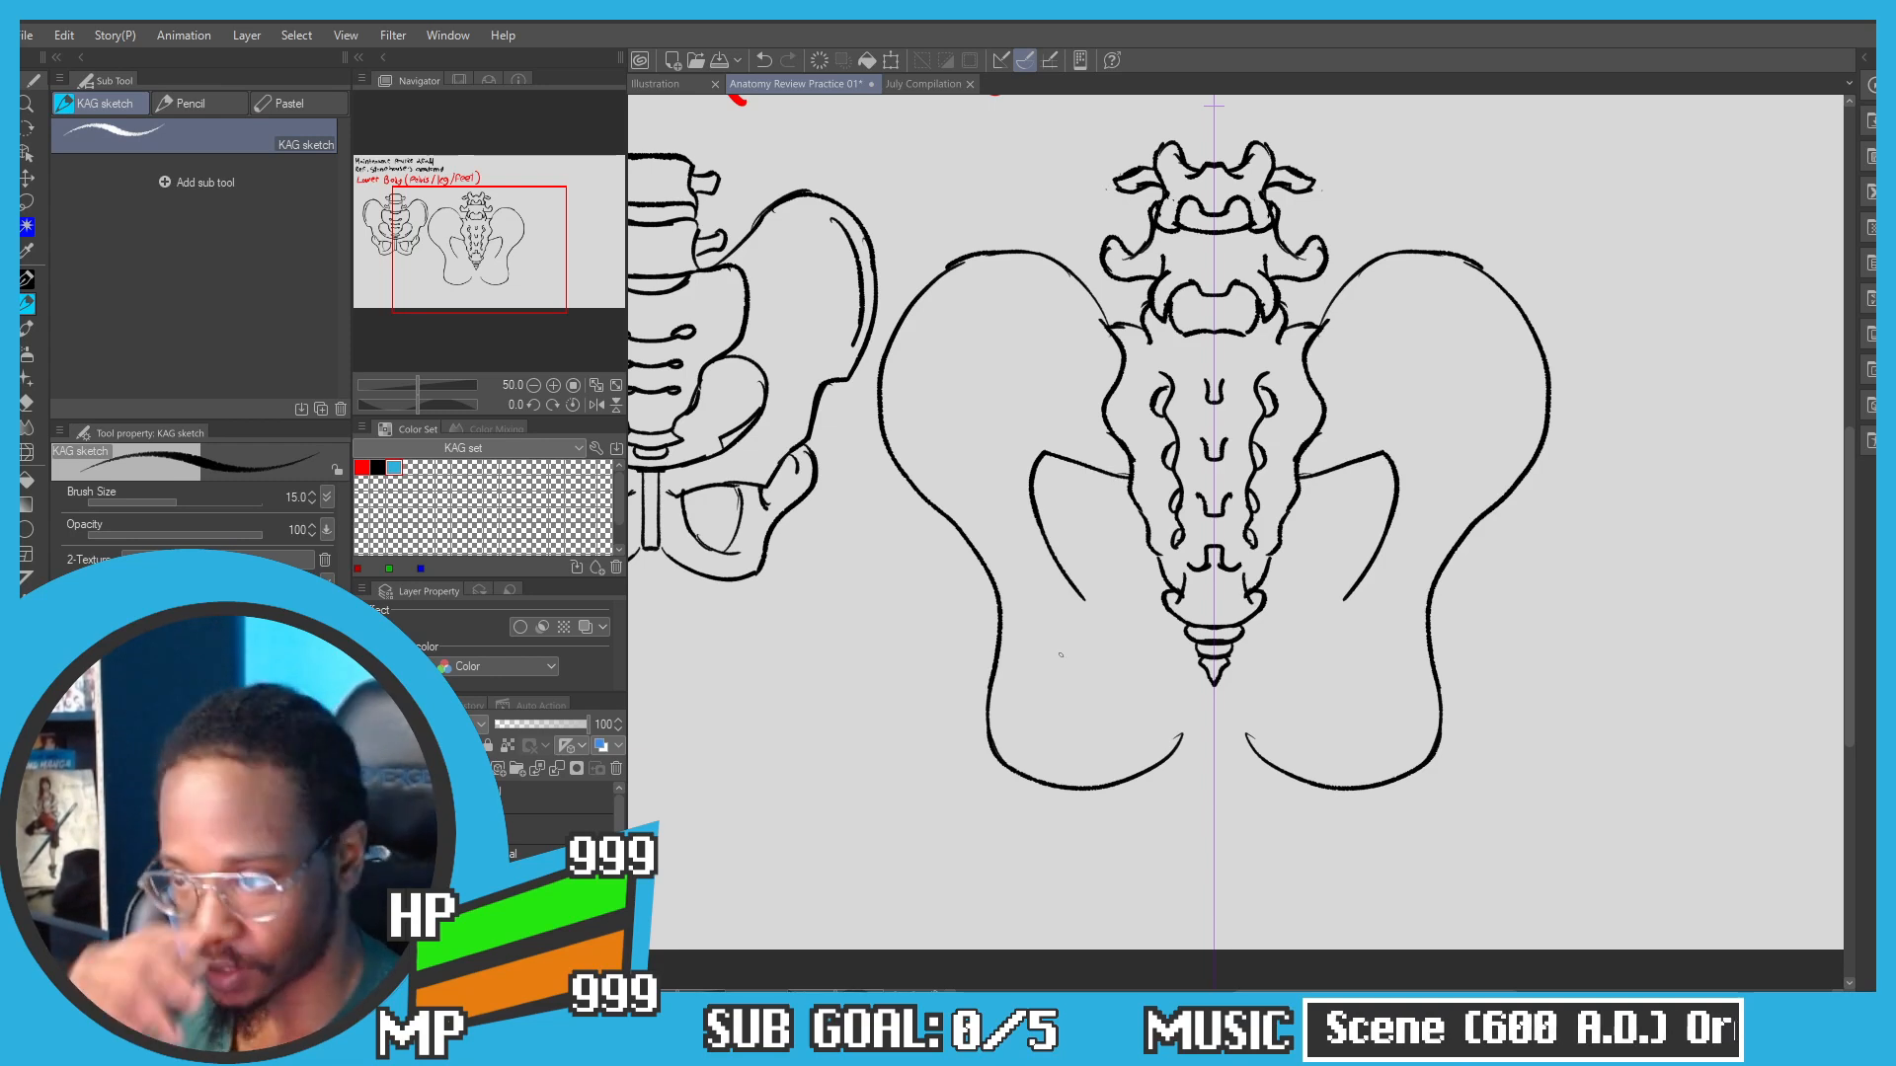
Step: Draw the inner contour of the ischium from the sciatic notch's lower end, curving around and up toward the centre line
drag(1084, 598, 1047, 669)
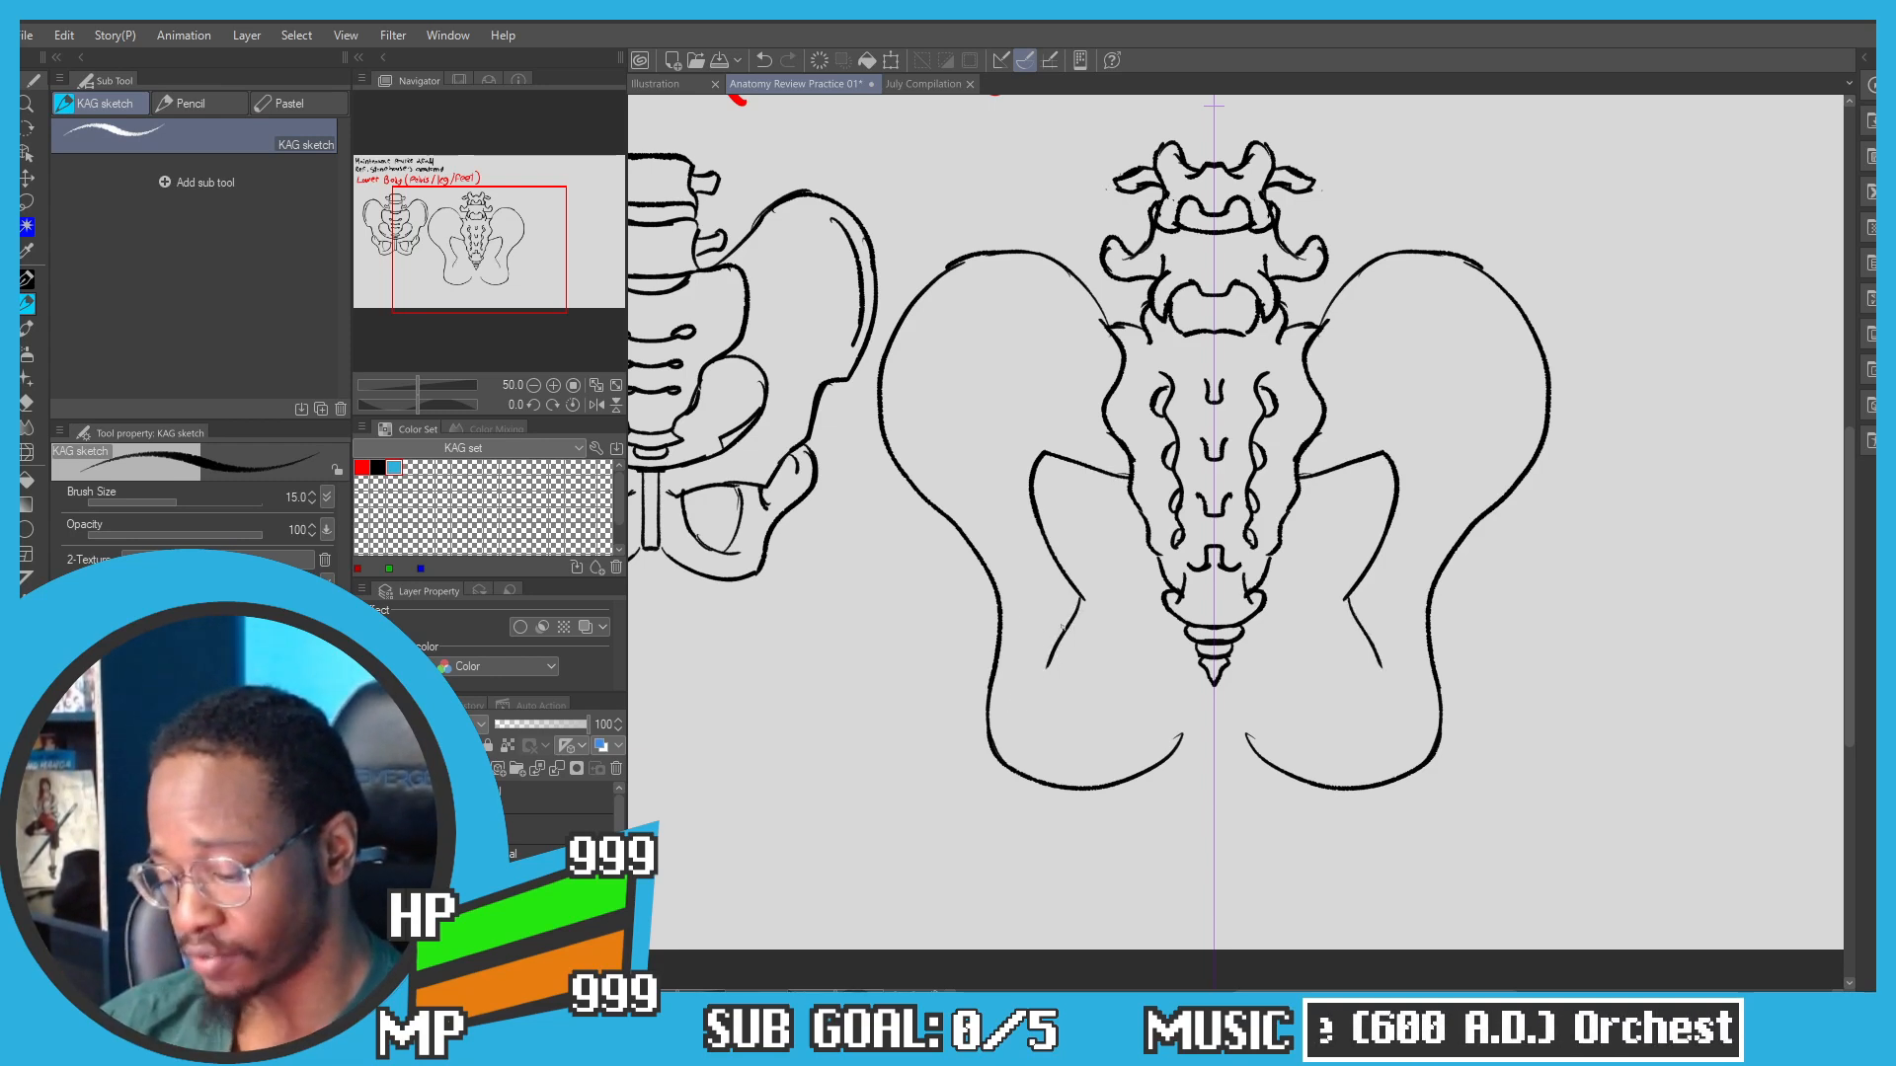
key(ctrl+z)
mouse_move(1084, 596)
mouse_down()
mouse_move(1044, 703)
mouse_move(1062, 737)
mouse_move(1048, 713)
mouse_move(1136, 729)
mouse_move(1166, 700)
mouse_up()
key(ctrl+z)
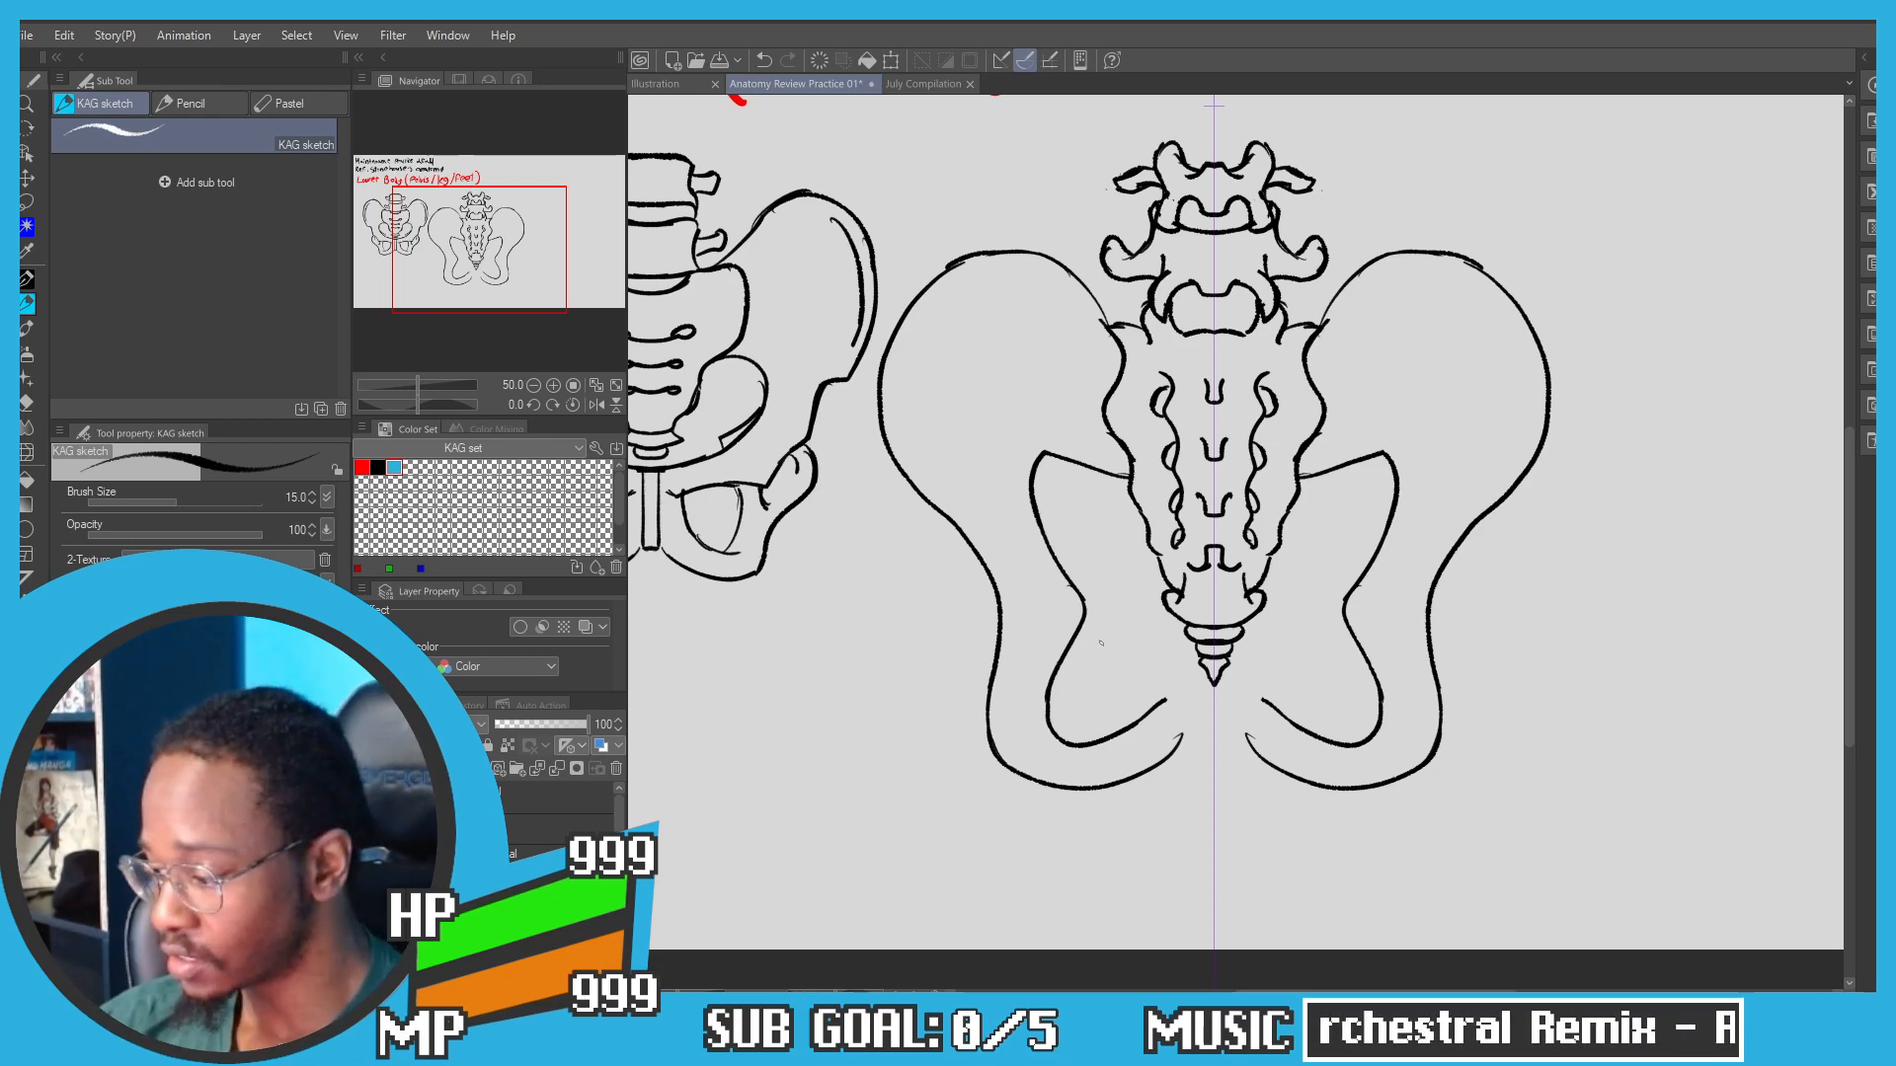
Step: Draw the obturator opening inside each ischium as a small rounded shape beside the coccyx
drag(1086, 613, 1142, 636)
key(ctrl+z)
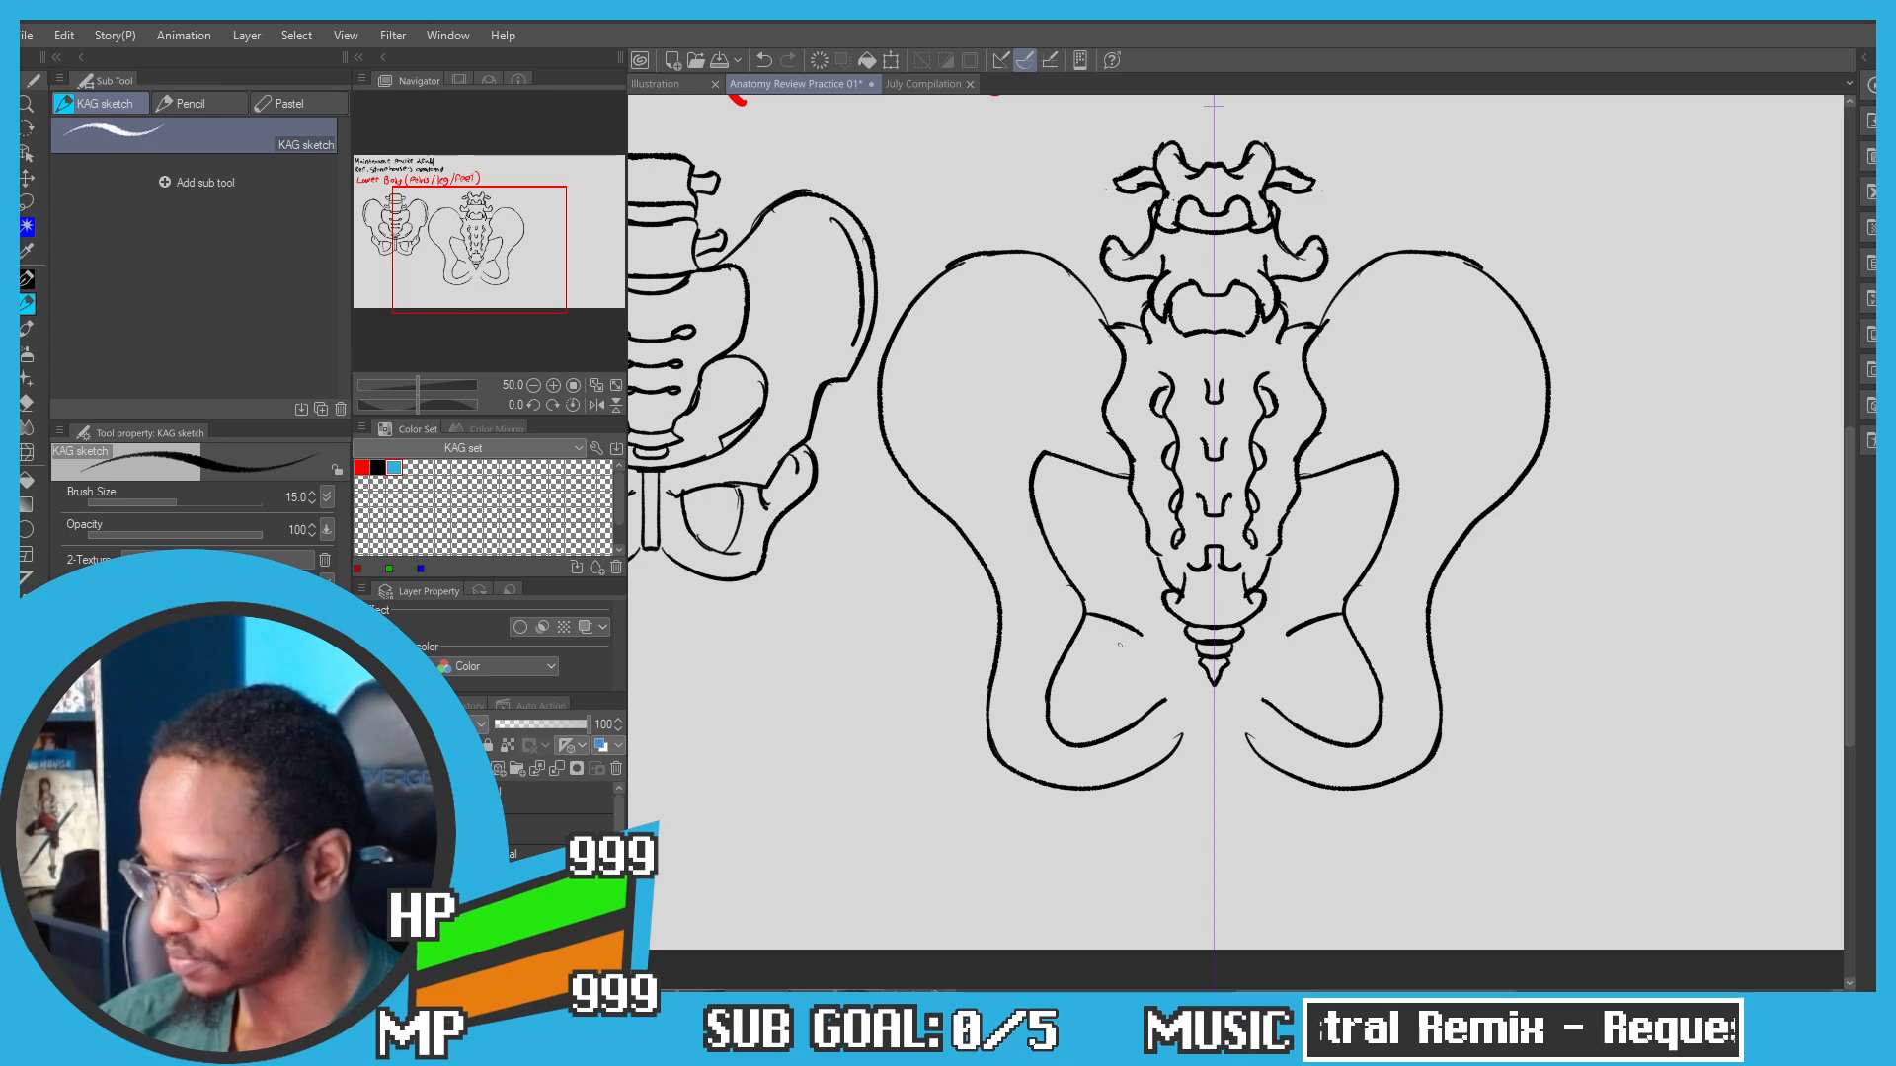
mouse_move(1137, 634)
mouse_down()
mouse_move(1121, 691)
mouse_move(1096, 706)
mouse_move(1073, 680)
mouse_move(1105, 707)
mouse_up()
key(ctrl+z)
drag(1074, 683, 1090, 707)
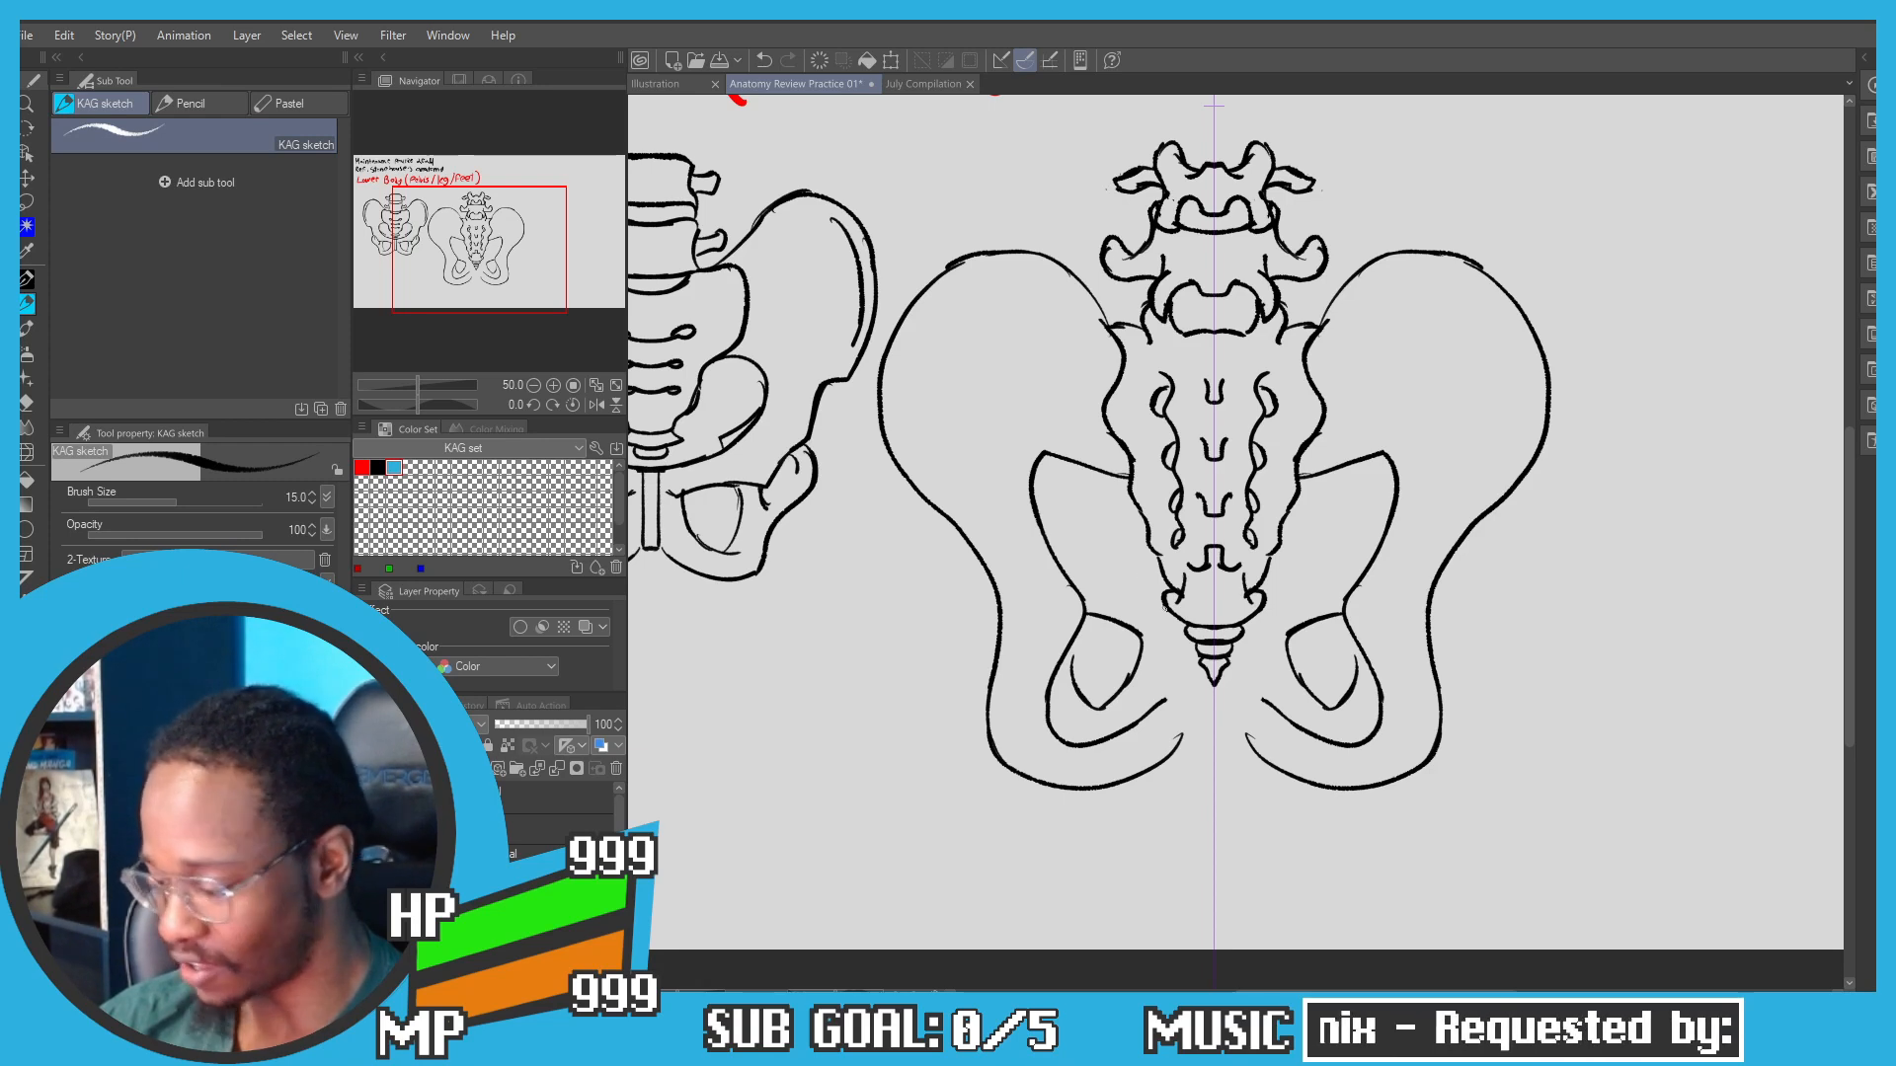
Step: Draw a curved pelvic brim line on both sides, from the sciatic notch's outer edge to the sacrum's lower end
drag(1163, 604, 1070, 560)
key(ctrl+z)
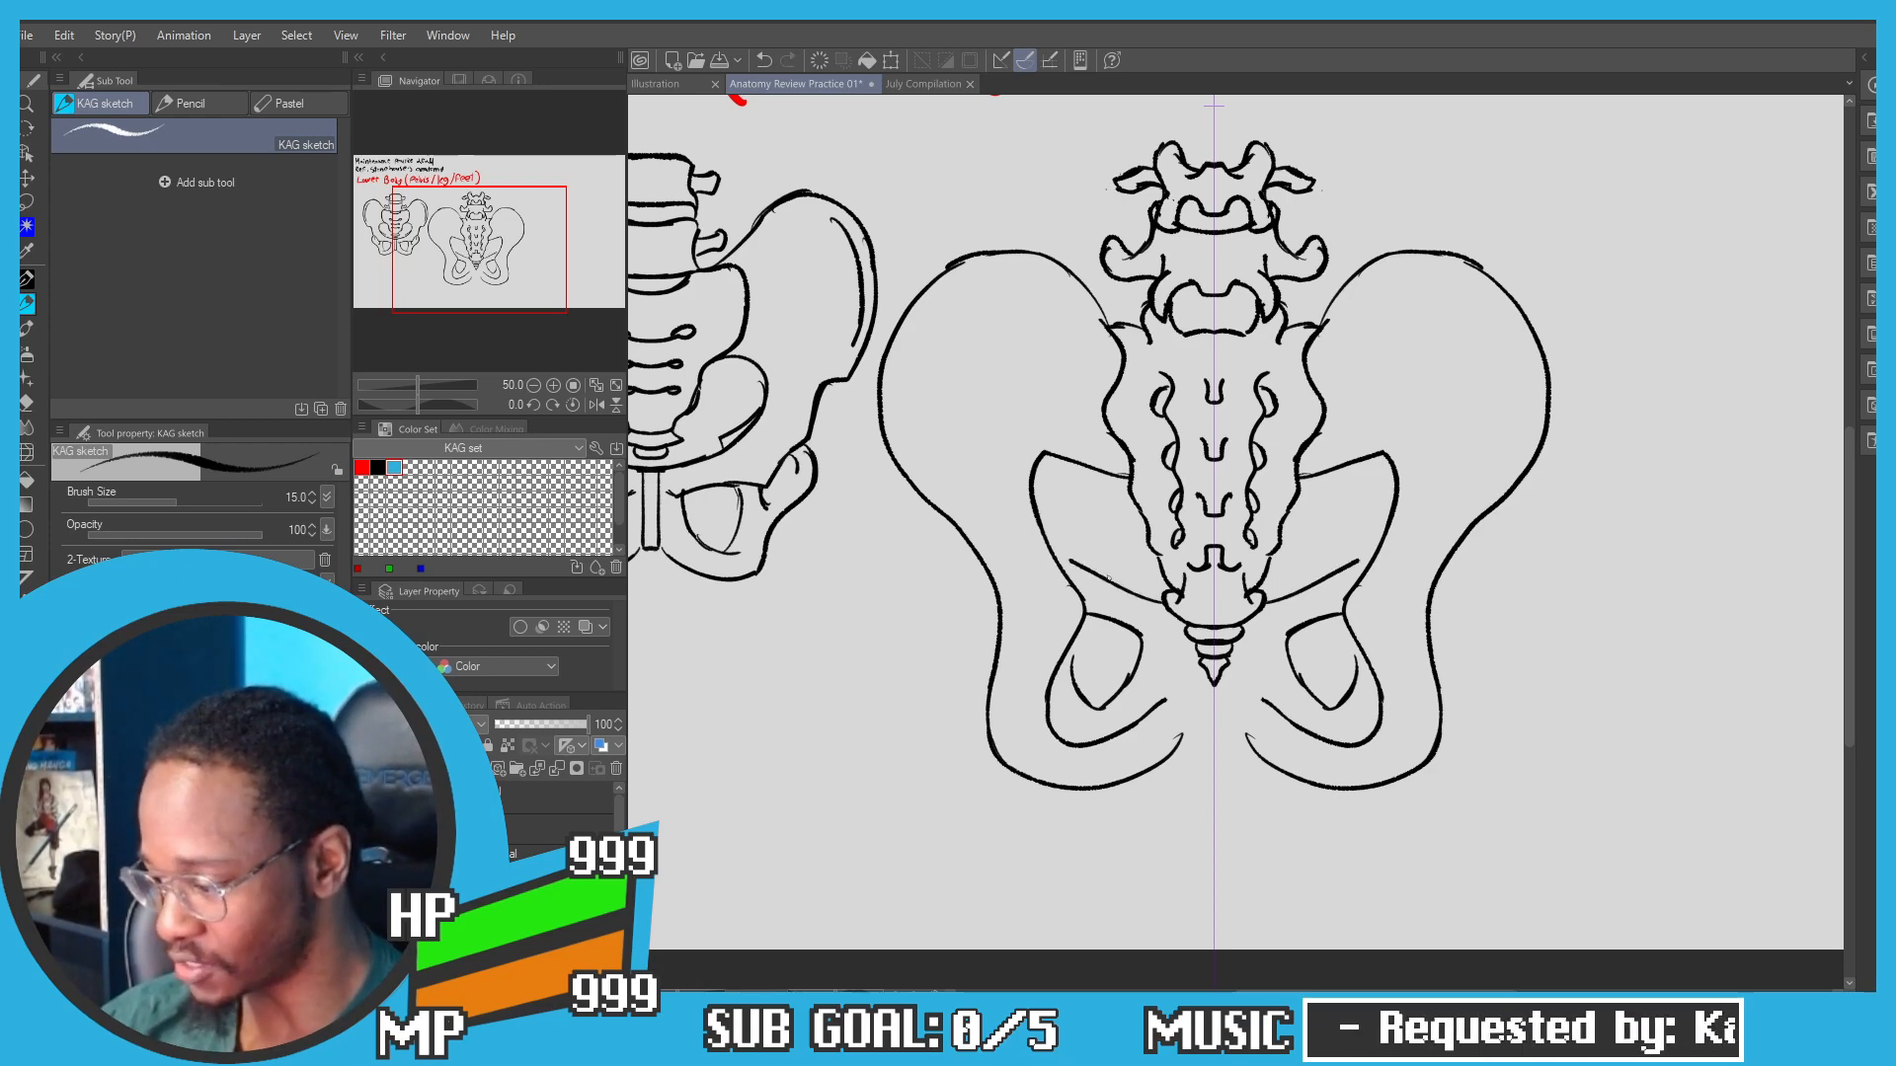
key(ctrl+z)
key(ctrl+z)
drag(1158, 603, 1070, 552)
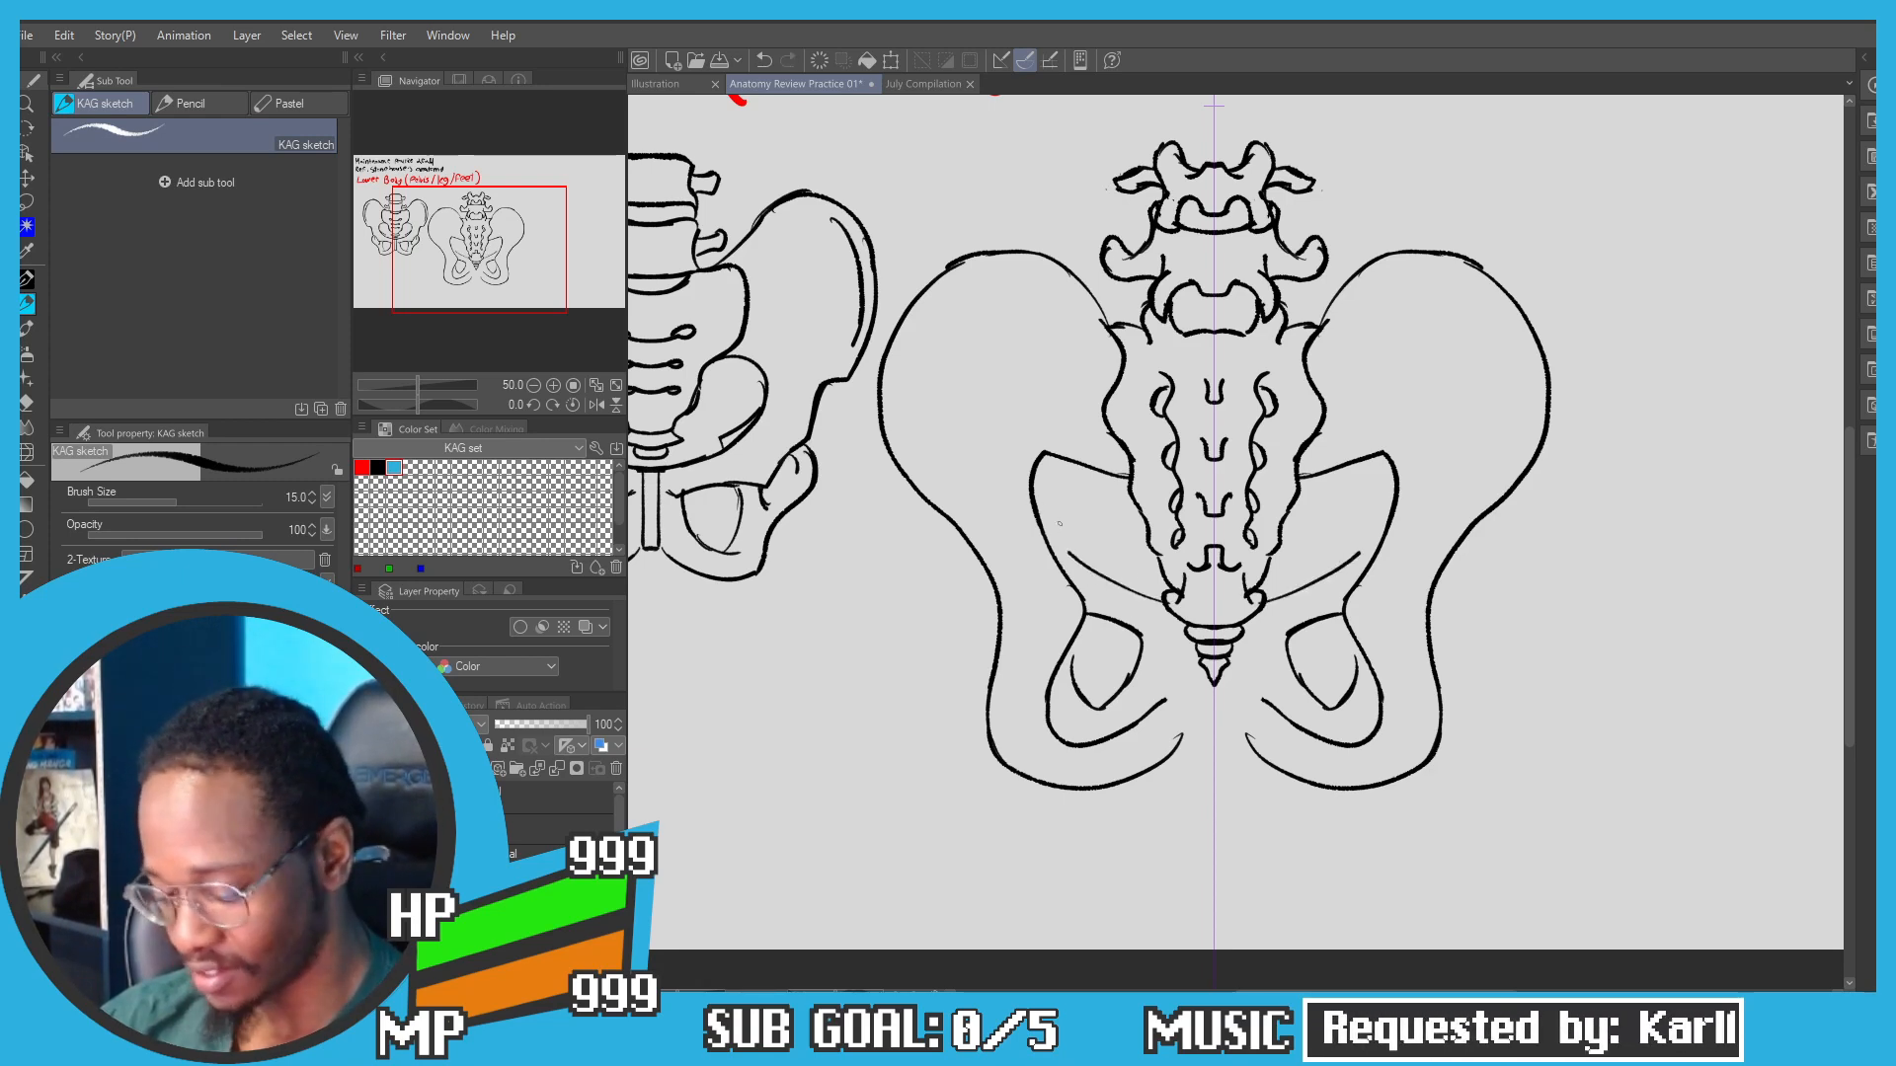
key(ctrl+z)
mouse_move(1163, 603)
mouse_down()
mouse_move(1054, 542)
mouse_move(1146, 593)
mouse_up()
key(ctrl+z)
key(ctrl+z)
key(ctrl+z)
drag(1047, 536, 1161, 601)
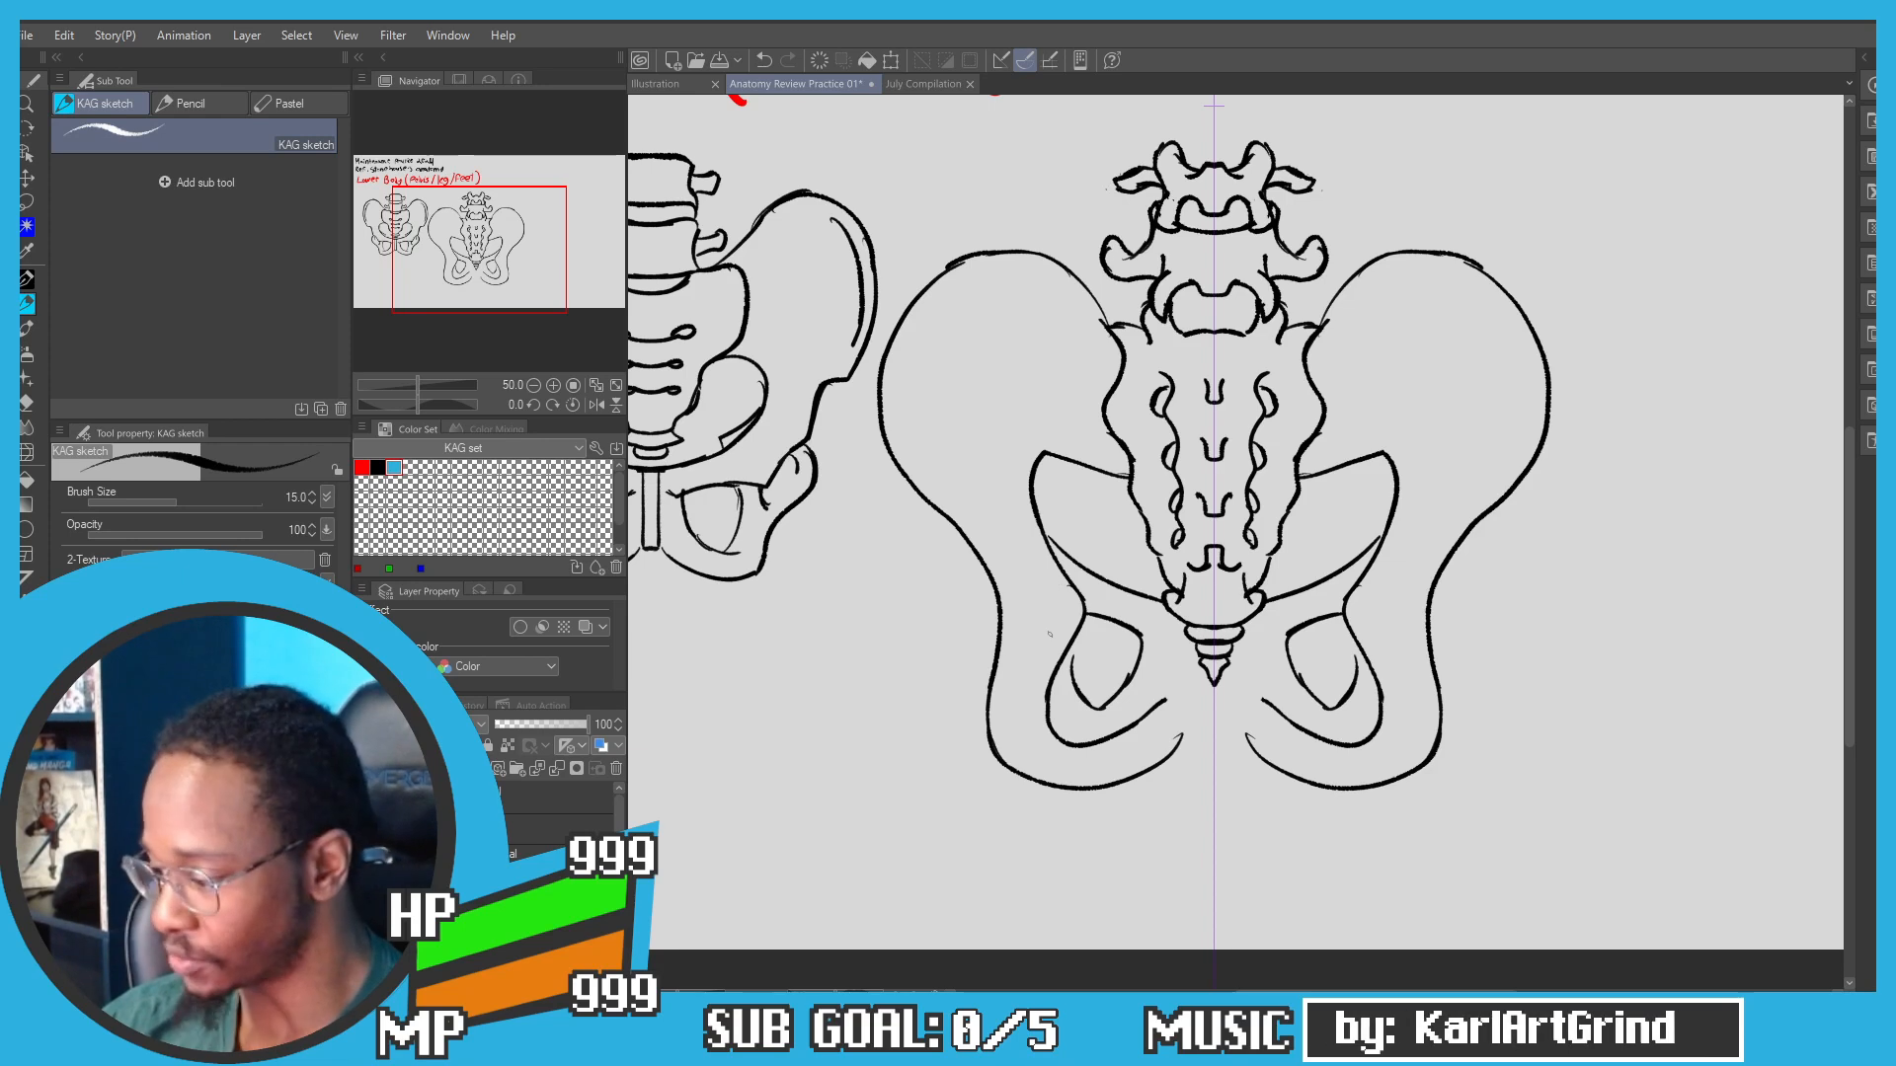
Step: Draw a curved fold inside each iliac wing, running from below the crest down to the sacrum's upper outer edge
drag(1075, 590, 1078, 626)
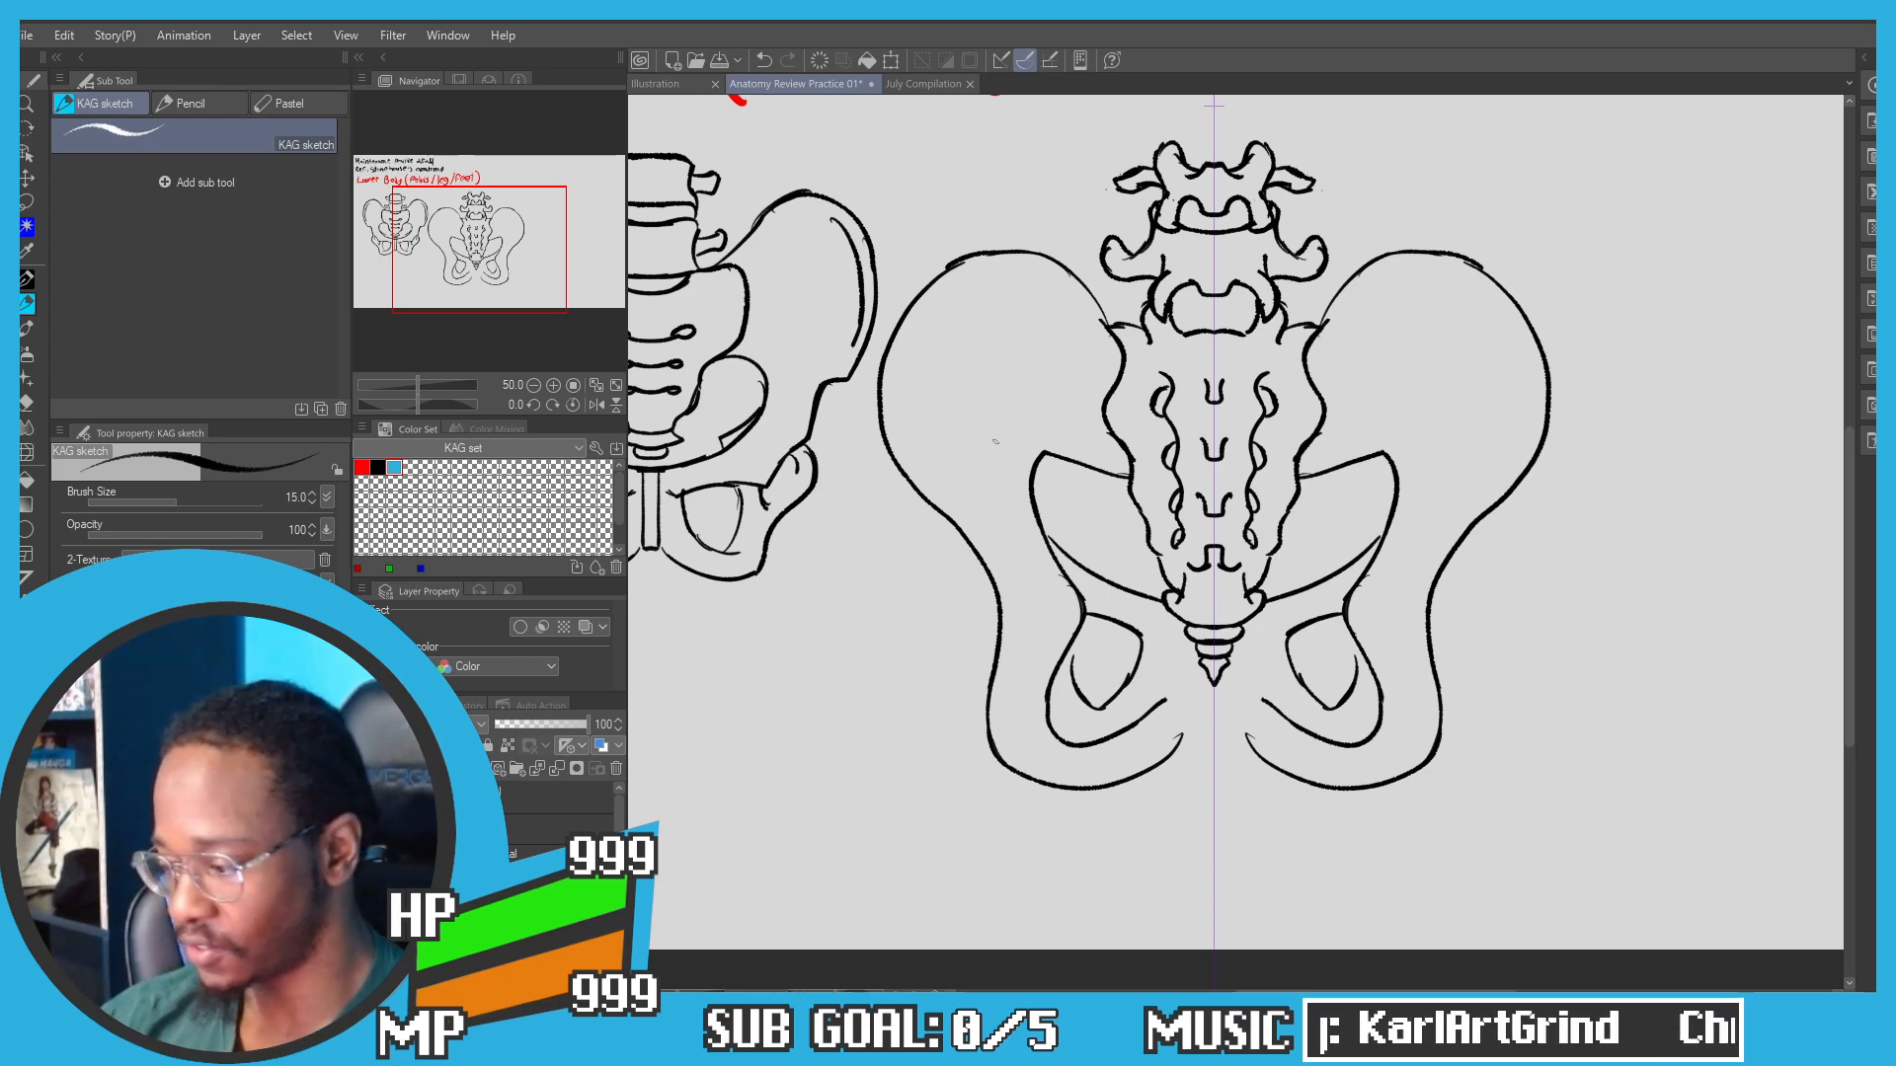
drag(895, 298, 923, 370)
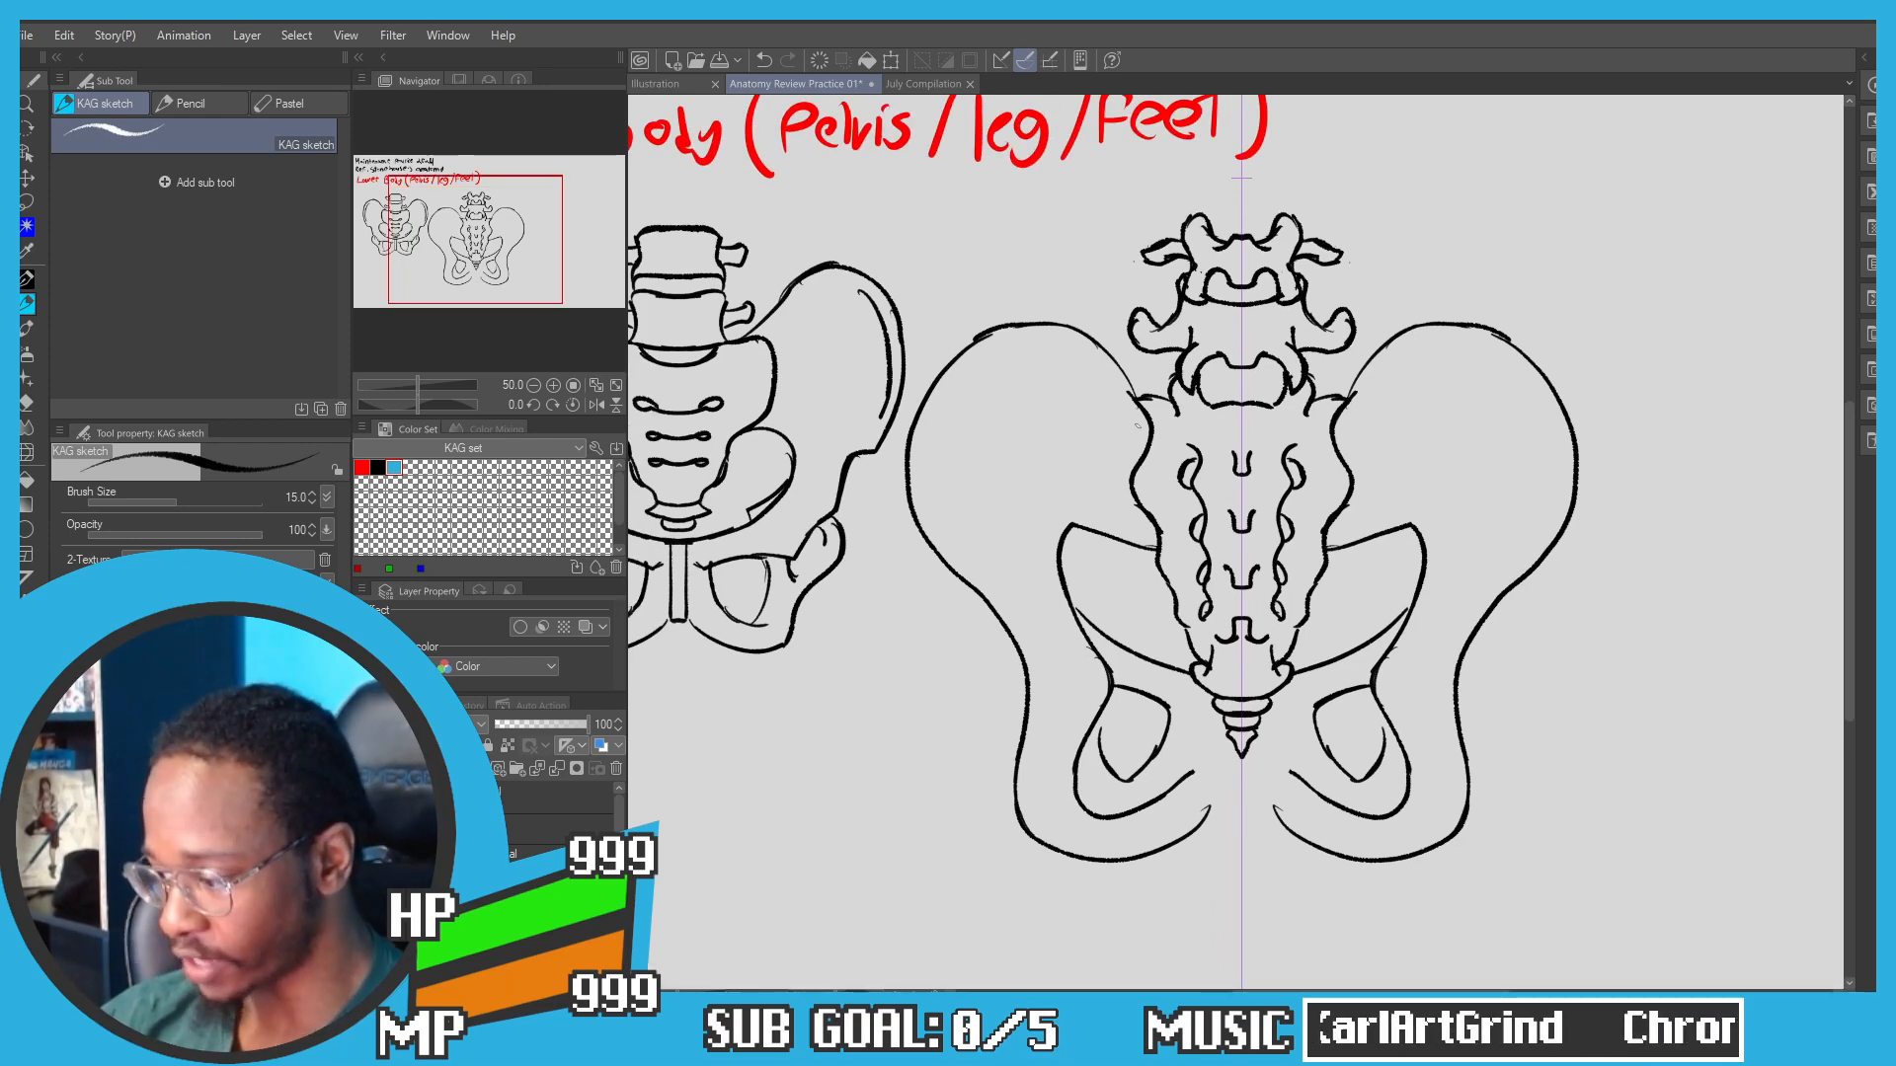
drag(1106, 366, 1149, 414)
key(ctrl+z)
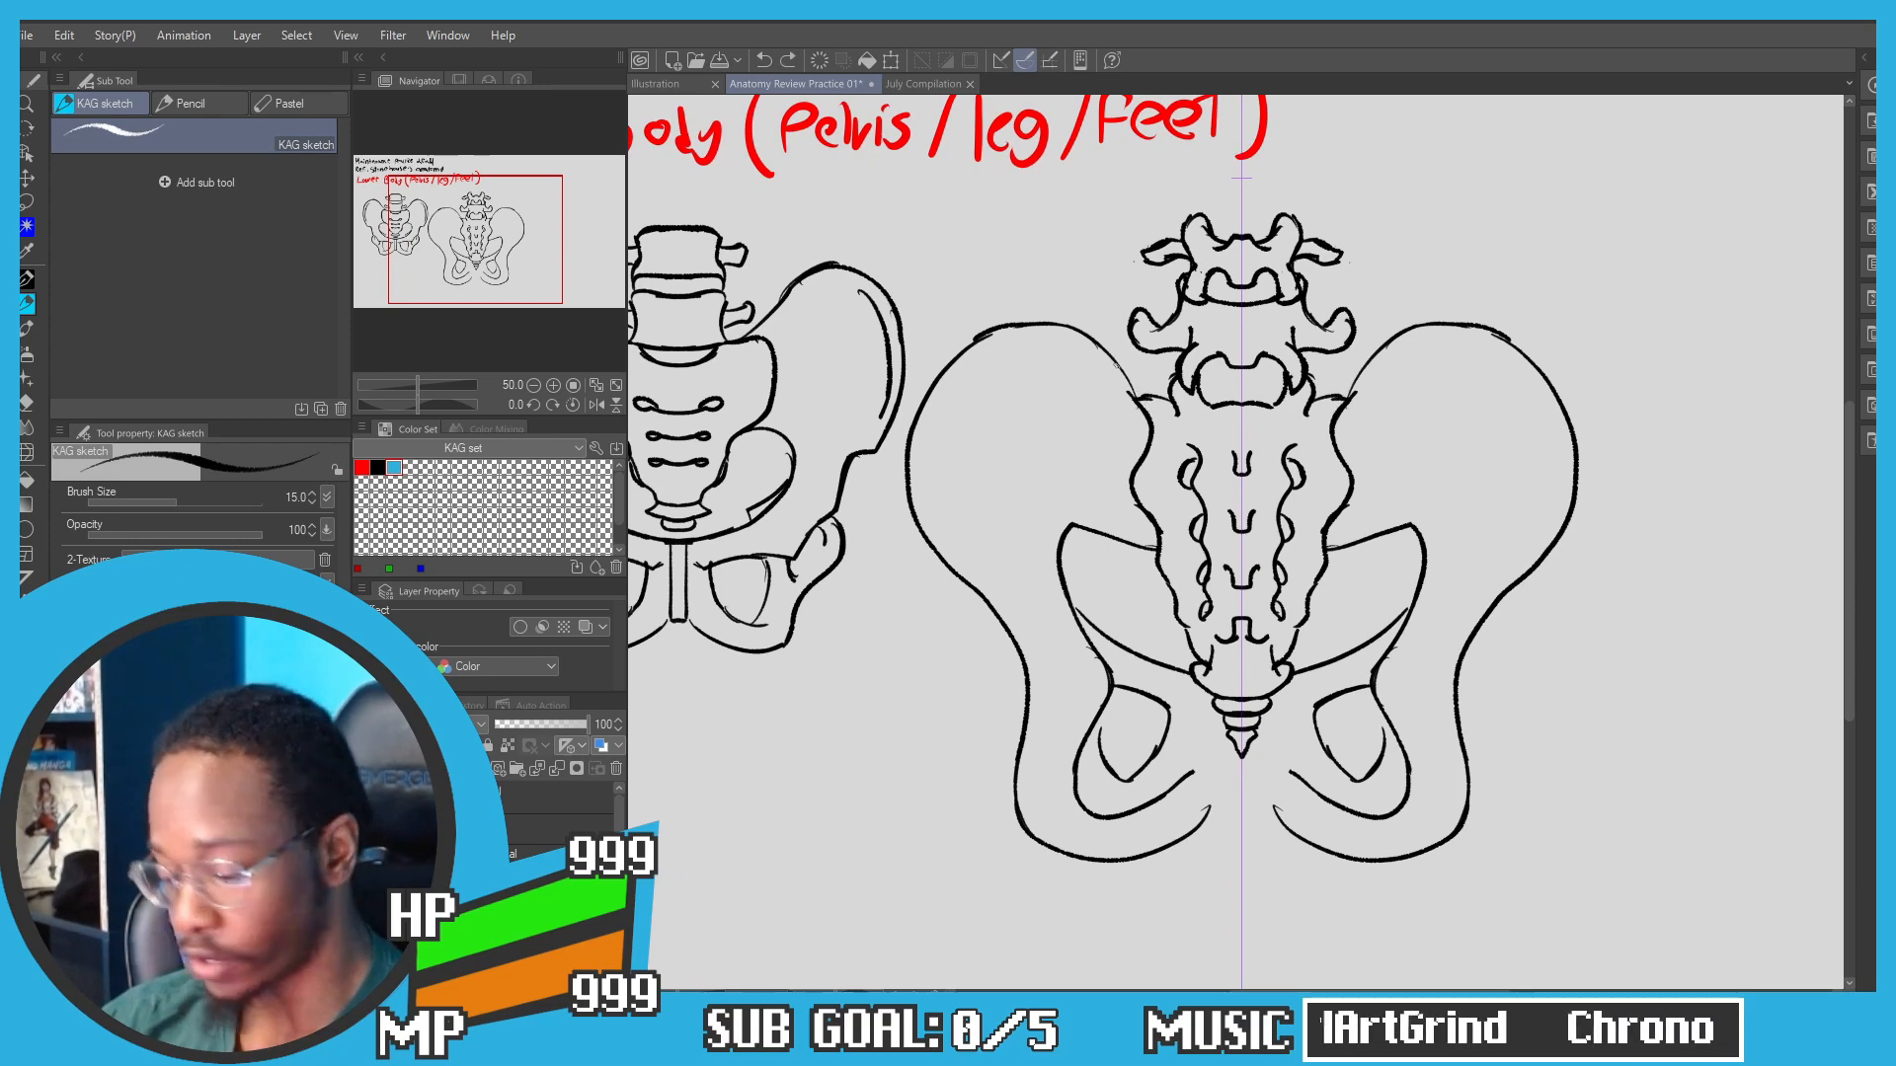
mouse_move(1092, 346)
mouse_down()
mouse_move(1152, 446)
mouse_move(1126, 460)
mouse_move(1096, 395)
mouse_move(1143, 450)
mouse_move(1055, 367)
mouse_up()
key(ctrl+z)
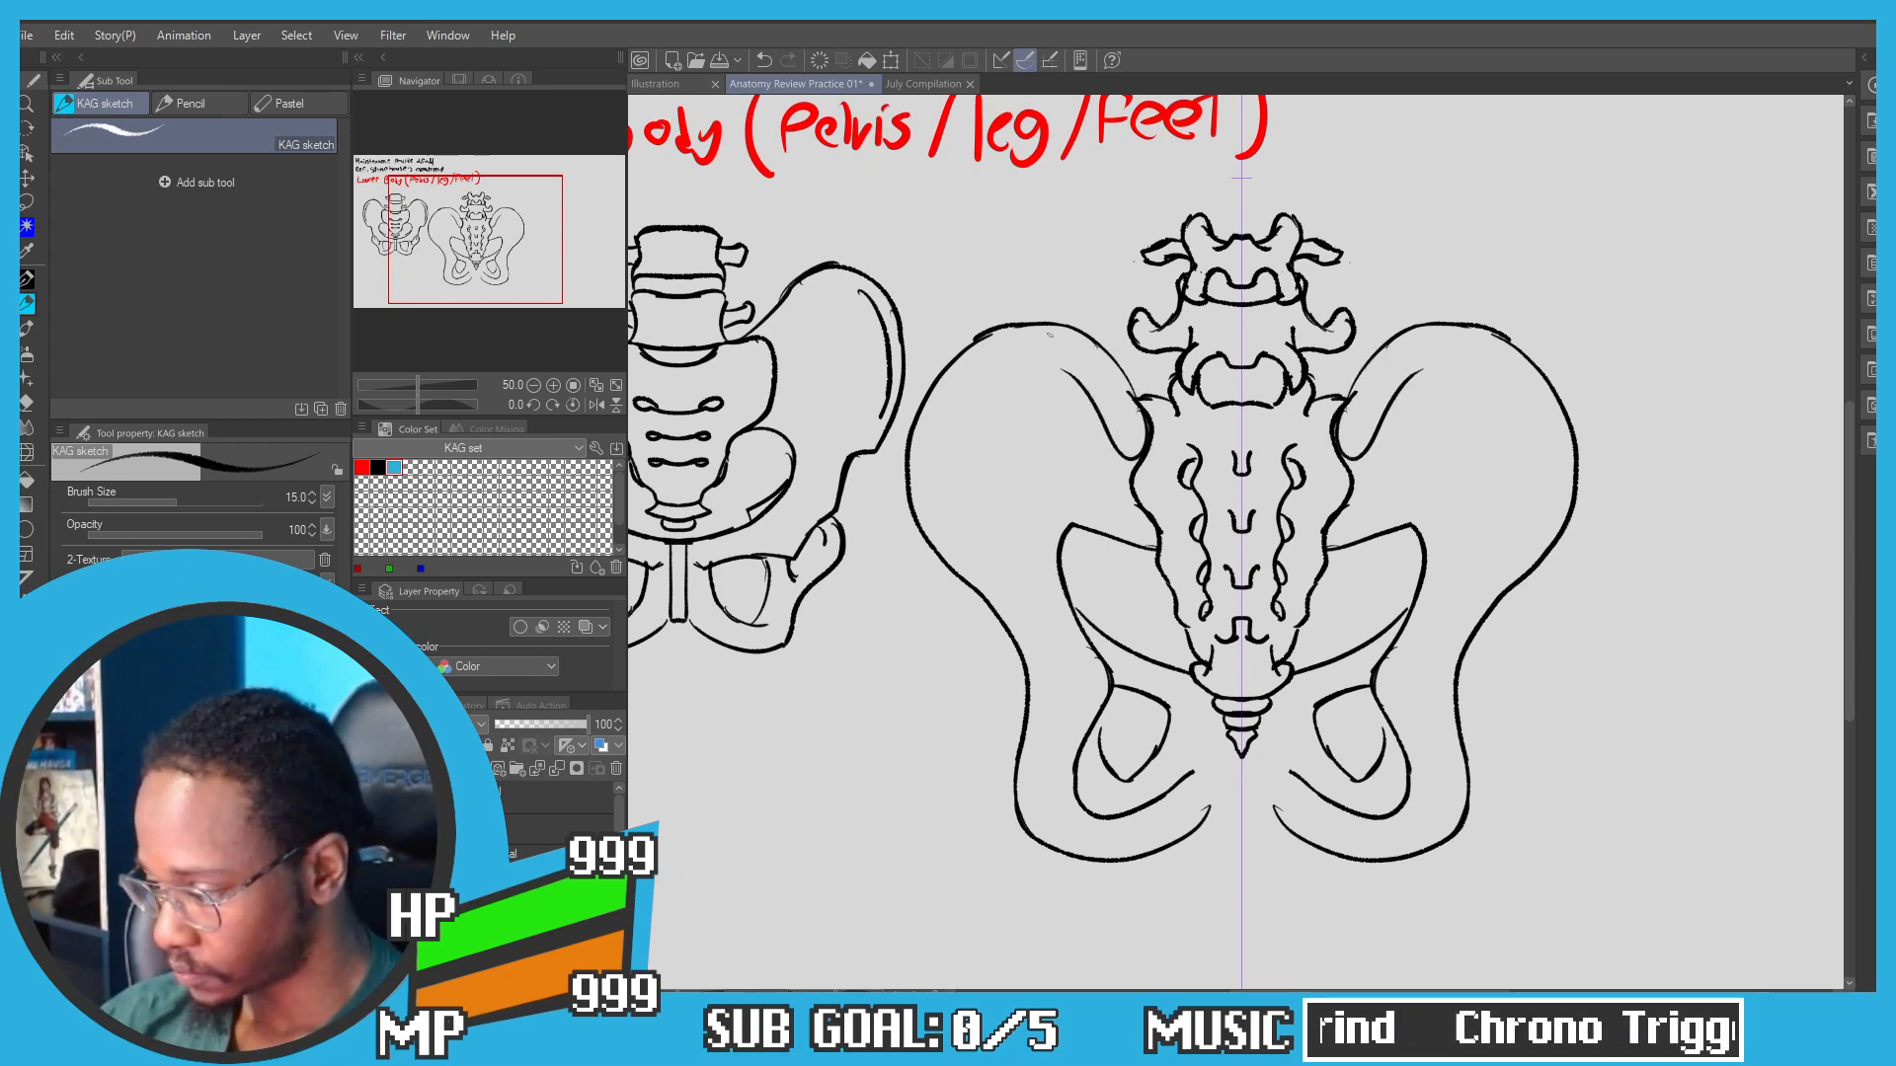
key(ctrl+z)
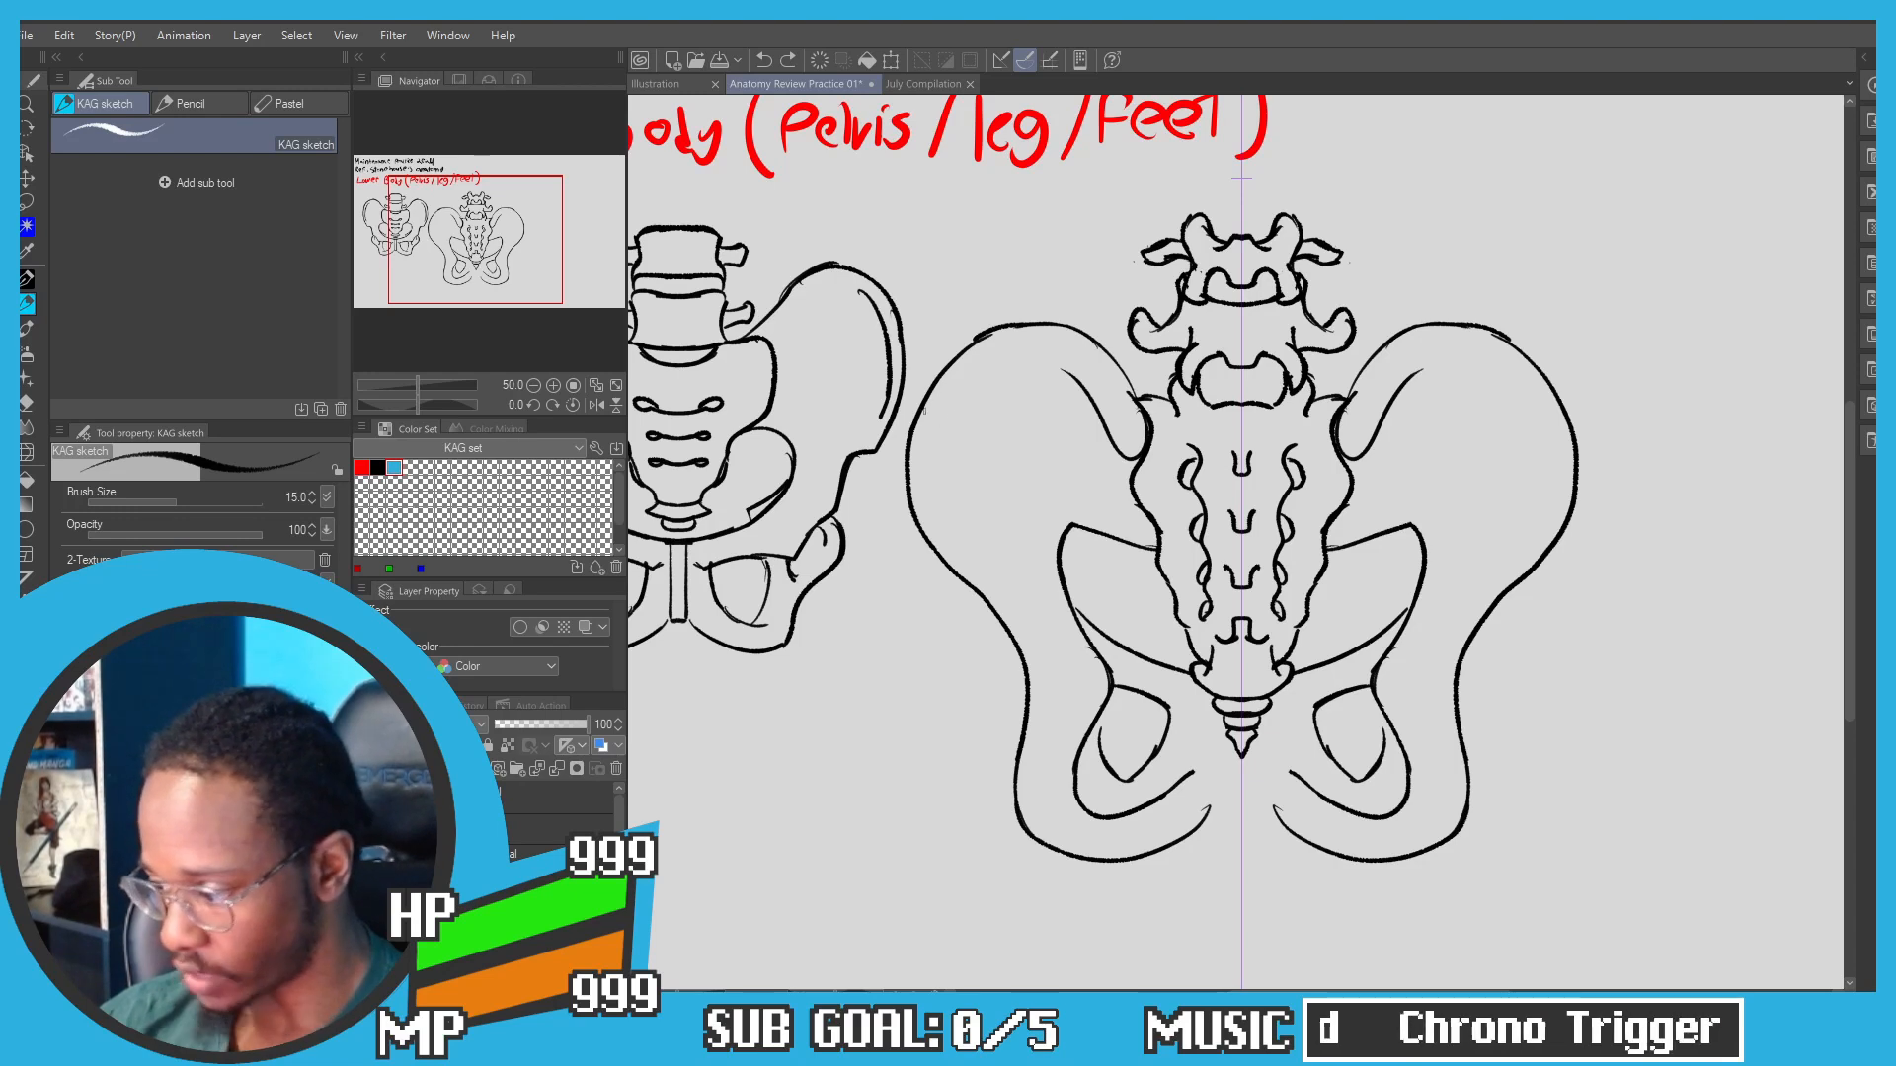
Step: Erase the outer side of both iliac wings on the back view, from below the crest to mid-height
drag(904, 449, 926, 405)
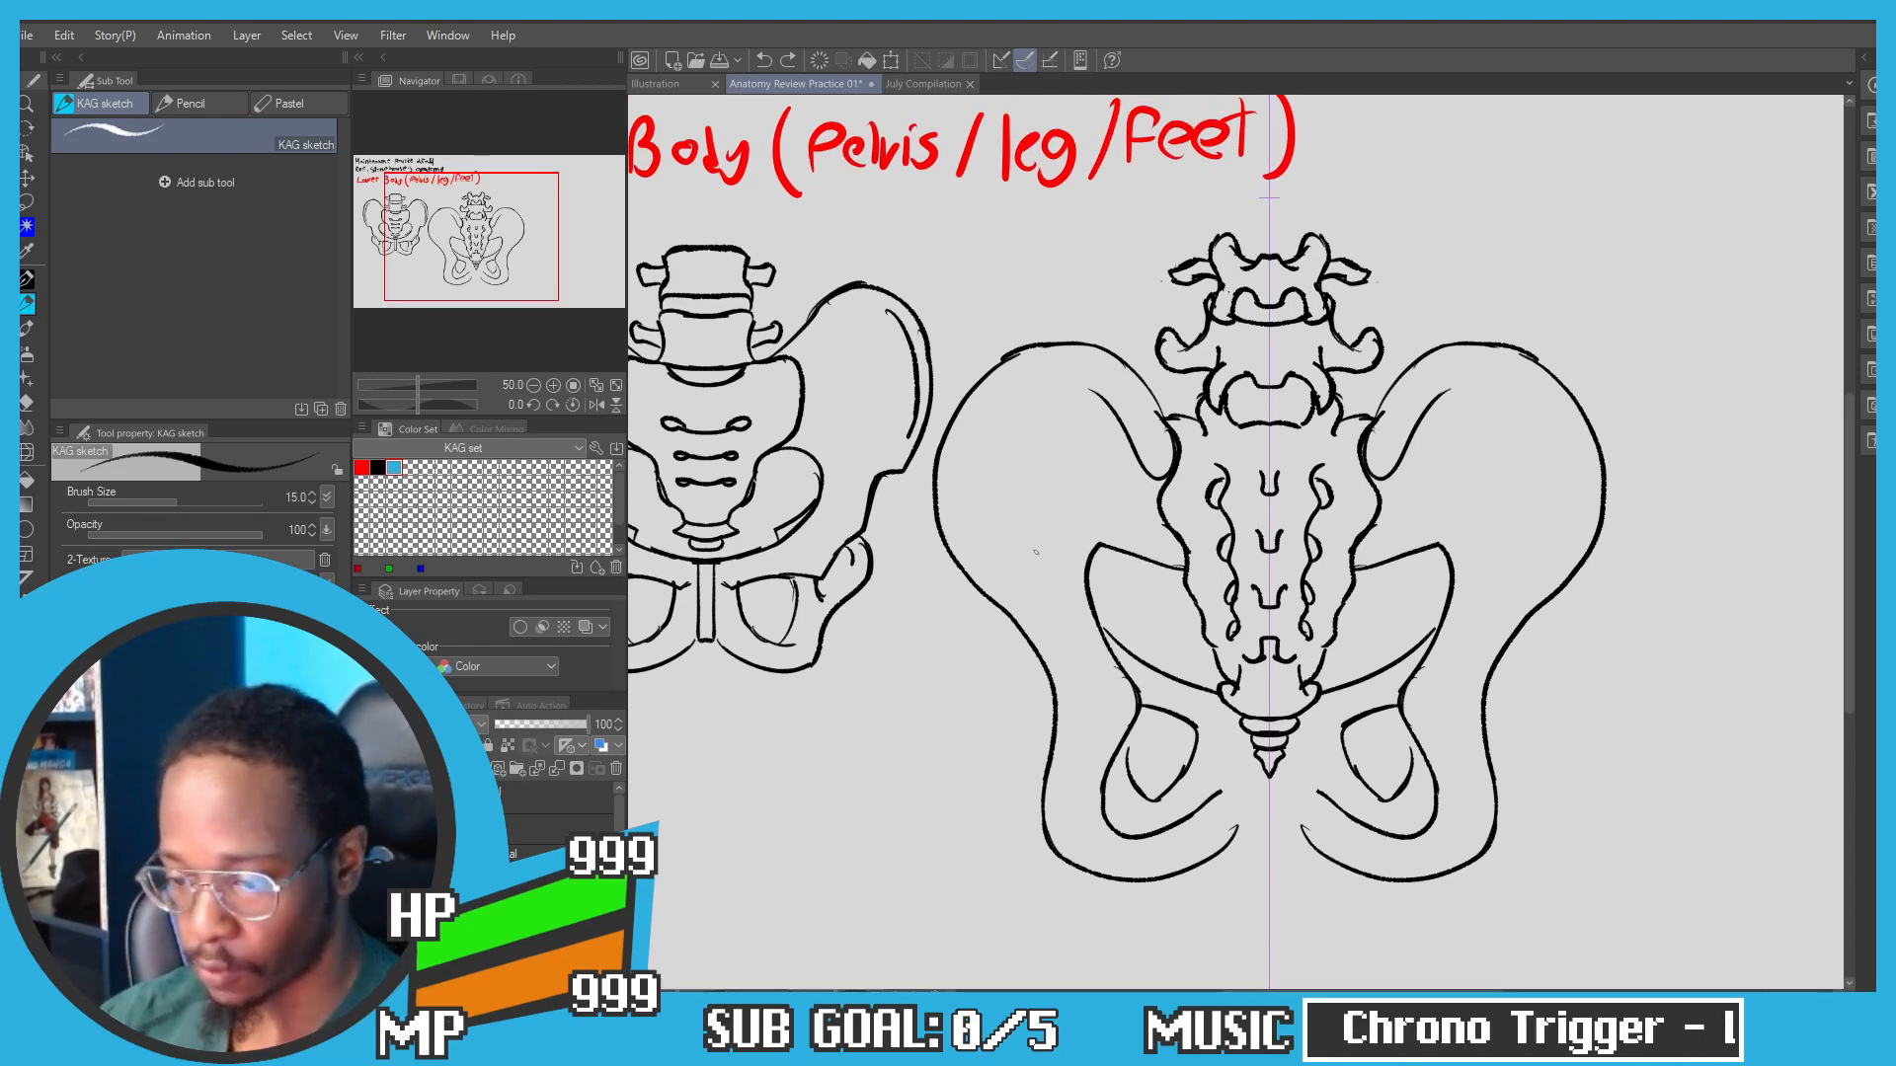
key(c)
mouse_move(938, 474)
mouse_down()
mouse_move(940, 531)
mouse_move(953, 415)
mouse_move(936, 484)
mouse_up()
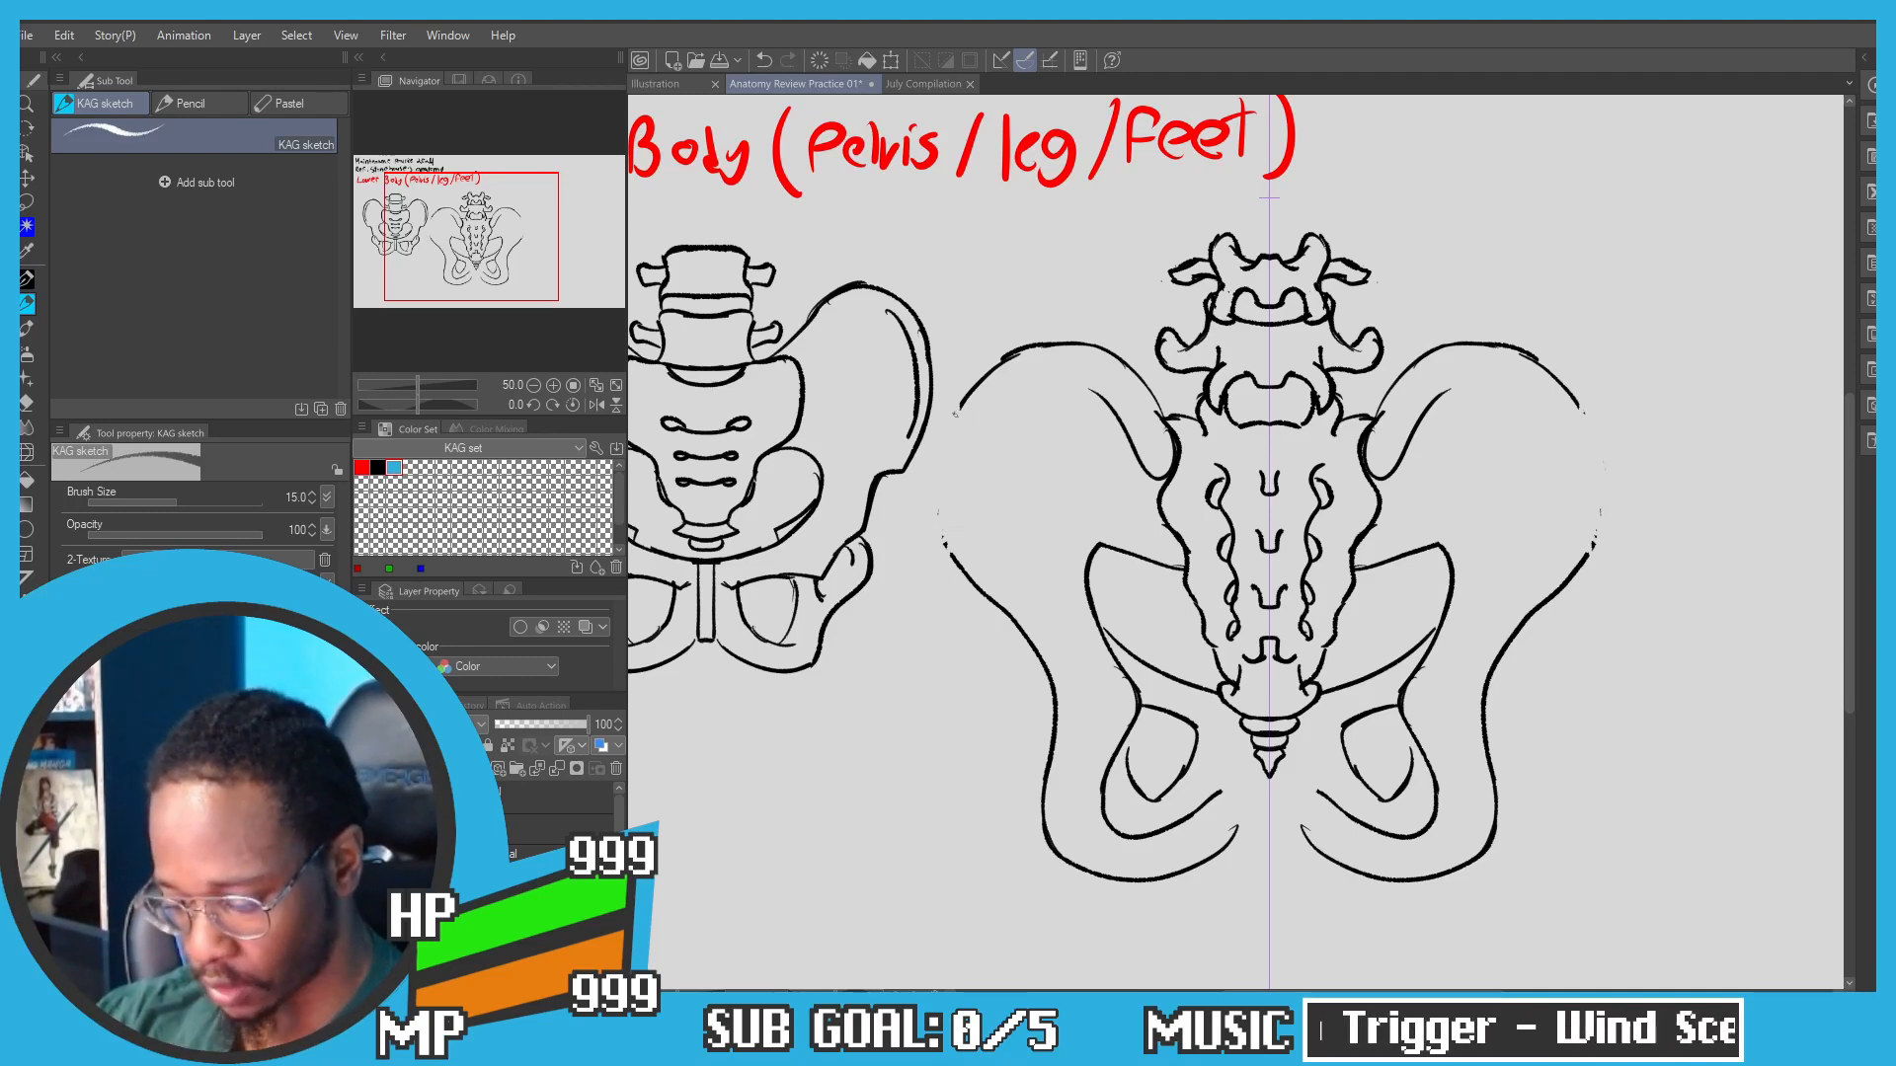
drag(954, 414, 946, 515)
drag(999, 363, 965, 406)
key(c)
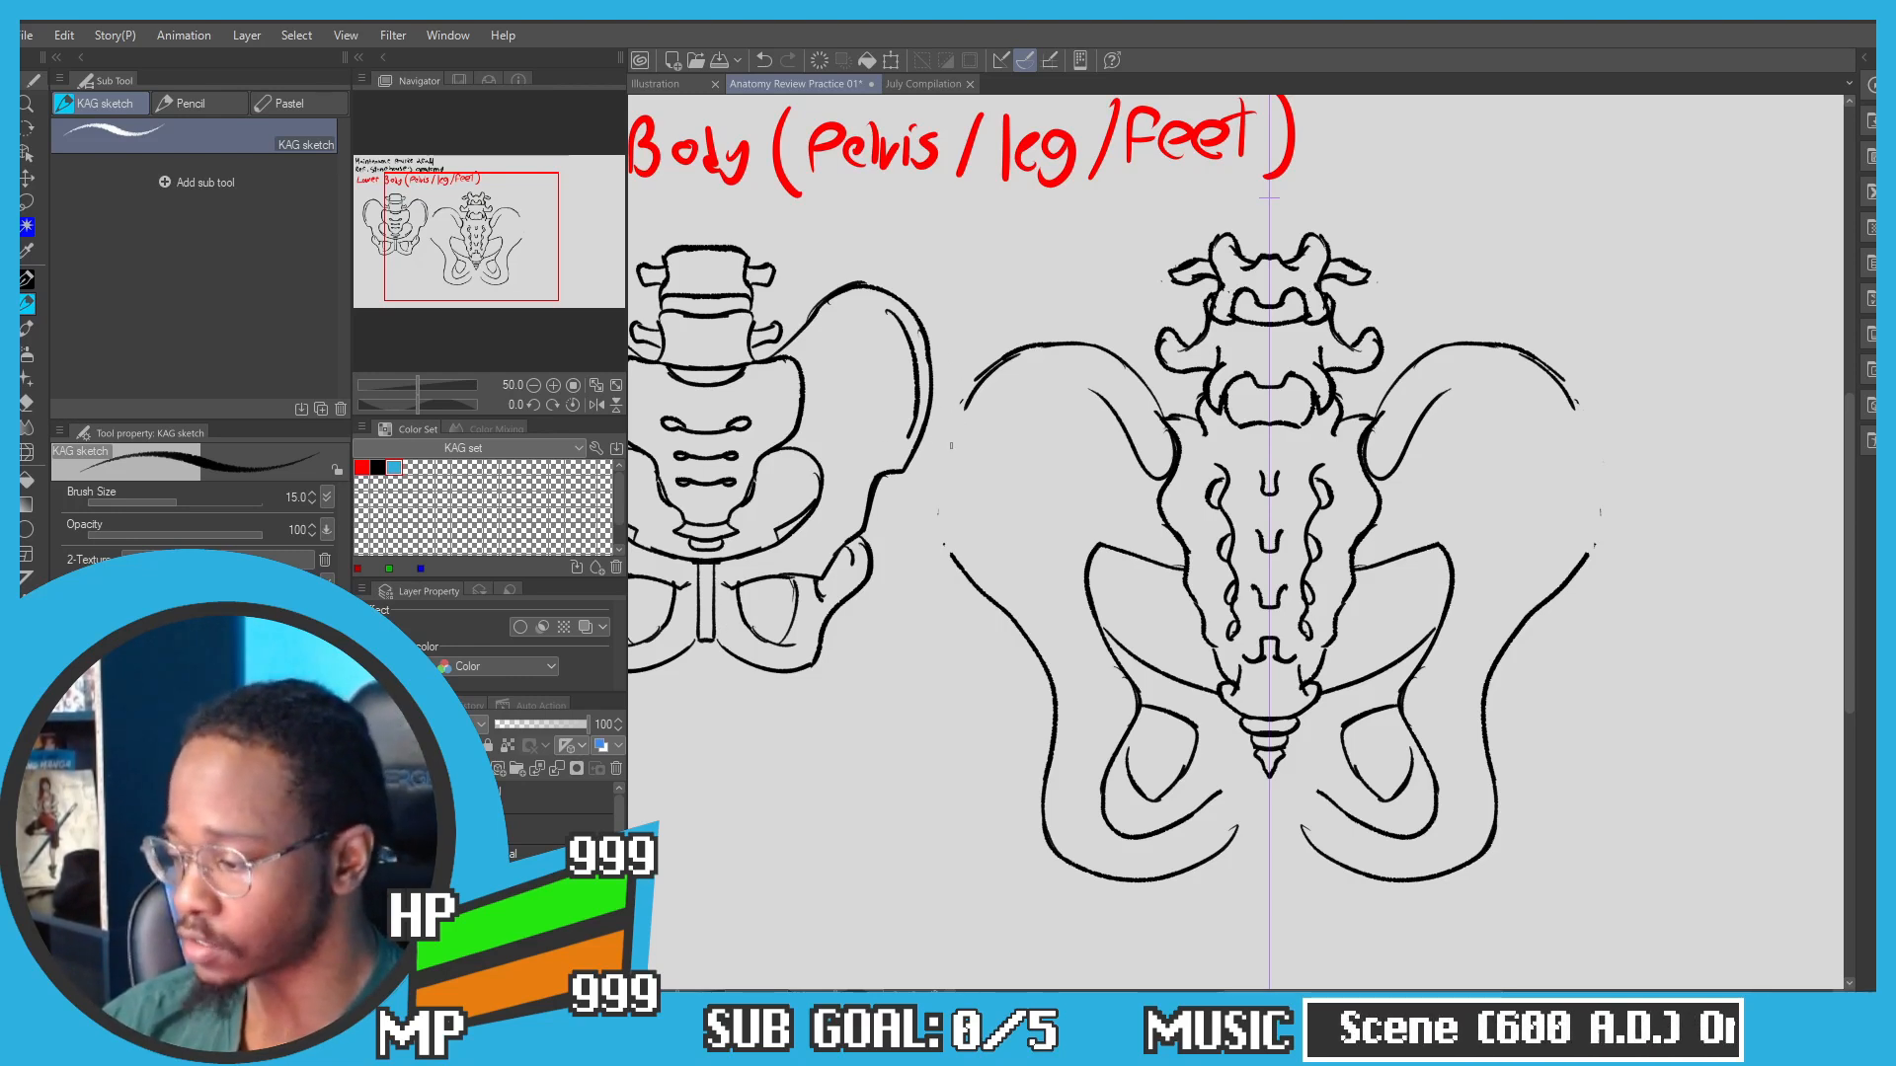
Step: Redraw the outer edge of both iliac wings slightly narrower, from the crest down toward the hip joint
drag(980, 388, 956, 449)
key(ctrl+z)
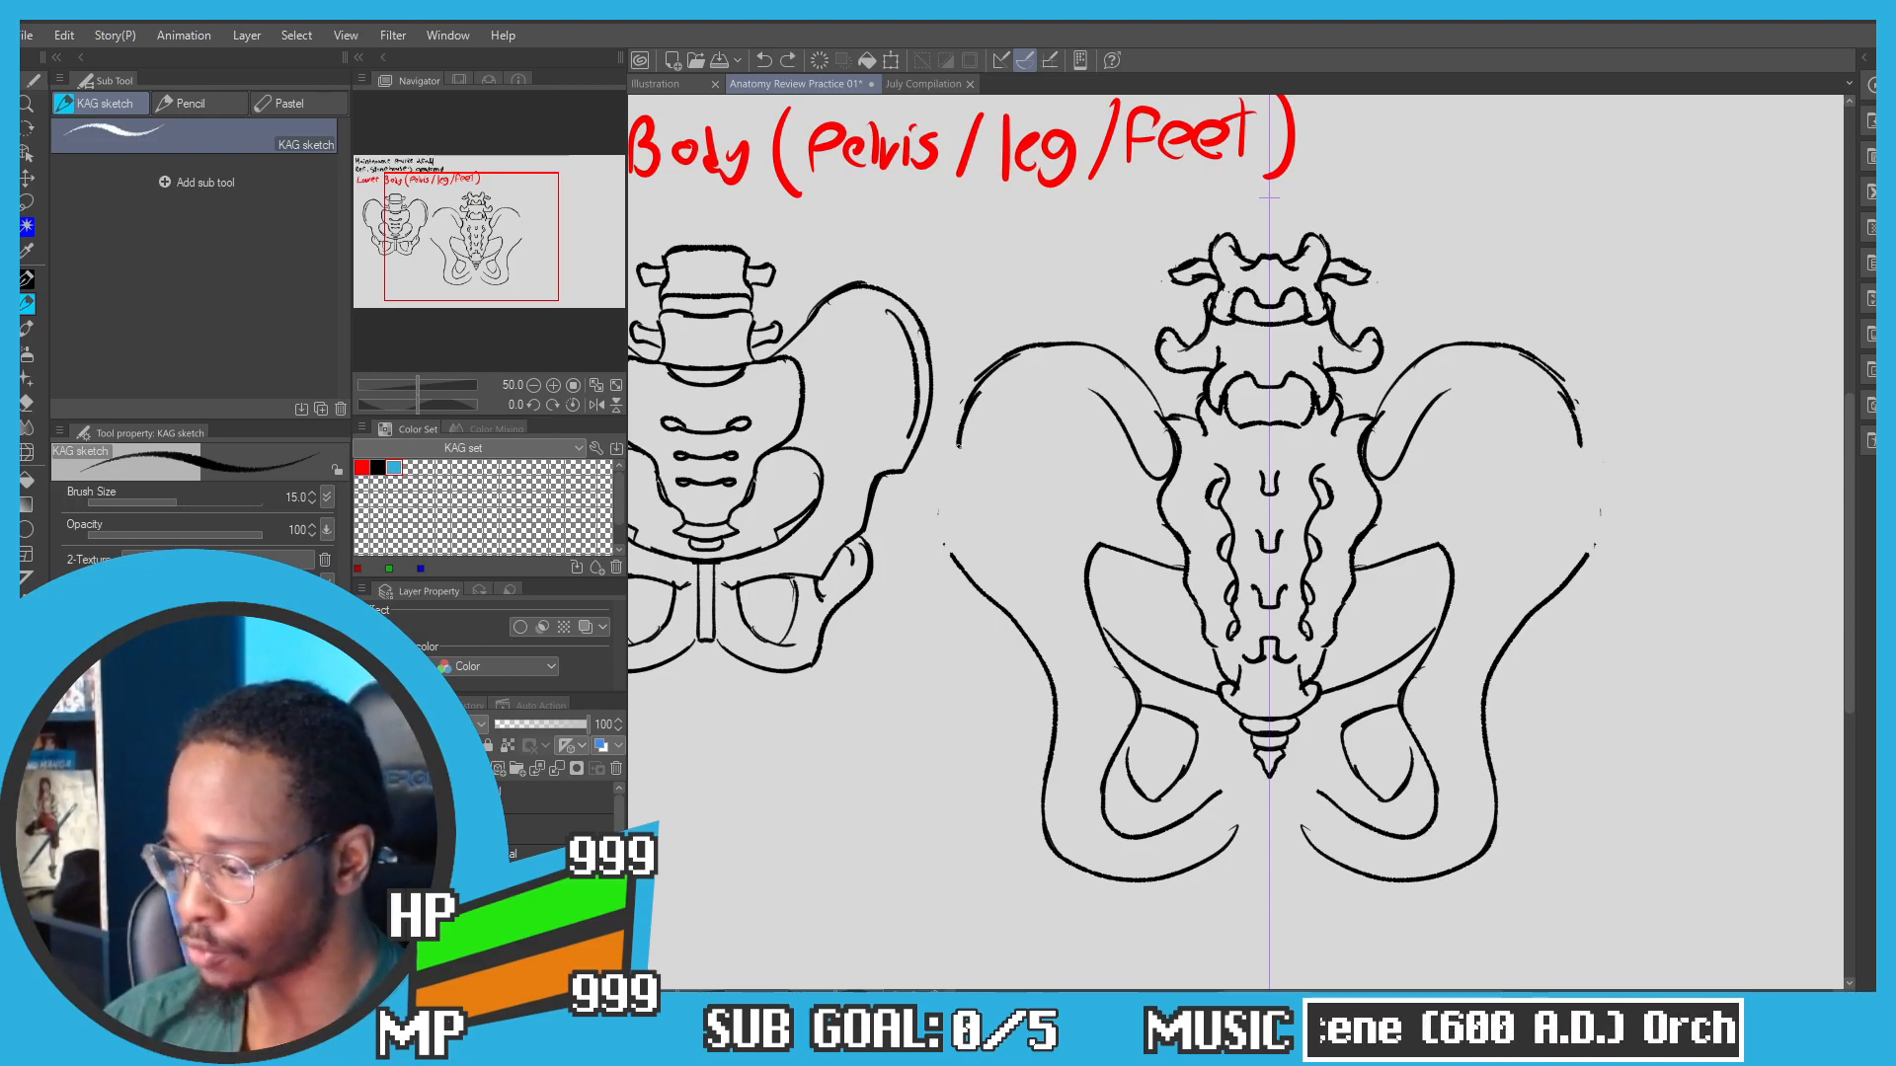
key(ctrl+z)
mouse_move(980, 373)
mouse_down()
mouse_move(952, 454)
mouse_move(1039, 652)
mouse_up()
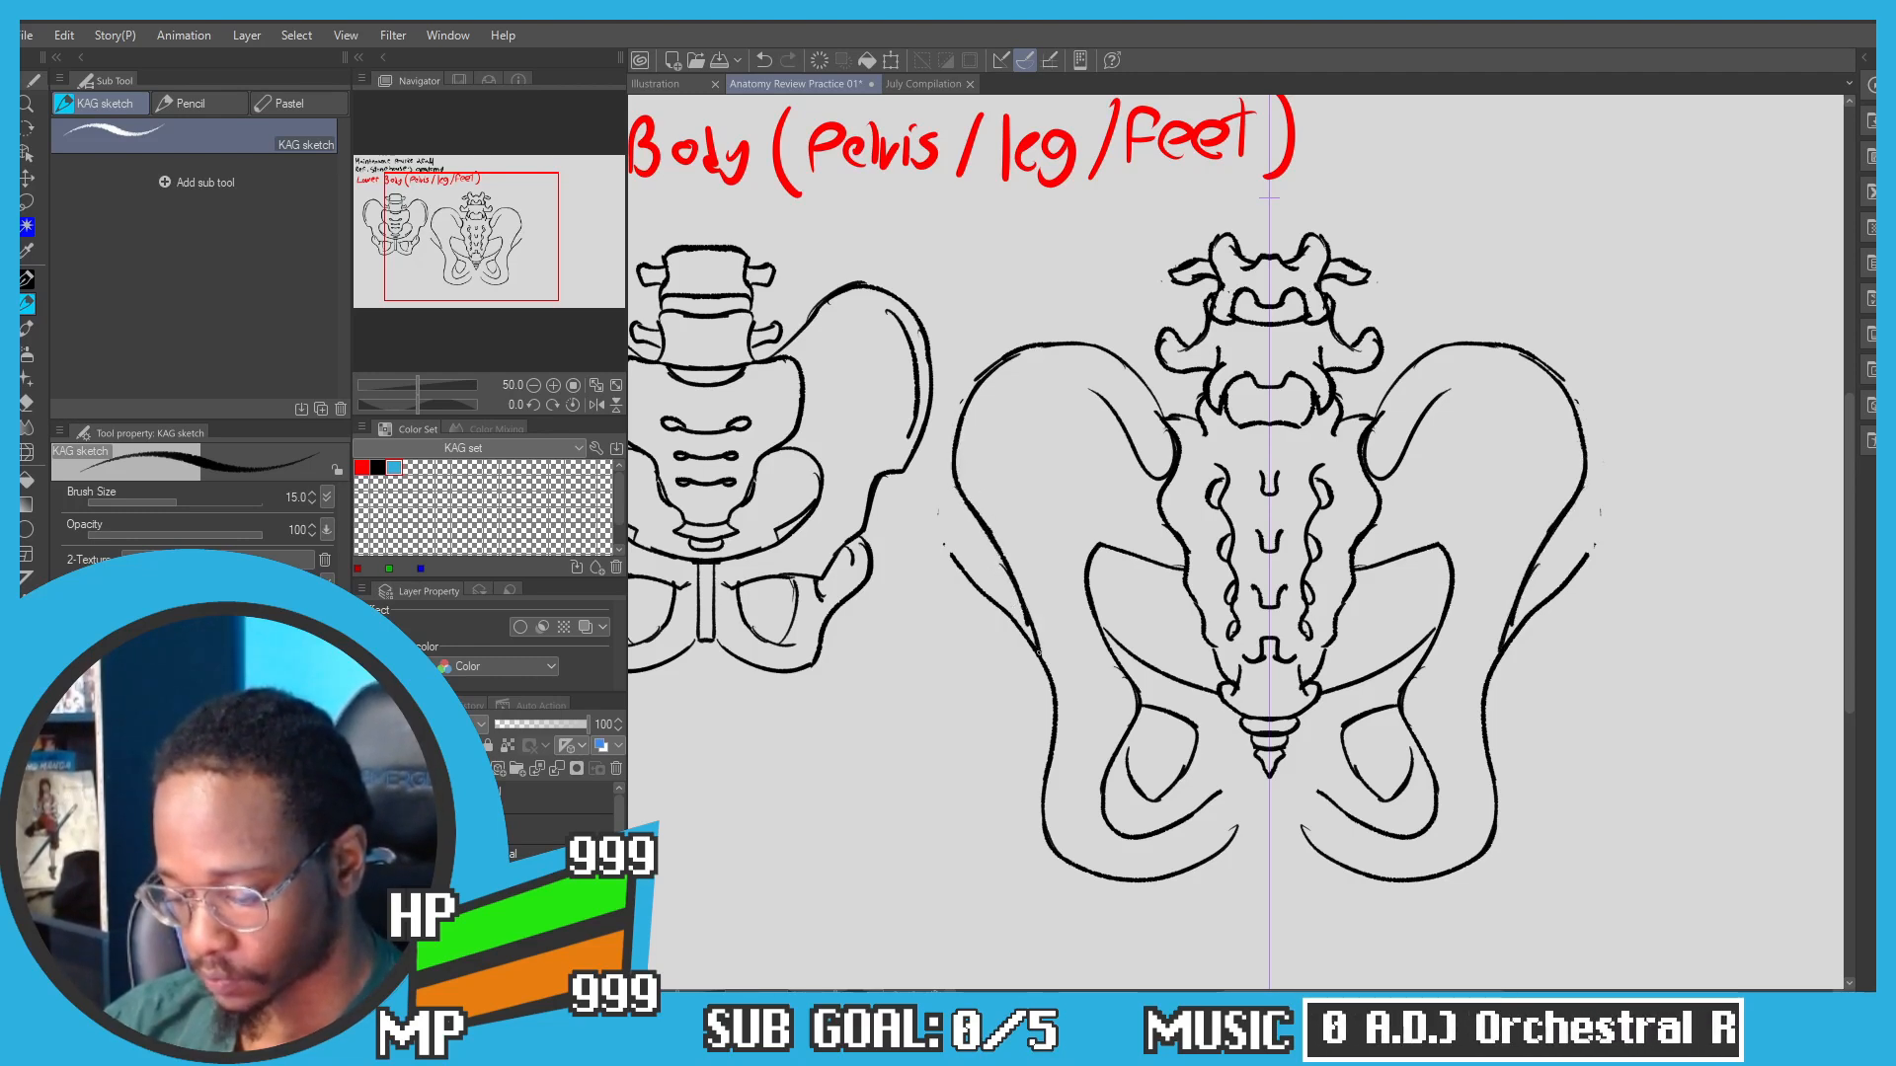
Step: Erase the old outer outline between the iliac wings and ischium, trimming the lower ends of the redrawn edges
key(c)
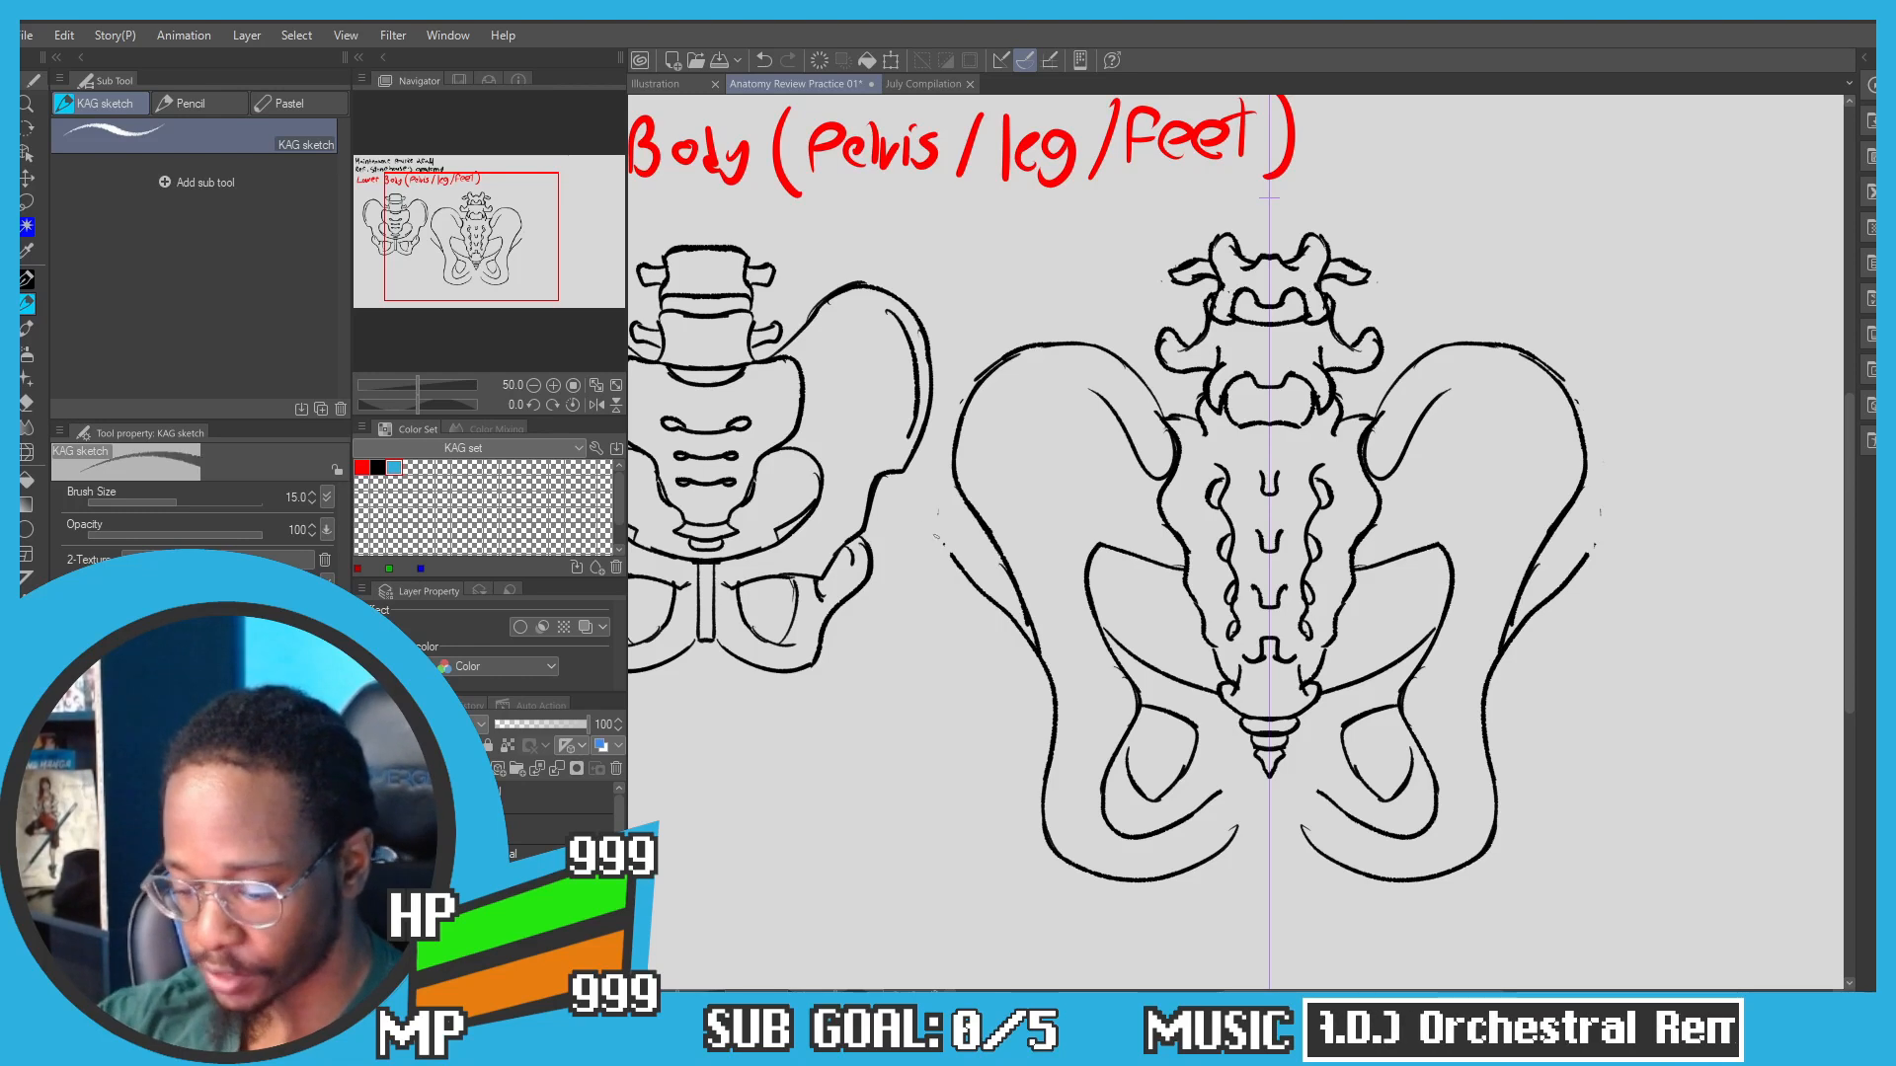
mouse_move(952, 555)
mouse_down()
mouse_move(1014, 605)
mouse_move(1055, 721)
mouse_up()
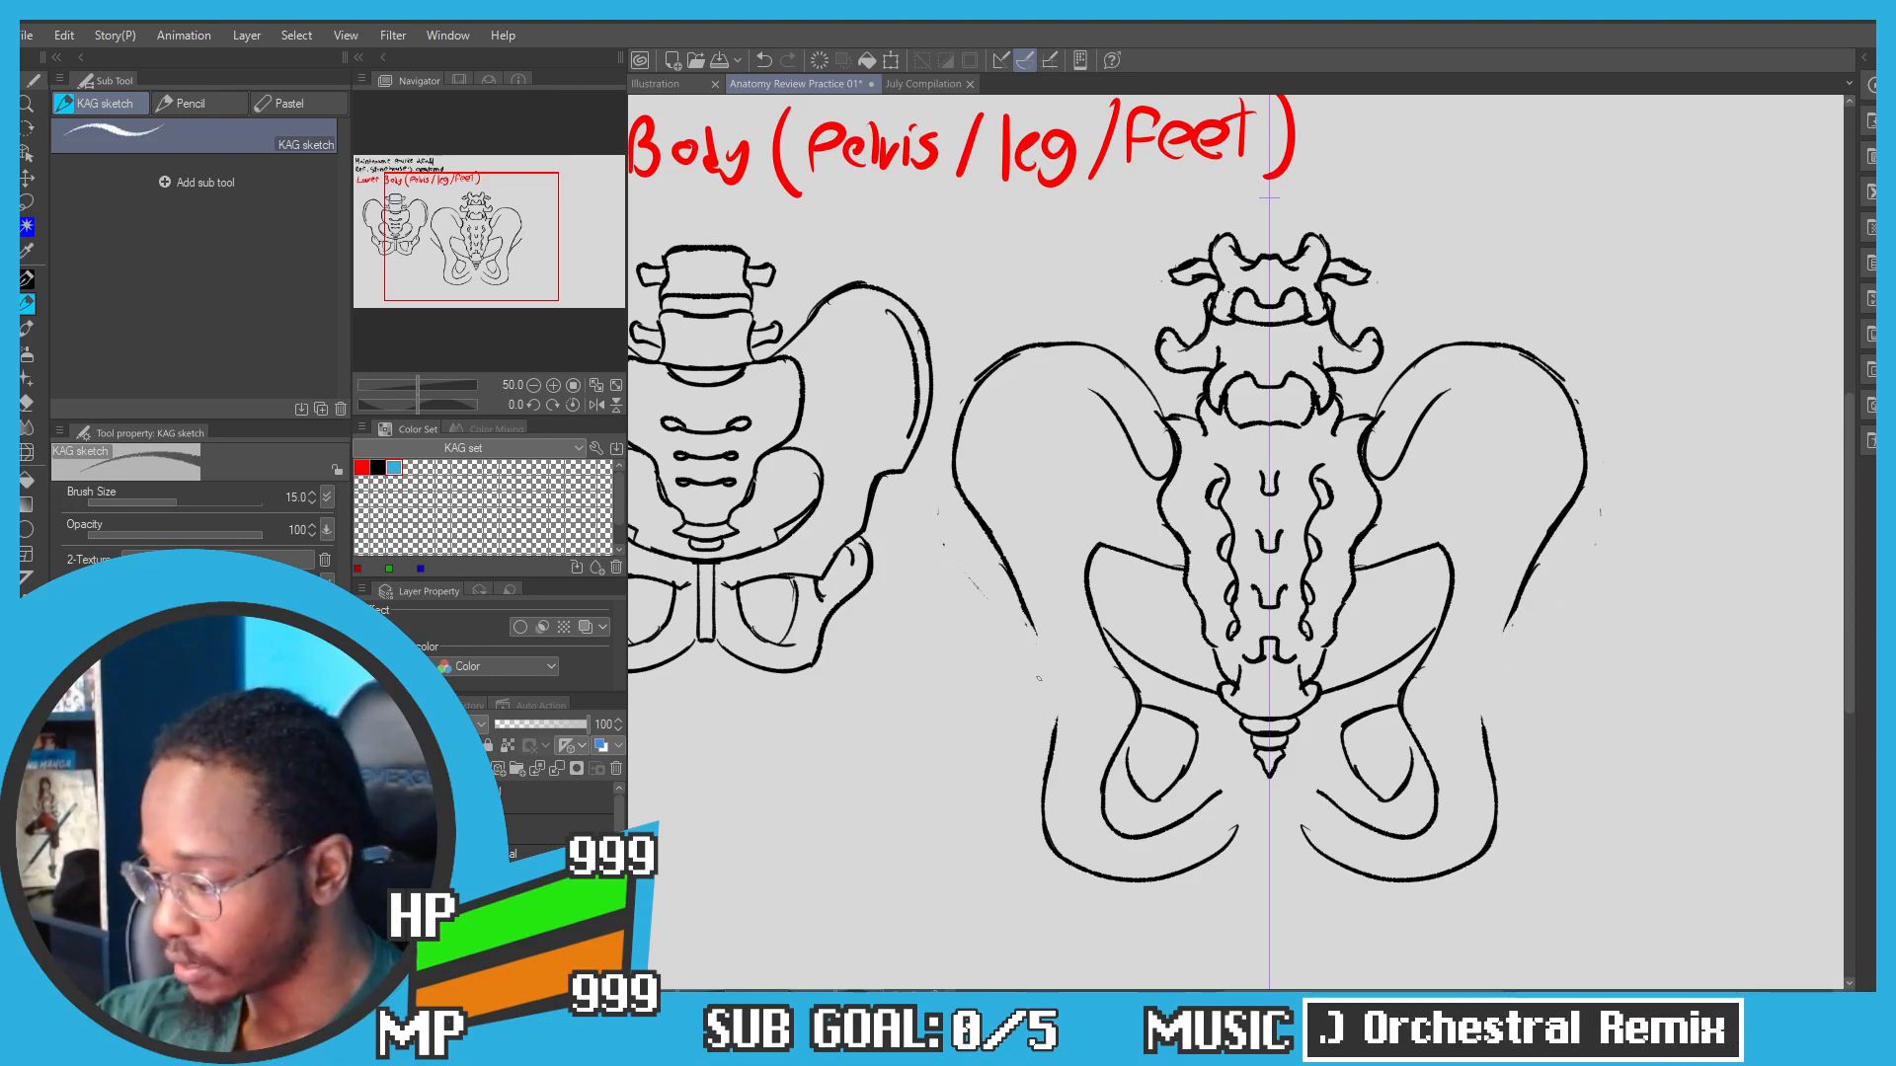
key(c)
key(c)
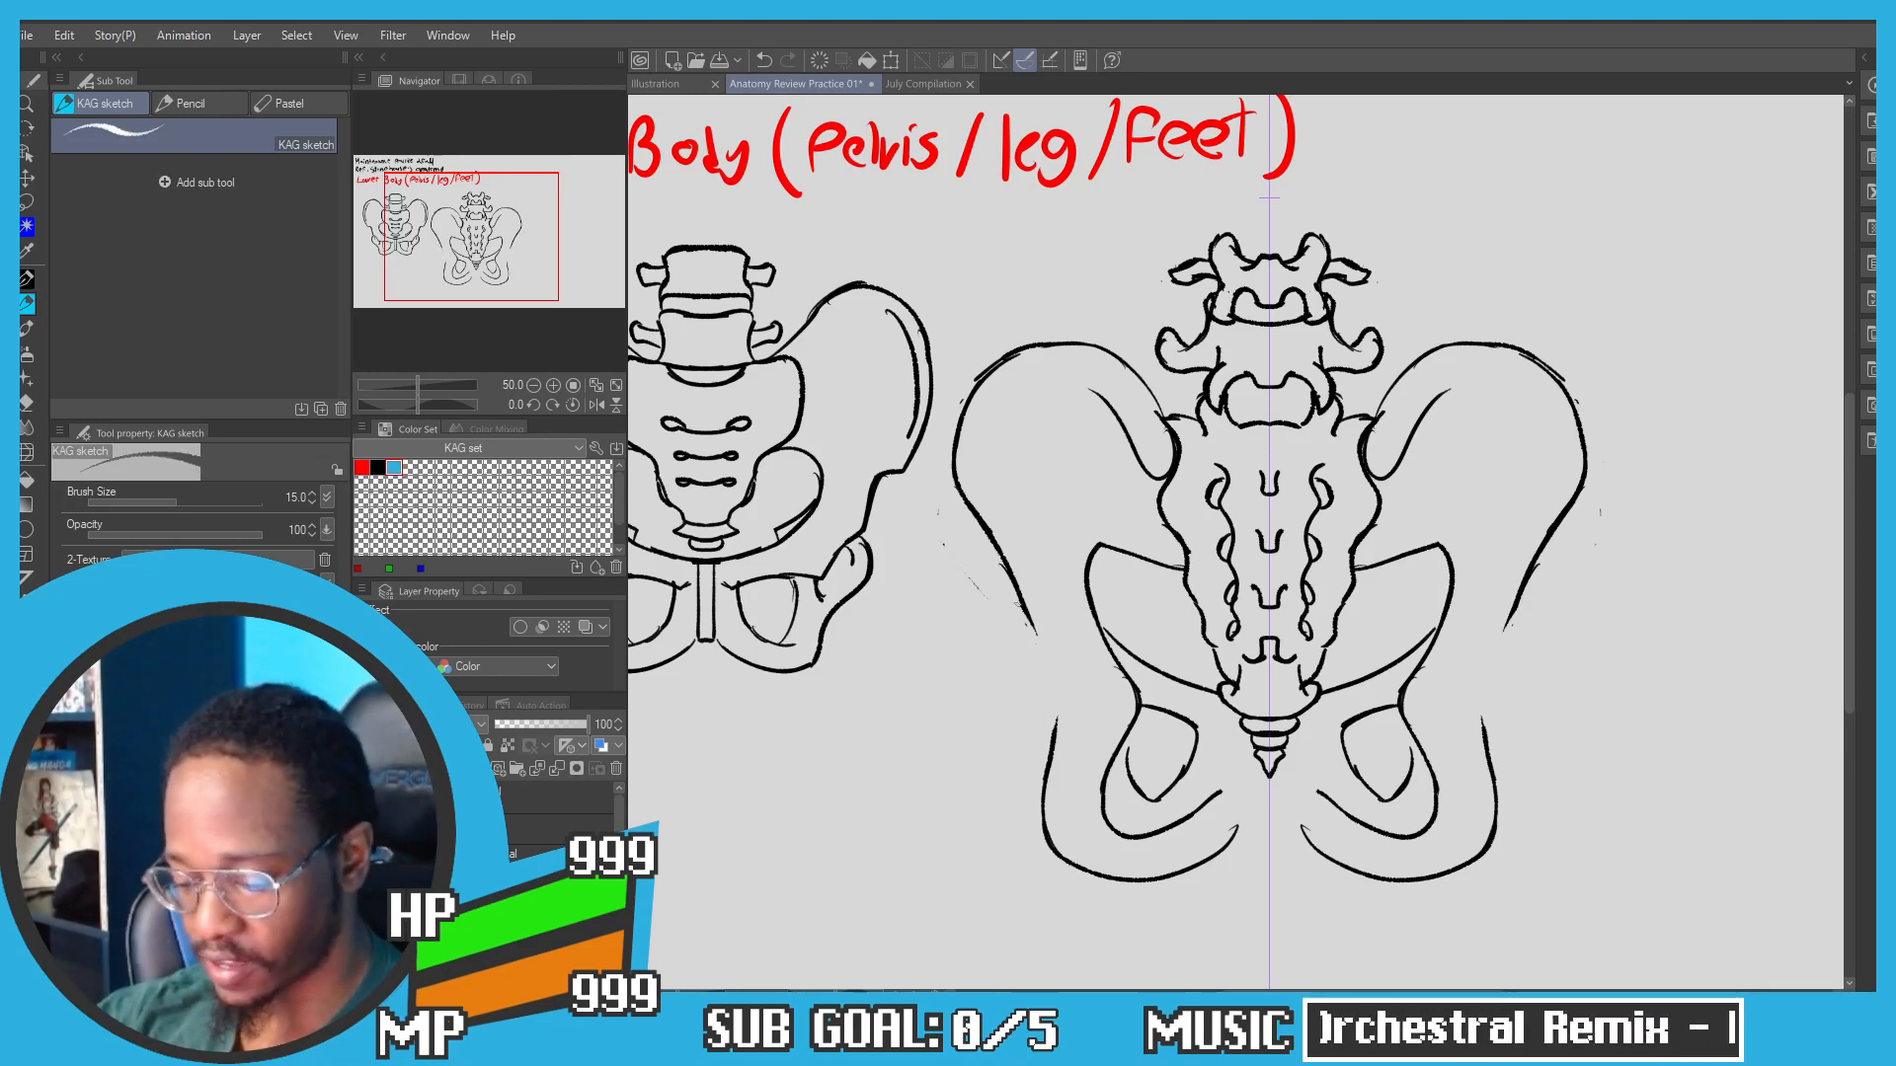
mouse_move(1027, 620)
mouse_down()
mouse_move(999, 554)
mouse_move(1032, 634)
mouse_up()
key(c)
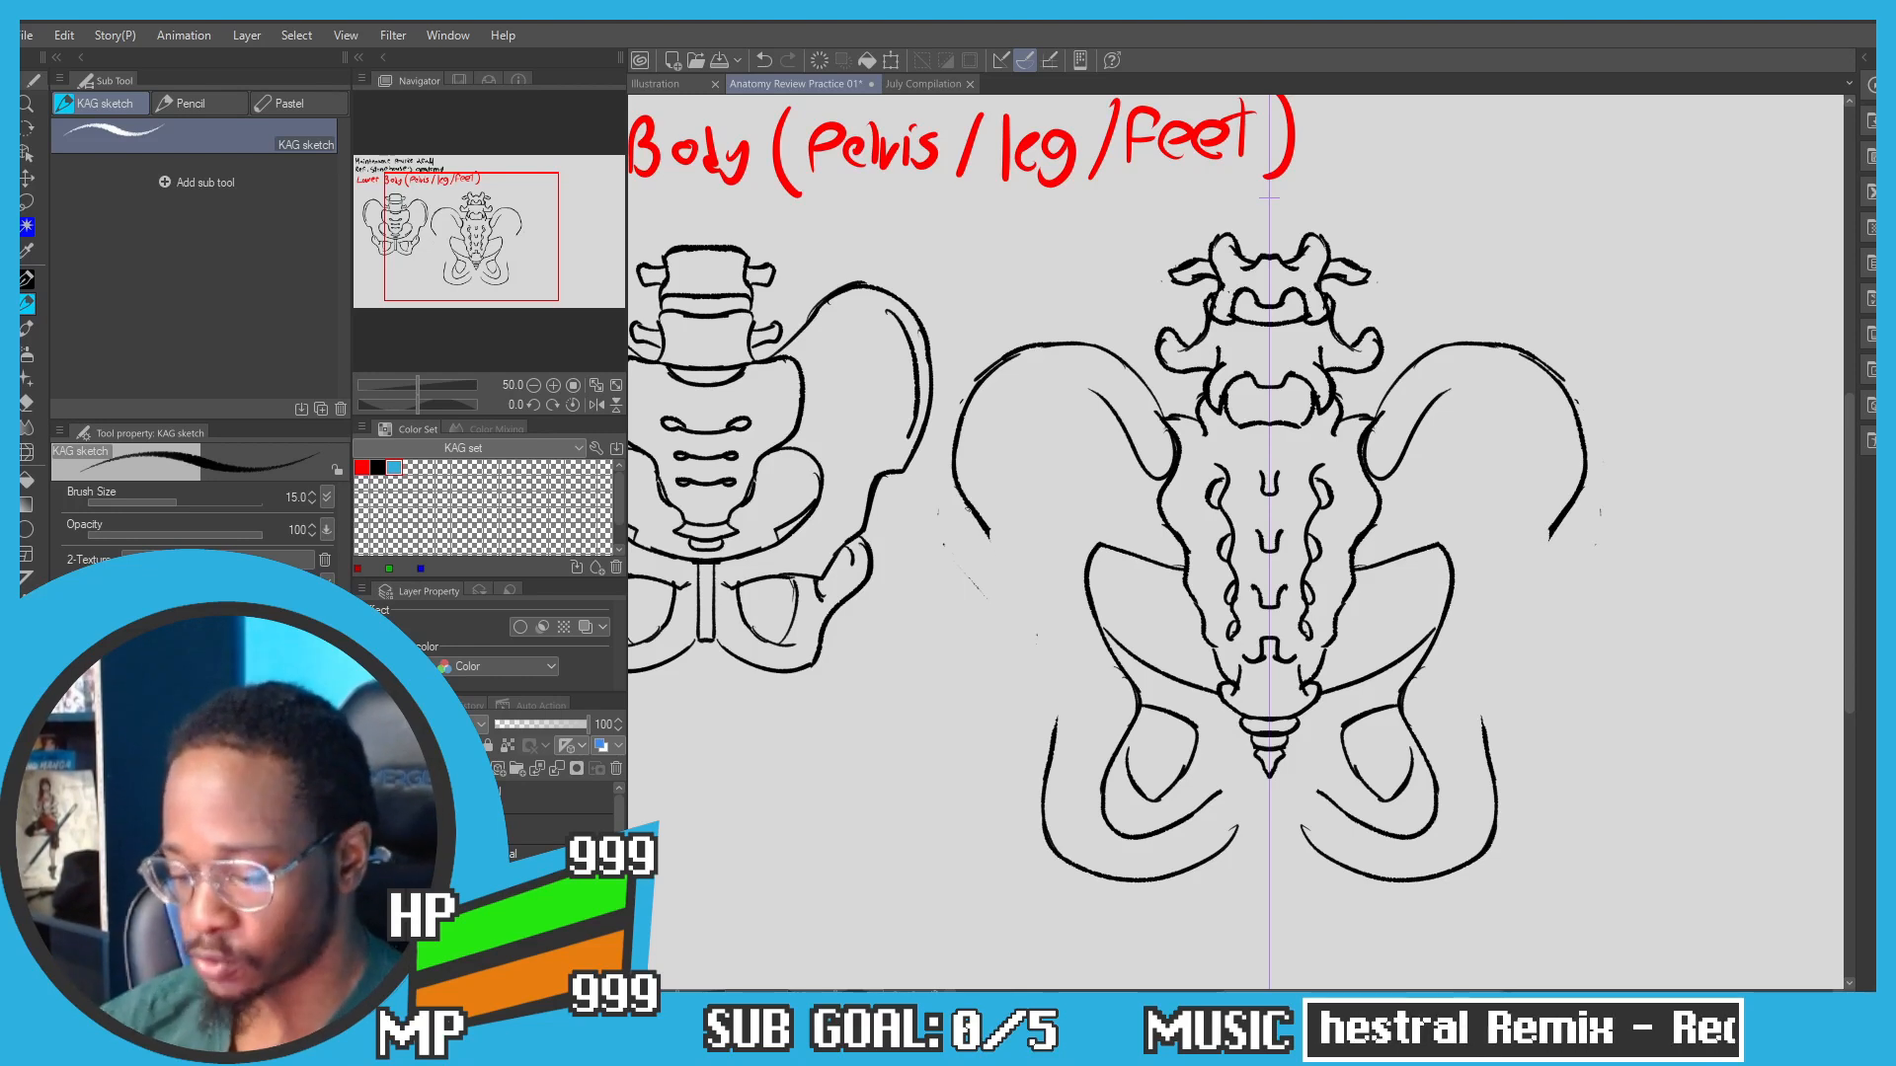
Step: Extend both iliac wings' outer edges downward in a curve that turns inward and ends vertically above the hip joint
drag(987, 531, 1018, 582)
key(ctrl+z)
mouse_move(977, 512)
mouse_down()
mouse_move(1023, 590)
mouse_move(1008, 562)
mouse_move(1027, 620)
mouse_move(1011, 676)
mouse_up()
key(ctrl+z)
key(ctrl+z)
key(ctrl+z)
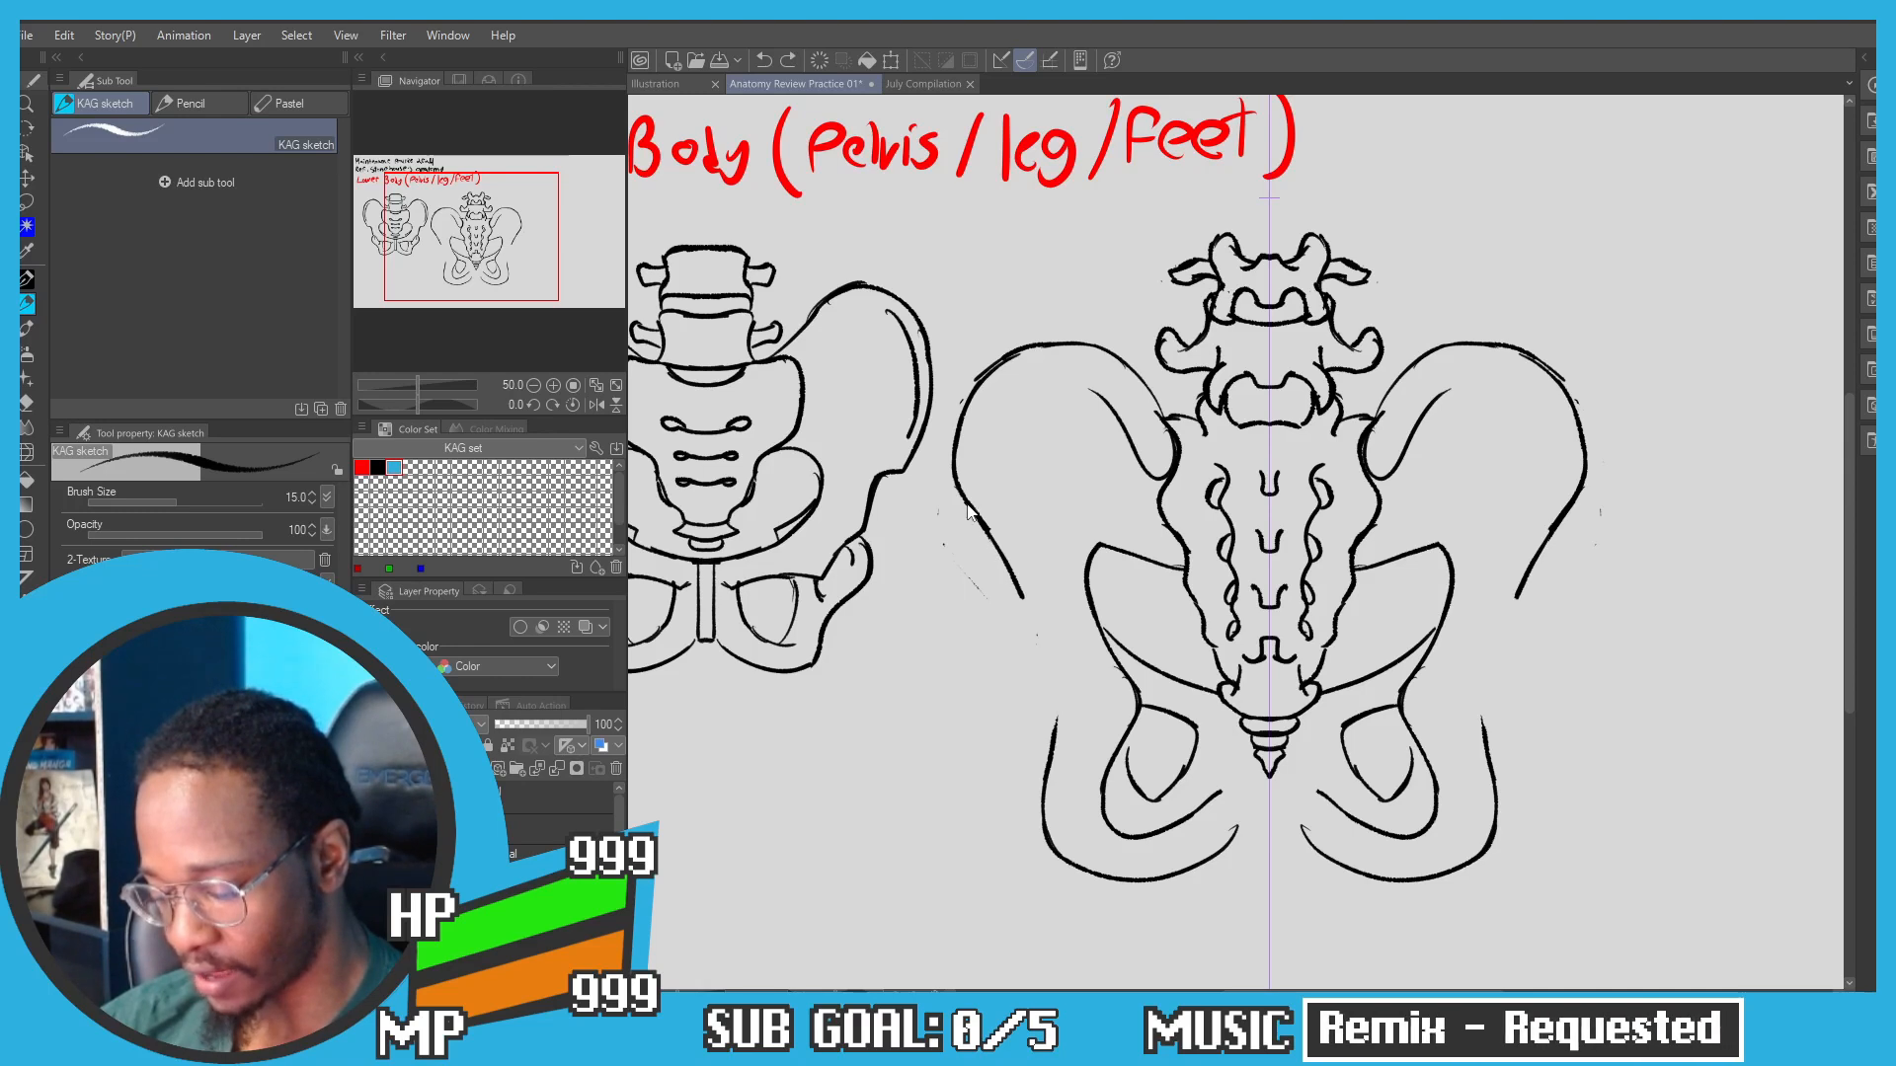
key(ctrl+z)
drag(976, 519, 1005, 589)
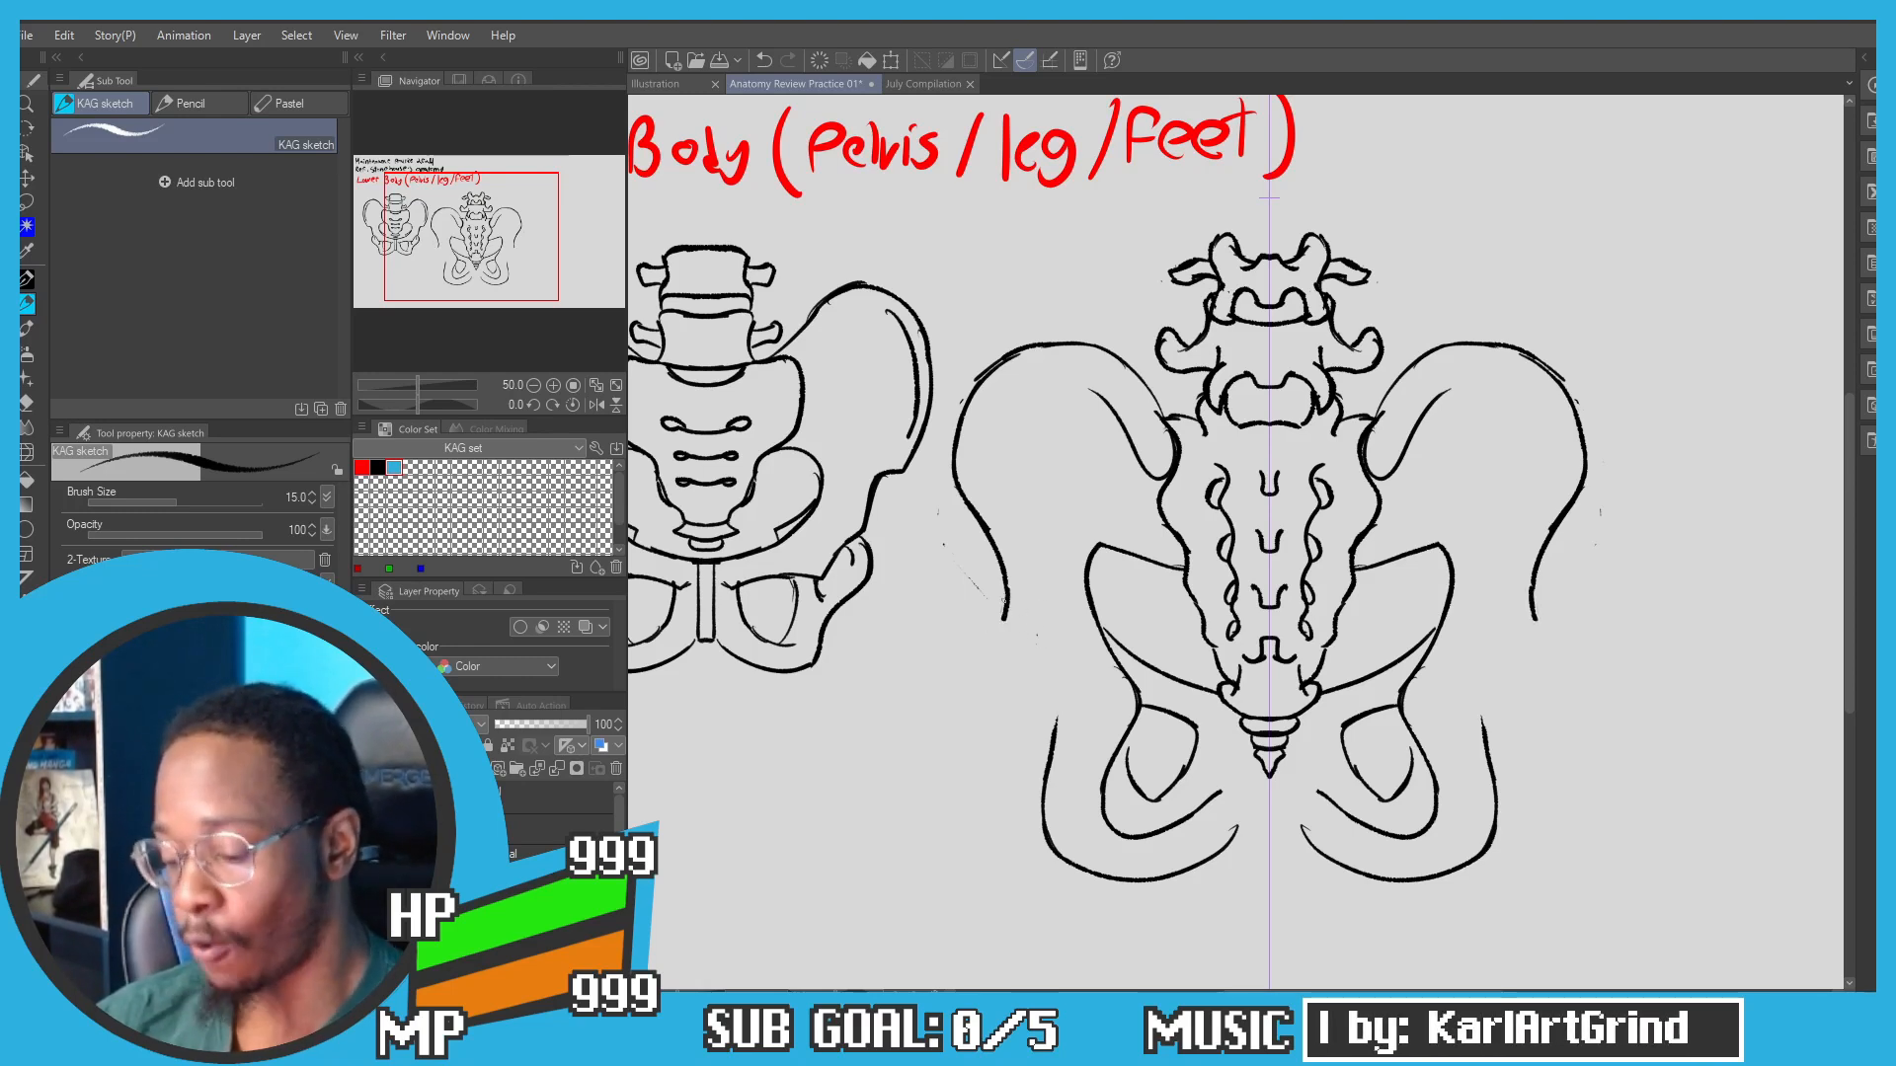
Step: Draw the bumpy hip socket contour on both sides, joining the iliac wing's lower end to the ischium's outer edge
mouse_move(1006, 595)
mouse_down()
mouse_move(991, 640)
mouse_move(1007, 721)
mouse_move(1053, 750)
mouse_move(1046, 772)
mouse_up()
key(ctrl+z)
drag(1043, 775, 1044, 802)
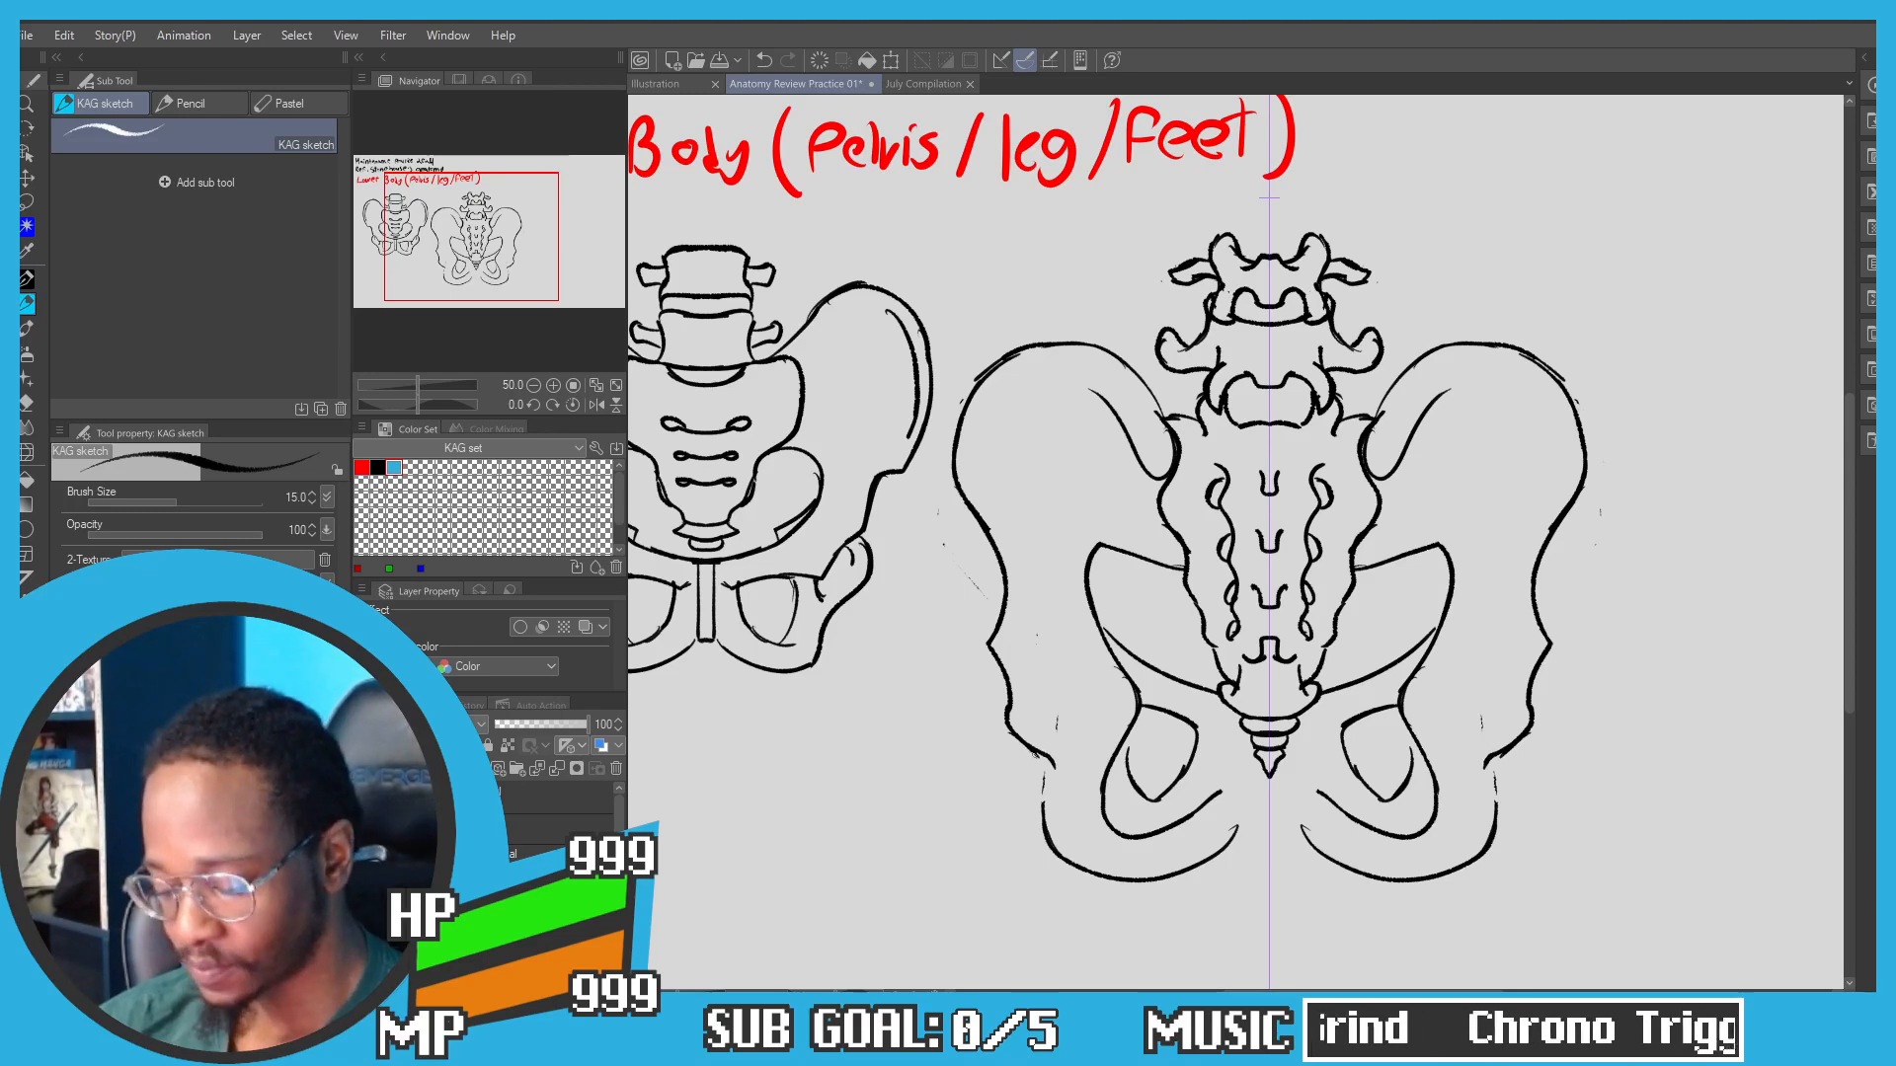
drag(1037, 750, 1068, 777)
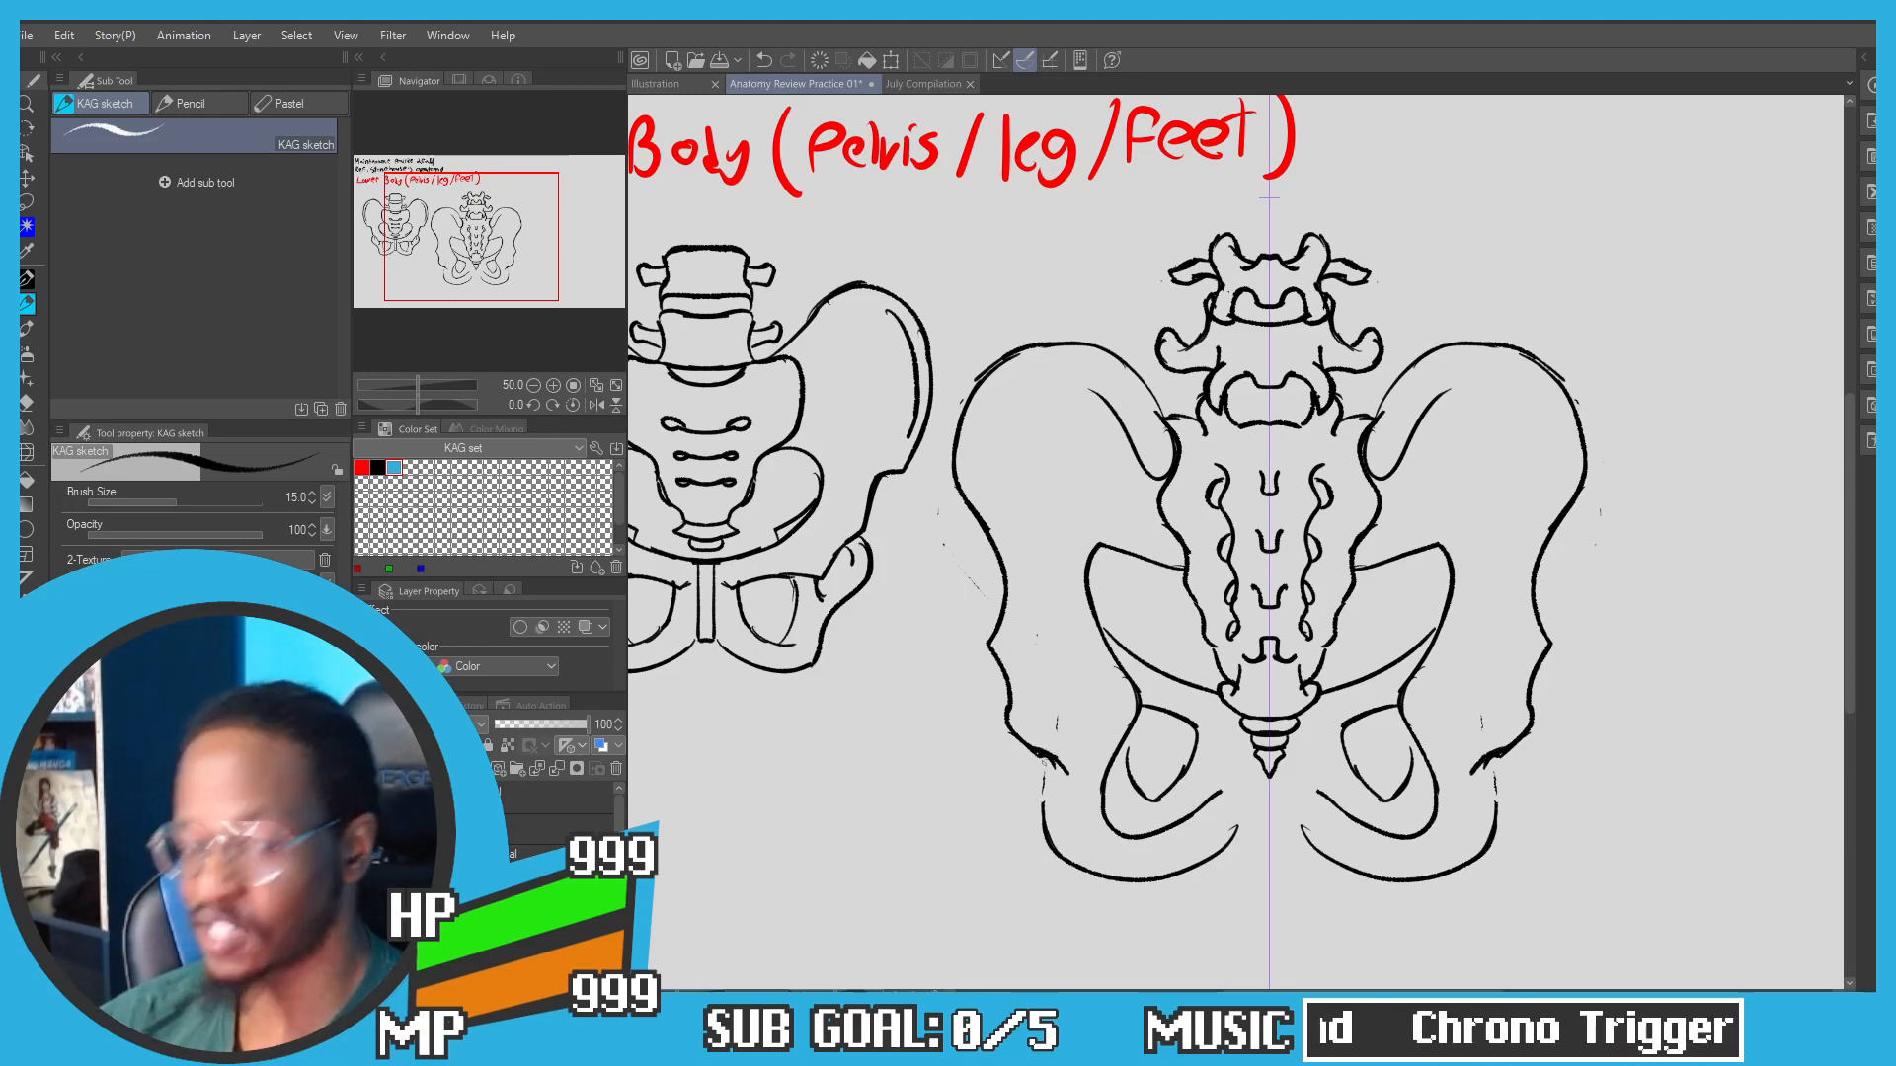
drag(1035, 753, 1039, 819)
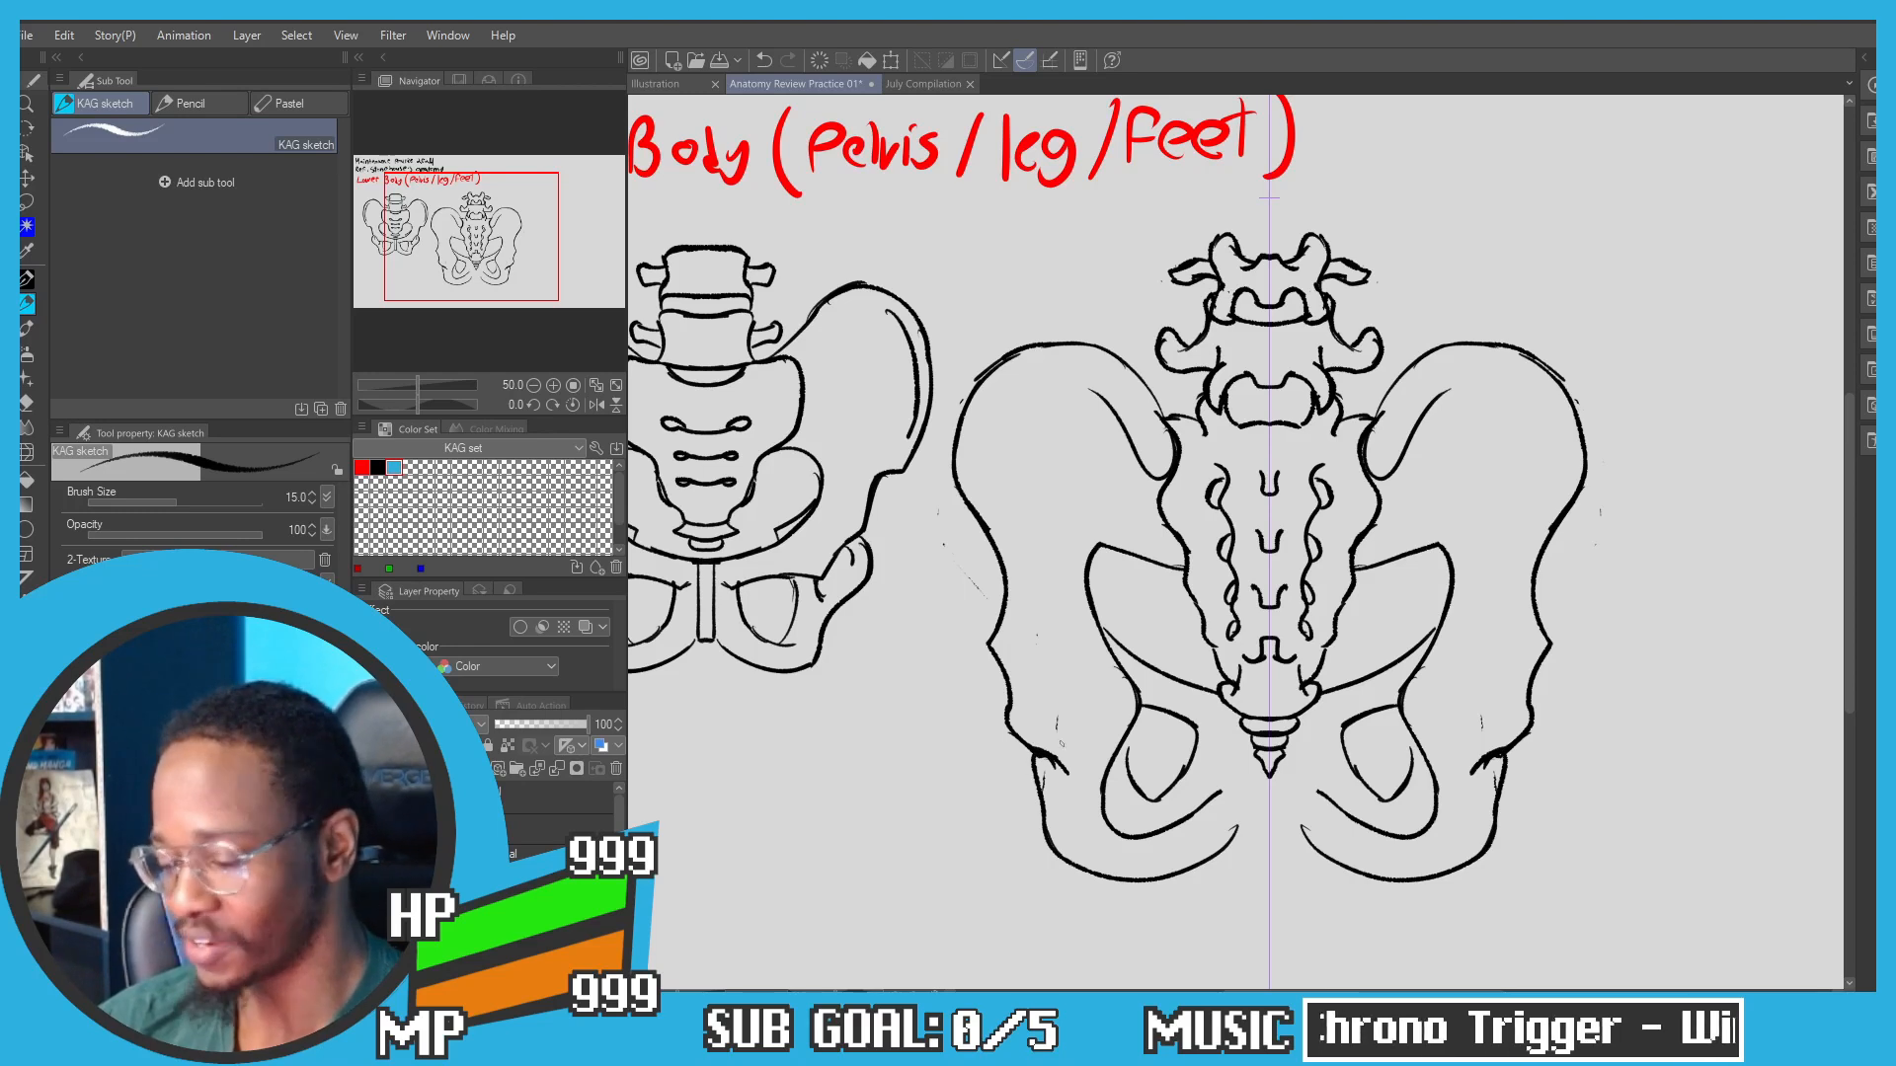
Step: Replace the rounded lower outline of each ischium with a flatter bottom edge and a more angular outer corner
mouse_move(1044, 818)
mouse_down()
mouse_move(1071, 873)
mouse_move(1126, 878)
mouse_move(1043, 869)
mouse_move(1191, 869)
mouse_up()
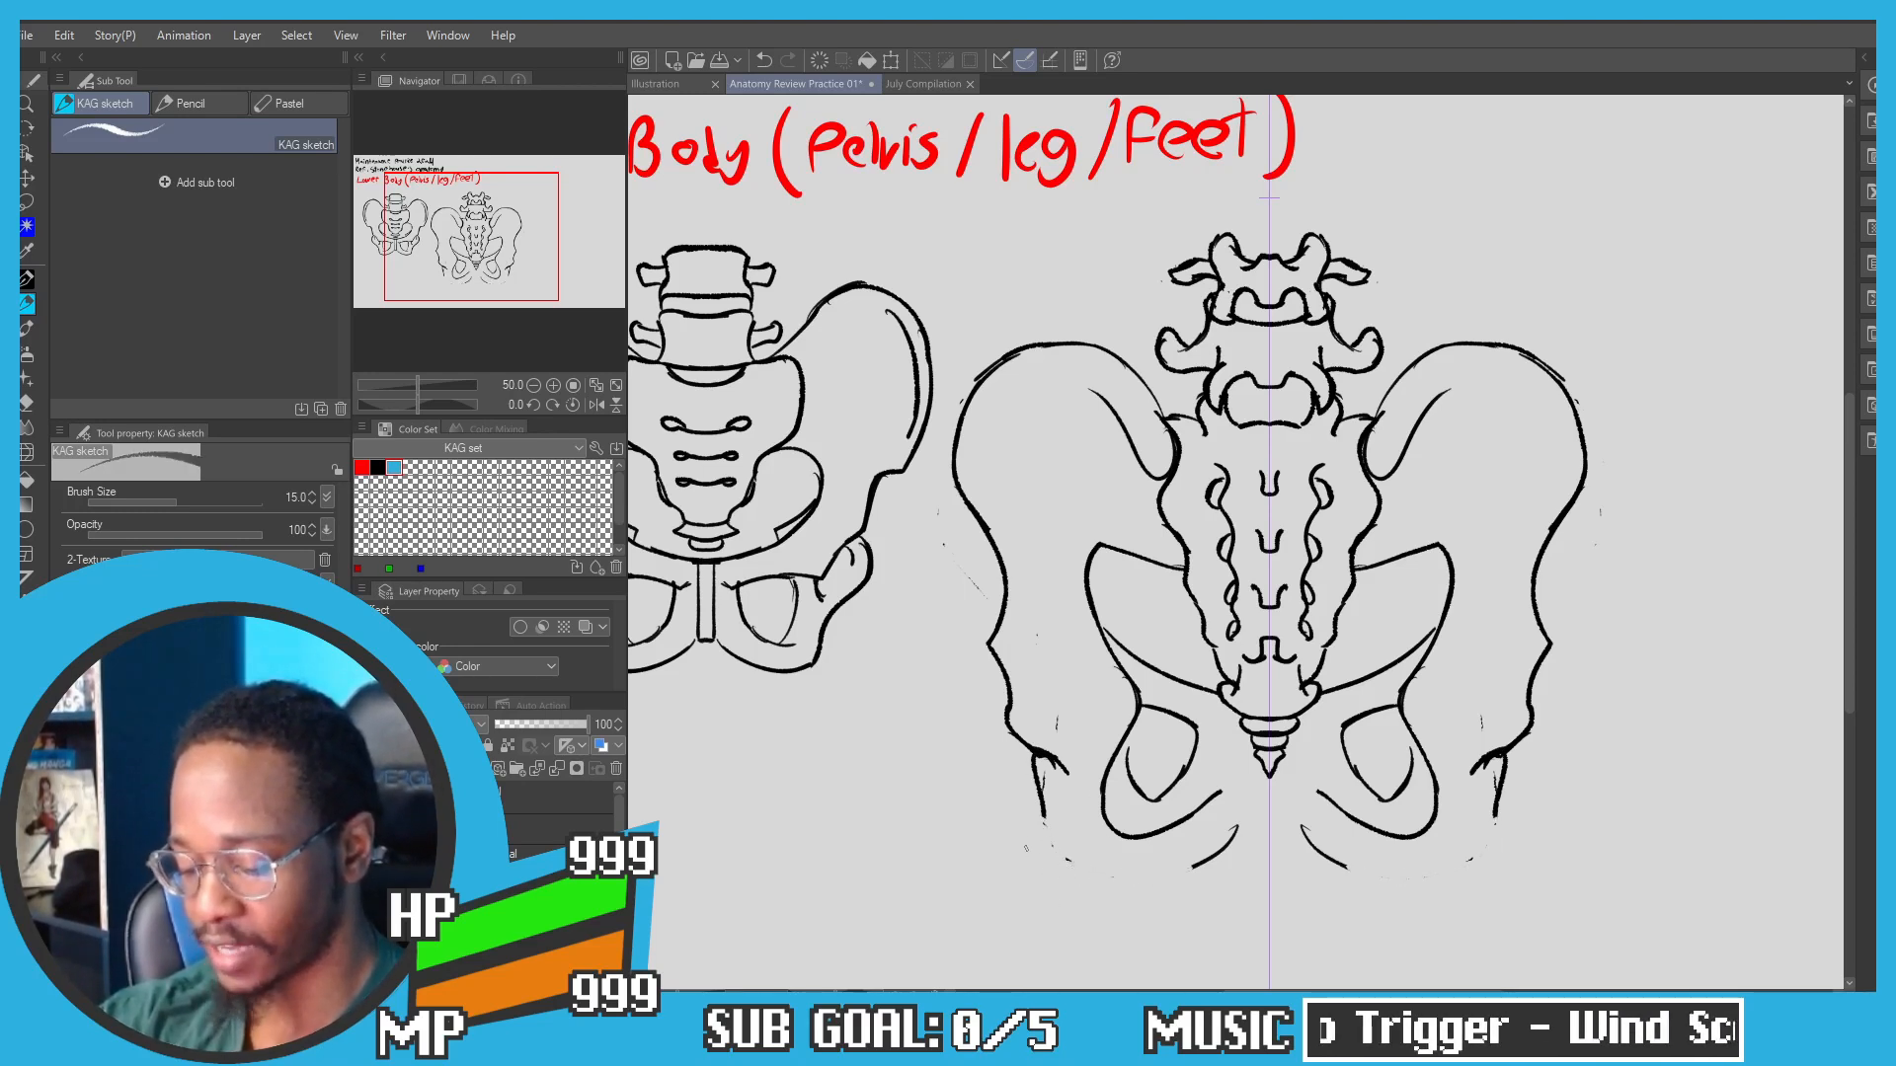
key(c)
key(ctrl+z)
drag(1043, 815, 1085, 881)
key(ctrl+z)
drag(1201, 867, 1084, 881)
key(ctrl+z)
key(ctrl+z)
drag(1205, 856, 1075, 881)
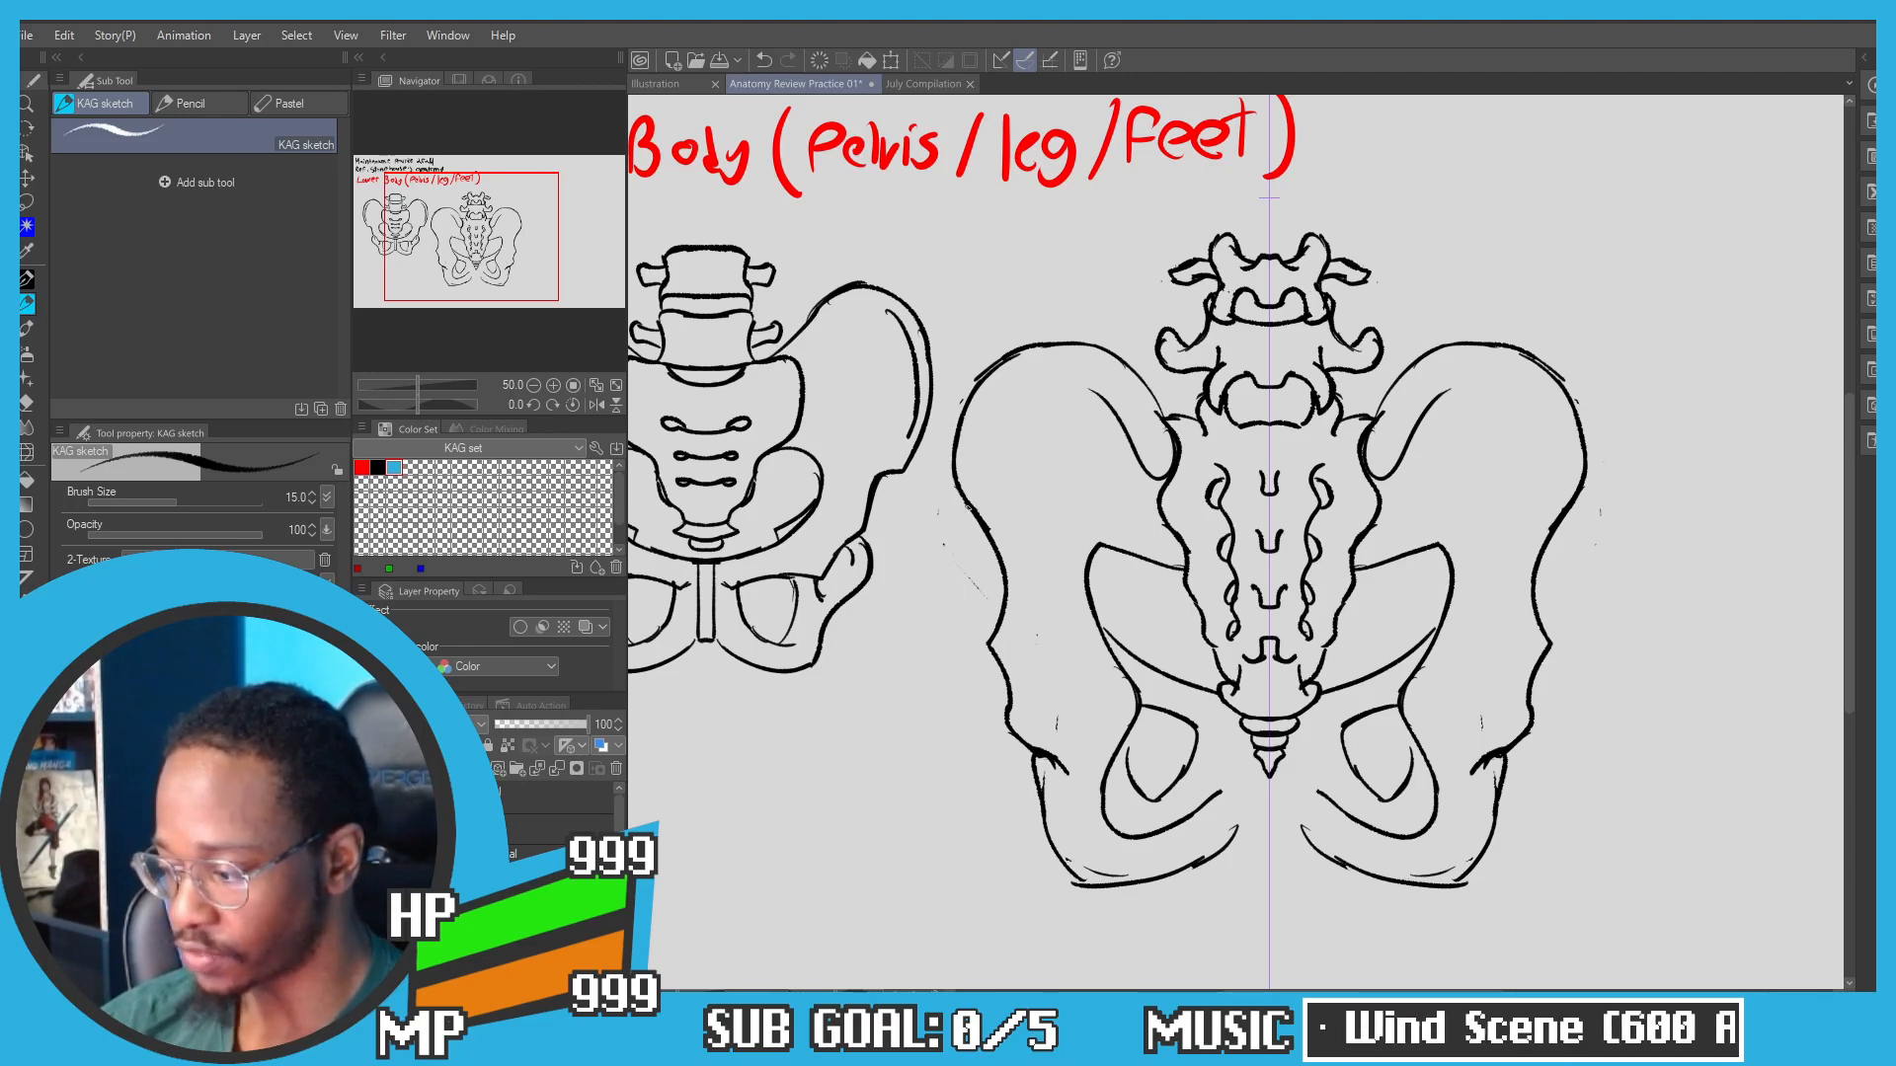
Step: Add a pointed spine protruding from each iliac wing's outer edge, between the crest's widest point and the hip socket
mouse_move(999, 616)
mouse_down()
mouse_move(939, 517)
mouse_move(946, 532)
mouse_up()
key(ctrl+z)
key(ctrl+z)
key(ctrl+z)
key(ctrl+z)
key(ctrl+z)
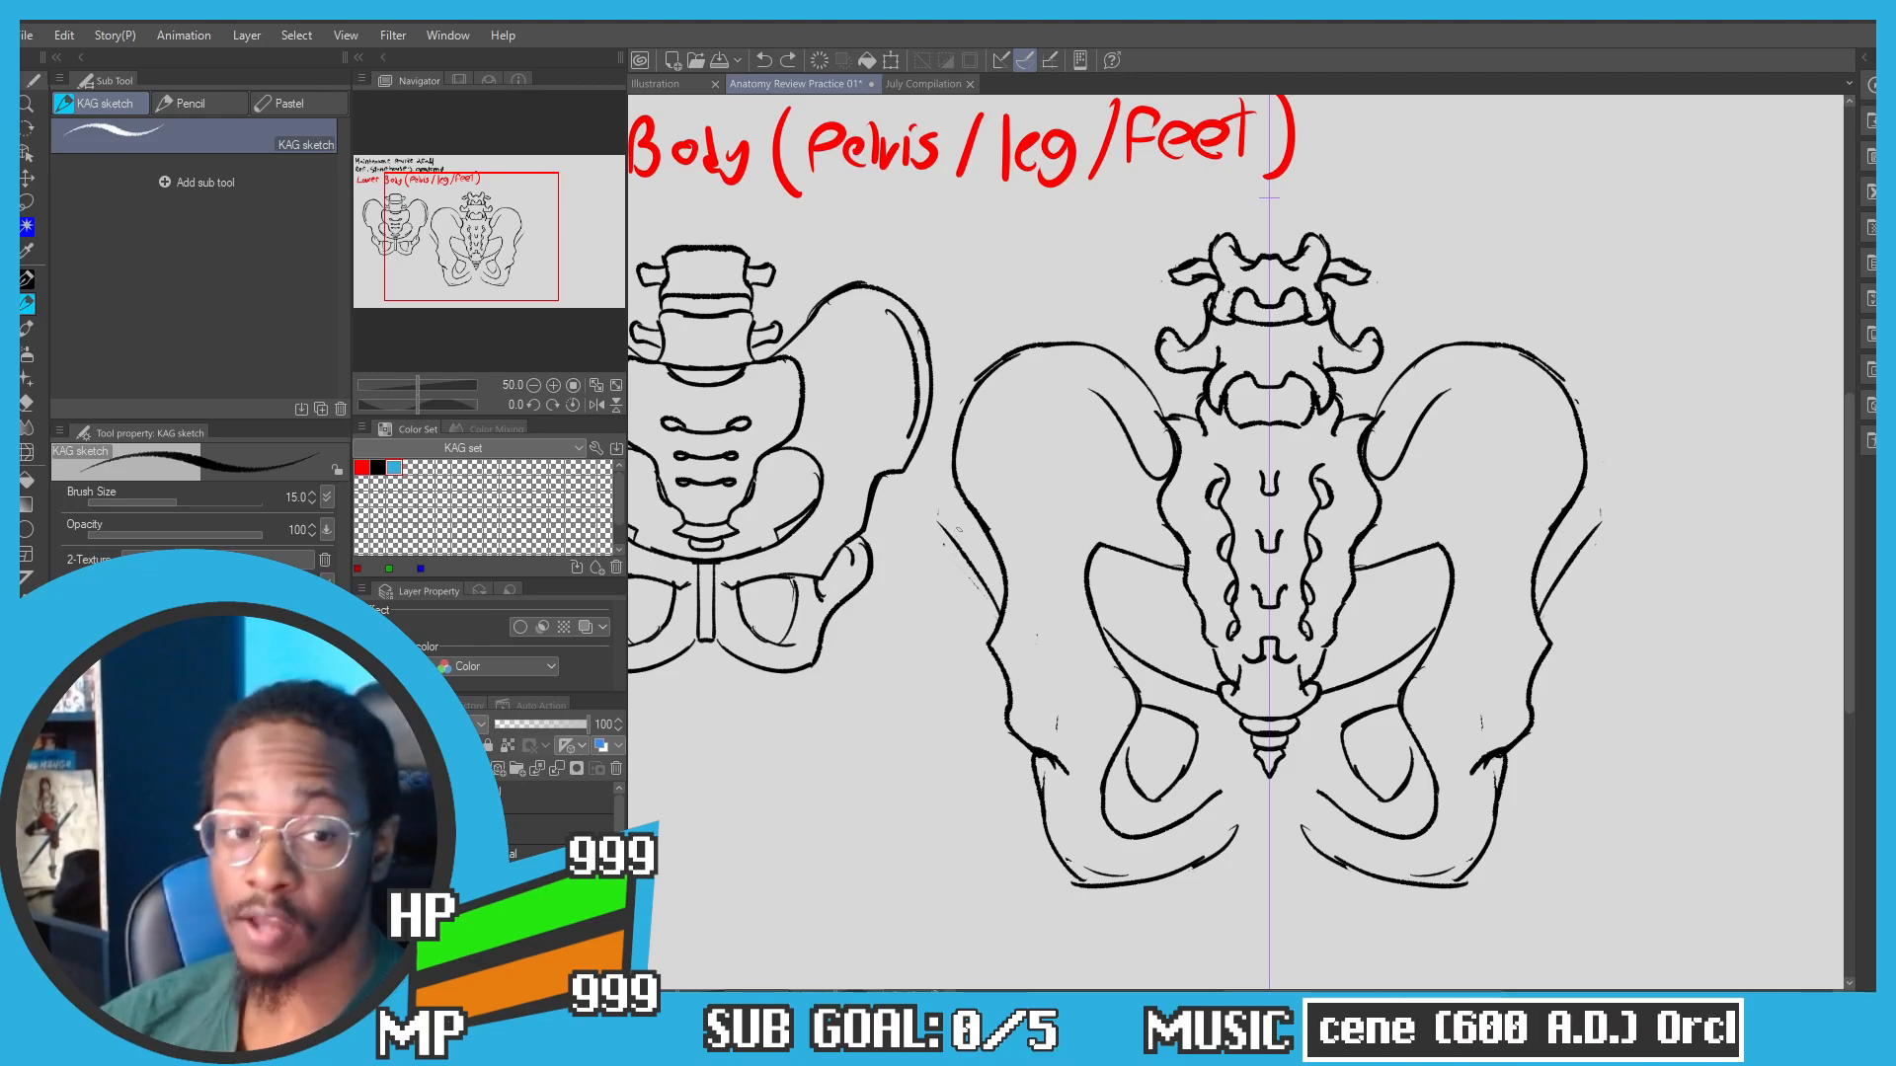
mouse_move(965, 502)
mouse_down()
mouse_move(954, 539)
mouse_move(961, 497)
mouse_up()
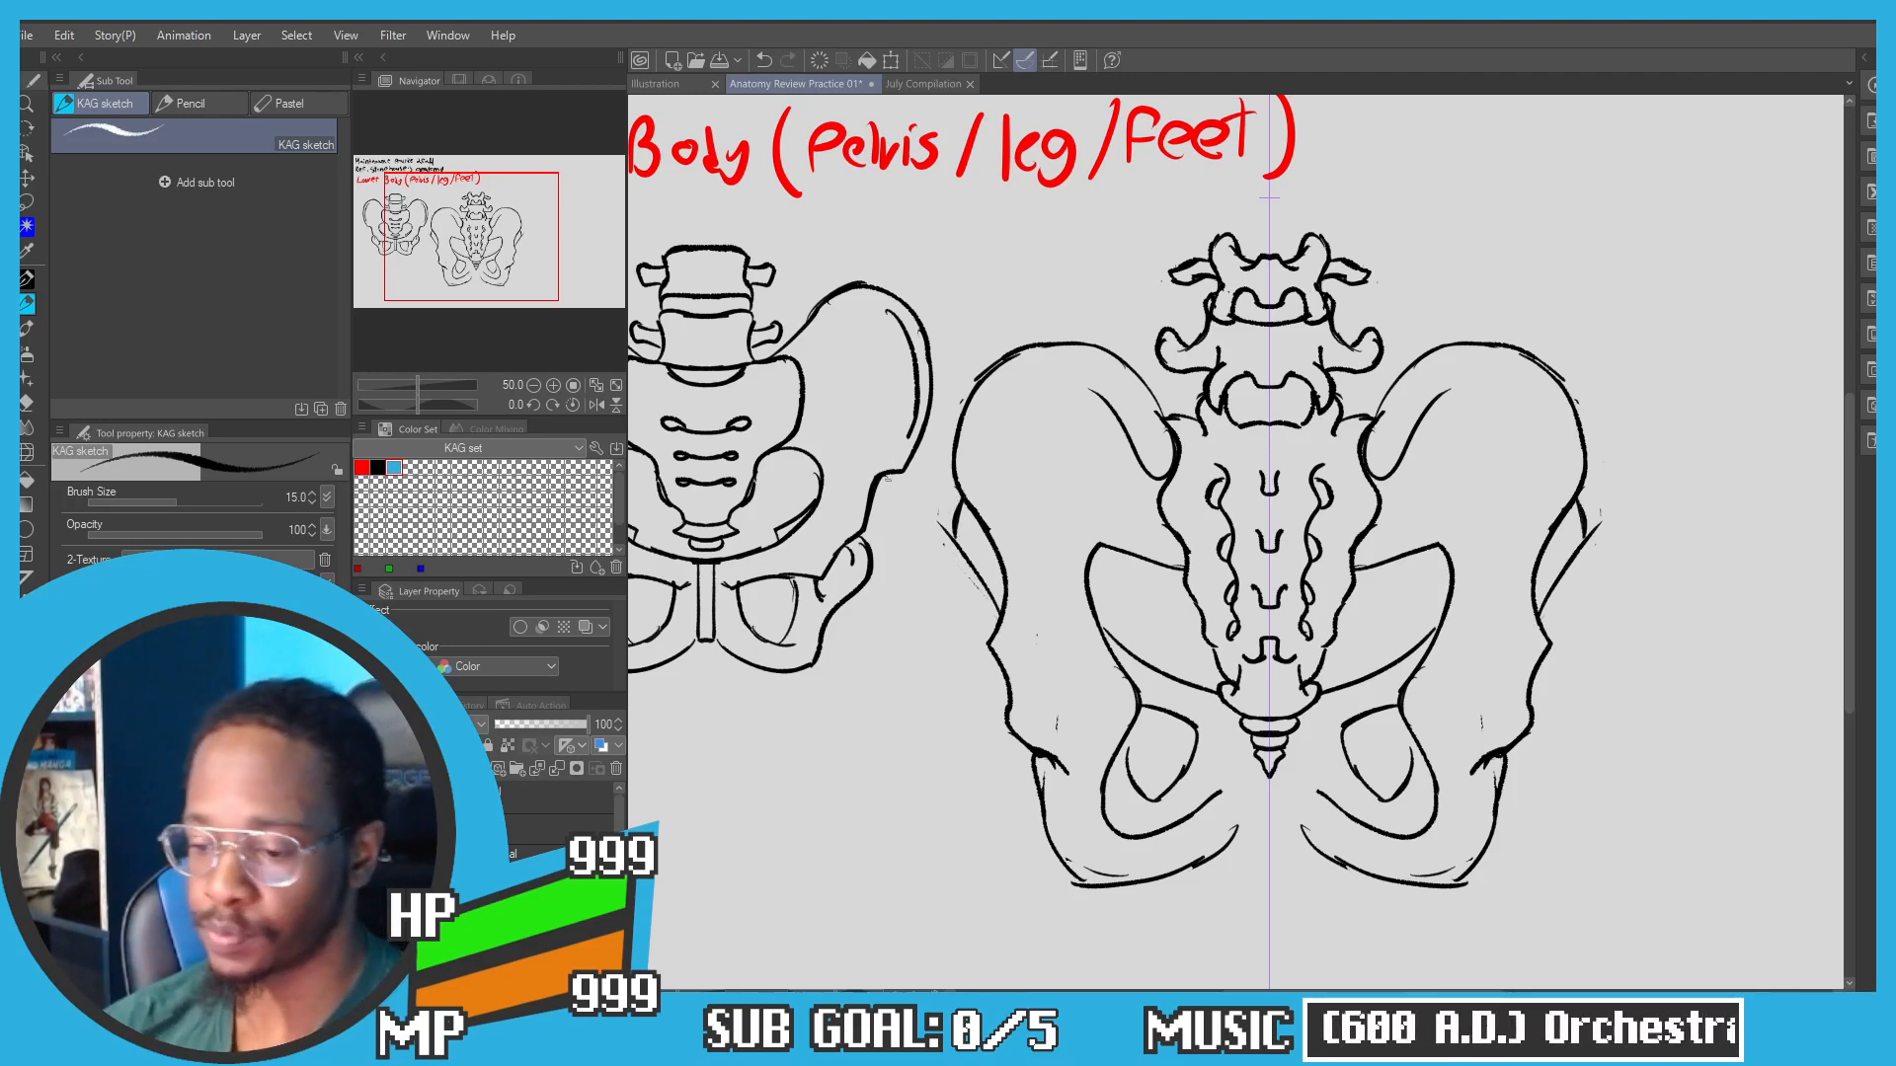
Step: Erase the overlapping inner line at each iliac spine and trim the protrusion closer to the wing's edge
key(c)
mouse_move(979, 518)
mouse_down()
mouse_move(1005, 618)
mouse_move(991, 542)
mouse_up()
key(c)
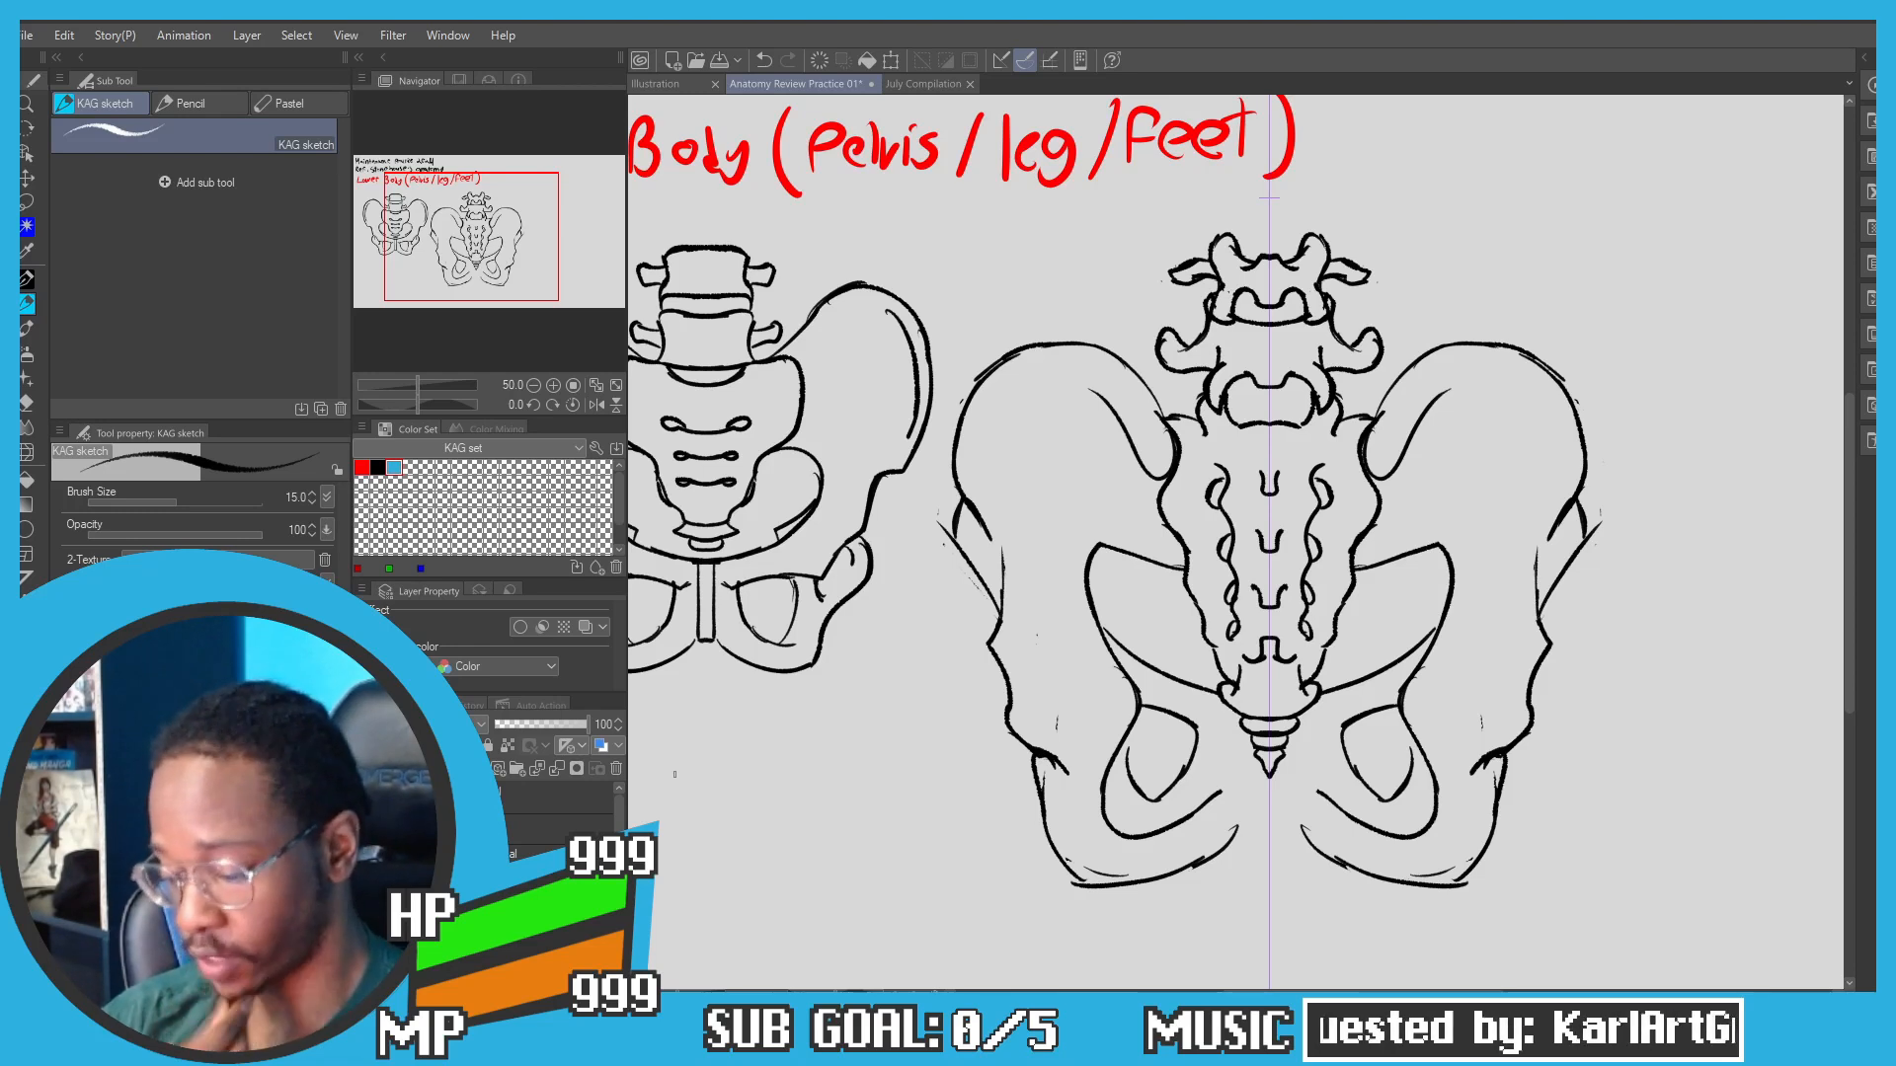
key(c)
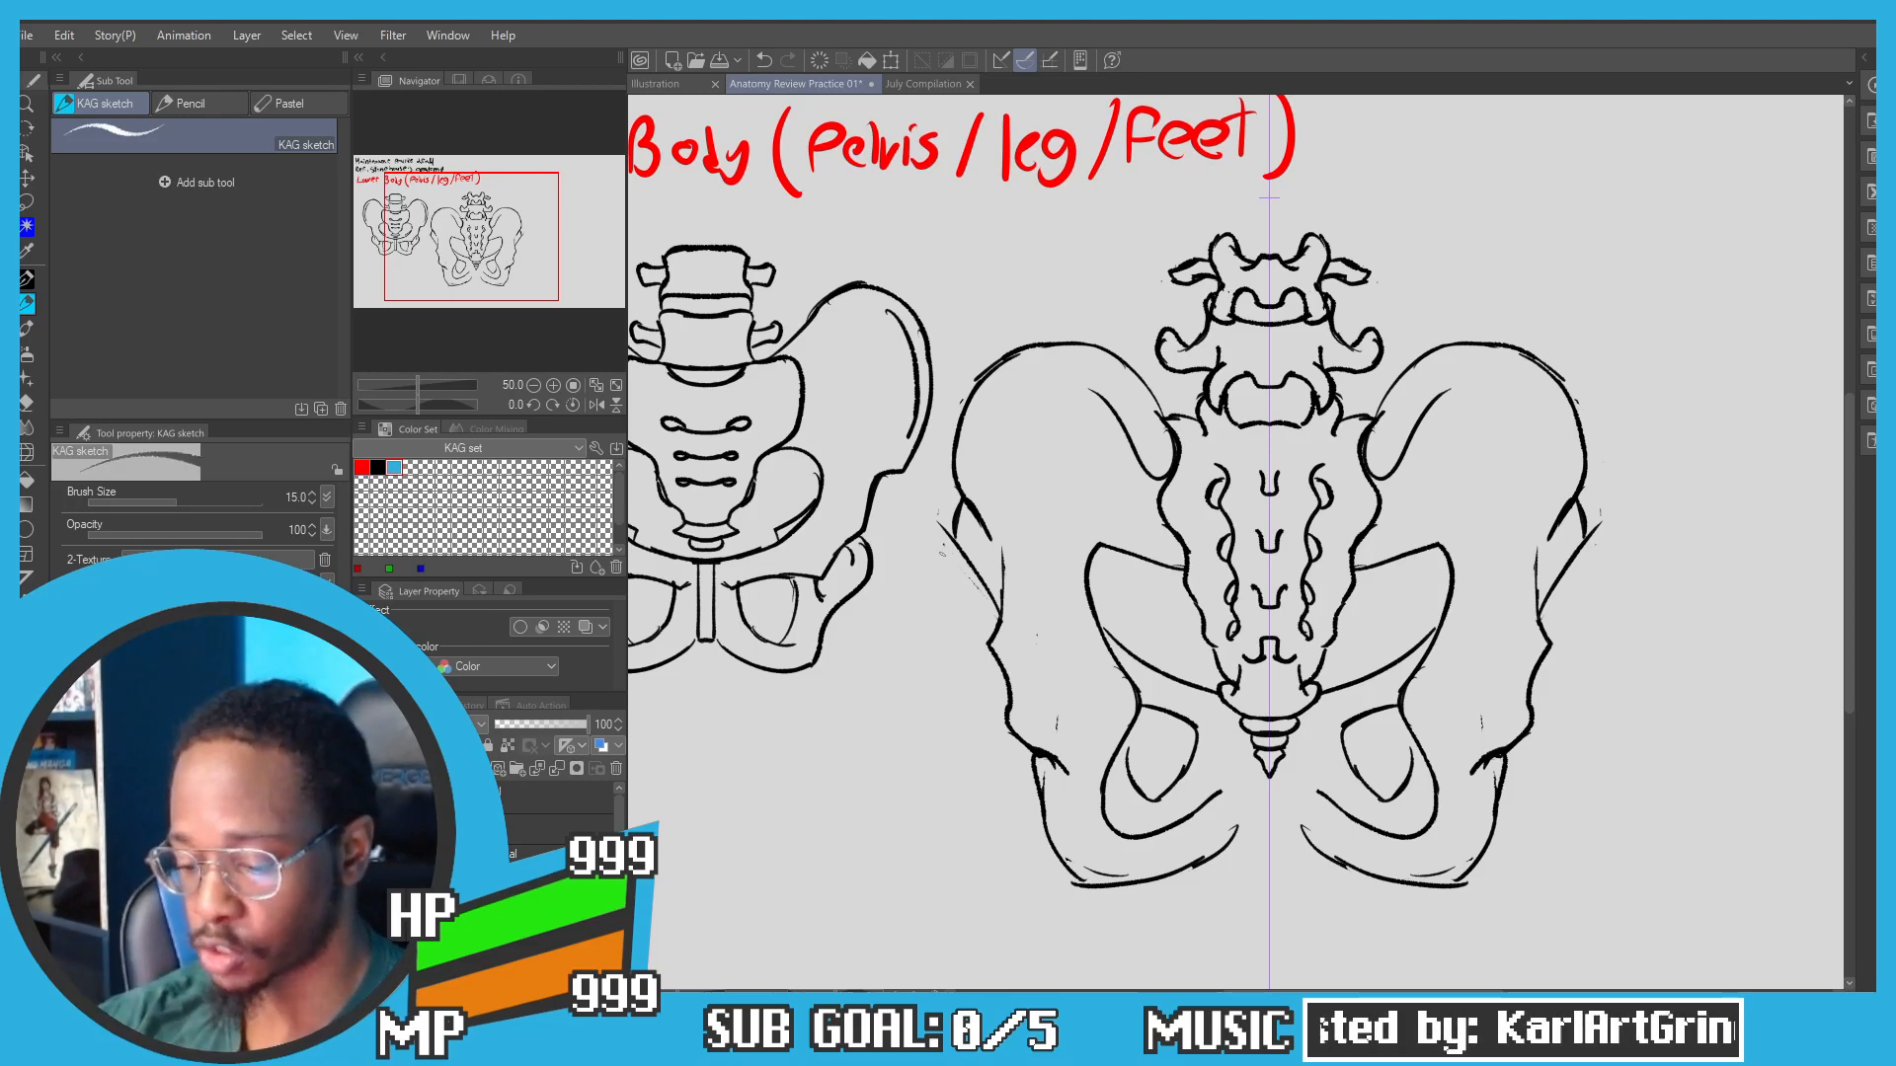
mouse_move(941, 527)
mouse_down()
mouse_move(955, 553)
mouse_move(1007, 559)
mouse_move(1000, 622)
mouse_move(1001, 576)
mouse_up()
key(c)
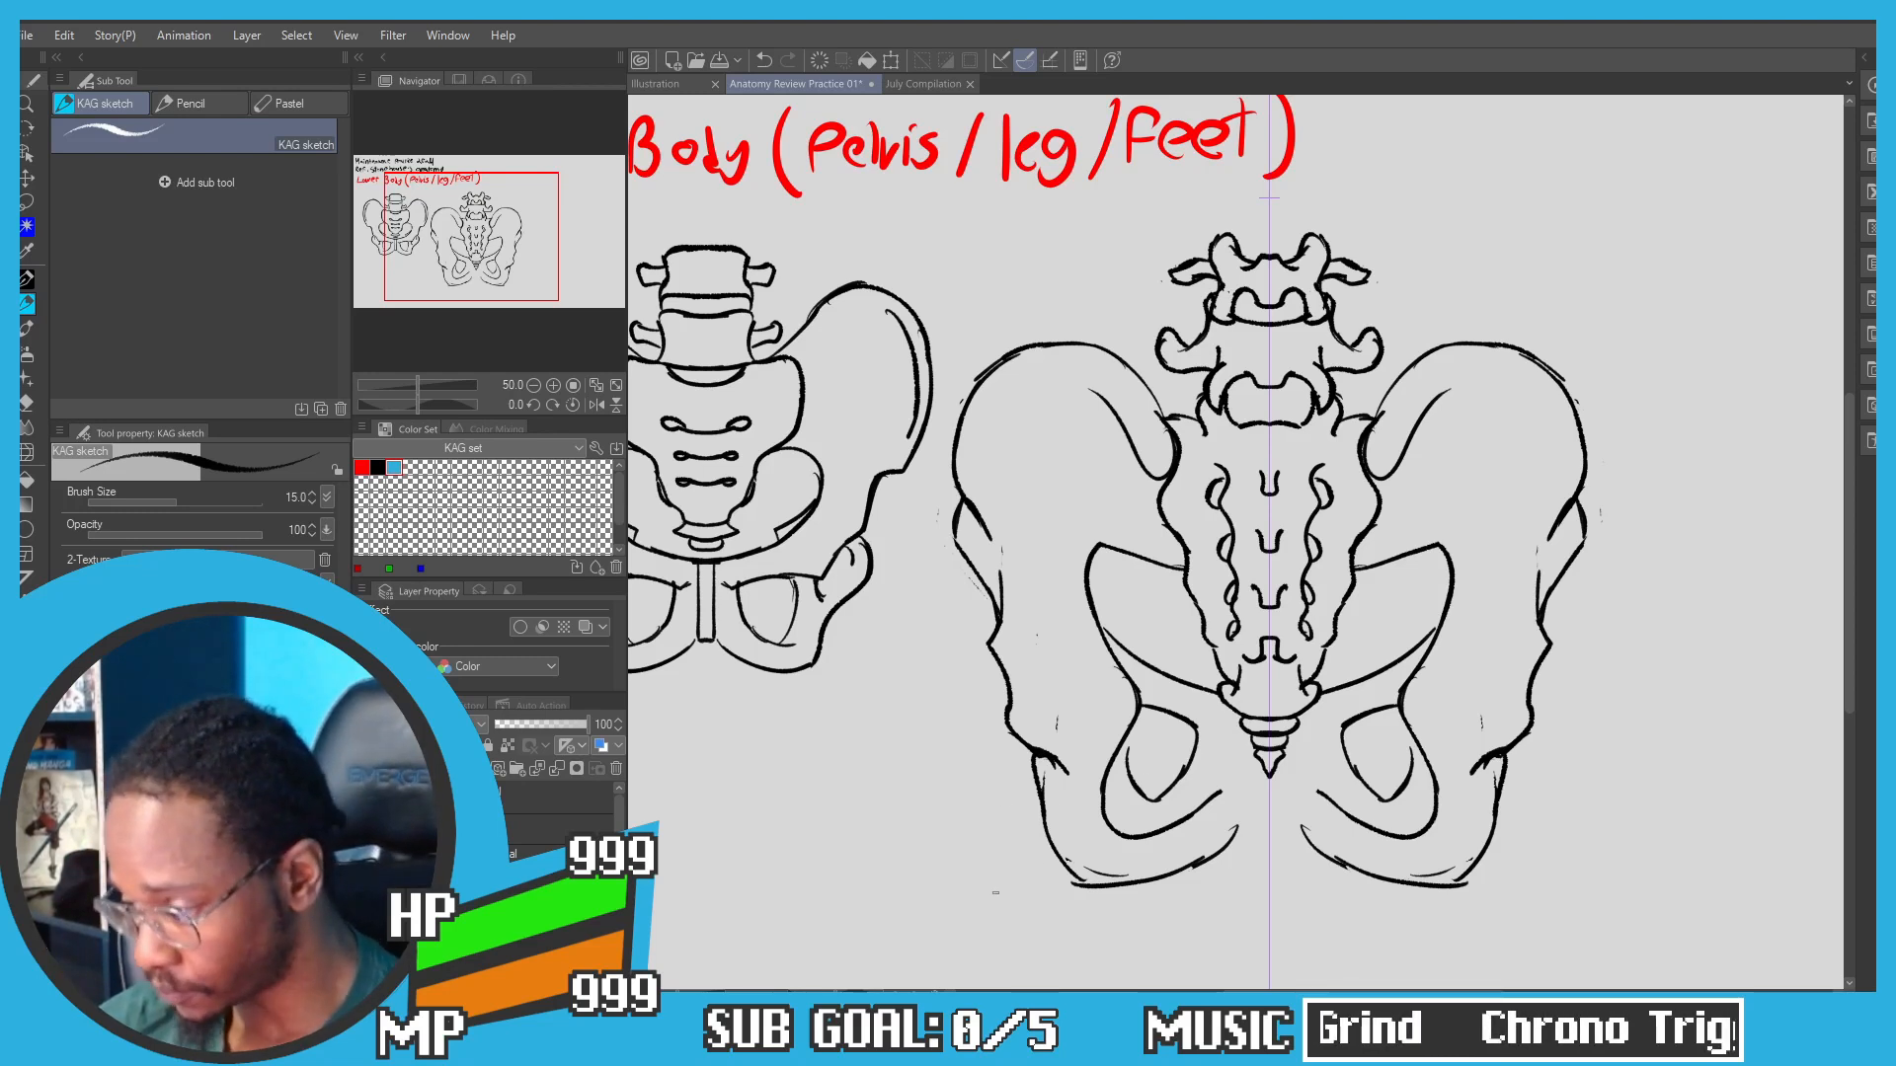
Step: Clean up the lower corner of each ischium and smooth its bottom edge into one continuous line
key(e)
mouse_move(1084, 890)
mouse_down()
mouse_move(1139, 889)
mouse_move(1202, 859)
mouse_move(1075, 885)
mouse_move(1185, 865)
mouse_move(1236, 826)
mouse_move(1215, 853)
mouse_move(1091, 881)
mouse_move(1062, 856)
mouse_up()
key(p)
key(c)
key(c)
key(ctrl+z)
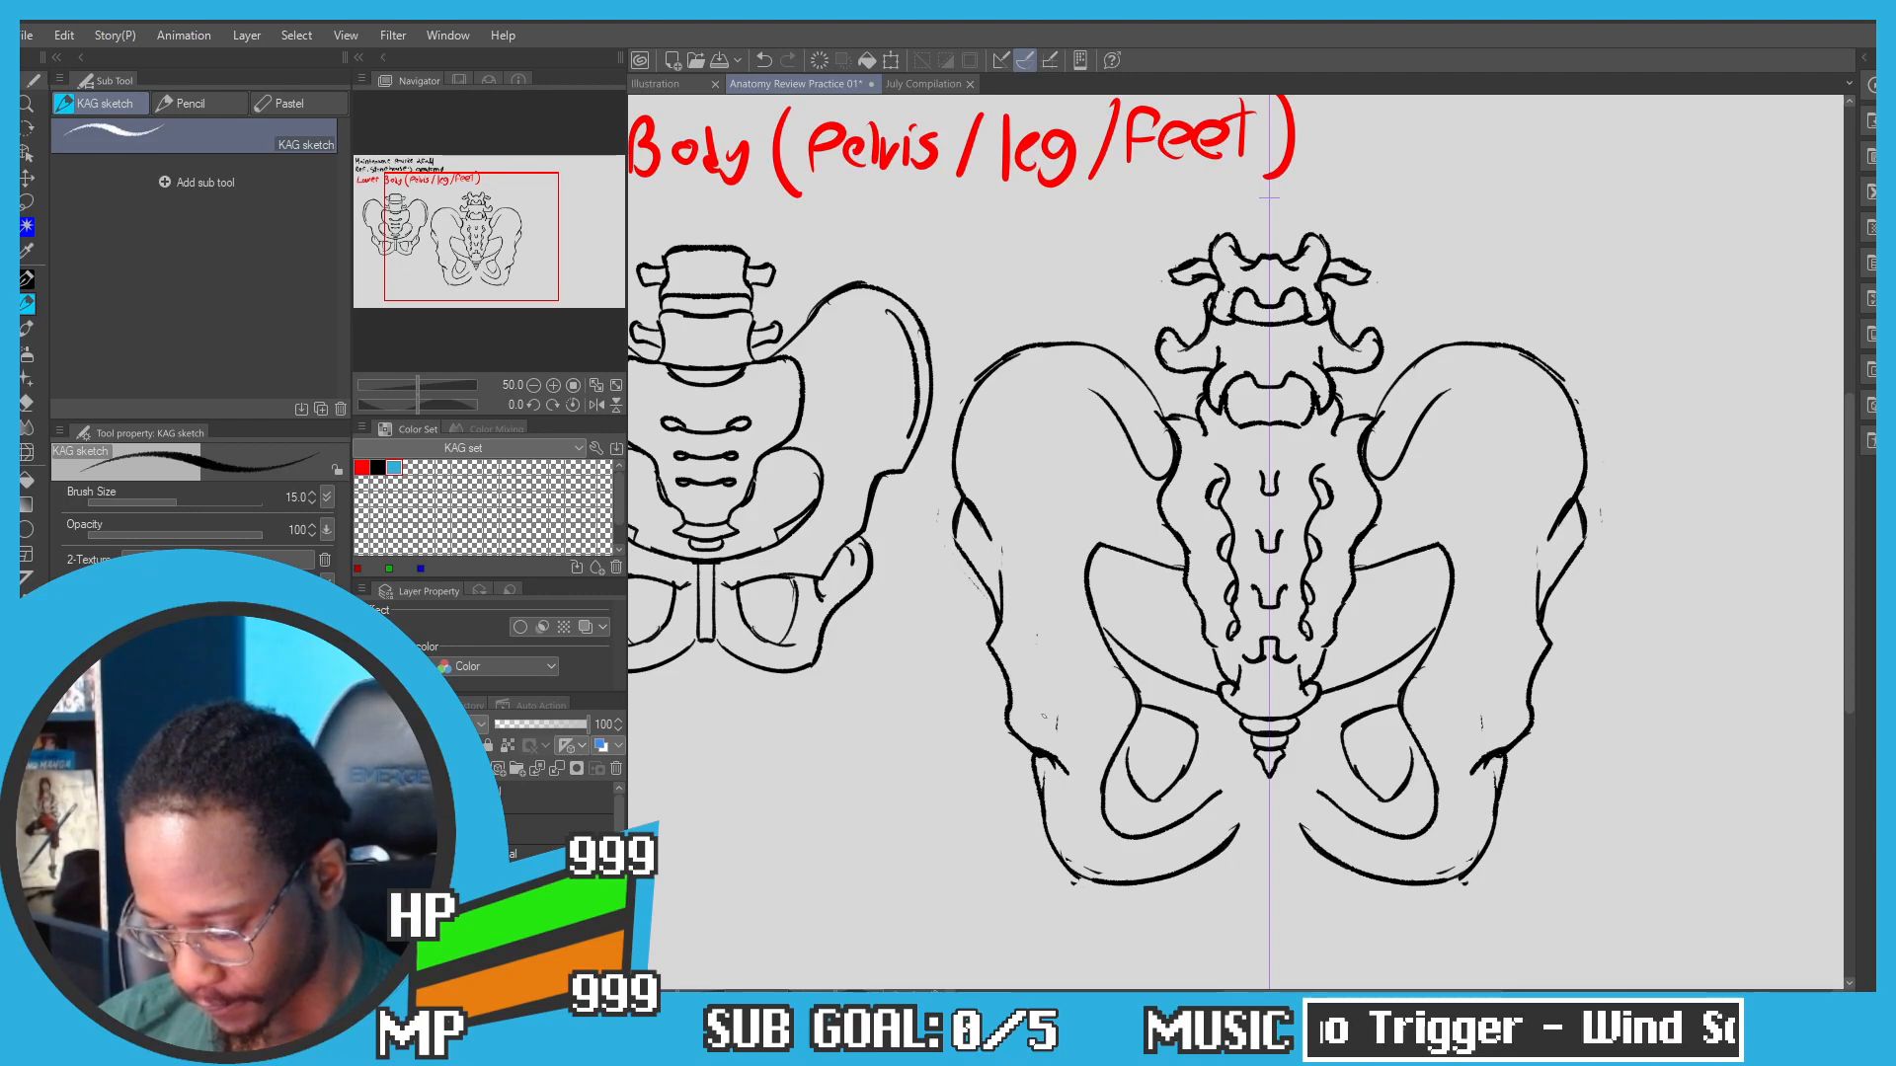
Step: Refine the top vertebra's two upper processes and draw a slanted inner contour inside each
drag(1000, 484, 914, 525)
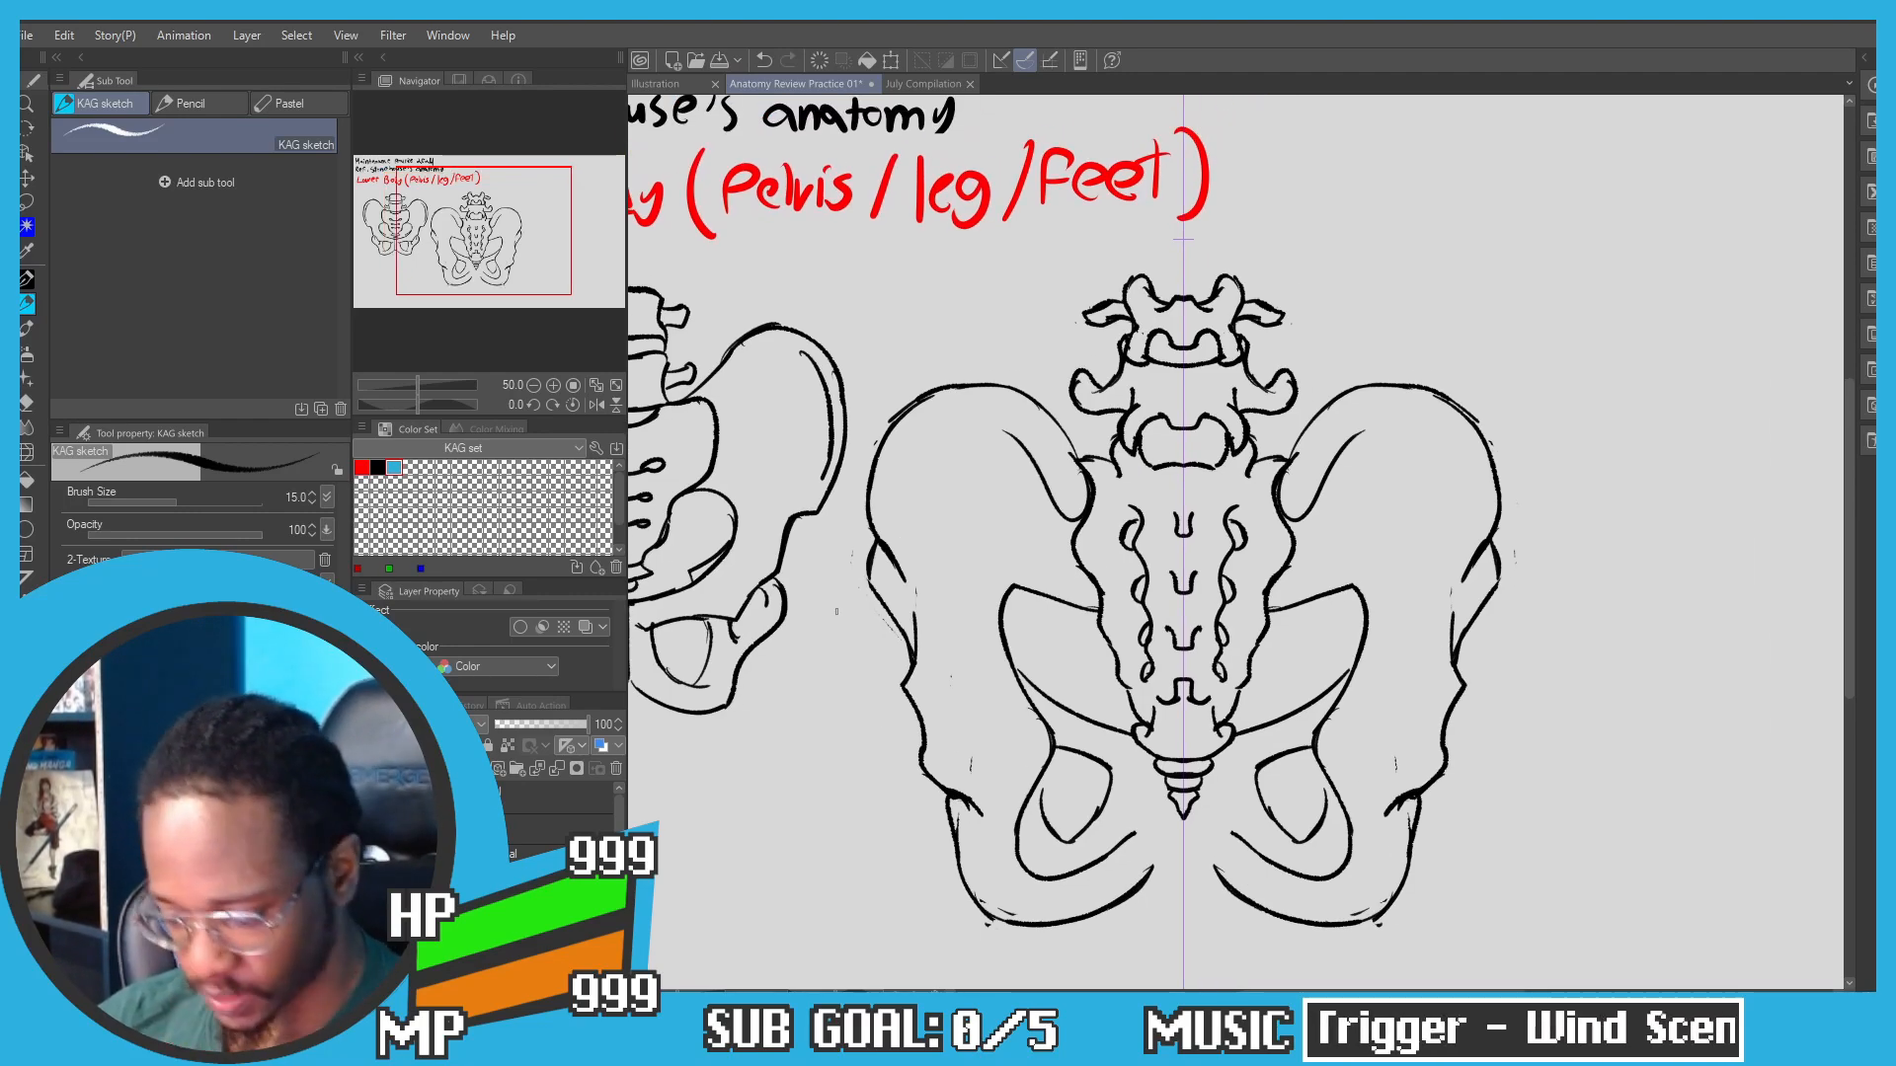
drag(1073, 370, 936, 521)
scroll(1032, 415, up, 1)
drag(976, 397, 990, 445)
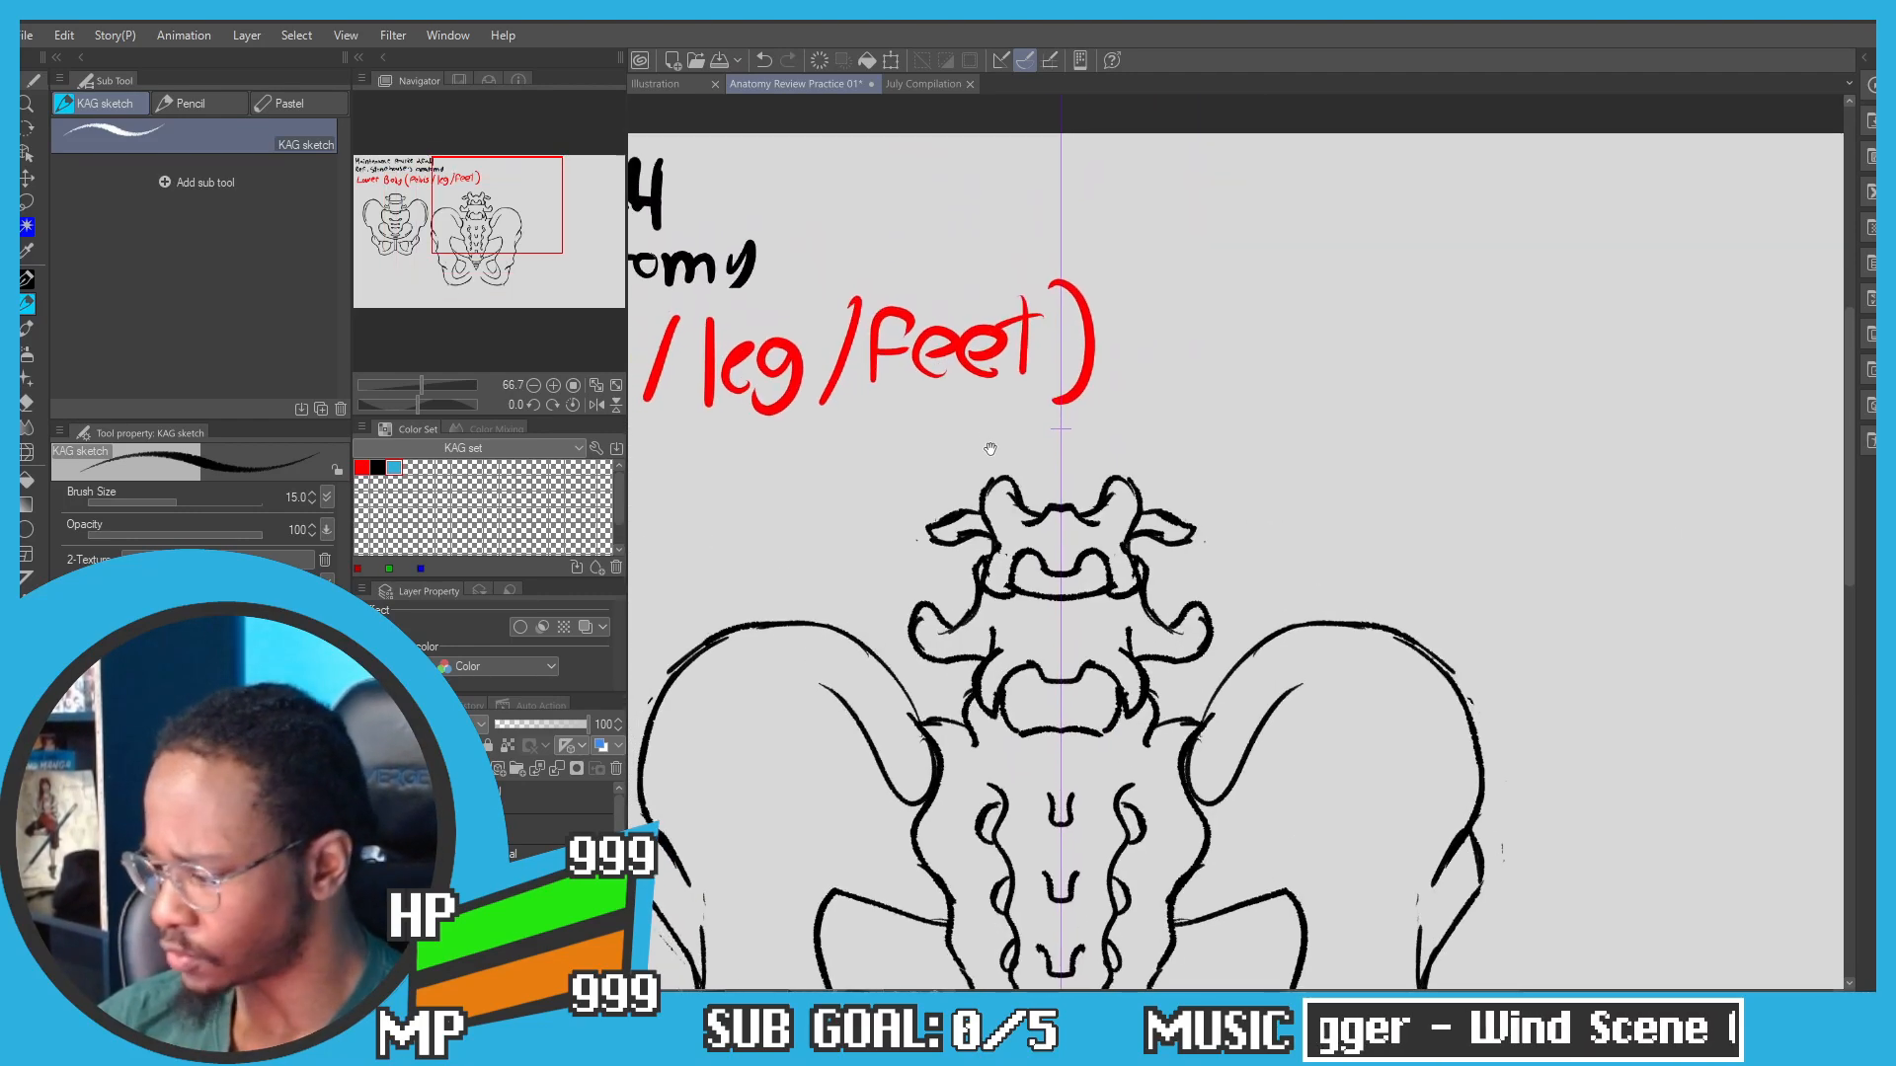
key(c)
mouse_move(1020, 510)
mouse_down()
mouse_move(1019, 482)
mouse_move(1004, 478)
mouse_move(1023, 529)
mouse_move(999, 493)
mouse_up()
key(c)
drag(1000, 496, 1022, 512)
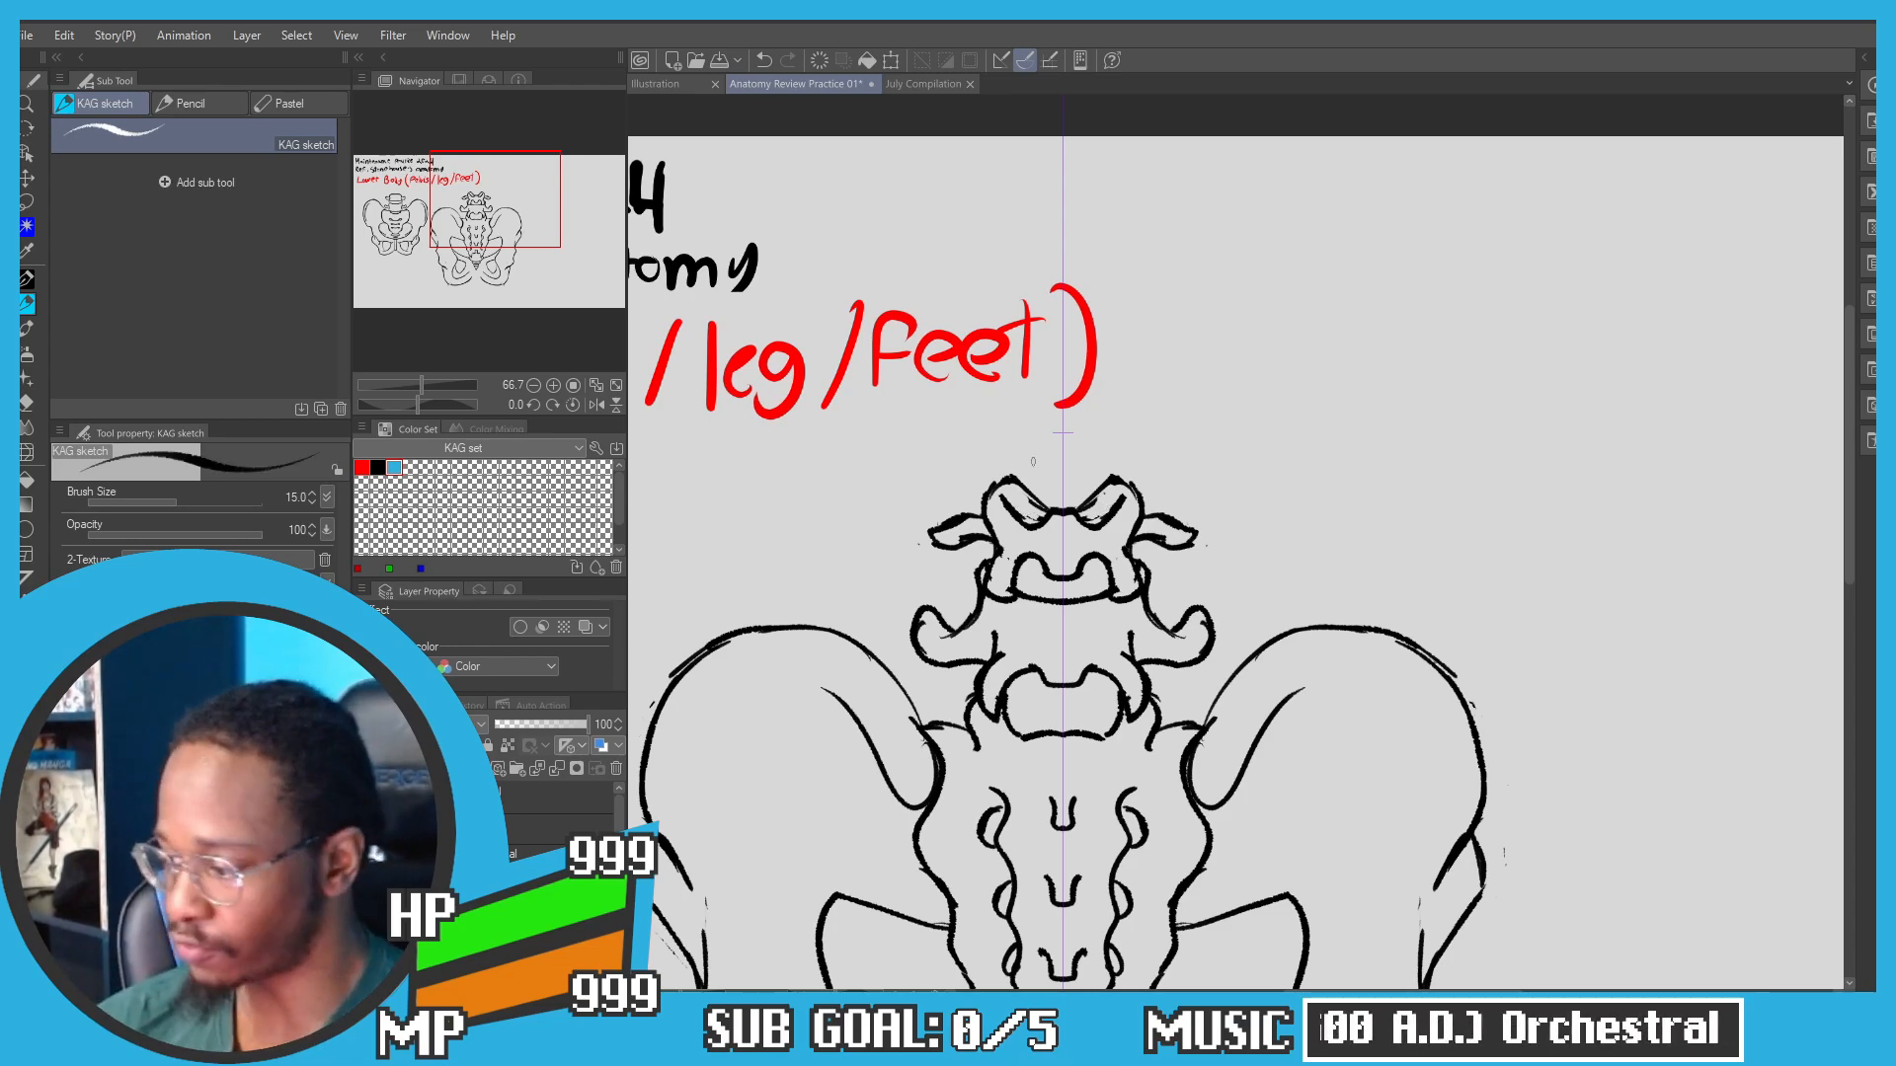
Step: Draw a short vertical stroke on each side of the centre line in the middle of the top vertebra
scroll(1070, 523, up, 4)
drag(1066, 543, 1074, 590)
drag(1025, 545, 1017, 589)
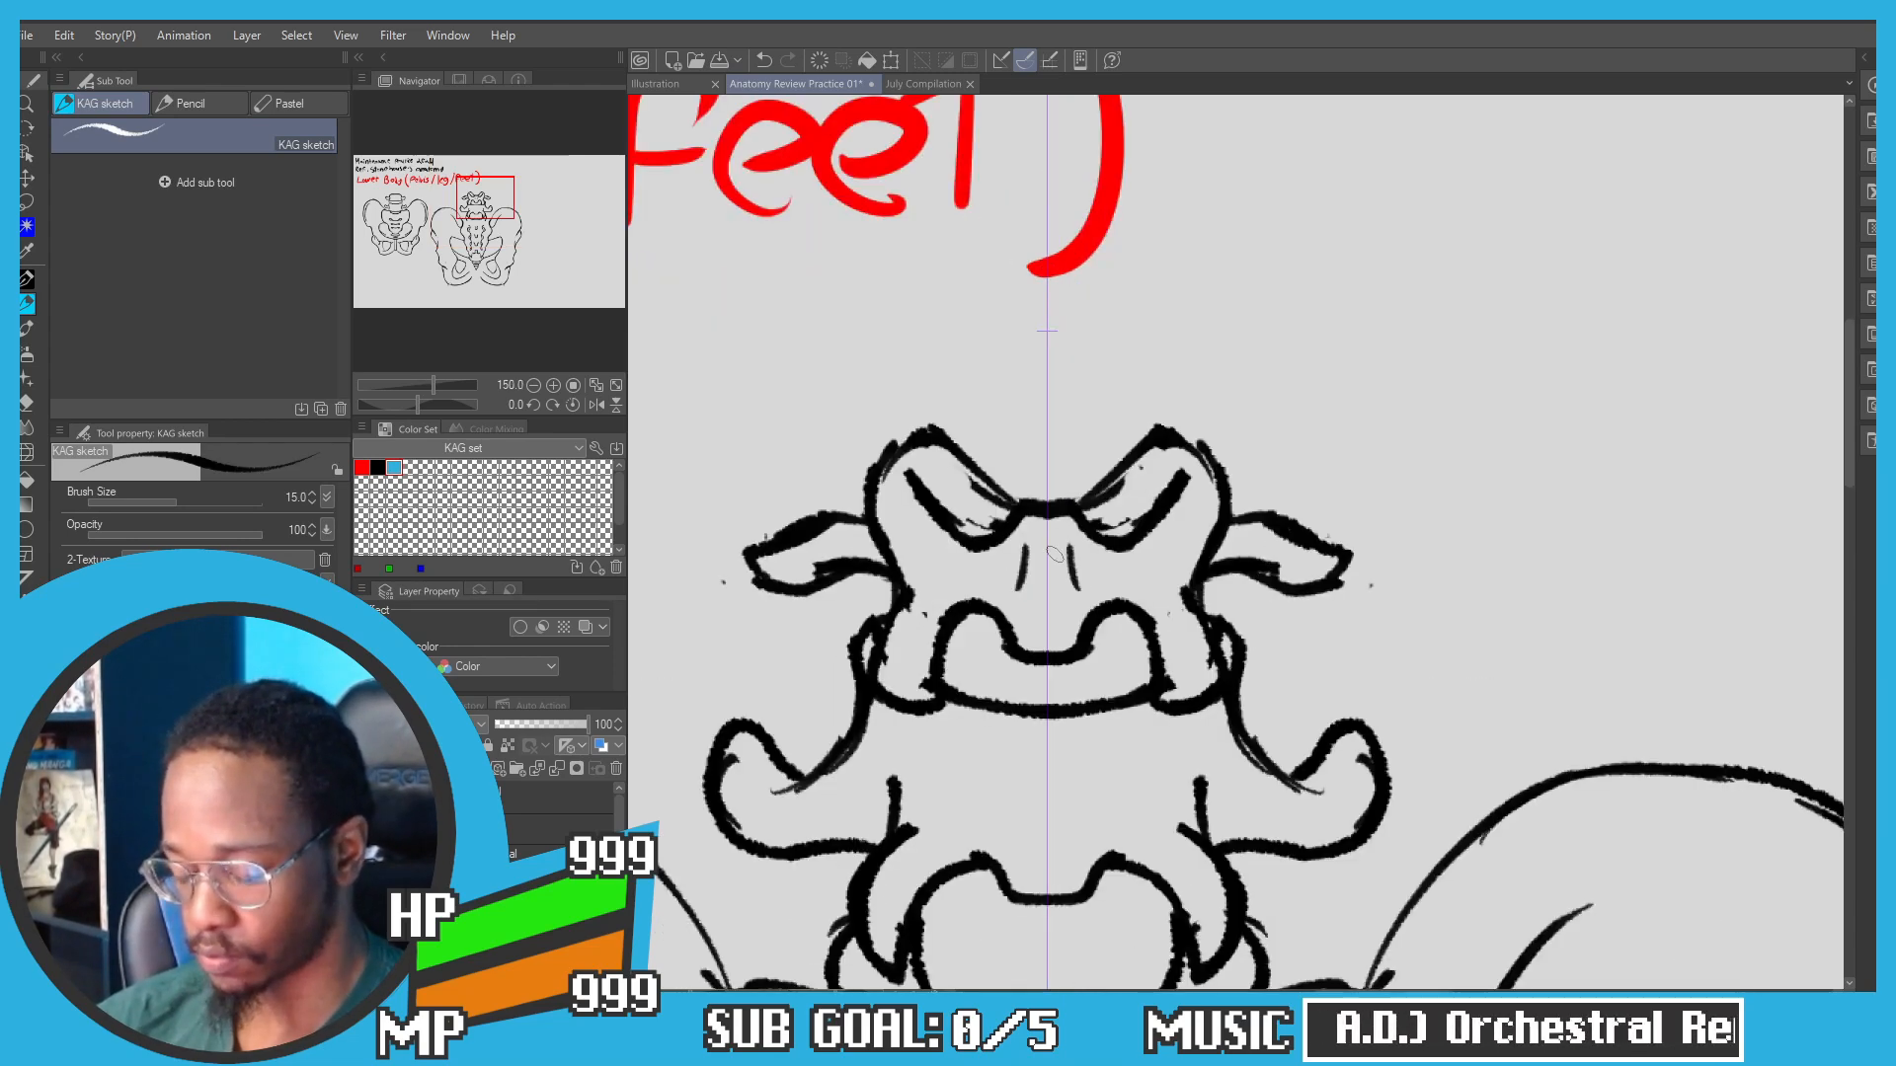
Step: Scale the back-view pelvis down to about the front view's height, place it beside that view, and delete its symmetry ruler
scroll(877, 758, down, 2)
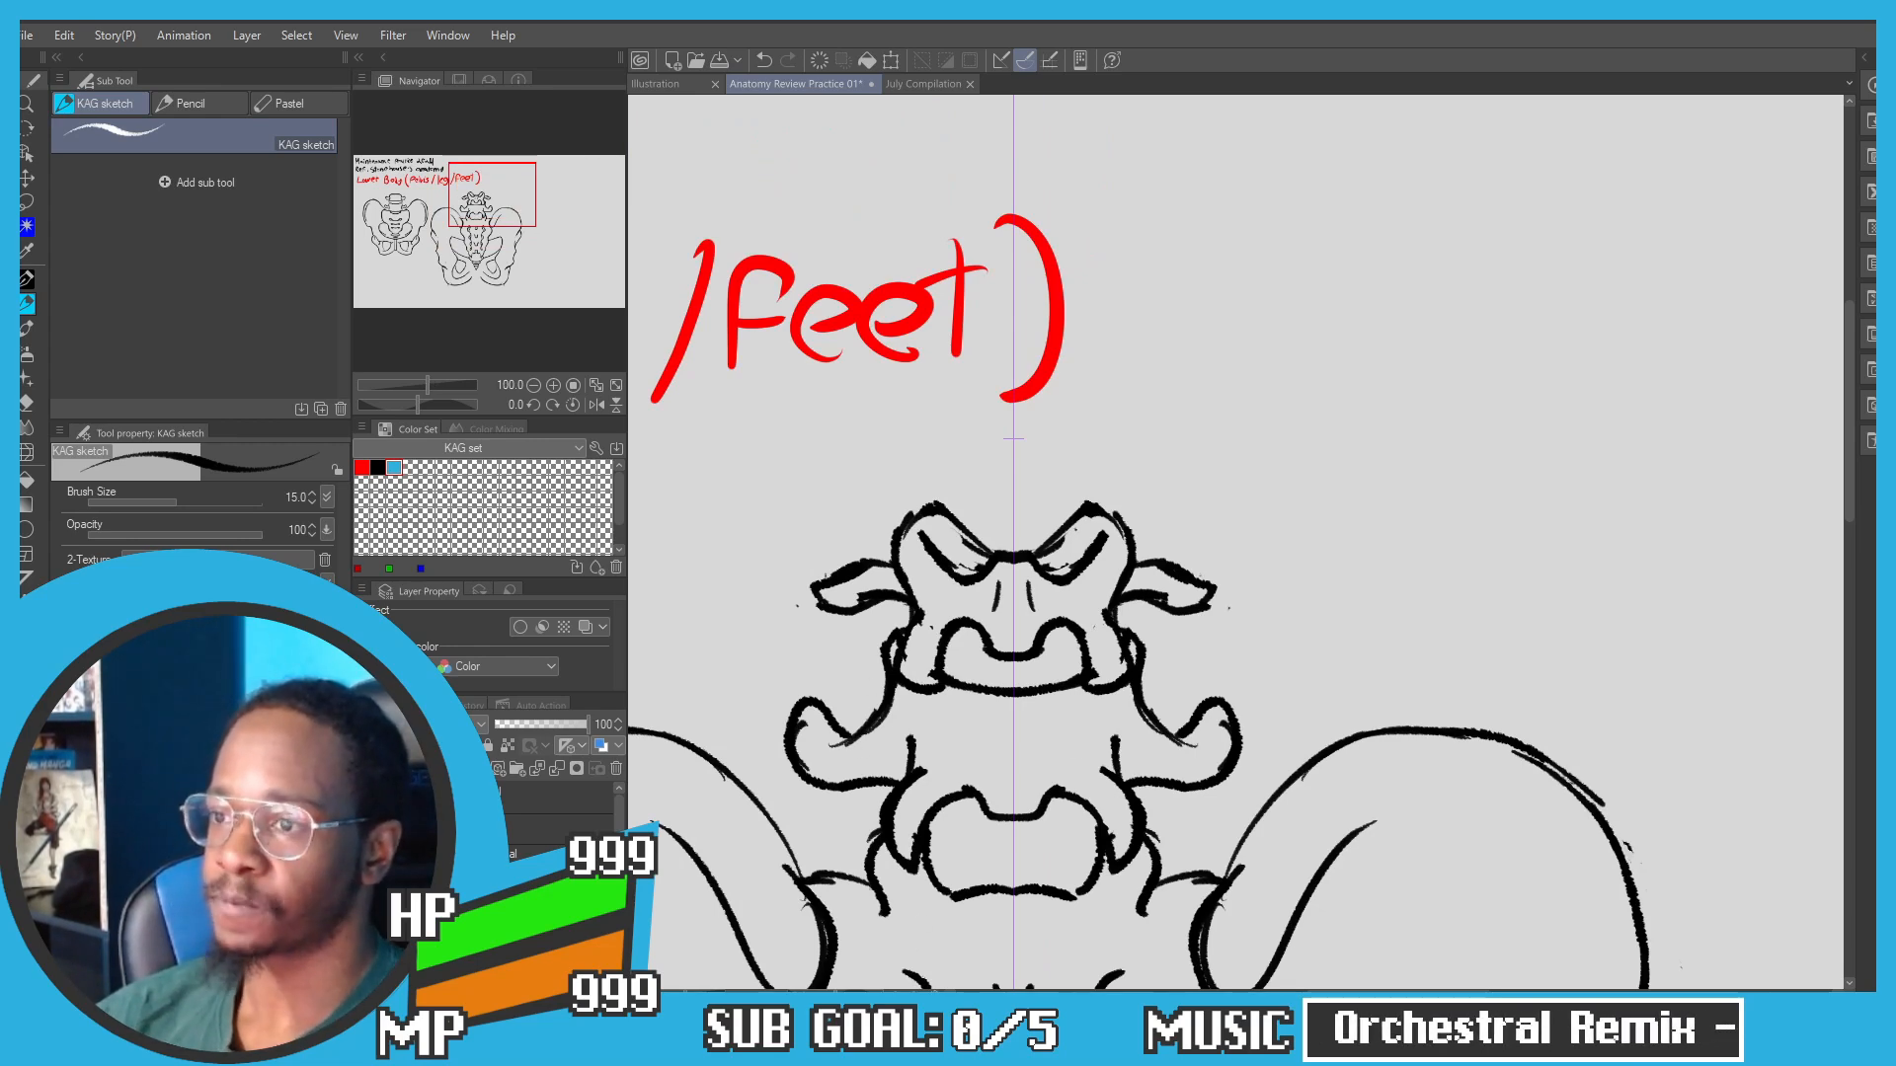
scroll(862, 623, down, 2)
scroll(862, 624, down, 3)
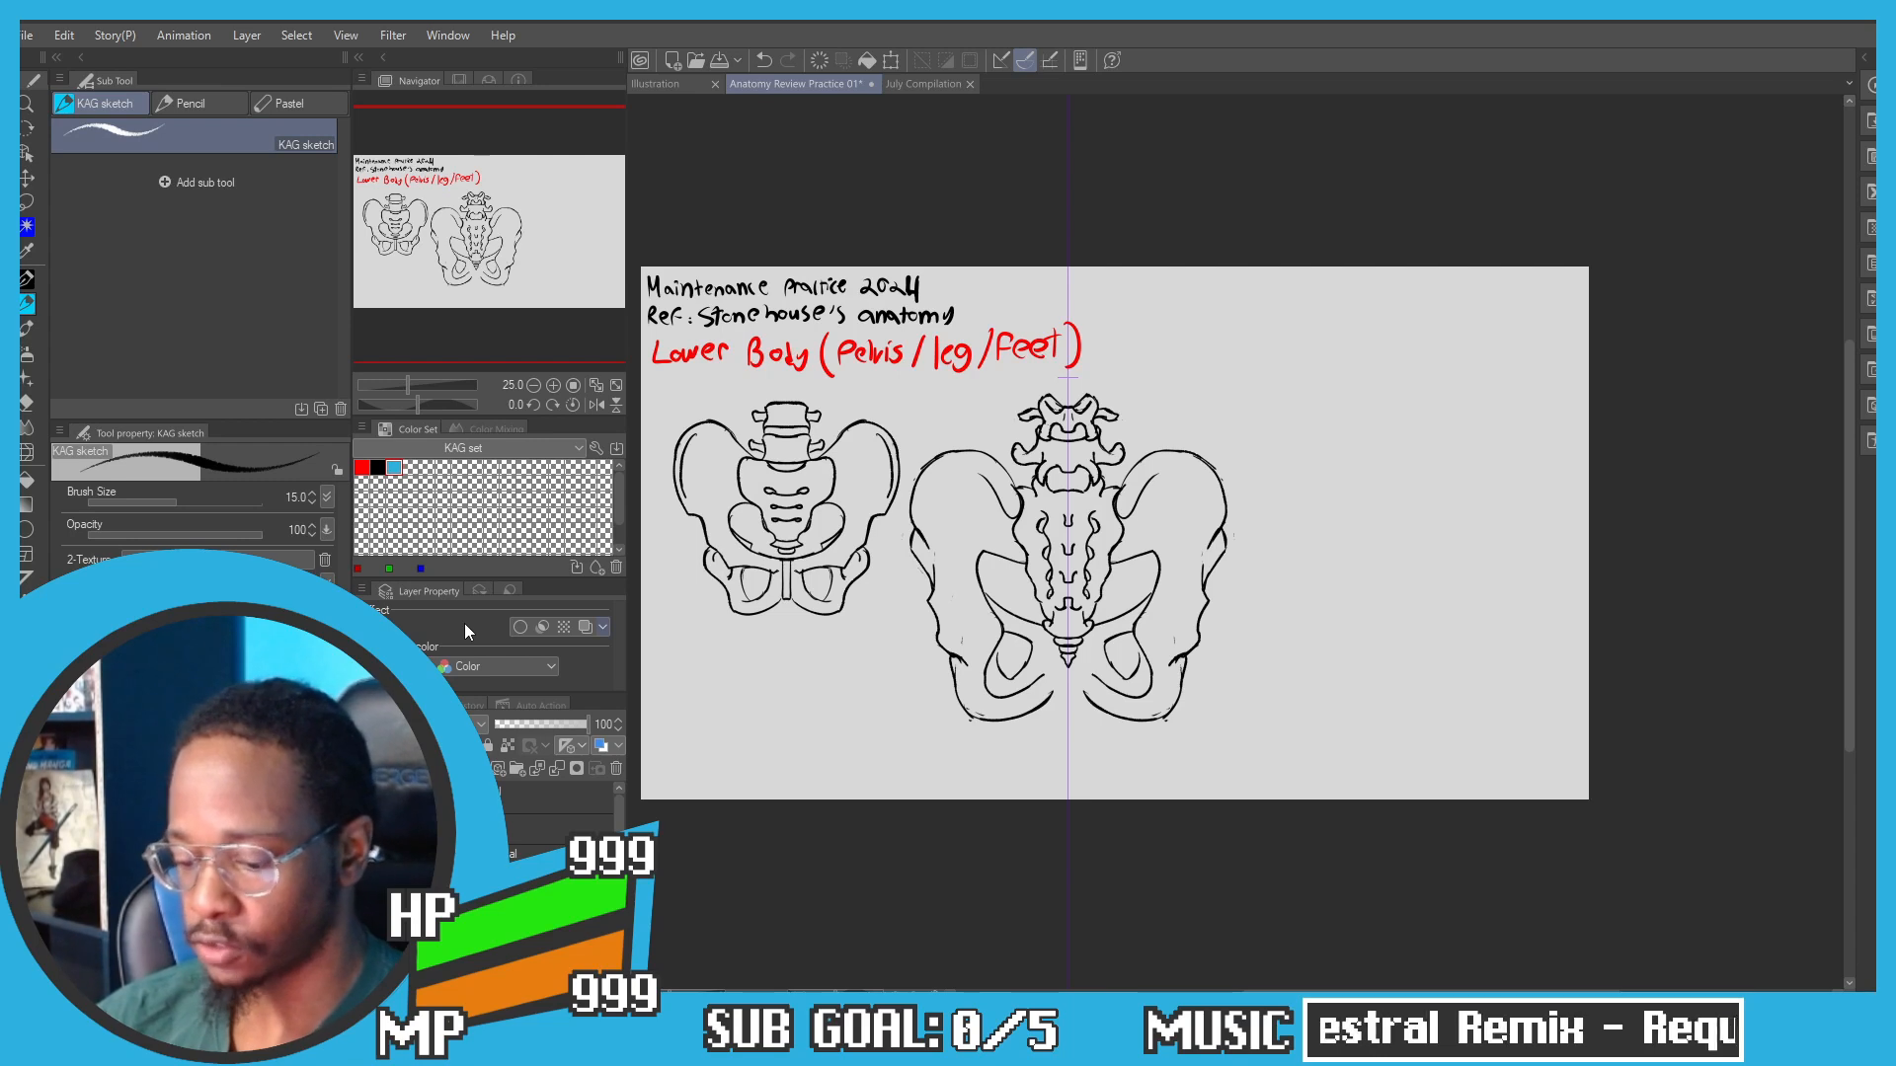
key(ctrl+t)
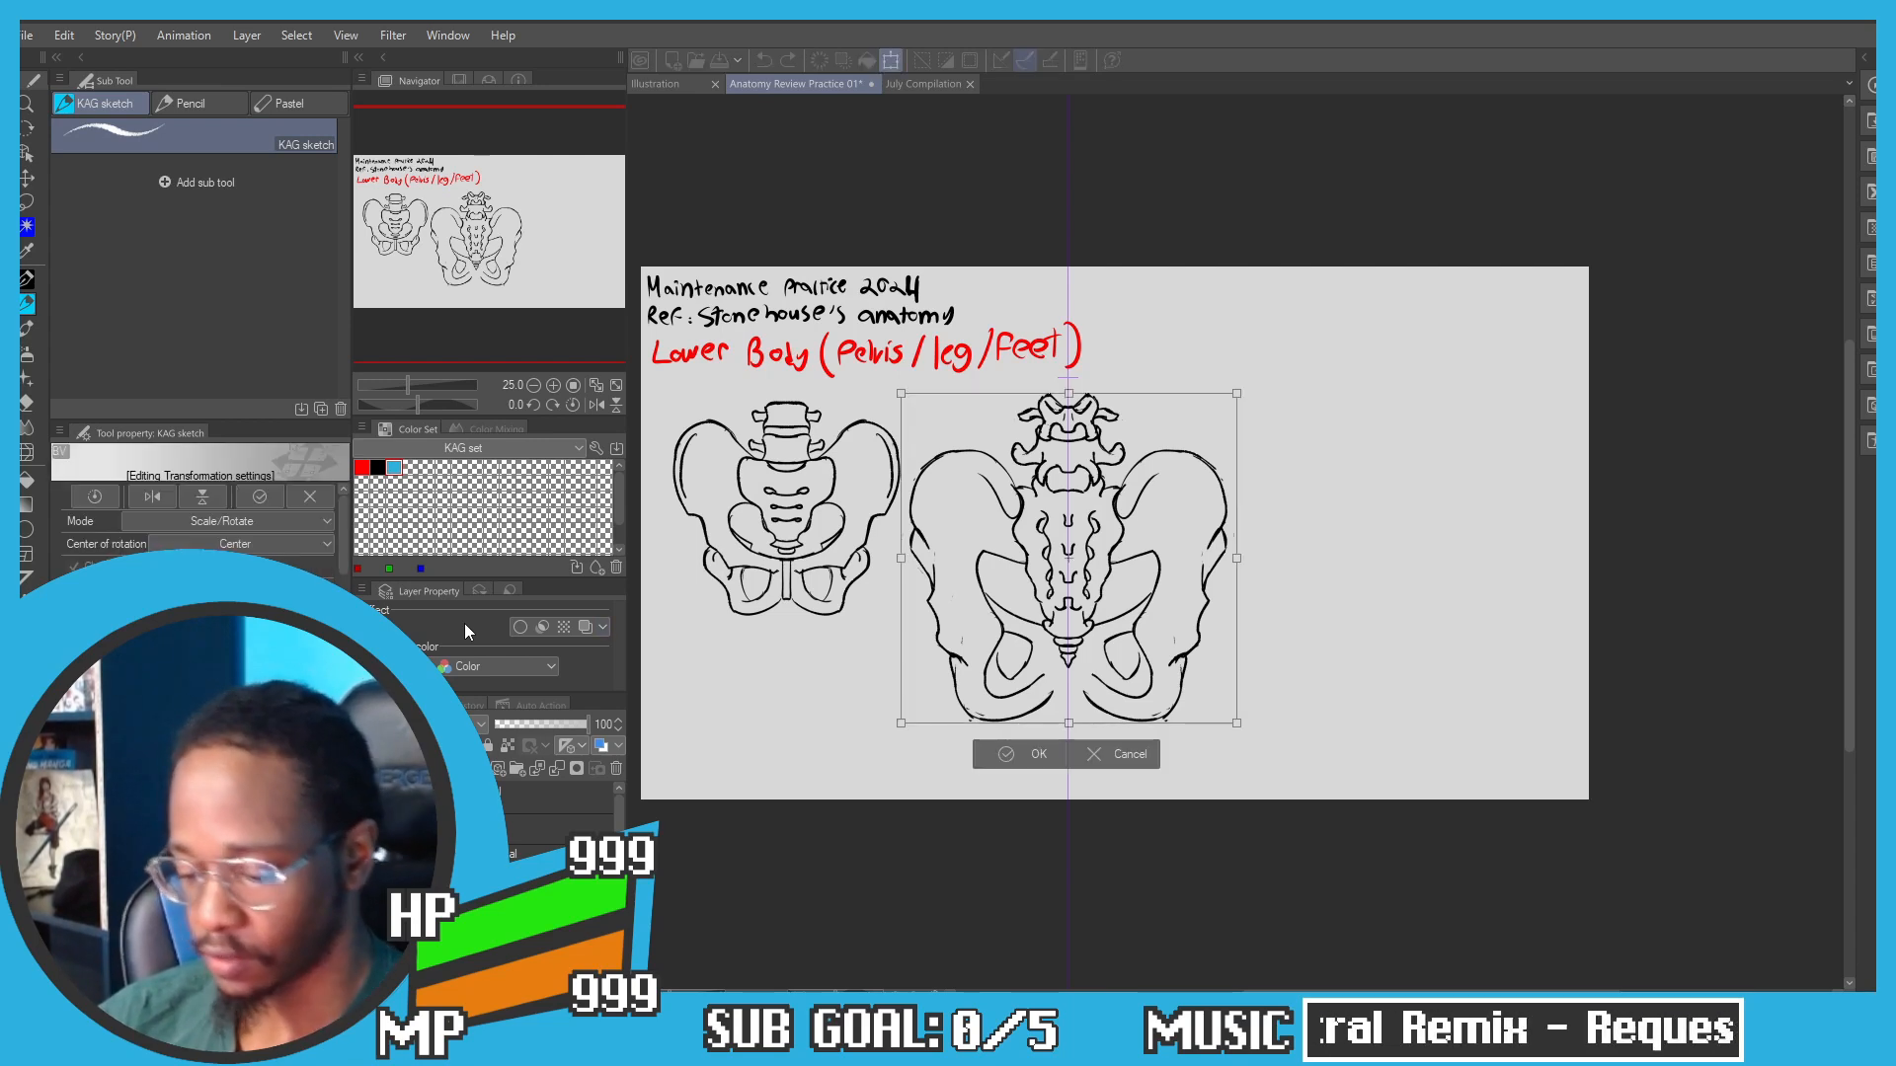
drag(1067, 447, 1068, 491)
drag(994, 527, 961, 422)
drag(973, 534, 969, 538)
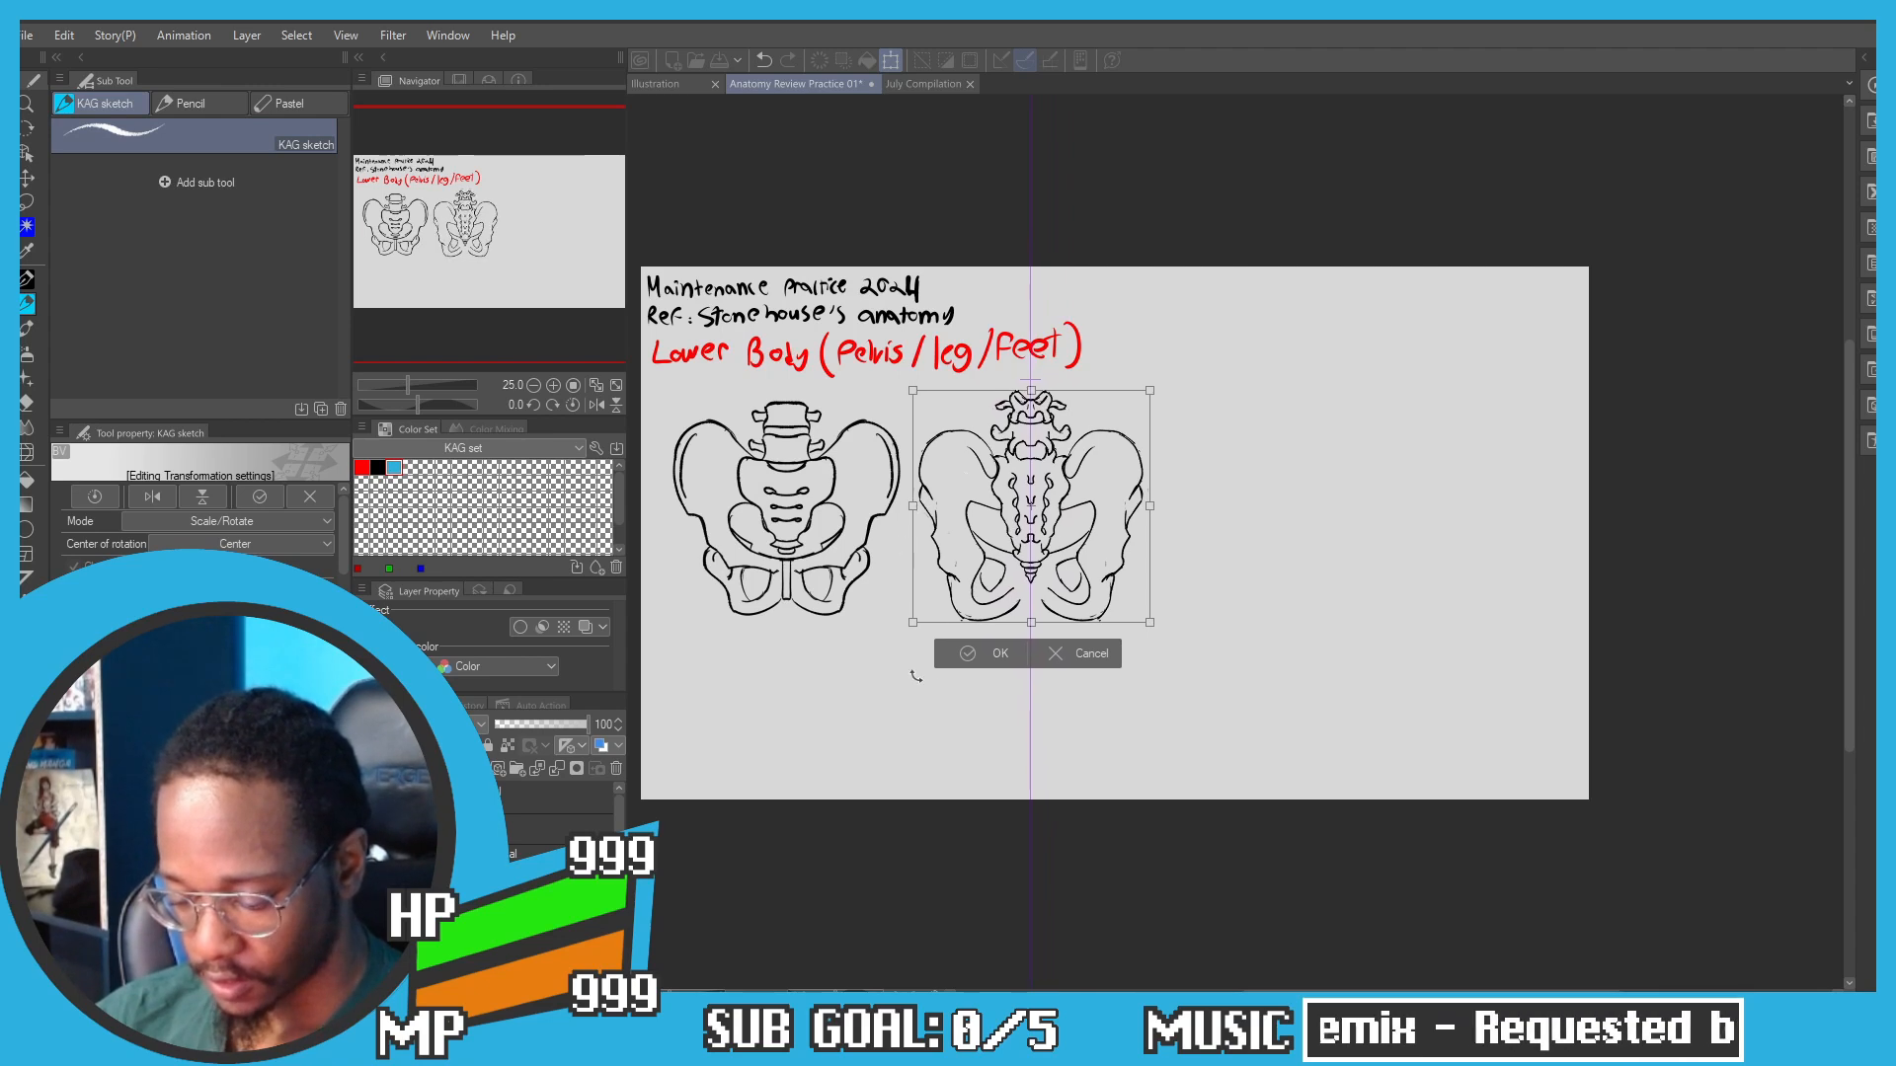
key(Return)
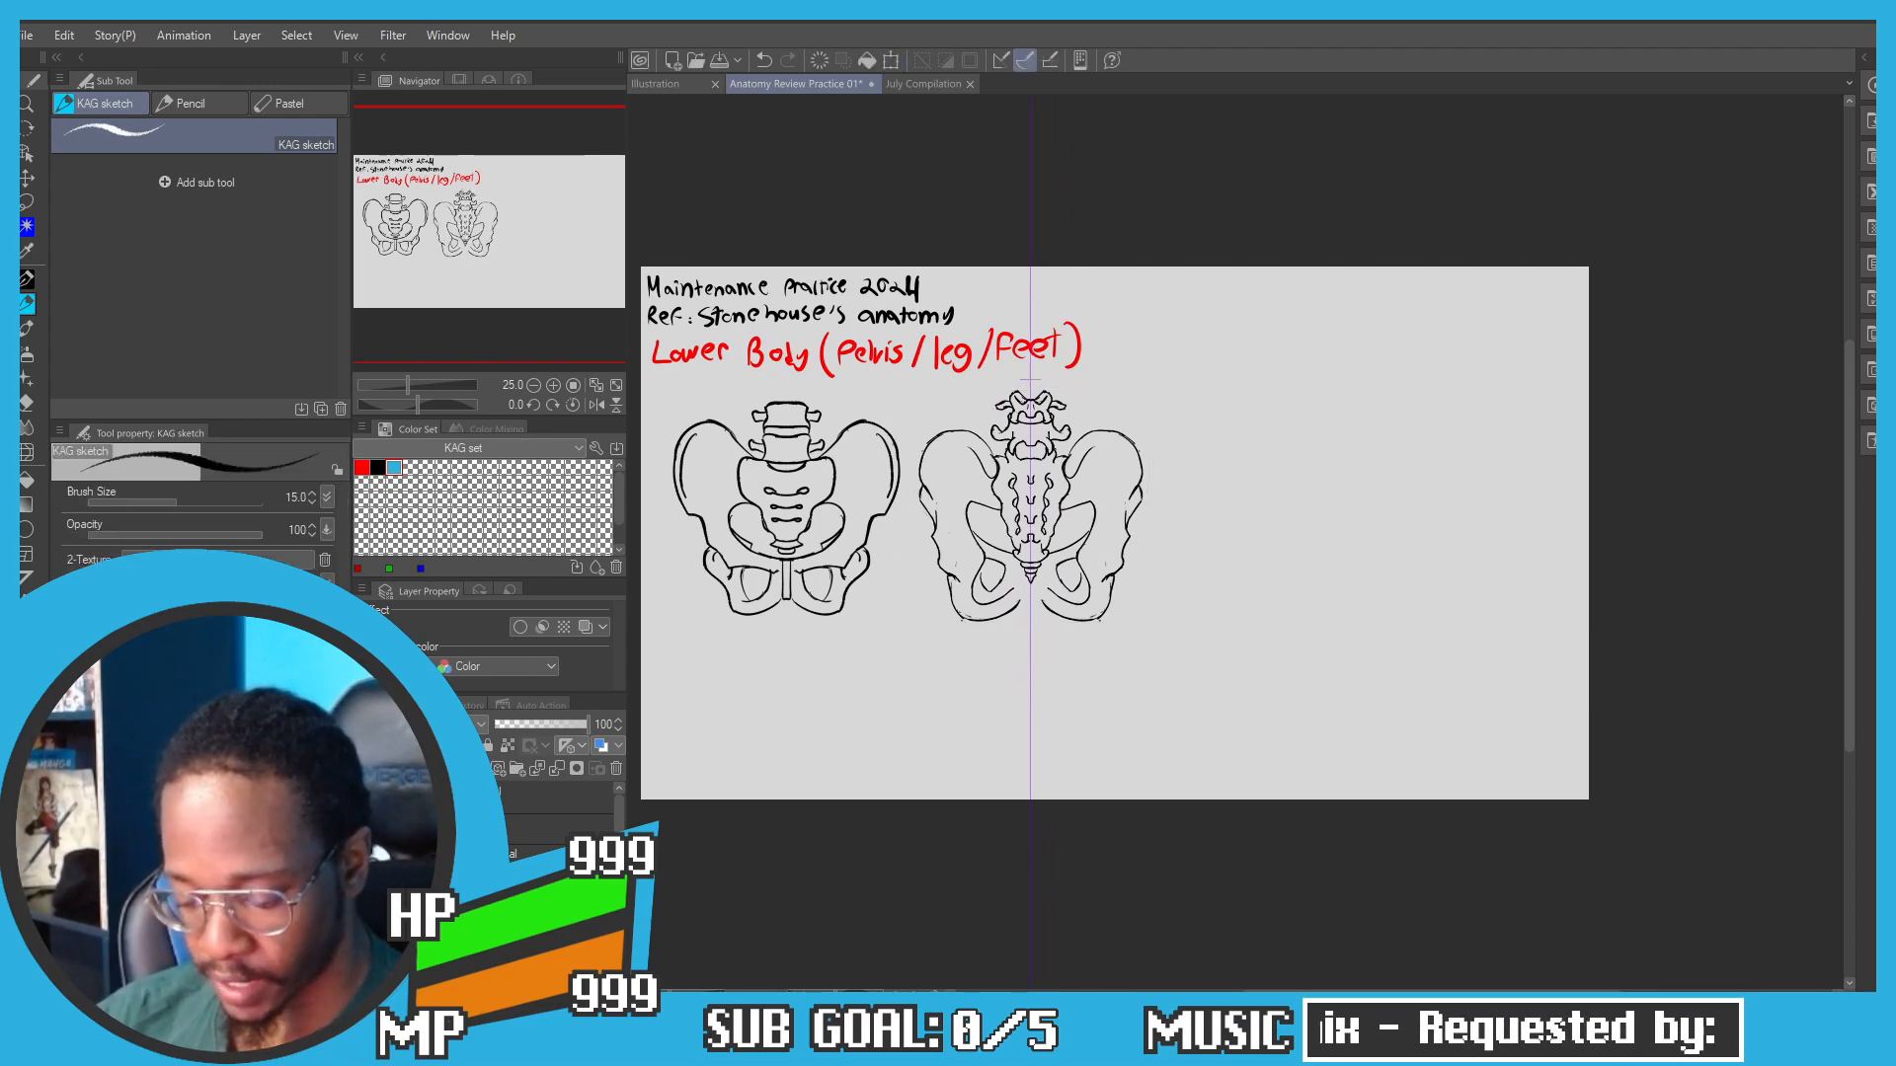
right_click(491, 930)
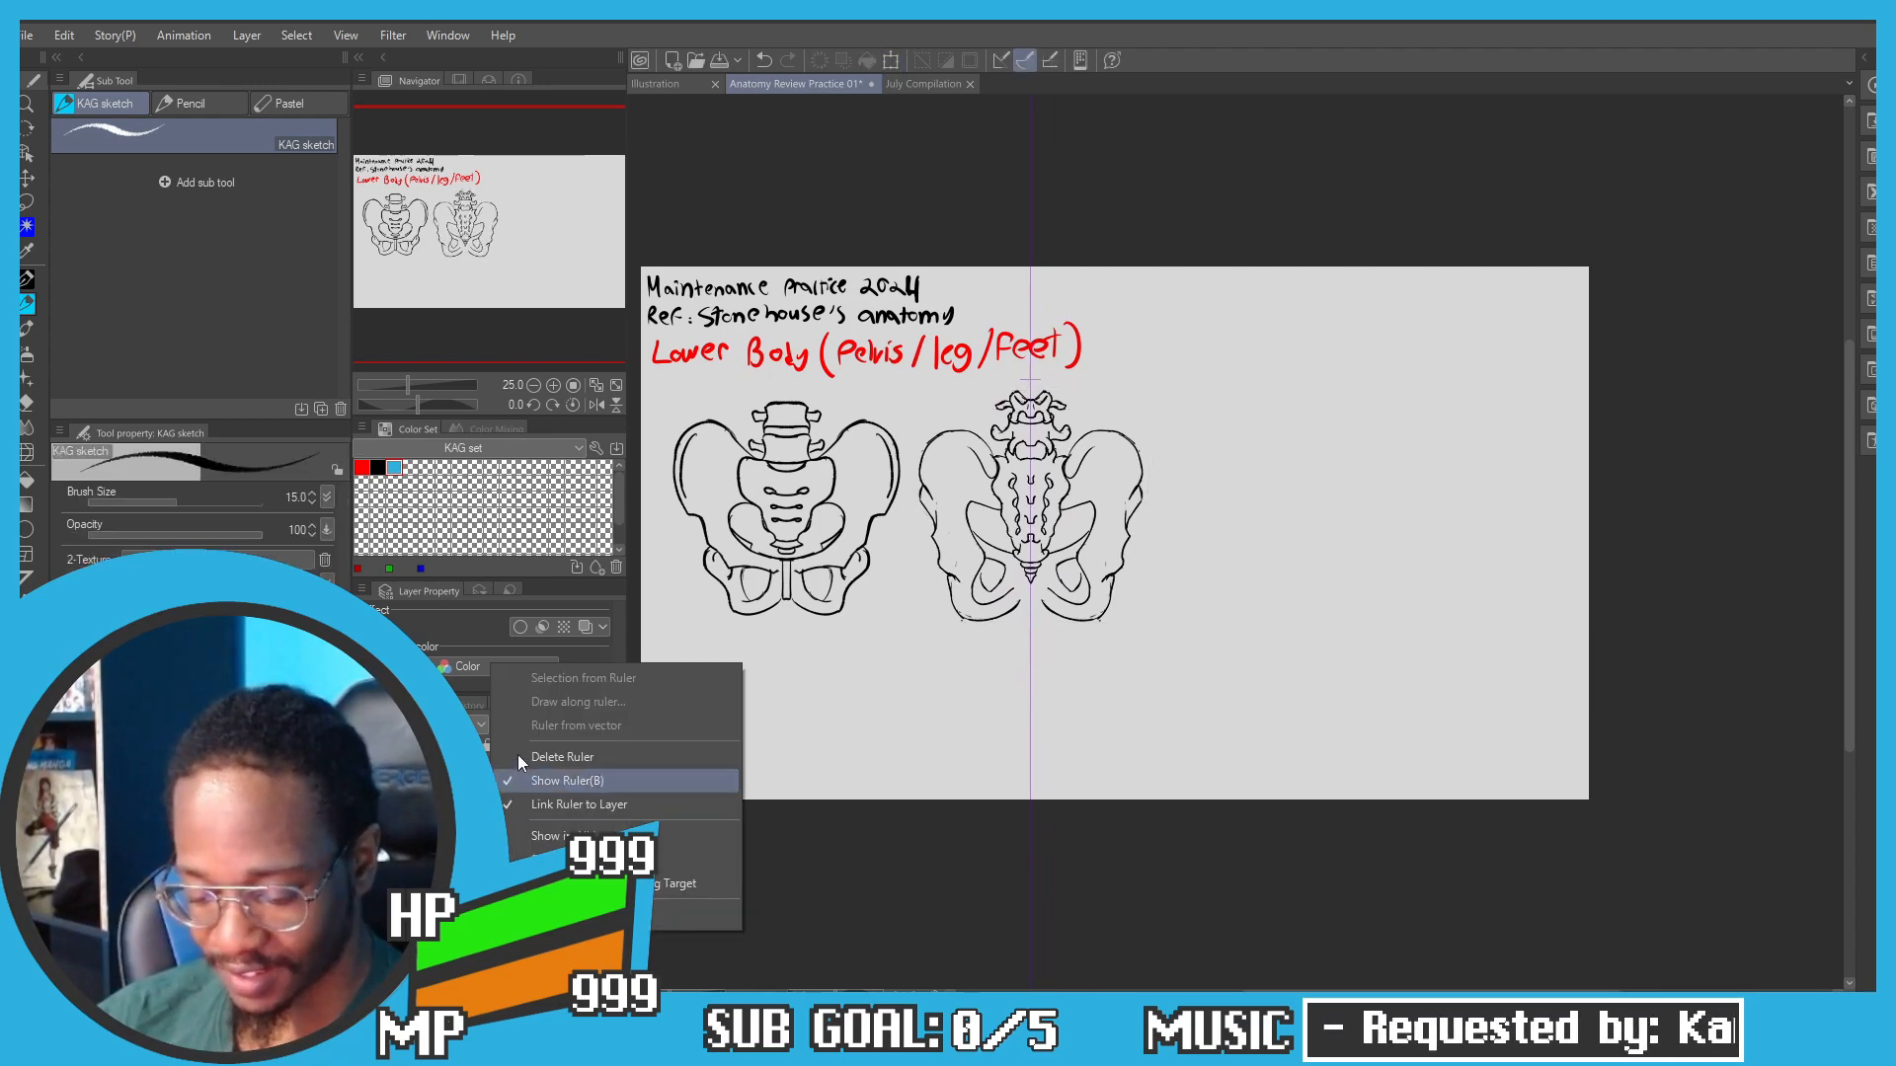
click(548, 760)
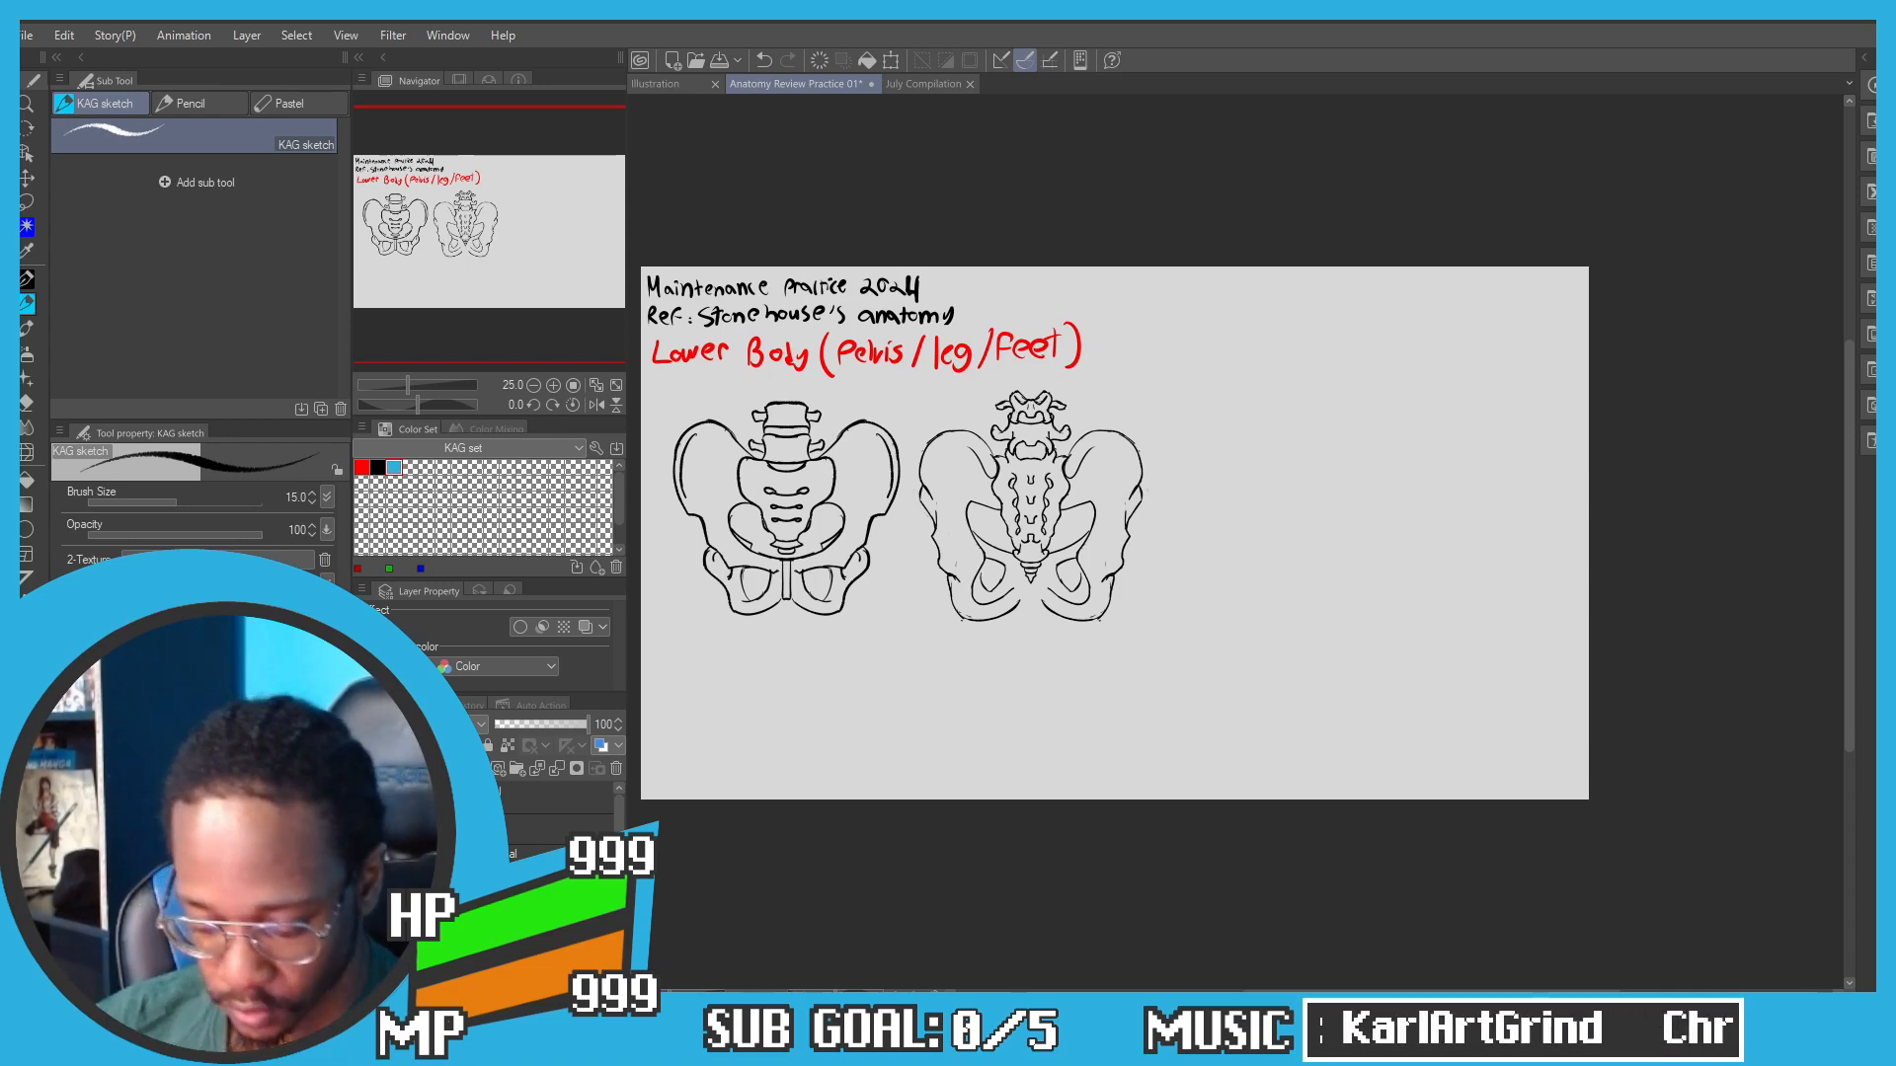
drag(1148, 489, 987, 546)
key(ctrl+plus)
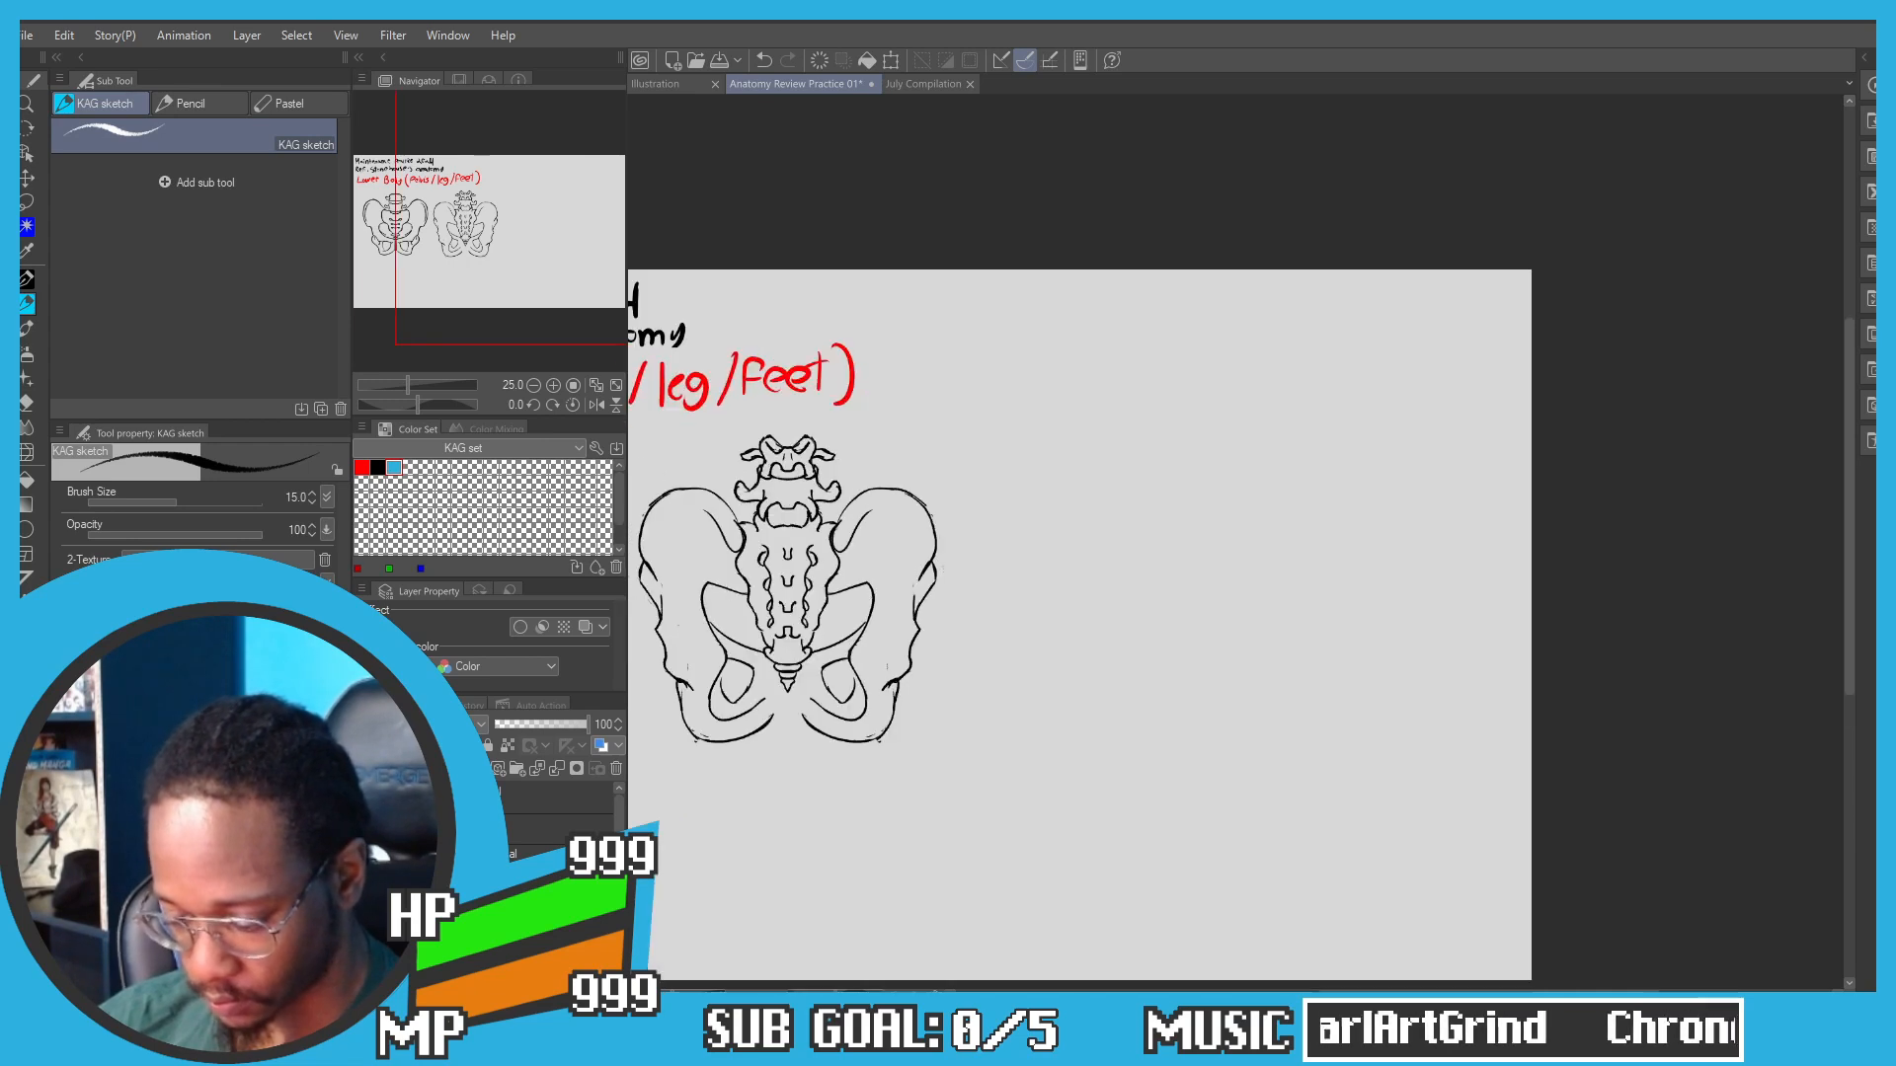
drag(1172, 438, 1079, 453)
key(ctrl+plus)
drag(913, 418, 1030, 497)
scroll(961, 445, down, 1)
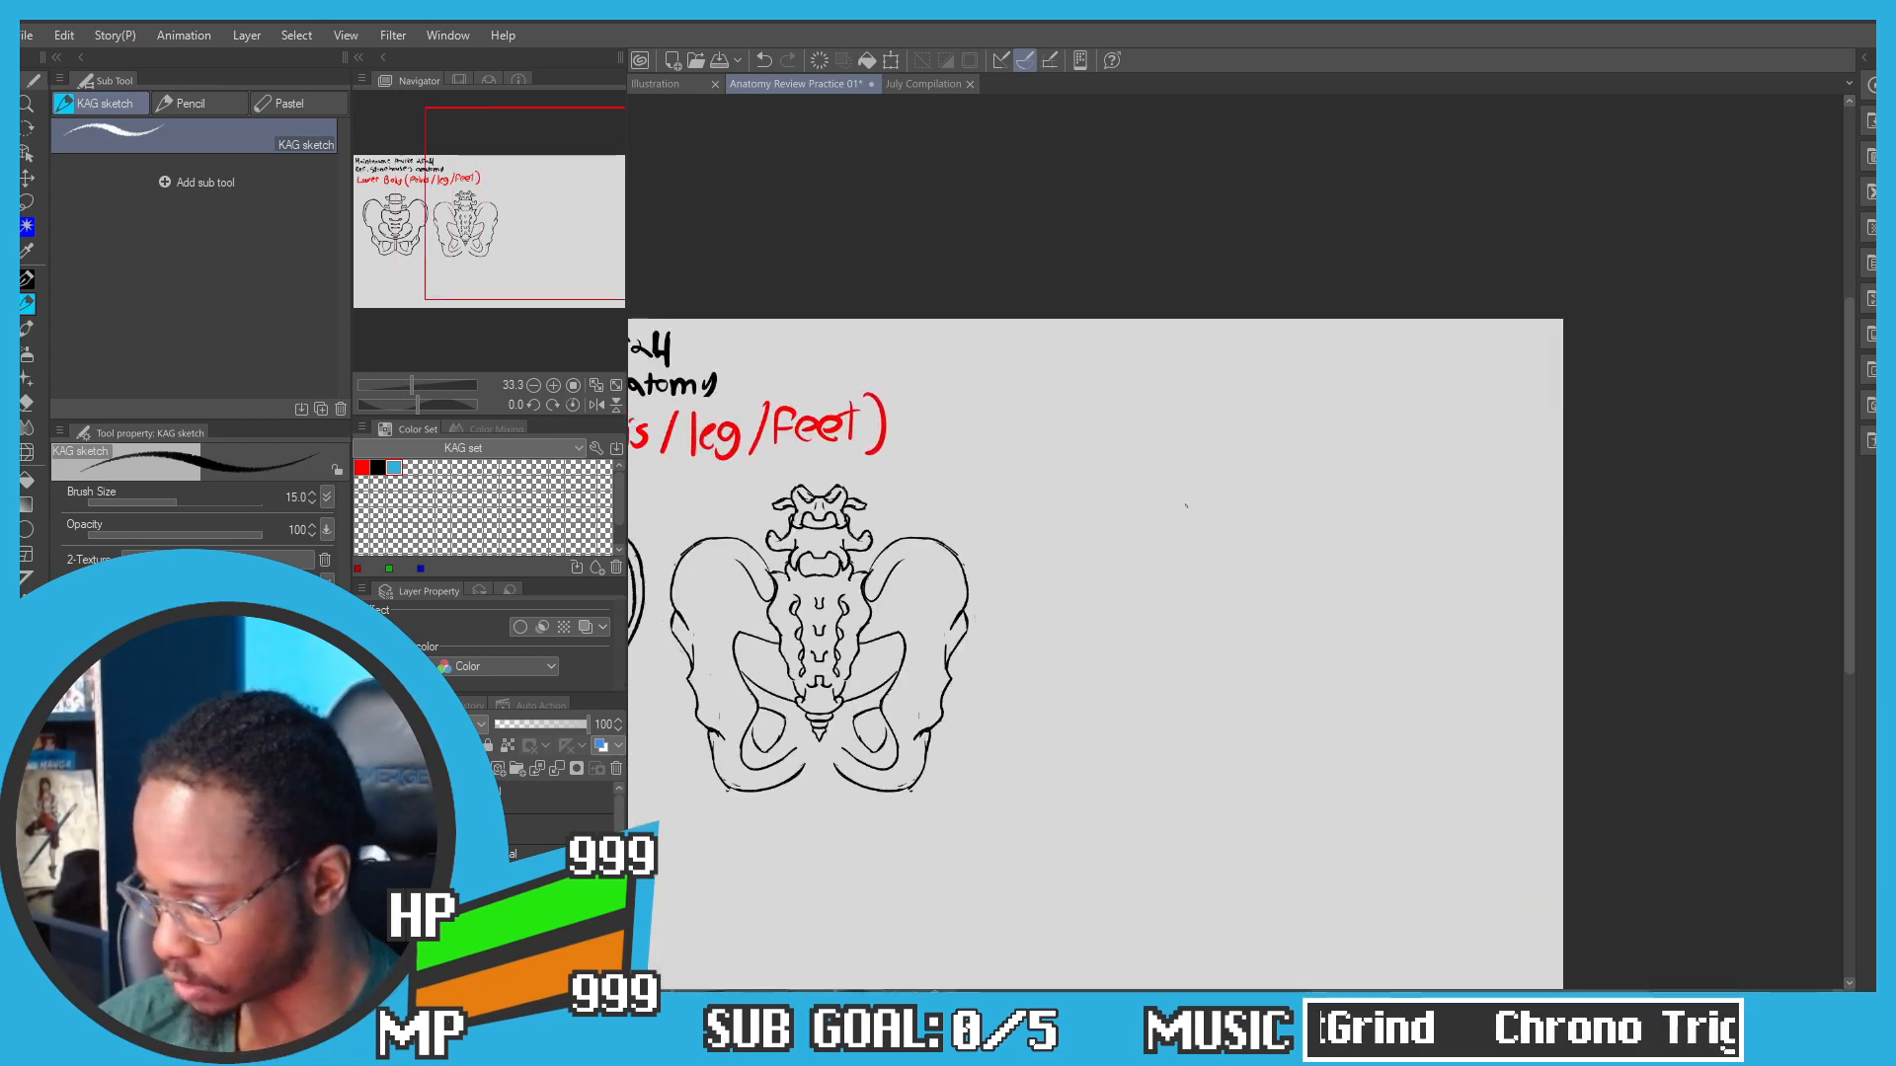
drag(1226, 457, 1140, 526)
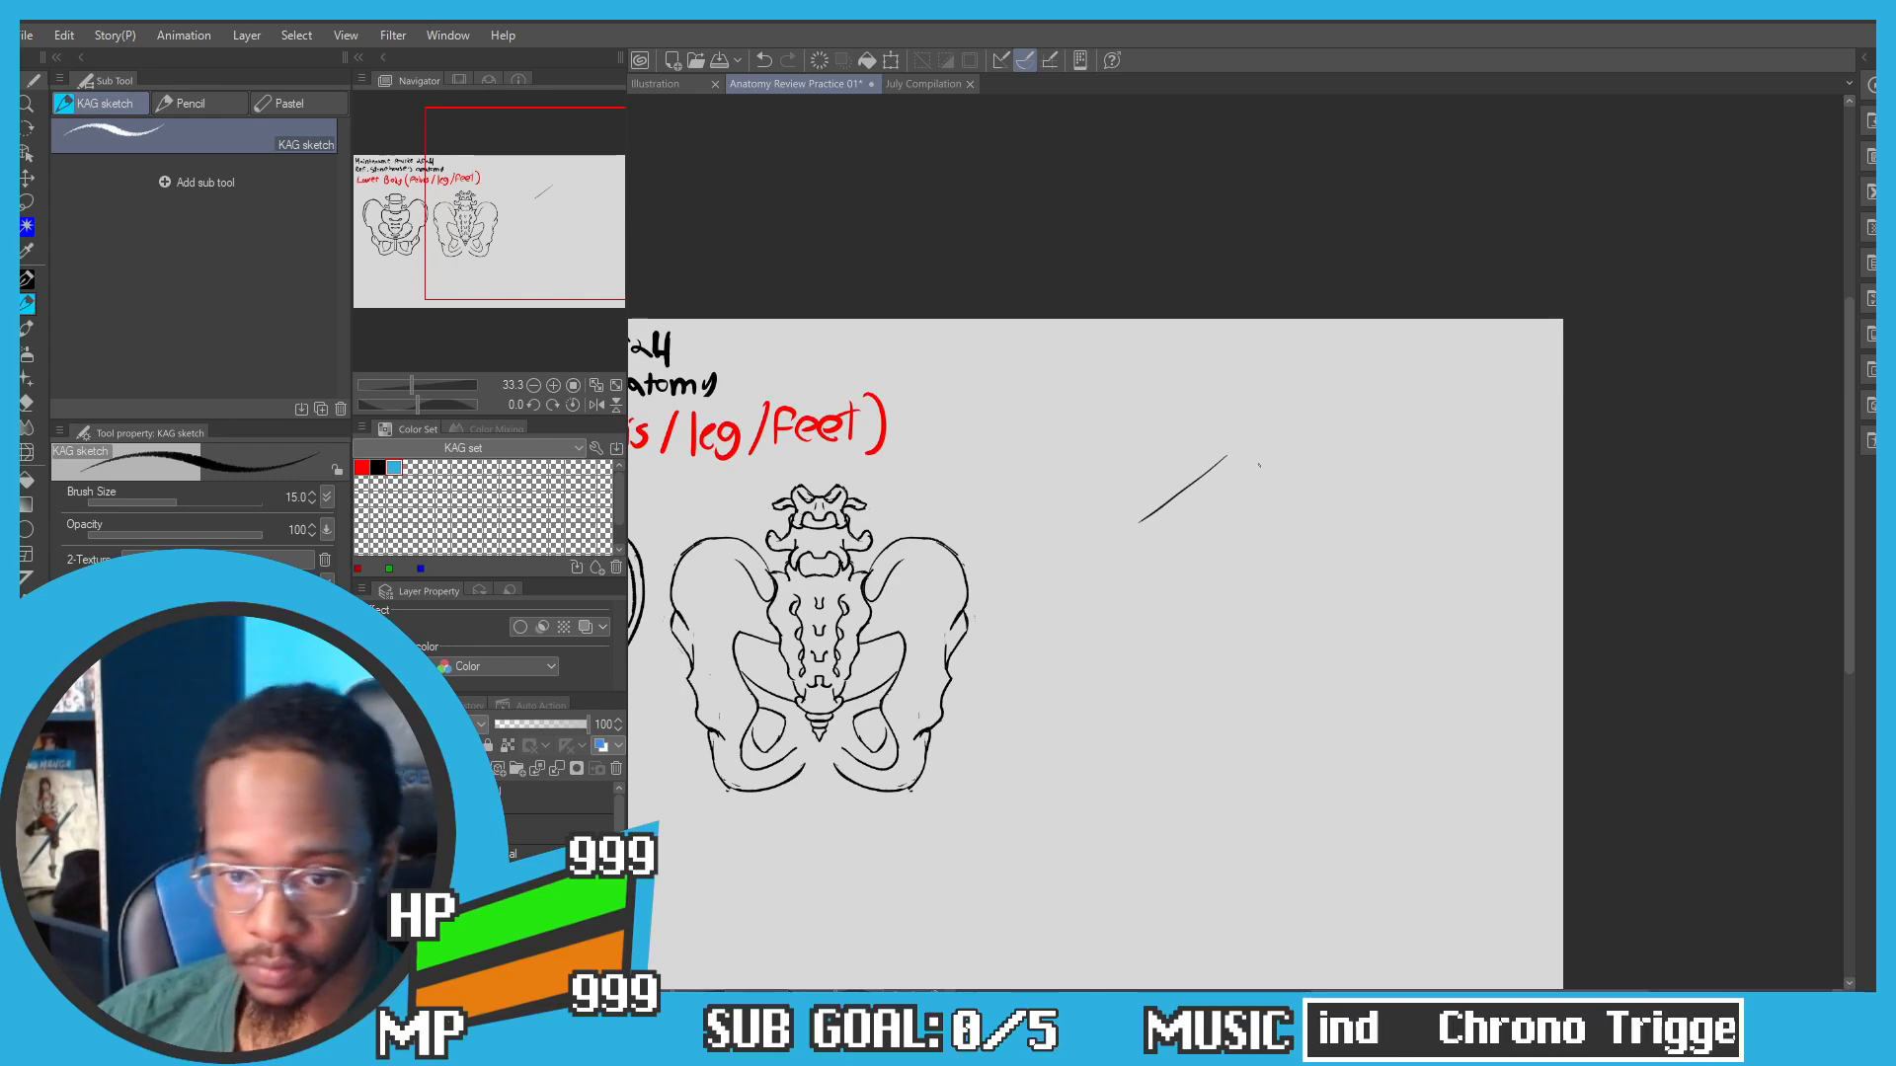
key(ctrl+z)
drag(1238, 456, 1149, 505)
key(ctrl+z)
key(ctrl+z)
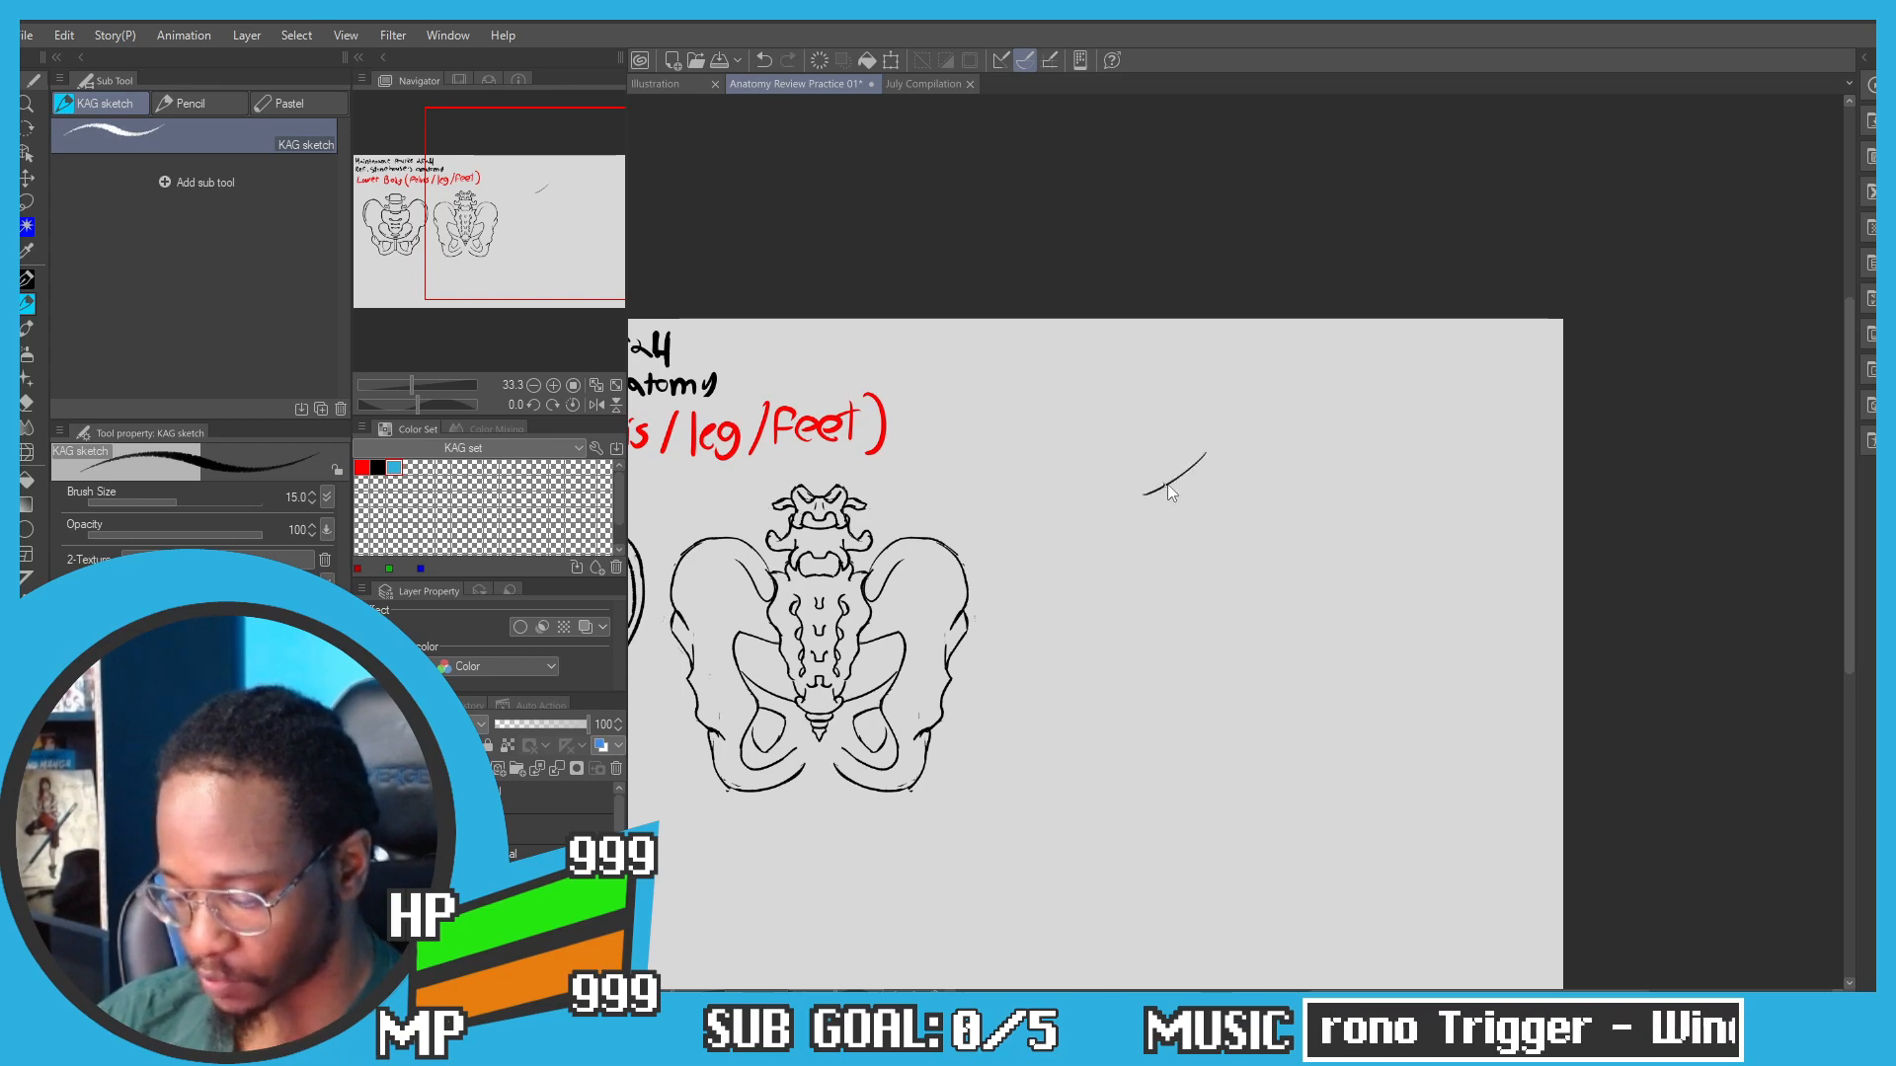
drag(1206, 451, 1161, 484)
key(ctrl+z)
Step: Draw the arched iliac crest of a side-view hip bone beside the back view, with a curve turning in beneath its rear corner
mouse_move(1220, 428)
mouse_down()
mouse_move(1157, 476)
mouse_move(1224, 427)
mouse_move(1282, 449)
mouse_move(1338, 523)
mouse_up()
key(ctrl+z)
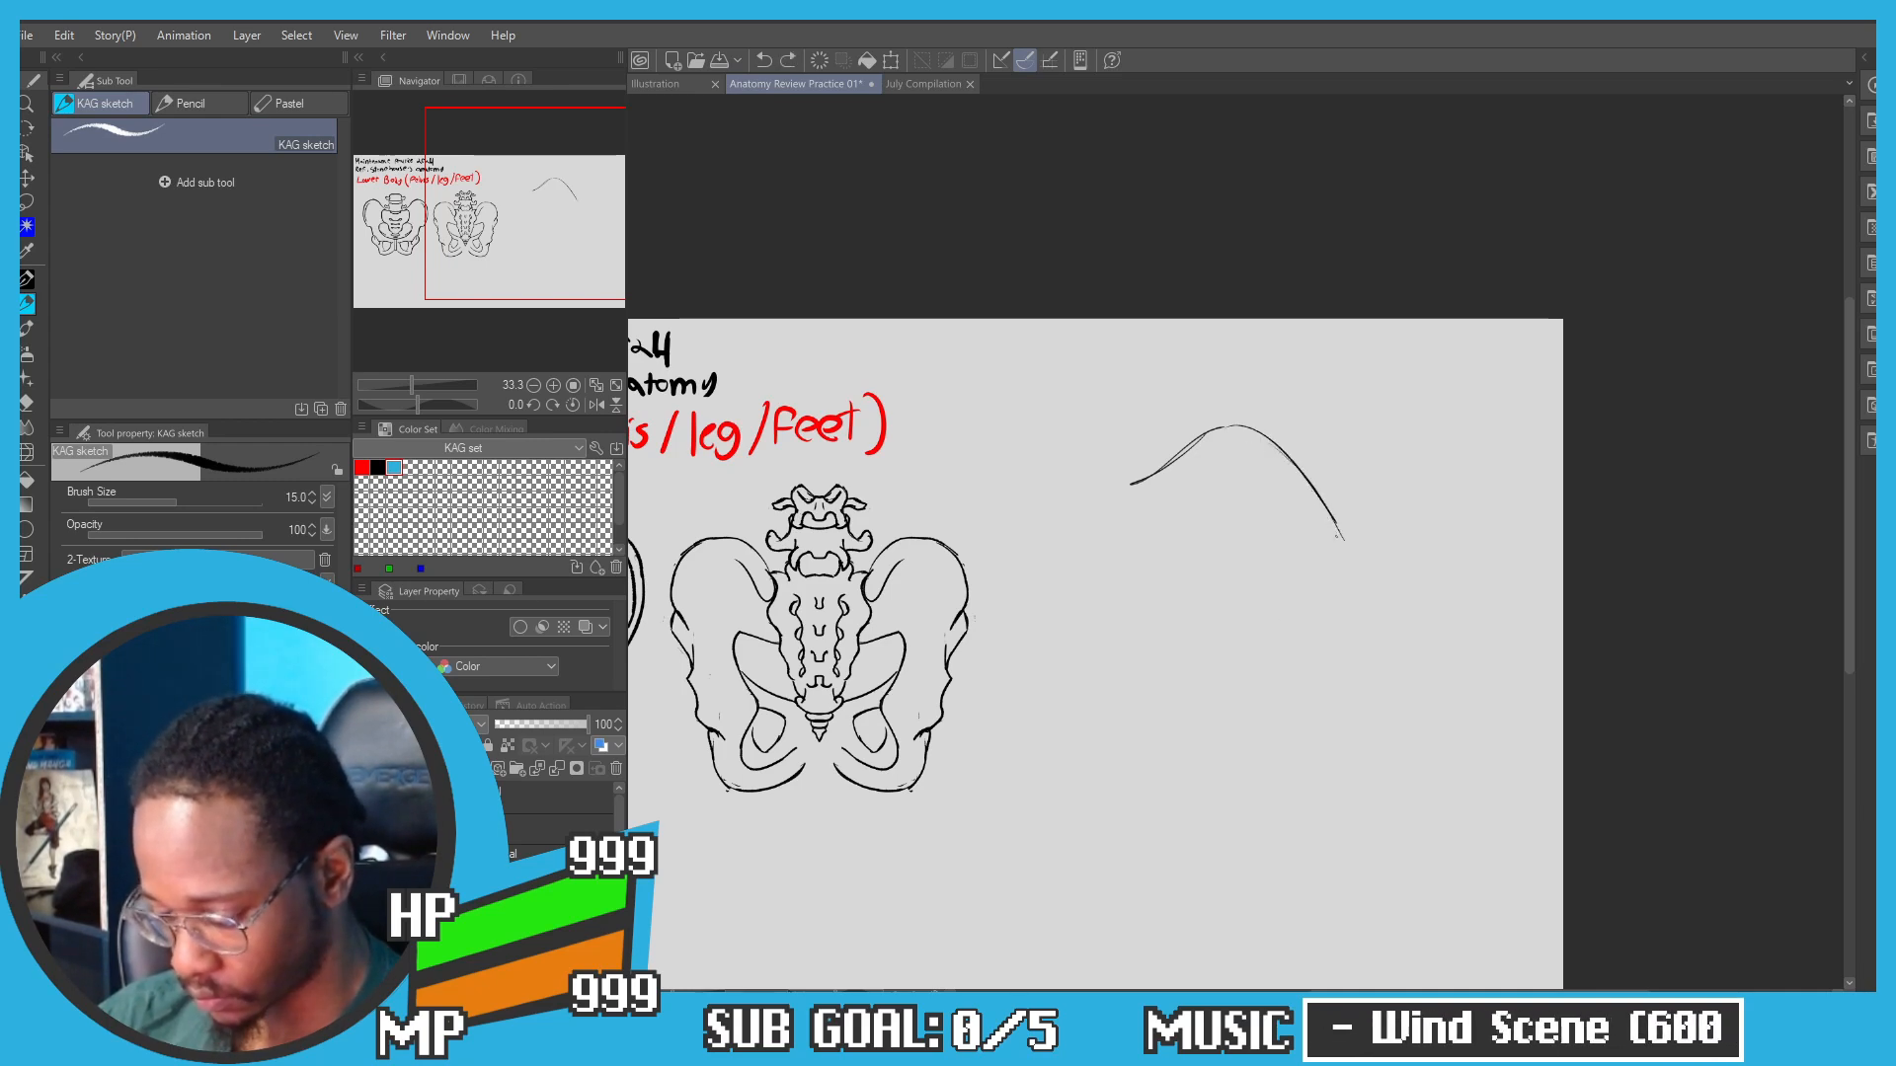
mouse_move(1339, 538)
mouse_down()
mouse_move(1229, 649)
mouse_move(1303, 614)
mouse_move(1265, 634)
mouse_up()
key(ctrl+z)
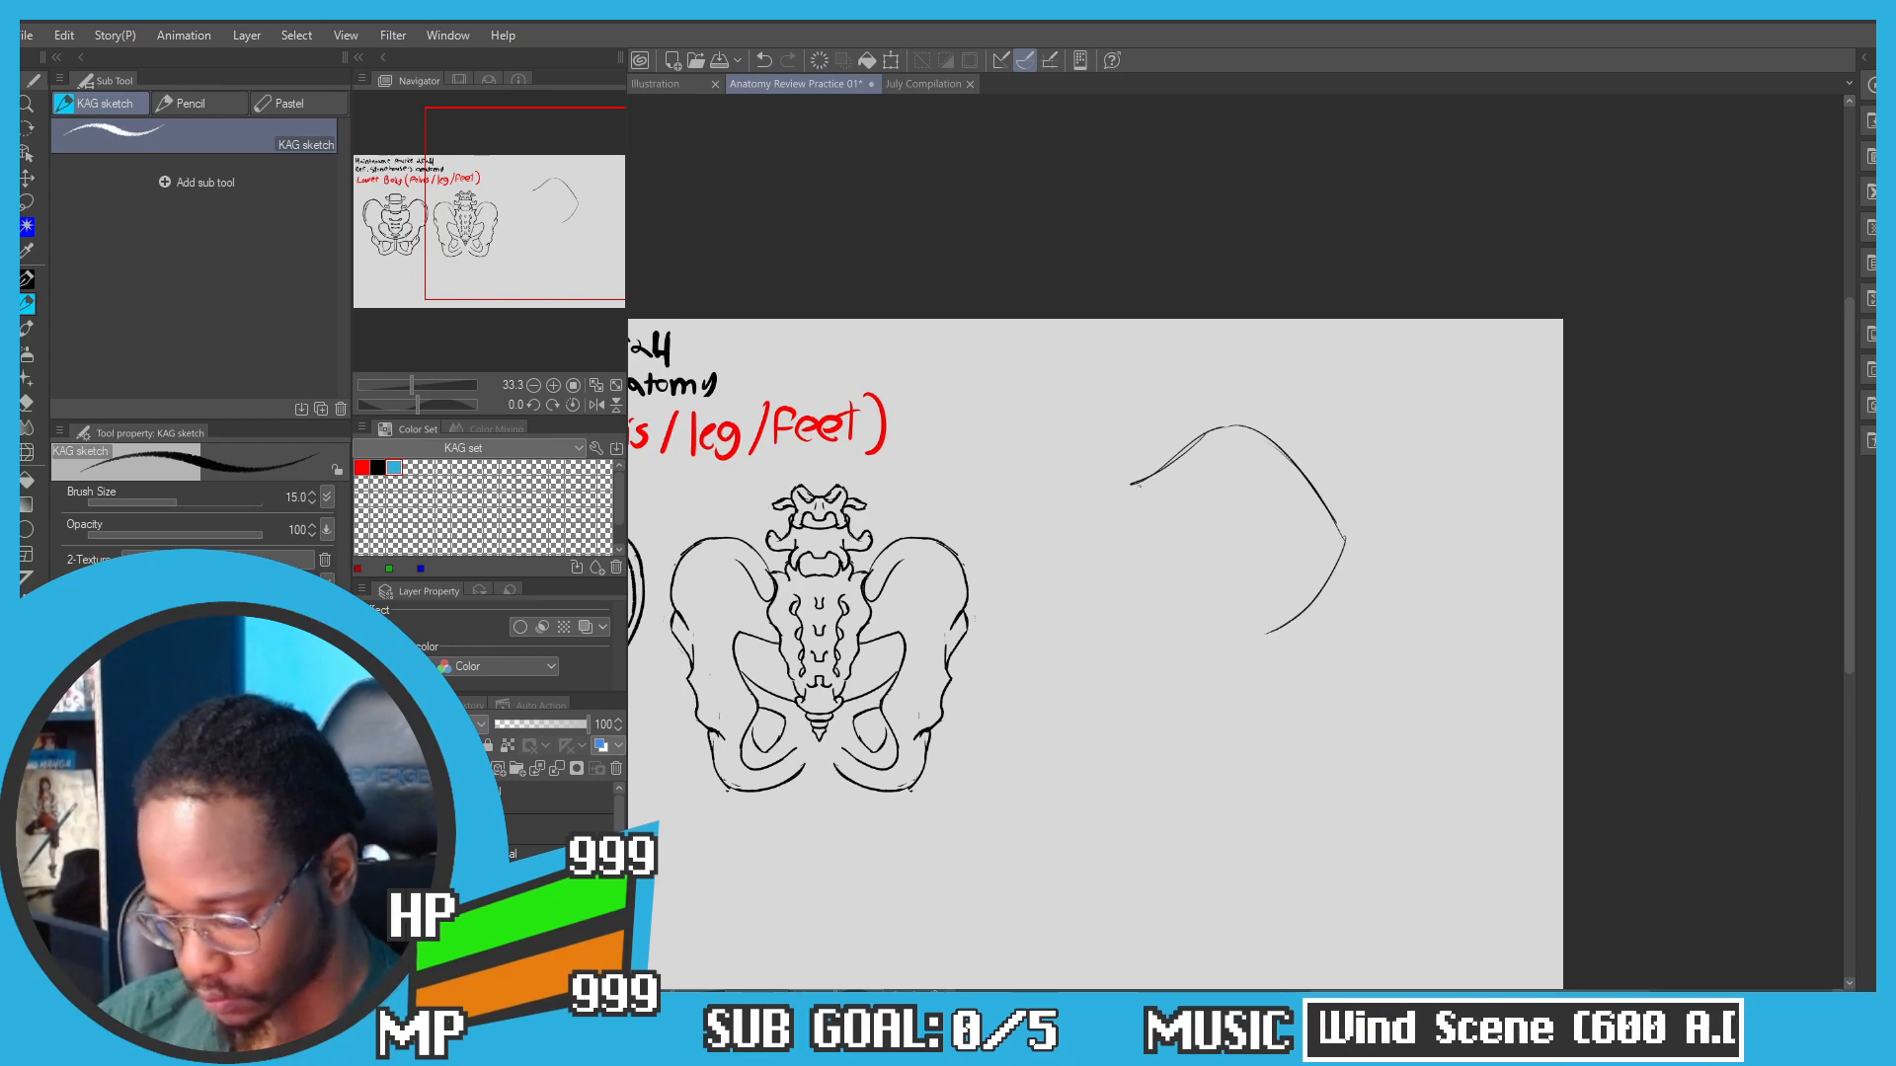
Step: Draw the front edge of the side-view ilium, with a pointed iliac spine and a wavy edge running down below it
mouse_move(1195, 446)
mouse_down()
mouse_move(1116, 493)
mouse_move(1089, 545)
mouse_move(1117, 555)
mouse_move(1088, 537)
mouse_move(1134, 557)
mouse_move(1139, 648)
mouse_up()
key(ctrl+z)
key(ctrl+z)
key(ctrl+z)
key(ctrl+z)
key(ctrl+z)
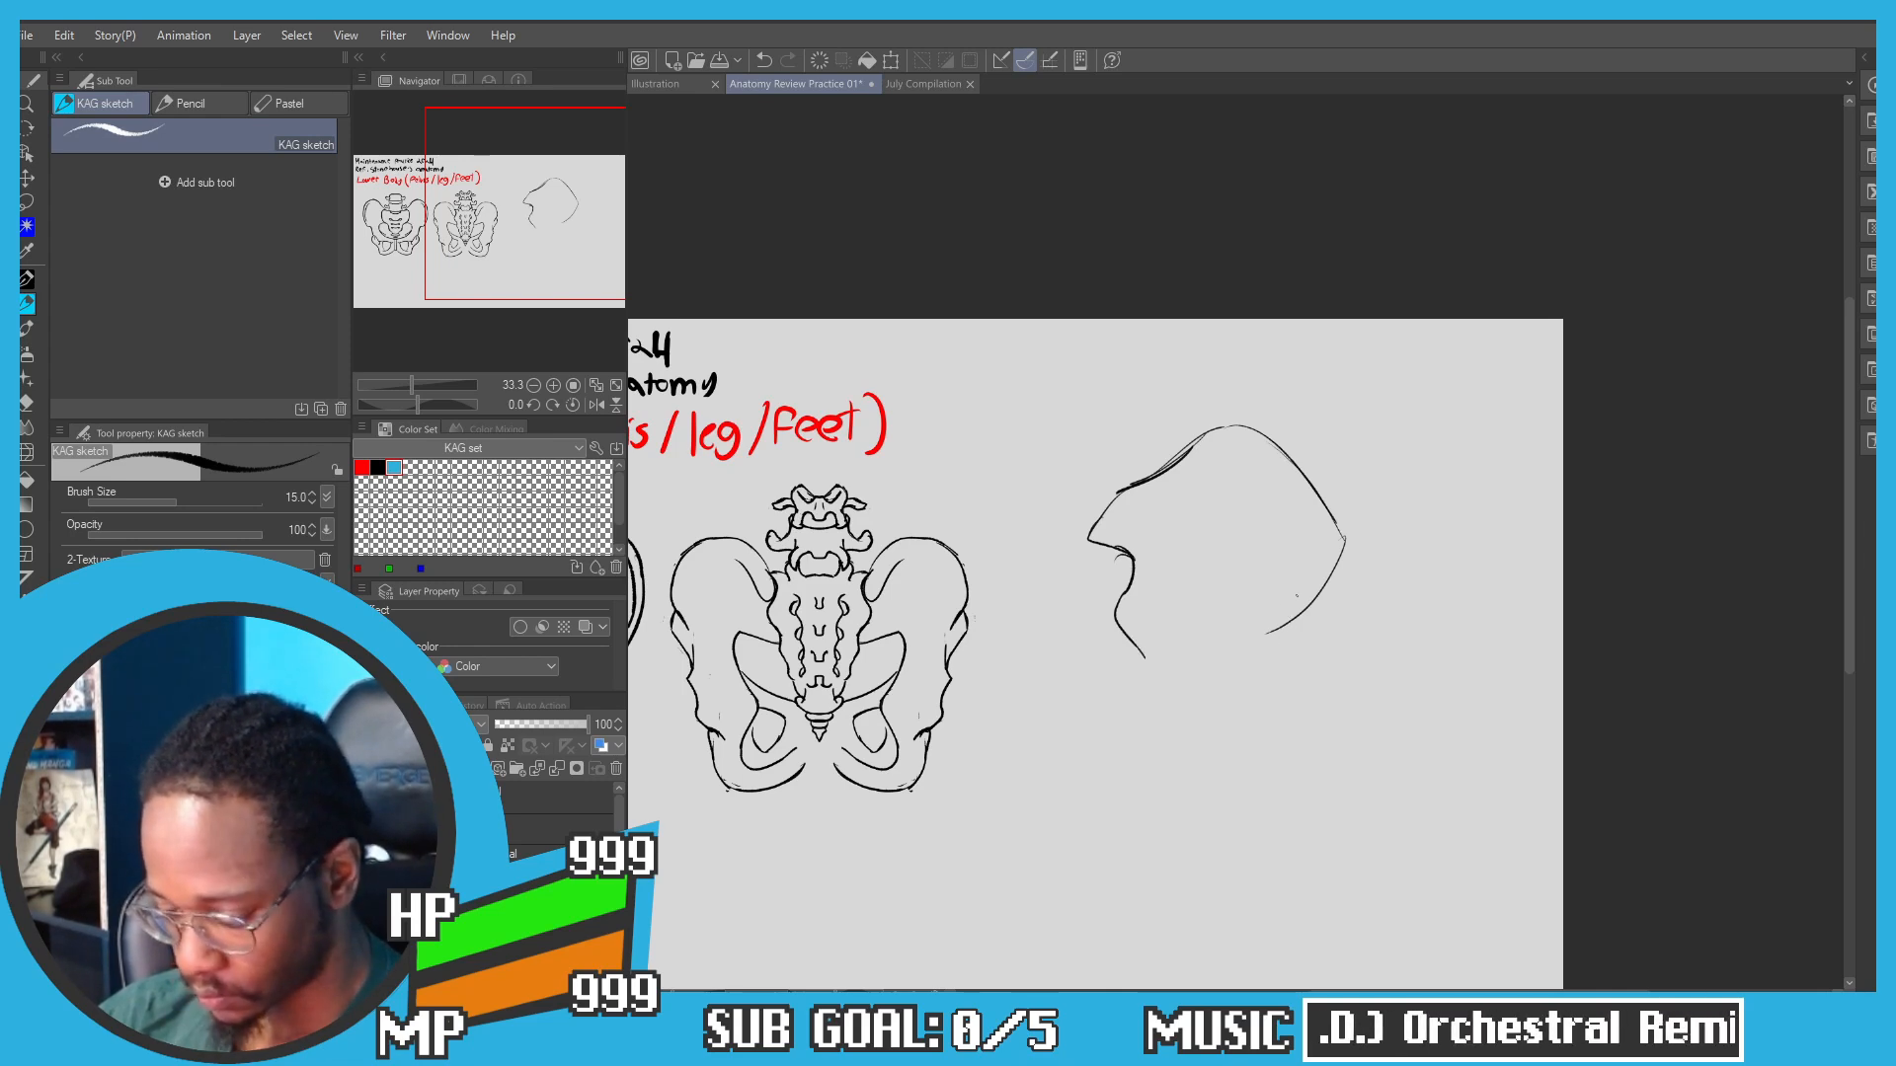
Step: Rework the ilium's lower rear corner and draw the sciatic notch down to a pointed ischial spine
mouse_move(1260, 625)
mouse_down()
mouse_move(1284, 664)
mouse_move(1296, 619)
mouse_up()
key(ctrl+z)
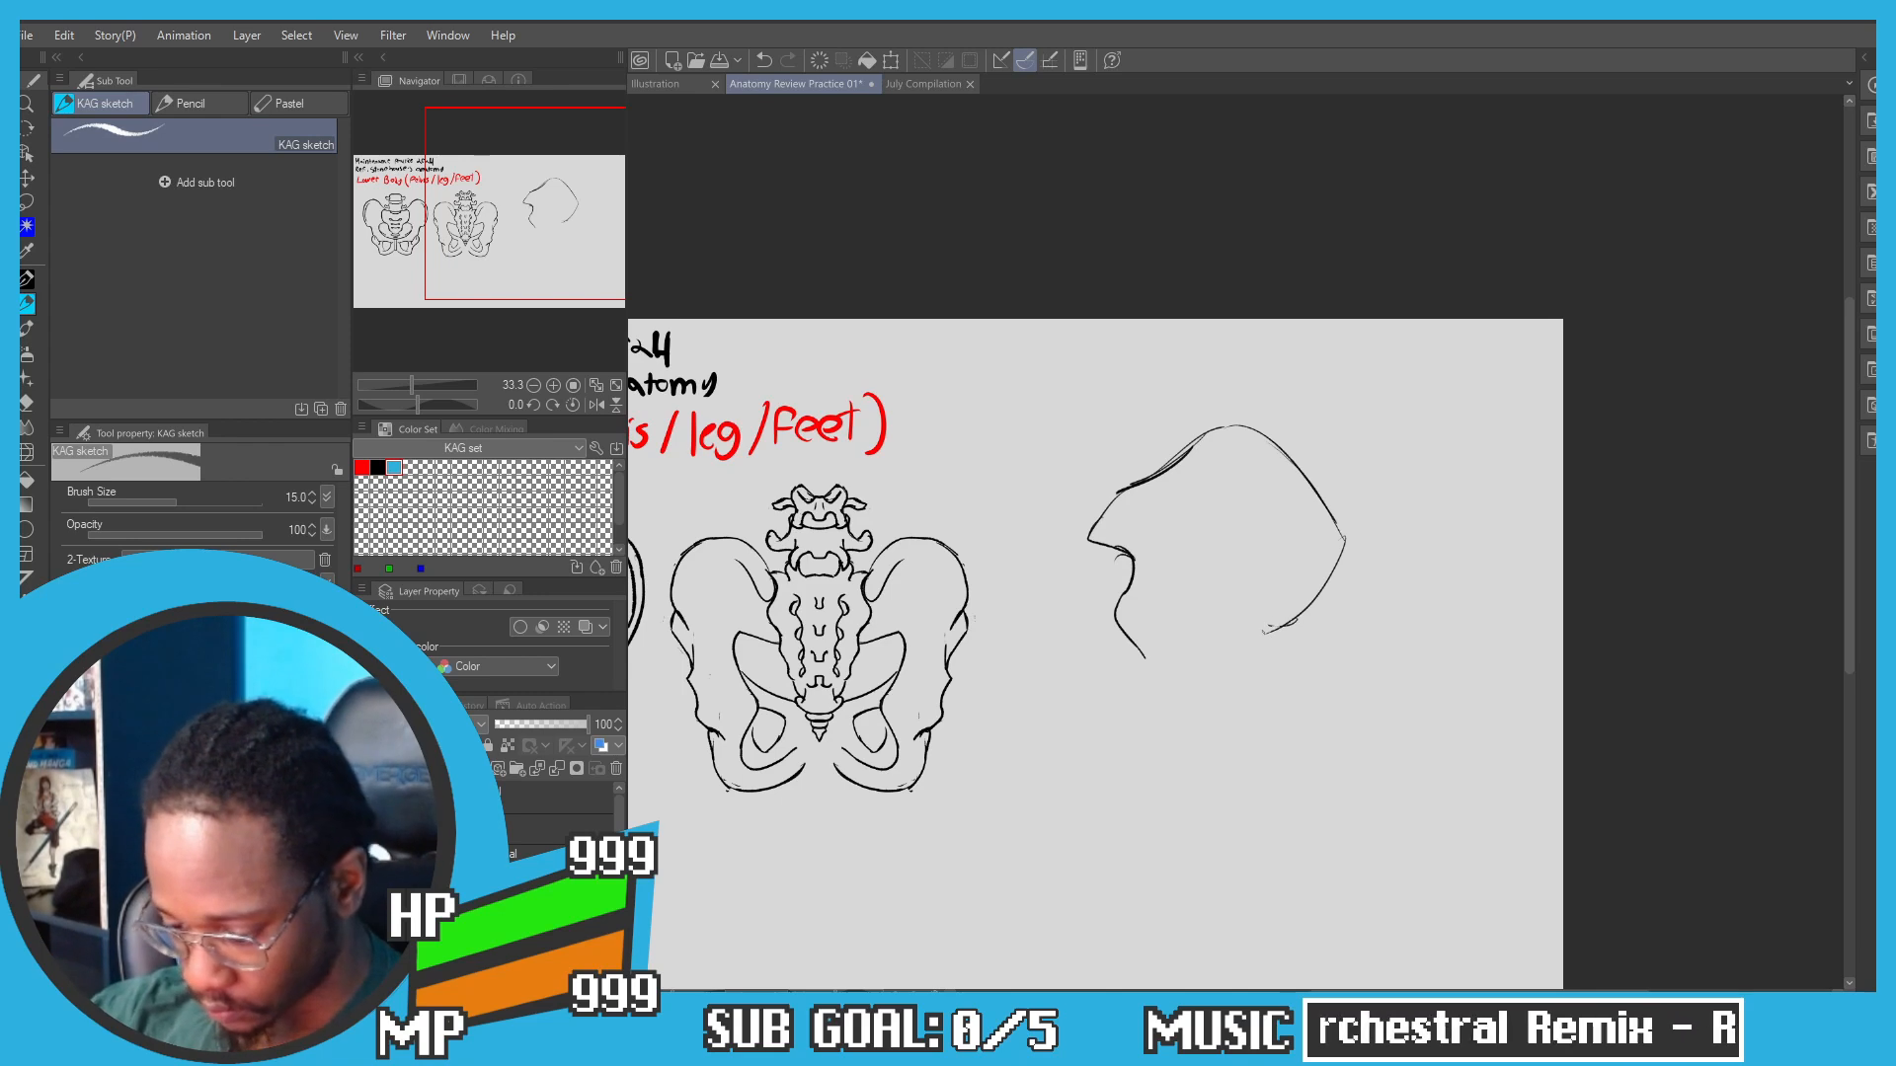
key(ctrl+z)
mouse_move(1337, 565)
mouse_down()
mouse_move(1303, 611)
mouse_move(1249, 597)
mouse_move(1288, 700)
mouse_up()
key(ctrl+z)
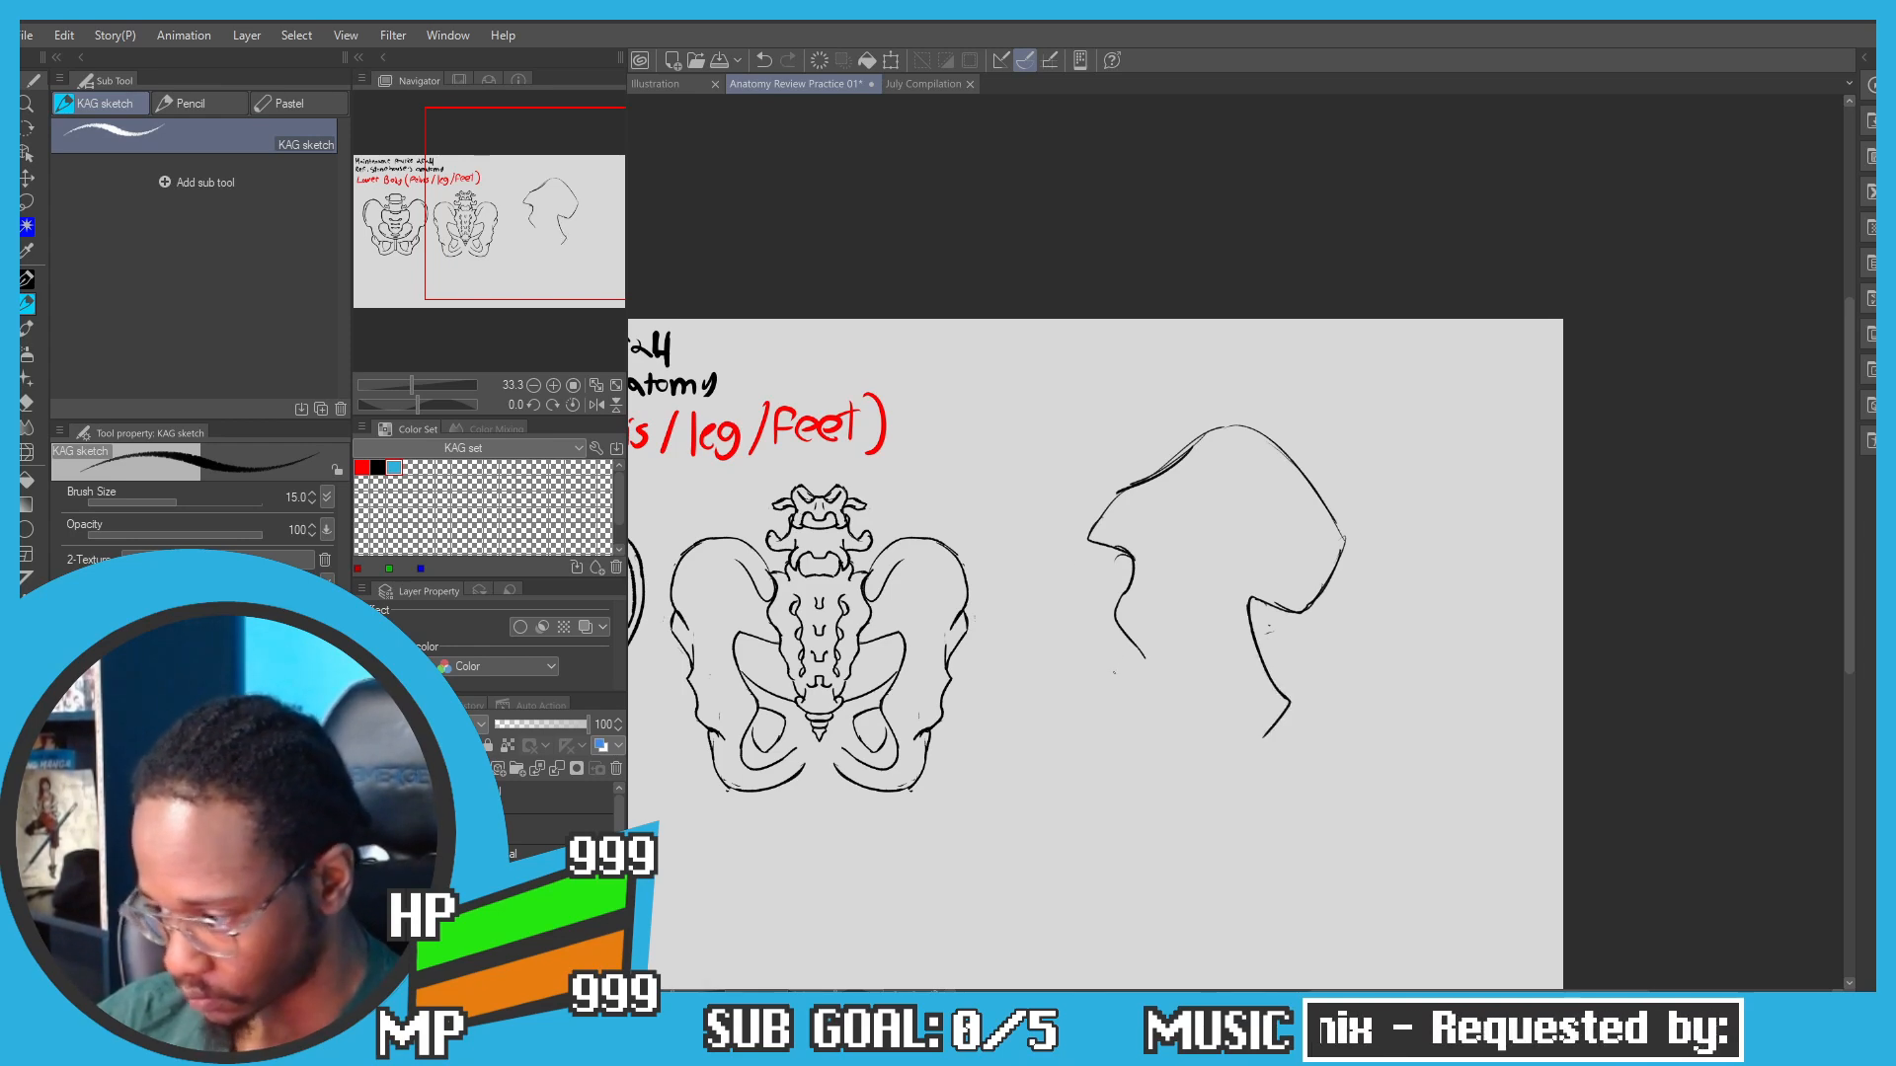
Step: Draw the hip socket's arched upper rim with a small bump in front and the pubic edge sloping forward below it
mouse_move(1142, 650)
mouse_down()
mouse_move(1113, 685)
mouse_move(1143, 656)
mouse_move(1224, 685)
mouse_move(1225, 729)
mouse_up()
key(ctrl+z)
key(ctrl+z)
key(ctrl+z)
drag(1133, 676, 1106, 684)
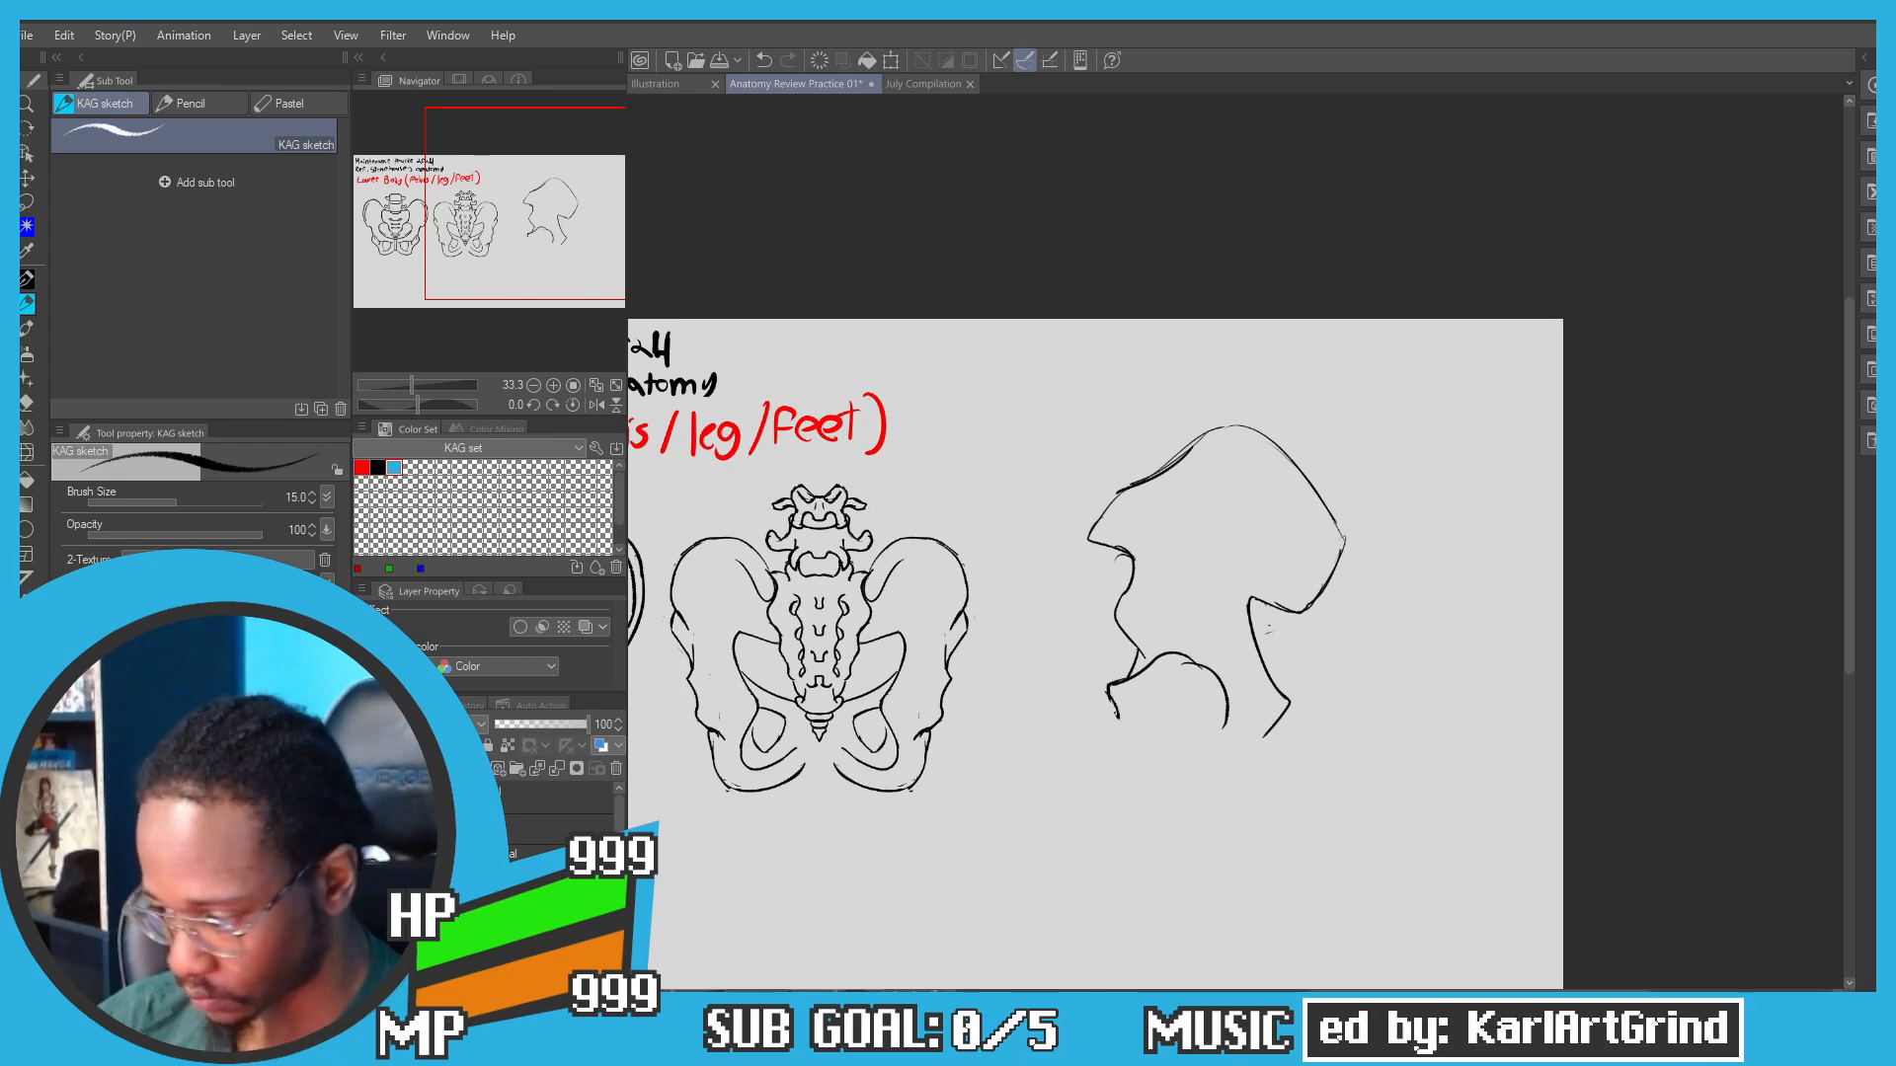
drag(1116, 713, 1059, 769)
key(ctrl+z)
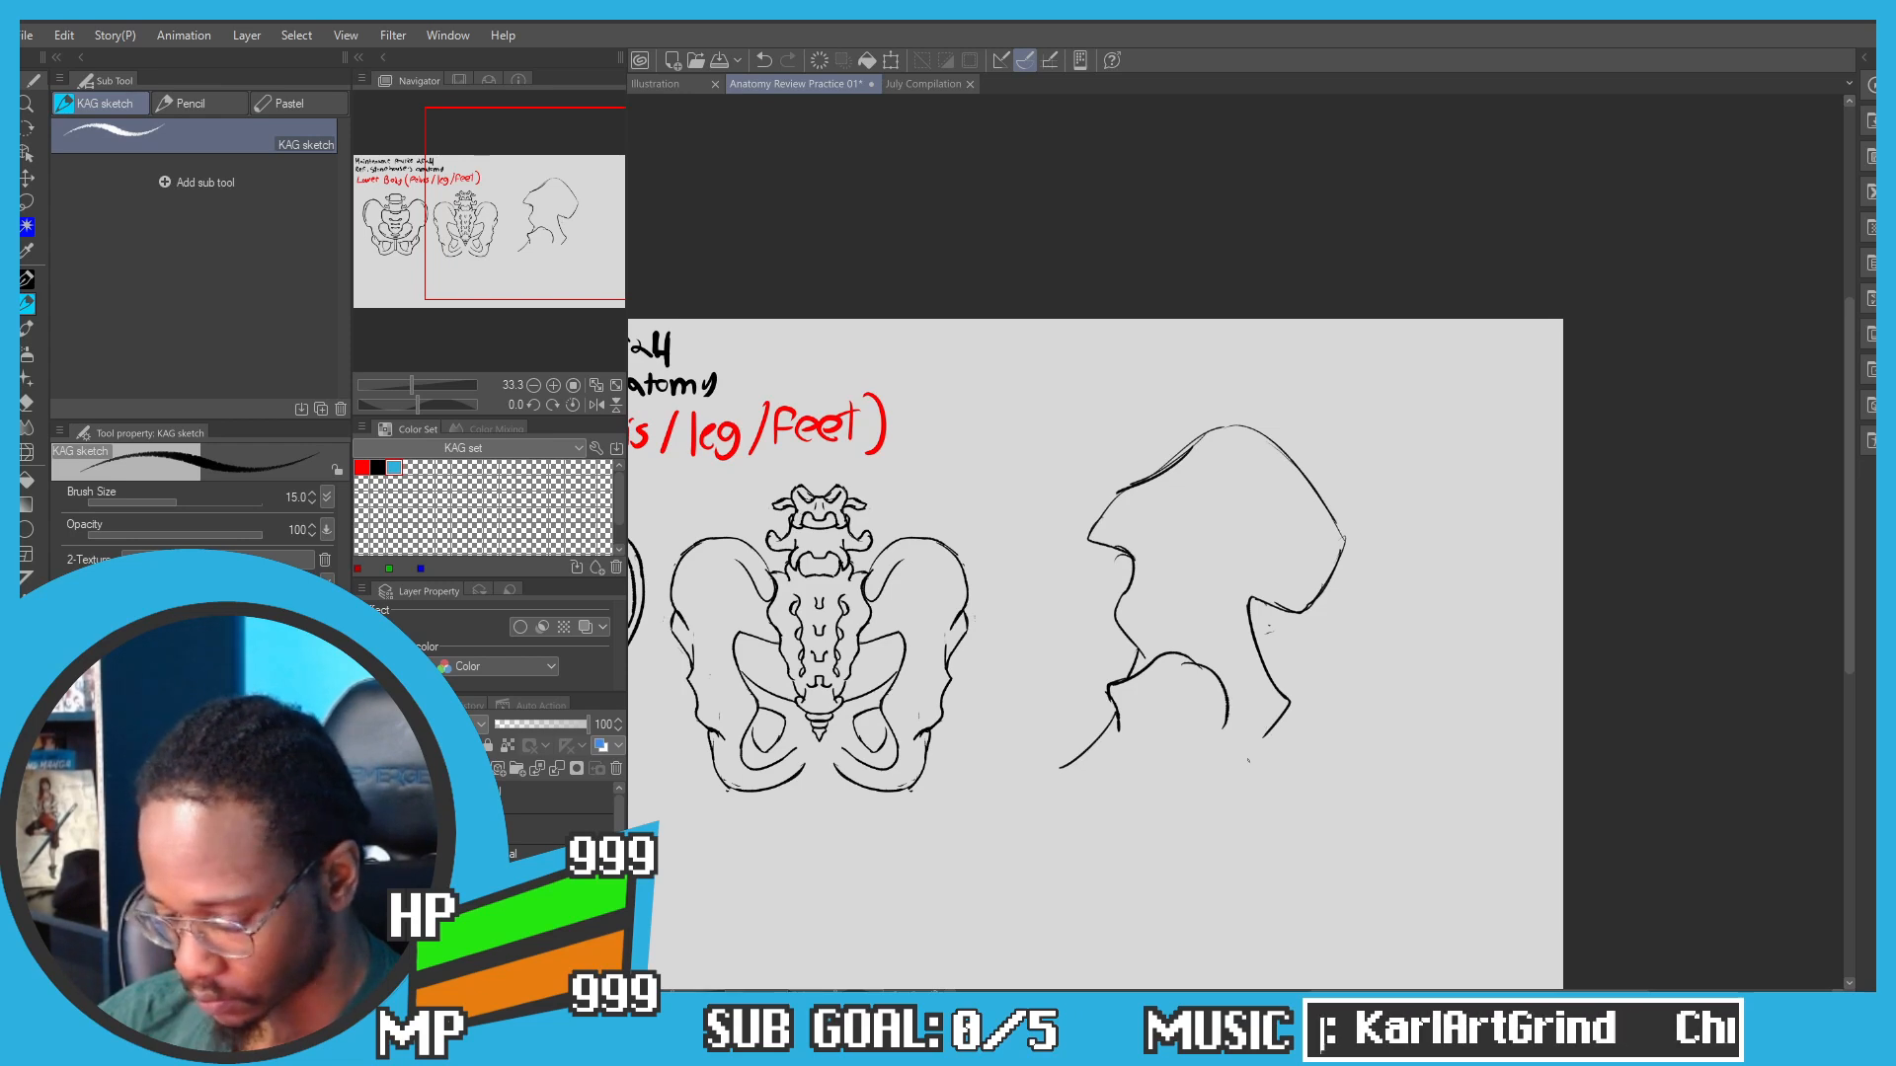
Step: Draw the ischium's rear edge below the spine and continue along the bottom to the pubic edge, closing the outline
key(ctrl+z)
mouse_move(1260, 741)
mouse_down()
mouse_move(1279, 786)
mouse_move(1220, 828)
mouse_move(1281, 808)
mouse_move(1235, 836)
mouse_move(1281, 816)
mouse_move(1144, 834)
mouse_move(1066, 768)
mouse_up()
key(ctrl+z)
key(ctrl+z)
key(ctrl+z)
key(ctrl+z)
key(ctrl+z)
key(ctrl+z)
mouse_move(1201, 842)
mouse_down()
mouse_move(1094, 820)
mouse_move(1062, 790)
mouse_up()
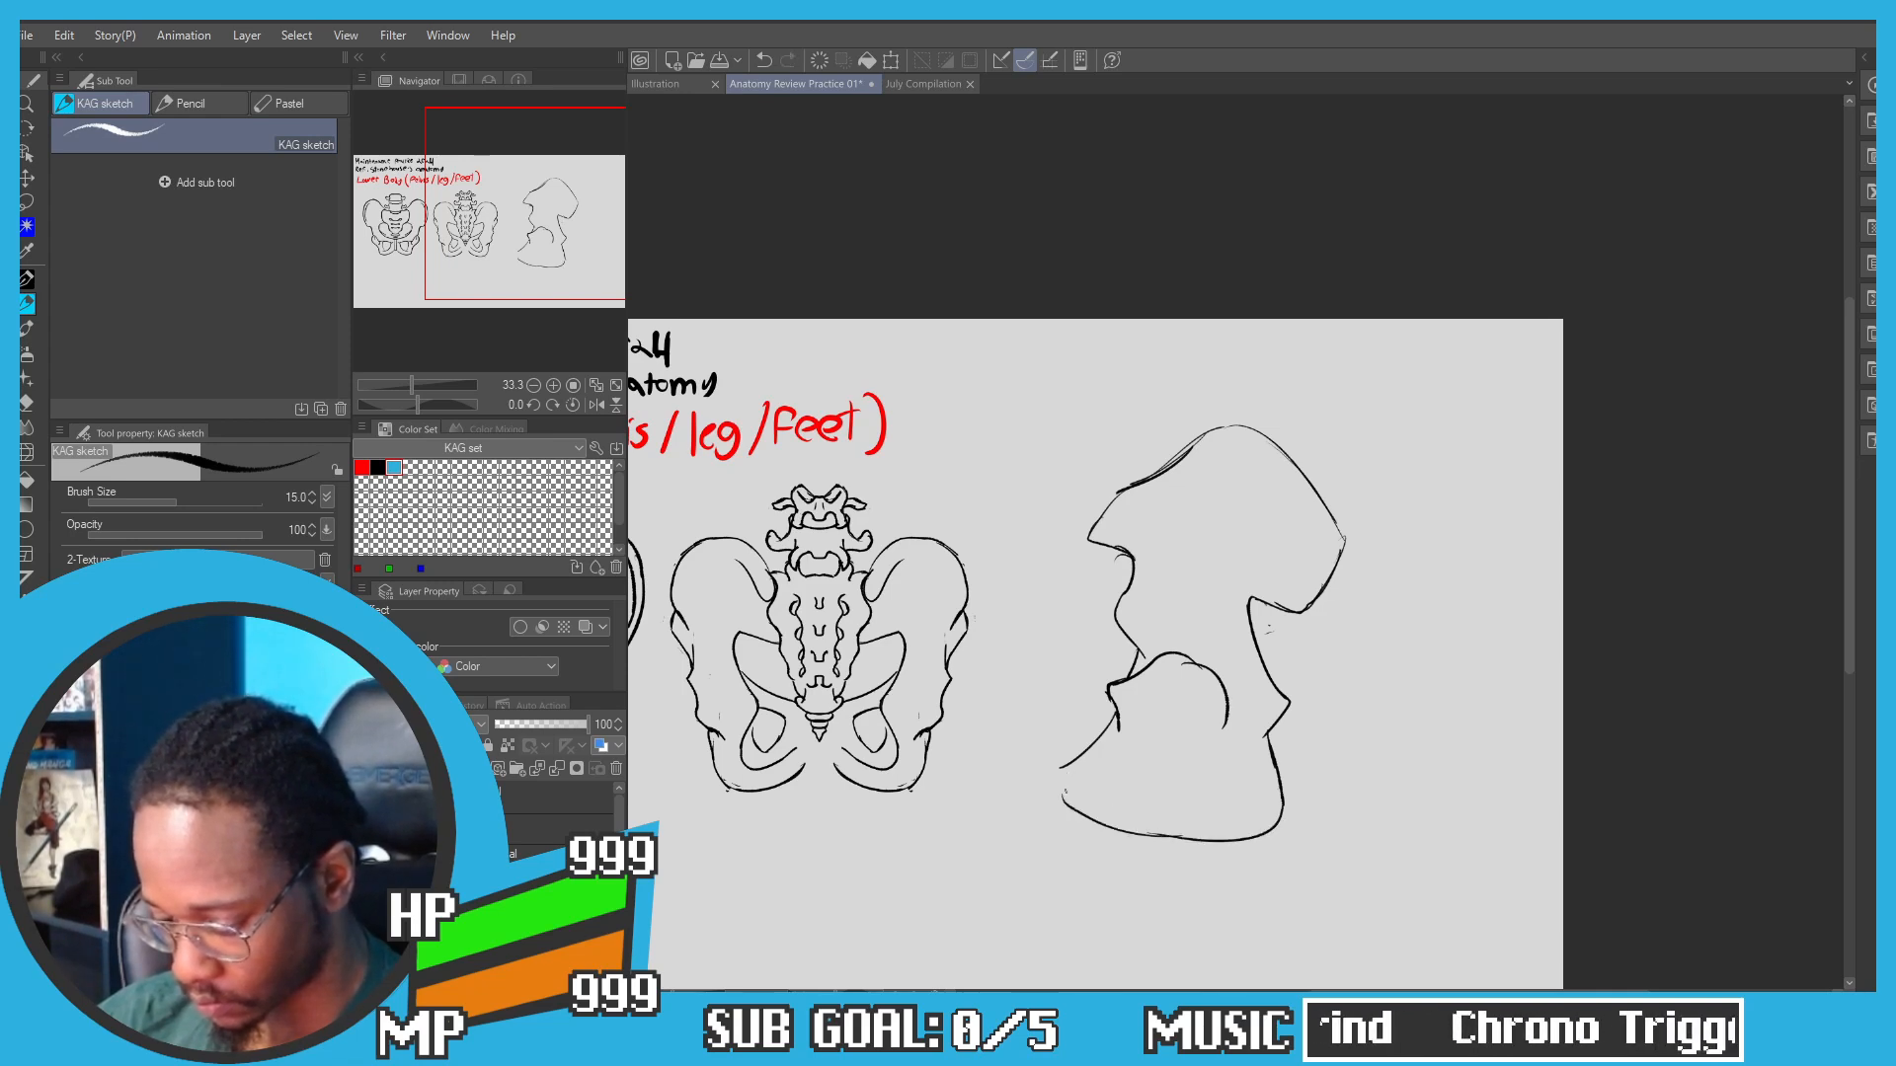
key(ctrl+z)
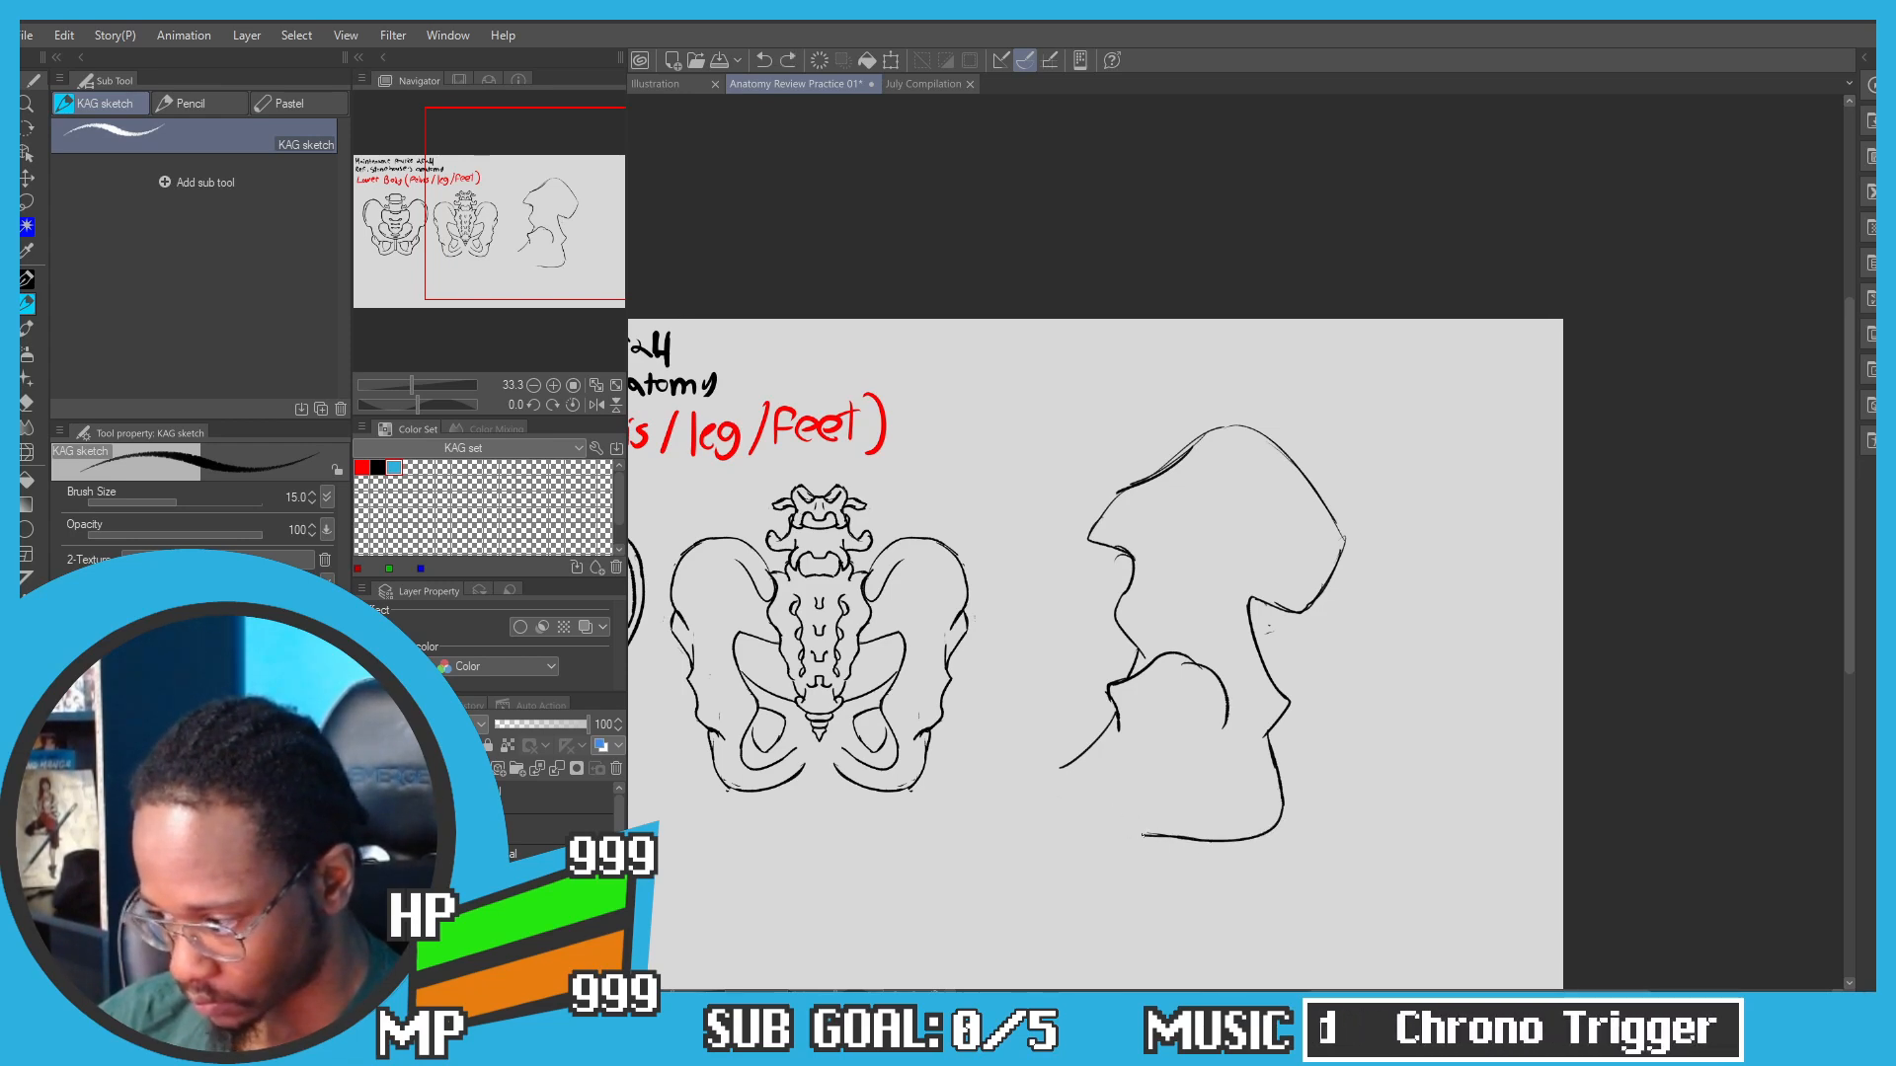
key(ctrl+z)
mouse_move(1200, 840)
mouse_down()
mouse_move(1135, 835)
mouse_move(1052, 777)
mouse_up()
Step: Reinforce the hip socket's outer rim and draw a smaller concentric arch inside it
scroll(1193, 693, up, 1)
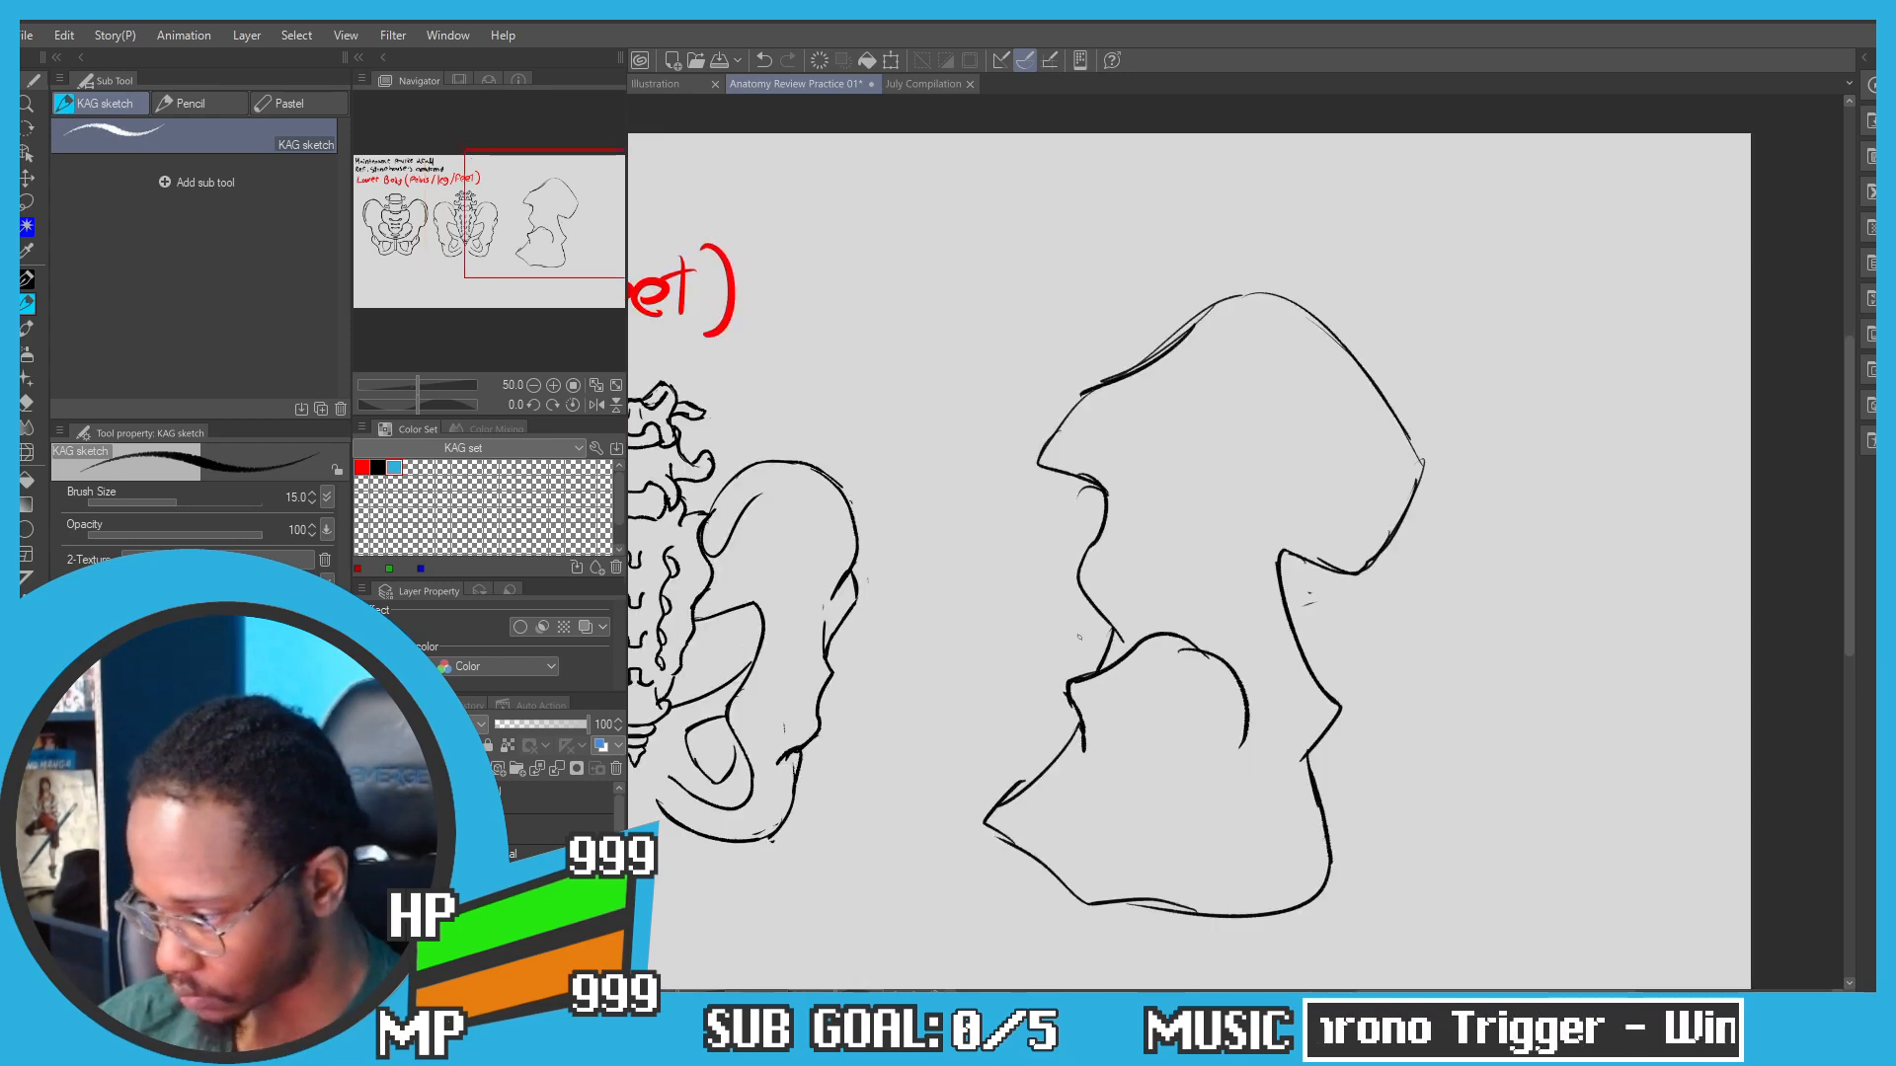
mouse_move(1142, 675)
mouse_down()
mouse_move(1125, 637)
mouse_move(1205, 617)
mouse_move(1226, 664)
mouse_up()
key(ctrl+z)
mouse_move(1113, 643)
mouse_down()
mouse_move(1156, 627)
mouse_move(1141, 629)
mouse_move(1202, 667)
mouse_move(1182, 637)
mouse_move(1215, 696)
mouse_move(1184, 756)
mouse_up()
key(ctrl+z)
key(ctrl+z)
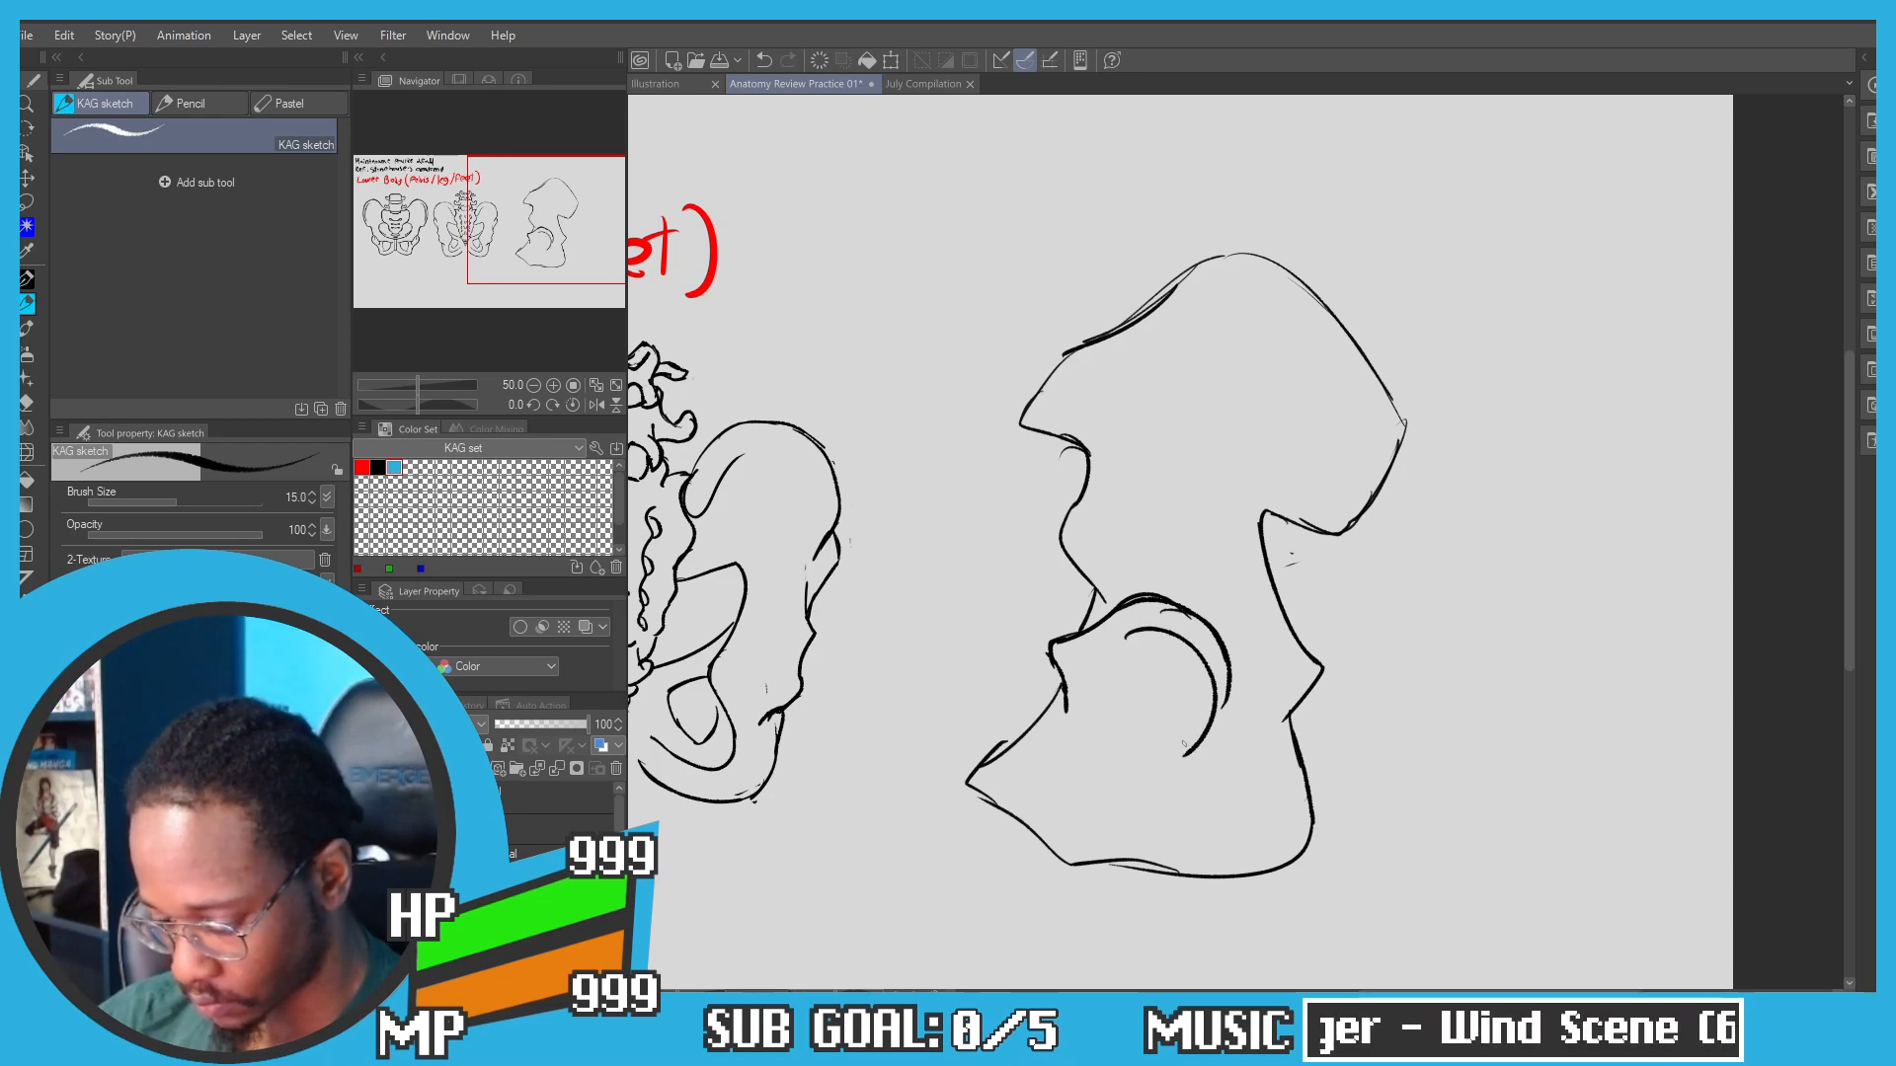
drag(1134, 630, 1089, 699)
key(ctrl+z)
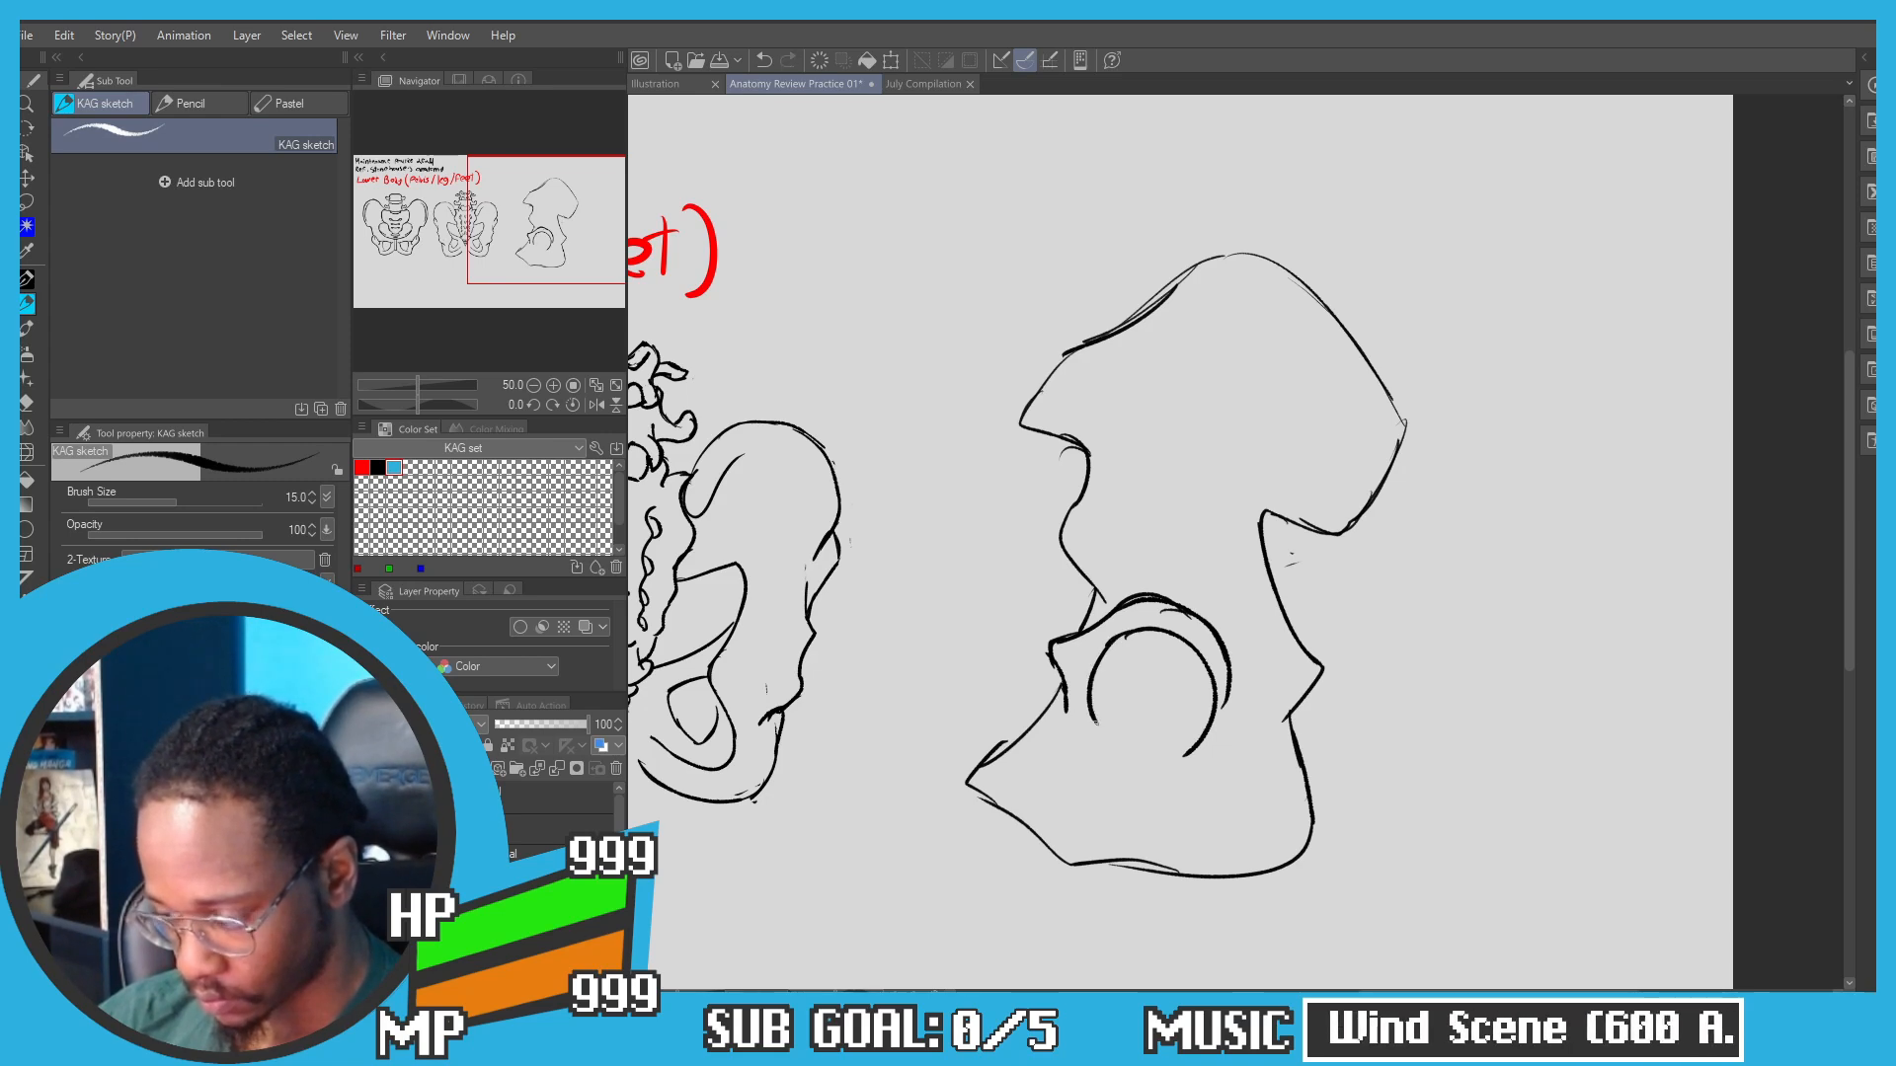
Step: Close the socket's inner arch into a horseshoe shape with a small rounded hollow in its middle
mouse_move(1188, 755)
mouse_down()
mouse_move(1162, 721)
mouse_move(1175, 681)
mouse_move(1146, 657)
mouse_up()
key(ctrl+z)
mouse_move(1165, 726)
mouse_down()
mouse_move(1160, 664)
mouse_move(1126, 692)
mouse_move(1128, 724)
mouse_move(1097, 722)
mouse_move(1096, 652)
mouse_move(1165, 713)
mouse_move(1123, 694)
mouse_up()
key(ctrl+z)
key(ctrl+z)
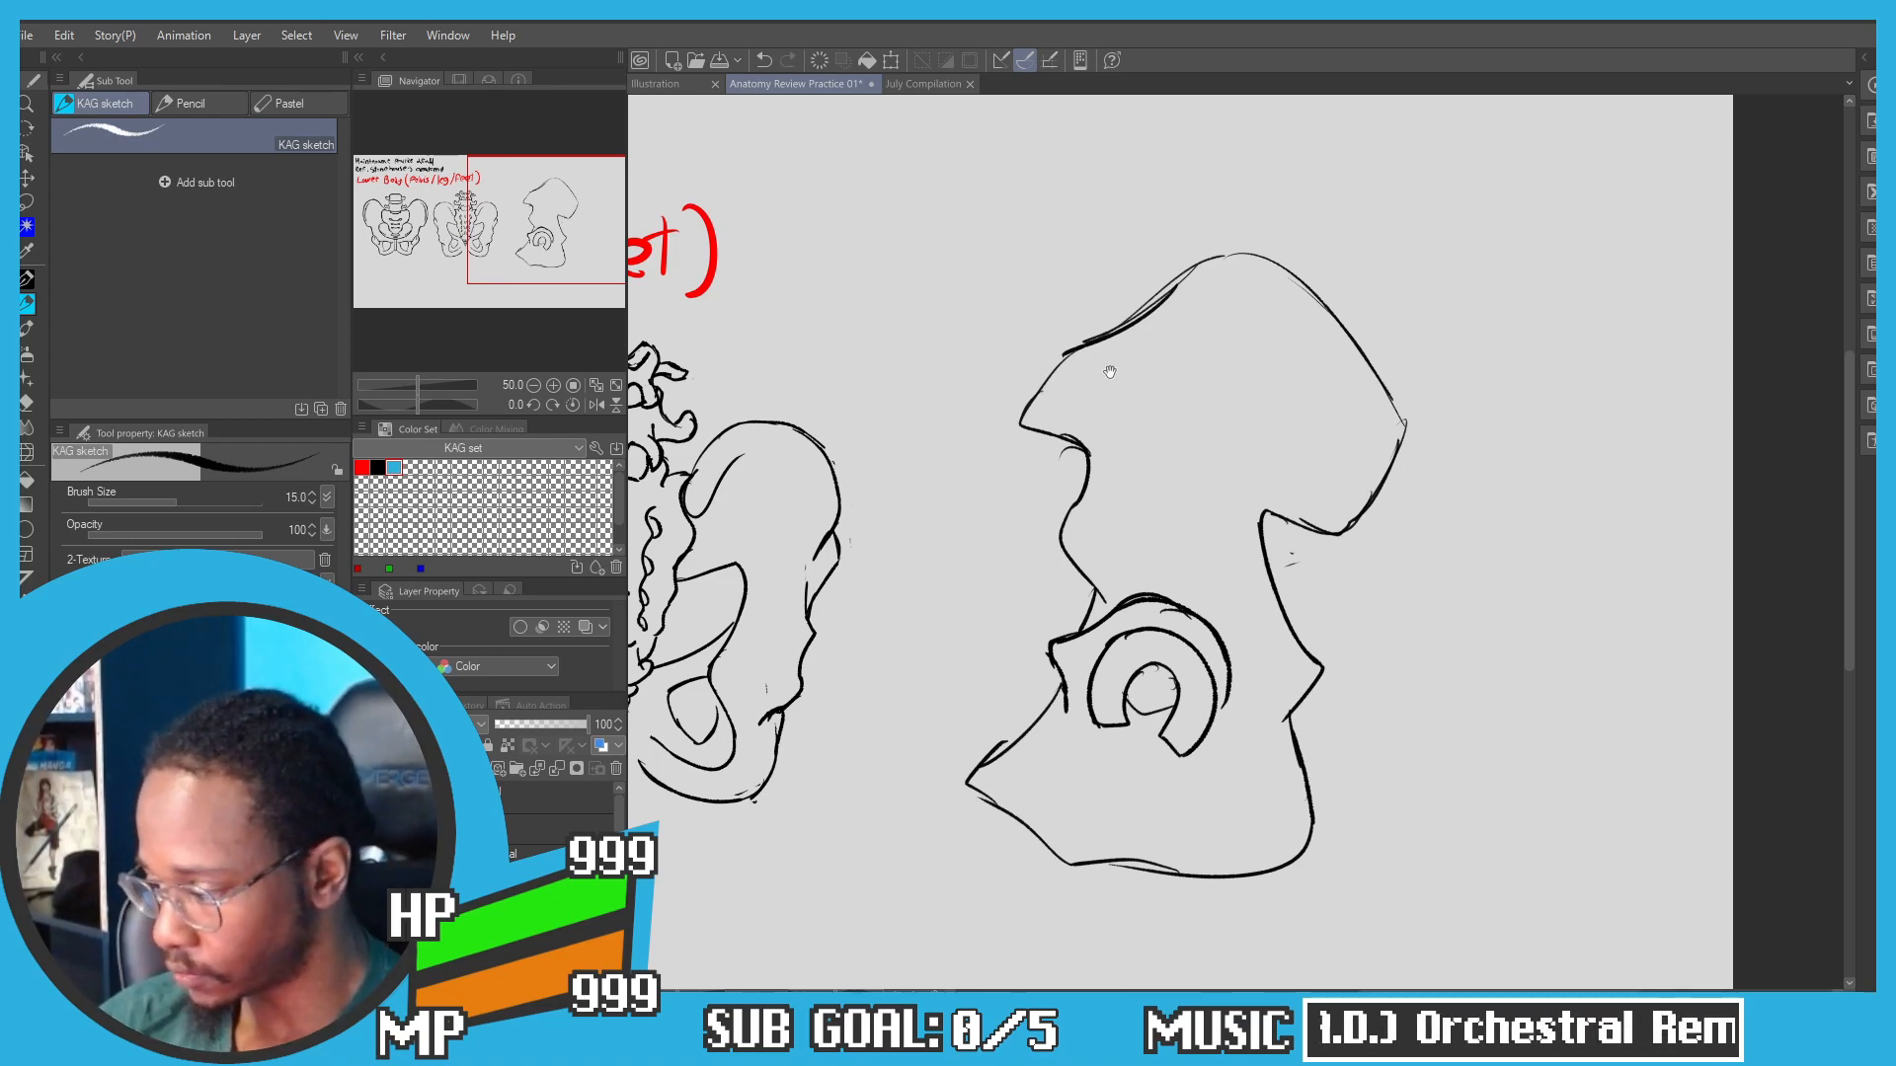
Step: Draw two arched contour lines inside the side-view ilium, one along the front edge and one below the crest towards the rear
mouse_move(1105, 371)
mouse_down()
mouse_move(1022, 486)
mouse_move(1101, 424)
mouse_move(1140, 431)
mouse_move(1161, 533)
mouse_up()
key(ctrl+z)
key(ctrl+z)
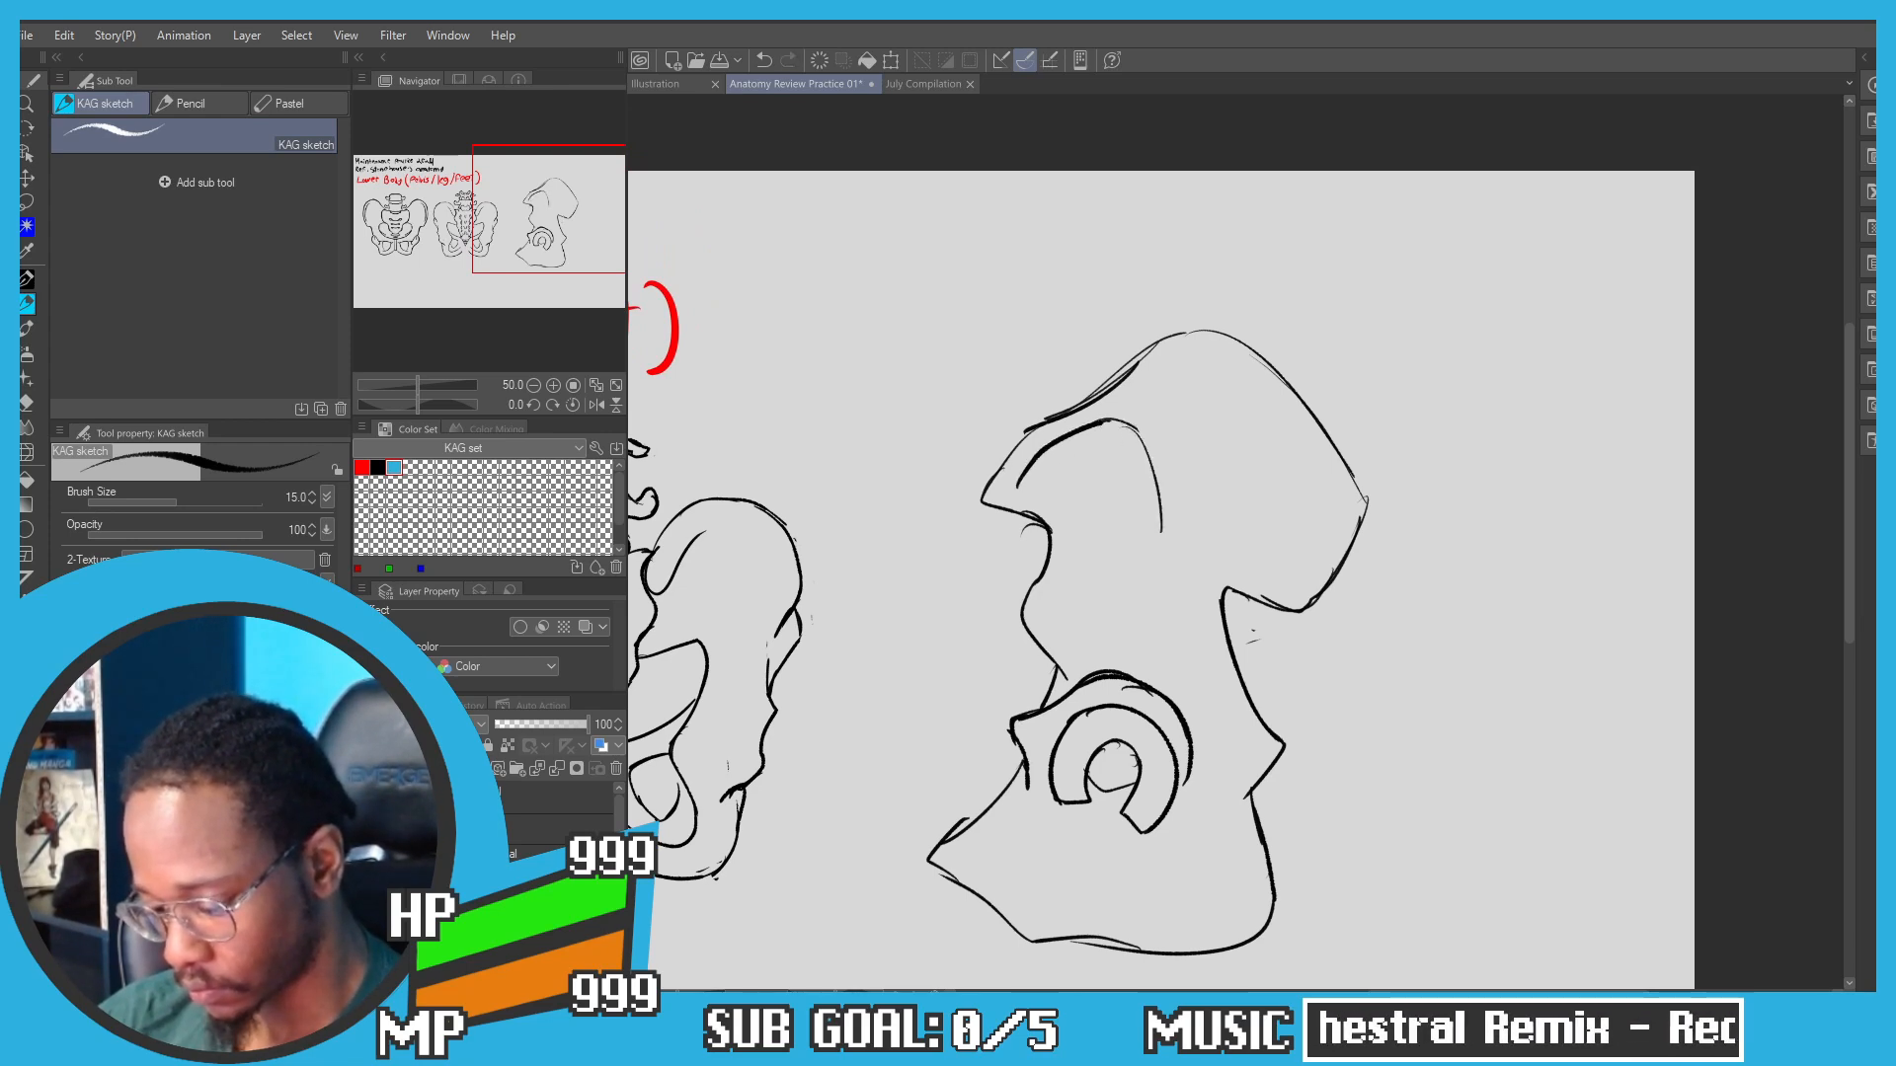
drag(1180, 420, 1192, 525)
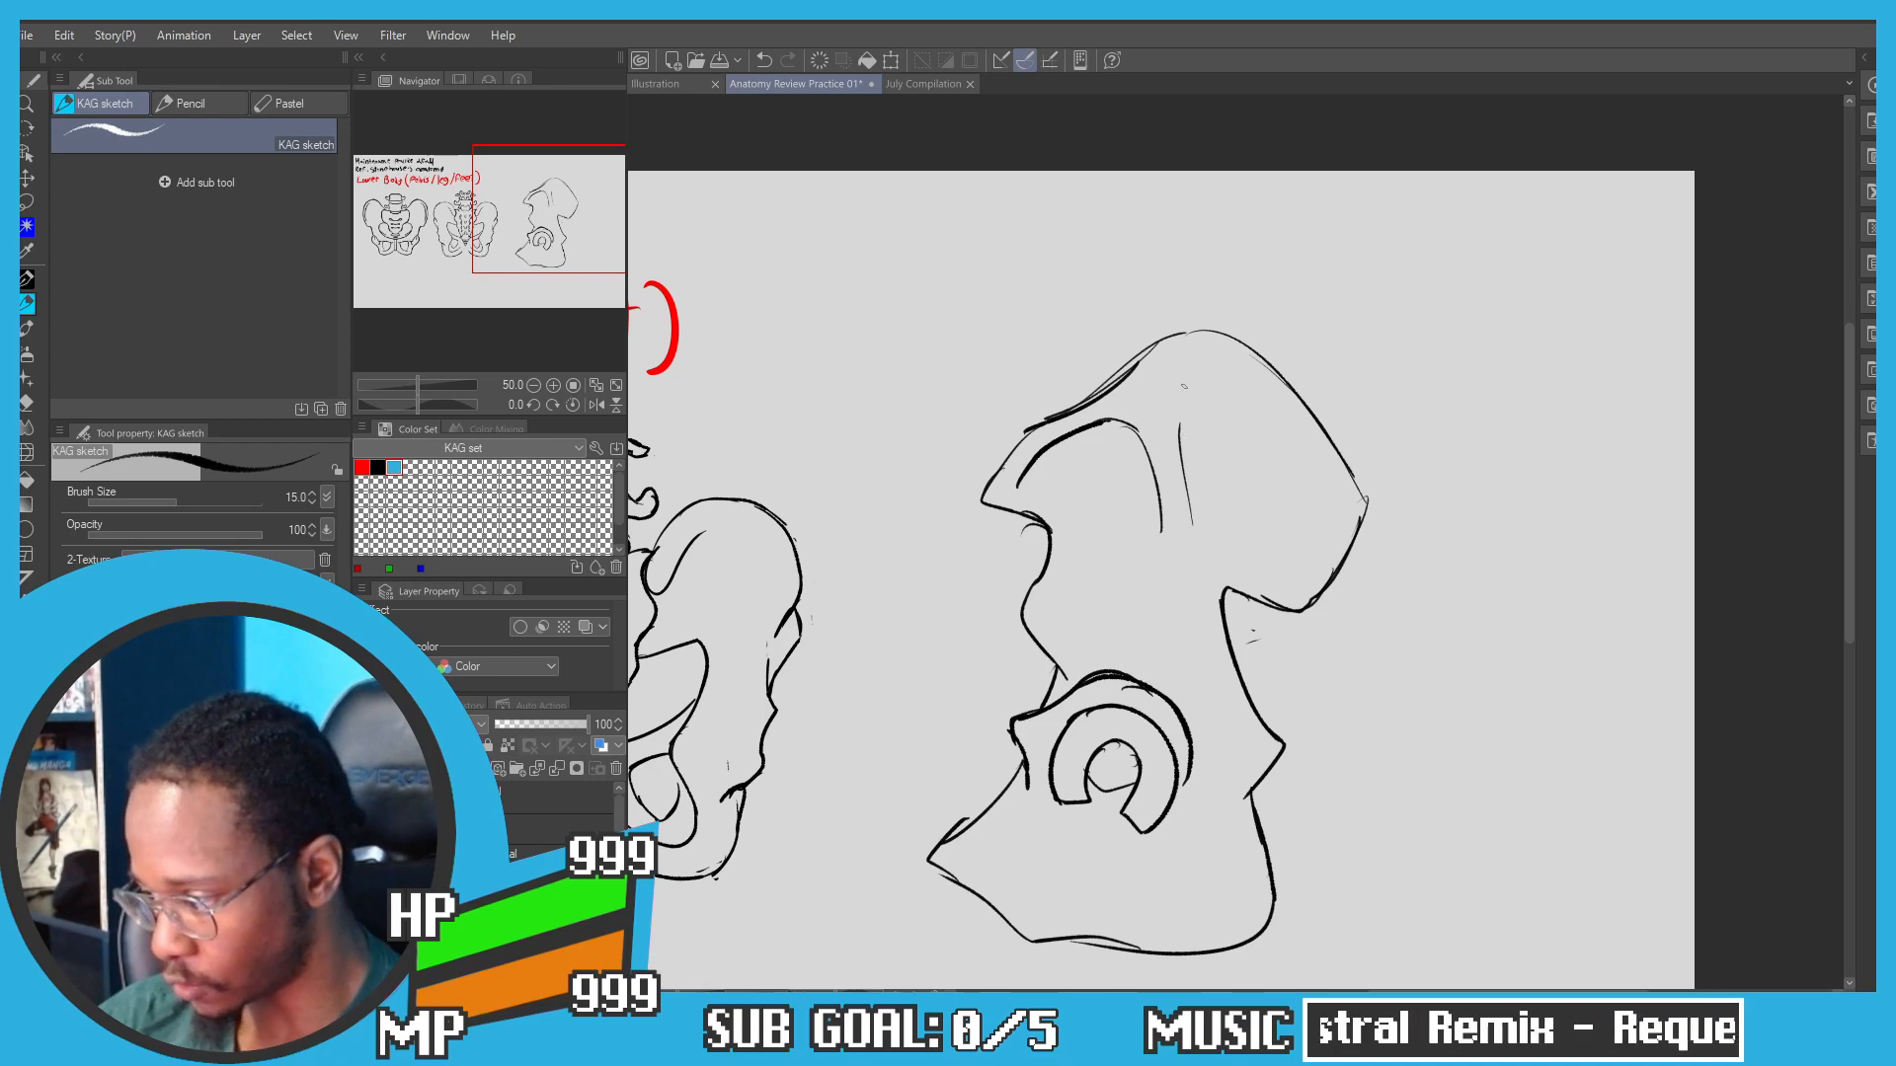
mouse_move(1182, 437)
mouse_down()
mouse_move(1199, 384)
mouse_move(1237, 380)
mouse_move(1323, 497)
mouse_up()
key(ctrl+z)
key(ctrl+z)
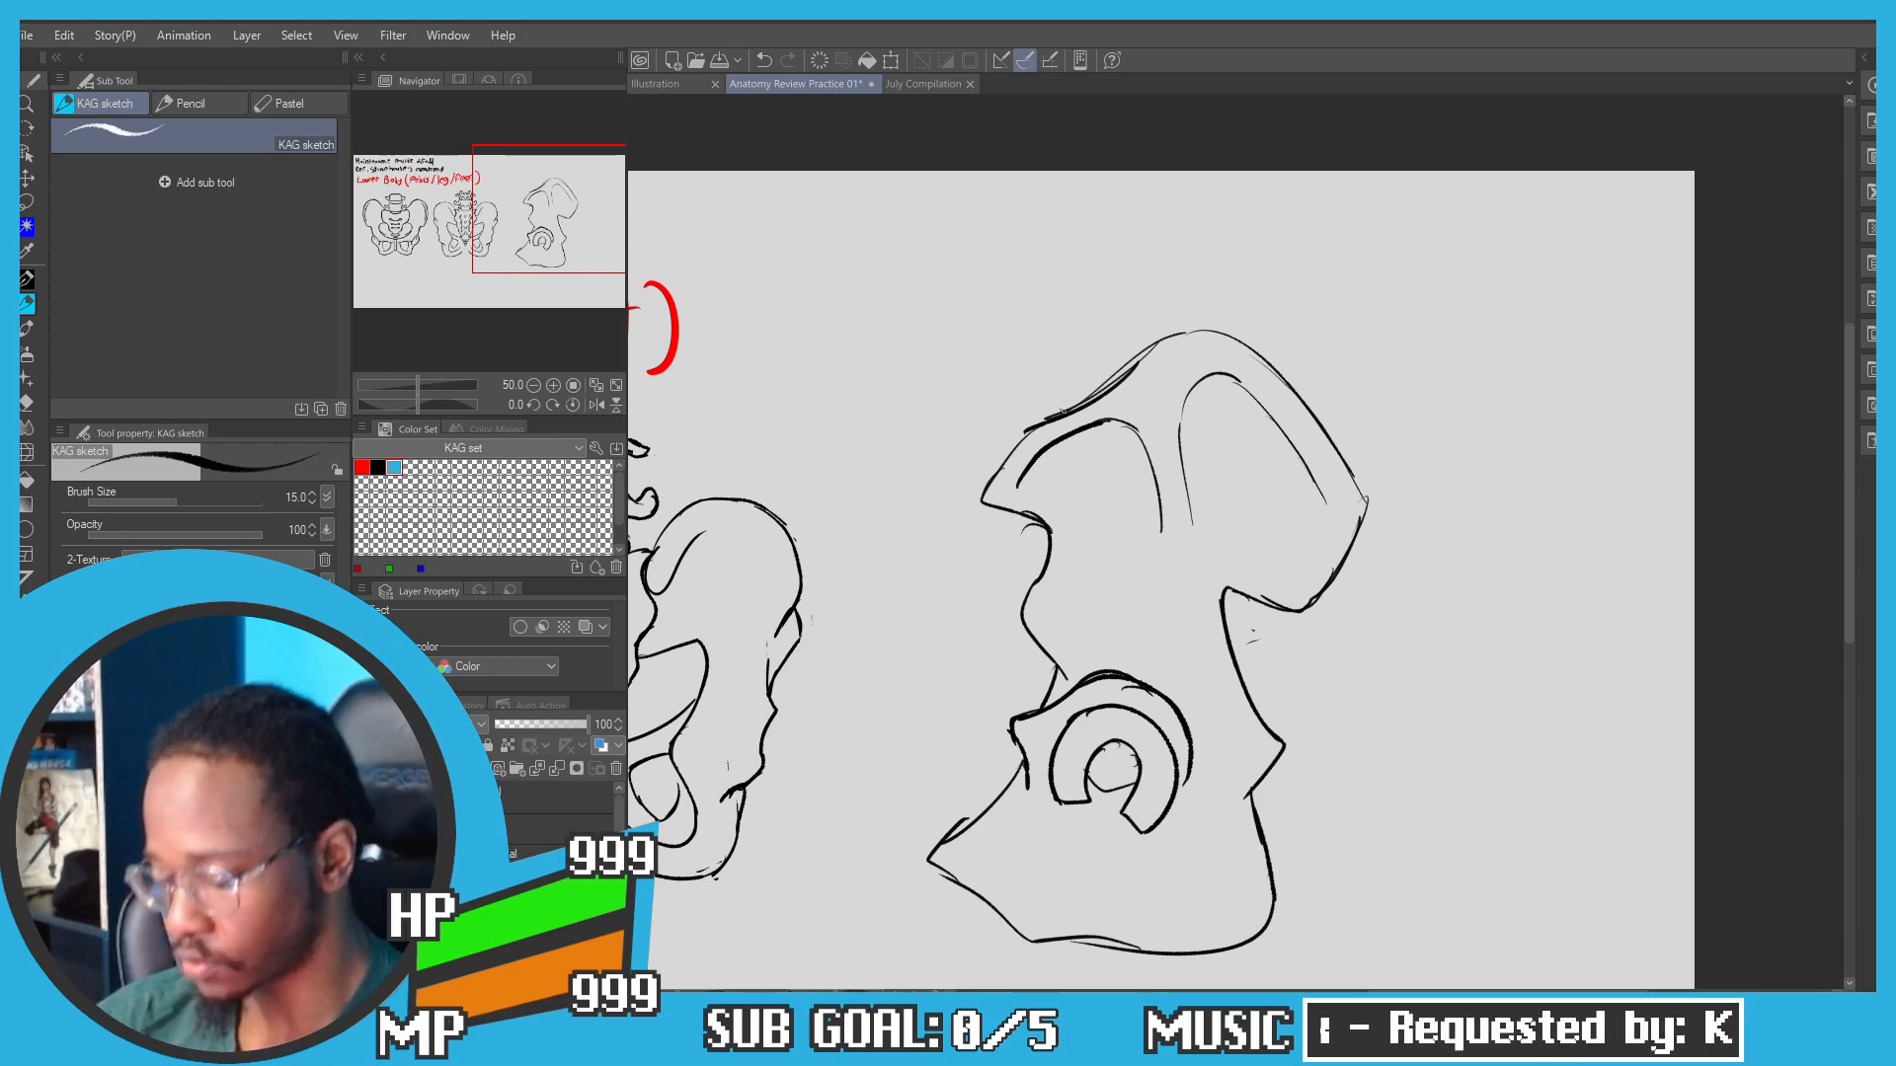
Step: Trace a red guide outline around the right-hand hip bone of the back-view pelvis
scroll(1019, 323, down, 2)
drag(872, 356, 1041, 344)
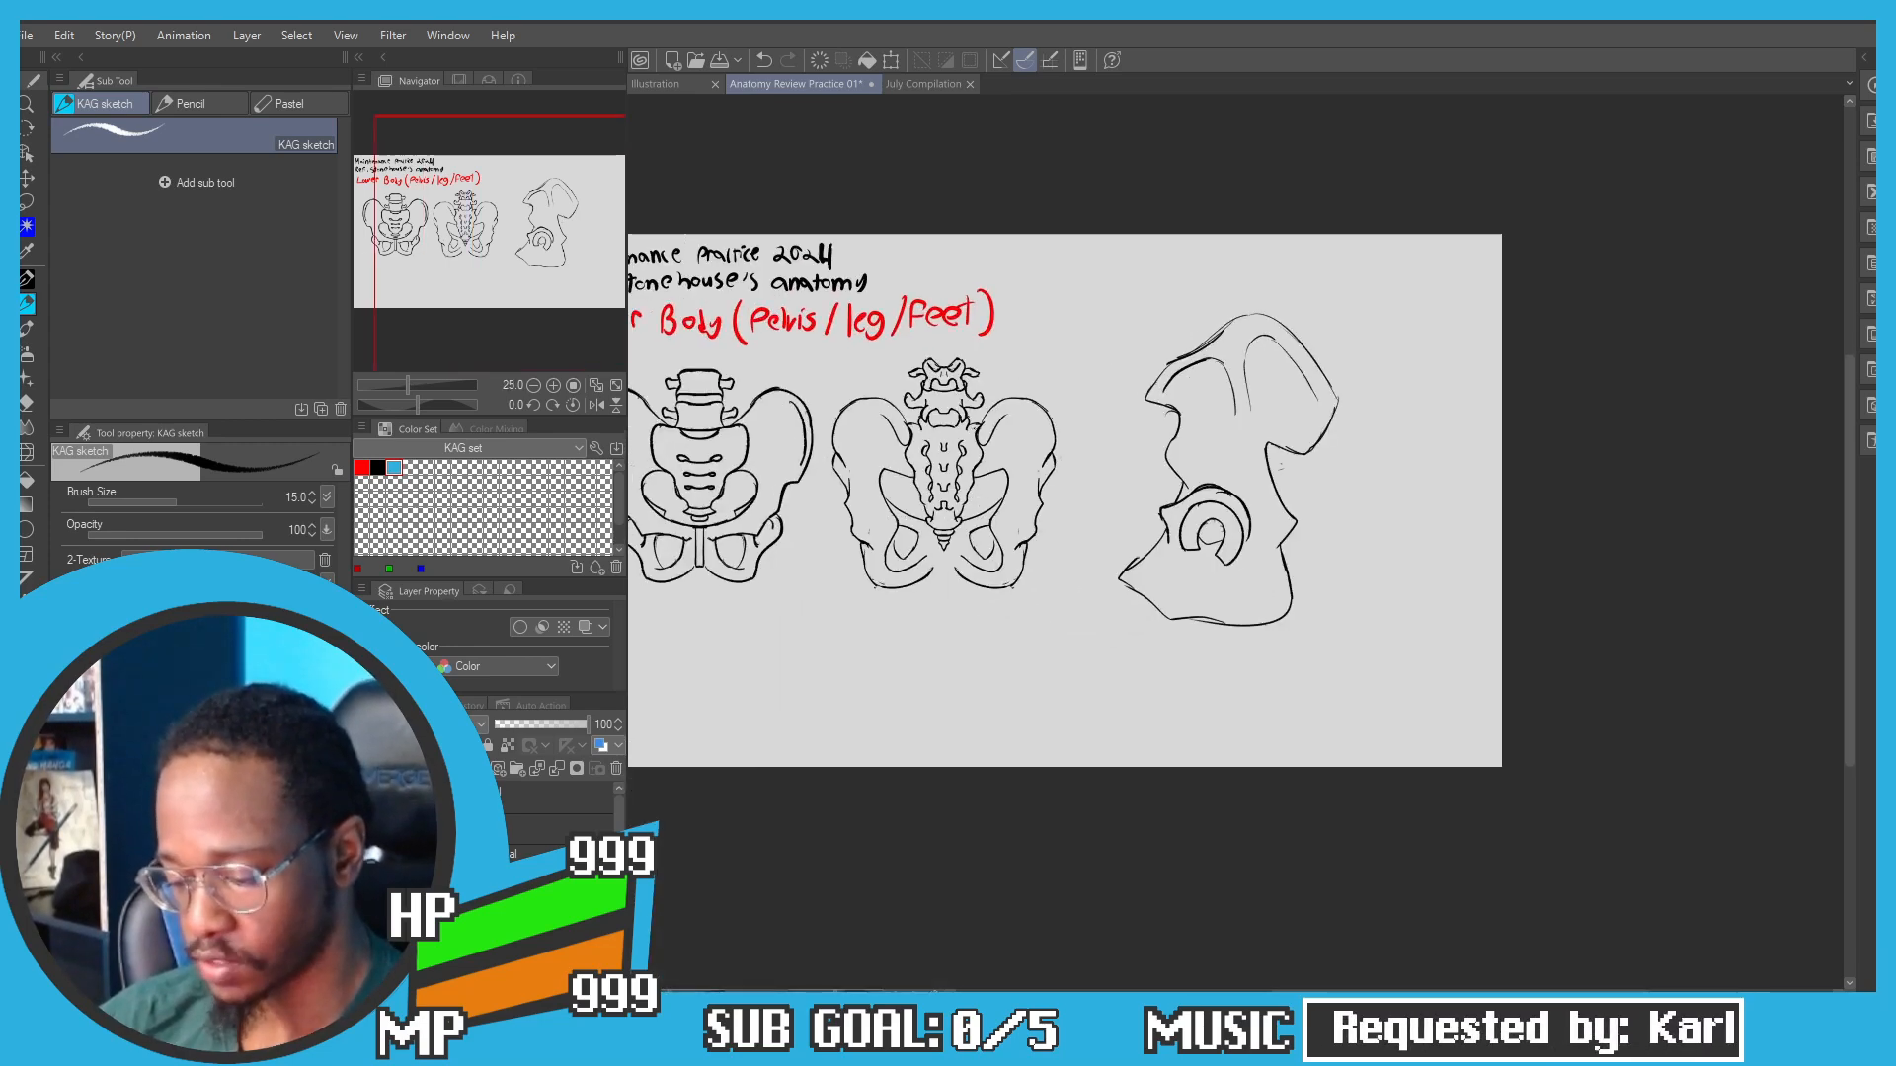
scroll(975, 435, up, 3)
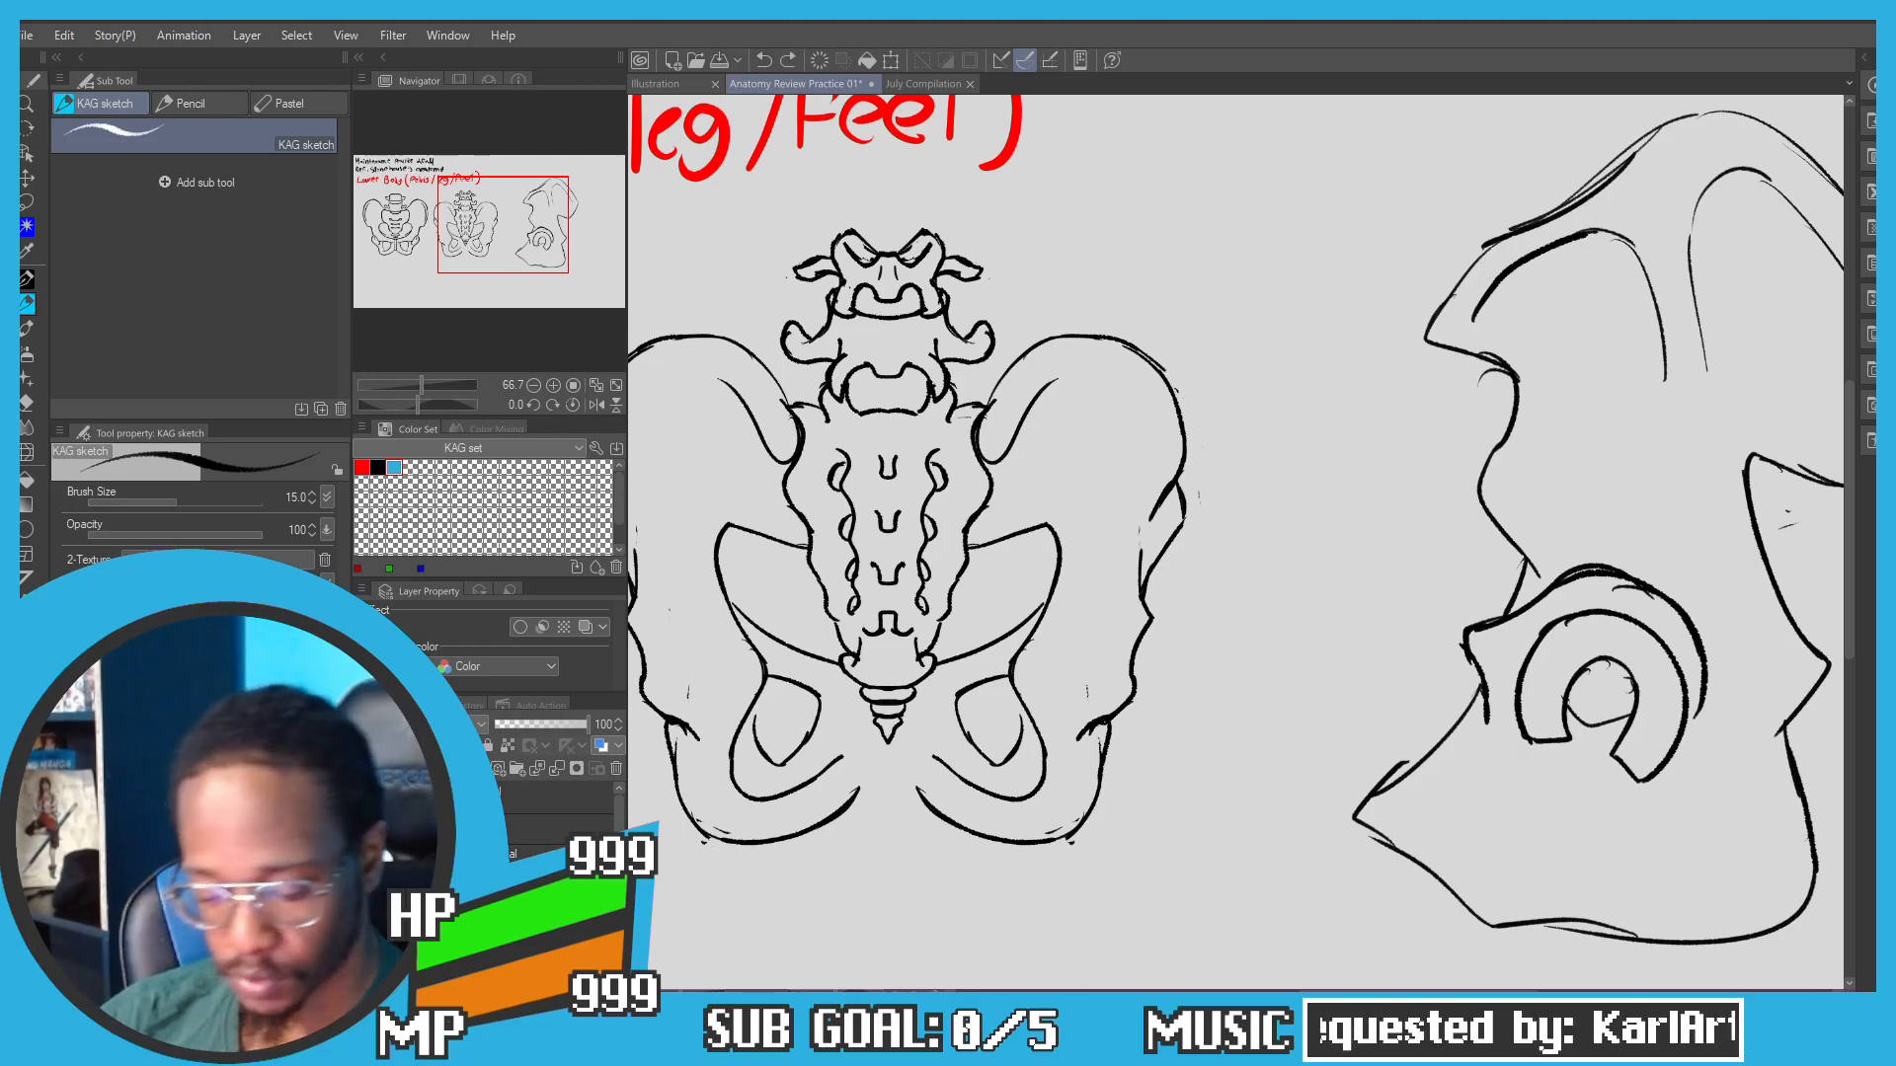
key(x)
mouse_move(975, 418)
mouse_down()
mouse_move(986, 477)
mouse_move(979, 502)
mouse_move(979, 451)
mouse_move(926, 757)
mouse_move(993, 851)
mouse_up()
key(ctrl+z)
mouse_move(978, 427)
mouse_down()
mouse_move(1090, 345)
mouse_move(1163, 367)
mouse_move(1218, 471)
mouse_move(1202, 670)
mouse_up()
mouse_move(1222, 542)
mouse_down()
mouse_move(1053, 847)
mouse_move(1017, 859)
mouse_up()
scroll(874, 384, down, 2)
key(ctrl+z)
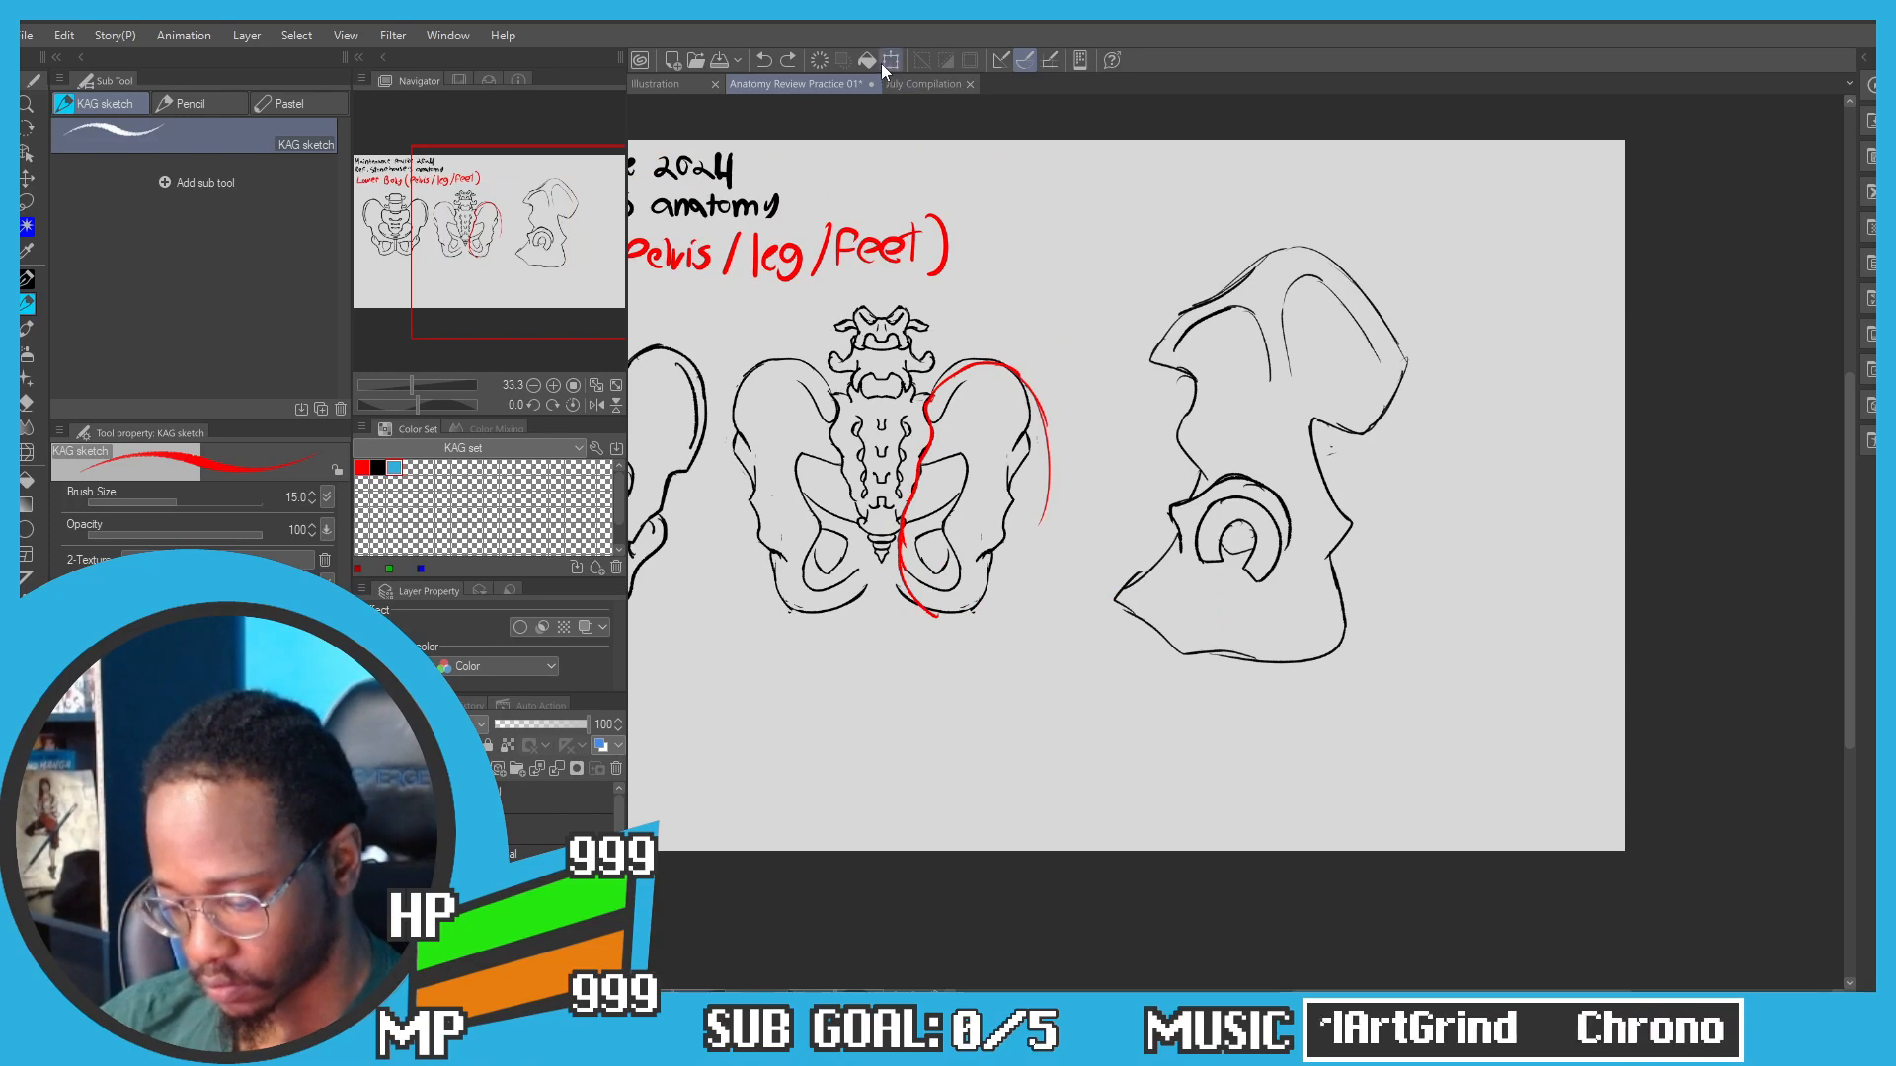
Step: Lasso the red guide outline on the back view, delete it, and clear the selection
click(884, 63)
click(1211, 695)
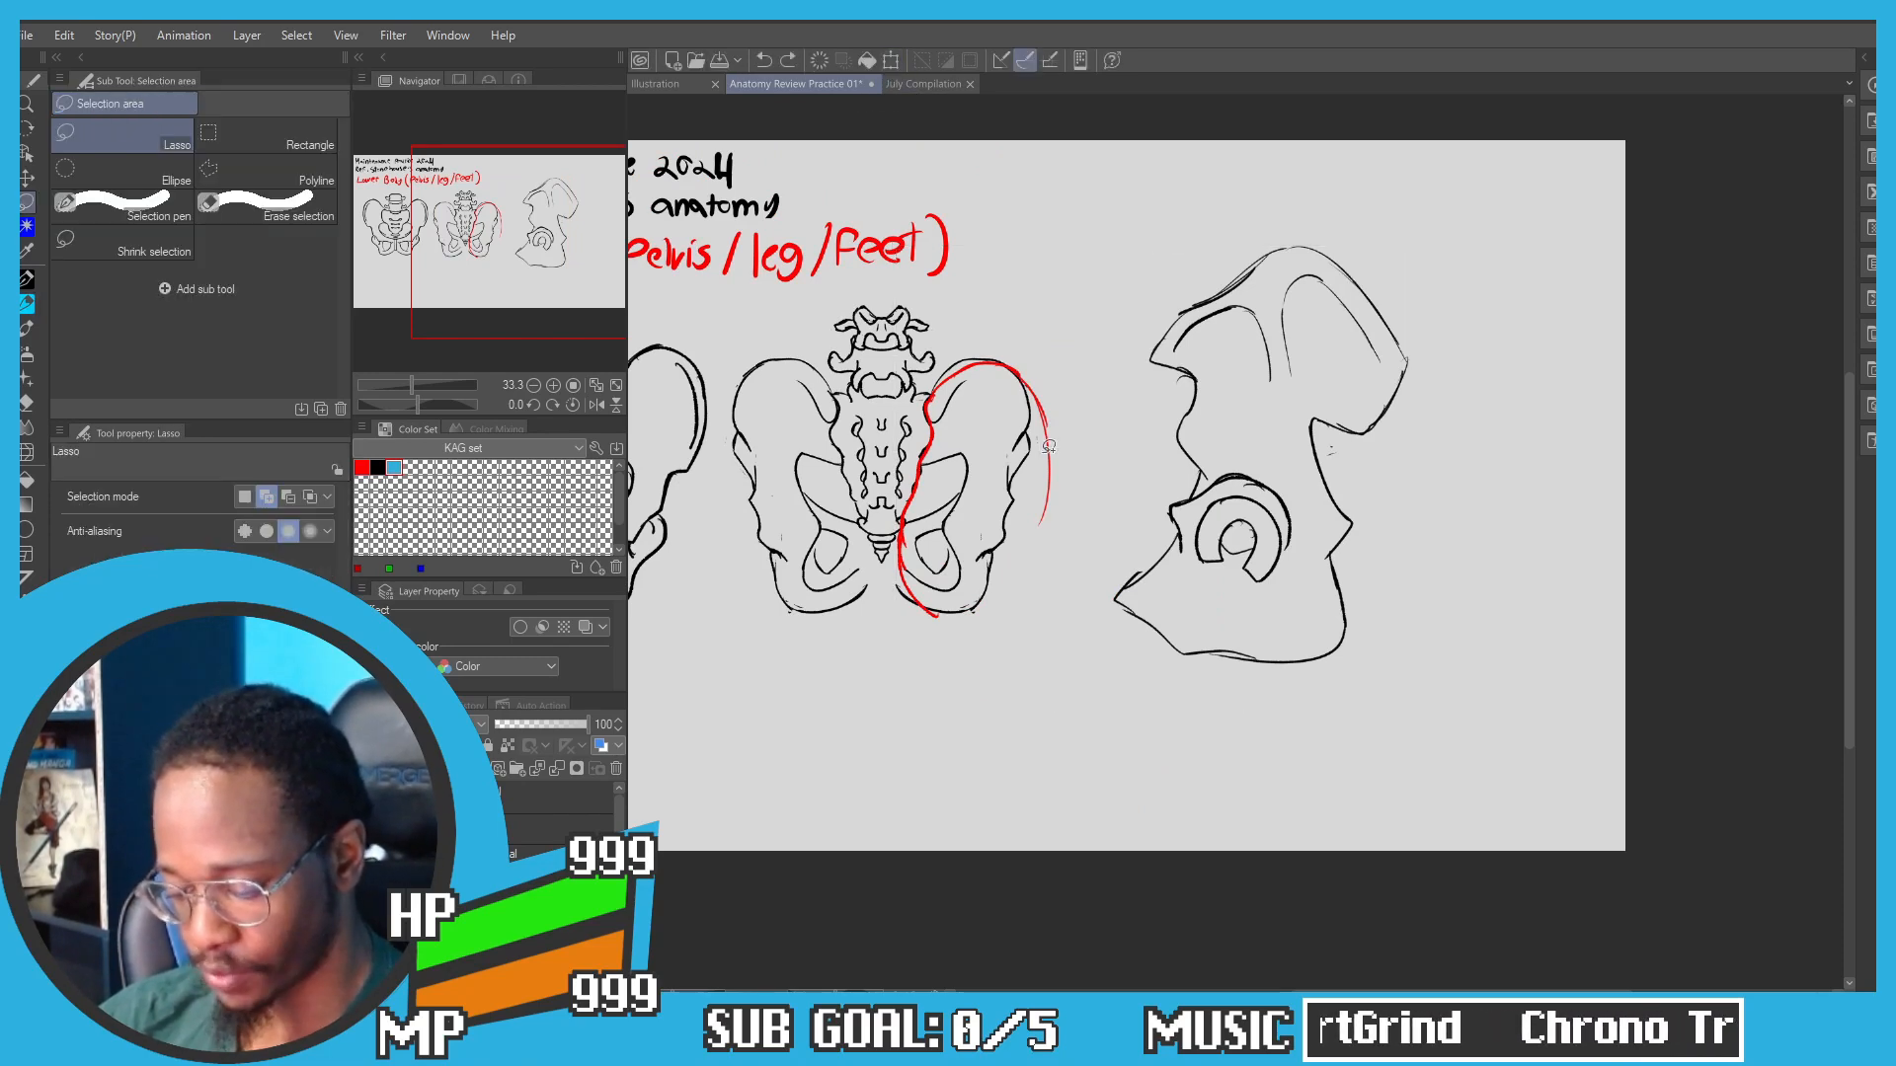
mouse_move(1059, 368)
mouse_down()
mouse_move(948, 311)
mouse_move(1044, 373)
mouse_up()
key(Delete)
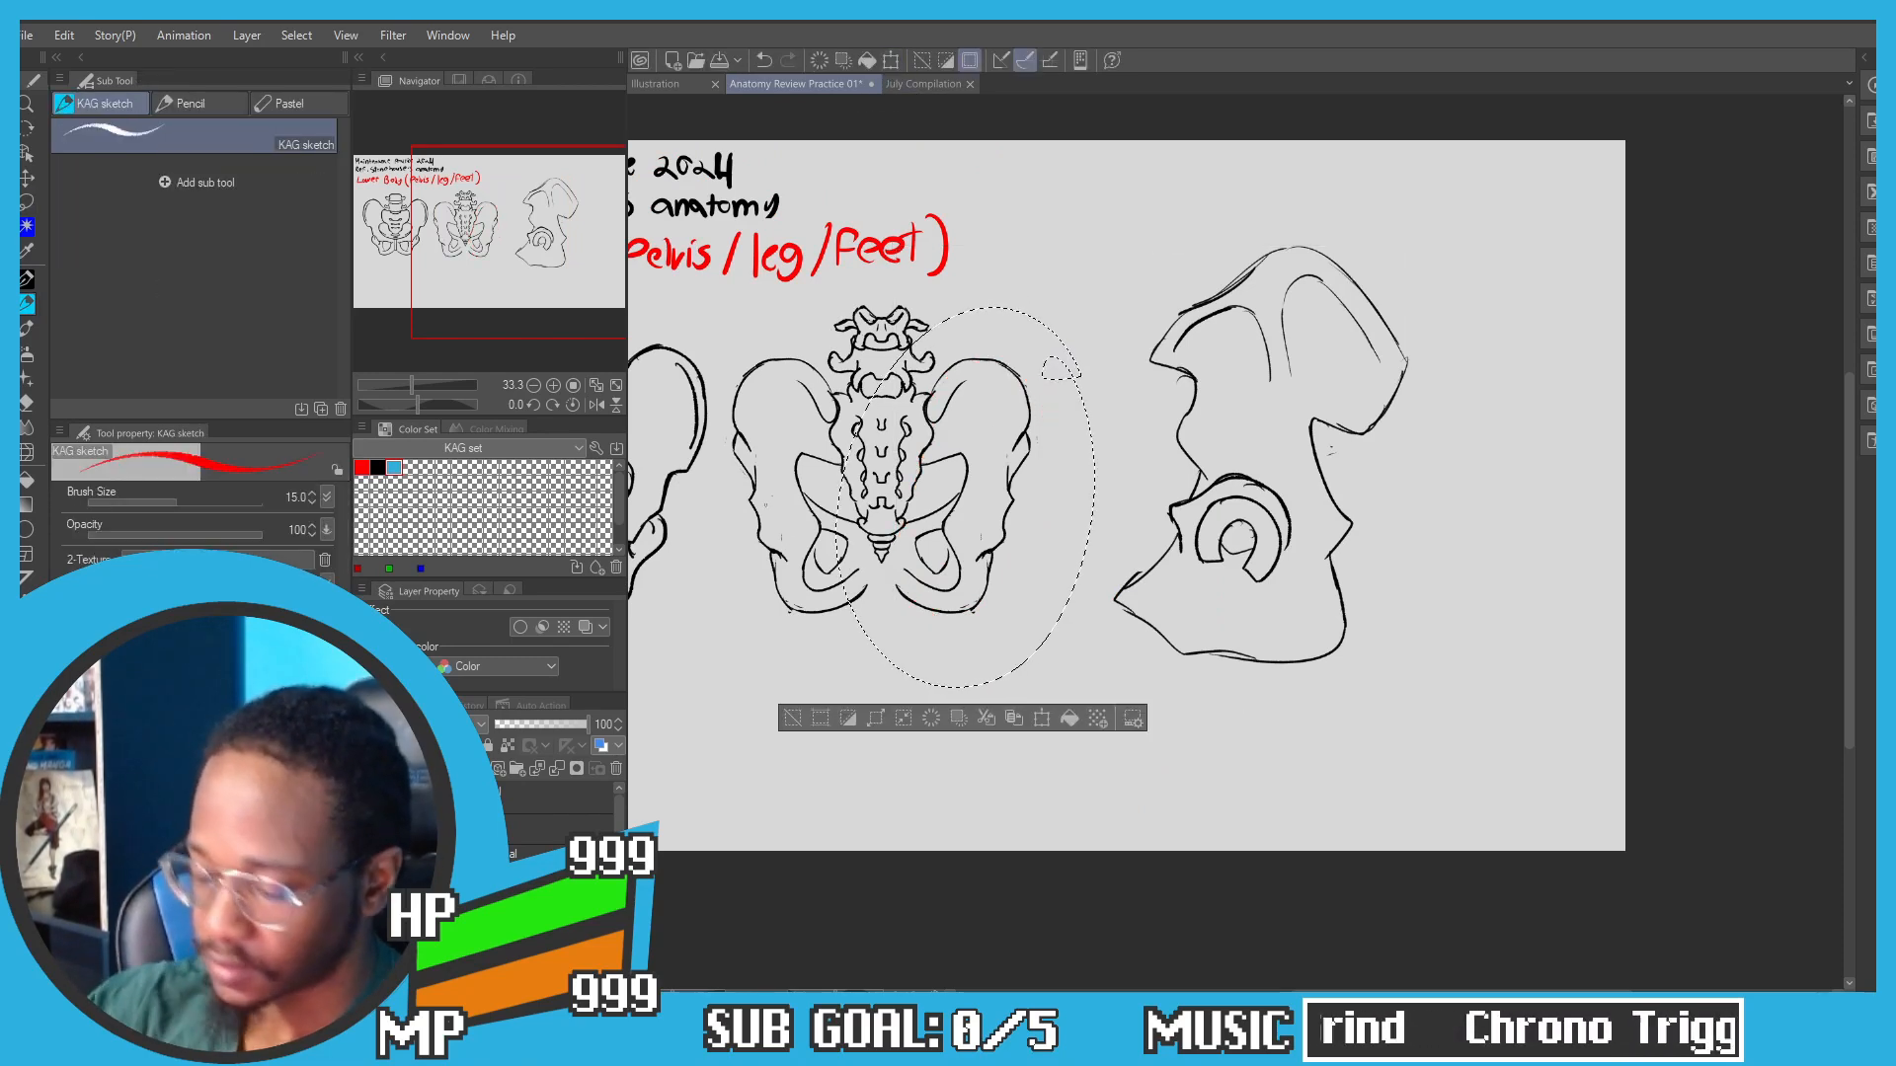
key(ctrl+d)
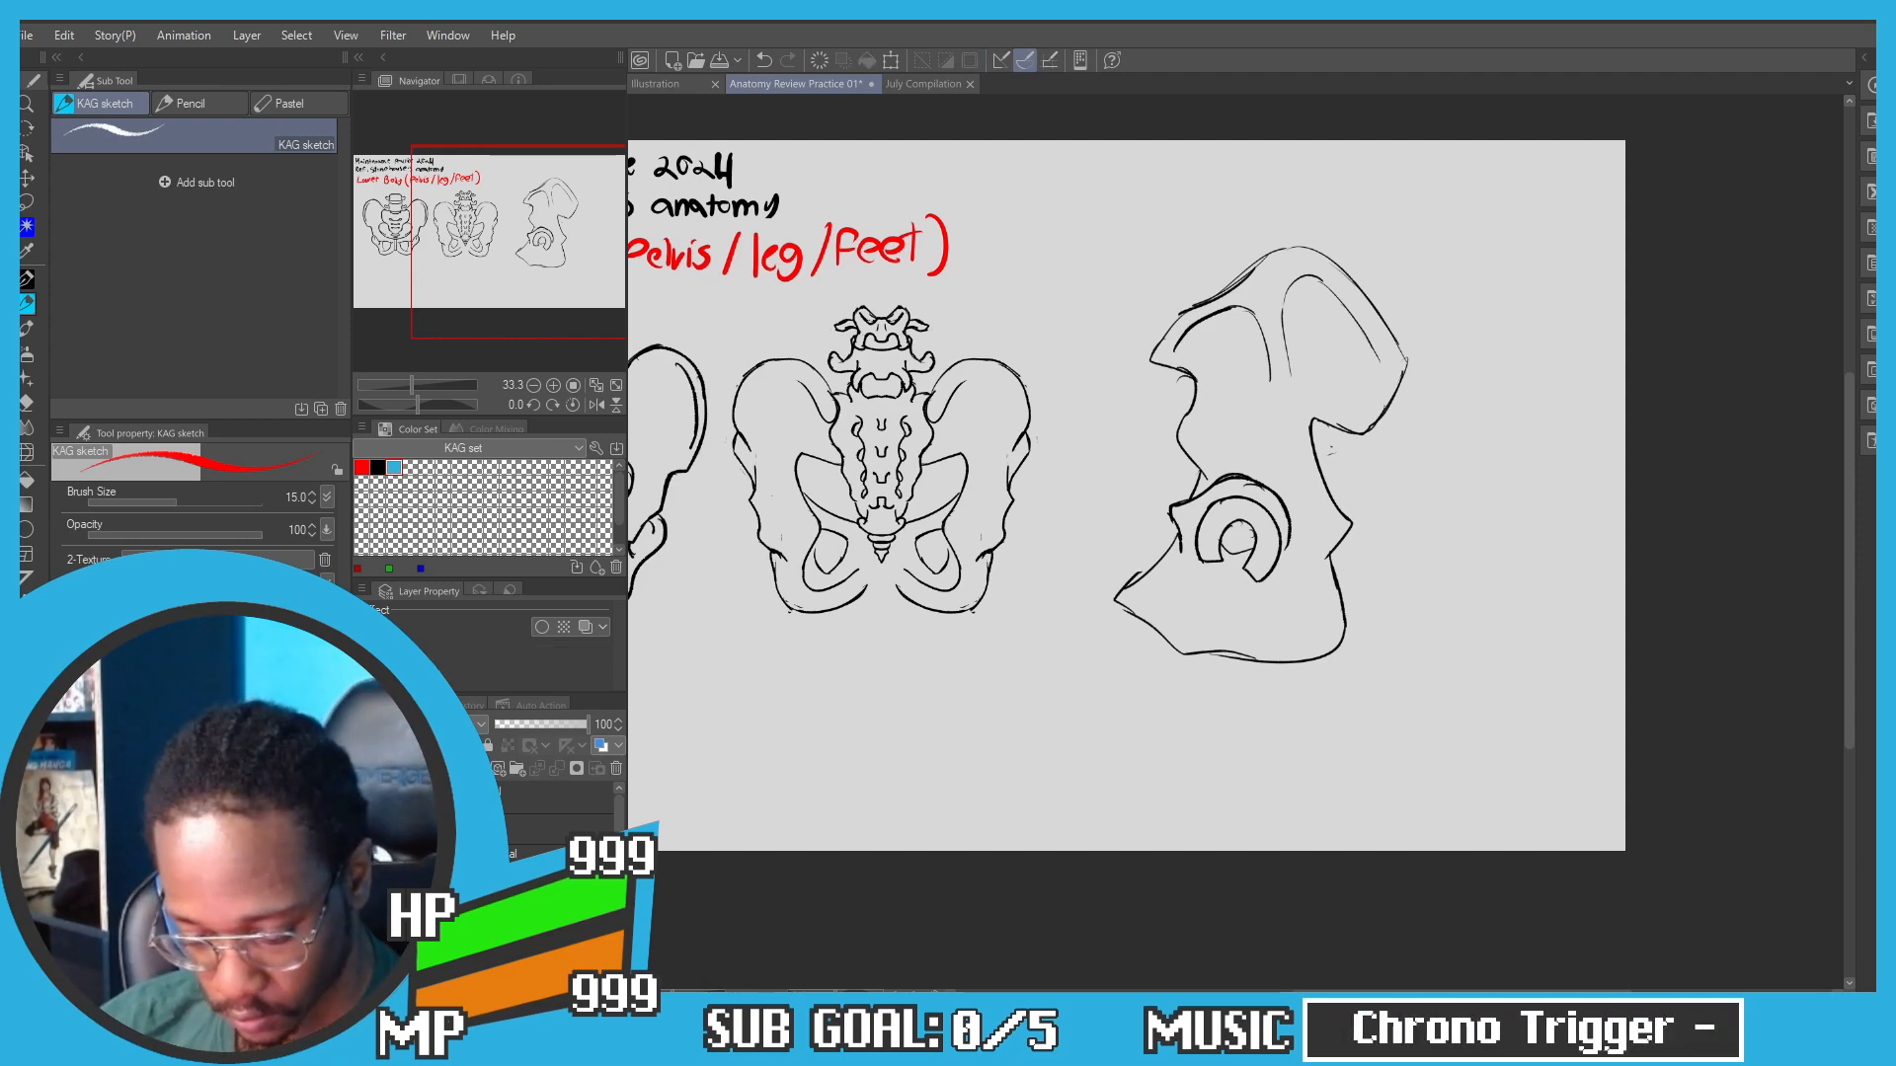
key(x)
key(m)
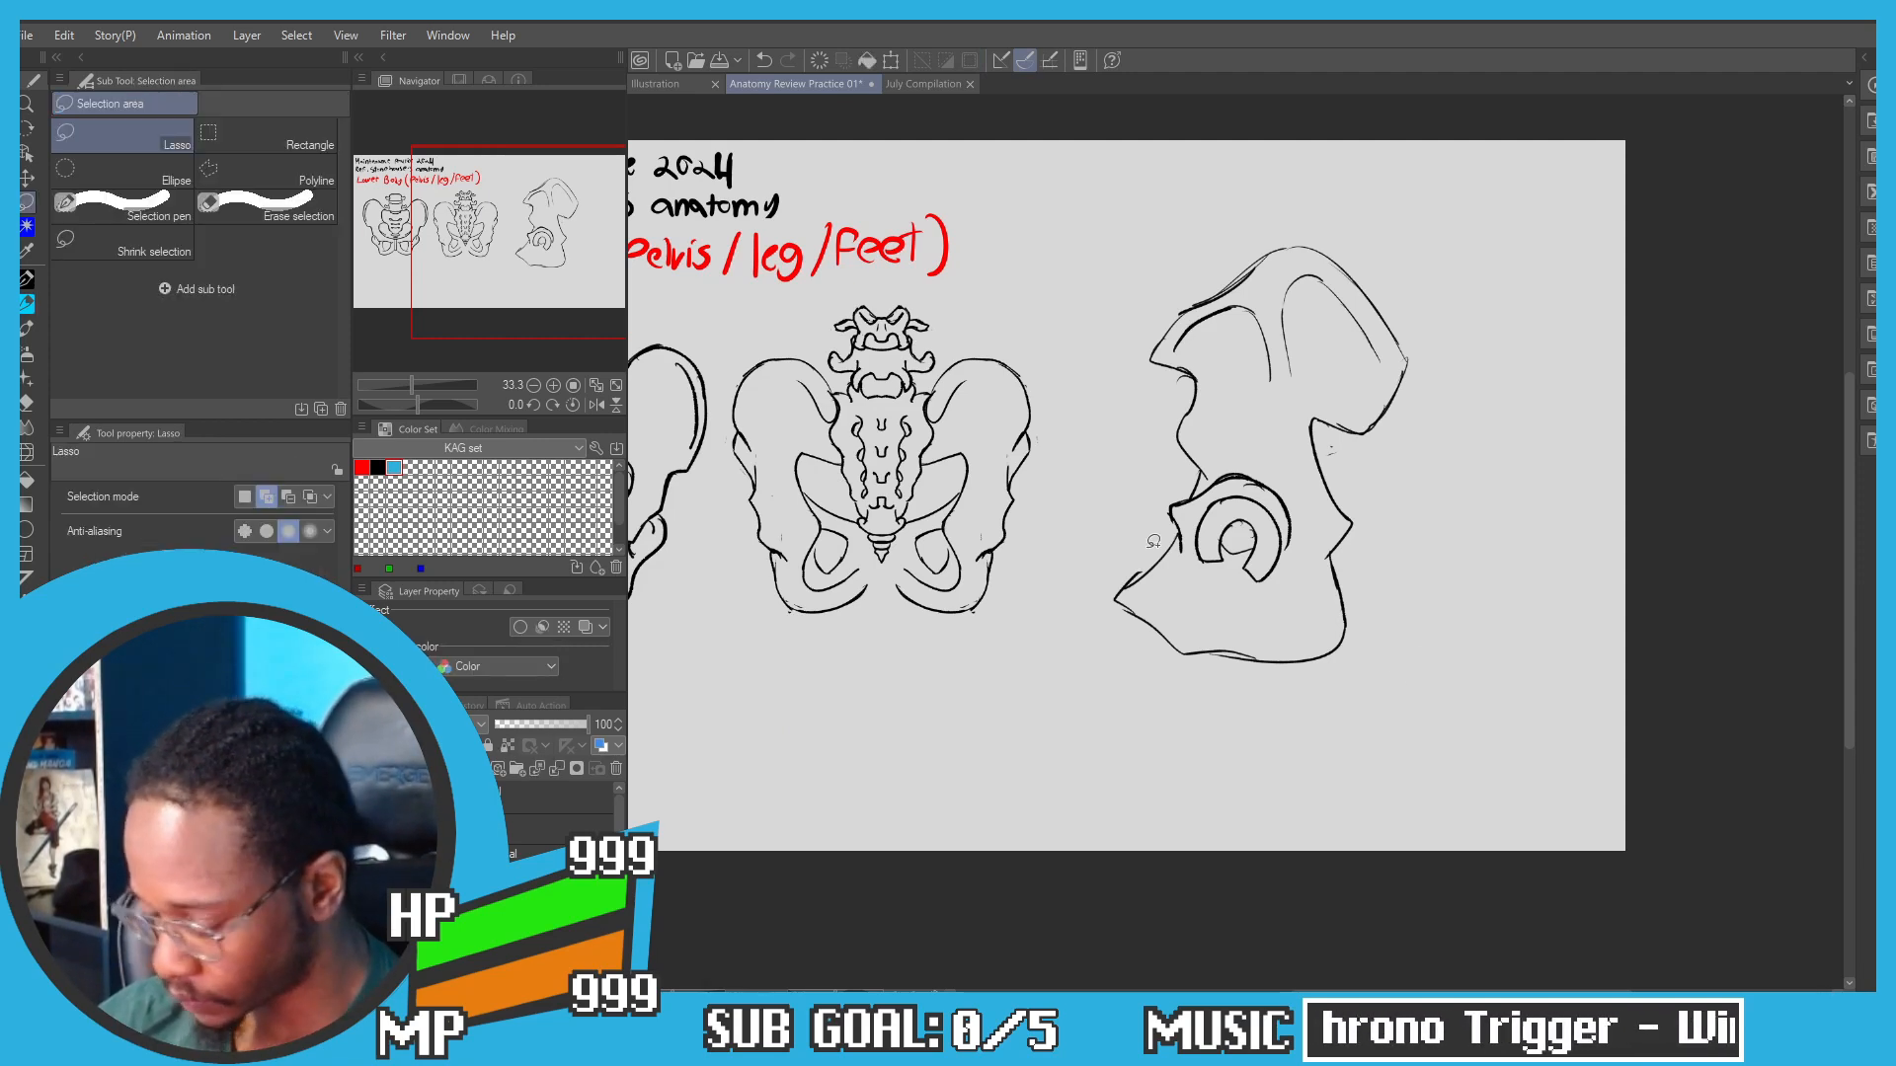
mouse_move(1394, 726)
mouse_down()
mouse_move(1114, 496)
mouse_move(1353, 484)
mouse_move(1406, 549)
mouse_up()
key(p)
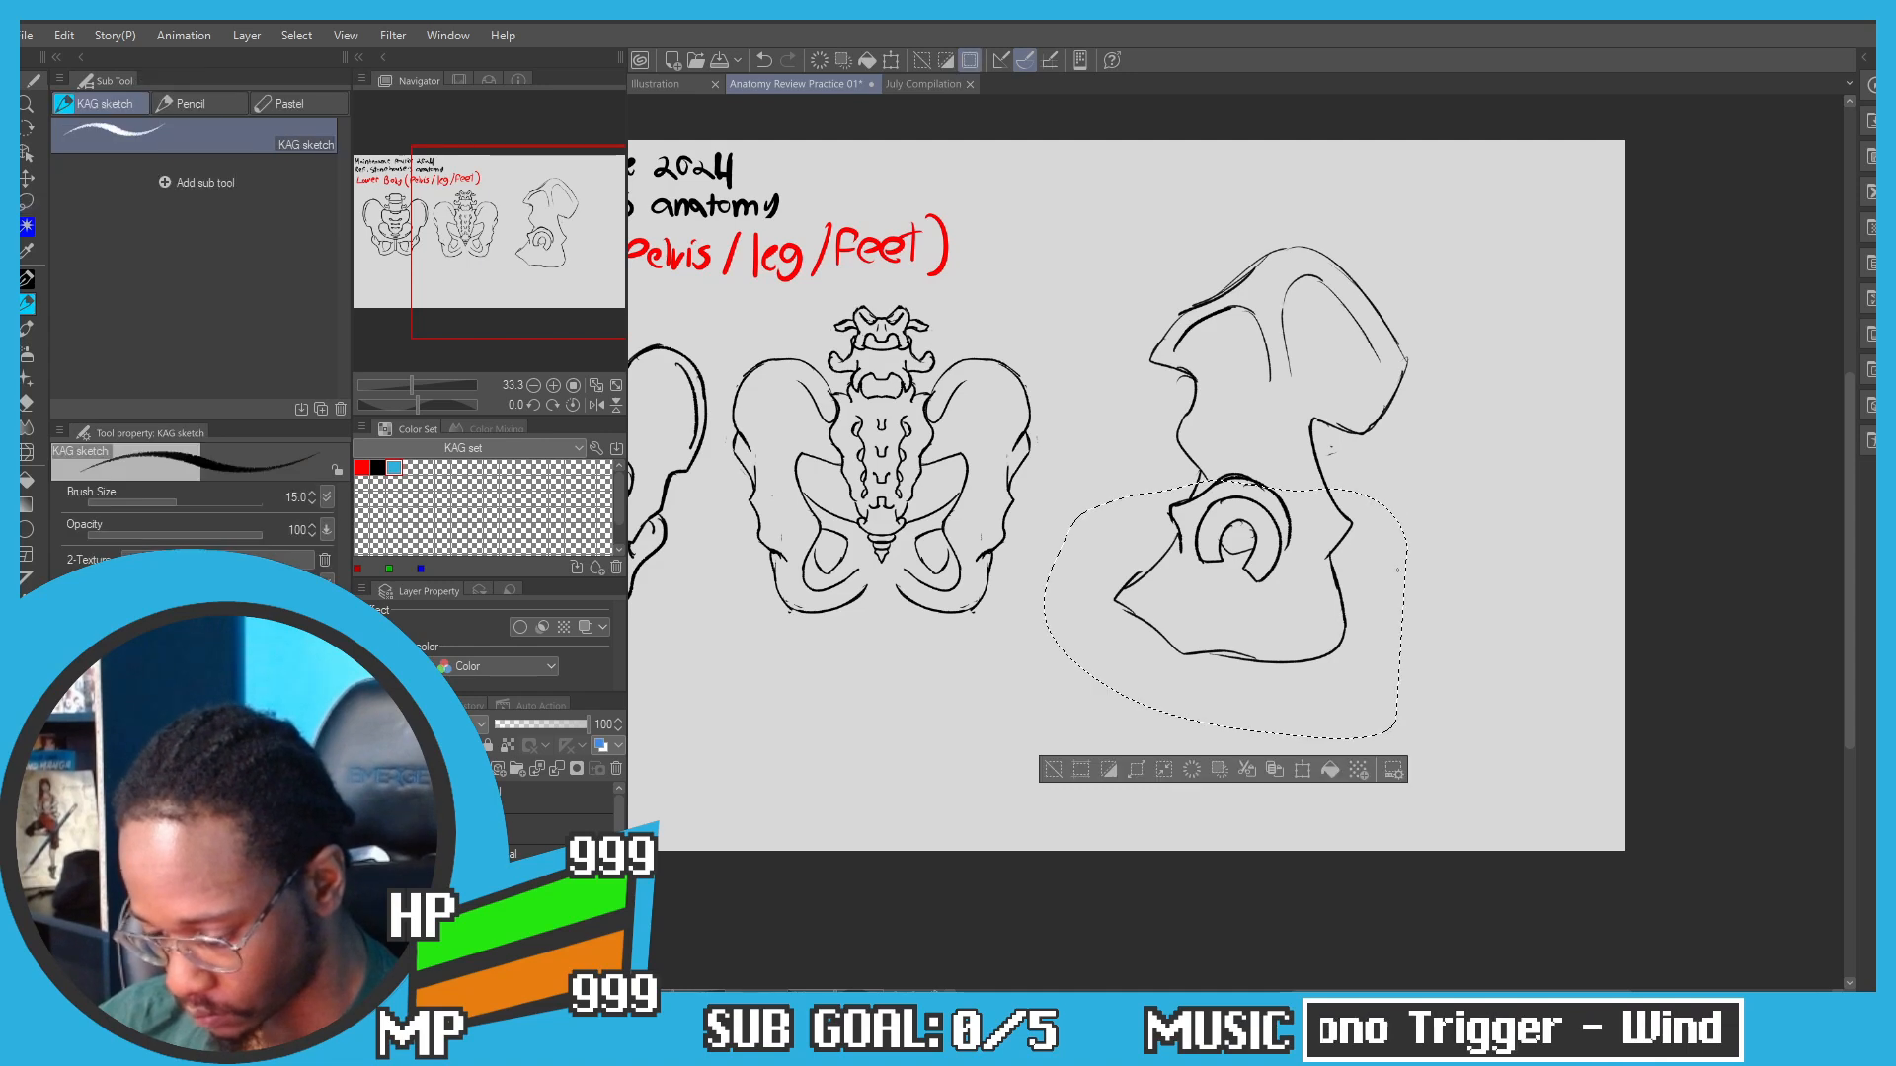
click(1303, 770)
drag(1227, 739, 1226, 696)
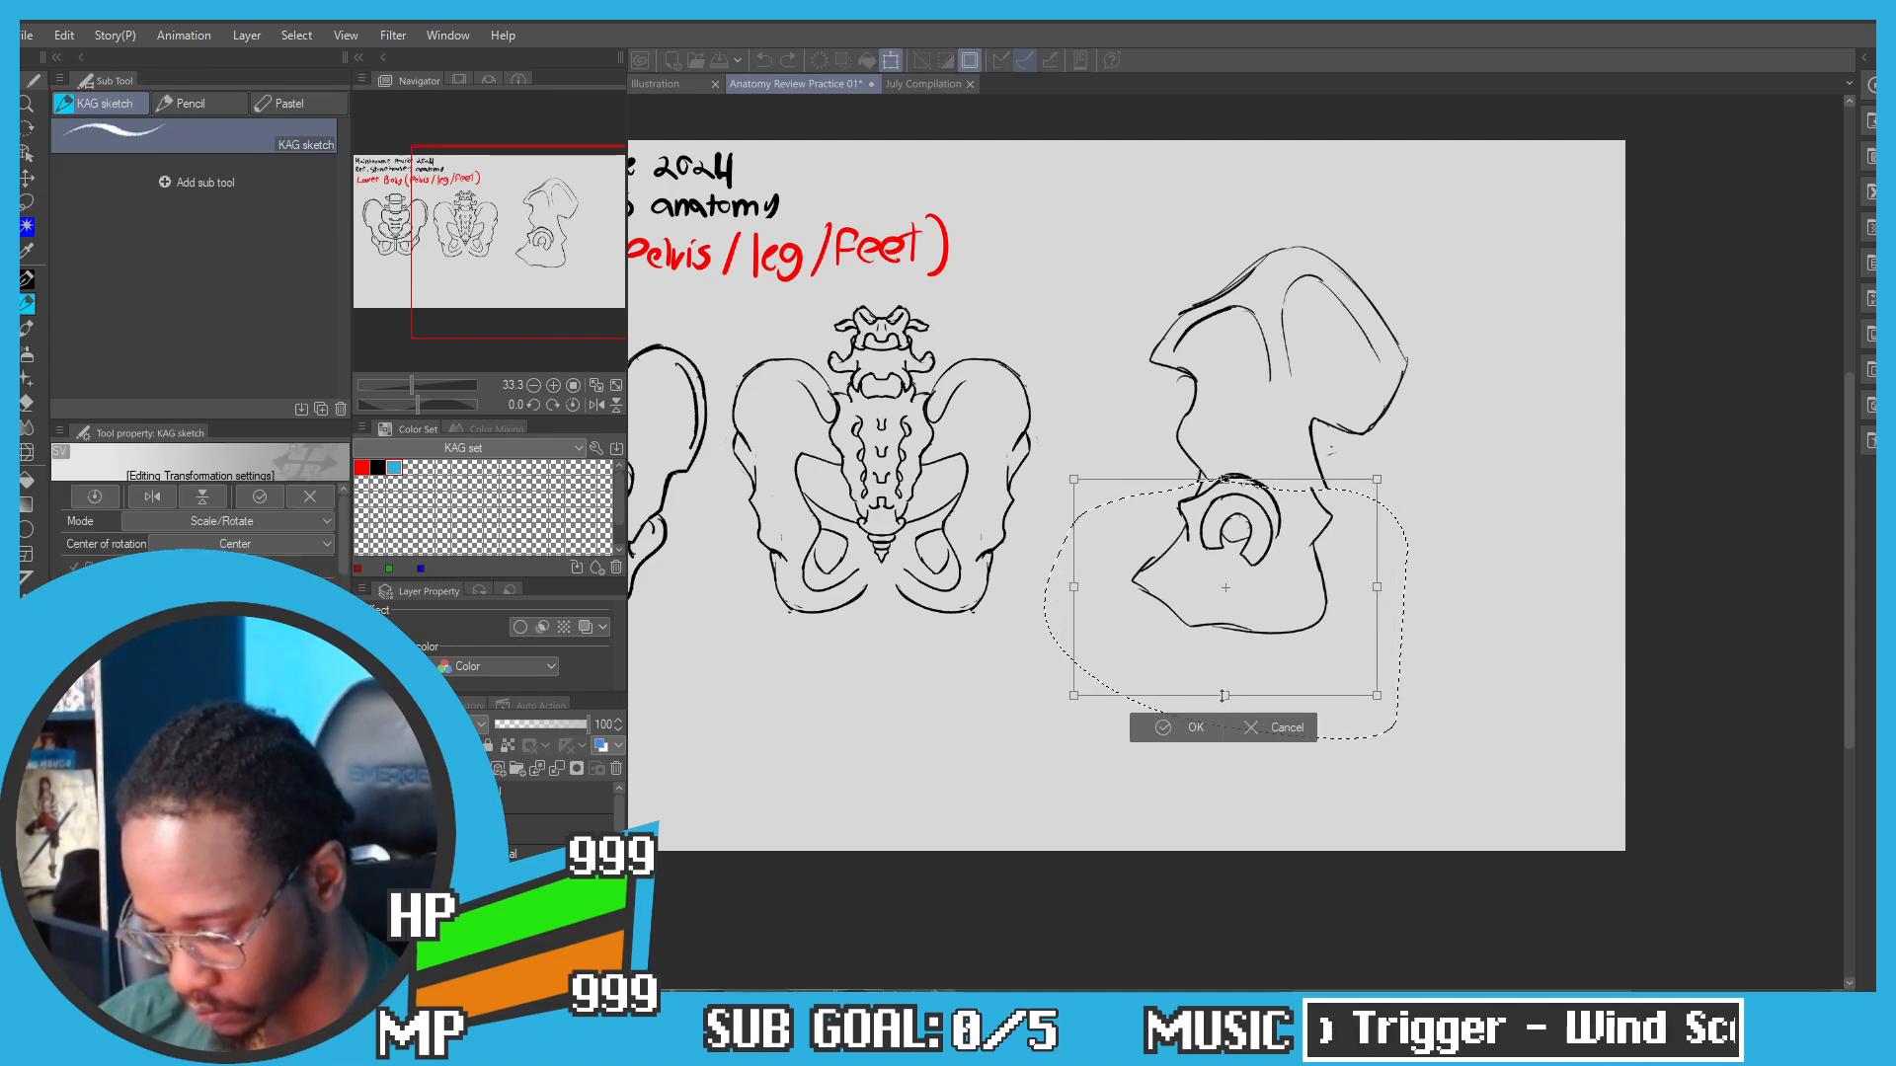
drag(1135, 603, 1135, 606)
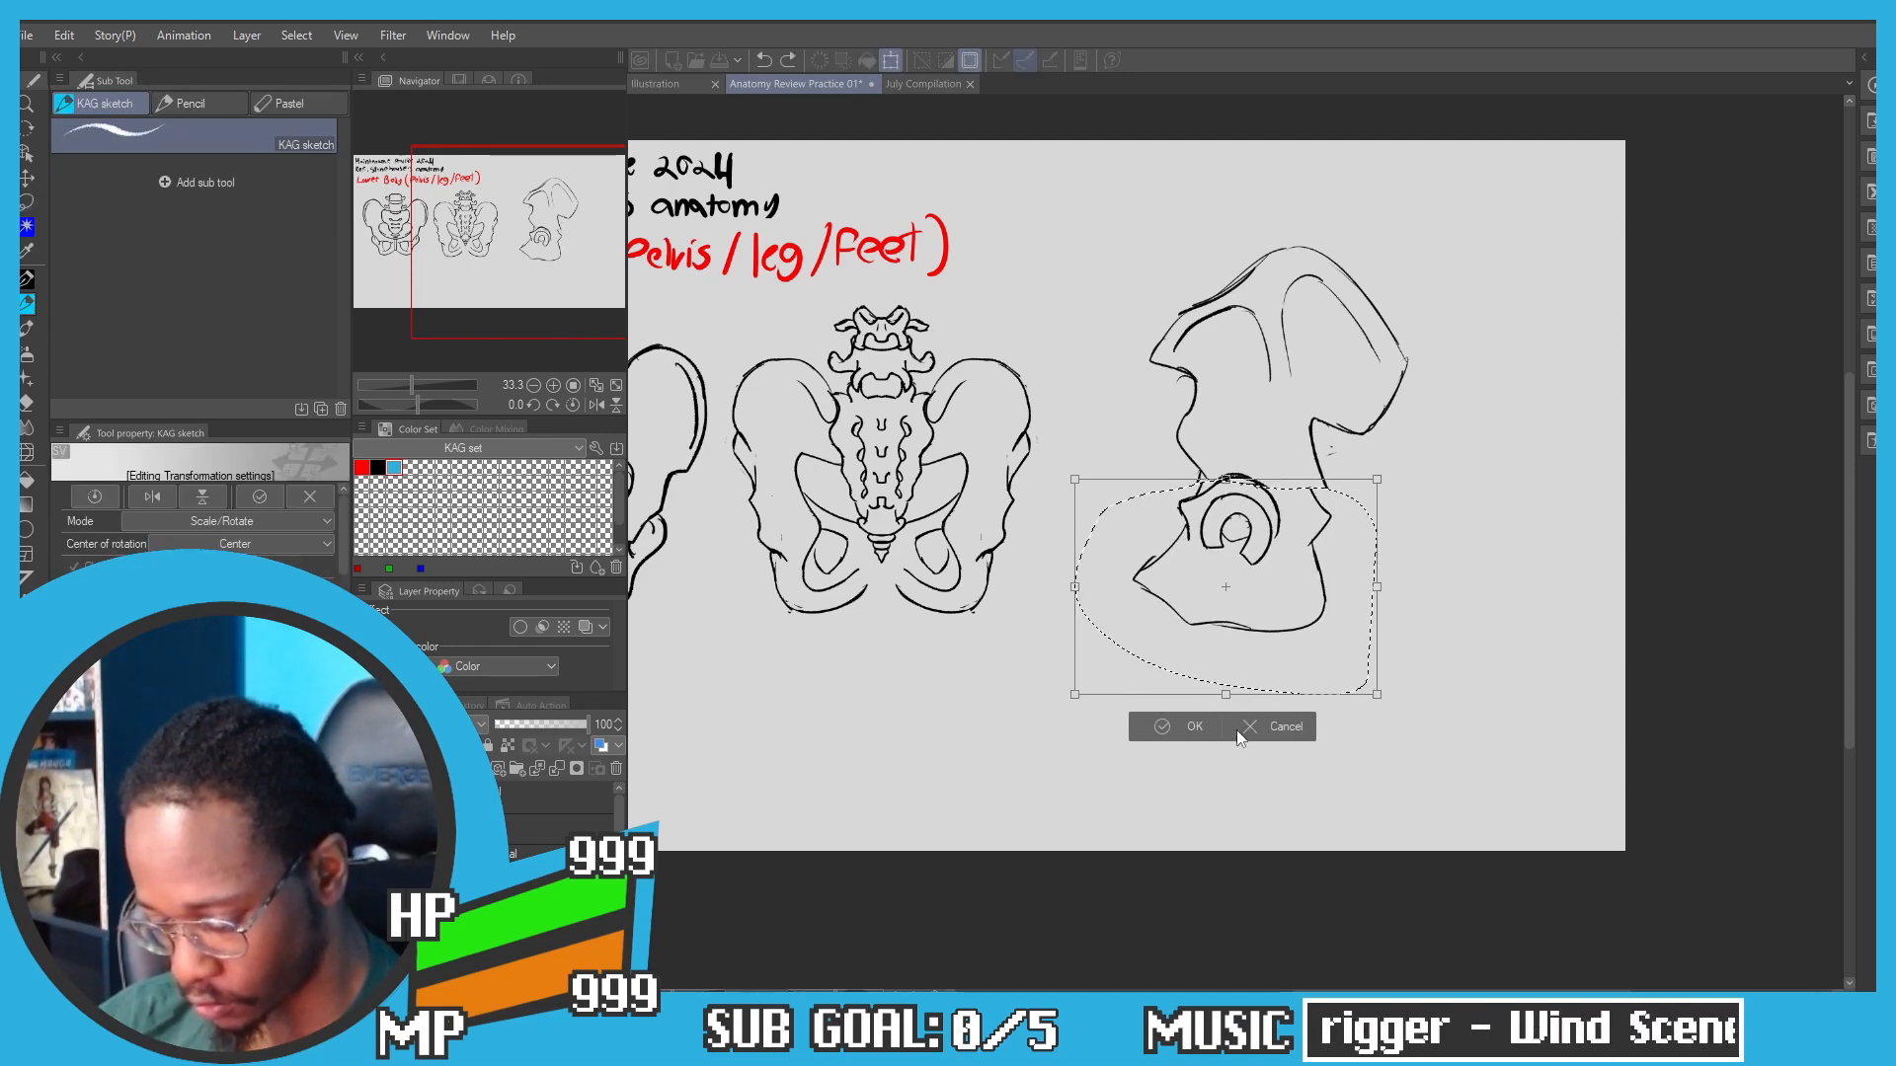
click(1240, 729)
key(ctrl+d)
key(m)
drag(1242, 457, 1164, 495)
key(p)
key(ctrl+z)
key(m)
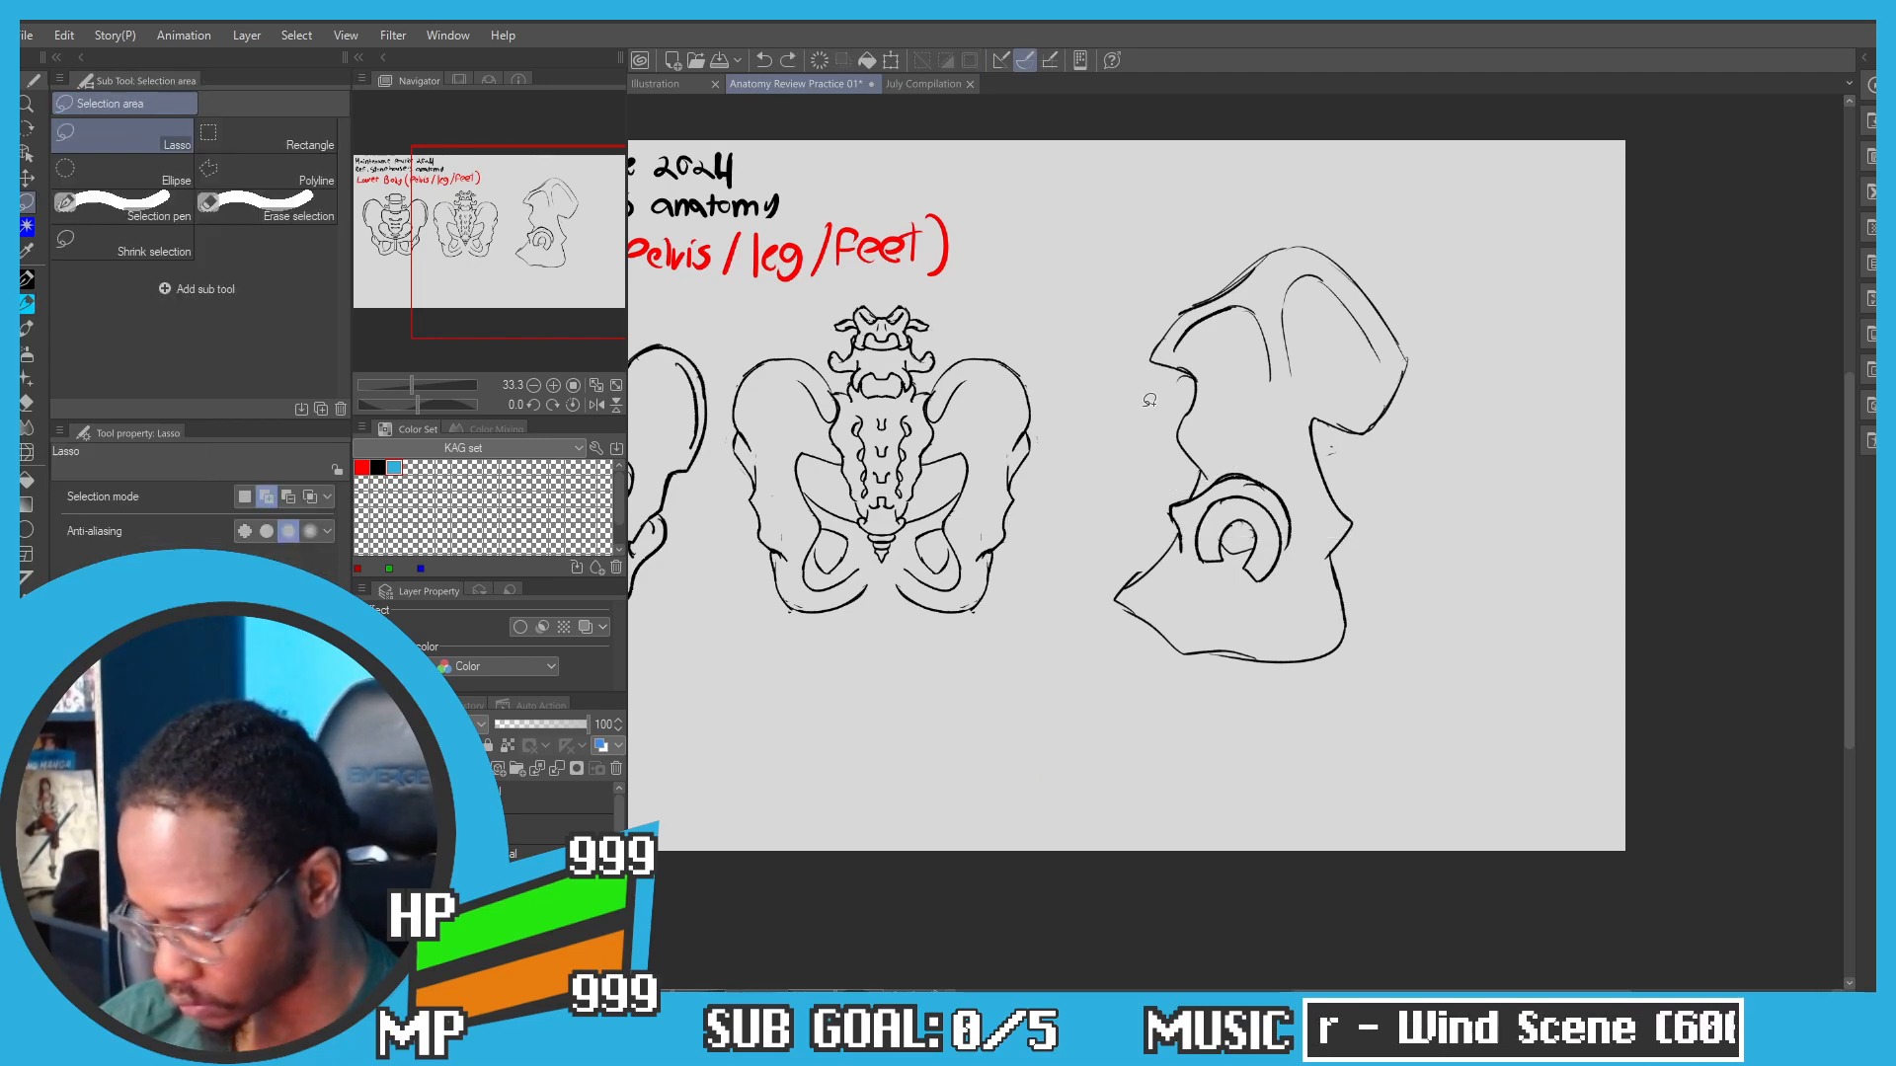
key(p)
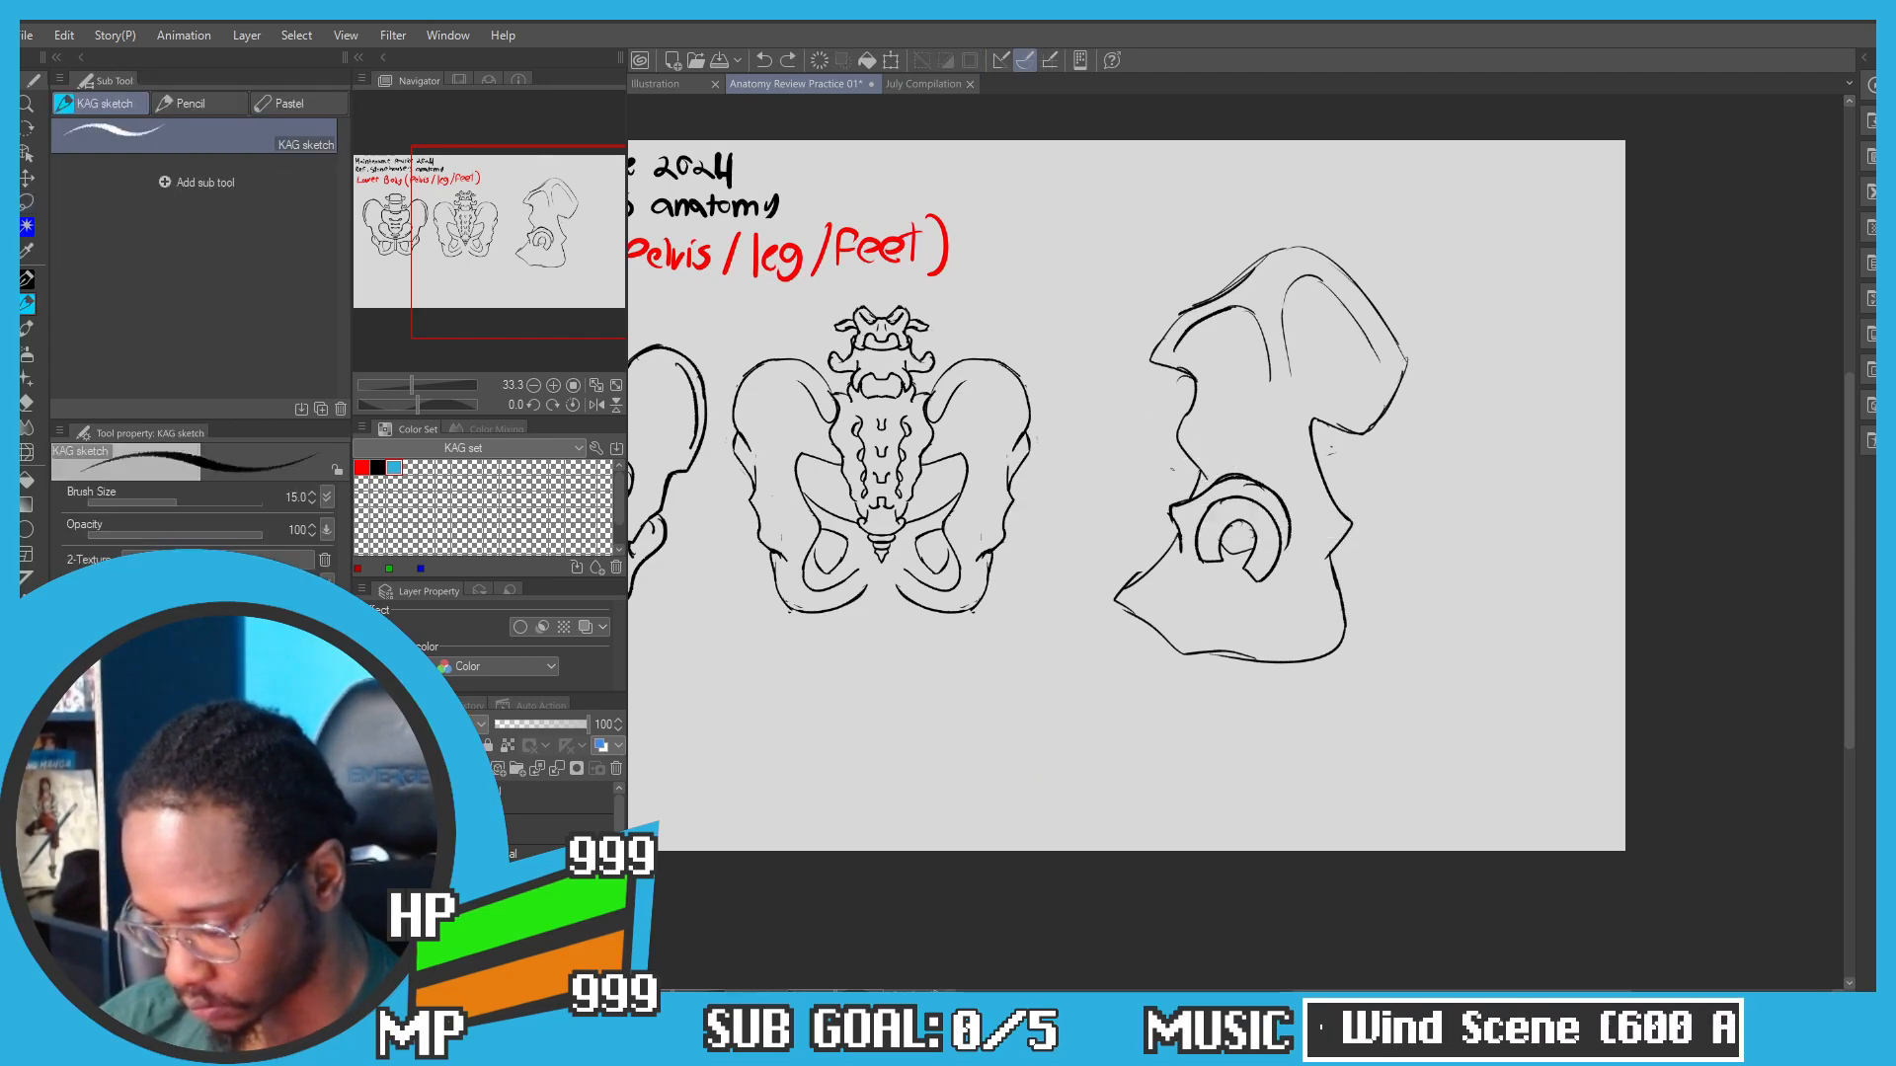
Step: Lasso the lower half of the side-view hip bone, scale it down slightly, shift it up, apply, and clear the selection
key(m)
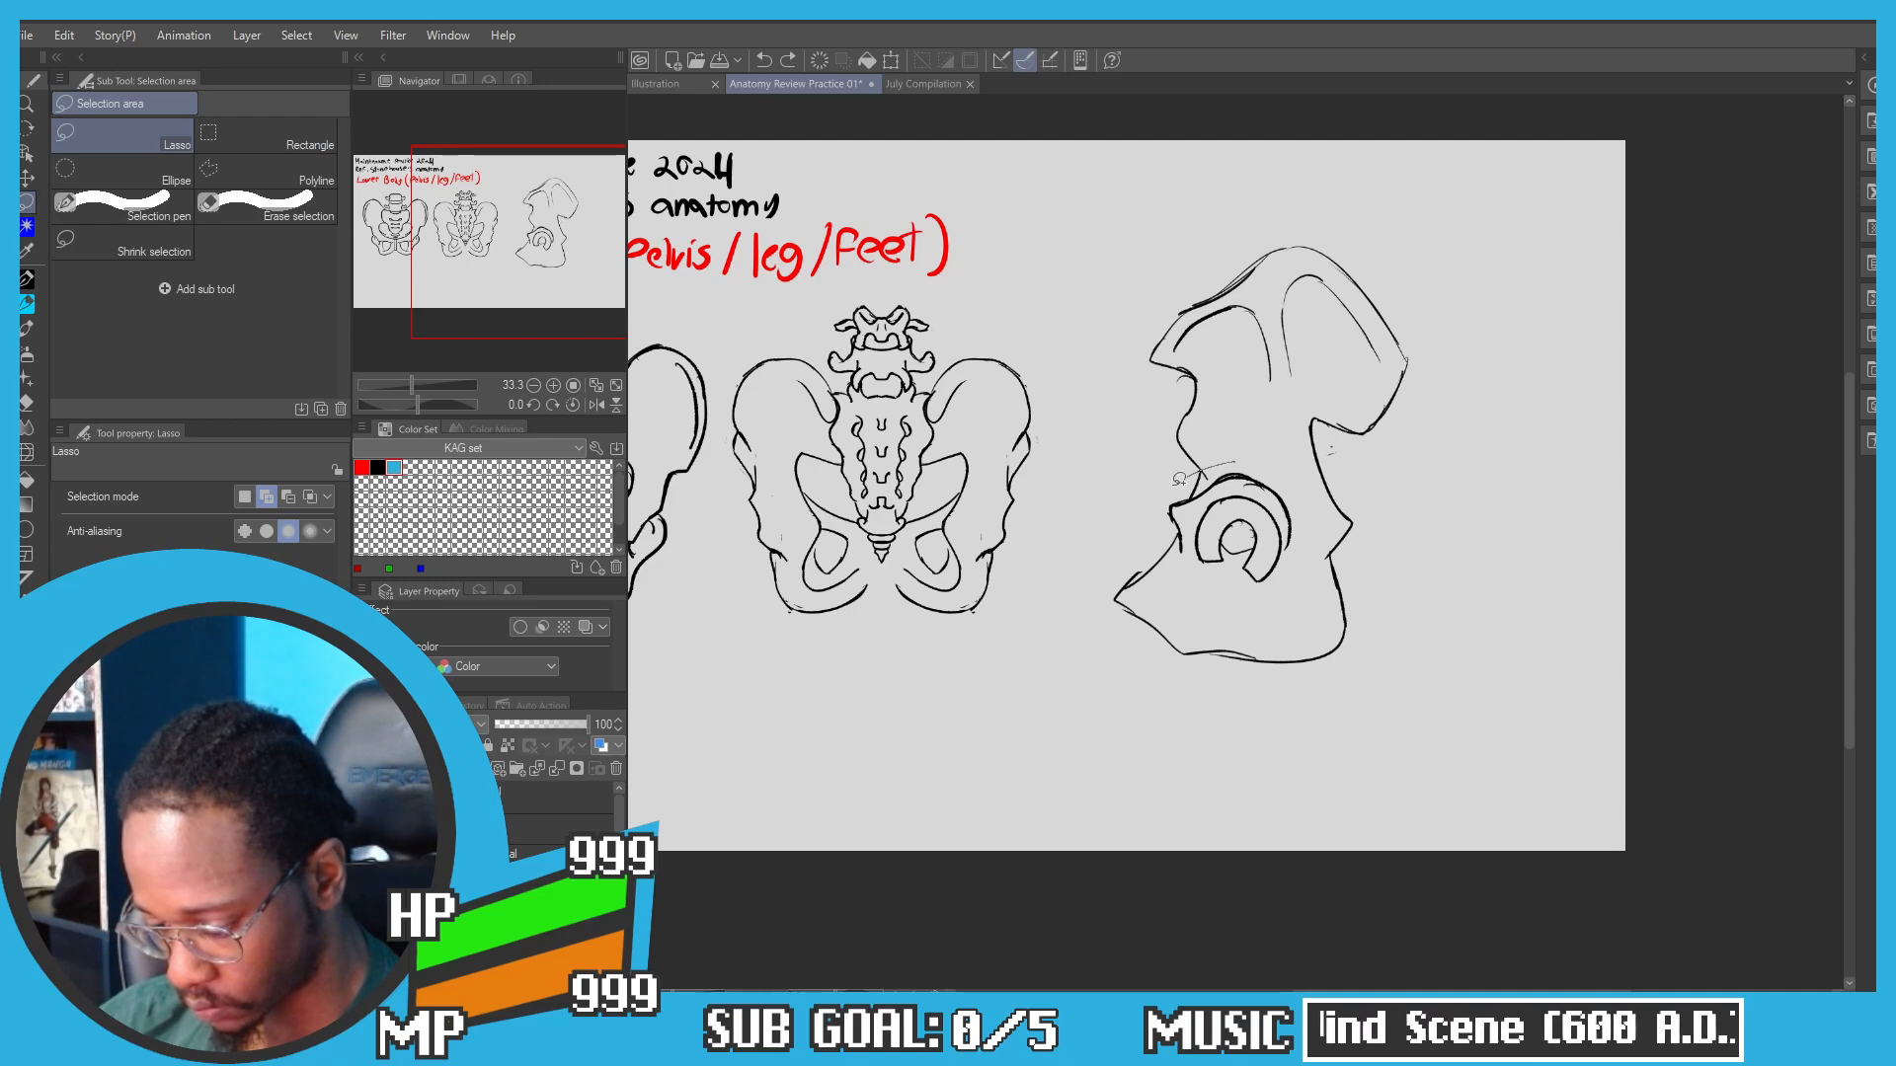
mouse_move(1234, 461)
mouse_down()
mouse_move(1269, 691)
mouse_move(1364, 480)
mouse_move(1236, 463)
mouse_up()
key(p)
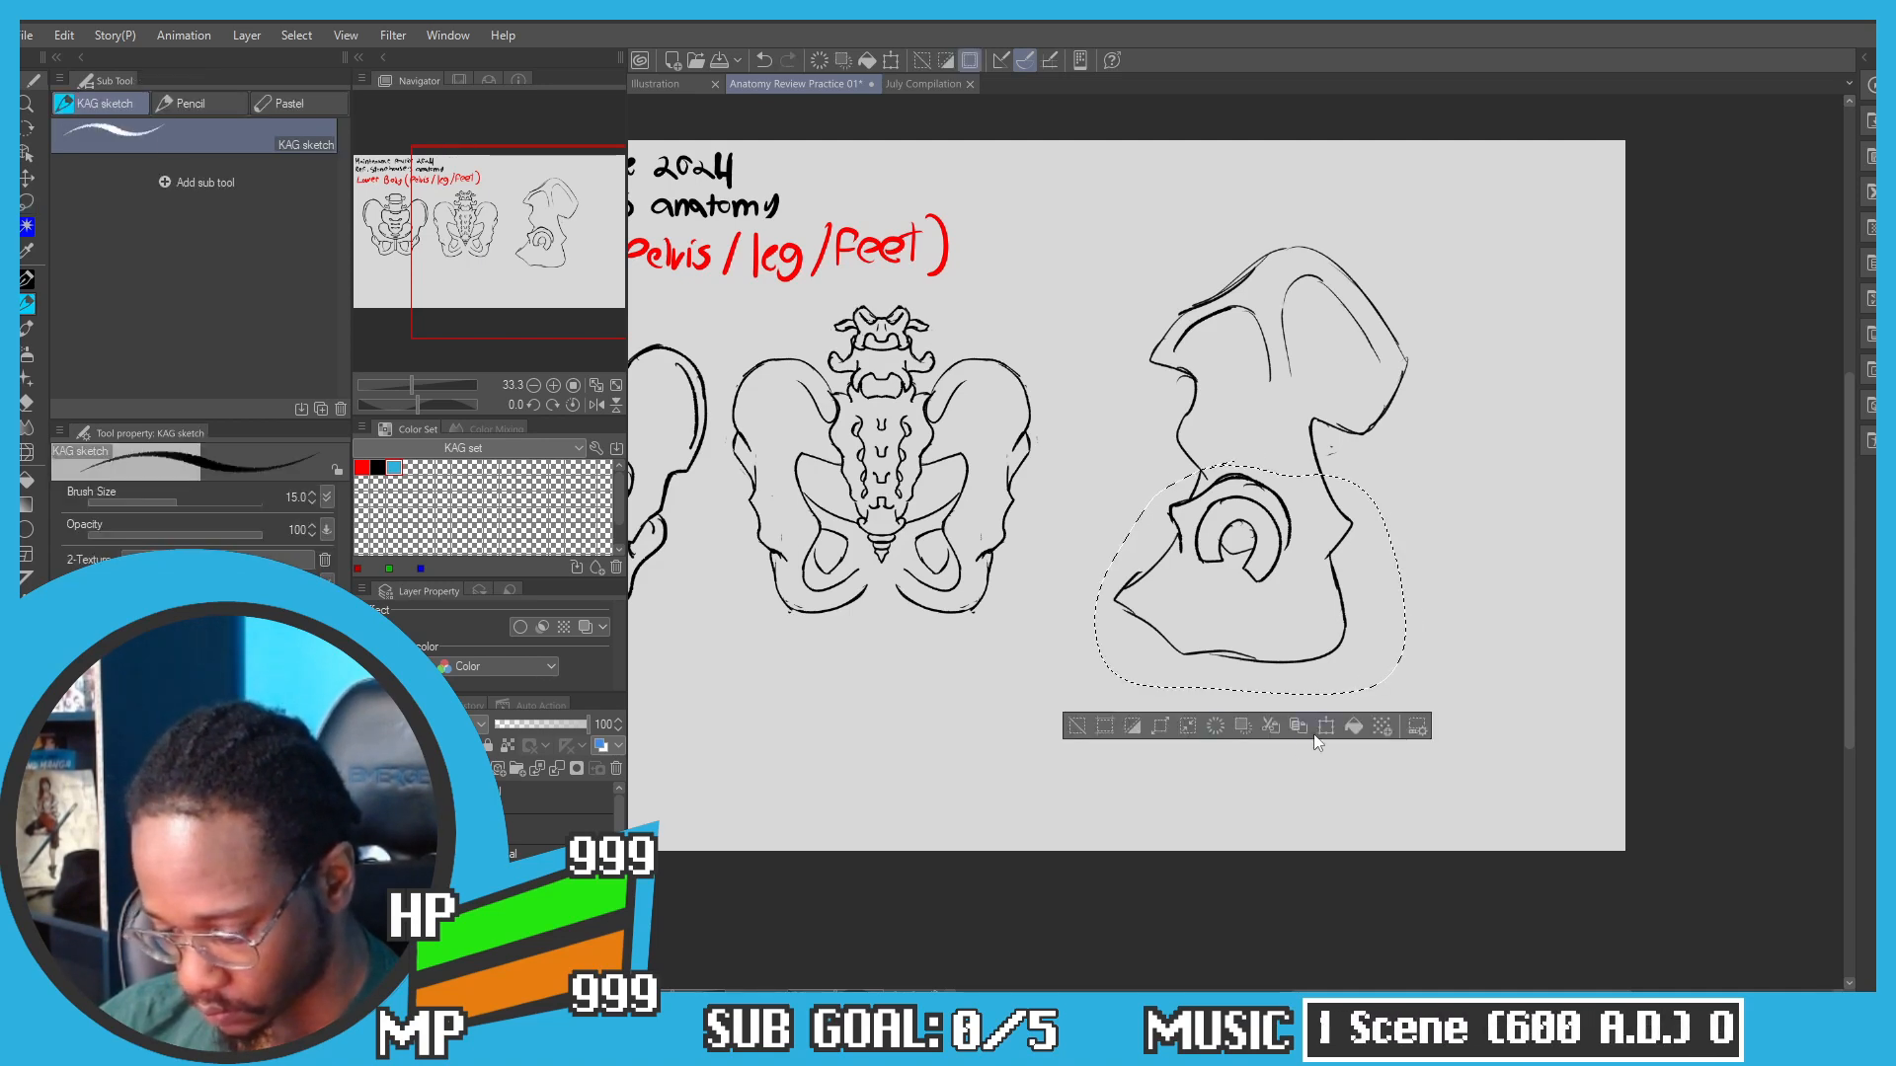
key(ctrl+t)
drag(1244, 695, 1246, 656)
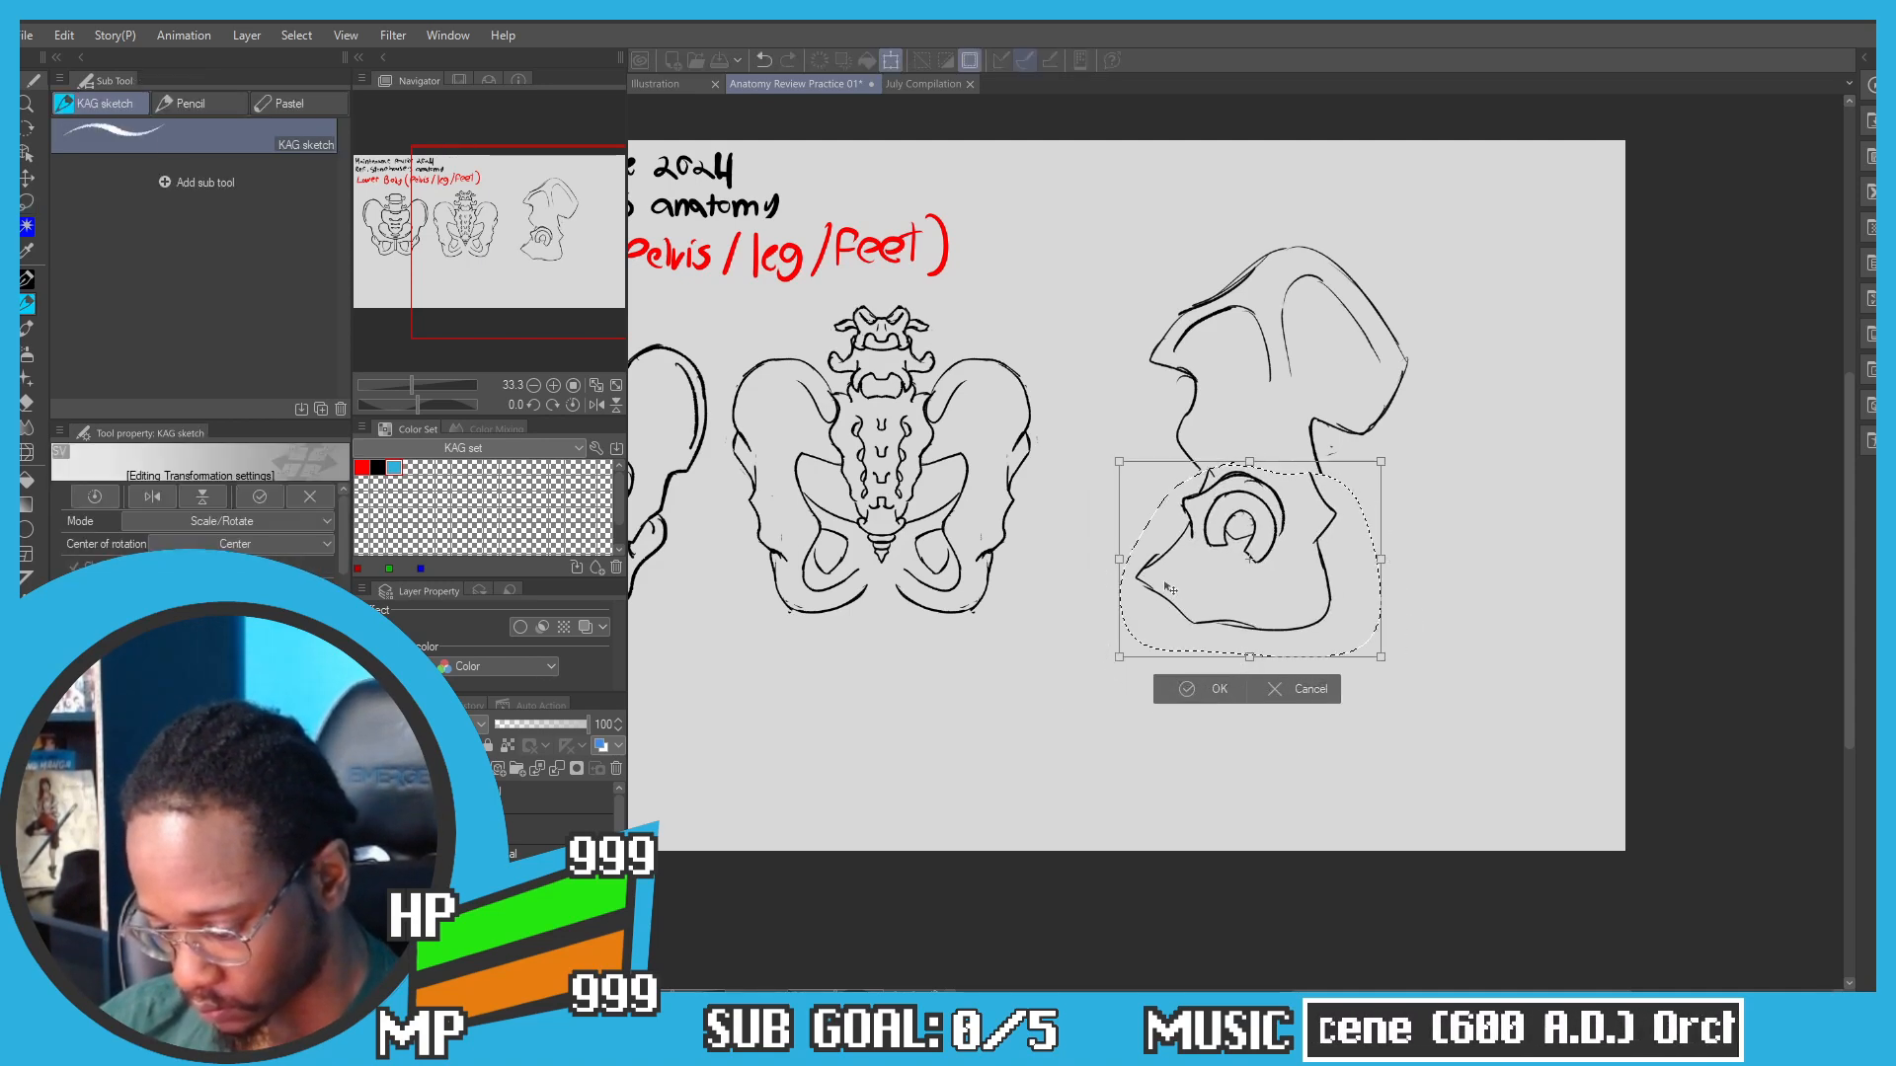
drag(1165, 587, 1166, 576)
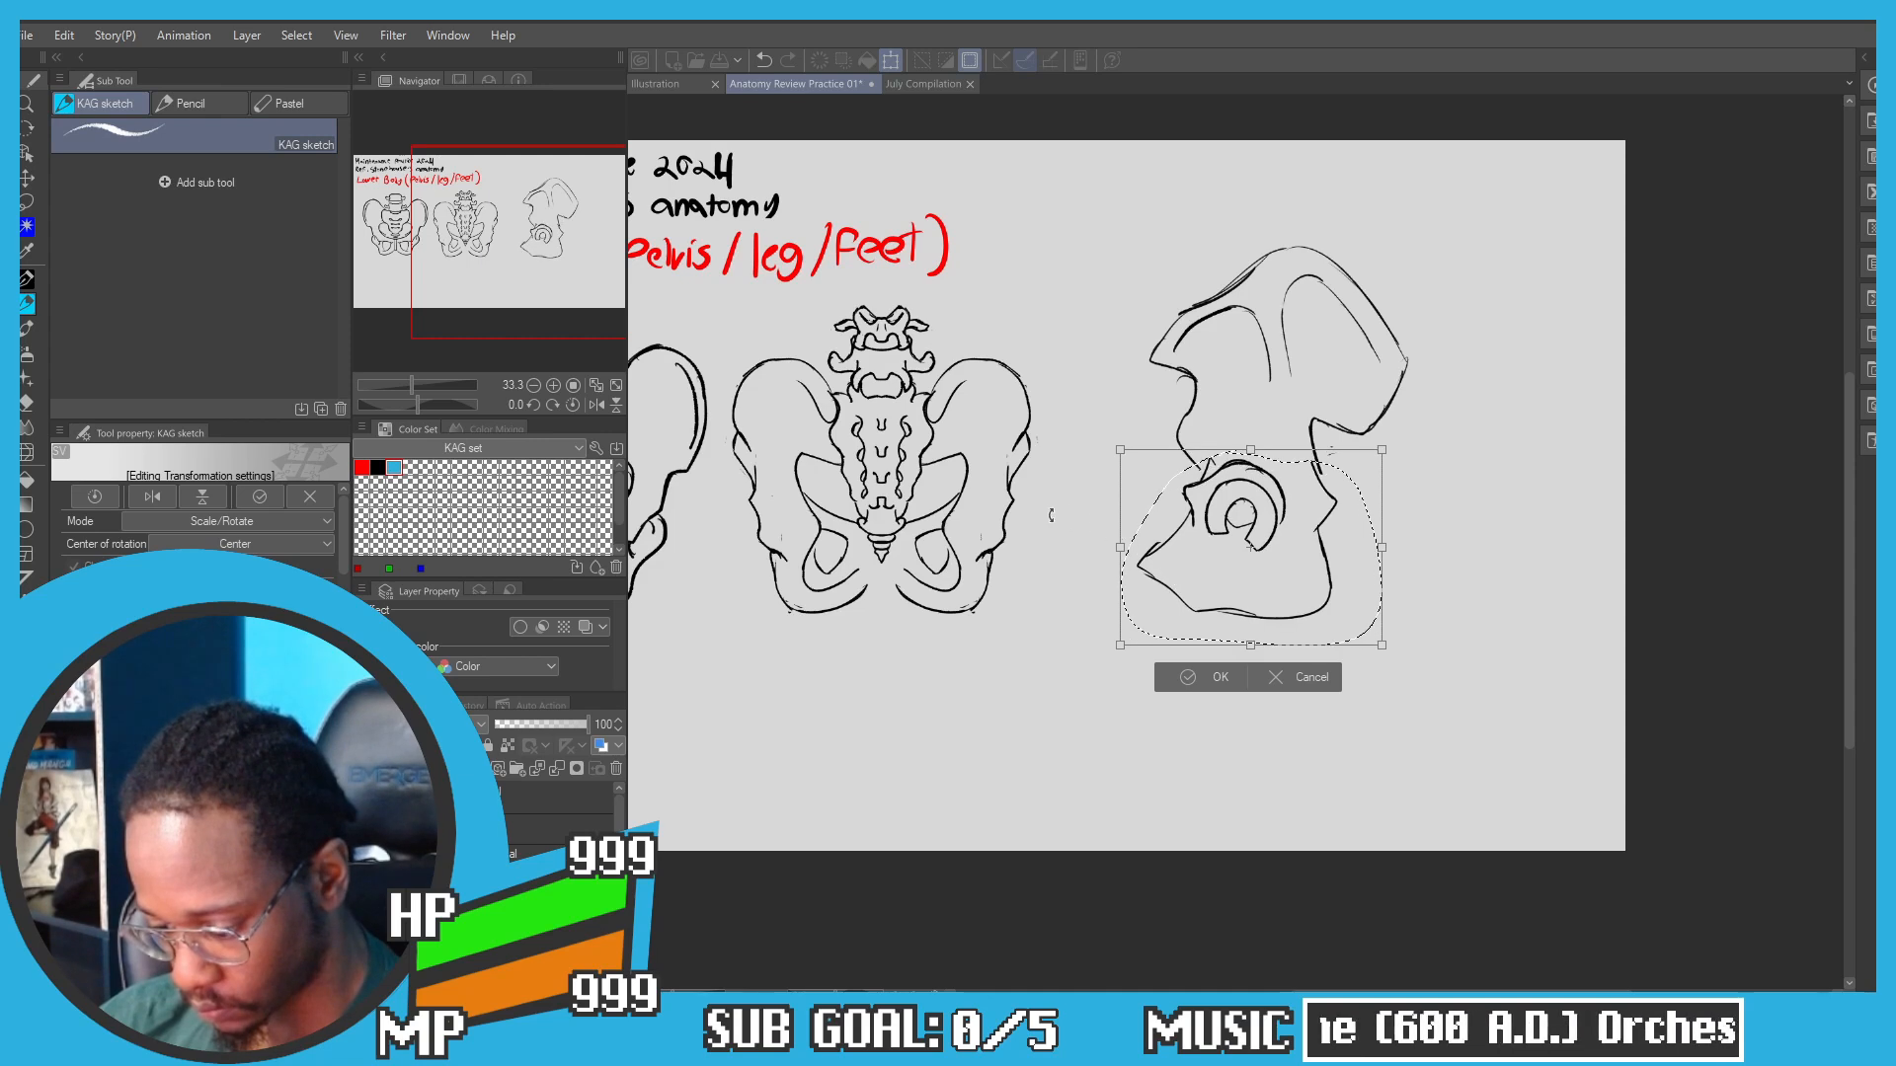
click(1189, 676)
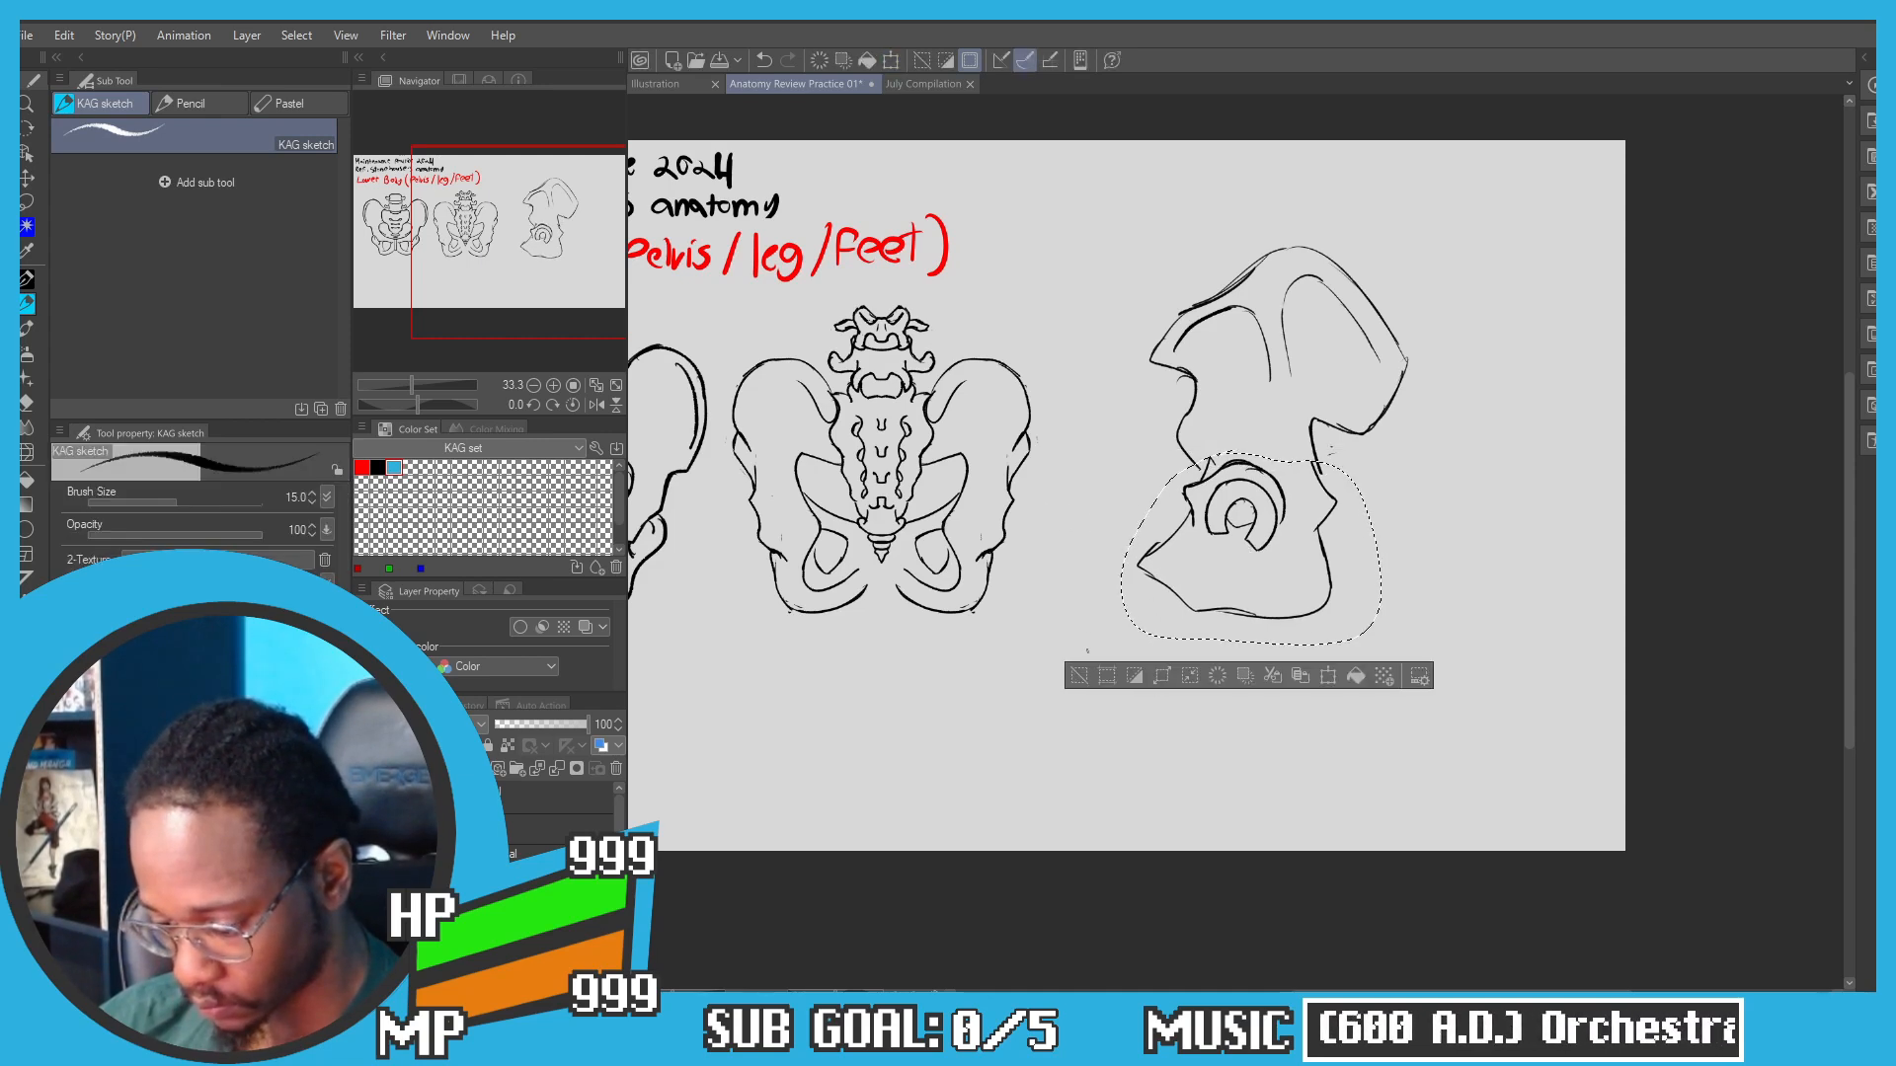
click(1074, 672)
Step: Lasso the front part of the side-view ilium, move it slightly further forward, apply, and clear the selection
drag(1159, 320, 1126, 370)
scroll(1157, 433, up, 1)
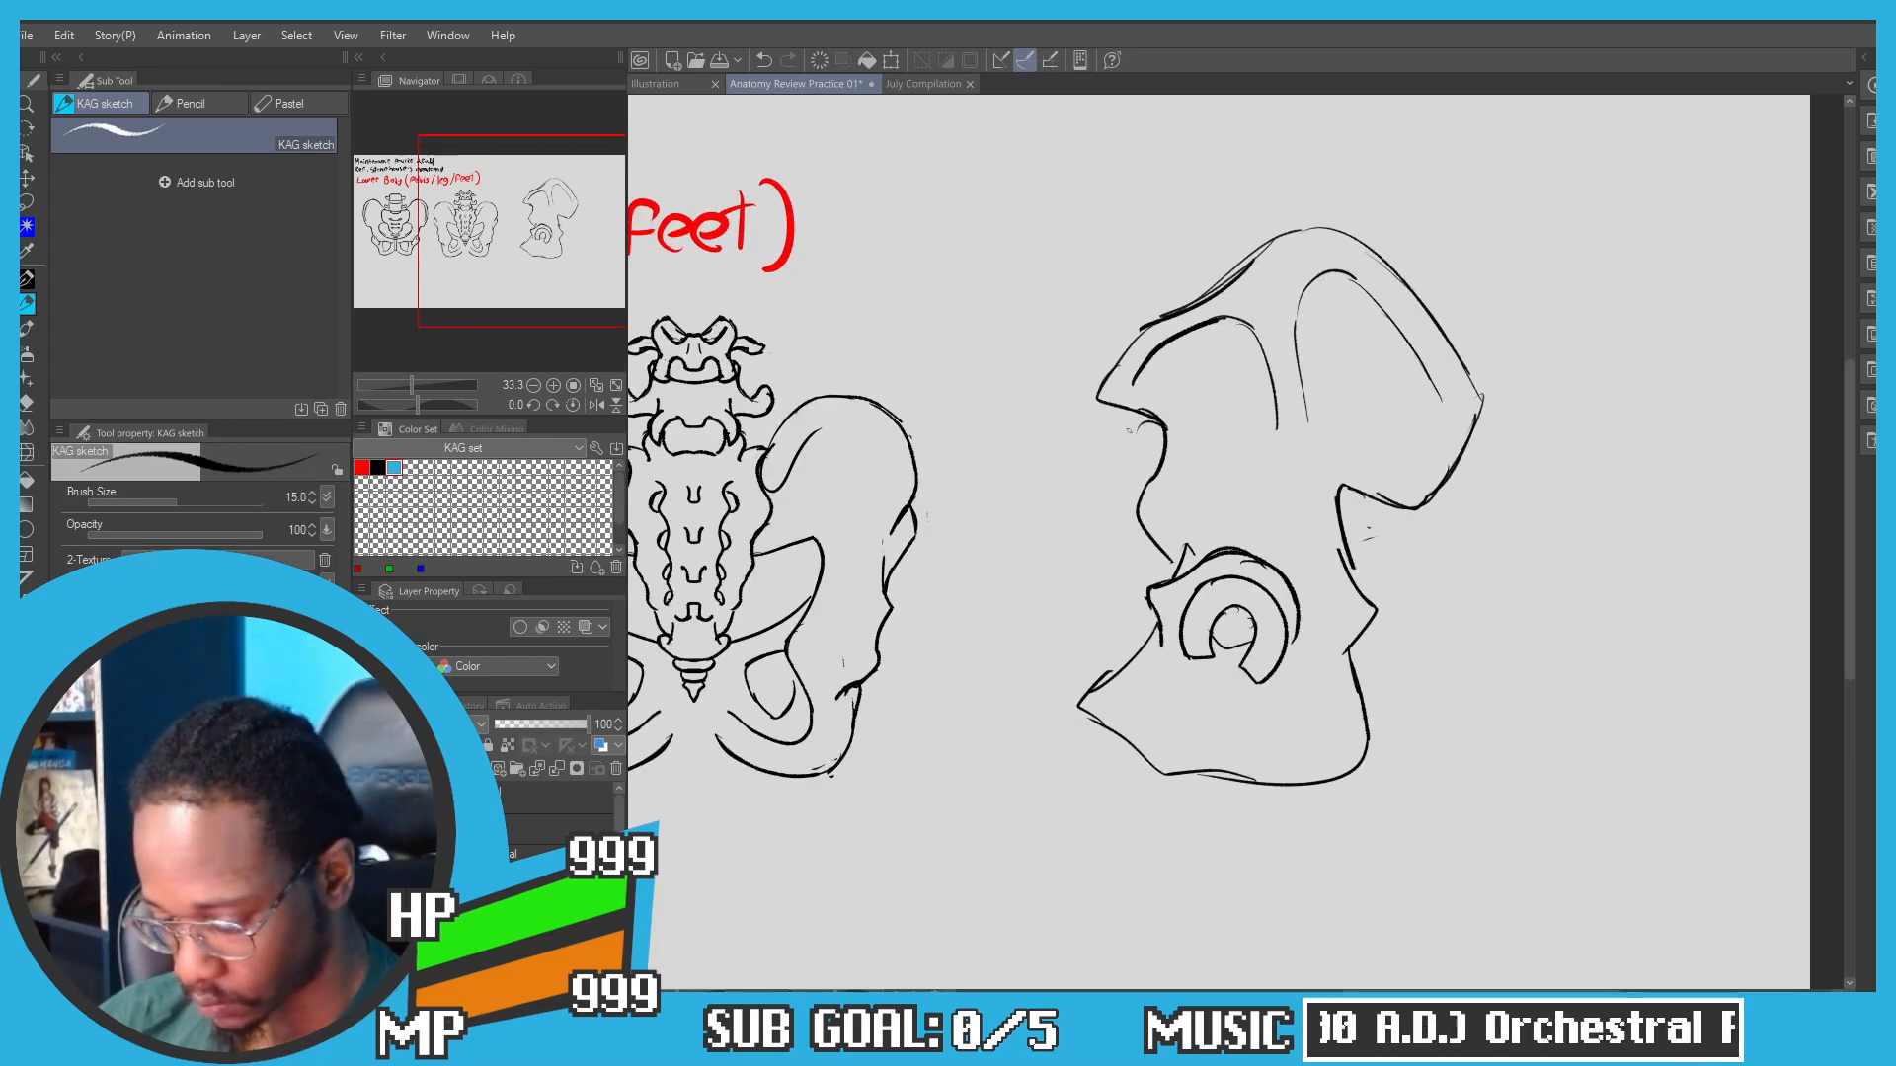
key(m)
mouse_move(1181, 524)
mouse_down()
mouse_move(1071, 344)
mouse_move(1237, 449)
mouse_up()
key(p)
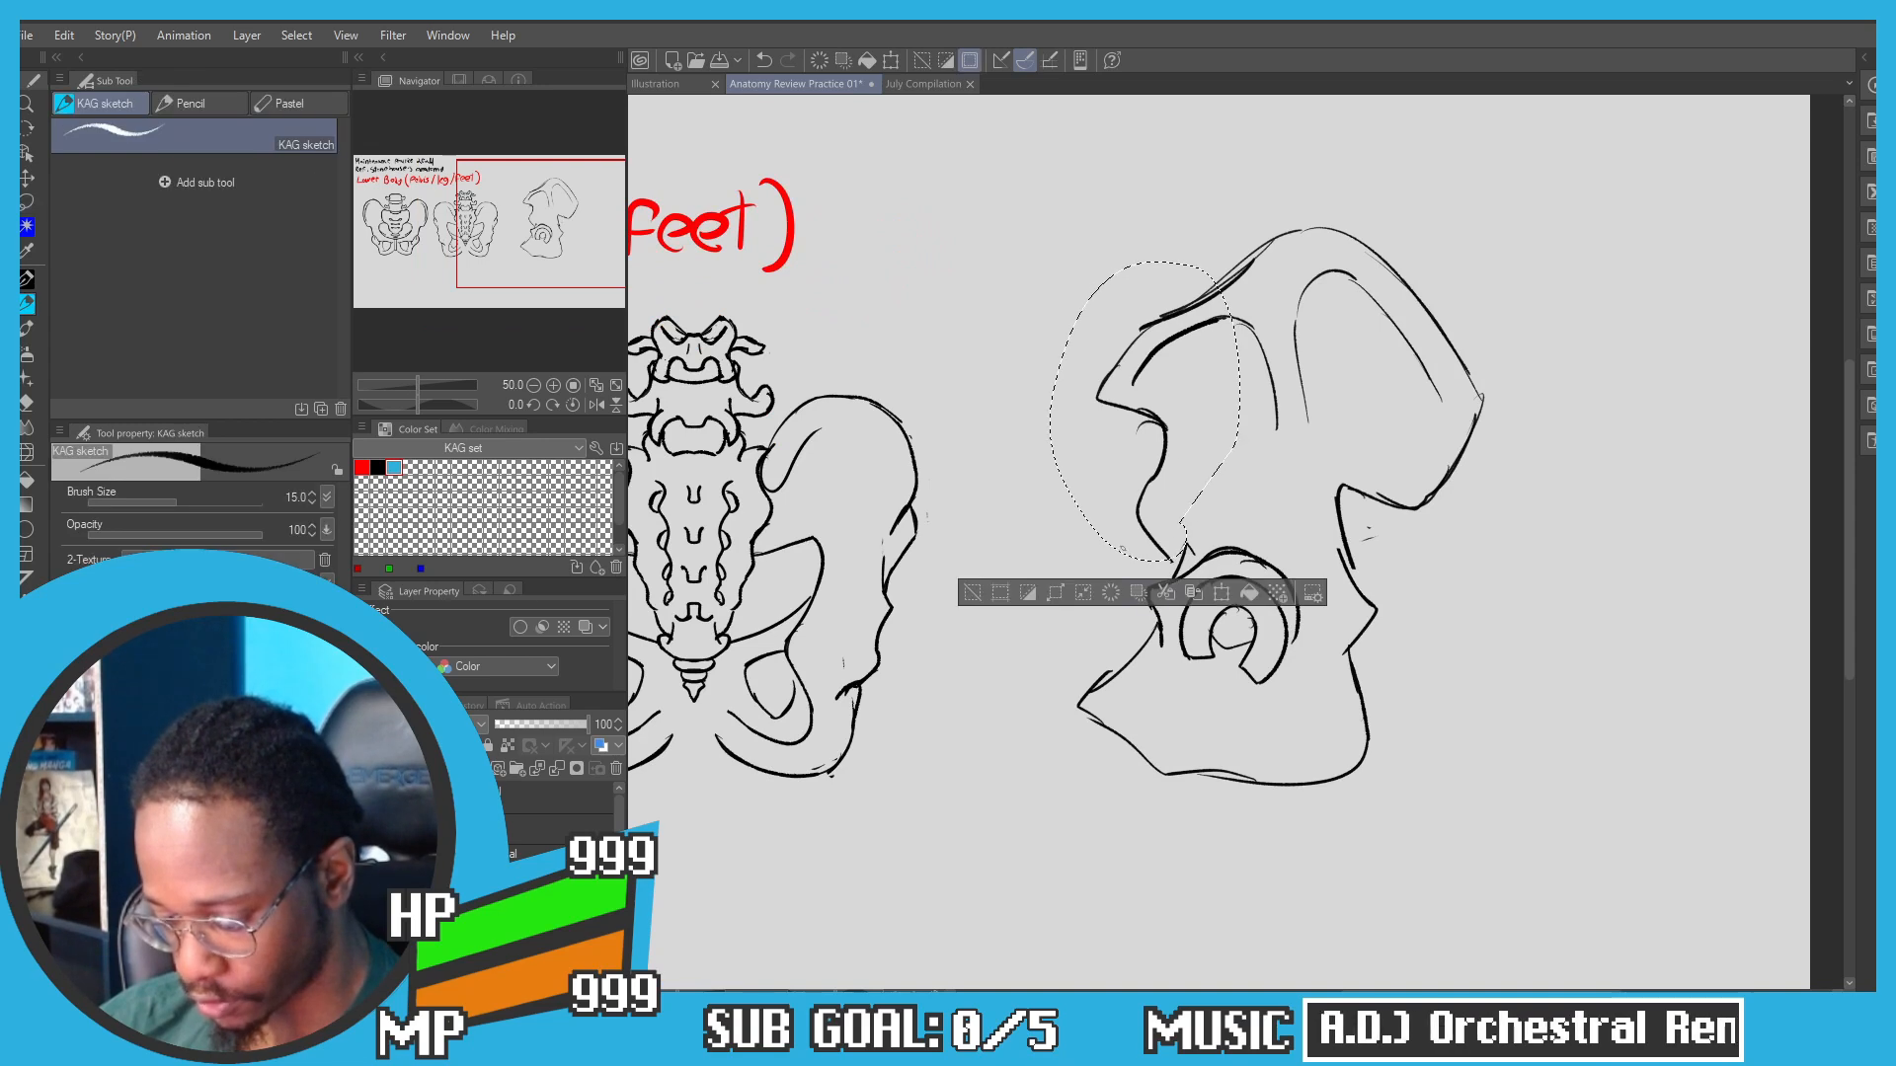
key(ctrl+t)
drag(1111, 402, 1090, 395)
click(1047, 597)
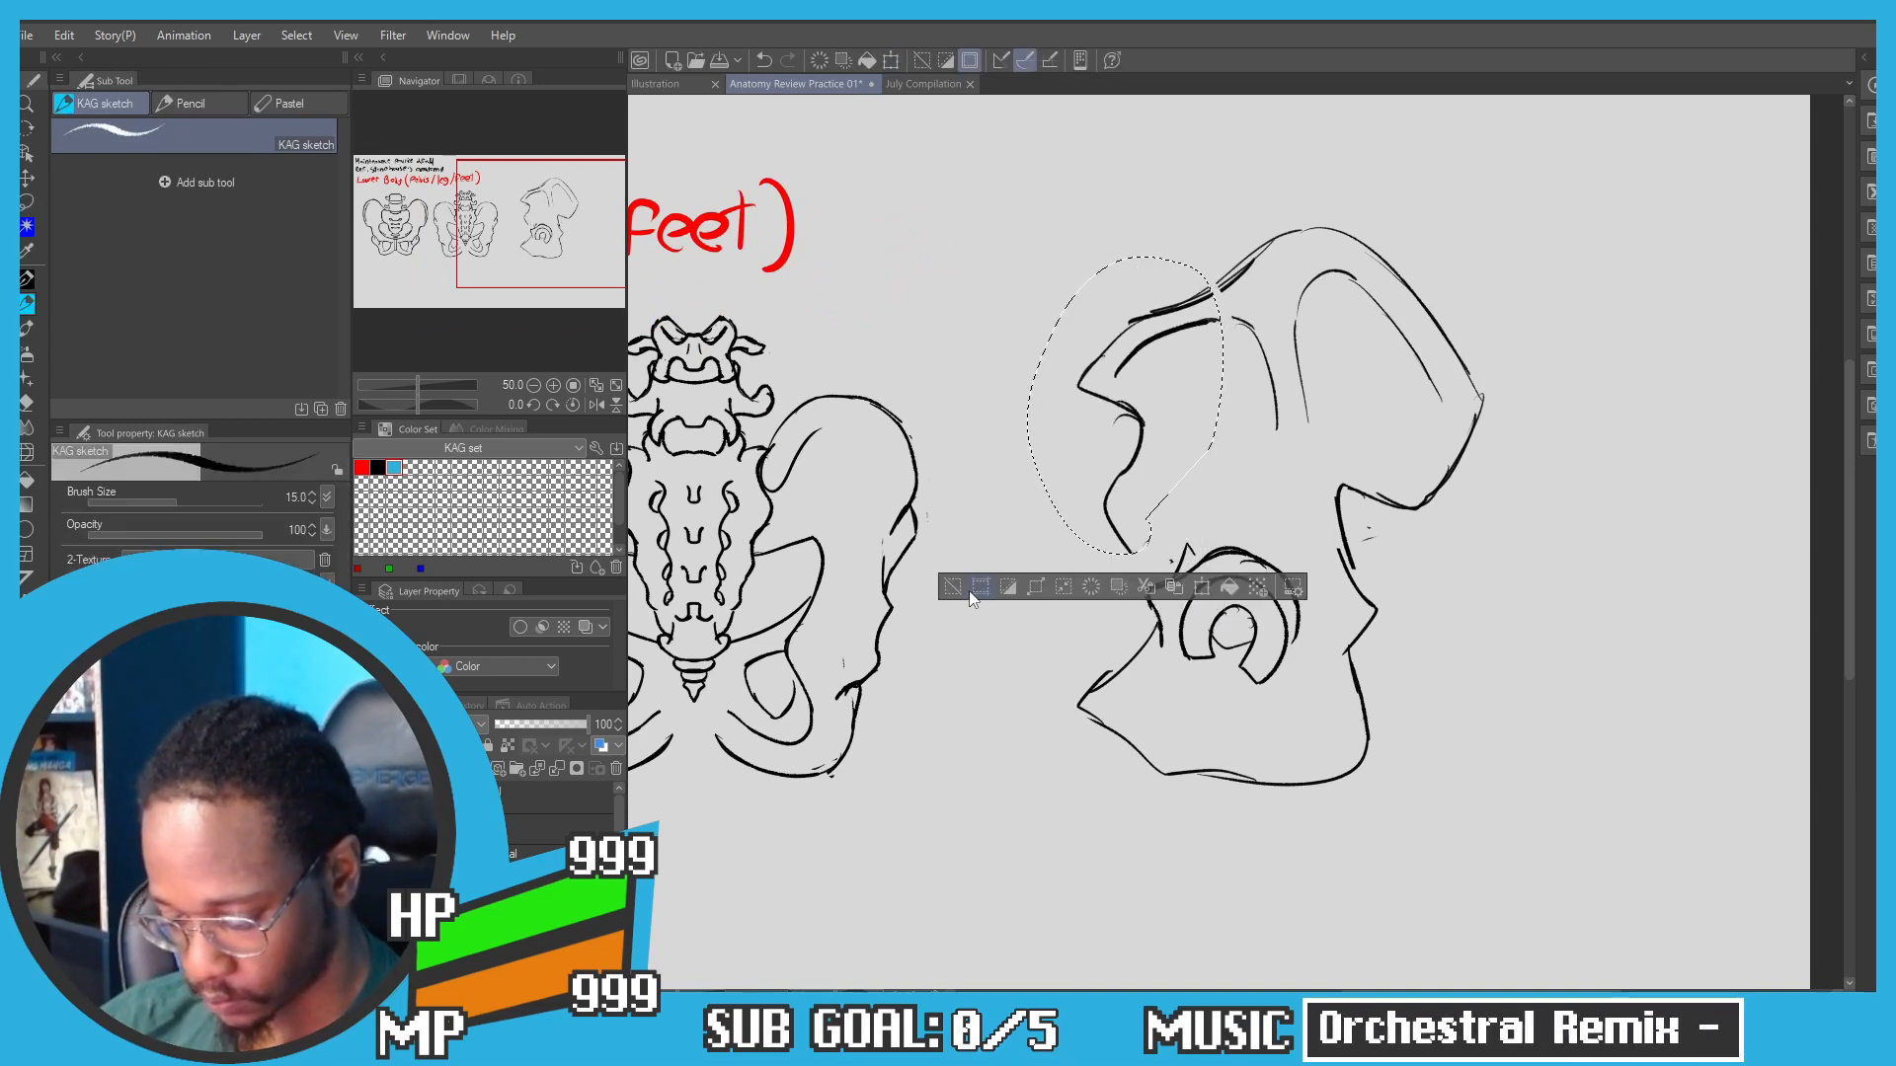
click(962, 590)
Step: Erase the sketchy outline along the ilium's upper front edge and redraw its front tip in black
key(c)
mouse_move(1191, 301)
mouse_down()
mouse_move(1258, 255)
mouse_move(1130, 323)
mouse_up()
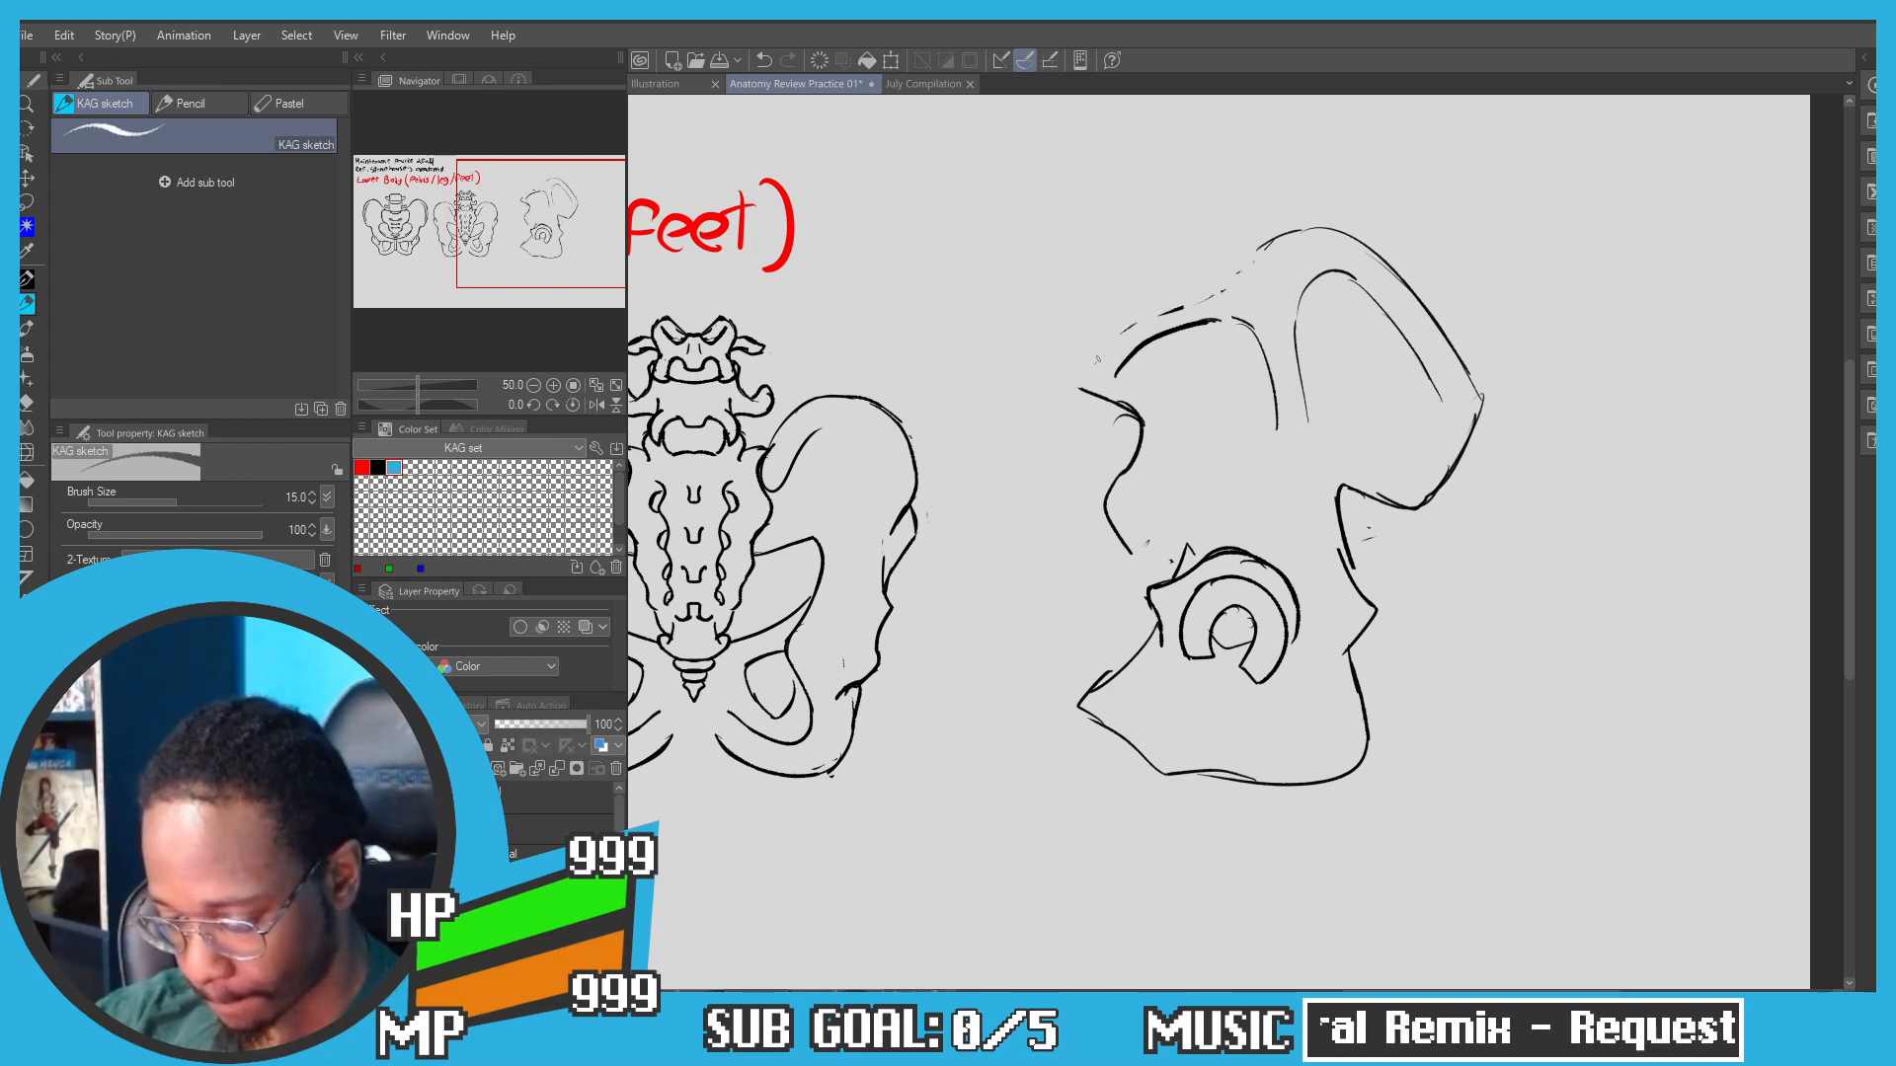
key(c)
mouse_move(1085, 393)
mouse_down()
mouse_move(1089, 368)
mouse_move(1131, 410)
mouse_move(1128, 314)
mouse_up()
key(ctrl+z)
key(ctrl+z)
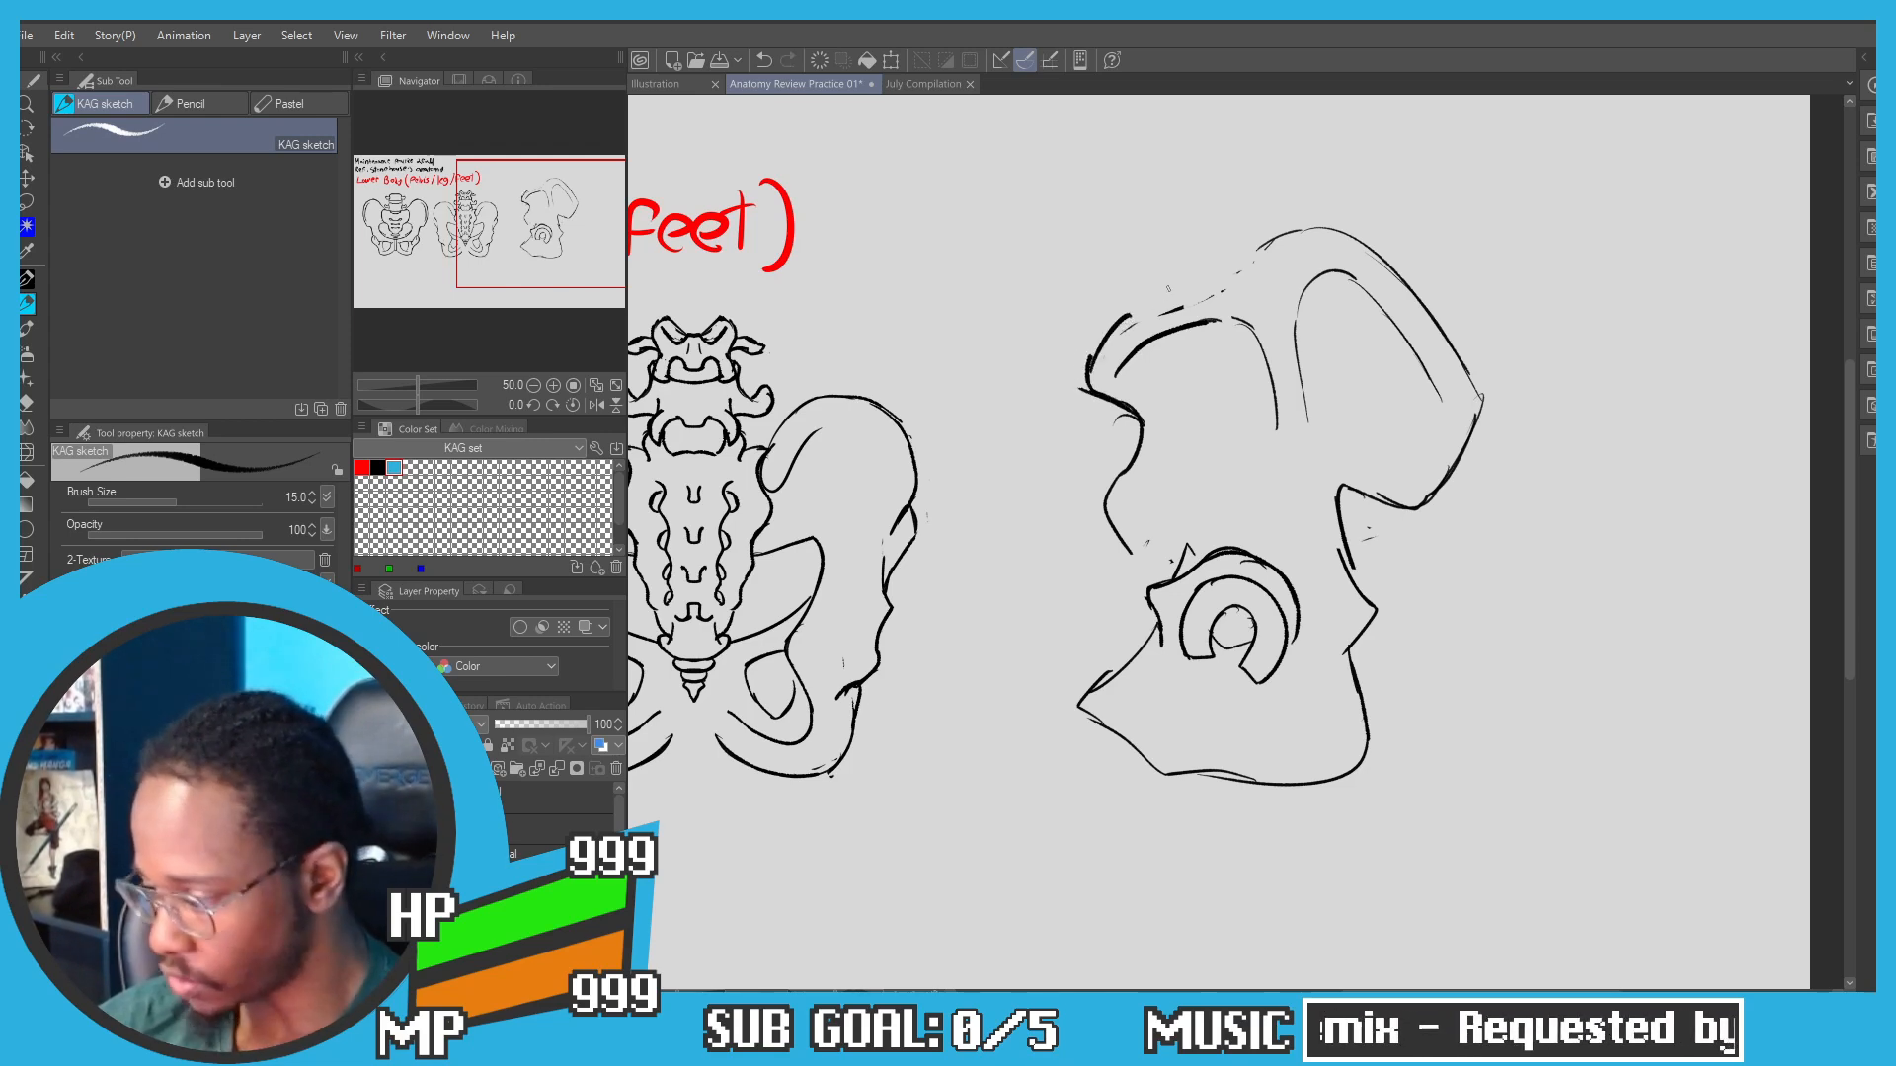
Step: Ink the iliac crest with a bold outline from the front tip over the peak to the rear corner
drag(1143, 249, 1130, 270)
key(ctrl+z)
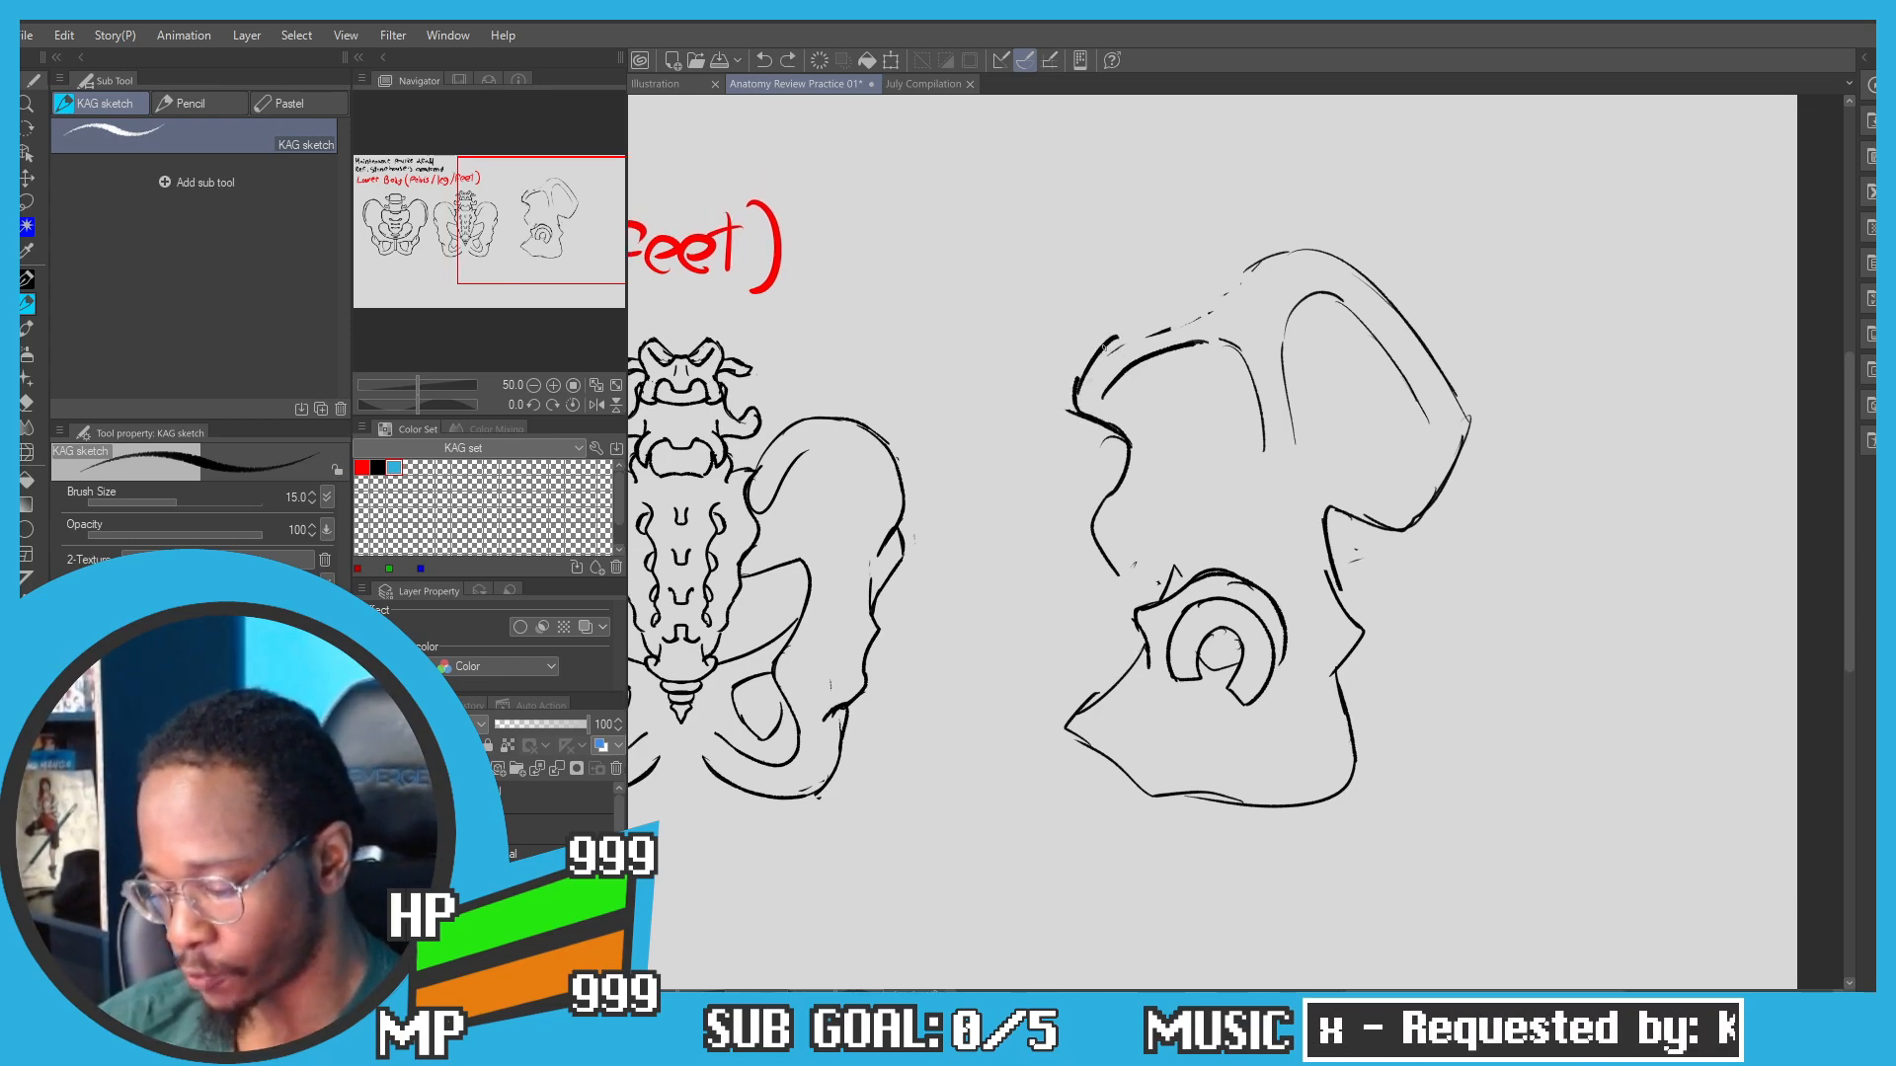
mouse_move(1110, 339)
mouse_down()
mouse_move(1313, 251)
mouse_move(1369, 285)
mouse_move(1343, 270)
mouse_move(1468, 433)
mouse_up()
key(ctrl+z)
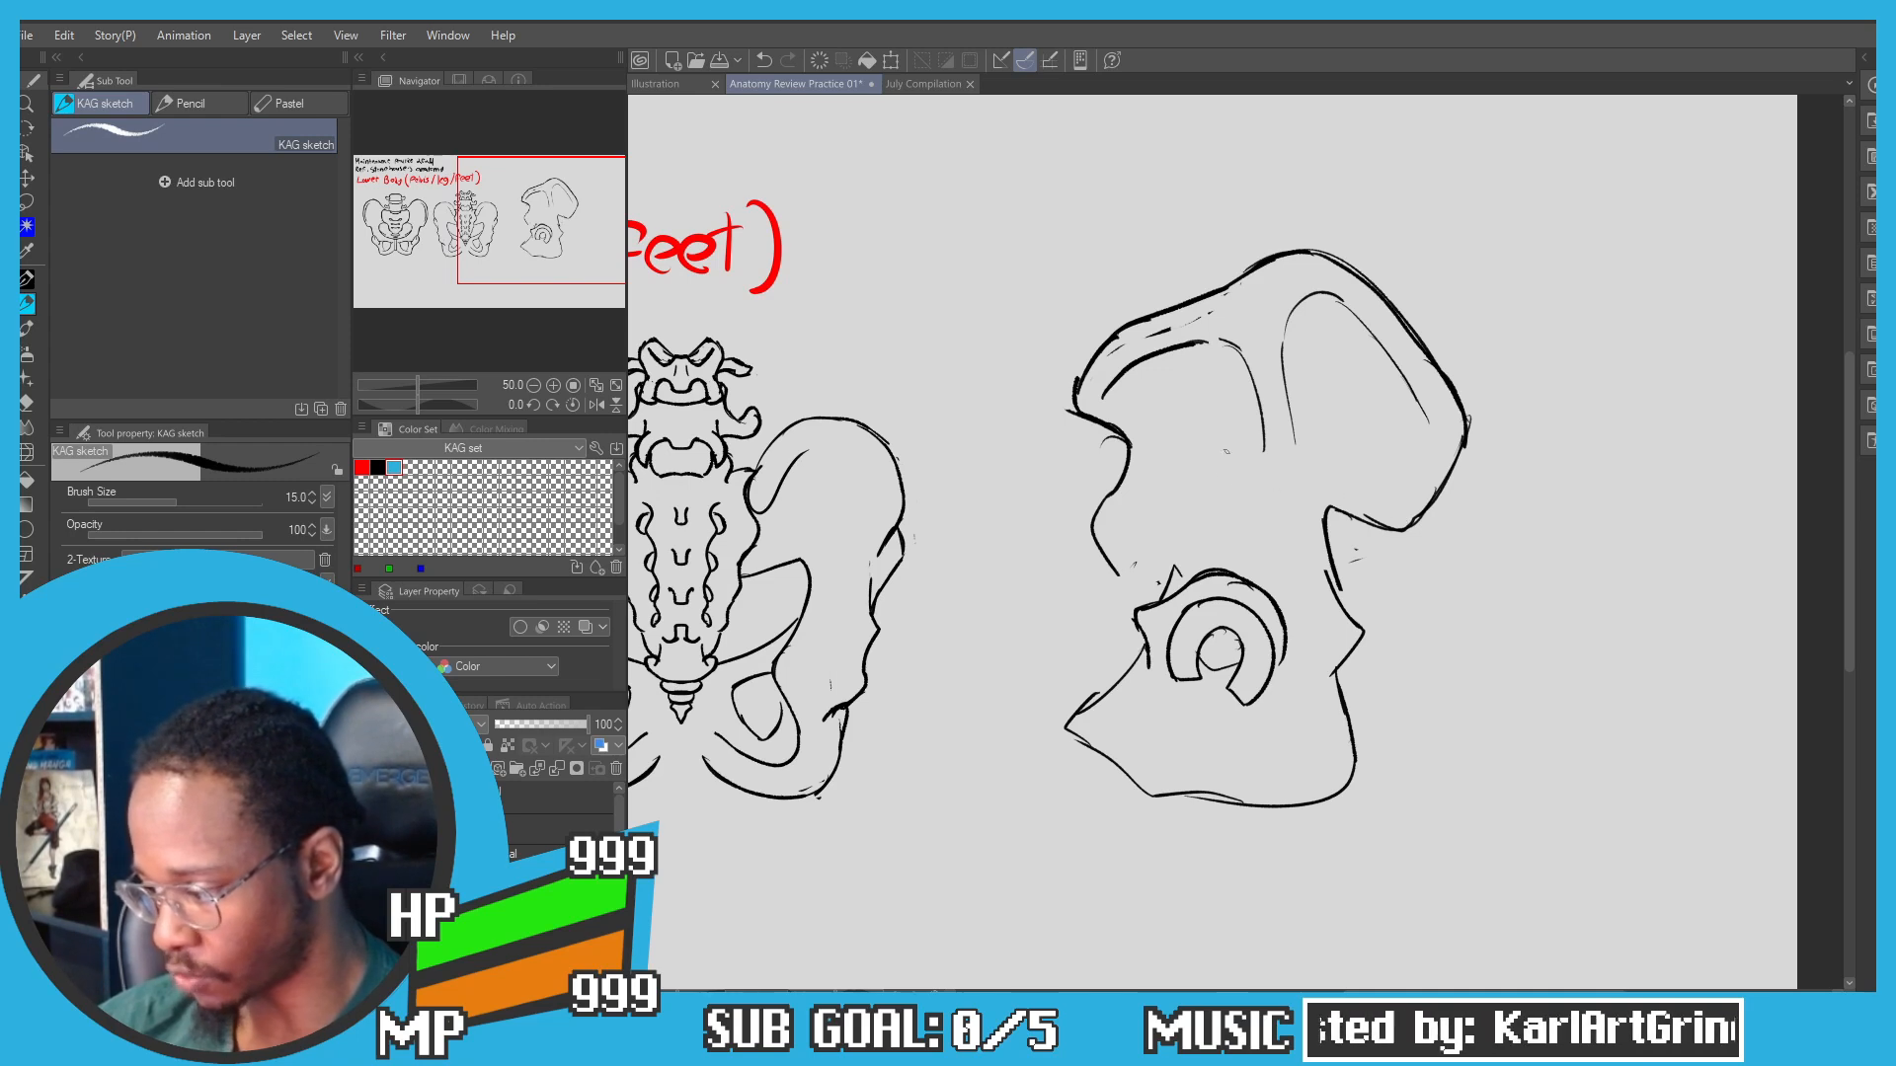
Step: Redraw the rear notch edge of the side-view hip bone, joining the ilium to the pointed spine below it
mouse_move(1275, 487)
mouse_down()
mouse_move(1214, 470)
mouse_move(1084, 505)
mouse_move(1186, 584)
mouse_up()
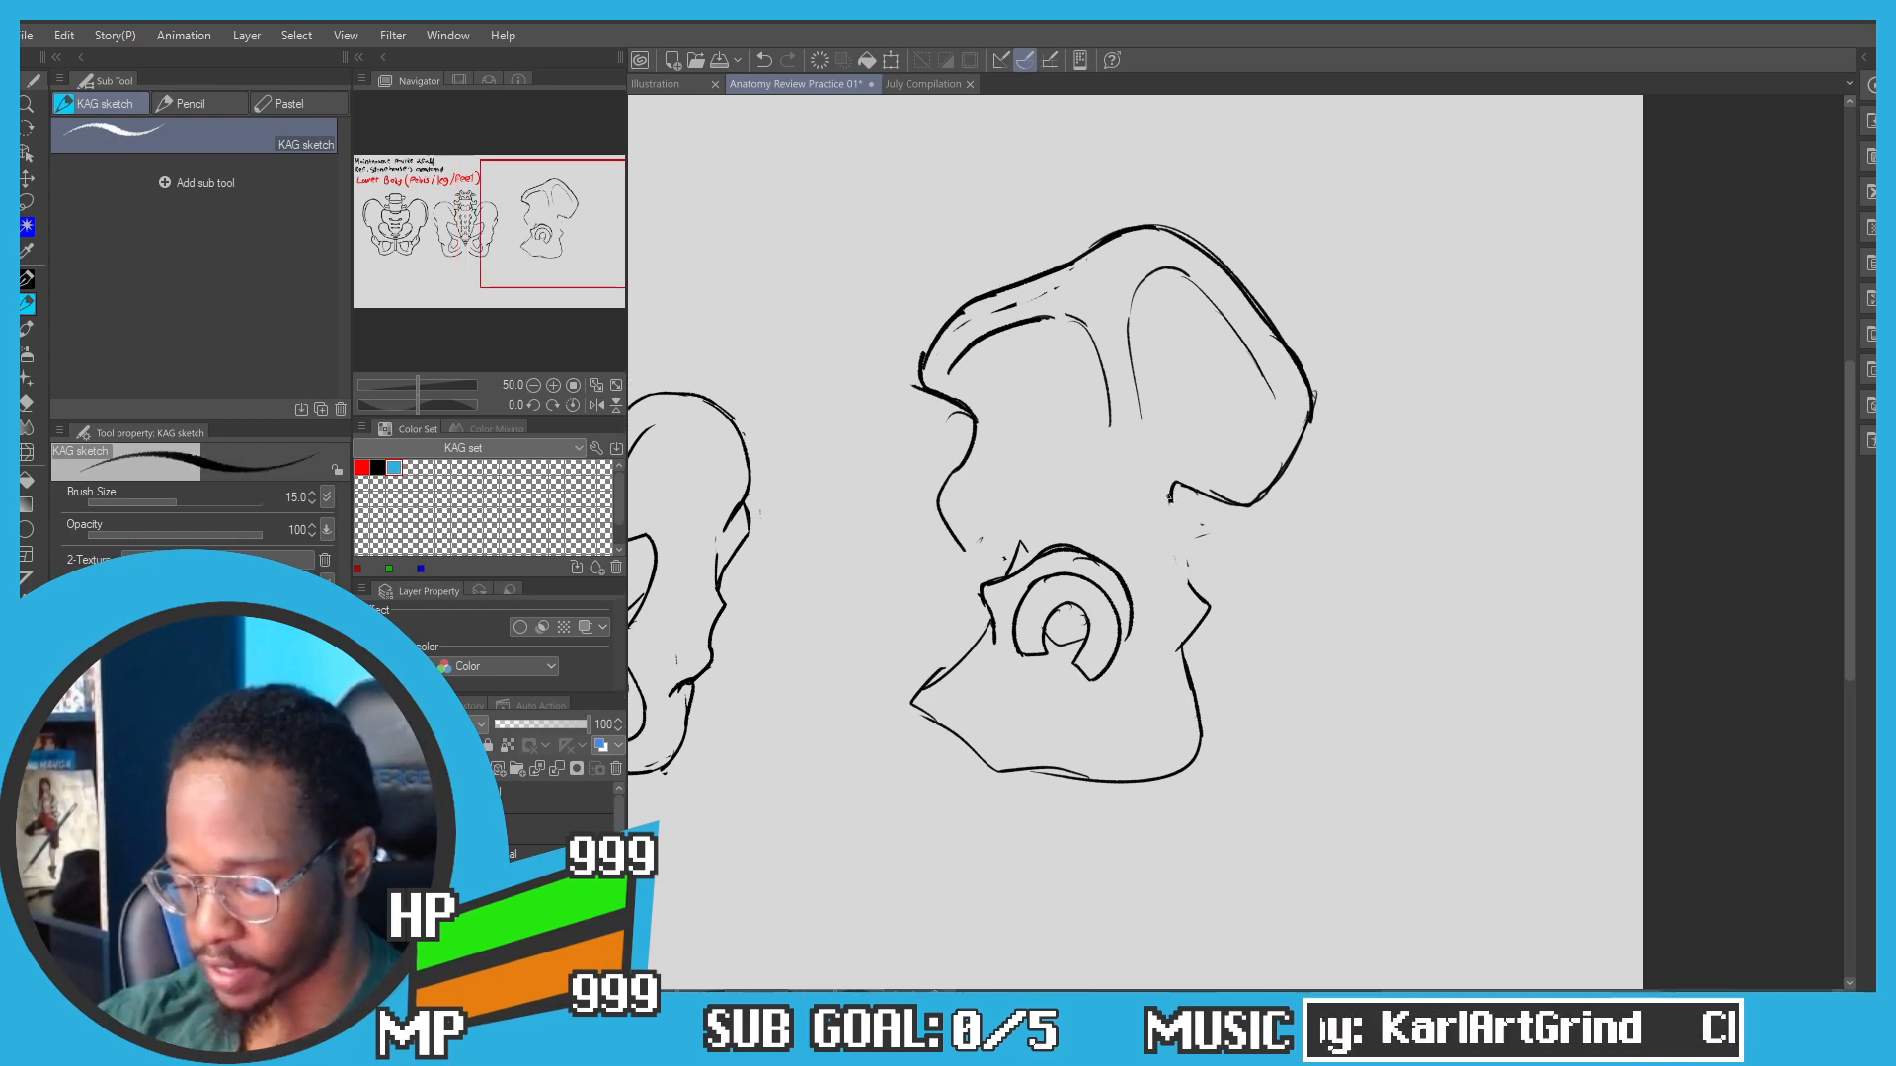
drag(1171, 486, 1180, 551)
click(1123, 458)
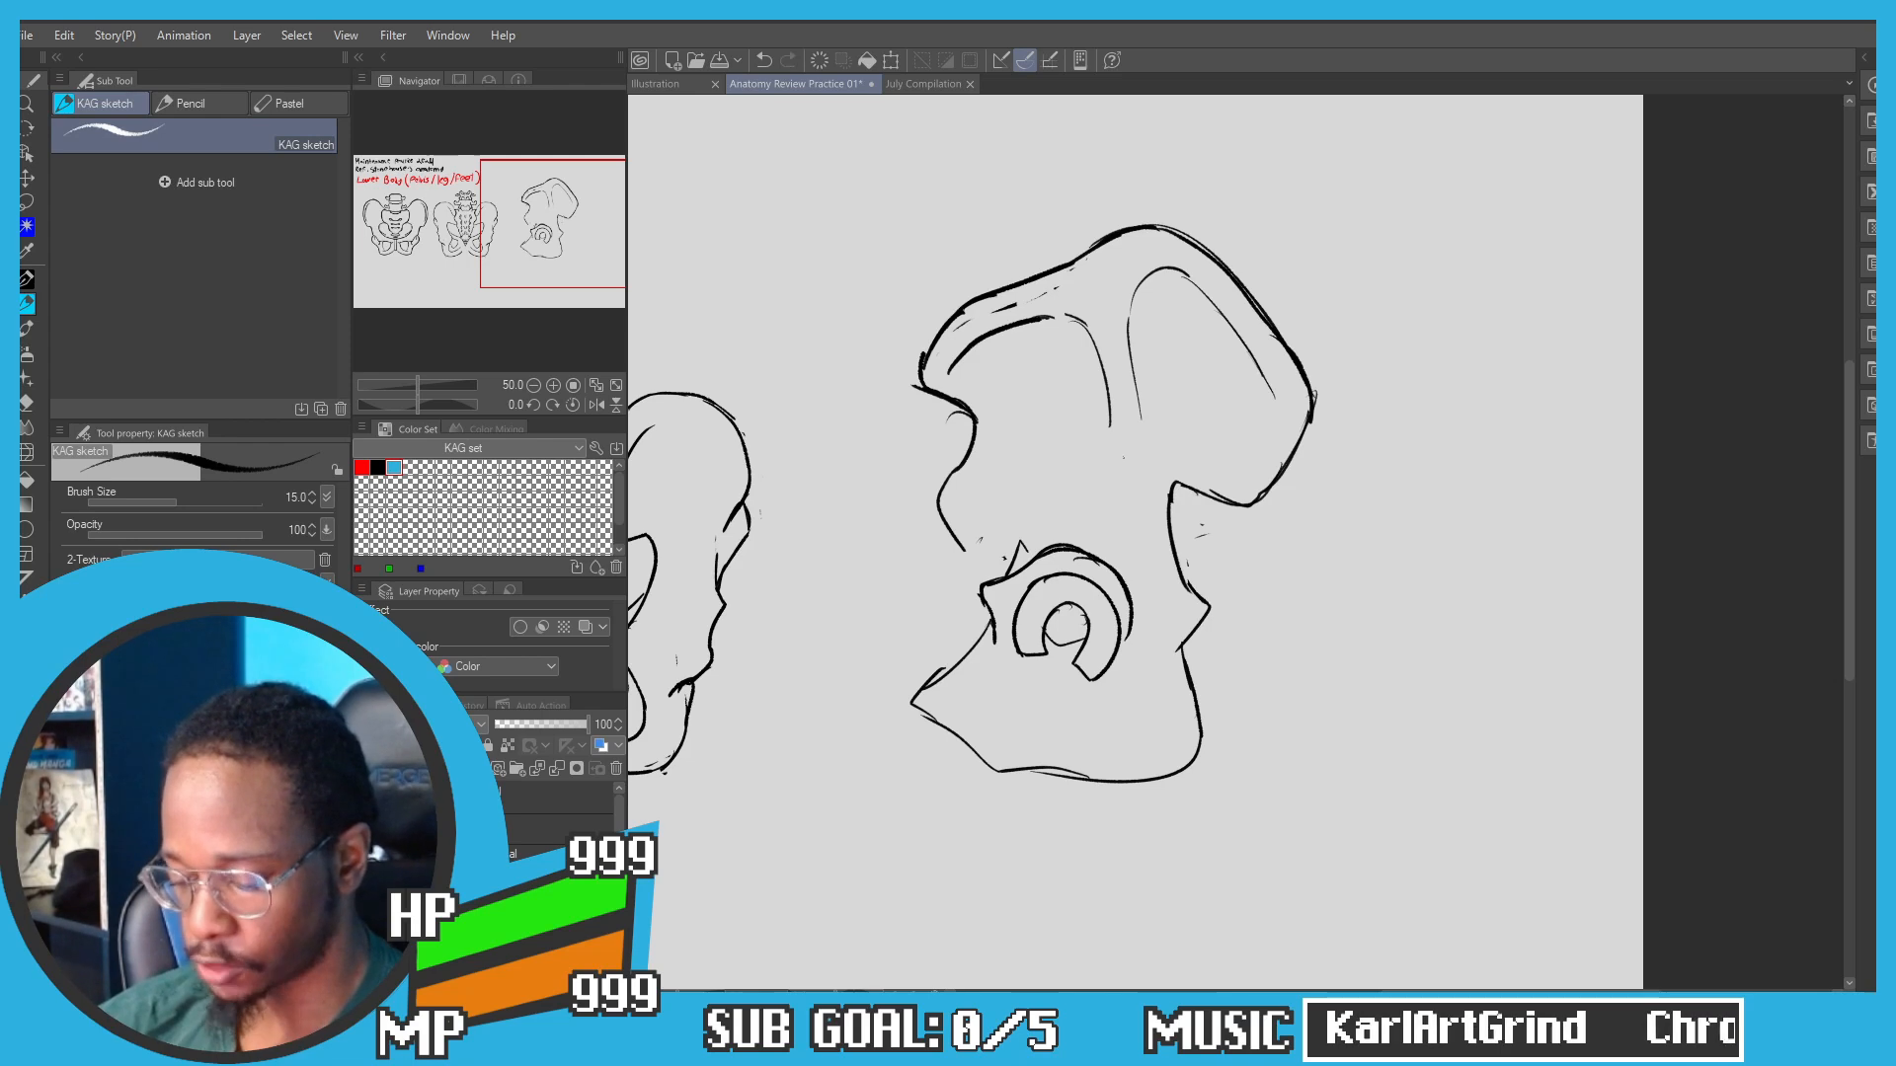
Step: Redraw the front edge beneath the ilium's tip as a bold line running down to a point beside the socket
scroll(954, 480, up, 1)
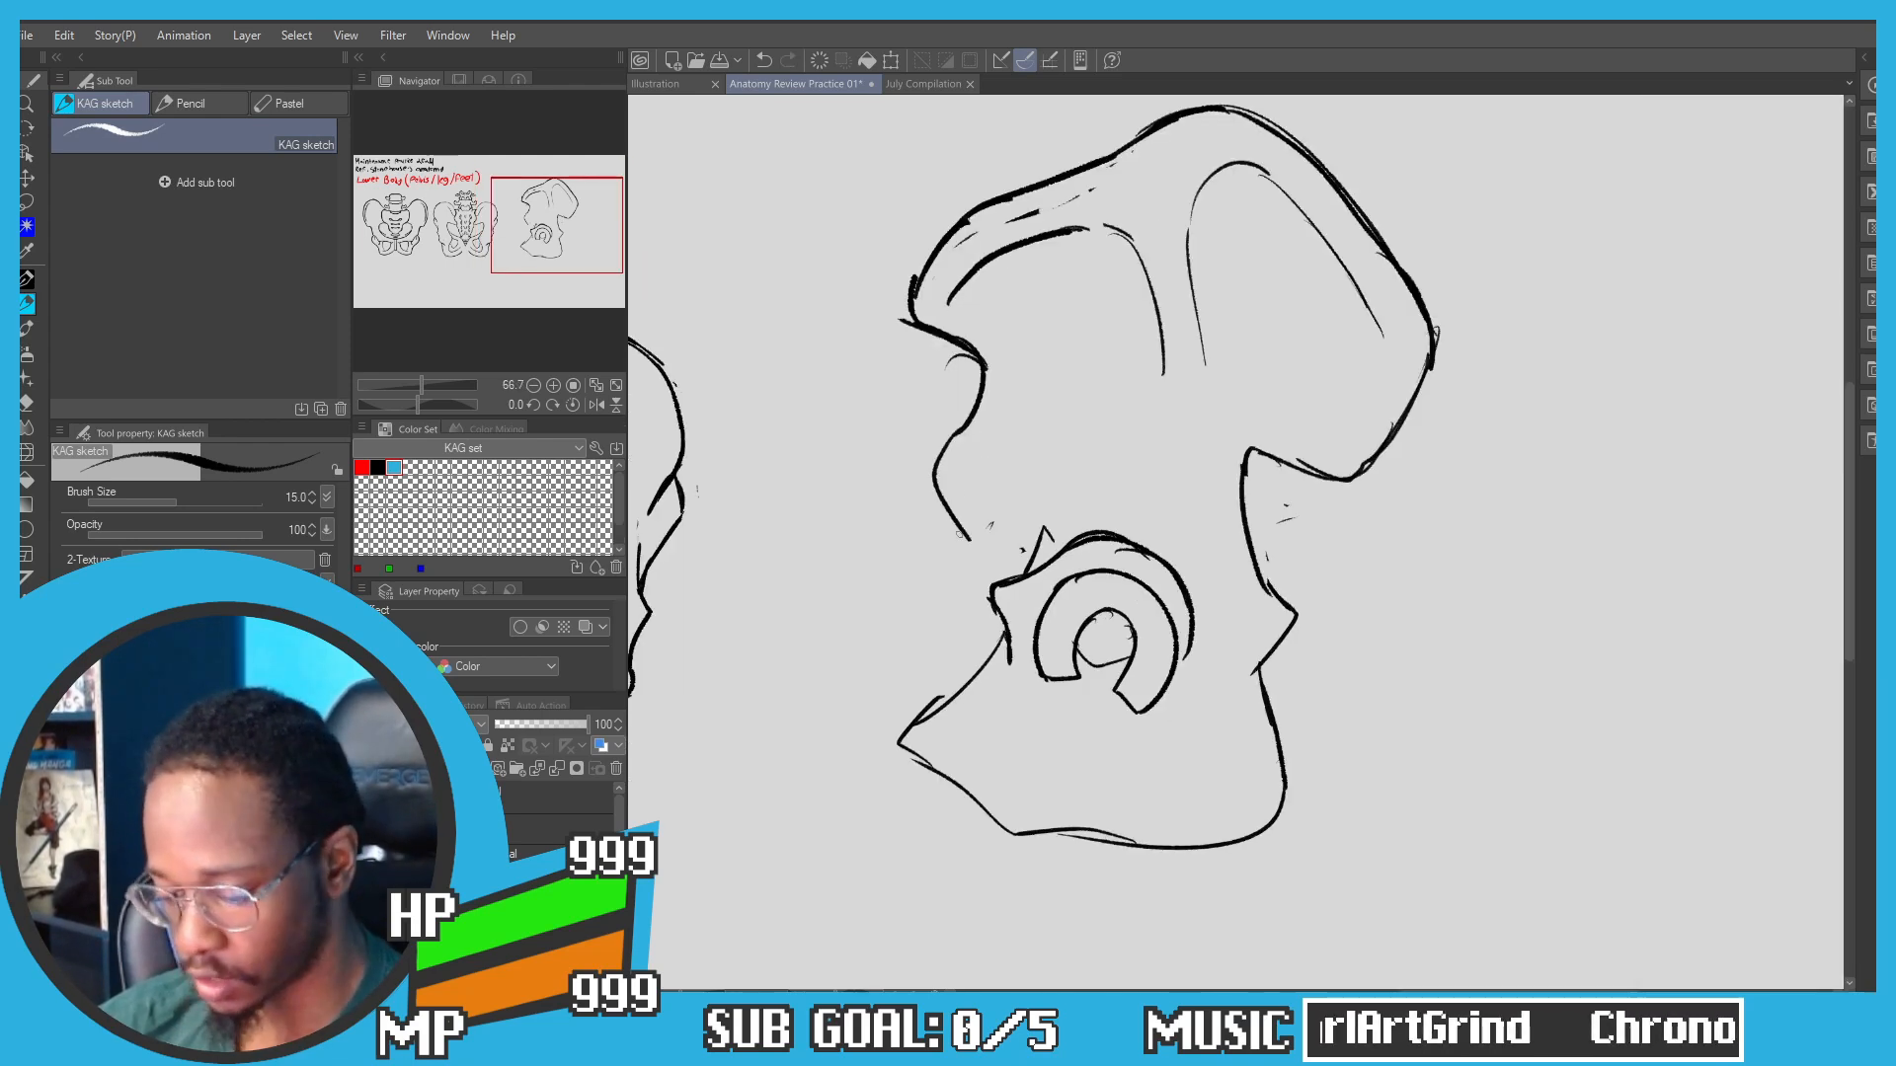
key(e)
mouse_move(972, 541)
mouse_down()
mouse_move(952, 494)
mouse_move(973, 403)
mouse_move(1012, 493)
mouse_up()
key(p)
key(ctrl+z)
key(ctrl+z)
key(ctrl+z)
mouse_move(972, 415)
mouse_down()
mouse_move(970, 463)
mouse_move(1049, 515)
mouse_up()
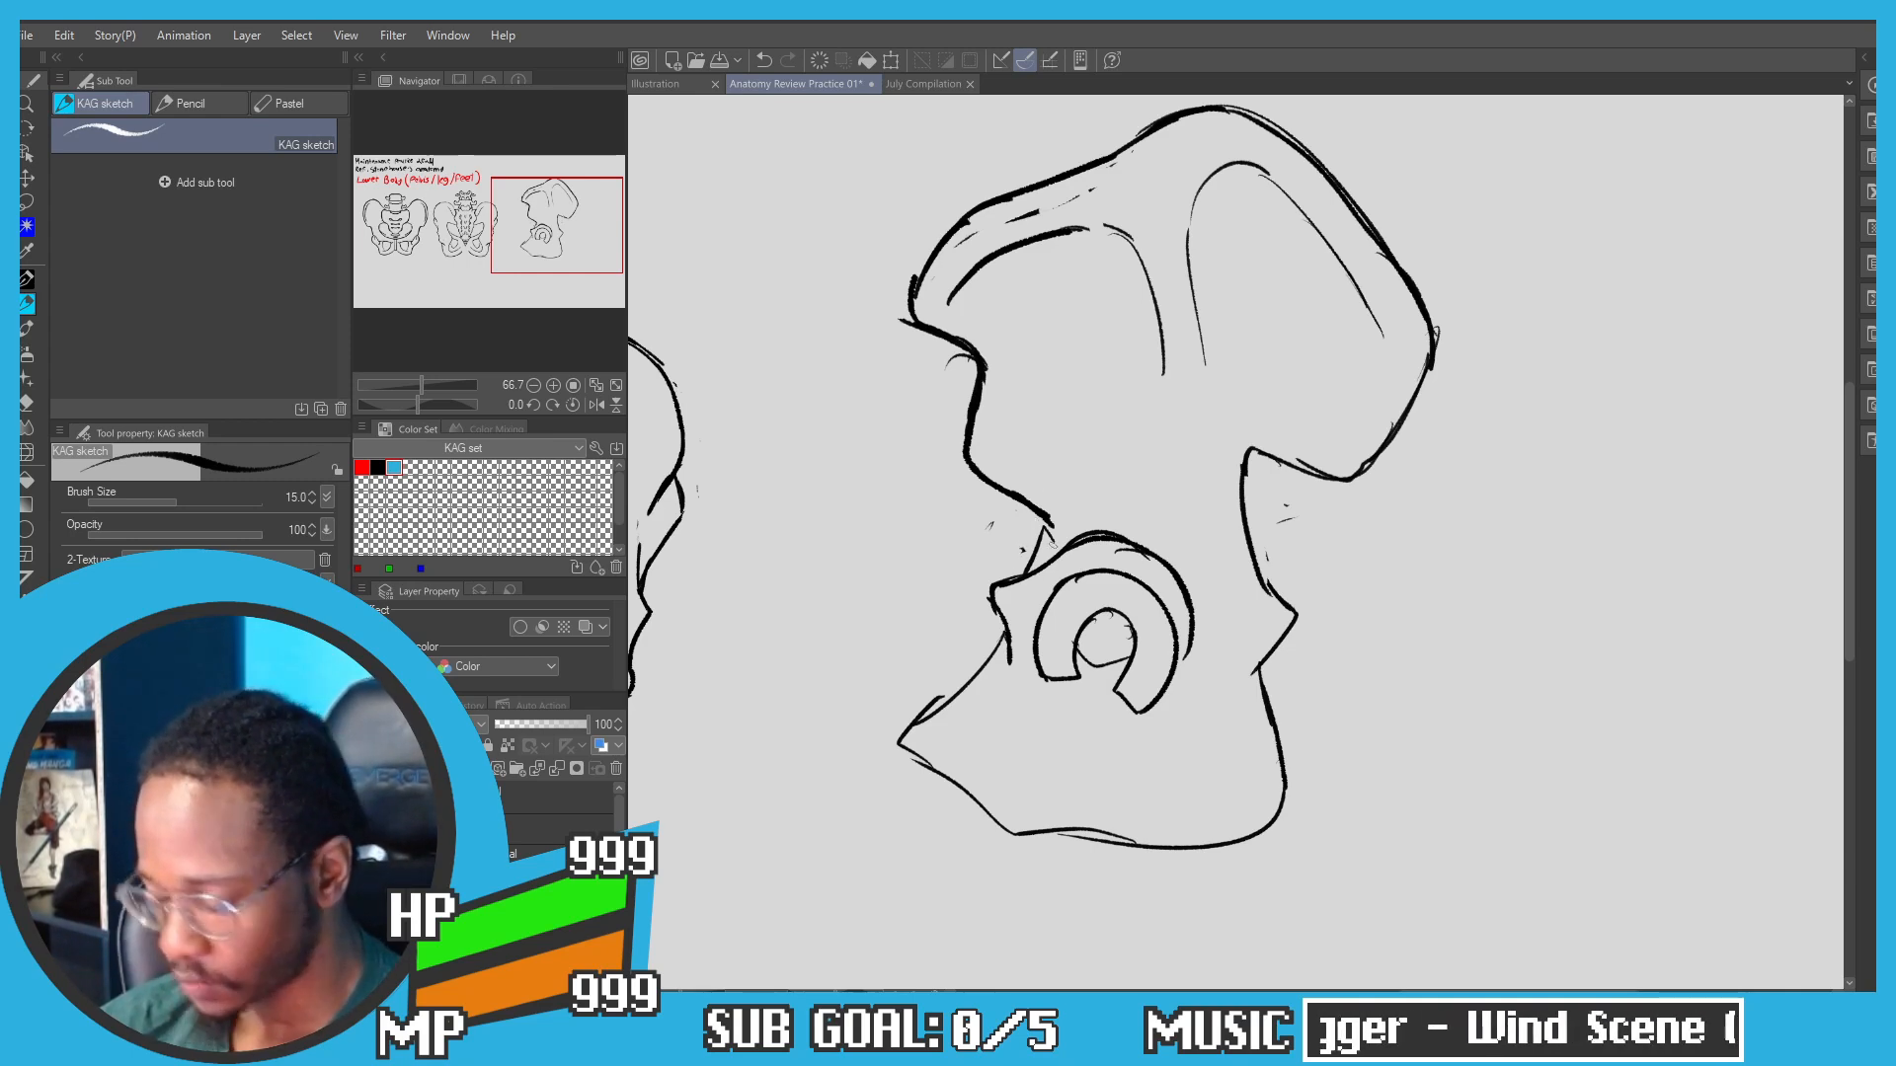
drag(1046, 520, 1025, 578)
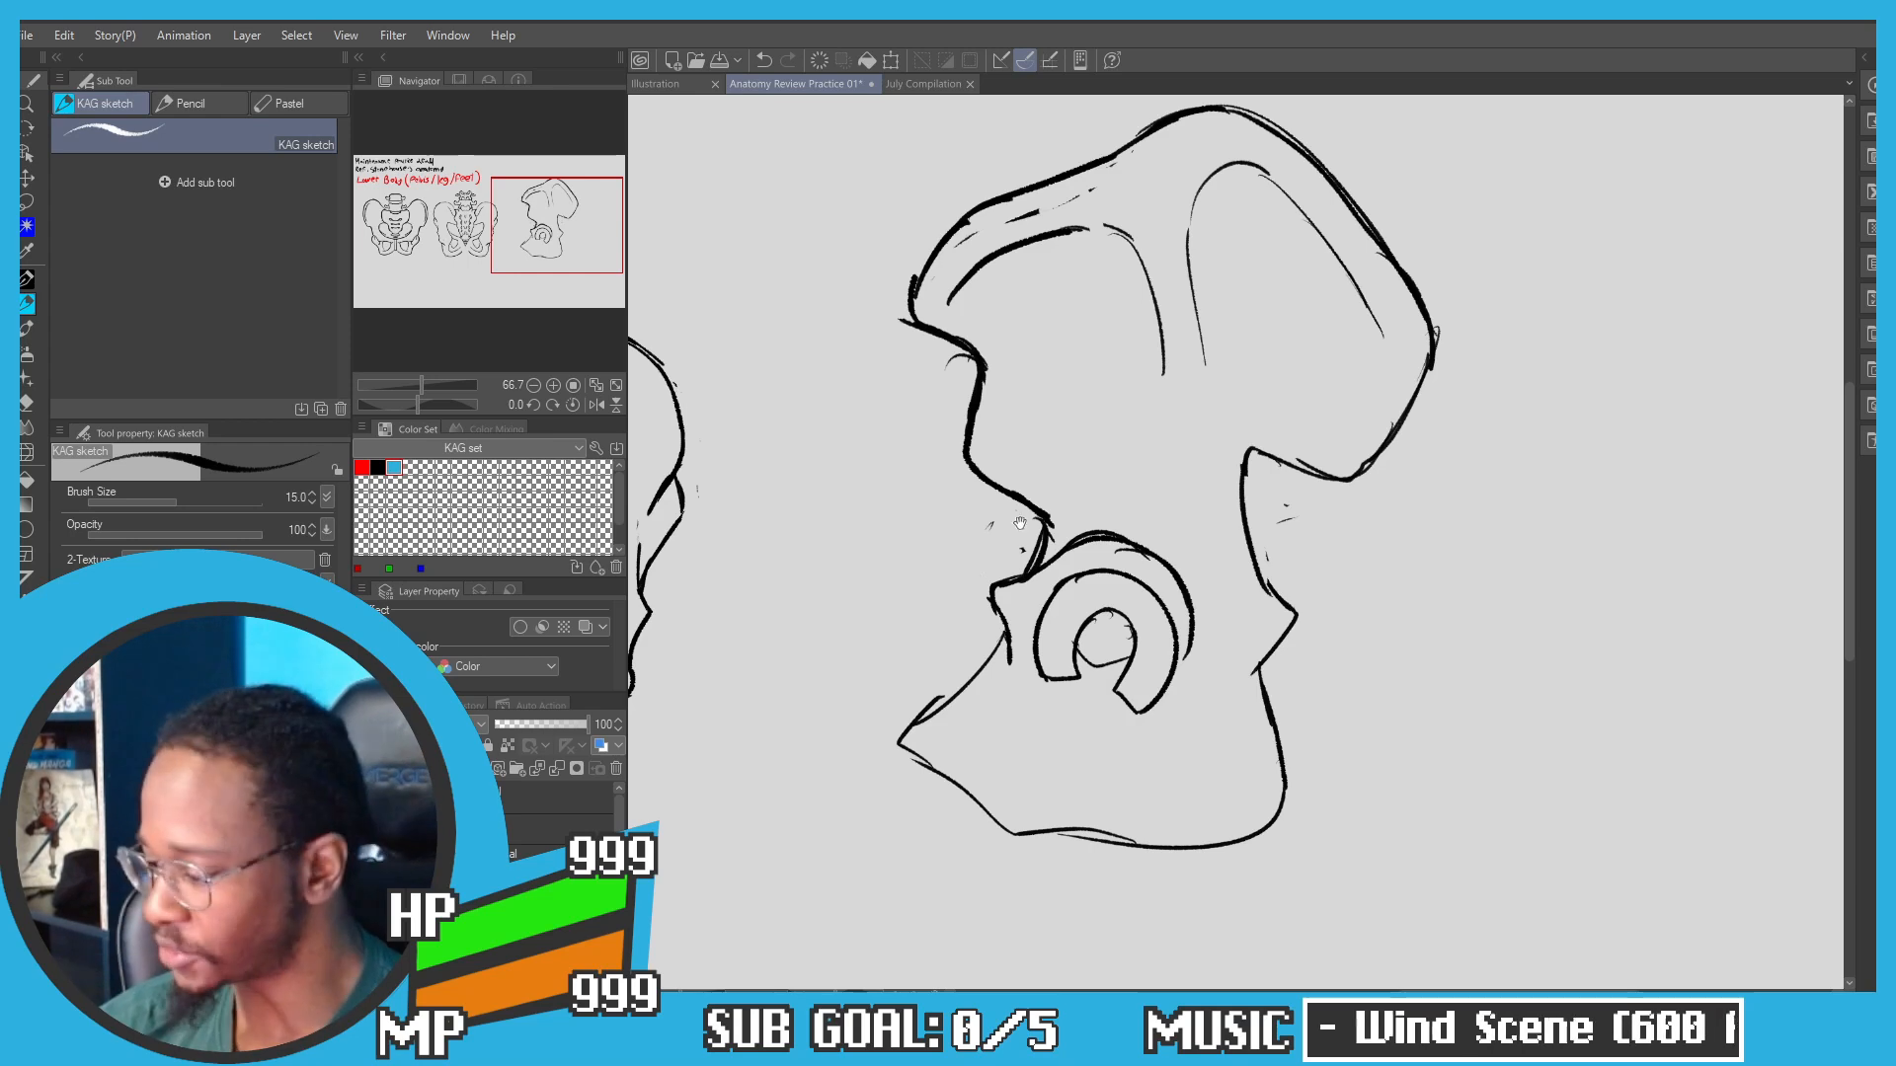
Step: Lasso the bottom edge of the side-view hip bone, rotate it slightly clockwise, apply, and clear the selection
drag(1020, 523, 1003, 376)
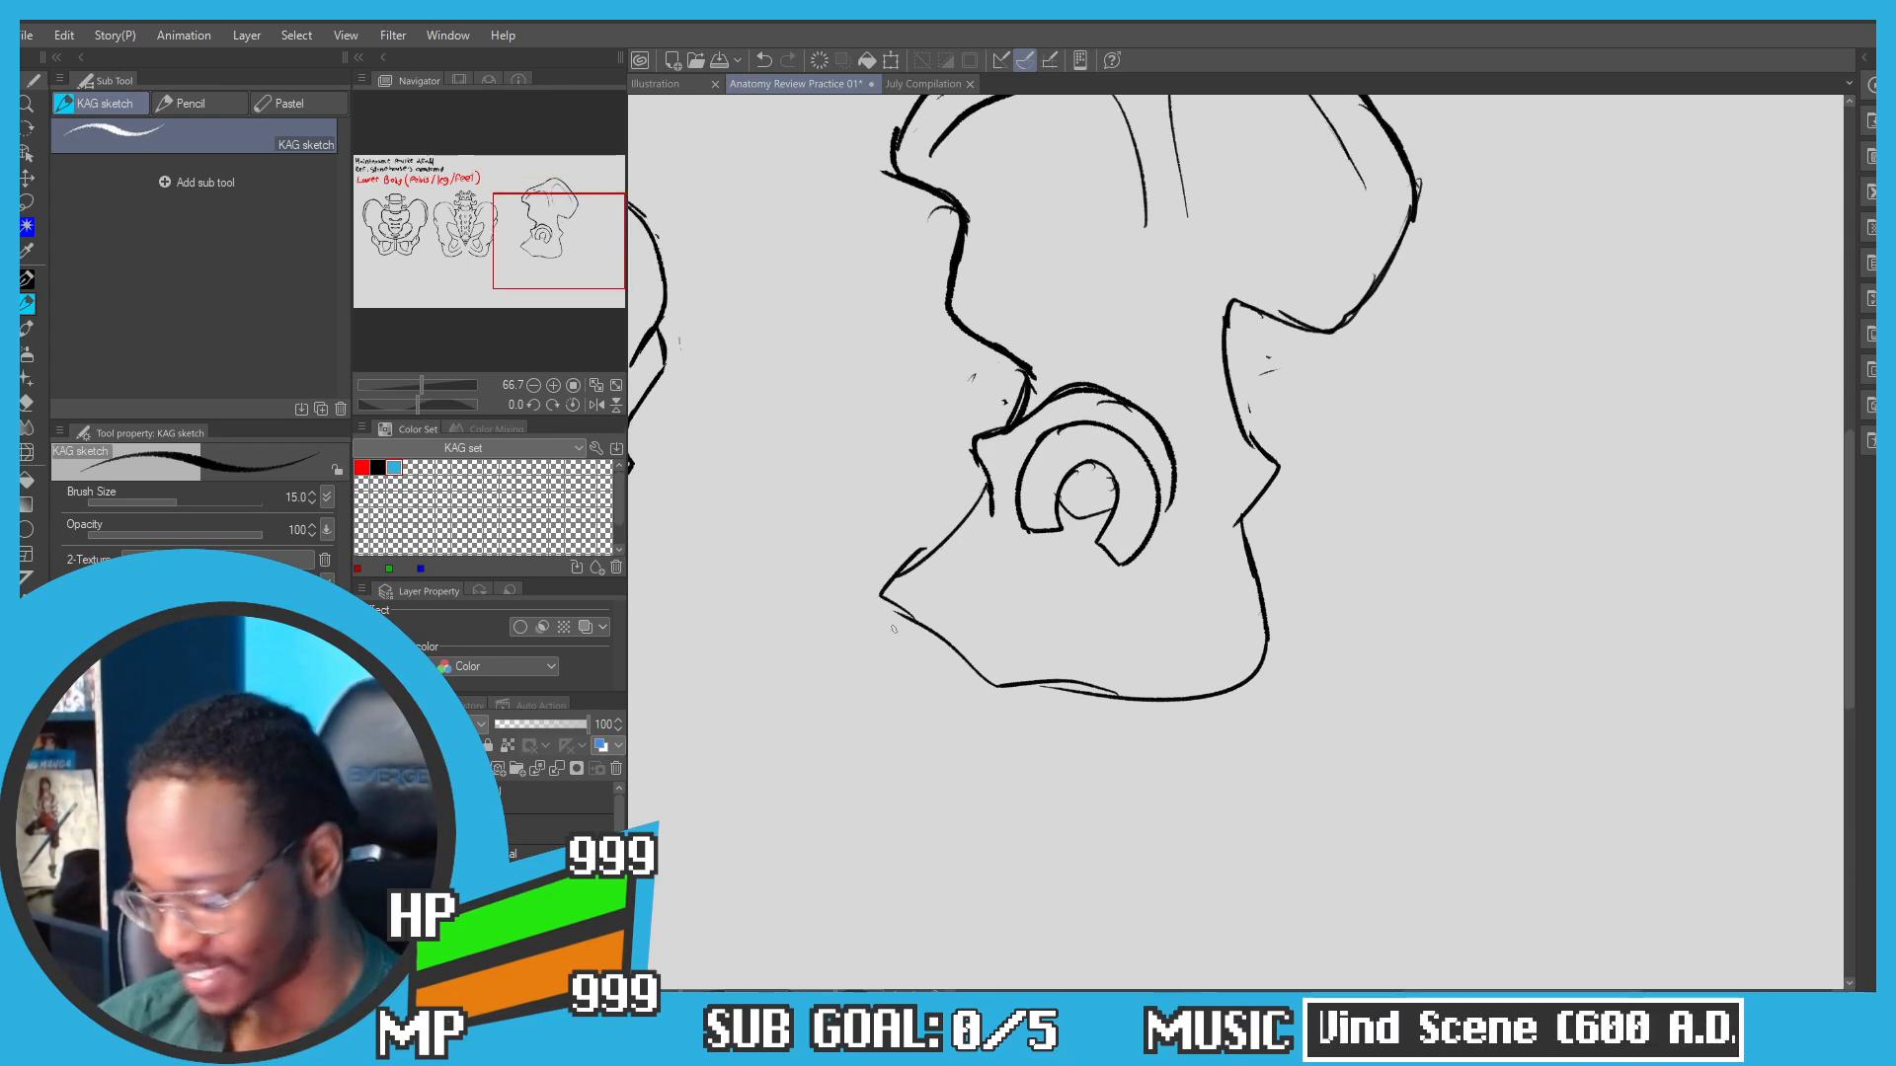
mouse_move(892, 665)
mouse_down()
mouse_move(975, 583)
mouse_move(1346, 651)
mouse_move(851, 691)
mouse_up()
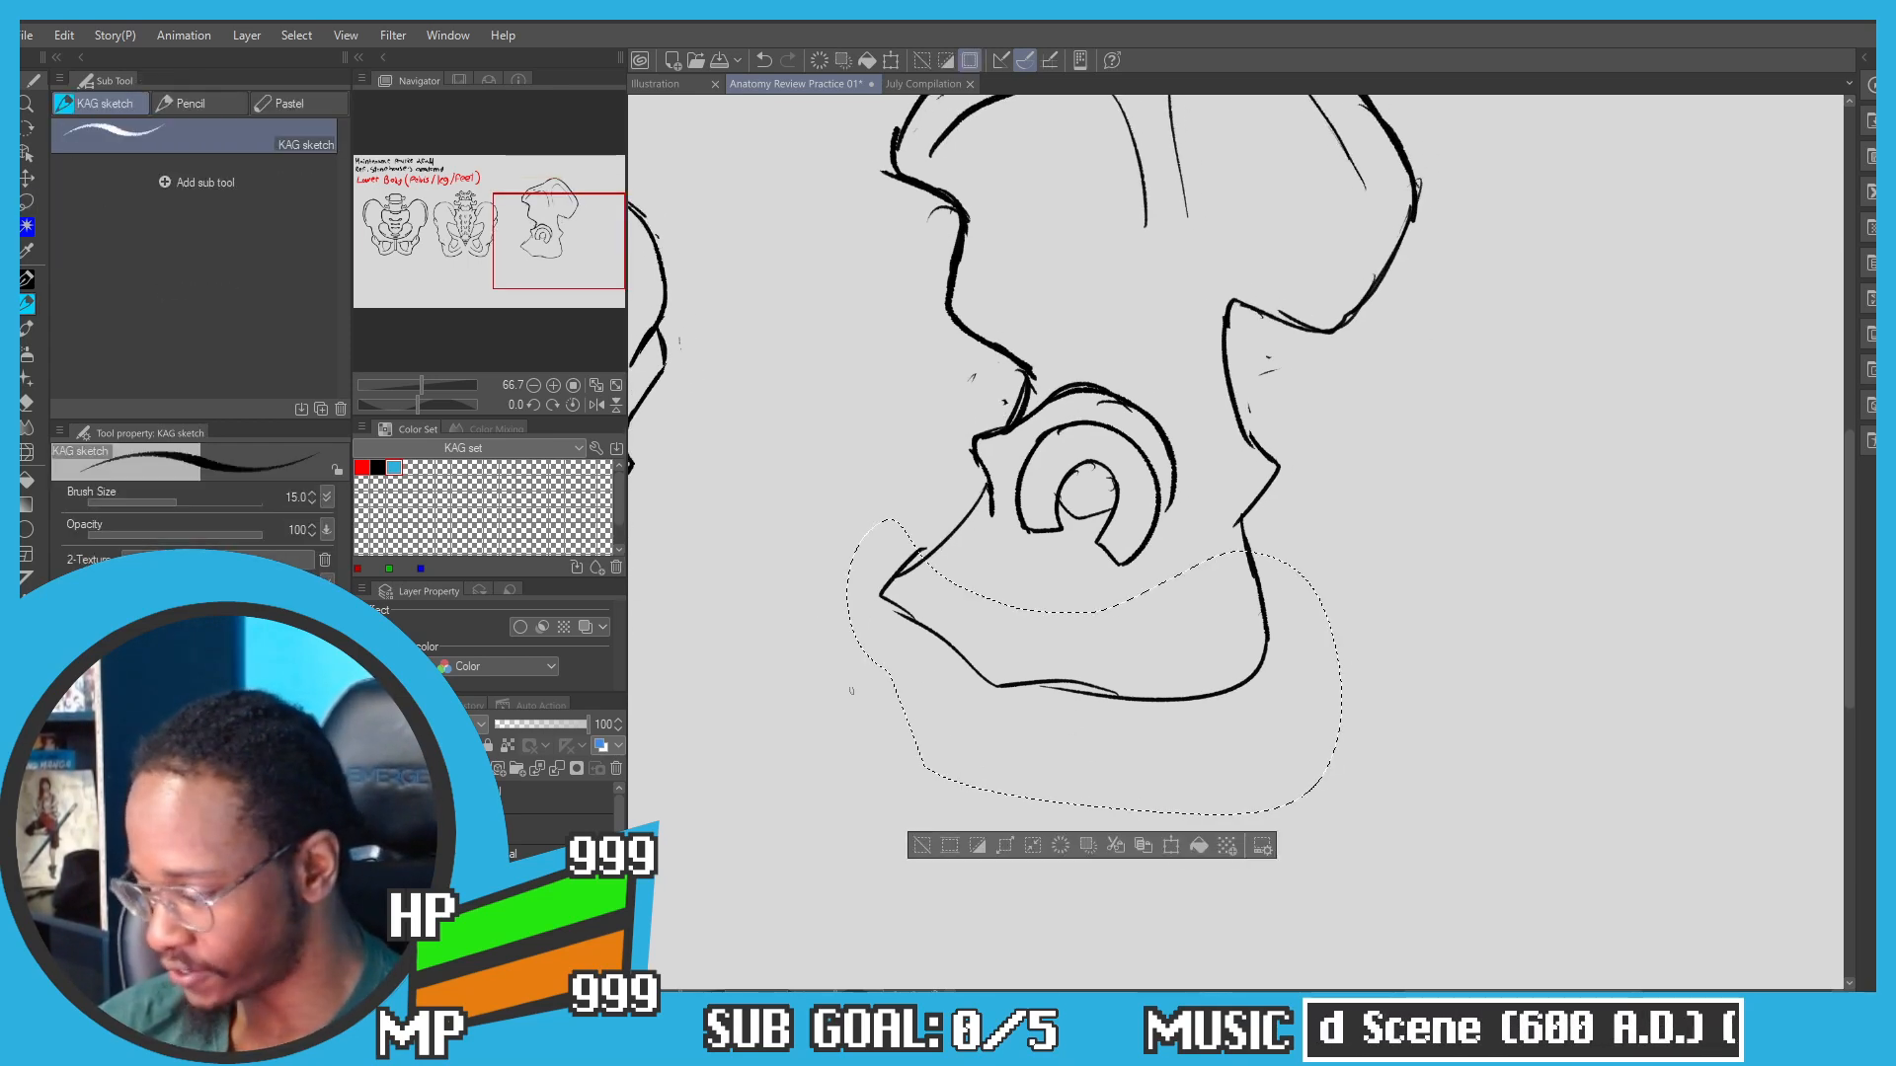
click(1171, 846)
drag(869, 602, 912, 584)
drag(819, 435, 863, 387)
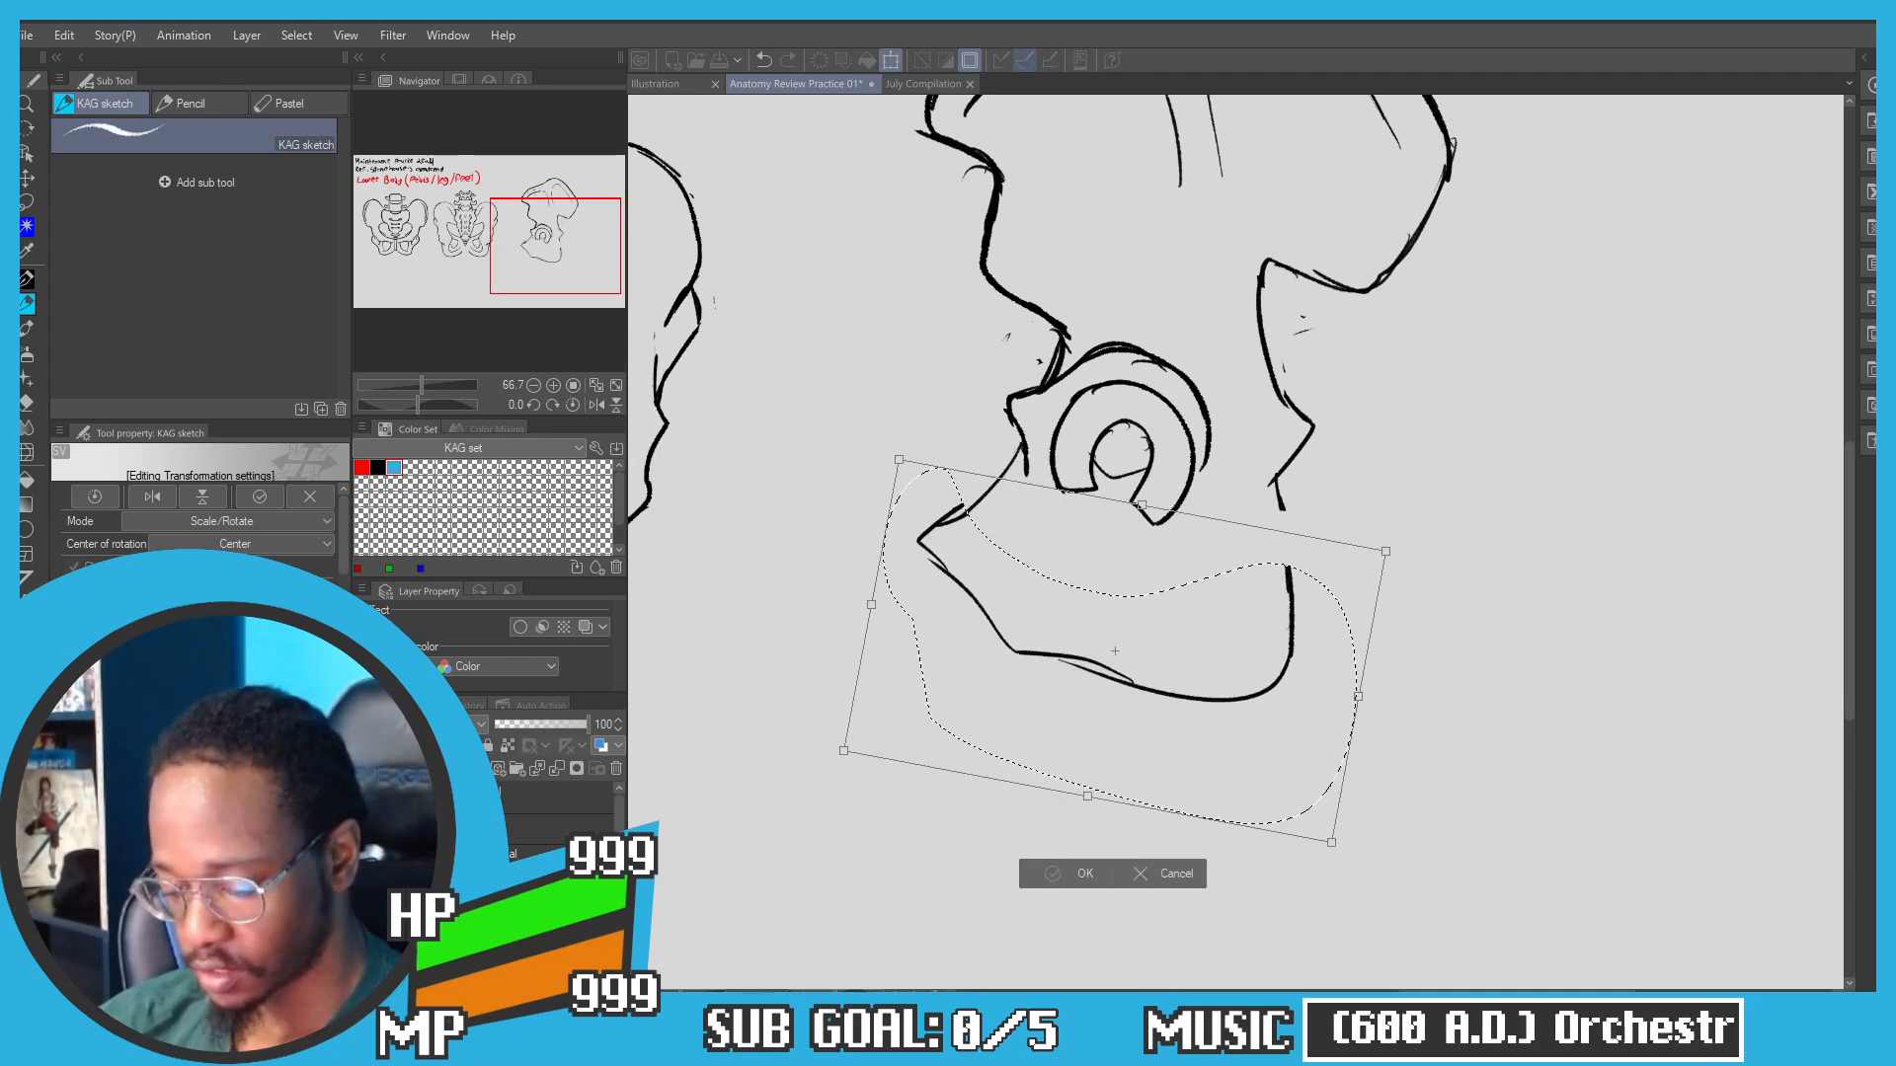
key(Return)
key(ctrl+d)
Step: Erase the leftover front stub and redraw the front and rear edges connecting the rotated bottom section to the bone above
key(c)
mouse_move(974, 510)
mouse_down()
mouse_move(956, 517)
mouse_move(1003, 473)
mouse_move(932, 520)
mouse_up()
key(c)
key(ctrl+z)
key(ctrl+z)
drag(1017, 449, 914, 532)
key(ctrl+z)
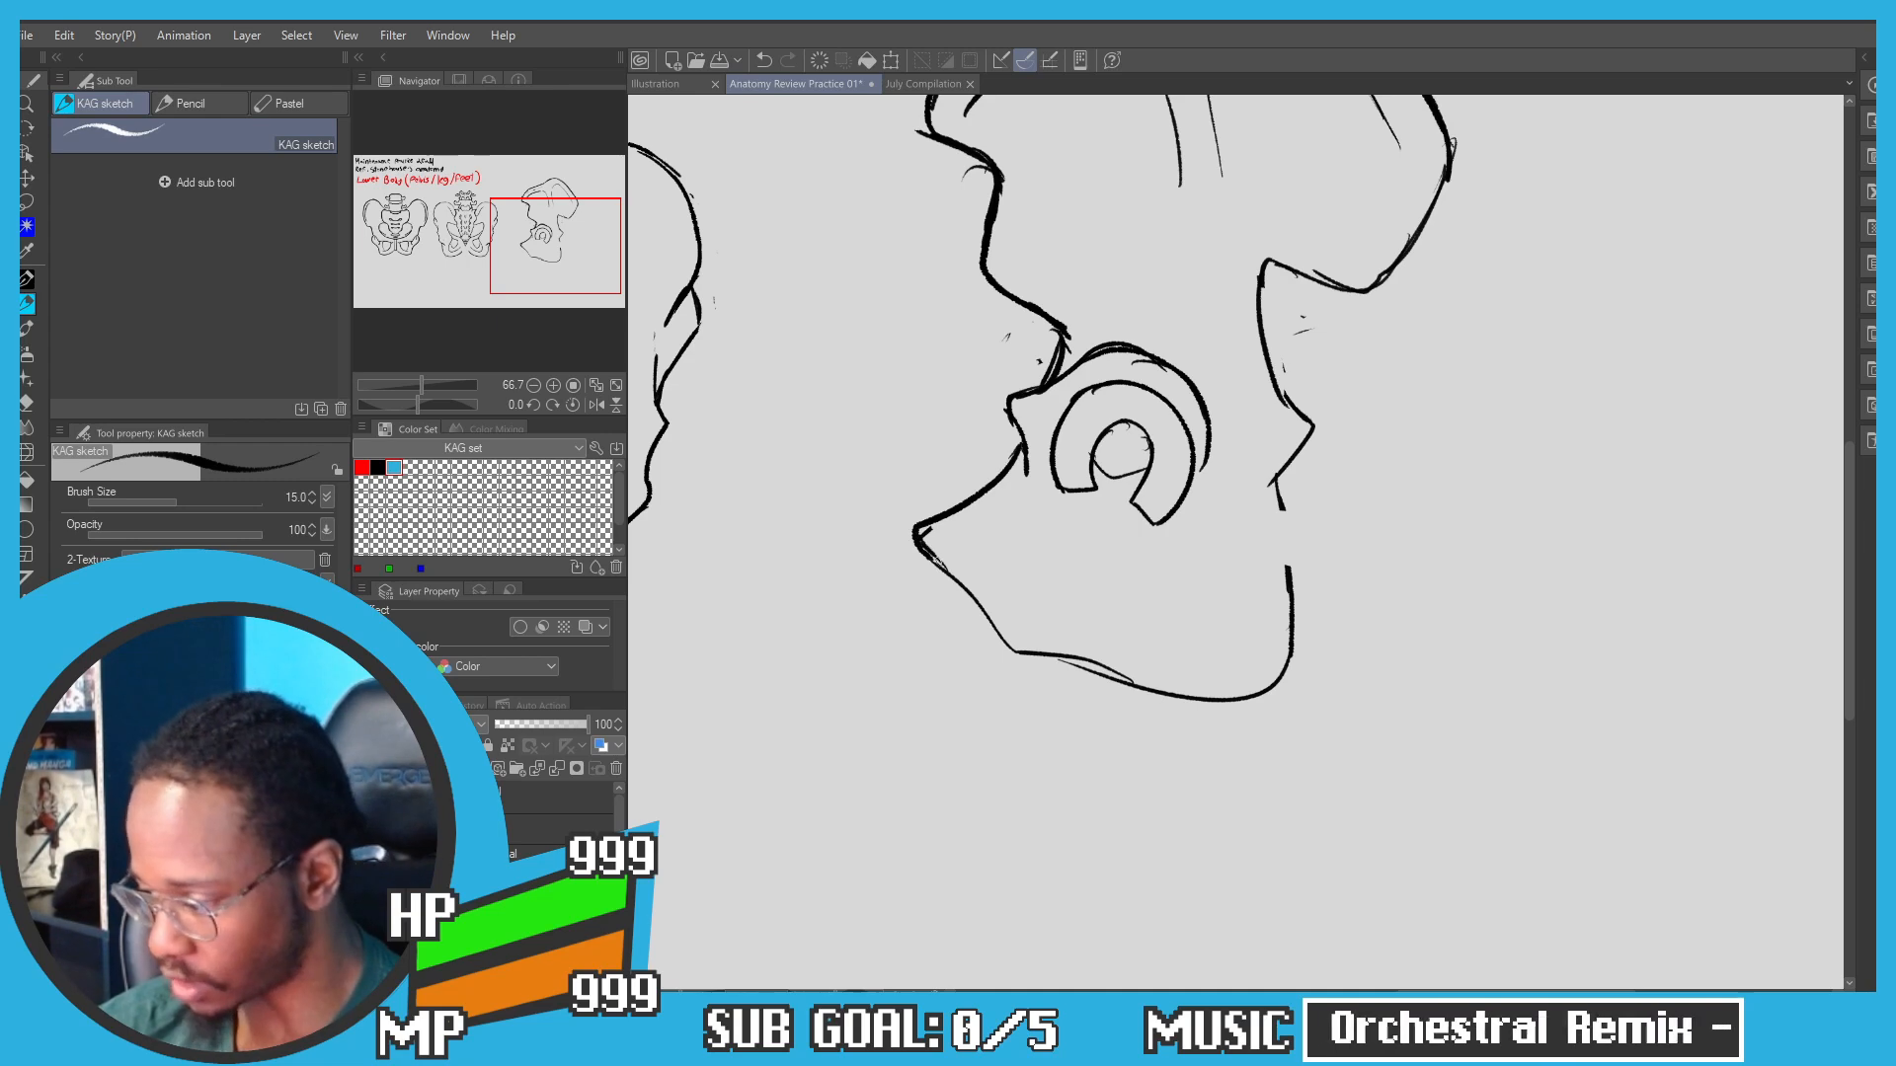
drag(1241, 530, 1216, 583)
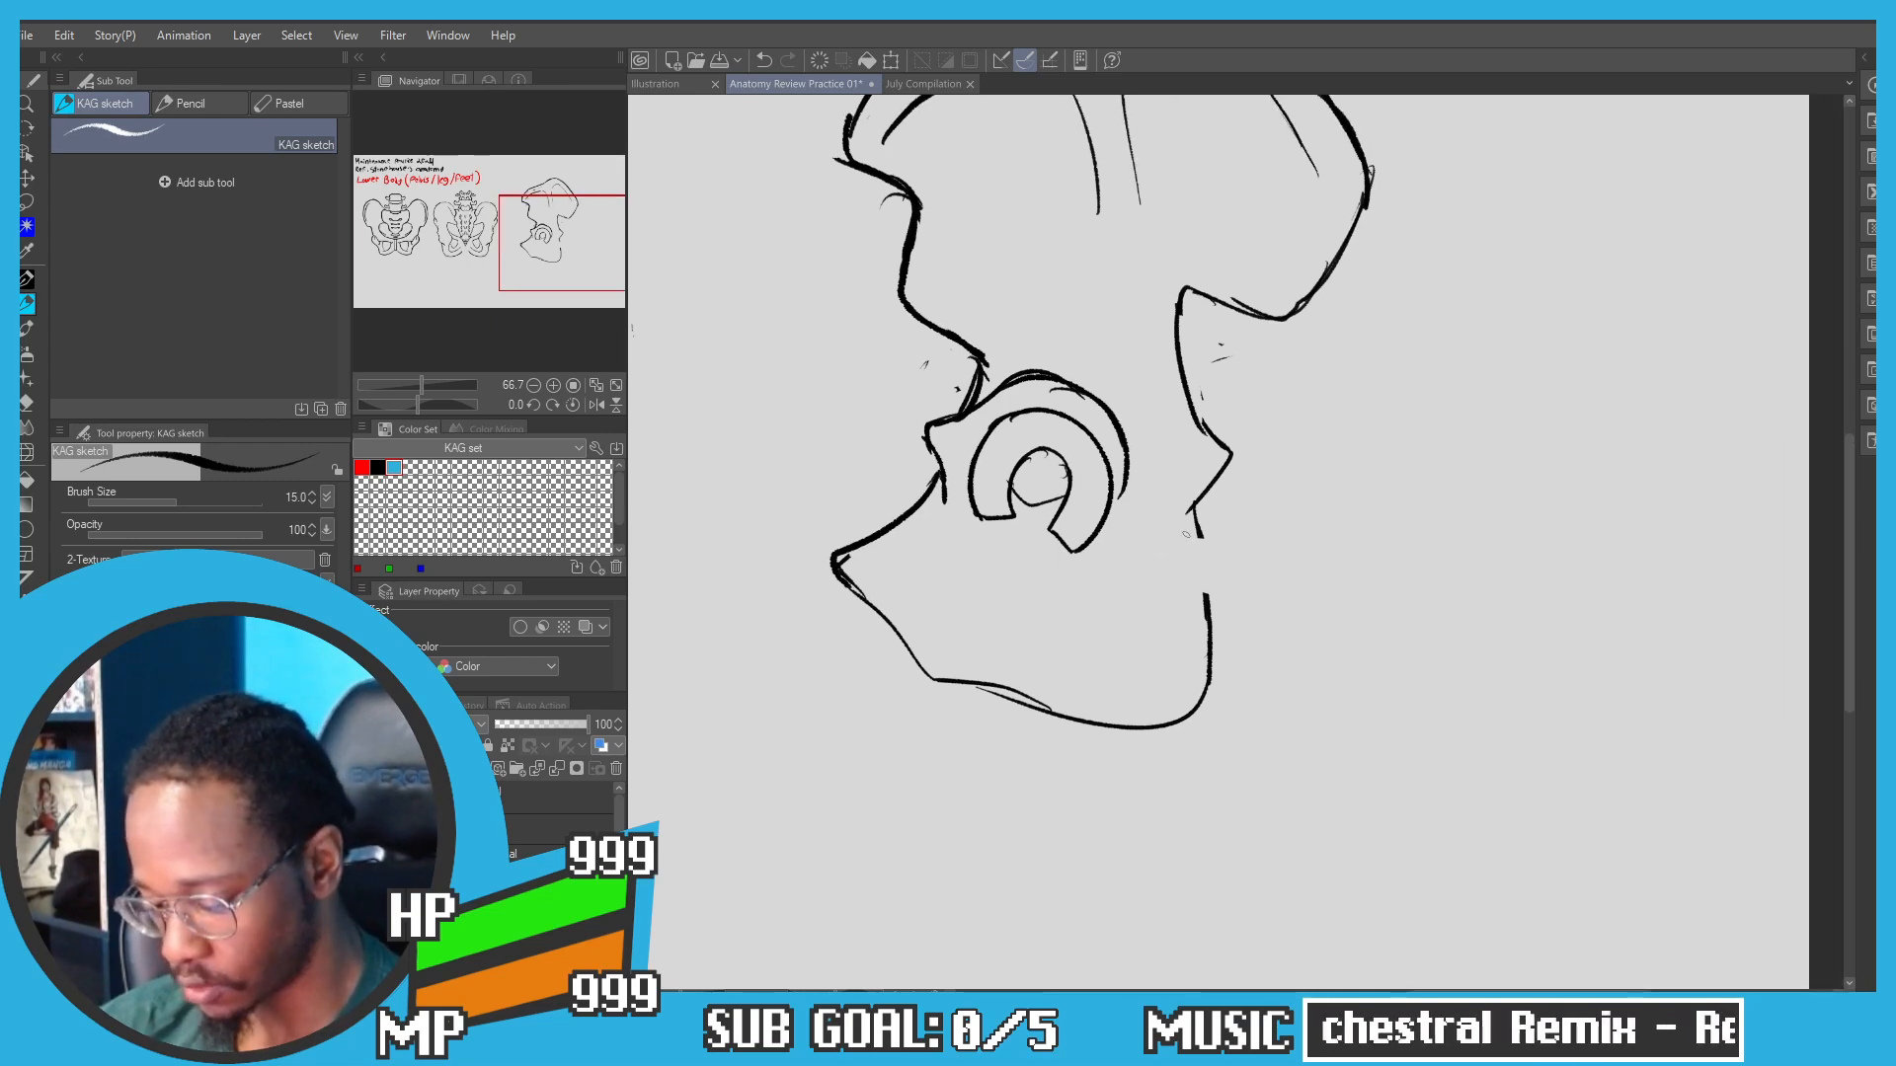
drag(1185, 511, 1204, 670)
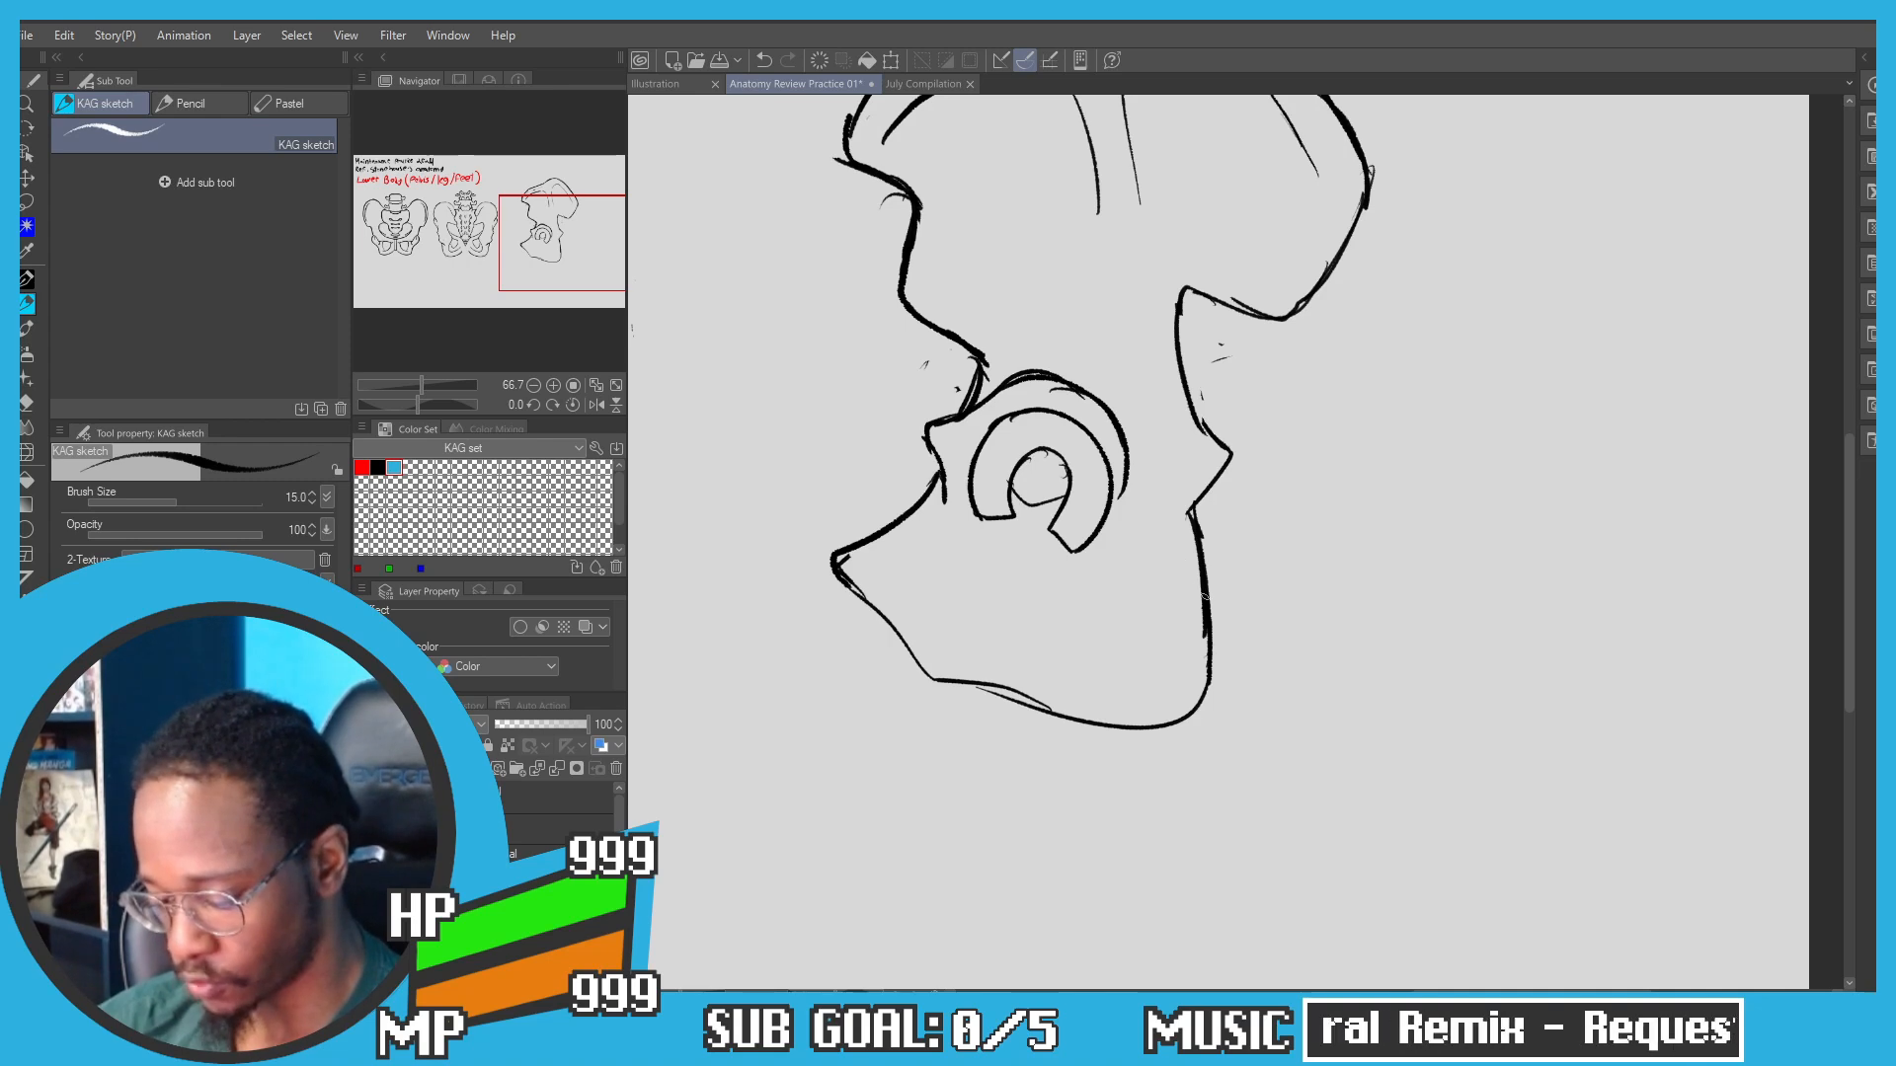
Step: Draw a looping contour inside the lower rear corner of the hip bone to define the sitting bone
mouse_move(1204, 589)
mouse_down()
mouse_move(1182, 563)
mouse_move(1154, 589)
mouse_move(1182, 564)
mouse_up()
key(ctrl+z)
key(ctrl+z)
mouse_move(1170, 563)
mouse_down()
mouse_move(1150, 608)
mouse_move(1155, 624)
mouse_move(1162, 568)
mouse_move(1164, 681)
mouse_move(1114, 688)
mouse_up()
key(ctrl+z)
mouse_move(1176, 567)
mouse_down()
mouse_move(1214, 611)
mouse_move(1188, 680)
mouse_up()
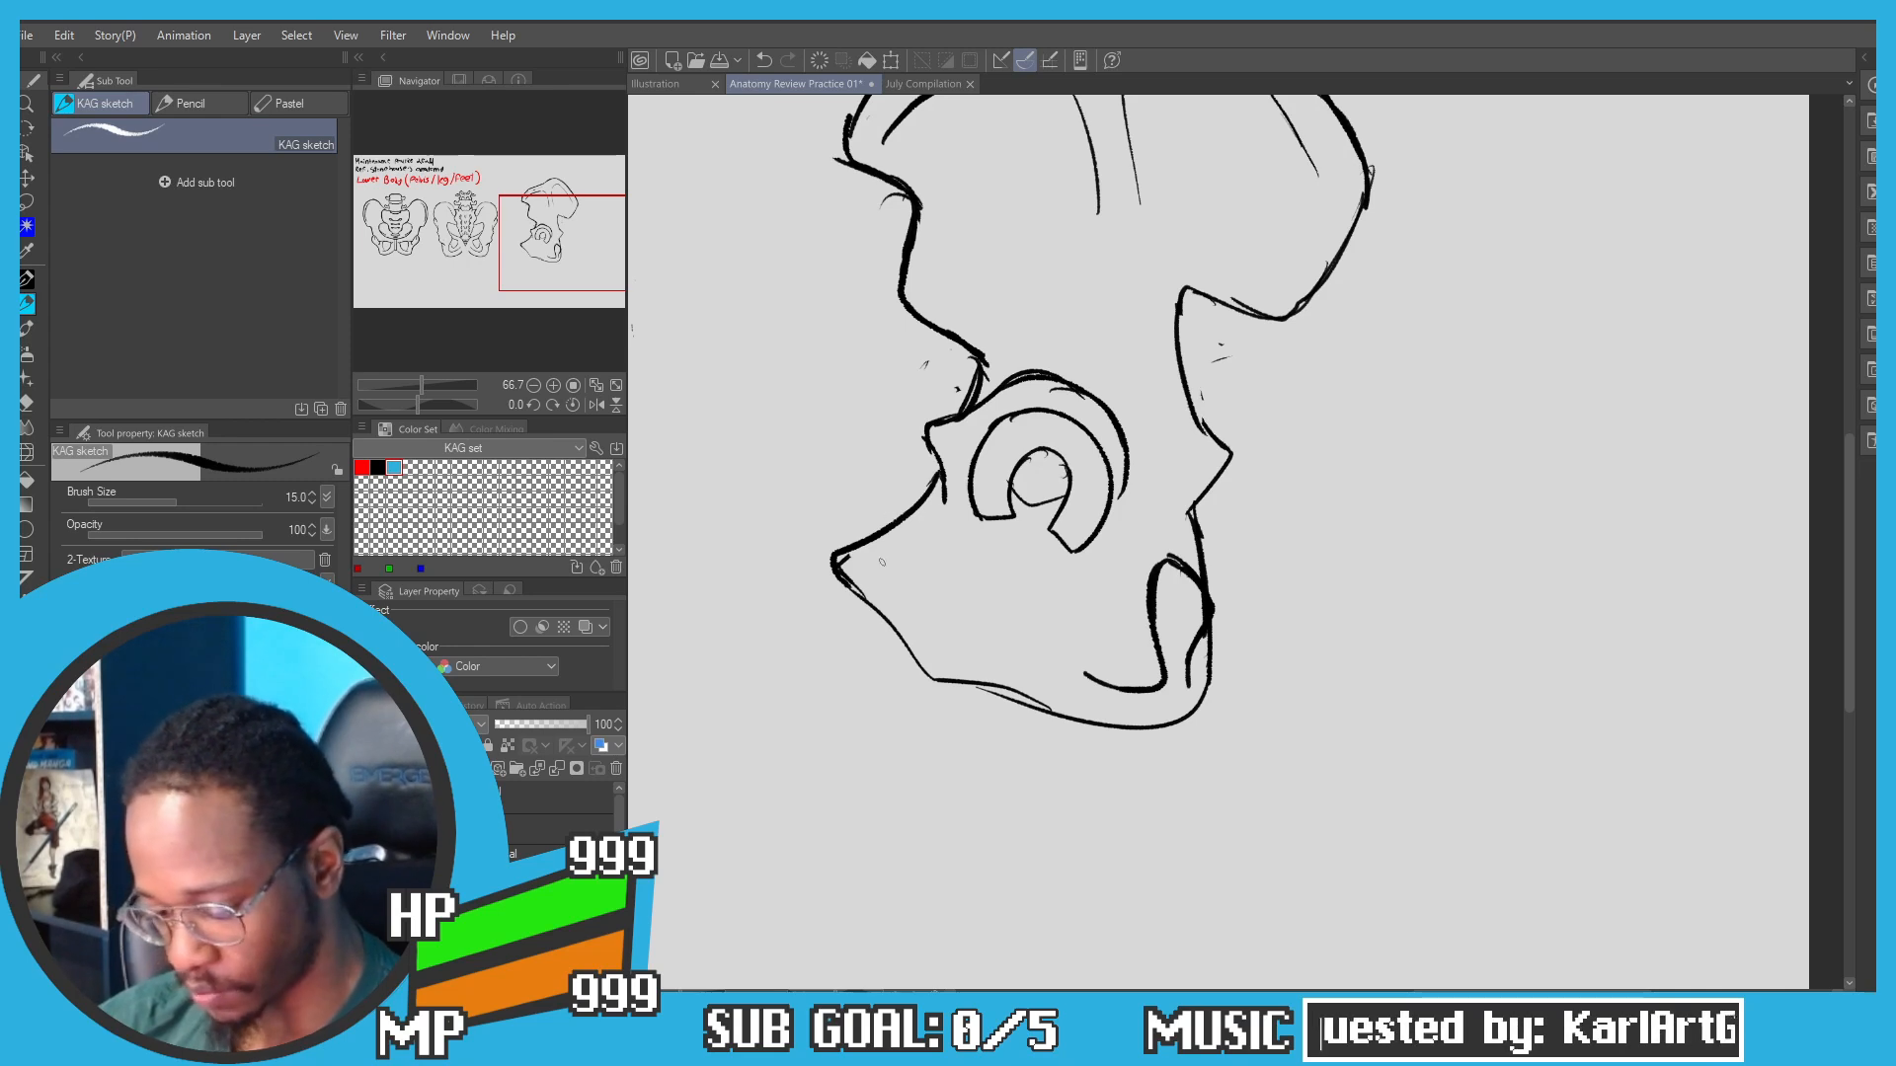
key(ctrl+z)
Step: Draw the oval opening below the socket, with a curved contour leading into it from the lower front tip
drag(868, 566, 975, 537)
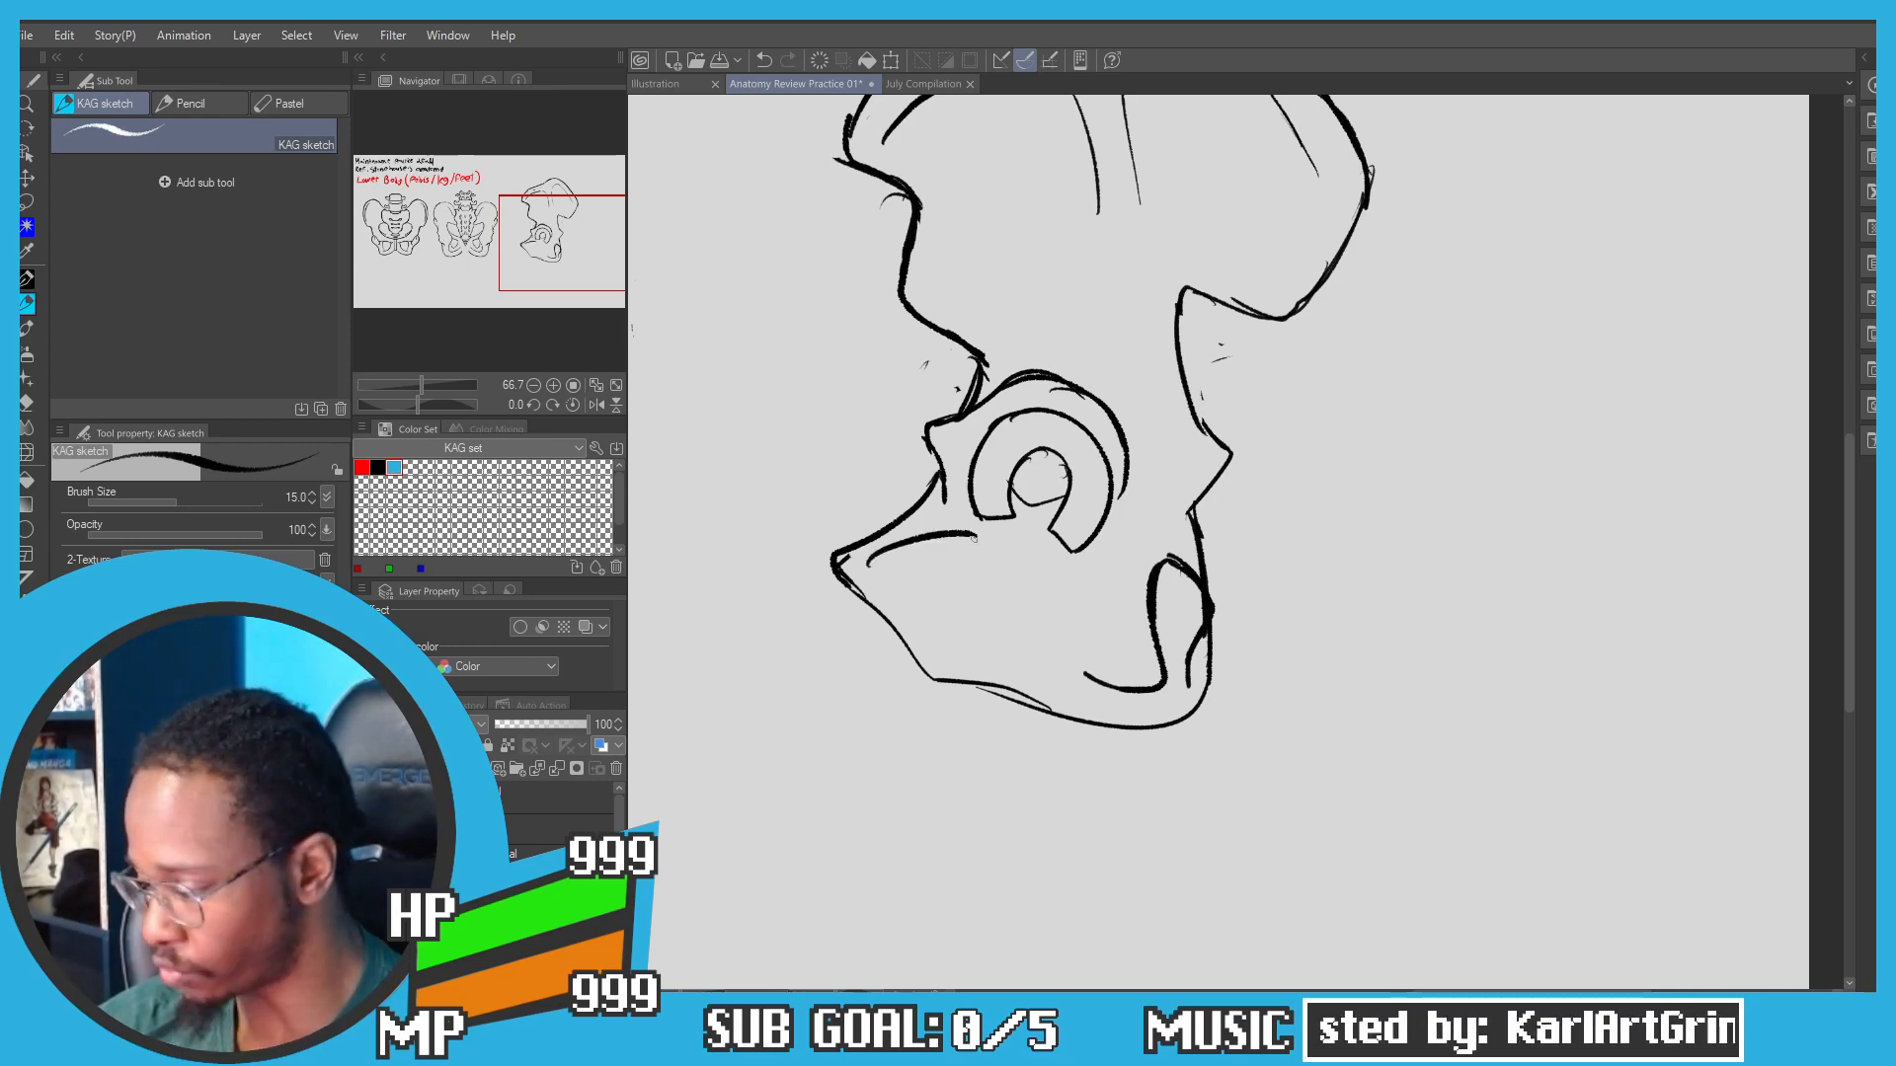
key(ctrl+z)
mouse_move(868, 565)
mouse_down()
mouse_move(941, 543)
mouse_move(1033, 570)
mouse_move(1069, 594)
mouse_move(1075, 632)
mouse_move(1047, 670)
mouse_up()
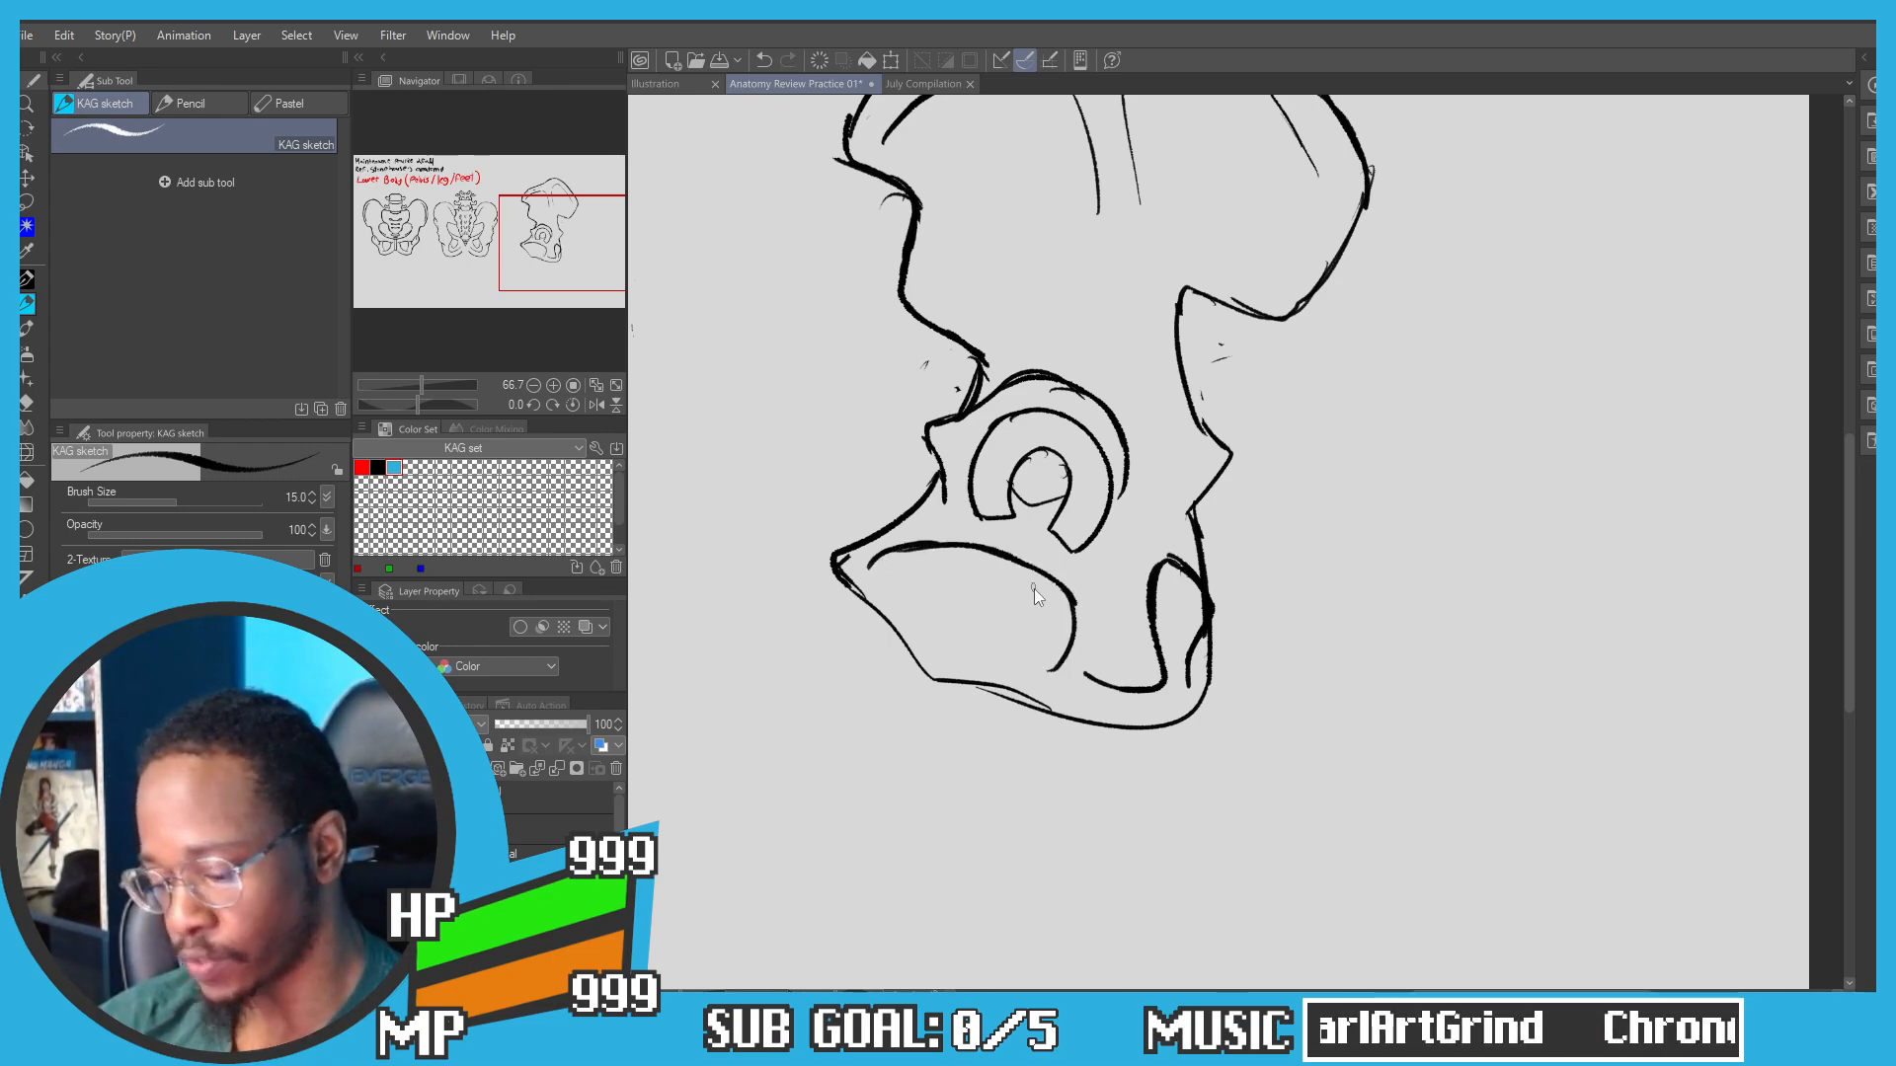
key(ctrl+z)
mouse_move(1064, 583)
mouse_down()
mouse_move(1042, 659)
mouse_move(950, 636)
mouse_up()
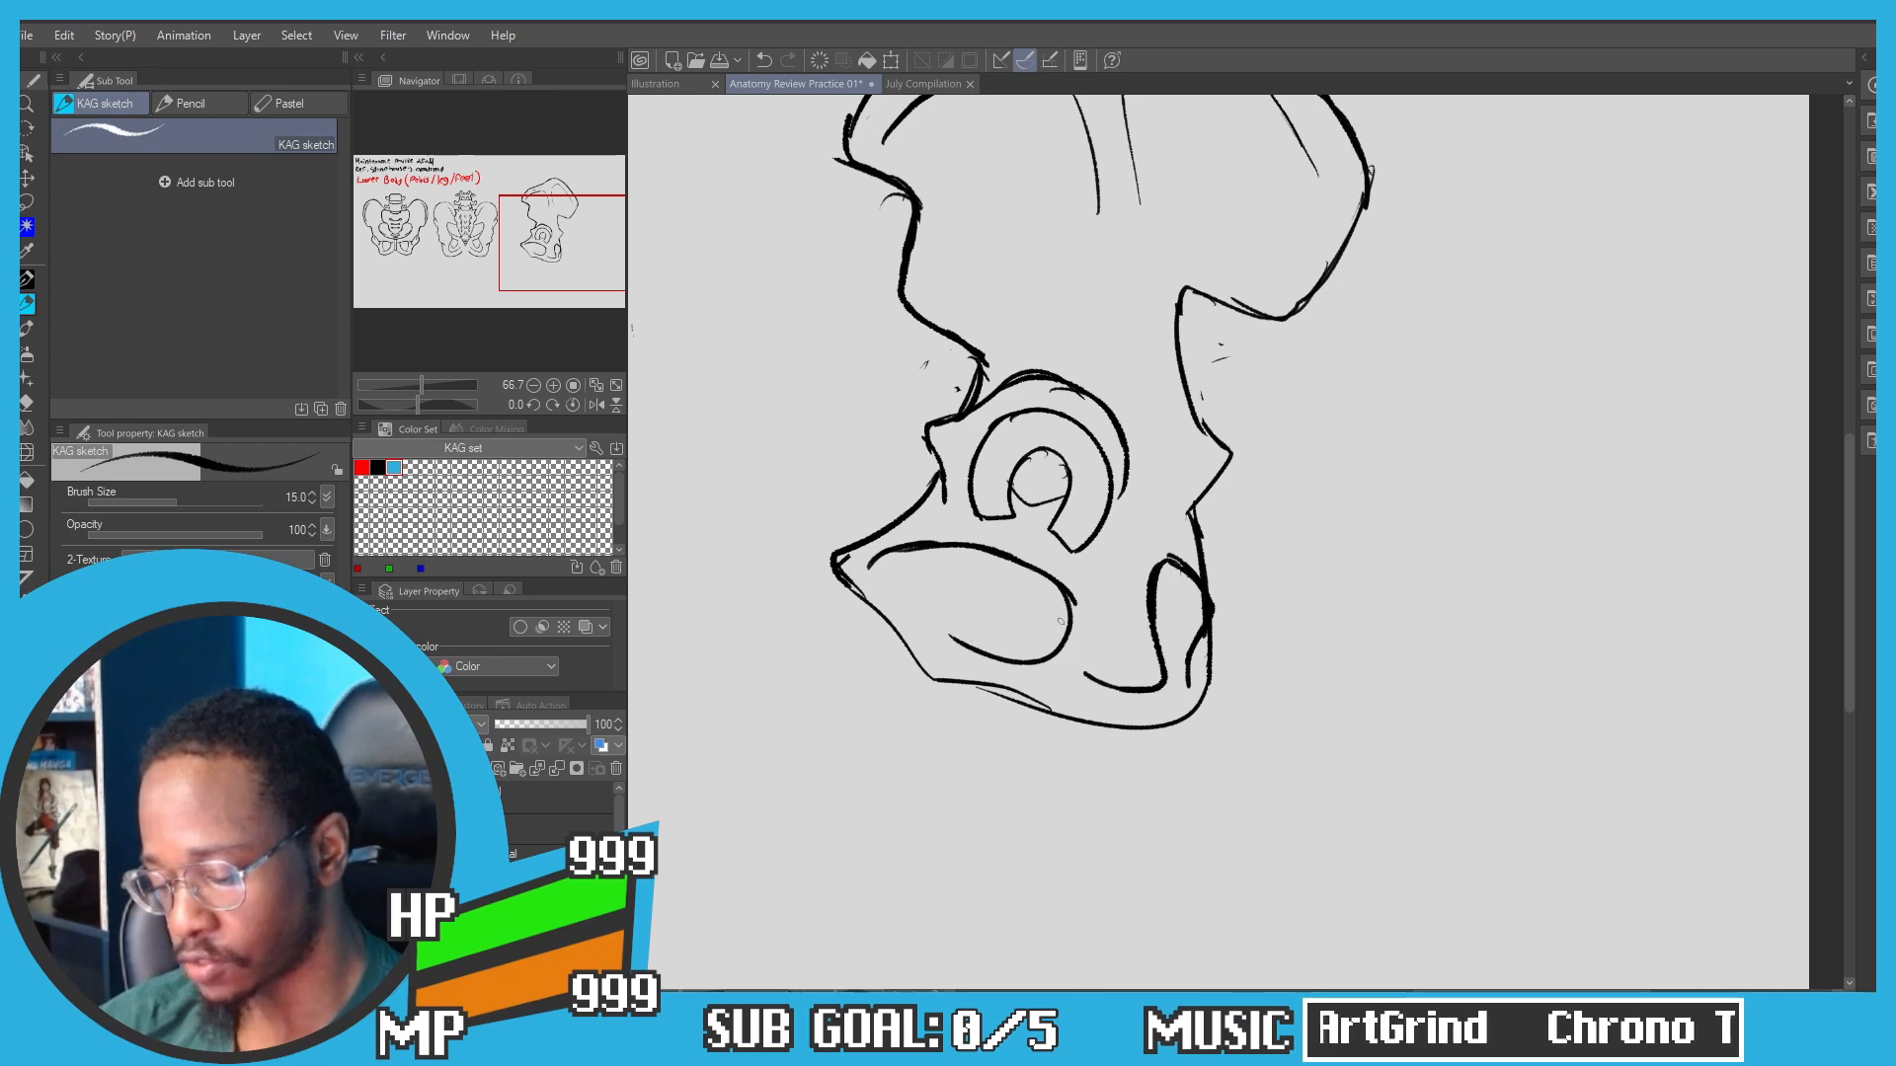
key(ctrl+z)
mouse_move(1070, 594)
mouse_down()
mouse_move(1063, 641)
mouse_move(978, 653)
mouse_move(901, 550)
mouse_move(933, 555)
mouse_move(956, 640)
mouse_up()
key(ctrl+z)
key(ctrl+z)
mouse_move(1069, 599)
mouse_down()
mouse_move(1012, 664)
mouse_move(934, 614)
mouse_up()
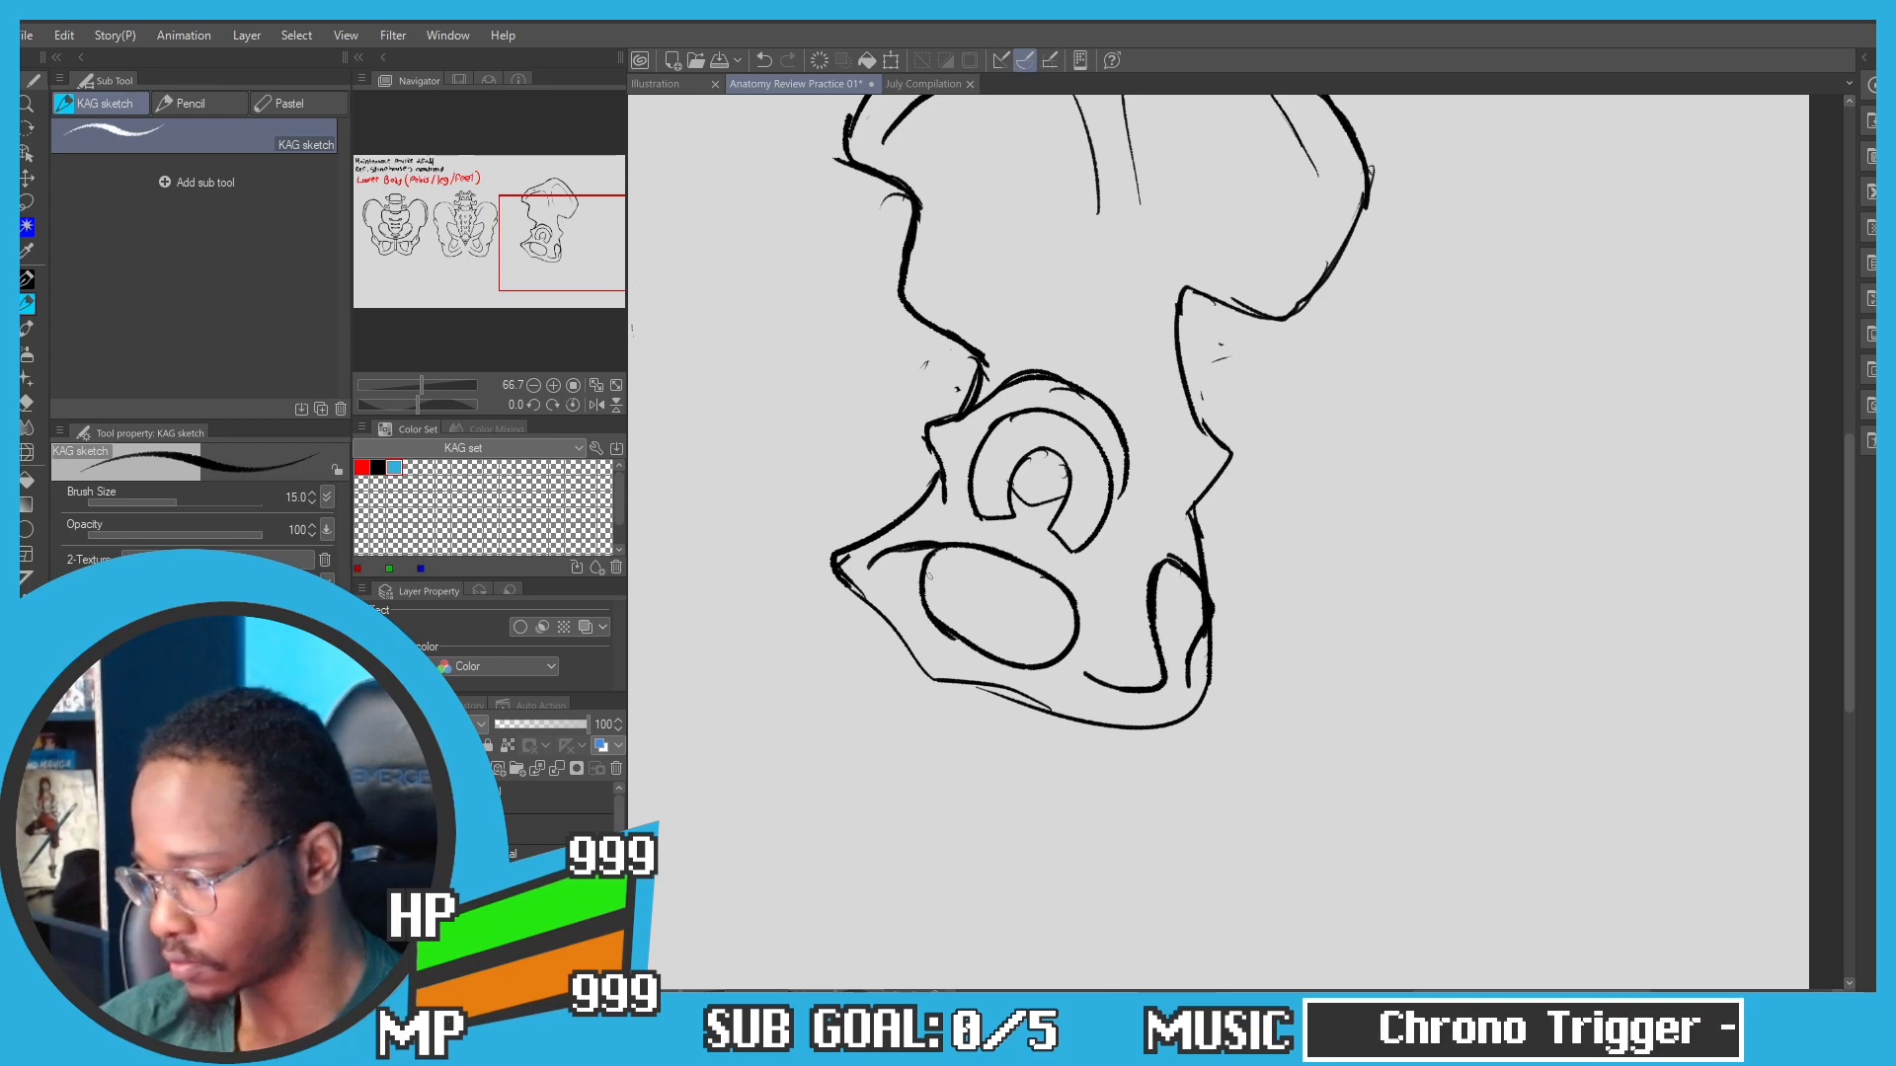
mouse_move(918, 373)
mouse_down()
mouse_move(857, 464)
mouse_move(867, 502)
mouse_up()
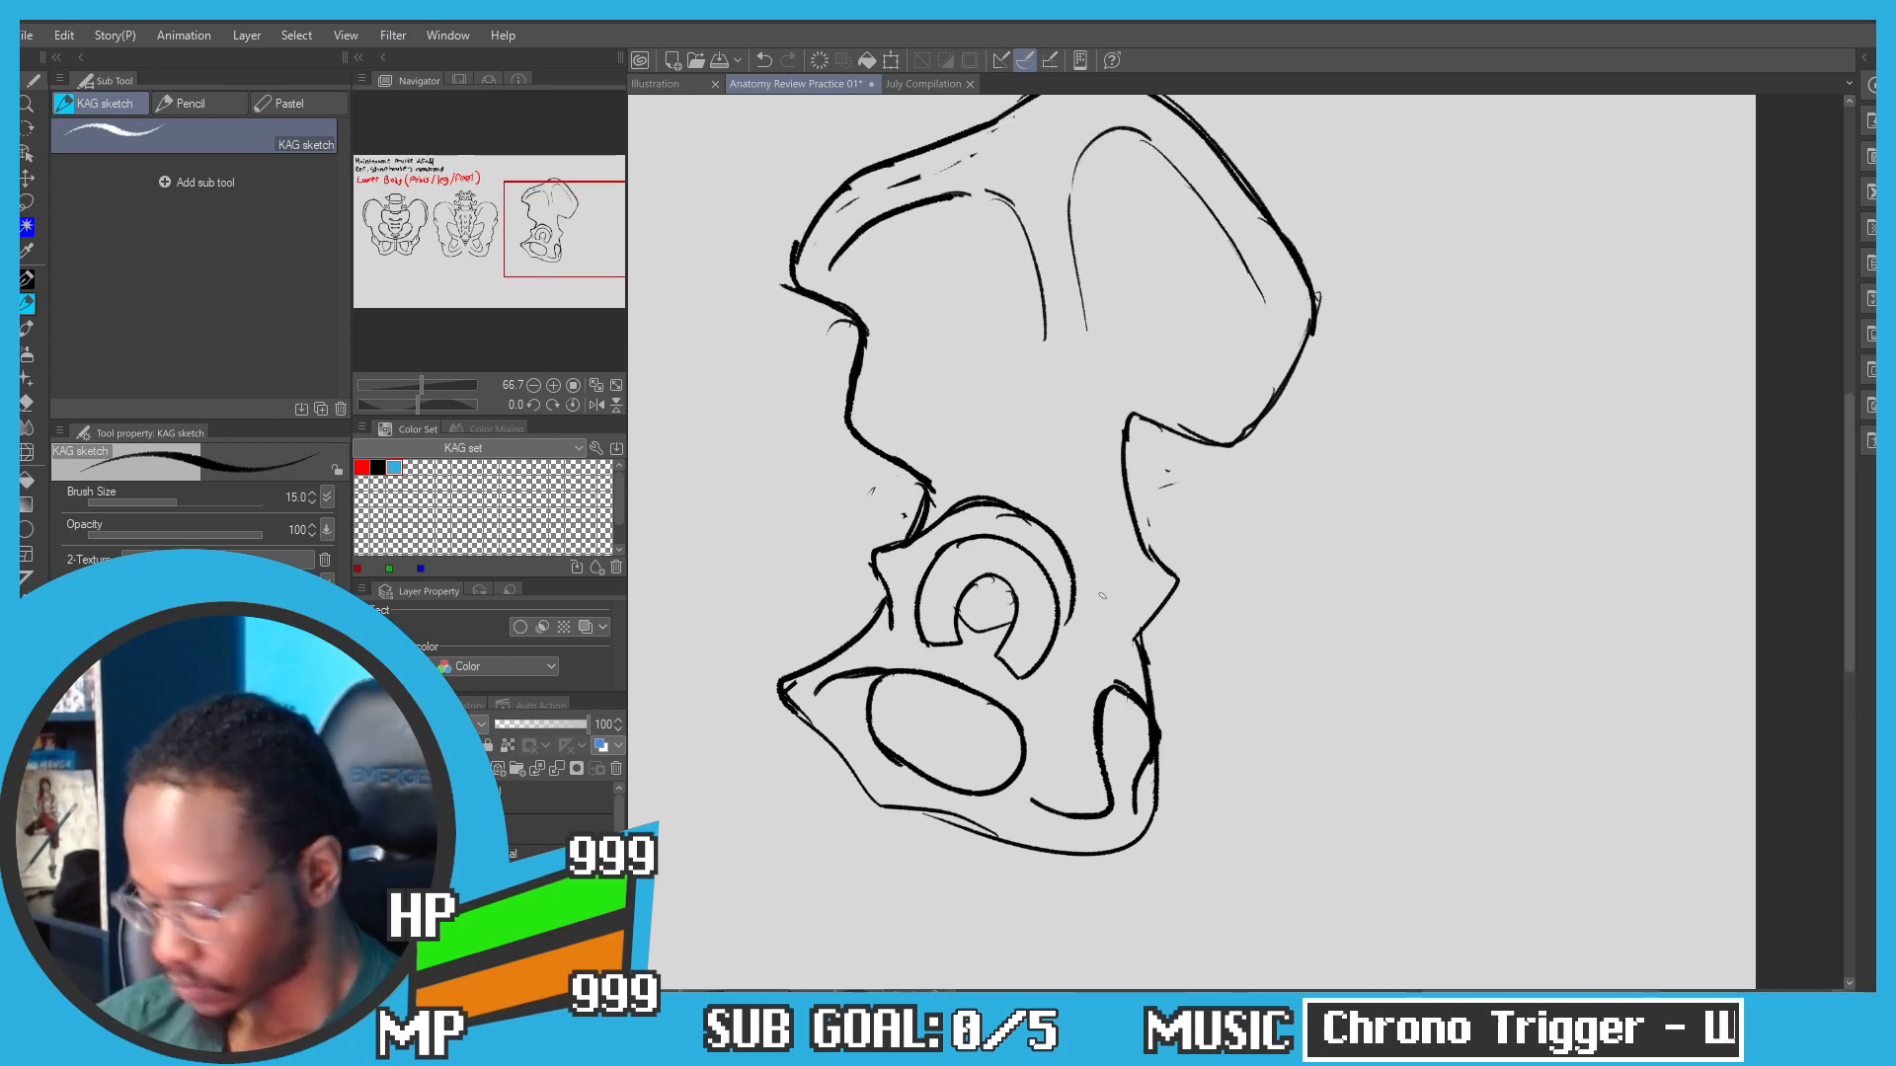
Step: Erase the hip bone's rear edge between the upper notch and the sitting bone and redraw its upper portion as a smooth curve
key(e)
mouse_move(1161, 637)
mouse_down()
mouse_move(1121, 592)
mouse_move(1135, 571)
mouse_move(1141, 689)
mouse_up()
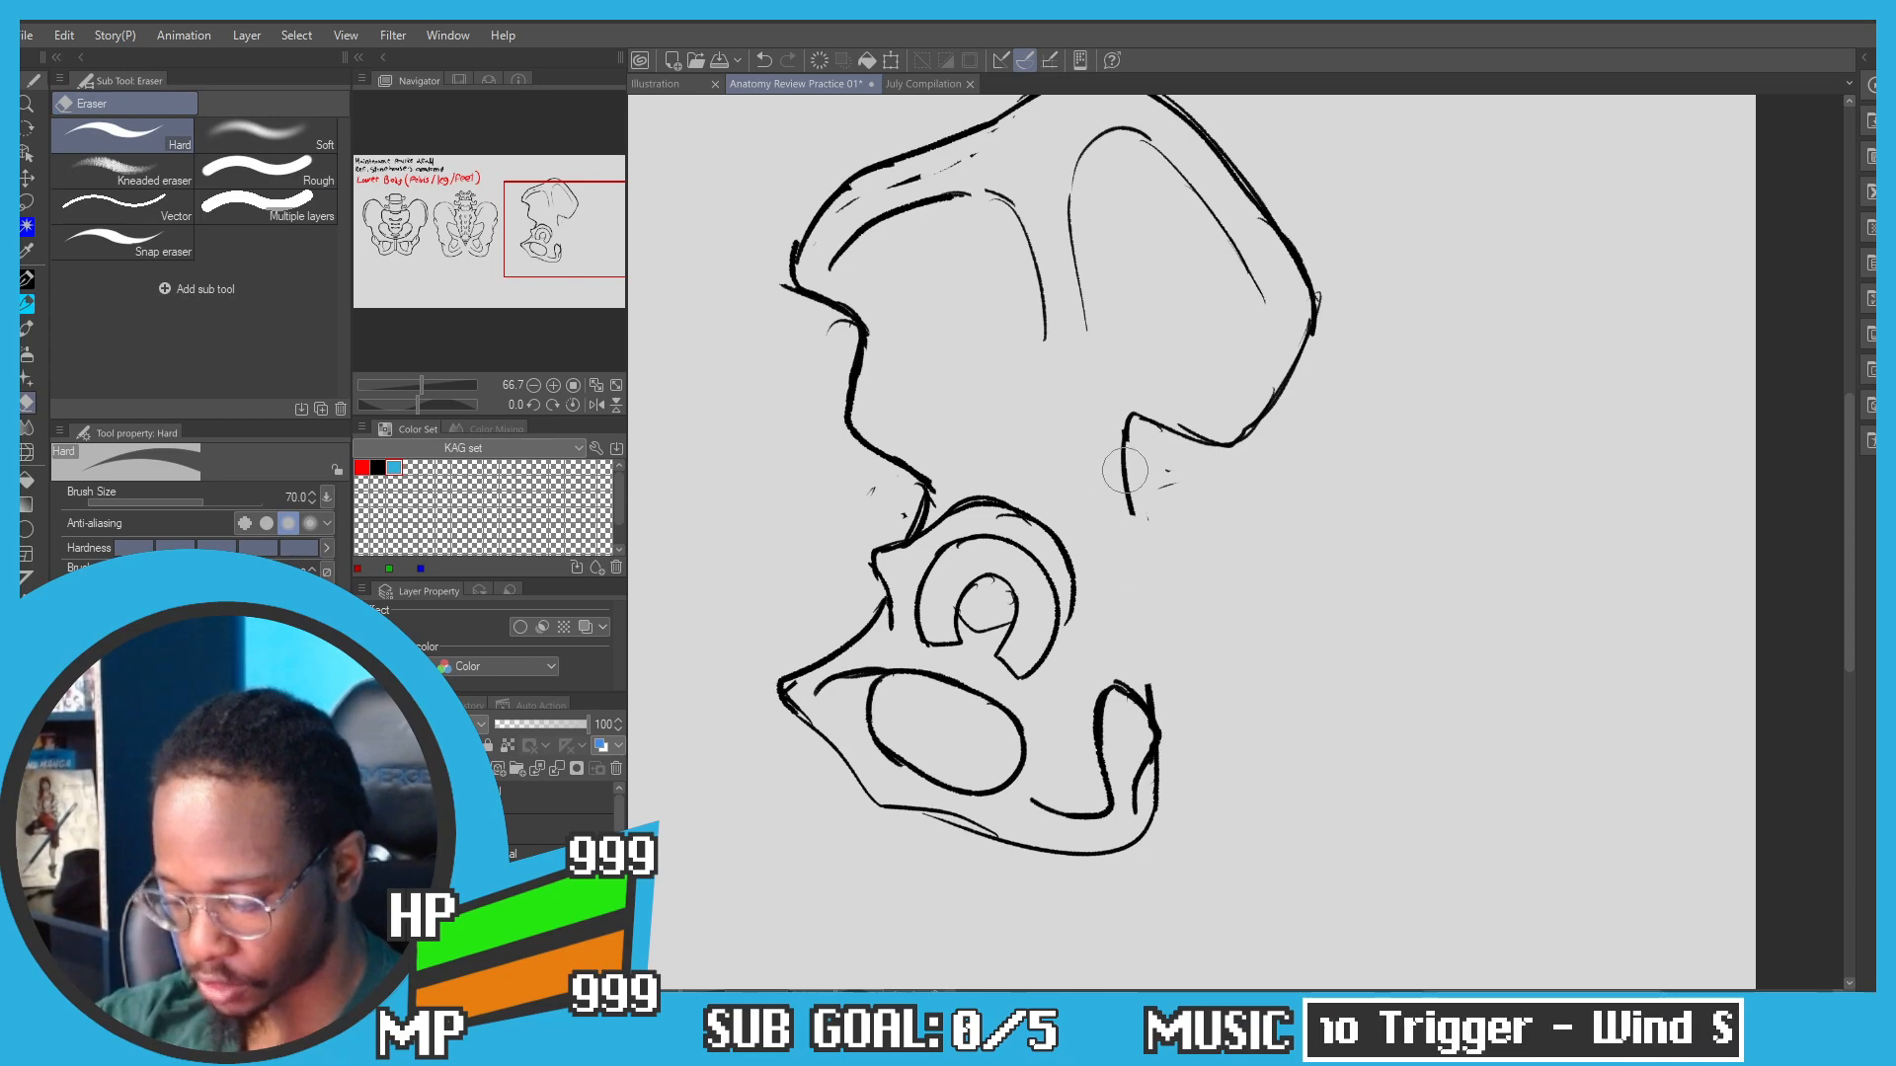
drag(1128, 504, 1133, 536)
key(p)
drag(1126, 442, 1161, 610)
key(ctrl+z)
key(ctrl+z)
key(ctrl+z)
key(ctrl+z)
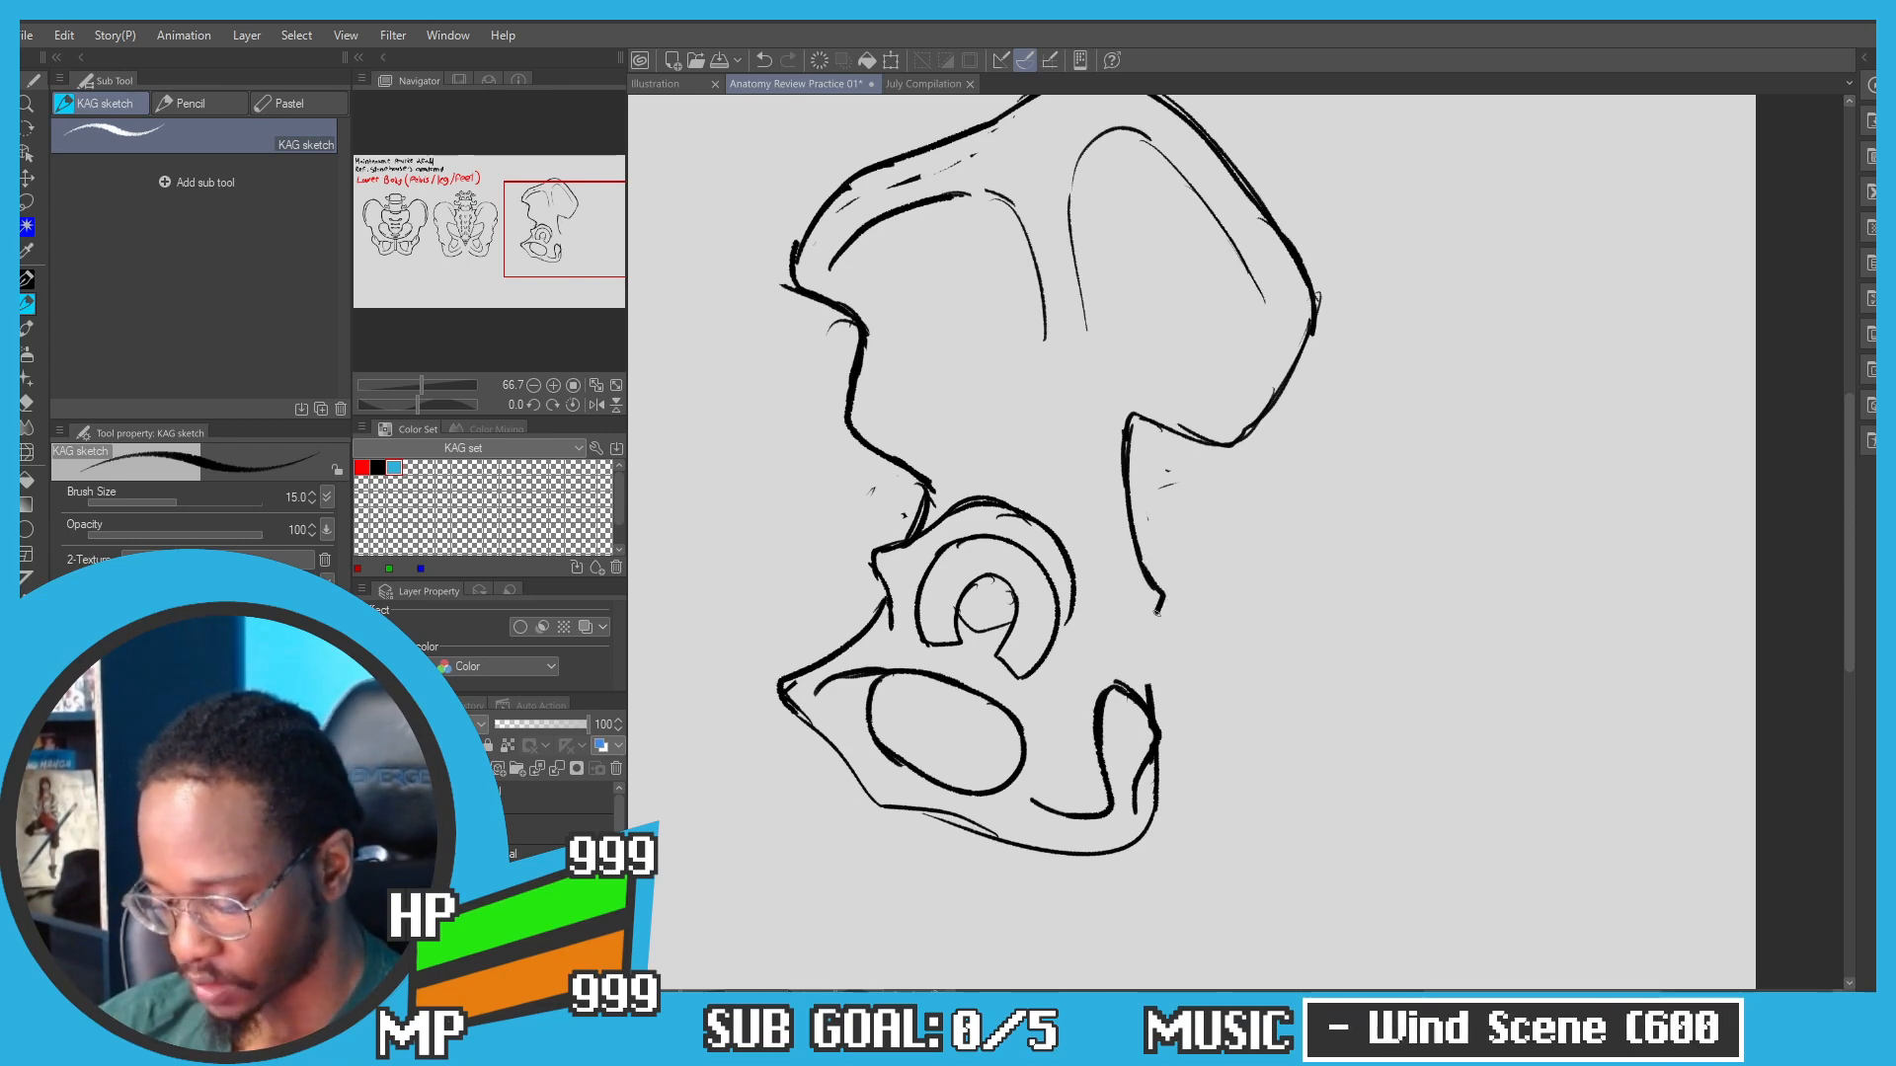
Step: Lasso the bottom section around the oval opening, move it slightly up and rearward with a small counterclockwise rotation, apply, and clear the selection
key(m)
mouse_move(1084, 871)
mouse_down()
mouse_move(772, 757)
mouse_move(831, 619)
mouse_move(1065, 674)
mouse_move(1219, 874)
mouse_move(1086, 871)
mouse_up()
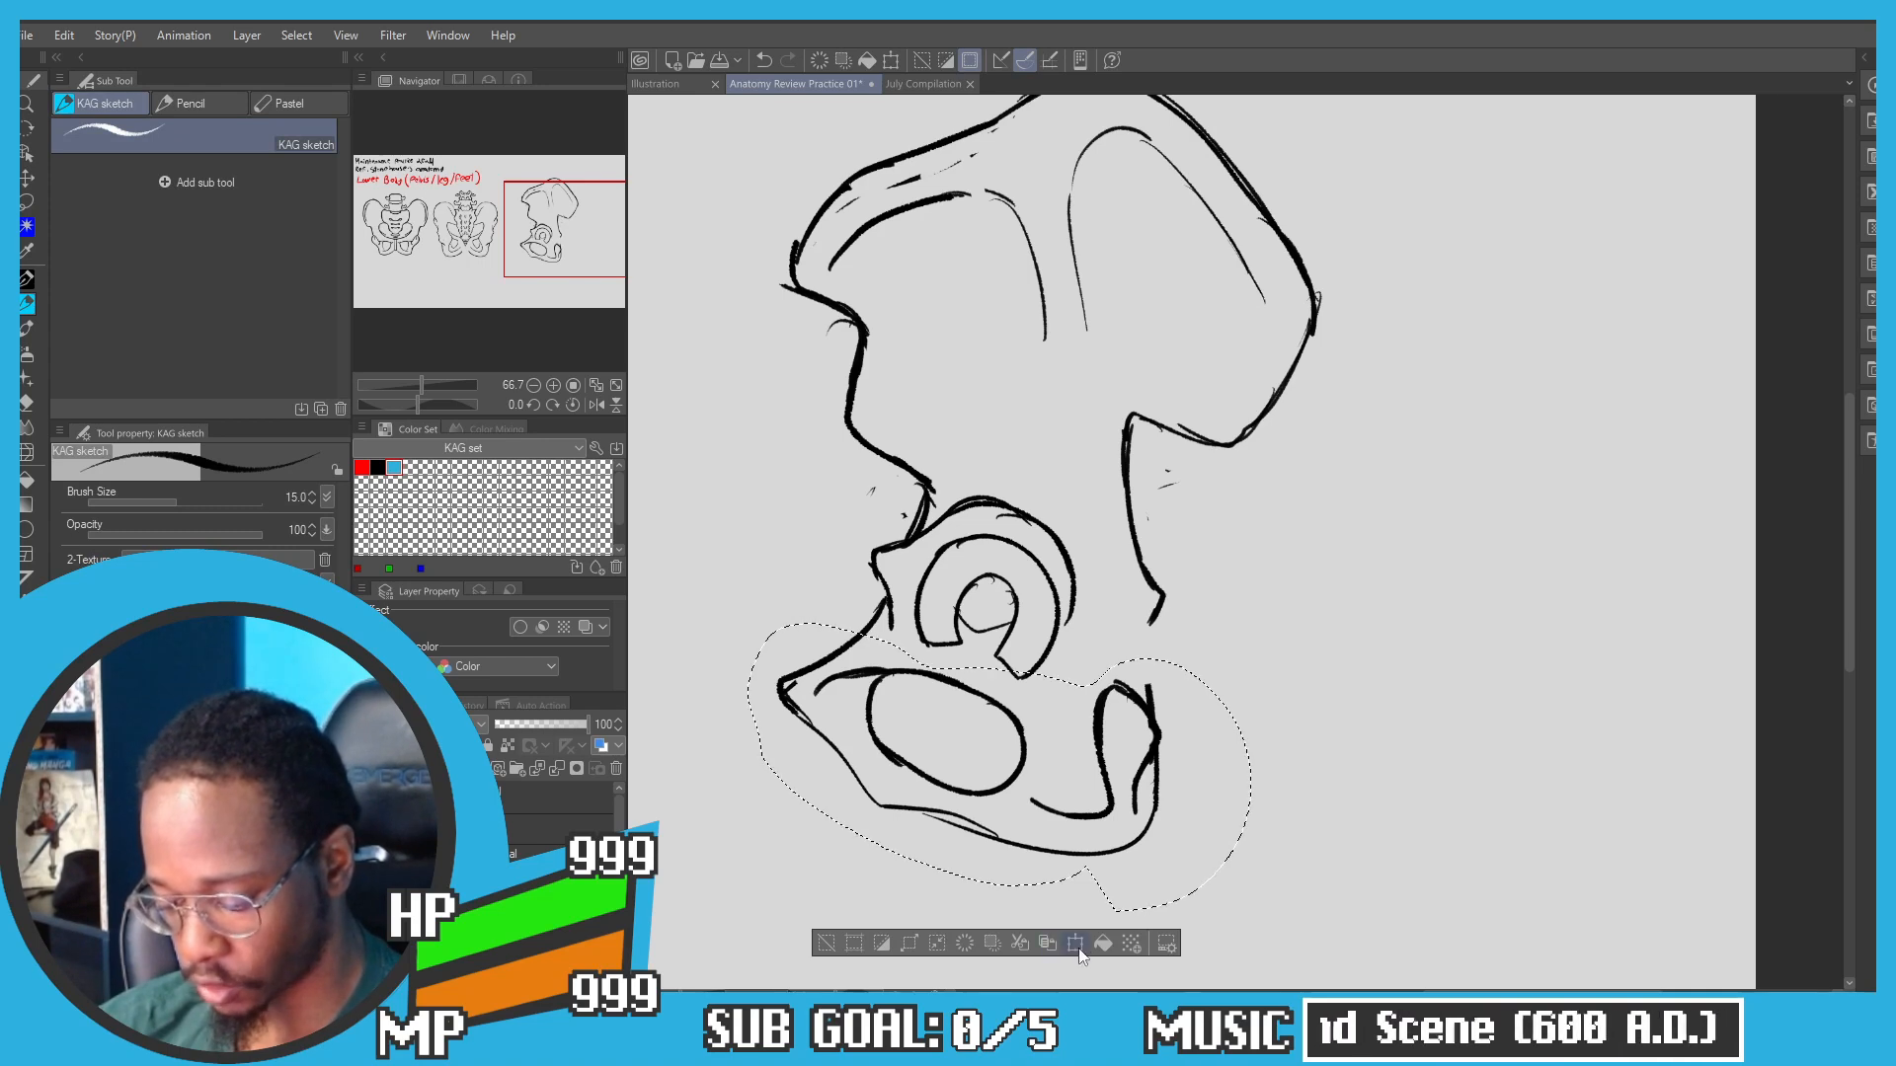
key(ctrl+t)
drag(835, 698, 849, 687)
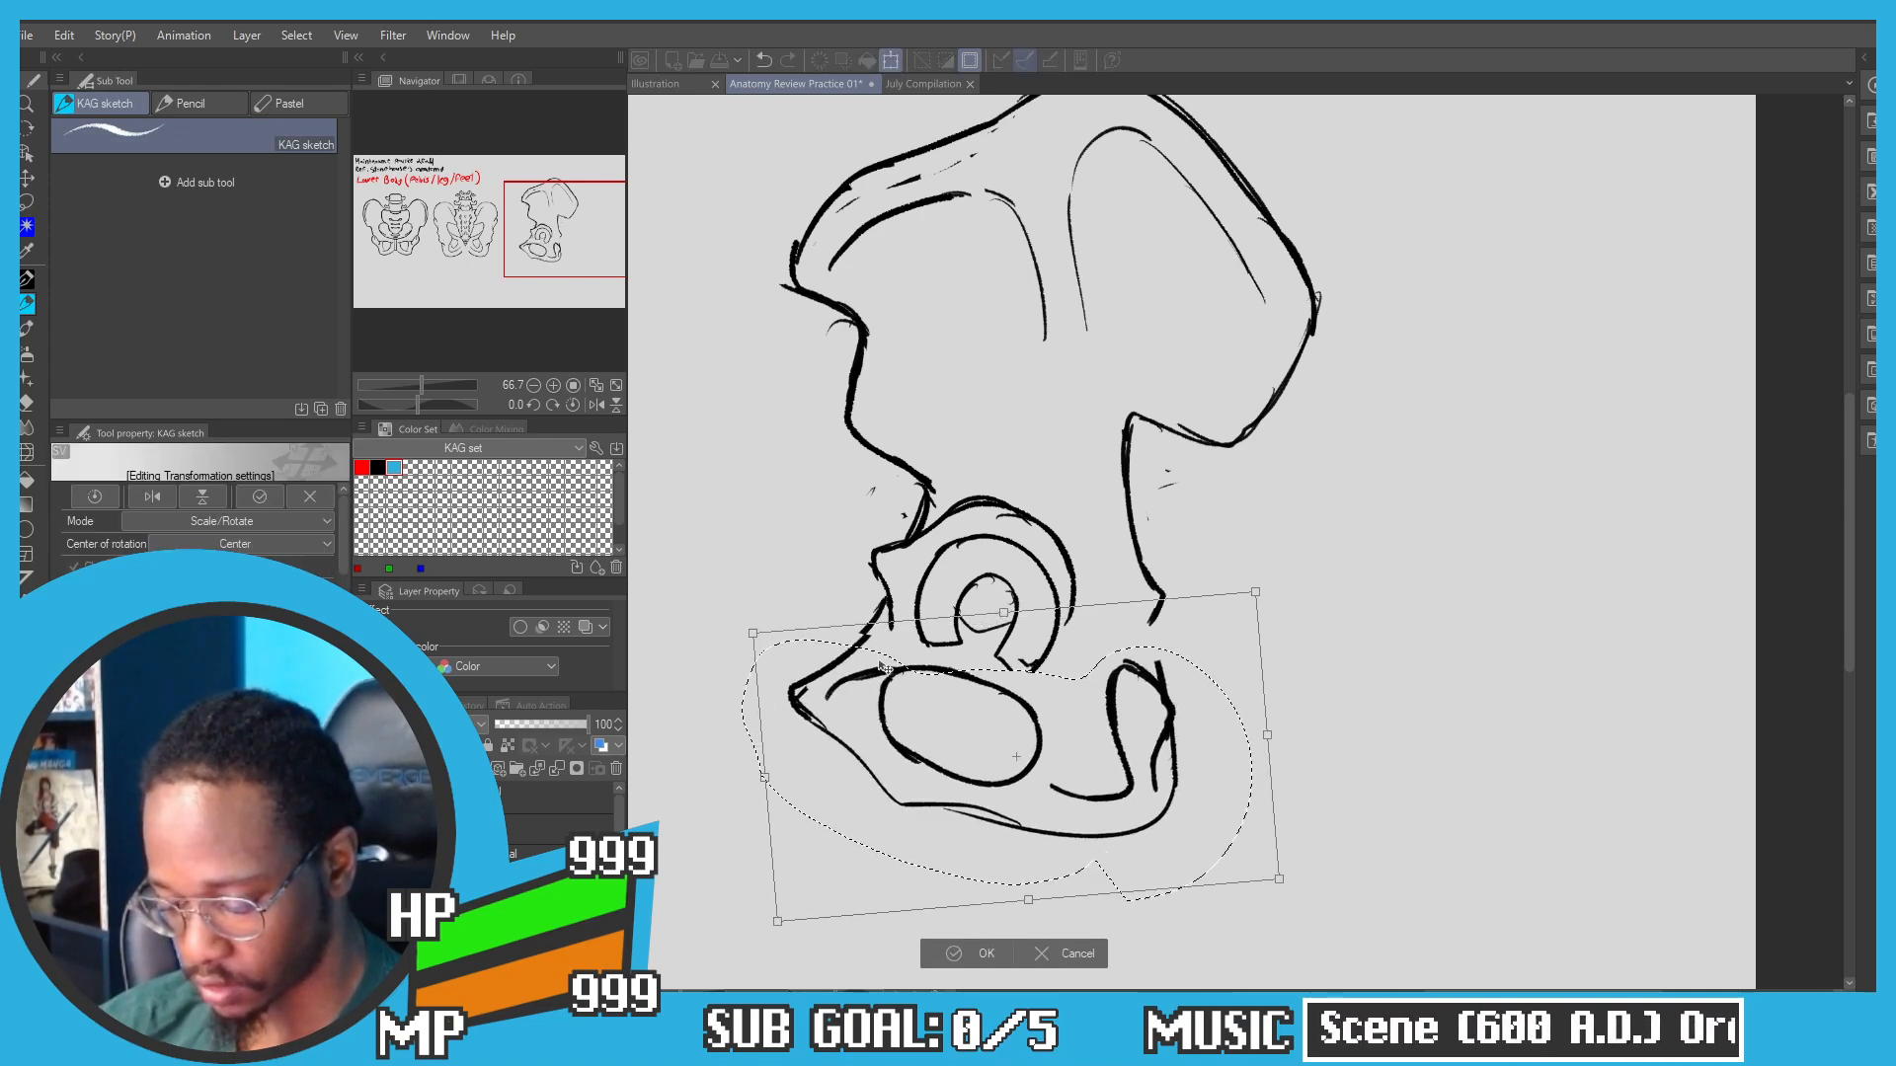
click(952, 956)
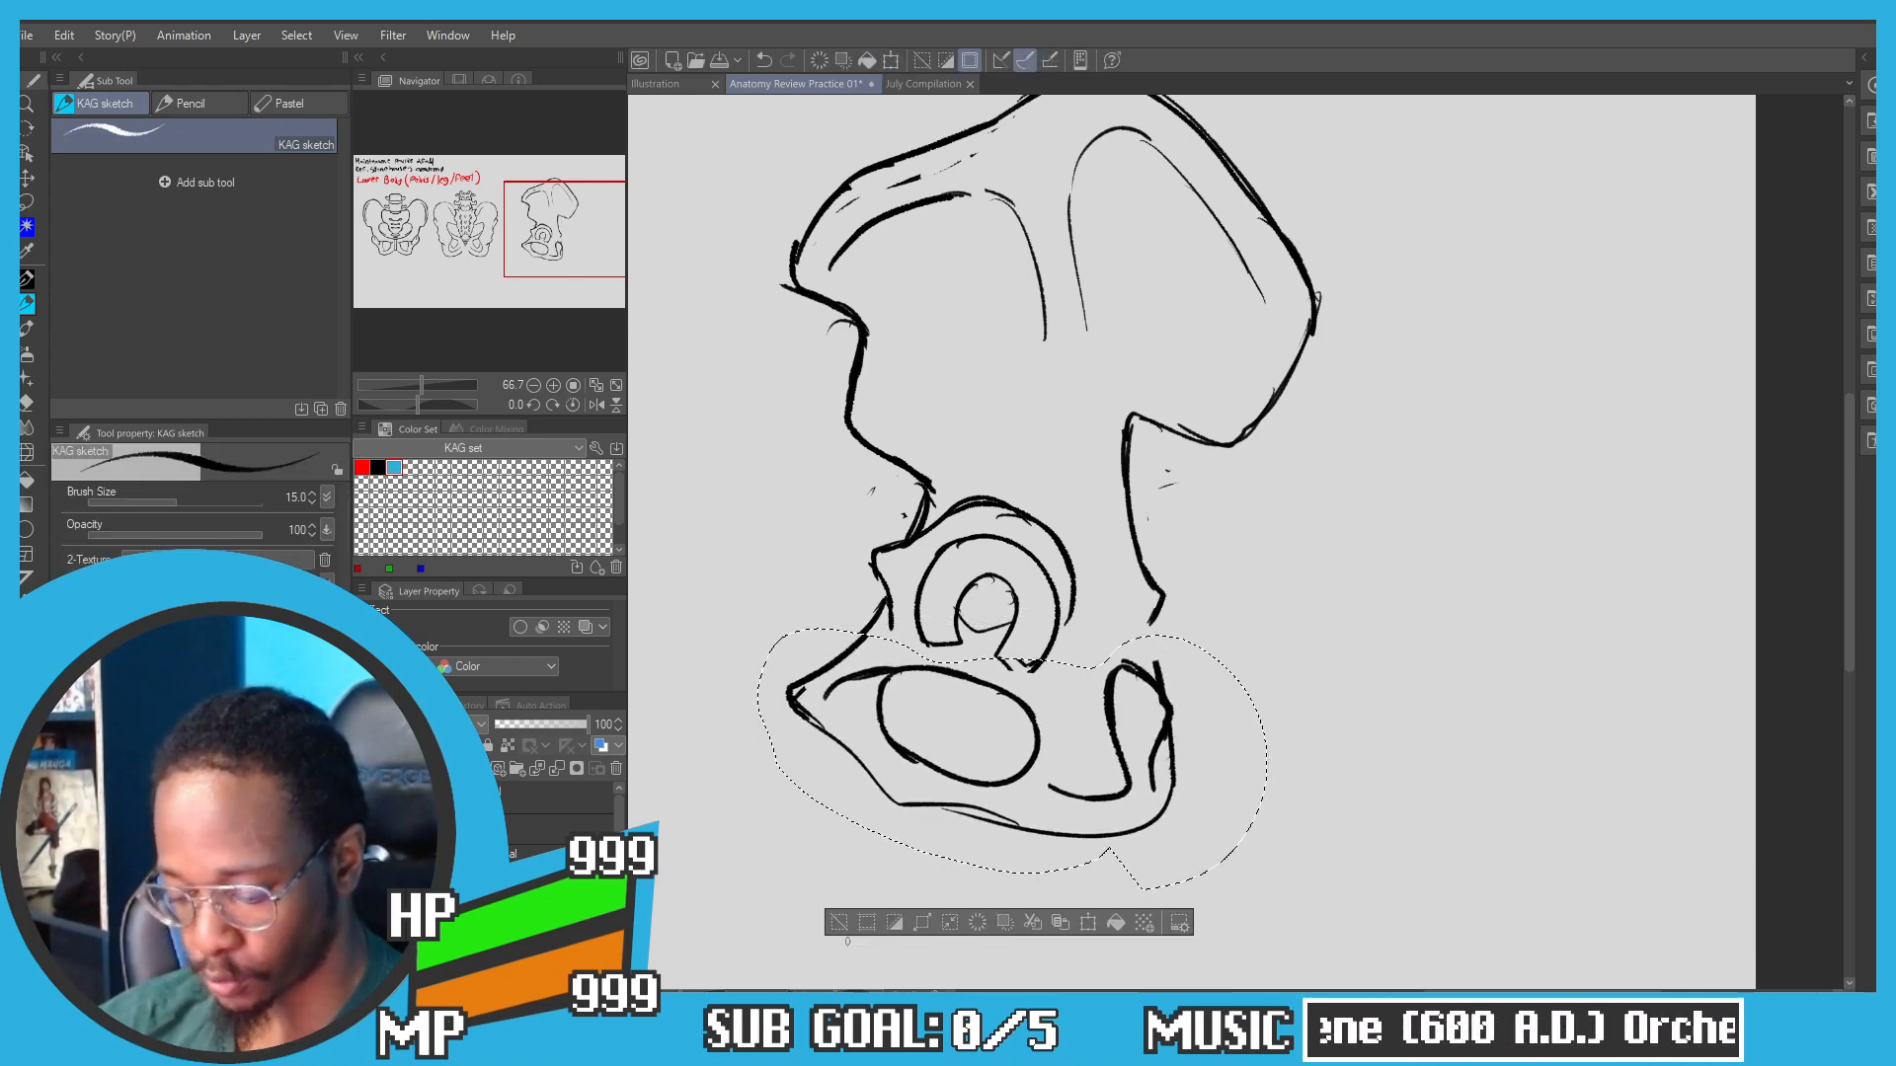
click(835, 923)
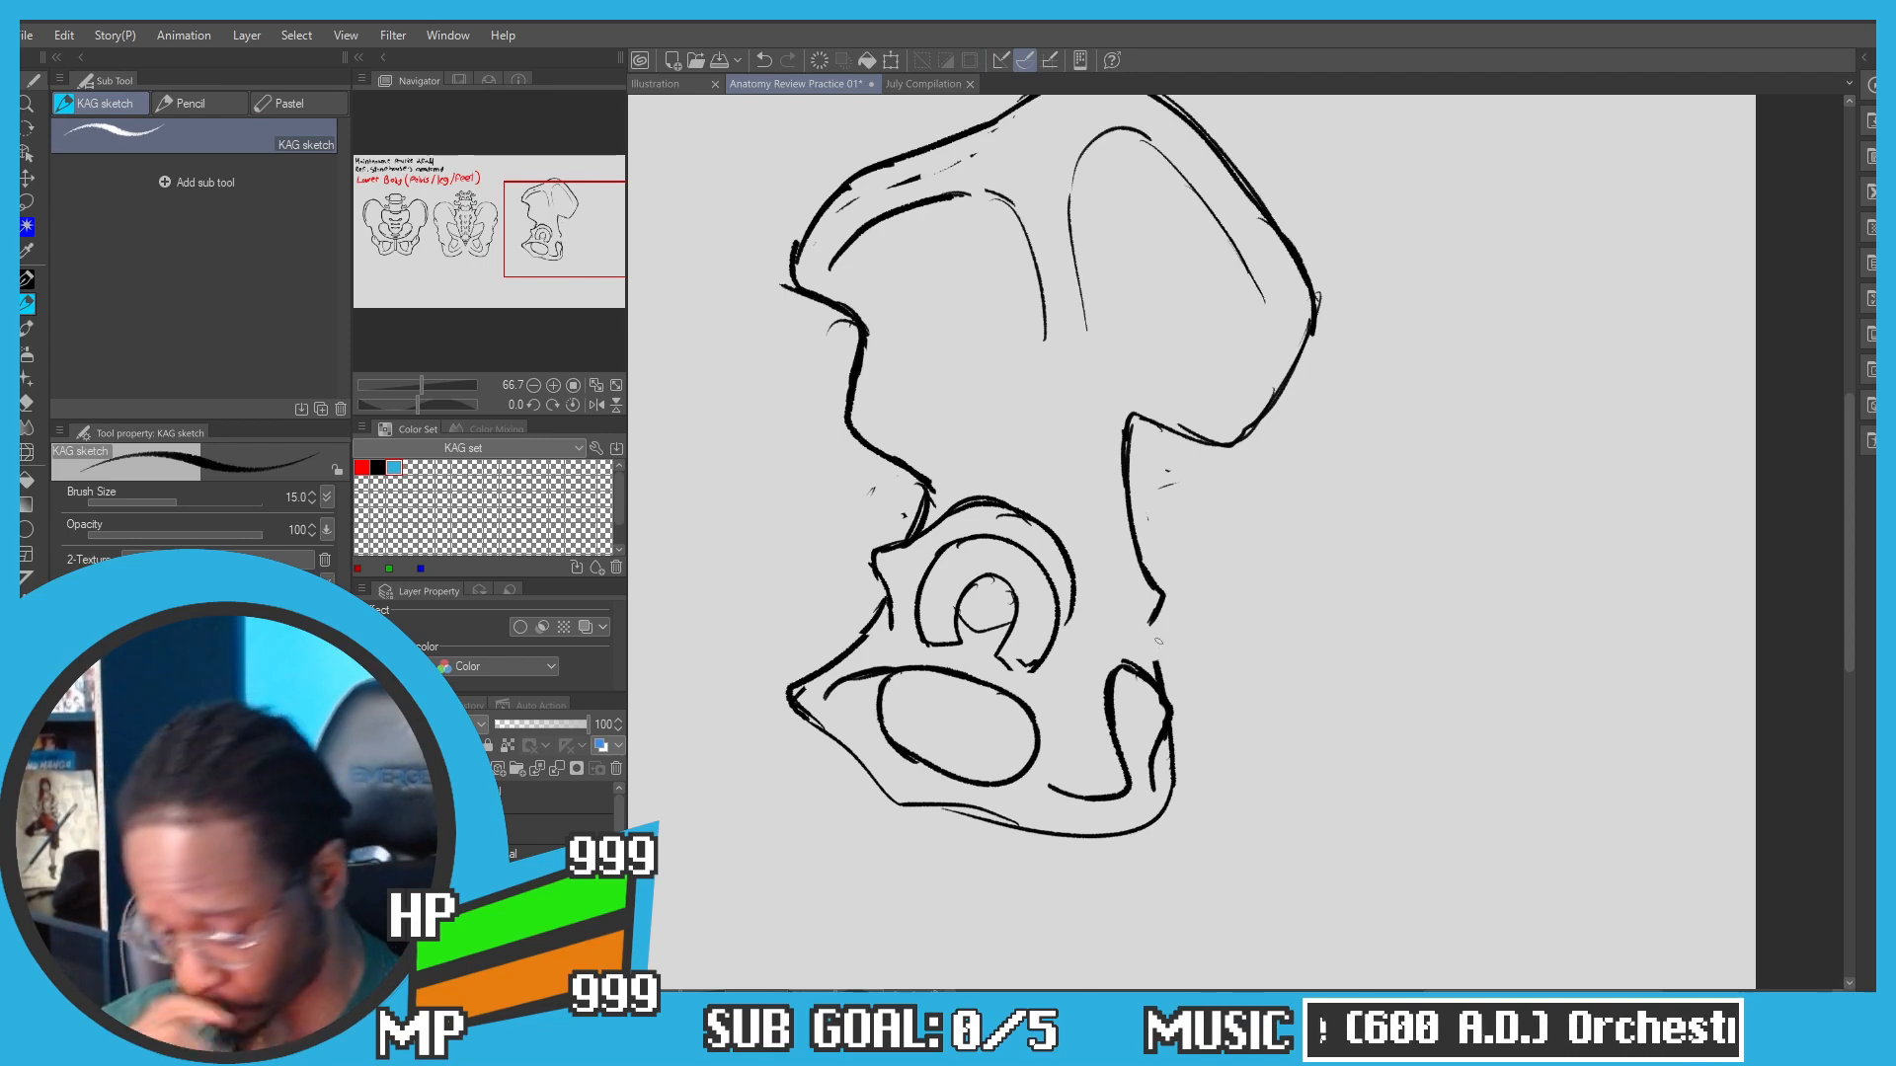
Step: Redraw the lower rear edge with a pointed spine, connecting the upper bone to the repositioned sitting bone
mouse_move(1143, 619)
mouse_down()
mouse_move(1163, 682)
mouse_move(1131, 515)
mouse_up()
key(ctrl+z)
key(ctrl+z)
key(e)
key(p)
key(ctrl+z)
mouse_move(1156, 644)
mouse_down()
mouse_move(1175, 602)
mouse_move(1150, 563)
mouse_up()
mouse_move(1163, 586)
mouse_down()
mouse_move(1136, 507)
mouse_move(1151, 559)
mouse_up()
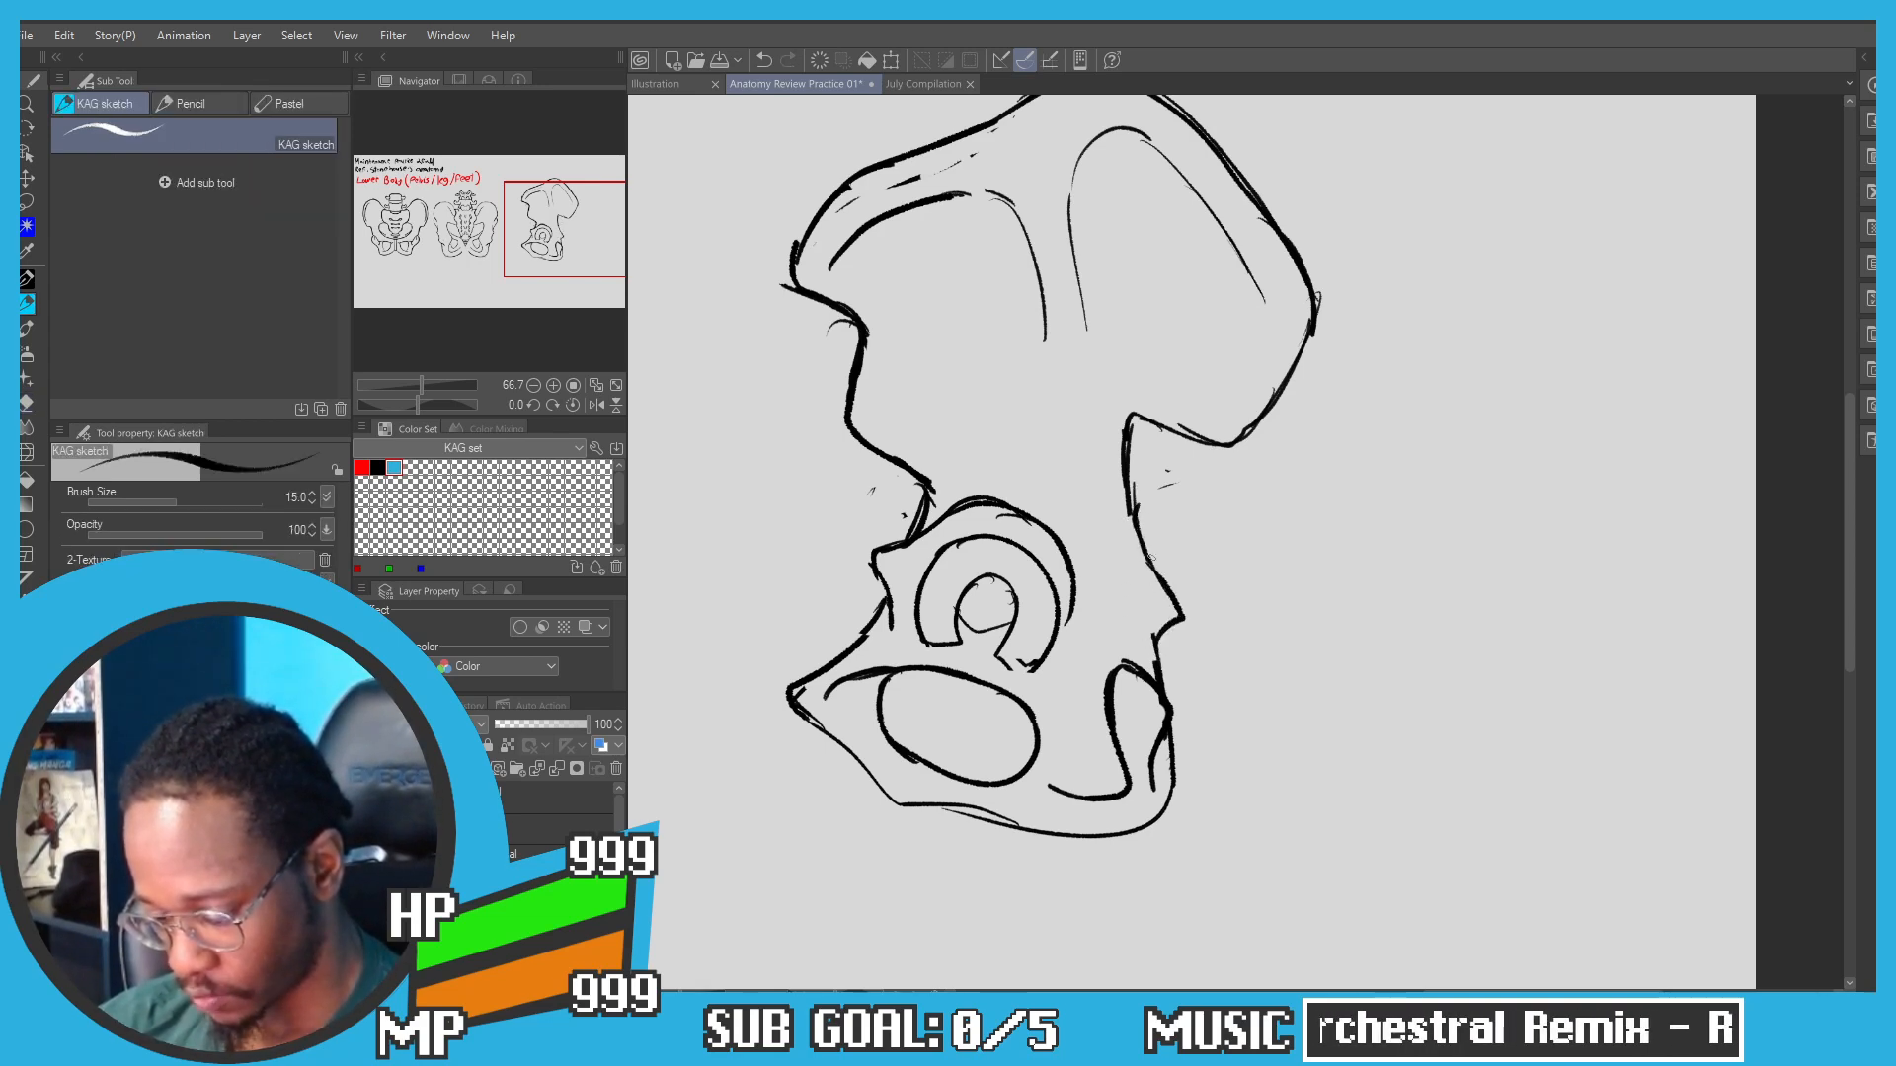
Step: Draw the two sides of the sacrum extending down from the lower rear corner of the hip bone's upper section
drag(1061, 435, 967, 545)
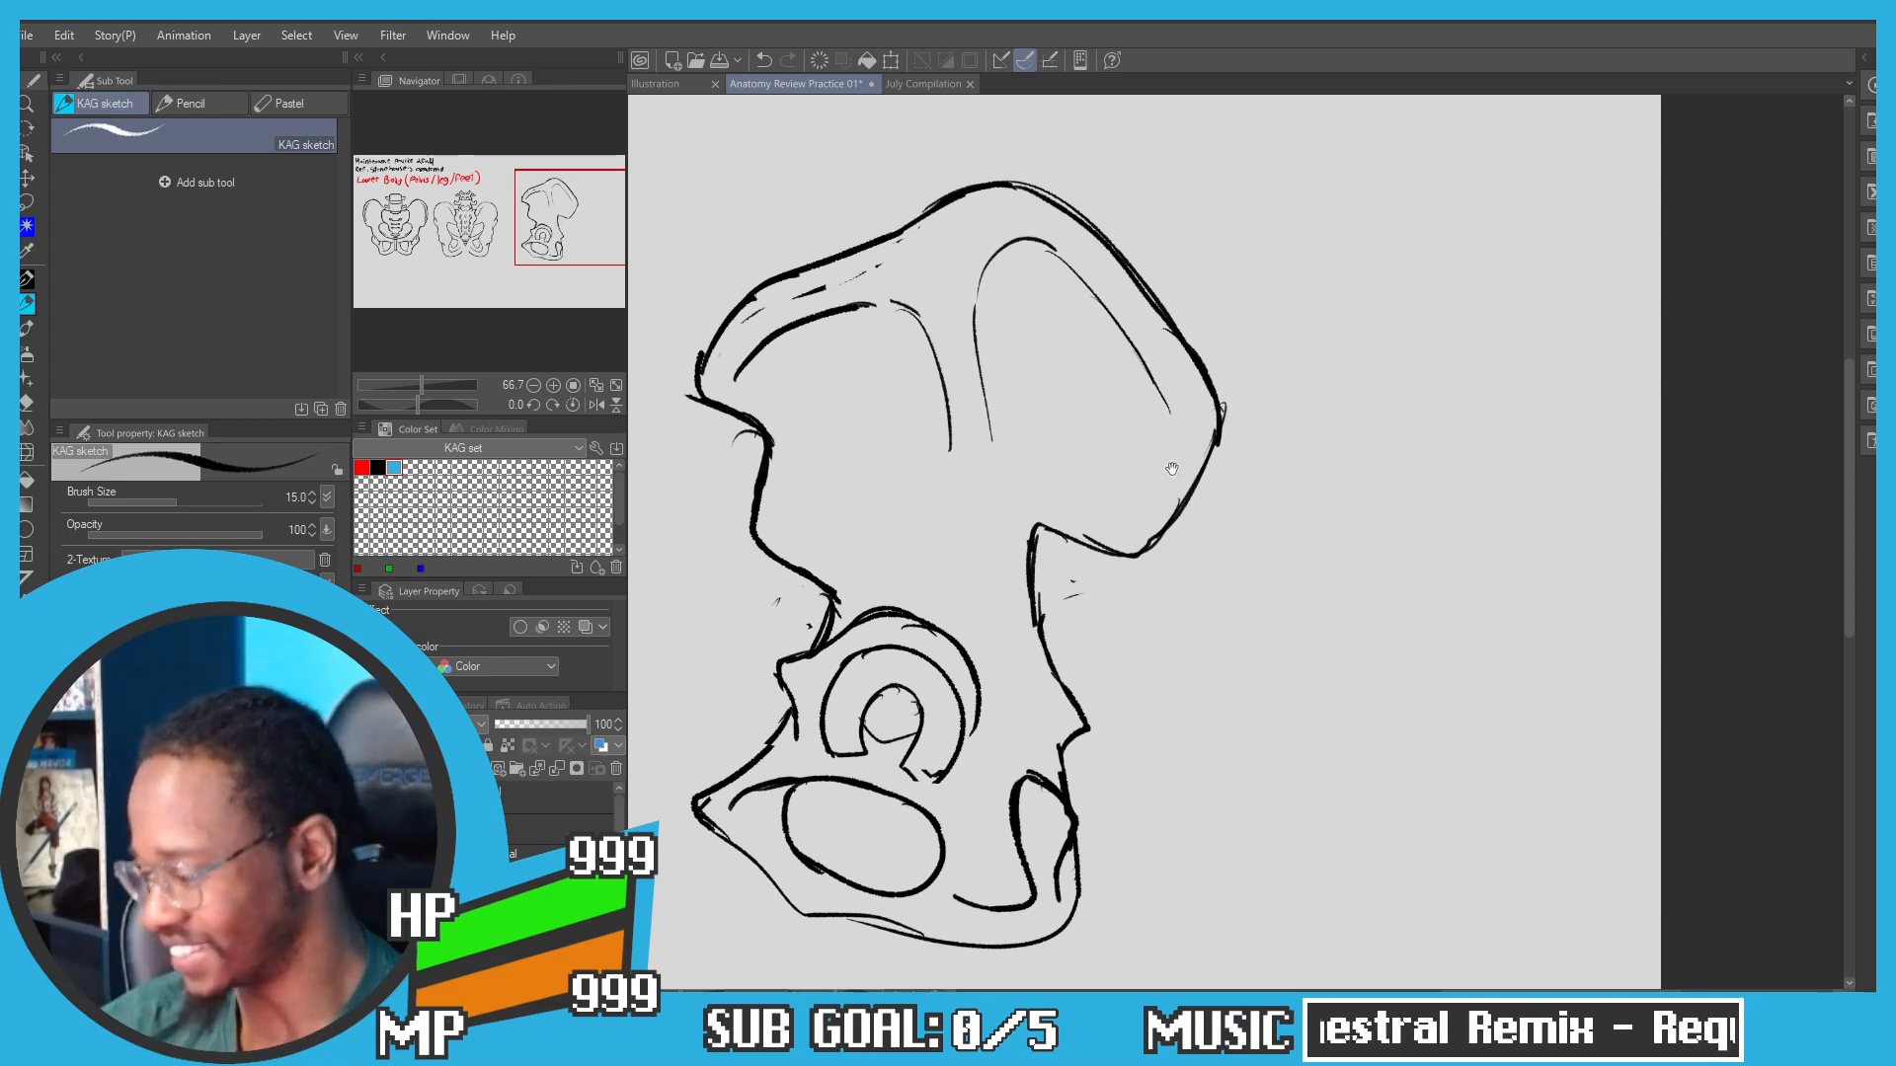
drag(1189, 509, 1184, 609)
key(ctrl+z)
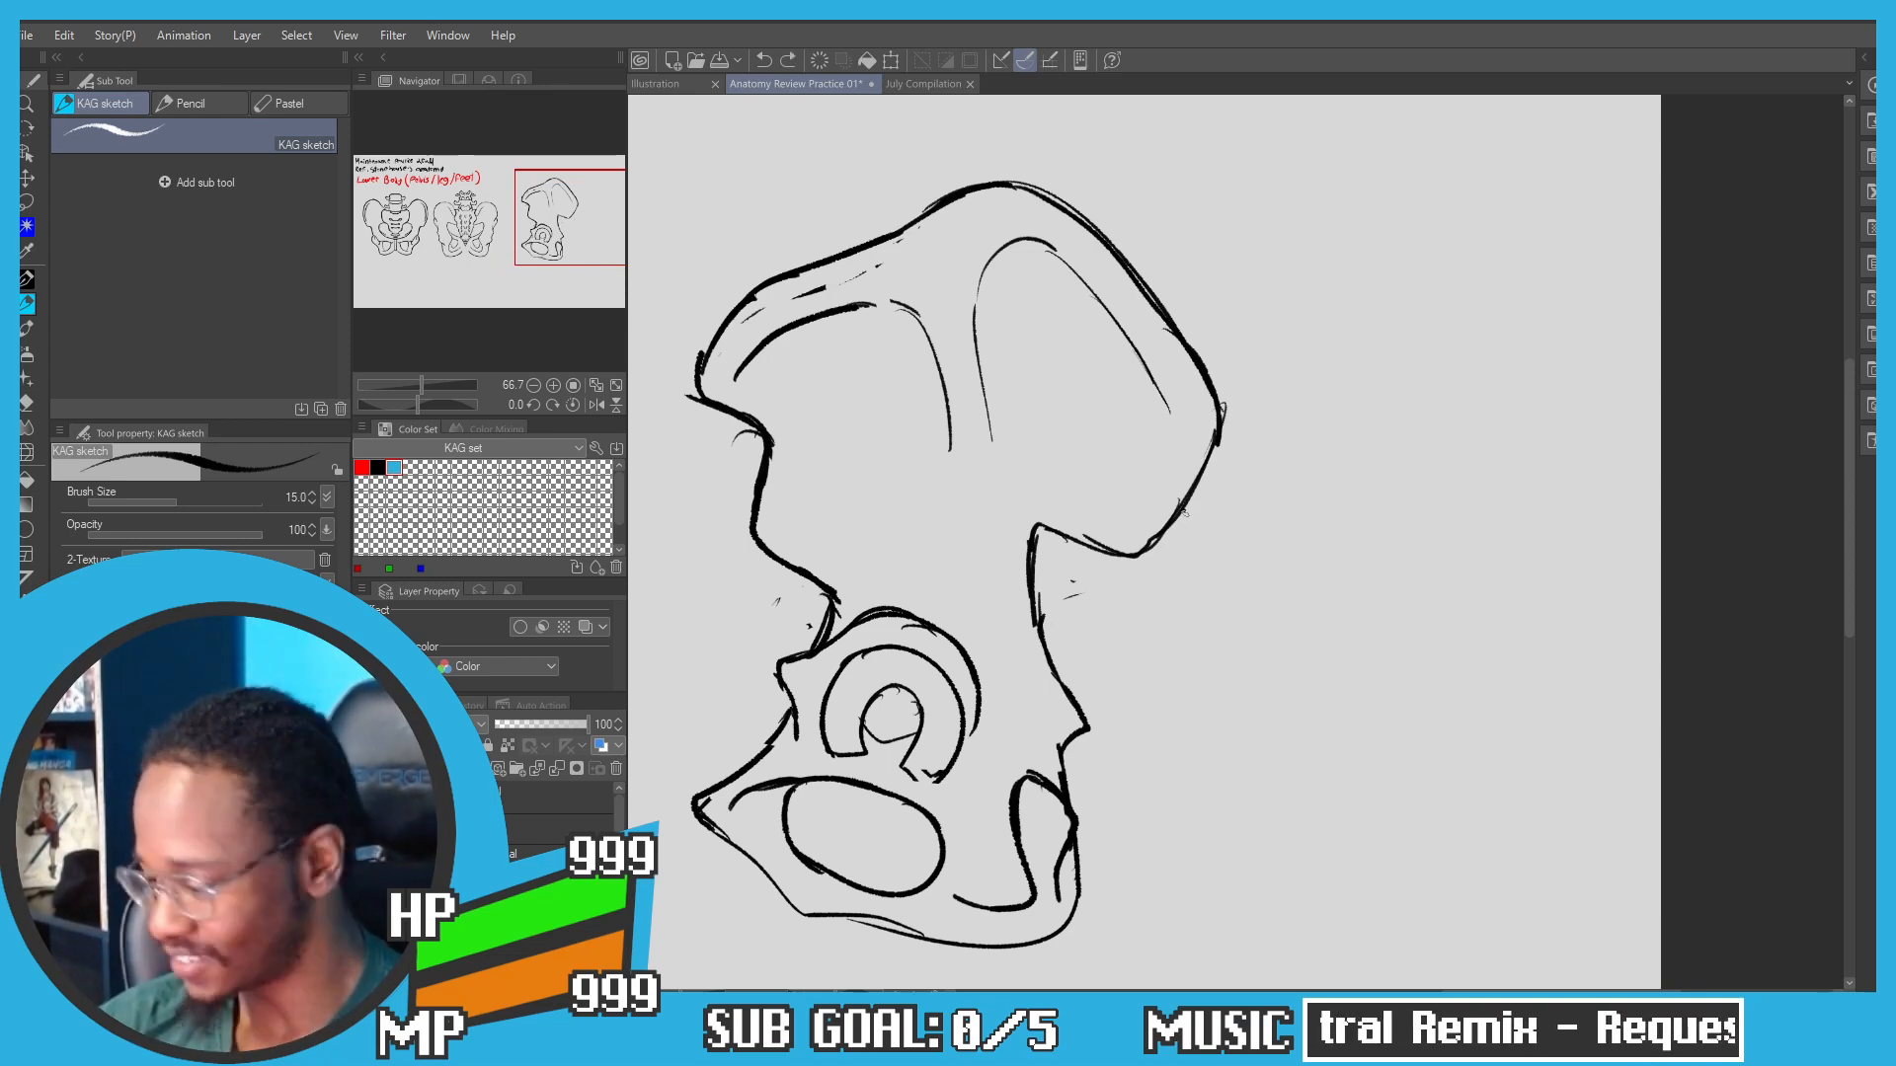
mouse_move(1189, 513)
mouse_down()
mouse_move(1154, 638)
mouse_move(1184, 531)
mouse_up()
key(ctrl+z)
drag(1172, 617, 1155, 652)
key(ctrl+z)
drag(1129, 559, 1137, 661)
key(ctrl+z)
key(ctrl+z)
key(ctrl+z)
key(ctrl+z)
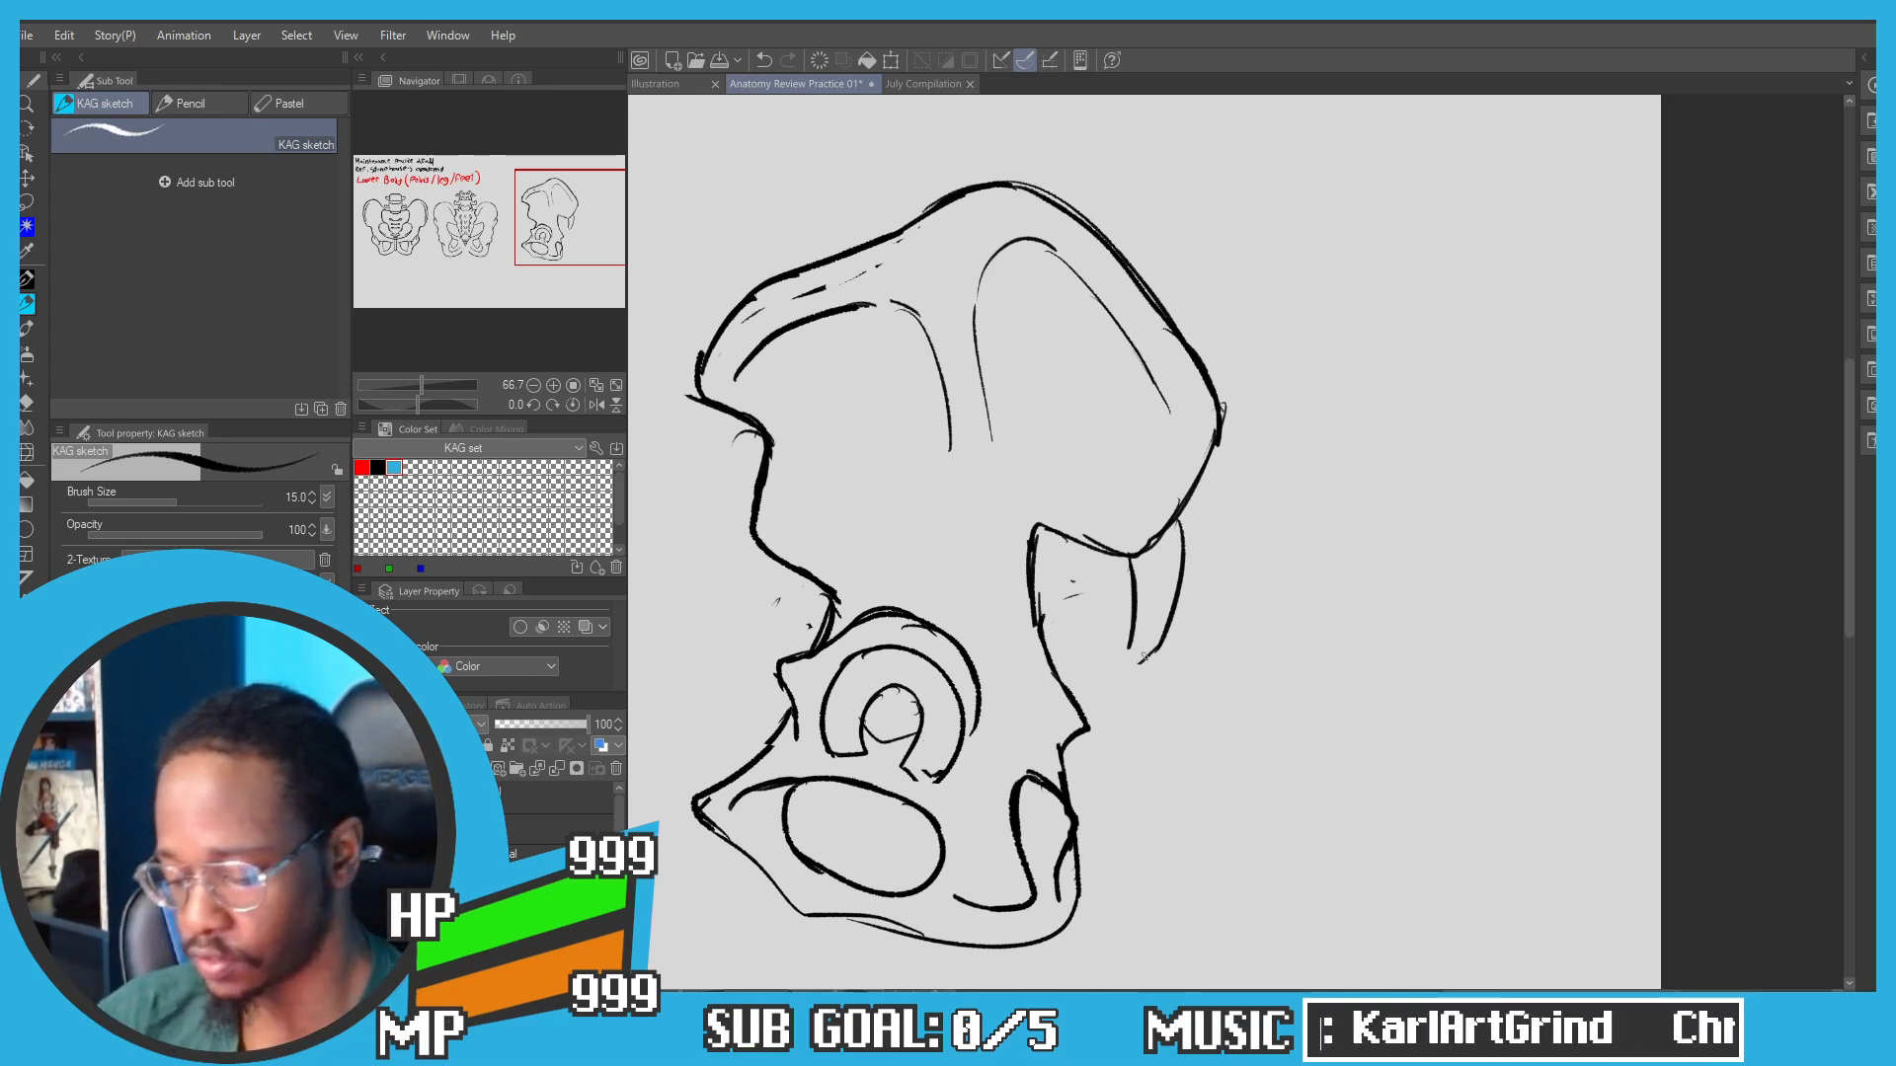
Step: Extend the sacrum's sides to a taper and draw the small segmented tailbone at its tip
mouse_move(1143, 656)
mouse_down()
mouse_move(1107, 647)
mouse_move(1130, 641)
mouse_move(1138, 677)
mouse_move(1111, 654)
mouse_move(1134, 686)
mouse_move(1117, 670)
mouse_move(1126, 755)
mouse_up()
scroll(1148, 665, up, 1)
key(ctrl+z)
key(ctrl+z)
key(ctrl+z)
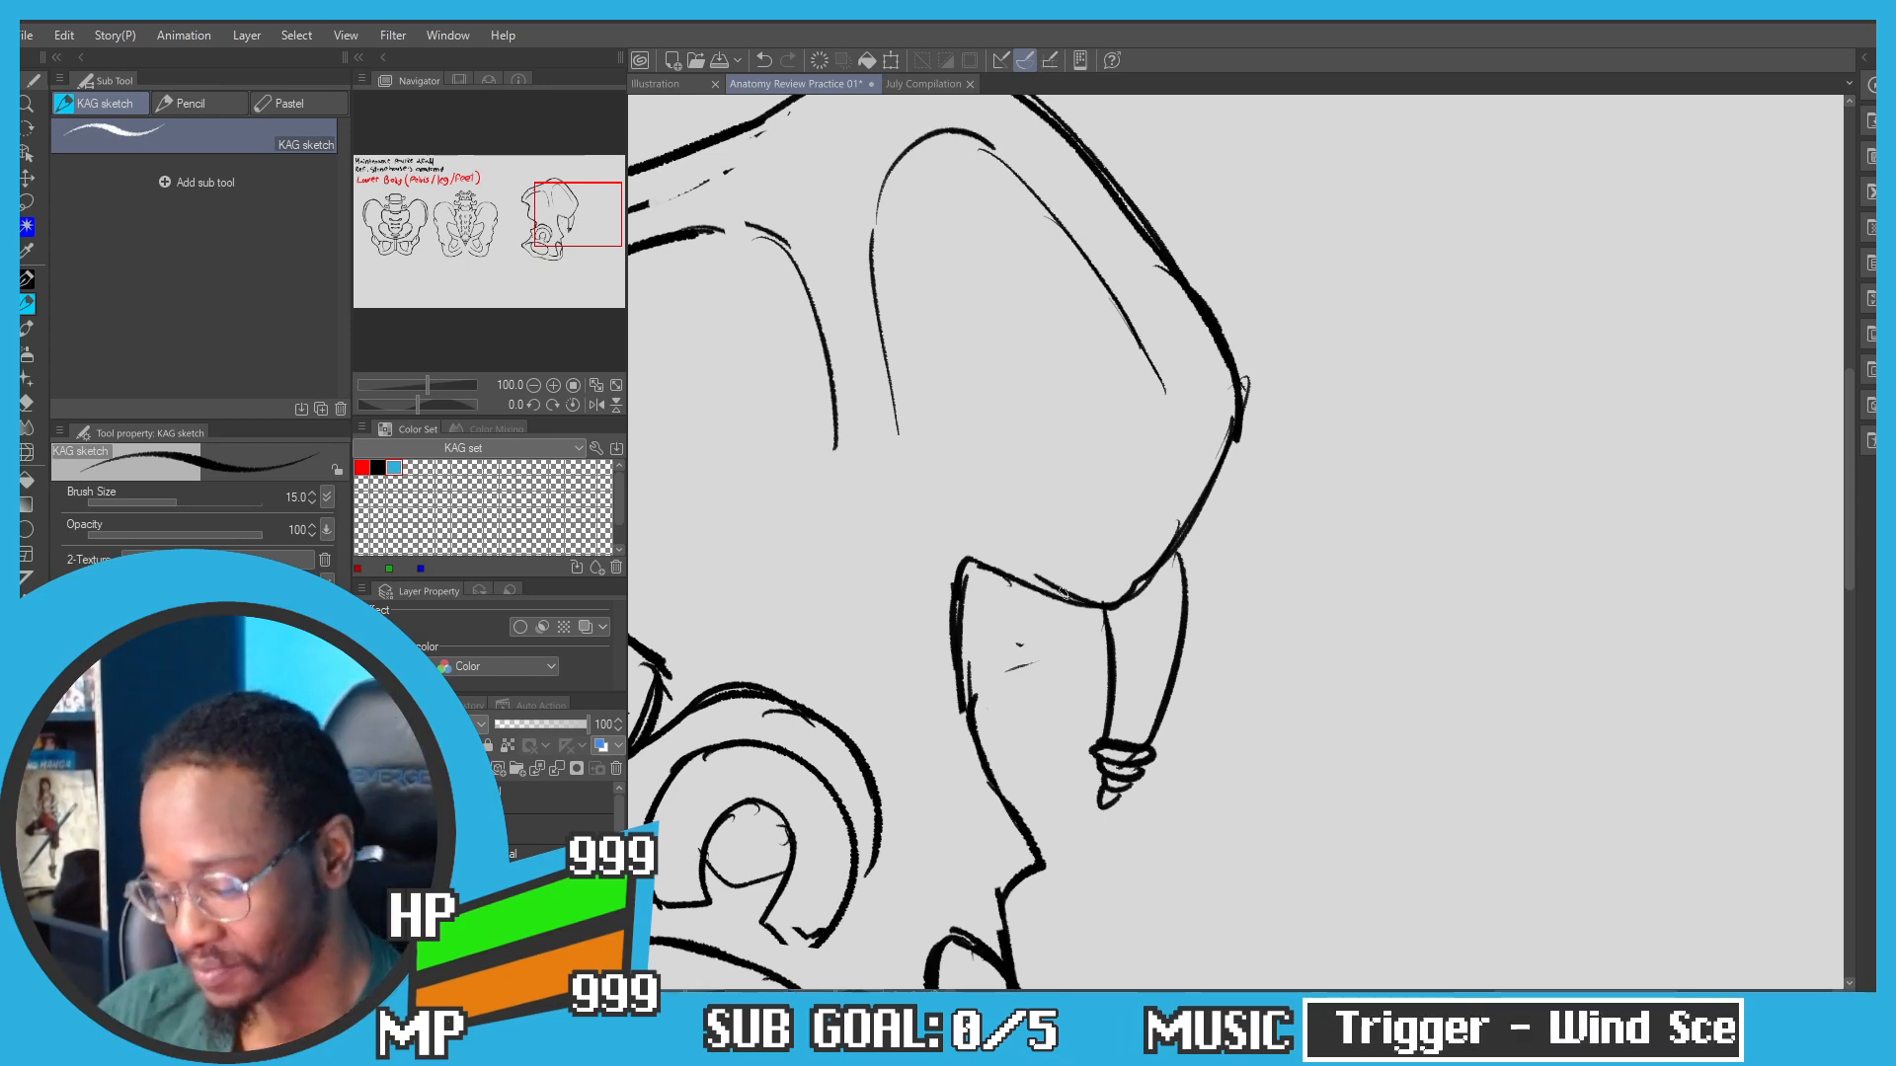
Step: Lasso the sacrum and tailbone, shift them slightly up and rearward, rotate them a little counterclockwise, apply, and clear the selection
key(m)
mouse_move(1173, 818)
mouse_down()
mouse_move(1045, 677)
mouse_move(1151, 607)
mouse_move(1213, 782)
mouse_move(1186, 830)
mouse_up()
key(ctrl+t)
drag(1160, 672, 1181, 654)
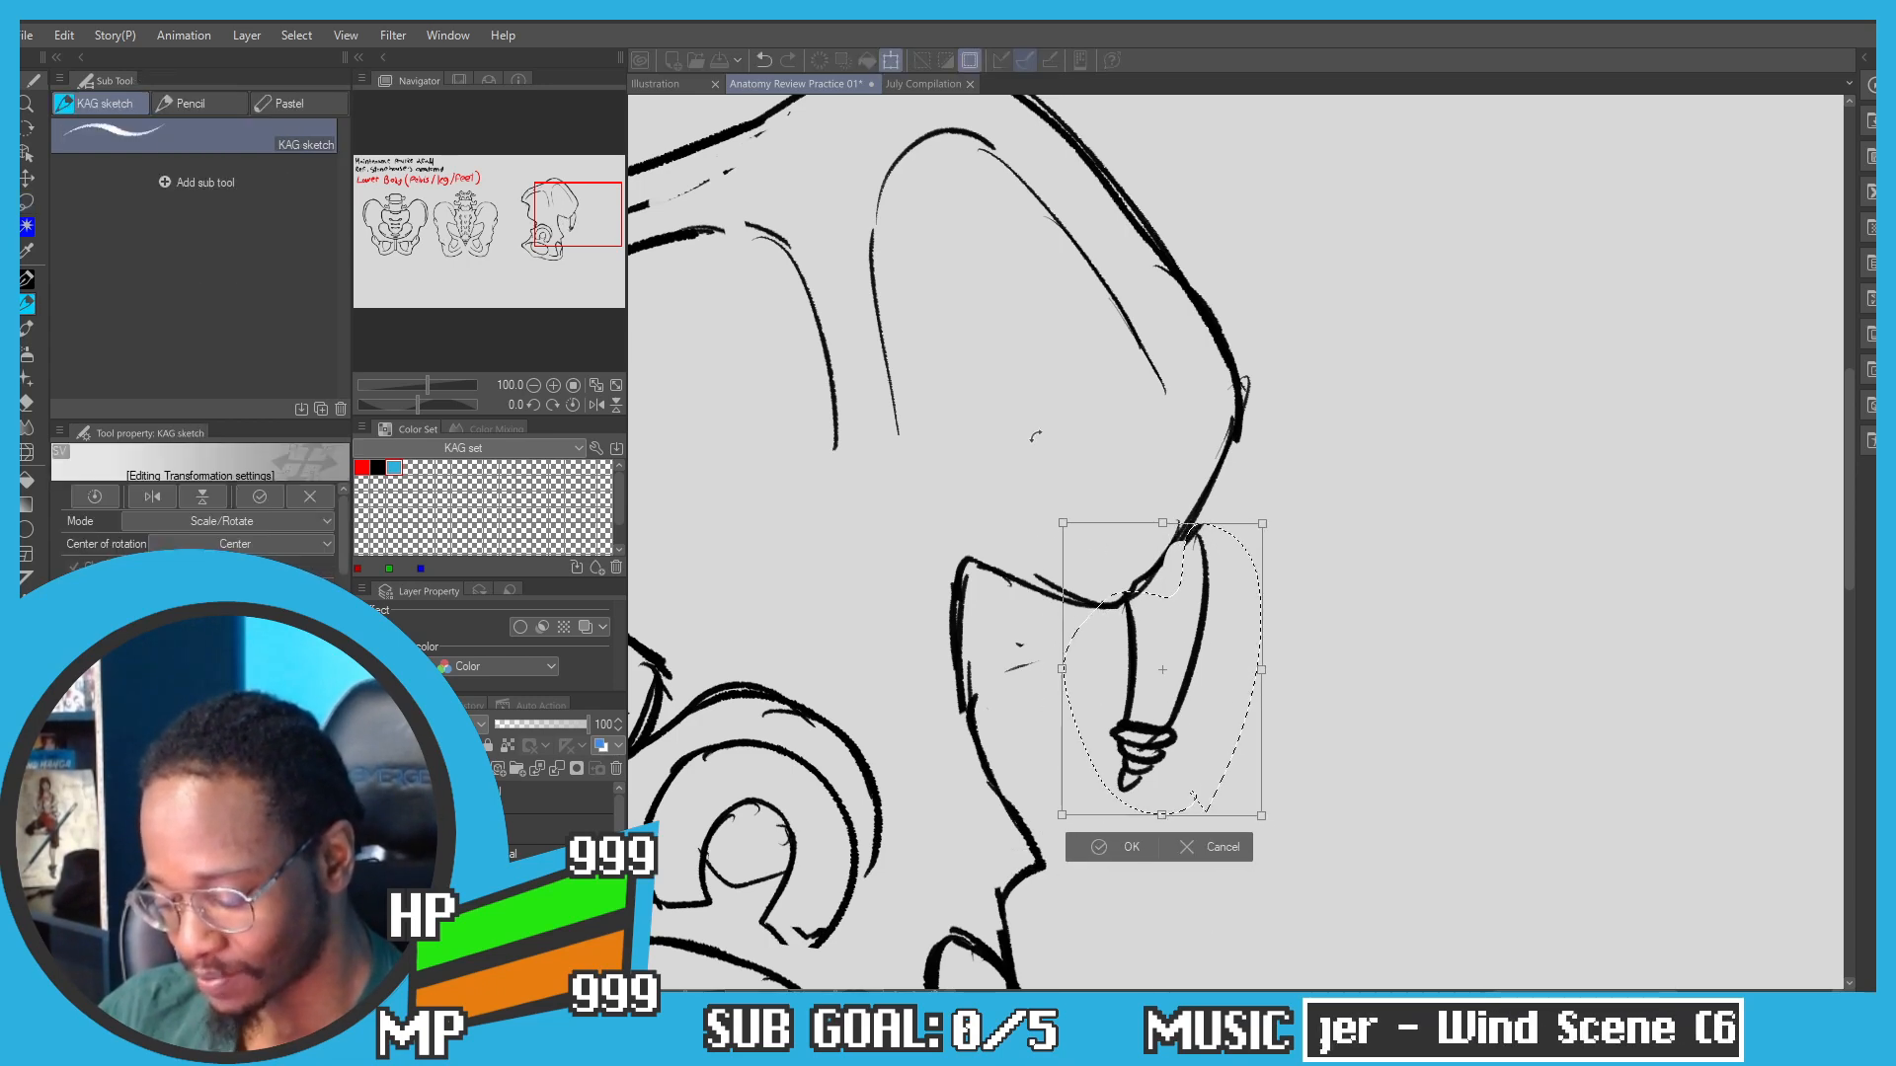
drag(1036, 435, 1017, 448)
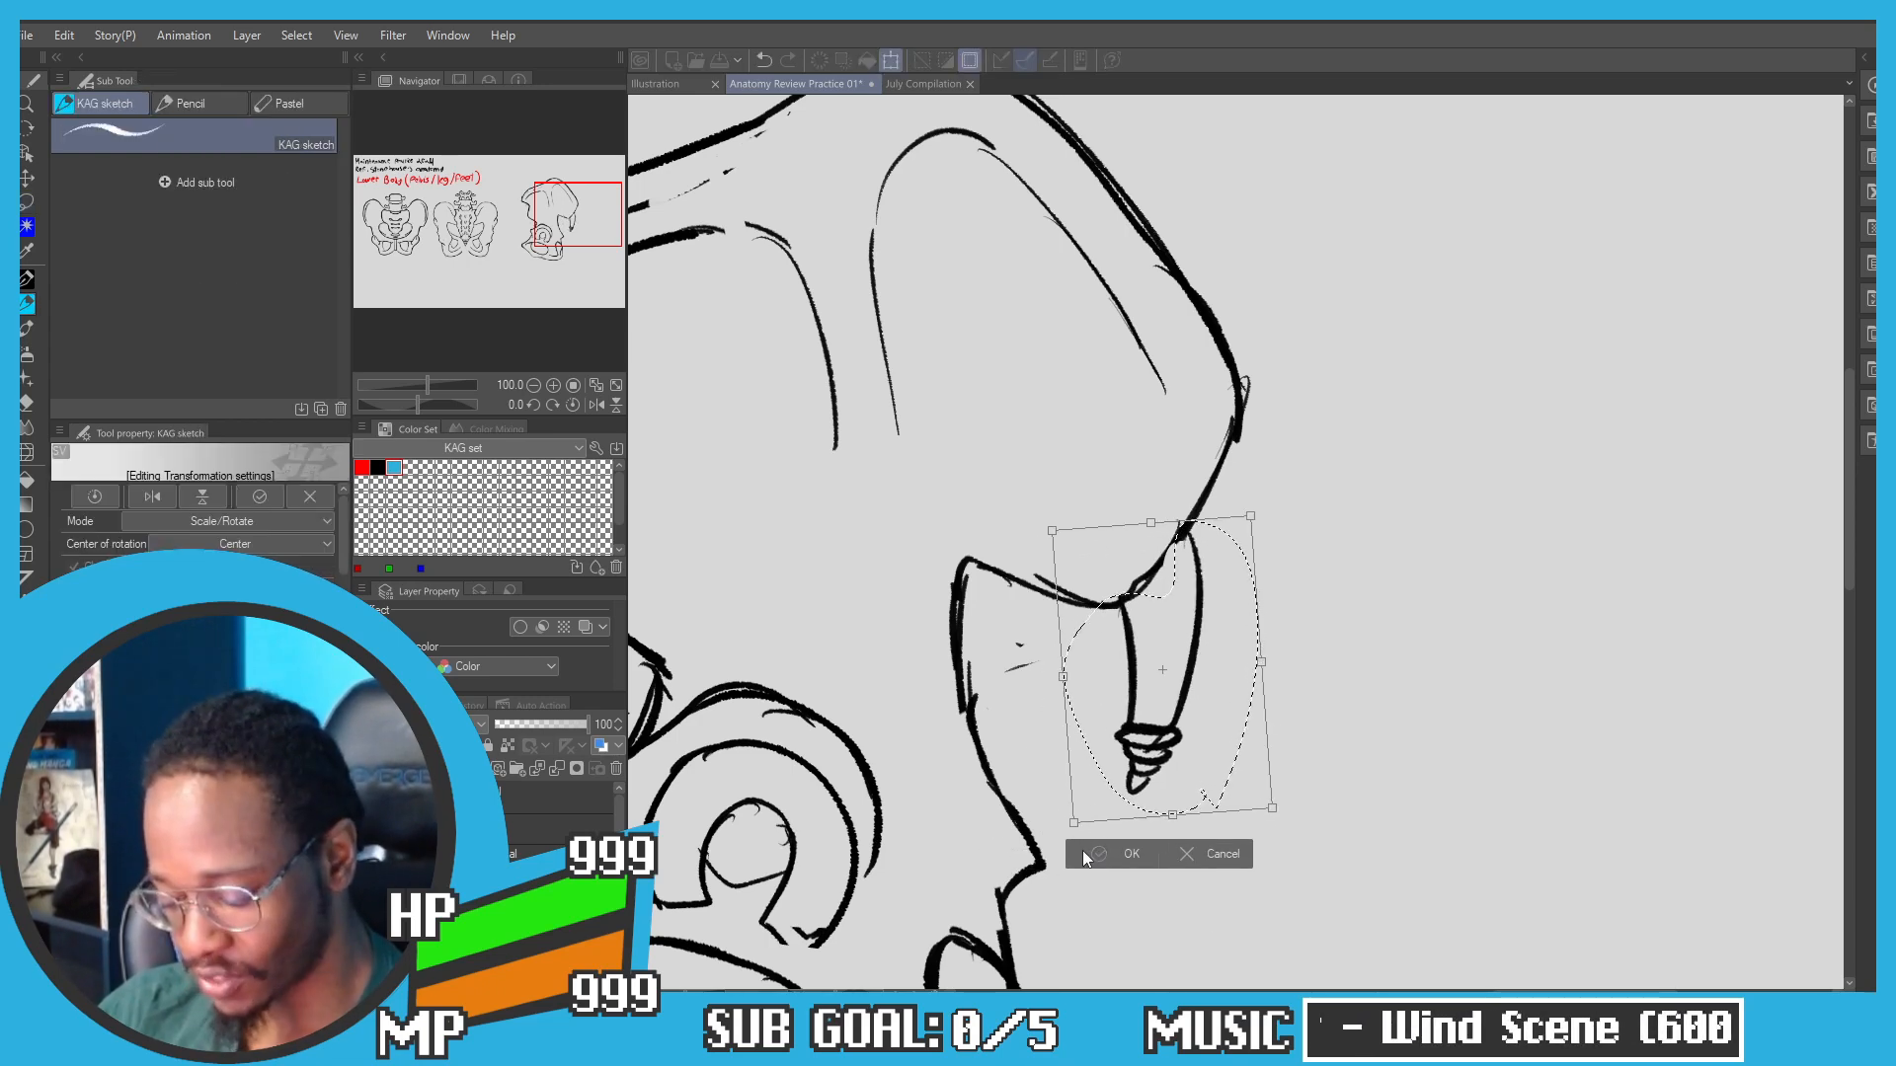
click(1084, 854)
key(ctrl+d)
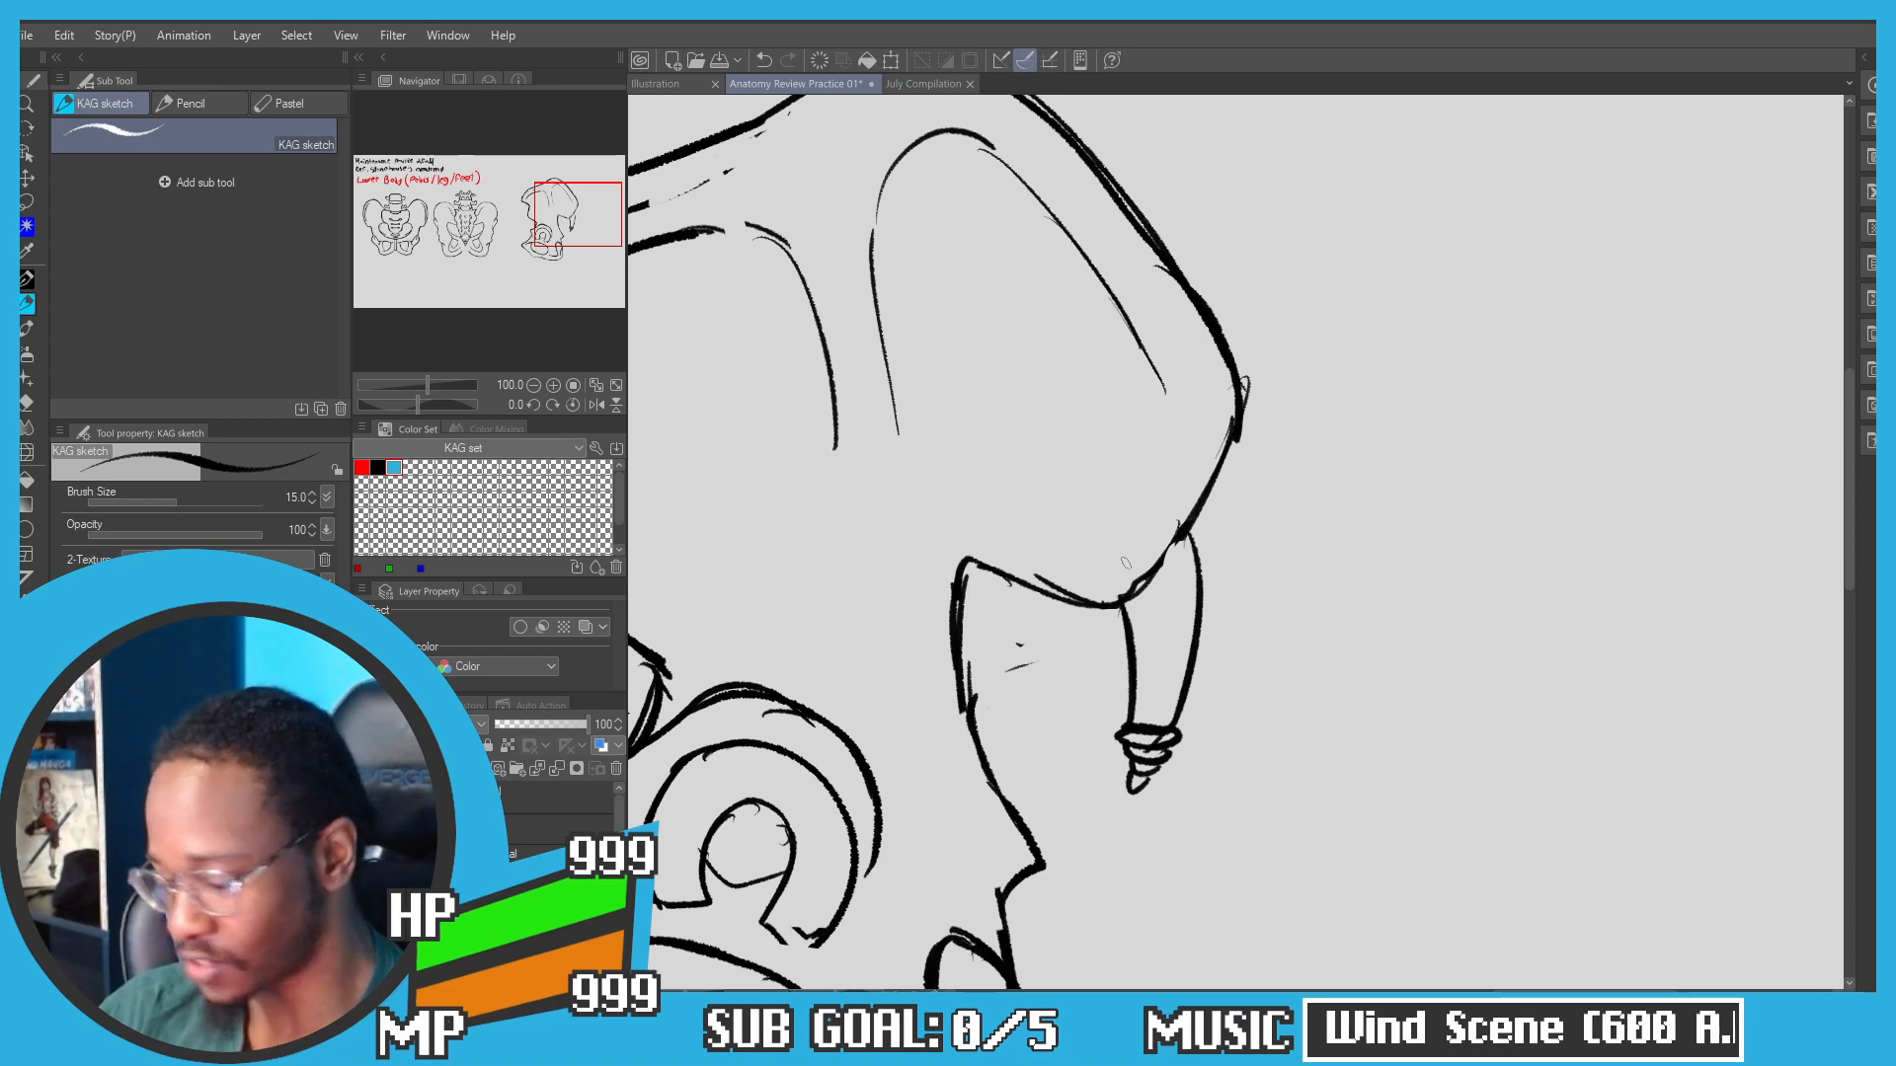
drag(1194, 521, 1112, 610)
key(ctrl+z)
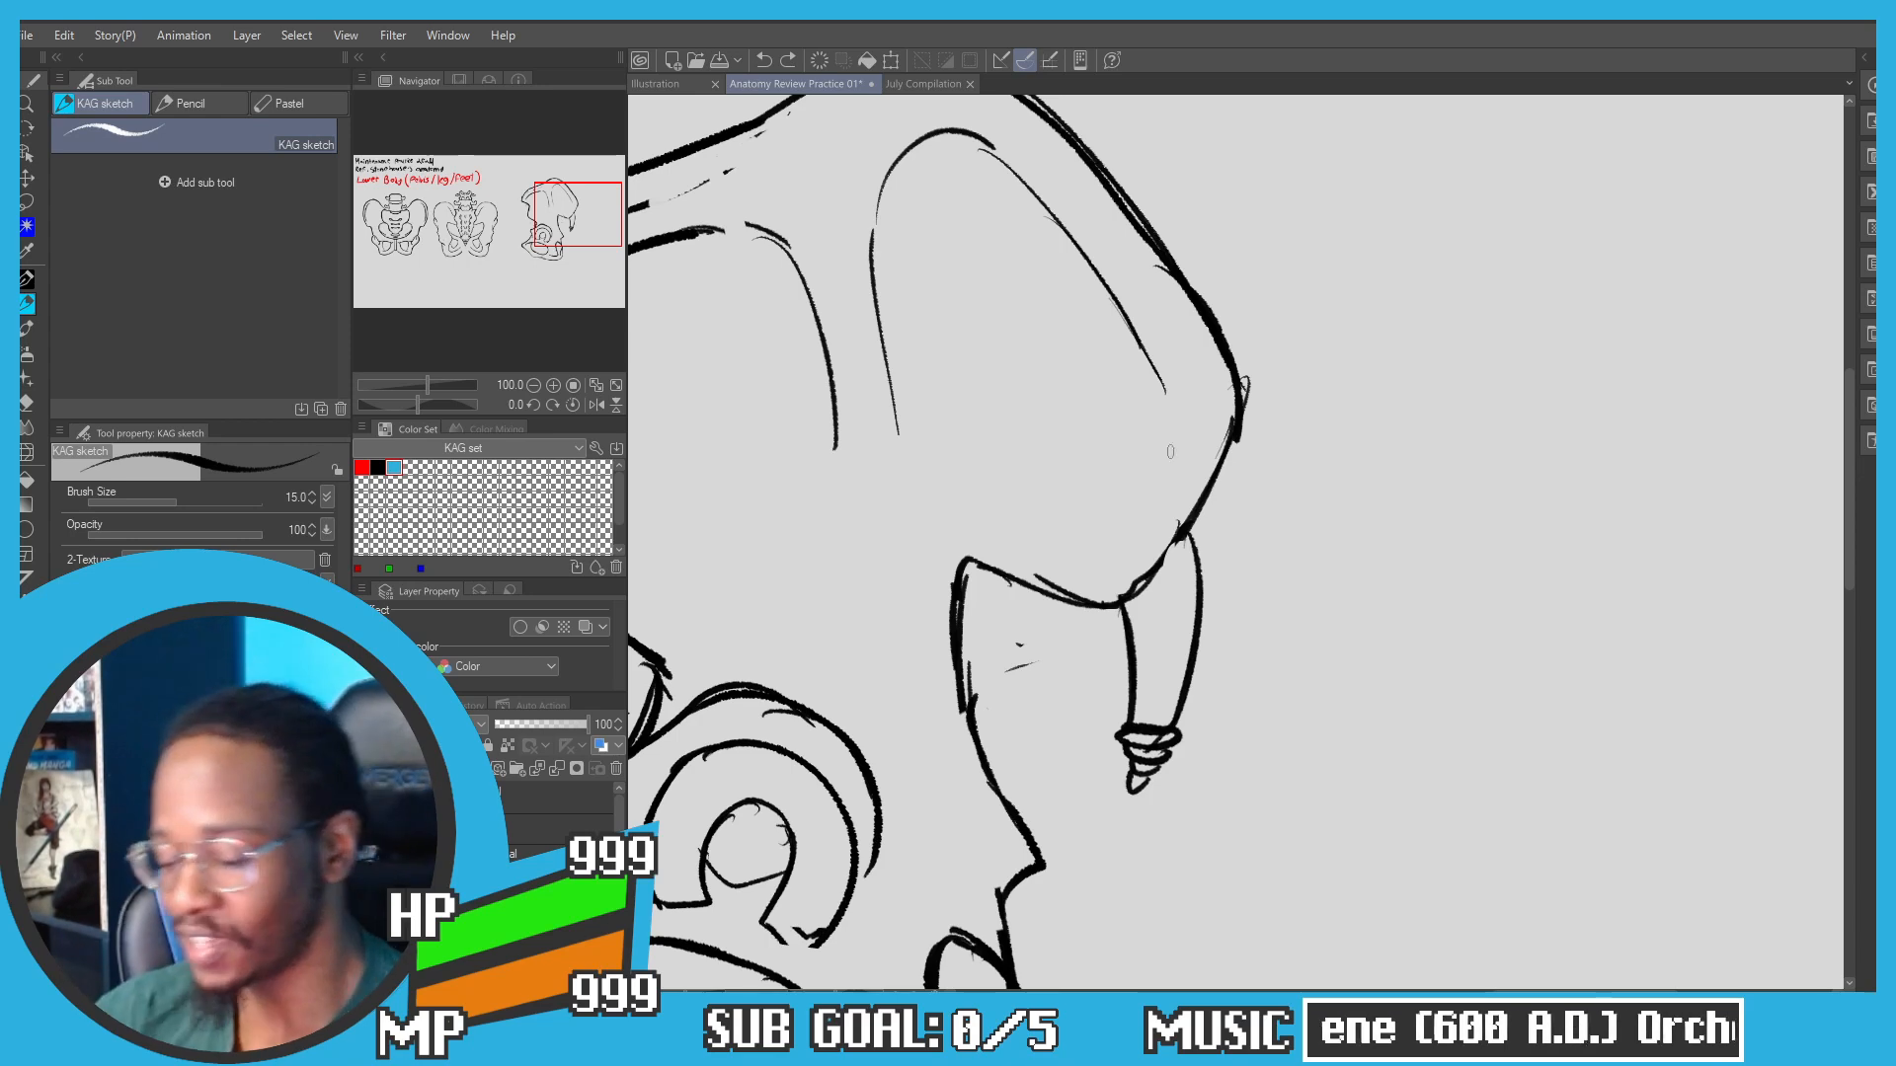
Step: Lasso the two inner contours of the hip bone's wing, move them slightly toward the front, apply, and clear the selection
mouse_move(924, 388)
mouse_down()
mouse_move(990, 412)
mouse_move(990, 440)
mouse_move(1059, 494)
mouse_move(887, 429)
mouse_move(1075, 231)
mouse_move(1166, 395)
mouse_move(1144, 553)
mouse_up()
key(m)
key(p)
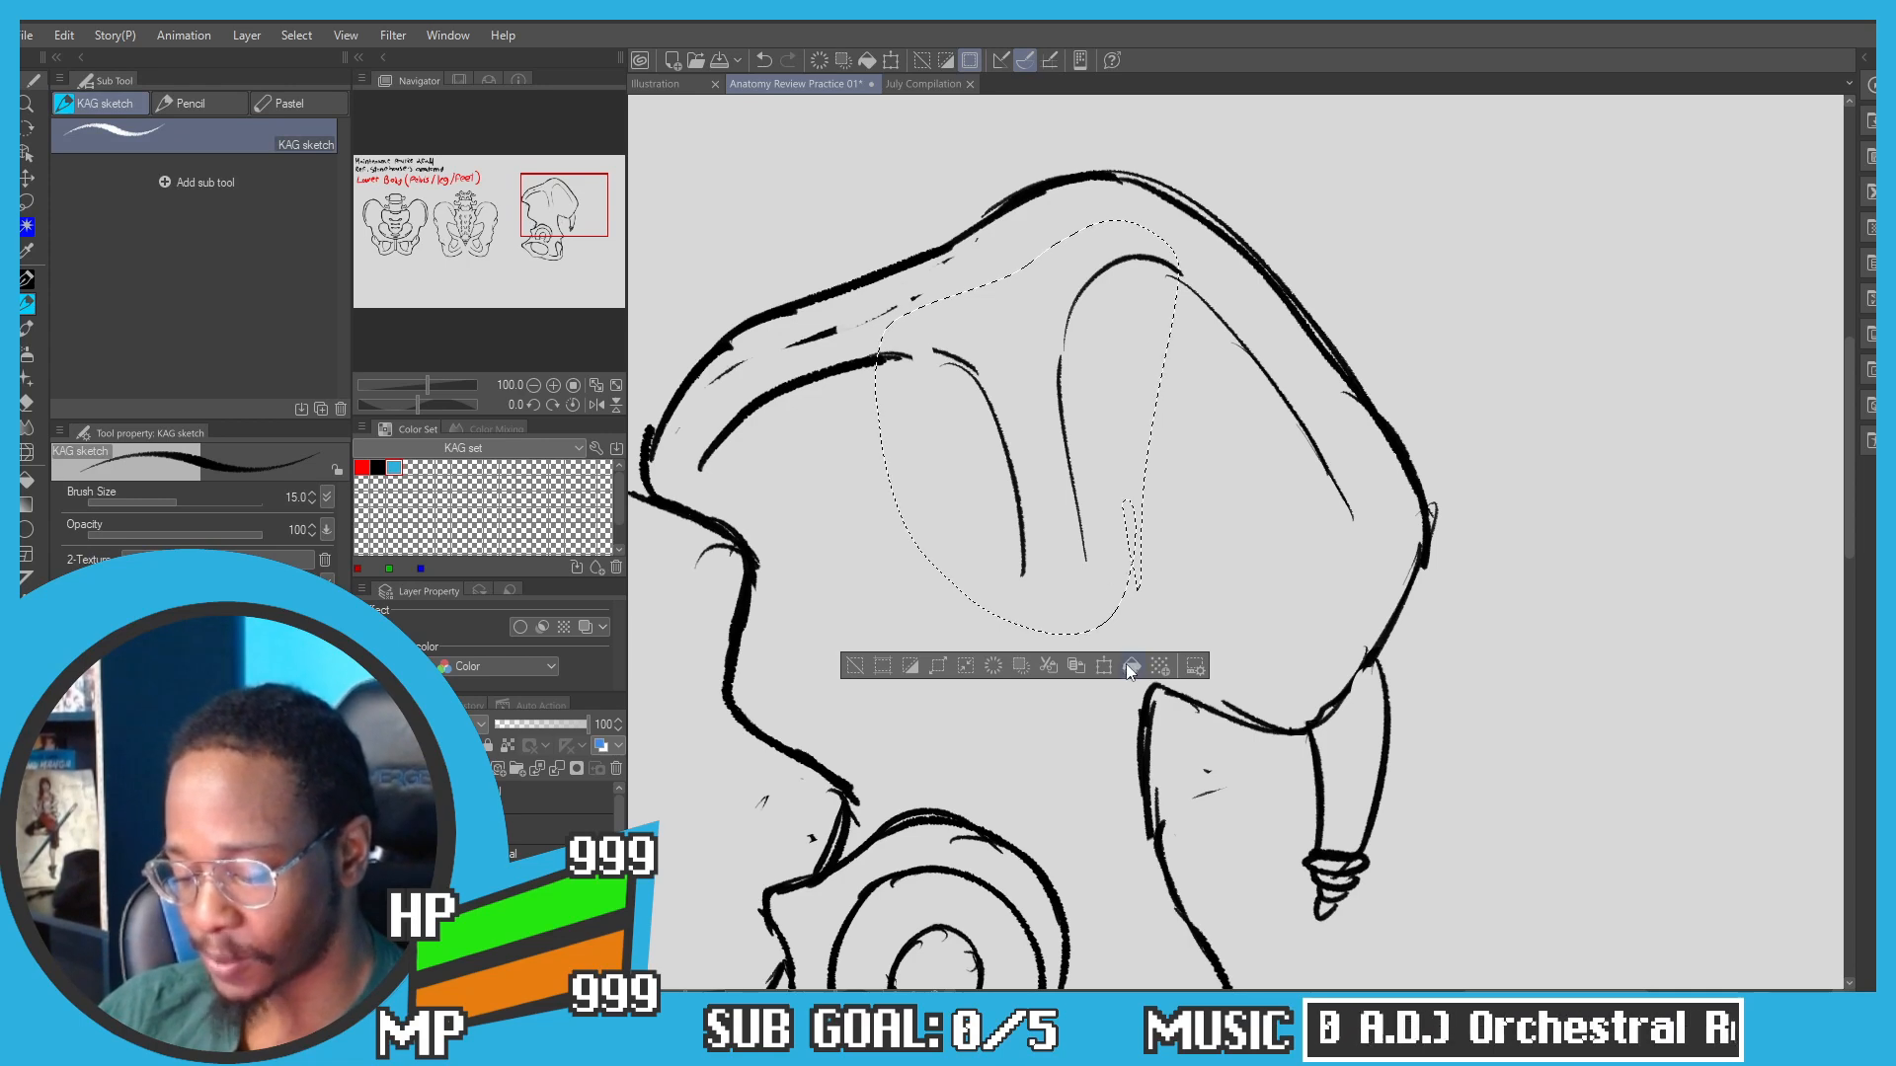
key(ctrl+t)
drag(981, 472, 951, 476)
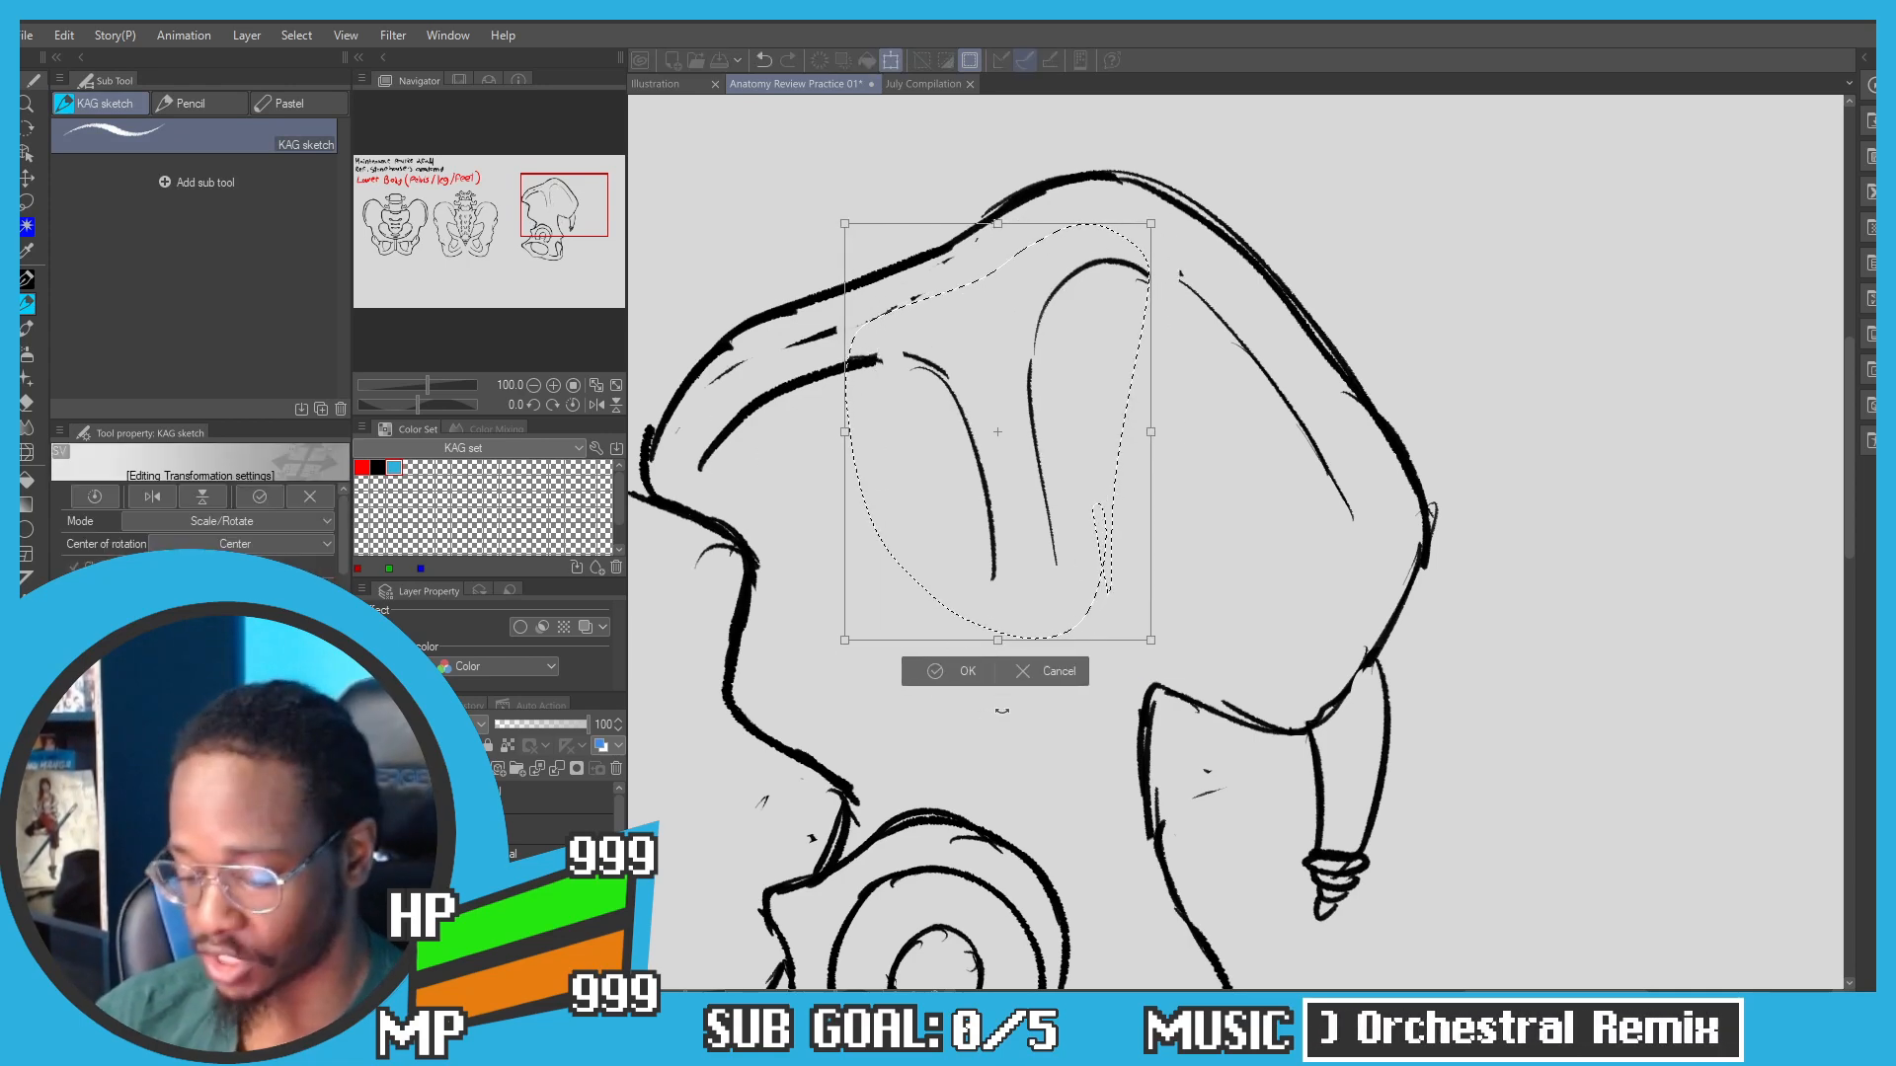
key(Return)
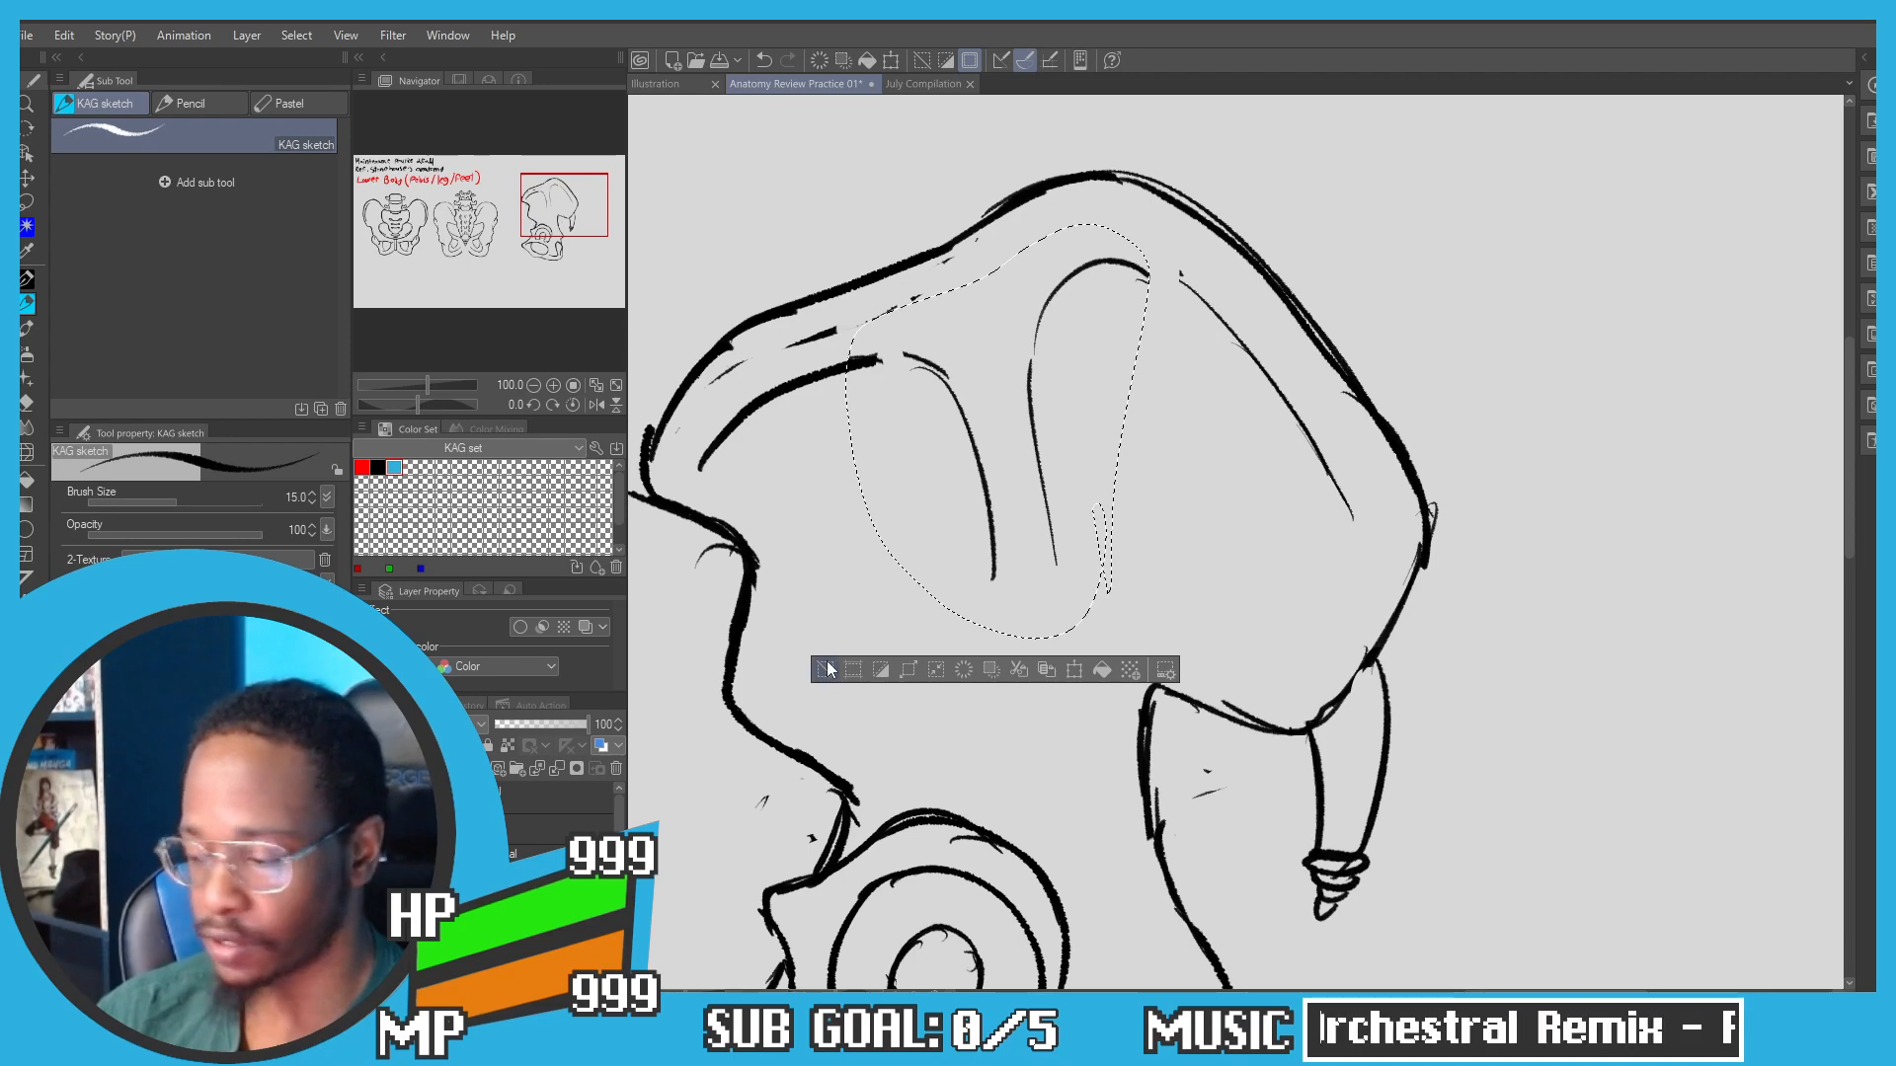
key(ctrl+d)
Step: Bridge the gap in the wing's rear inner contour and draw a bumpy ridge along the back of the sacrum
mouse_move(859, 466)
mouse_down()
mouse_move(969, 451)
mouse_move(878, 434)
mouse_move(921, 379)
mouse_up()
drag(1114, 185, 1165, 214)
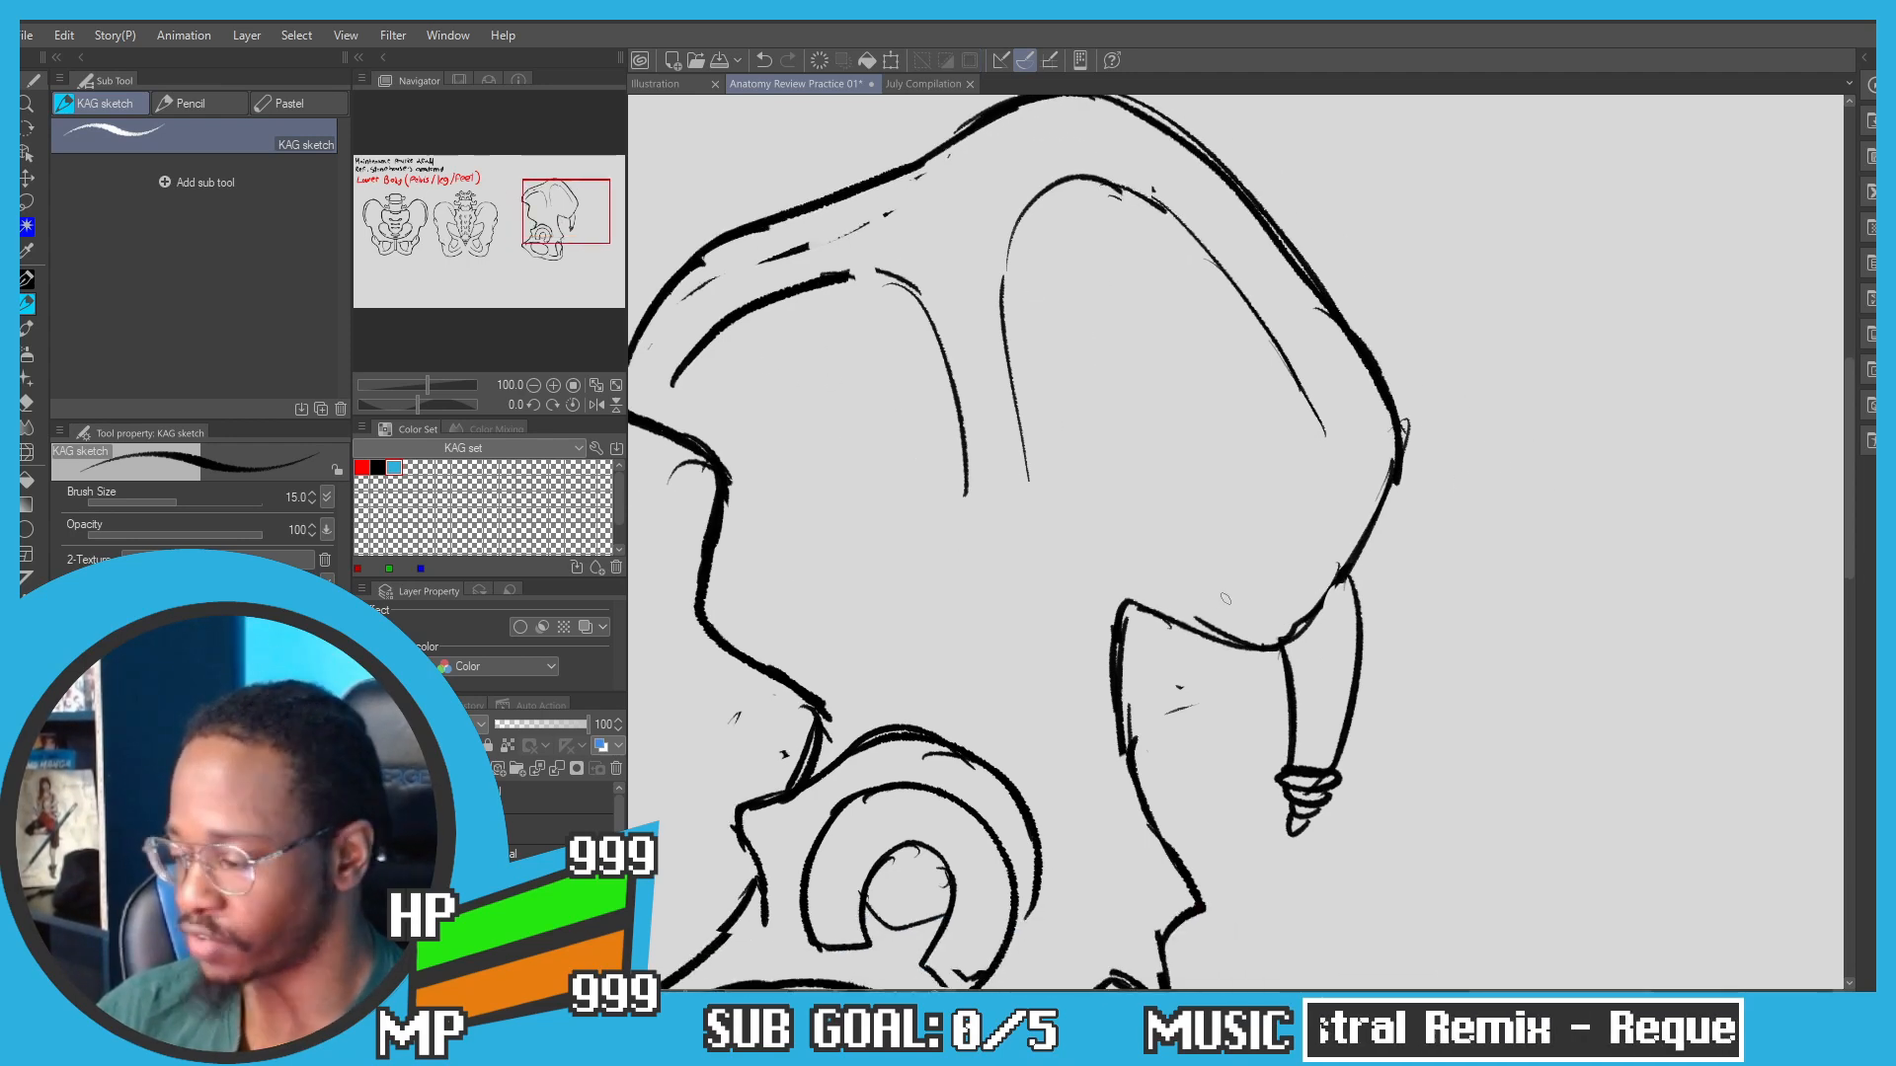
drag(1225, 598, 1165, 619)
mouse_move(1283, 597)
mouse_down()
mouse_move(1220, 668)
mouse_move(1125, 639)
mouse_up()
mouse_move(1286, 589)
mouse_down()
mouse_move(1317, 630)
mouse_move(1293, 739)
mouse_up()
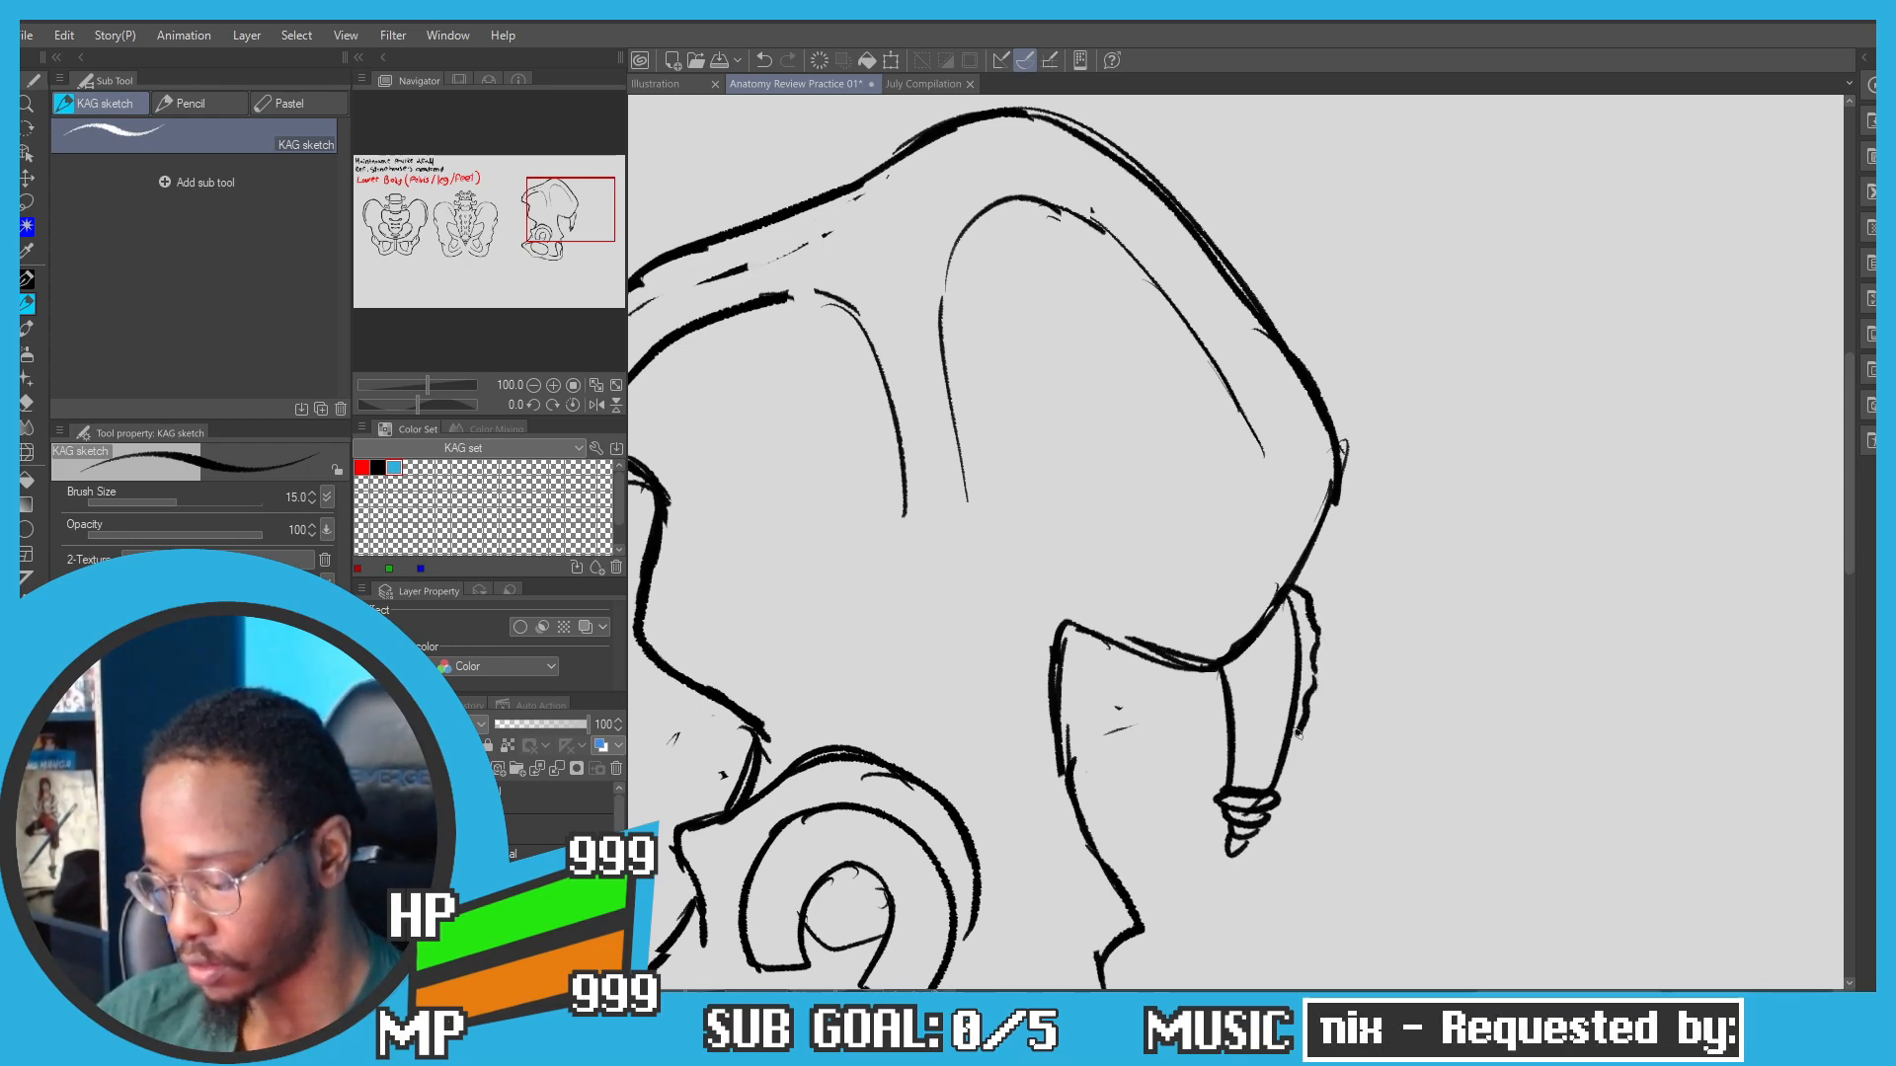
Step: Extend the two inner contours of the side-view hip bone's wing further downward
scroll(1283, 743, down, 3)
mouse_move(850, 572)
mouse_down()
mouse_move(910, 424)
mouse_move(937, 406)
mouse_up()
drag(860, 358, 983, 286)
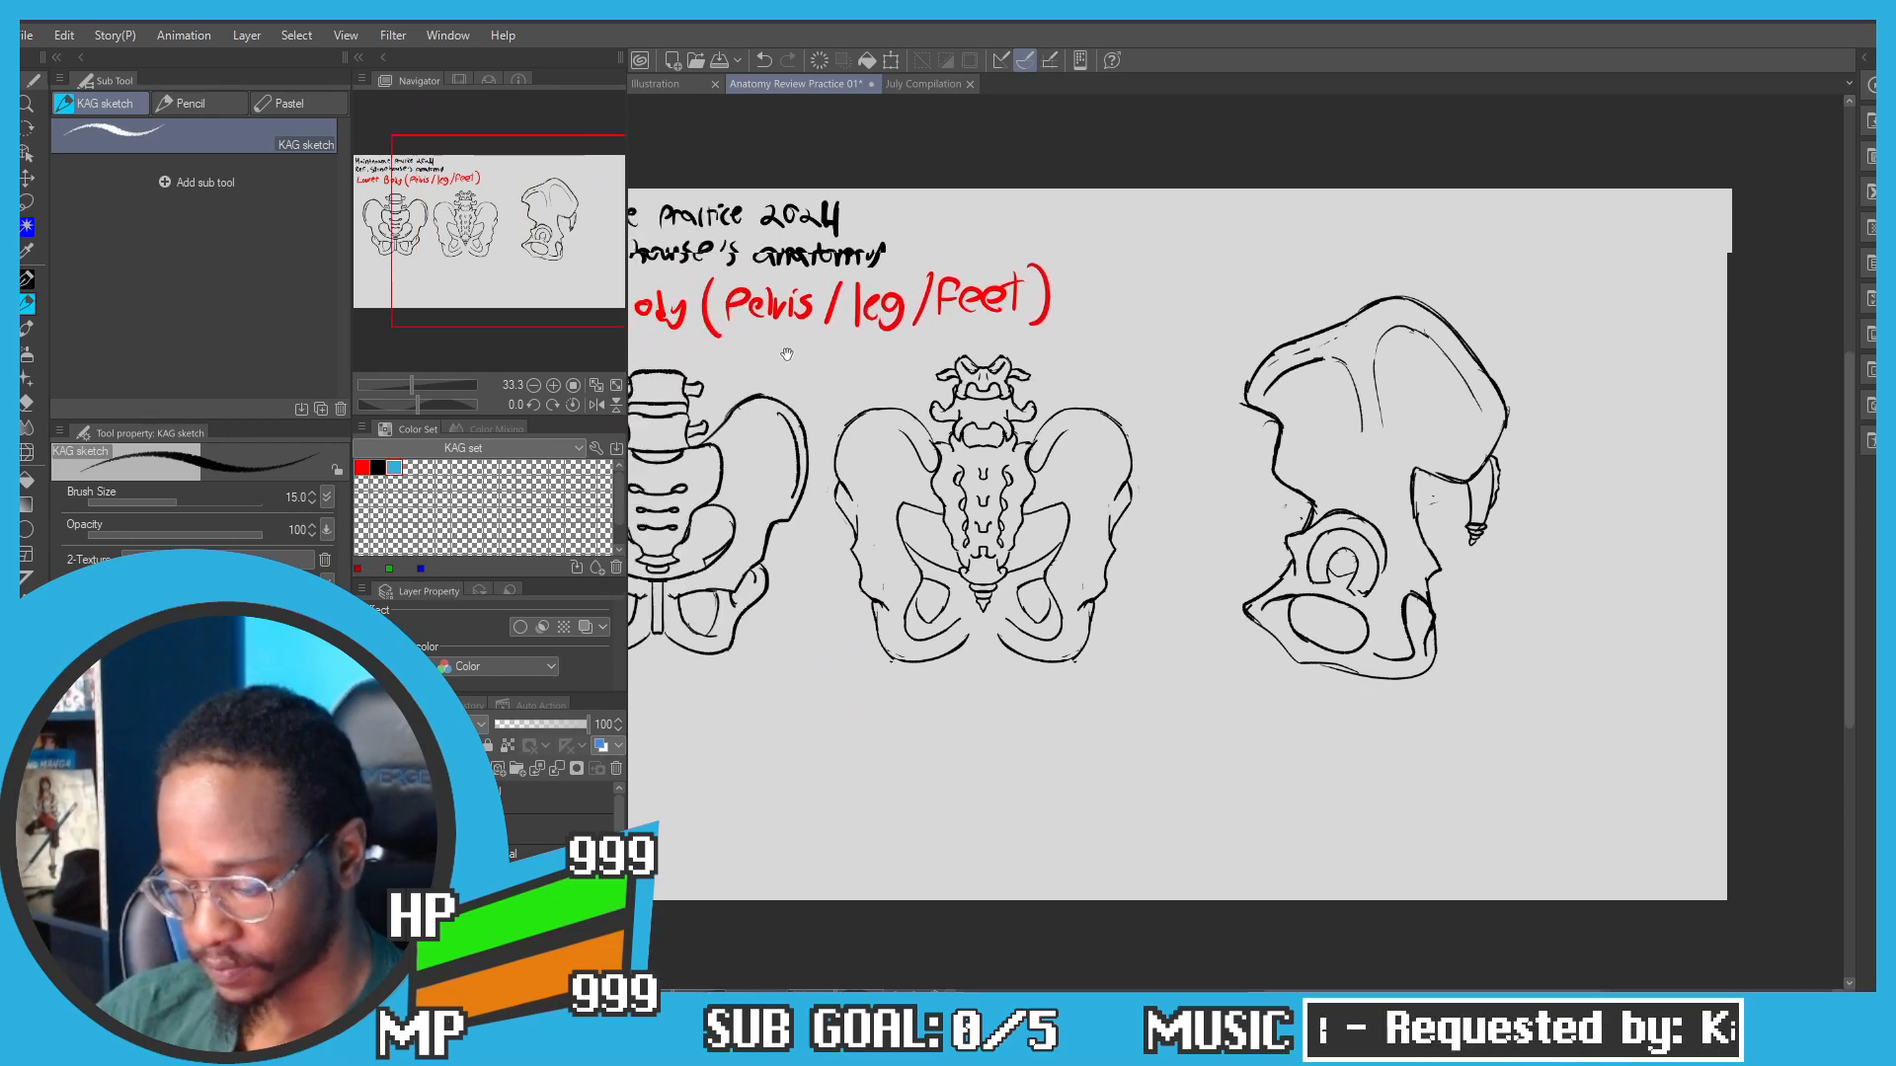
drag(787, 356, 847, 361)
scroll(1304, 426, up, 1)
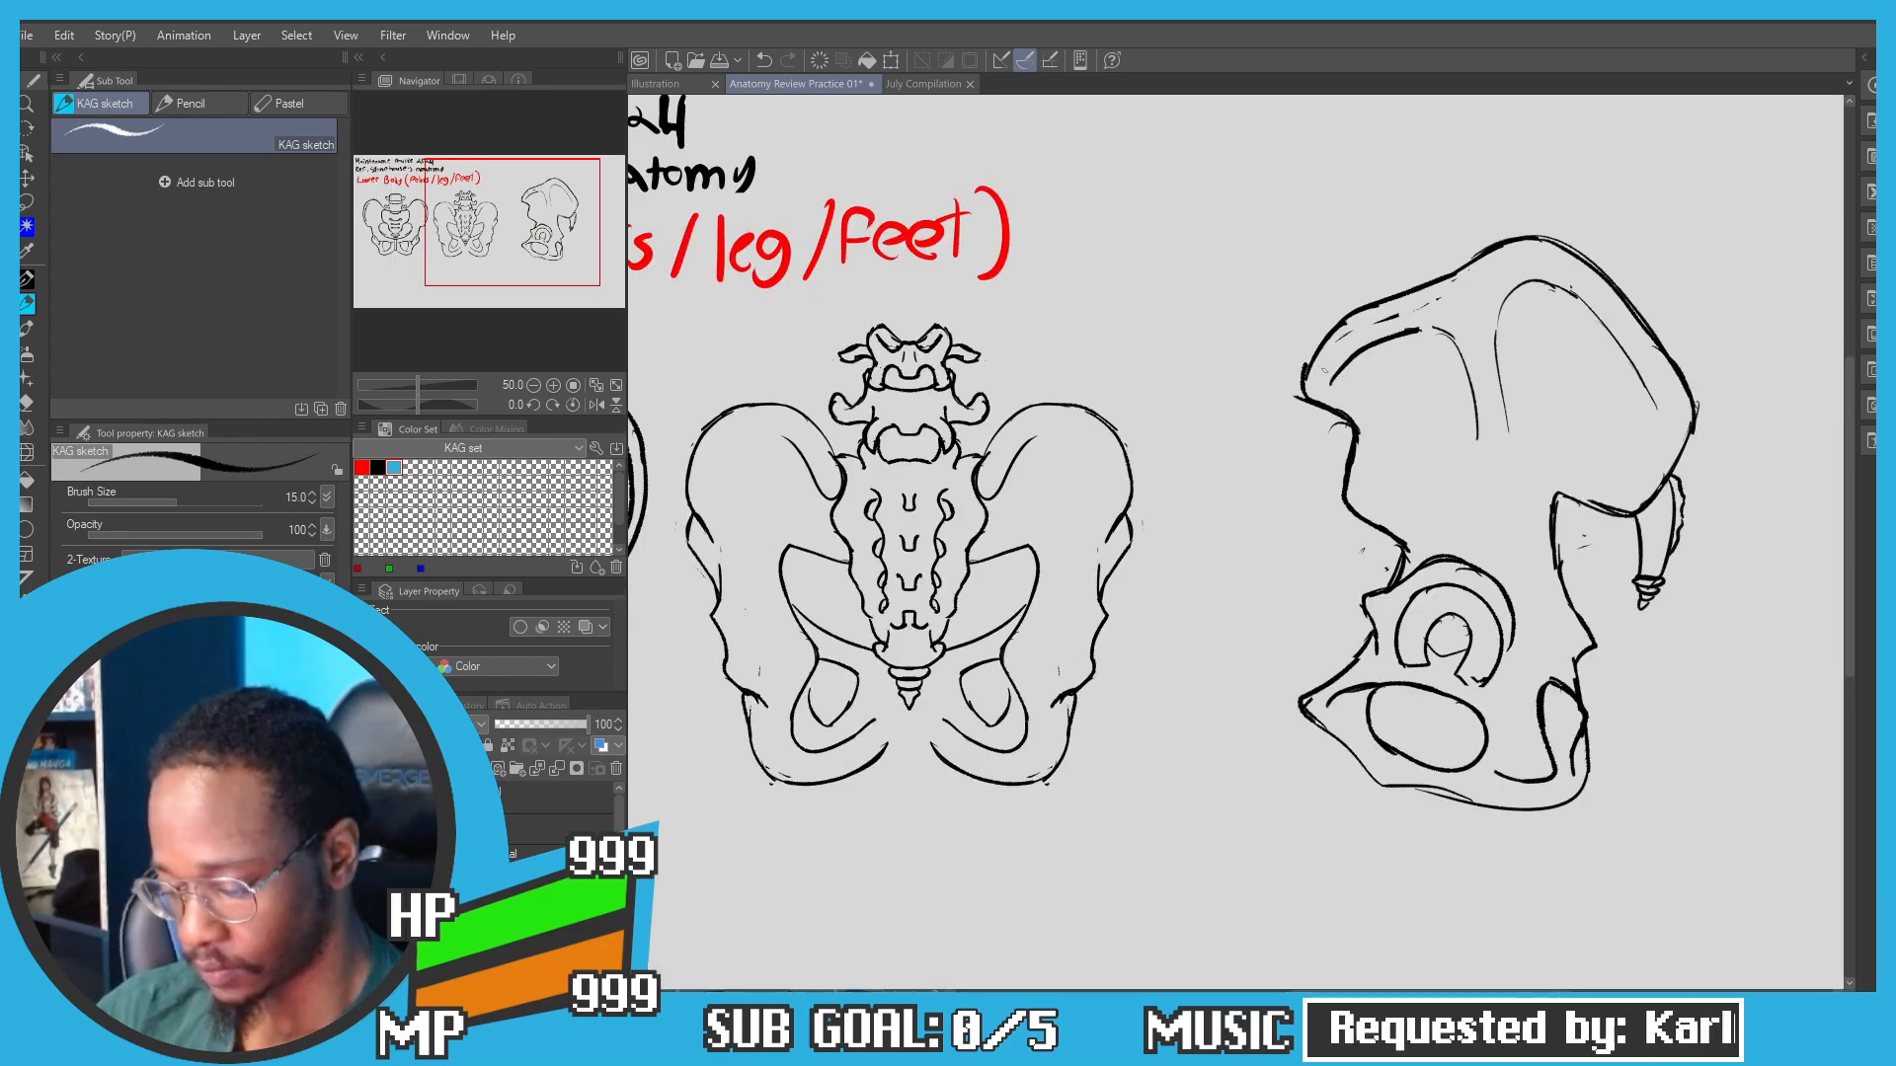
drag(1319, 385, 1092, 488)
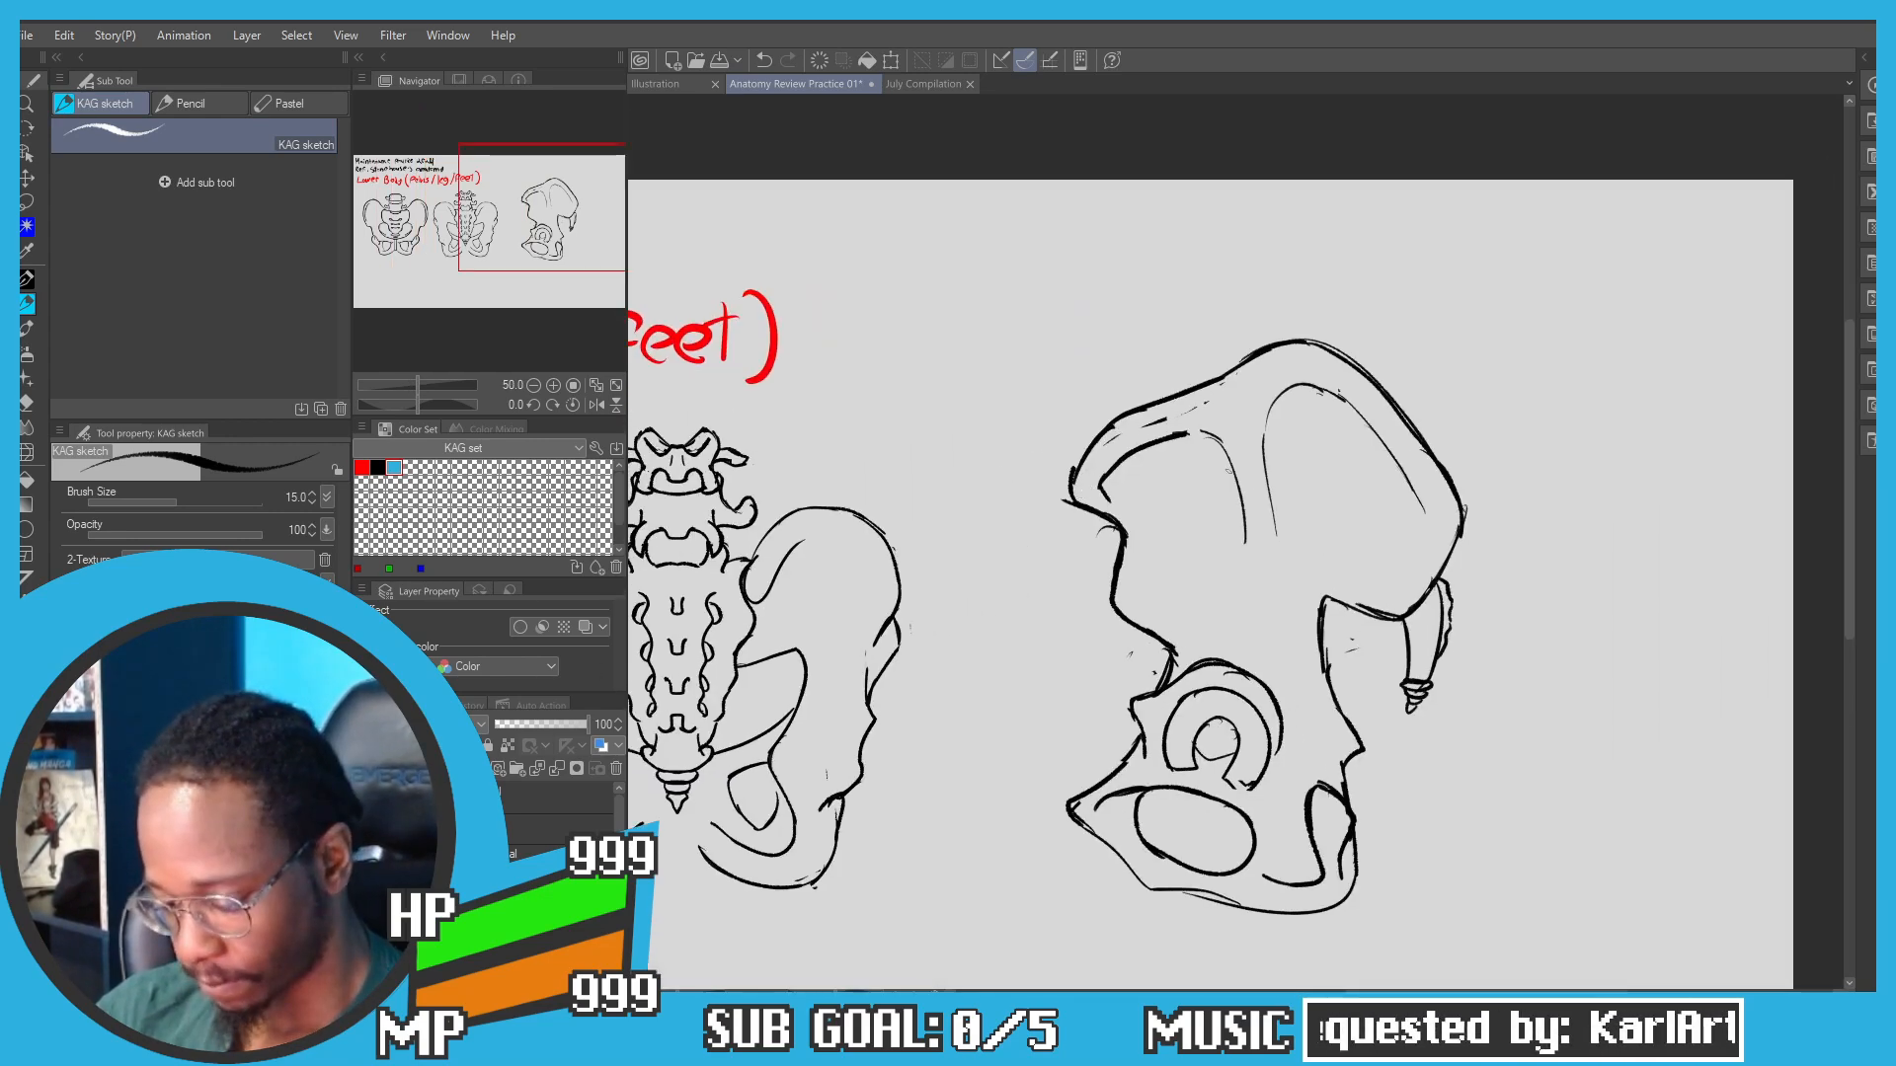
mouse_move(1246, 495)
mouse_down()
mouse_move(1244, 577)
mouse_move(1270, 563)
mouse_up()
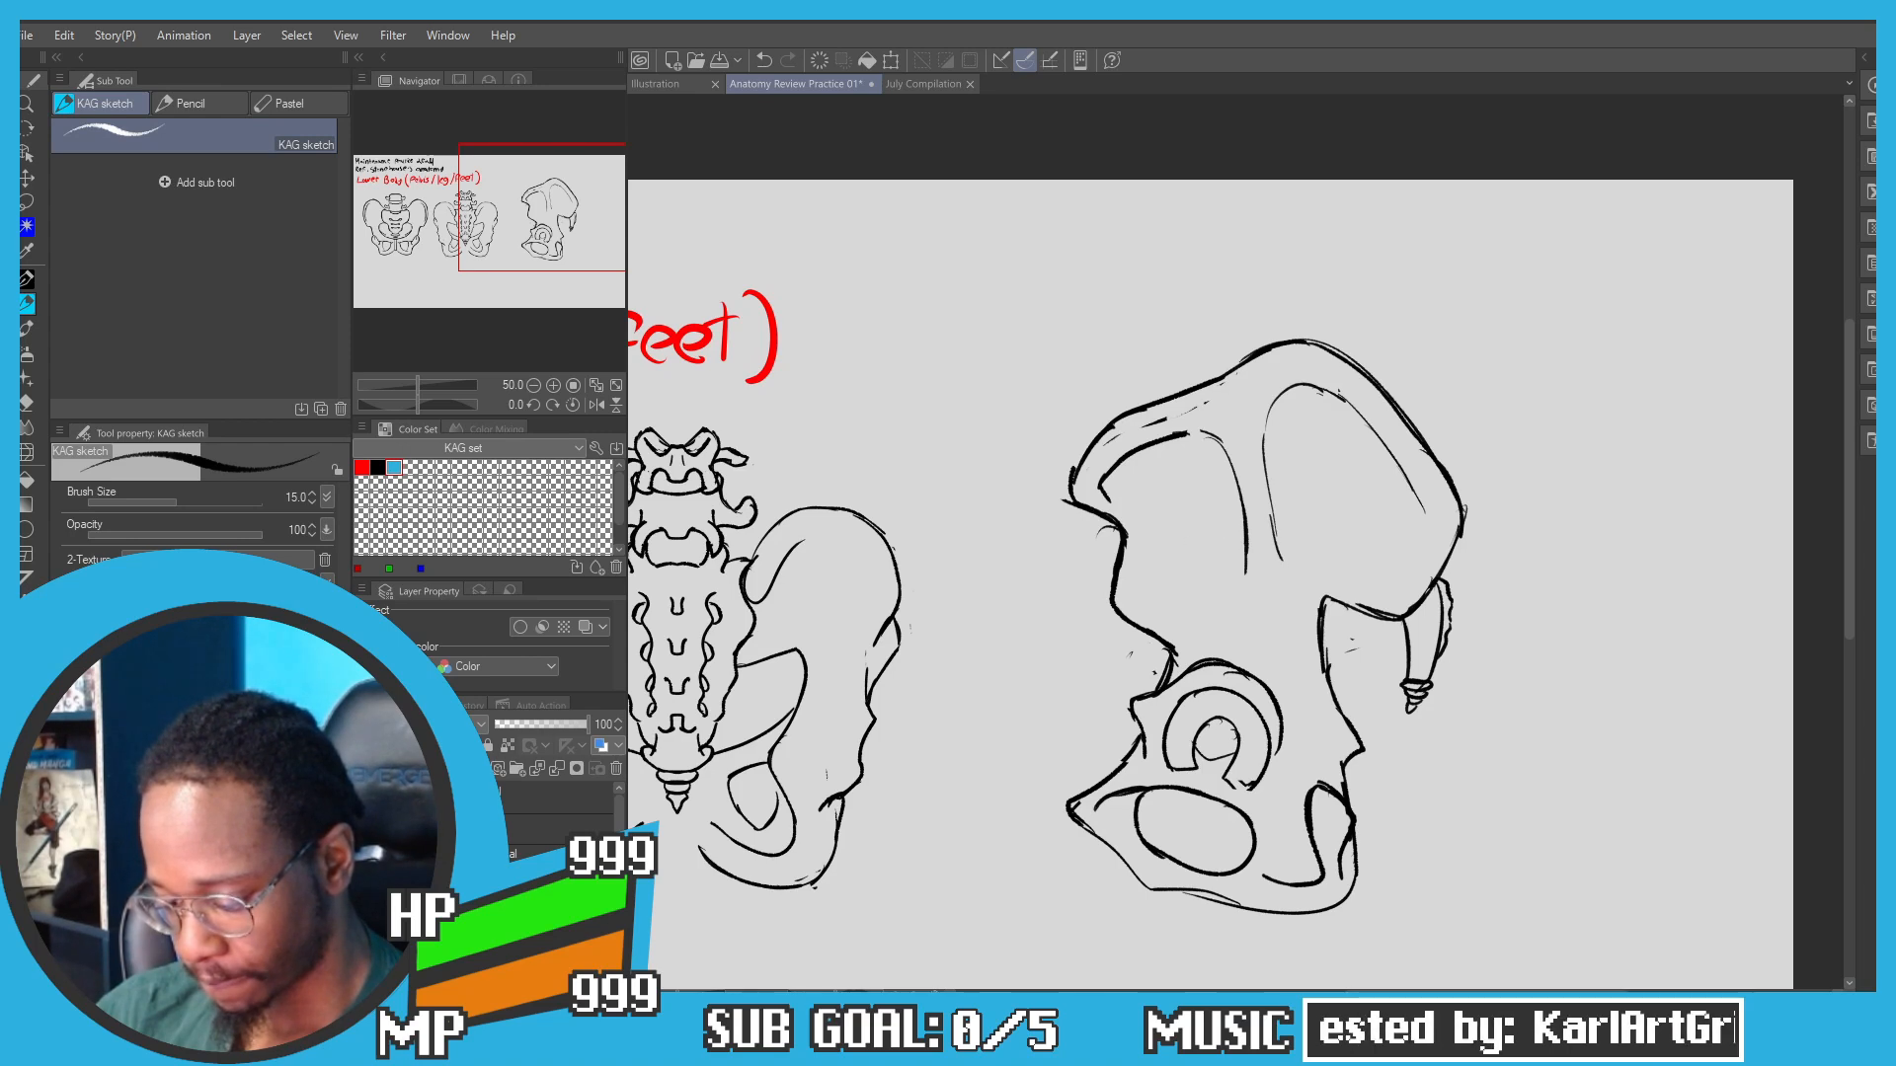
key(ctrl+z)
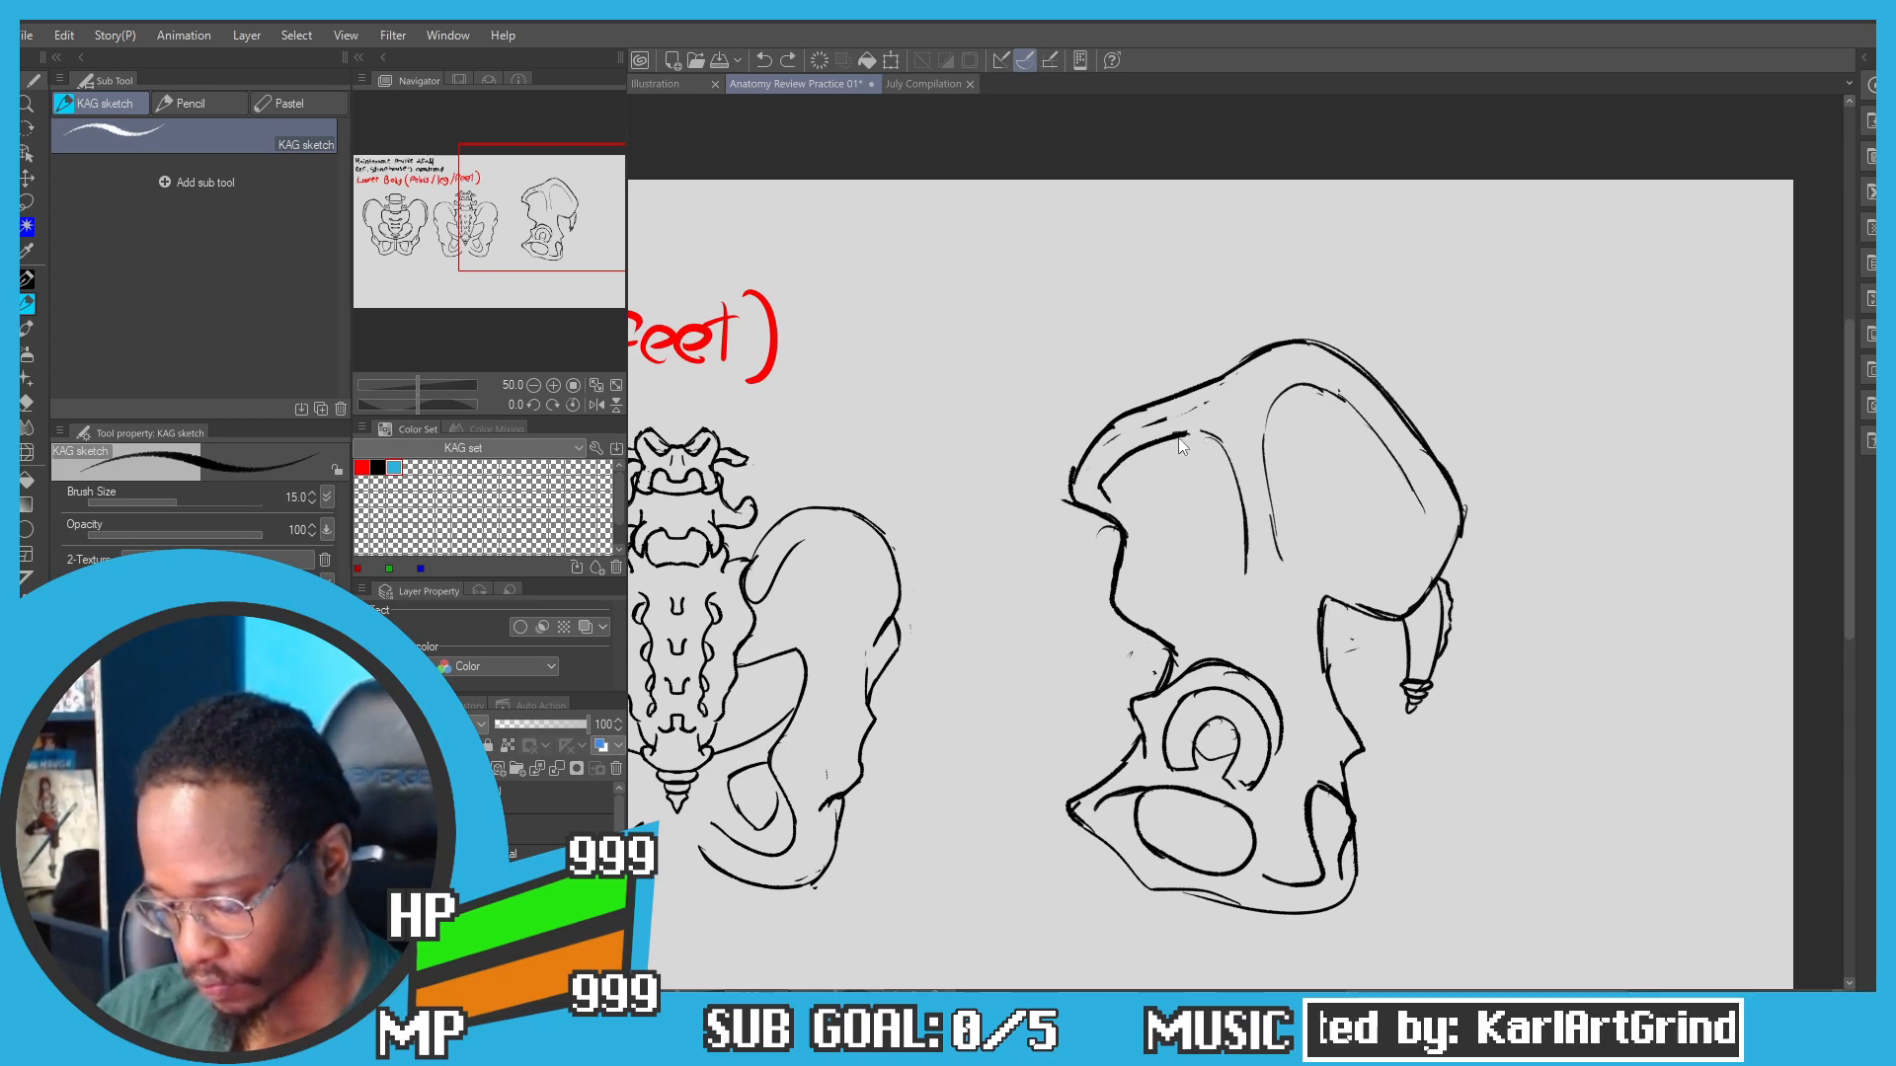
key(ctrl+z)
Step: Clean up the stray sketch marks along the front of the hip bone's crest
mouse_move(1187, 433)
mouse_down()
mouse_move(1214, 445)
mouse_move(1128, 500)
mouse_up()
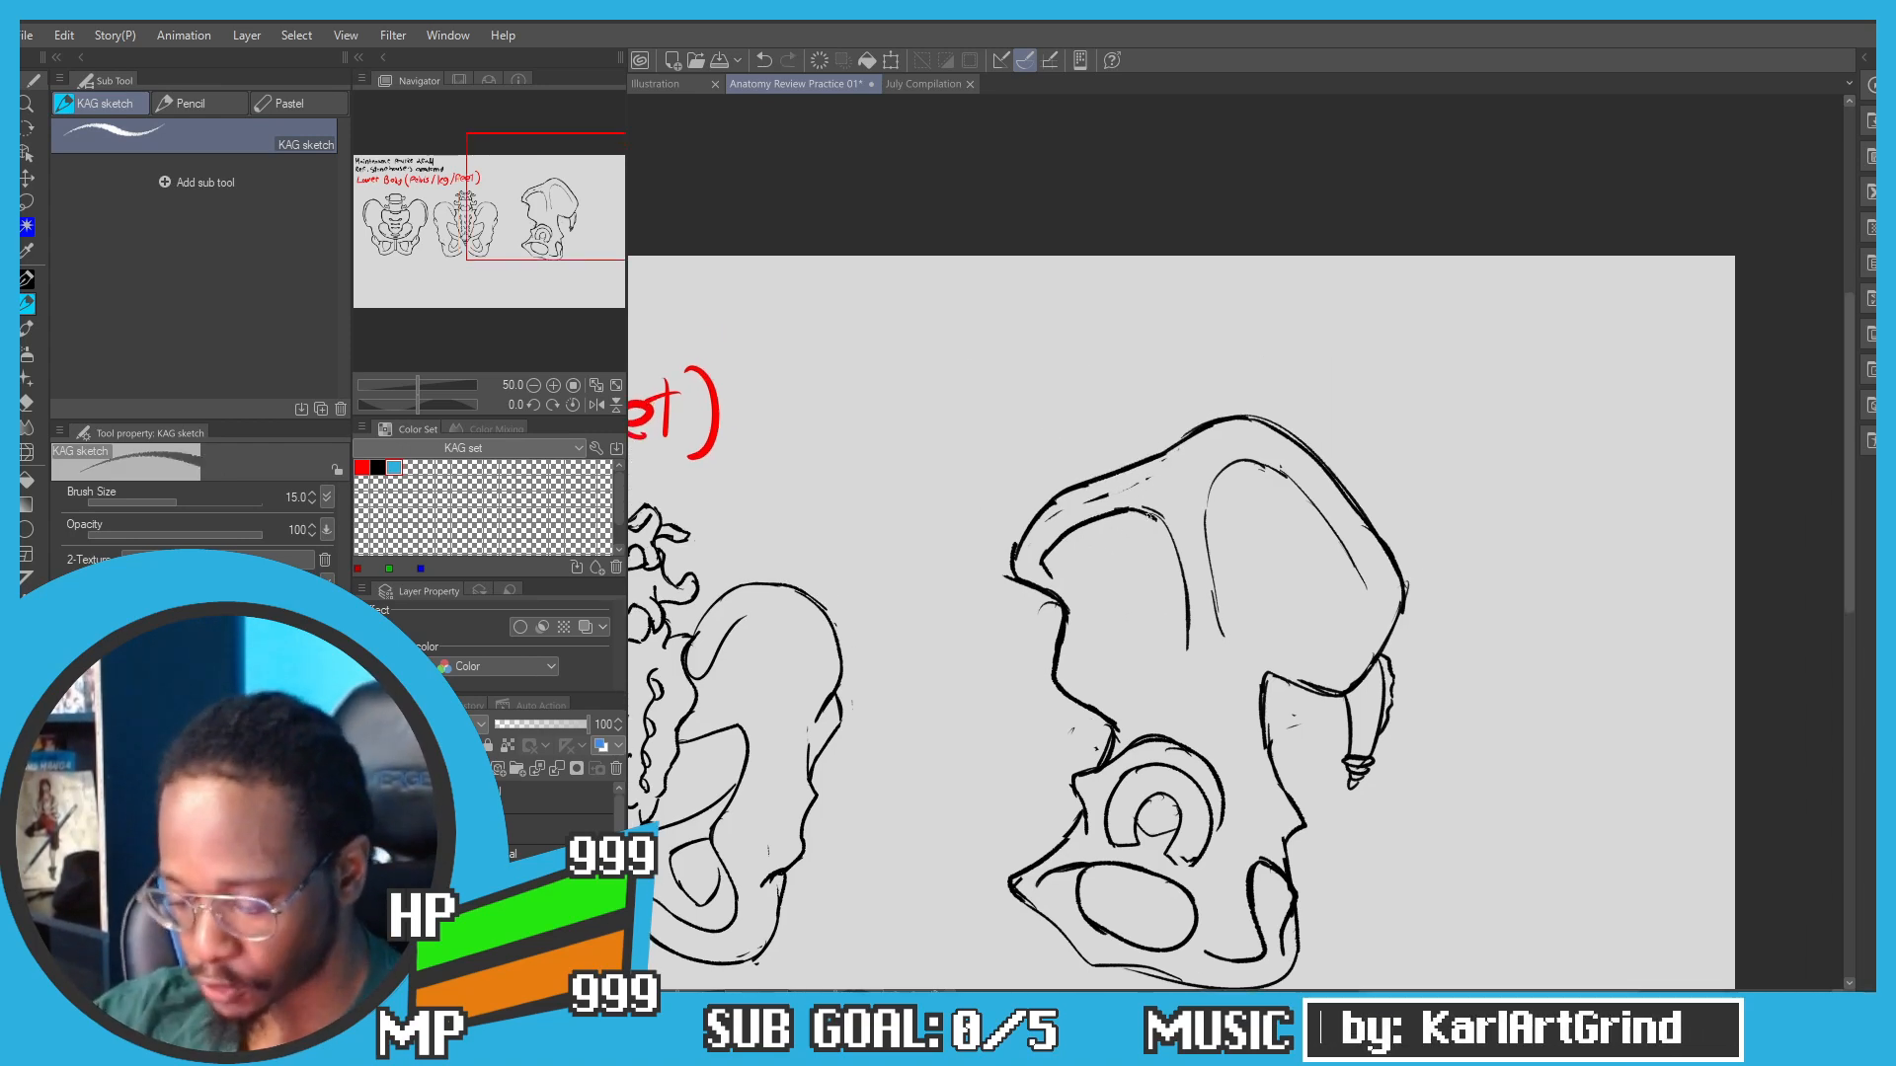
drag(1017, 545, 1064, 631)
key(c)
drag(1101, 504, 1008, 593)
drag(1223, 529, 1139, 560)
scroll(1170, 581, up, 1)
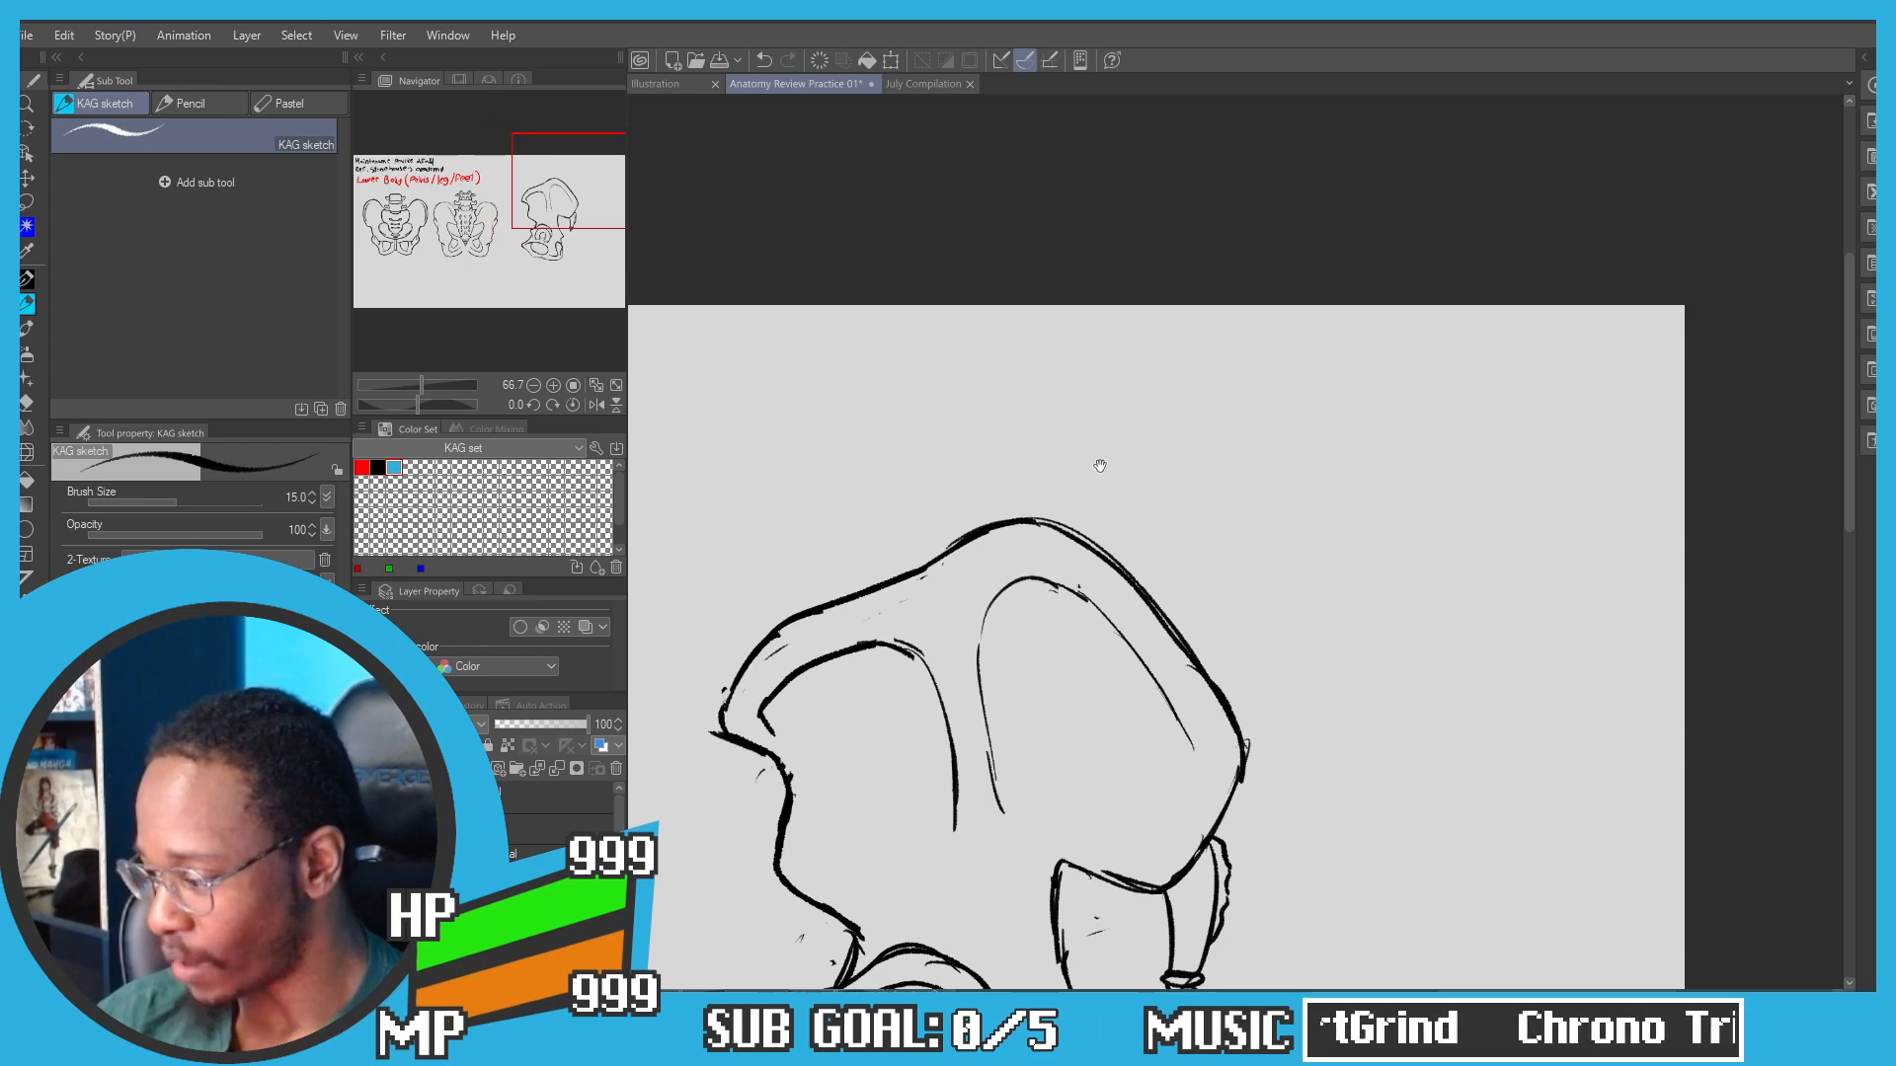
Step: Draw the first forked bony projection of the sacrum emerging behind the top of the hip bone's crest
drag(1099, 461, 1079, 473)
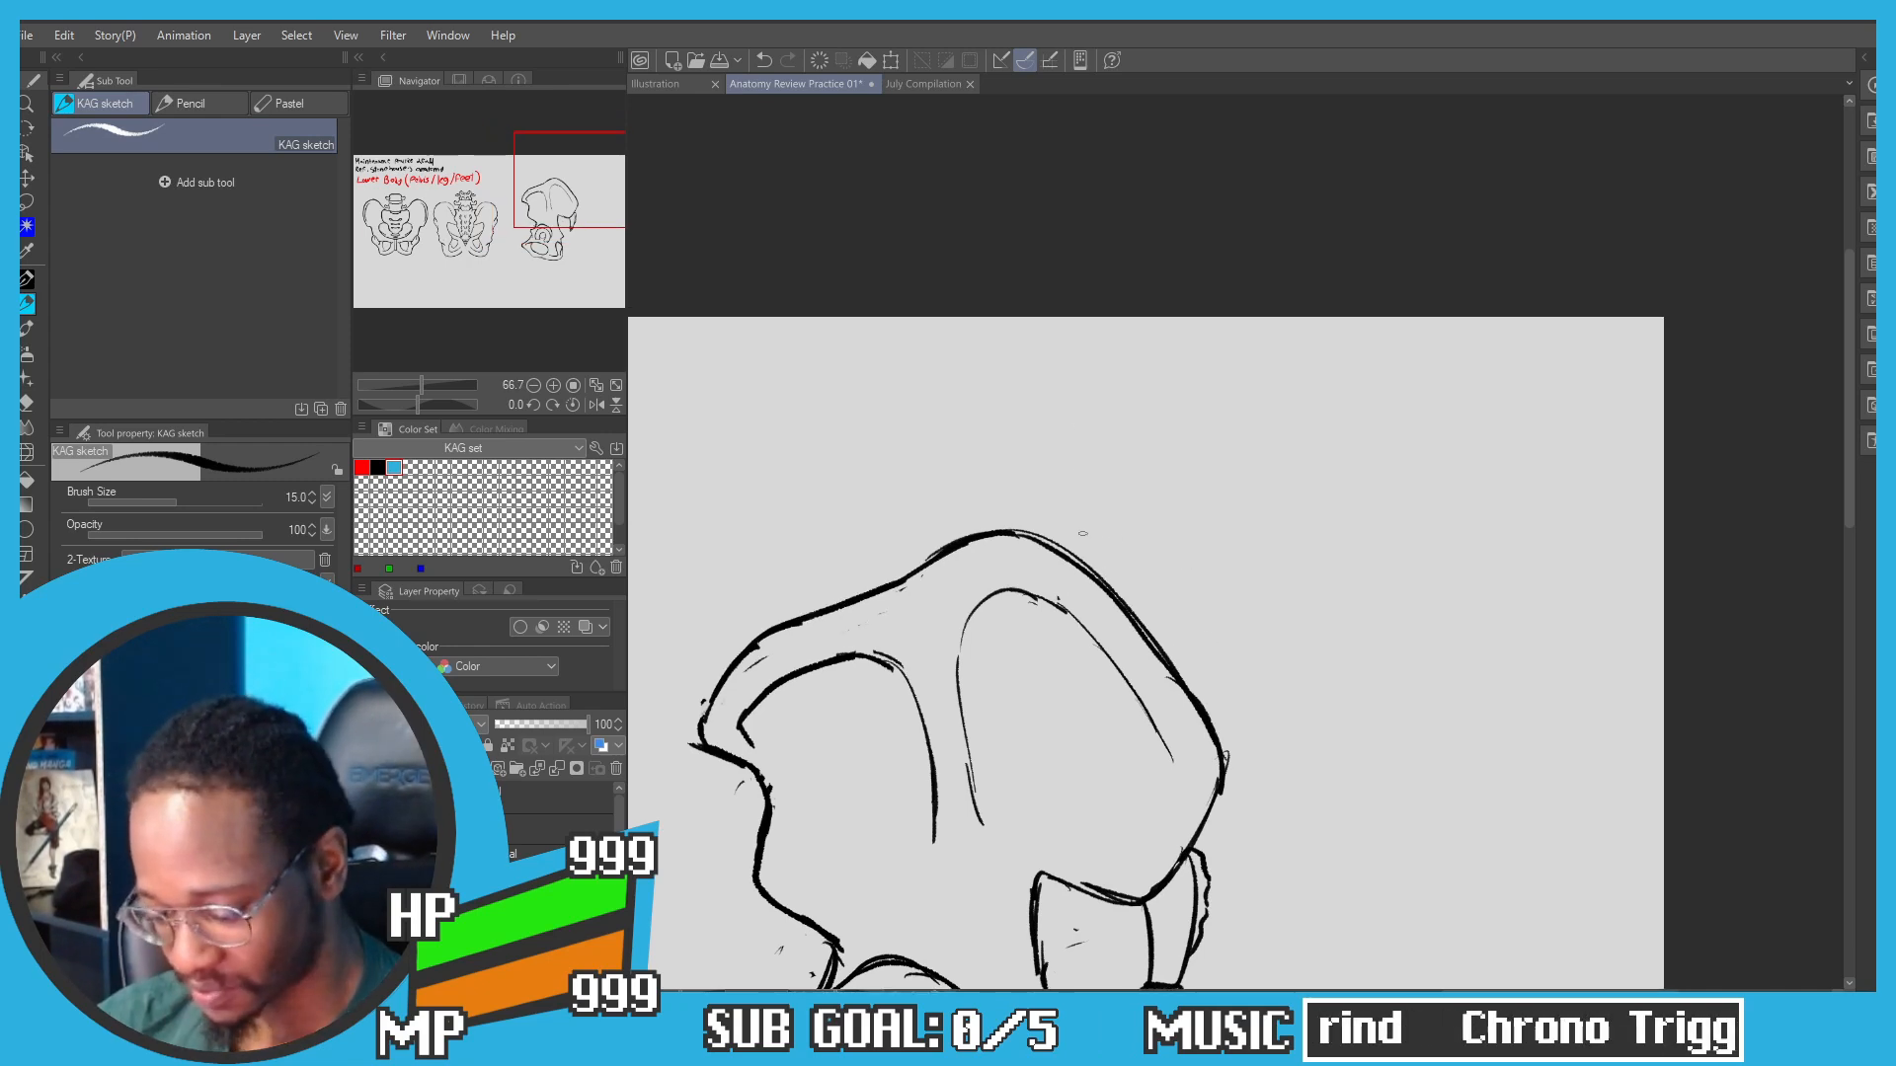
scroll(1082, 533, up, 1)
mouse_move(1032, 528)
mouse_down()
mouse_move(1008, 513)
mouse_move(1112, 521)
mouse_move(1160, 559)
mouse_move(1094, 583)
mouse_move(1124, 620)
mouse_up()
click(1009, 512)
key(ctrl+z)
key(ctrl+z)
drag(1124, 520, 1141, 495)
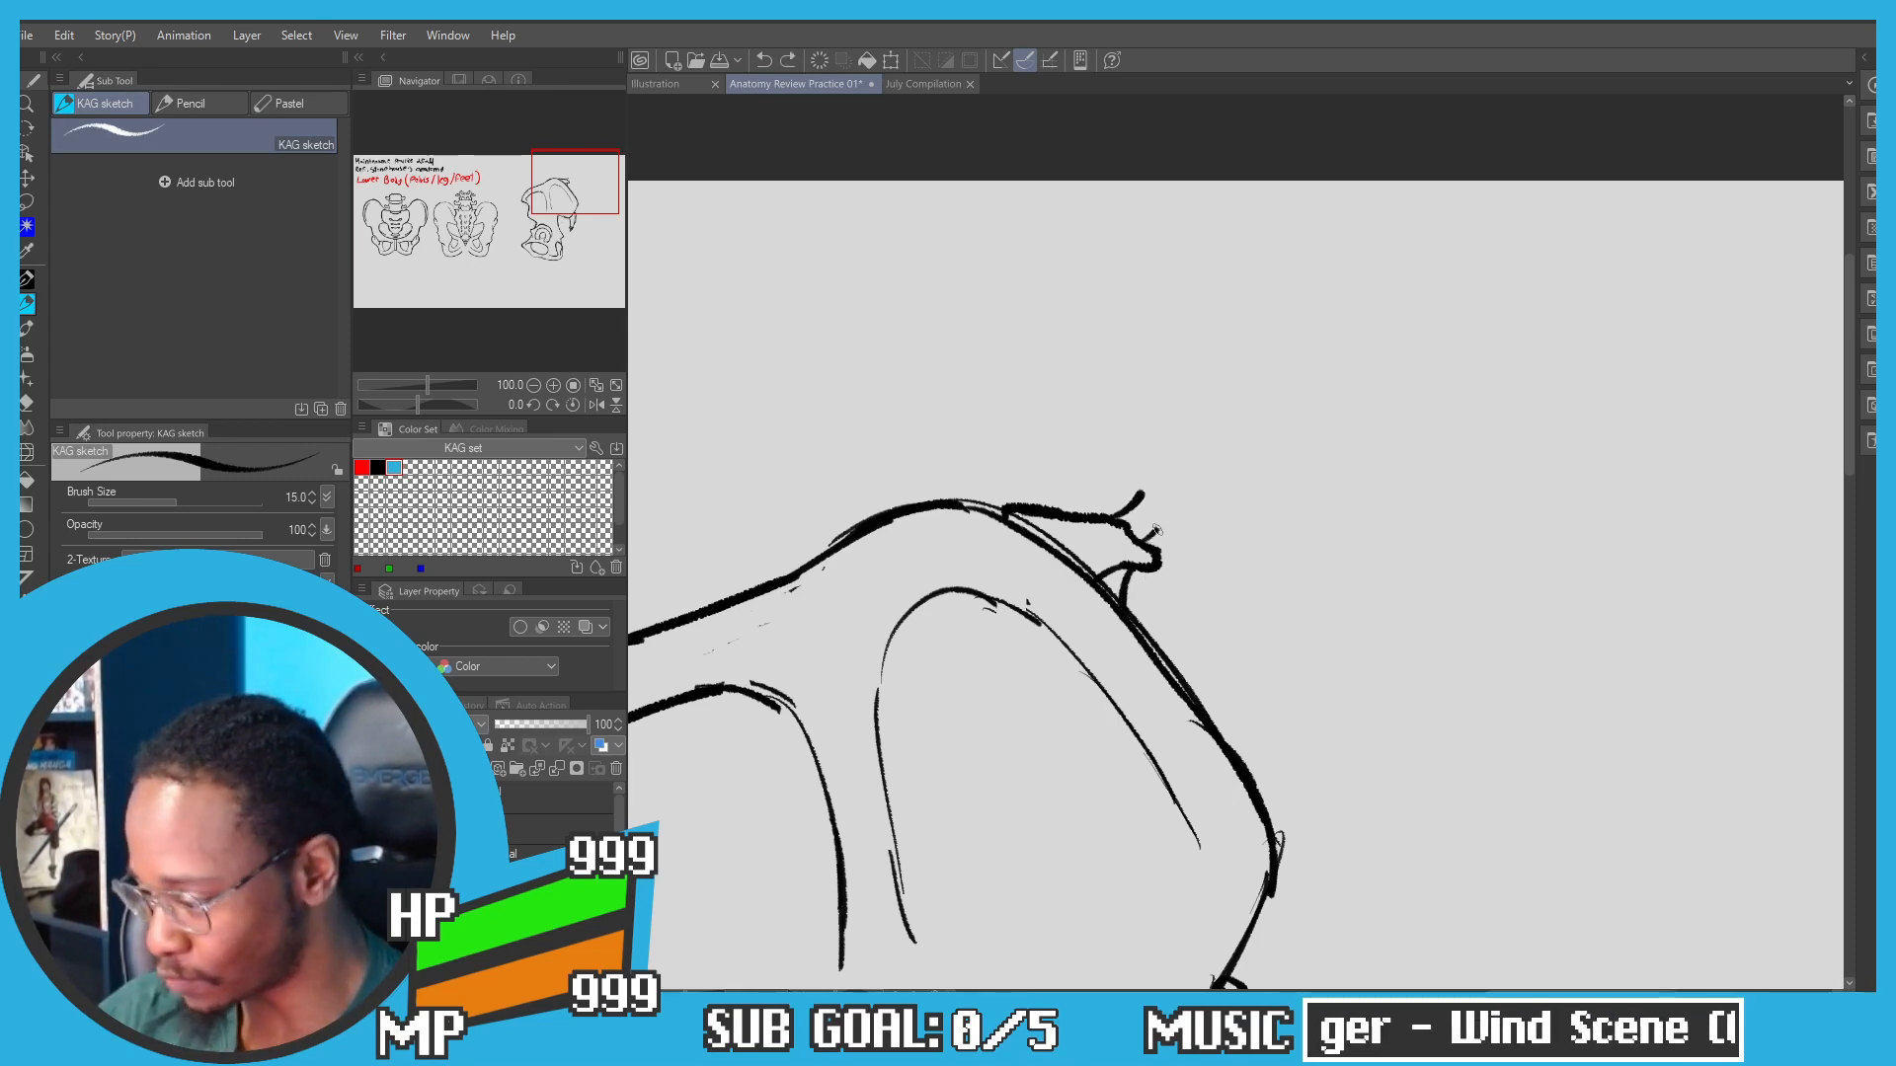
Step: Add the remaining spiky vertebral projections down the rear edge of the hip bone's crest
mouse_move(1126, 502)
mouse_down()
mouse_move(1146, 482)
mouse_move(1154, 514)
mouse_move(1148, 476)
mouse_move(1164, 541)
mouse_move(1213, 550)
mouse_move(1193, 544)
mouse_move(1216, 568)
mouse_move(1200, 590)
mouse_move(1224, 546)
mouse_move(1199, 613)
mouse_move(1127, 597)
mouse_move(1182, 664)
mouse_move(1227, 661)
mouse_move(1191, 690)
mouse_up()
key(ctrl+z)
key(ctrl+z)
key(ctrl+z)
key(ctrl+z)
key(ctrl+z)
key(ctrl+z)
key(ctrl+z)
Step: Lasso the side view's upper section with the sacrum, move it slightly down and frontward, rotate it a little counterclockwise, and apply
scroll(890, 406, down, 3)
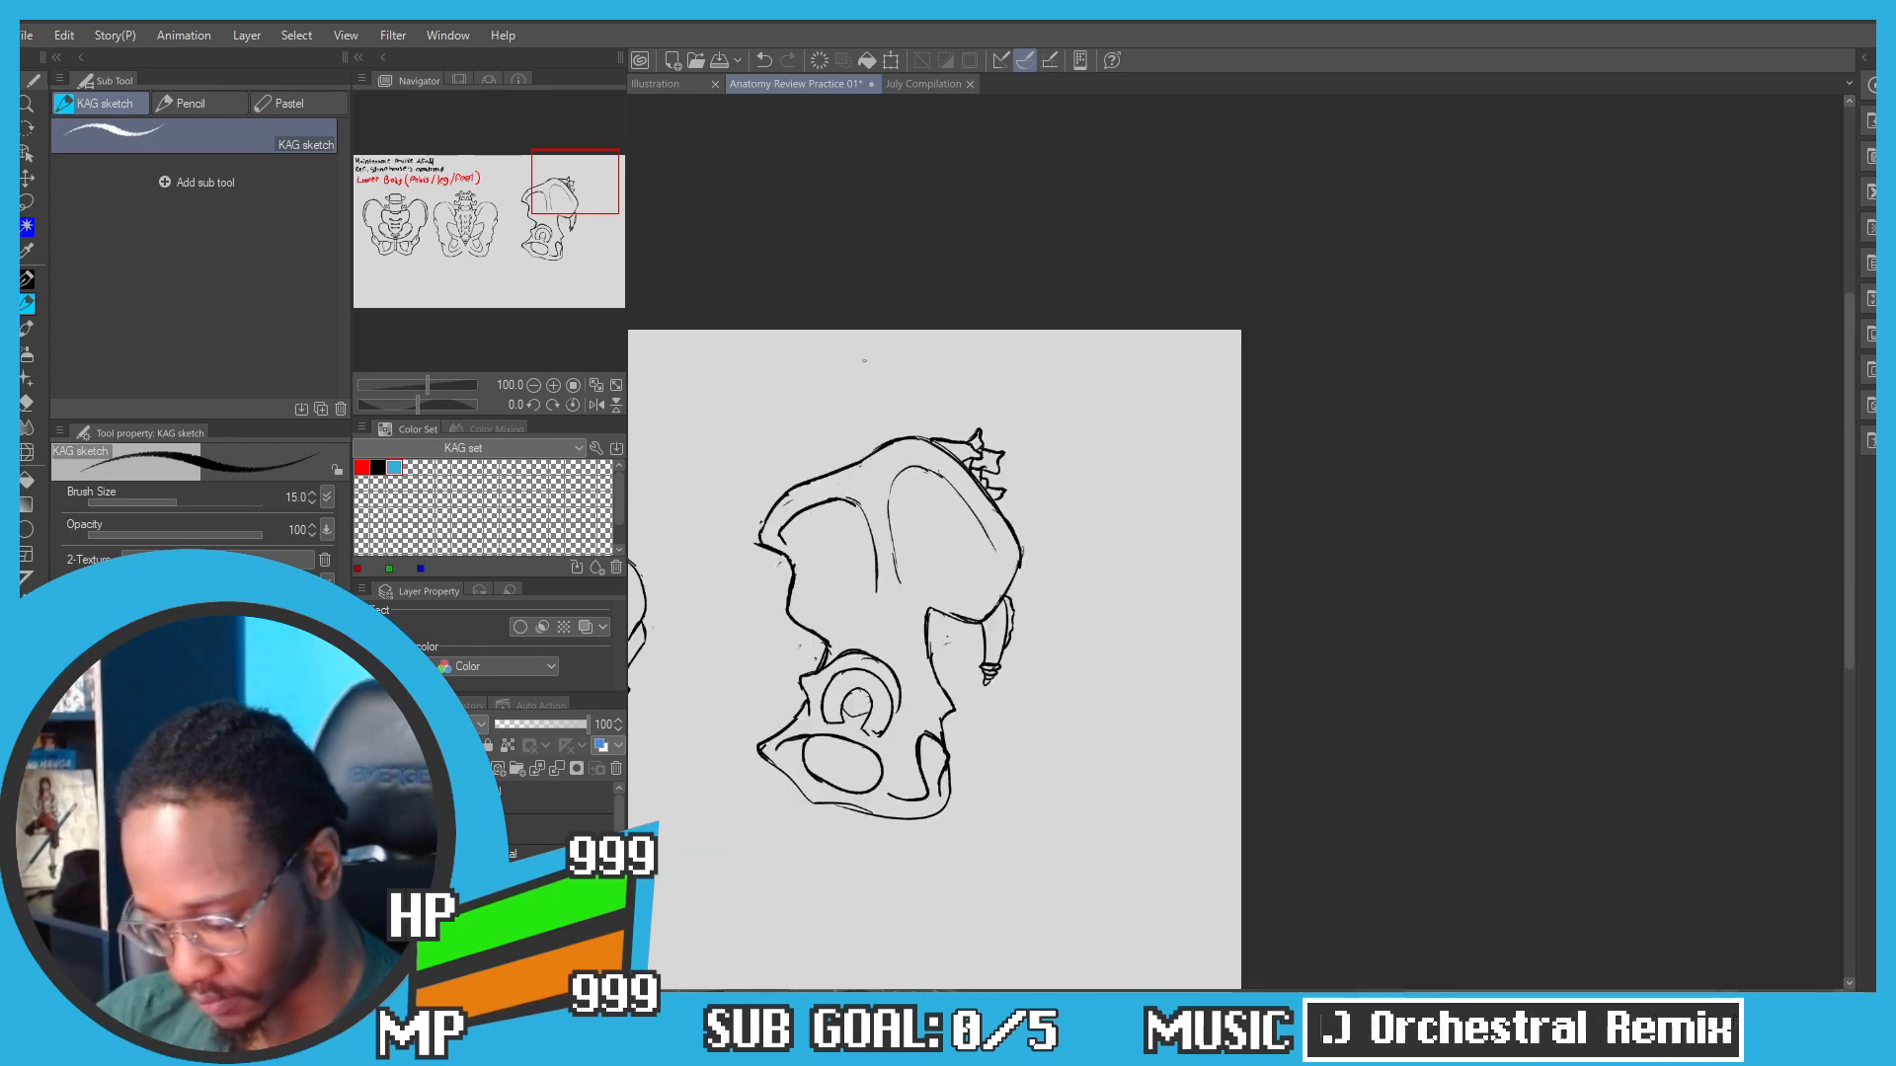
drag(766, 499, 1060, 437)
drag(825, 486, 938, 483)
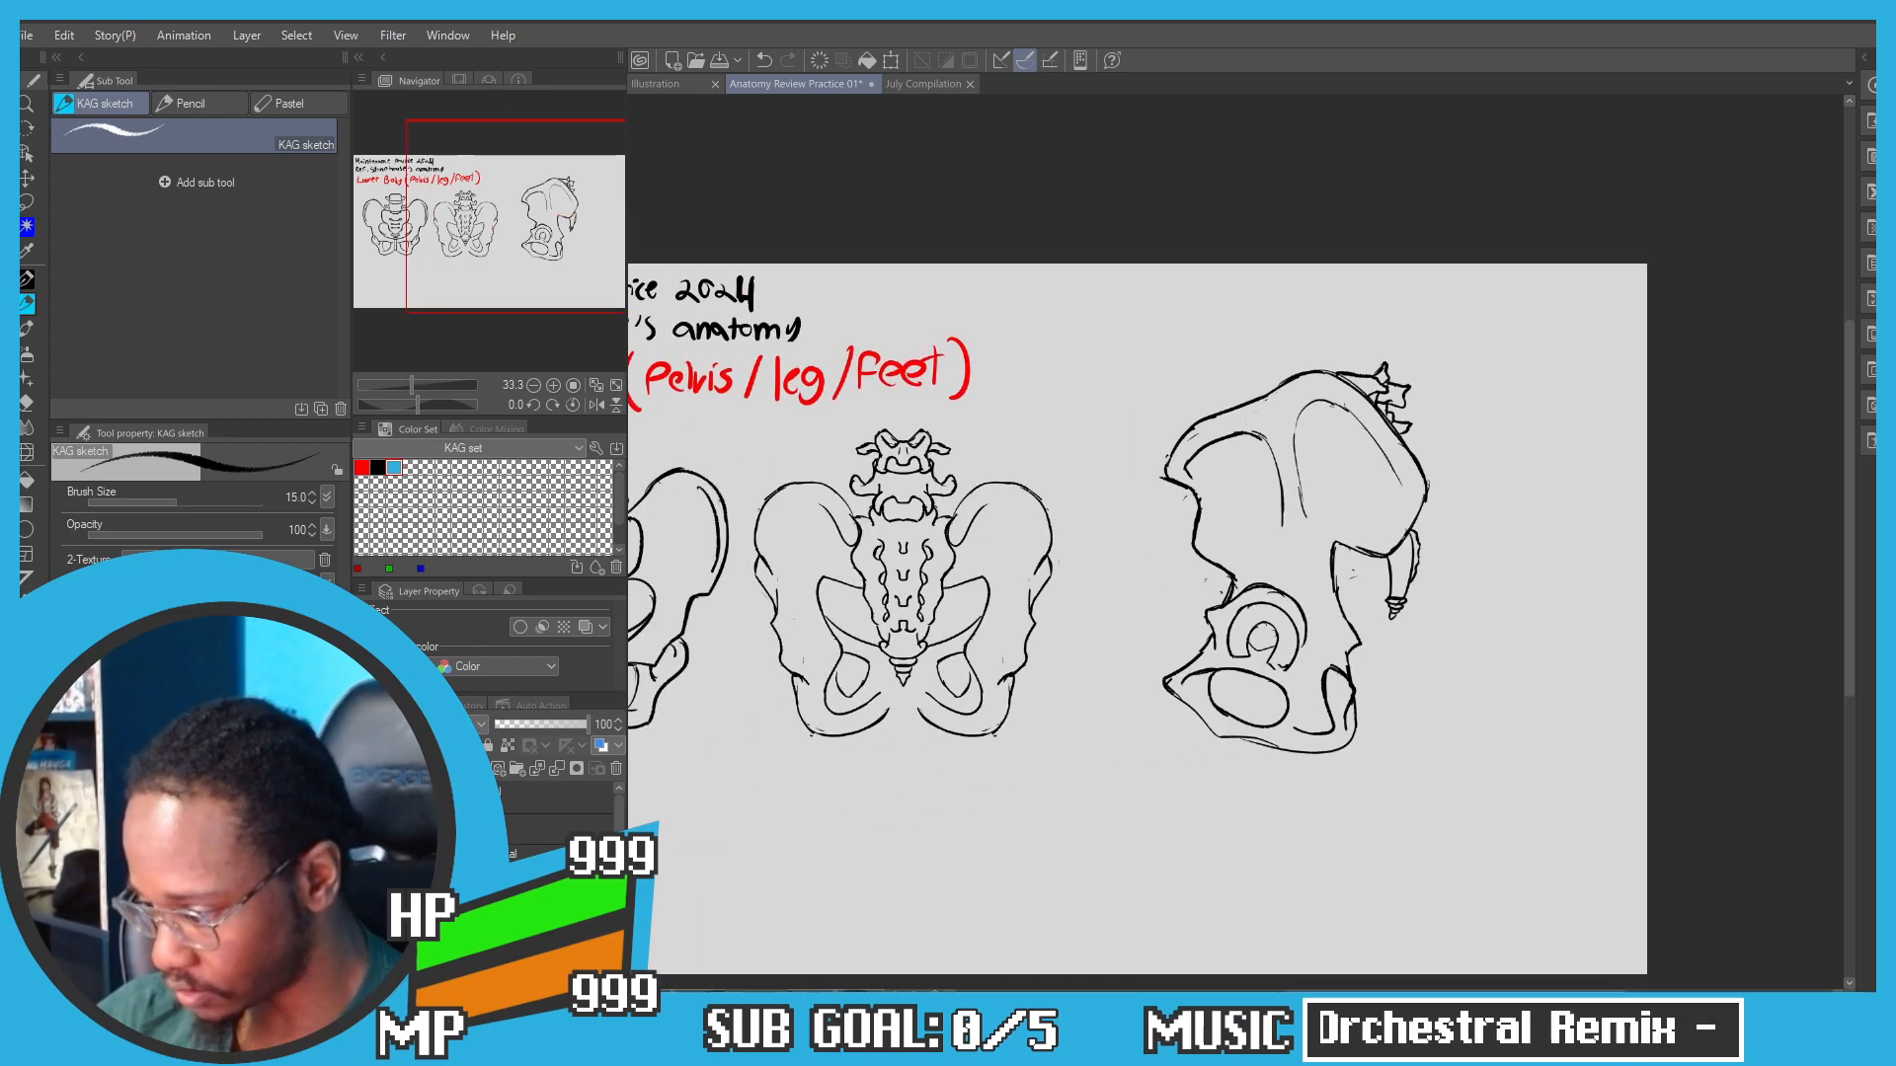
key(m)
mouse_move(1367, 573)
mouse_down()
mouse_move(1182, 559)
mouse_move(1136, 393)
mouse_move(1348, 301)
mouse_move(1511, 530)
mouse_move(1471, 618)
mouse_move(1379, 597)
mouse_up()
key(p)
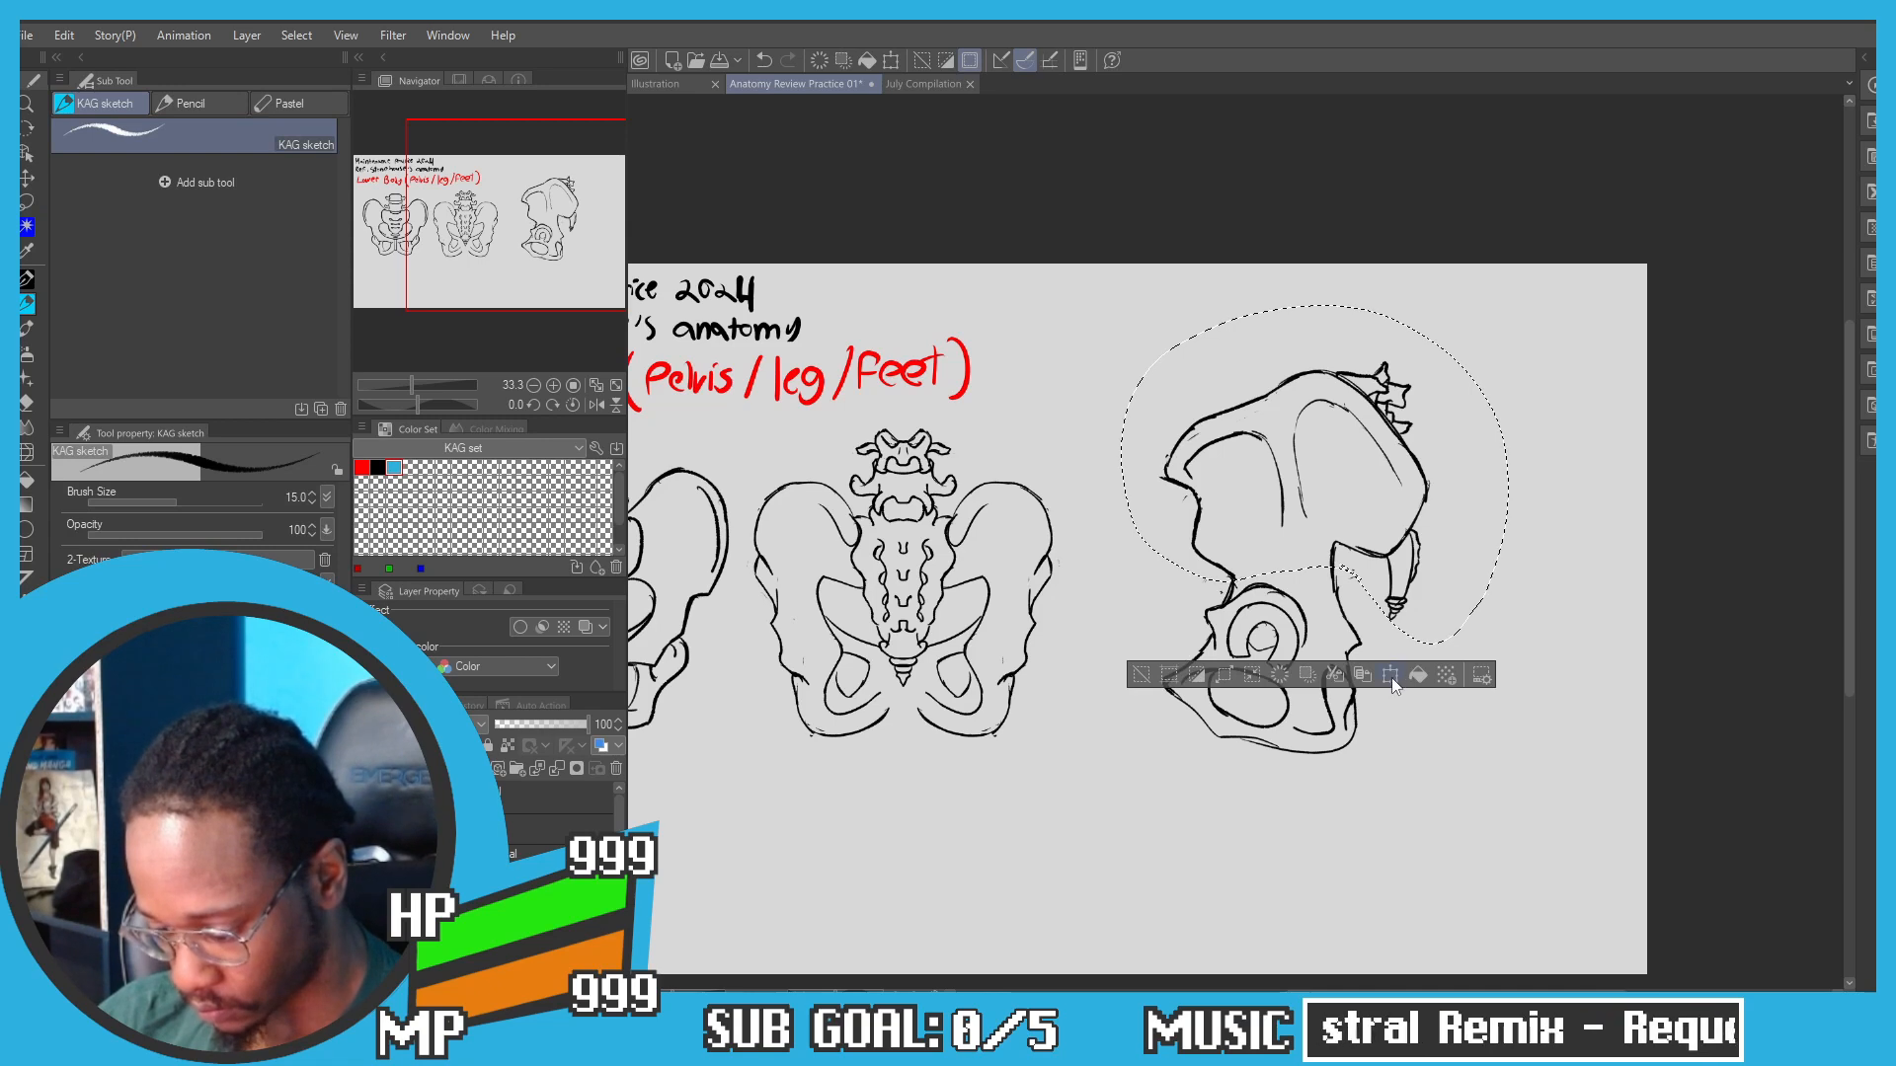
key(ctrl+t)
drag(1316, 329, 1262, 403)
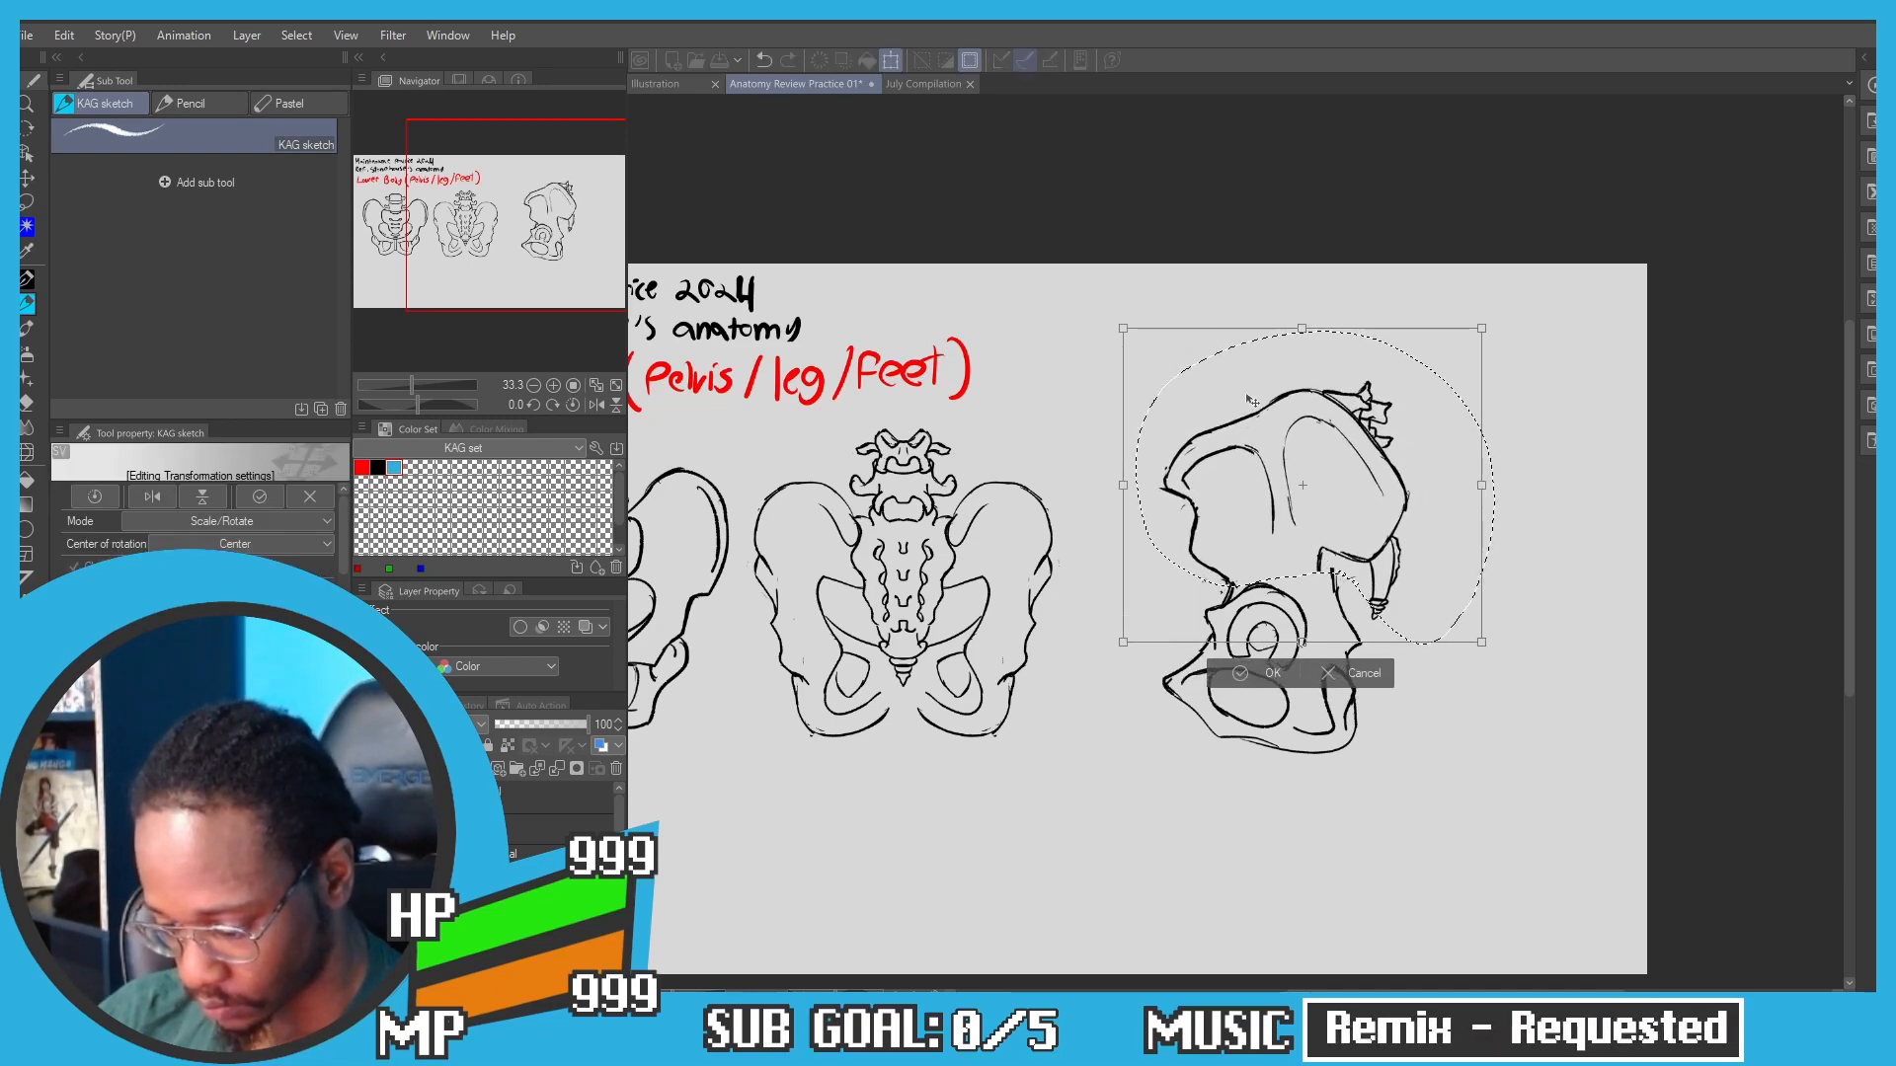
drag(1131, 267, 1114, 282)
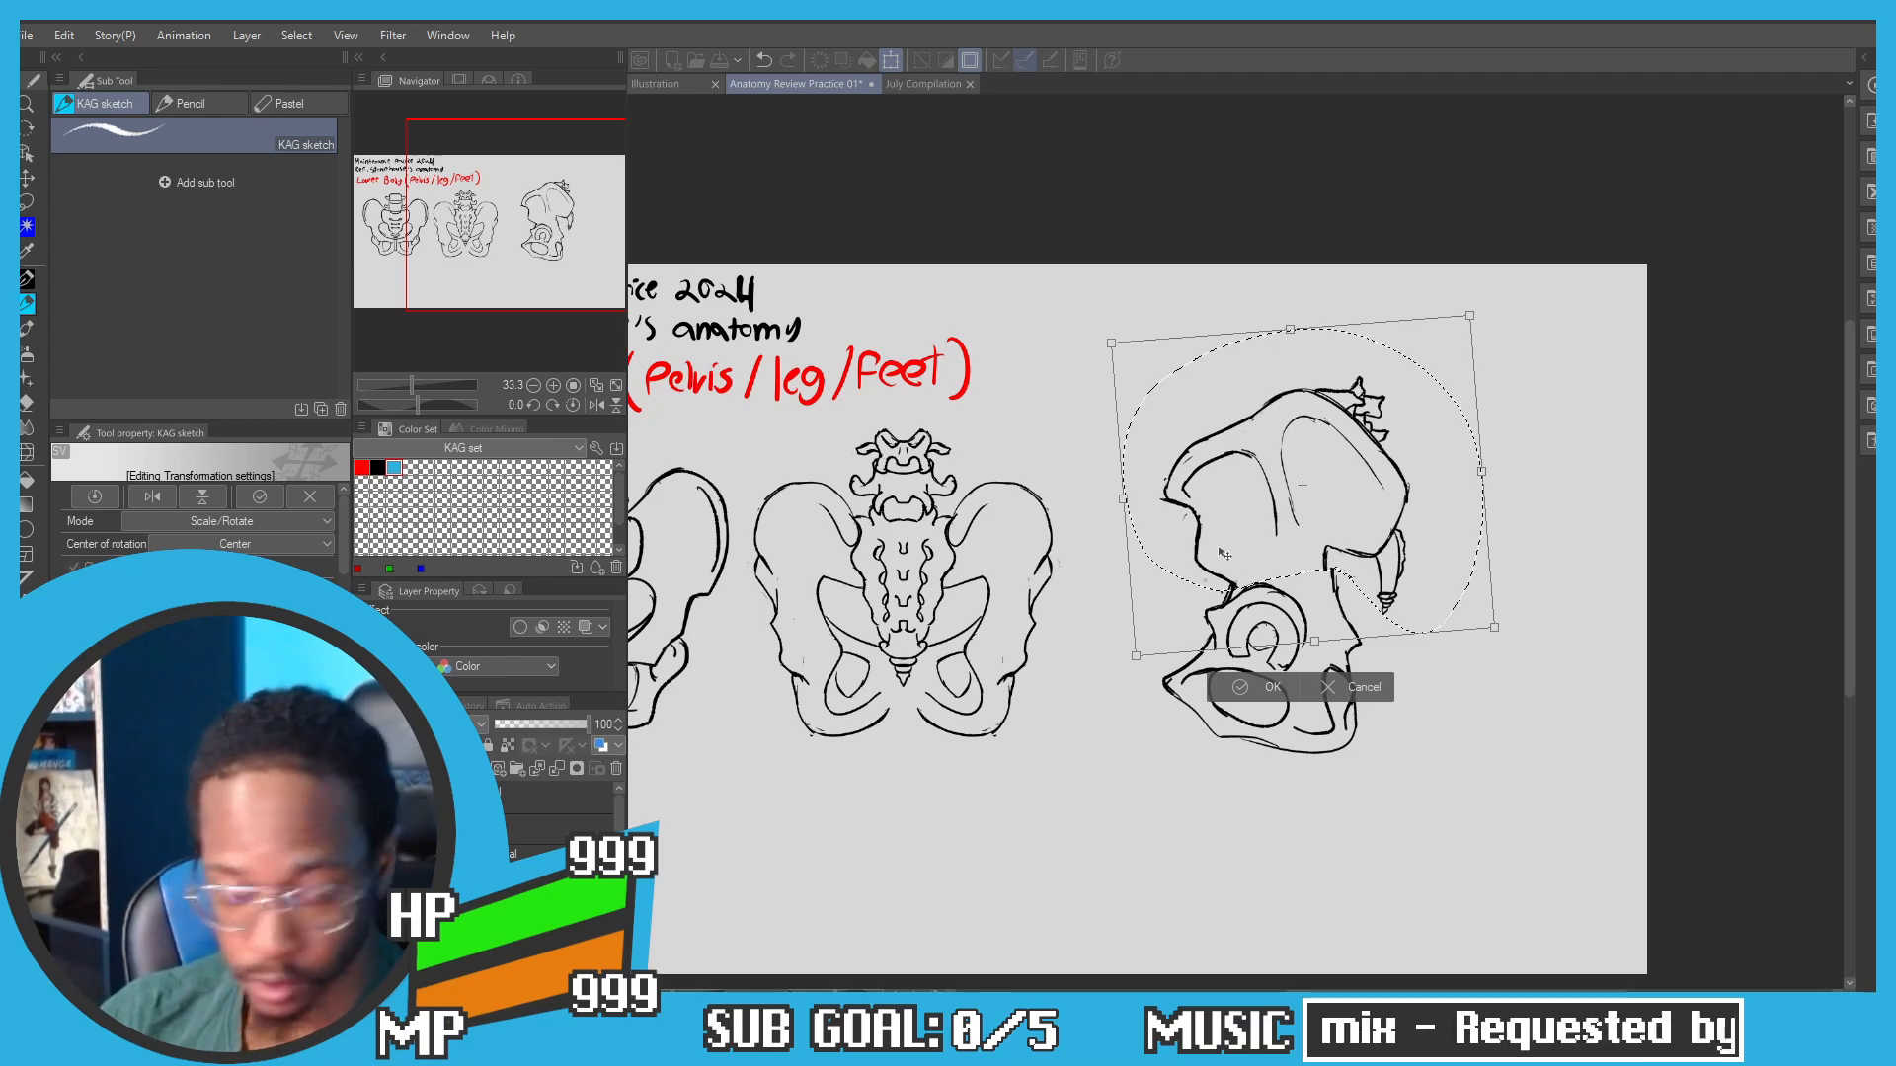
drag(1222, 551, 1216, 546)
click(1208, 685)
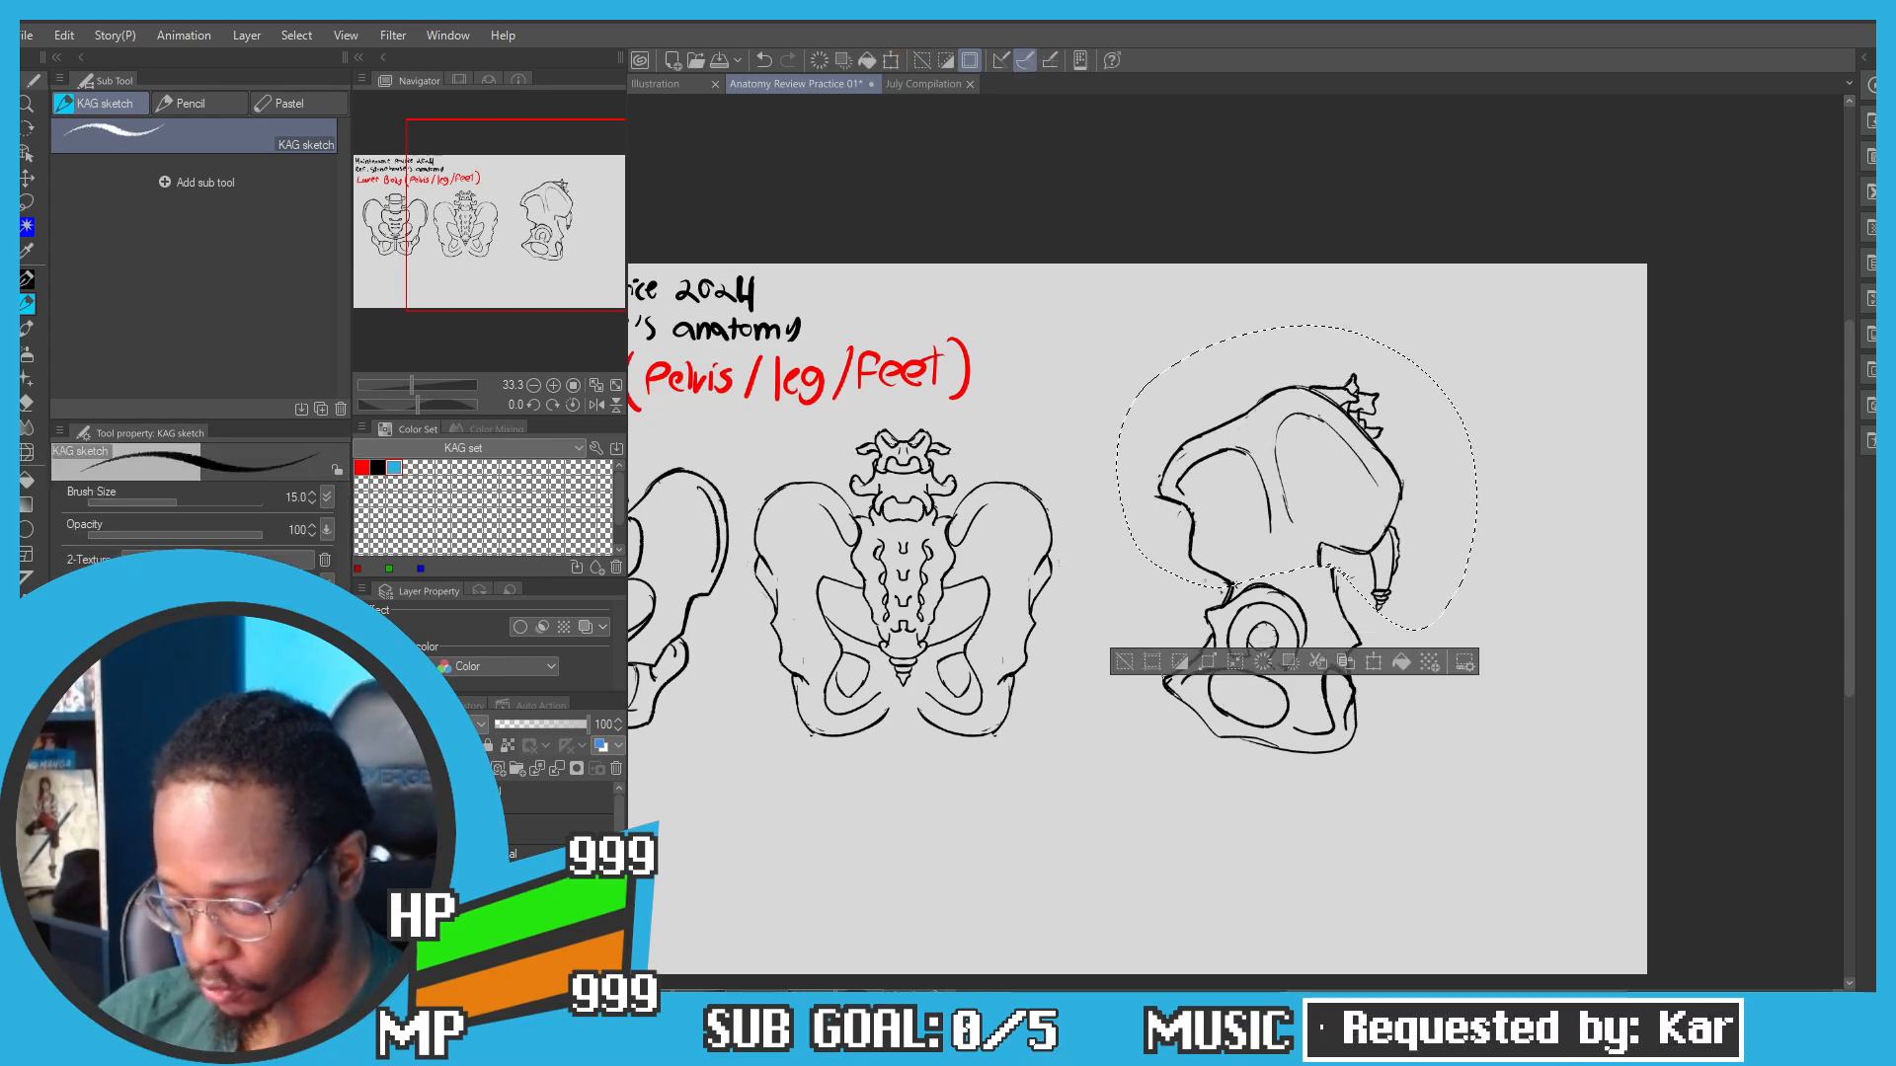
Step: Deselect the moved upper section and erase the mismatched rear-edge line below the notch of the pelvis side view
click(1129, 664)
scroll(1335, 565, up, 1)
scroll(1285, 622, up, 1)
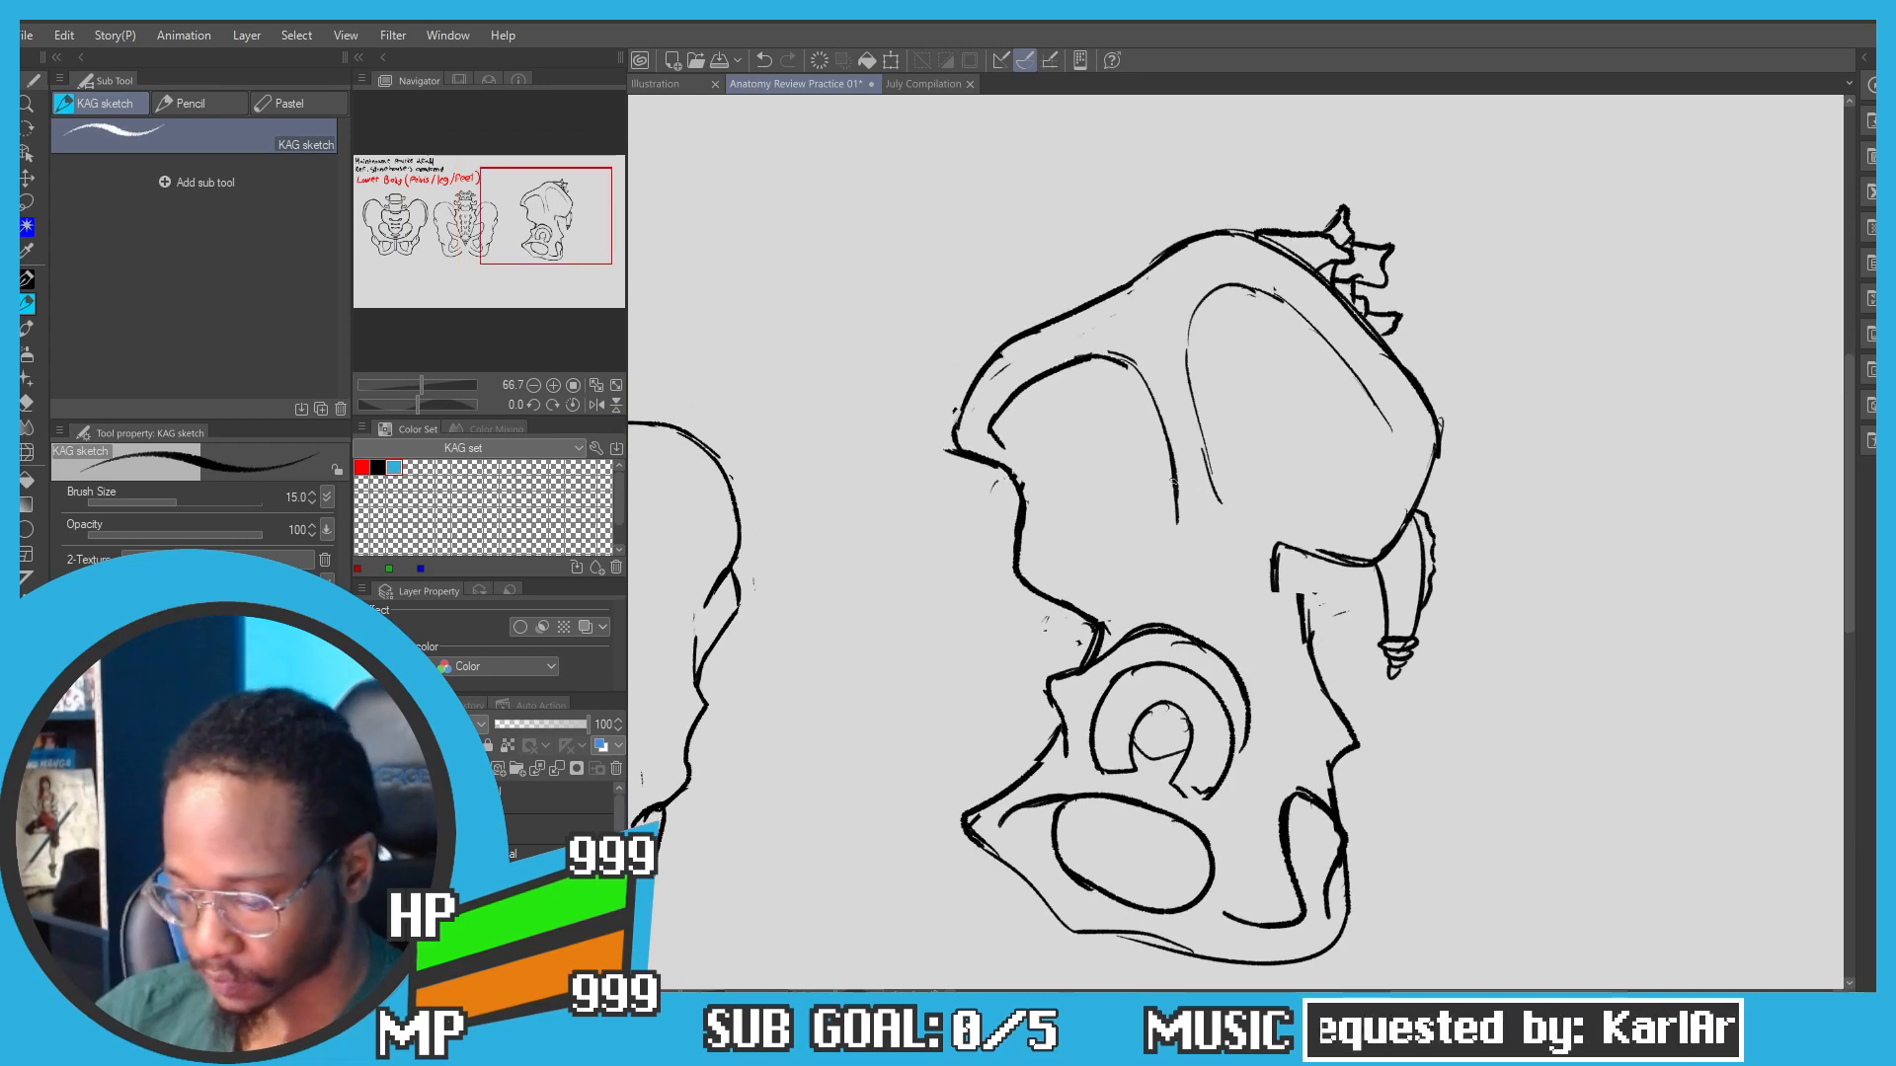
key(e)
drag(1285, 622, 1323, 691)
key(p)
drag(1274, 589, 1290, 659)
key(ctrl+z)
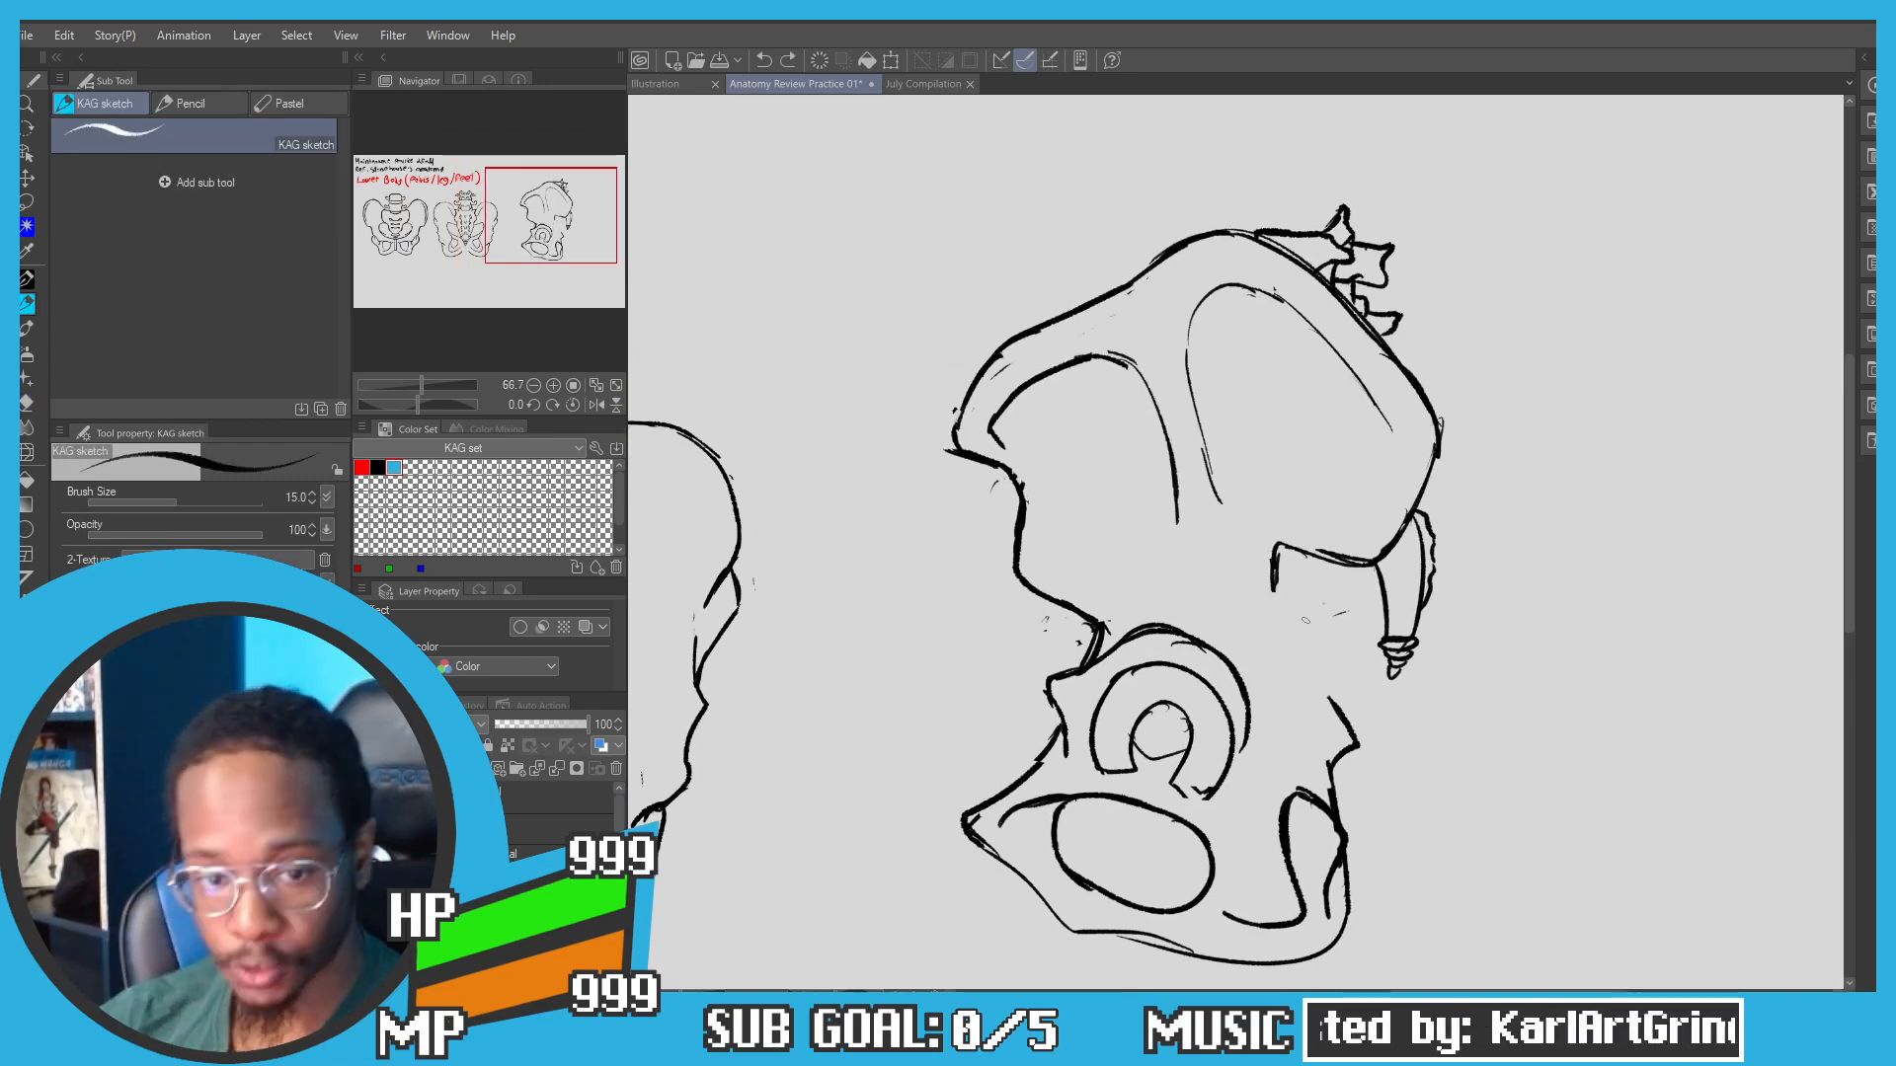
Step: Erase the old front corner and short downward line of the notch beside the tailbone
key(c)
mouse_move(1275, 556)
mouse_down()
mouse_move(1274, 578)
mouse_move(1280, 546)
mouse_move(1337, 561)
mouse_move(1292, 550)
mouse_move(1303, 617)
mouse_up()
key(c)
key(ctrl+z)
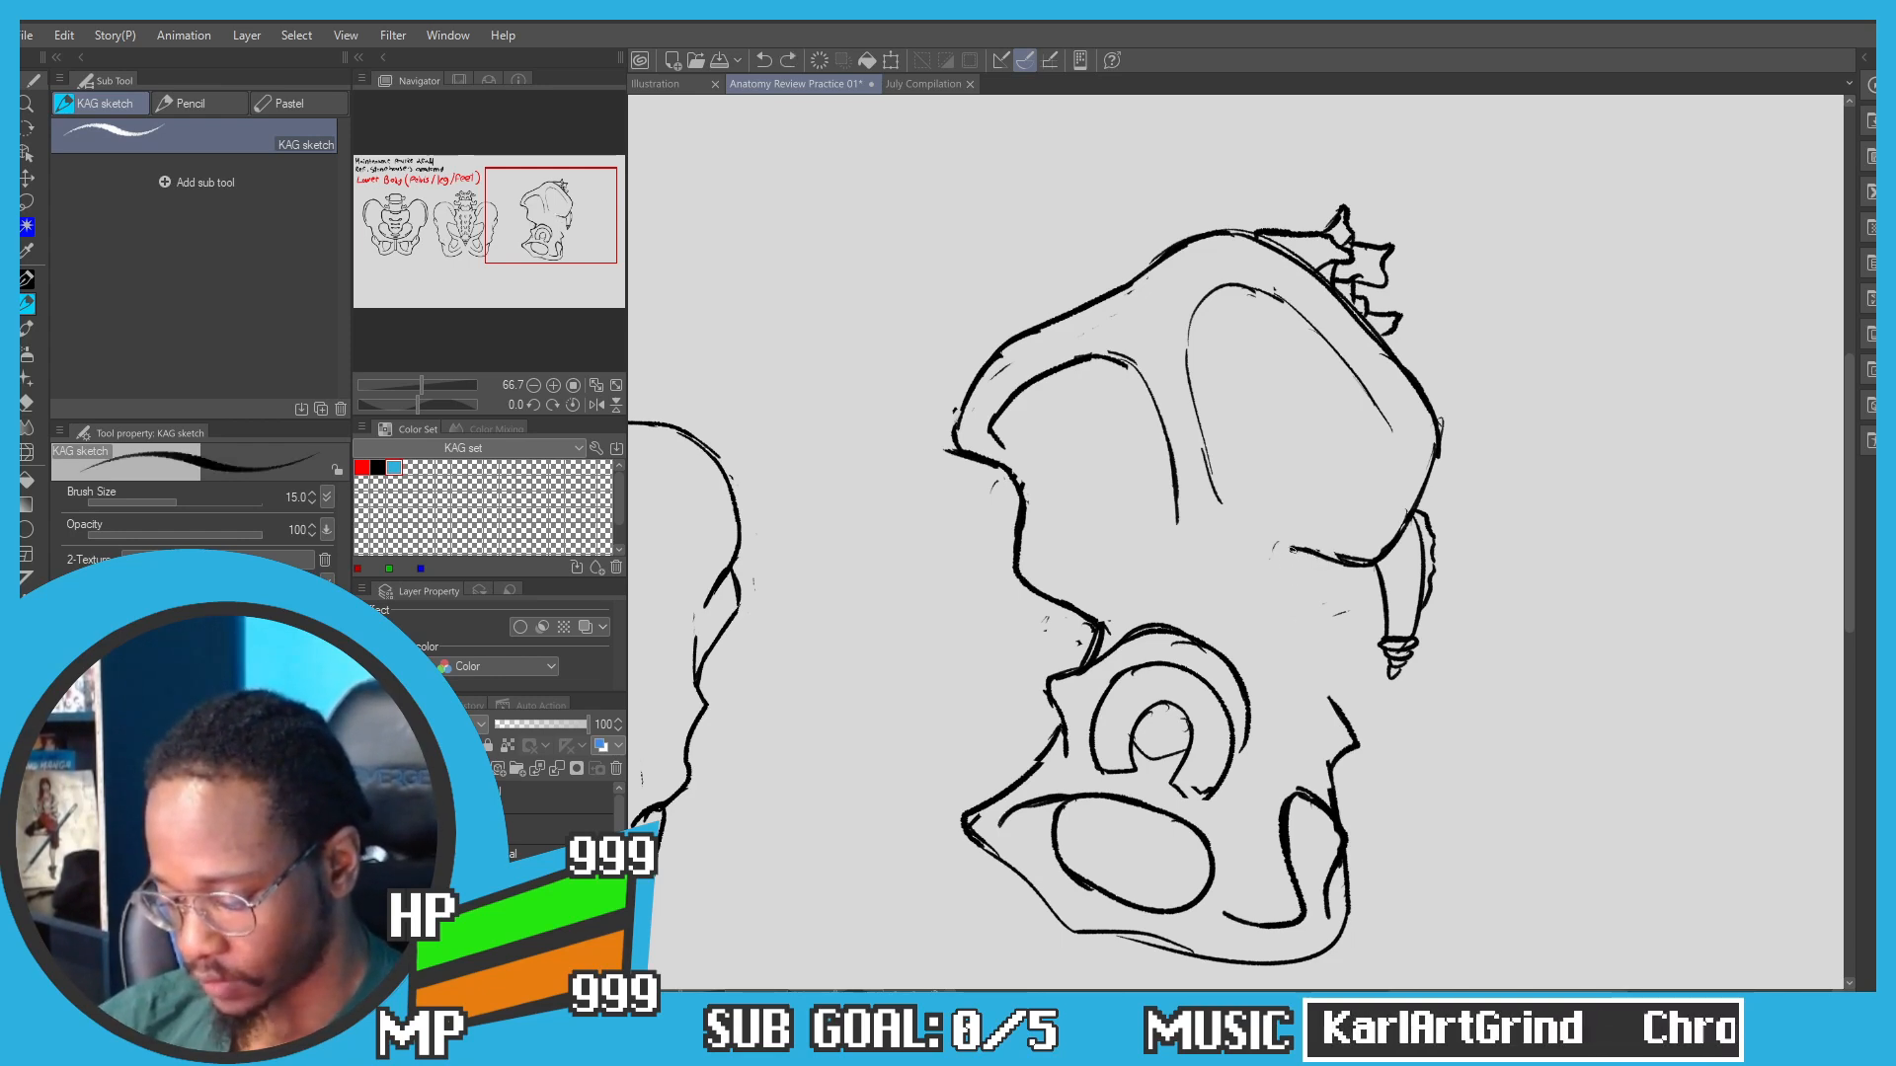
Step: Redraw the notch's corner and a curved rear edge running down to the bony spike, joining the upper and lower sections
mouse_move(1295, 549)
mouse_down()
mouse_move(1286, 578)
mouse_move(1289, 561)
mouse_up()
key(ctrl+z)
drag(1290, 557, 1295, 630)
key(ctrl+z)
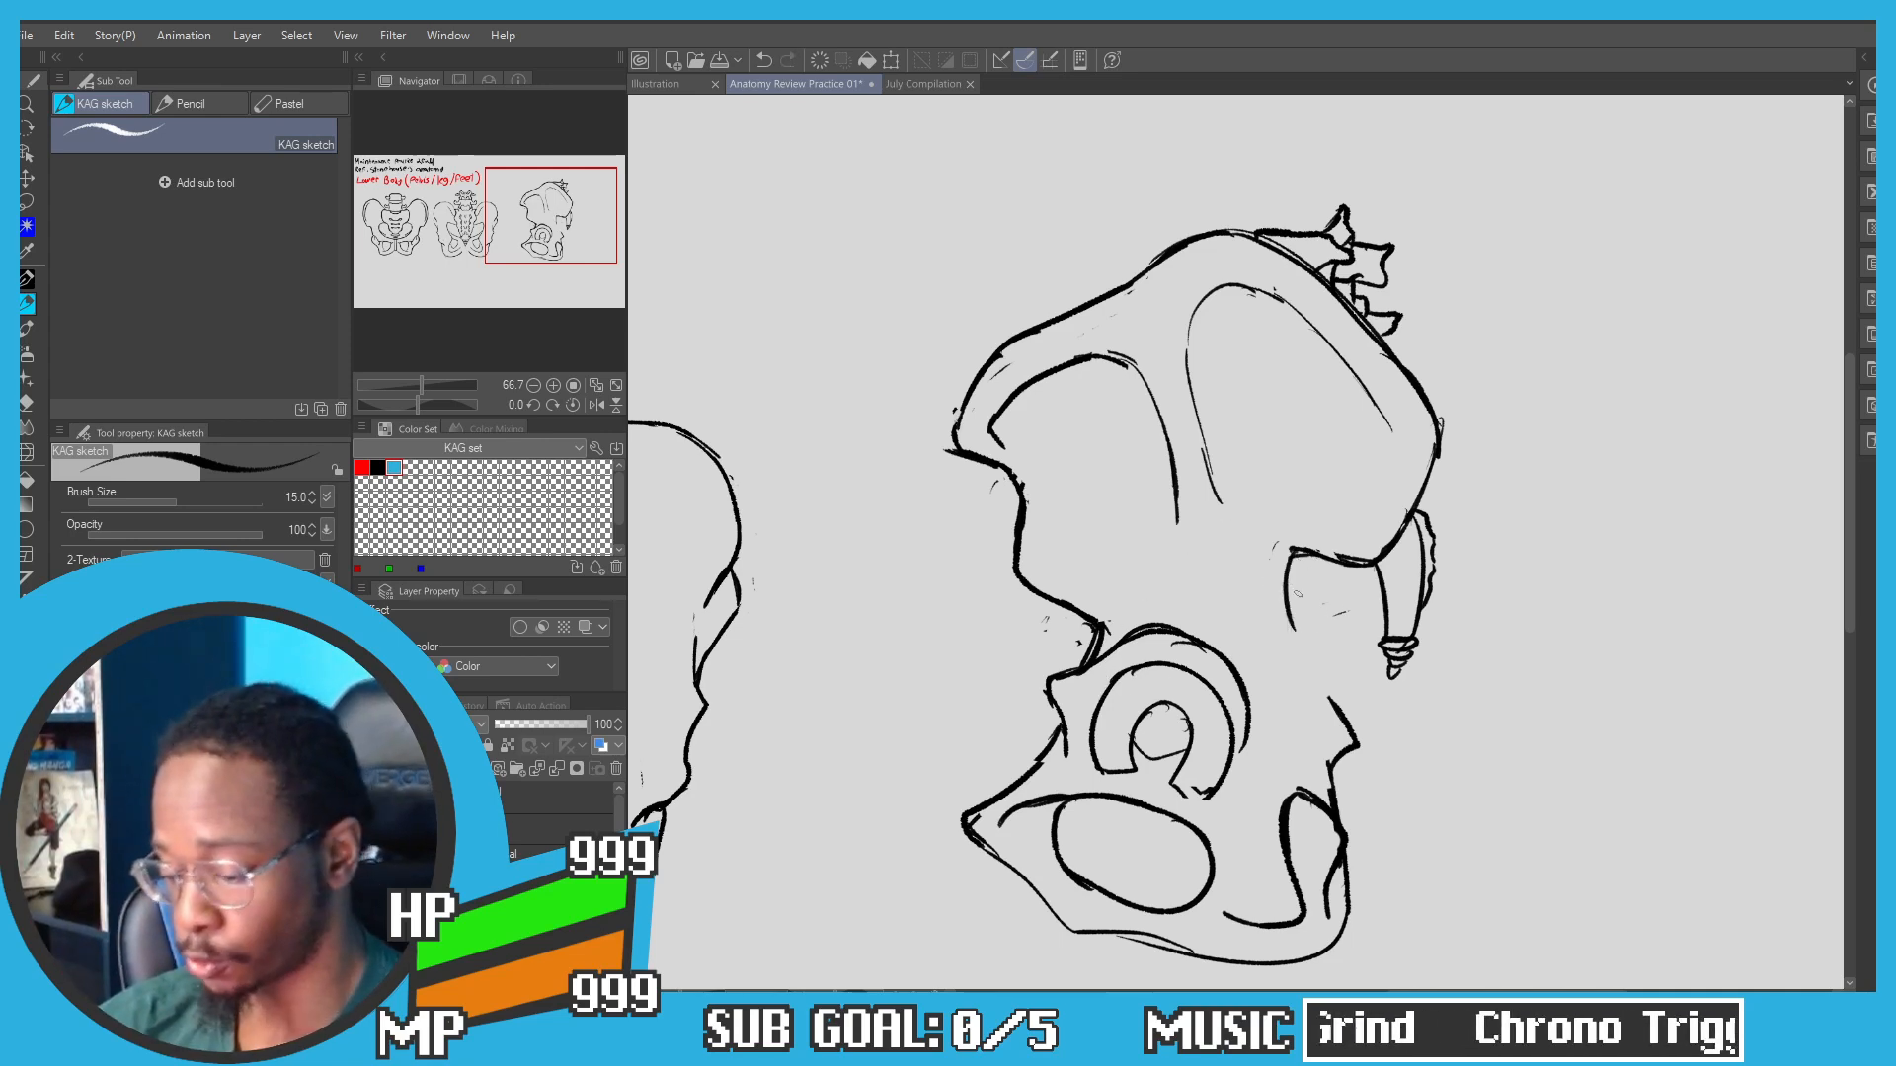
key(ctrl+z)
drag(1291, 551, 1327, 681)
key(ctrl+z)
key(ctrl+z)
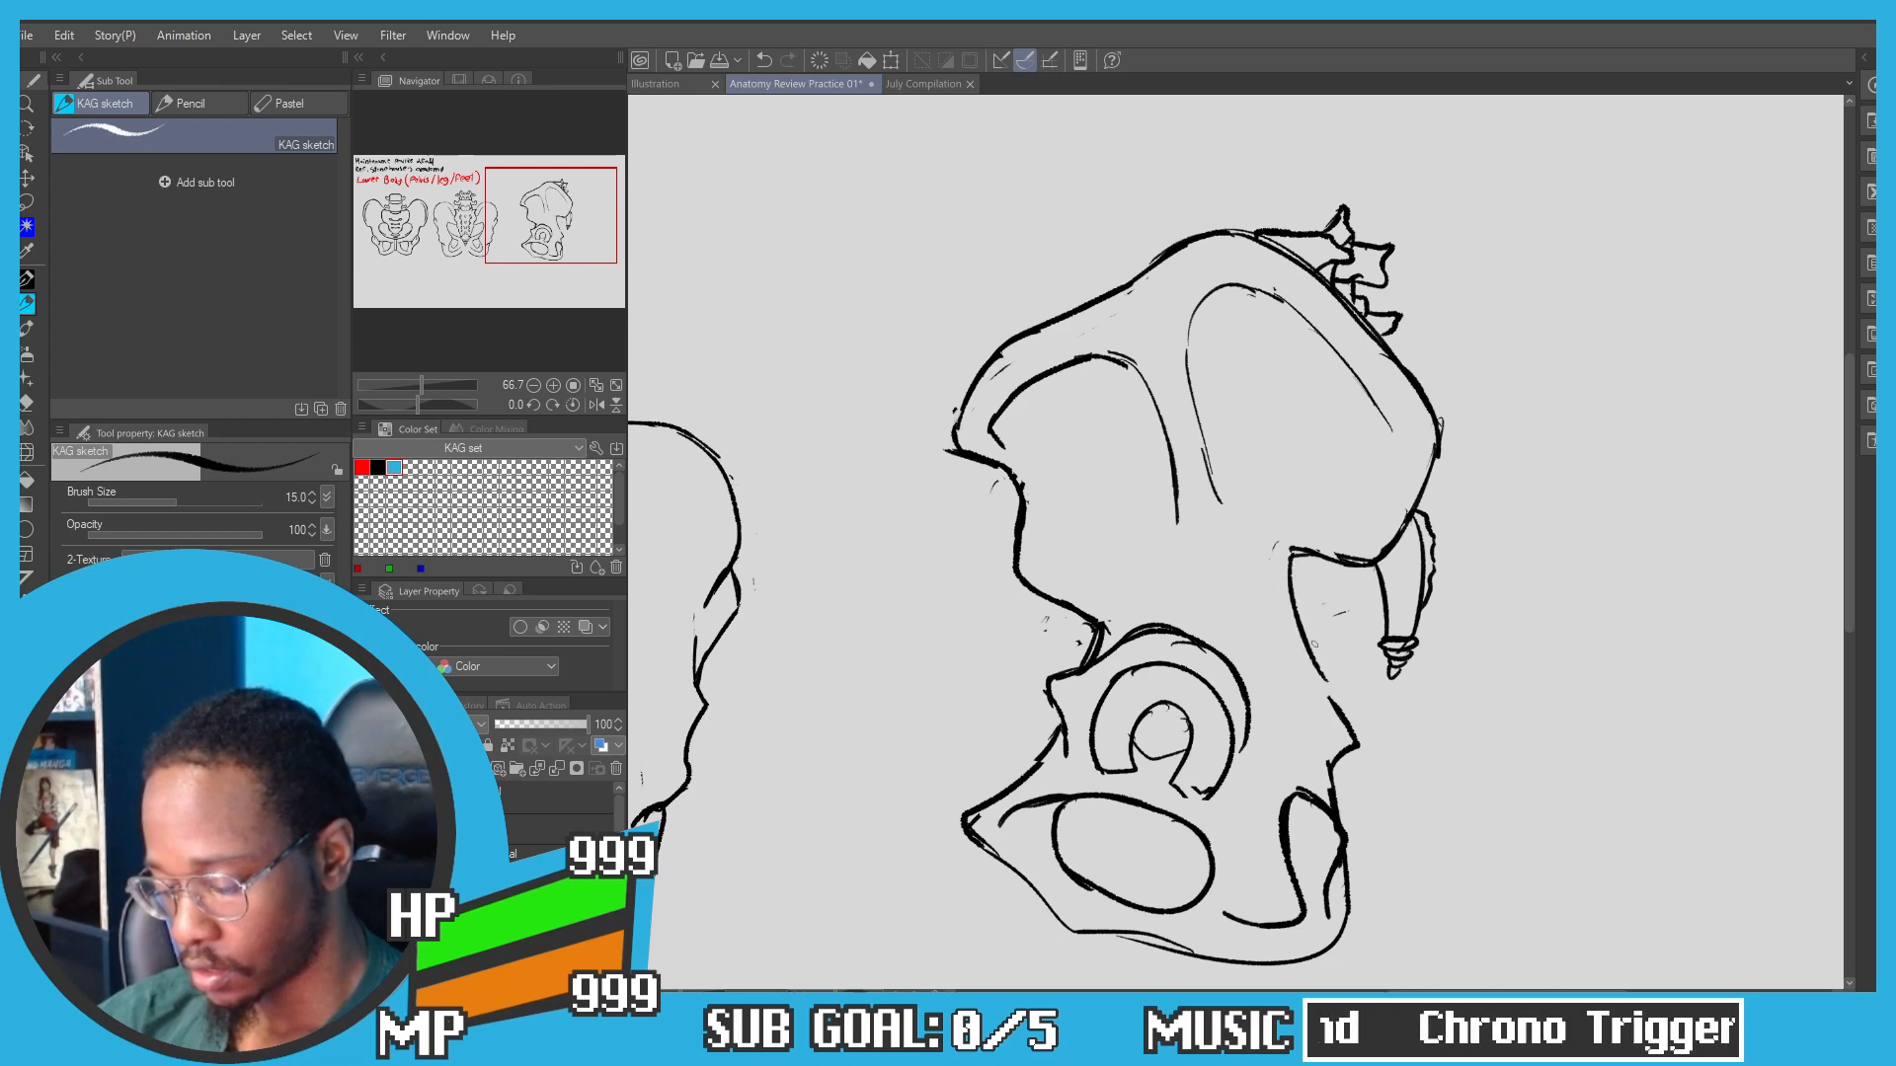
key(ctrl+z)
drag(1290, 553, 1348, 724)
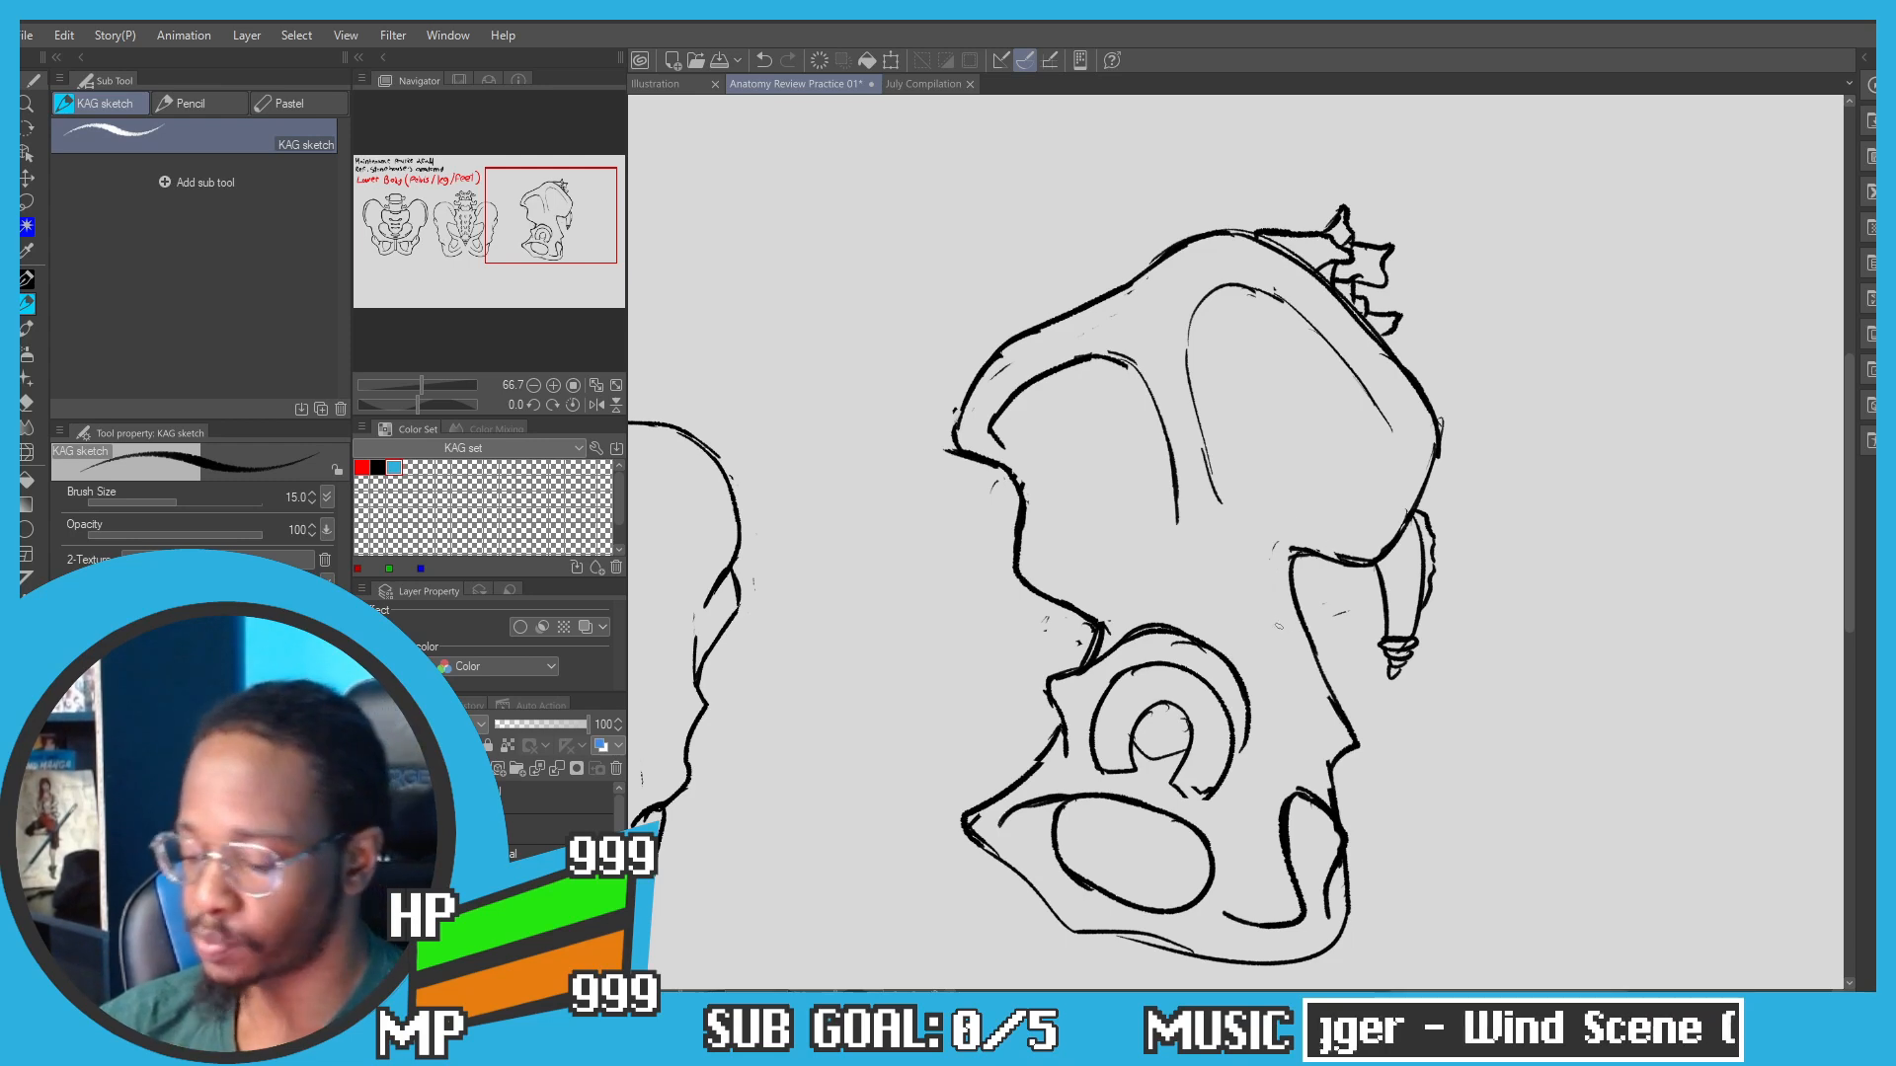
Step: Clean up stray marks along the new rear edge and round off the tip of the bony spike
mouse_move(1294, 606)
mouse_down()
mouse_move(1288, 581)
mouse_move(1317, 551)
mouse_up()
drag(1234, 485, 1236, 404)
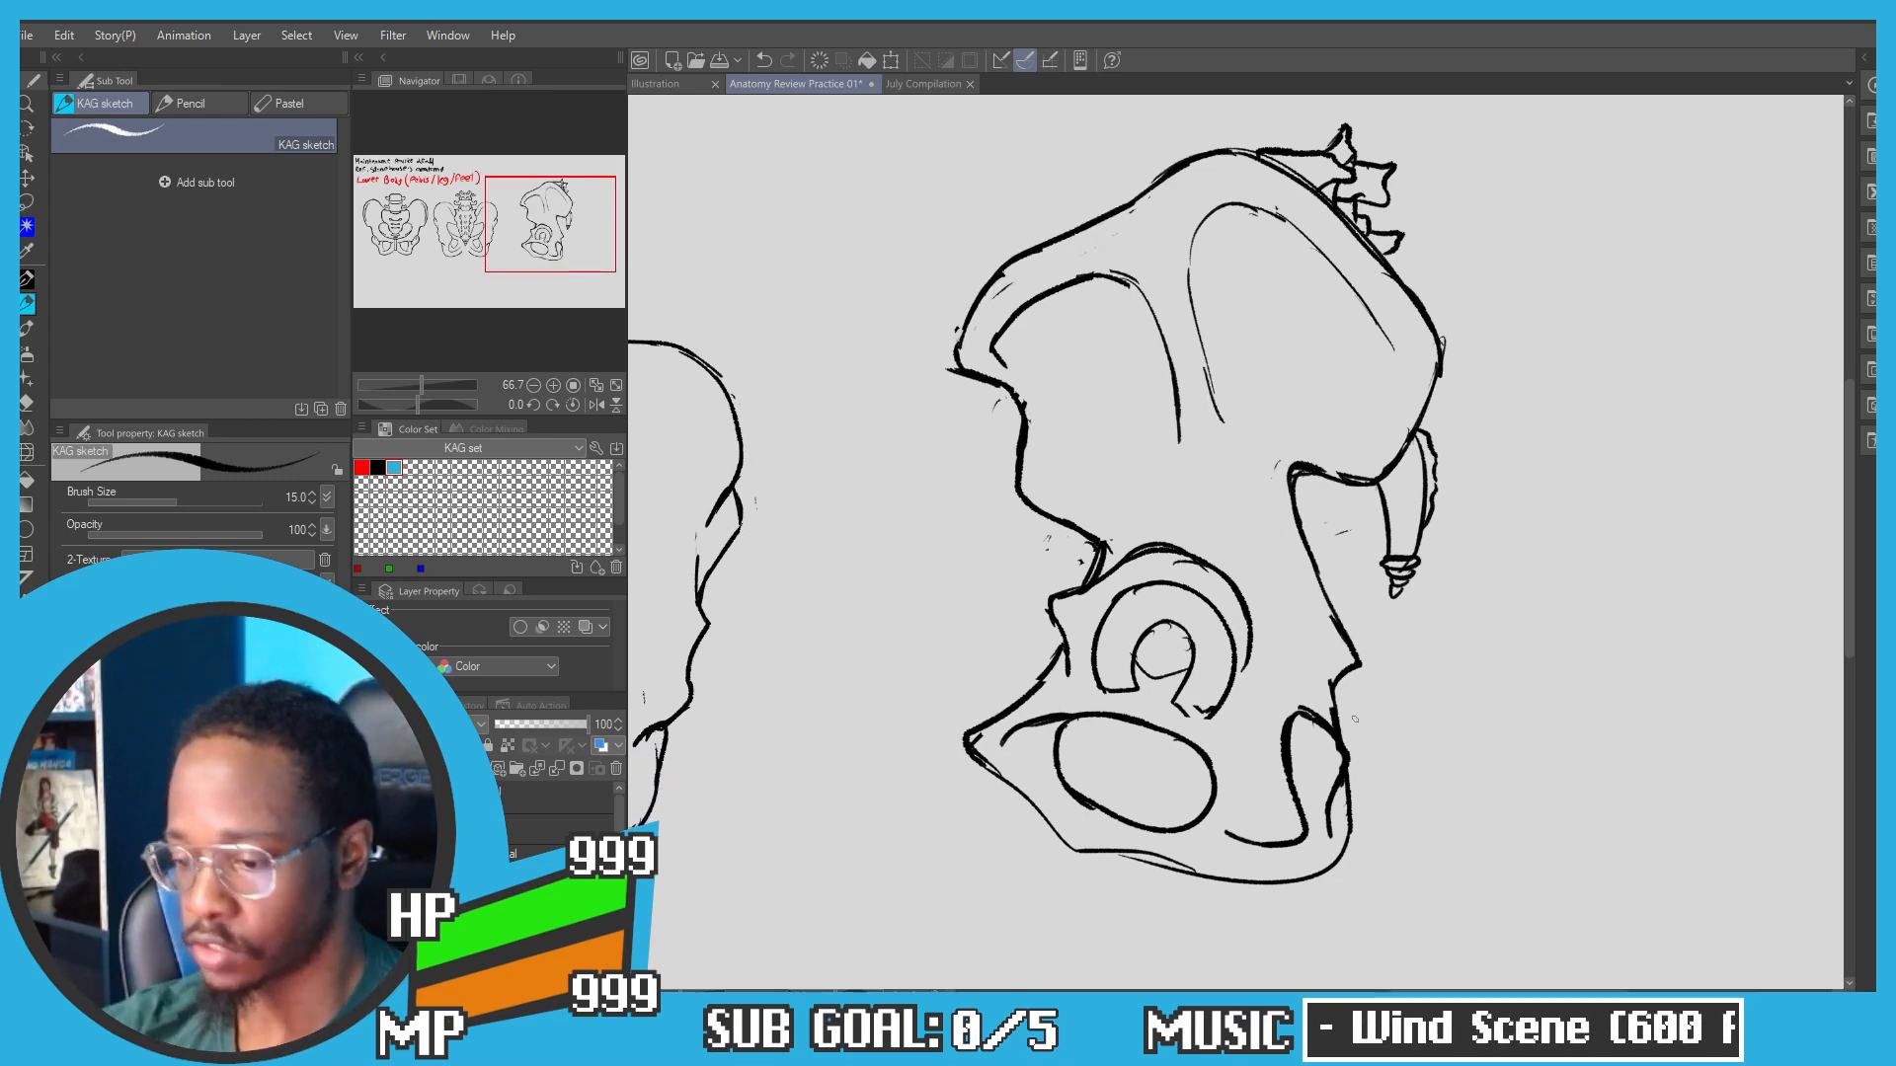
mouse_move(1351, 682)
mouse_down()
mouse_move(1347, 626)
mouse_move(1339, 678)
mouse_move(1337, 624)
mouse_move(1334, 690)
mouse_up()
key(c)
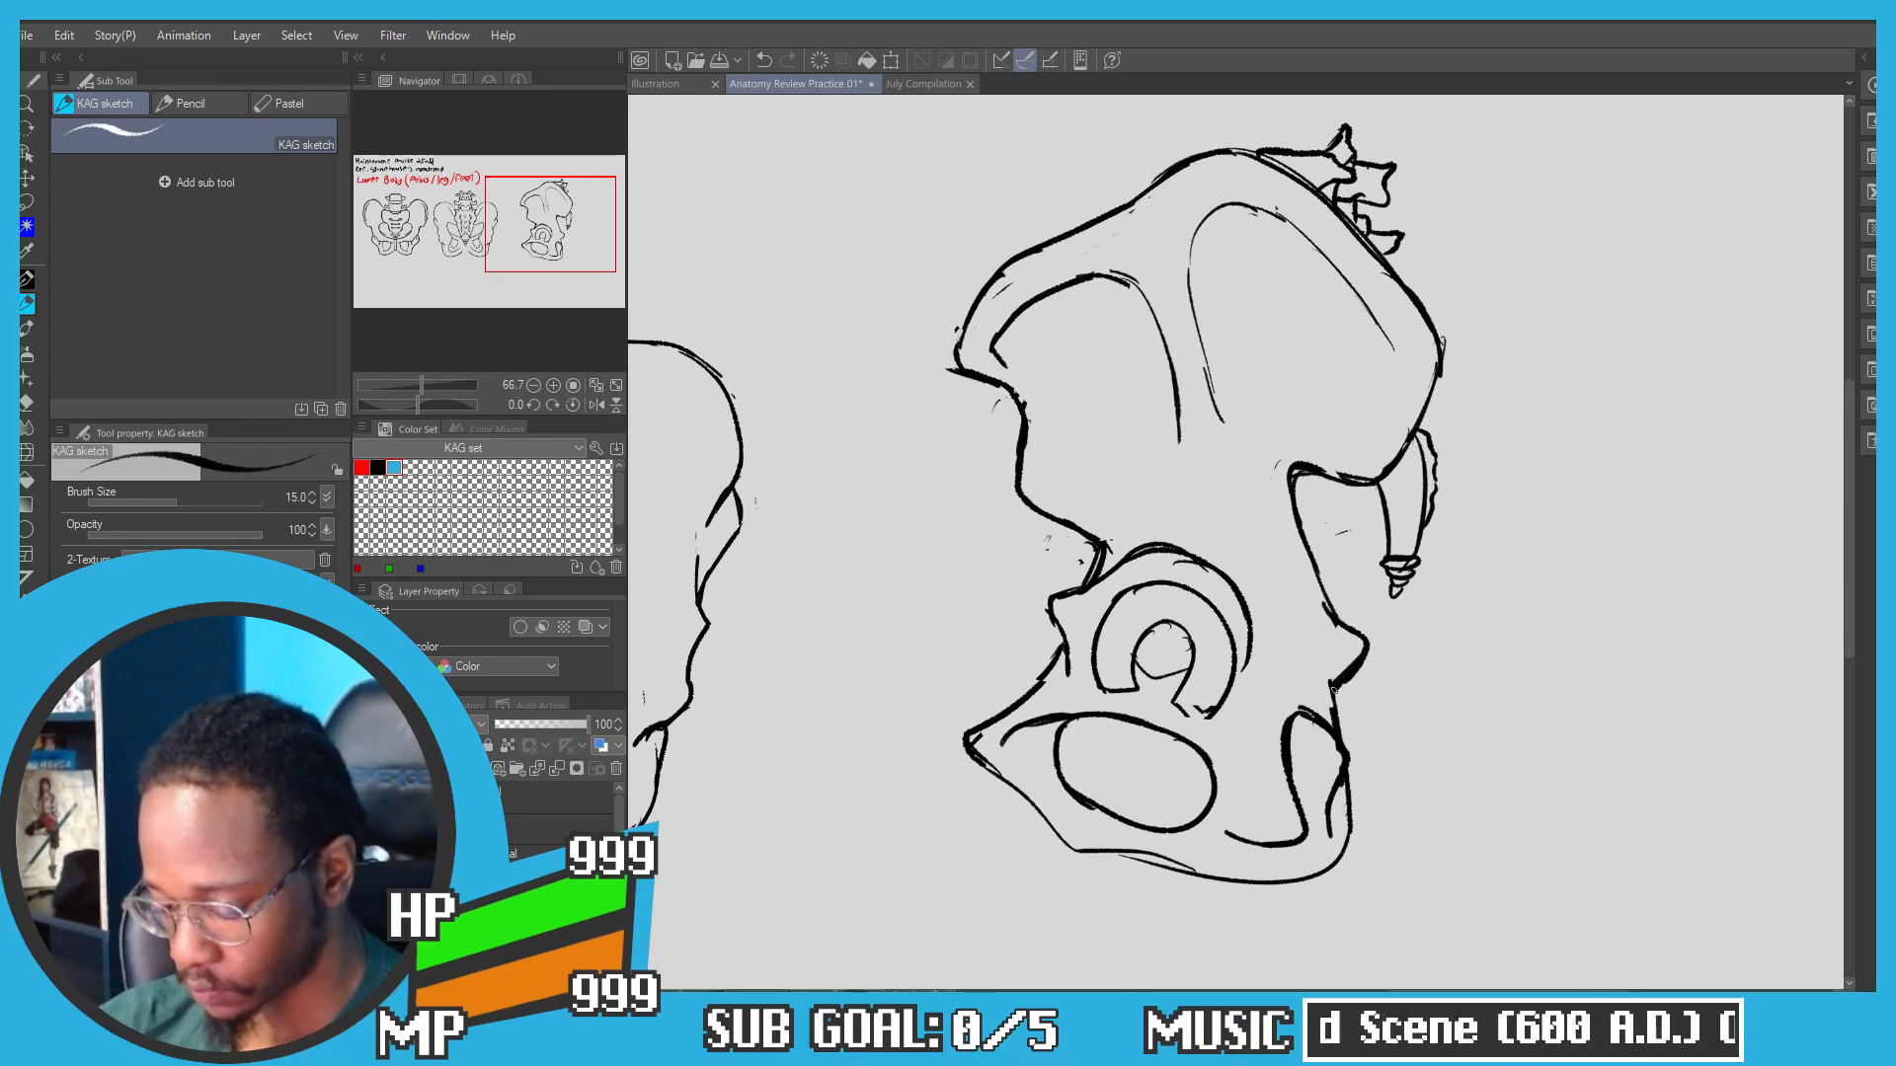
Step: Transform the side view to shrink it slightly, move it closer to the back view at matching height, and apply
scroll(903, 330, down, 3)
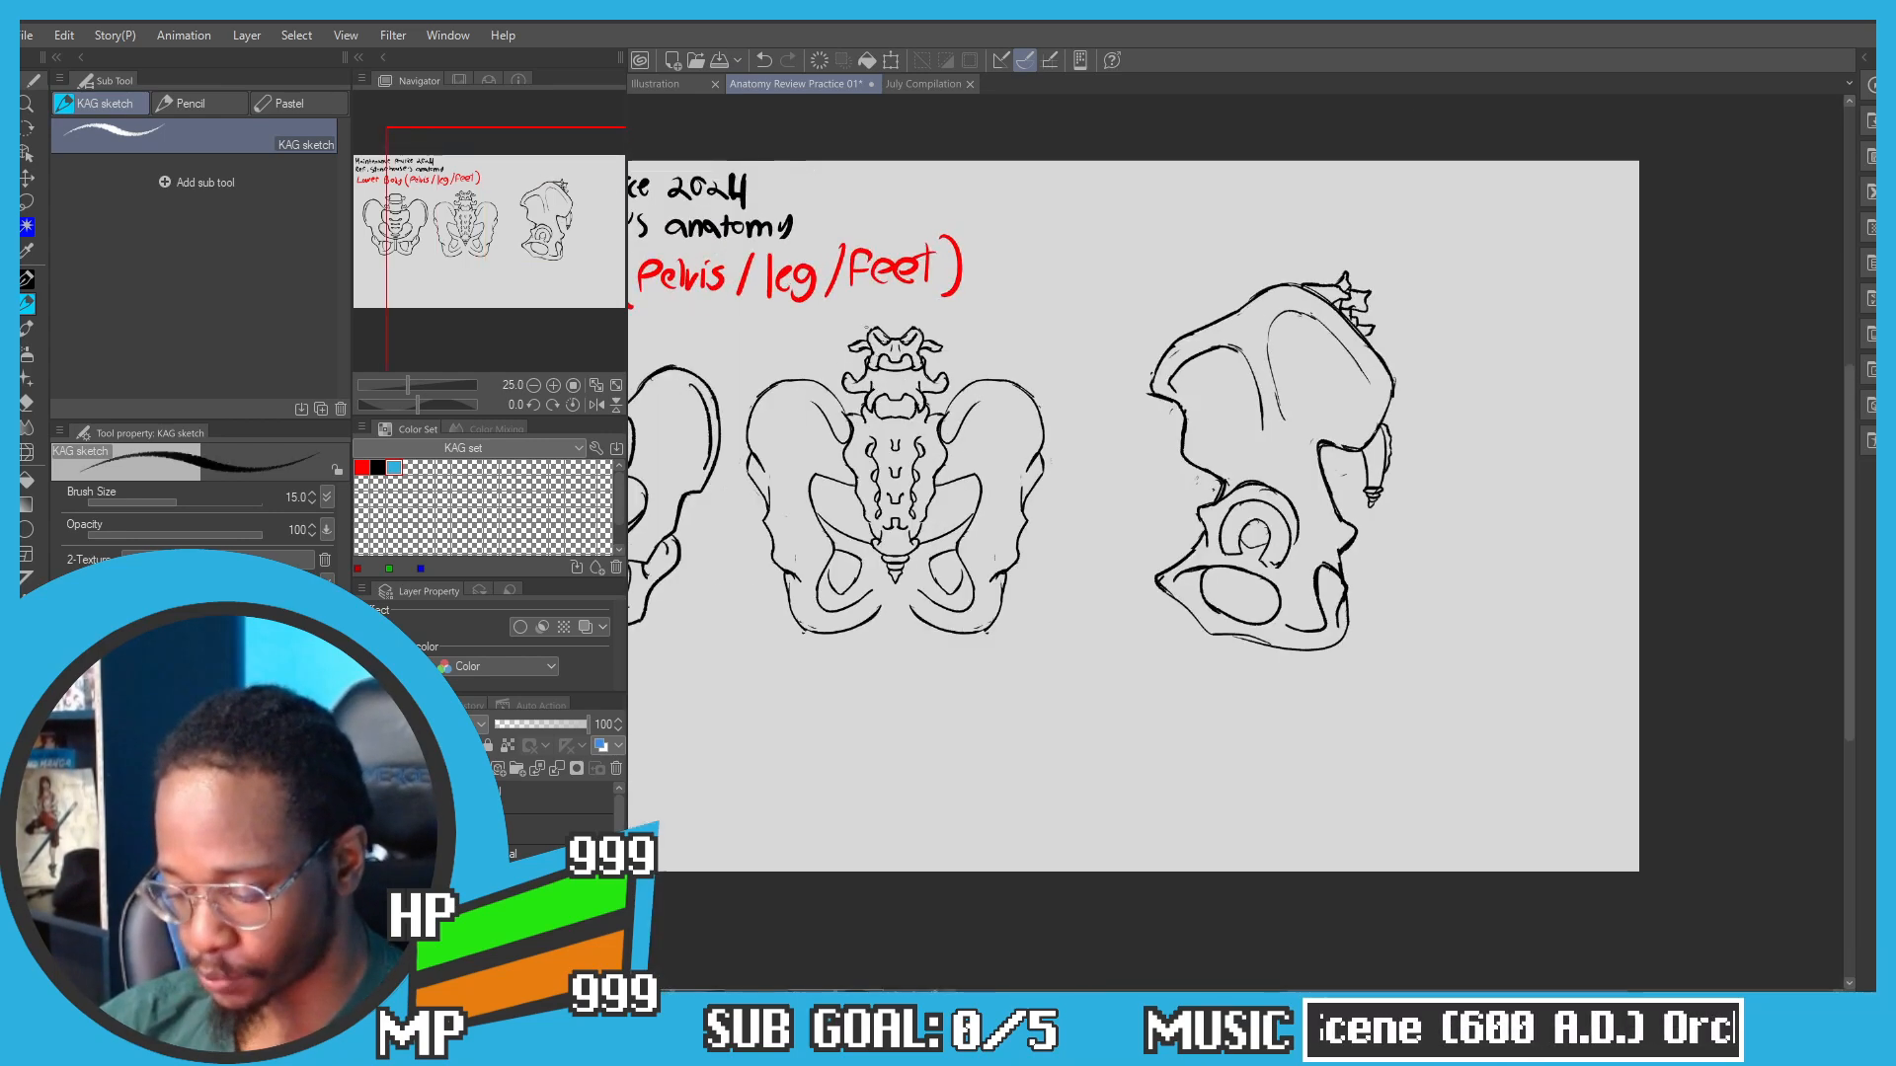
scroll(928, 503, up, 1)
key(ctrl+t)
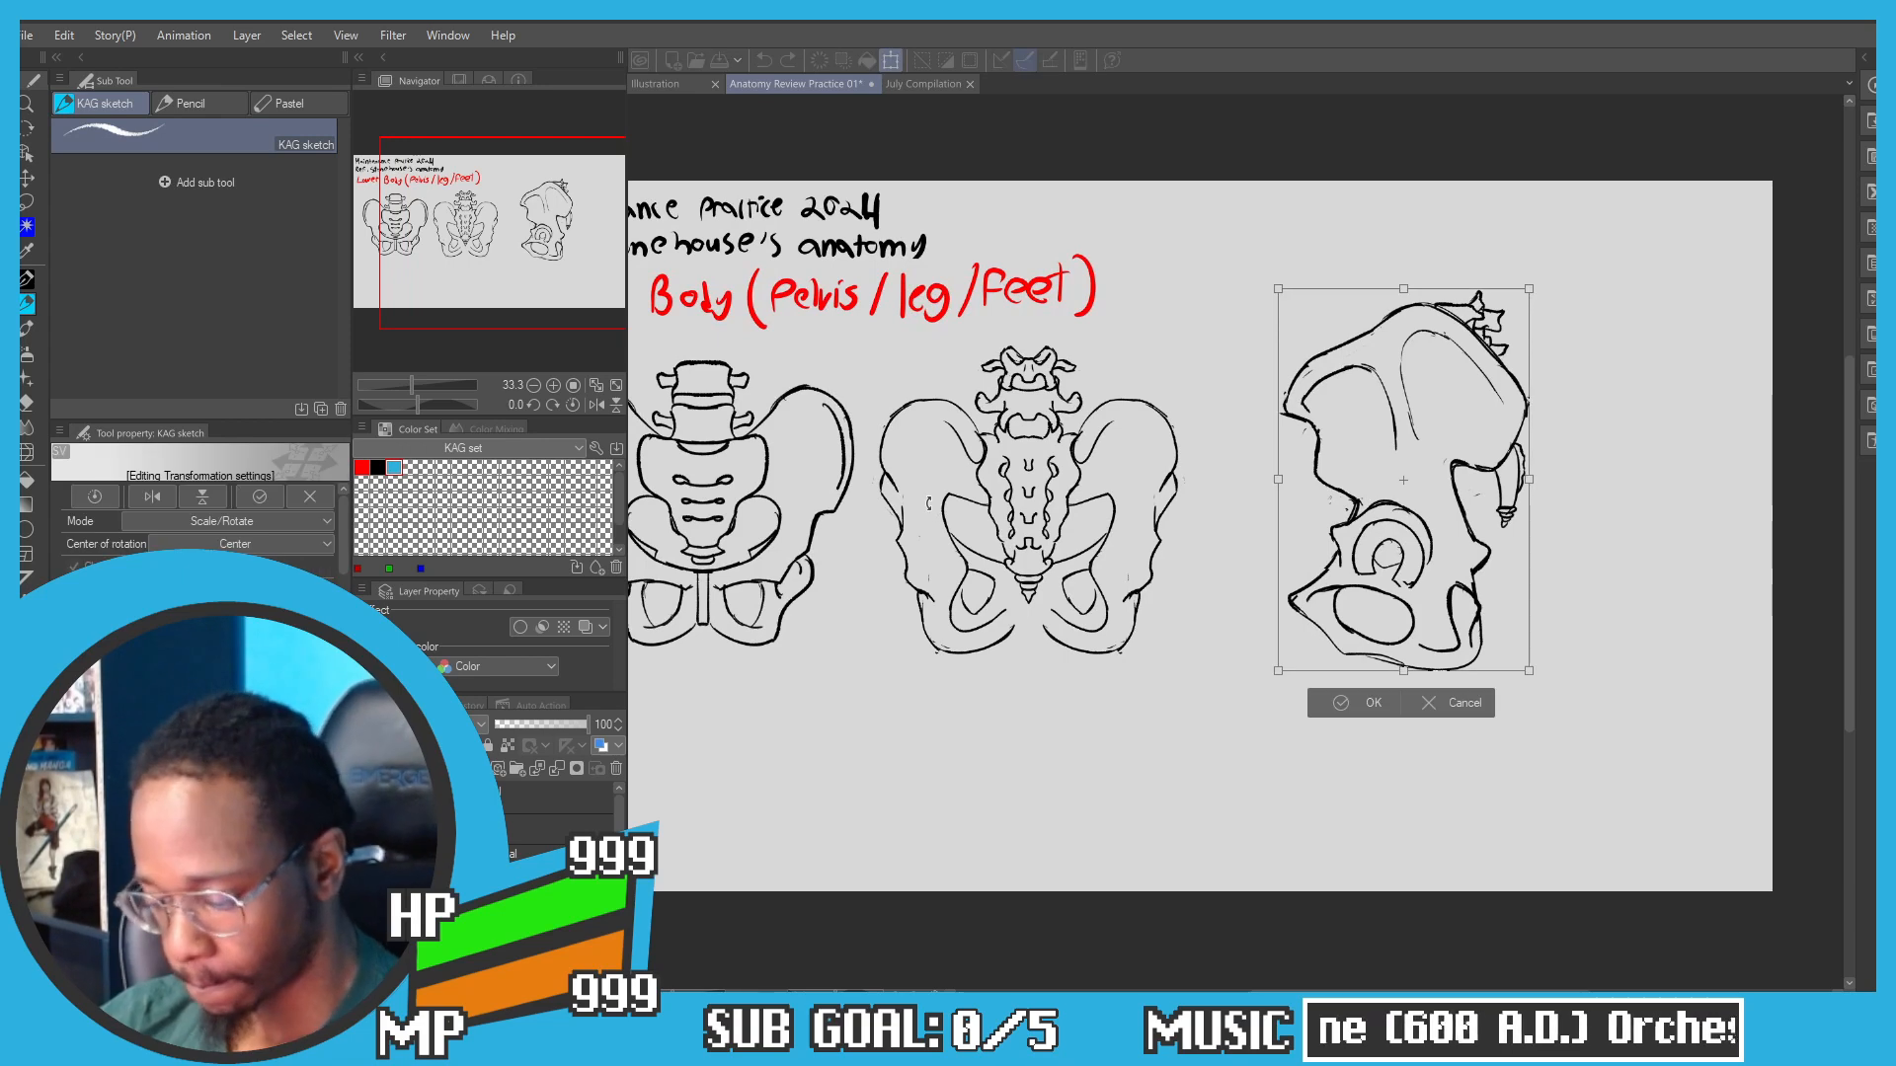
drag(1384, 409, 1303, 432)
drag(1321, 310, 1321, 356)
mouse_move(1264, 427)
mouse_down()
mouse_move(1283, 392)
mouse_move(1256, 471)
mouse_up()
click(1283, 690)
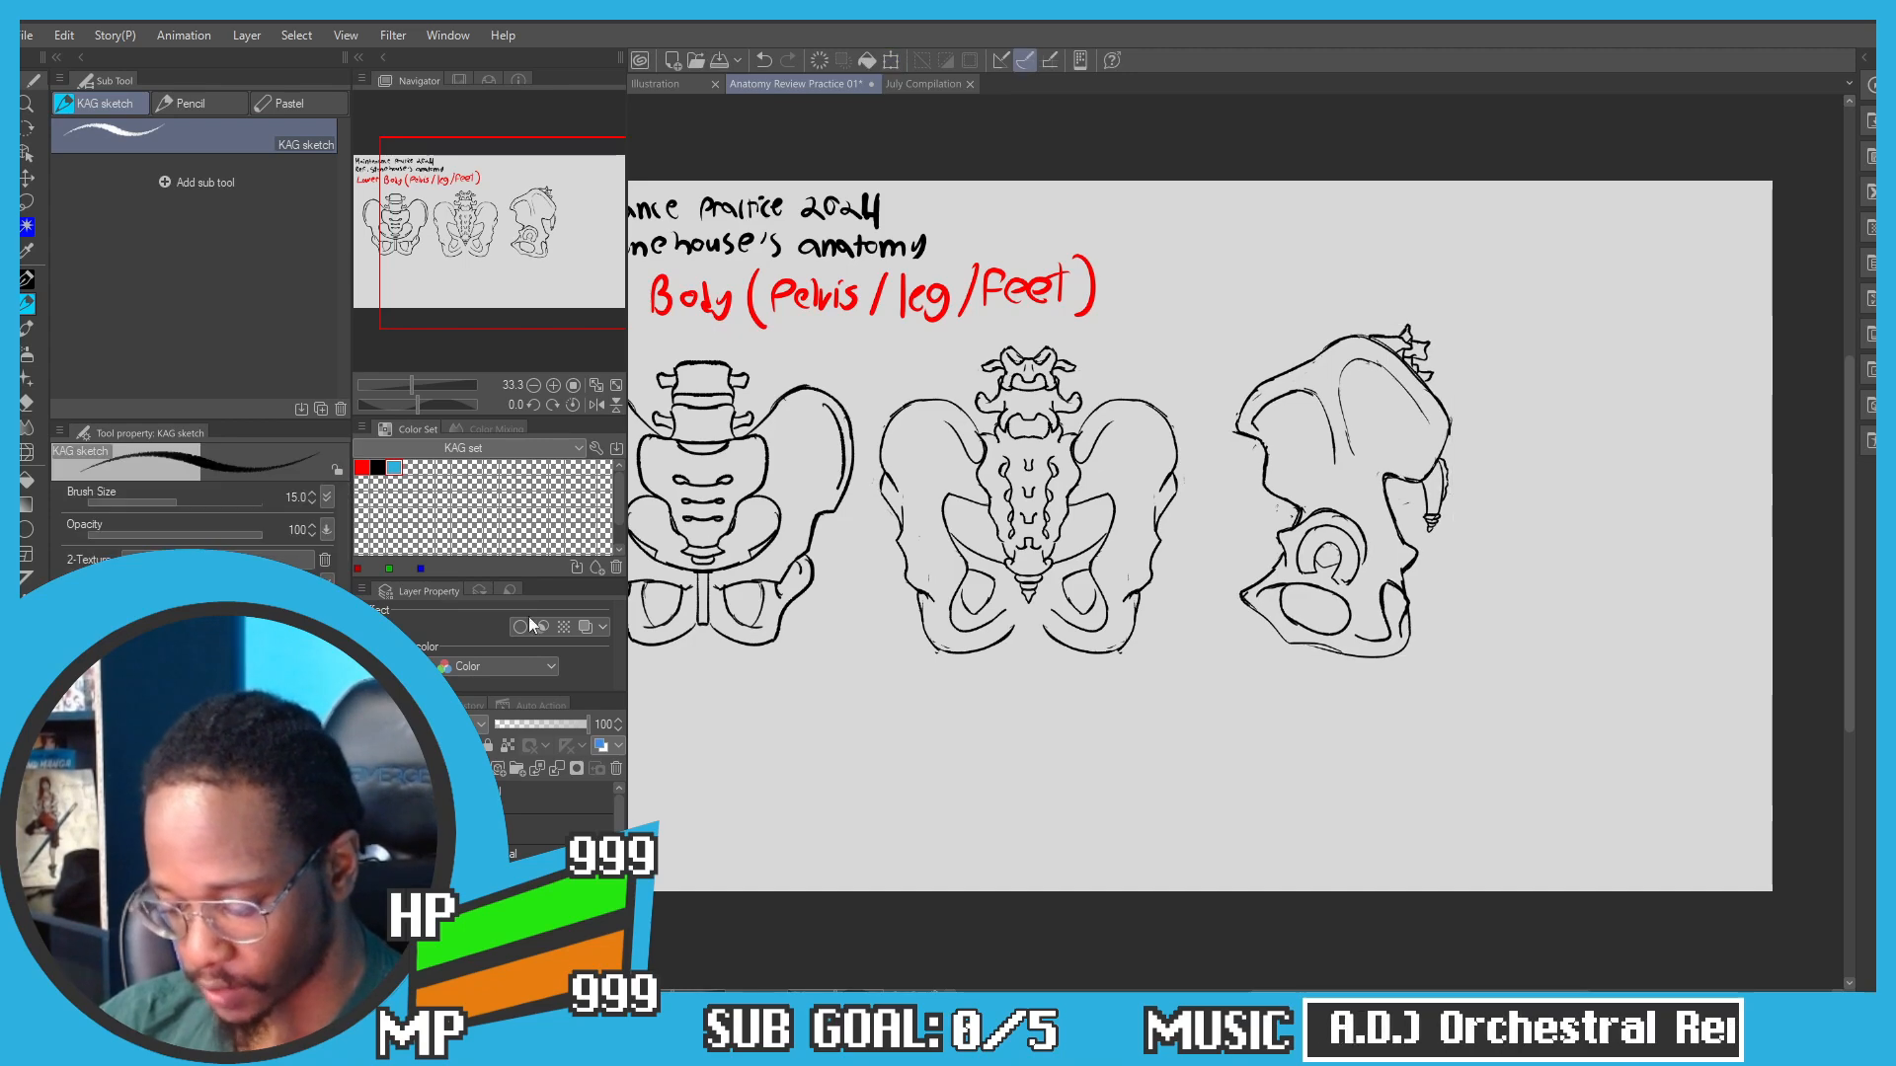
Step: Select the layers of all three pelvis views, enlarge them together, reposition them under the red heading, and apply
click(543, 888)
drag(854, 631, 1019, 698)
key(ctrl+t)
key(ctrl+z)
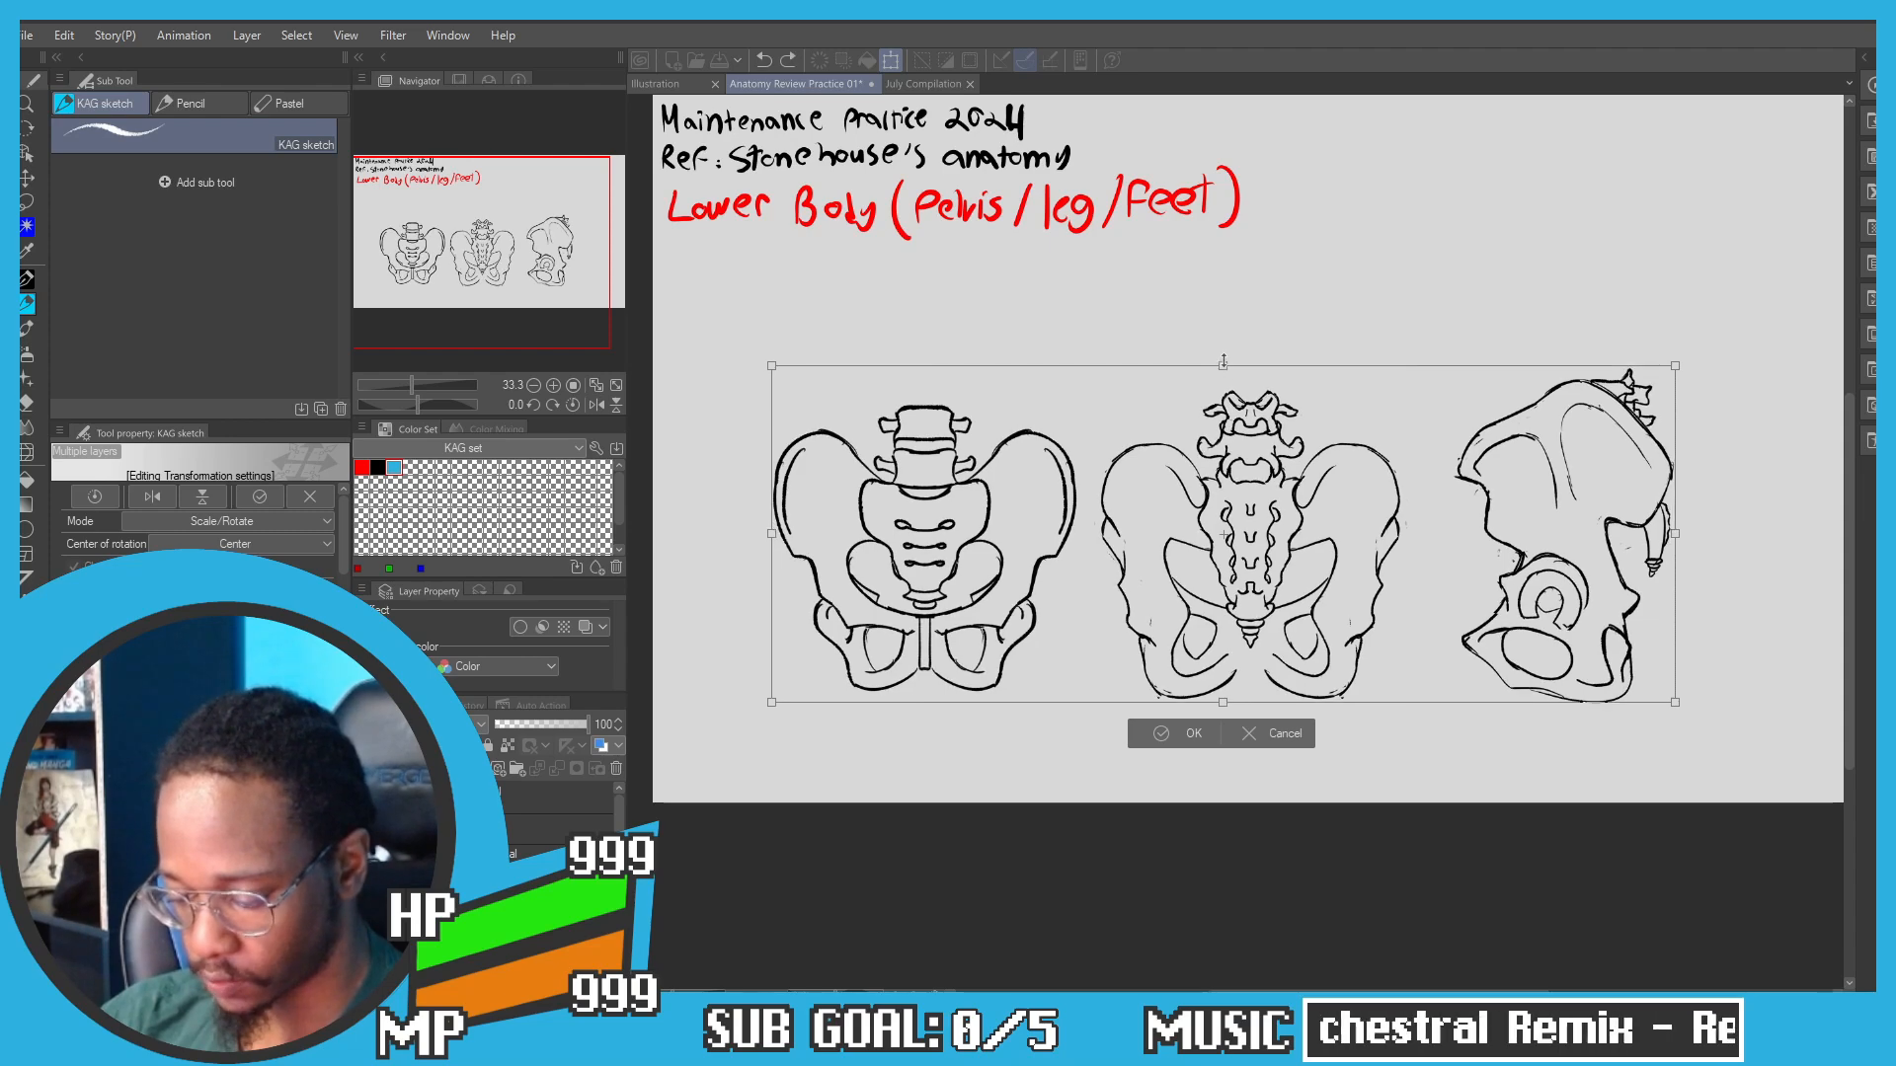
drag(1223, 366, 1220, 296)
drag(724, 396, 759, 437)
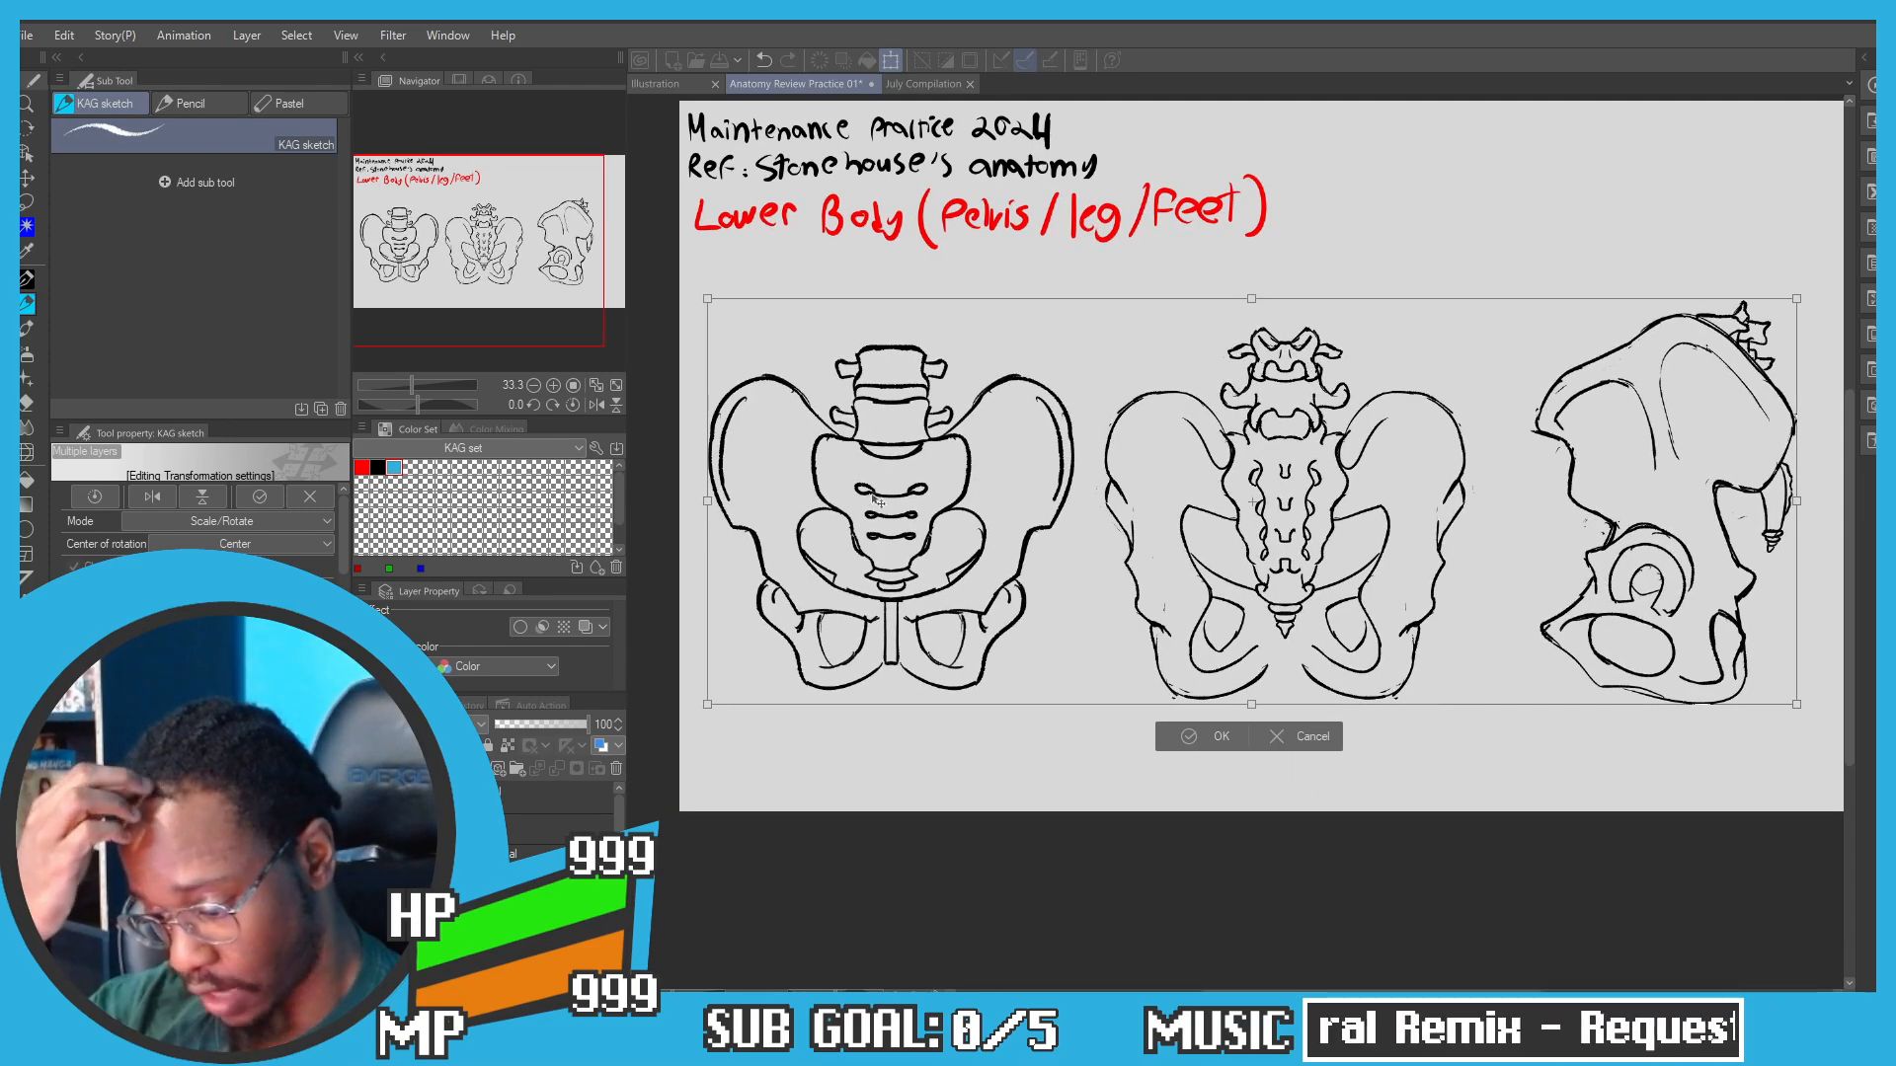
key(Return)
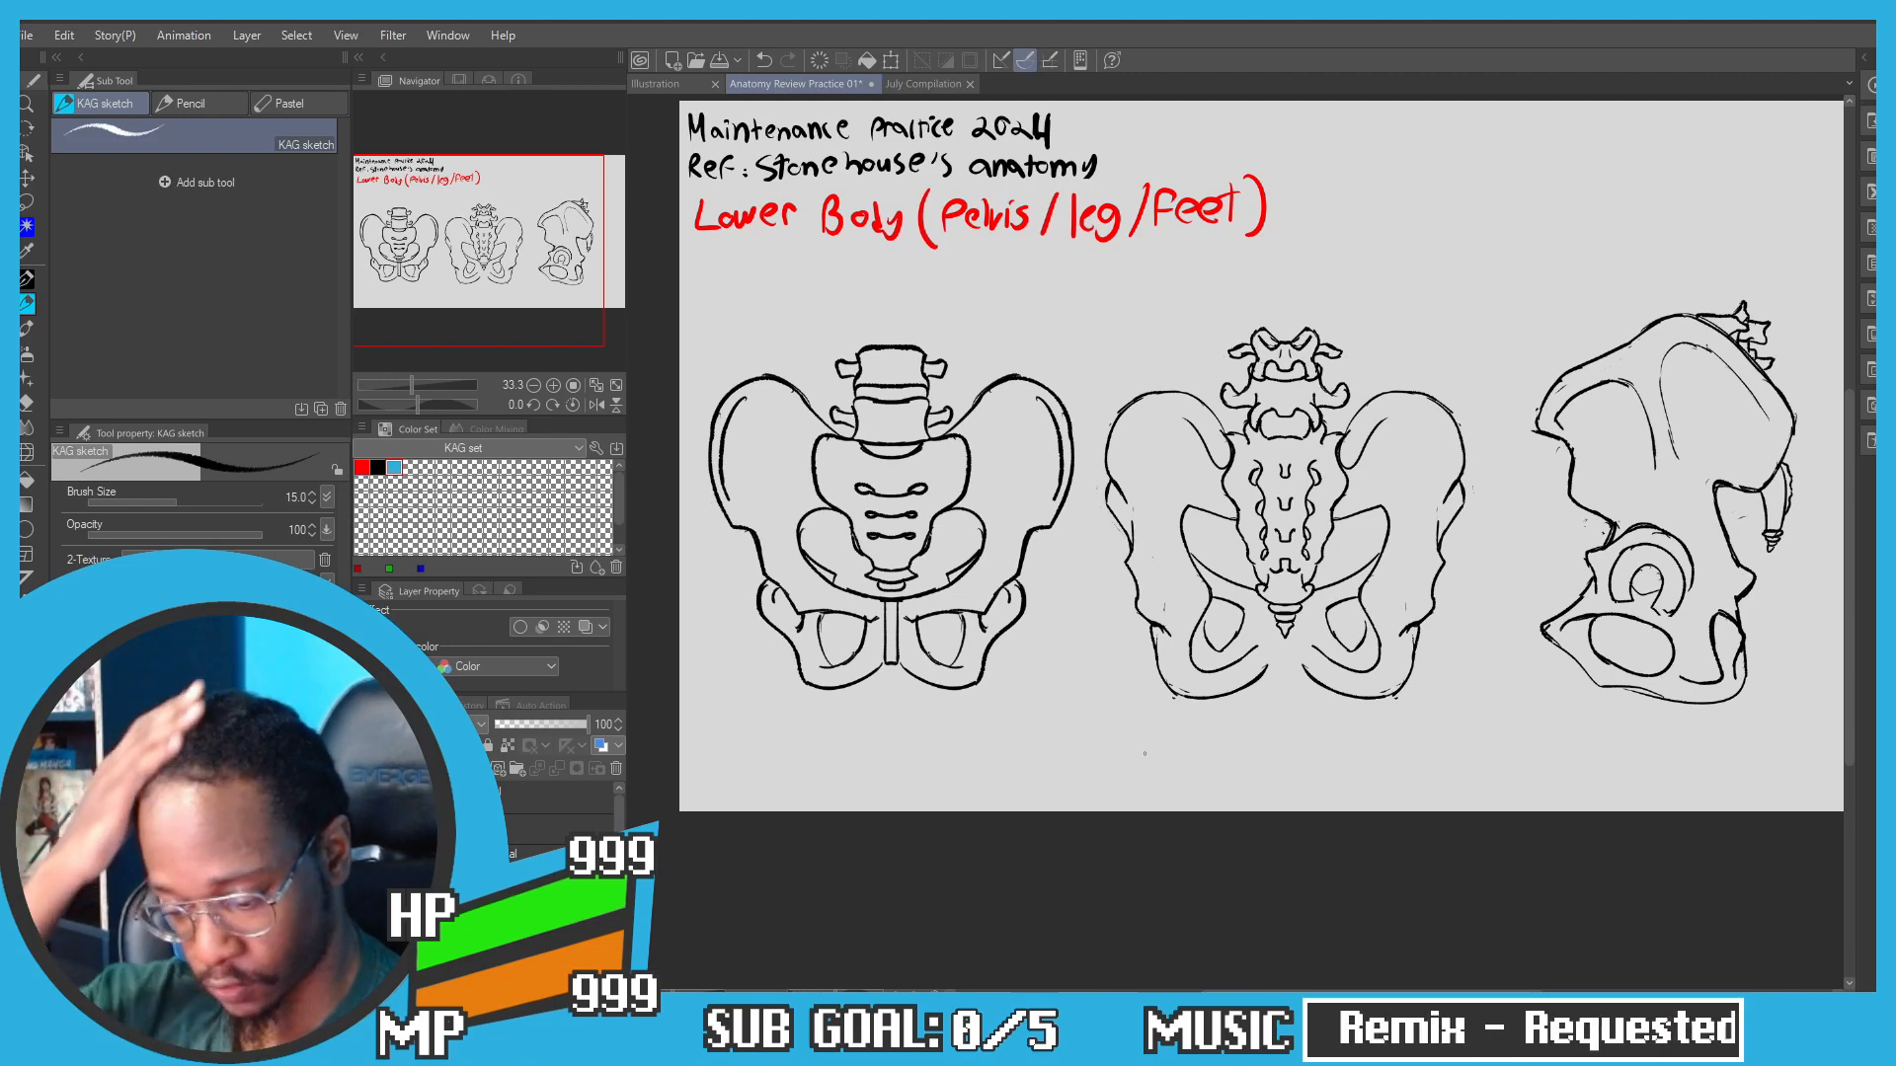
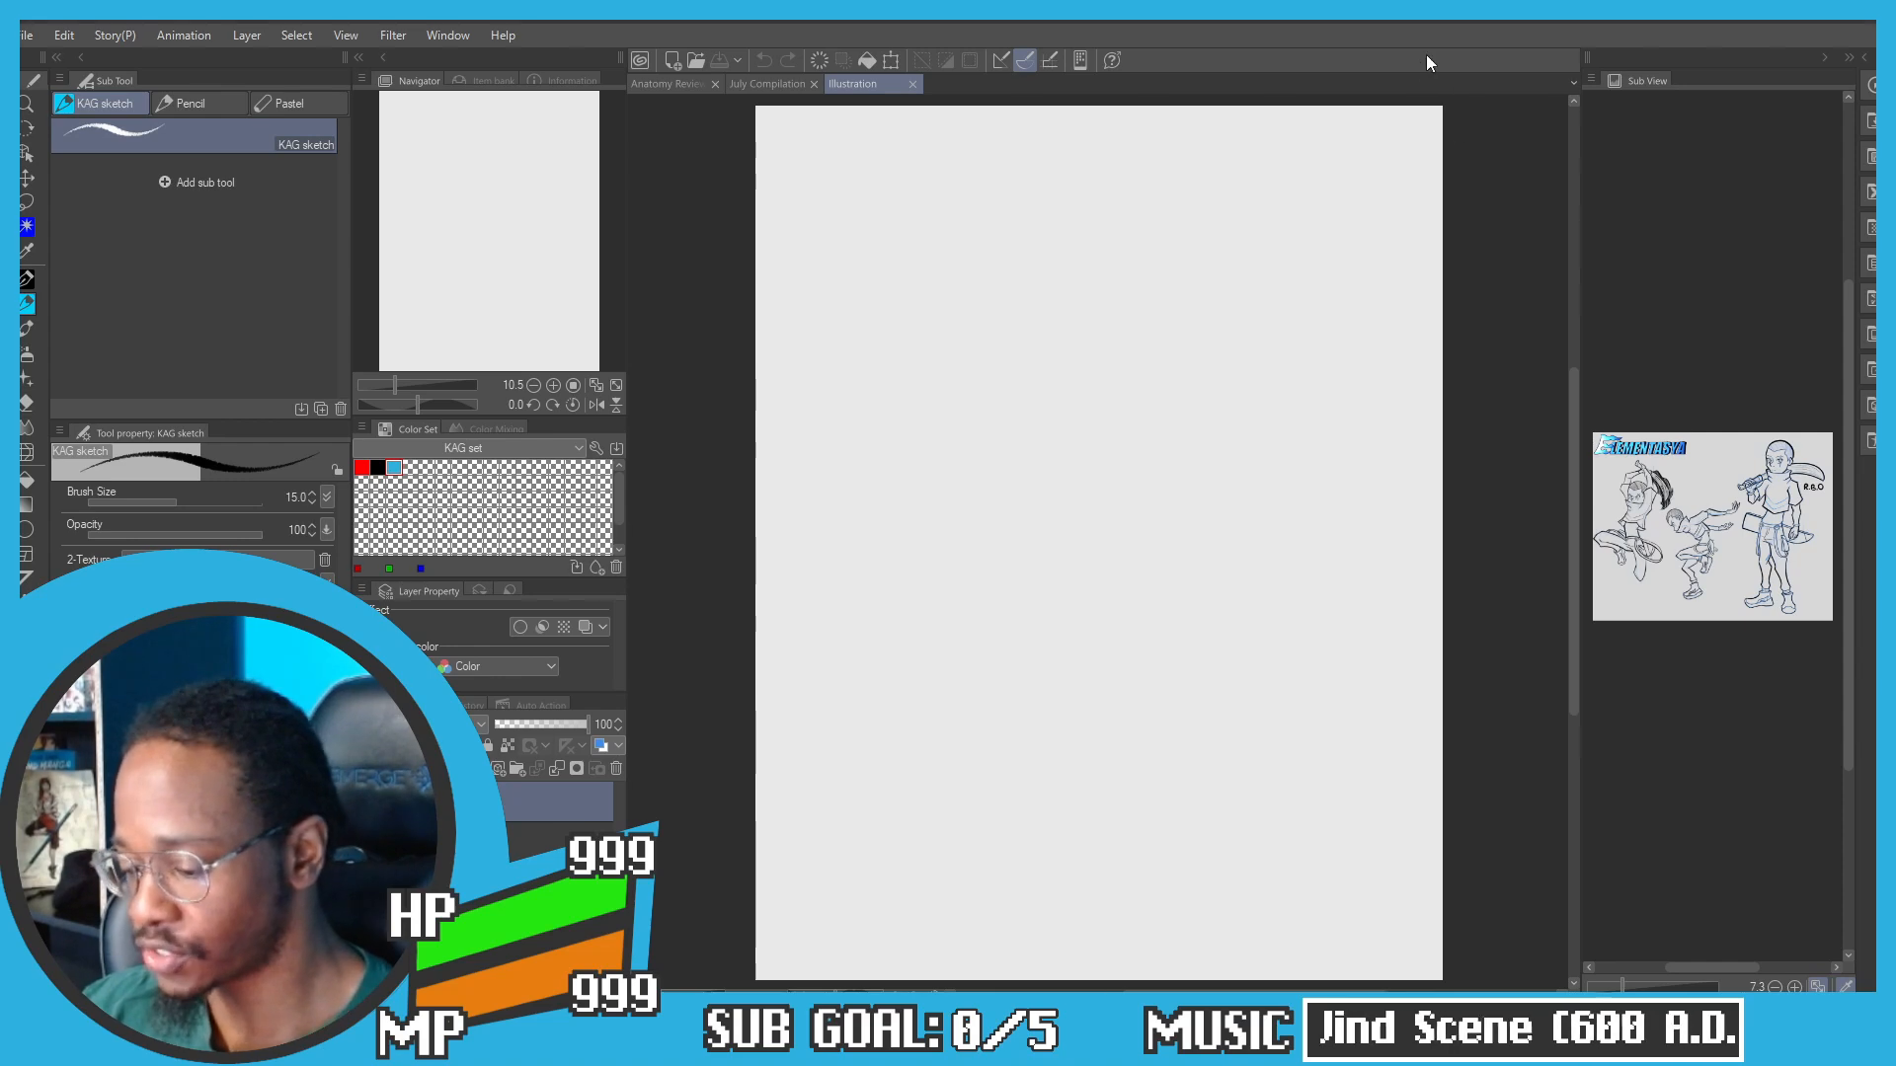
Step: Enlarge the Sub View reference and frame it on the standing figure carrying a sword over the shoulder
click(1625, 988)
drag(1622, 988, 1647, 988)
drag(1672, 766, 1555, 768)
drag(1693, 688, 1612, 673)
drag(1647, 987, 1636, 987)
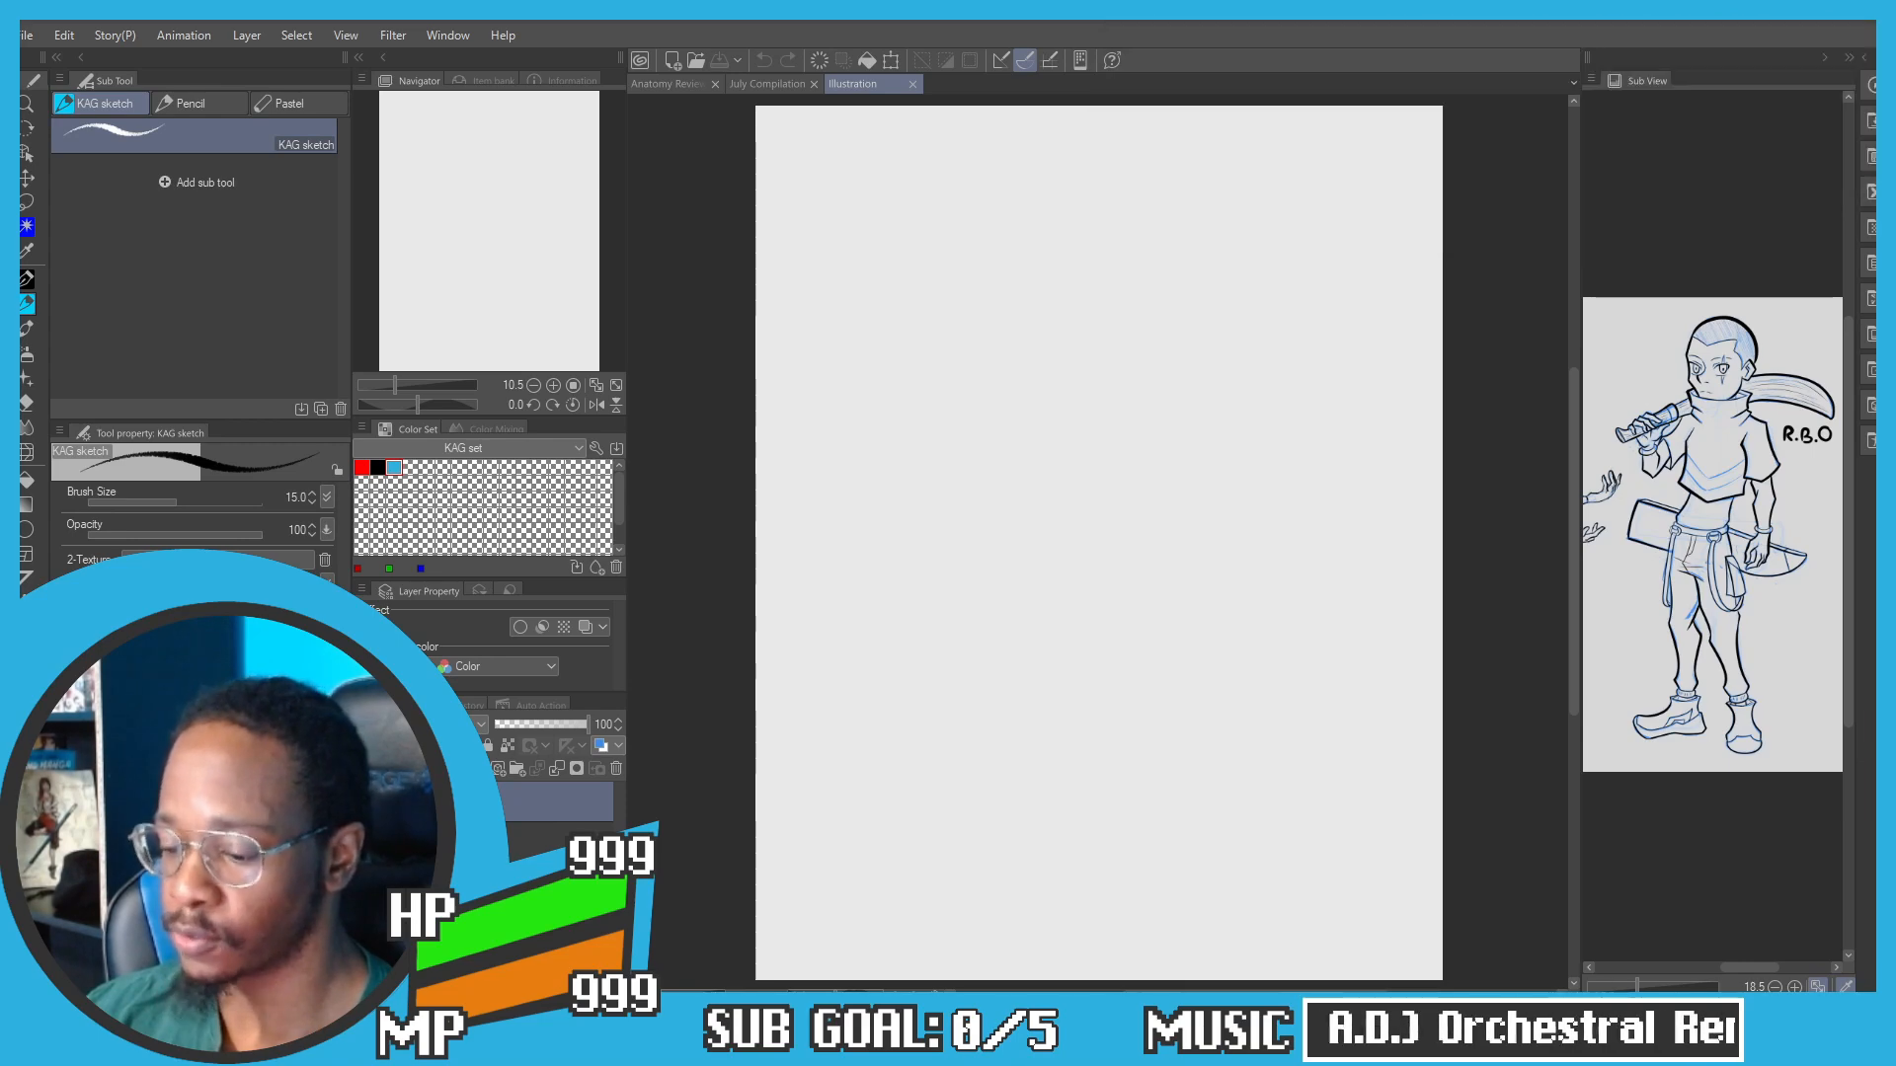
Step: Check the reference photo of the woman shouldering a sword, move it out of view, and add a new layer to the blank illustration
drag(964, 46, 542, 212)
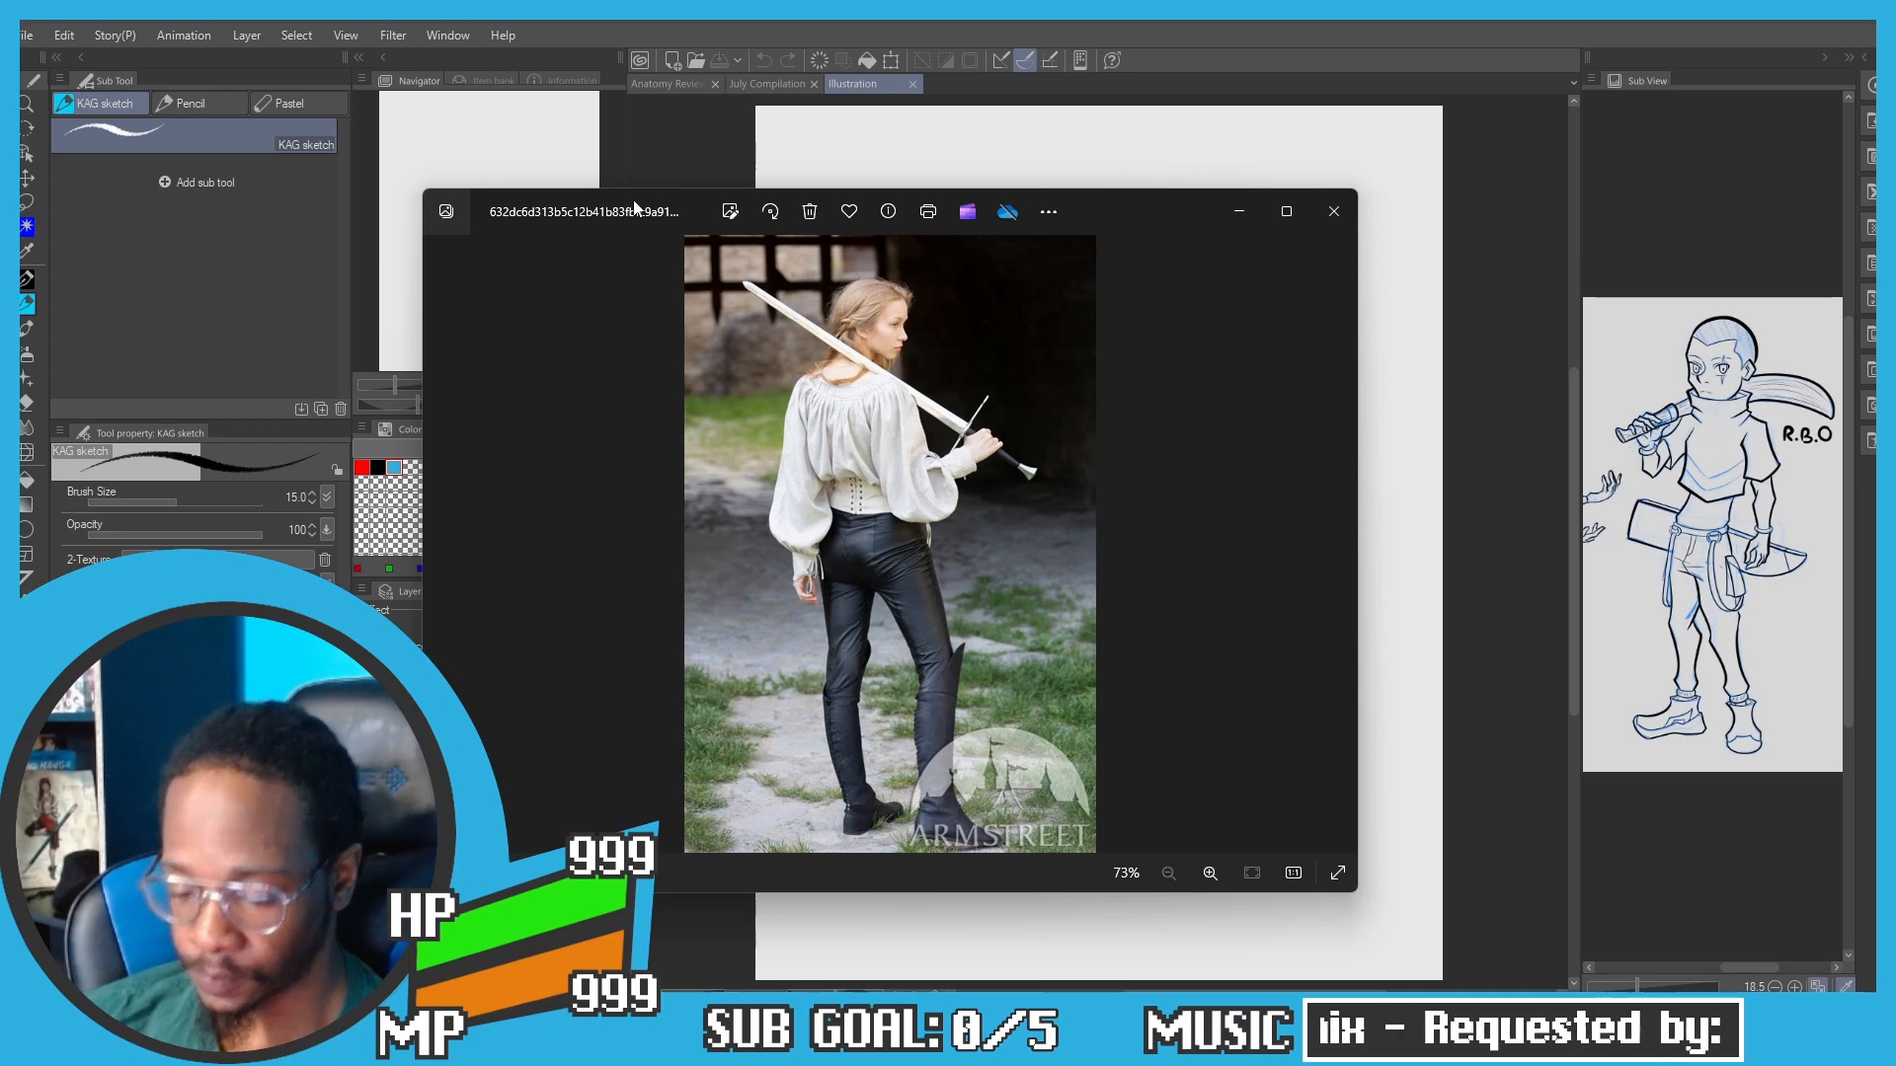
drag(634, 202, 983, 2)
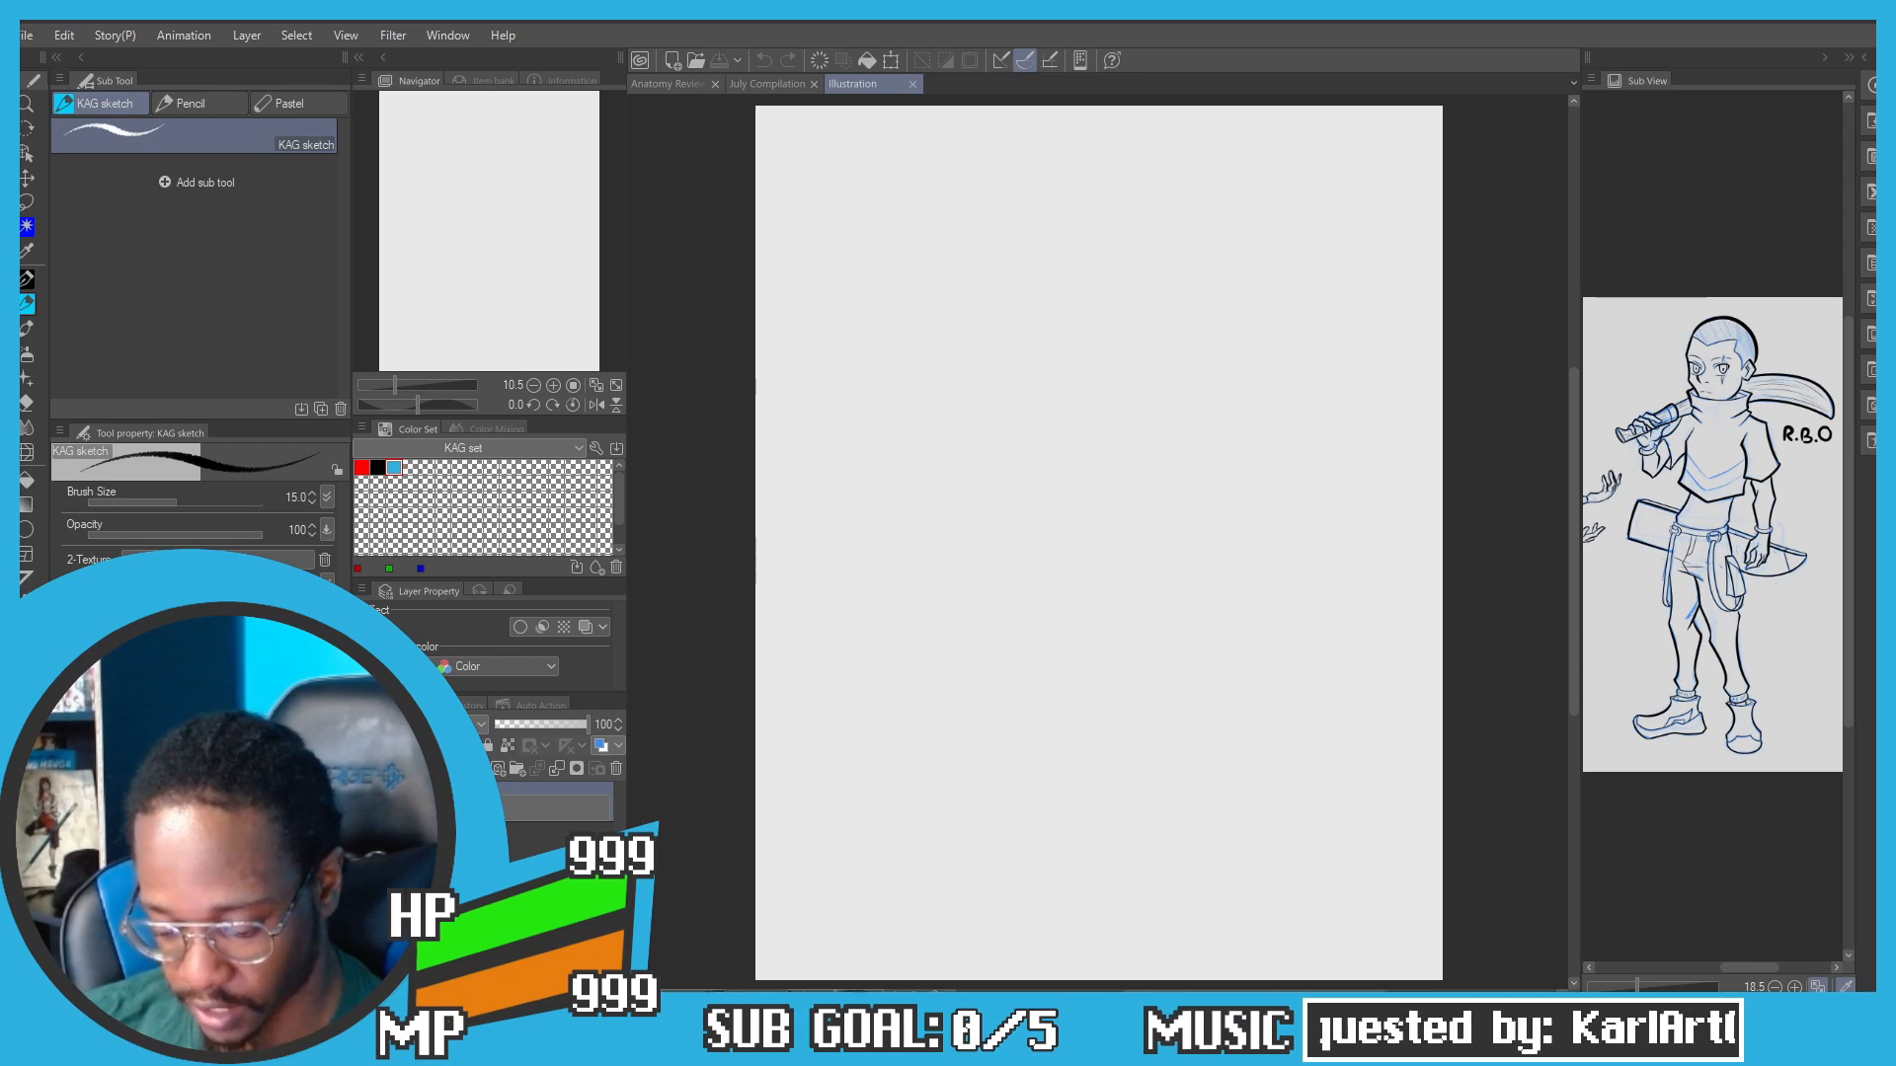
key(ctrl+shift+n)
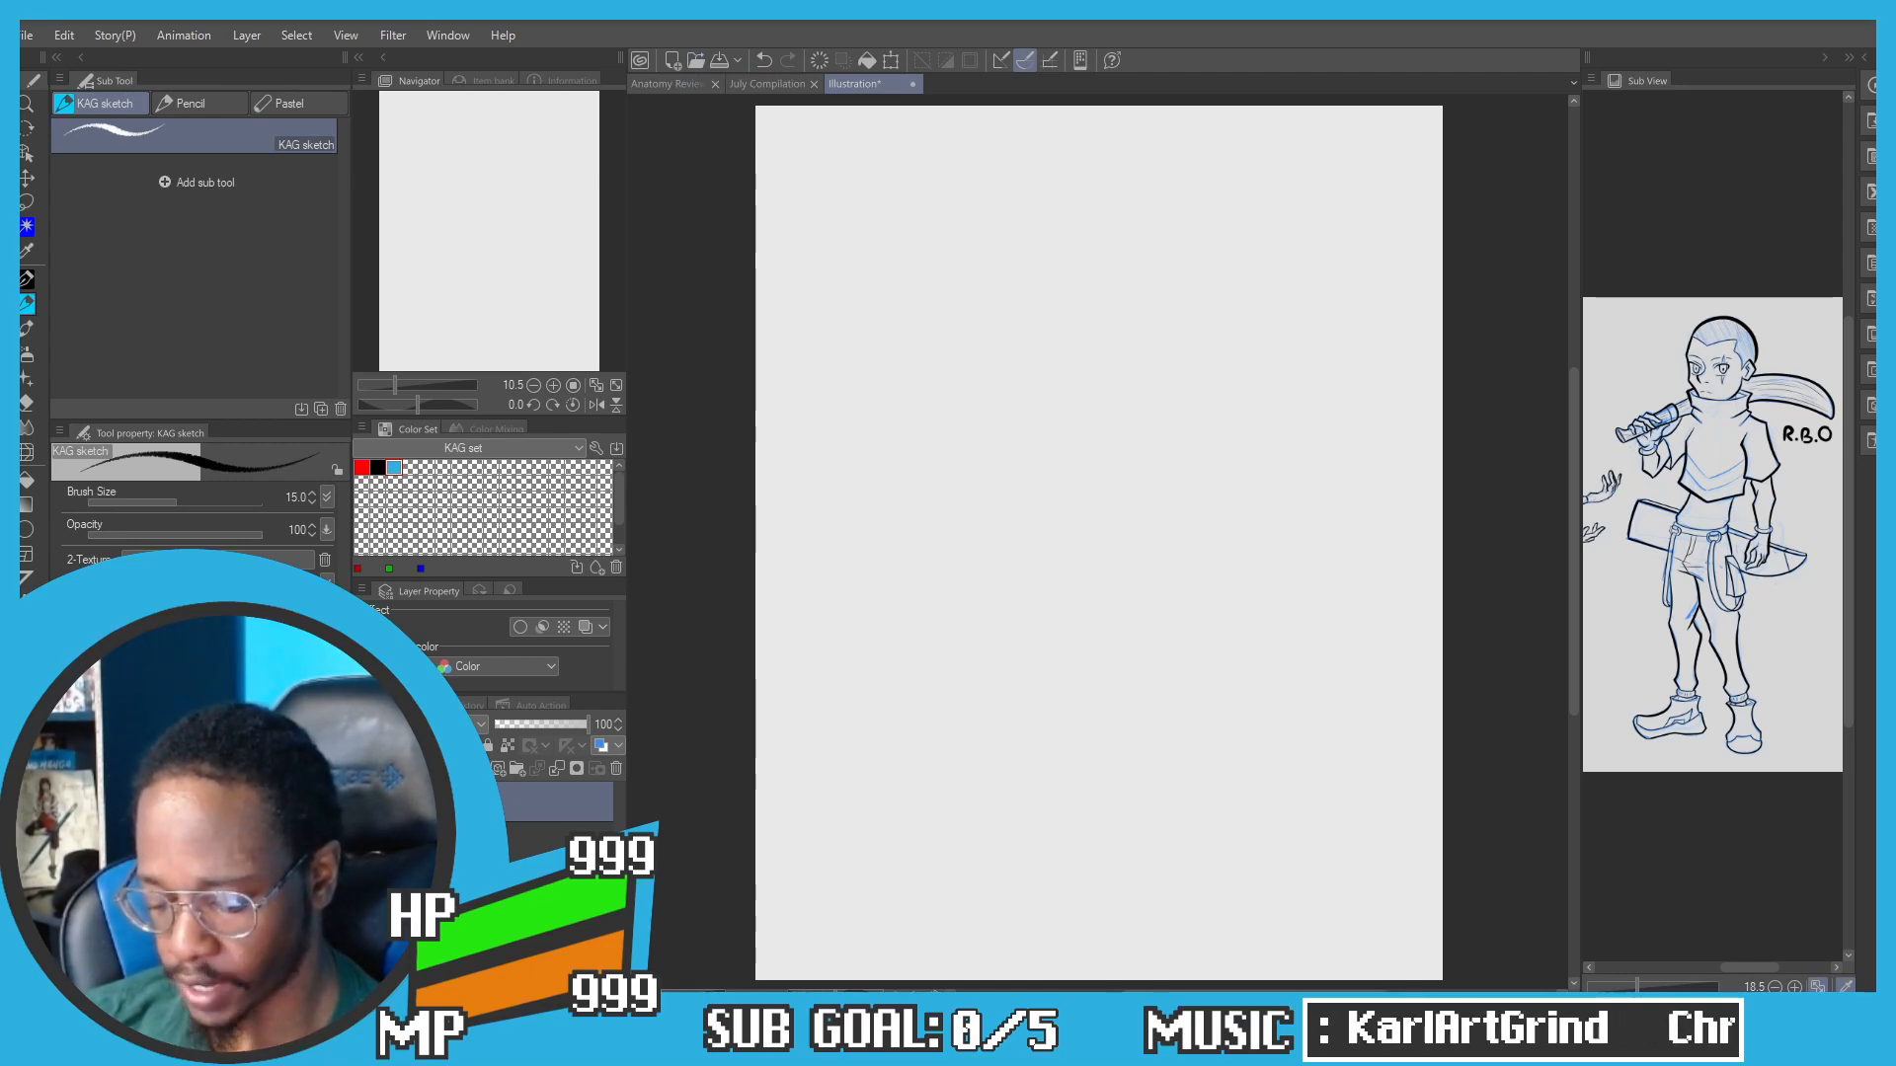
Step: Open the Thumbnail practice work from CLIP STUDIO's managed works and look over its grid of character sketches
click(1102, 1043)
click(253, 106)
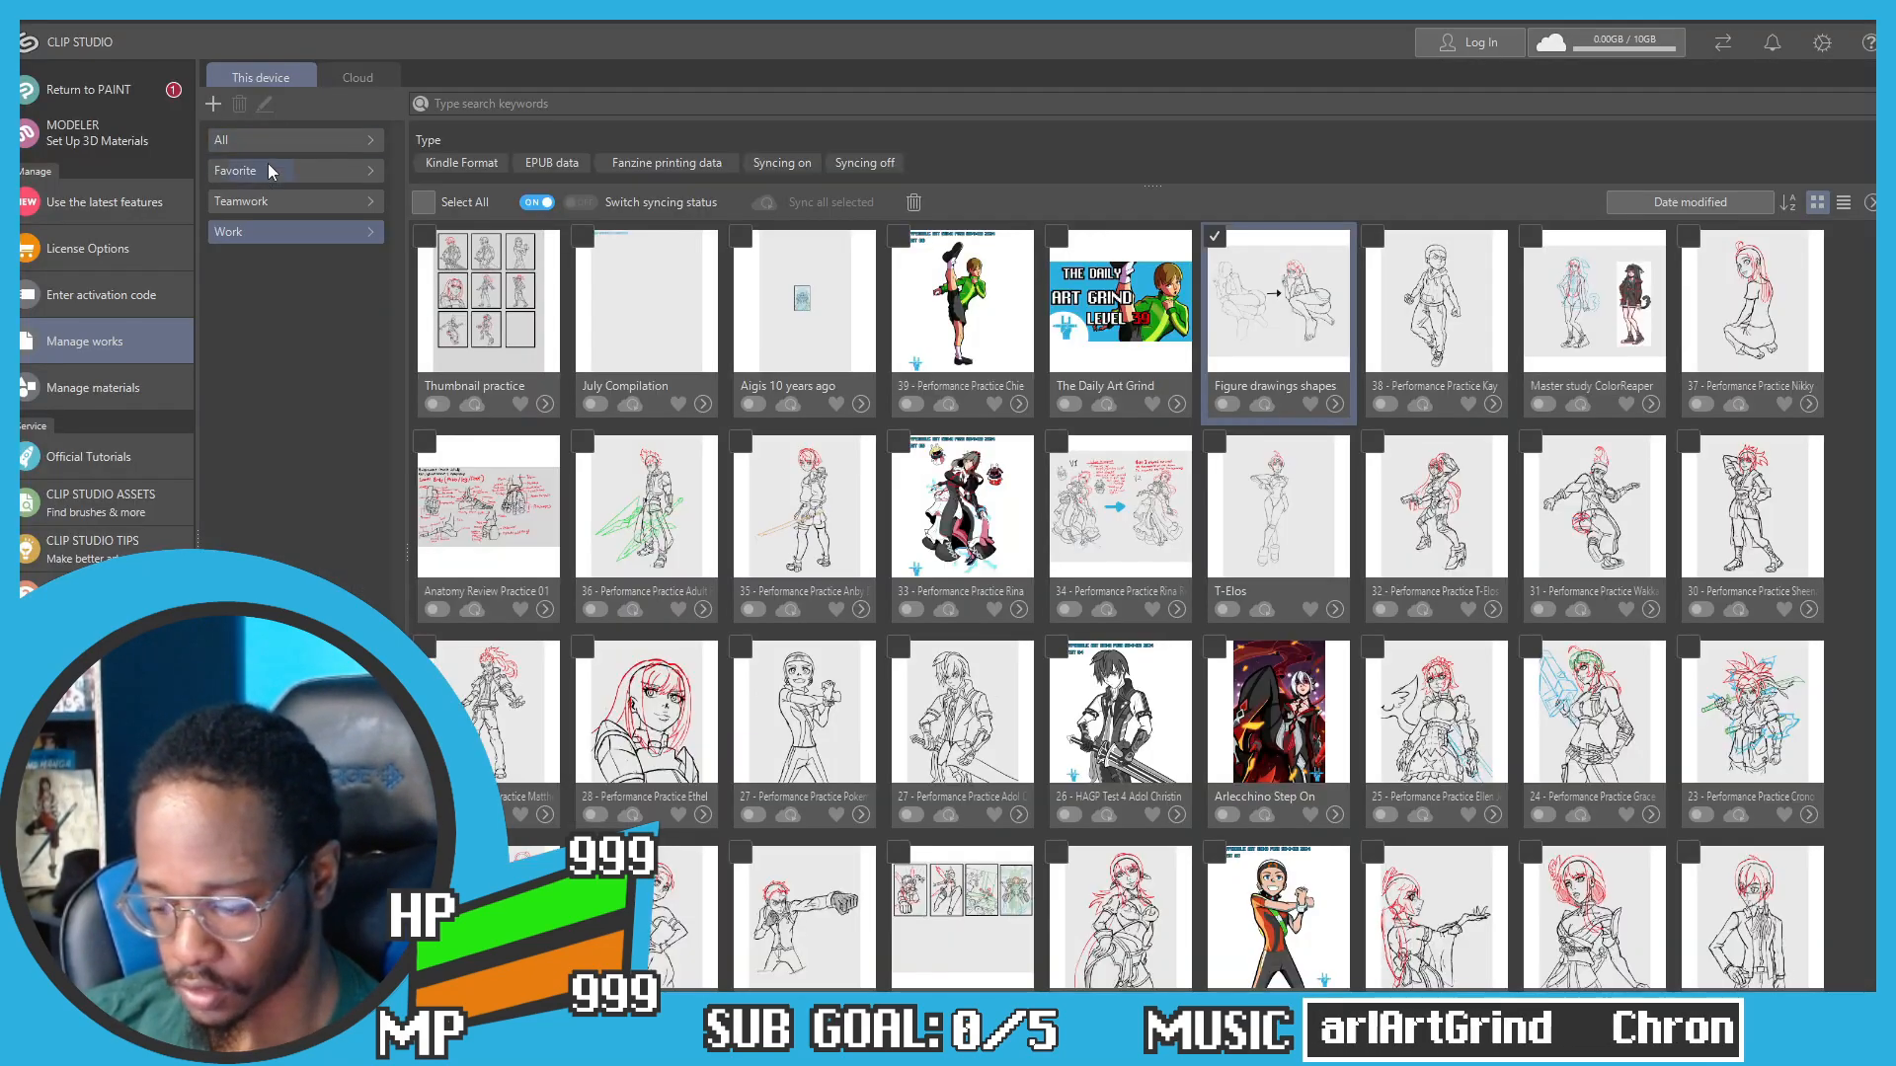
click(450, 286)
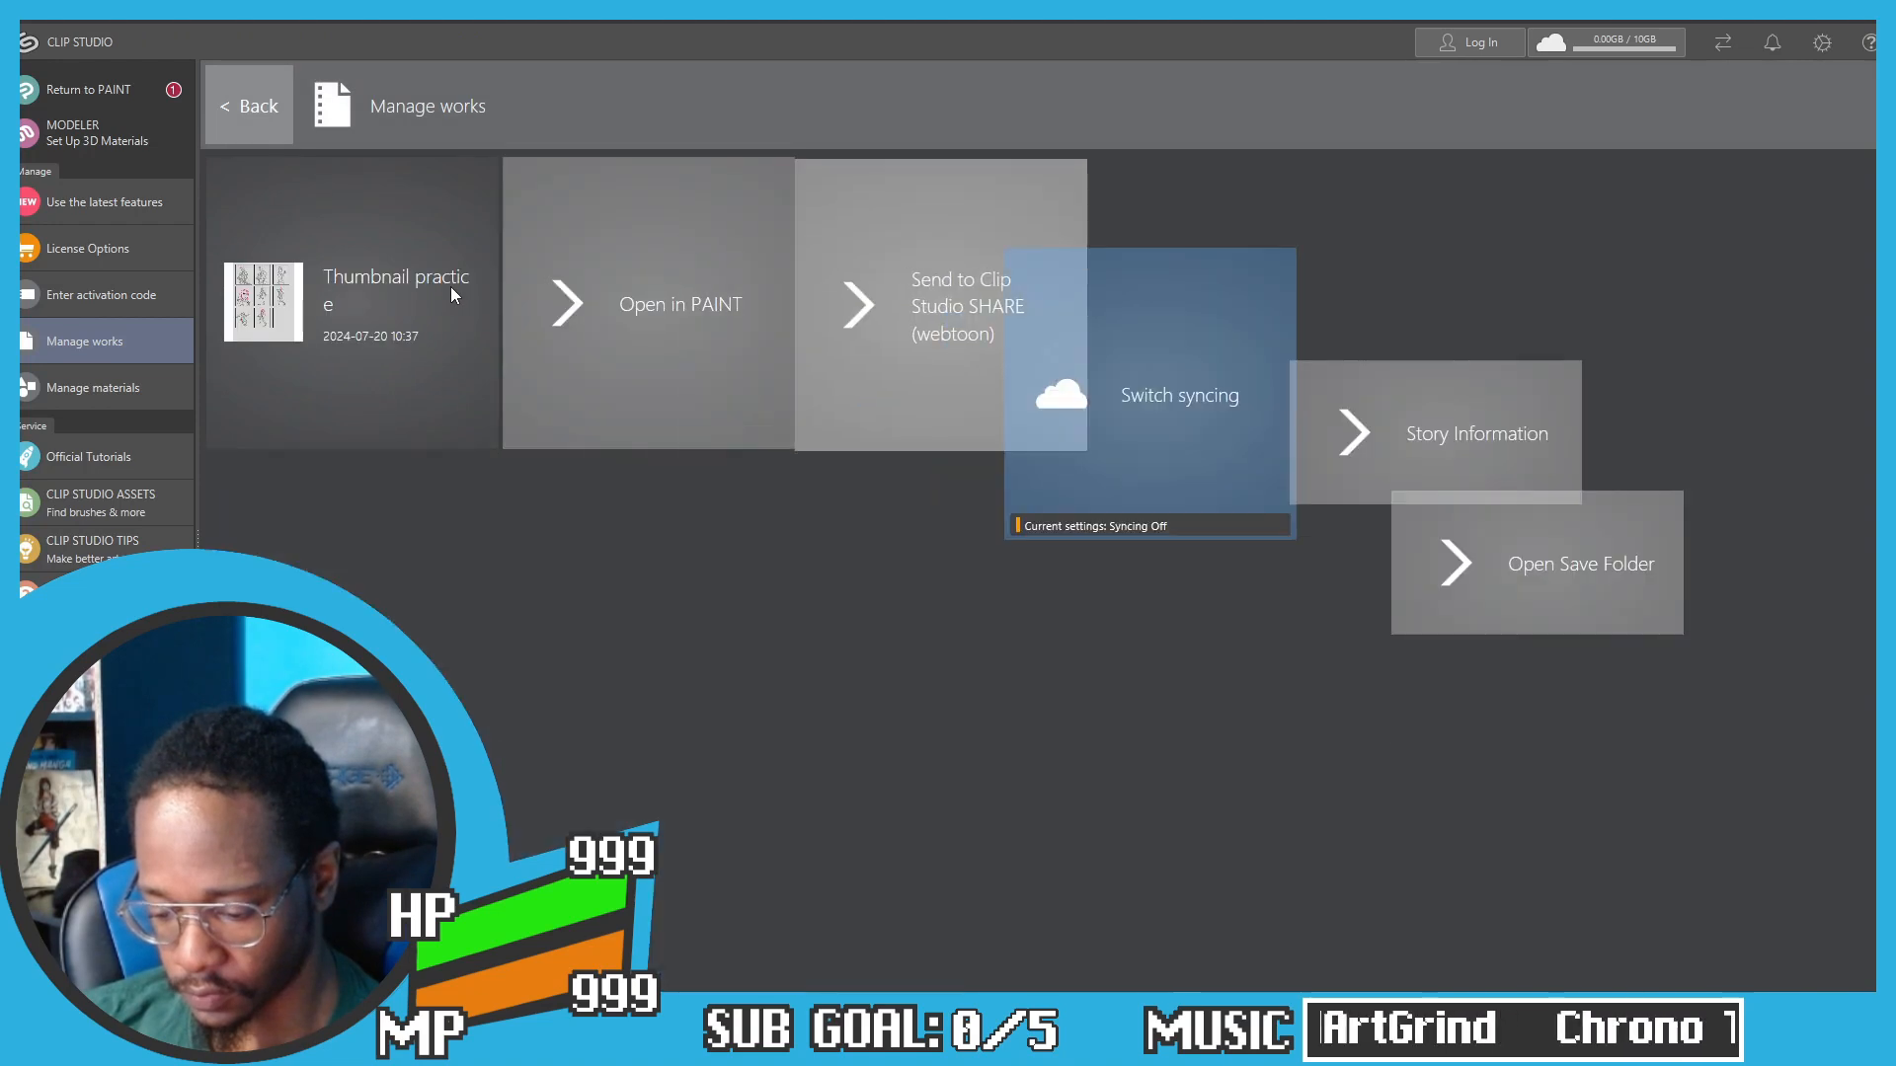
click(523, 336)
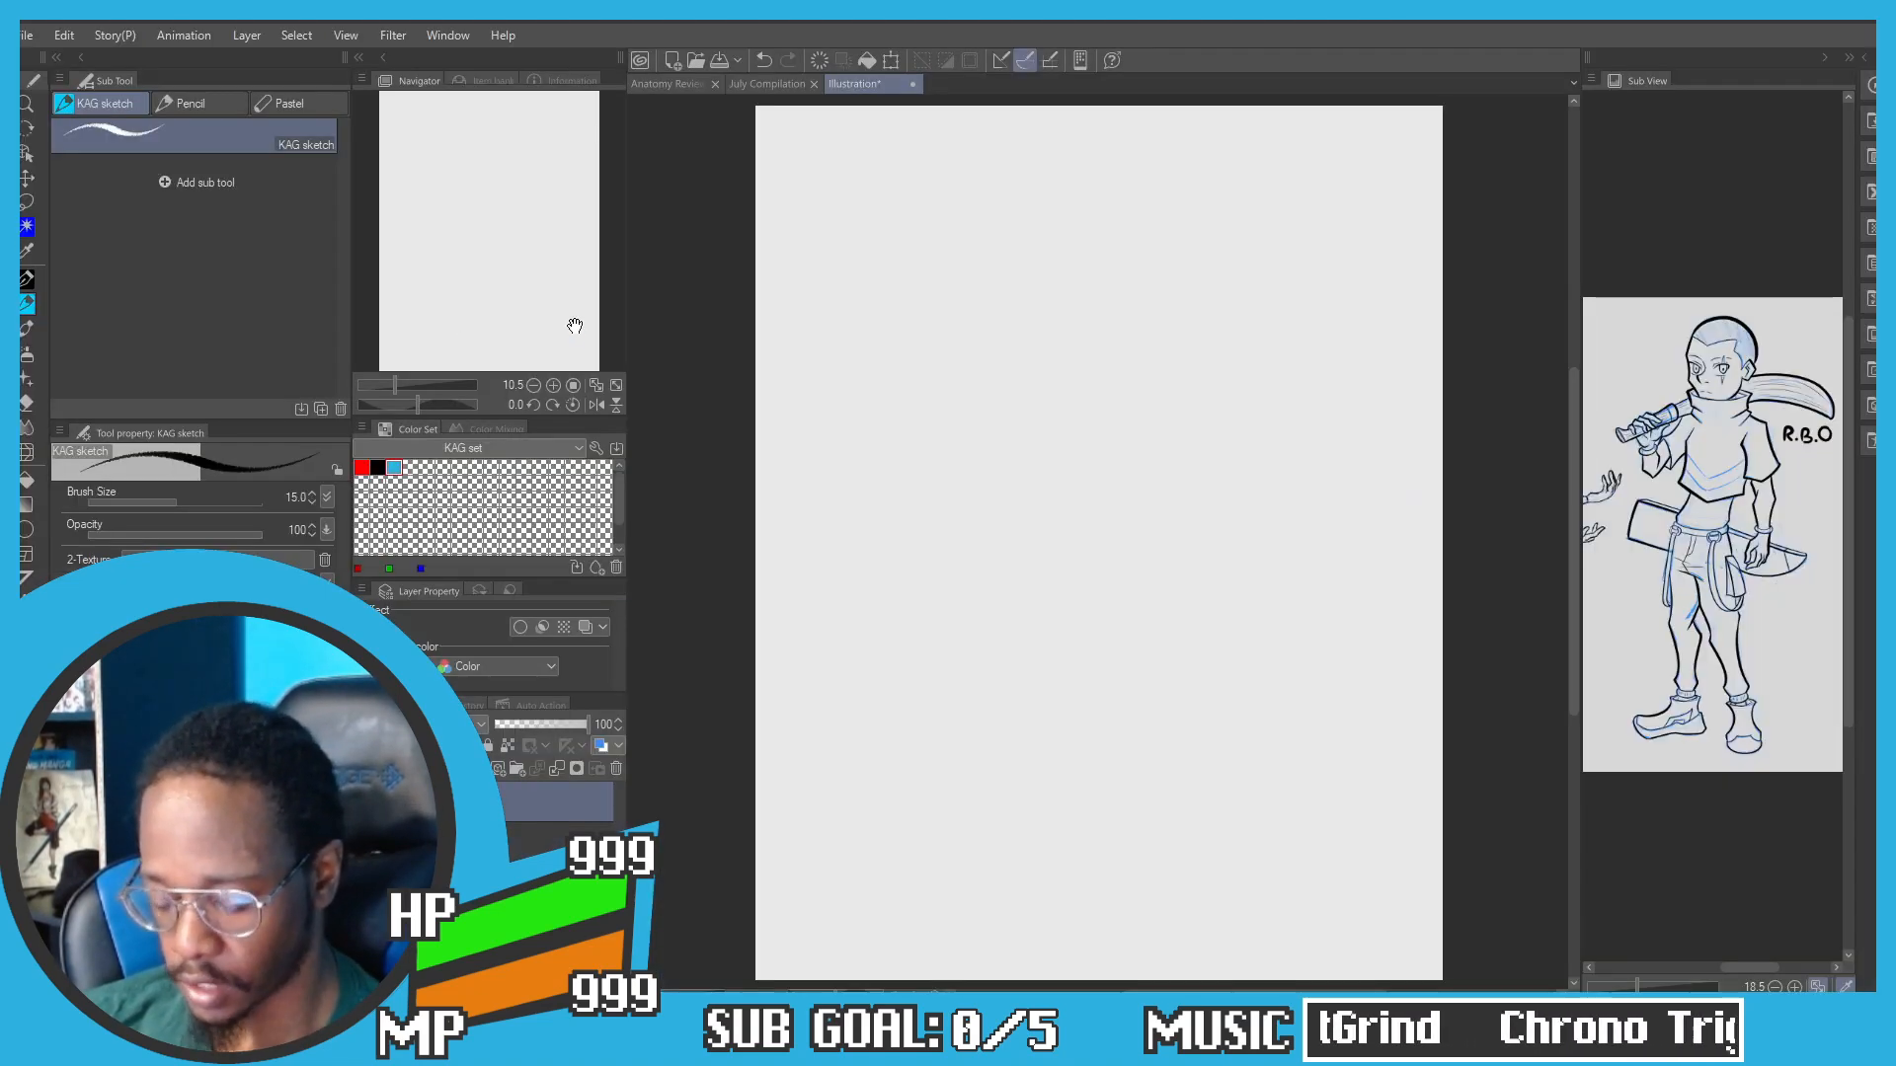
scroll(863, 673, up, 4)
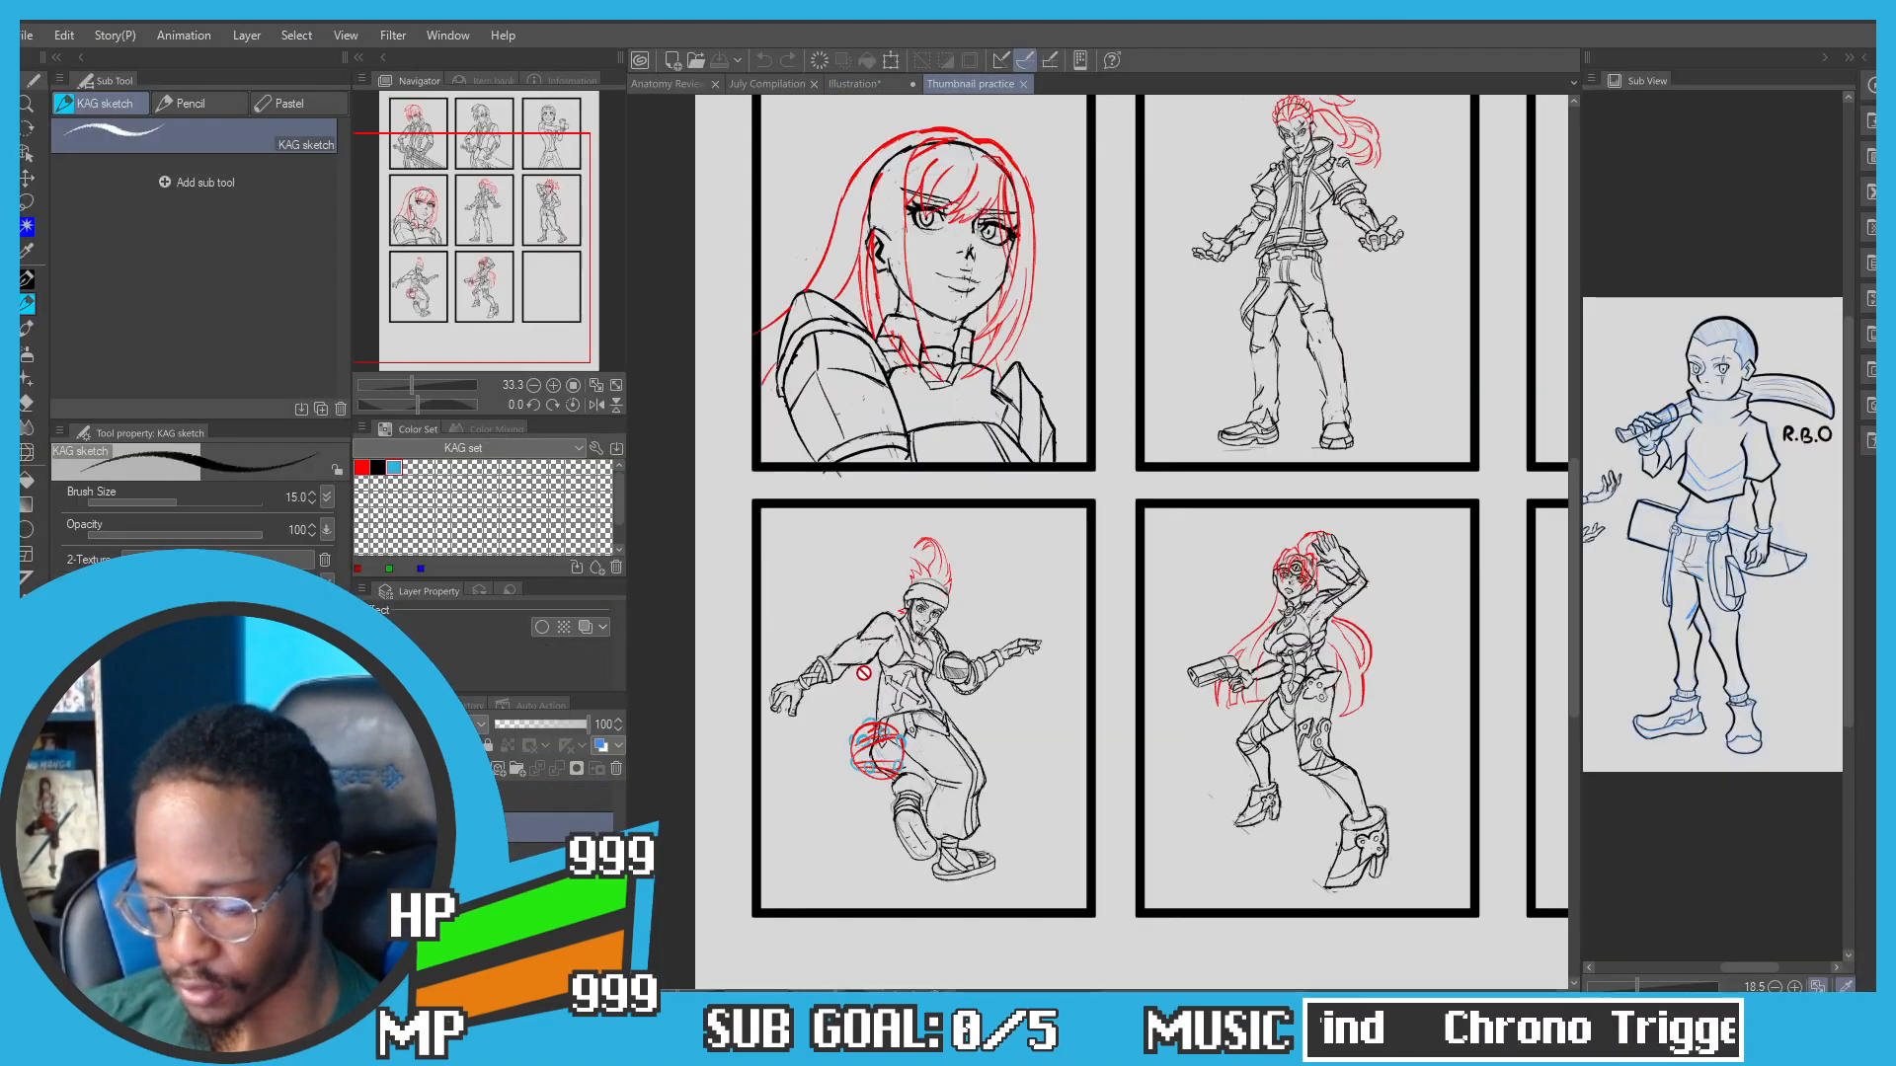
scroll(863, 672, up, 3)
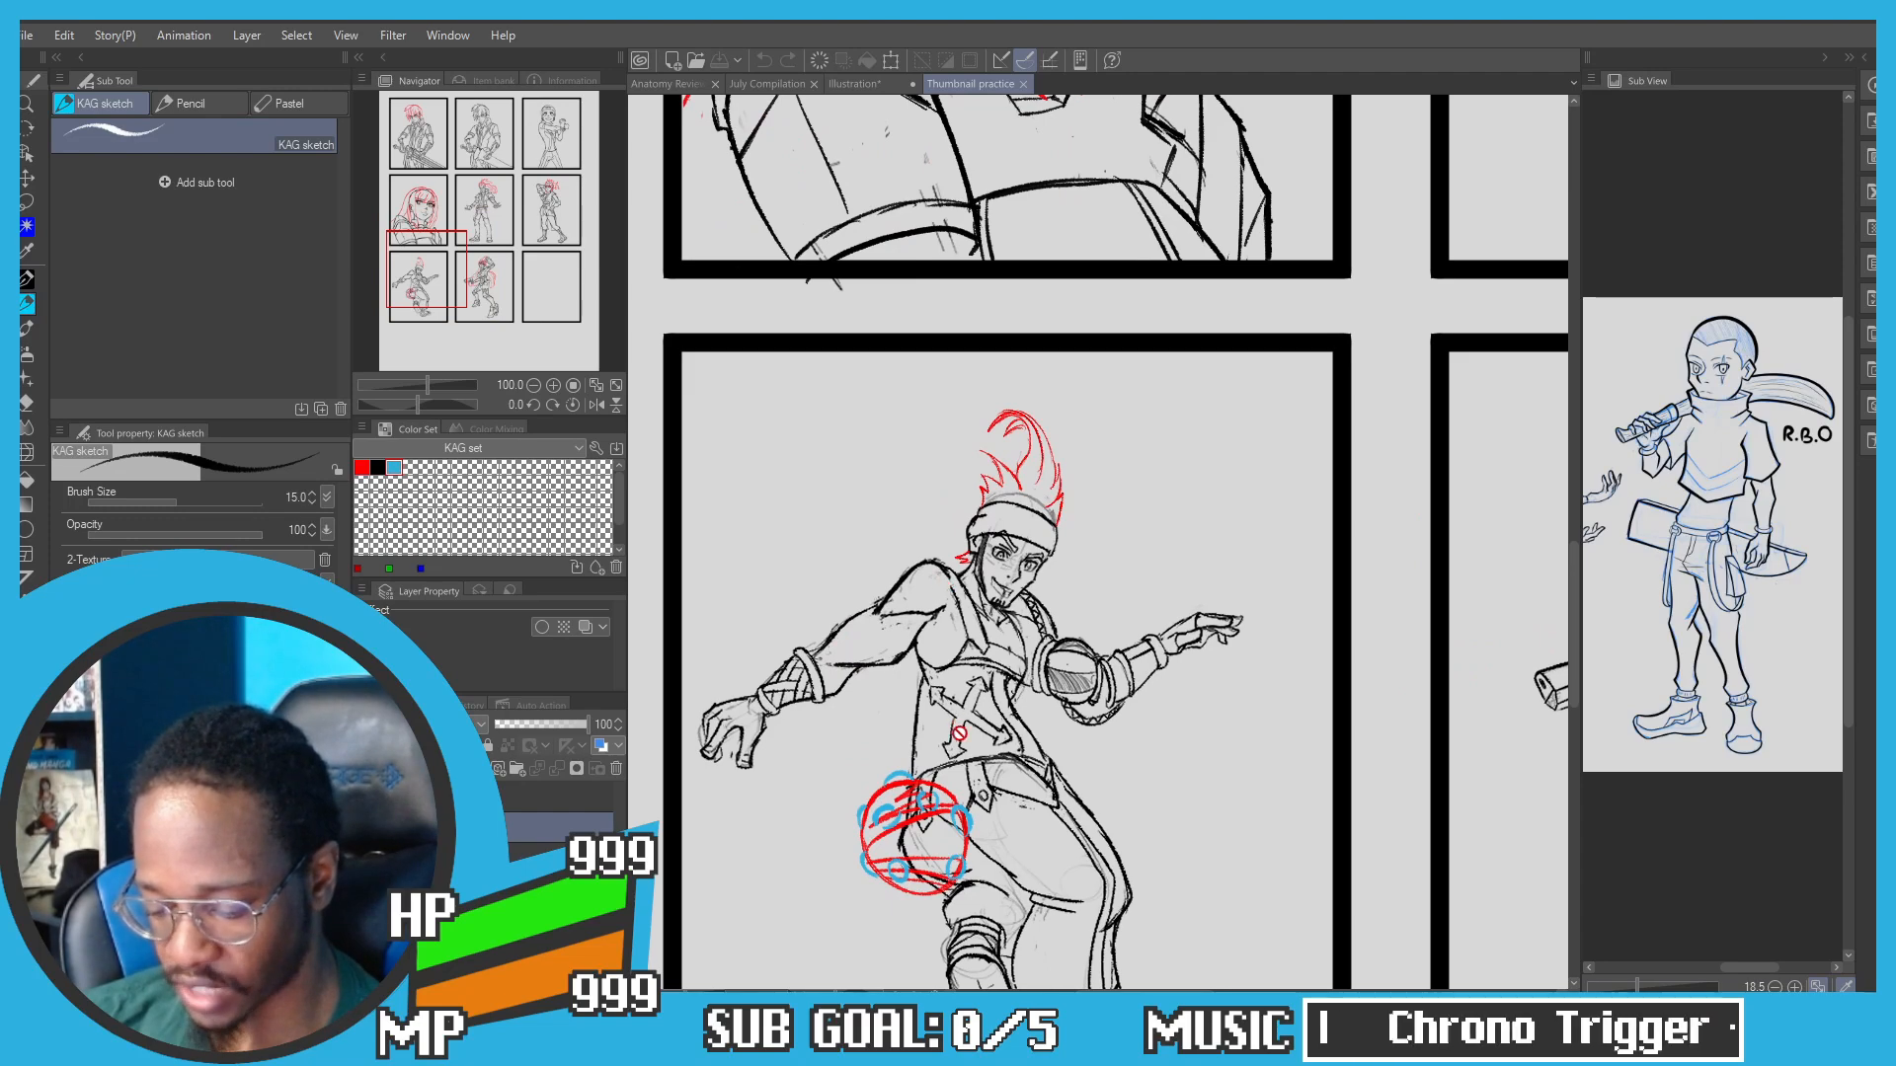
scroll(802, 538, down, 3)
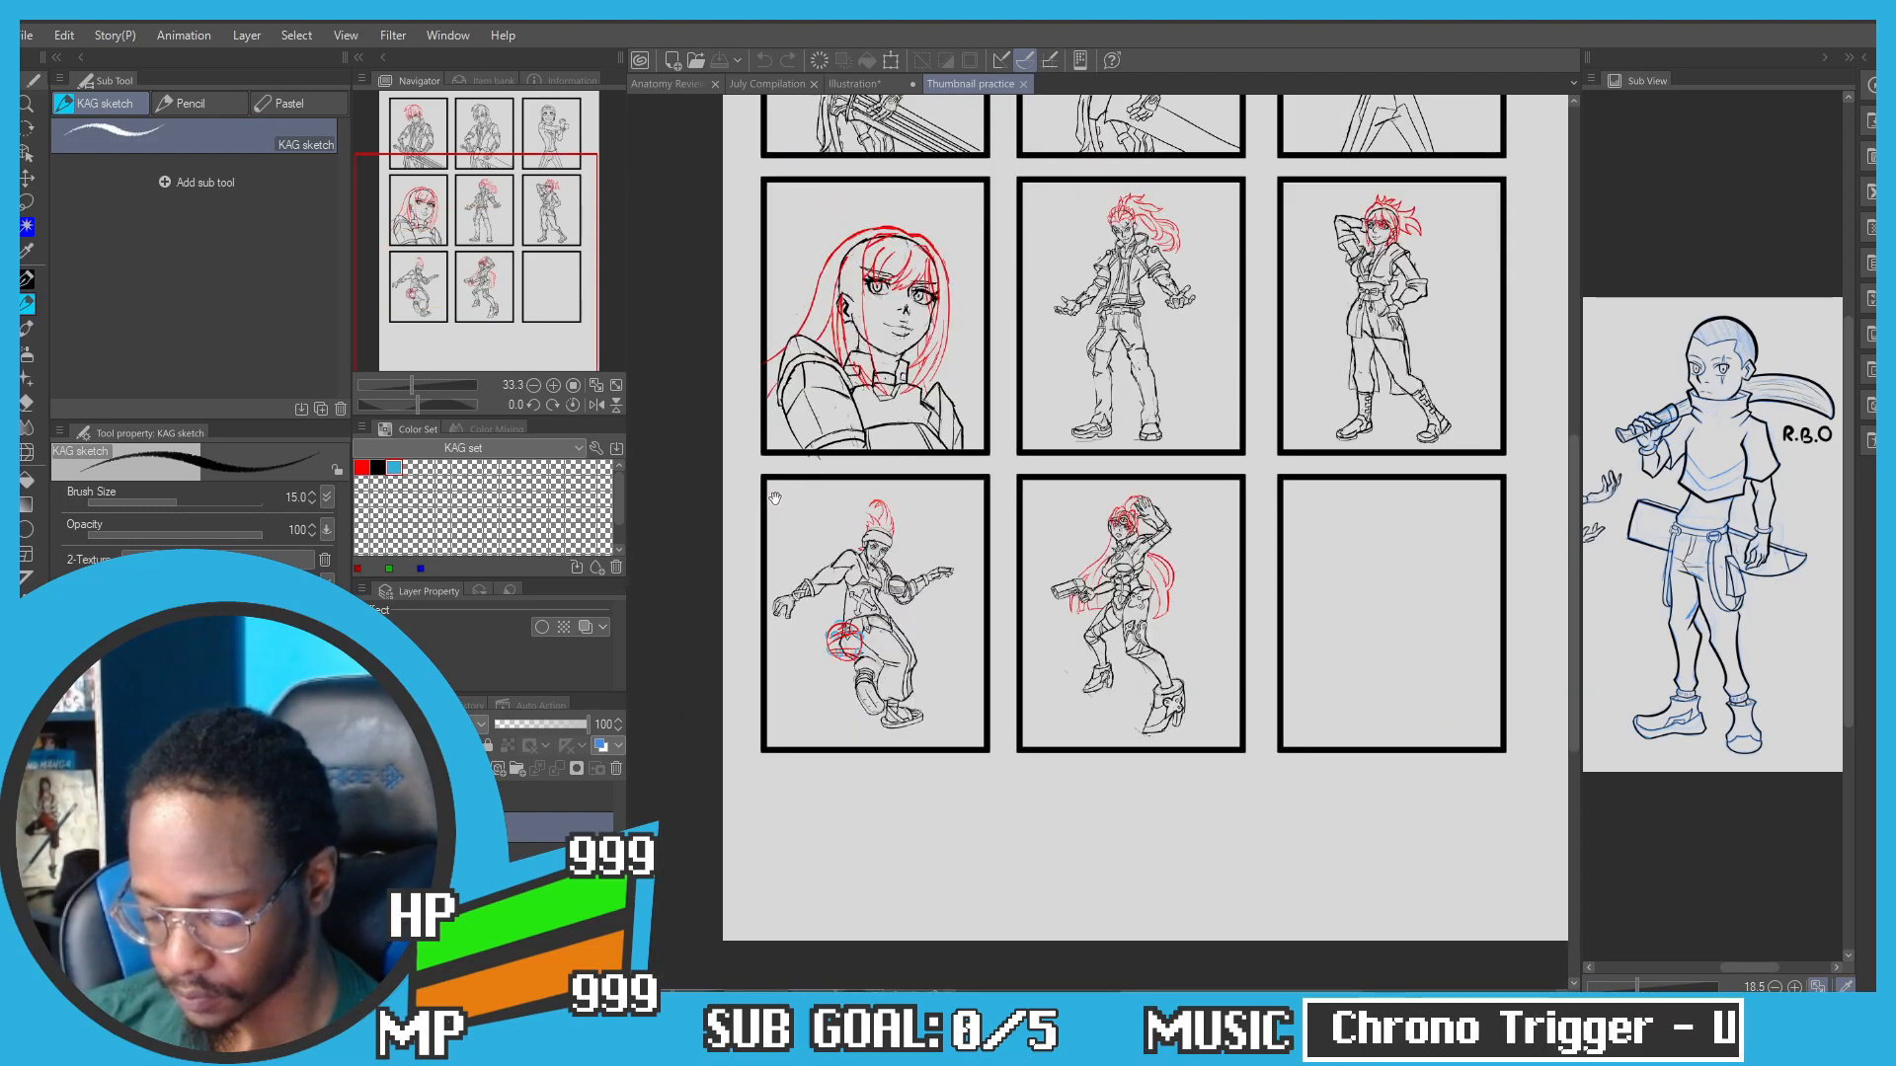
drag(776, 499, 785, 750)
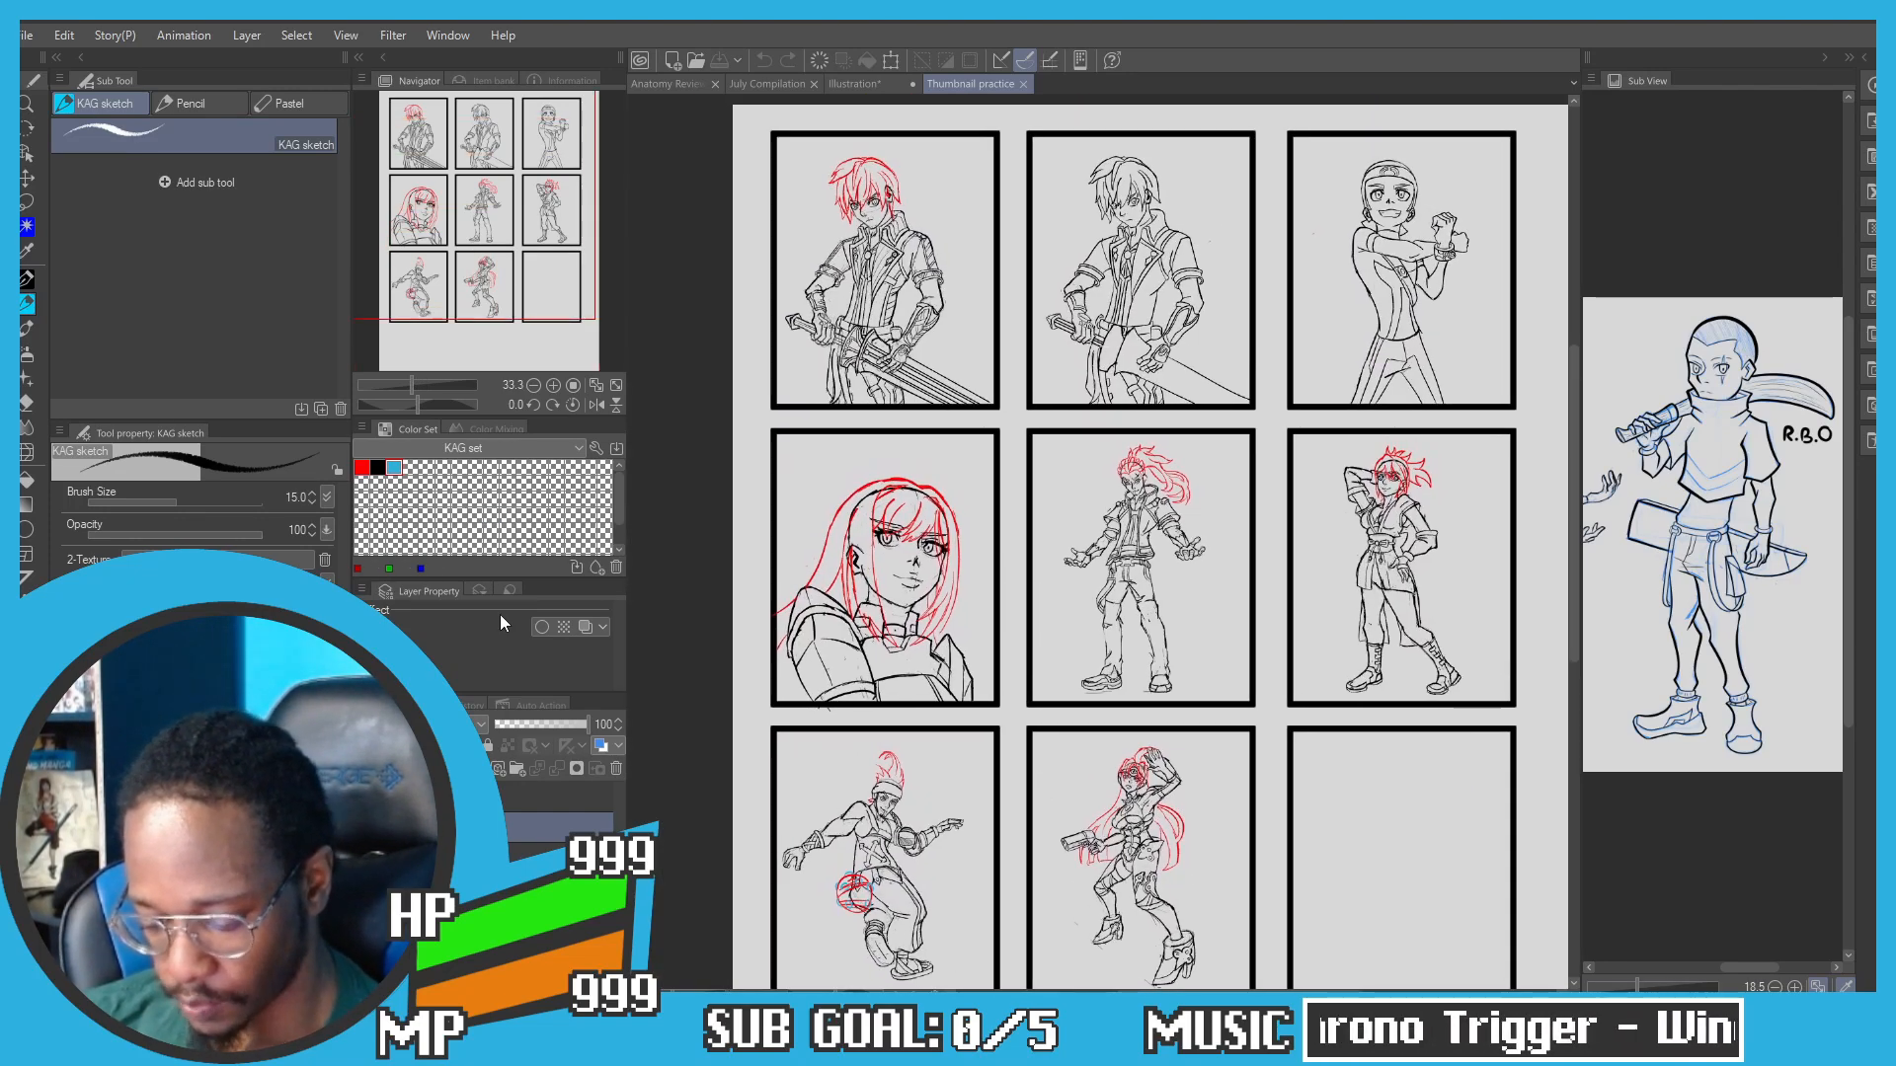
Step: Examine the other sets of thumbnail sketches by switching the visibility of their layer groups, ending with the empty grid
click(393, 826)
scroll(444, 839, down, 3)
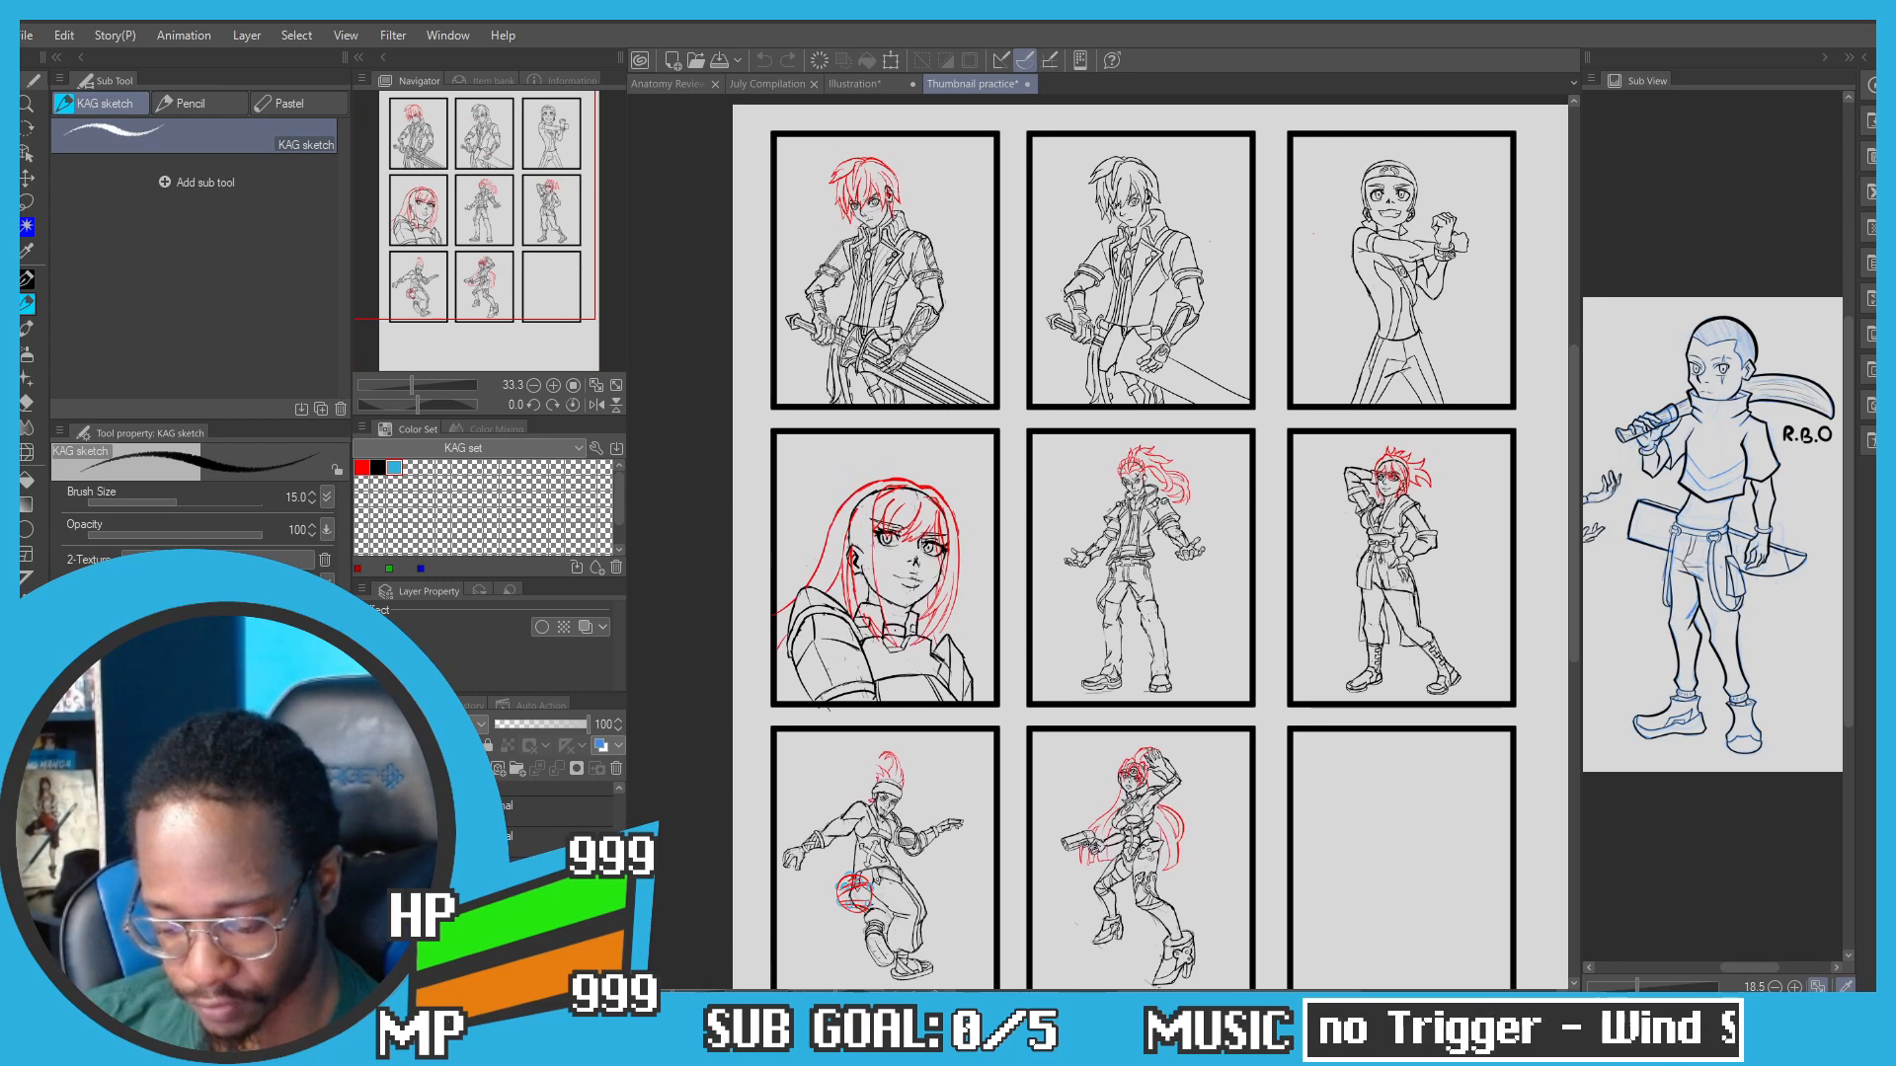
click(365, 843)
click(364, 813)
drag(1094, 234, 1097, 185)
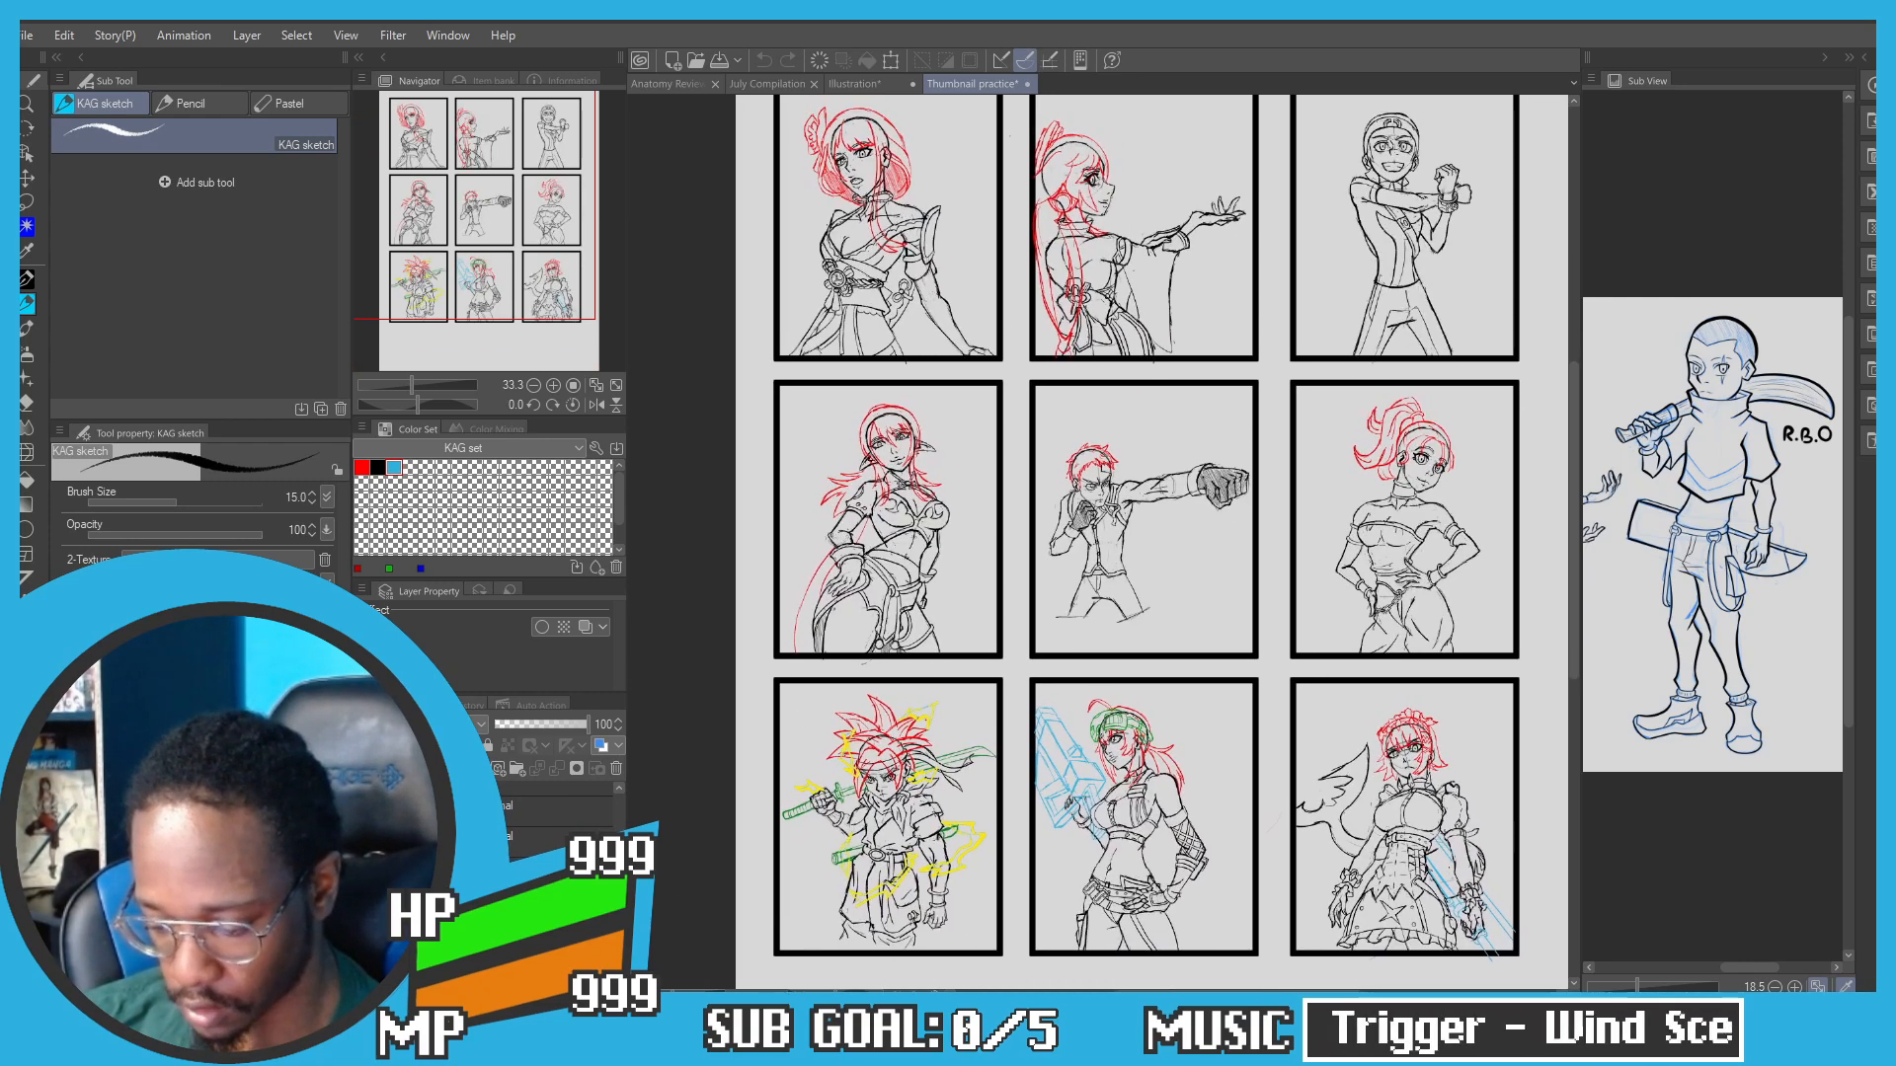
scroll(1097, 185, up, 3)
scroll(1055, 436, down, 3)
drag(654, 693, 754, 555)
click(364, 837)
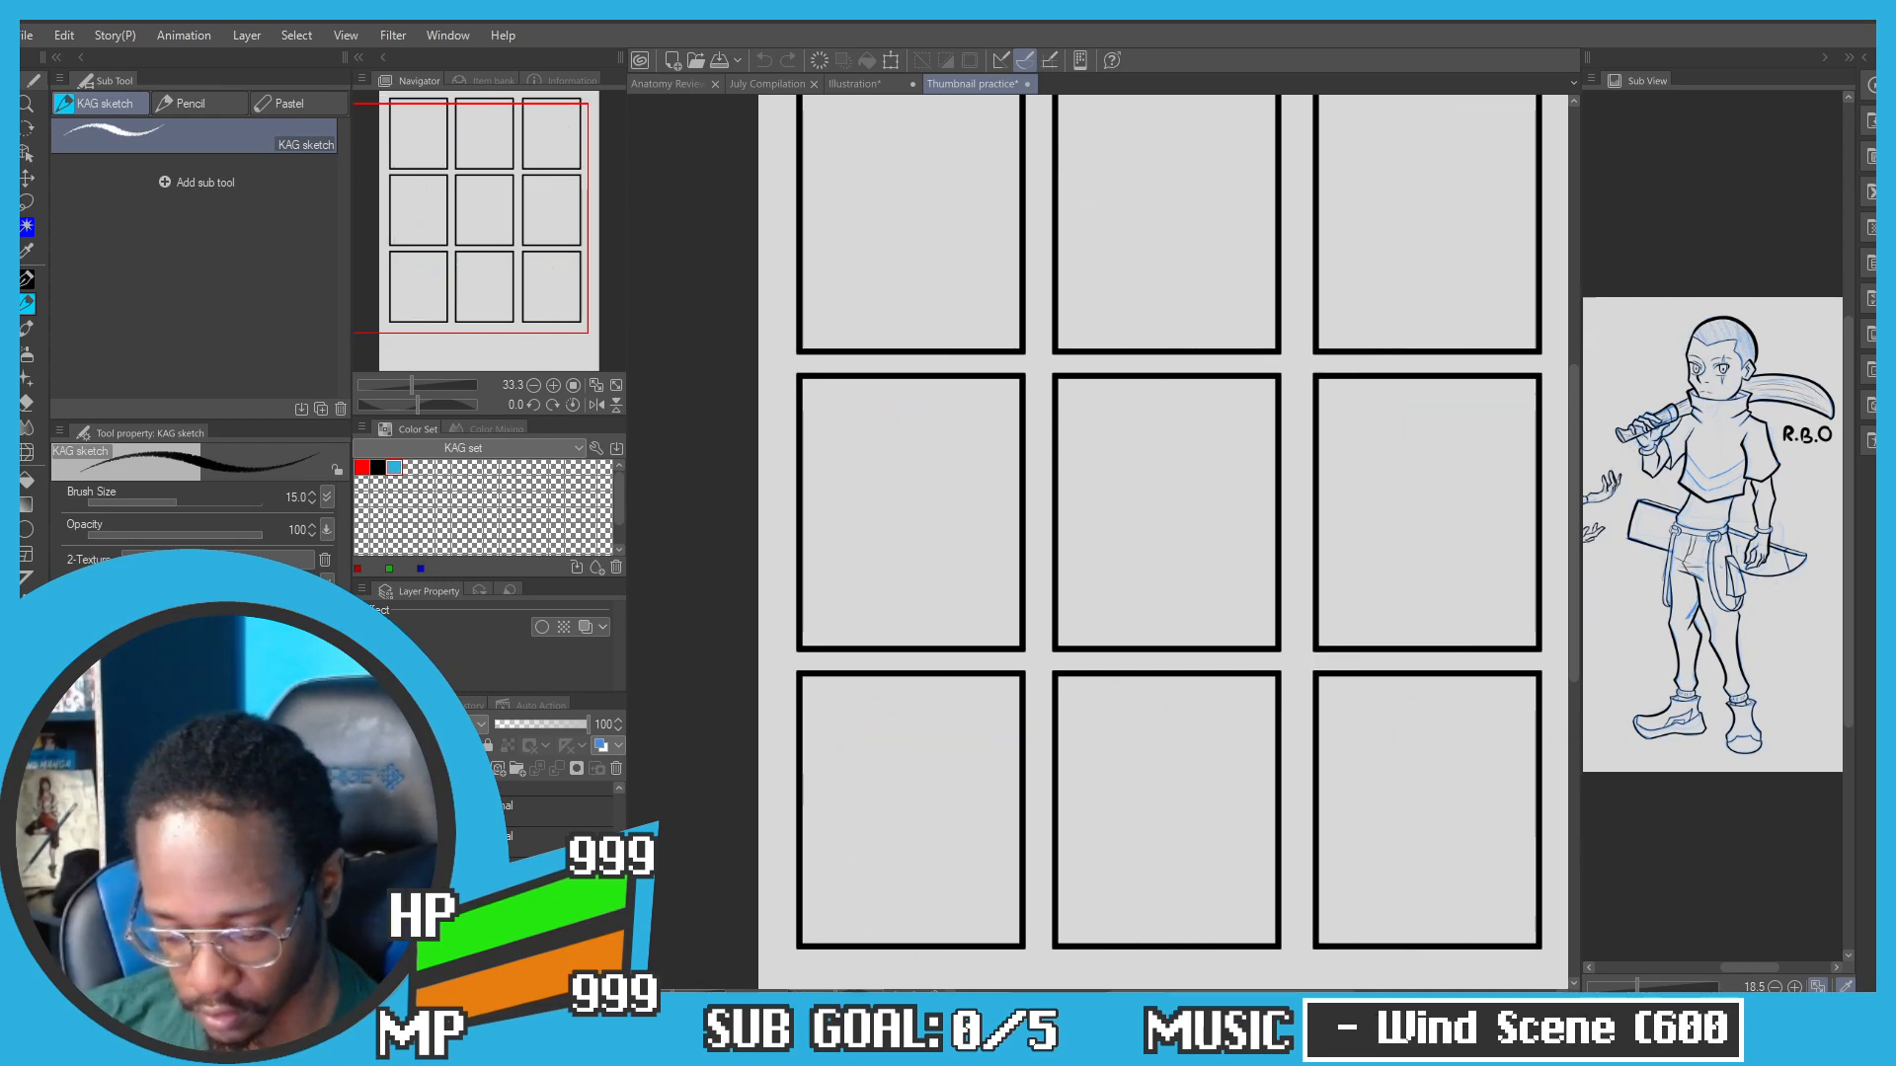
click(364, 867)
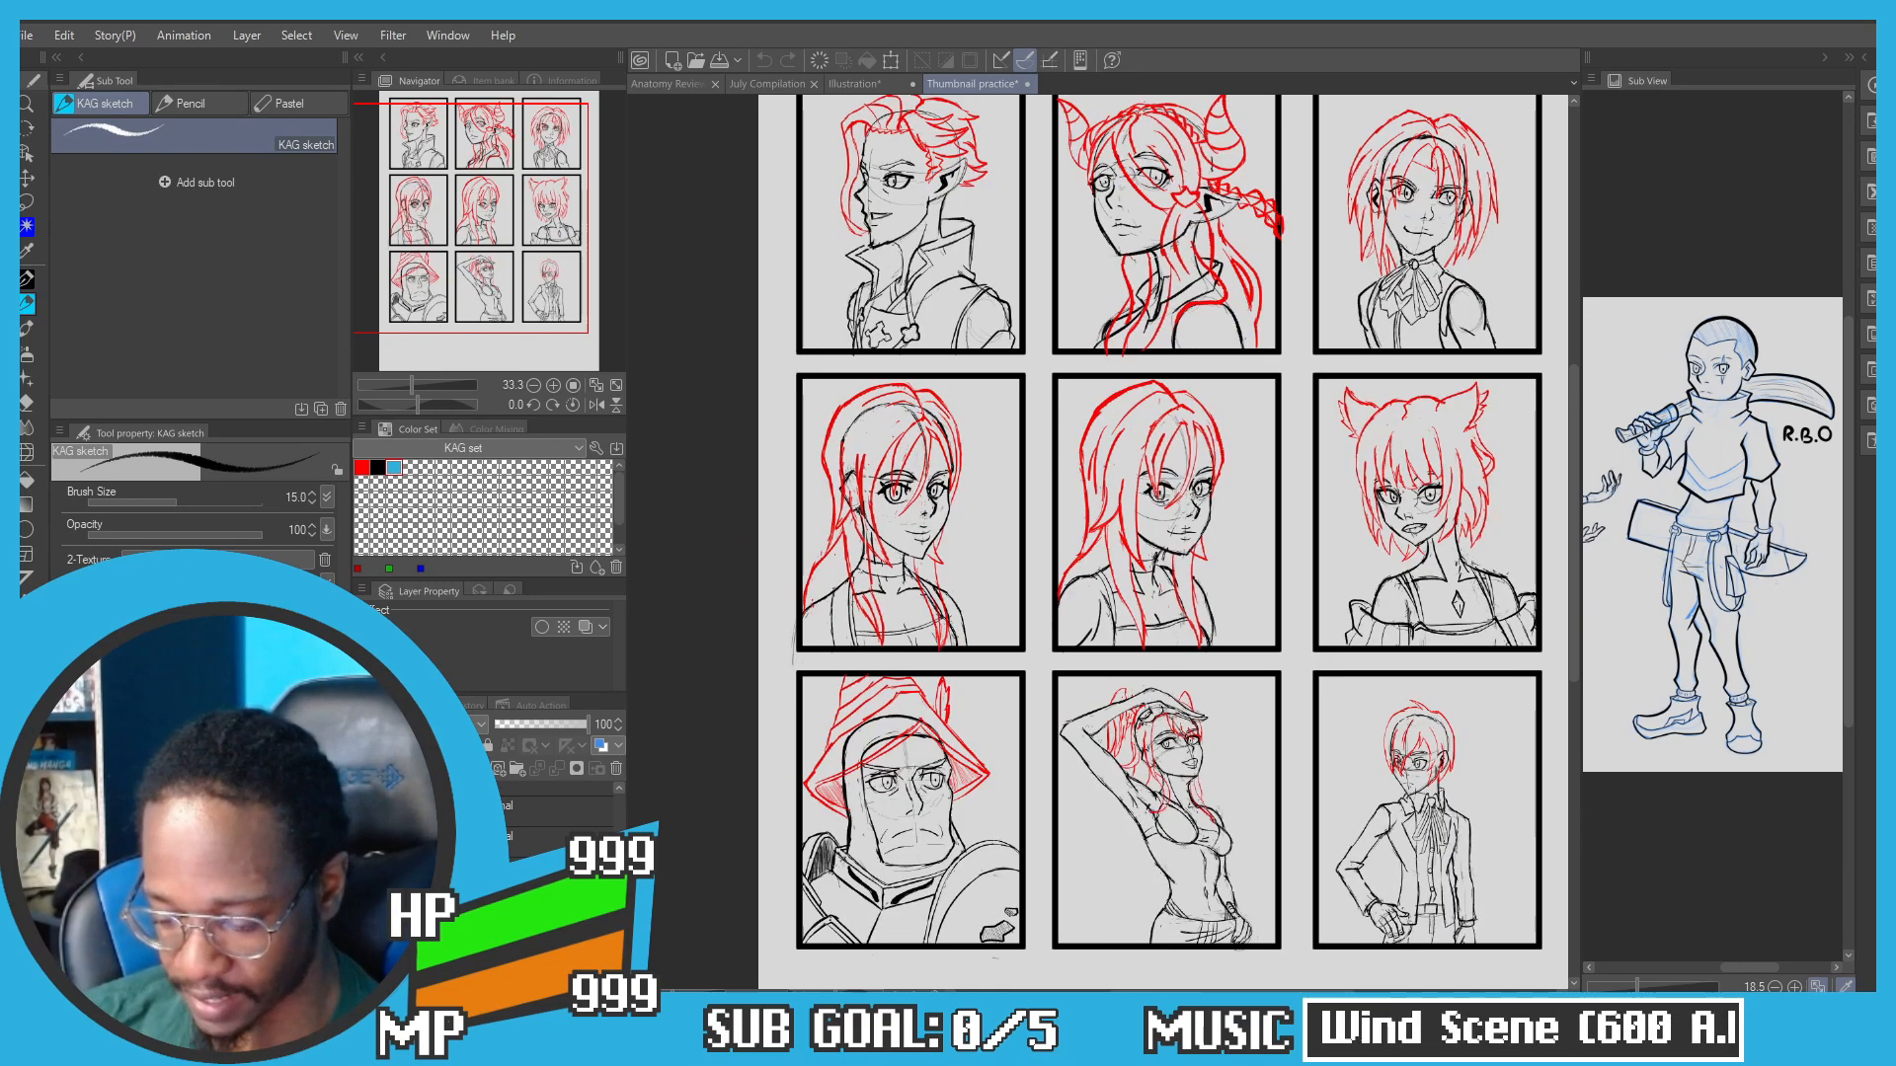
click(364, 867)
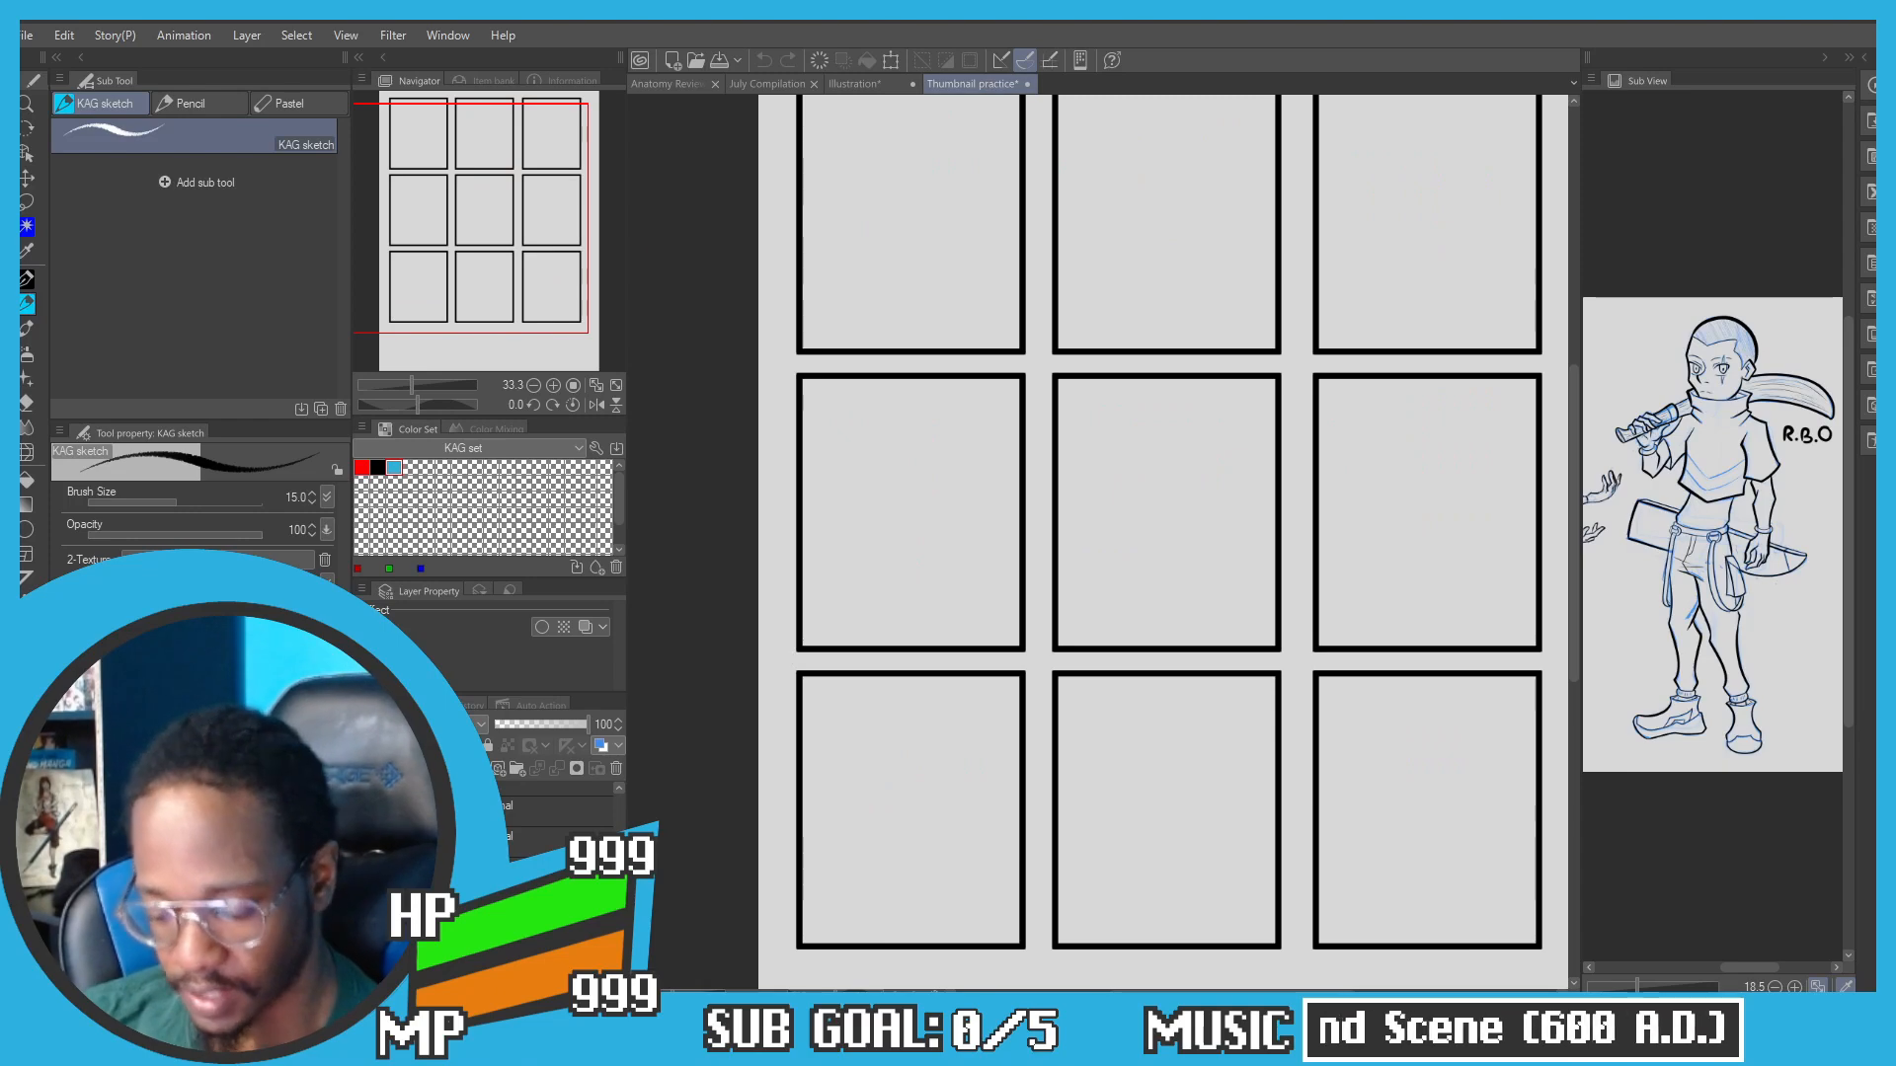
click(444, 789)
Step: Close Thumbnail practice without saving and examine the Performance Practice figures in the July Compilation document
click(1027, 84)
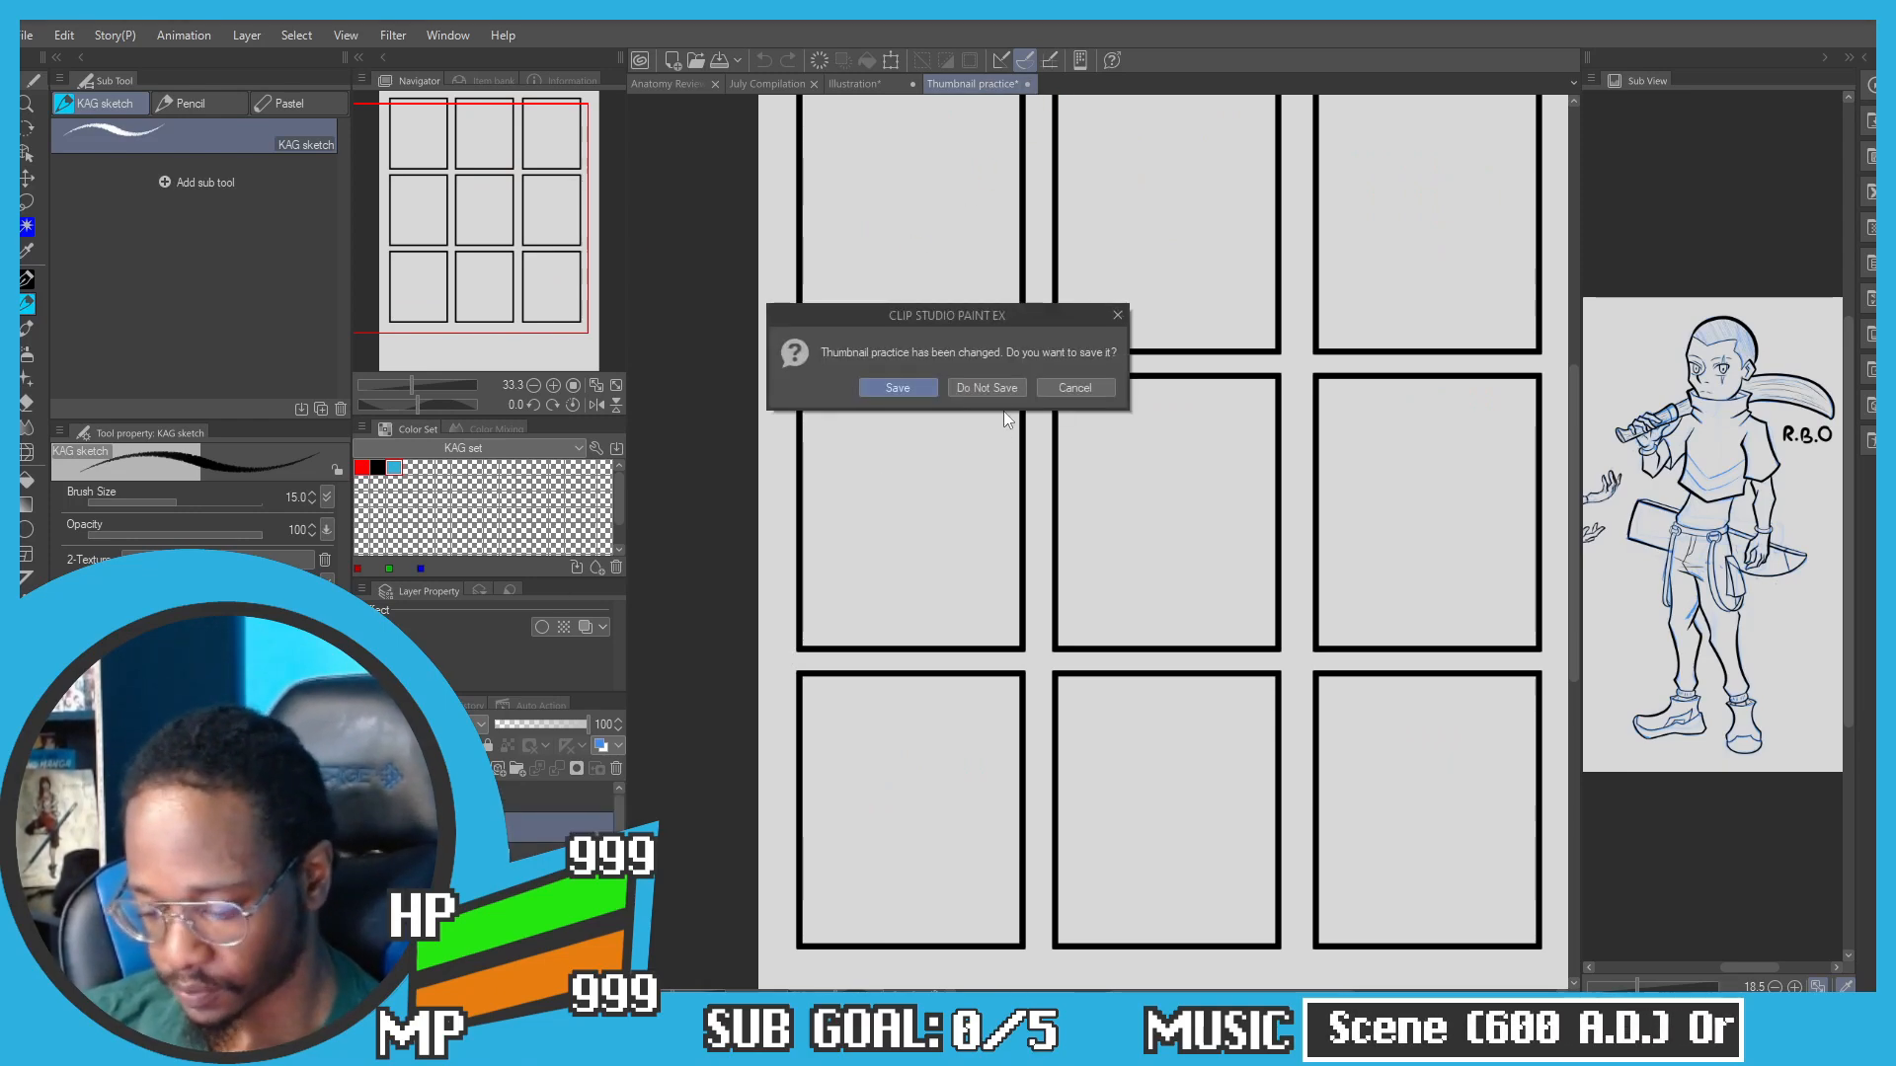
click(987, 387)
click(766, 87)
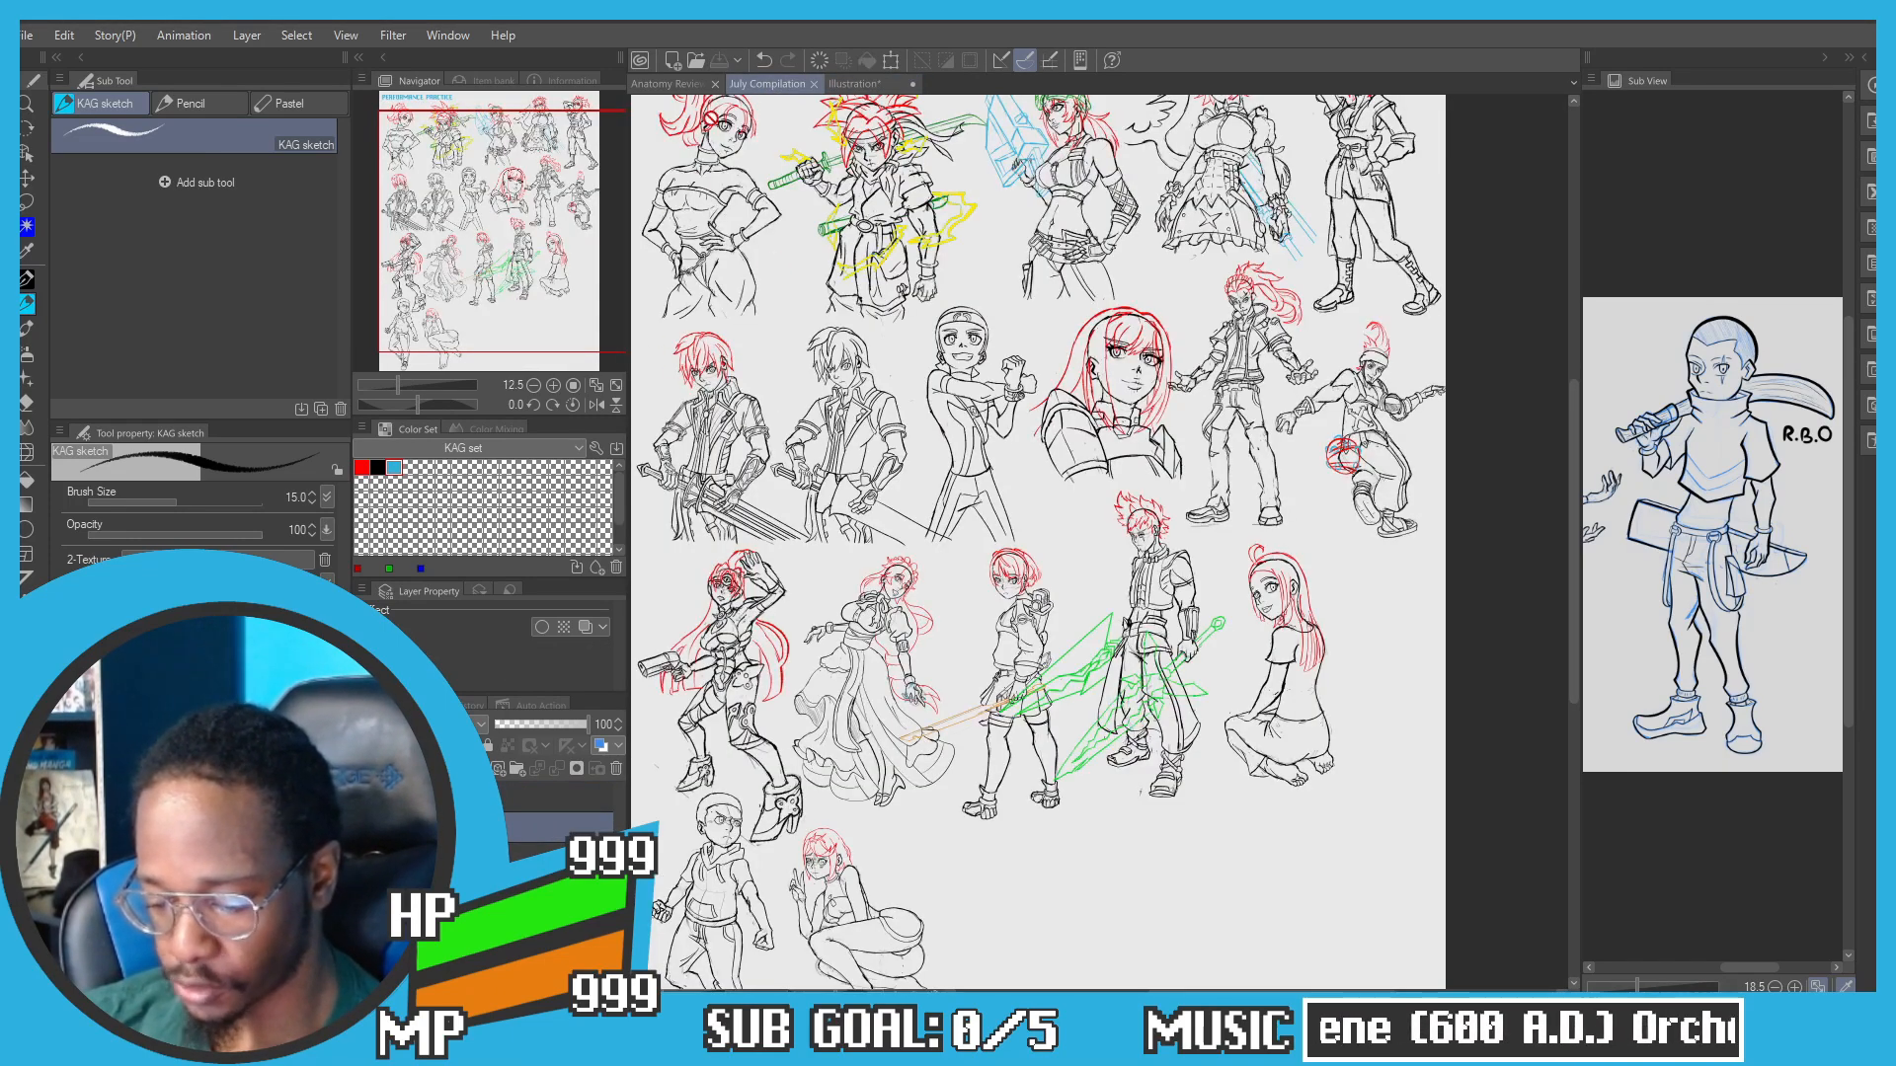
drag(1030, 486, 1173, 496)
key(ctrl+minus)
key(ctrl+minus)
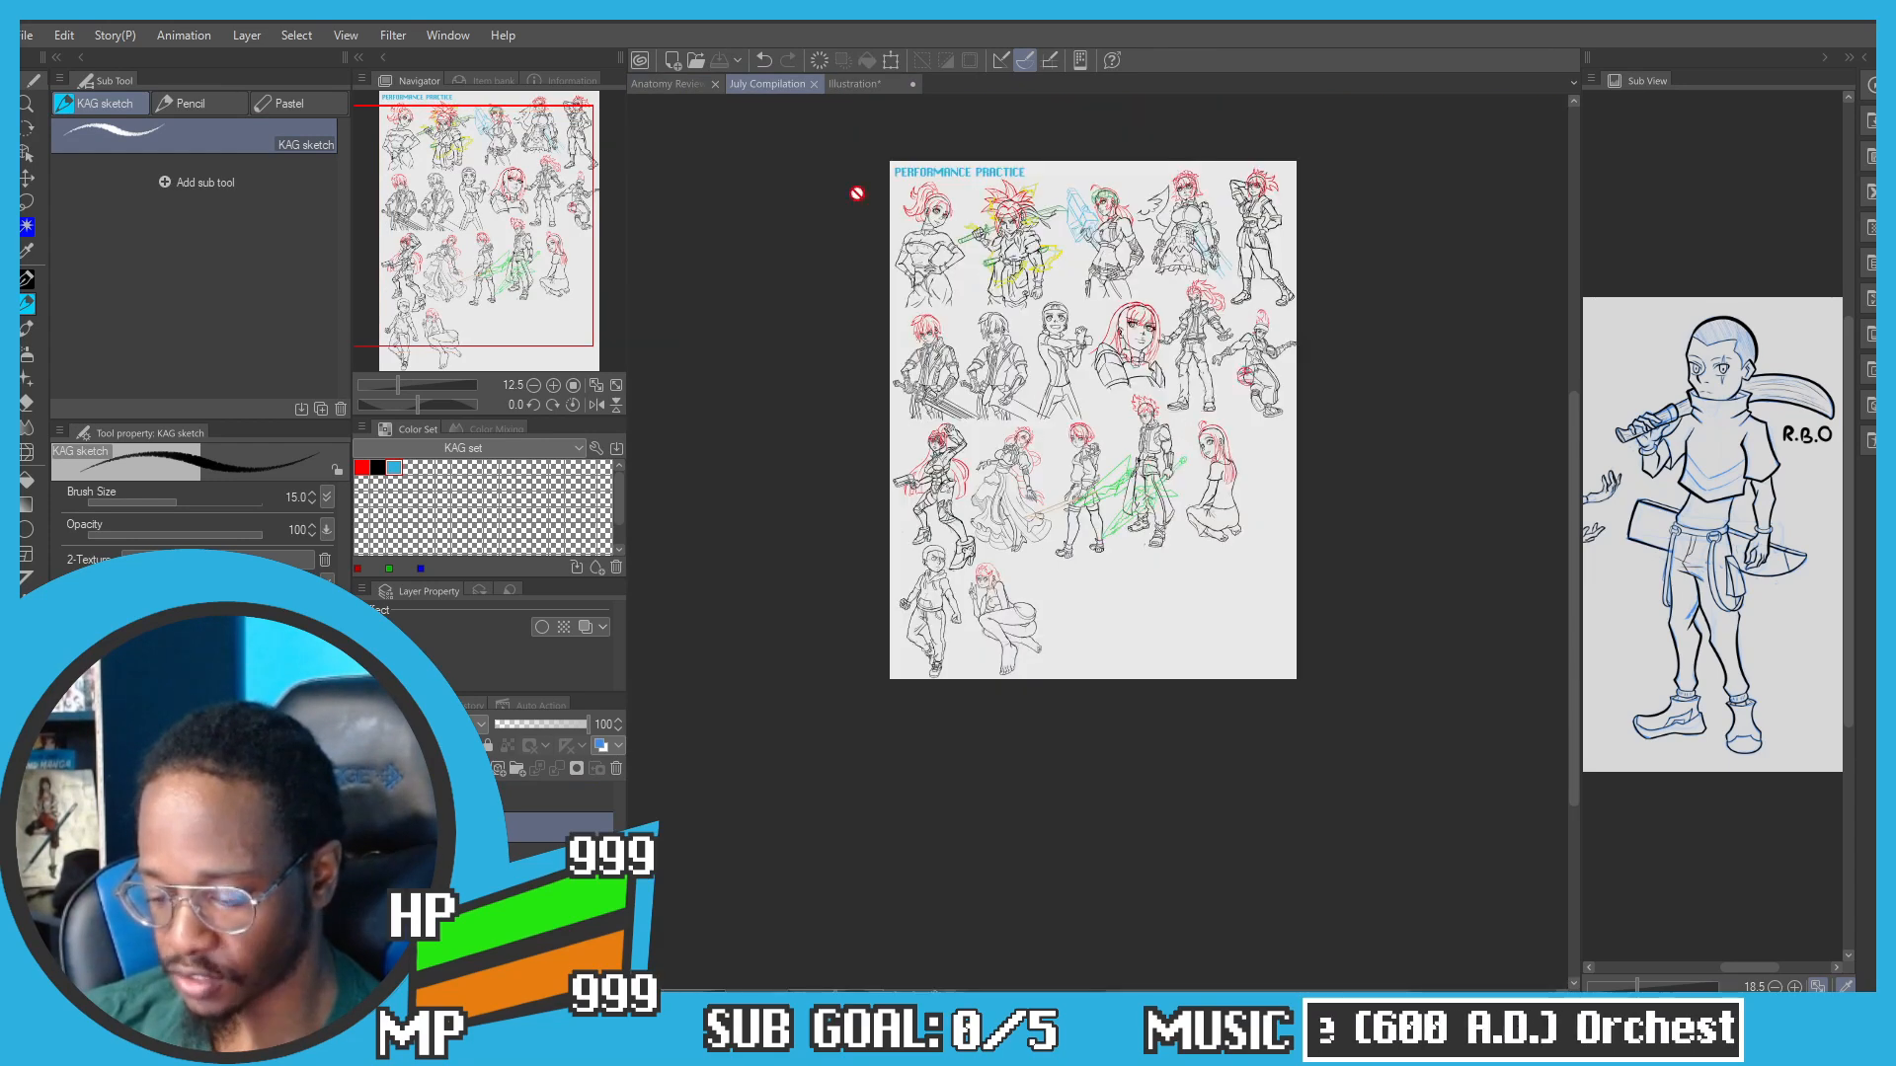
drag(911, 300, 869, 374)
scroll(868, 374, up, 2)
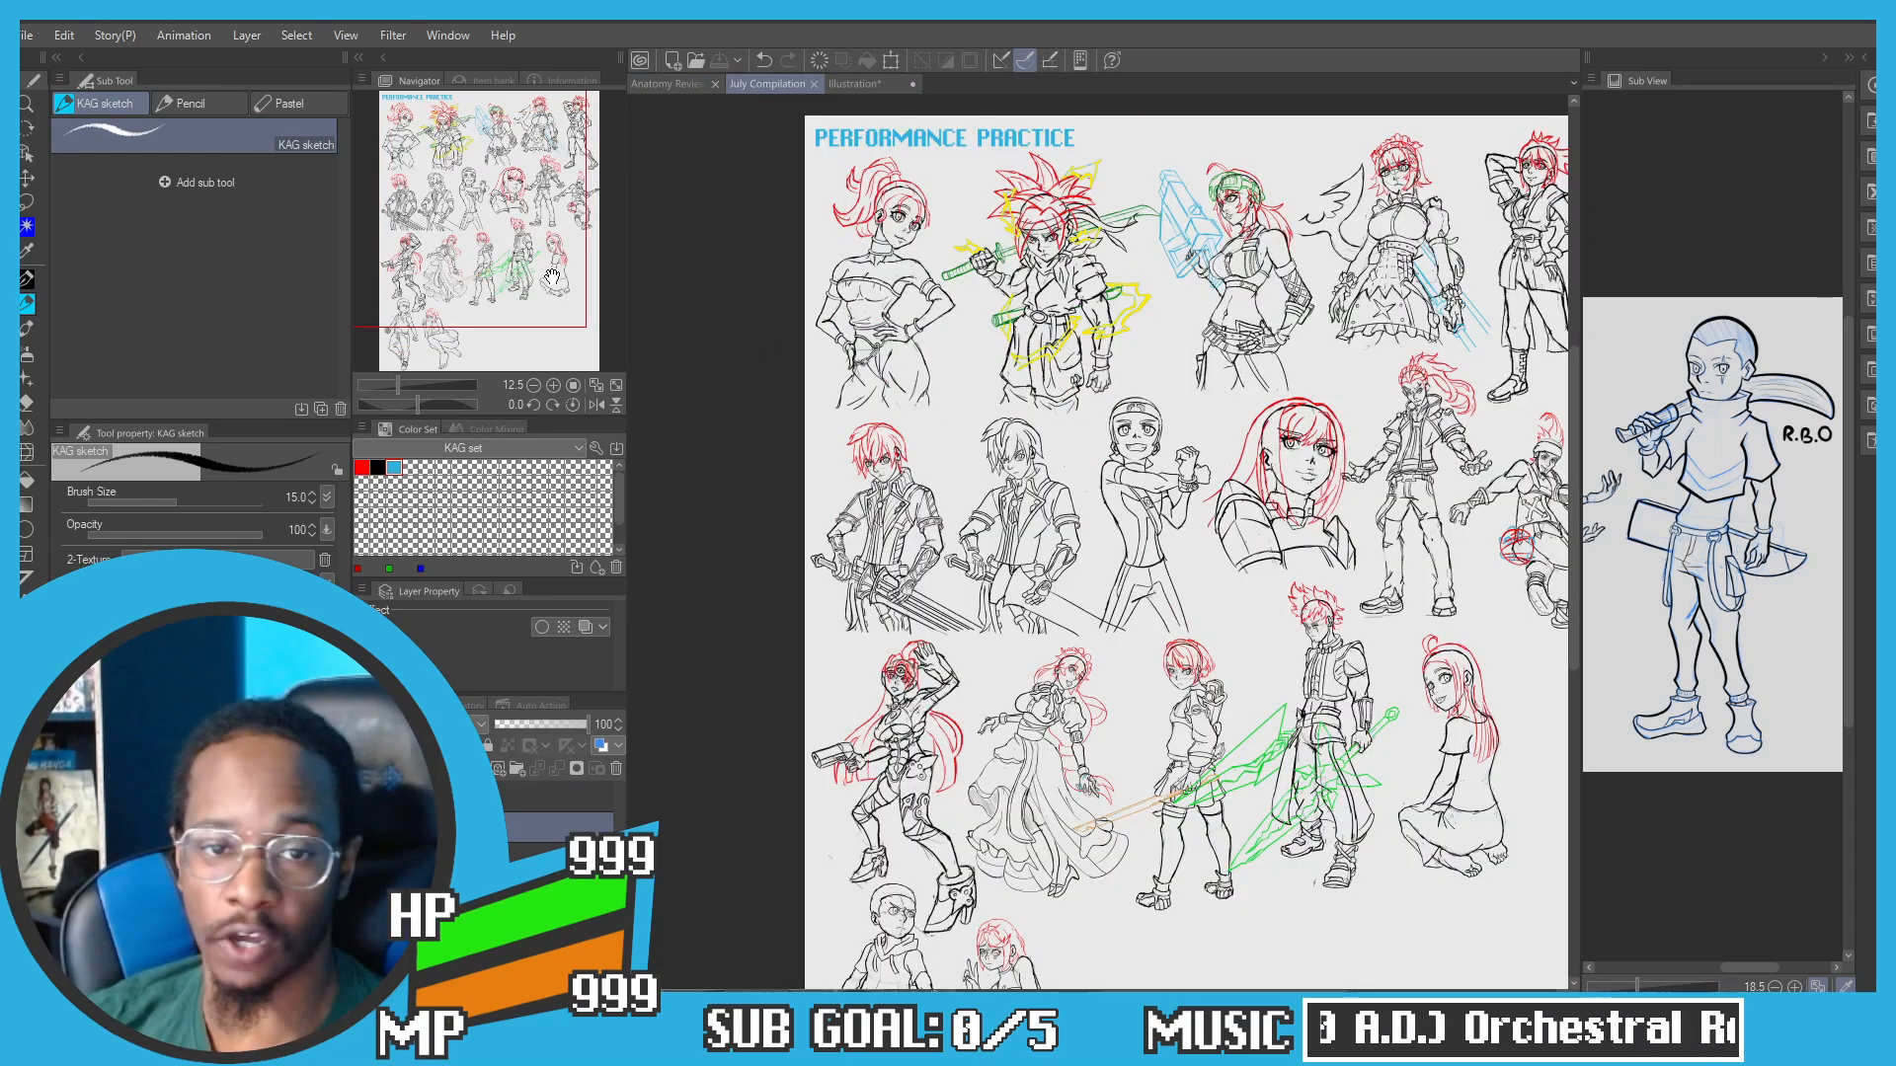
Step: Return to the blank illustration and sketch a circle for the head in the upper part of the page
click(660, 85)
click(906, 86)
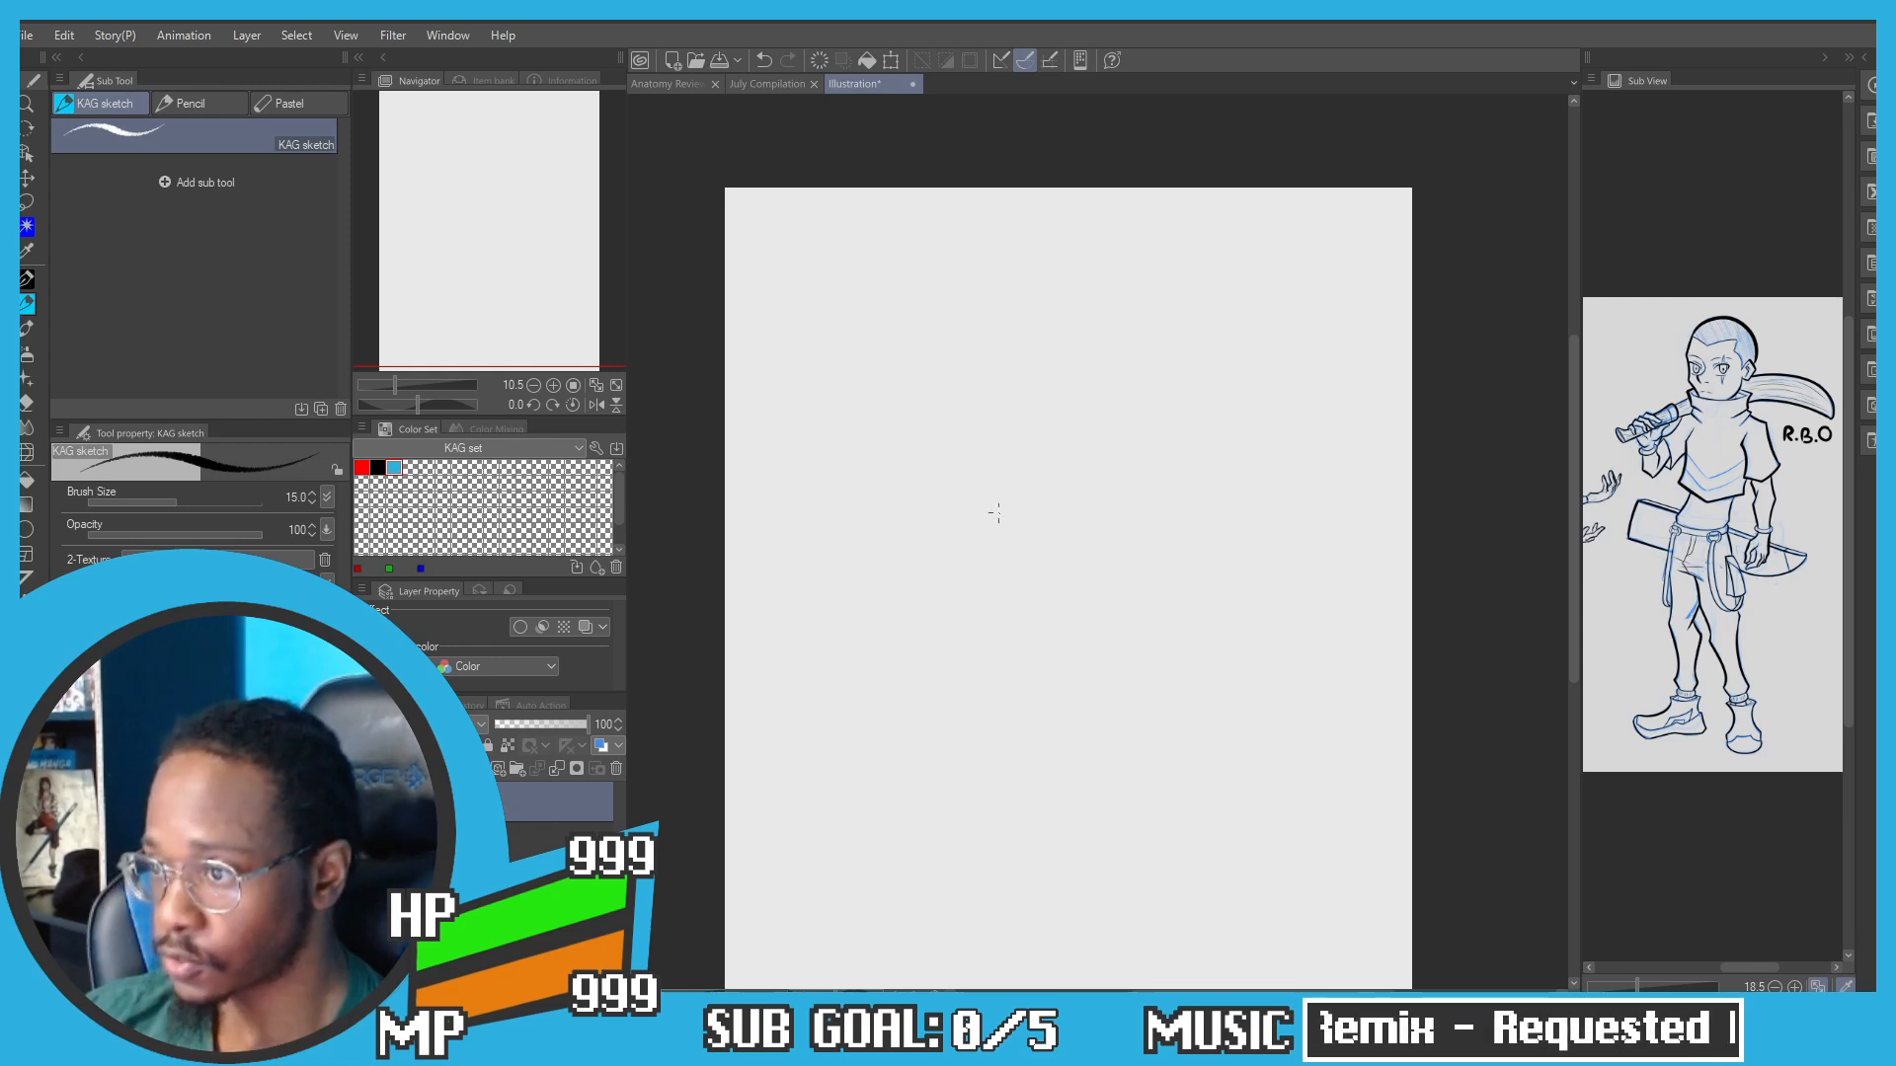
scroll(1027, 484, up, 1)
scroll(907, 419, up, 2)
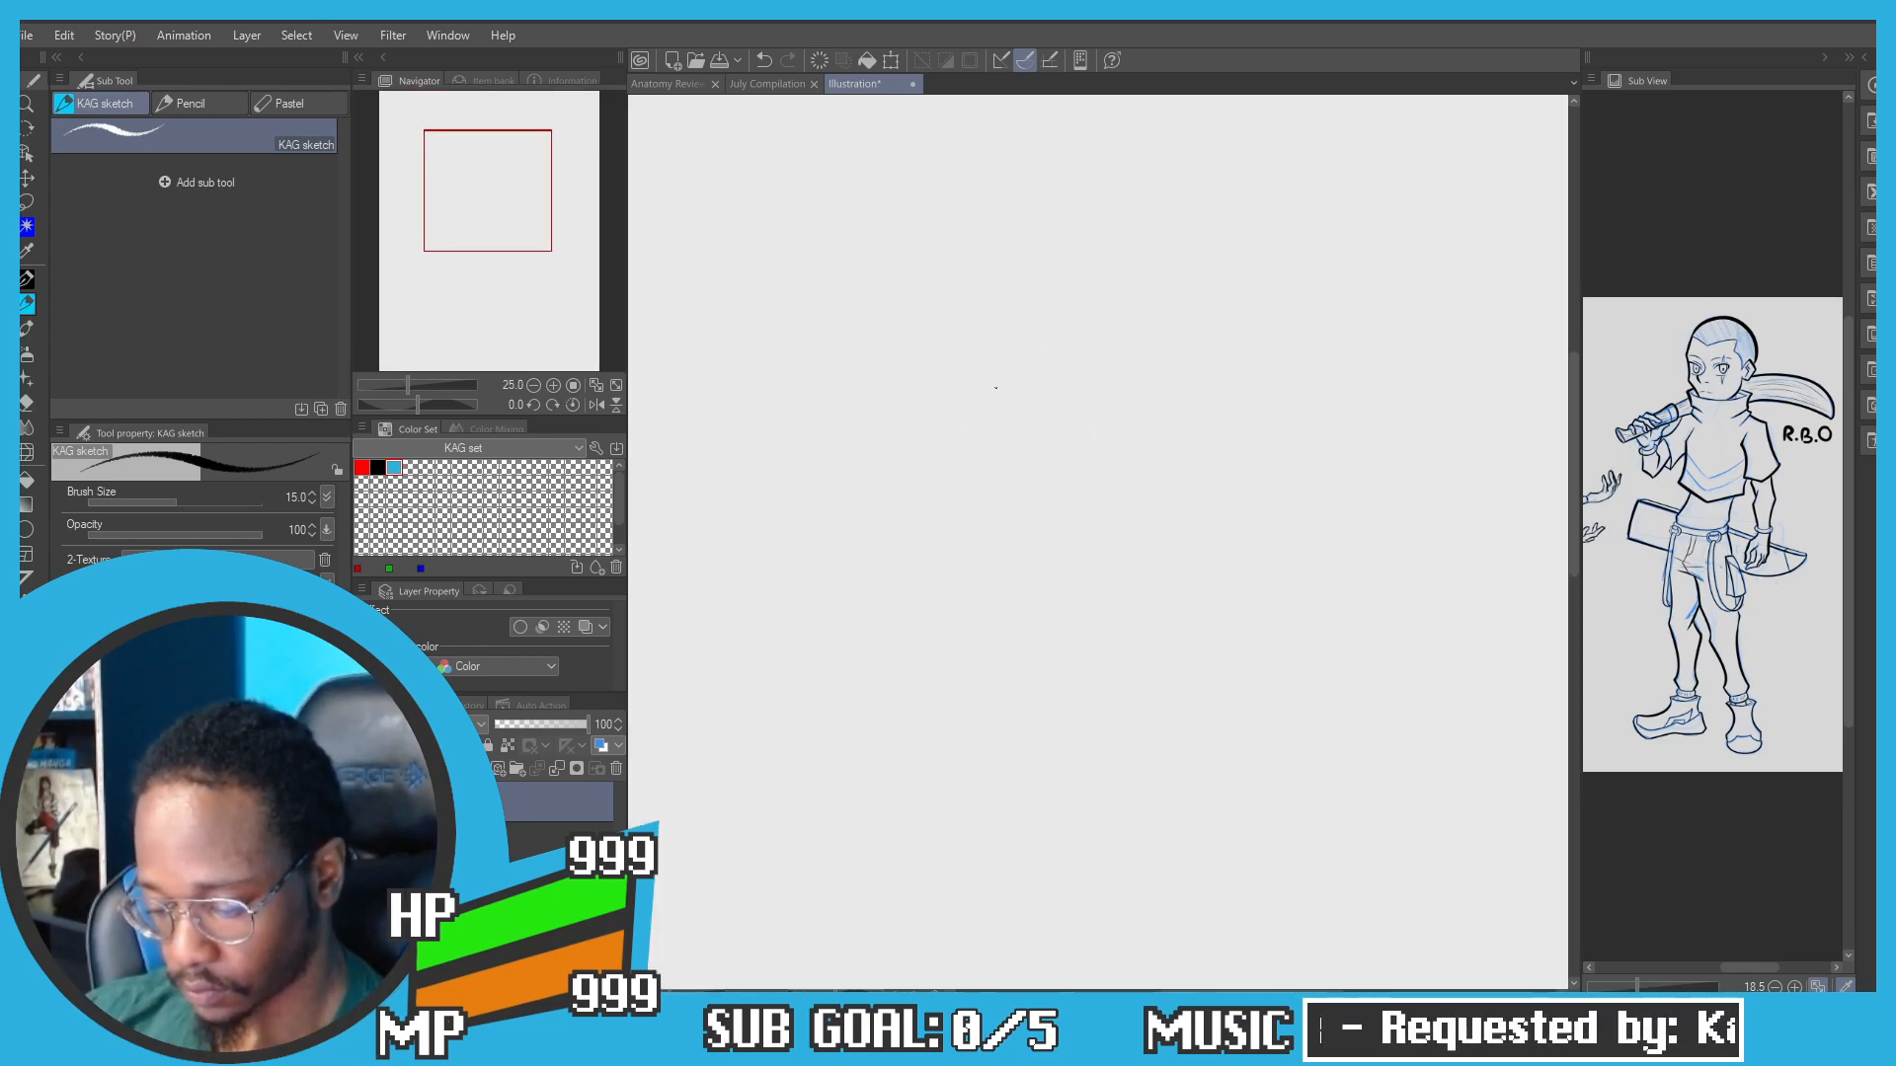
mouse_move(1051, 336)
mouse_down()
mouse_move(1114, 371)
mouse_move(1004, 359)
mouse_move(961, 424)
mouse_move(1076, 441)
mouse_up()
key(ctrl+z)
key(ctrl+z)
key(ctrl+z)
key(ctrl+z)
mouse_move(1032, 284)
mouse_down()
mouse_move(1077, 430)
mouse_move(1047, 282)
mouse_move(1110, 340)
mouse_move(1056, 286)
mouse_move(1086, 345)
mouse_move(900, 368)
mouse_move(913, 287)
mouse_move(997, 251)
mouse_up()
key(ctrl+z)
key(ctrl+z)
key(ctrl+z)
key(ctrl+z)
key(ctrl+z)
drag(908, 301, 1061, 285)
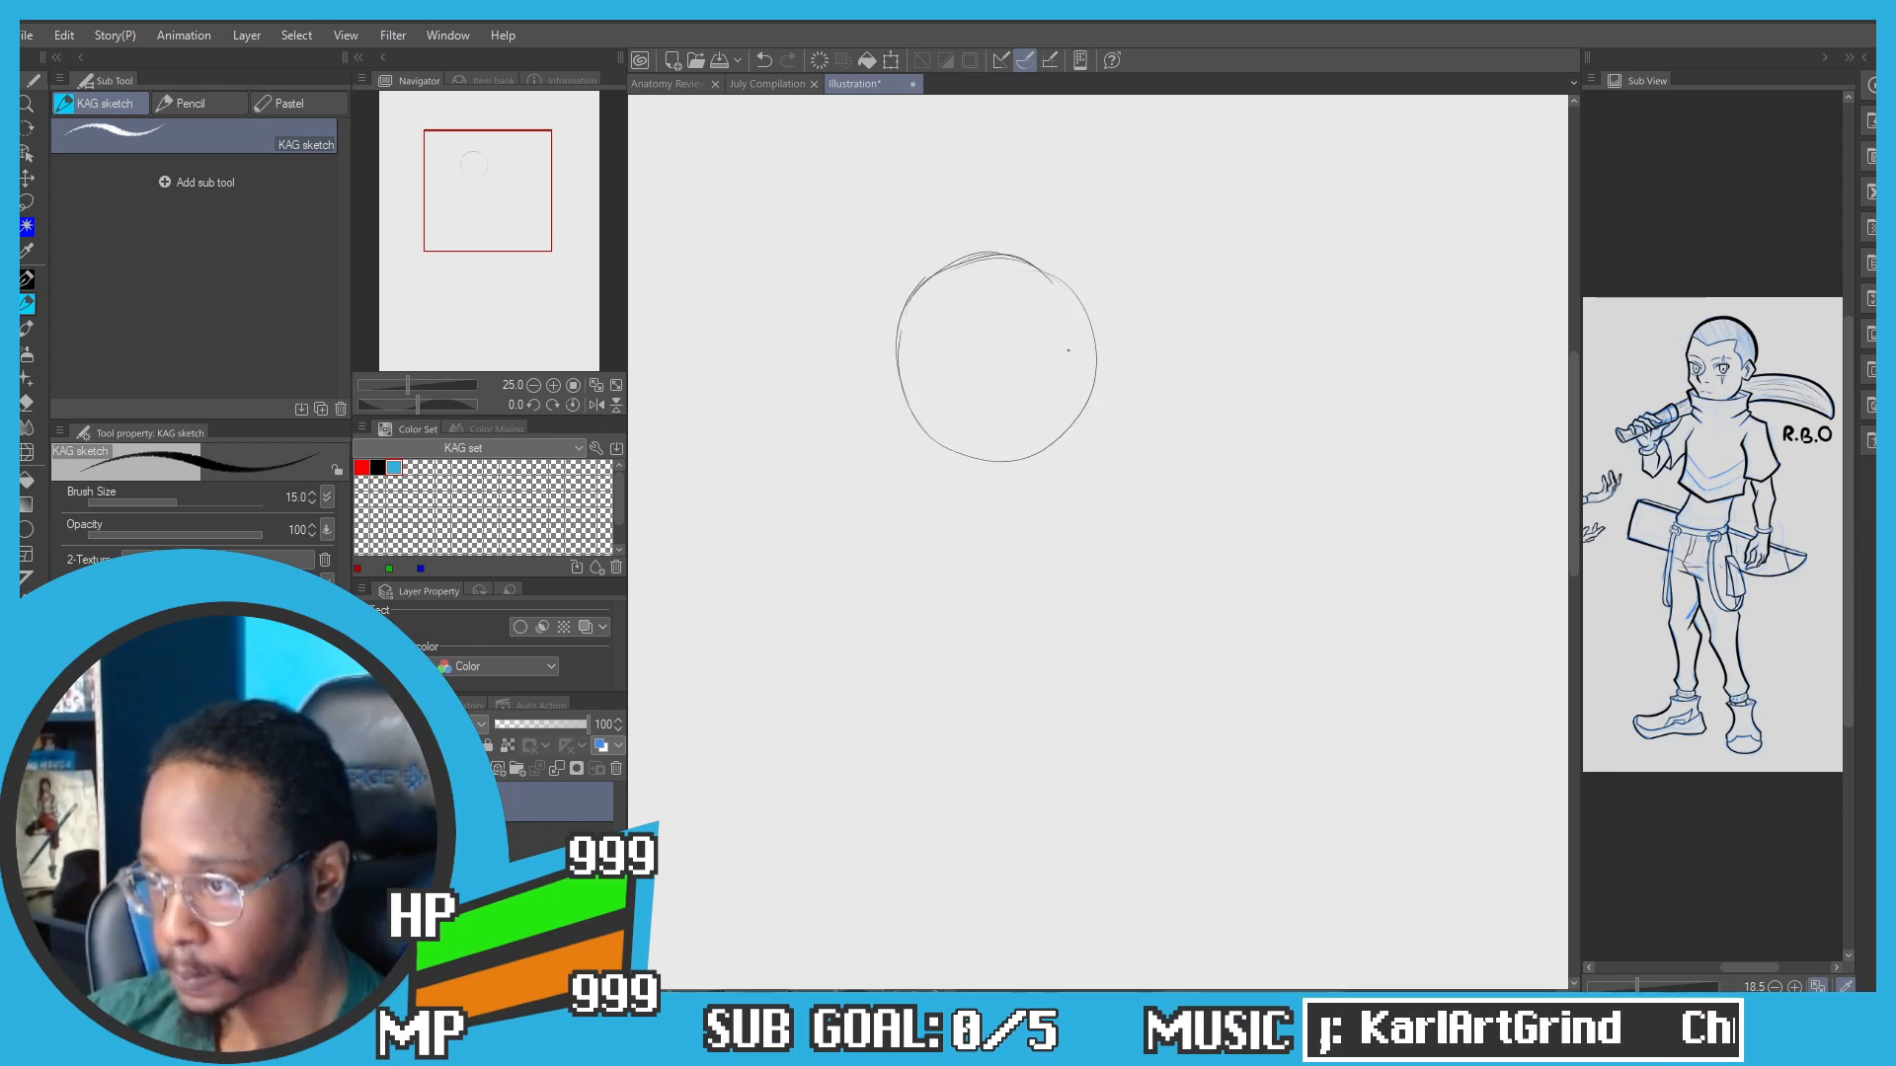
Step: Sketch a guideline across the head circle, sloping down toward the face side
drag(963, 376, 920, 377)
key(ctrl+z)
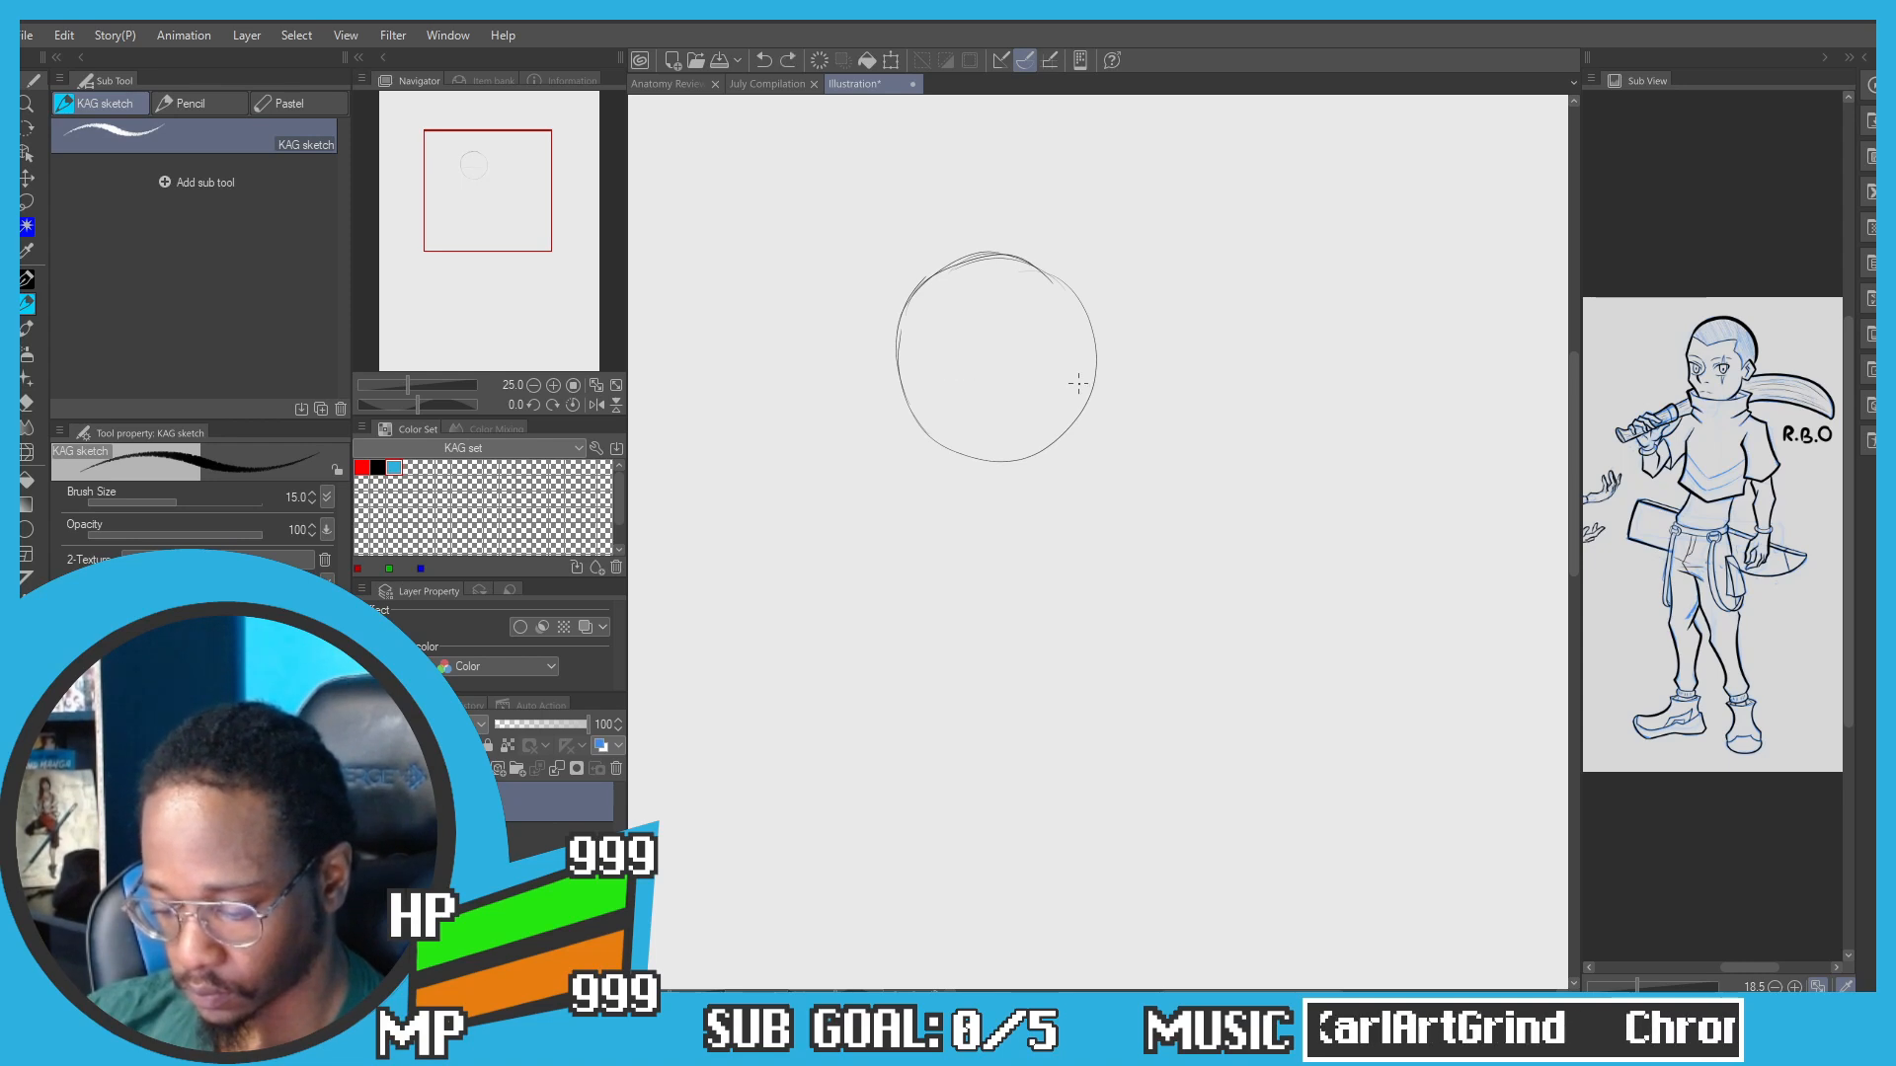
mouse_move(1088, 381)
mouse_down()
mouse_move(928, 369)
mouse_move(1075, 379)
mouse_up()
key(ctrl+z)
key(ctrl+z)
drag(925, 349, 1082, 383)
key(ctrl+z)
key(ctrl+z)
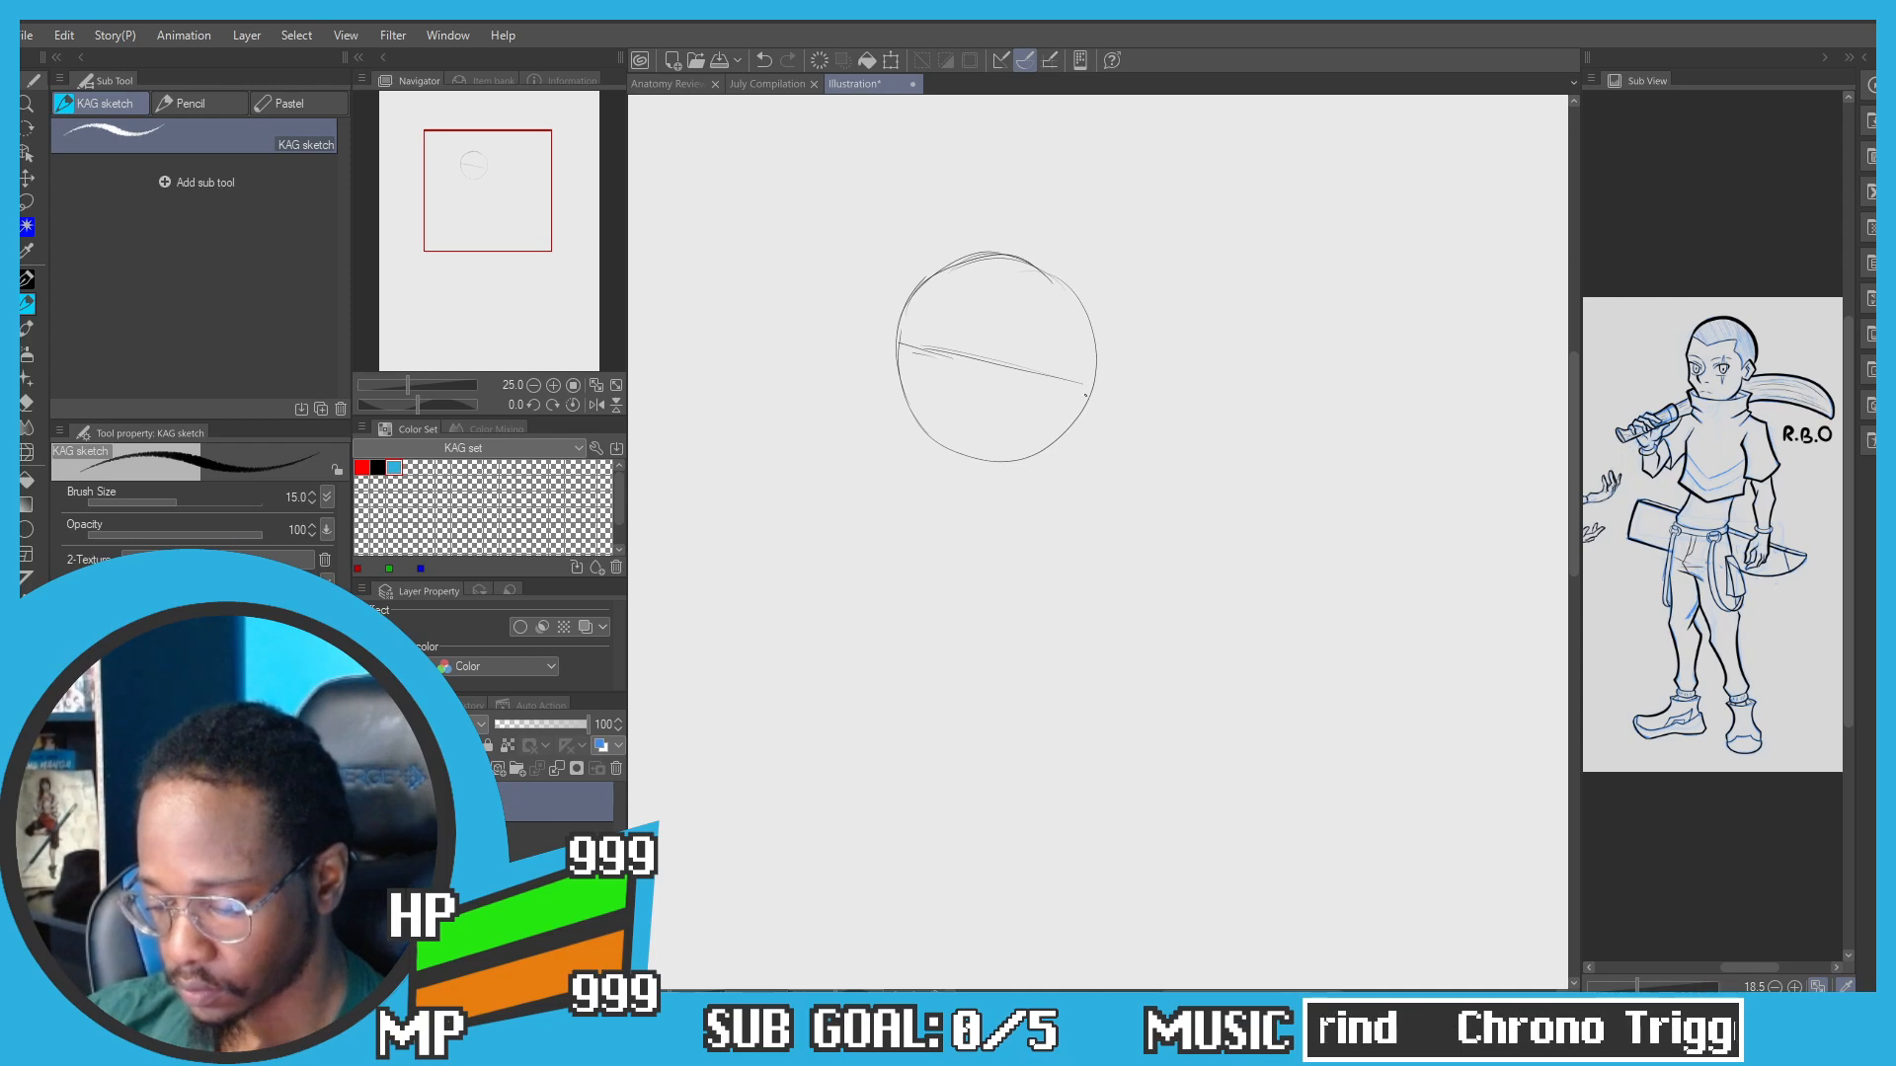
Step: Sketch the head's vertical centre line and an angular jaw meeting in a pointed chin below the circle
drag(1090, 394, 1066, 488)
key(ctrl+z)
drag(1096, 388, 1068, 491)
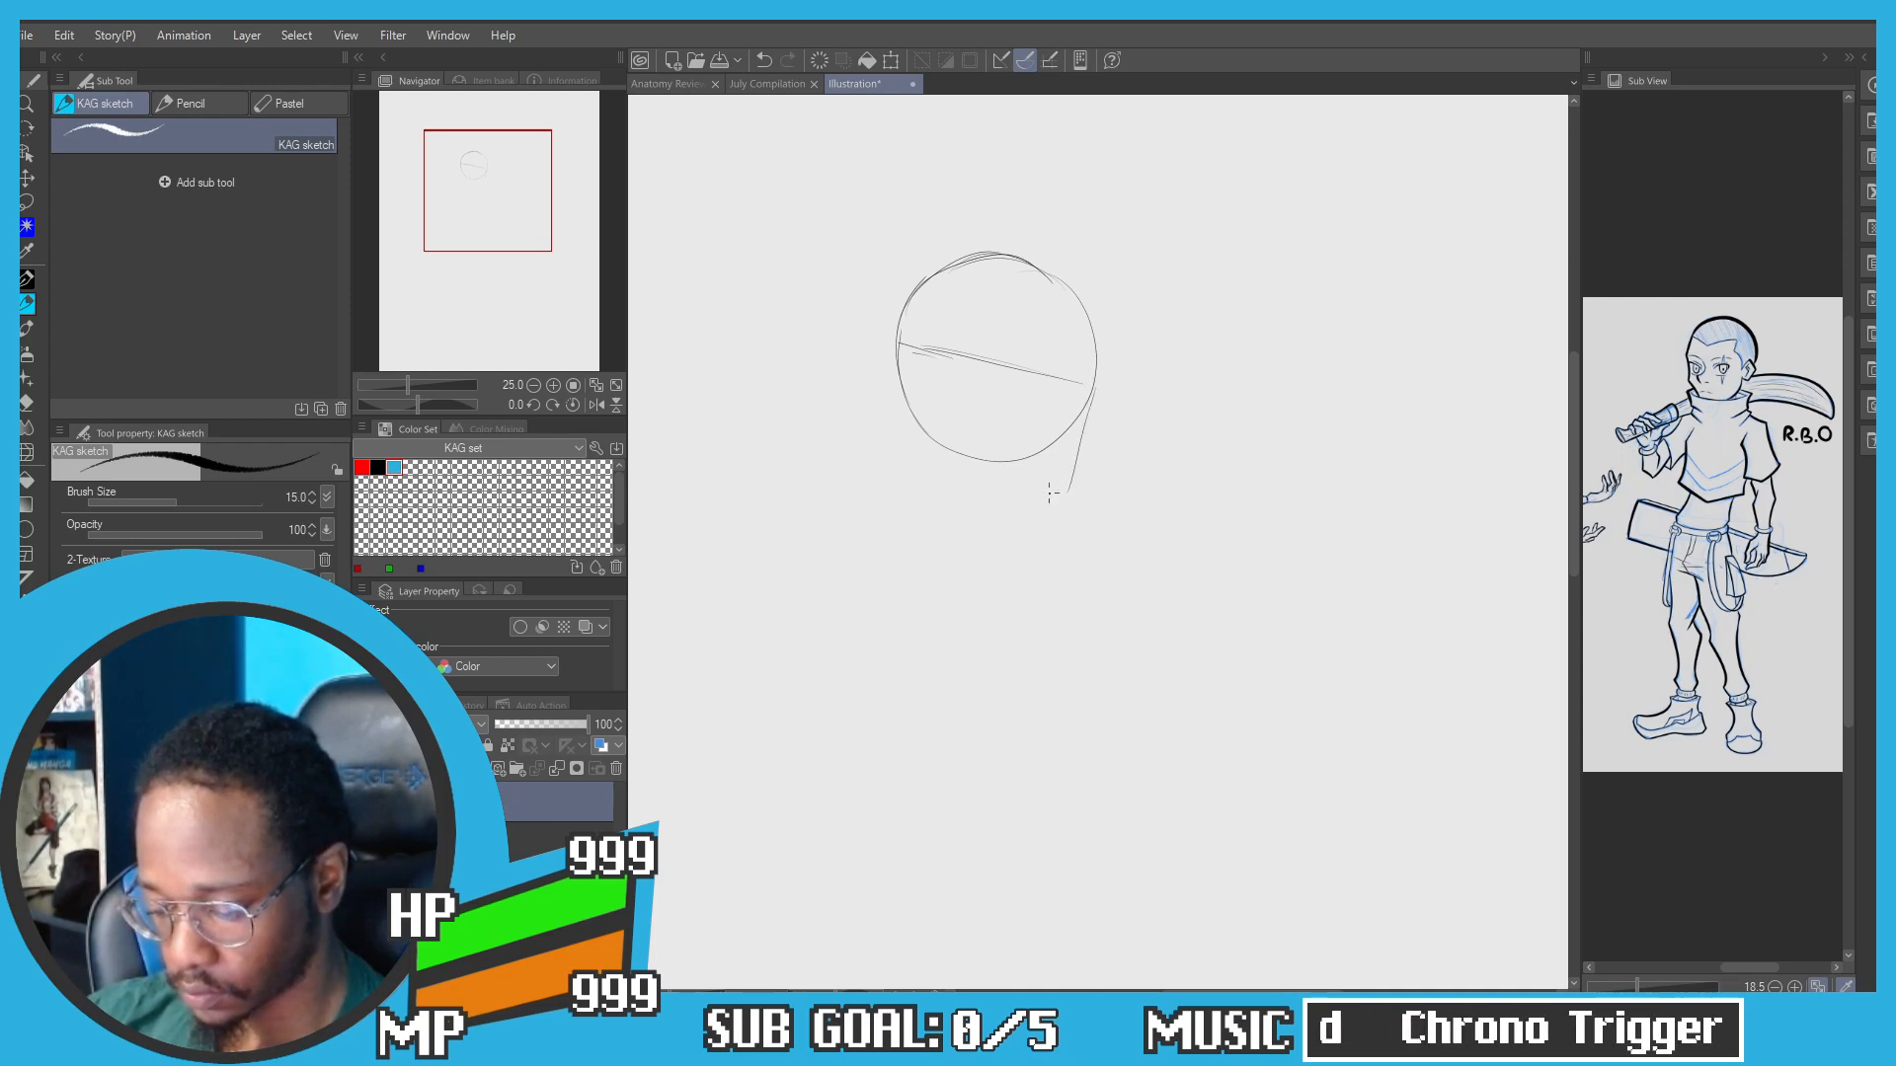
drag(1008, 331, 994, 477)
key(ctrl+z)
drag(1017, 290, 994, 425)
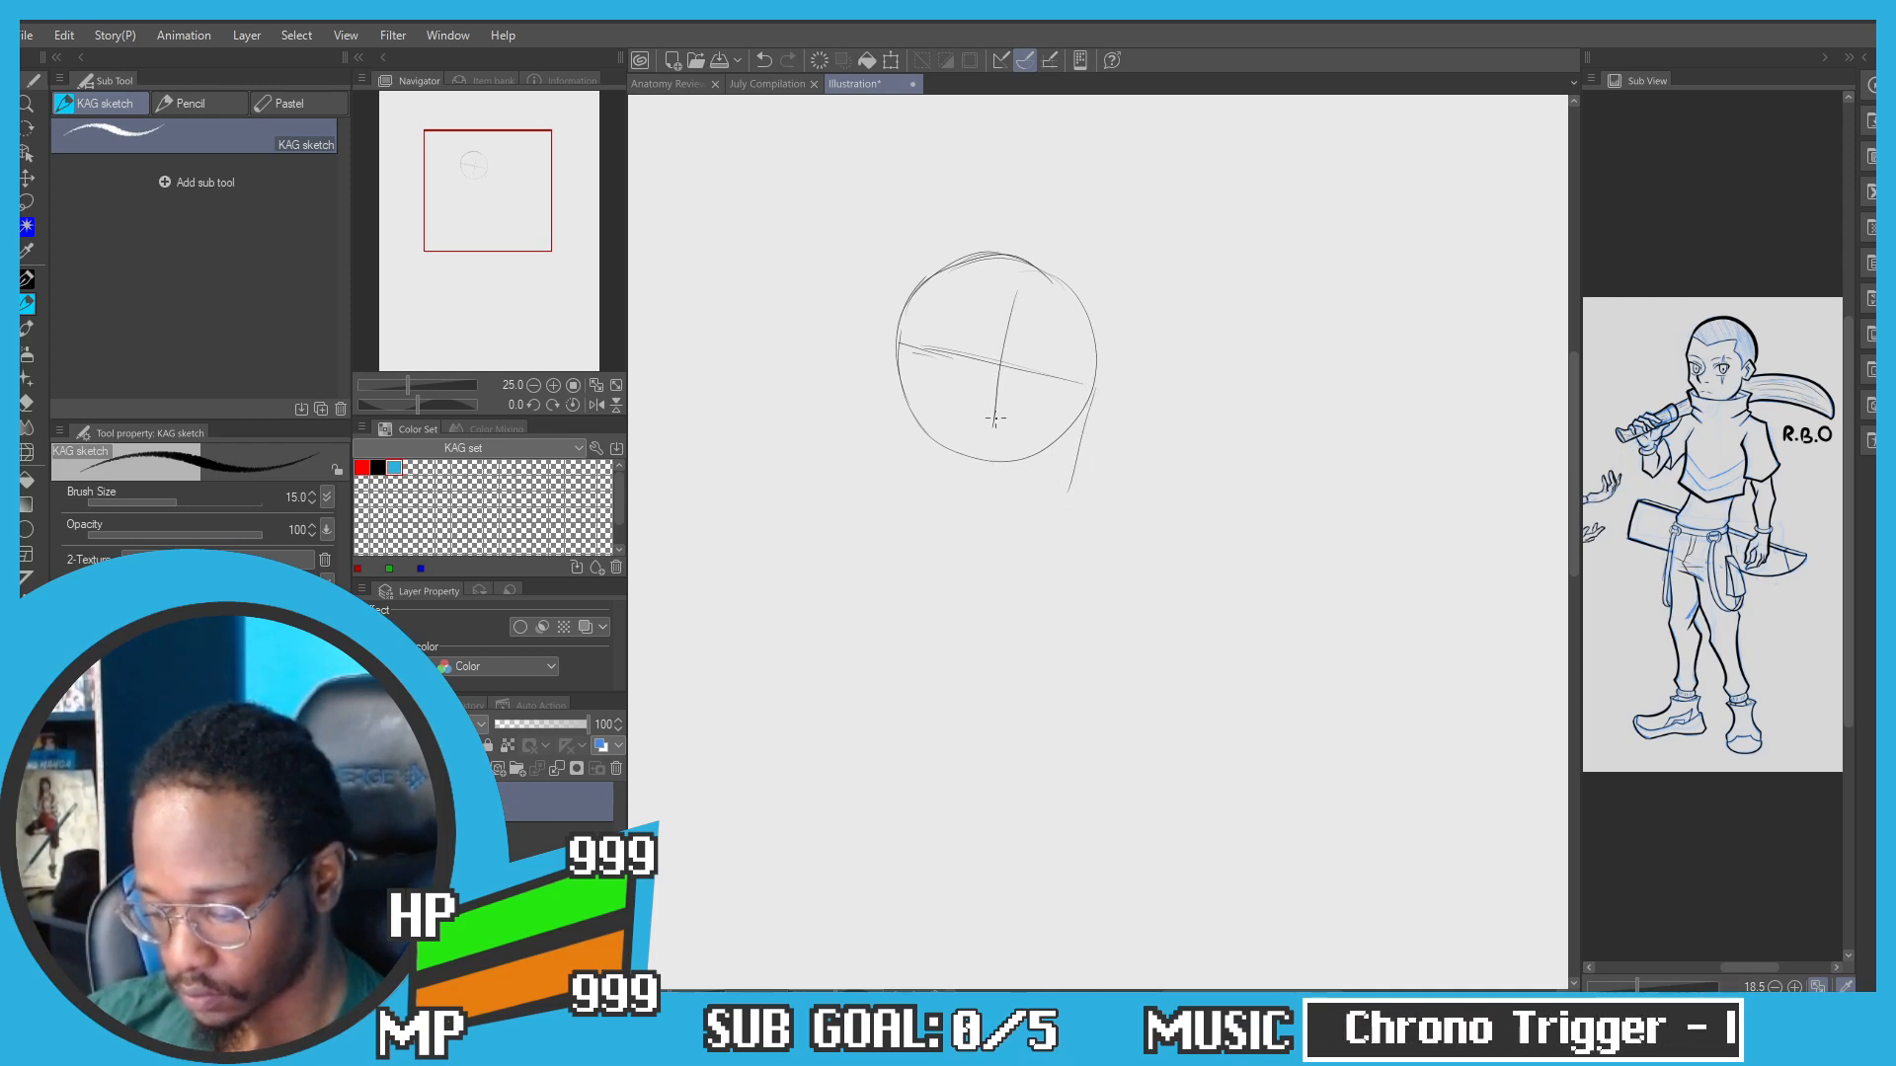
drag(1009, 283, 987, 464)
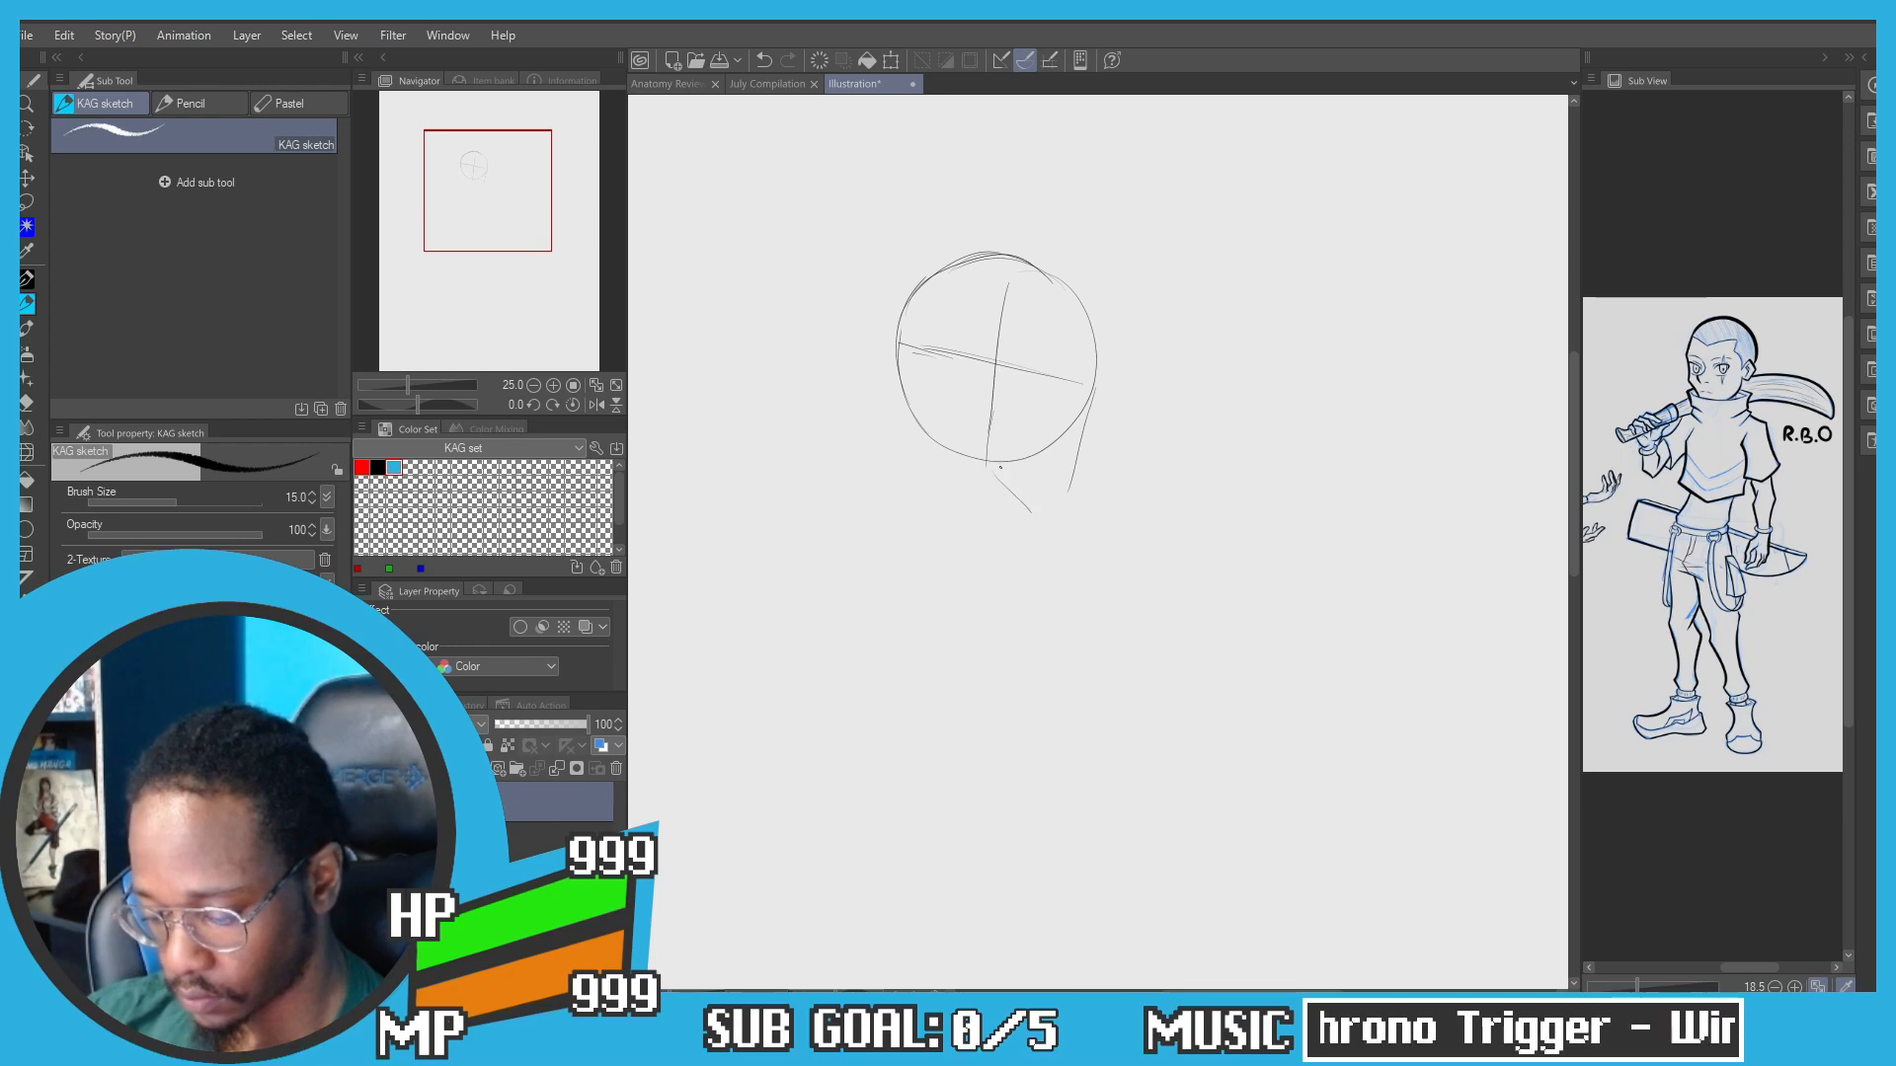
key(ctrl+z)
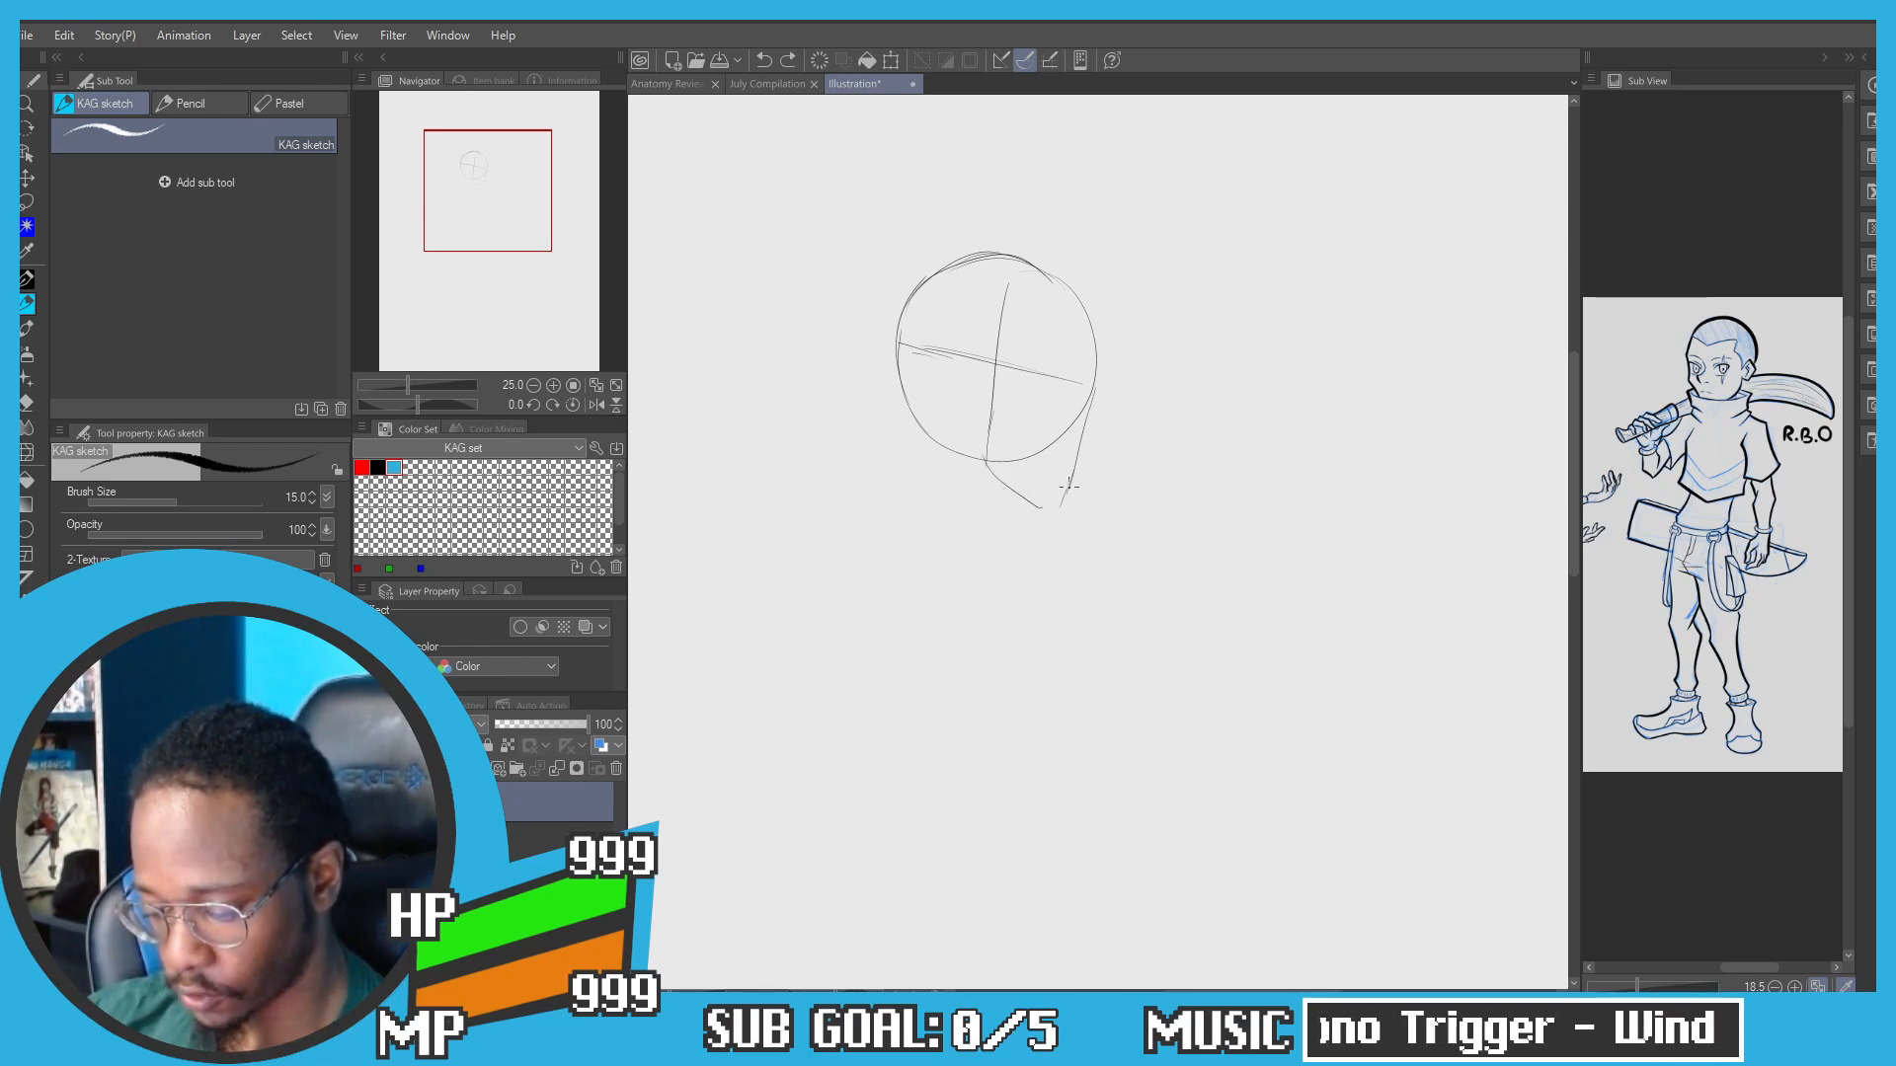
drag(1070, 484, 1020, 486)
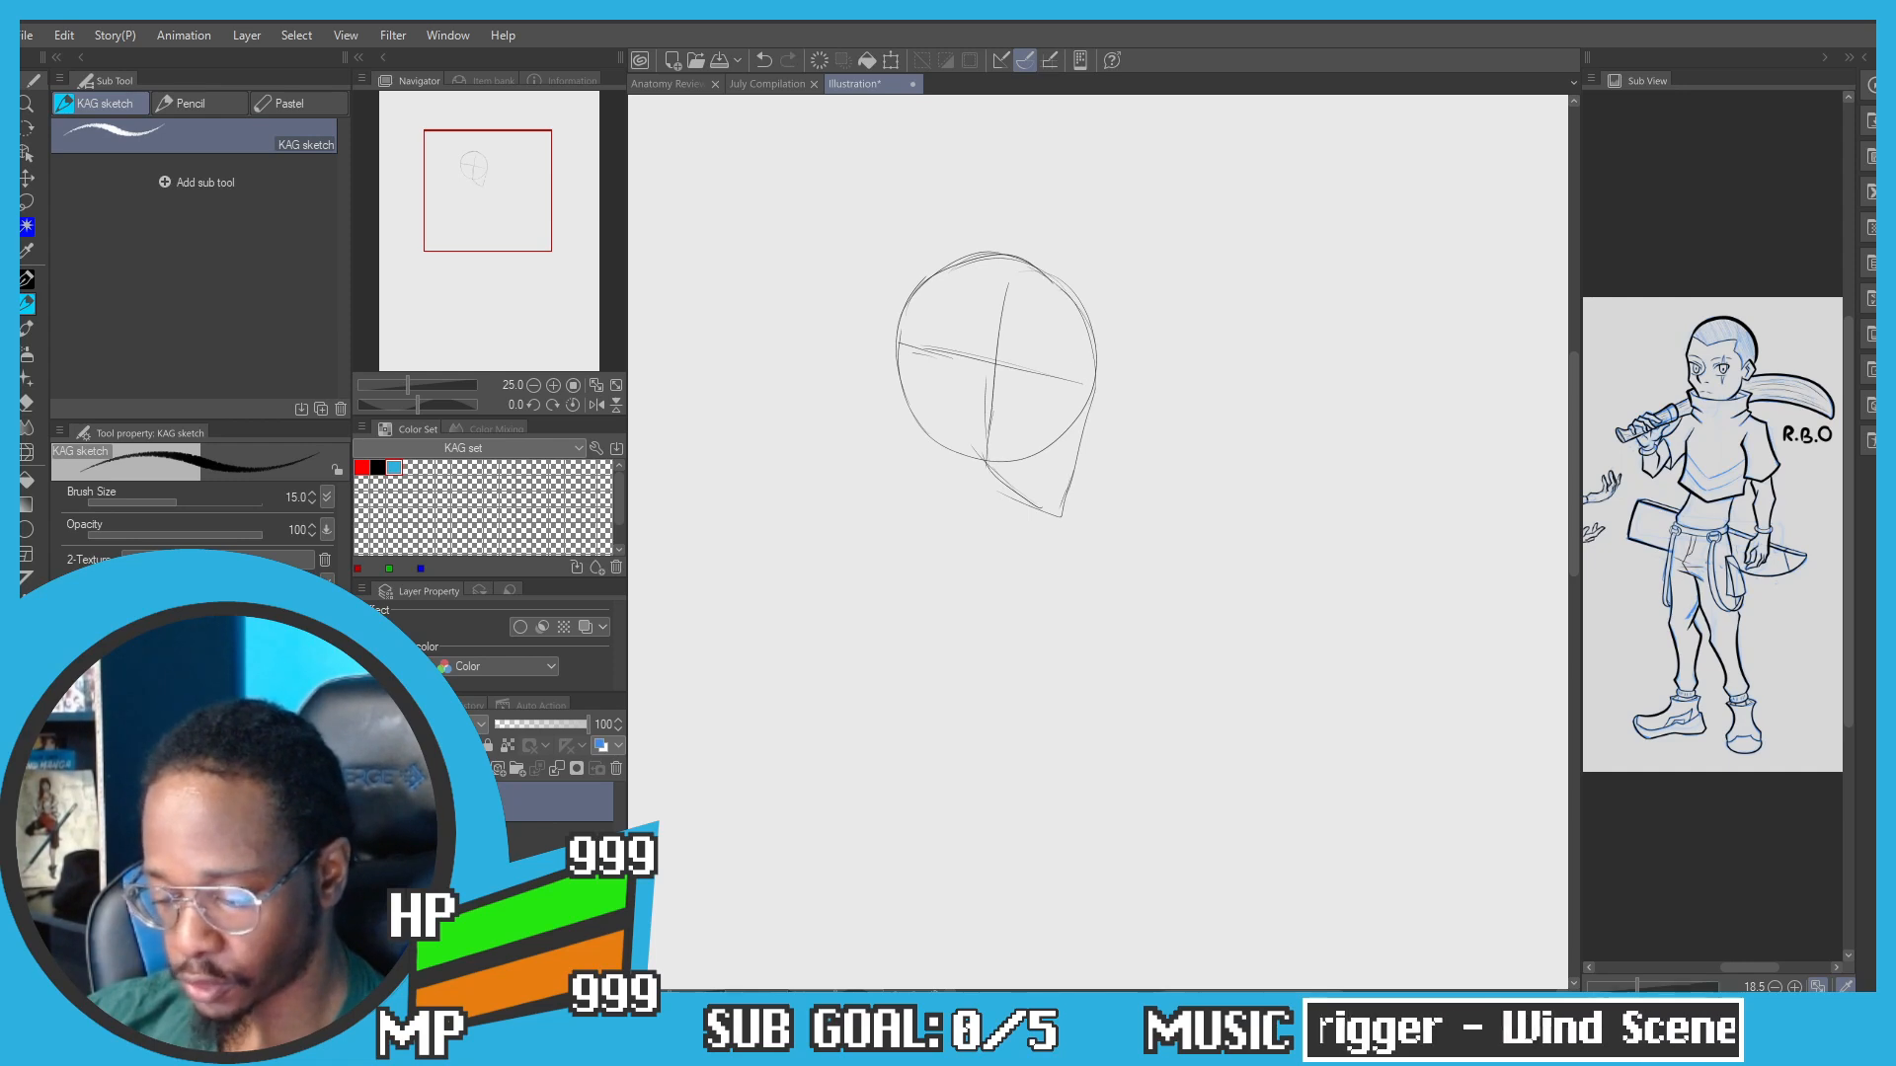
Step: Sketch the back line of the neck, curving down and outward from the rear of the head circle
mouse_move(906, 387)
mouse_down()
mouse_move(936, 342)
mouse_move(959, 359)
mouse_move(975, 313)
mouse_move(953, 454)
mouse_up()
scroll(962, 393, up, 1)
key(ctrl+z)
mouse_move(973, 301)
mouse_down()
mouse_move(935, 459)
mouse_move(979, 359)
mouse_move(942, 449)
mouse_up()
key(ctrl+z)
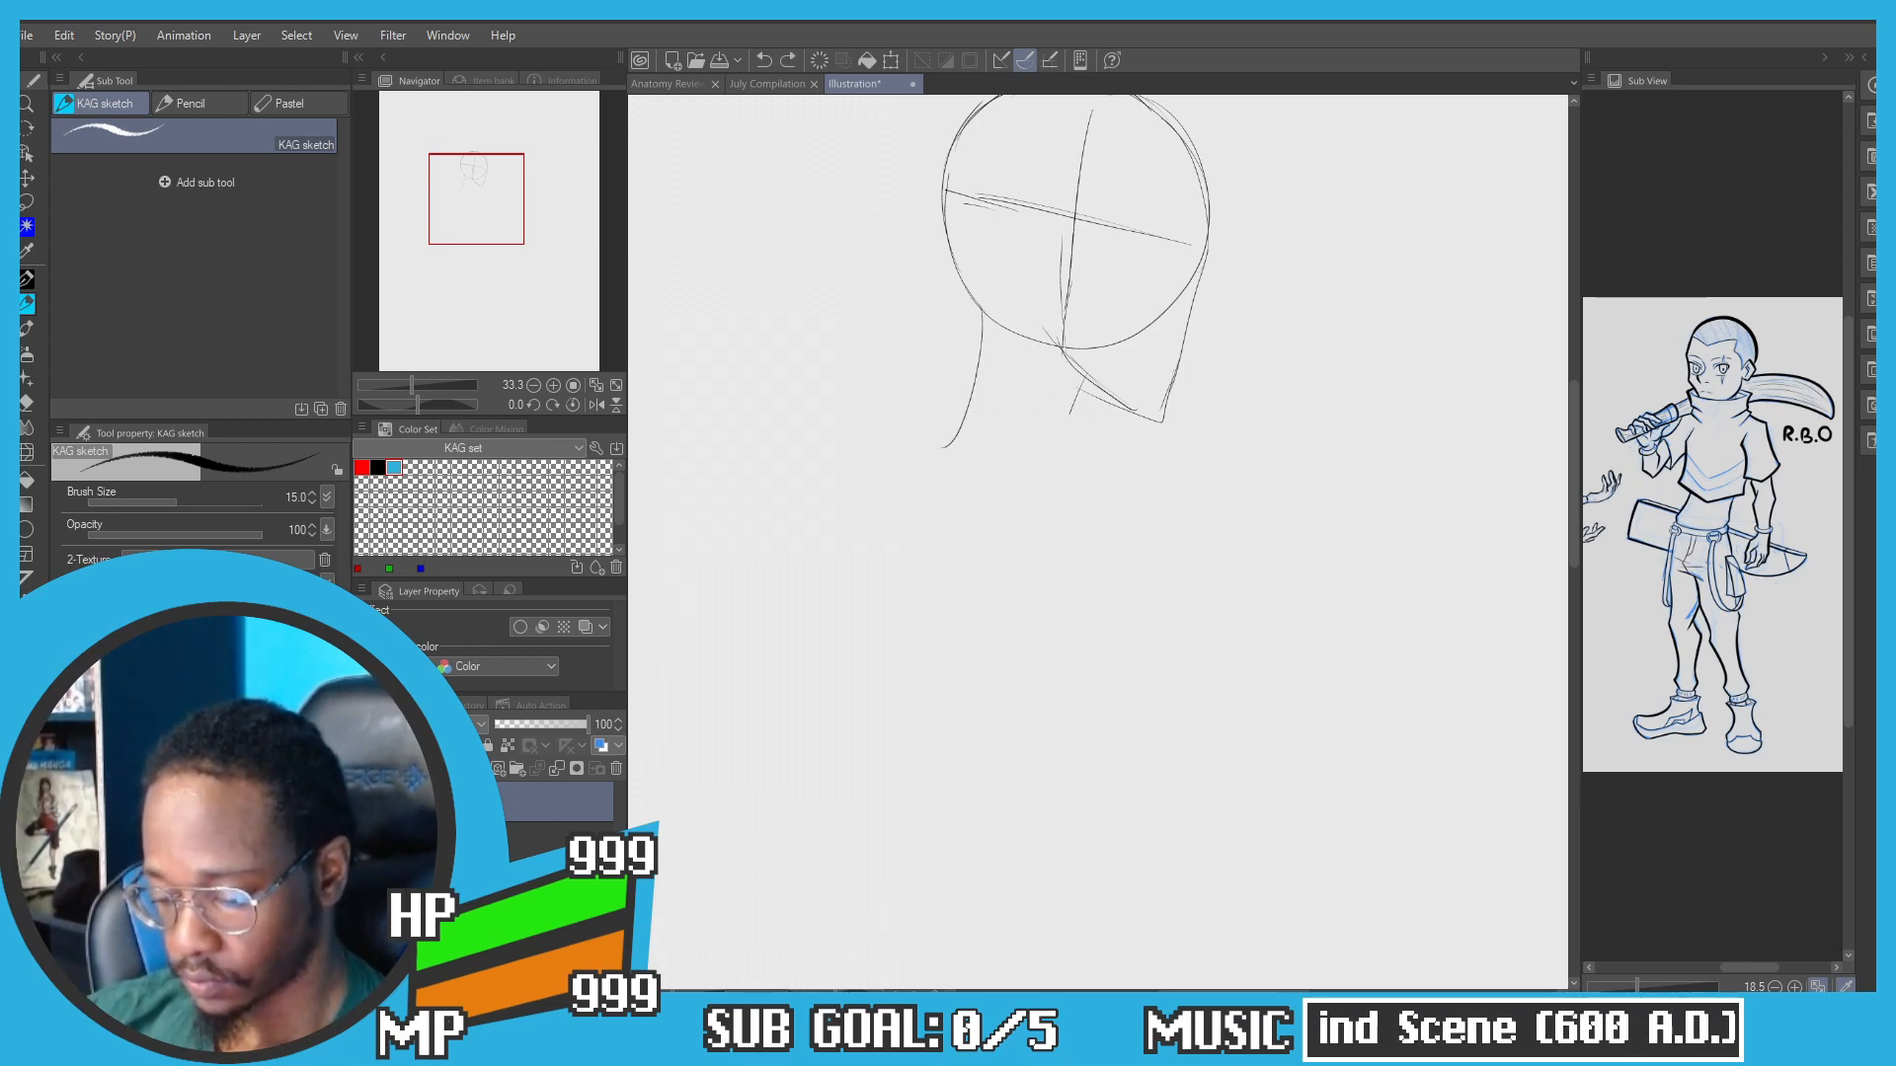
Step: Sketch the front line of the neck down from the jaw and join both neck lines with a curved base
key(ctrl+z)
drag(1071, 414, 1058, 470)
key(ctrl+z)
drag(1078, 376, 1056, 443)
key(ctrl+z)
drag(1094, 382, 1067, 471)
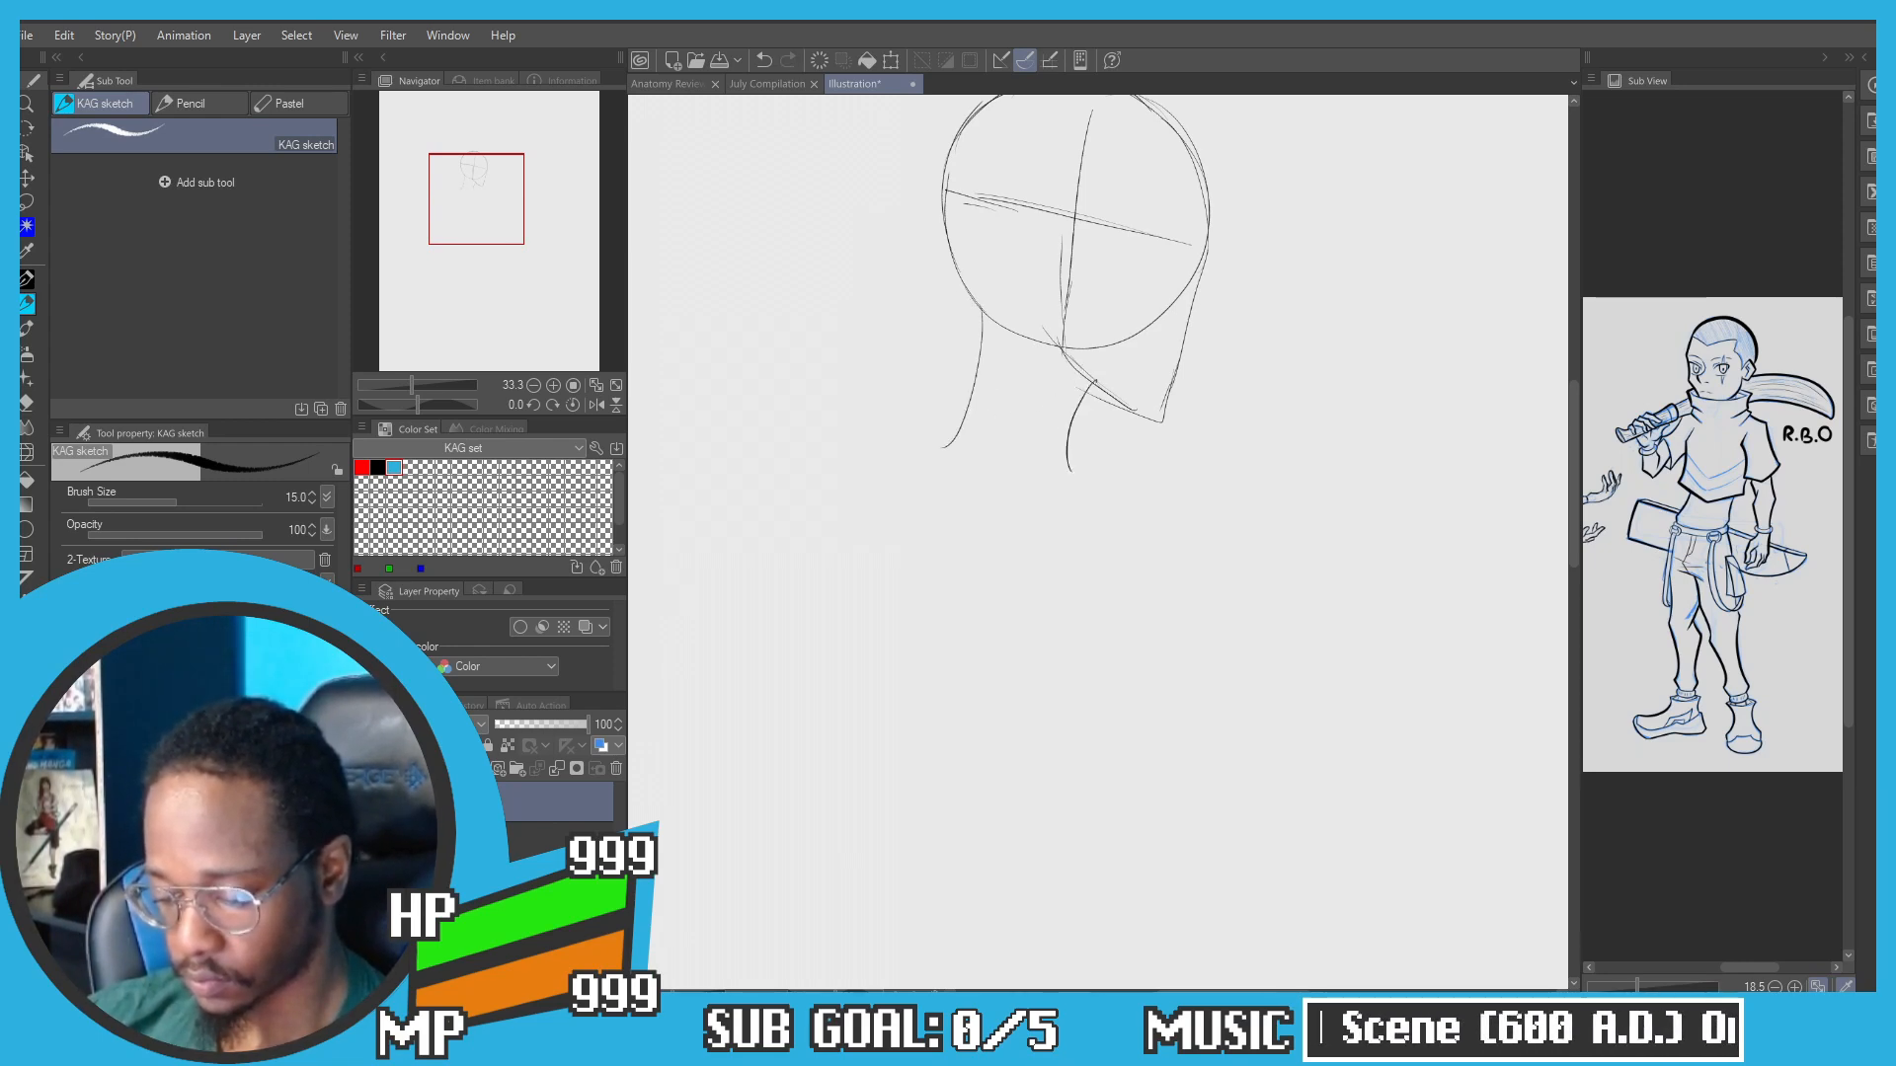
key(ctrl+z)
drag(982, 317, 947, 443)
drag(1098, 376, 1076, 466)
key(ctrl+z)
drag(1096, 383, 1077, 451)
key(ctrl+z)
drag(1093, 383, 1067, 483)
drag(943, 480, 1063, 484)
key(ctrl+z)
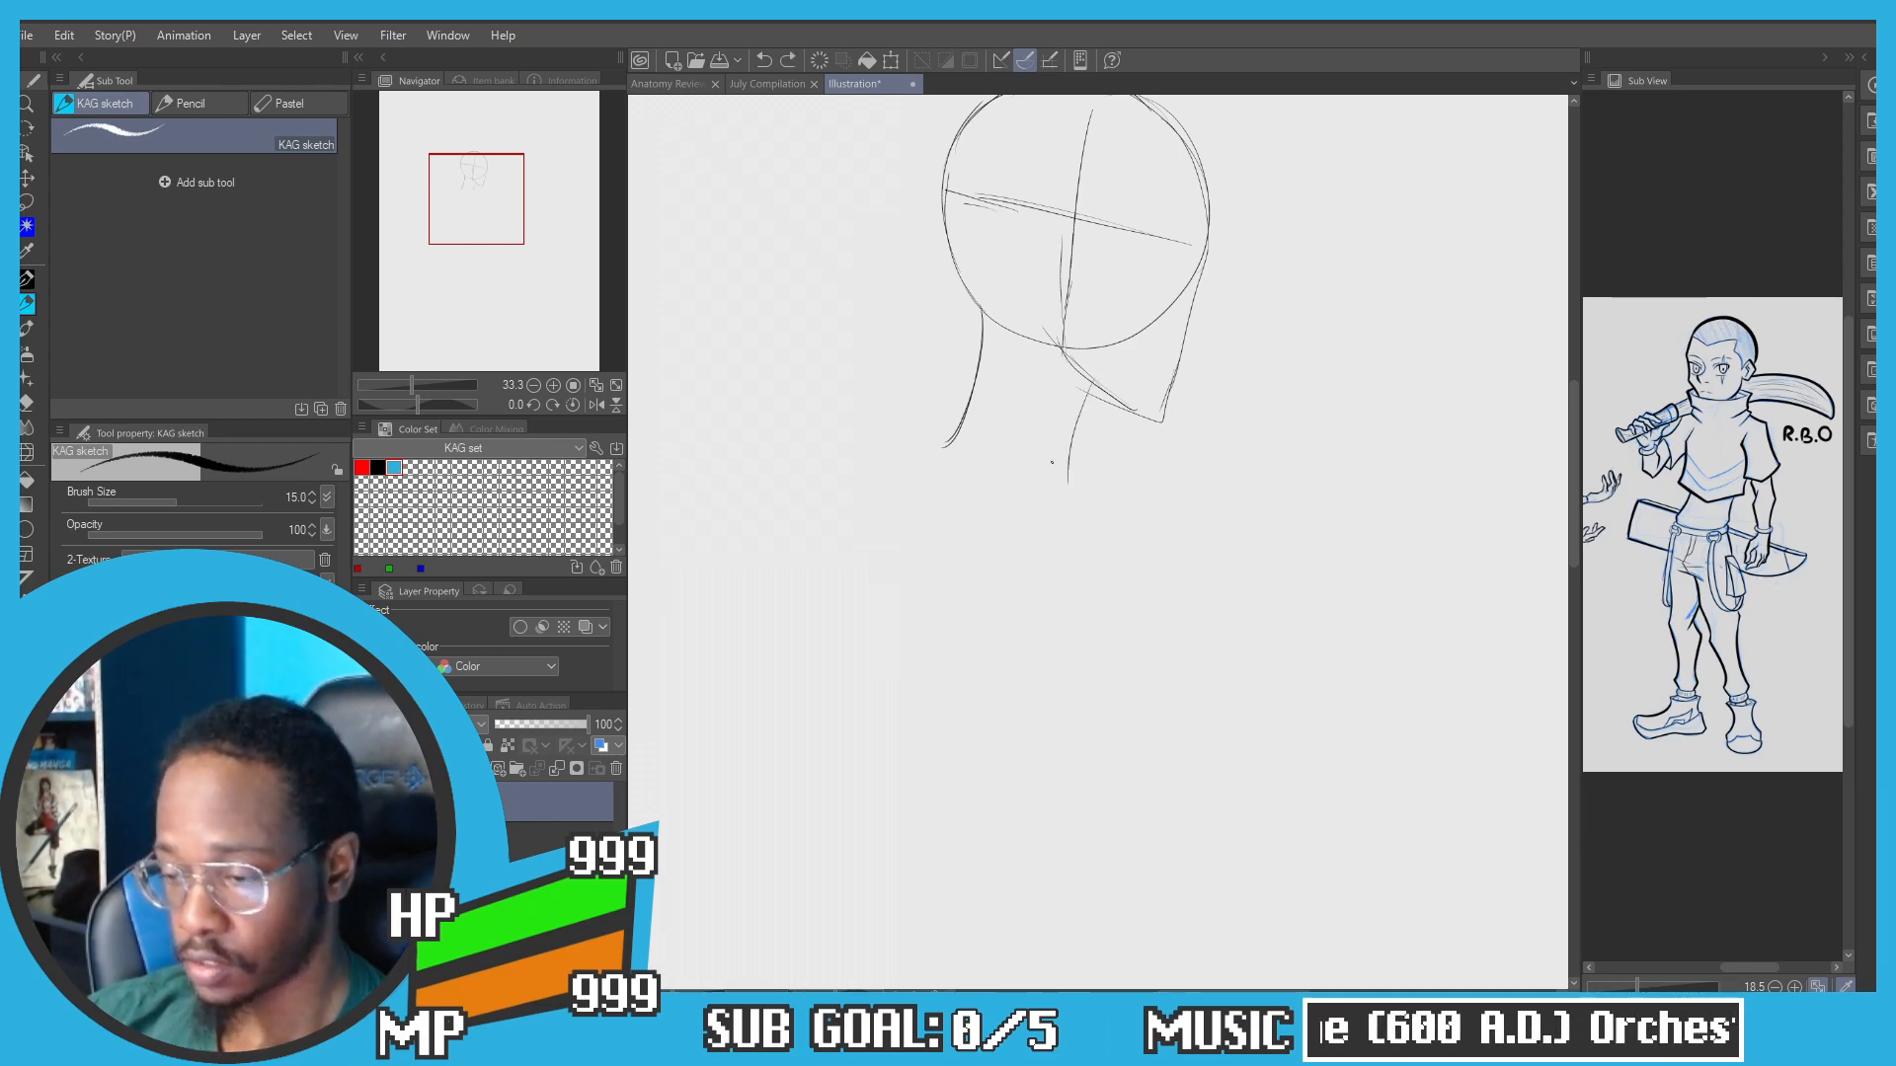
Step: Sketch a sloping shoulder line across the base of the neck
scroll(927, 419, down, 1)
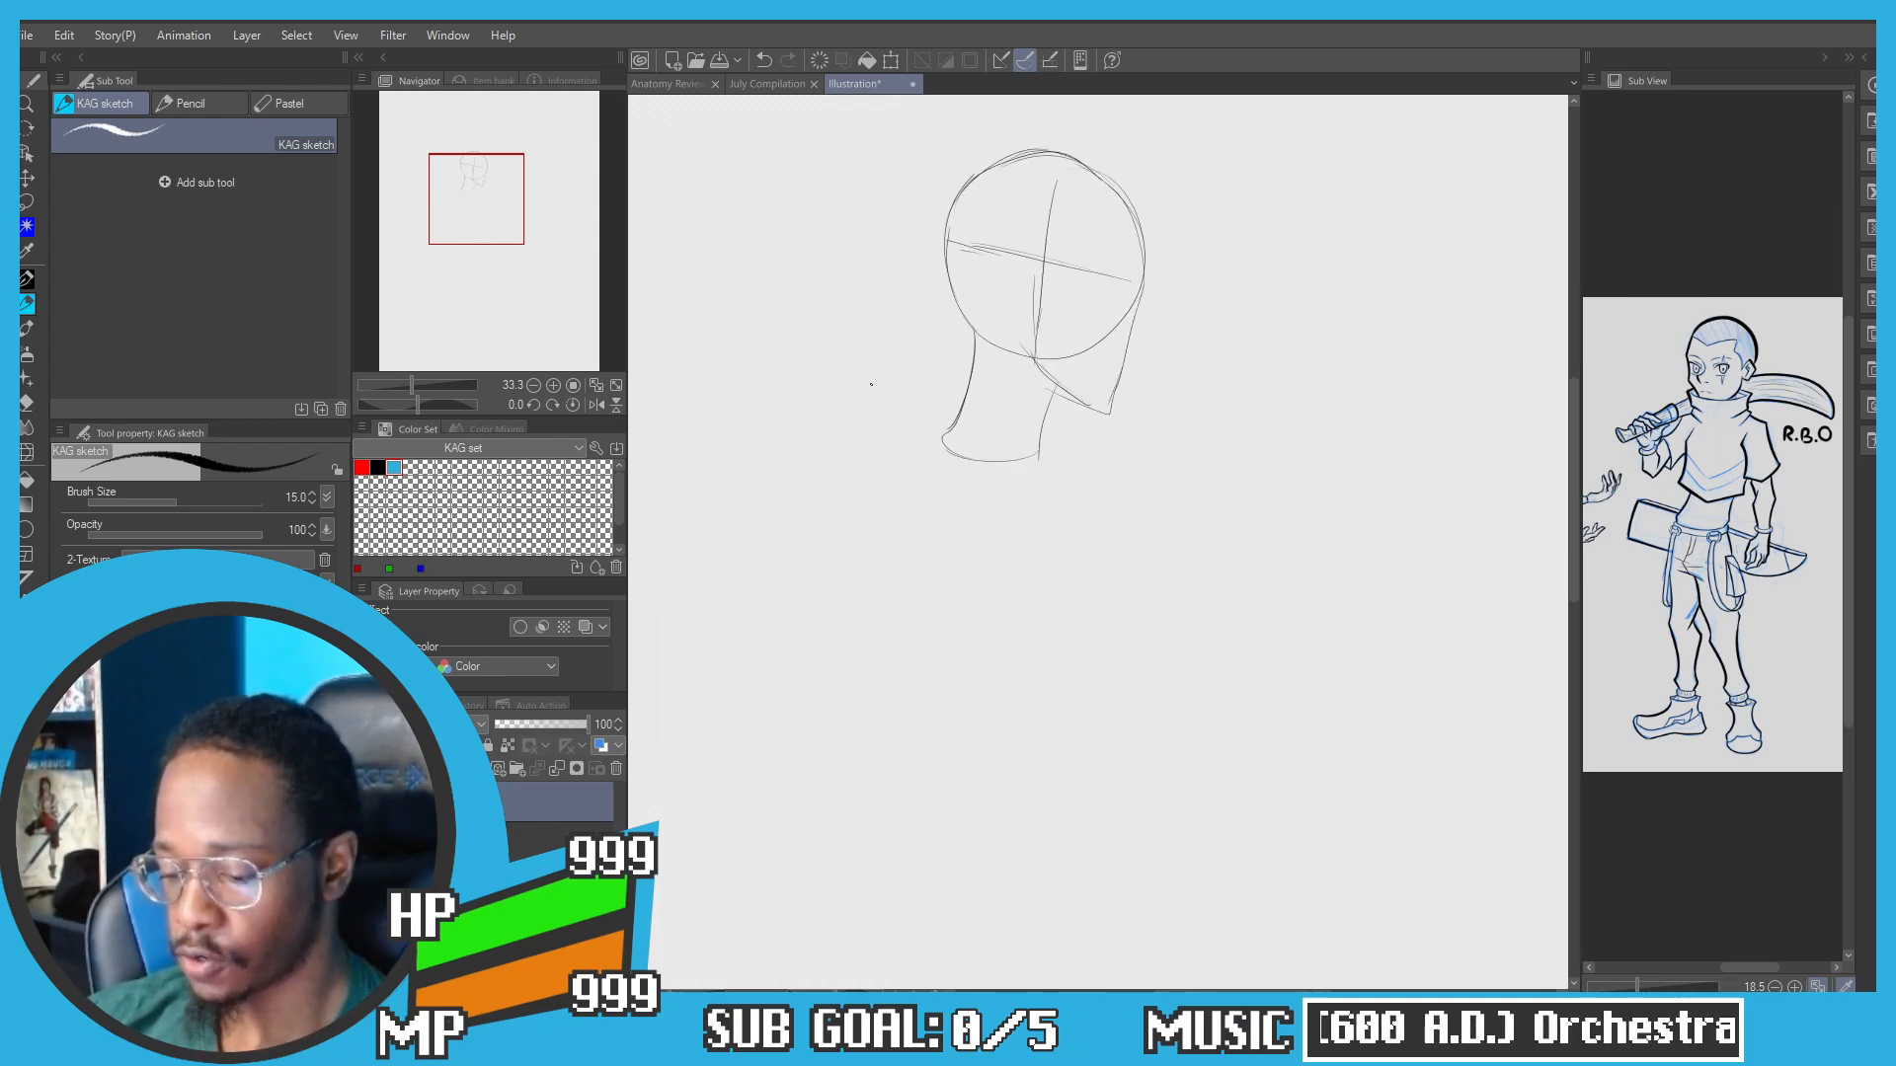
drag(874, 385, 944, 349)
key(ctrl+z)
key(ctrl+z)
key(ctrl+z)
mouse_move(1120, 352)
mouse_down()
mouse_move(1100, 440)
mouse_move(974, 412)
mouse_up()
key(ctrl+z)
key(ctrl+z)
key(ctrl+z)
drag(1171, 448, 974, 396)
Step: Sketch the back-side contour of the ribcage, tapering from the shoulder line toward the waist
mouse_move(1117, 423)
mouse_down()
mouse_move(940, 391)
mouse_move(970, 622)
mouse_up()
key(ctrl+z)
mouse_move(929, 403)
mouse_down()
mouse_move(950, 600)
mouse_move(980, 663)
mouse_up()
key(ctrl+z)
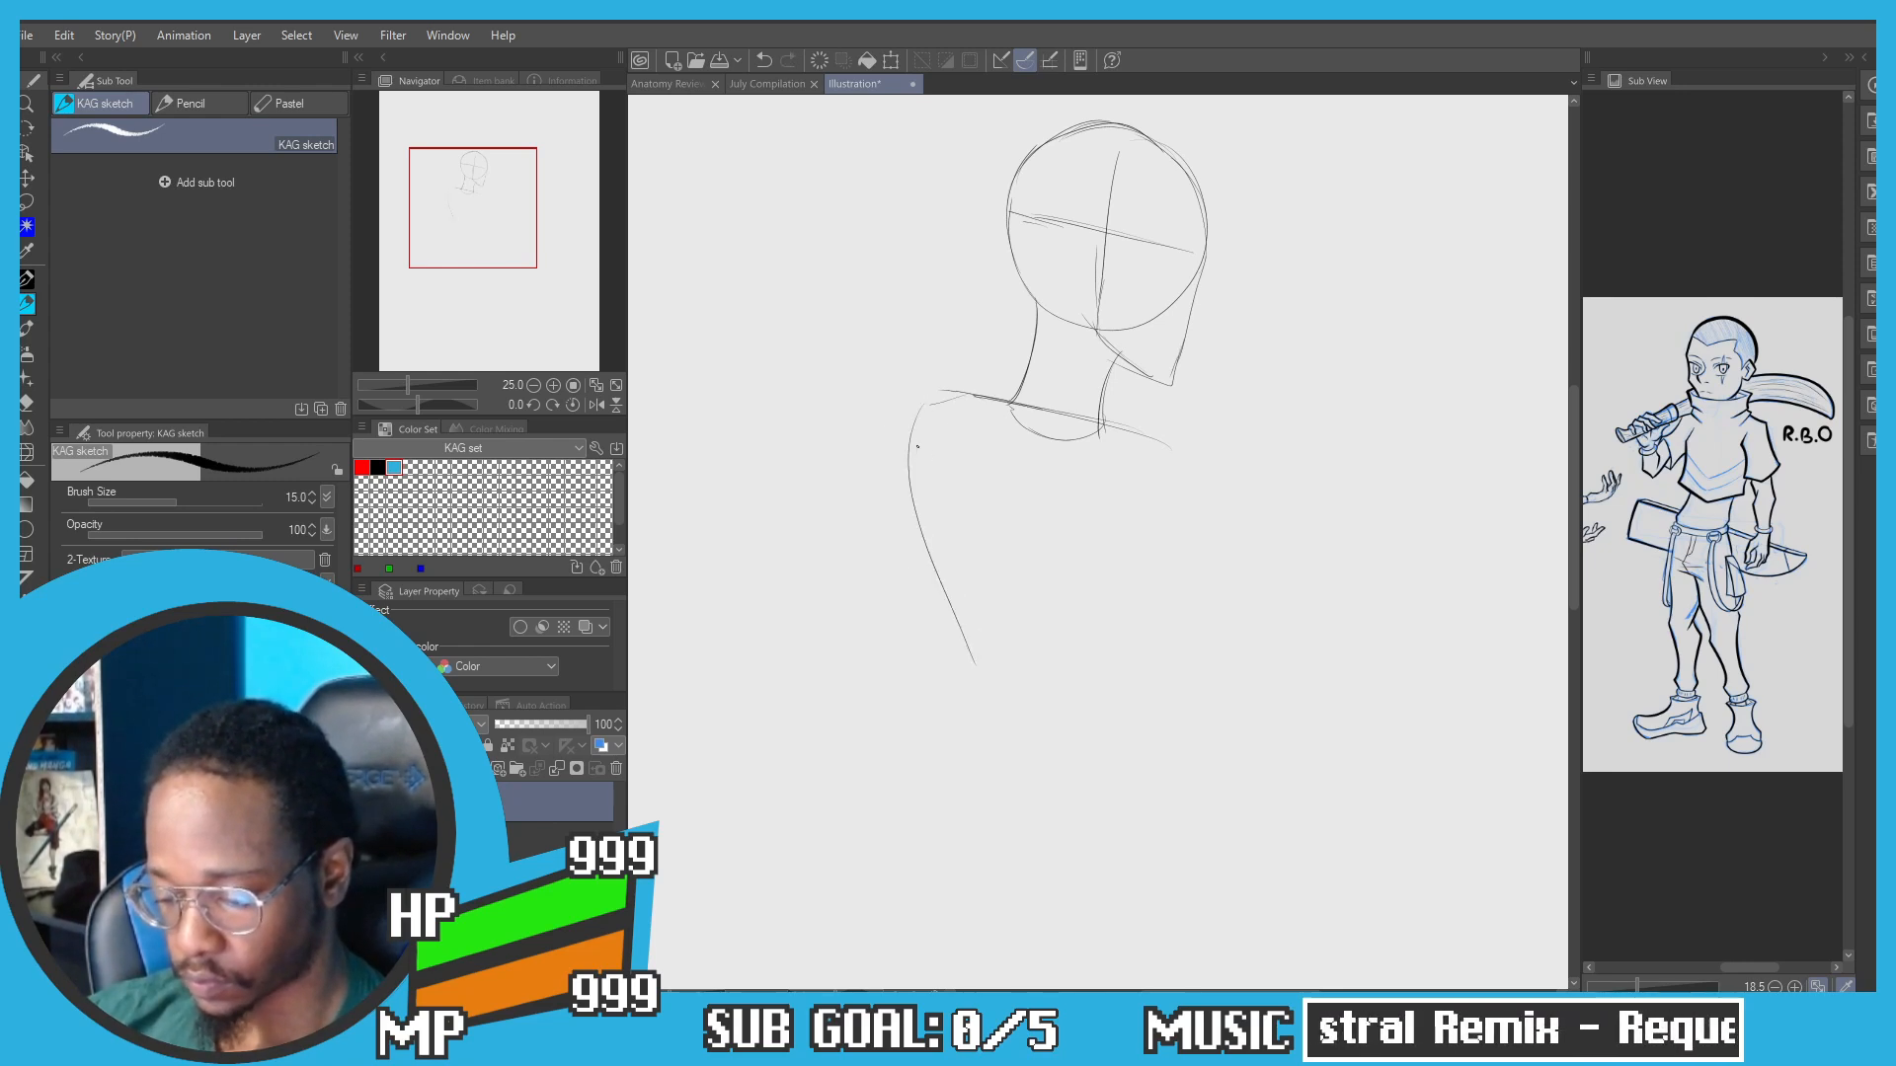
drag(917, 429, 975, 652)
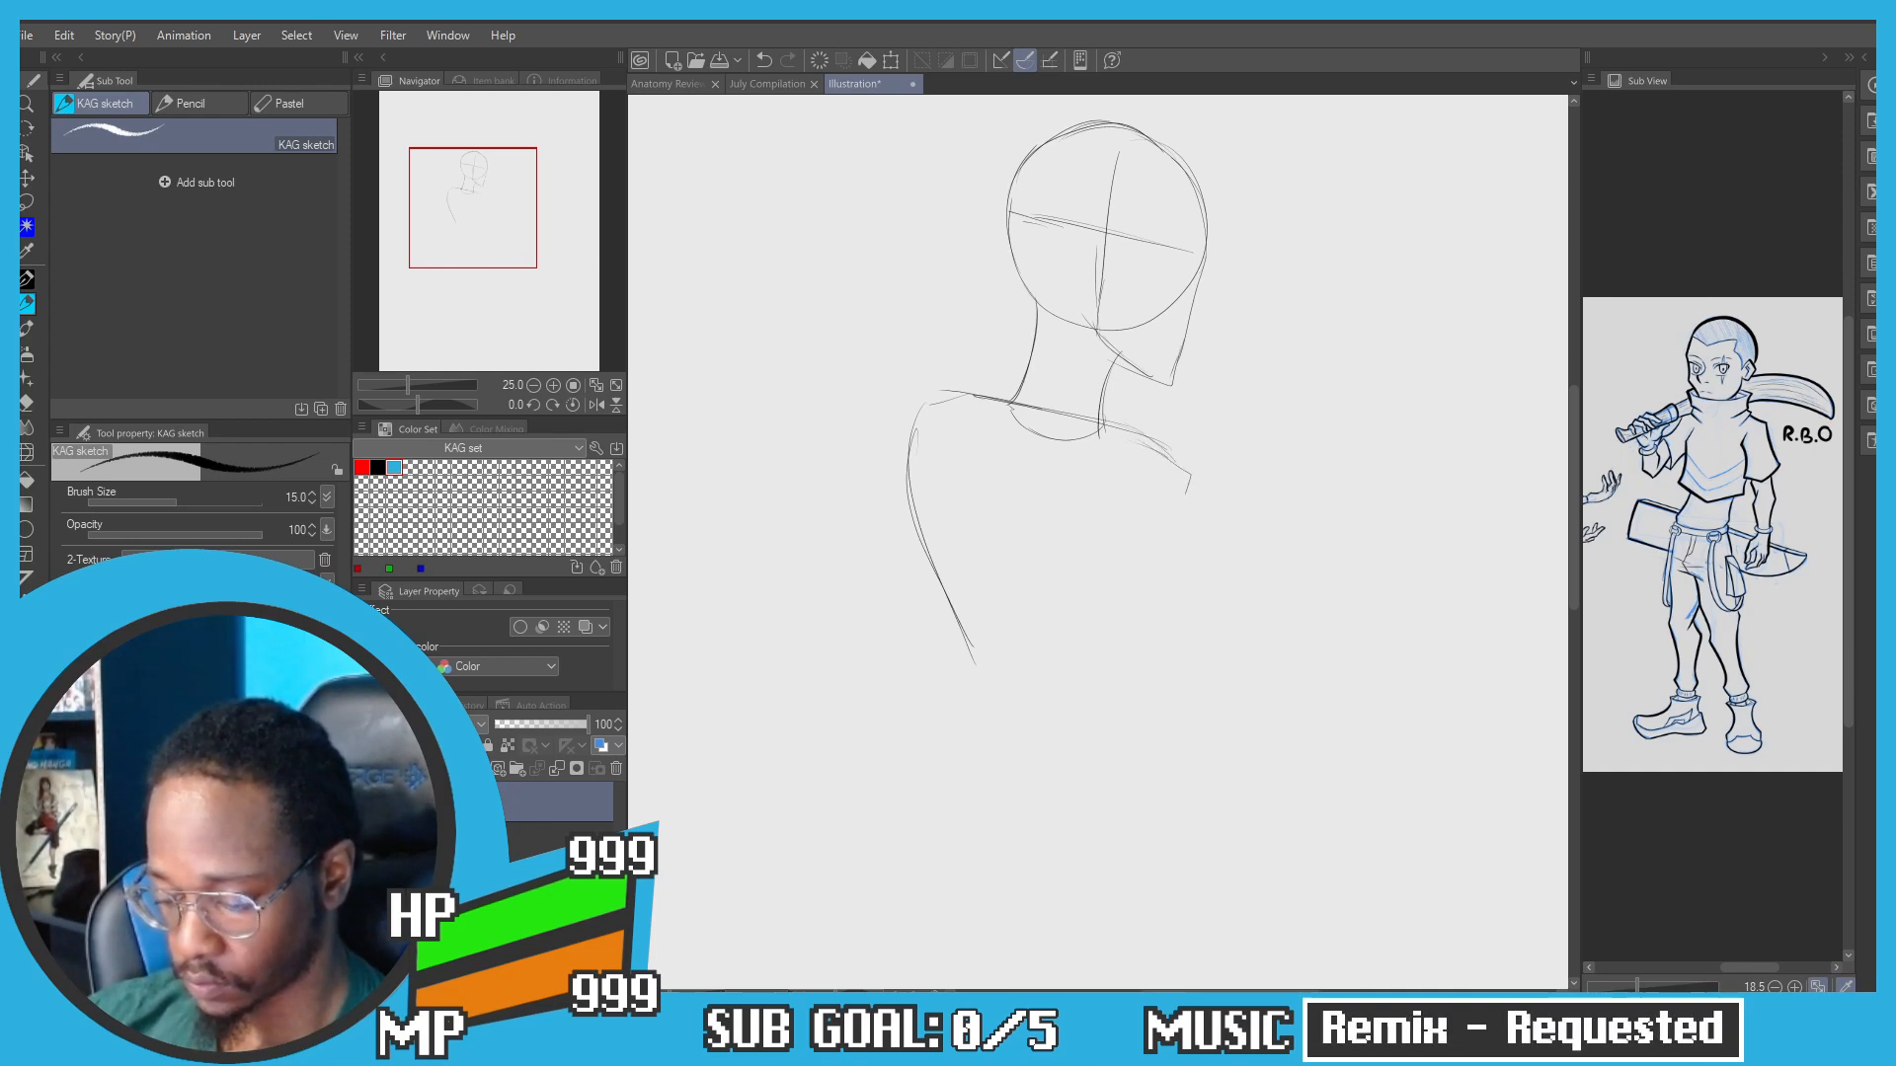
Step: Sketch the opposite ribcage contour under the chin-side shoulder, tapering inward toward the waist
drag(1186, 494, 1112, 627)
key(ctrl+z)
mouse_move(1103, 427)
mouse_down()
mouse_move(1162, 439)
mouse_move(1173, 472)
mouse_move(1115, 637)
mouse_up()
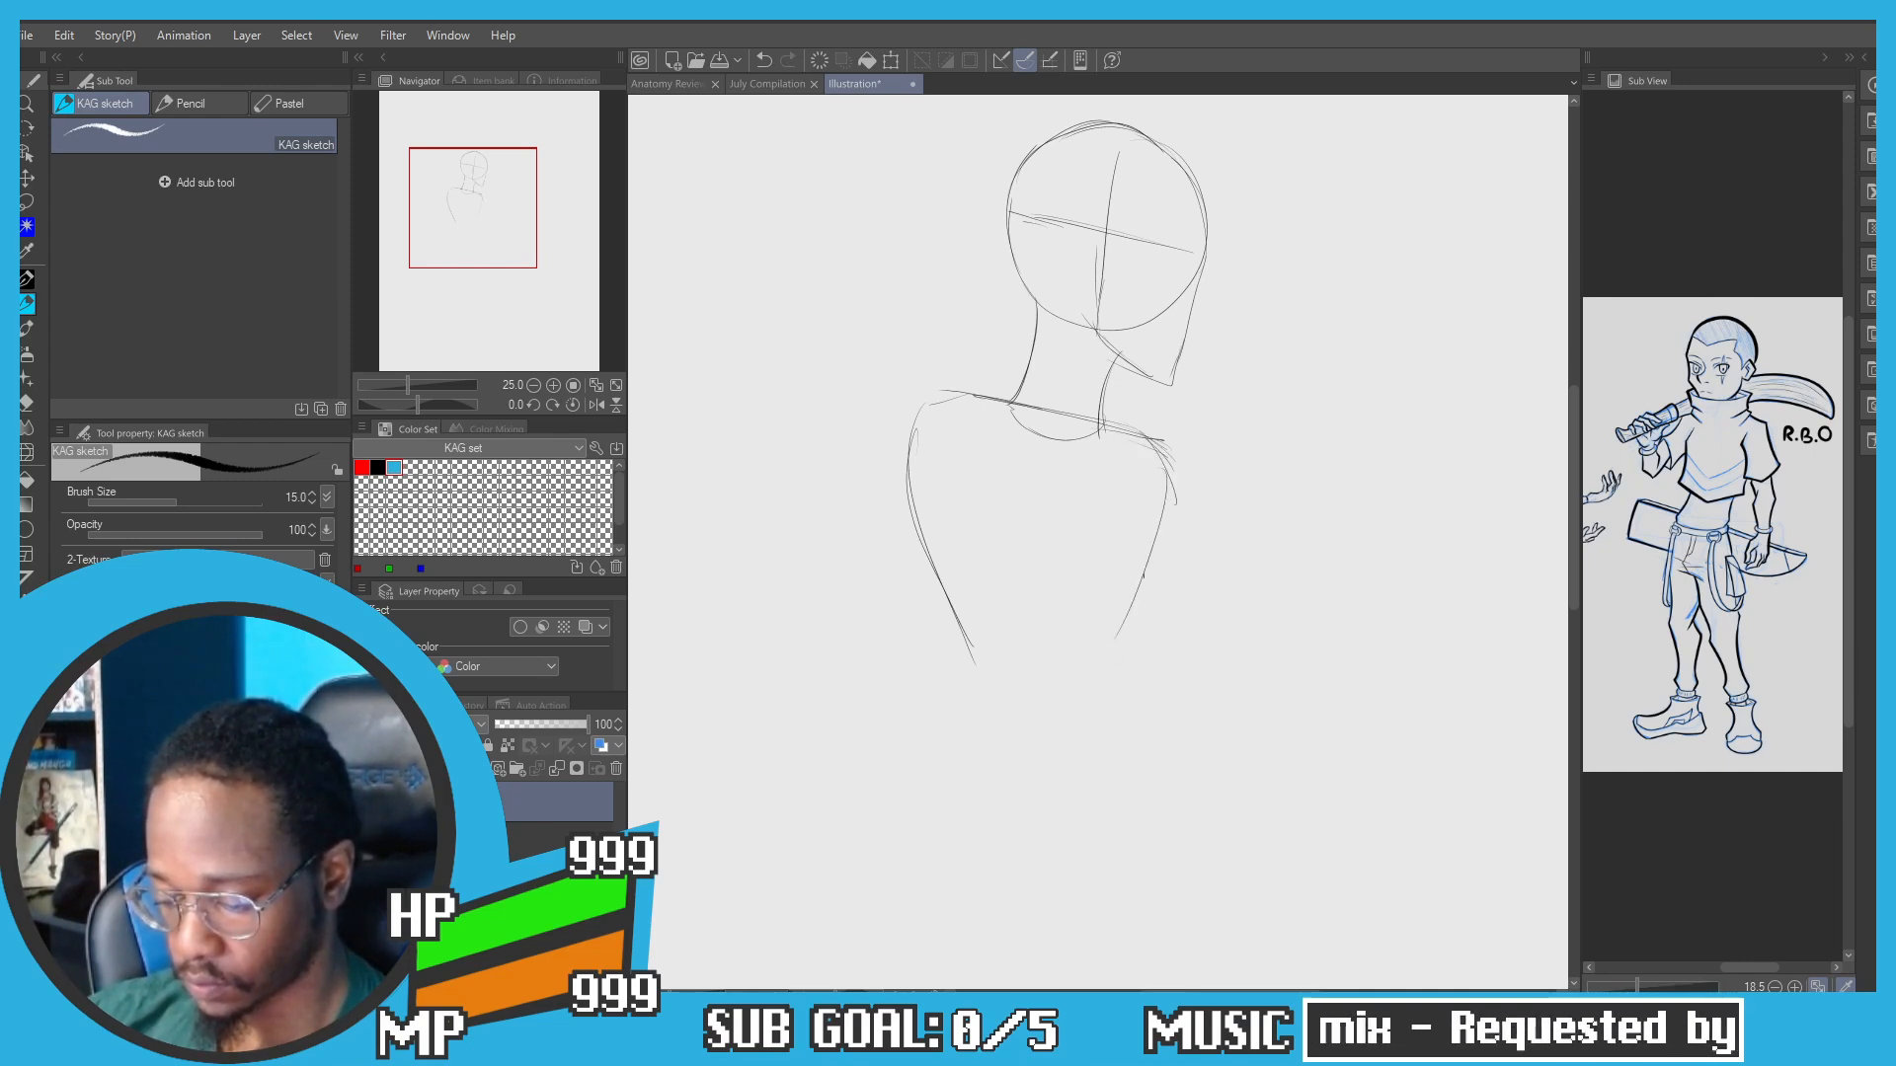
drag(1158, 518, 1094, 667)
key(ctrl+z)
mouse_move(1117, 430)
mouse_down()
mouse_move(1152, 443)
mouse_move(1117, 637)
mouse_up()
drag(1163, 549, 1094, 678)
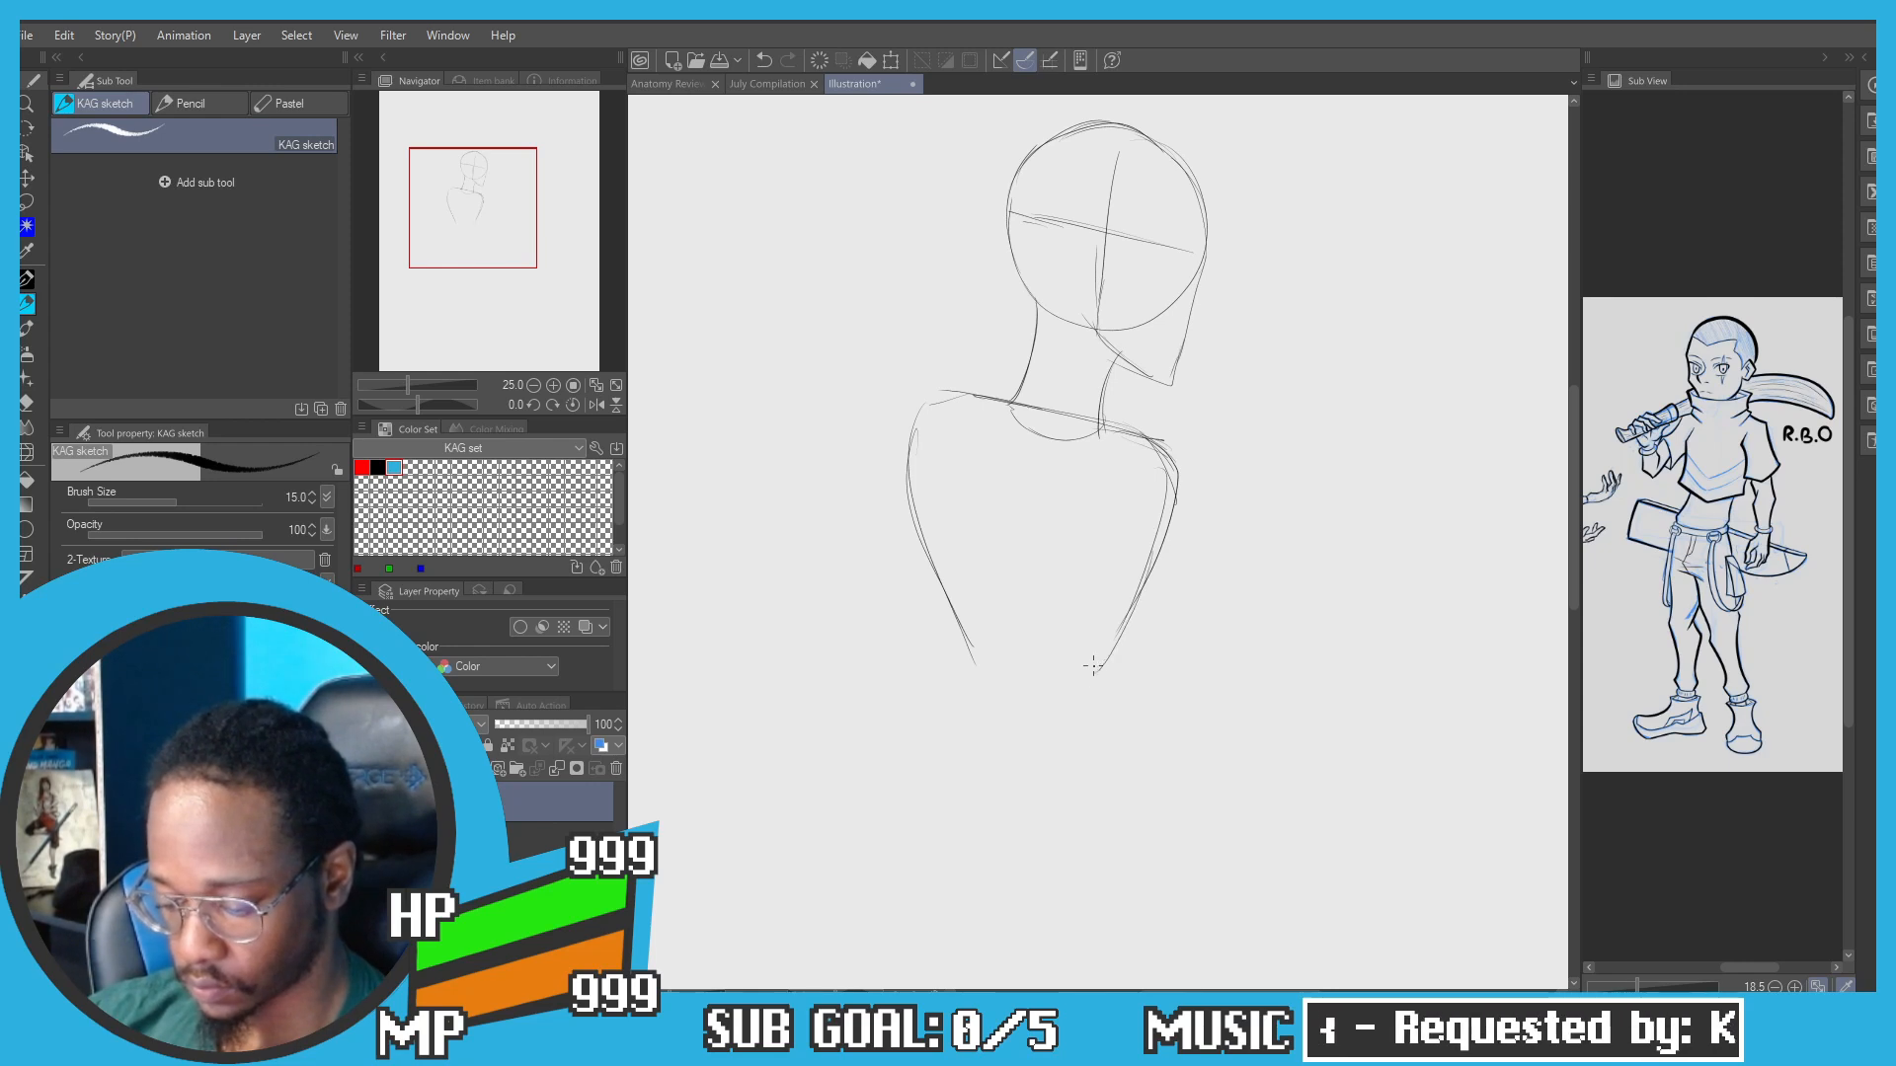
drag(1139, 582, 1079, 683)
key(ctrl+z)
drag(1131, 618, 1092, 680)
Step: Close the bottom of the ribcage with a rounded curve and reinforce its side contours
drag(1017, 677, 1116, 662)
key(ctrl+z)
mouse_move(983, 652)
mouse_down()
mouse_move(910, 512)
mouse_move(949, 593)
mouse_move(927, 520)
mouse_up()
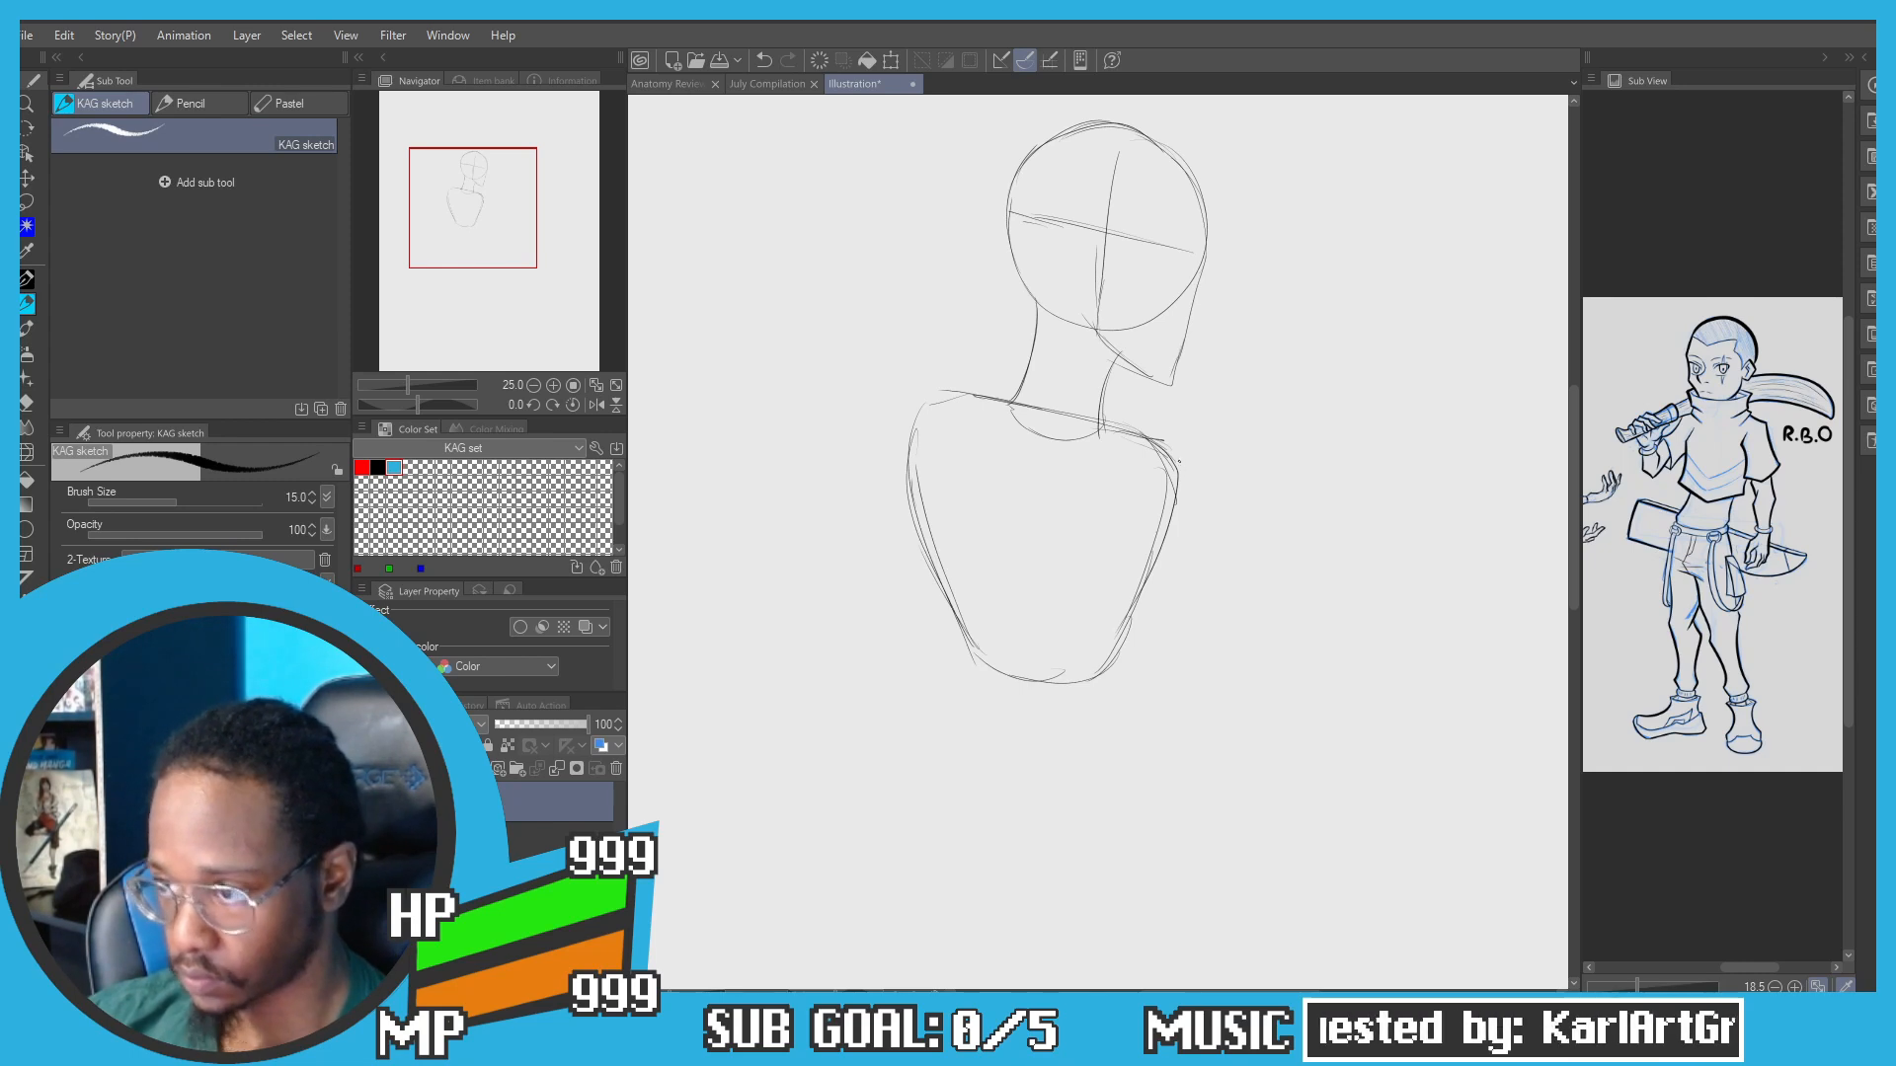
mouse_move(1119, 430)
mouse_down()
mouse_move(1126, 628)
mouse_move(1057, 475)
mouse_up()
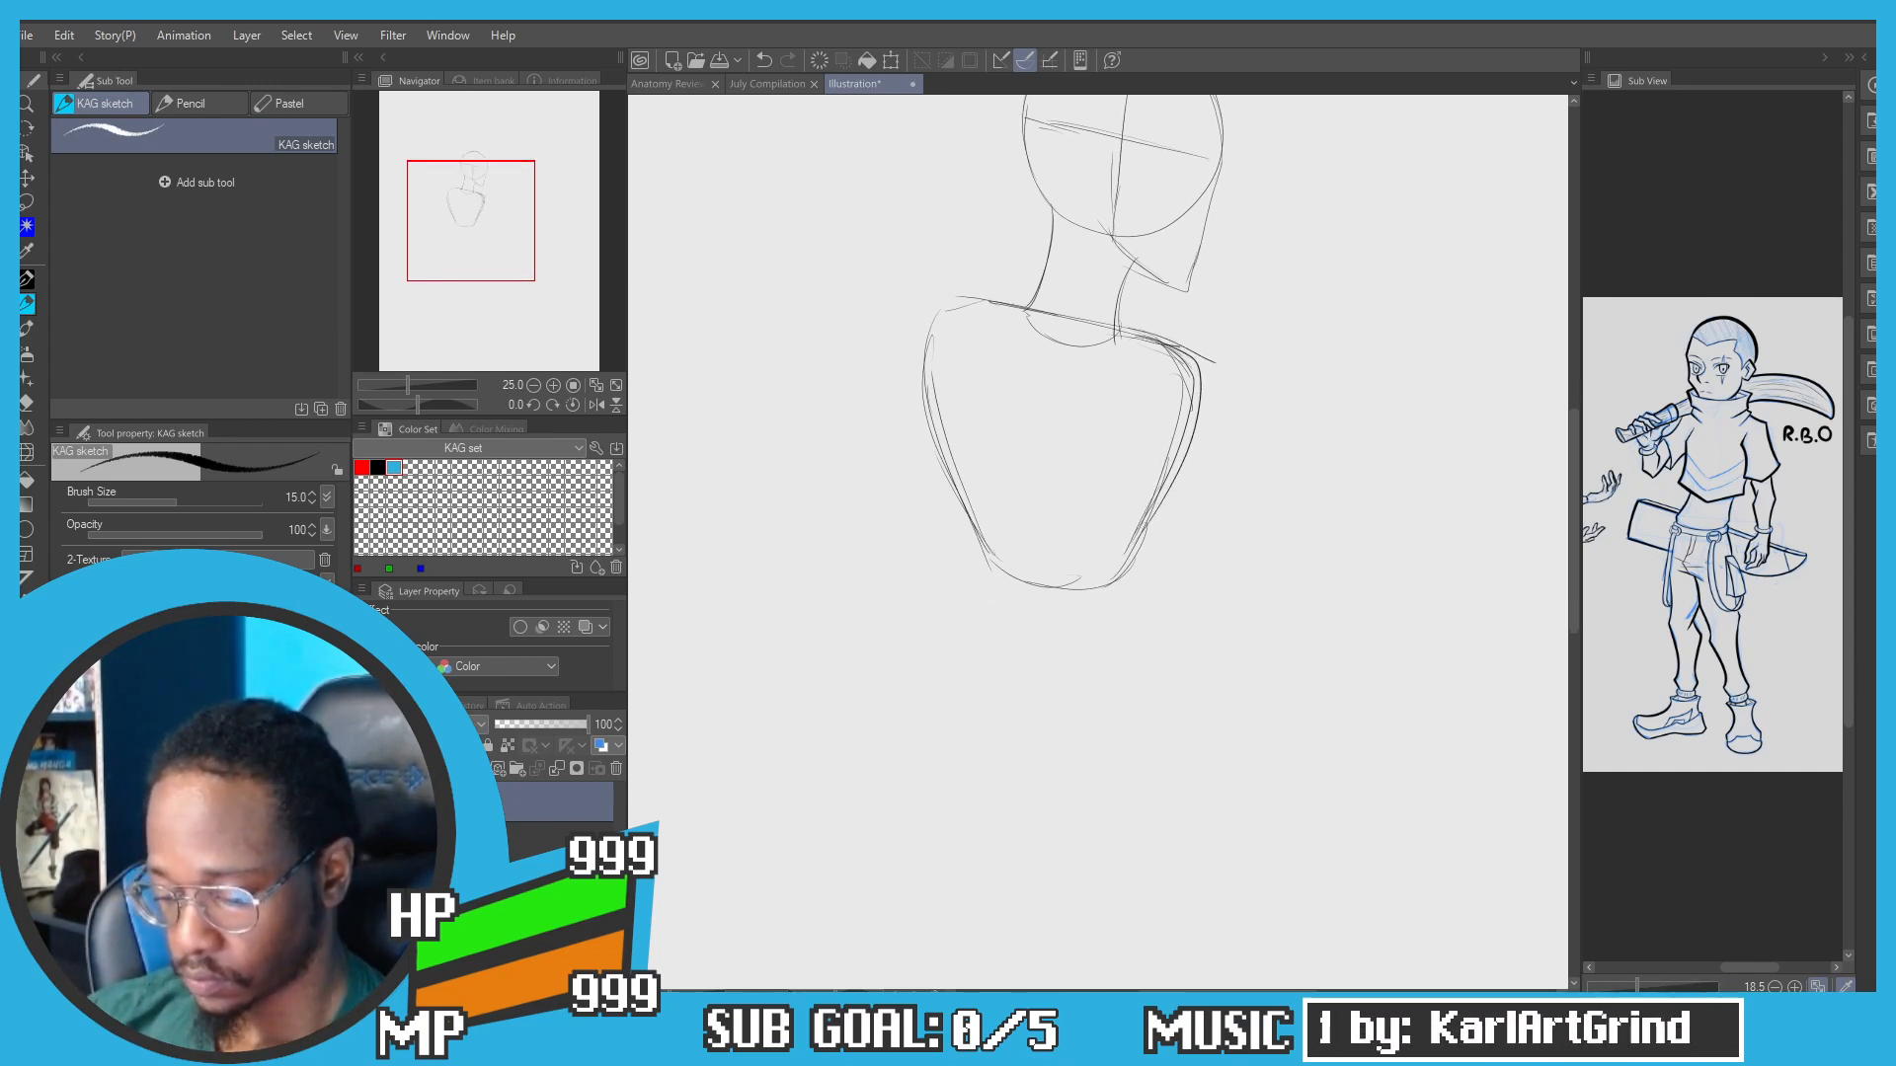
Step: Sketch the two waist lines running down from the lower sides of the ribcage
key(ctrl+z)
drag(1138, 538, 1177, 676)
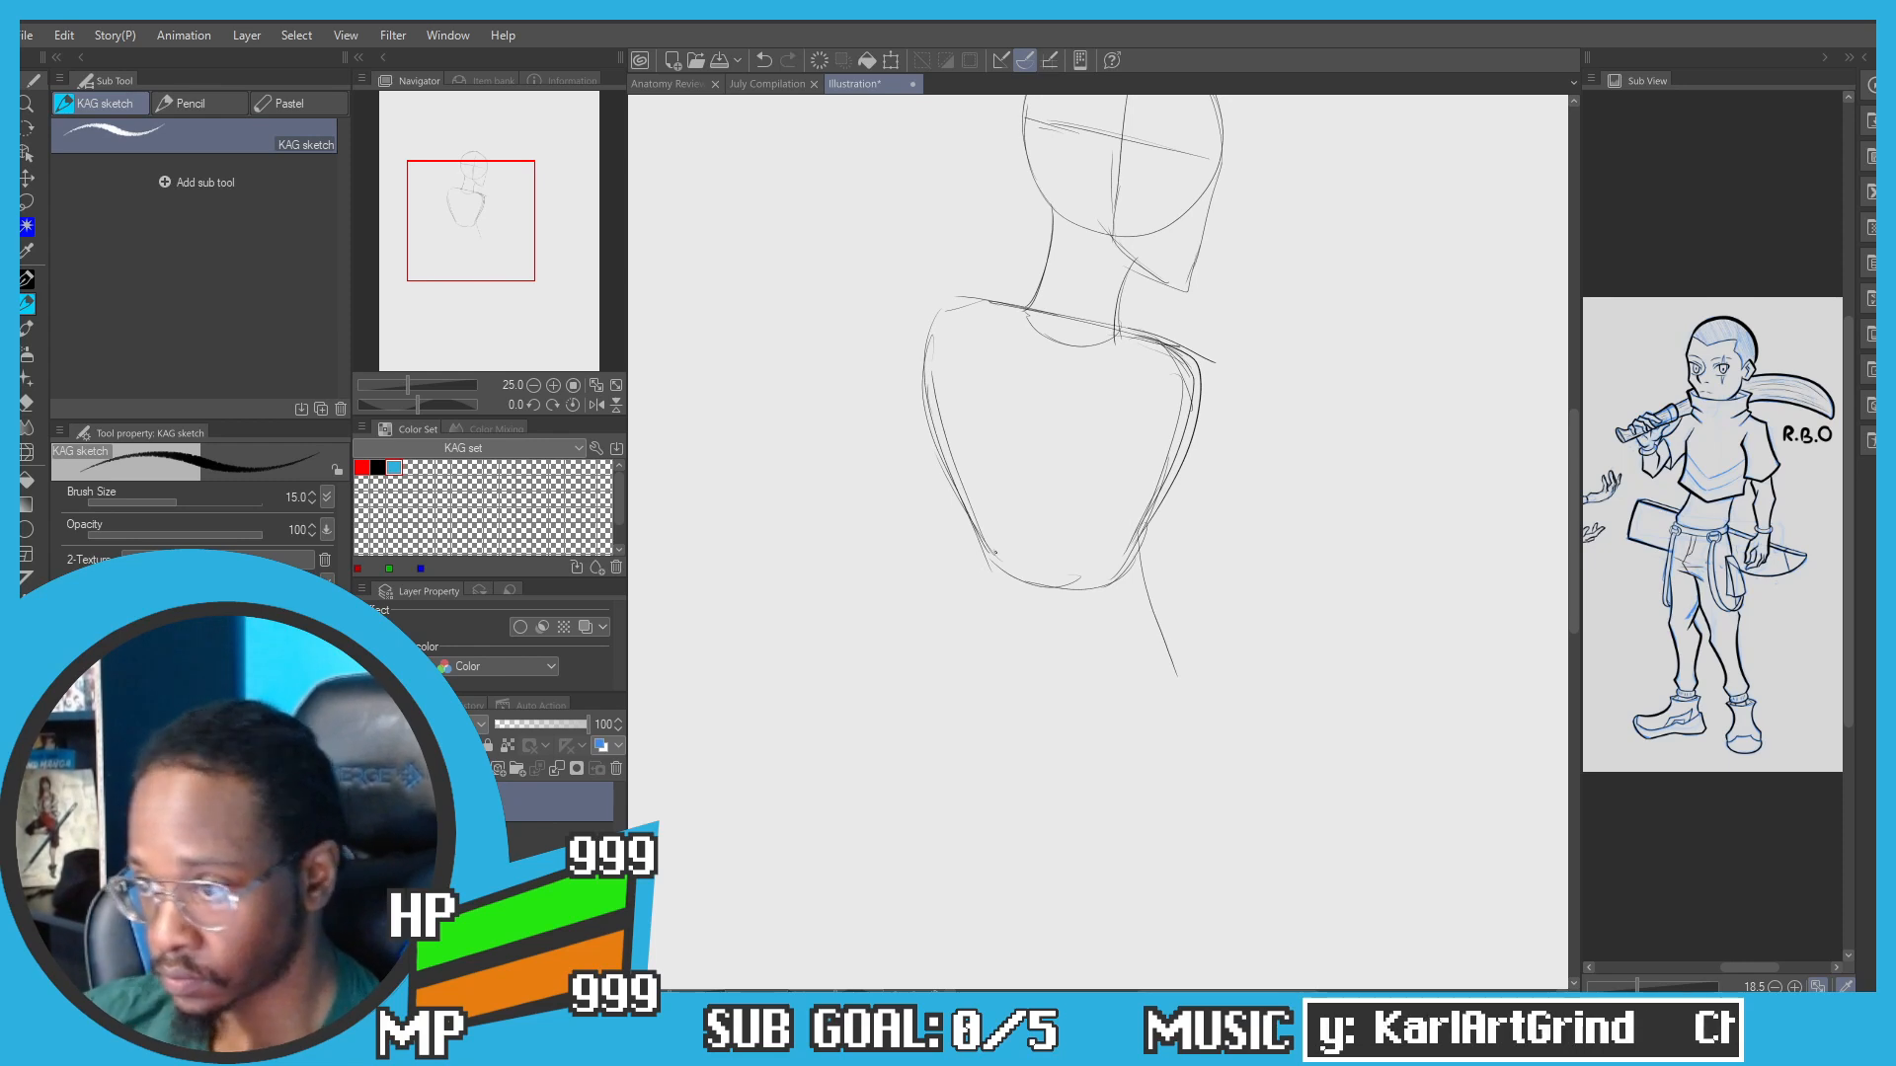
drag(970, 501, 983, 672)
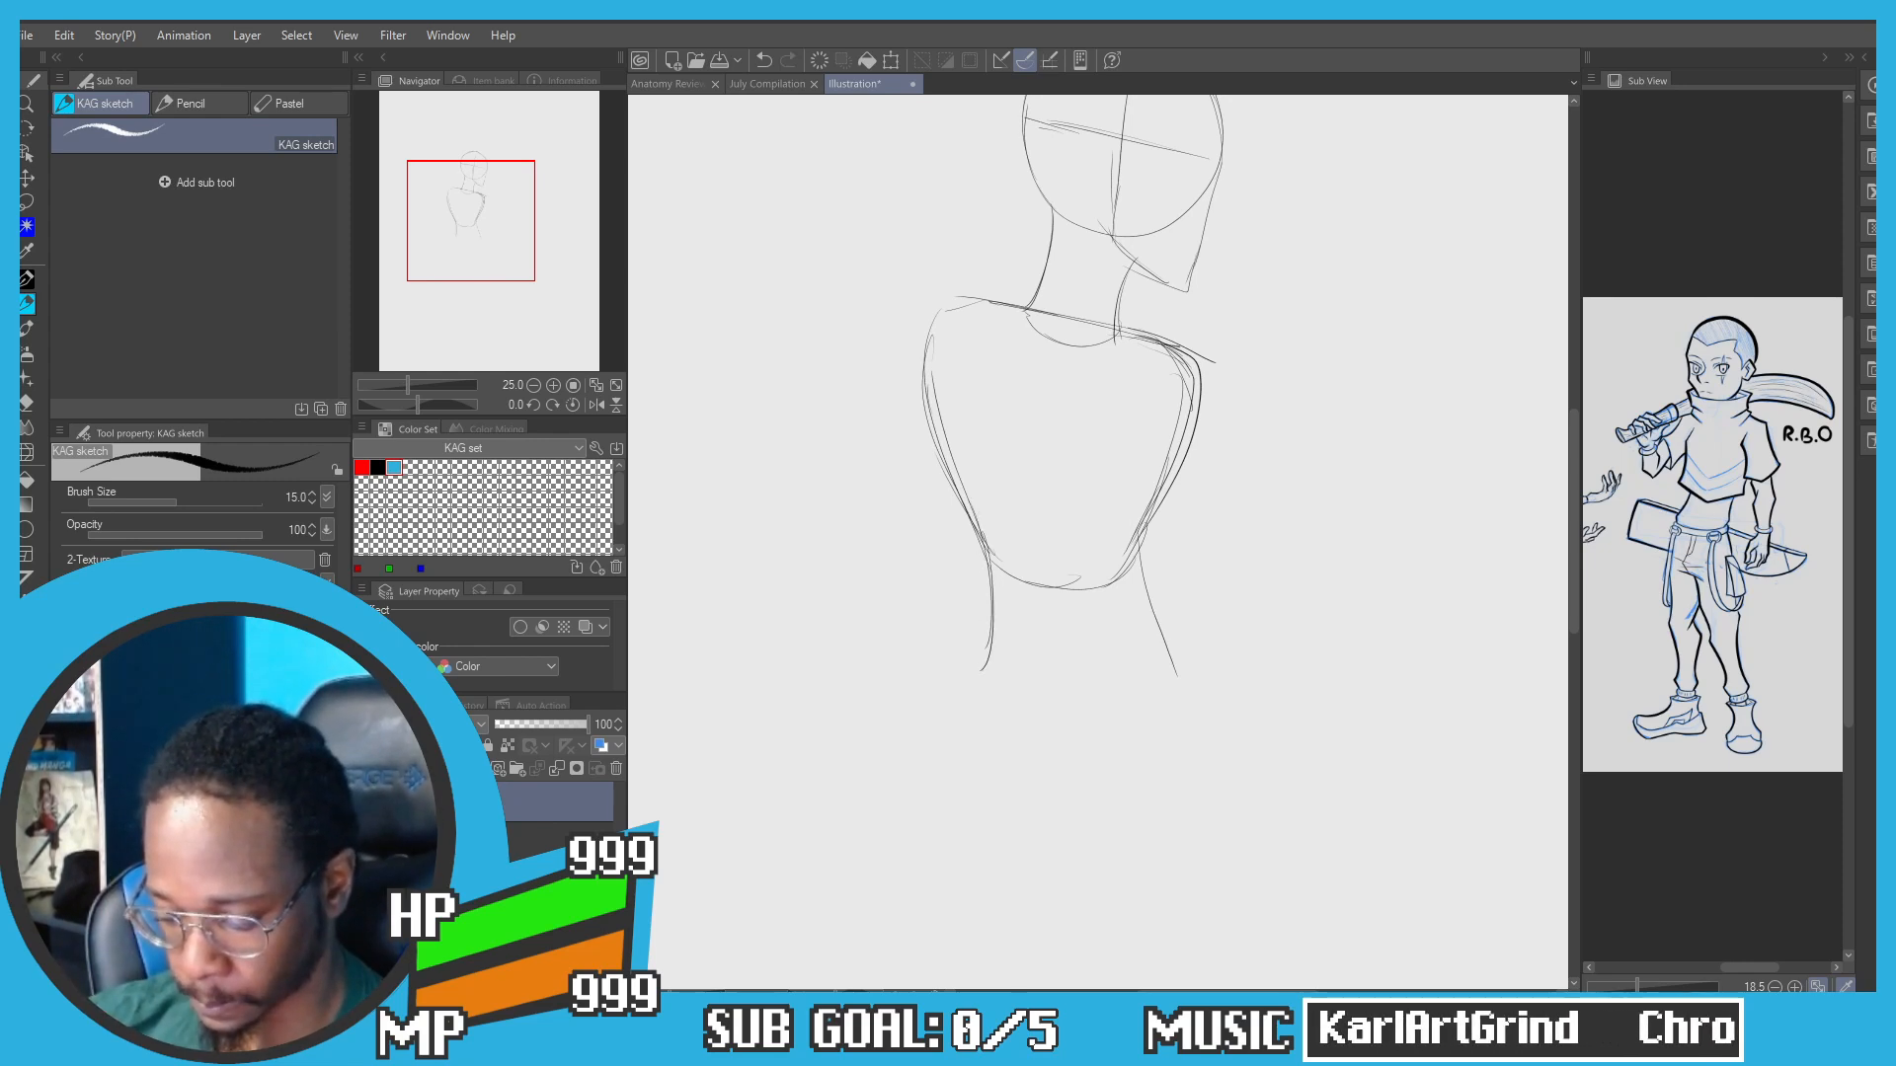
drag(1139, 538, 1182, 674)
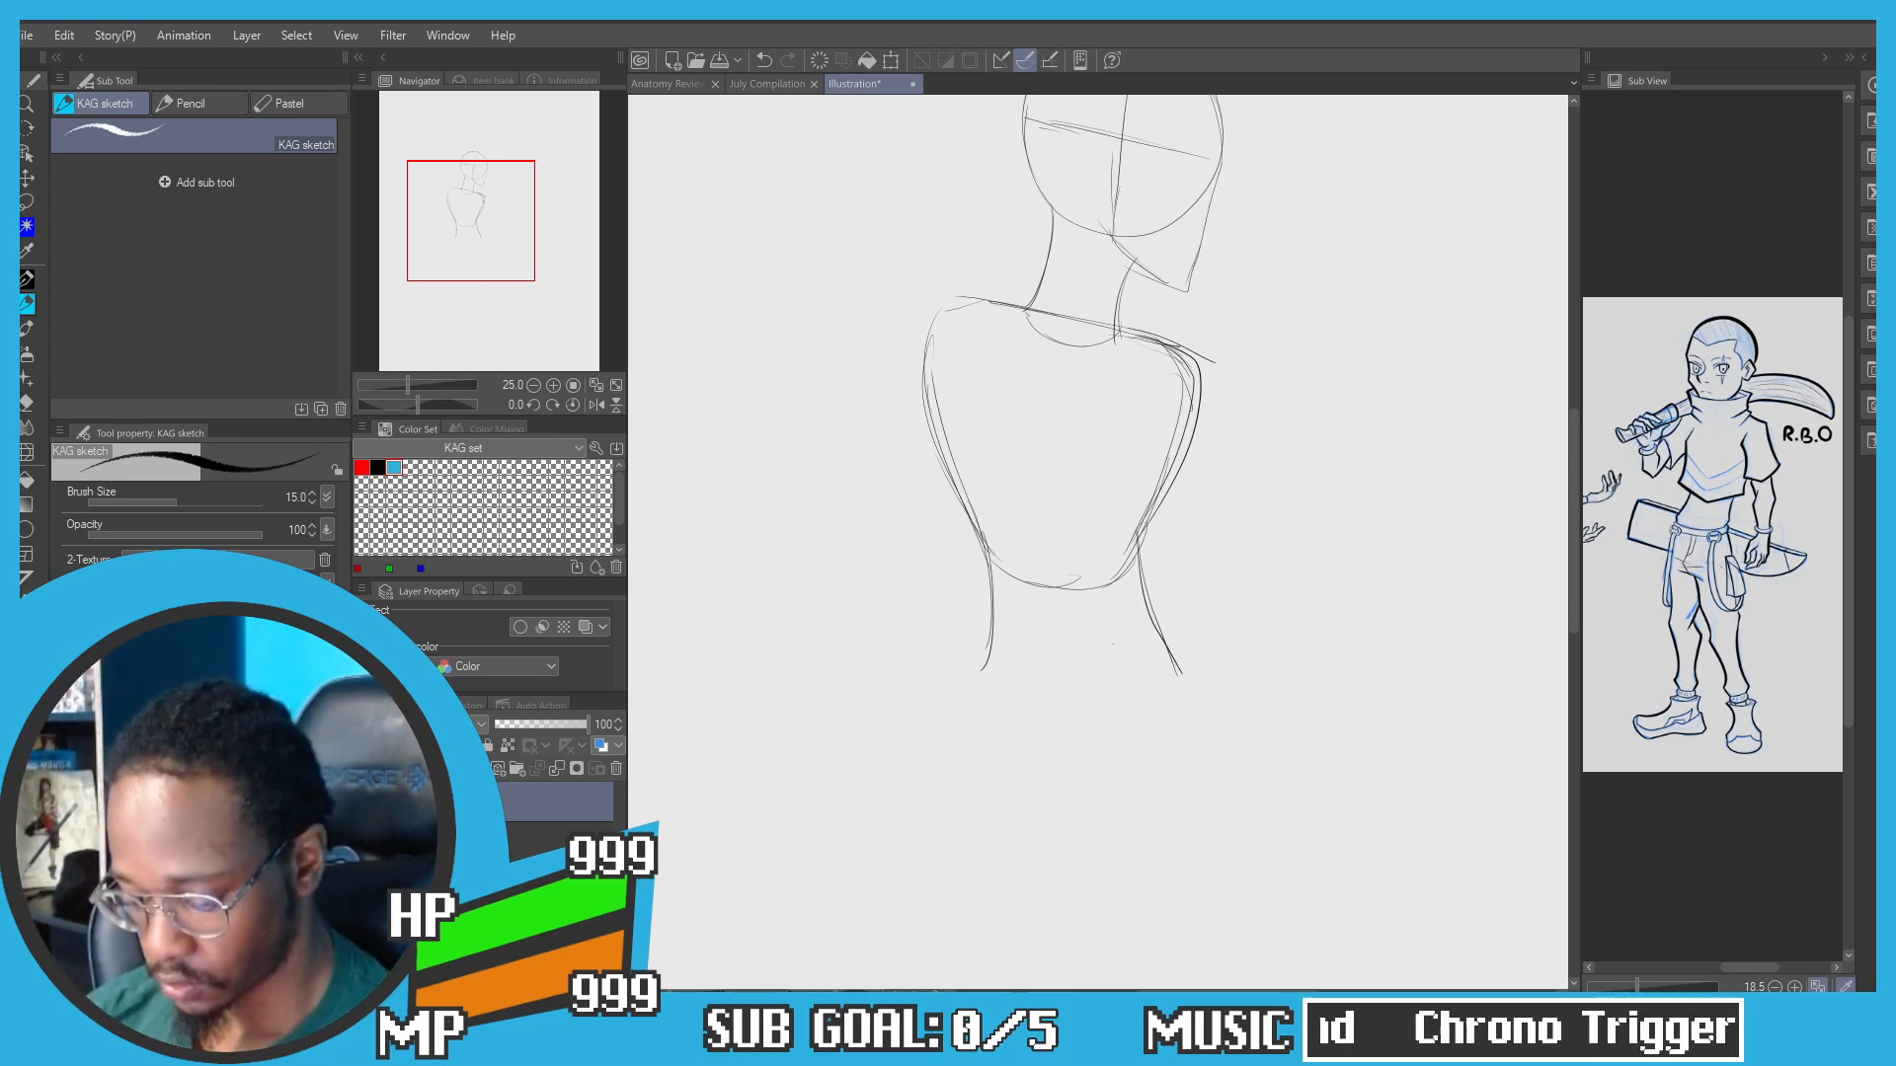
drag(962, 499, 988, 689)
key(ctrl+z)
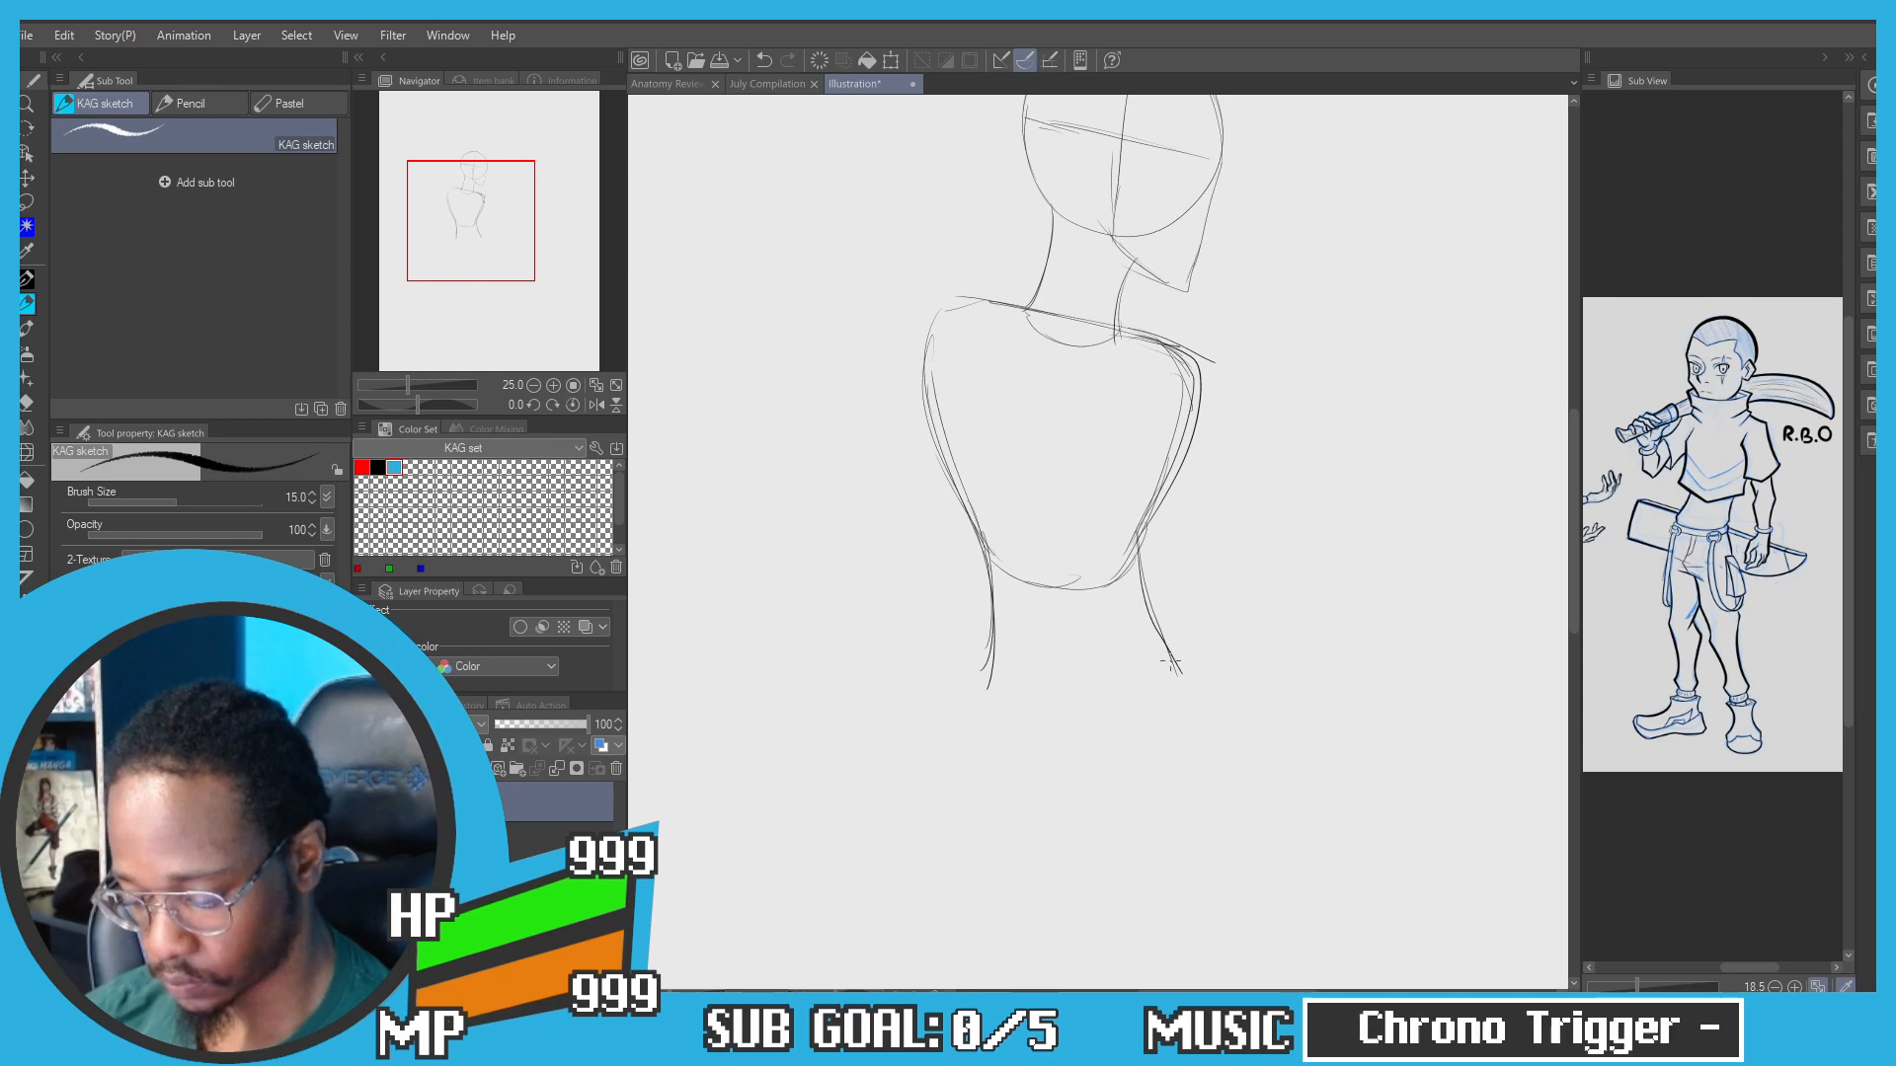
drag(1175, 648, 1061, 703)
key(ctrl+z)
drag(1173, 667, 1043, 705)
key(ctrl+z)
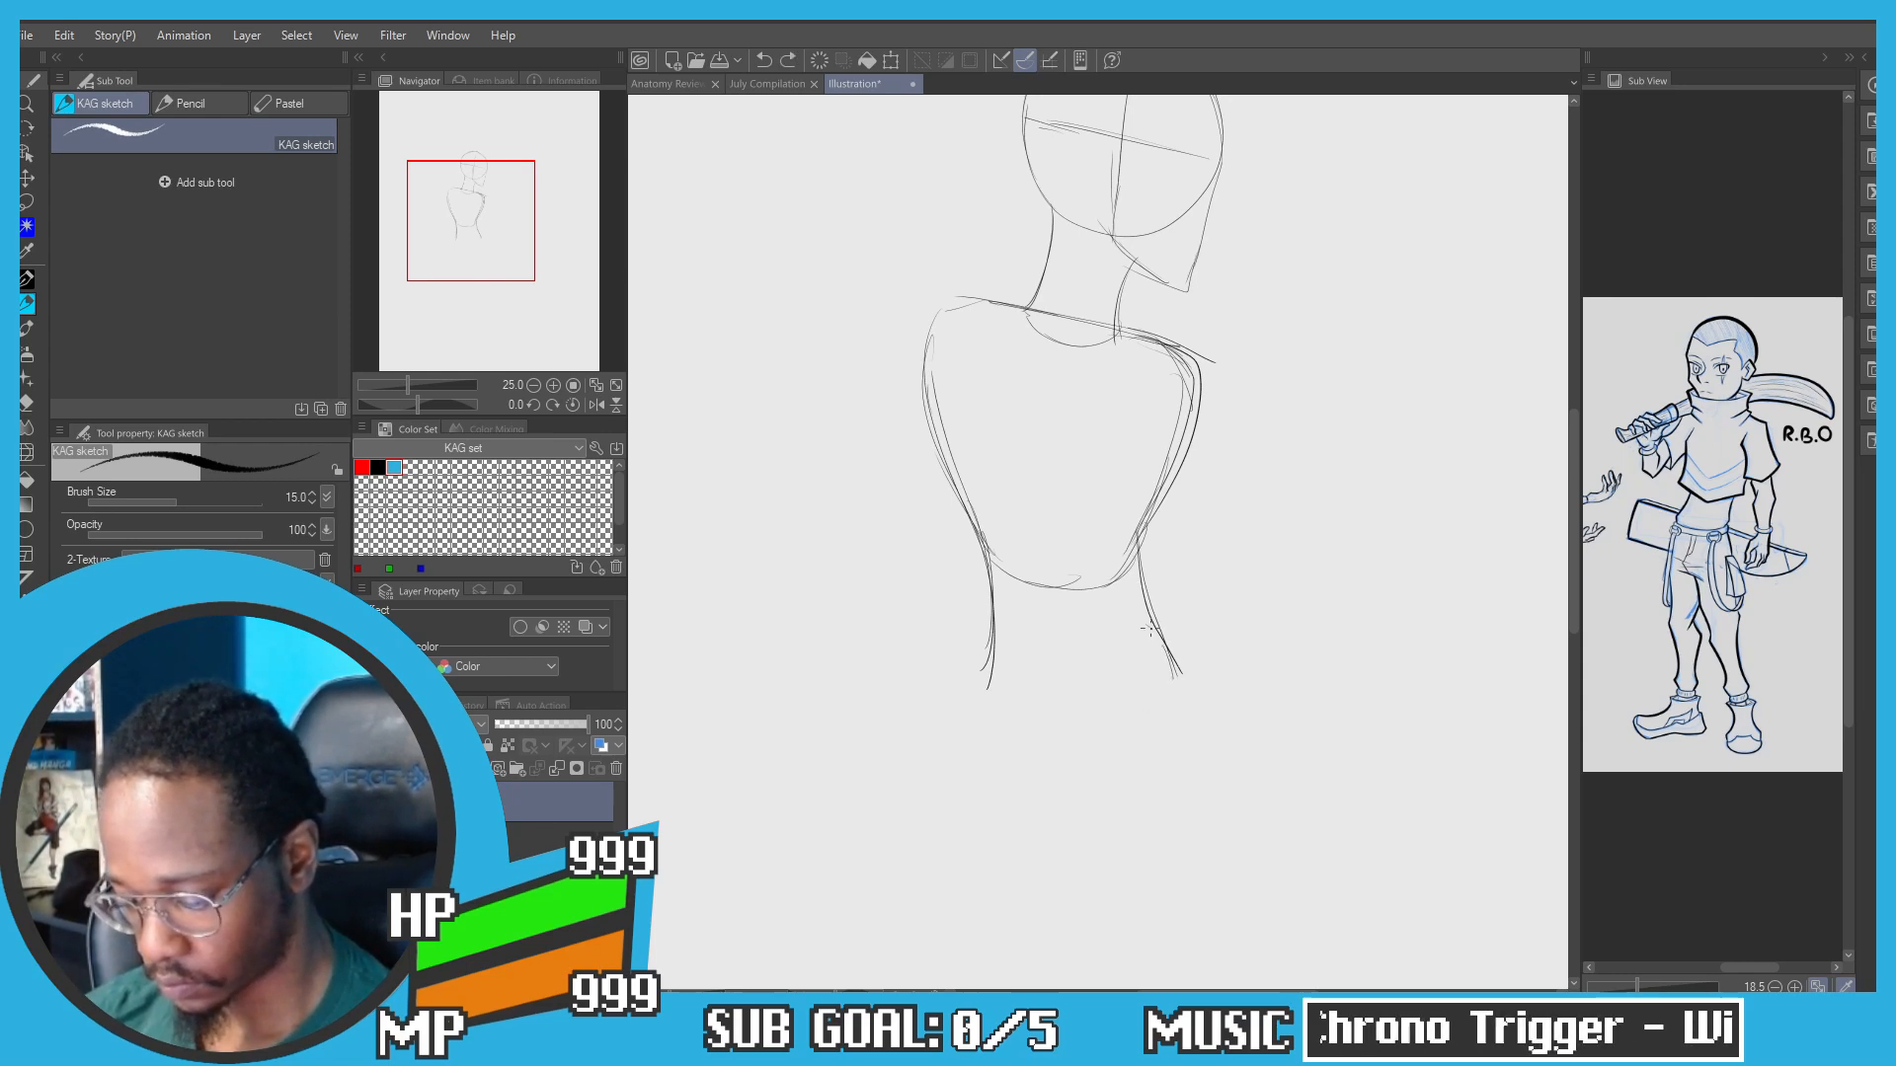
key(ctrl+z)
Step: Erase the waist line on the chin side of the figure with the Hard eraser, then return to the sketch pen
key(e)
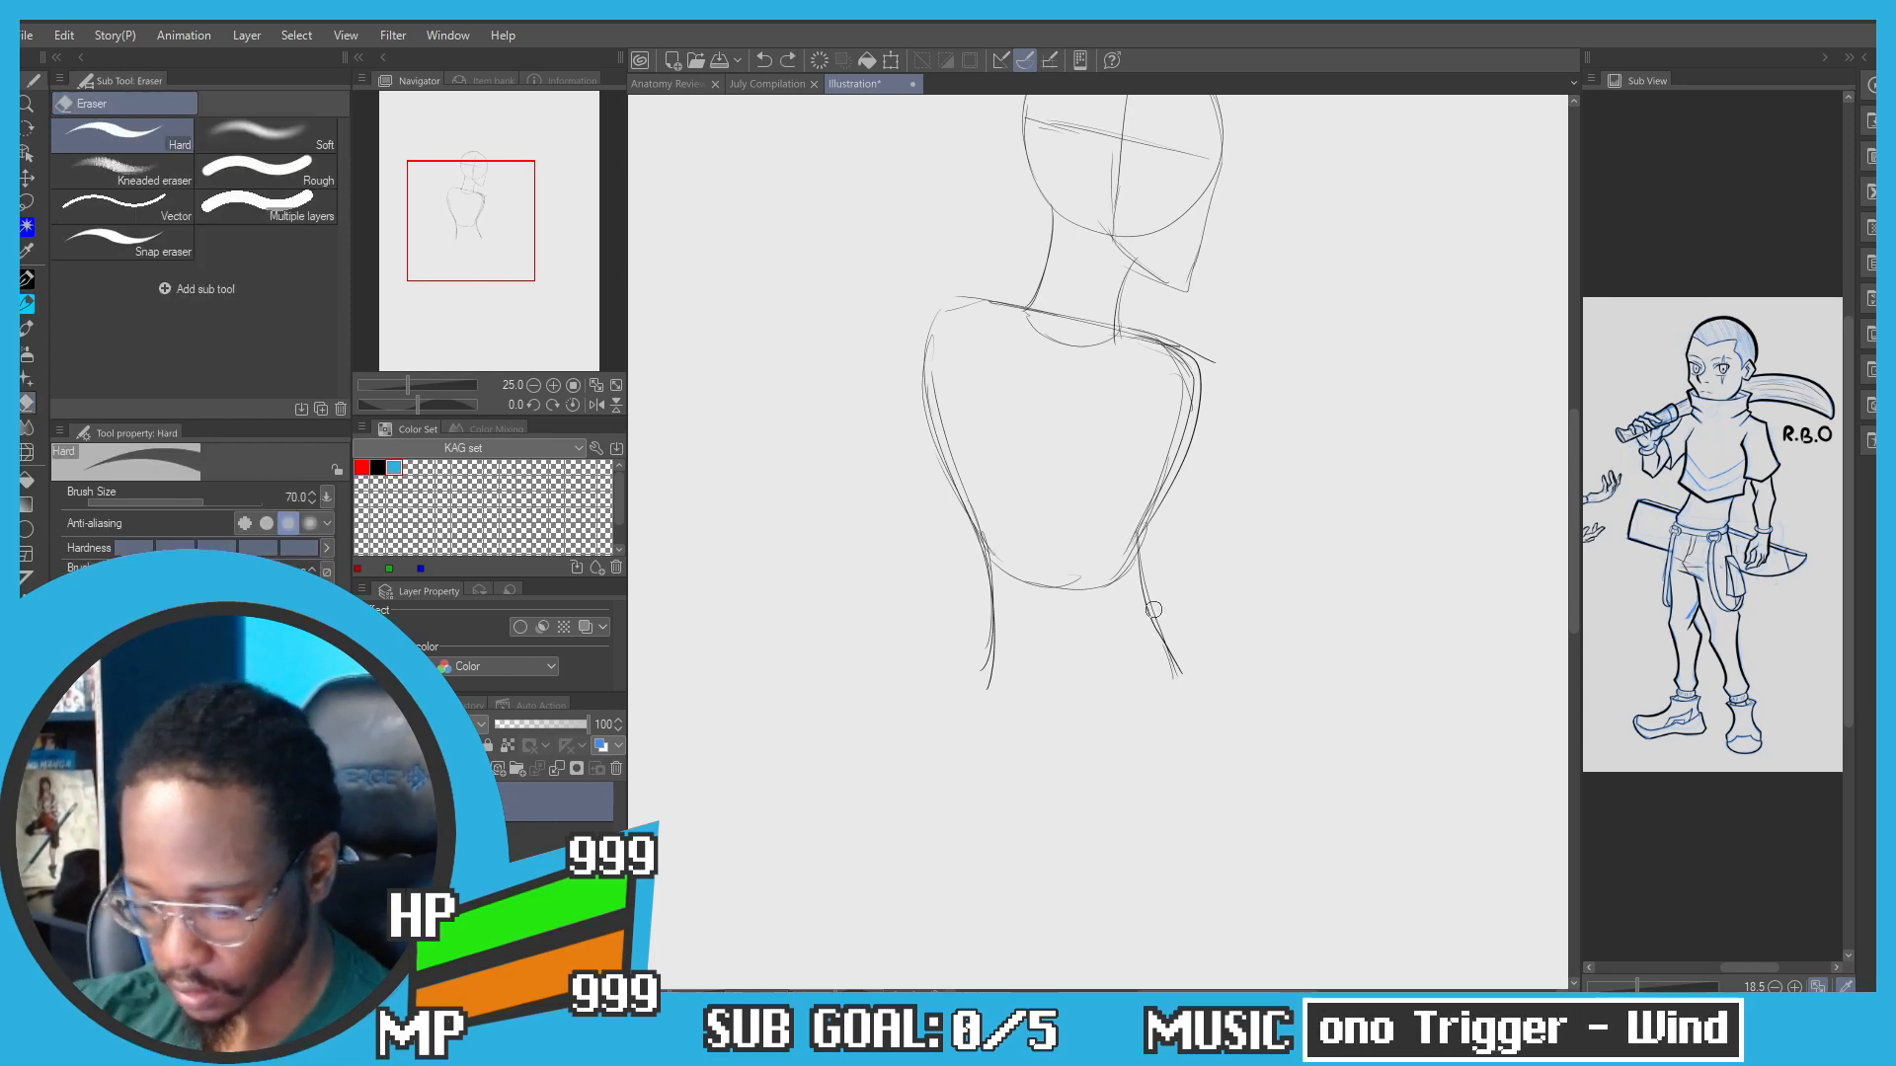
mouse_move(1153, 610)
mouse_down()
mouse_move(1148, 515)
mouse_move(1109, 612)
mouse_up()
key(p)
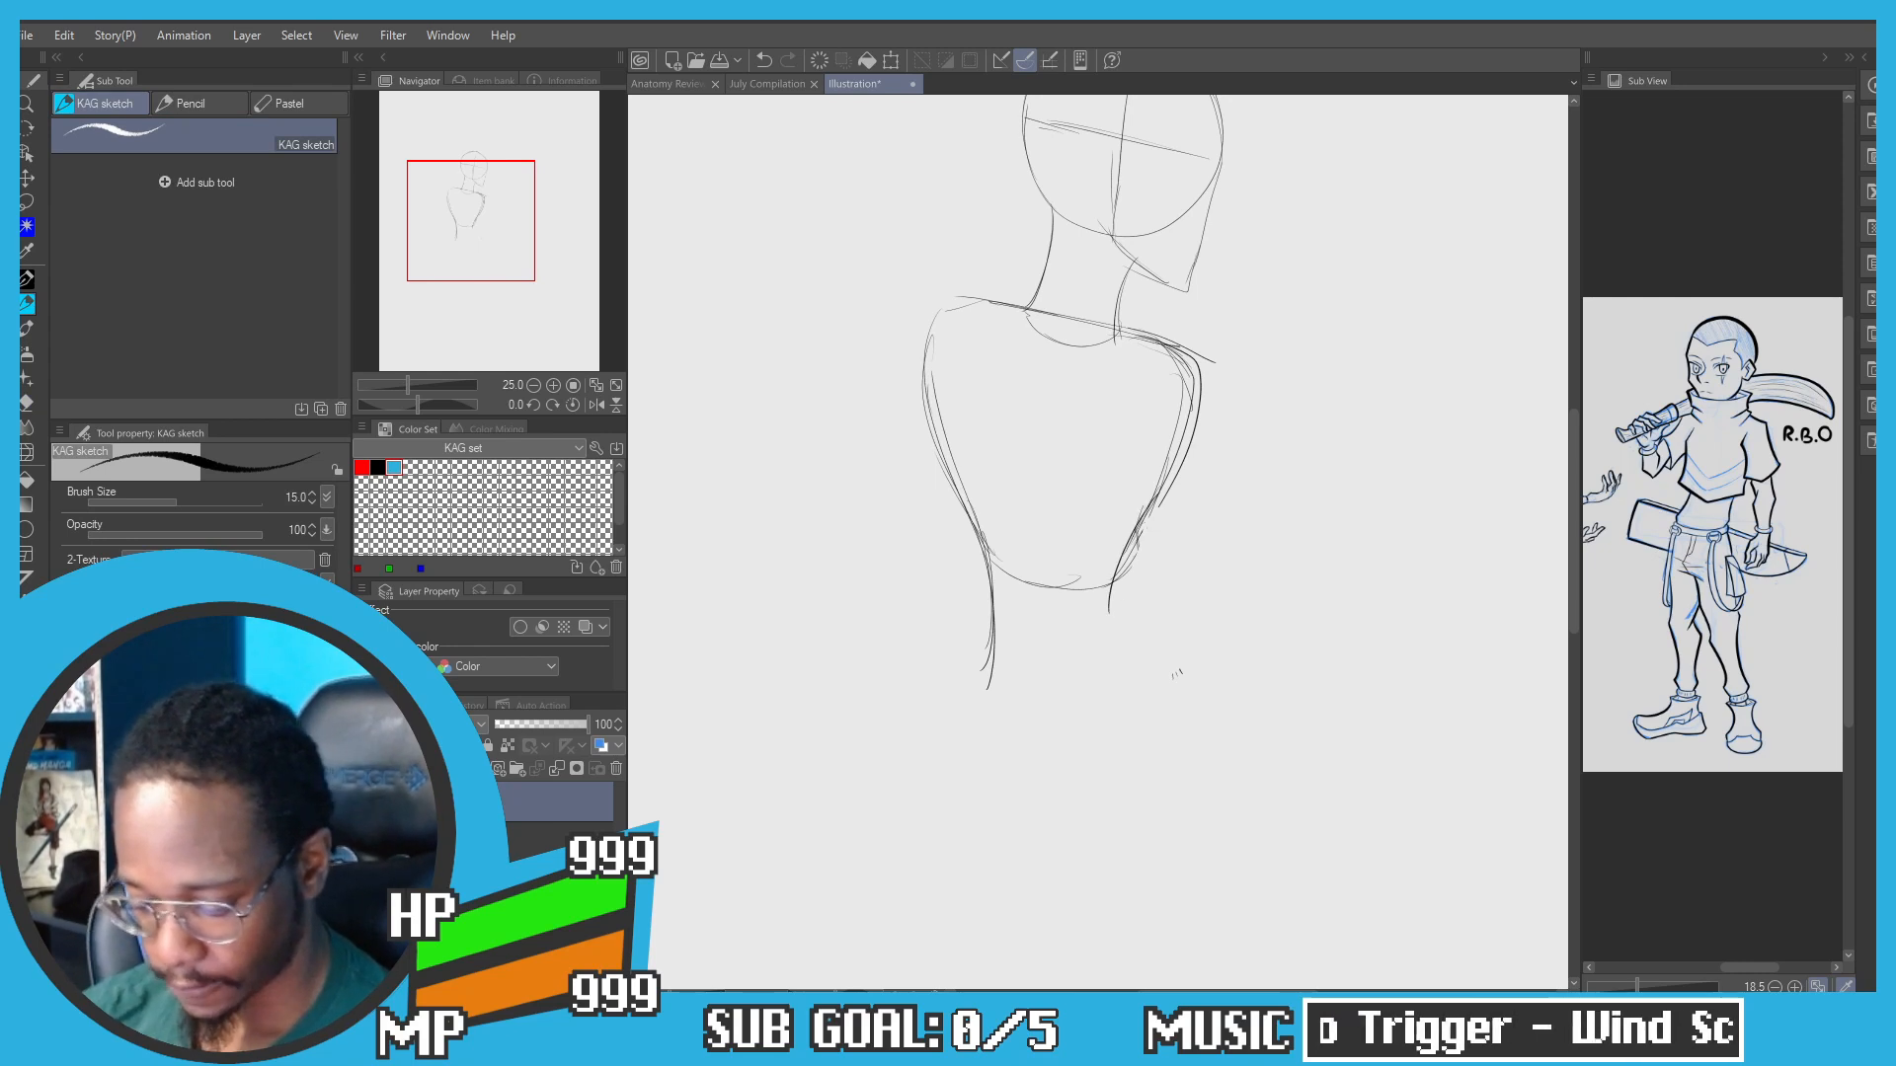
Step: Redraw the chin-side waist line closer to the body's centre and close the waist with a rounded curve
key(ctrl+z)
mouse_move(1141, 509)
mouse_down()
mouse_move(1132, 668)
mouse_move(1167, 702)
mouse_up()
key(ctrl+z)
key(ctrl+z)
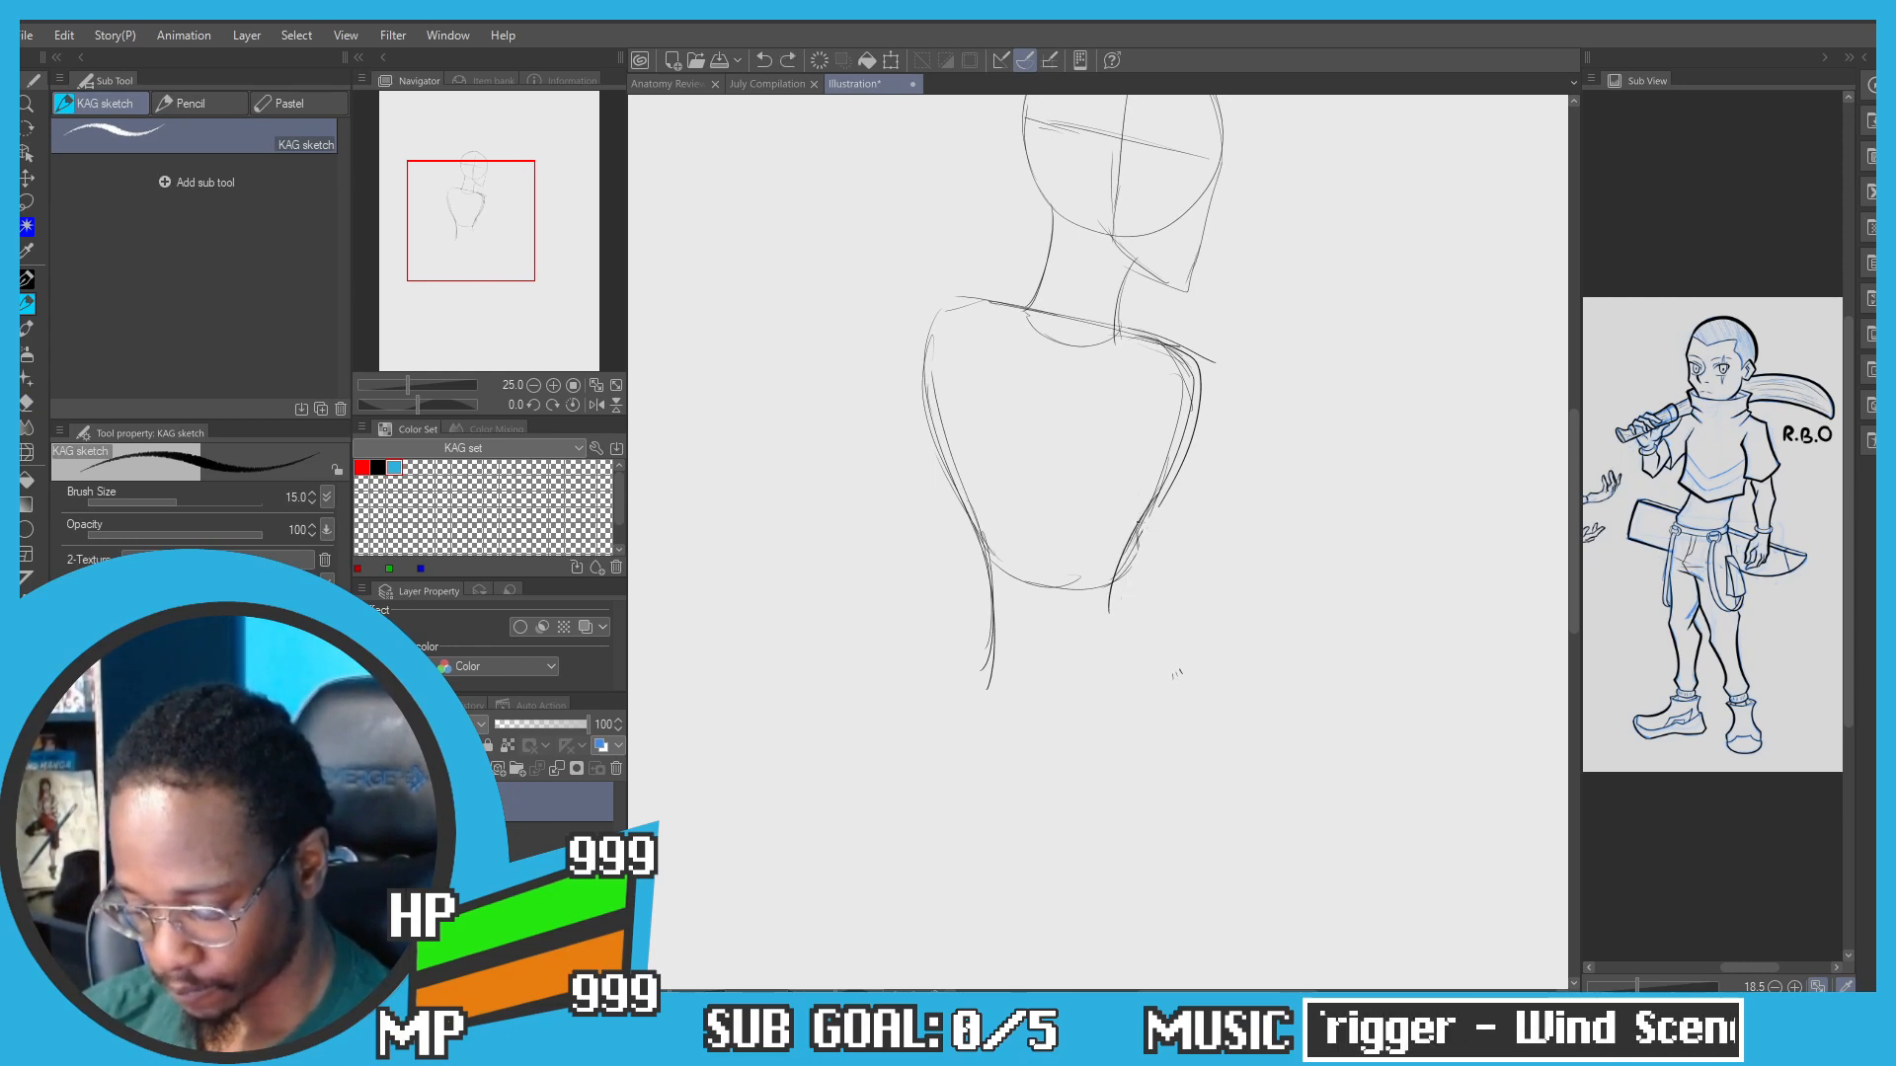
mouse_move(1135, 526)
mouse_down()
mouse_move(1166, 693)
mouse_move(1124, 728)
mouse_move(1062, 720)
mouse_move(1116, 725)
mouse_up()
key(ctrl+z)
key(ctrl+z)
key(ctrl+z)
key(ctrl+z)
key(ctrl+z)
key(ctrl+z)
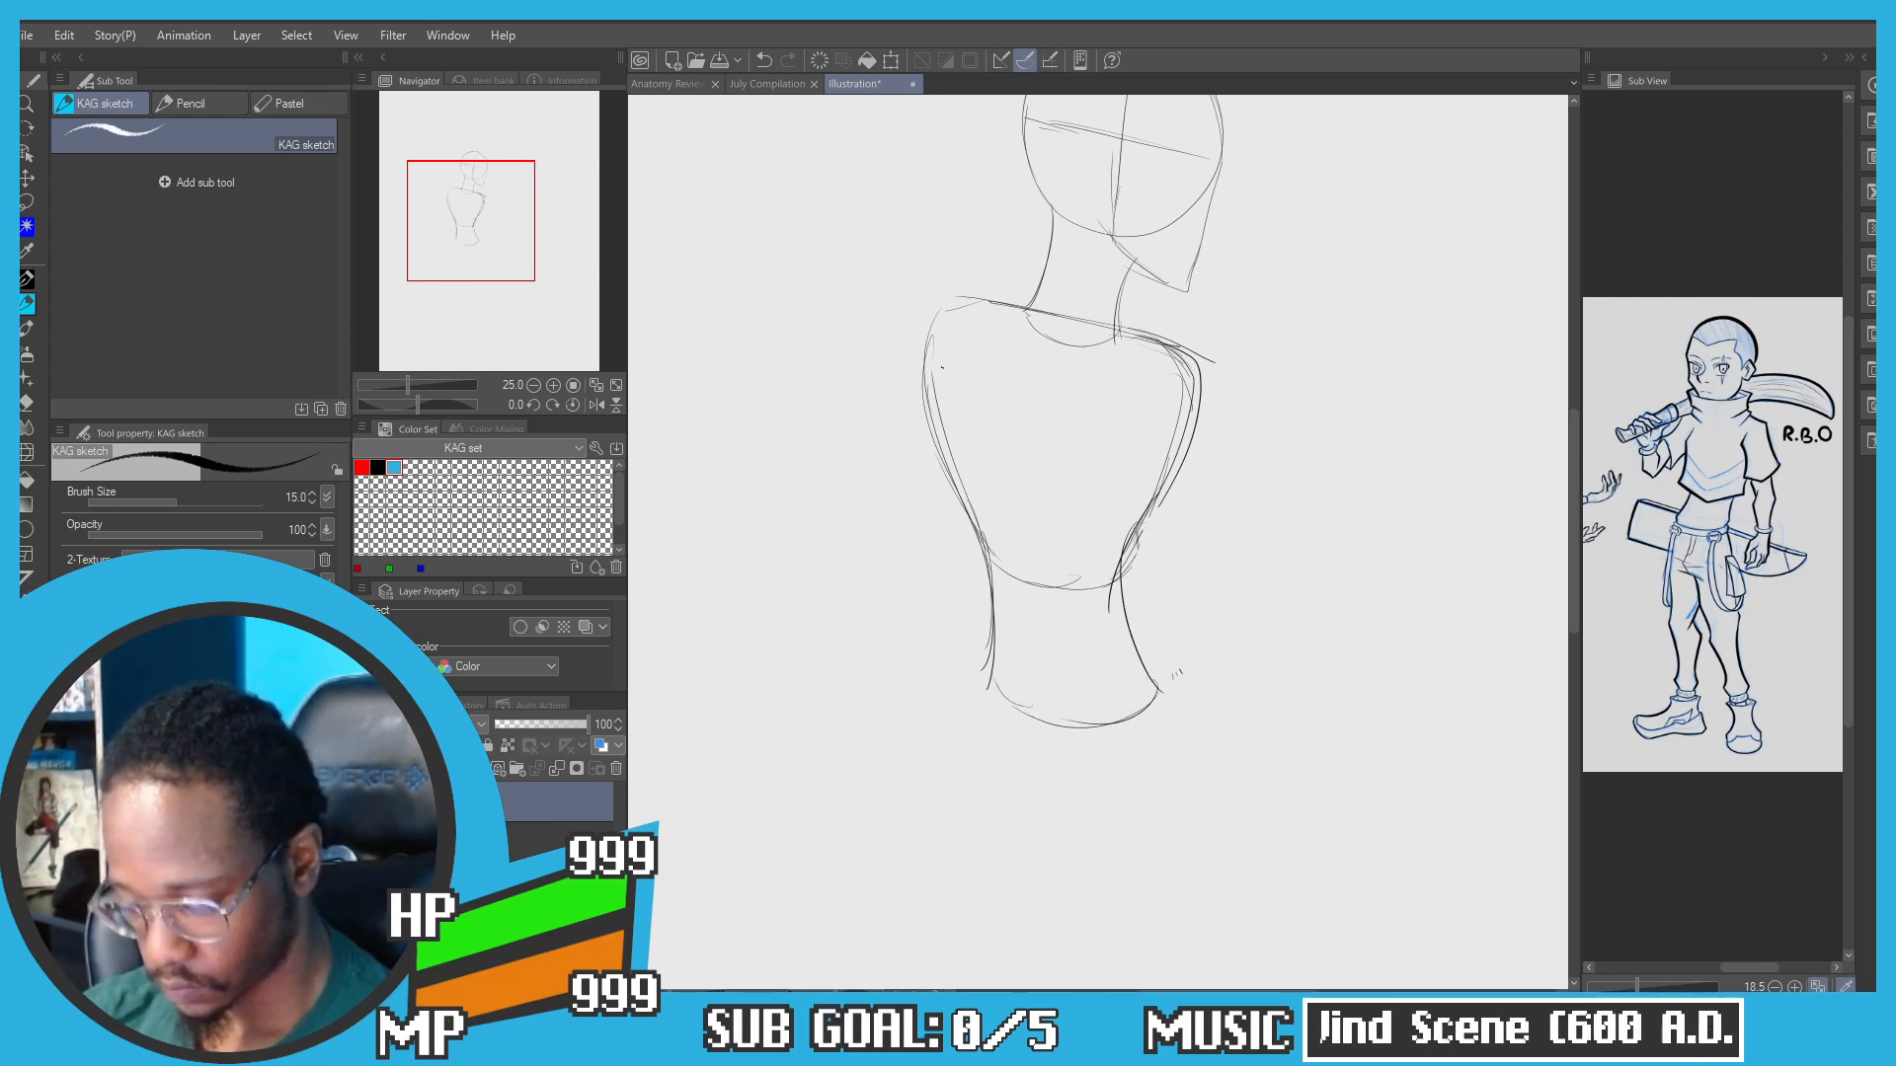
Step: Lasso the shoulder area and rotate it slightly counterclockwise to lessen the slope of the shoulder line
drag(931, 353, 925, 383)
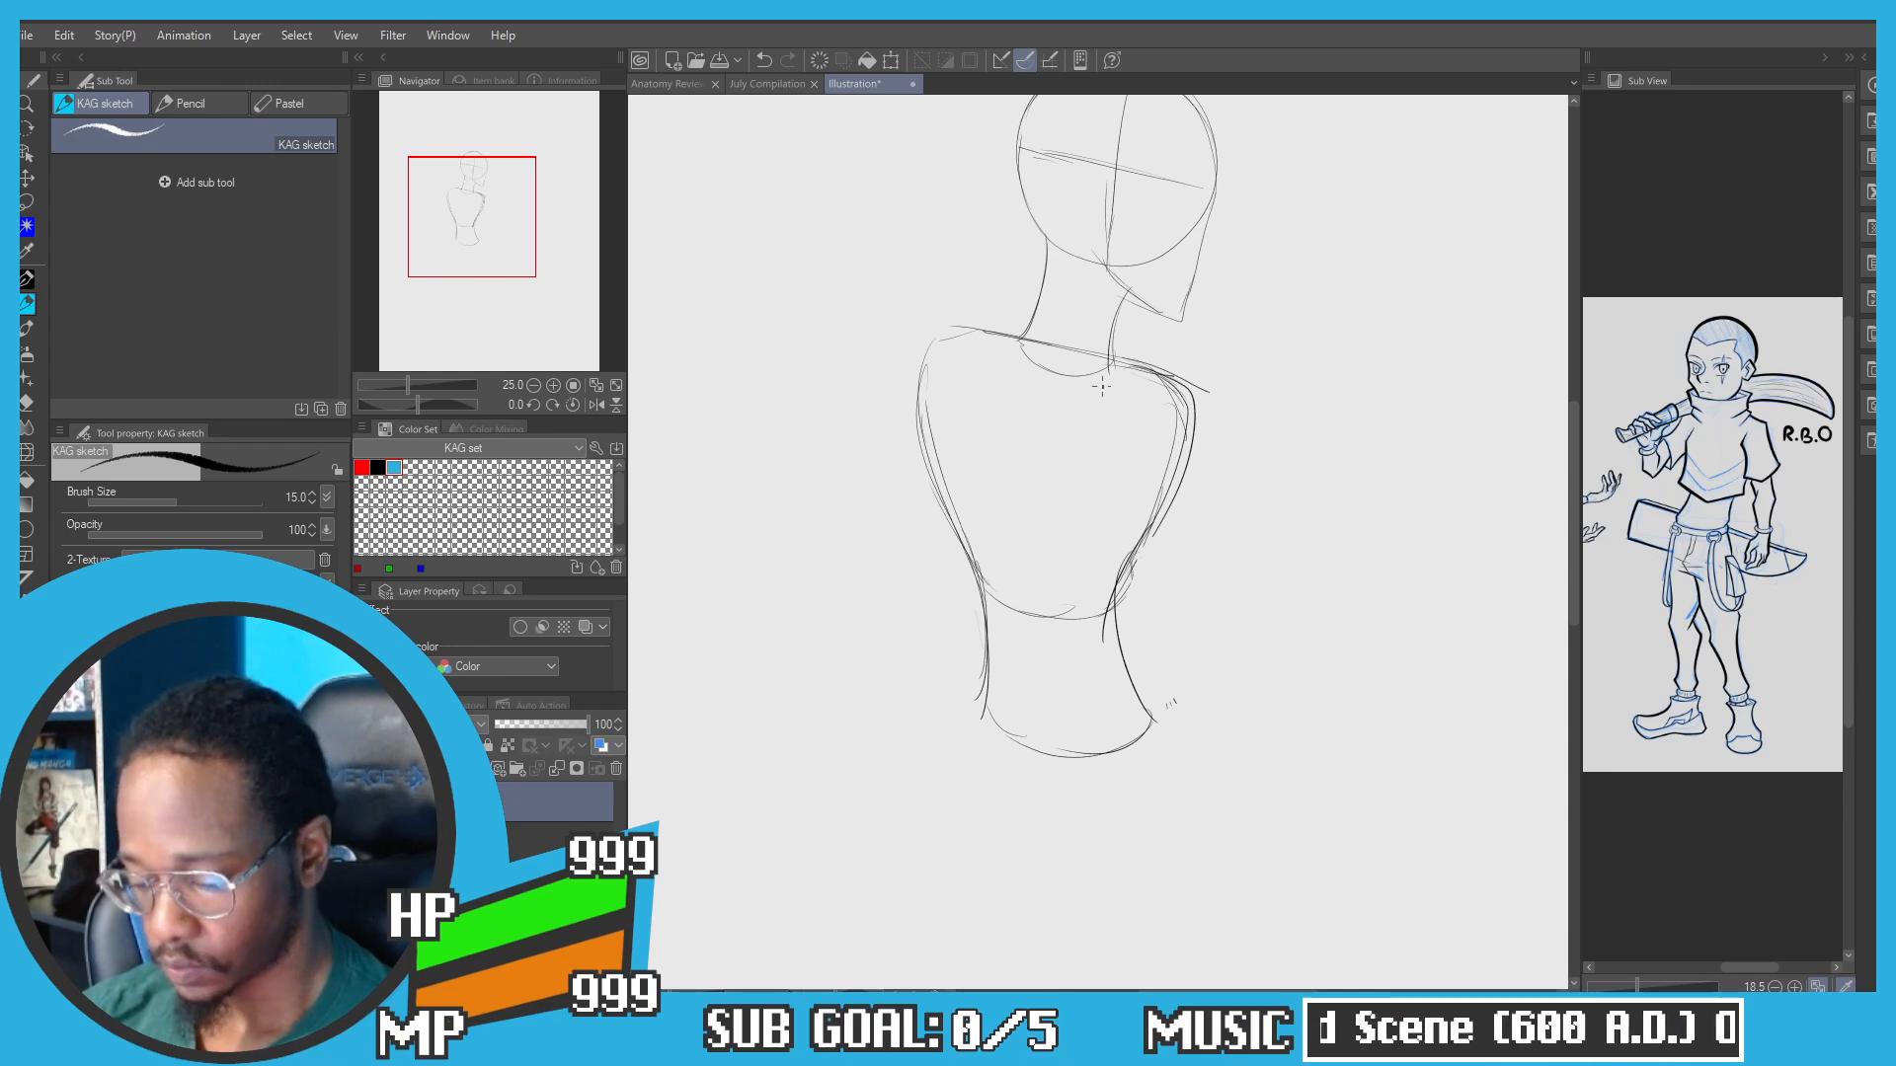
key(m)
mouse_move(1227, 412)
mouse_down()
mouse_move(1087, 435)
mouse_move(1145, 326)
mouse_up()
key(p)
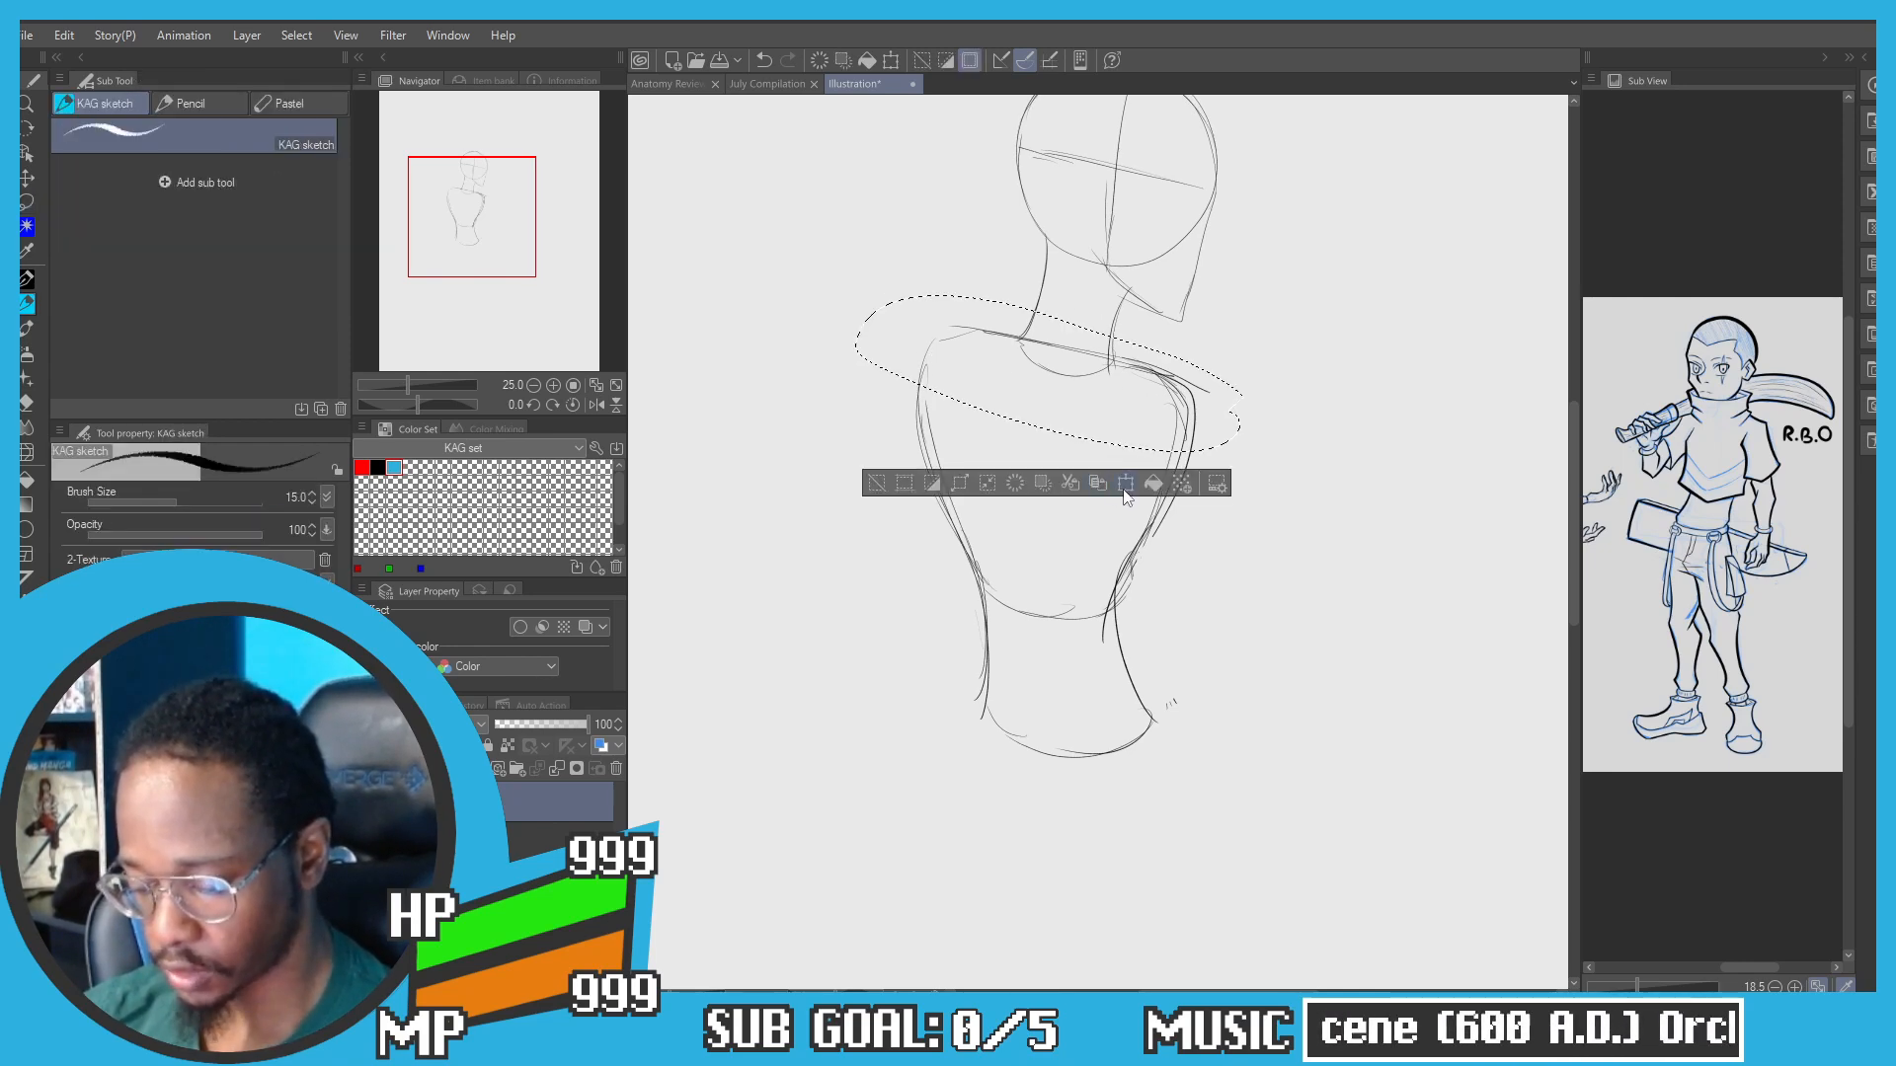
key(ctrl+t)
drag(823, 203, 813, 211)
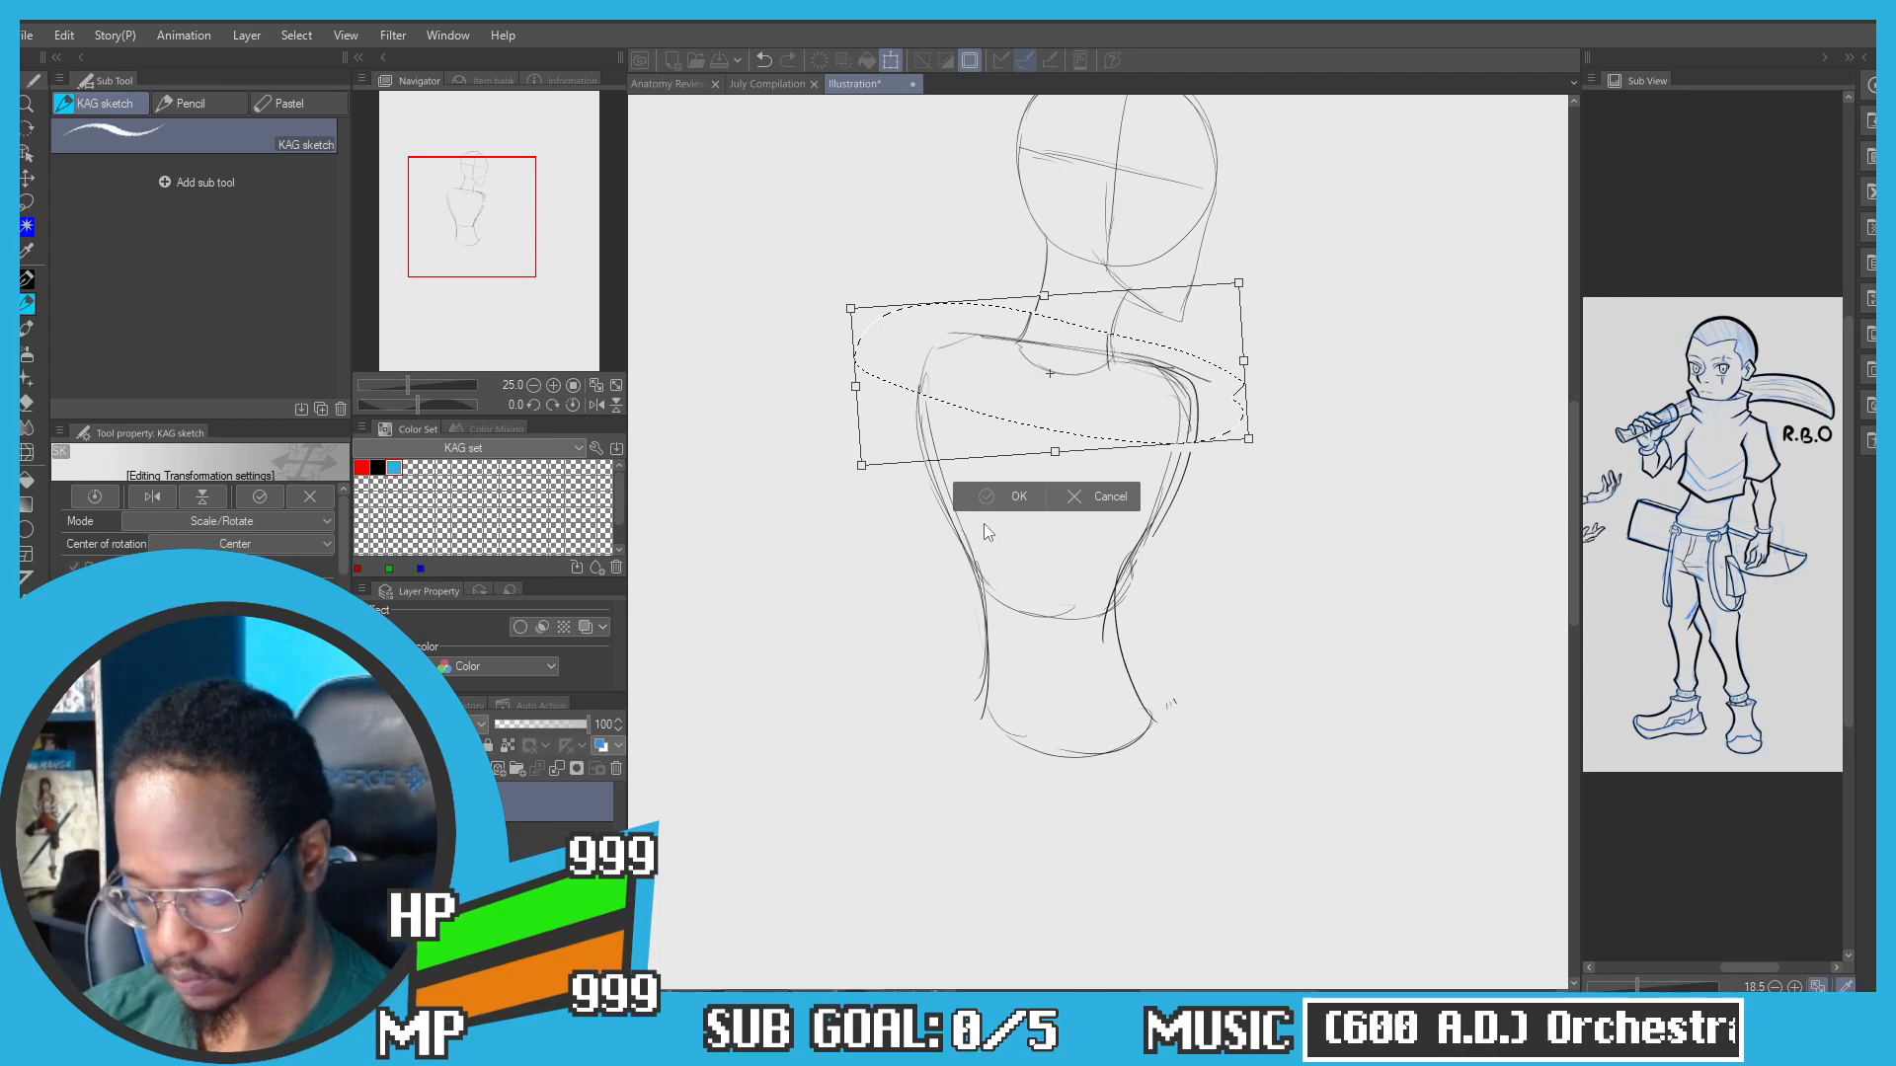
key(Return)
click(870, 470)
Step: Lasso the back-side contour of the ribcage, shift it slightly inward to narrow the torso, and clear the selection
key(m)
mouse_move(965, 480)
mouse_down()
mouse_move(1007, 610)
mouse_move(994, 382)
mouse_up()
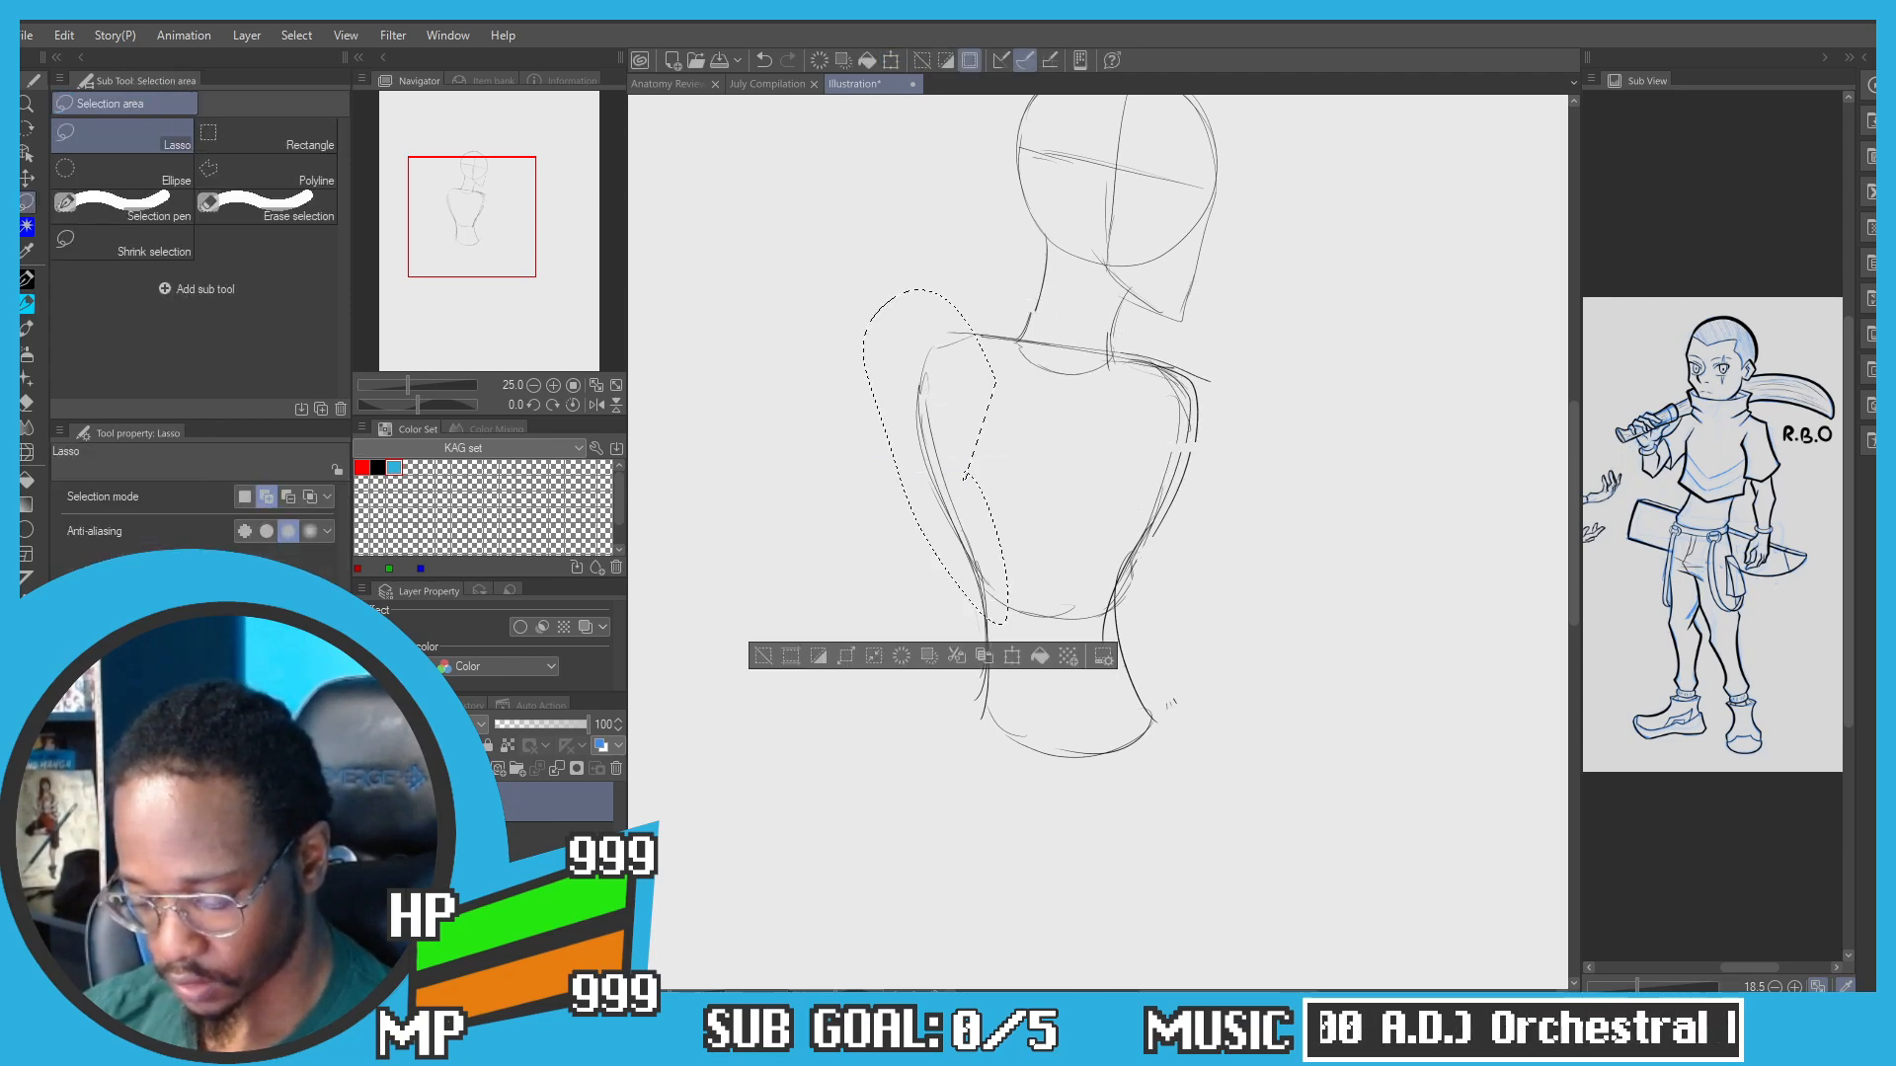
key(p)
click(1009, 657)
drag(907, 493, 915, 494)
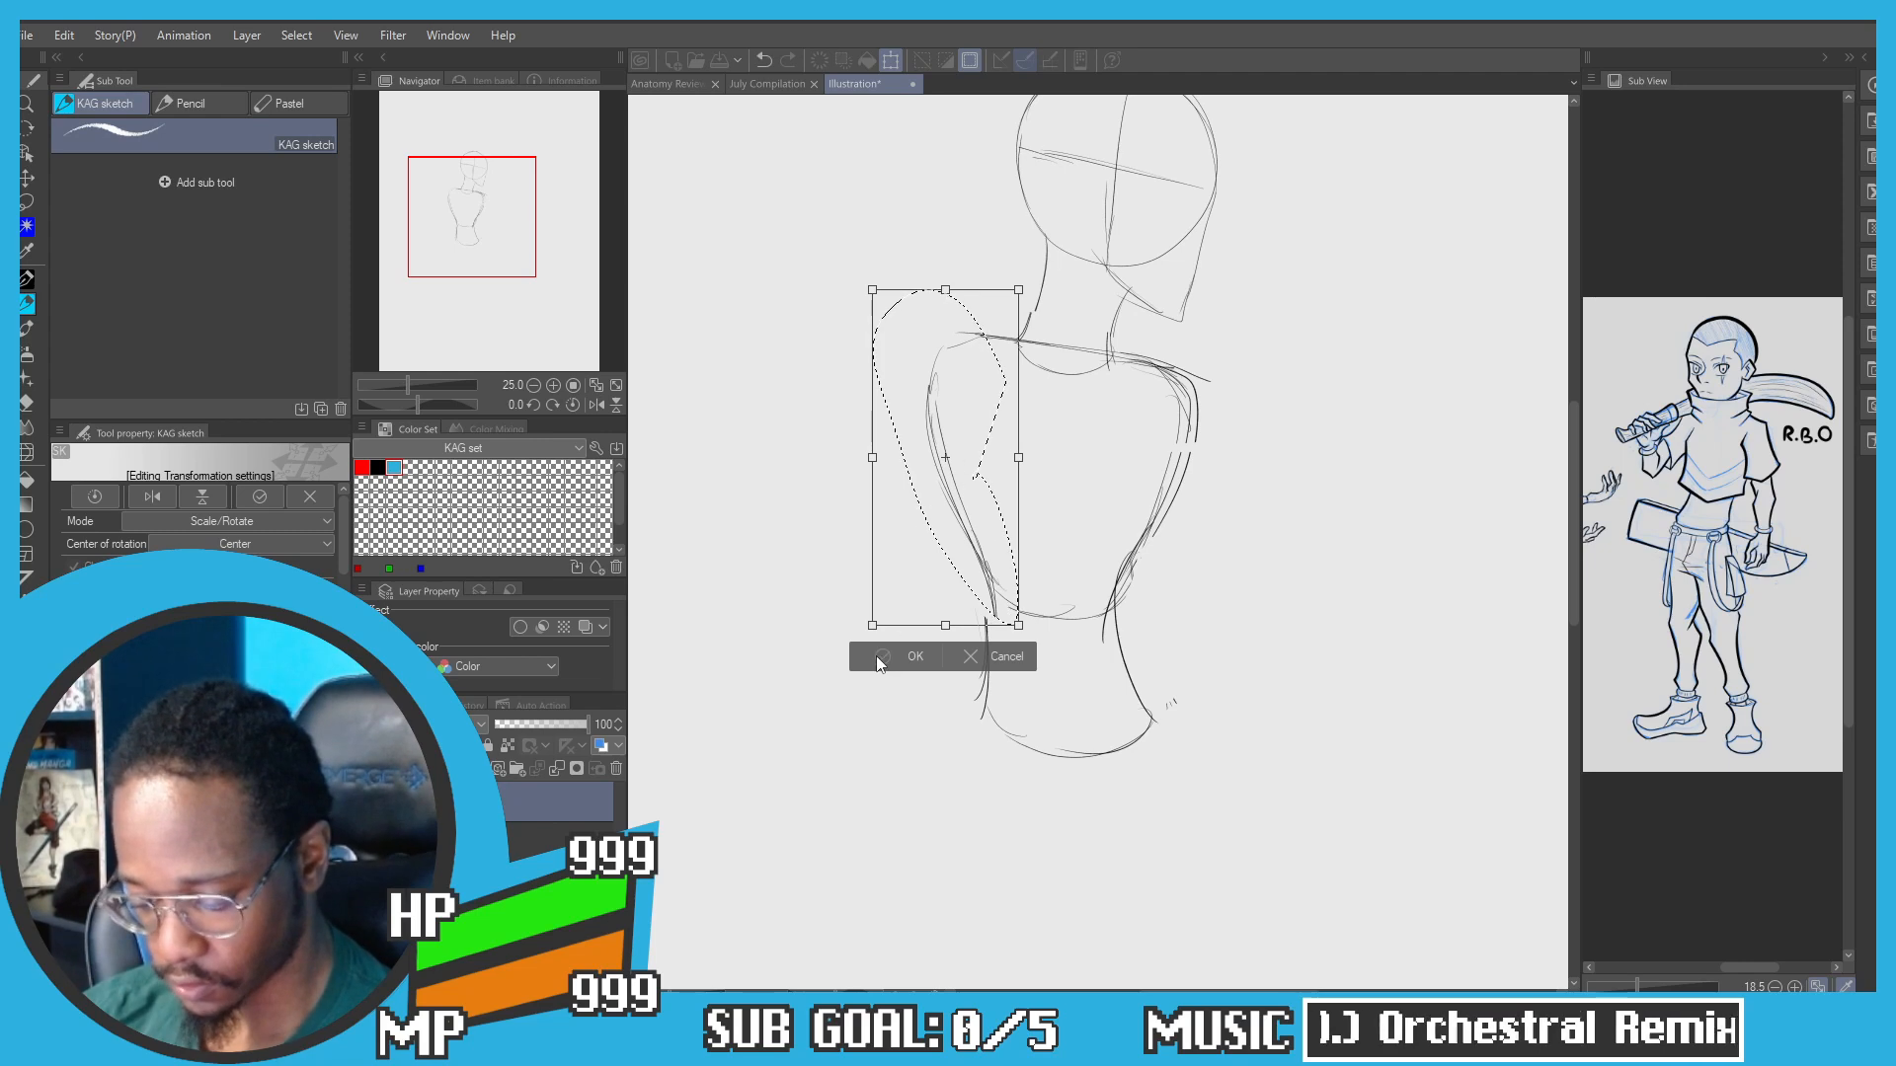
click(882, 656)
click(779, 656)
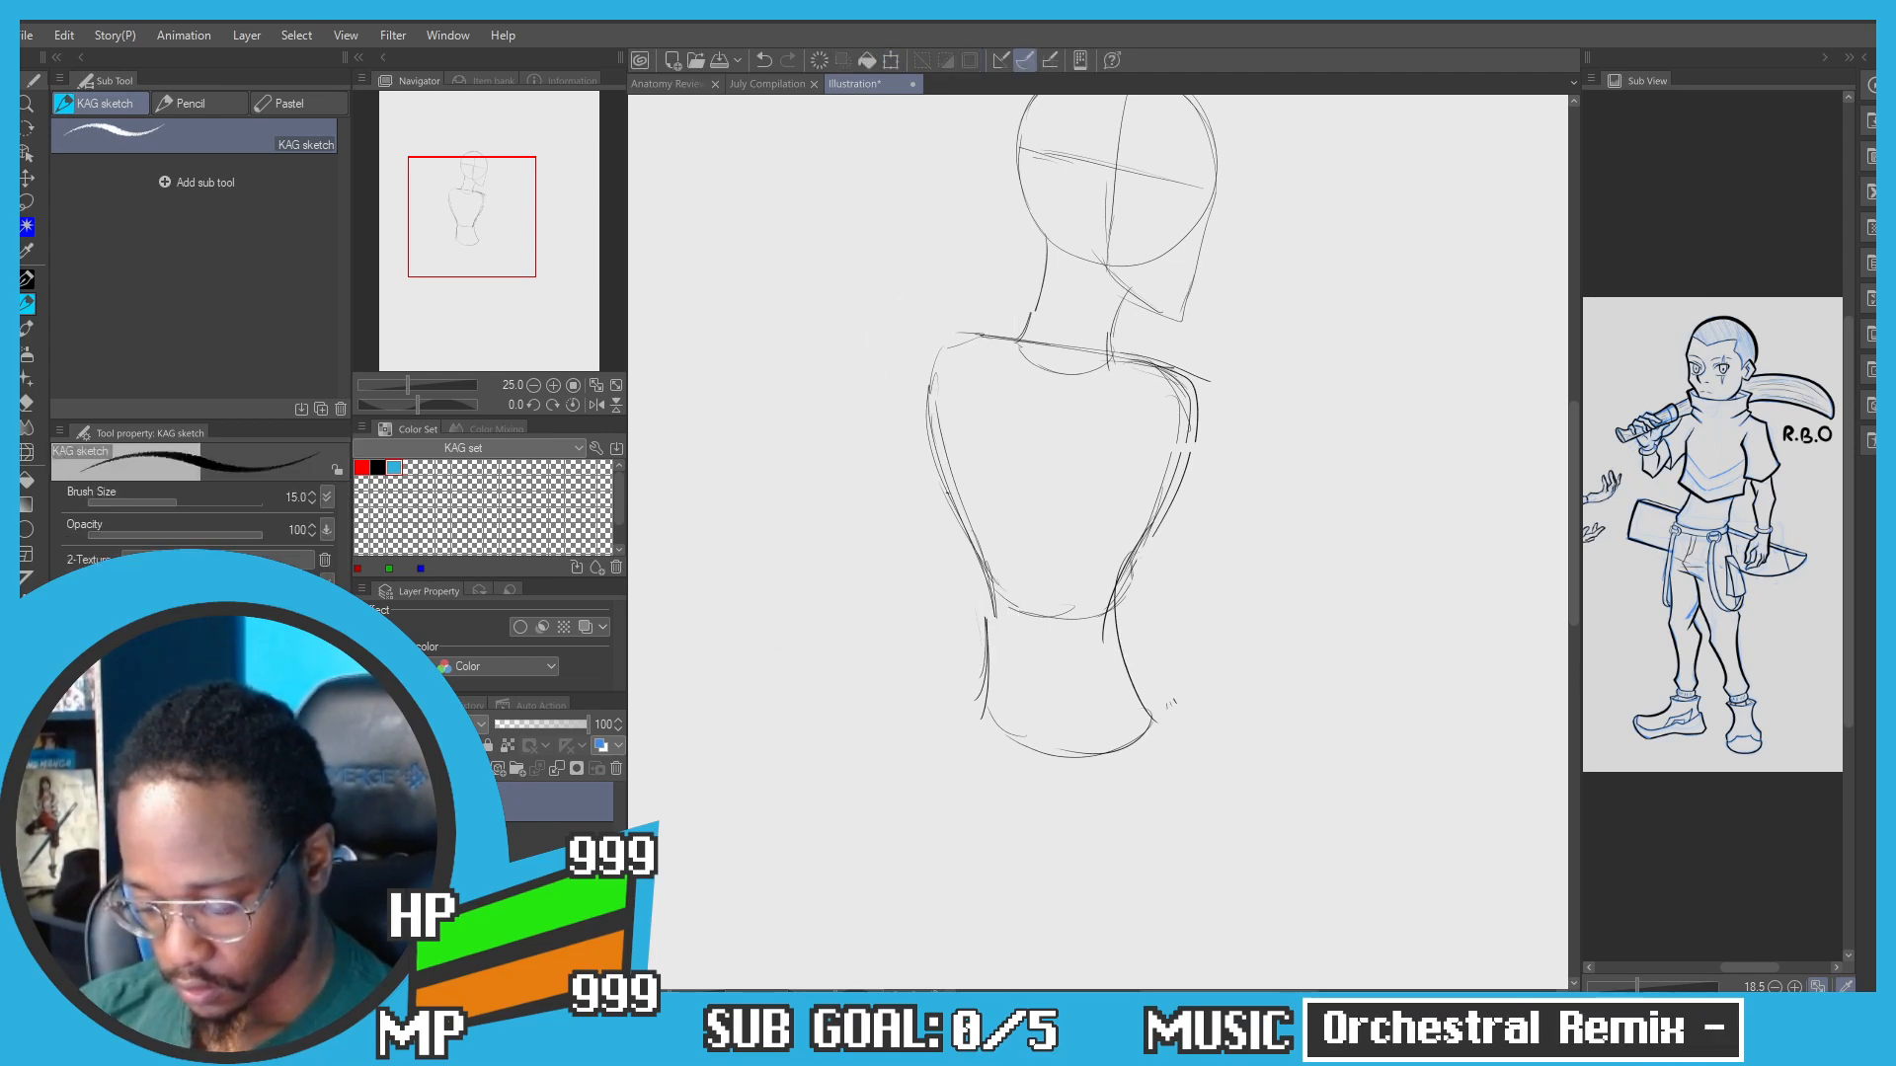
Step: Draw a short chin-side hip line descending from the waist's lower corner and try a matching line on the back side
mouse_move(960, 523)
mouse_down()
mouse_move(993, 709)
mouse_move(991, 558)
mouse_up()
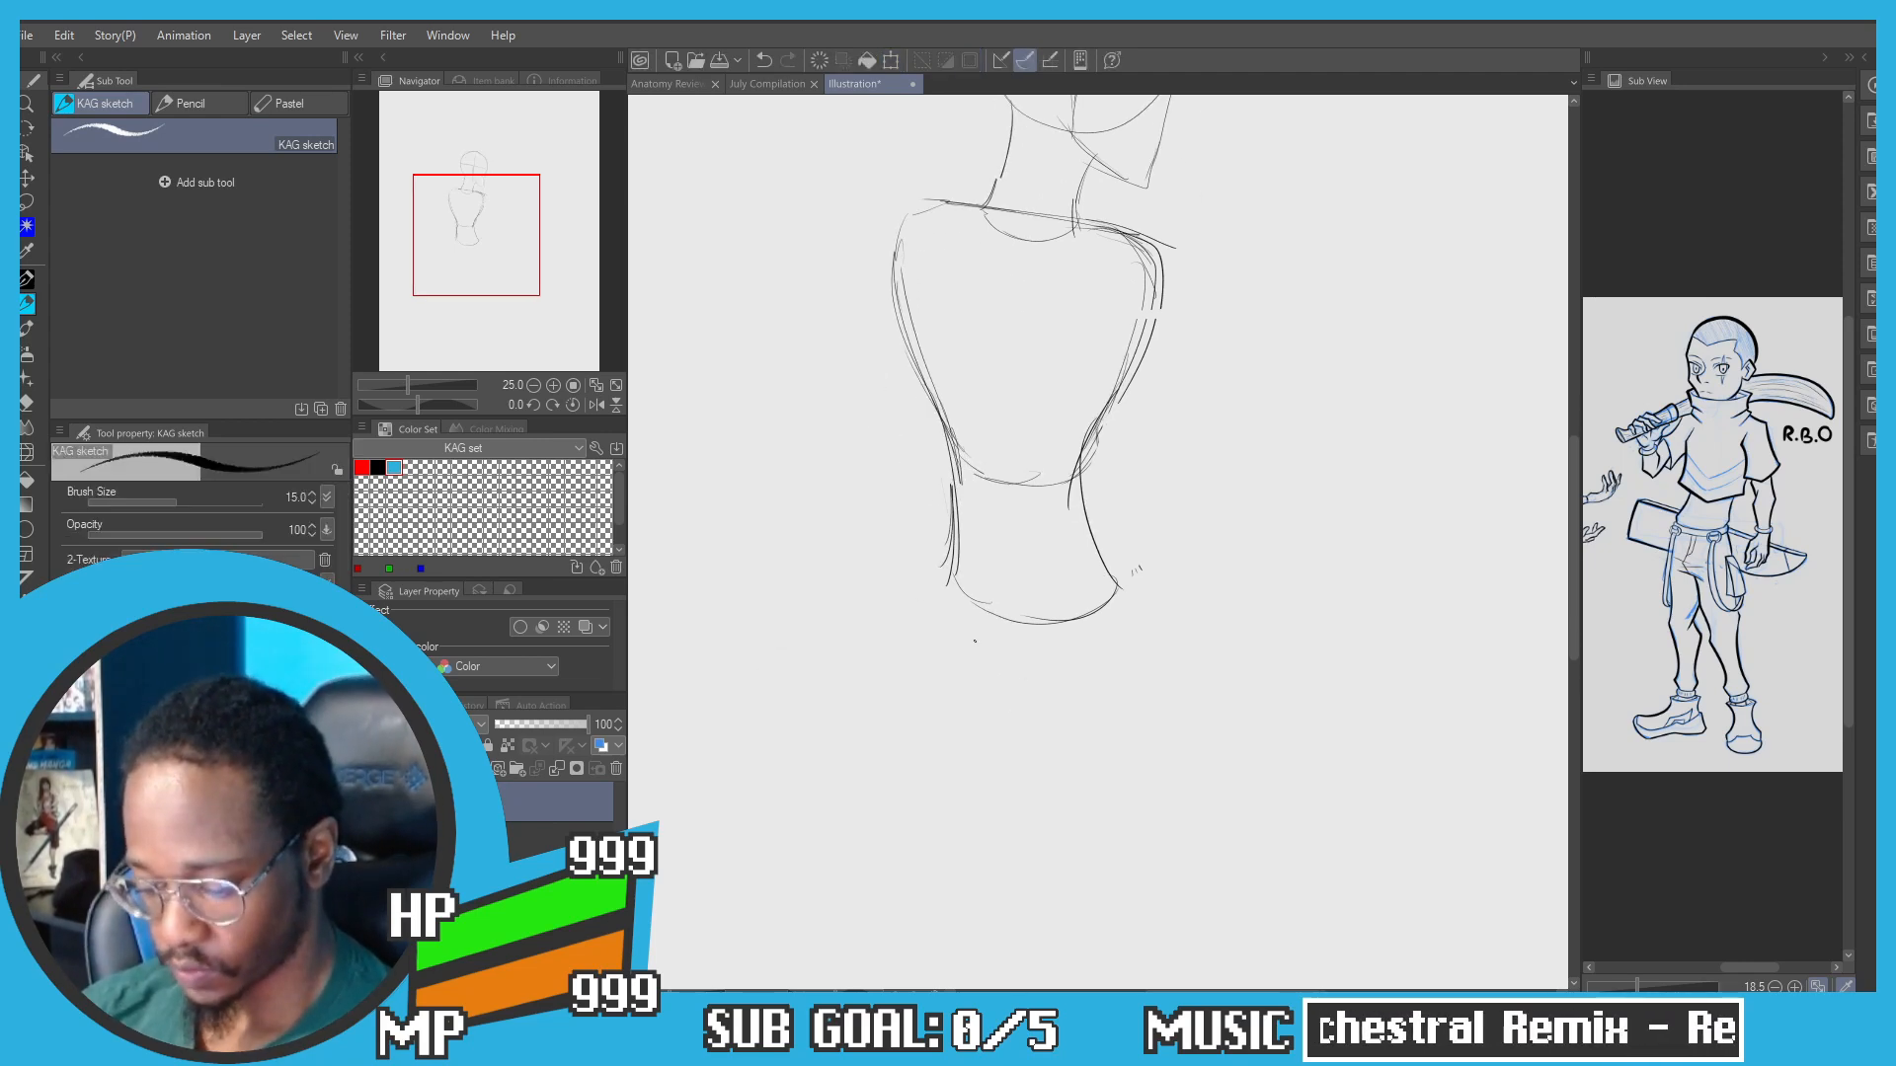
drag(974, 639, 974, 656)
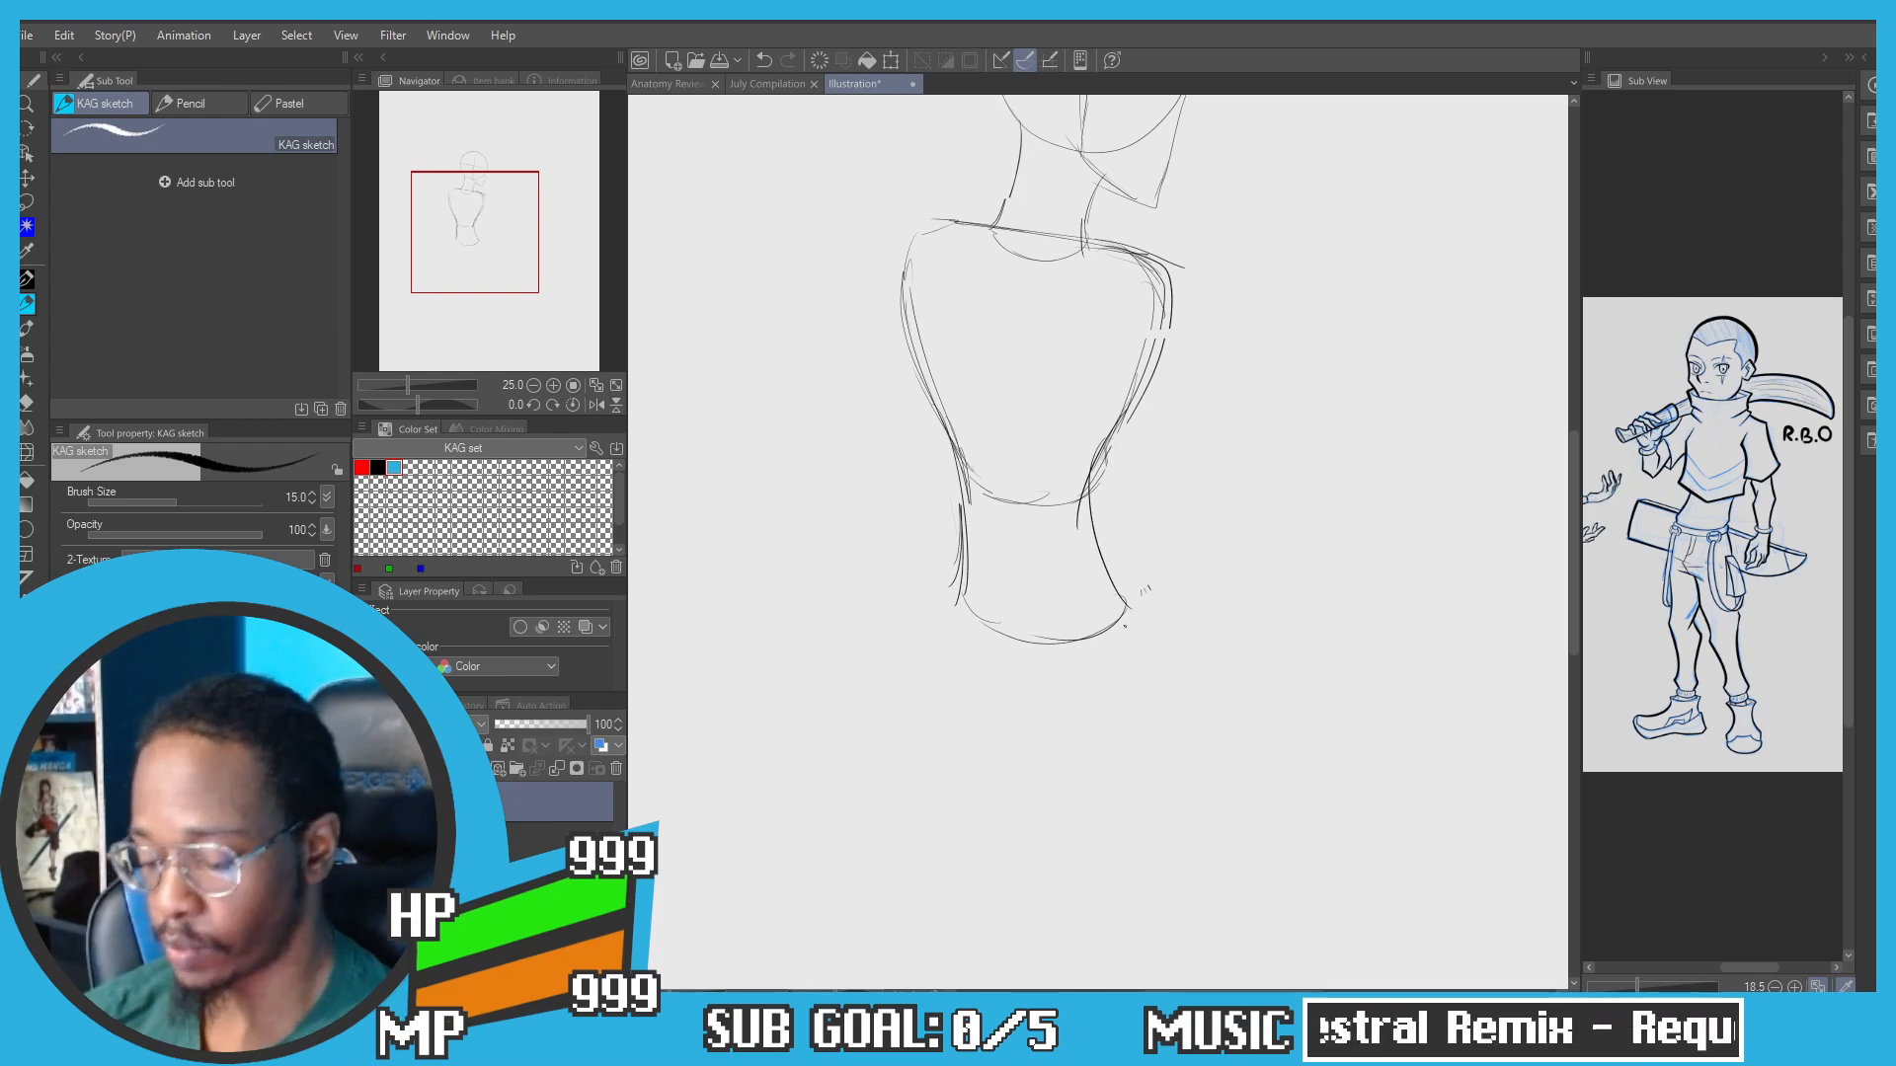
drag(1124, 603, 1130, 646)
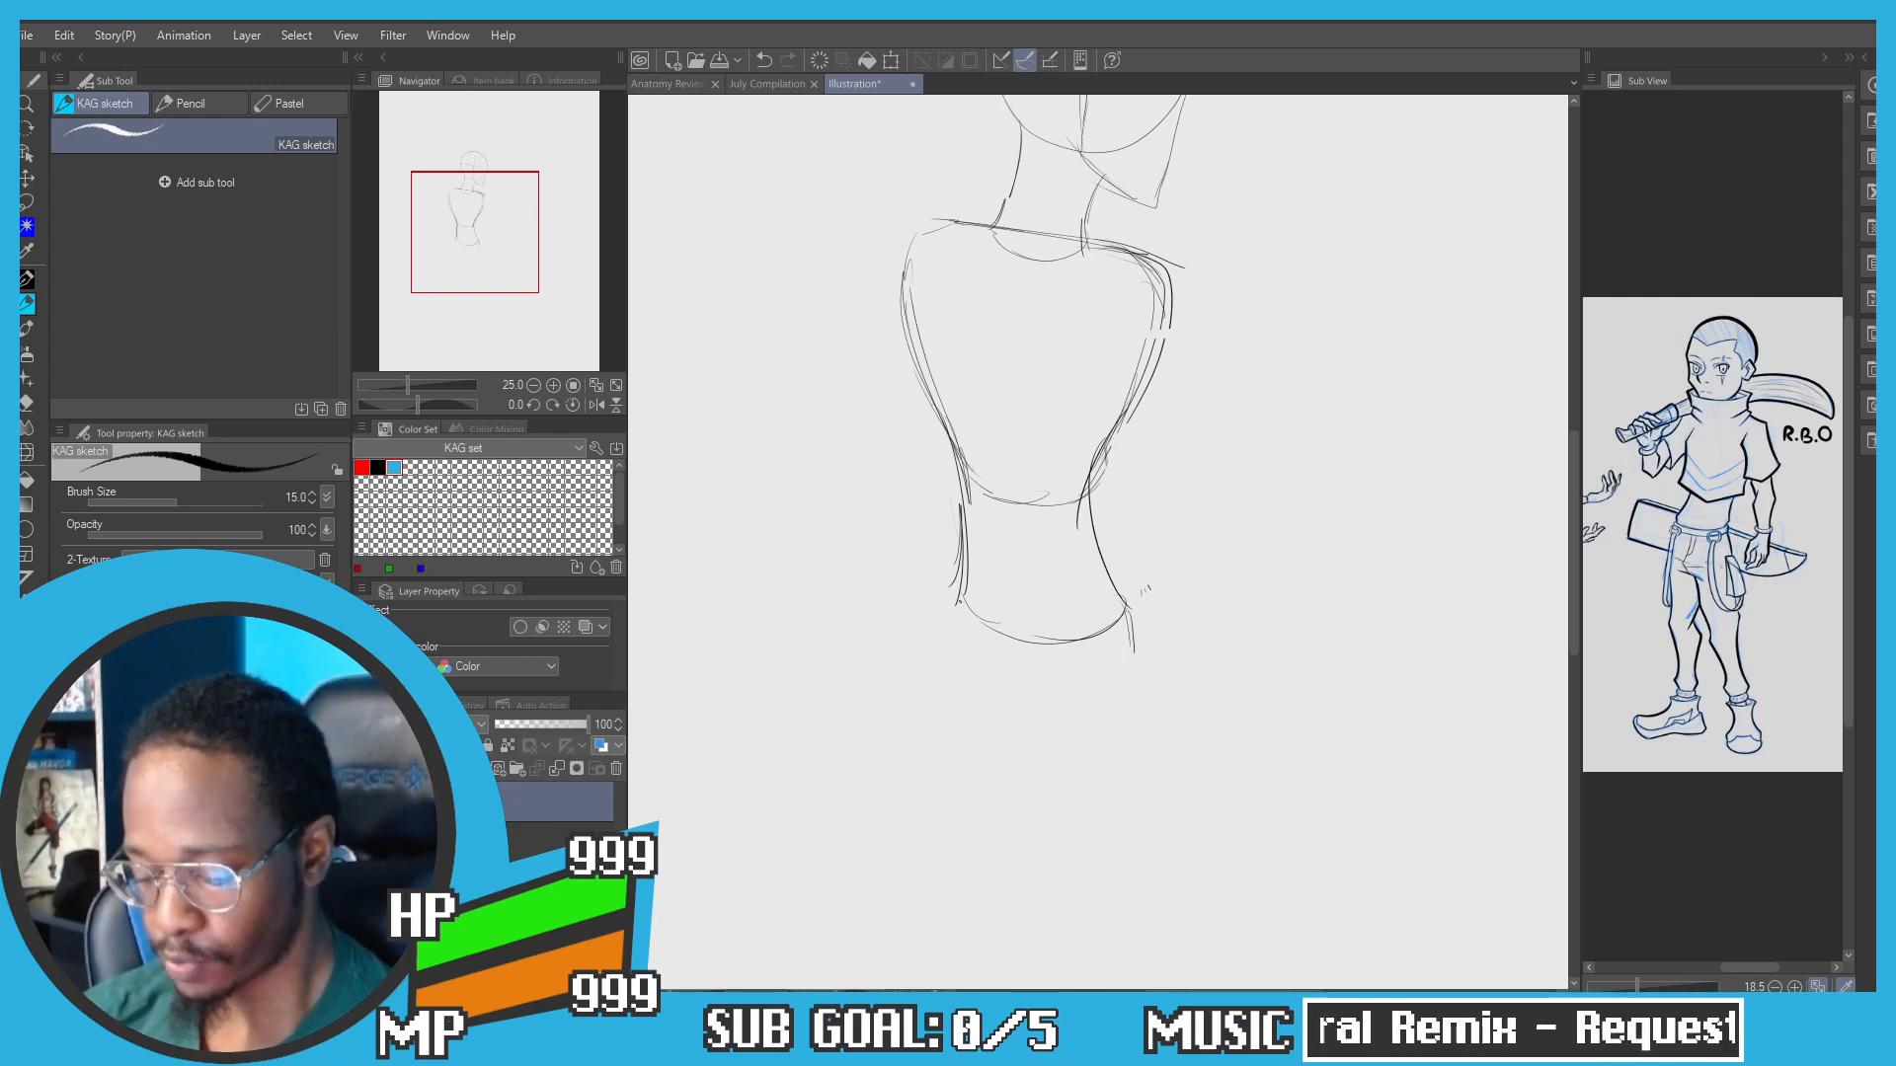
key(ctrl+z)
drag(958, 601, 948, 717)
key(ctrl+z)
Step: Sketch the curved upper edge and both sides of a tapering body form in the blank area beside the figure
drag(715, 360, 965, 437)
mouse_move(809, 235)
mouse_down()
mouse_move(1040, 256)
mouse_move(860, 502)
mouse_up()
key(ctrl+z)
key(ctrl+z)
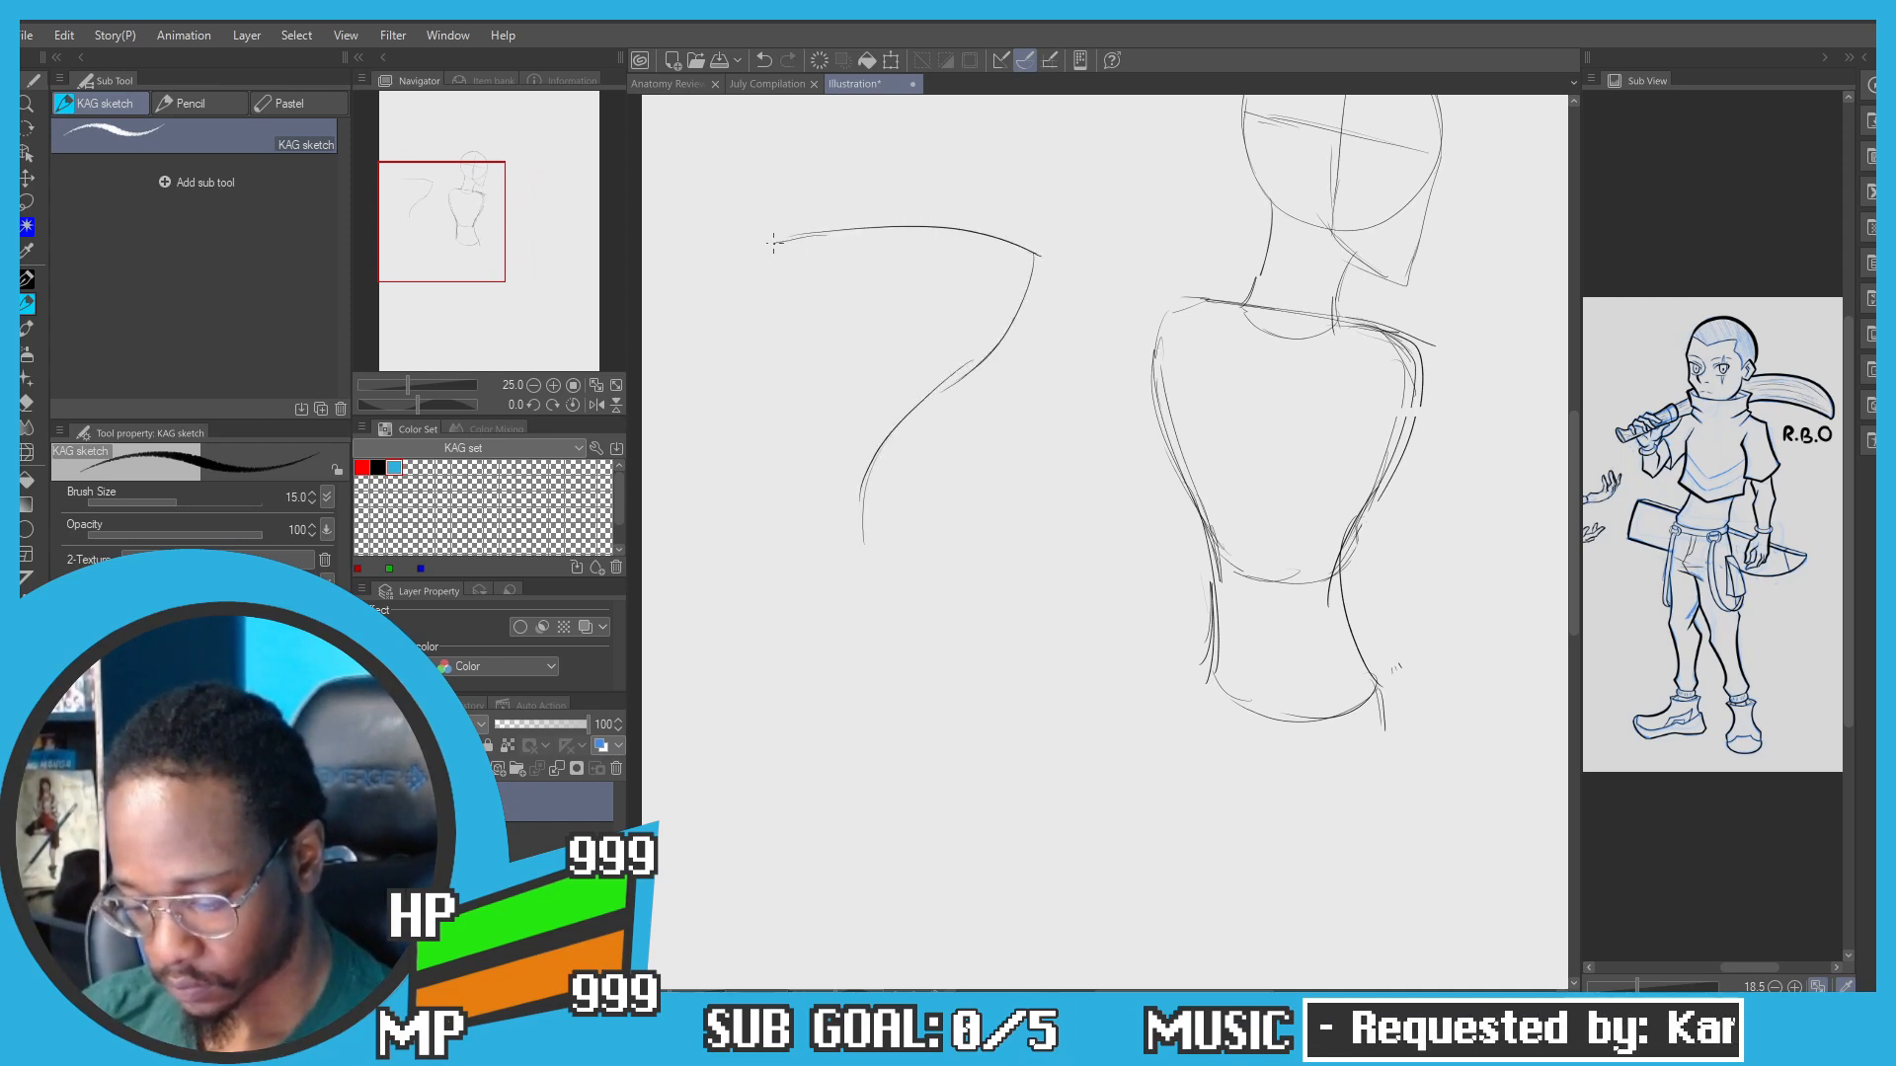
mouse_move(771, 247)
mouse_down()
mouse_move(762, 324)
mouse_move(750, 312)
mouse_move(780, 379)
mouse_move(749, 519)
mouse_up()
key(ctrl+z)
key(ctrl+z)
drag(787, 379, 740, 546)
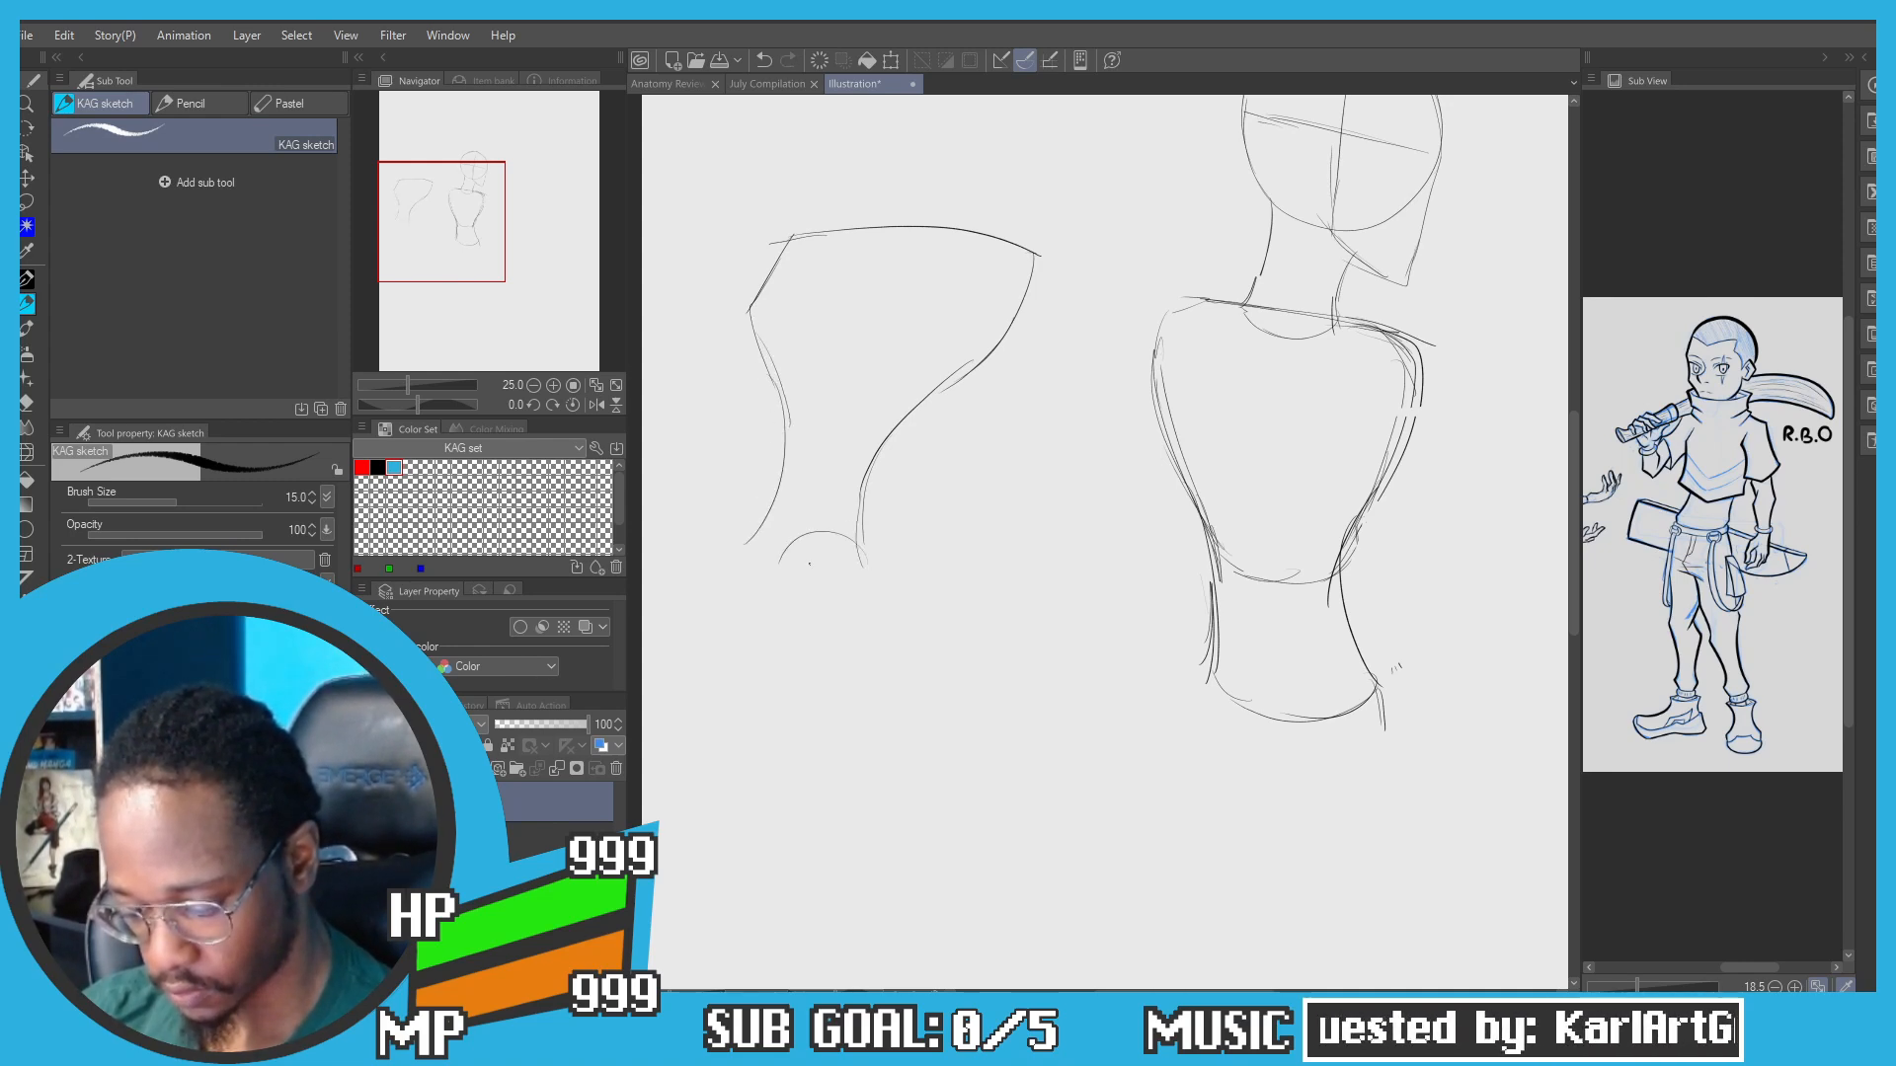
Step: Redraw the lower end of the side study as a curve running into a point and retouch its contours
key(ctrl+z)
drag(859, 541, 790, 602)
mouse_move(754, 514)
mouse_down()
mouse_move(791, 608)
mouse_move(774, 549)
mouse_up()
drag(786, 491, 760, 560)
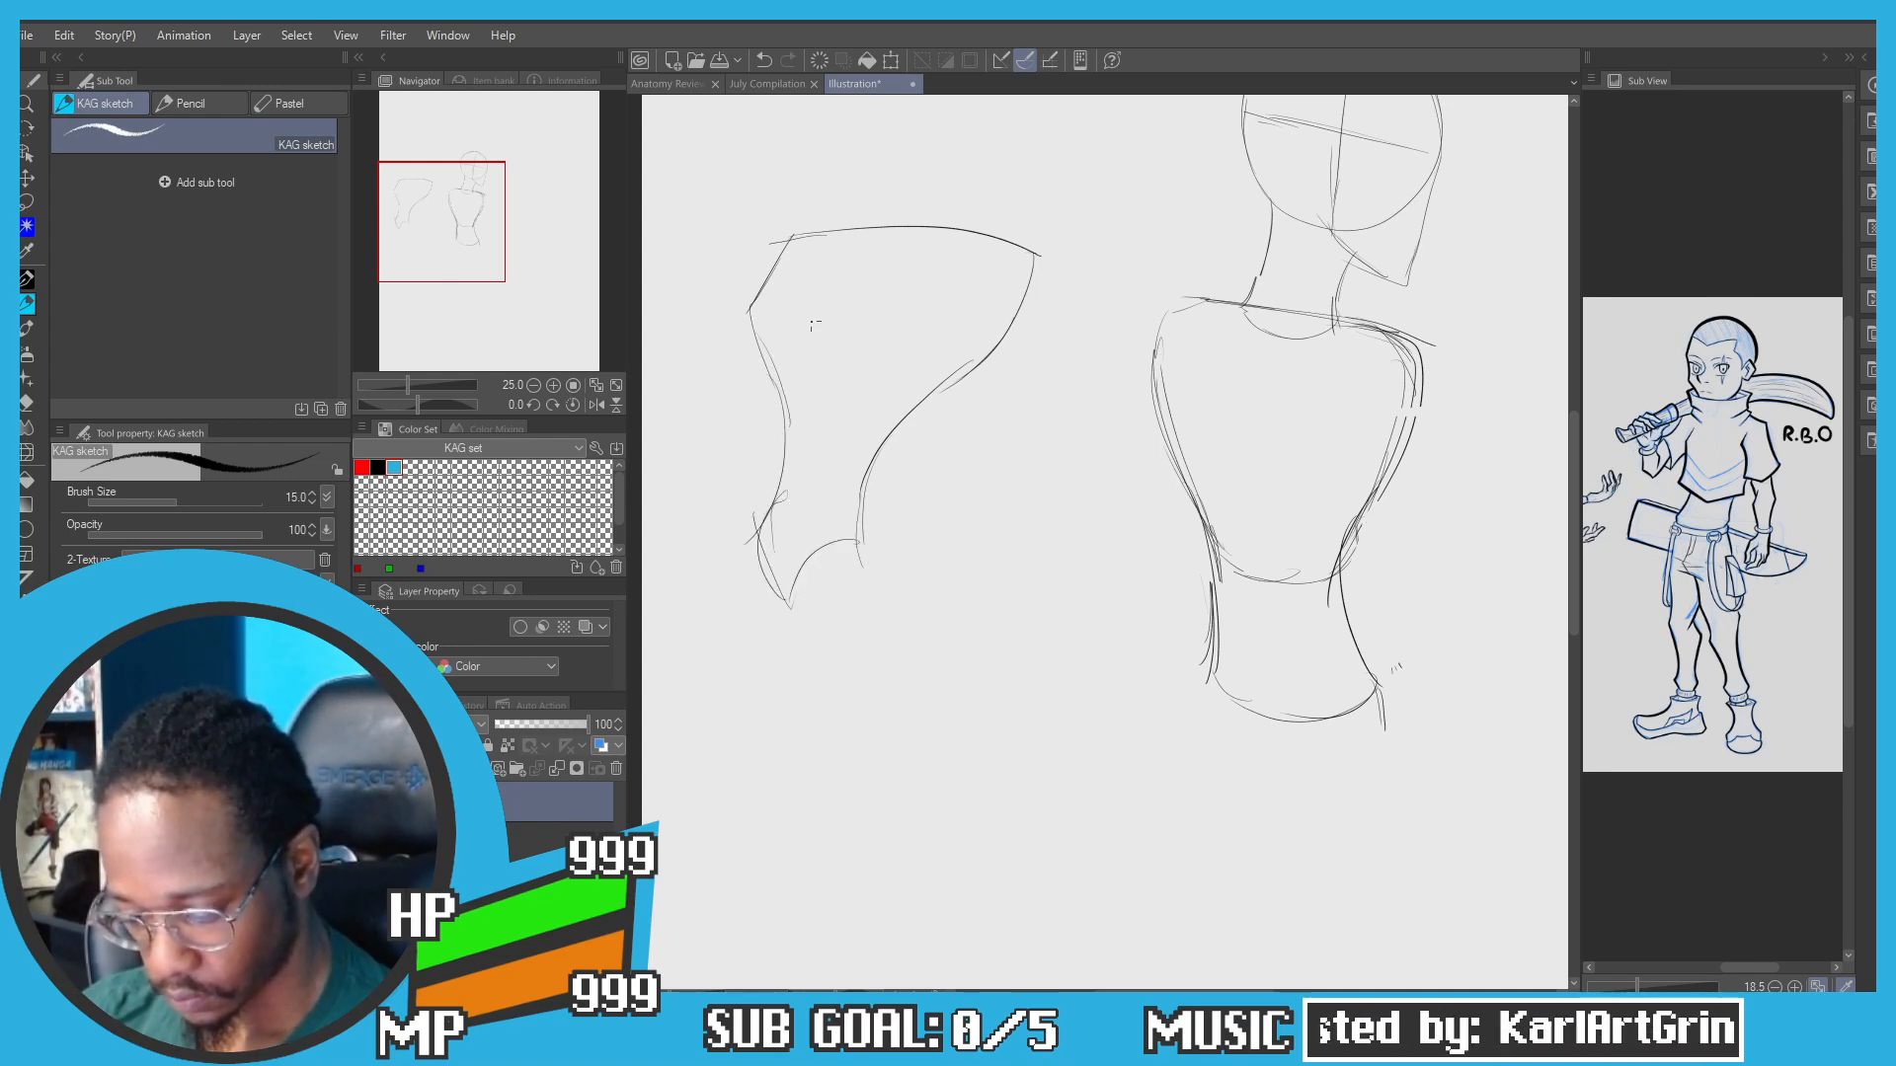
drag(780, 414, 746, 274)
mouse_move(750, 243)
mouse_down()
mouse_move(758, 330)
mouse_move(895, 226)
mouse_move(1051, 288)
mouse_up()
Step: Lasso the side study beside the figure, delete it and clear the selection
mouse_move(950, 490)
mouse_down()
mouse_move(694, 385)
mouse_move(938, 164)
mouse_move(1021, 481)
mouse_up()
key(Delete)
click(708, 672)
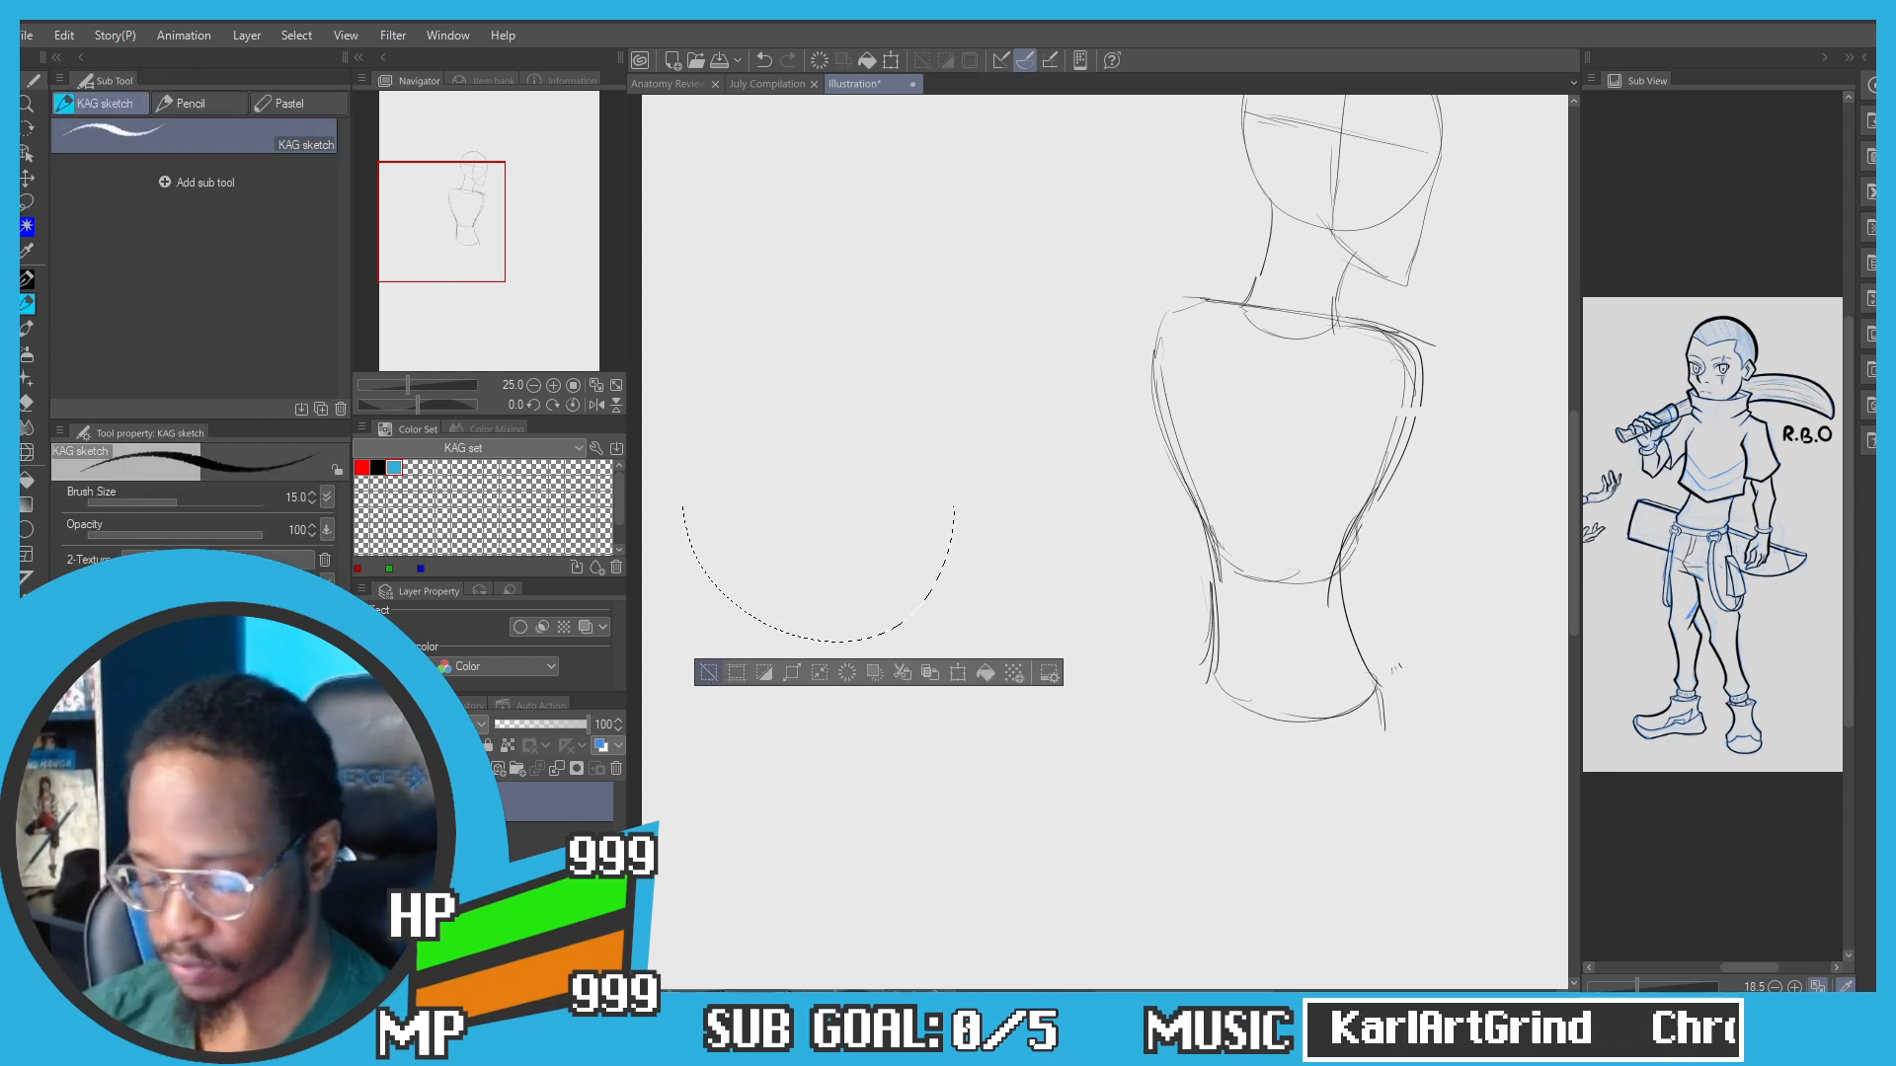
Step: Start the back-side hip contour with a short outward-curving stroke below the waist
mouse_move(1157, 721)
mouse_down()
mouse_move(1039, 587)
mouse_move(1086, 627)
mouse_up()
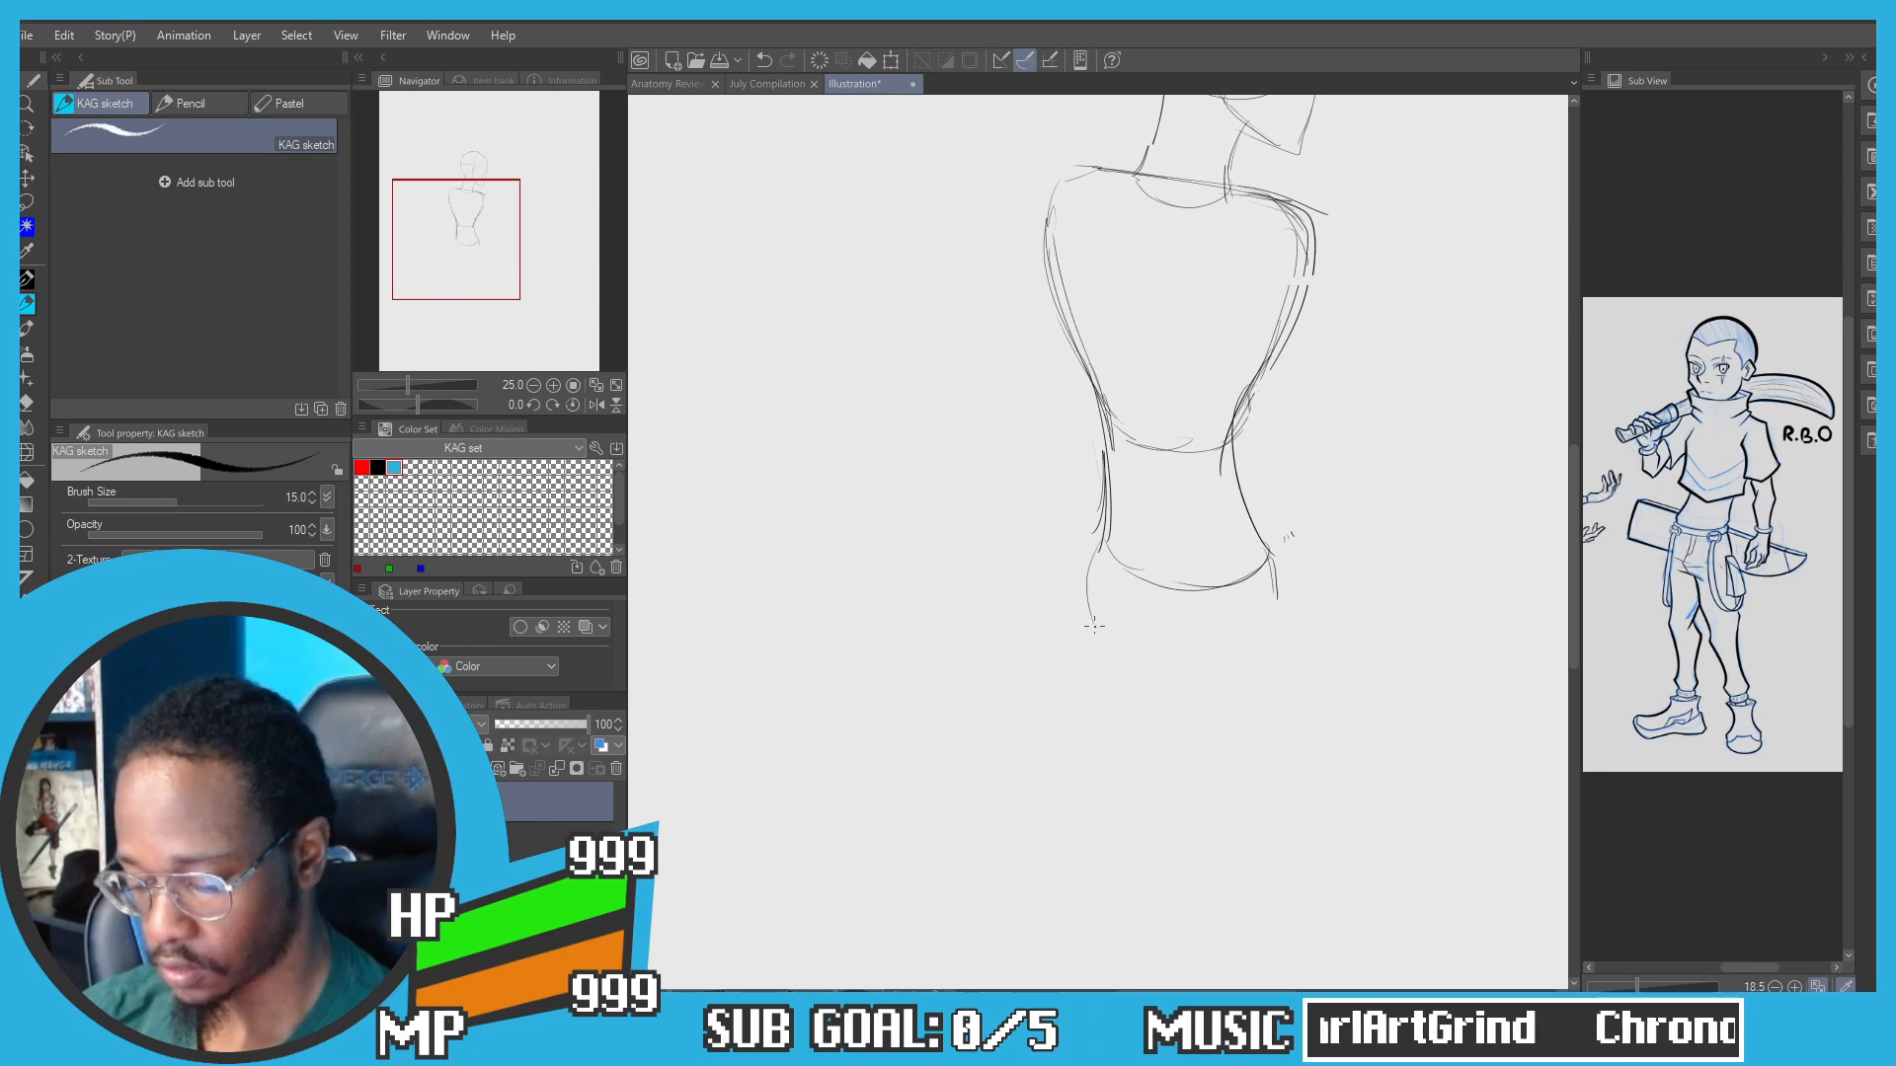
Step: Replace the rough hip strokes with a curved pelvis outline and a round hip joint on each side below the waist
key(ctrl+z)
drag(1106, 548, 1113, 639)
drag(1273, 562, 1215, 658)
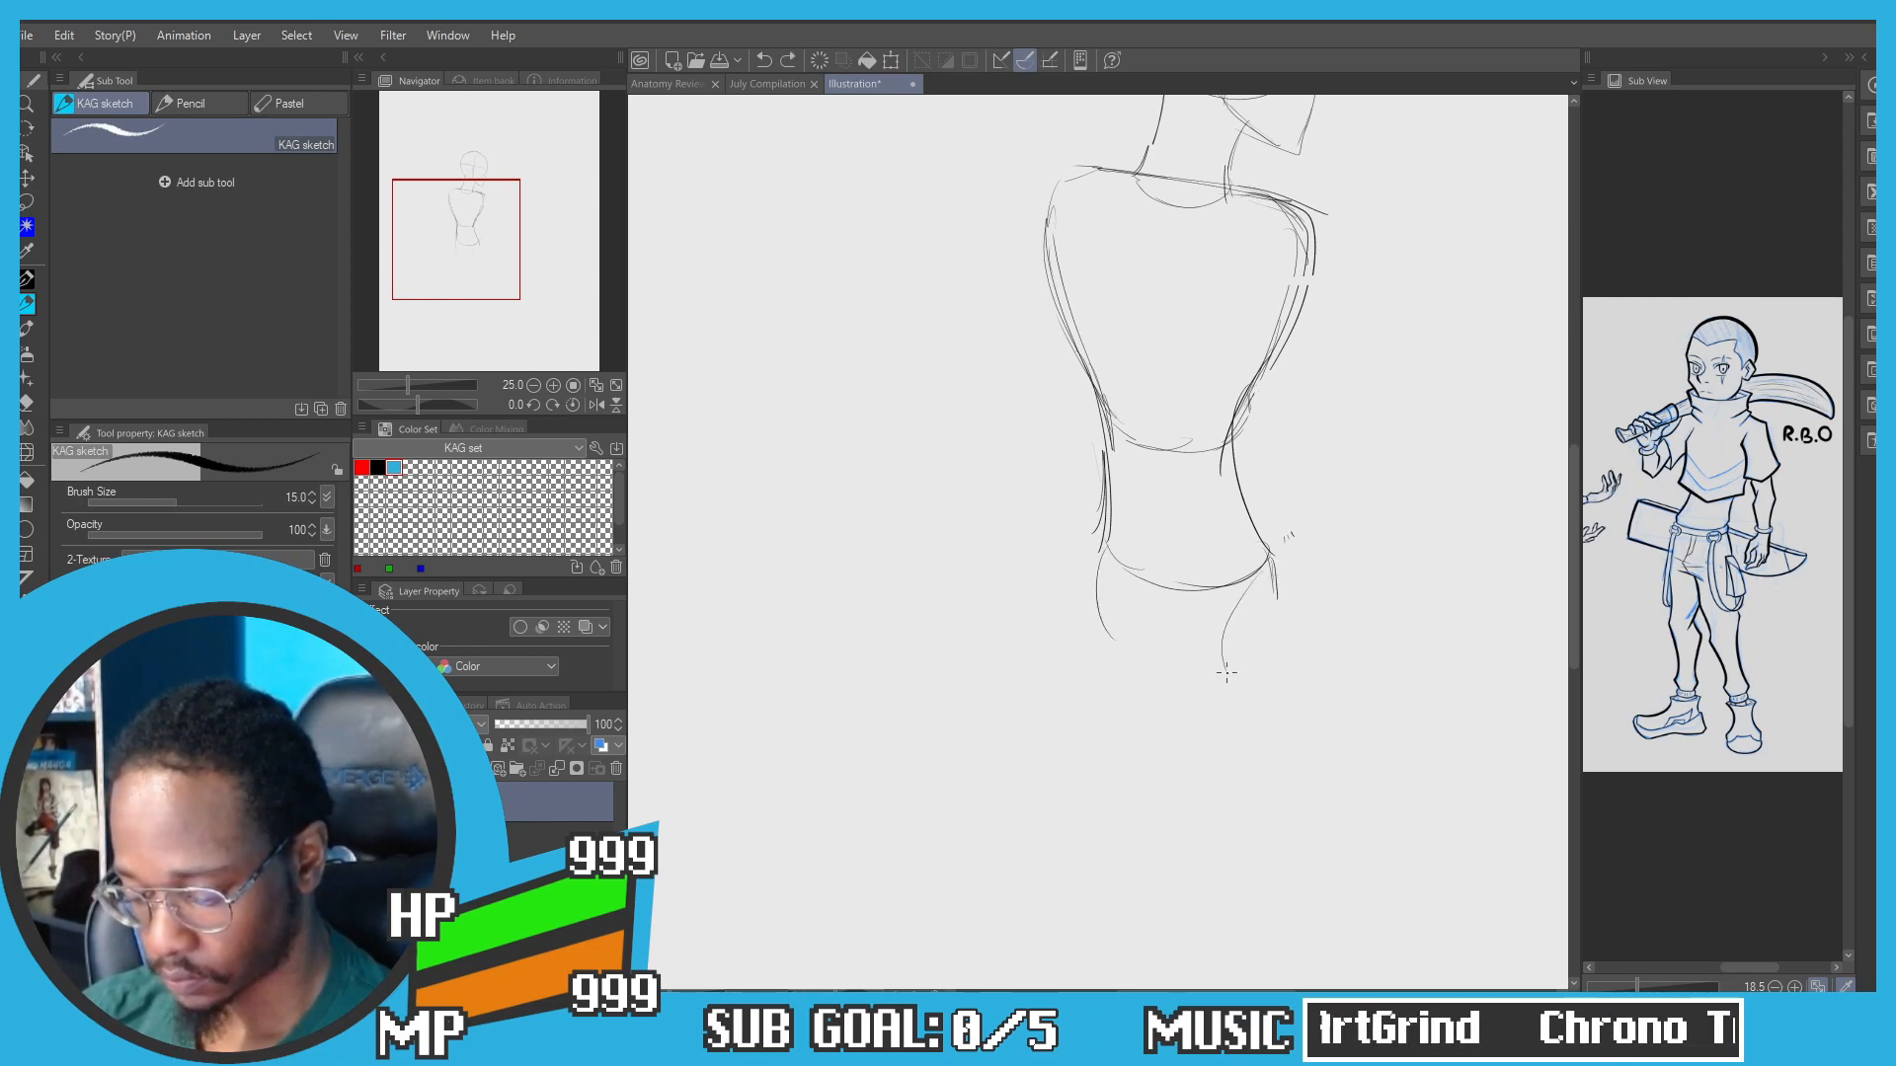
drag(1134, 520, 1073, 538)
mouse_move(1231, 628)
mouse_down()
mouse_move(1217, 598)
mouse_move(1218, 682)
mouse_move(1187, 584)
mouse_move(1050, 589)
mouse_up()
mouse_move(911, 319)
mouse_down()
mouse_move(917, 342)
mouse_move(821, 454)
mouse_up()
scroll(817, 442, down, 2)
scroll(864, 323, up, 3)
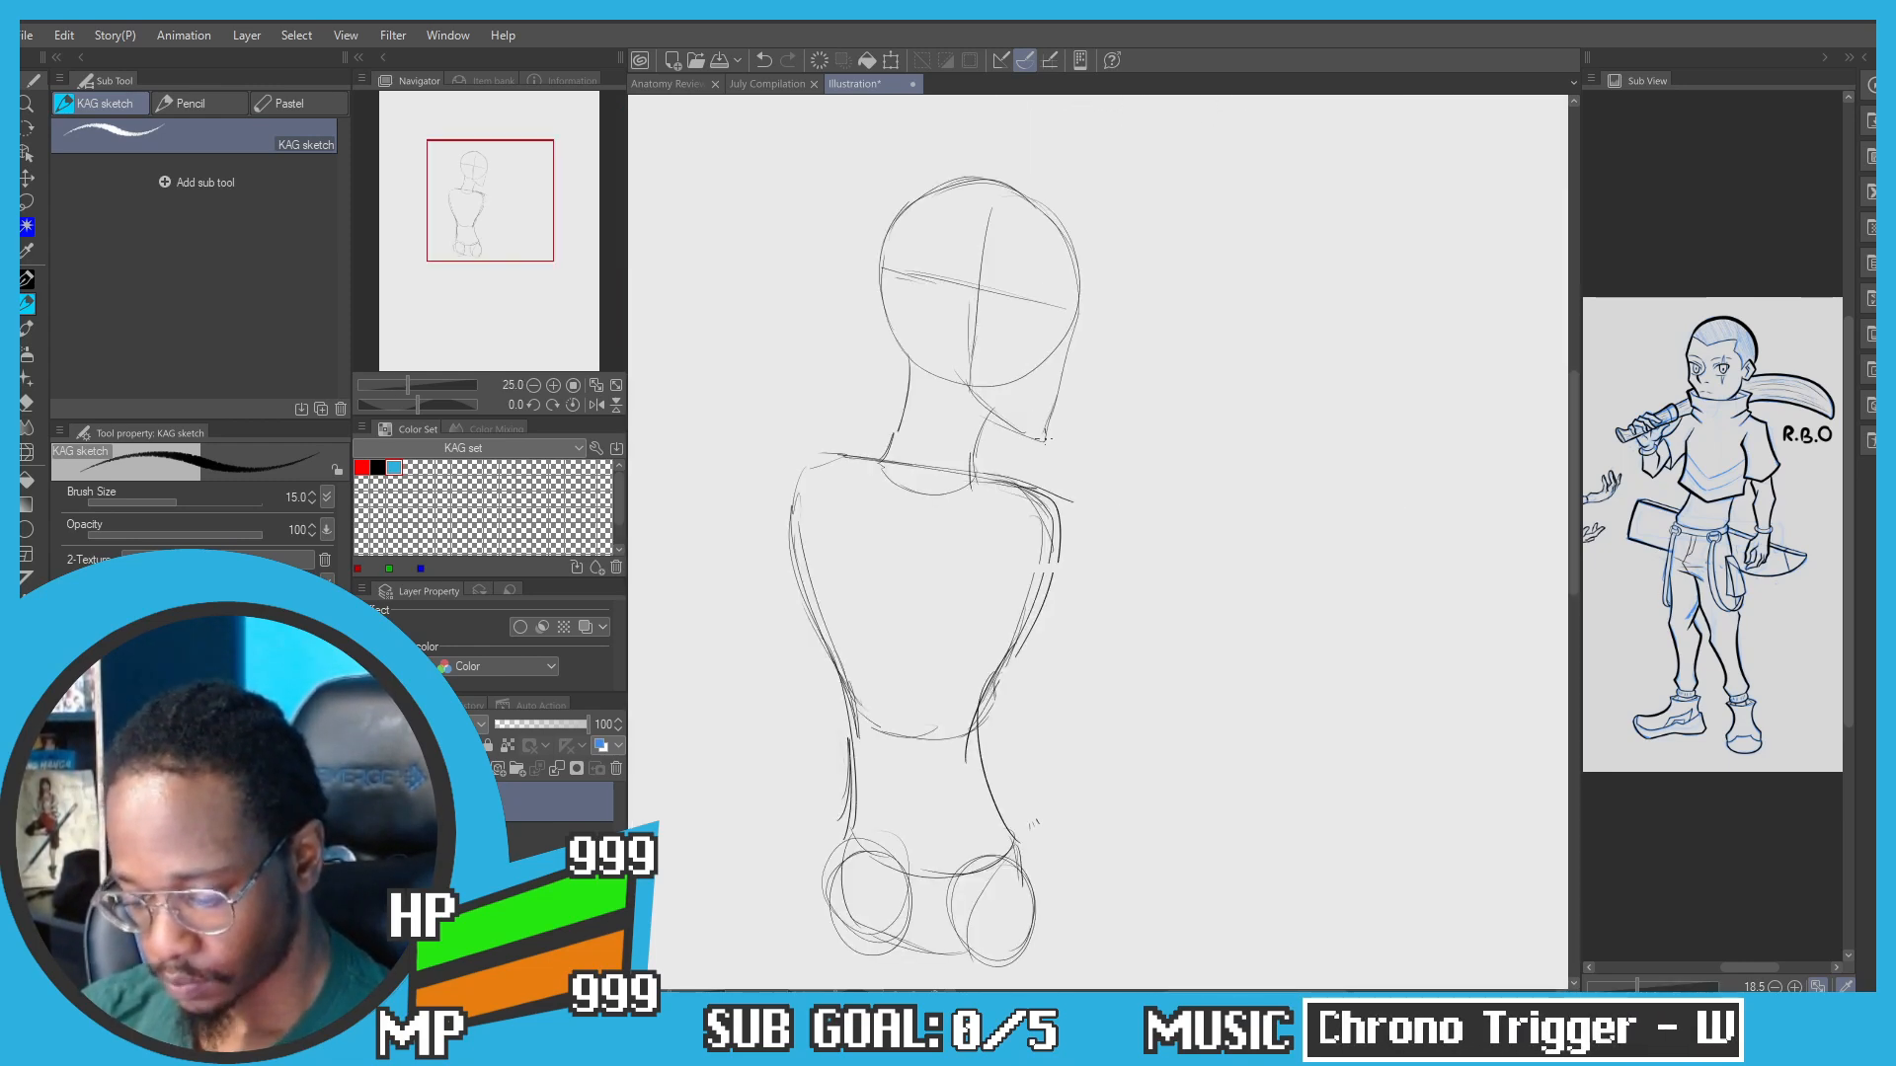
Step: Lasso the head, scale it down slightly above the neck, and clear the selection
key(m)
mouse_move(894, 367)
mouse_down()
mouse_move(1137, 262)
mouse_move(1148, 288)
mouse_move(1113, 282)
mouse_up()
key(p)
click(1059, 488)
drag(931, 254, 938, 274)
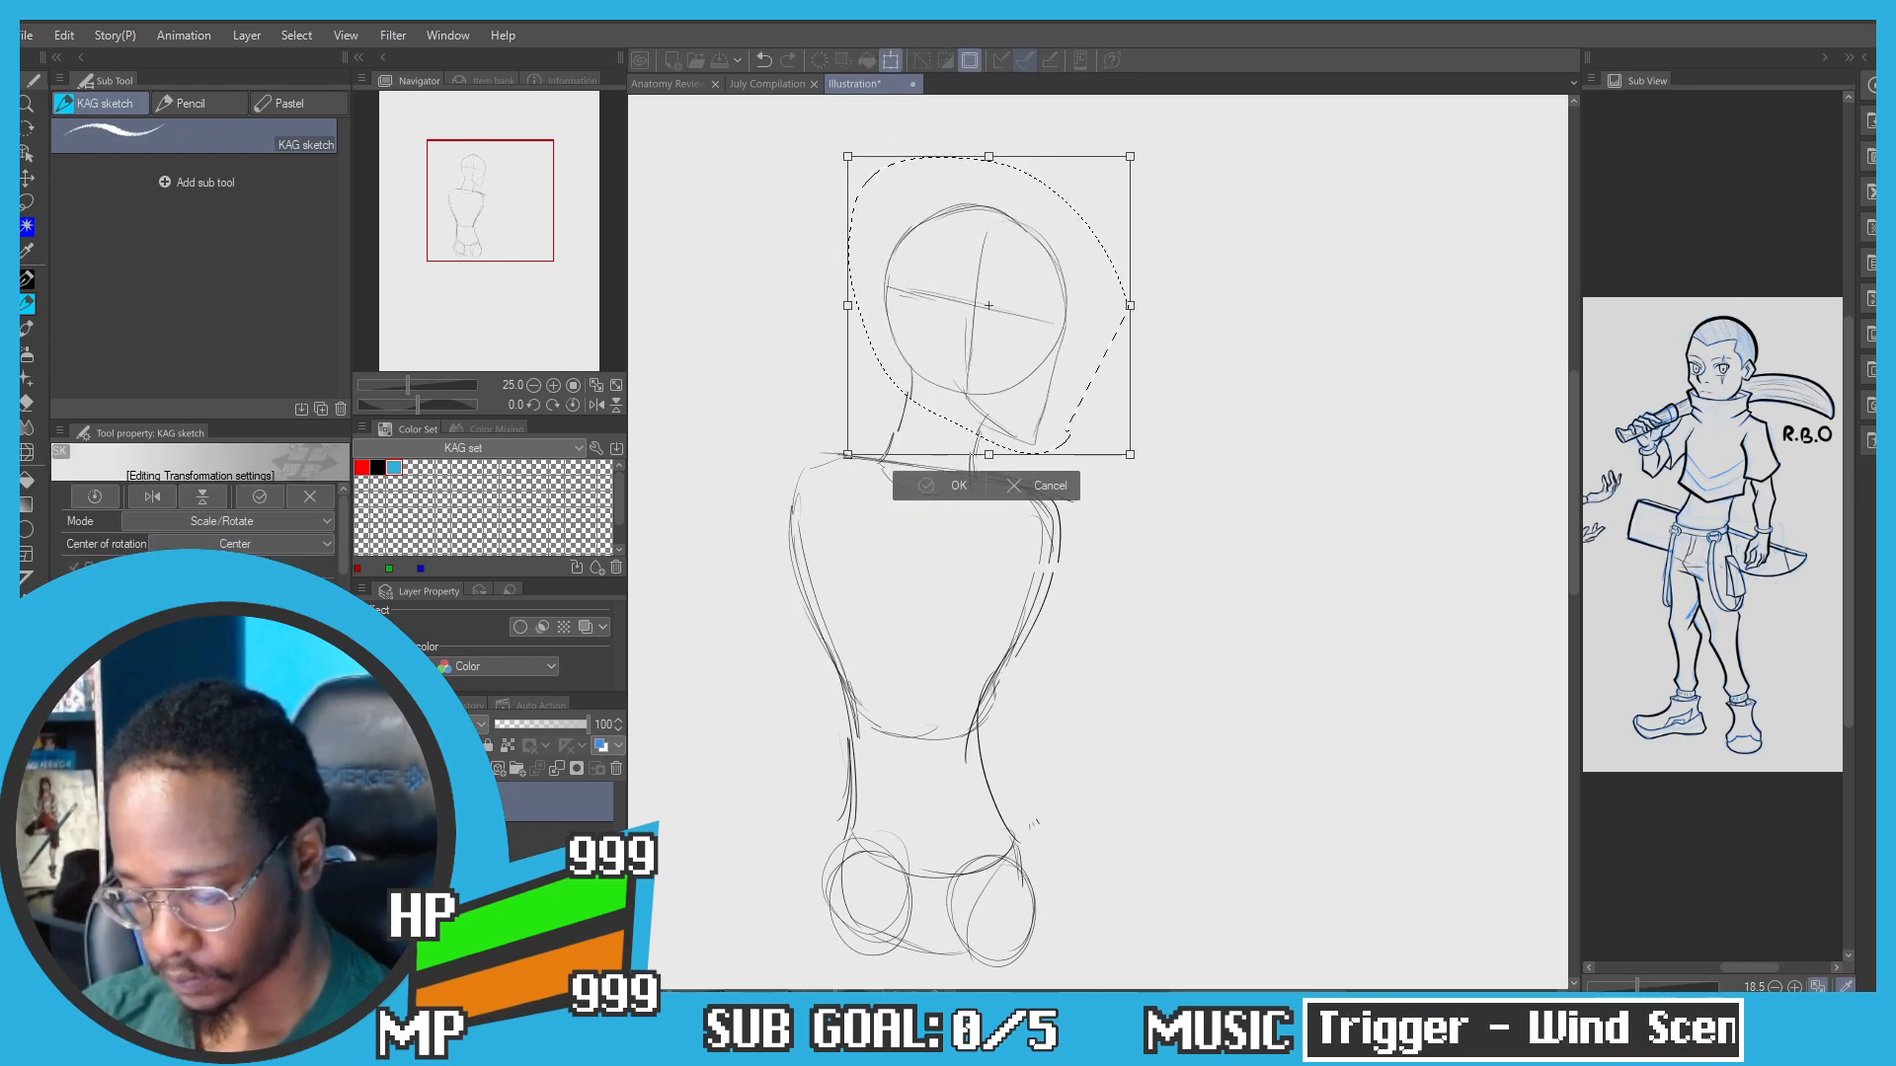
click(917, 493)
click(815, 488)
Step: Redraw the back line of the neck and reinforce the torso's left side from the shoulder
drag(911, 369, 878, 465)
drag(866, 506, 959, 259)
scroll(917, 340, down, 2)
scroll(918, 340, up, 3)
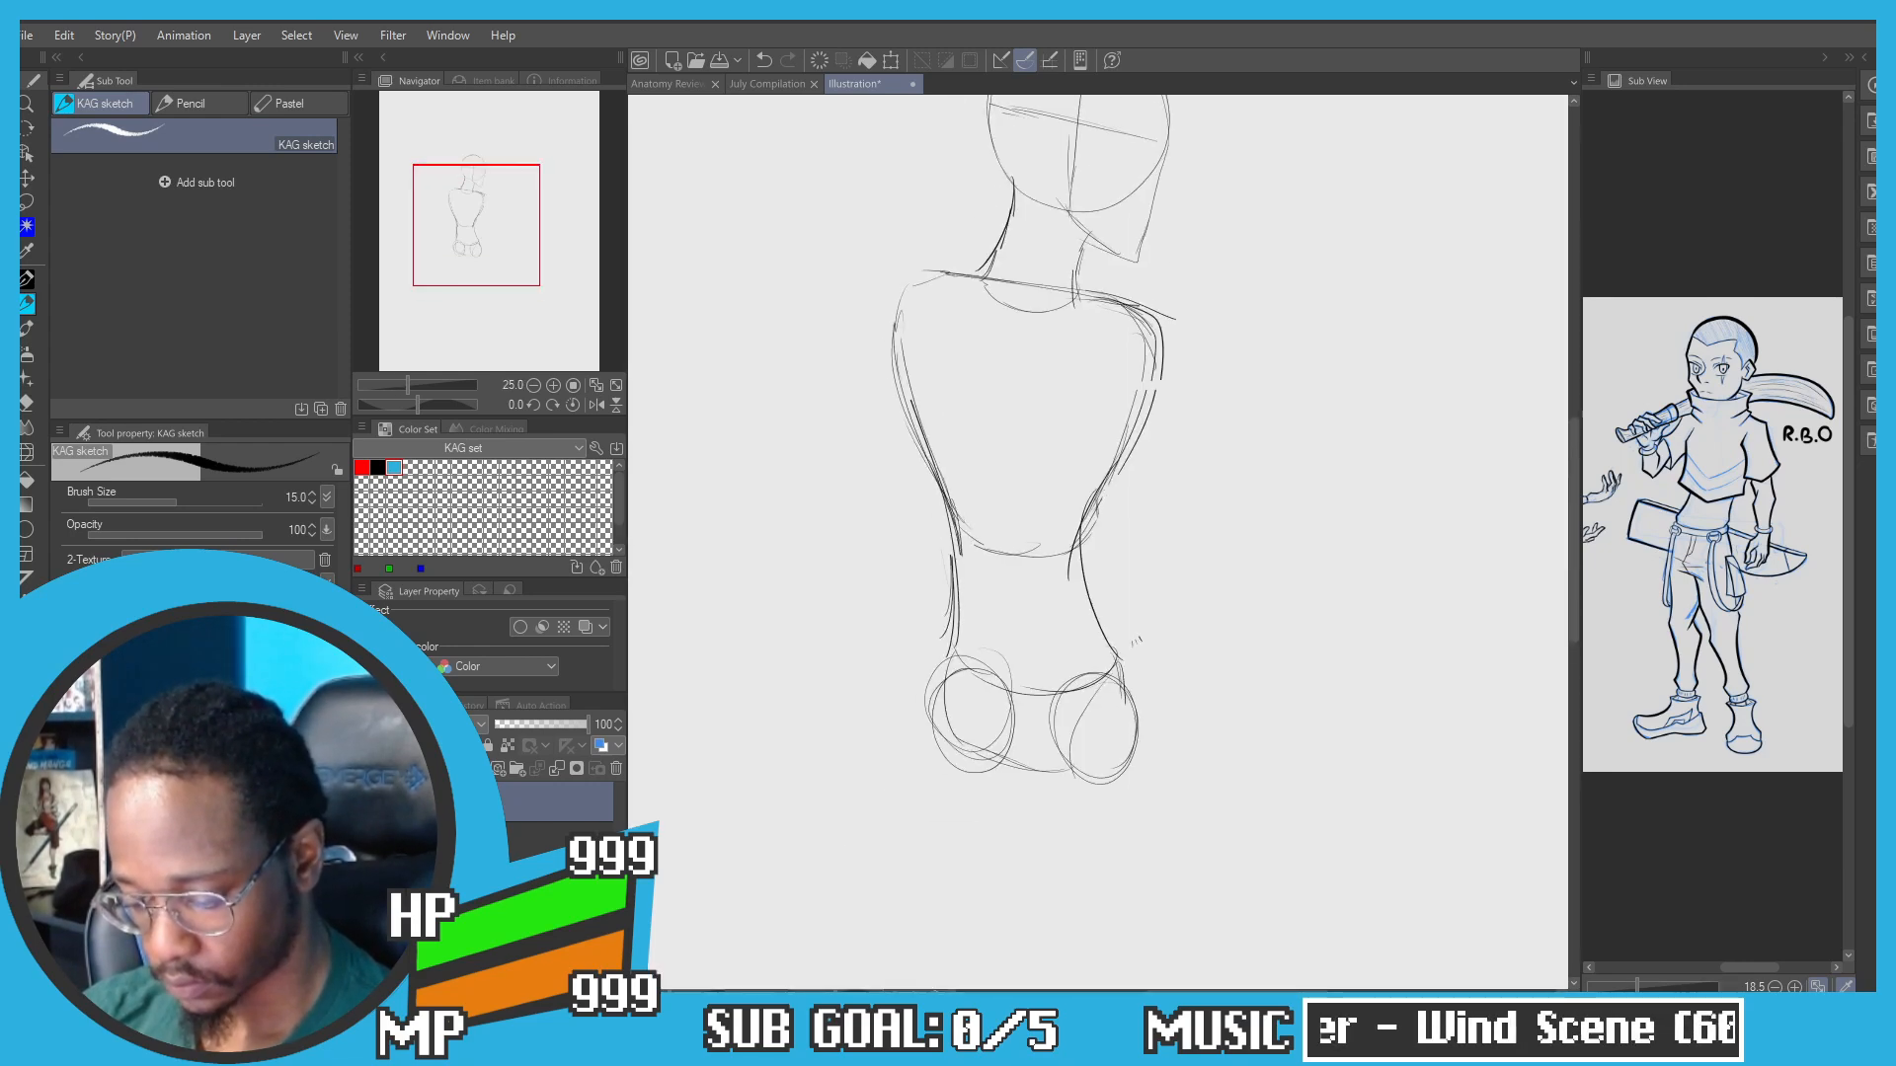
drag(911, 295, 948, 277)
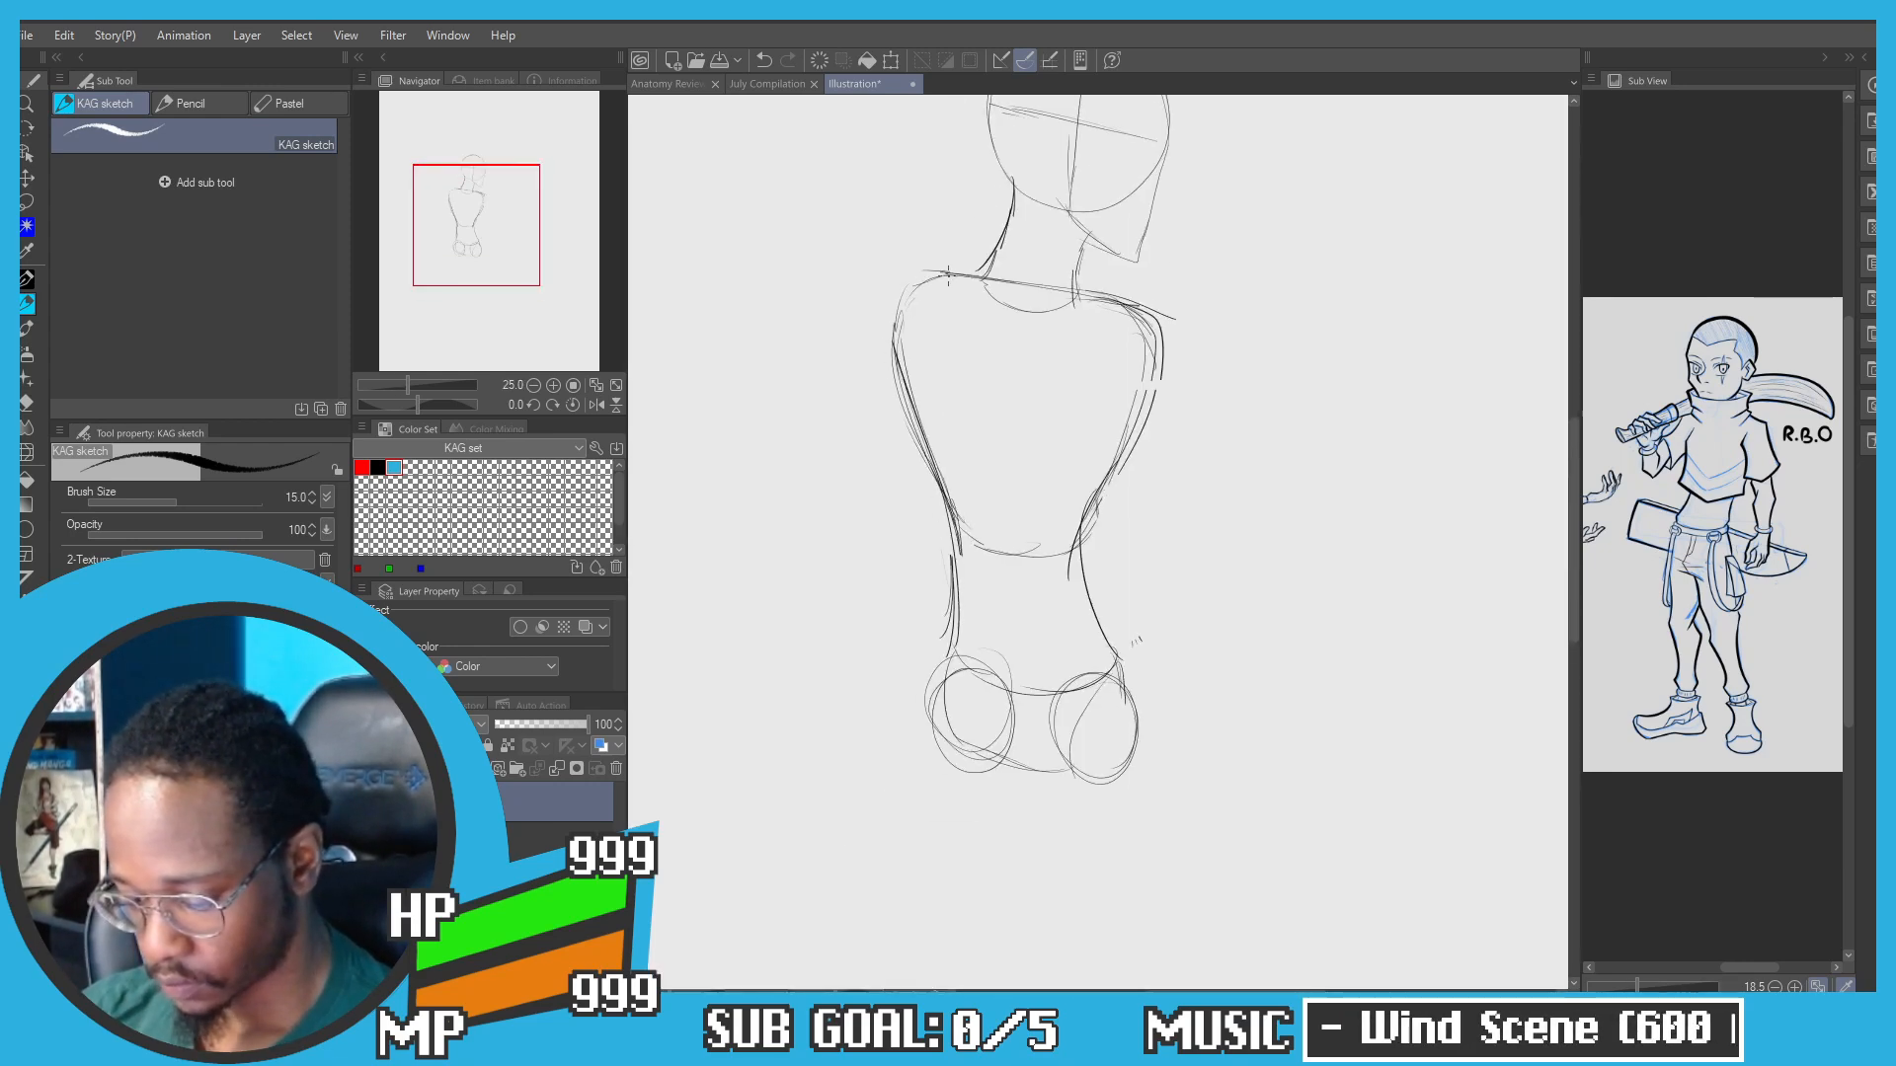
mouse_move(998, 558)
mouse_down()
mouse_move(997, 451)
mouse_move(934, 315)
mouse_up()
Step: Sketch the centre guide line and the inner contour of the right-hand thigh, slanting outward from the hip joint
drag(1047, 496, 1124, 724)
key(ctrl+z)
drag(1088, 596, 1129, 731)
drag(981, 506, 1091, 747)
key(ctrl+z)
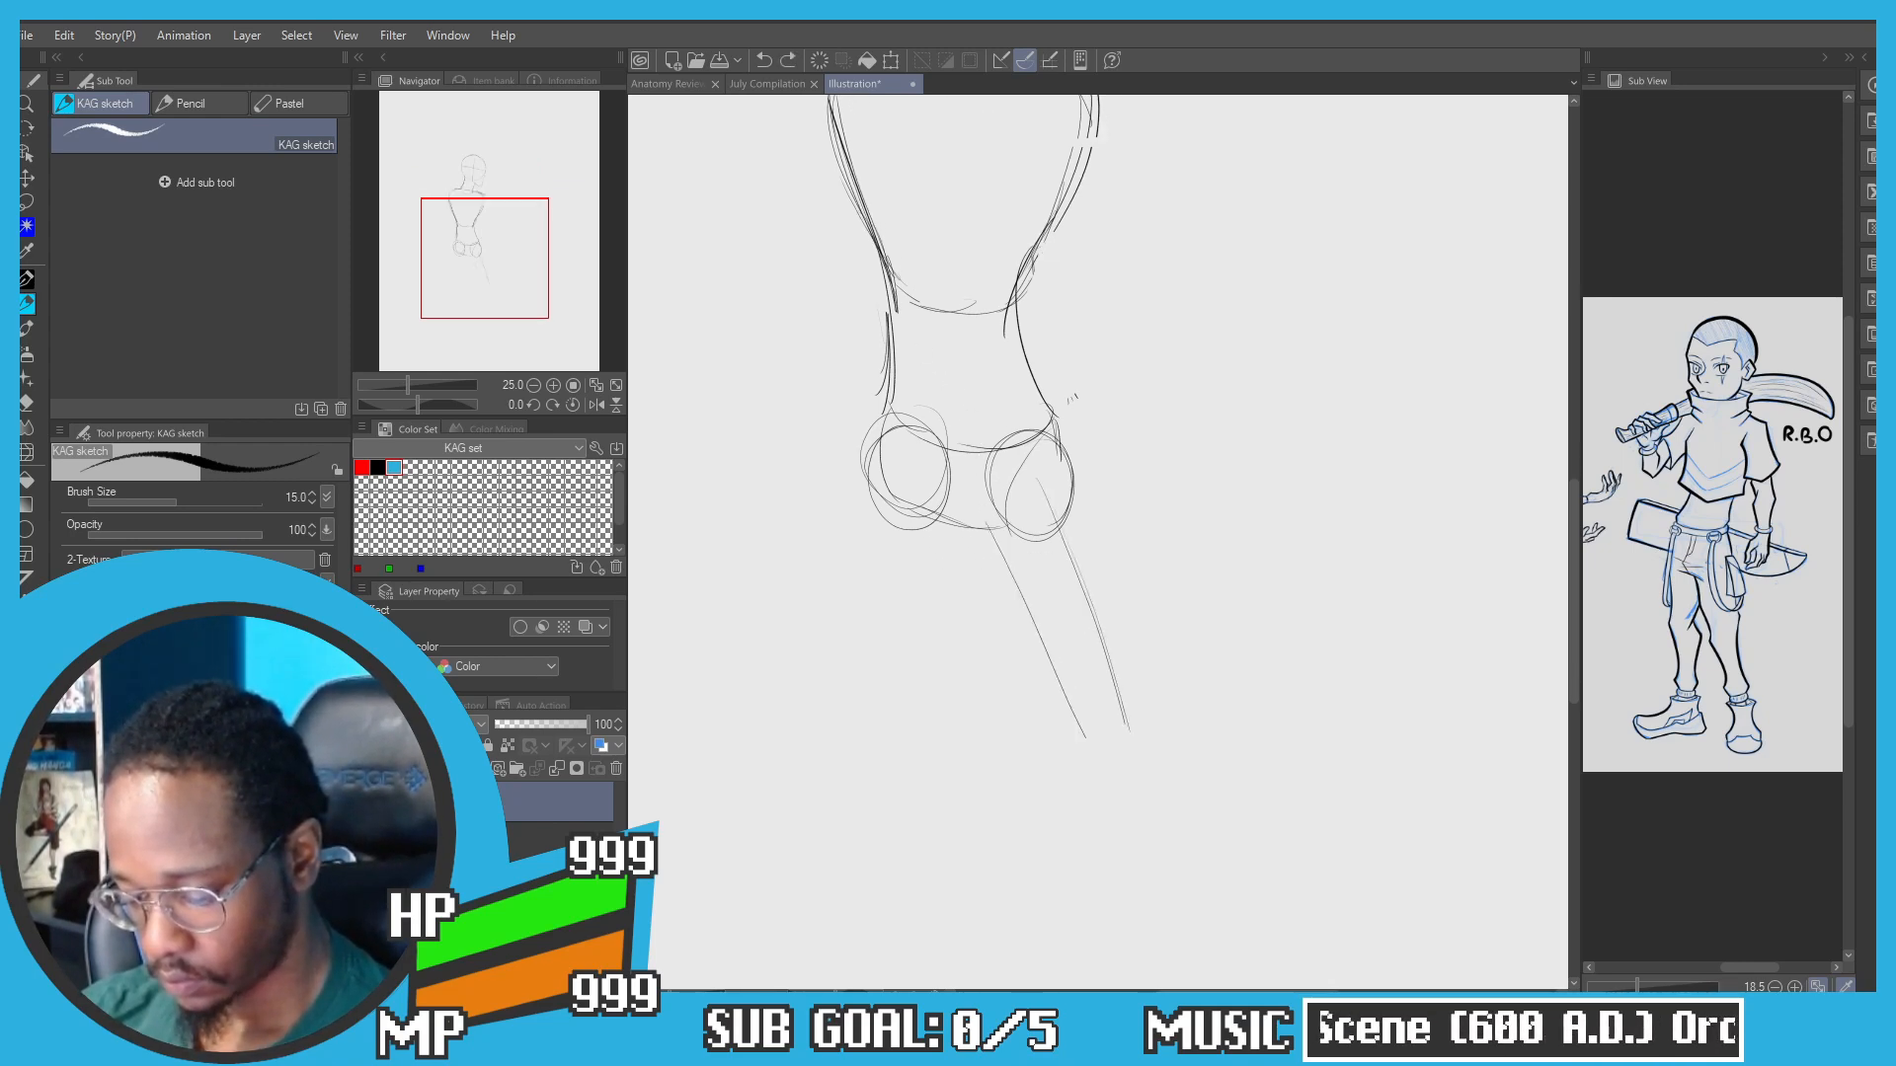
drag(1035, 605, 1056, 654)
key(ctrl+z)
drag(980, 507, 1106, 751)
Step: Draw the outer contour of the right-hand thigh from the hip joint to the knee
drag(1061, 450, 1144, 673)
key(ctrl+z)
drag(1050, 413, 1141, 670)
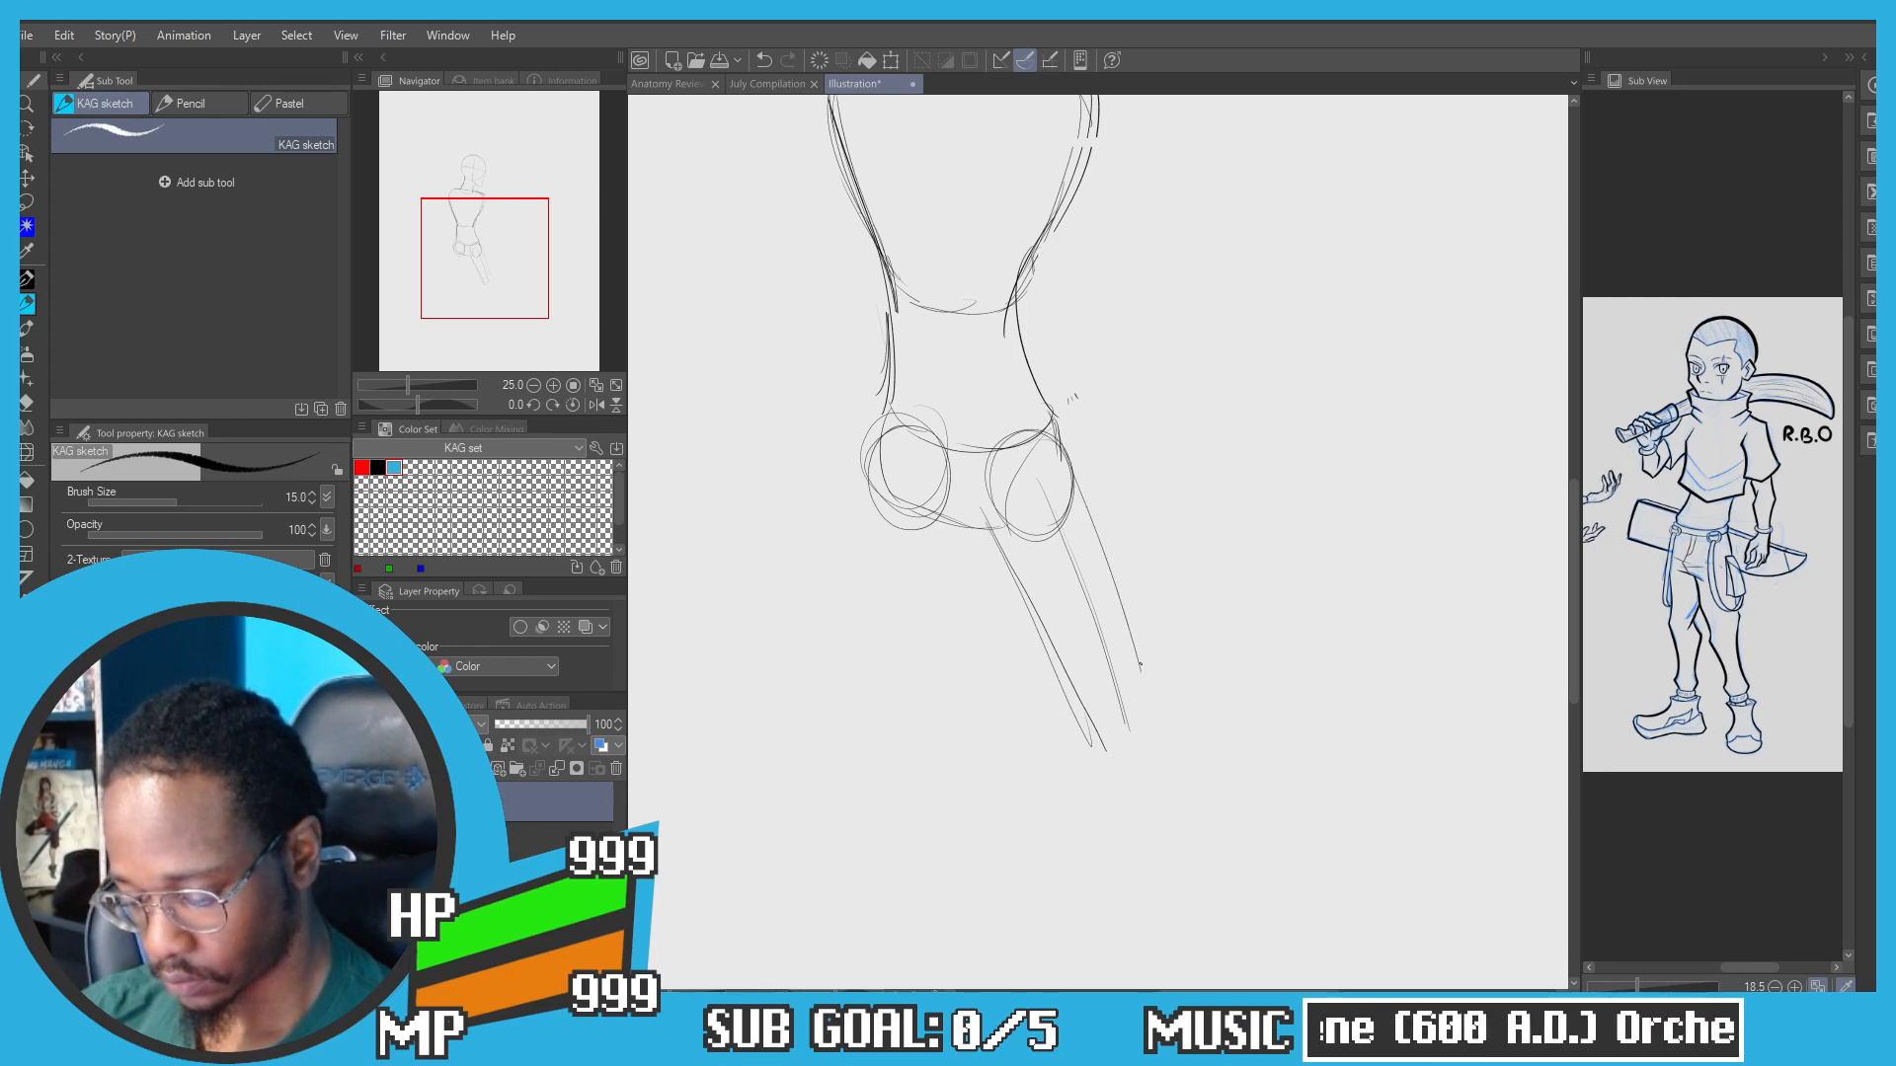
key(ctrl+z)
drag(1076, 483, 1137, 693)
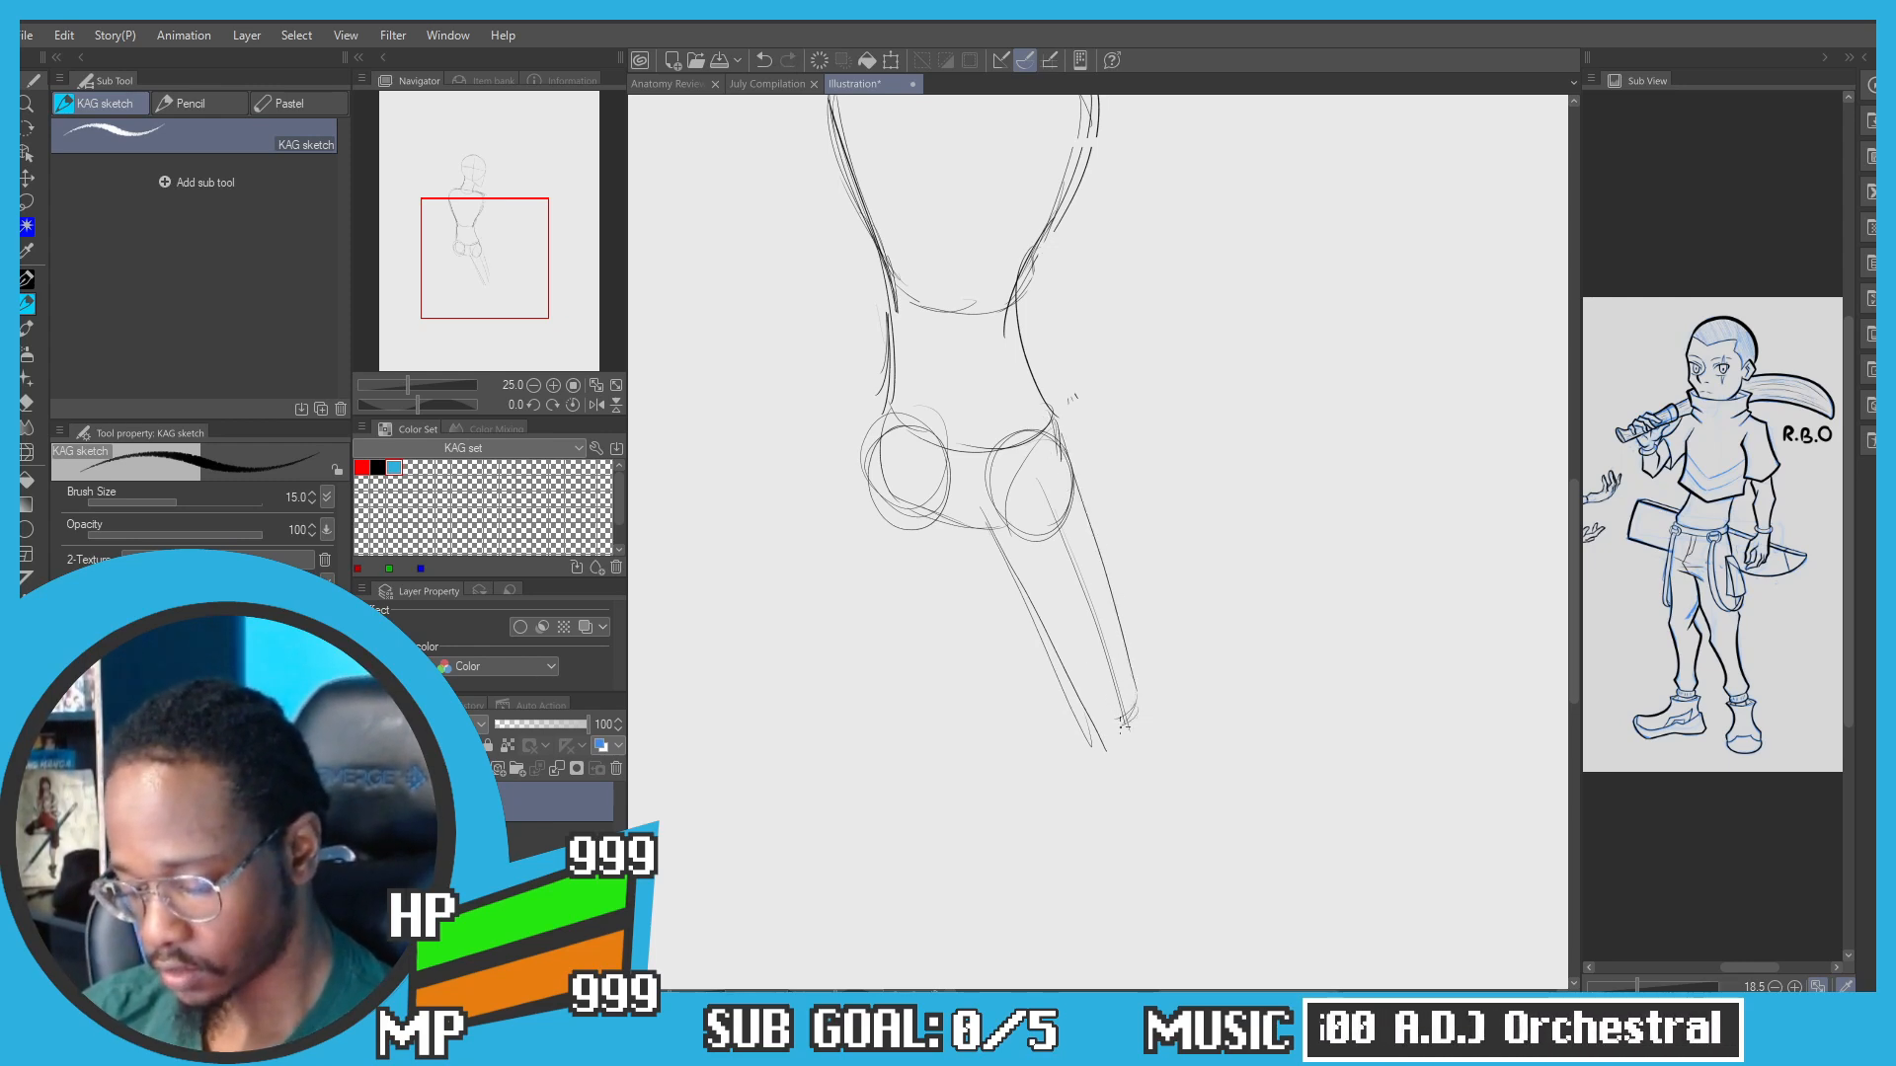
Step: Close the lower end of the right-hand thigh, mark its crotch line, and draw a round knee joint
drag(1122, 726, 1076, 713)
drag(999, 549, 985, 487)
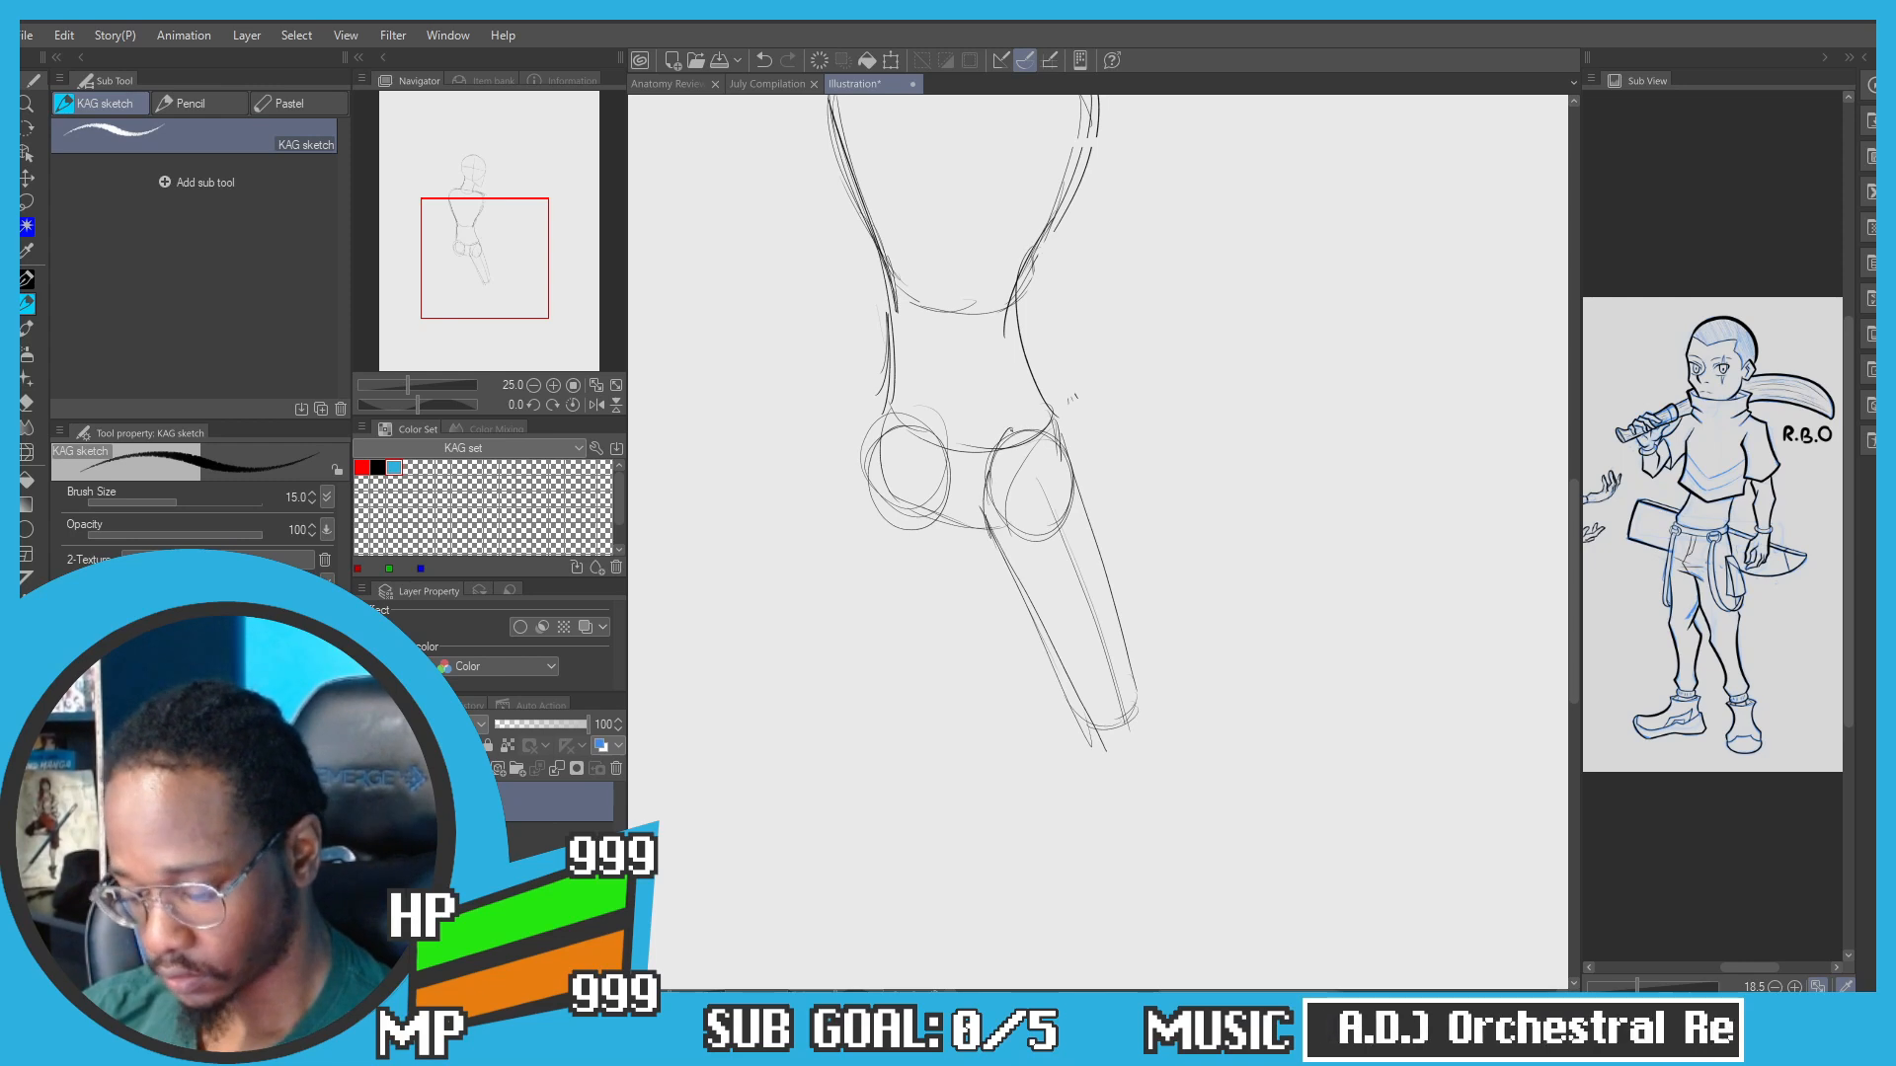
drag(1098, 707, 1090, 736)
key(ctrl+z)
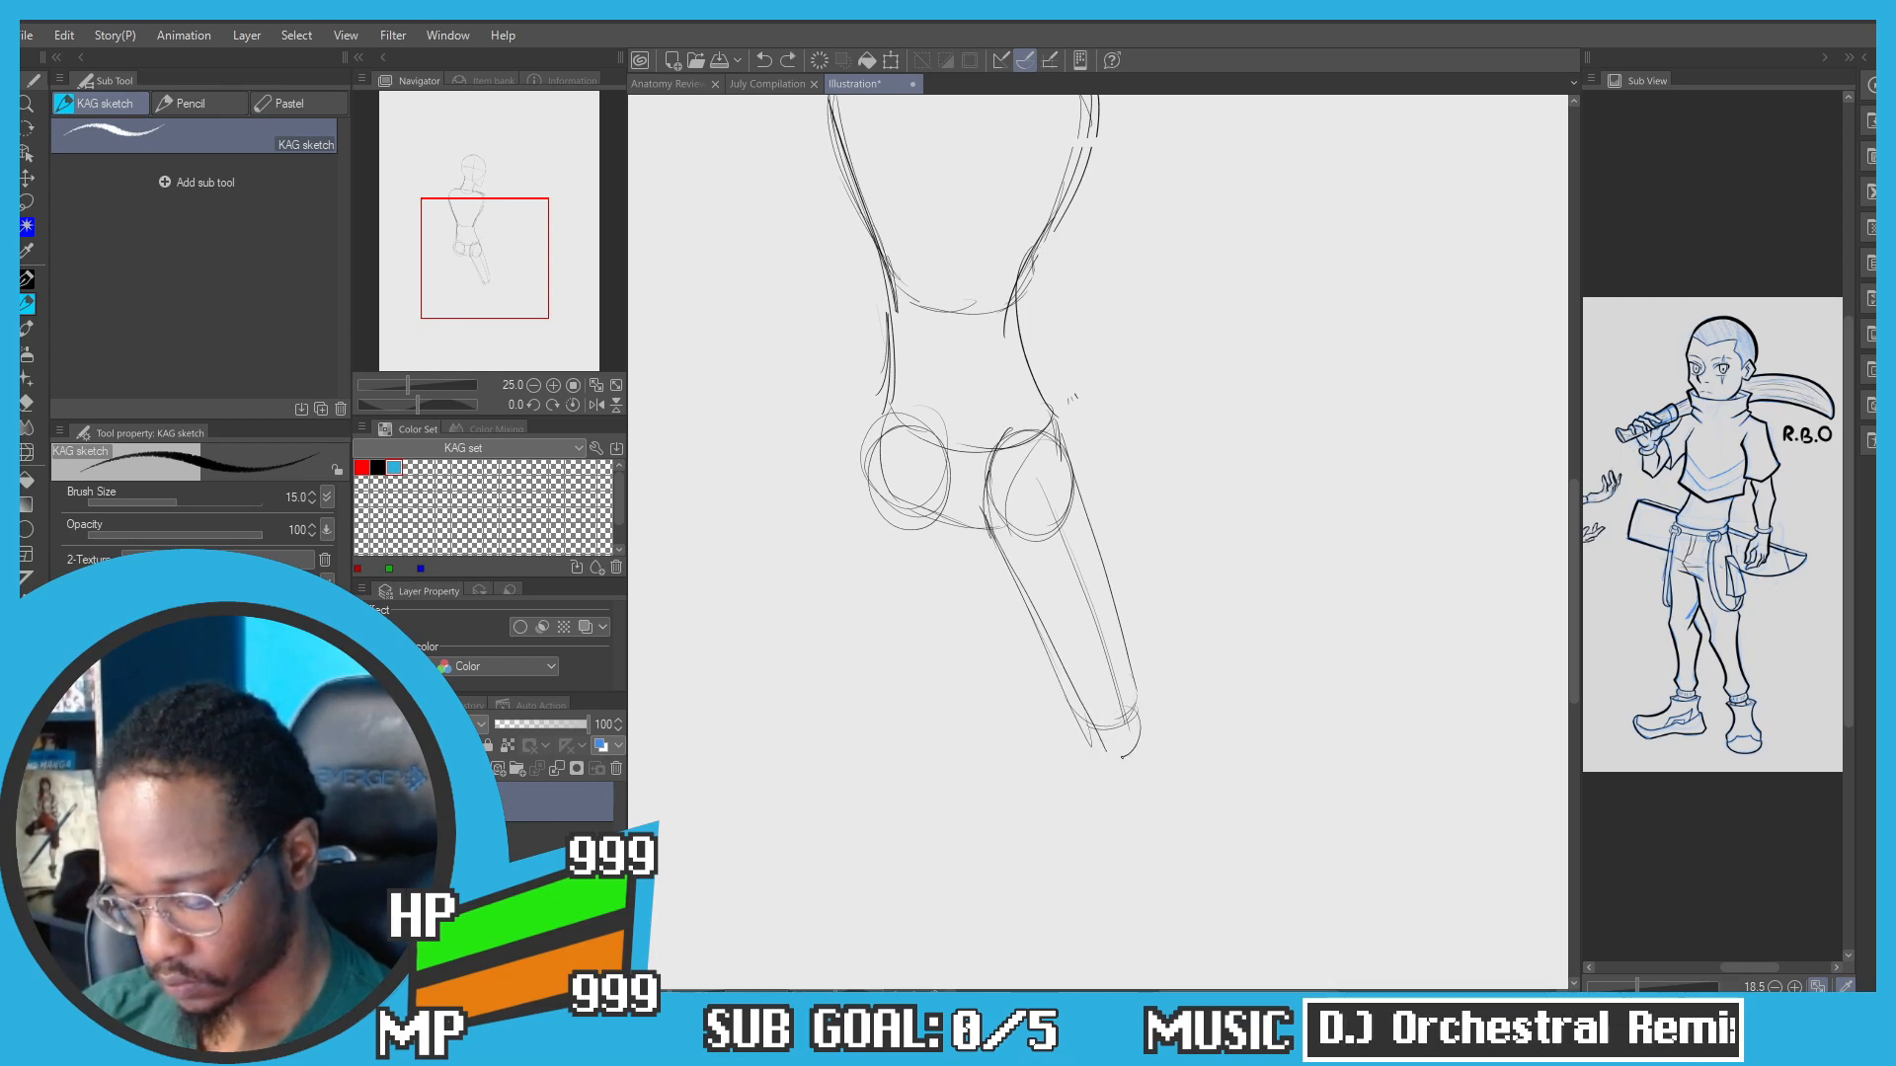
mouse_move(1116, 699)
mouse_down()
mouse_move(1088, 738)
mouse_move(1143, 733)
mouse_up()
Step: Sketch the inner and outer contours of the left-hand thigh, tapering down from the hip joint
drag(973, 508, 948, 602)
drag(883, 419, 877, 599)
key(ctrl+z)
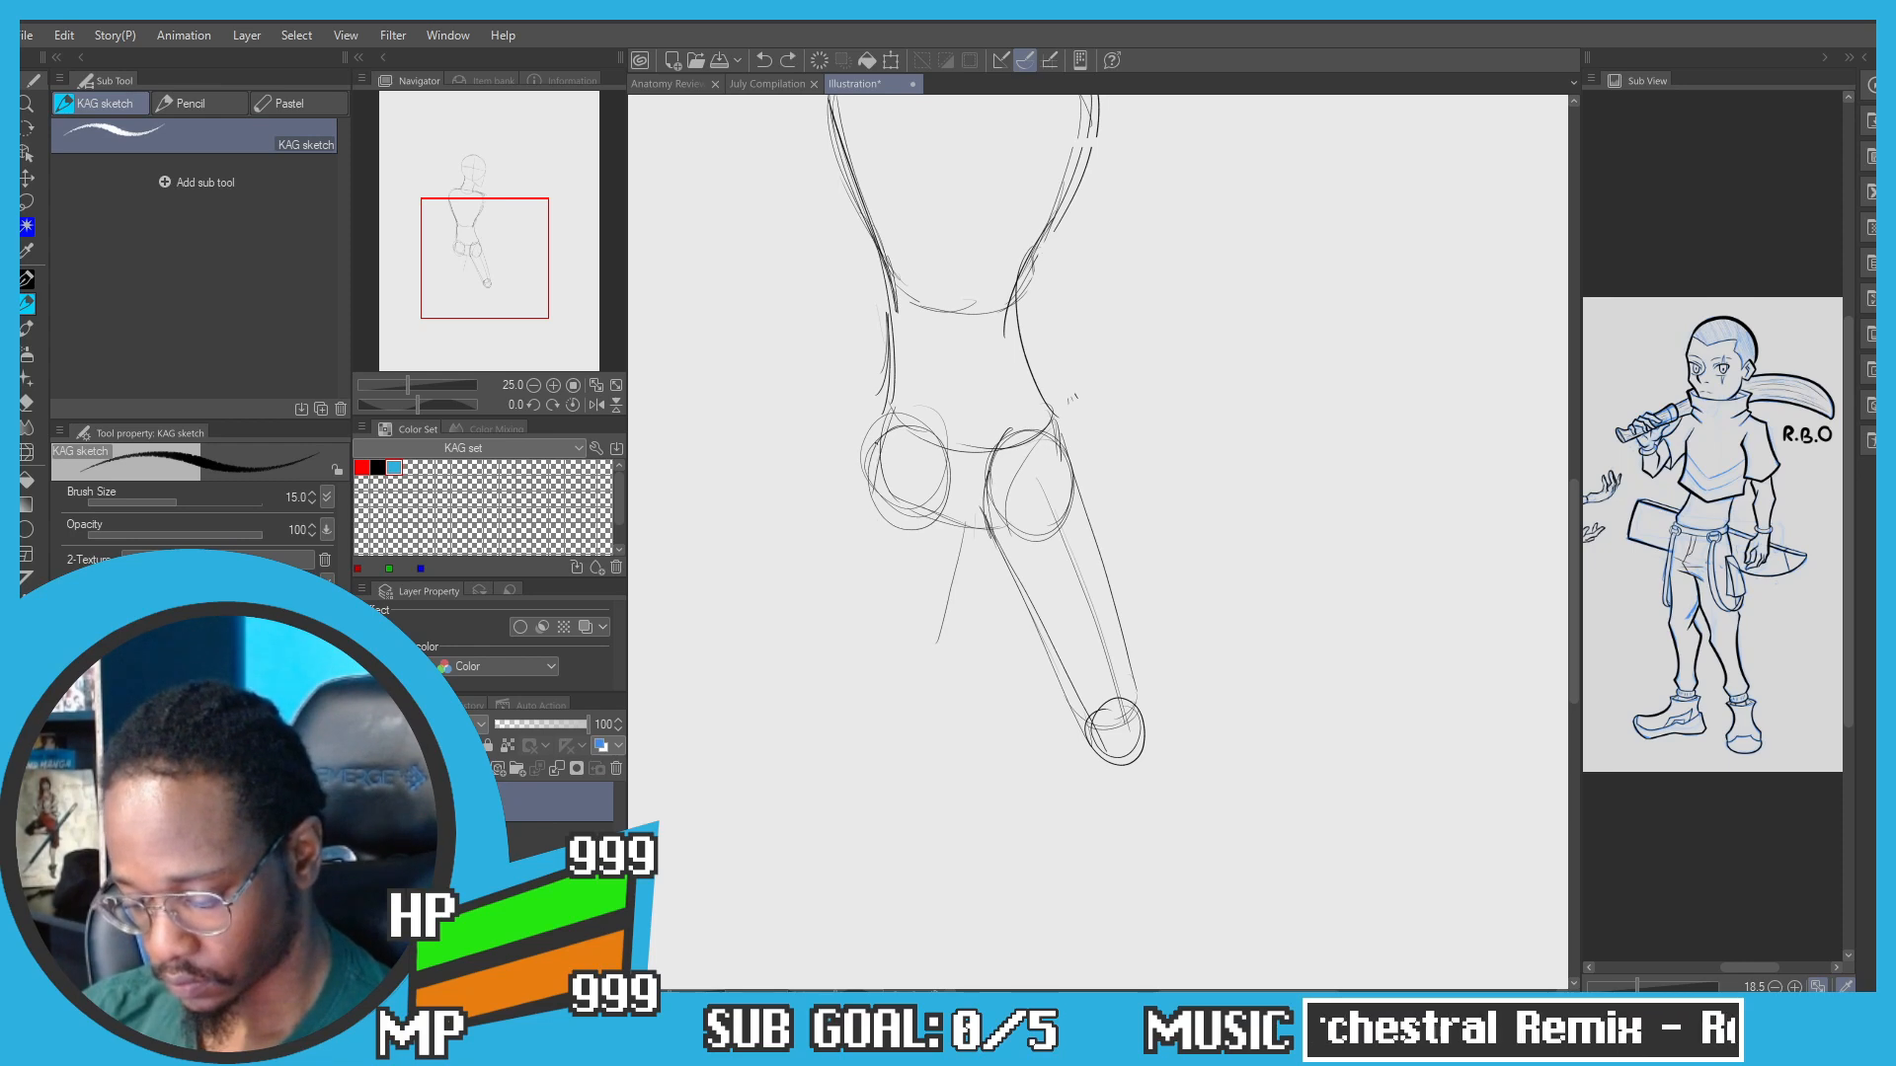
drag(878, 441, 861, 649)
key(ctrl+z)
drag(869, 486, 880, 695)
key(ctrl+z)
drag(973, 559, 926, 703)
key(ctrl+z)
drag(964, 550, 920, 703)
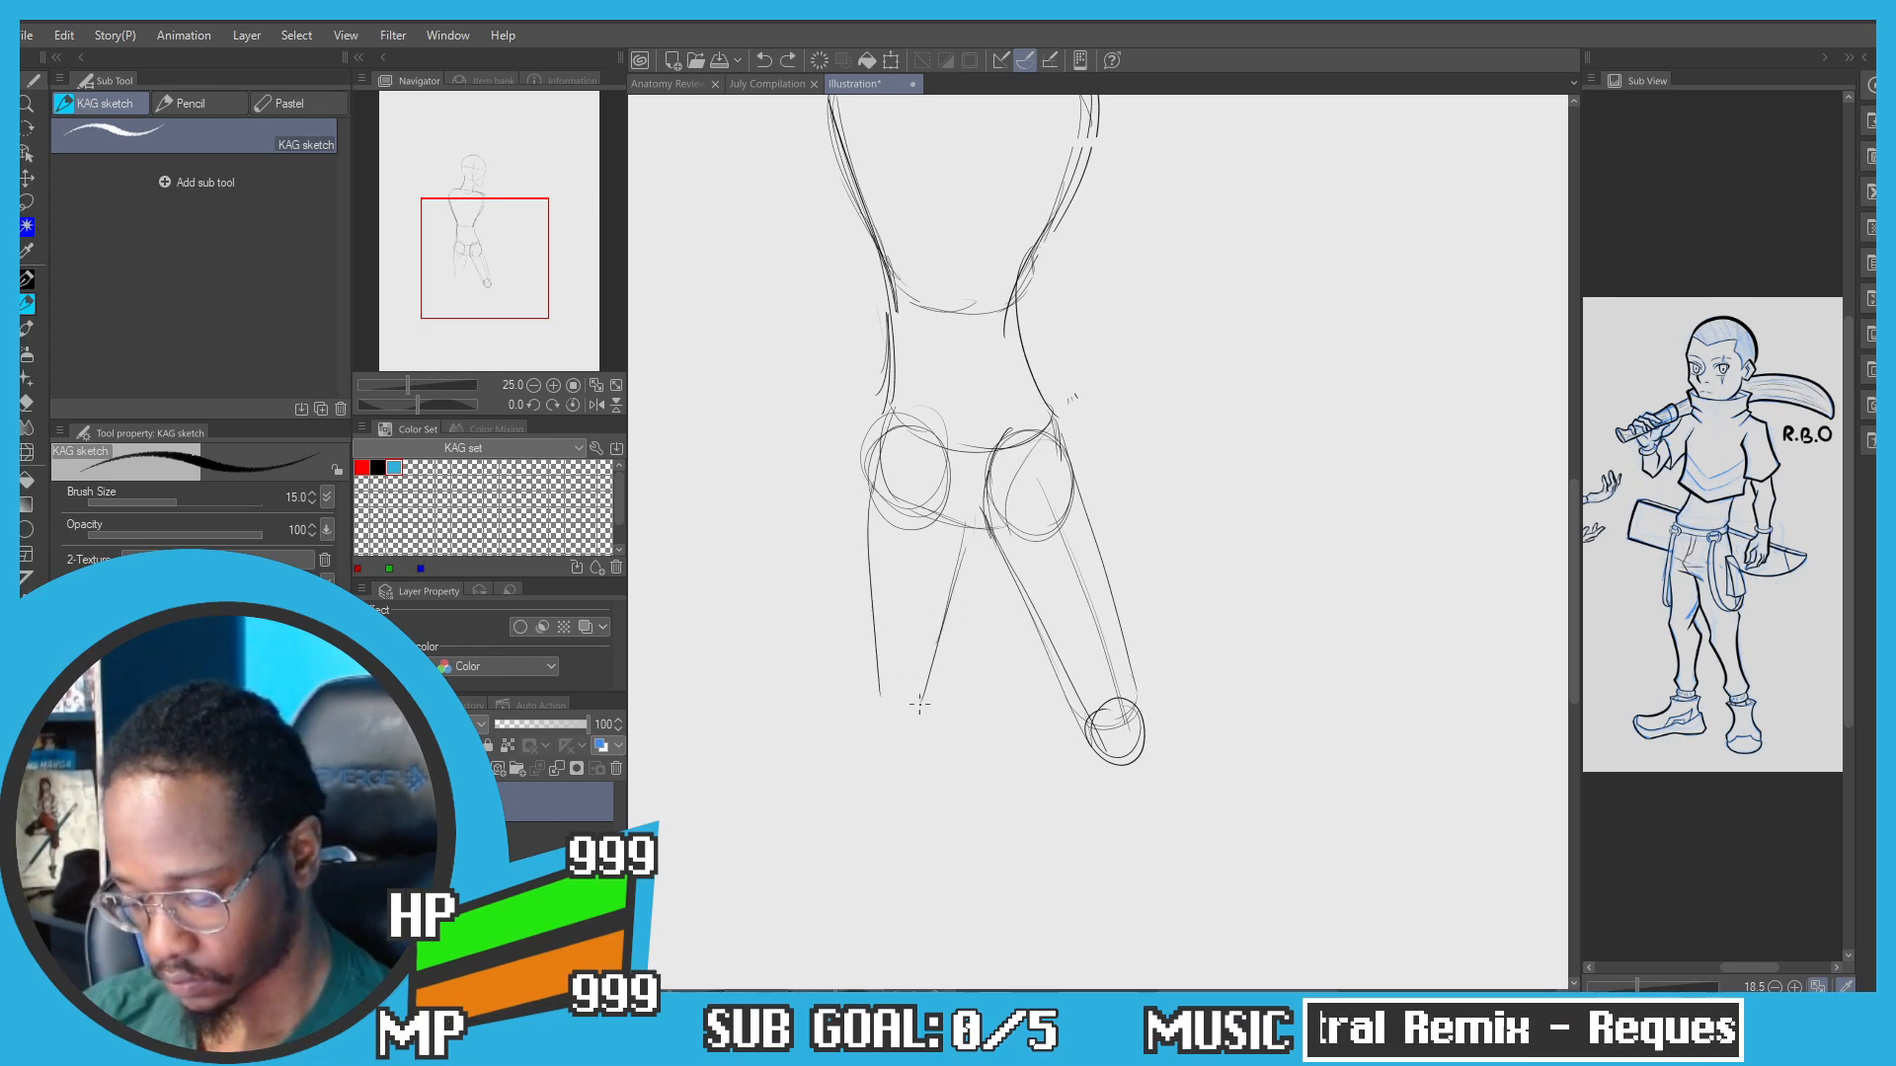
Step: Reinforce the left-hand thigh's contours, close its lower end with an ellipse, and add a round knee joint
mouse_move(962, 583)
mouse_down()
mouse_move(938, 697)
mouse_move(889, 726)
mouse_move(945, 707)
mouse_up()
key(ctrl+z)
drag(868, 521, 873, 667)
key(ctrl+z)
drag(975, 515, 943, 702)
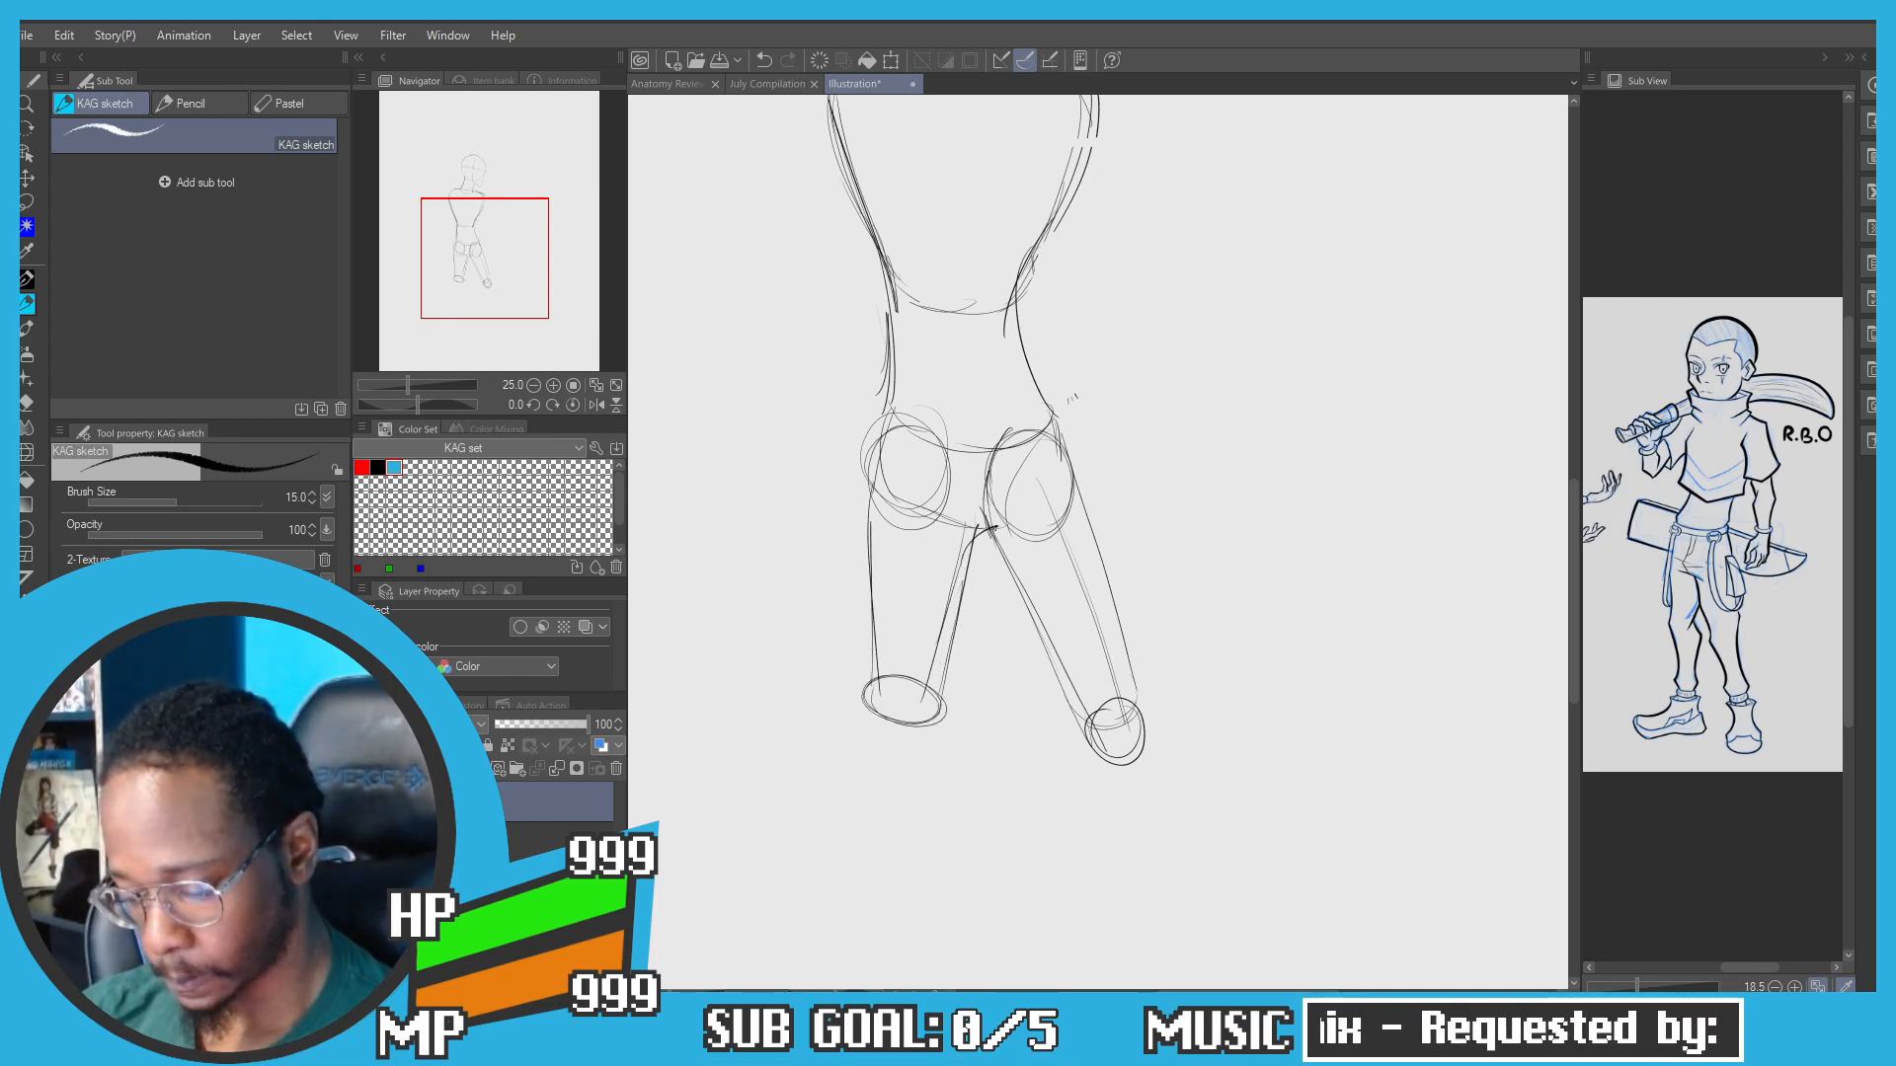
key(ctrl+z)
key(ctrl+z)
mouse_move(1009, 538)
mouse_down()
mouse_move(968, 563)
mouse_move(901, 553)
mouse_move(915, 501)
mouse_up()
Step: Draw the outer curve of the left-hand lower leg down from the knee
mouse_move(923, 592)
mouse_down()
mouse_move(903, 637)
mouse_move(923, 595)
mouse_move(959, 646)
mouse_move(866, 820)
mouse_up()
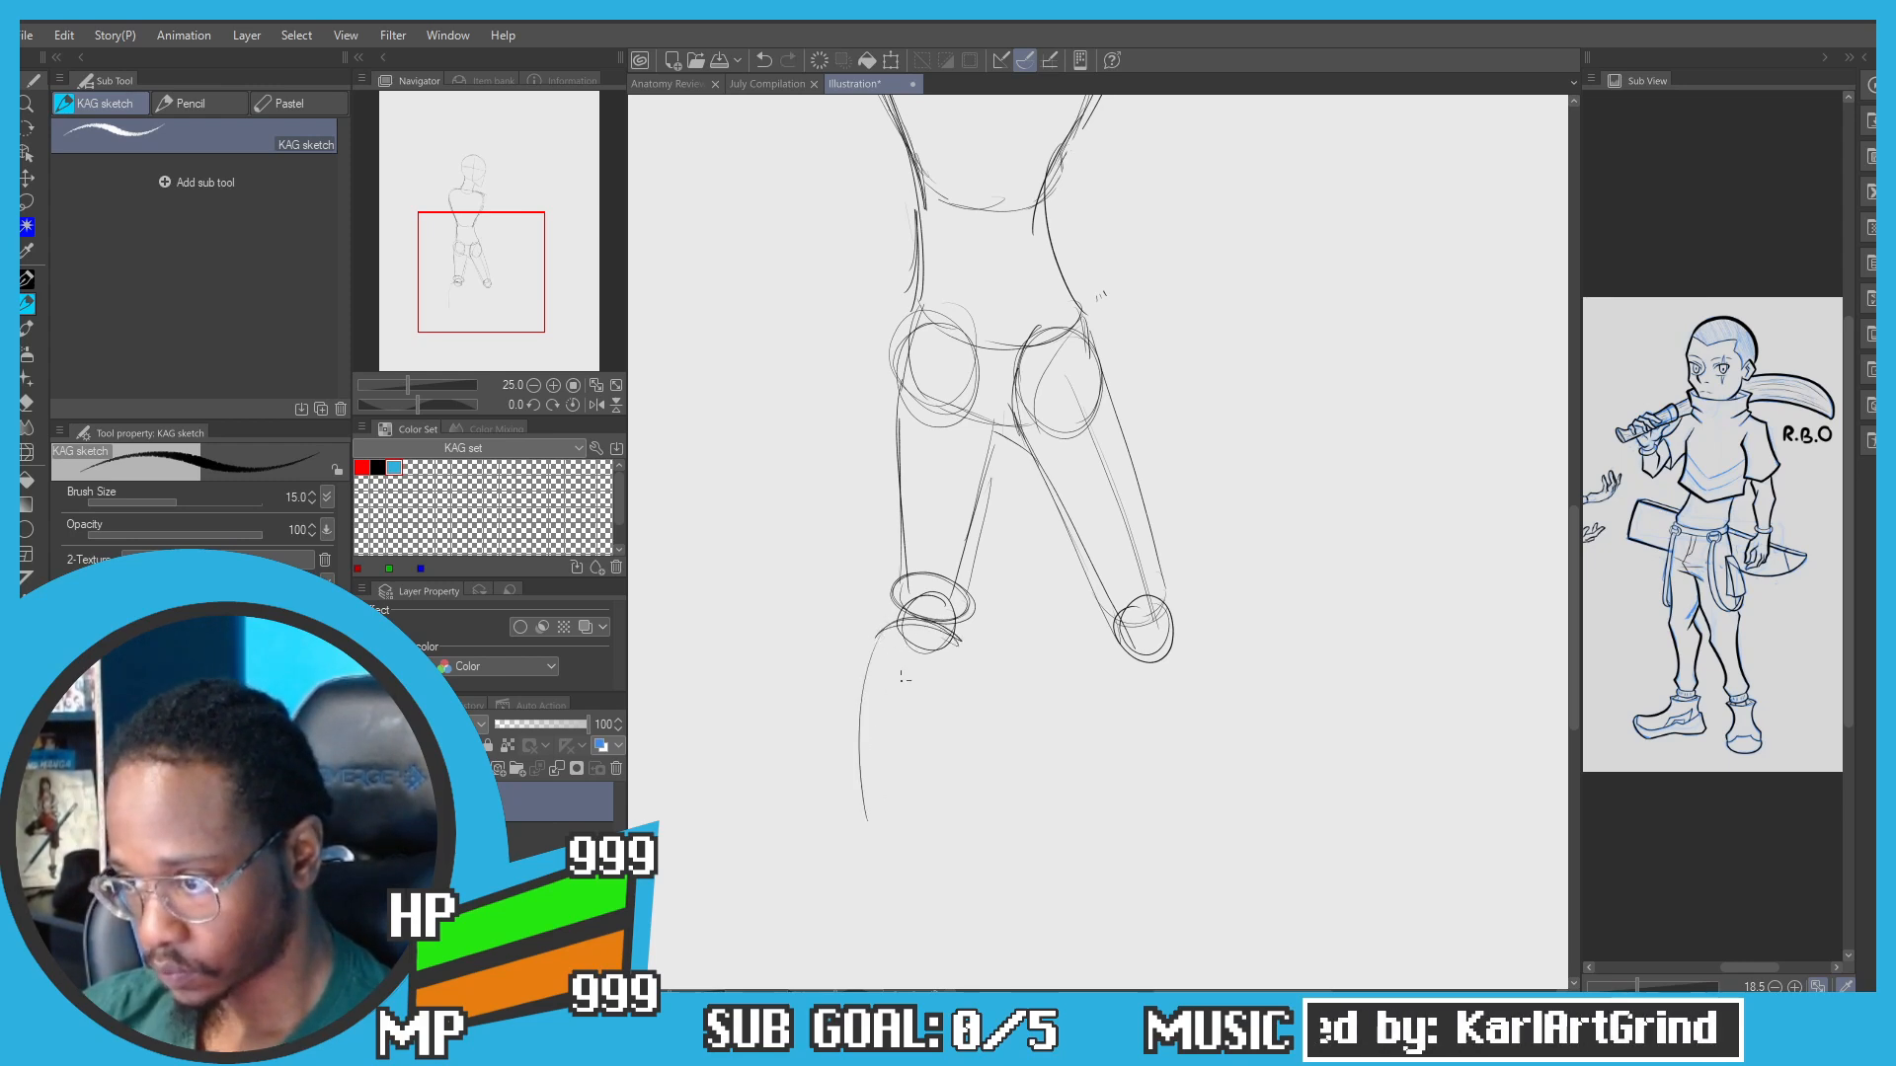
key(ctrl+z)
mouse_move(894, 628)
mouse_down()
mouse_move(881, 814)
mouse_move(868, 690)
mouse_move(869, 800)
mouse_up()
key(ctrl+z)
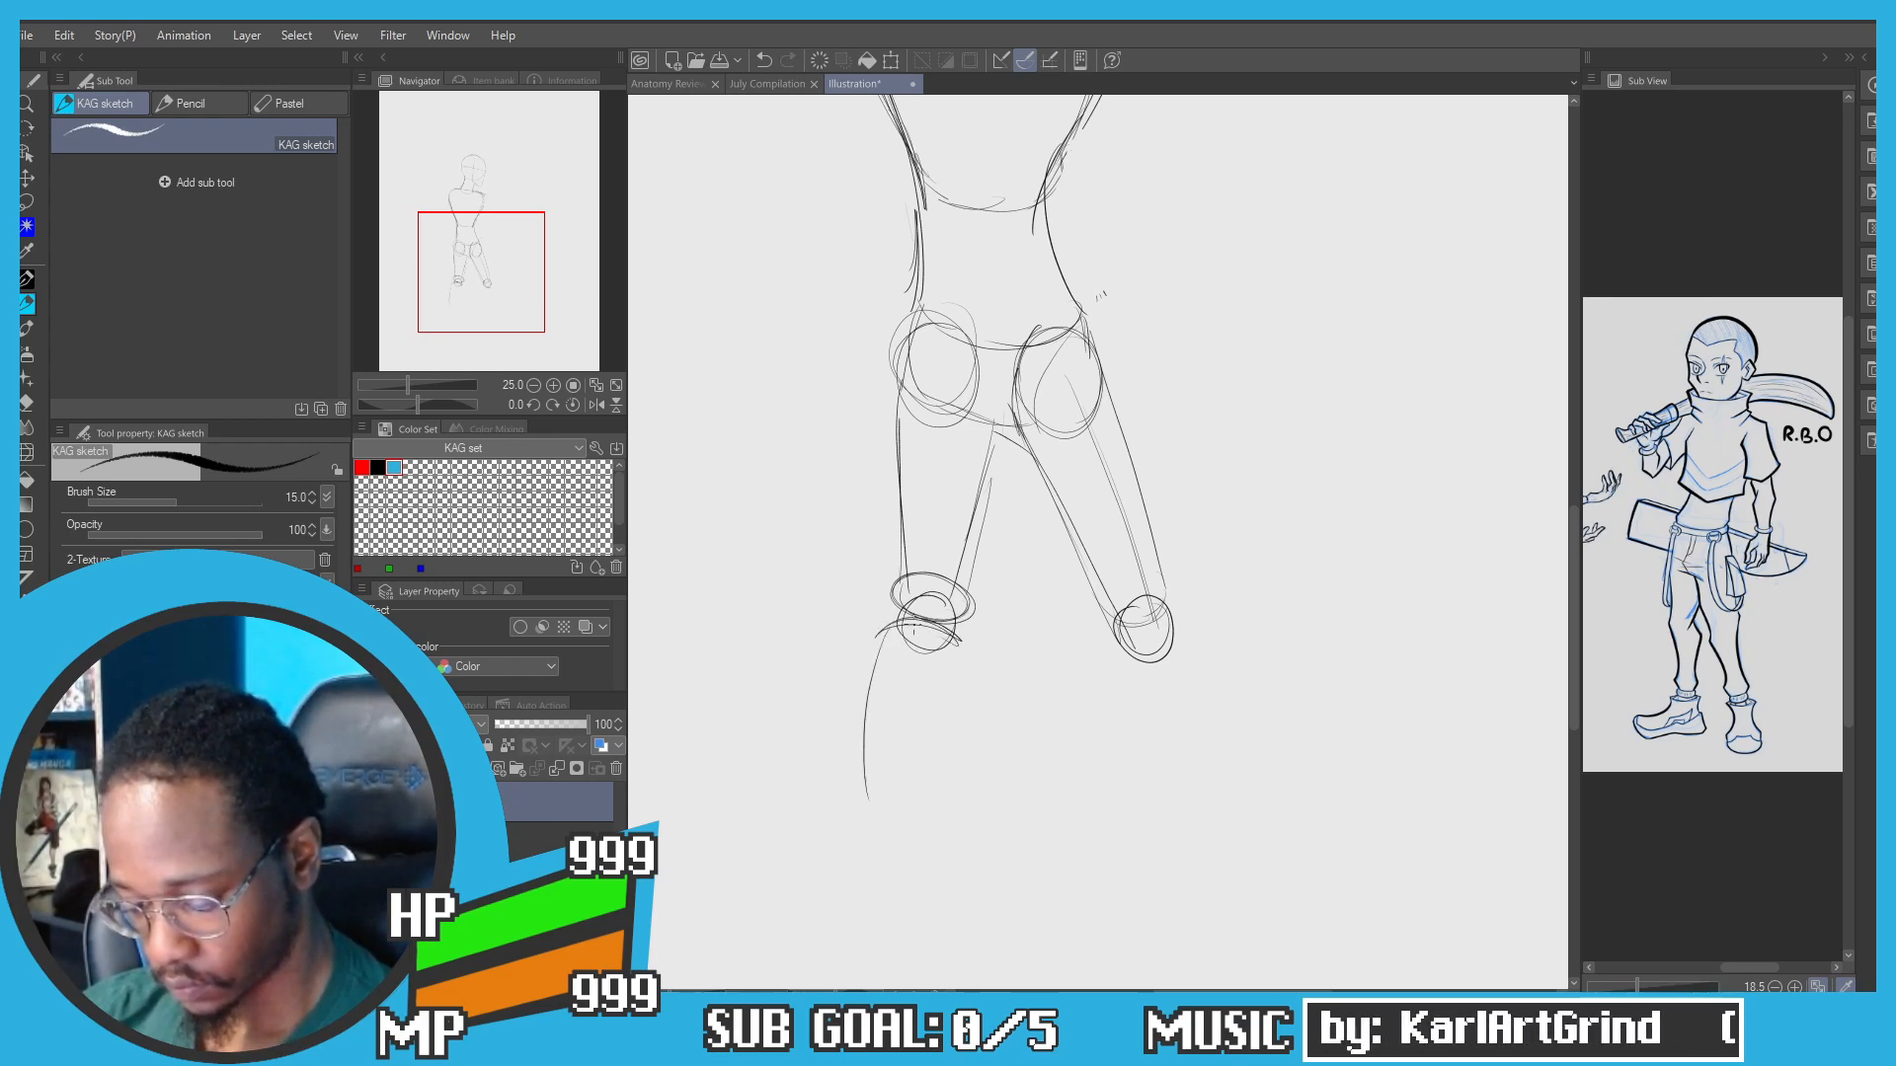
Step: Draw the inner contour of the left-hand lower leg from the knee towards the ankle
drag(960, 637, 926, 748)
key(ctrl+z)
drag(940, 697, 923, 795)
key(ctrl+z)
mouse_move(931, 624)
mouse_down()
mouse_move(958, 644)
mouse_move(911, 800)
mouse_up()
drag(927, 733, 914, 825)
key(ctrl+z)
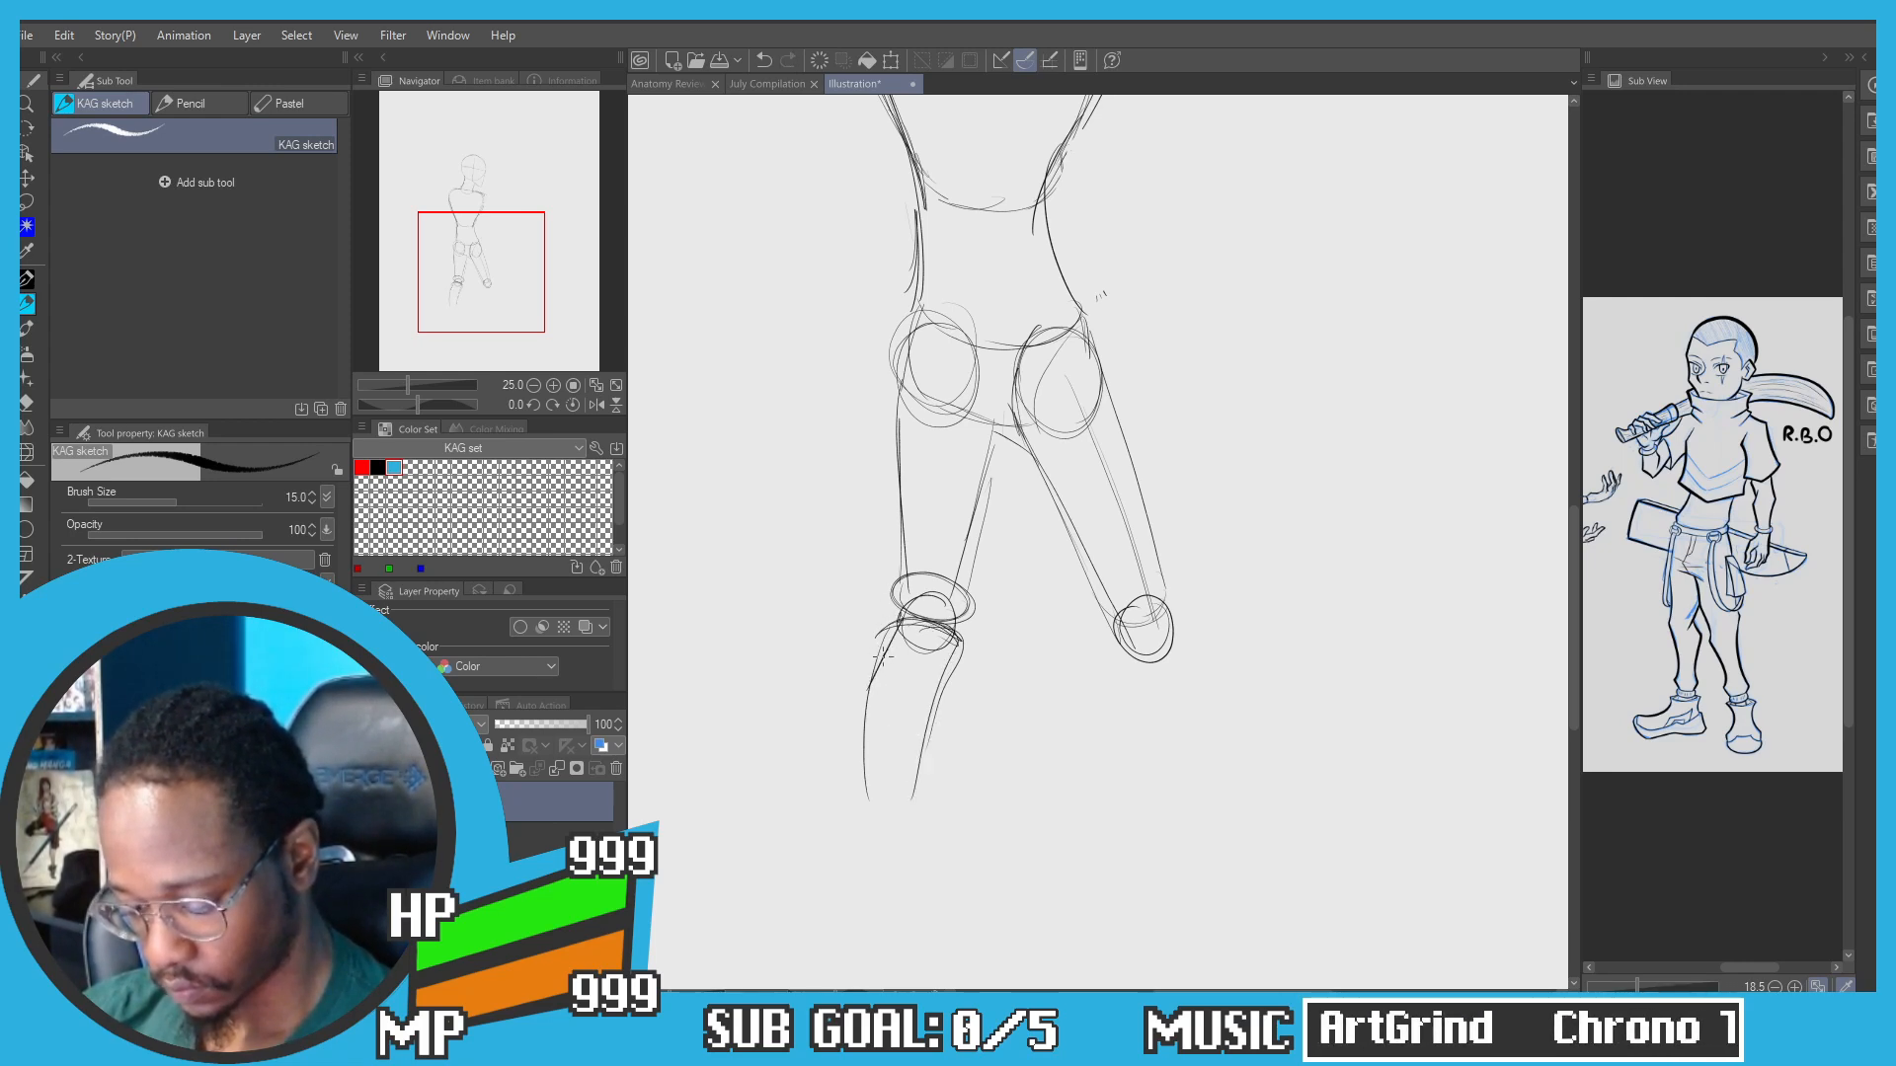
Step: Strengthen both sides of the left-hand lower leg, close it at the ankle, and check the figure's overall proportions
drag(882, 656, 879, 805)
drag(954, 670, 915, 818)
drag(927, 753, 910, 827)
scroll(883, 748, down, 4)
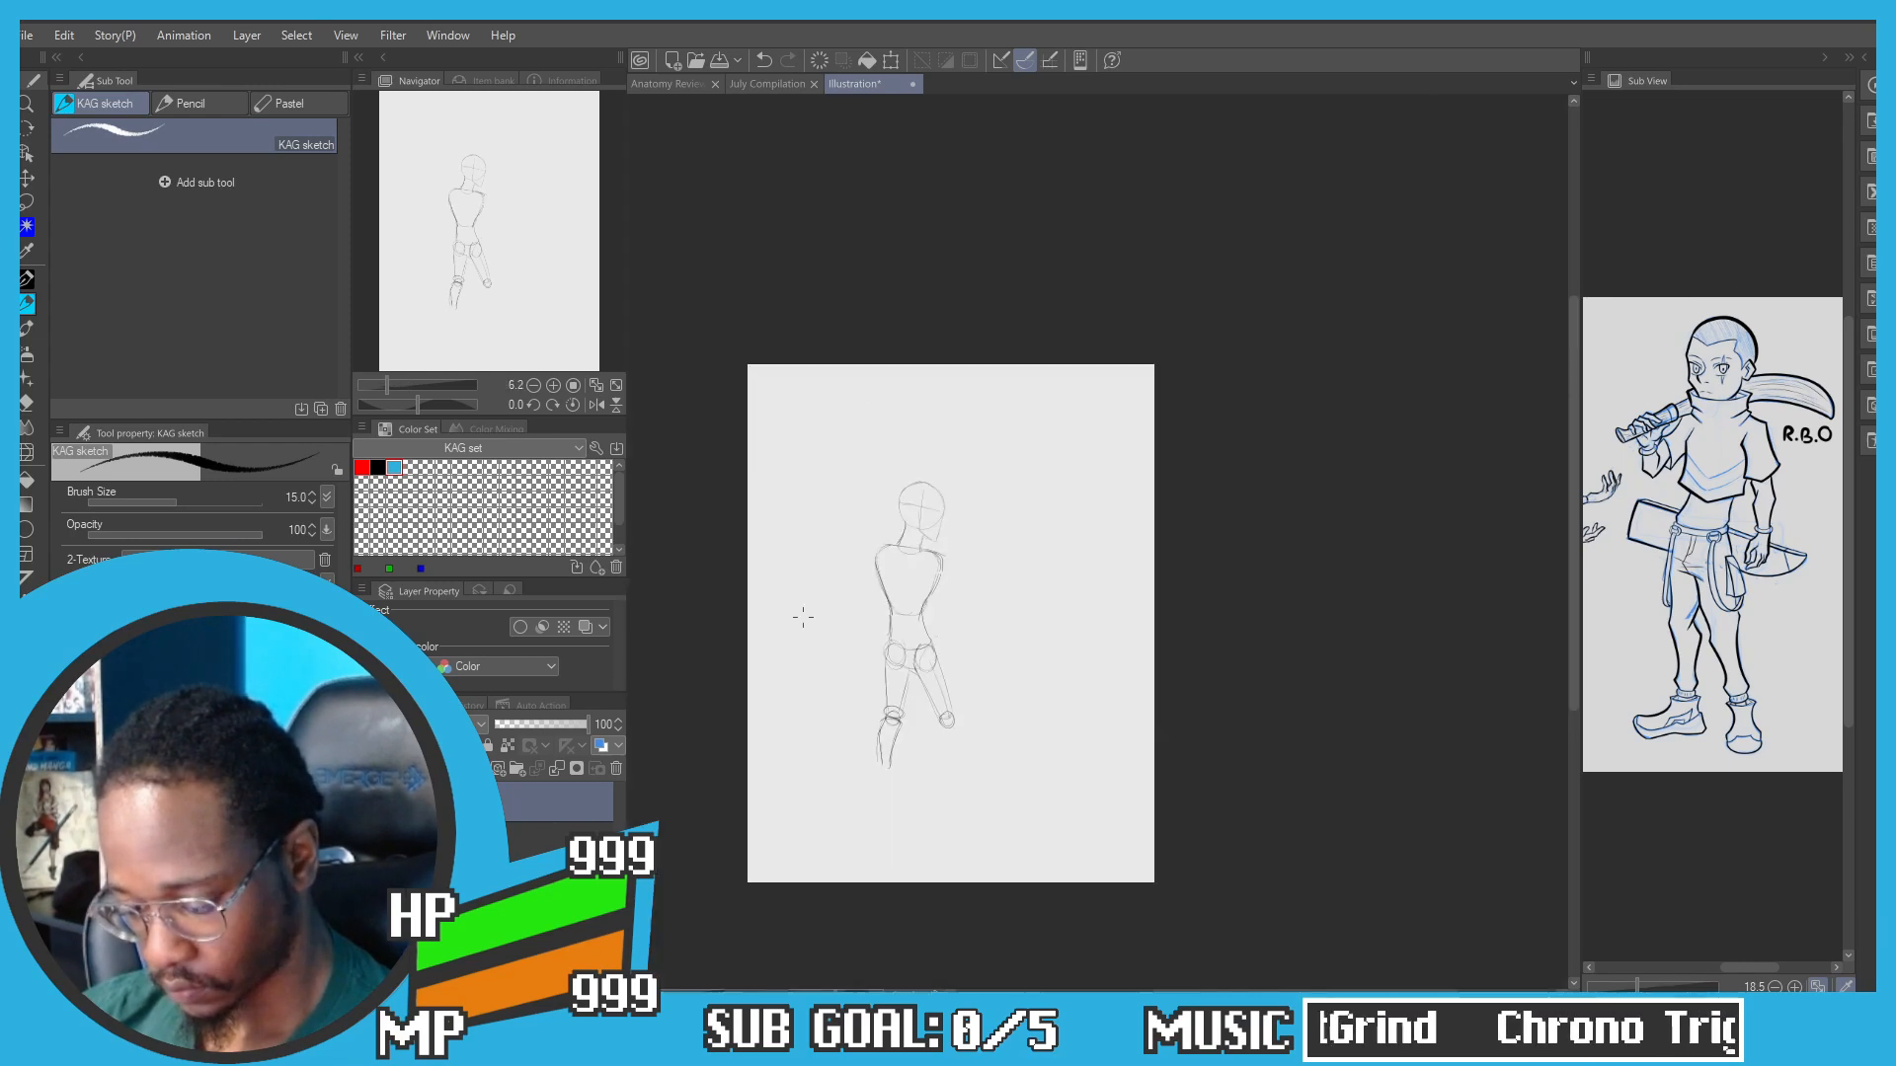
scroll(803, 617, up, 2)
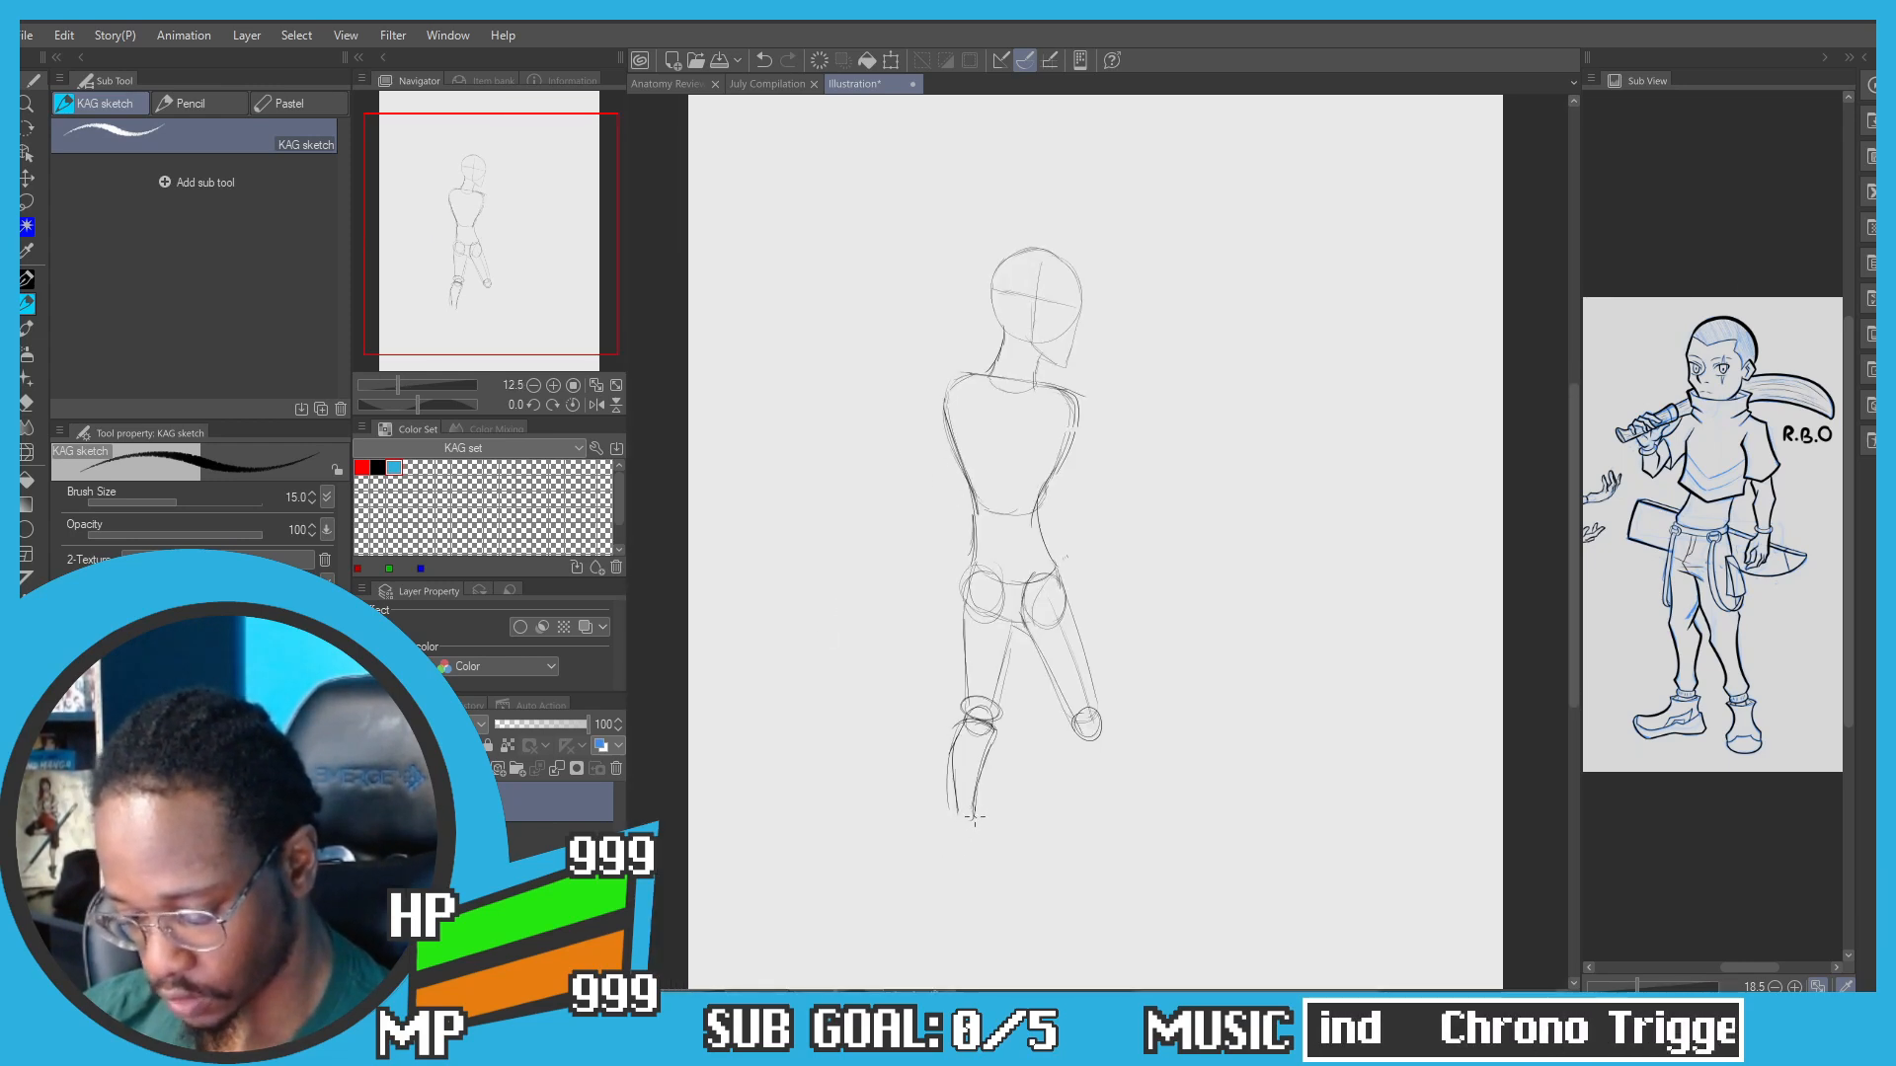
scroll(956, 809, up, 1)
scroll(944, 787, down, 1)
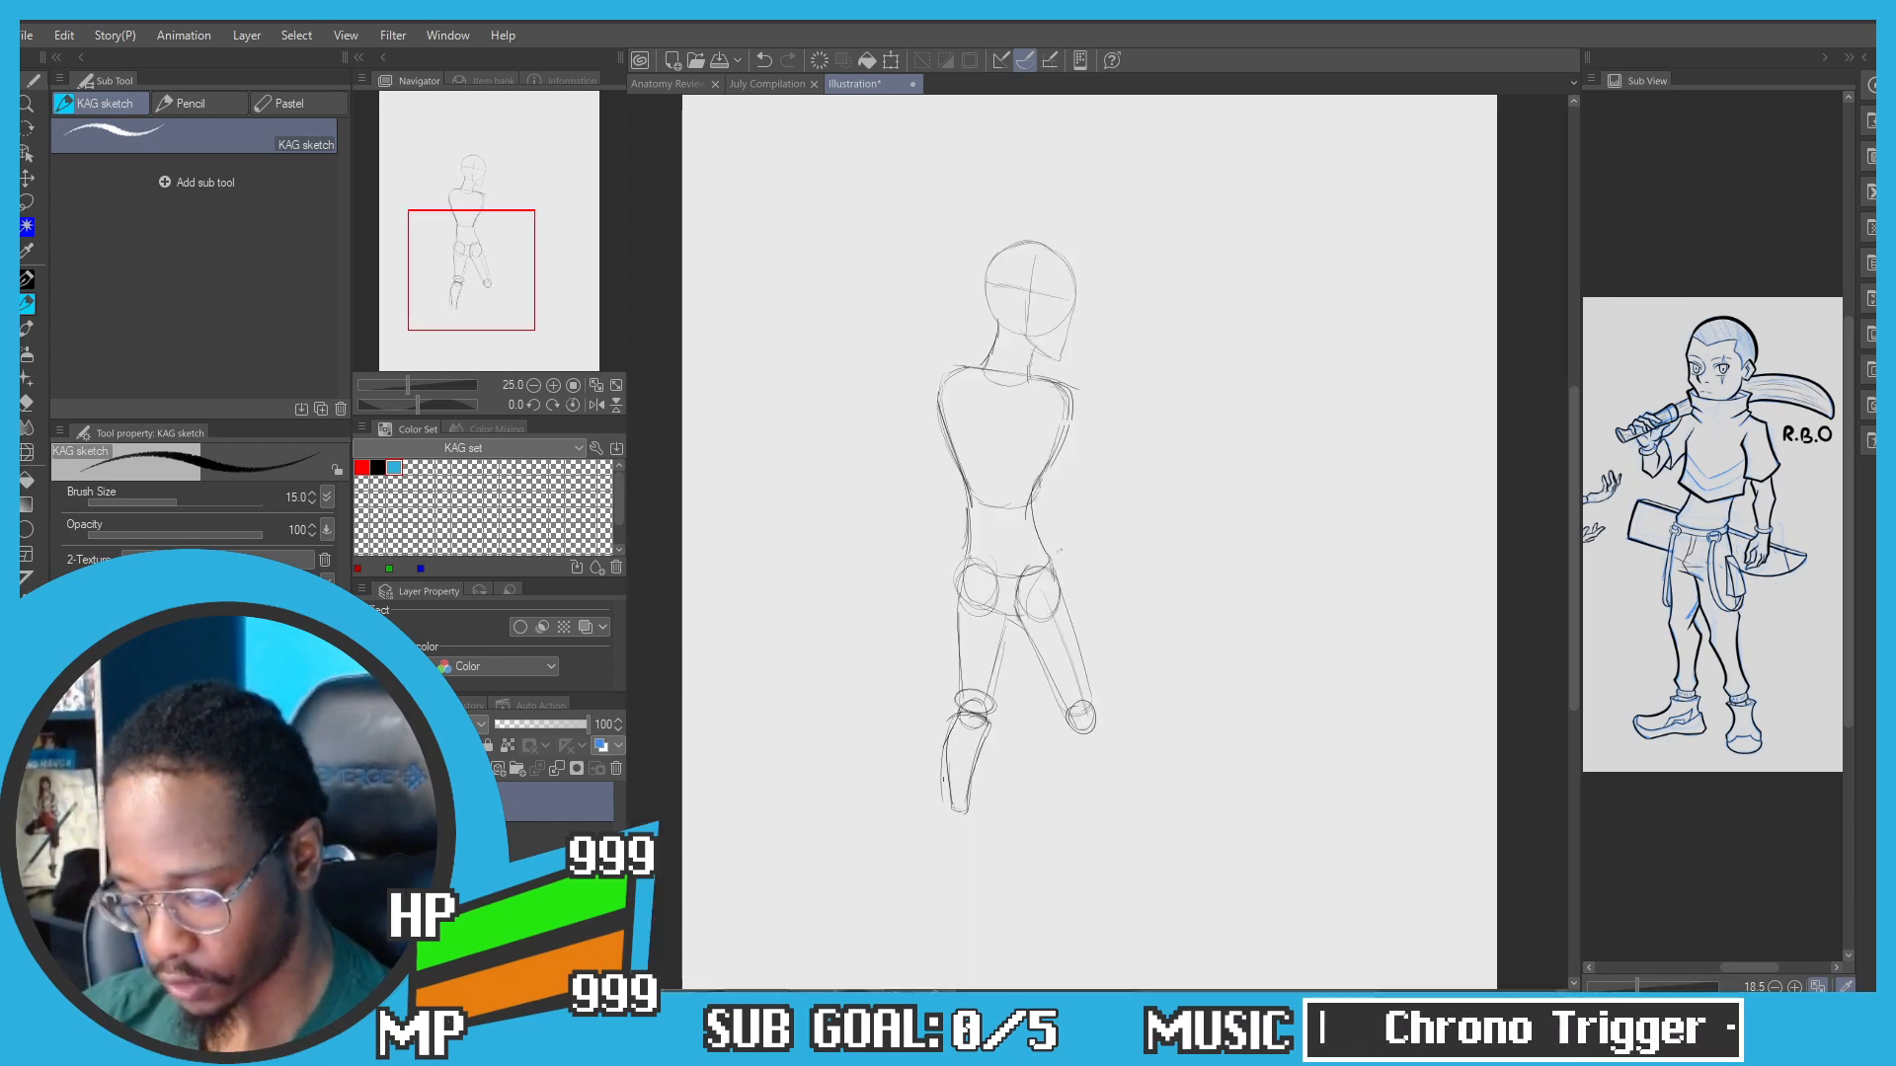
drag(898, 616, 901, 648)
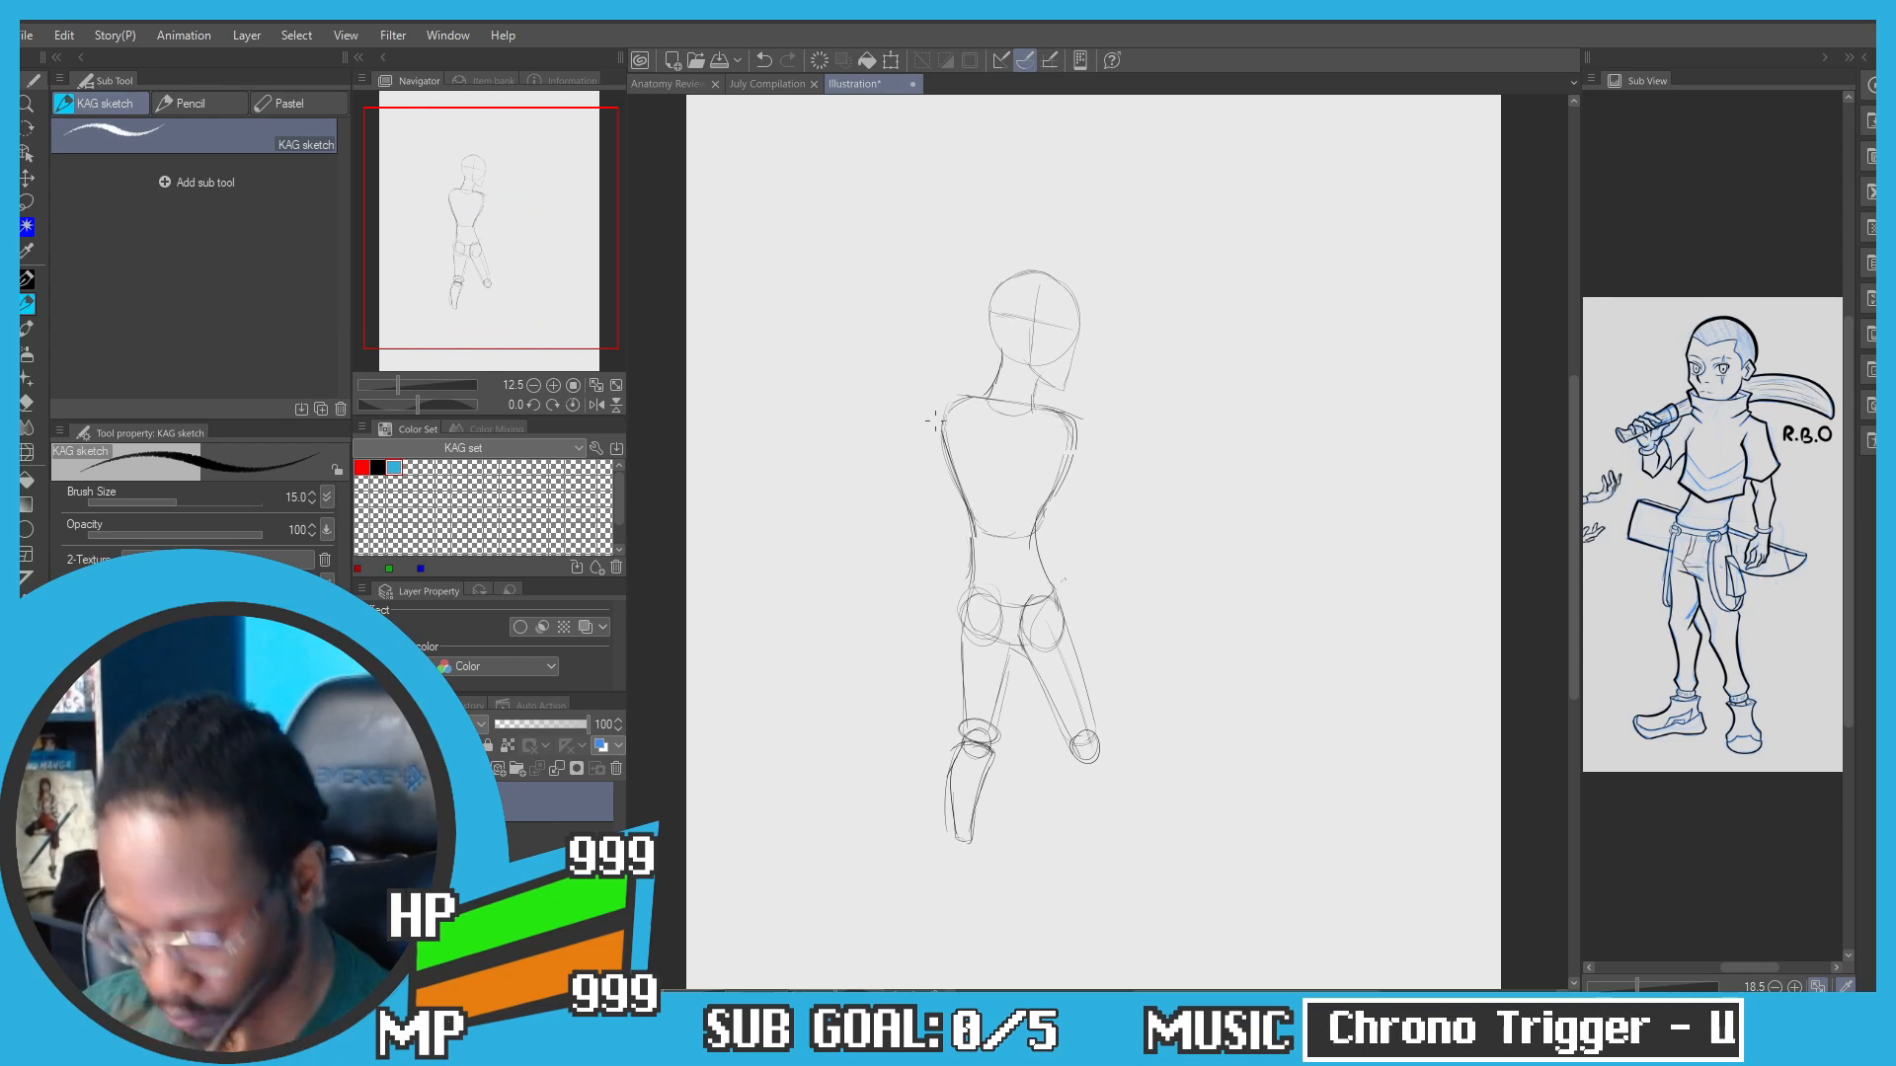
Step: Lasso the lower part of the ribcage, transform it slightly upward to shorten the torso, and clear the selection
key(m)
drag(1066, 522, 952, 491)
key(ctrl+t)
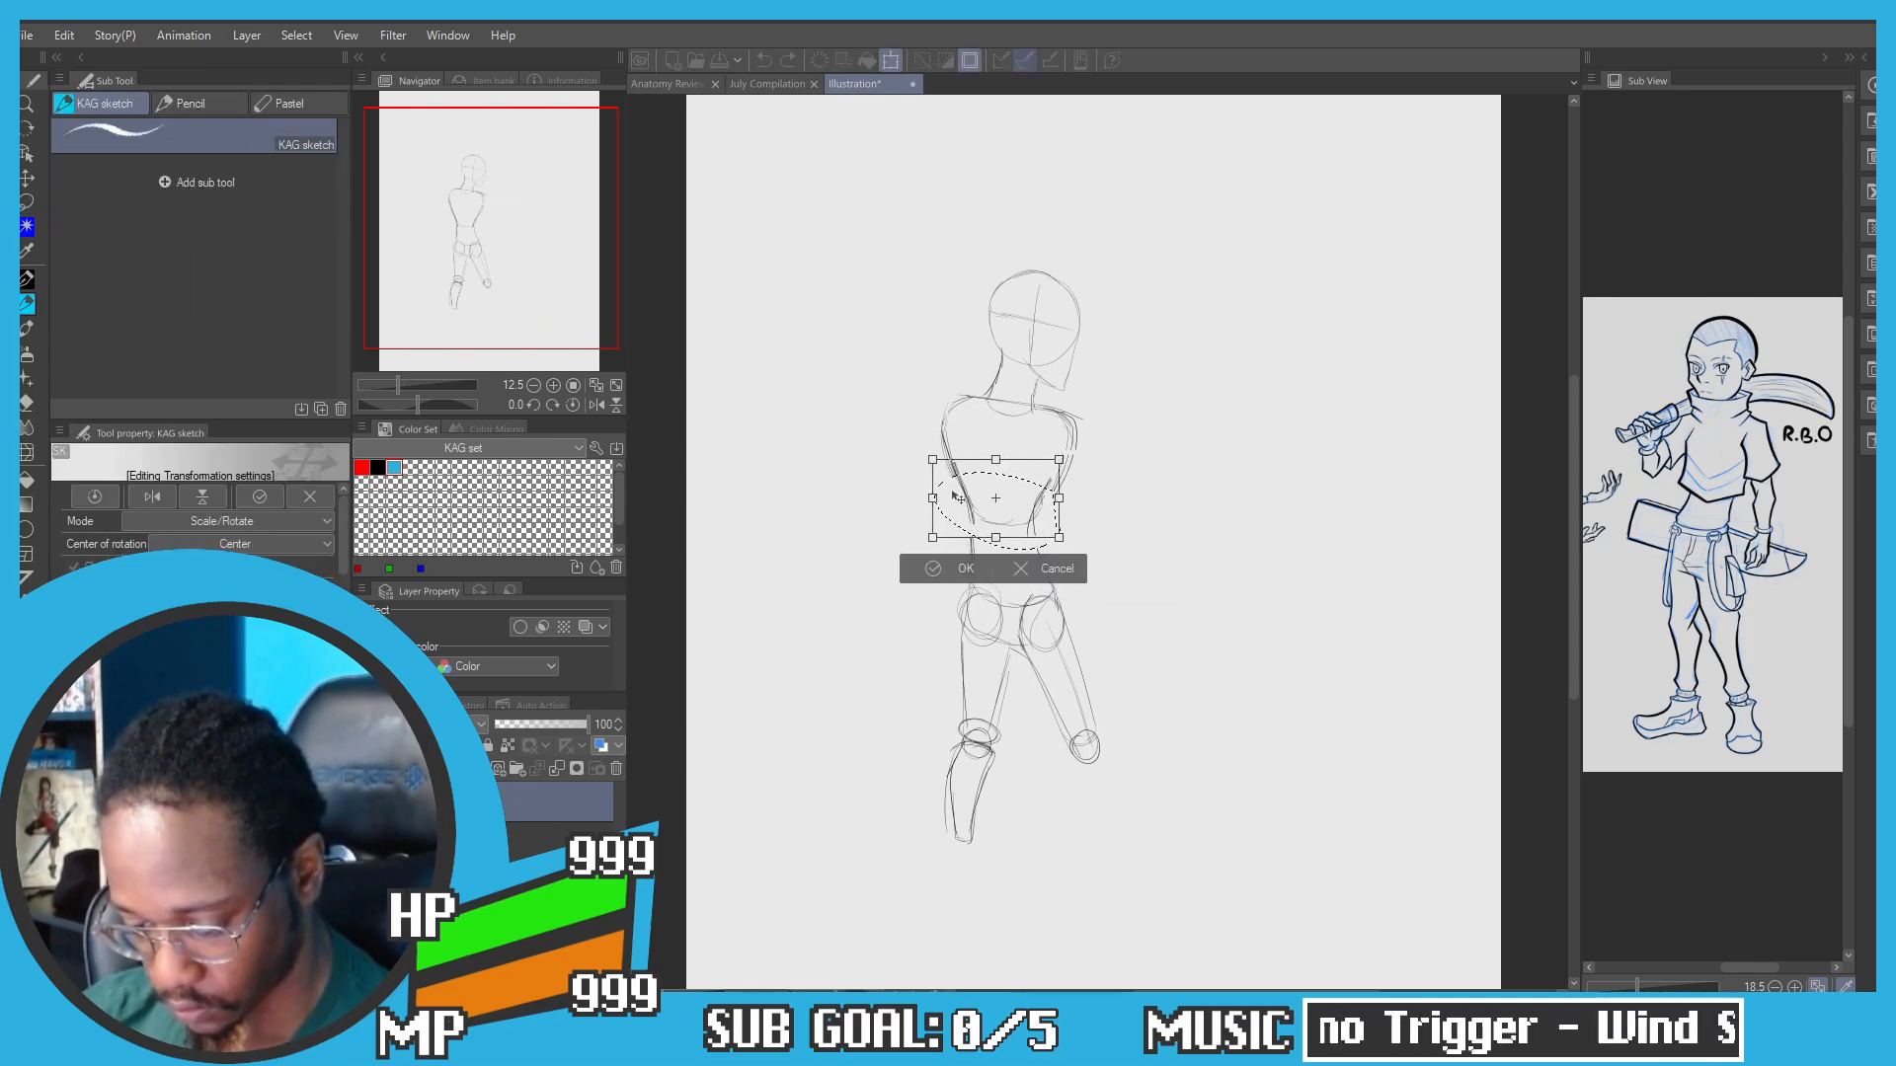
click(918, 570)
click(830, 564)
Step: Erase the rough left side of the ribcage and redraw it with a tighter contour and a cleaner shoulder line
scroll(990, 490, up, 3)
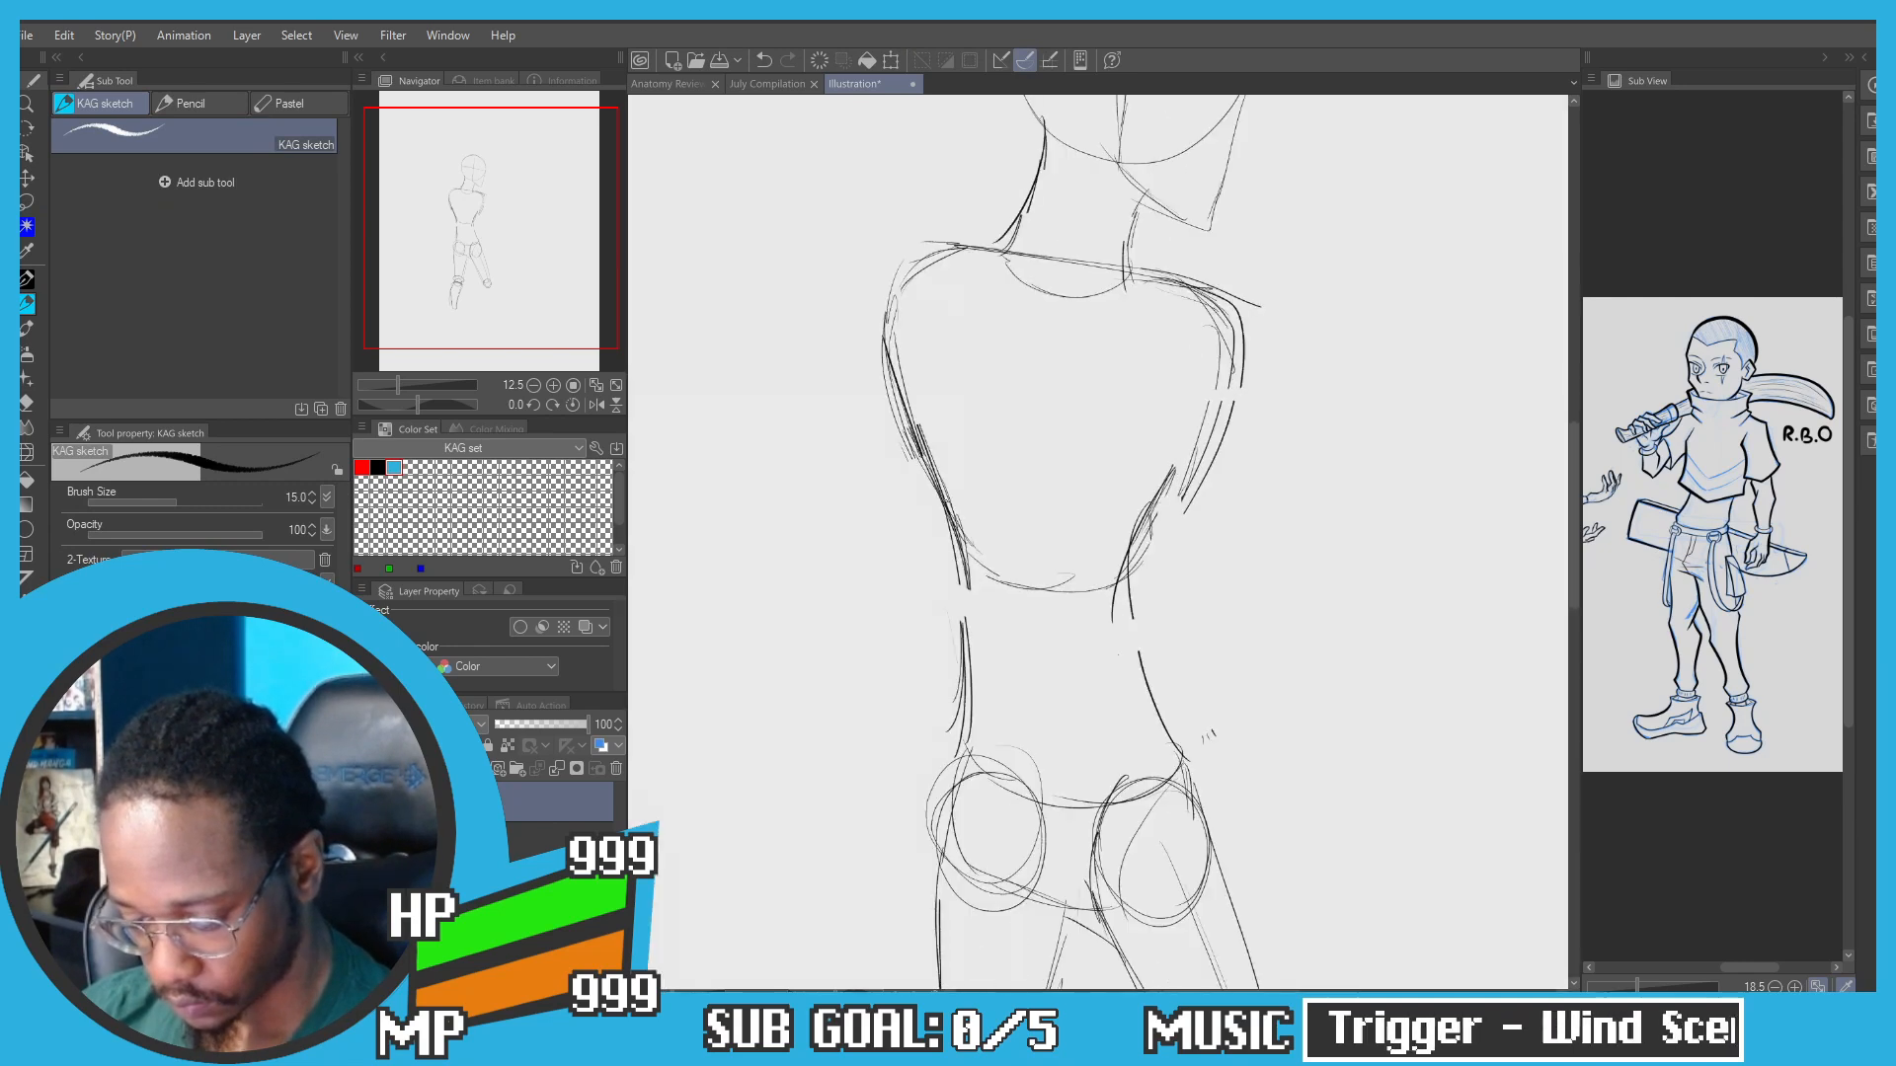
scroll(992, 492, down, 1)
scroll(882, 362, up, 1)
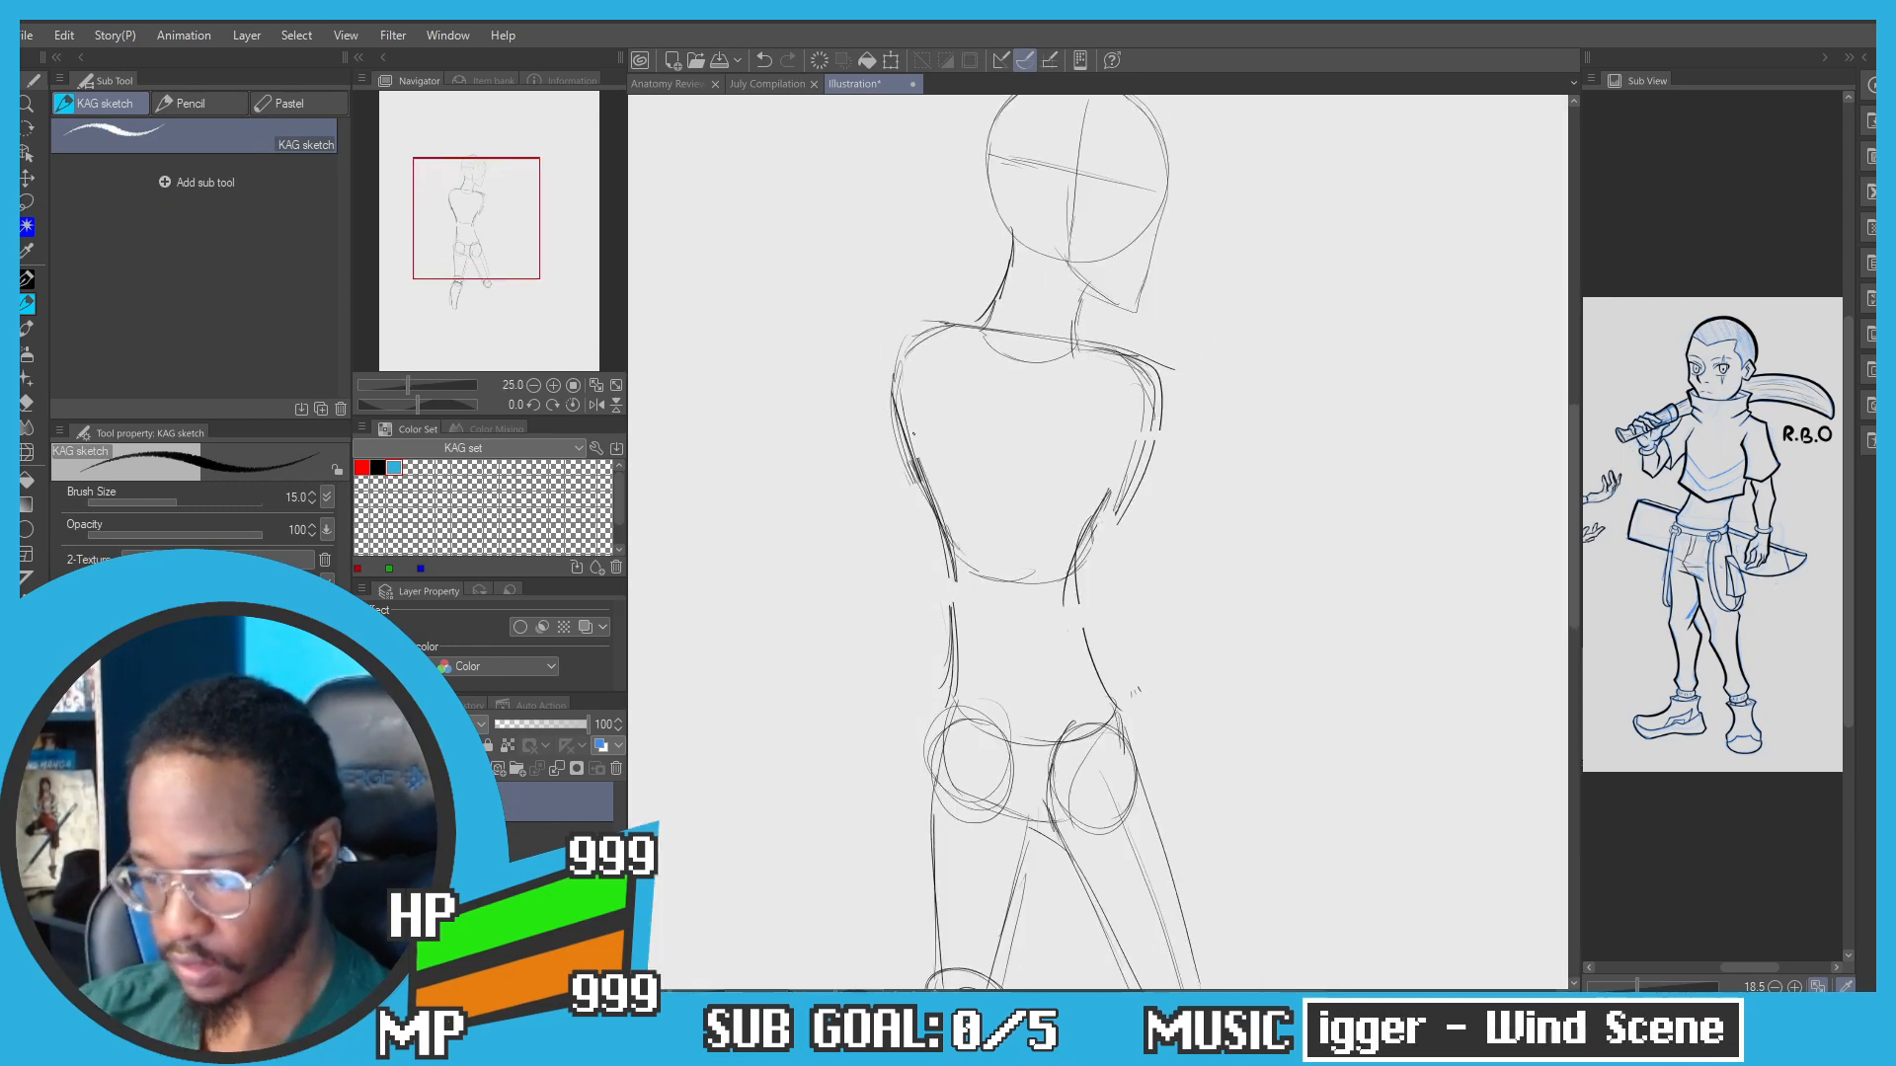
key(e)
key(p)
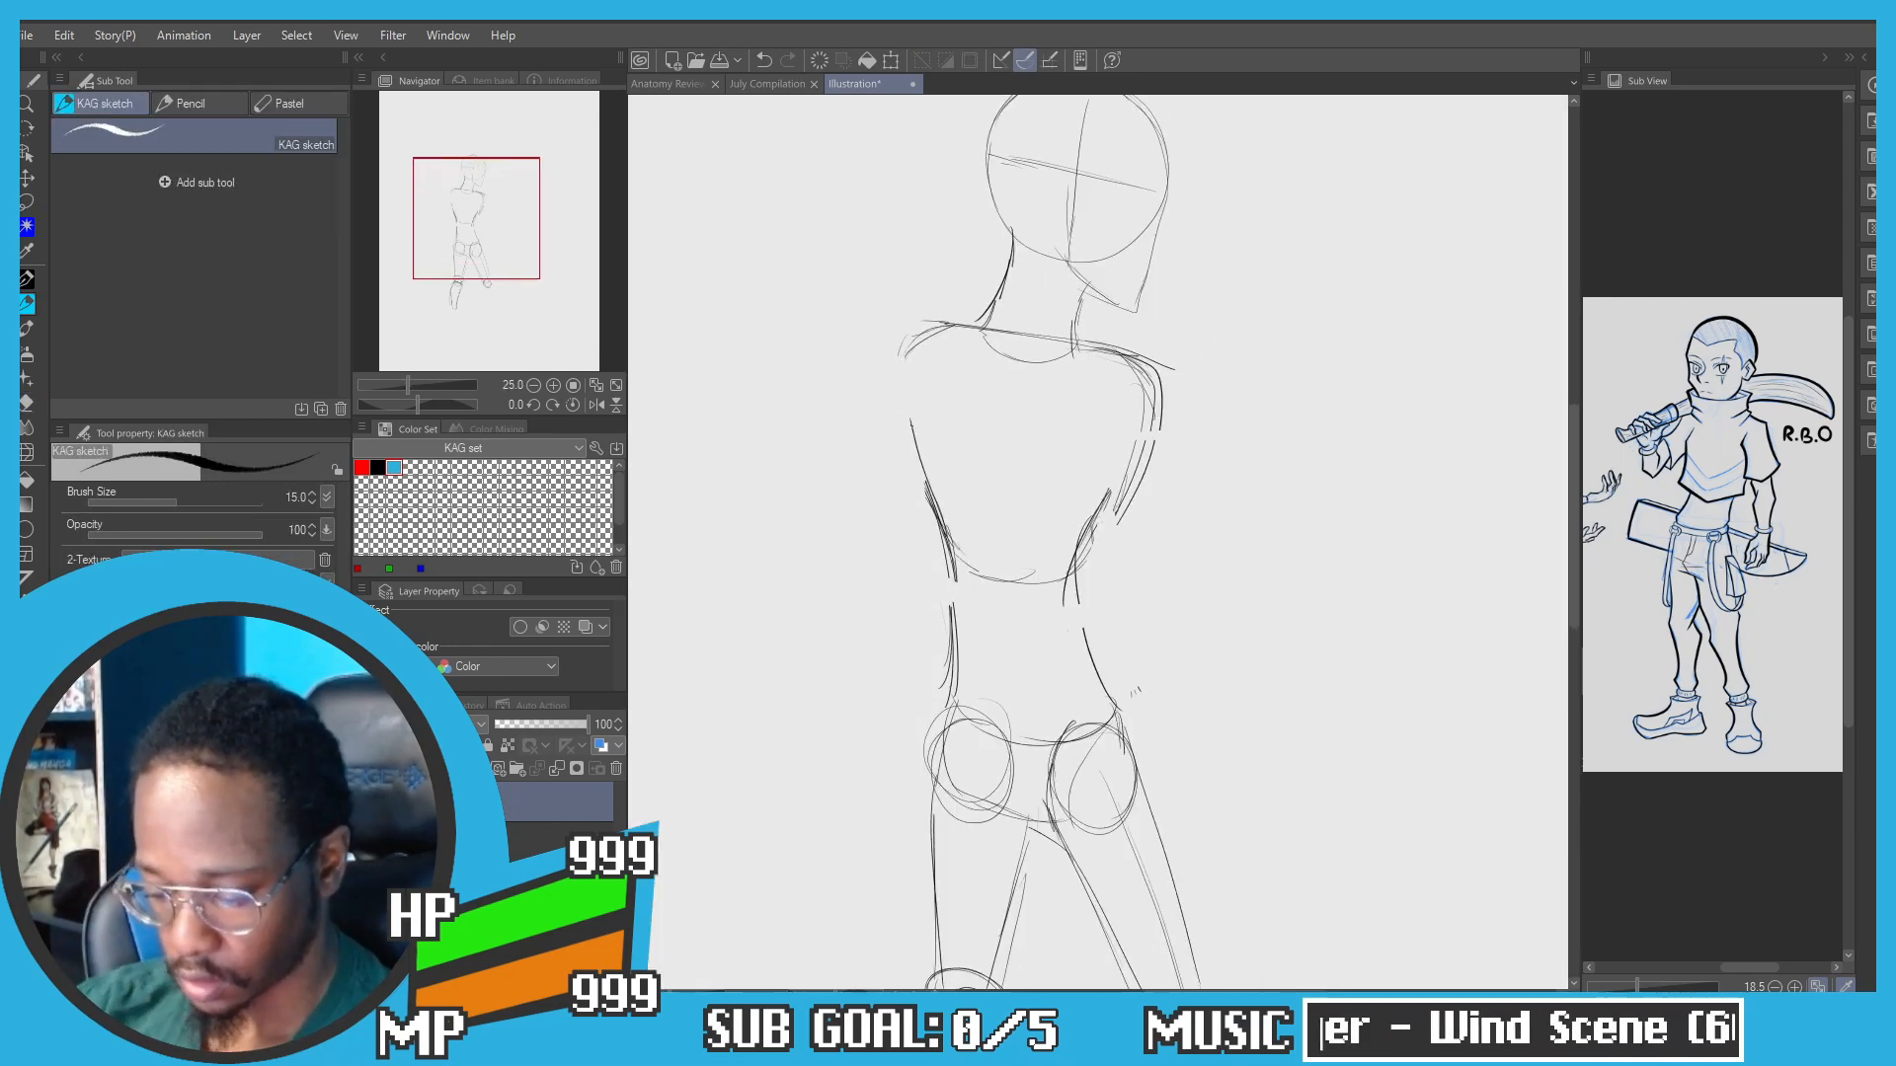
drag(904, 358, 950, 548)
mouse_move(907, 427)
mouse_down()
mouse_move(919, 352)
mouse_move(1008, 332)
mouse_move(919, 352)
mouse_move(985, 332)
mouse_move(1079, 350)
mouse_up()
key(ctrl+z)
key(ctrl+z)
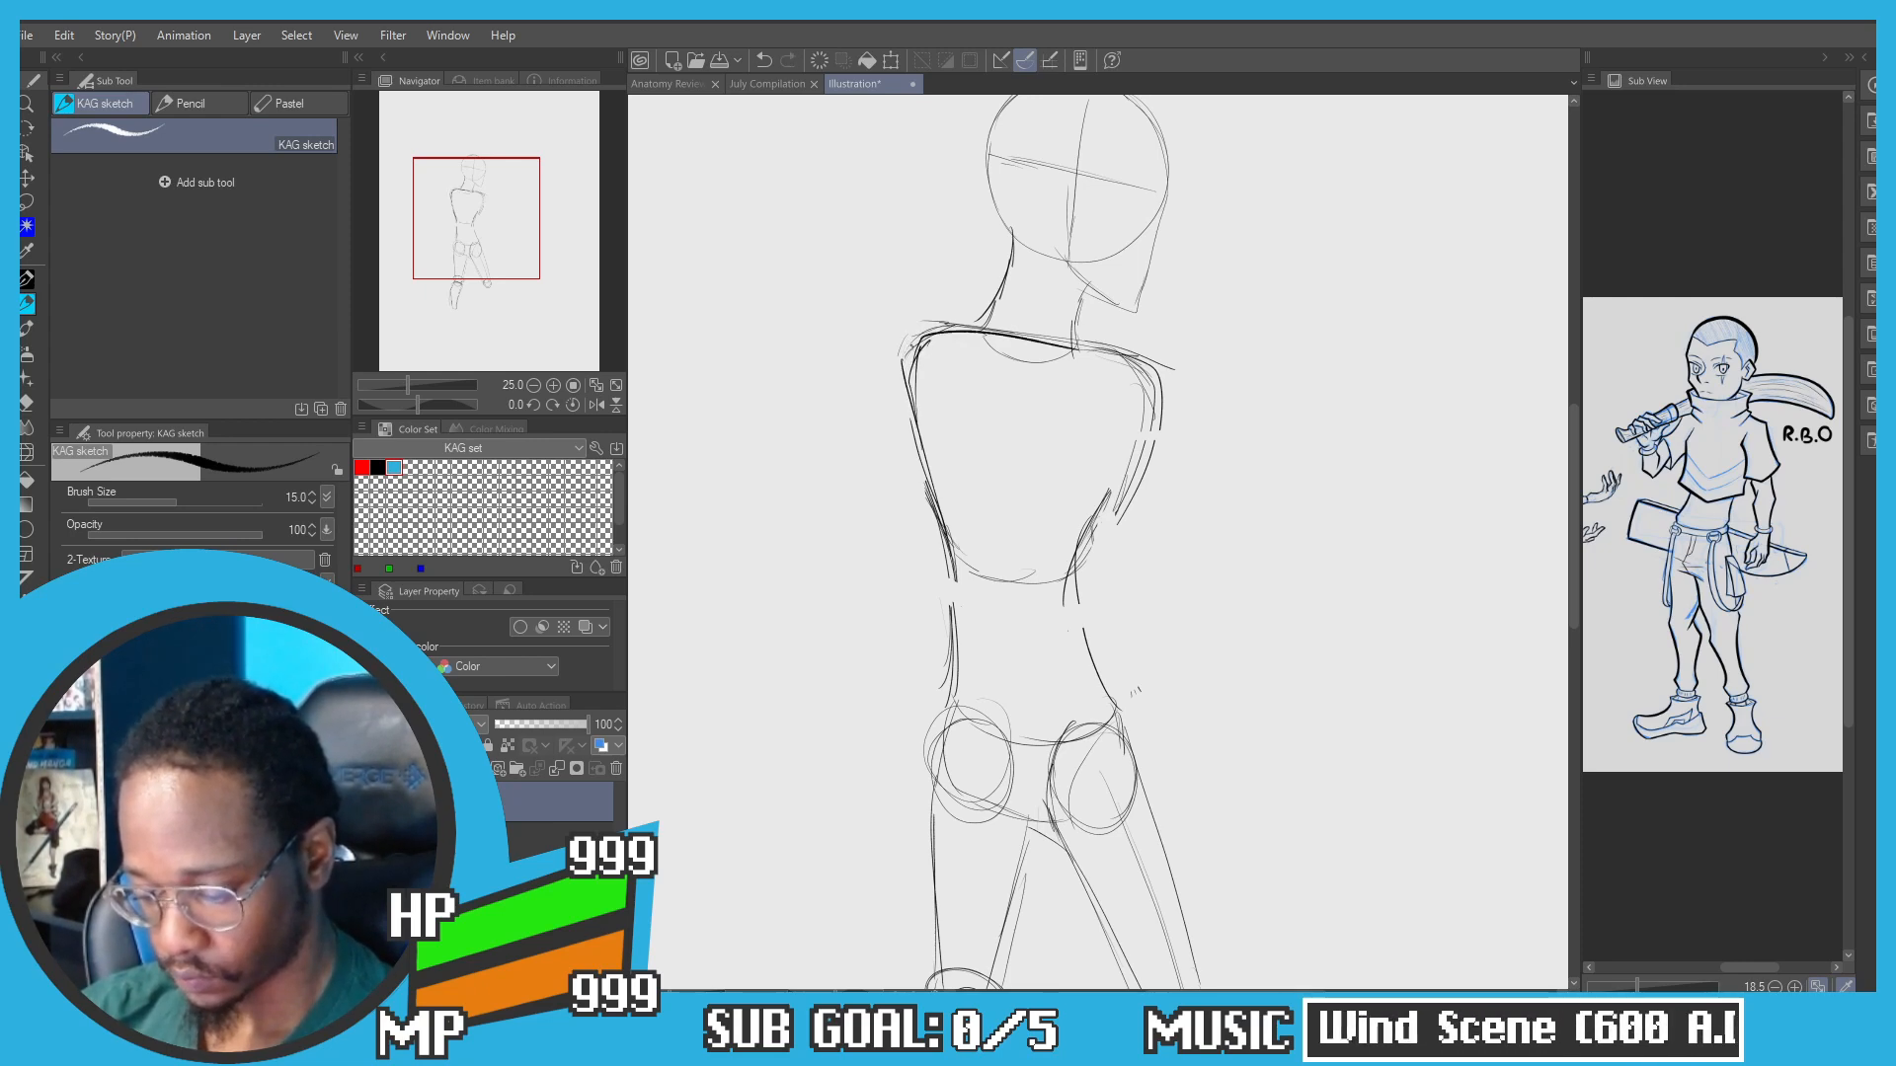
Step: Redraw the right side of the ribcage as one curve from the shoulder to its base, erasing the stray lines
mouse_move(913, 348)
mouse_down()
mouse_move(1159, 367)
mouse_move(1137, 357)
mouse_move(1151, 367)
mouse_move(1064, 569)
mouse_up()
key(ctrl+z)
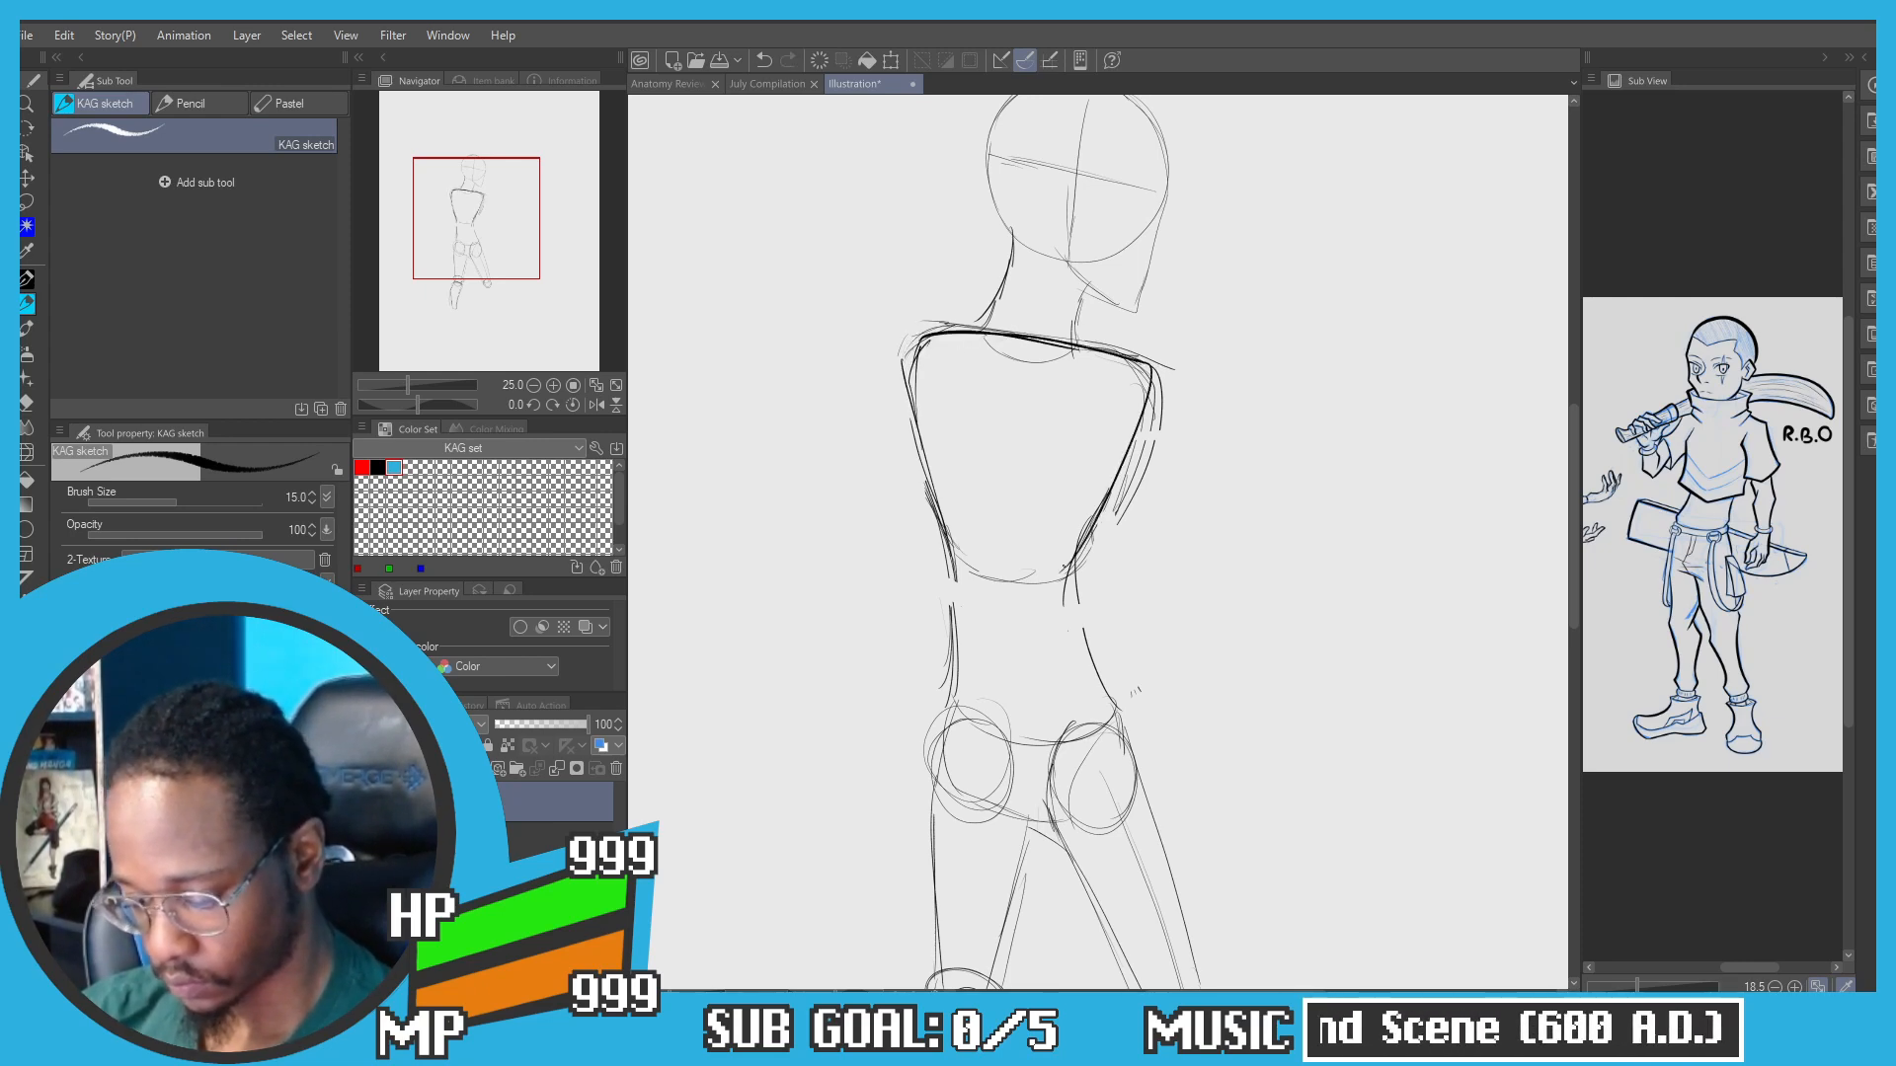
key(ctrl+z)
mouse_move(1151, 357)
mouse_down()
mouse_move(1098, 531)
mouse_move(1152, 449)
mouse_move(1073, 558)
mouse_up()
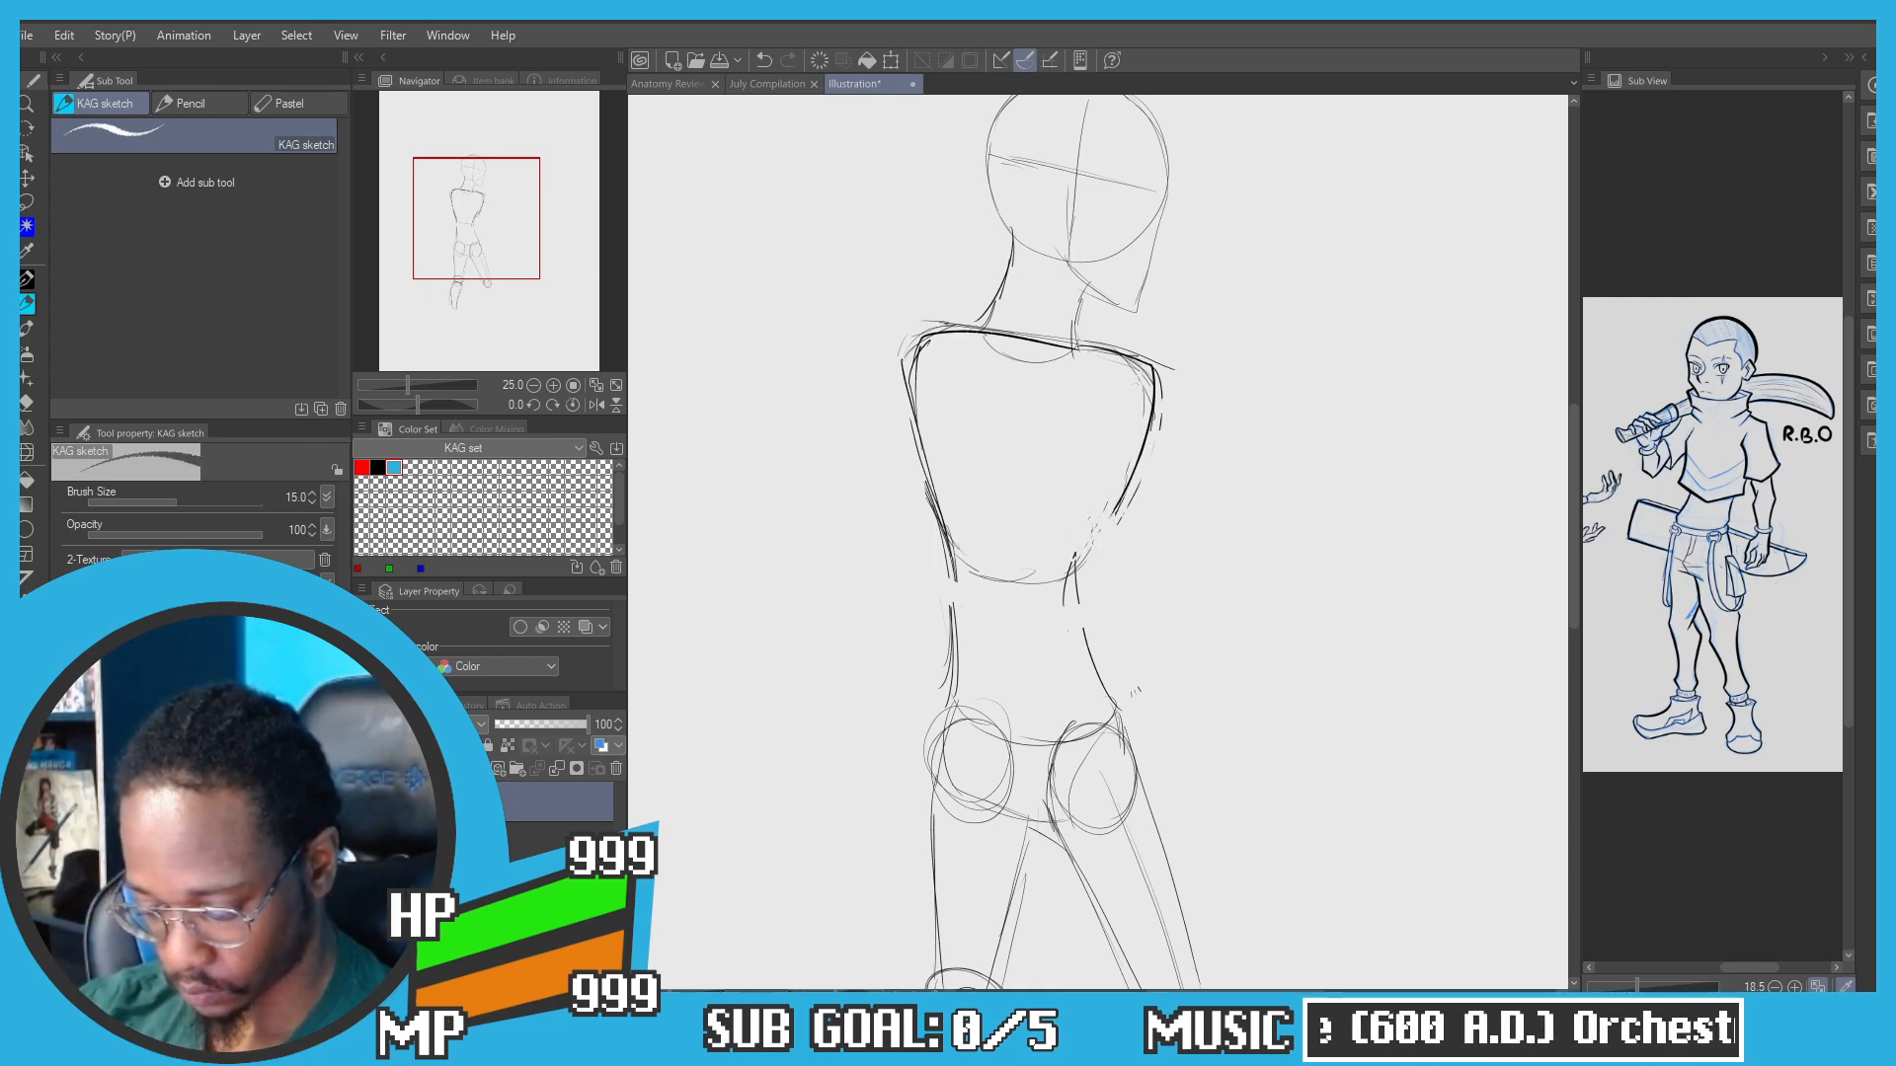
key(c)
mouse_move(1134, 476)
mouse_down()
mouse_move(1068, 578)
mouse_move(987, 575)
mouse_up()
Step: Extend the left waist line so that it connects the ribcage to the pelvis
scroll(912, 598, down, 2)
drag(865, 608, 883, 560)
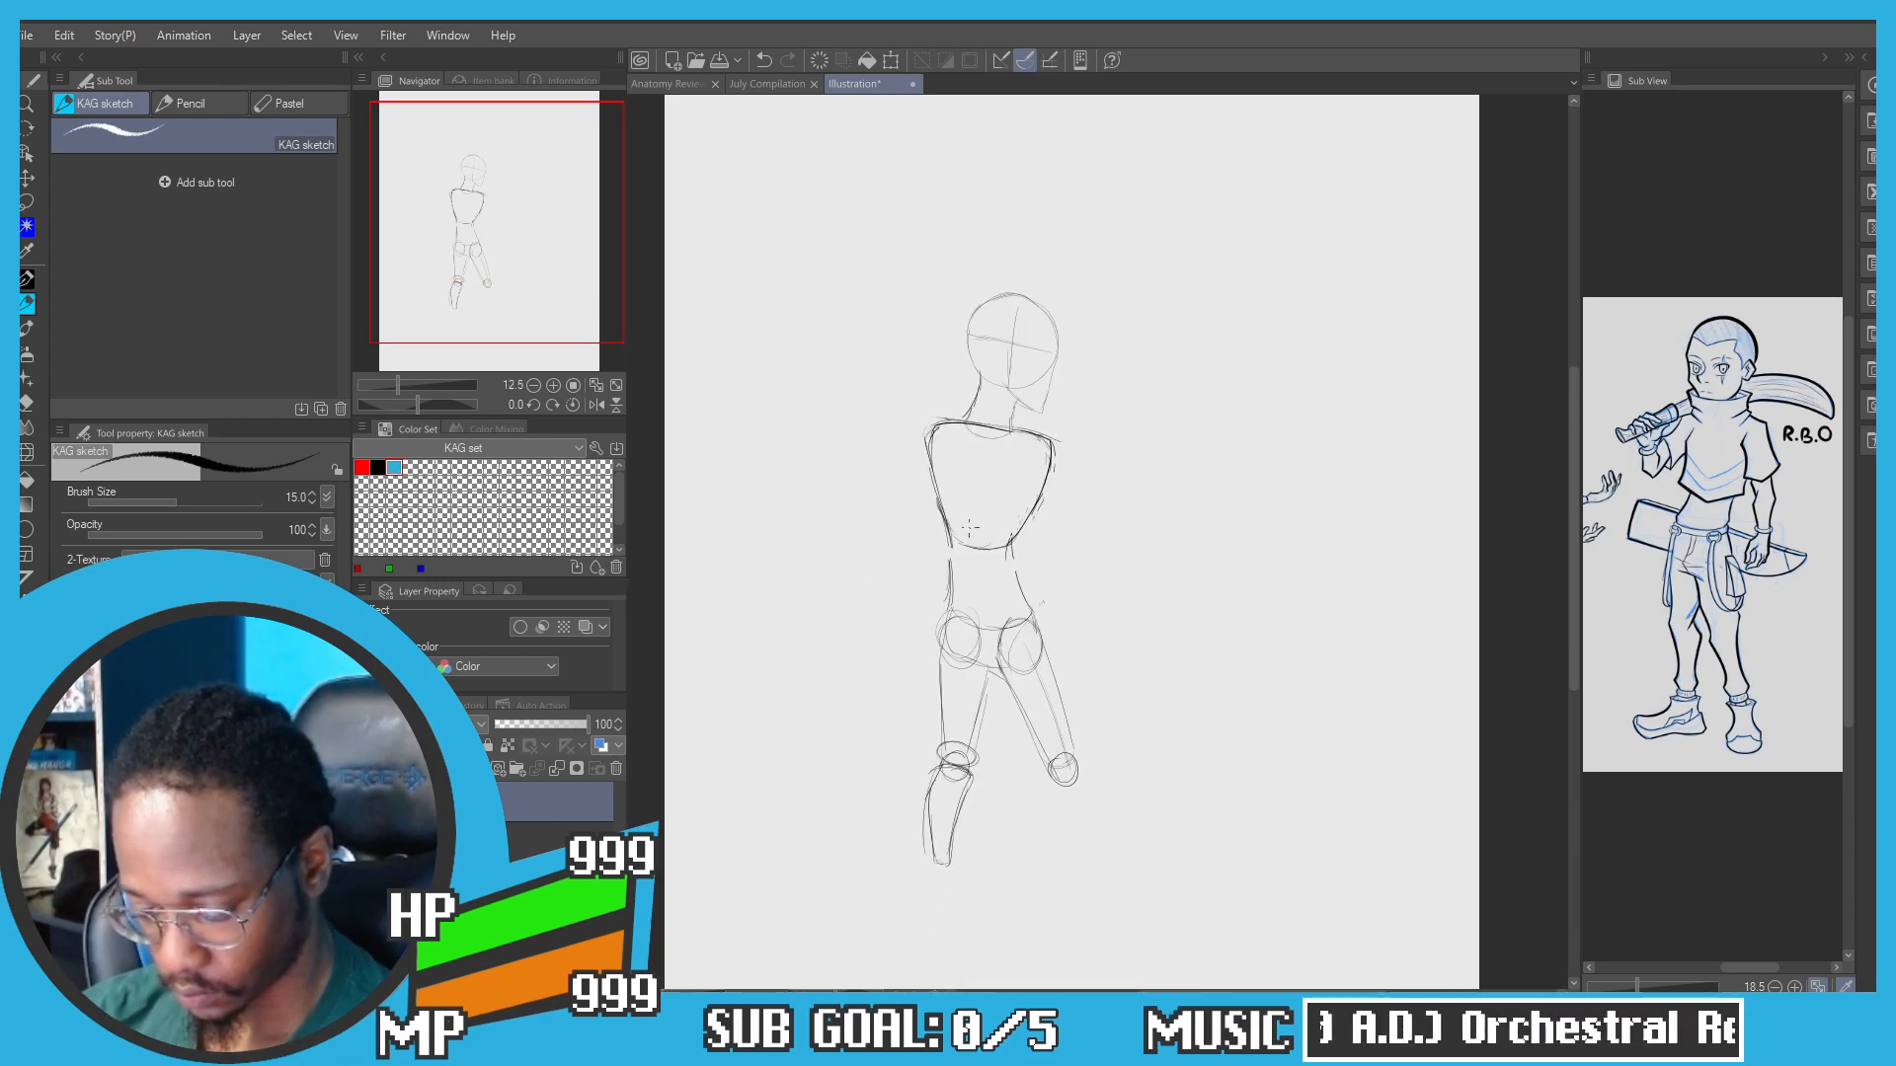
scroll(946, 575, up, 2)
drag(945, 498, 948, 623)
scroll(943, 618, down, 2)
Step: Lasso the pelvis and both legs, move them slightly up towards the ribcage, and clear the selection
key(m)
mouse_move(1093, 833)
mouse_down()
mouse_move(1050, 918)
mouse_move(897, 794)
mouse_move(914, 617)
mouse_move(1037, 629)
mouse_up()
key(p)
key(ctrl+t)
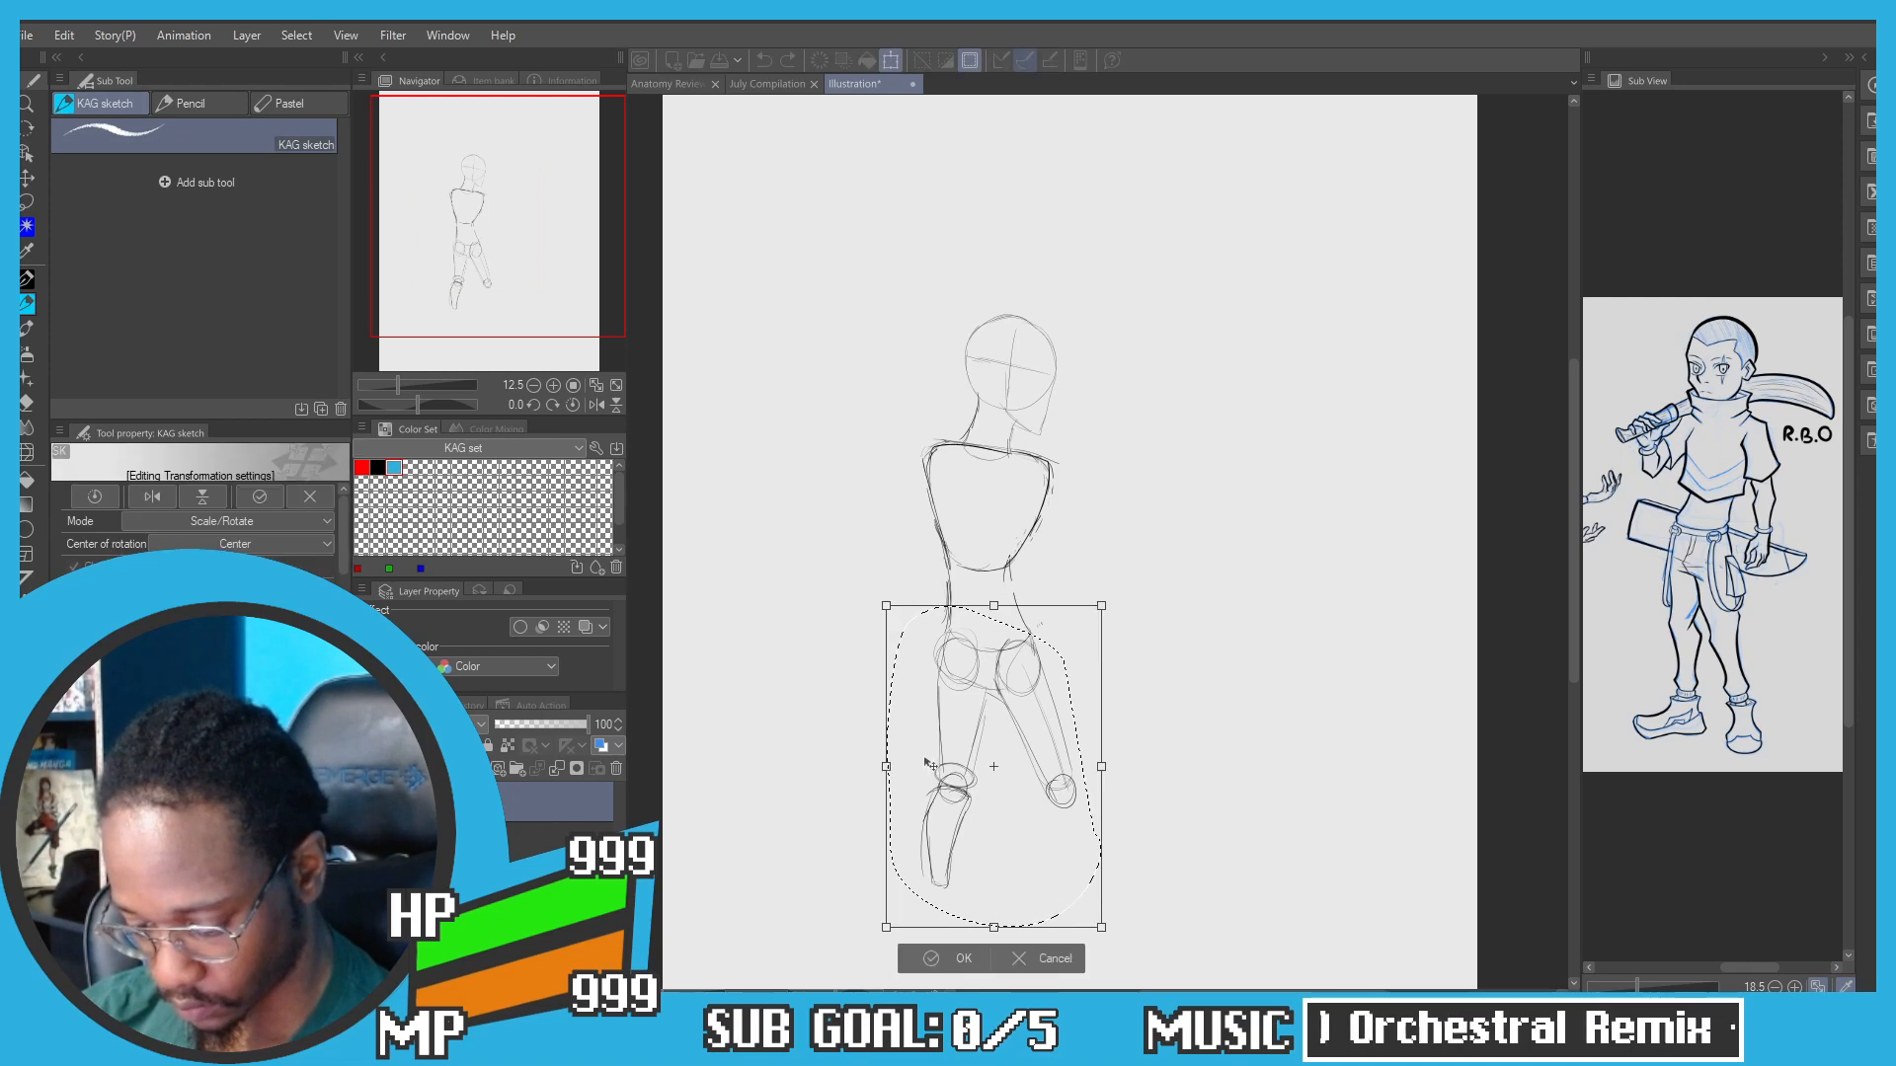
drag(929, 763, 927, 750)
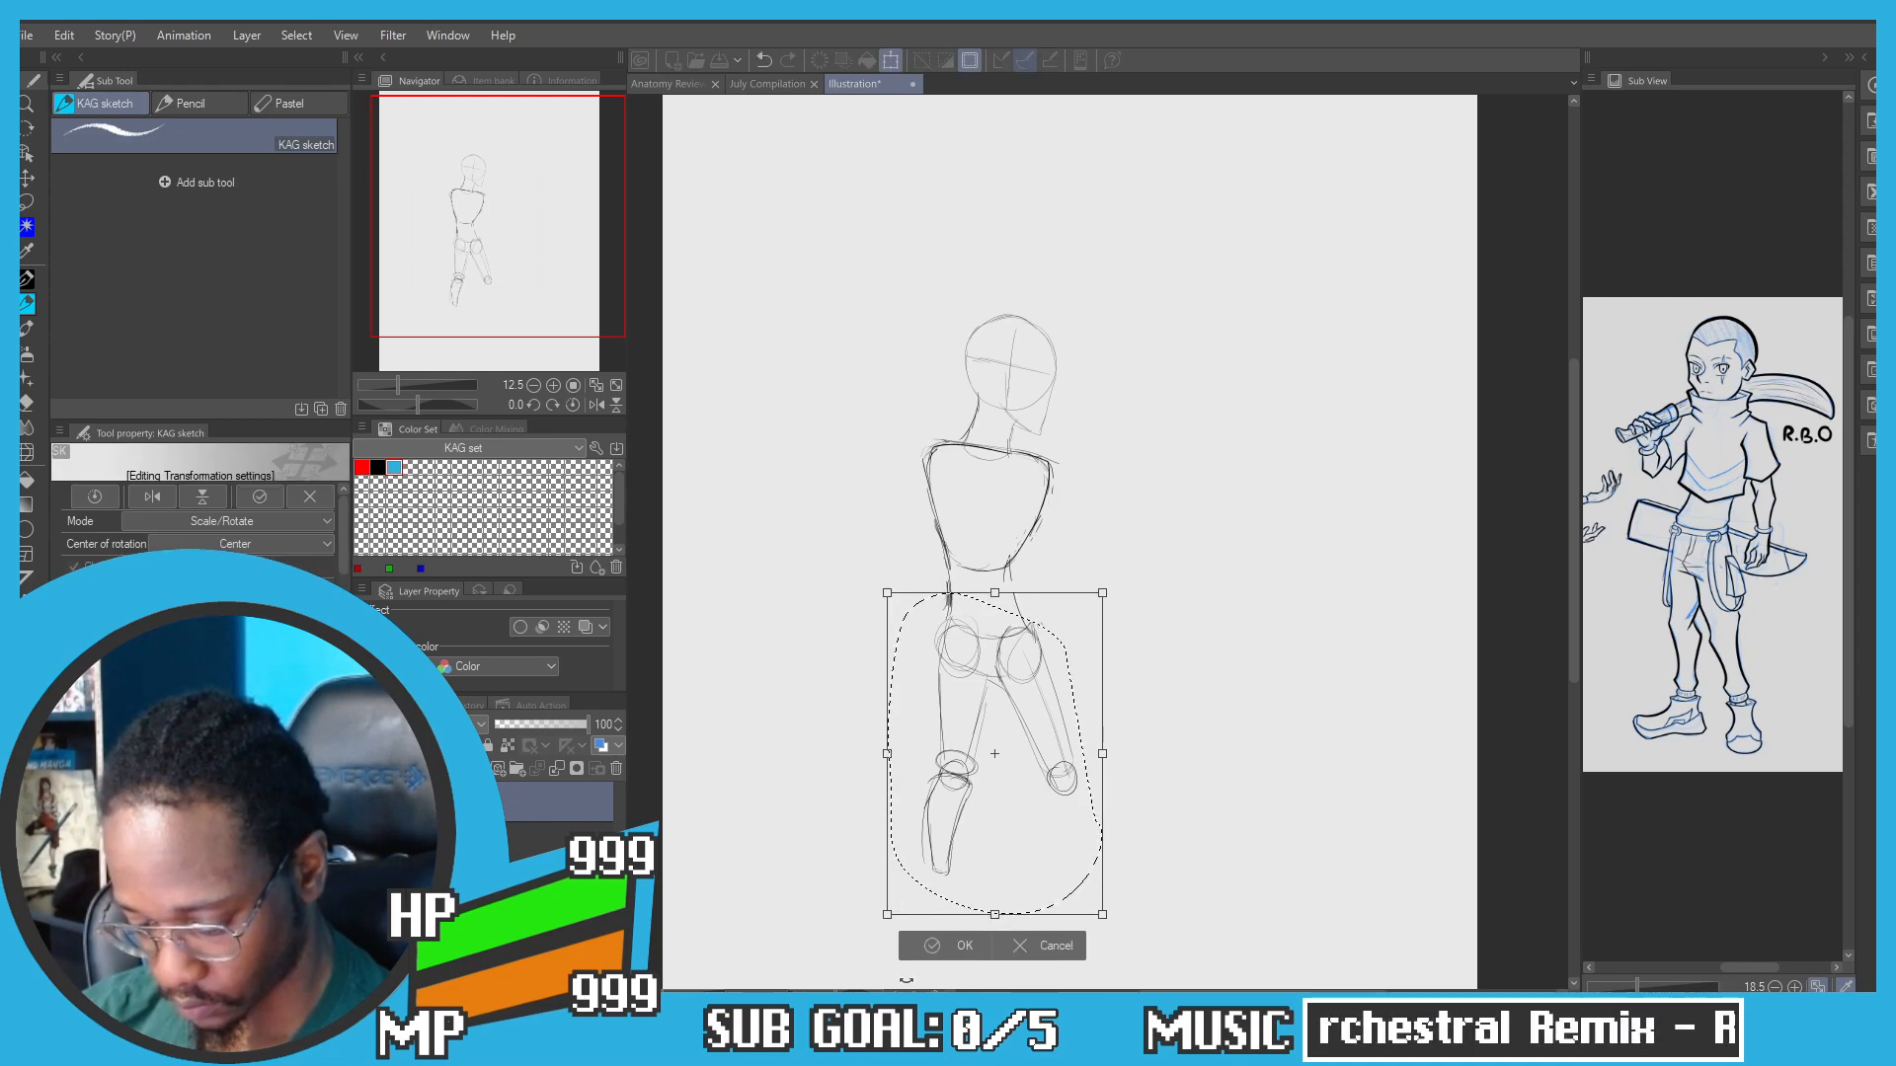
key(Return)
key(ctrl+d)
Step: Redraw the right waist line to join the base of the ribcage to the hip
key(ctrl+z)
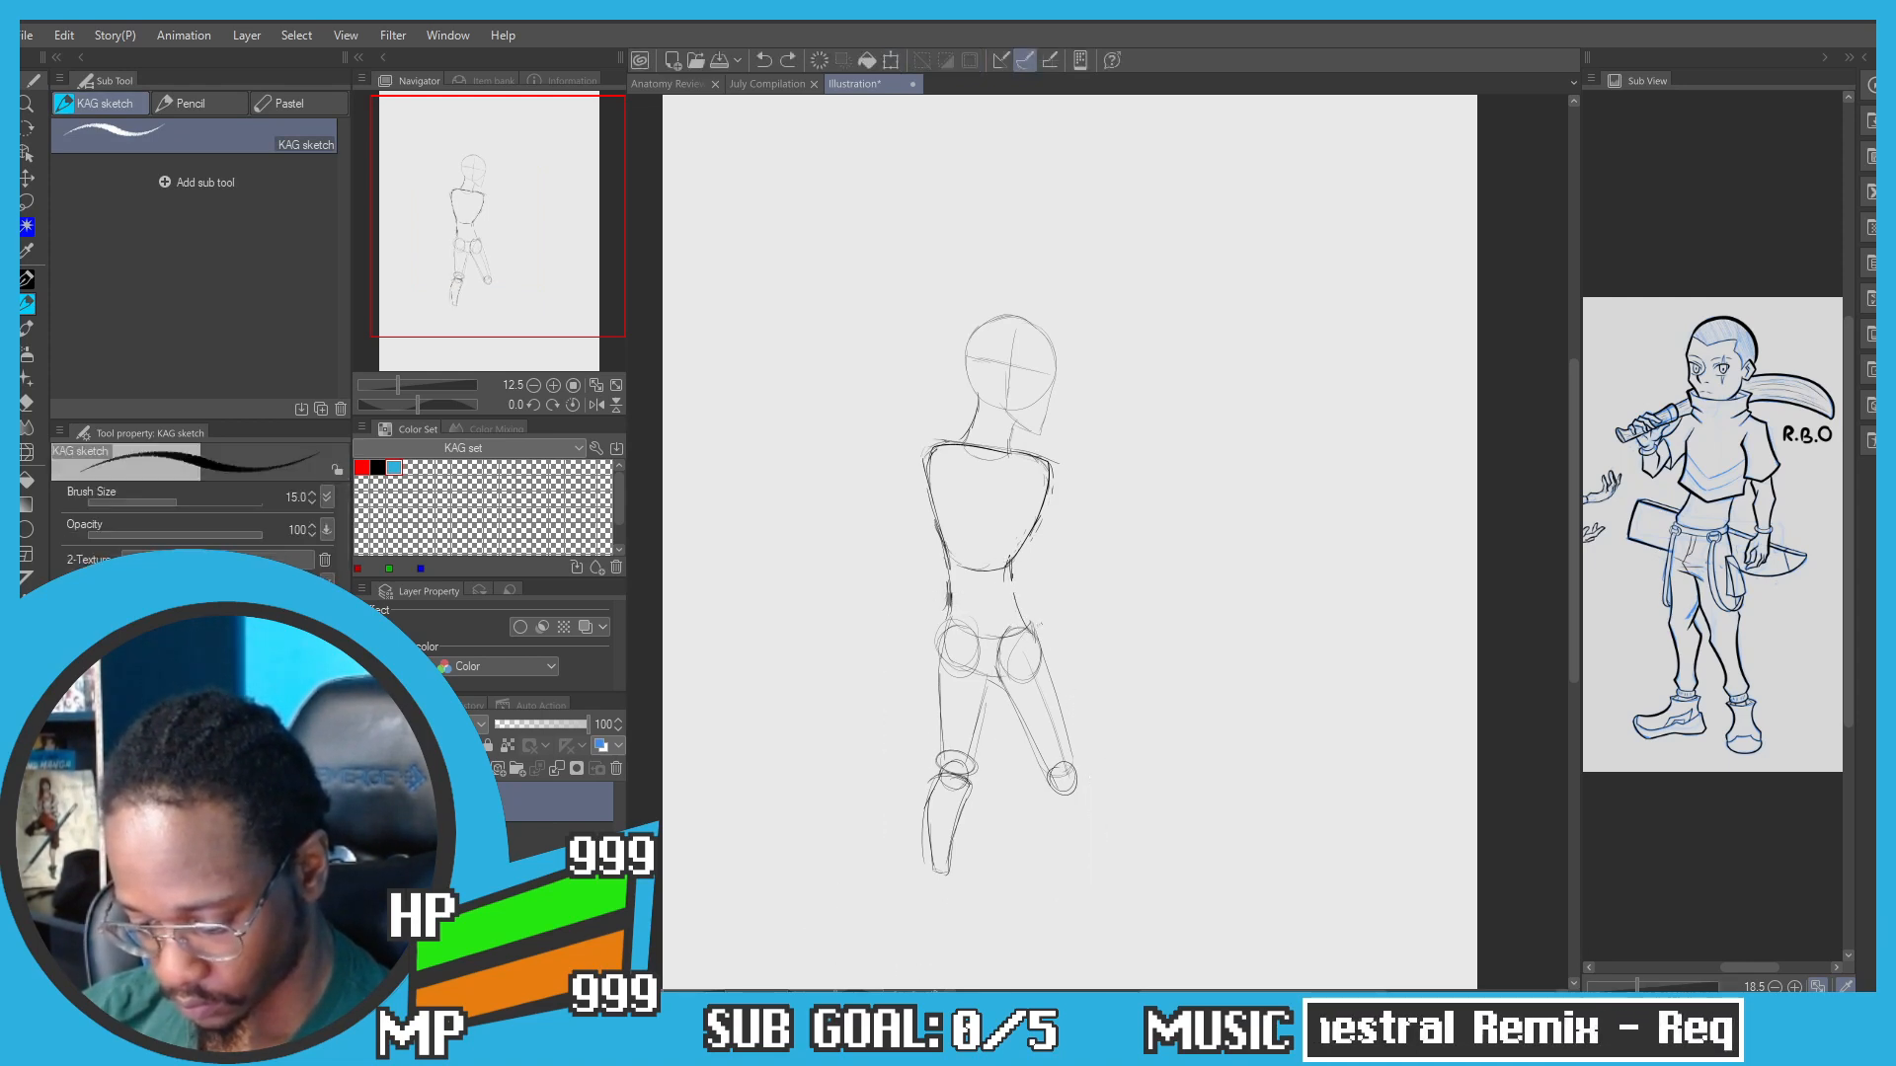
mouse_move(1009, 565)
mouse_down()
mouse_move(1023, 626)
mouse_move(934, 605)
mouse_up()
mouse_move(957, 760)
mouse_down()
mouse_move(952, 734)
mouse_move(938, 824)
mouse_move(968, 668)
mouse_up()
Step: Lasso the left-hand knee and lower leg, move them slightly down to lengthen the thigh, and clear the selection
key(m)
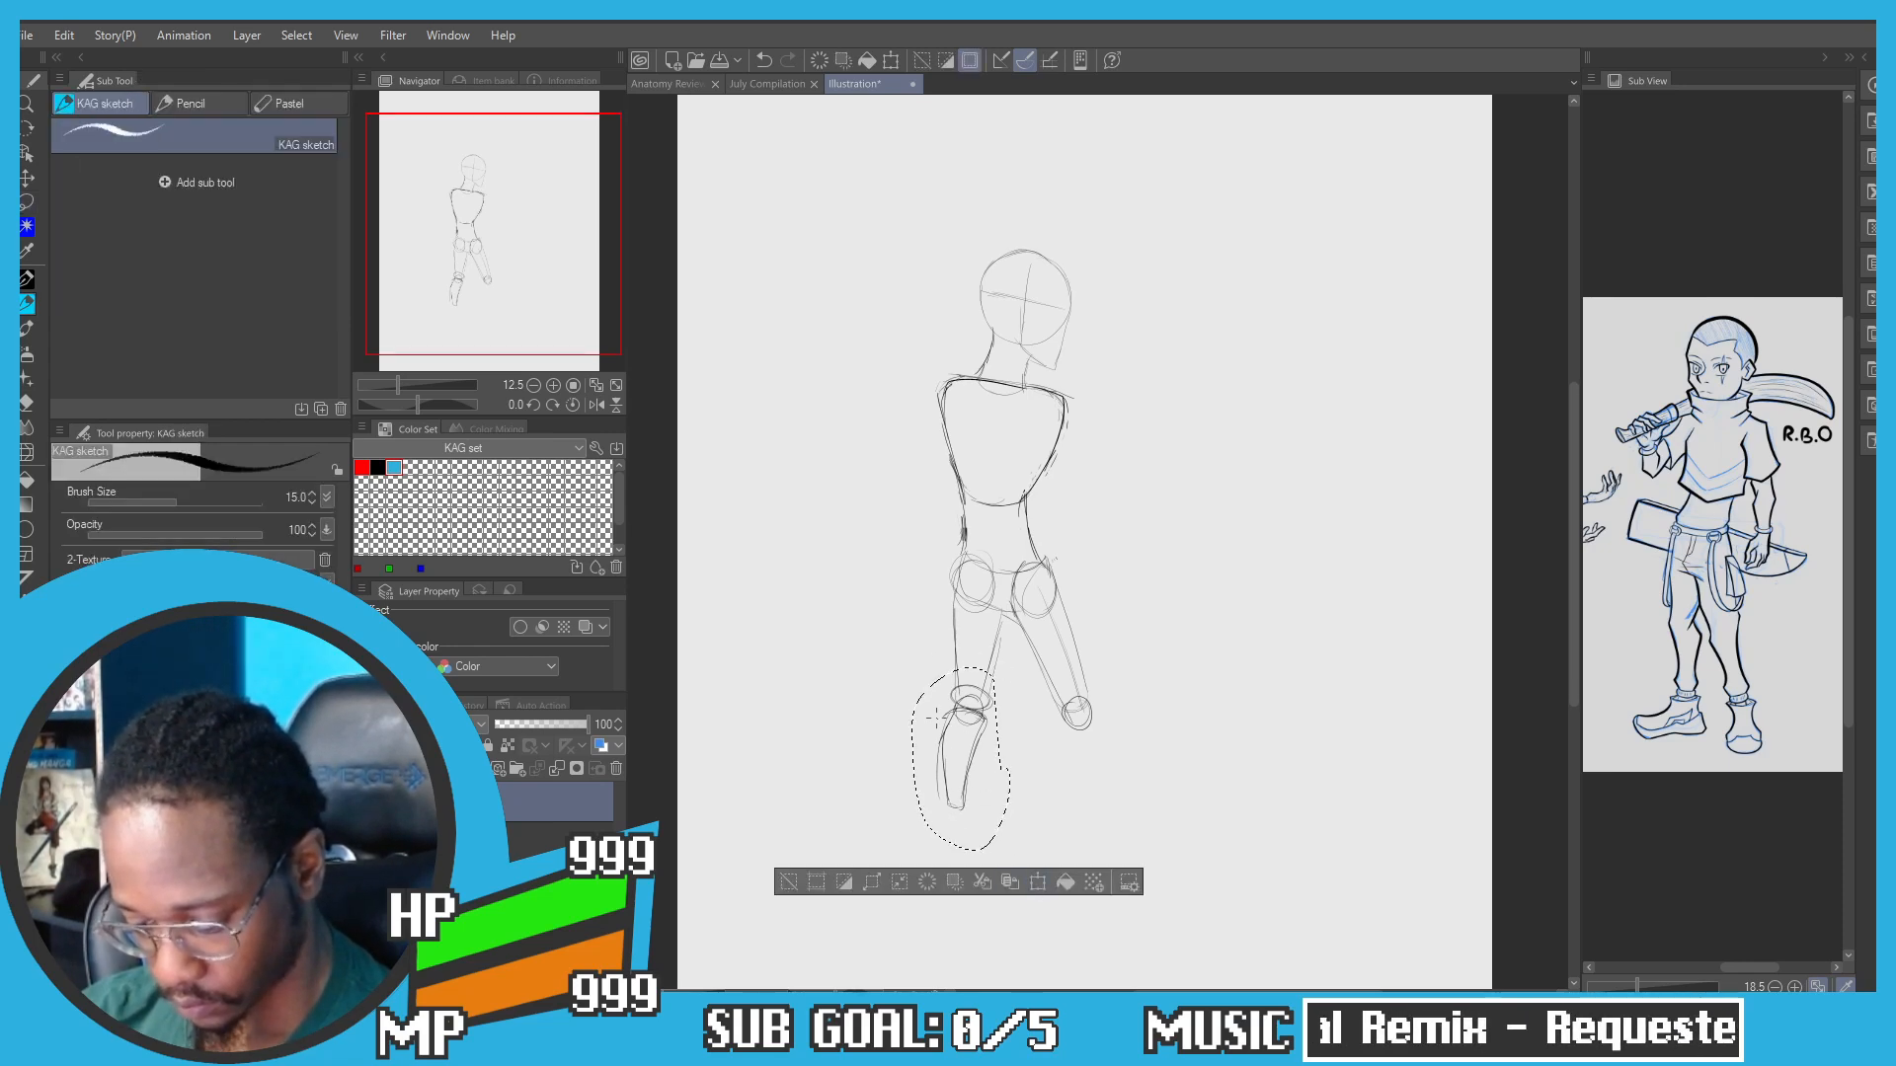
click(1038, 882)
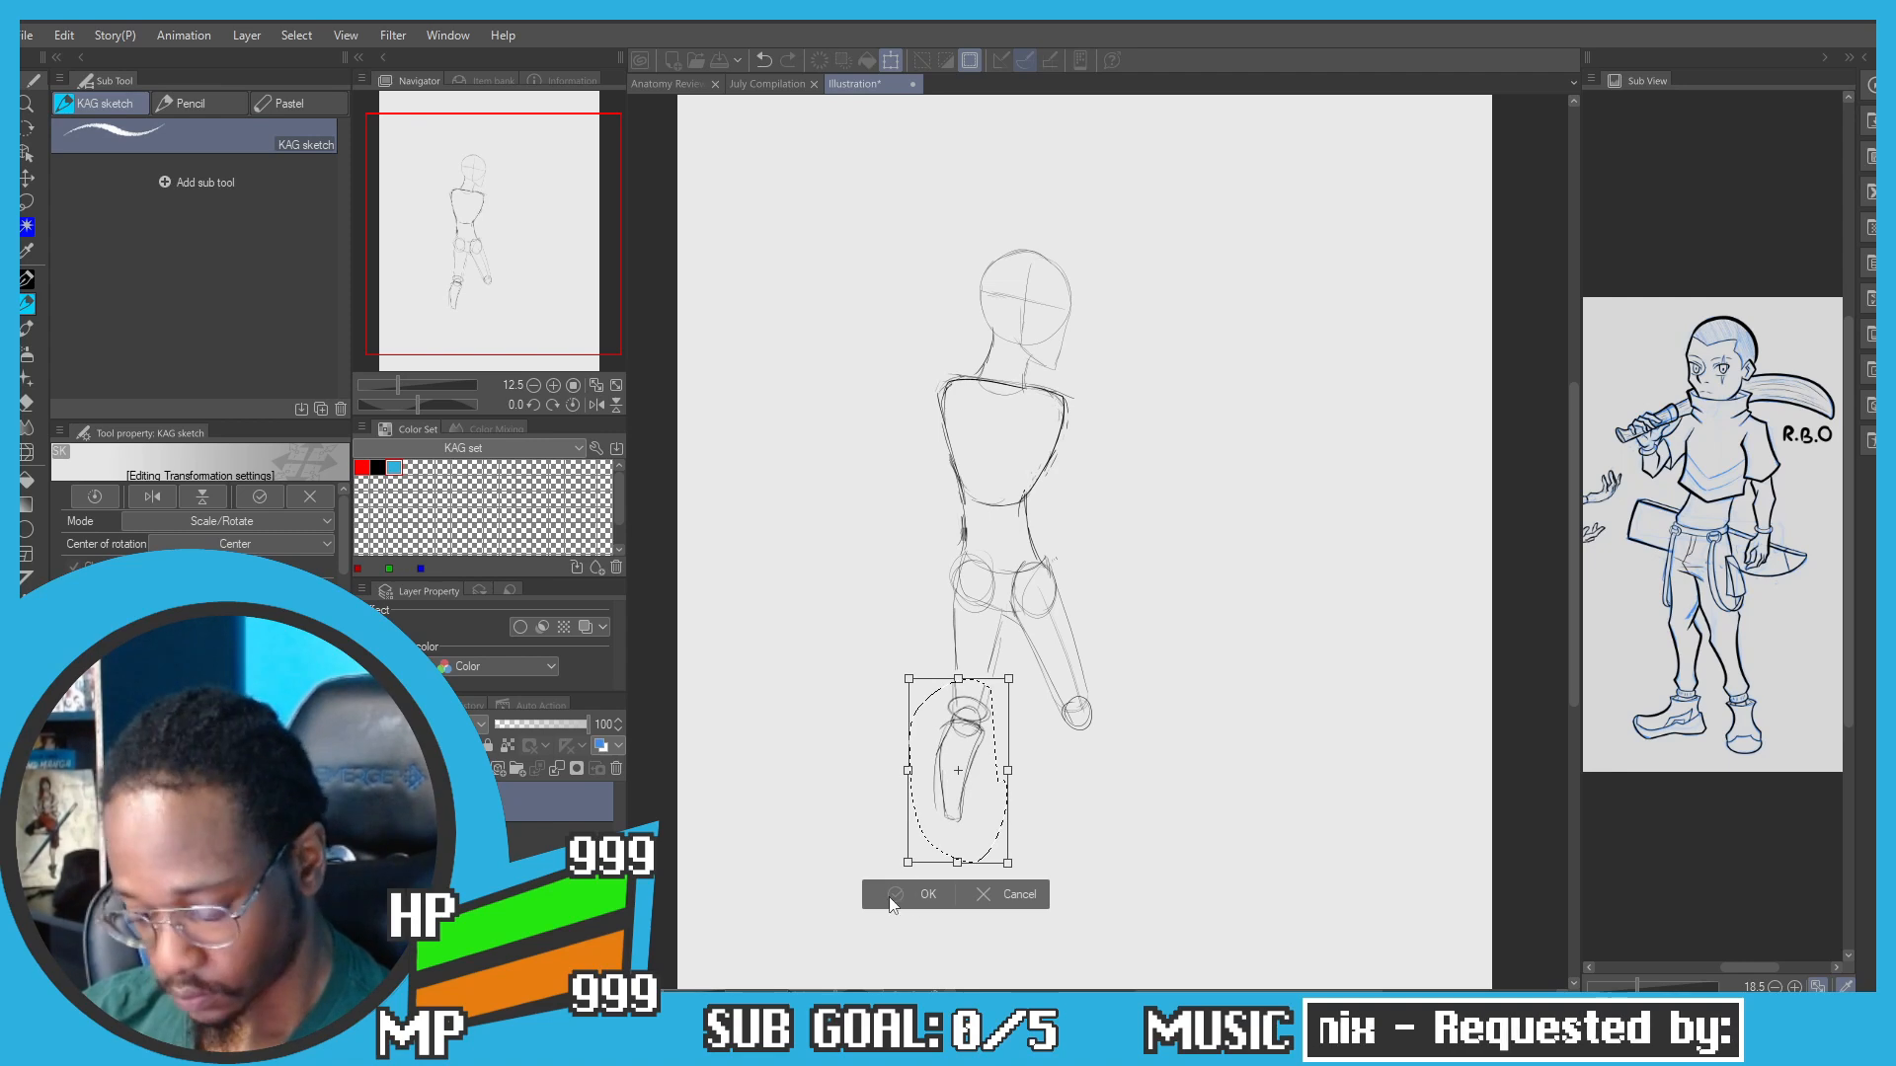
key(Return)
click(812, 893)
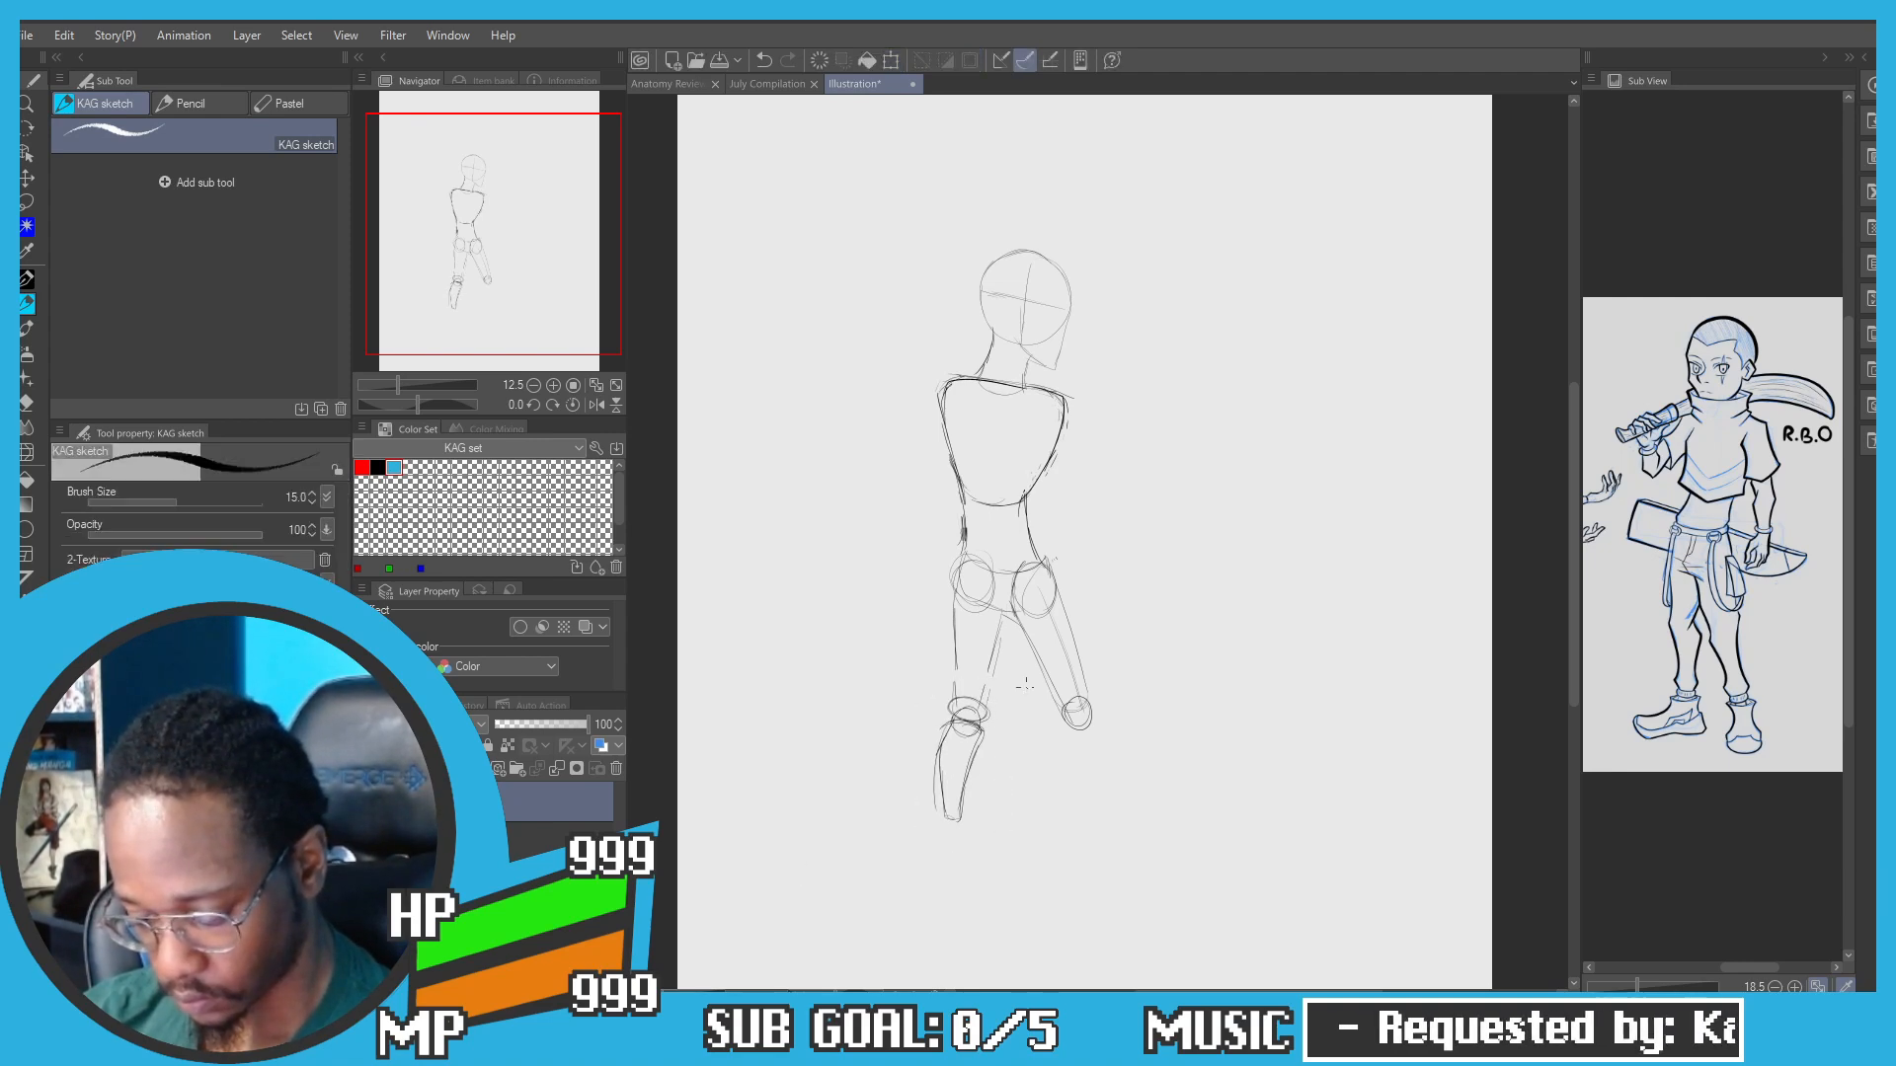
scroll(1020, 763, up, 2)
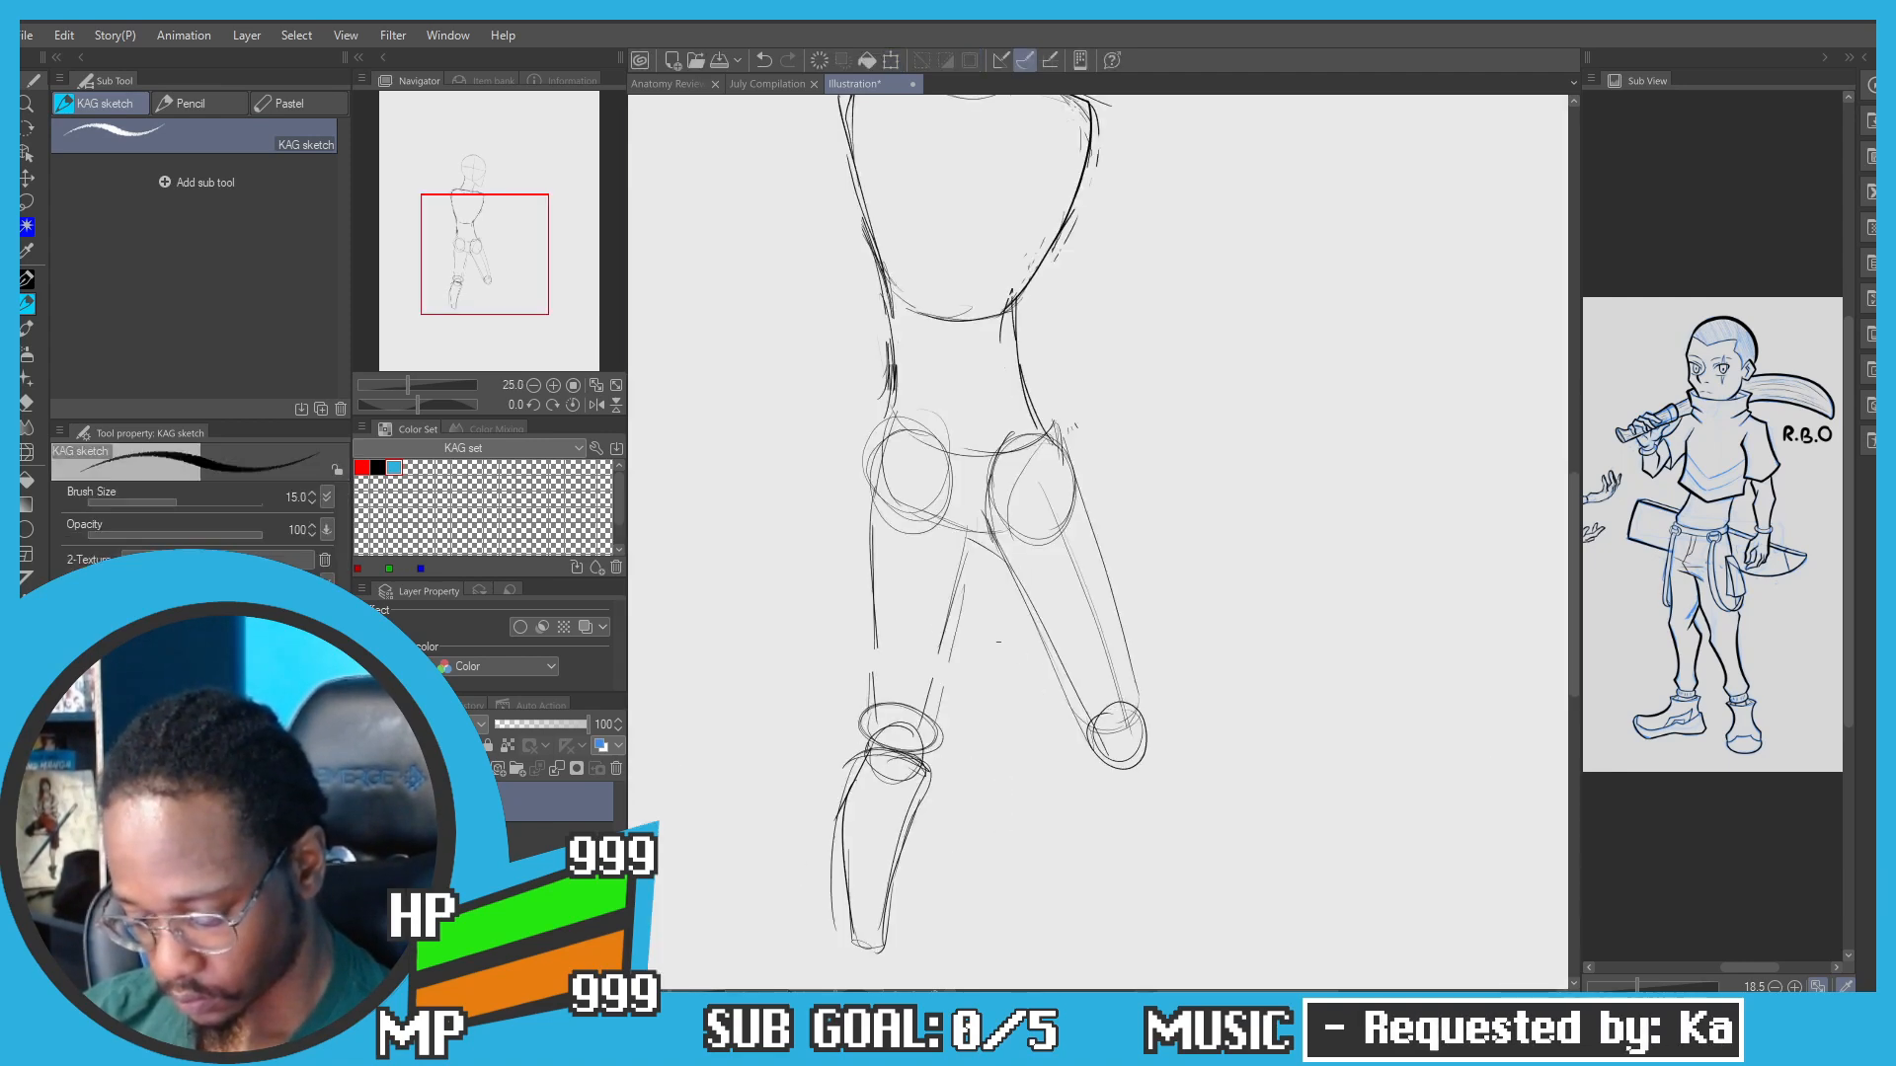
Step: Lasso the right-hand knee, move it slightly down to lengthen the thigh, and clear the selection
mouse_move(1200, 651)
mouse_down()
mouse_move(1118, 599)
mouse_move(1195, 642)
mouse_move(1142, 676)
mouse_up()
click(1211, 746)
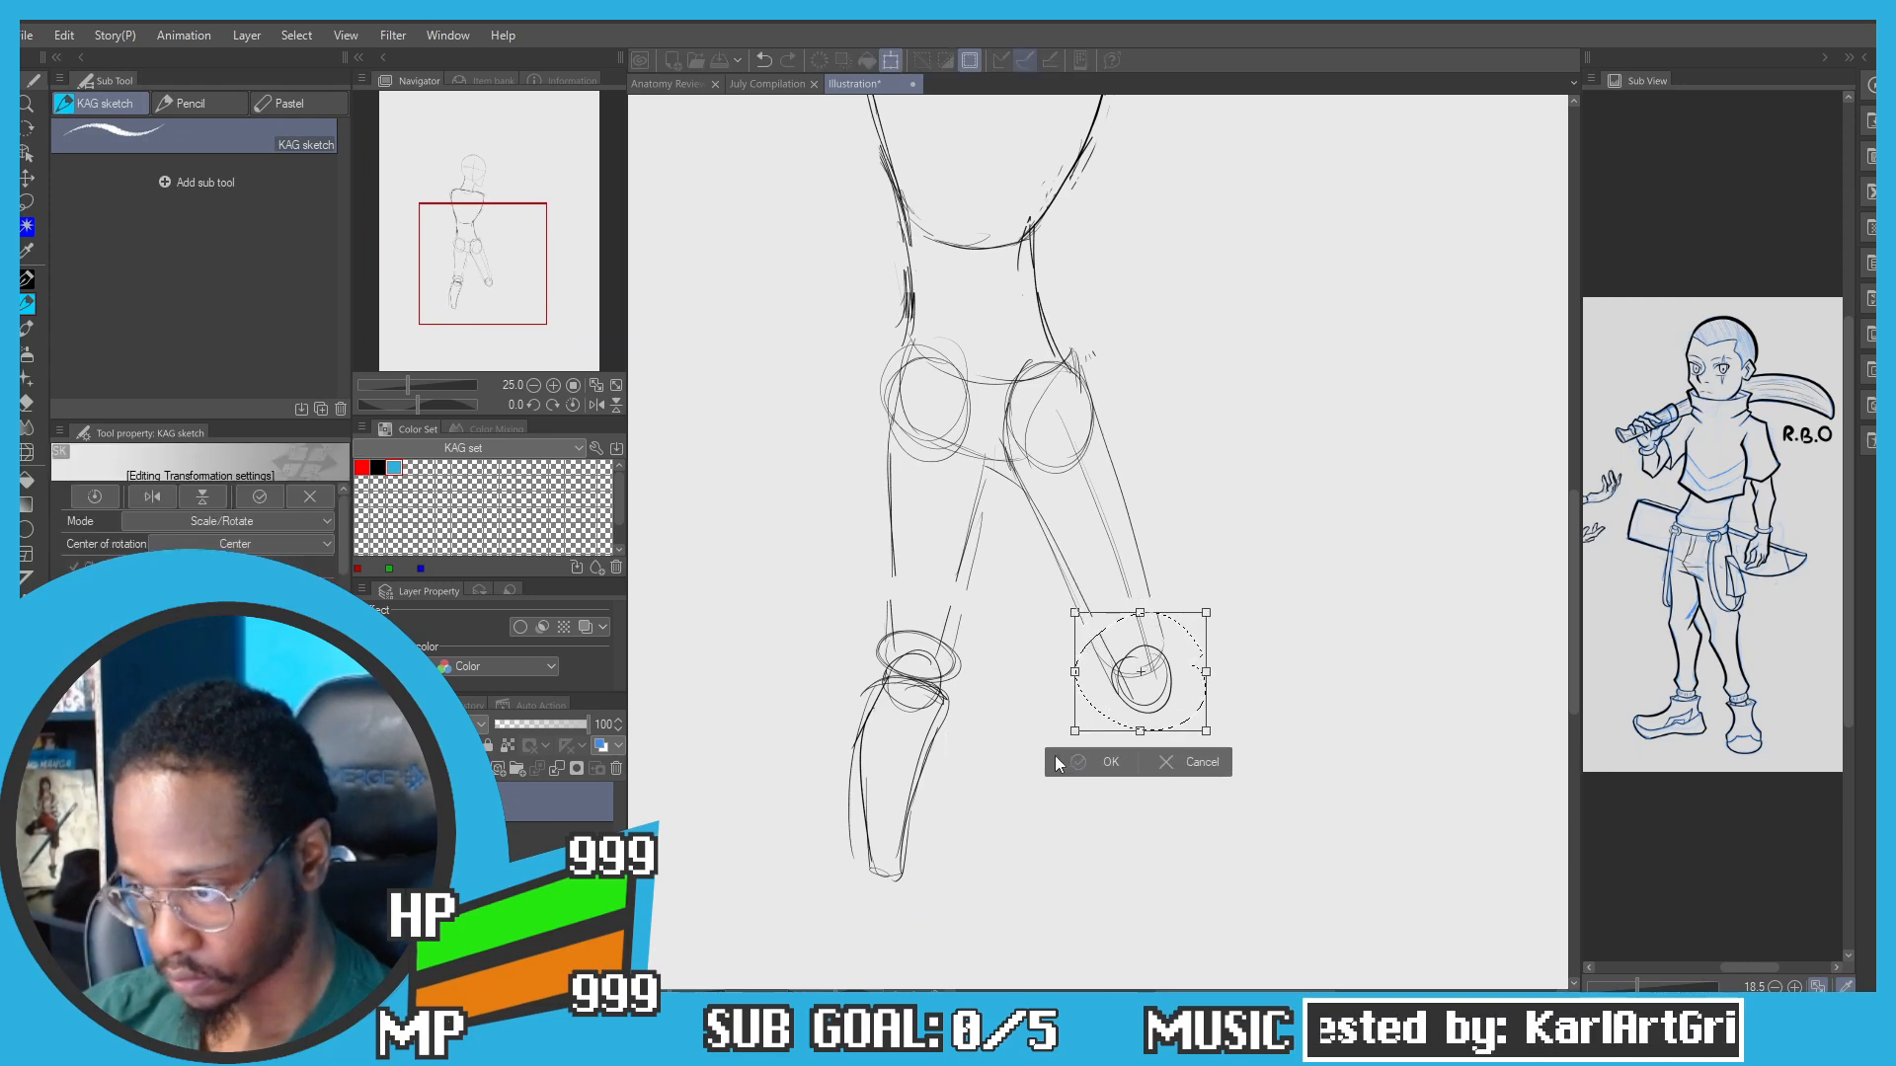
click(1078, 762)
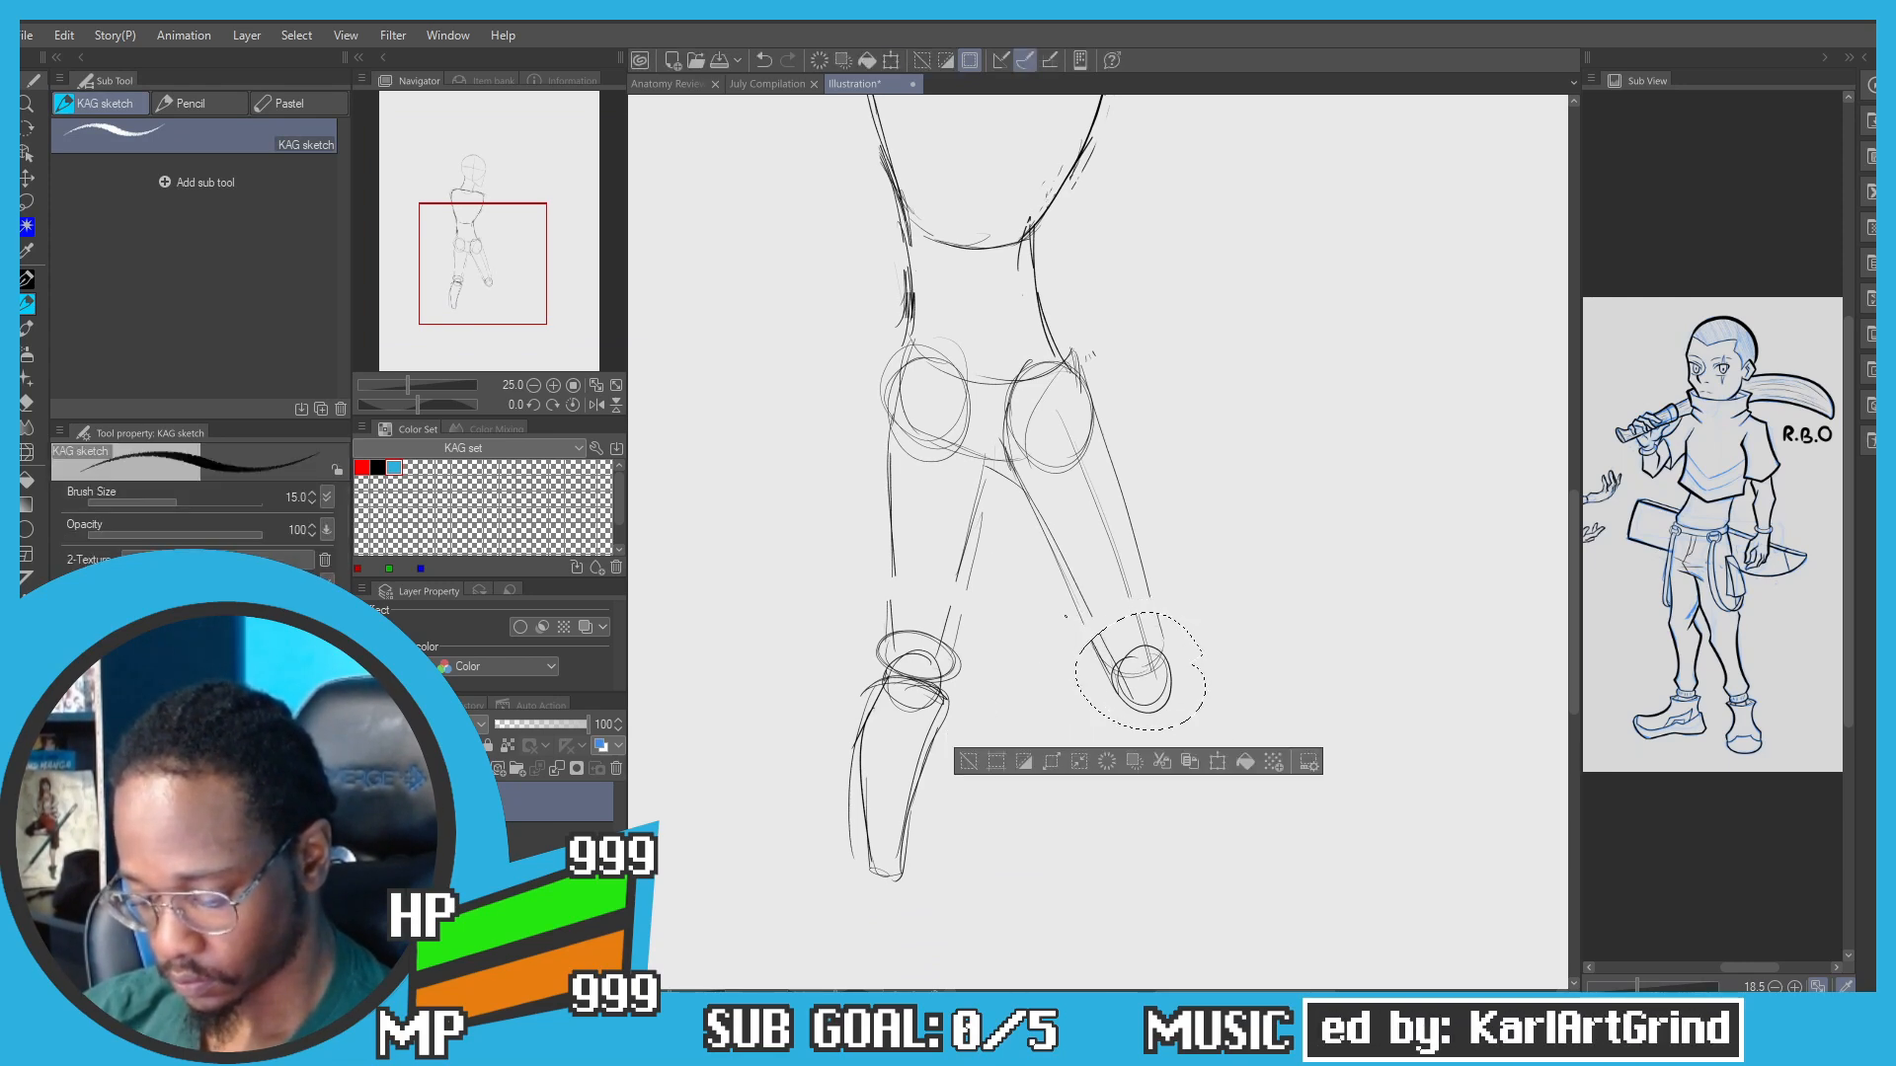
click(975, 764)
Step: Extend the right-hand thigh lines to meet the moved knee and sketch an ellipse just below the knee ball
drag(1071, 582, 1112, 665)
drag(1144, 563, 1157, 611)
mouse_move(1096, 682)
mouse_down()
mouse_move(1092, 622)
mouse_move(1099, 643)
mouse_move(1175, 653)
mouse_move(1072, 658)
mouse_move(1090, 644)
mouse_move(1087, 672)
mouse_up()
key(ctrl+z)
key(ctrl+z)
key(ctrl+z)
Step: Sketch the right-hand lower leg tapering down from the knee and close it with an ankle oval
drag(1098, 640, 1086, 809)
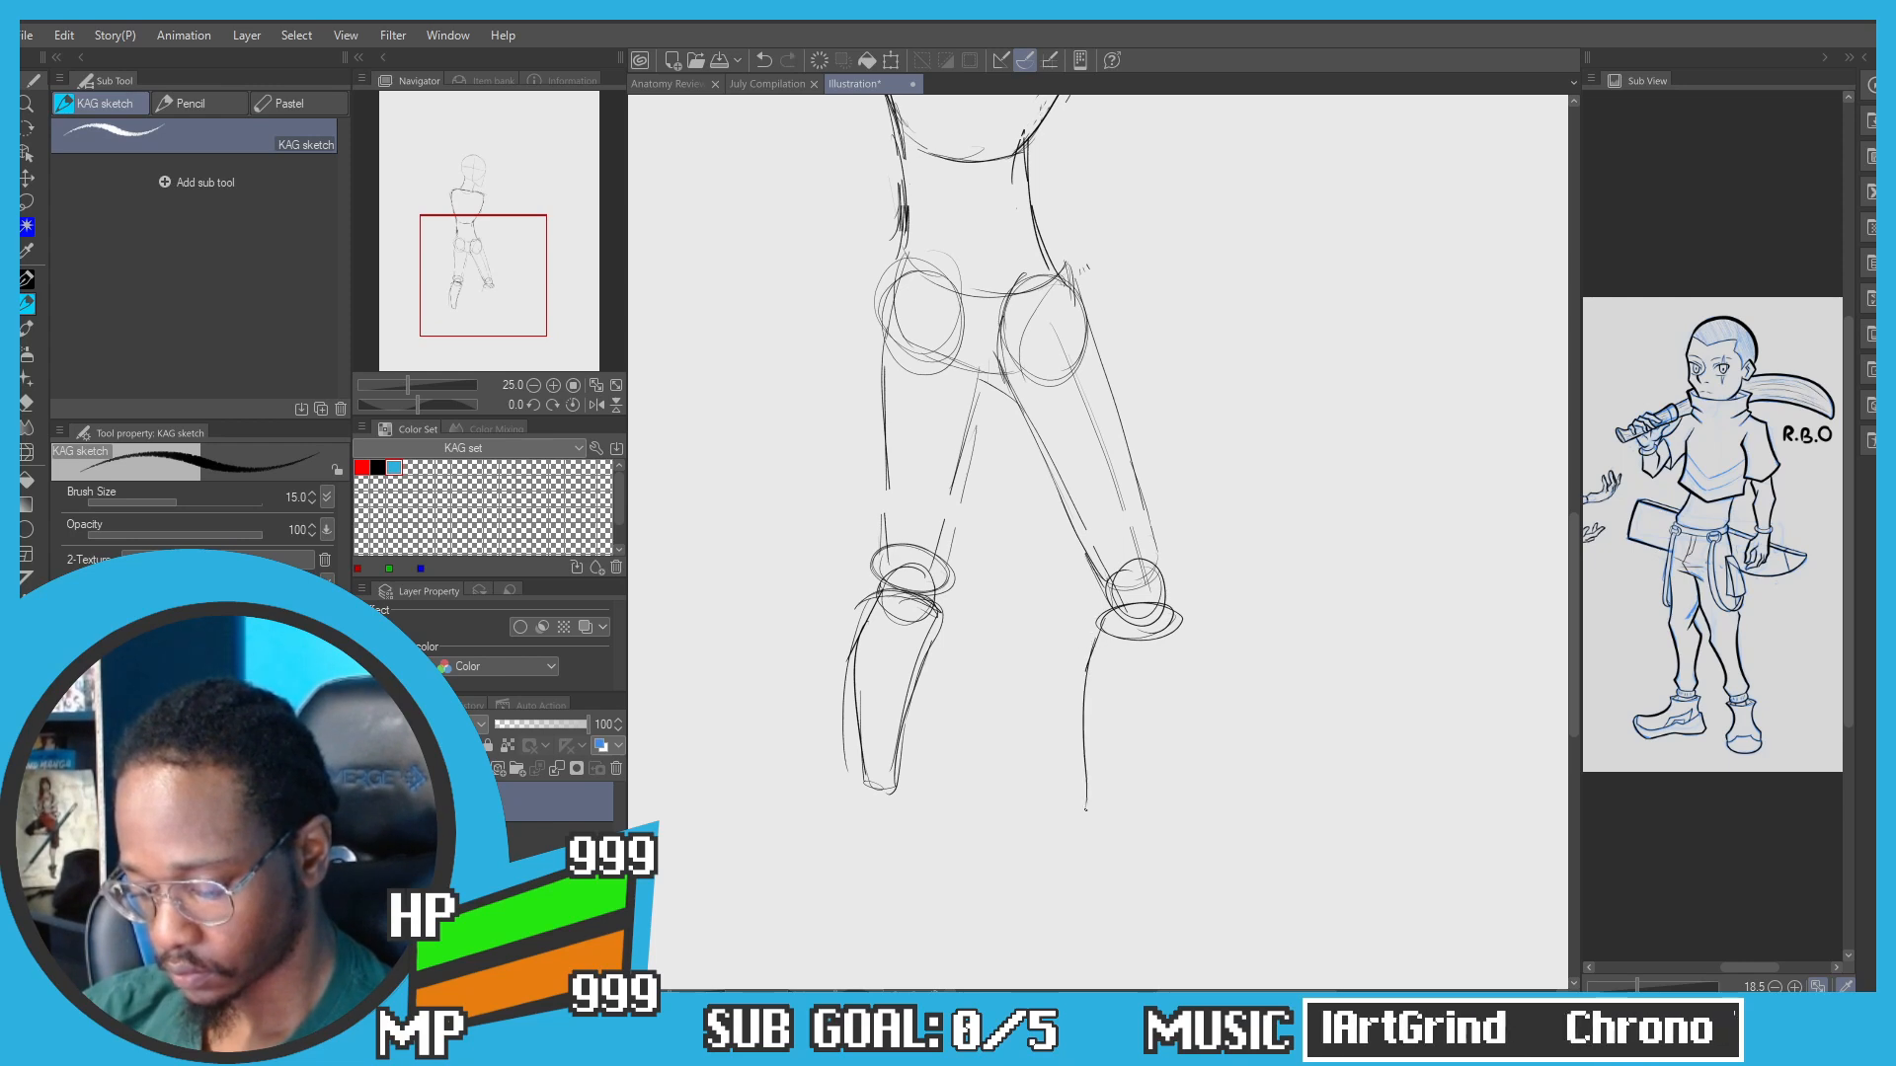
drag(1166, 629, 1162, 703)
key(ctrl+z)
drag(1171, 632, 1122, 792)
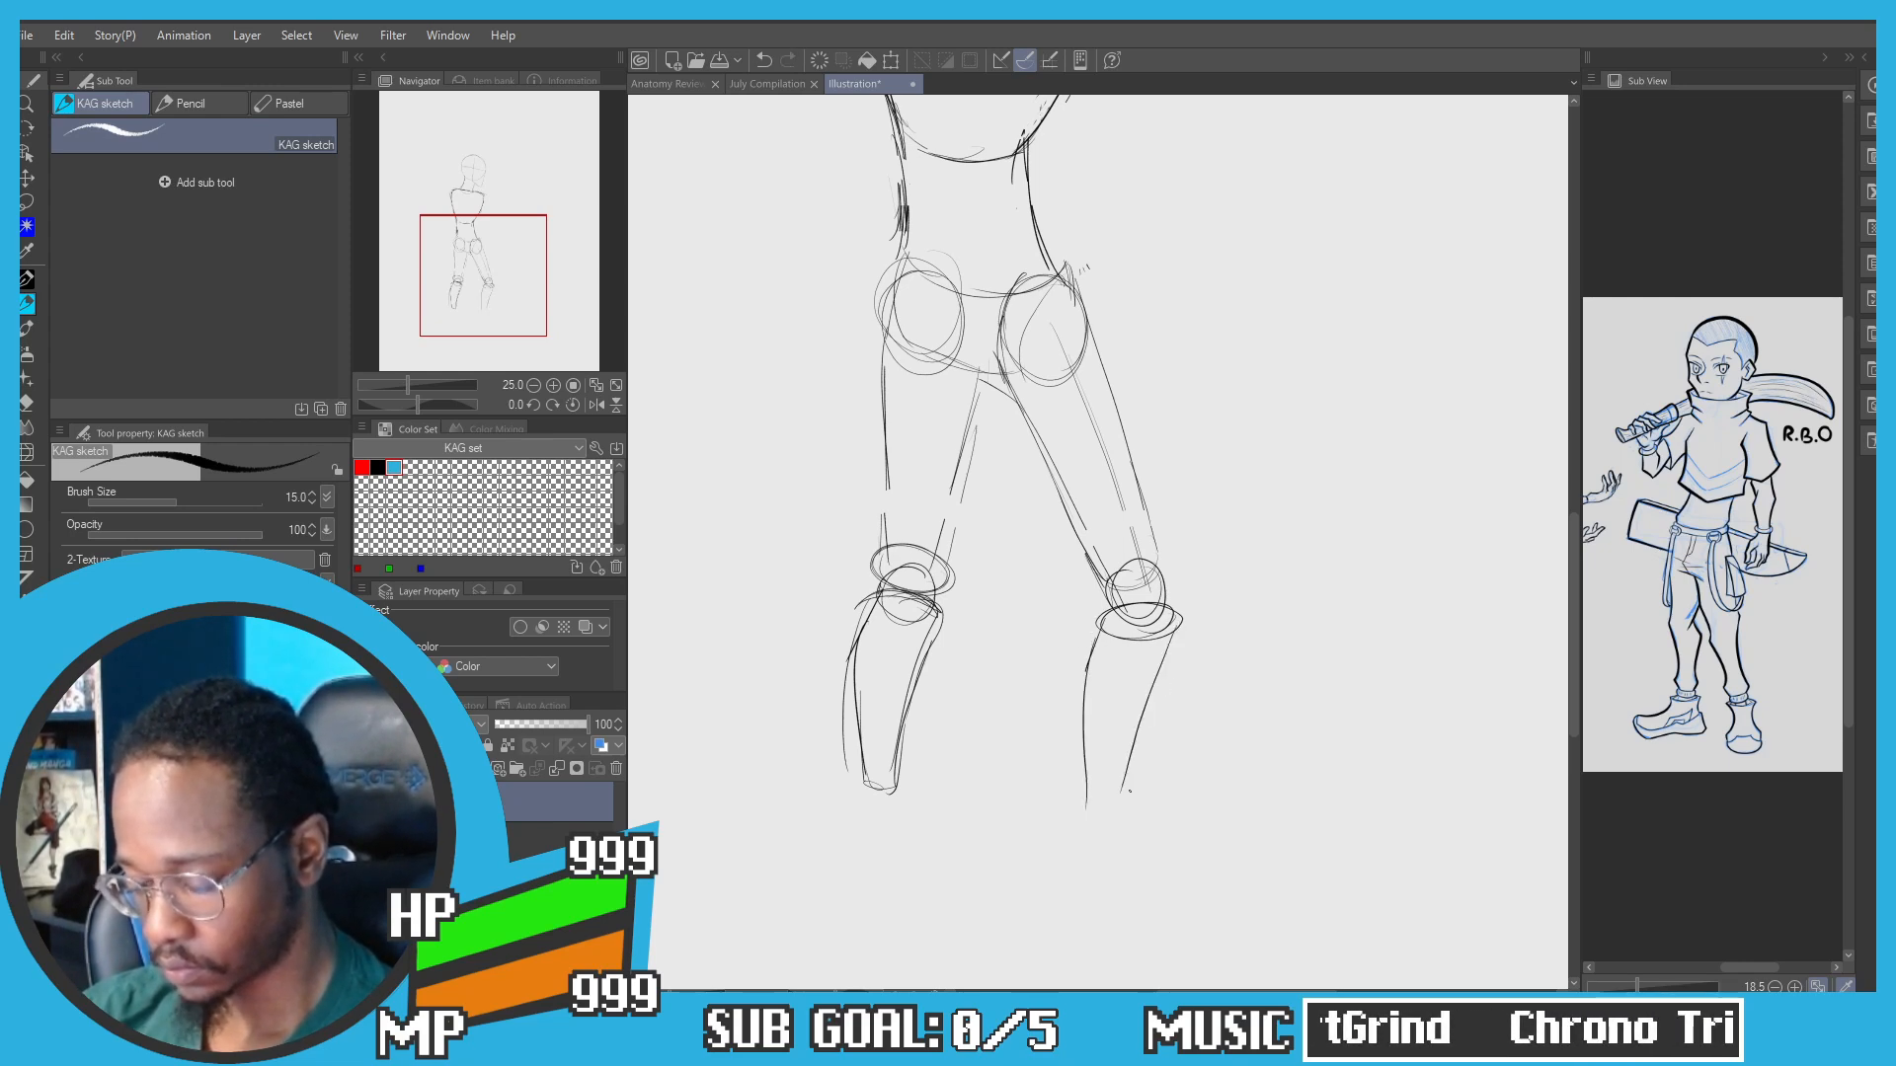
key(ctrl+z)
mouse_move(1175, 628)
mouse_down()
mouse_move(1124, 810)
mouse_move(1084, 807)
mouse_move(1131, 796)
mouse_move(1086, 810)
mouse_up()
key(ctrl+z)
key(ctrl+z)
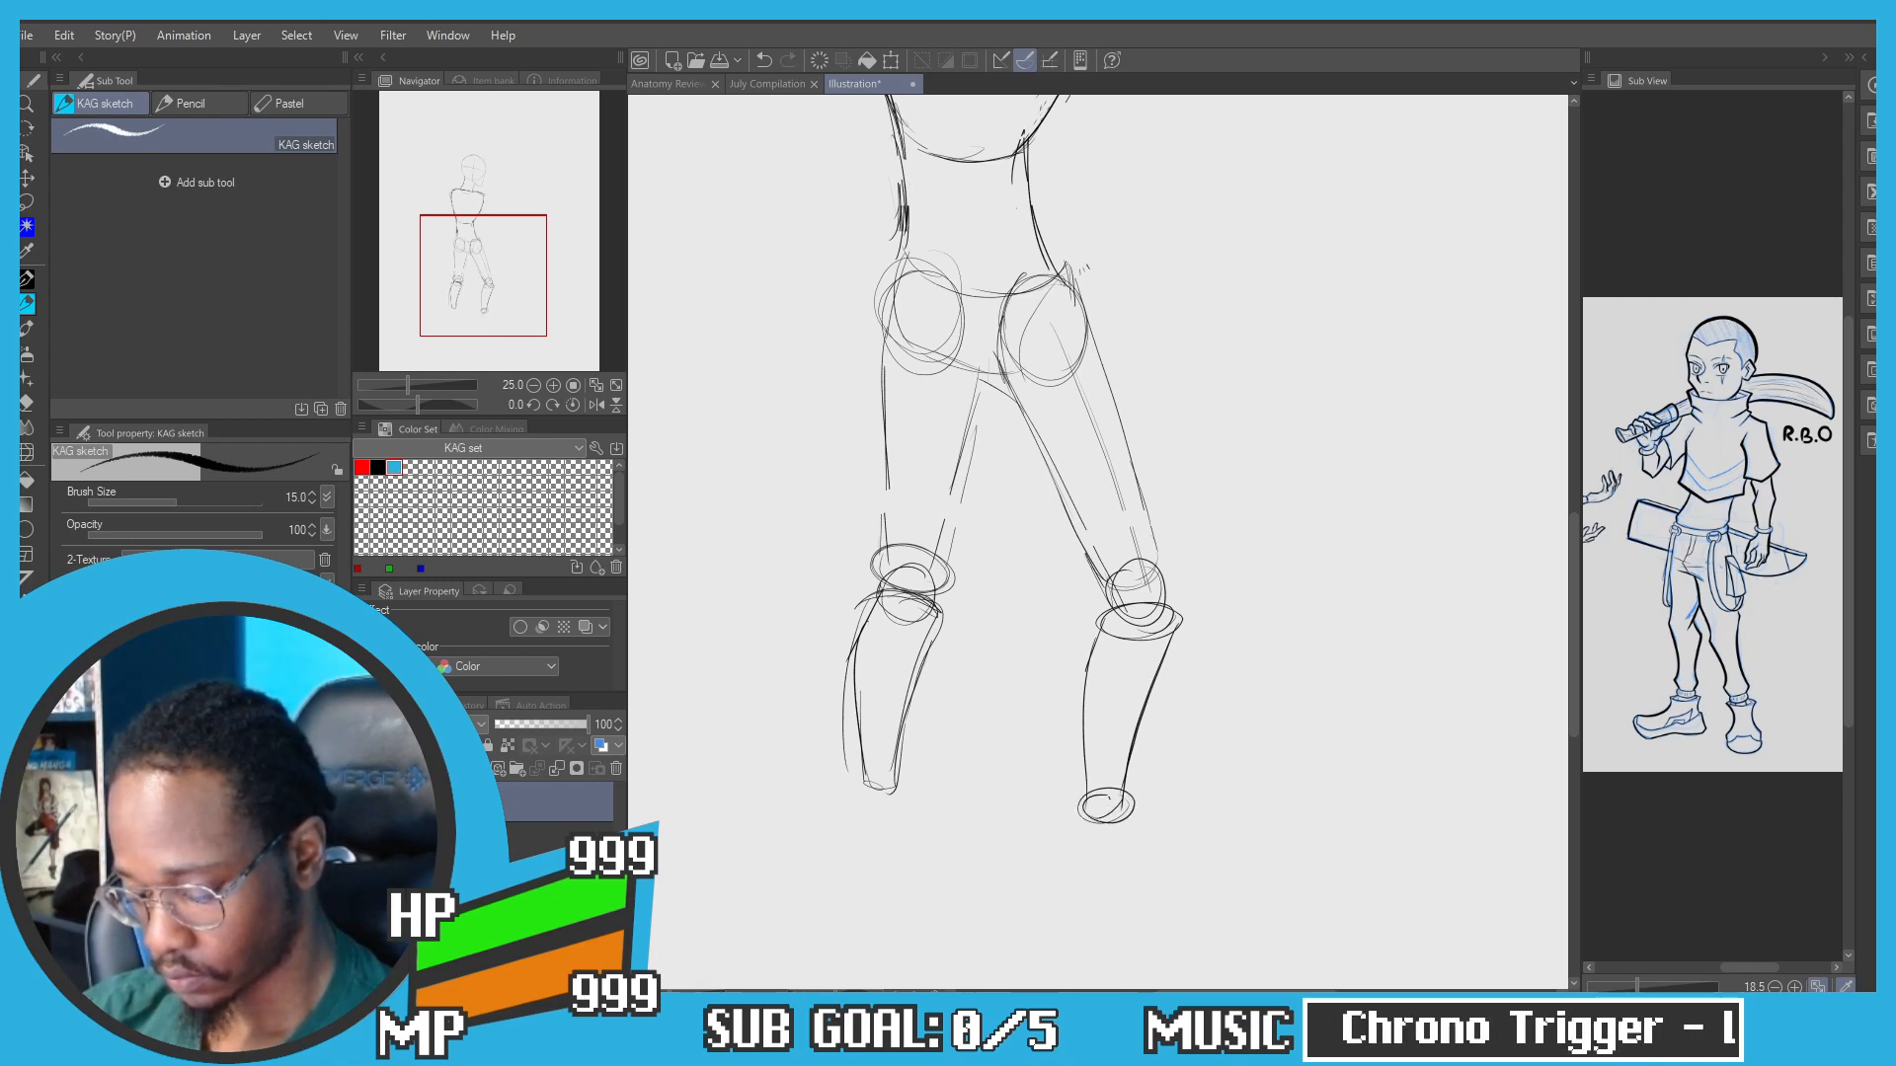
Step: Sketch the right-hand foot as a wedge running from the ankle oval to a pointed toe
scroll(1096, 543, down, 1)
mouse_move(1090, 733)
mouse_down()
mouse_move(1062, 795)
mouse_move(1071, 777)
mouse_move(1239, 778)
mouse_move(1171, 796)
mouse_move(1087, 782)
mouse_up()
key(ctrl+z)
key(ctrl+z)
key(ctrl+z)
key(ctrl+z)
key(ctrl+z)
key(ctrl+z)
mouse_move(1235, 787)
mouse_down()
mouse_move(1088, 784)
mouse_move(1220, 787)
mouse_up()
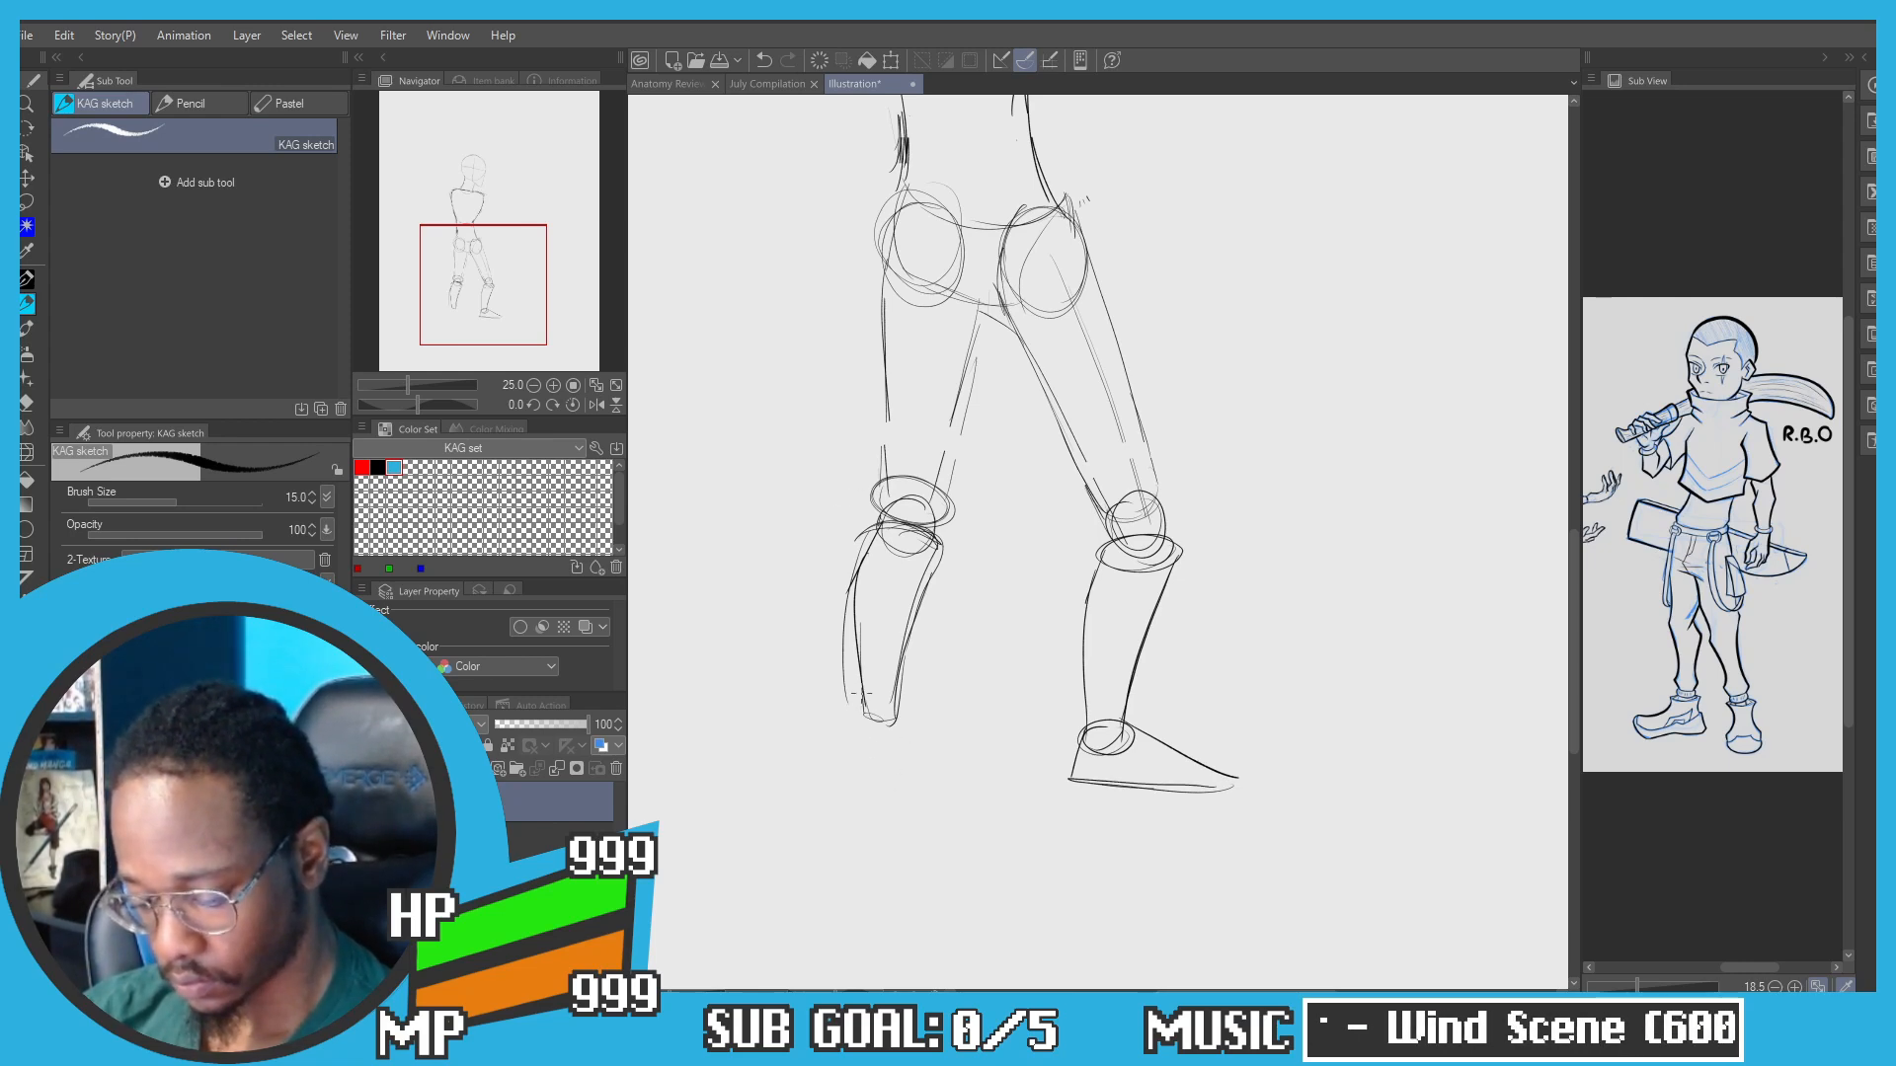
key(ctrl+z)
Step: Sketch an angular wedge foot under the left-hand ankle and add a sole line to the right-hand foot
mouse_move(862, 694)
mouse_down()
mouse_move(857, 750)
mouse_move(981, 716)
mouse_move(904, 758)
mouse_up()
key(ctrl+z)
key(ctrl+z)
key(ctrl+z)
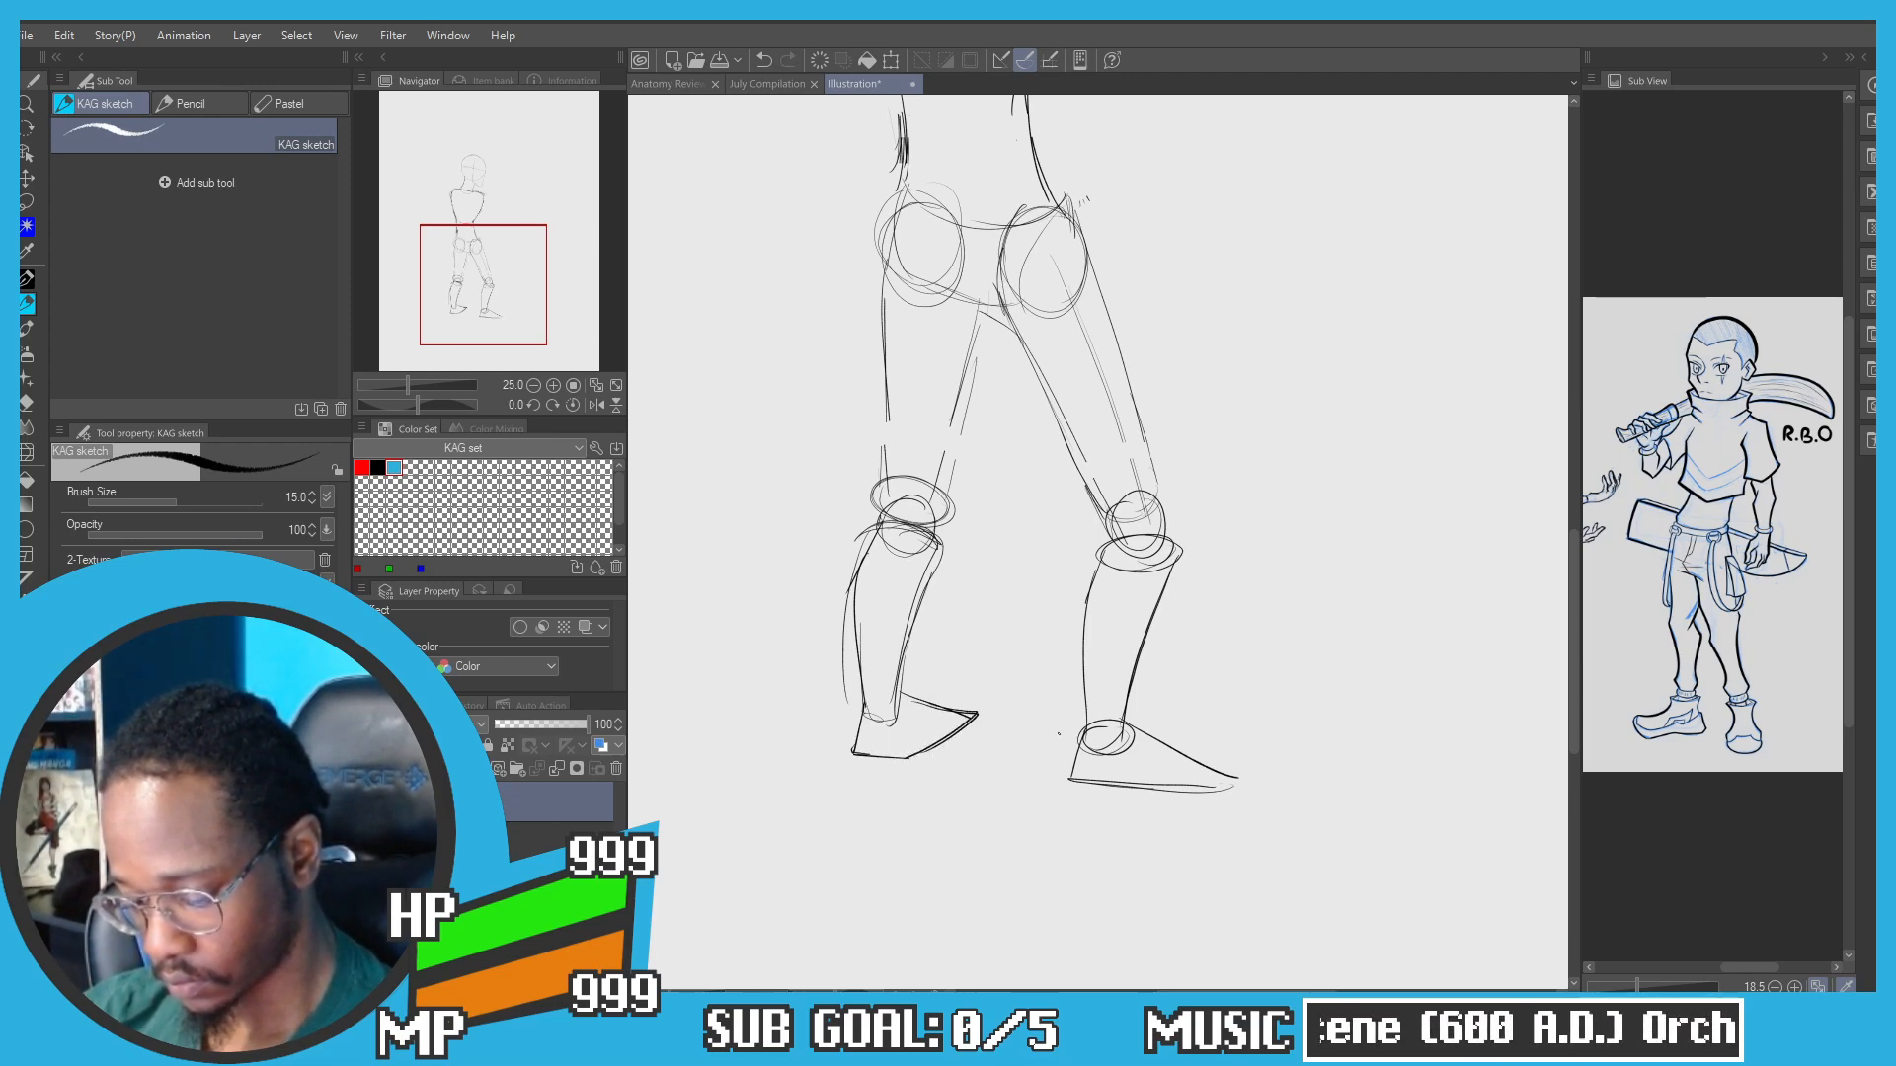
key(ctrl+z)
drag(1089, 773, 1183, 784)
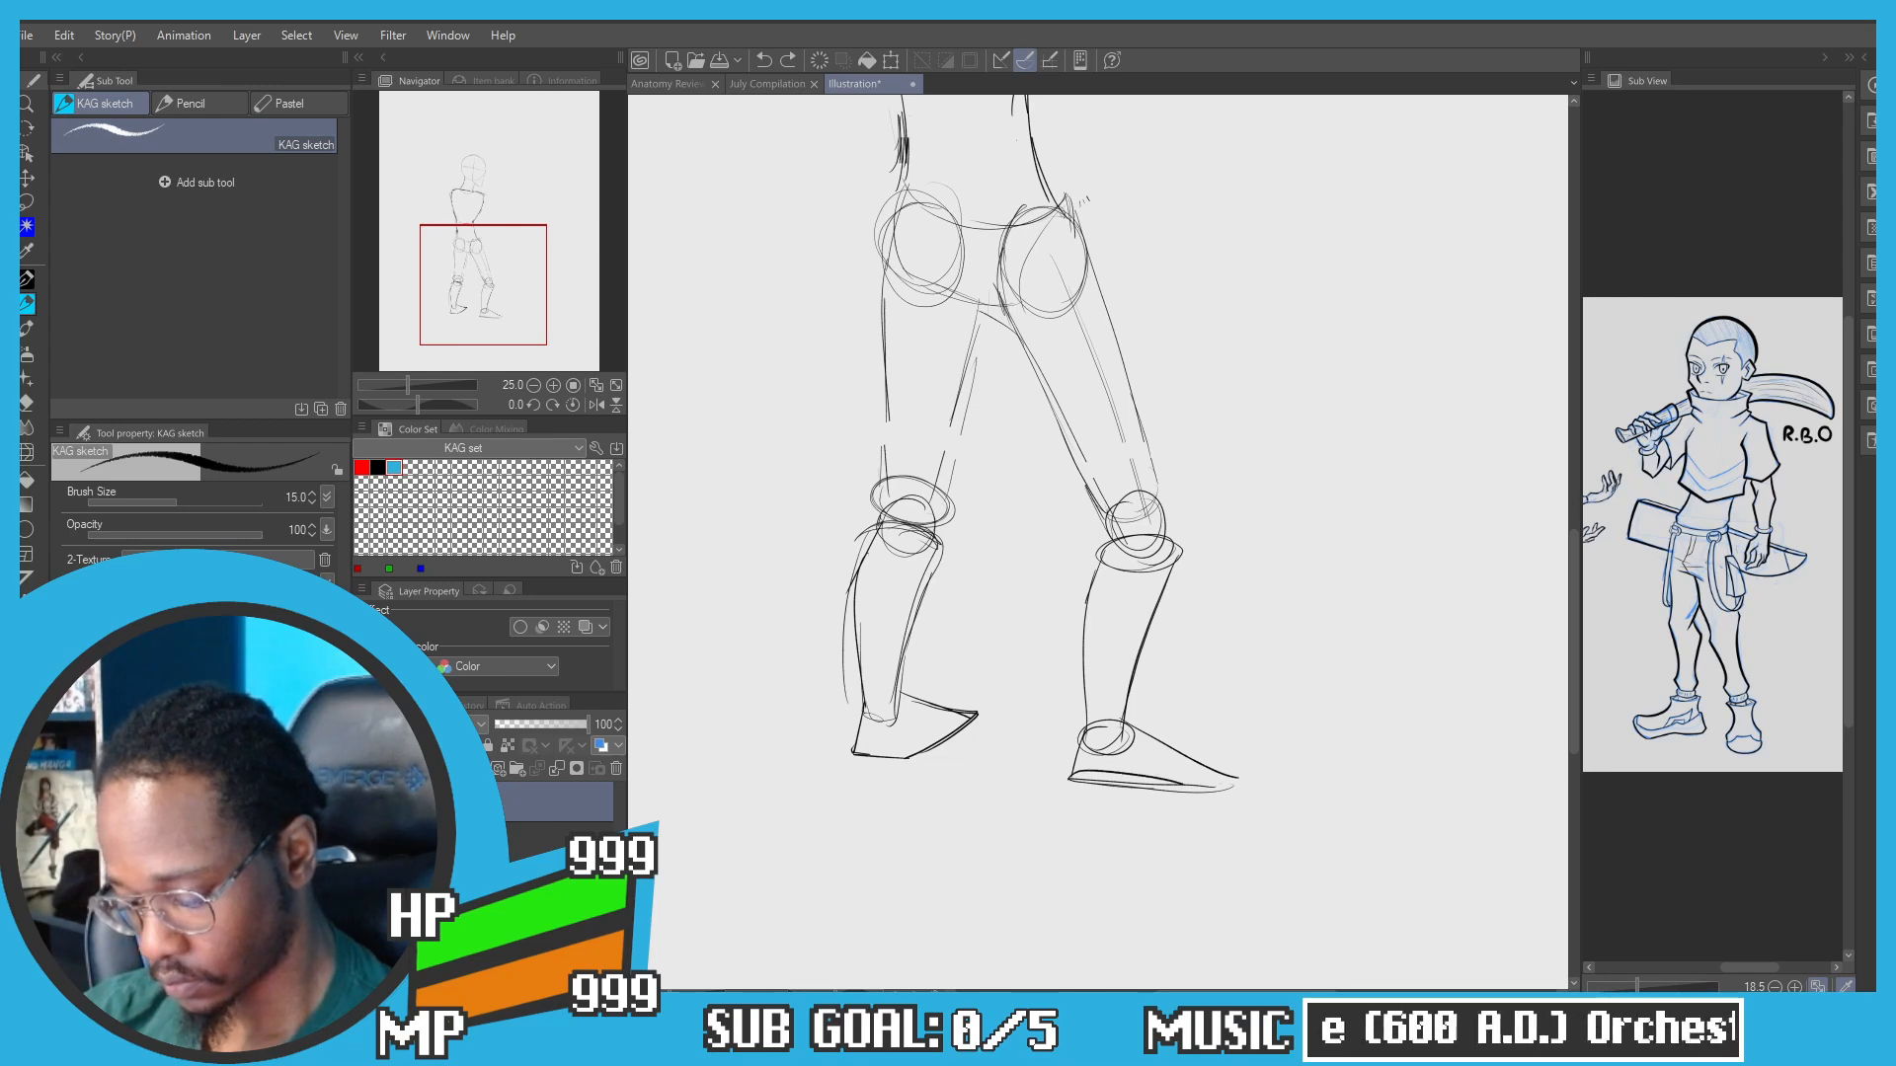
Step: Sketch the right-hand shoulder ball at the upper corner of the ribcage
scroll(923, 526, down, 2)
drag(826, 419, 843, 547)
scroll(1009, 300, up, 2)
drag(1010, 300, 1021, 333)
mouse_move(1076, 428)
mouse_down()
mouse_move(1107, 456)
mouse_move(1054, 443)
mouse_move(1105, 442)
mouse_move(1119, 500)
mouse_move(1094, 423)
mouse_move(1044, 470)
mouse_move(1106, 464)
mouse_move(1060, 632)
mouse_up()
key(ctrl+z)
key(ctrl+z)
key(ctrl+z)
key(ctrl+z)
drag(1068, 535, 1042, 653)
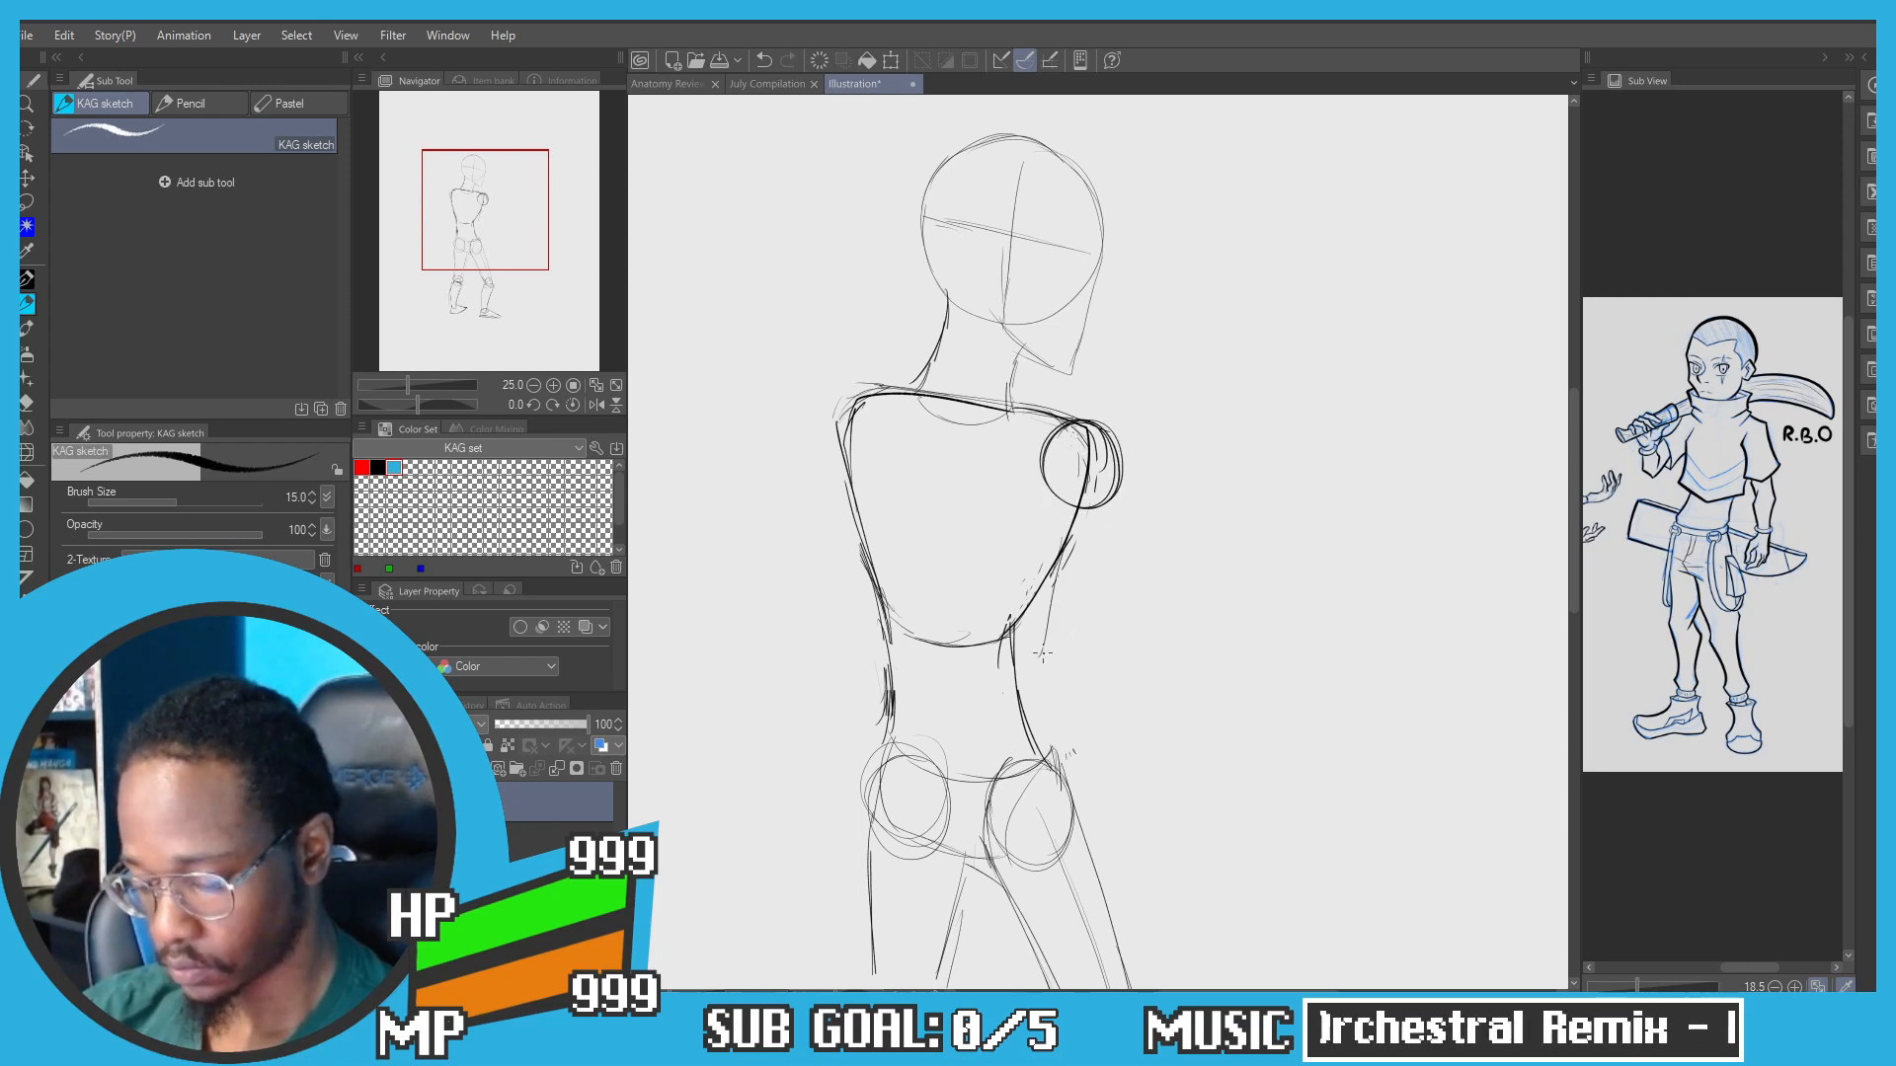
key(ctrl+z)
drag(1084, 487, 1027, 646)
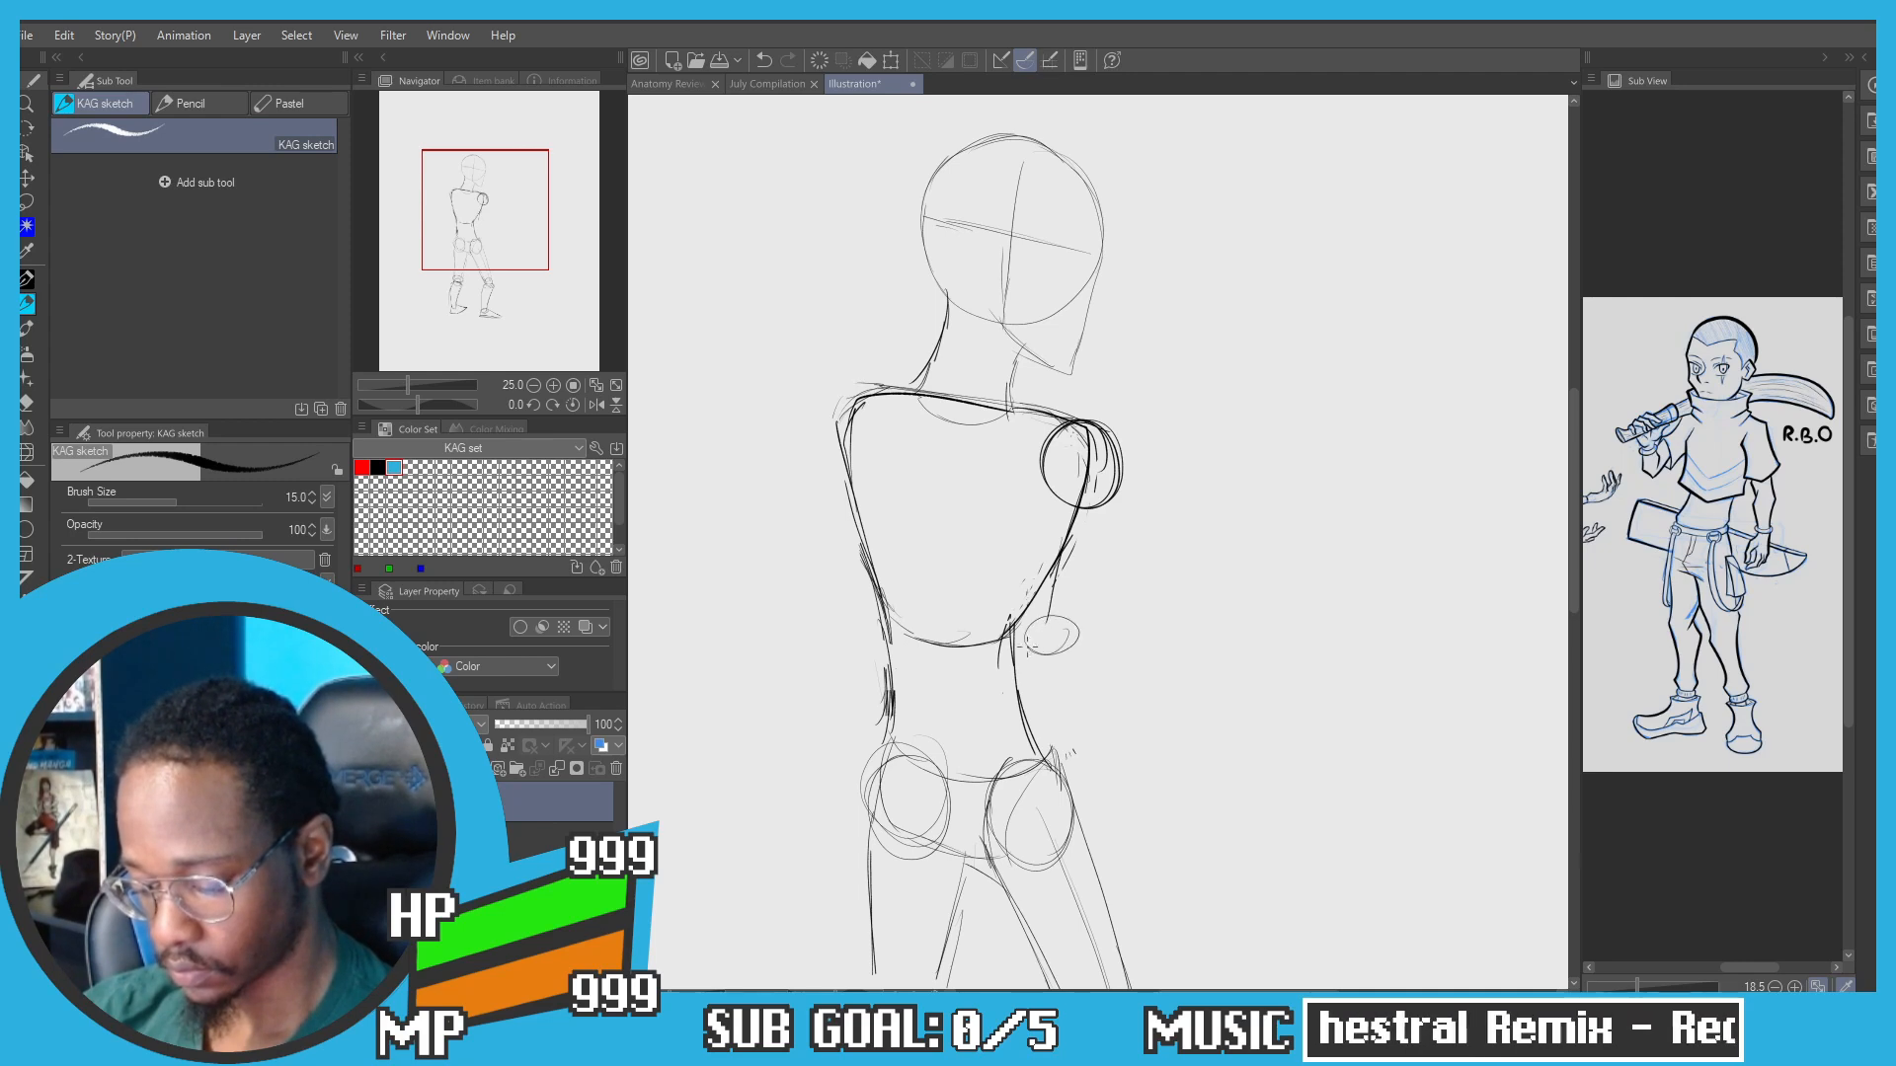
key(ctrl+z)
key(ctrl+z)
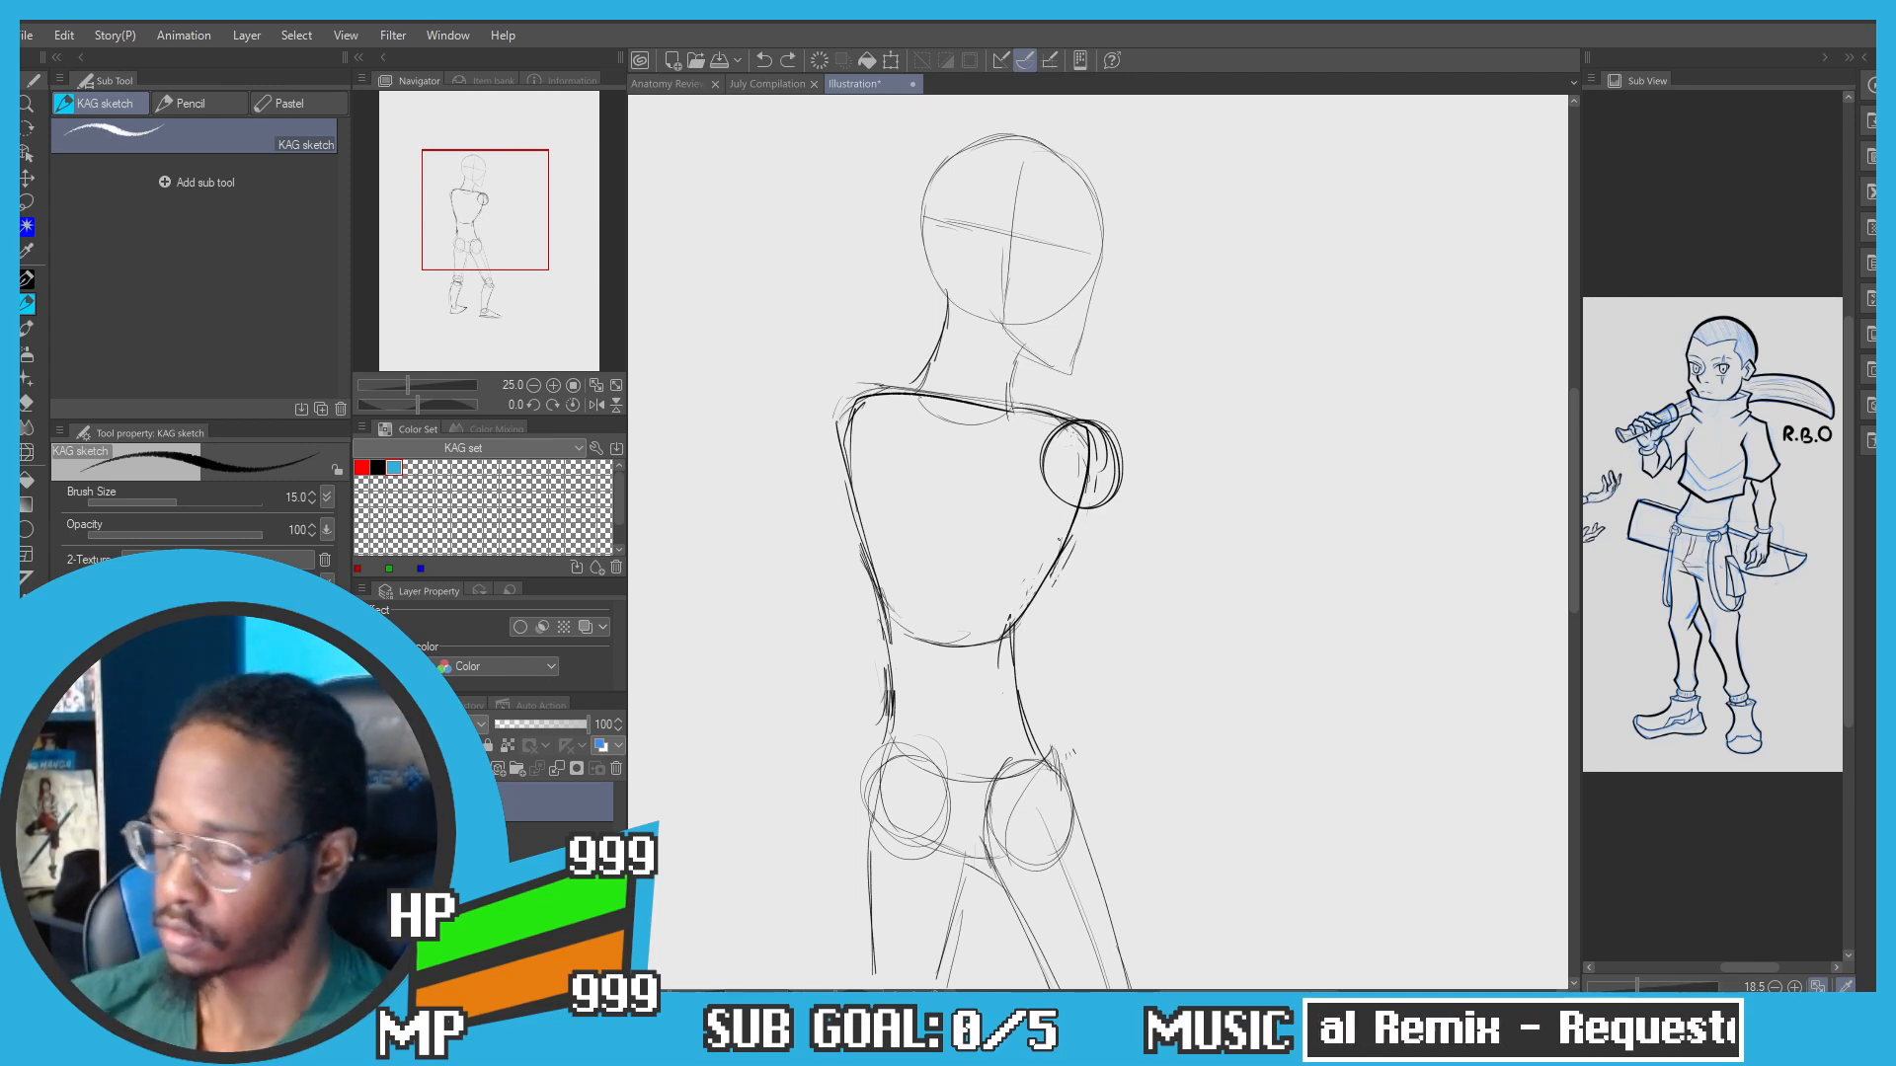
Step: Sketch the right-hand upper arm with a line down from the shoulder, an elbow ellipse, and an inner contour
mouse_move(1080, 508)
mouse_down()
mouse_move(1089, 630)
mouse_move(1140, 652)
mouse_move(1066, 656)
mouse_up()
key(ctrl+z)
key(ctrl+z)
key(ctrl+z)
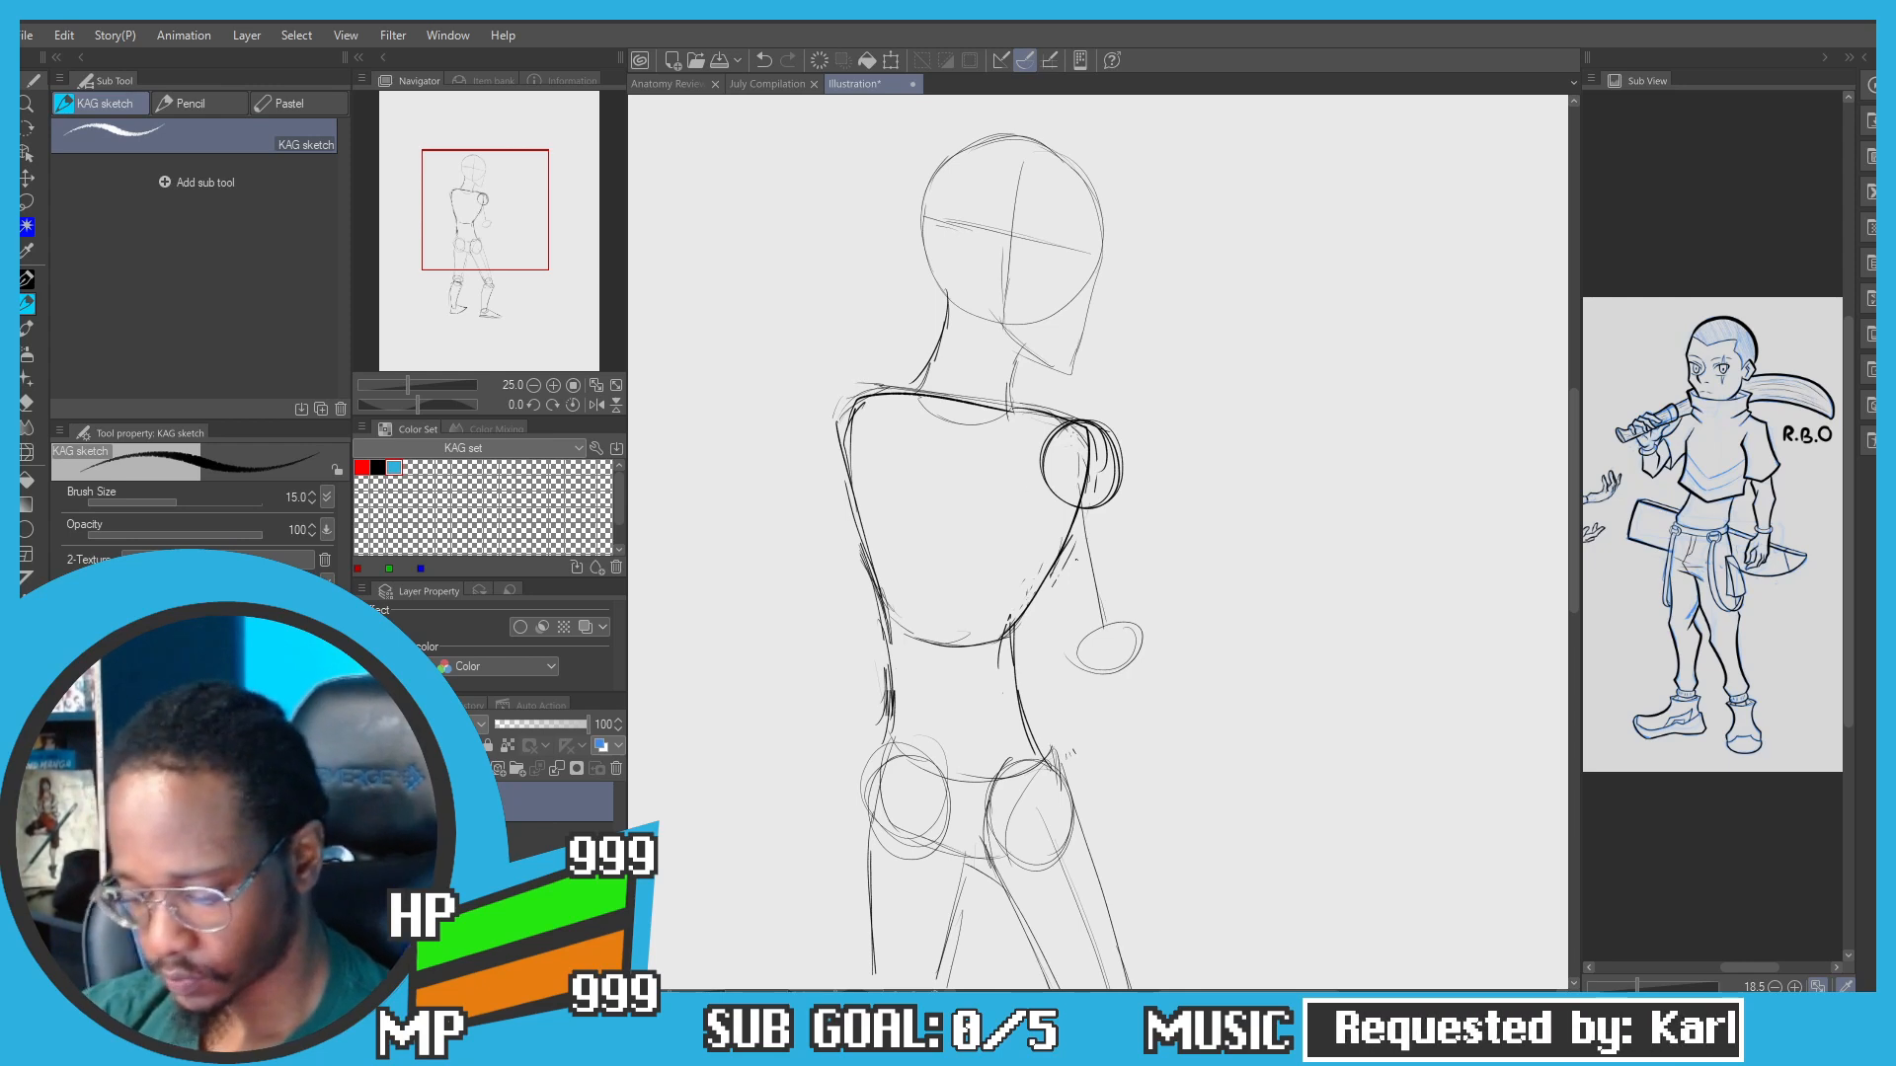
key(ctrl+z)
mouse_move(1052, 498)
mouse_down()
mouse_move(1072, 674)
mouse_move(1076, 646)
mouse_up()
drag(1065, 574, 1079, 665)
key(ctrl+z)
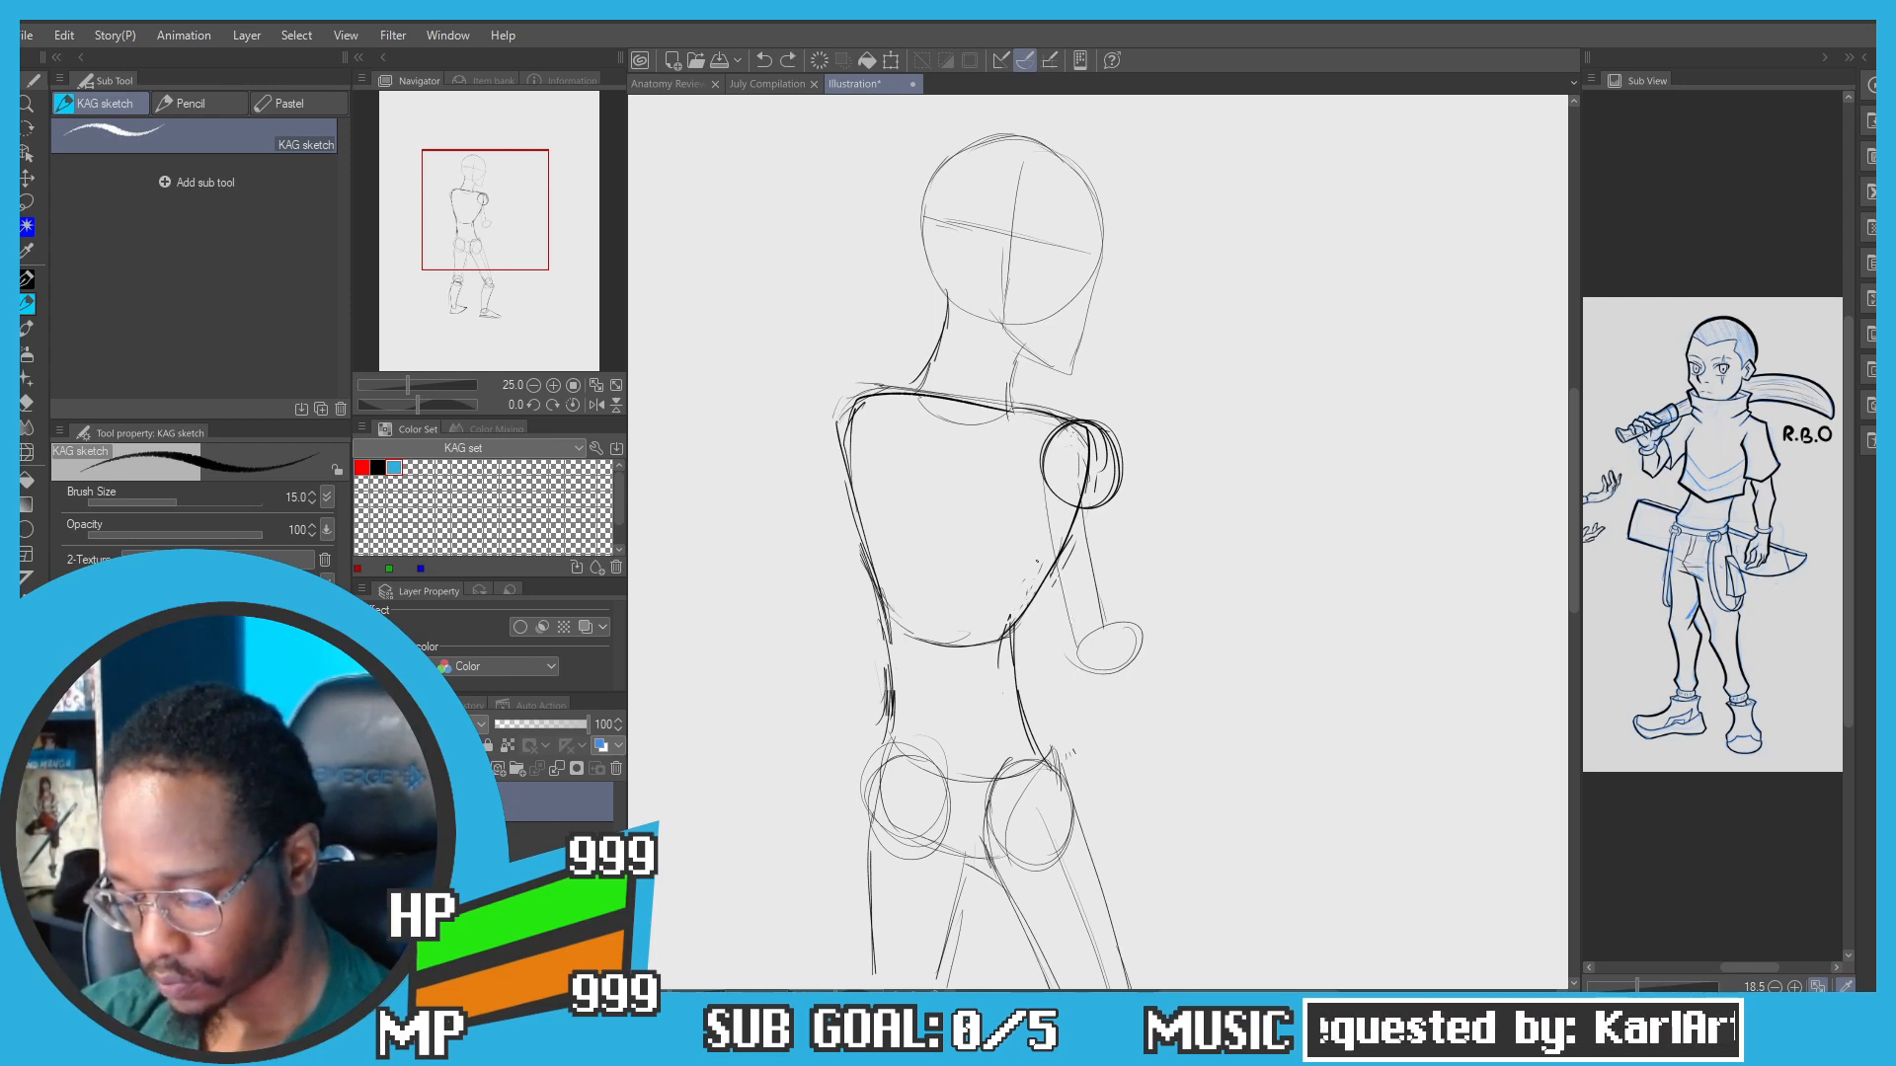
drag(1046, 491, 1069, 639)
key(ctrl+z)
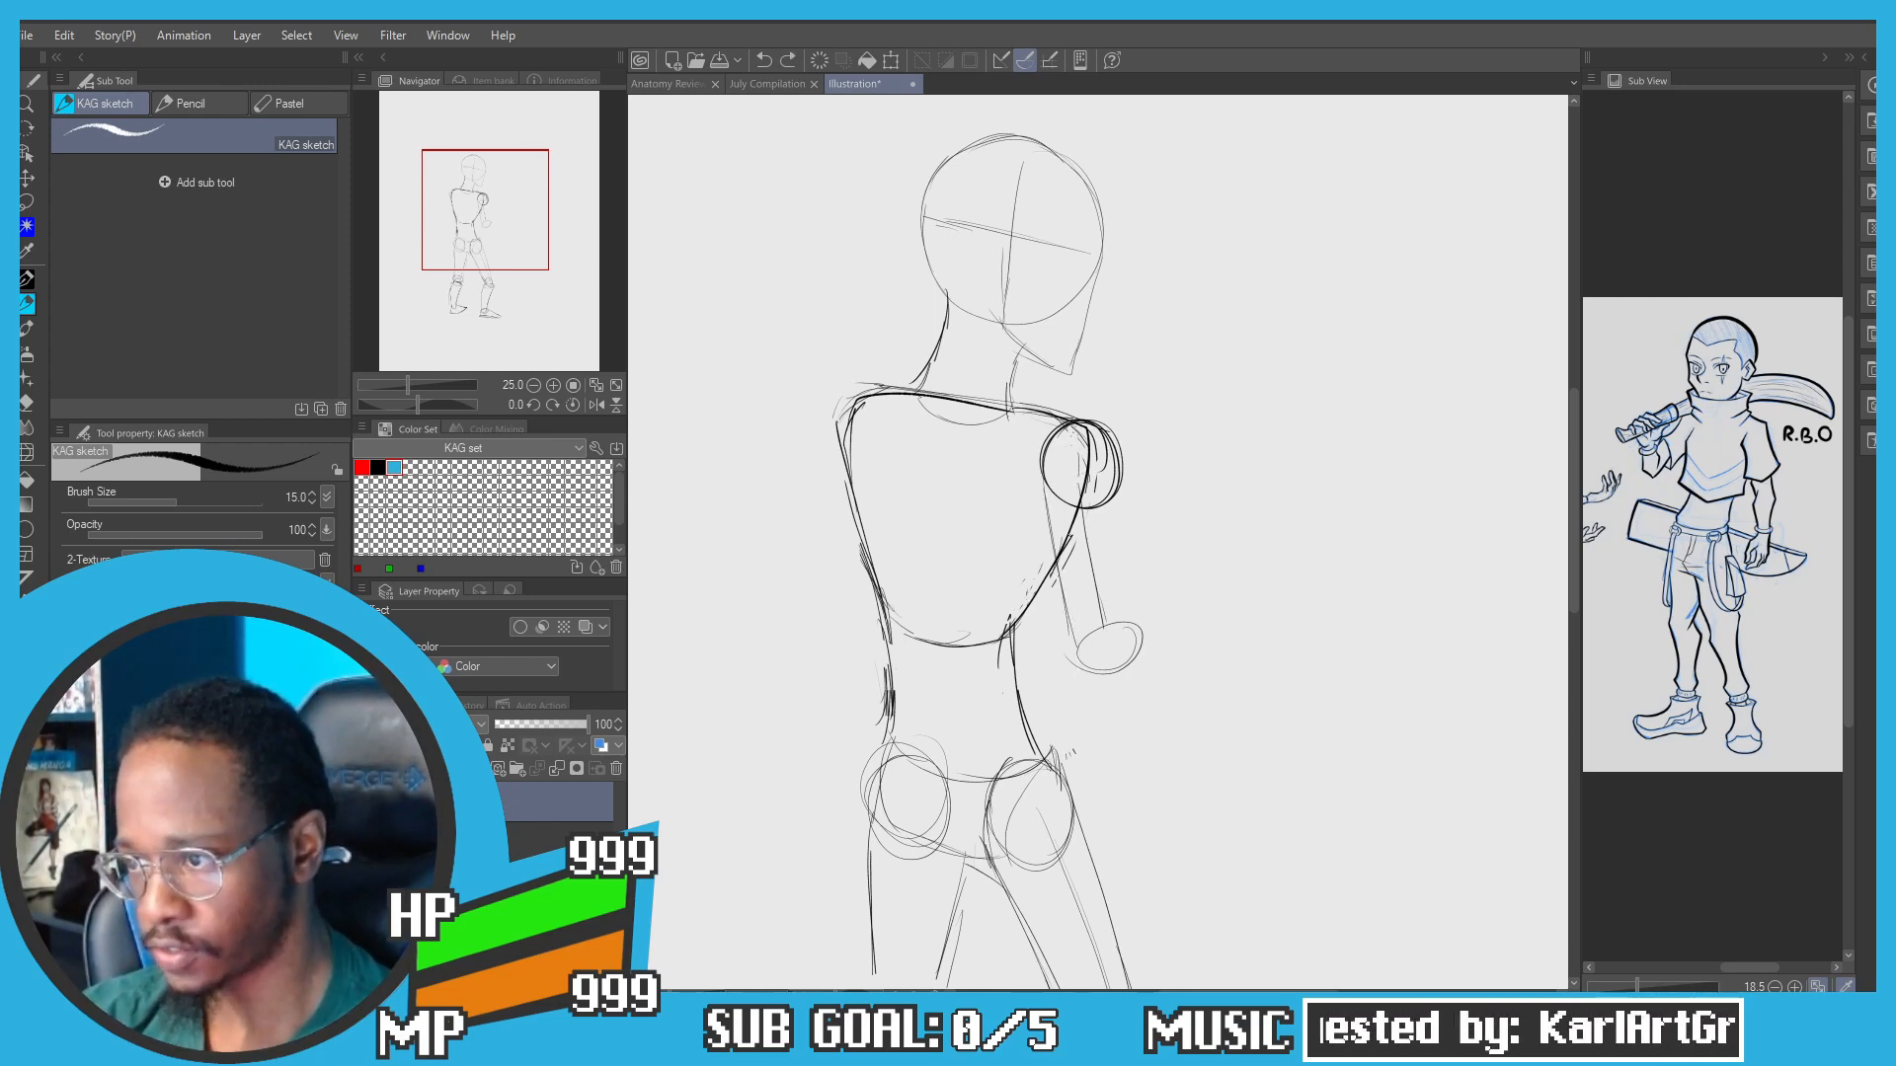
drag(1084, 477, 1037, 655)
key(ctrl+z)
key(ctrl+z)
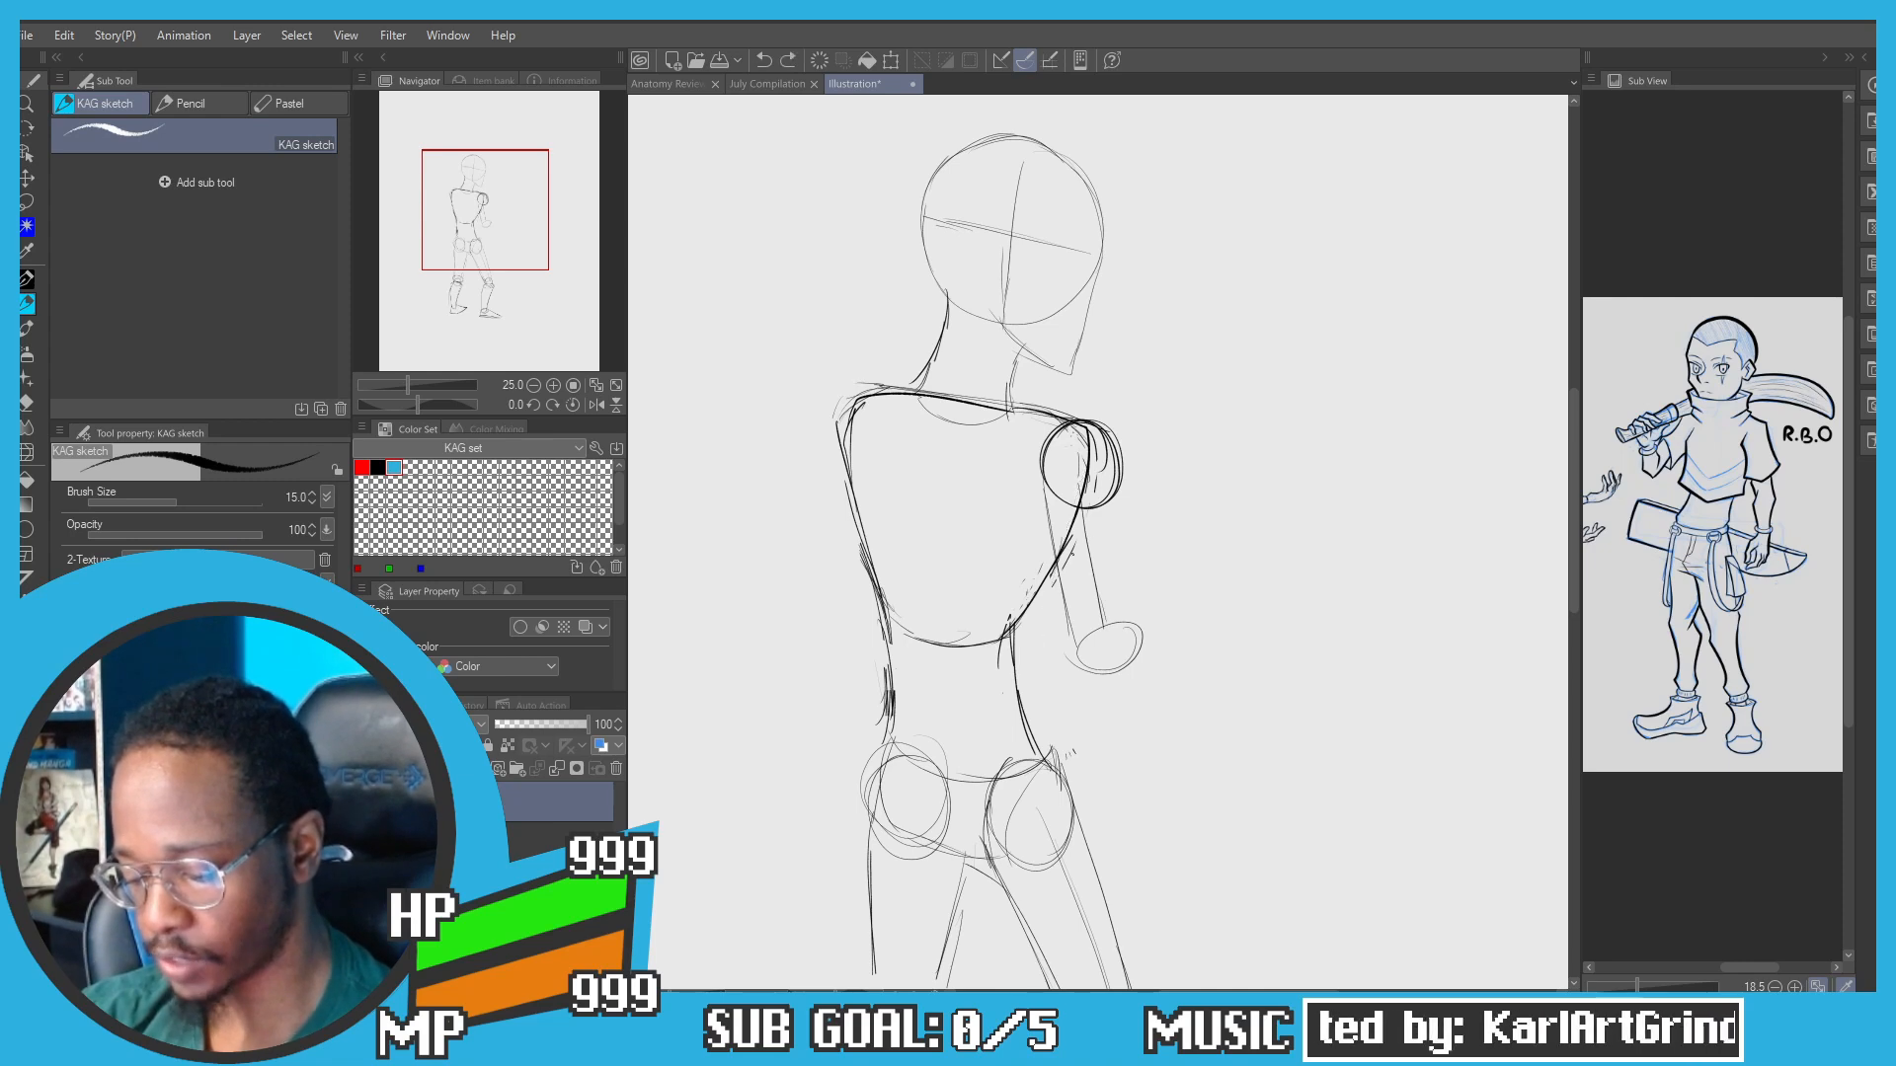
drag(1082, 504, 1106, 629)
drag(1032, 475, 1009, 664)
key(ctrl+z)
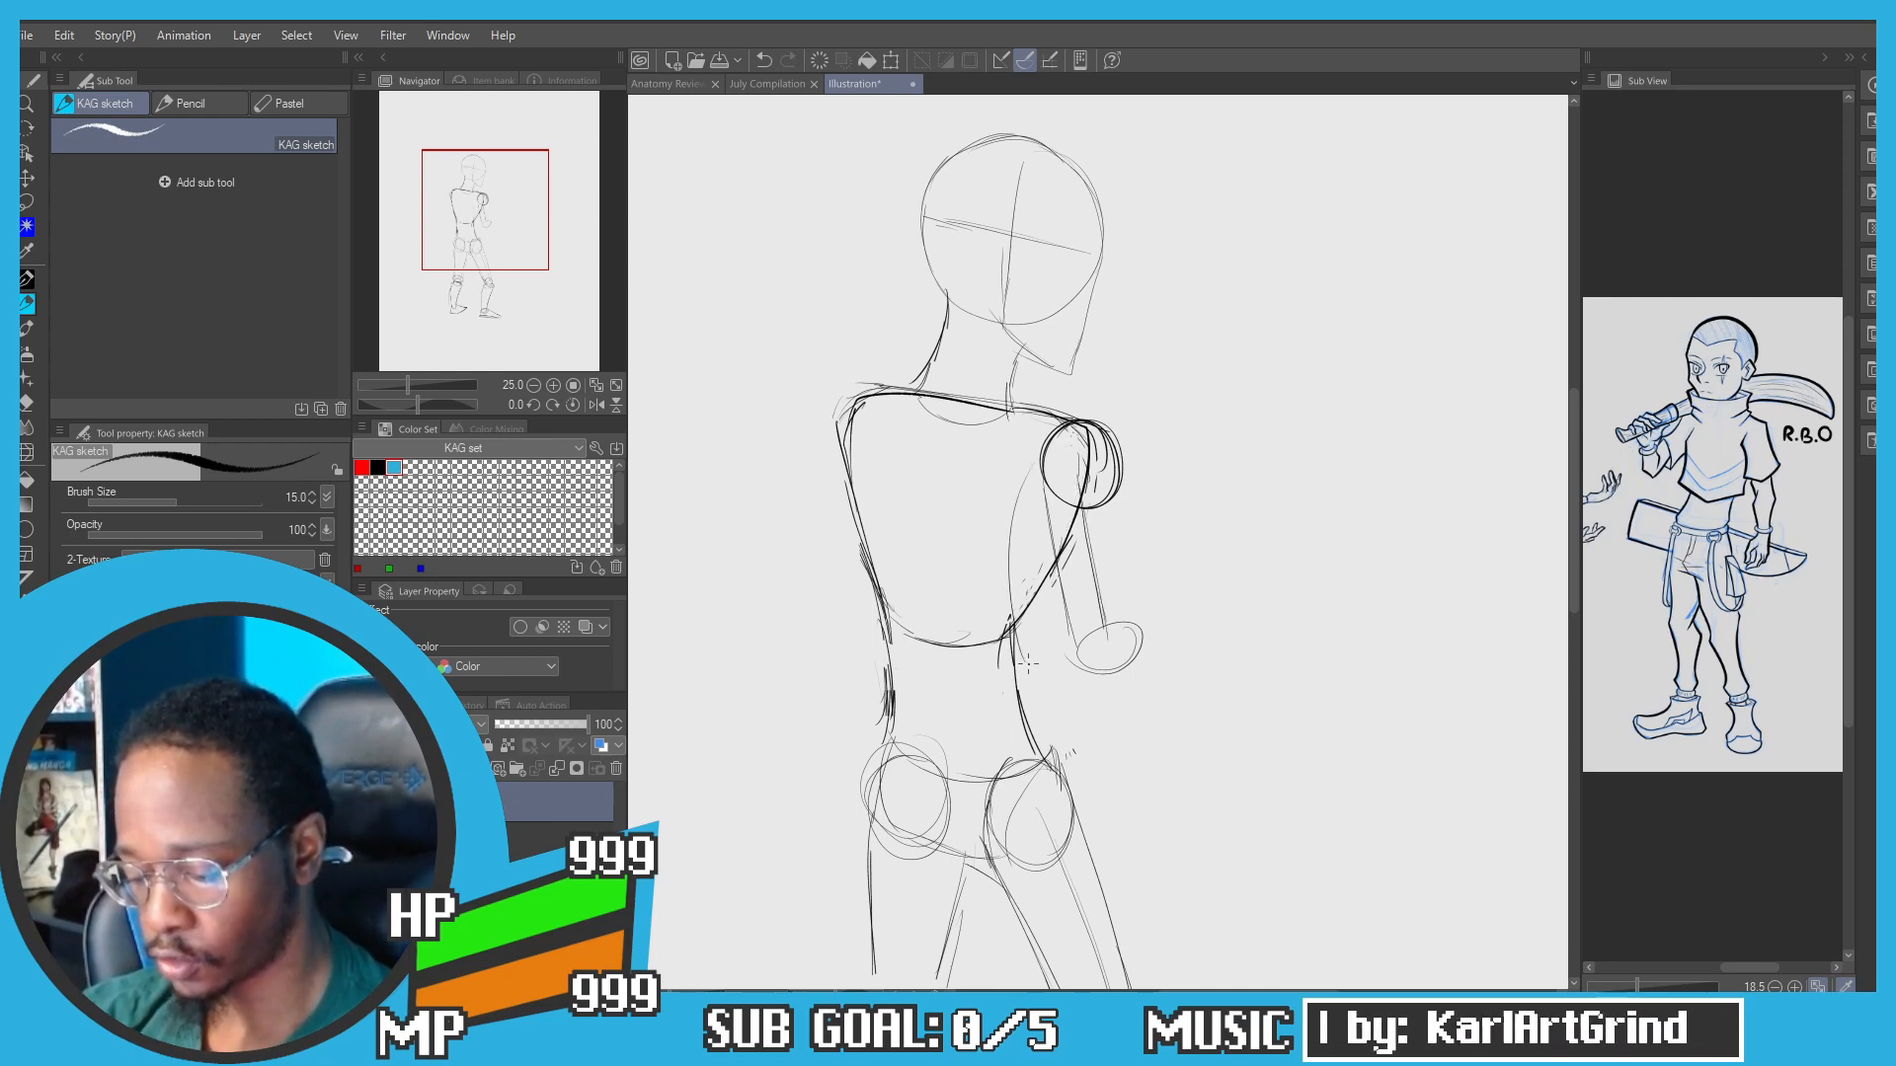
mouse_move(1014, 553)
mouse_down()
mouse_move(1014, 654)
mouse_move(1168, 694)
mouse_up()
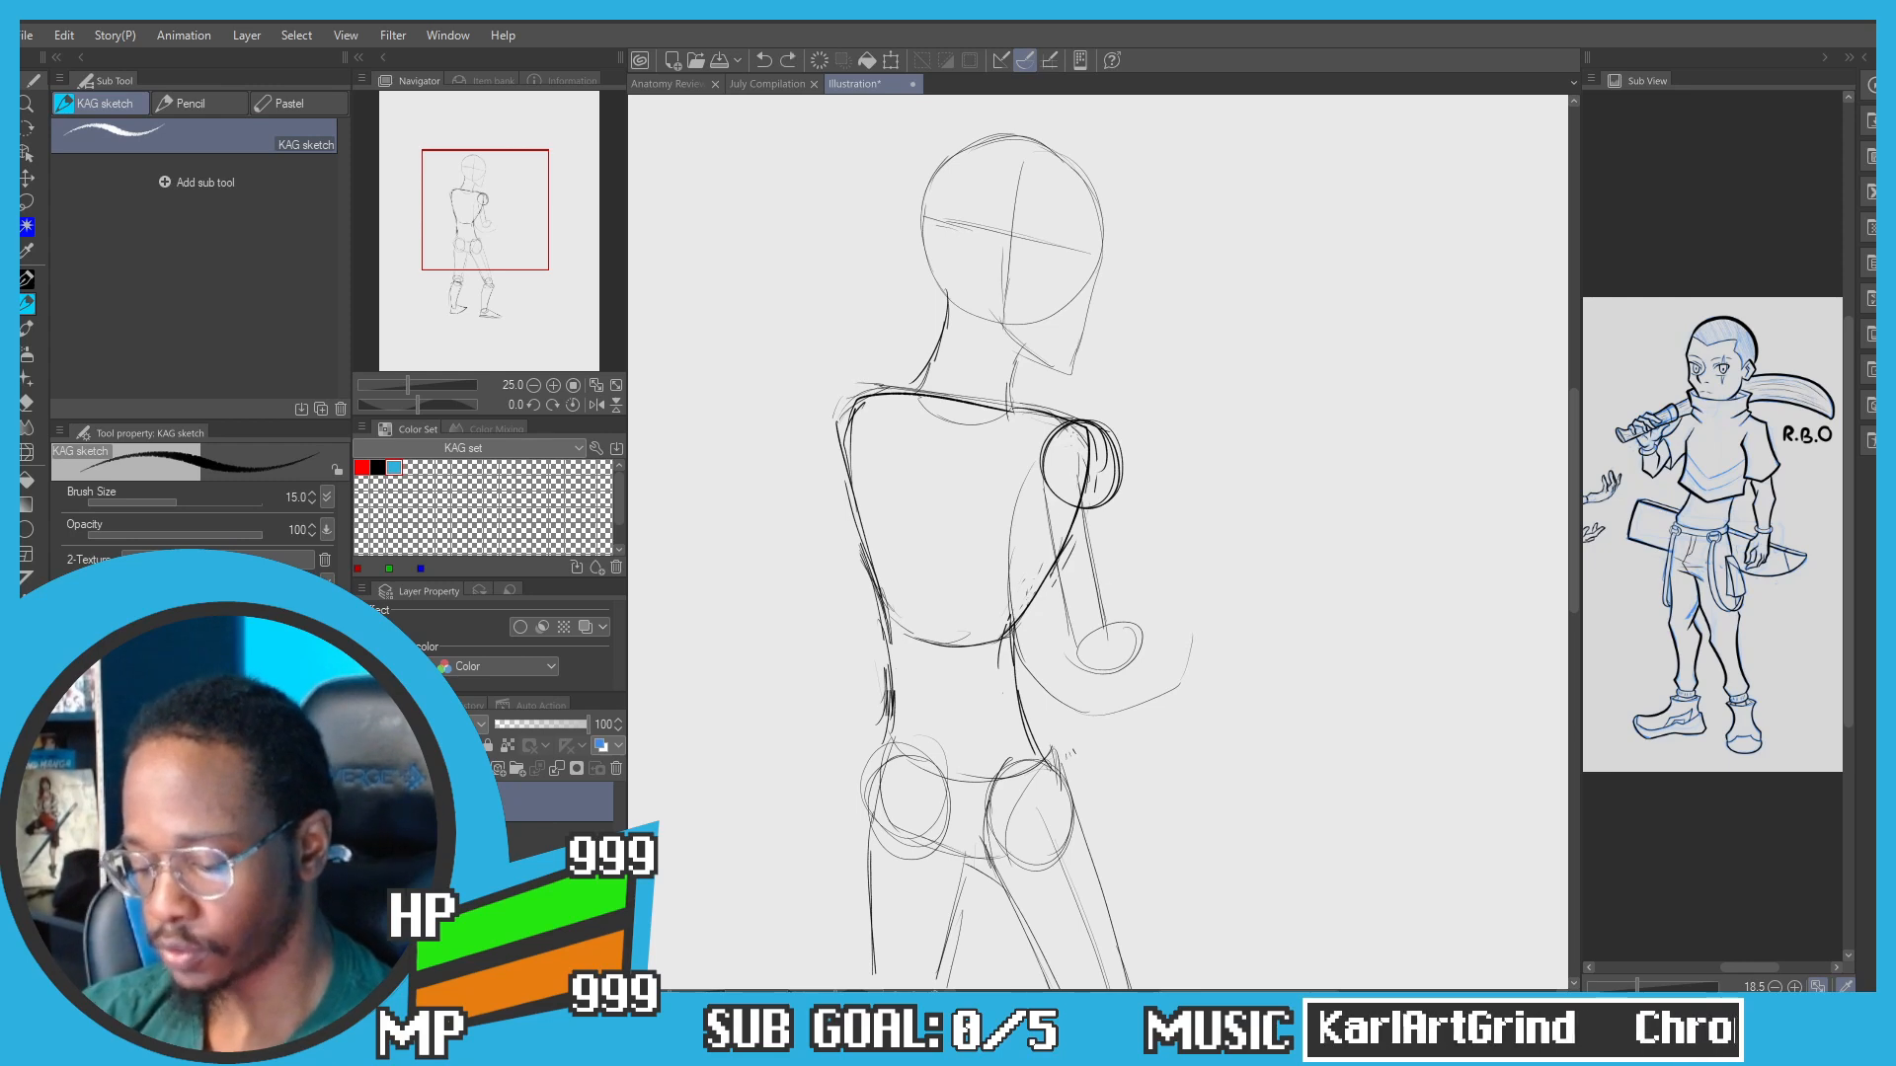
key(ctrl+z)
key(ctrl+z)
key(ctrl+z)
Step: Strengthen the outer contour of the right-hand upper arm and add an elbow ball at its end
mouse_move(1061, 478)
mouse_down()
mouse_move(1050, 494)
mouse_move(1126, 605)
mouse_up()
mouse_move(1109, 533)
mouse_down()
mouse_move(1127, 621)
mouse_move(1092, 677)
mouse_move(1122, 694)
mouse_move(1098, 671)
mouse_up()
key(ctrl+z)
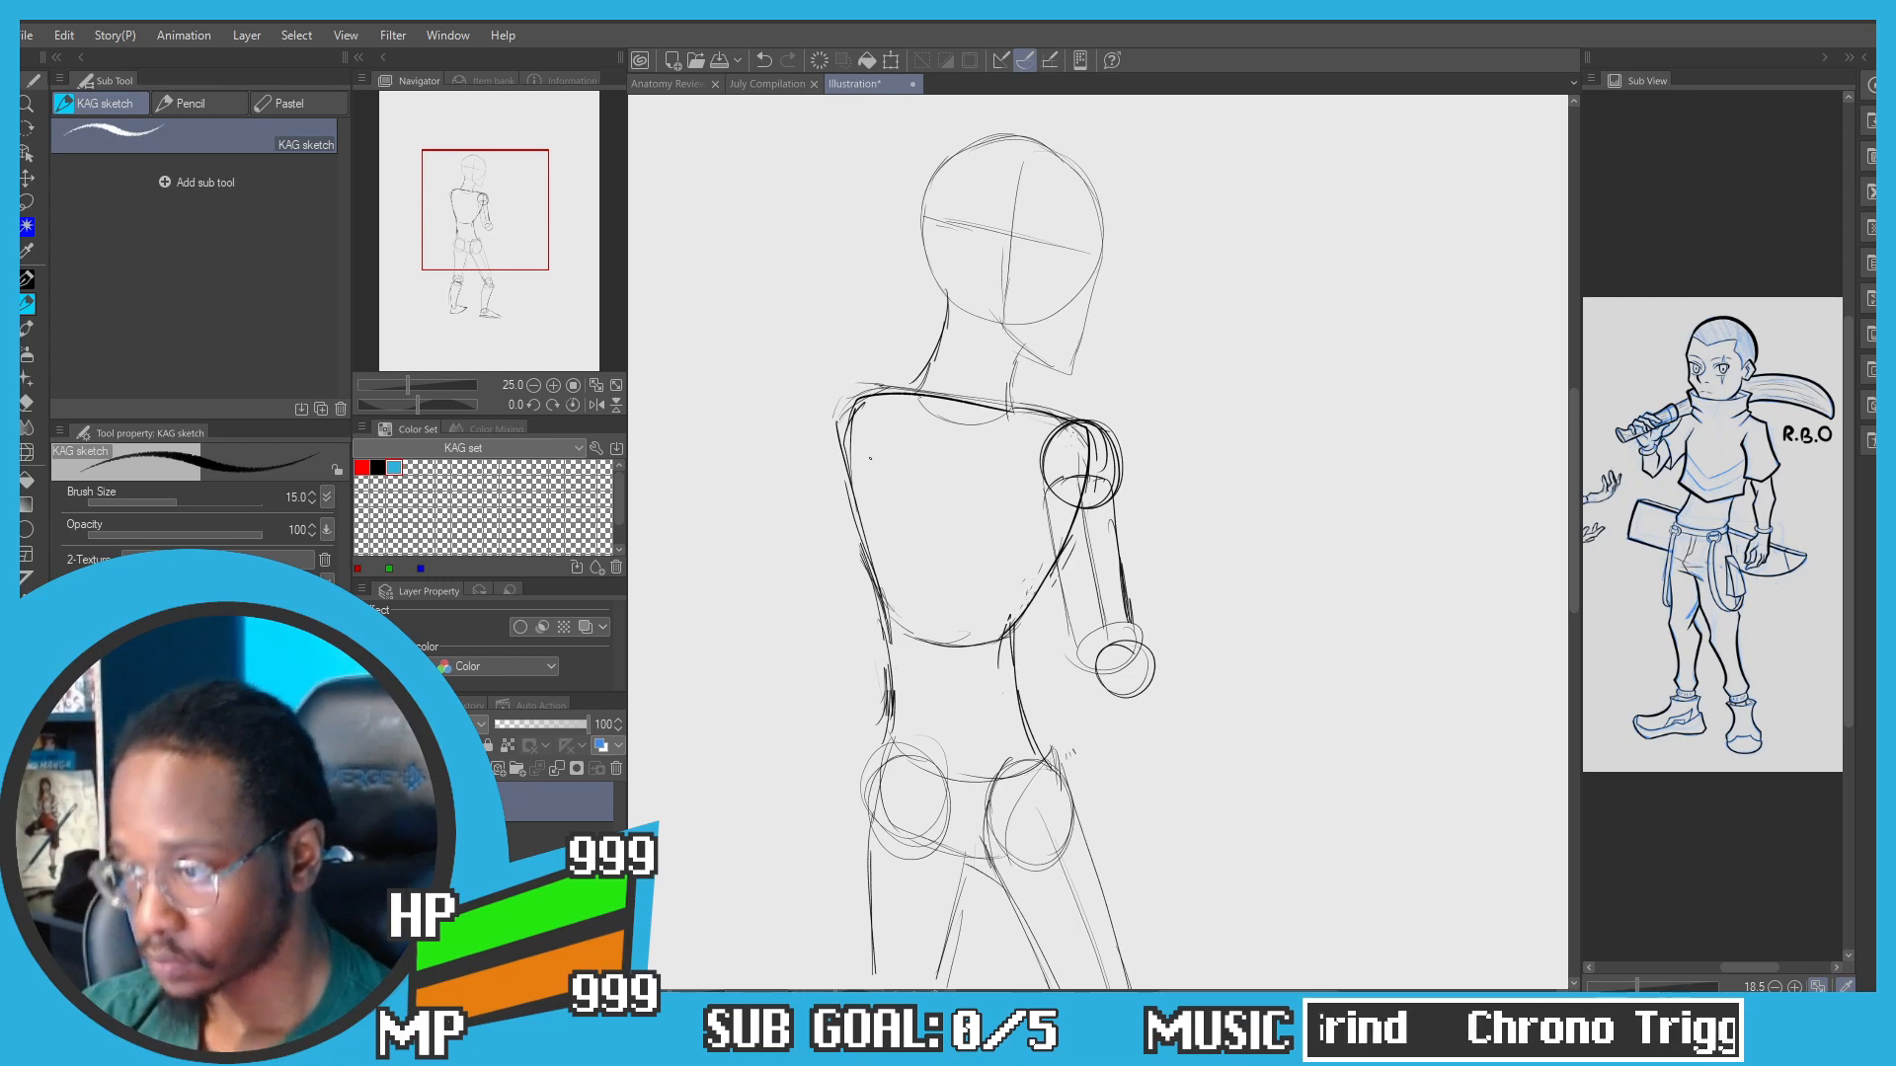
mouse_move(857, 414)
mouse_down()
mouse_move(859, 481)
mouse_move(855, 409)
mouse_move(822, 456)
mouse_move(855, 390)
mouse_move(869, 460)
mouse_up()
key(ctrl+z)
key(ctrl+z)
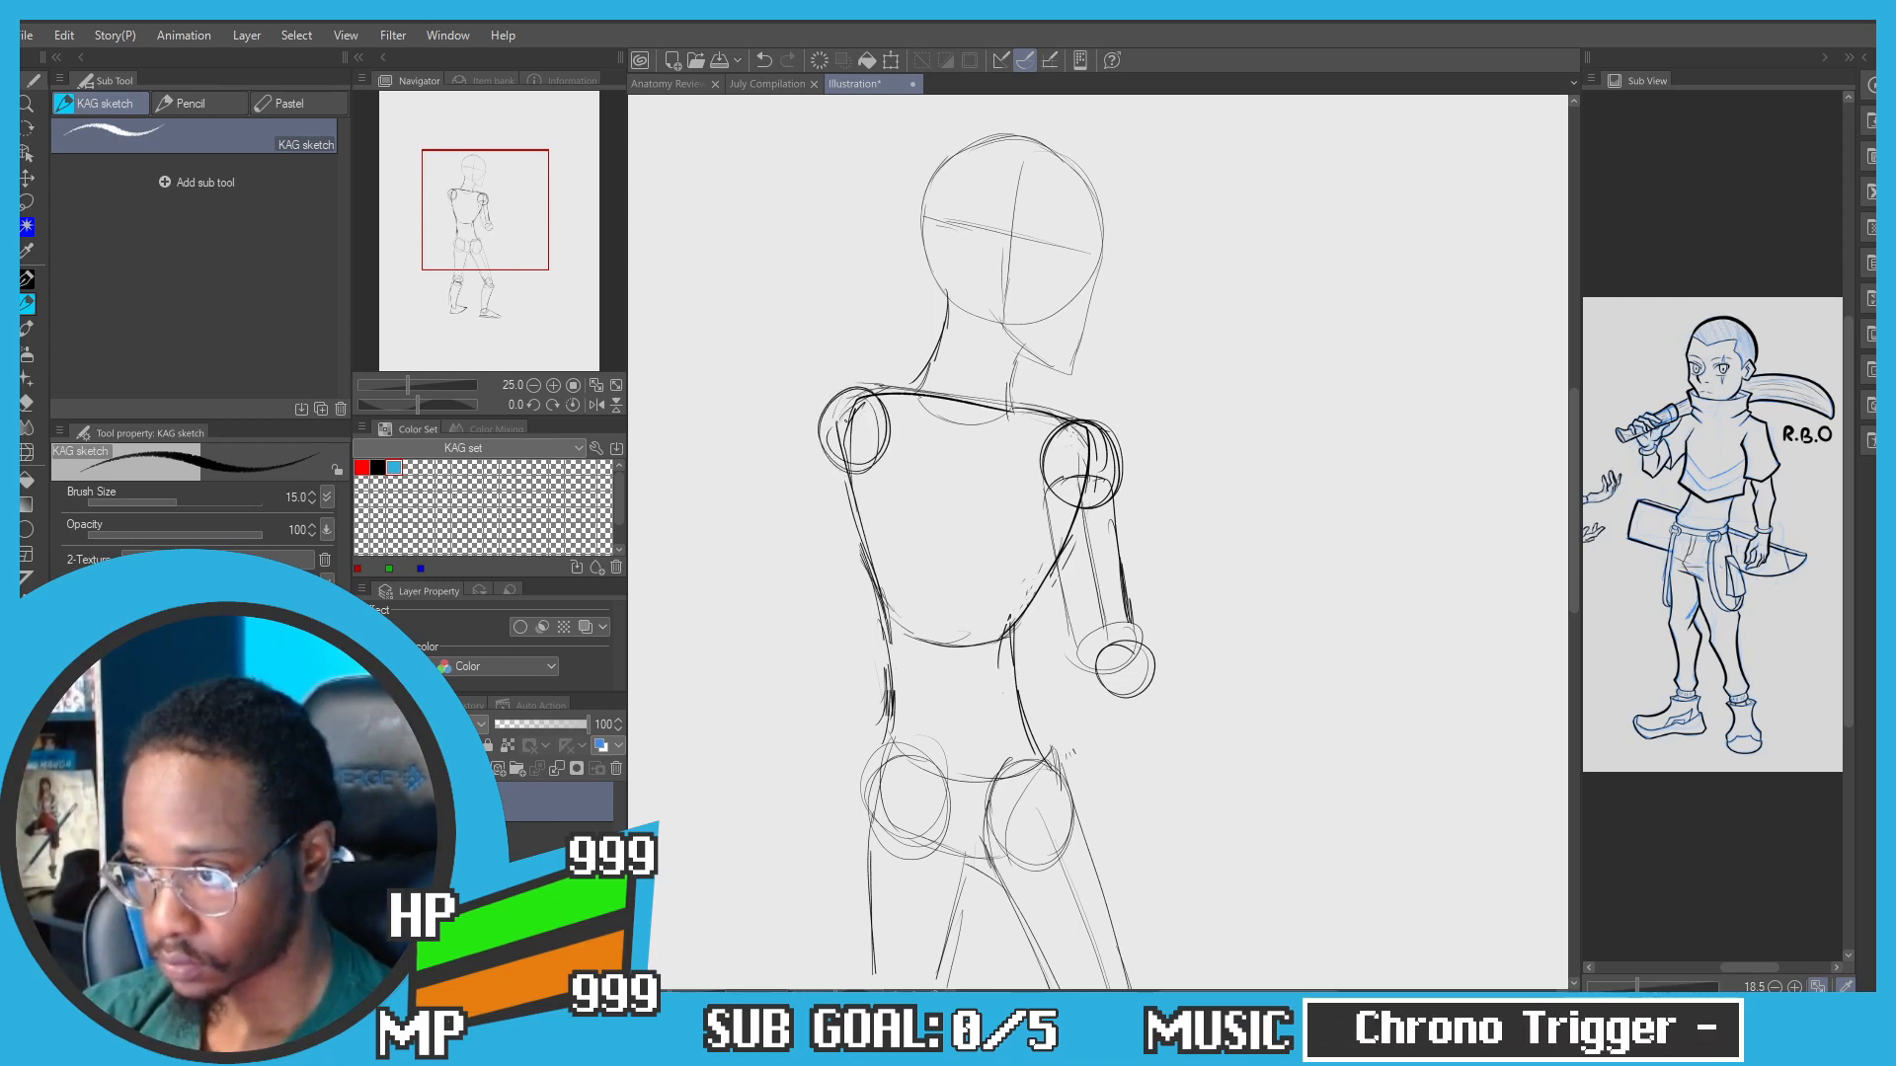
key(ctrl+z)
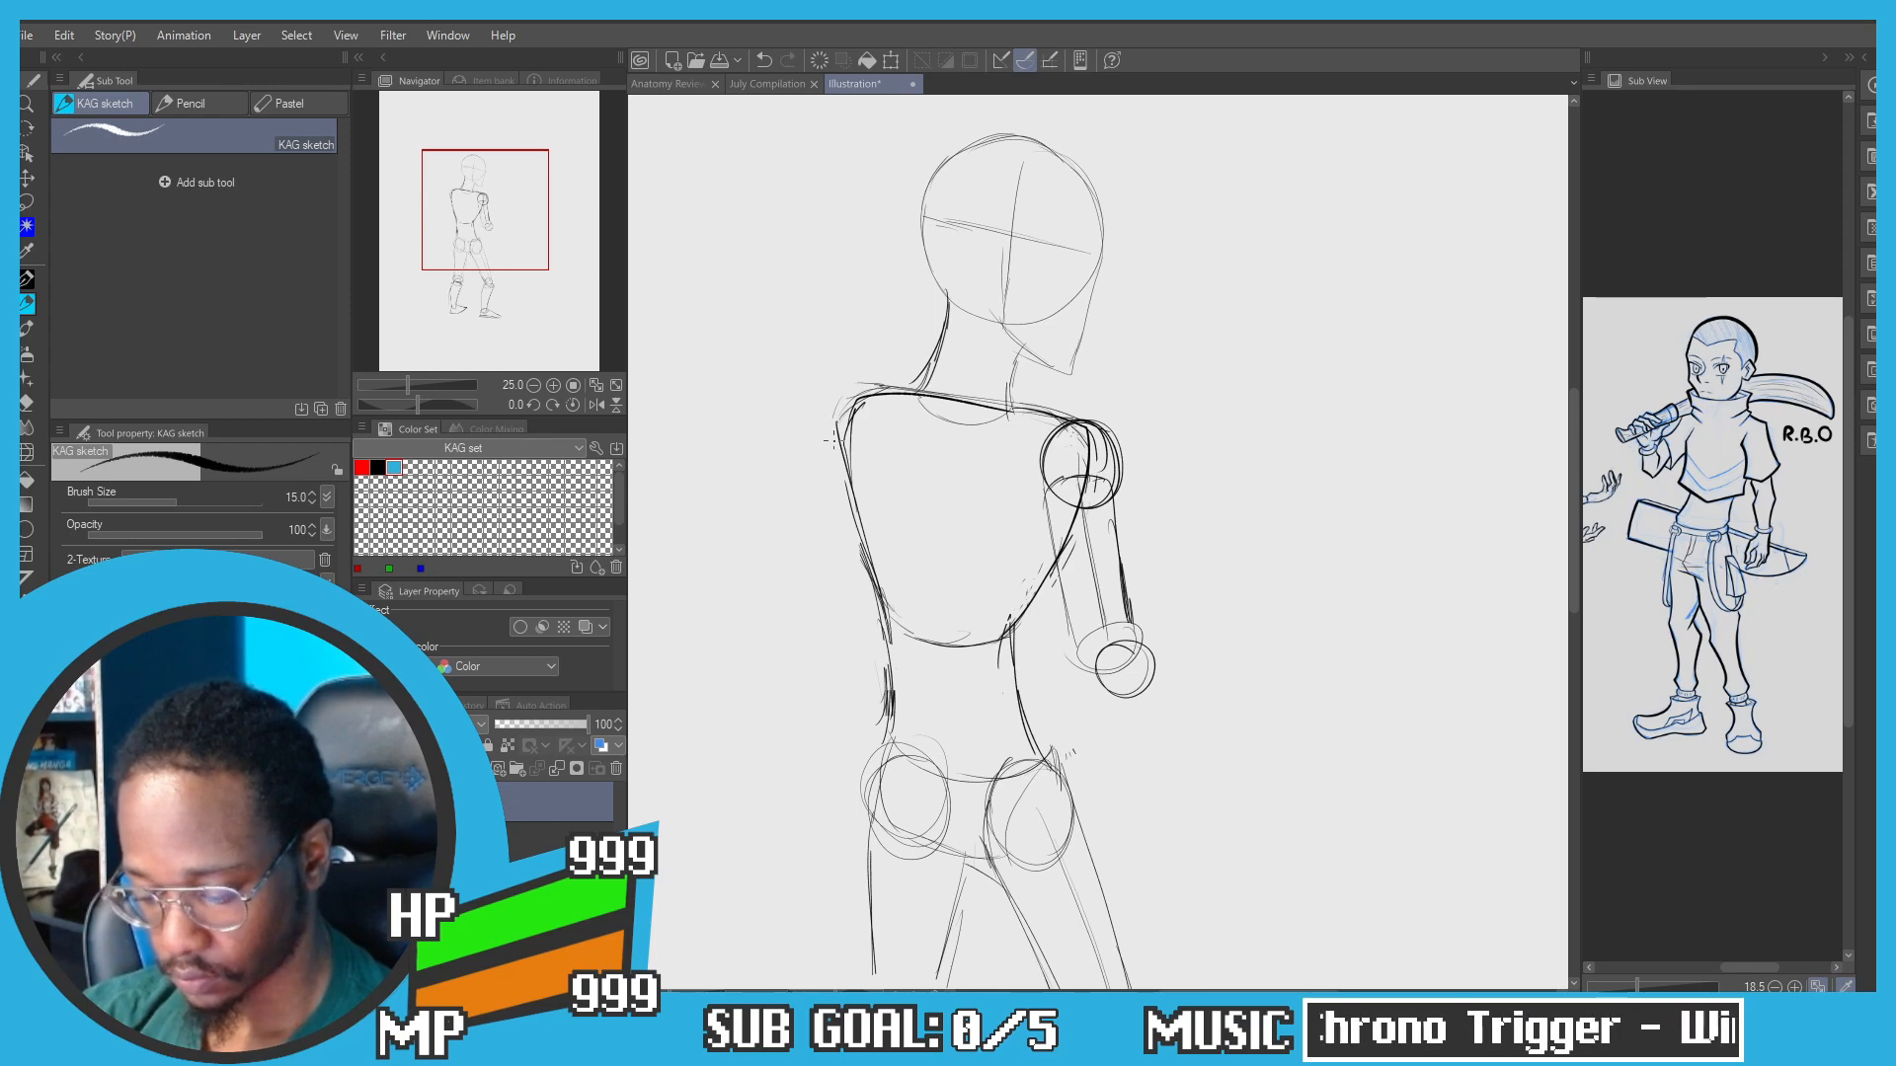
Step: Sketch the left-hand shoulder ball overlapping the outer edge of the ribcage
mouse_move(845, 436)
mouse_down()
mouse_move(855, 498)
mouse_move(842, 418)
mouse_move(845, 484)
mouse_move(854, 462)
mouse_move(815, 445)
mouse_up()
key(ctrl+z)
key(ctrl+z)
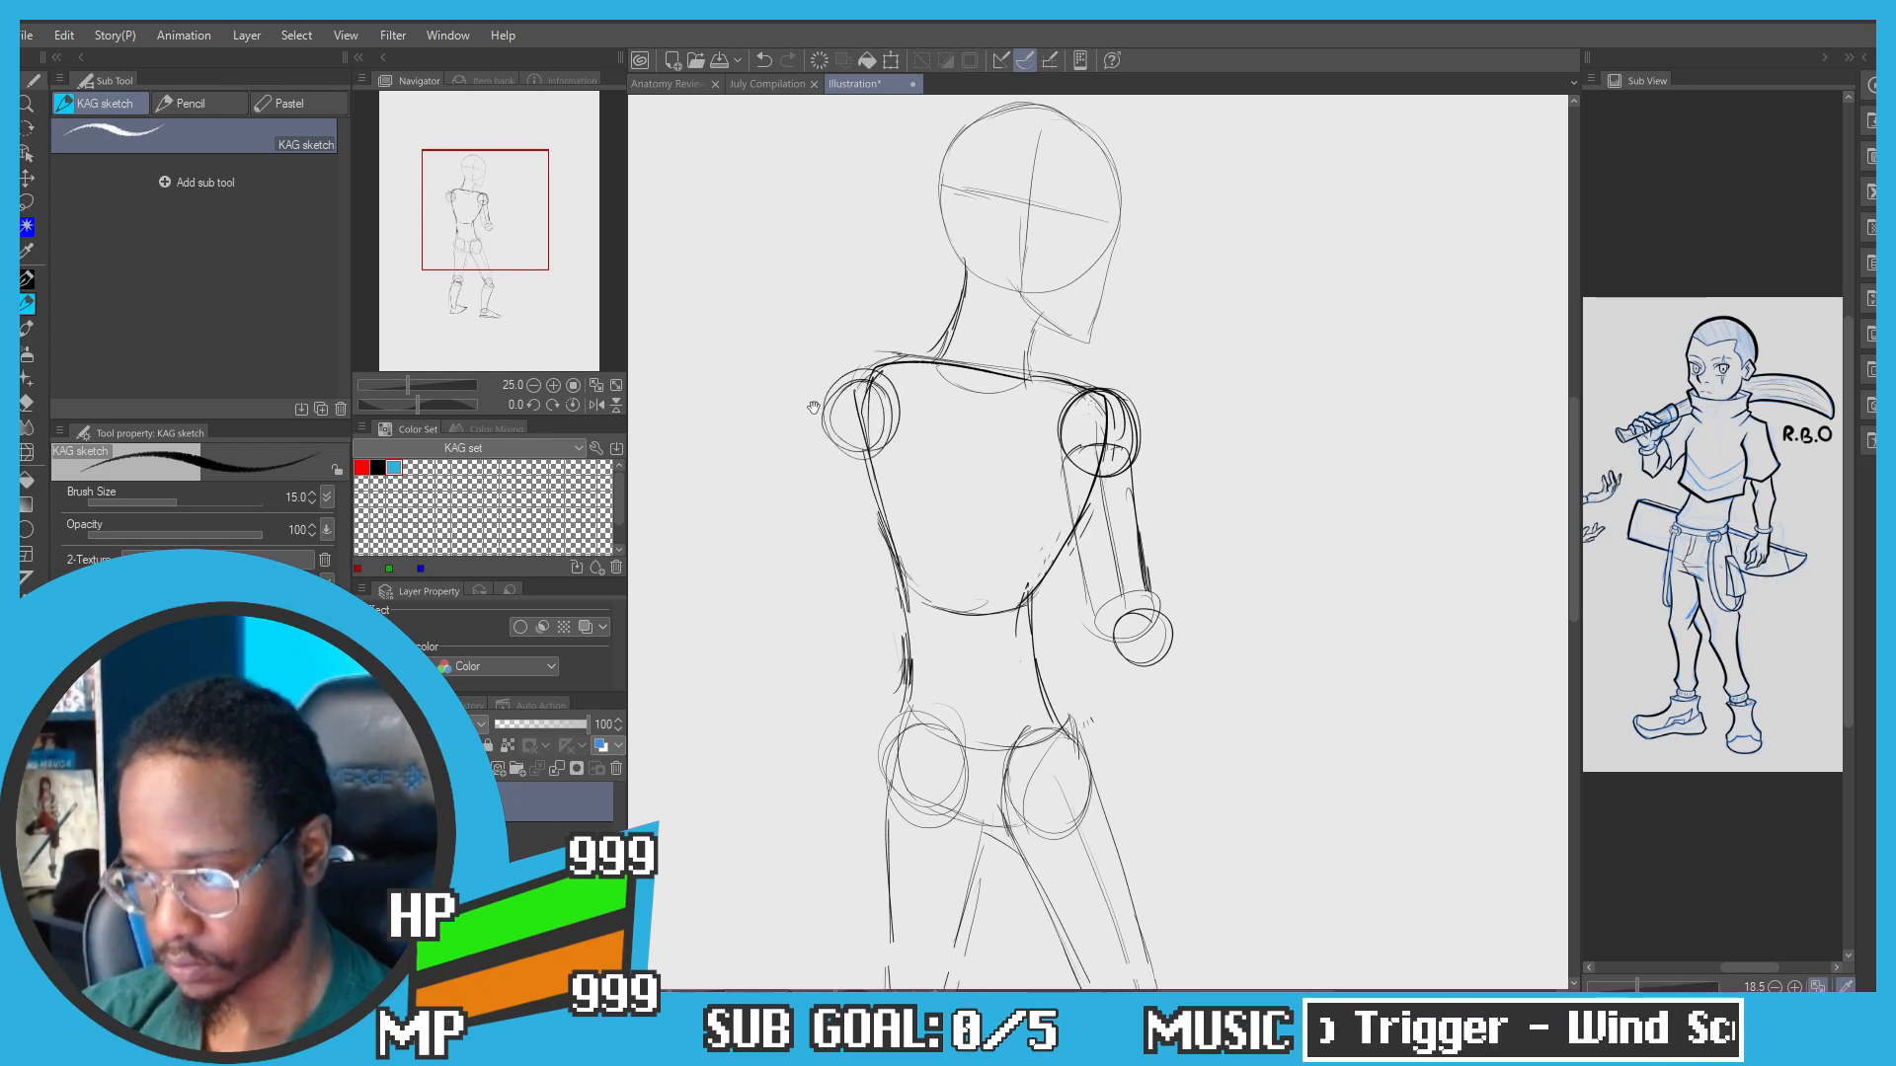
key(ctrl+z)
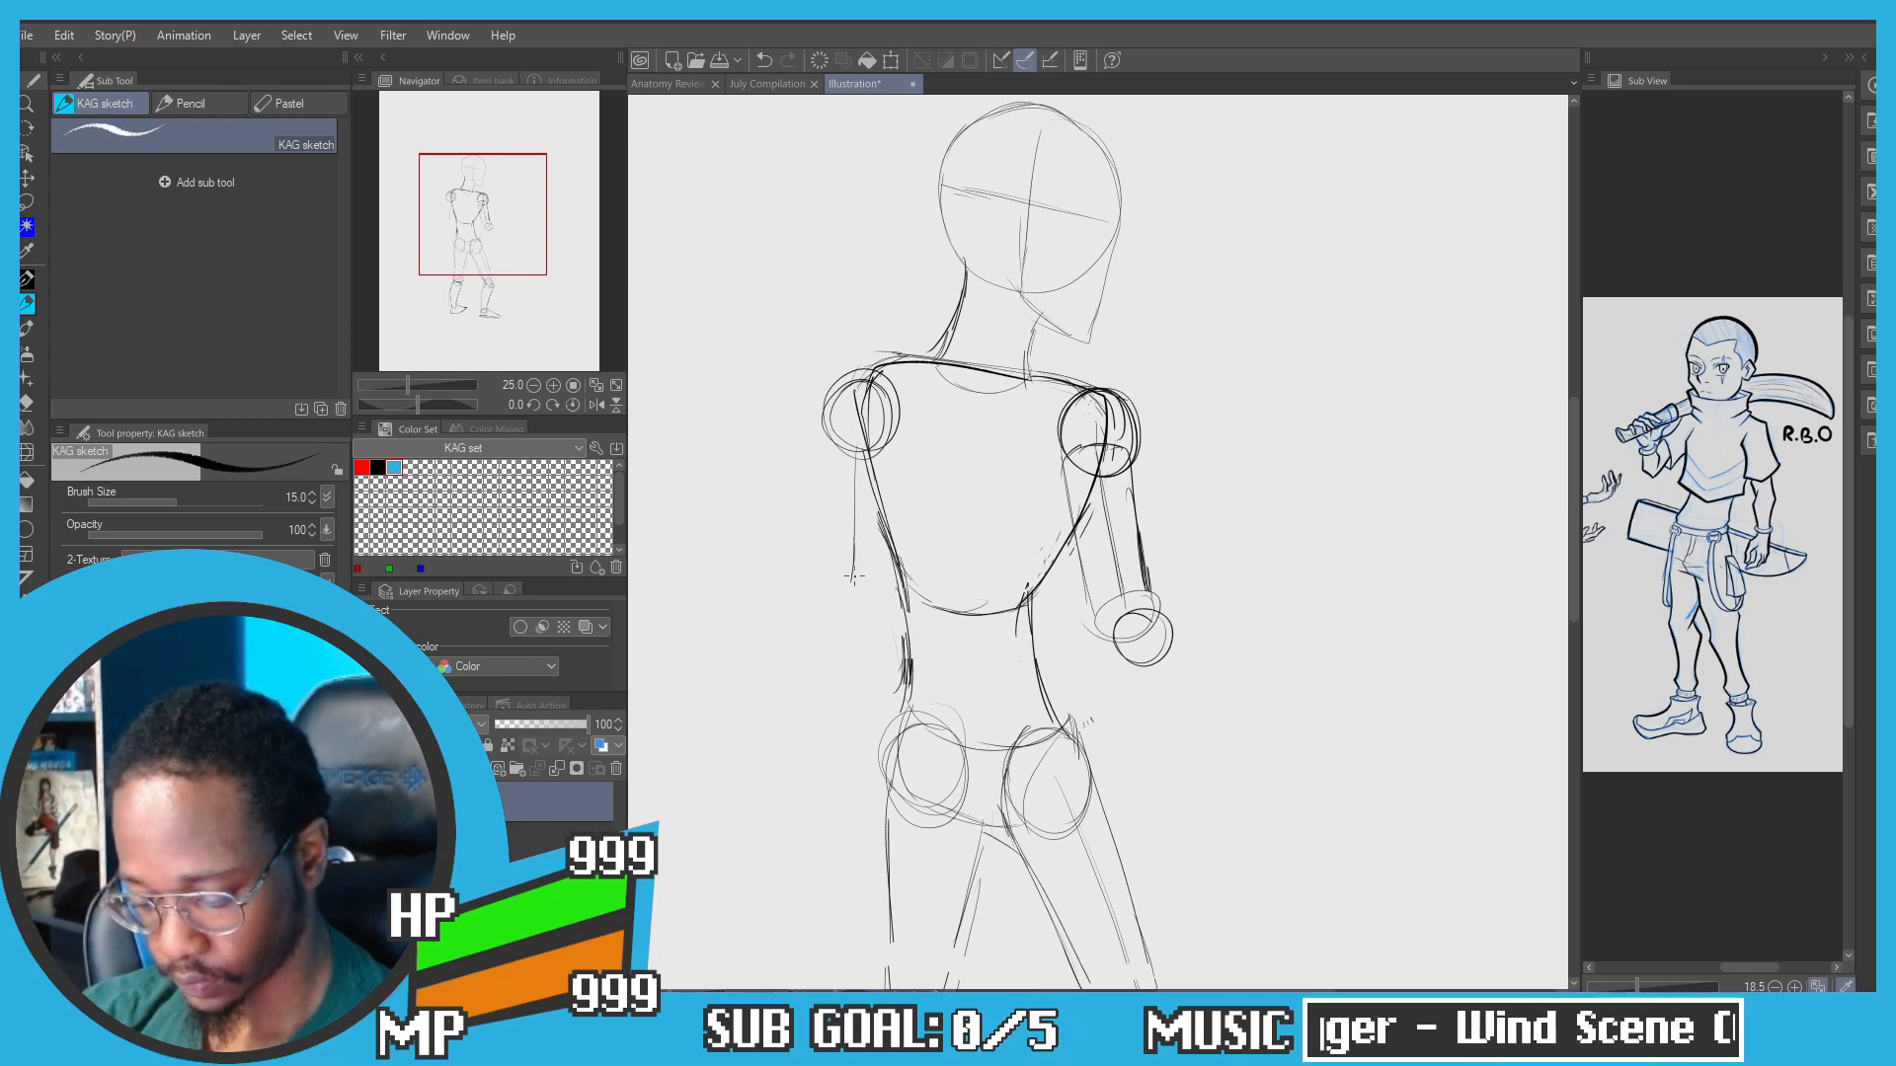
Step: Sketch the left-hand upper arm as a cylinder hanging from the shoulder, with an elbow ball and ellipse at its end
key(ctrl+z)
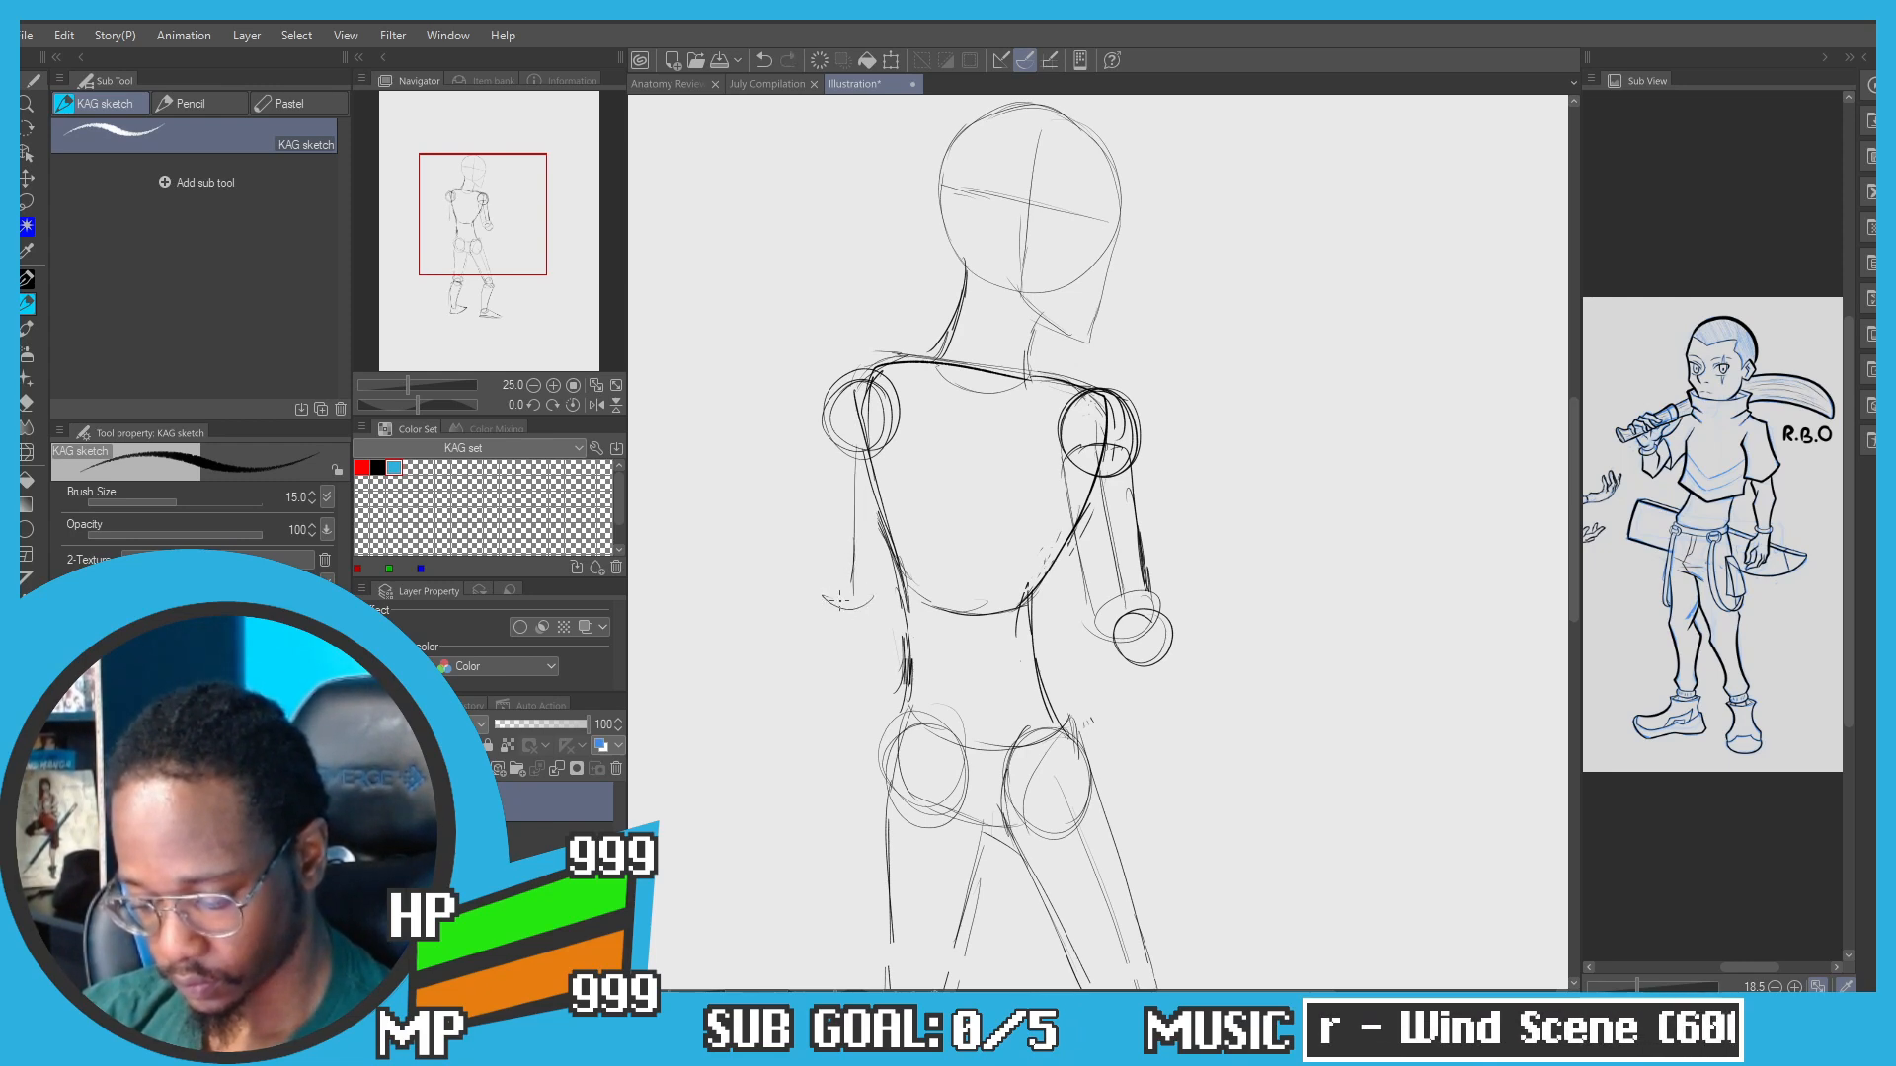
drag(835, 475, 826, 574)
drag(832, 445, 823, 592)
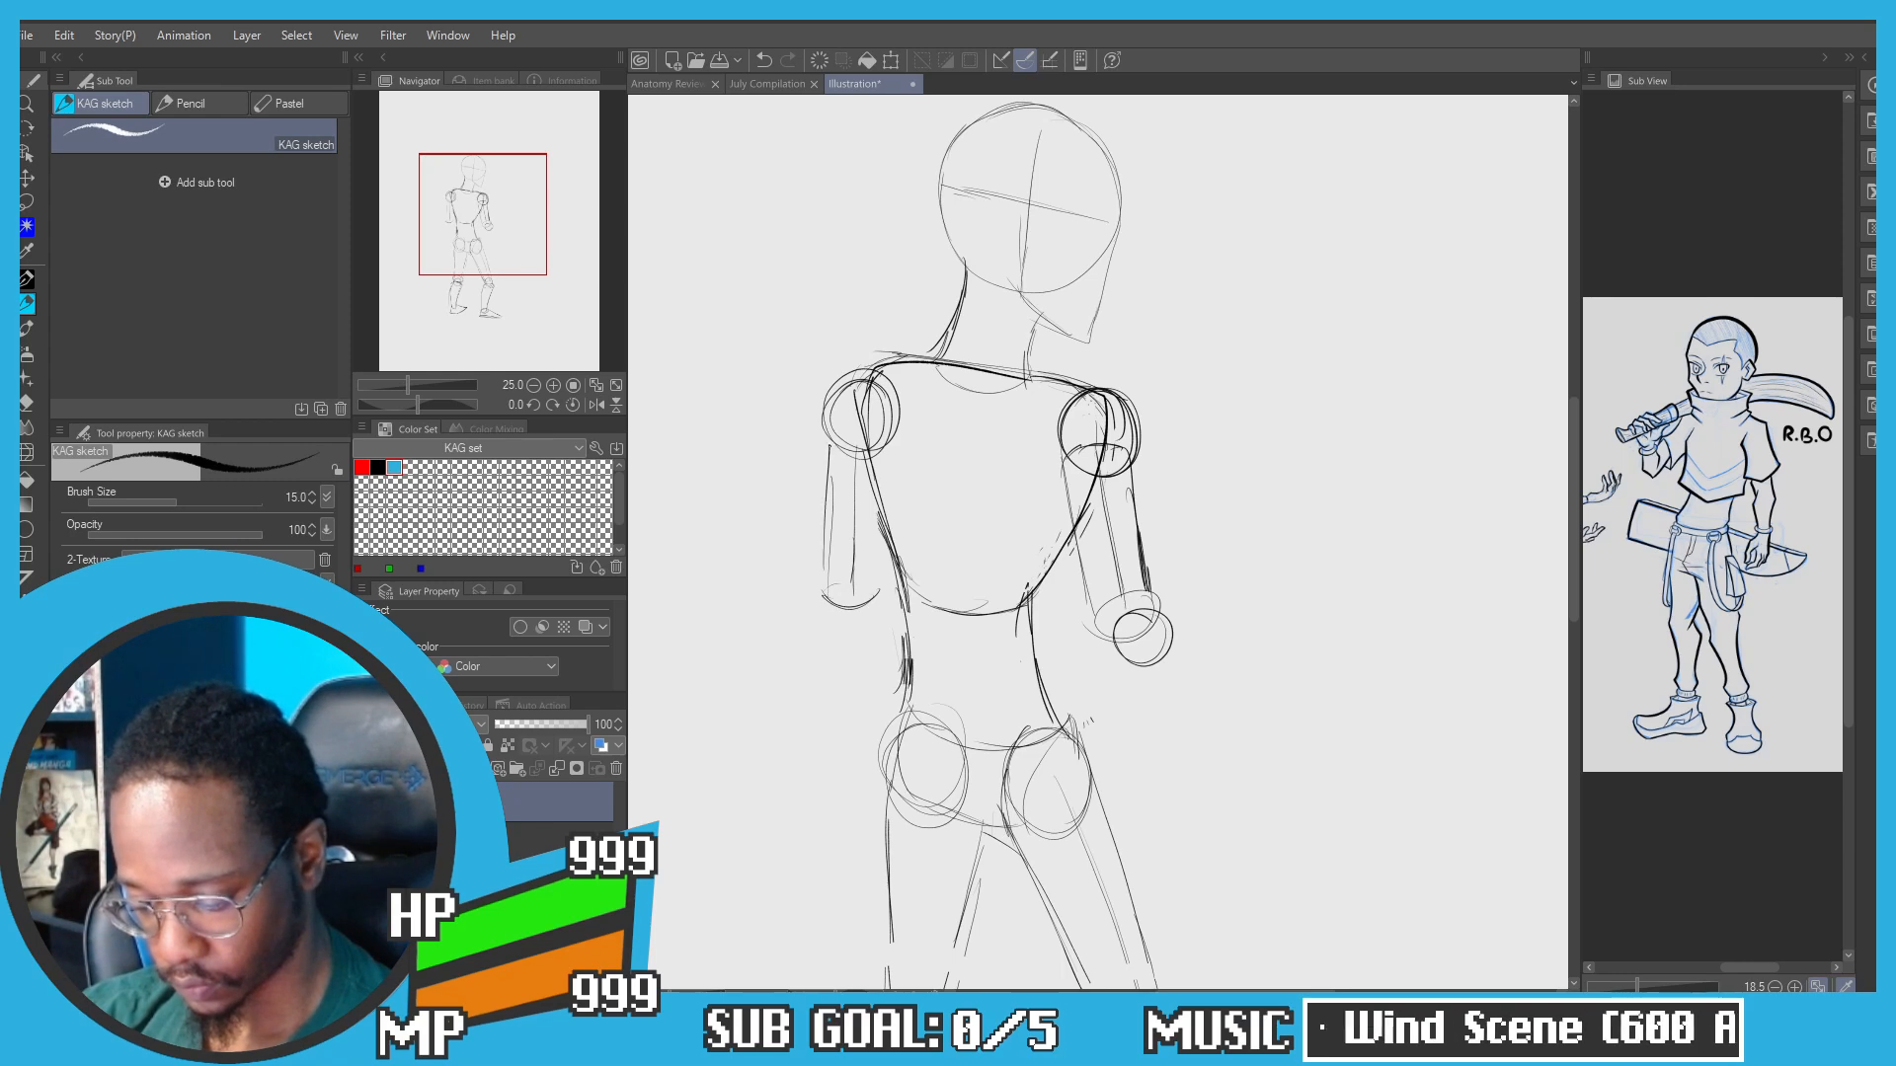
key(ctrl+z)
mouse_move(875, 485)
mouse_down()
mouse_move(880, 590)
mouse_move(855, 586)
mouse_move(861, 622)
mouse_move(830, 529)
mouse_move(887, 583)
mouse_up()
key(ctrl+z)
key(ctrl+z)
key(ctrl+z)
key(ctrl+z)
mouse_move(887, 585)
mouse_down()
mouse_move(896, 605)
mouse_move(844, 696)
mouse_up()
key(ctrl+z)
drag(830, 588, 850, 690)
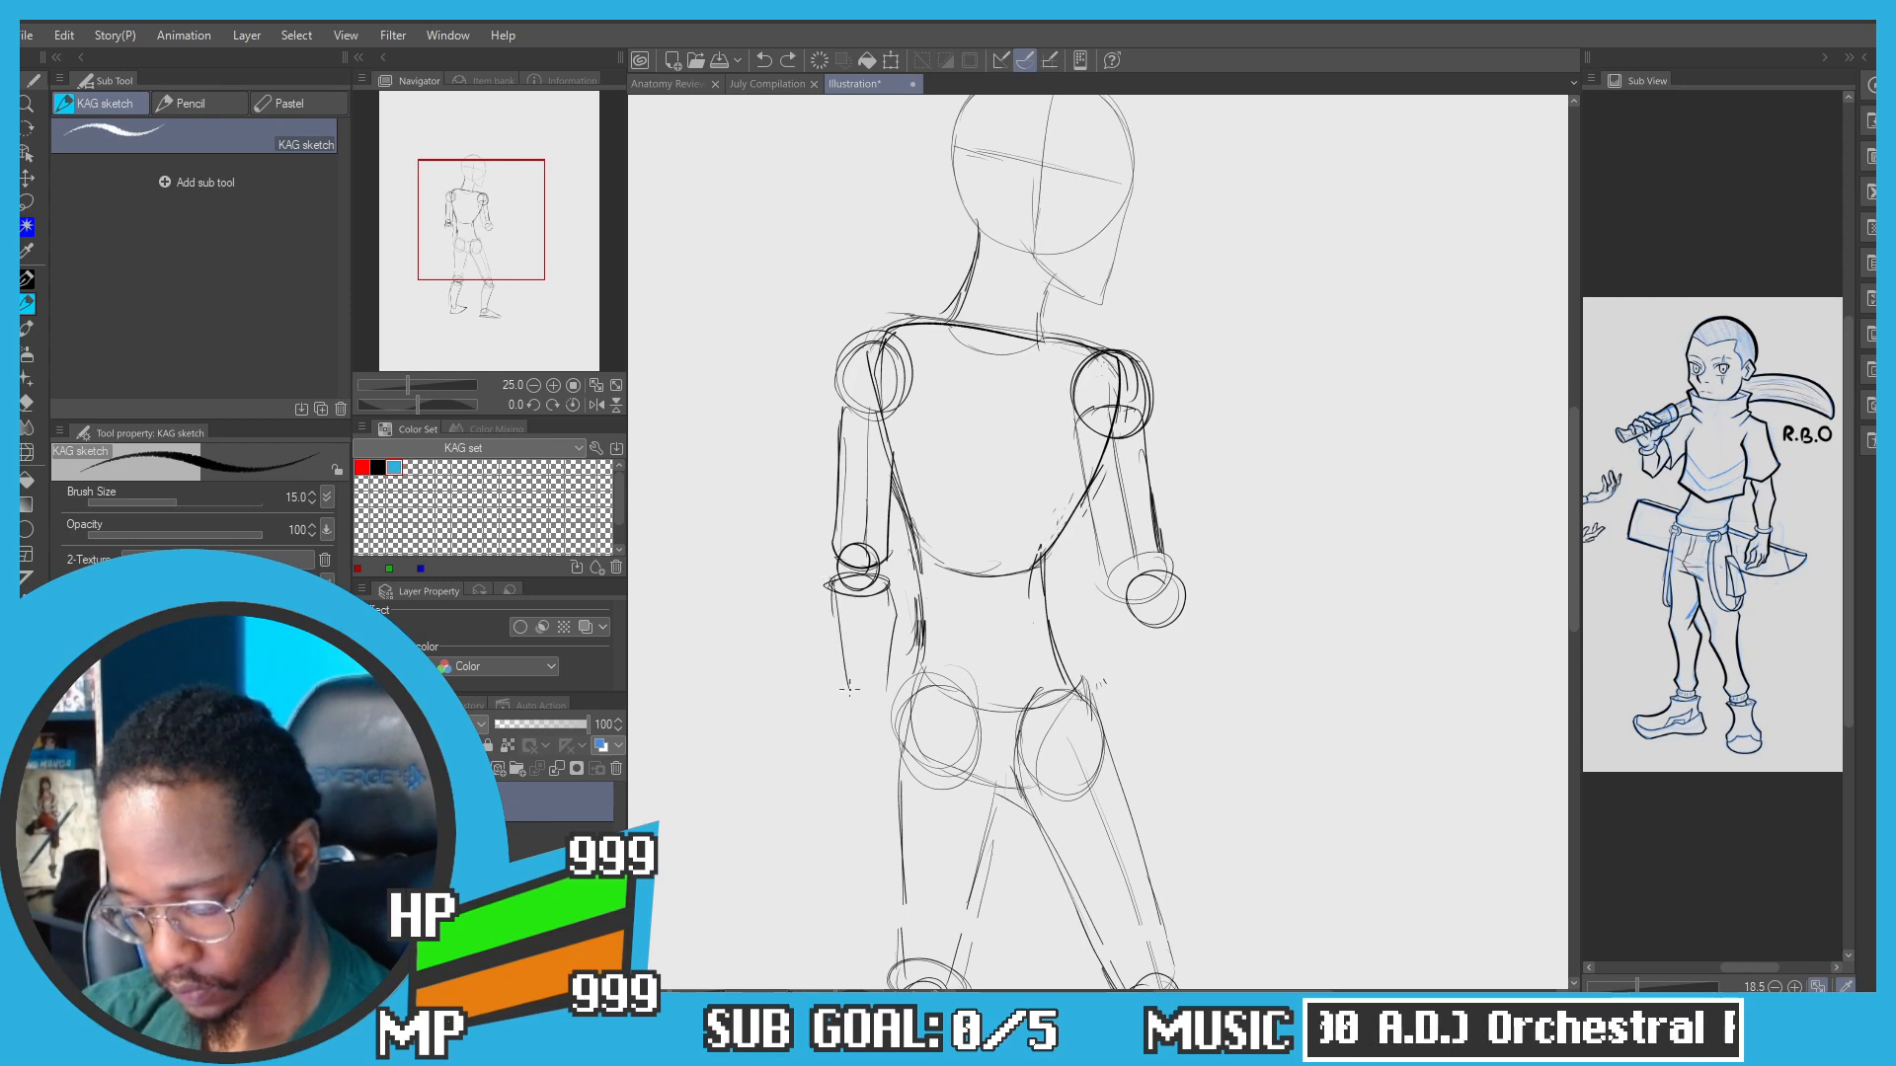
key(ctrl+z)
mouse_move(833, 590)
mouse_down()
mouse_move(857, 715)
mouse_move(873, 680)
mouse_move(885, 719)
mouse_up()
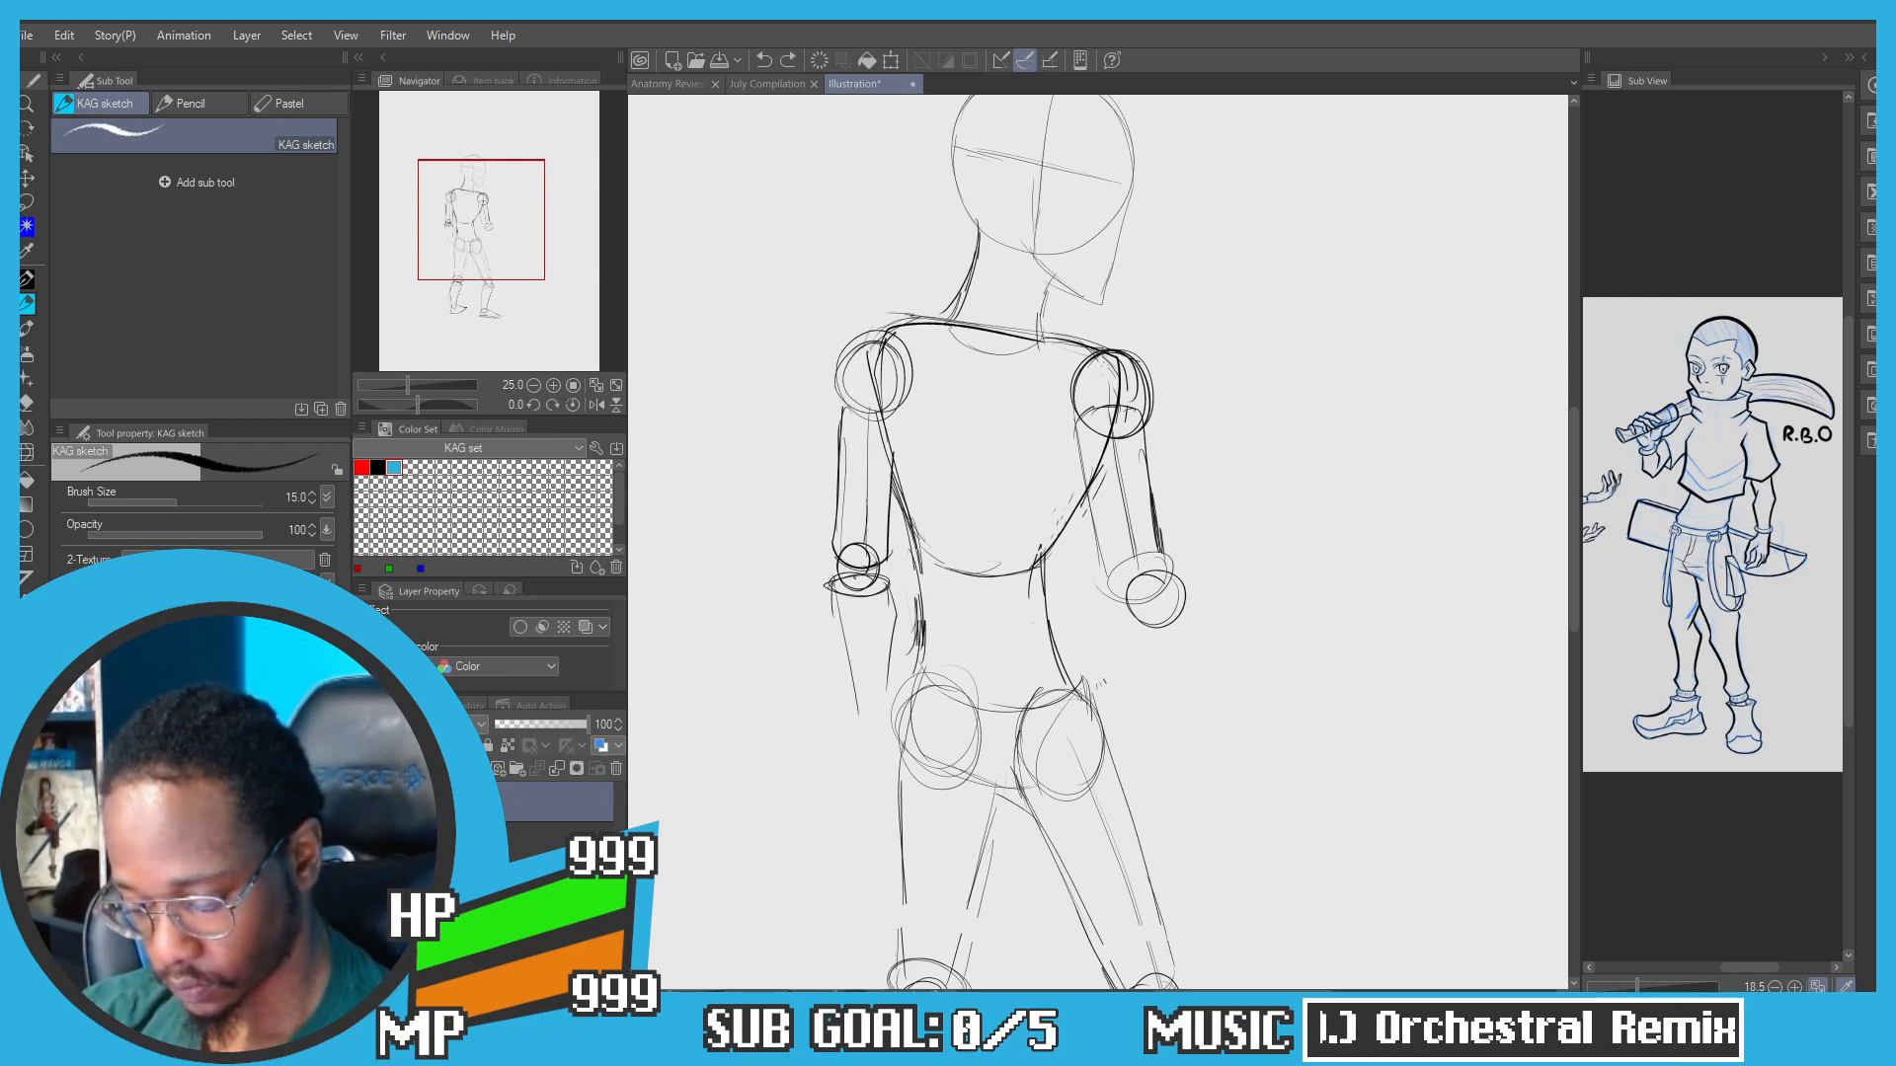
key(ctrl+z)
key(ctrl+z)
drag(894, 624, 884, 703)
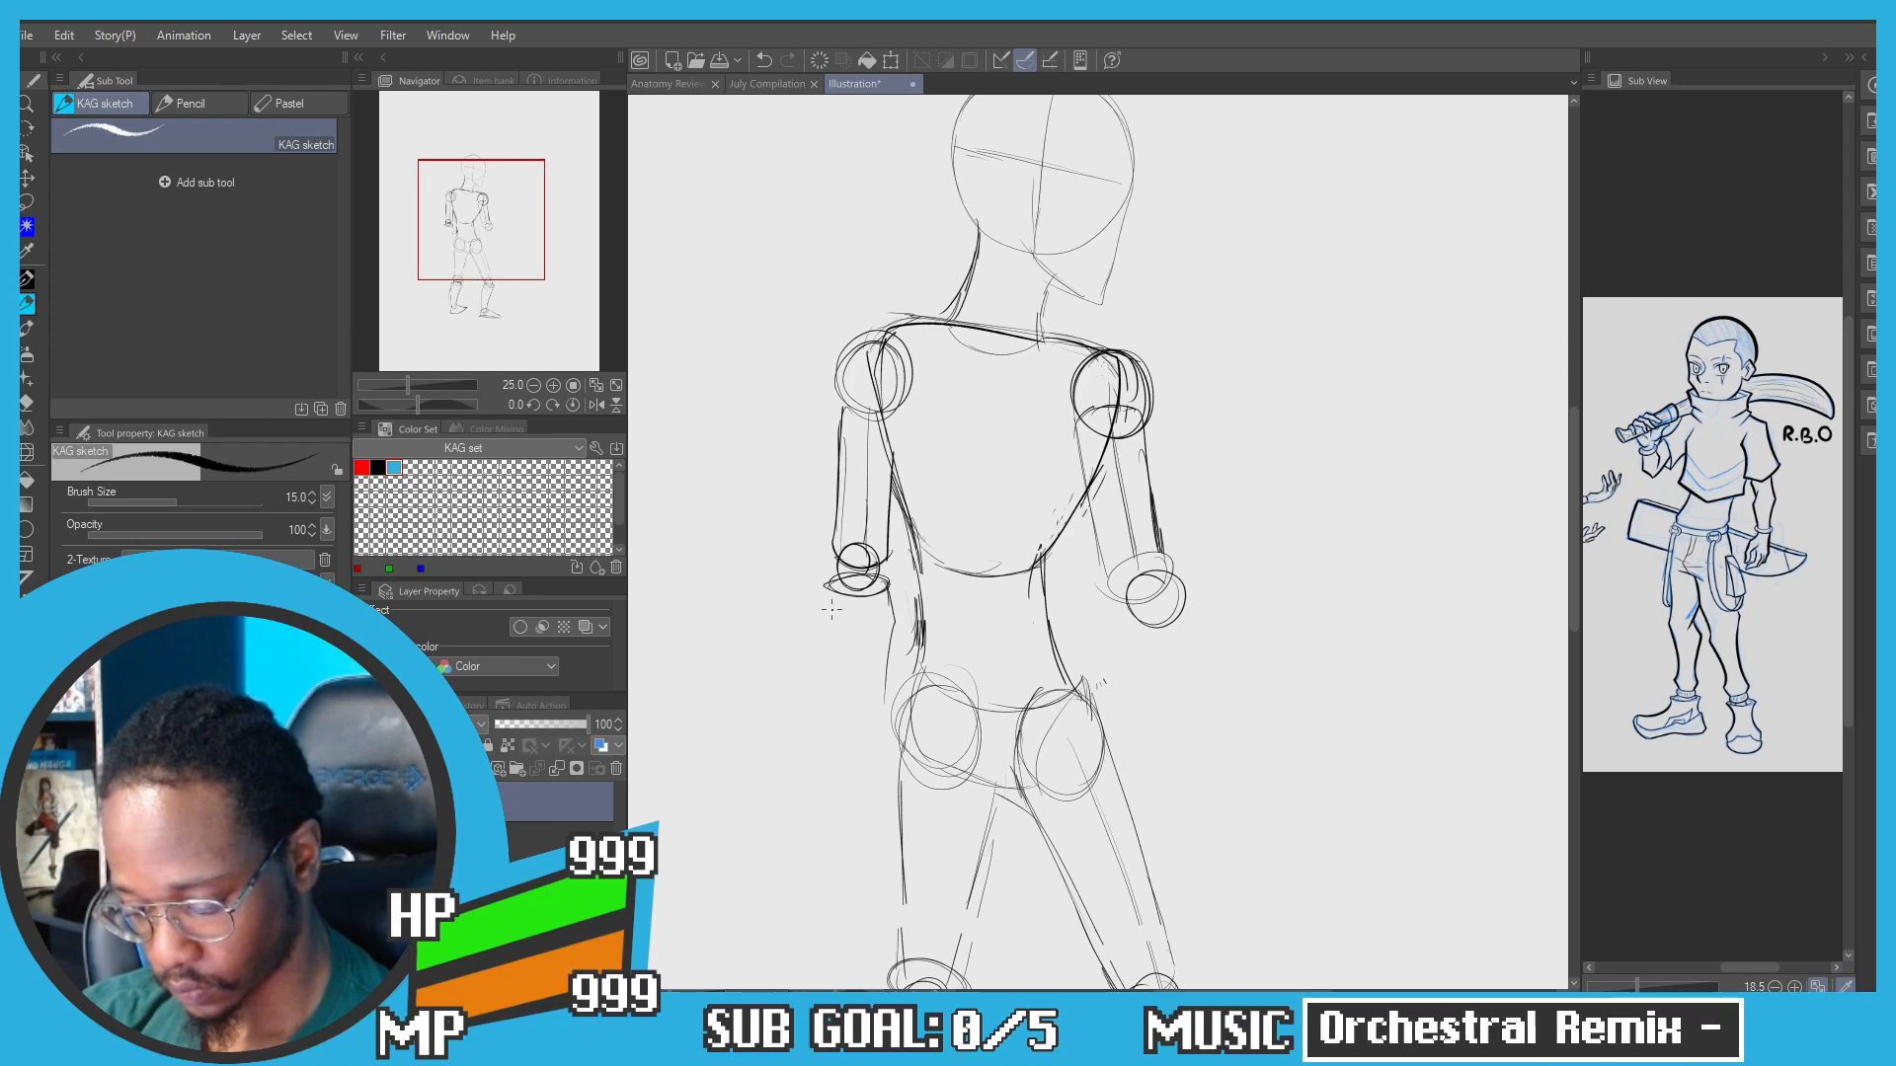
key(ctrl+z)
Step: Sketch the left-hand forearm tapering from the elbow ellipse down to a narrow wrist
drag(834, 587, 857, 701)
key(ctrl+z)
mouse_move(882, 585)
mouse_down()
mouse_move(894, 687)
mouse_move(861, 695)
mouse_move(886, 695)
mouse_move(917, 578)
mouse_up()
scroll(908, 575, up, 1)
drag(871, 431, 904, 589)
key(ctrl+z)
mouse_move(941, 426)
mouse_down()
mouse_move(938, 576)
mouse_move(894, 650)
mouse_up()
key(ctrl+z)
Step: Block in the left-hand hand as a simple tapered shape below the wrist
drag(924, 583, 917, 677)
key(ctrl+z)
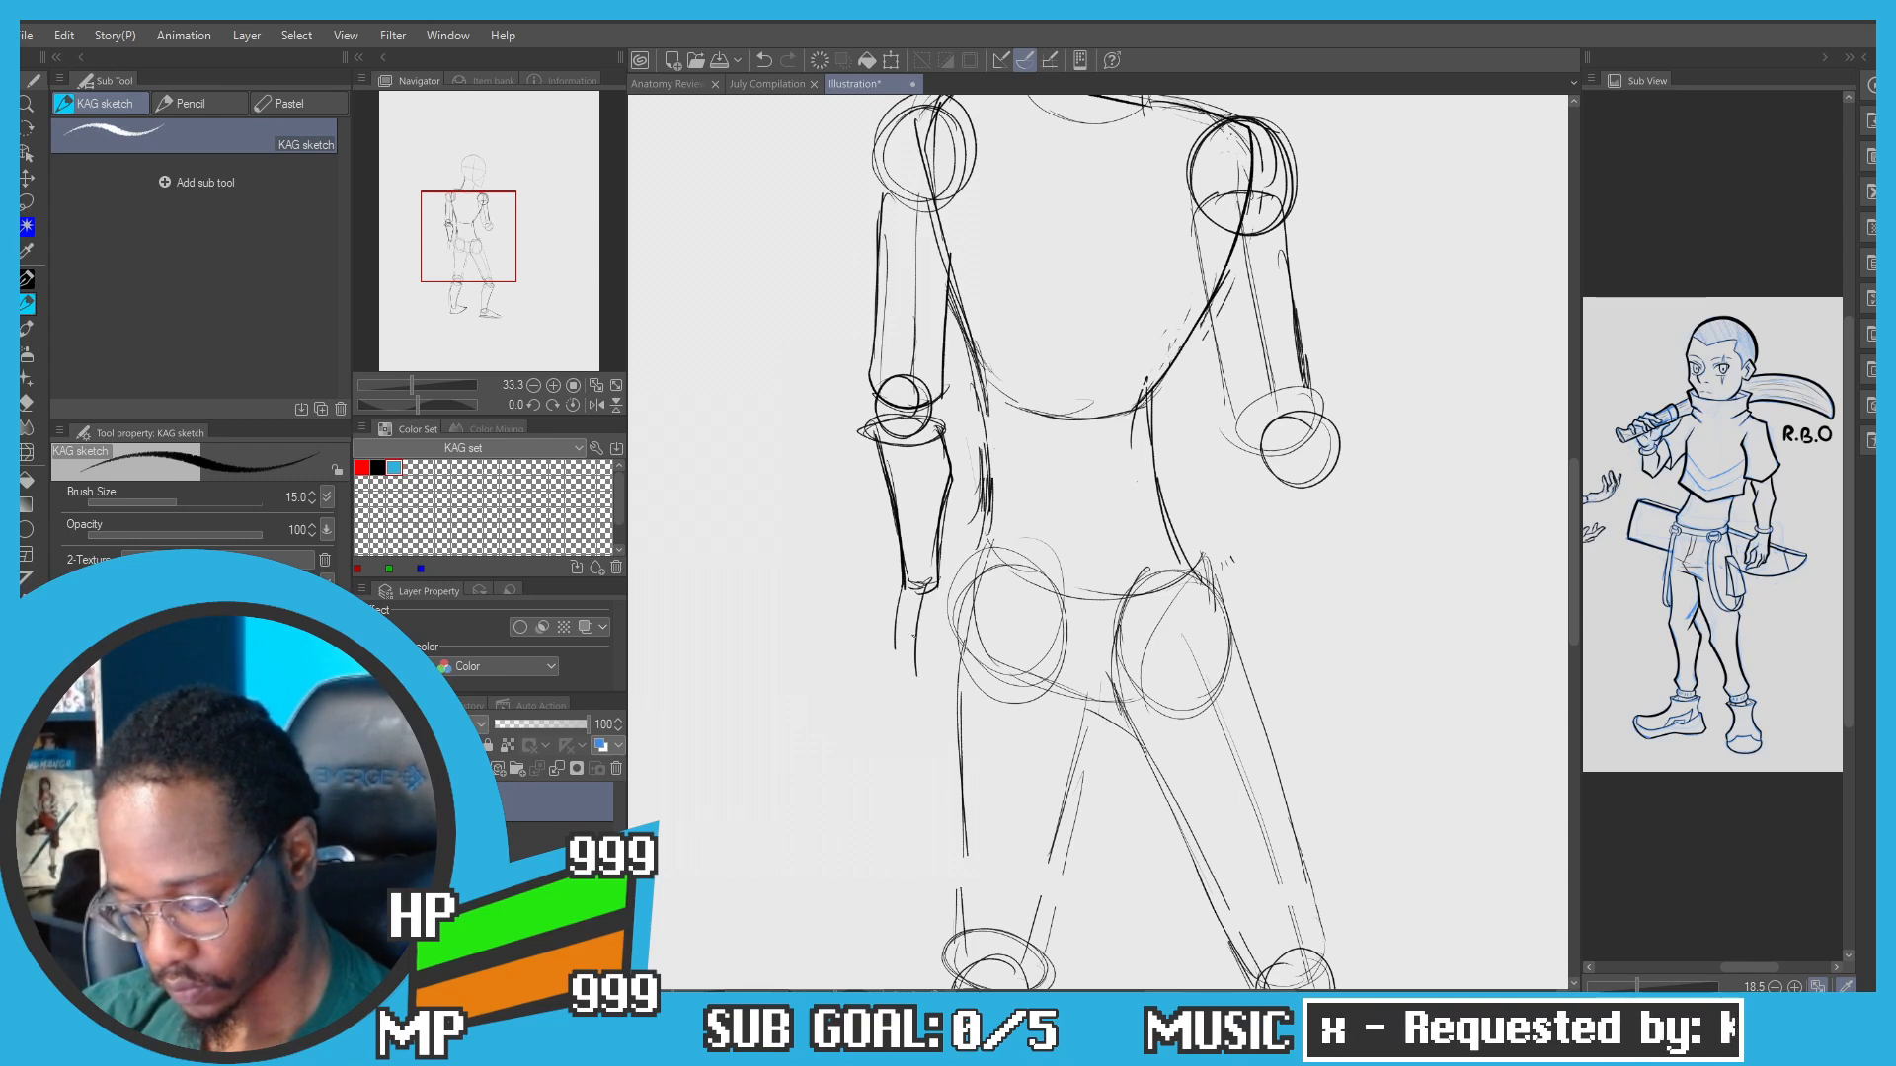
drag(946, 576, 915, 677)
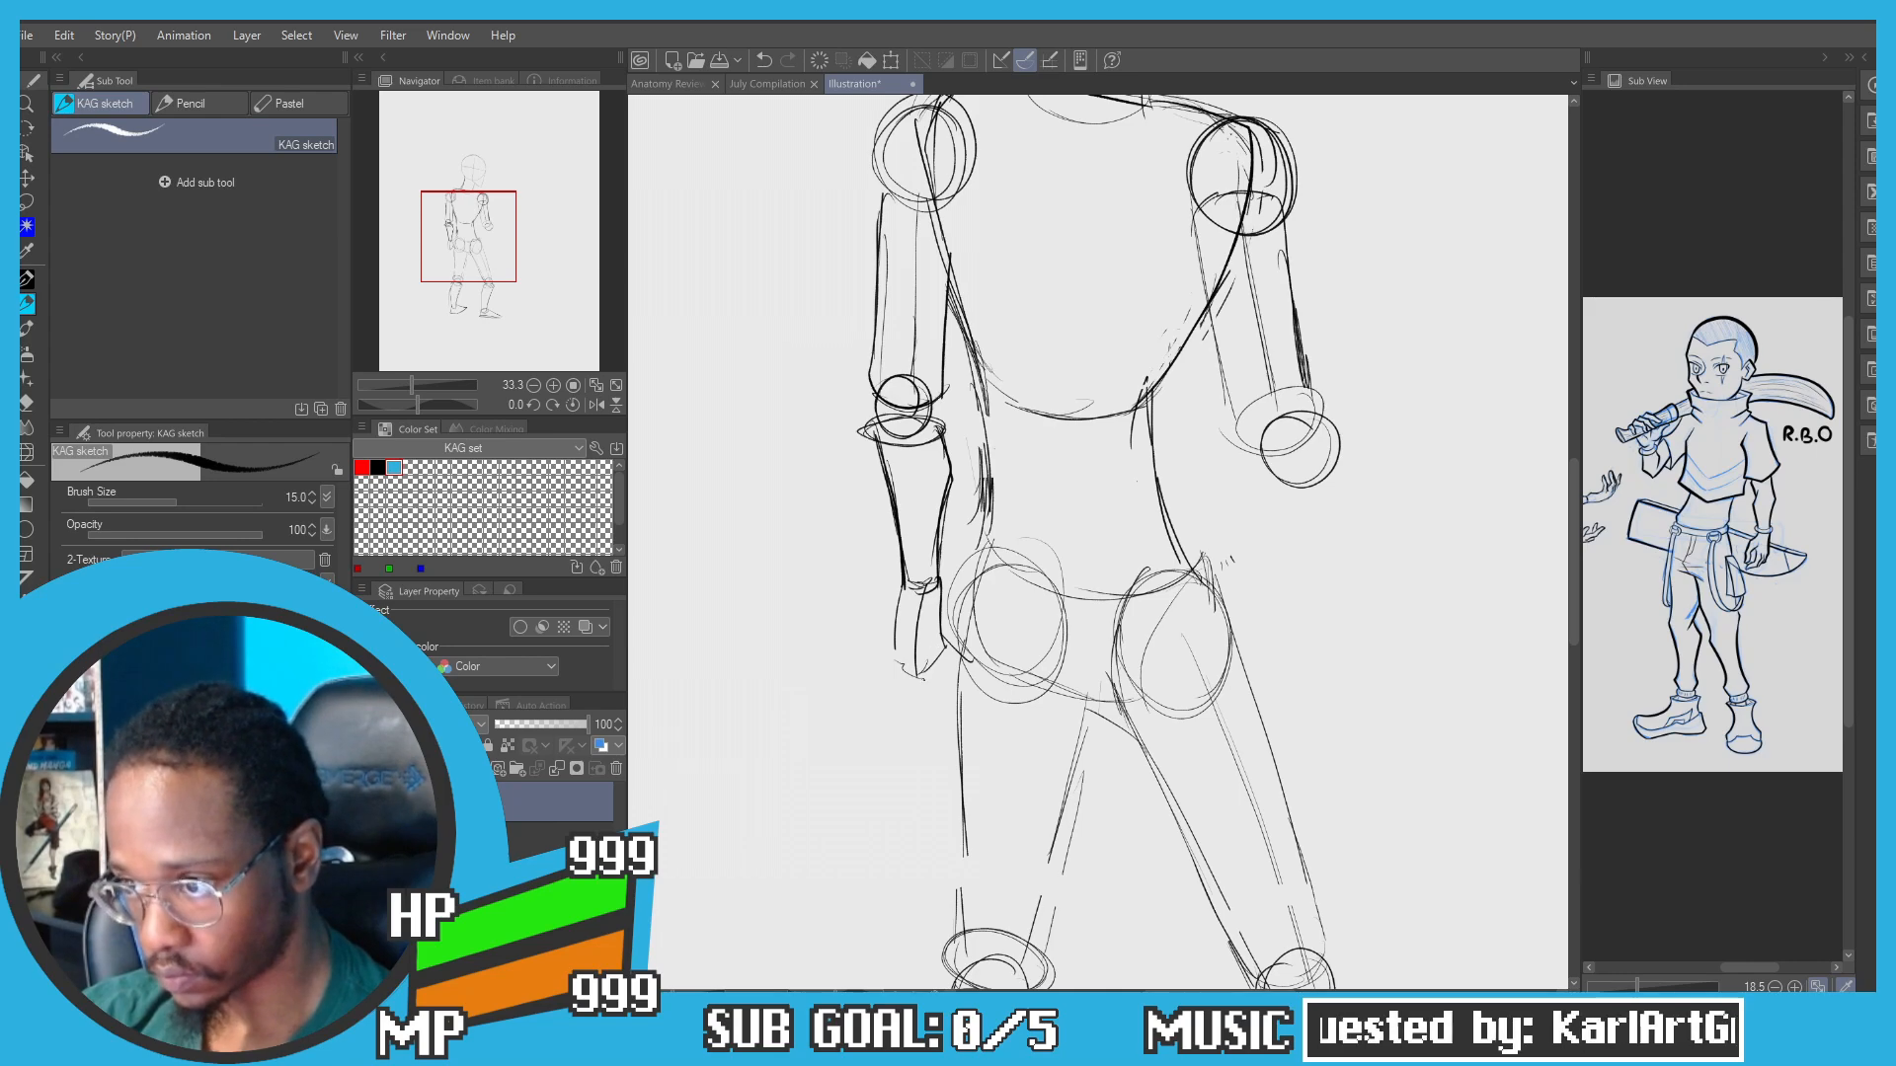
key(ctrl+z)
Step: Lasso the whole left-hand arm below the shoulder, rotate and move it slightly away from the torso, and clear the selection
scroll(819, 485, down, 1)
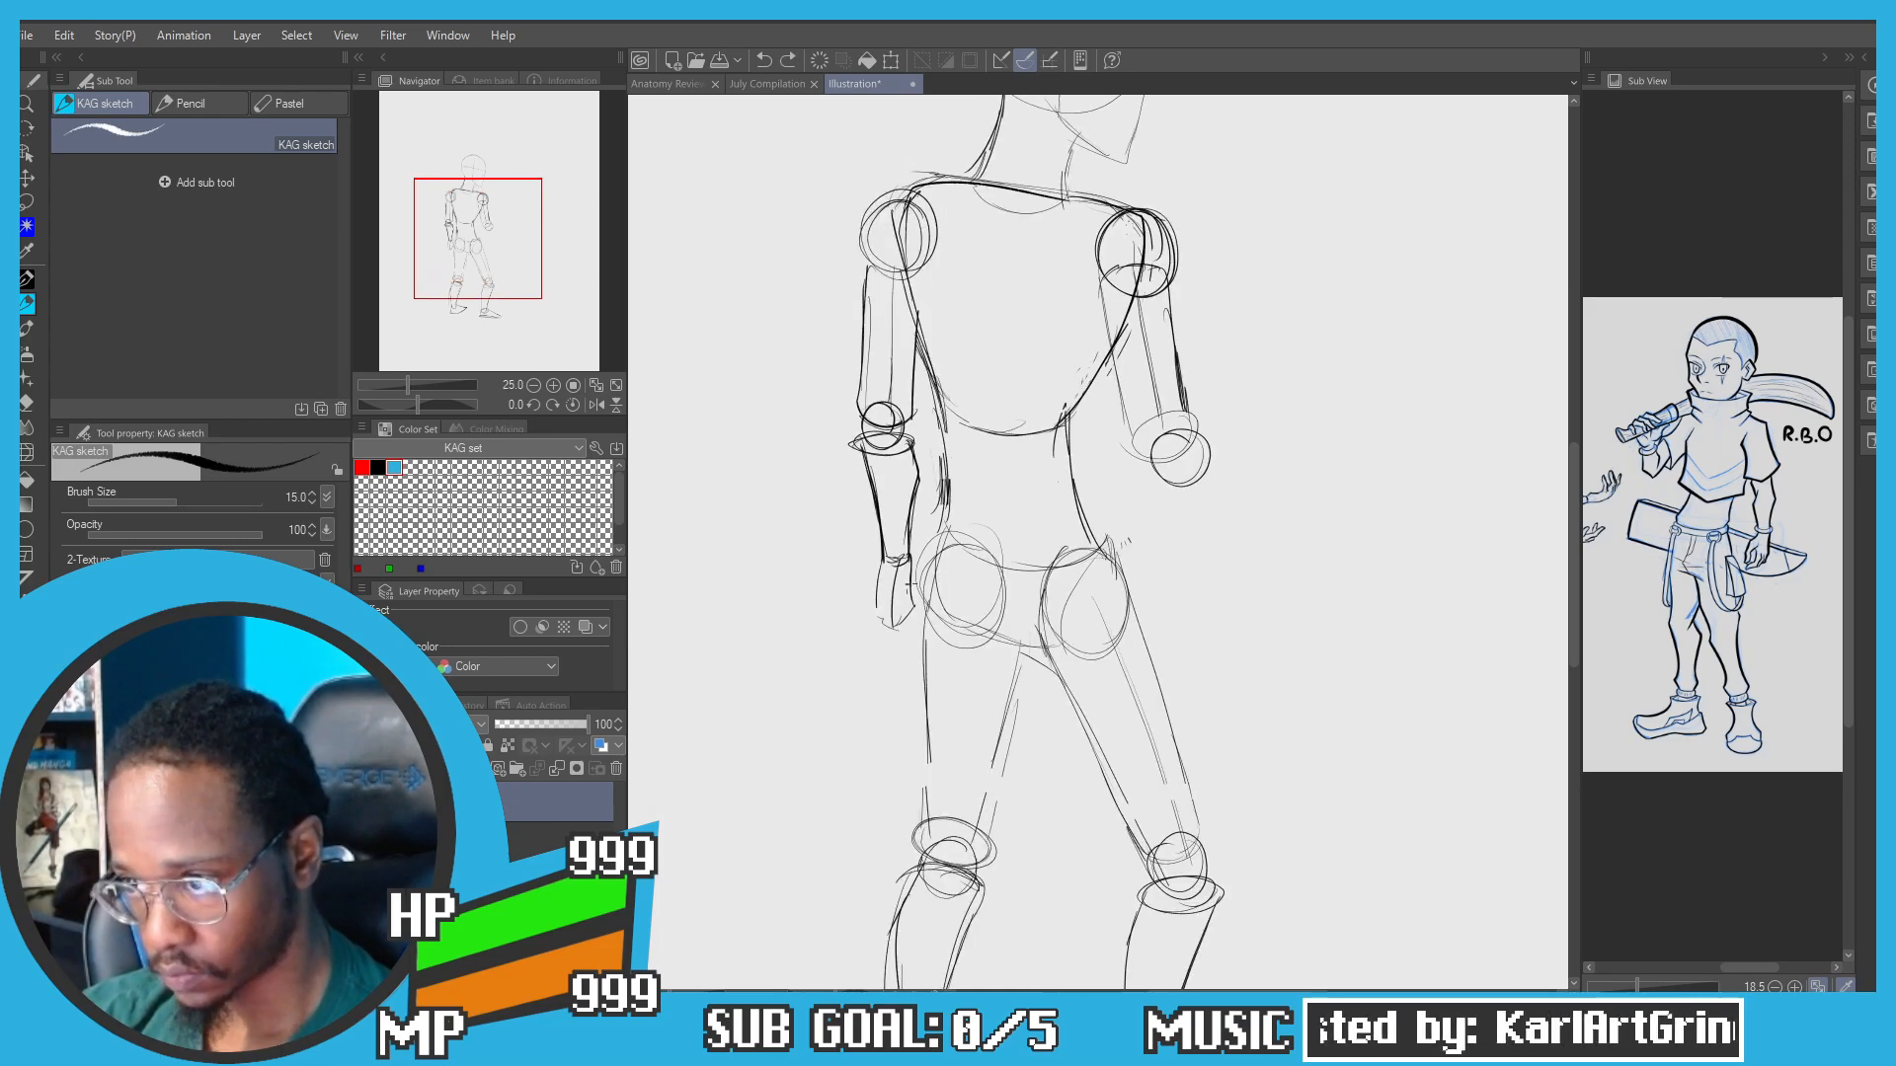
mouse_move(928, 464)
mouse_down()
mouse_move(901, 648)
mouse_move(834, 398)
mouse_move(866, 259)
mouse_move(924, 321)
mouse_up()
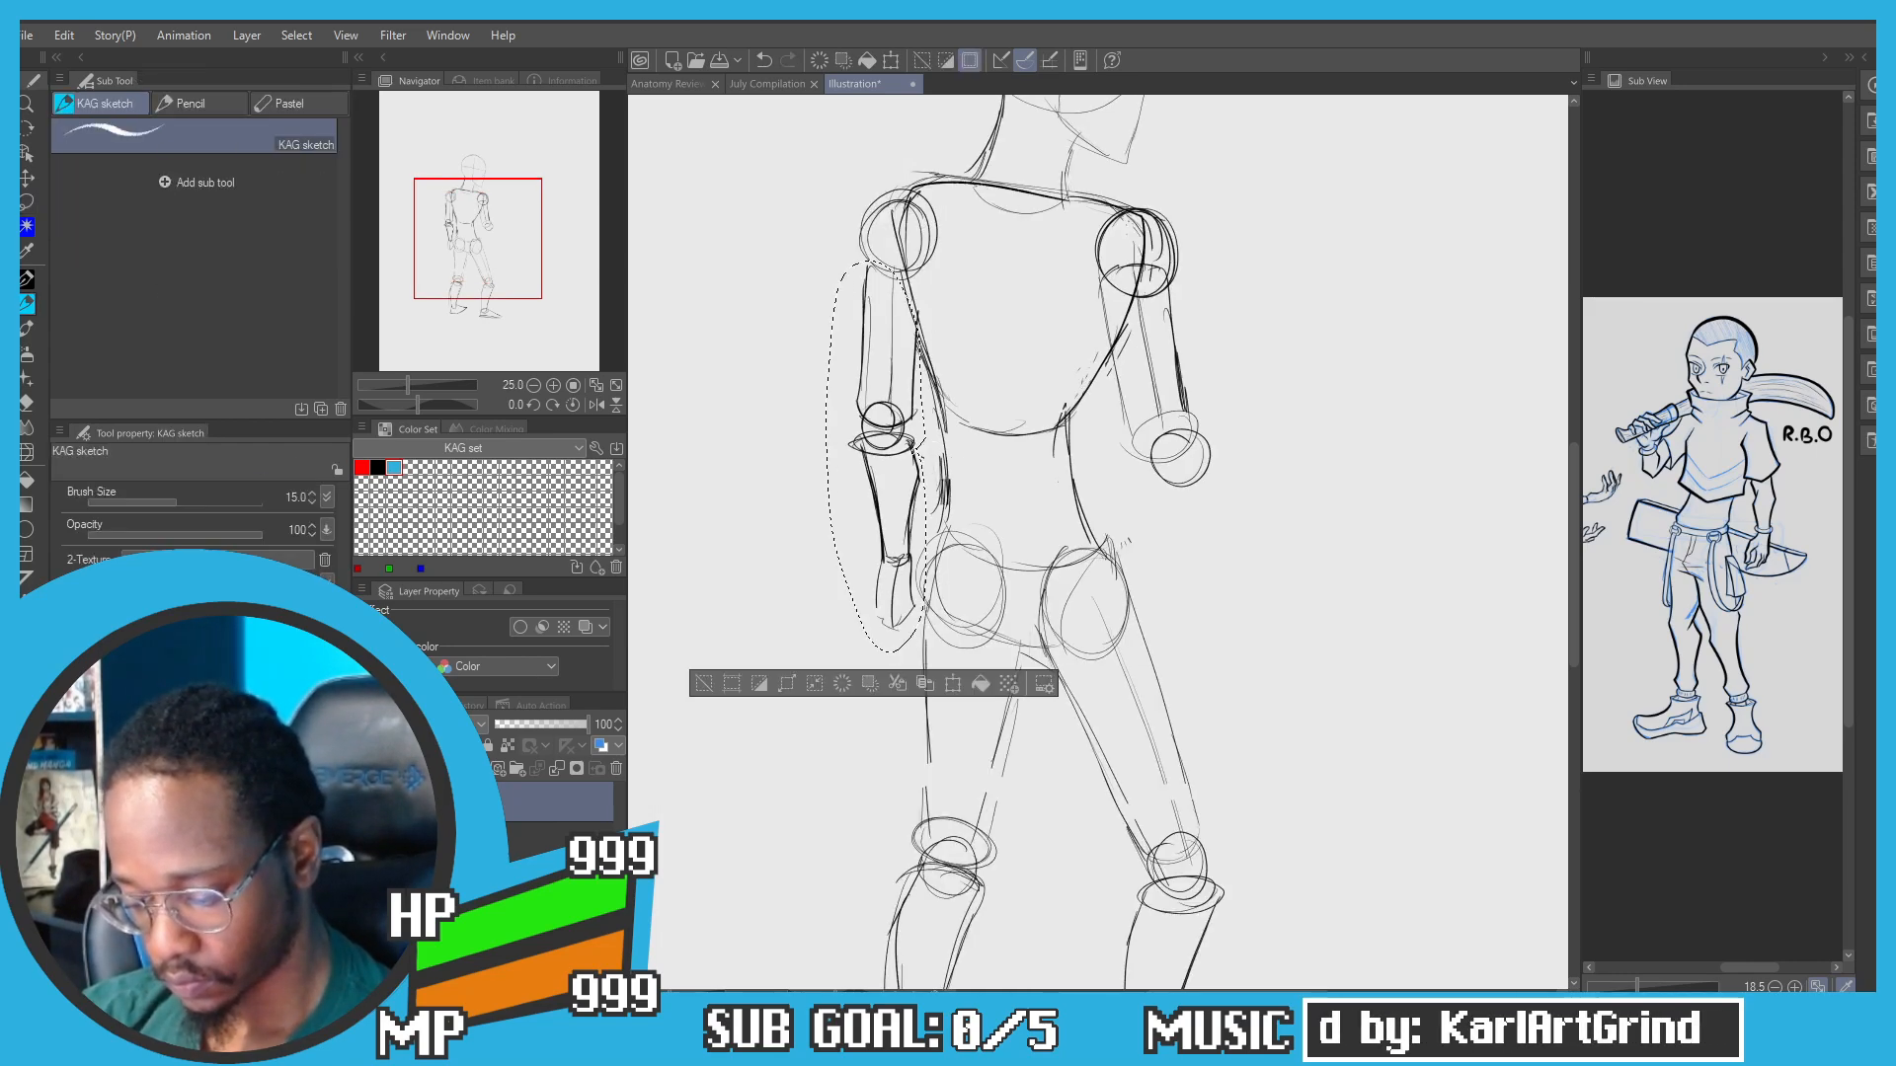
click(953, 683)
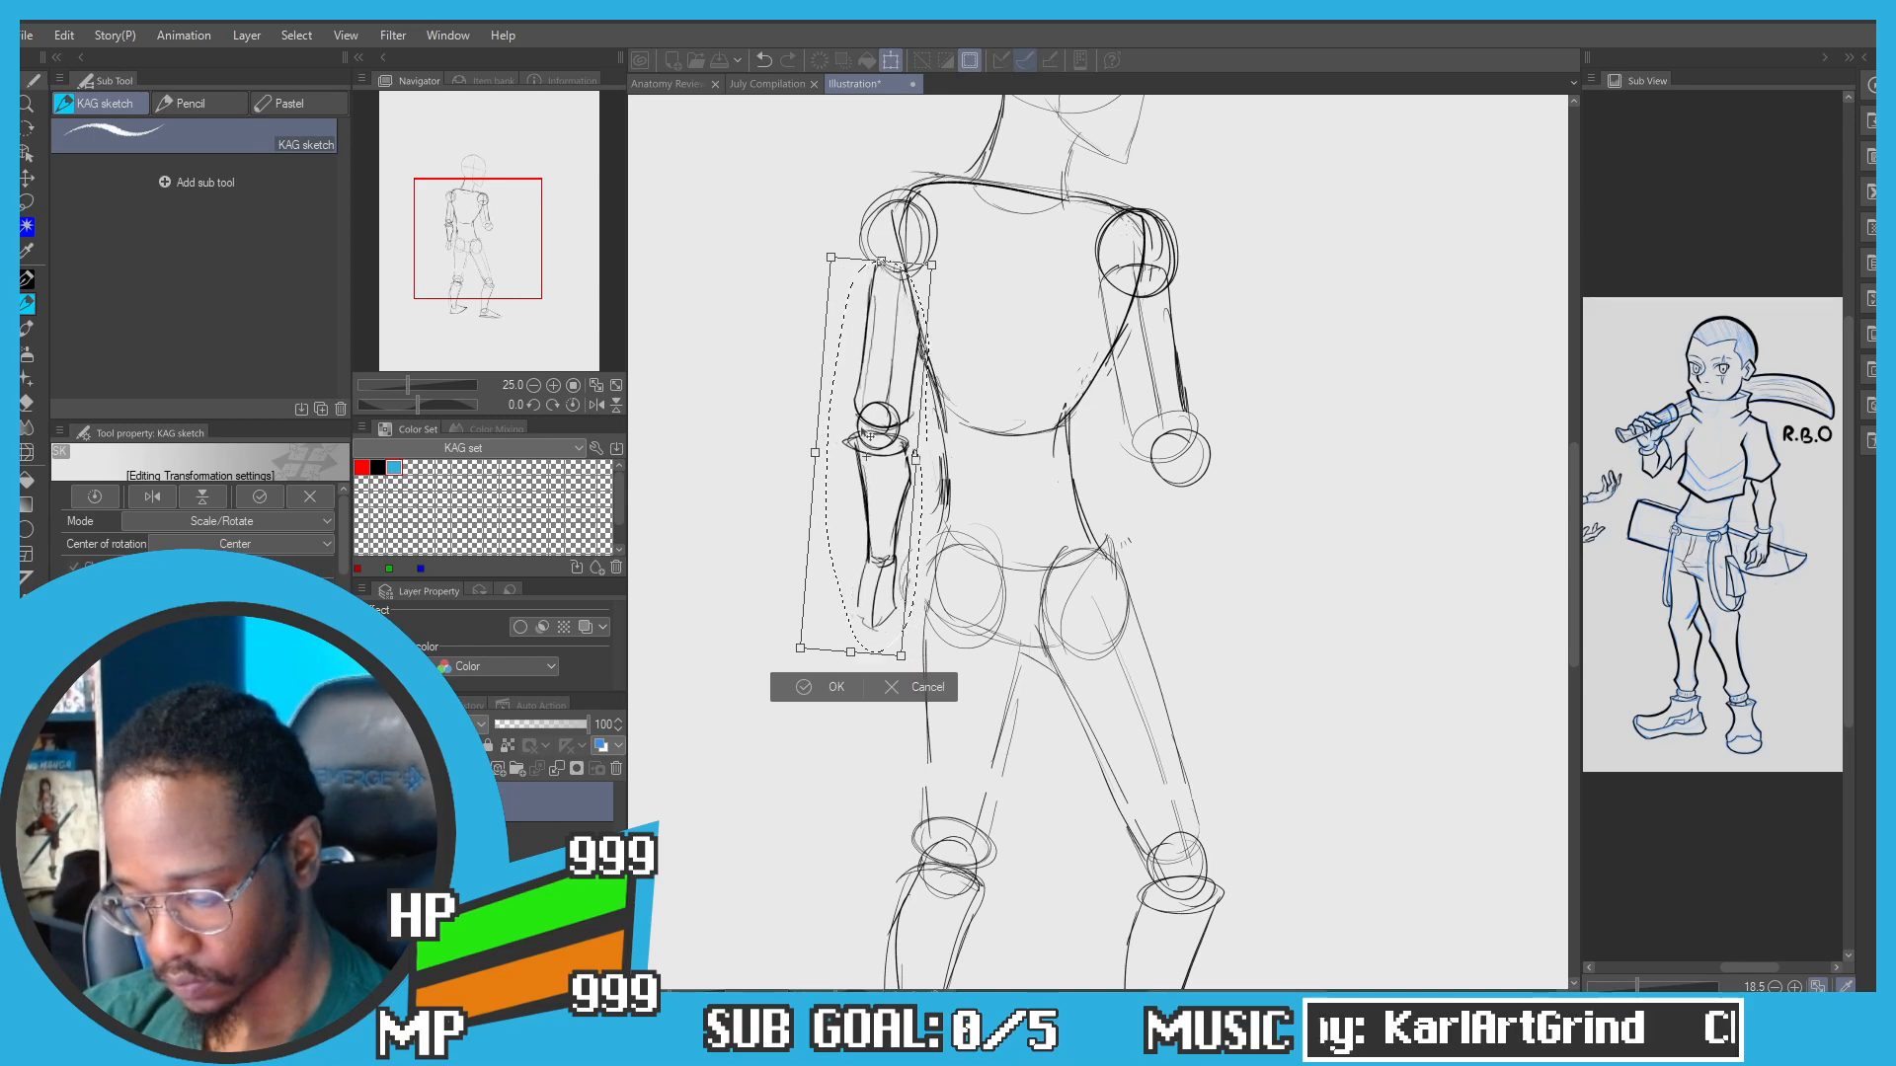
drag(869, 435, 861, 432)
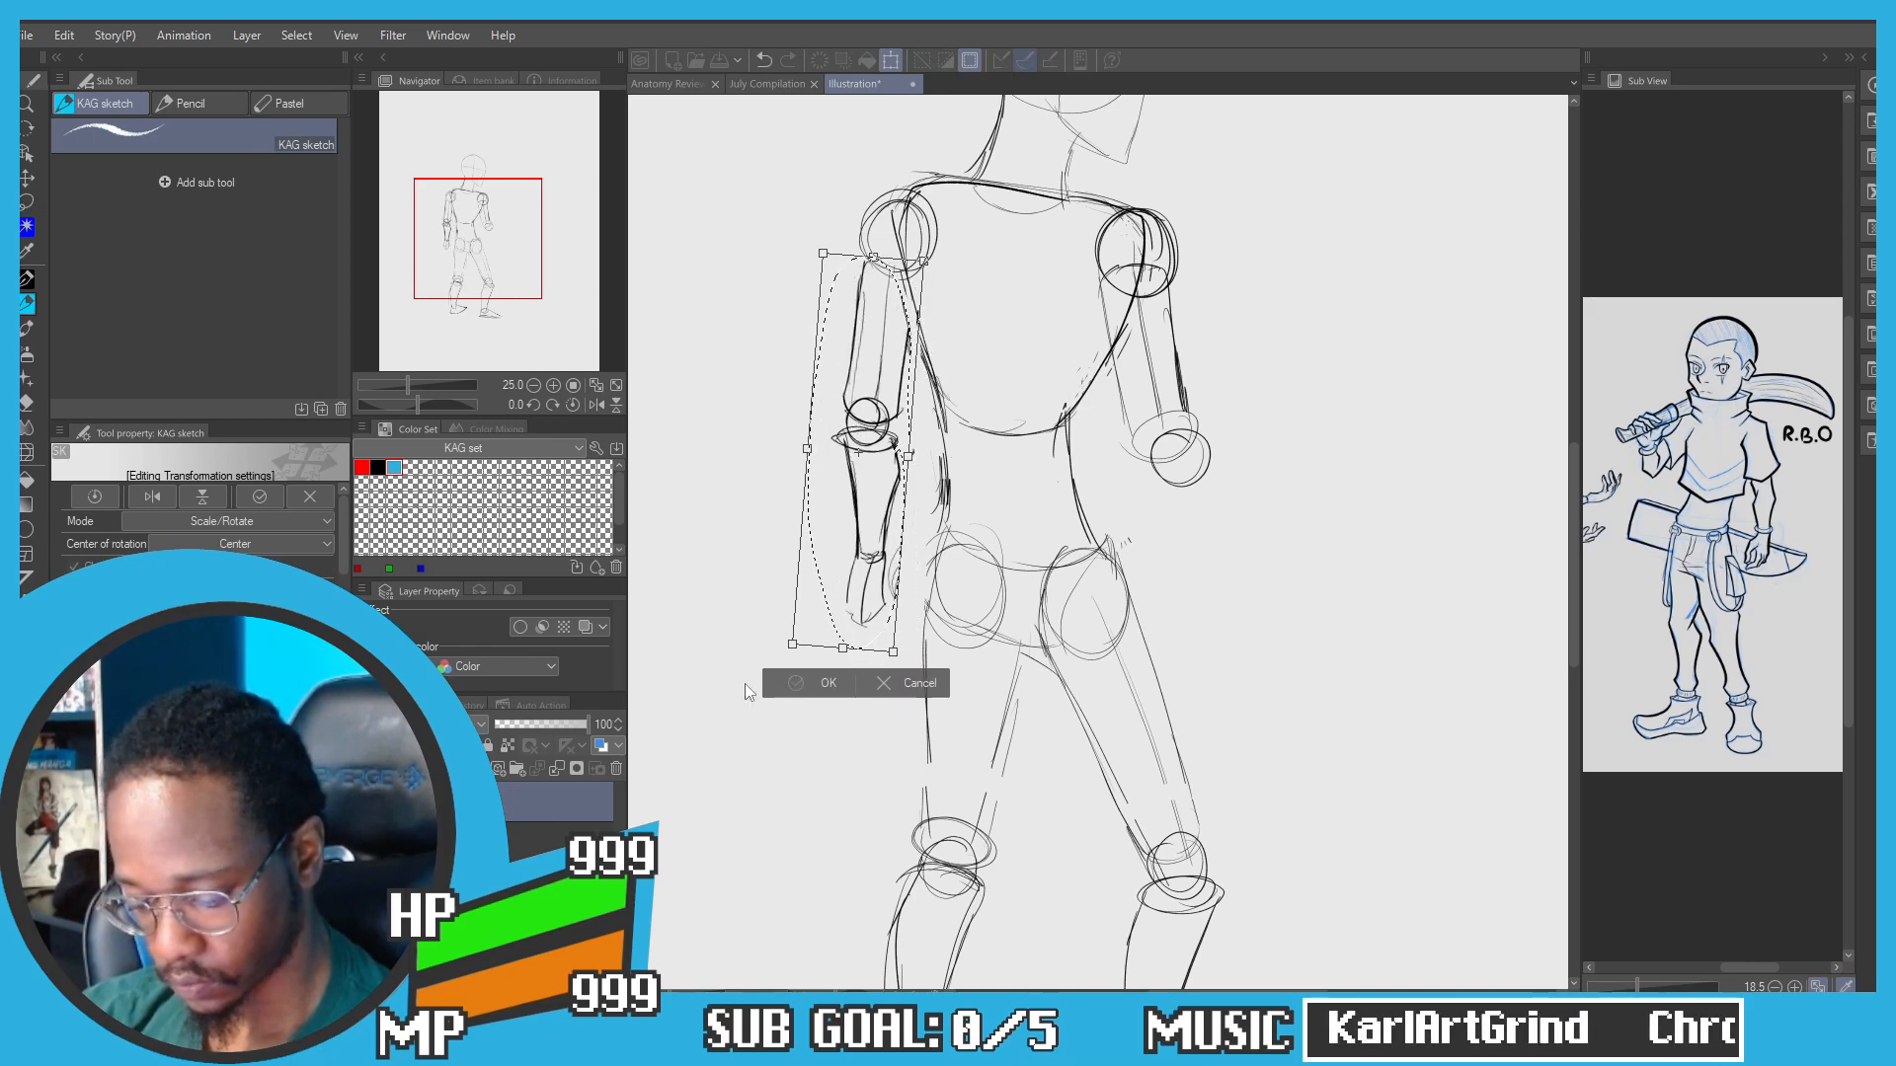
key(Return)
click(696, 683)
Step: Redraw the lower half of the left-hand hand as a rounded, curled fist below the wrist
scroll(900, 559, up, 1)
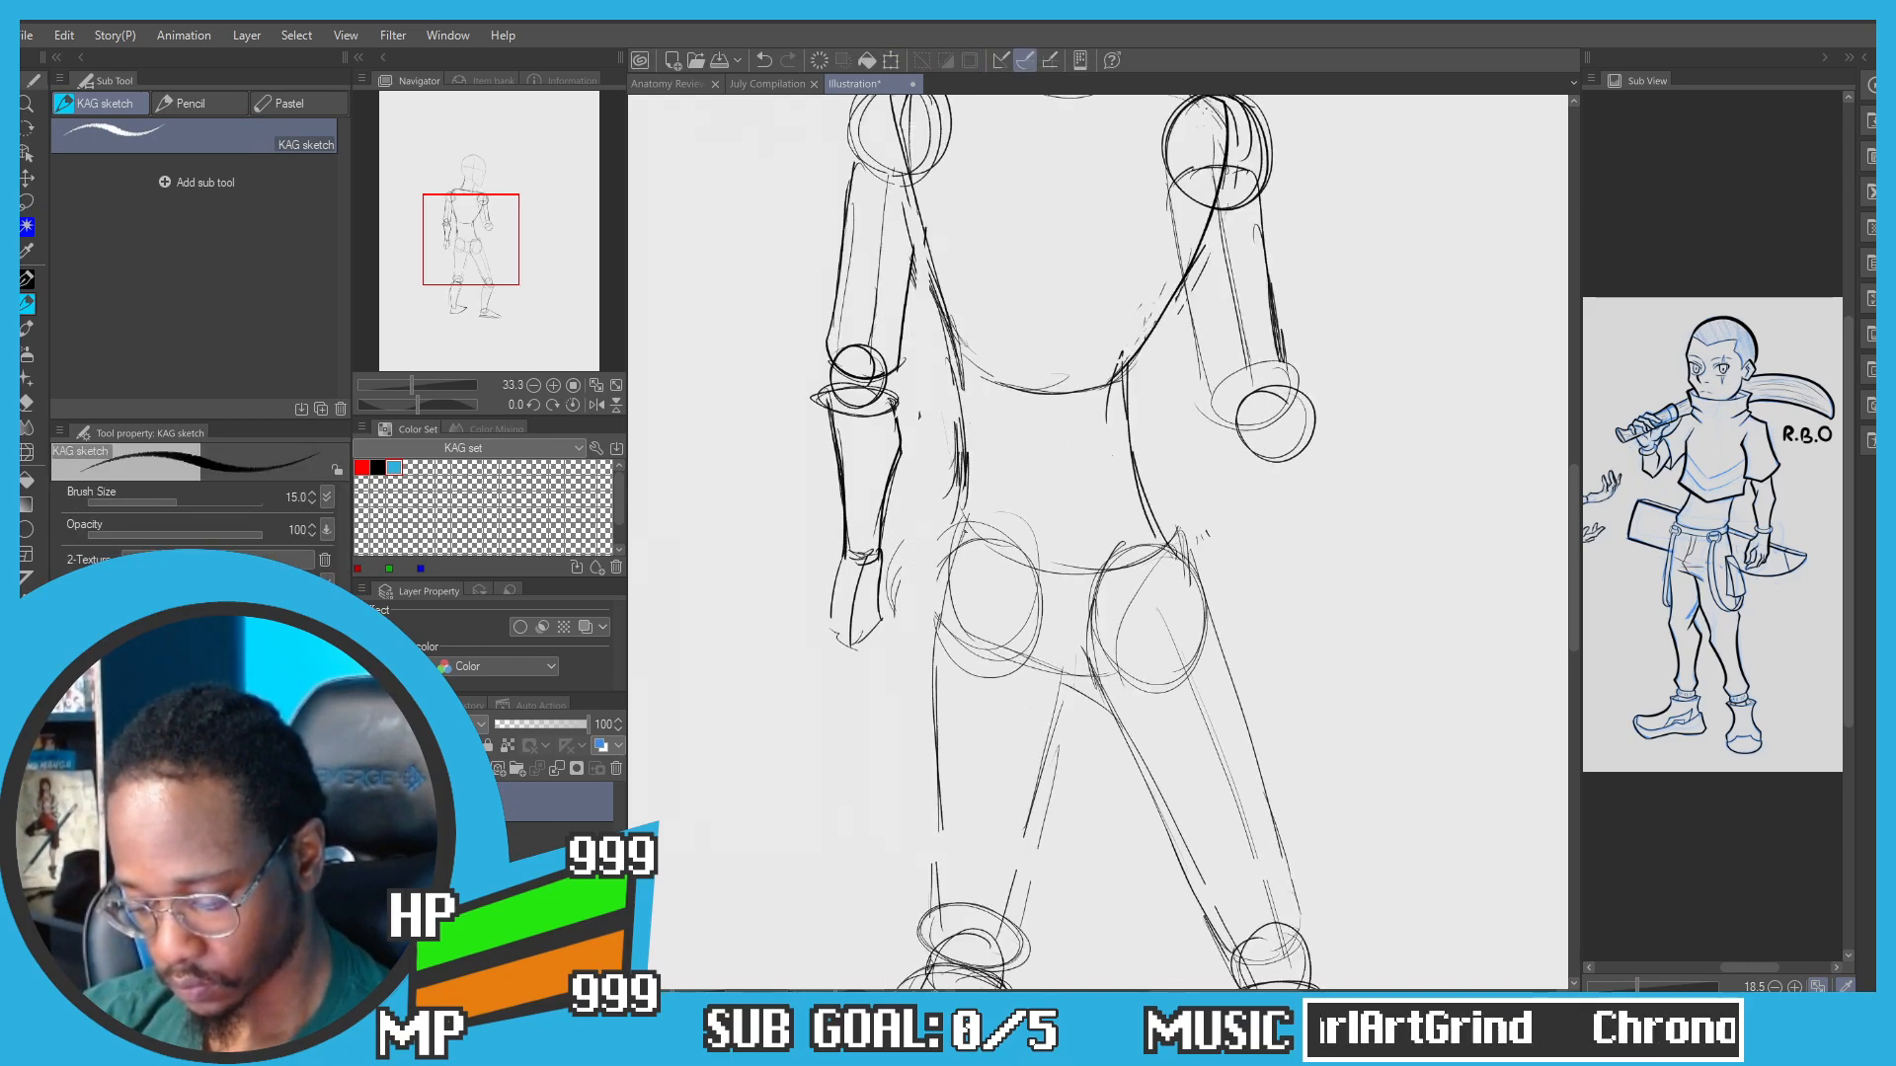
drag(967, 526, 934, 660)
scroll(865, 605, up, 2)
mouse_move(825, 599)
mouse_down()
mouse_move(874, 561)
mouse_move(980, 626)
mouse_up()
key(ctrl+z)
mouse_move(922, 568)
mouse_down()
mouse_move(977, 622)
mouse_move(890, 662)
mouse_move(984, 629)
mouse_up()
key(ctrl+z)
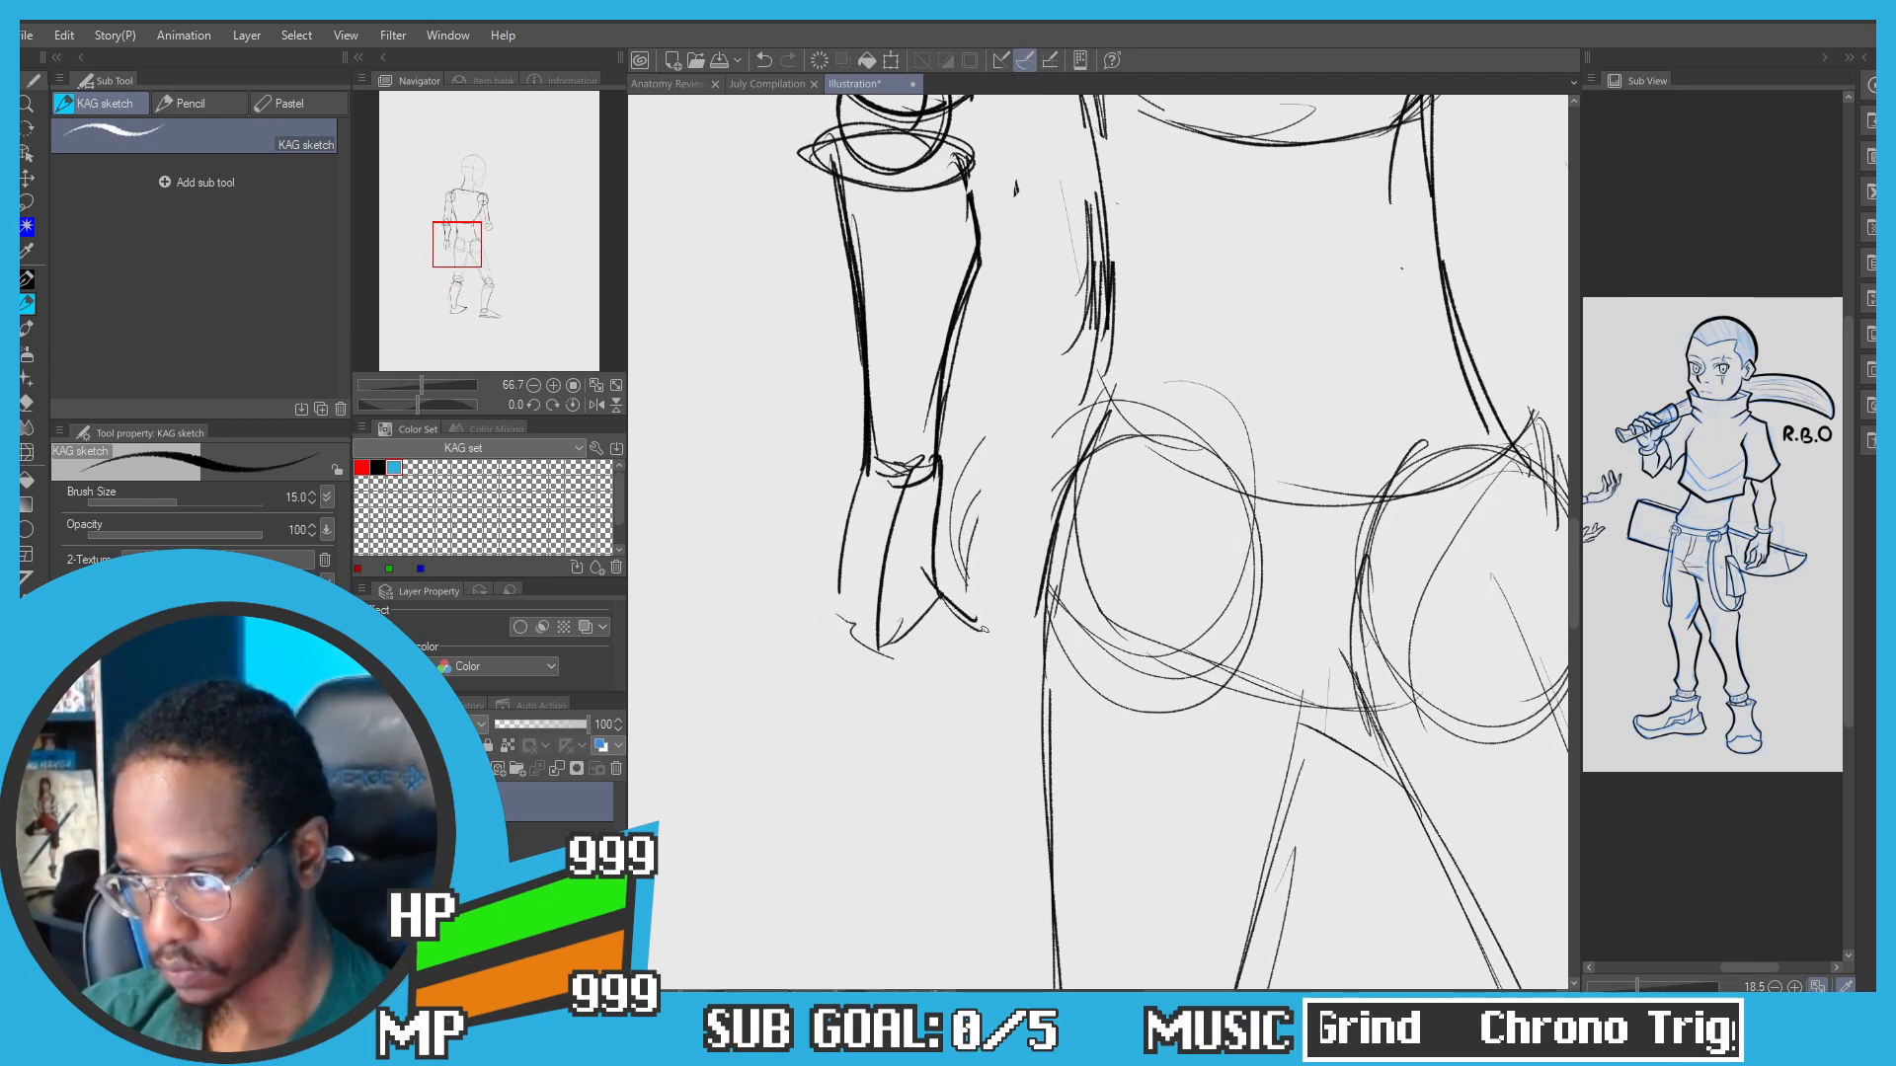
key(ctrl+z)
key(ctrl+z)
mouse_move(883, 563)
mouse_down()
mouse_move(939, 636)
mouse_move(959, 625)
mouse_up()
key(ctrl+z)
key(ctrl+z)
mouse_move(836, 596)
mouse_down()
mouse_move(903, 664)
mouse_move(960, 654)
mouse_move(955, 606)
mouse_move(980, 637)
mouse_move(898, 665)
mouse_up()
drag(938, 585, 976, 635)
key(ctrl+z)
mouse_move(932, 569)
mouse_down()
mouse_move(976, 641)
mouse_move(935, 534)
mouse_up()
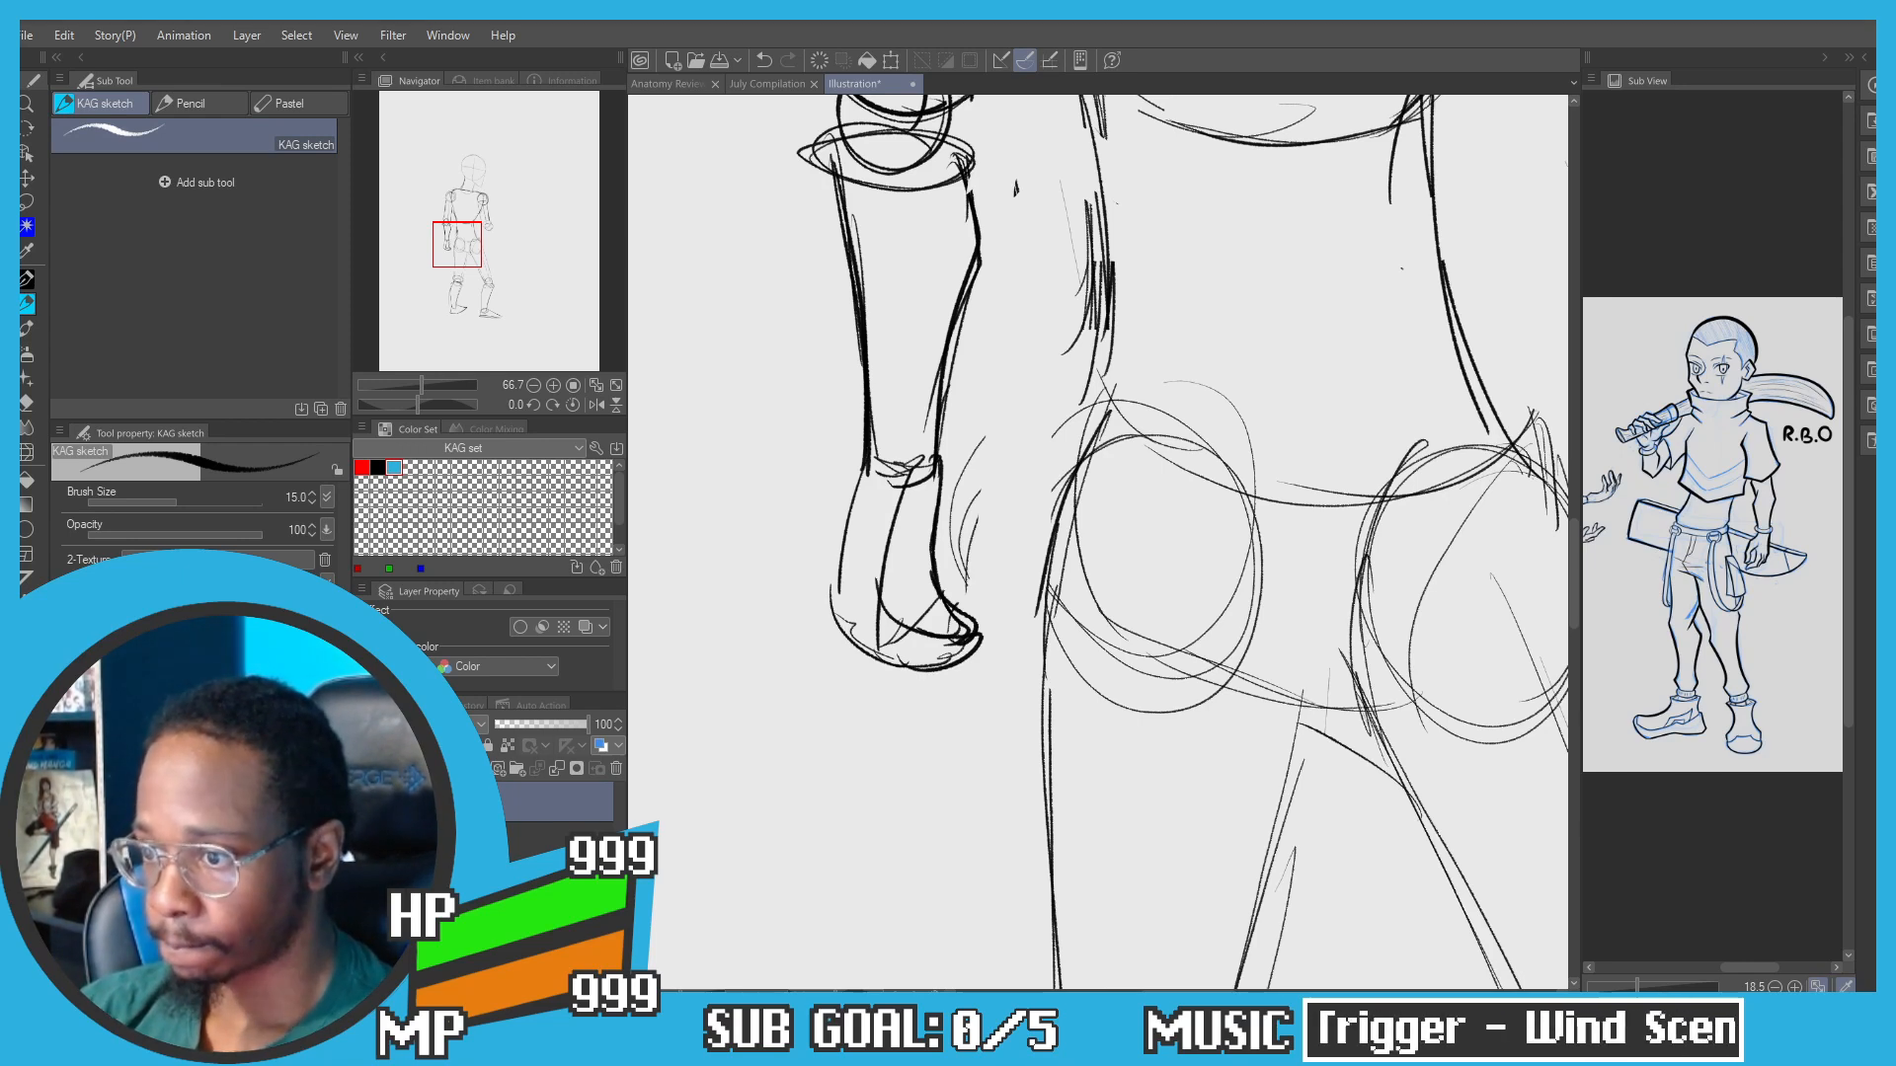
Step: Sketch the thumb along the inner side of the left-hand fist and reinforce the fist's rounded lower edge
drag(942, 468, 972, 554)
drag(978, 528, 966, 614)
drag(975, 543, 984, 624)
drag(955, 598, 985, 615)
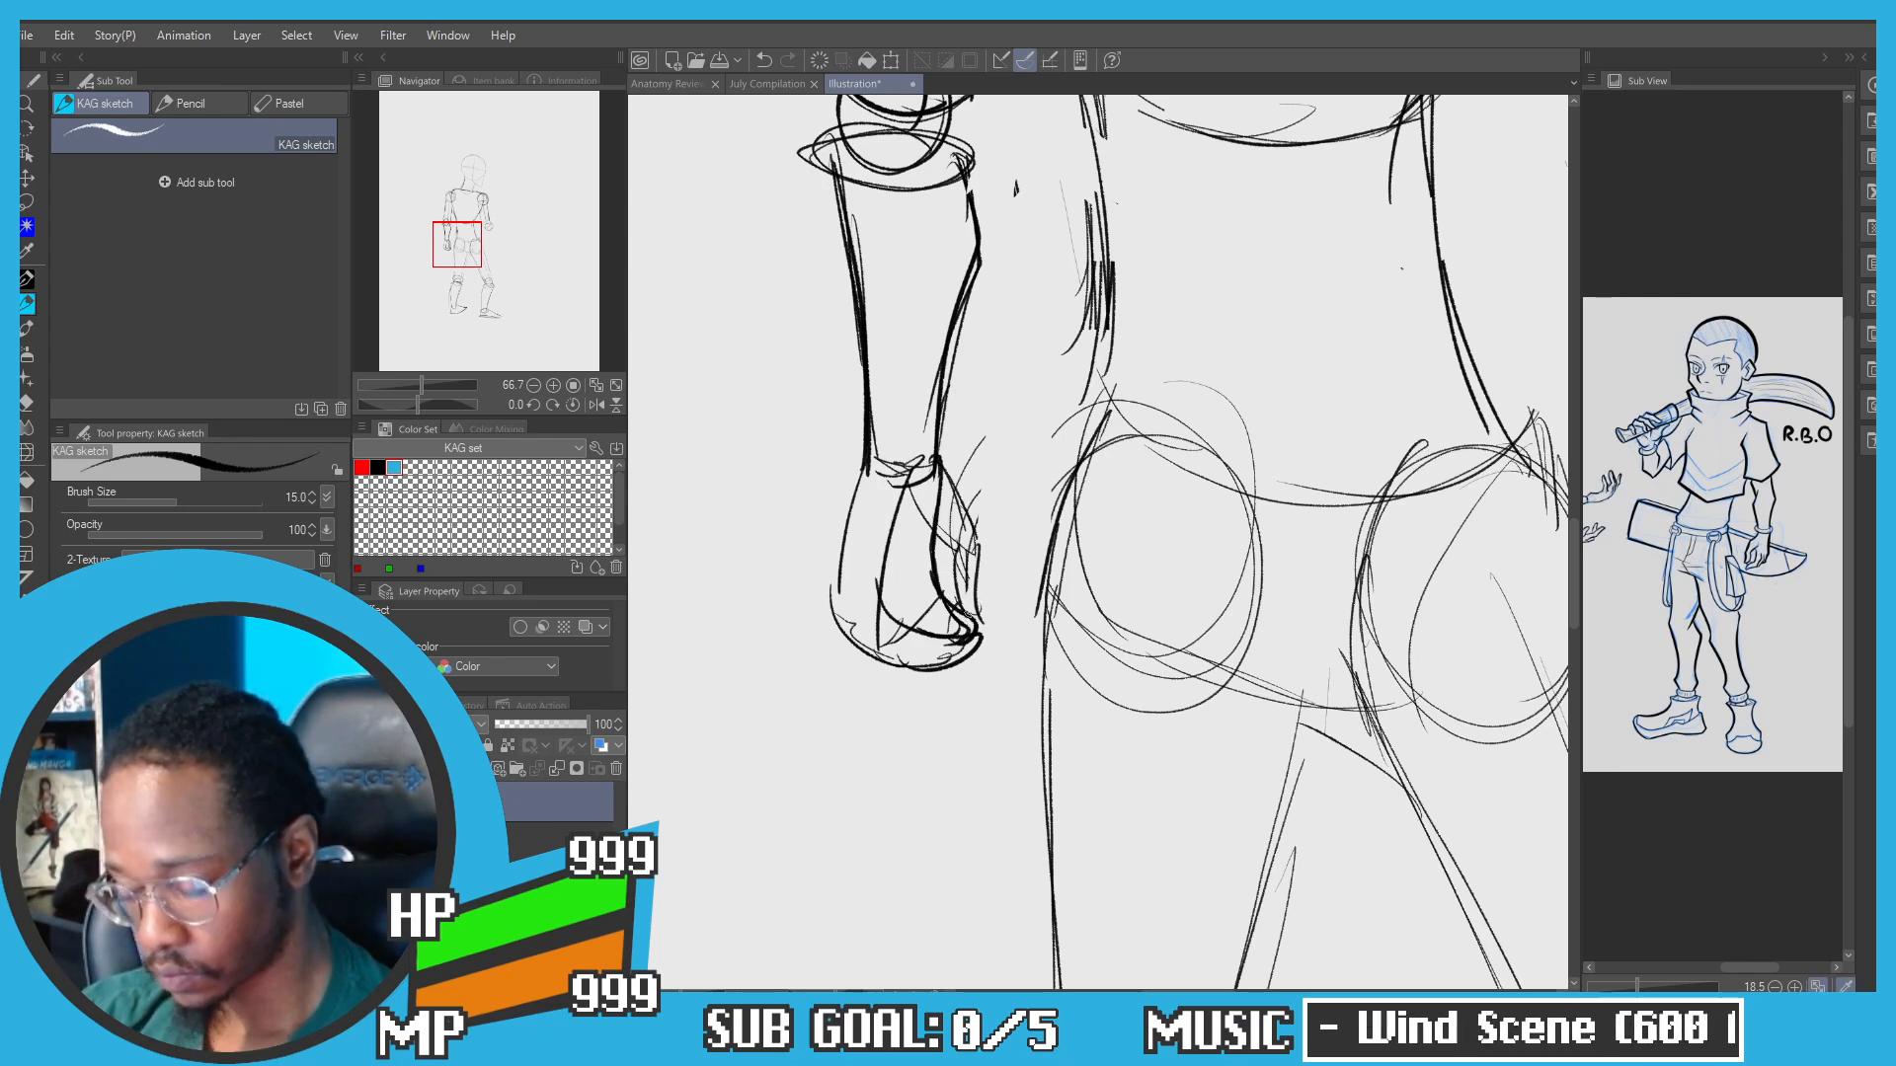
mouse_move(933, 604)
mouse_down()
mouse_move(909, 635)
mouse_move(968, 650)
mouse_move(941, 663)
mouse_move(899, 625)
mouse_move(869, 551)
mouse_up()
key(ctrl+z)
drag(911, 668, 831, 591)
scroll(857, 485, down, 3)
drag(967, 405, 1001, 509)
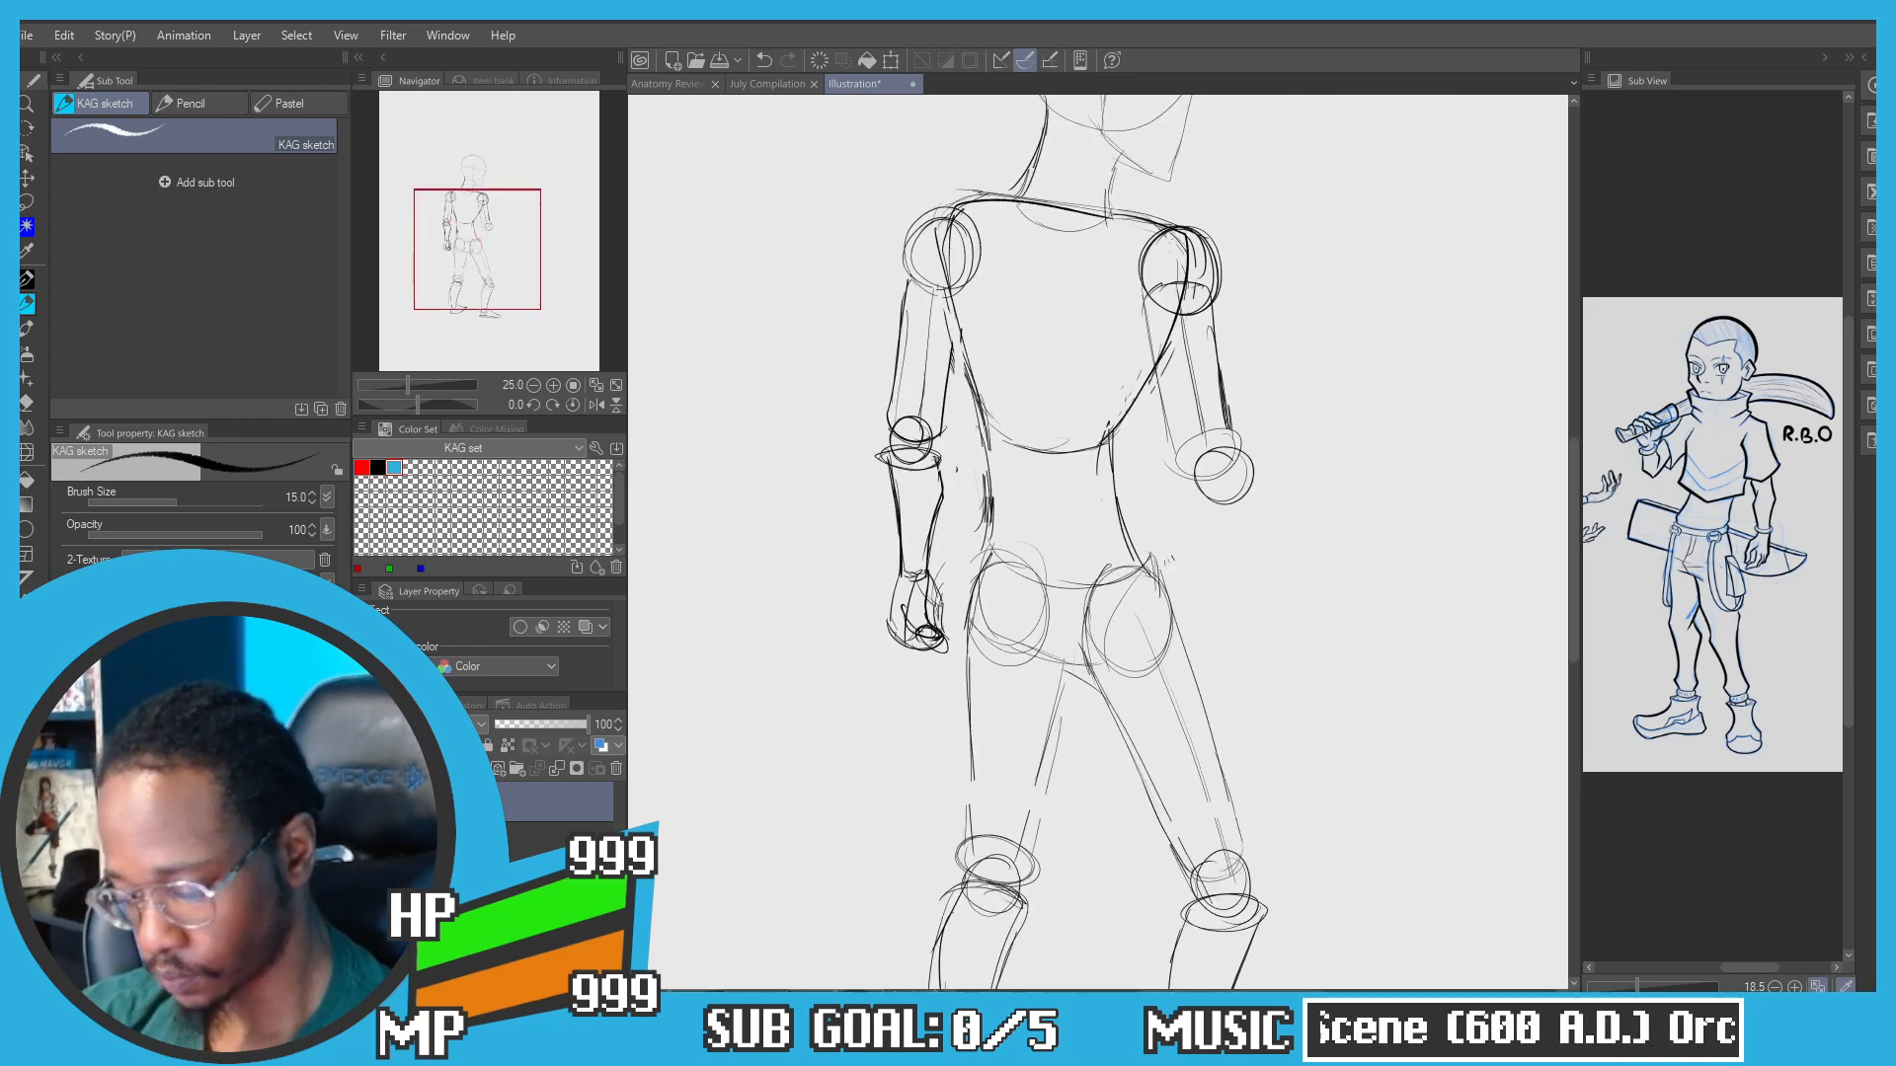
Step: Restate the edges of the left-hand upper arm between the shoulder ball and the elbow with darker lines
drag(1075, 326, 1012, 508)
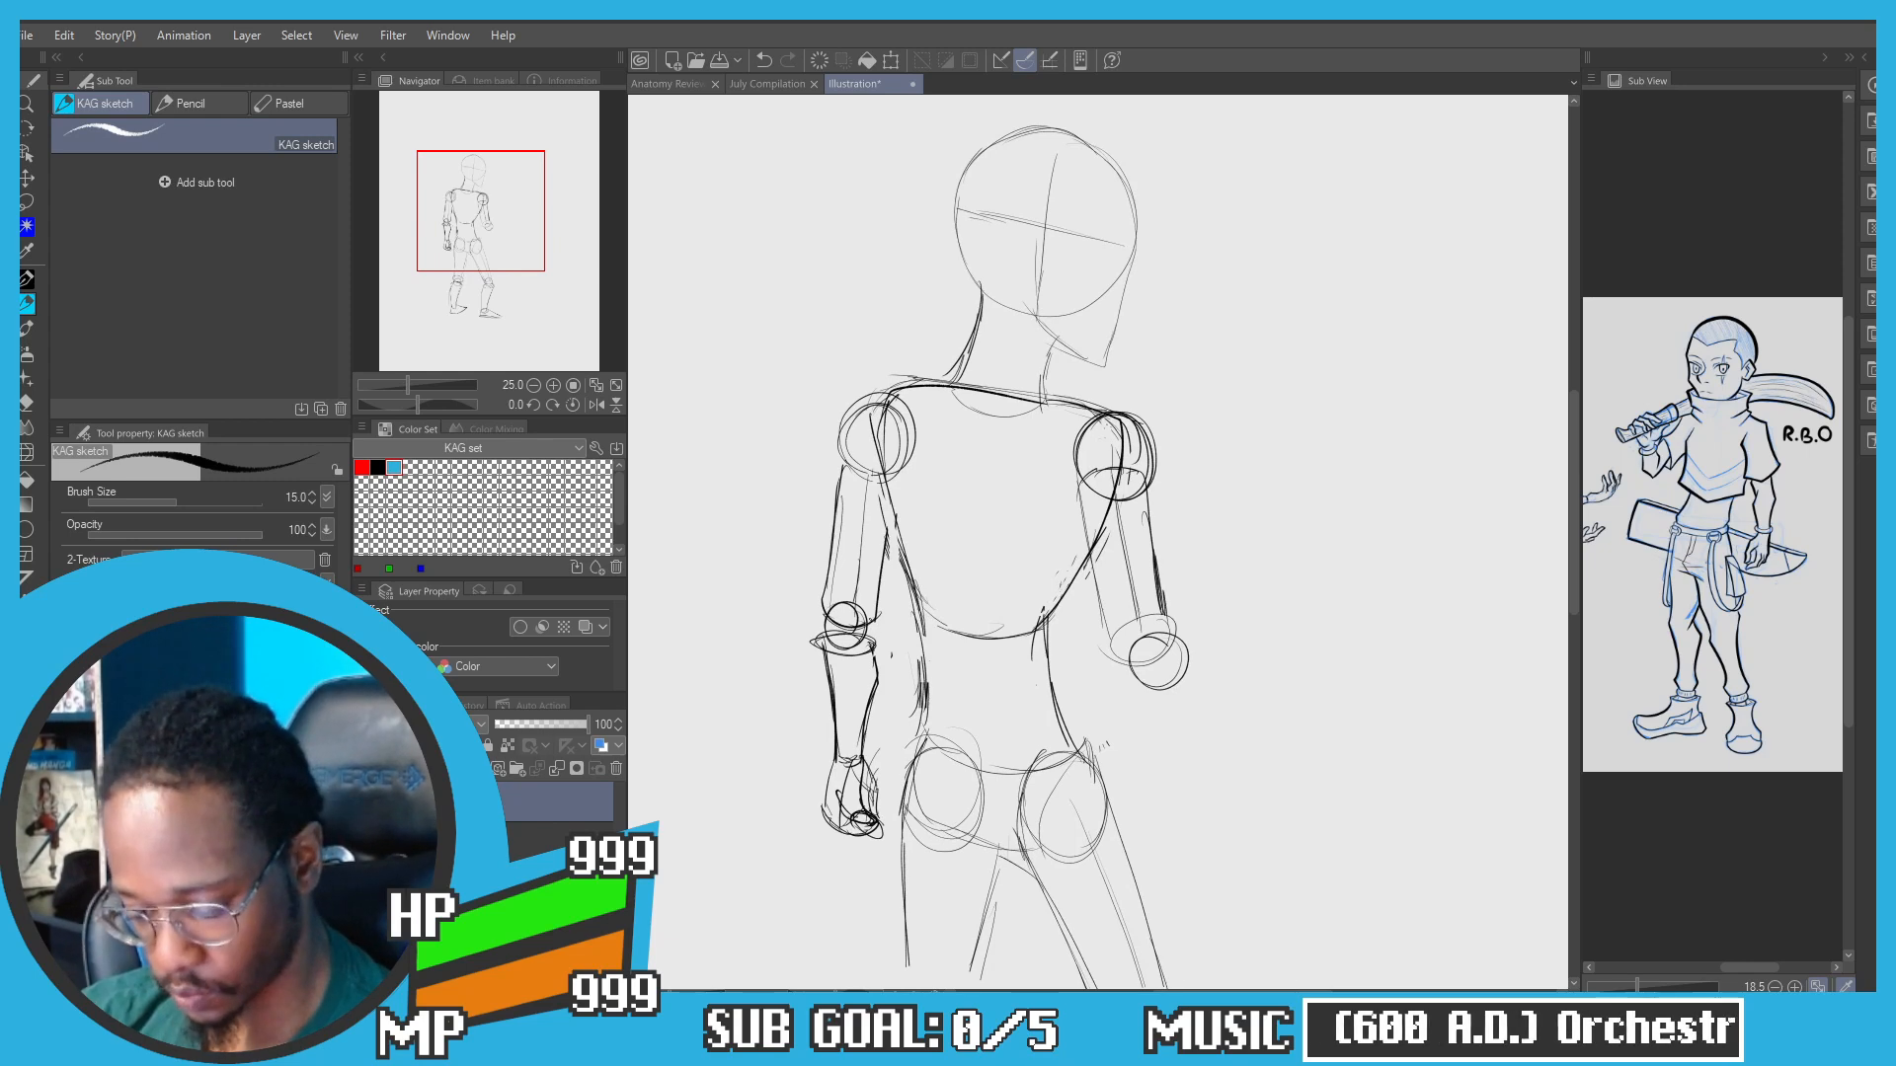
key(ctrl+z)
drag(889, 494, 867, 624)
drag(886, 506, 868, 618)
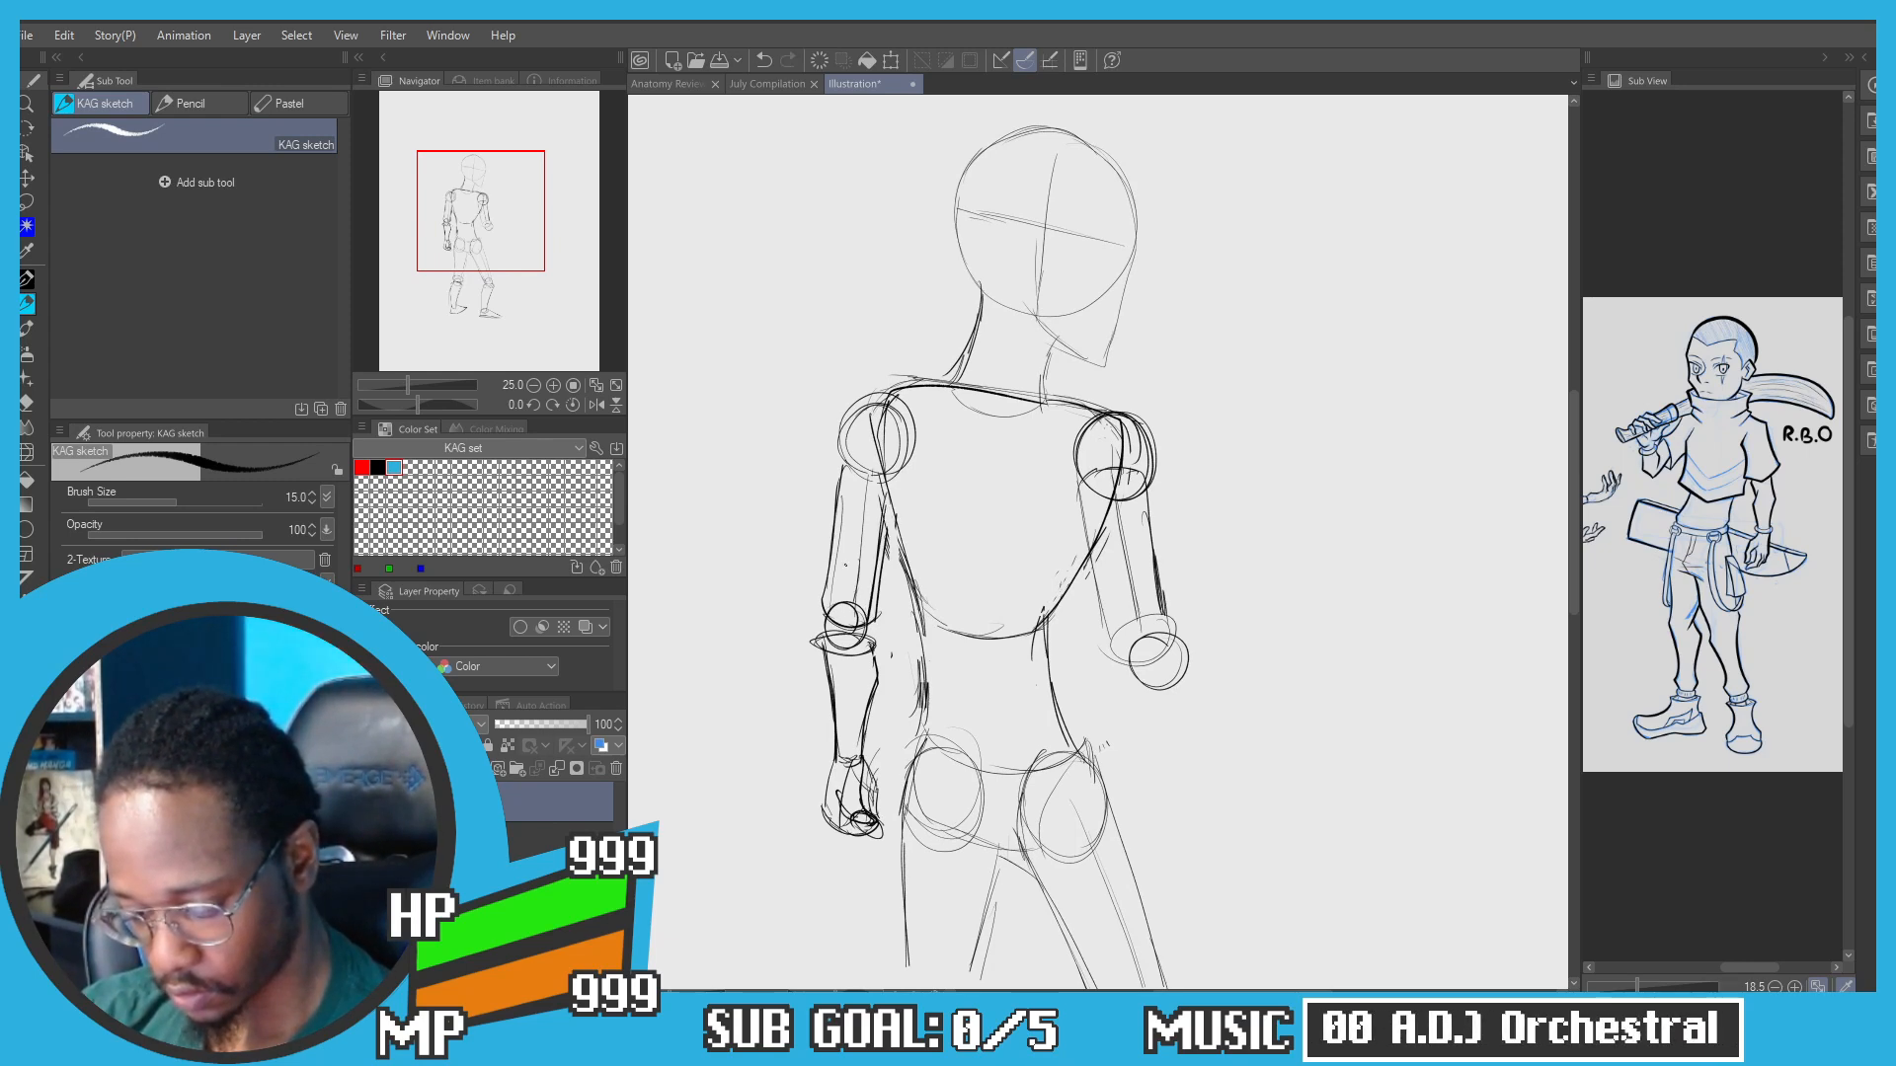
drag(844, 472, 827, 613)
key(ctrl+z)
Step: Erase the left-hand upper arm's outer edge, the elbow ball, and the shoulder ball's overlap with the chest
key(c)
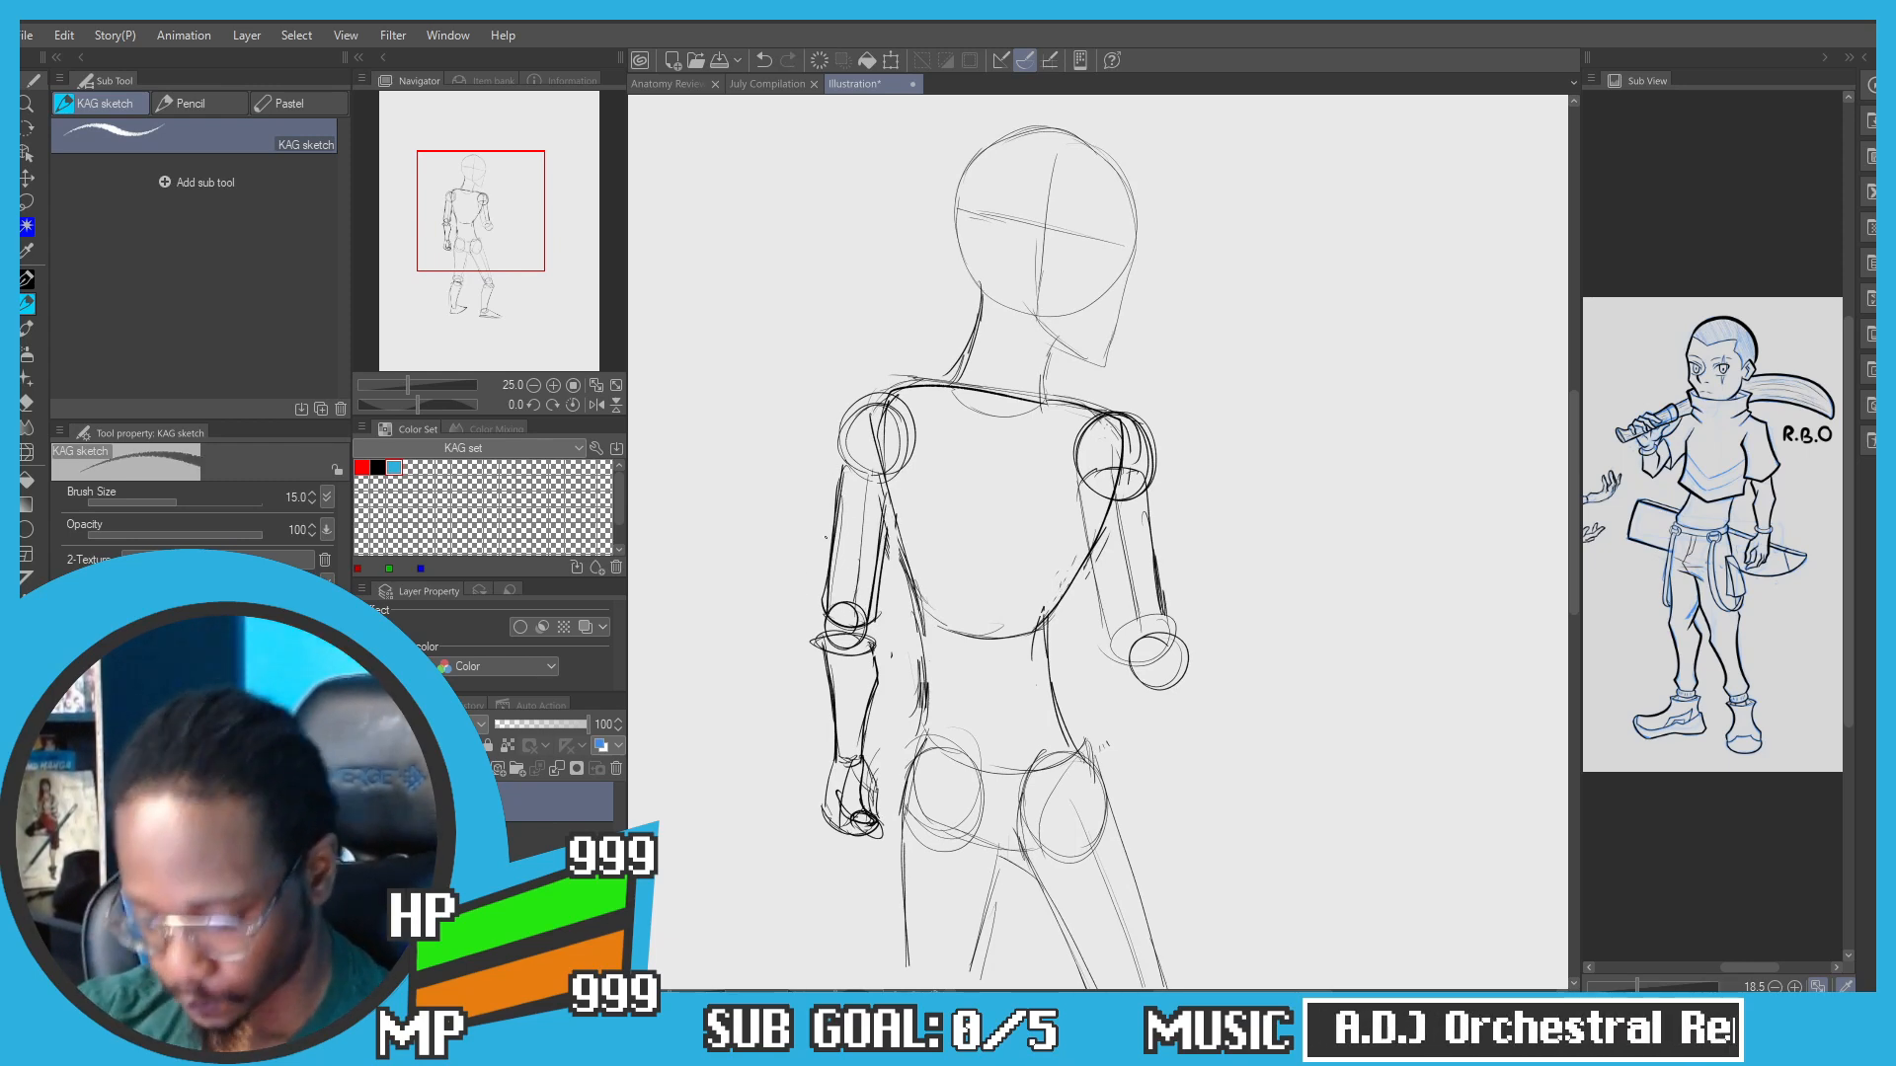
drag(835, 495, 829, 610)
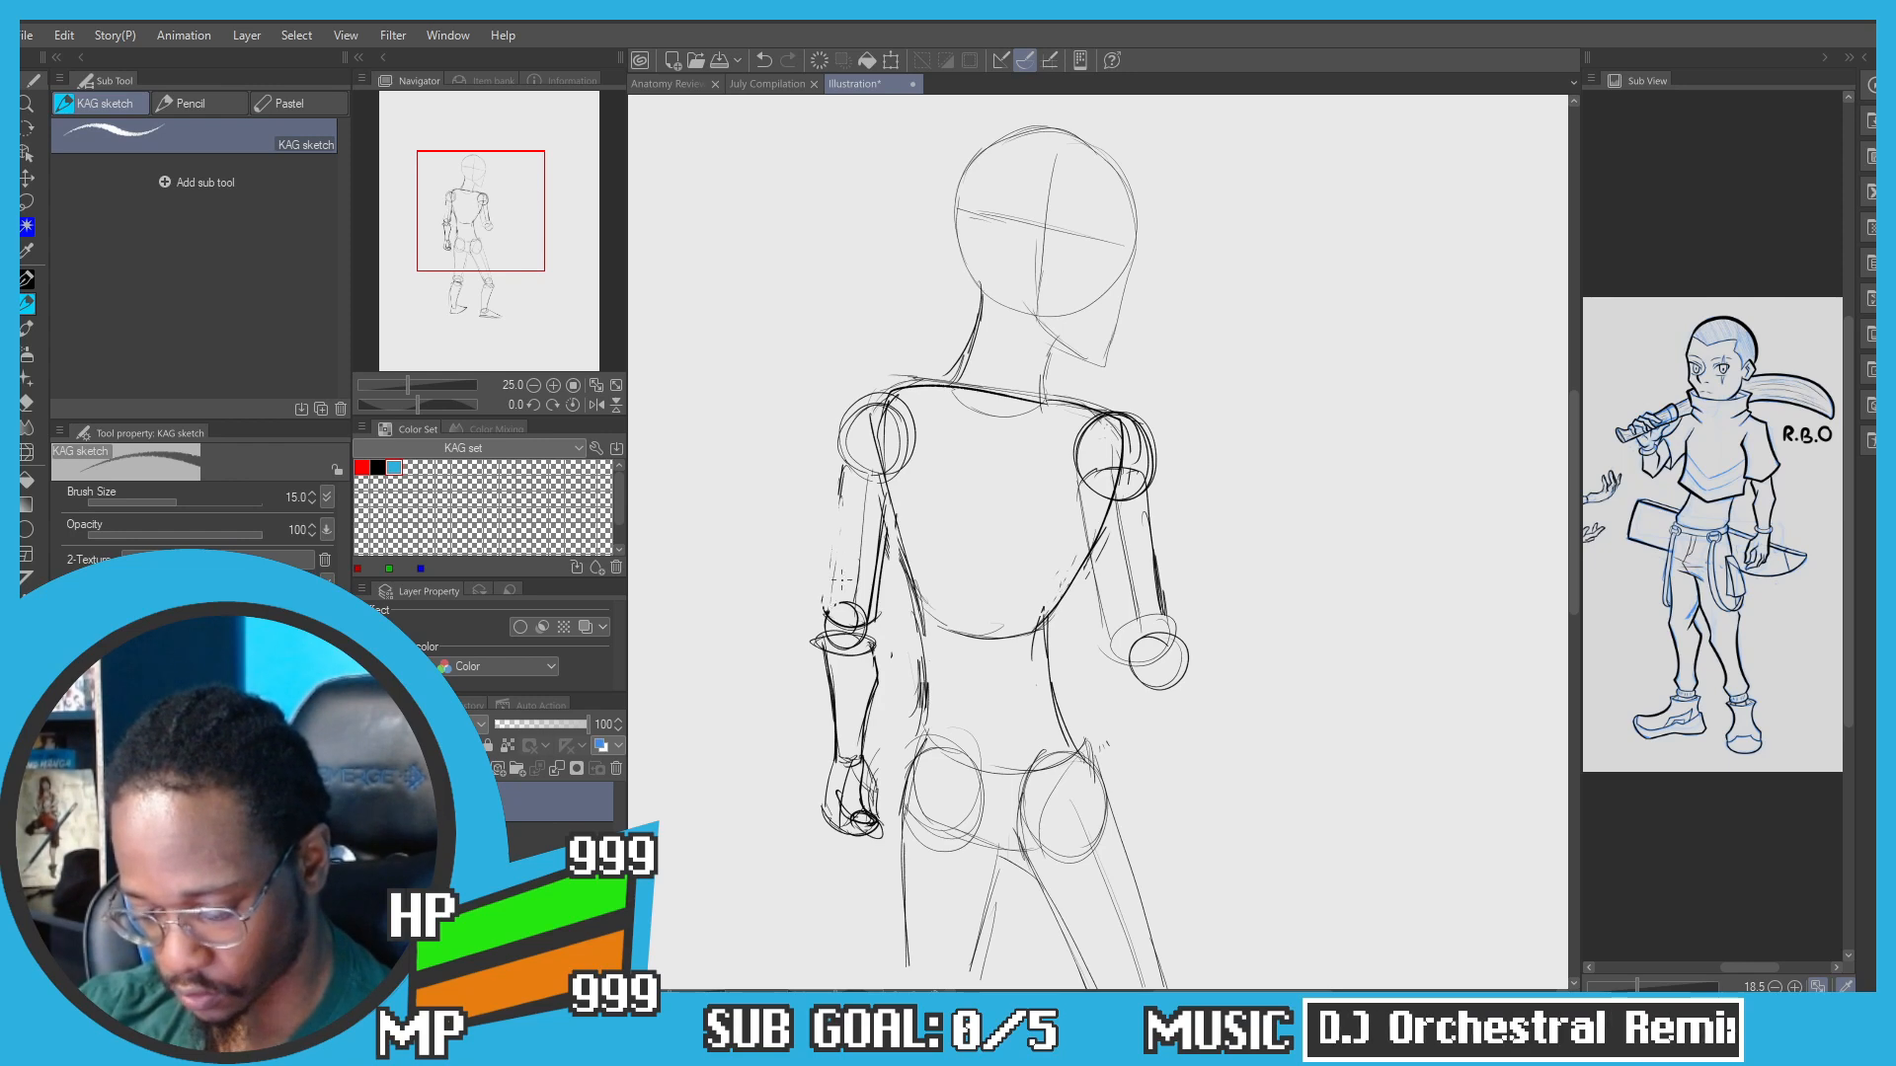
key(e)
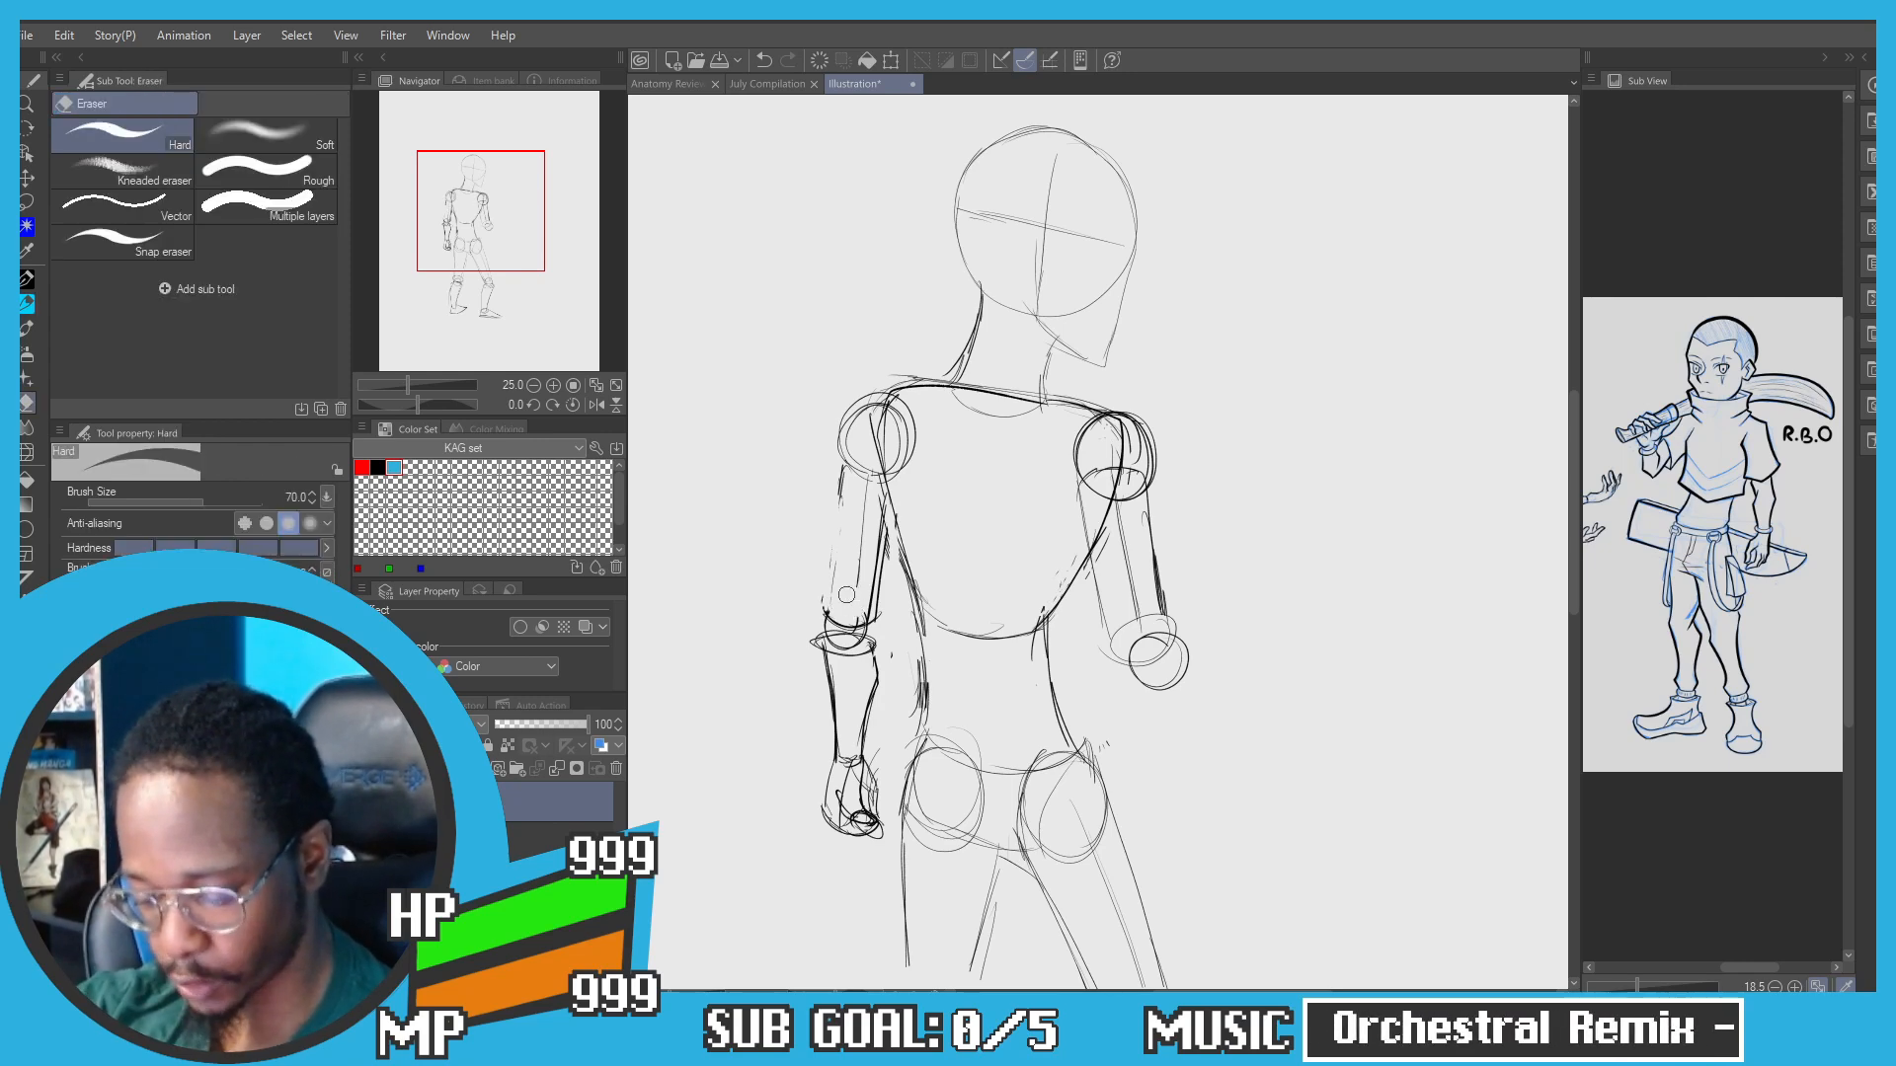
drag(877, 553, 869, 597)
mouse_move(897, 476)
mouse_down()
mouse_move(901, 415)
mouse_move(909, 452)
mouse_up()
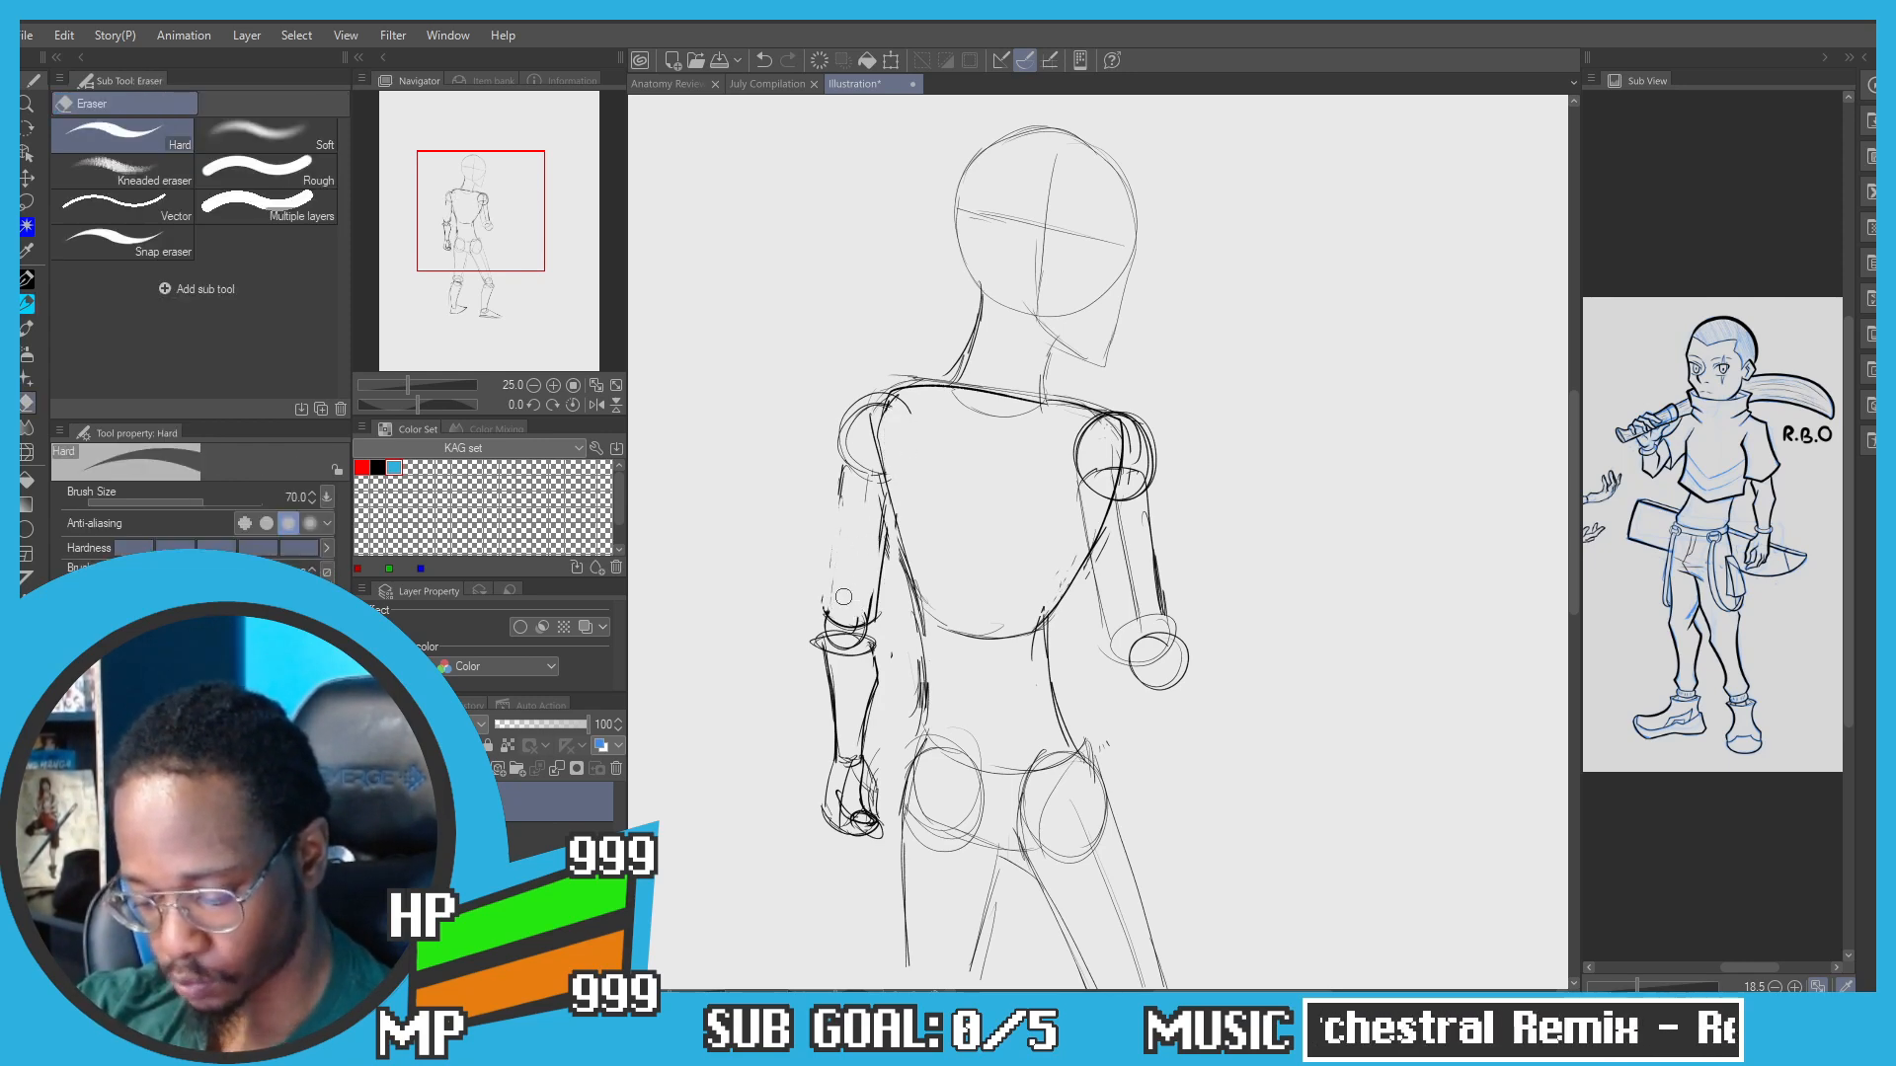
drag(831, 590, 836, 563)
key(p)
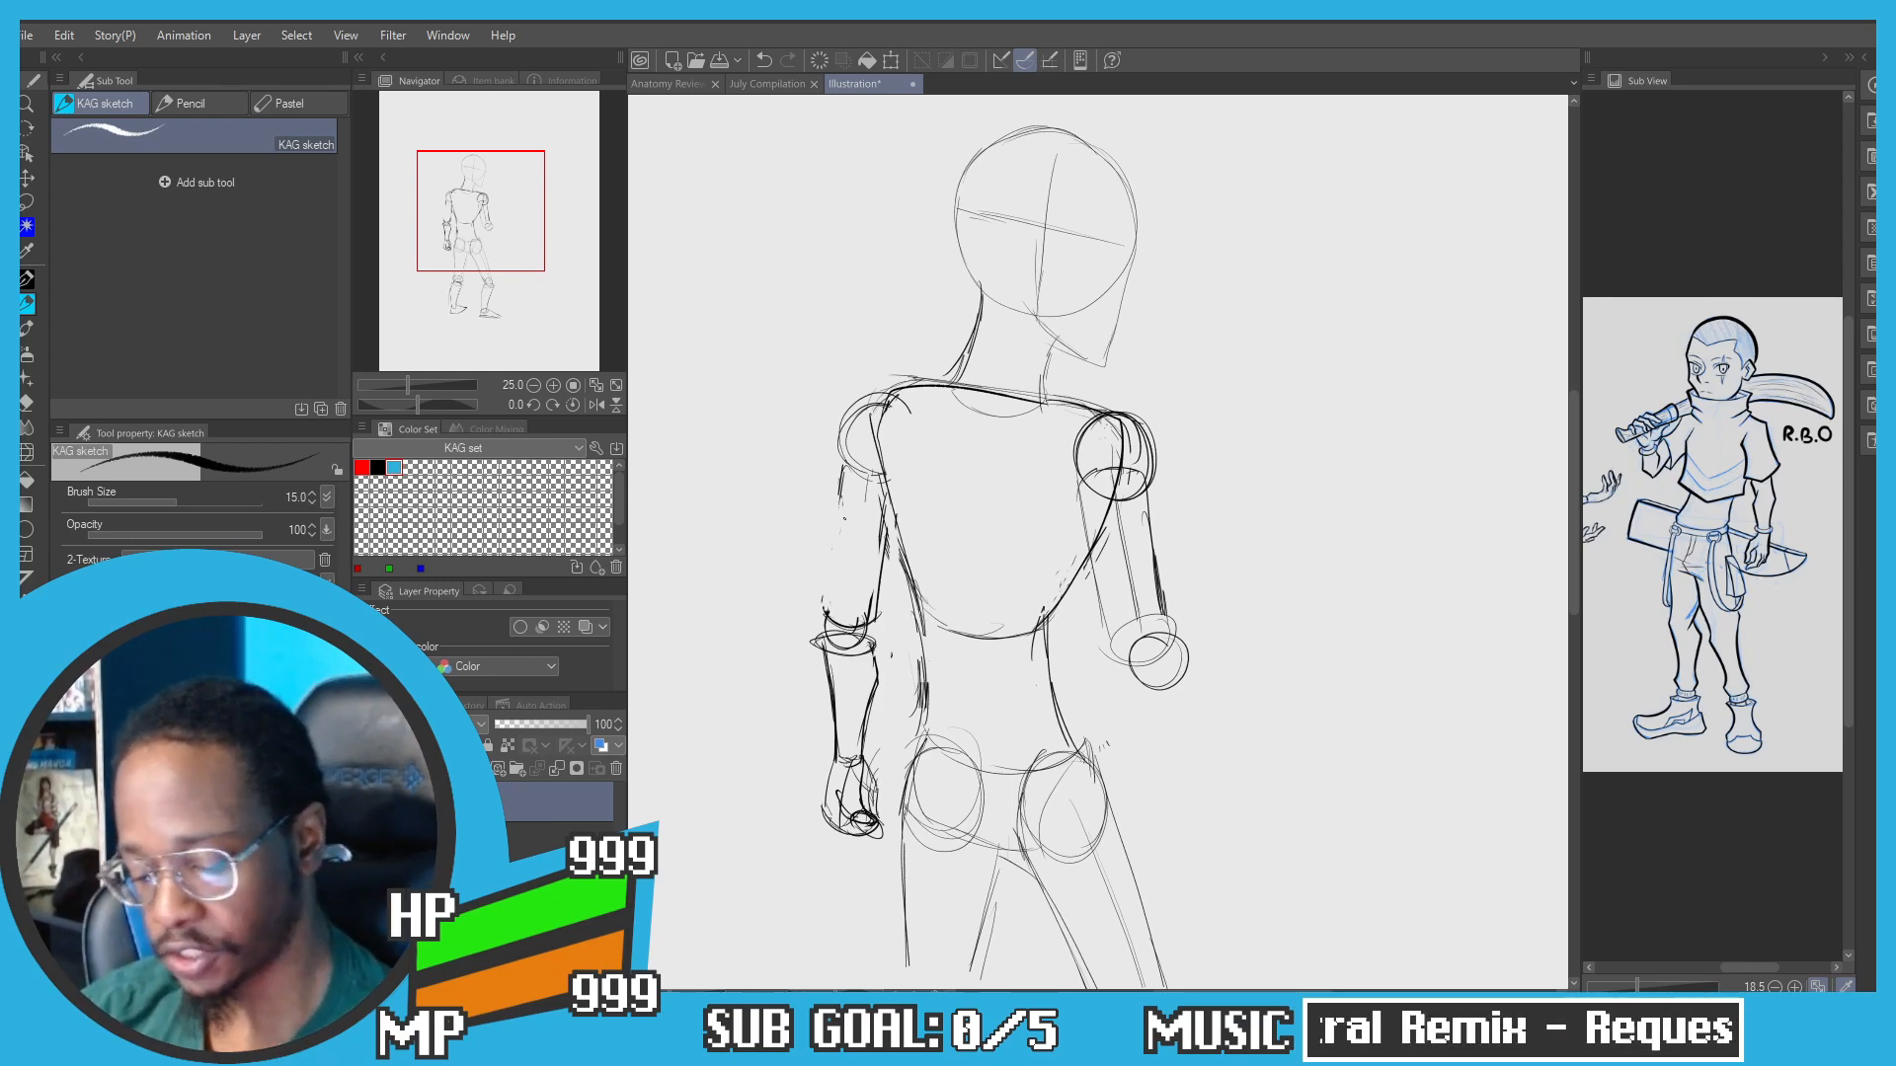
Step: Redraw the left-hand upper arm's outer and inner edges as a clean cylinder running down to the elbow ellipse
drag(846, 468, 832, 617)
key(ctrl+z)
key(ctrl+z)
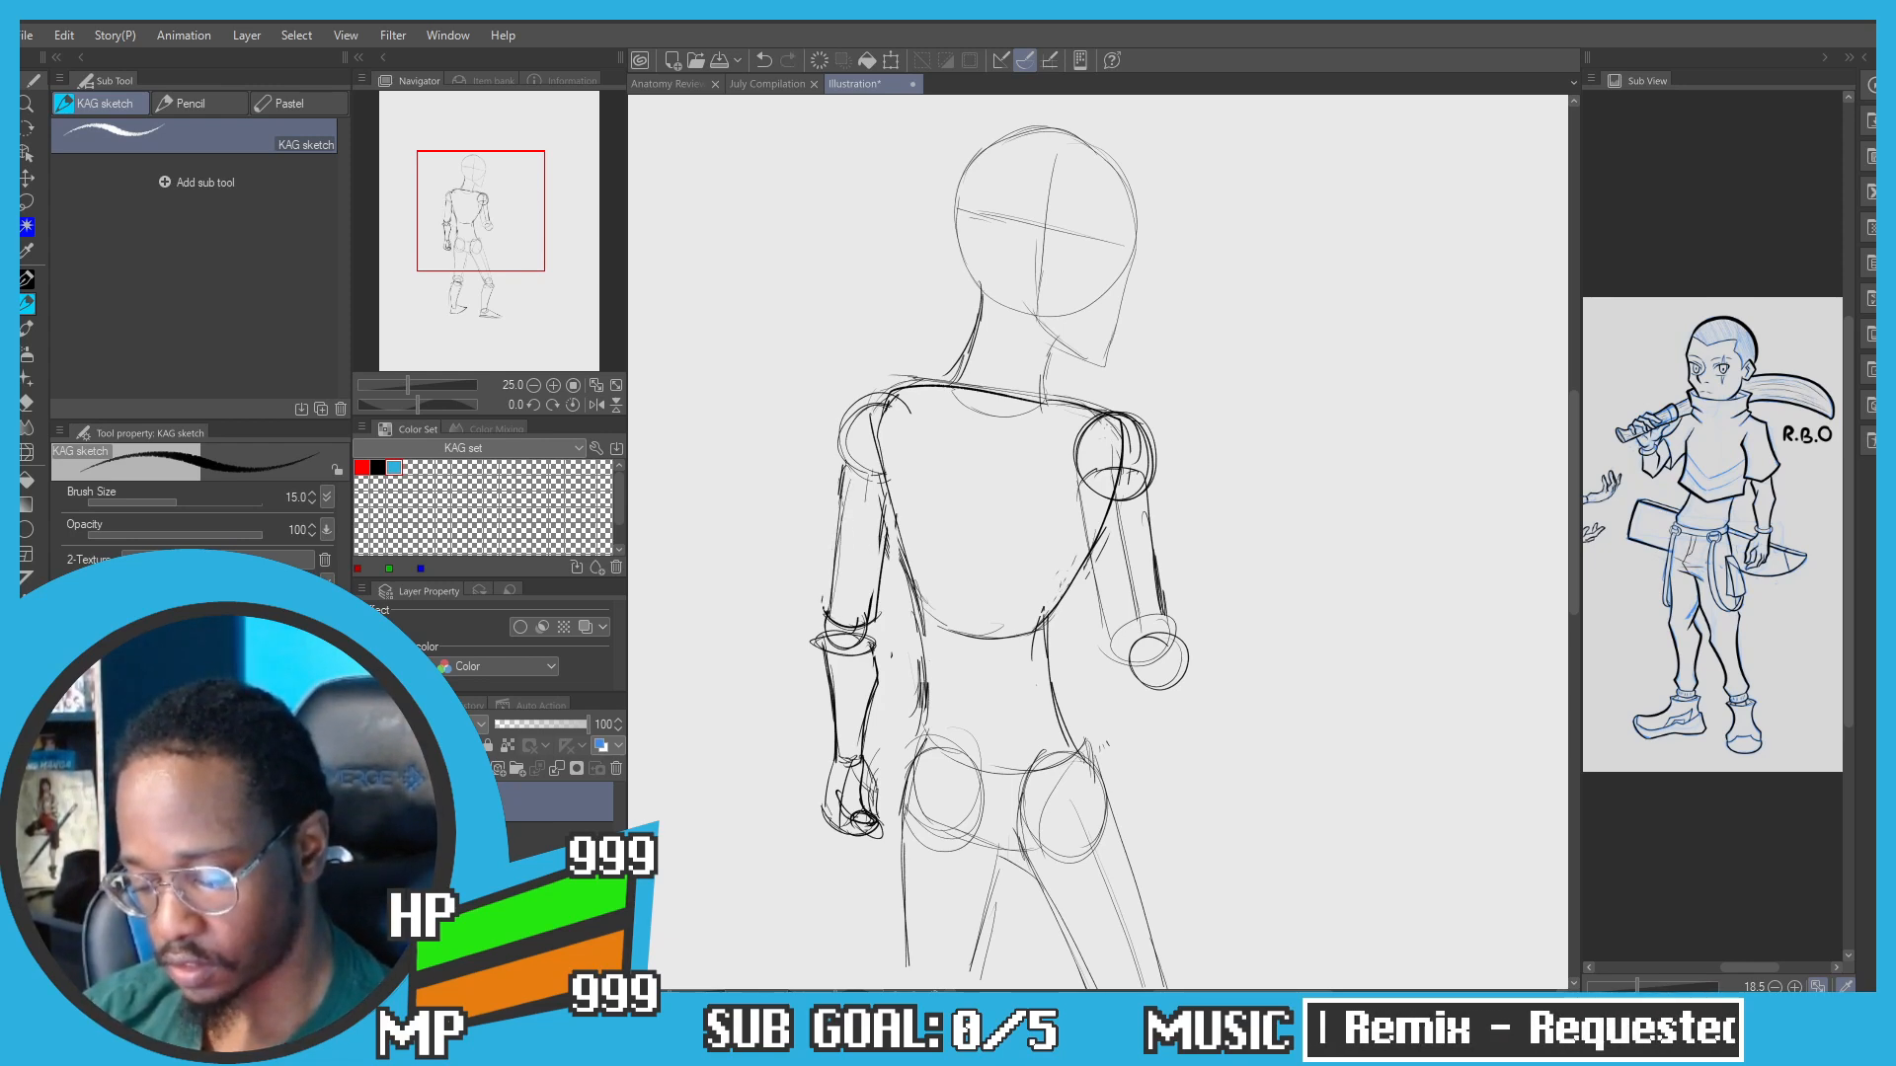
drag(892, 502, 875, 610)
key(ctrl+z)
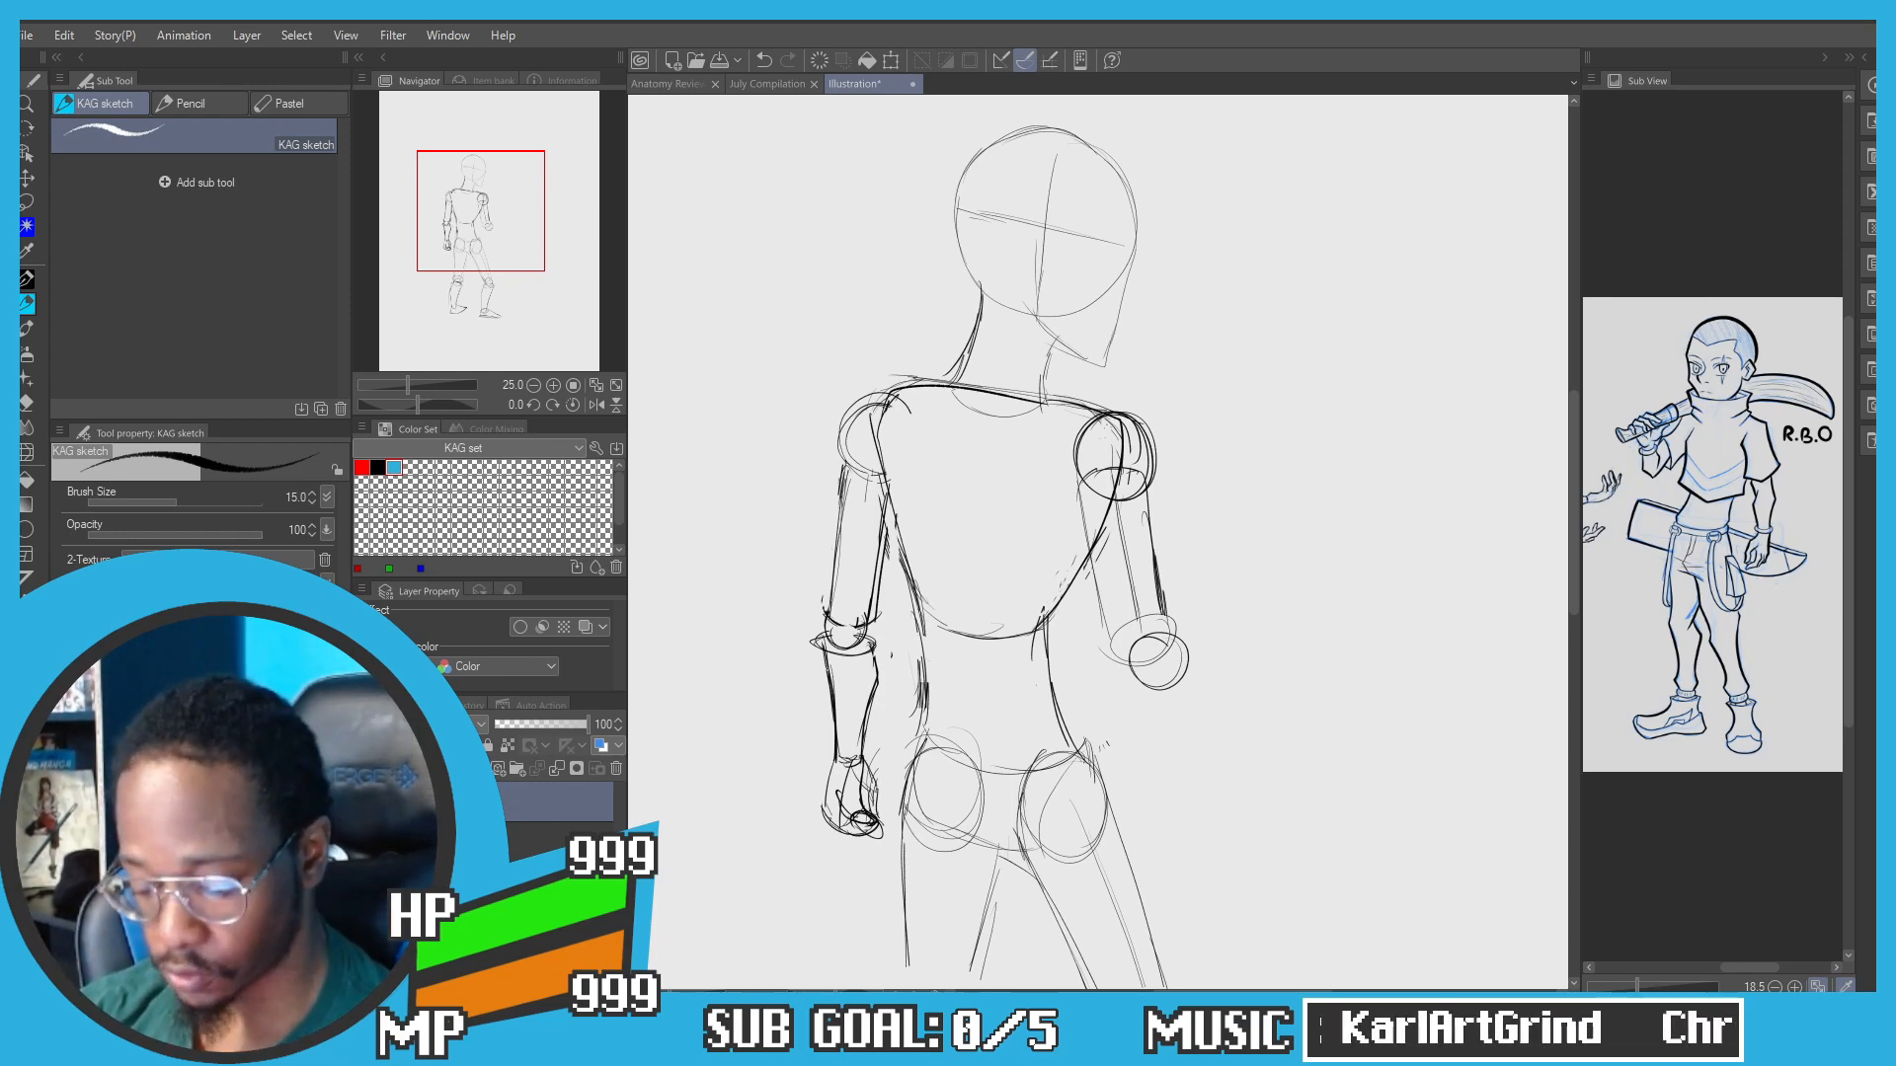
scroll(819, 664, up, 1)
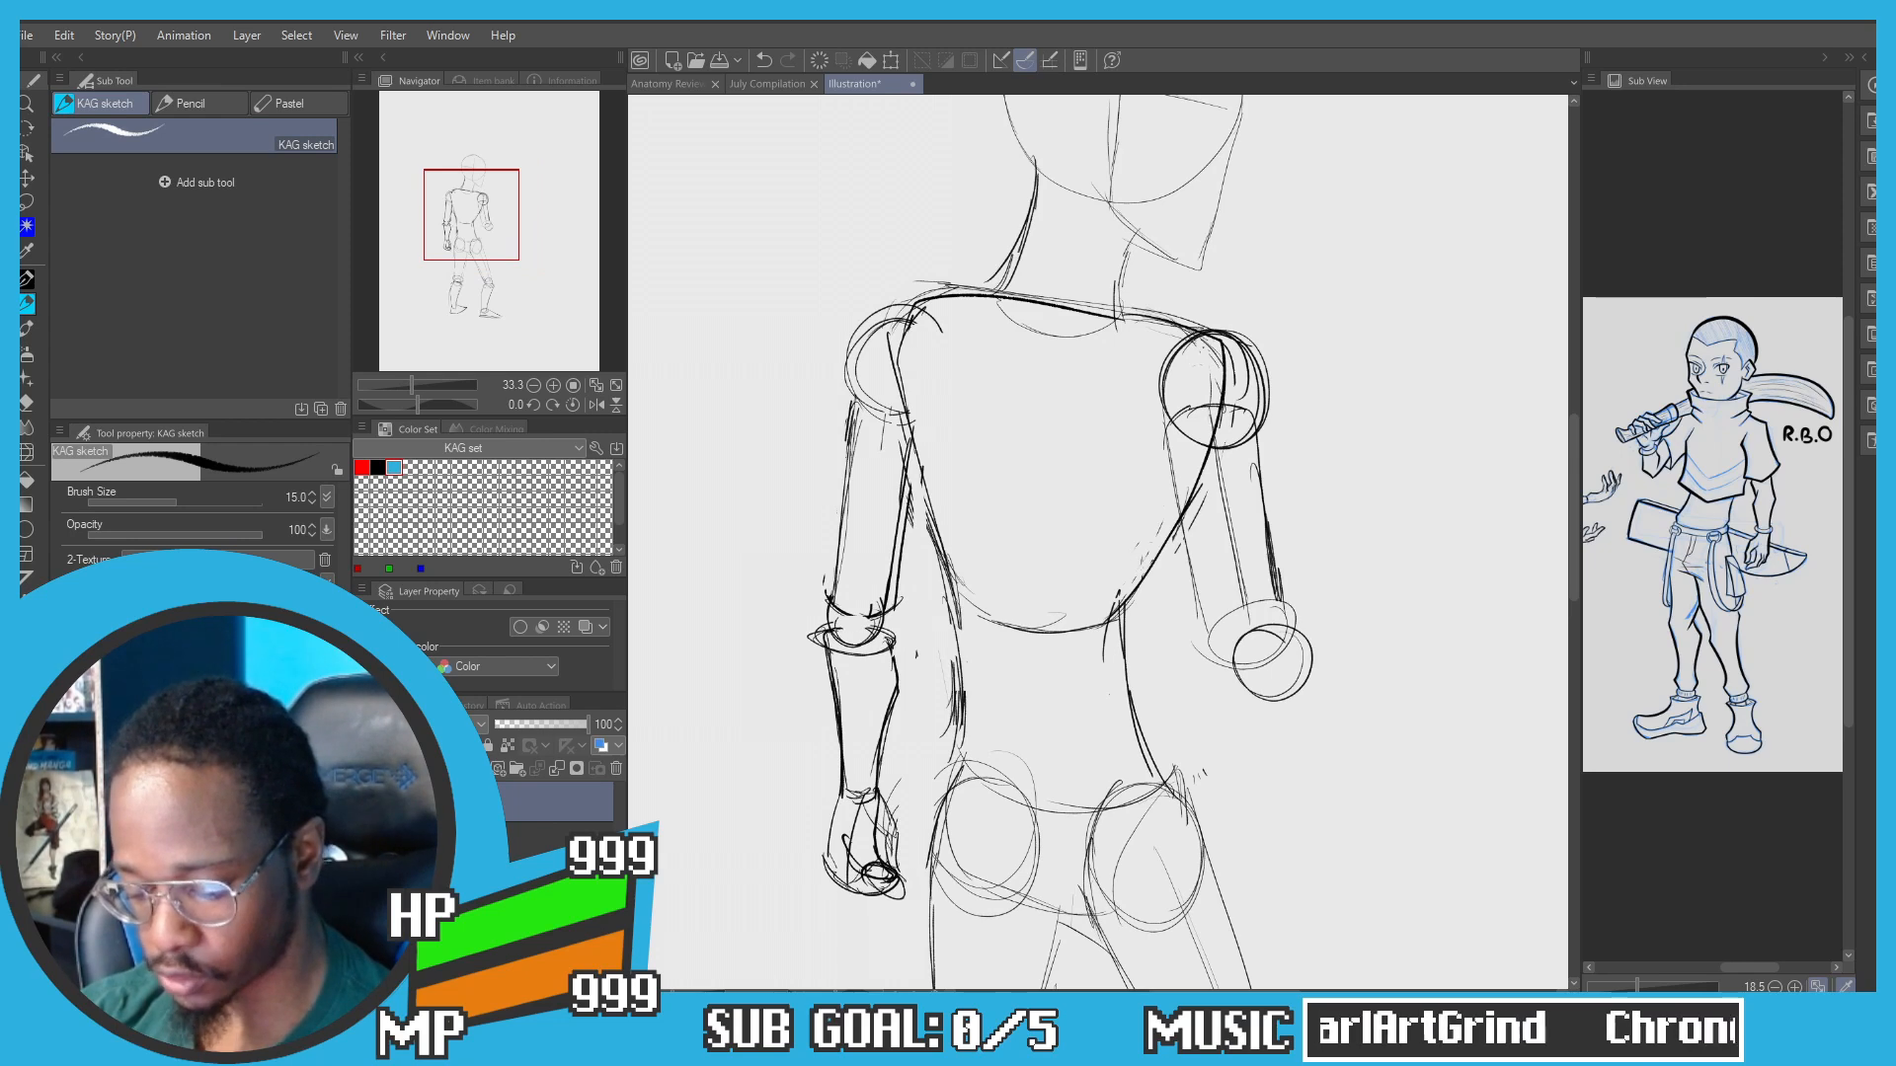
drag(835, 633, 841, 584)
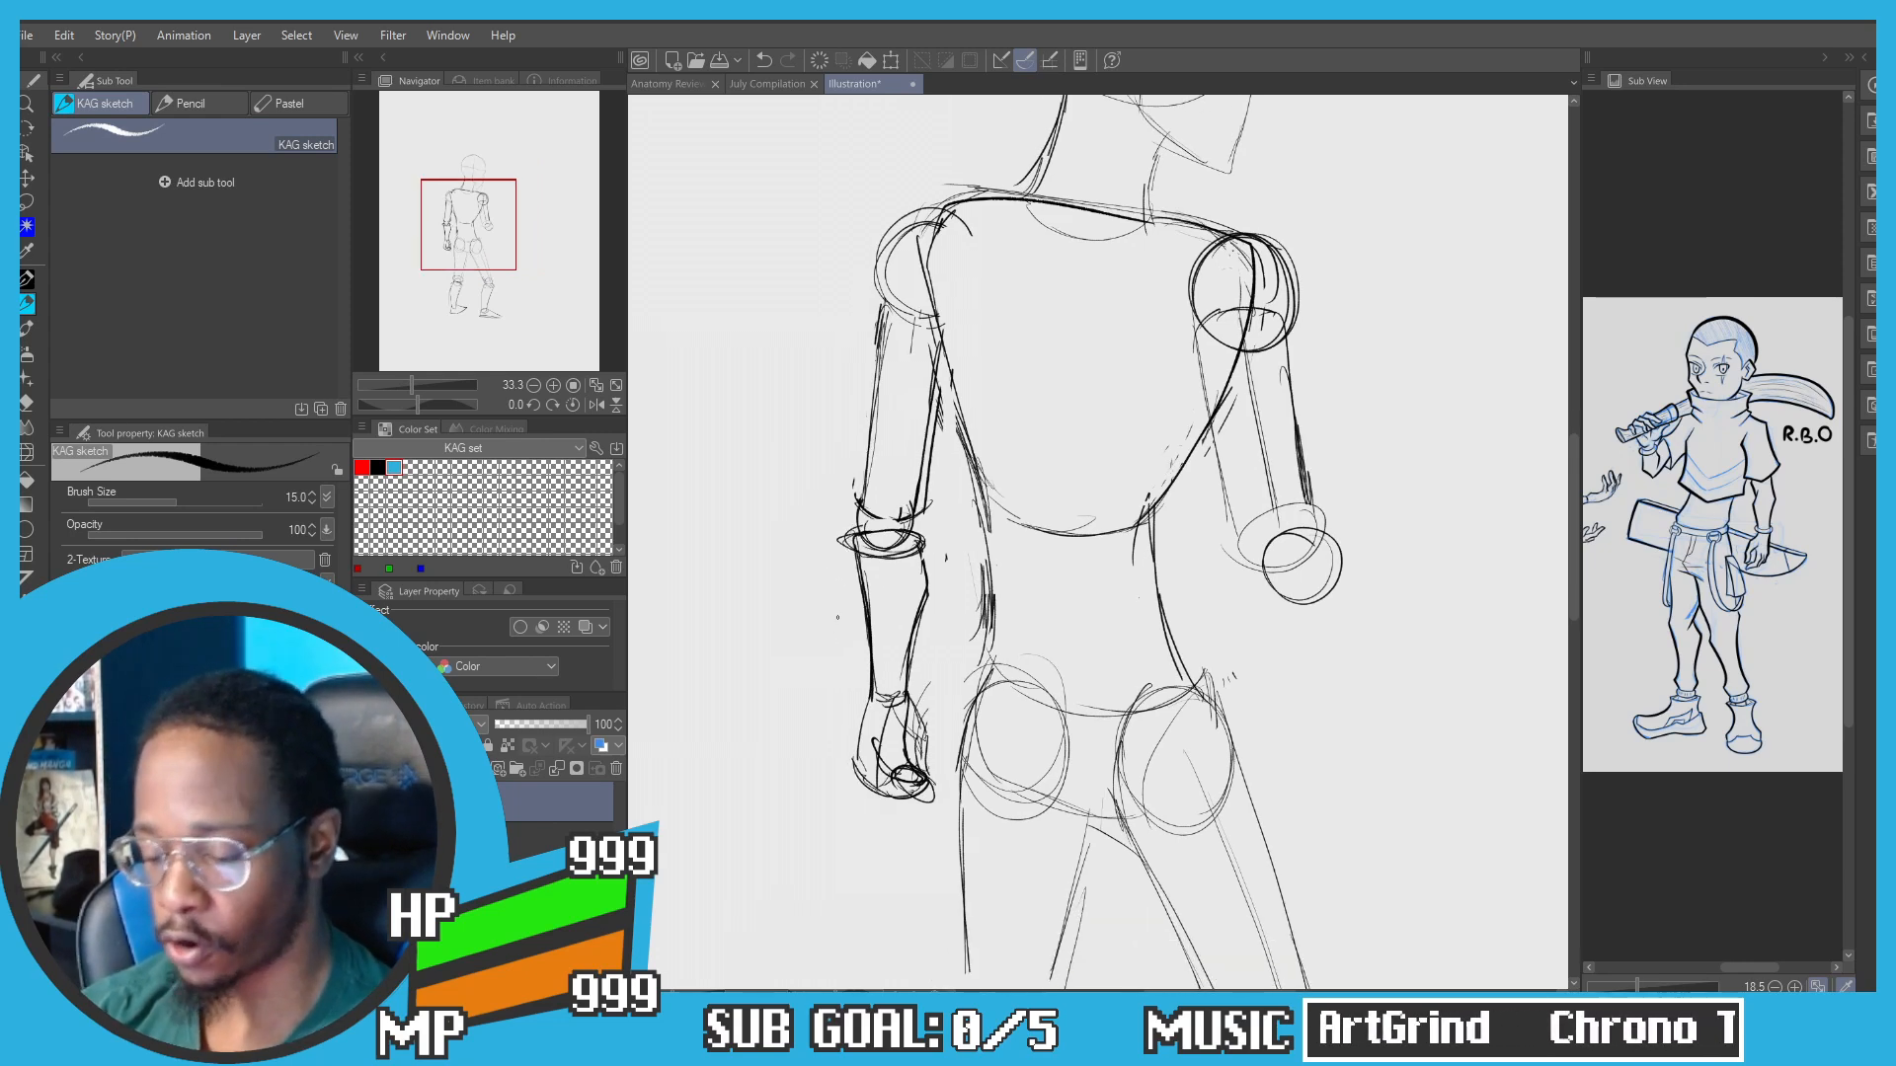
Step: Redraw the right-hand upper arm as a darker cylinder with a curved cap just below the shoulder ball
scroll(841, 582, down, 1)
drag(1101, 439, 1022, 548)
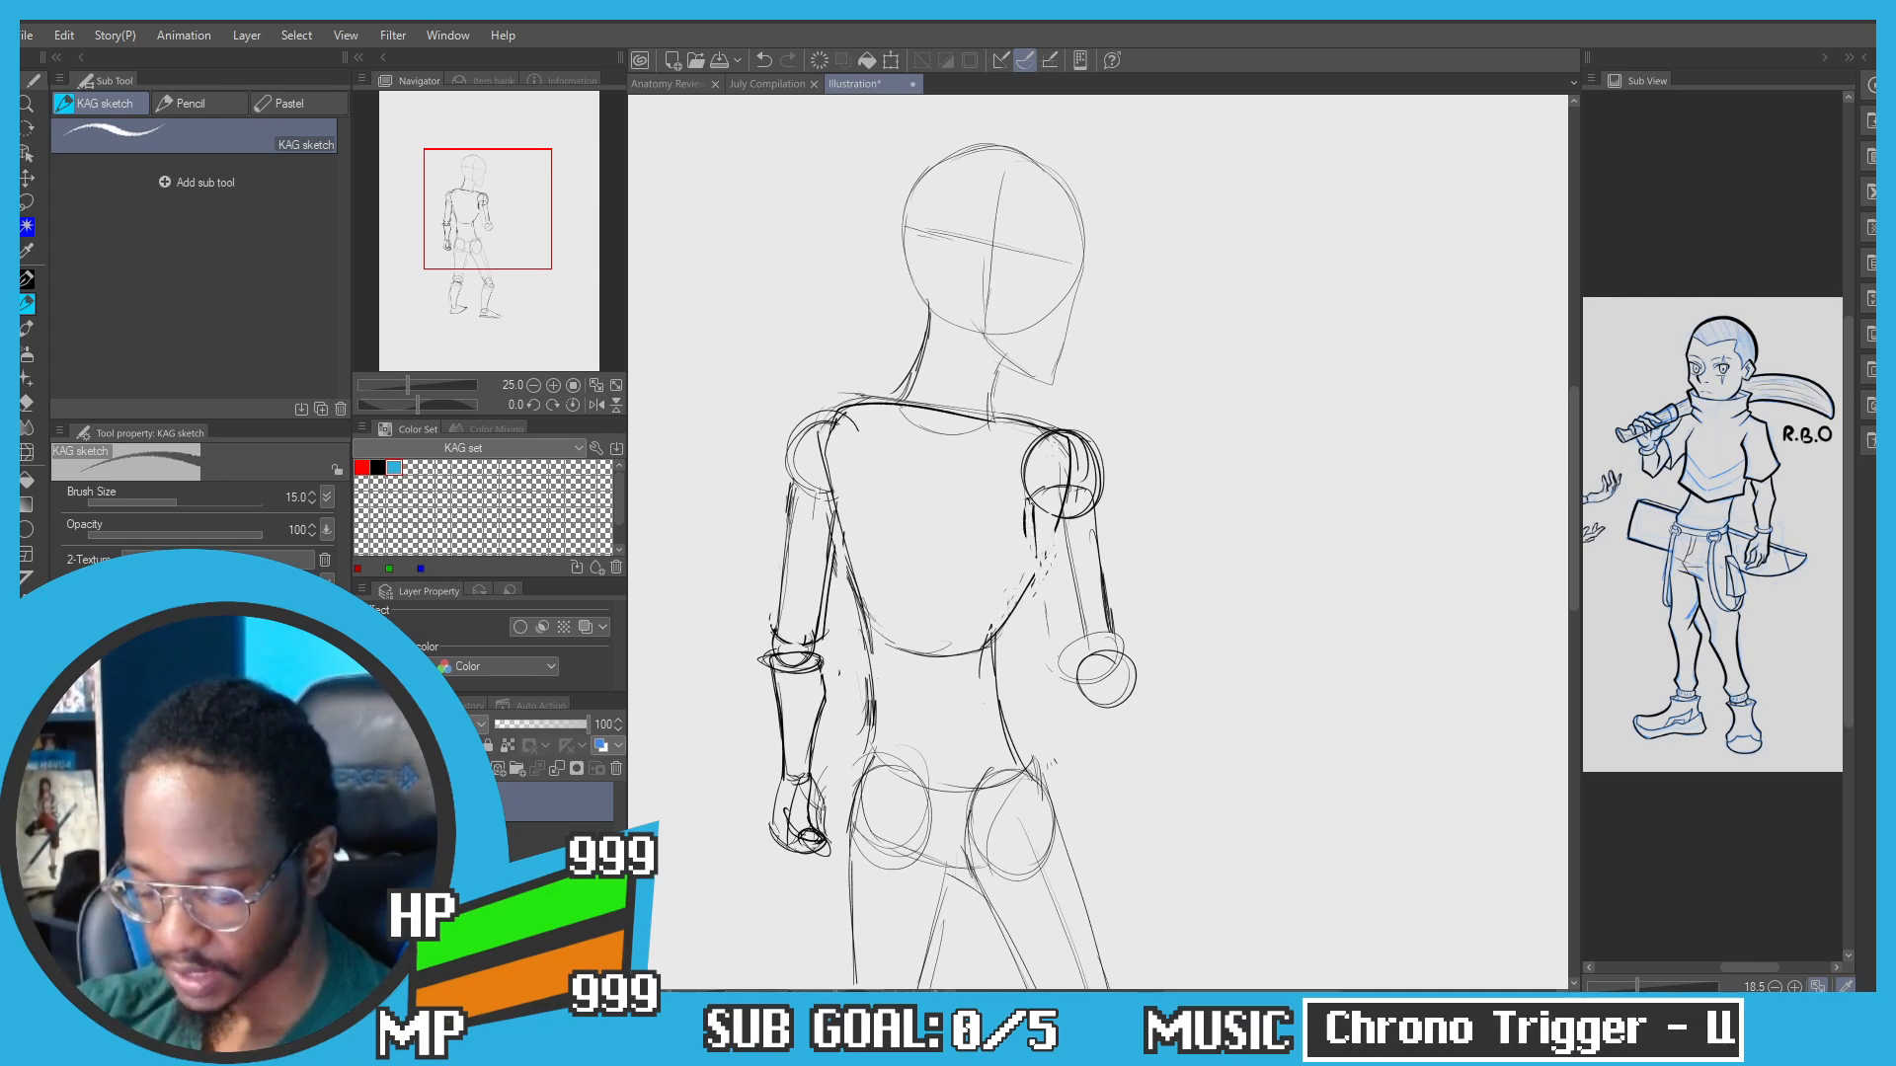
drag(1036, 492, 1064, 661)
key(ctrl+z)
key(ctrl+z)
key(ctrl+z)
key(ctrl+z)
key(ctrl+z)
drag(1042, 525, 1062, 653)
key(ctrl+z)
mouse_move(1039, 490)
mouse_down()
mouse_move(1052, 546)
mouse_move(1105, 579)
mouse_up()
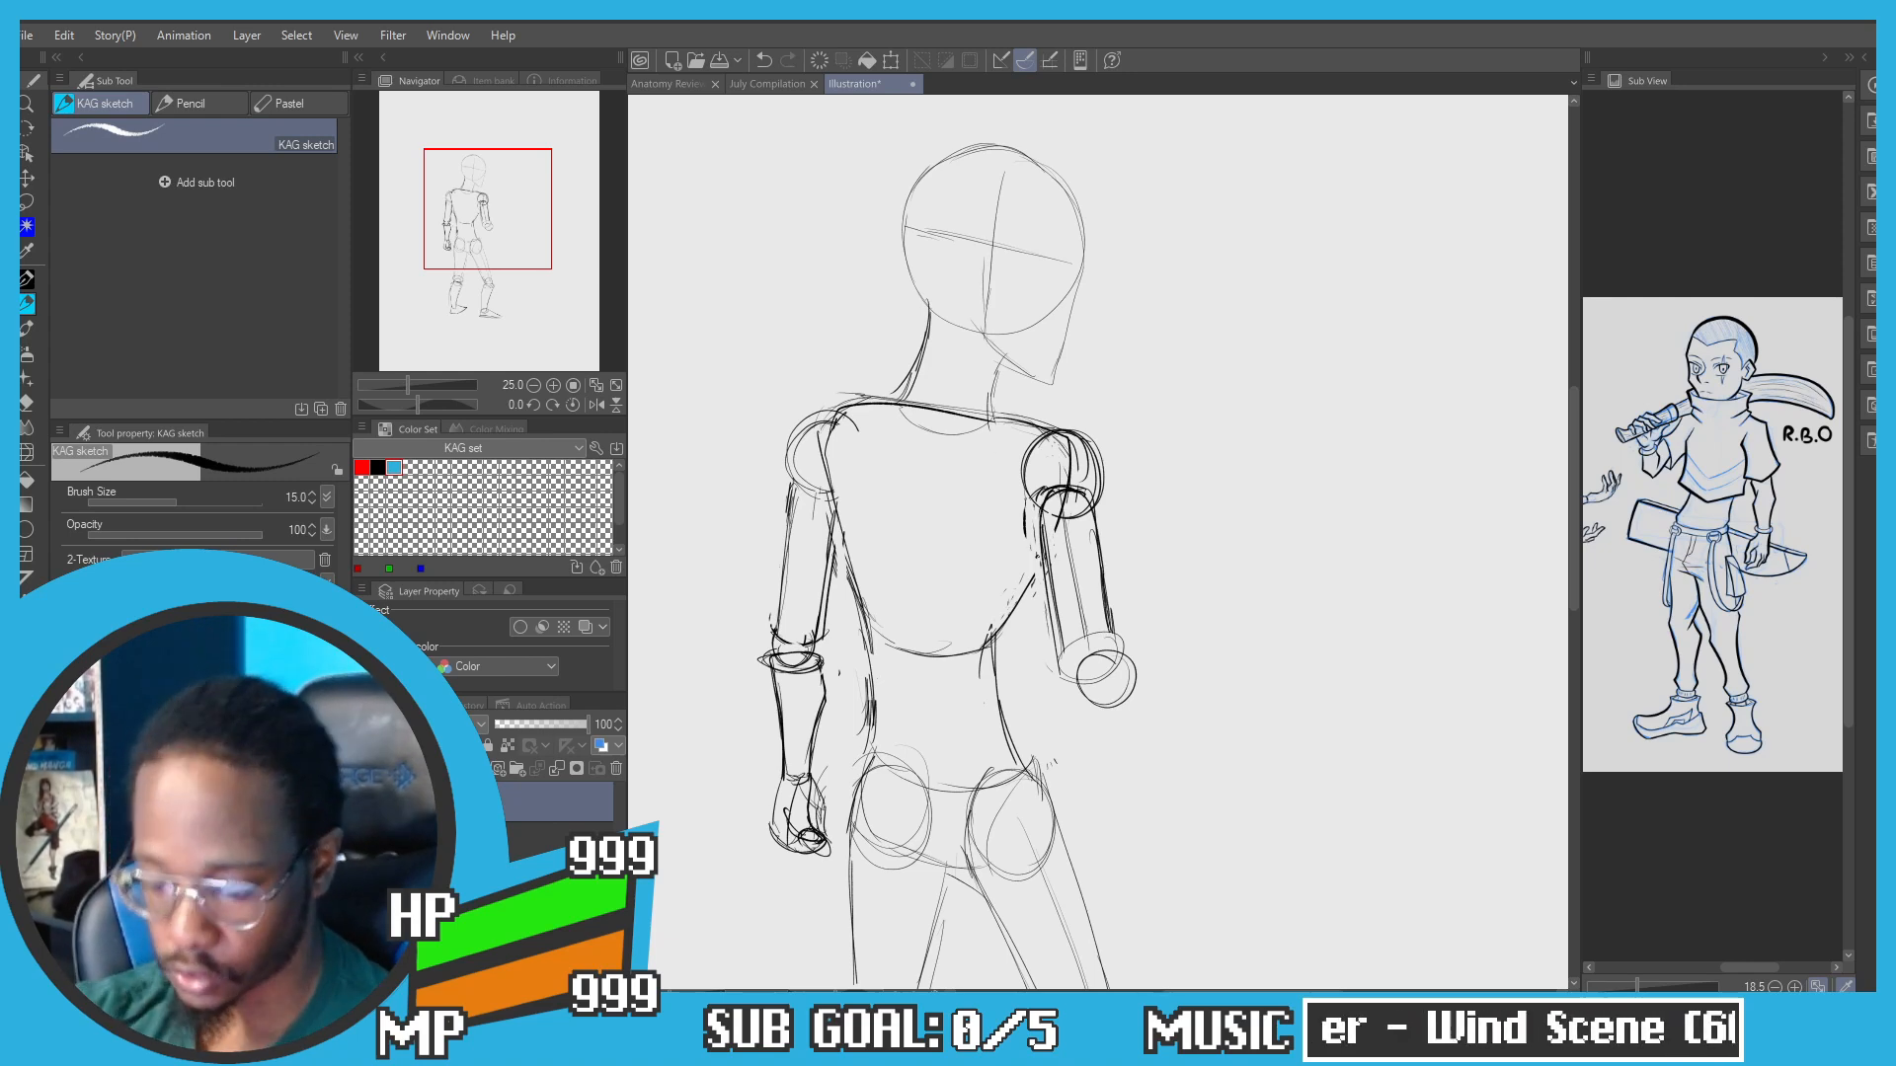
Step: Erase the stray chest lines that overlap the right-hand upper arm
key(e)
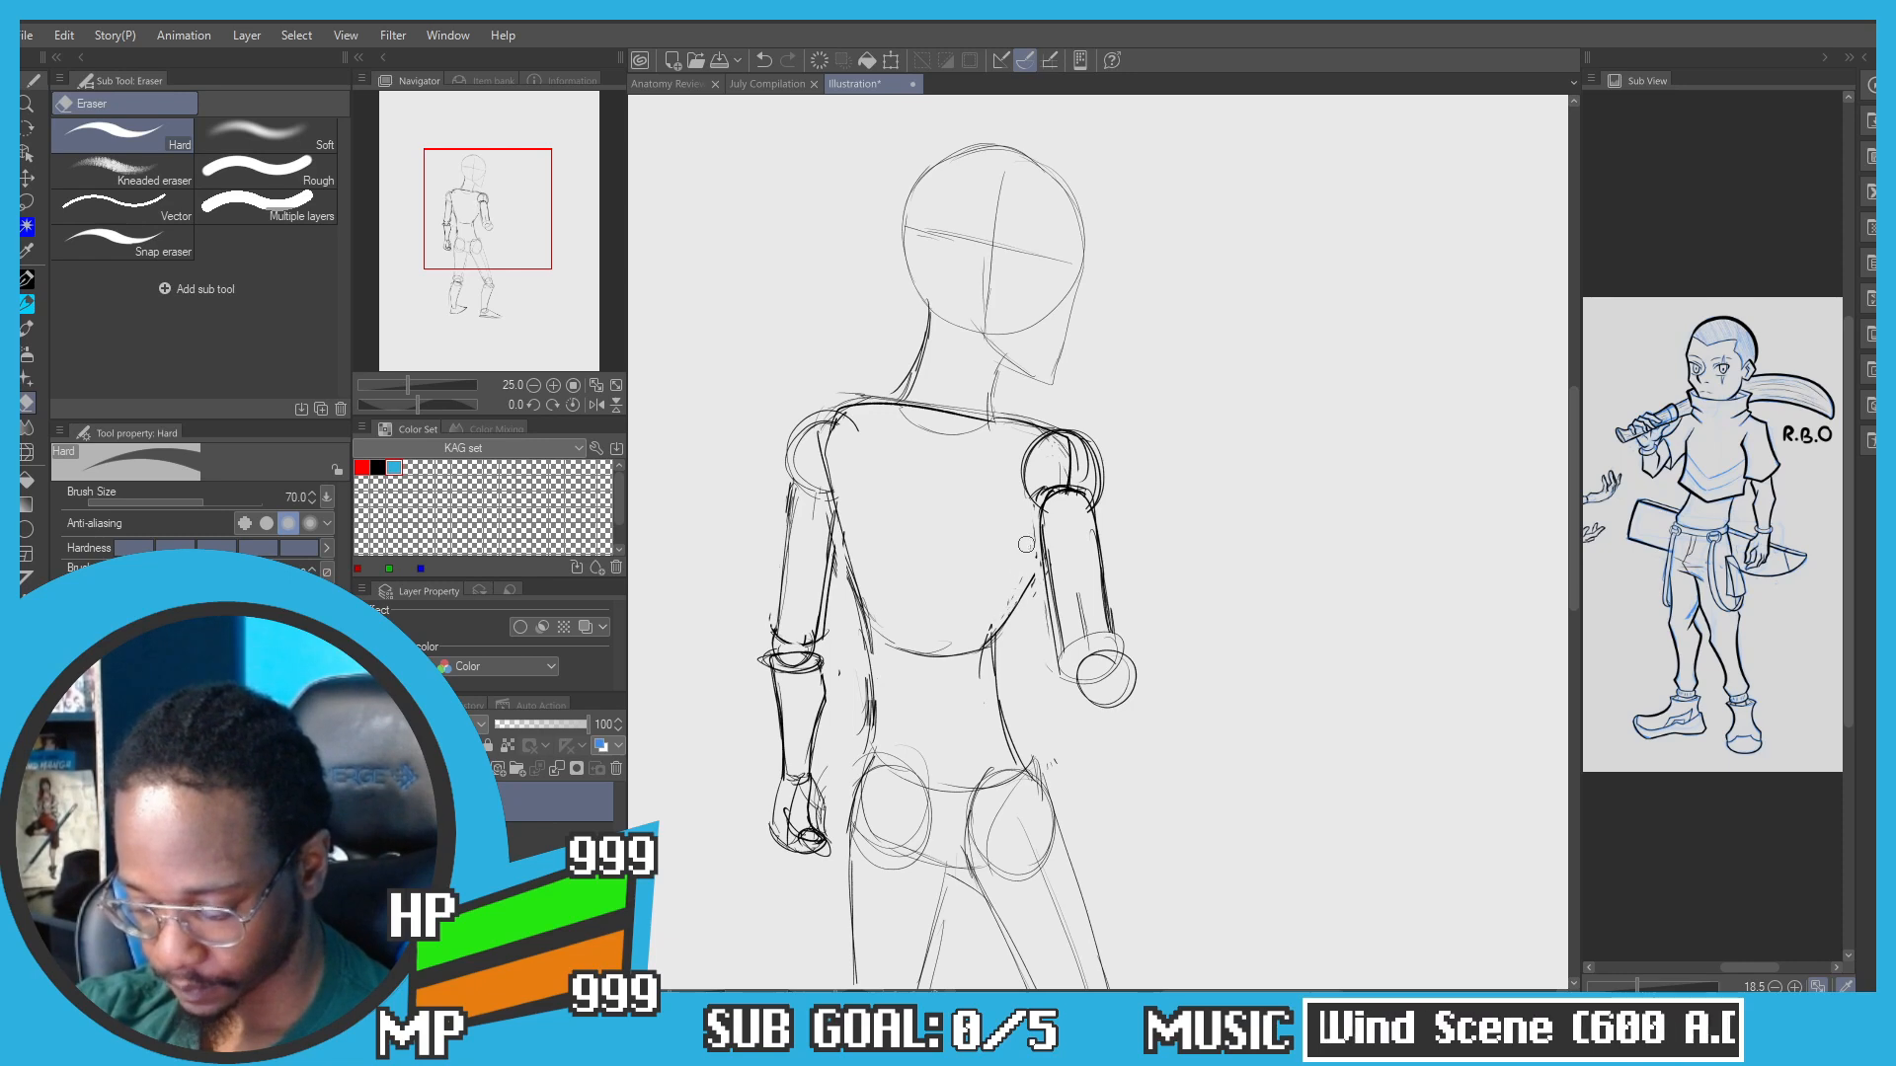
key(p)
scroll(919, 605, down, 2)
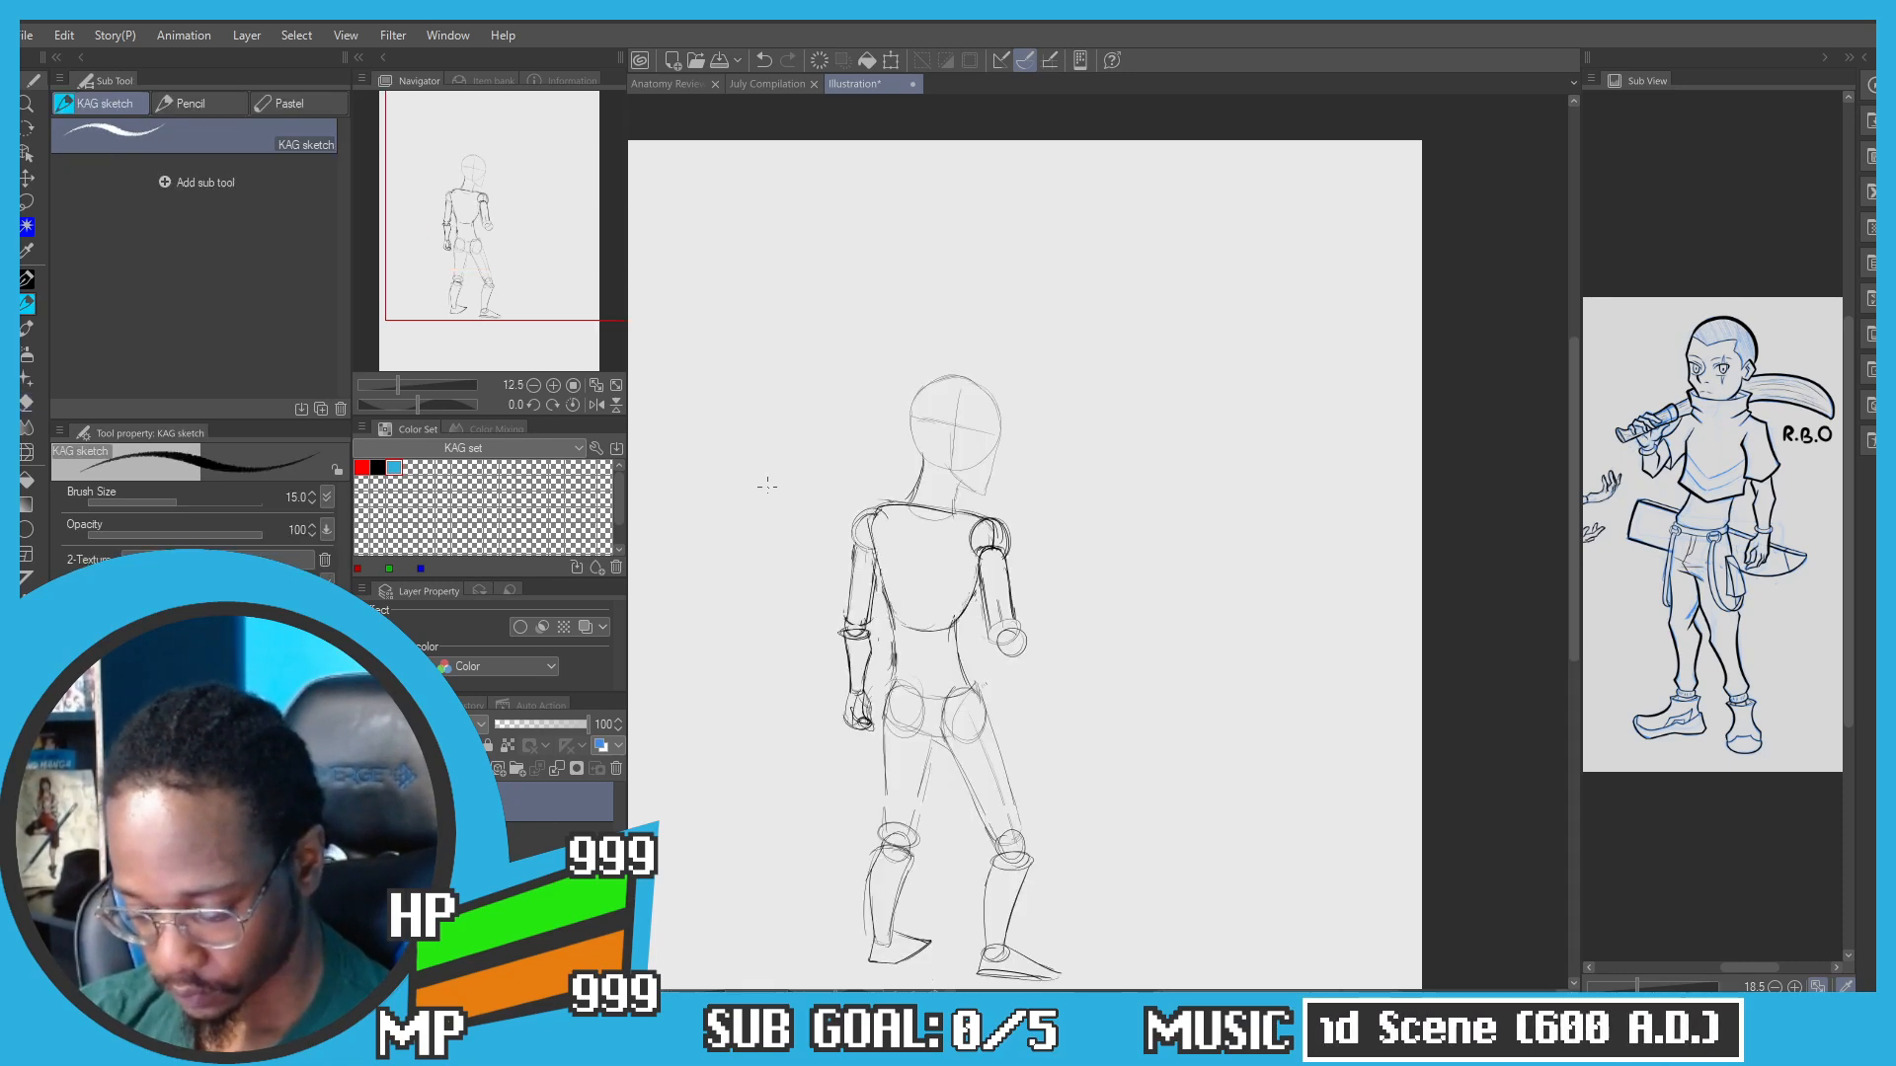
drag(737, 523, 764, 500)
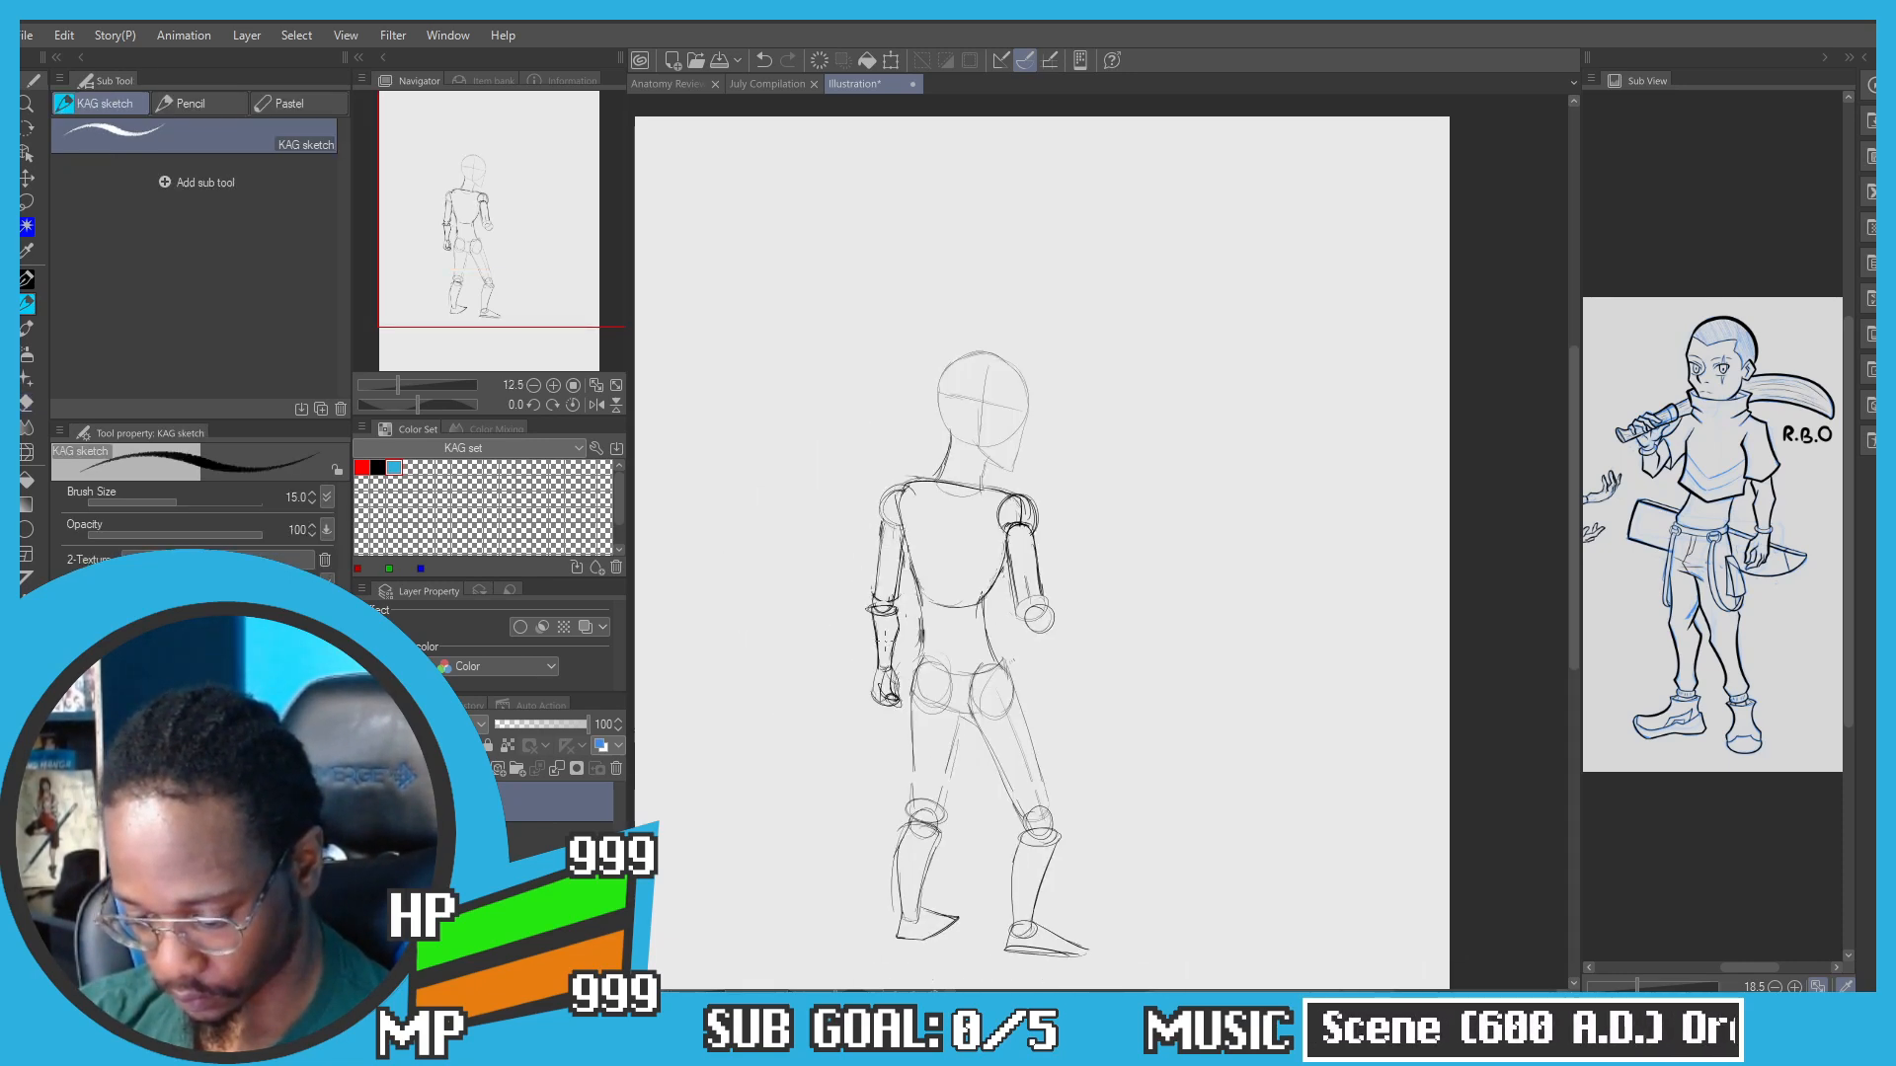
scroll(933, 588, up, 2)
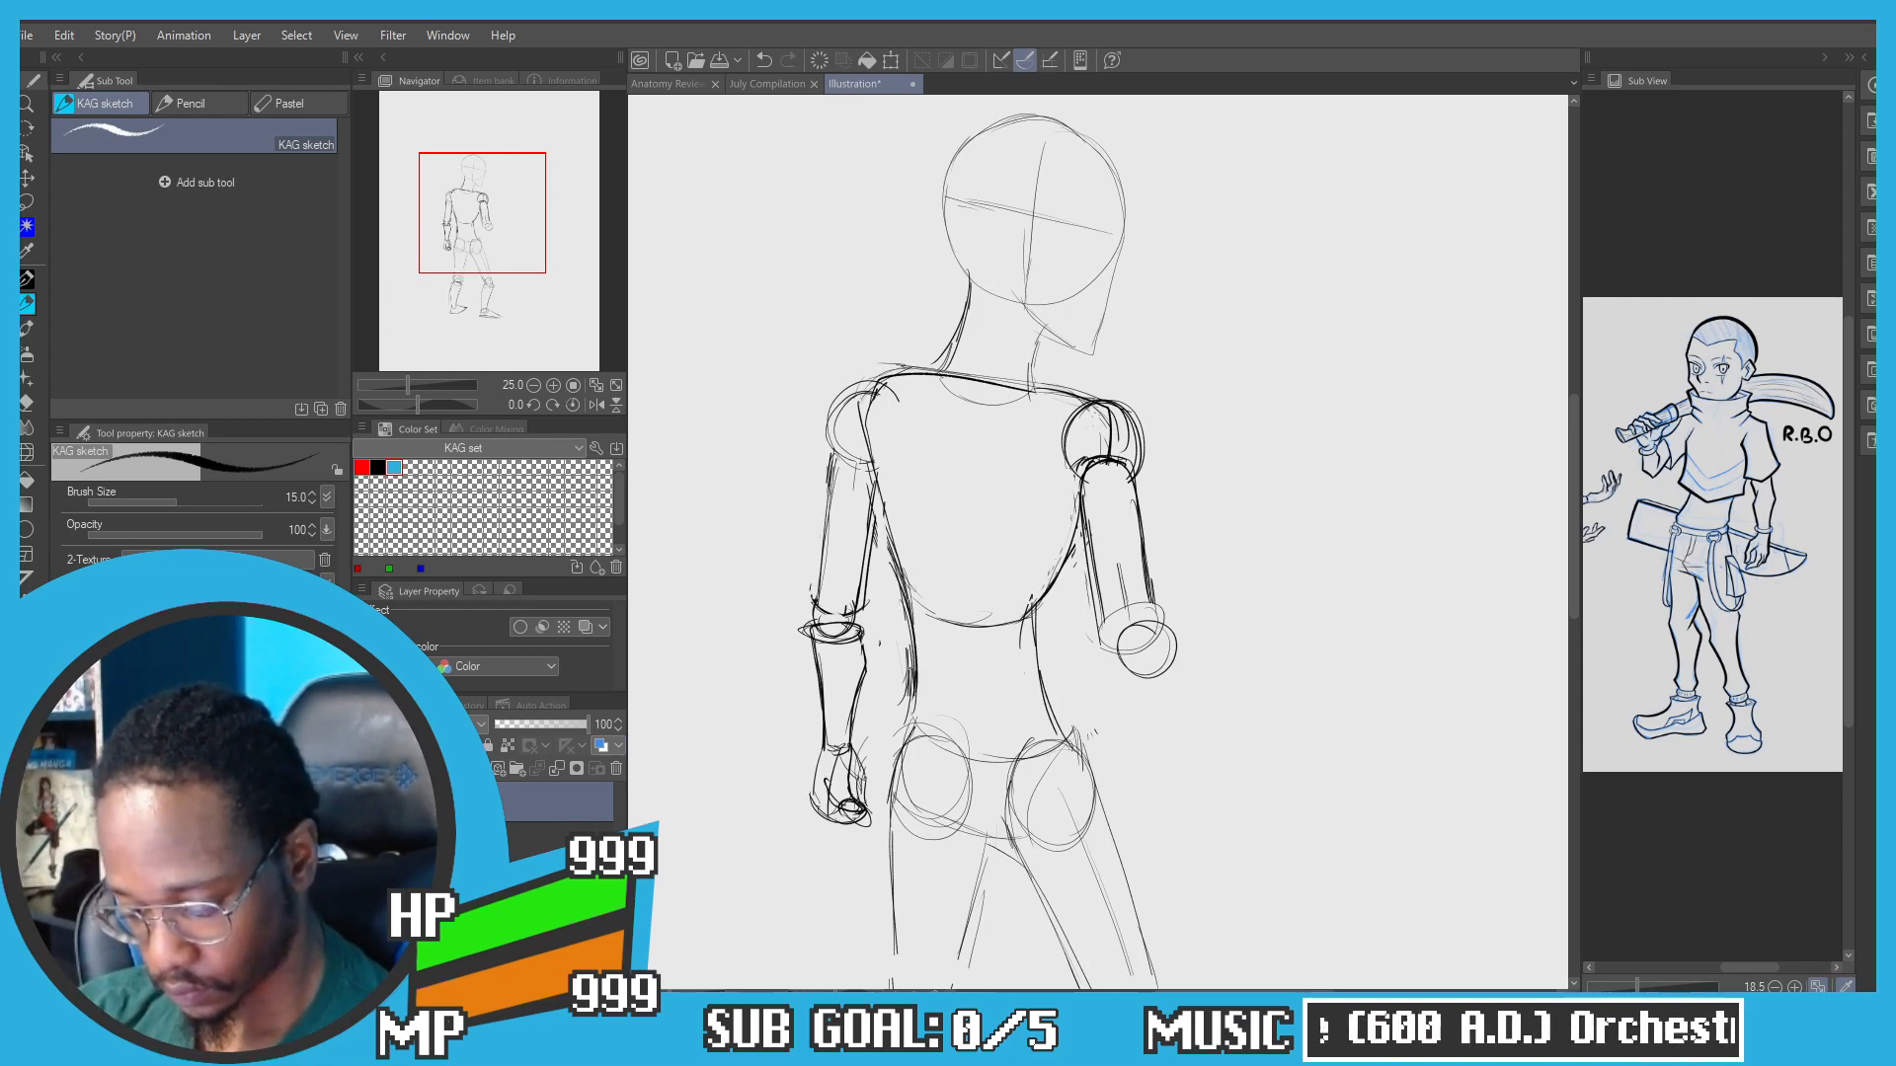
Step: Erase the rough rib cage outline on both sides of the torso beside the upper arms
key(c)
mouse_move(888, 549)
mouse_down()
mouse_move(867, 427)
mouse_move(873, 488)
mouse_up()
key(c)
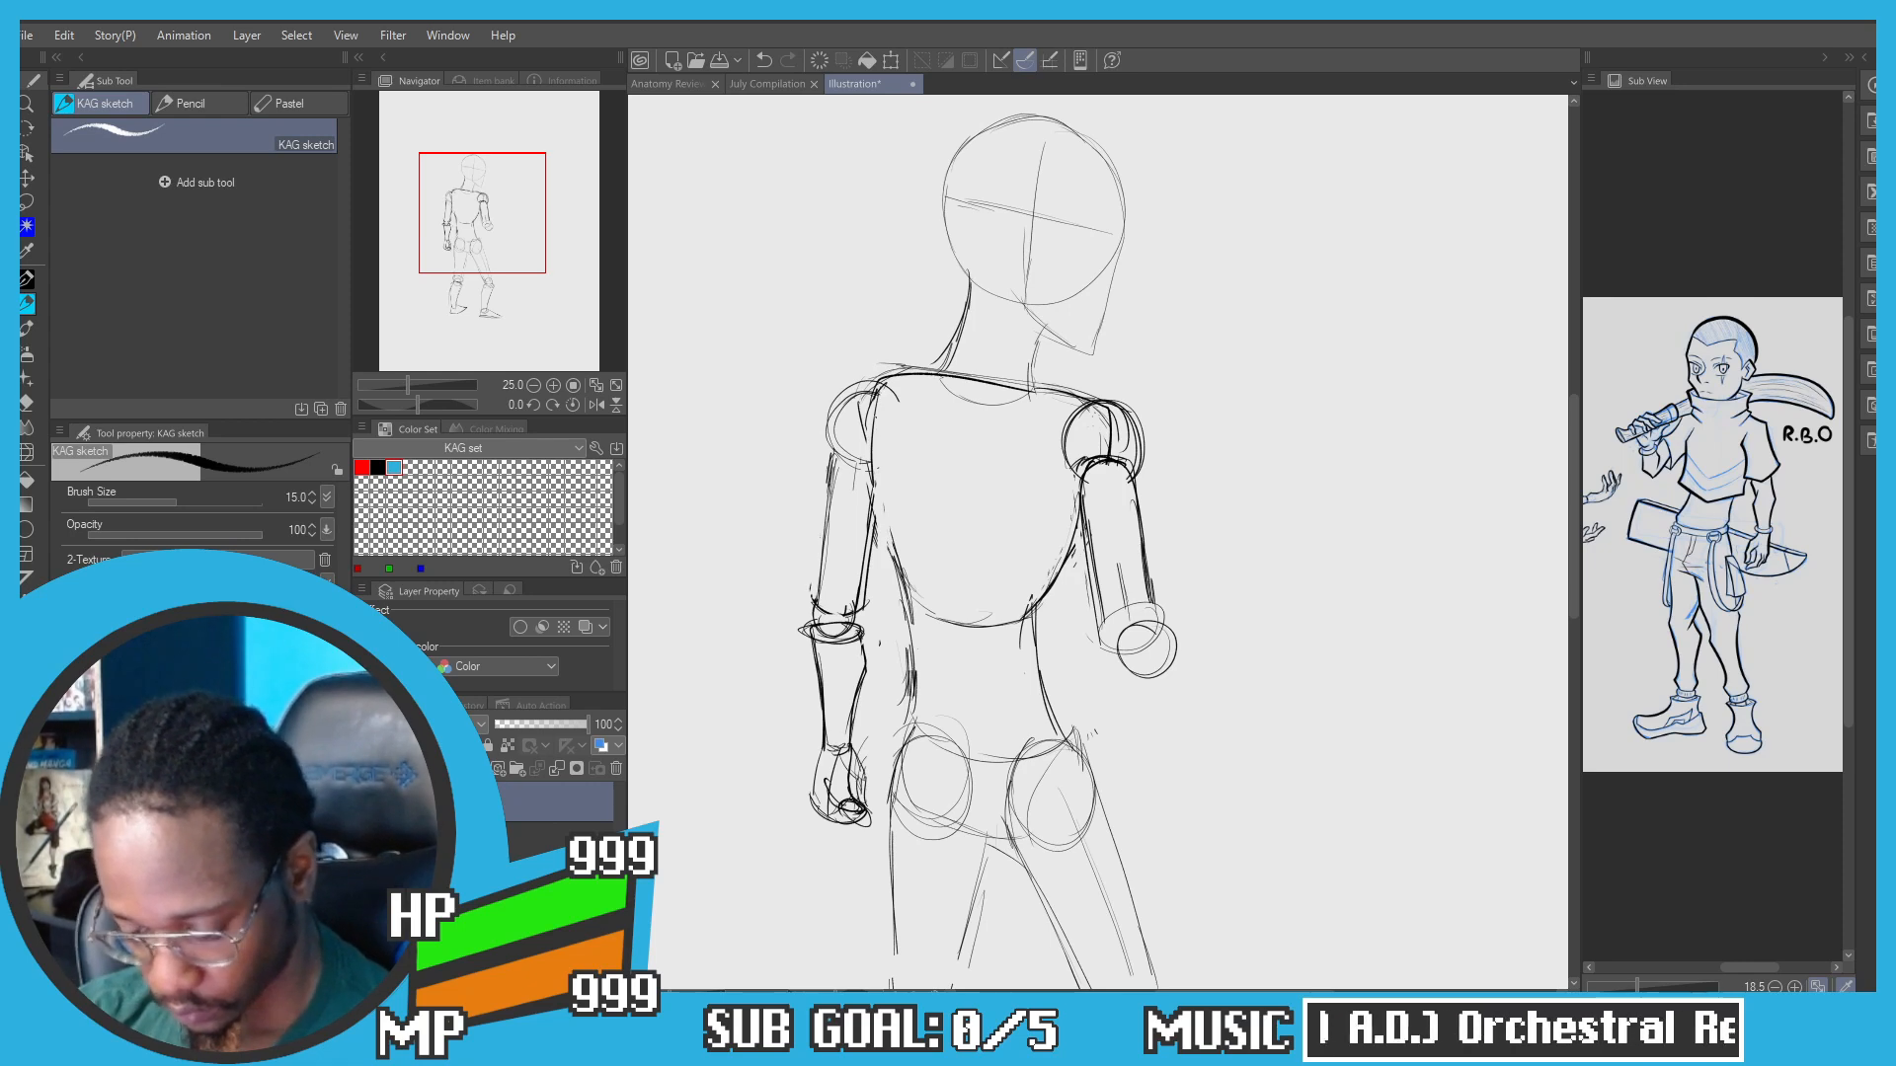
key(ctrl+z)
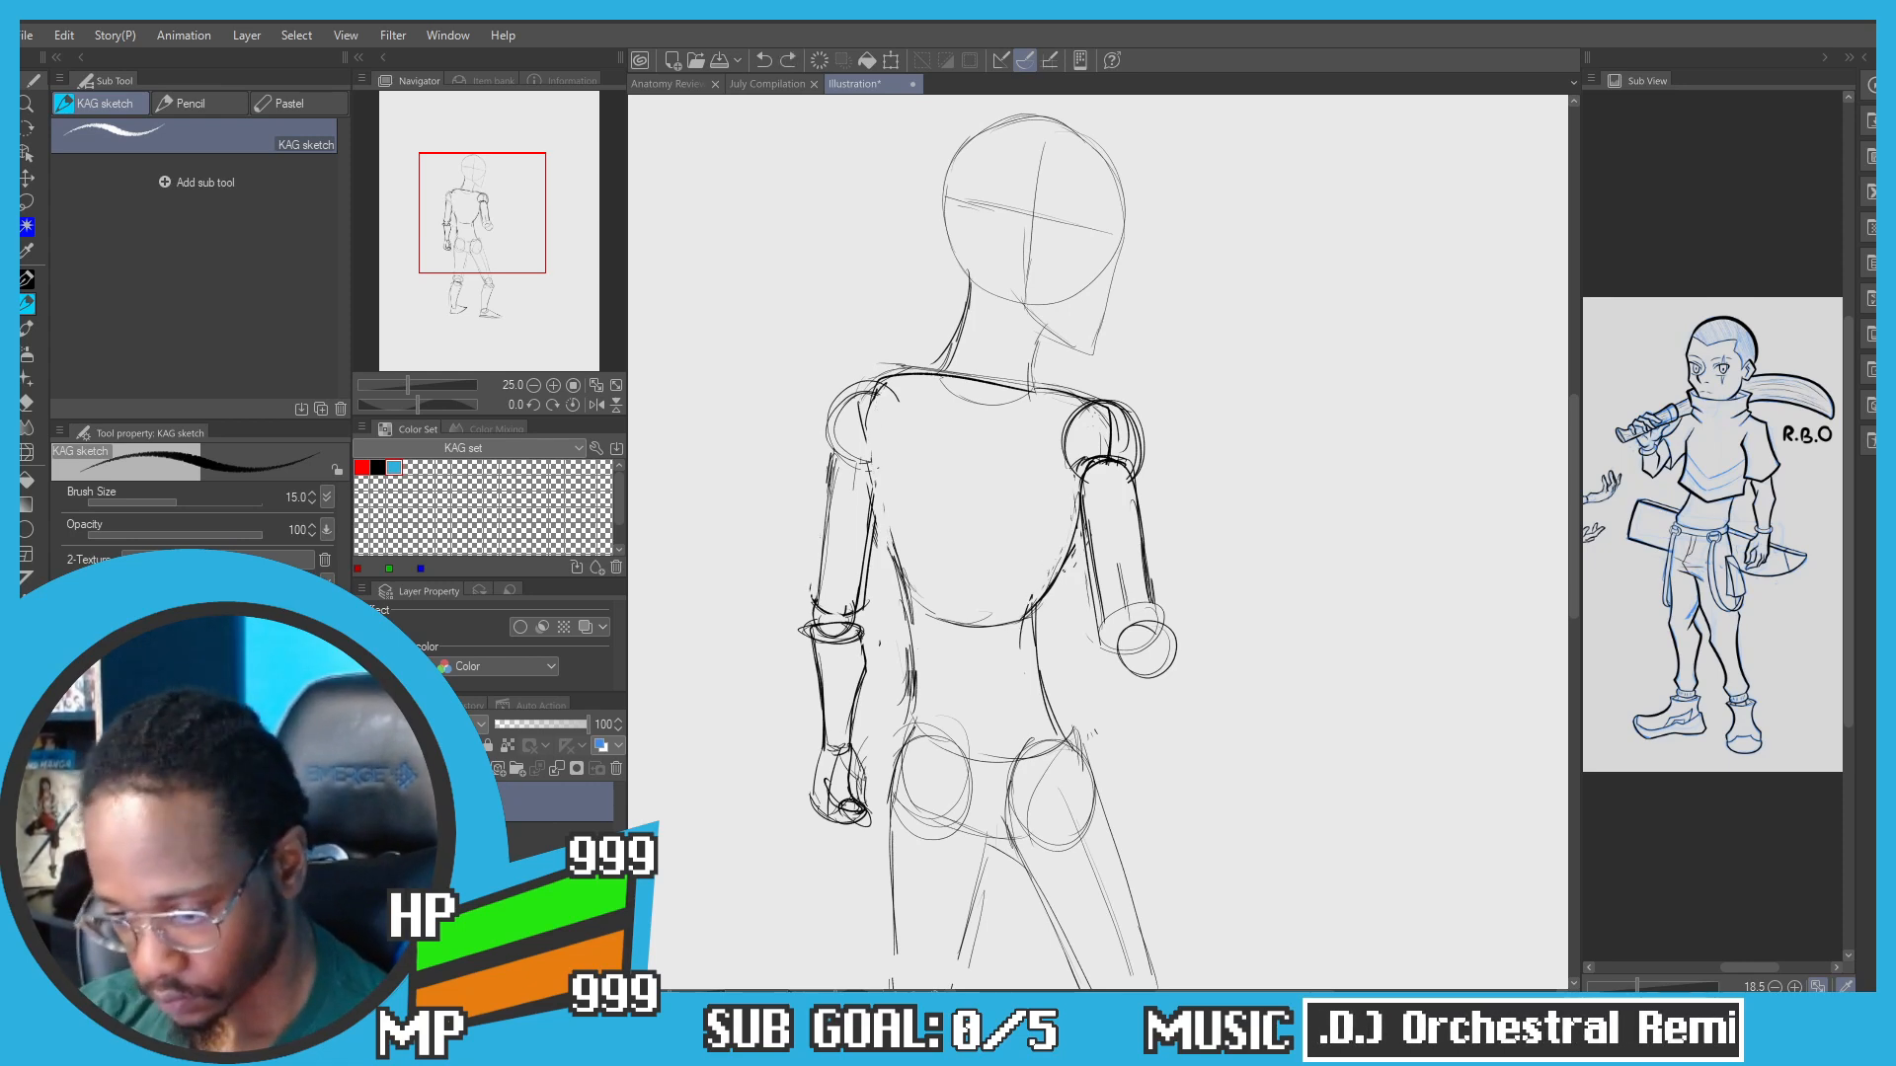
key(c)
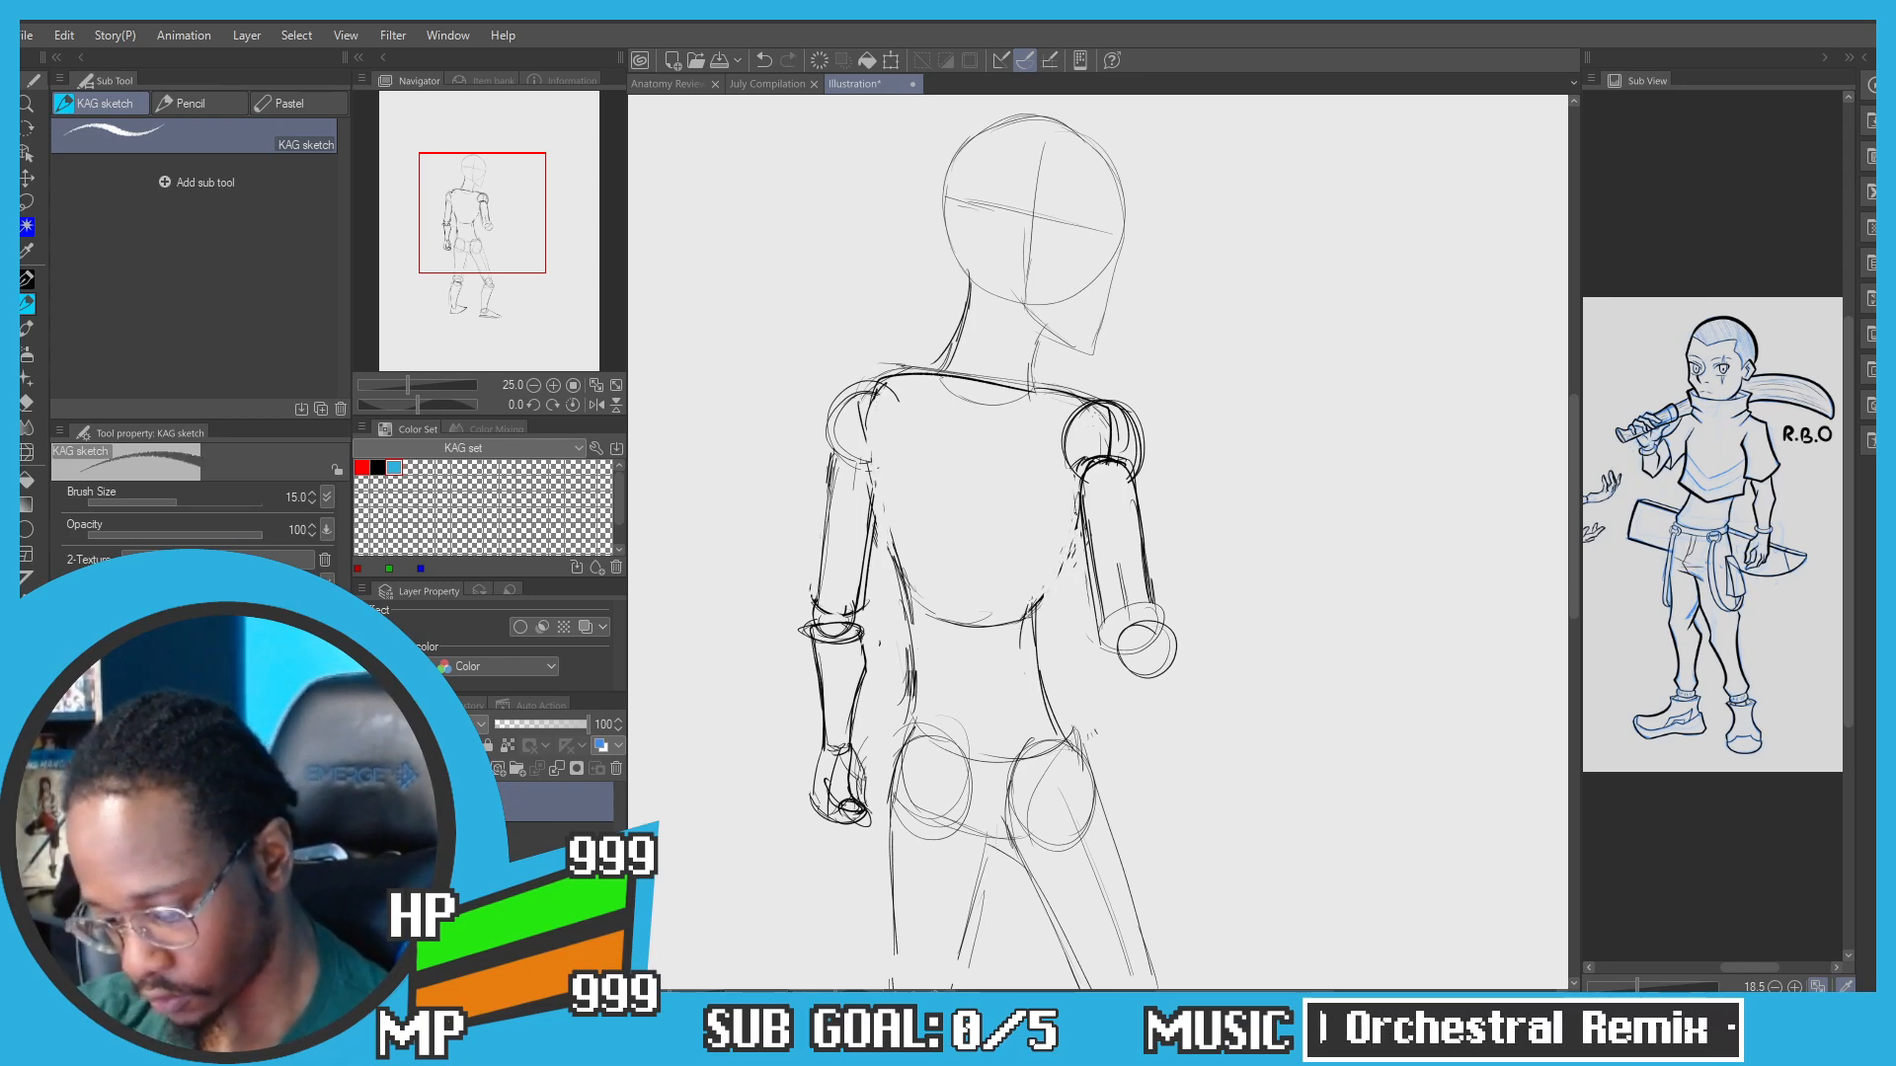
key(c)
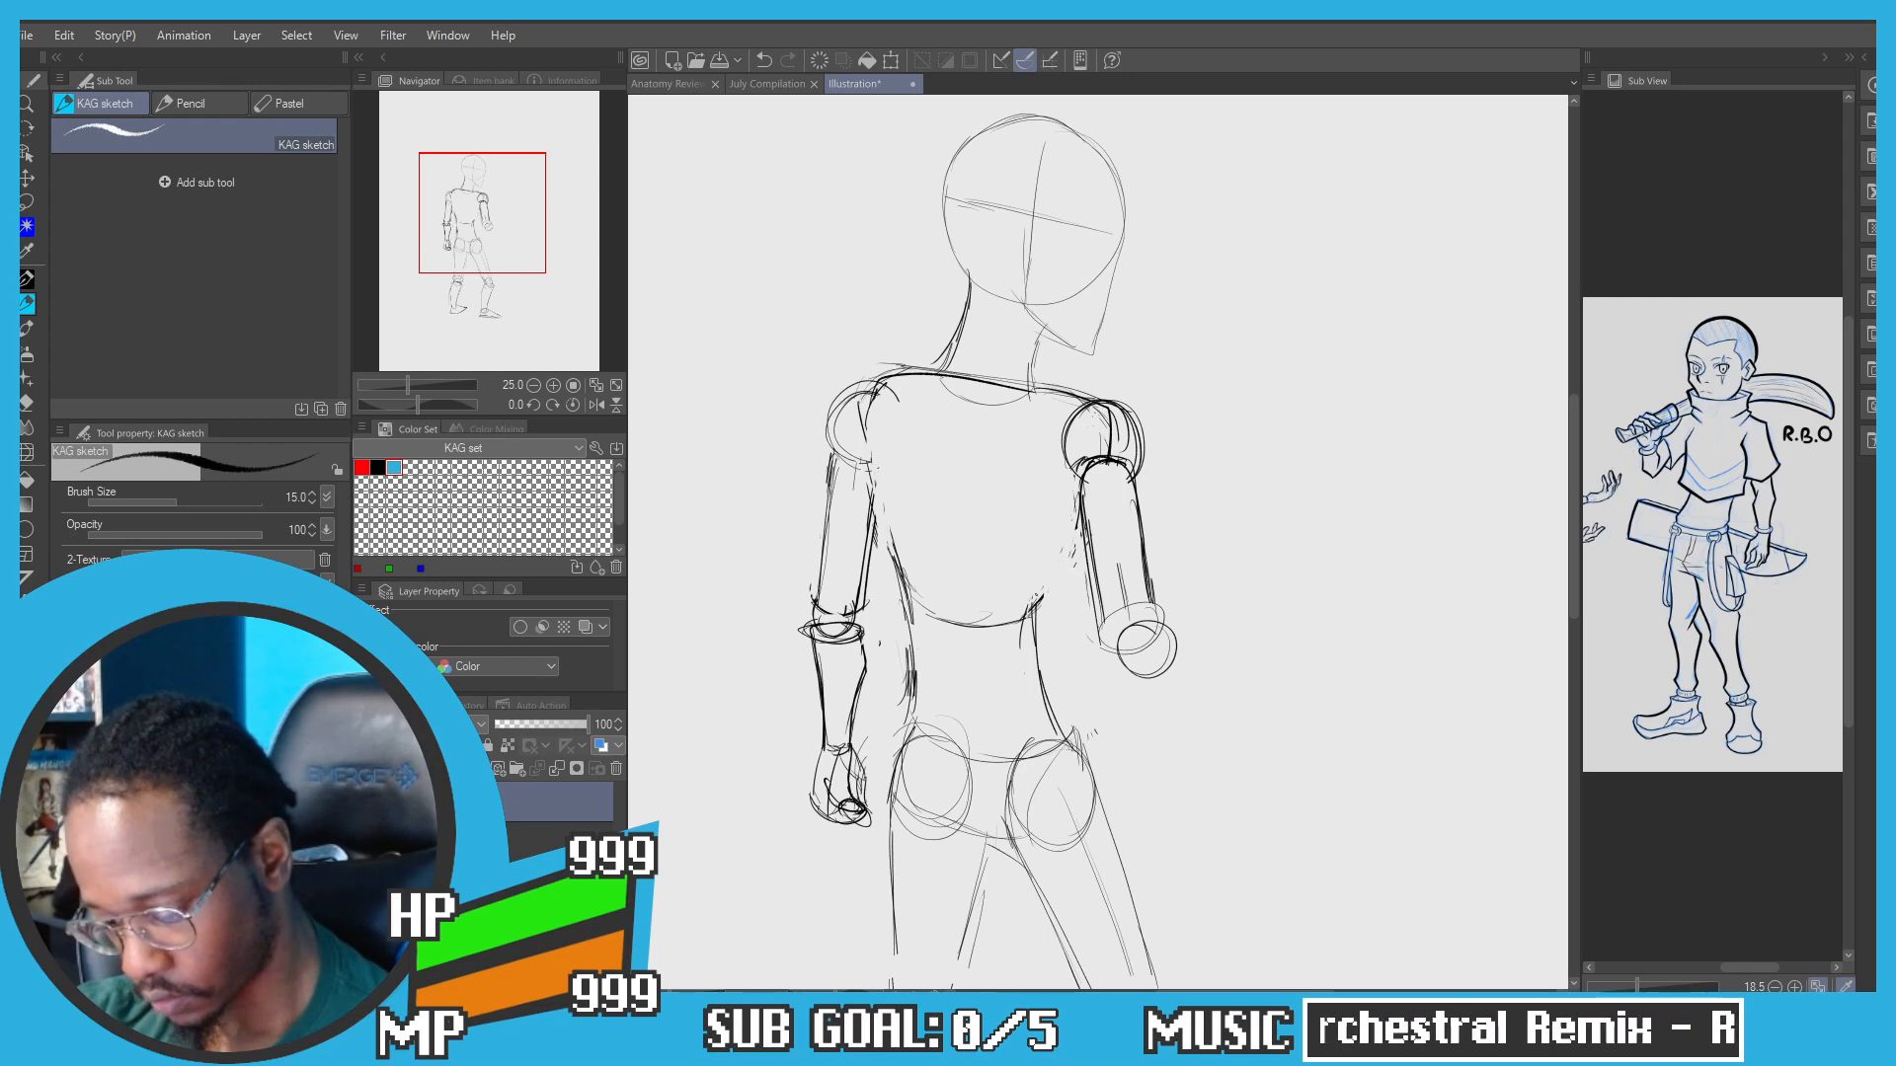
Step: Redraw the right-hand side of the rib cage as one curve from the waist up to the armpit
drag(1035, 611, 1080, 493)
mouse_move(1048, 559)
mouse_down()
mouse_move(1036, 601)
mouse_move(1078, 499)
mouse_up()
key(ctrl+z)
key(ctrl+z)
key(ctrl+z)
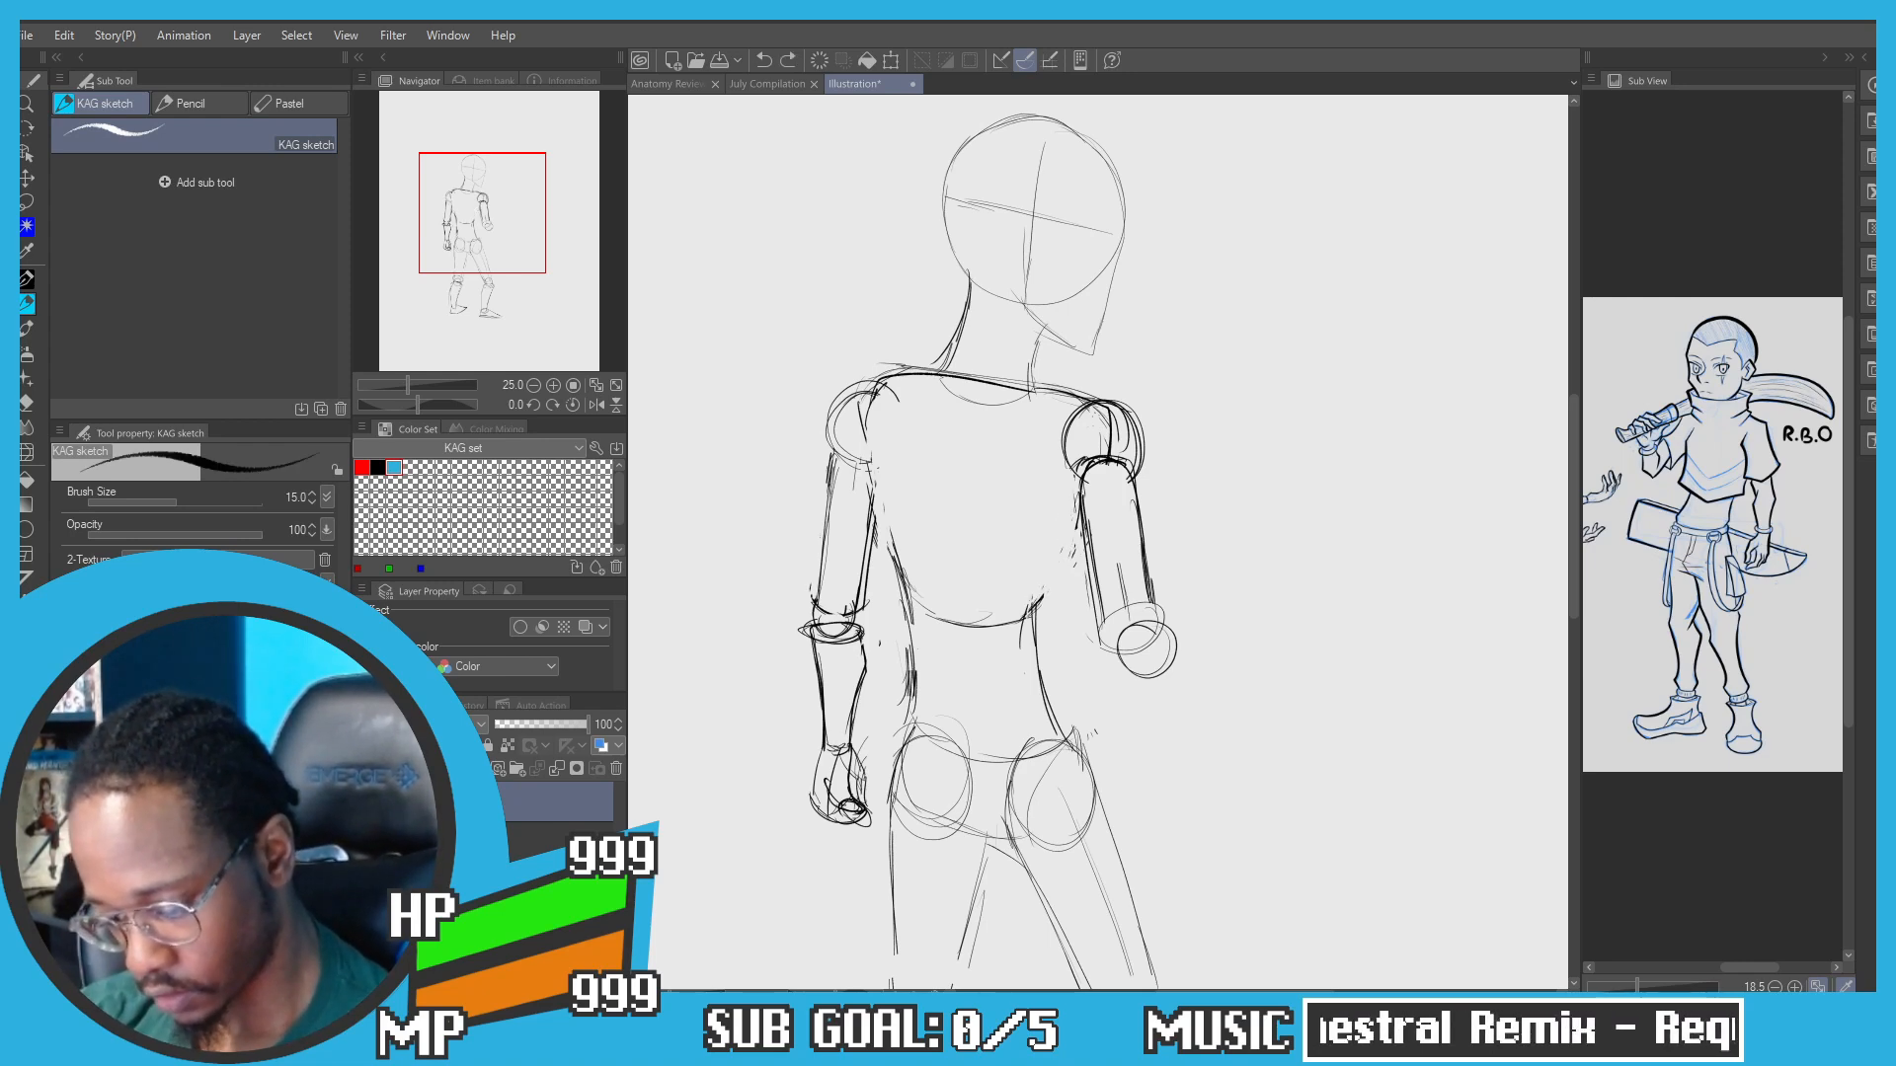
drag(1044, 587, 1081, 500)
key(ctrl+z)
Step: Restate the left-hand torso contour with dark lines from the shoulder along the rib cage and waist to the hip
mouse_move(1039, 620)
mouse_down()
mouse_move(1084, 494)
mouse_move(1026, 644)
mouse_move(874, 485)
mouse_up()
key(ctrl+z)
key(ctrl+z)
mouse_move(887, 384)
mouse_down()
mouse_move(869, 466)
mouse_move(890, 547)
mouse_up()
key(ctrl+z)
key(ctrl+z)
key(ctrl+z)
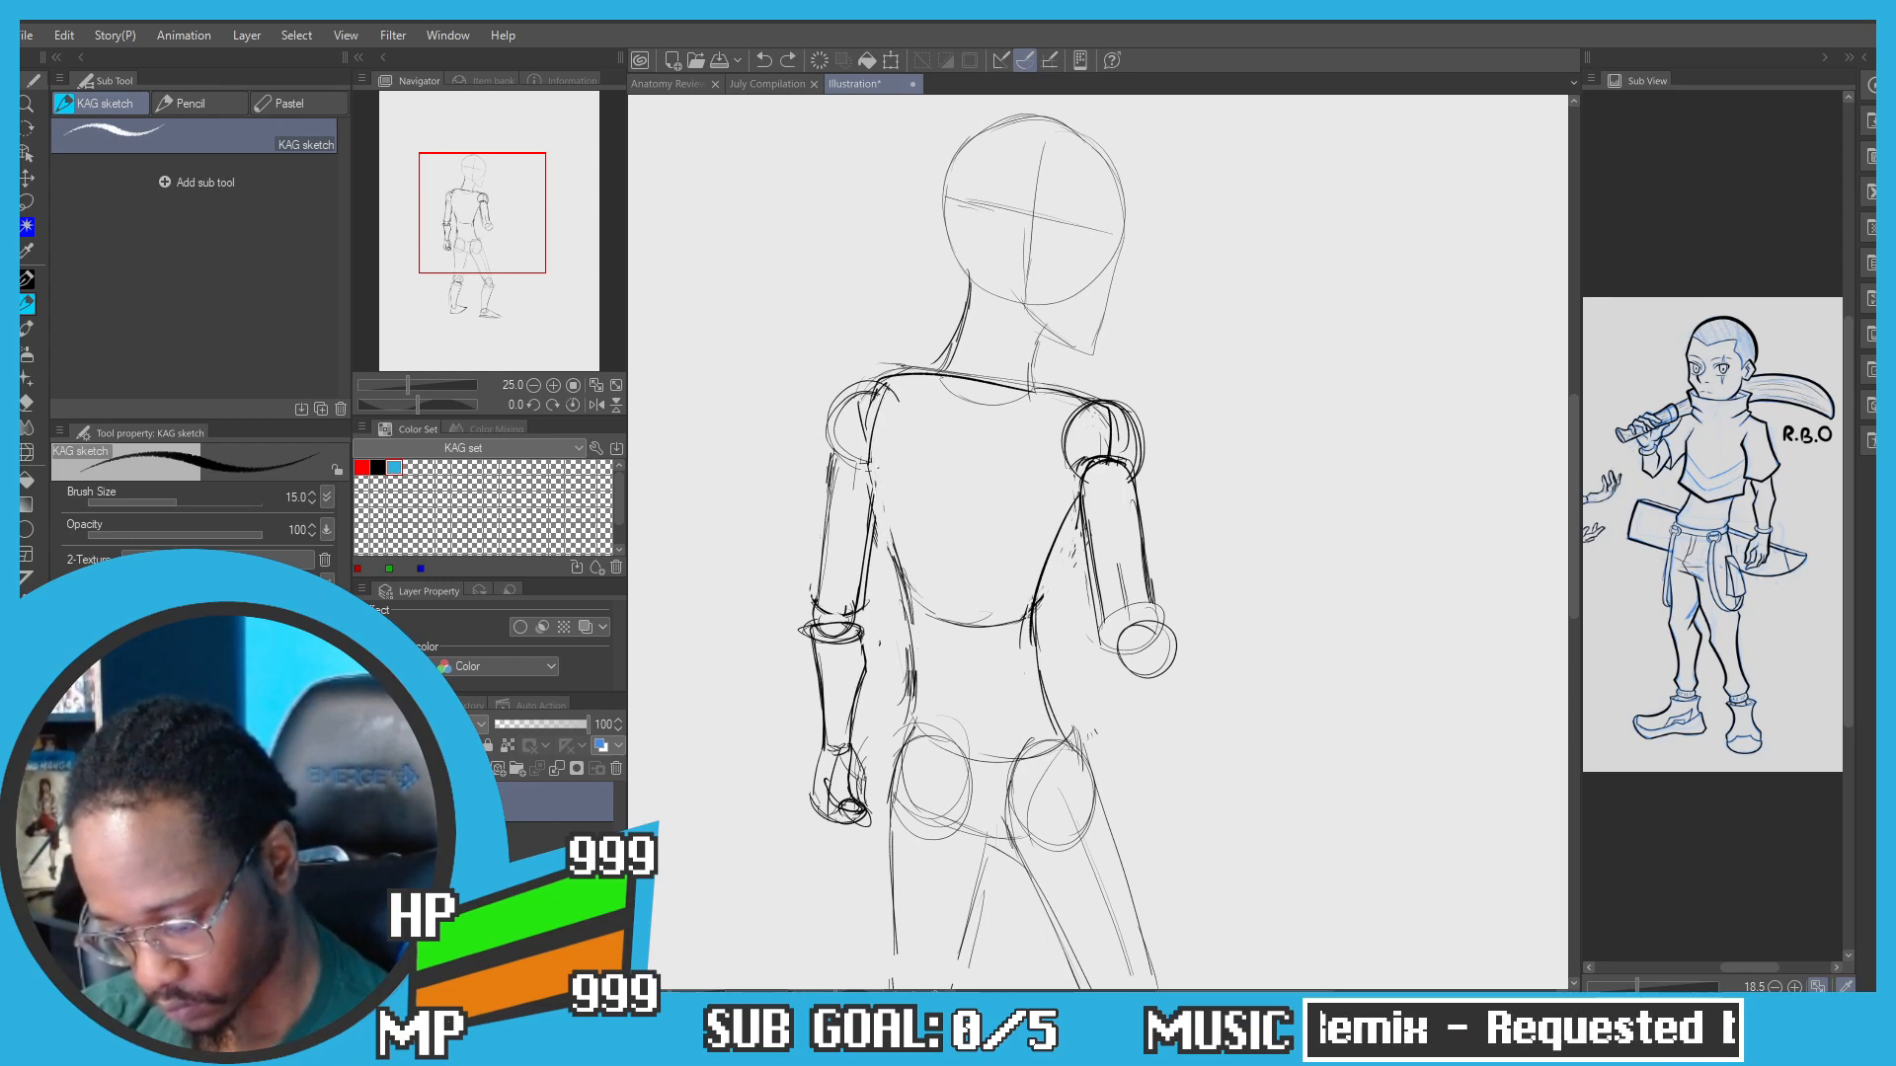
key(ctrl+z)
mouse_move(885, 389)
mouse_down()
mouse_move(881, 505)
mouse_move(921, 674)
mouse_up()
key(ctrl+z)
mouse_move(902, 570)
mouse_down()
mouse_move(920, 636)
mouse_move(894, 770)
mouse_up()
key(ctrl+z)
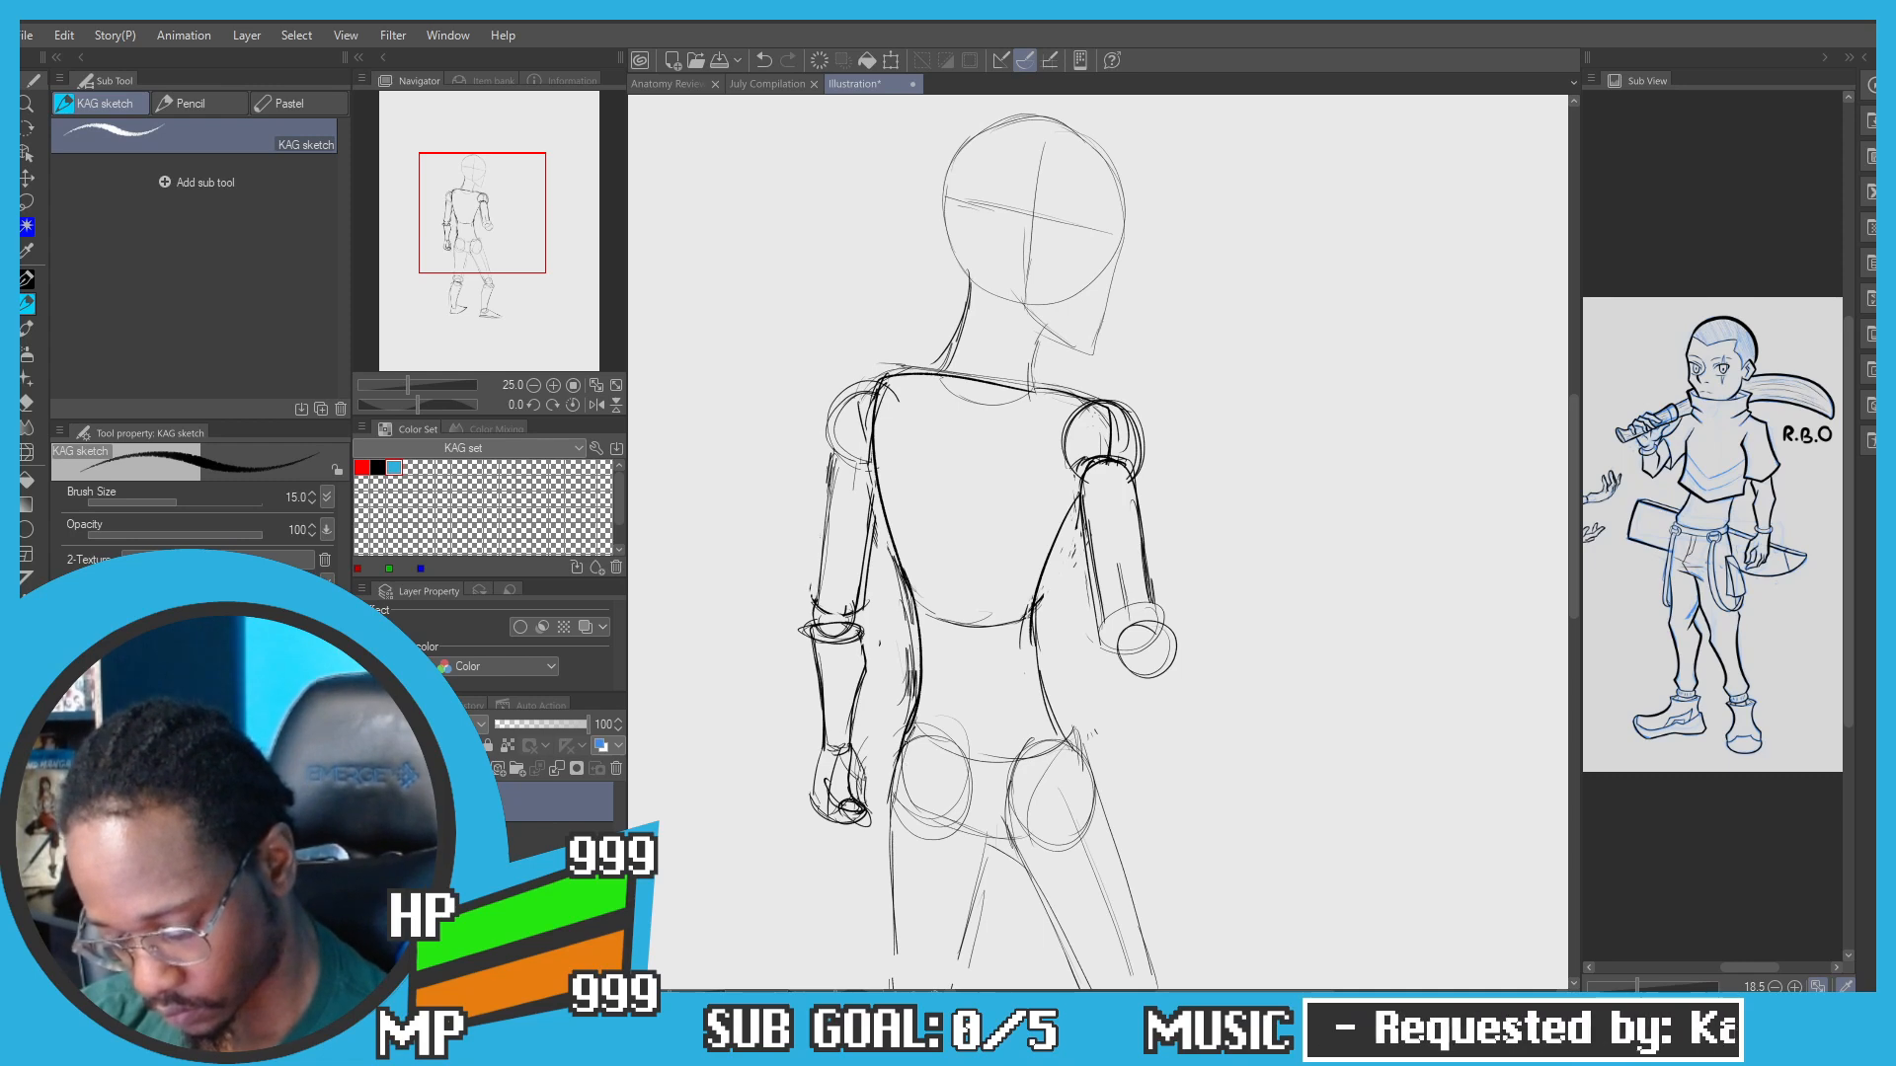
Step: Erase the old elbow circles and the rough lower end of the right-hand upper arm
scroll(885, 668, down, 3)
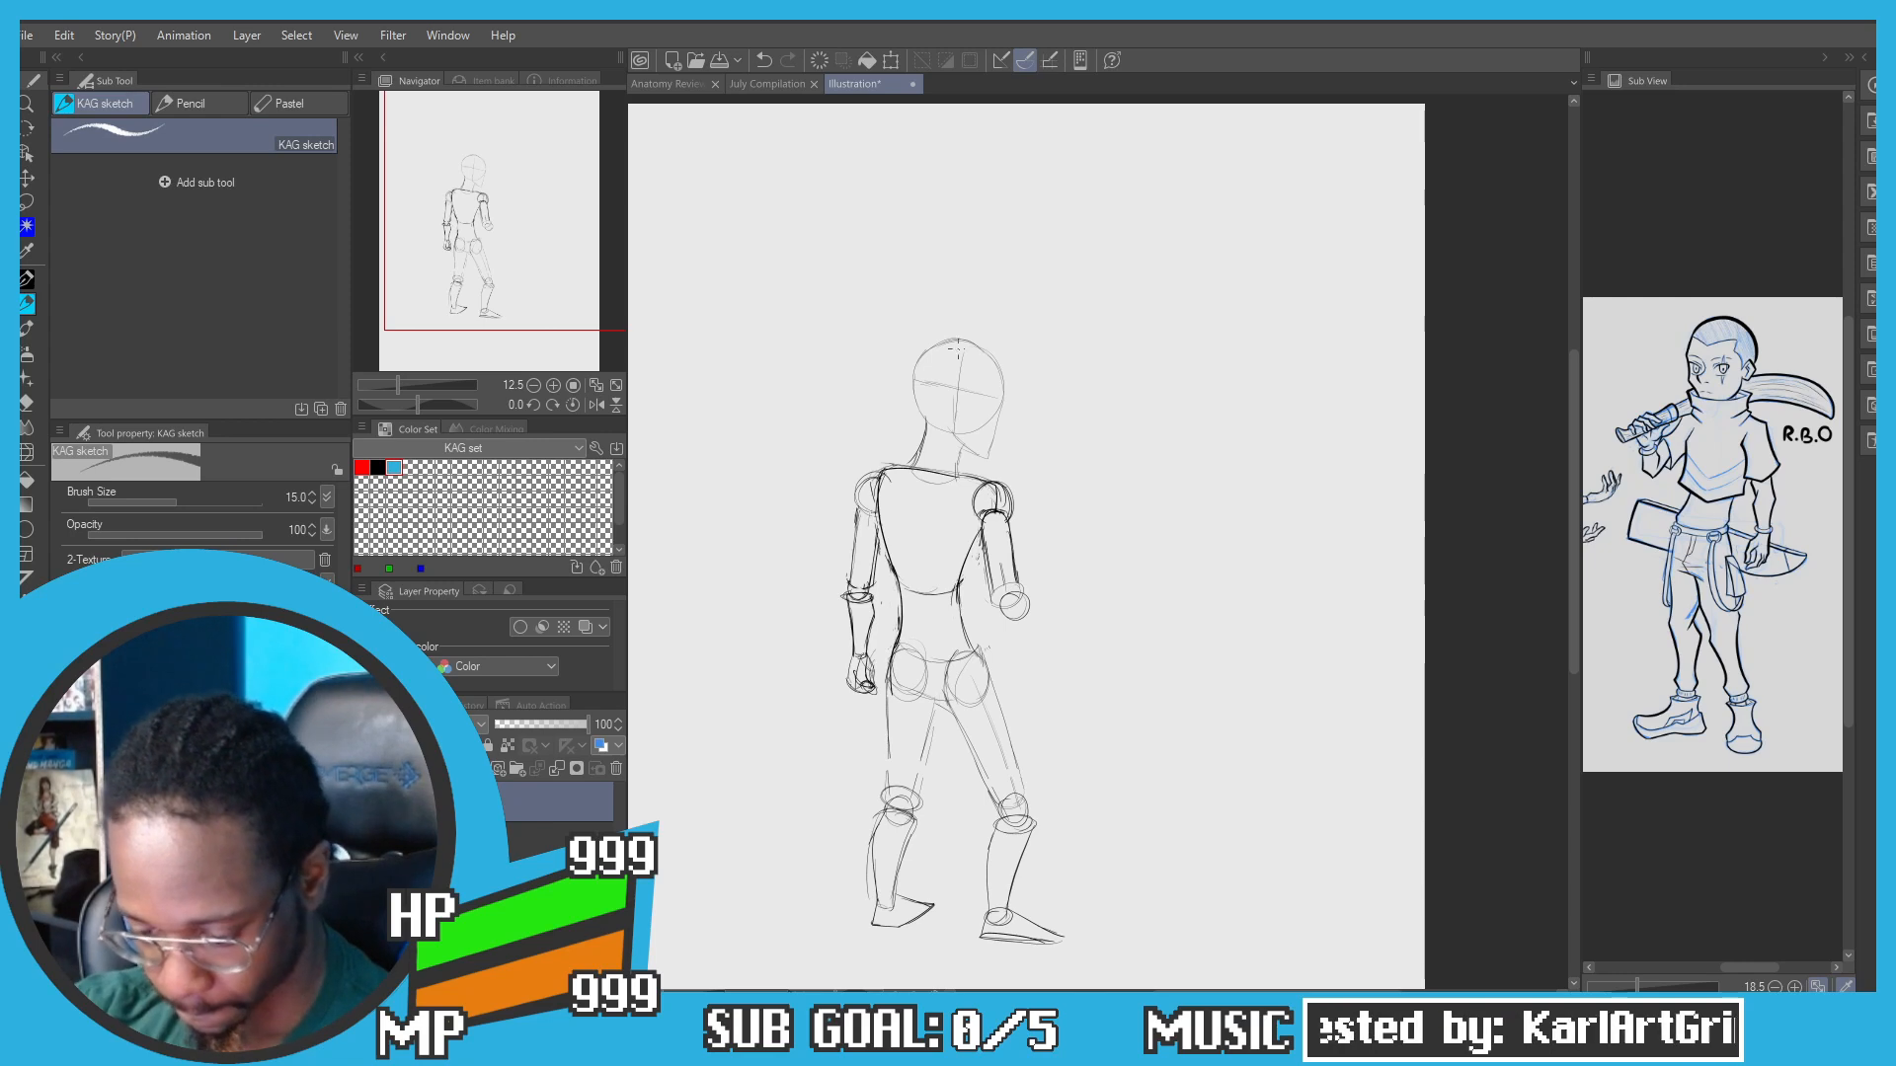
scroll(936, 558, up, 3)
drag(847, 474, 861, 442)
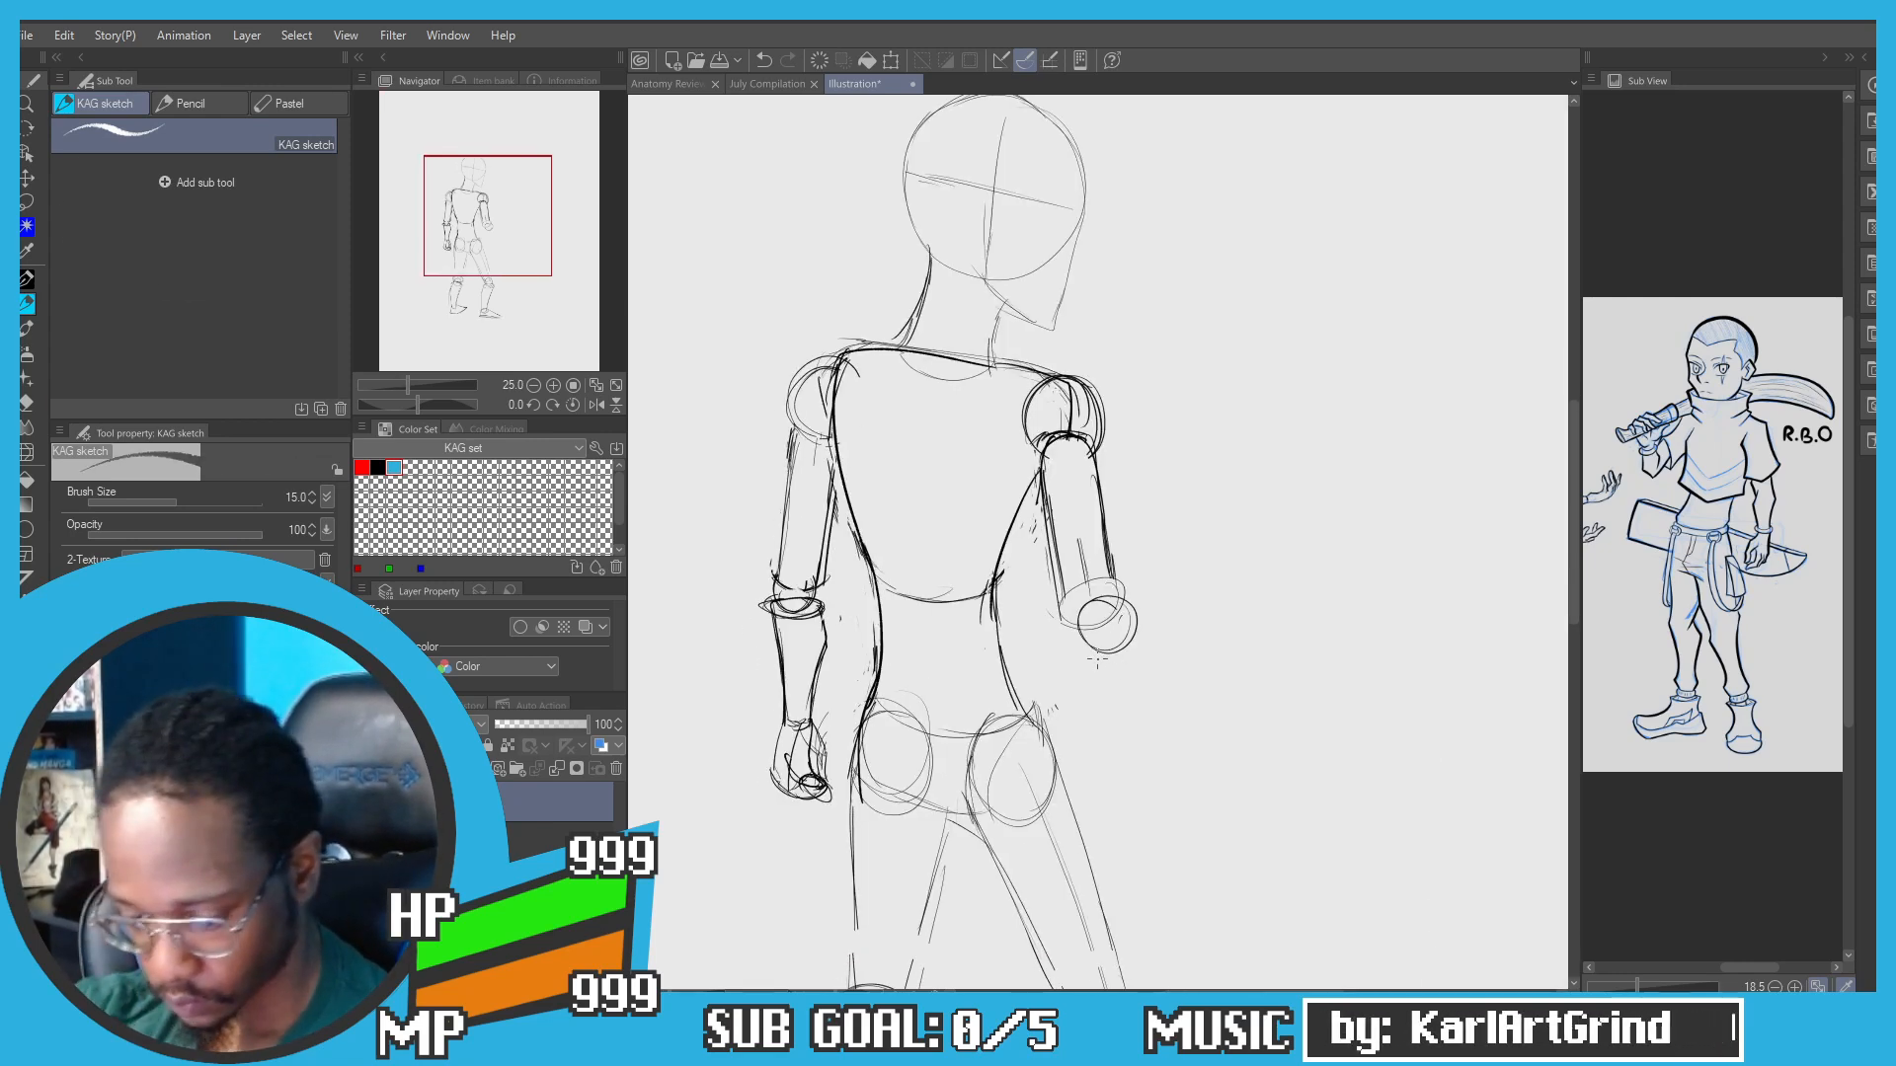
key(e)
mouse_move(1084, 614)
mouse_down()
mouse_move(1118, 642)
mouse_move(1085, 617)
mouse_up()
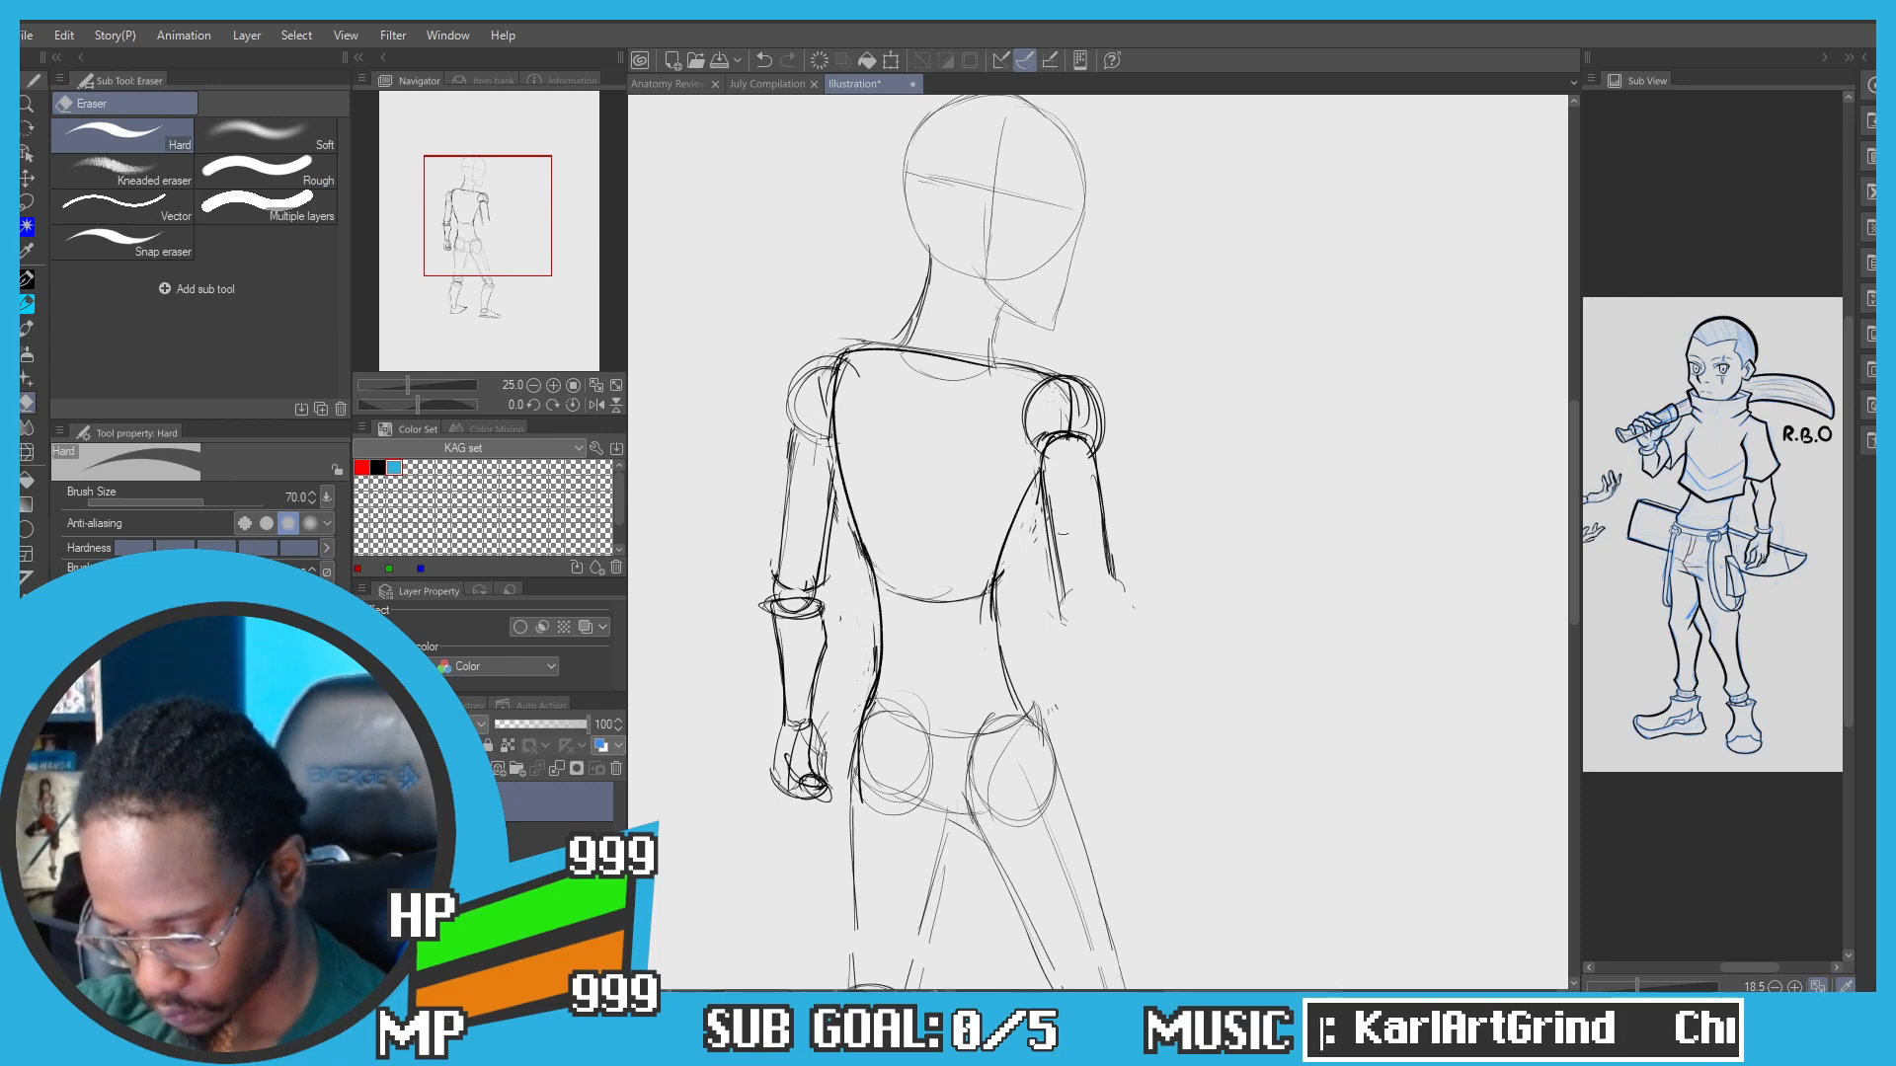
key(p)
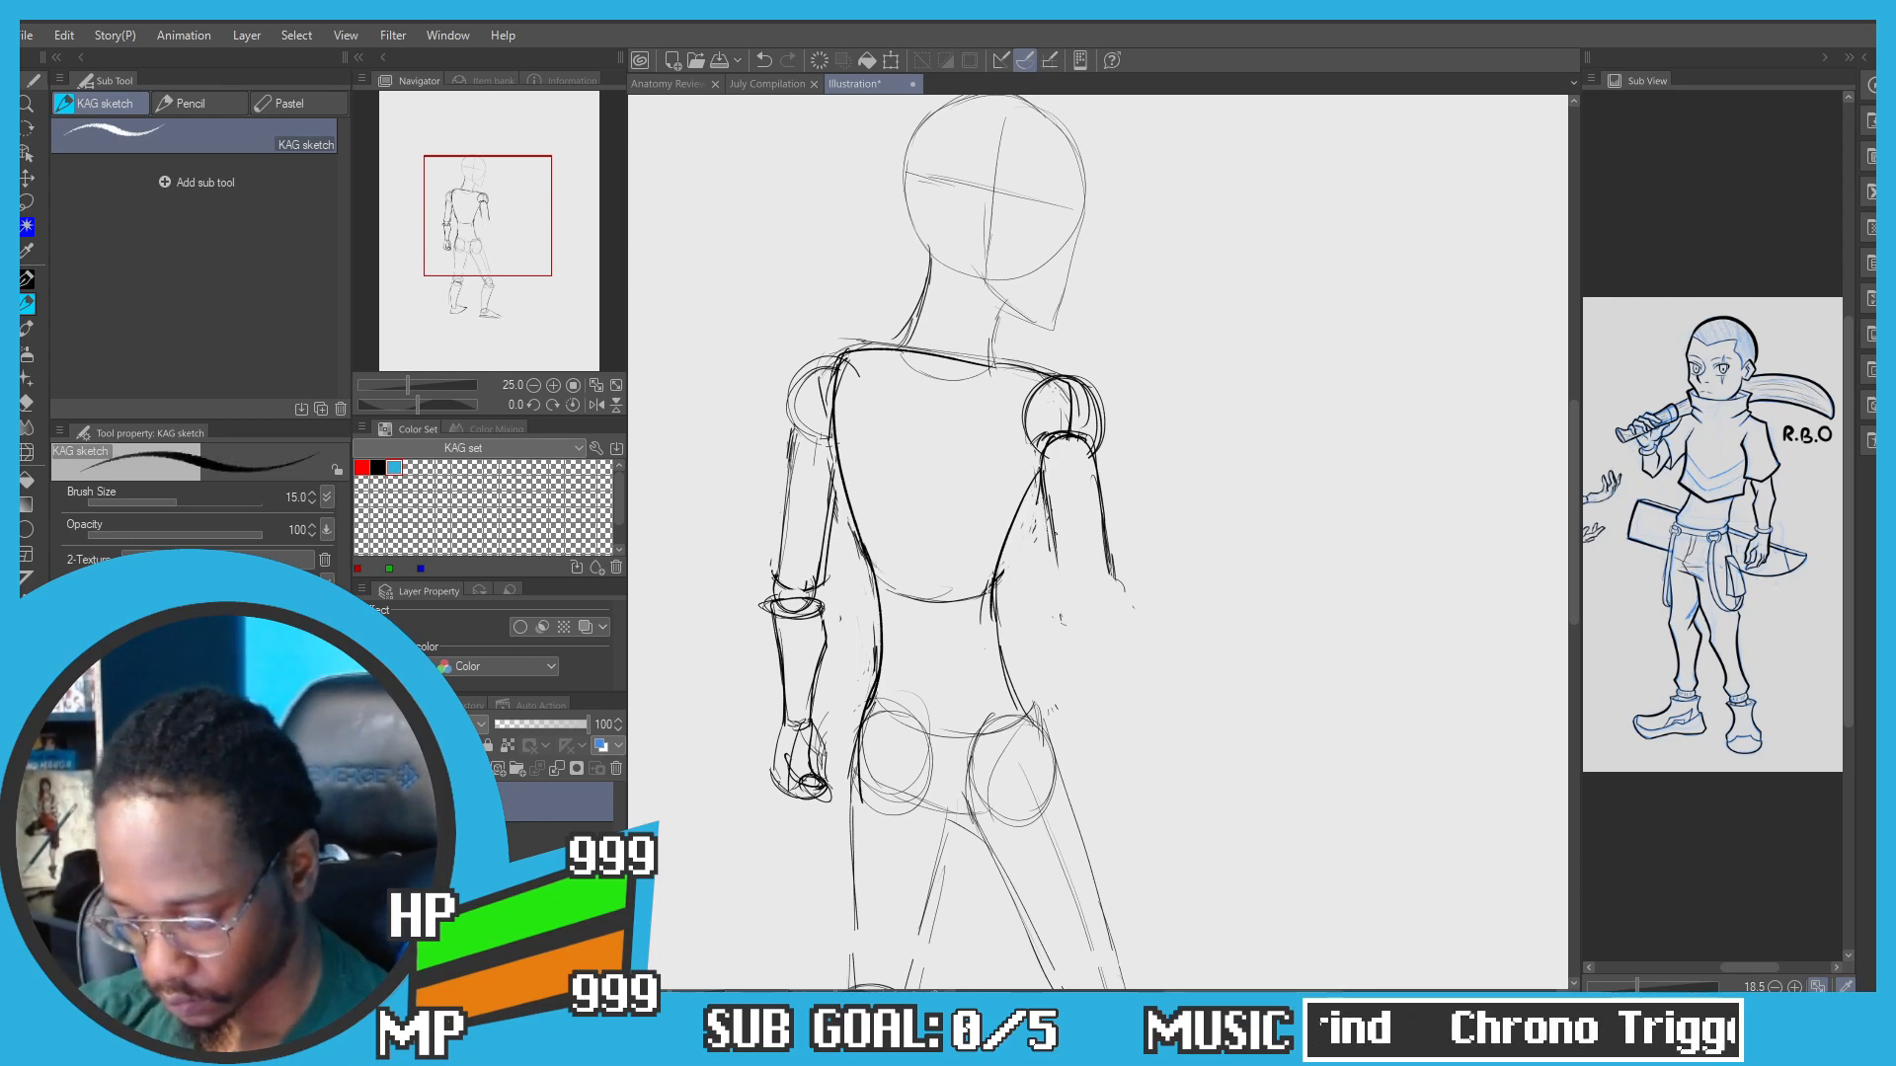
Step: Close the right-hand upper arm and sketch a new elbow ball with an ellipse at its lower end
mouse_move(1055, 531)
mouse_down()
mouse_move(1062, 580)
mouse_move(1098, 610)
mouse_move(1115, 580)
mouse_move(1065, 591)
mouse_move(1114, 589)
mouse_move(1118, 617)
mouse_move(1083, 592)
mouse_move(1135, 591)
mouse_move(1124, 564)
mouse_move(1135, 609)
mouse_move(1182, 535)
mouse_up()
key(ctrl+z)
key(ctrl+z)
key(ctrl+z)
key(ctrl+z)
key(ctrl+z)
Step: Sketch the right-hand forearm bent upward and outward from the elbow, tapering to a rounded wrist
drag(1142, 606, 1212, 542)
key(ctrl+z)
key(ctrl+z)
key(ctrl+z)
mouse_move(1135, 619)
mouse_down()
mouse_move(1216, 536)
mouse_move(1182, 540)
mouse_move(1211, 516)
mouse_up()
key(ctrl+z)
key(ctrl+z)
mouse_move(1129, 567)
mouse_down()
mouse_move(1206, 524)
mouse_move(1169, 591)
mouse_up()
key(ctrl+z)
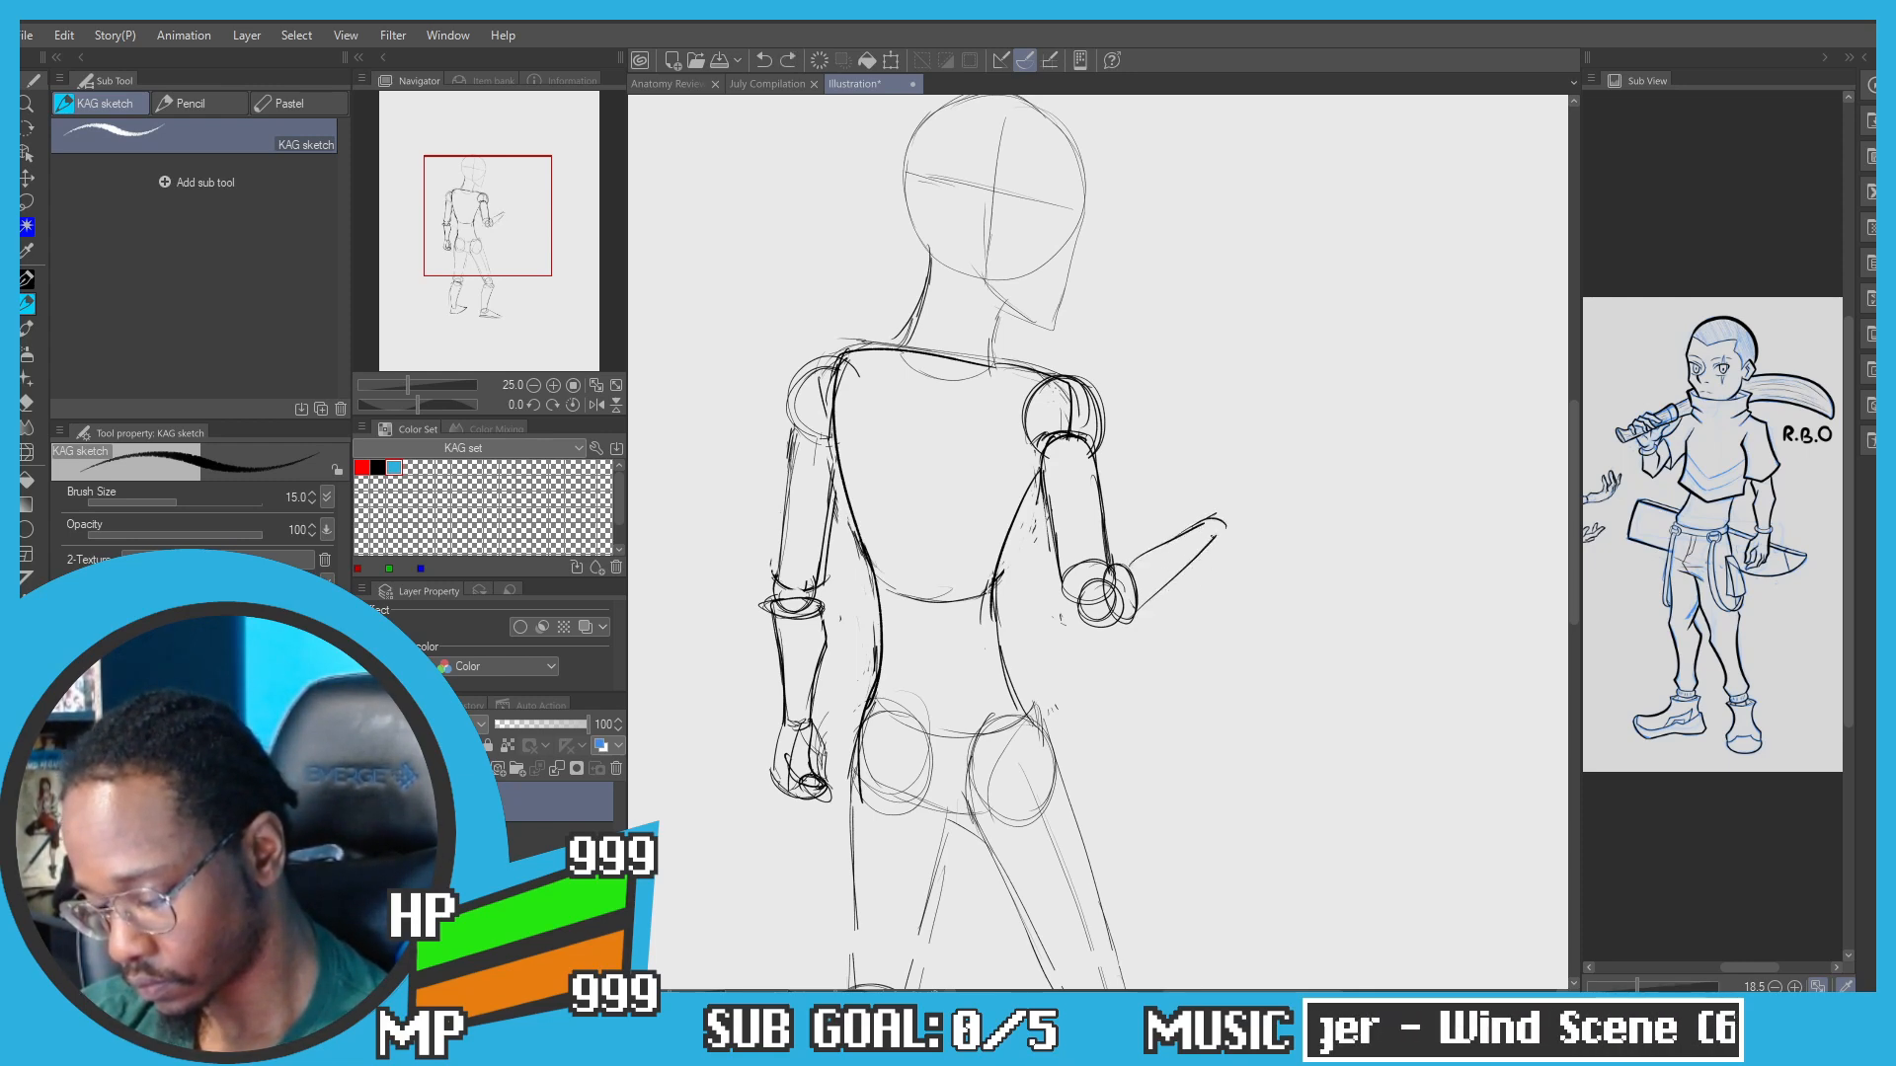
drag(1224, 529, 1136, 611)
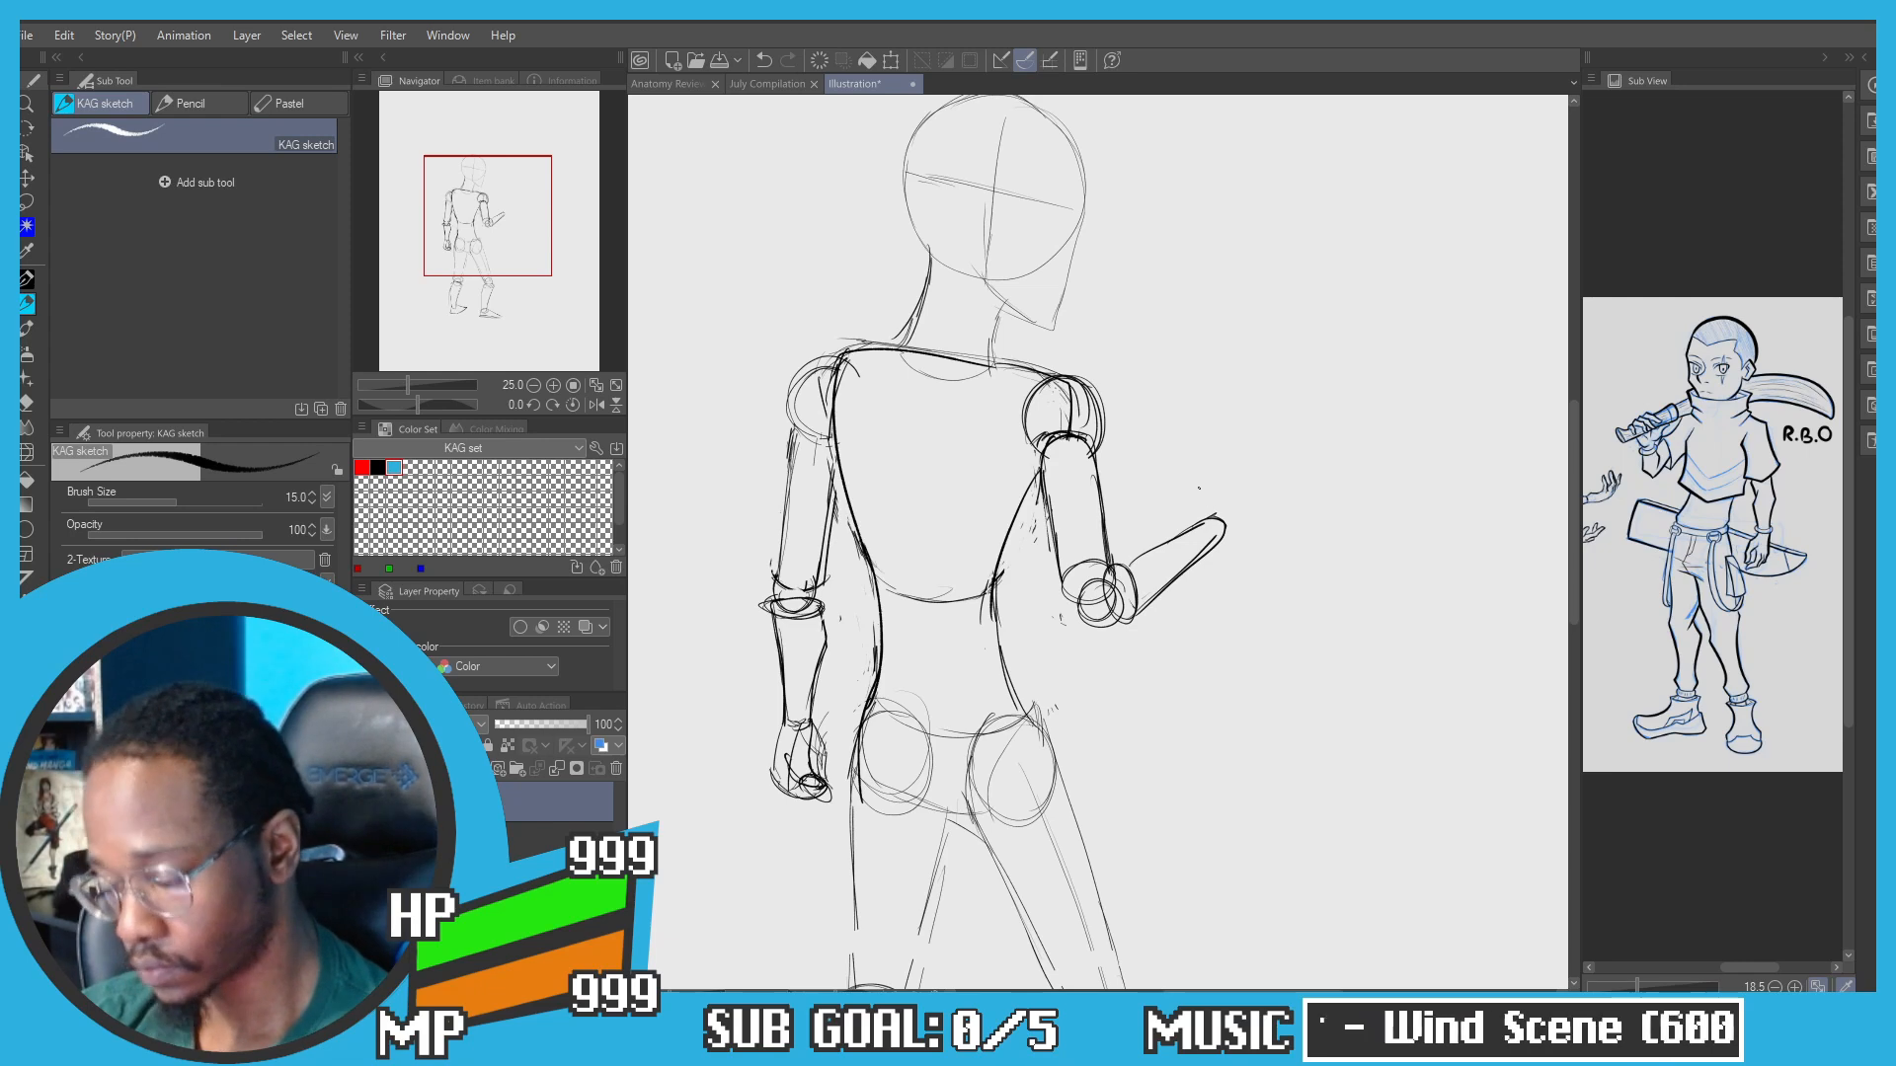
Step: Sketch a closed fist with a small thumb at the wrist of the right-hand forearm and band its outer edge
scroll(1213, 498, up, 1)
key(ctrl+z)
mouse_move(1224, 531)
mouse_down()
mouse_move(1255, 553)
mouse_move(1221, 491)
mouse_move(1260, 473)
mouse_up()
key(ctrl+z)
key(ctrl+z)
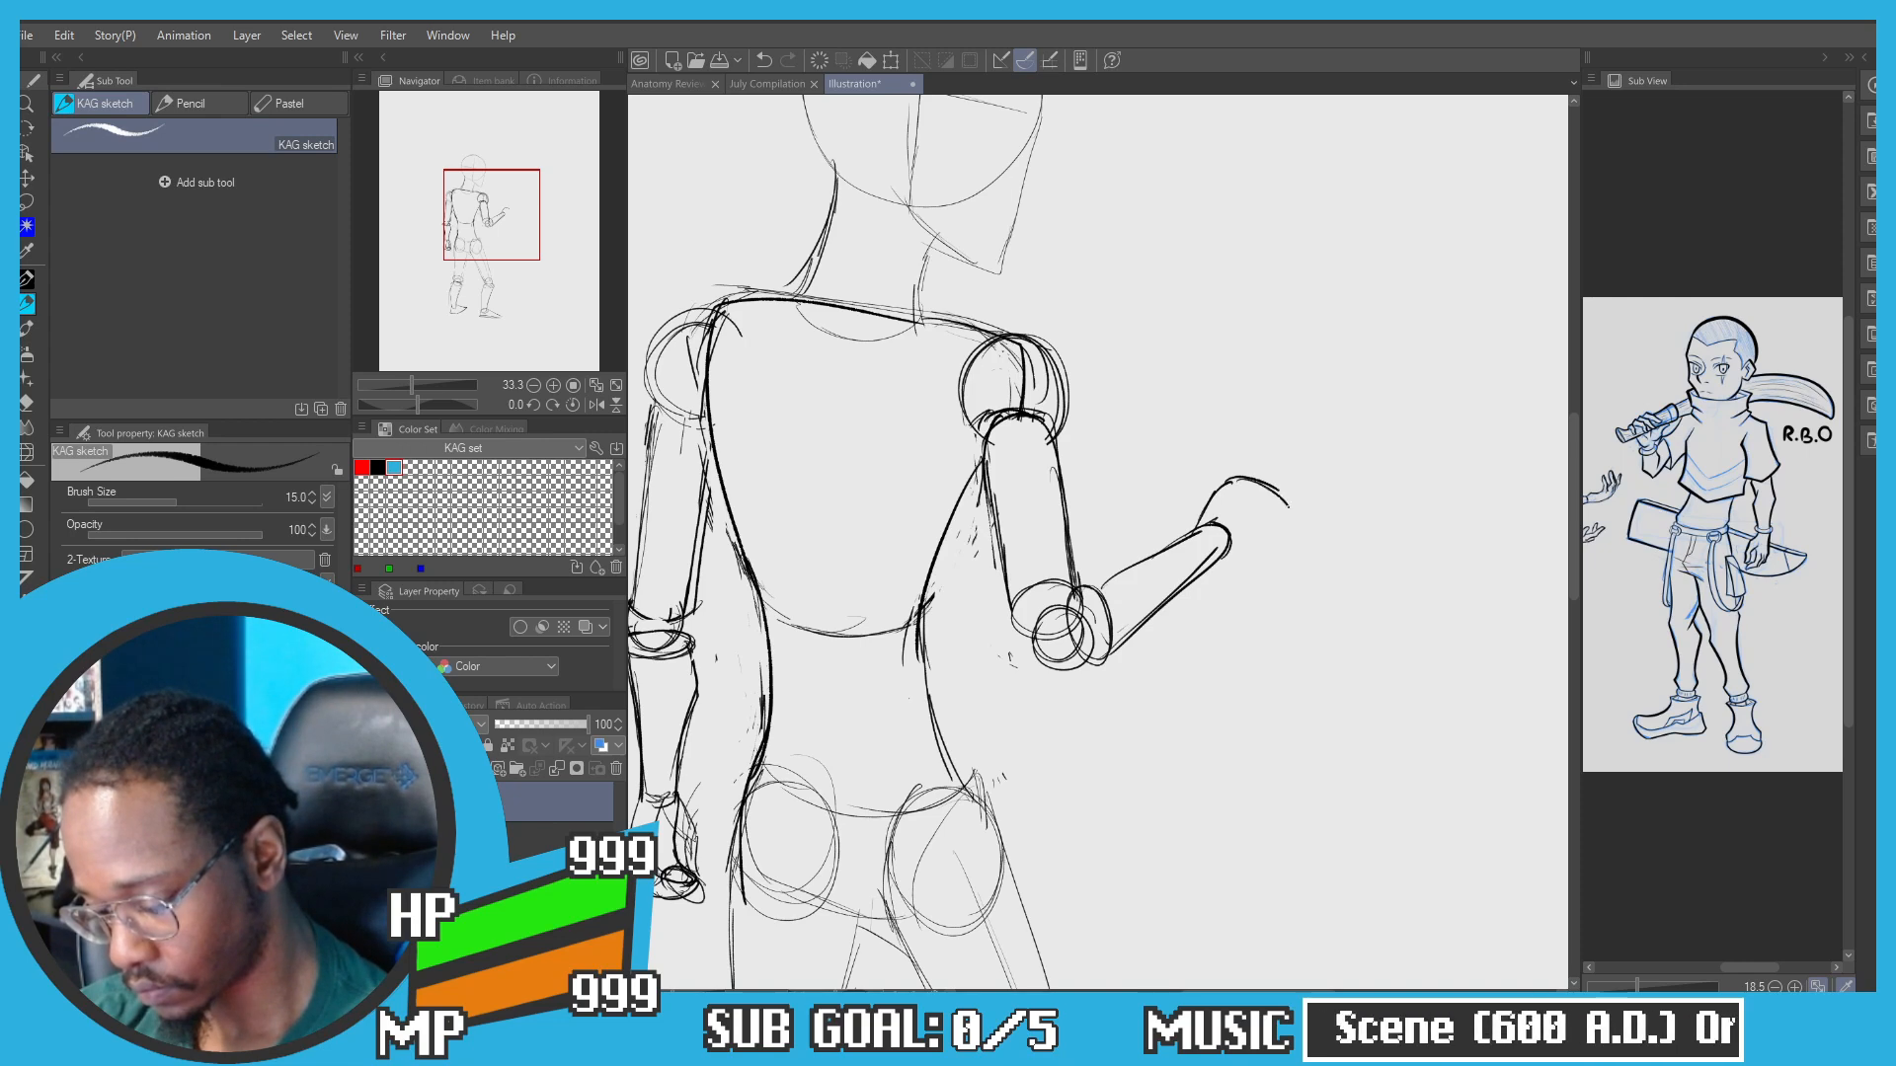
drag(1288, 508, 1226, 561)
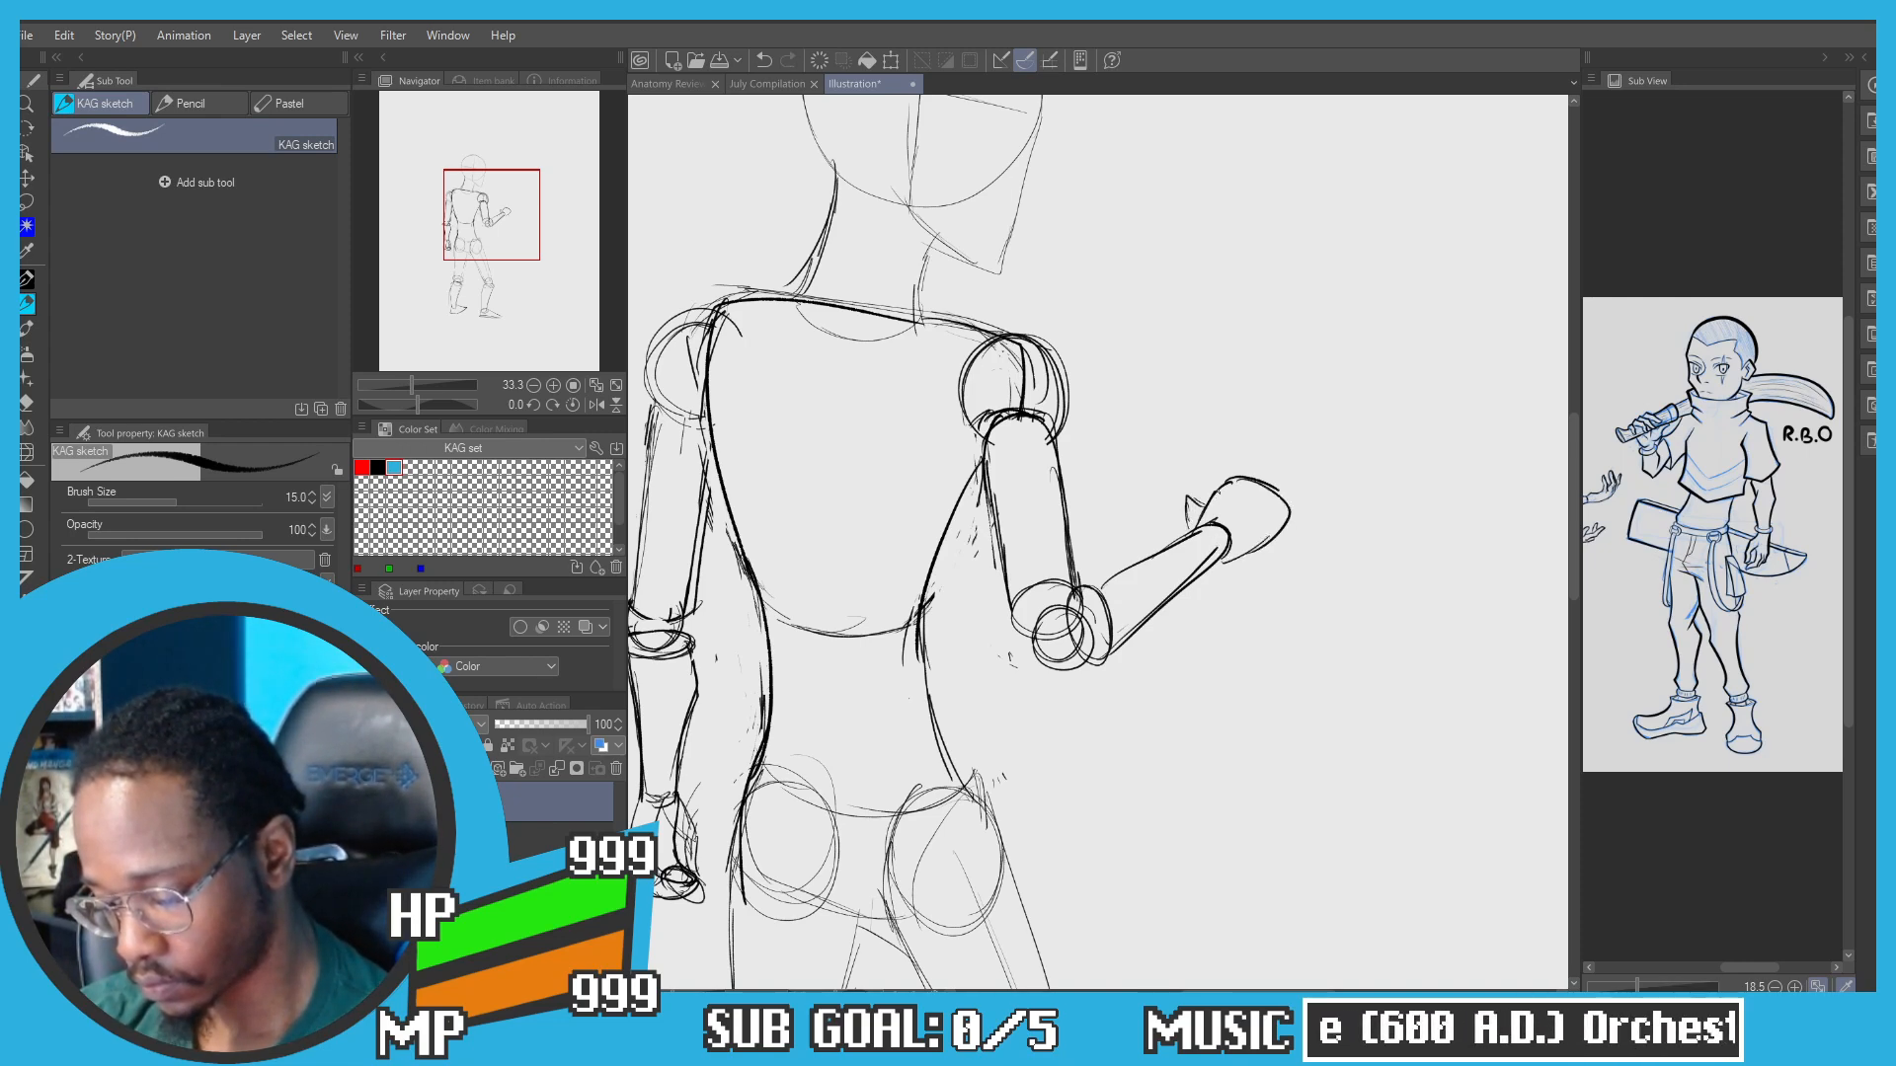
mouse_move(1241, 460)
mouse_down()
mouse_move(1301, 485)
mouse_move(1294, 514)
mouse_up()
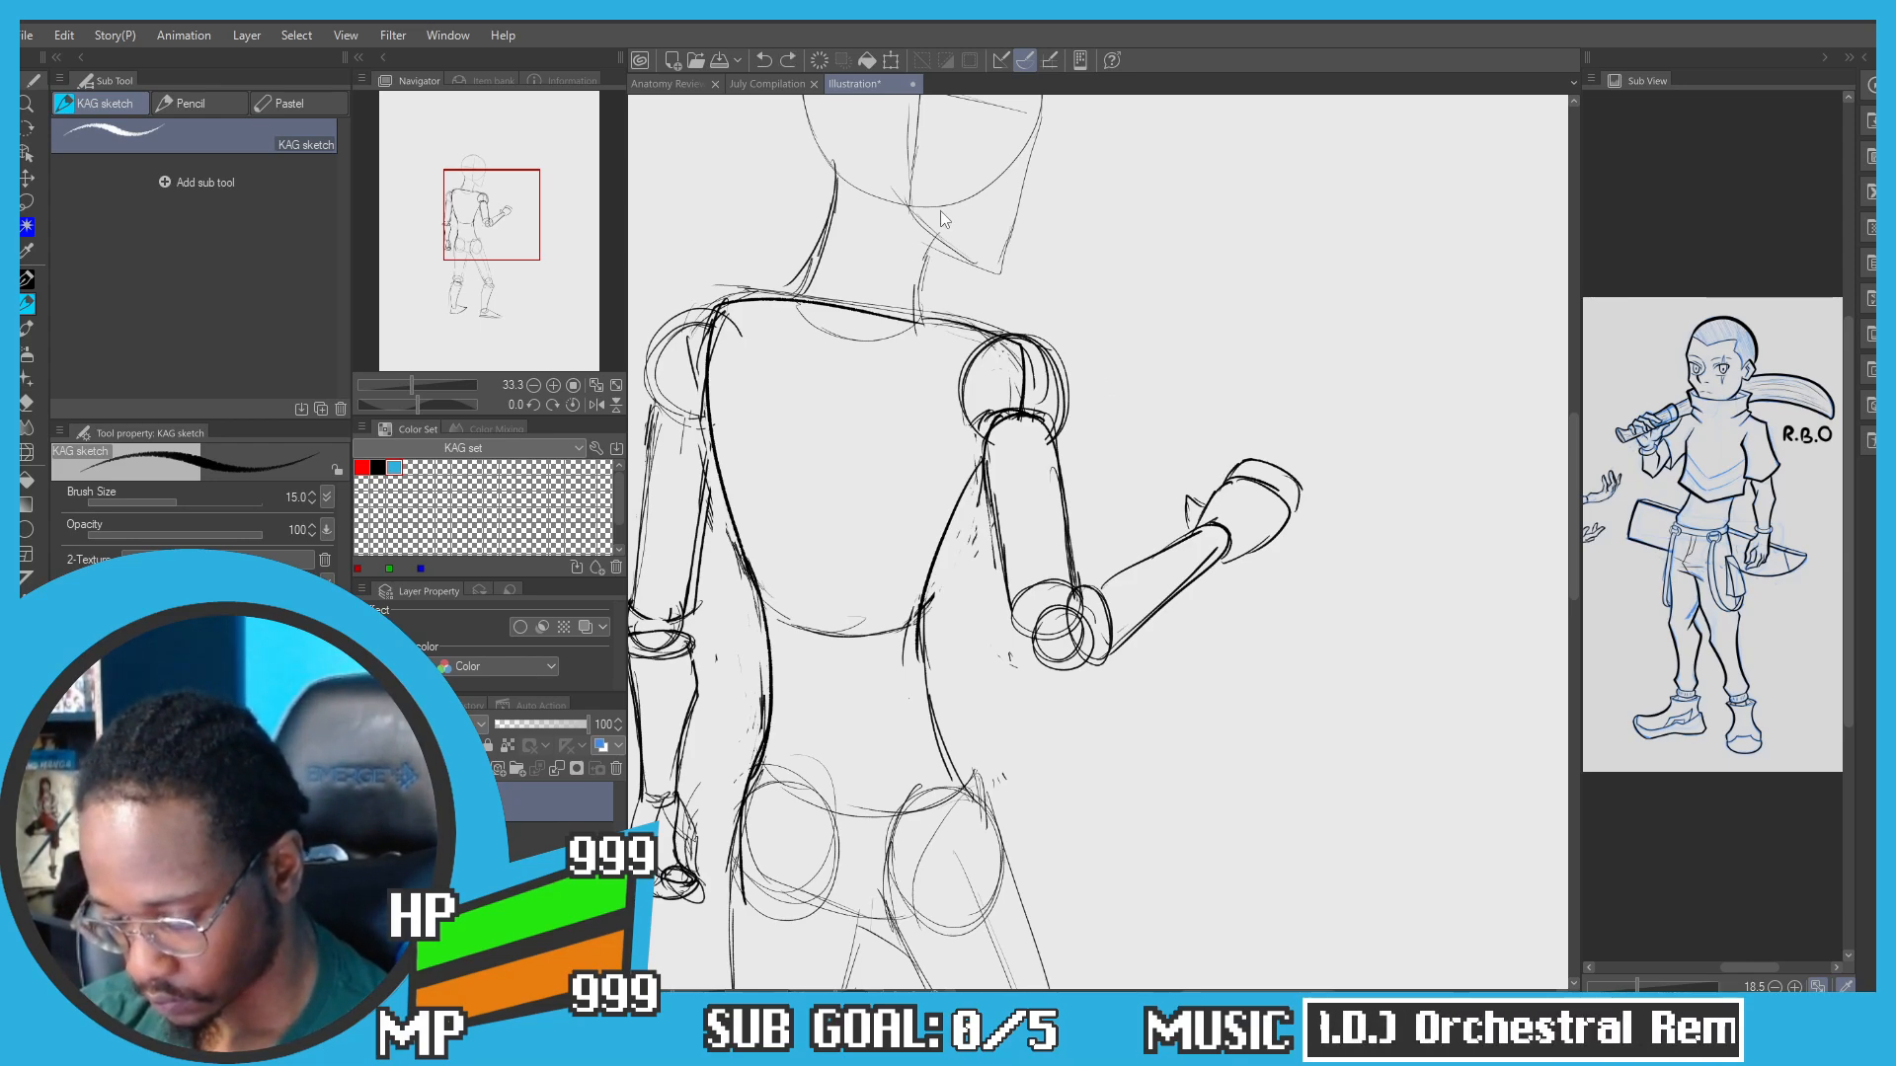
Step: Select both lower legs with their knees and feet and move them slightly upward to shorten the legs
scroll(936, 398, down, 3)
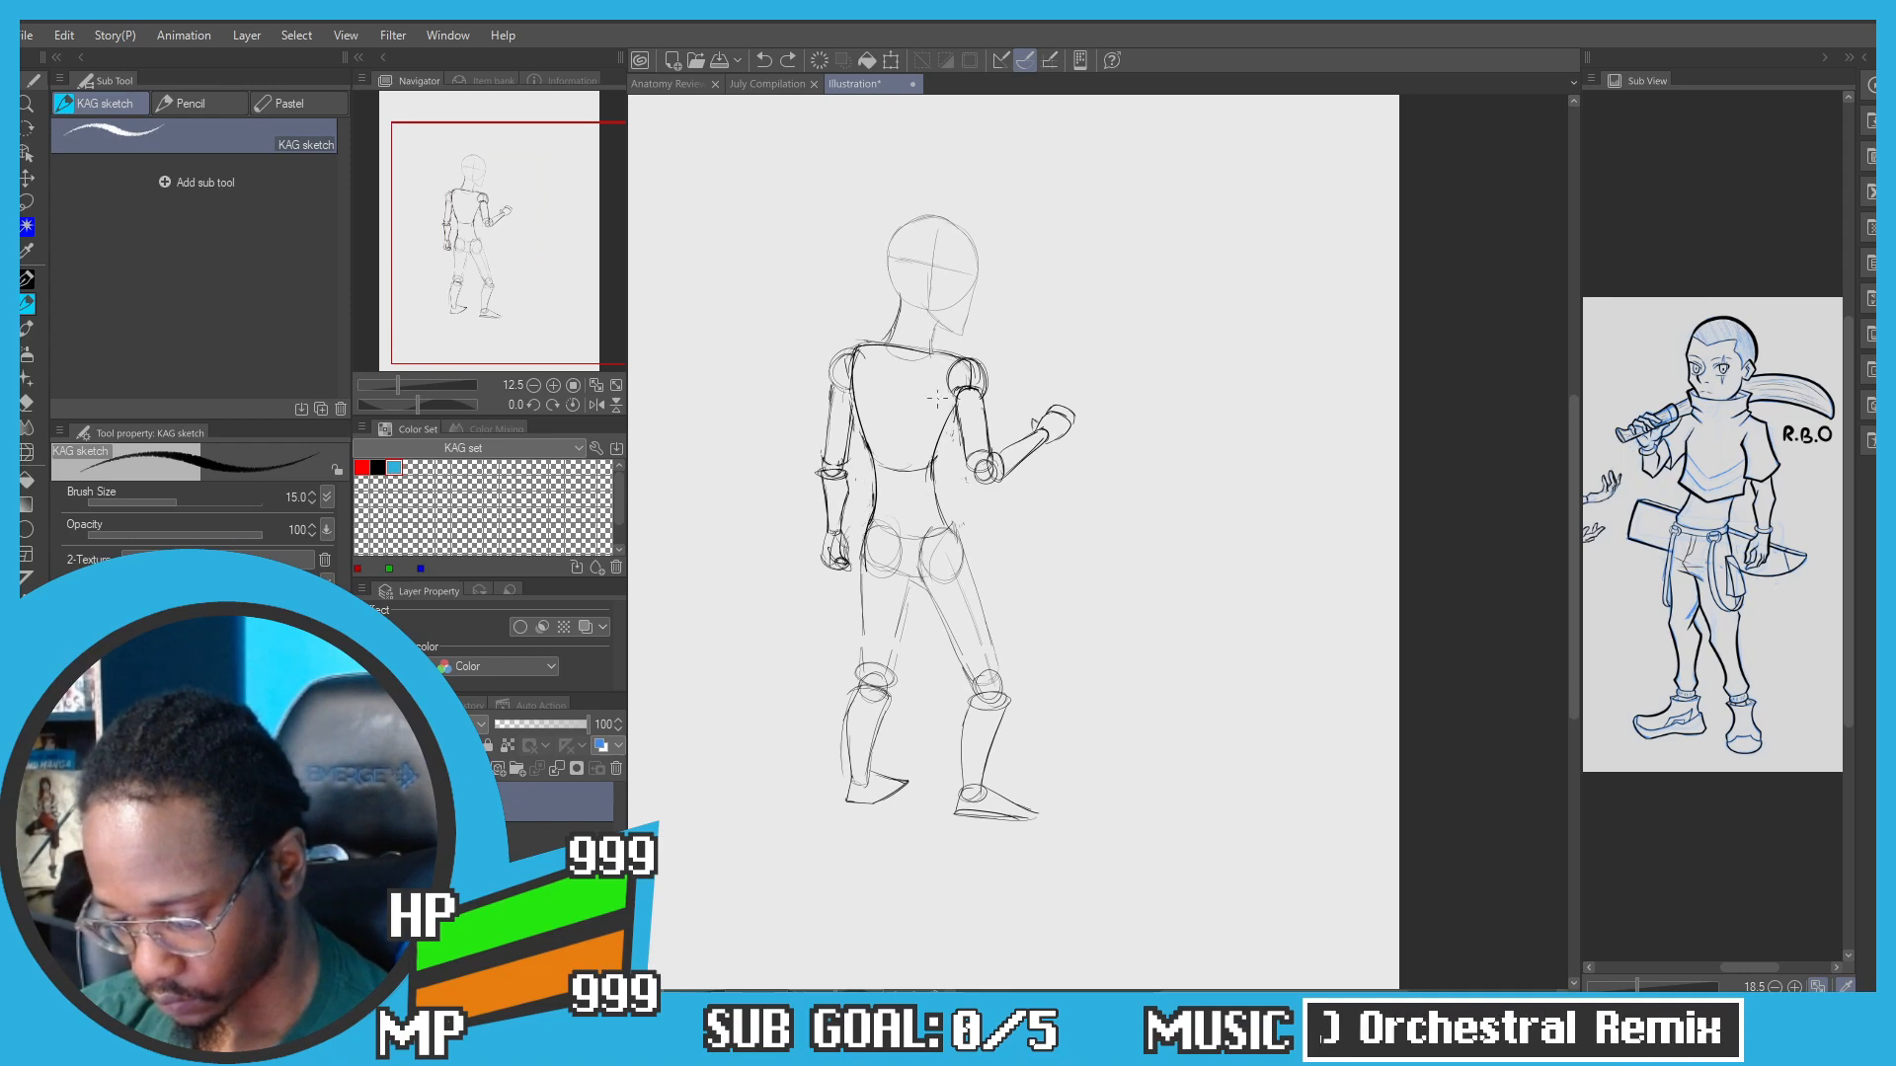
mouse_move(783, 450)
mouse_down()
mouse_move(826, 347)
mouse_move(784, 425)
mouse_up()
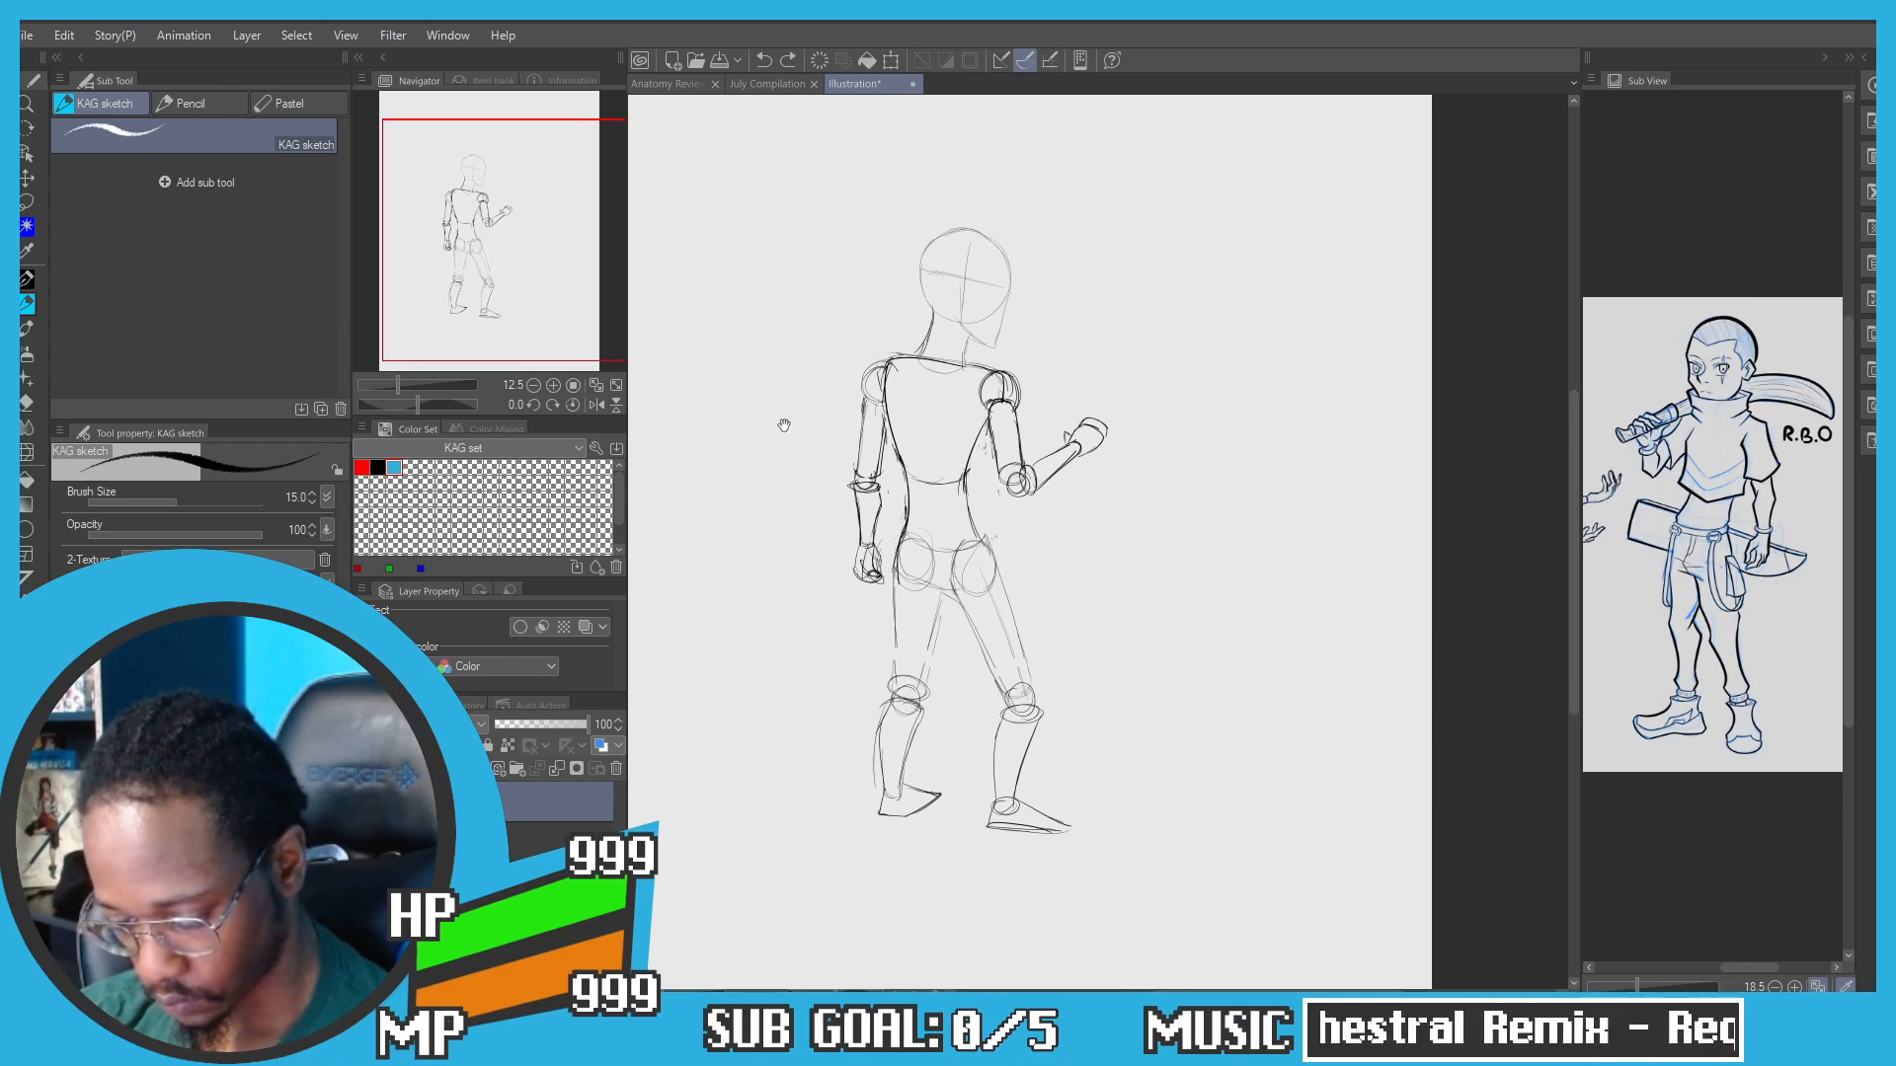
key(m)
mouse_move(1086, 760)
mouse_down()
mouse_move(874, 839)
mouse_move(928, 656)
mouse_move(1077, 722)
mouse_up()
click(1035, 911)
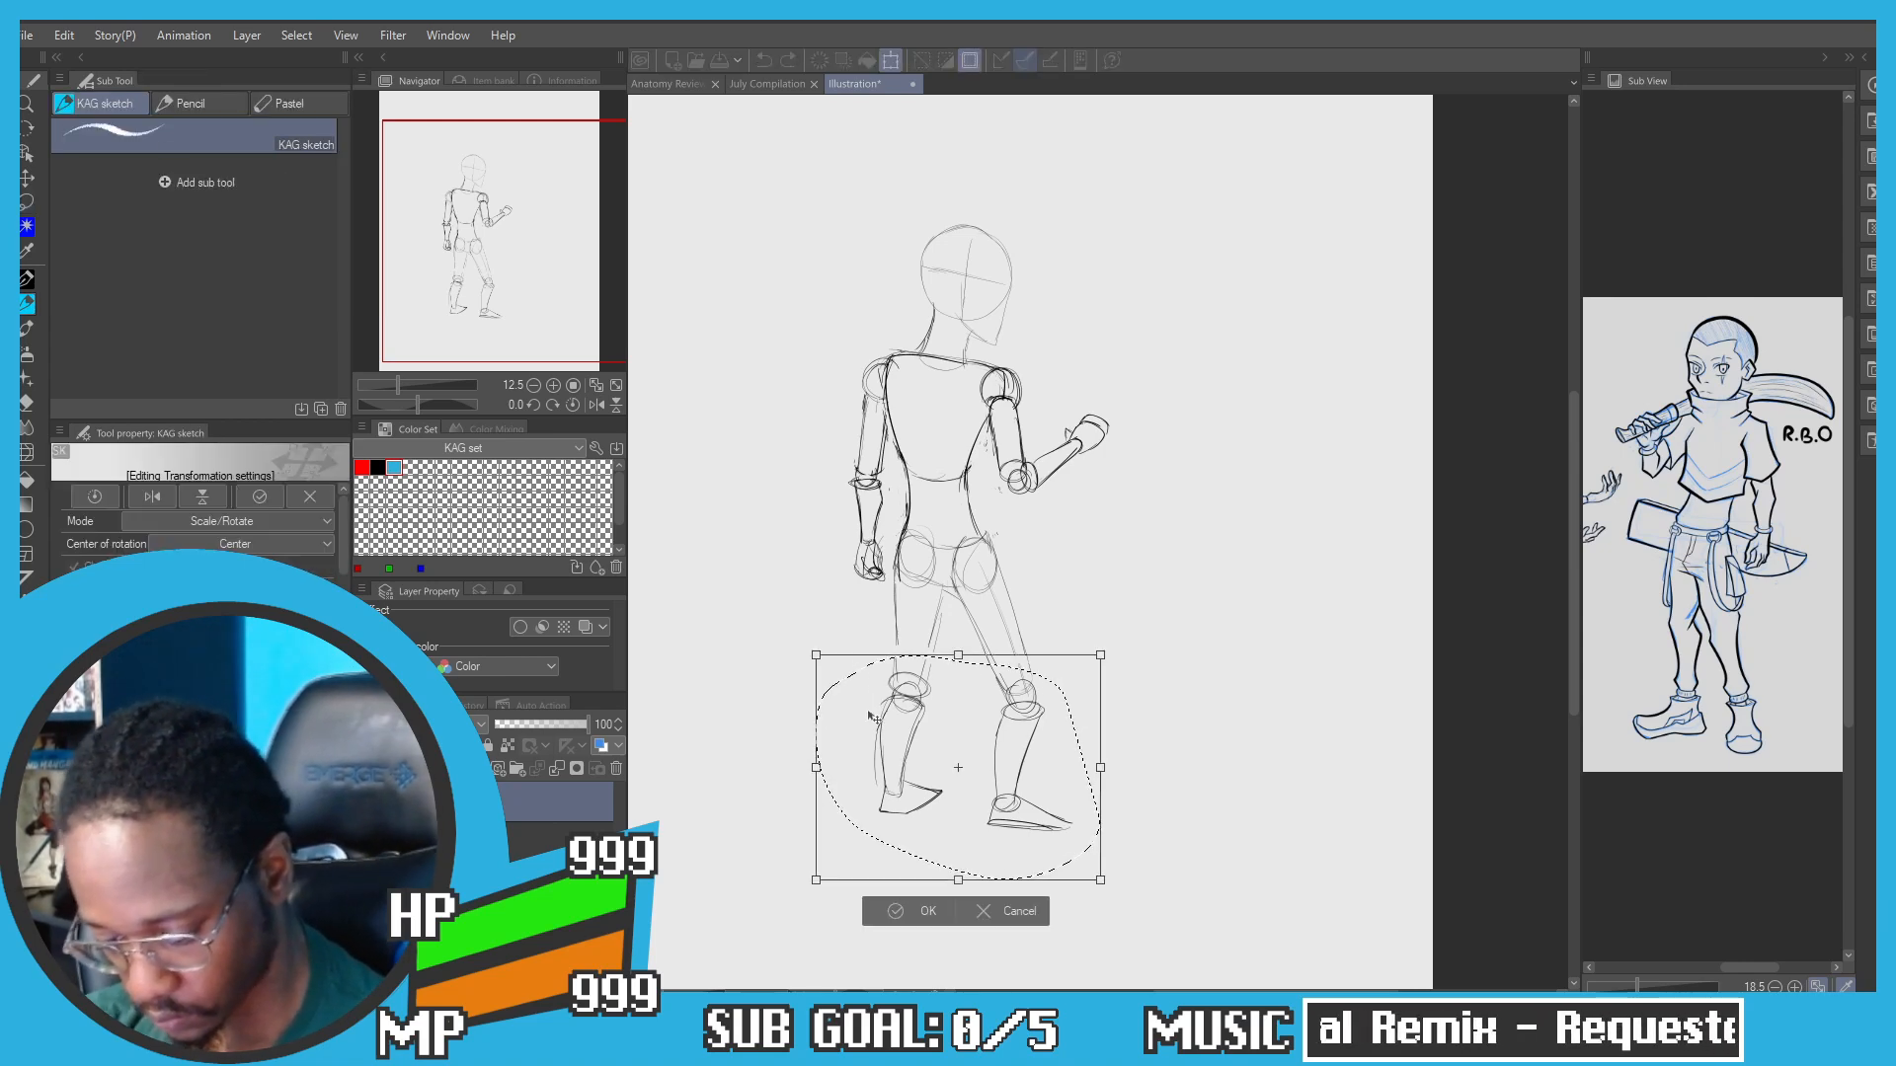
drag(876, 719, 874, 701)
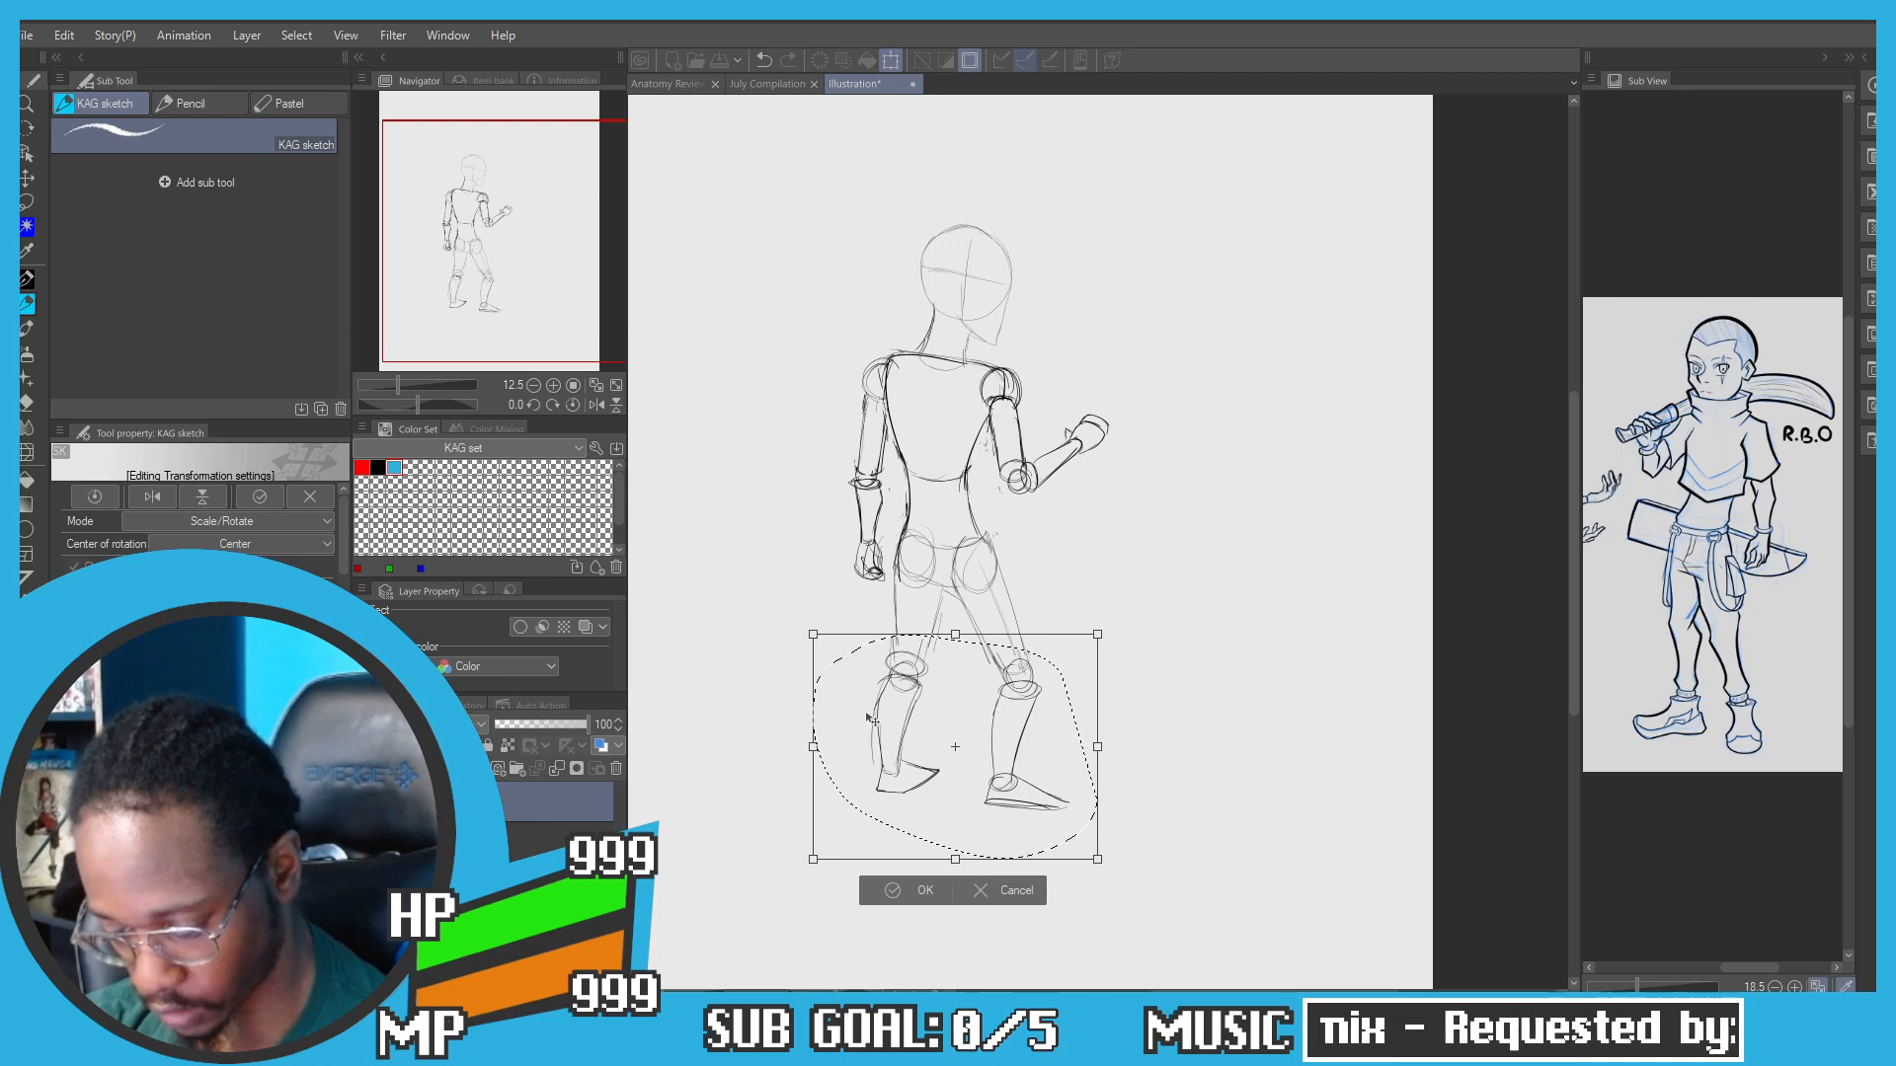
click(864, 896)
click(789, 886)
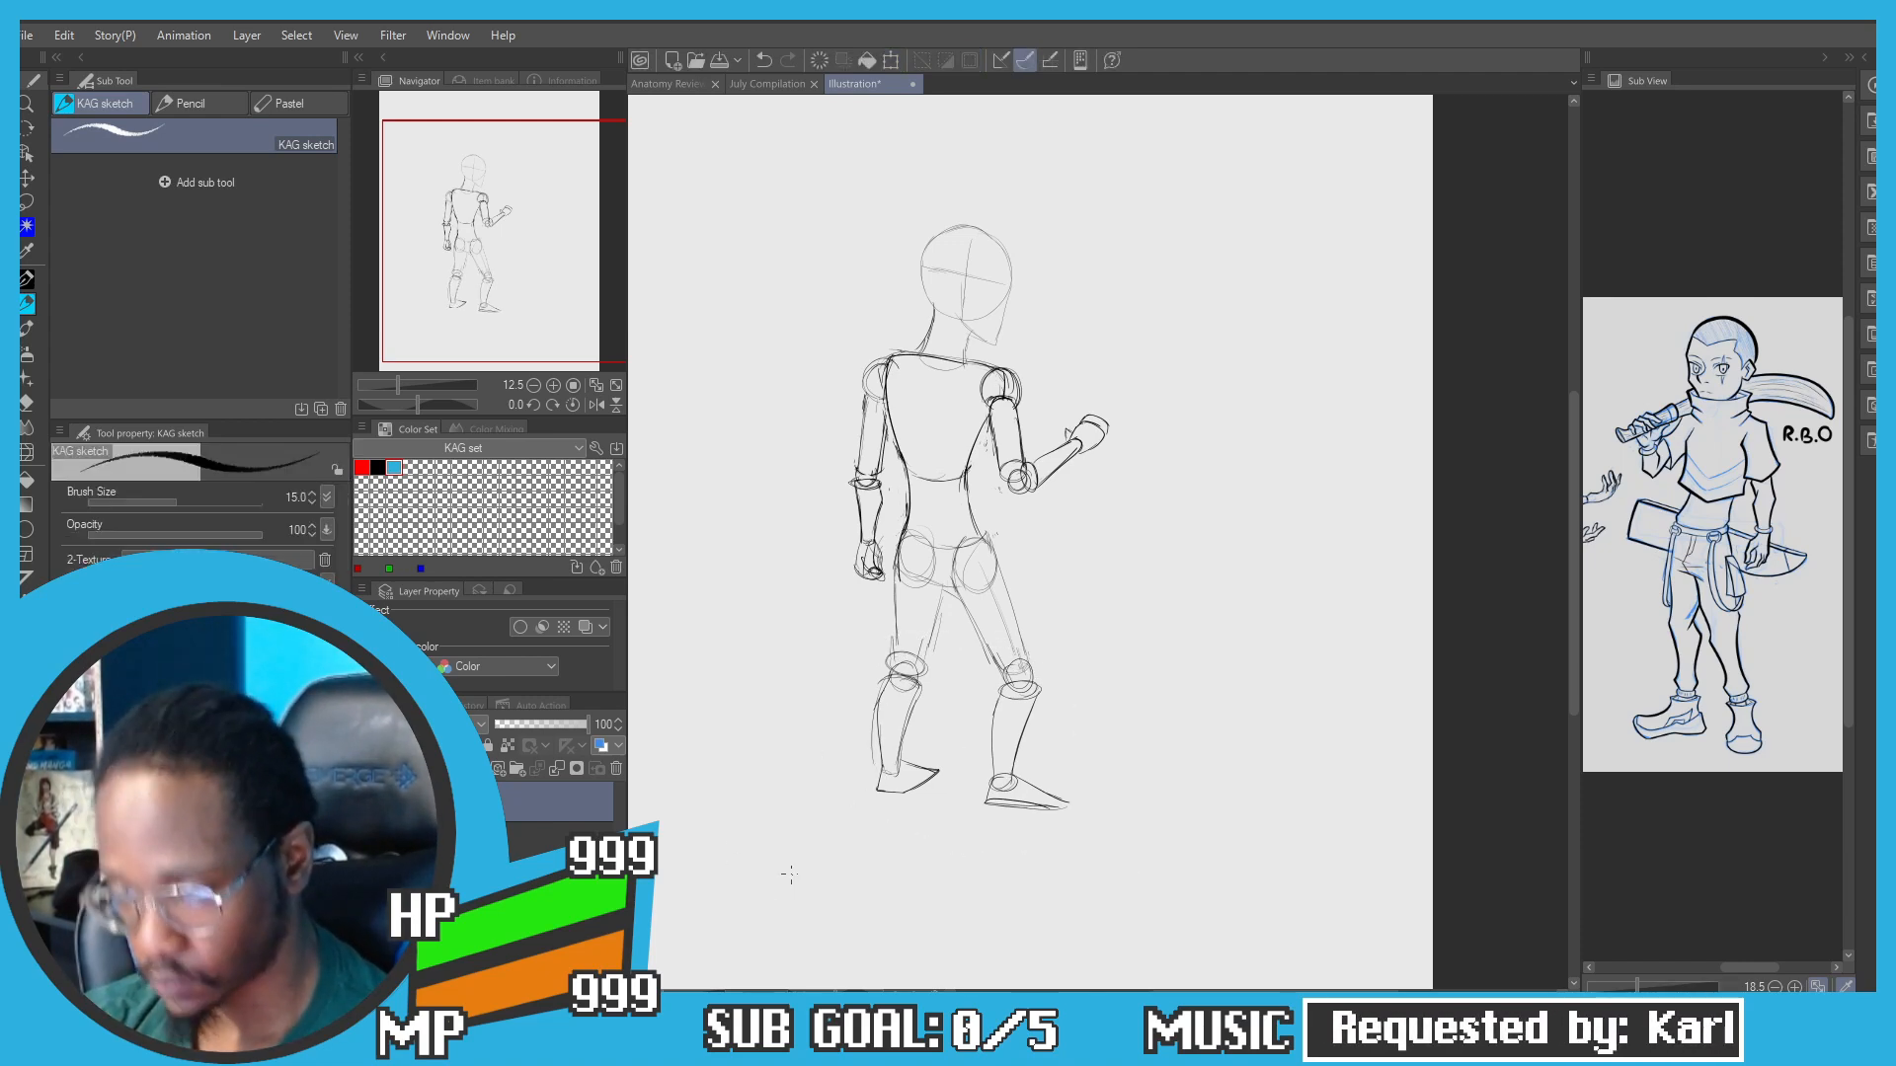
Step: Select the right-hand lower leg with its foot and rotate it slightly counterclockwise below the knee
key(m)
drag(1089, 830, 955, 782)
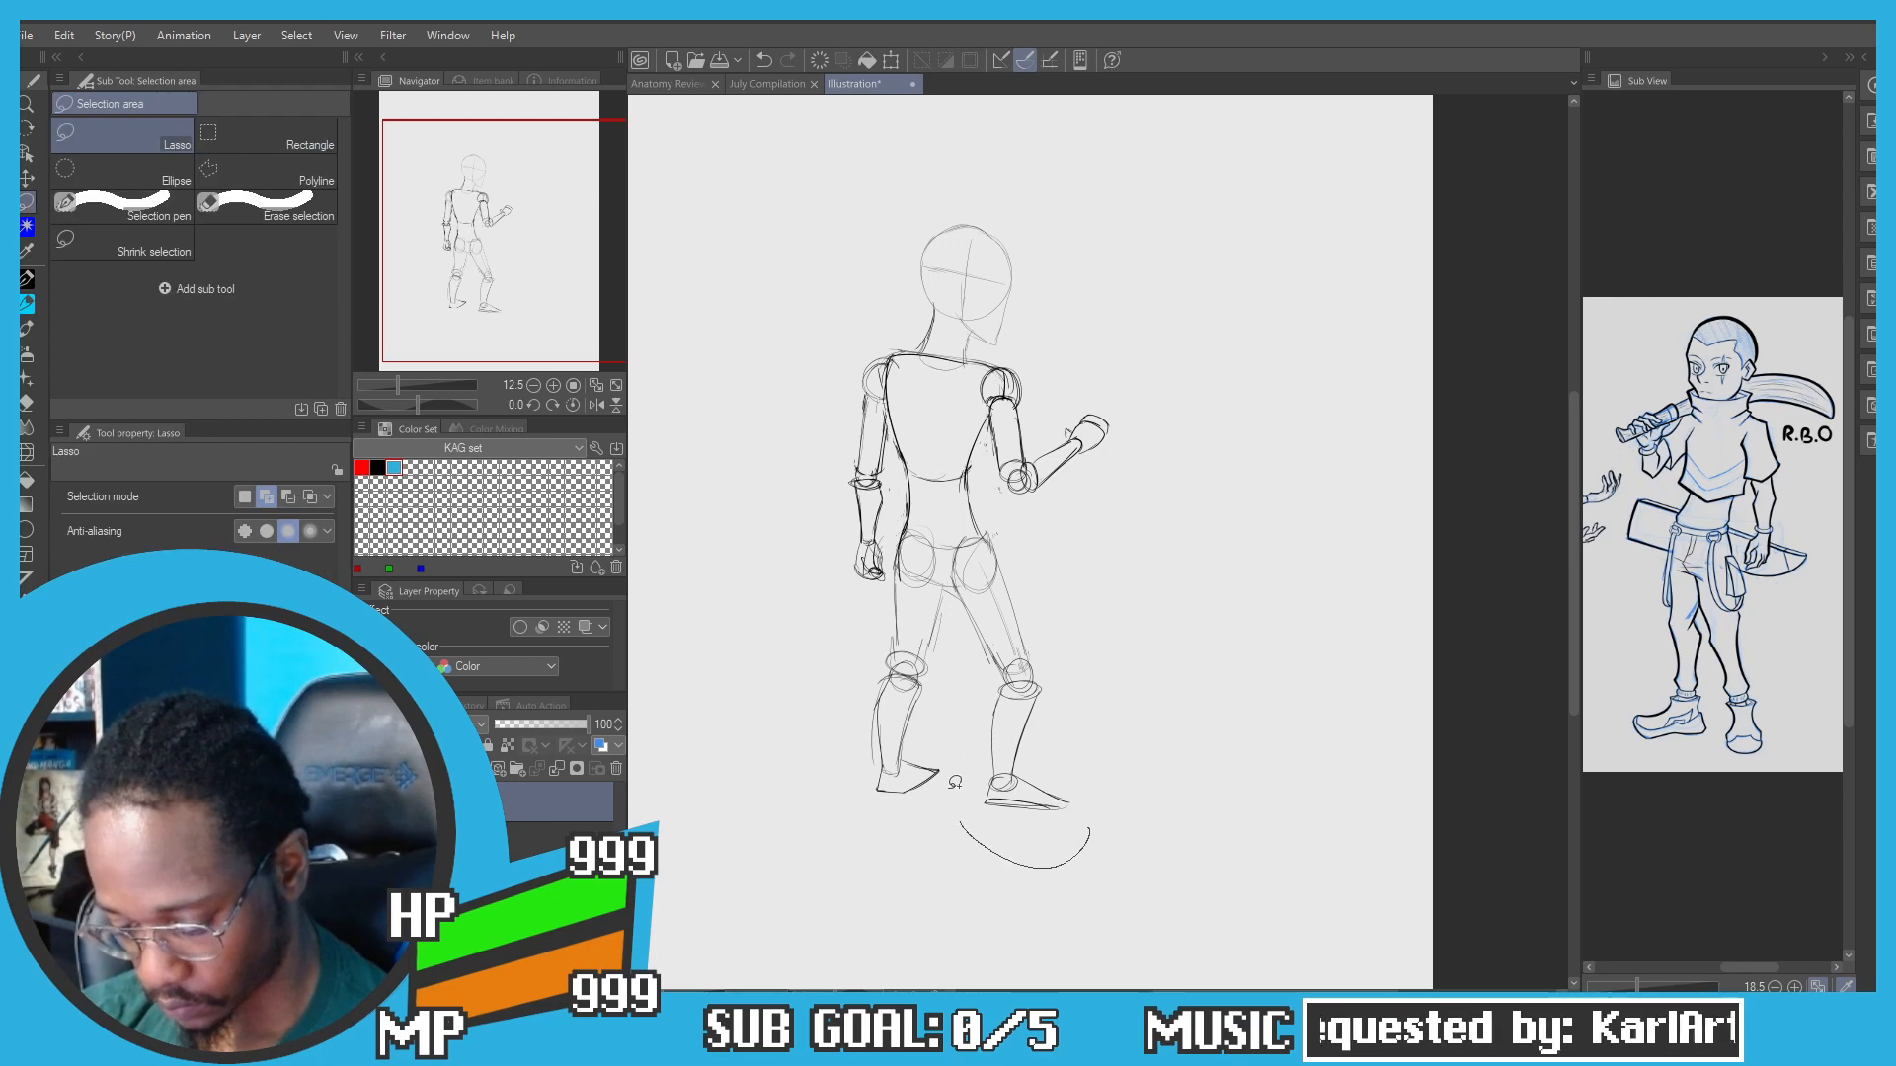
drag(1046, 673, 1049, 676)
key(b)
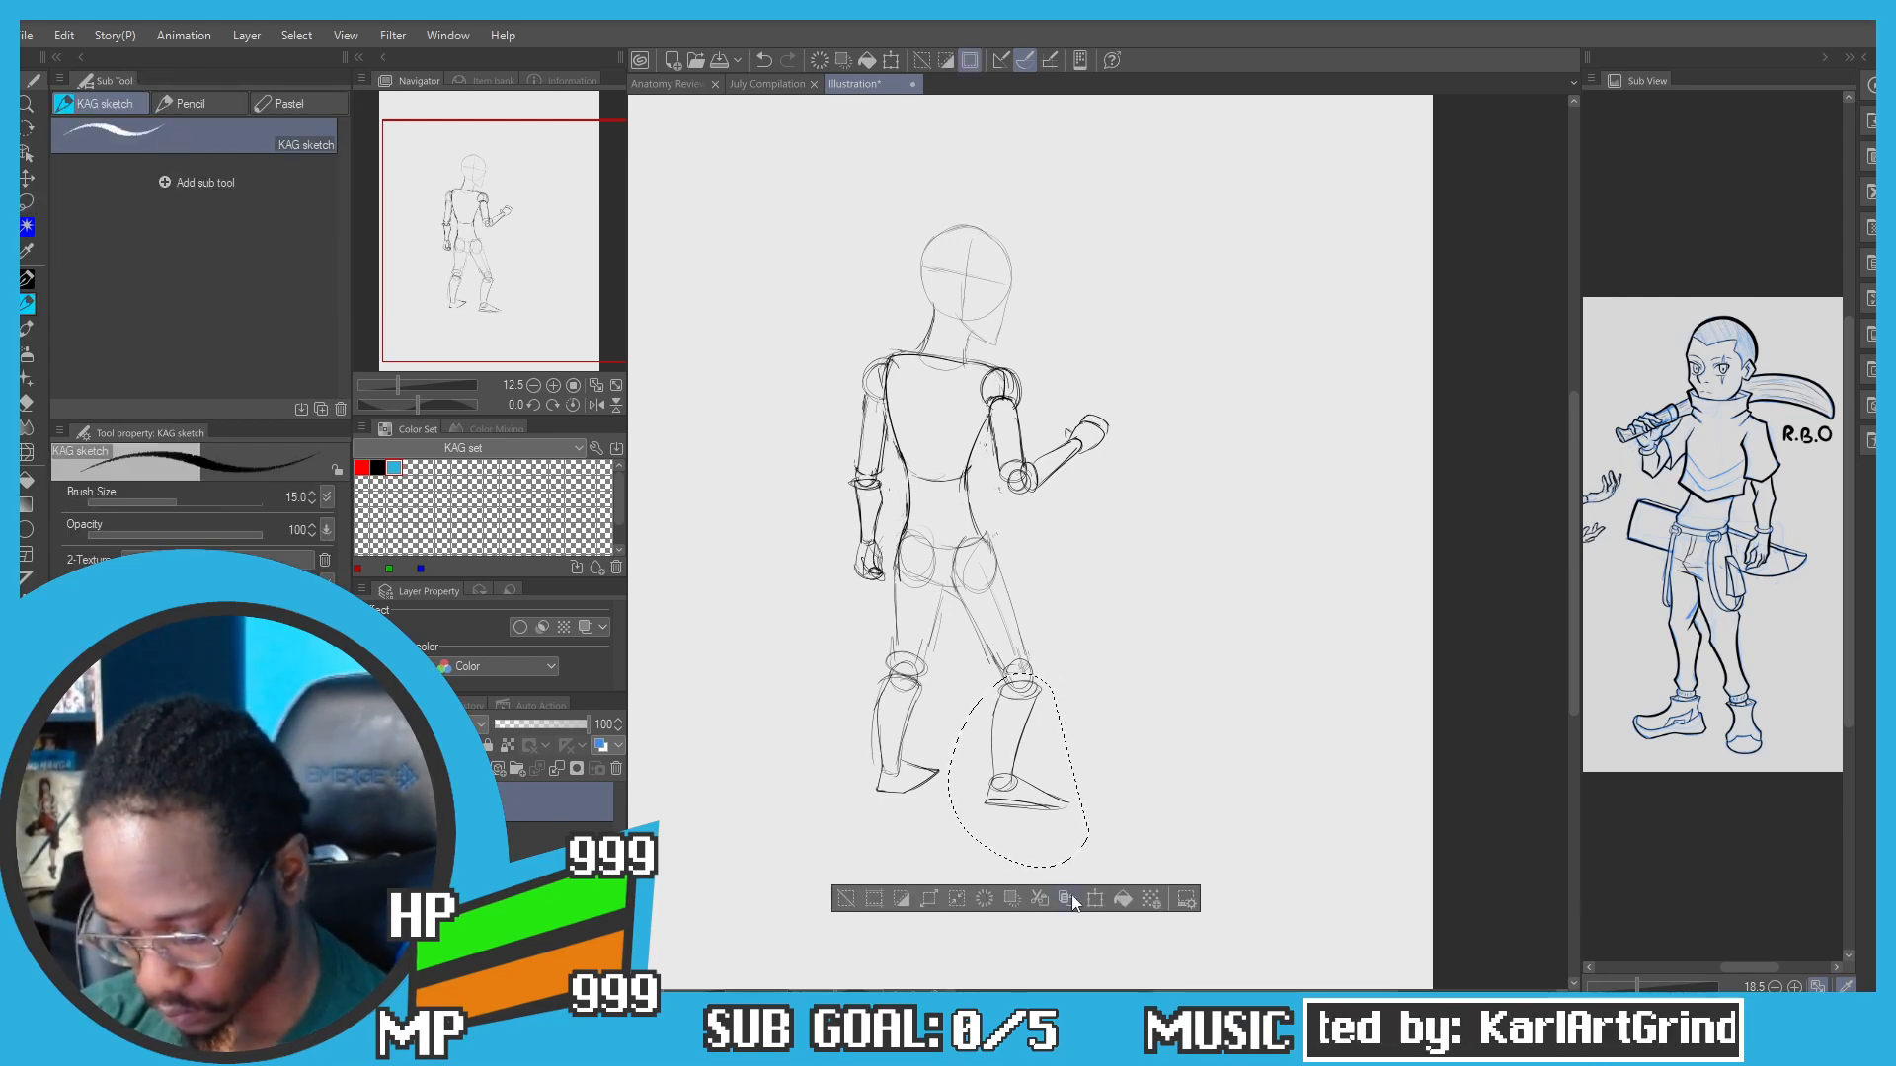
key(ctrl+t)
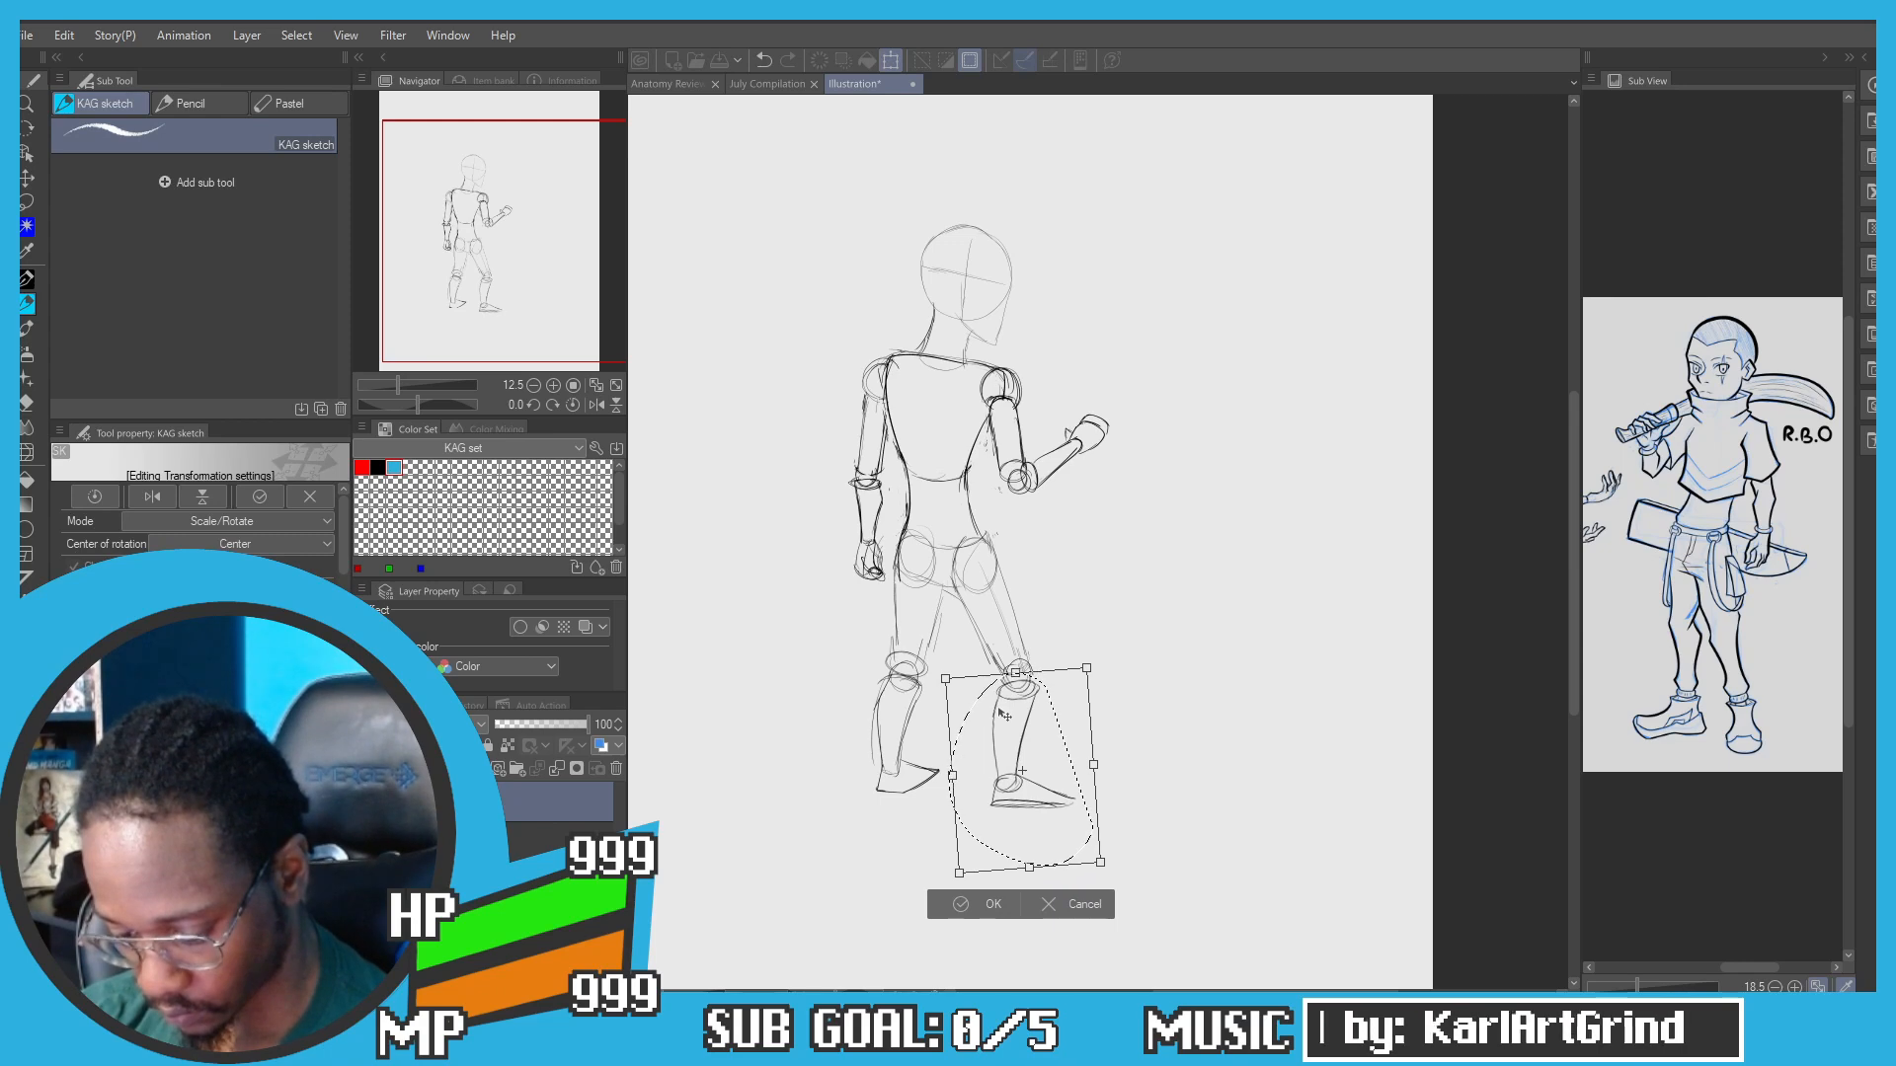
click(945, 906)
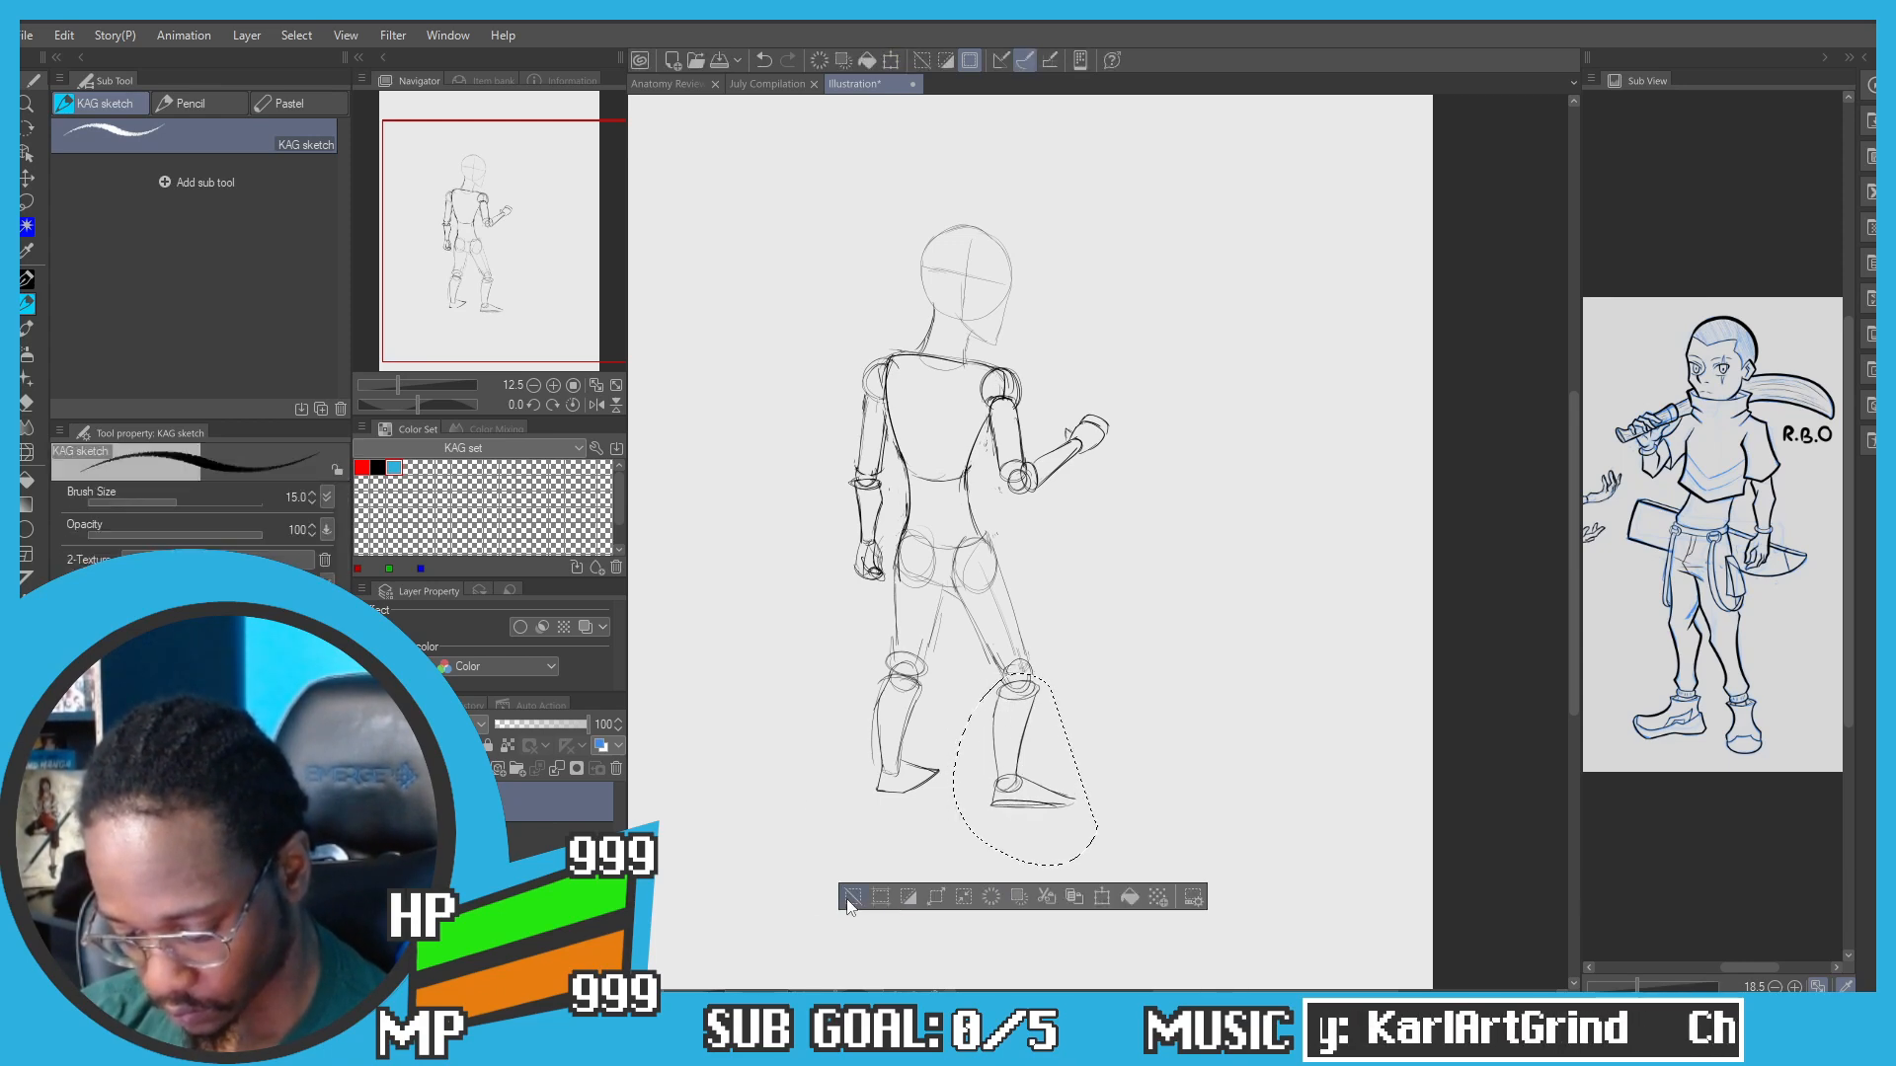
click(852, 899)
Step: Select the right-hand foot and rotate it clockwise so the toes point further down, keeping it attached at the ankle
key(m)
mouse_move(1101, 798)
mouse_down()
mouse_move(1066, 766)
mouse_move(1134, 797)
mouse_up()
key(ctrl+t)
drag(1014, 782, 1002, 788)
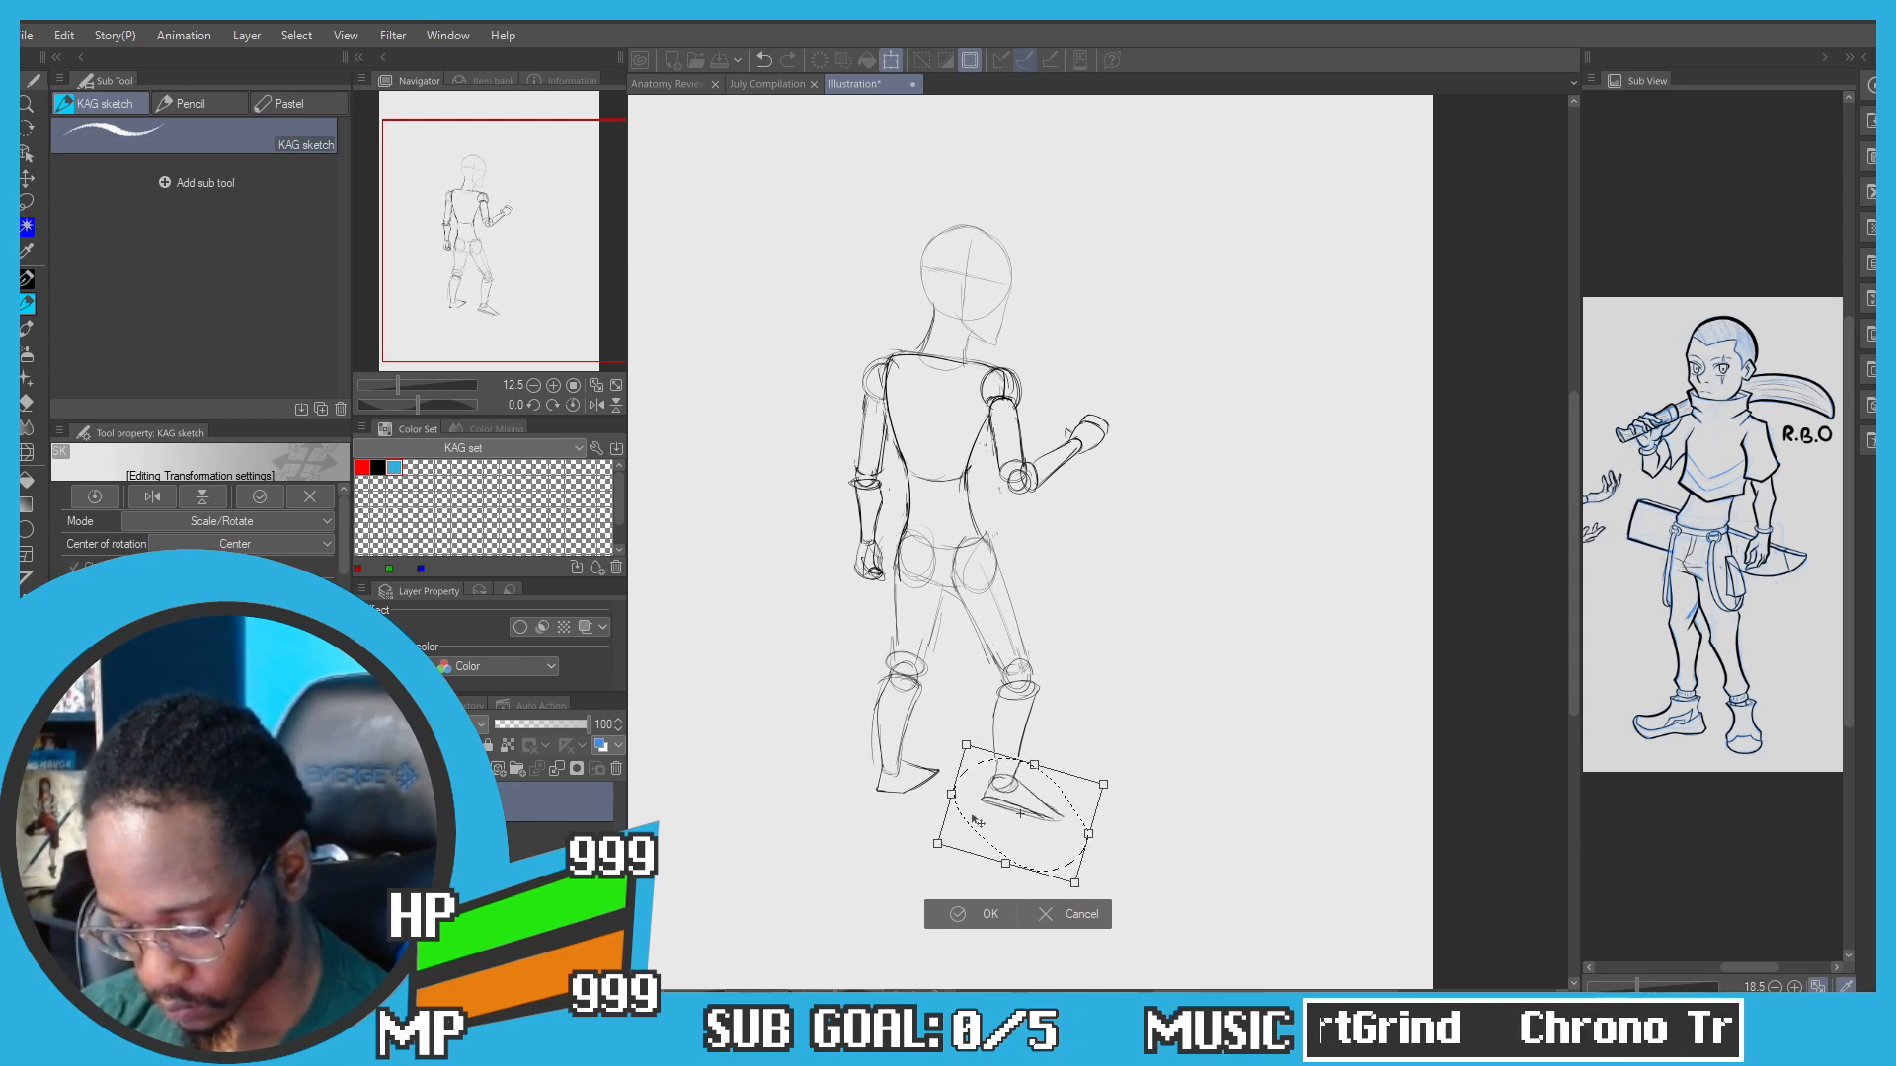
drag(1069, 893, 1078, 904)
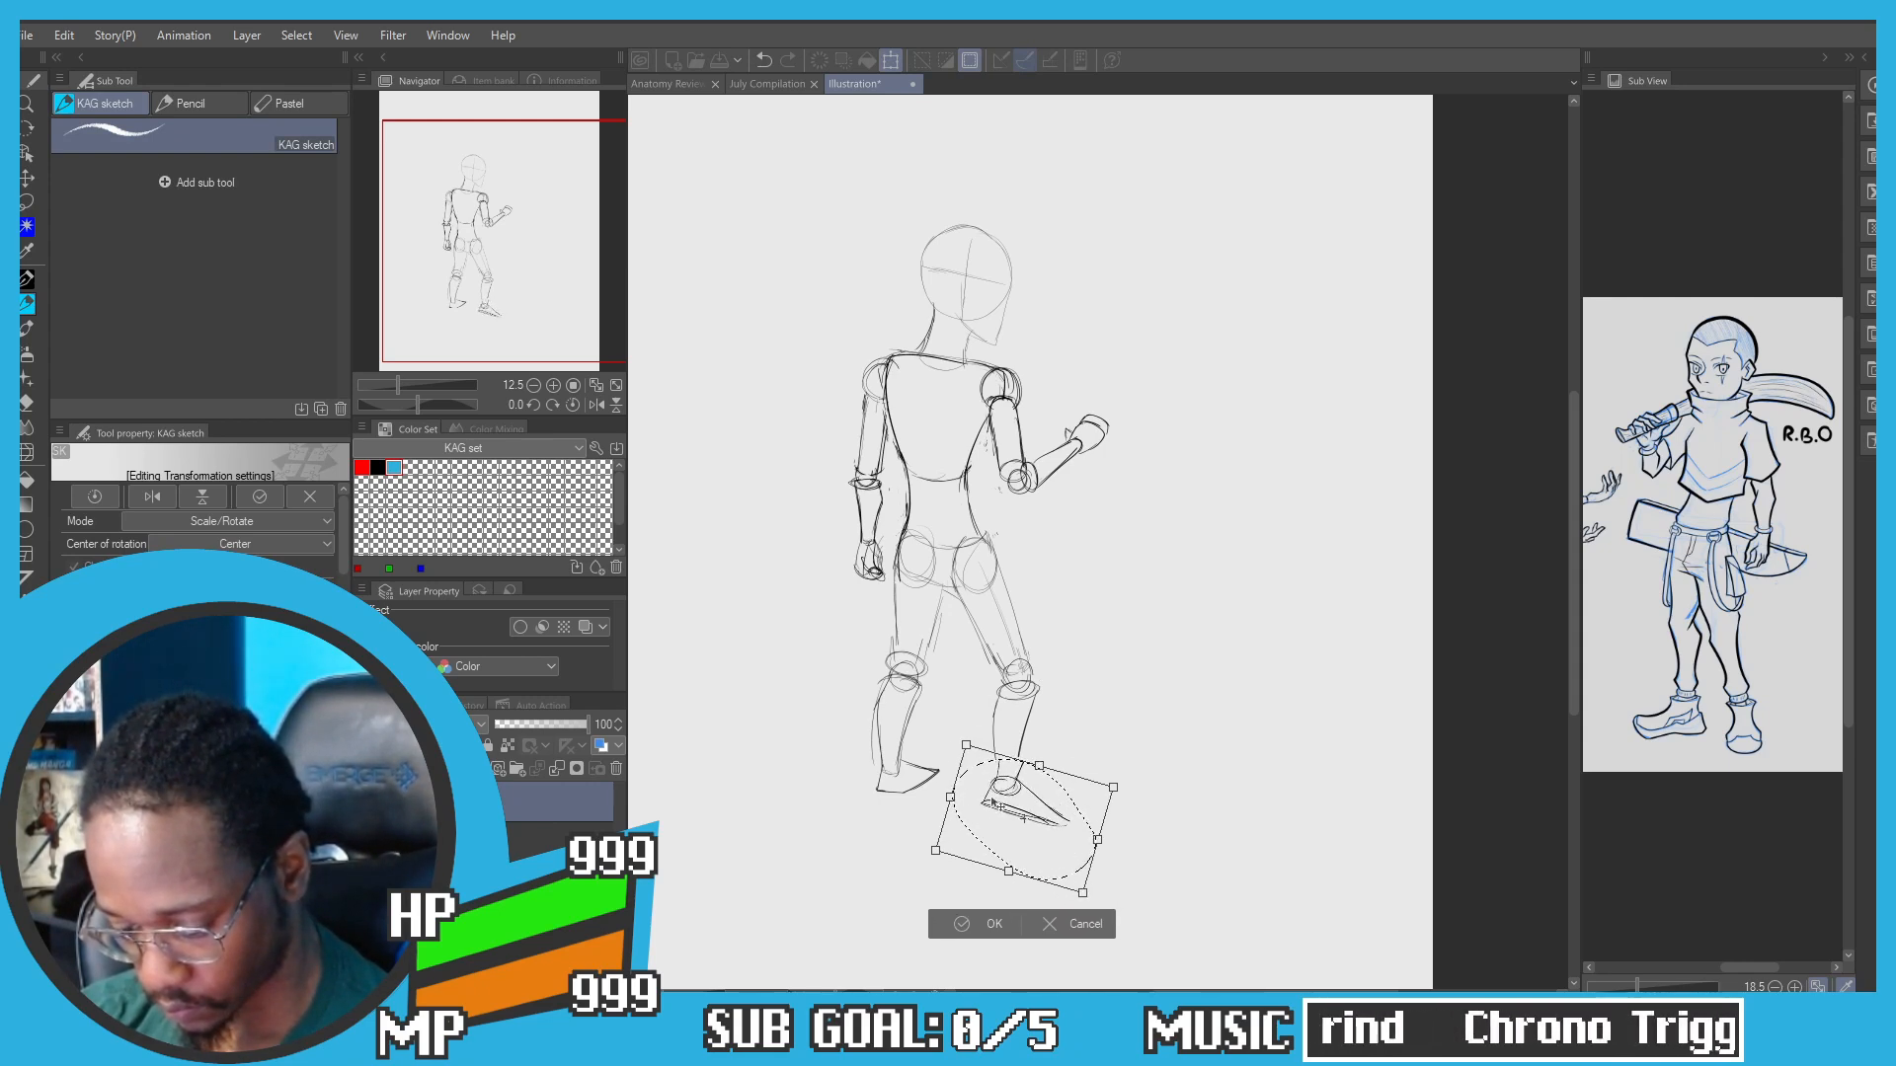
drag(998, 804, 992, 803)
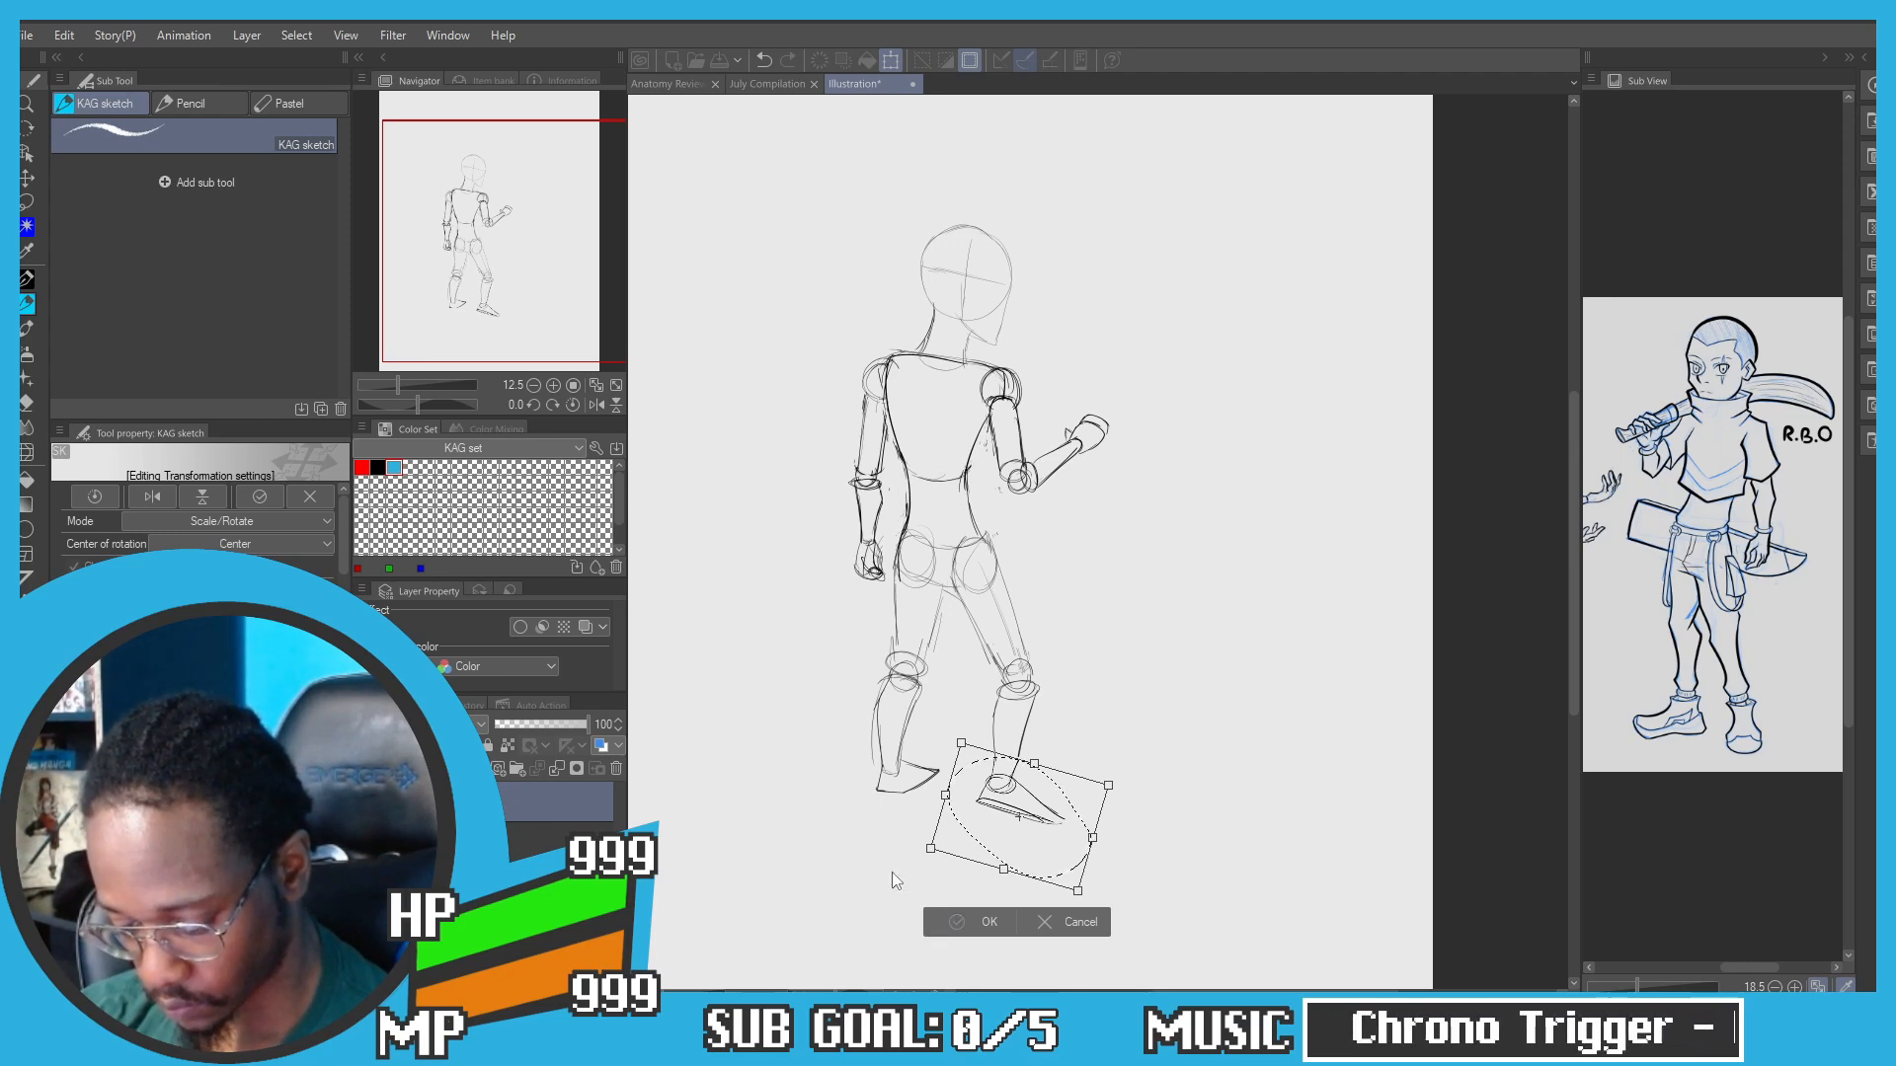
key(Return)
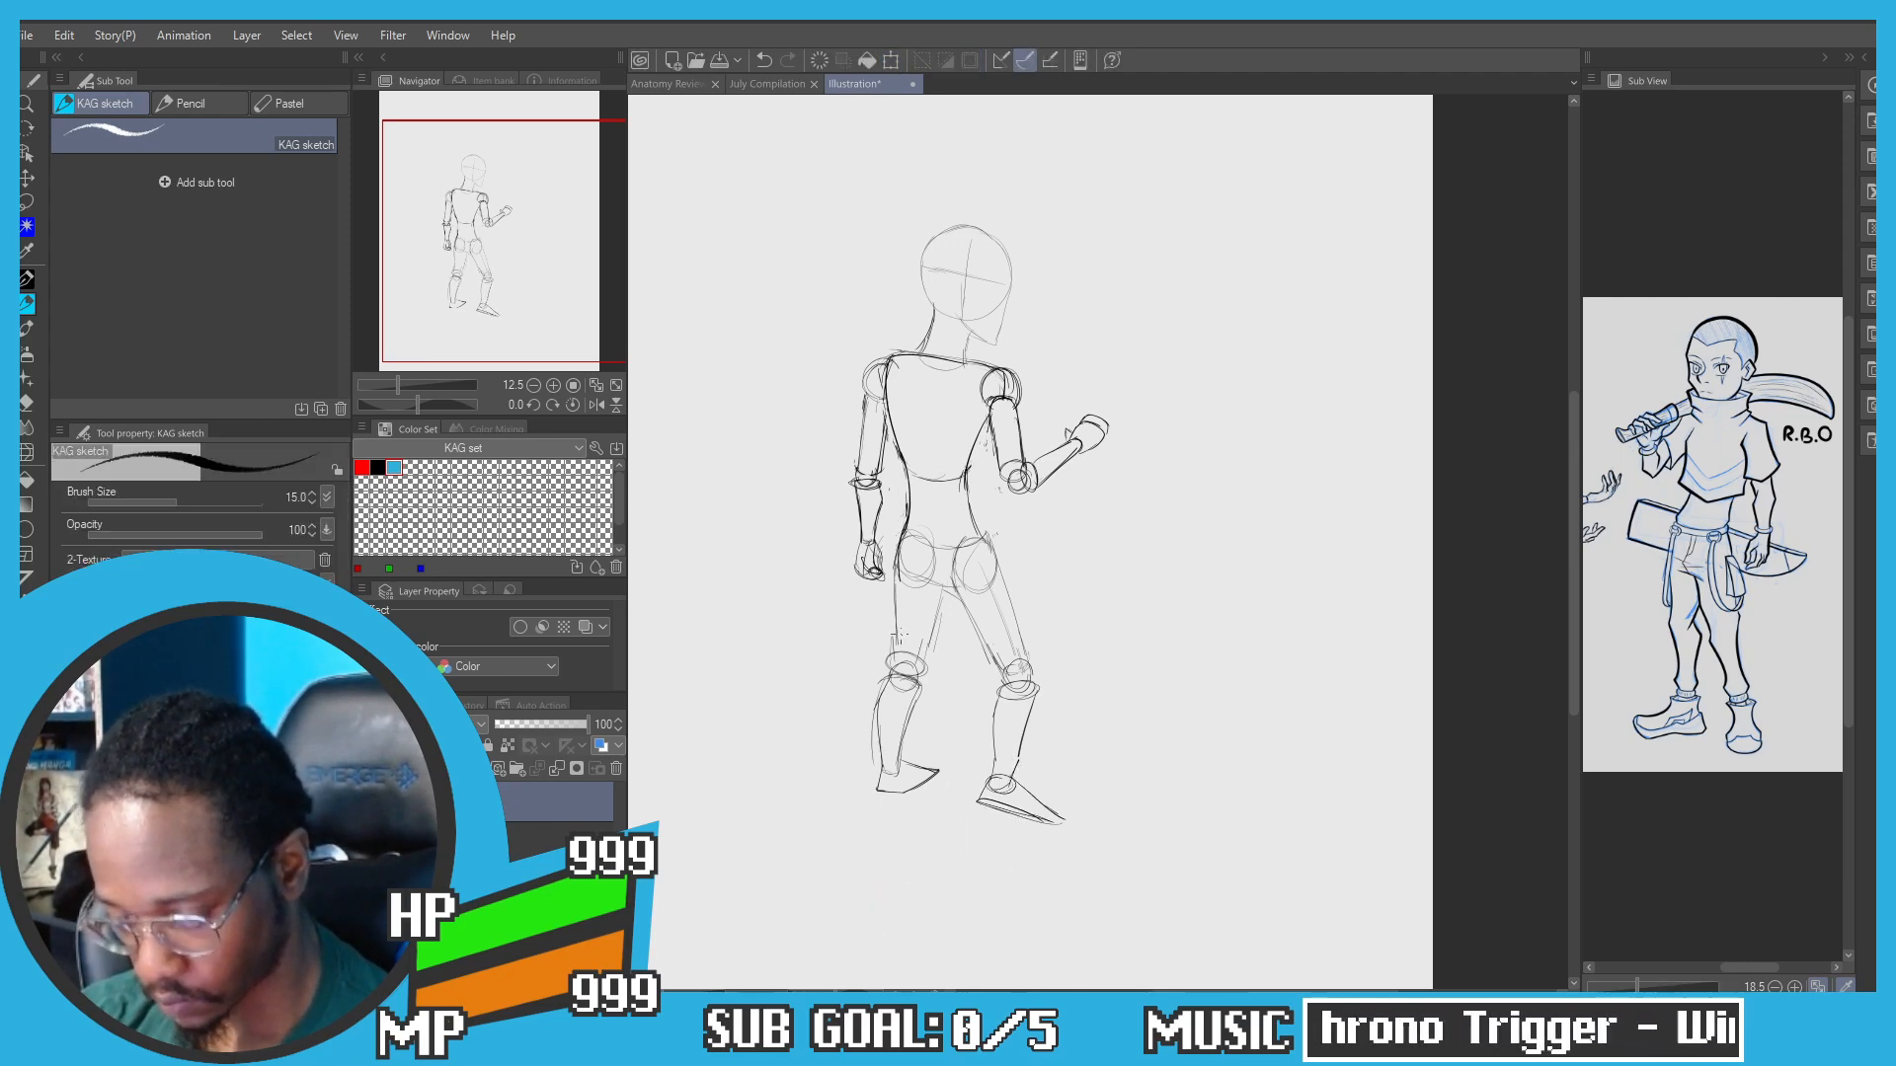
Step: Restate the left-hand thigh with dark inner and outer lines and darken the ellipse at its knee
scroll(898, 637, up, 3)
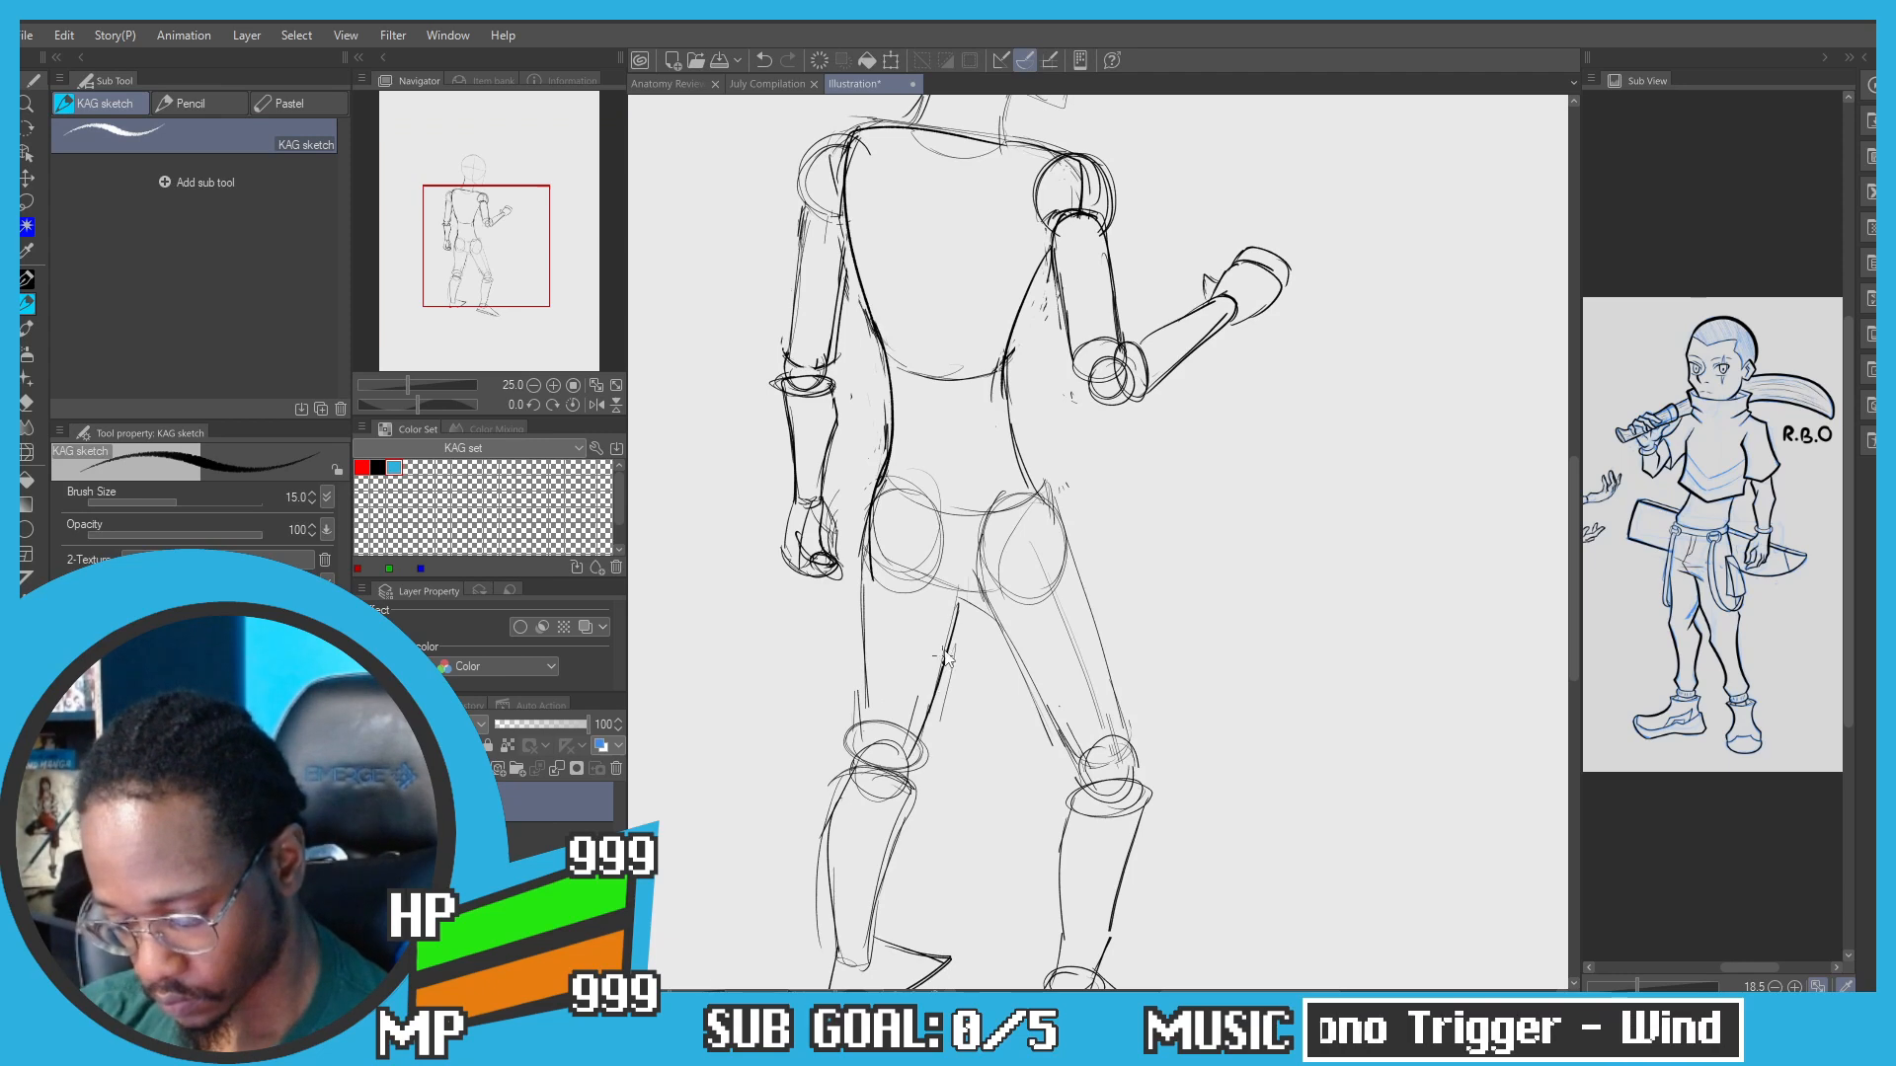
key(ctrl+z)
mouse_move(961, 598)
mouse_down()
mouse_move(926, 755)
mouse_move(915, 738)
mouse_up()
key(ctrl+z)
key(ctrl+z)
key(ctrl+z)
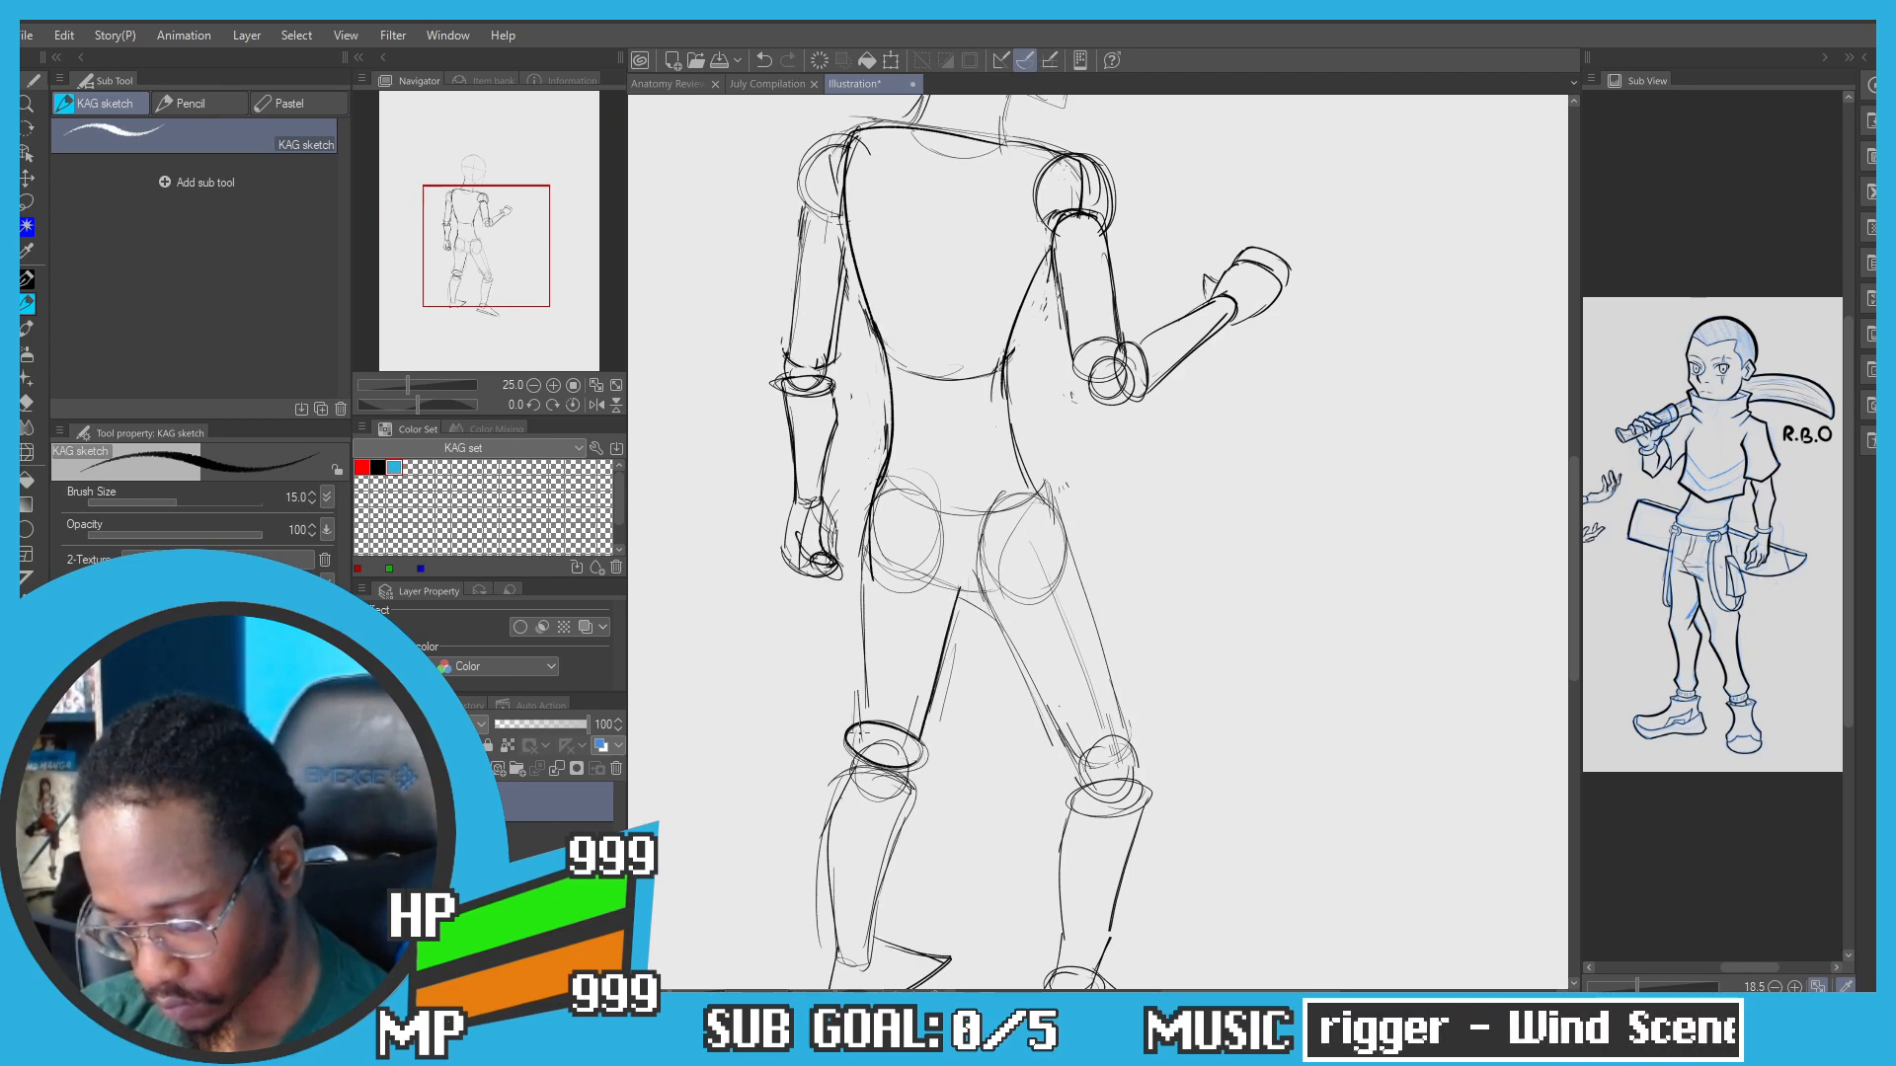
drag(873, 591, 860, 735)
key(ctrl+z)
drag(870, 549, 857, 723)
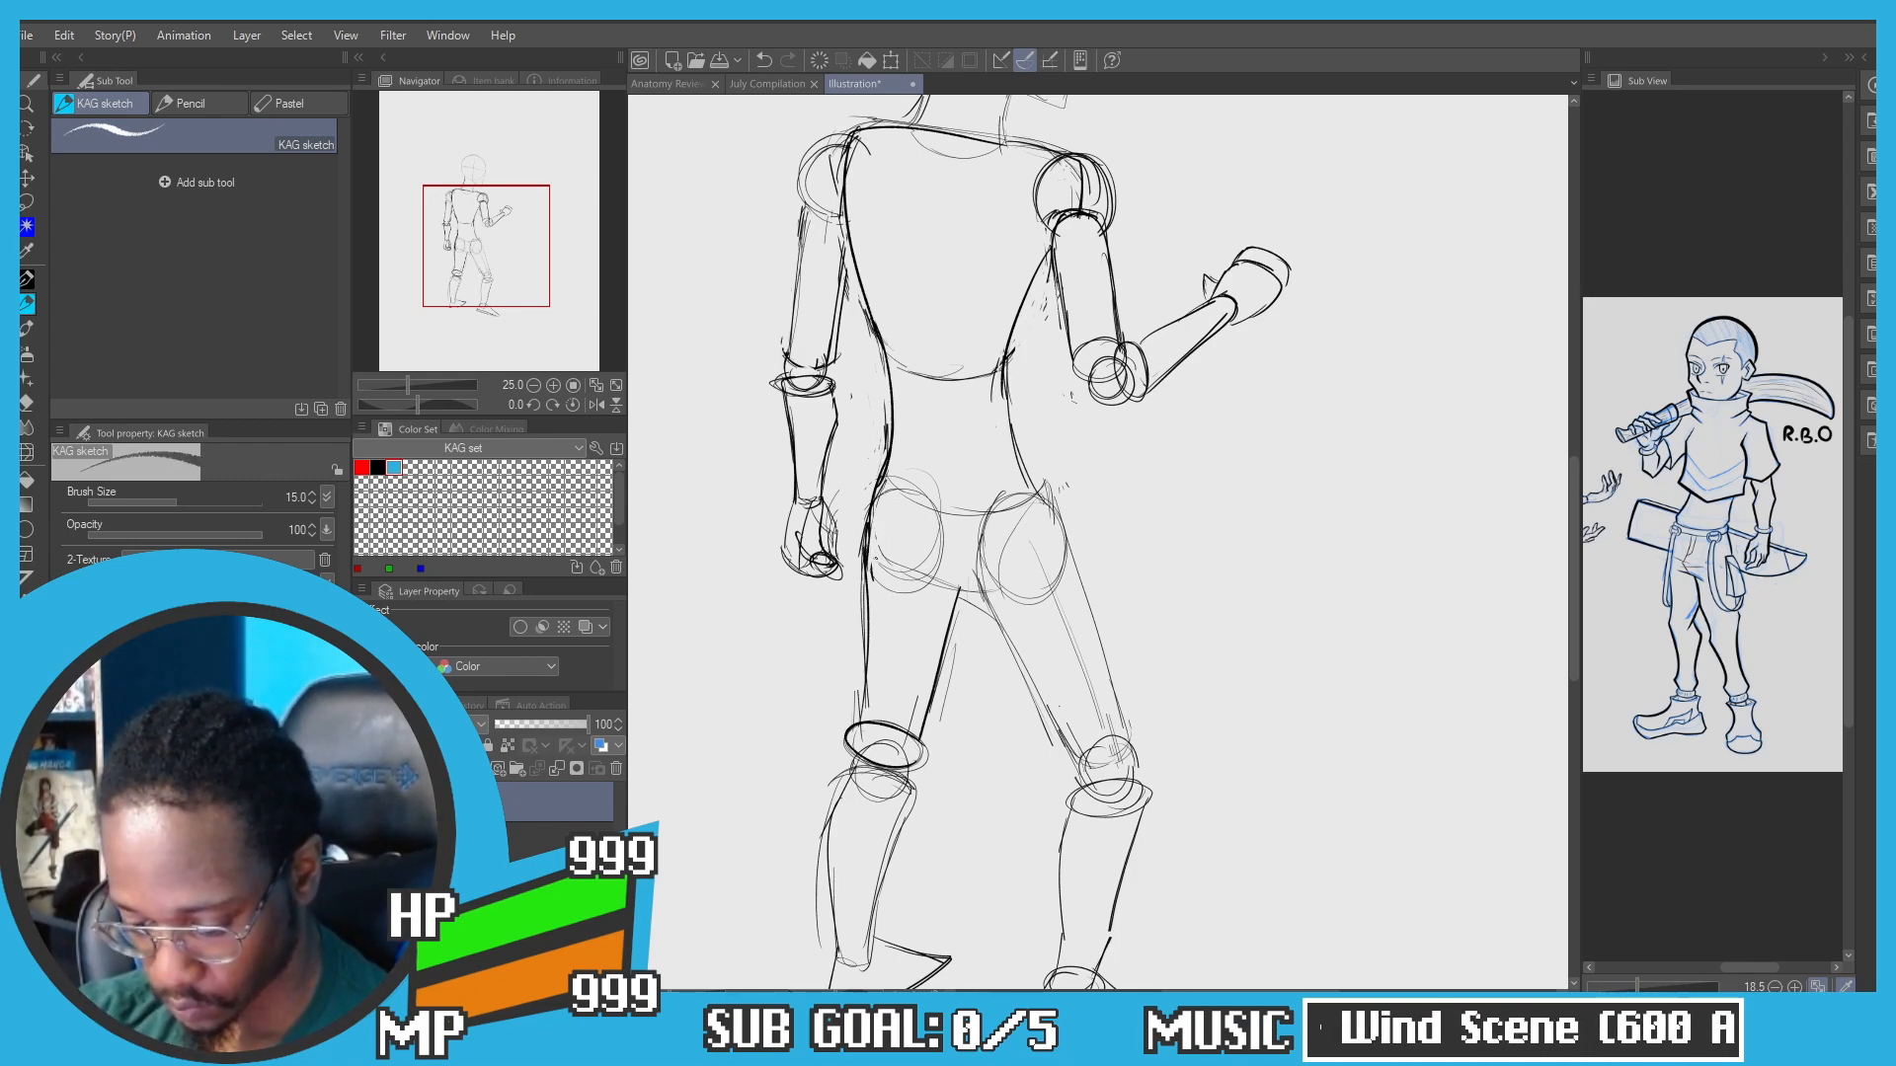
Step: Restate the pelvis with darker lines along the waist curve, the sides and the crotch
drag(933, 590, 988, 600)
key(ctrl+z)
mouse_move(877, 539)
mouse_down()
mouse_move(920, 566)
mouse_move(881, 482)
mouse_up()
key(ctrl+z)
mouse_move(989, 536)
mouse_down()
mouse_move(1046, 510)
mouse_move(902, 491)
mouse_up()
key(ctrl+z)
key(ctrl+z)
scroll(946, 464, down, 4)
scroll(953, 479, up, 5)
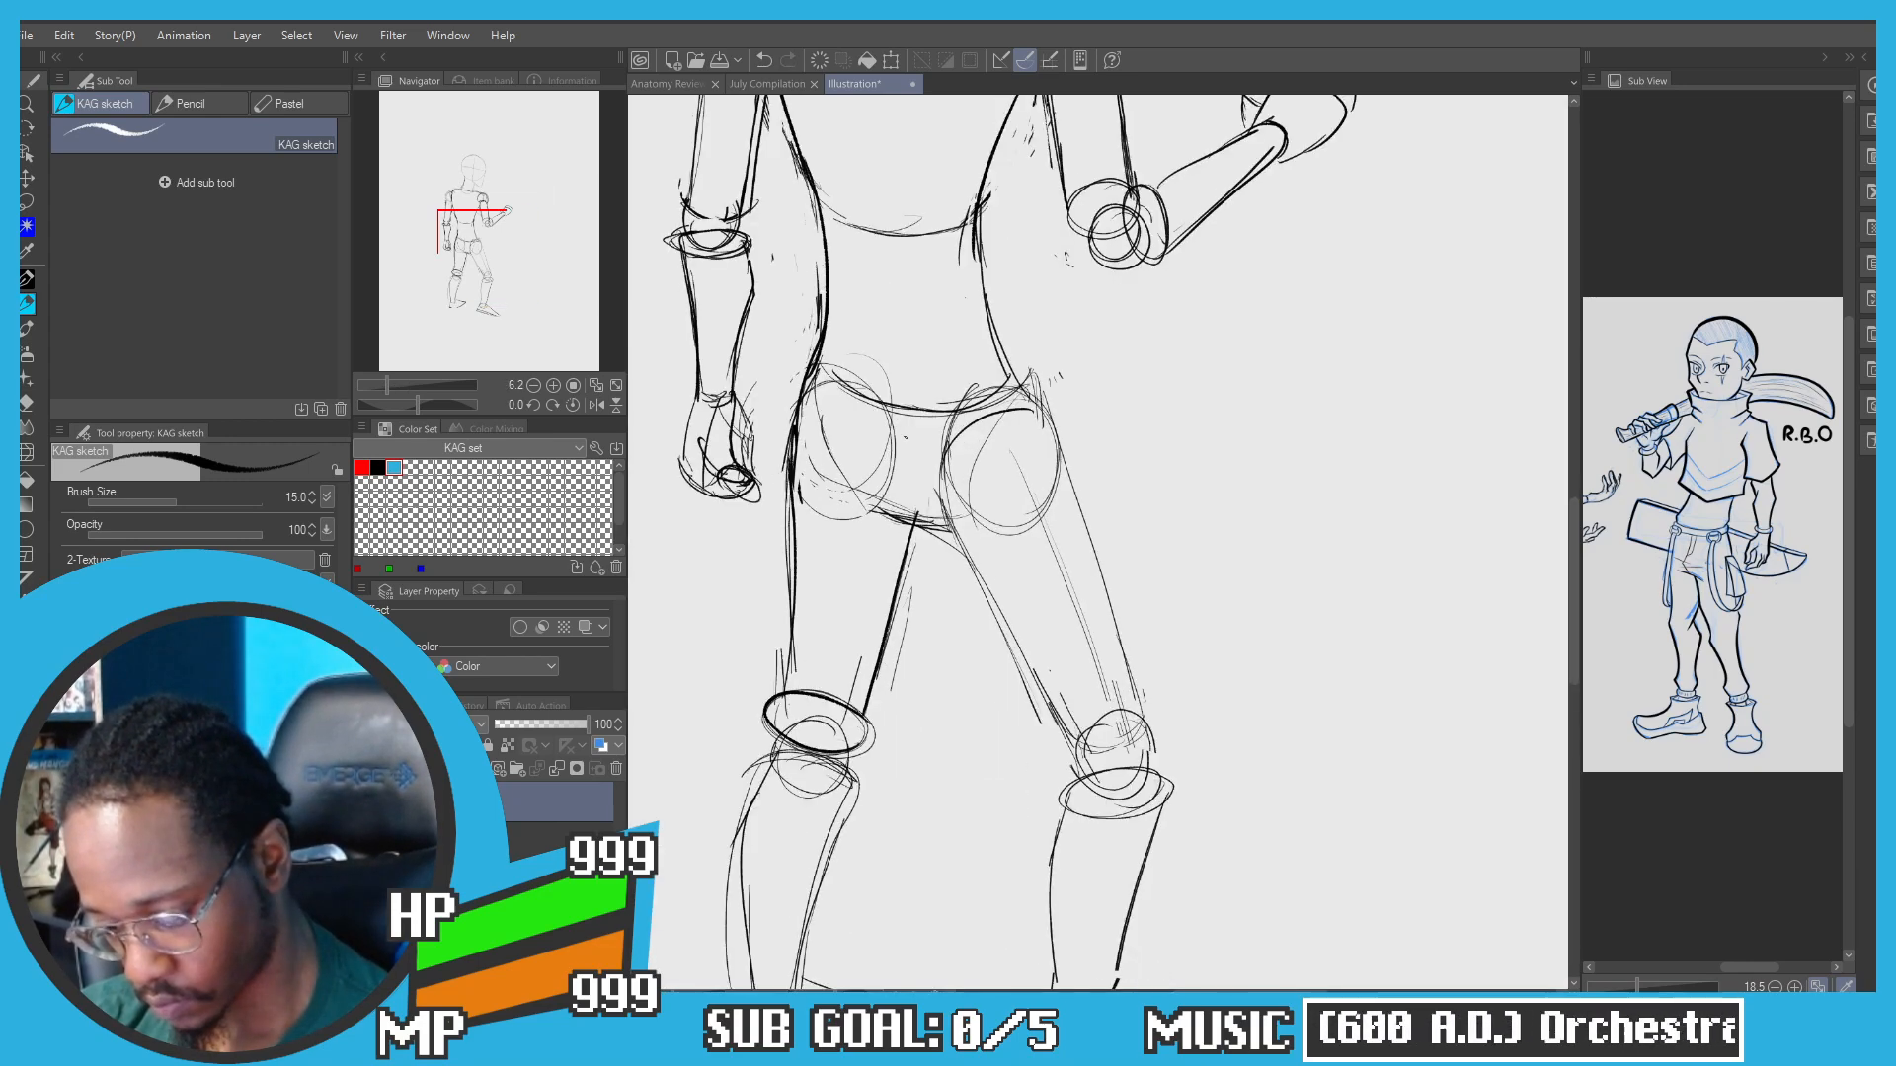
Step: Rough in light guide strokes for a weapon handle running from the right-hand fist toward the head
scroll(859, 432, down, 3)
drag(764, 405, 813, 538)
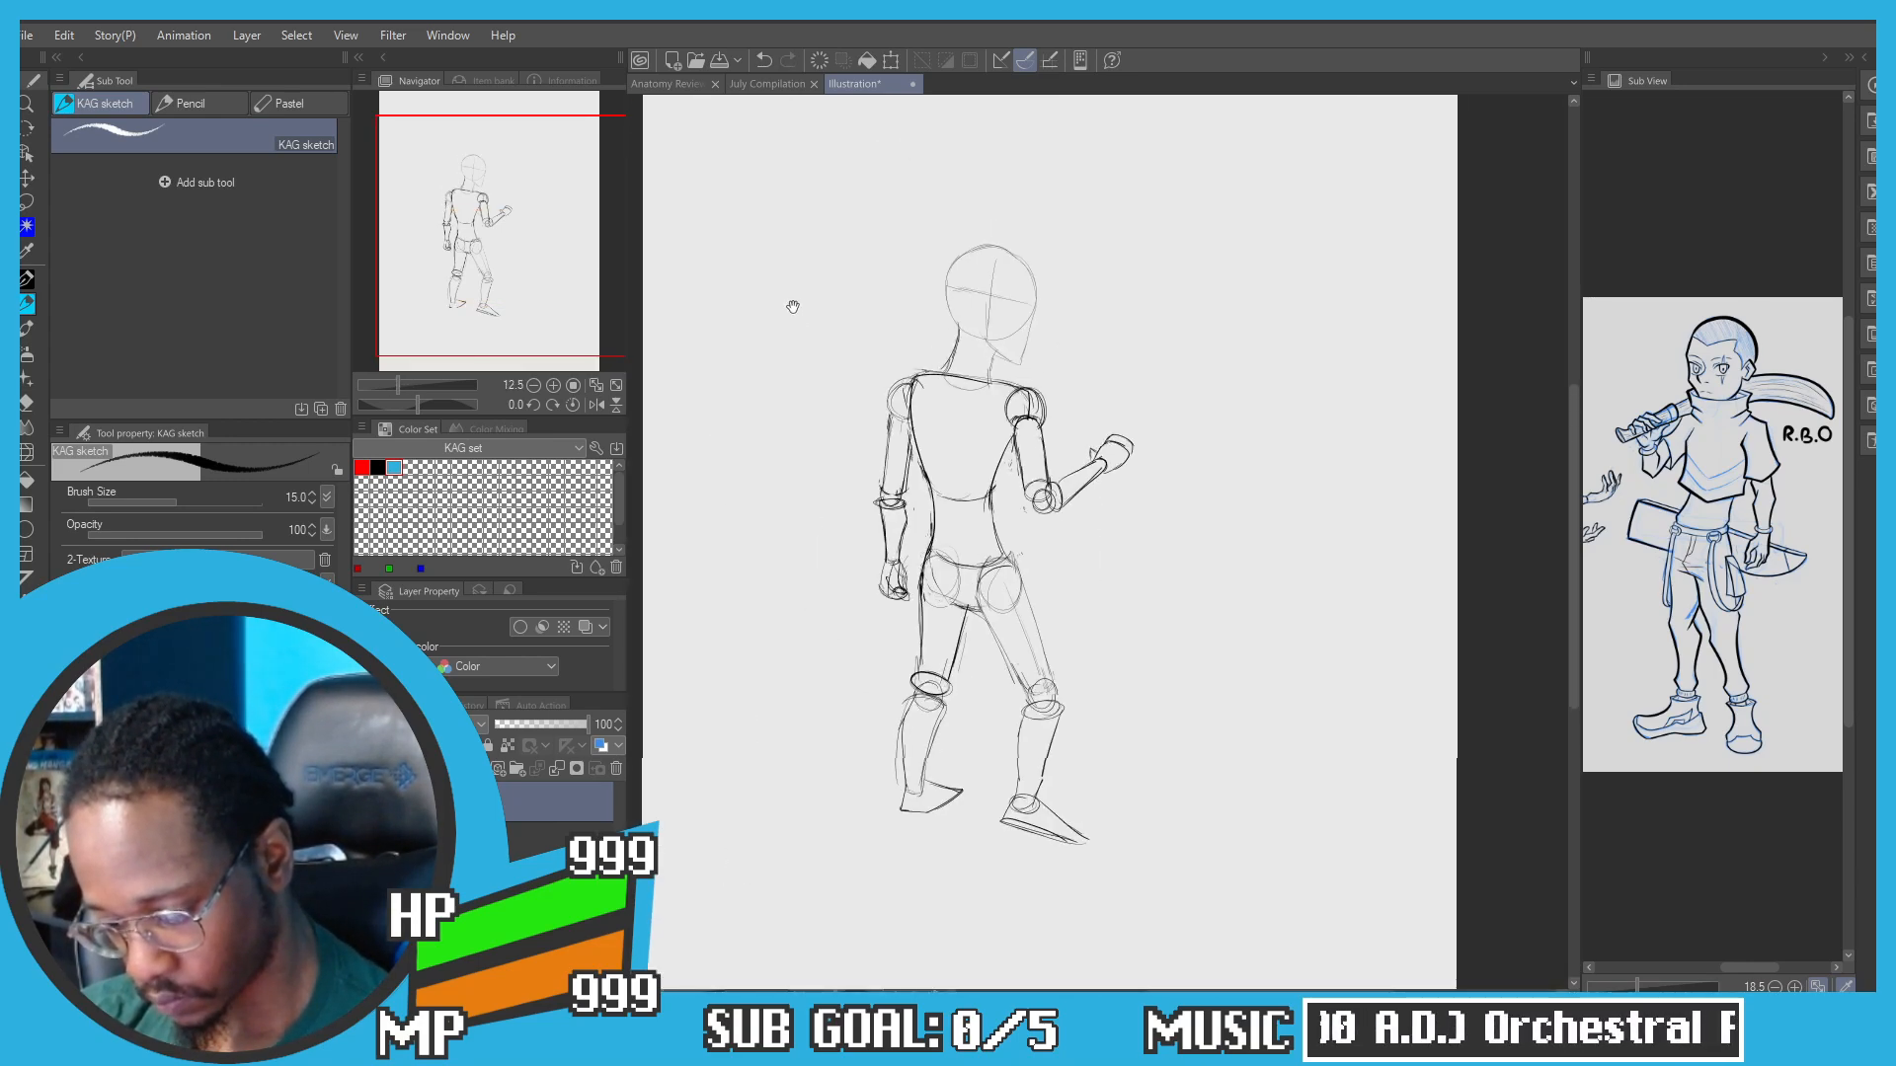
drag(776, 453, 761, 602)
scroll(1025, 611, up, 2)
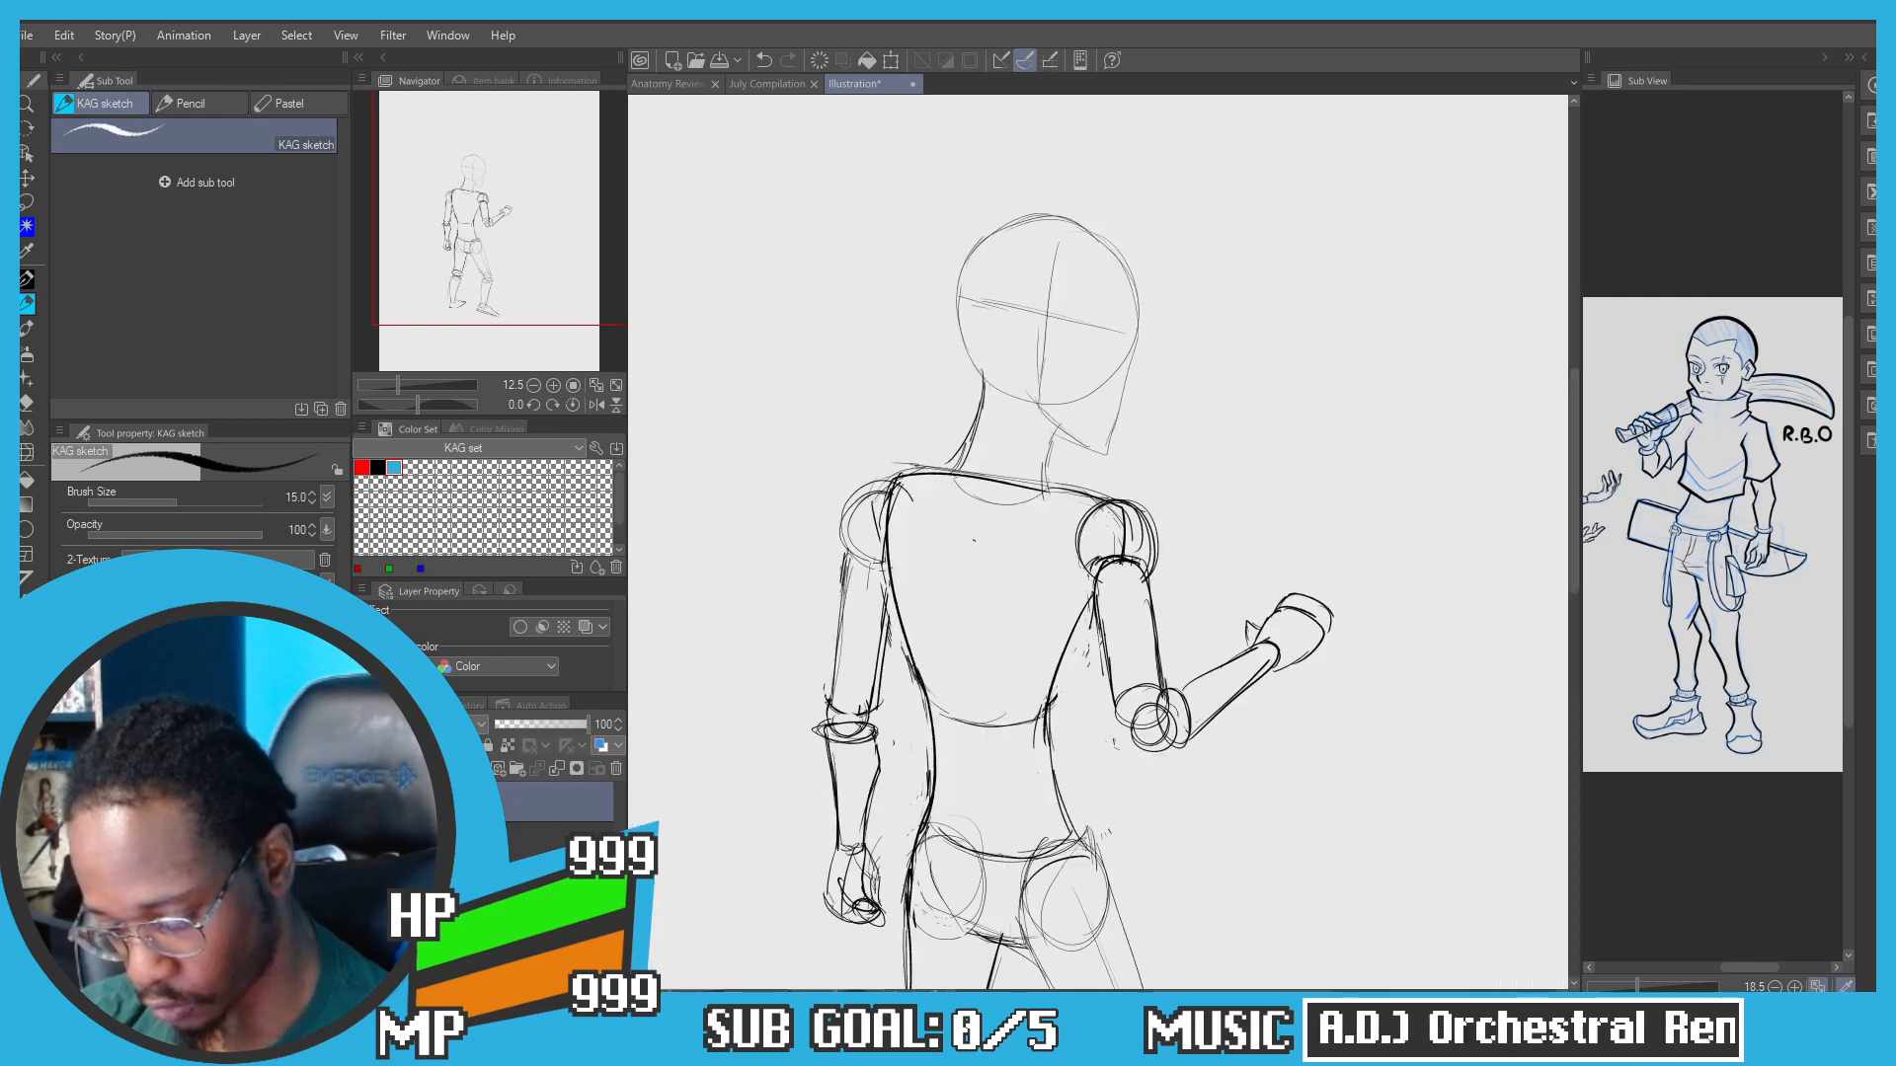
drag(1145, 380, 1181, 420)
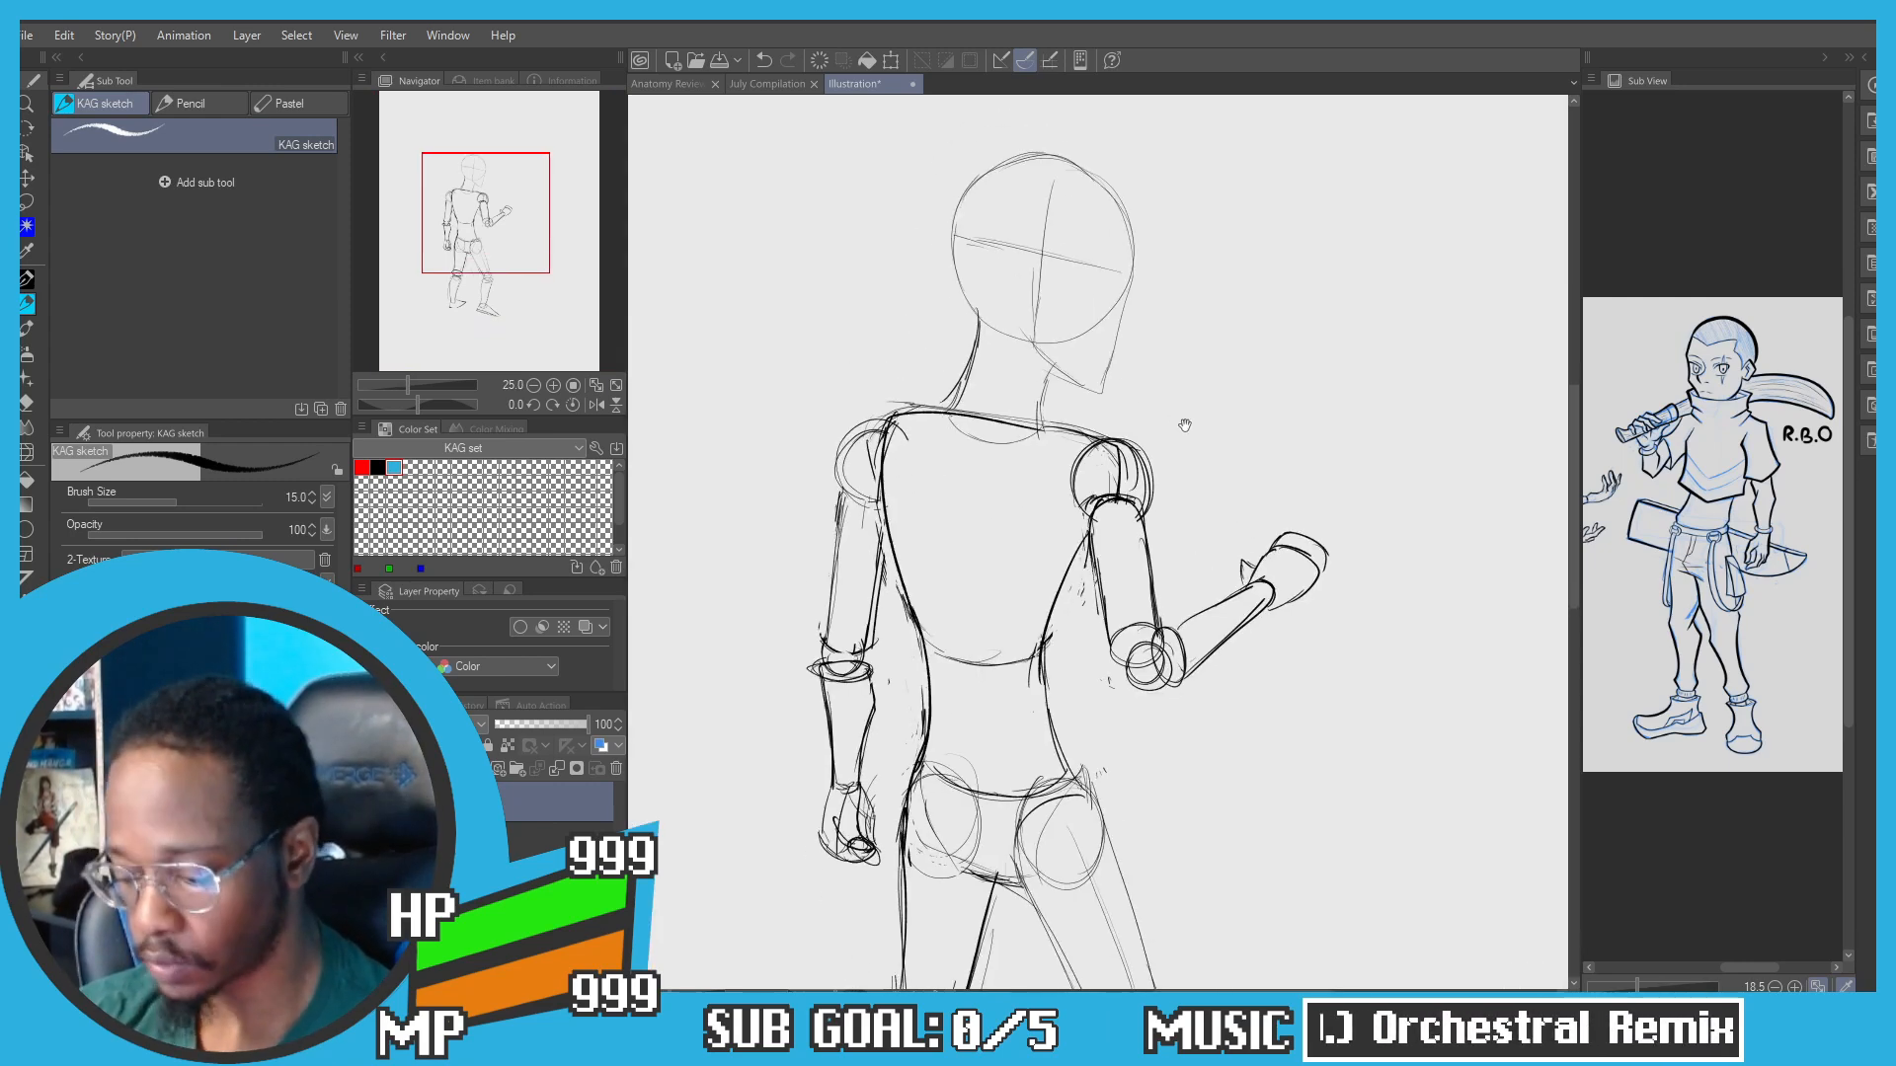
mouse_move(1190, 487)
mouse_down()
mouse_move(1279, 543)
mouse_move(1236, 515)
mouse_move(1255, 532)
mouse_up()
key(ctrl+z)
key(ctrl+z)
key(ctrl+z)
key(ctrl+z)
key(ctrl+z)
key(ctrl+z)
key(ctrl+z)
drag(1274, 541, 1257, 524)
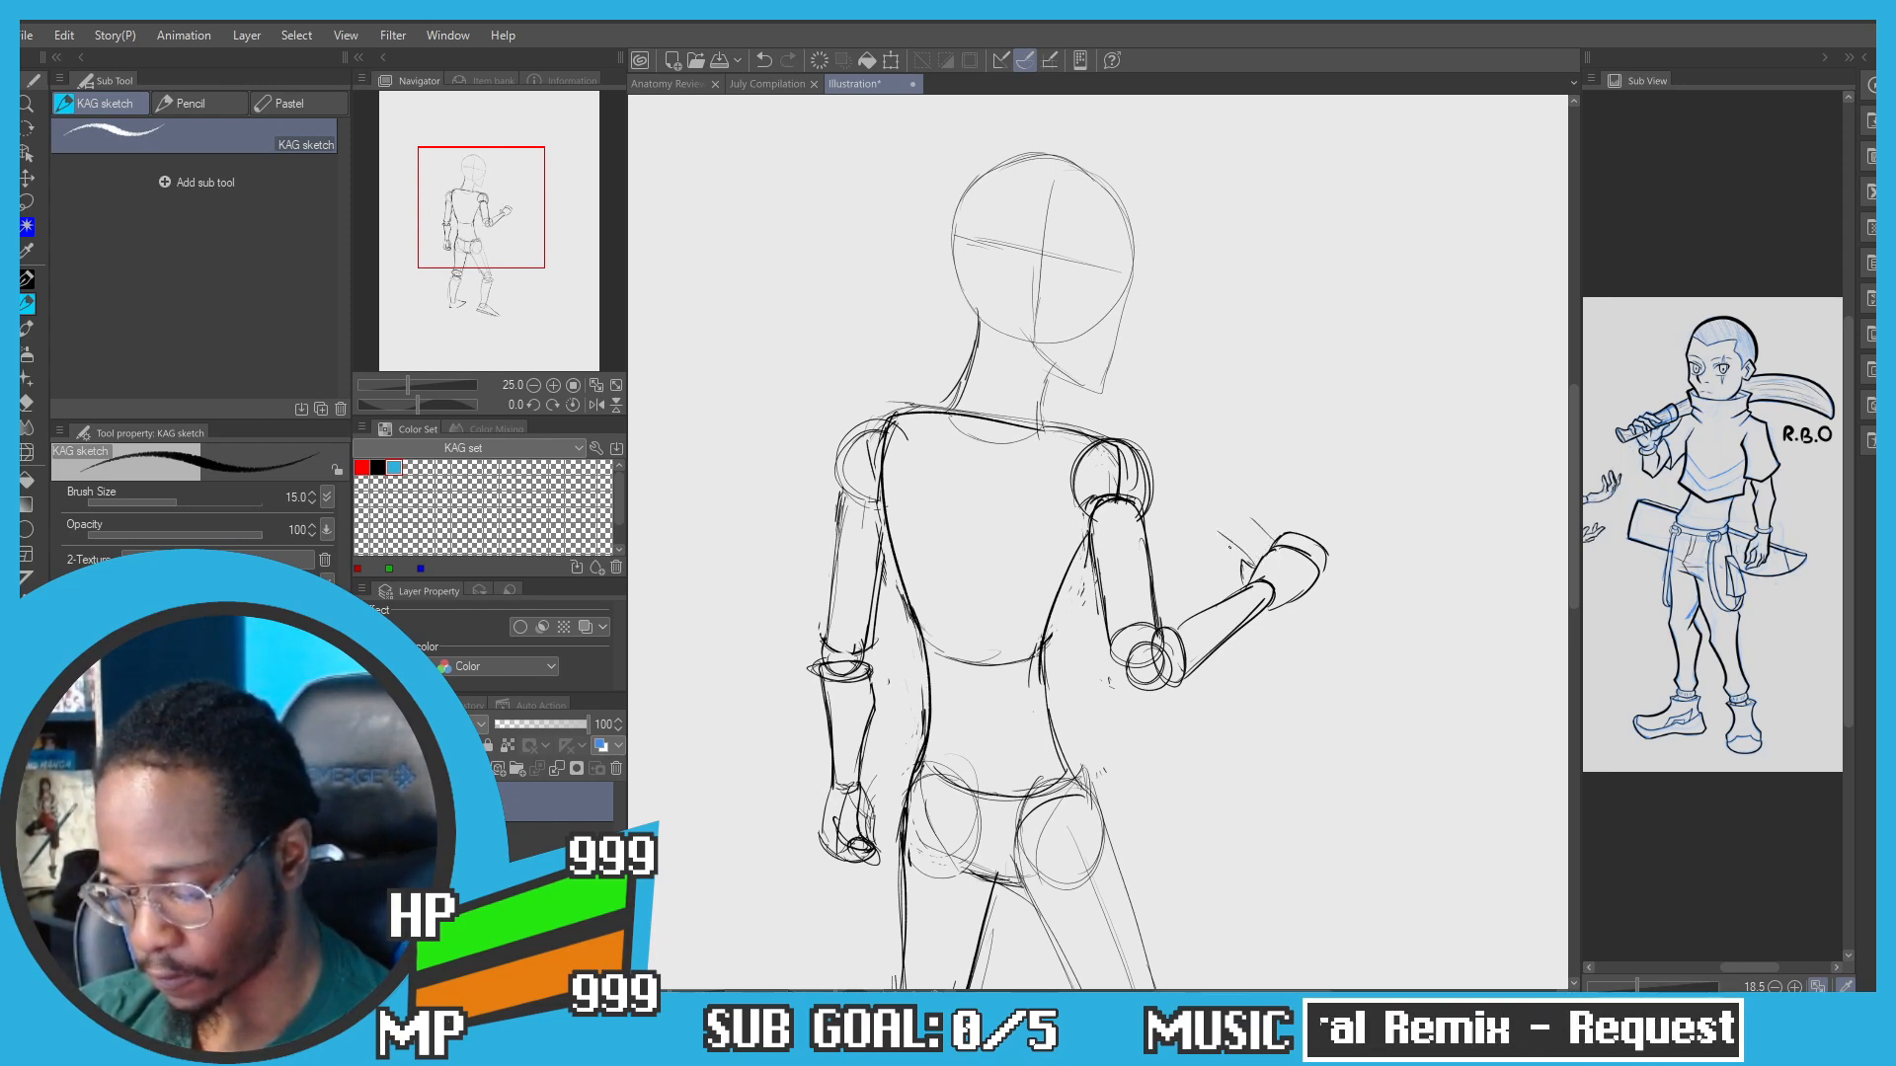
key(ctrl+z)
drag(1241, 559, 1216, 541)
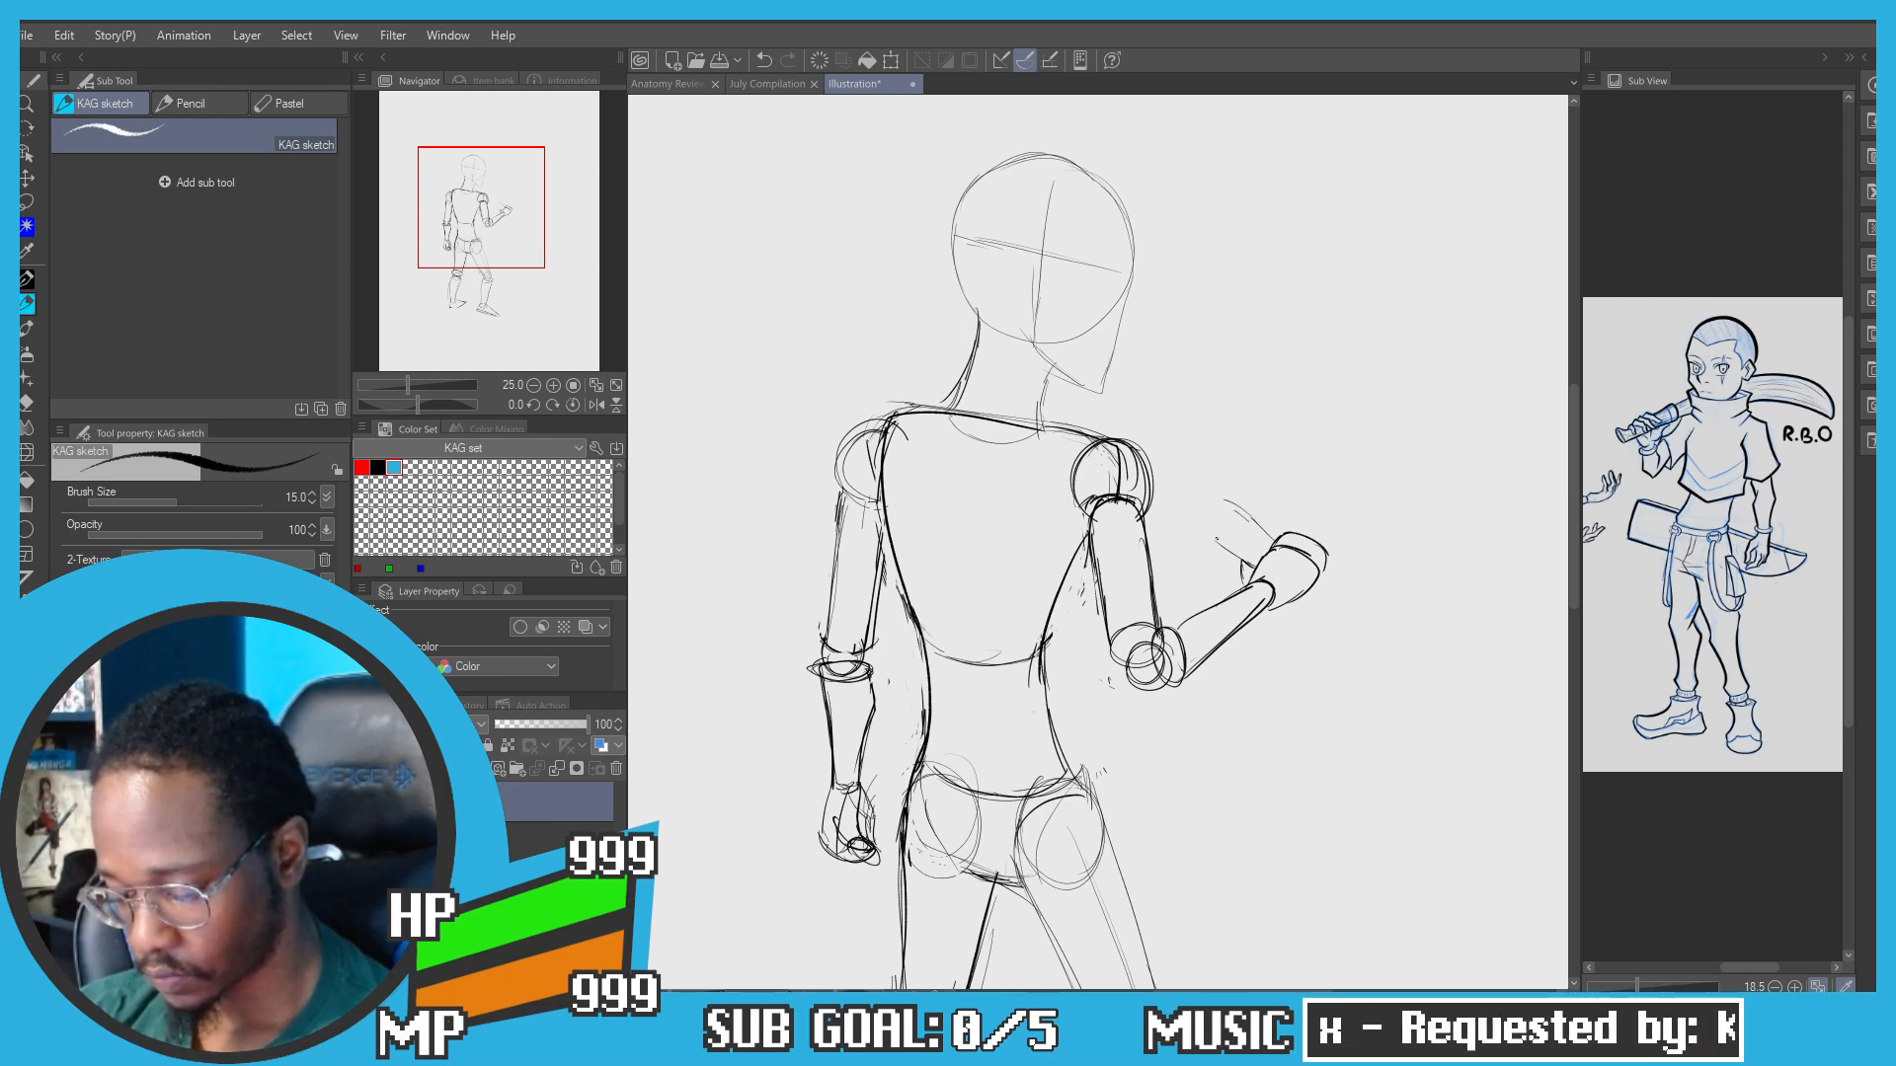
key(ctrl+z)
Step: Shape the guide strokes into a cylindrical handle beside the fist and close its end with an ellipse
mouse_move(1230, 504)
mouse_down()
mouse_move(1203, 539)
mouse_move(1371, 605)
mouse_move(1330, 572)
mouse_up()
key(ctrl+z)
key(ctrl+z)
key(ctrl+z)
key(ctrl+z)
key(ctrl+z)
key(ctrl+z)
key(ctrl+z)
Step: Continue both edges of the handle past the outer side of the fist with short straight strokes
mouse_move(1134, 513)
mouse_down()
mouse_move(1077, 297)
mouse_move(1018, 218)
mouse_move(1218, 230)
mouse_up()
drag(1051, 380, 1071, 568)
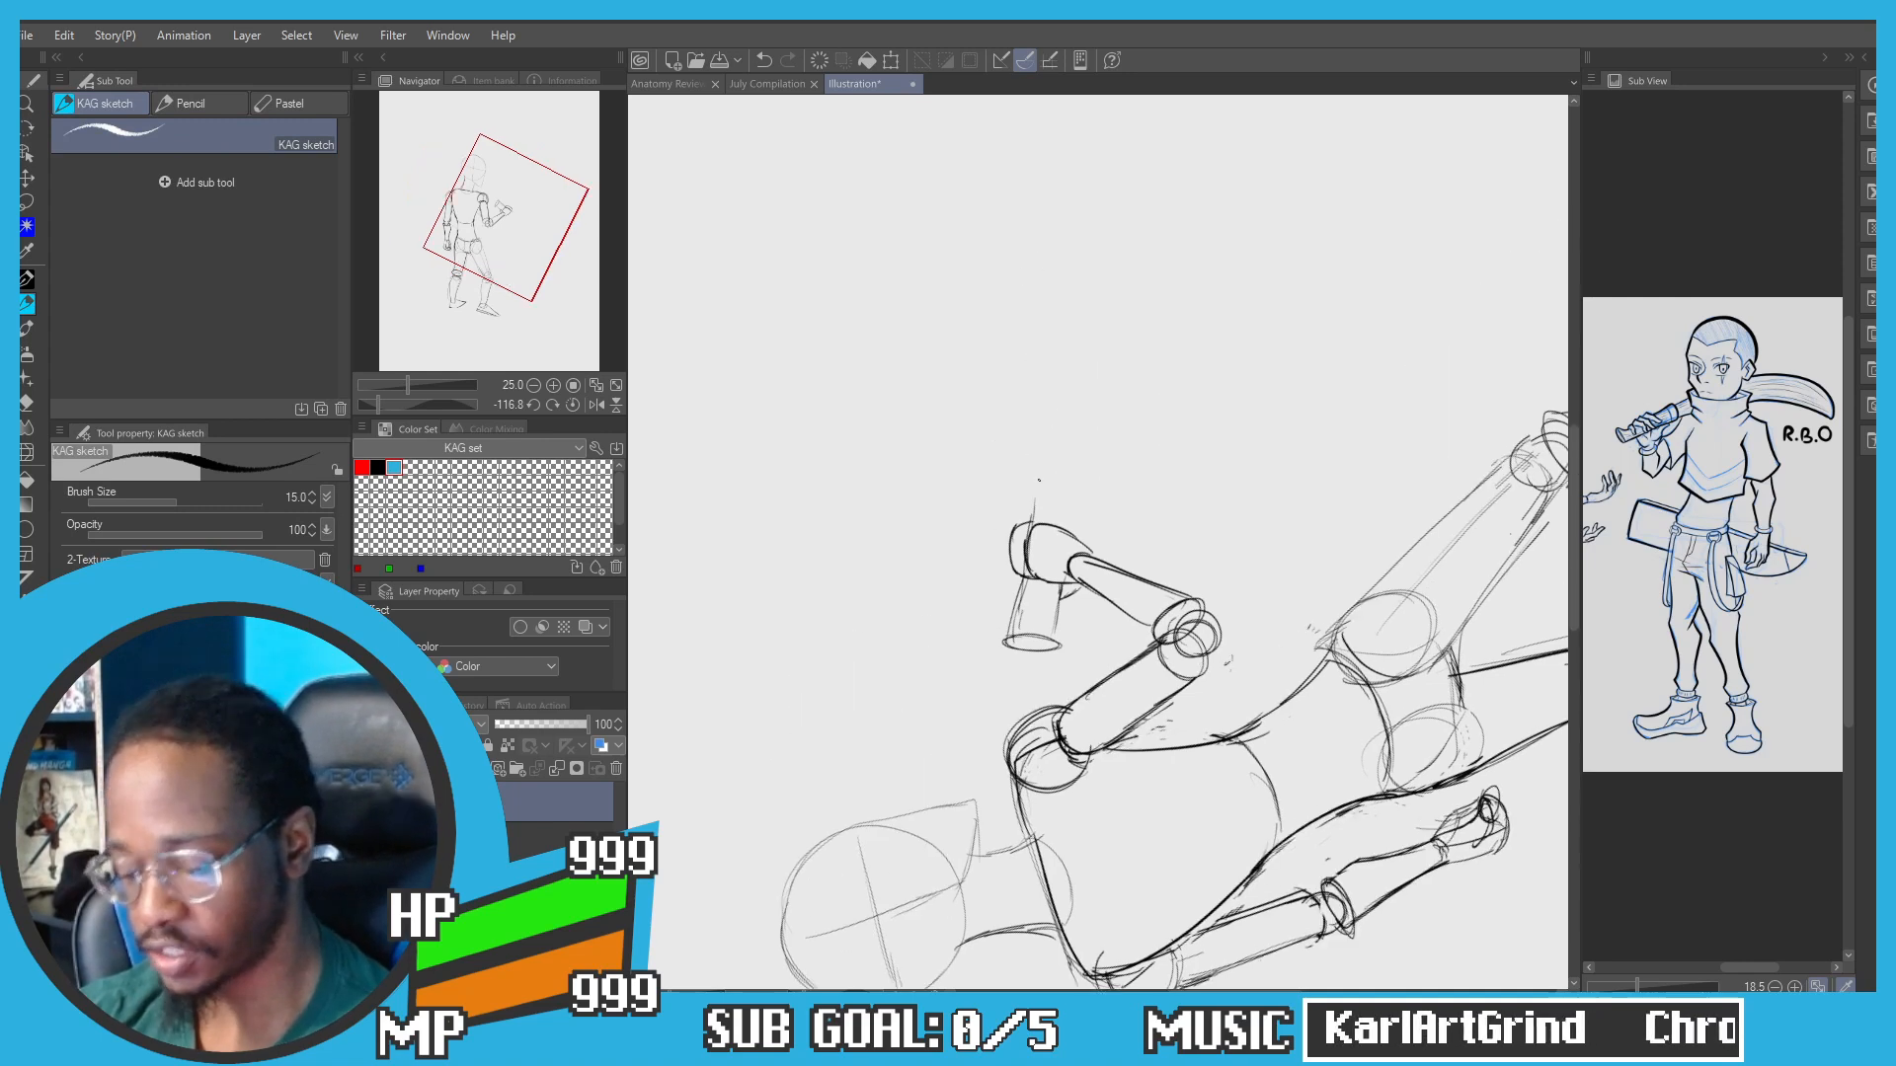
key(ctrl+plus)
drag(1005, 648, 1029, 472)
key(ctrl+z)
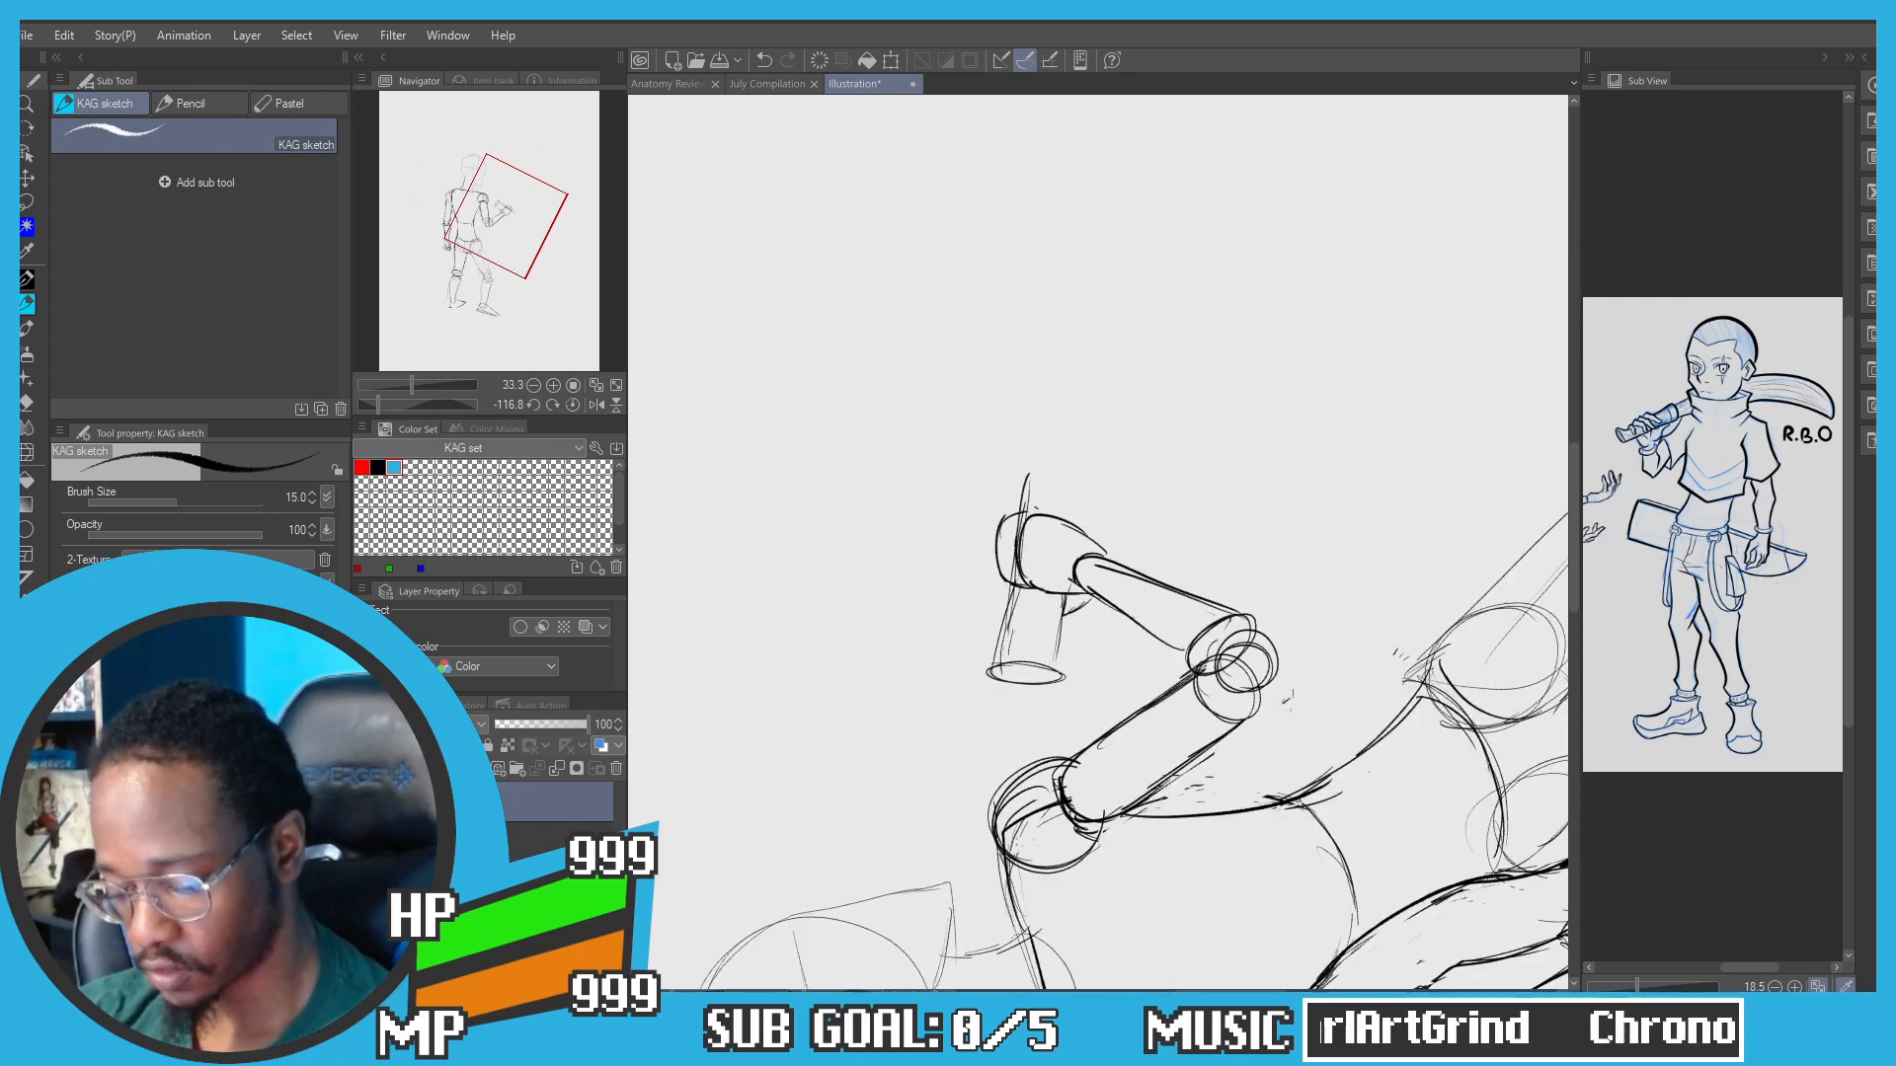
key(ctrl+z)
mouse_move(1023, 563)
mouse_down()
mouse_move(1039, 481)
mouse_move(1084, 477)
mouse_up()
key(ctrl+z)
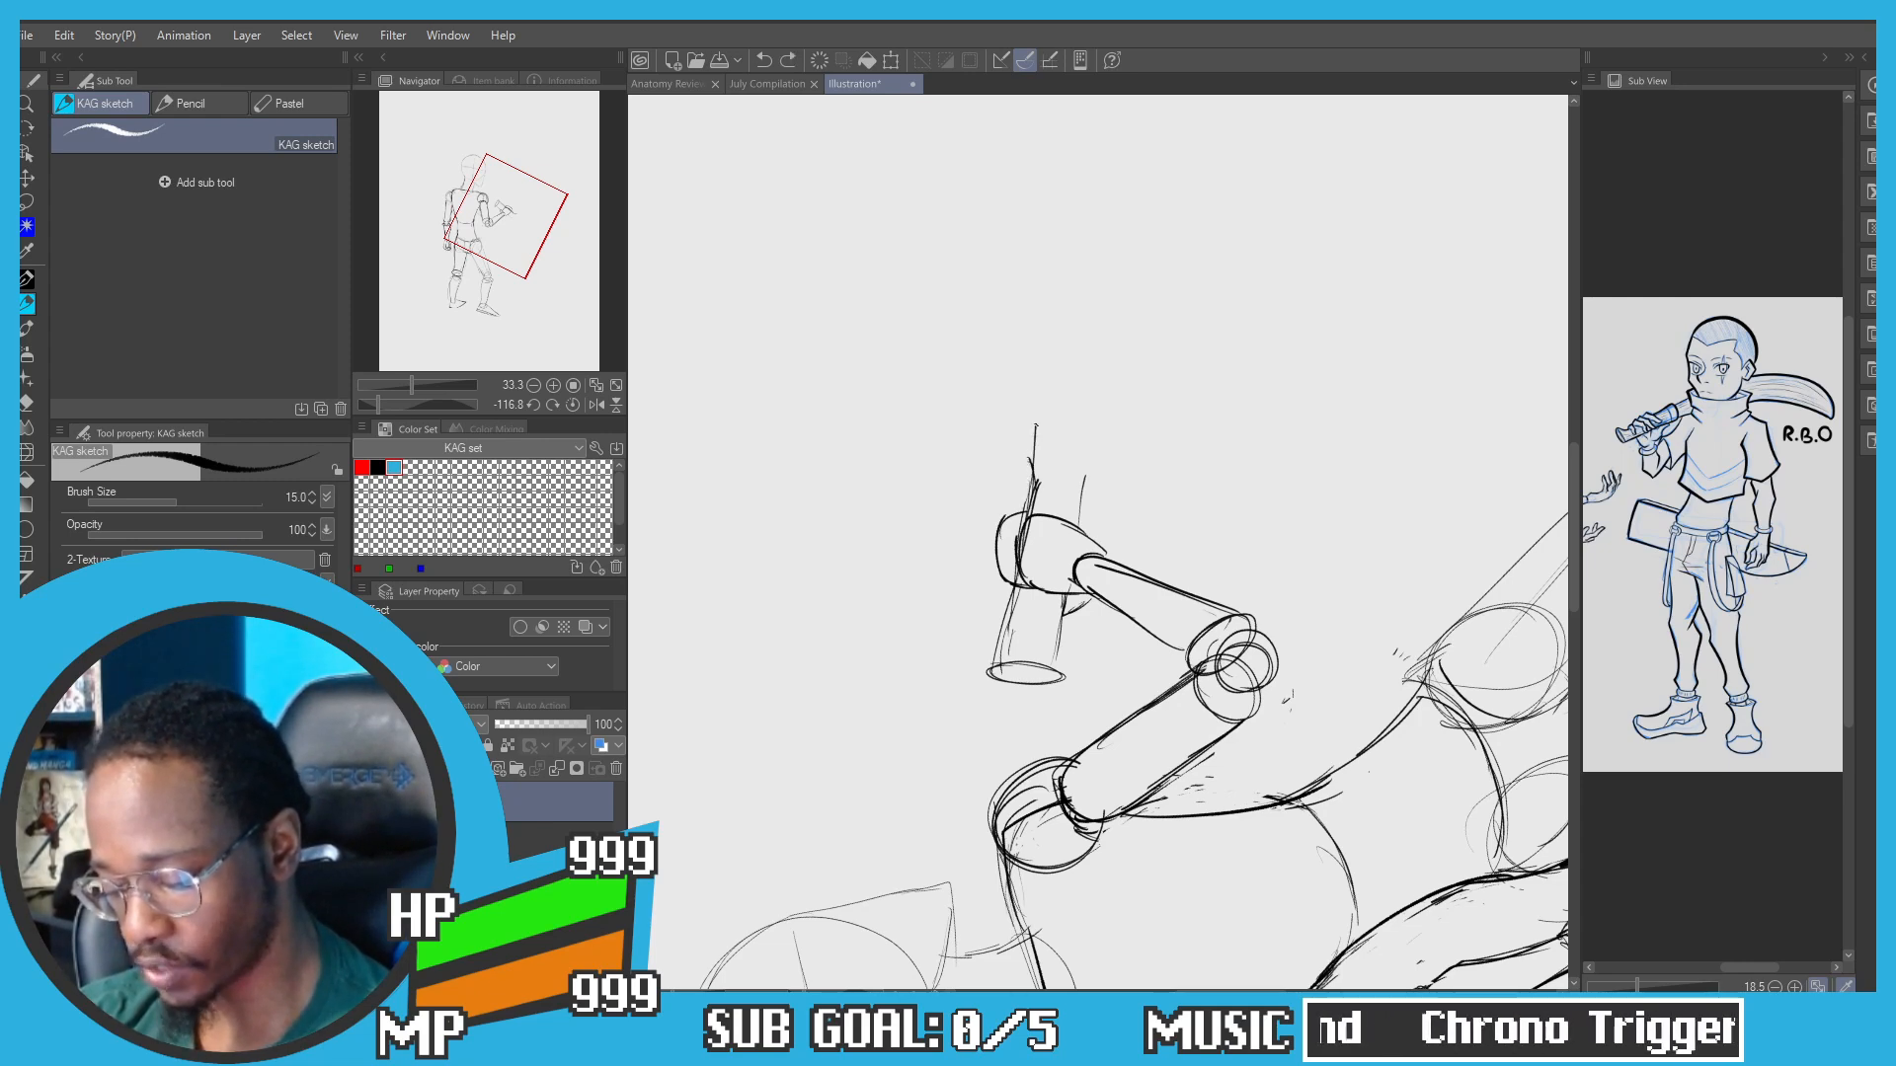
Step: Lengthen both edges of the outer handle section and curve one edge outward at its far end
key(ctrl+z)
drag(1031, 514, 1044, 410)
key(ctrl+z)
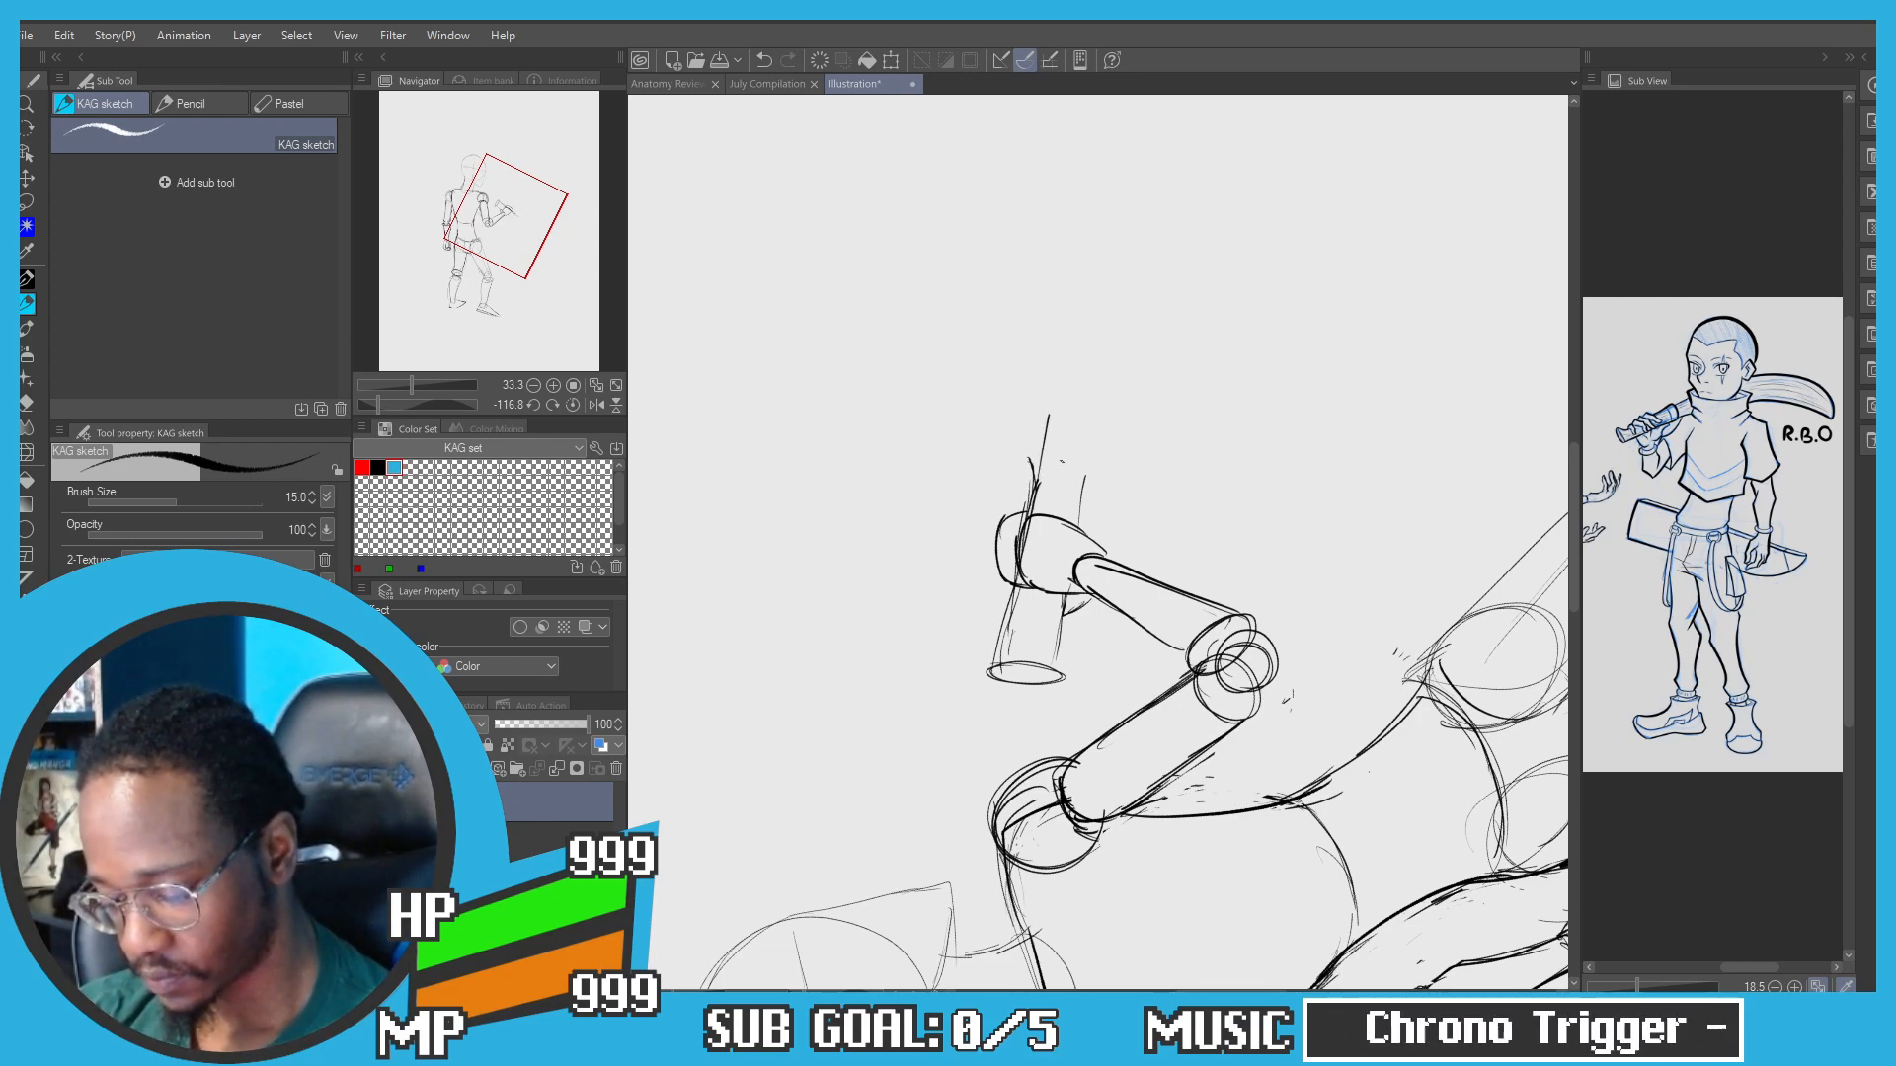
drag(1079, 525, 1092, 432)
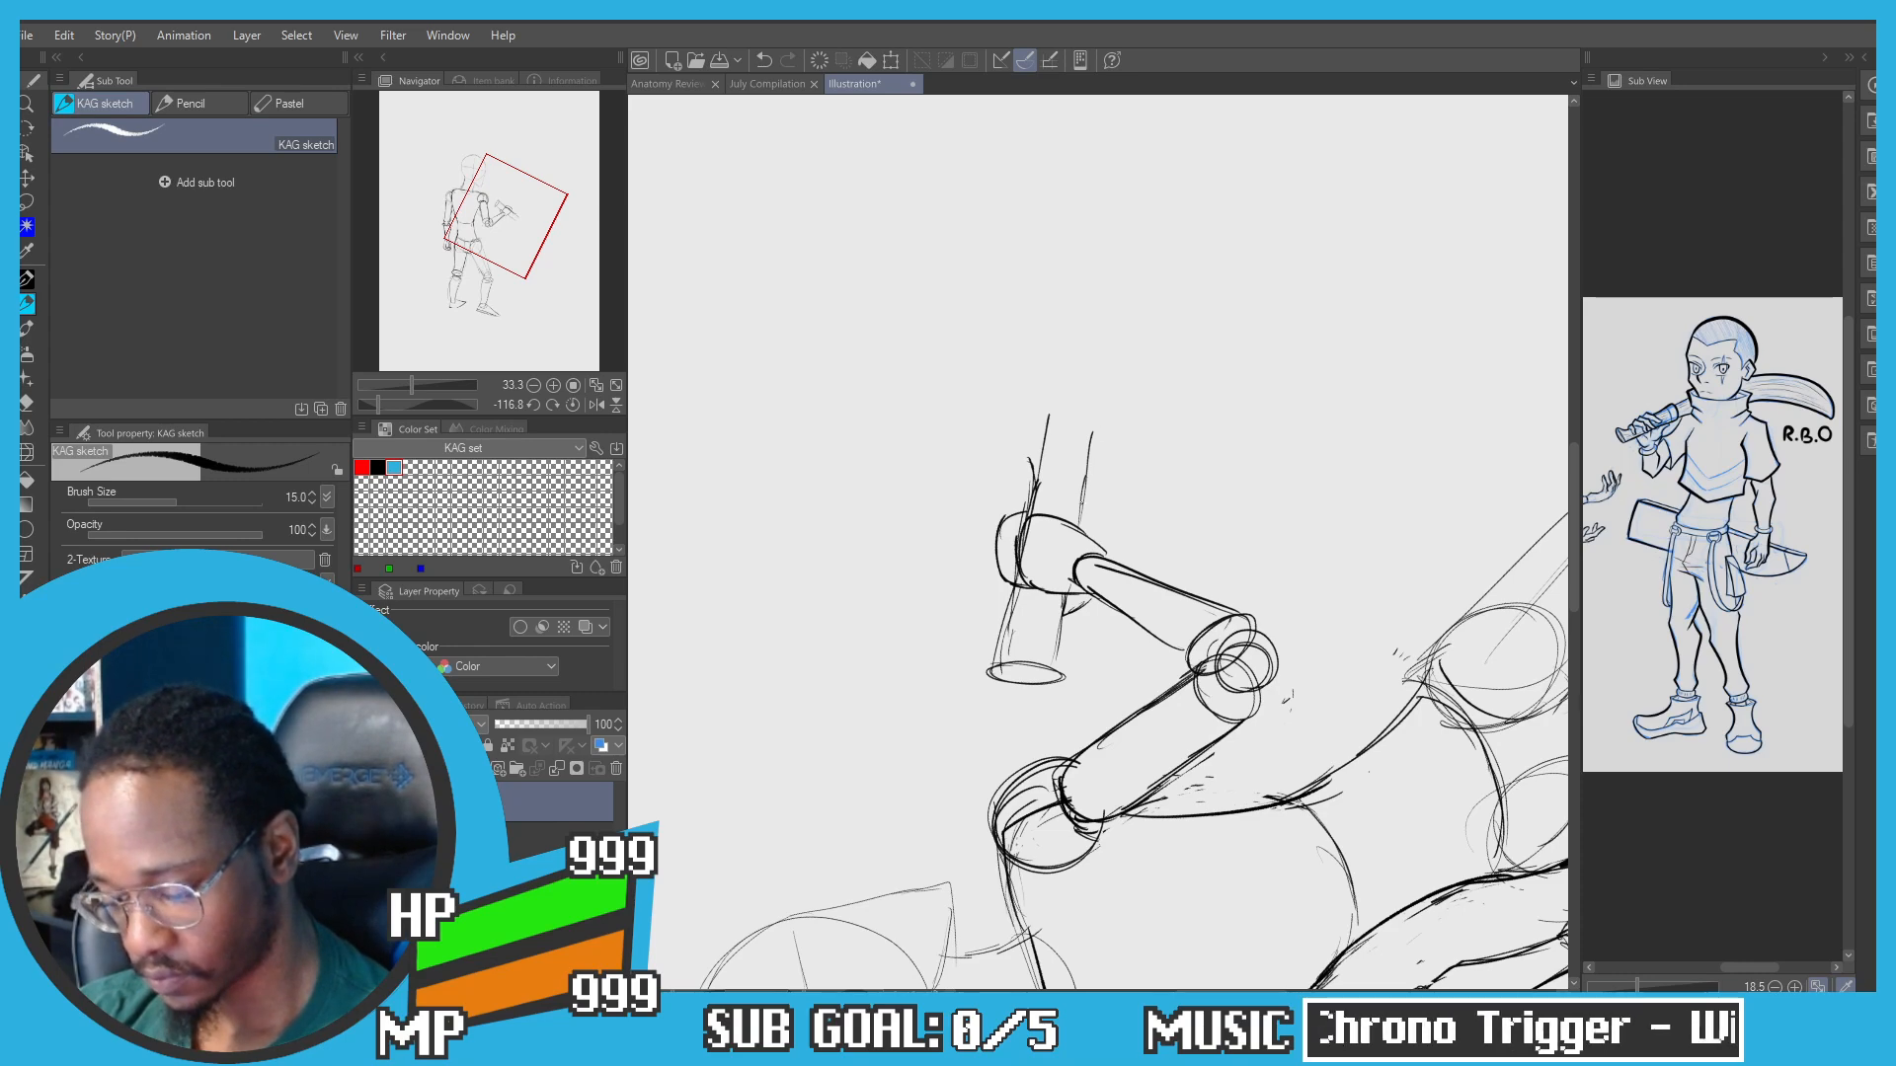
key(ctrl+z)
drag(1045, 433, 1037, 394)
key(ctrl+z)
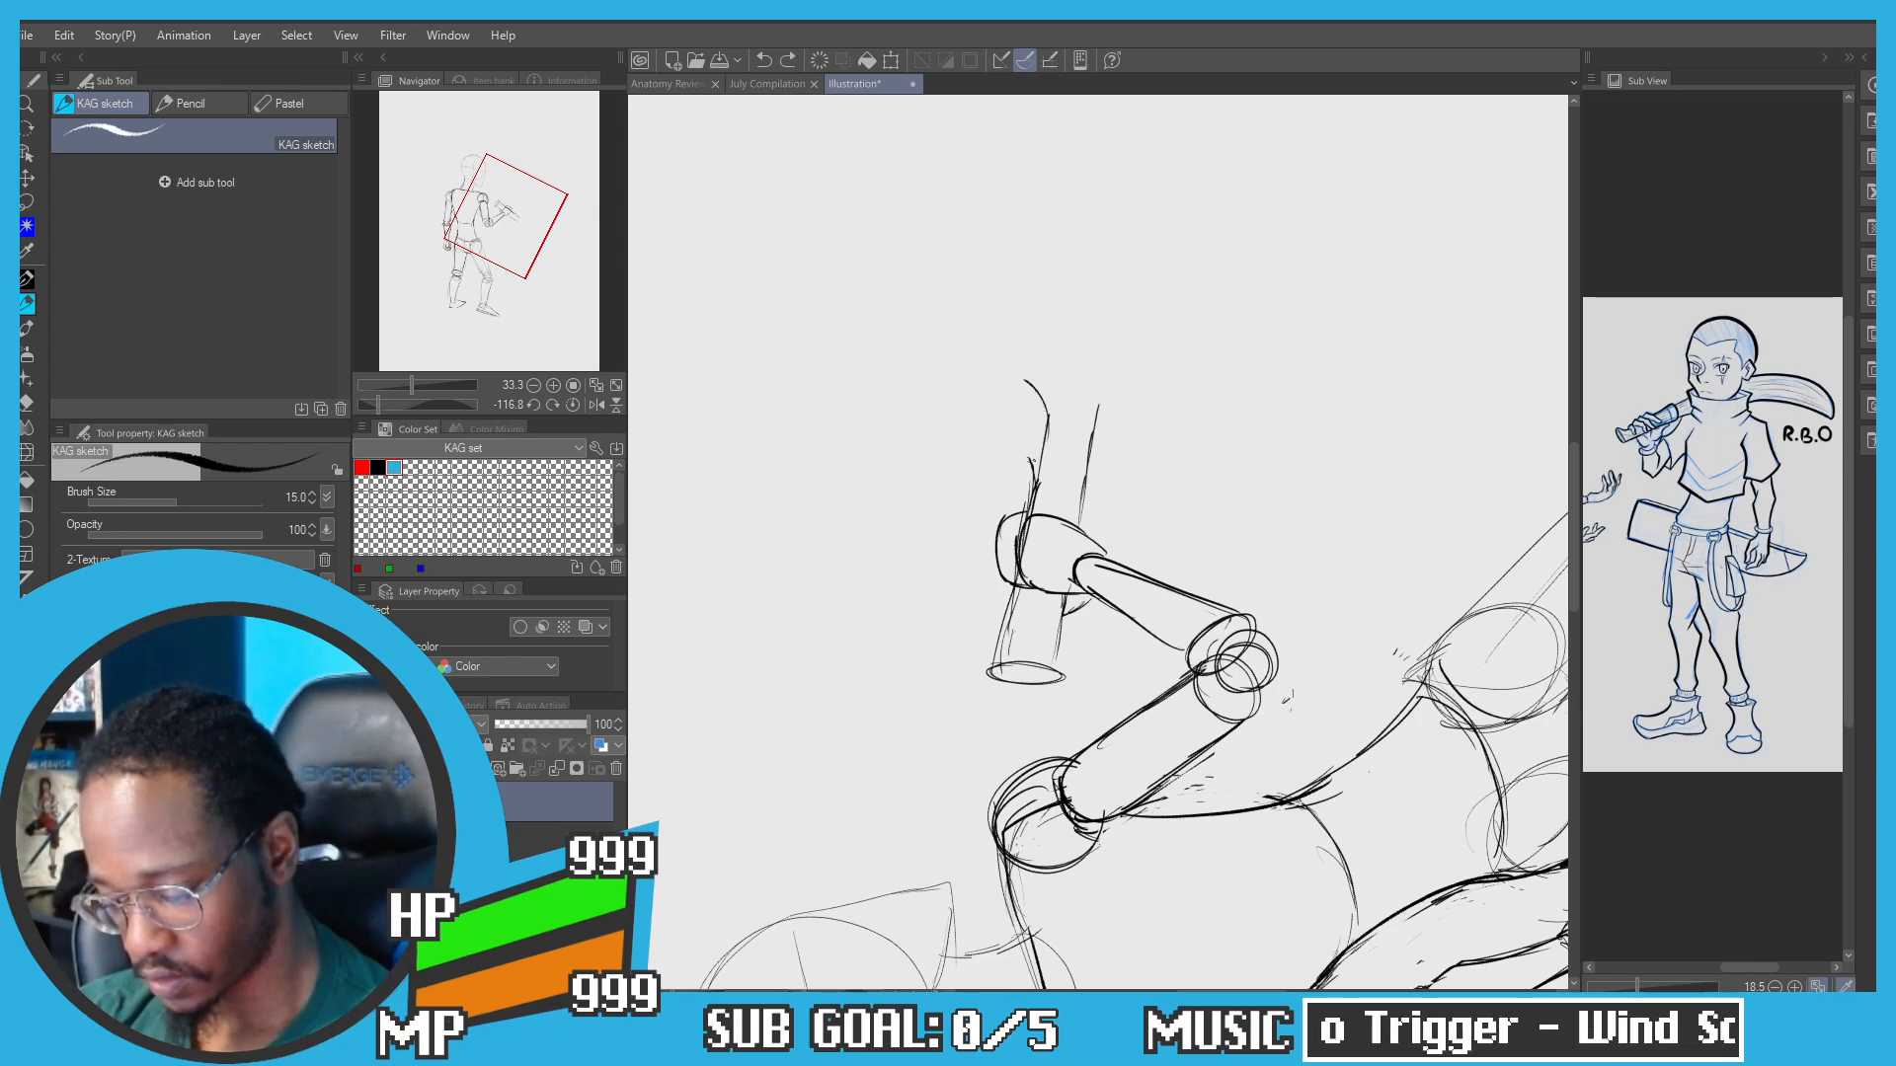
Step: Close the outer handle section with a flared, pointed end and darken the contours of the whole handle
mouse_move(957, 489)
mouse_down()
mouse_move(1028, 372)
mouse_move(1033, 263)
mouse_move(945, 504)
mouse_move(1051, 667)
mouse_move(1031, 571)
mouse_up()
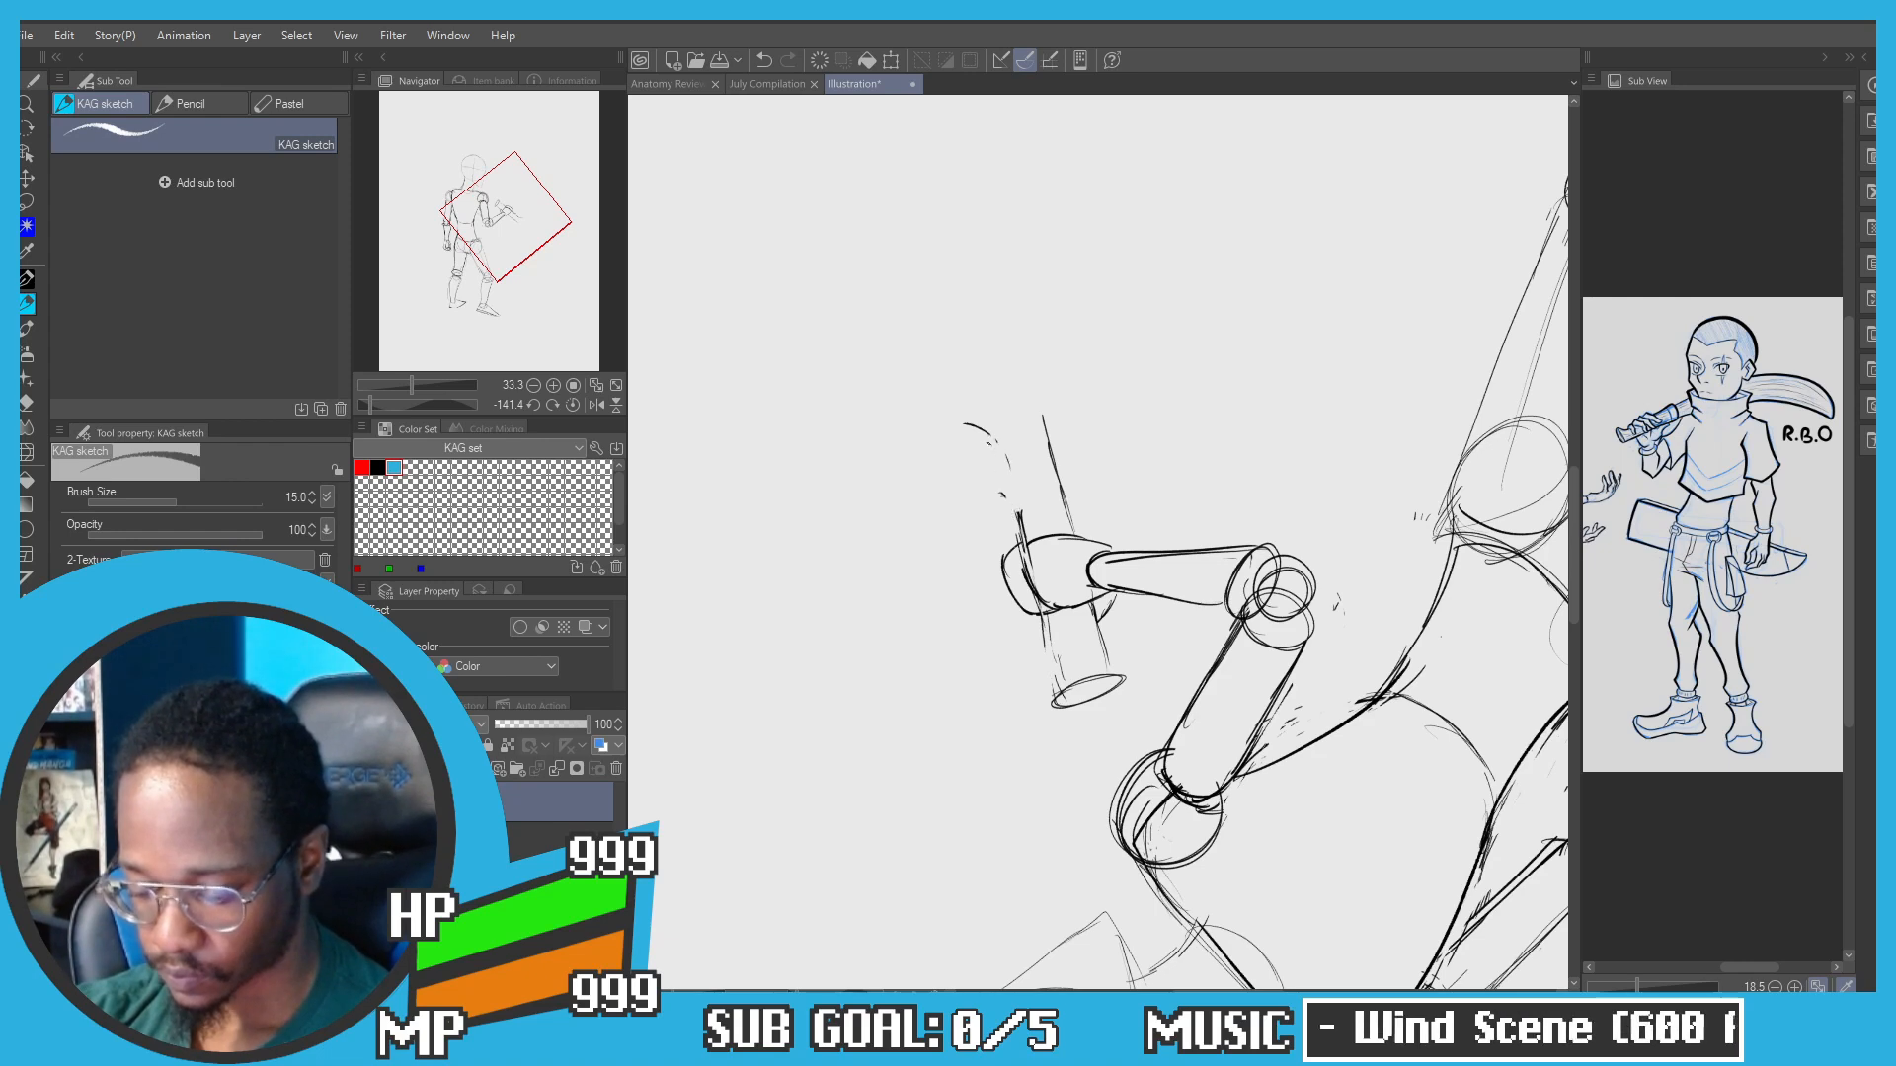
mouse_move(1051, 706)
mouse_down()
mouse_move(1019, 528)
mouse_move(946, 420)
mouse_move(963, 402)
mouse_up()
key(ctrl+z)
key(ctrl+z)
key(ctrl+z)
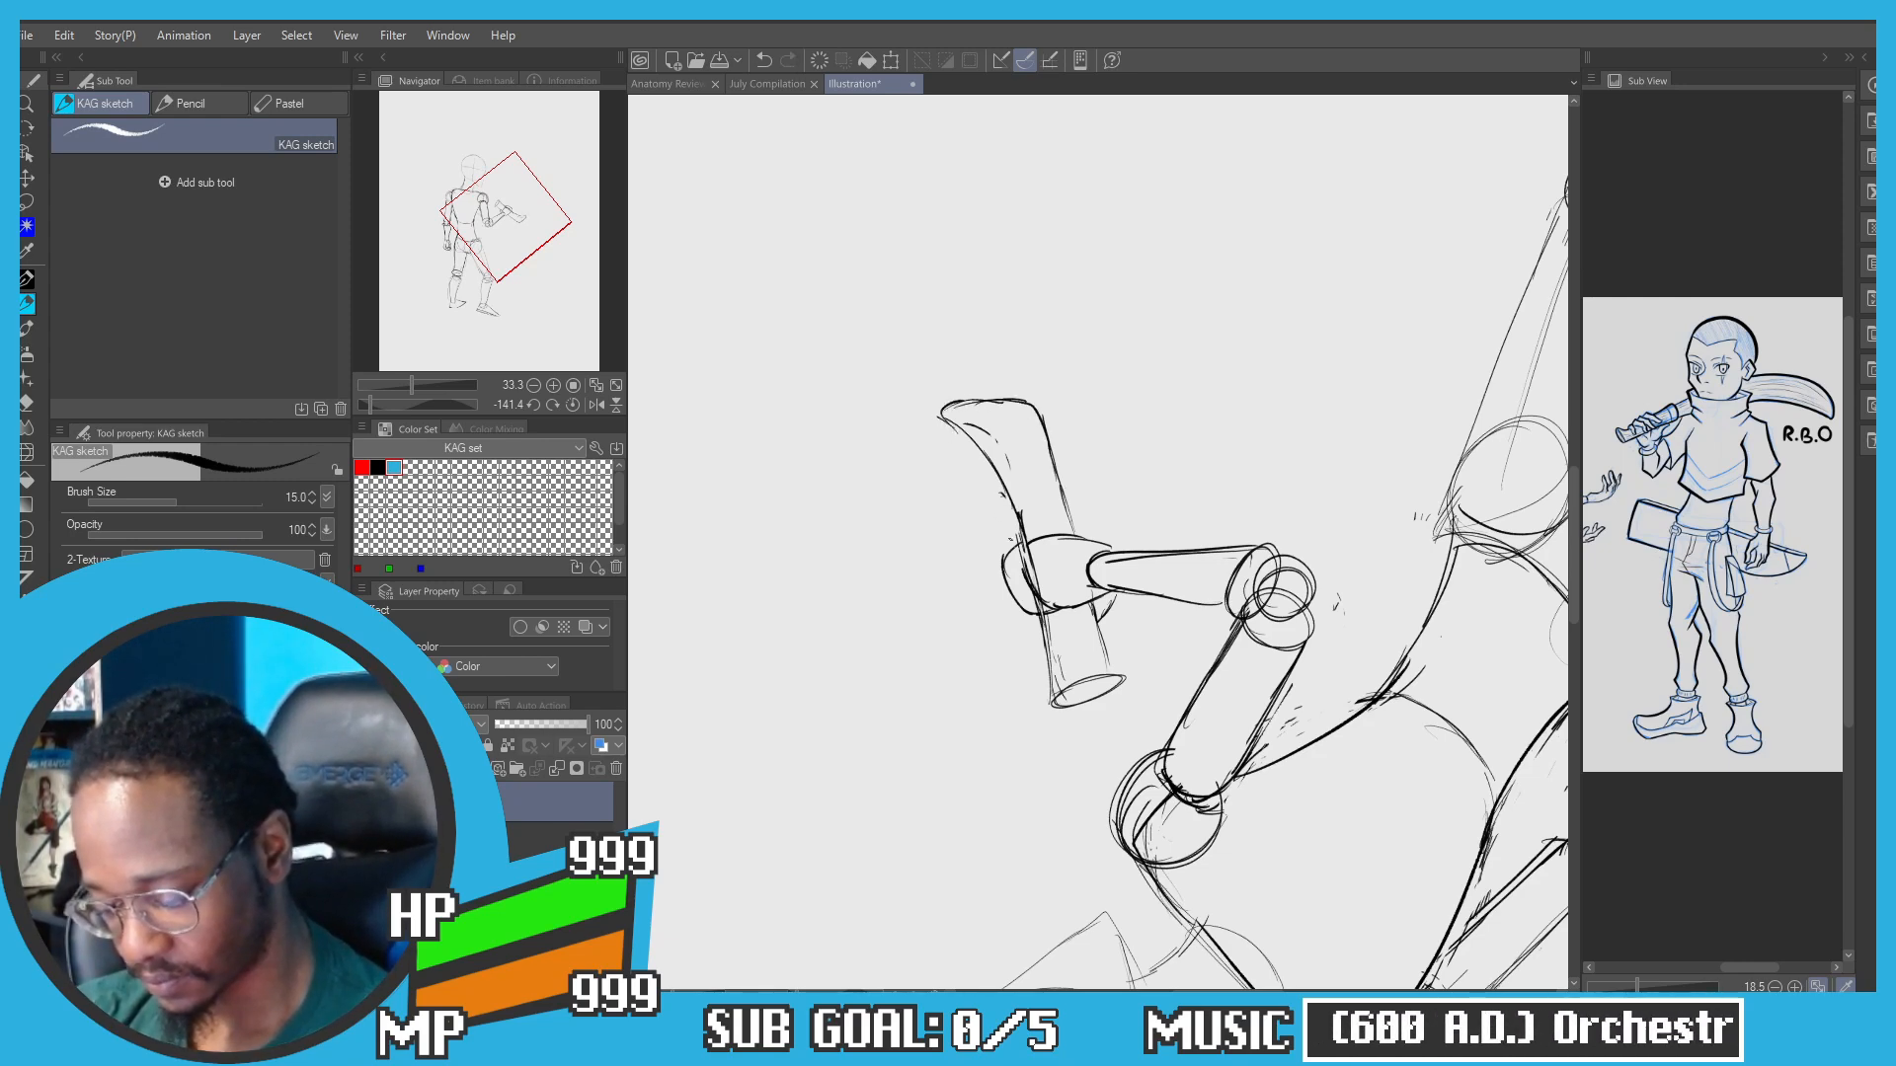
Step: Lasso the weapon handle sections on both sides of the fist, adjust them with Scale/Rotate and clear the selection
mouse_move(977, 437)
mouse_down()
mouse_move(1020, 529)
mouse_move(902, 491)
mouse_move(1007, 241)
mouse_move(881, 352)
mouse_up()
key(r)
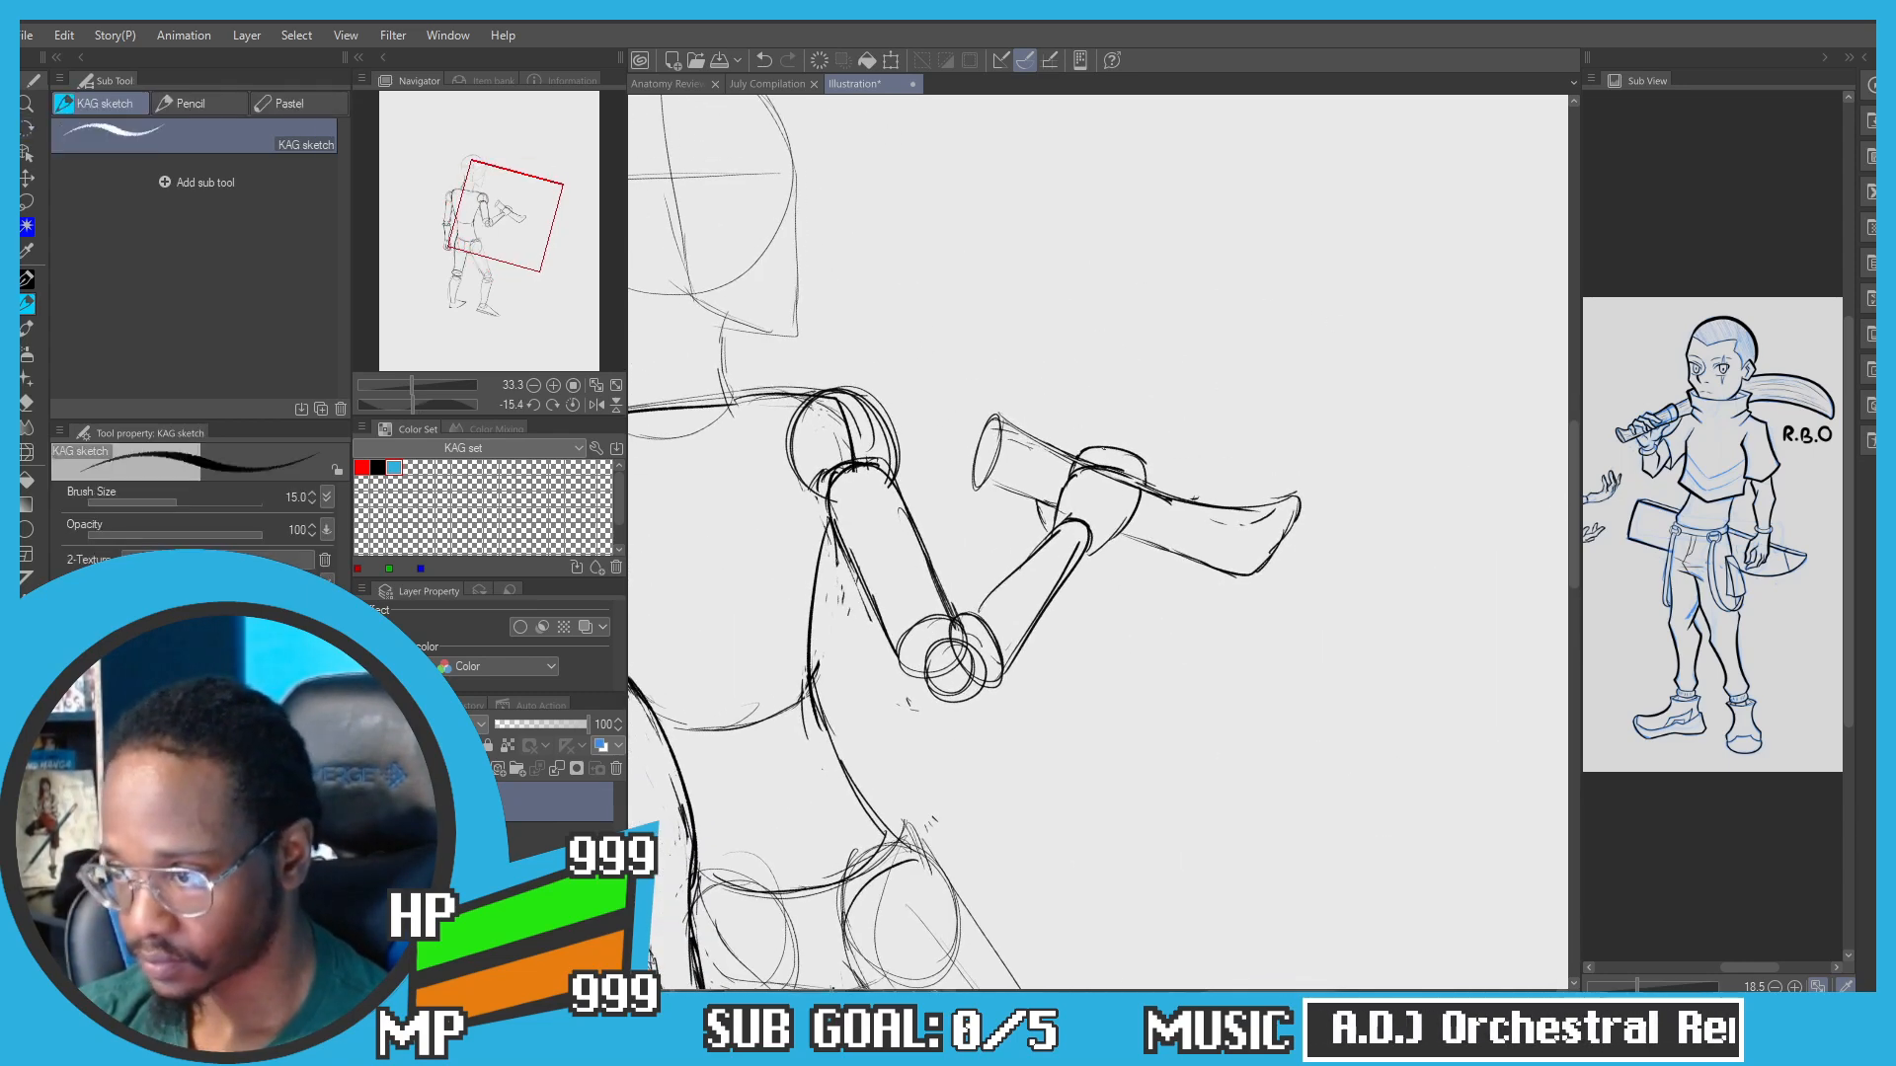
key(m)
mouse_move(1272, 596)
mouse_down()
mouse_move(1141, 543)
mouse_move(1147, 520)
mouse_move(1123, 530)
mouse_up()
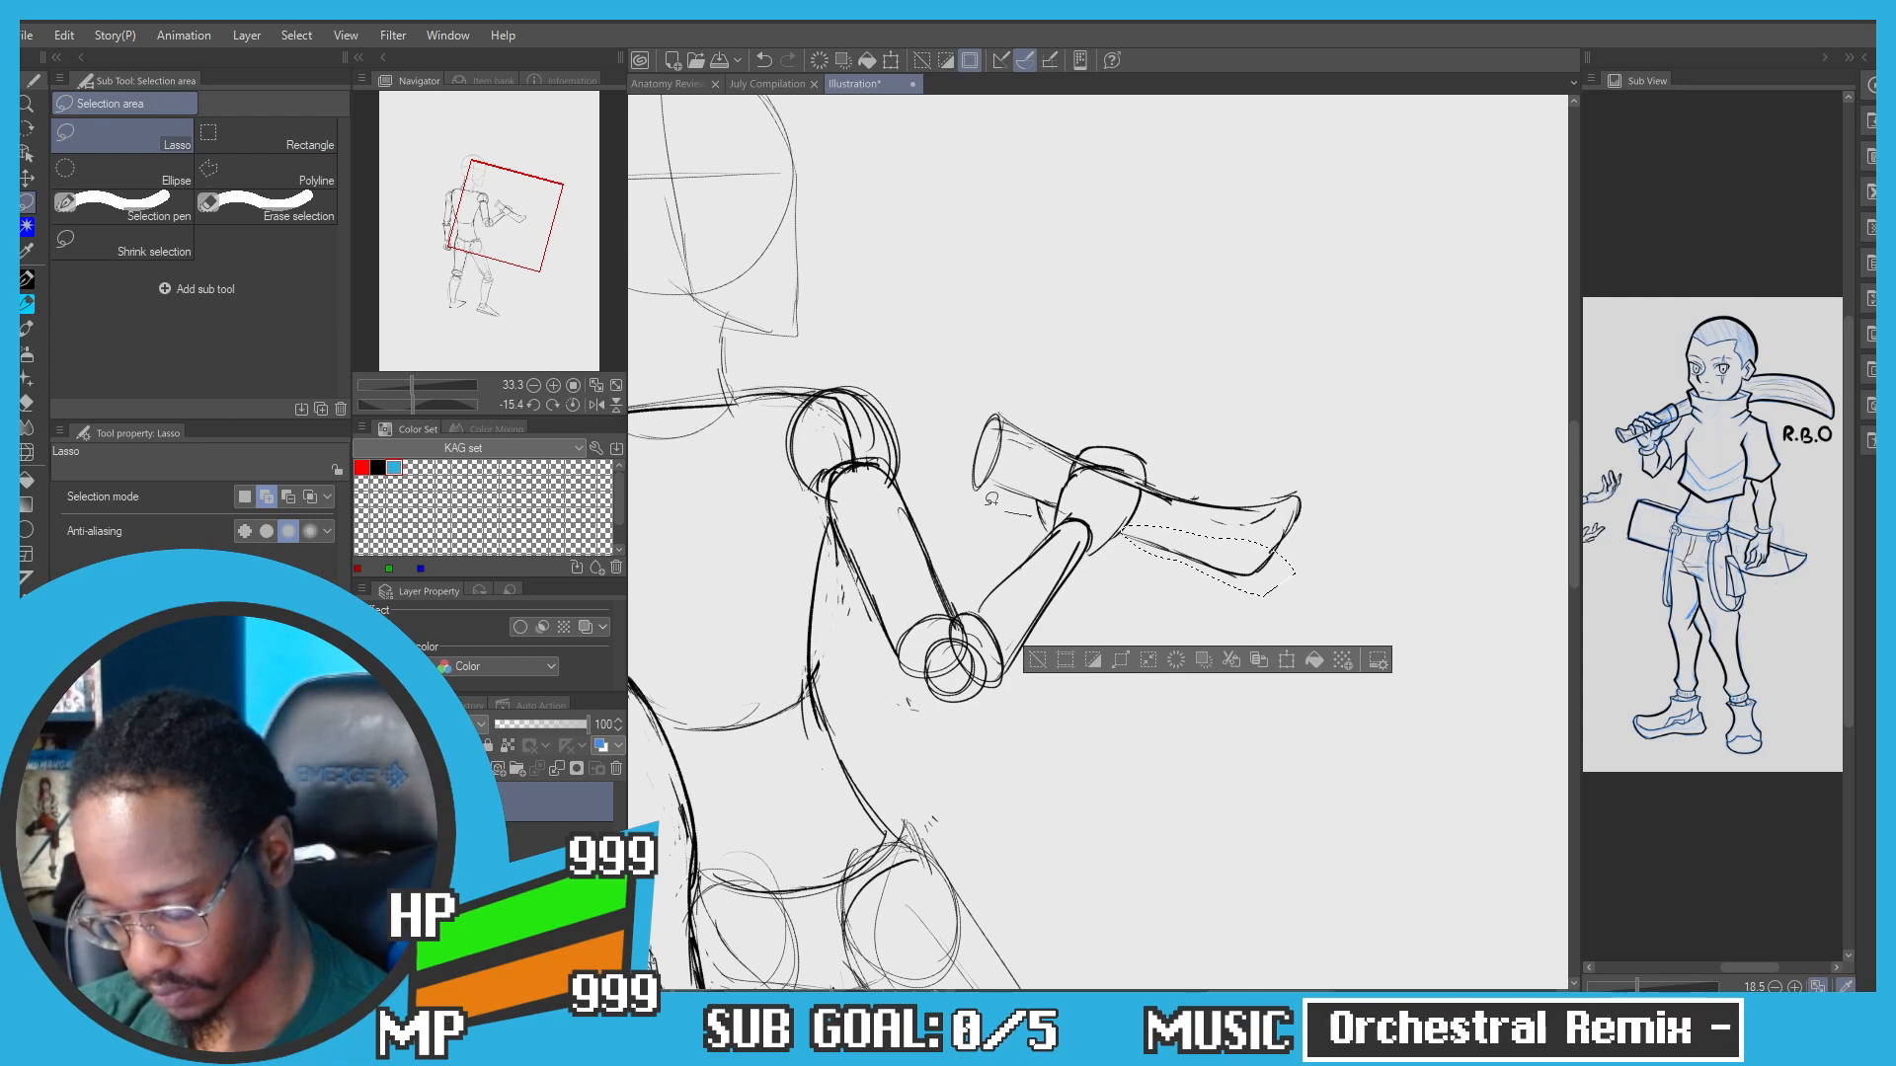
mouse_move(990, 499)
mouse_down()
mouse_move(1040, 478)
mouse_move(1059, 493)
mouse_move(1012, 507)
mouse_up()
key(p)
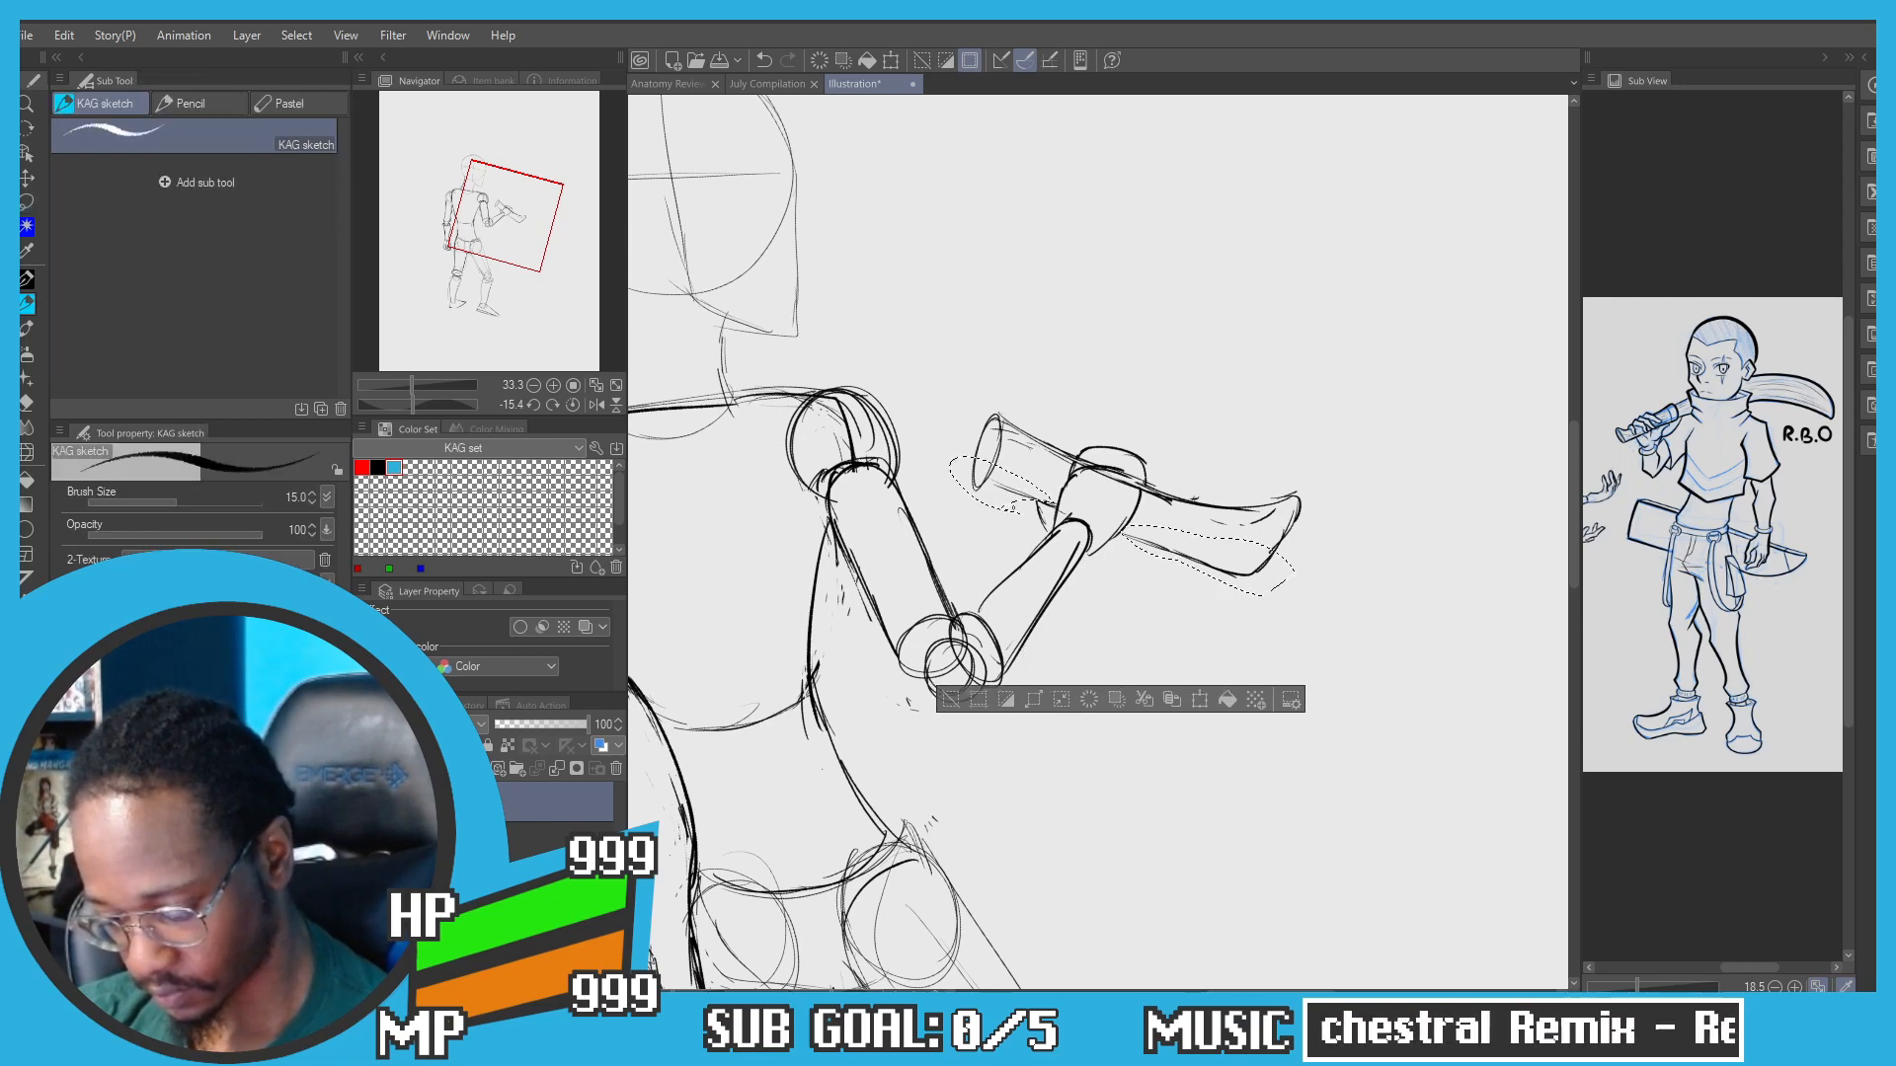
click(1202, 700)
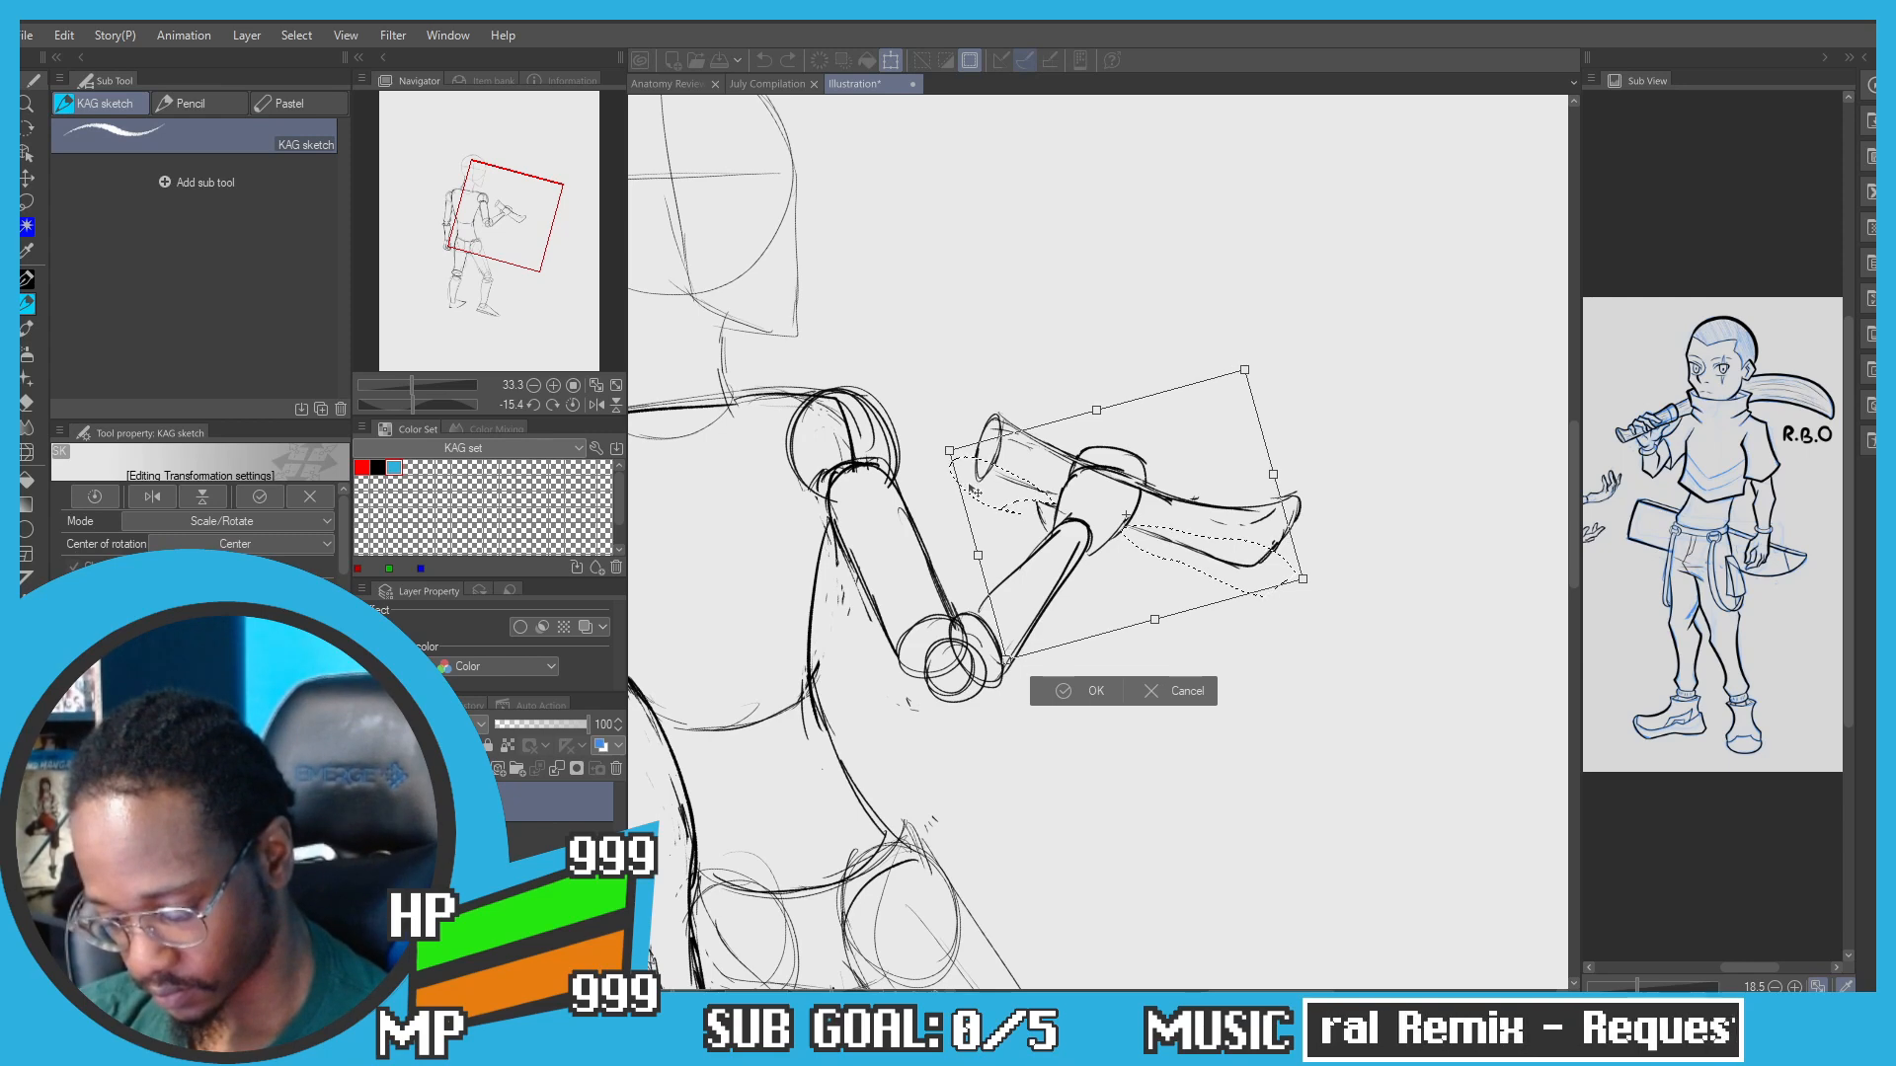
drag(945, 298, 940, 298)
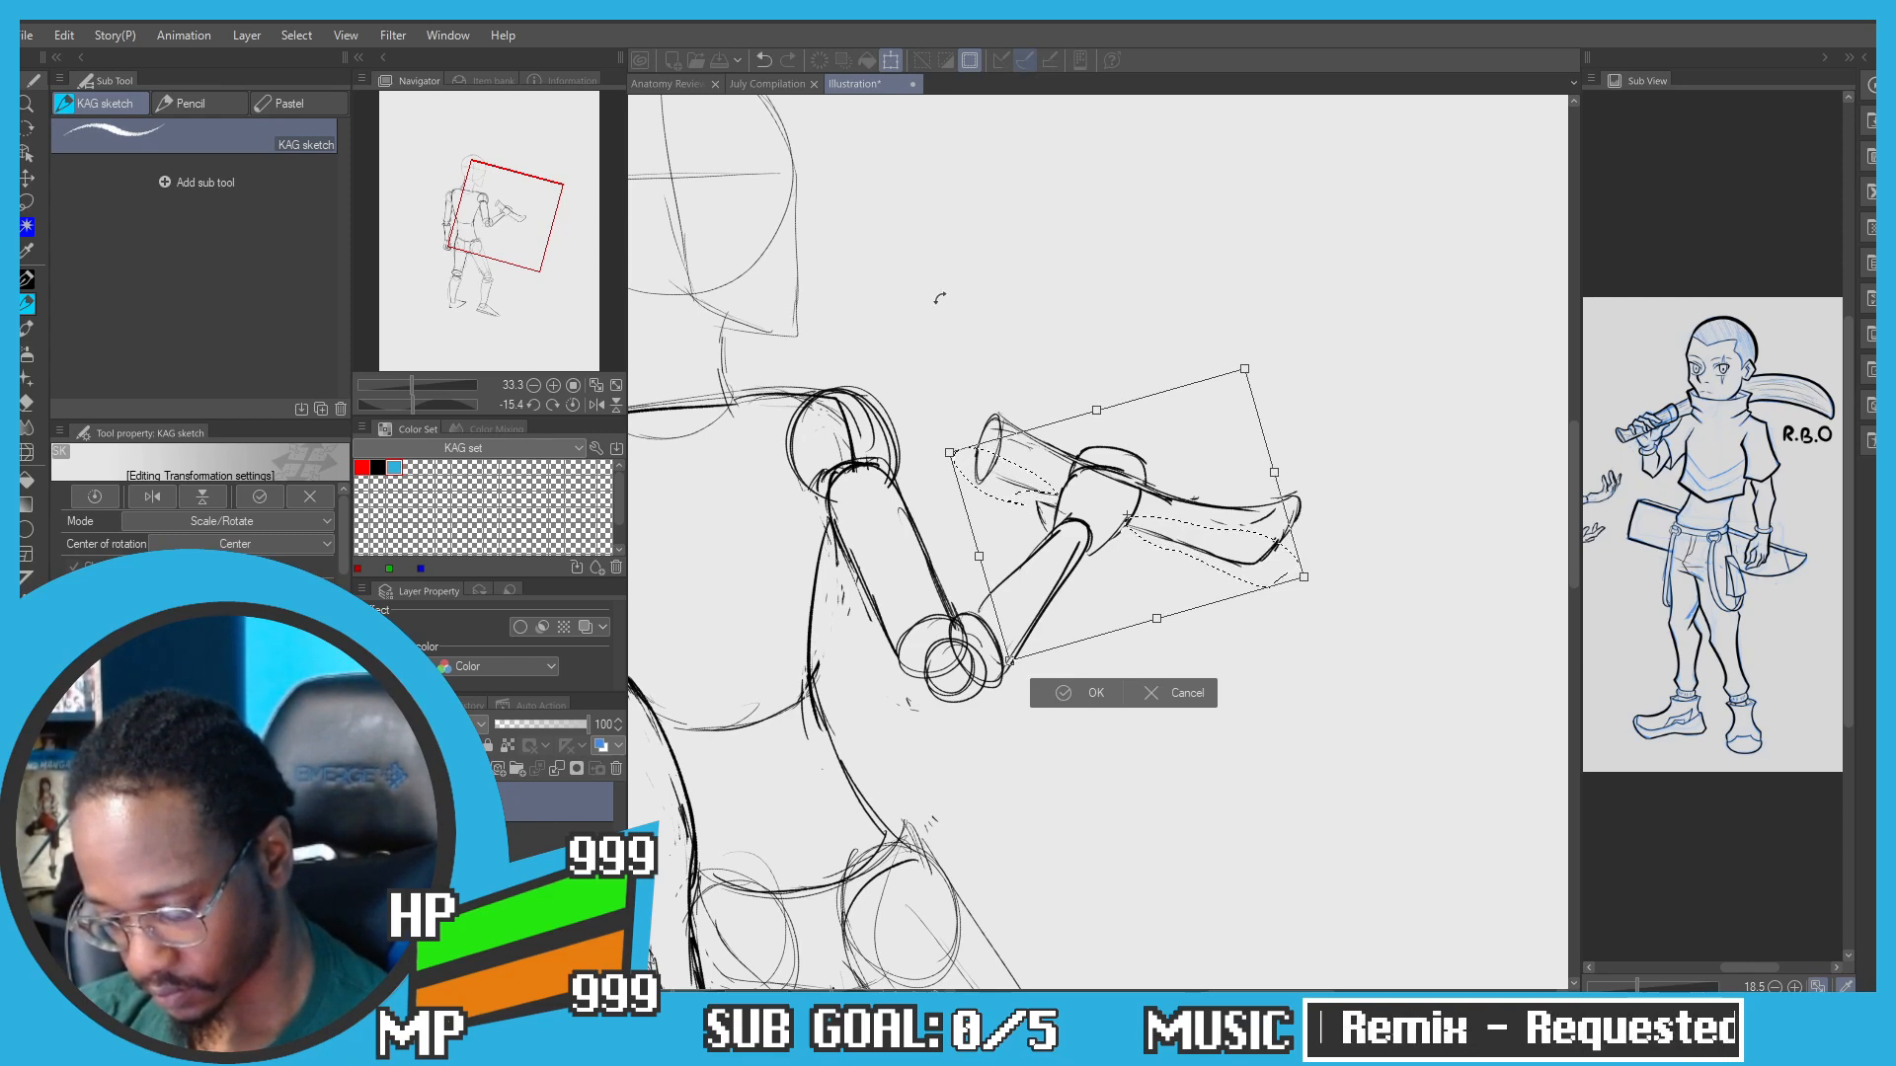
click(1038, 692)
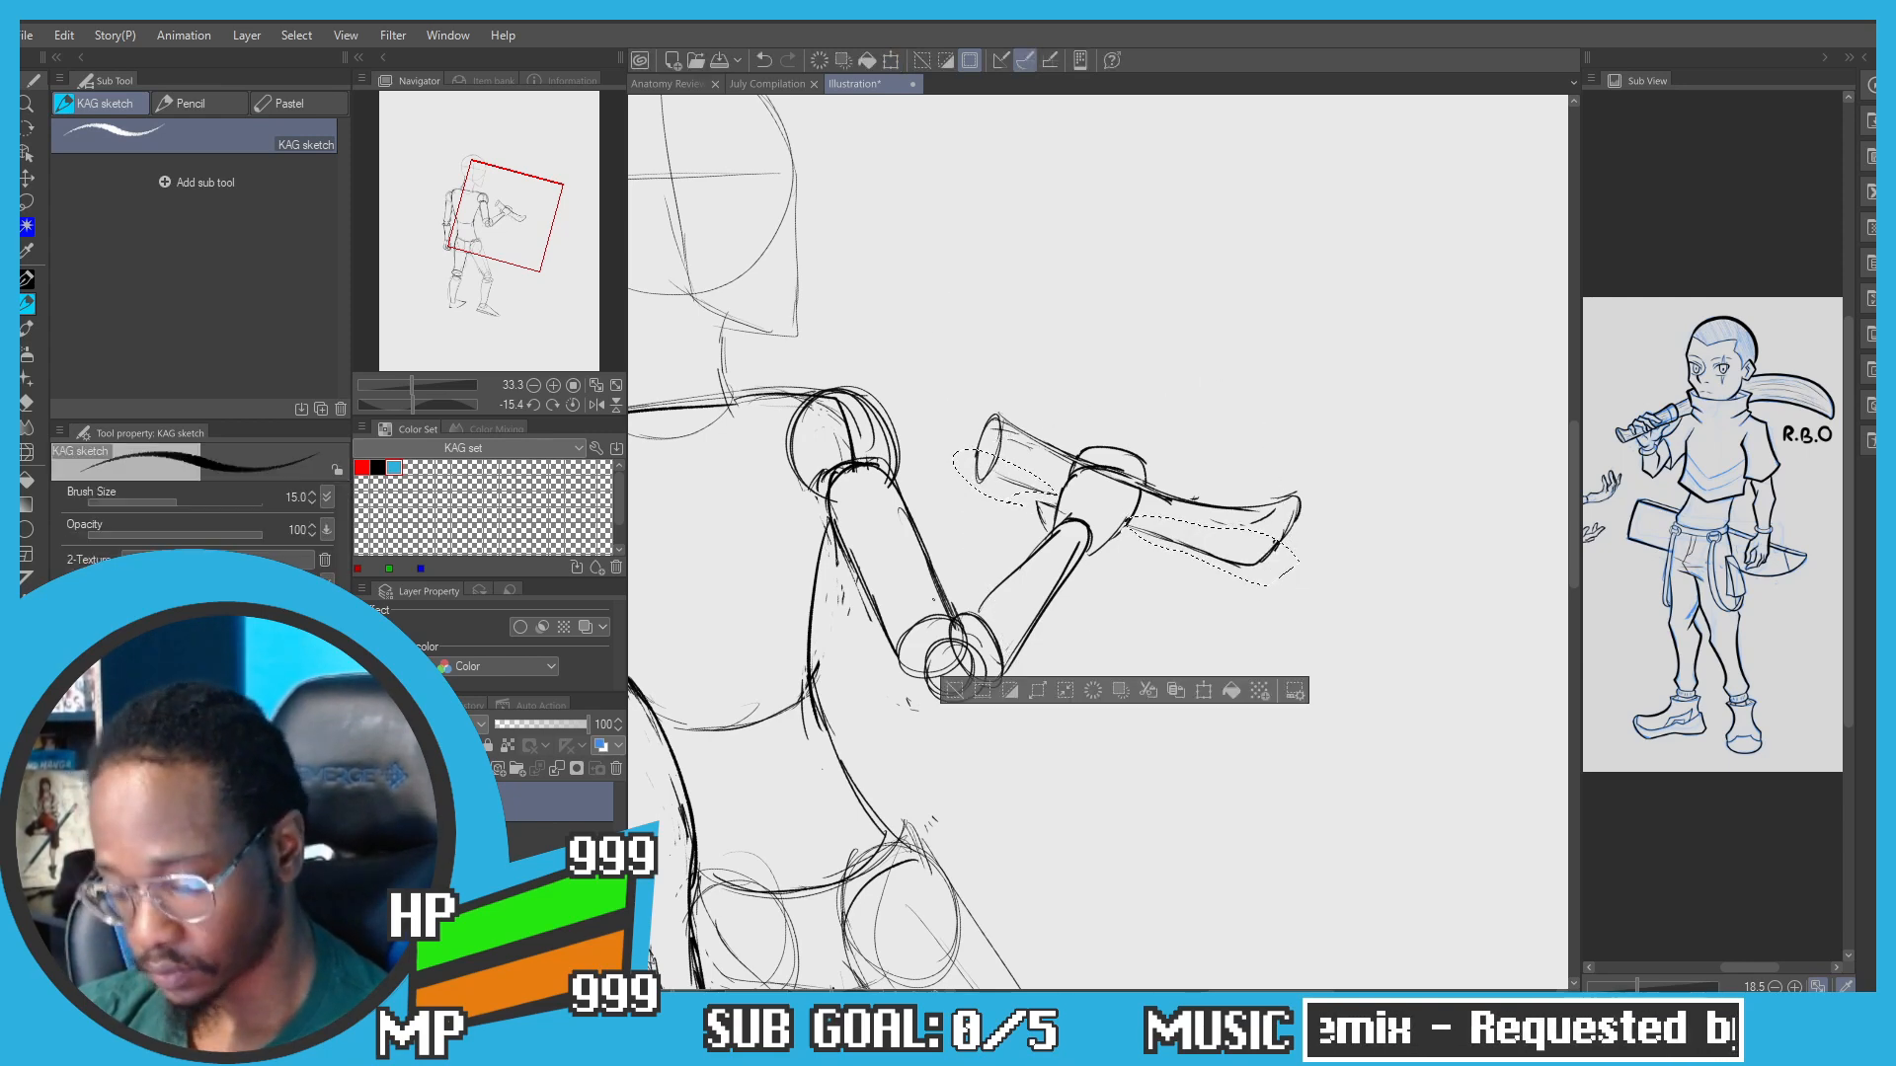
key(ctrl+d)
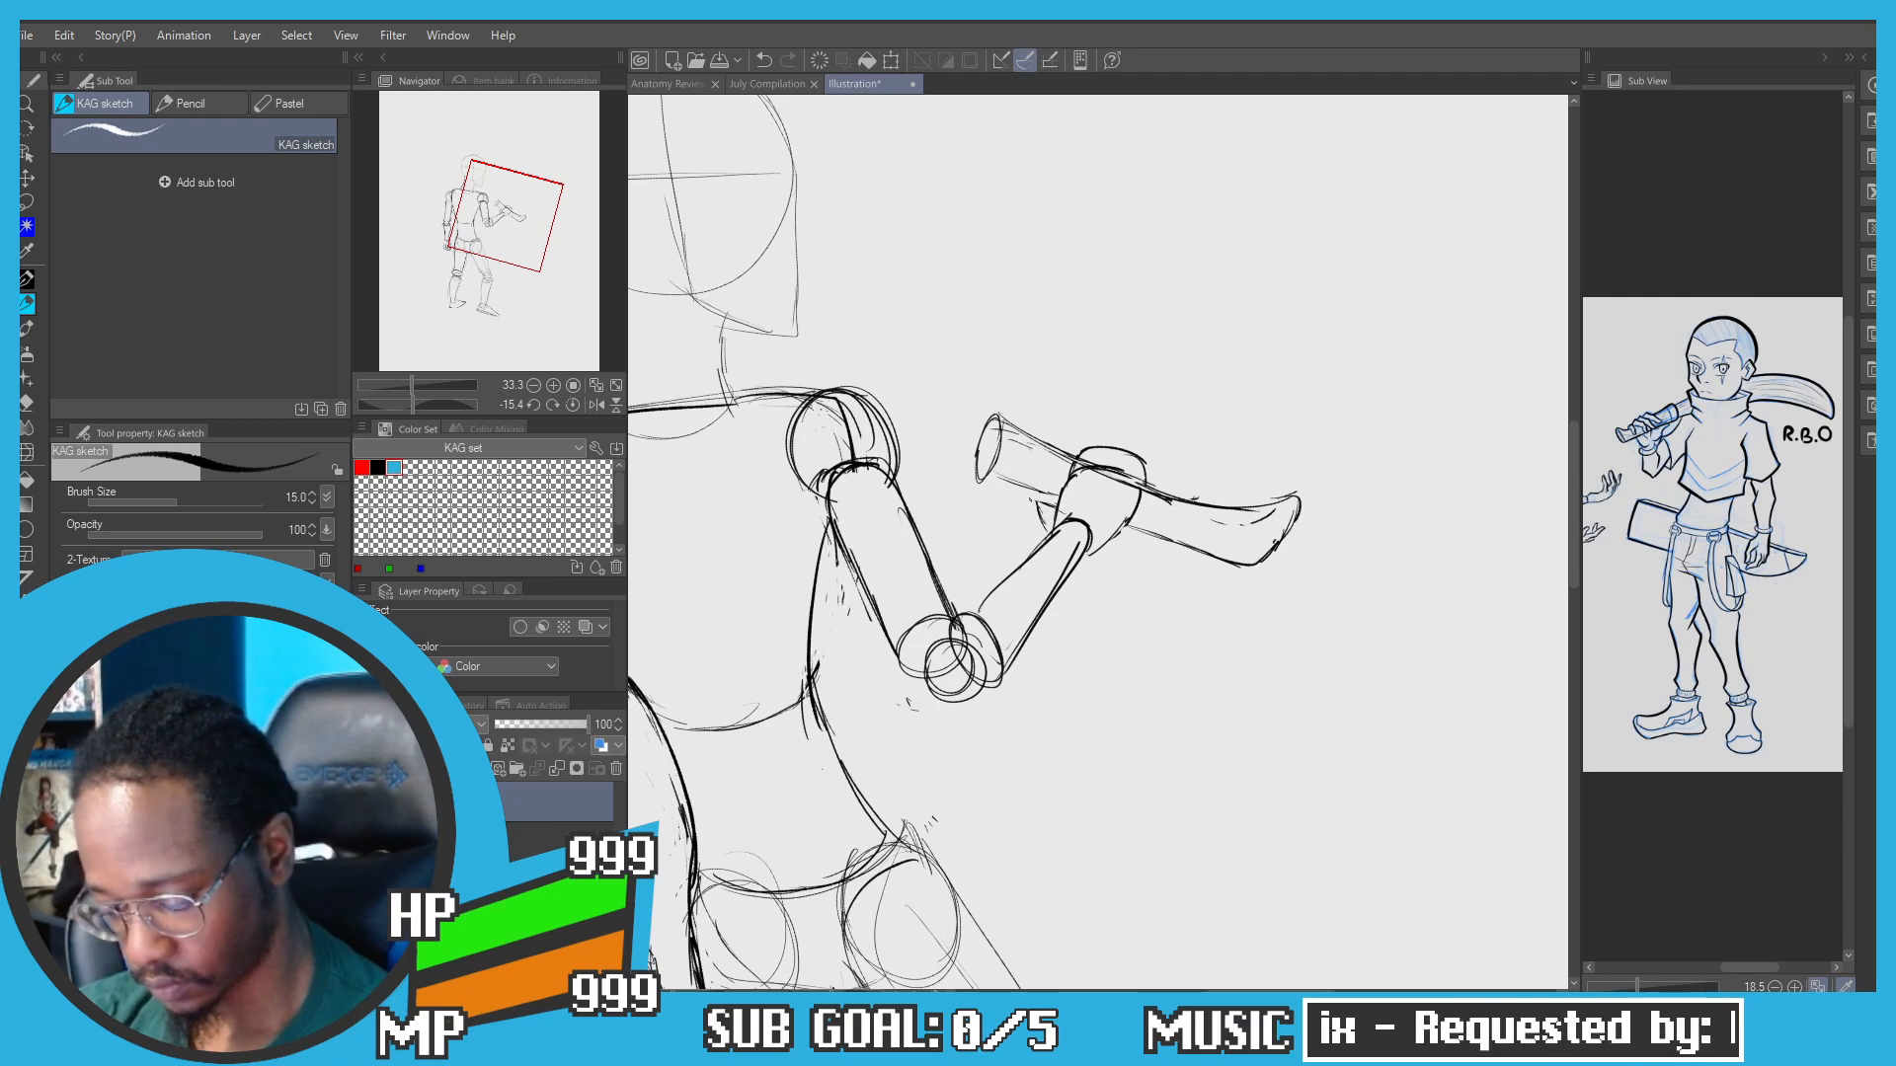
key(ctrl+z)
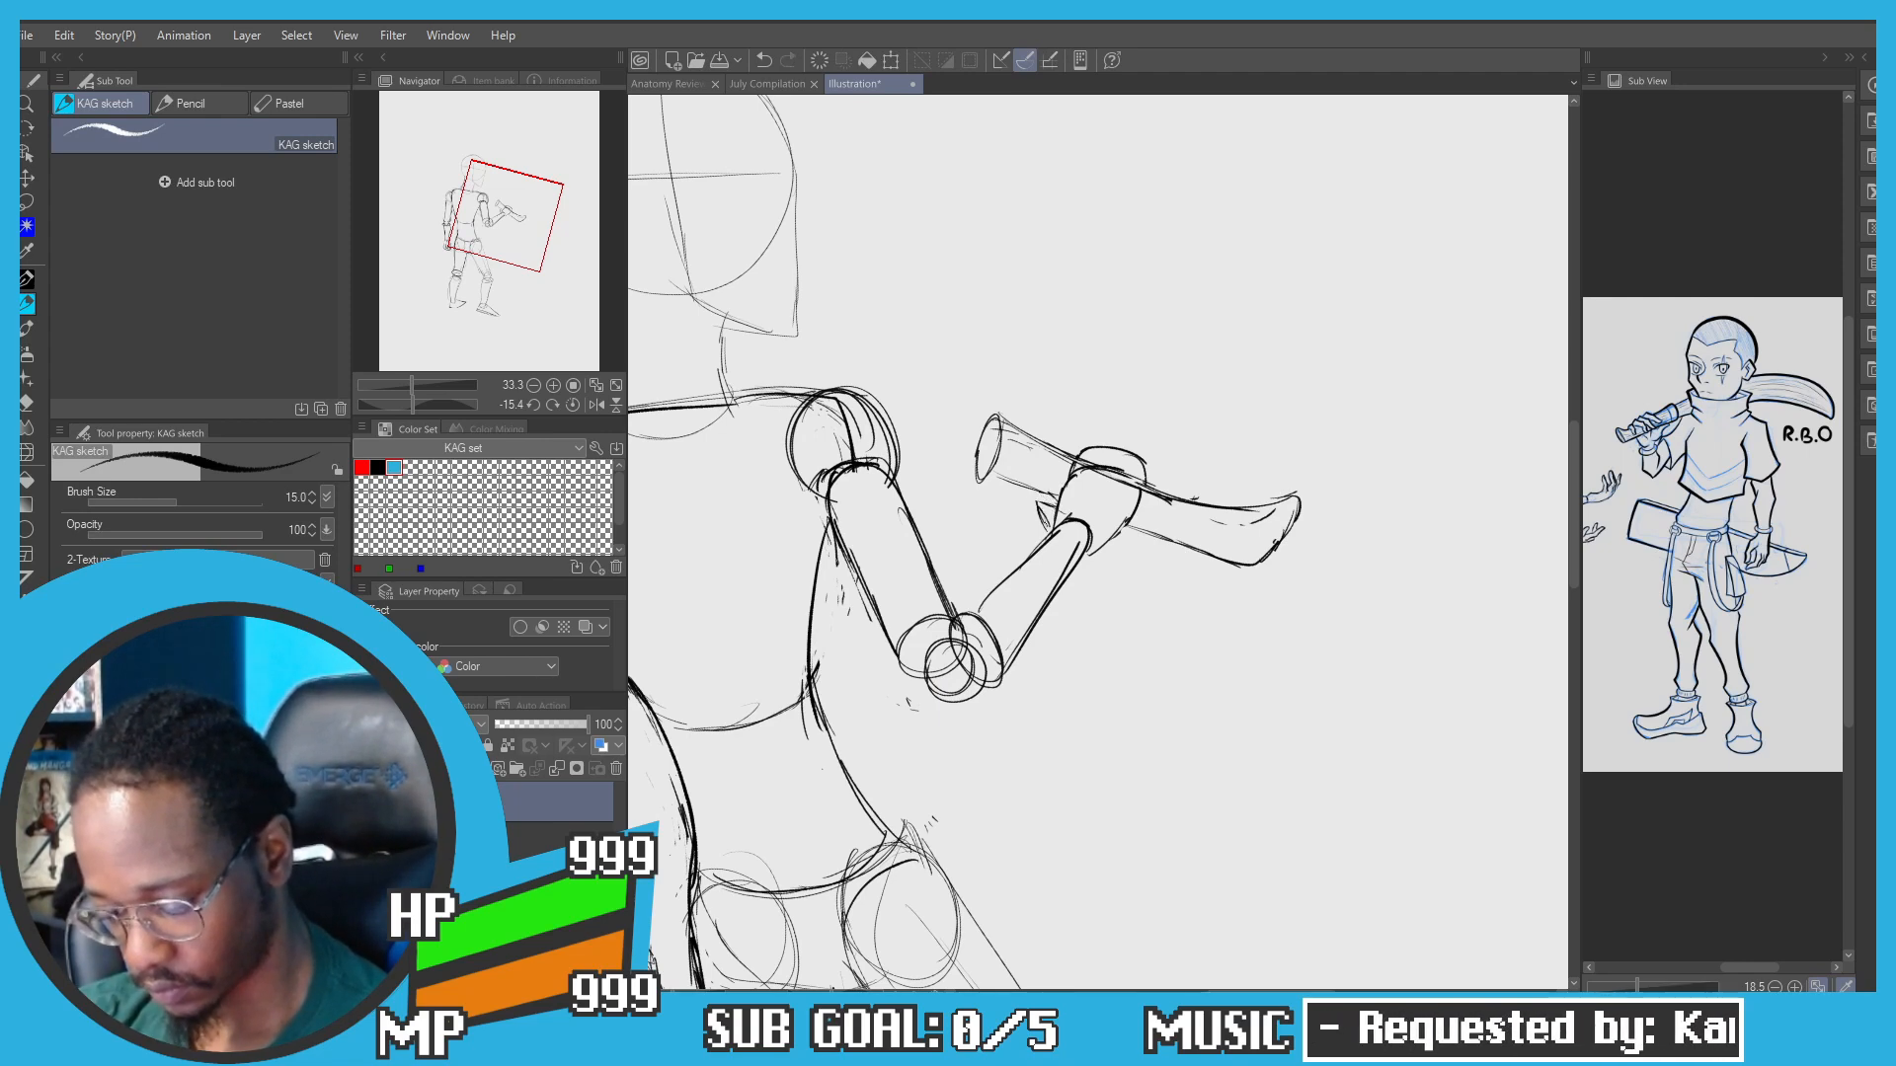
Step: Draw the blade's lower edge as a long curve from the handle's inner end across the top of both shoulders
scroll(969, 419, down, 1)
drag(868, 292, 1012, 403)
drag(1116, 551, 876, 491)
mouse_move(795, 394)
mouse_down()
mouse_move(918, 376)
mouse_move(1032, 313)
mouse_move(1272, 380)
mouse_up()
key(r)
scroll(1133, 644, up, 1)
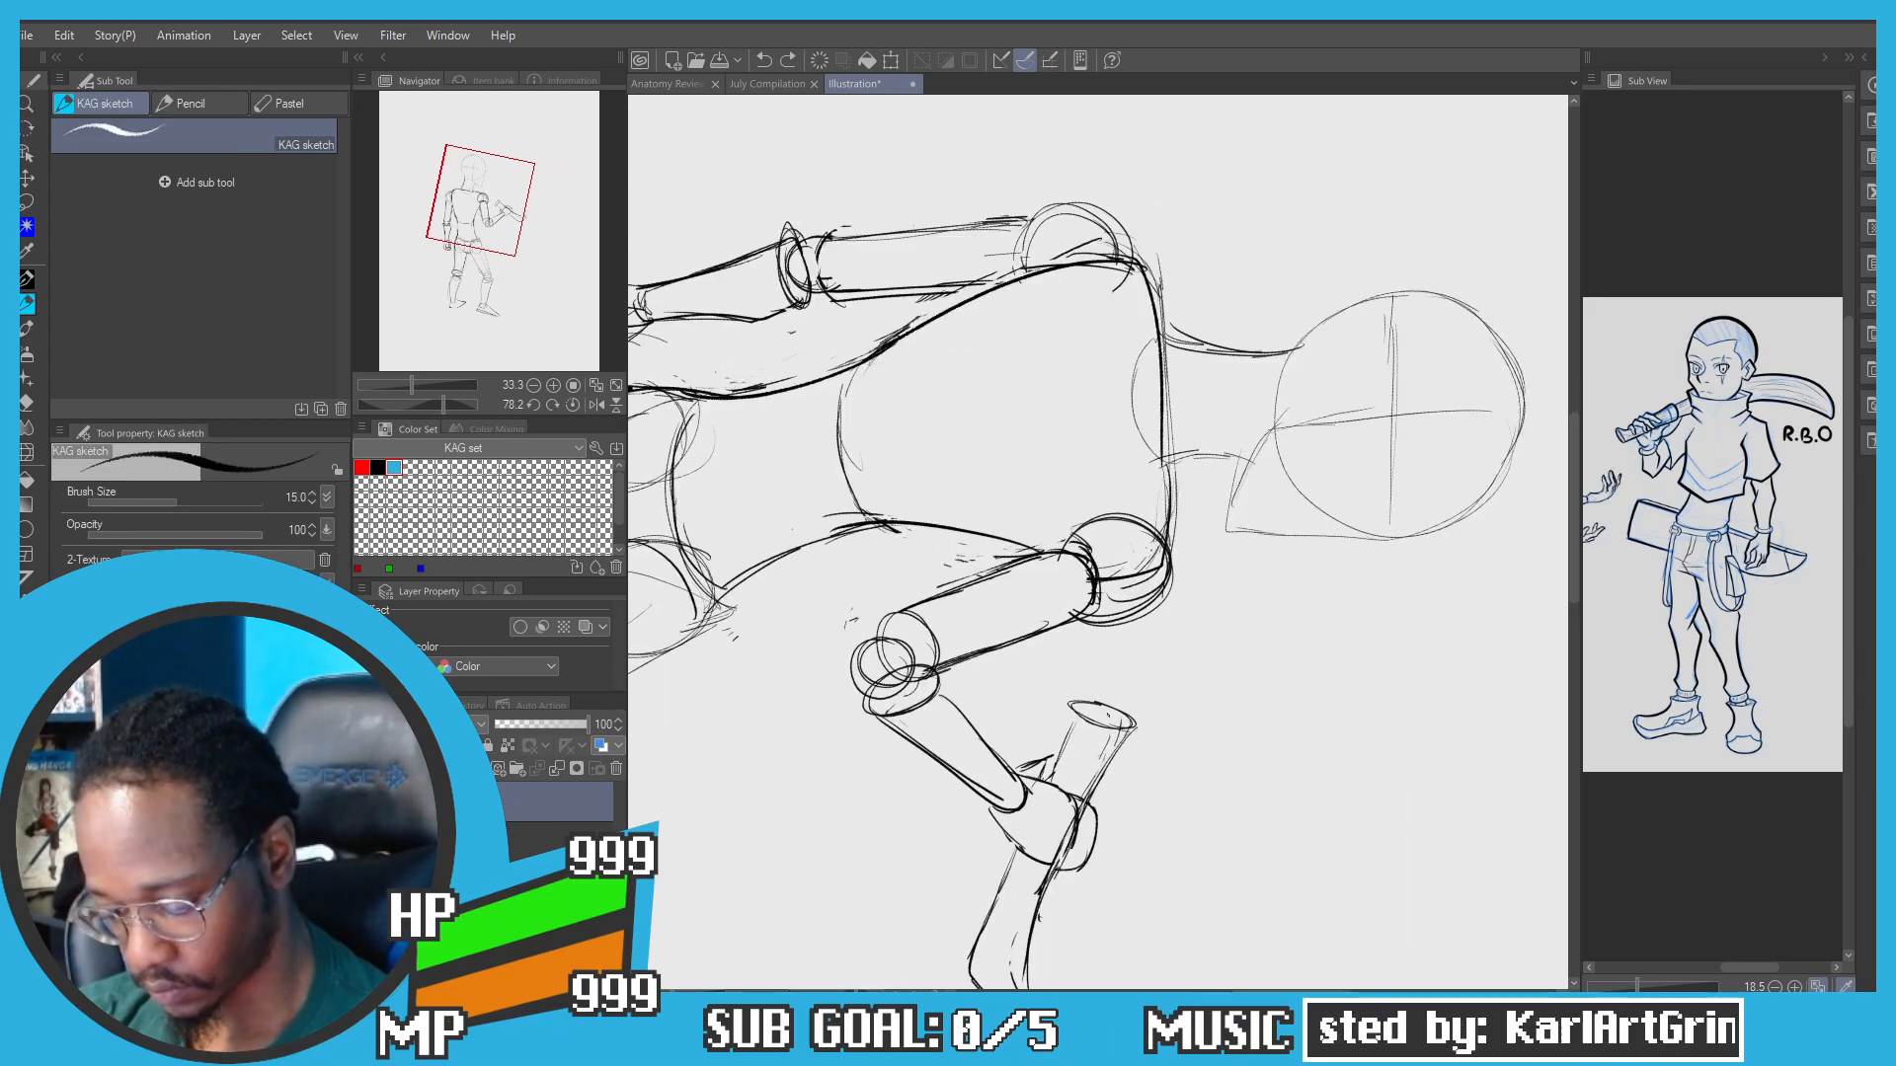
drag(1096, 707, 1134, 544)
key(ctrl+z)
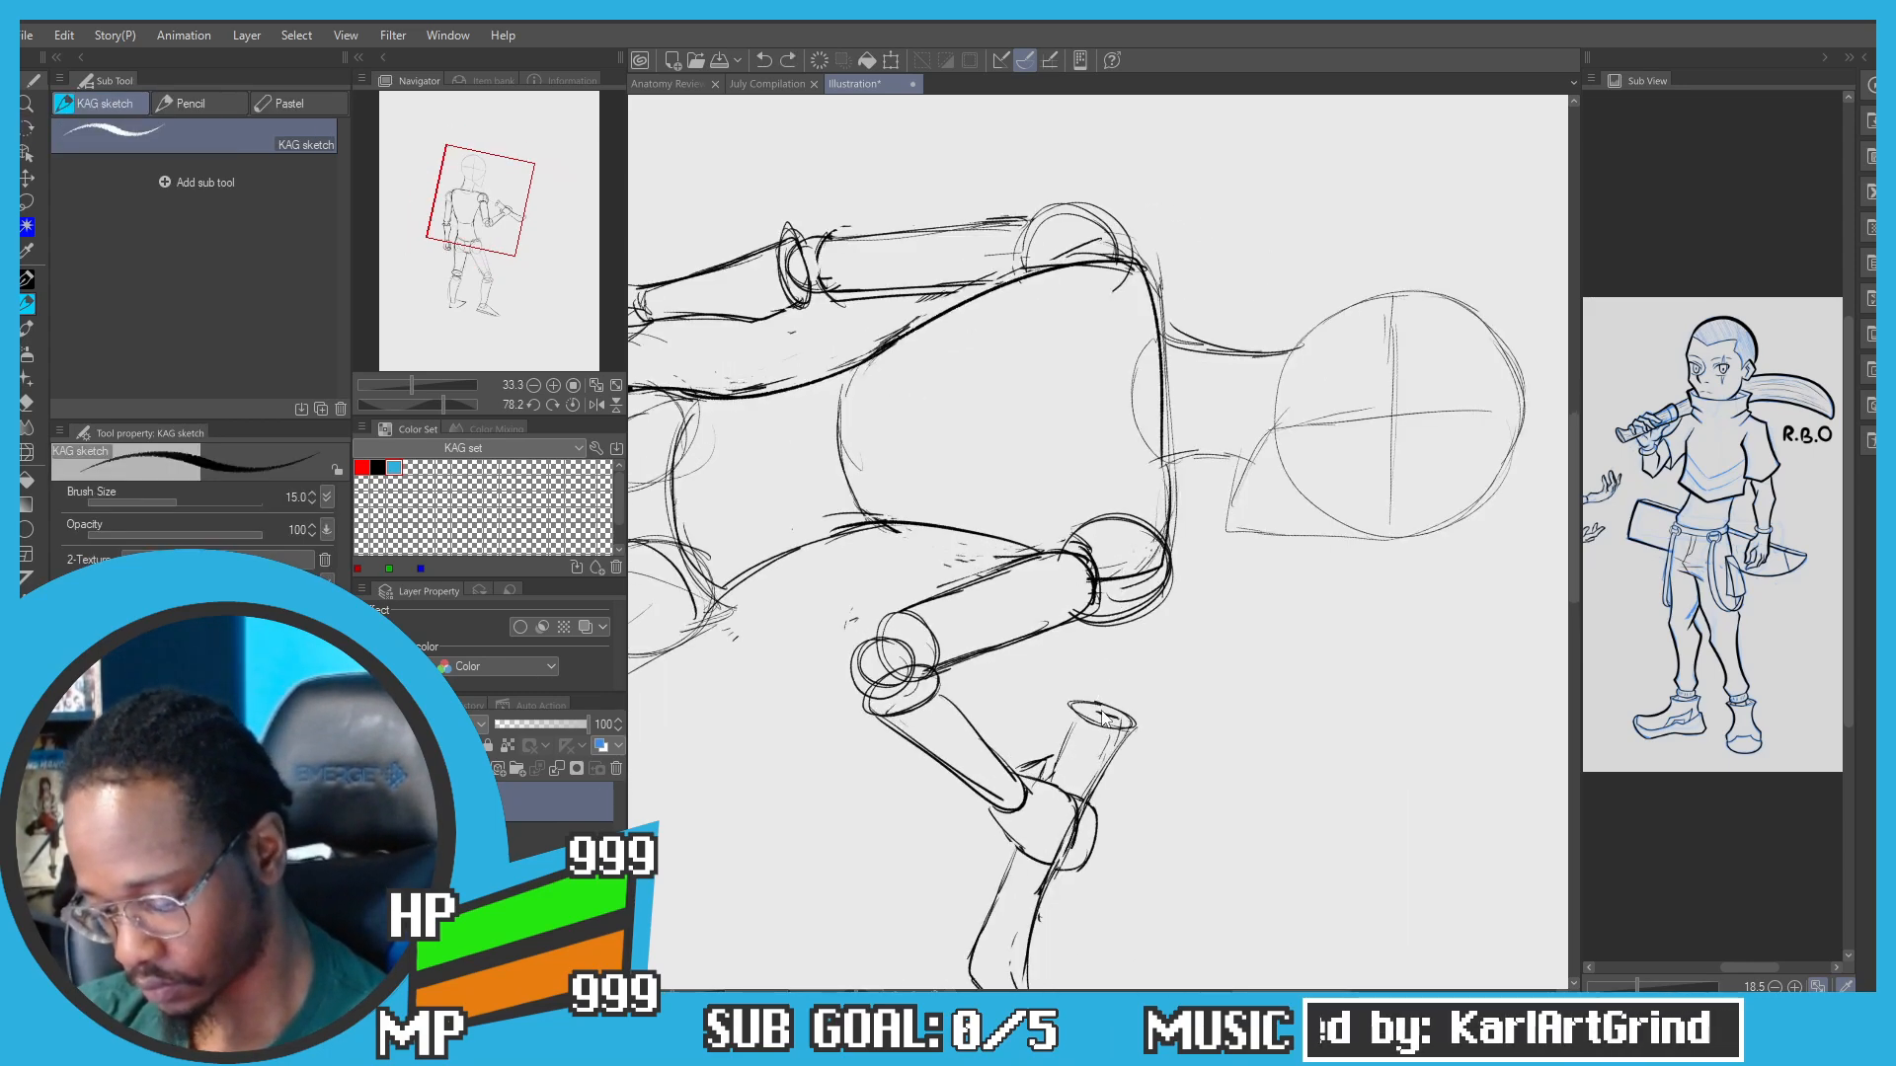
drag(1096, 715, 1160, 466)
key(ctrl+z)
mouse_move(1094, 709)
mouse_down()
mouse_move(1163, 427)
mouse_move(1175, 187)
mouse_move(1072, 169)
mouse_move(792, 348)
mouse_up()
drag(735, 465, 699, 476)
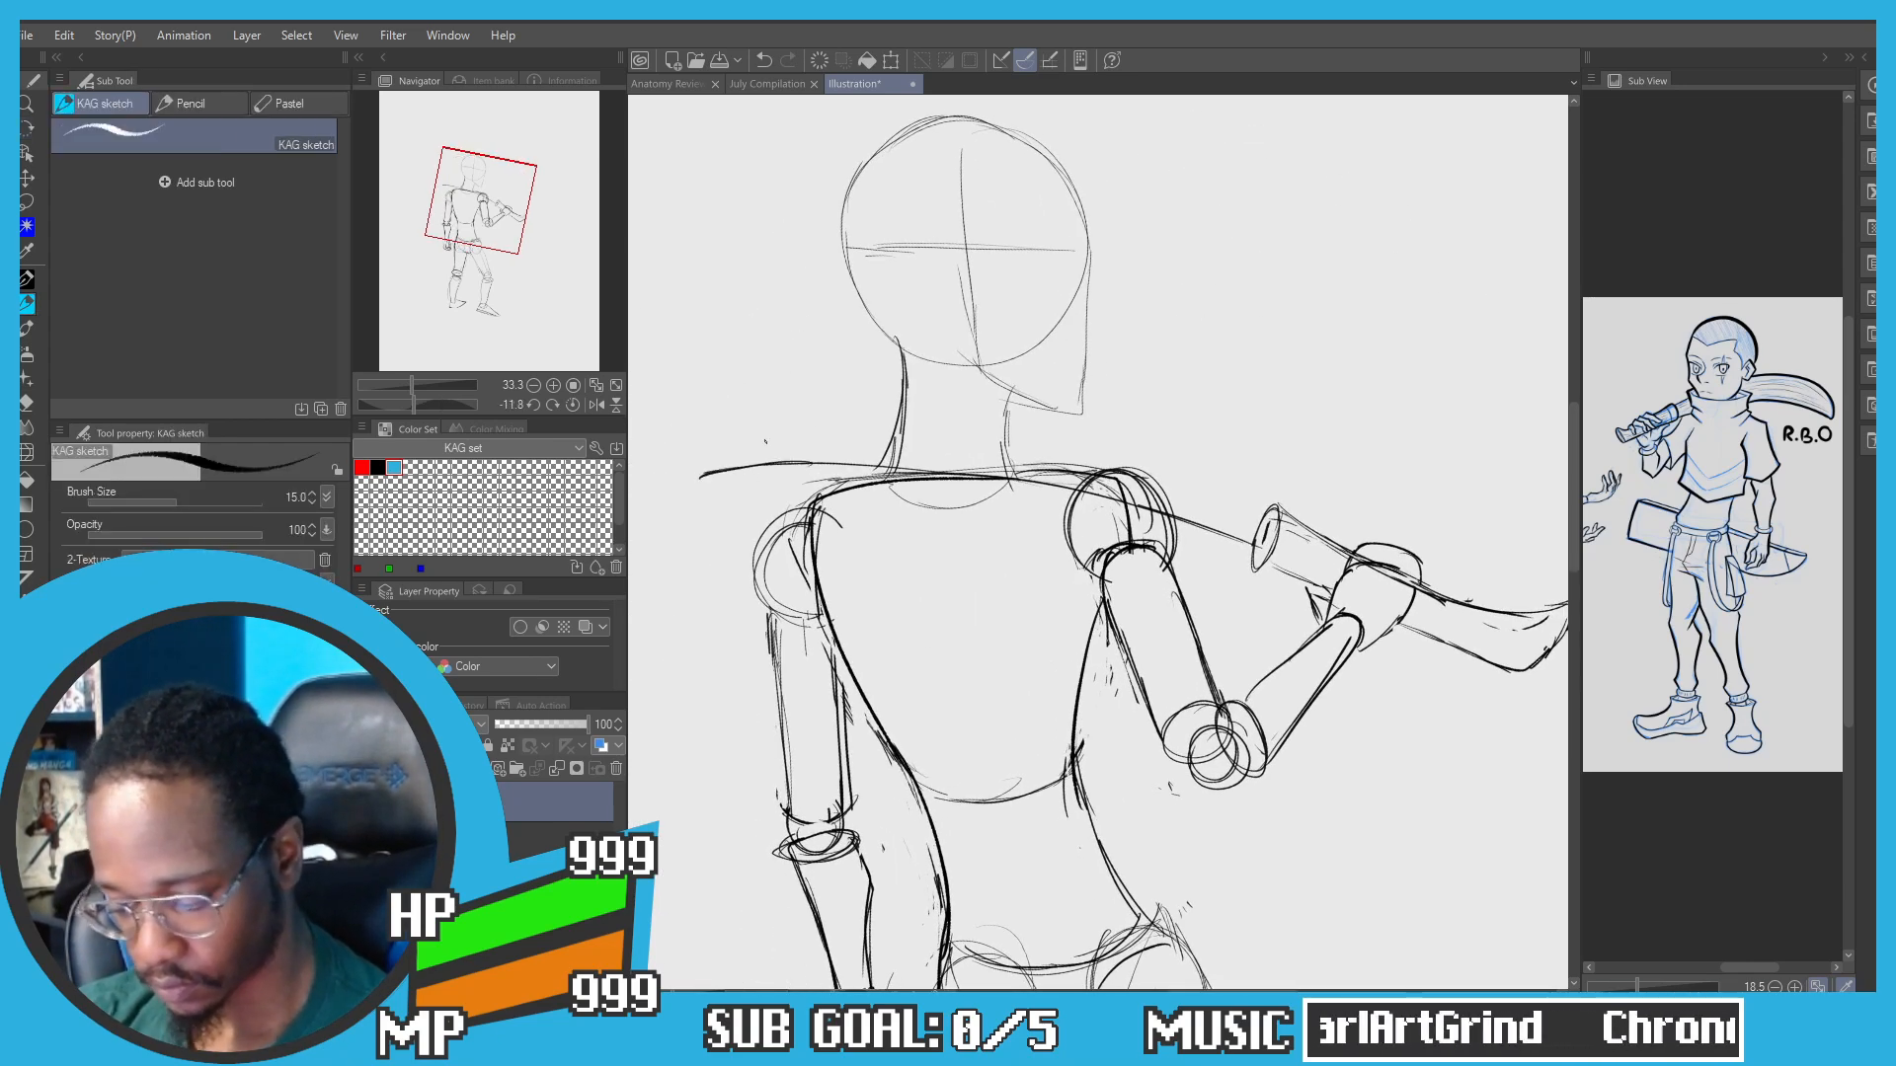
Step: Draw the blade's upper edge as an arc from the handle behind the neck and round off the far tip
drag(1007, 393, 1266, 510)
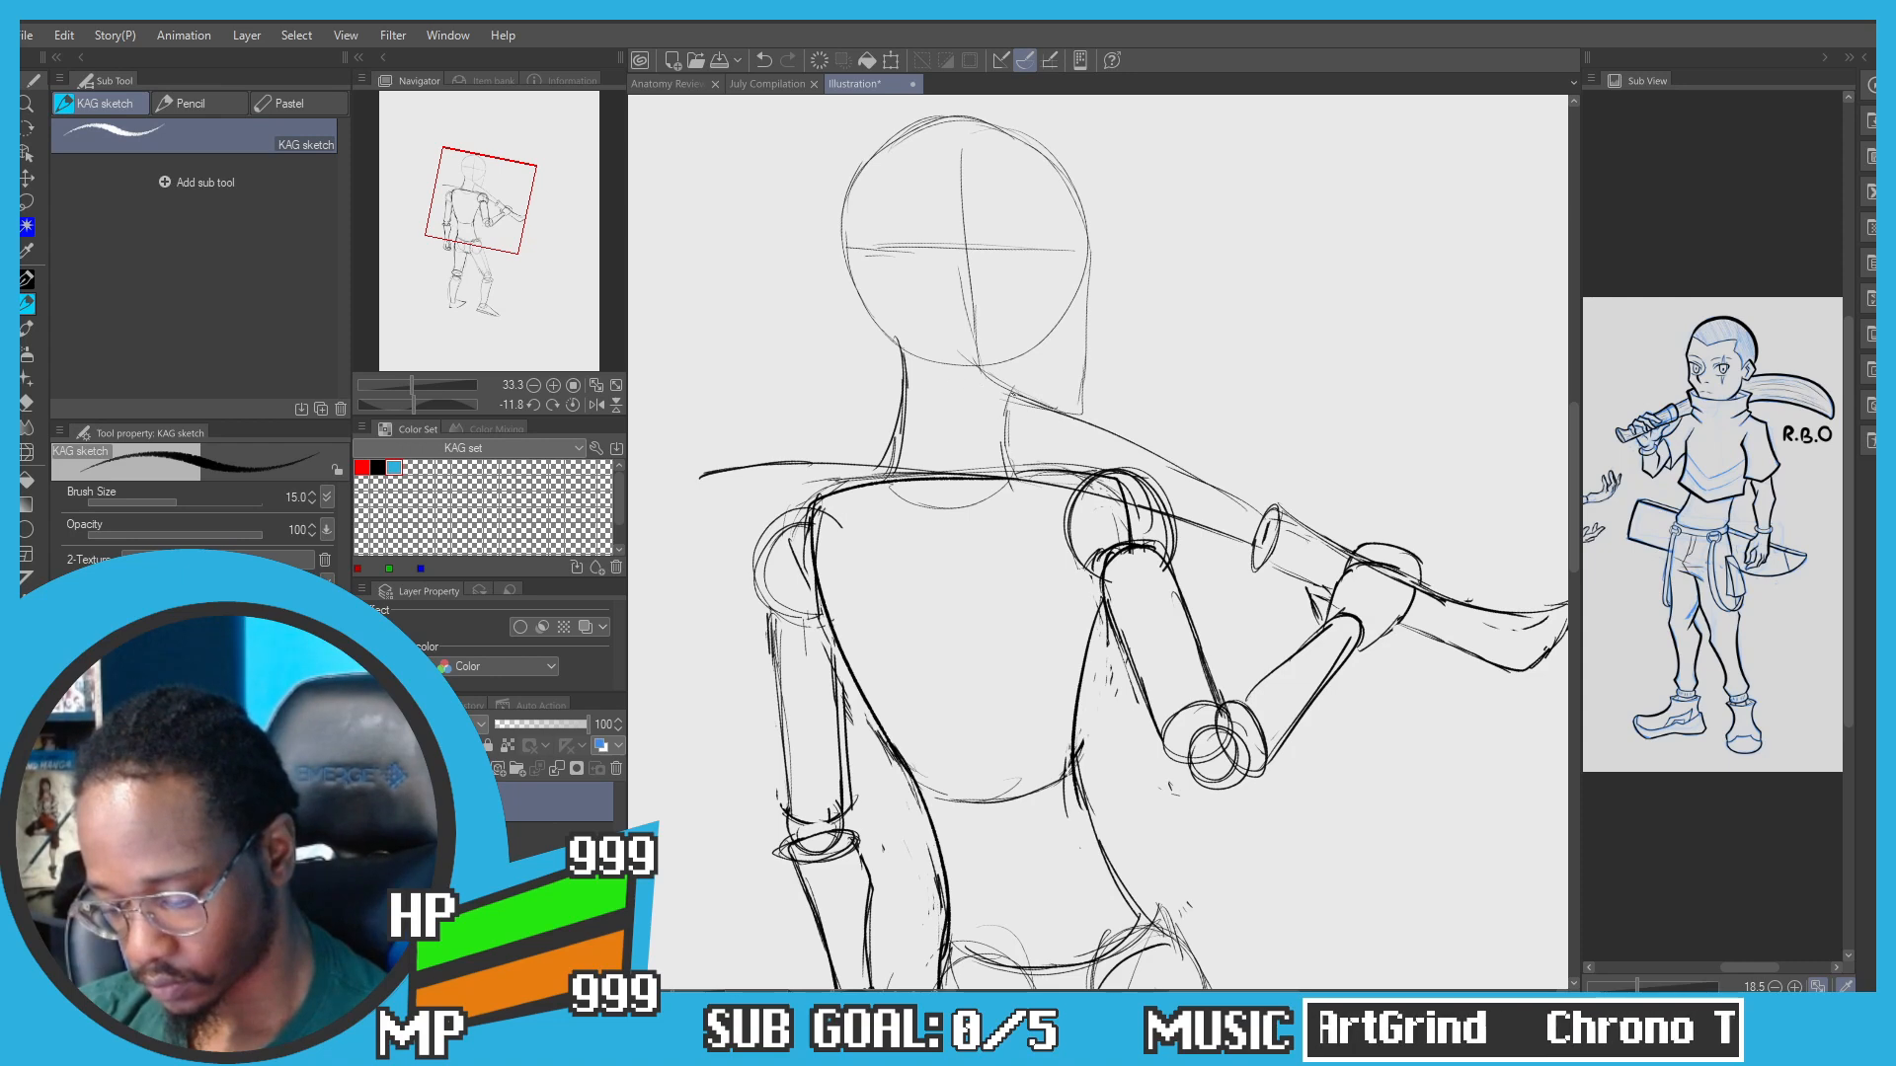
mouse_move(1015, 395)
mouse_down()
mouse_move(861, 369)
mouse_move(949, 301)
mouse_up()
mouse_move(1027, 350)
mouse_down()
mouse_move(870, 359)
mouse_move(791, 400)
mouse_move(798, 471)
mouse_move(780, 413)
mouse_move(837, 377)
mouse_up()
key(ctrl+z)
key(ctrl+z)
key(ctrl+z)
key(ctrl+z)
key(ctrl+z)
Step: Restate the blade's lower edge with a darker line between the handle and the near shoulder
scroll(1372, 514, up, 1)
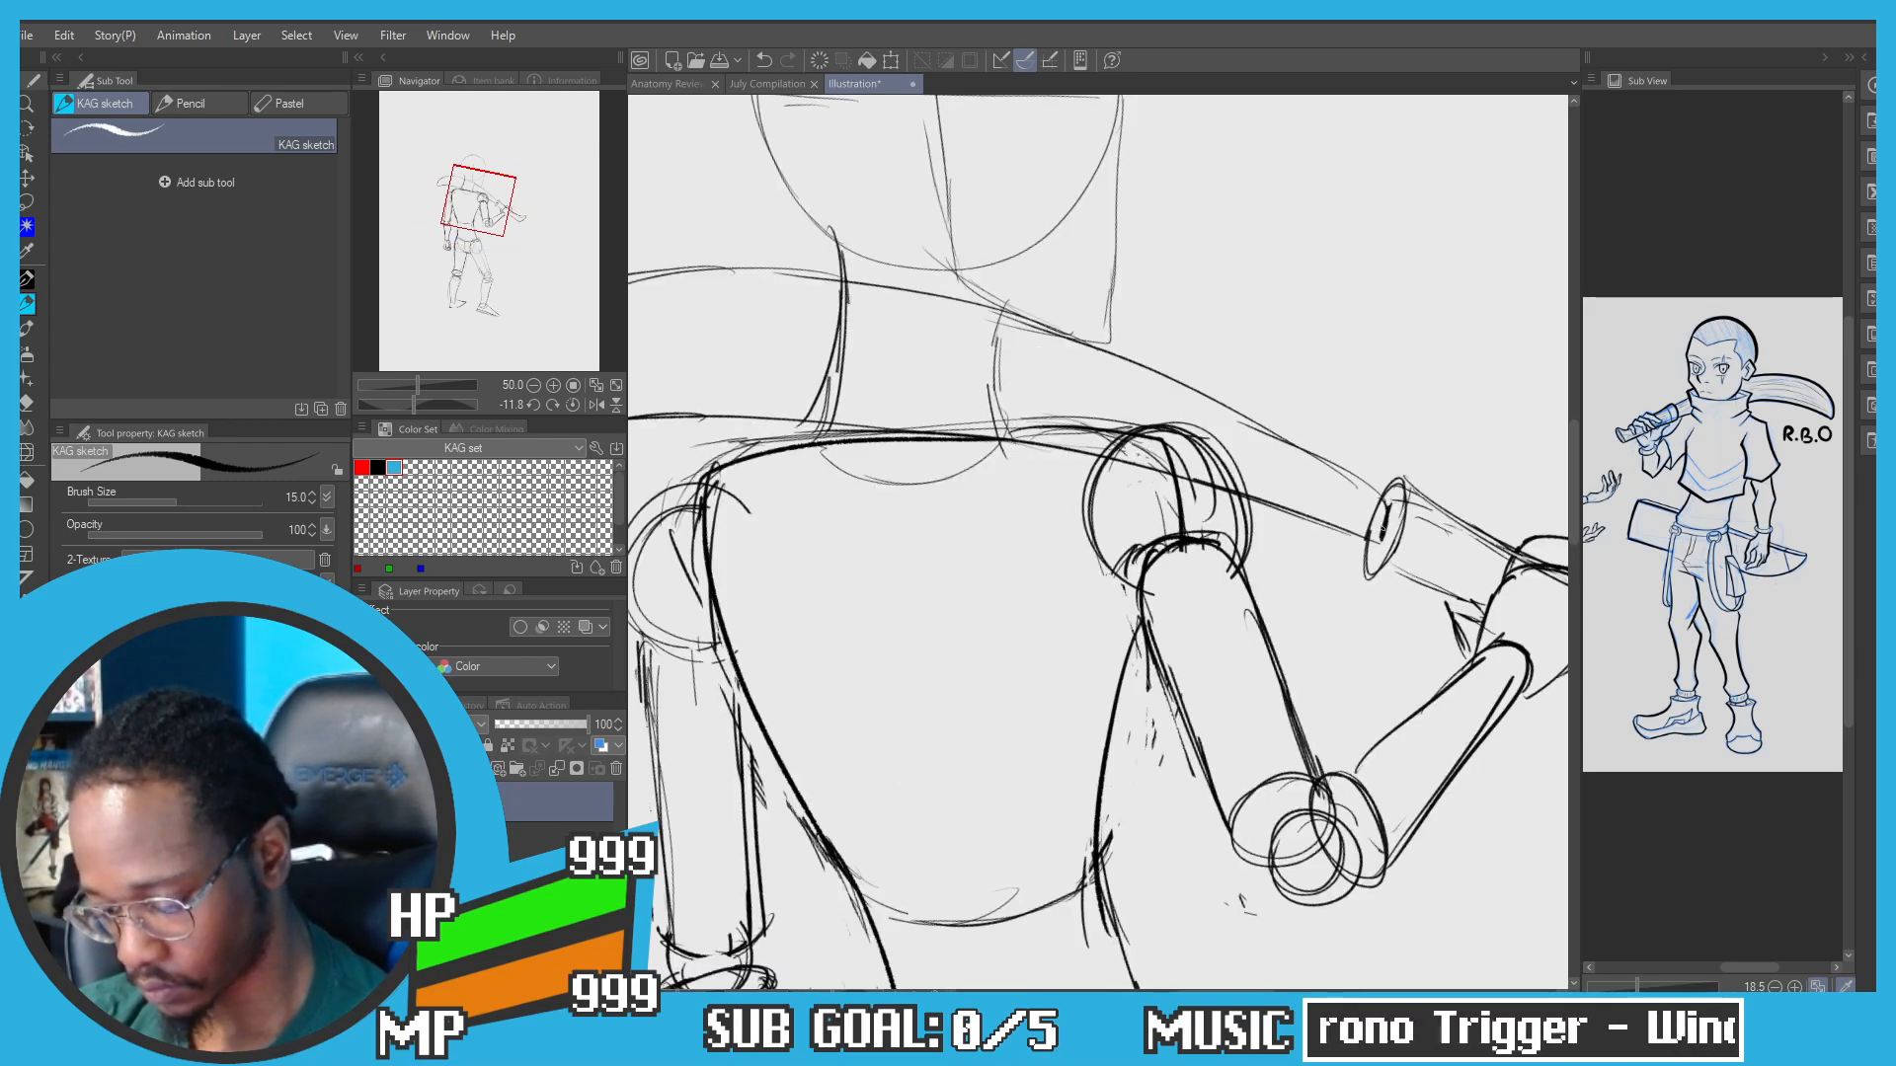
drag(1372, 544, 1213, 493)
key(ctrl+z)
key(ctrl+z)
mouse_move(975, 443)
mouse_down()
mouse_move(1101, 472)
mouse_move(968, 462)
mouse_up()
key(ctrl+z)
key(ctrl+z)
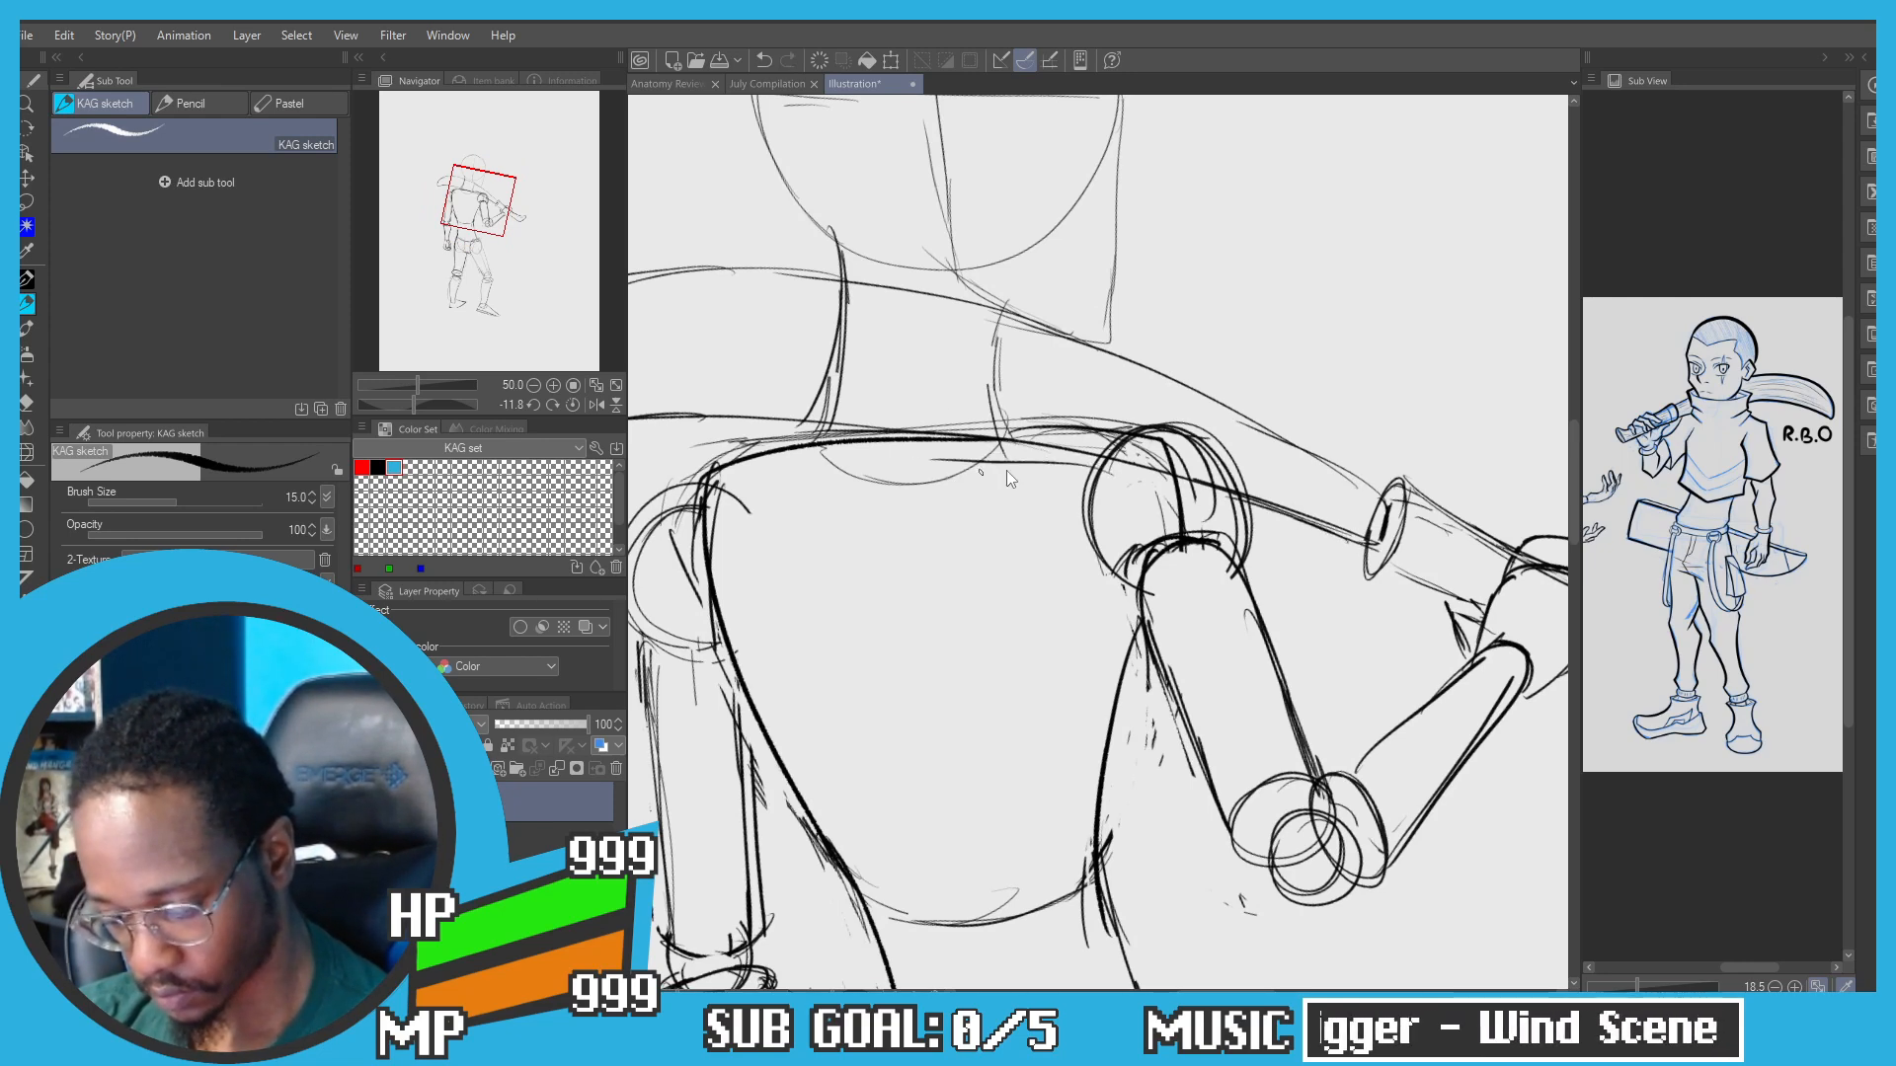
key(ctrl+z)
Step: Darken the blade's rounded tip and its lower edge along the shoulder line
drag(1101, 478, 731, 460)
drag(789, 371, 1047, 443)
key(ctrl+z)
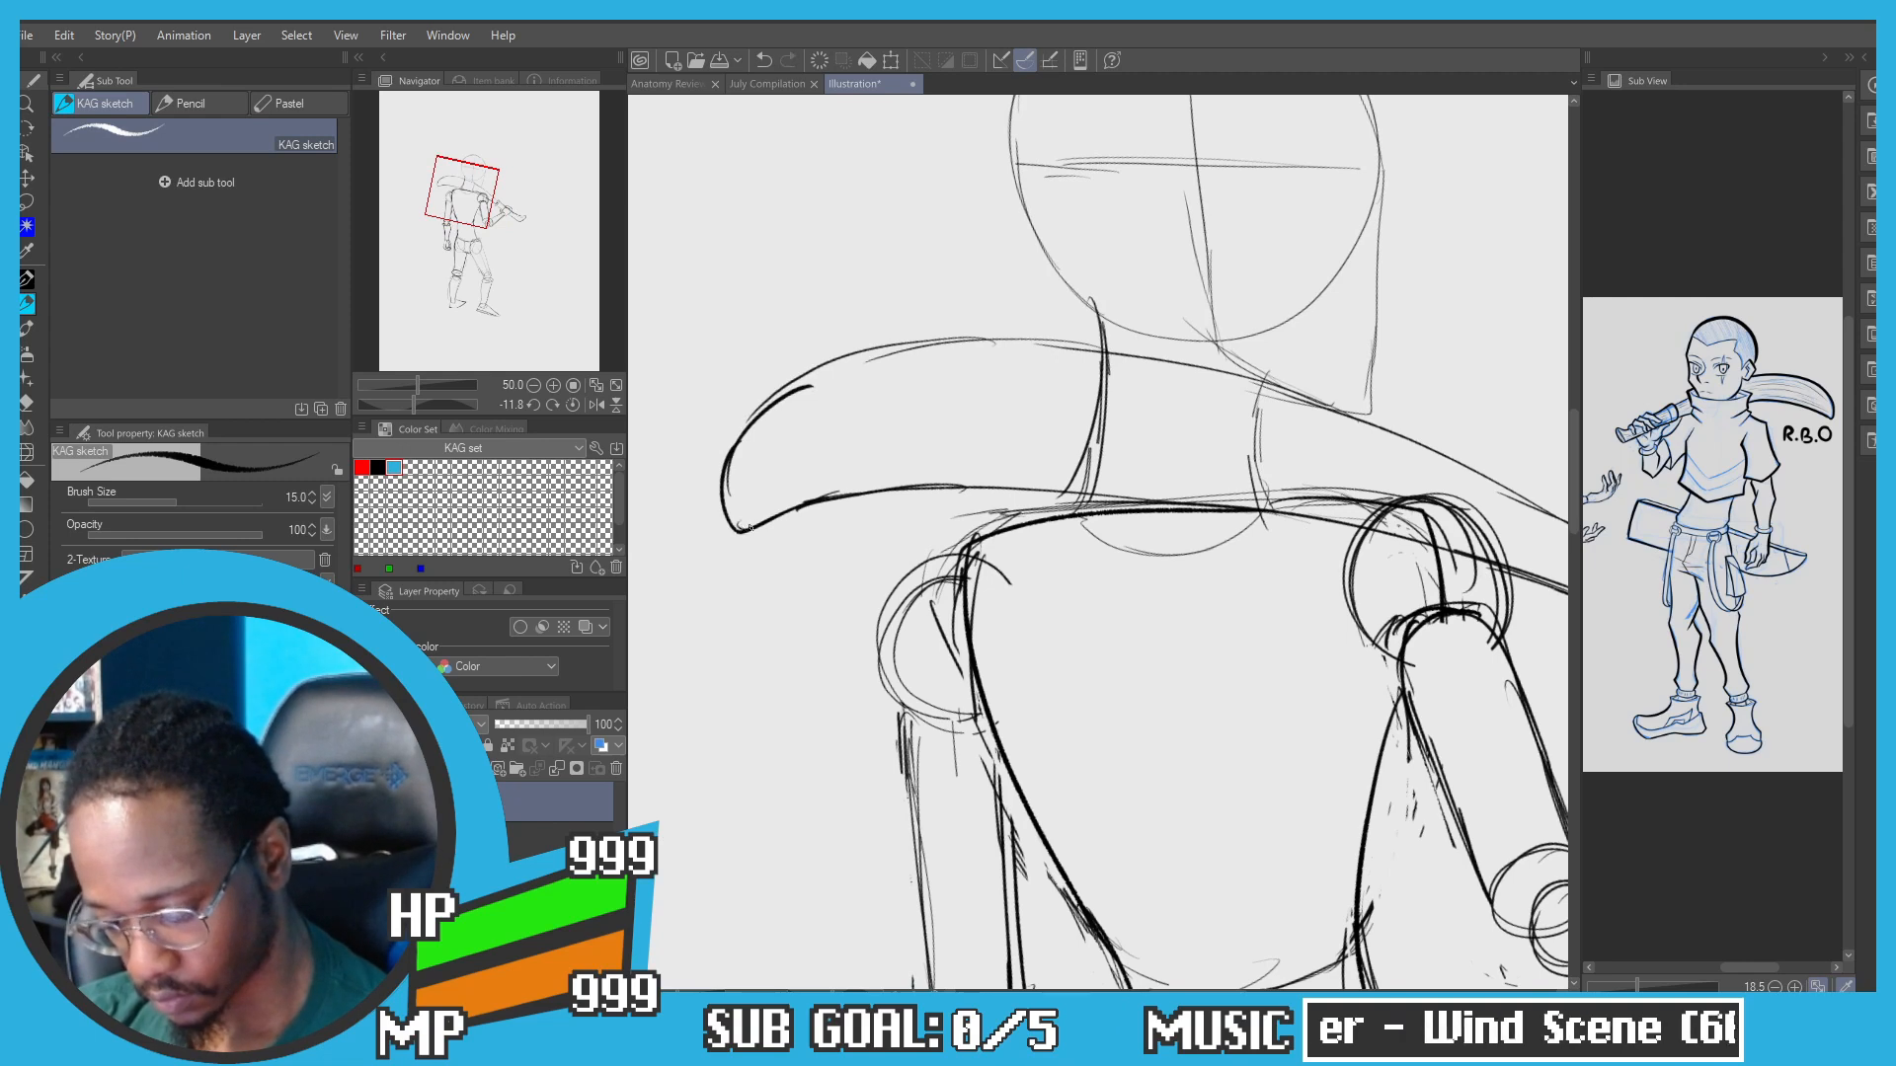
drag(752, 534, 844, 513)
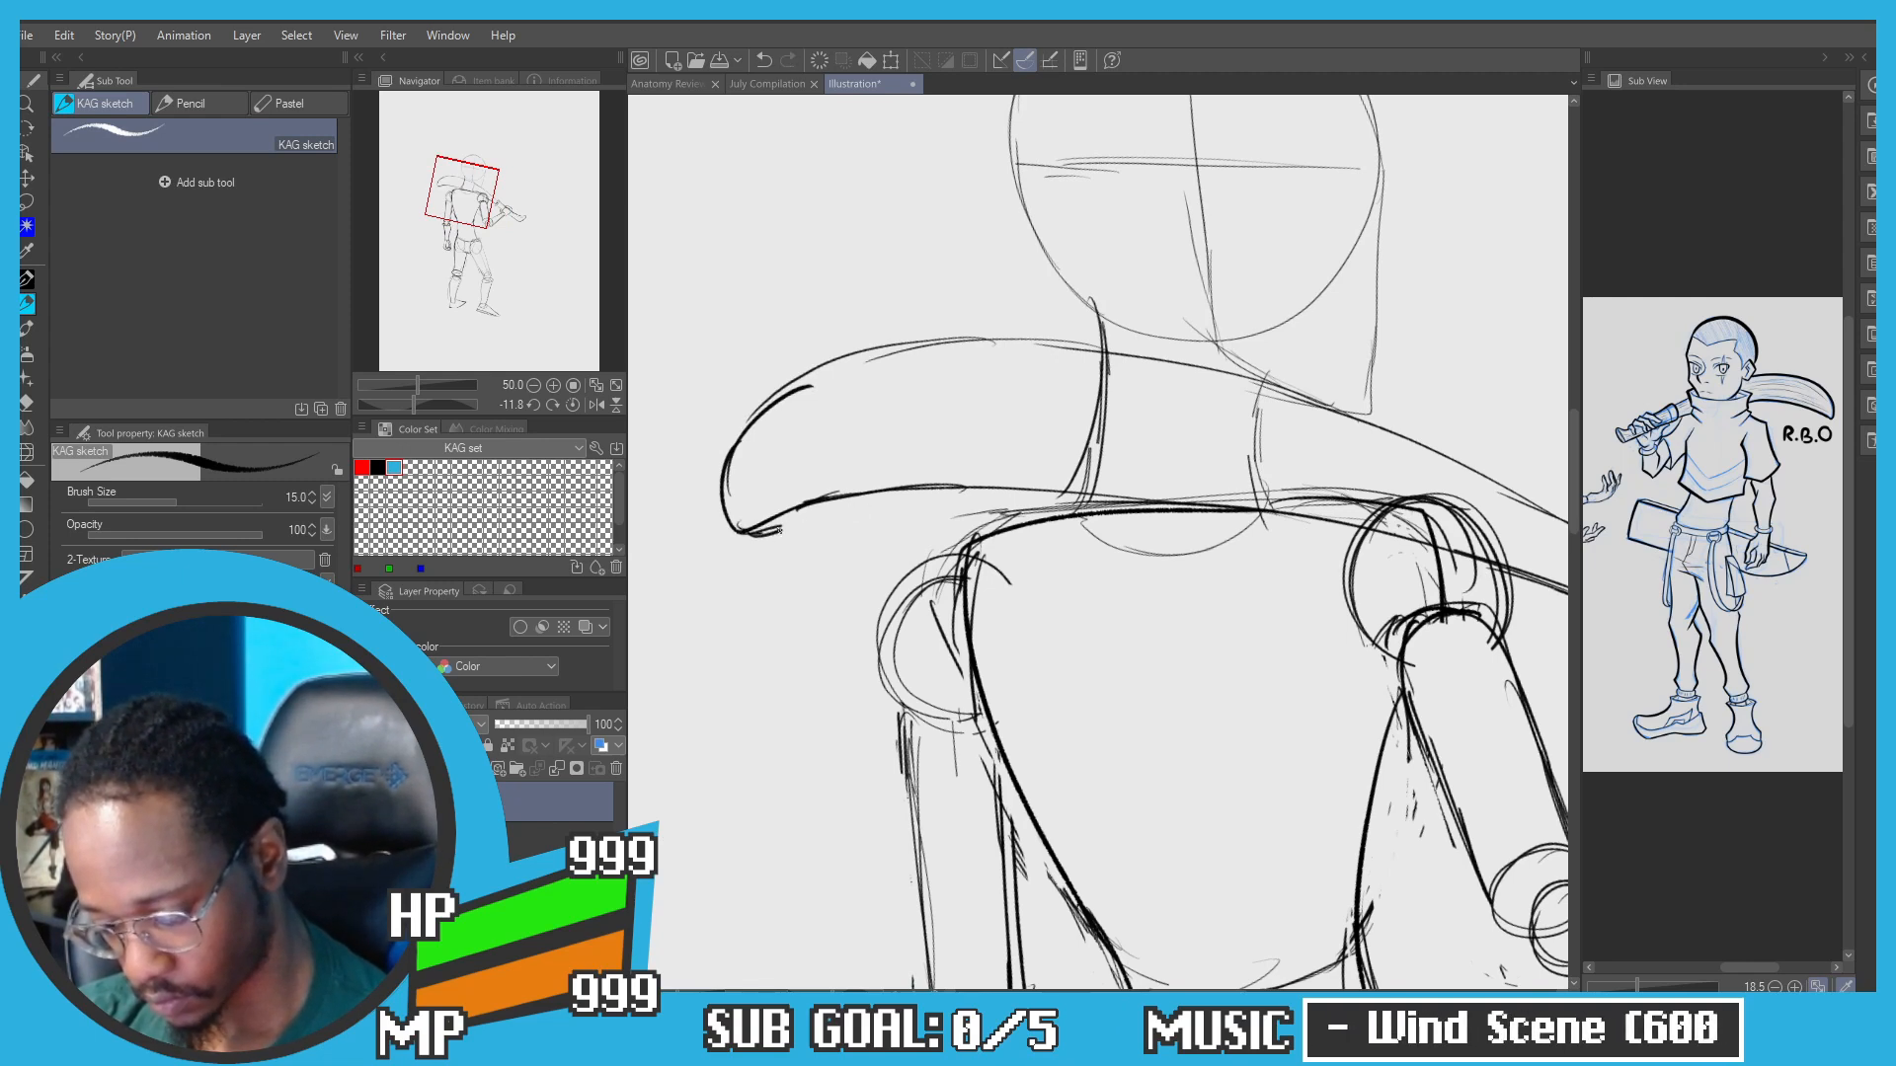
drag(819, 516, 1070, 502)
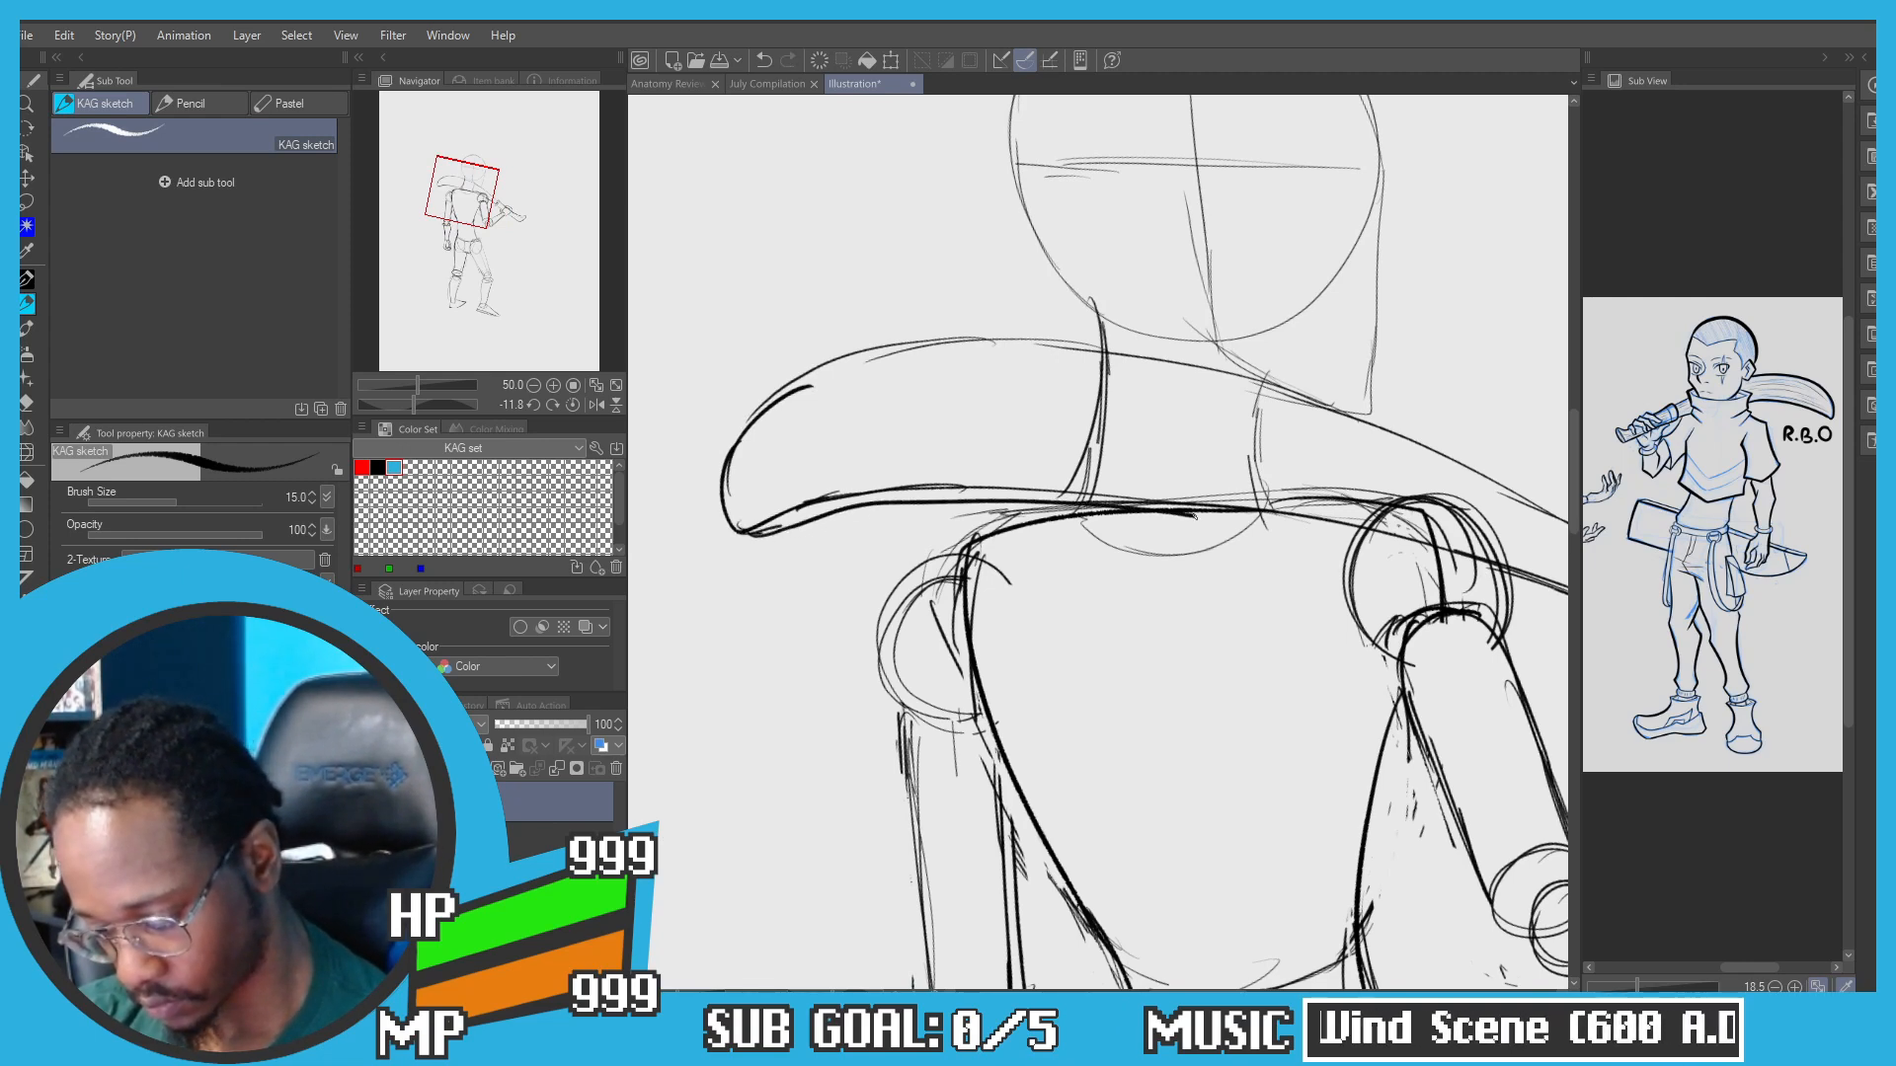
drag(1197, 515, 1360, 542)
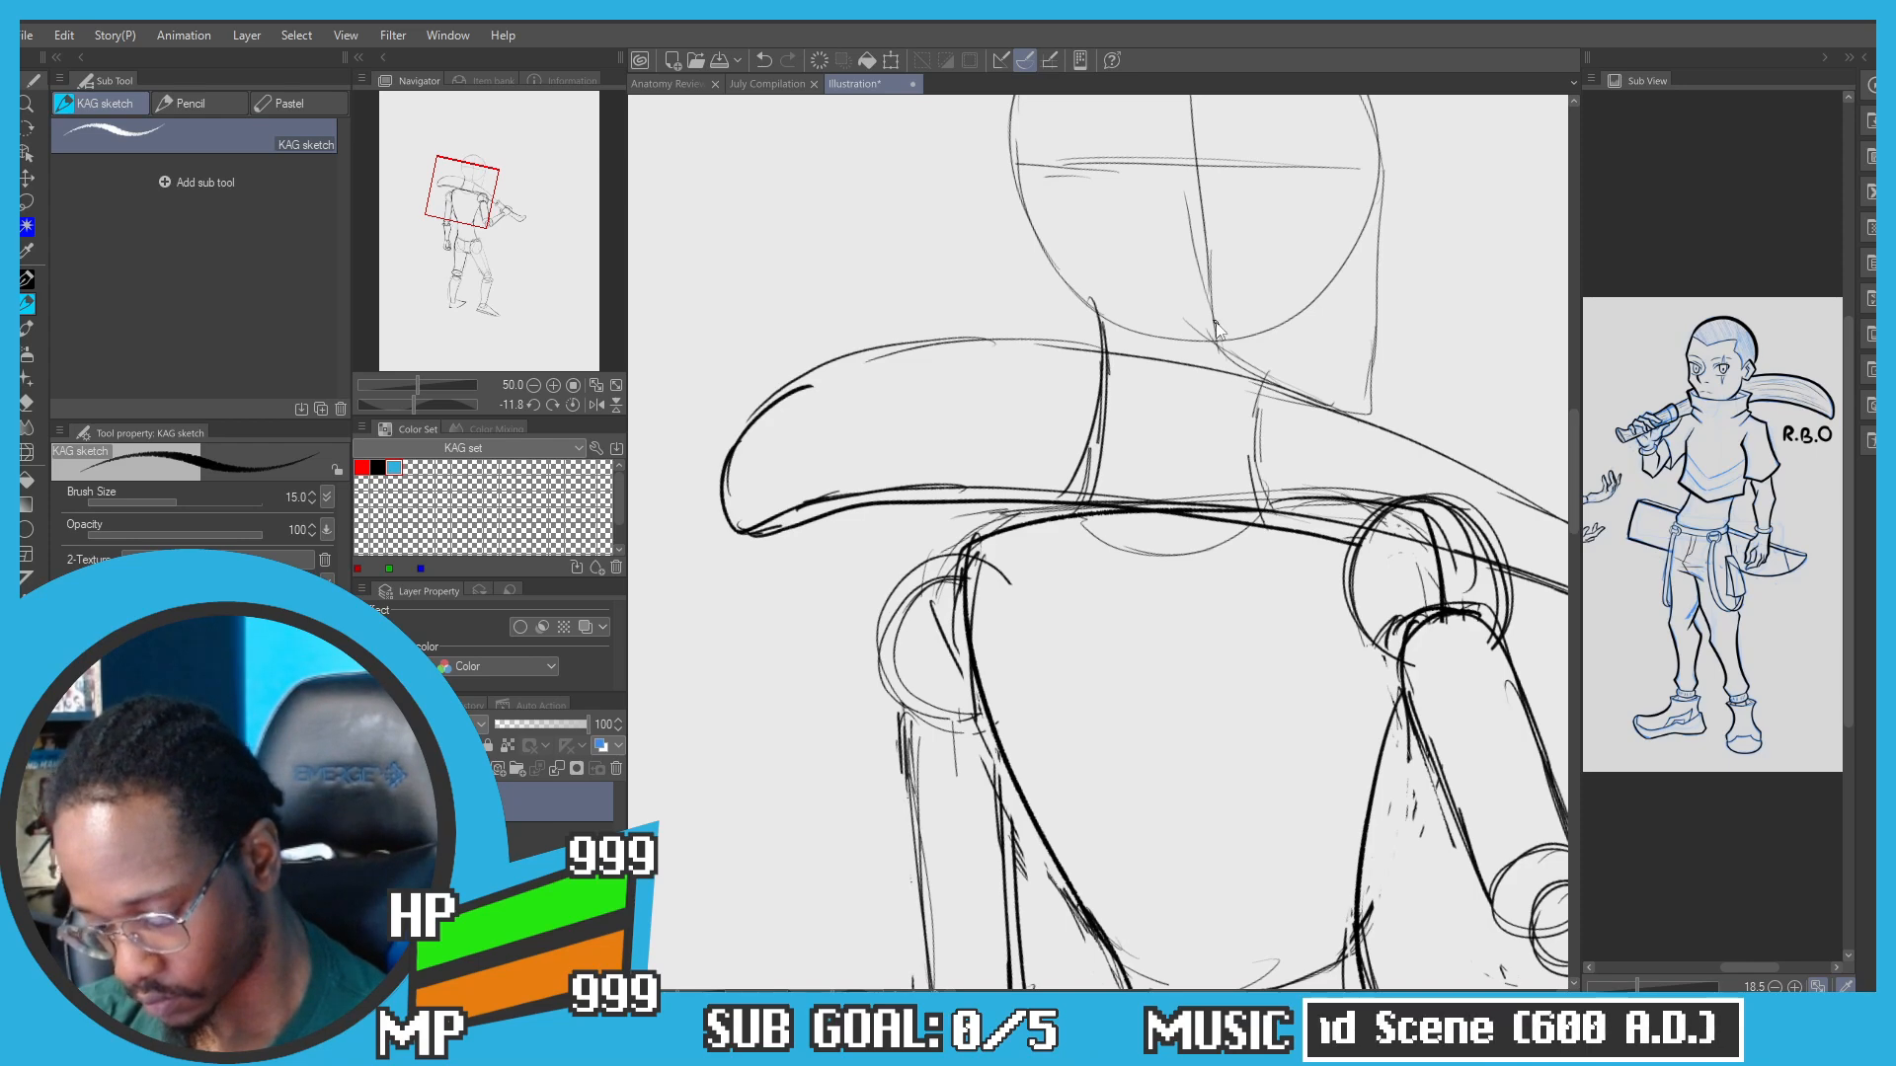
Step: Erase part of the old horizontal guide line across the head with the Hard eraser
scroll(1215, 328, down, 5)
mouse_move(999, 306)
mouse_down()
mouse_move(869, 355)
mouse_move(865, 289)
mouse_move(893, 304)
mouse_up()
key(r)
drag(717, 399, 742, 524)
key(ctrl+plus)
key(ctrl+plus)
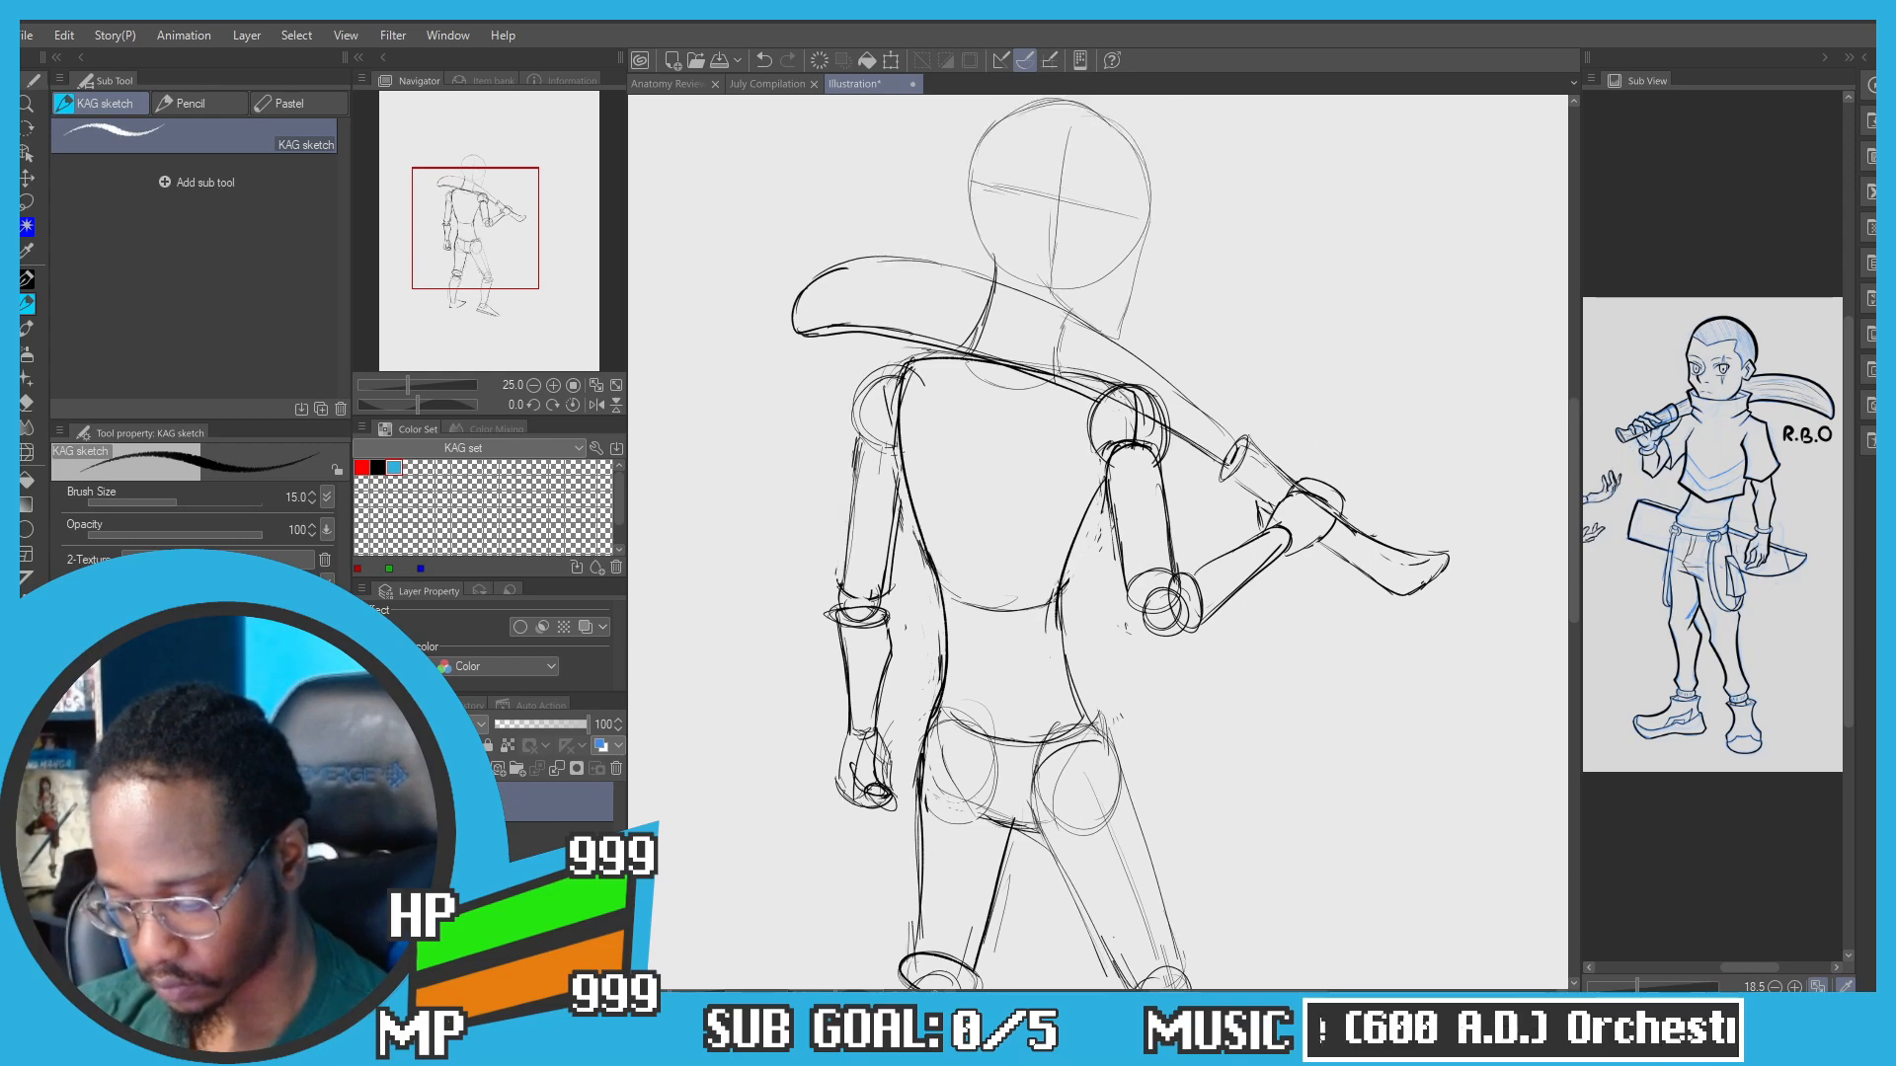
key(ctrl+minus)
key(ctrl+minus)
drag(852, 204, 889, 366)
key(ctrl+plus)
key(ctrl+plus)
key(ctrl+plus)
key(ctrl+plus)
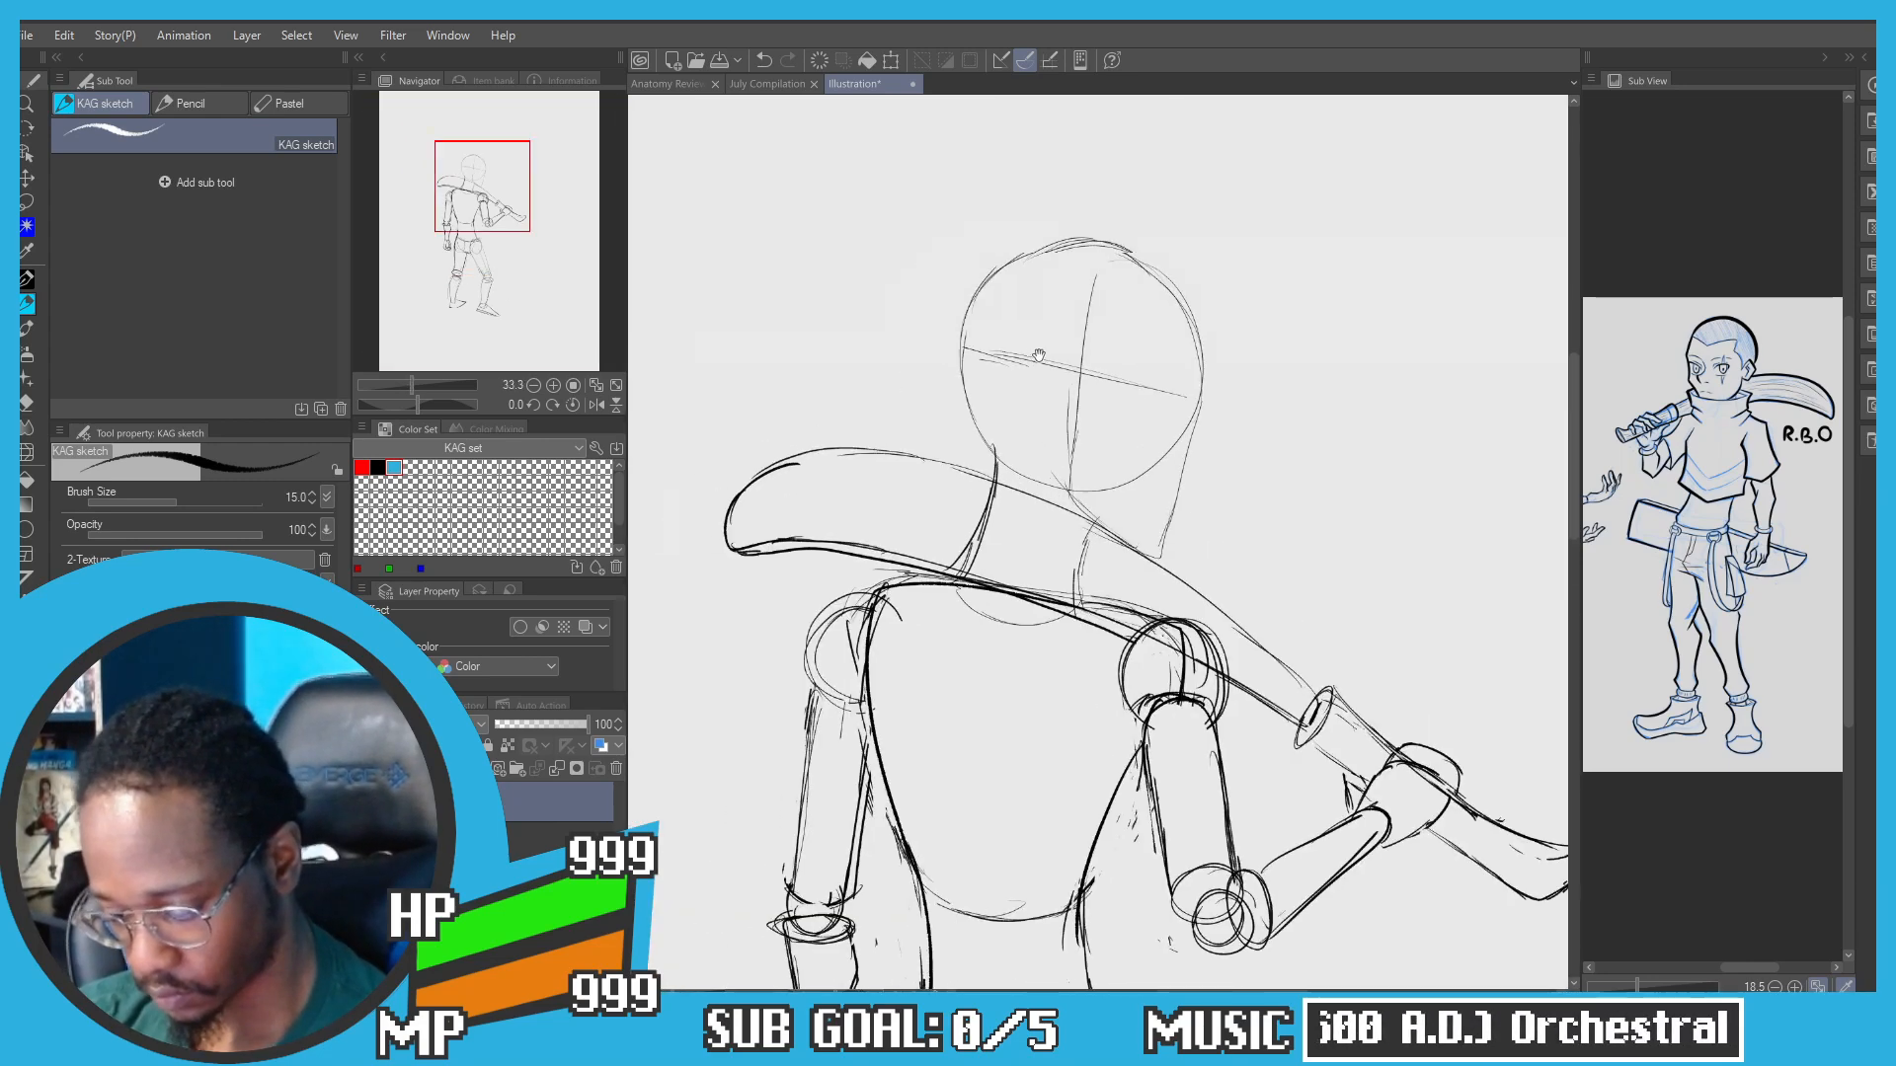
mouse_move(1191, 392)
mouse_down()
mouse_move(1268, 416)
mouse_move(1198, 396)
mouse_up()
key(ctrl+z)
key(e)
drag(970, 345, 1048, 358)
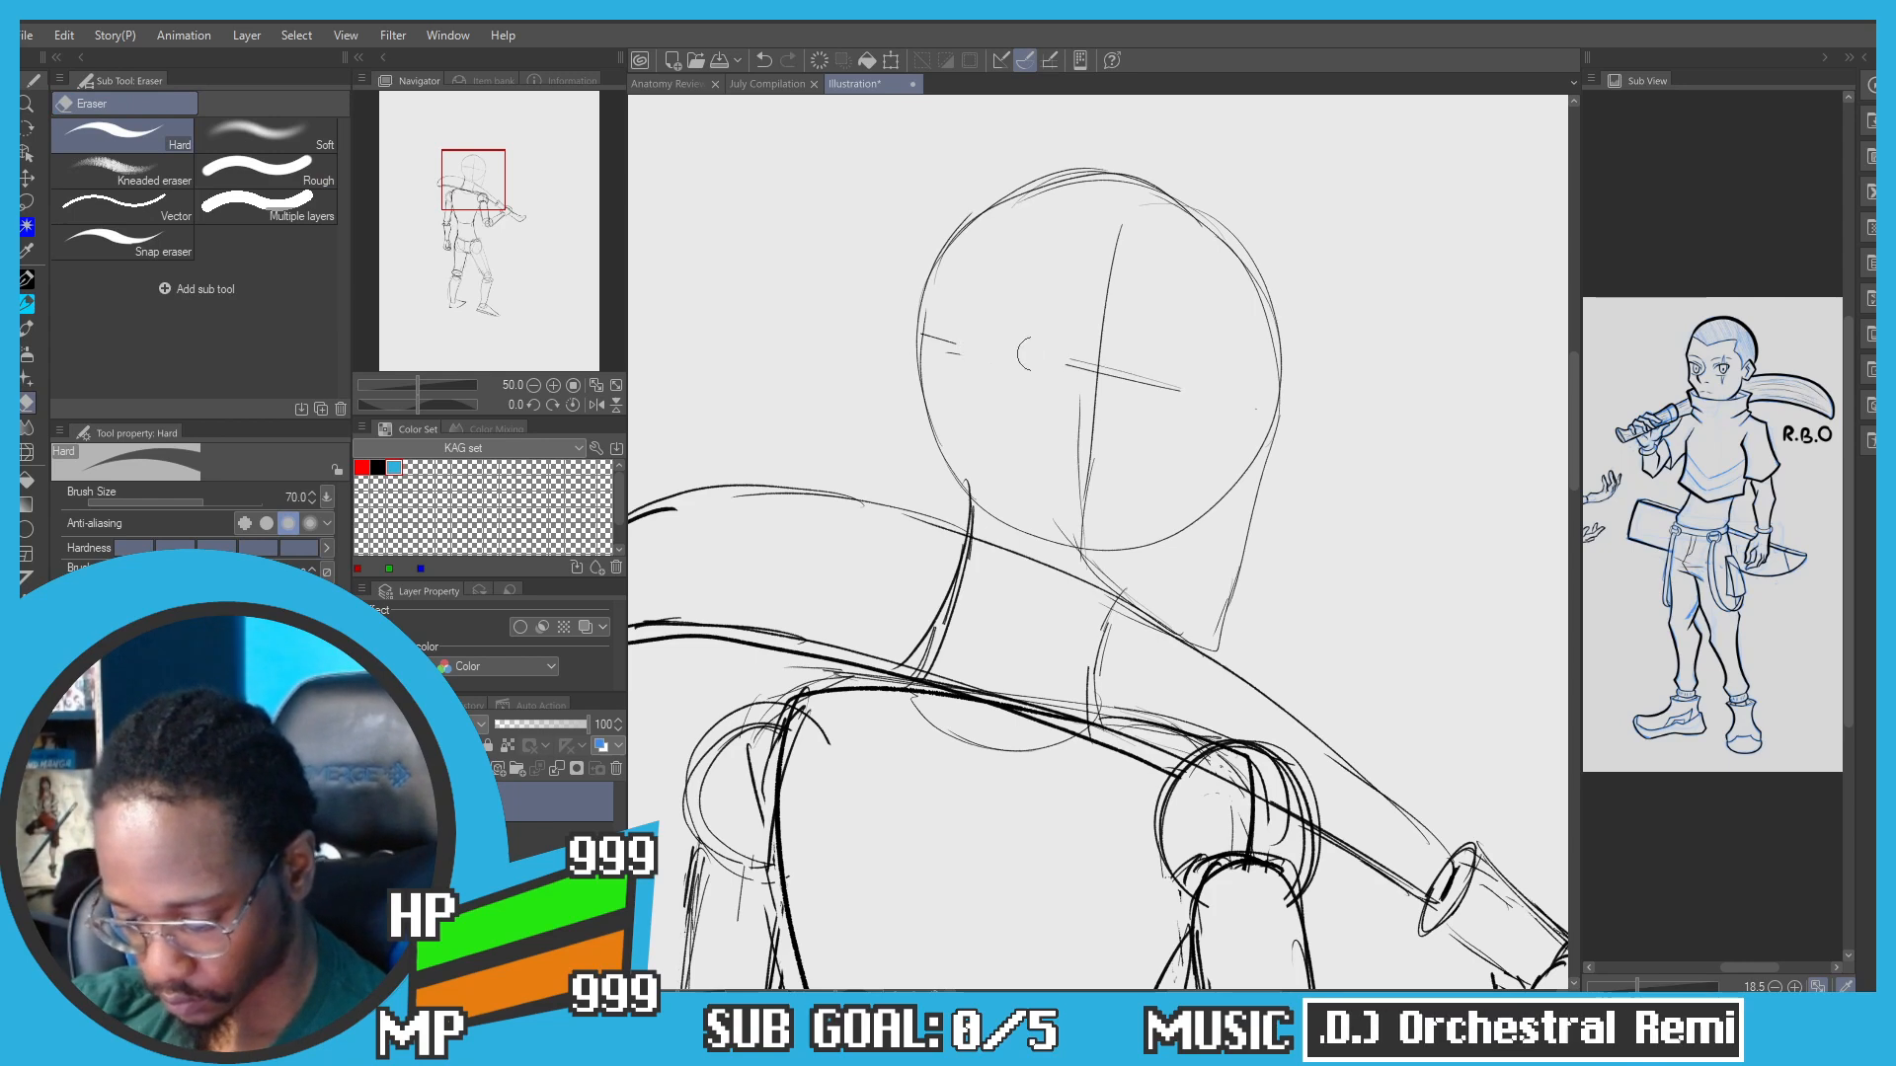
Step: Draw a steeper tilted eye line across the head, sloping down toward the face side
key(p)
mouse_move(1272, 436)
mouse_down()
mouse_move(1063, 377)
mouse_move(1266, 441)
mouse_up()
key(ctrl+z)
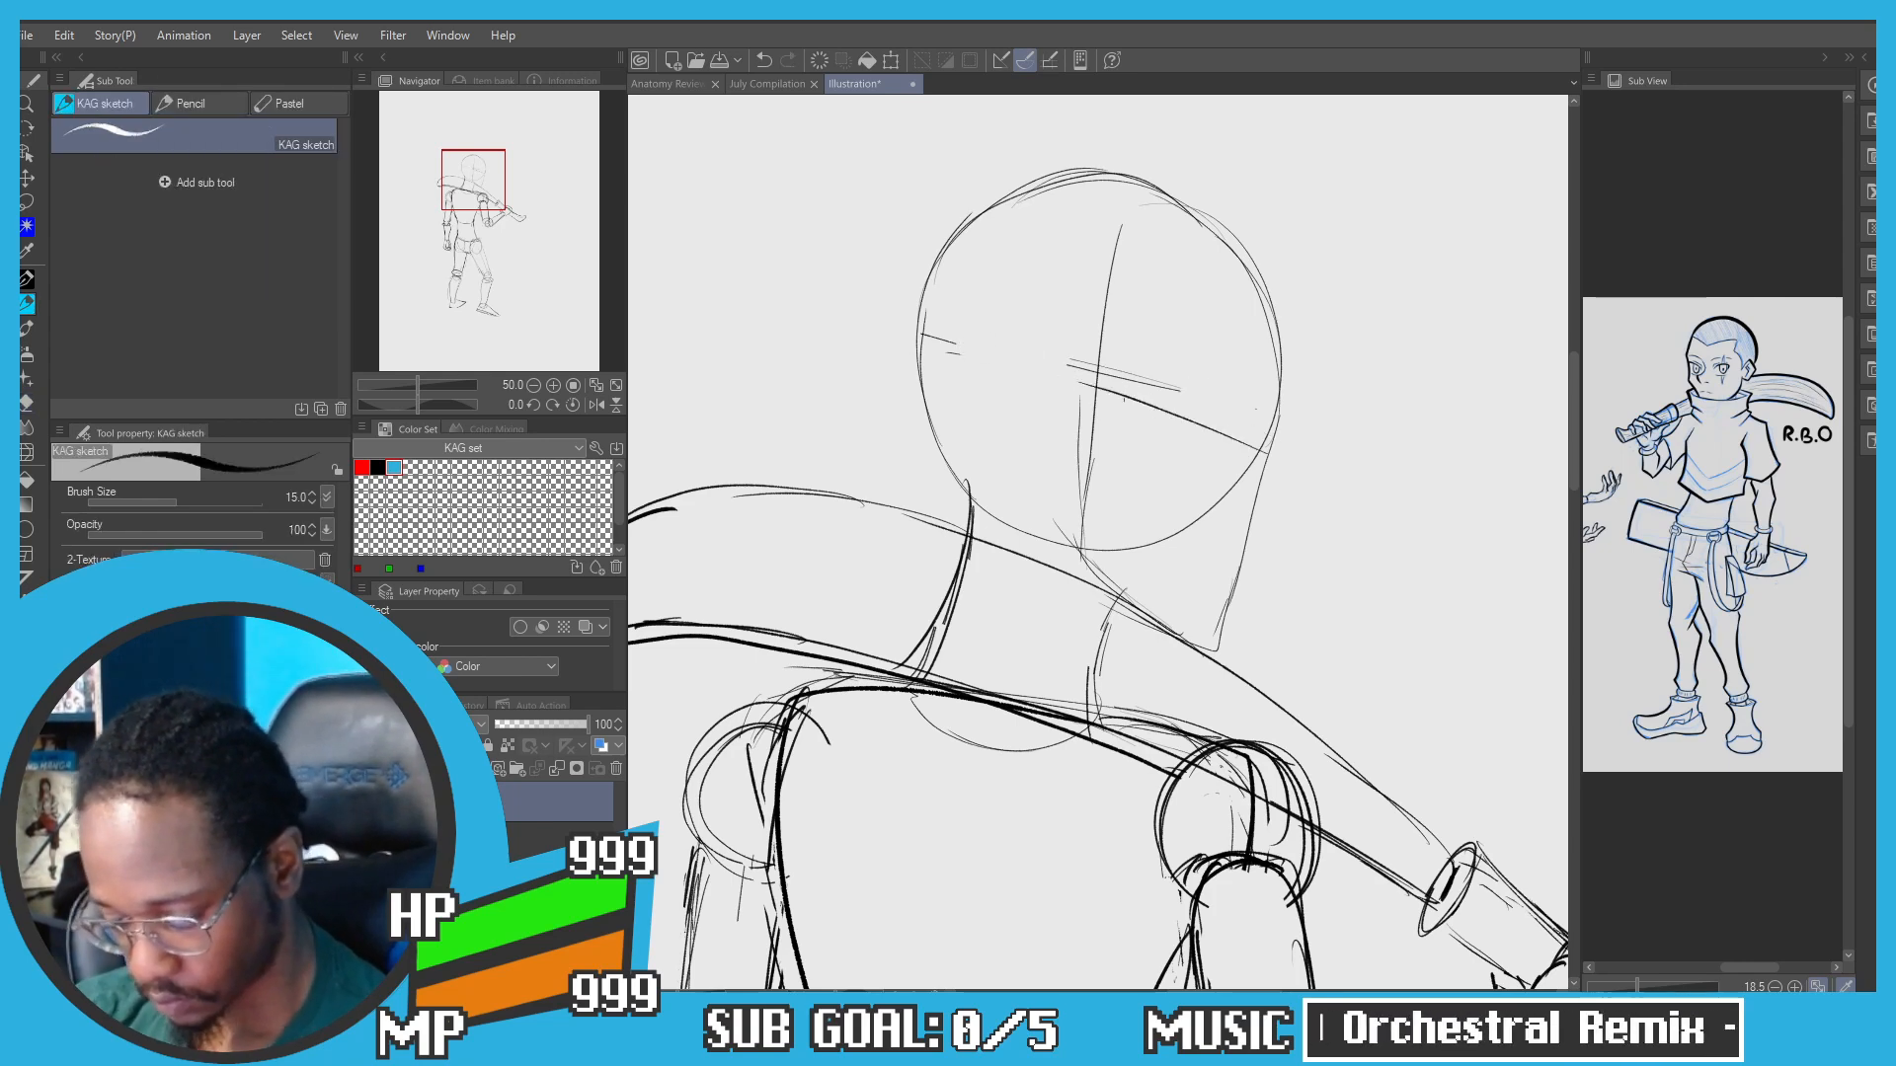
key(ctrl+z)
mouse_move(941, 330)
mouse_down()
mouse_move(1269, 439)
mouse_move(953, 346)
mouse_up()
key(ctrl+z)
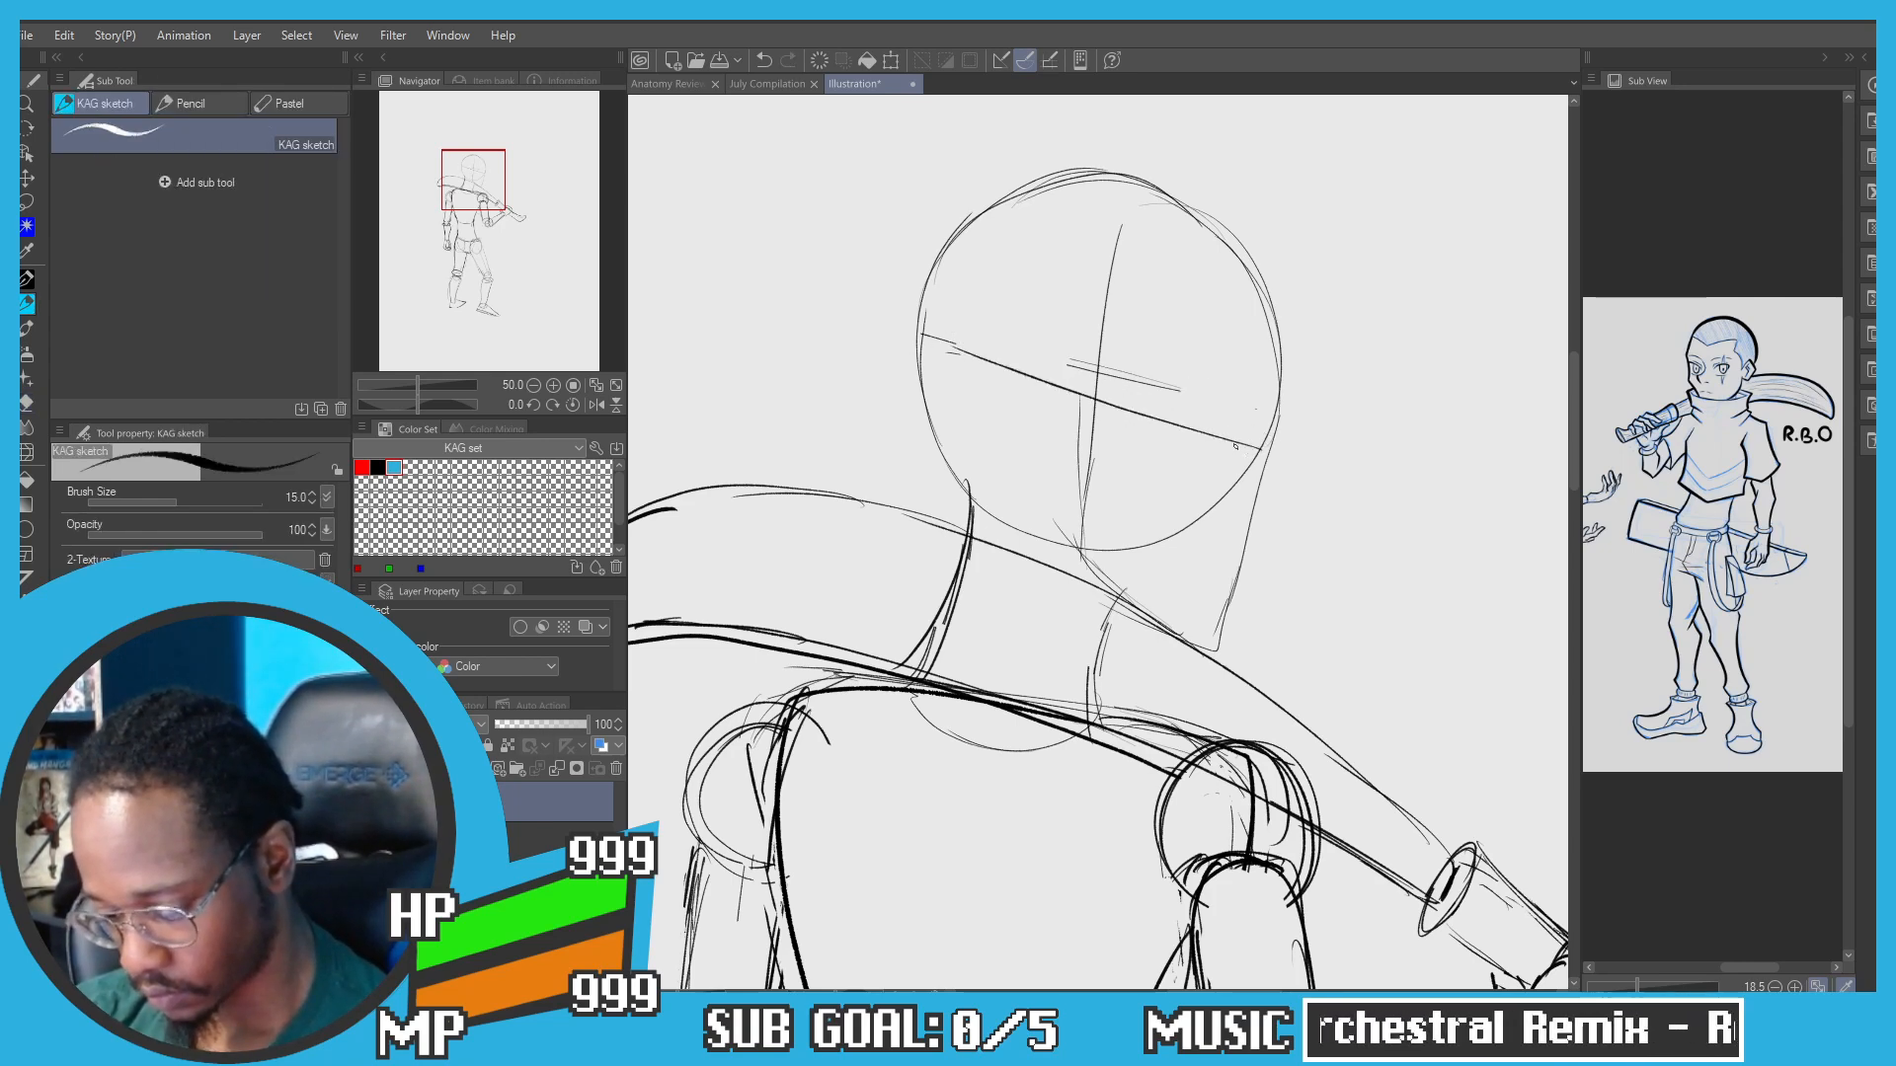
drag(1236, 446, 1260, 453)
drag(1239, 443, 1269, 453)
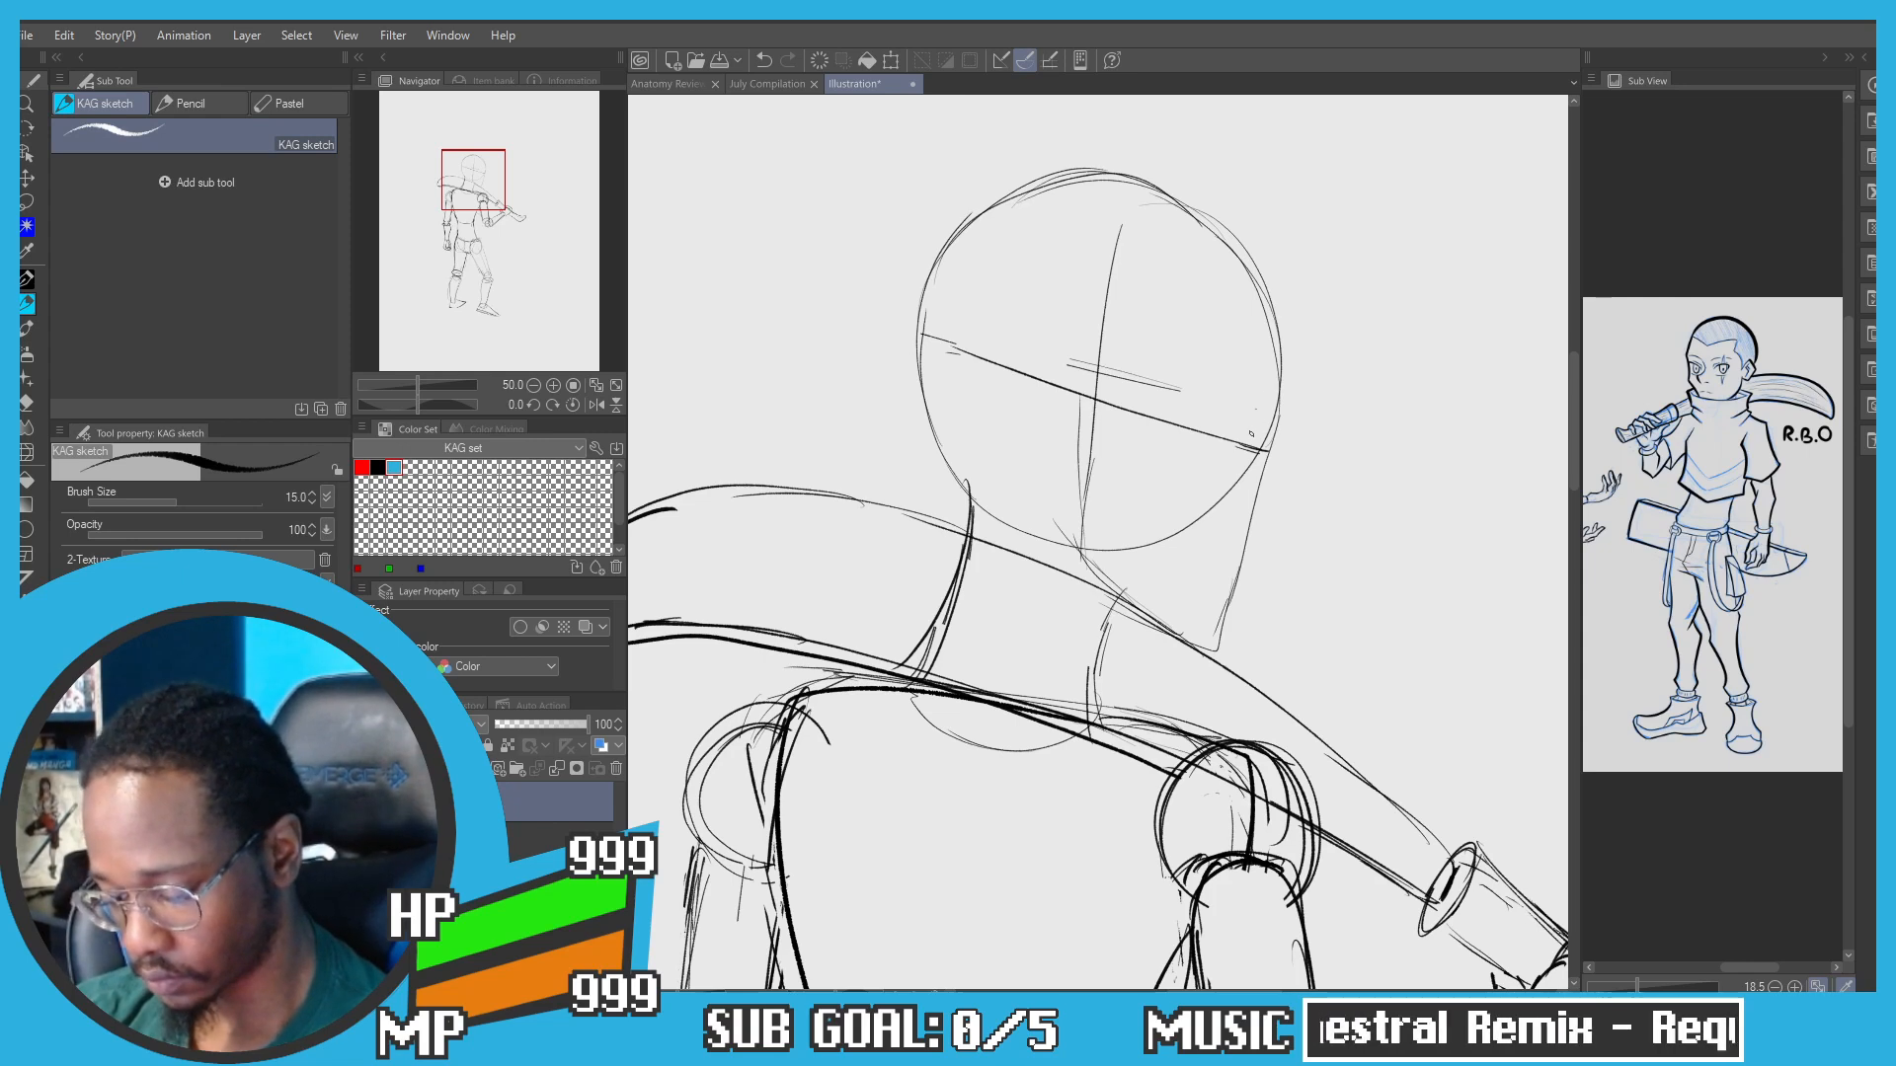
key(ctrl+z)
key(ctrl+z)
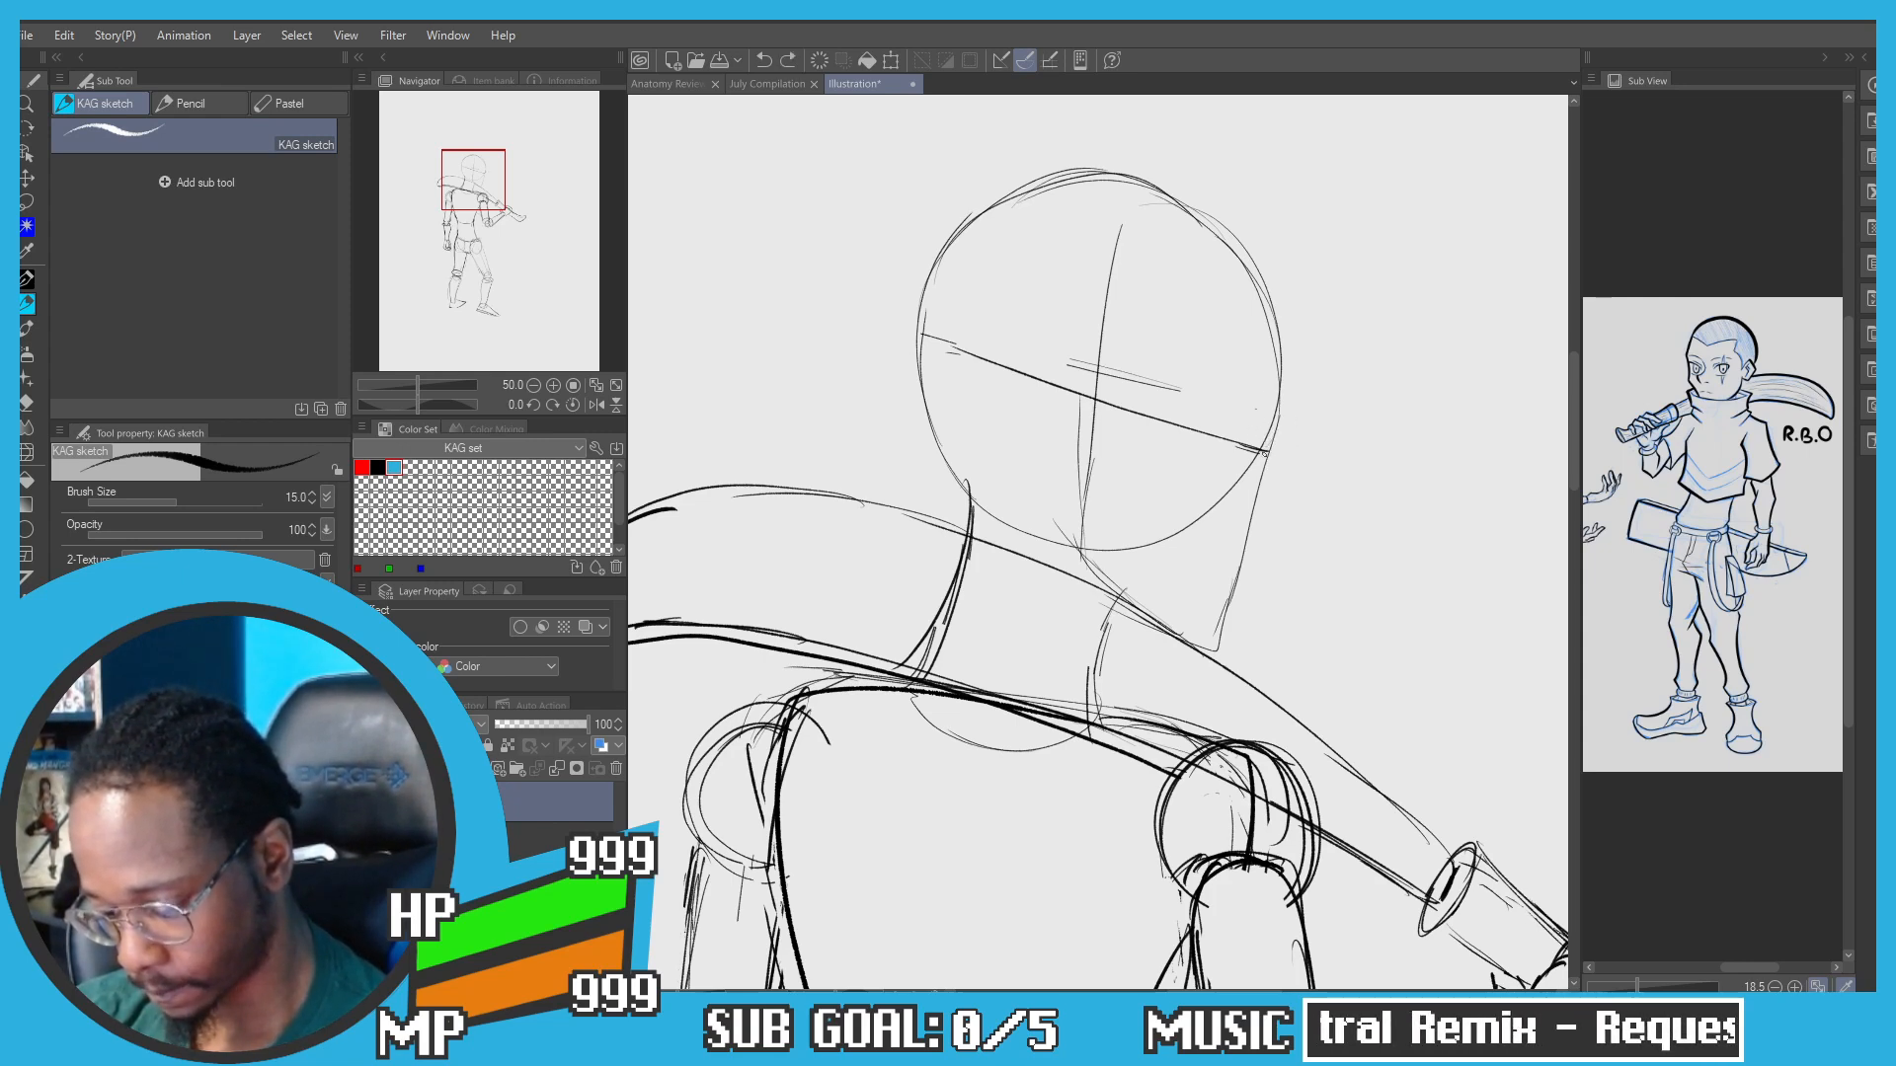
key(ctrl+z)
Step: Darken the forehead contour and angle the brow inward to meet the eye line
drag(1293, 415, 1267, 452)
mouse_move(1271, 294)
mouse_down()
mouse_move(1292, 427)
mouse_move(1286, 403)
mouse_up()
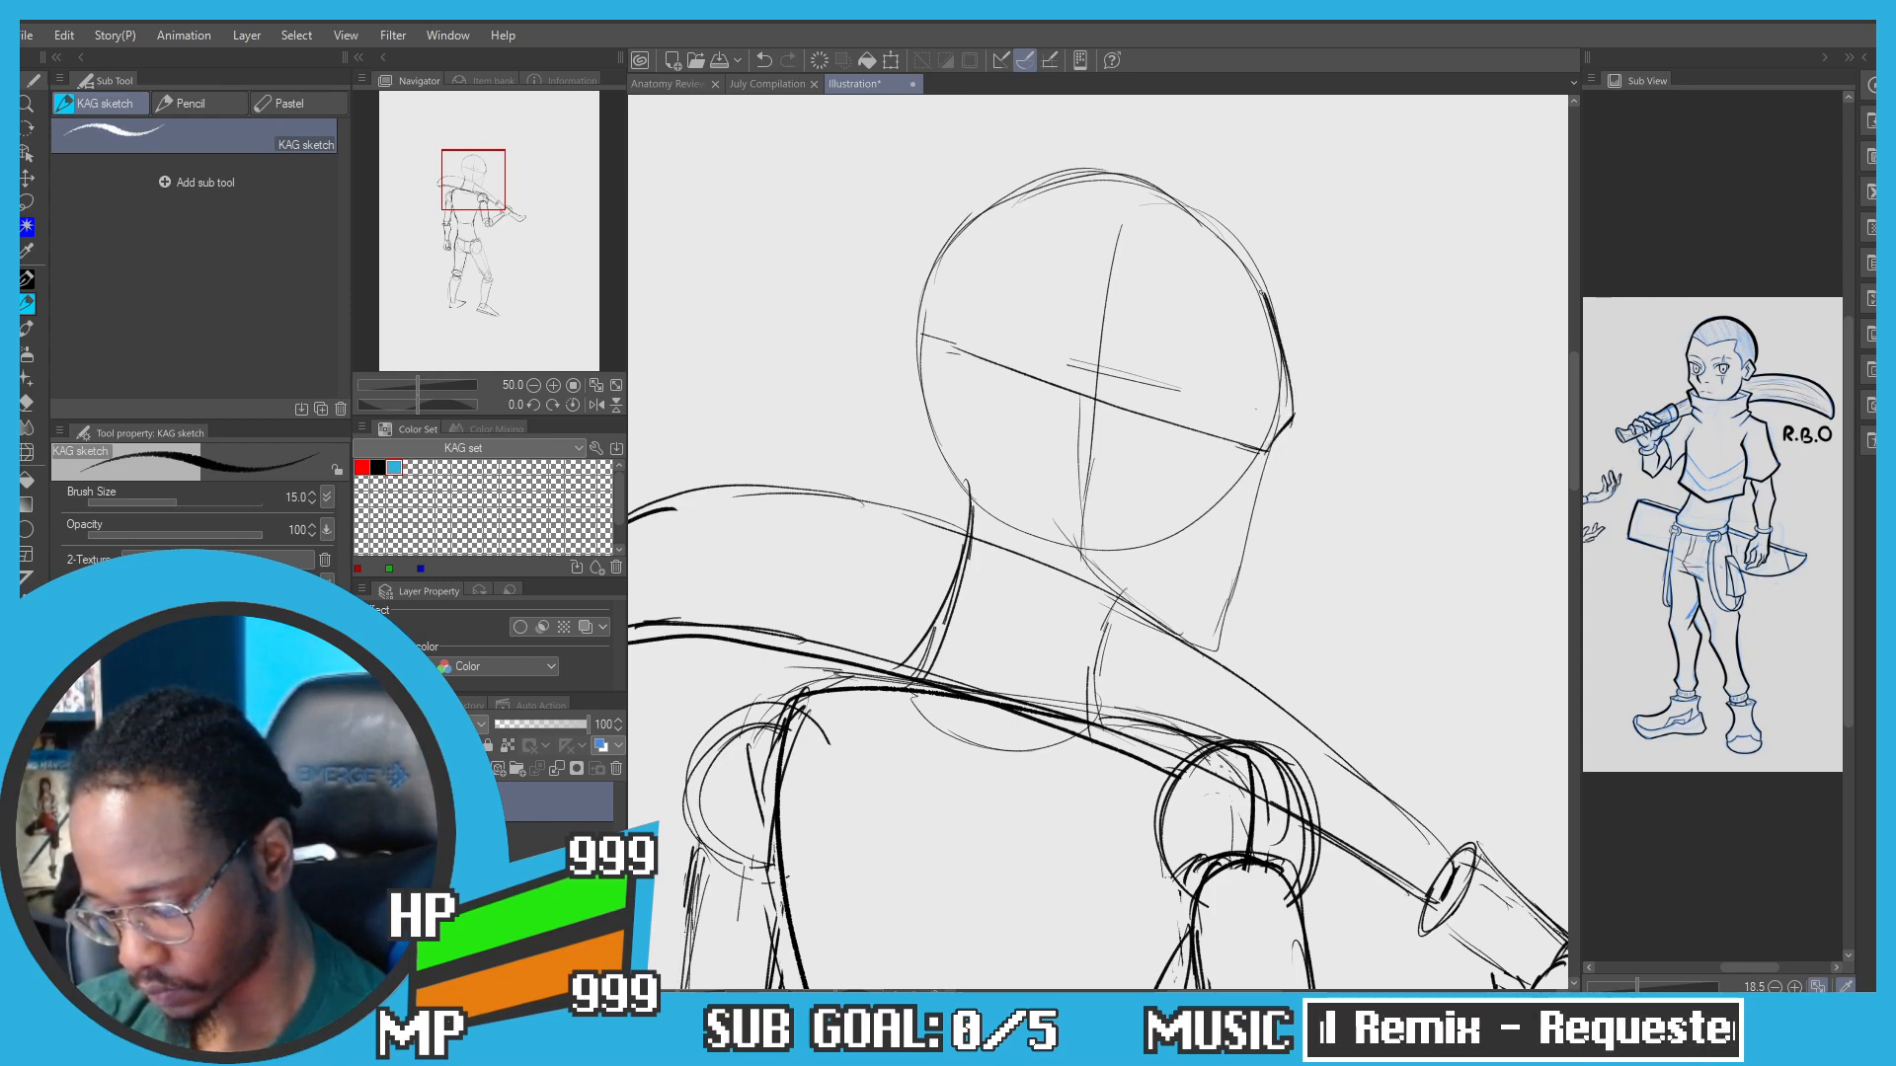
key(ctrl+z)
key(ctrl+z)
drag(1264, 294, 1292, 420)
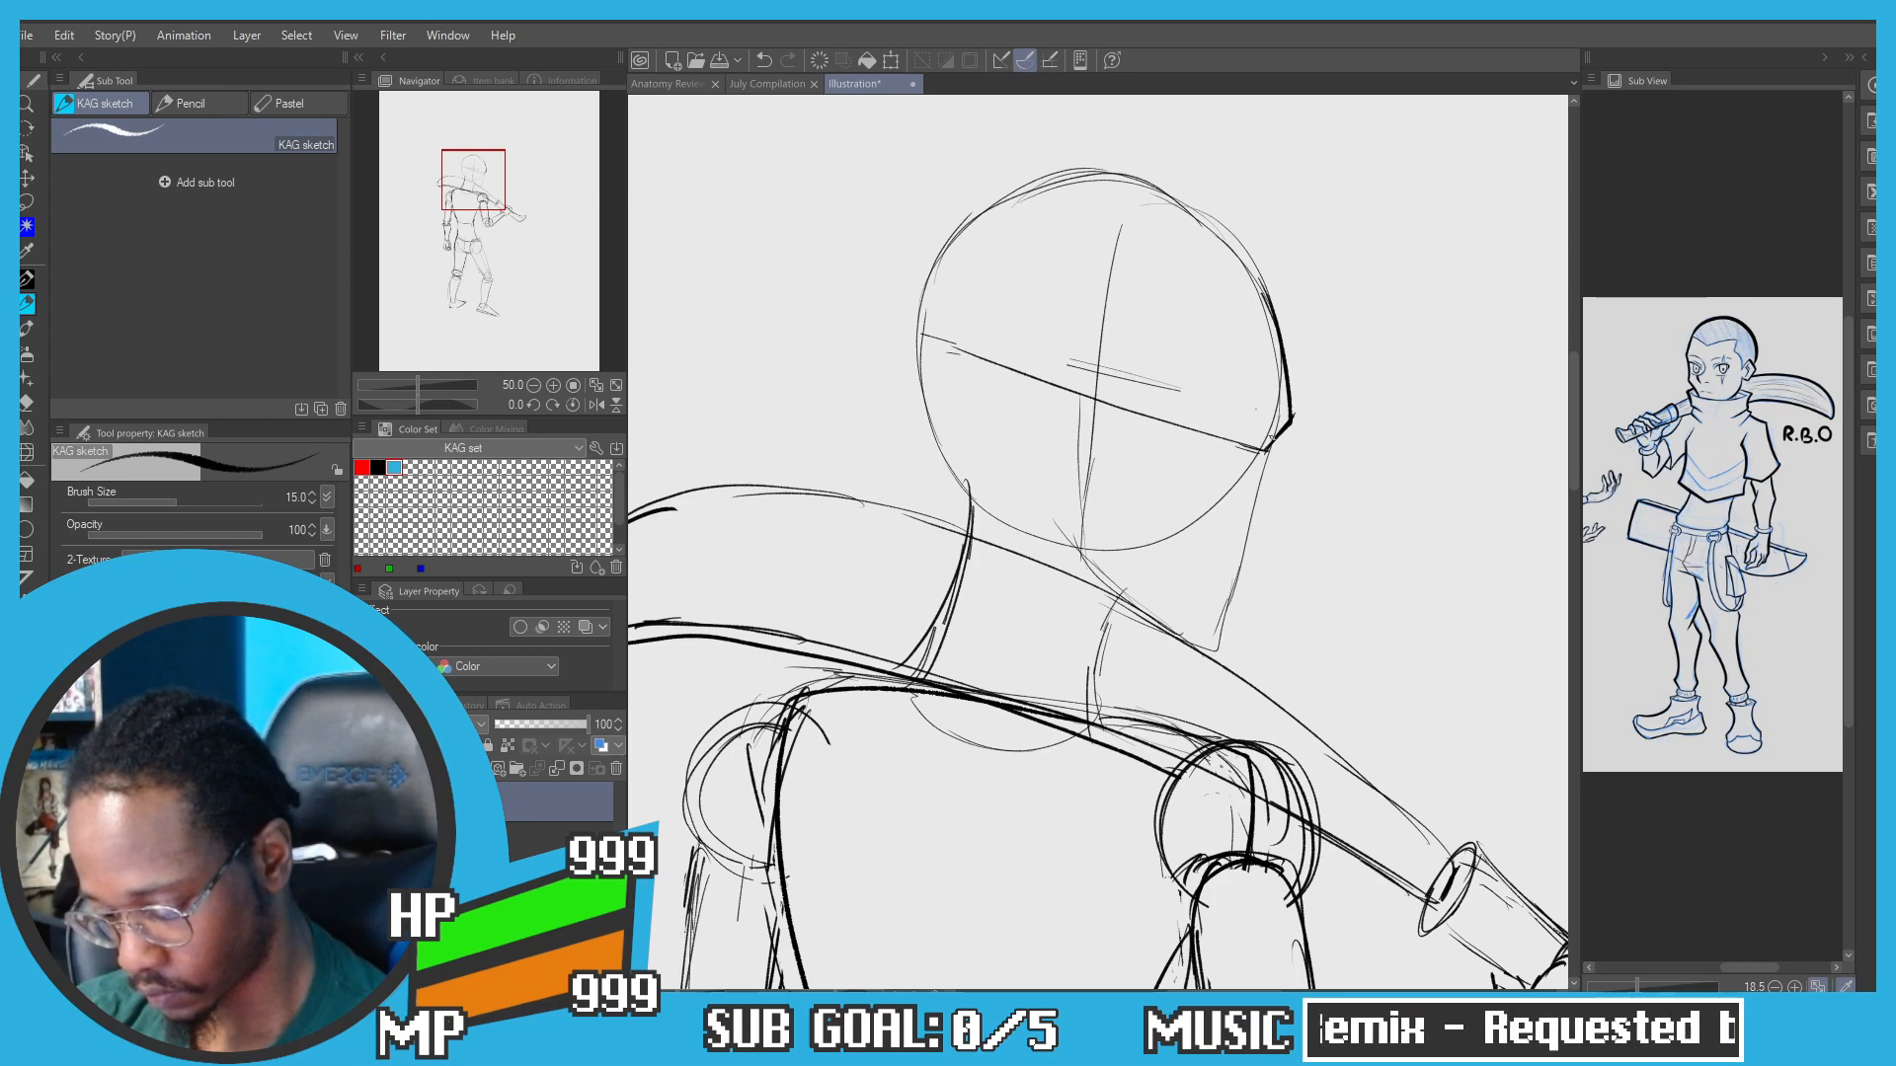
key(ctrl+z)
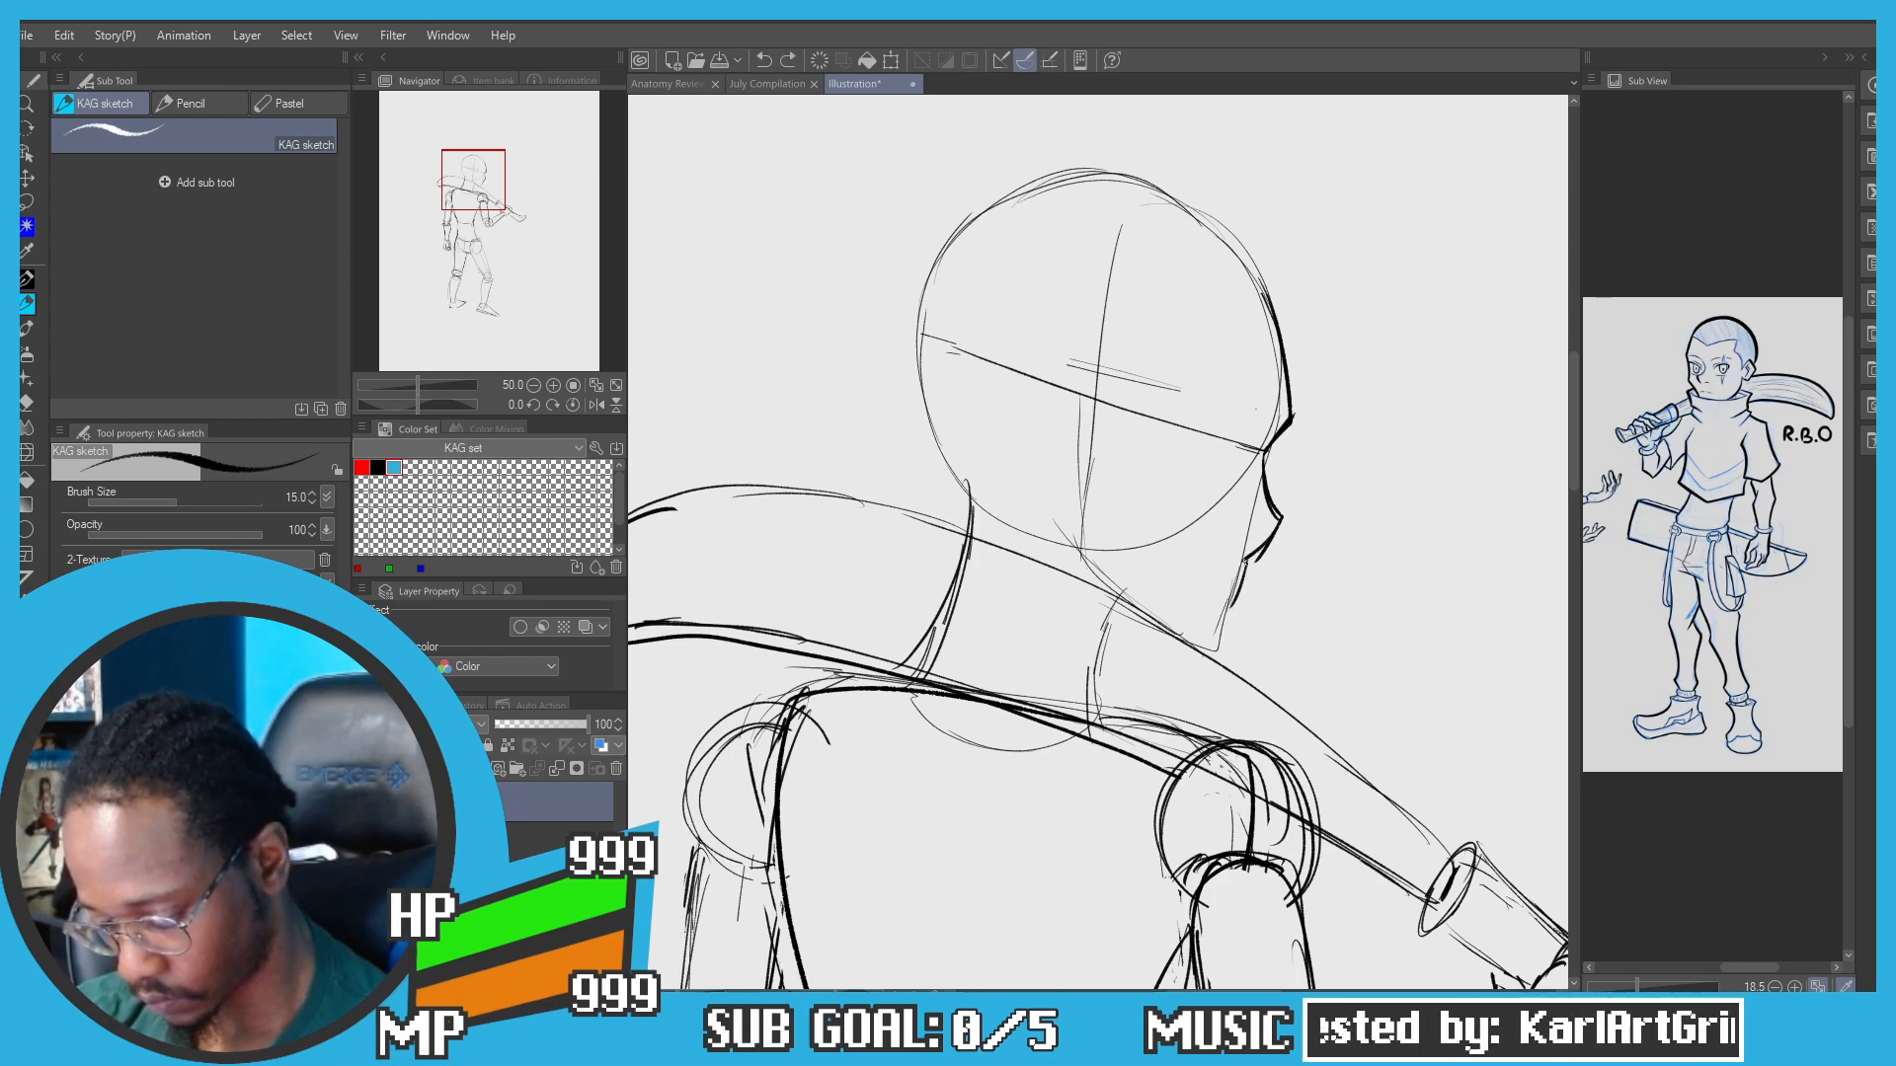
Step: Rework the nose profile below the brow into a pointed shape, using another character in the reference image as a guide
key(ctrl+z)
mouse_move(1245, 561)
mouse_down()
mouse_move(1189, 643)
mouse_move(1093, 581)
mouse_up()
key(ctrl+z)
key(ctrl+z)
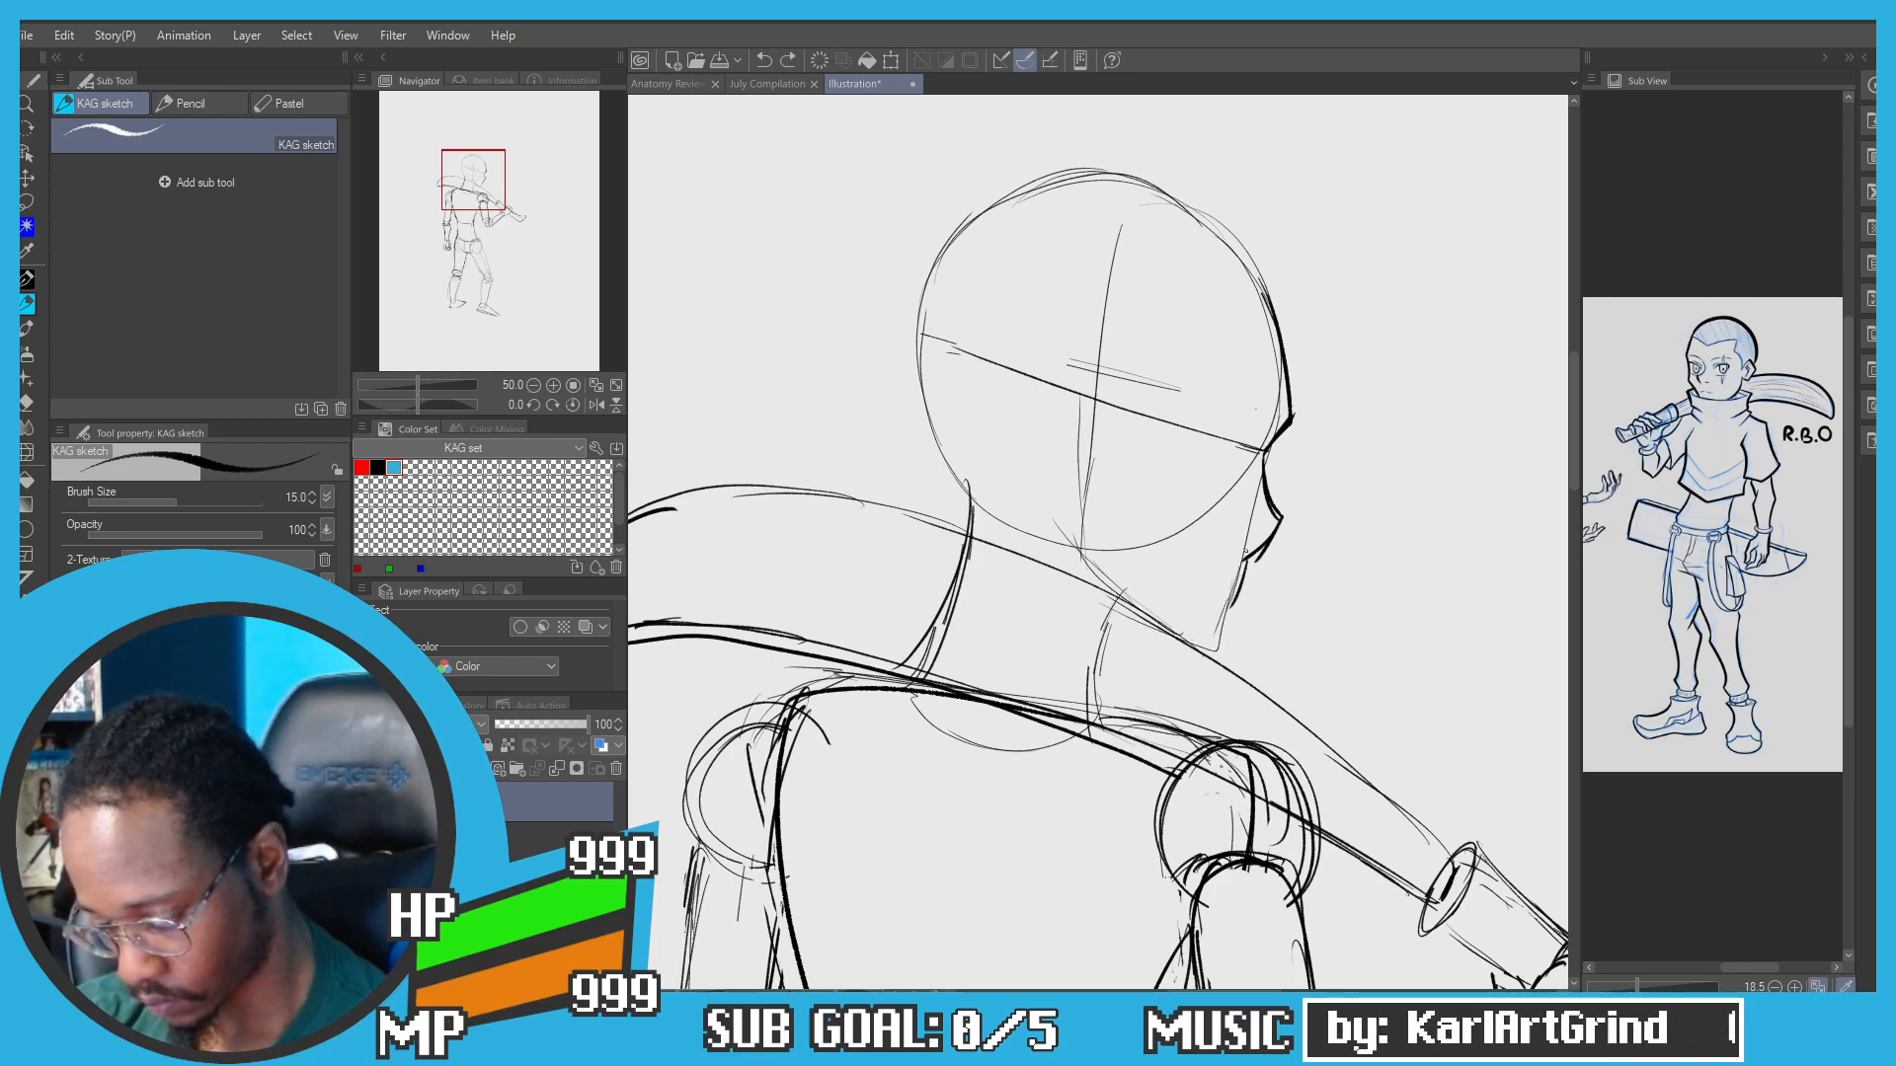
mouse_move(1639, 567)
mouse_down()
mouse_move(1757, 593)
mouse_move(1719, 576)
mouse_up()
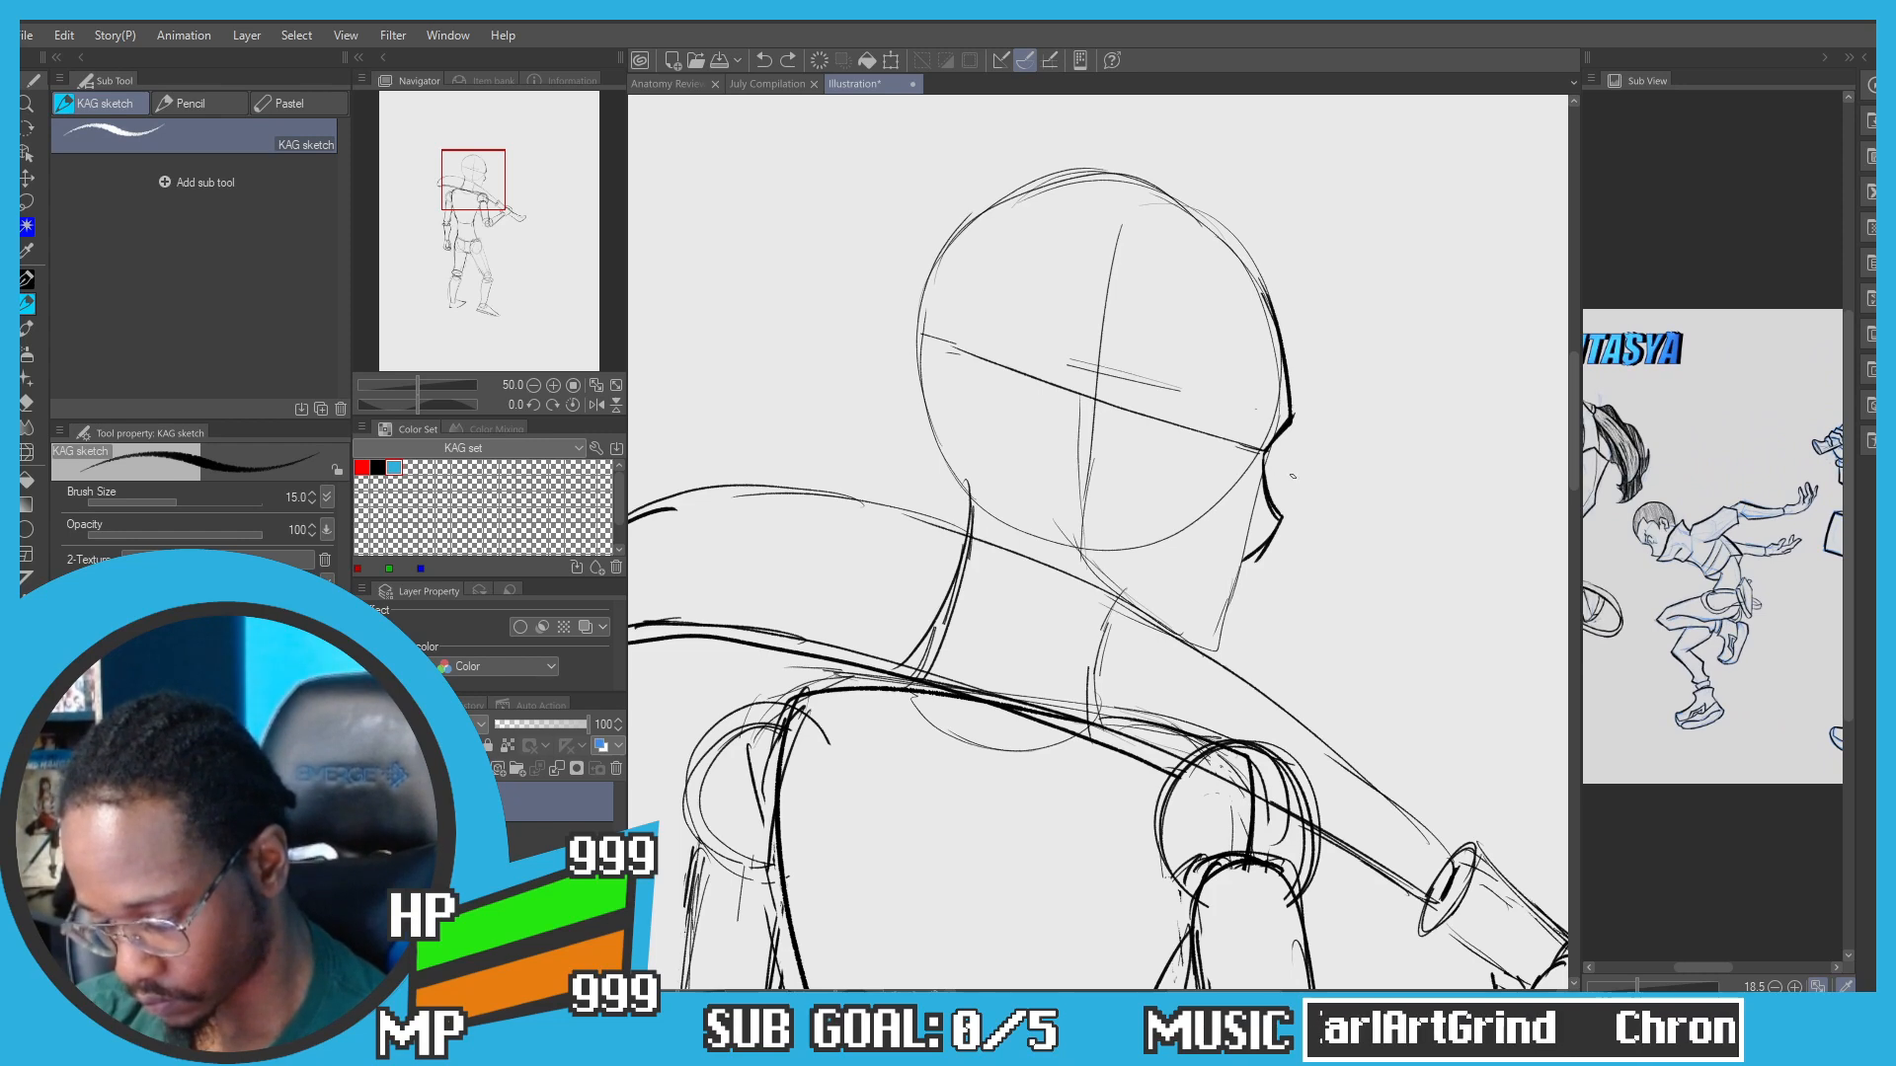
key(ctrl+z)
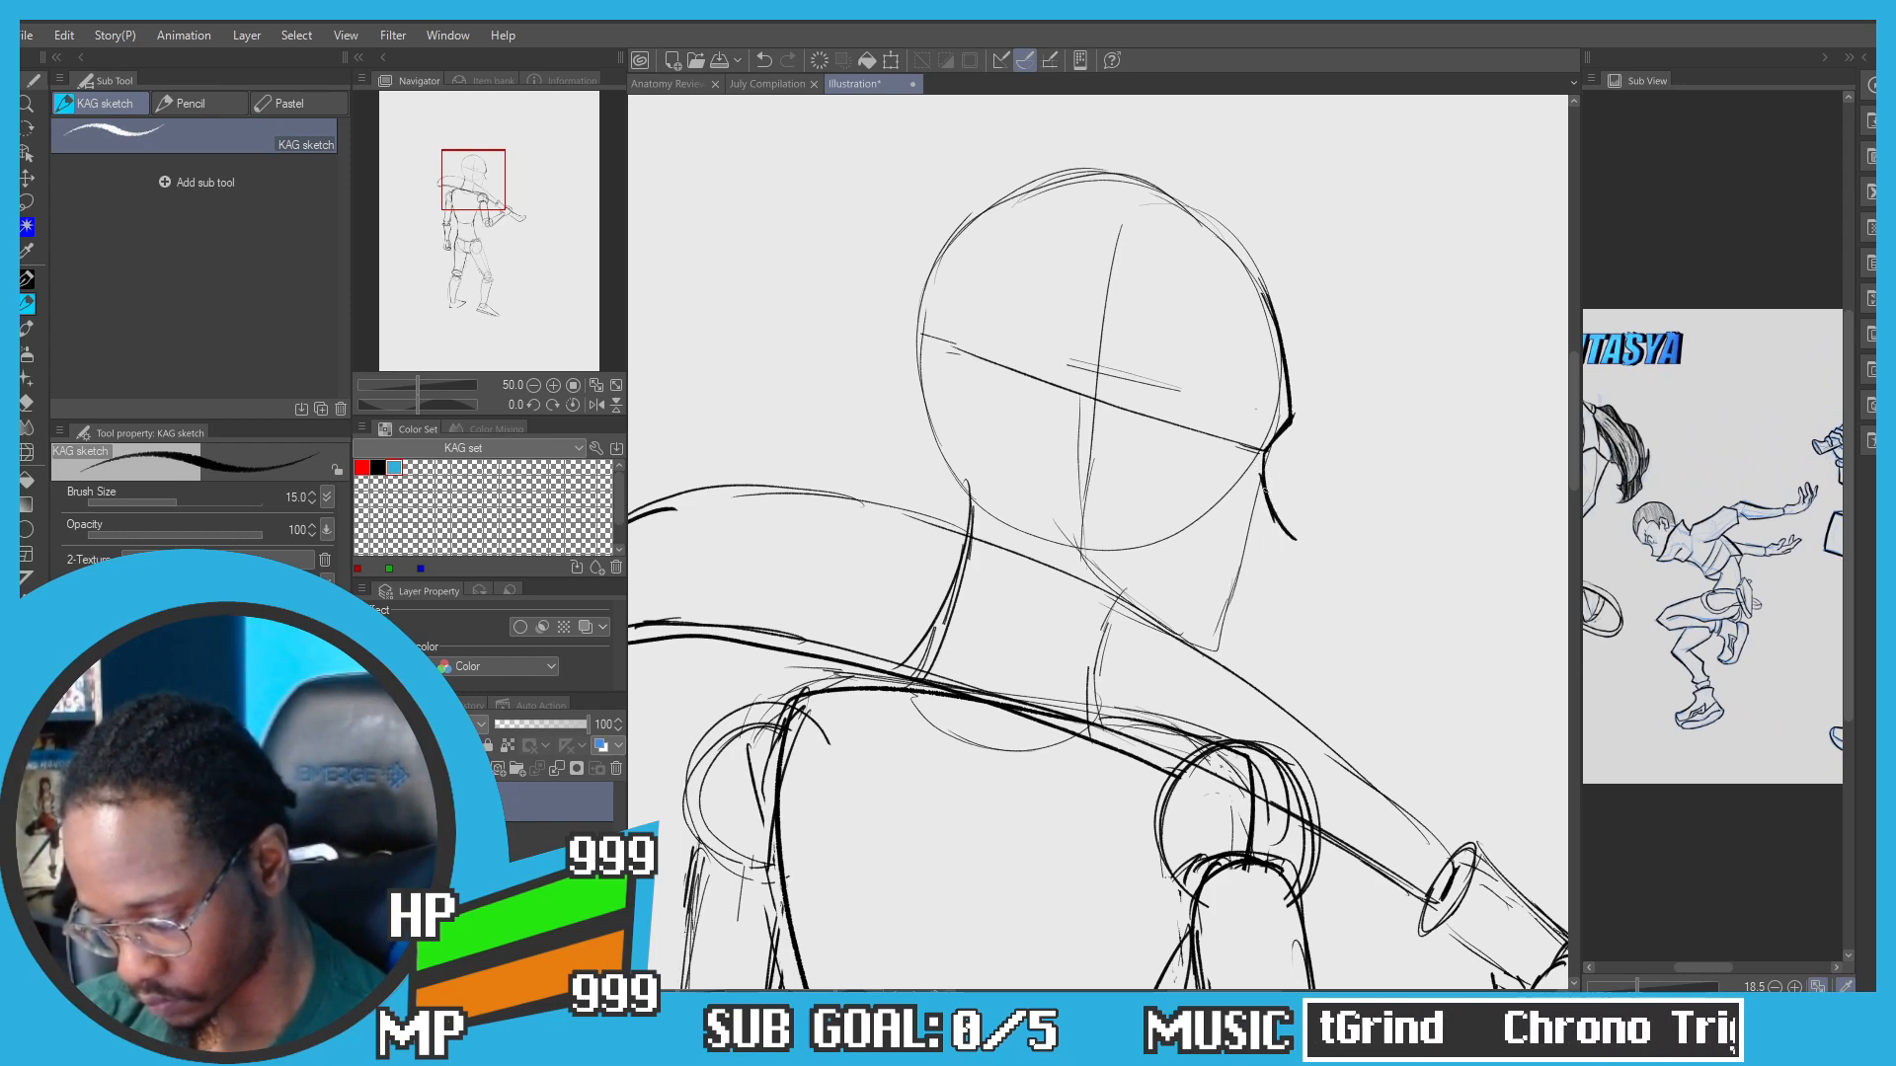
key(ctrl+y)
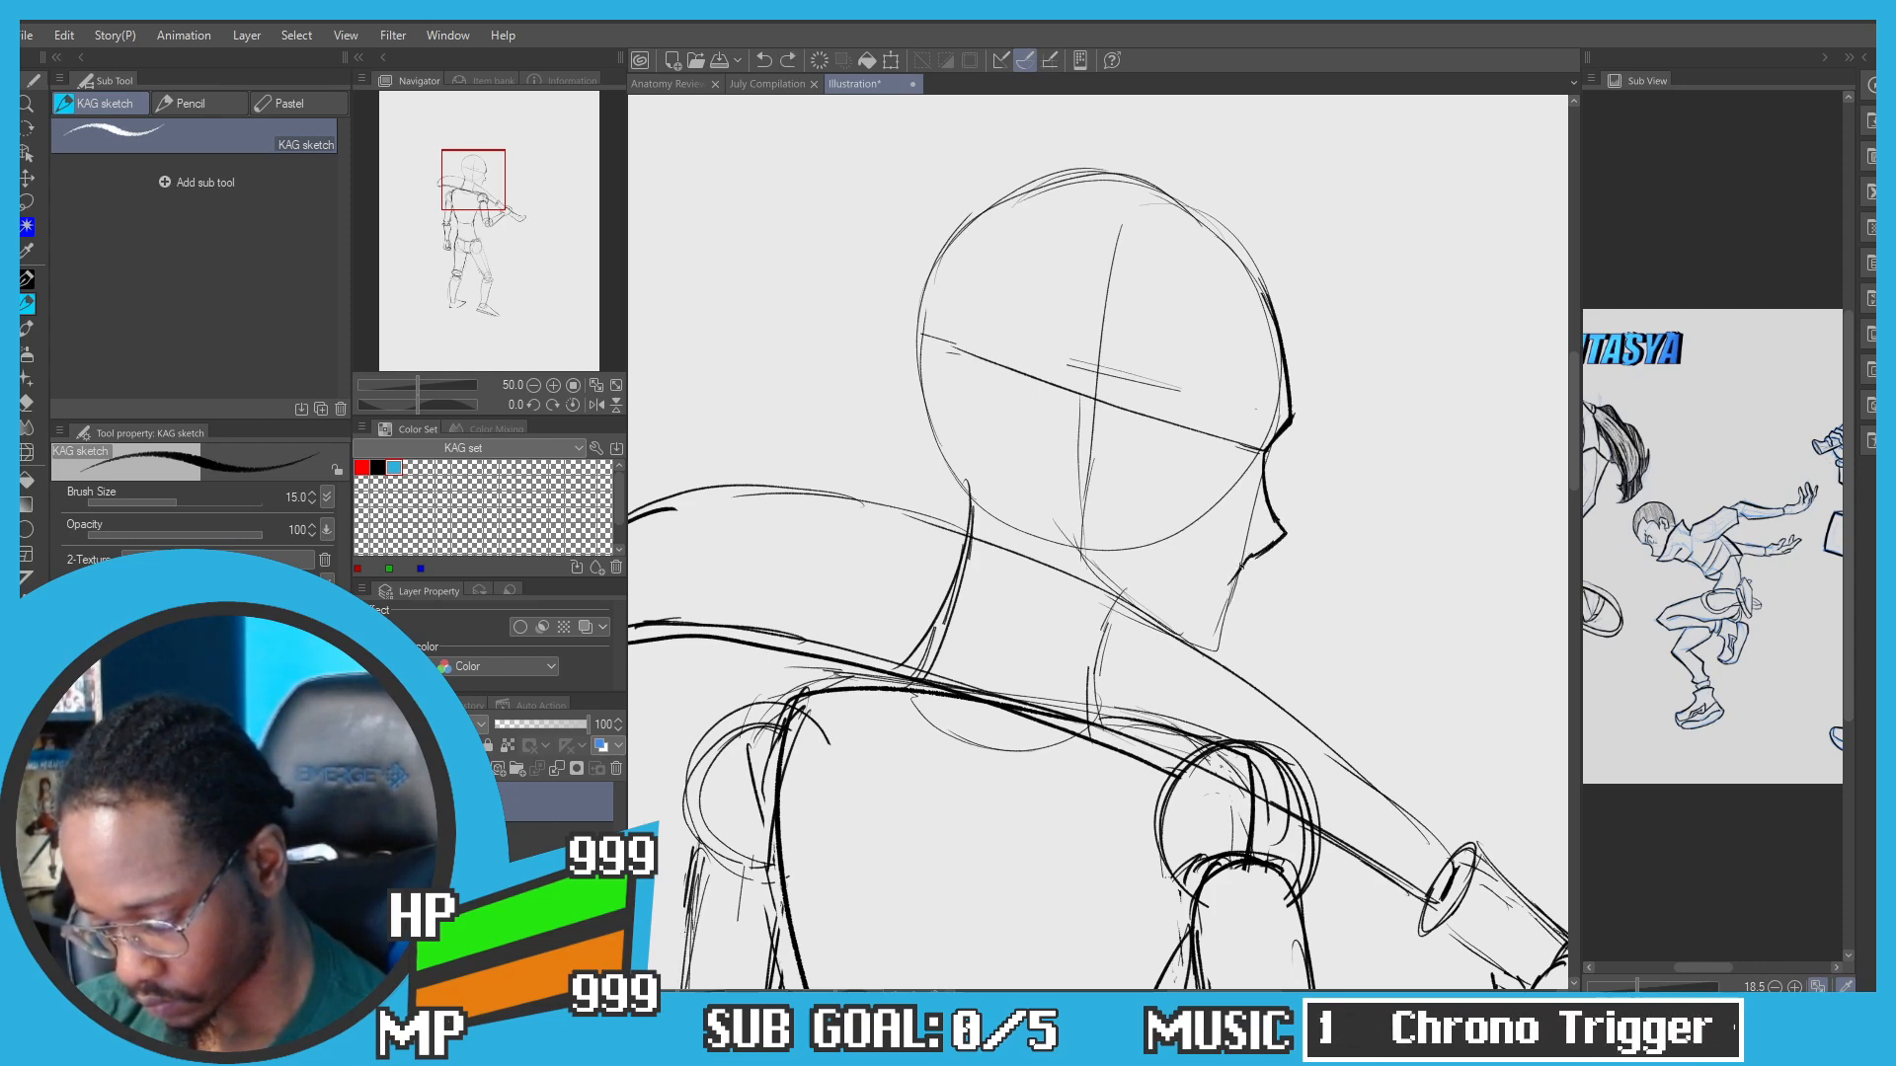
Step: Draw the lower face contour from under the nose down to the chin, using the reference characters as a guide
key(ctrl+z)
key(ctrl+z)
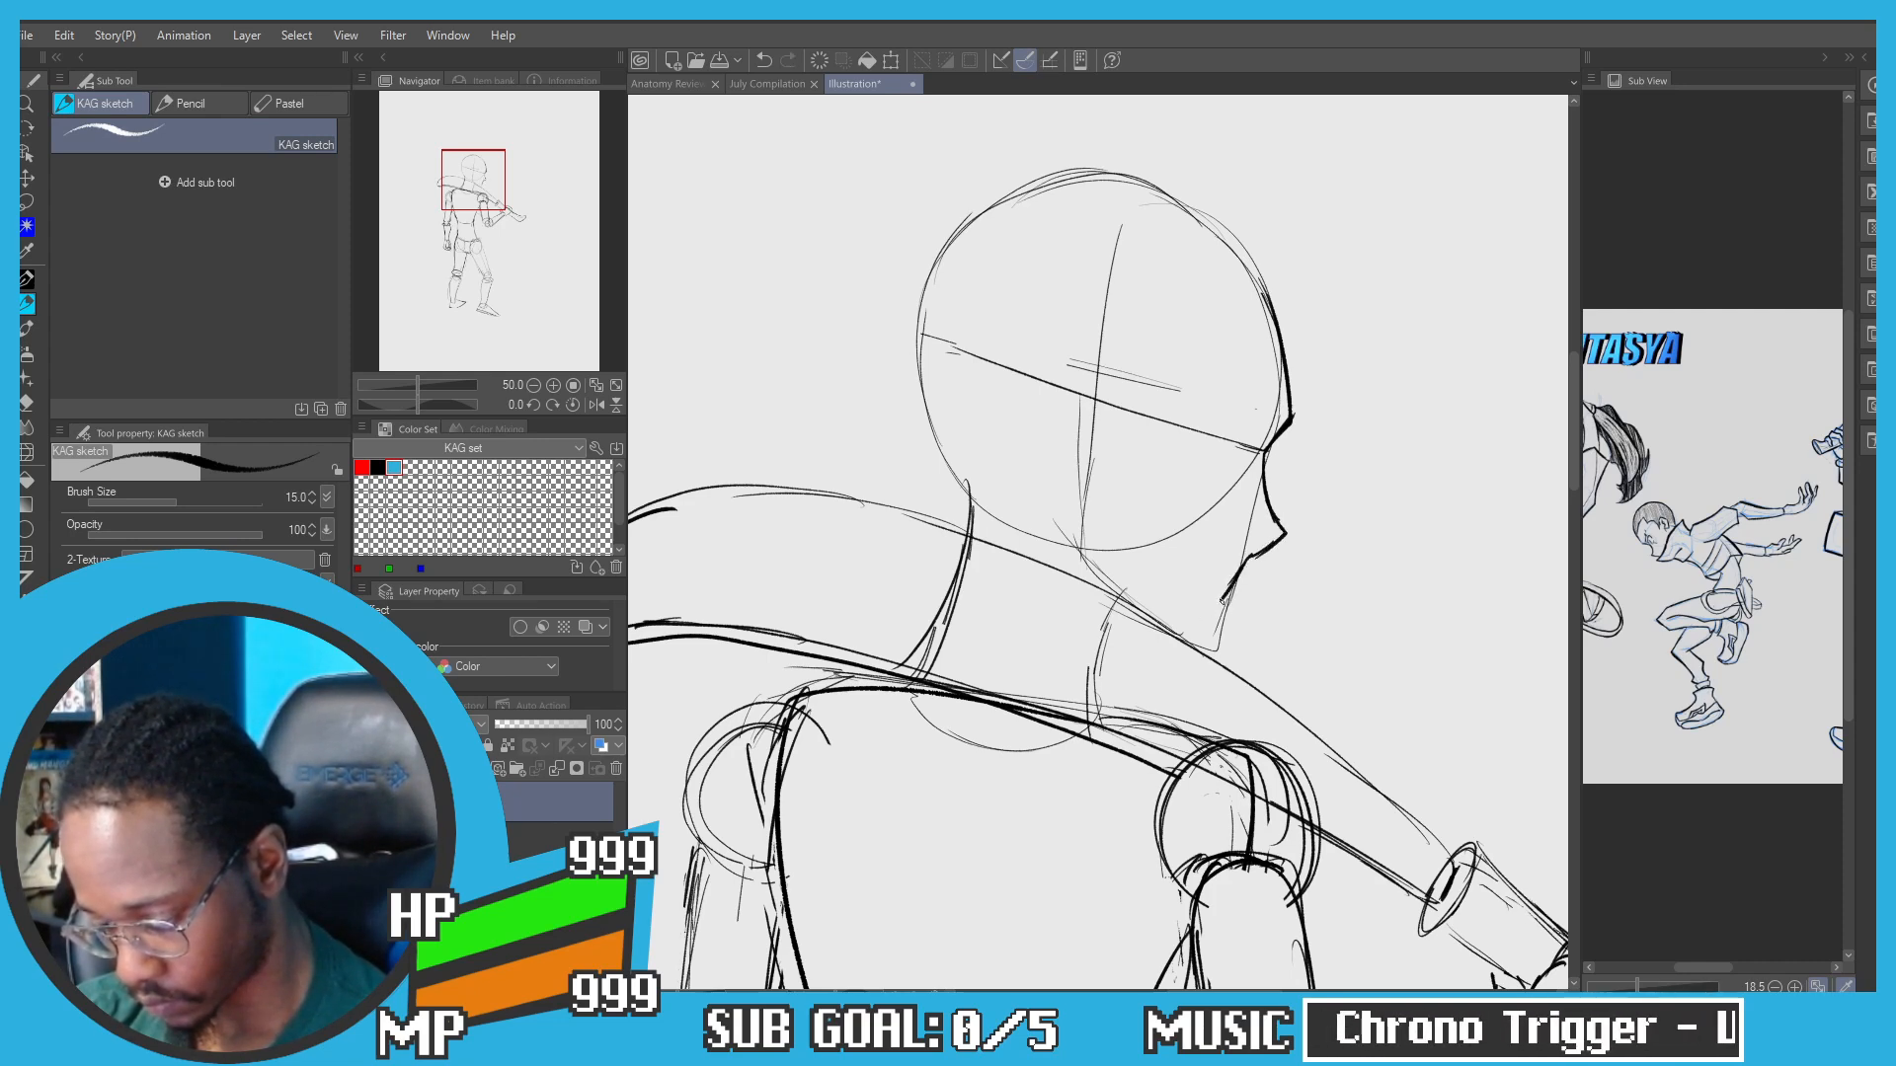
drag(1248, 561, 1198, 621)
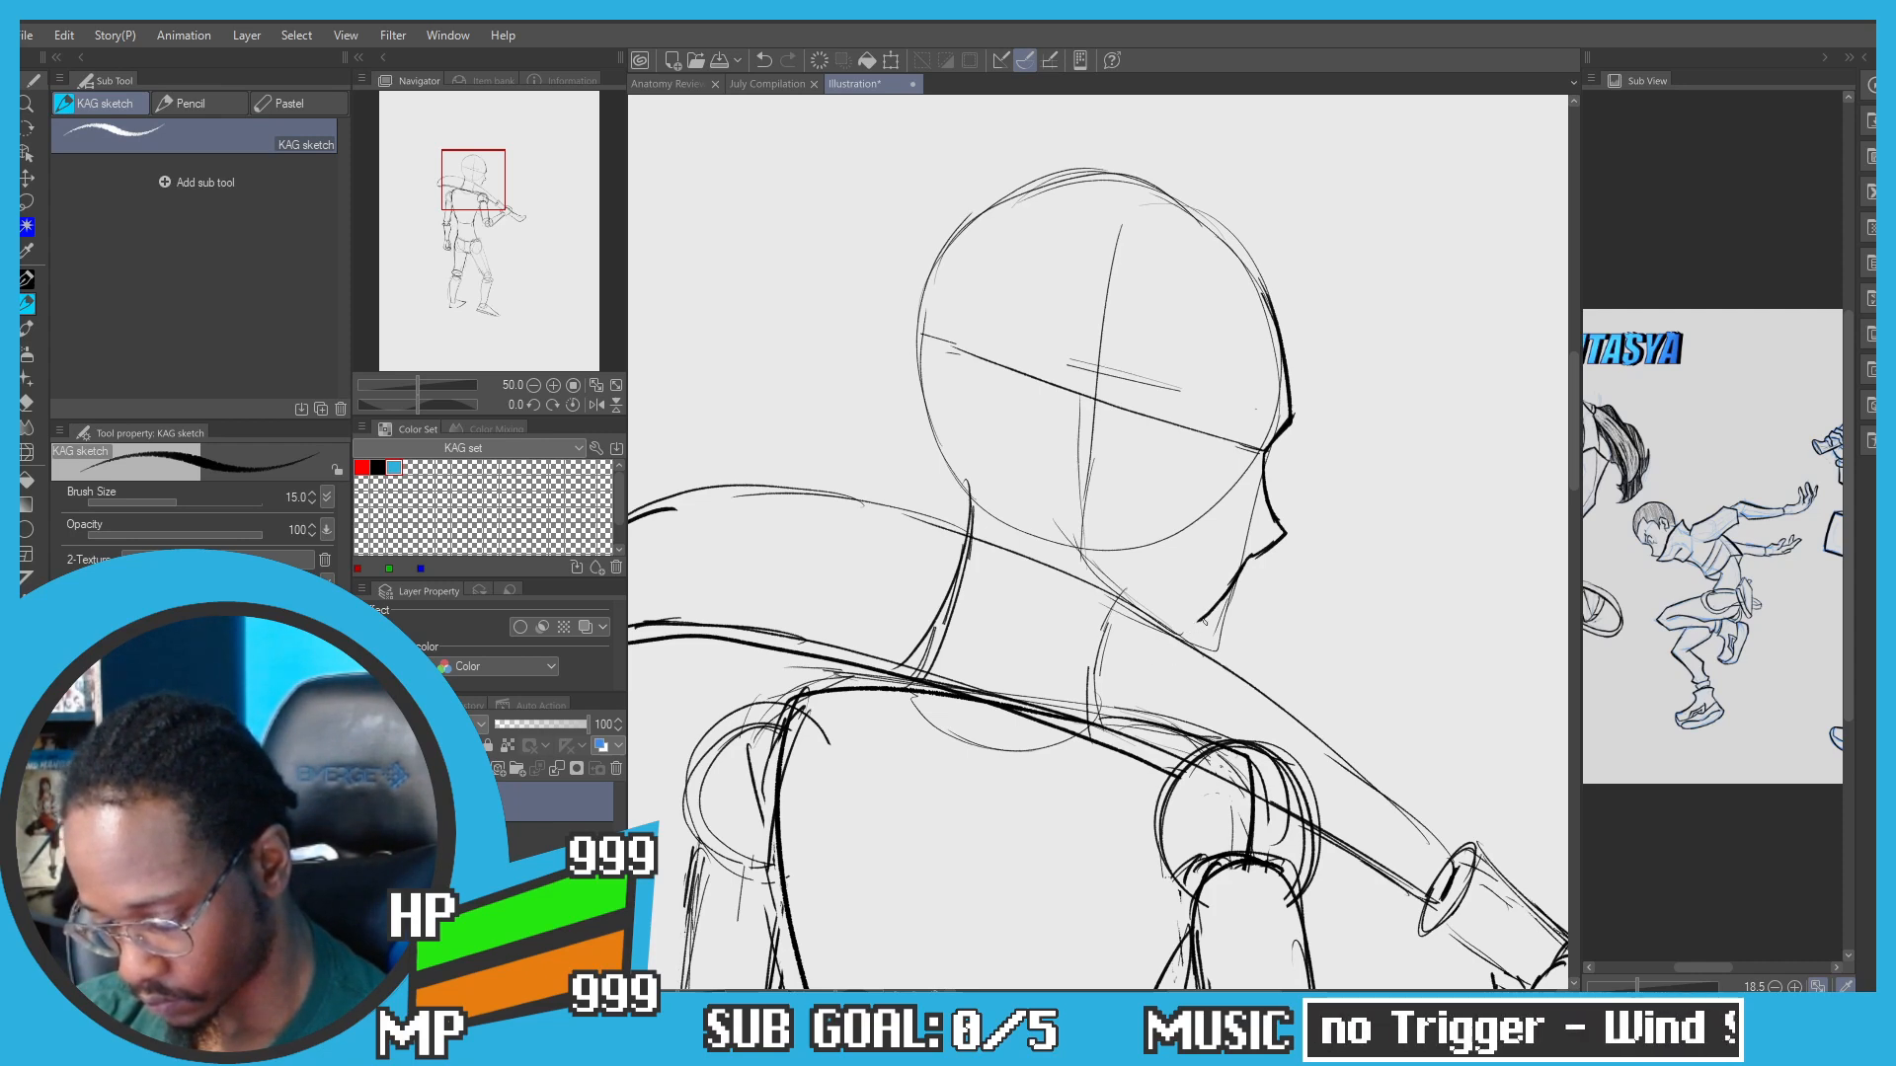
drag(1706, 814, 1647, 817)
scroll(1651, 976, up, 5)
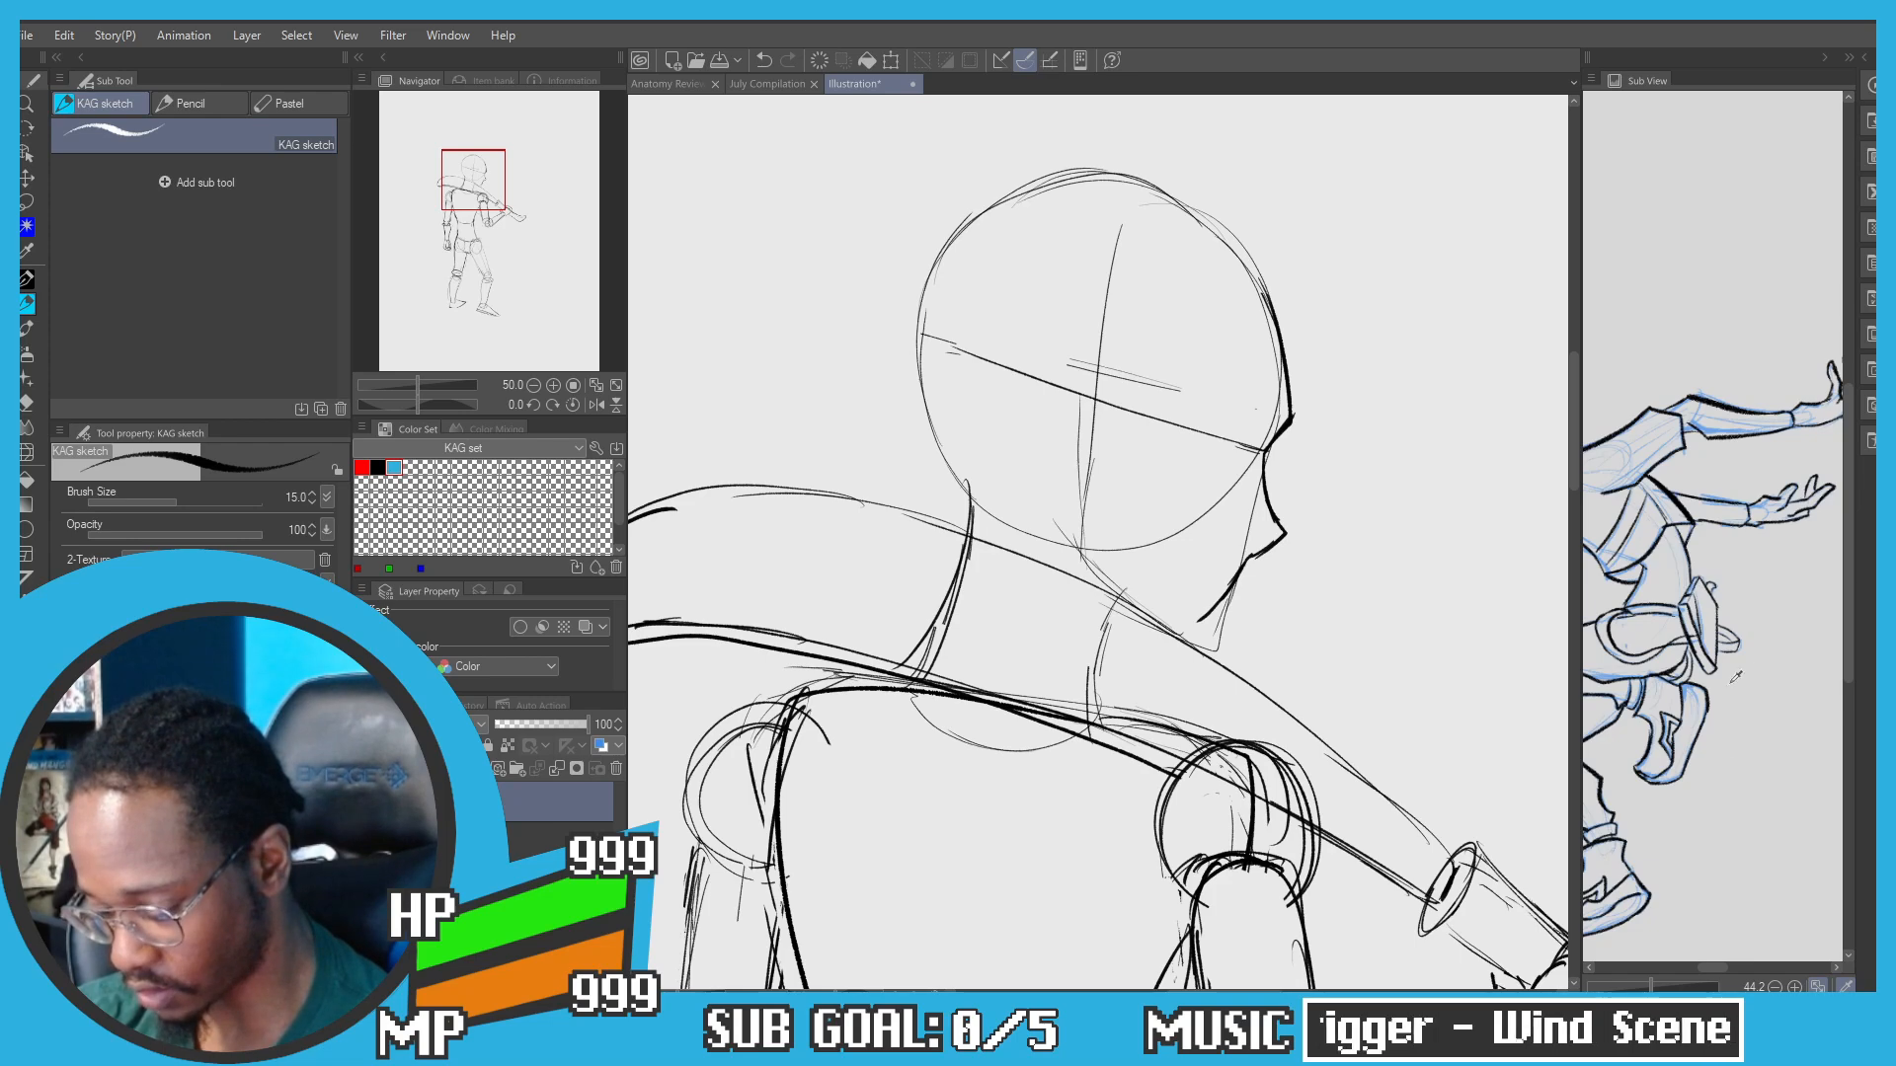
drag(1650, 987, 1637, 987)
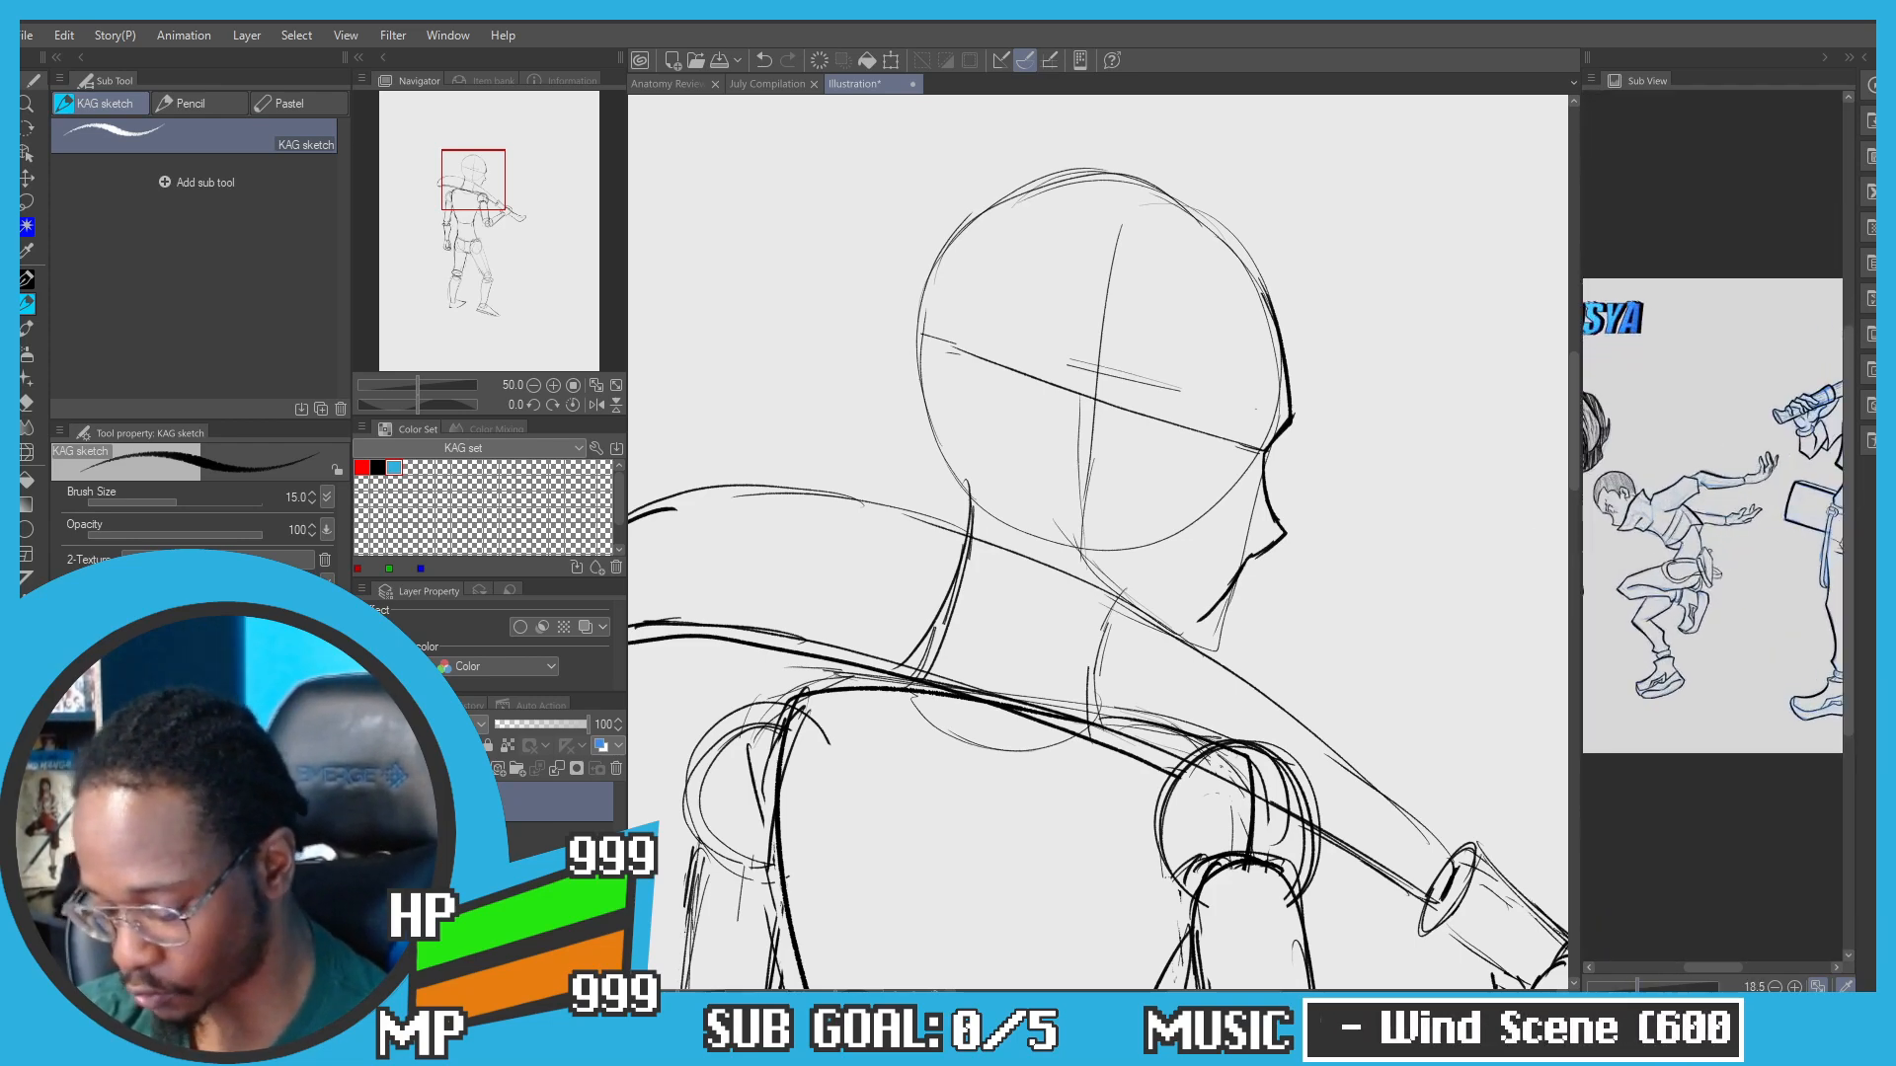
mouse_move(1726, 854)
mouse_down()
mouse_move(1718, 829)
mouse_move(1730, 850)
mouse_move(1629, 825)
mouse_move(1757, 838)
mouse_up()
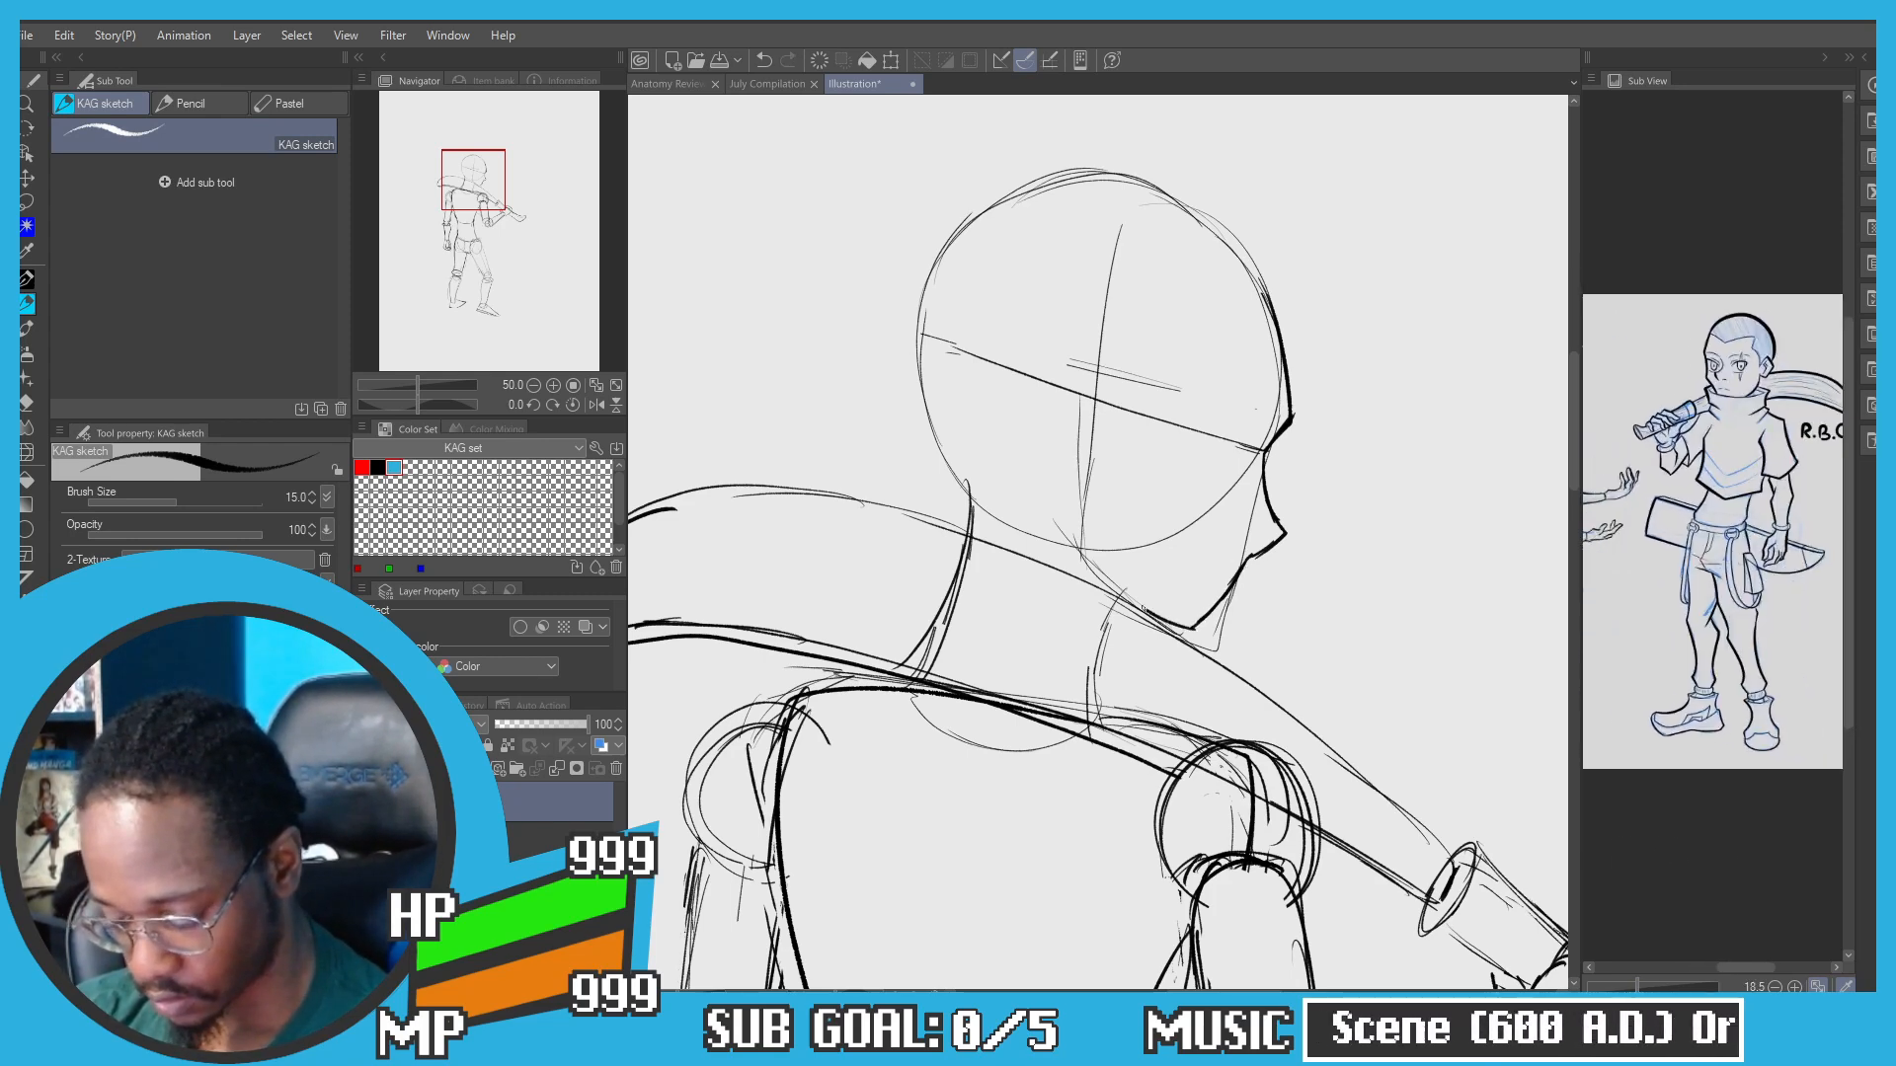
Step: Draw a dark jawline from the chin back along the head and up toward the ear position
drag(1188, 629, 1079, 531)
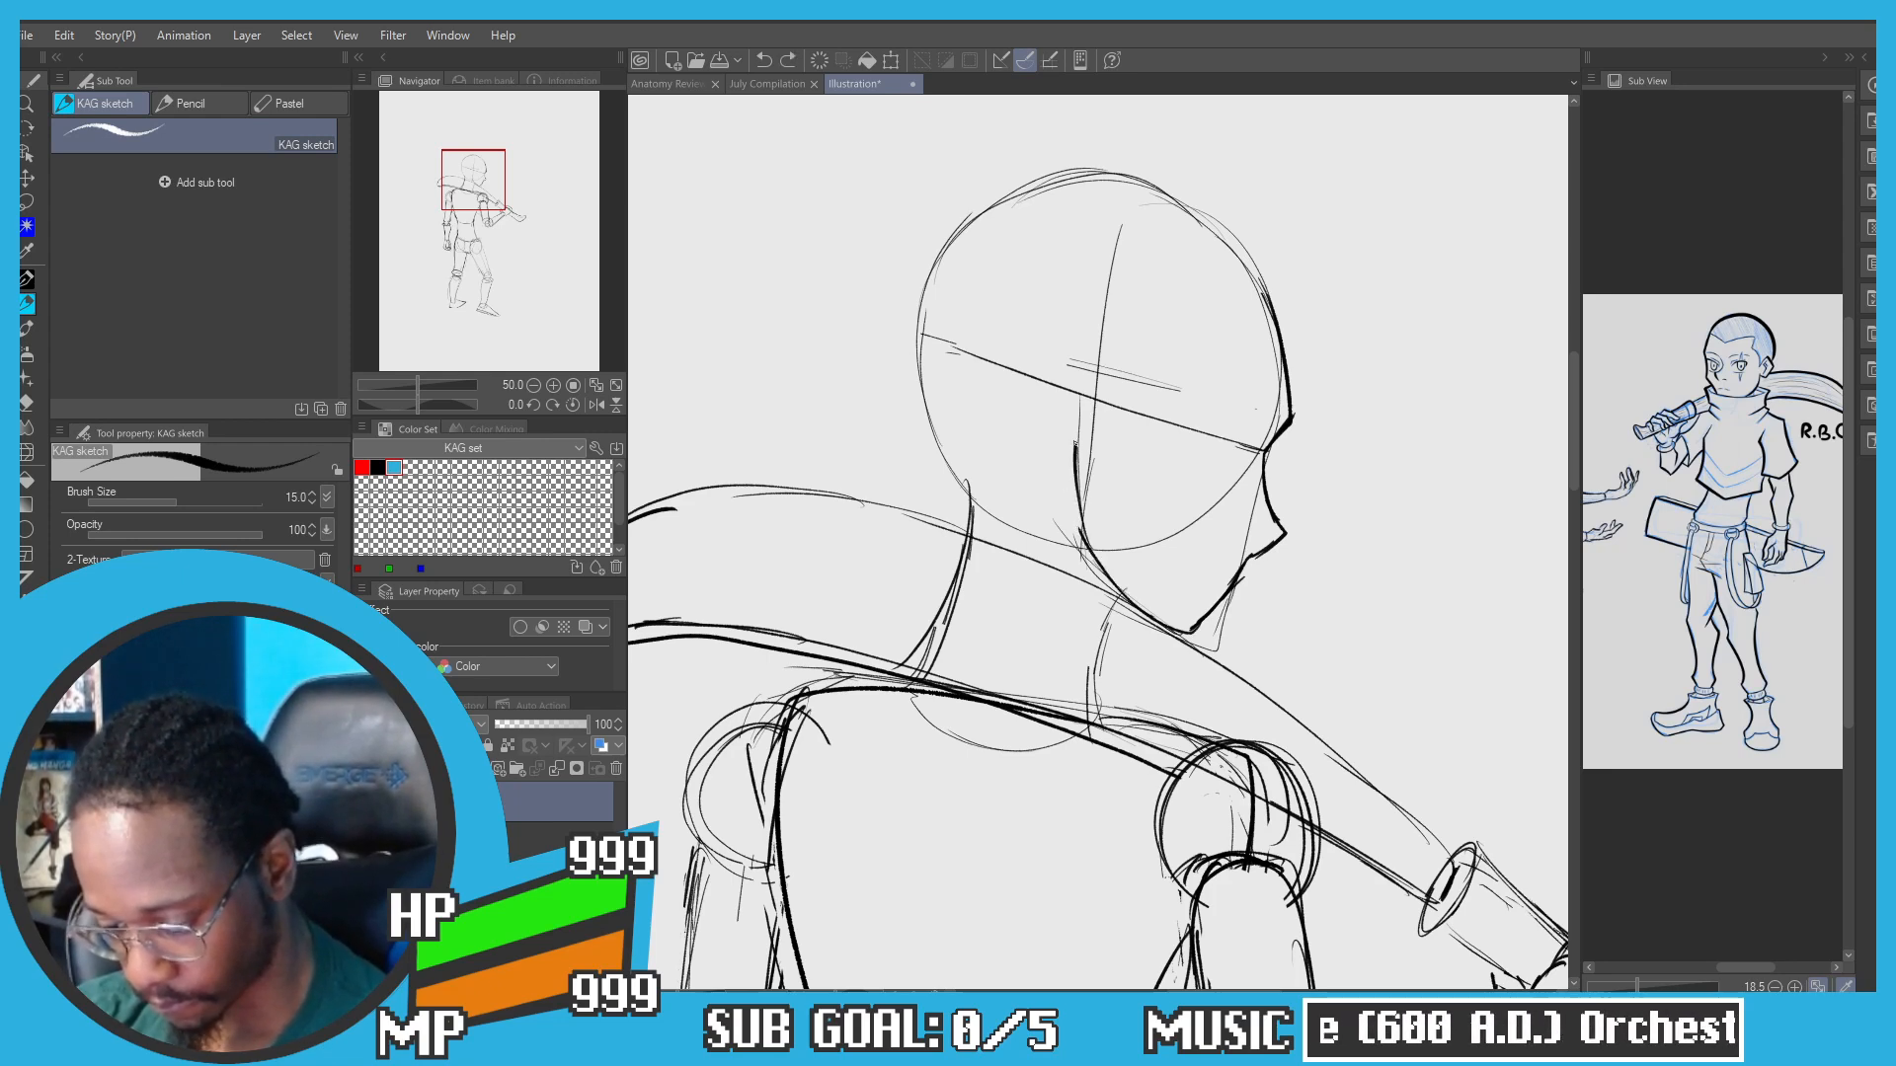
drag(1079, 532, 1078, 415)
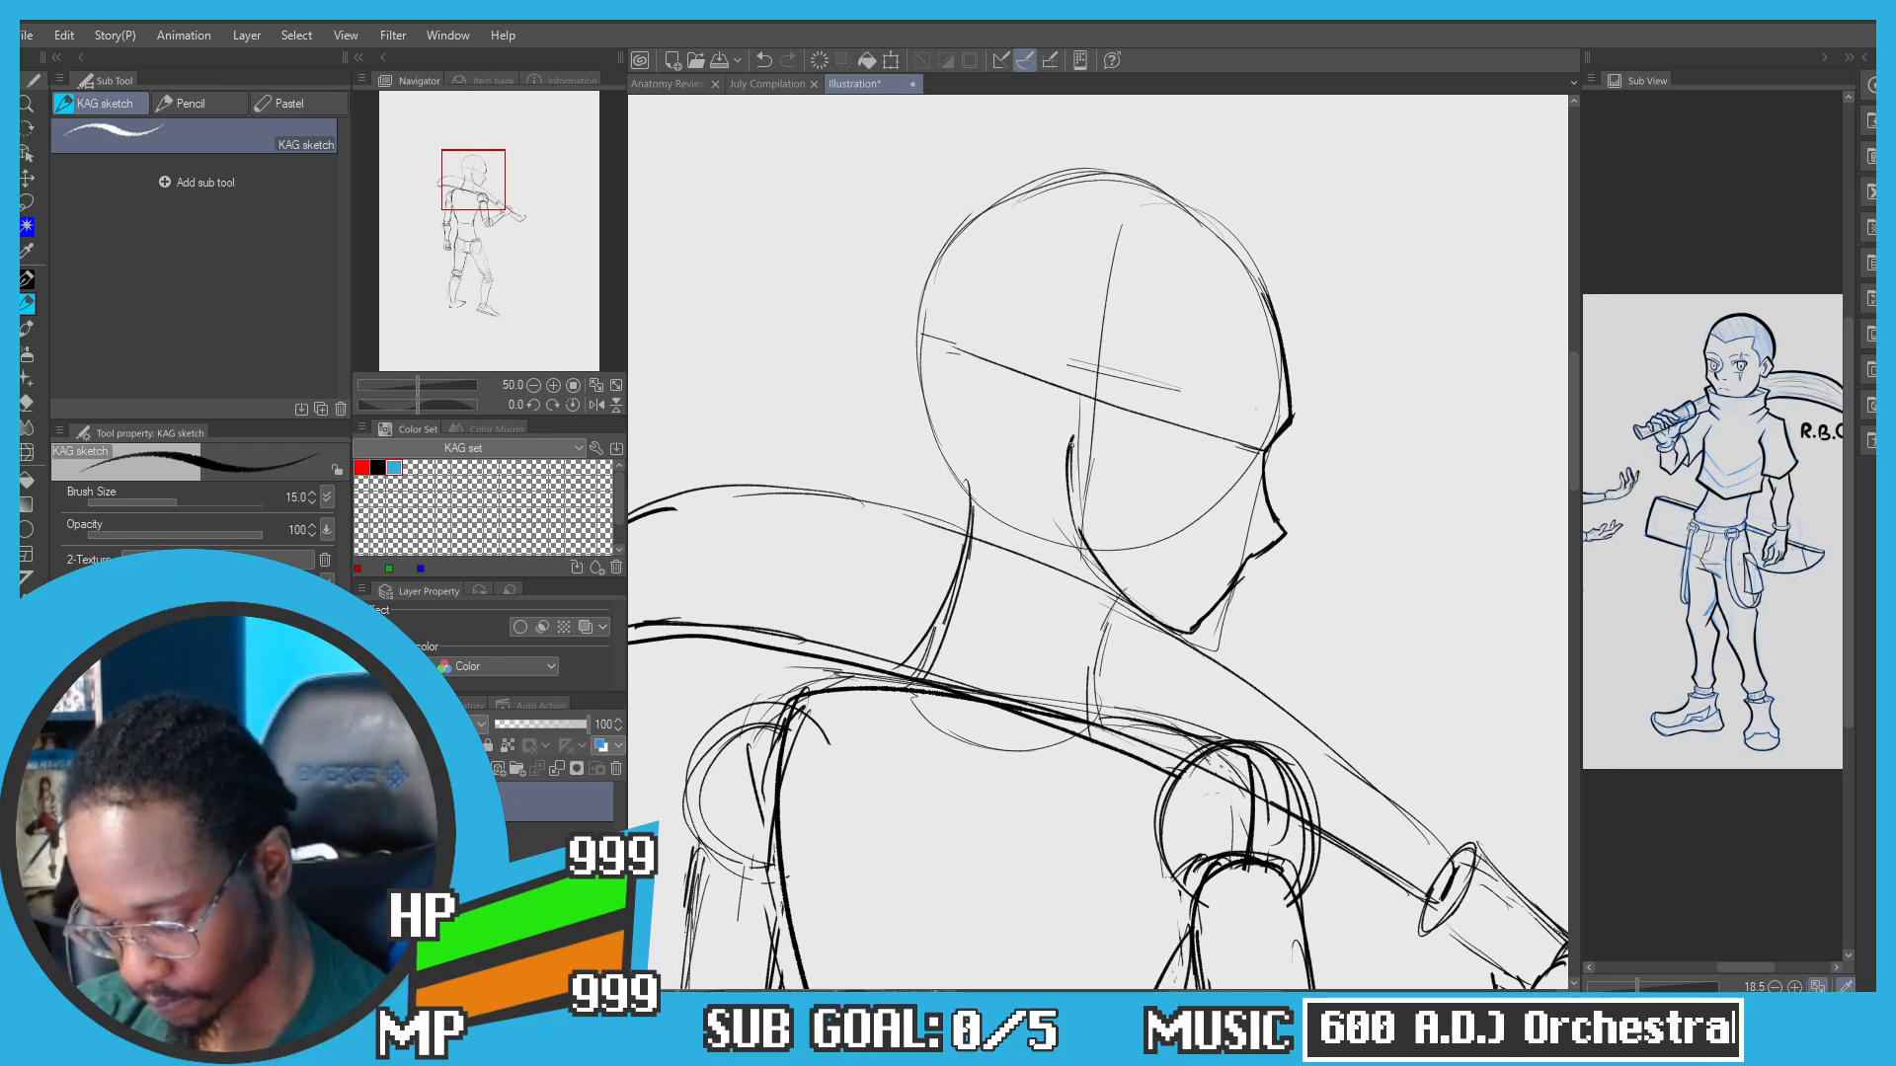
key(ctrl+z)
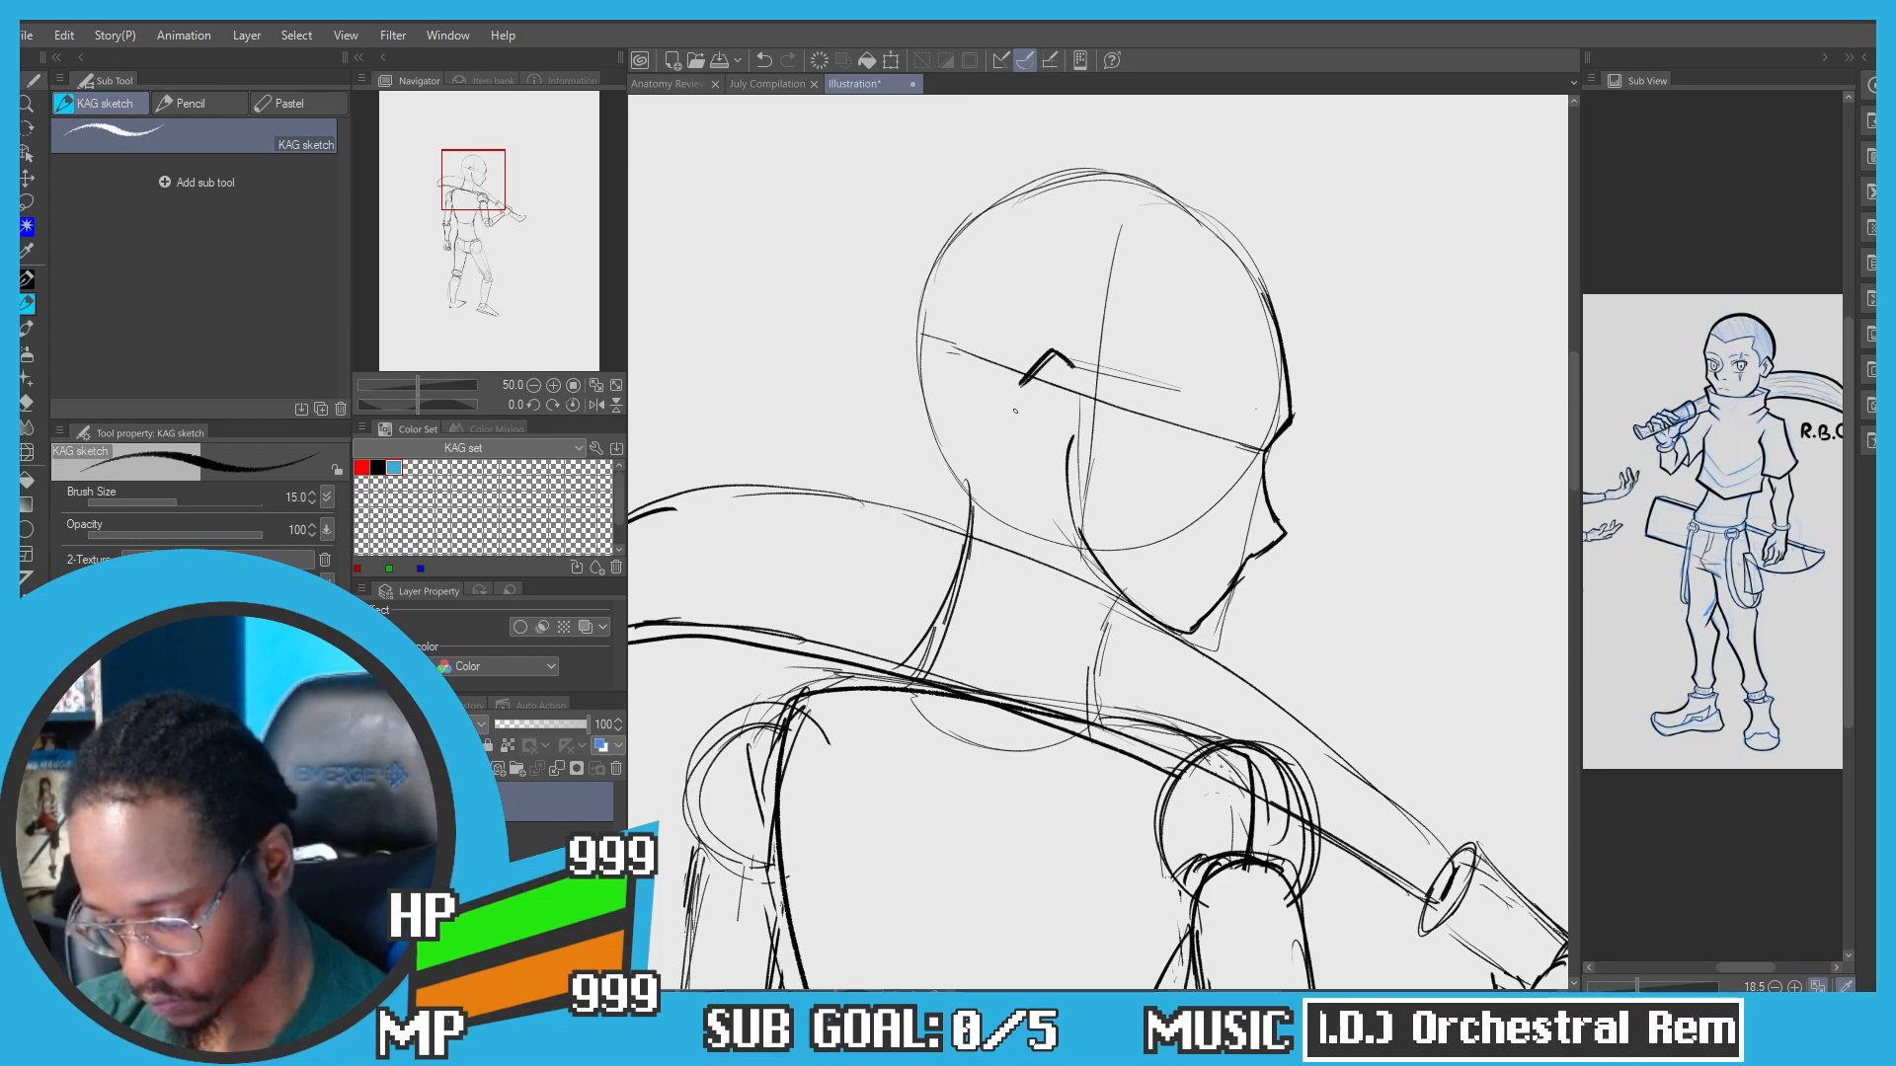
Step: Draw an angular ear outline behind the jawline, closing it with a short earlobe stroke
drag(1014, 393, 1022, 446)
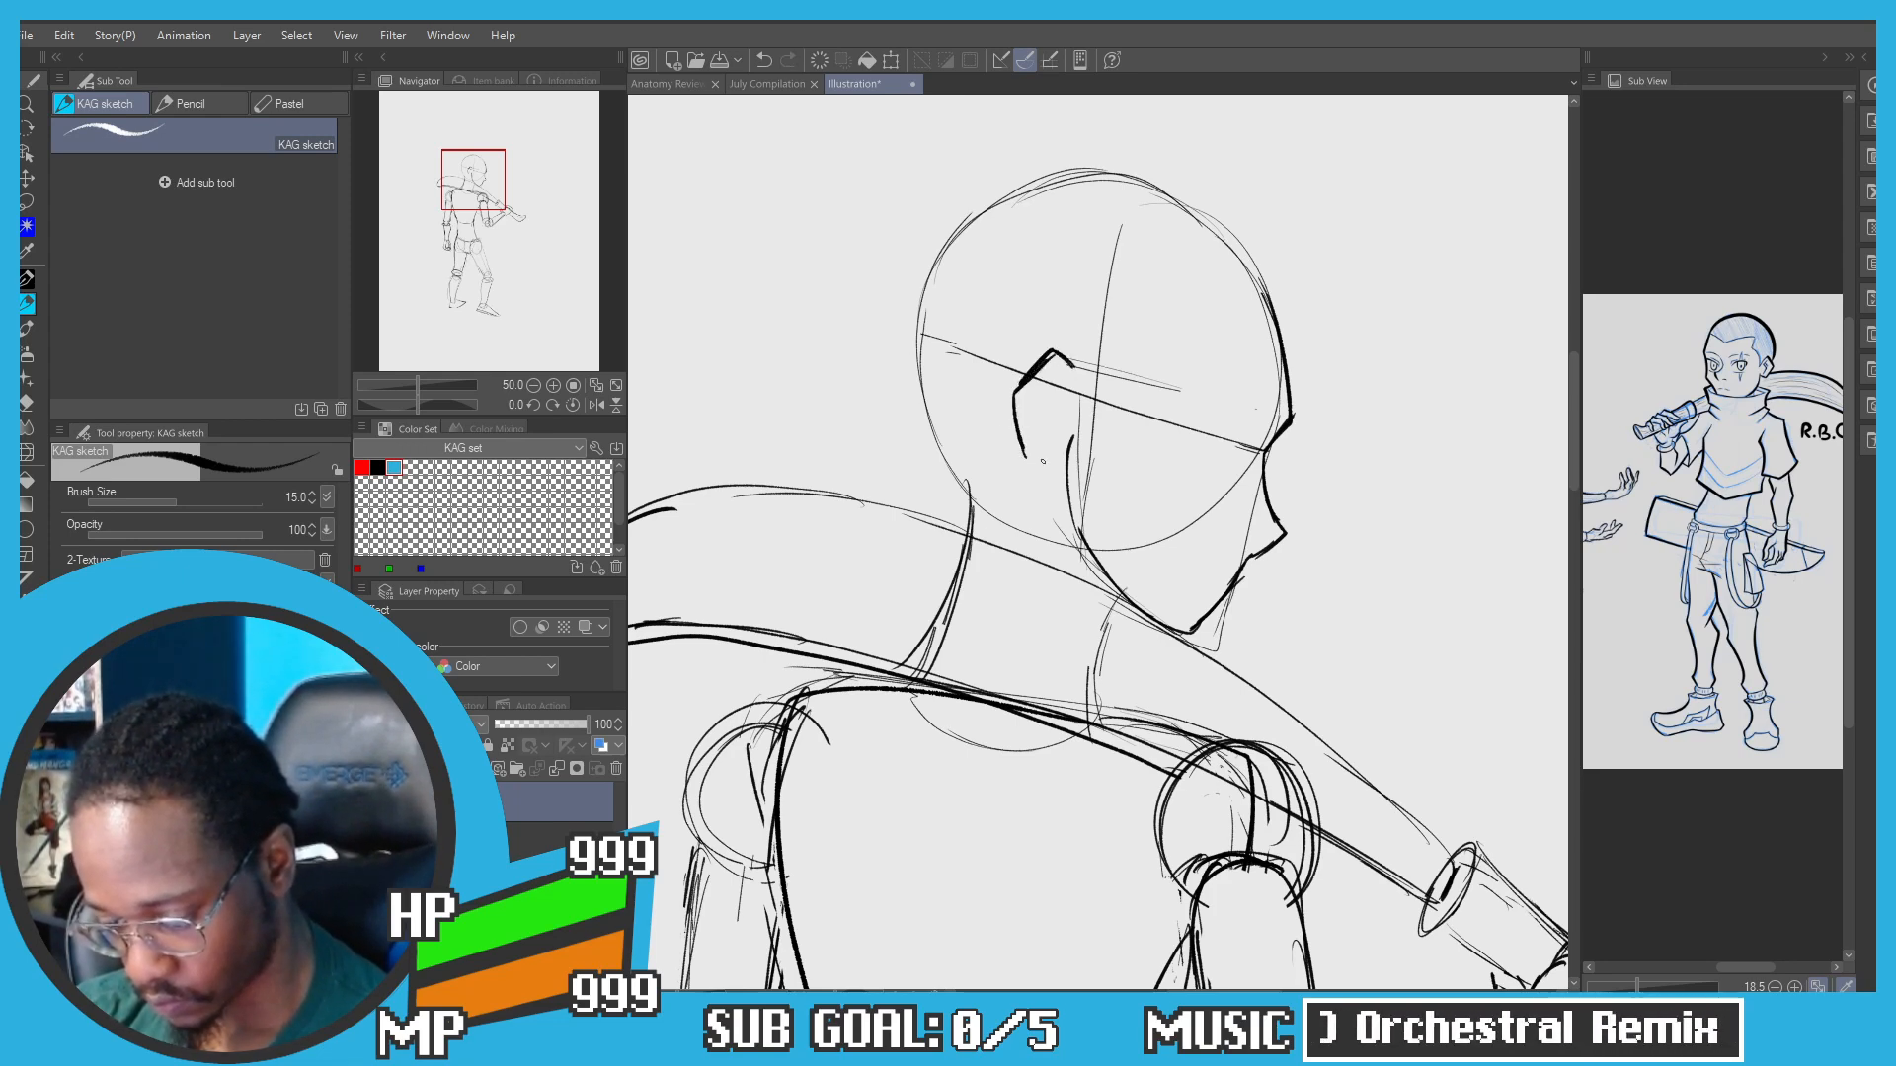
drag(1622, 764, 1819, 784)
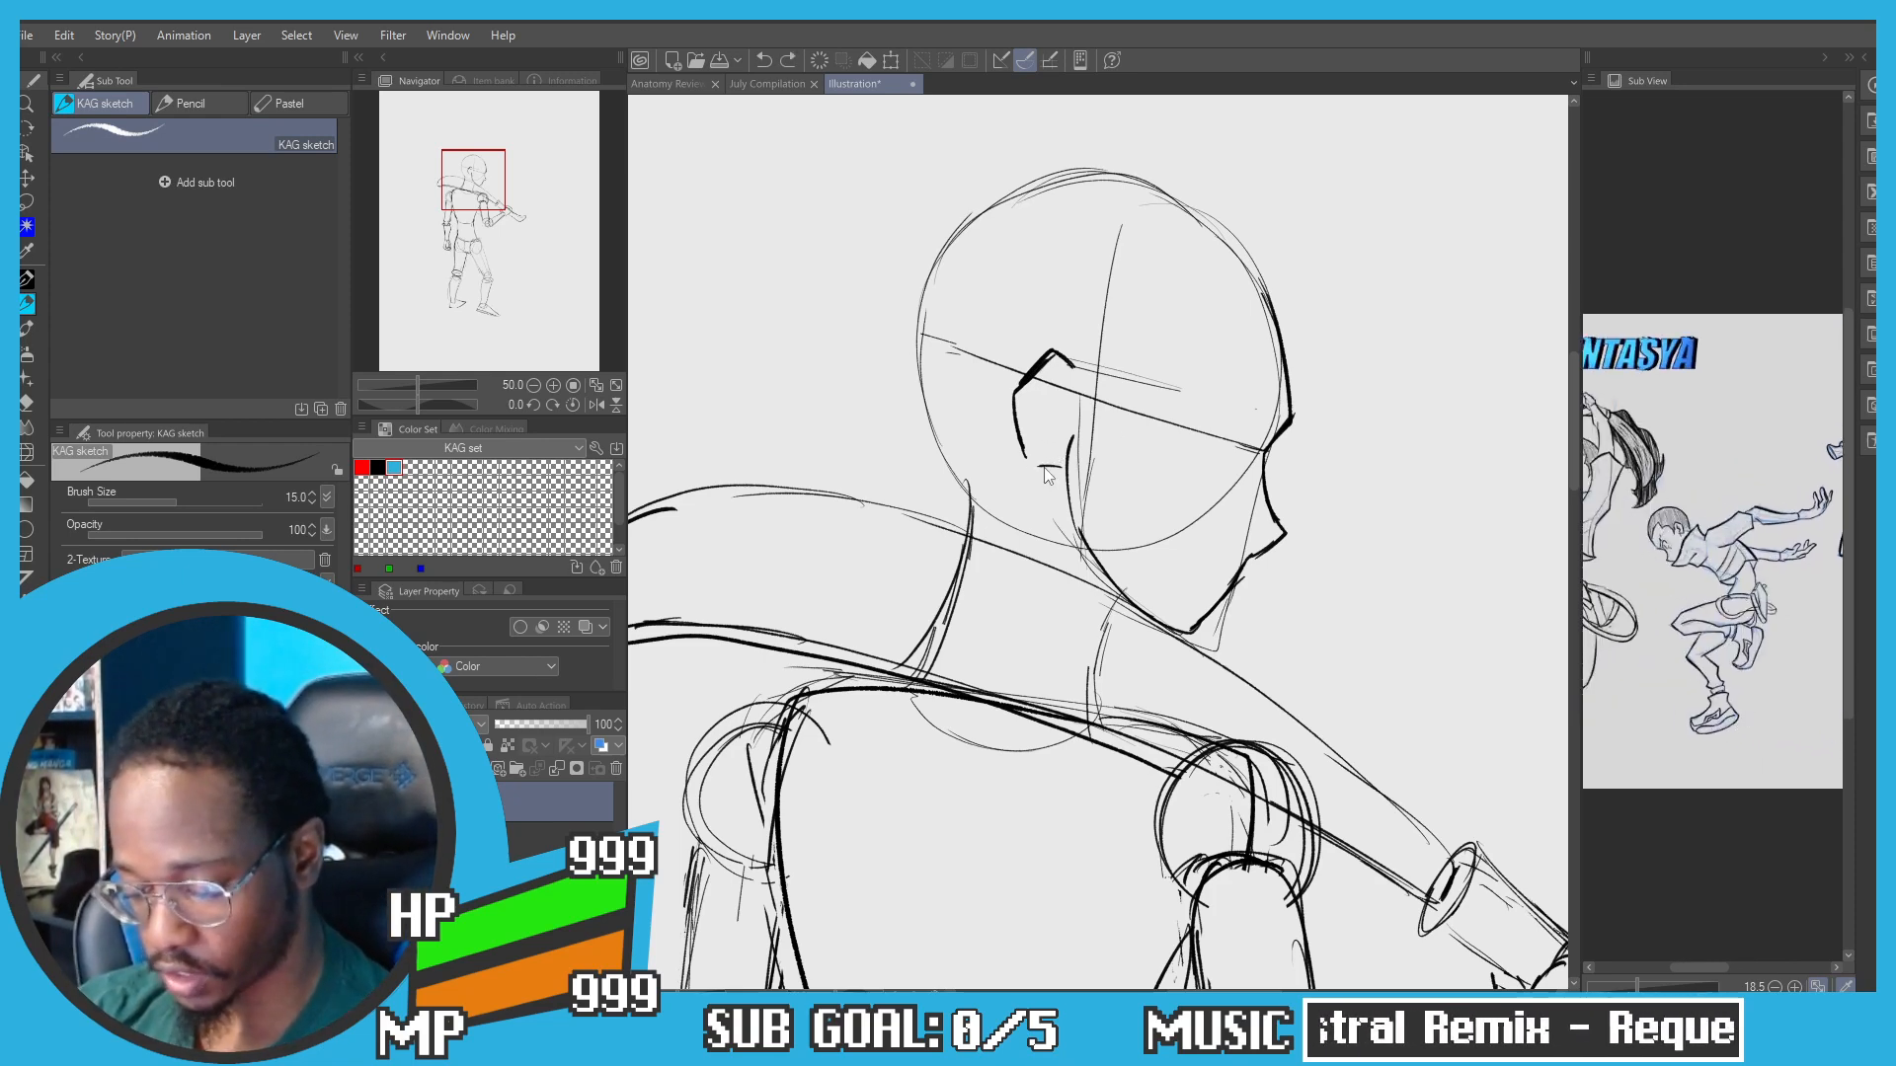
key(ctrl+z)
drag(1064, 463, 1035, 463)
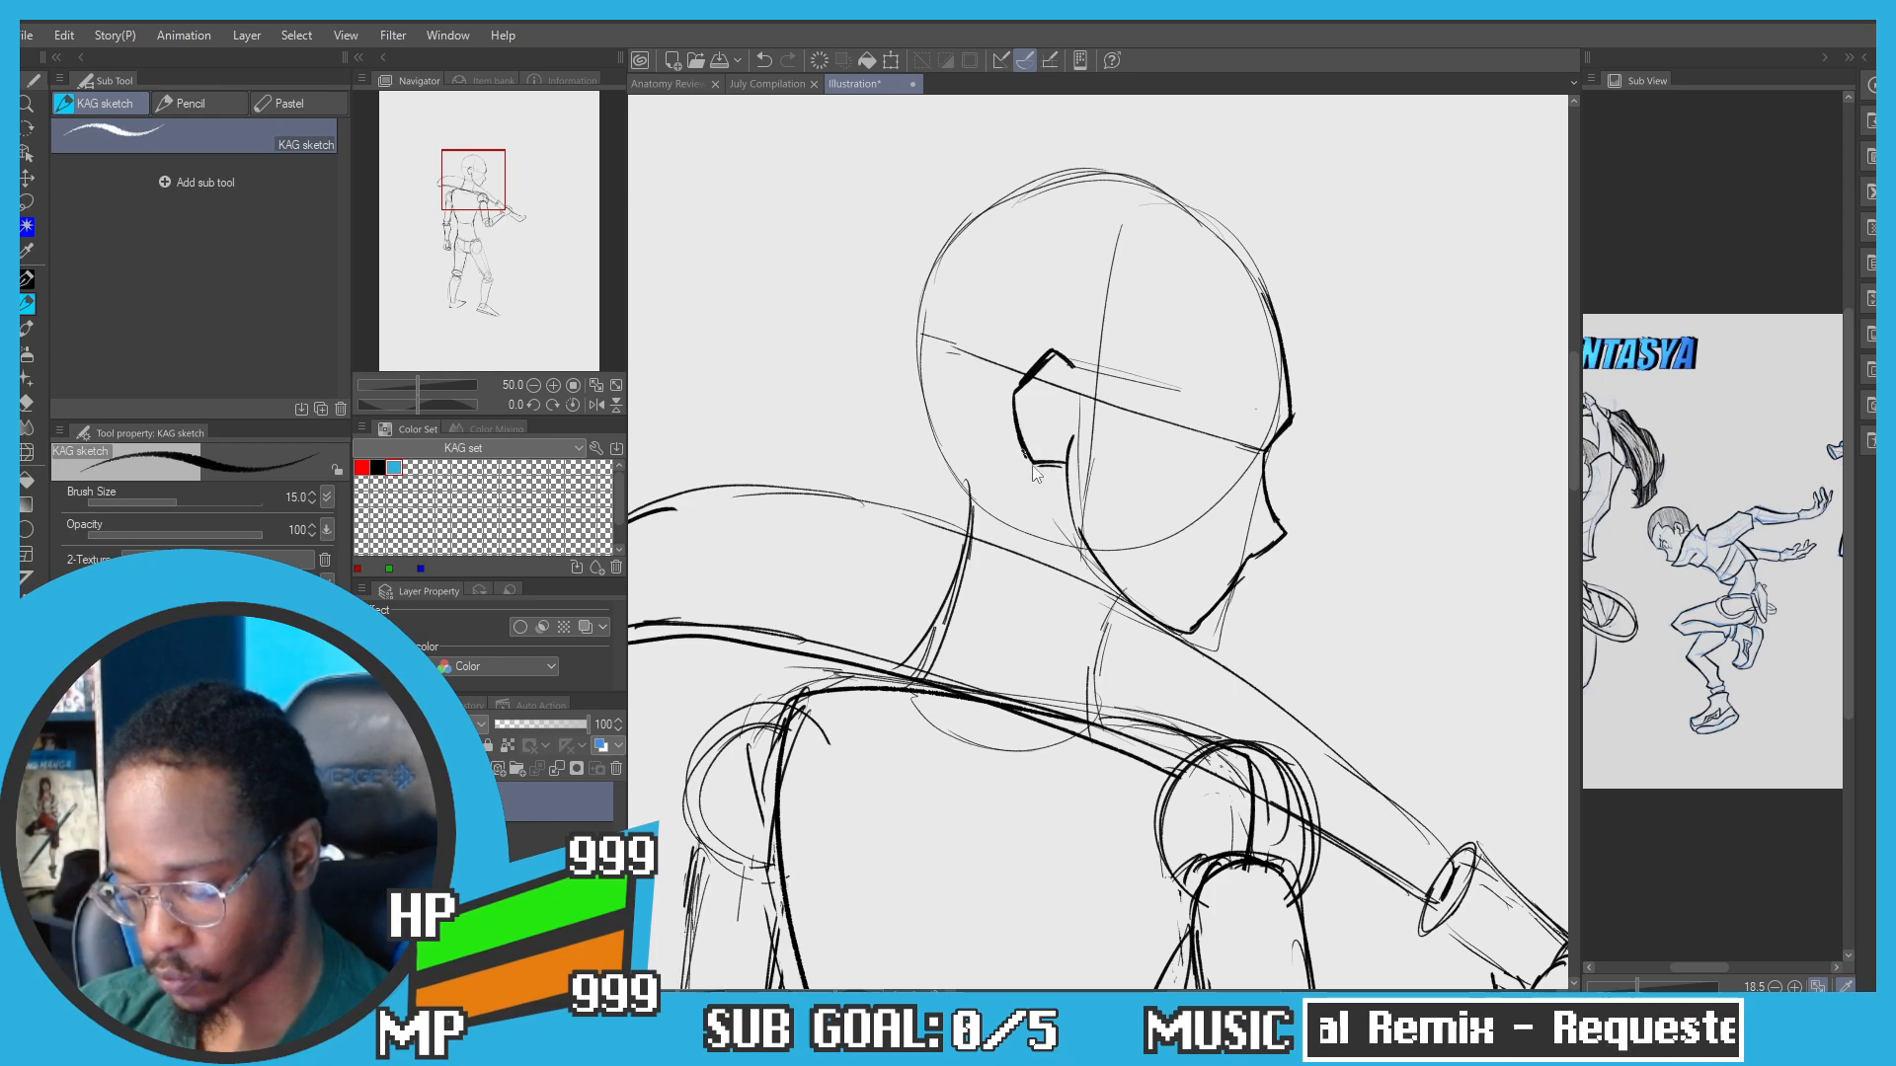
key(ctrl+z)
key(ctrl+z)
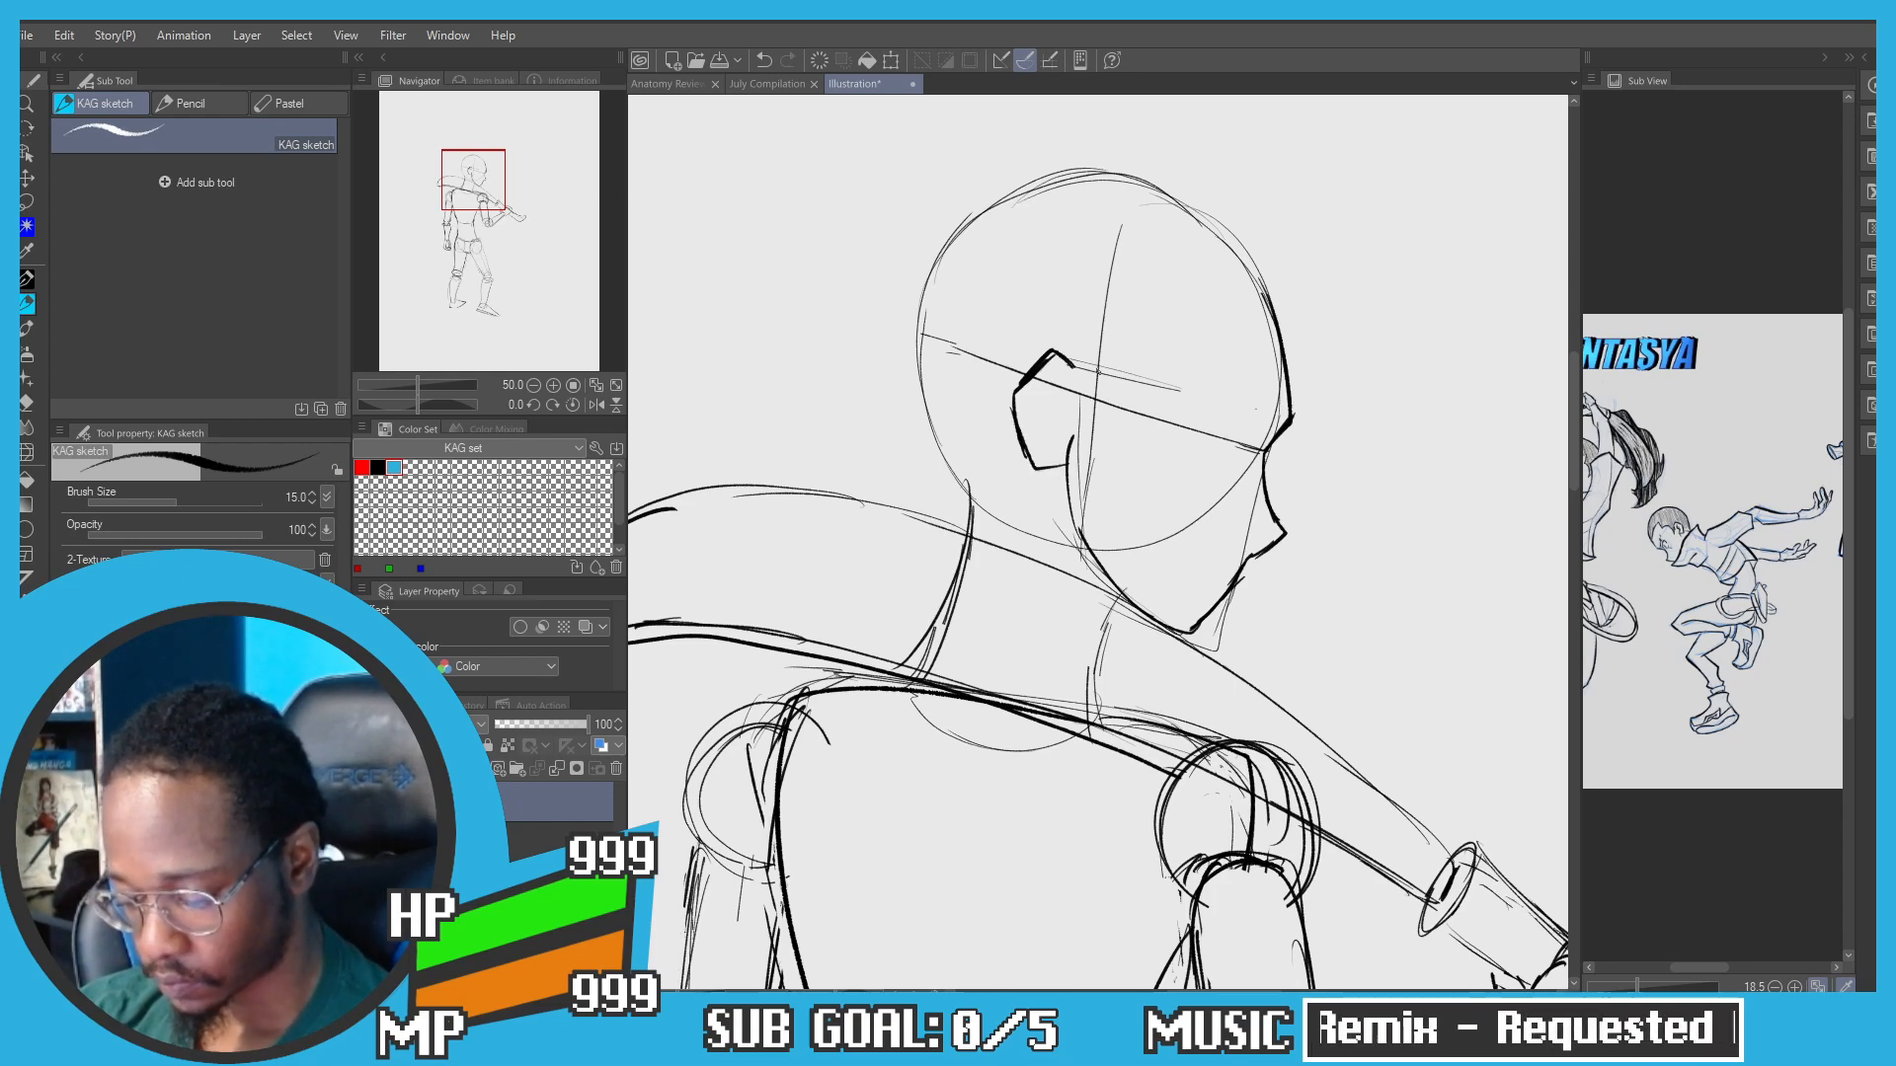
Step: Try to extend the back-of-neck line upward into the skull circle
drag(959, 291, 978, 283)
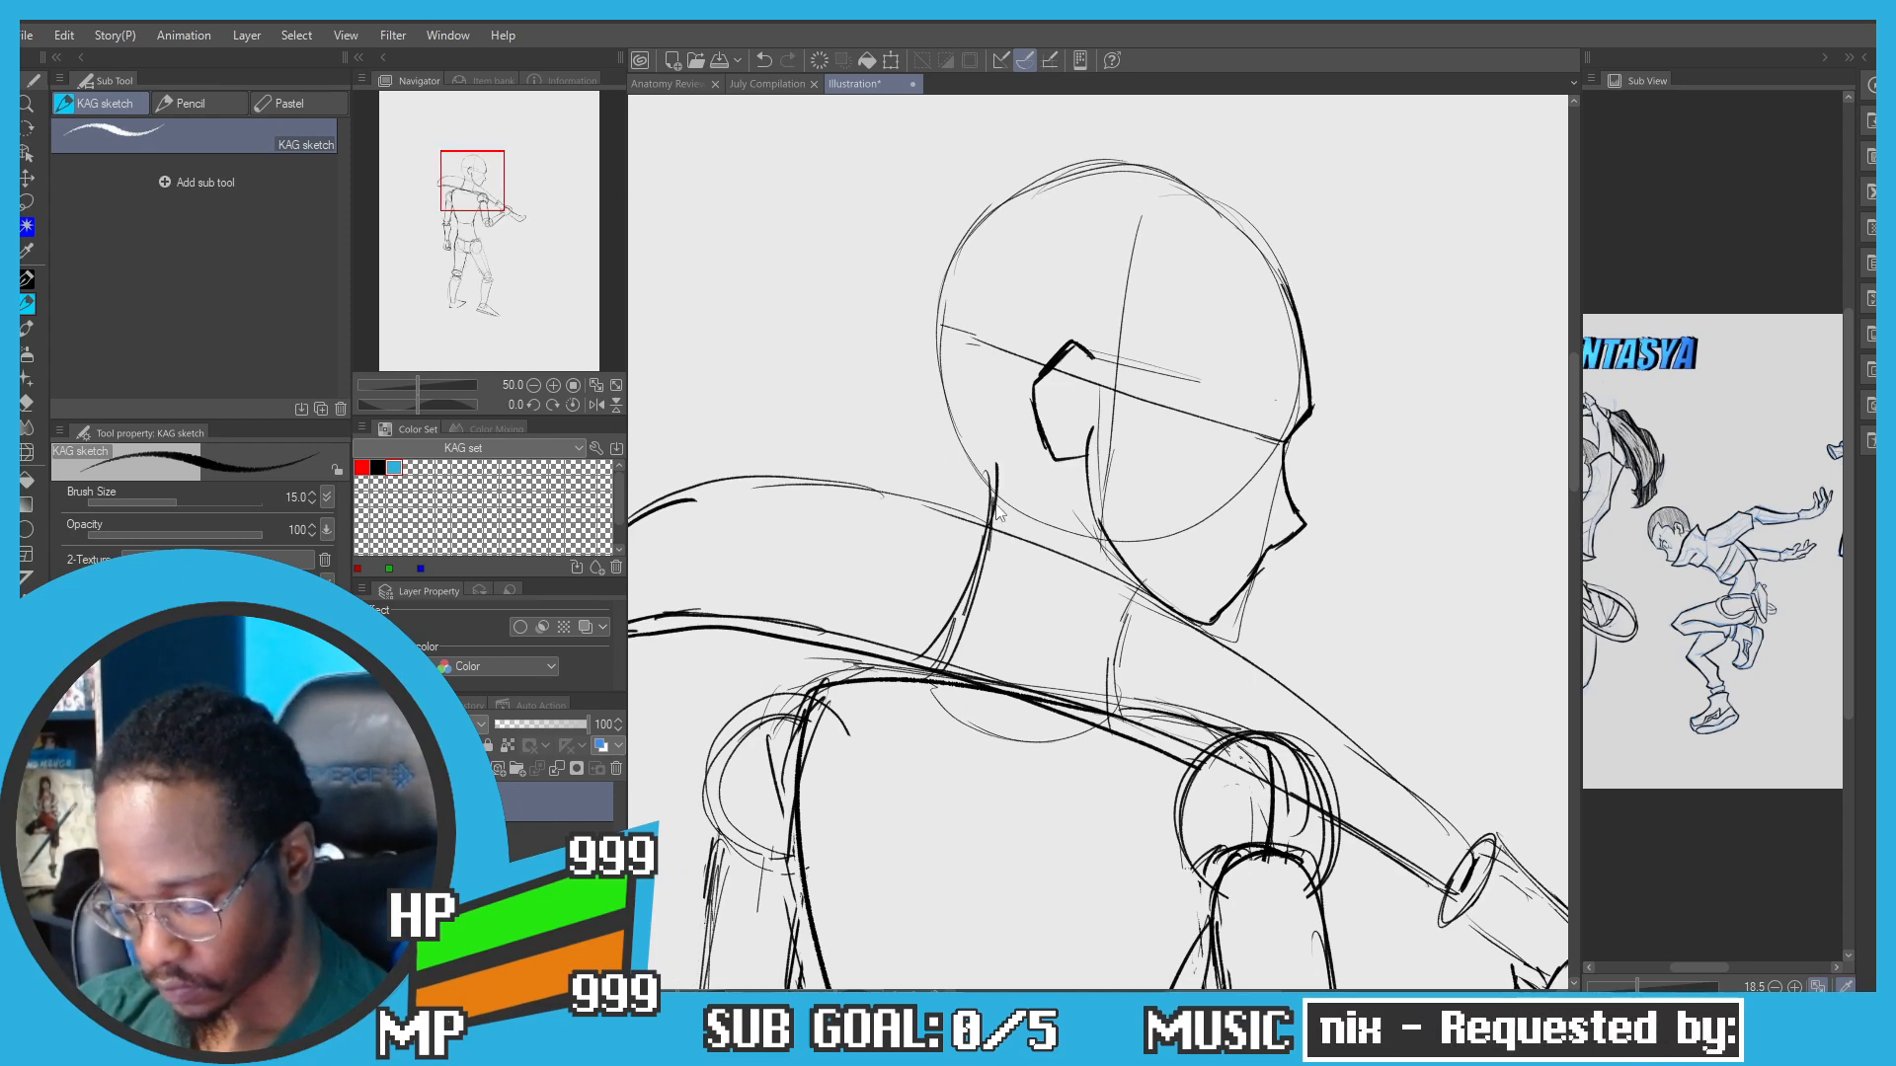
key(ctrl+z)
drag(991, 528, 962, 420)
key(ctrl+z)
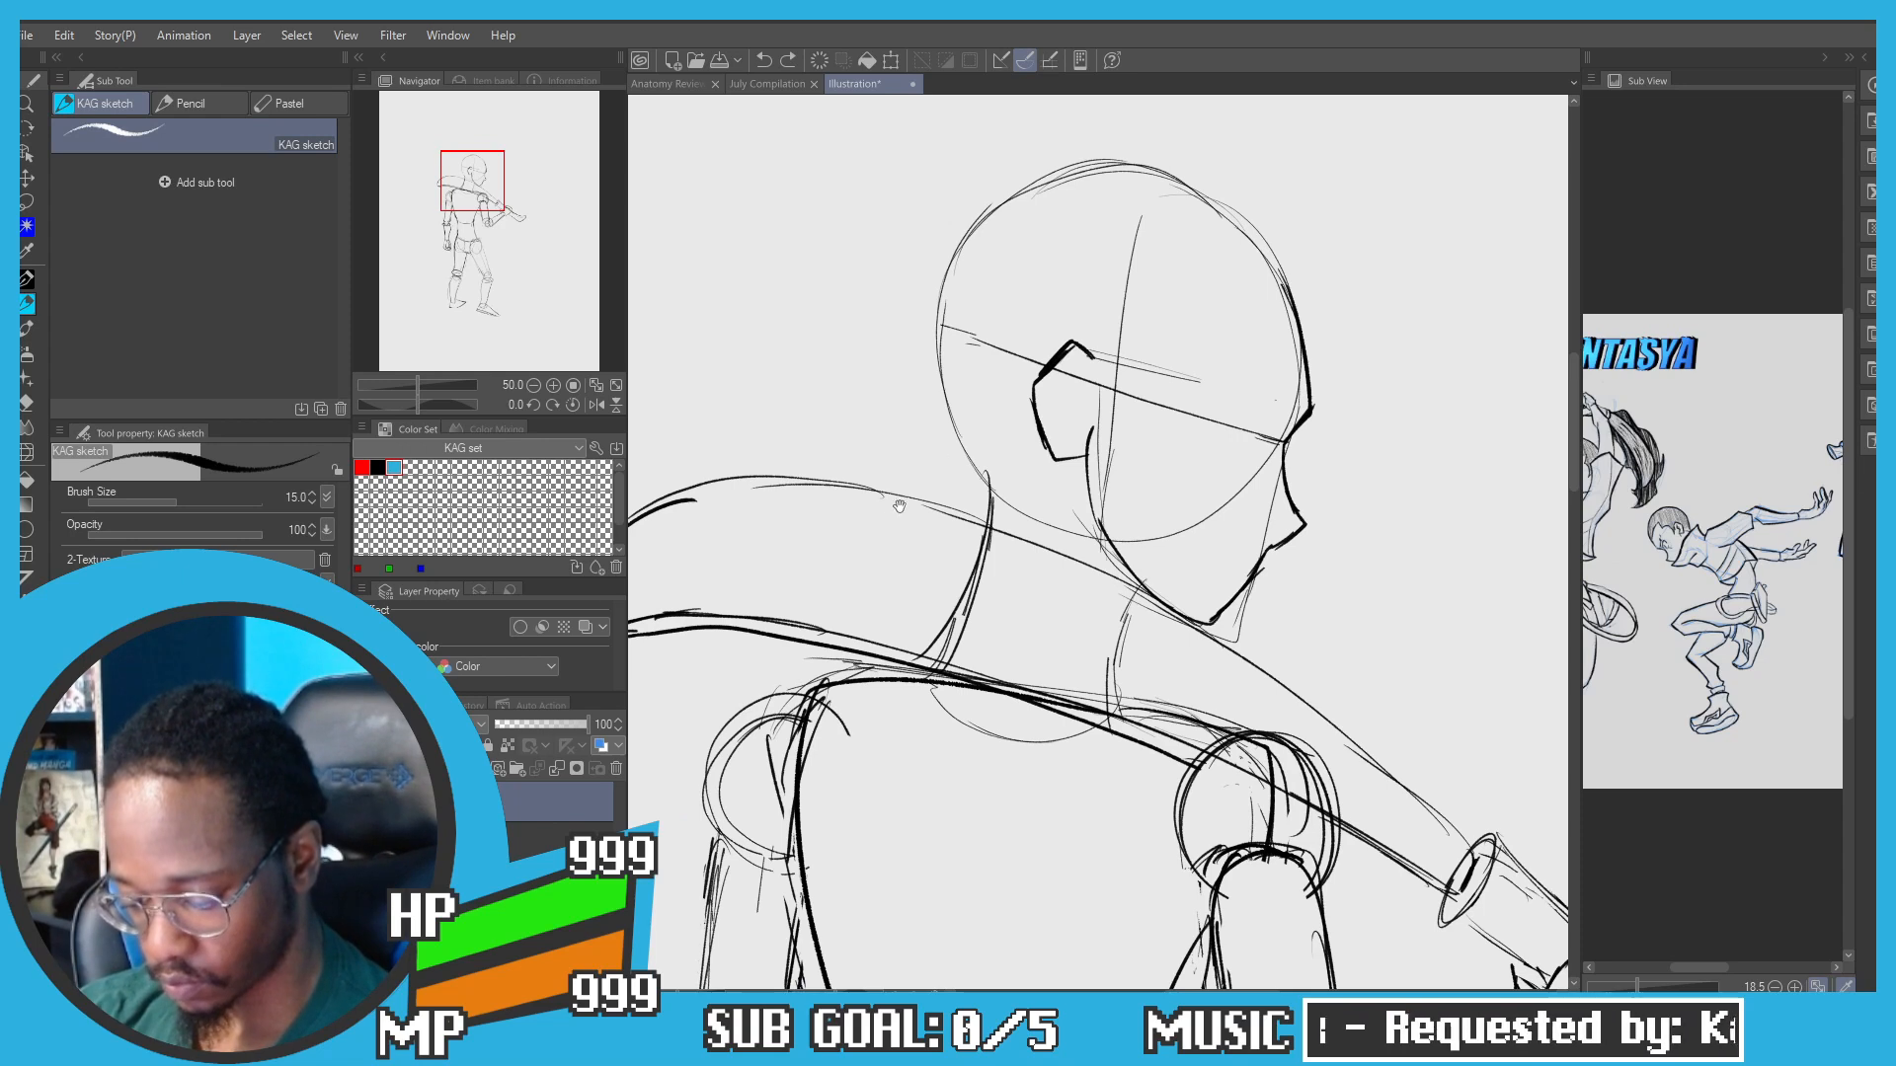
Step: Erase the front and back neck lines where they pass through the blade with the Hard eraser
drag(899, 507, 919, 462)
key(e)
drag(973, 592, 959, 571)
drag(1133, 640, 1146, 583)
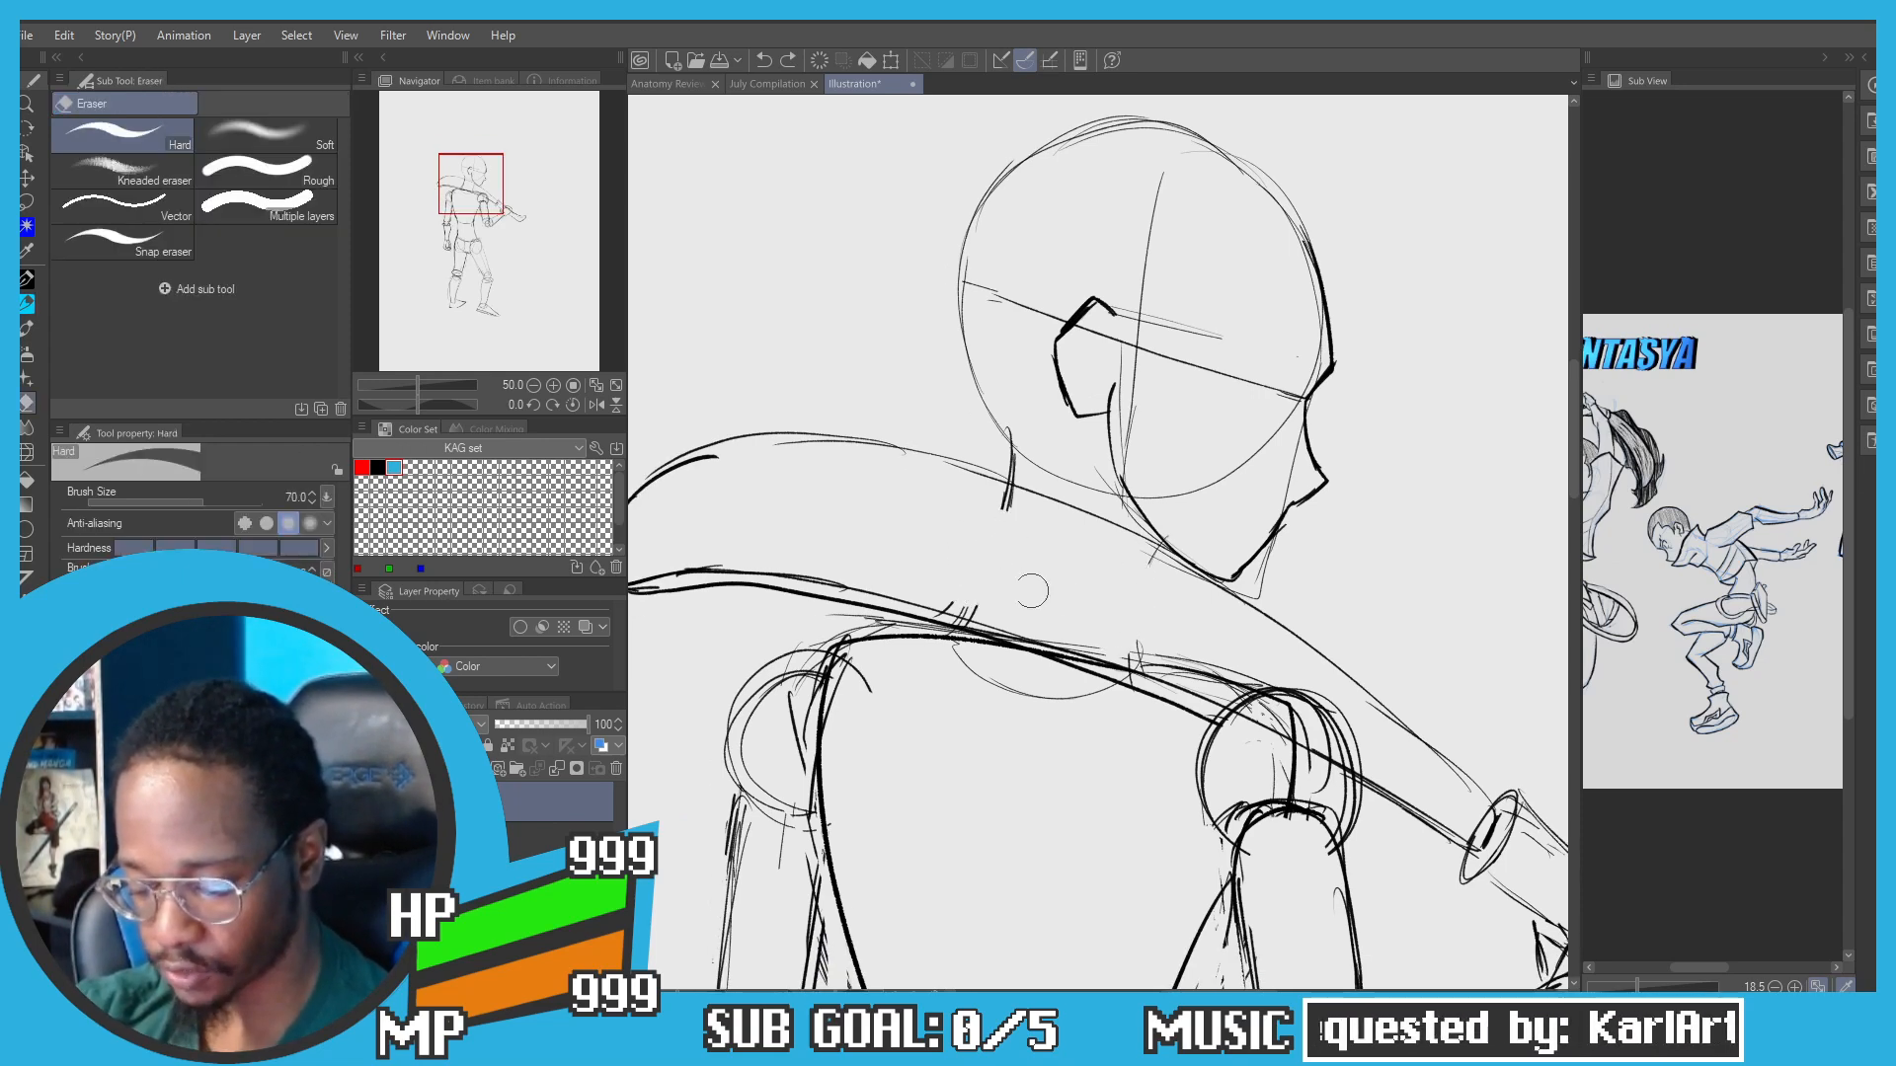
drag(1138, 654, 1207, 666)
key(p)
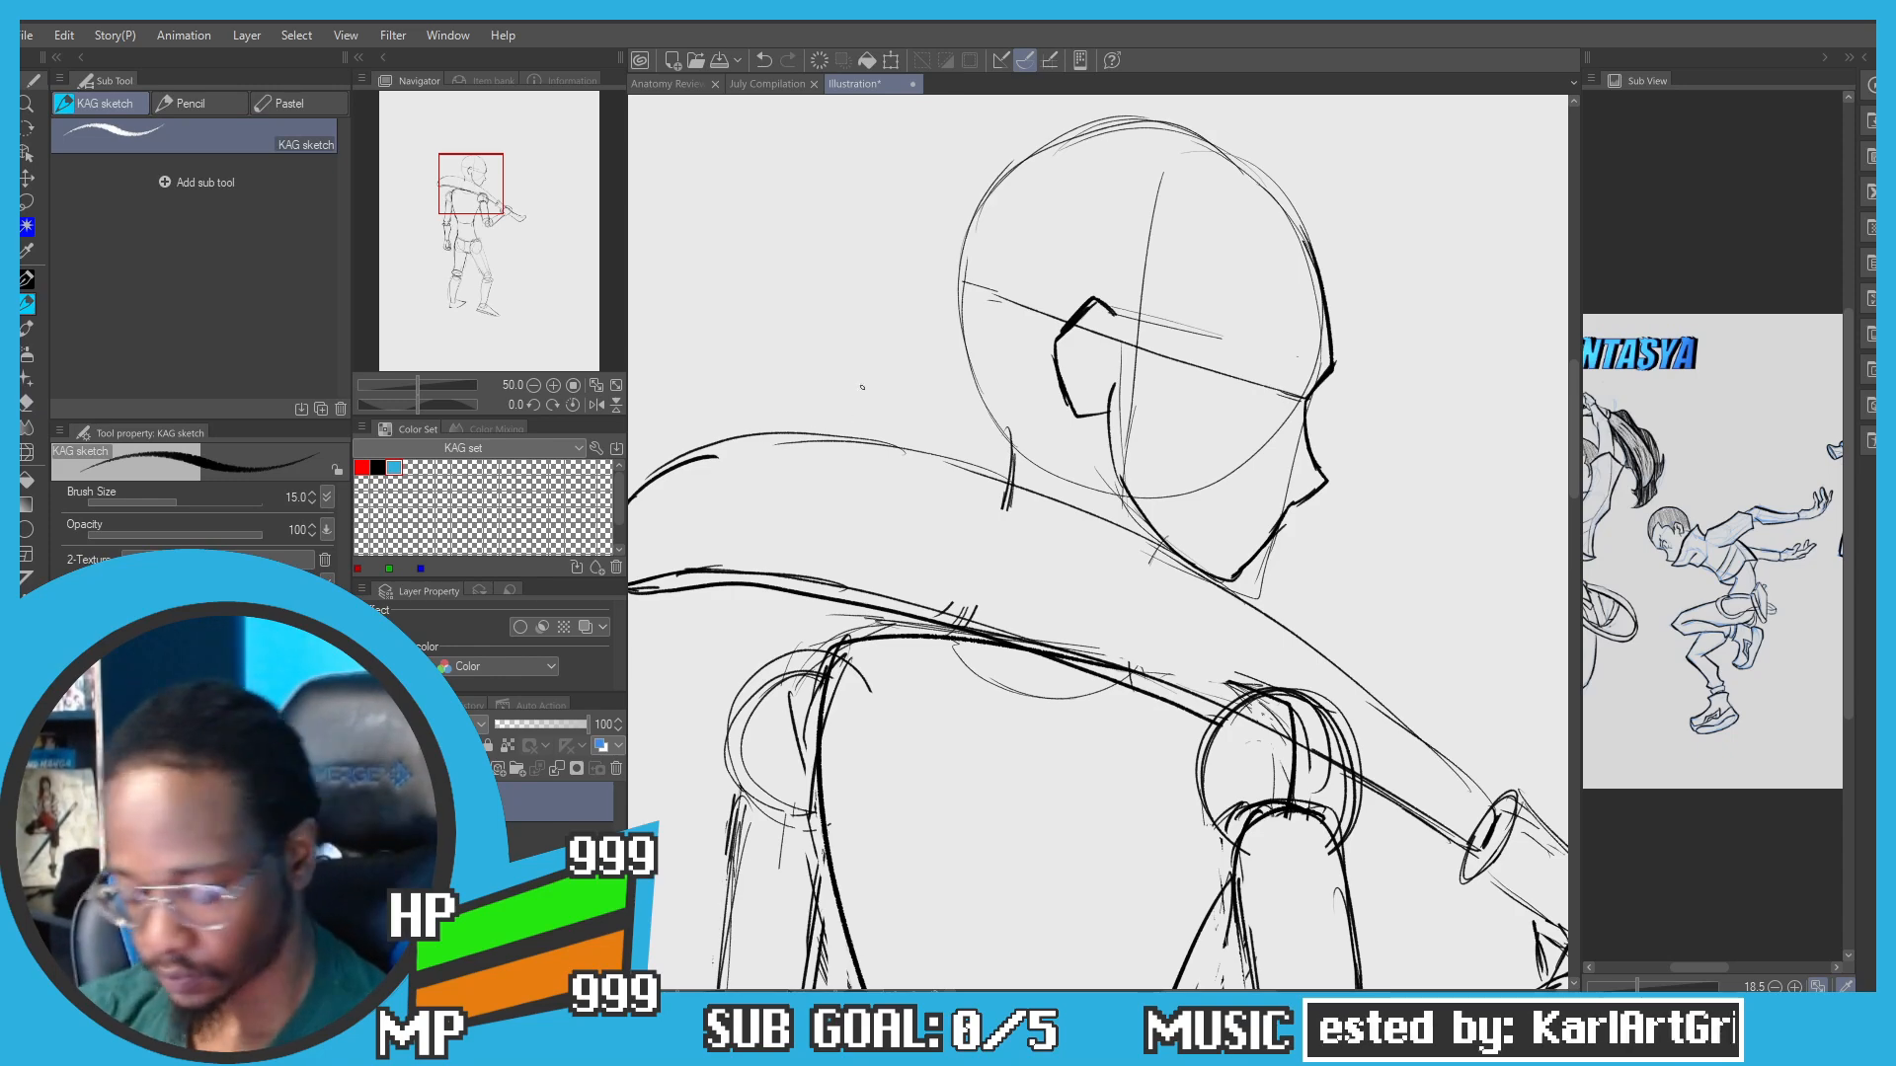
Step: Erase the torso and shoulder joint lines that overlap the blade near the raised arm
scroll(1135, 286, down, 2)
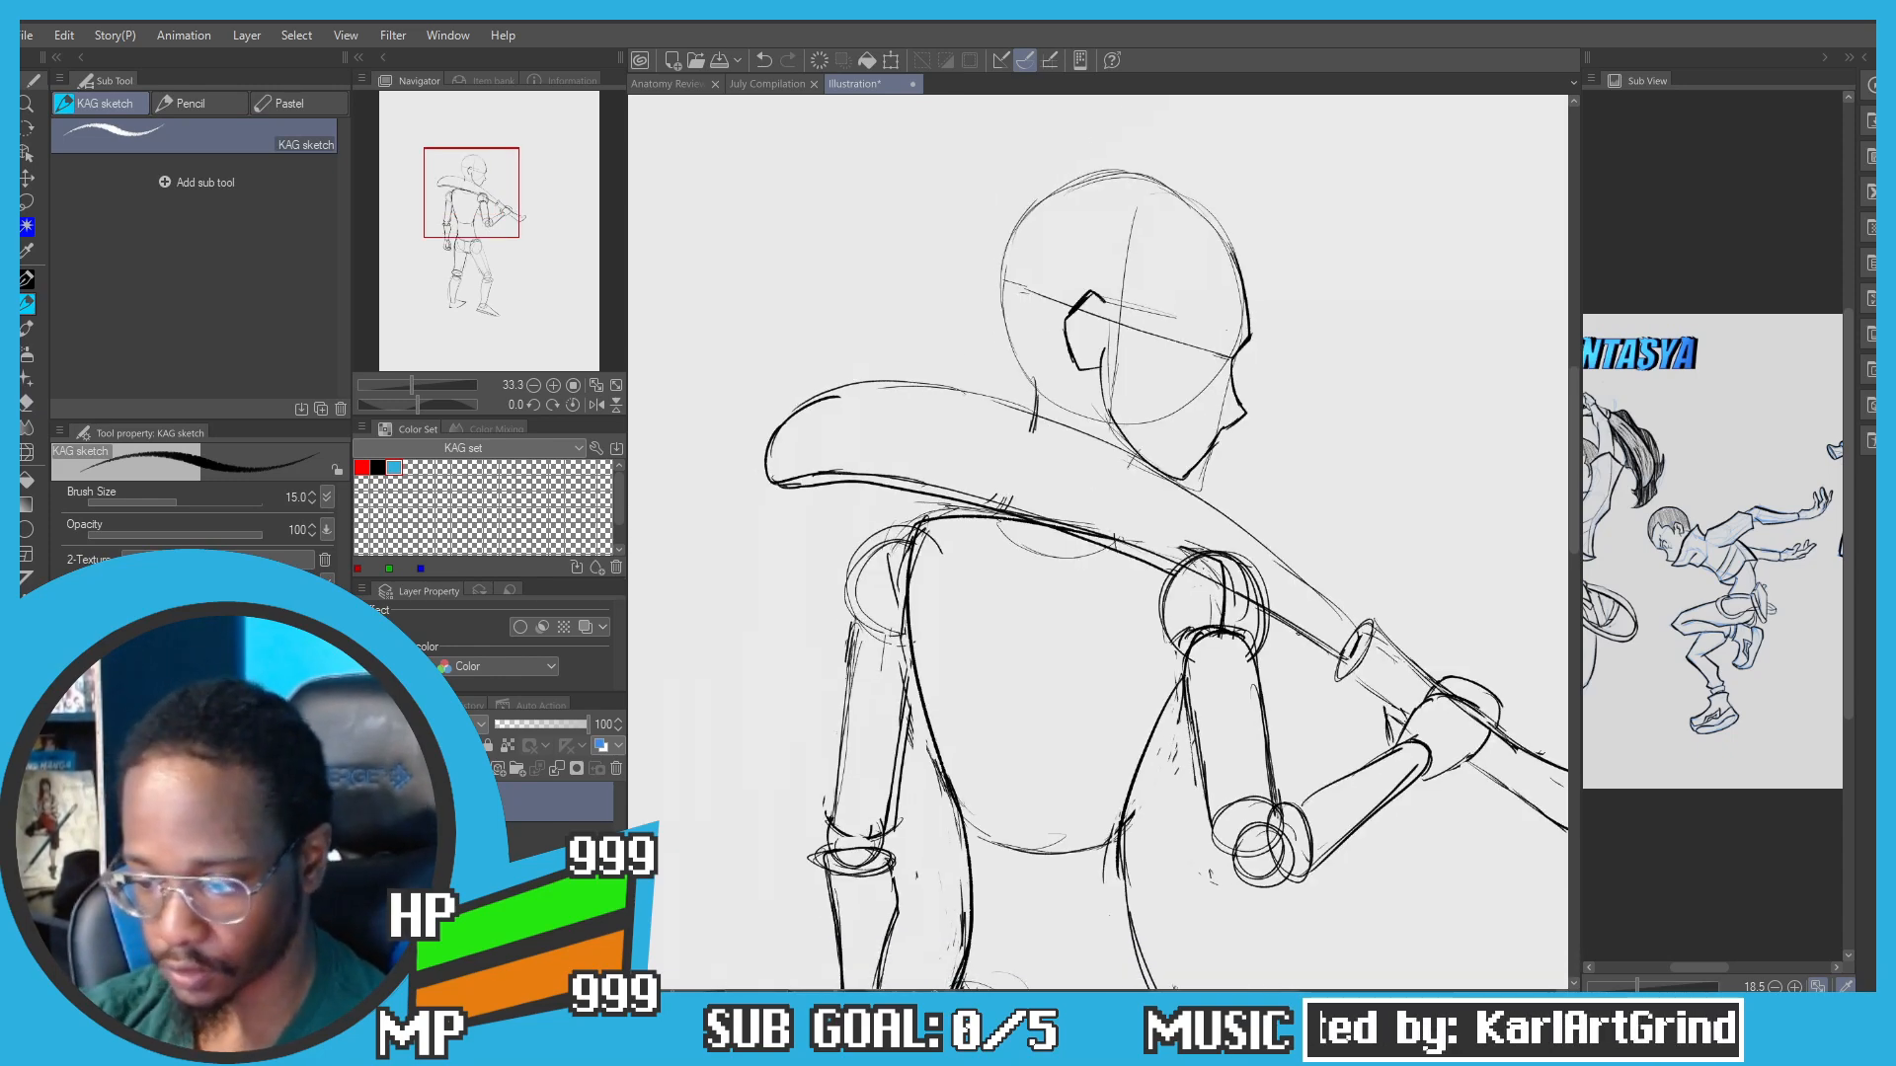
key(e)
mouse_move(1249, 558)
mouse_down()
mouse_move(1224, 577)
mouse_move(1195, 563)
mouse_move(1220, 568)
mouse_move(1207, 614)
mouse_move(1206, 571)
mouse_move(1254, 592)
mouse_up()
mouse_move(1134, 564)
mouse_down()
mouse_move(1155, 565)
mouse_move(1116, 553)
mouse_up()
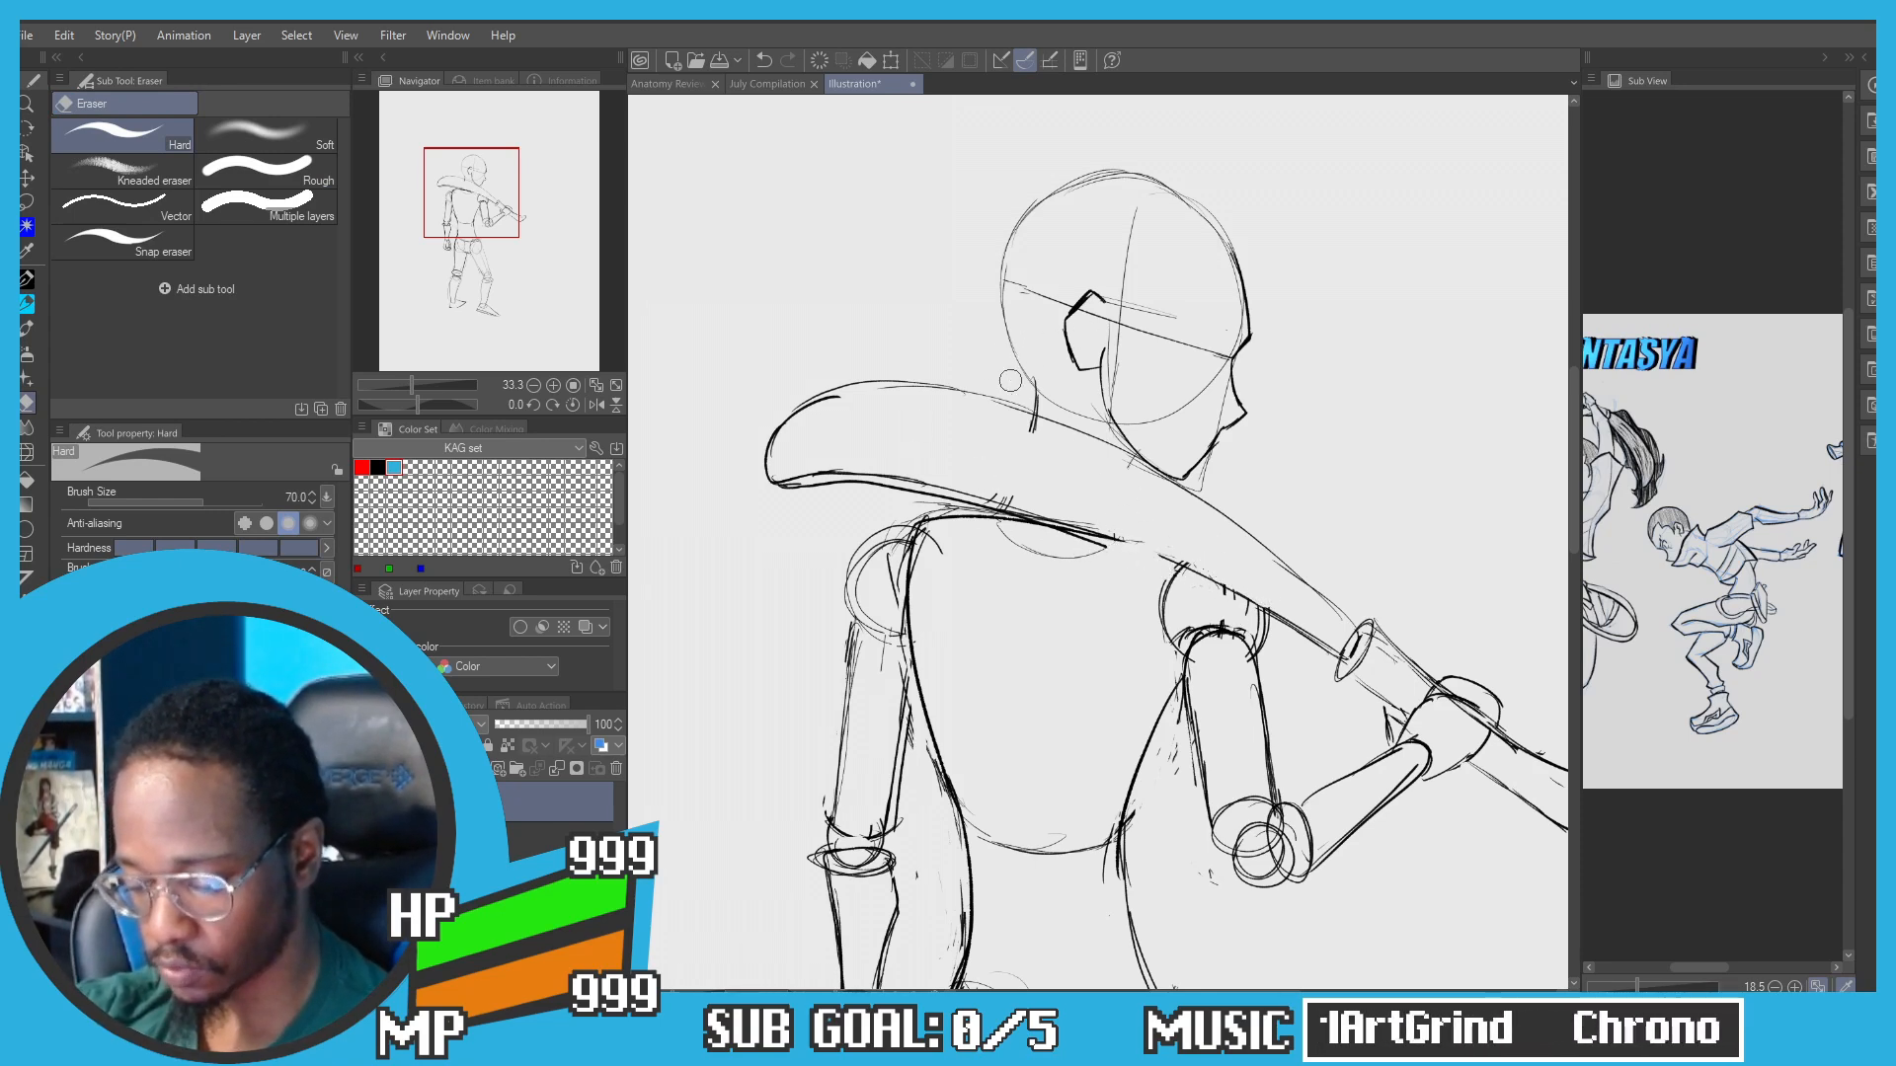
key(p)
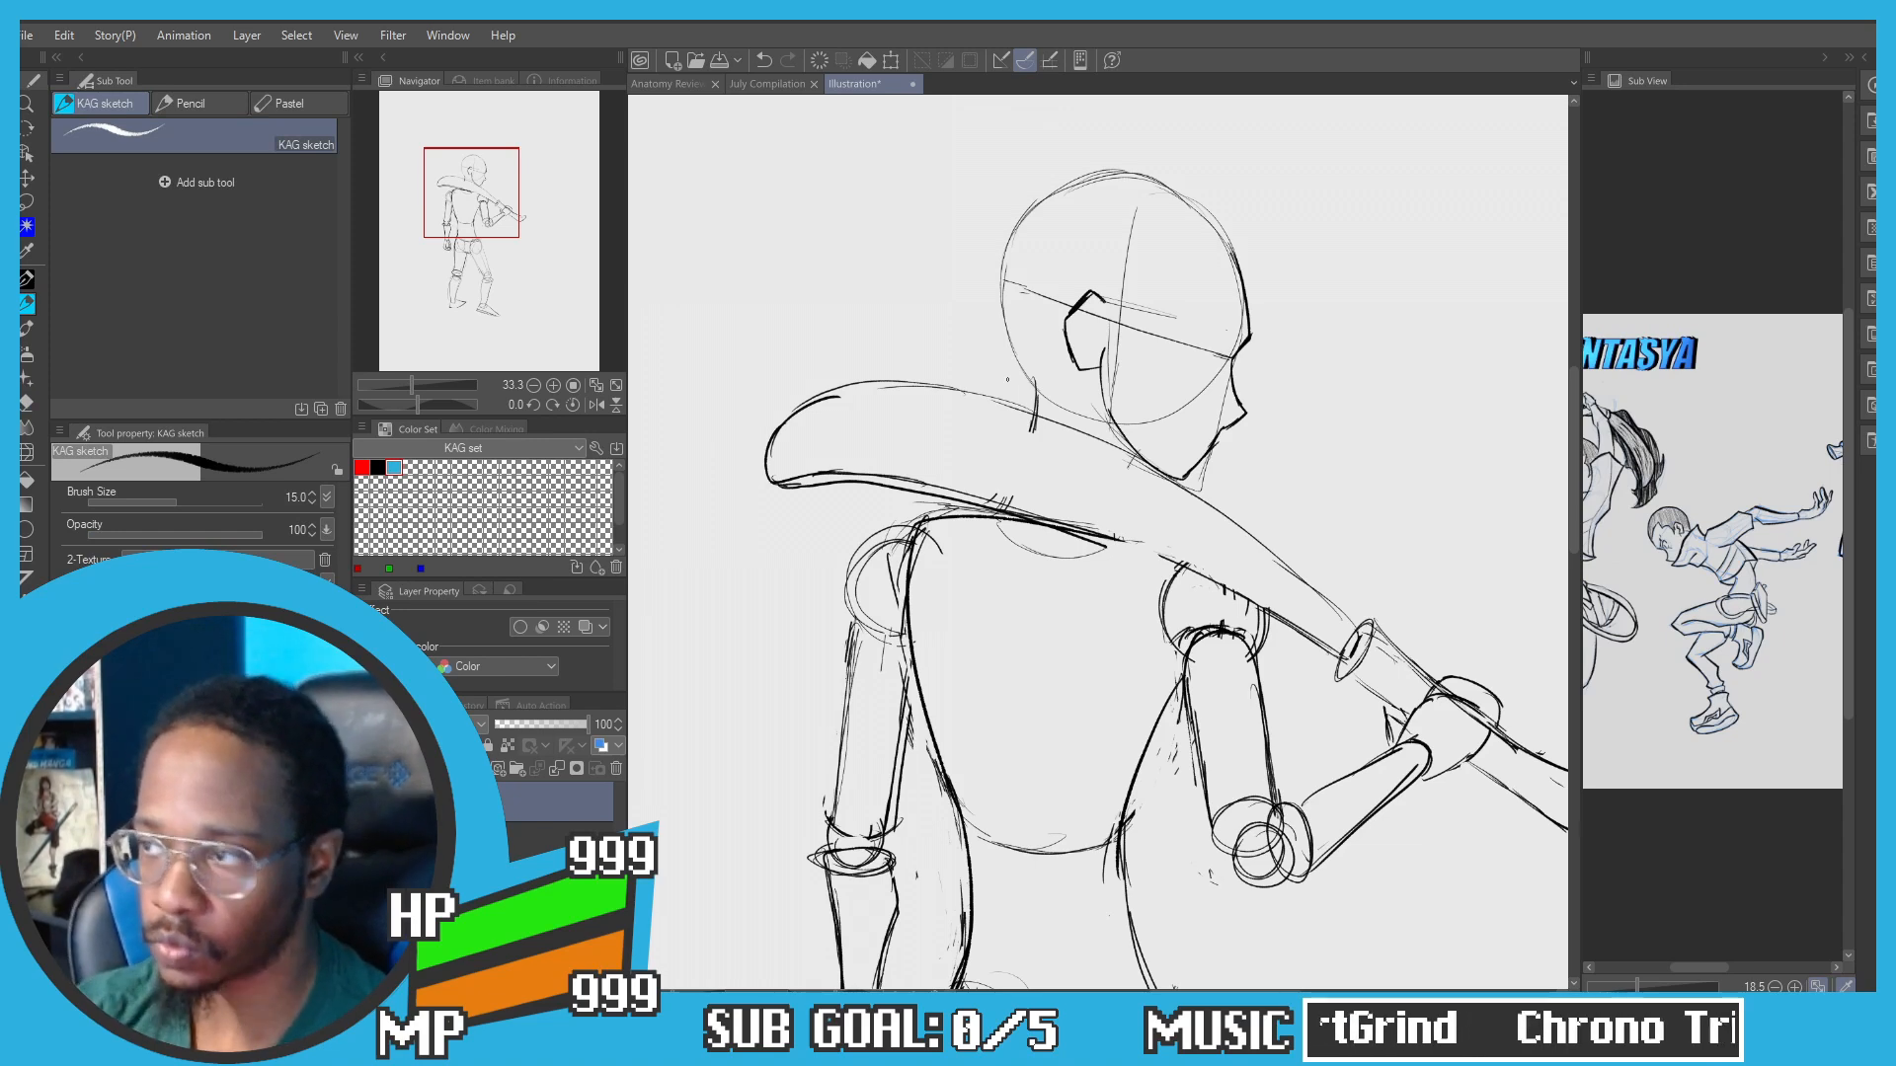
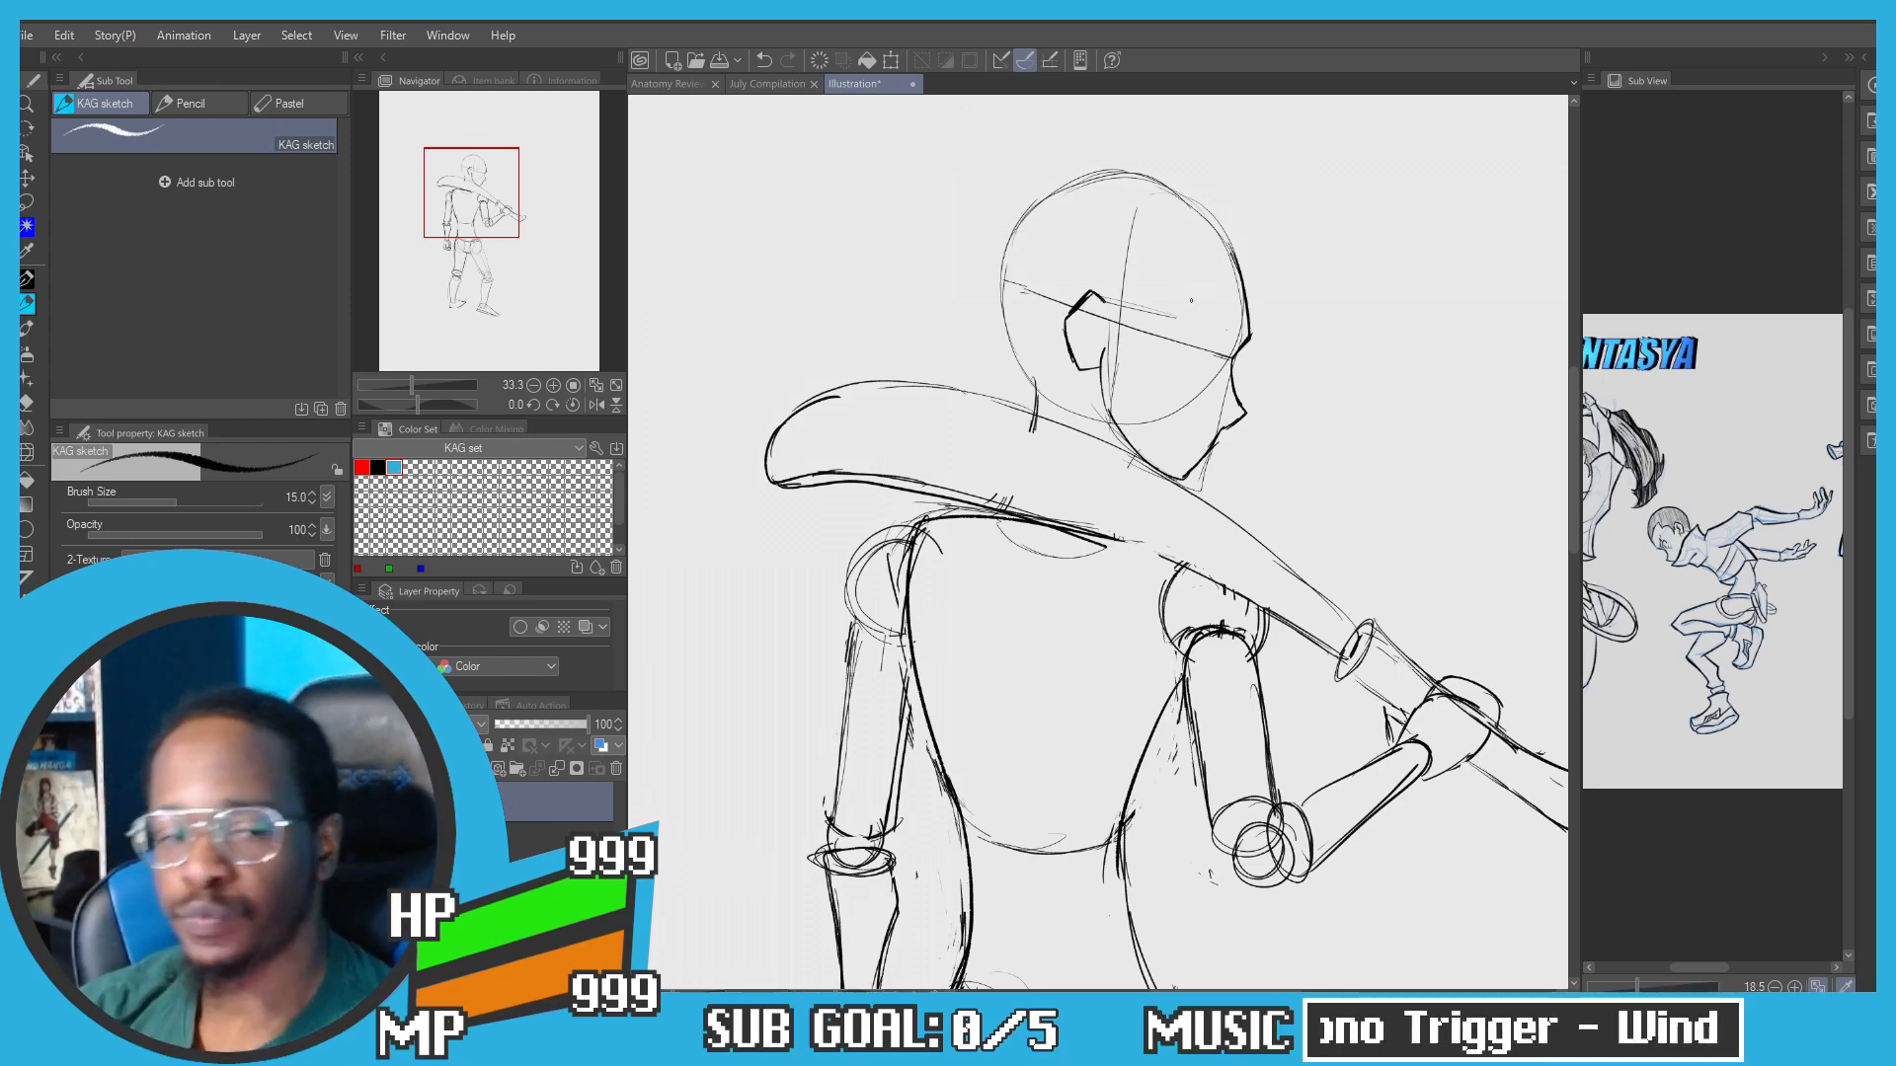
Step: Examine the head profile up close and compare it with the proportions of the whole figure
scroll(1165, 232, up, 1)
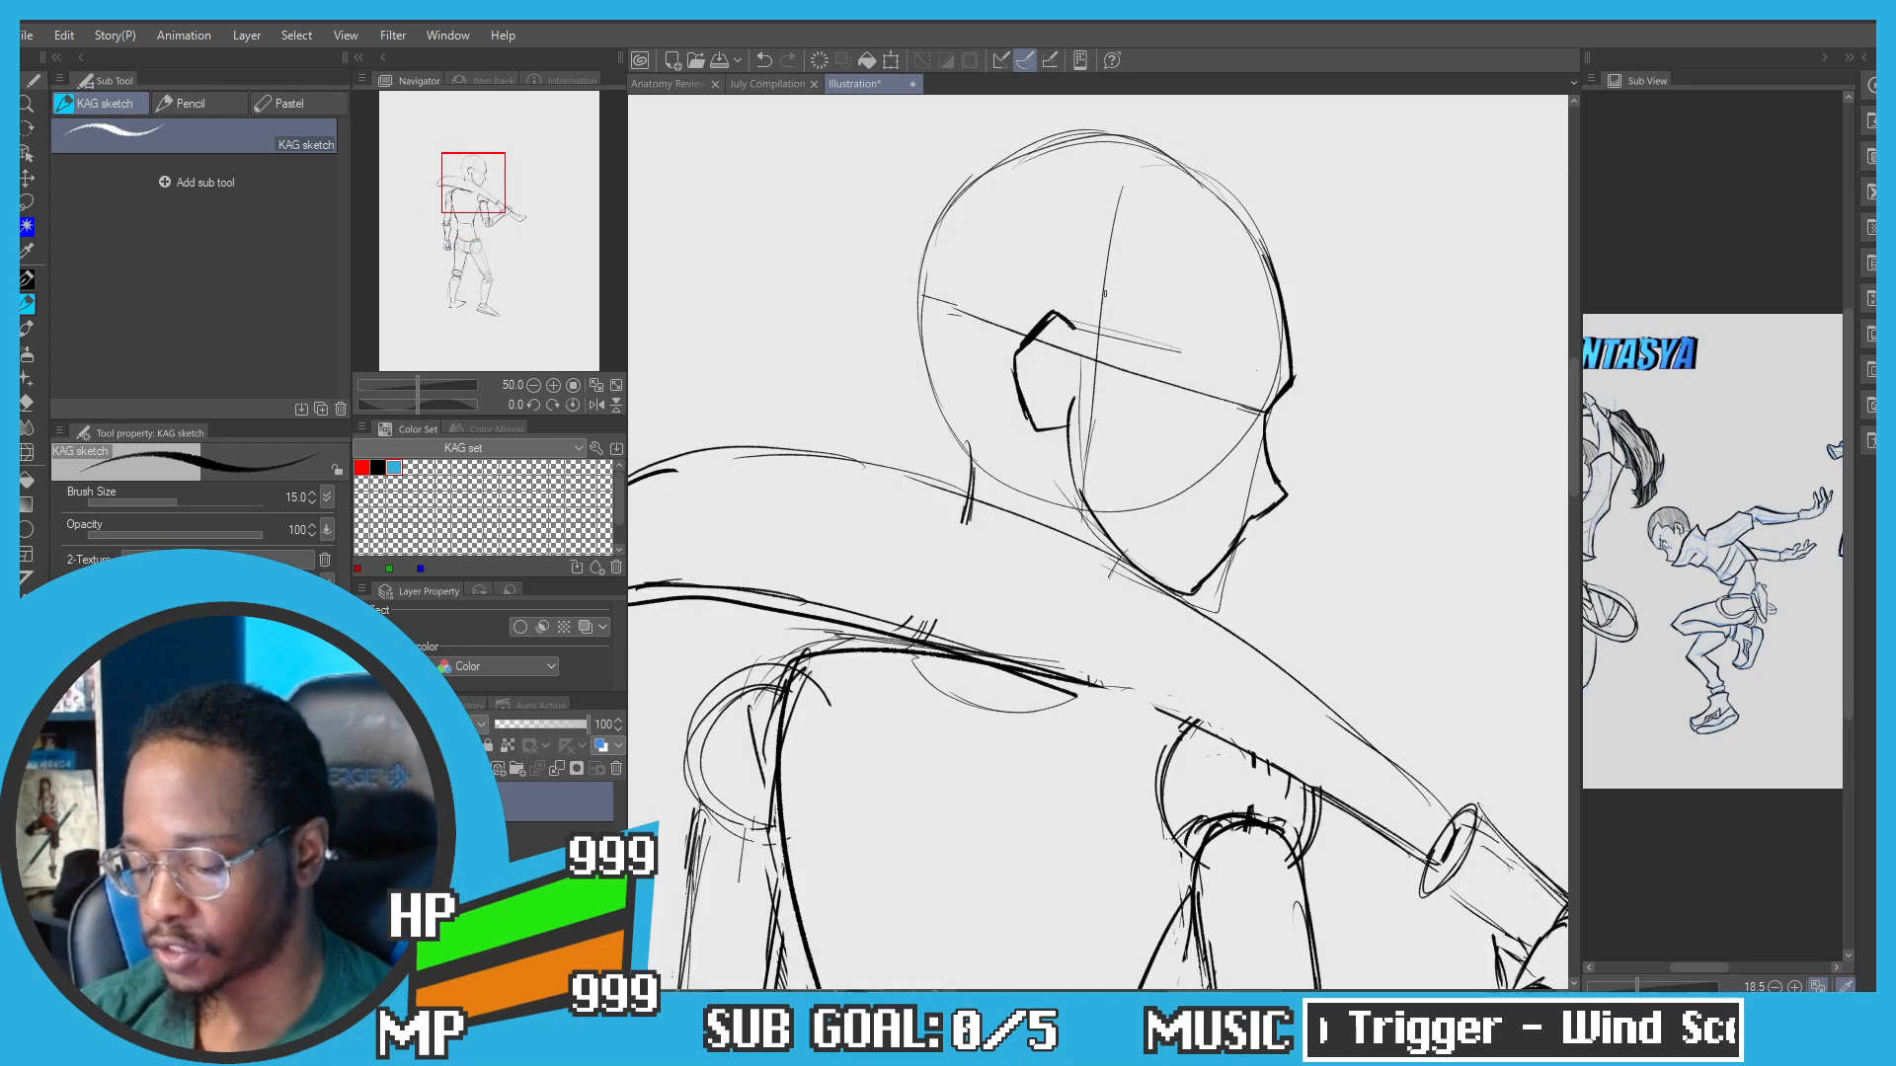
drag(1032, 318, 1044, 365)
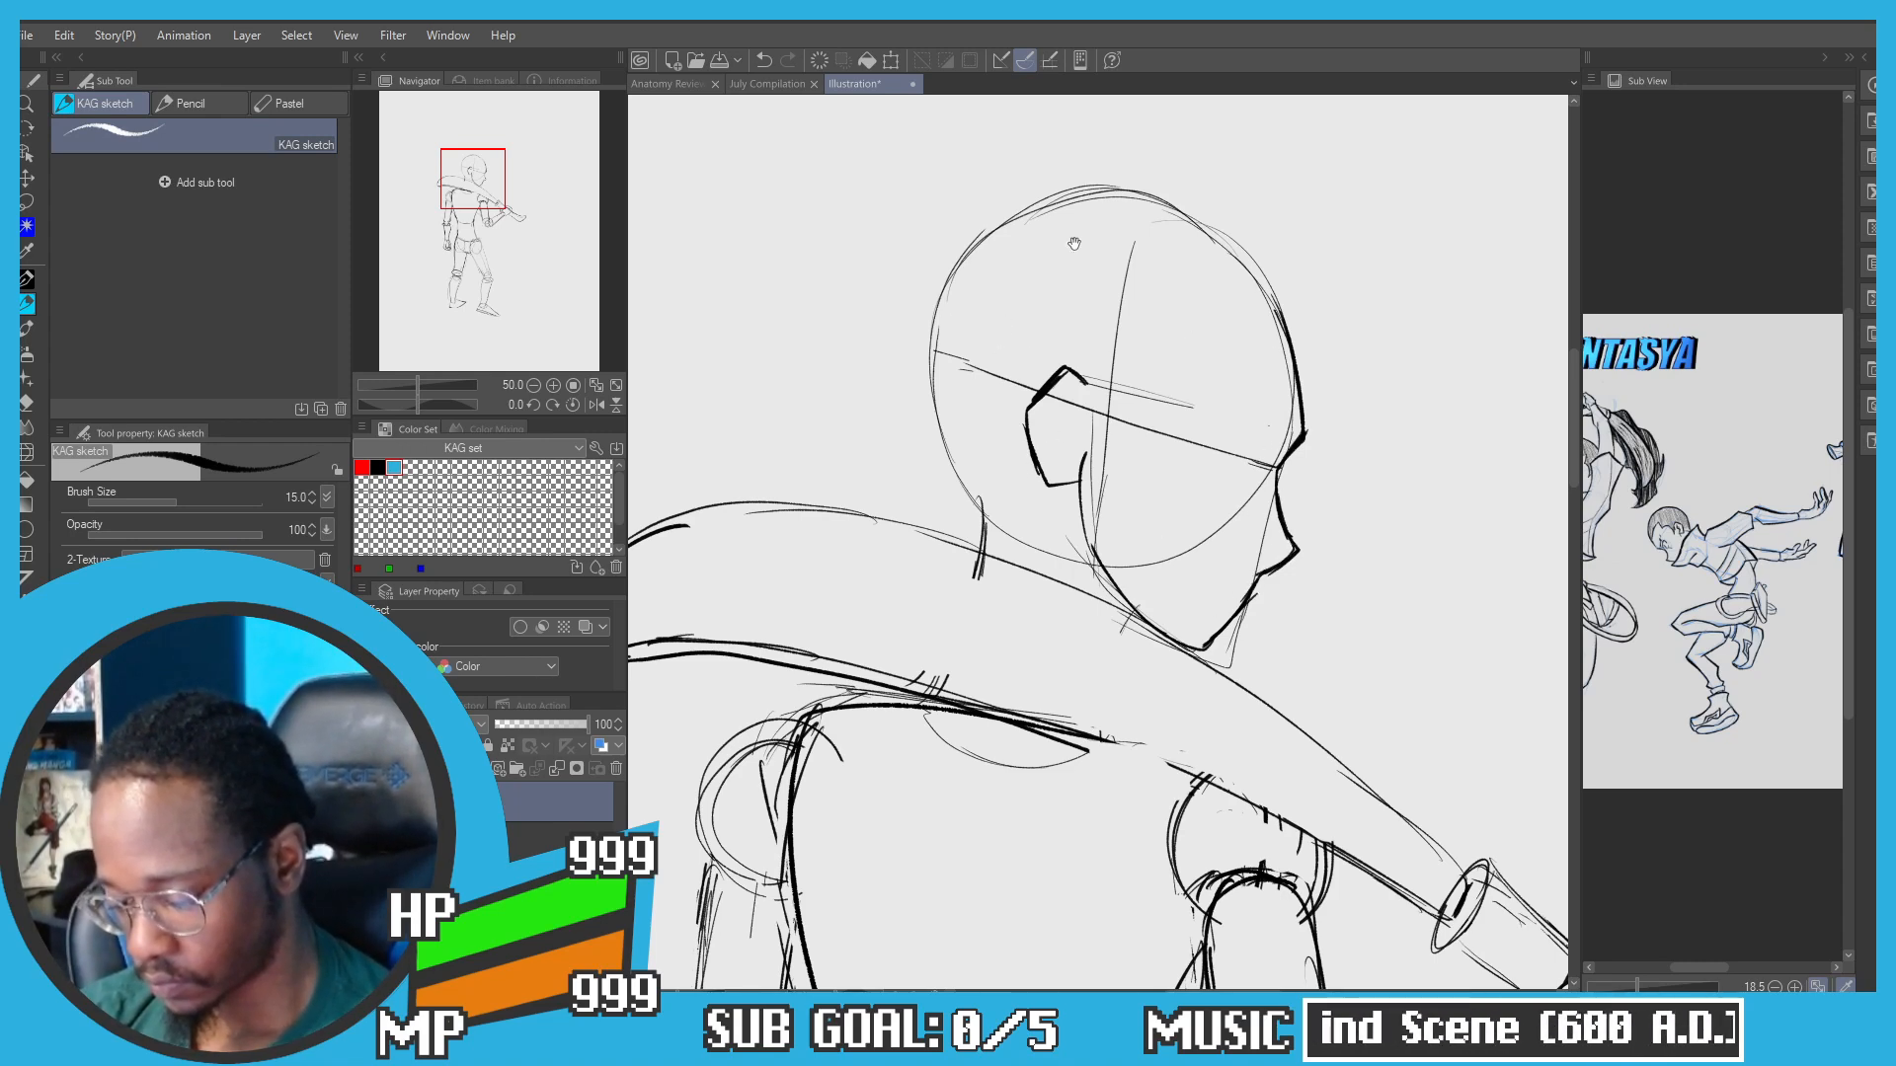
drag(1075, 243, 1065, 322)
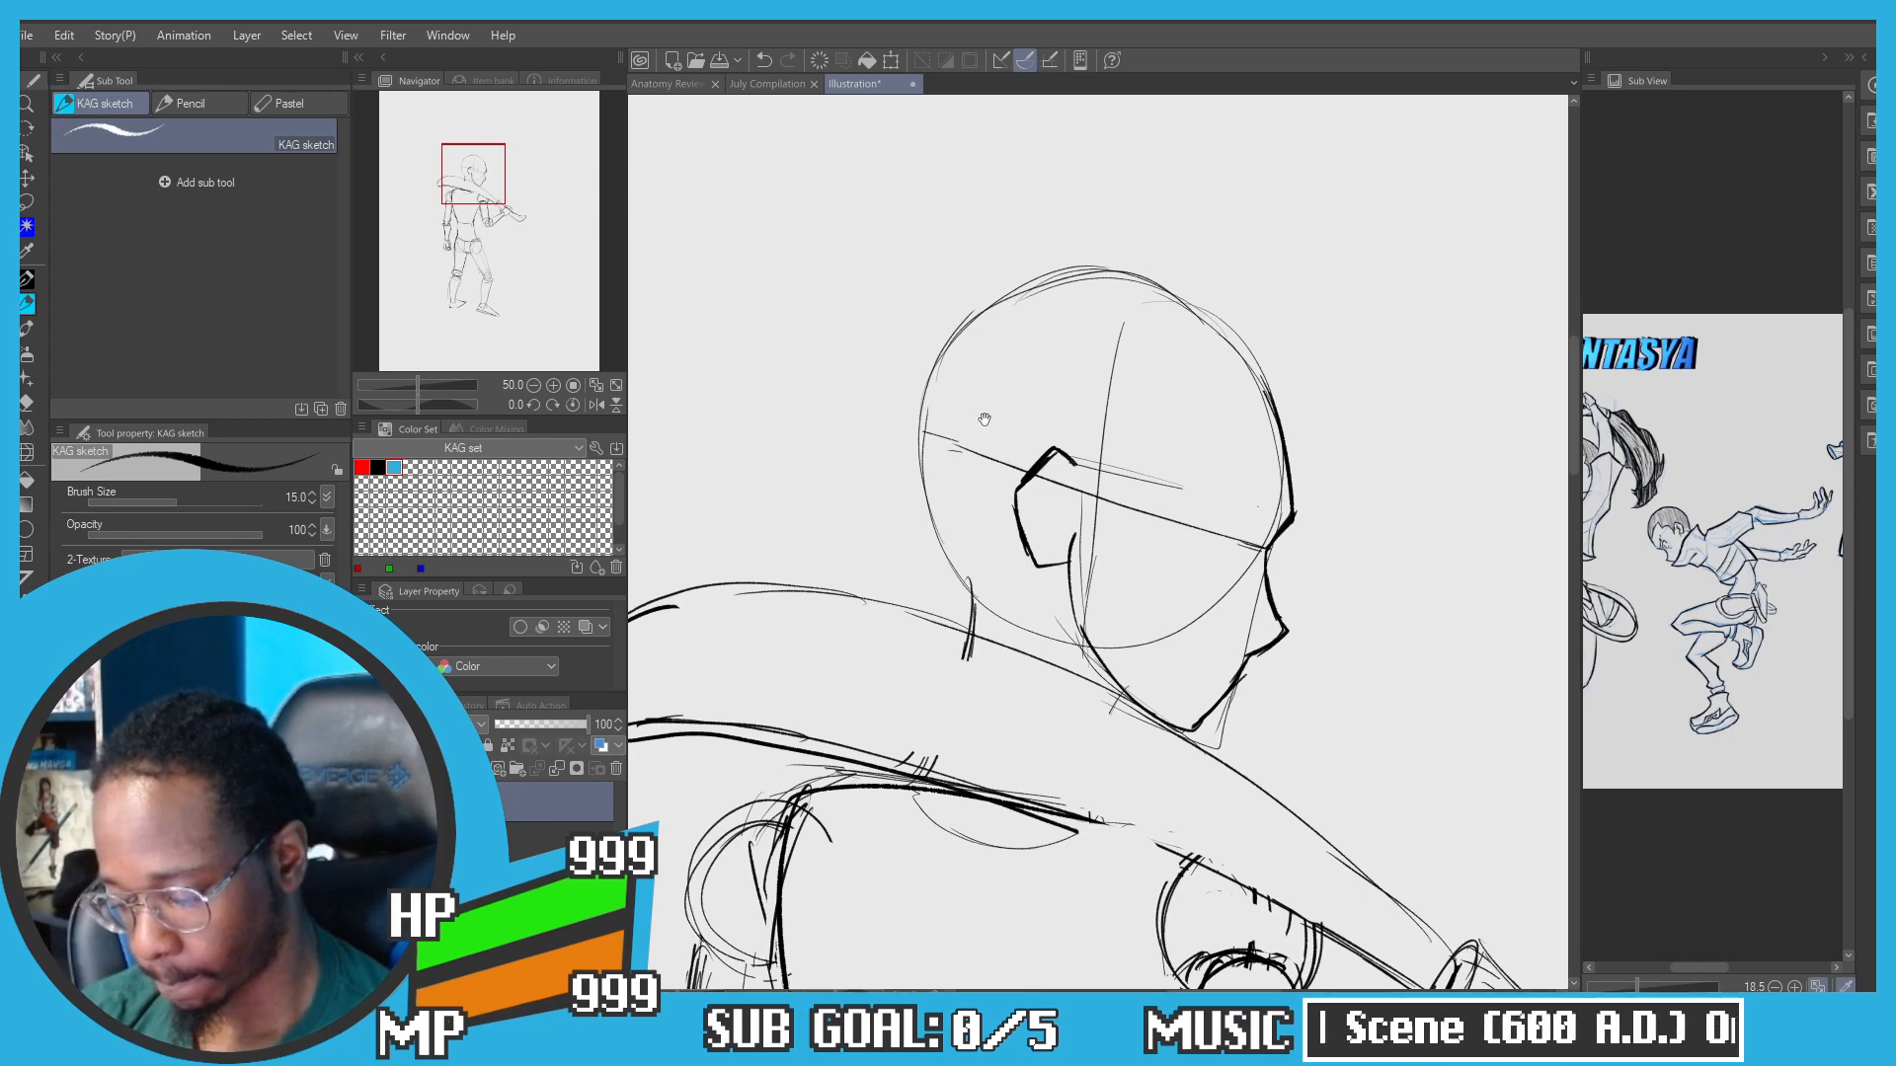
drag(964, 614, 972, 529)
scroll(934, 459, down, 2)
drag(815, 435, 871, 234)
scroll(1087, 470, up, 1)
scroll(936, 444, down, 1)
scroll(809, 425, down, 2)
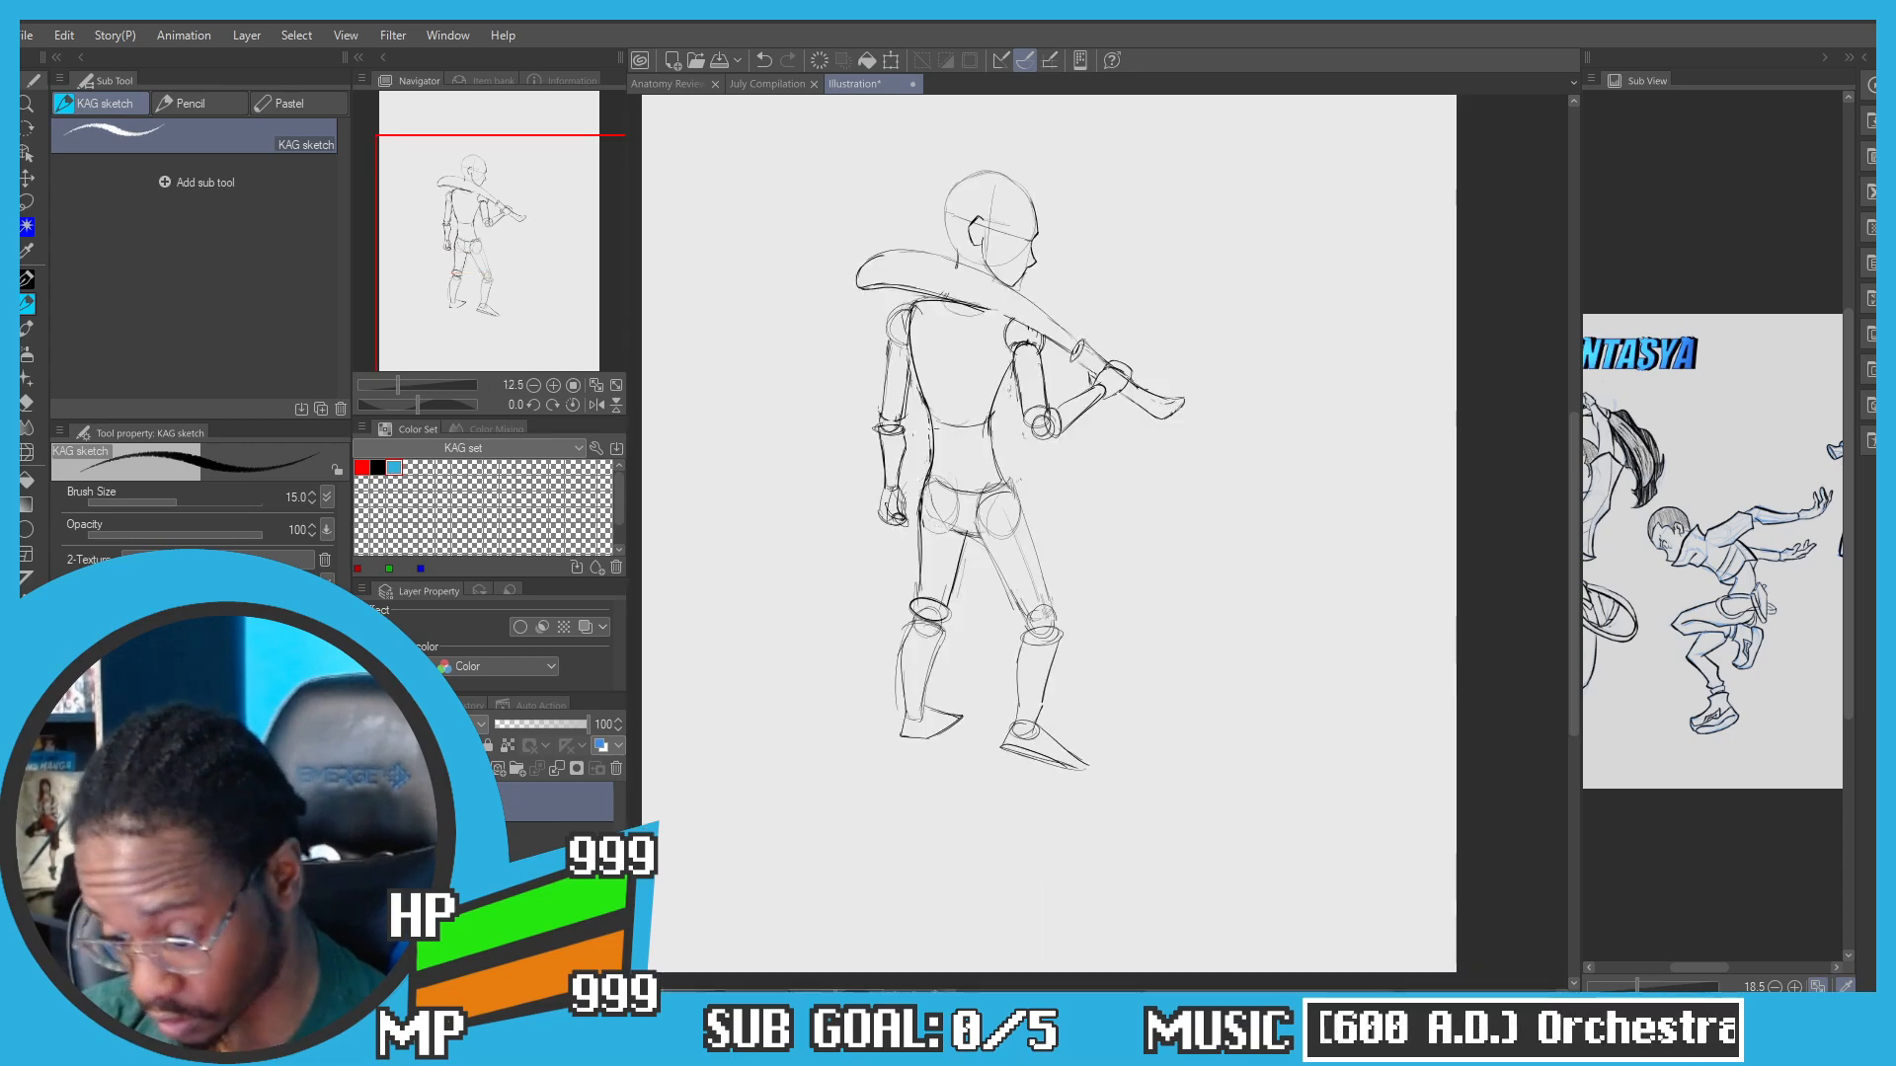
Step: Redraw the inner contour of the back leg's thigh as a darker line from the crotch to the knee
drag(787, 427, 851, 411)
scroll(853, 410, up, 2)
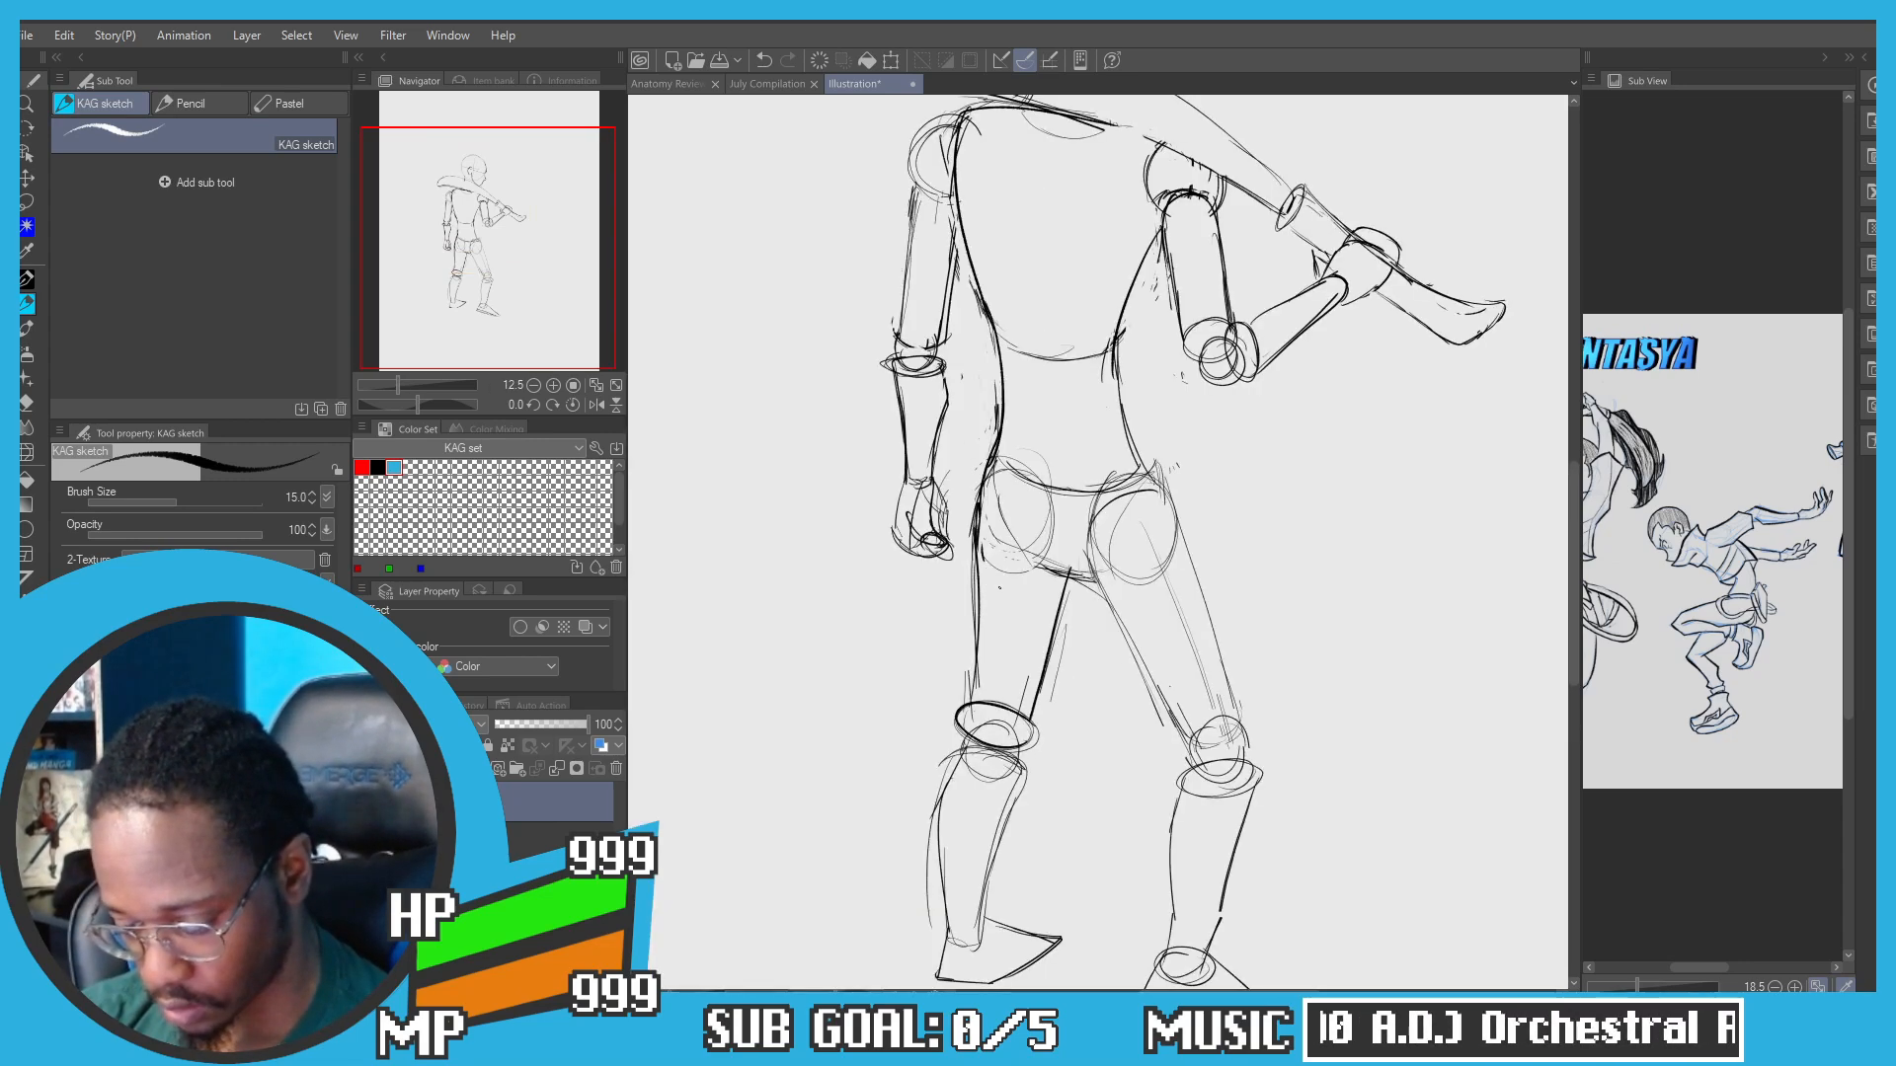
drag(947, 594, 923, 451)
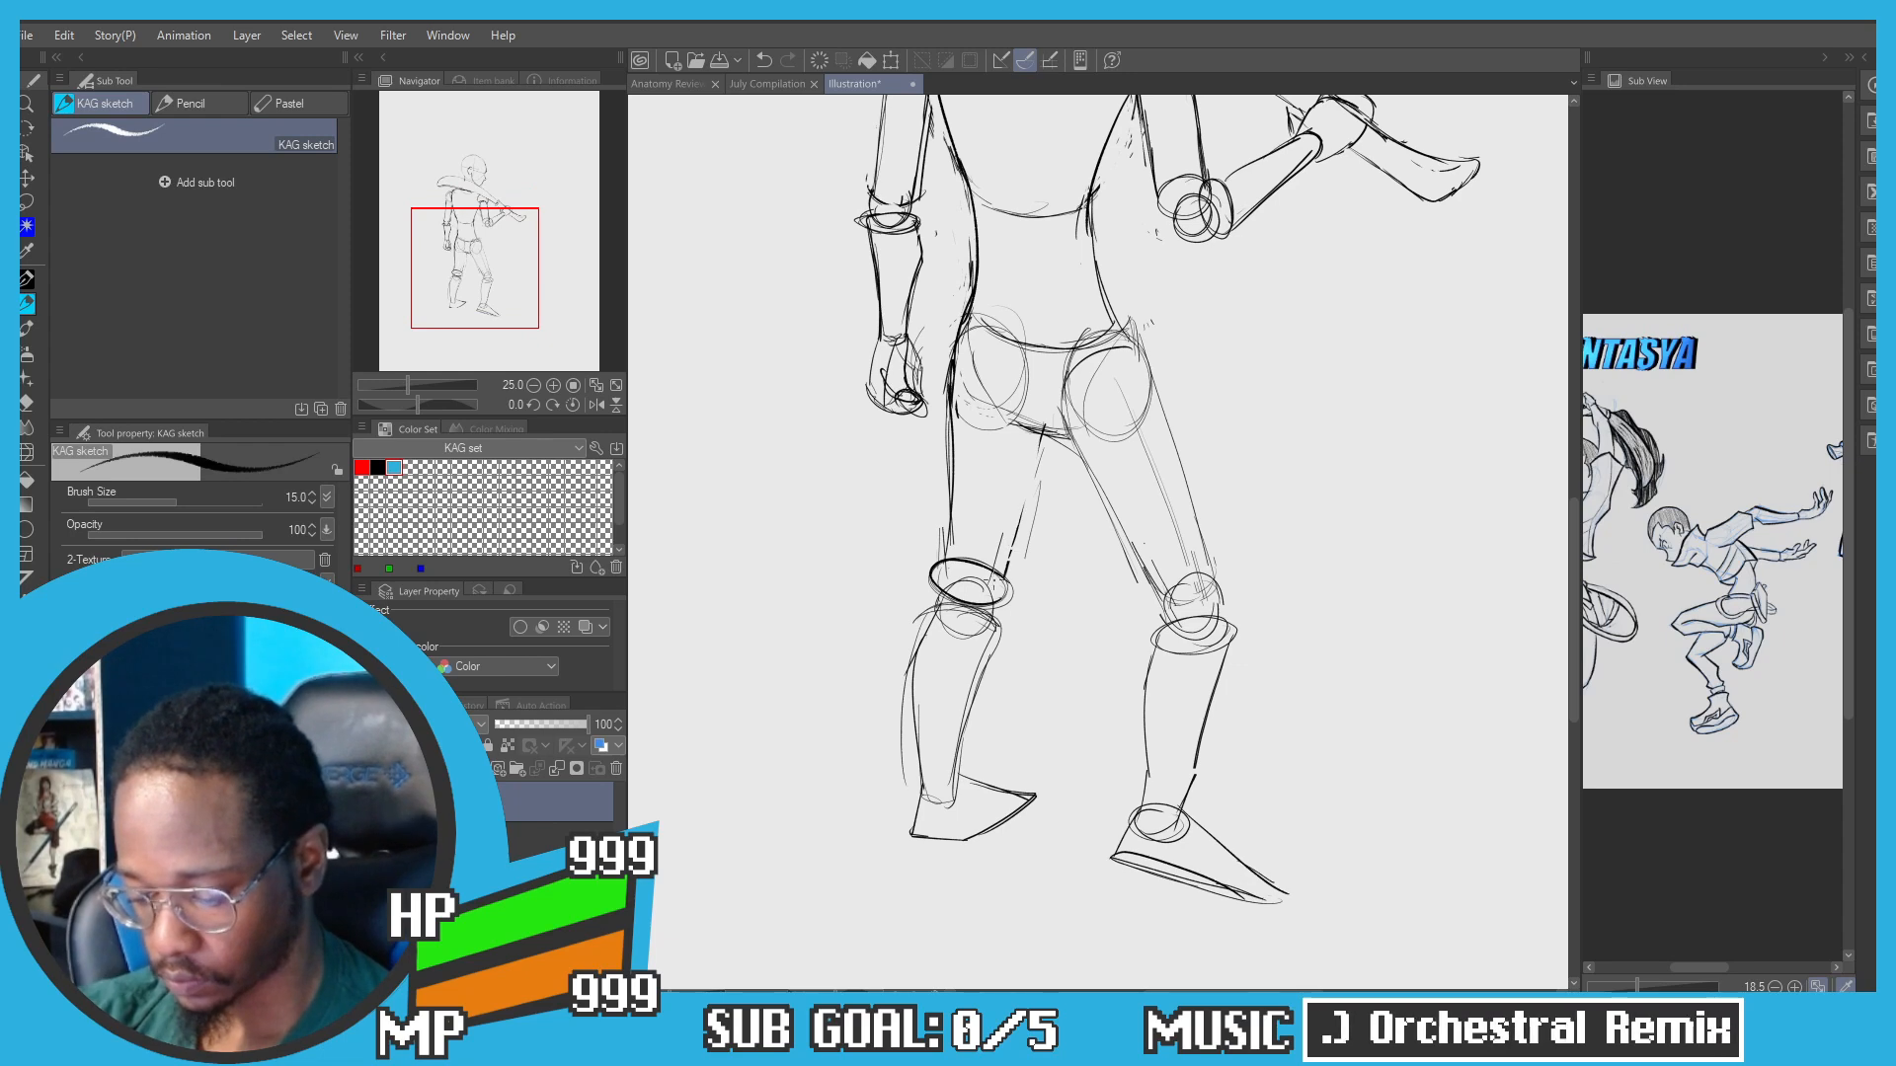
mouse_move(1004, 567)
mouse_down()
mouse_move(1026, 468)
mouse_move(1006, 563)
mouse_up()
key(ctrl+z)
drag(1038, 426, 1005, 566)
key(ctrl+z)
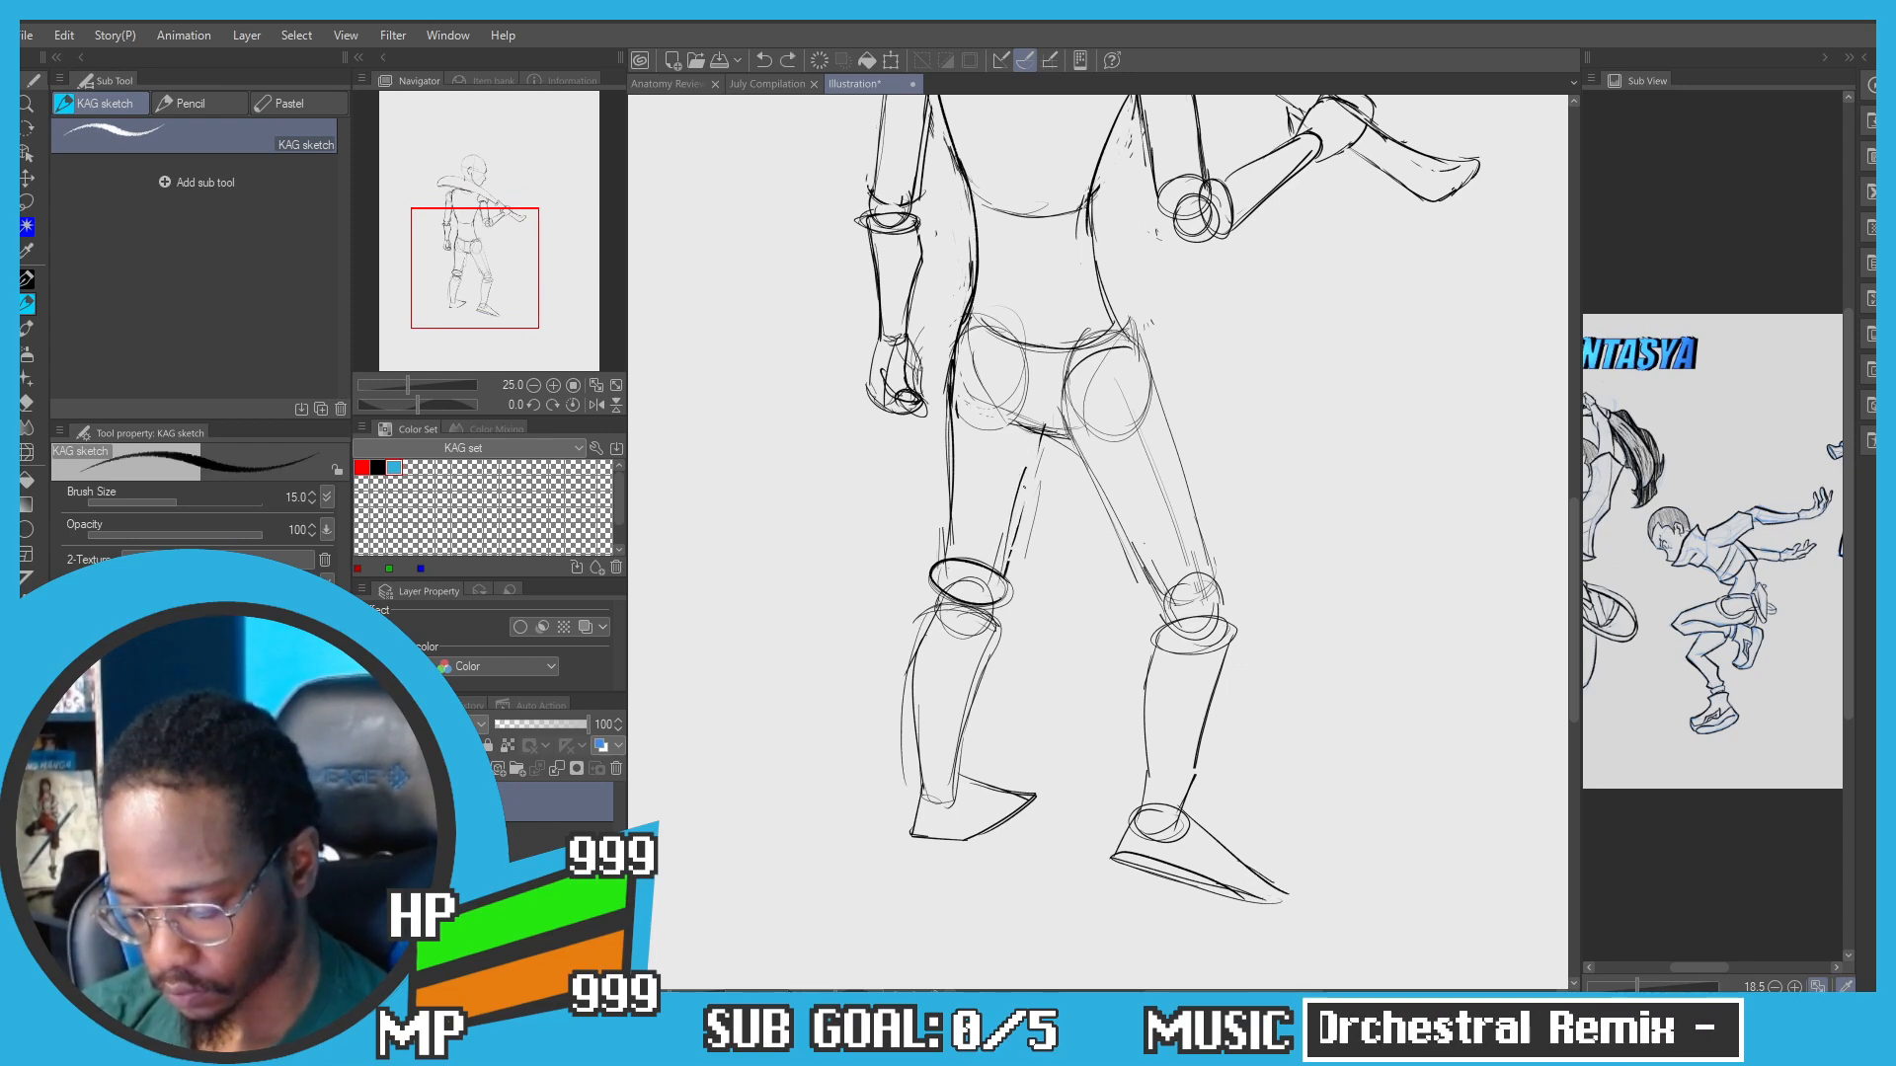
drag(1037, 430, 1004, 575)
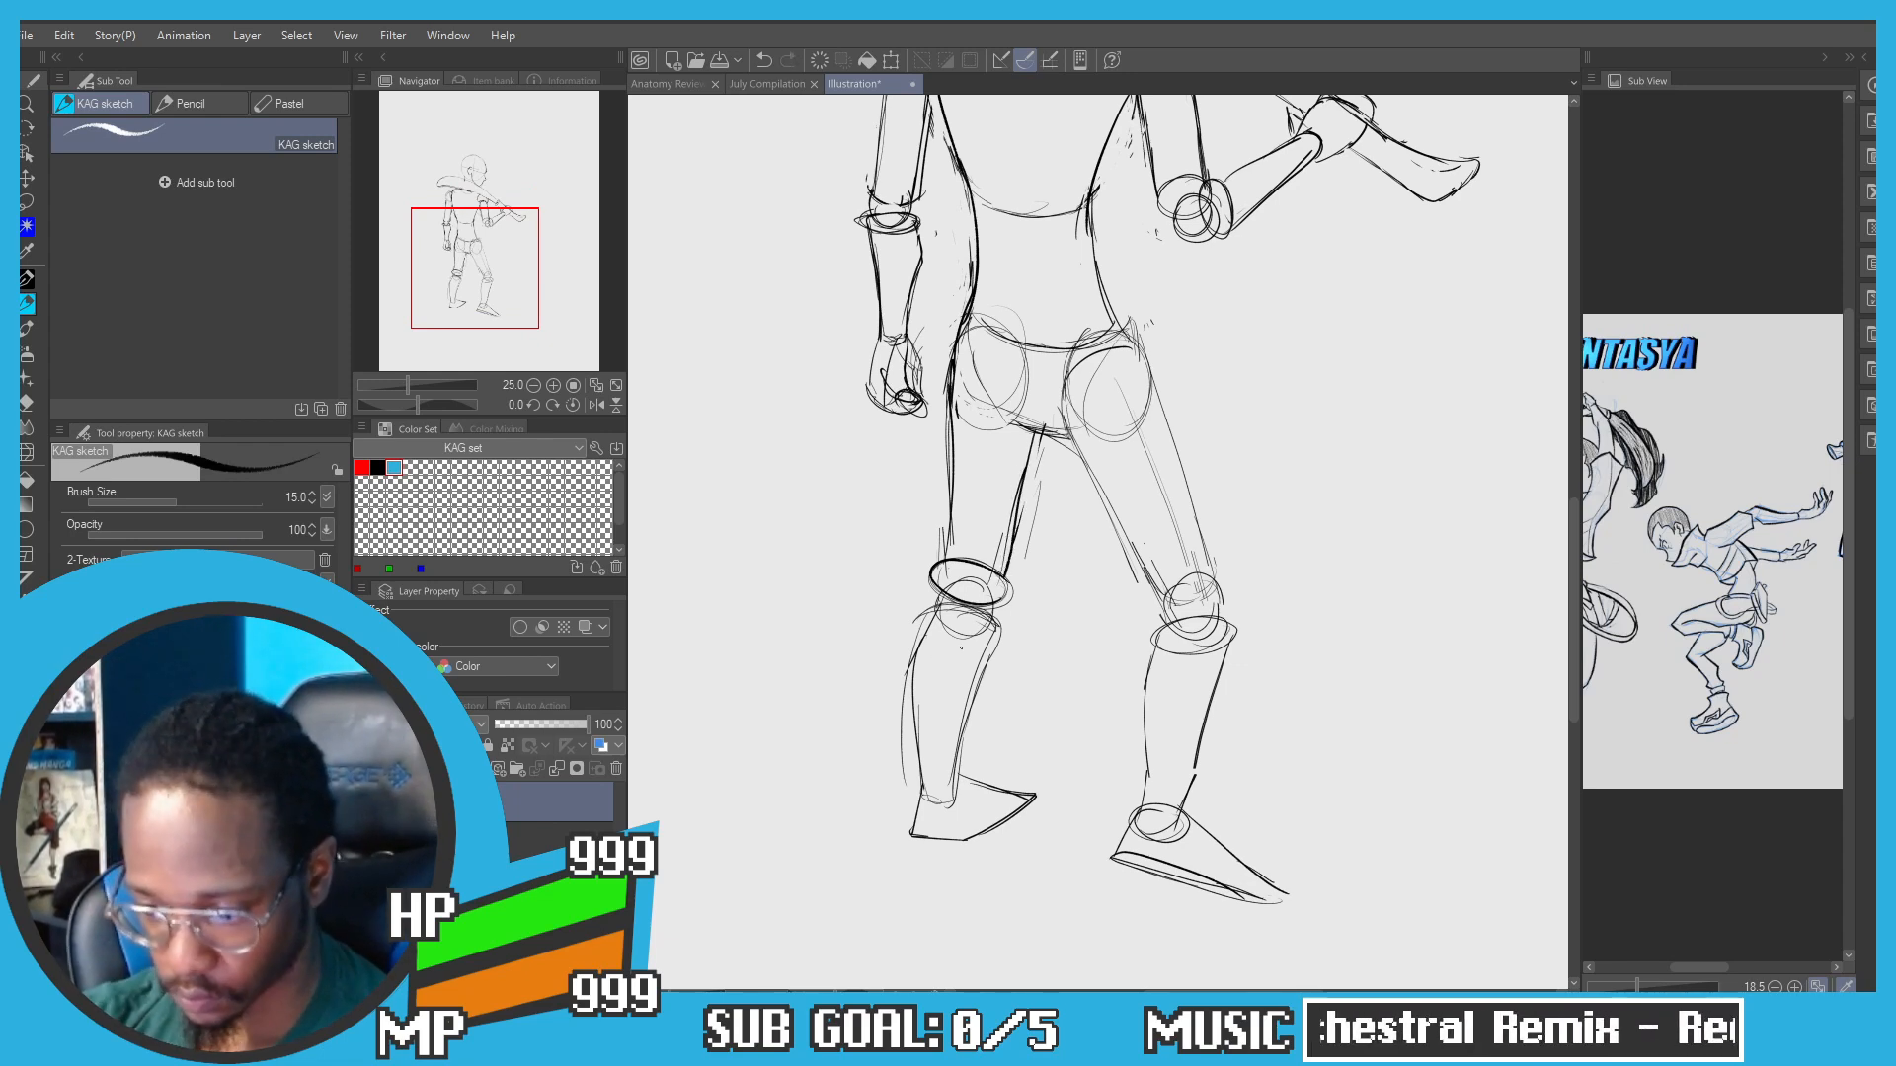
Step: Erase the stray calf lines, the front knee's construction circles and both hip circles with the Hard eraser
key(e)
drag(907, 676, 894, 665)
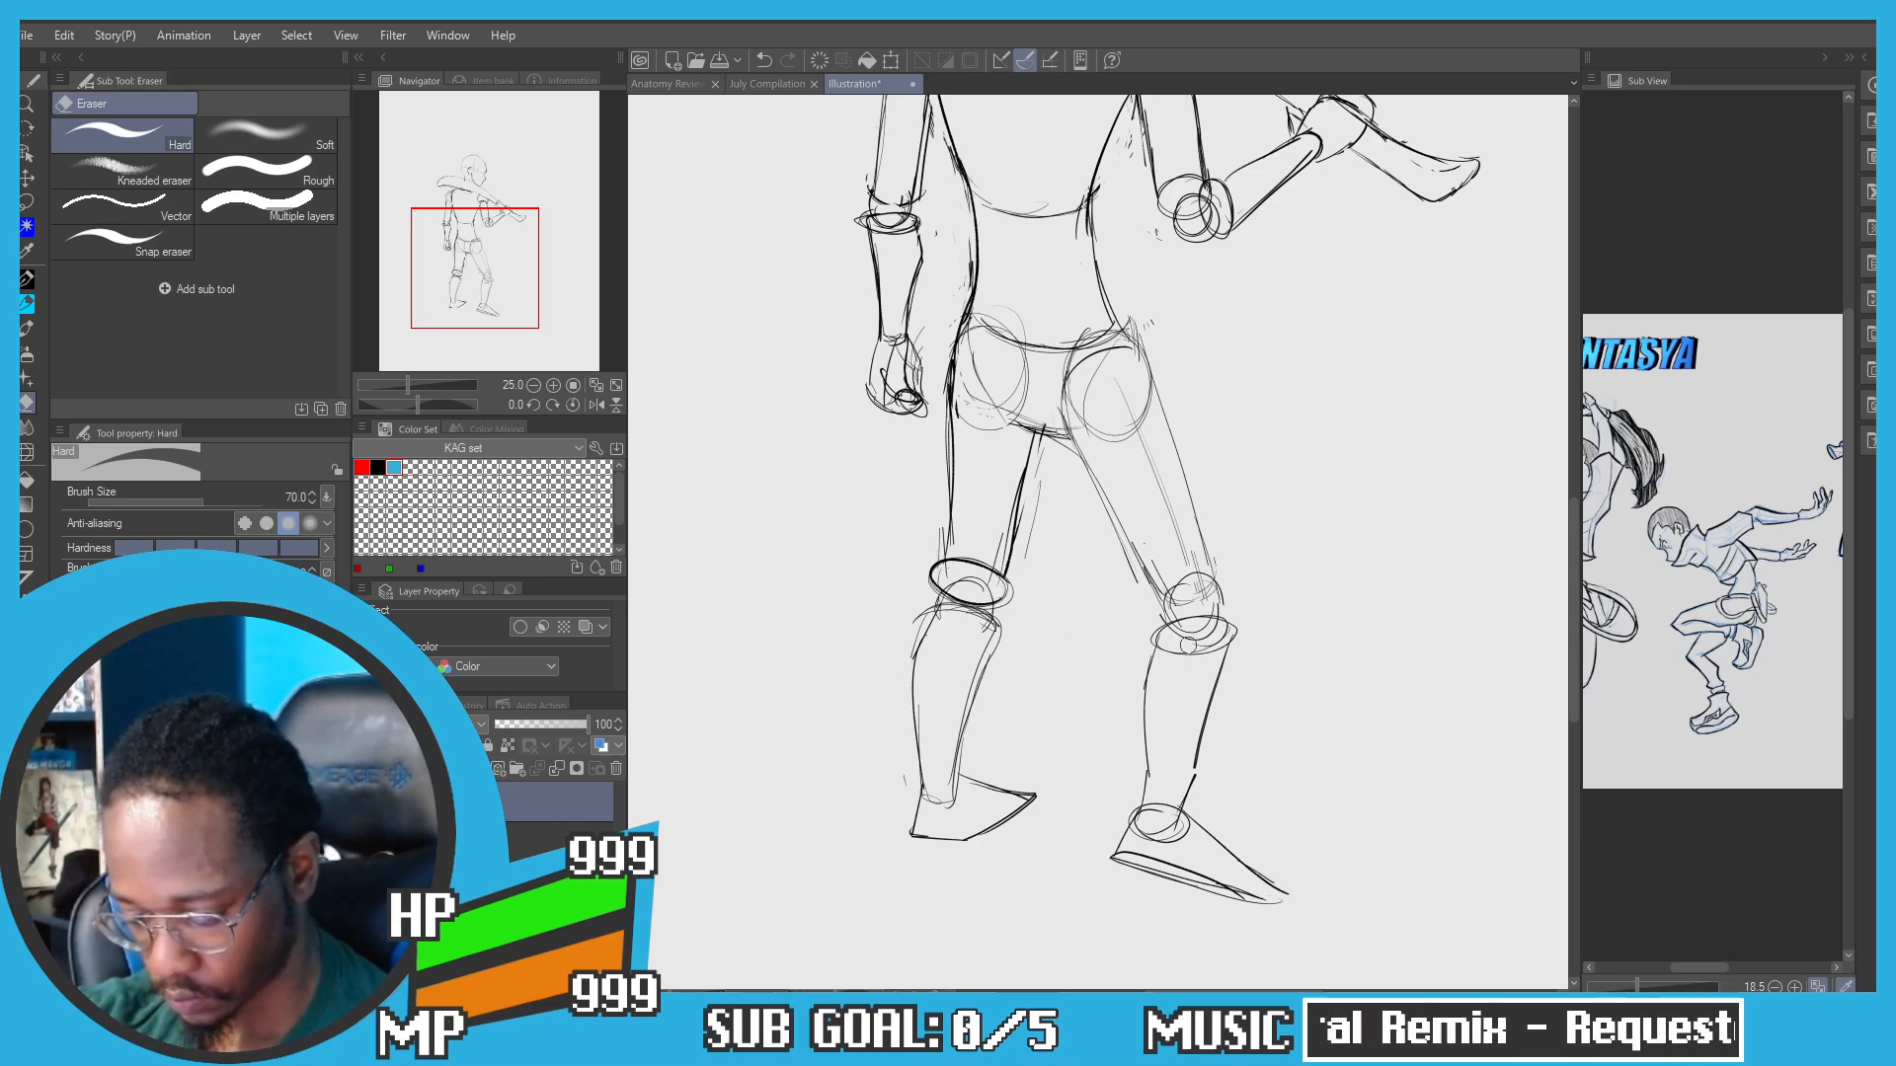
drag(1188, 645, 1185, 651)
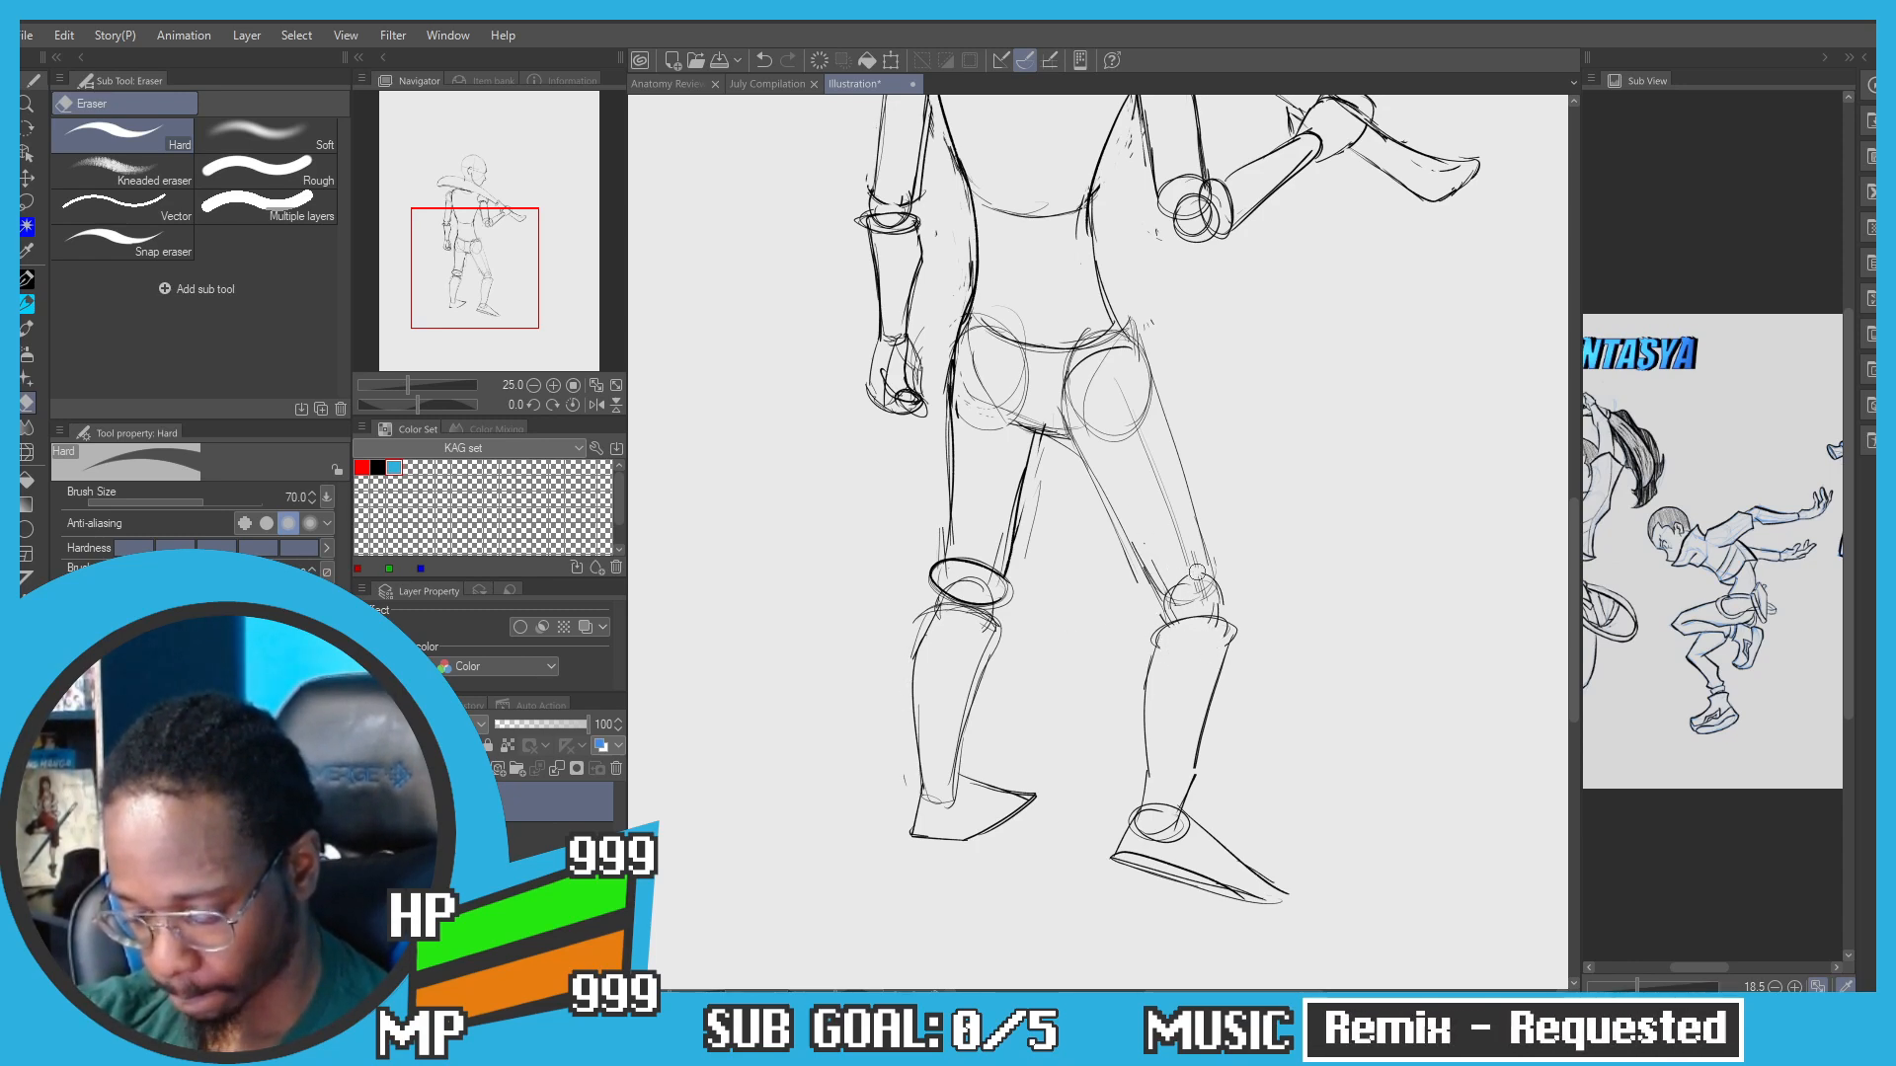
drag(1197, 572, 1169, 582)
mouse_move(1162, 499)
mouse_down()
mouse_move(1091, 382)
mouse_move(1145, 492)
mouse_move(1105, 412)
mouse_move(1121, 374)
mouse_up()
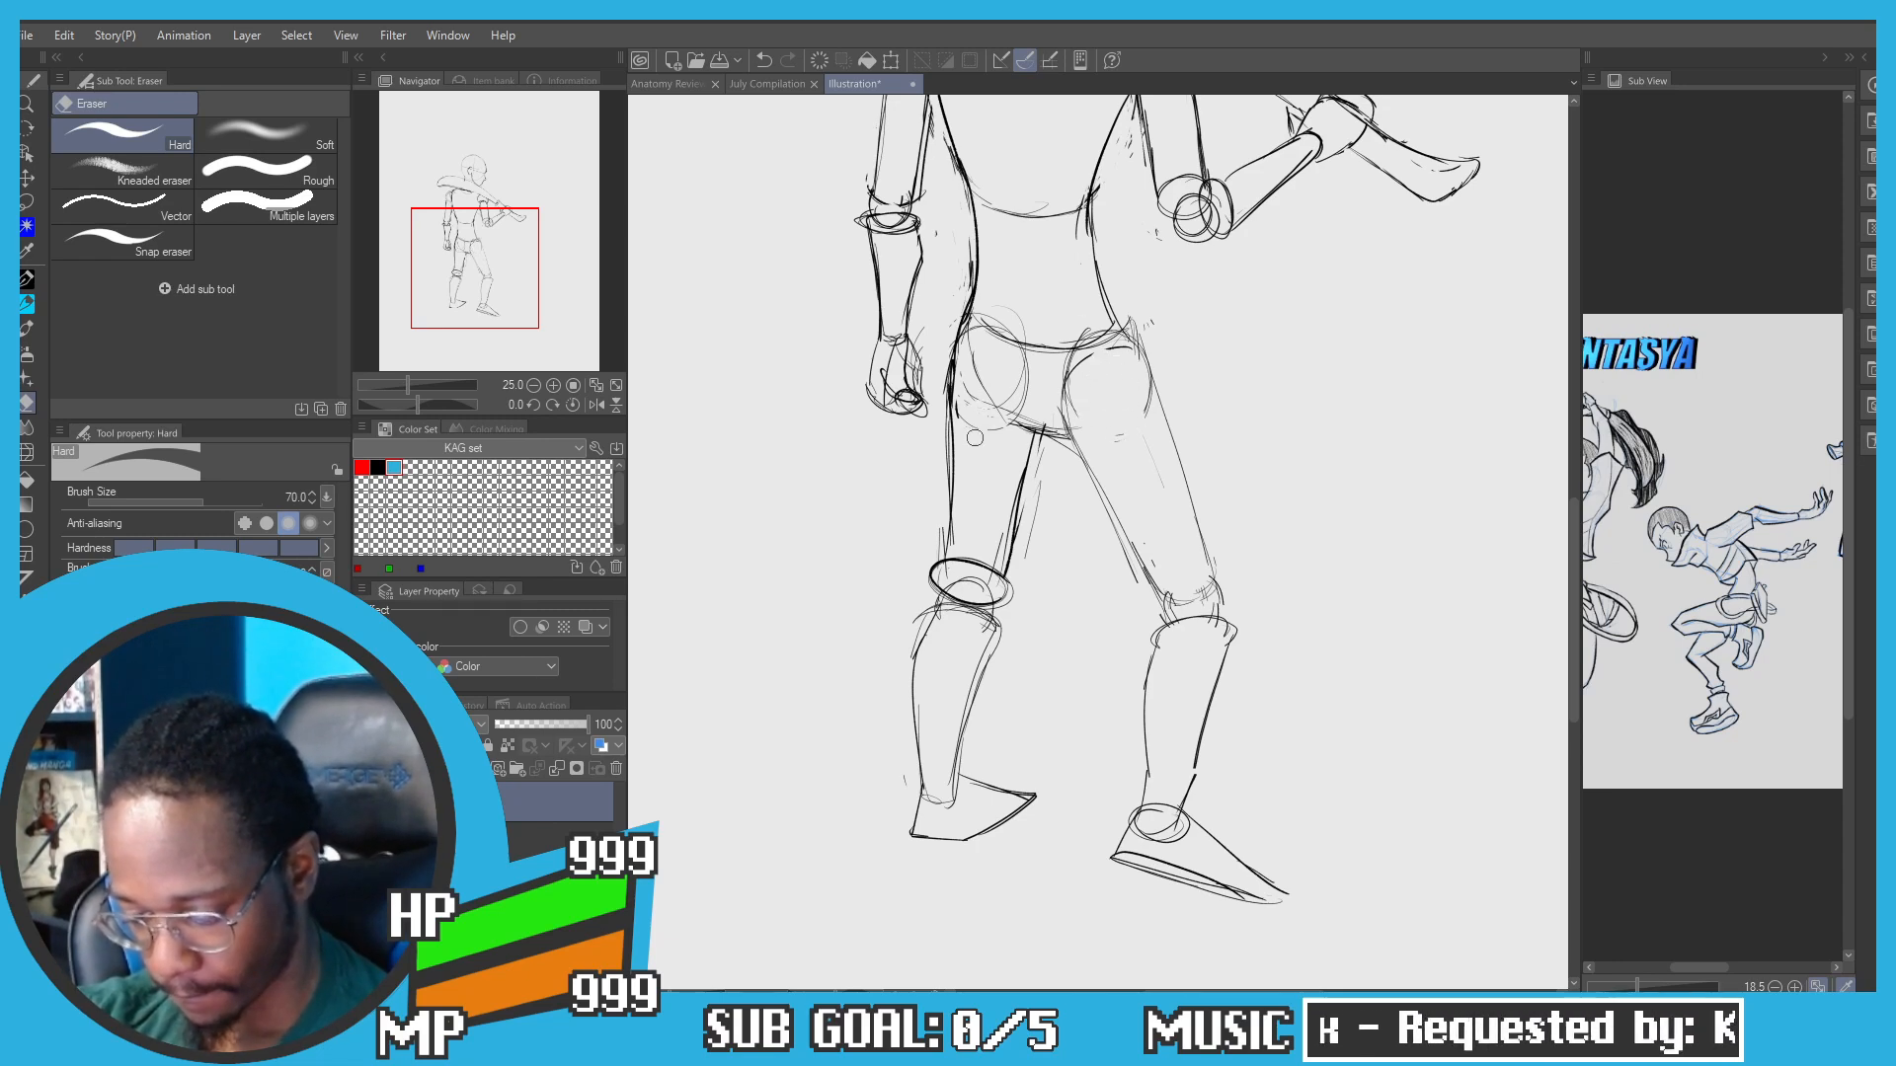
mouse_move(974, 438)
mouse_down()
mouse_move(985, 362)
mouse_move(1019, 383)
mouse_up()
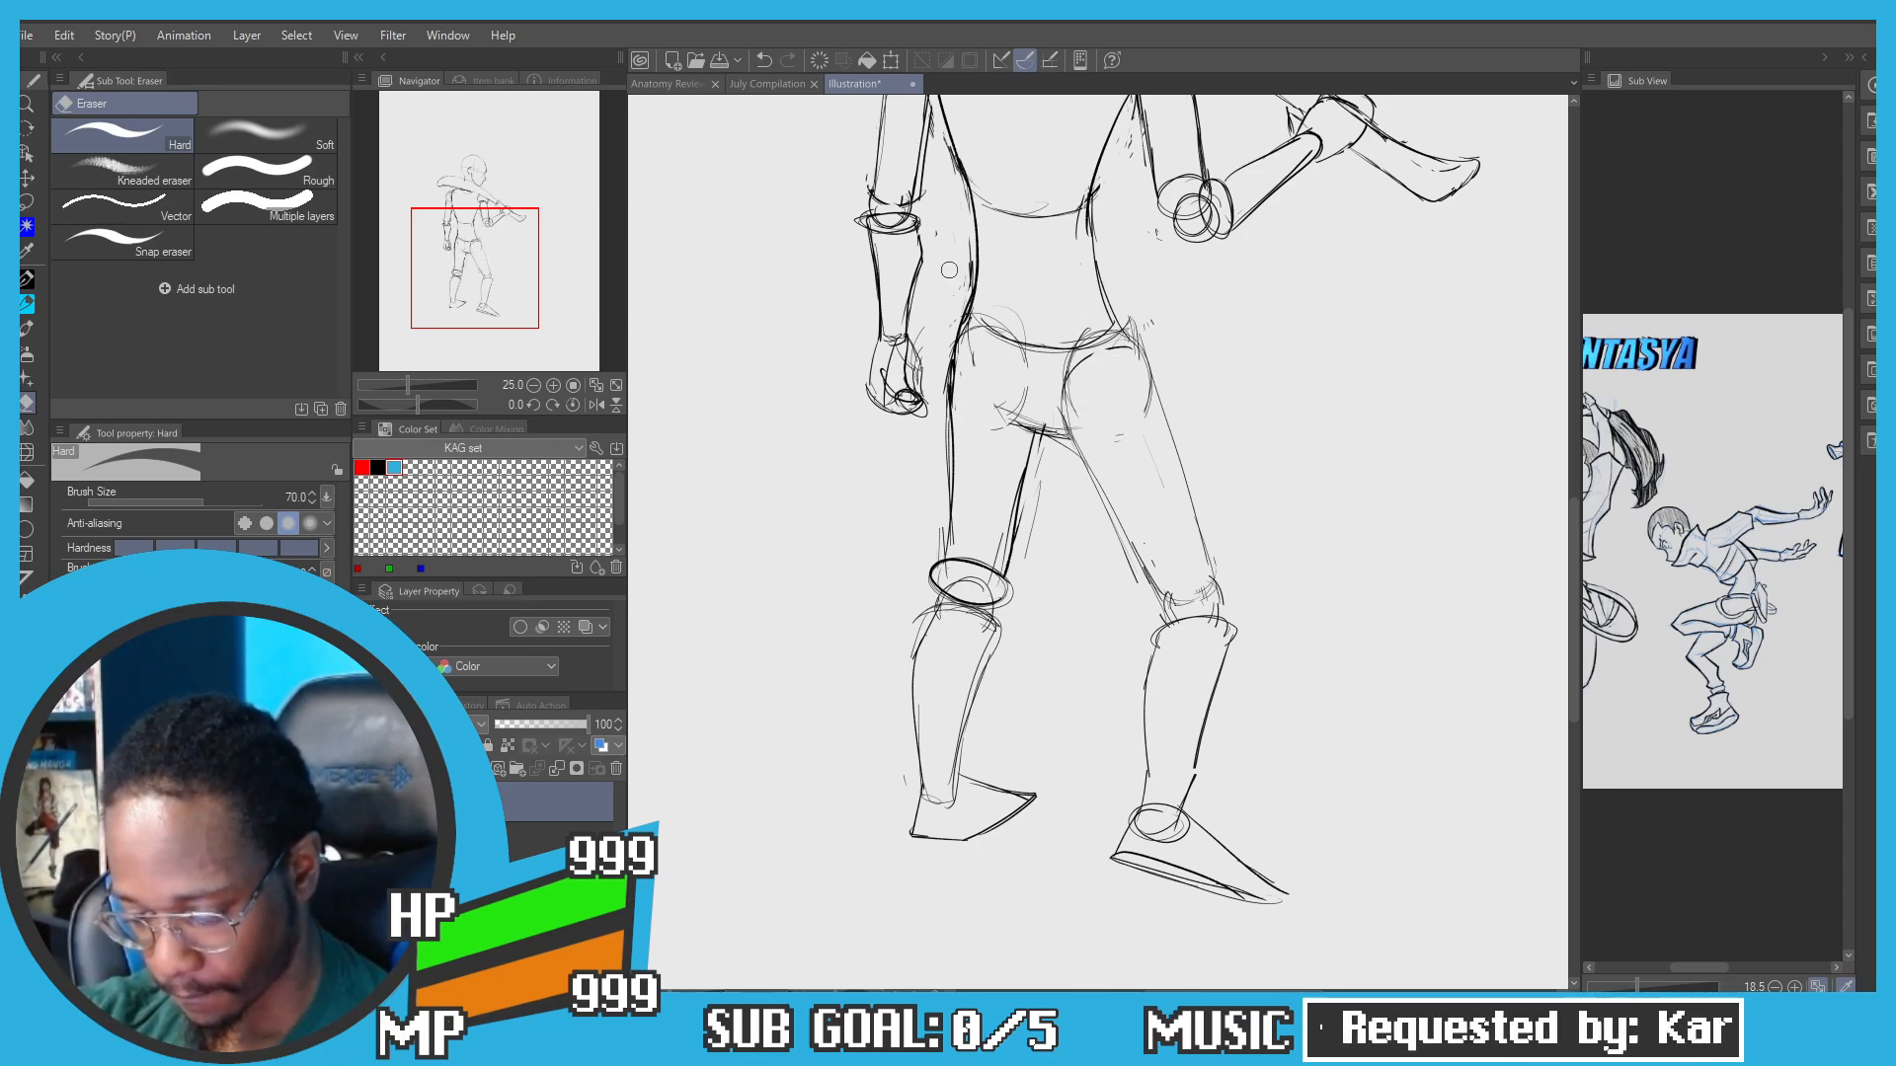
Step: Examine the overall pose and proportions of the cleaned-up full figure
key(p)
scroll(920, 339, down, 2)
drag(846, 368, 863, 470)
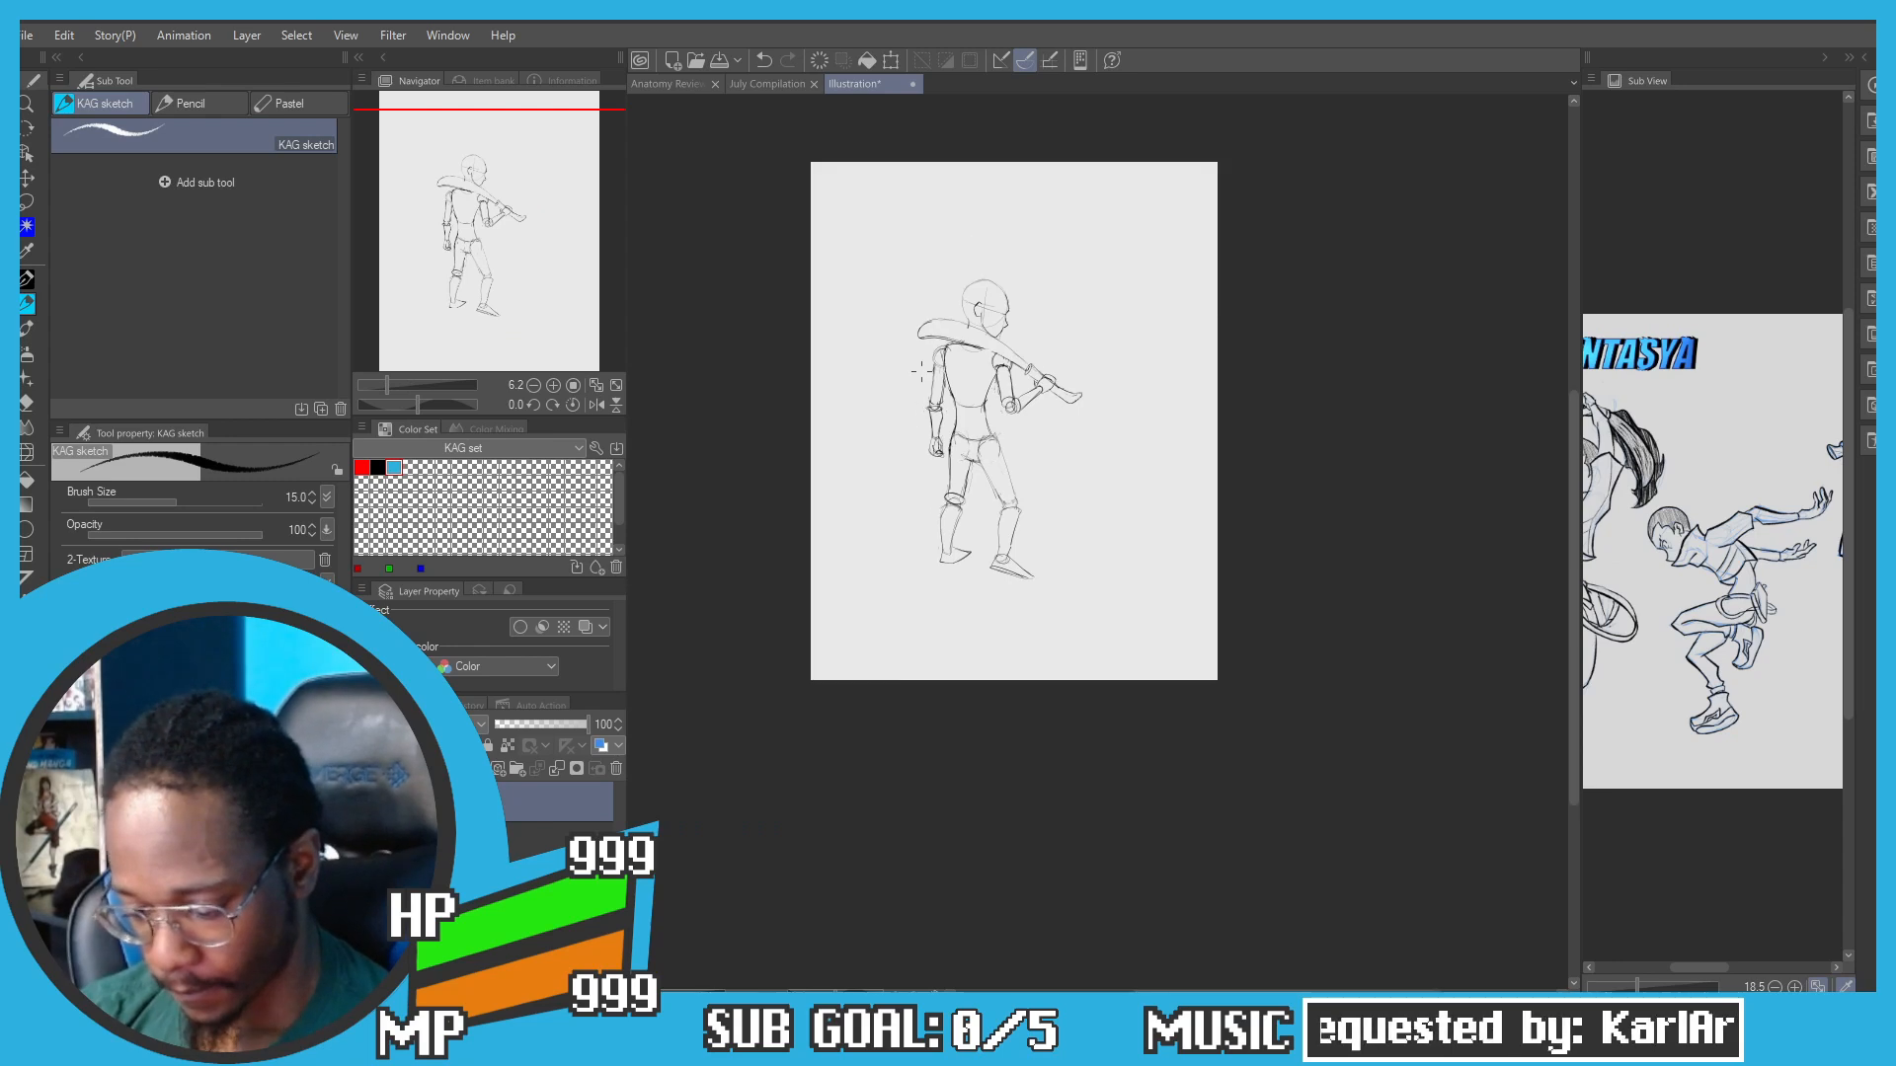
scroll(928, 370, up, 1)
drag(836, 276, 827, 297)
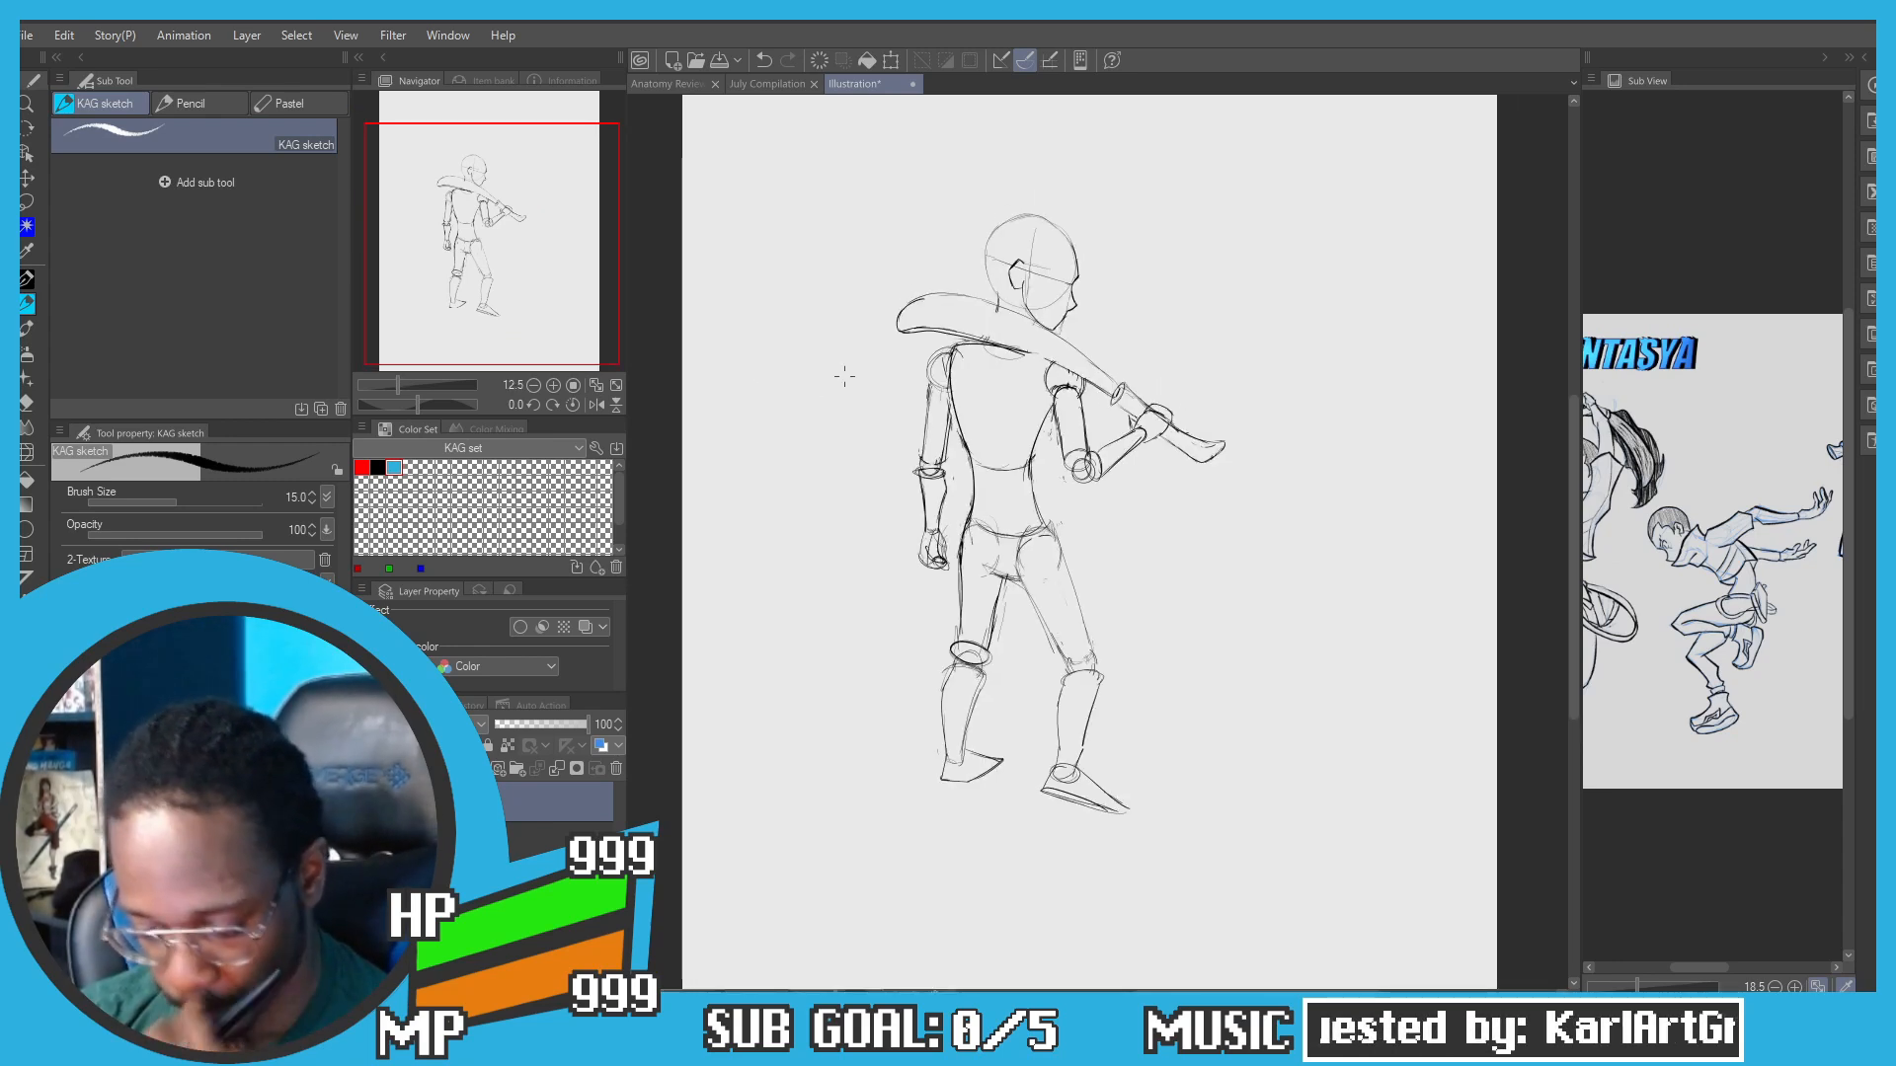
drag(907, 309, 817, 338)
scroll(884, 345, up, 2)
scroll(859, 341, down, 2)
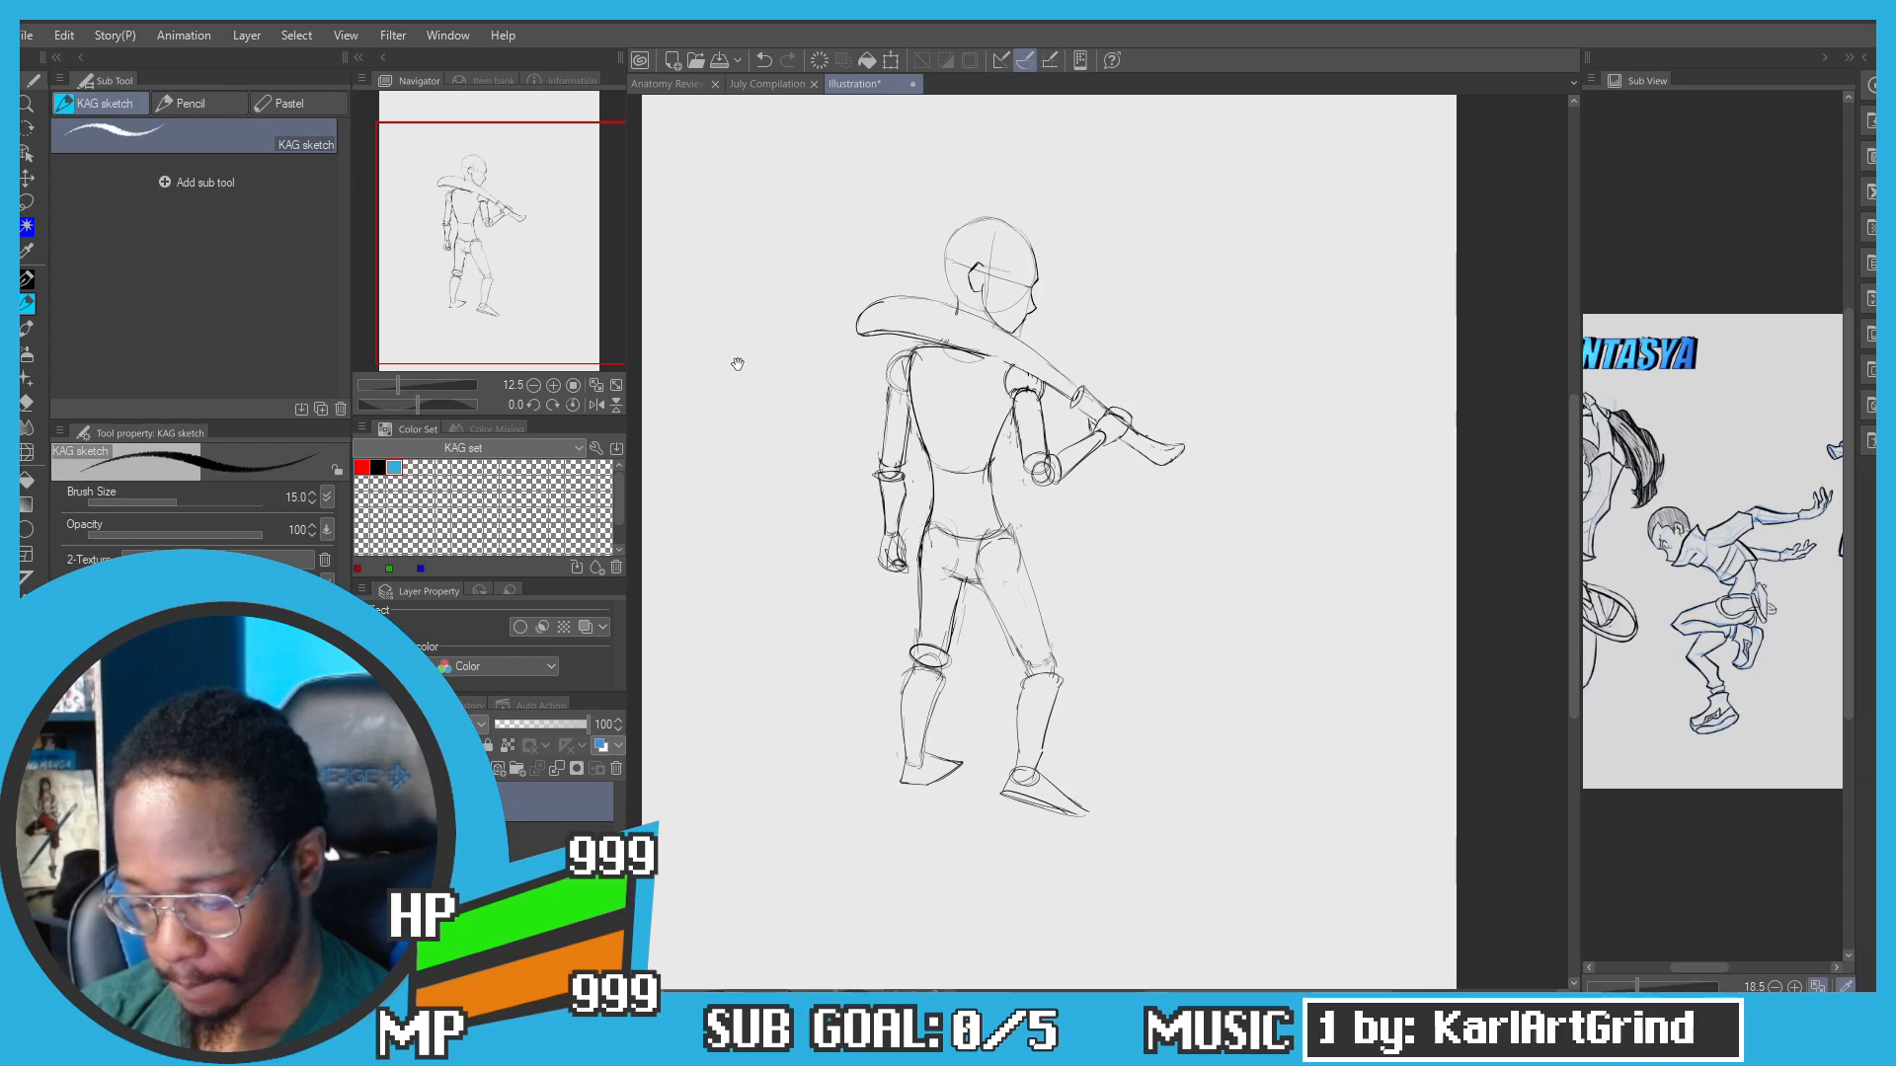
Step: Erase the dark forehead contour of the head profile above the brow
drag(779, 250, 783, 287)
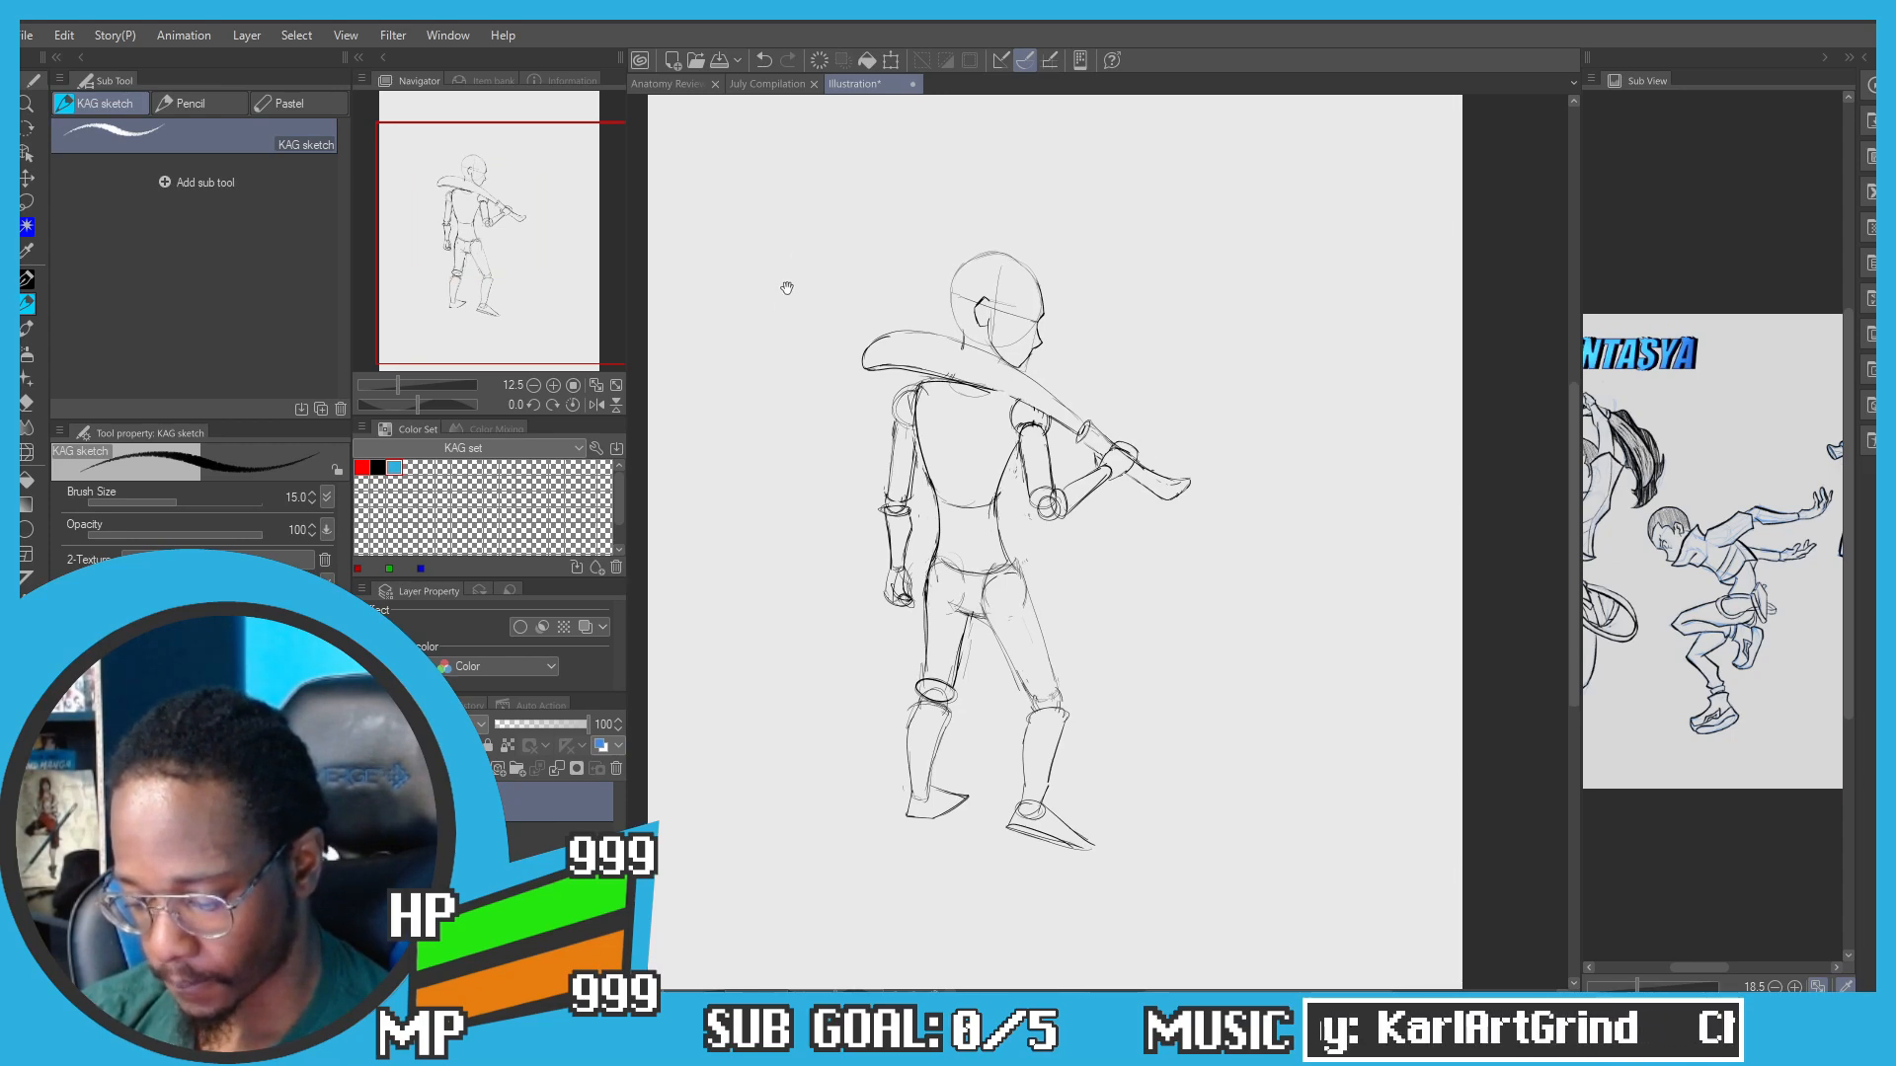
scroll(1042, 261, up, 4)
drag(897, 296, 988, 302)
scroll(1096, 415, up, 1)
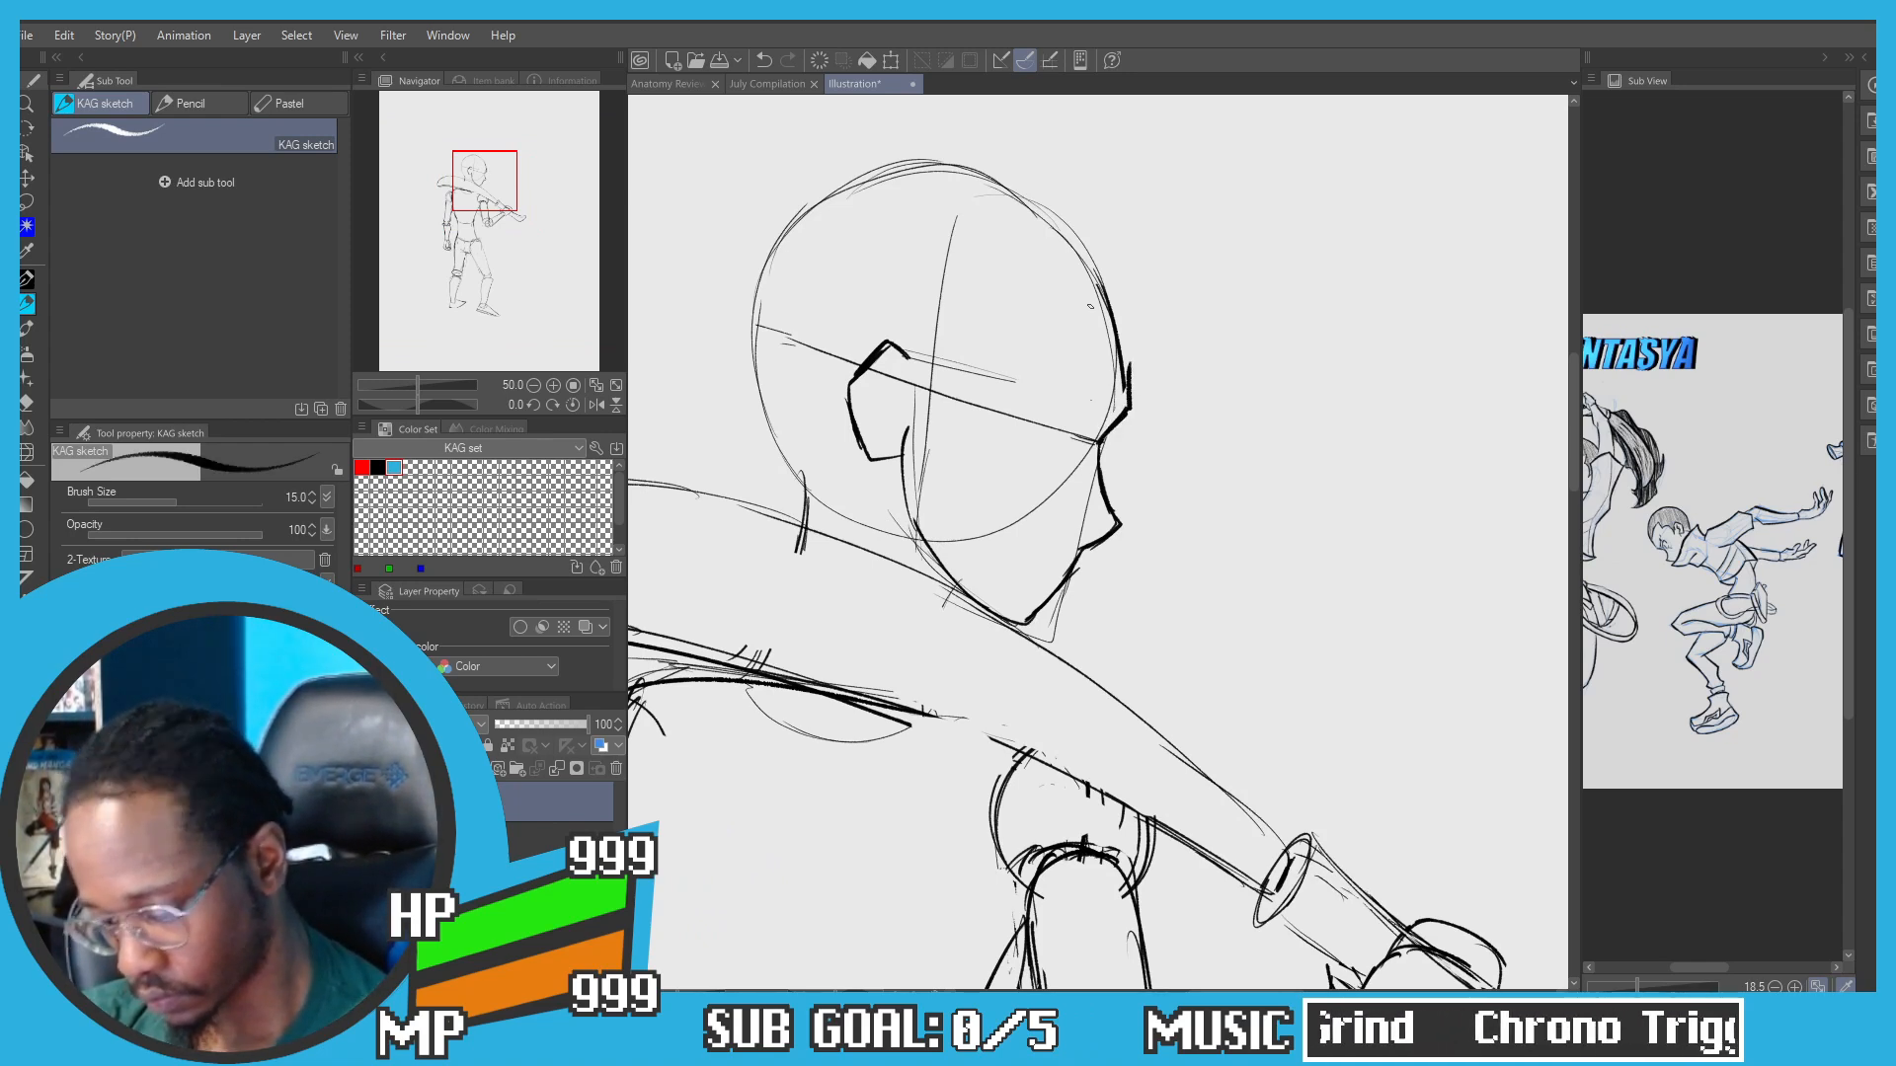
key(c)
mouse_move(1108, 328)
mouse_down()
mouse_move(1118, 377)
mouse_move(1106, 288)
mouse_up()
key(c)
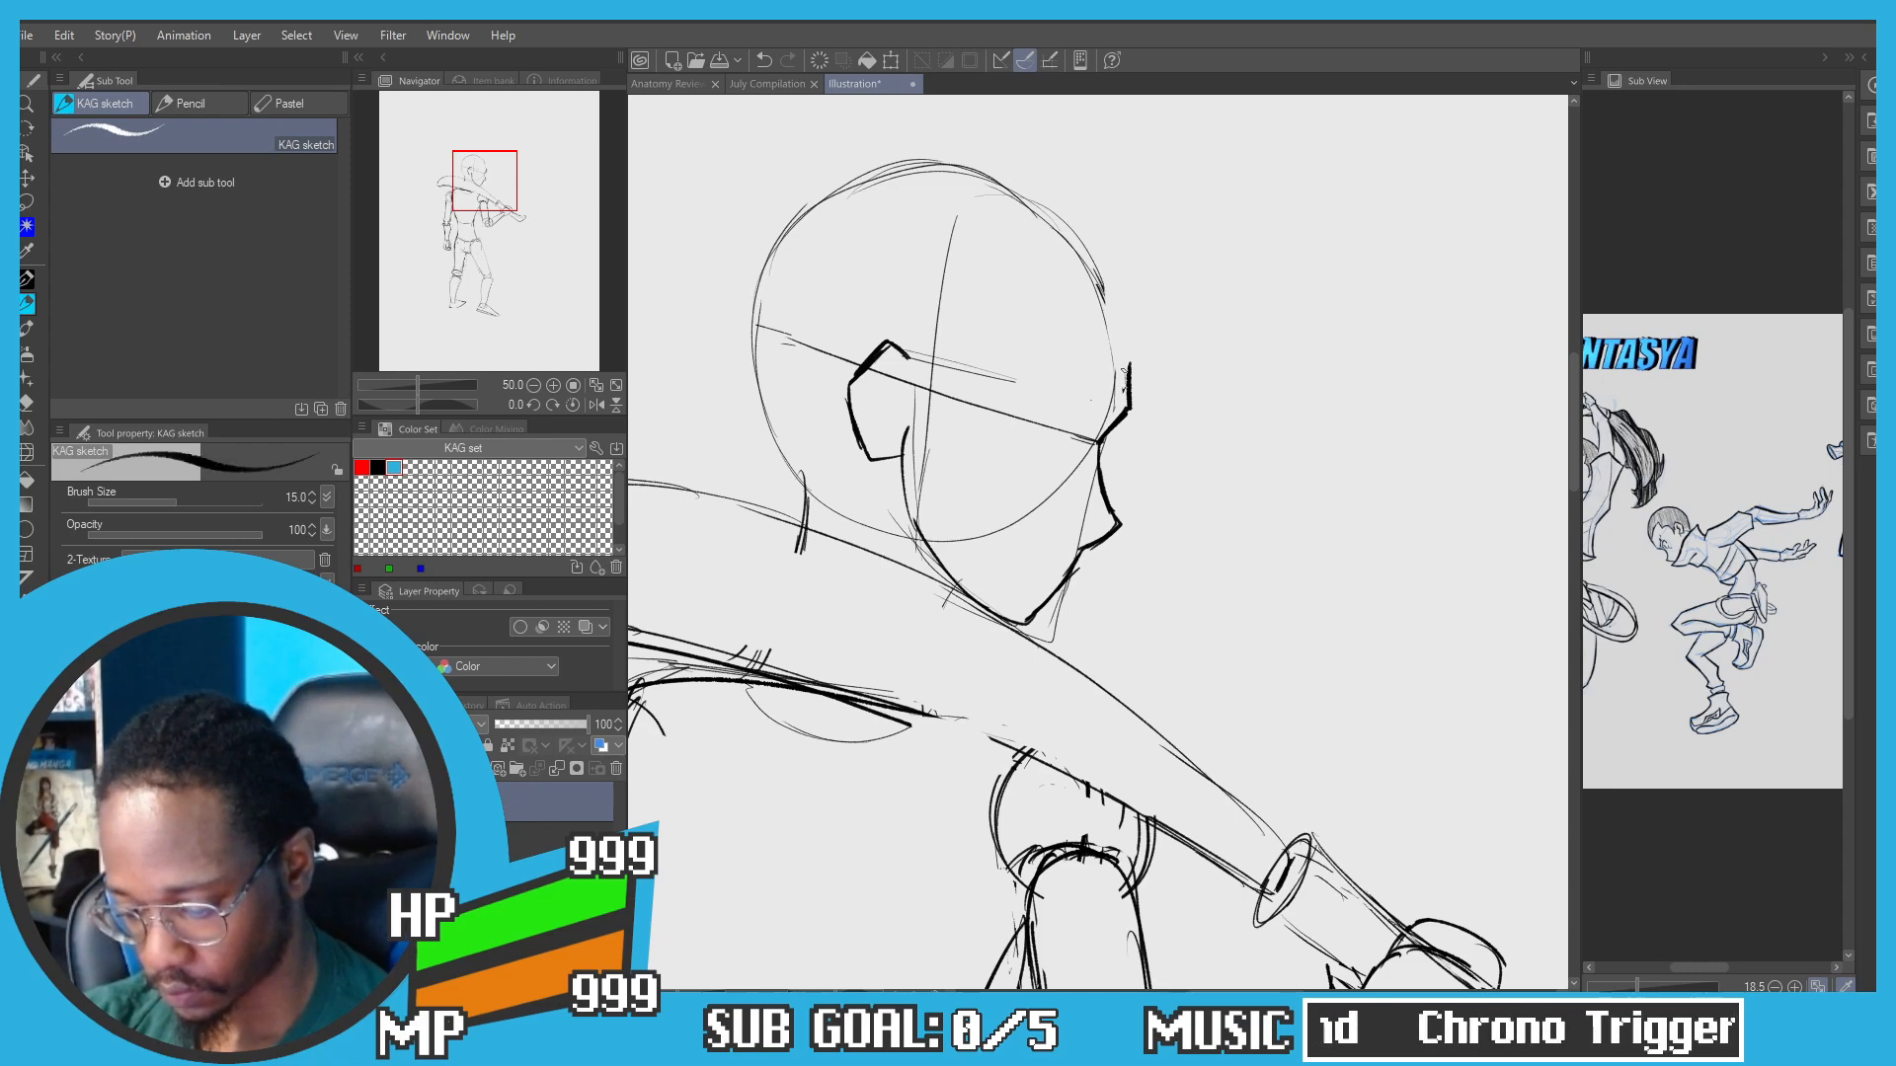
drag(1127, 374, 1083, 248)
mouse_move(1117, 320)
mouse_down()
mouse_move(1010, 181)
mouse_move(985, 187)
mouse_up()
key(ctrl+z)
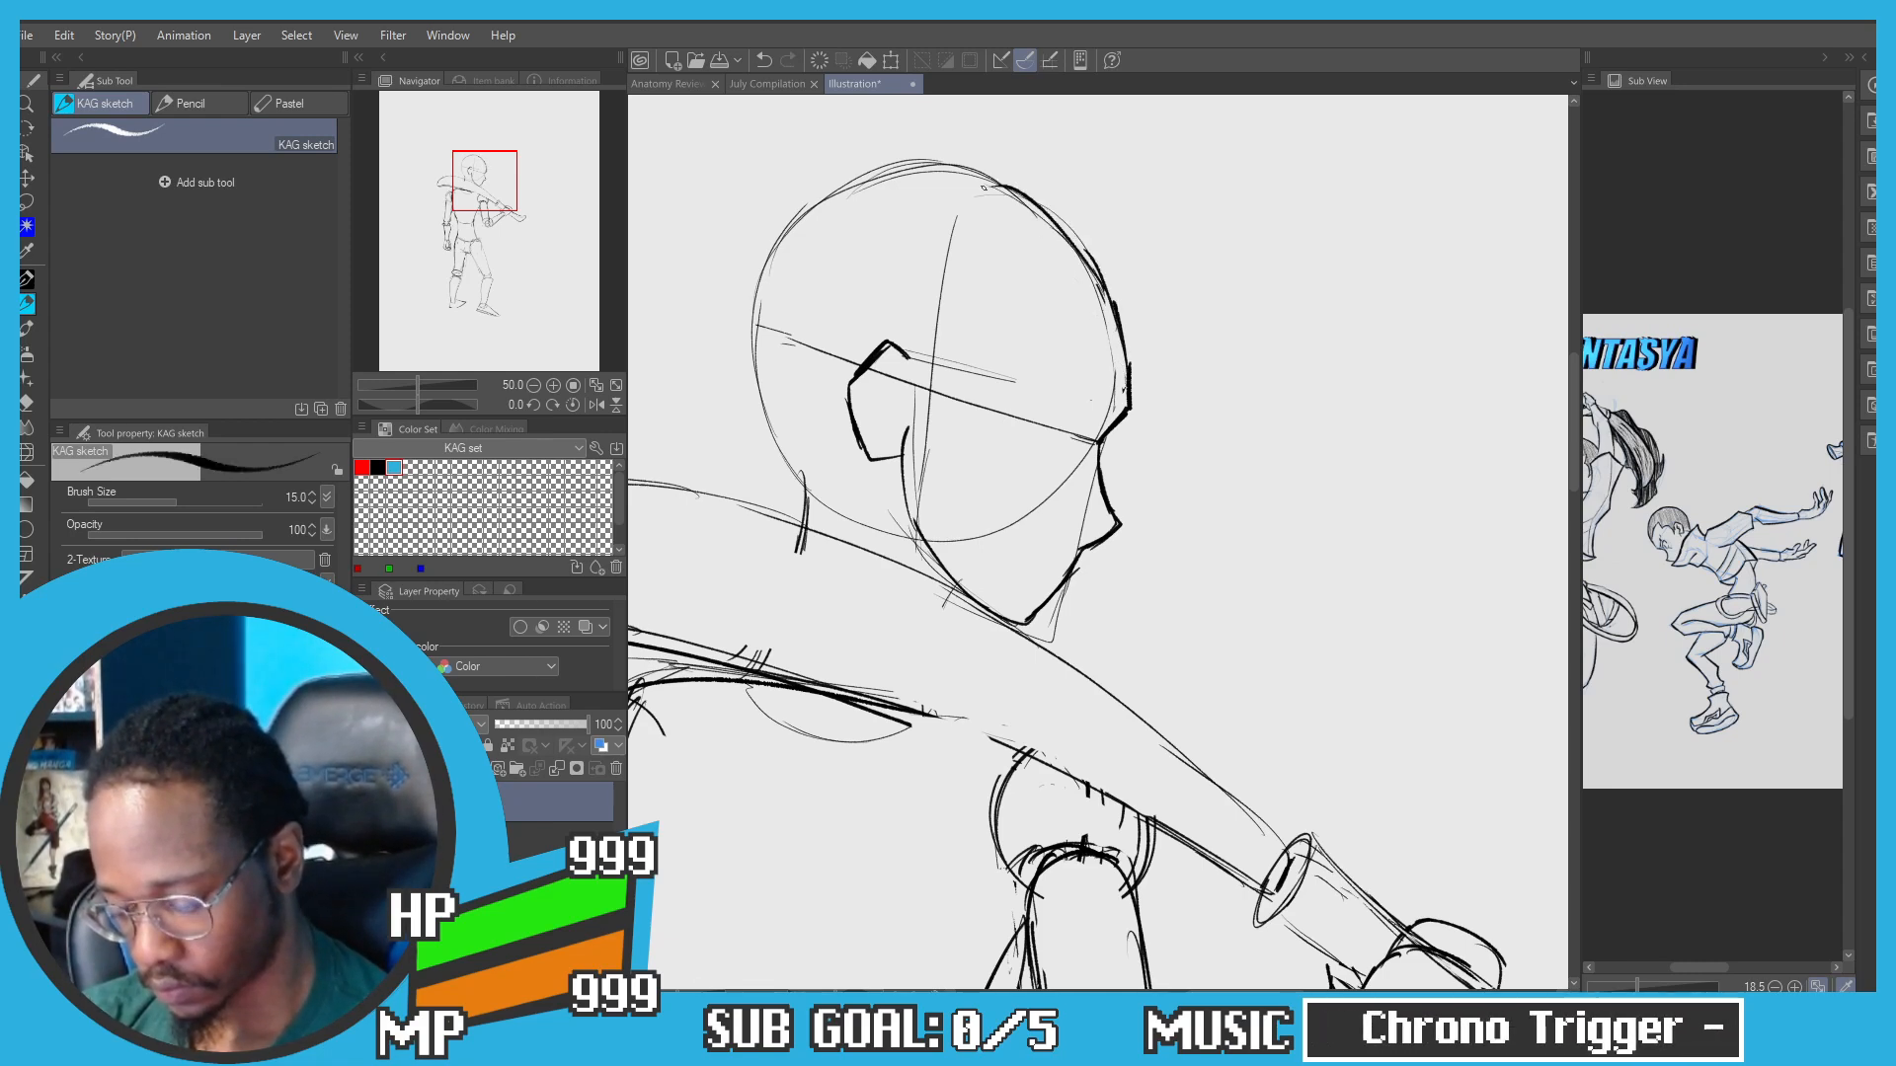
key(ctrl+z)
key(ctrl+z)
key(ctrl+z)
key(ctrl+z)
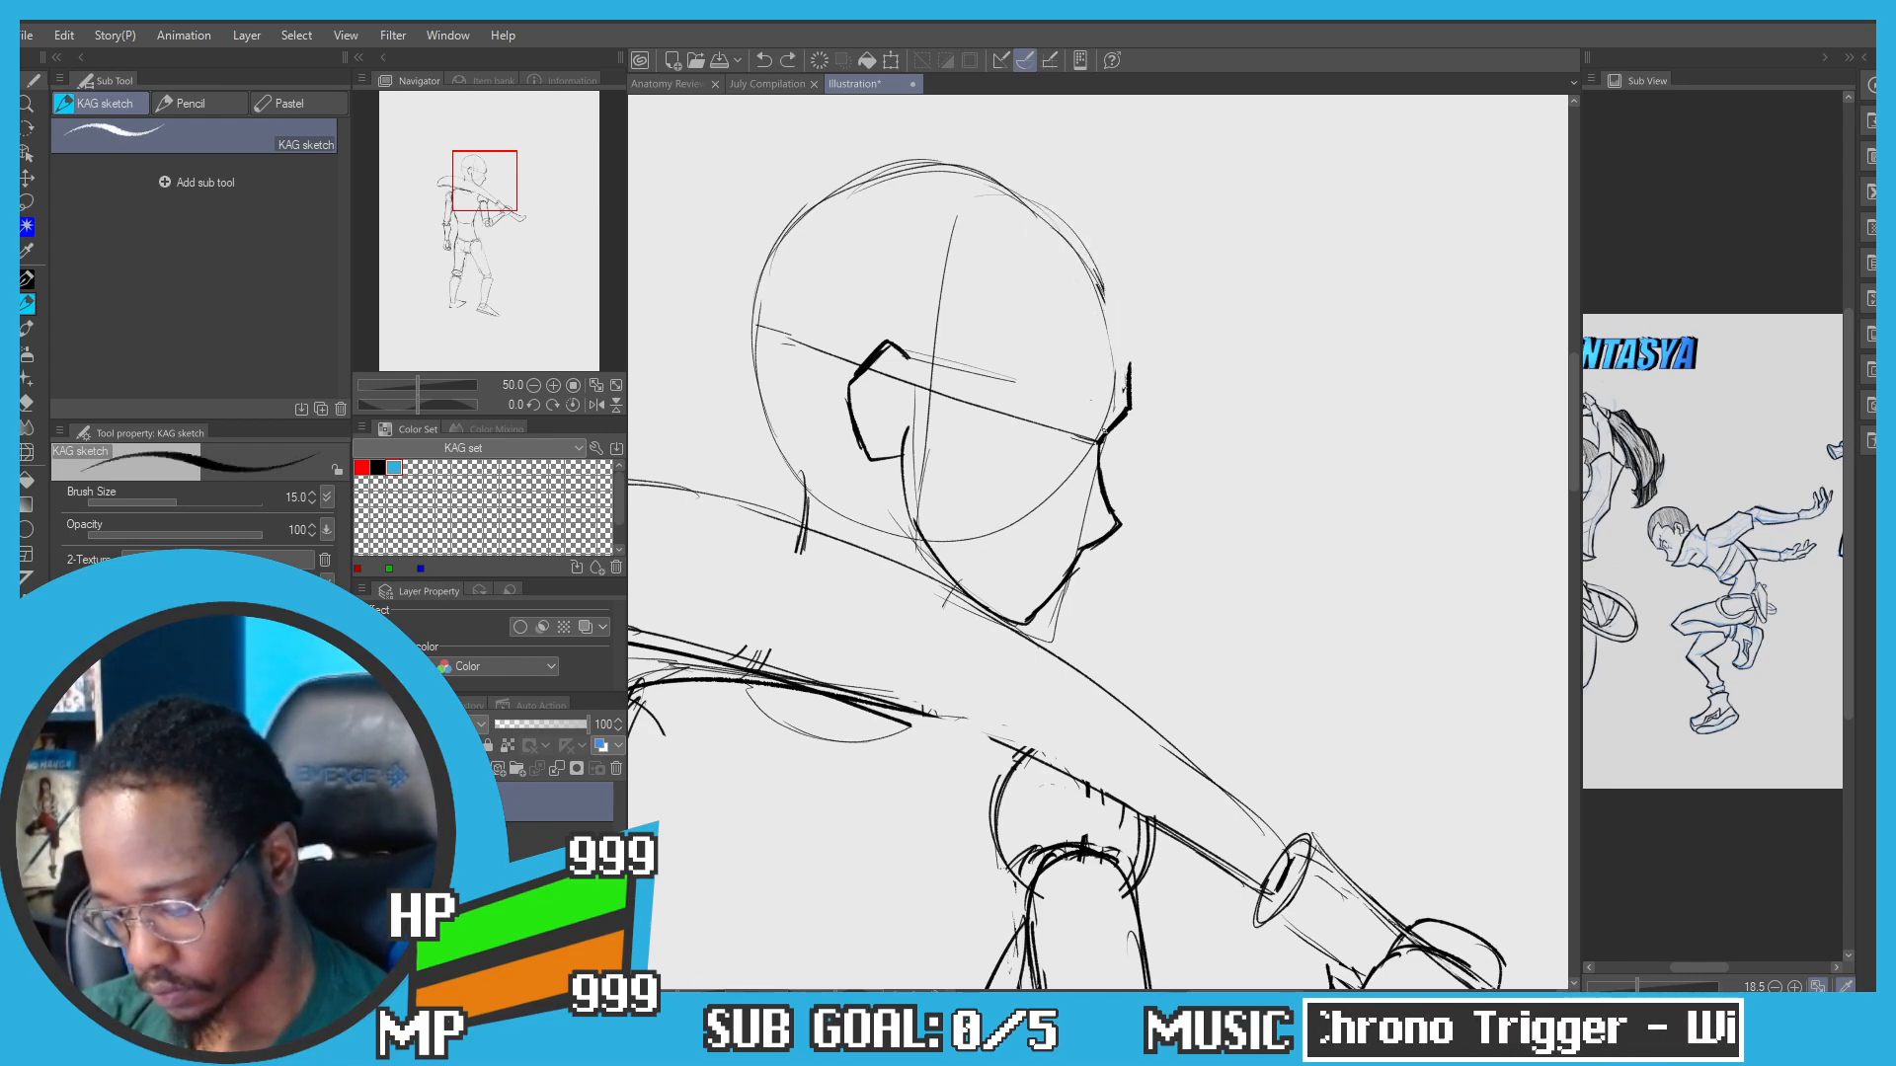
Step: Redraw the forehead contour as a darker curve running from the brow up to the crown
key(c)
drag(1122, 368, 1096, 272)
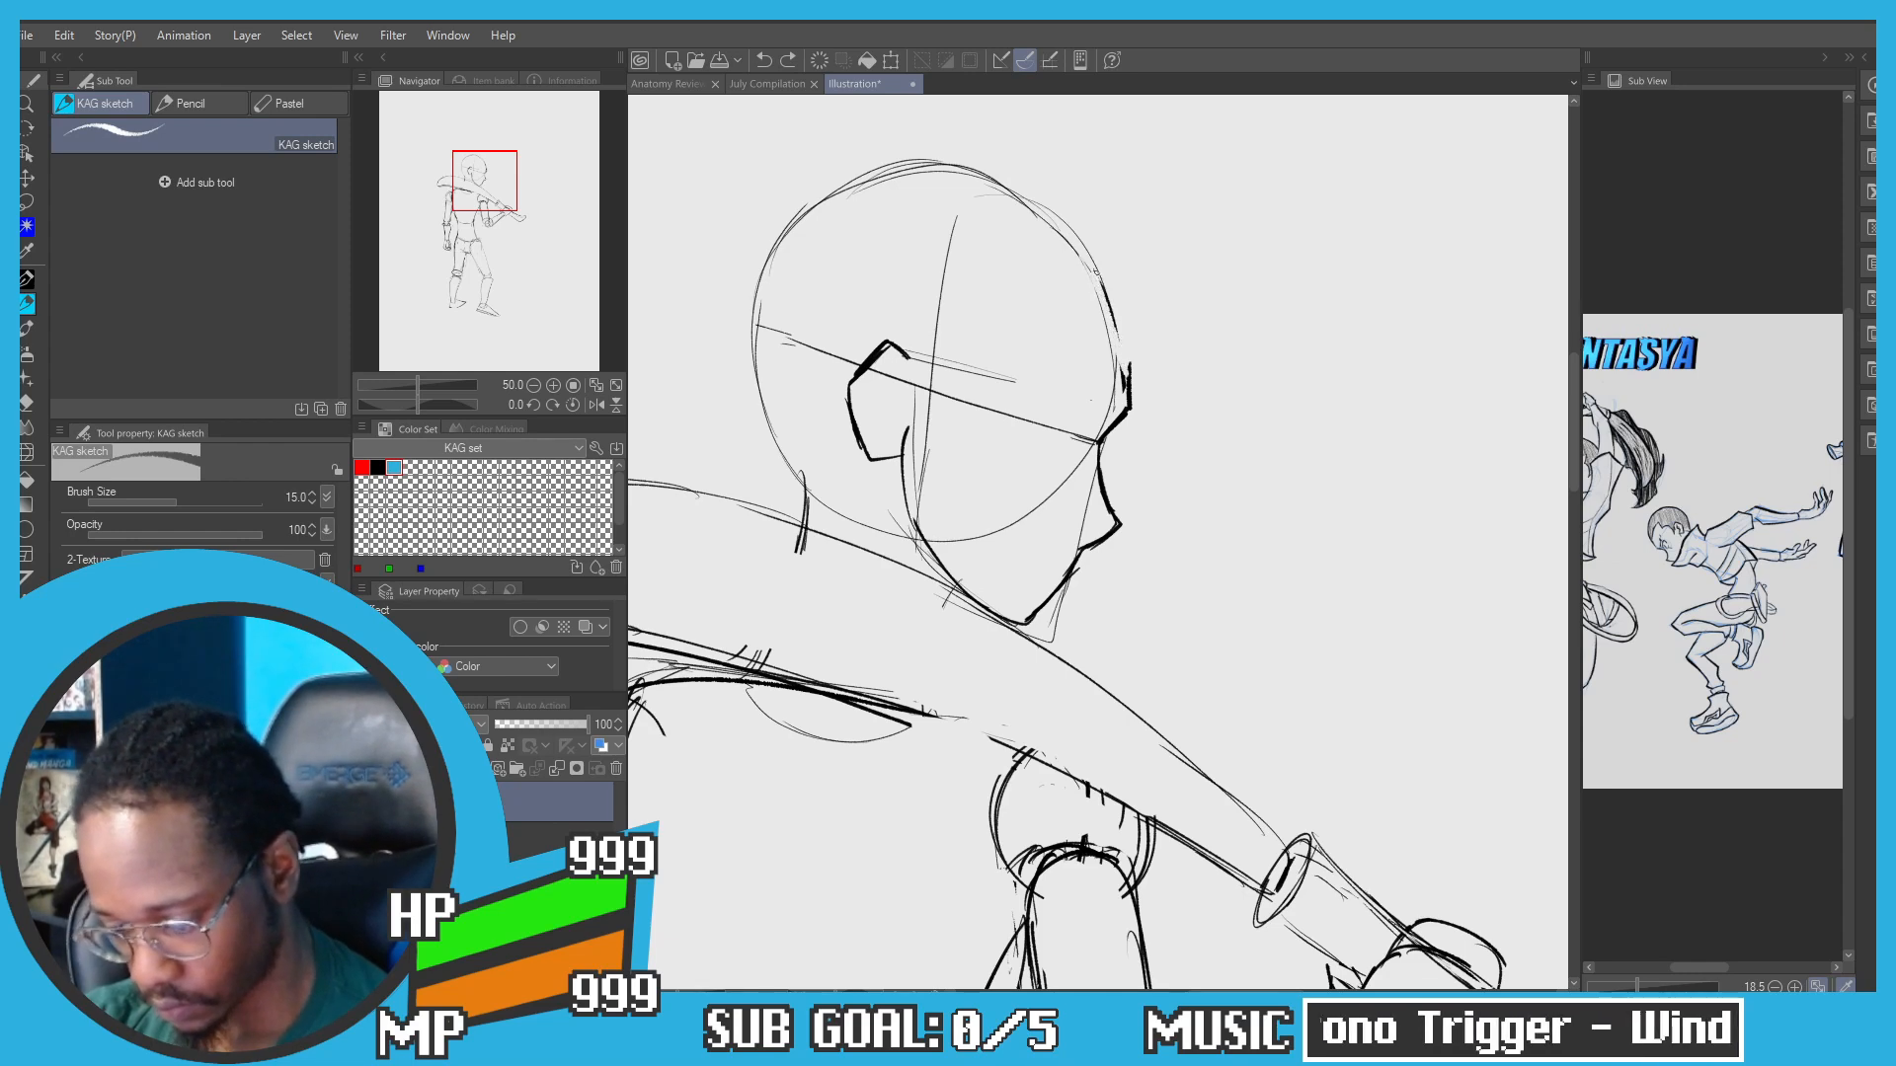
key(c)
drag(1133, 382, 1124, 371)
drag(1072, 235, 1124, 365)
key(ctrl+z)
key(ctrl+z)
drag(1098, 284, 1117, 357)
drag(1103, 285, 1011, 204)
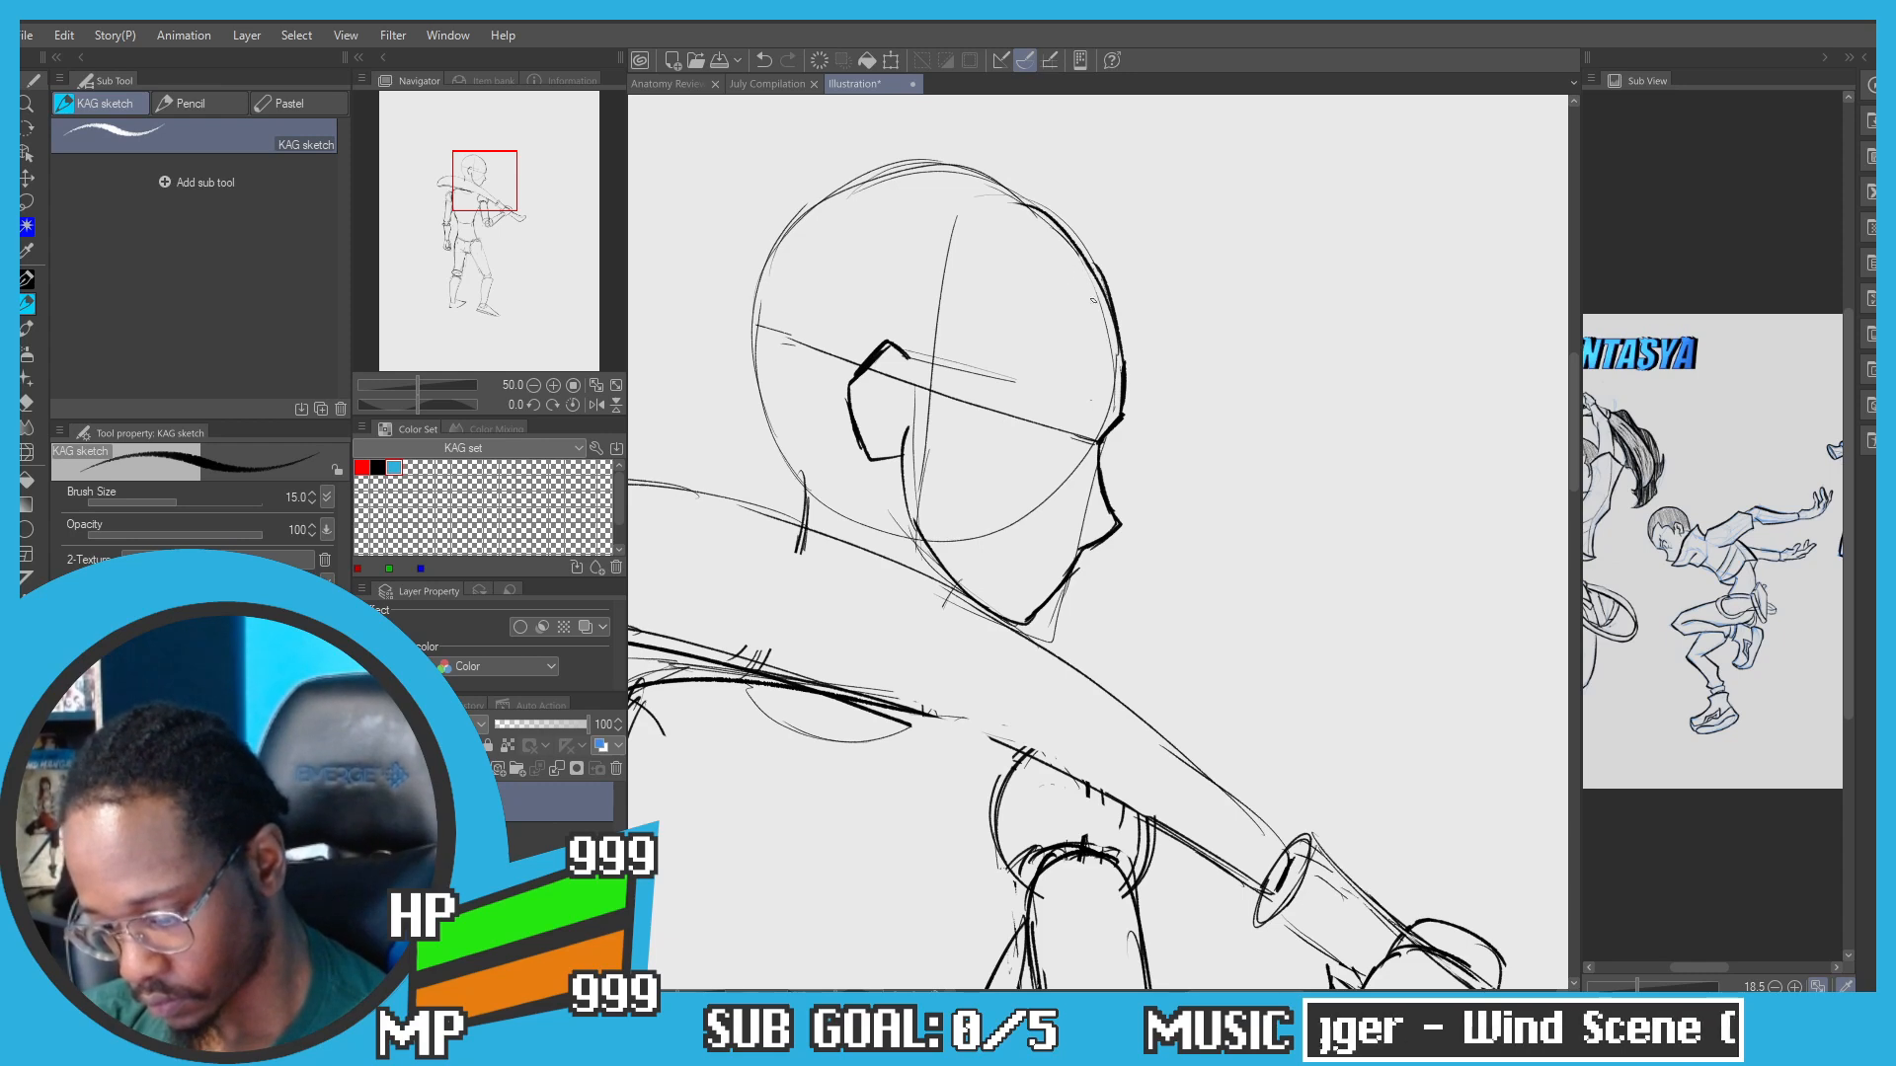
Step: Darken the contour of the skull from the crown around the back of the head down to the nape
mouse_move(1092, 296)
mouse_down()
mouse_move(945, 176)
mouse_move(1042, 366)
mouse_move(1150, 329)
mouse_up()
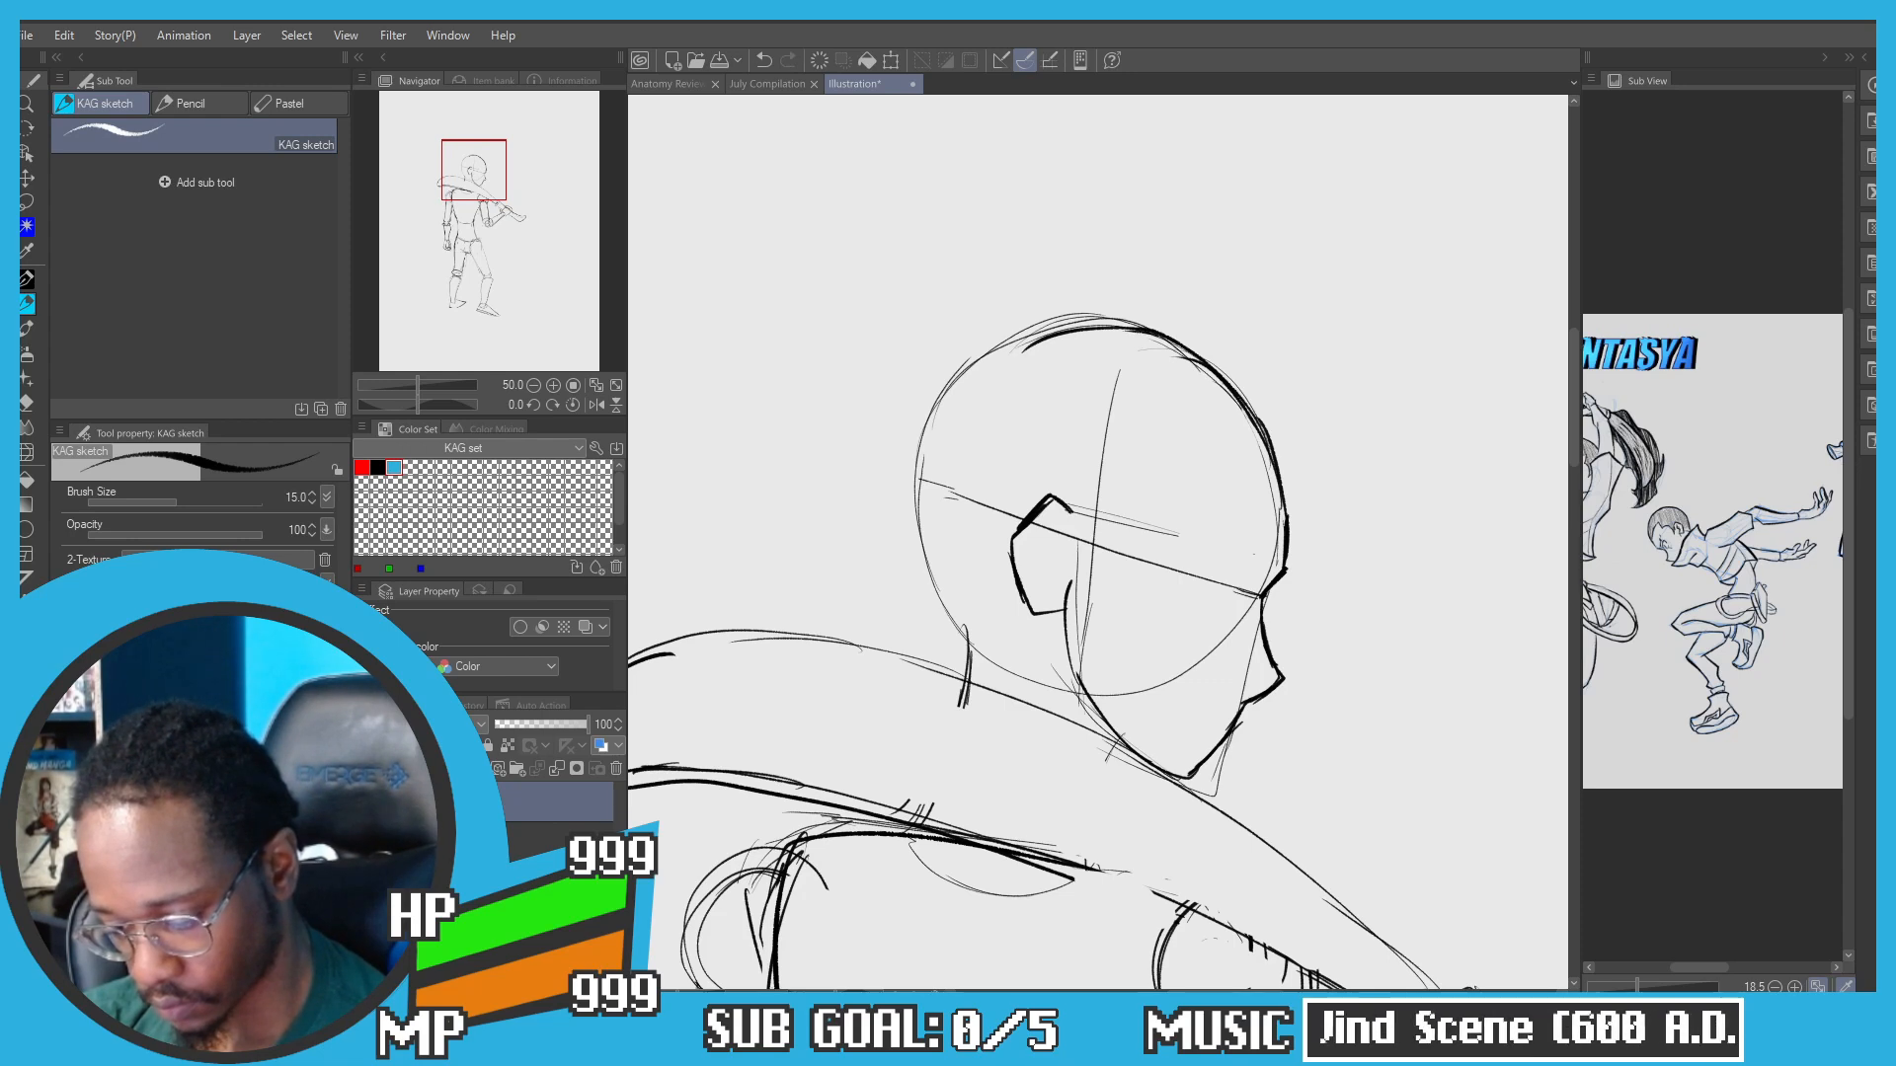
mouse_move(1106, 323)
mouse_down()
mouse_move(953, 390)
mouse_move(920, 537)
mouse_up()
key(ctrl+z)
drag(945, 397, 943, 601)
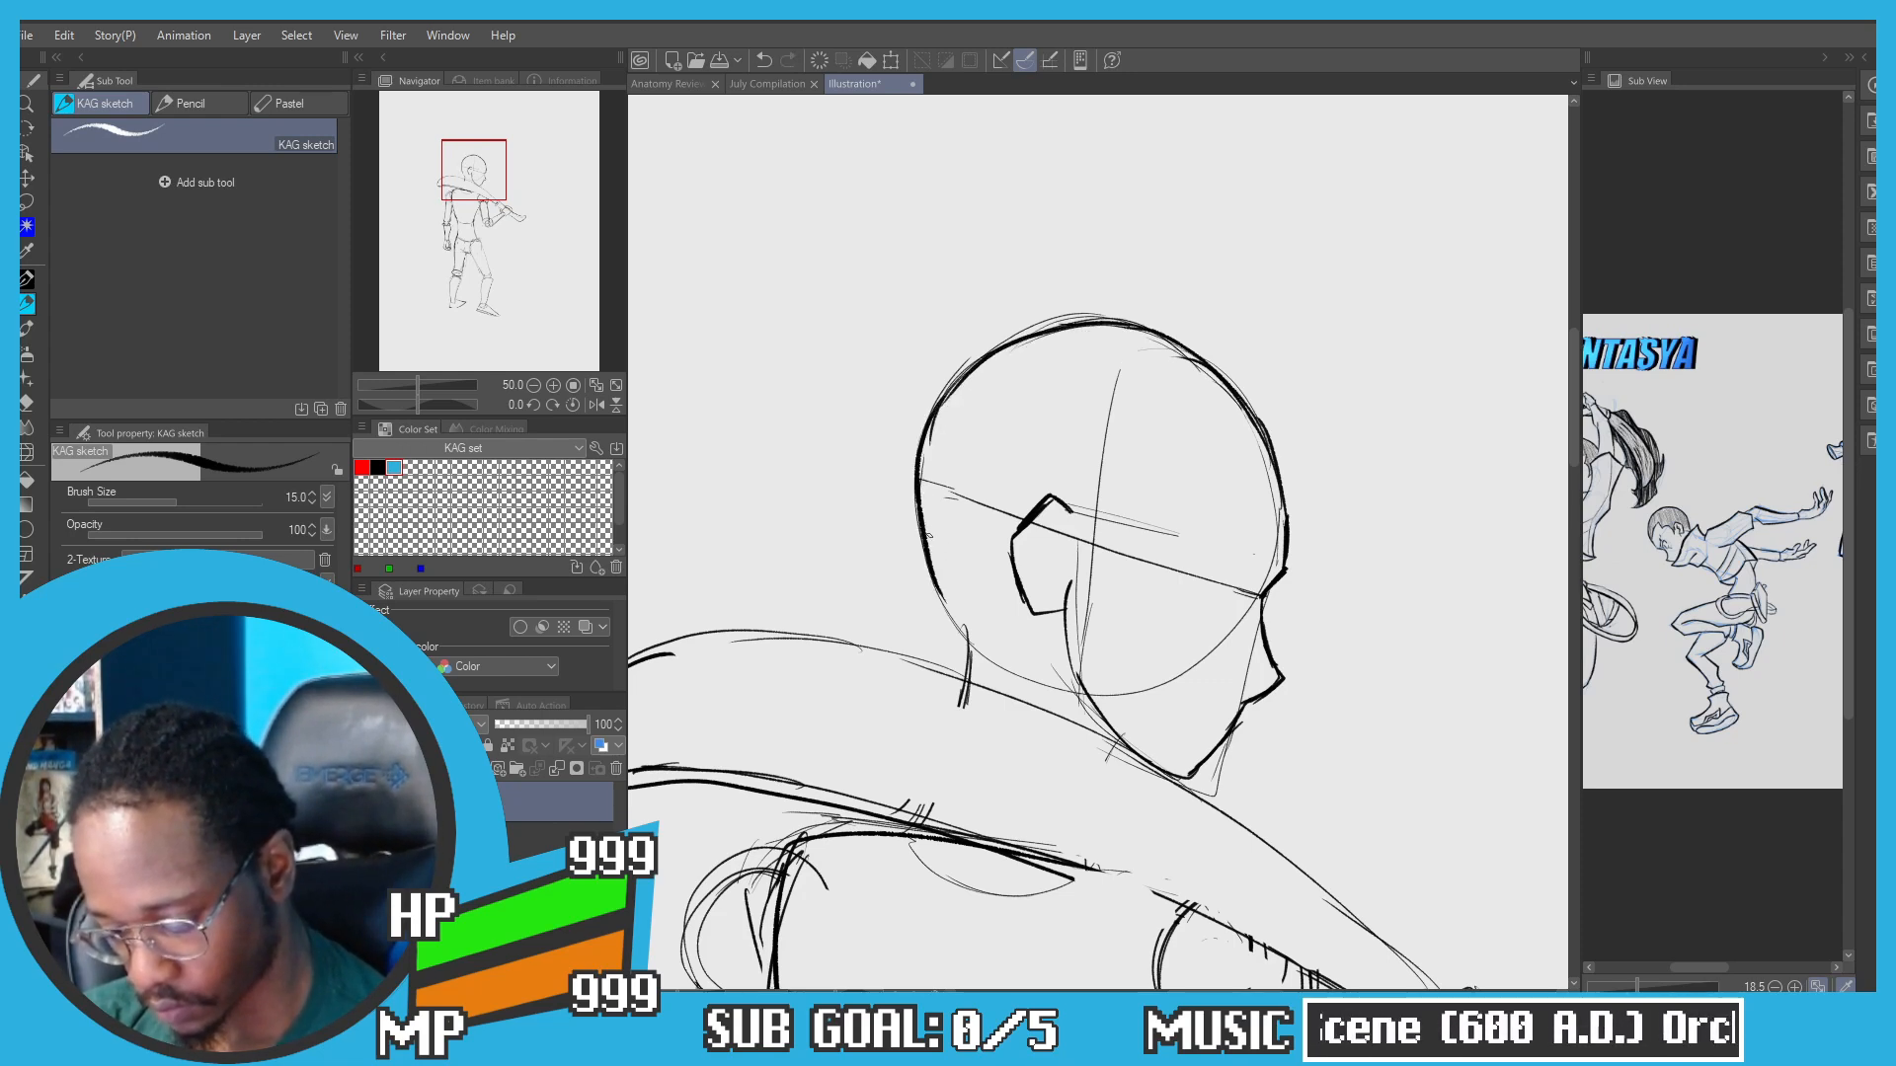
key(ctrl+z)
drag(940, 397, 923, 513)
key(ctrl+z)
key(ctrl+z)
mouse_move(953, 429)
mouse_down()
mouse_move(933, 615)
mouse_move(944, 583)
mouse_move(1019, 650)
mouse_move(1165, 724)
mouse_up()
key(ctrl+z)
key(ctrl+z)
key(ctrl+z)
key(ctrl+z)
Step: Draw a high collar around the neck above the blade and erase the jaw and neck lines it covers
mouse_move(945, 638)
mouse_down()
mouse_move(1133, 691)
mouse_move(1213, 743)
mouse_up()
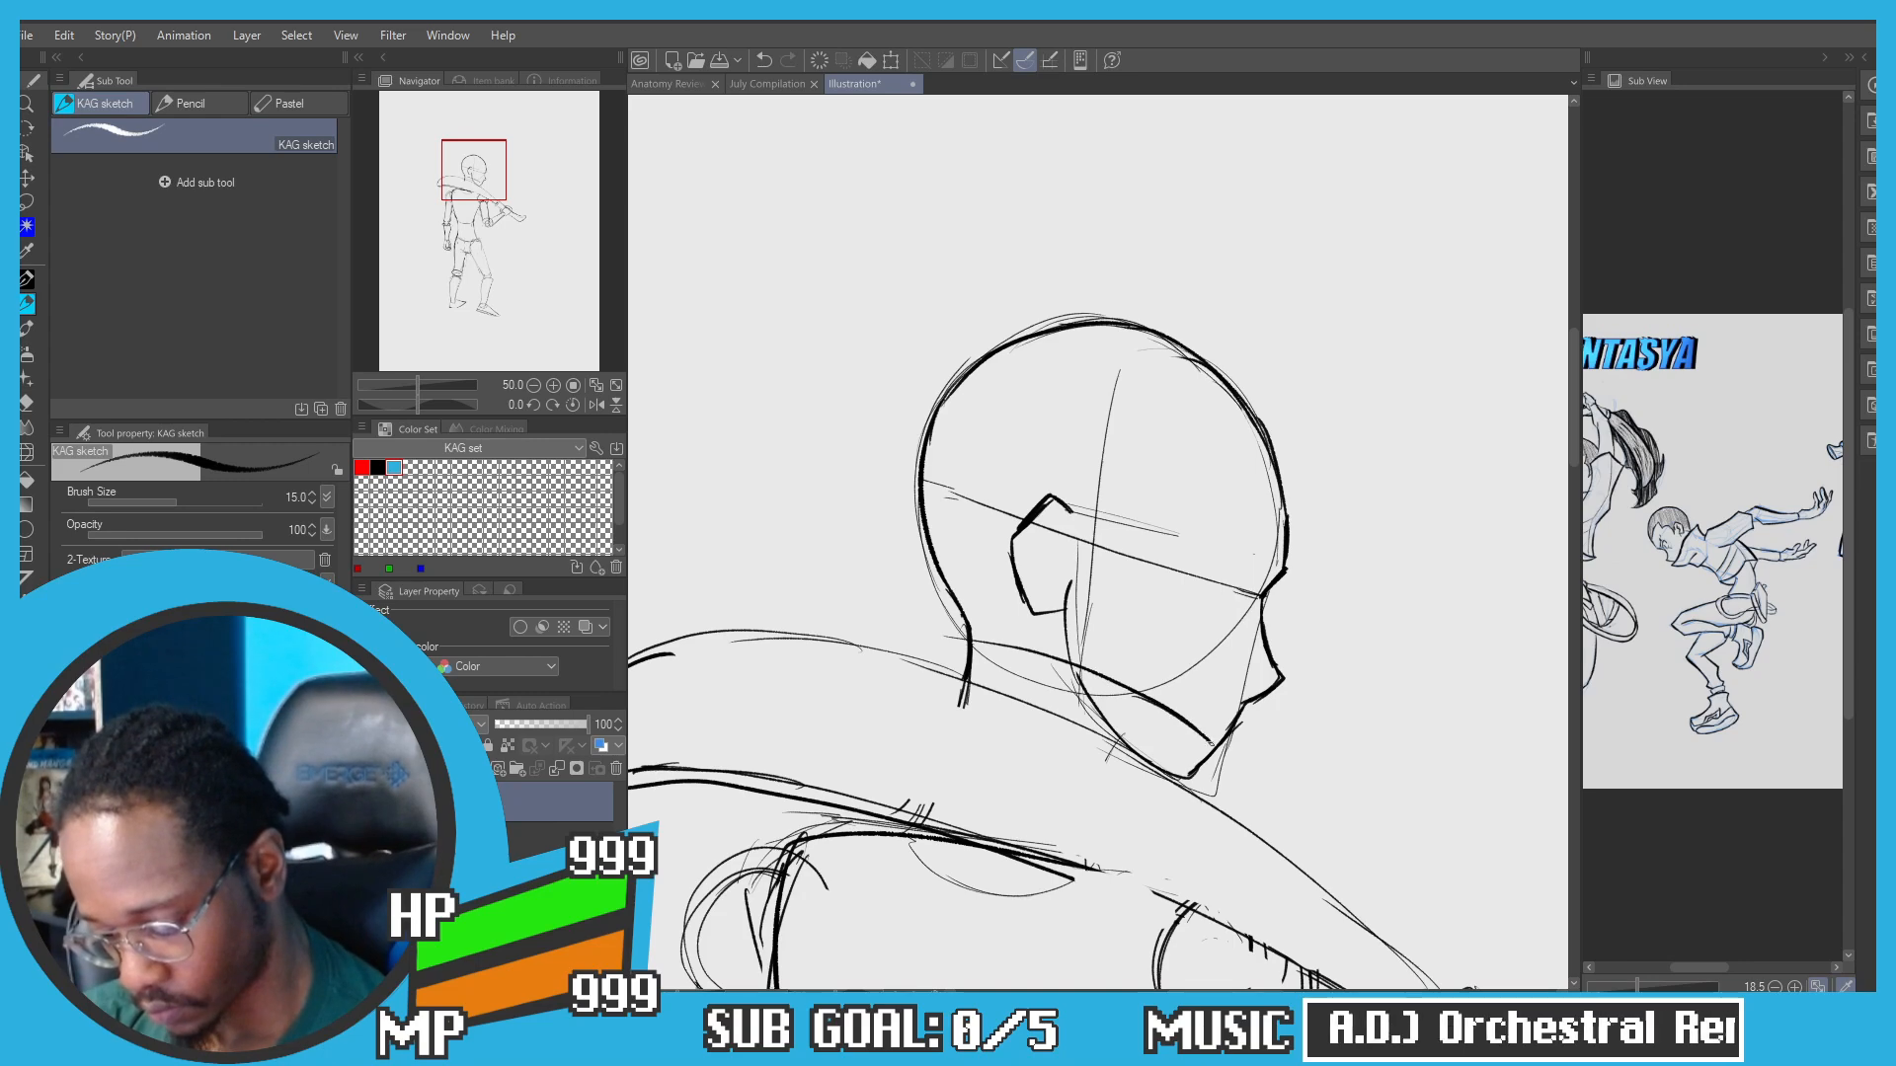
key(ctrl+z)
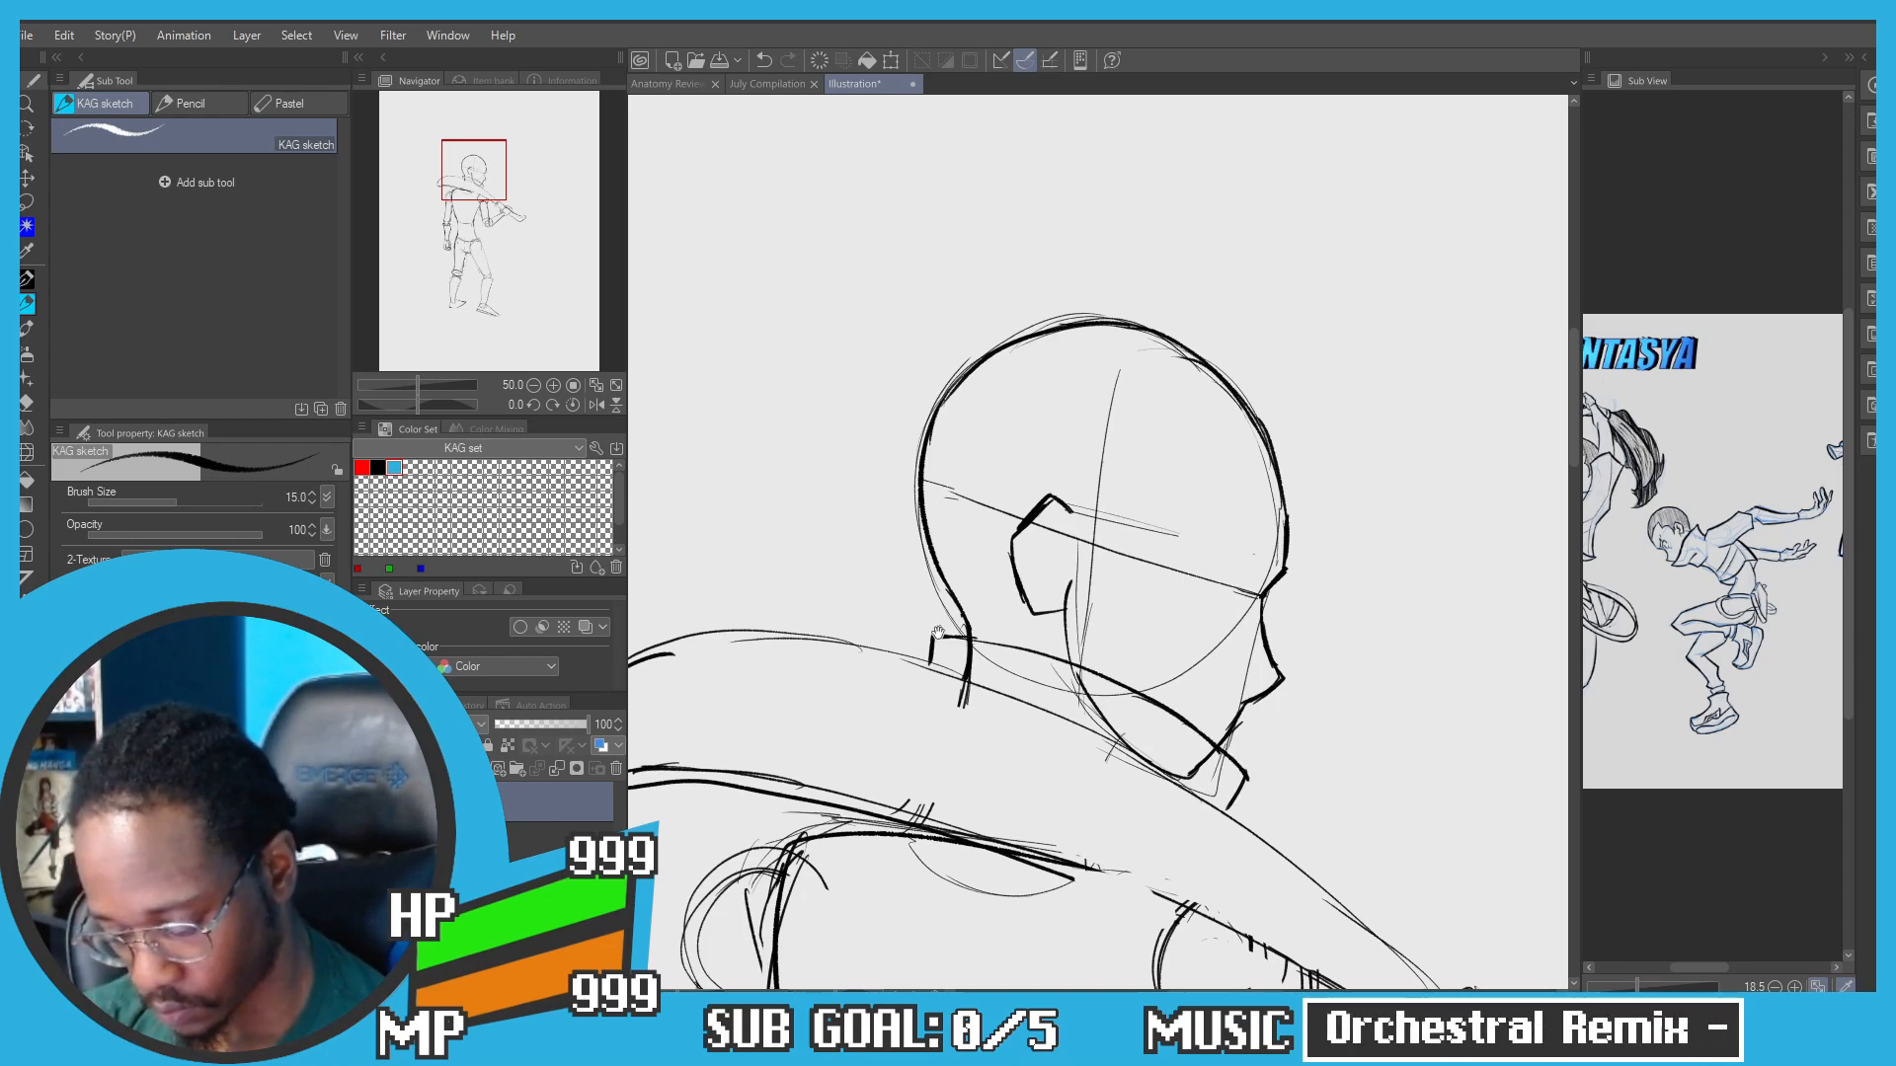
drag(938, 631, 886, 486)
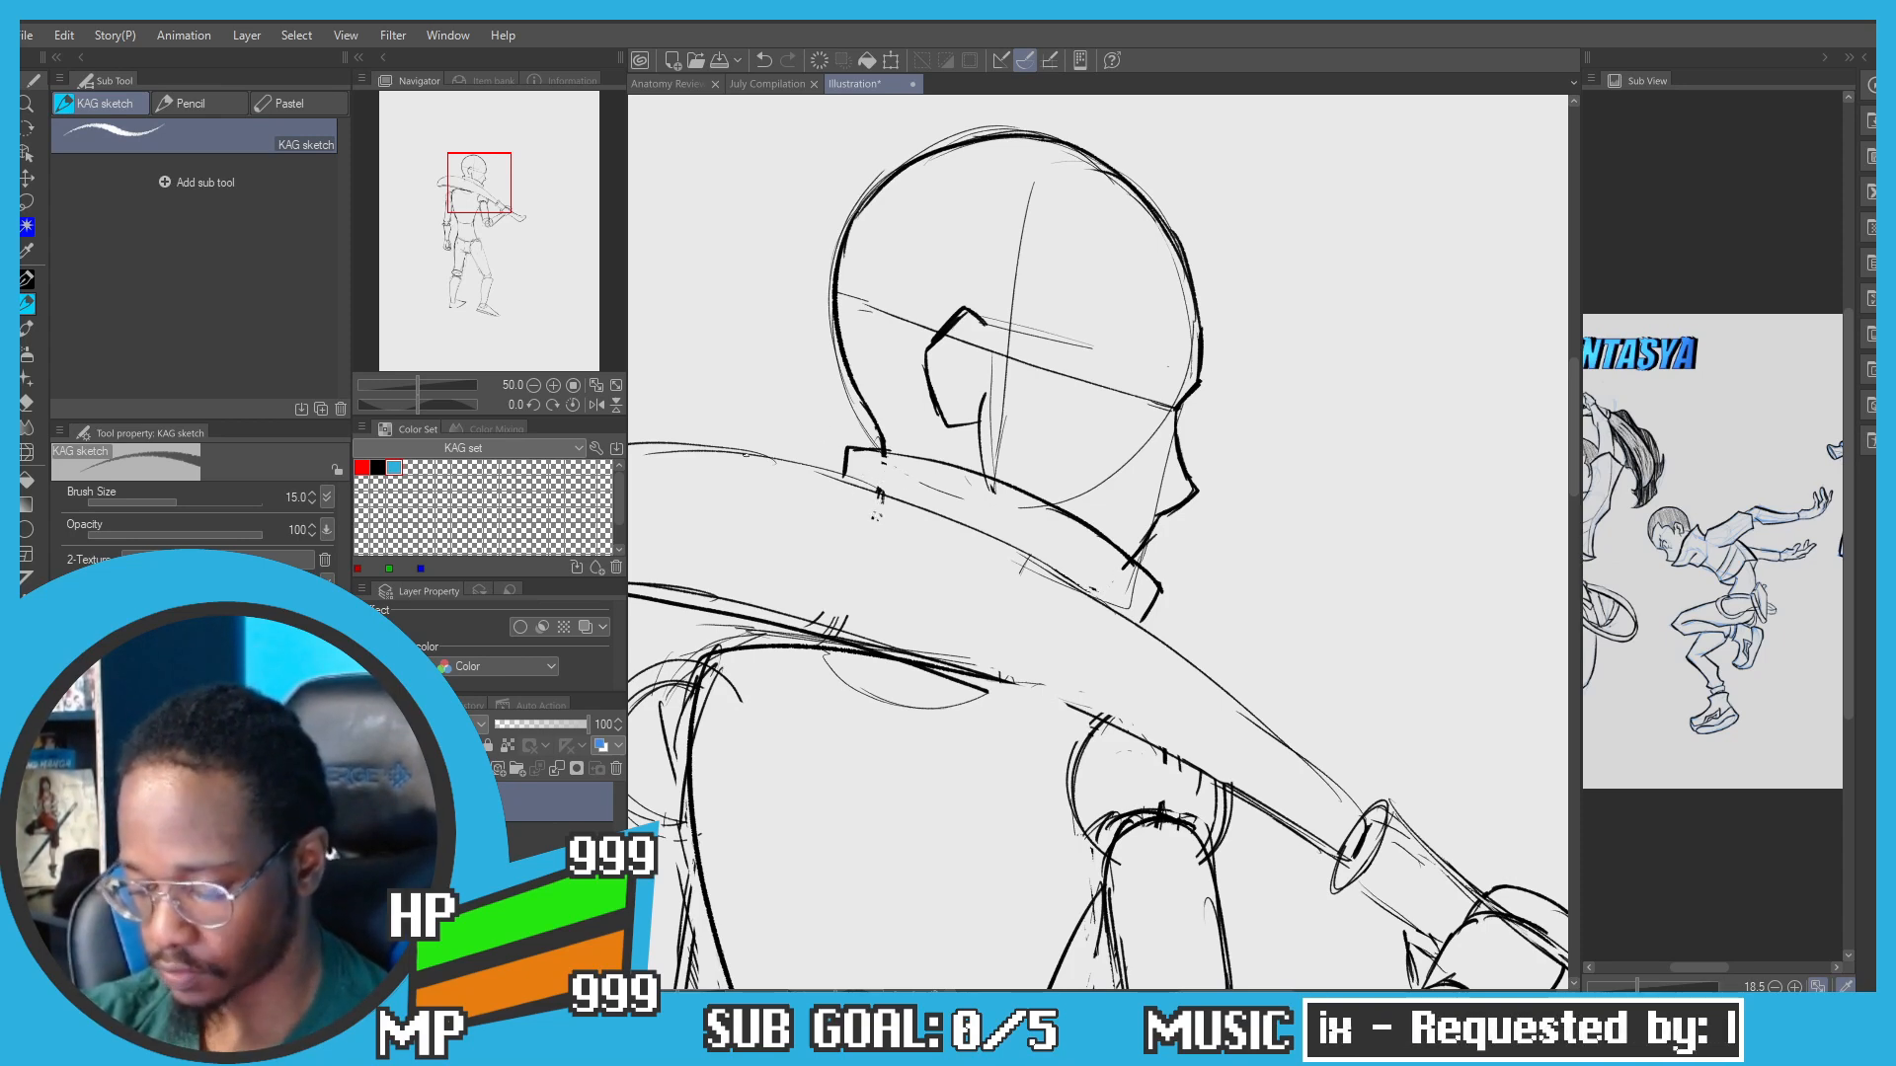
scroll(748, 375, down, 1)
drag(637, 589, 770, 542)
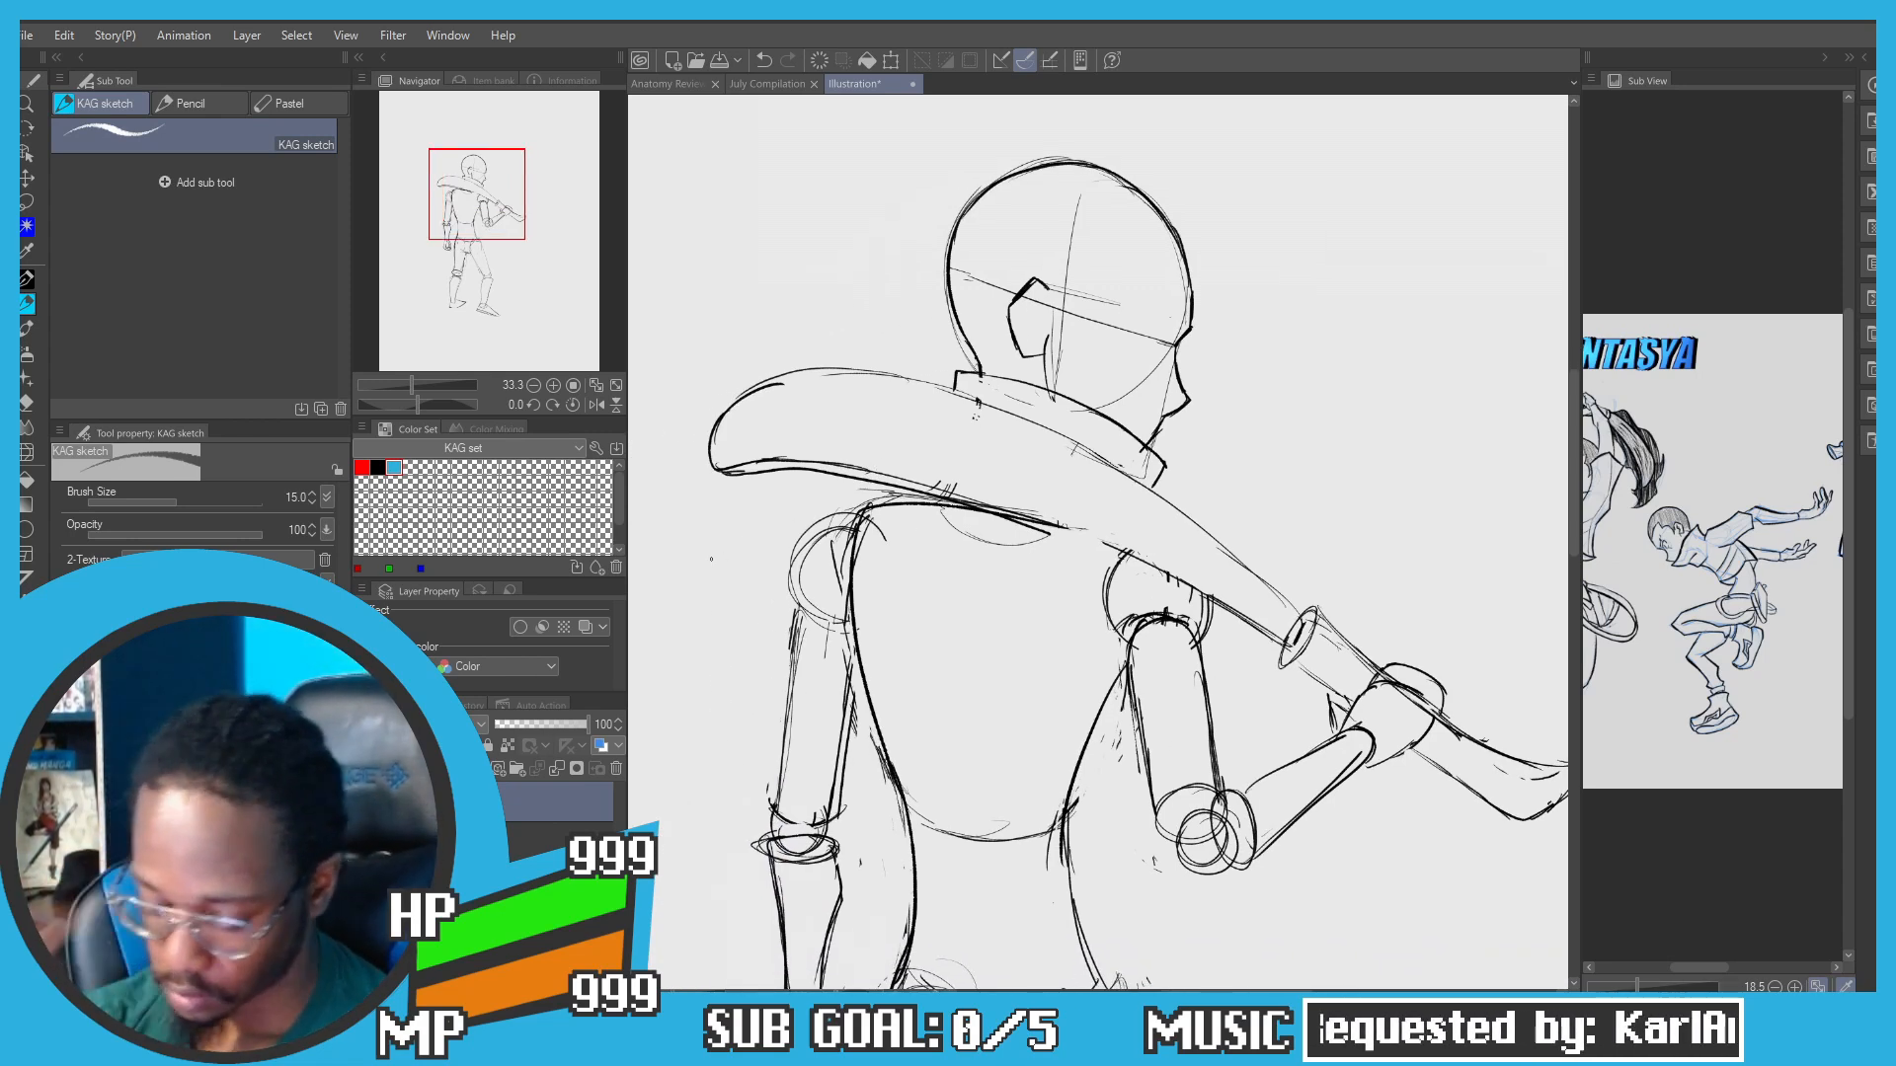
Step: Bring up the reference character carrying the curved blade and examine his head and collar up close
mouse_move(1734, 746)
mouse_down()
mouse_move(1455, 709)
mouse_move(1485, 729)
mouse_up()
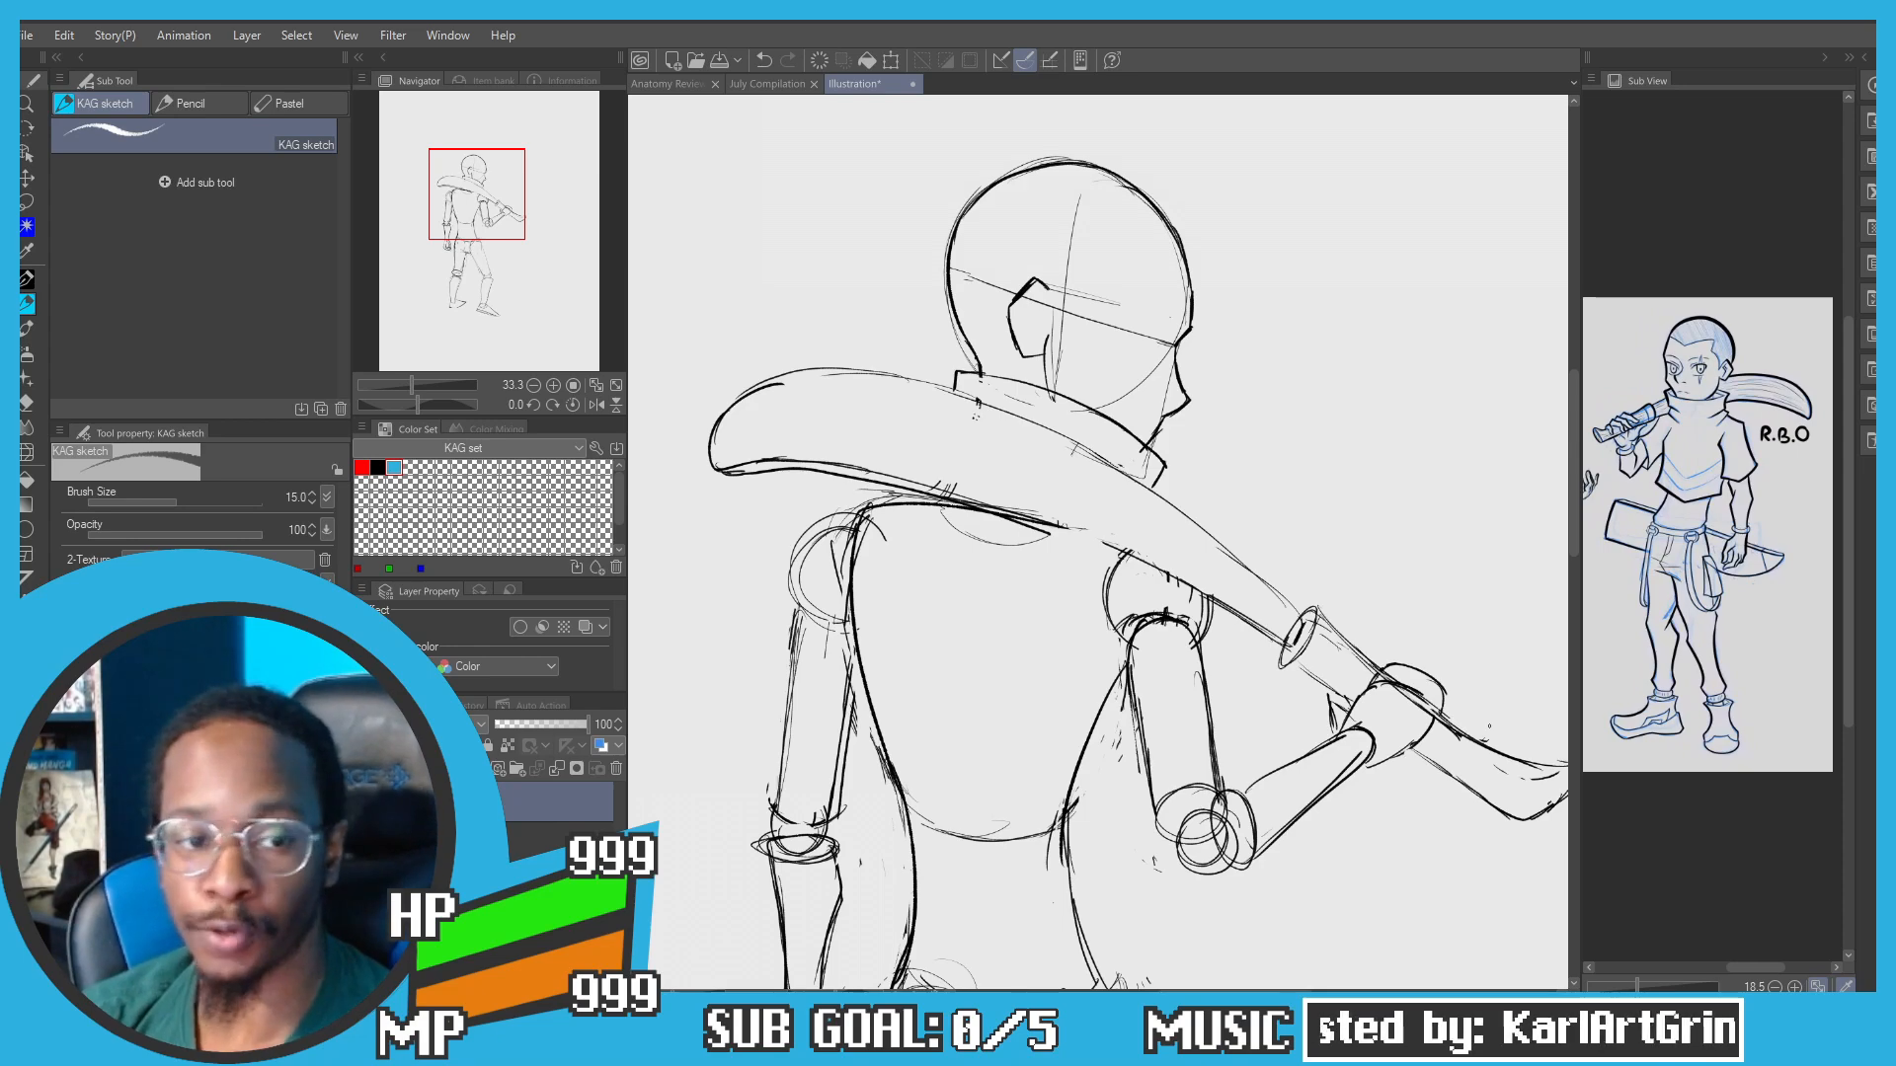
scroll(1151, 406, up, 2)
drag(1036, 261, 1117, 339)
scroll(1098, 302, up, 1)
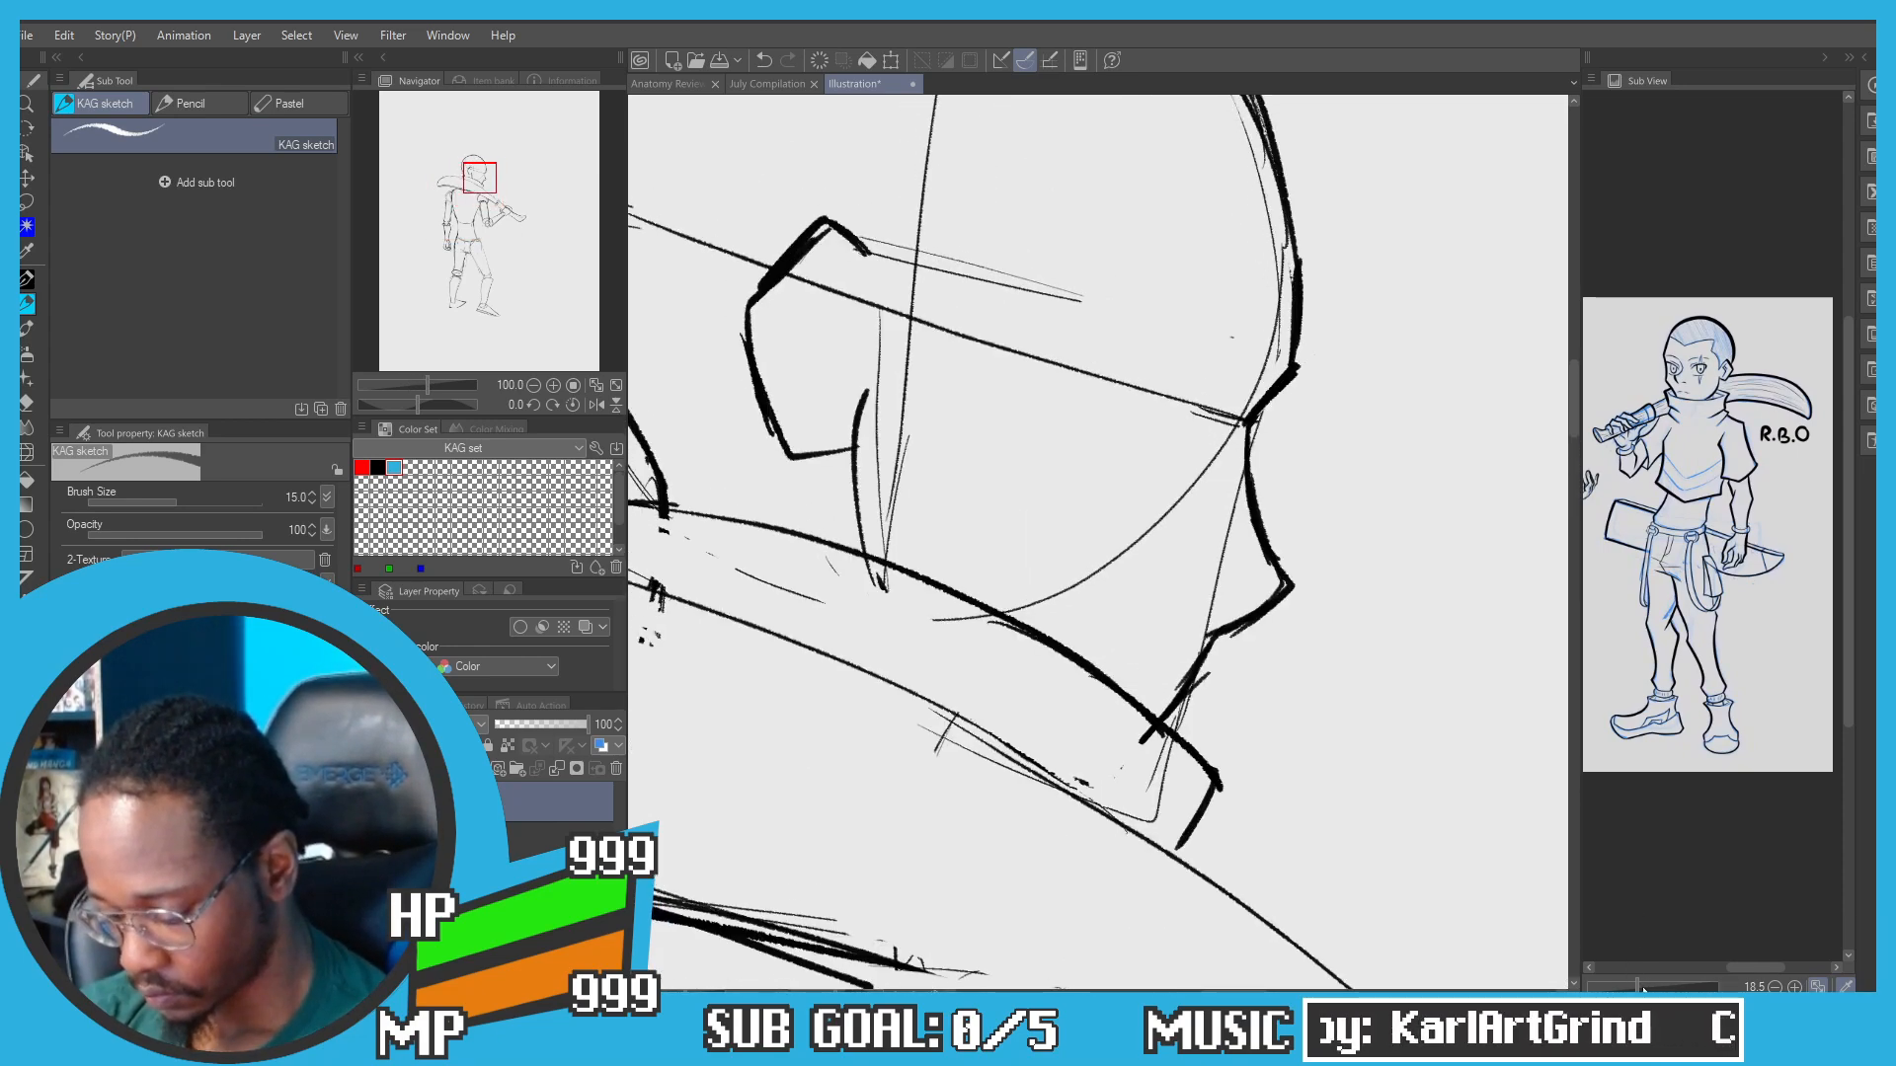
drag(1644, 991, 1654, 989)
drag(1683, 474, 1715, 731)
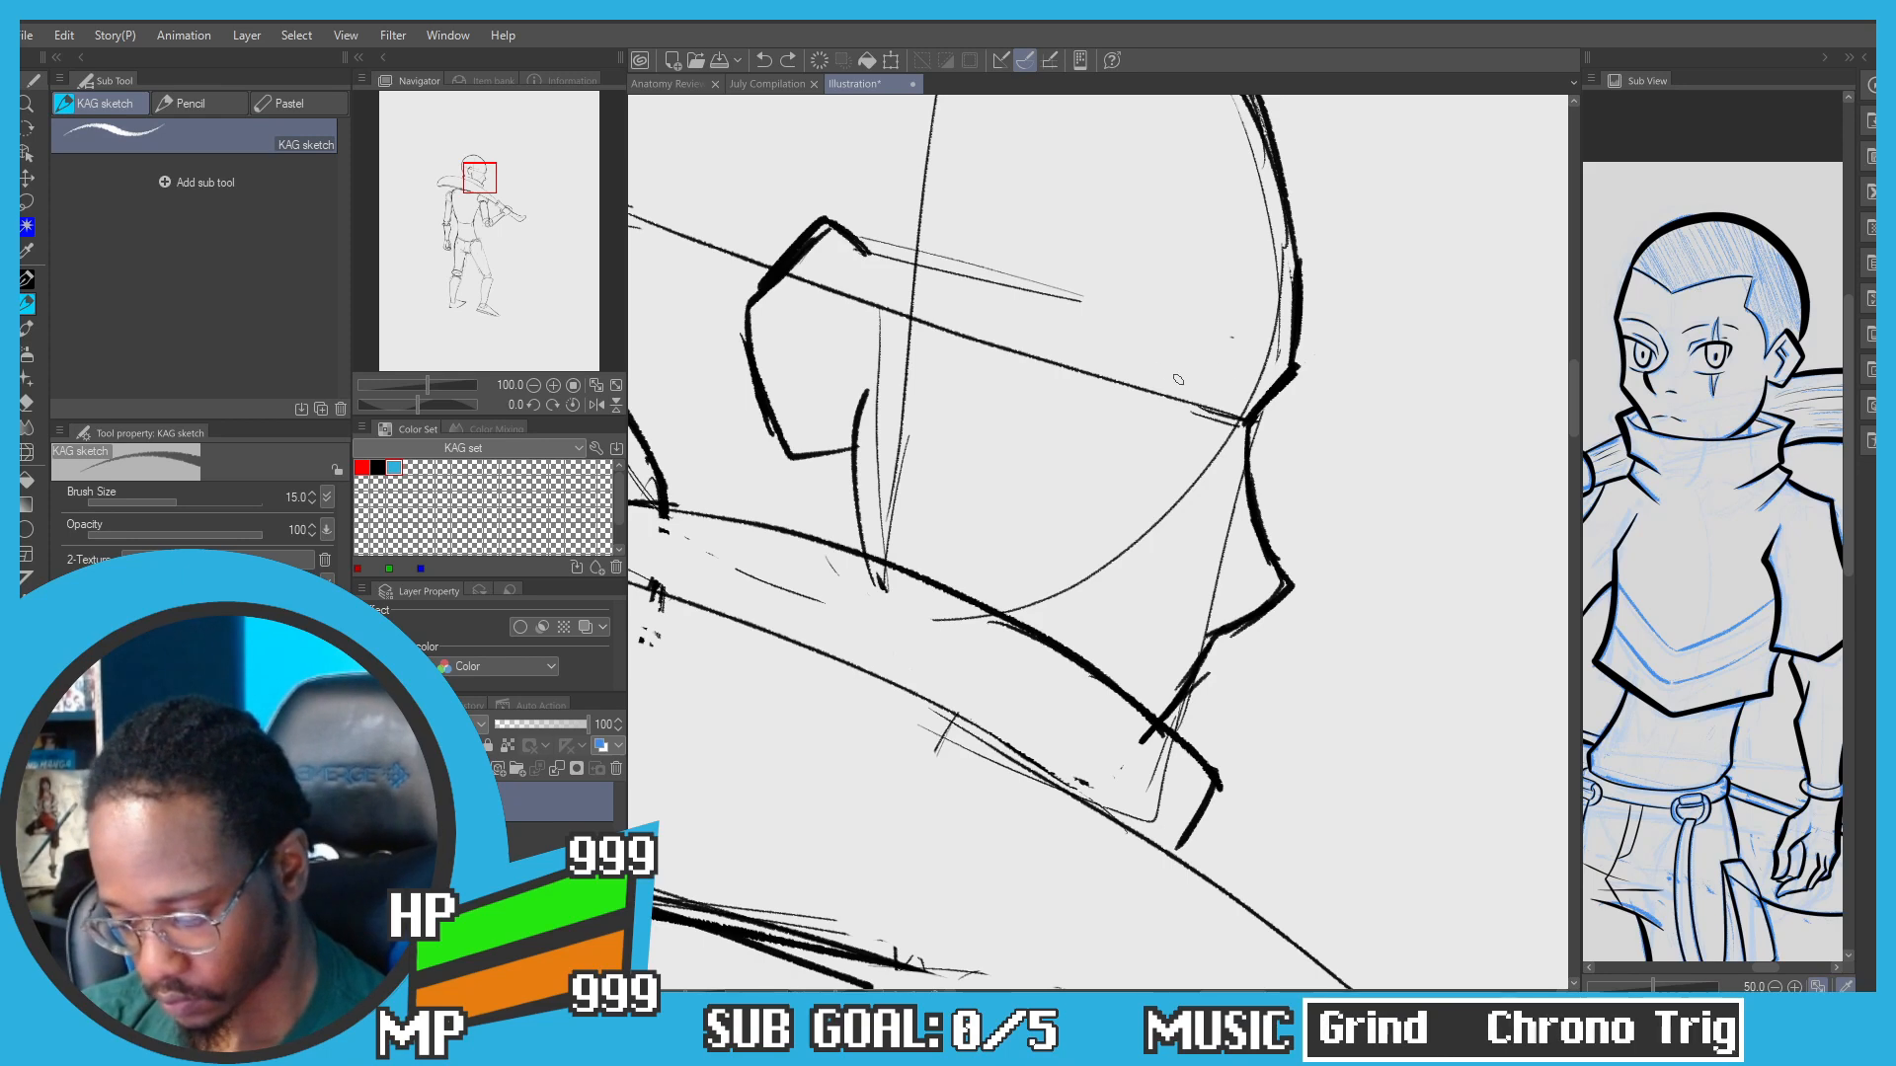
Step: Reshape the brow and forehead contour so that it sits slightly farther forward on the profile
drag(1188, 315, 1149, 446)
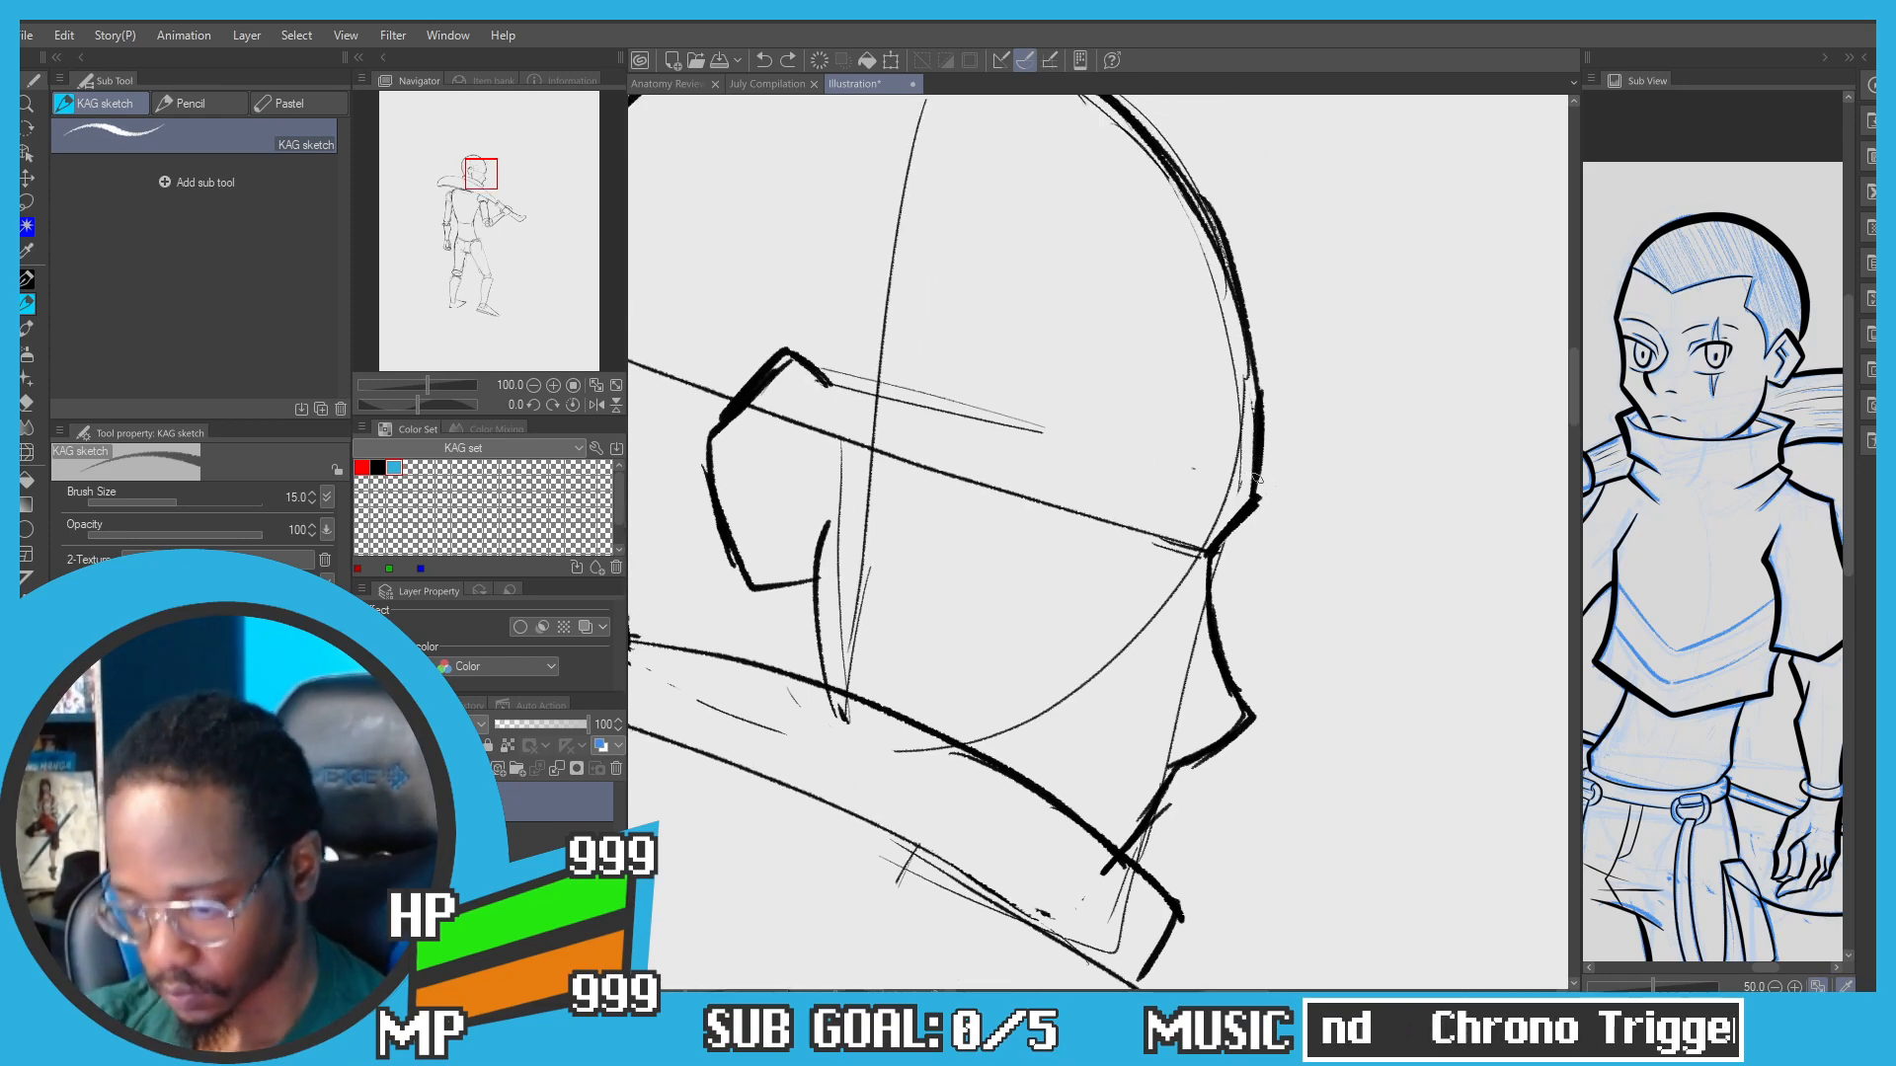
key(c)
key(c)
mouse_move(1256, 488)
mouse_down()
mouse_move(1246, 296)
mouse_move(1241, 474)
mouse_move(1272, 484)
mouse_move(1237, 292)
mouse_move(1200, 219)
mouse_up()
key(c)
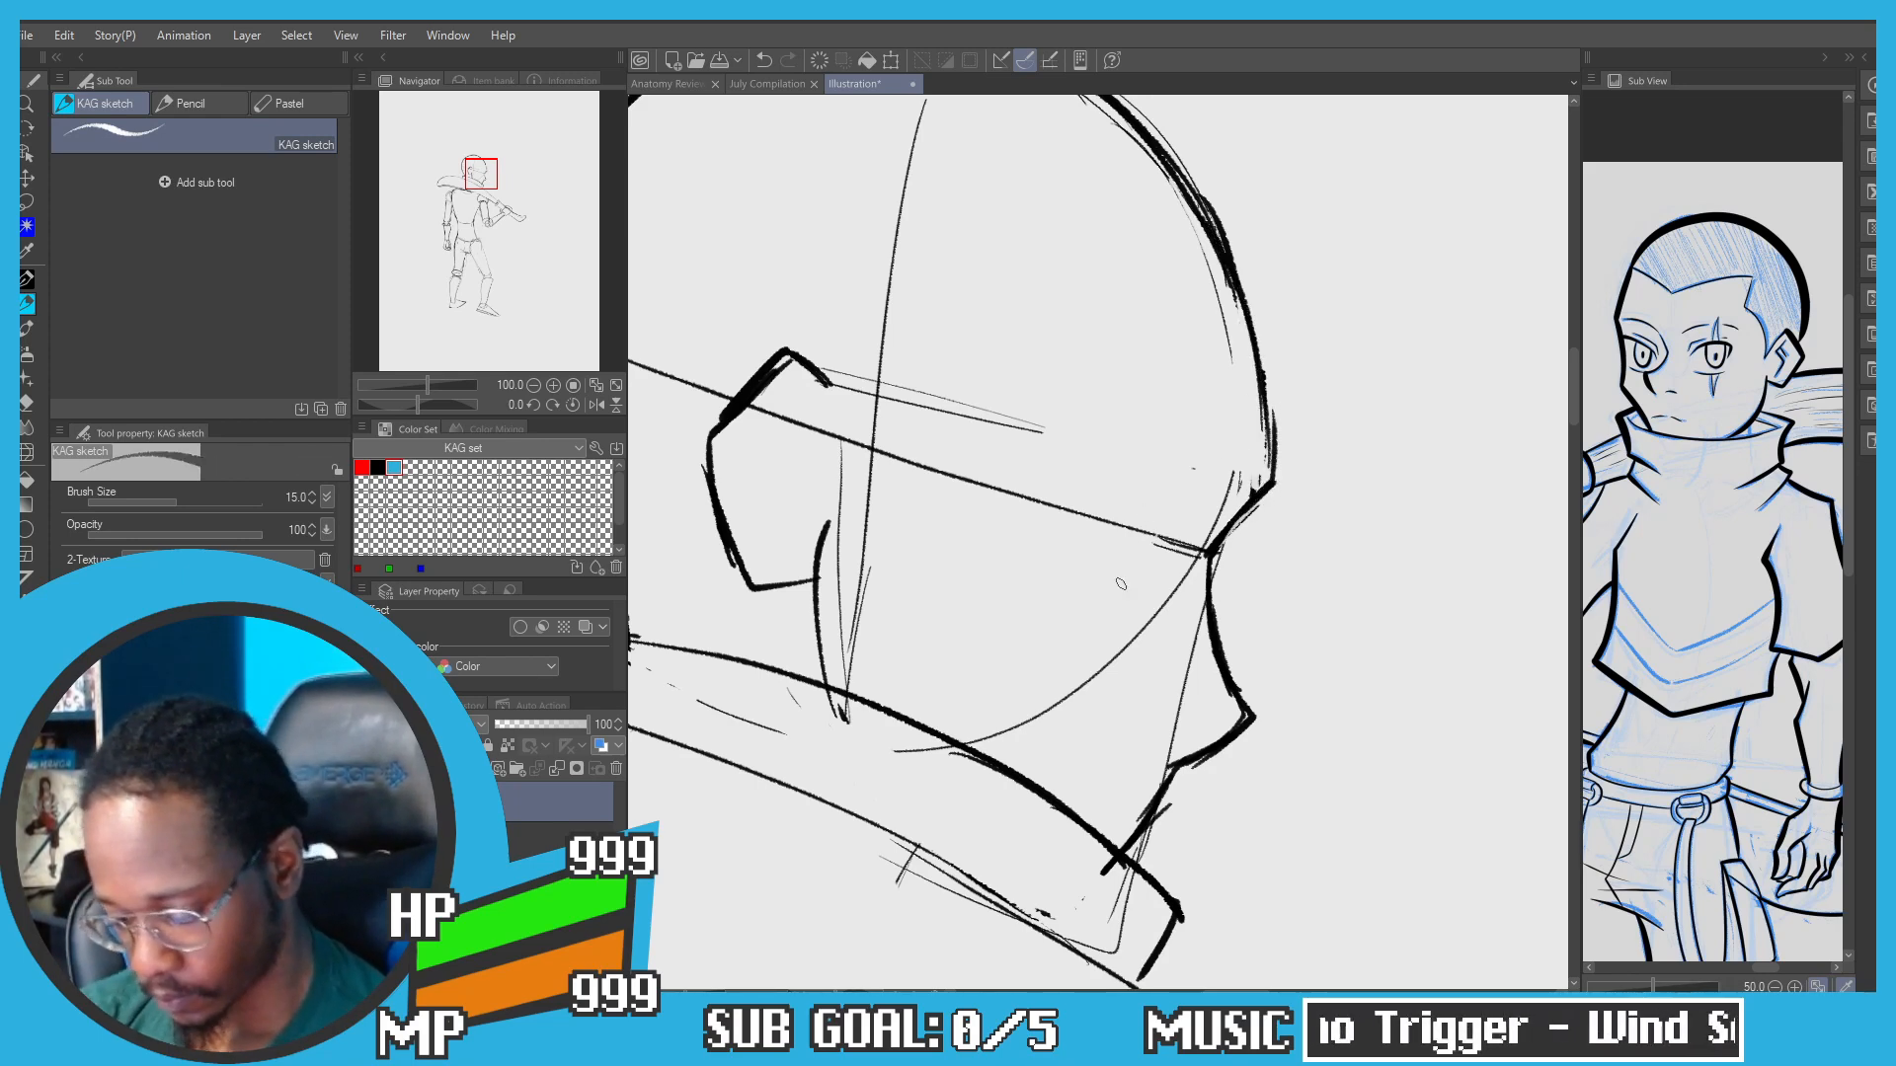
Step: Sketch a thin oval guide for the eyeball on the eye line just behind the brow
drag(1161, 492, 1116, 587)
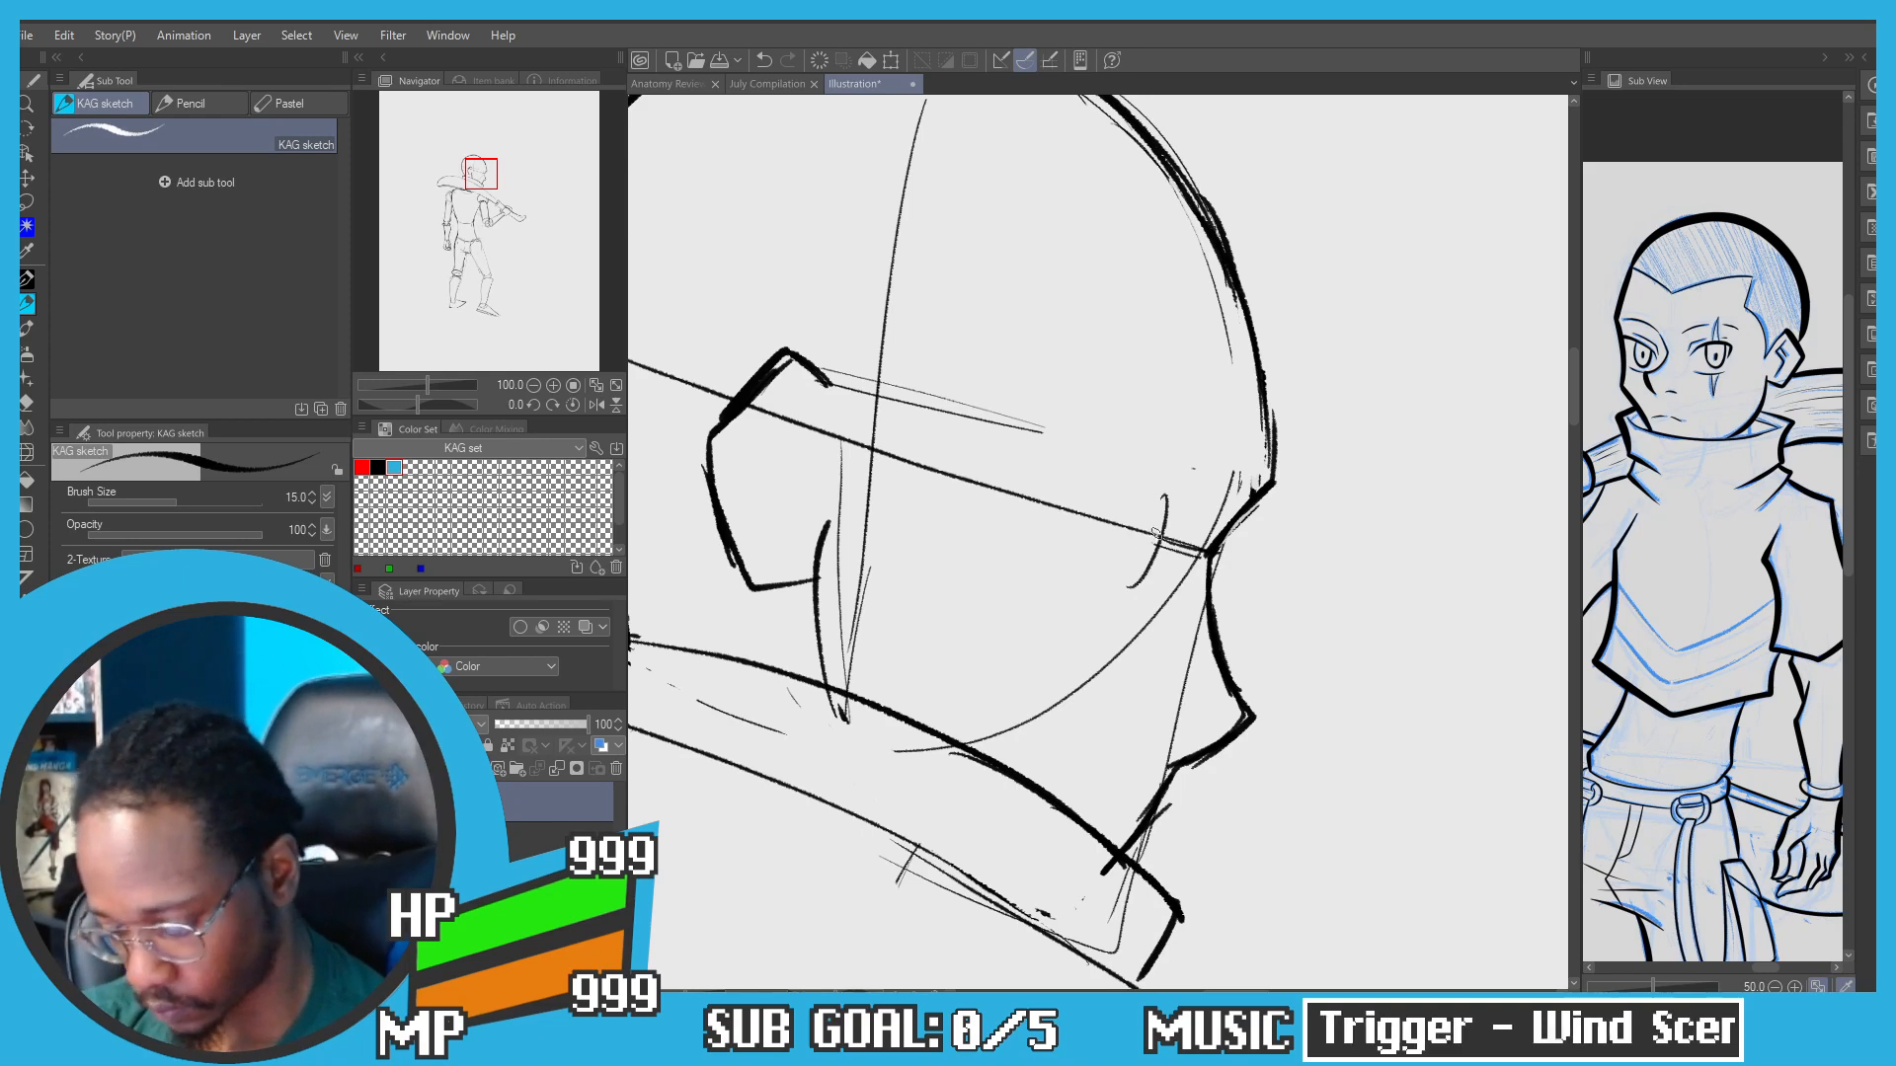
key(ctrl+z)
mouse_move(1160, 489)
mouse_down()
mouse_move(1102, 582)
mouse_move(1083, 570)
mouse_up()
key(ctrl+z)
key(ctrl+z)
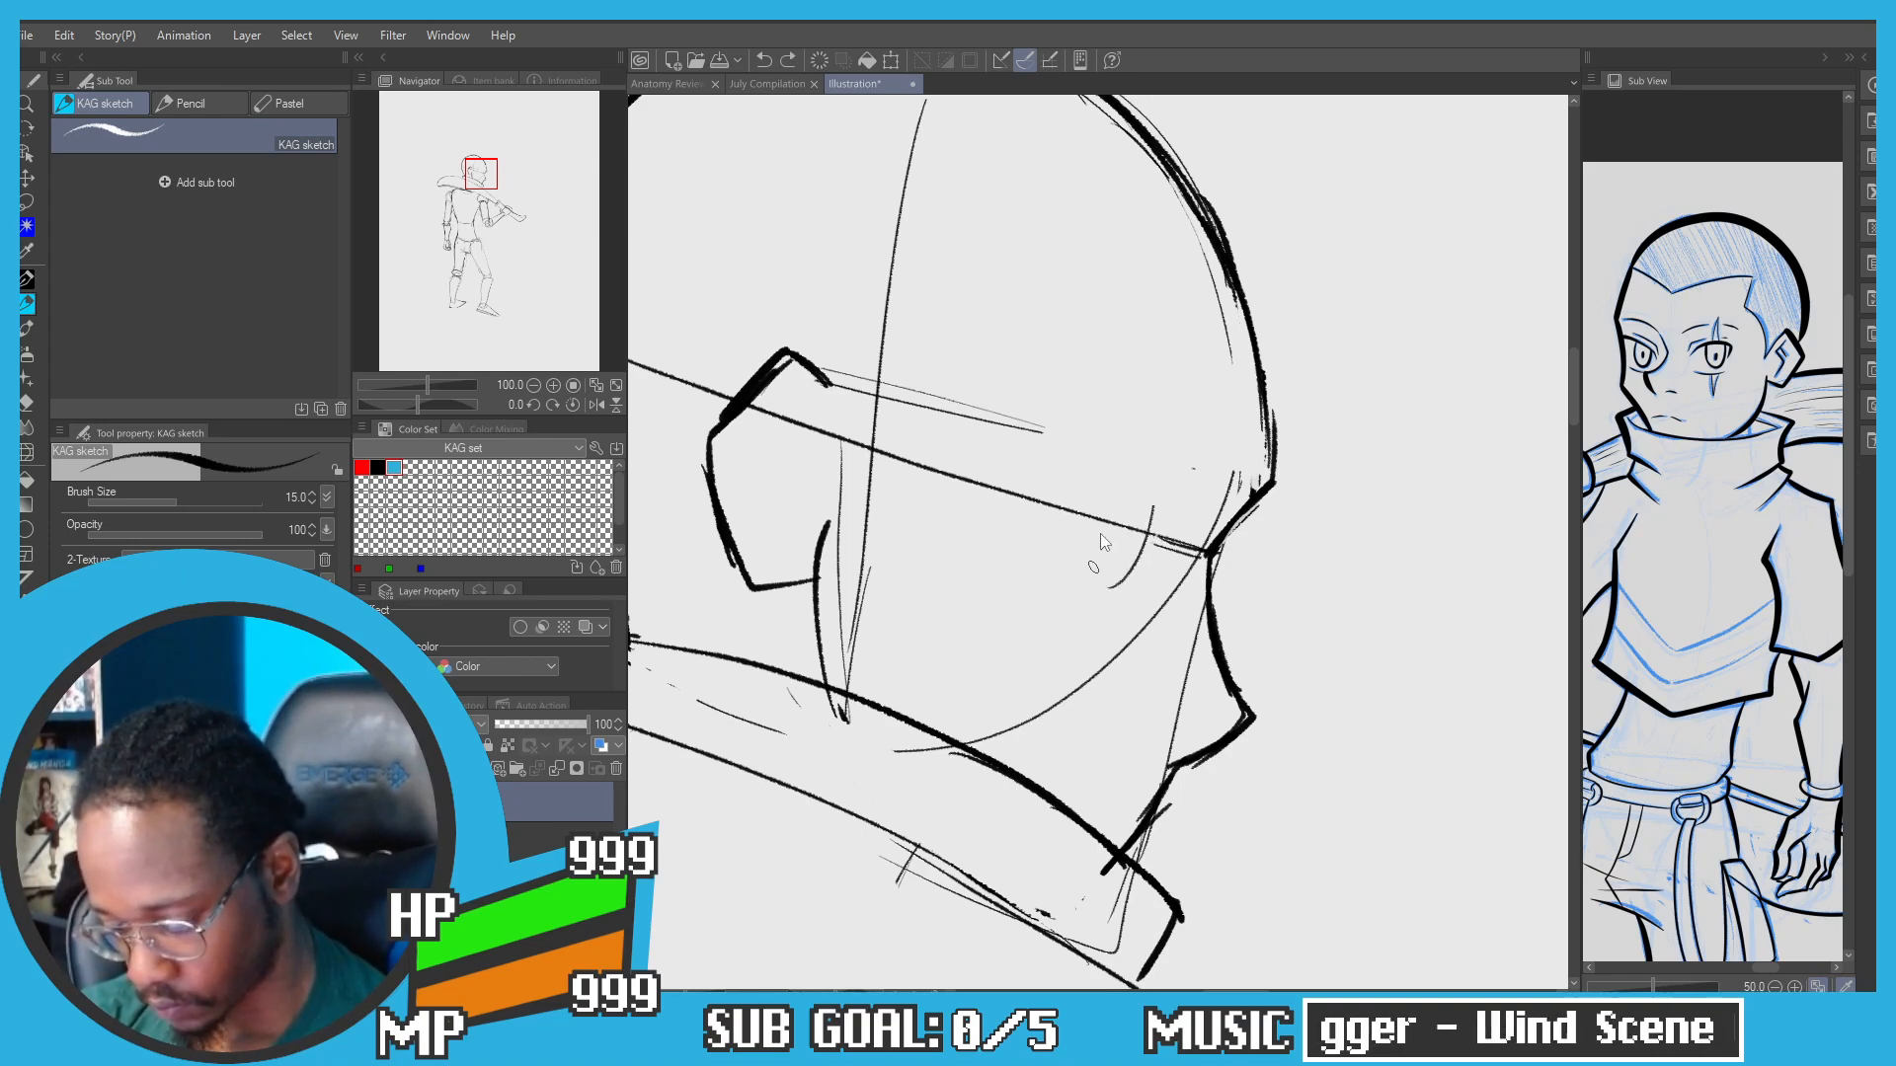
mouse_move(1121, 464)
mouse_down()
mouse_move(1101, 584)
mouse_move(1168, 489)
mouse_move(1155, 558)
mouse_move(1096, 474)
mouse_up()
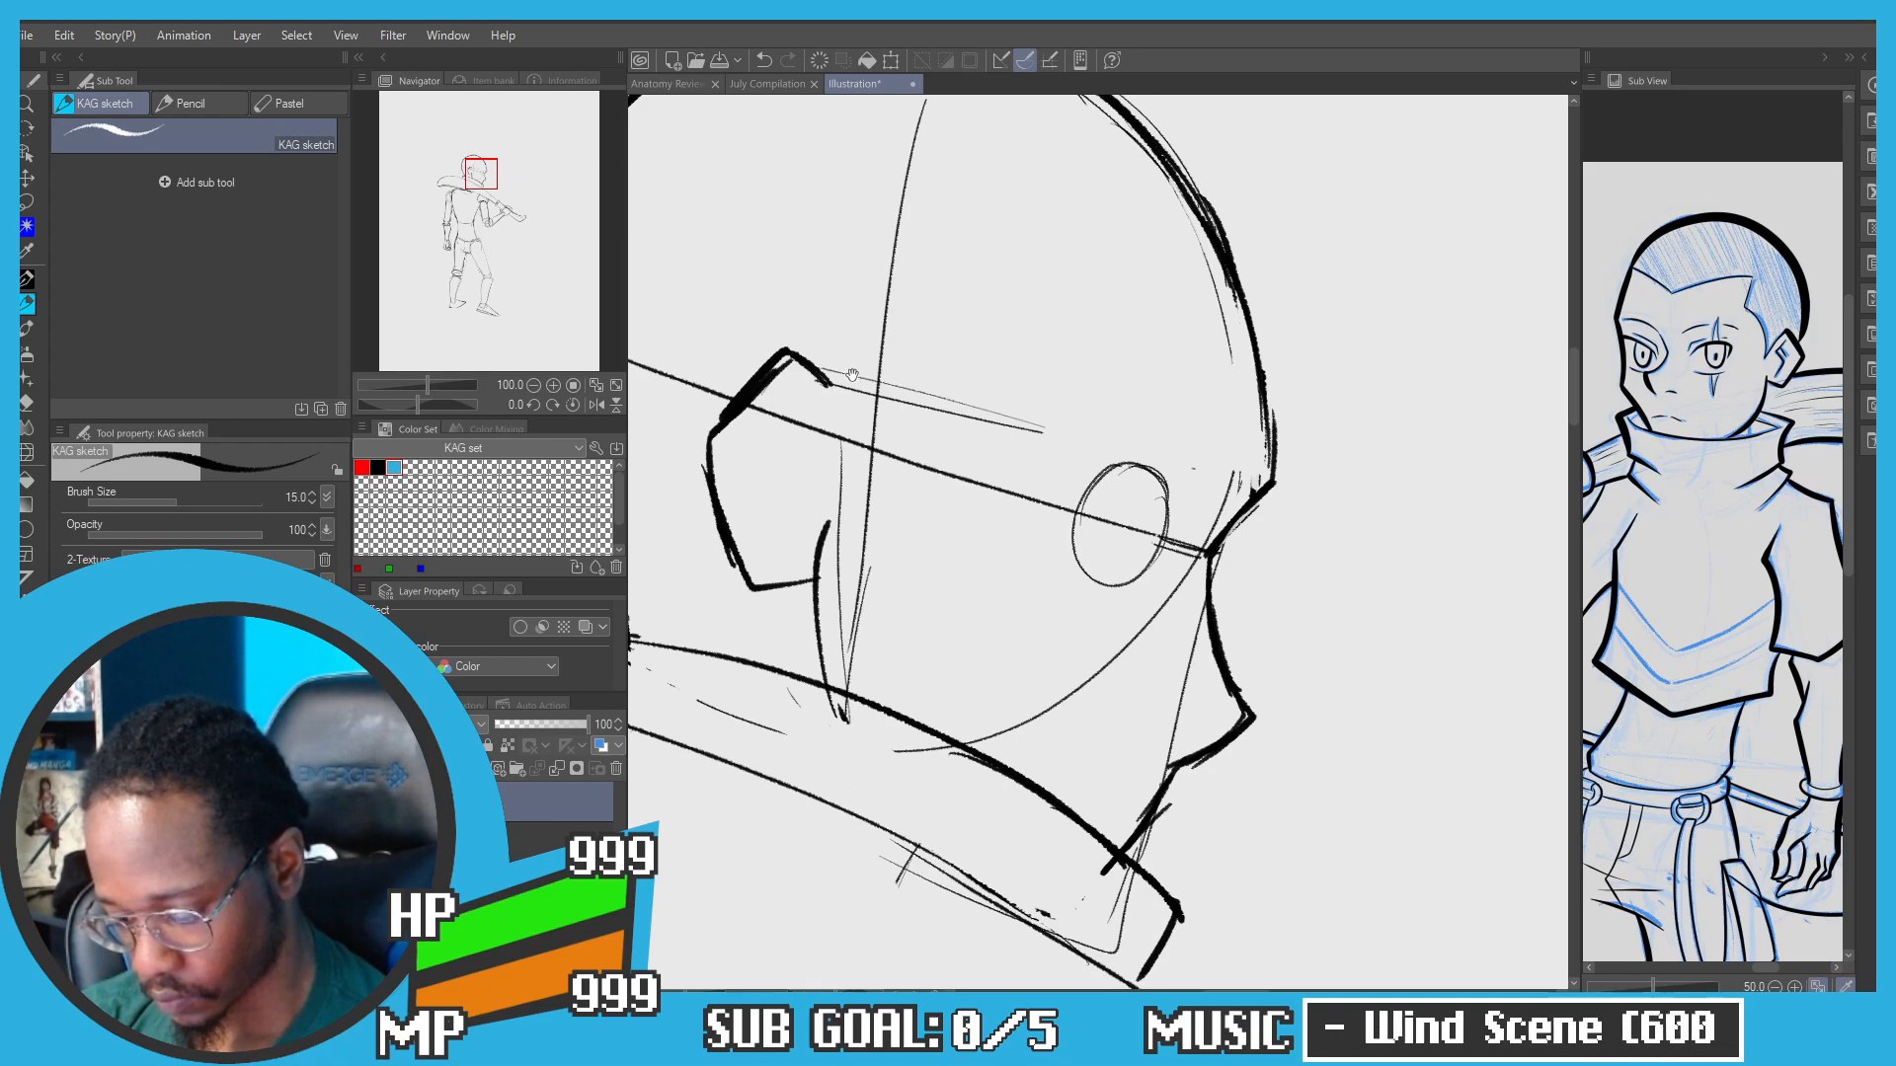
Step: Draw the eye inside the oval guide with a thick upper lid, a lower edge and an iris
drag(803, 353, 857, 361)
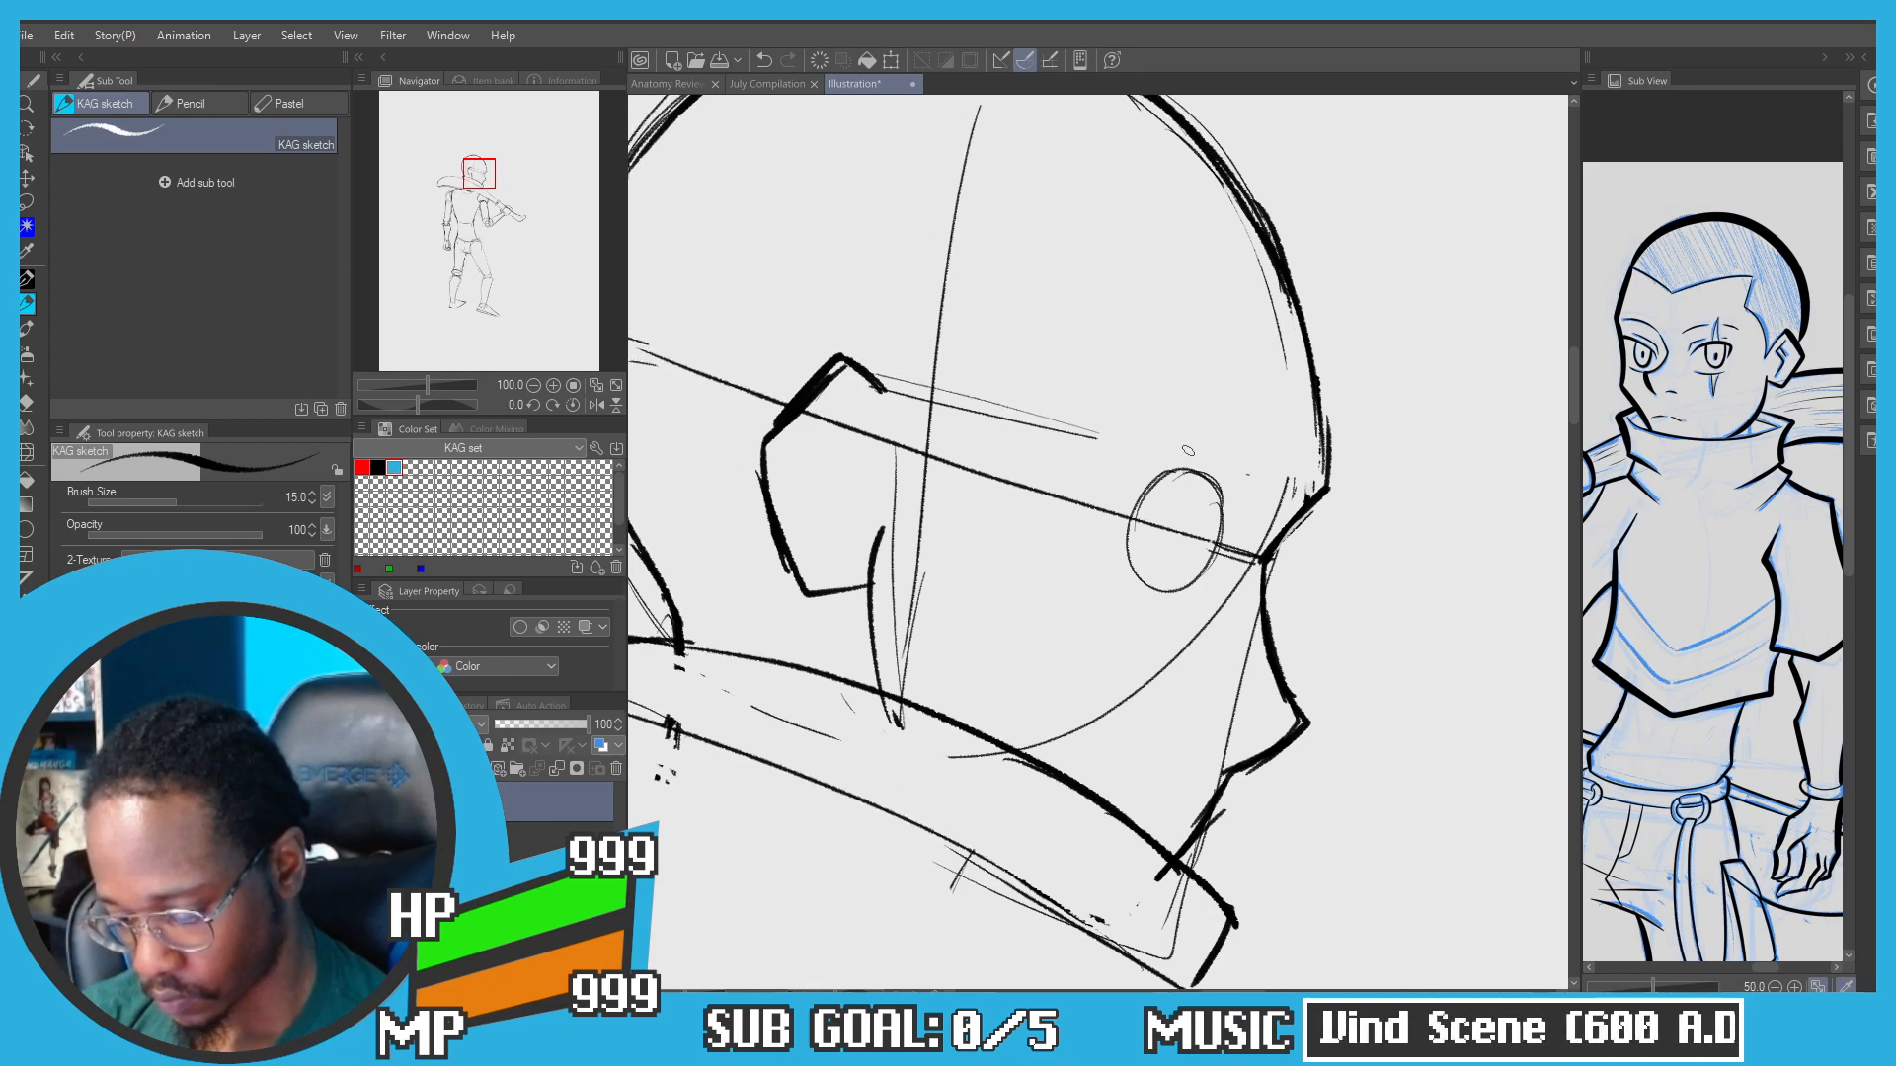
mouse_move(1207, 490)
mouse_down()
mouse_move(1146, 478)
mouse_move(1225, 500)
mouse_move(1141, 480)
mouse_up()
mouse_move(1140, 480)
mouse_down()
mouse_move(1229, 502)
mouse_move(1206, 491)
mouse_up()
key(ctrl+z)
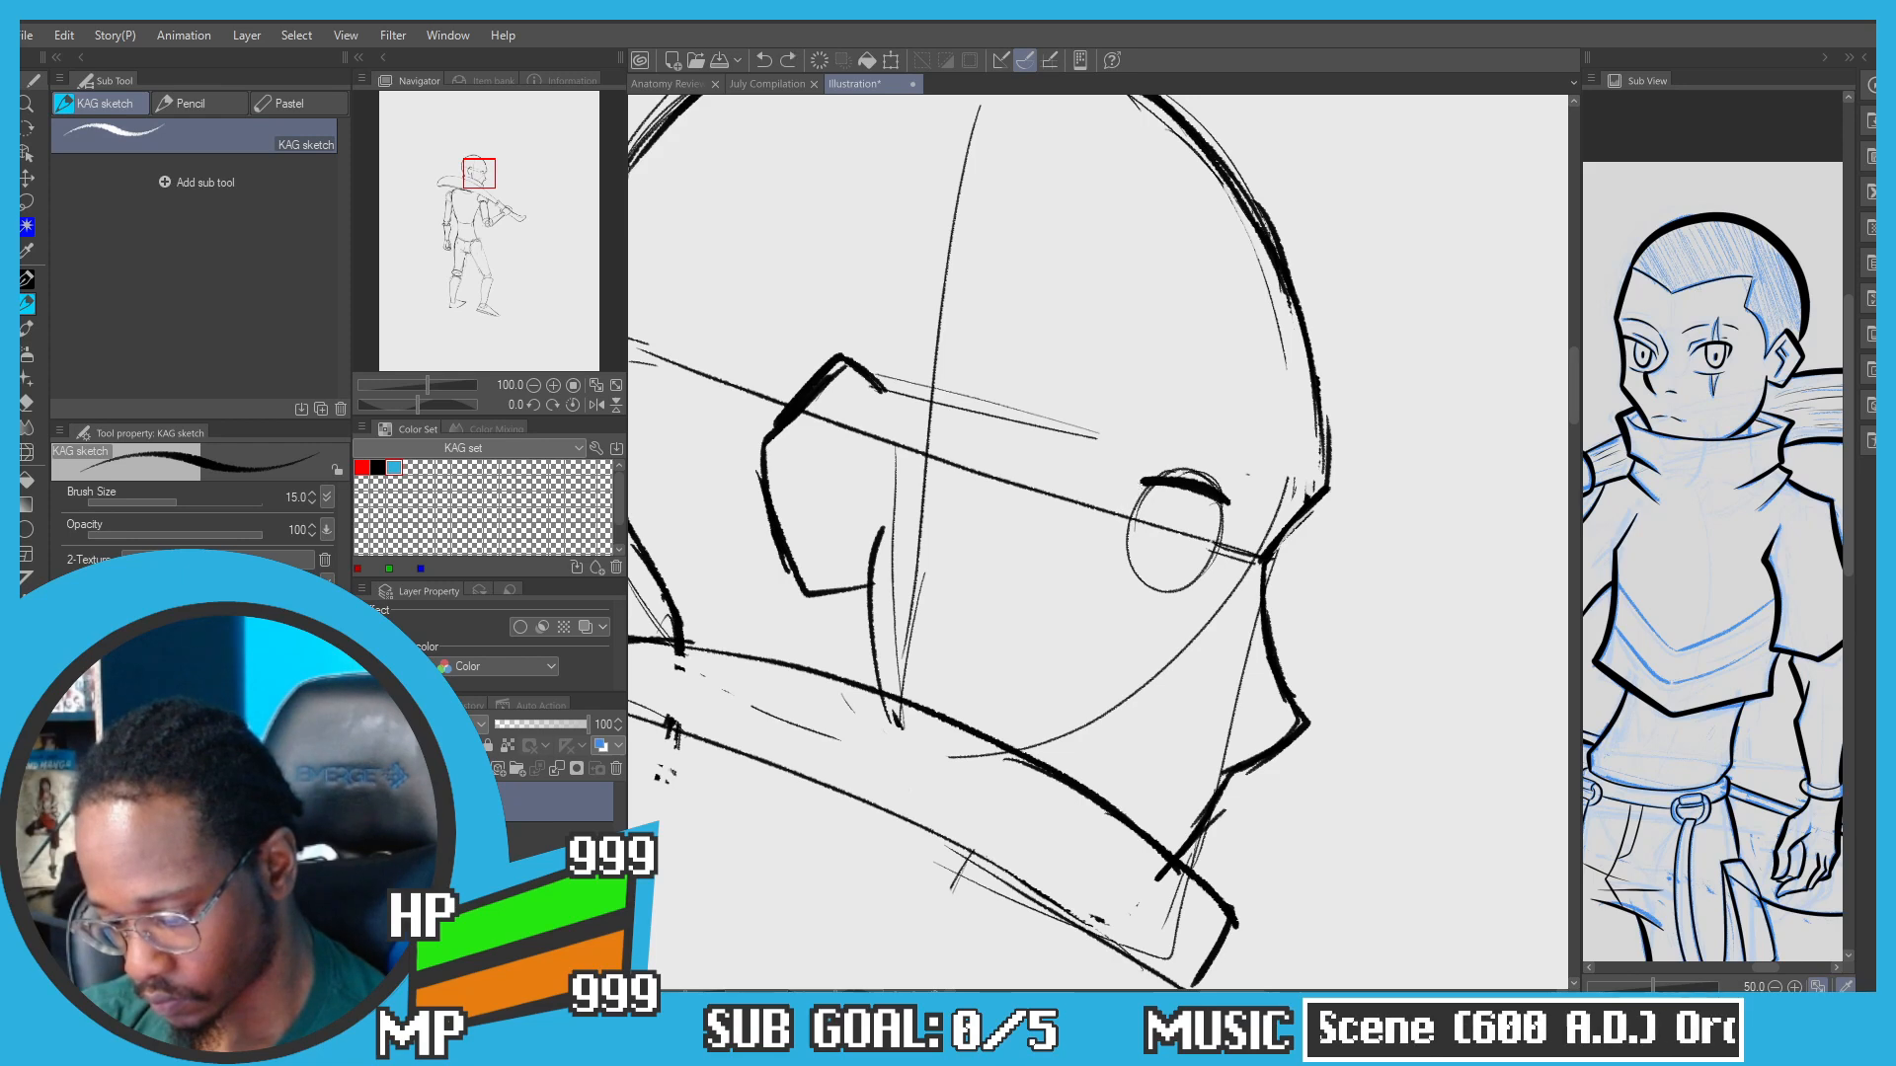
key(ctrl+z)
key(ctrl+z)
mouse_move(1134, 491)
mouse_down()
mouse_move(1242, 519)
mouse_move(1123, 512)
mouse_move(1142, 576)
mouse_move(1125, 520)
mouse_move(1220, 506)
mouse_move(1169, 557)
mouse_move(1144, 555)
mouse_move(1186, 539)
mouse_move(1060, 471)
mouse_move(1142, 509)
mouse_up()
key(ctrl+z)
key(ctrl+z)
key(ctrl+z)
key(ctrl+z)
key(ctrl+z)
key(ctrl+z)
key(ctrl+z)
key(ctrl+z)
Step: Select the eye and shift it slightly back from the face profile with a Scale/Rotate transformation
scroll(980, 370, down, 1)
key(m)
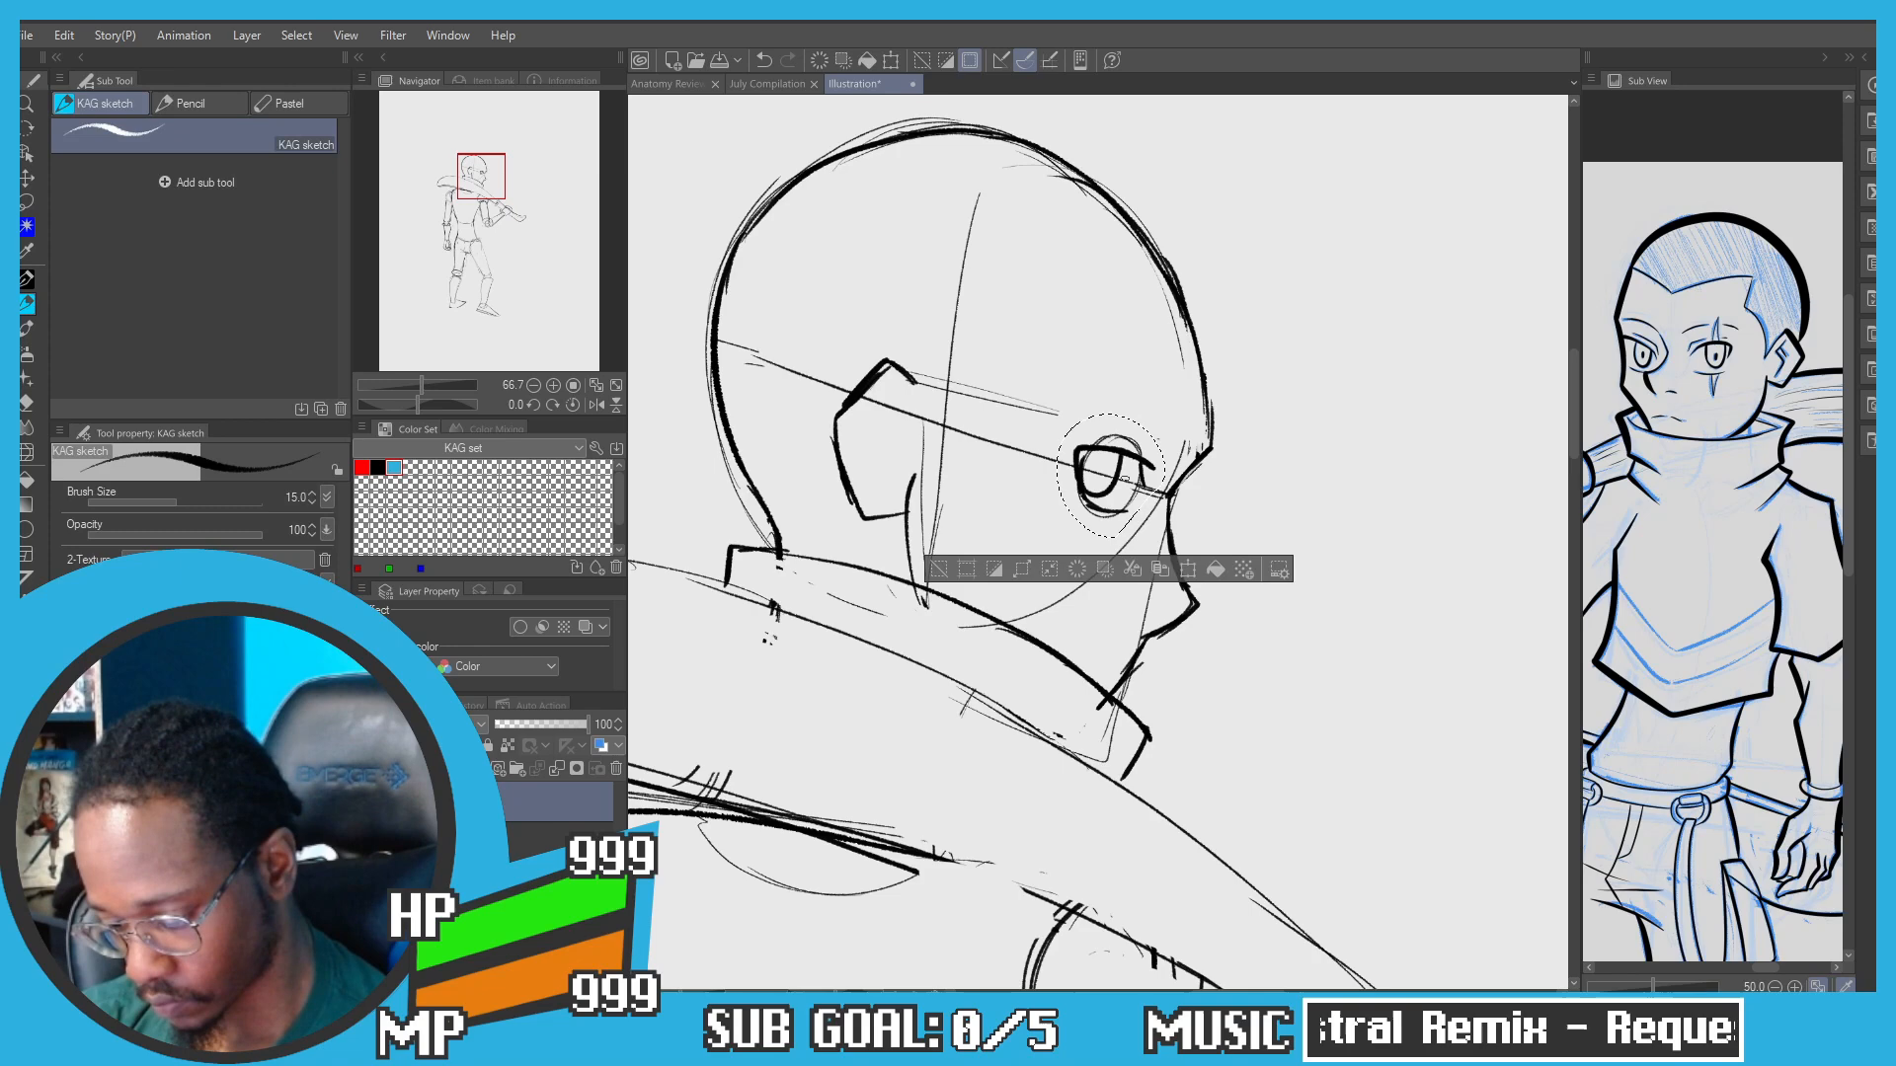
click(1163, 573)
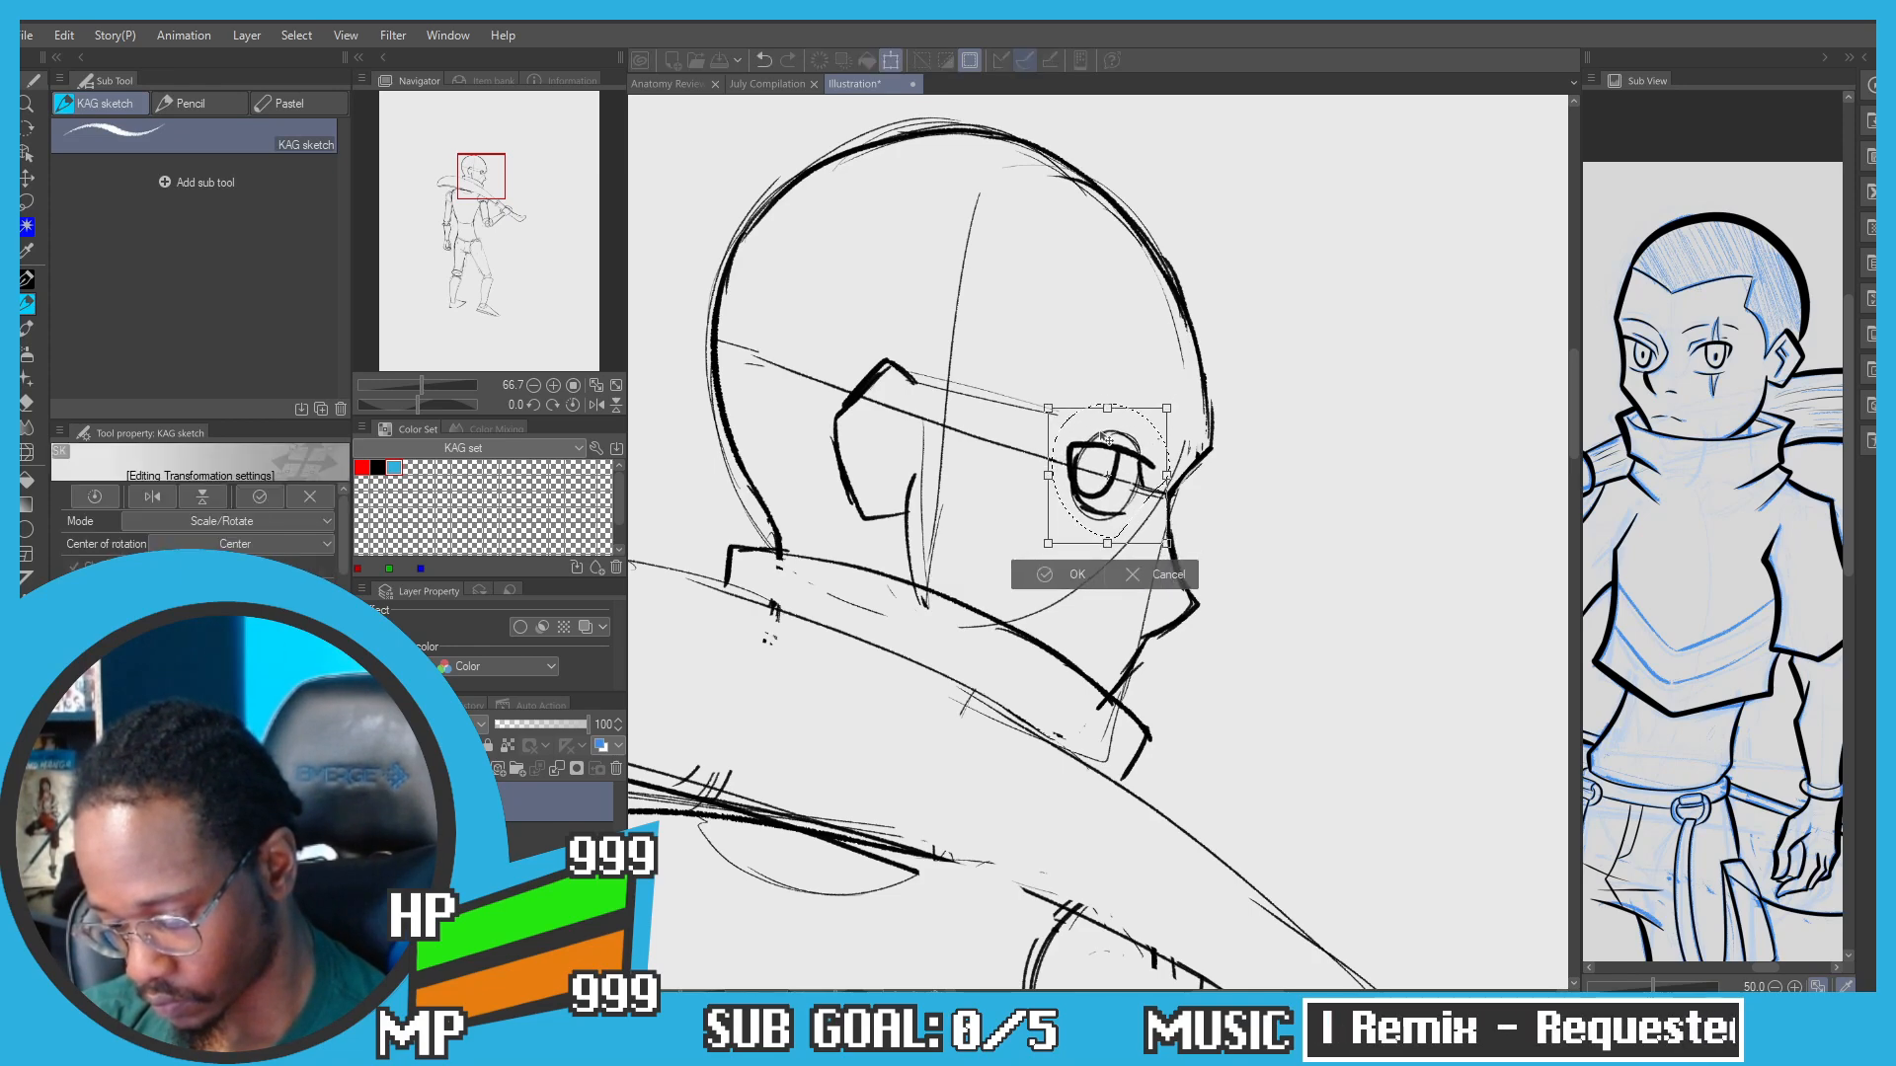
scroll(1108, 441, down, 1)
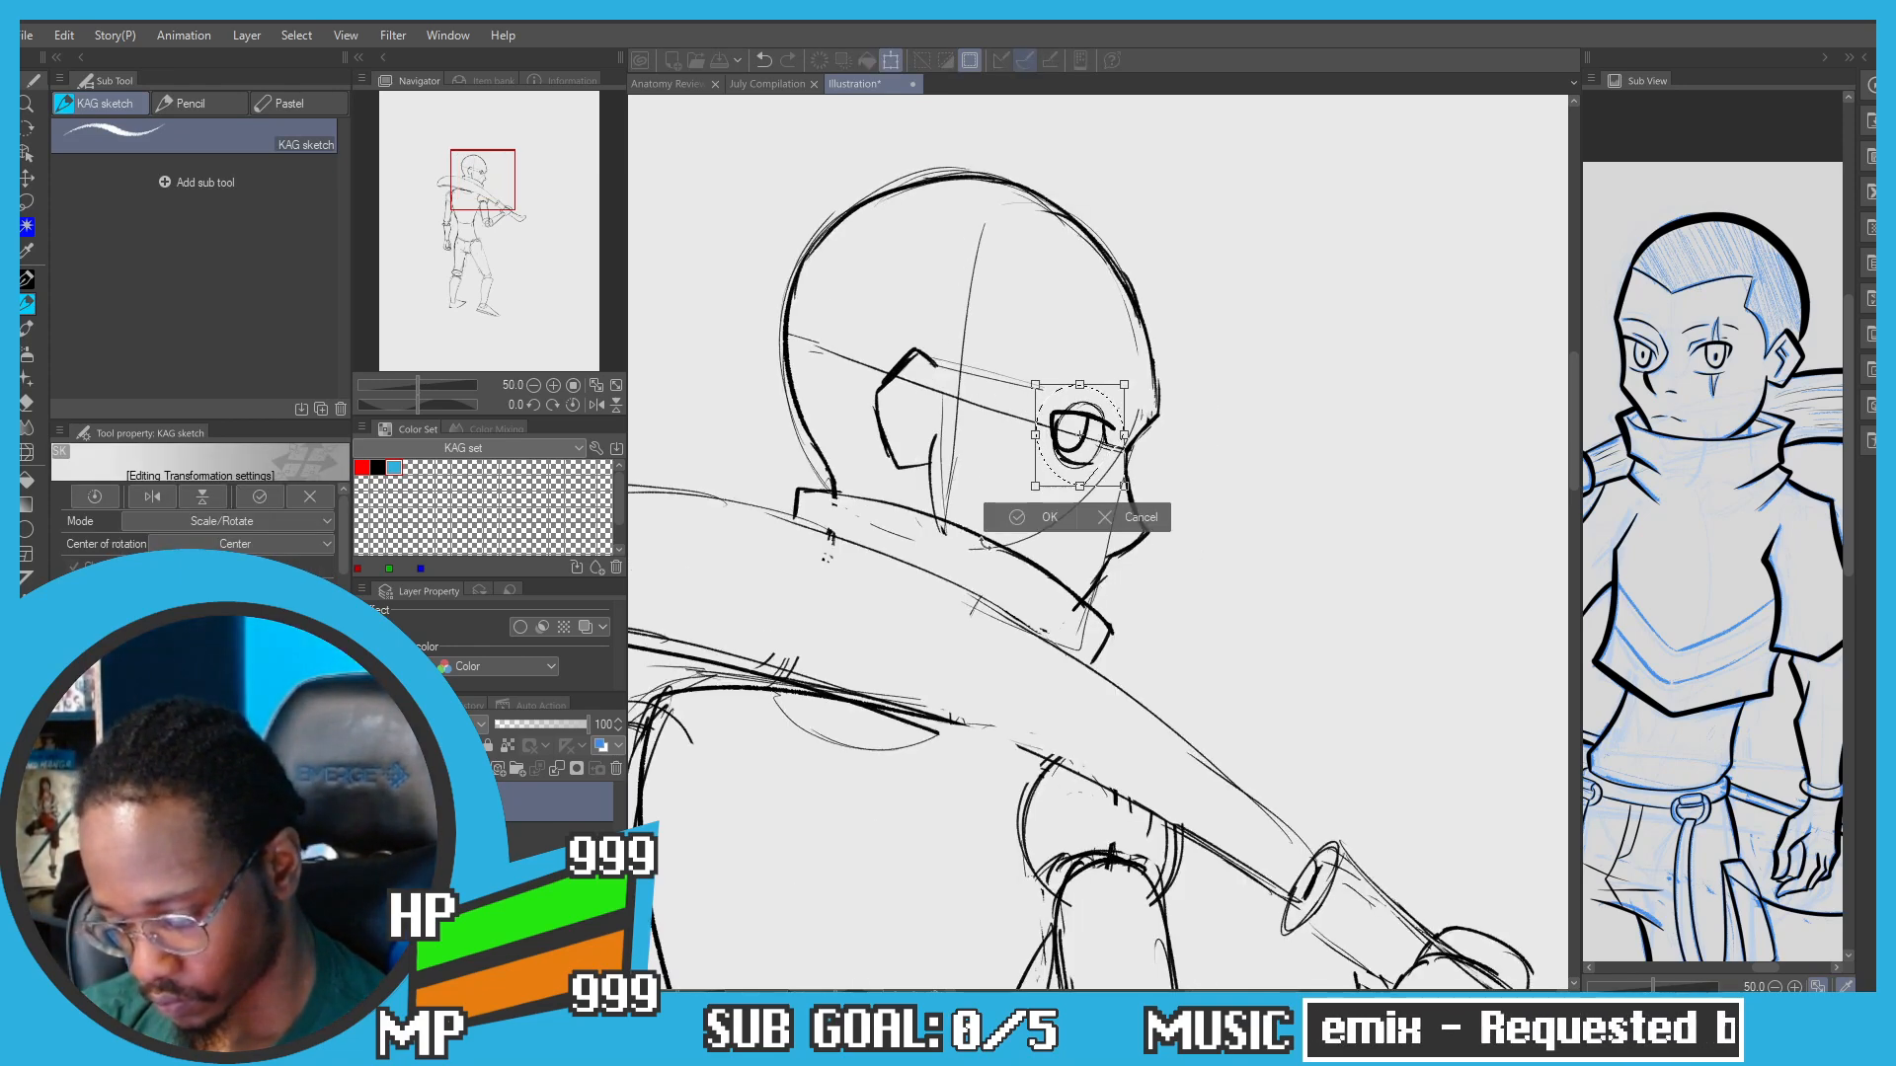
click(1017, 518)
drag(887, 275, 896, 326)
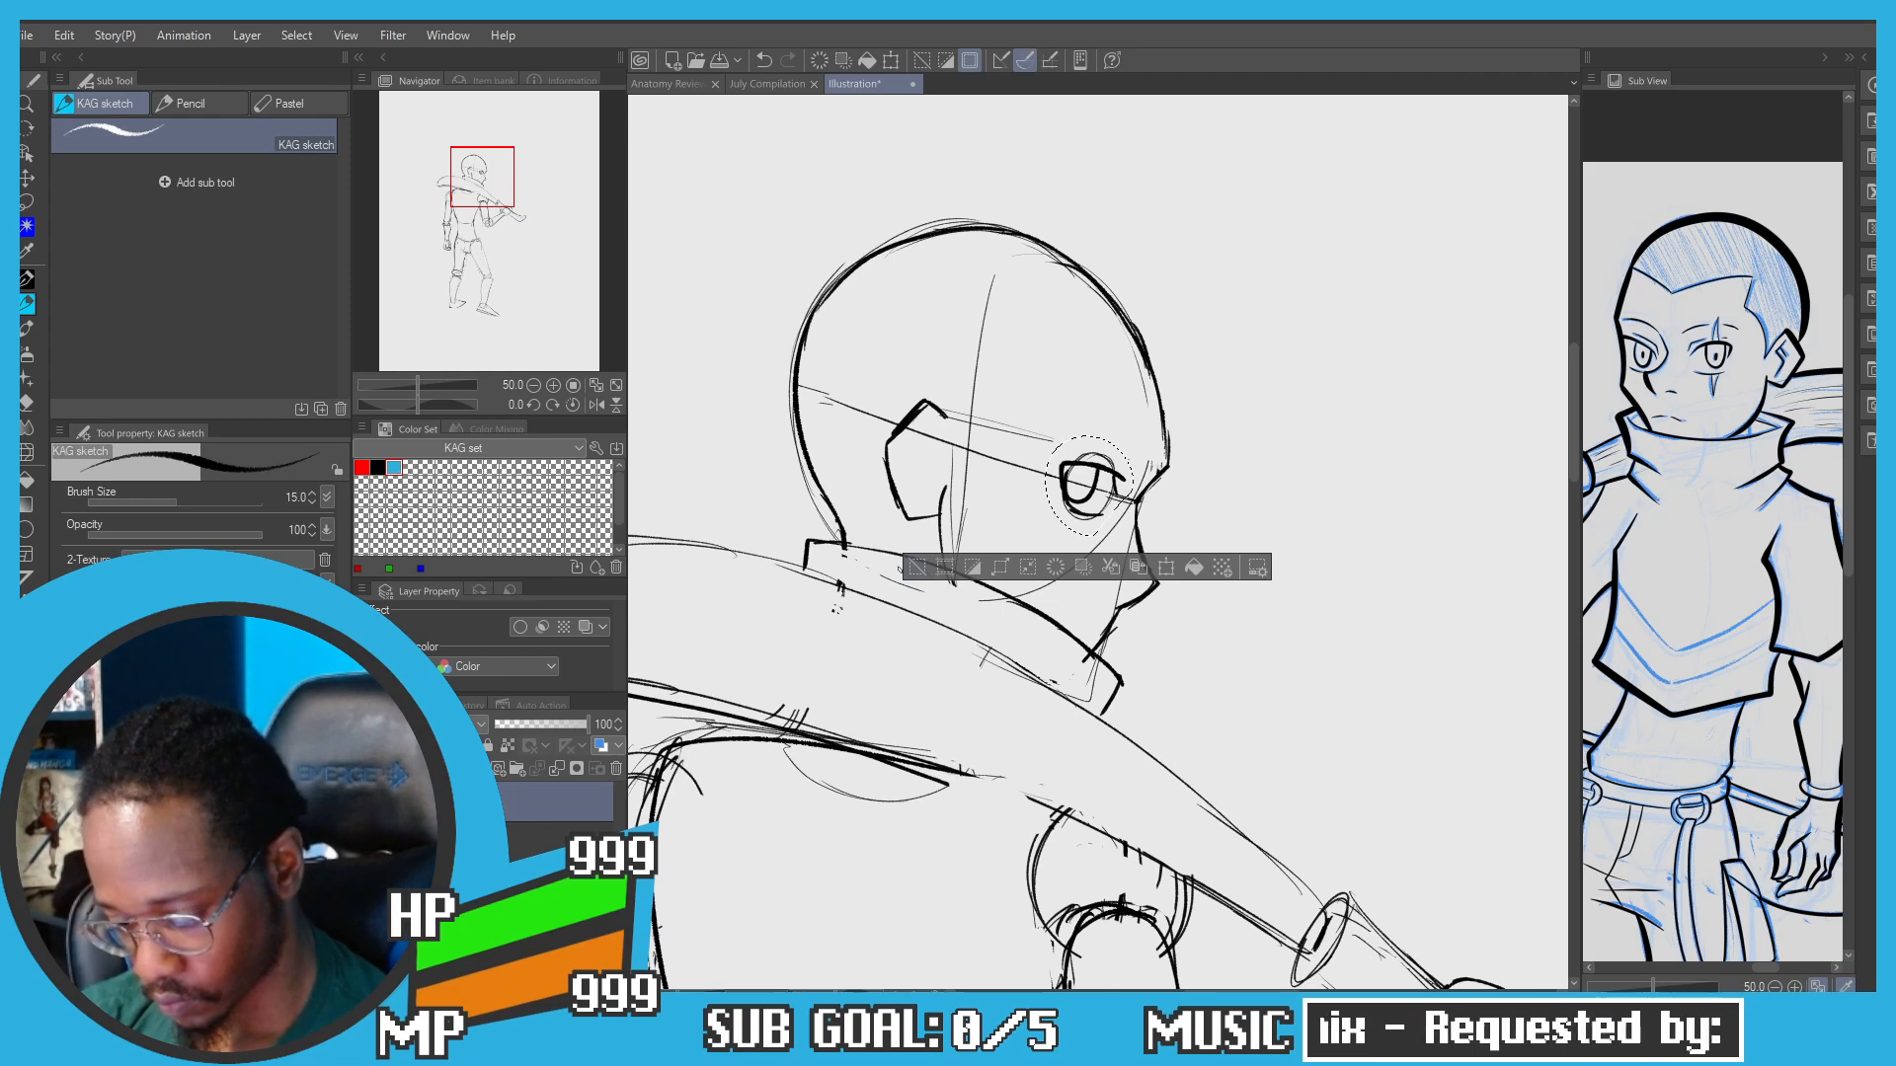
key(ctrl+d)
scroll(1127, 450, up, 1)
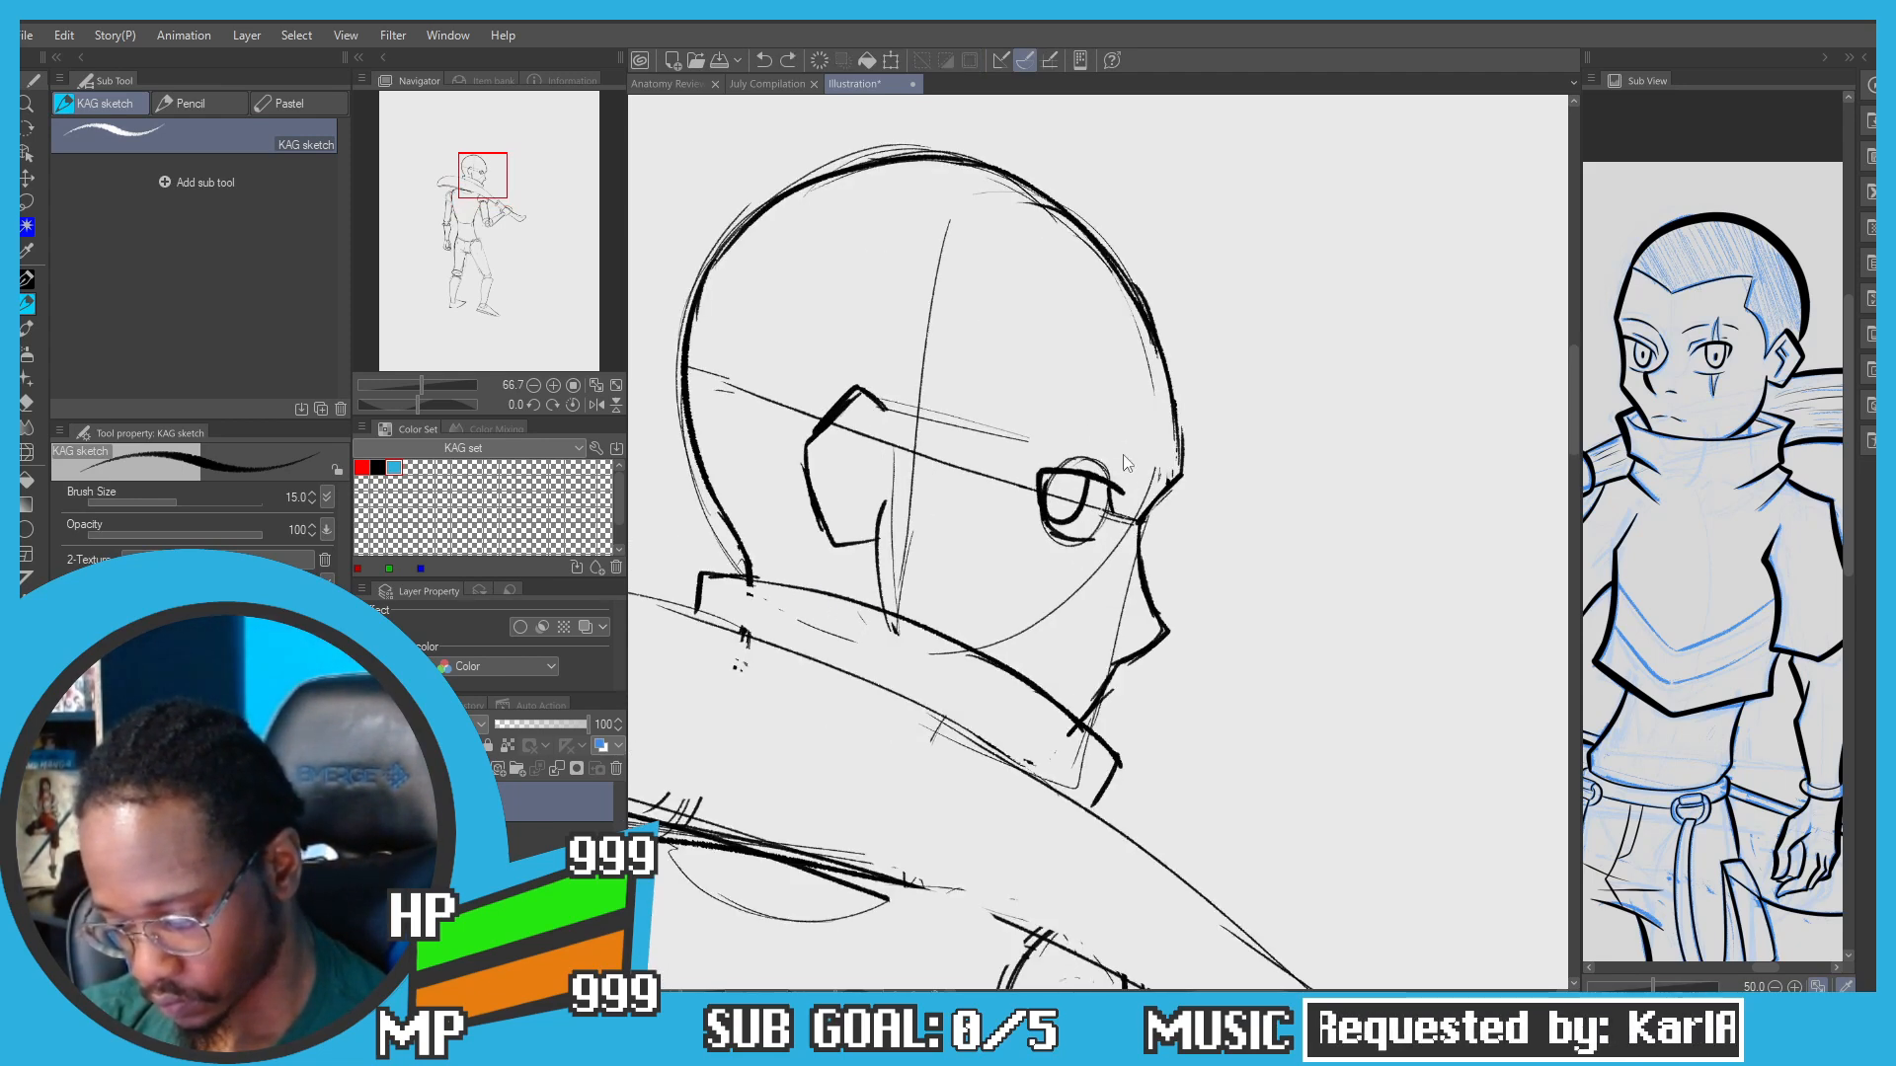
Step: Draw an arched eyebrow above the eye, reaching forward toward the brow contour
drag(1058, 422, 1157, 466)
key(ctrl+z)
key(ctrl+z)
key(ctrl+z)
key(ctrl+z)
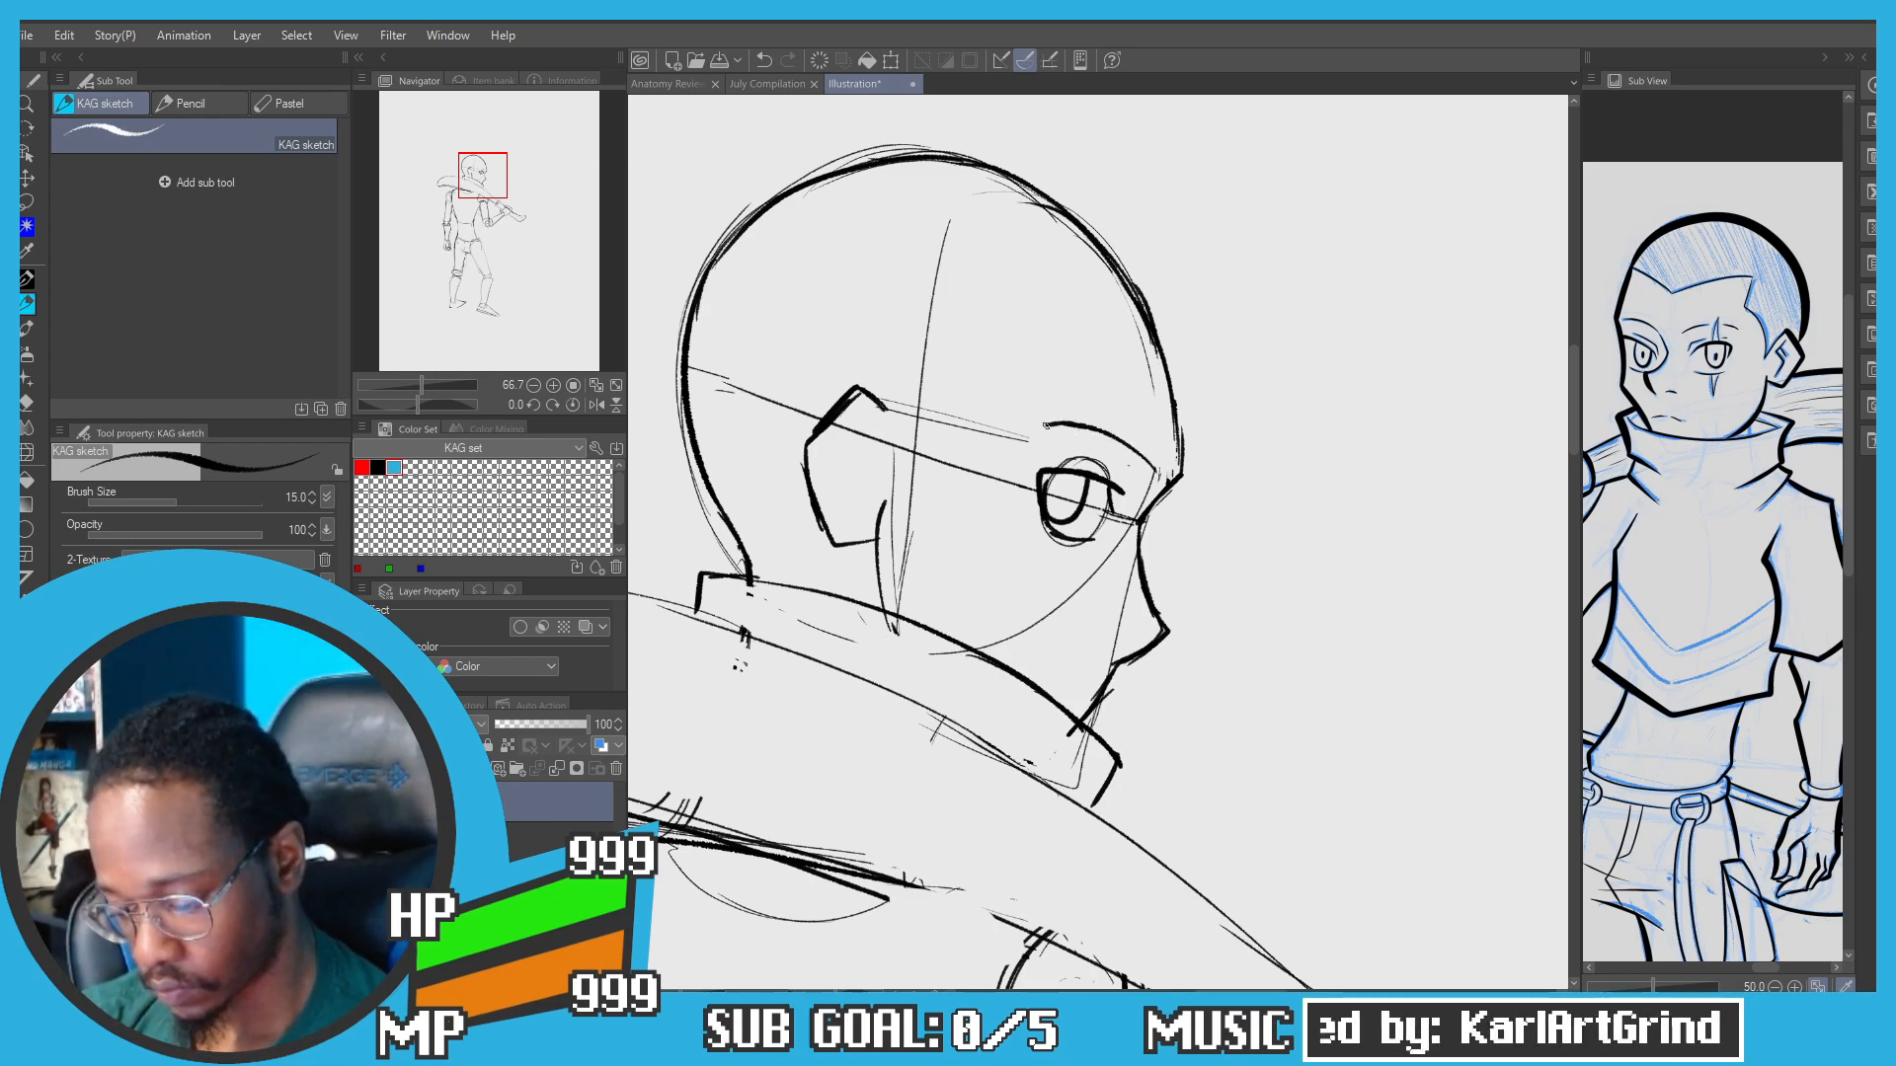
key(ctrl+z)
mouse_move(1035, 426)
mouse_down()
mouse_move(1085, 410)
mouse_move(1140, 435)
mouse_up()
key(ctrl+z)
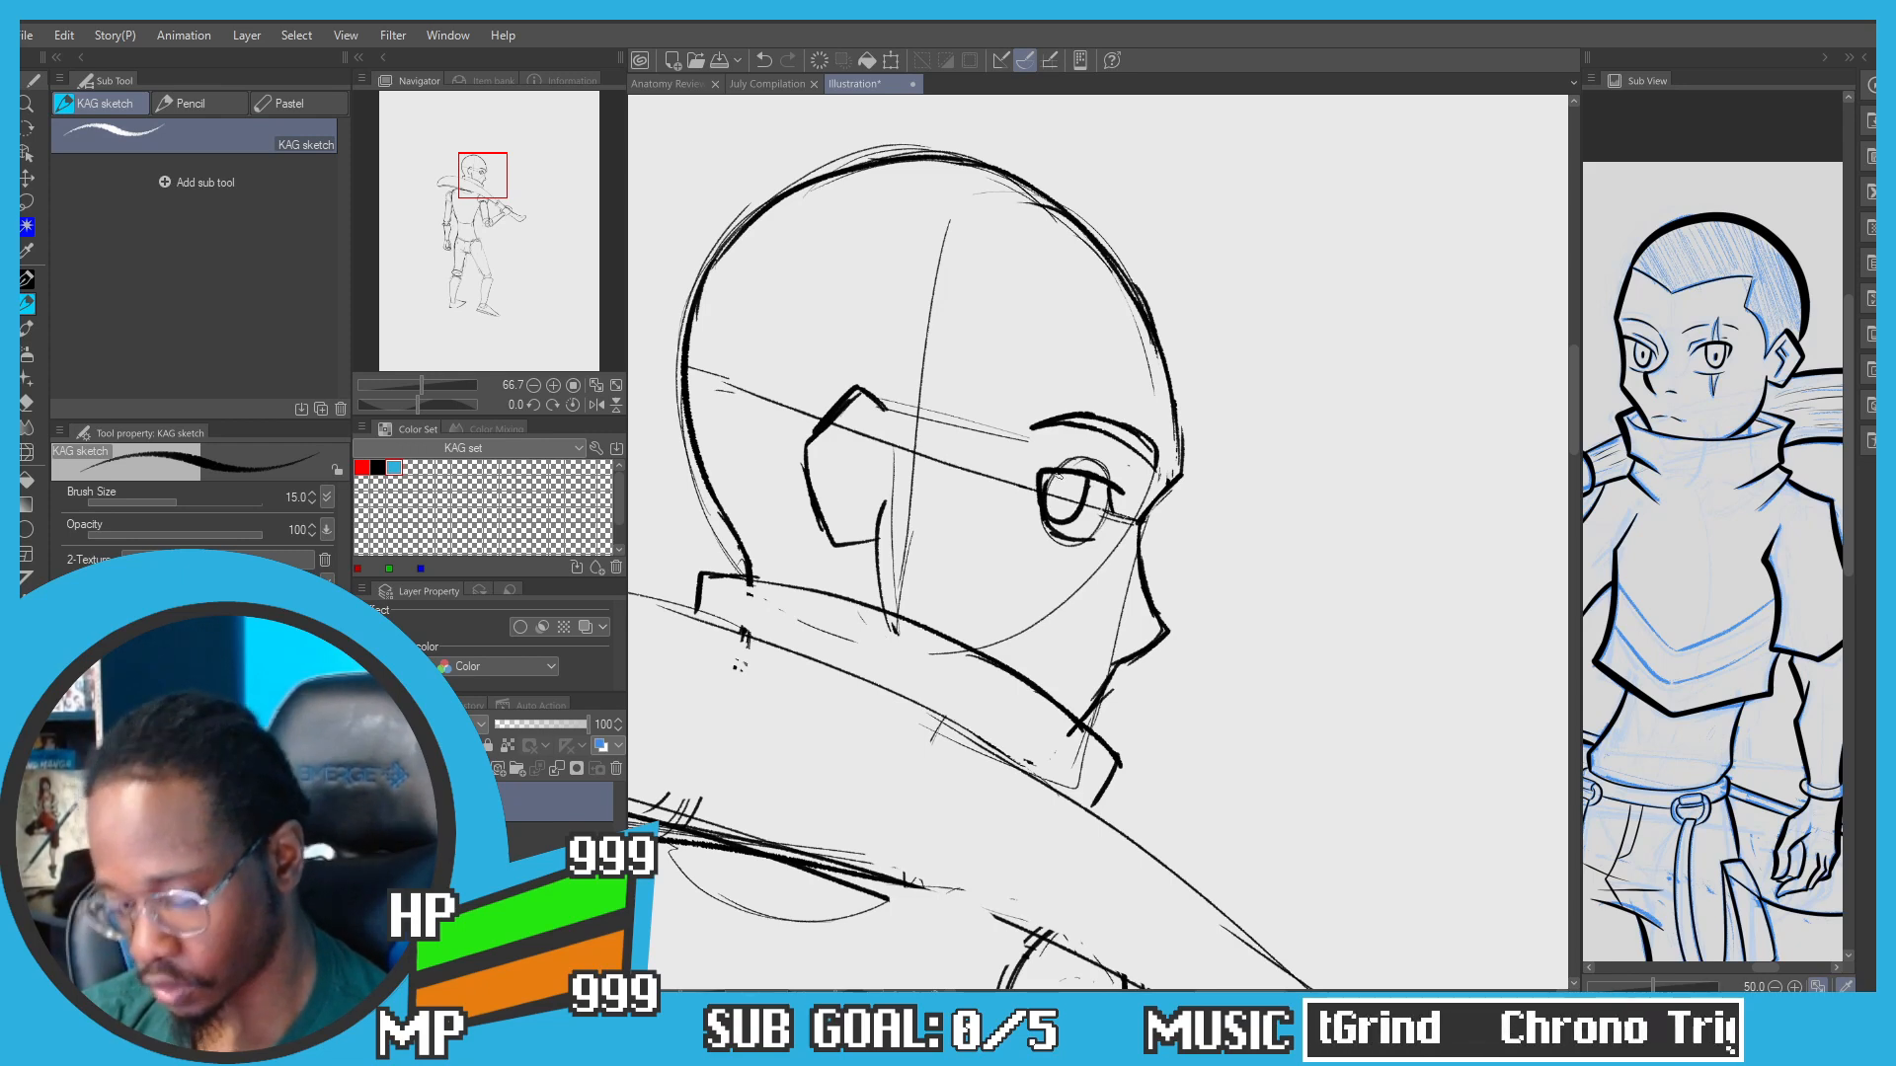
Step: Add the pupil to the eye and short marks for the nostril and mouth
drag(1065, 493, 1067, 506)
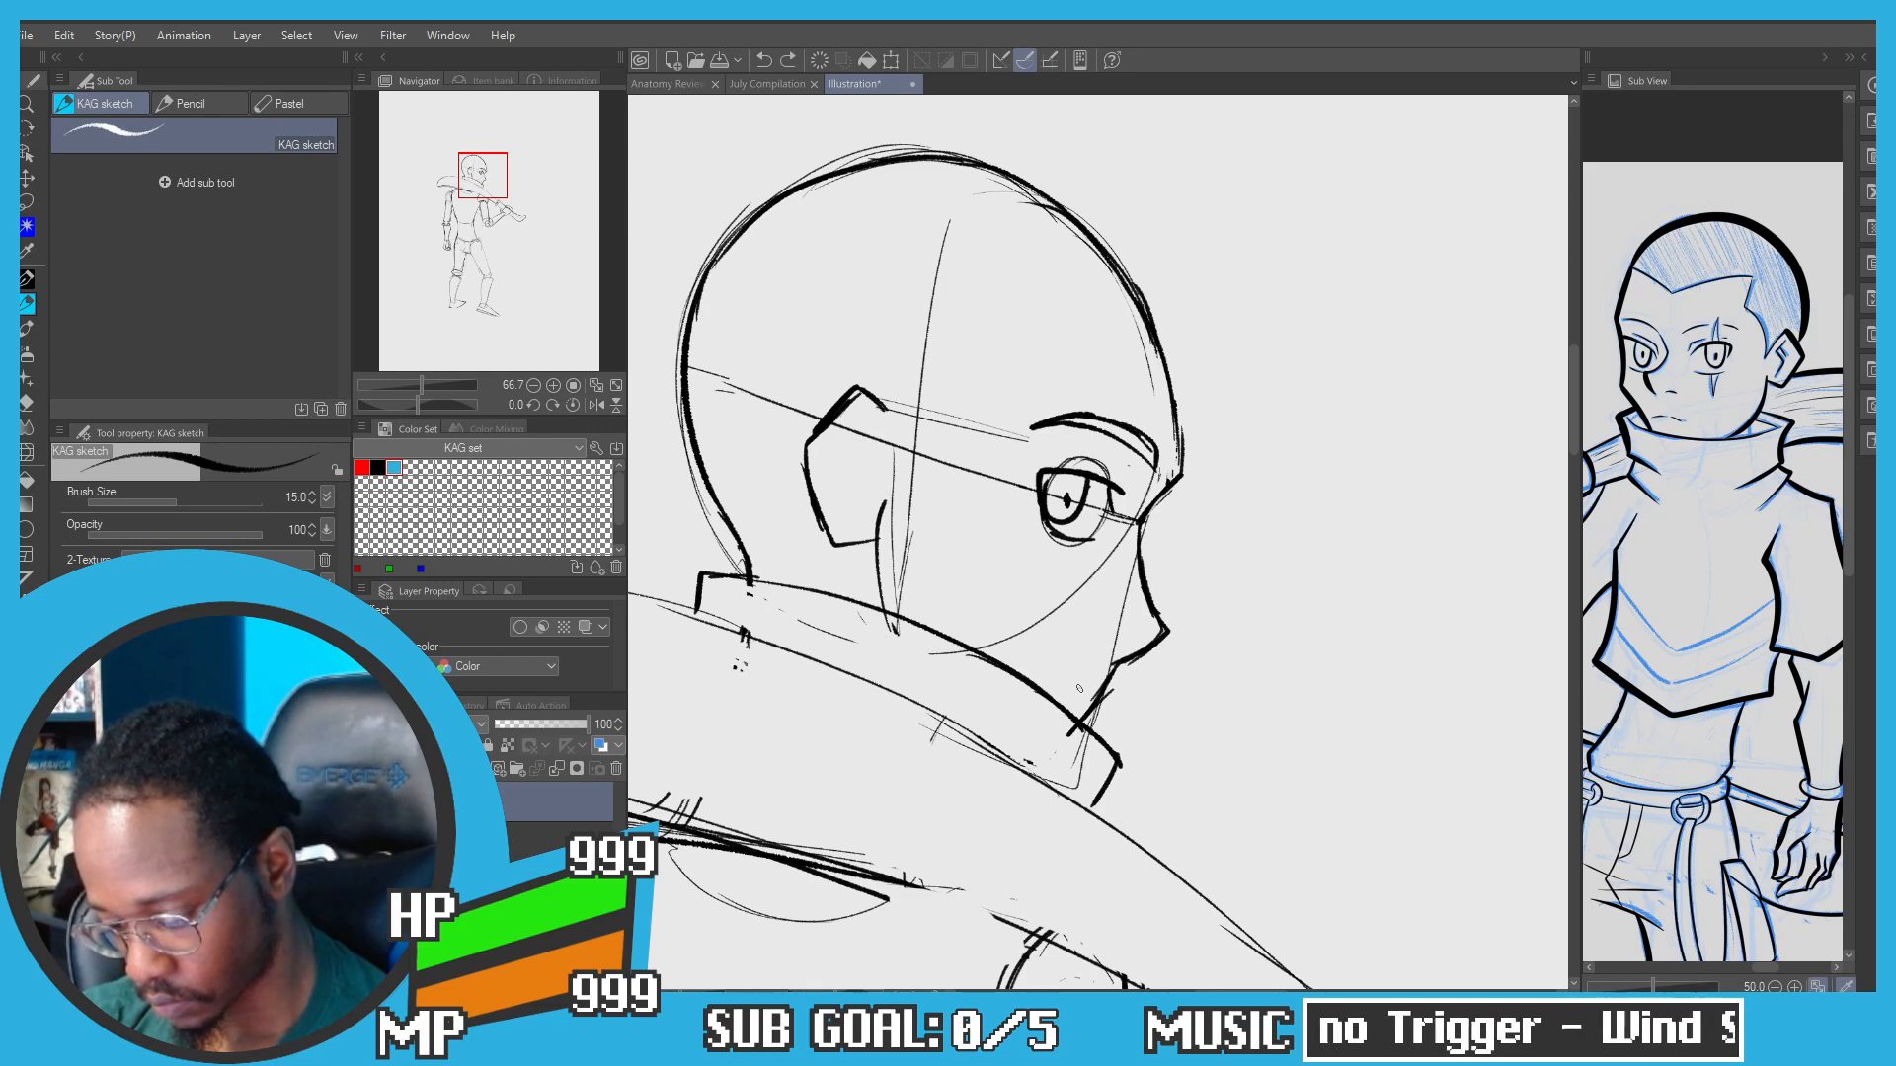
drag(1080, 688, 1049, 684)
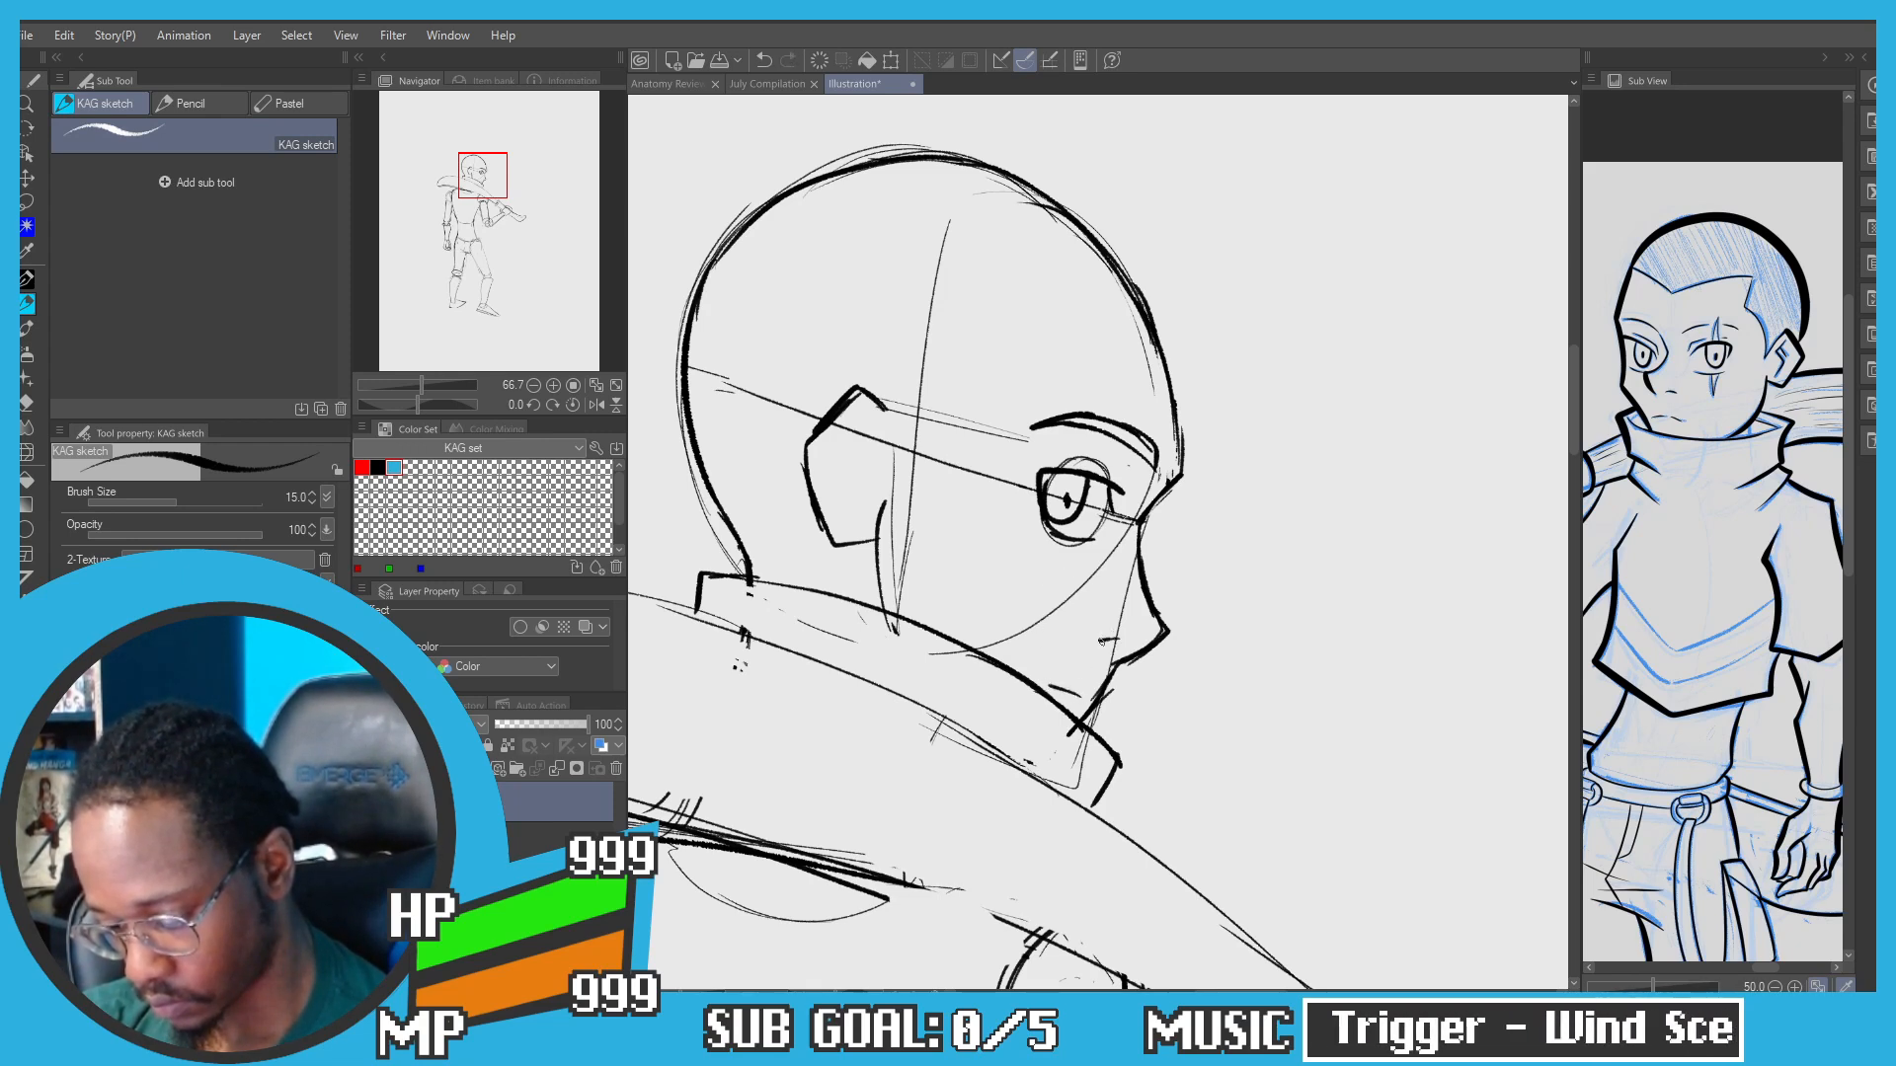
Step: Redraw the forehead contour so it curves from the brow up into the front of the skull
drag(780, 341, 849, 382)
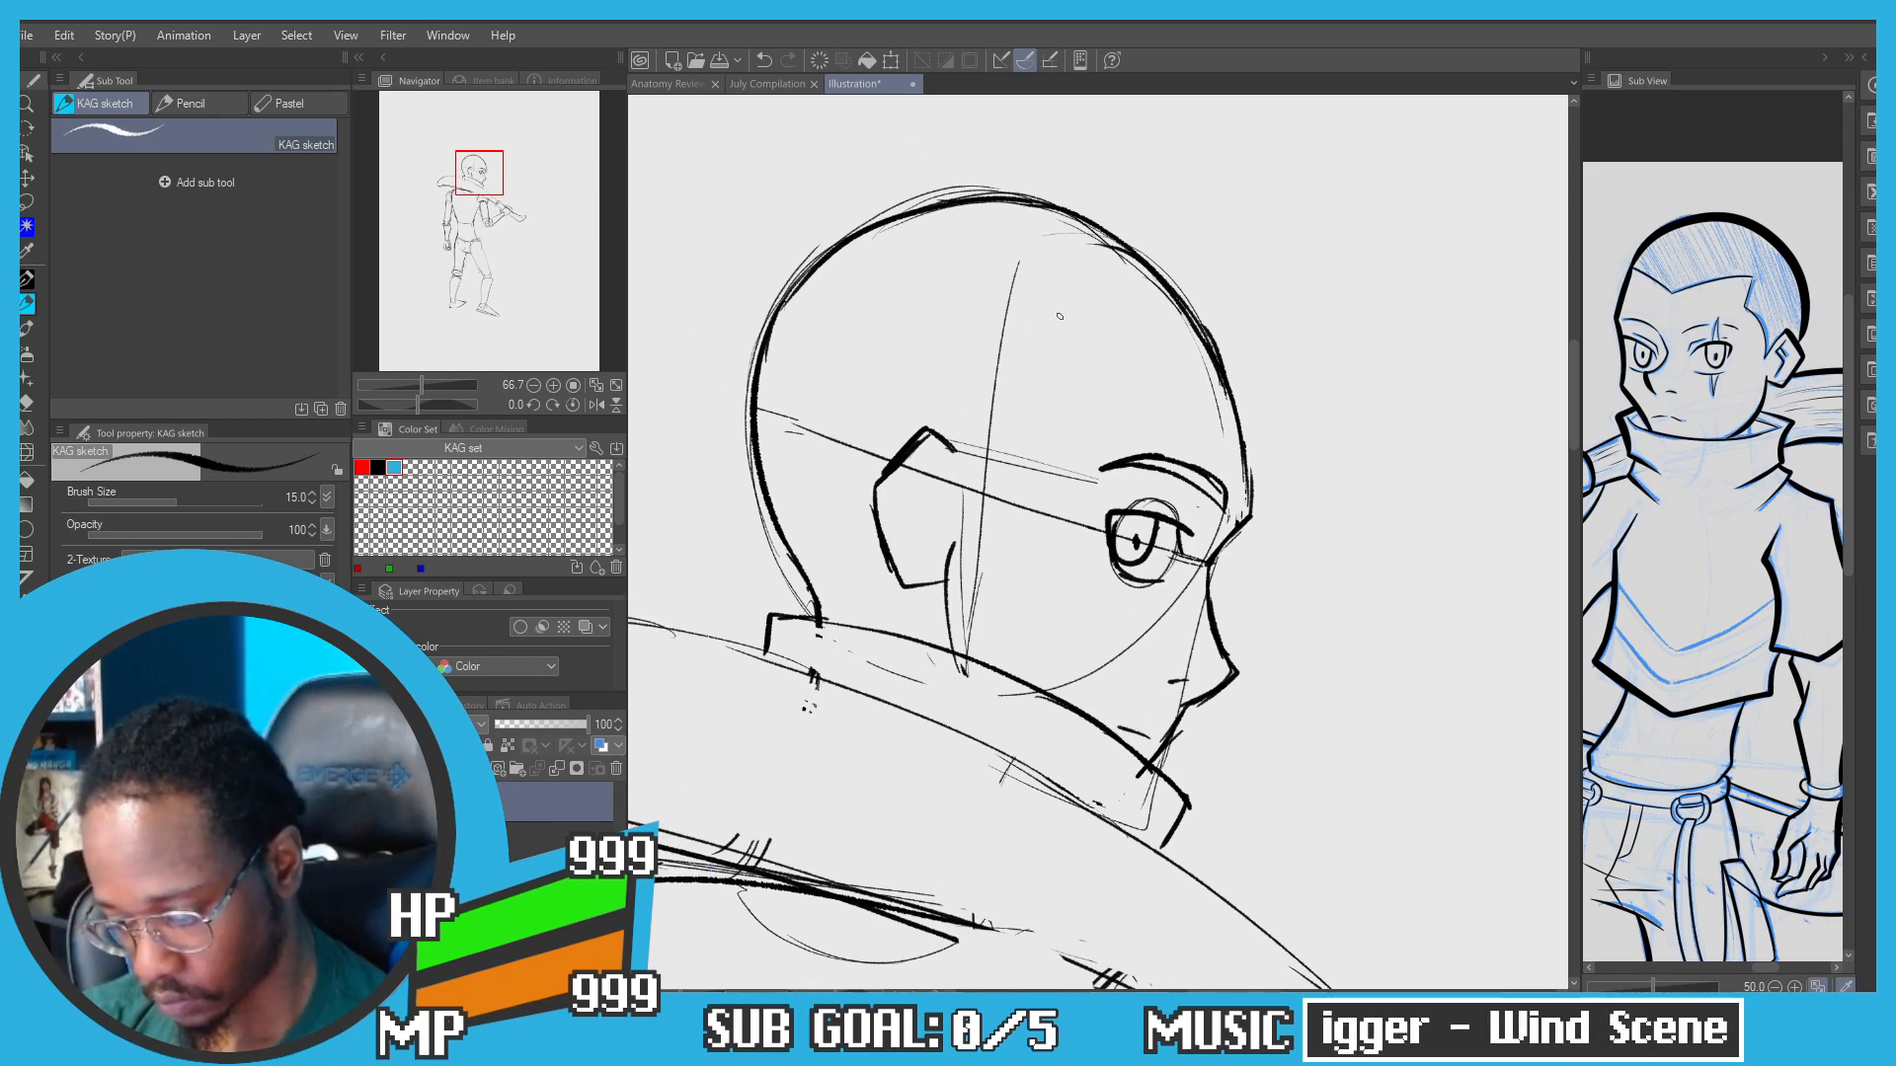
key(ctrl+z)
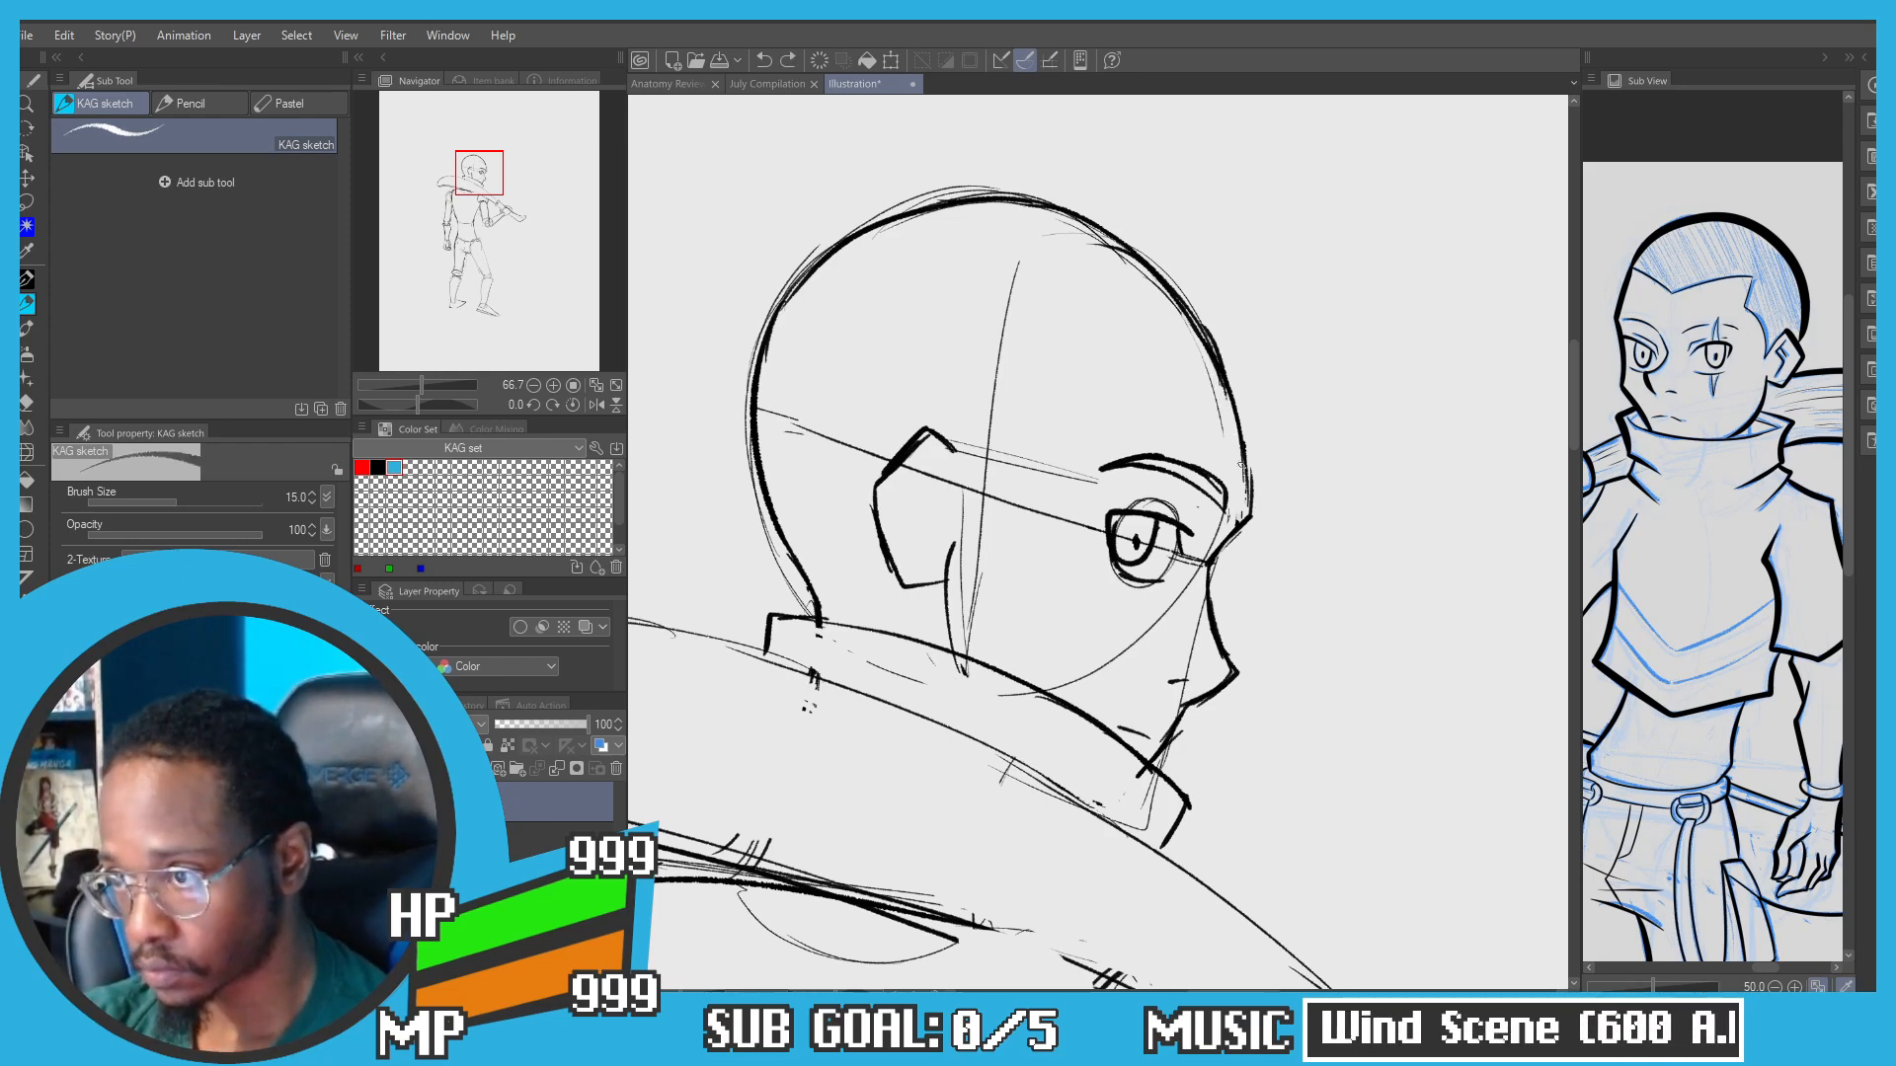
mouse_move(1205, 331)
mouse_down()
mouse_move(1259, 475)
mouse_move(1231, 536)
mouse_move(1255, 445)
mouse_up()
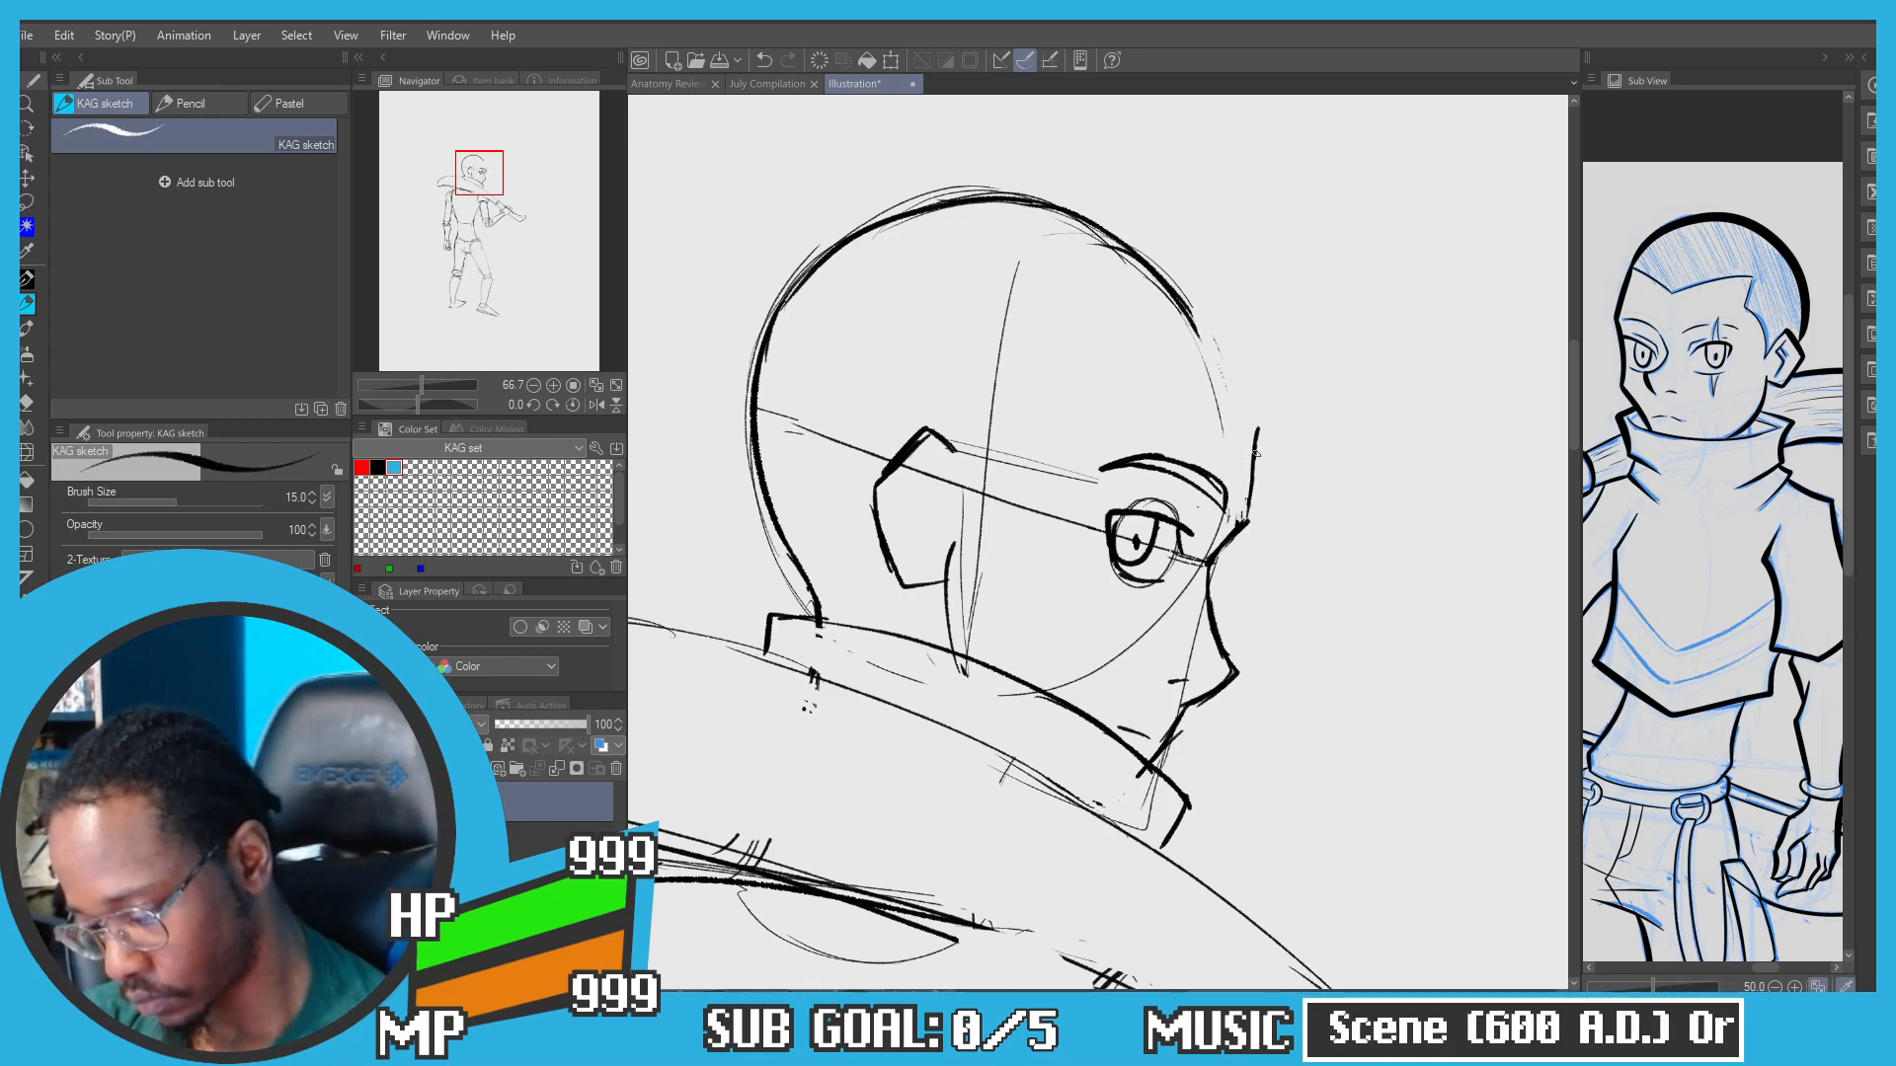
key(ctrl+z)
drag(1244, 521, 1256, 433)
drag(1194, 320, 1251, 439)
key(ctrl+z)
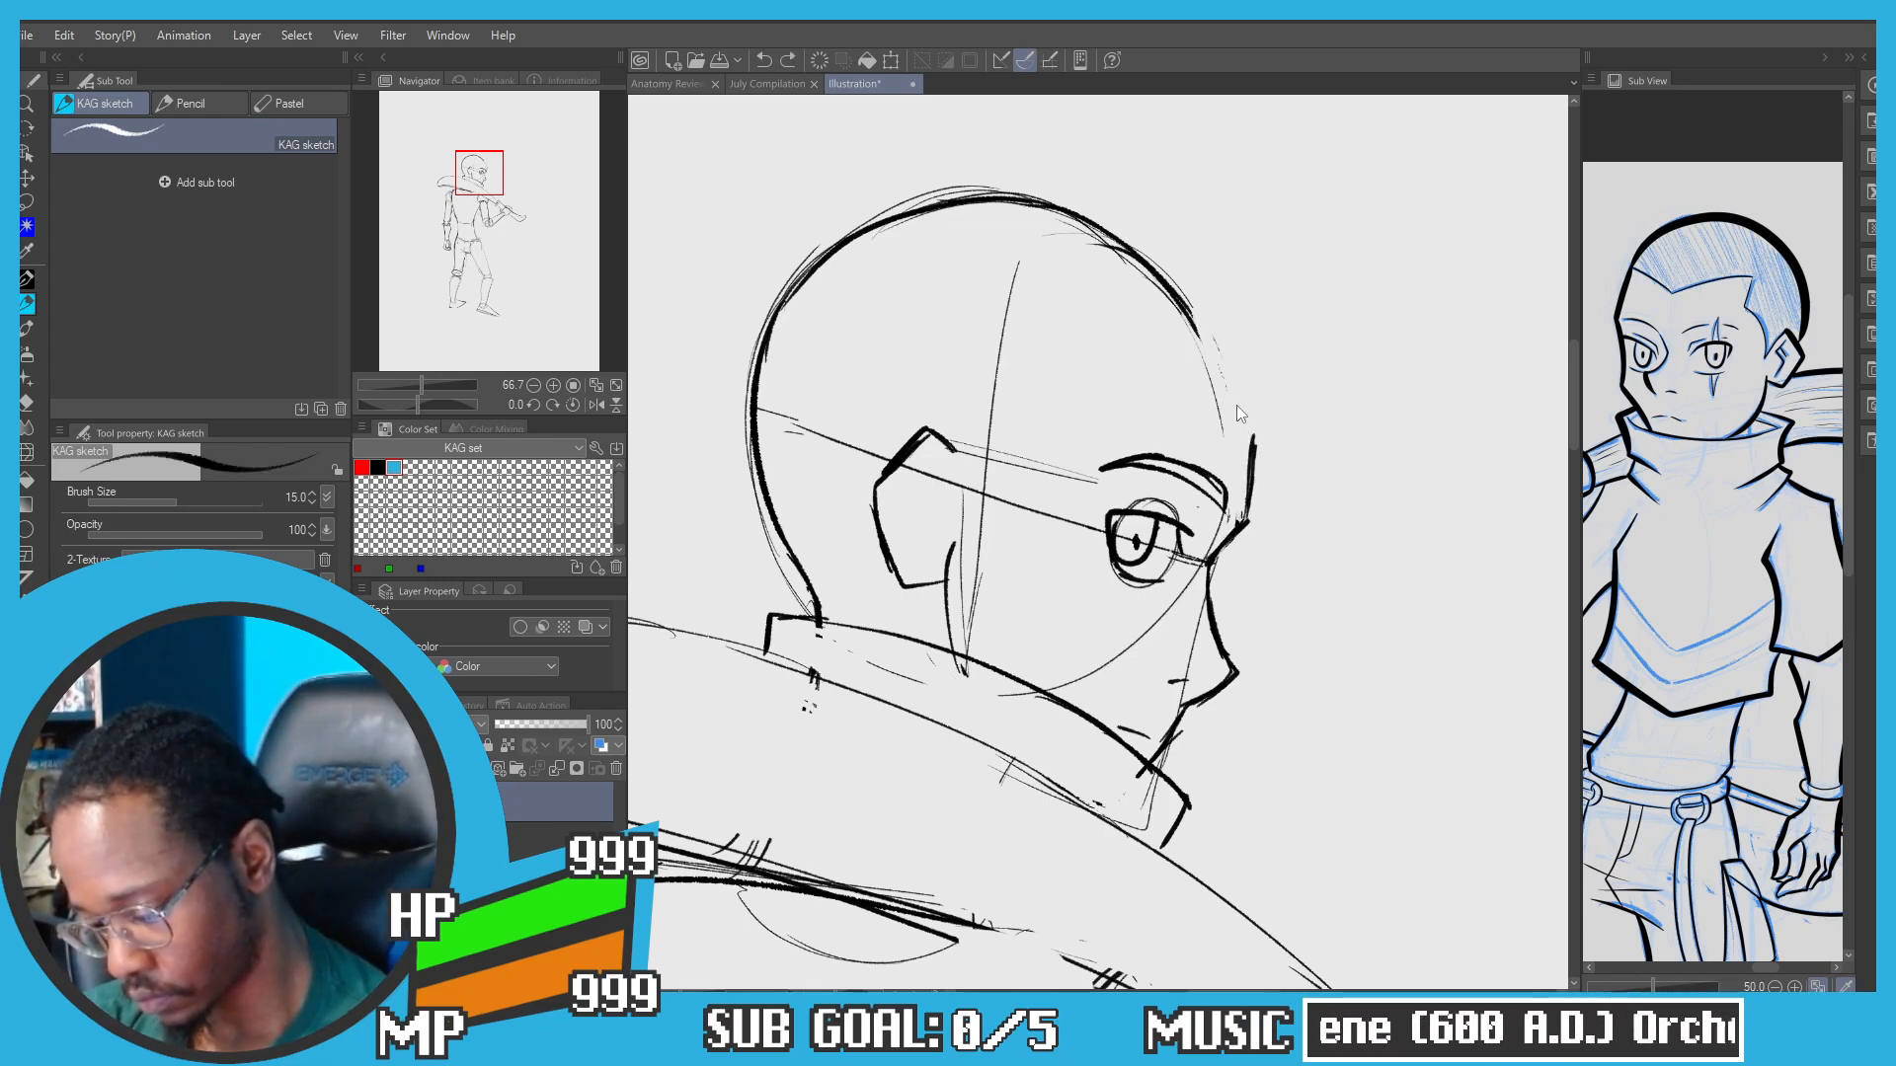
key(ctrl+z)
mouse_move(1245, 521)
mouse_down()
mouse_move(1256, 412)
mouse_move(1175, 288)
mouse_move(1225, 371)
mouse_up()
key(ctrl+z)
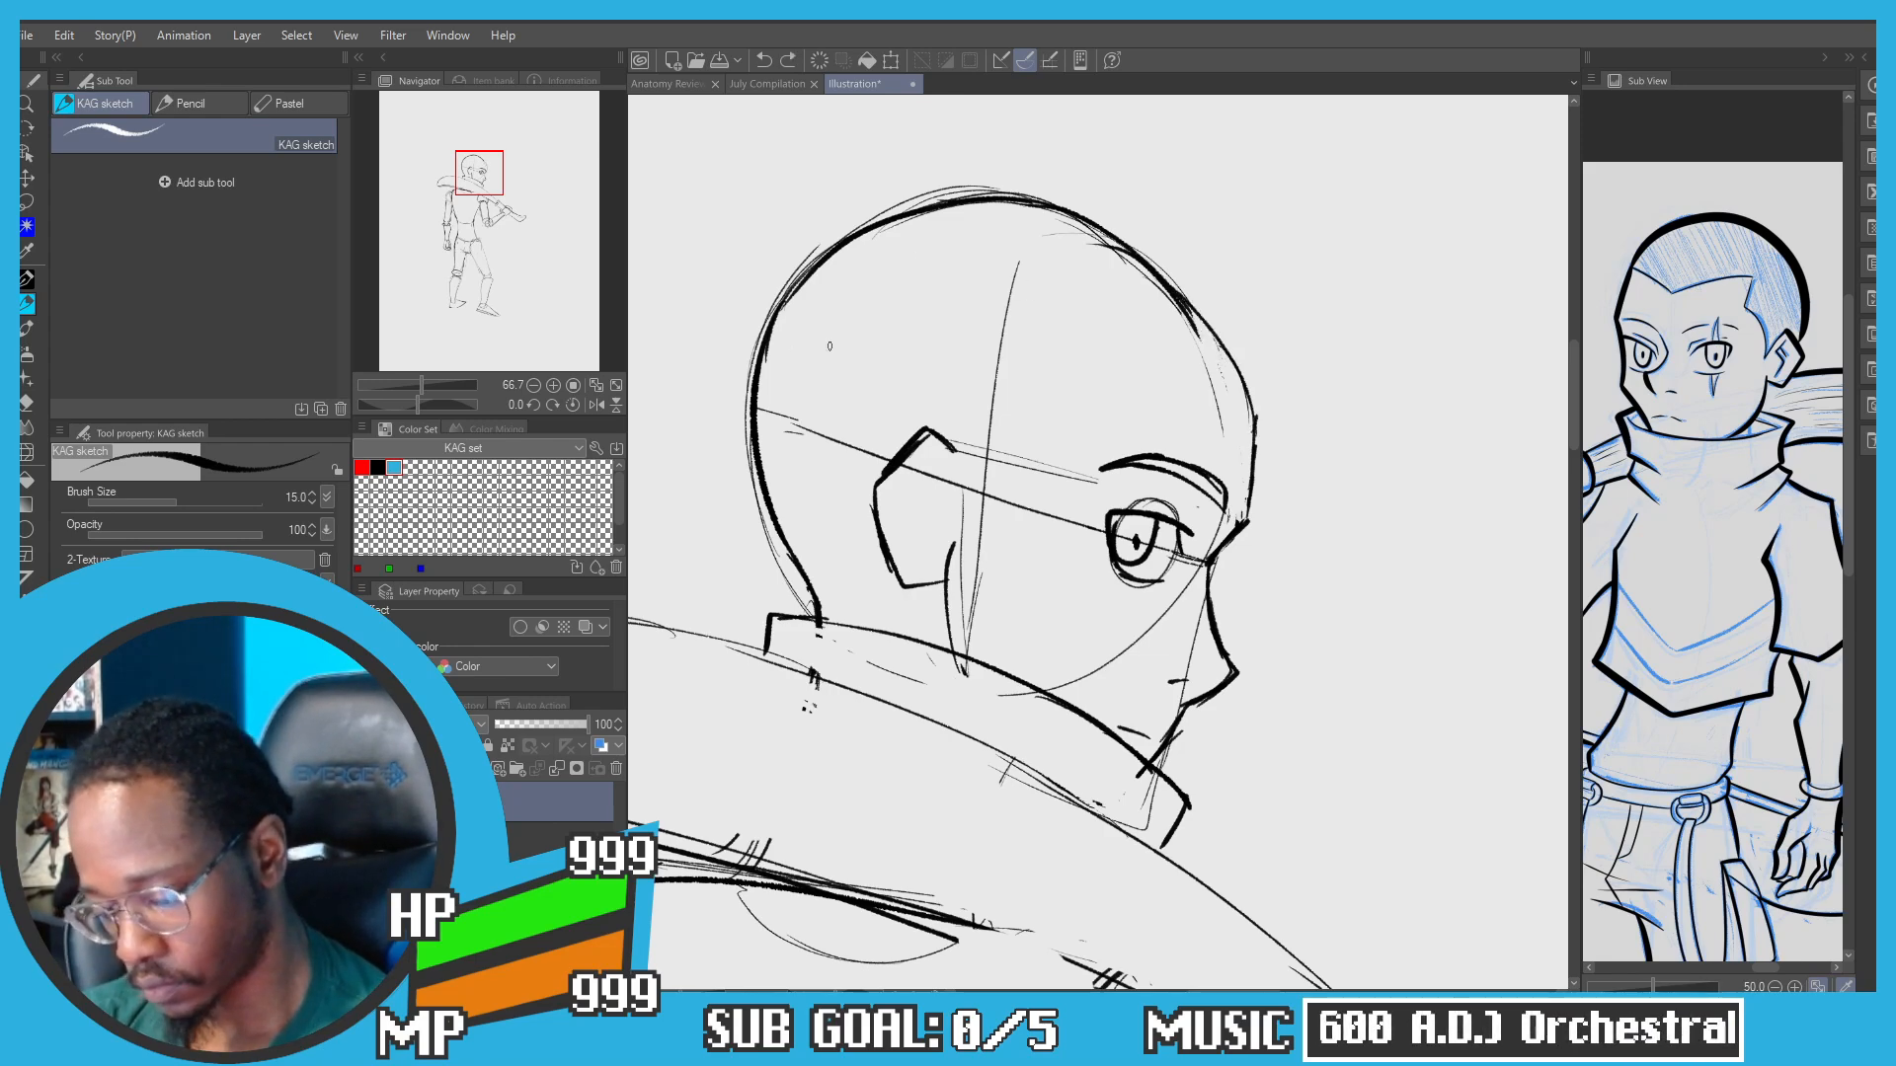
Step: Lasso the outline of the skull's back and crown and shift it slightly inward toward the face with a Scale/Rotate transformation, then deselect
scroll(829, 344, down, 2)
drag(764, 295, 842, 325)
key(m)
mouse_move(909, 452)
mouse_down()
mouse_move(845, 393)
mouse_move(928, 281)
mouse_move(1065, 282)
mouse_move(997, 311)
mouse_move(920, 409)
mouse_move(909, 472)
mouse_up()
key(p)
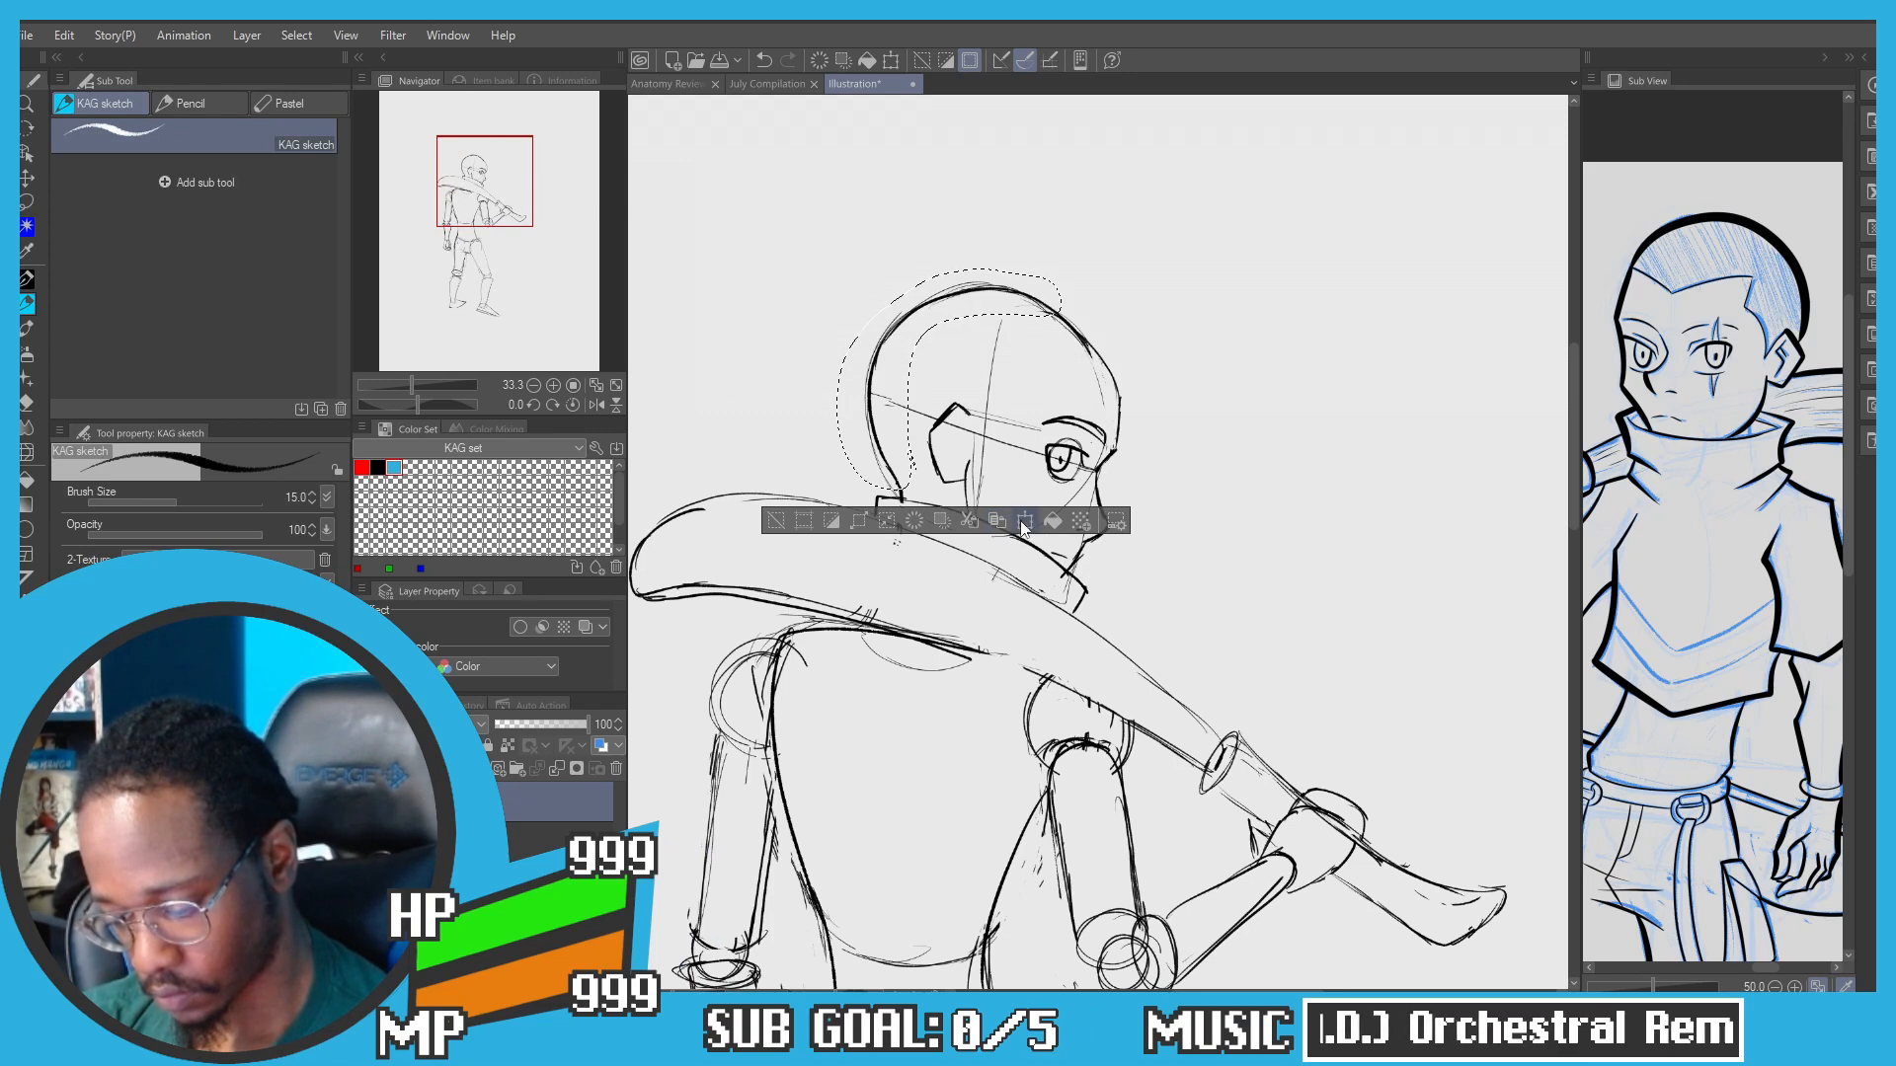
click(1023, 524)
drag(867, 390, 879, 396)
click(881, 529)
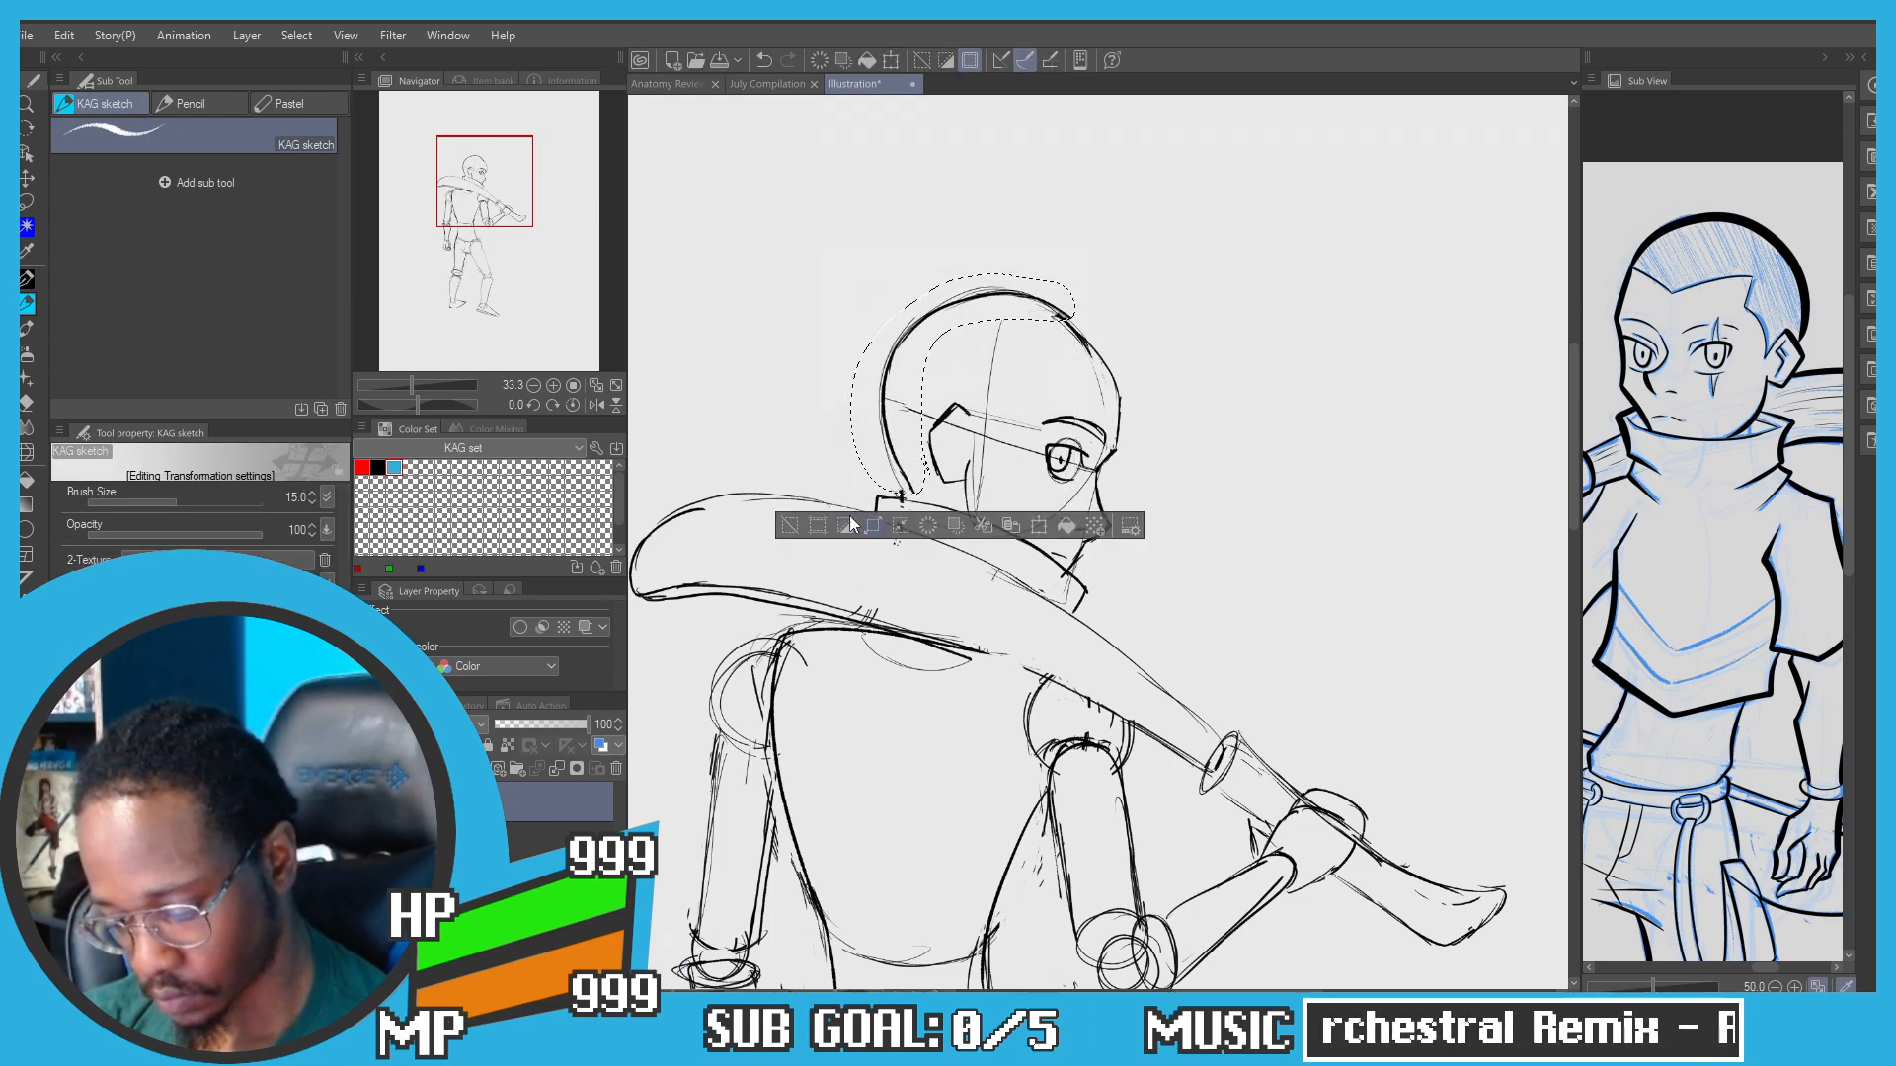
click(790, 525)
Step: Erase the upper forehead line with the Hard eraser and redraw it as one curve joining the brow to the crown
key(e)
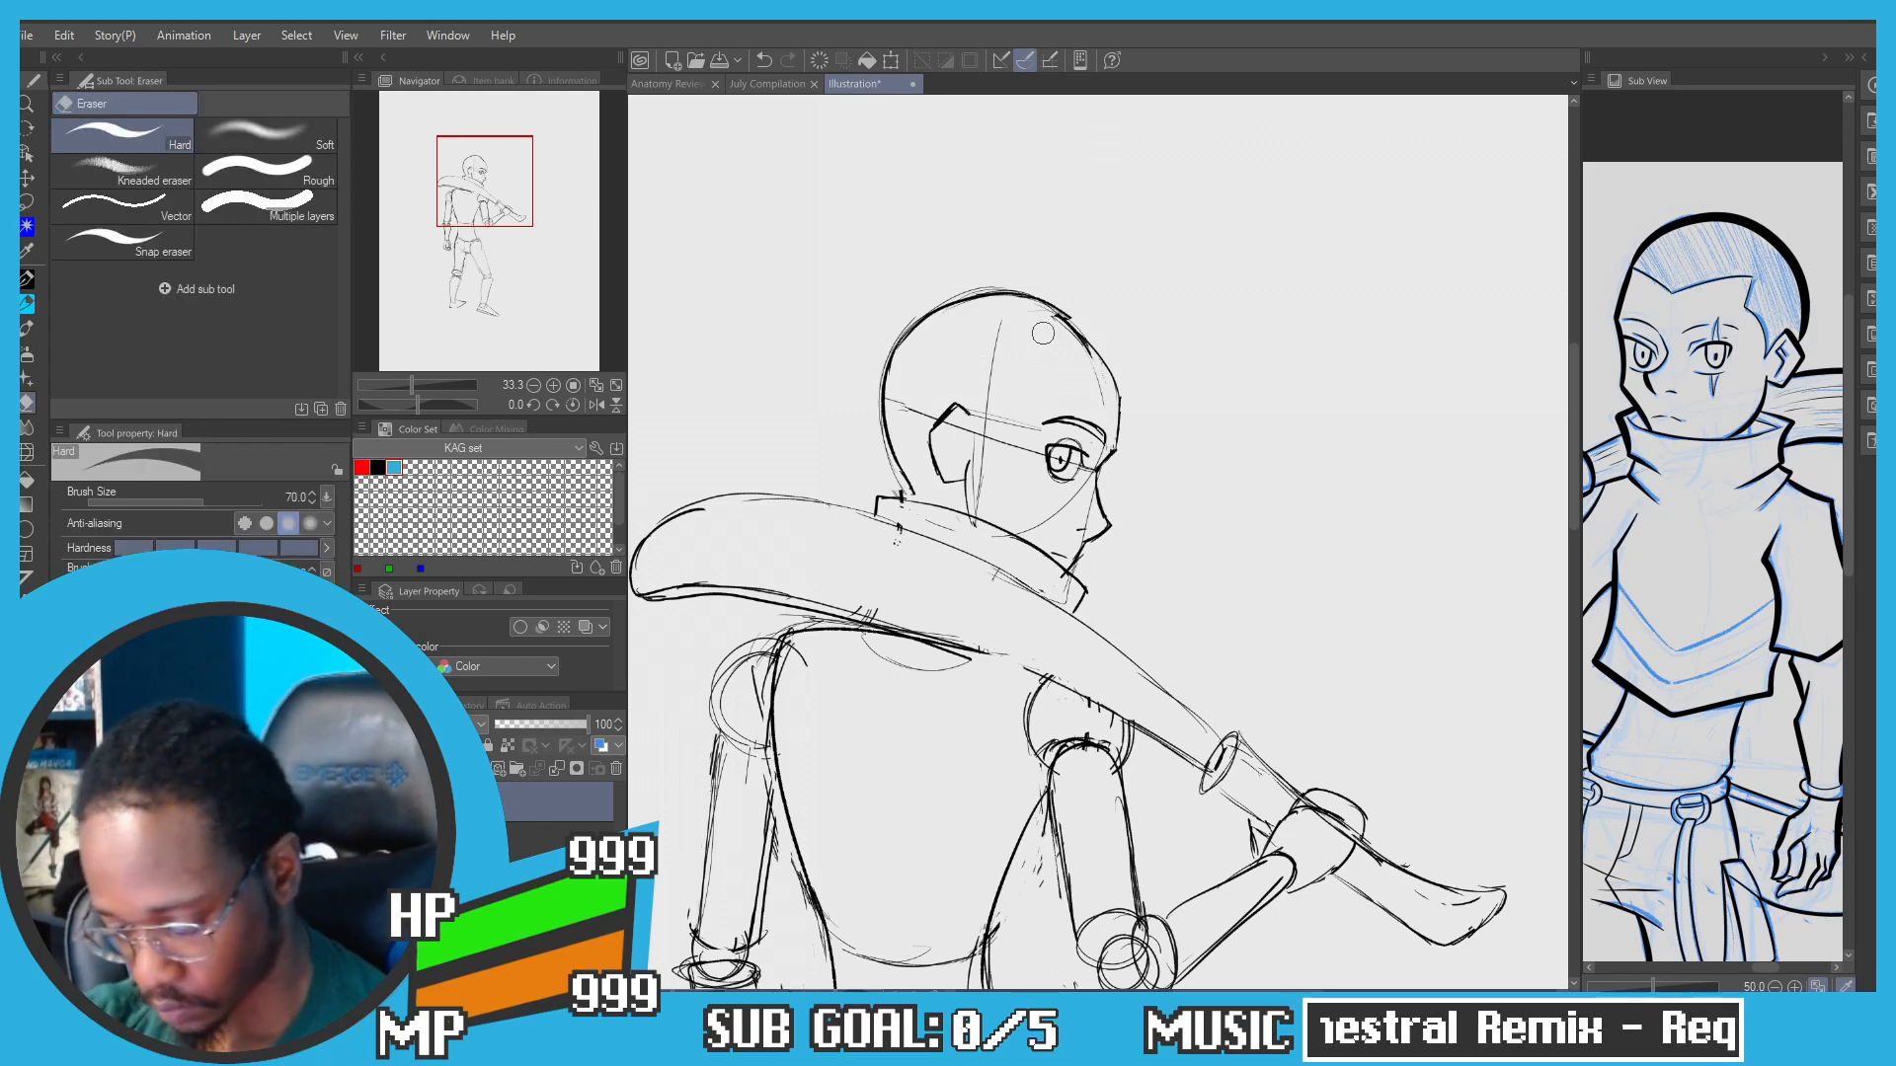
mouse_move(1043, 334)
mouse_down()
mouse_move(1071, 326)
mouse_move(1111, 385)
mouse_up()
key(p)
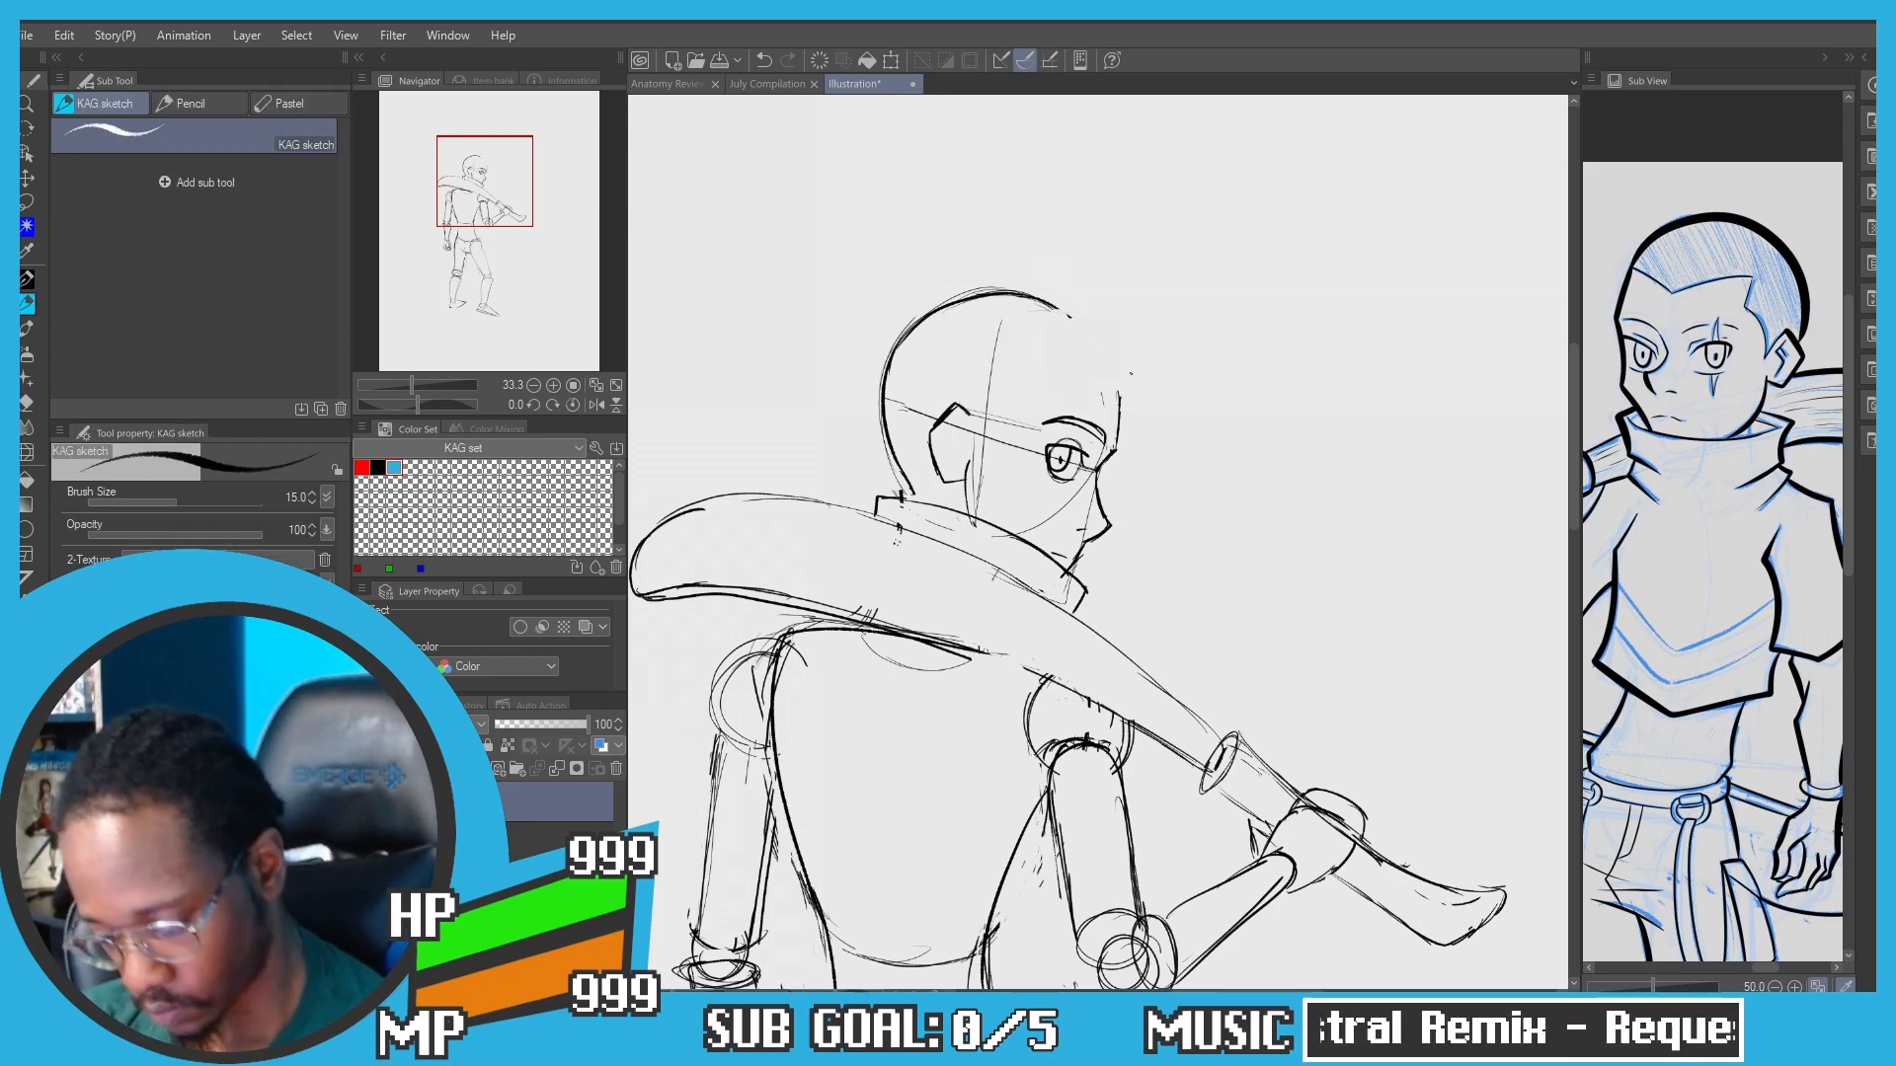
scroll(1098, 362, up, 1)
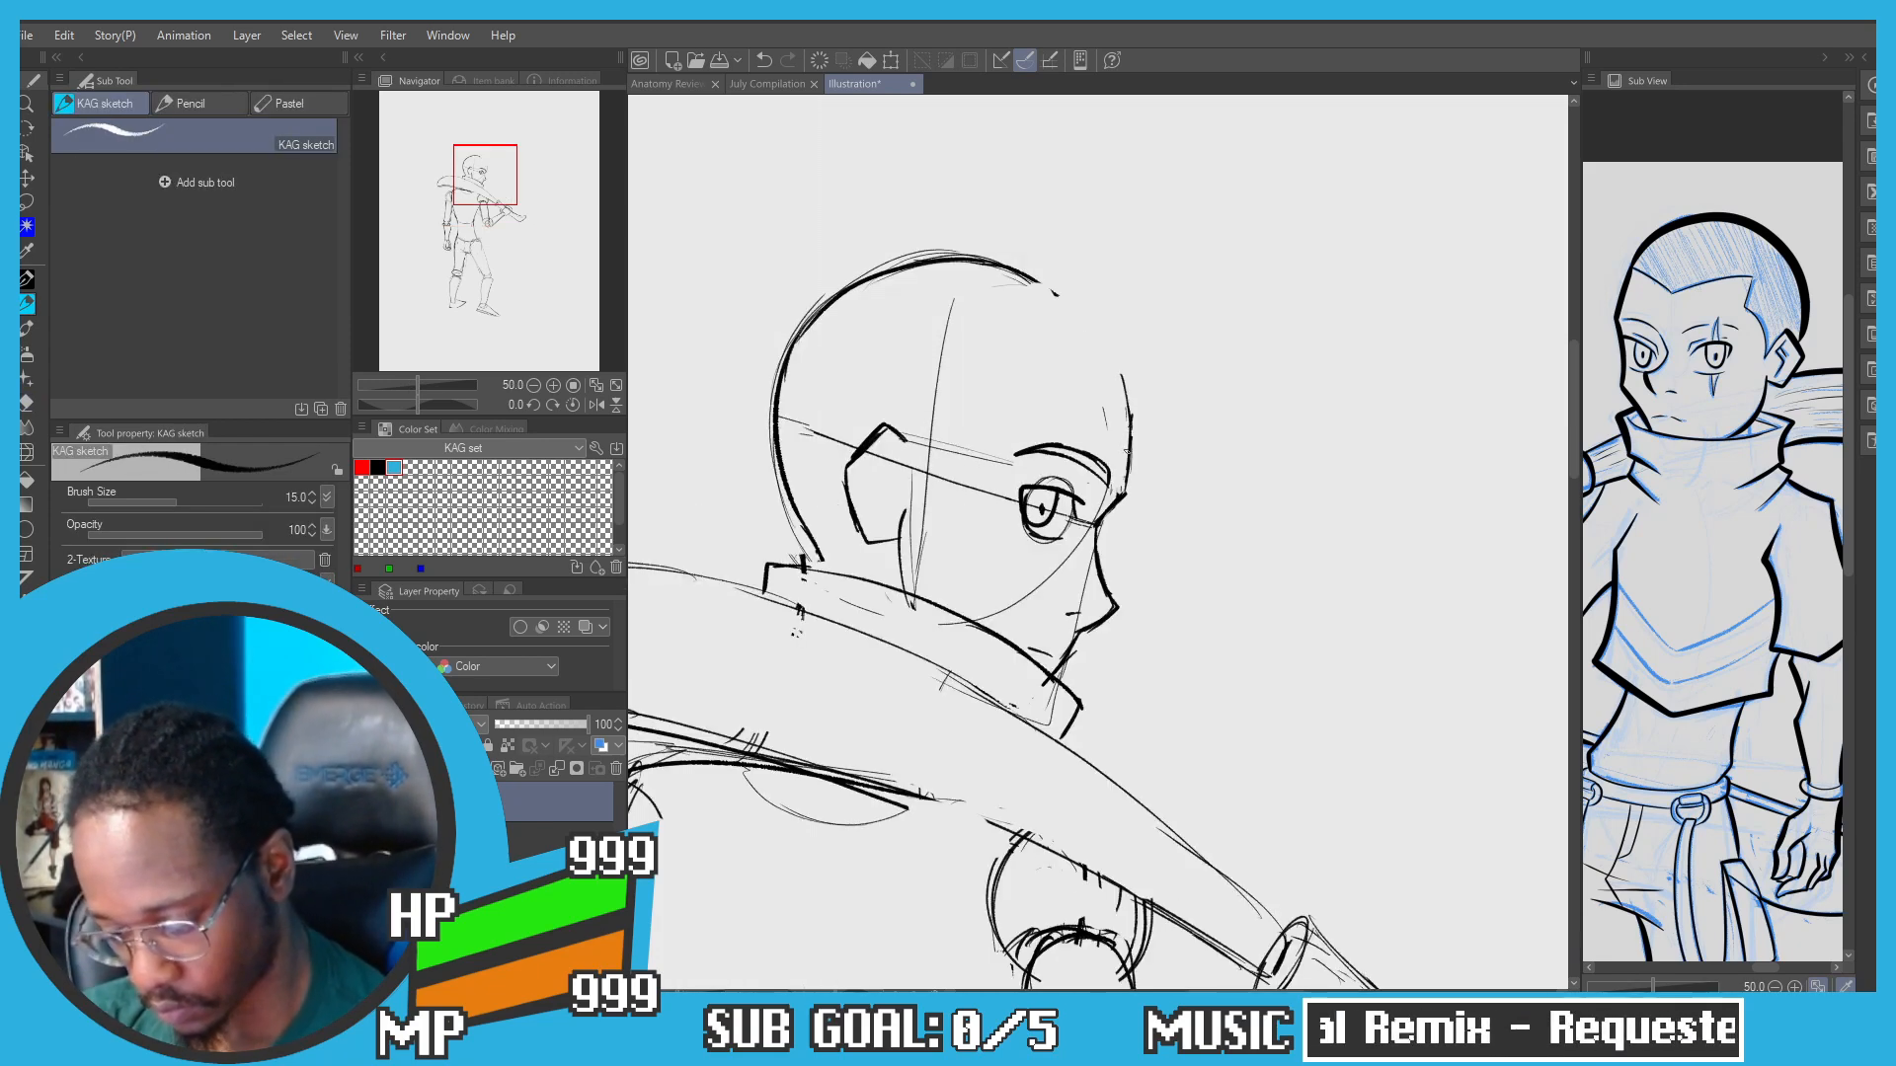
drag(1128, 451, 1082, 327)
key(ctrl+z)
mouse_move(1131, 413)
mouse_down()
mouse_move(1099, 338)
mouse_move(1017, 283)
mouse_up()
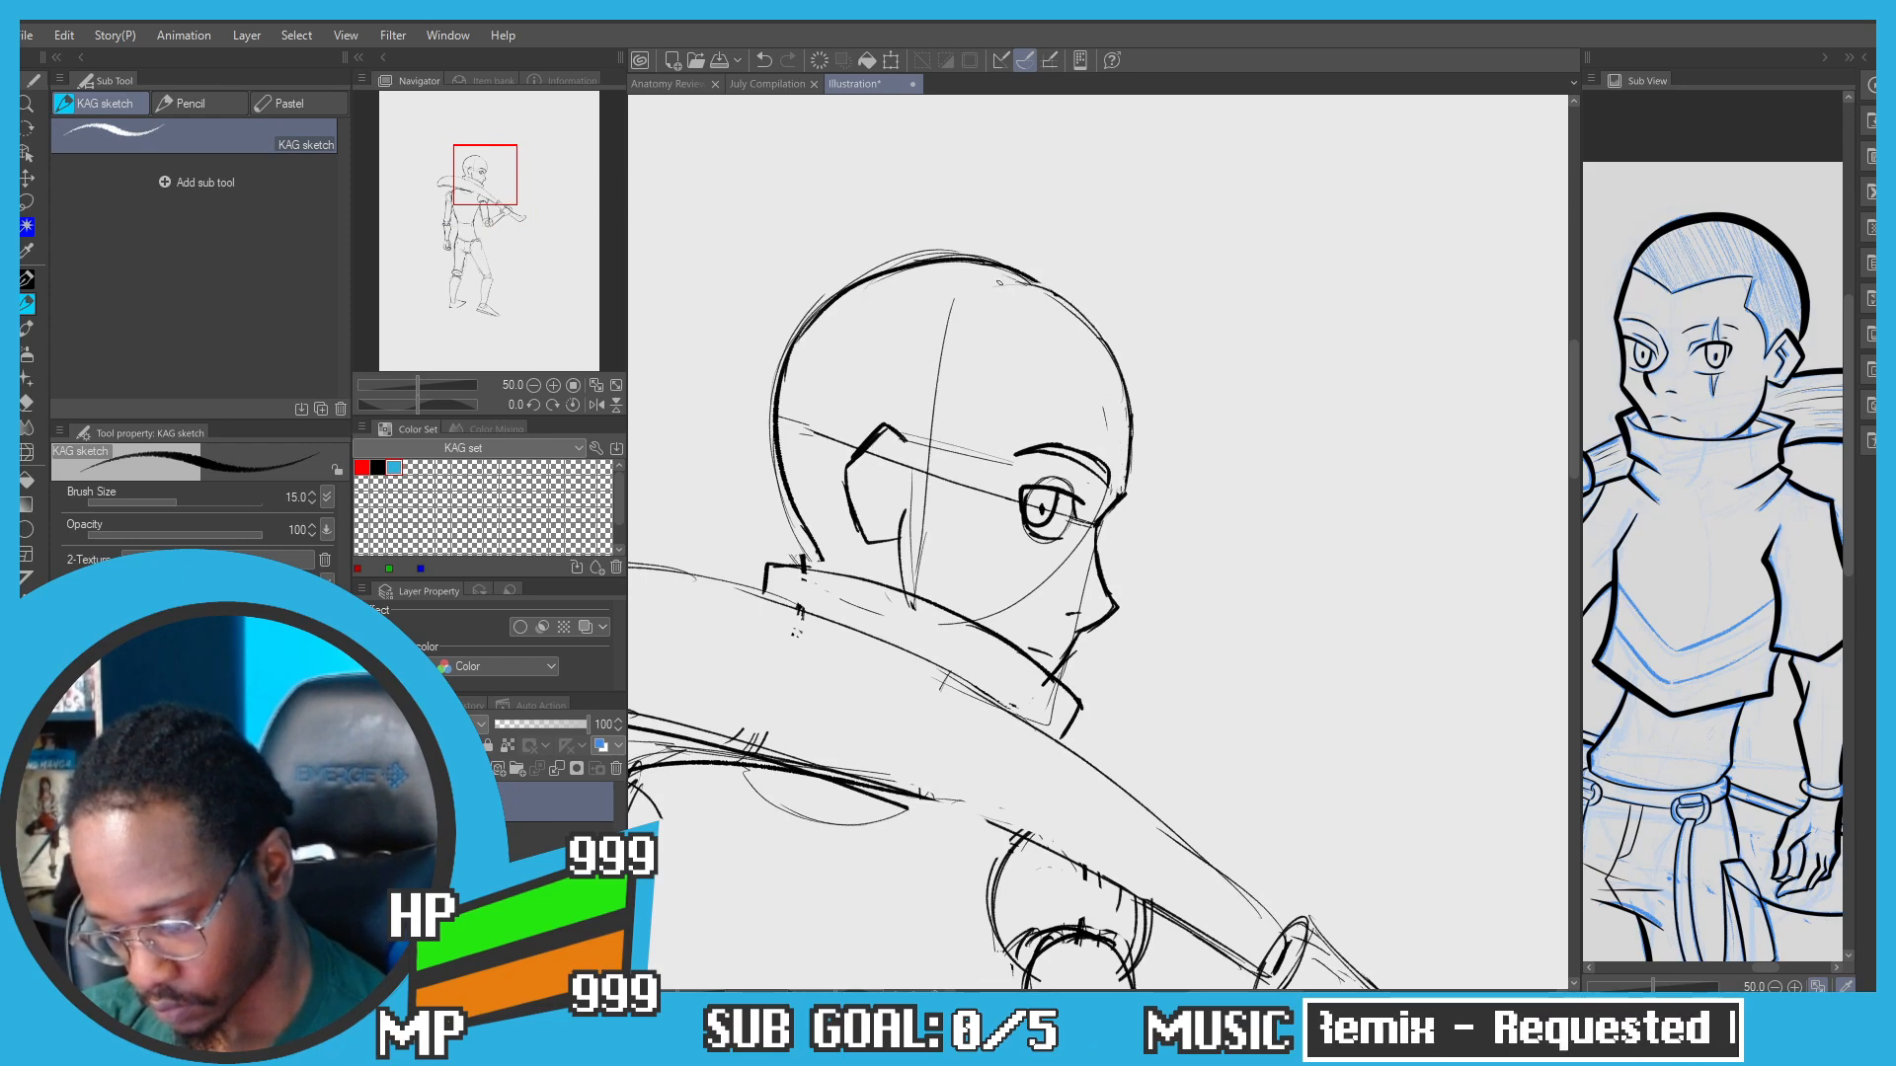
mouse_move(1106, 359)
mouse_down()
mouse_move(988, 271)
mouse_move(1007, 267)
mouse_up()
Step: Draw the angular hairline from the forehead down to the ear and a short hairline mark at the nape
mouse_move(813, 555)
mouse_down()
mouse_move(852, 504)
mouse_move(816, 487)
mouse_up()
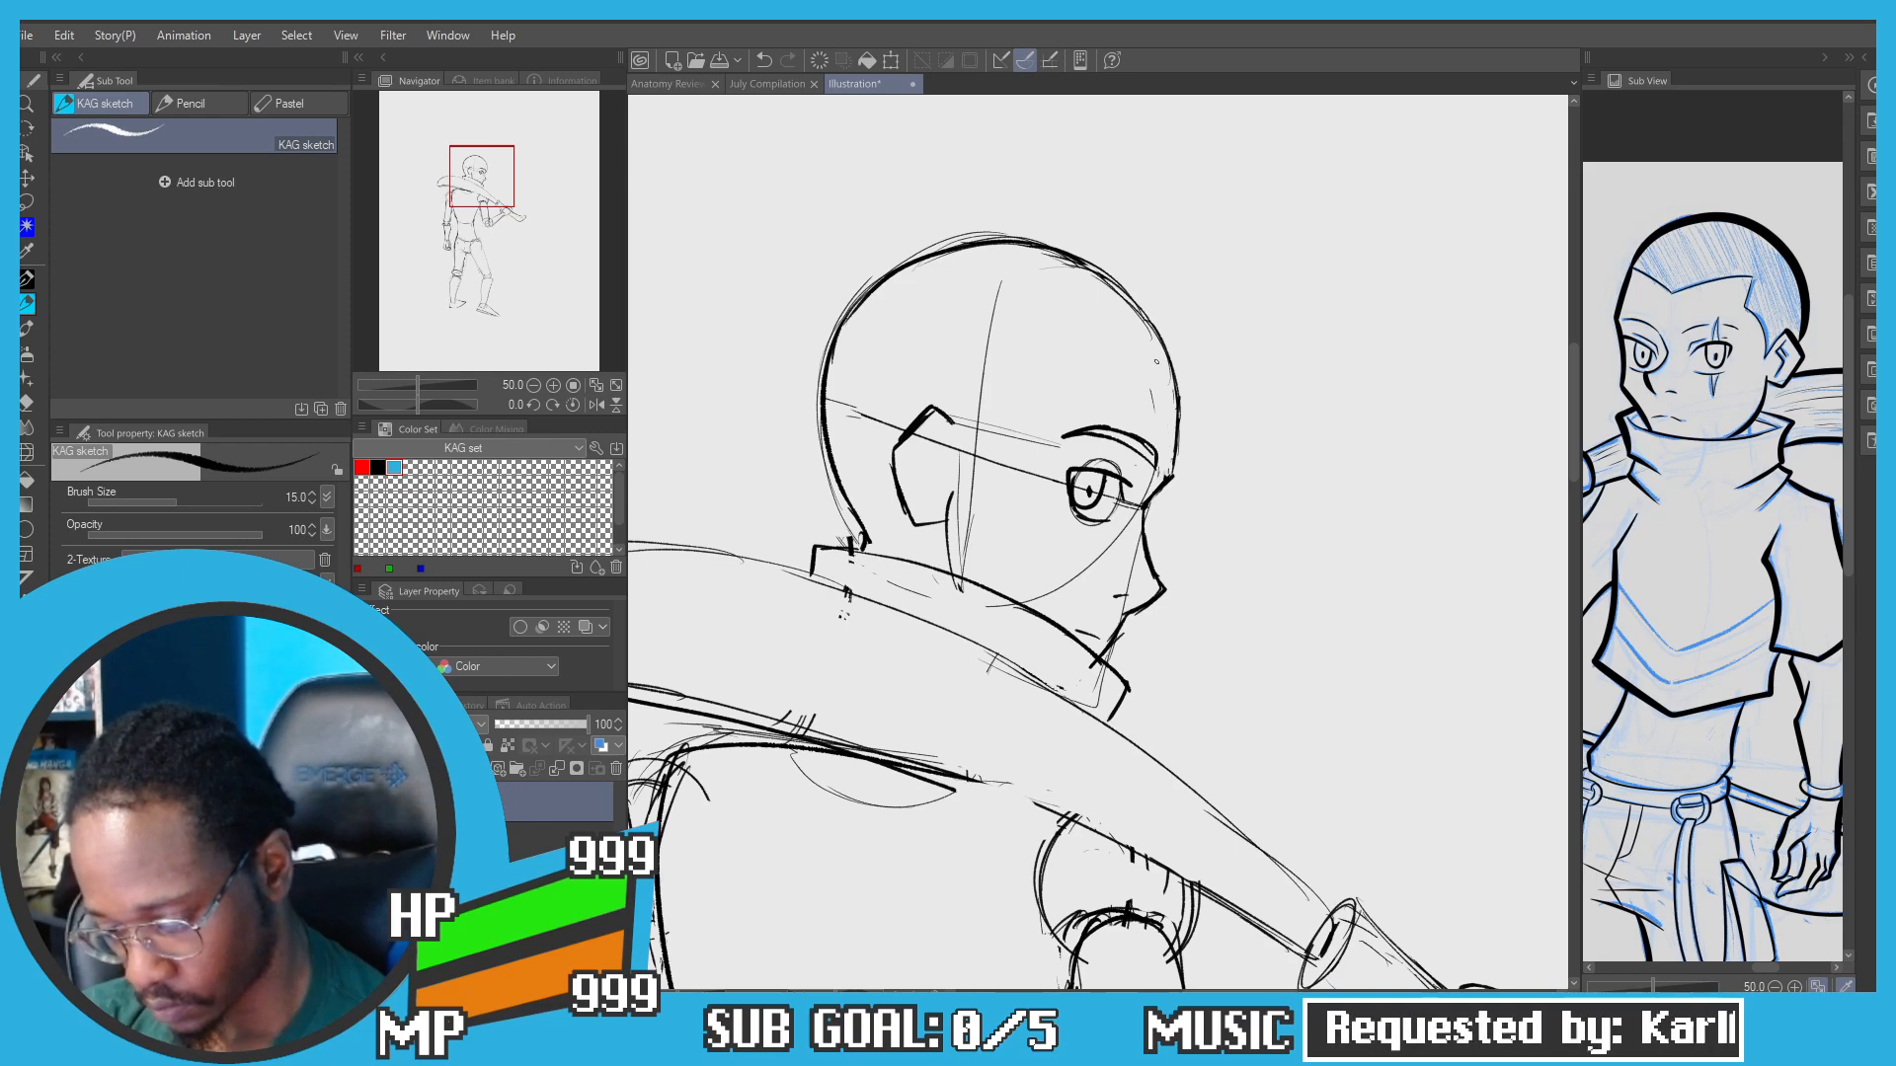
key(ctrl+z)
mouse_move(1095, 320)
mouse_down()
mouse_move(1162, 365)
mouse_move(1043, 314)
mouse_up()
key(ctrl+z)
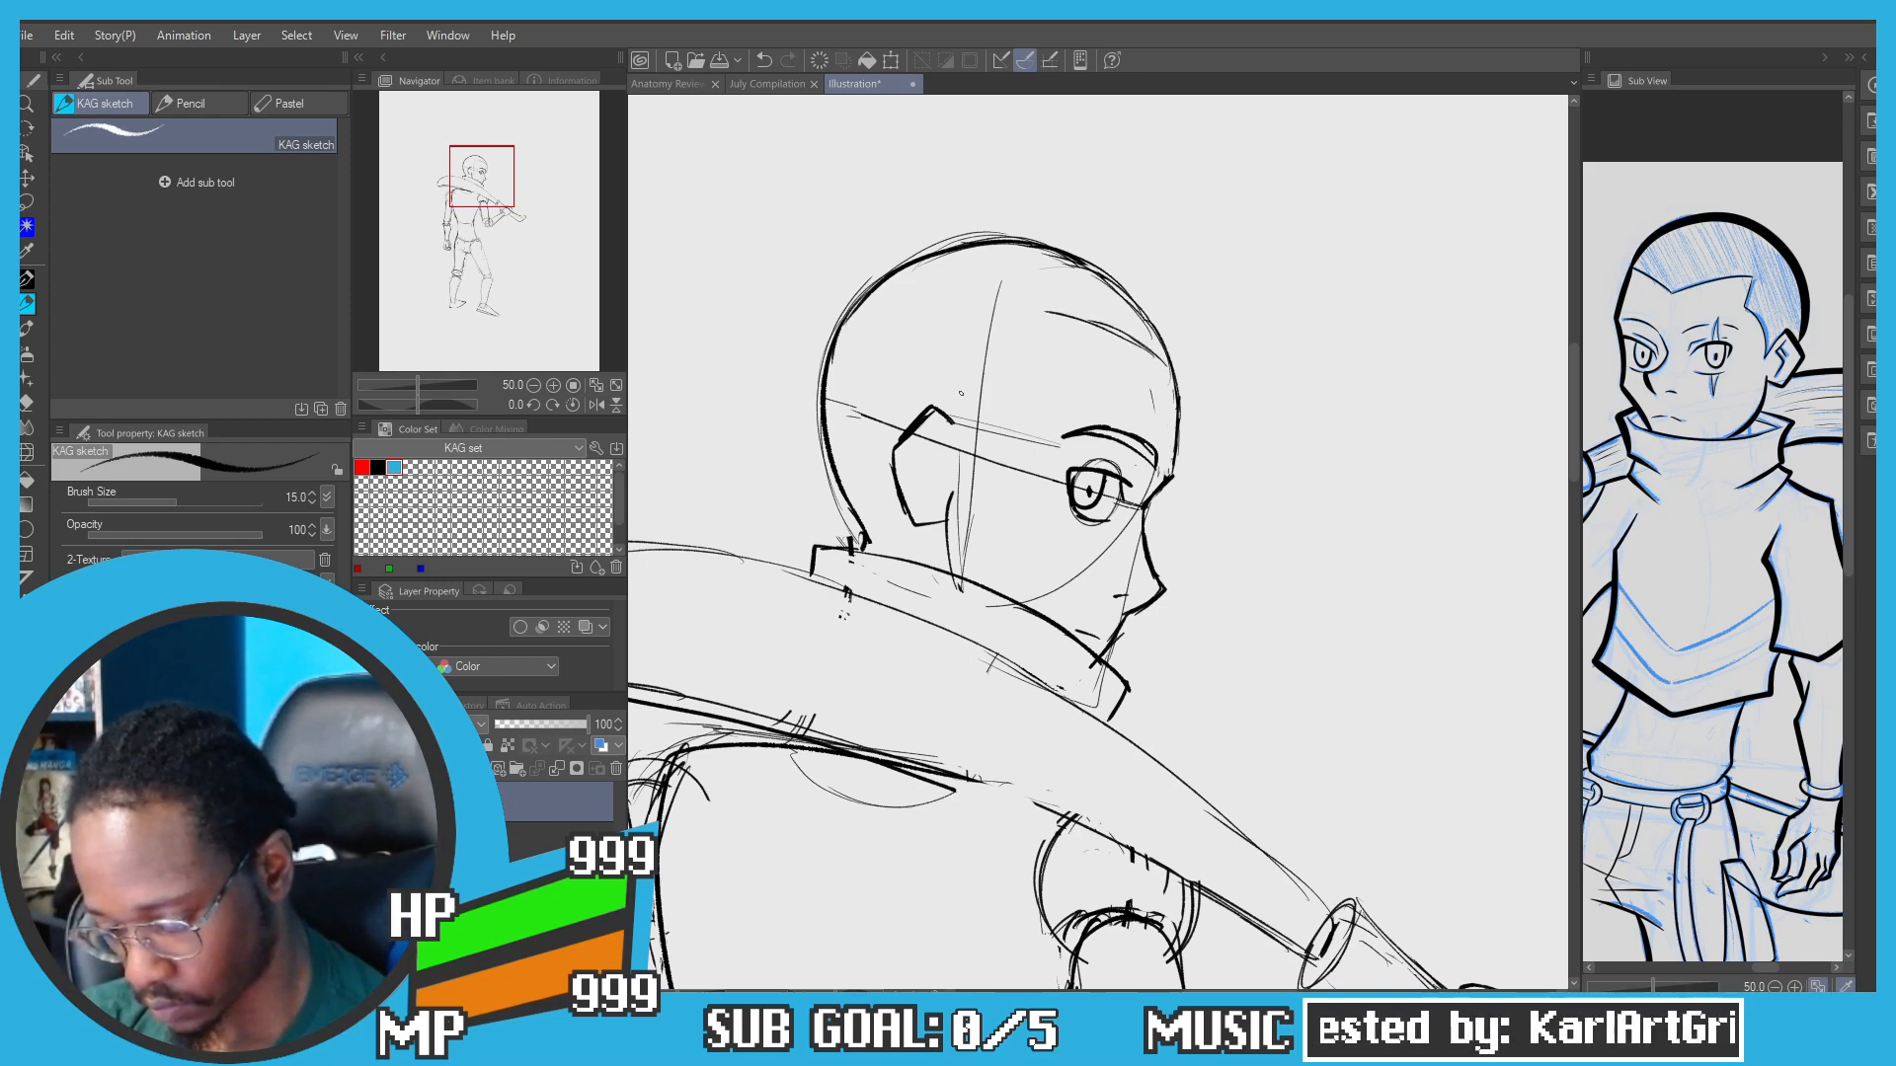
key(ctrl+z)
mouse_move(950, 420)
mouse_down()
mouse_move(975, 478)
mouse_move(1015, 402)
mouse_up()
key(ctrl+z)
key(ctrl+z)
key(ctrl+z)
key(ctrl+z)
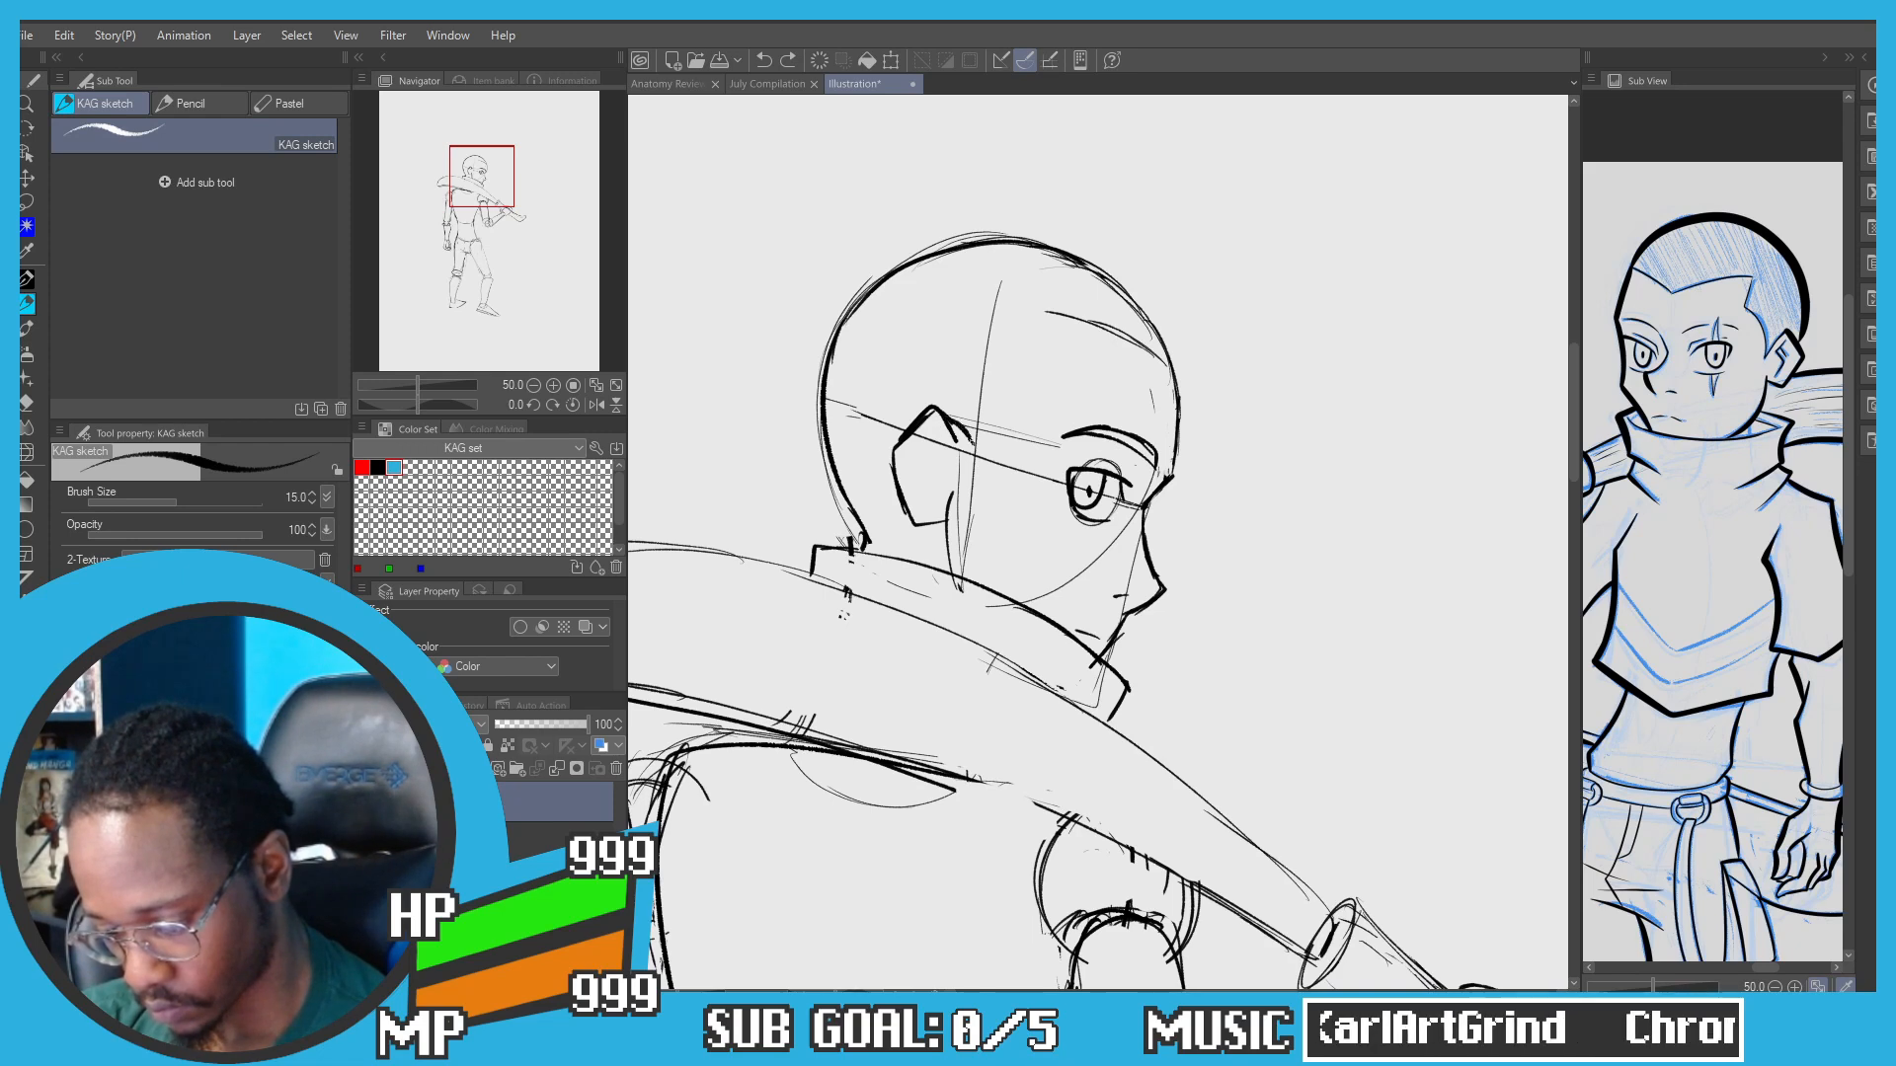
mouse_move(975, 472)
mouse_down()
mouse_move(988, 425)
mouse_move(1047, 372)
mouse_move(1121, 341)
mouse_move(1171, 380)
mouse_up()
drag(847, 438, 869, 419)
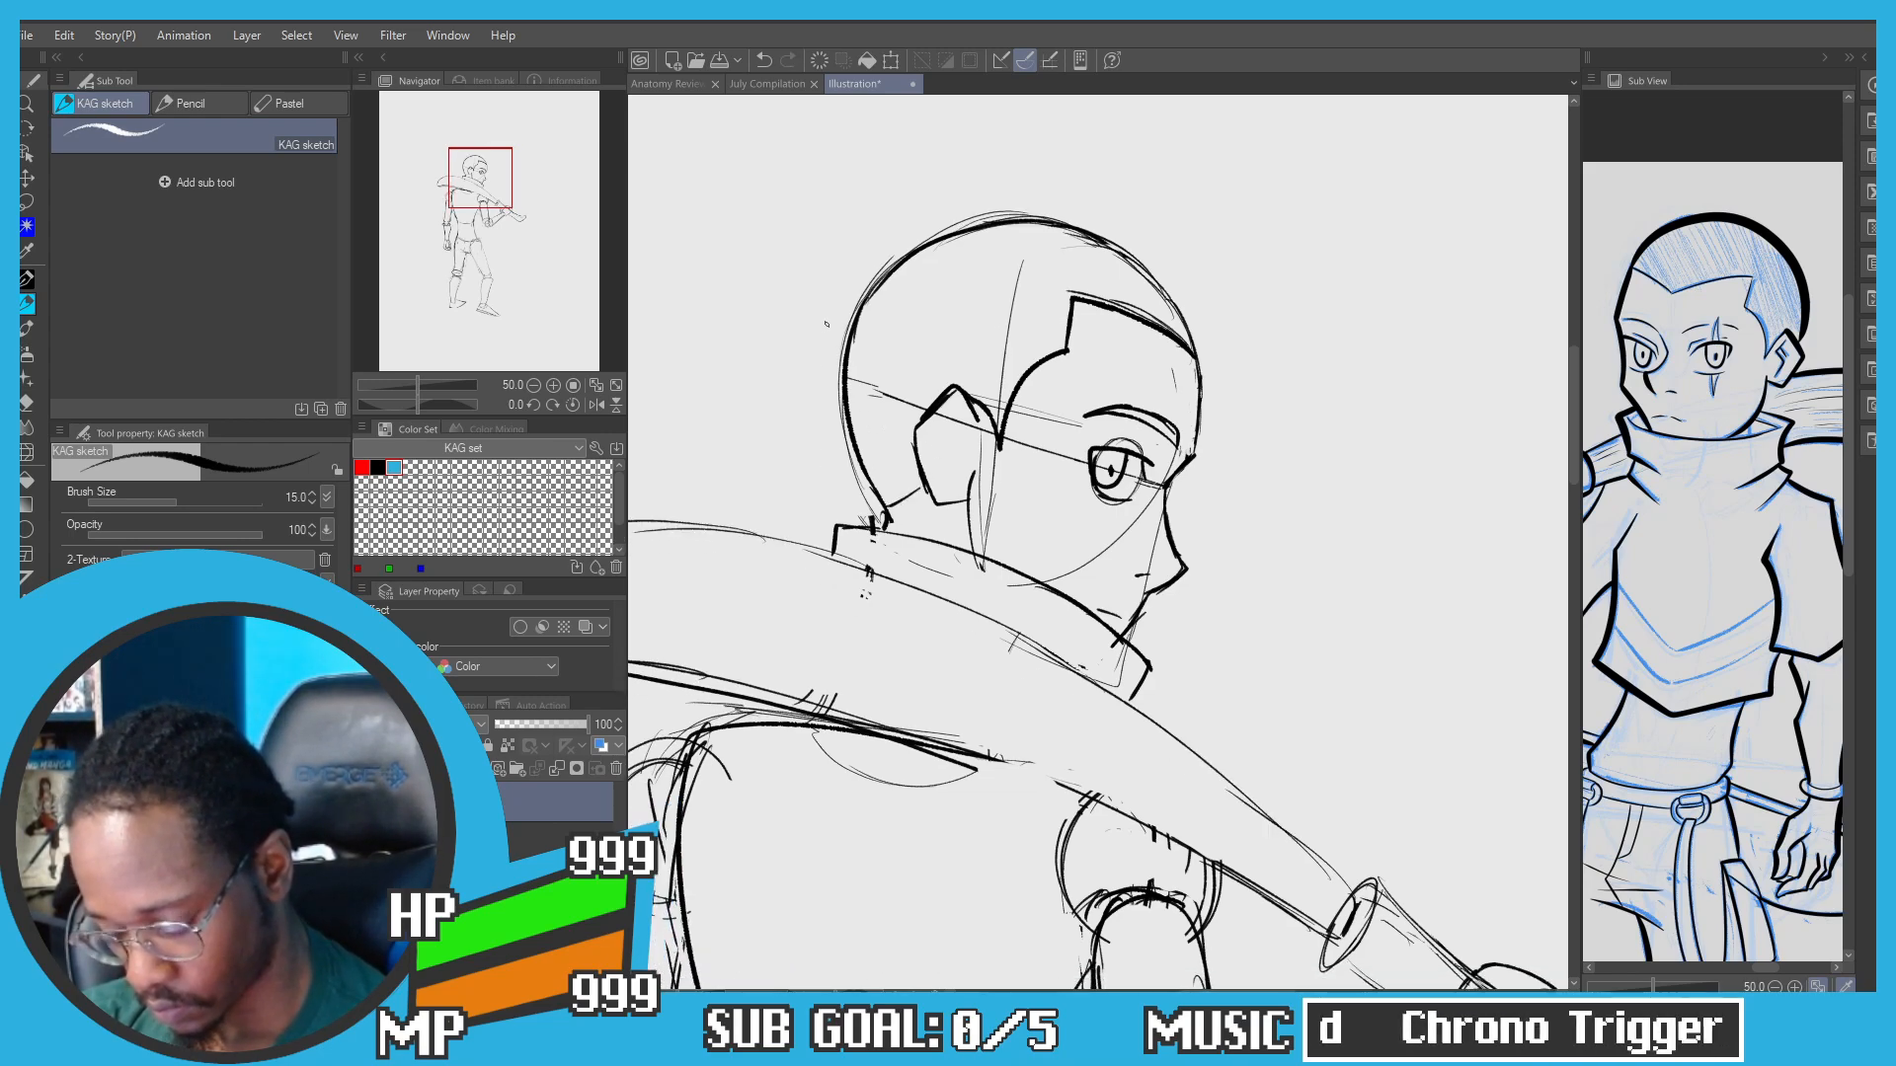
scroll(827, 324, down, 2)
drag(788, 324, 821, 286)
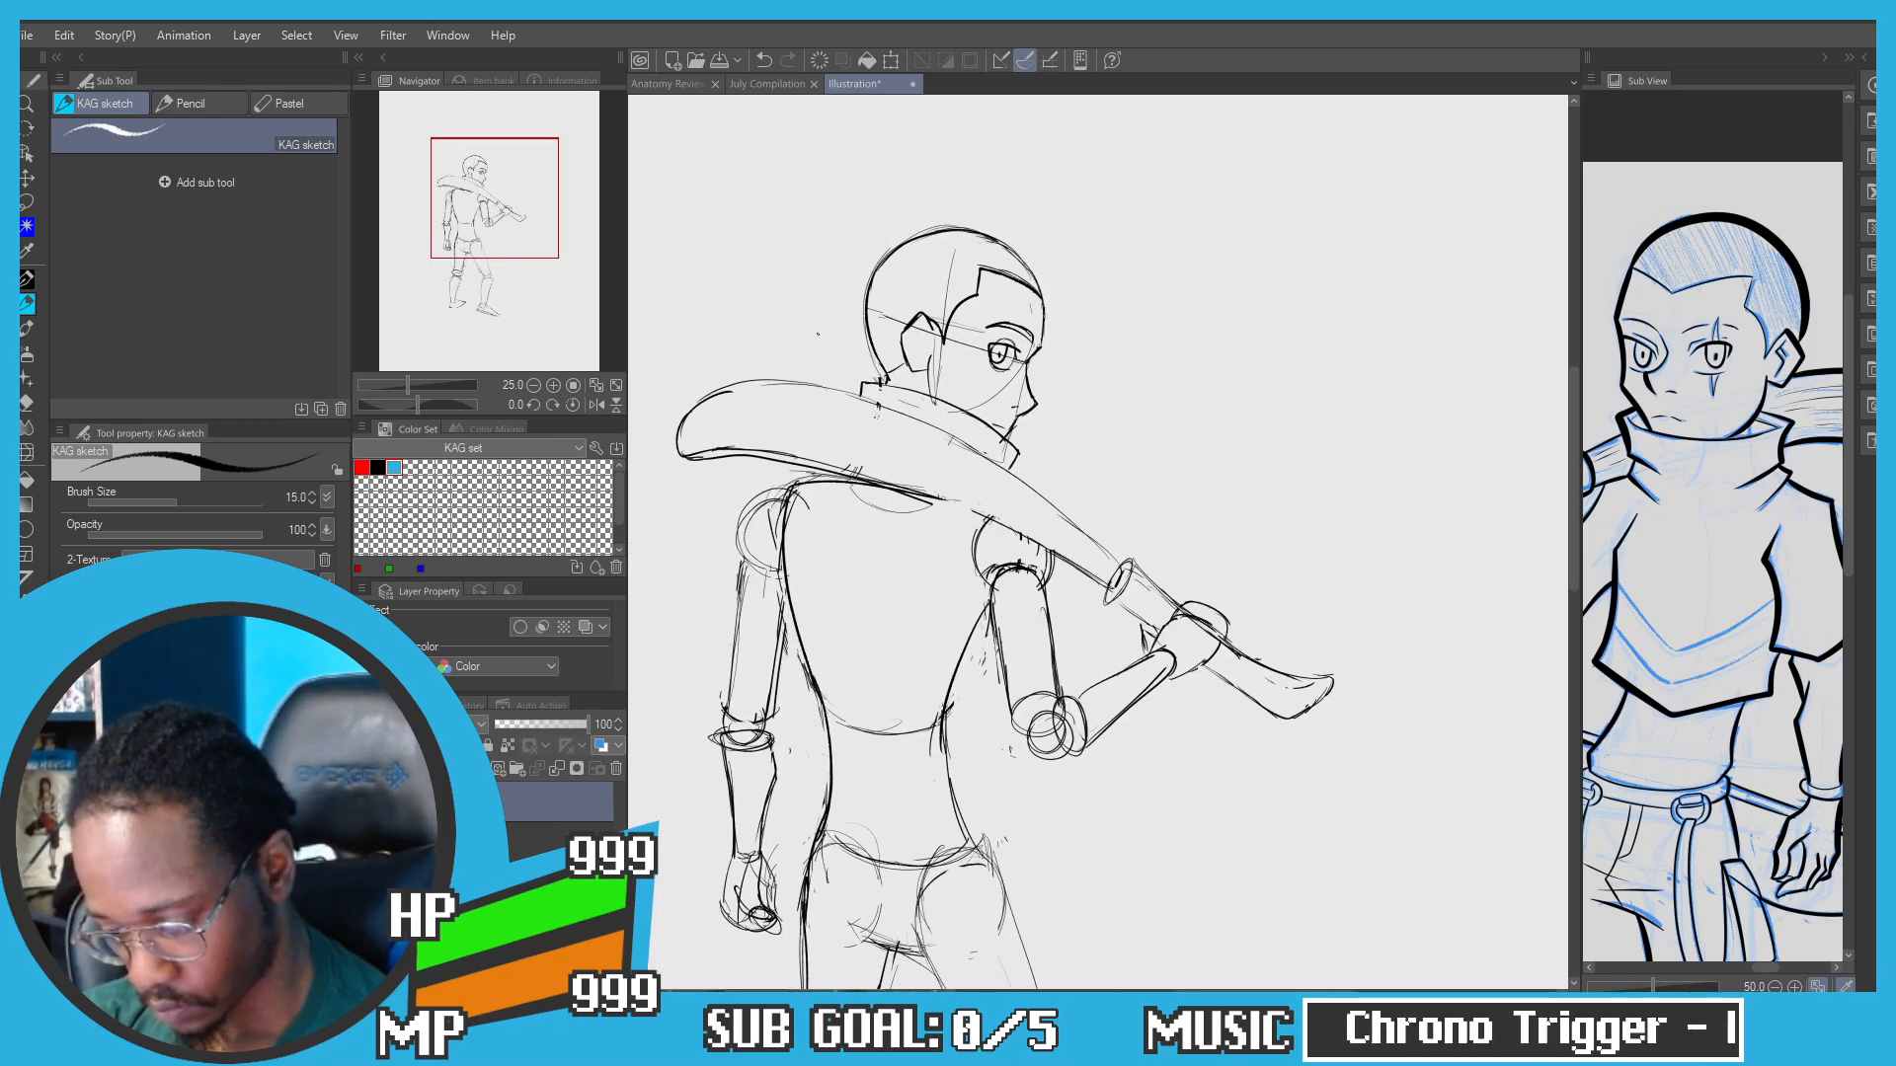
scroll(821, 345, up, 1)
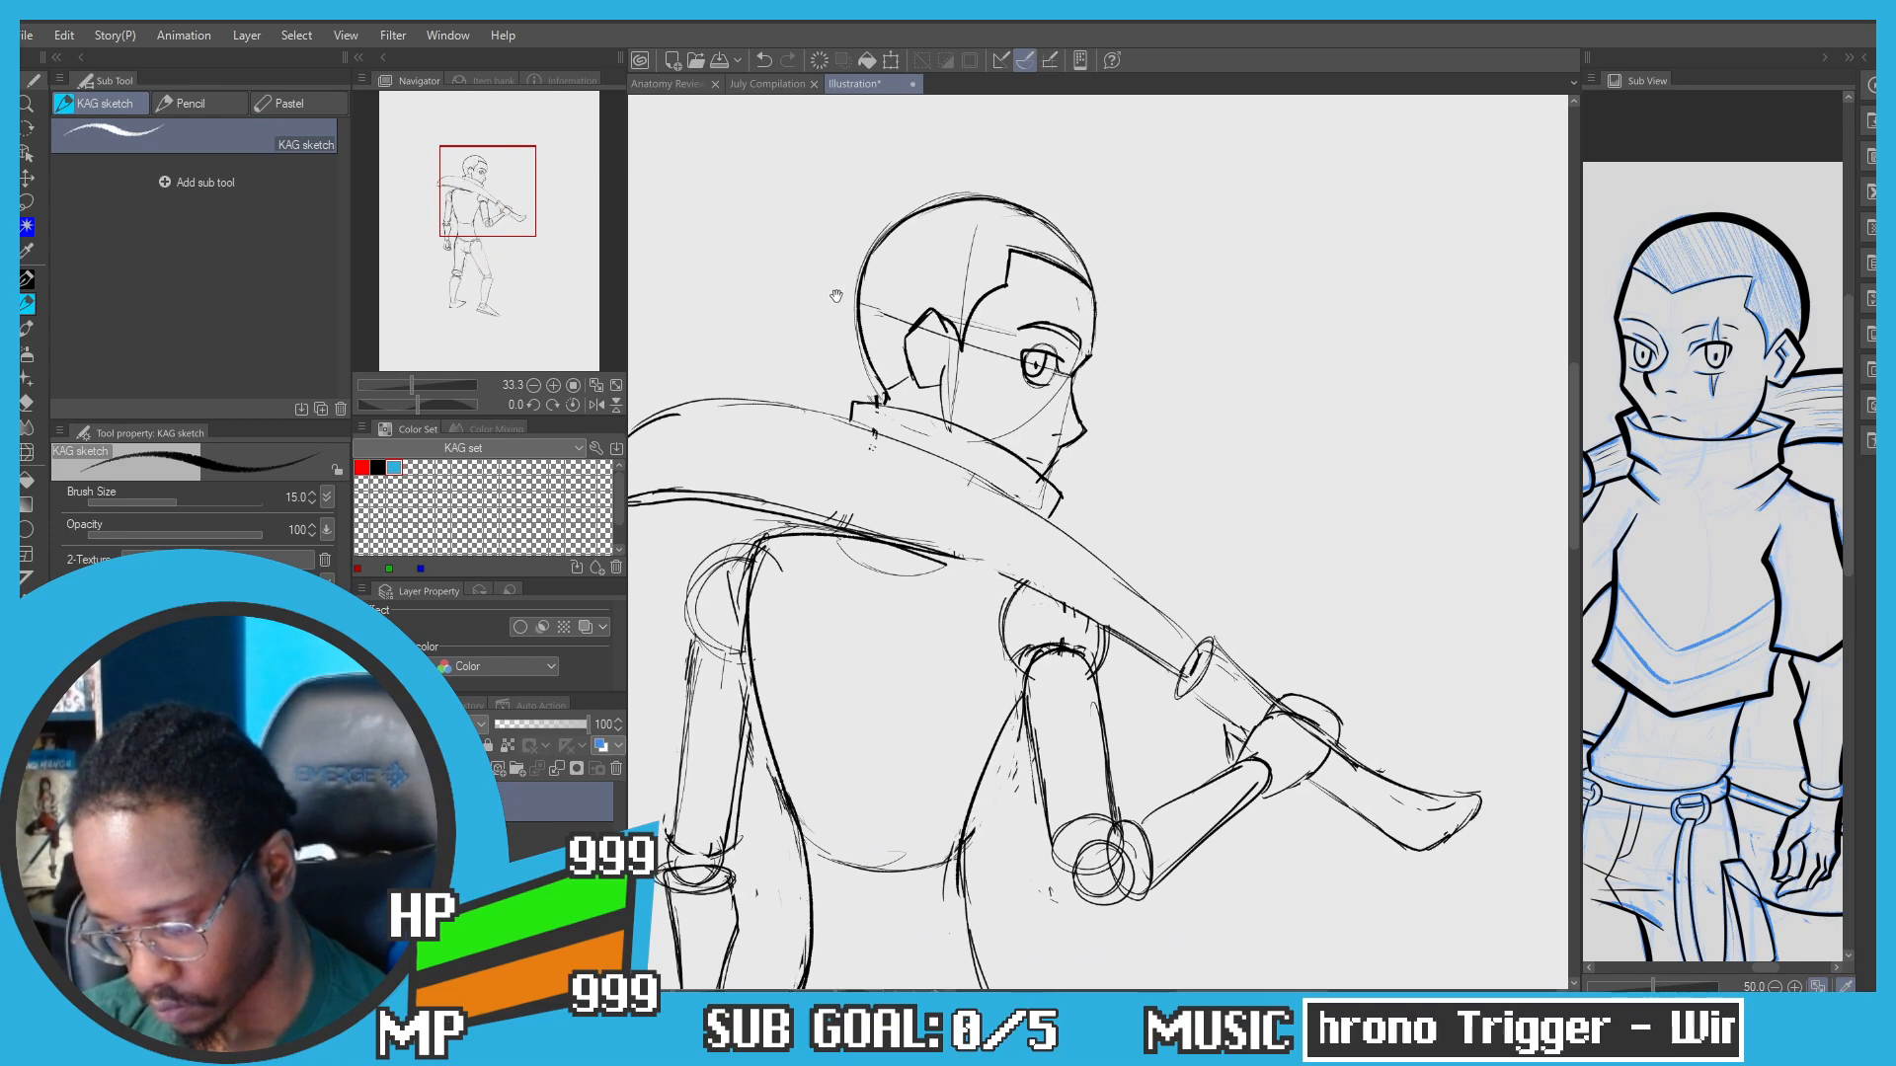
key(m)
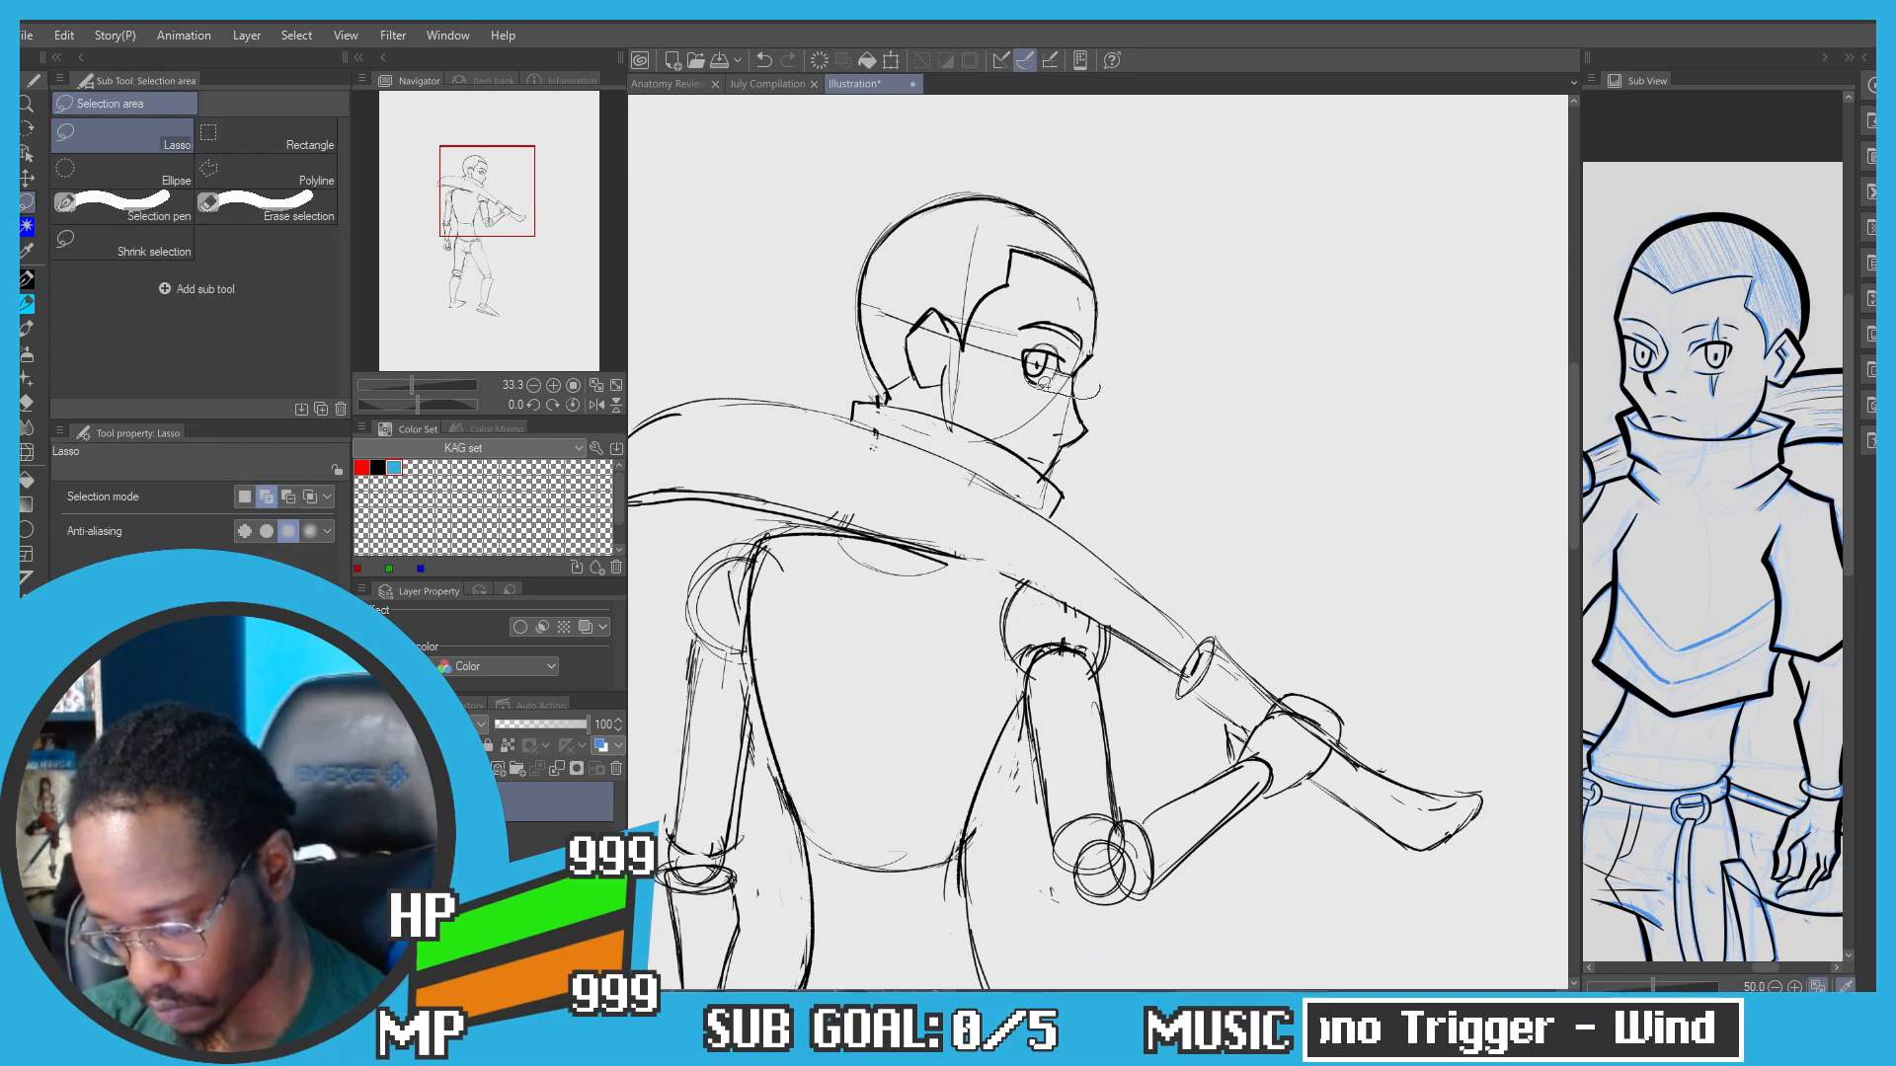
mouse_move(884, 375)
mouse_down()
mouse_move(1109, 161)
mouse_move(978, 390)
mouse_up()
key(ctrl+t)
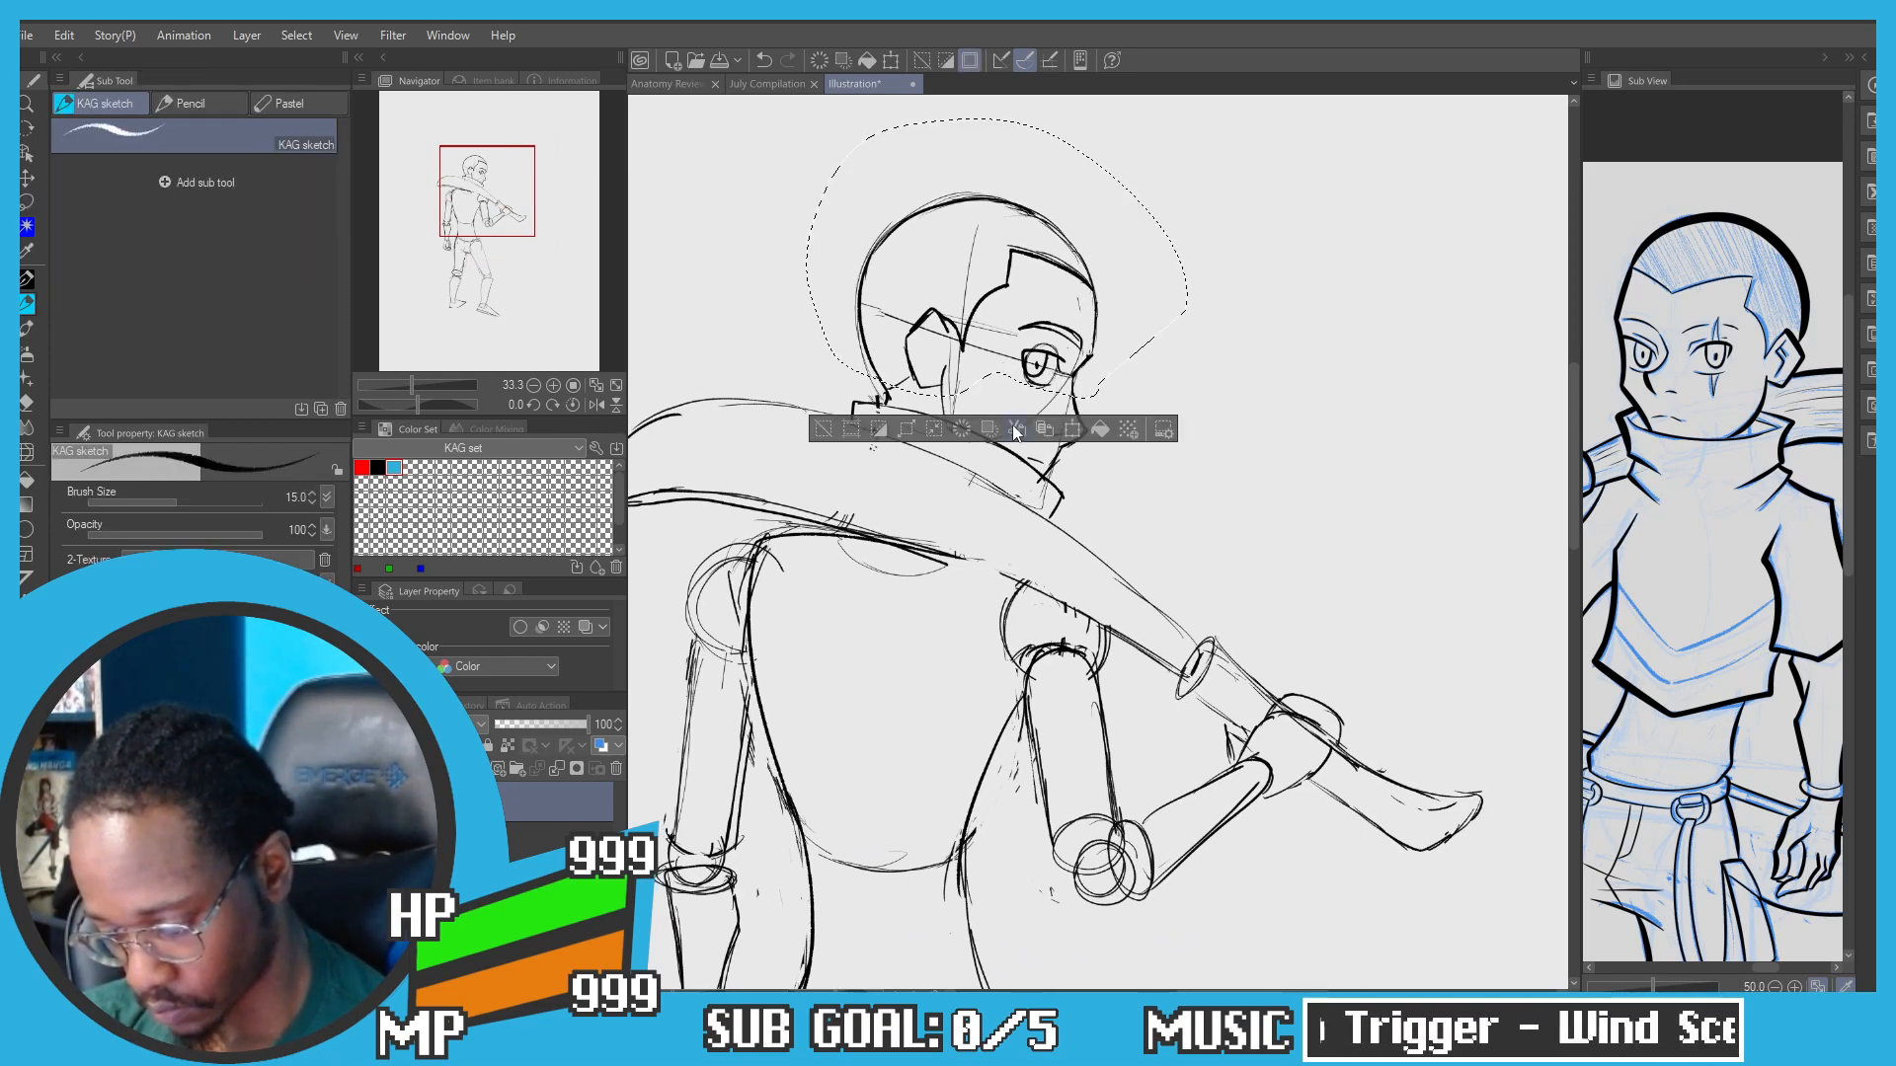
drag(930, 277, 926, 293)
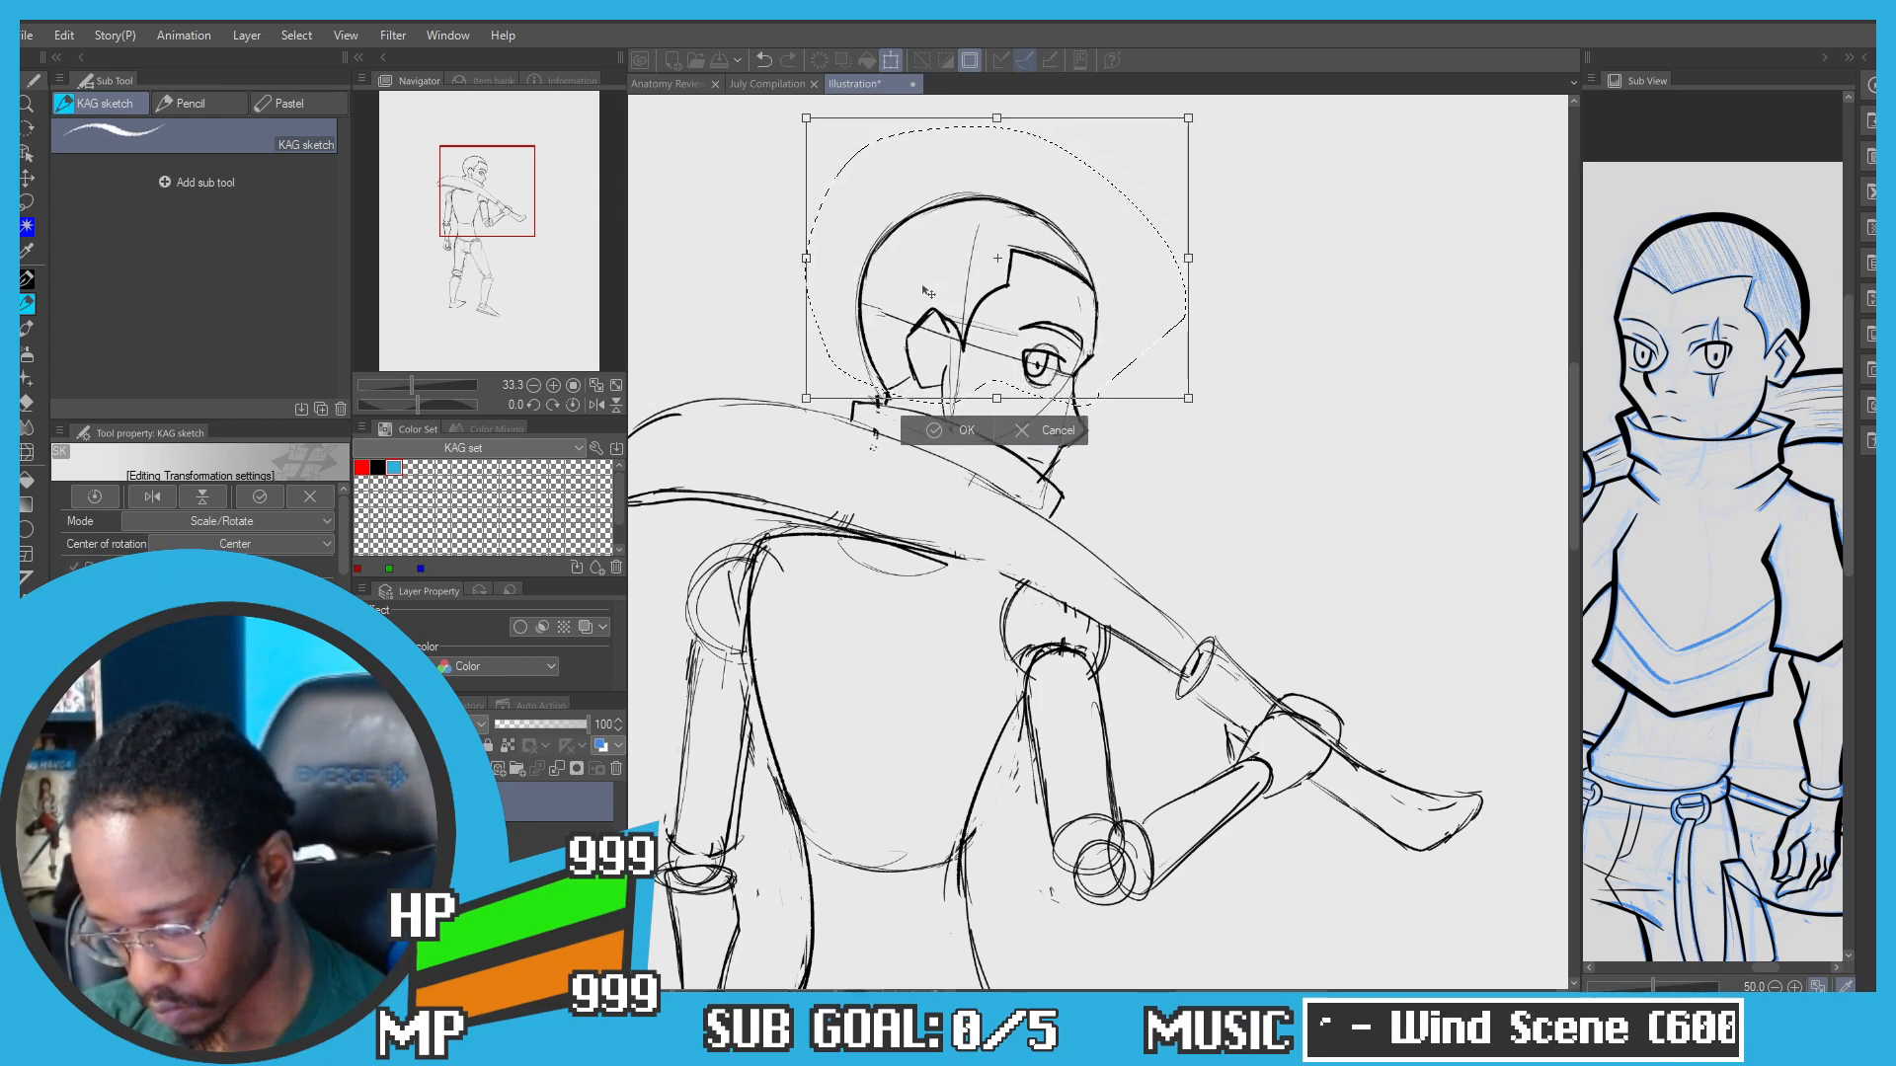
key(ctrl+z)
key(ctrl+z)
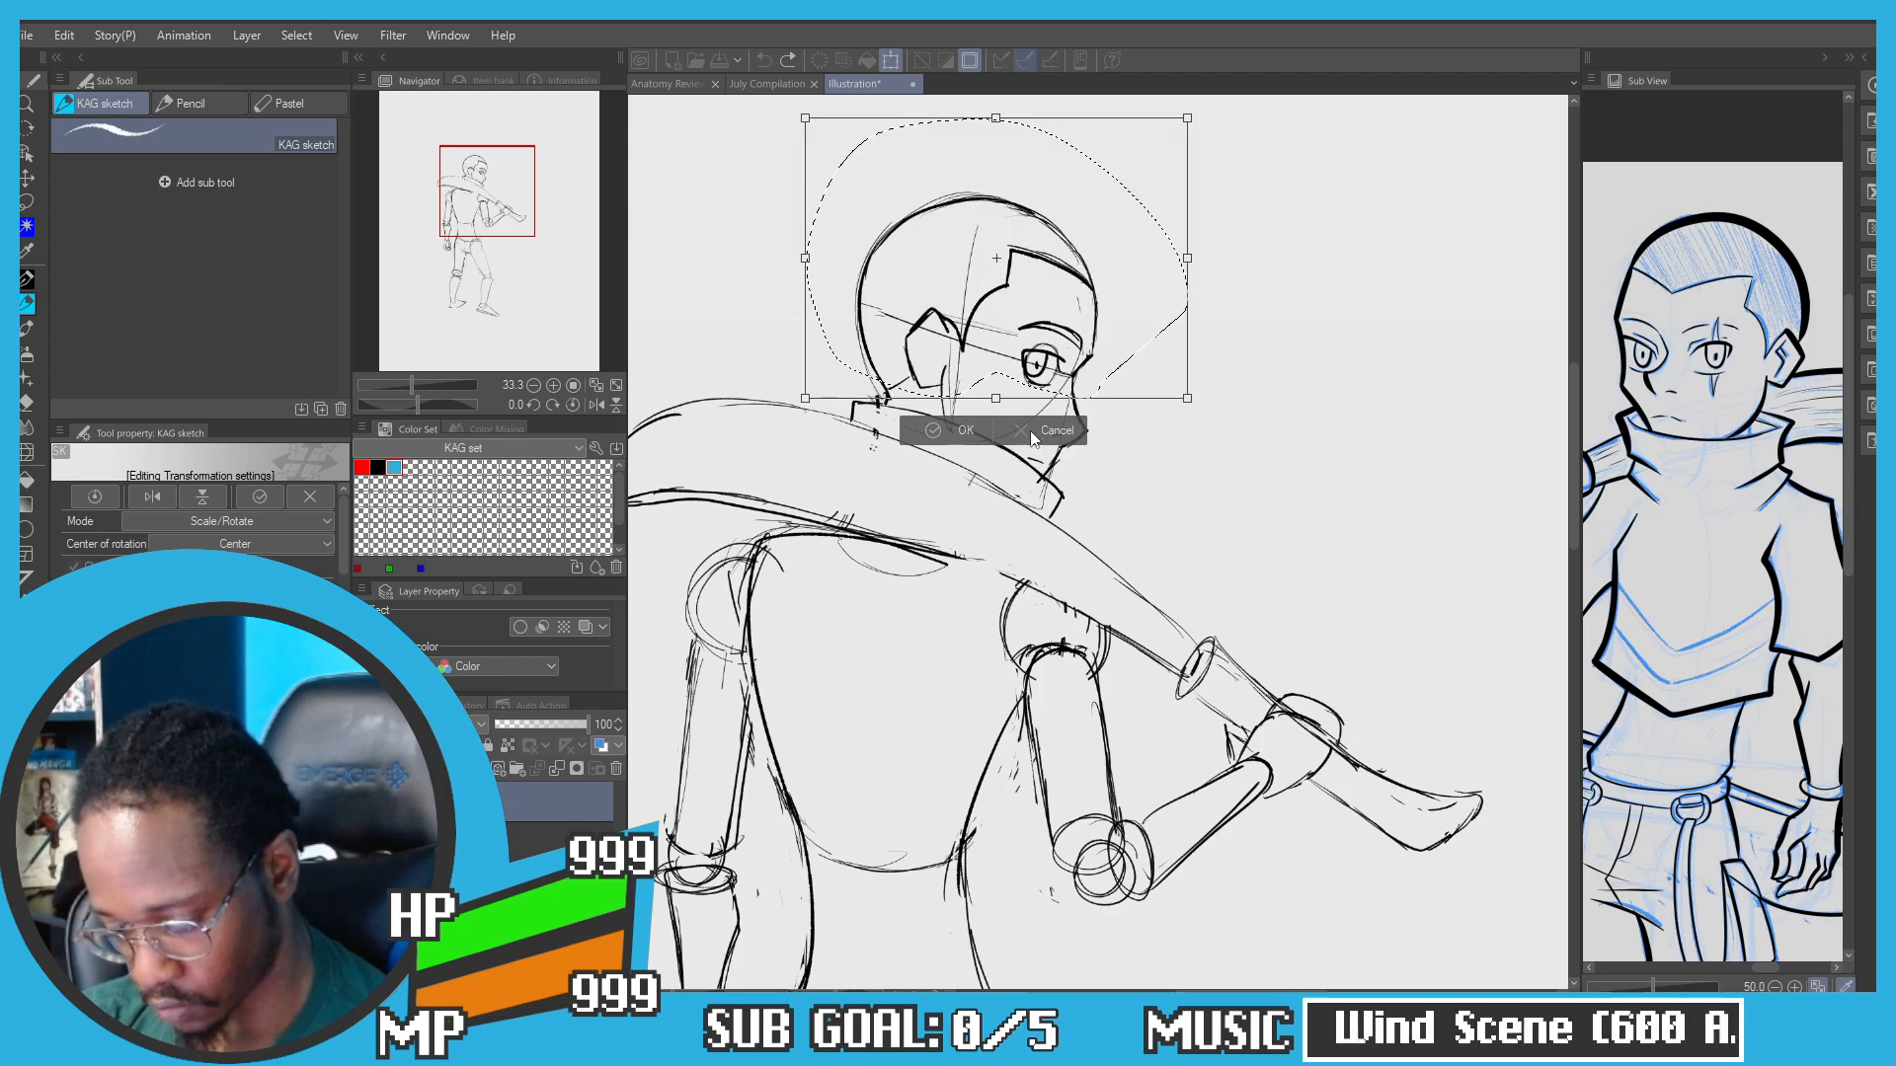
click(1034, 432)
Step: Lasso the nose and nudge it slightly with a Scale/Rotate transformation, then deselect
scroll(1027, 420, up, 2)
key(m)
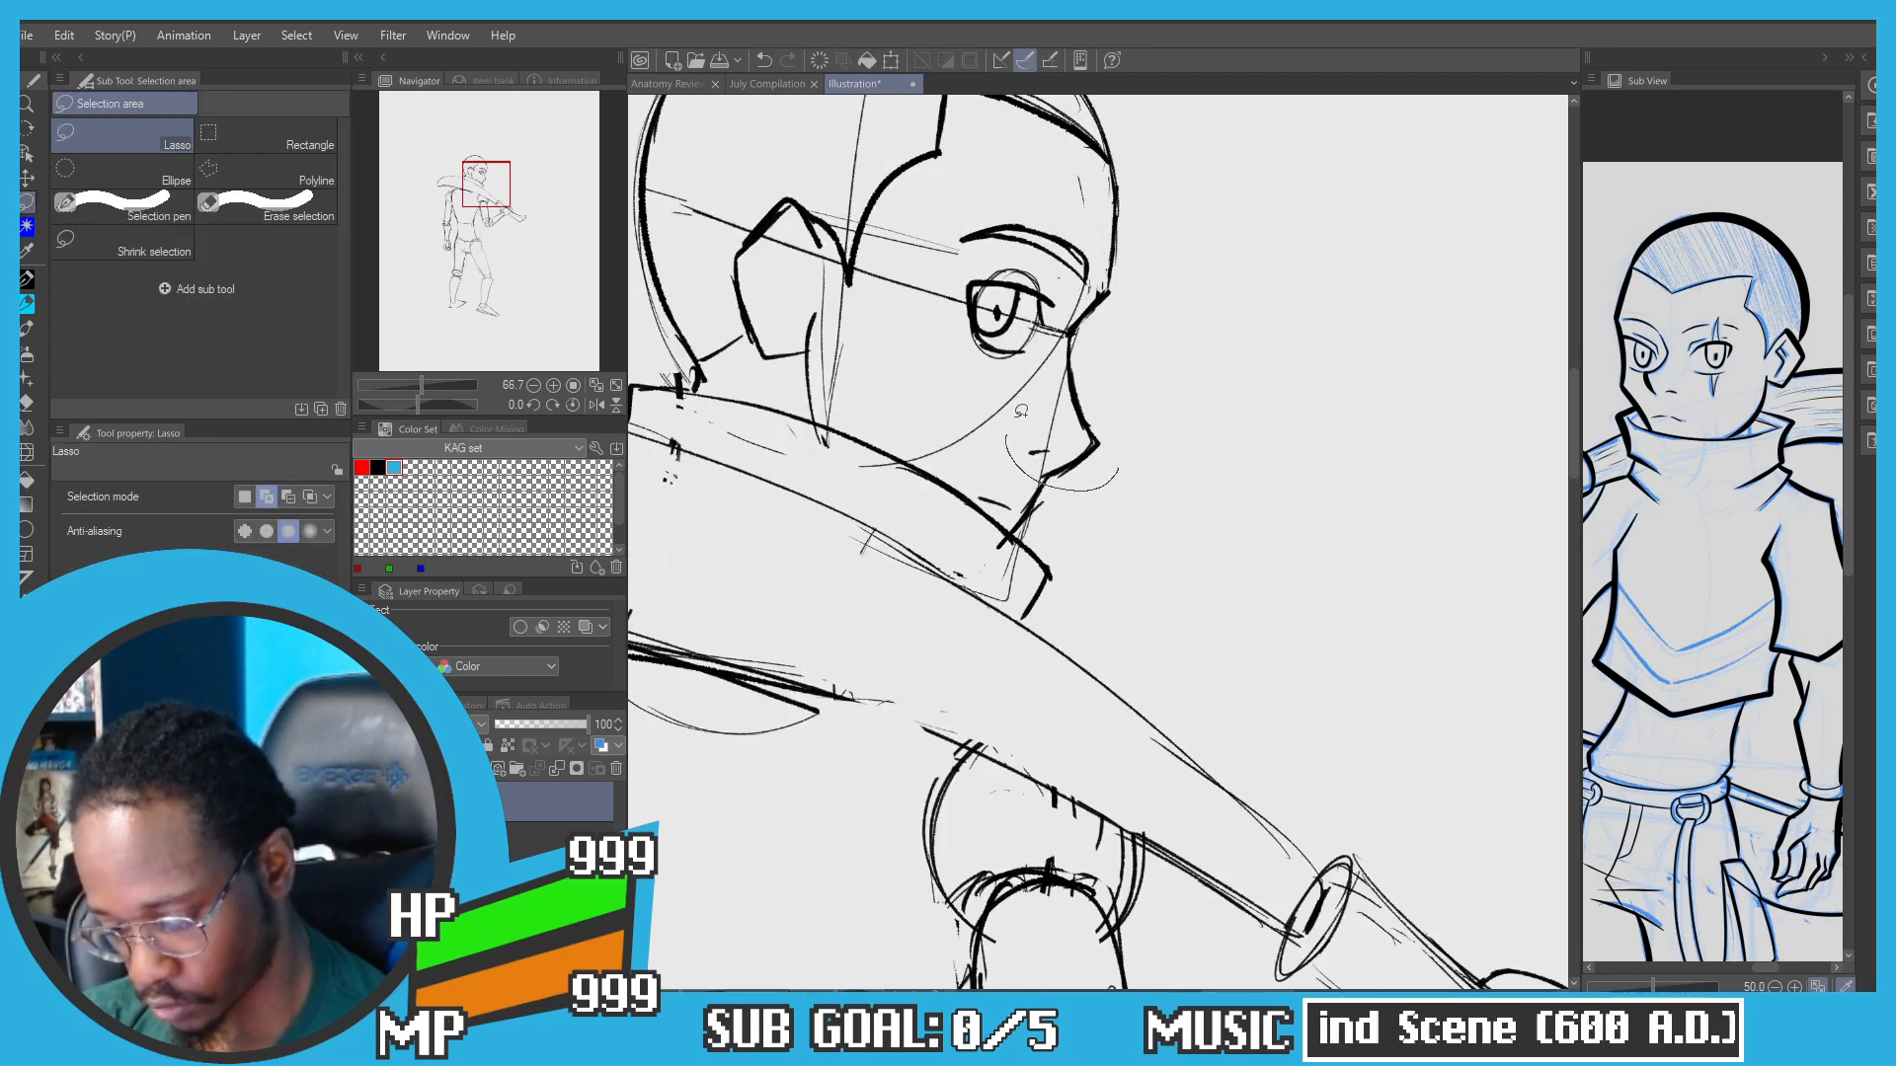
key(p)
mouse_move(1021, 410)
mouse_down()
mouse_move(1037, 385)
mouse_move(1063, 421)
mouse_up()
key(ctrl+t)
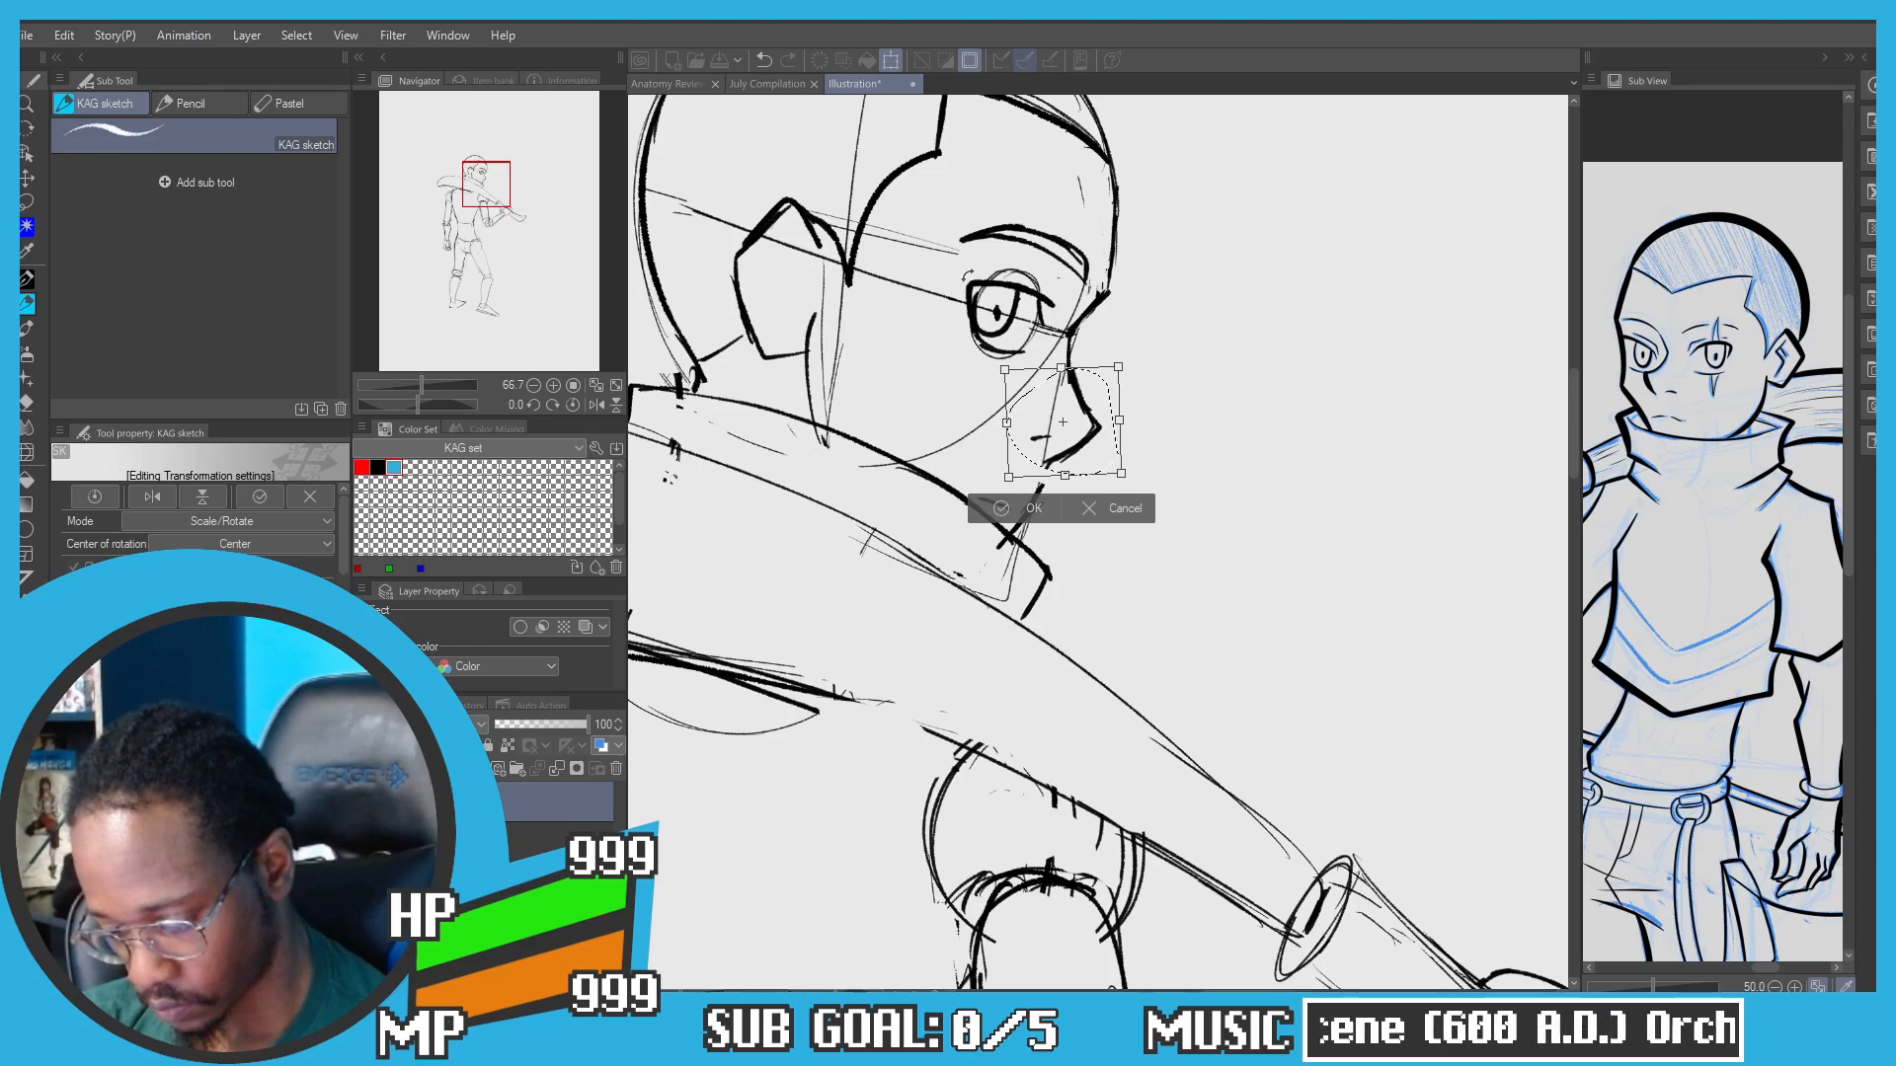
drag(967, 276, 965, 277)
click(976, 511)
click(891, 509)
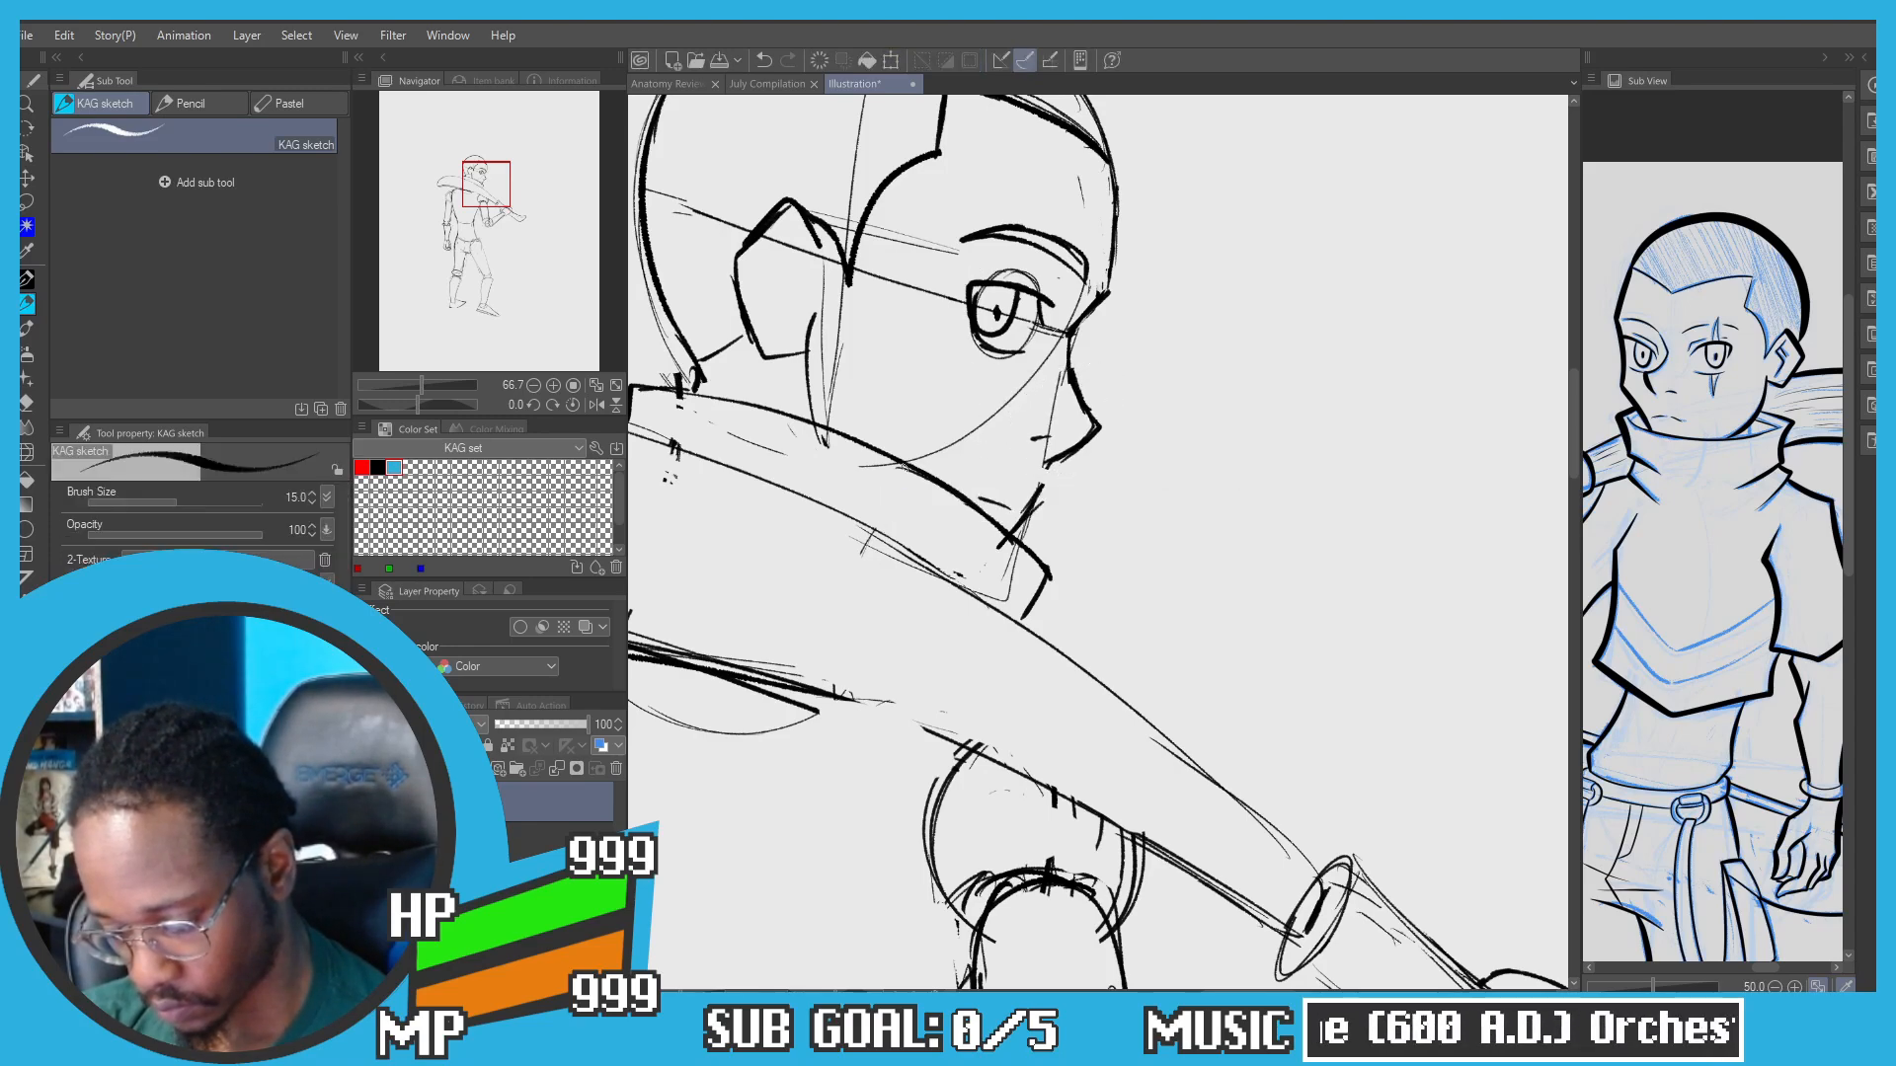
Step: Redraw the lip and chin contour from beneath the nose to the collar and add a short mouth line
scroll(958, 403, down, 2)
scroll(1001, 360, up, 1)
scroll(1027, 356, up, 2)
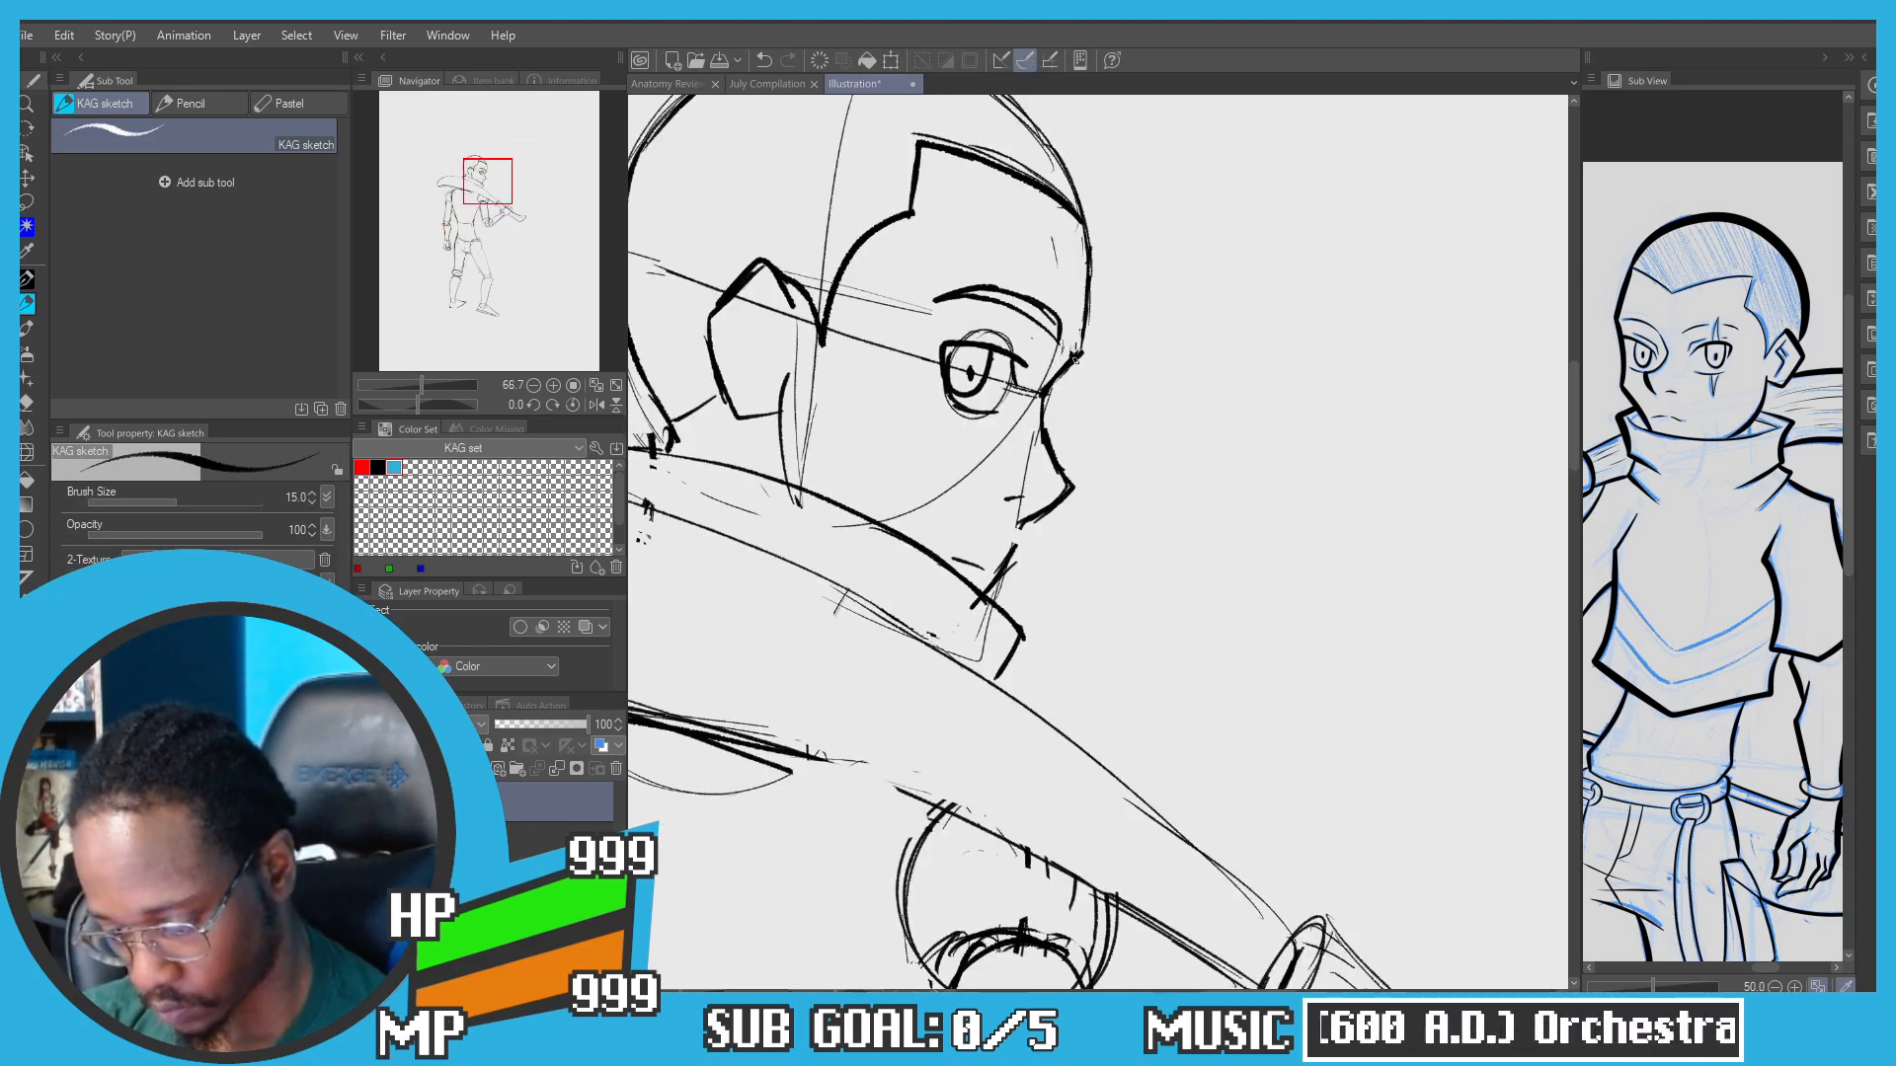
drag(958, 170, 1051, 134)
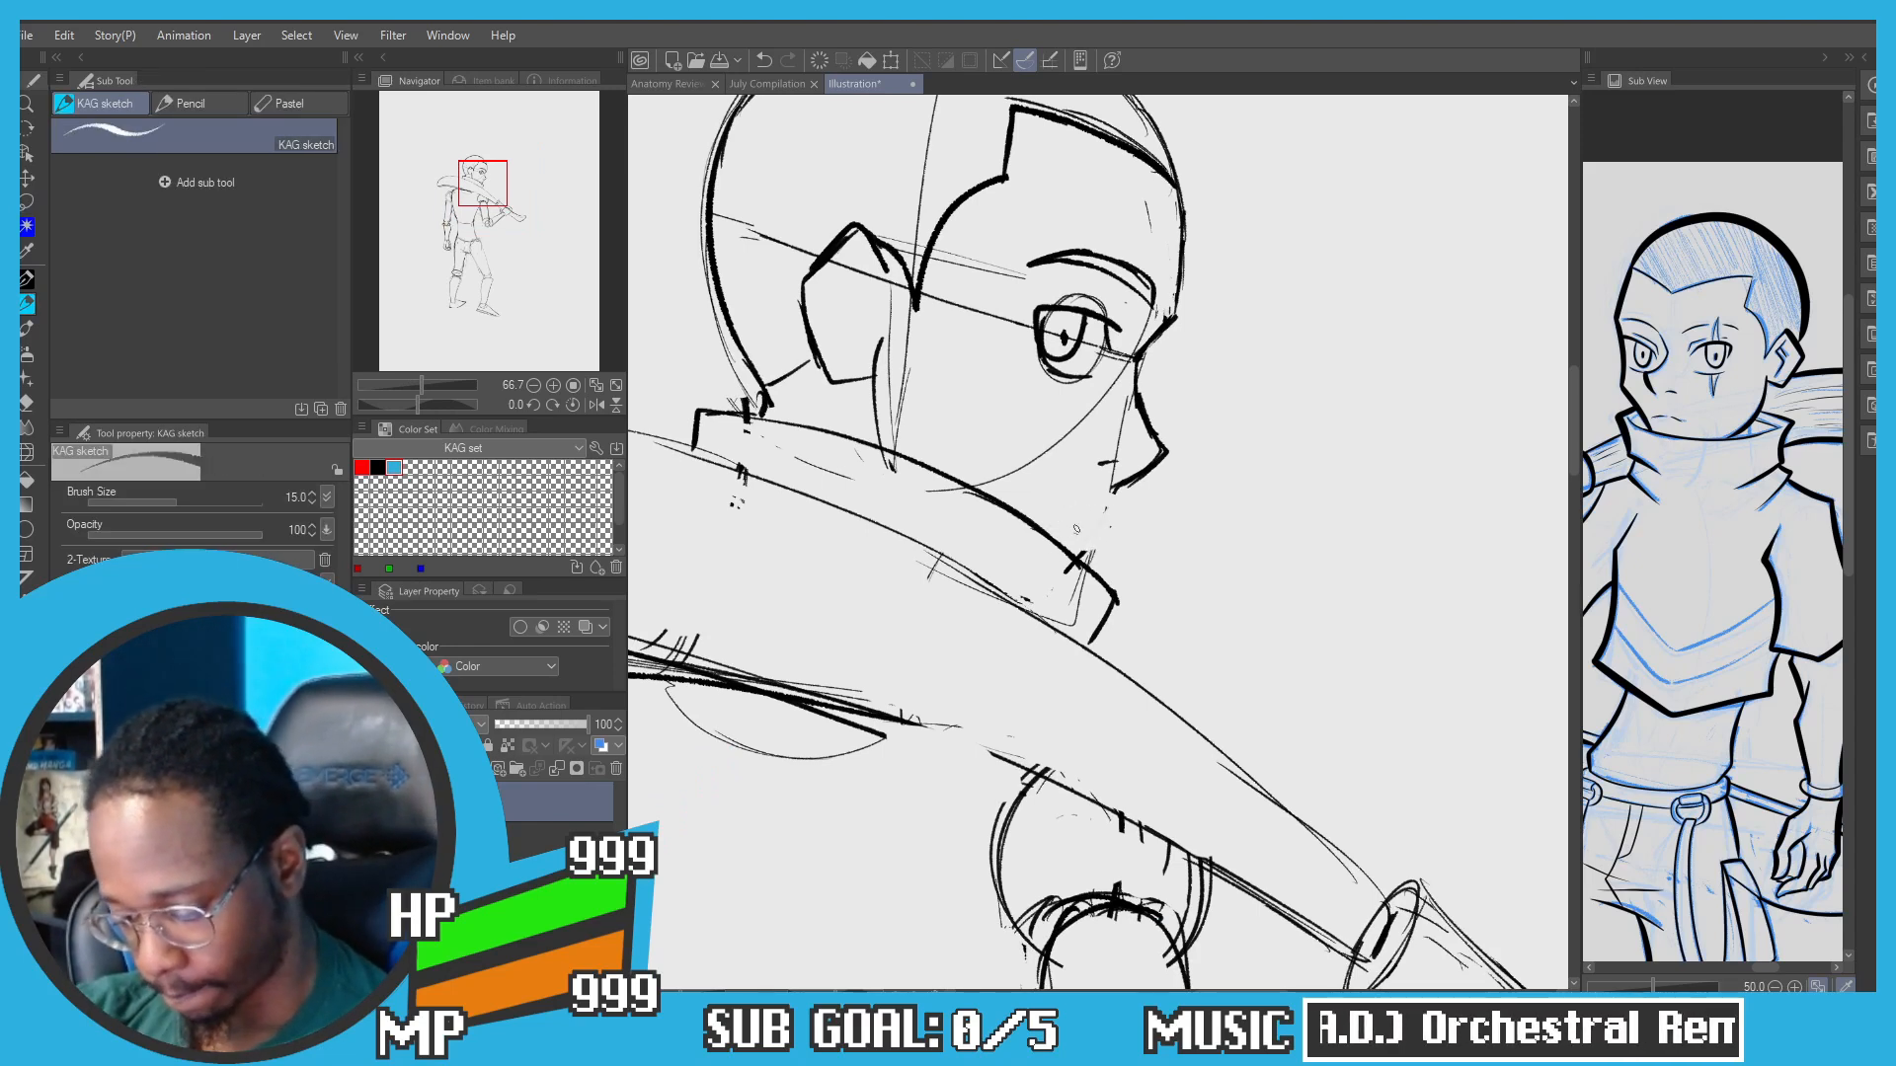
drag(1107, 498, 1074, 546)
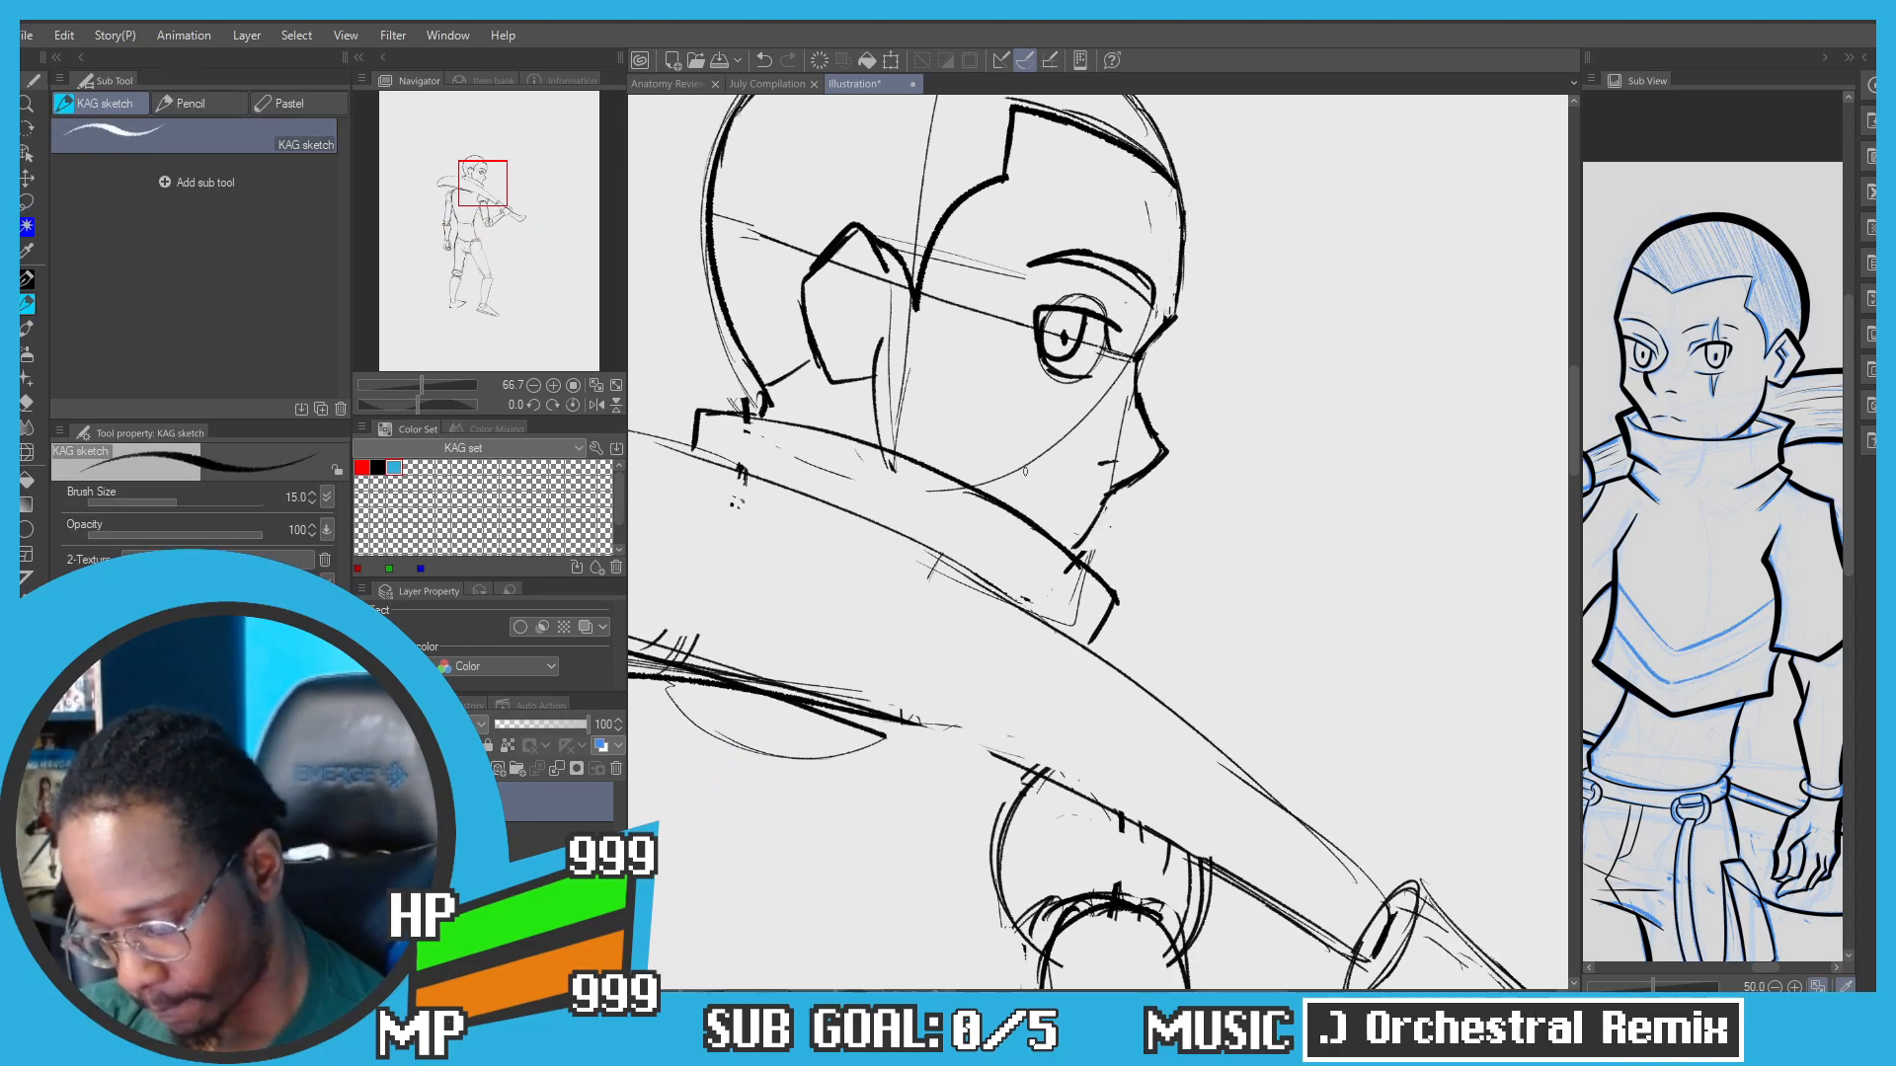
key(ctrl+z)
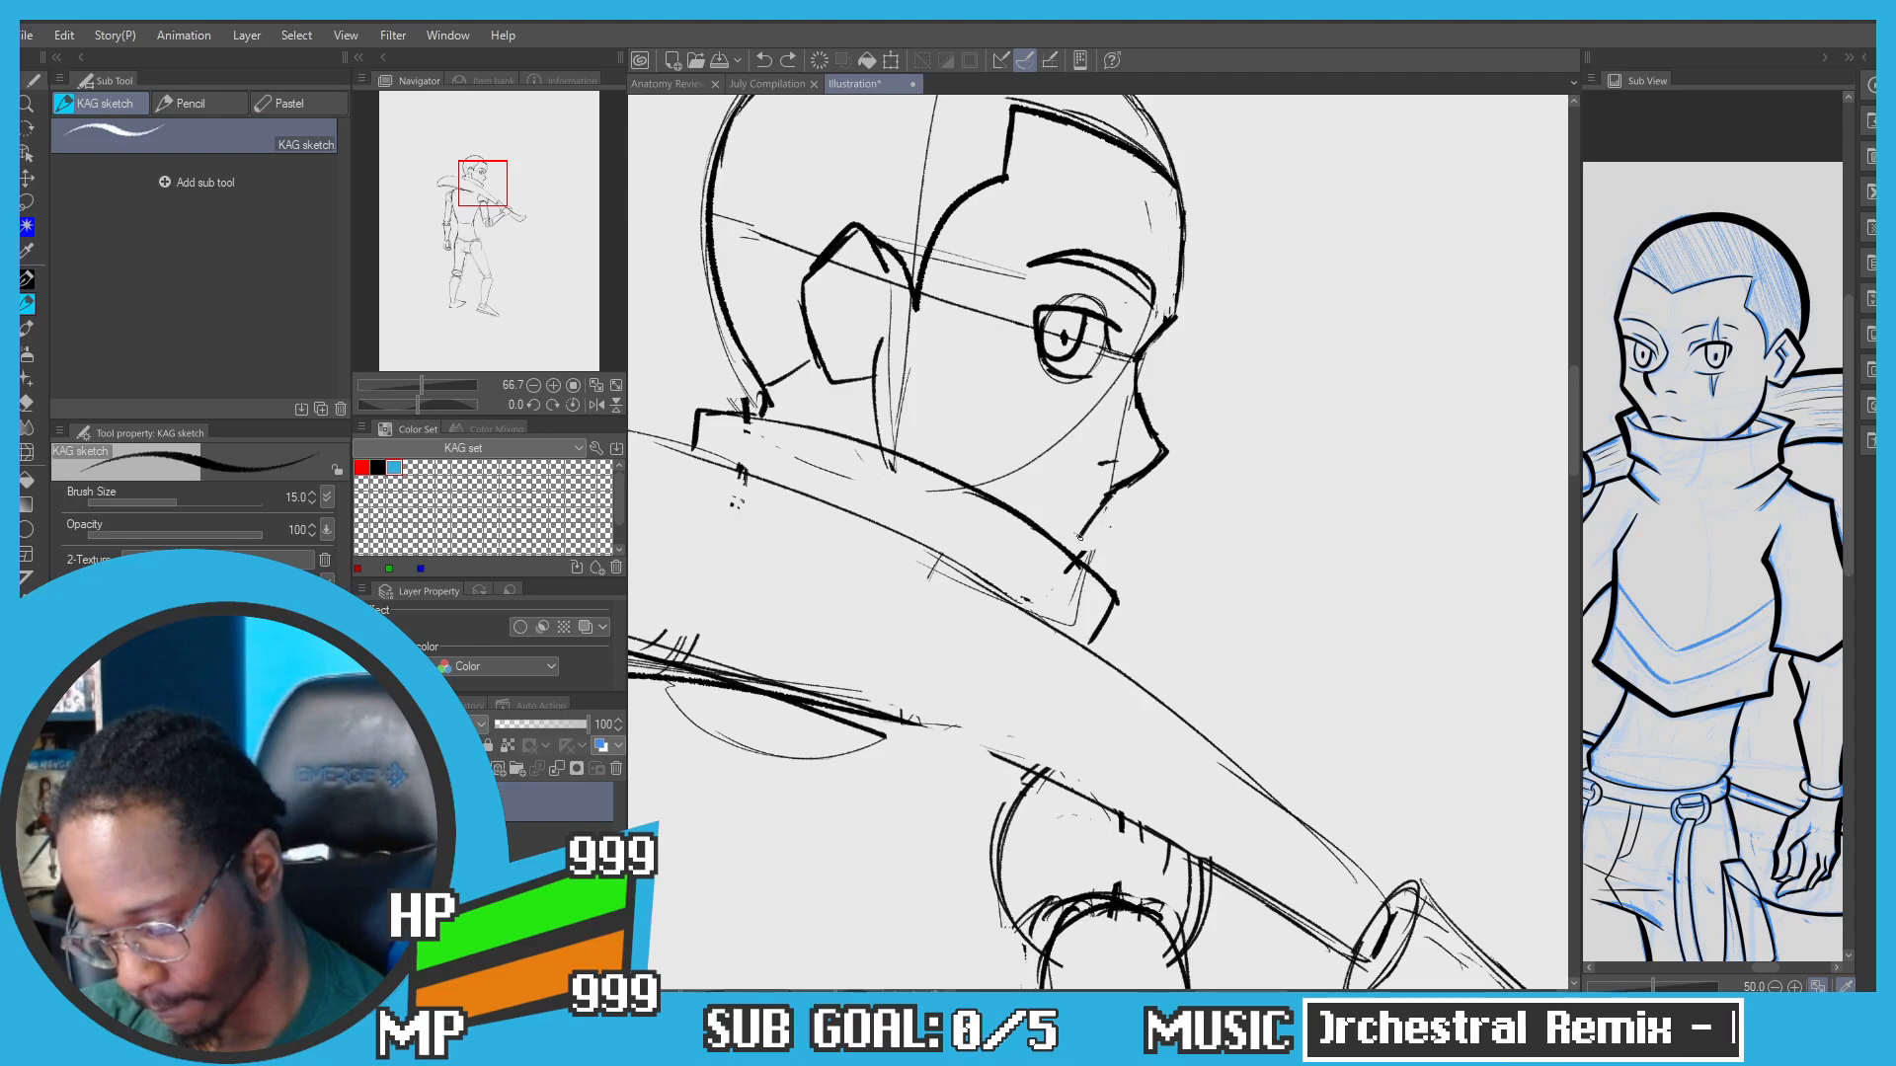
drag(1108, 496, 1068, 548)
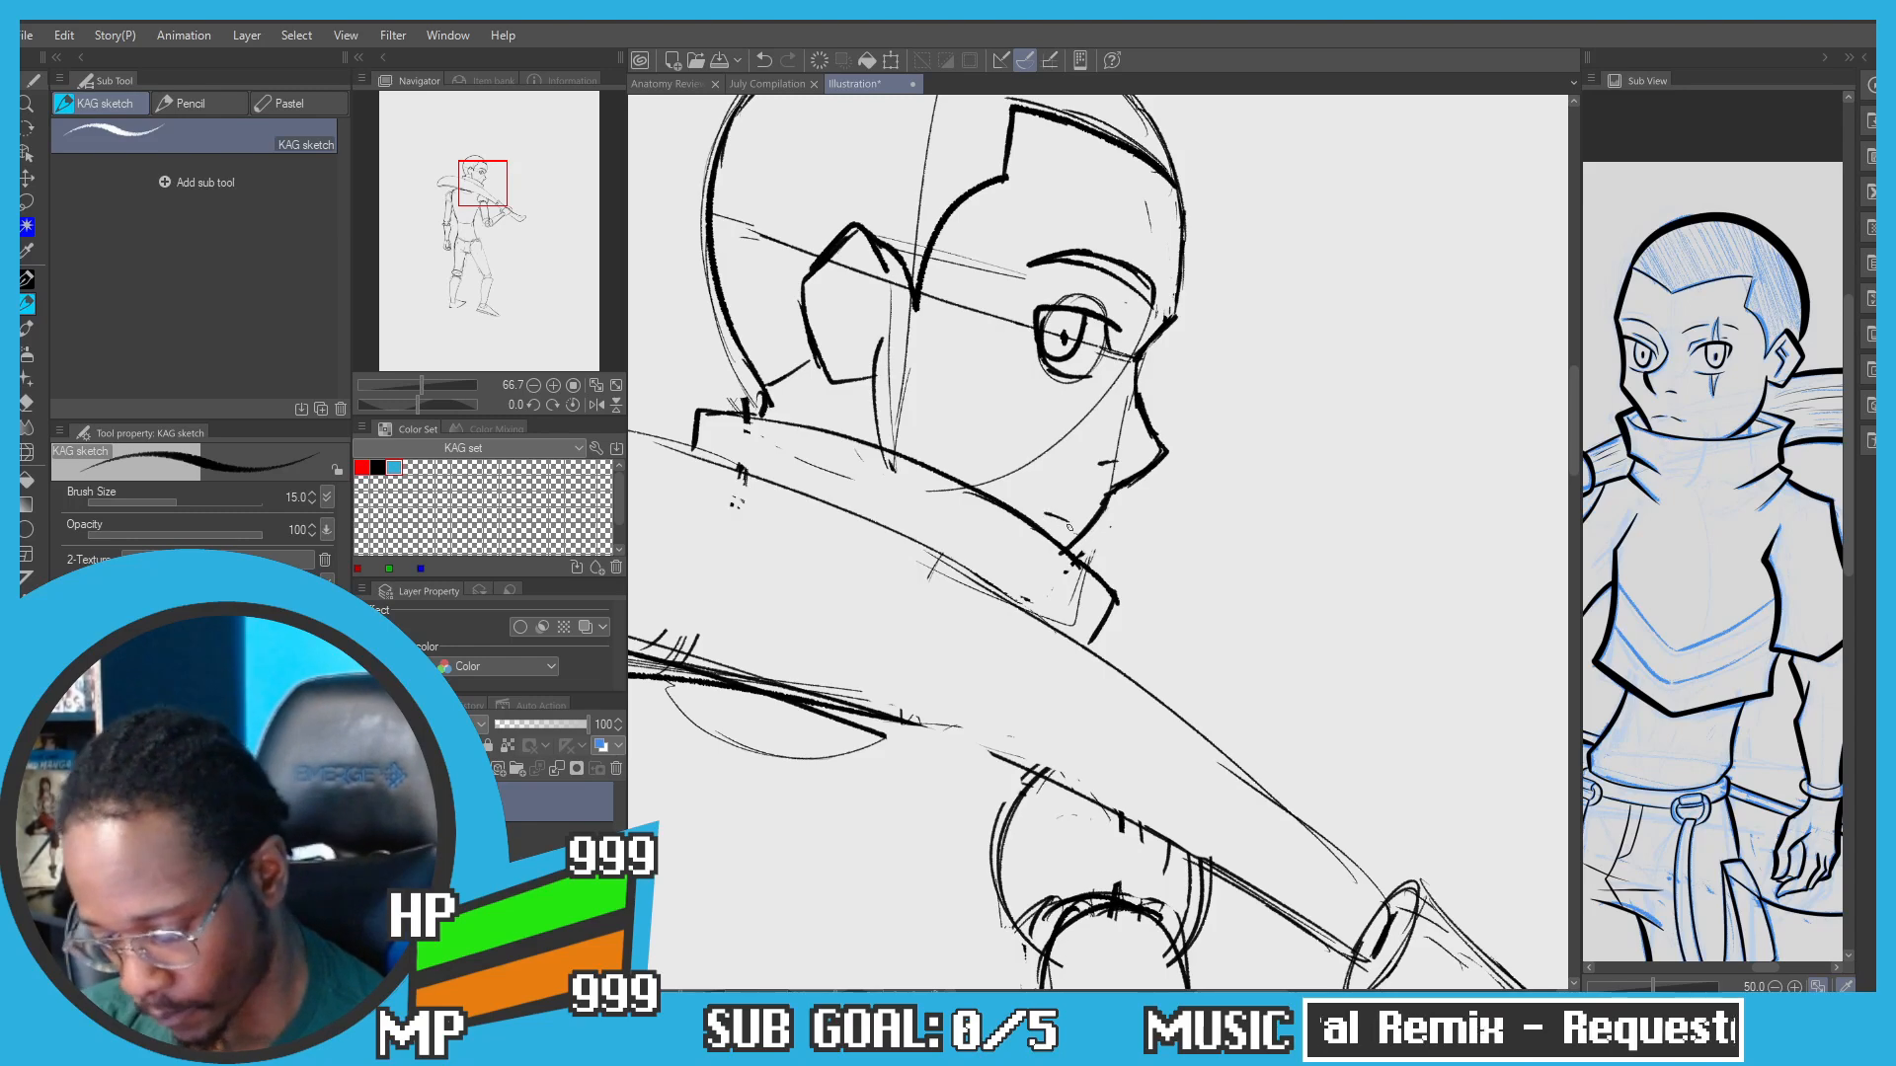
drag(1070, 529, 1035, 513)
Step: Draw the inner folds of the ear with a thick dark shadow shape
scroll(816, 351, down, 1)
drag(876, 373, 985, 427)
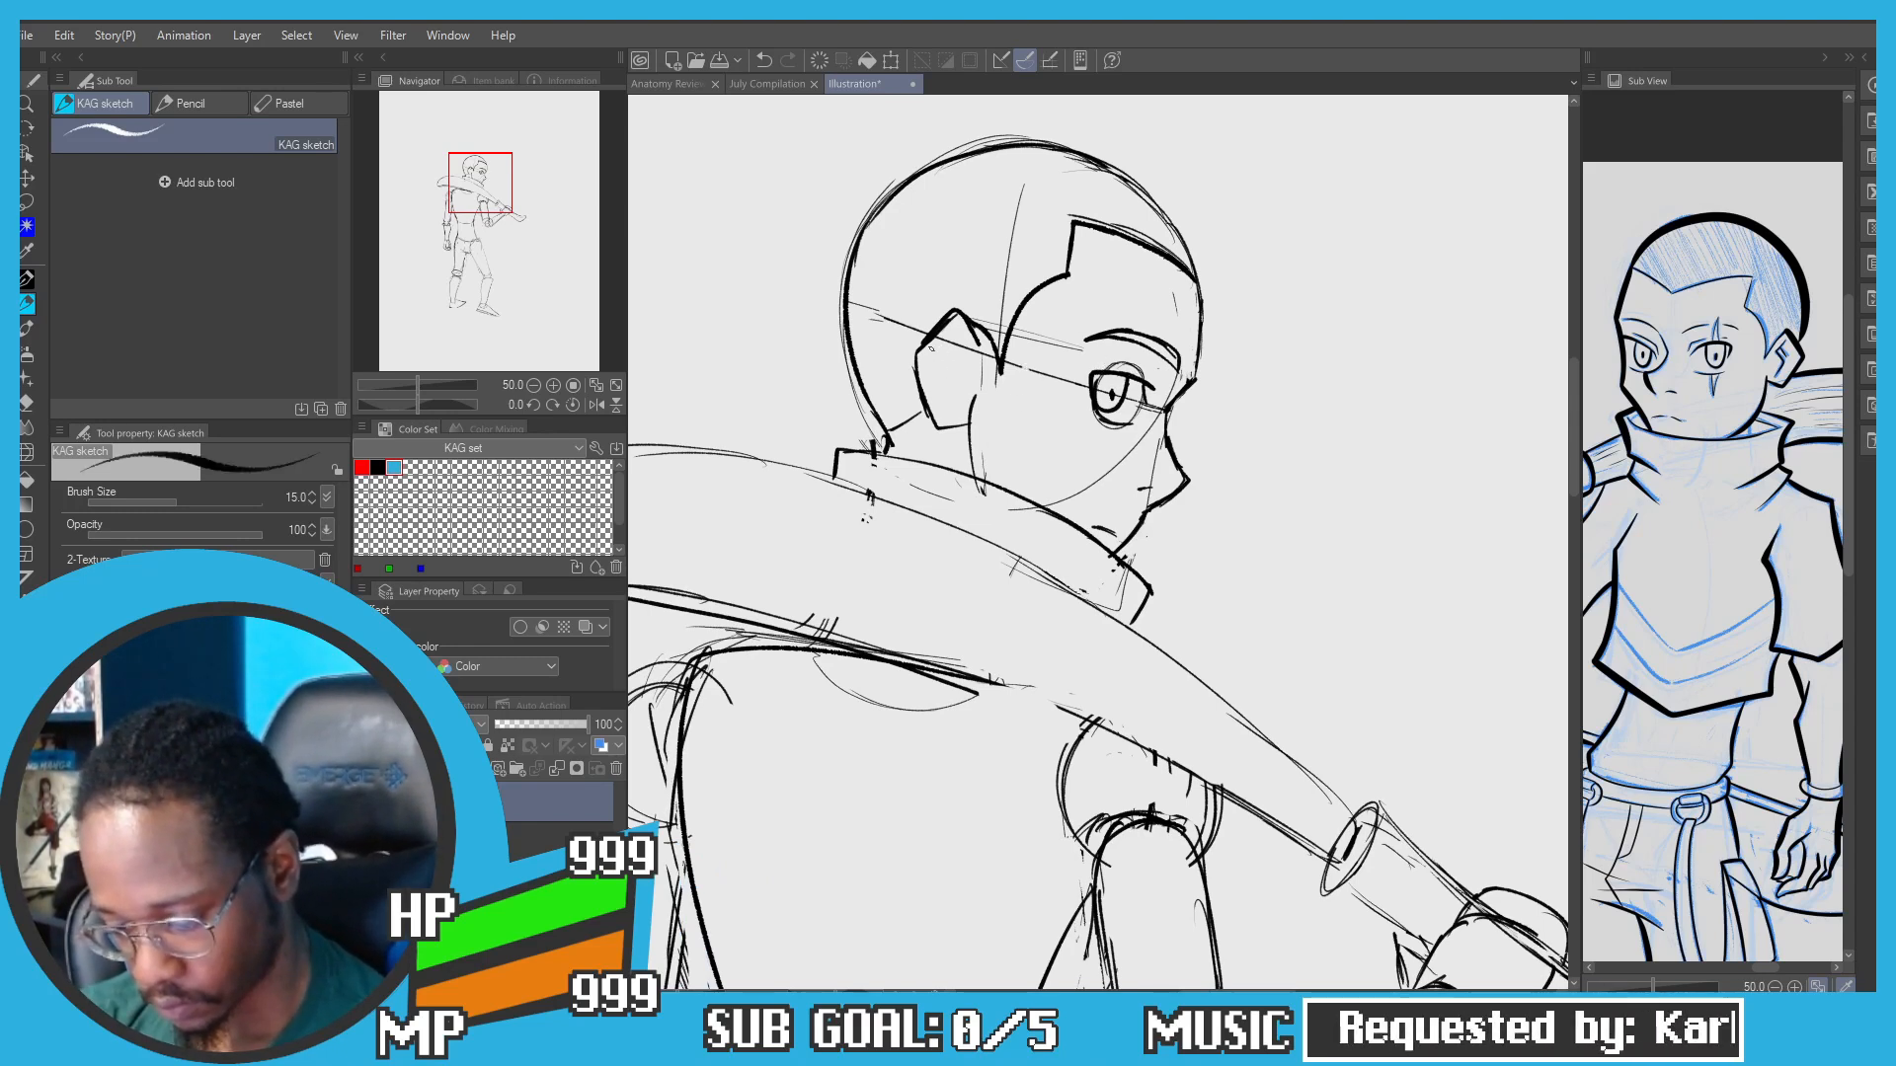
mouse_move(947, 332)
mouse_down()
mouse_move(956, 355)
mouse_move(931, 384)
mouse_up()
key(ctrl+z)
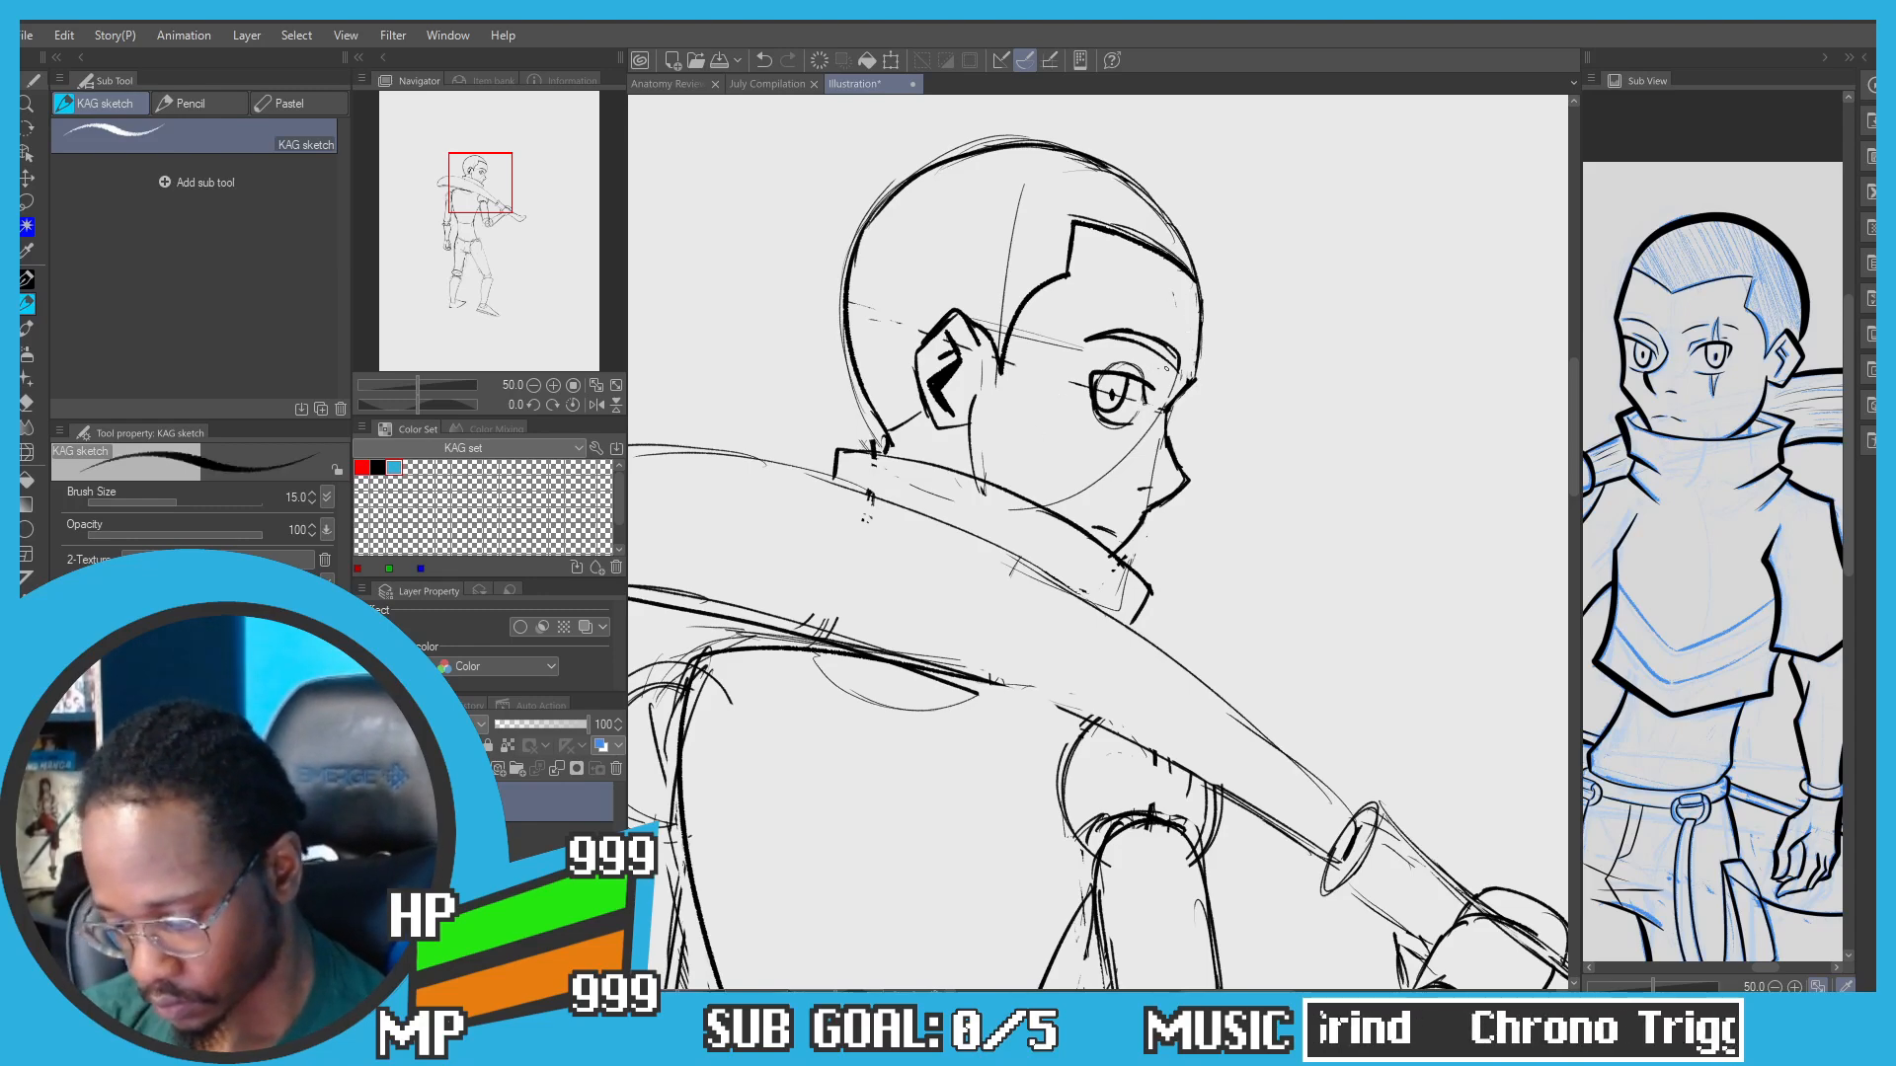
scroll(1165, 367, up, 1)
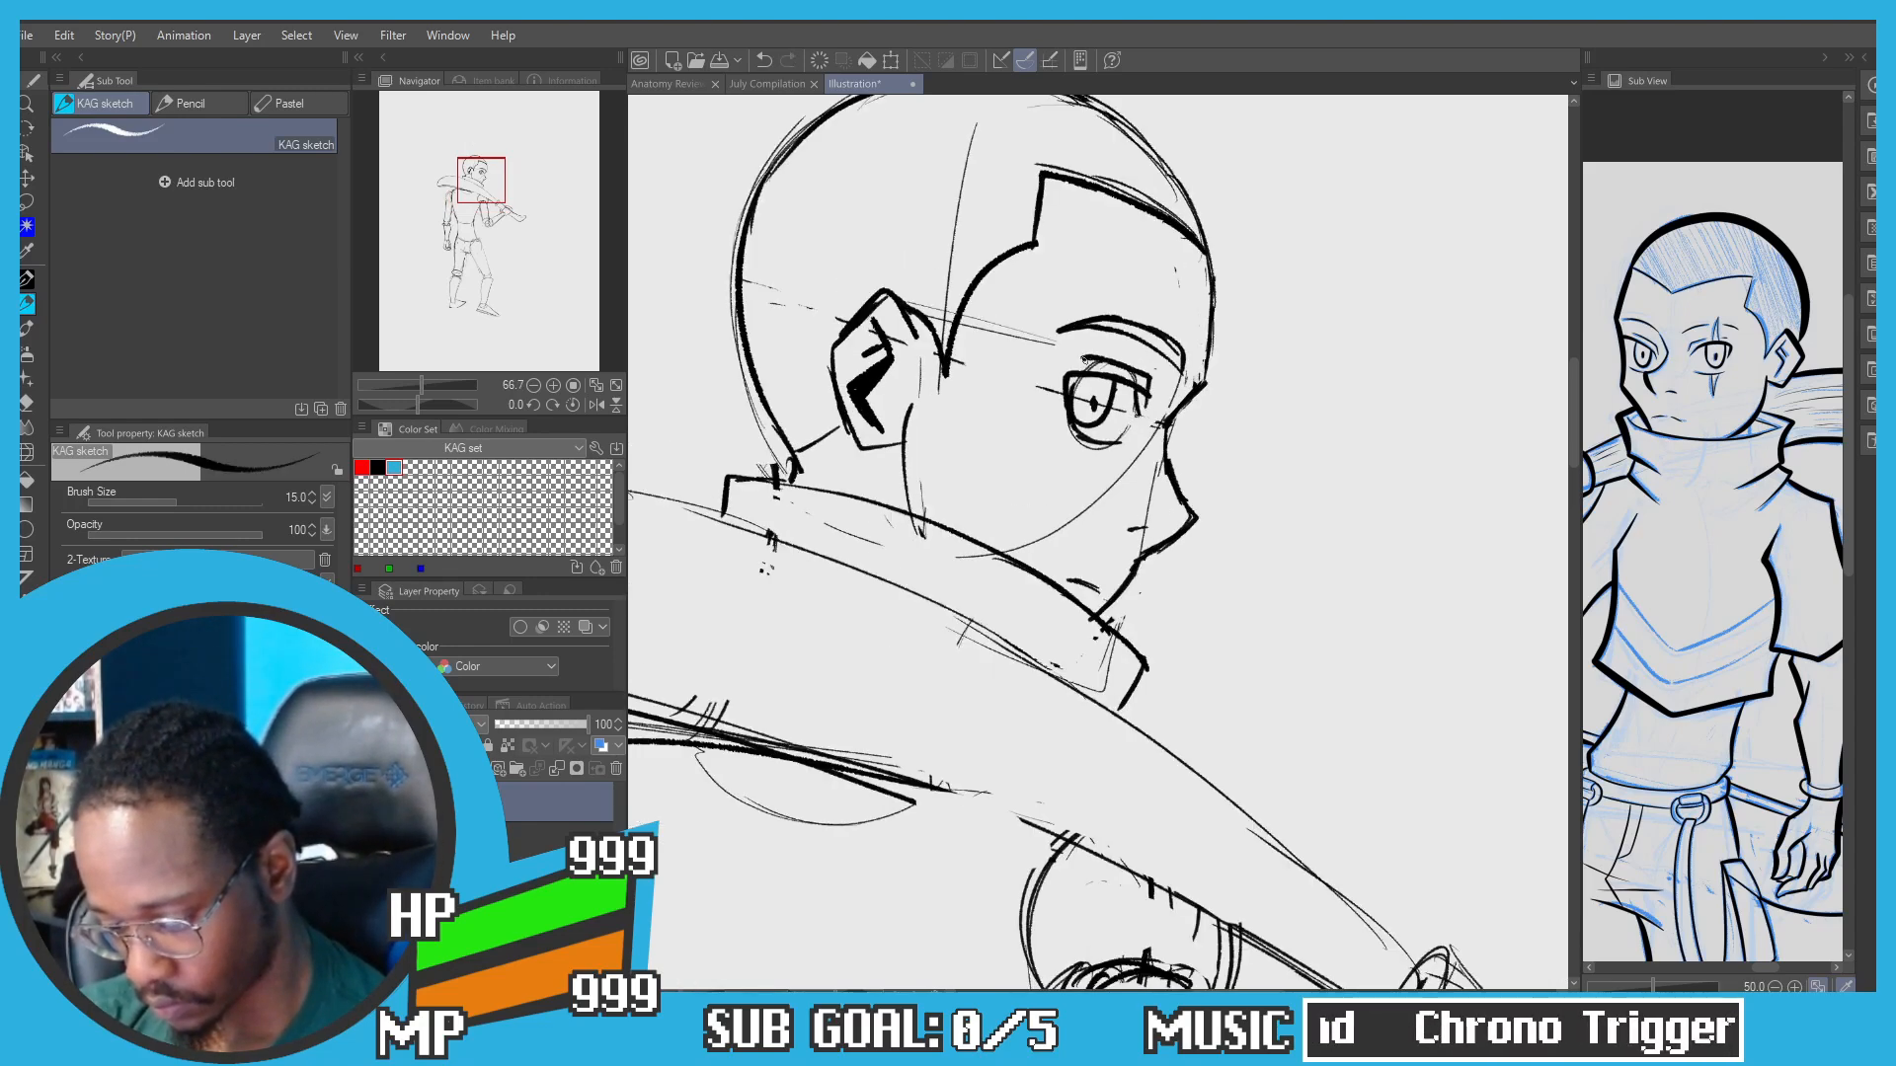
Step: Fade the construction lines of the torso, shoulders and upper arms with the Soft eraser at size 170
scroll(1138, 370, down, 2)
drag(680, 422, 922, 263)
scroll(873, 246, down, 1)
key(e)
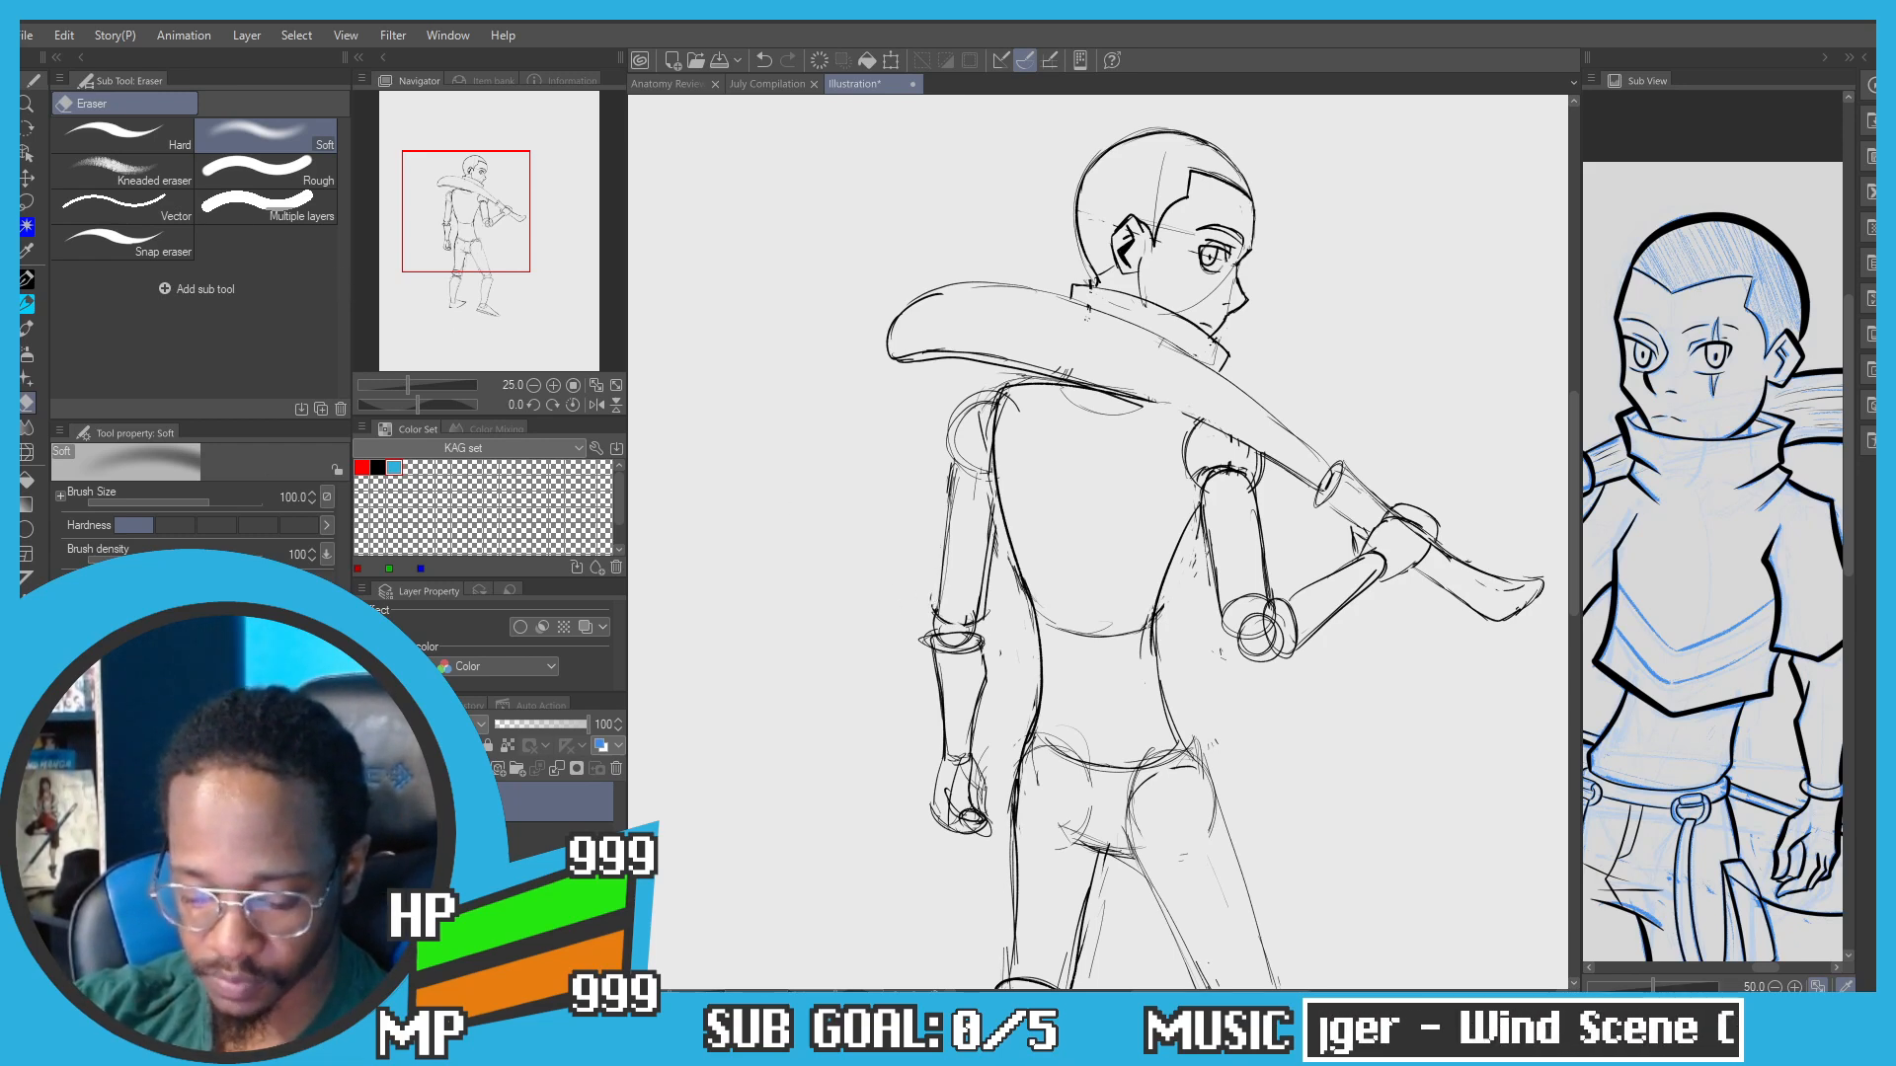
key(bracketright)
key(bracketright)
key(bracketright)
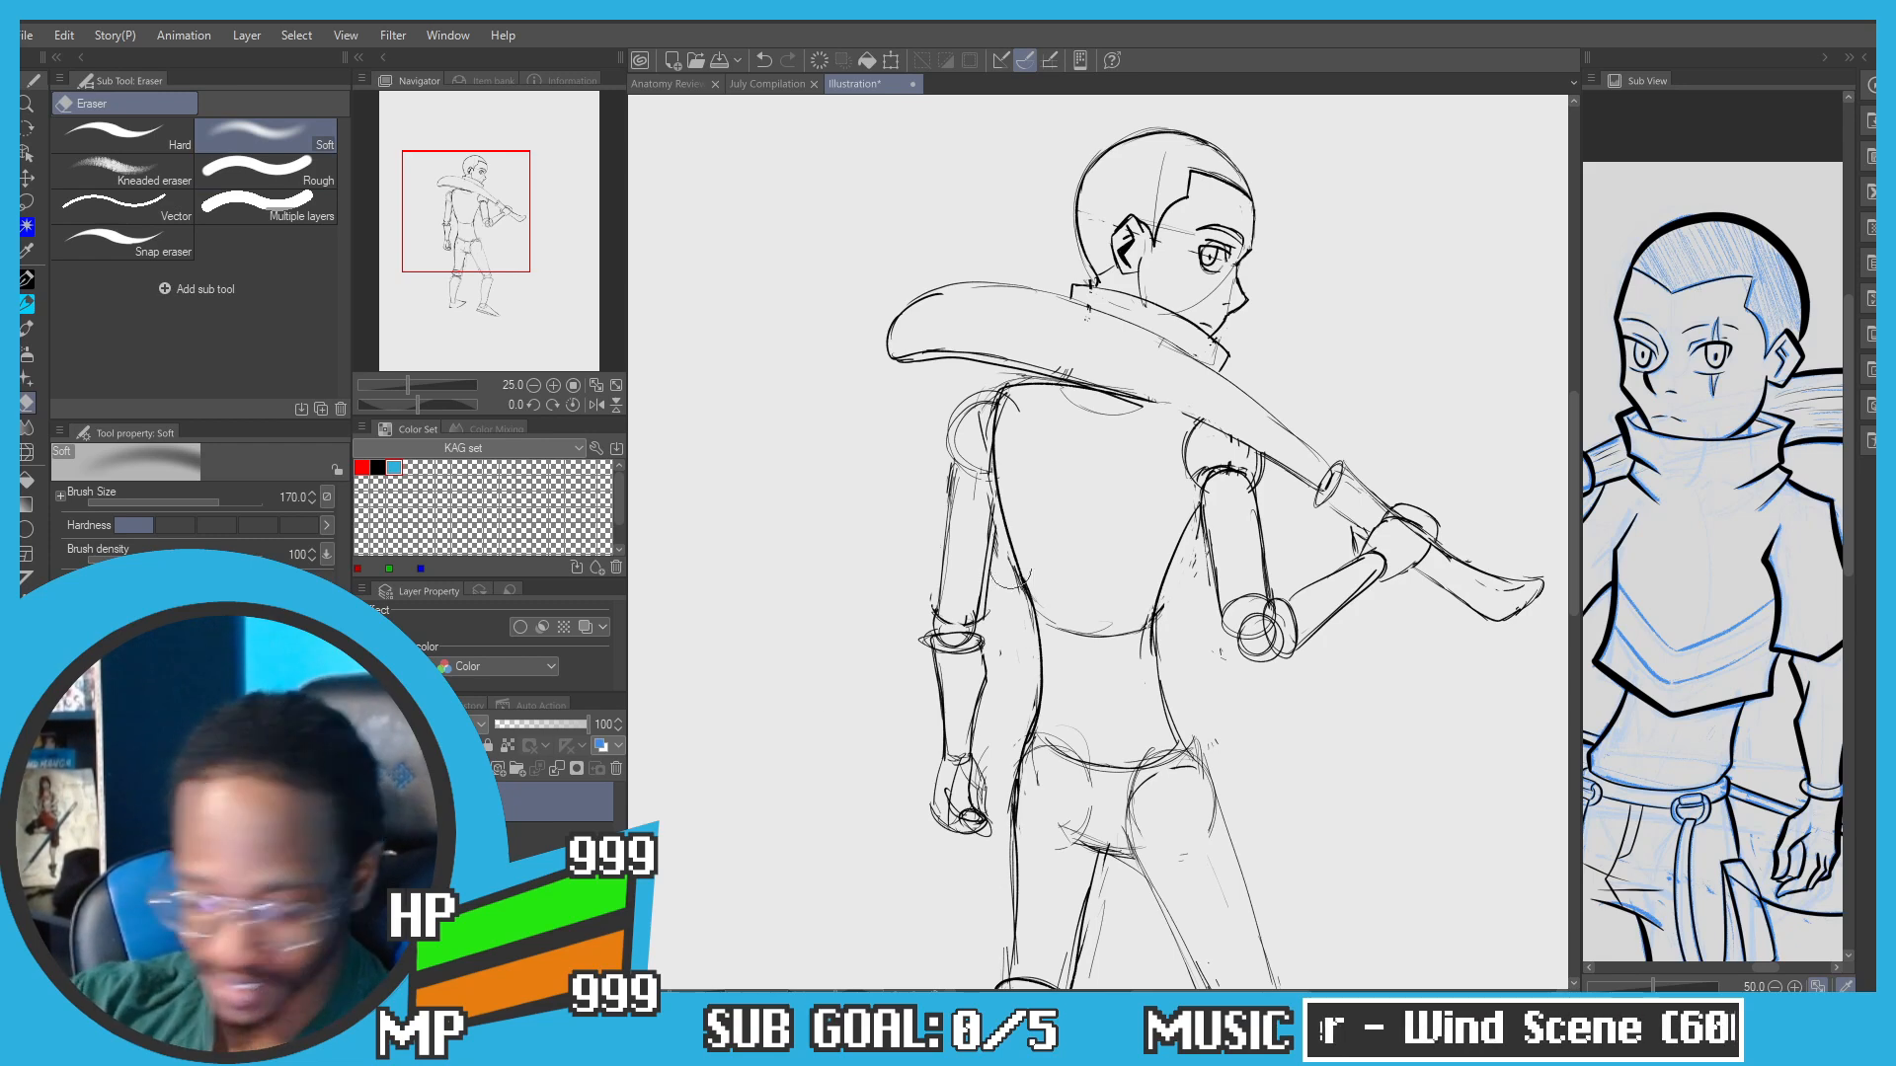
mouse_move(971, 451)
mouse_down()
mouse_move(978, 583)
mouse_move(1006, 439)
mouse_up()
mouse_move(1205, 439)
mouse_down()
mouse_move(1264, 617)
mouse_move(1234, 583)
mouse_up()
mouse_move(979, 420)
mouse_down()
mouse_move(1005, 533)
mouse_move(1143, 632)
mouse_up()
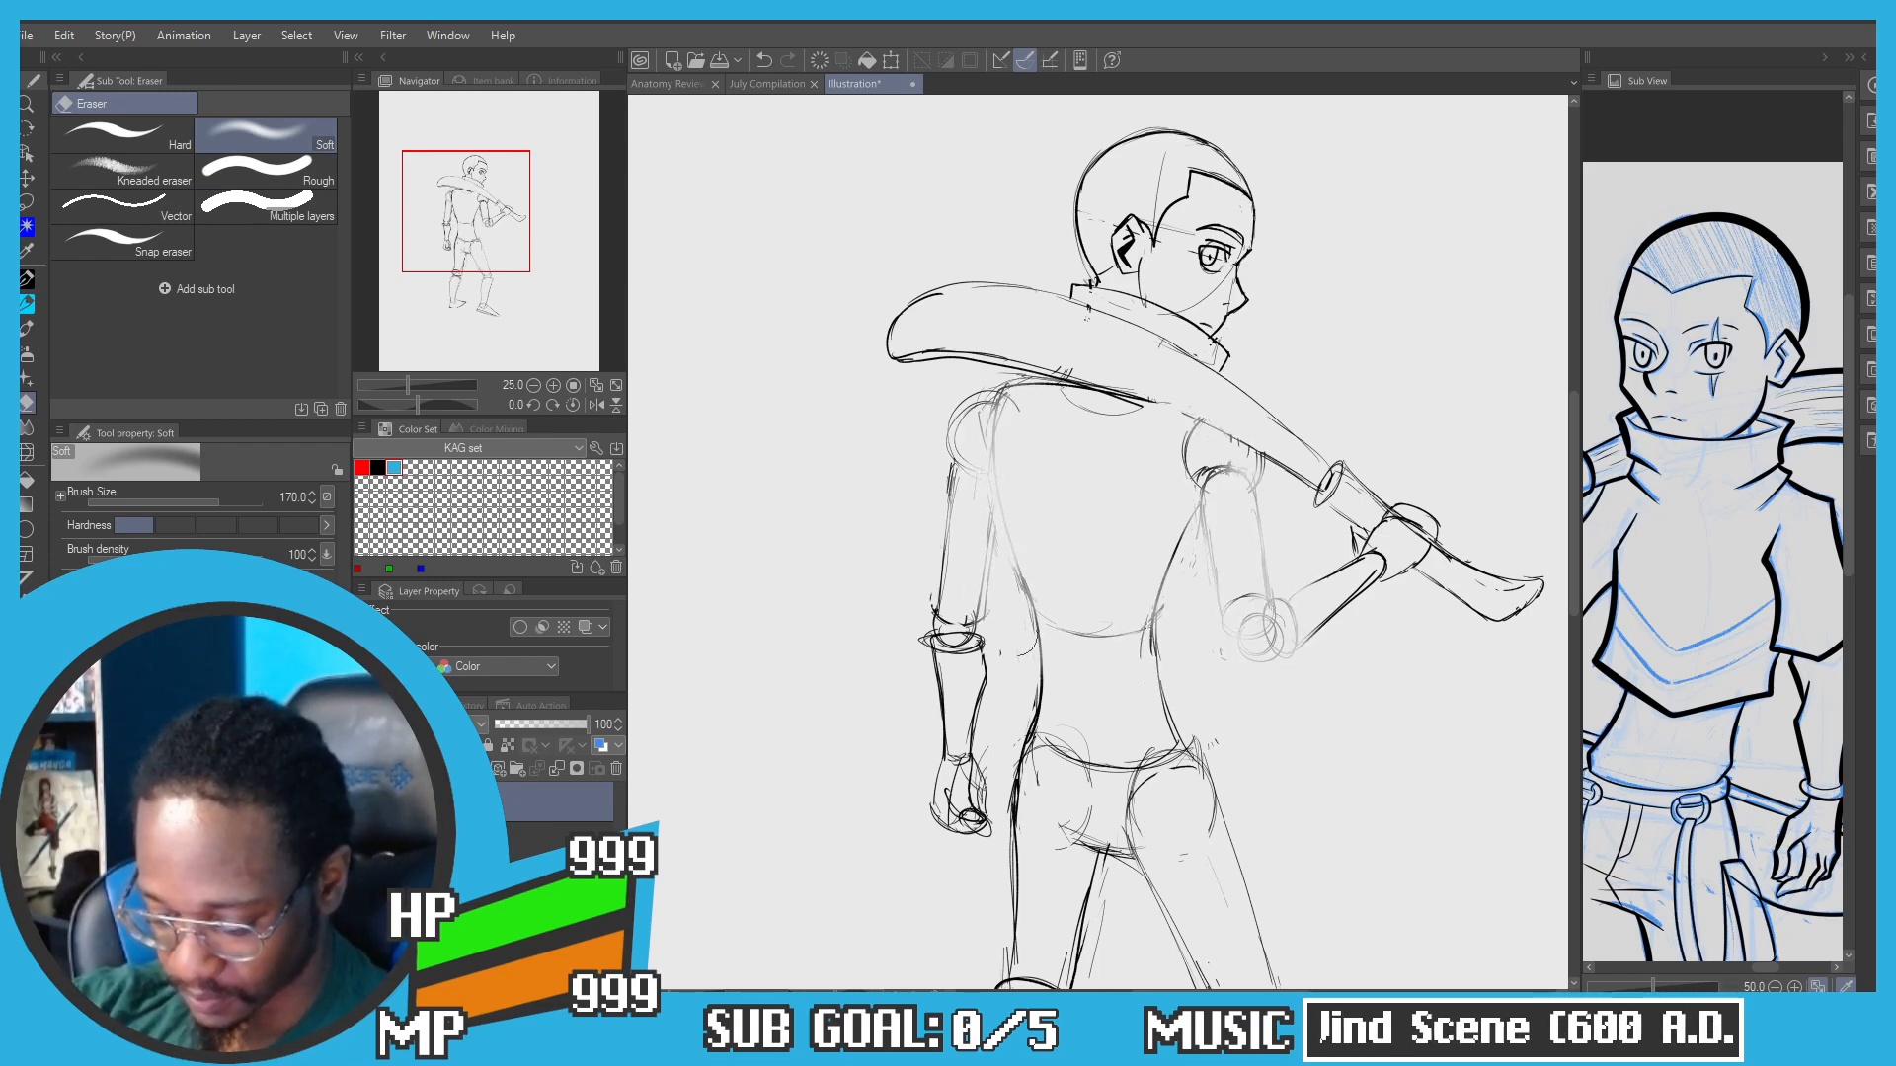
drag(960, 484, 957, 433)
Step: Sketch the shirt's shallow V-shaped hem across the lower torso with the KAG sketch pencil
key(p)
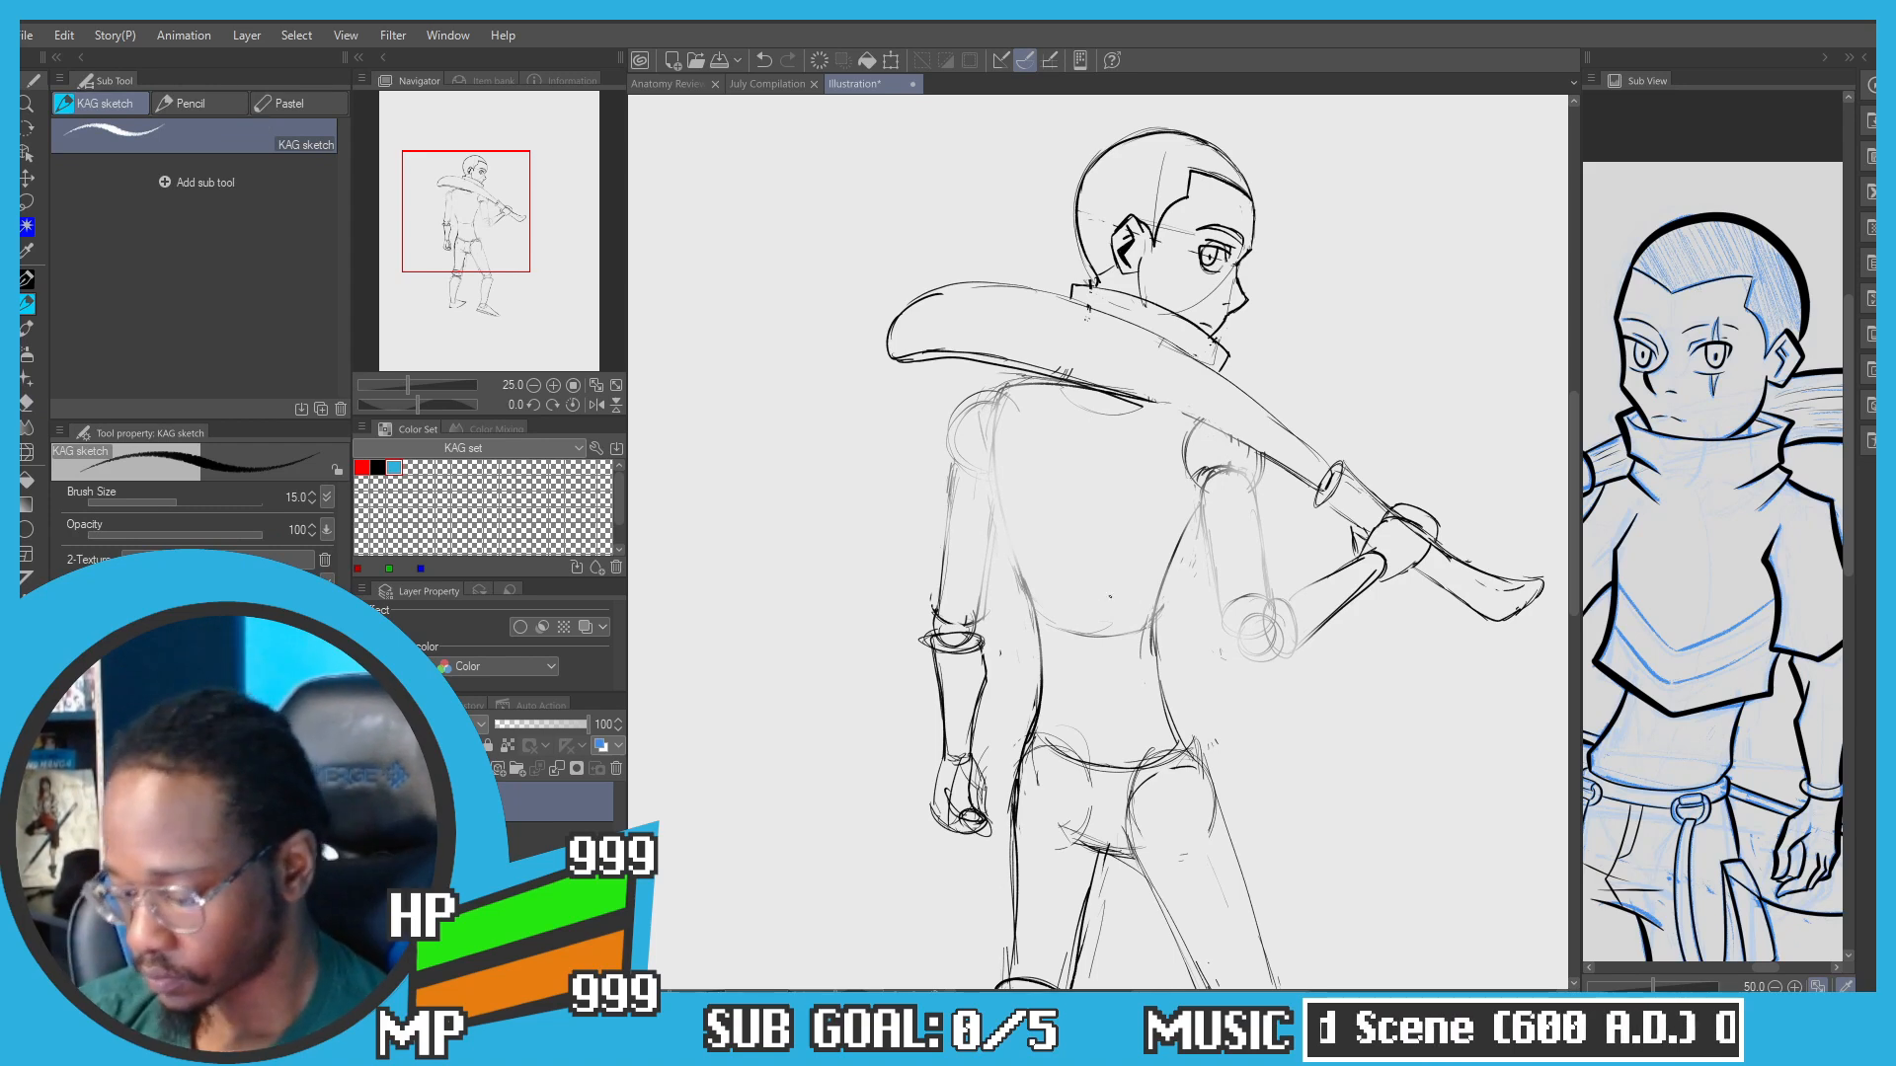
key(ctrl+z)
mouse_move(1197, 612)
mouse_down()
mouse_move(1146, 653)
mouse_move(1002, 630)
mouse_up()
key(ctrl+z)
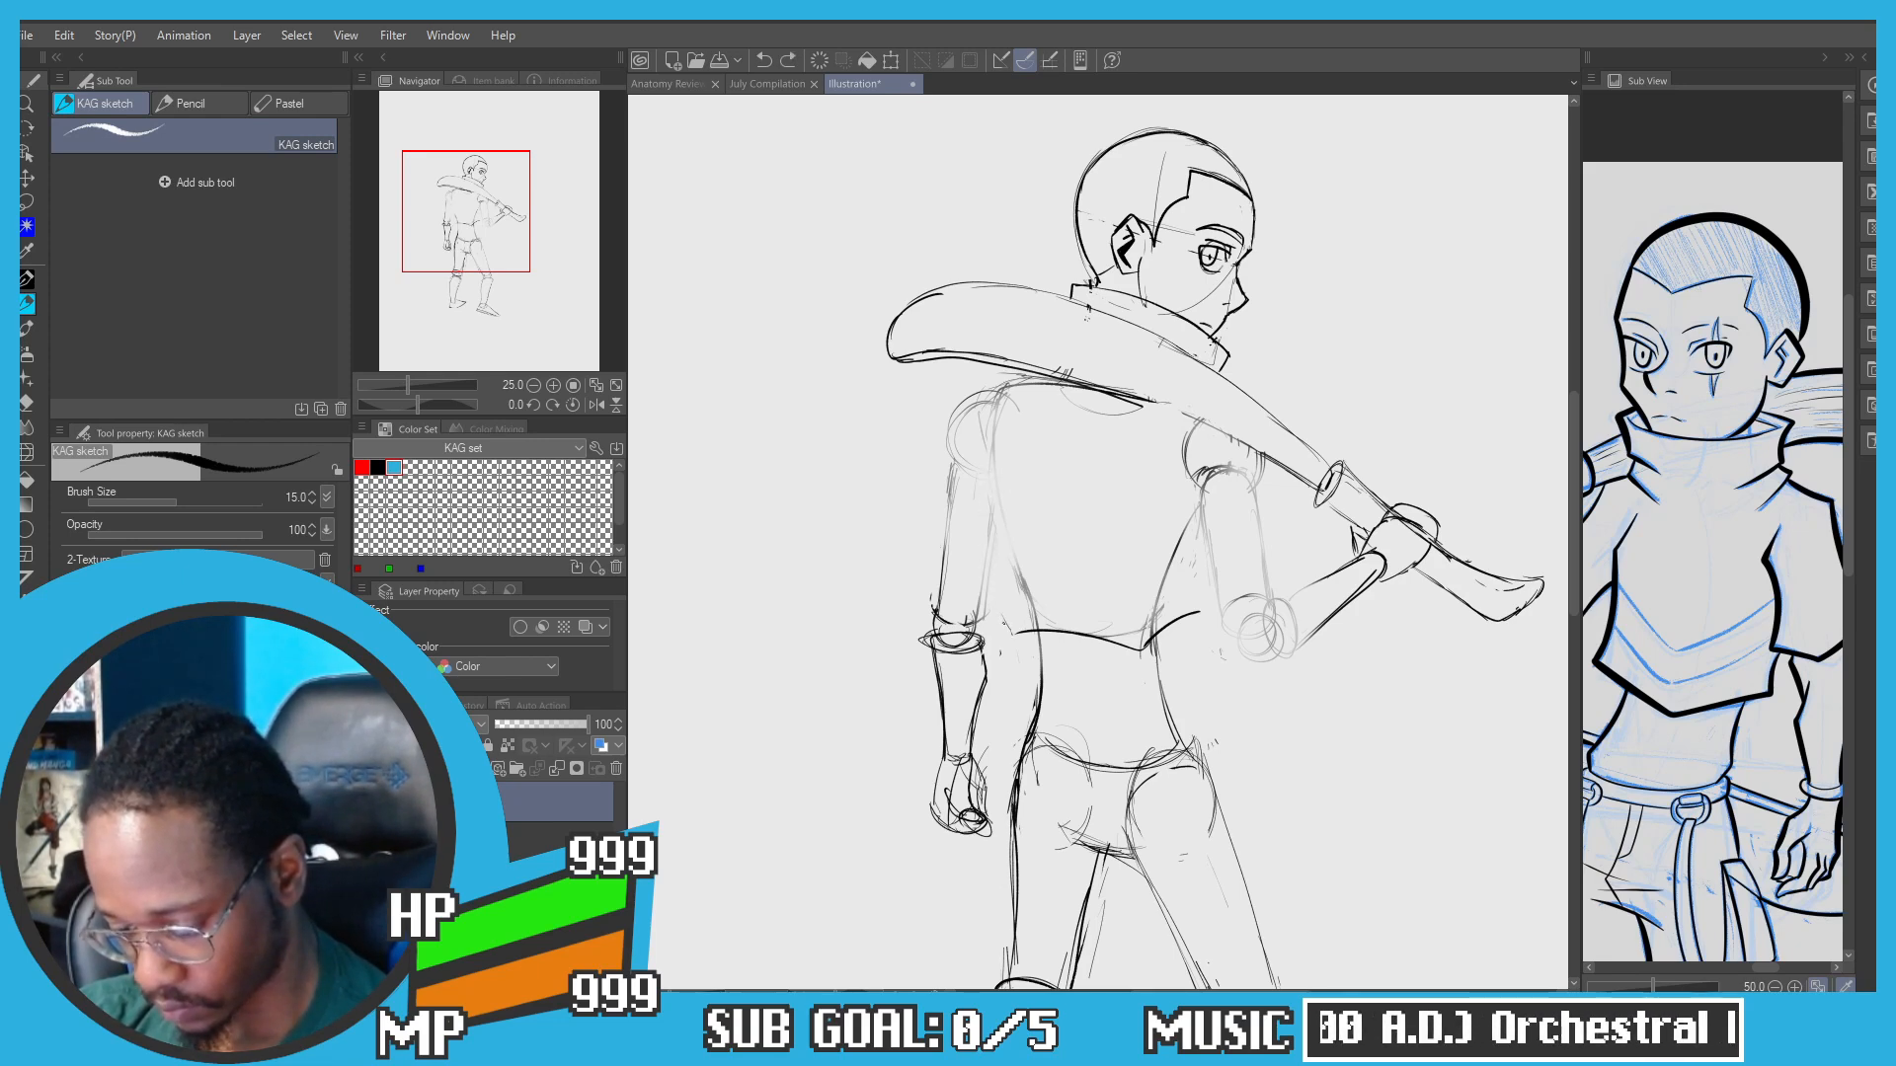
Step: Draw the short sleeve over the hanging arm, with its cuff line, outer edge and shoulder curve, beside the shirt's side line
drag(1005, 444, 991, 624)
drag(992, 544, 910, 541)
key(ctrl+z)
key(ctrl+z)
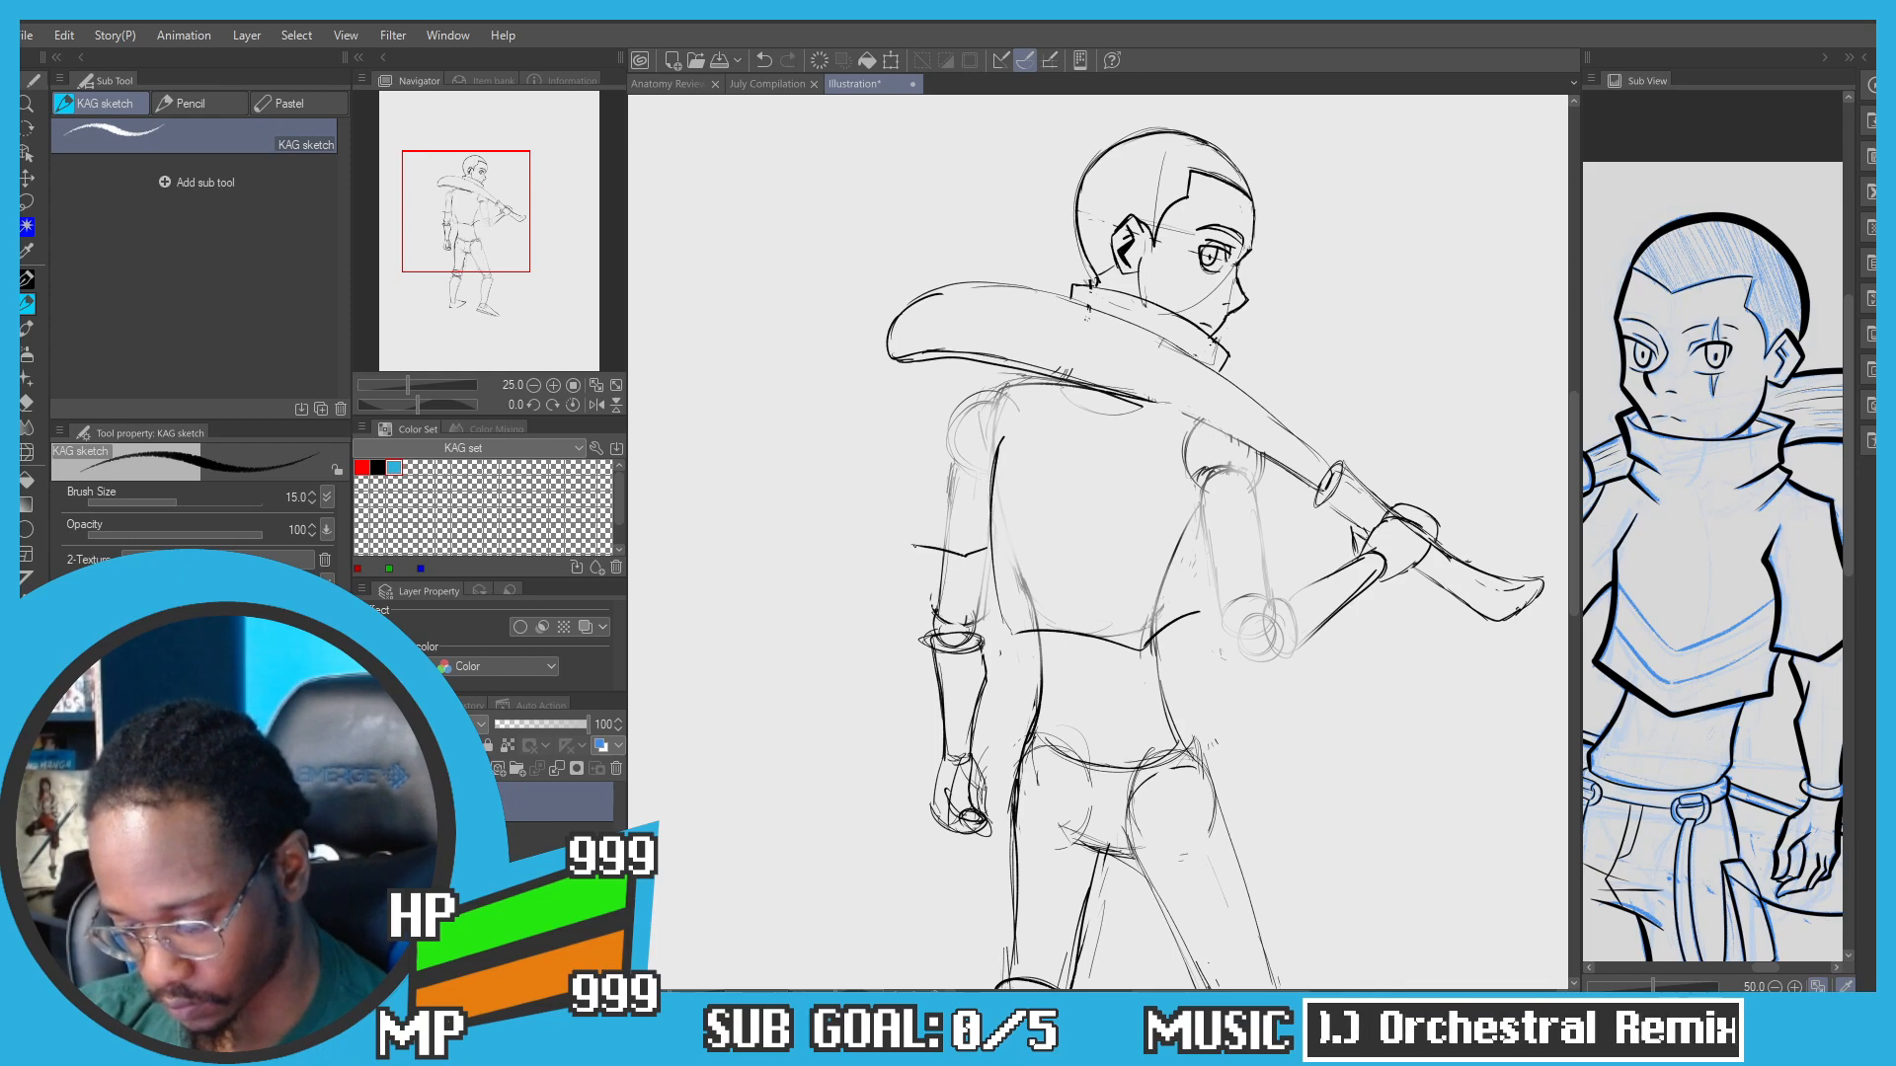
mouse_move(948, 468)
mouse_down()
mouse_move(950, 415)
mouse_move(1043, 377)
mouse_up()
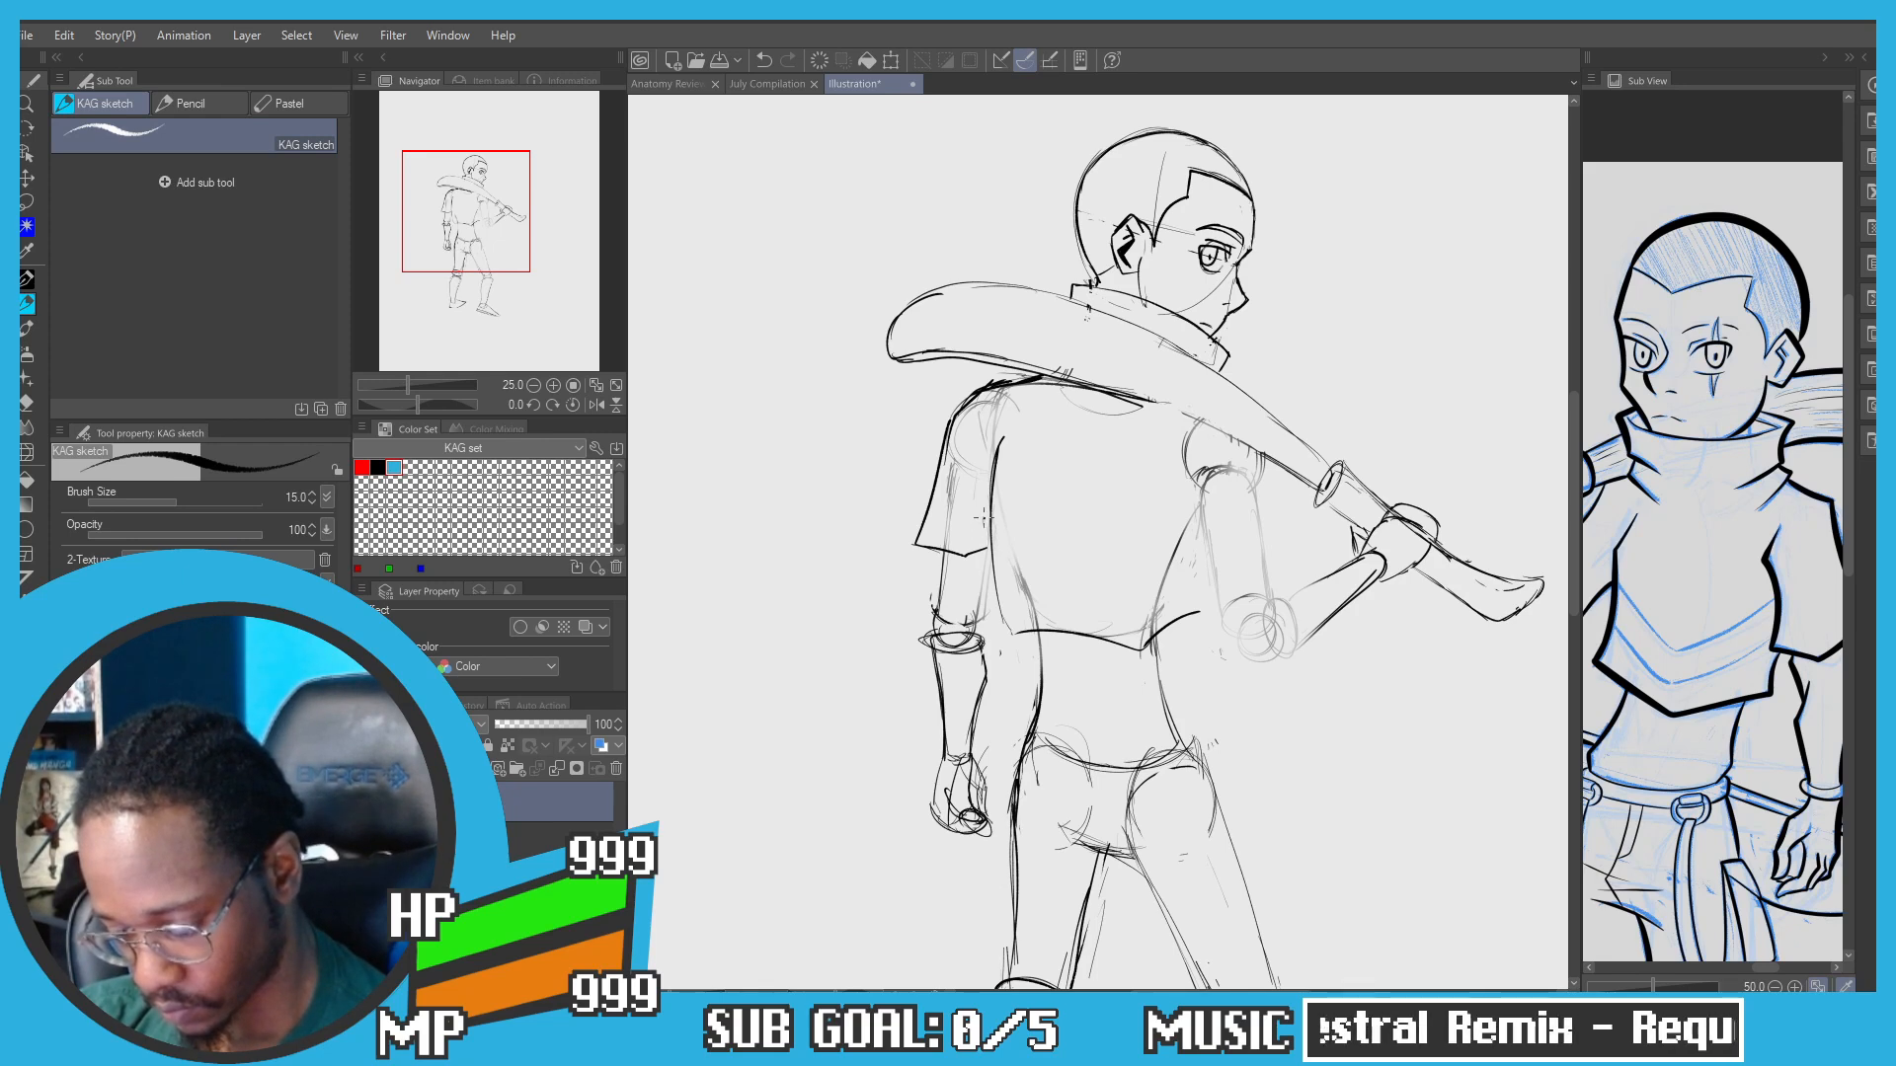
Step: Redraw the shirt's side line from the armpit of the hanging arm down to the hem
drag(991, 518, 996, 602)
key(ctrl+z)
drag(994, 461, 1009, 621)
key(ctrl+z)
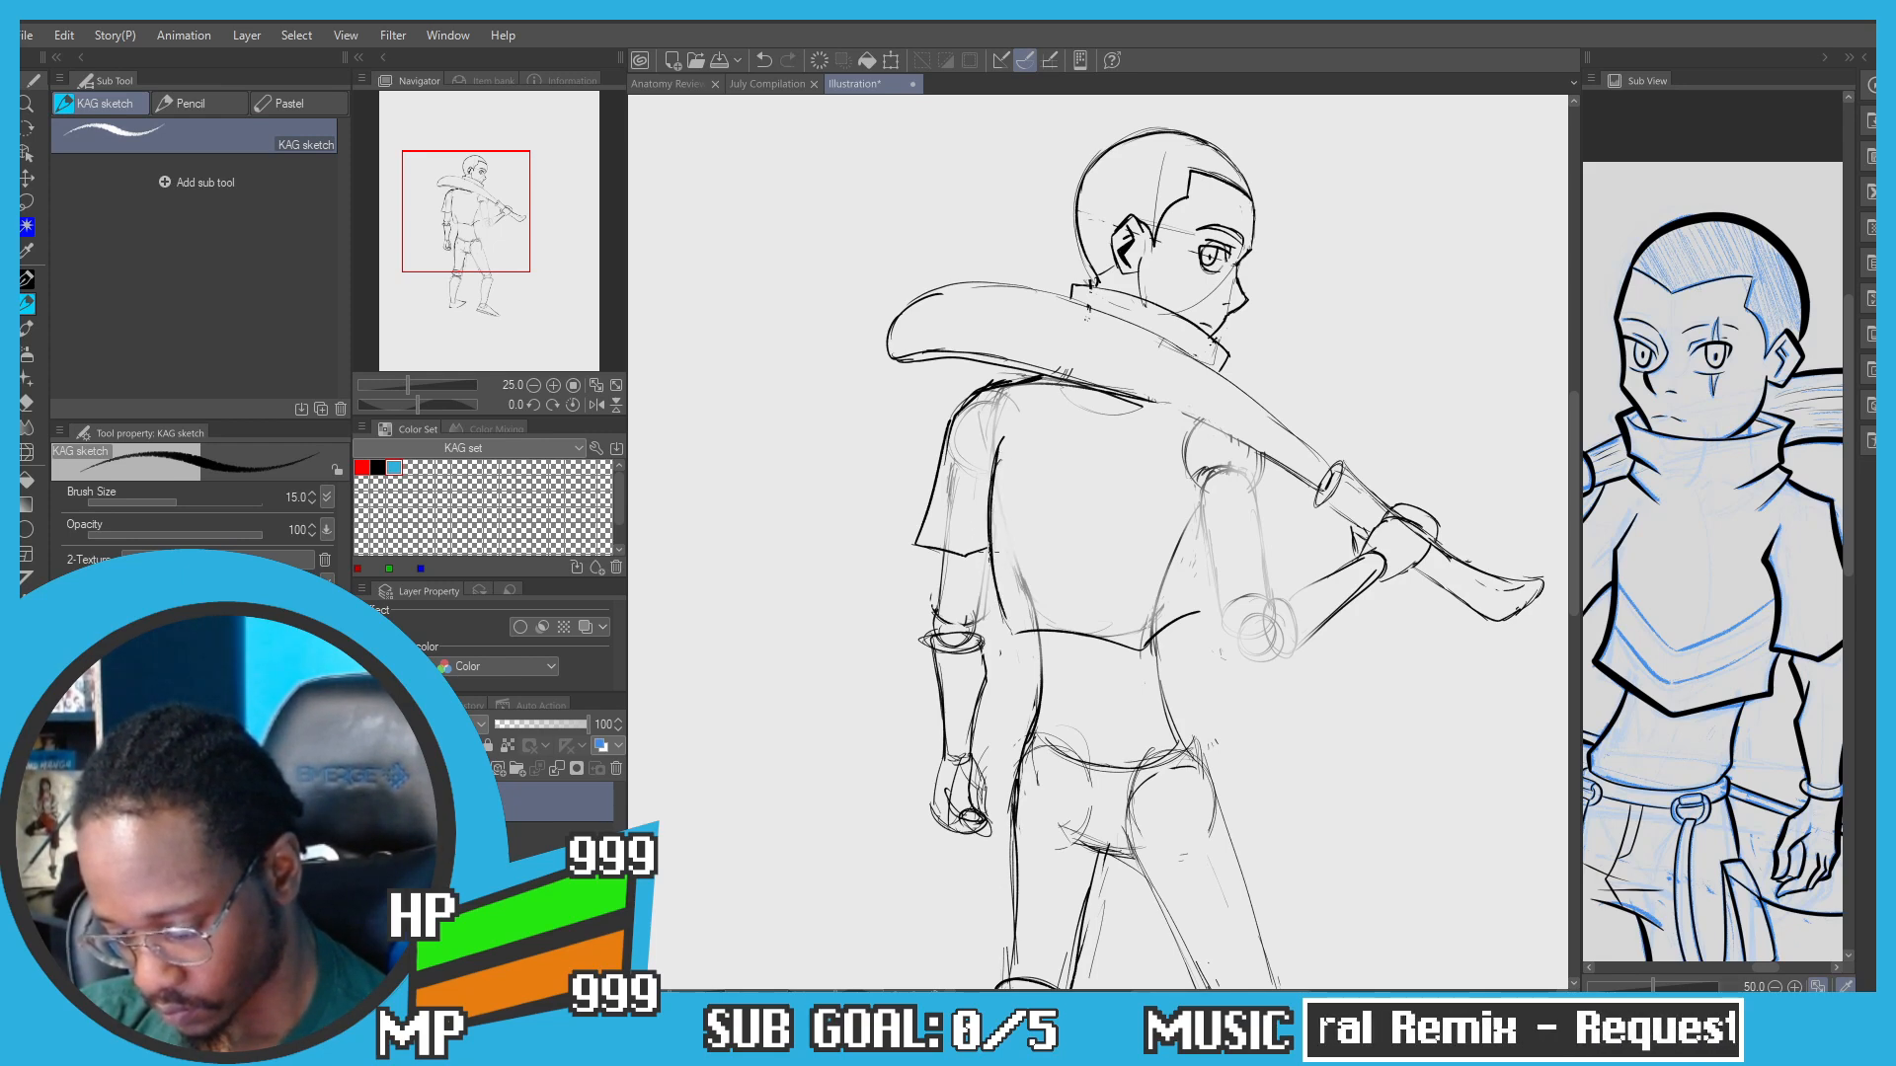
drag(991, 494, 1009, 617)
key(ctrl+z)
key(ctrl+z)
drag(1001, 442, 999, 620)
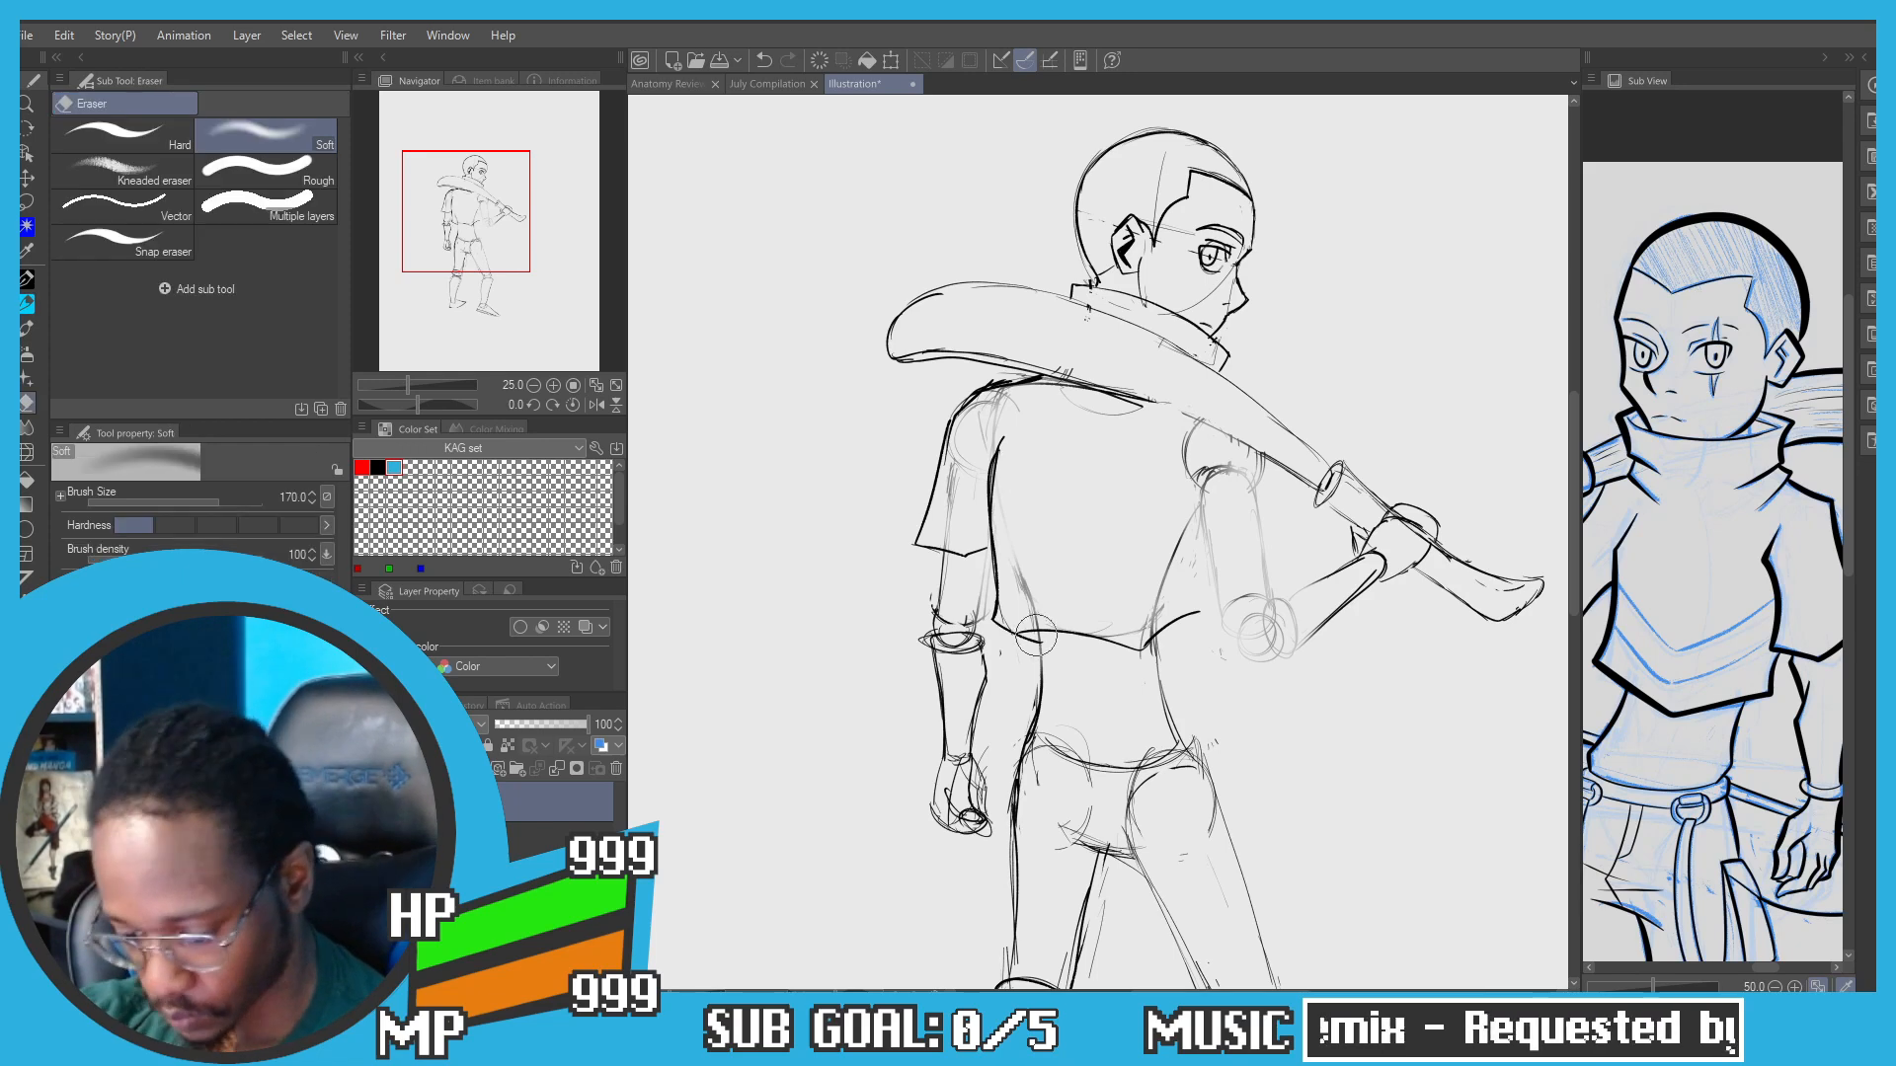
Step: Erase the hem on the hanging-arm side with the Hard eraser and redraw it sloping from the side line to the hem's point
key(e)
click(186, 147)
drag(1043, 624, 1021, 578)
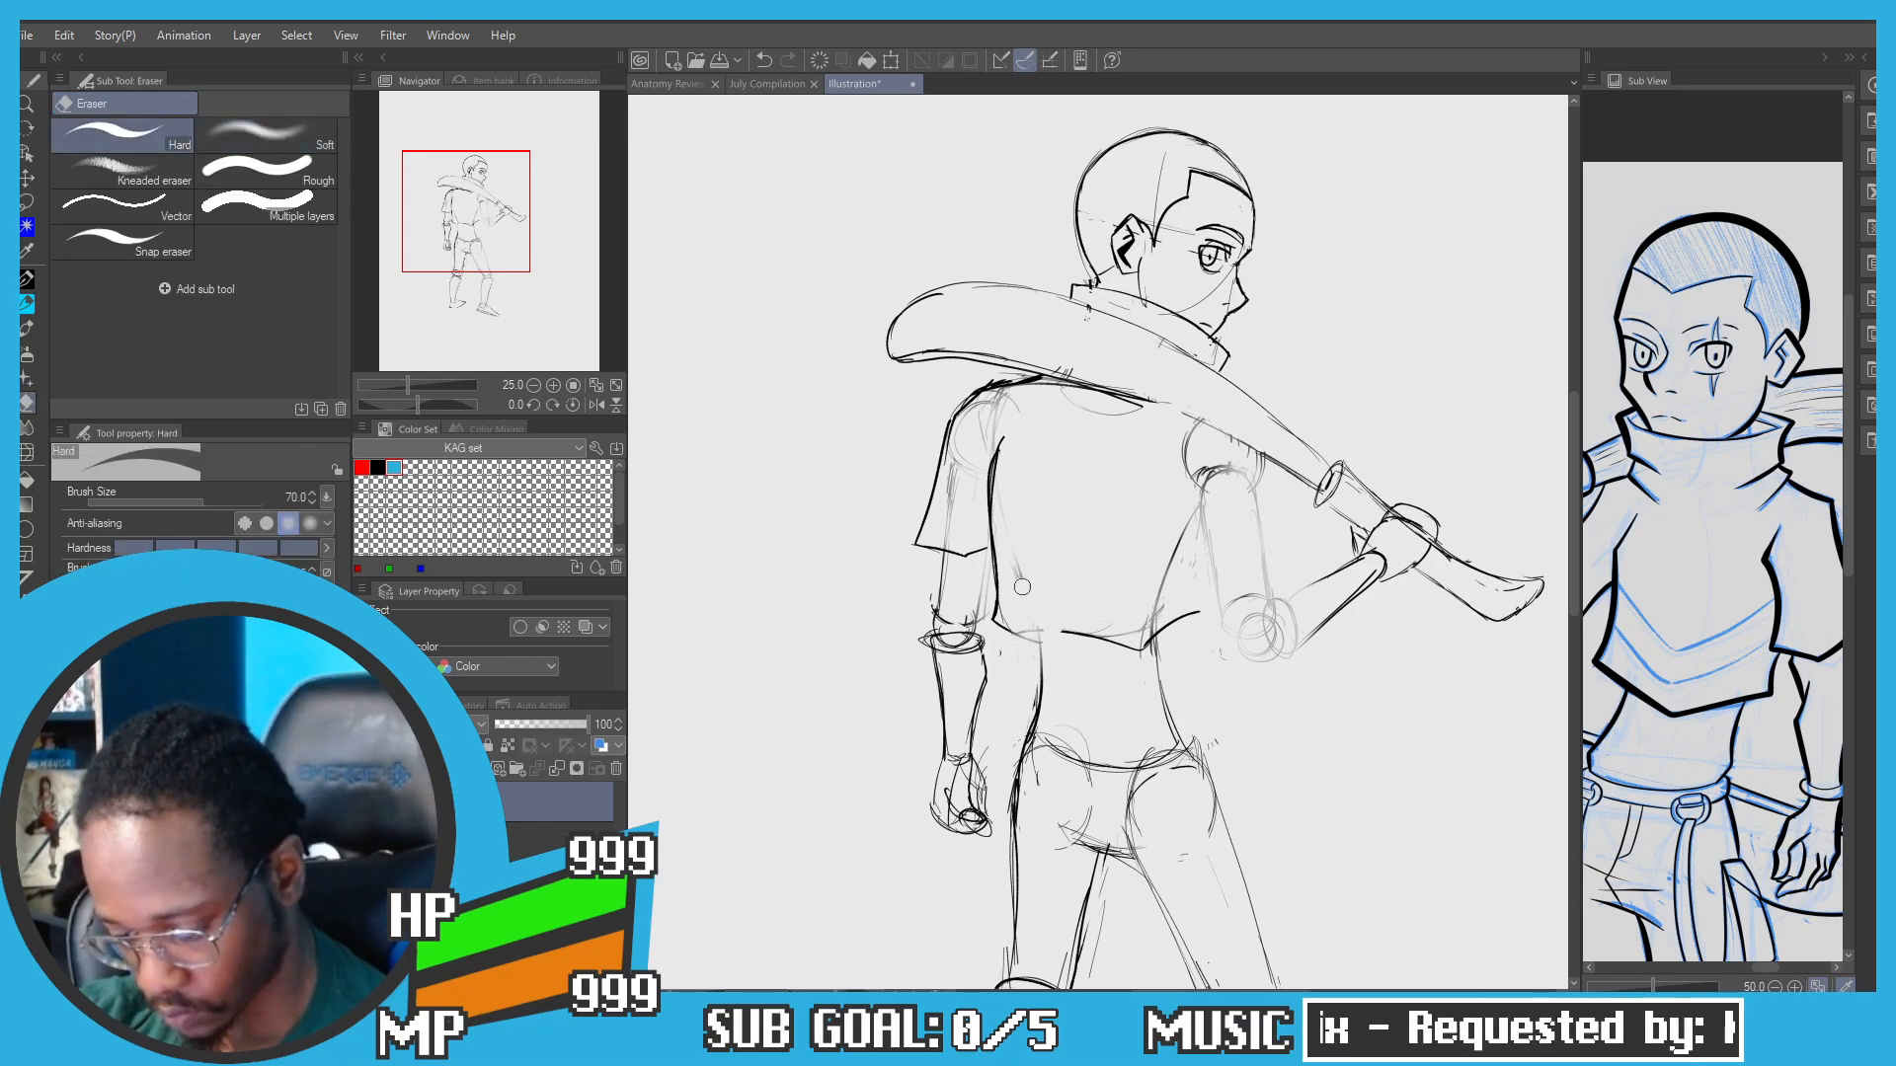
drag(1104, 633, 1064, 631)
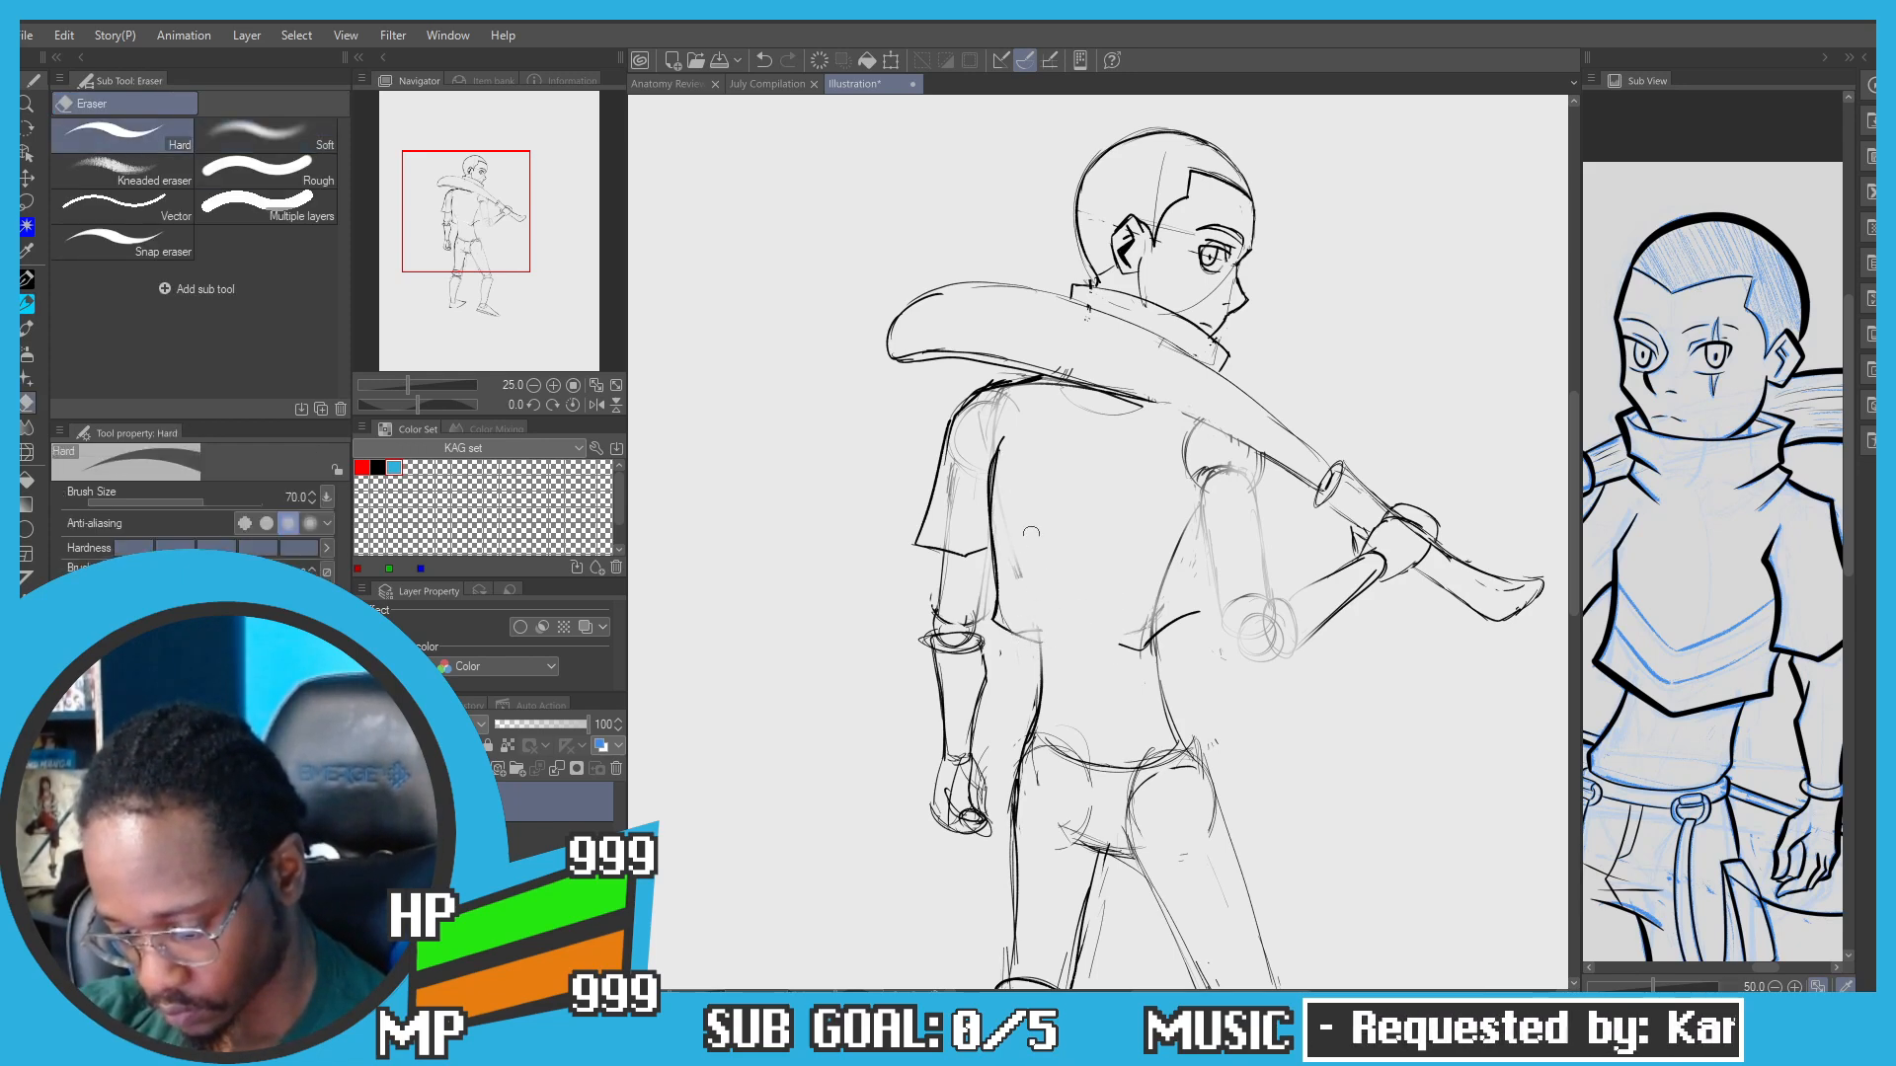
key(p)
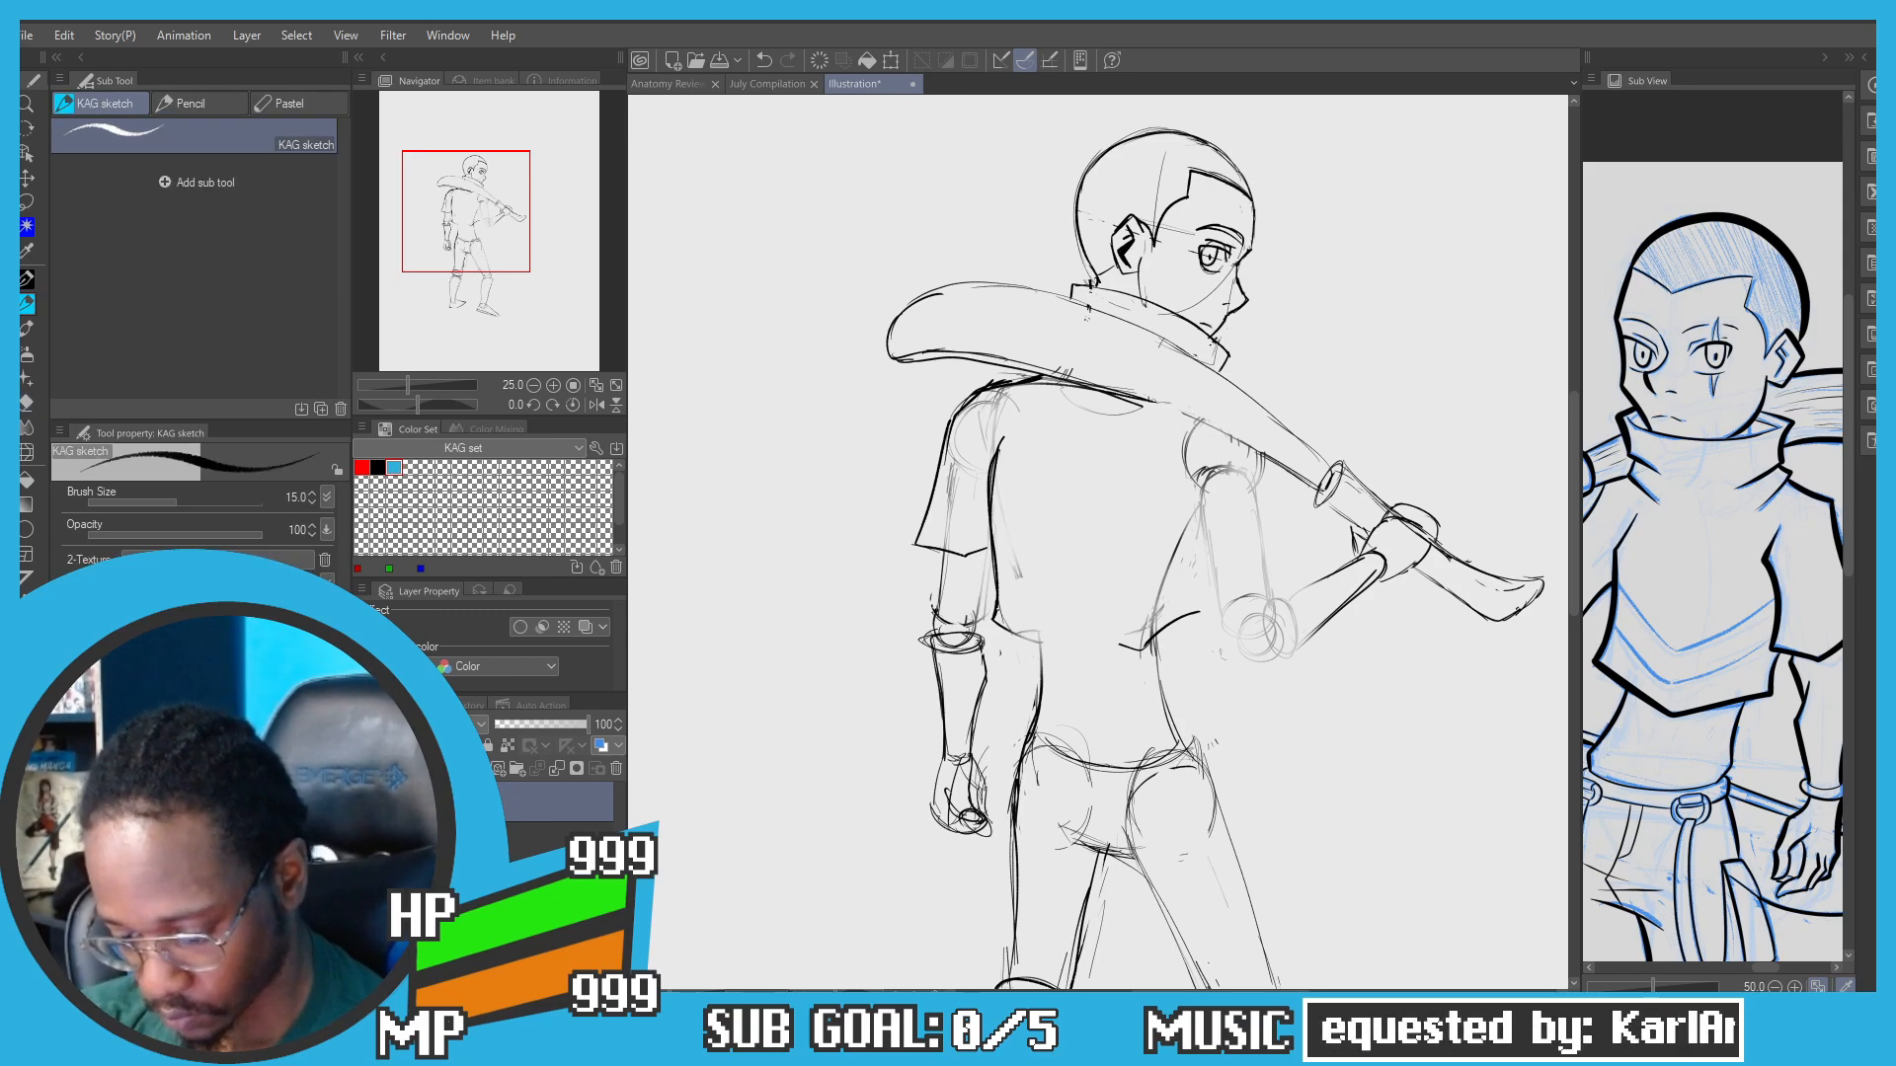
drag(995, 622, 1076, 652)
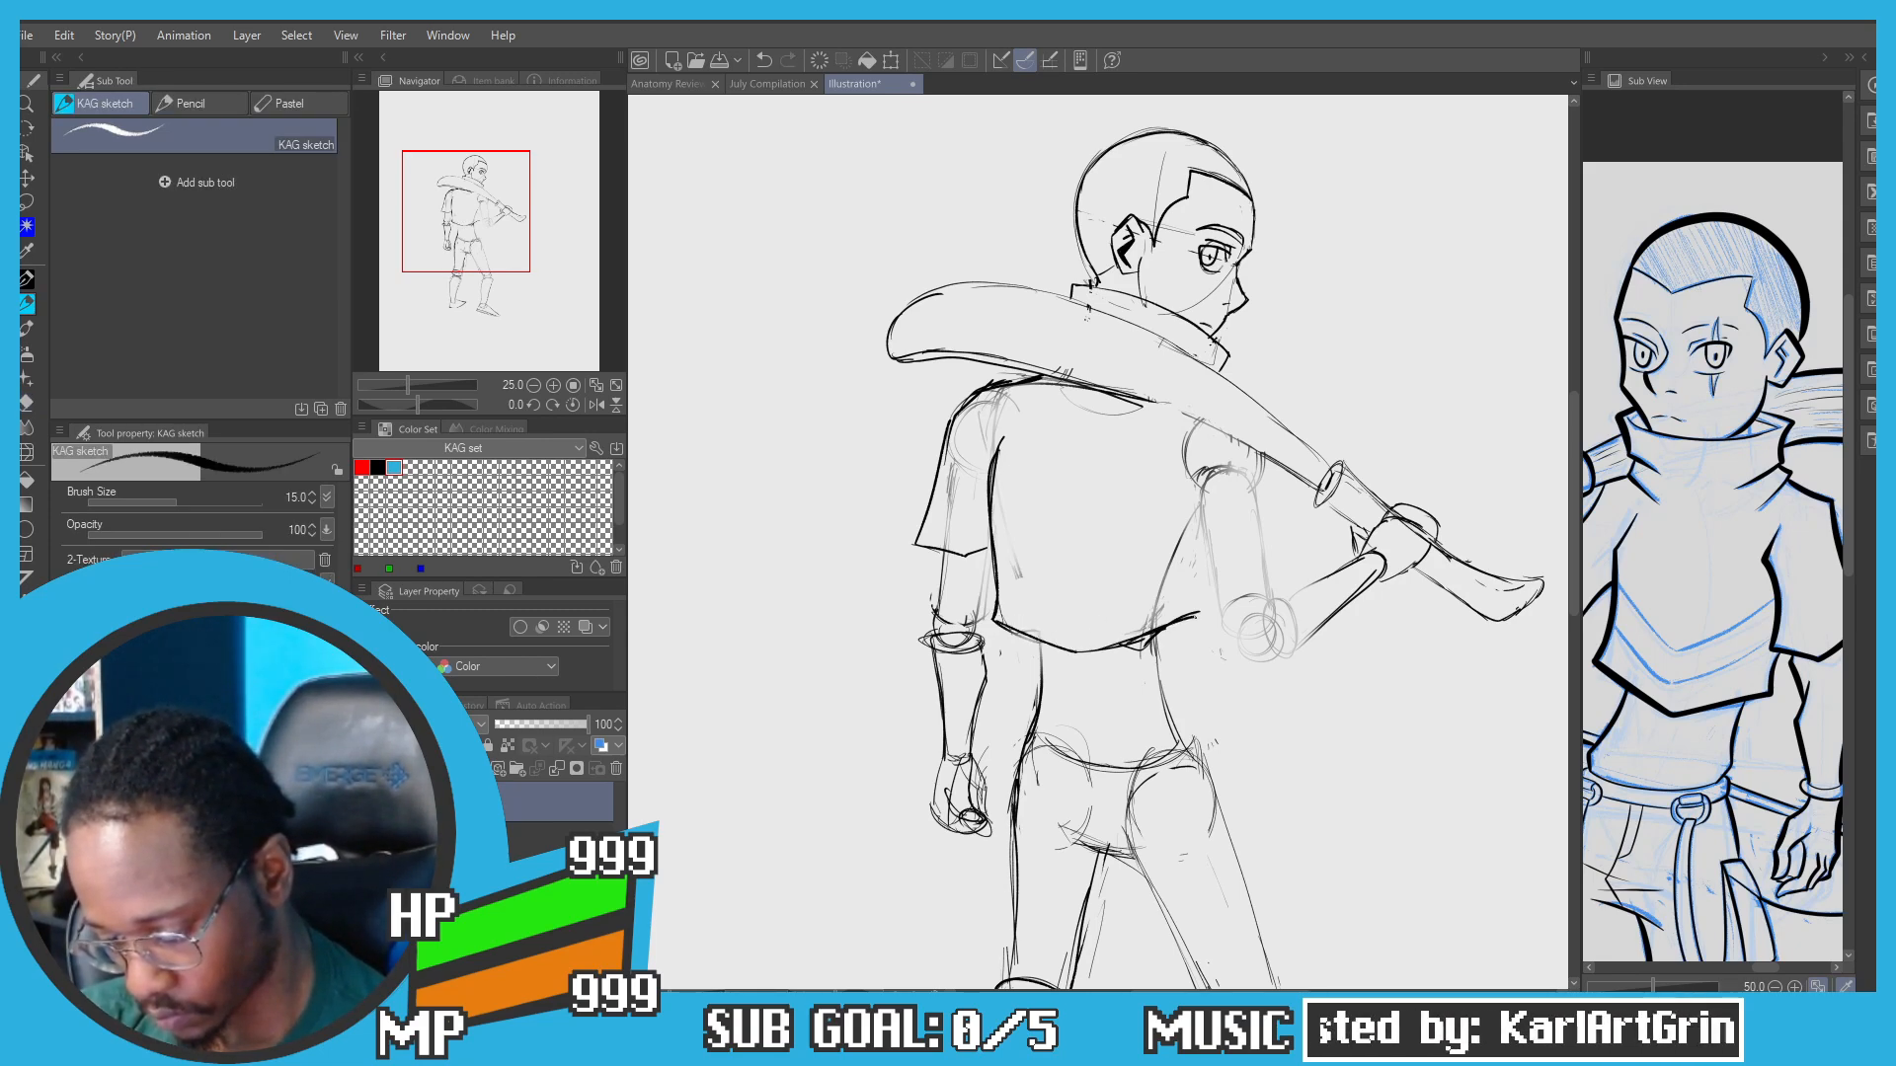
Step: Sketch the sleeve's cuff line across the upper arm that holds the blade
scroll(1217, 536, up, 1)
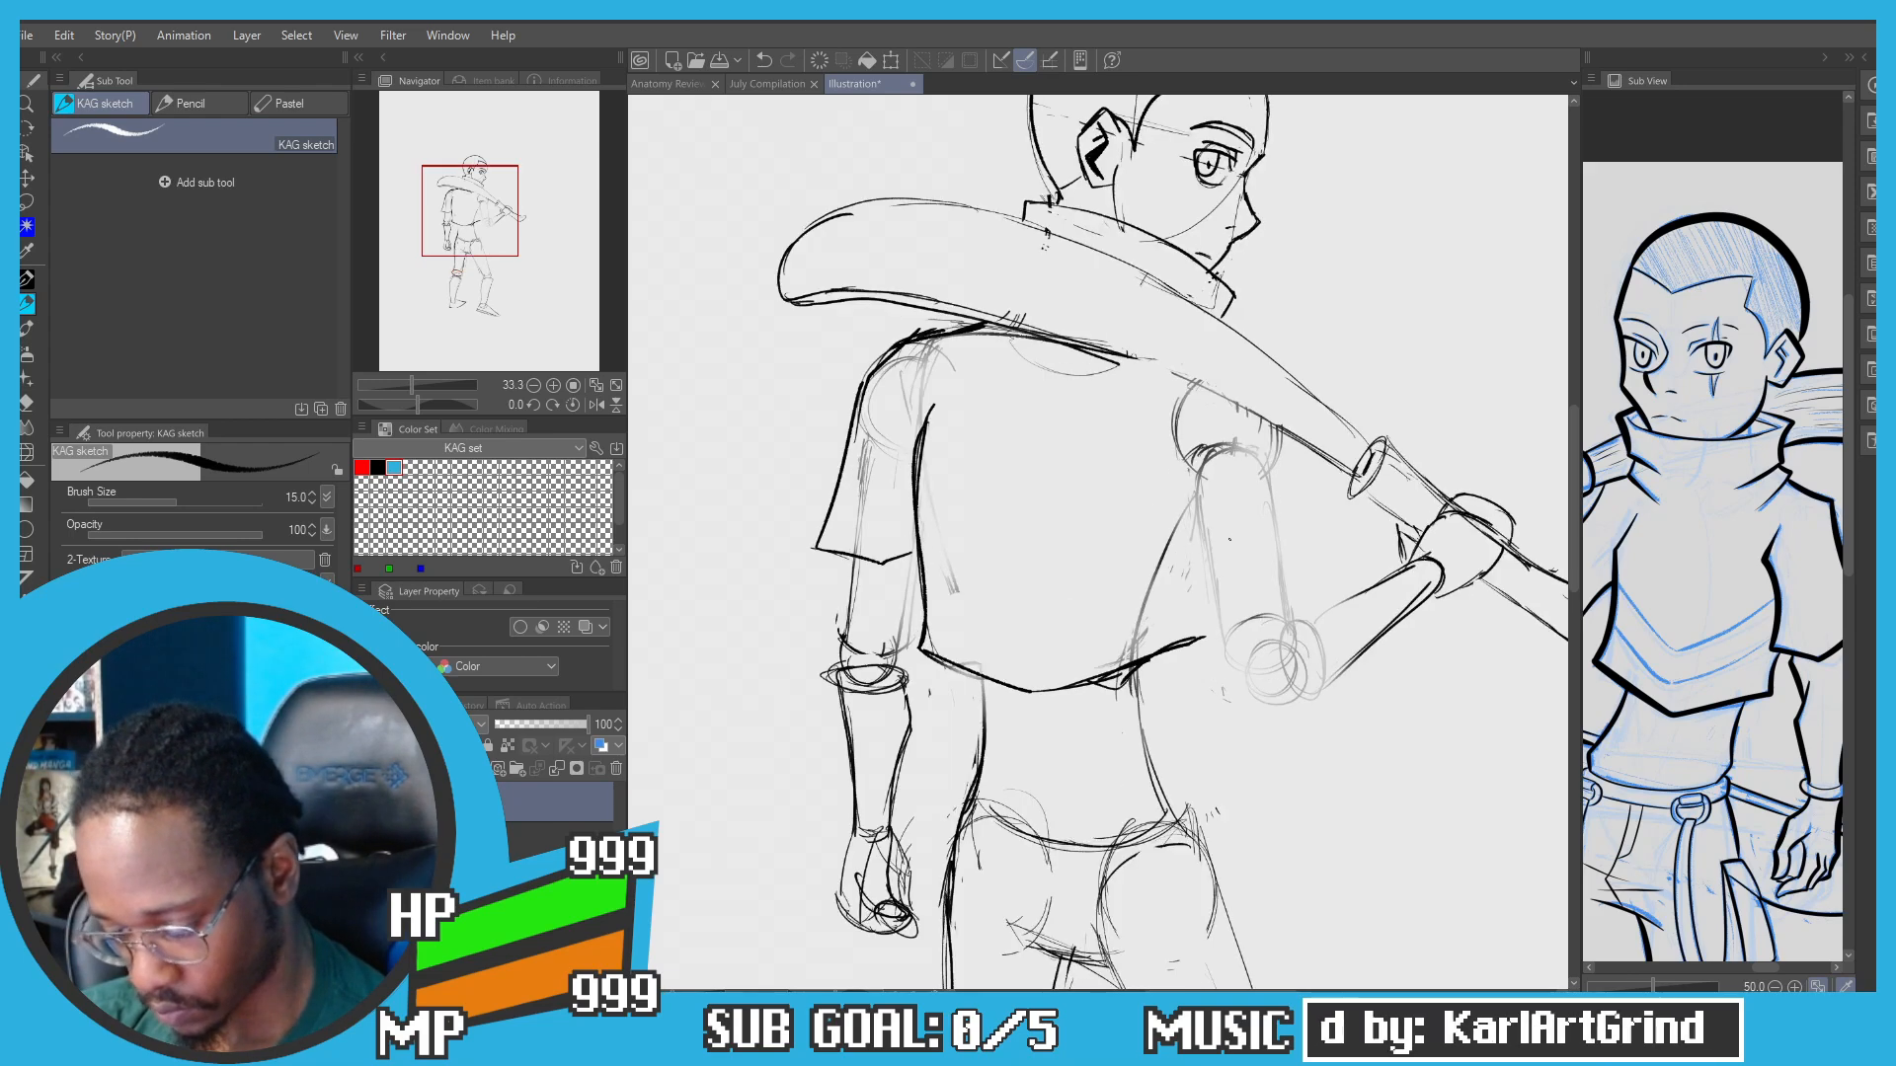
key(ctrl+z)
drag(1207, 561, 1258, 533)
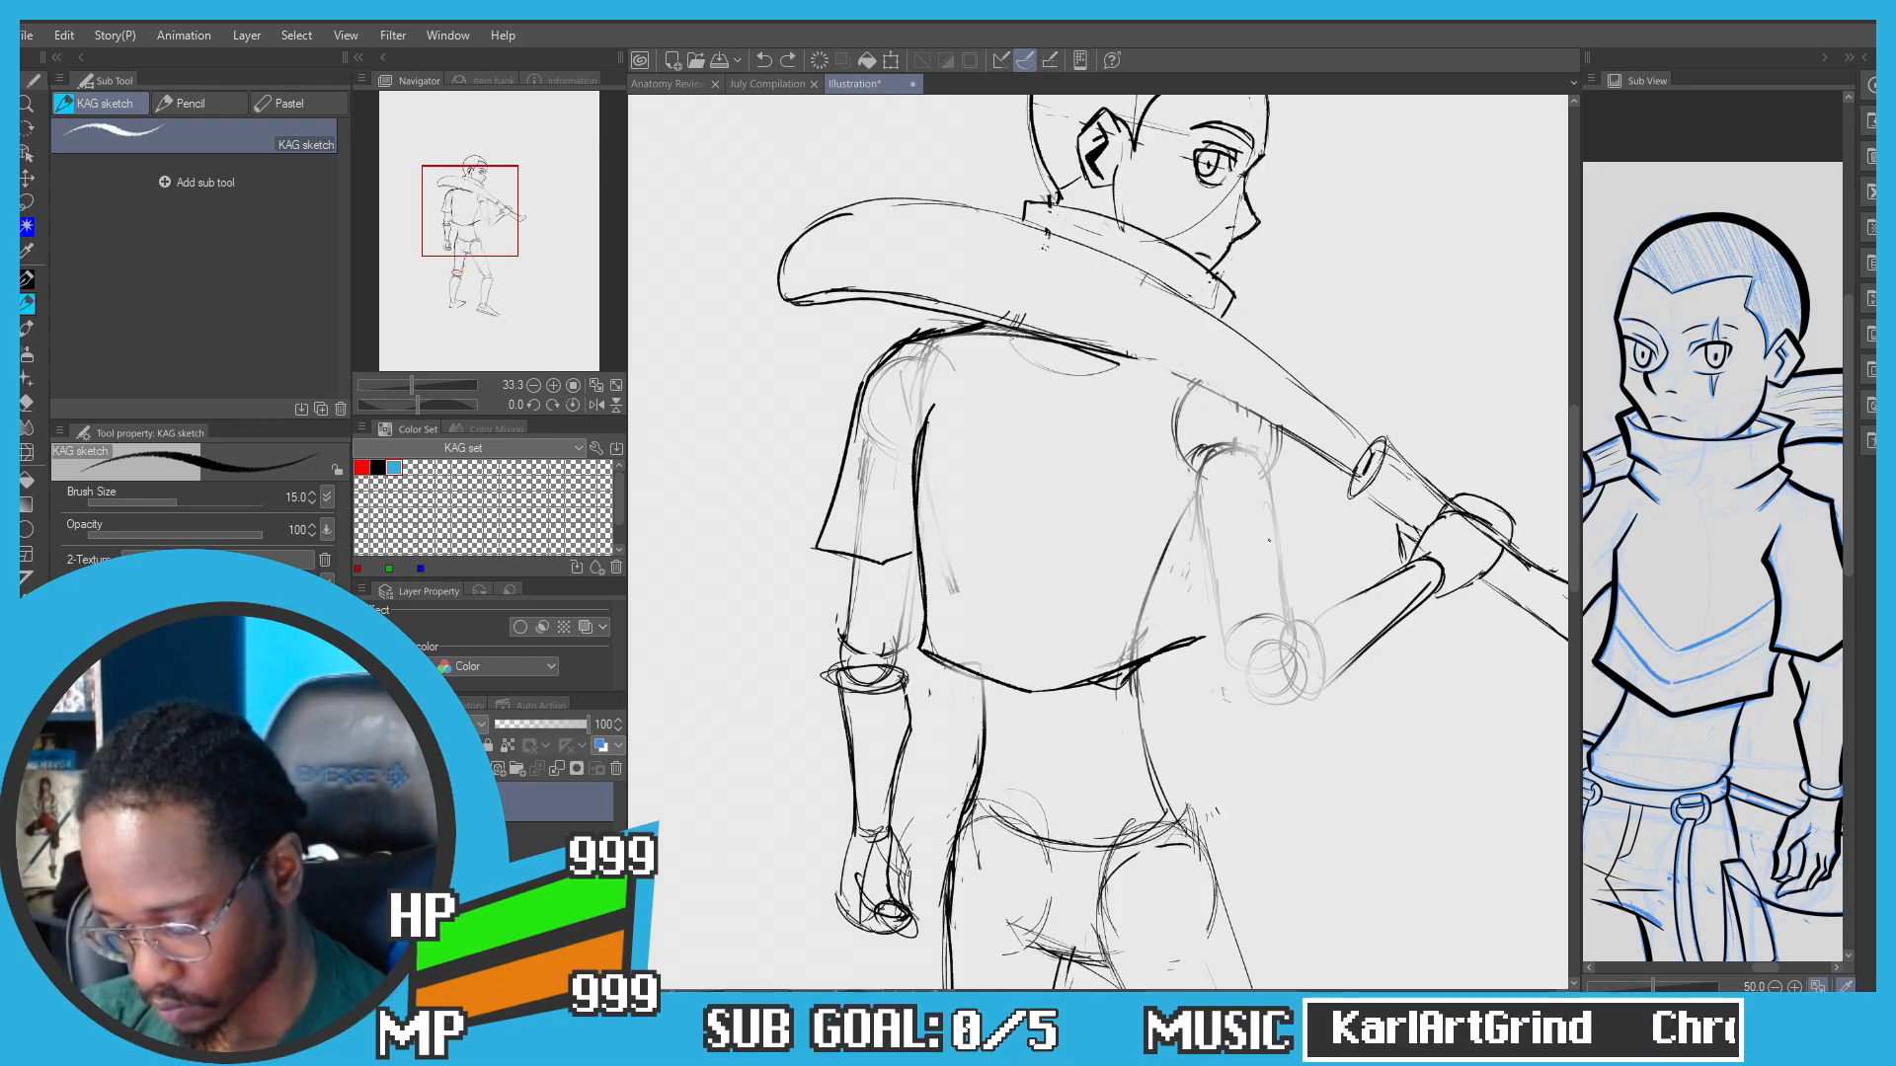
Step: Sketch the angled hem of the short sleeve on the arm holding the sword
drag(1273, 541, 1178, 583)
key(ctrl+z)
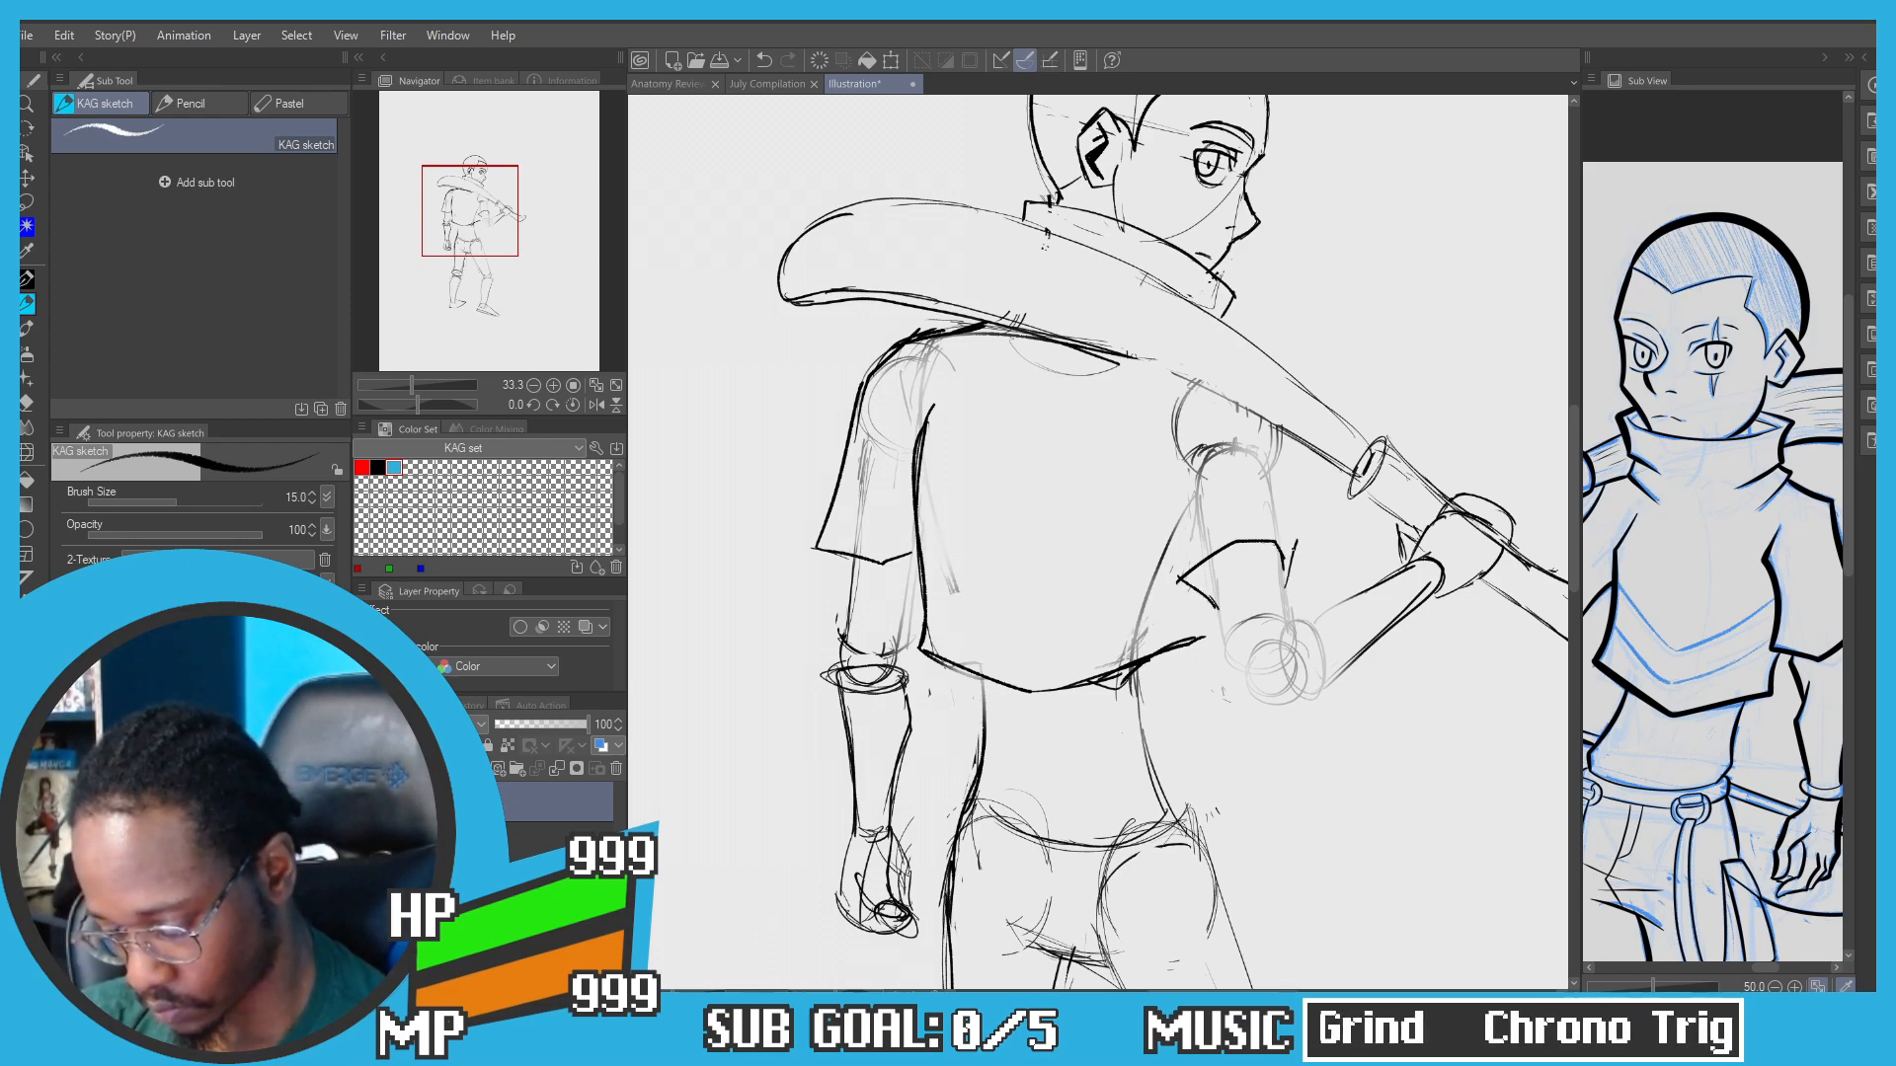
key(ctrl+z)
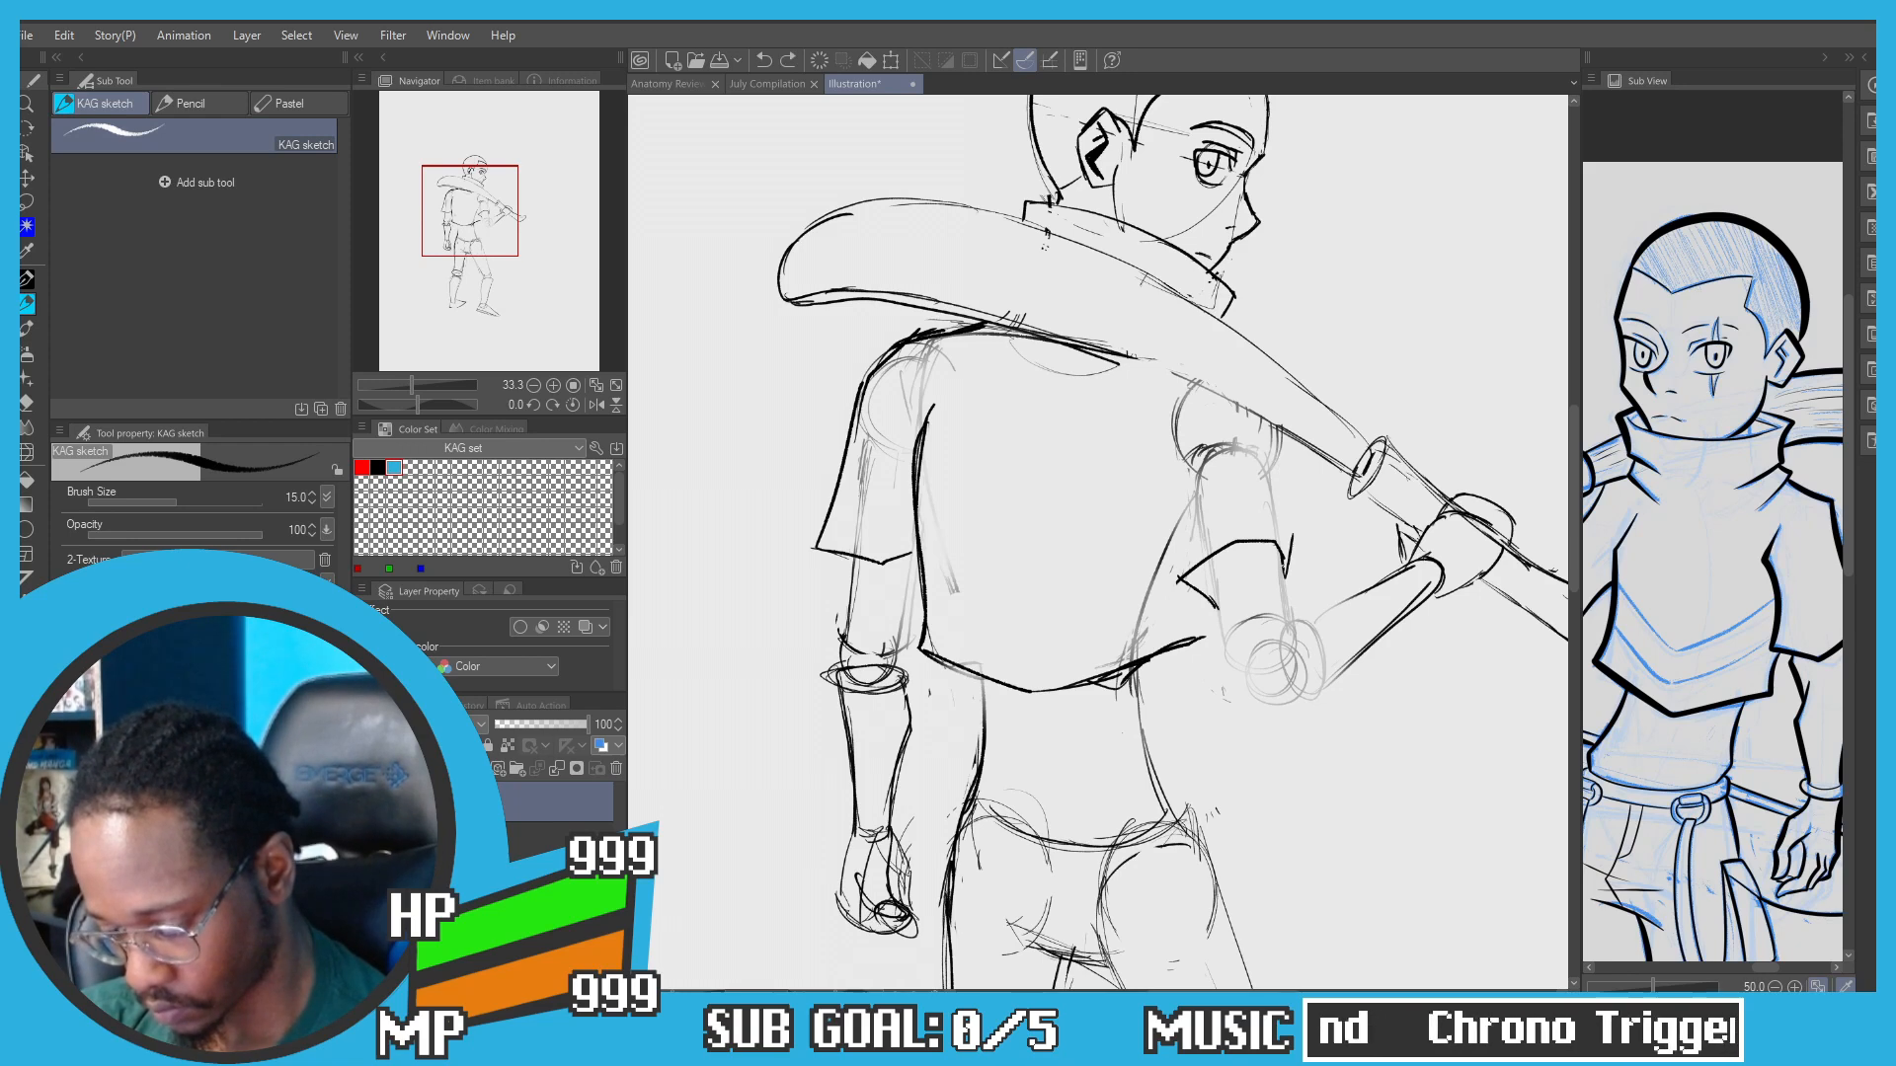
key(ctrl+z)
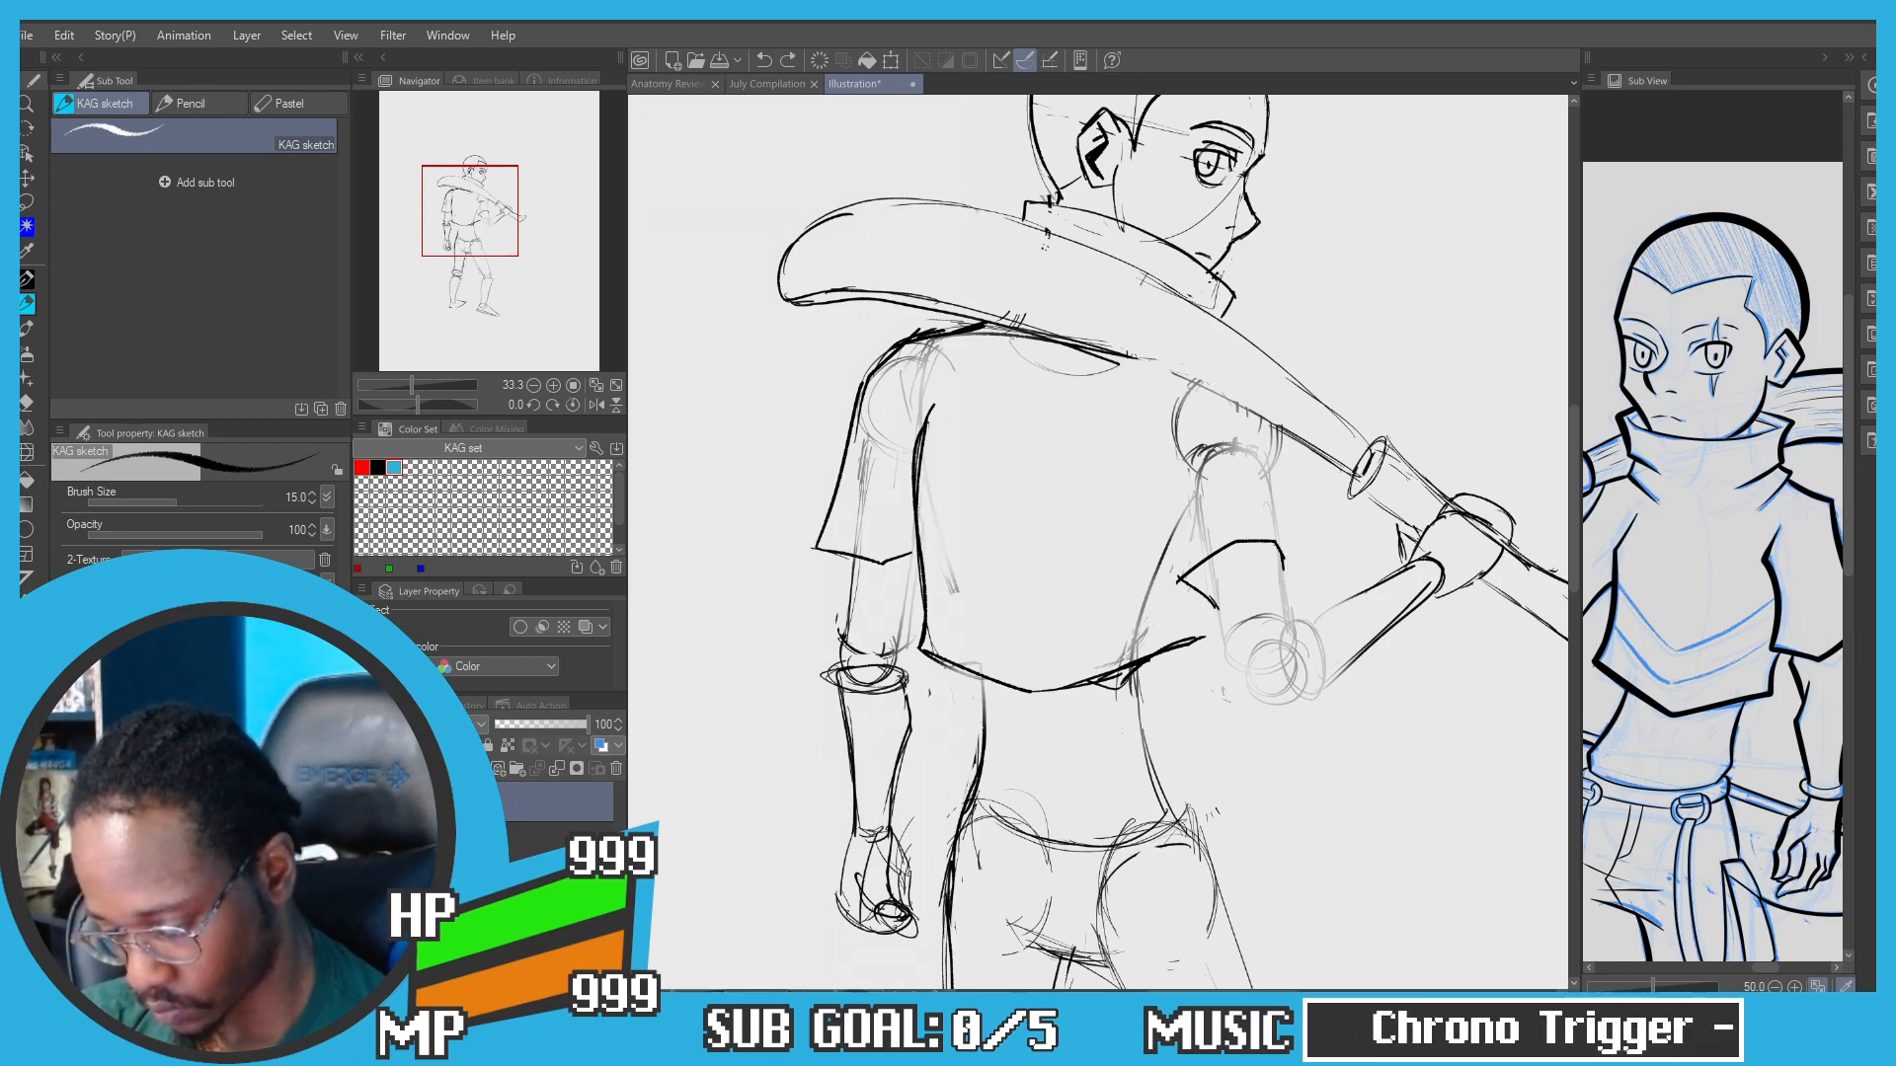
key(ctrl+z)
Step: Draw the outer and inner side edges of the sword arm's sleeve down to its hem
drag(1288, 436, 1298, 555)
key(ctrl+z)
drag(1286, 446, 1298, 556)
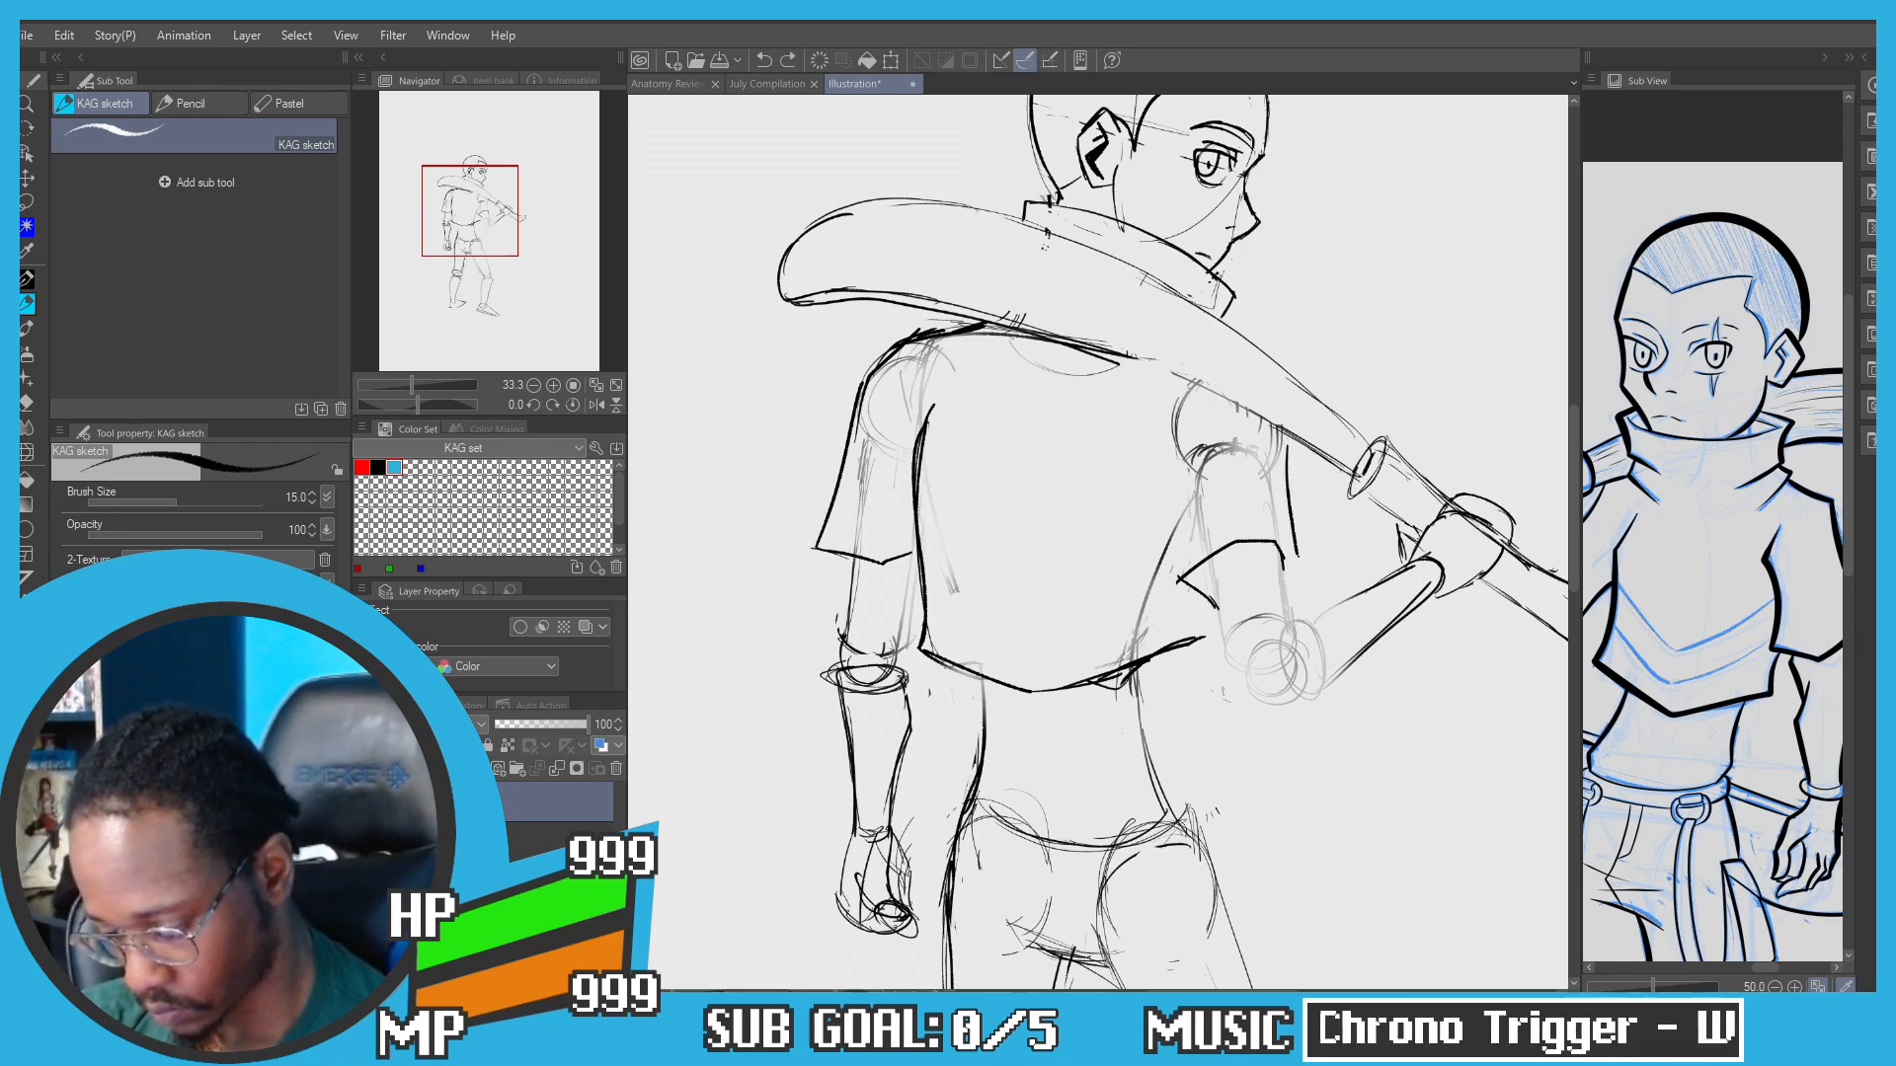
drag(1184, 487, 1176, 582)
key(ctrl+z)
key(ctrl+z)
drag(1184, 450, 1173, 585)
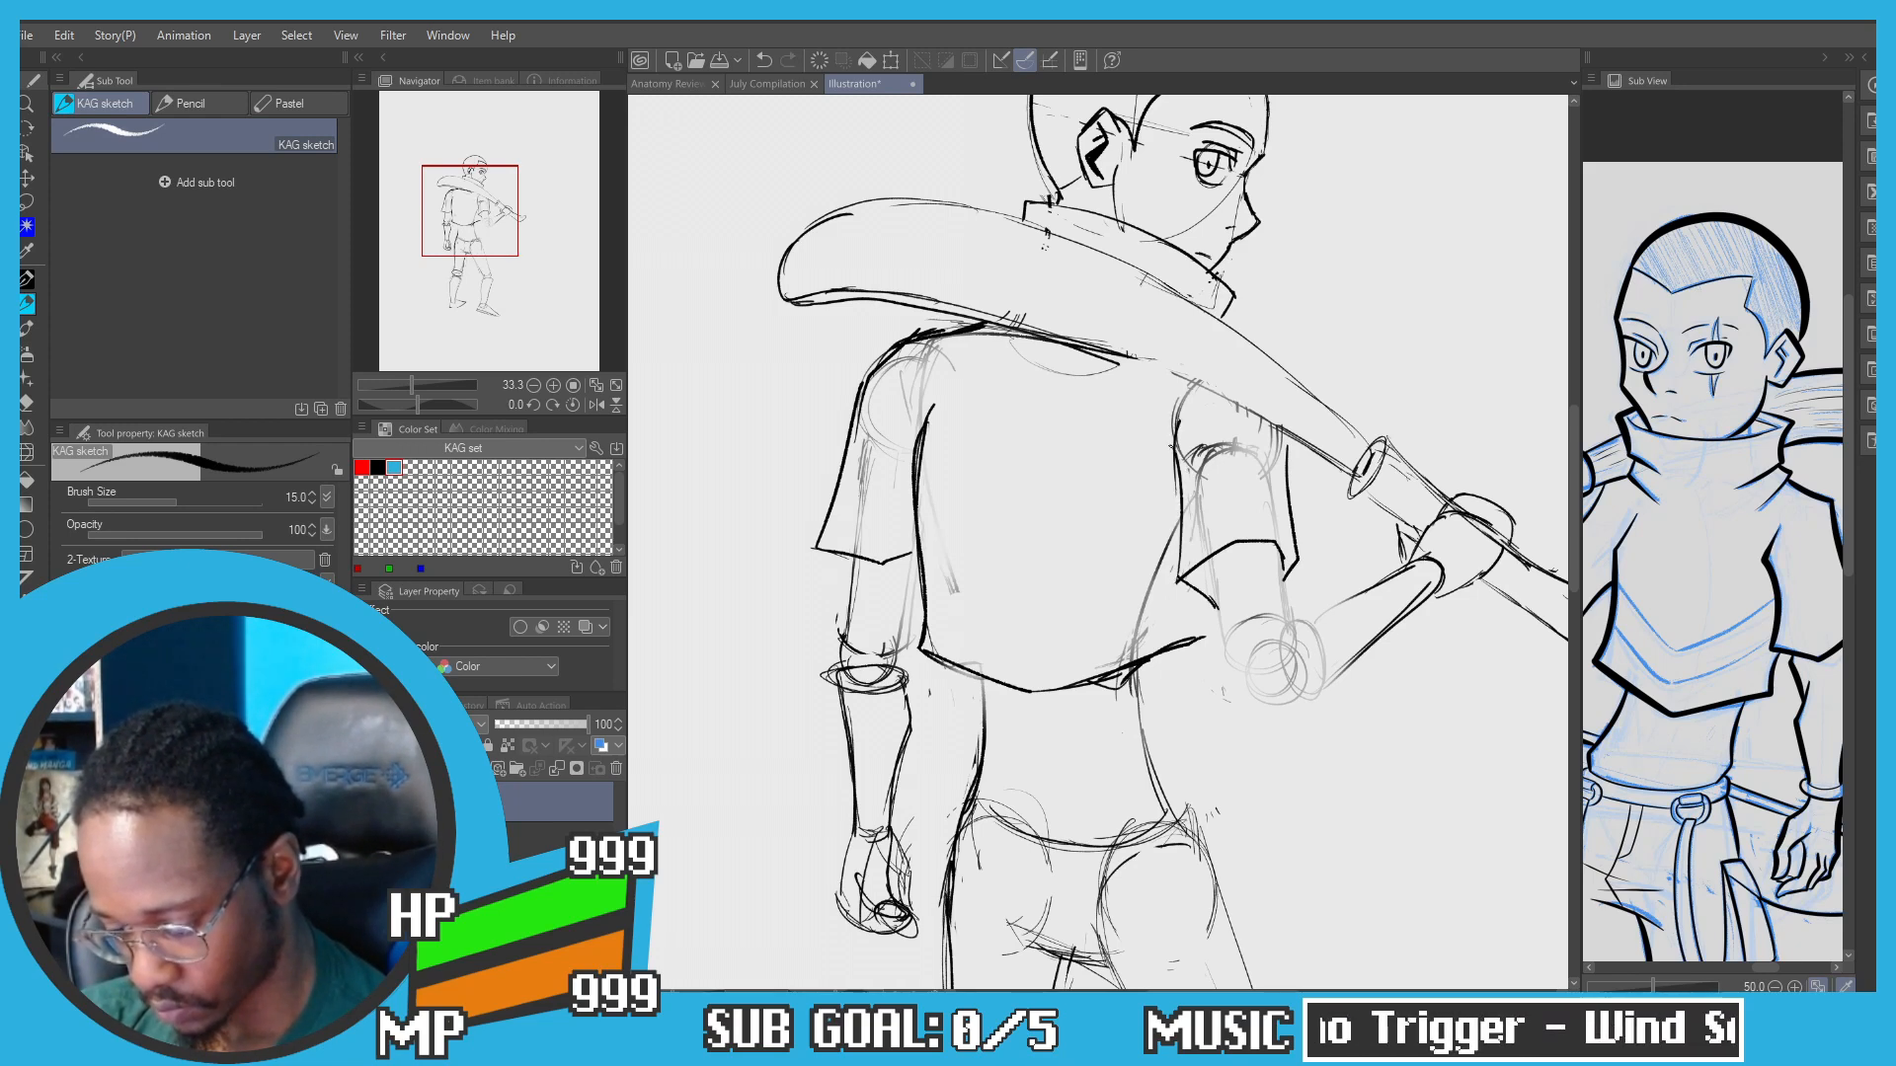
Step: Erase the leftover construction lines inside both sleeves and along the shirt's torso with the hard eraser
key(e)
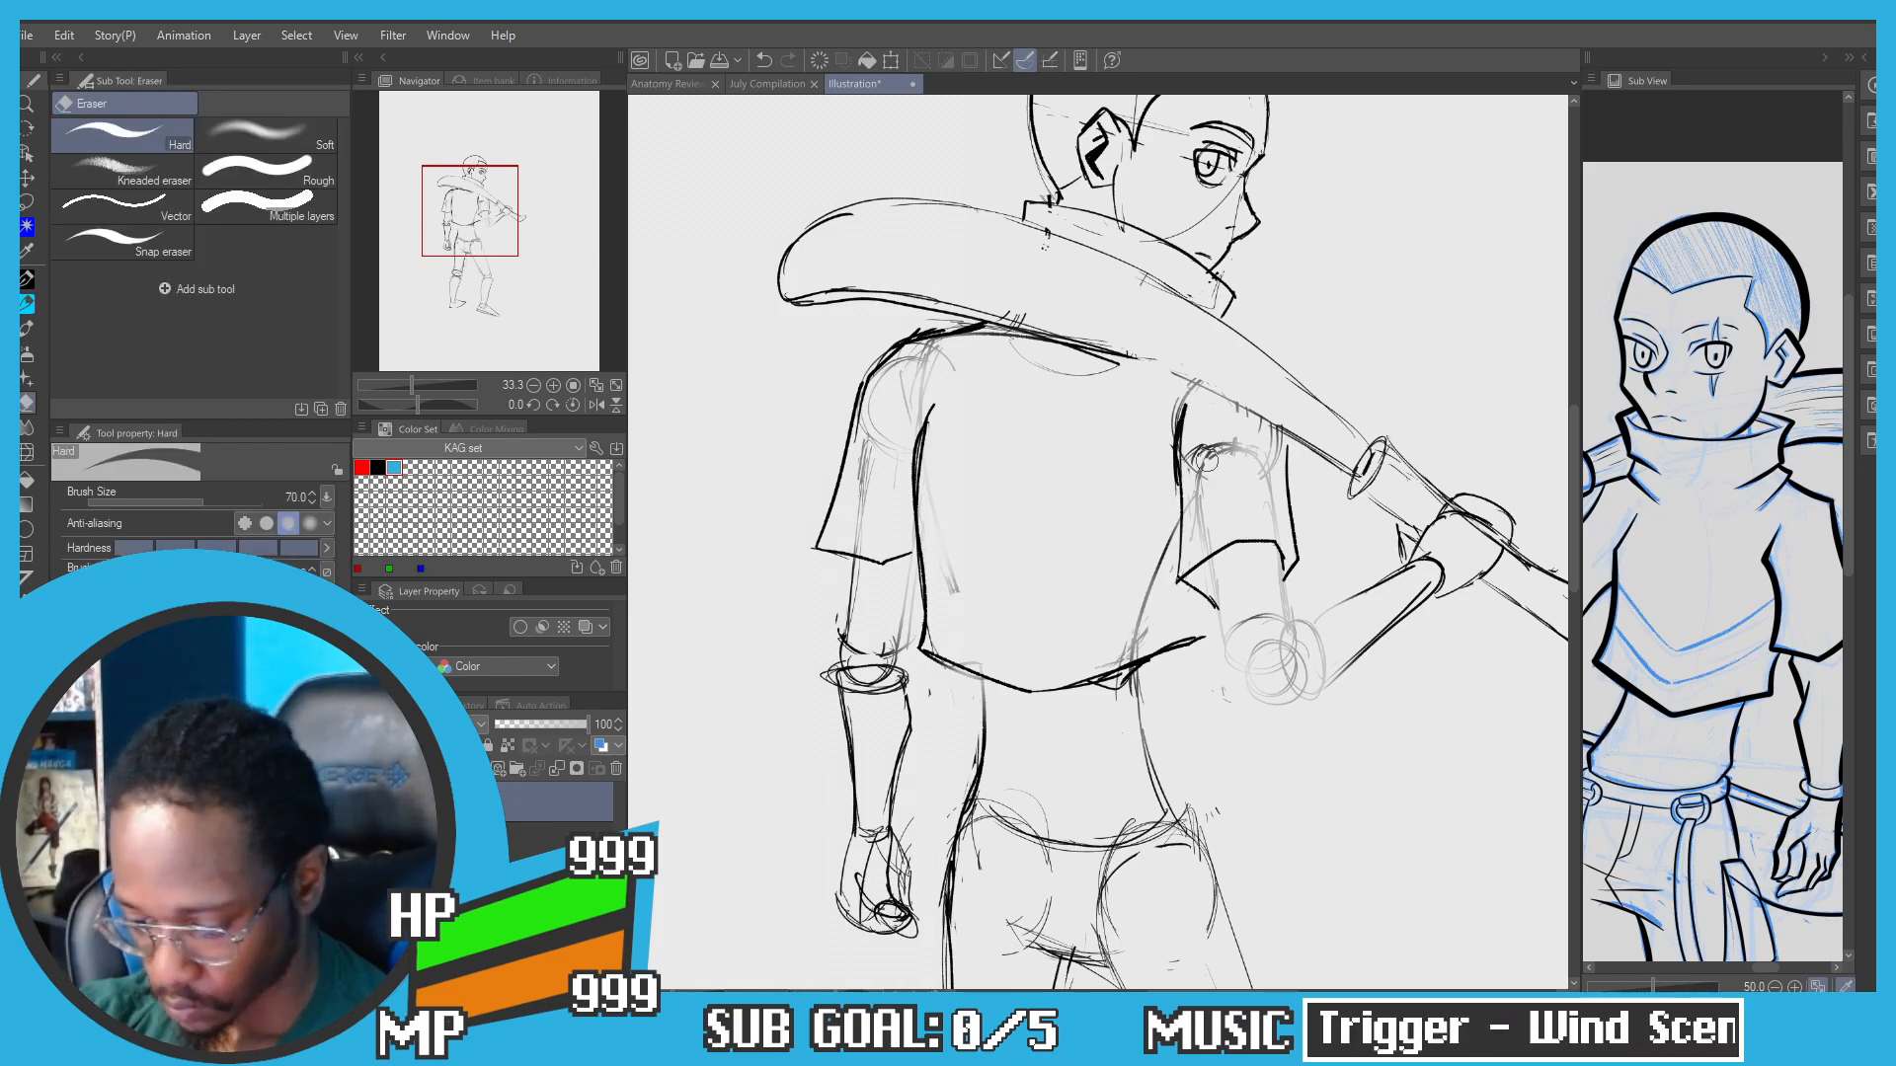
mouse_move(1195, 493)
mouse_down()
mouse_move(1233, 451)
mouse_move(1259, 458)
mouse_up()
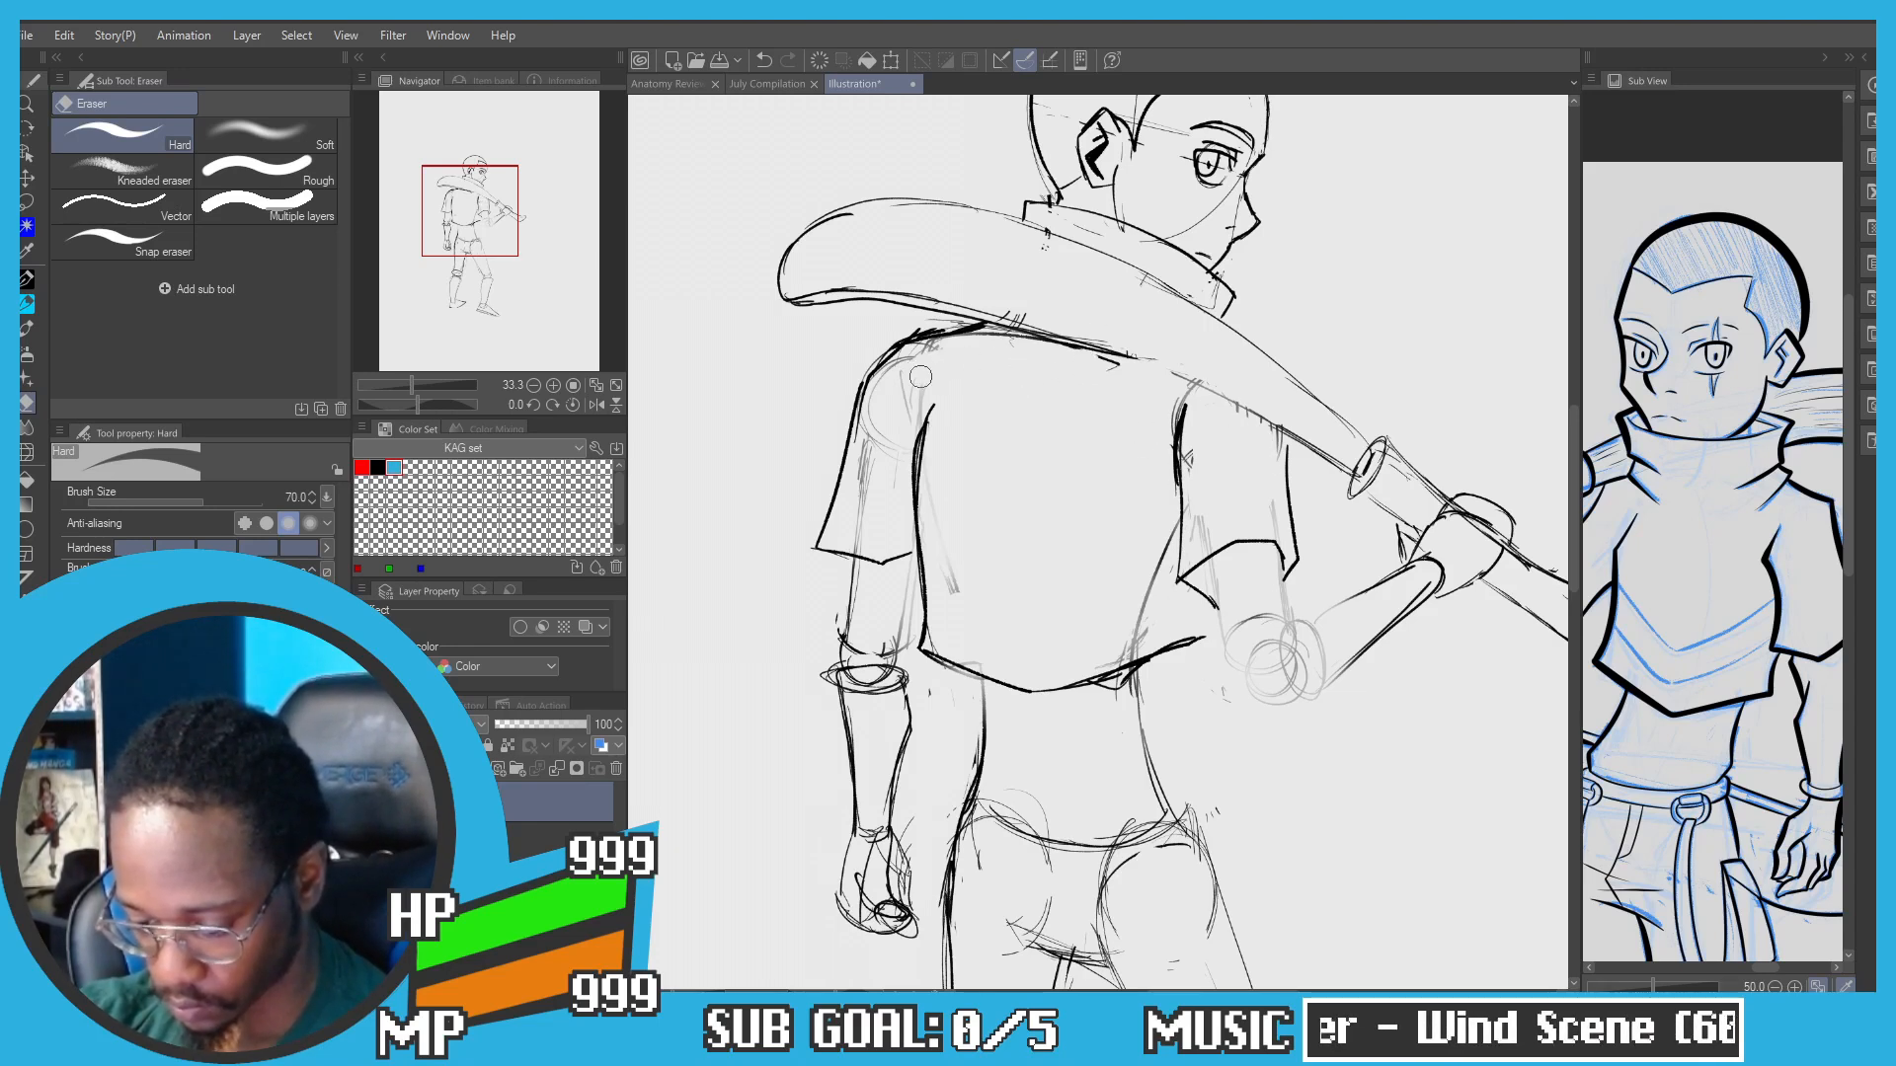
mouse_move(920, 376)
mouse_down()
mouse_move(897, 458)
mouse_move(874, 467)
mouse_move(952, 503)
mouse_move(963, 563)
mouse_up()
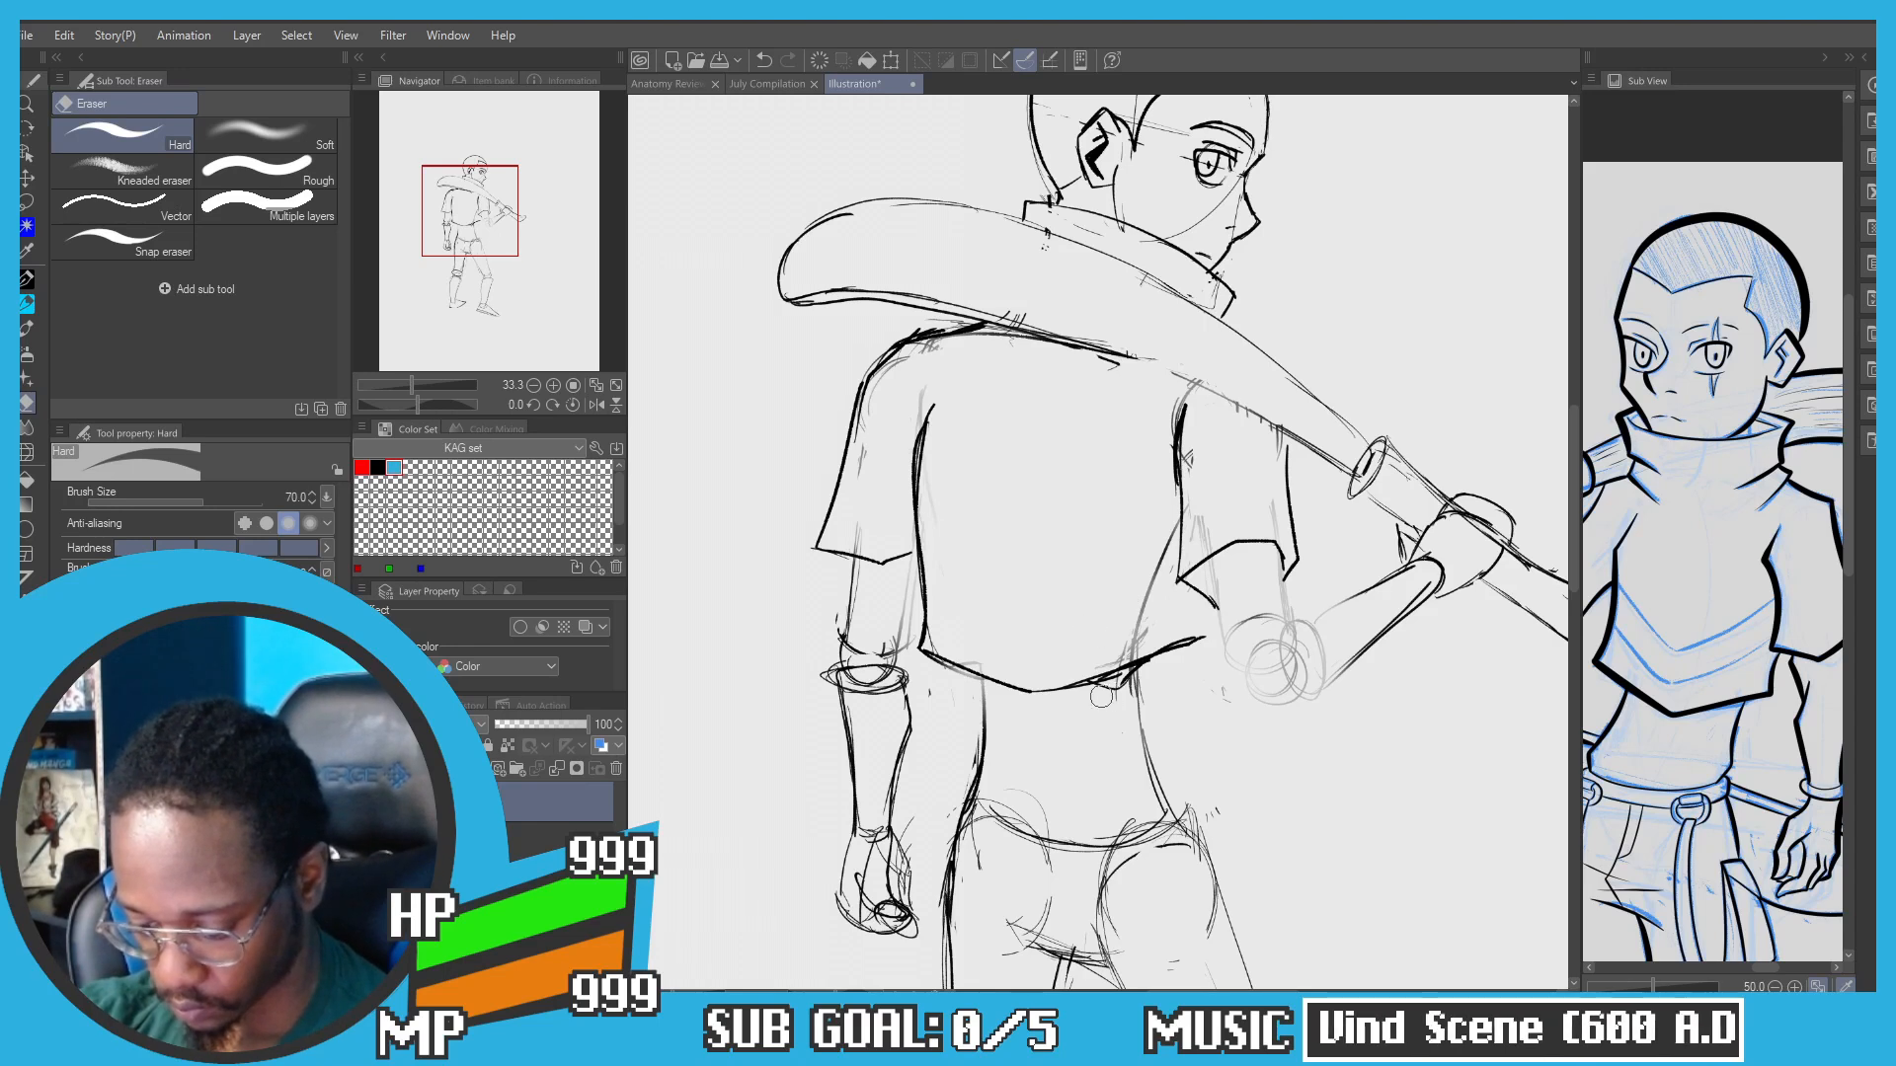
mouse_move(1118, 689)
mouse_down()
mouse_move(1116, 625)
mouse_move(1133, 631)
mouse_move(1150, 543)
mouse_up()
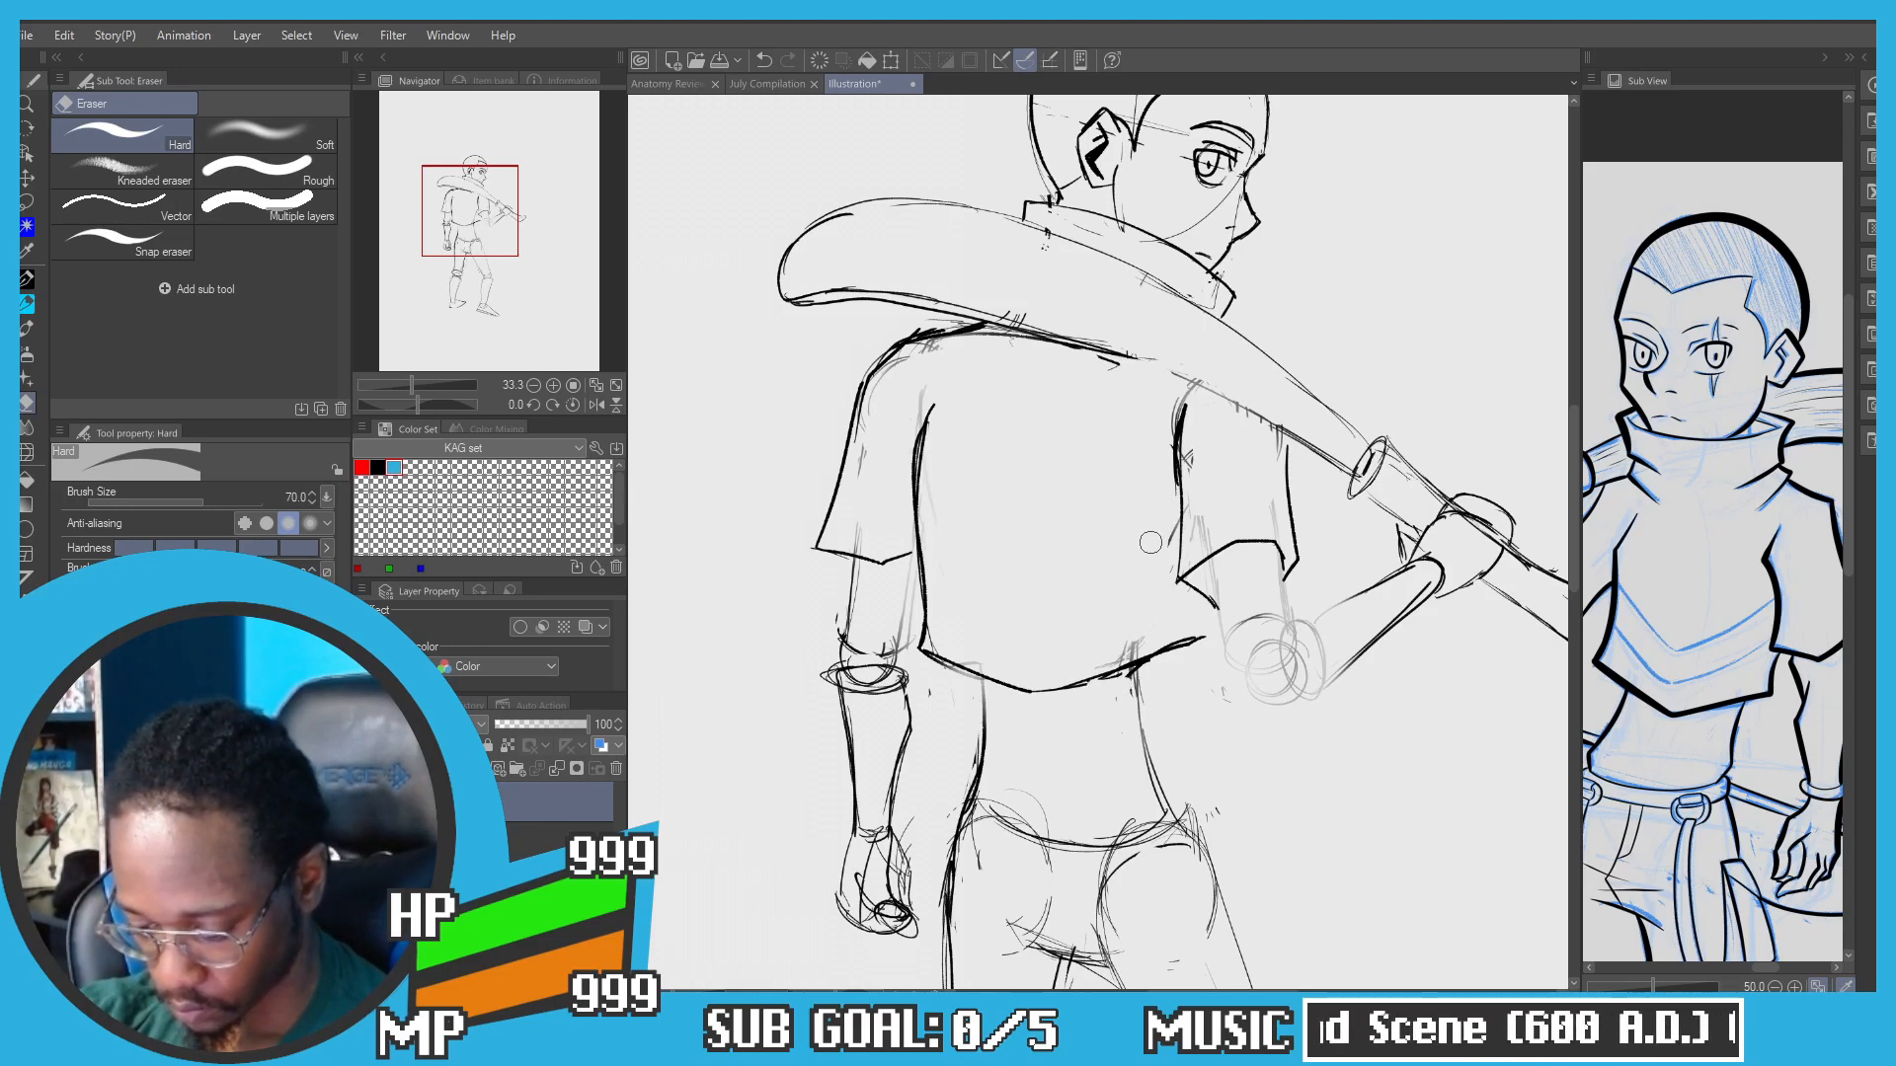
Step: Join the torso side below the sword arm to the shirt hem and redraw the lowered arm's shoulder as an angular line
key(p)
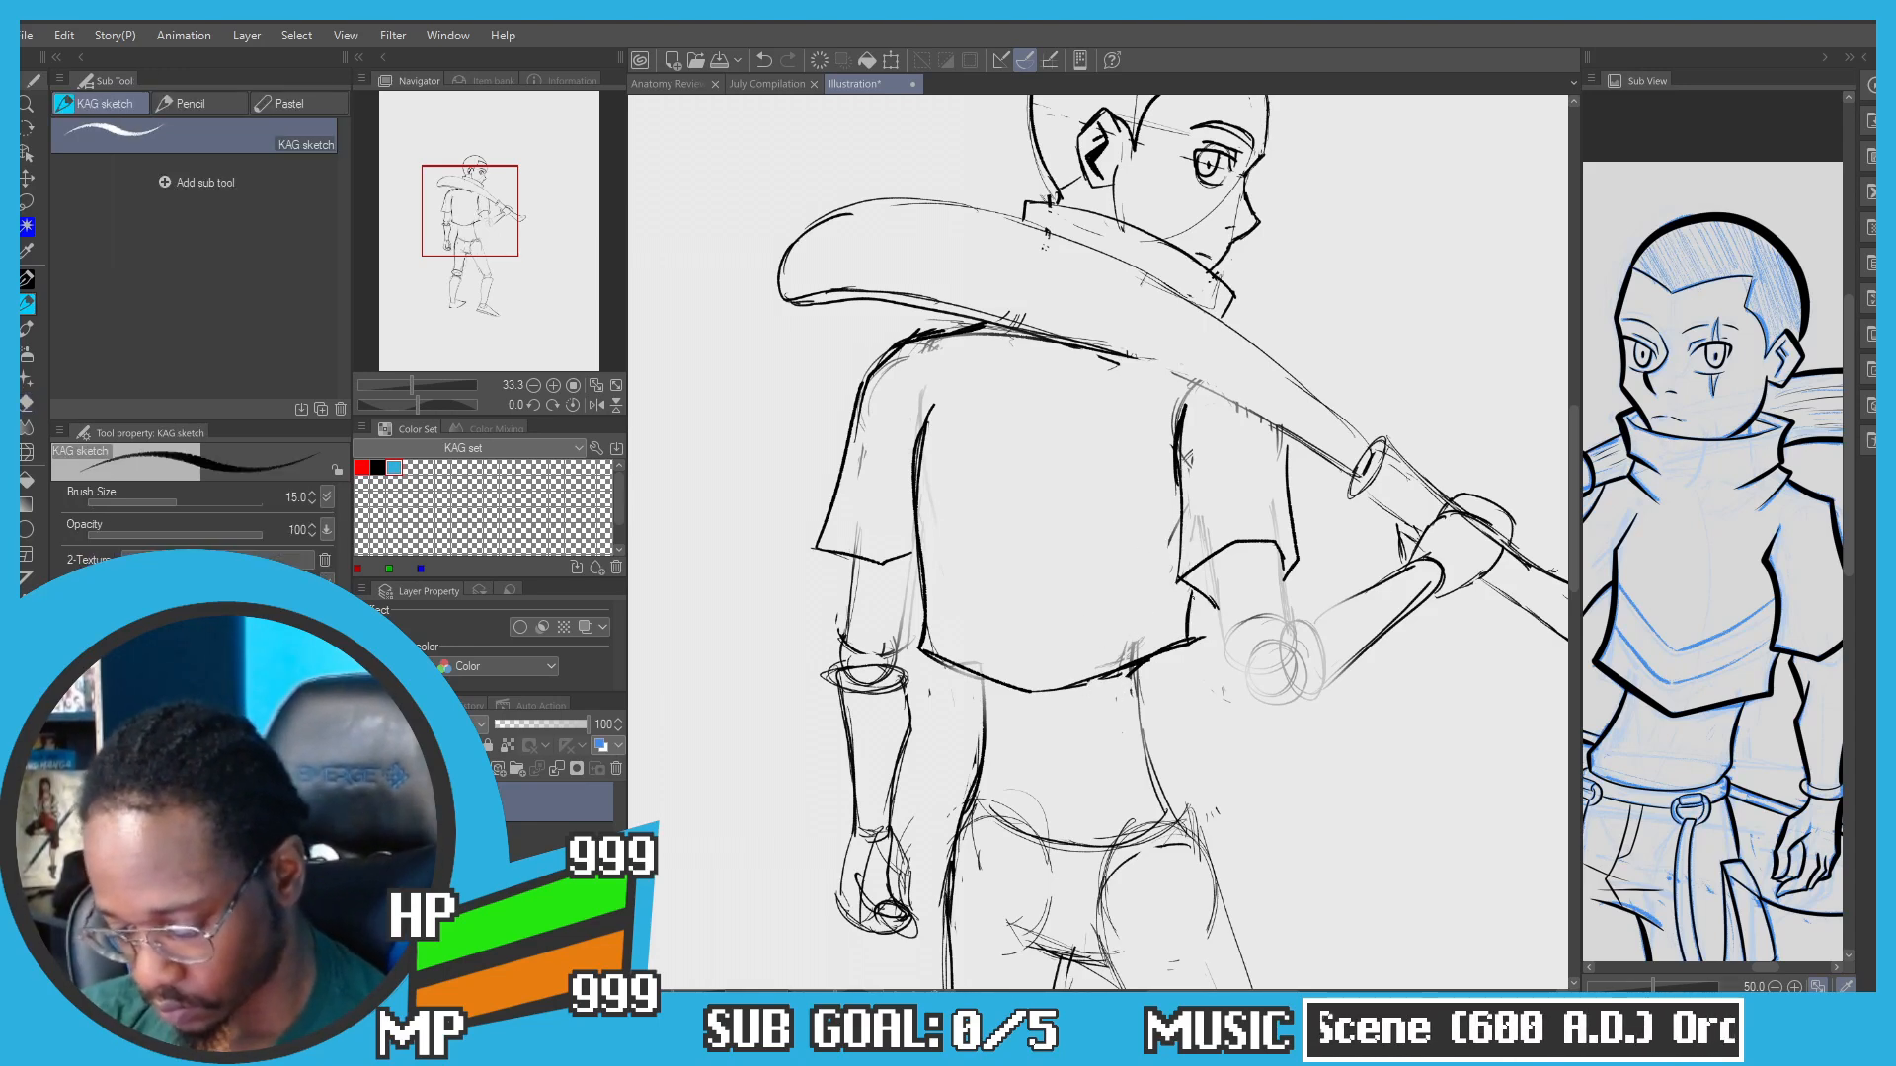
drag(880, 344, 889, 375)
scroll(878, 380, down, 1)
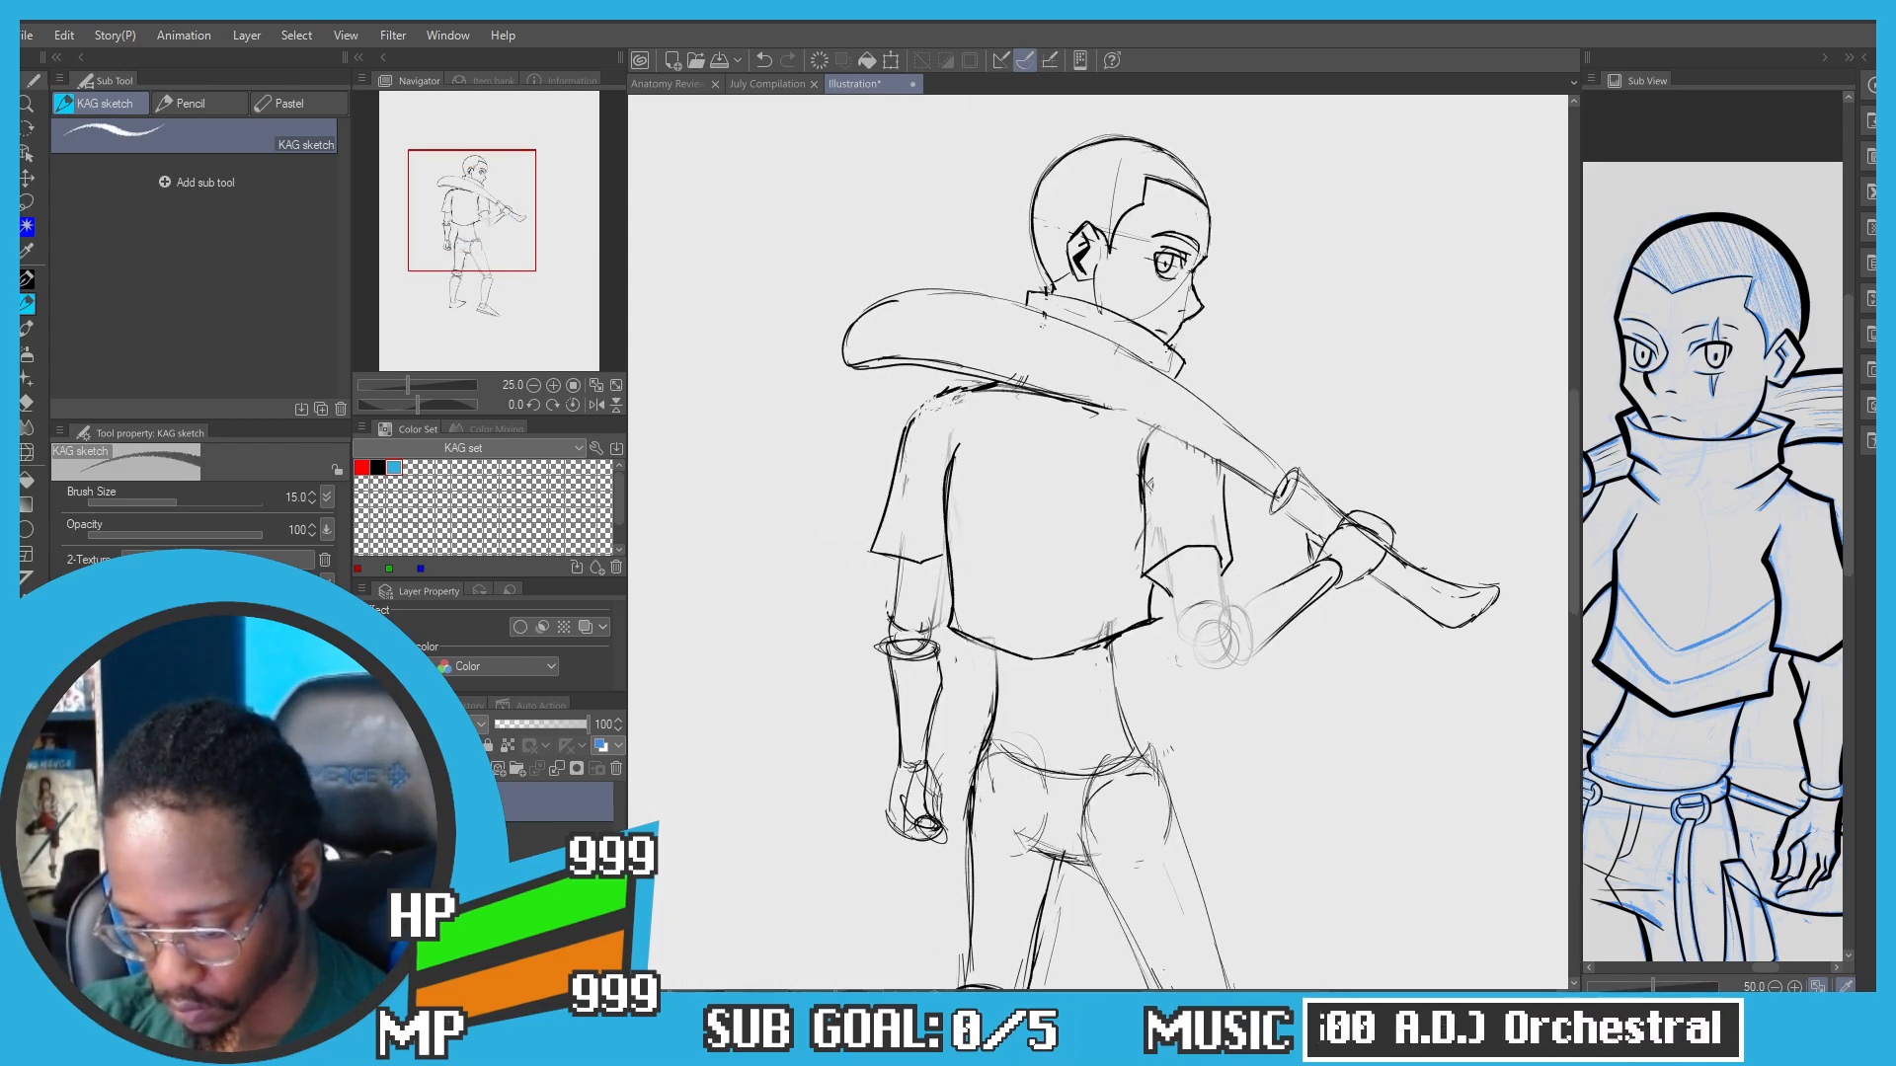
key(c)
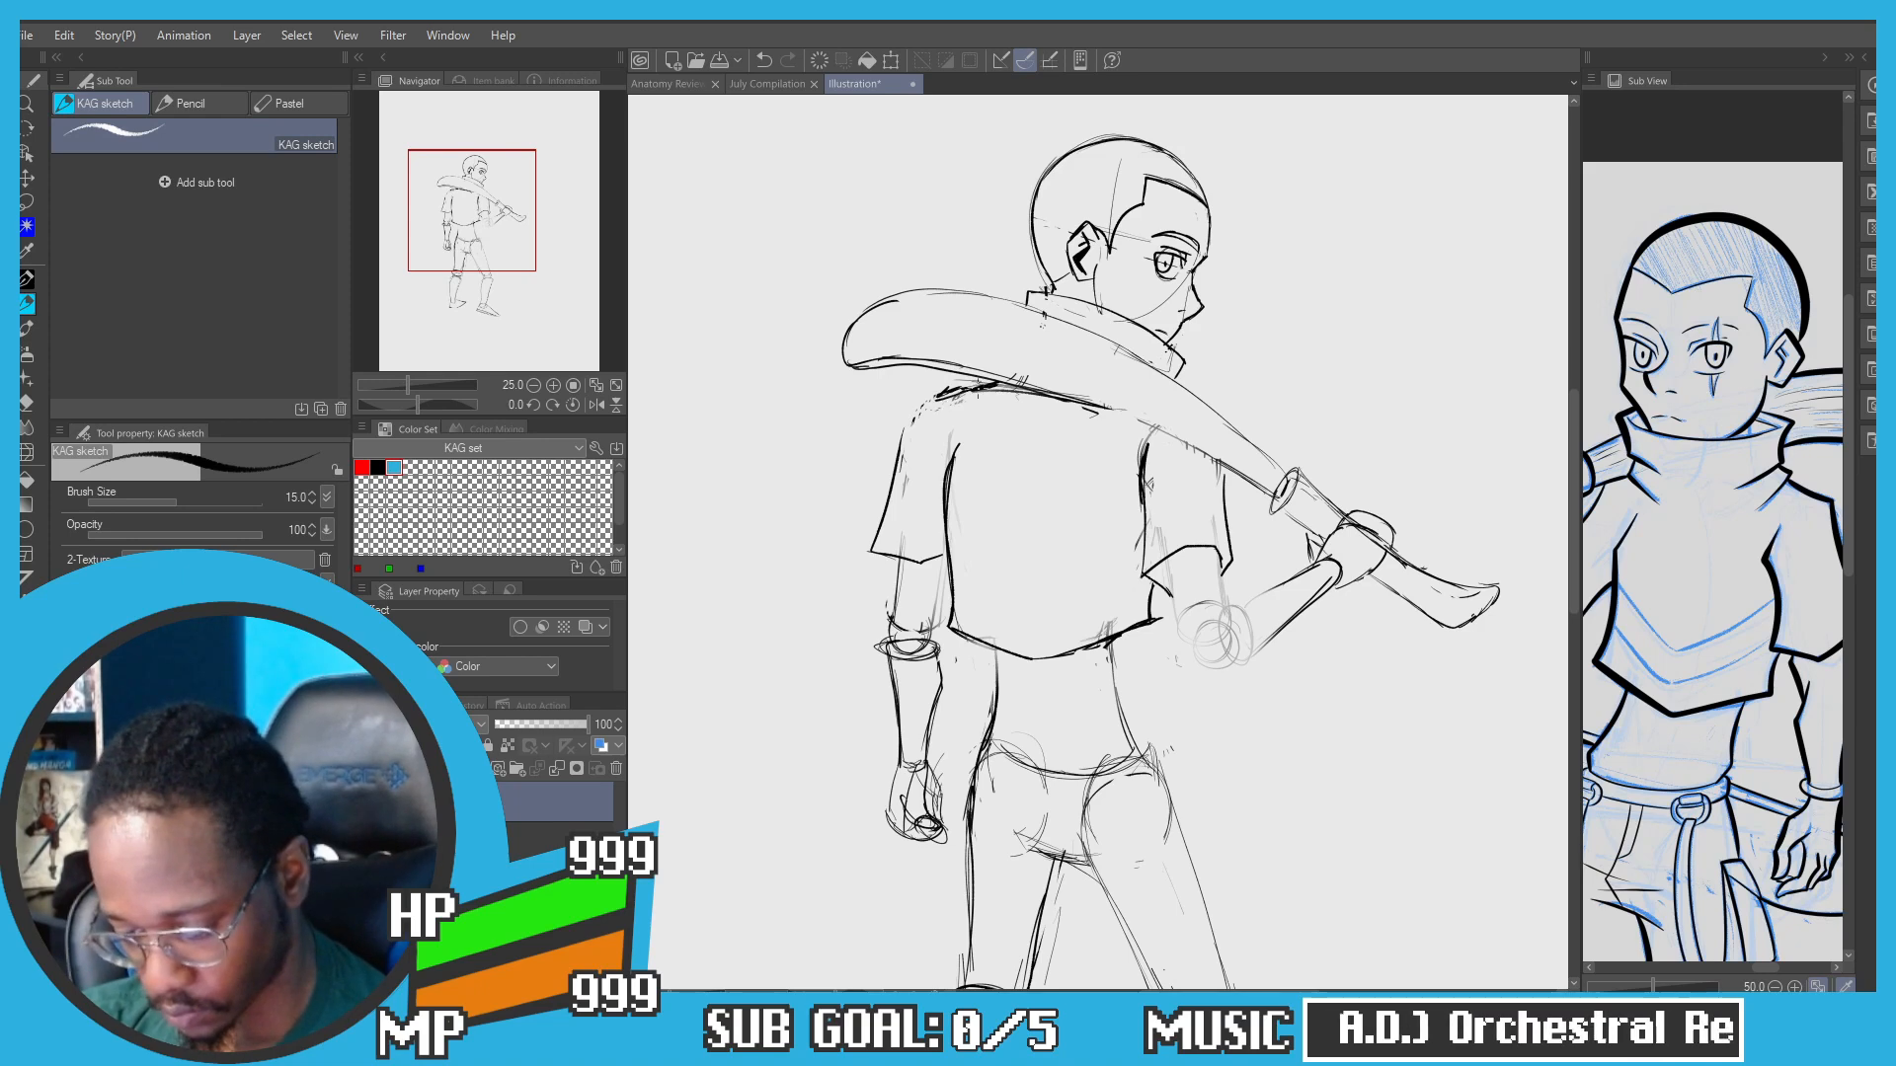
key(ctrl+z)
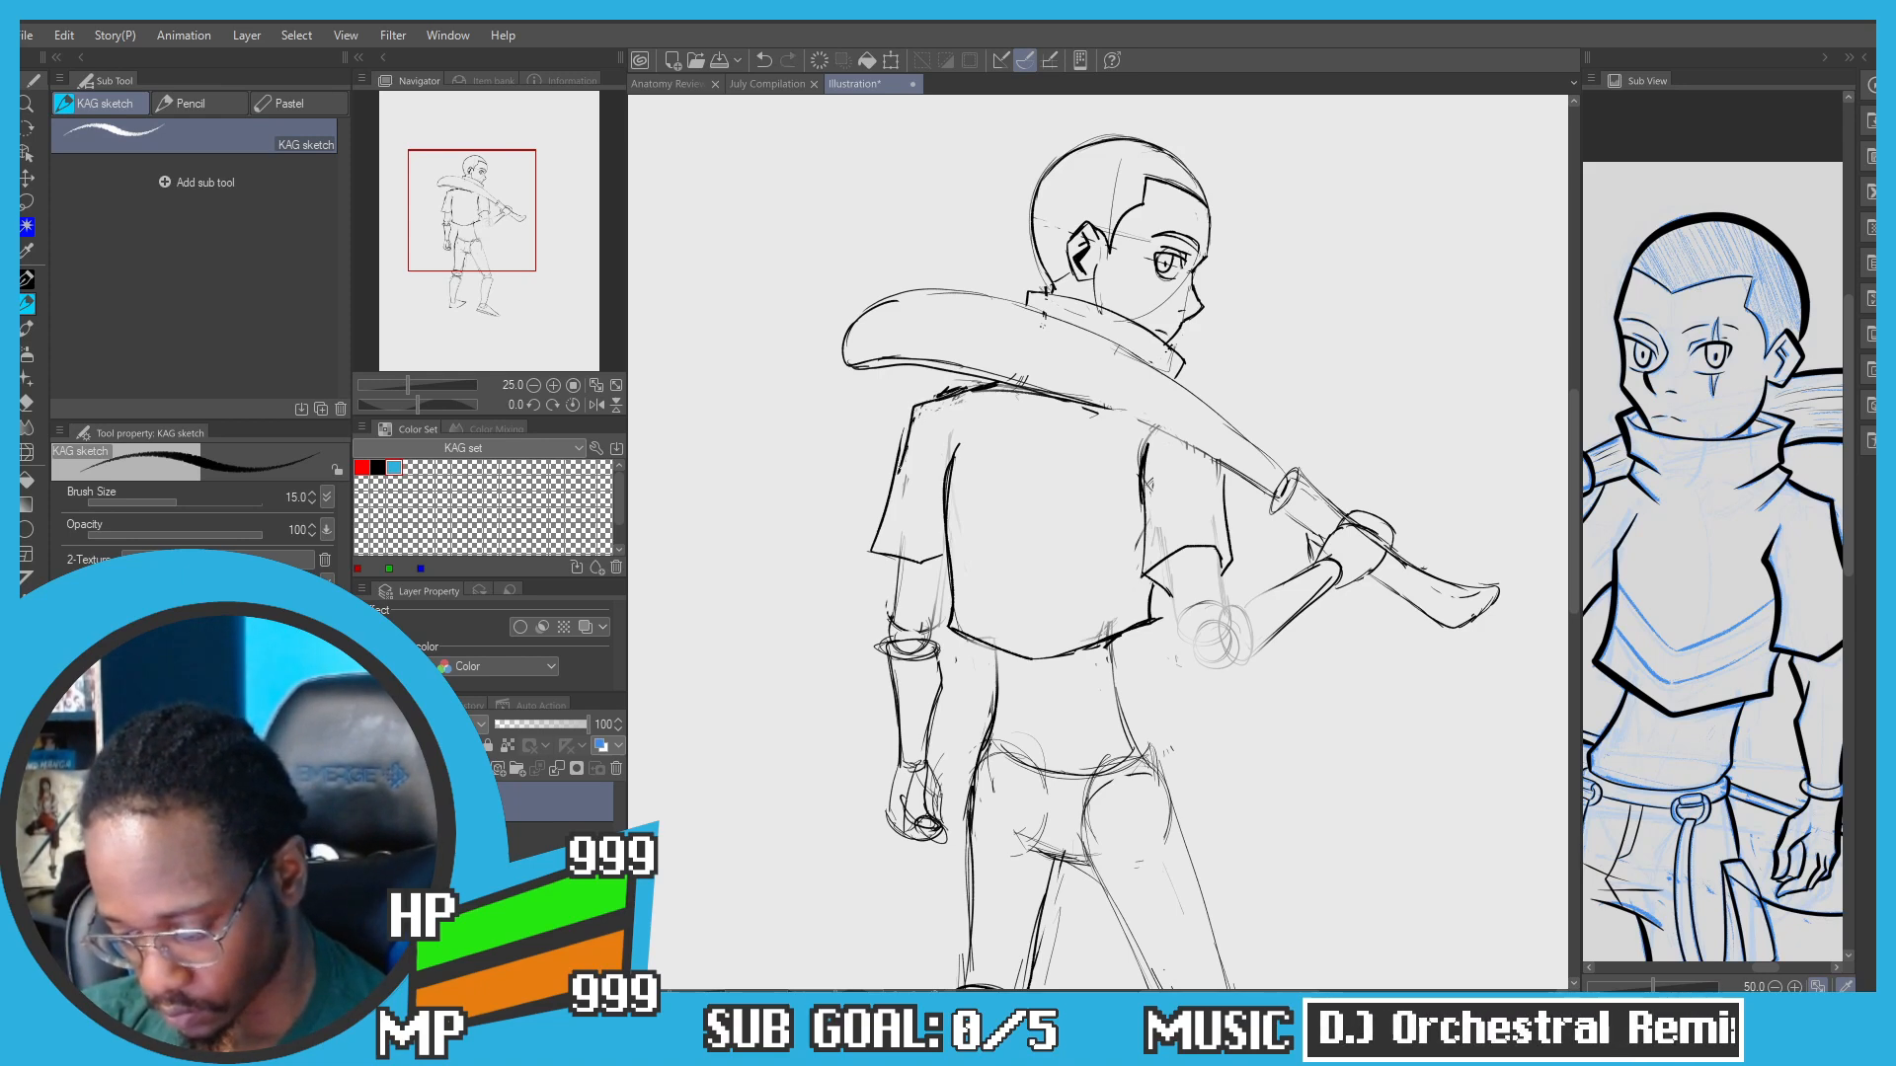
key(ctrl+z)
key(ctrl+z)
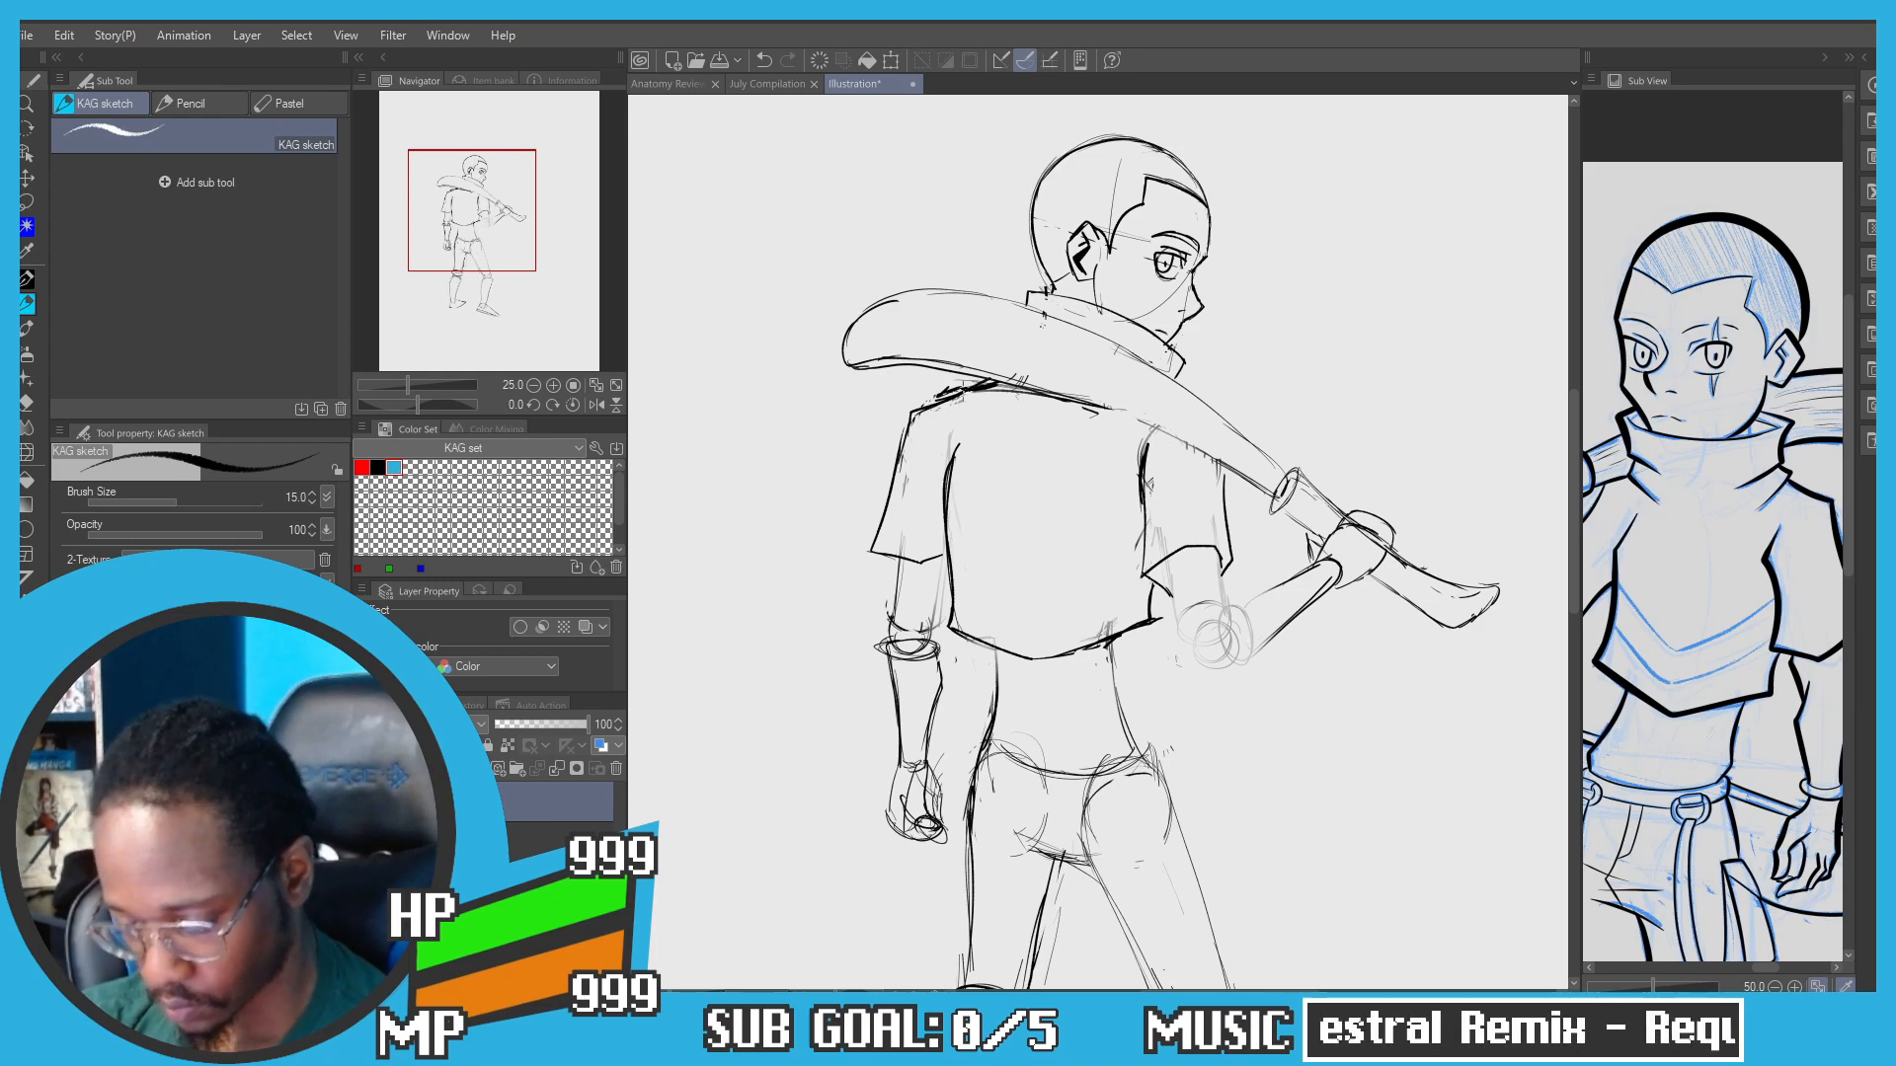
key(c)
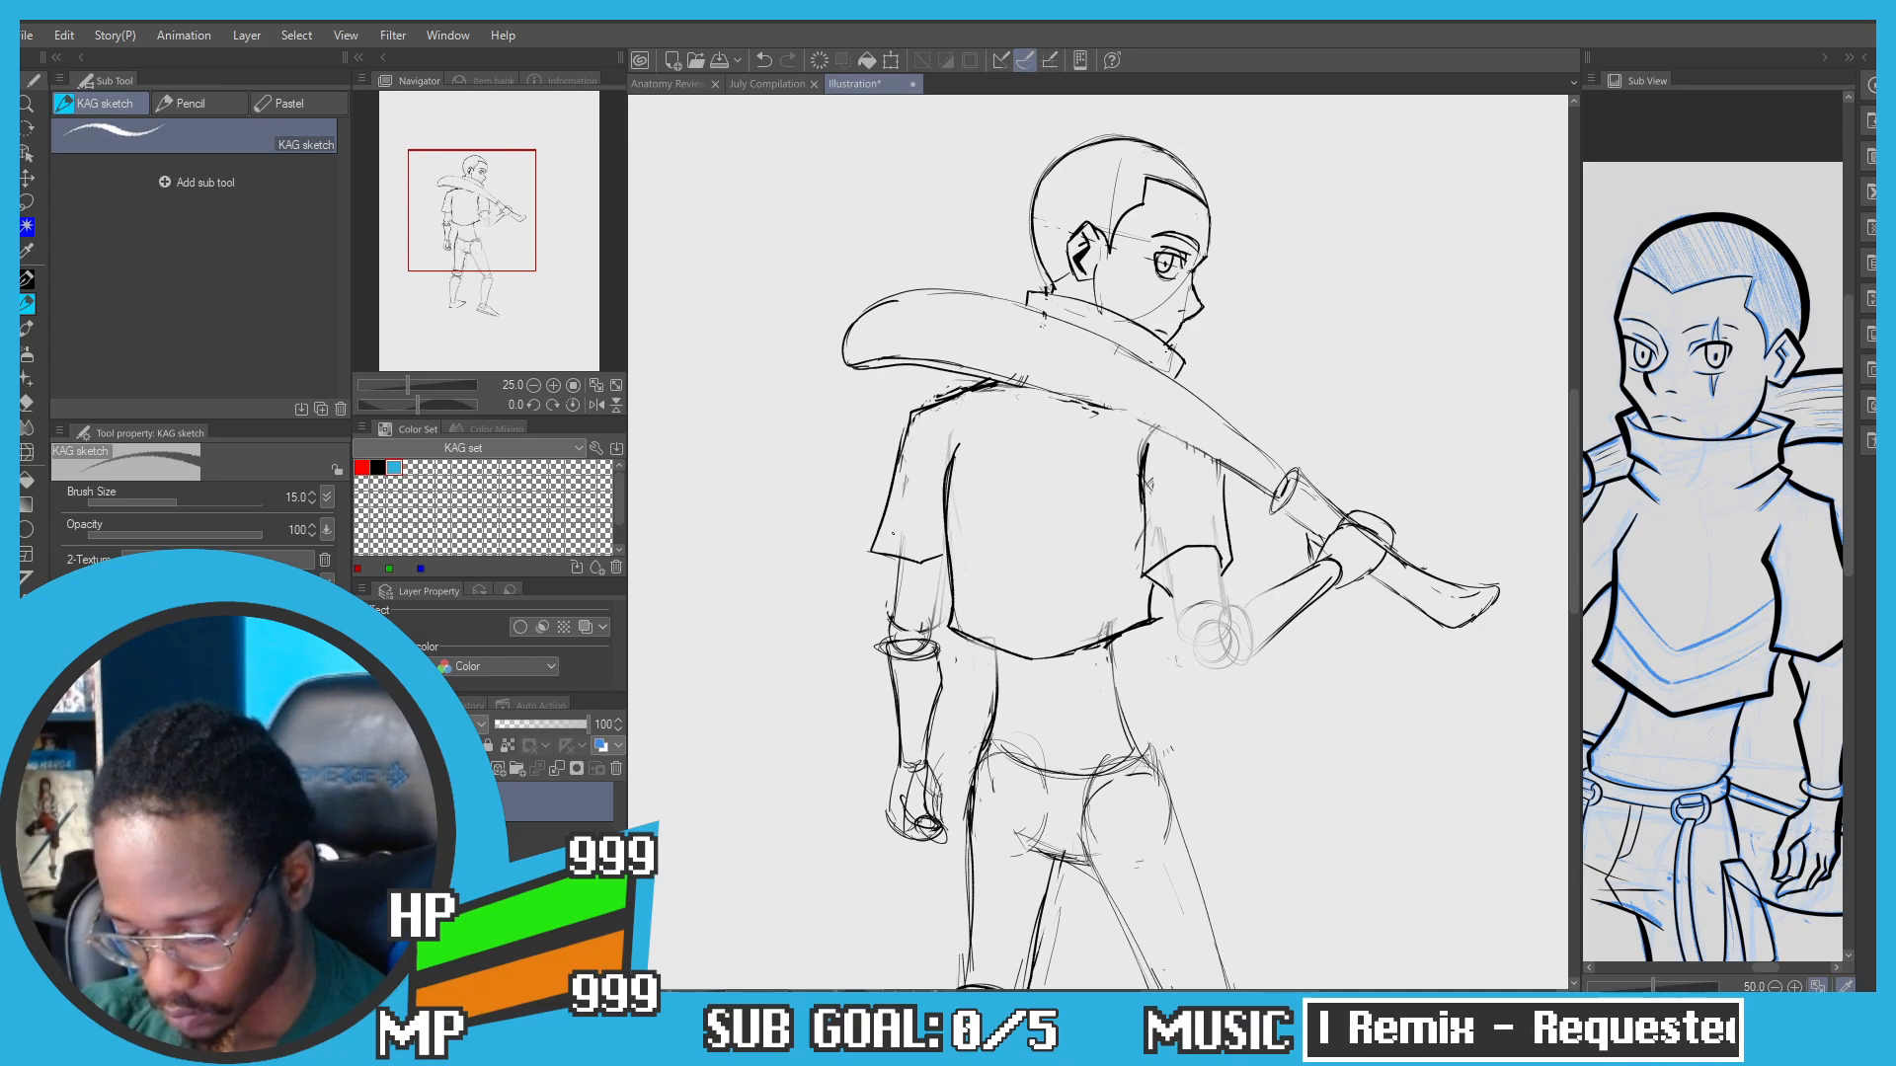
key(c)
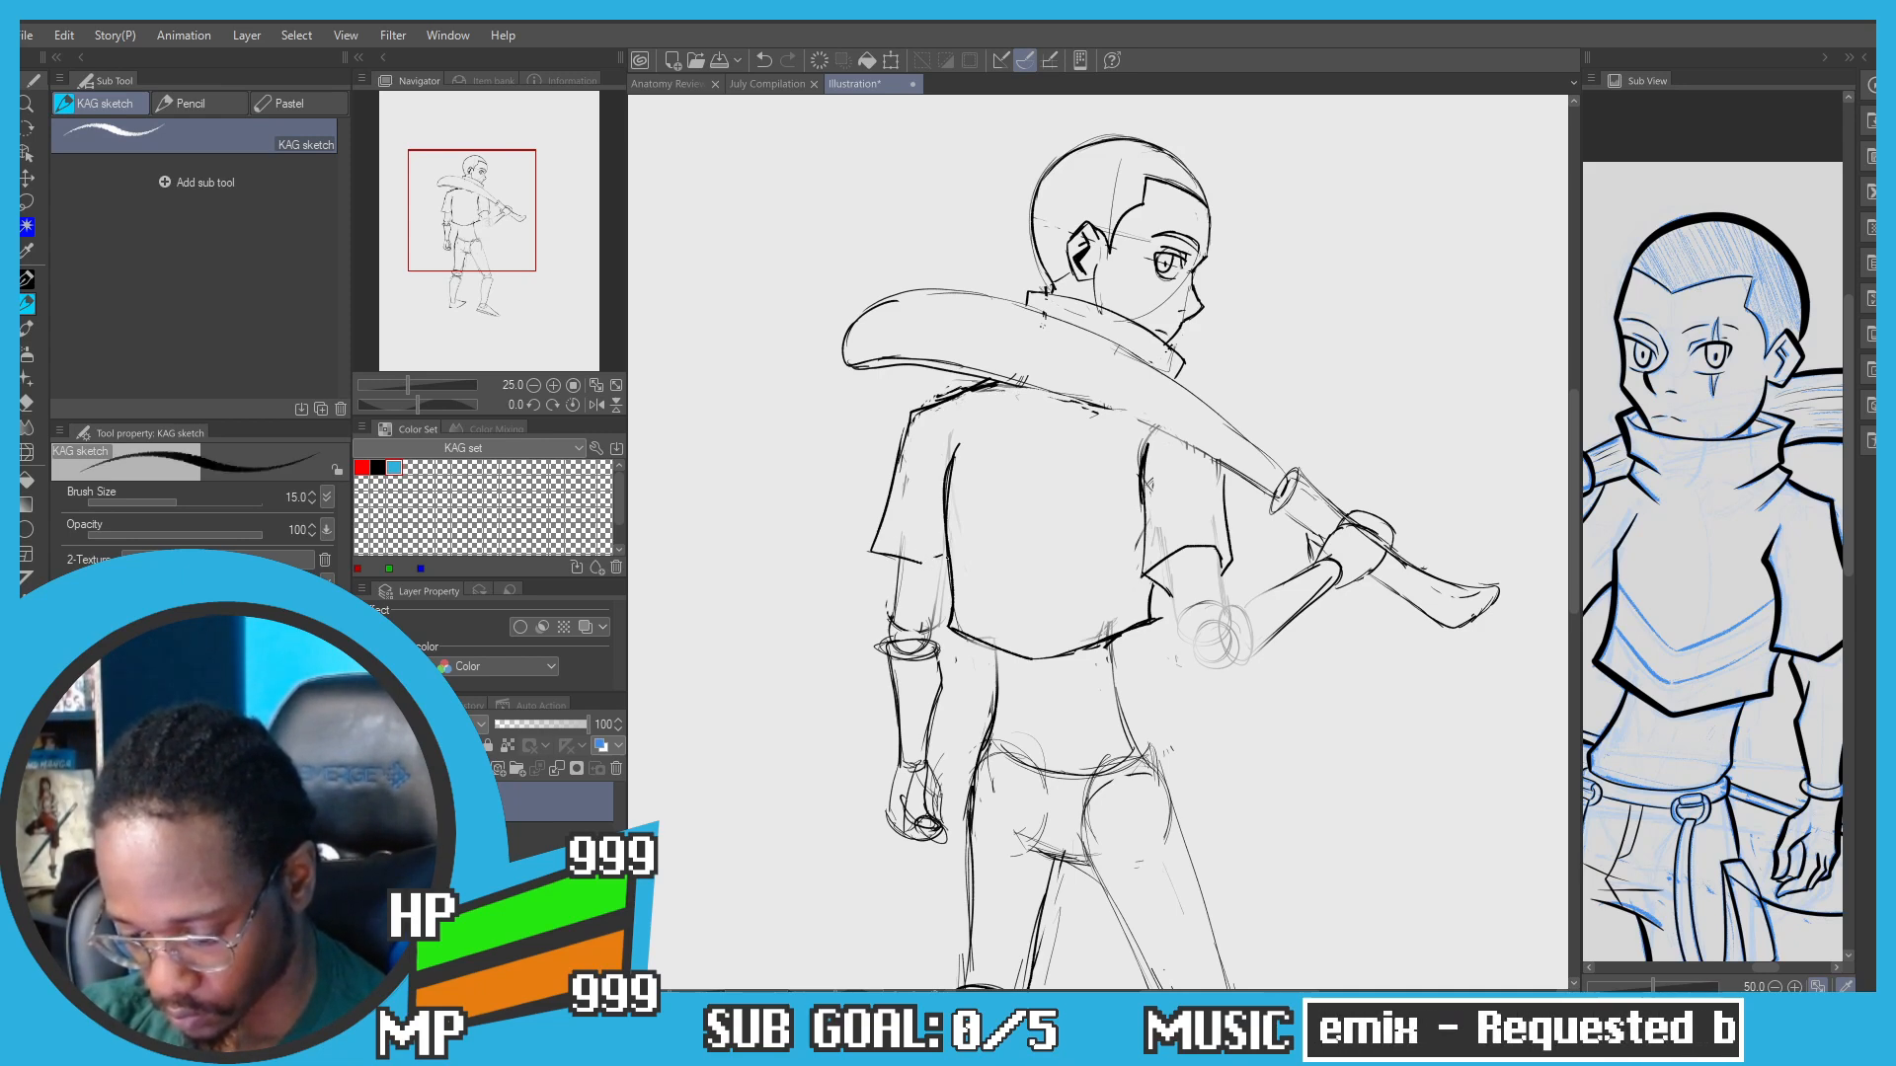
Step: Lasso the upper body with the head and sword, apply a Scale/Rotate transformation to it, and deselect
drag(916, 478, 915, 454)
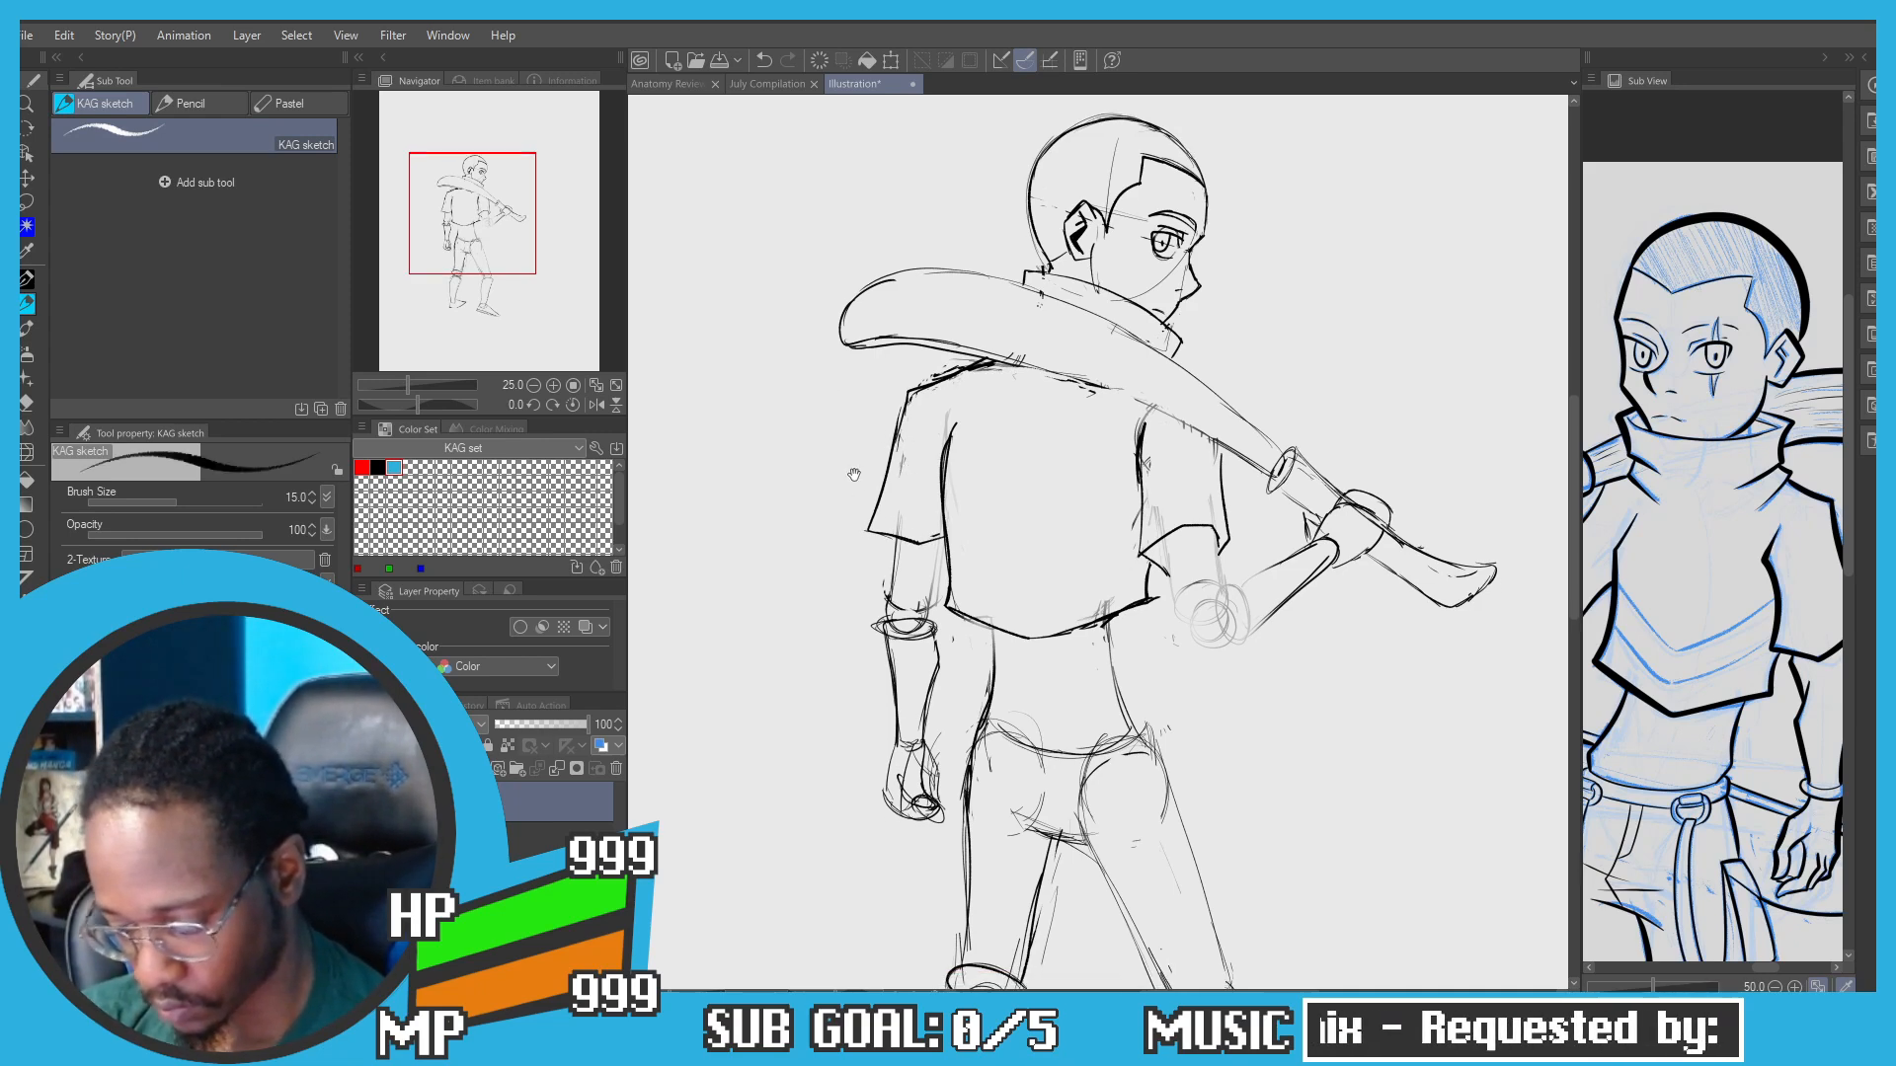
drag(923, 563, 939, 523)
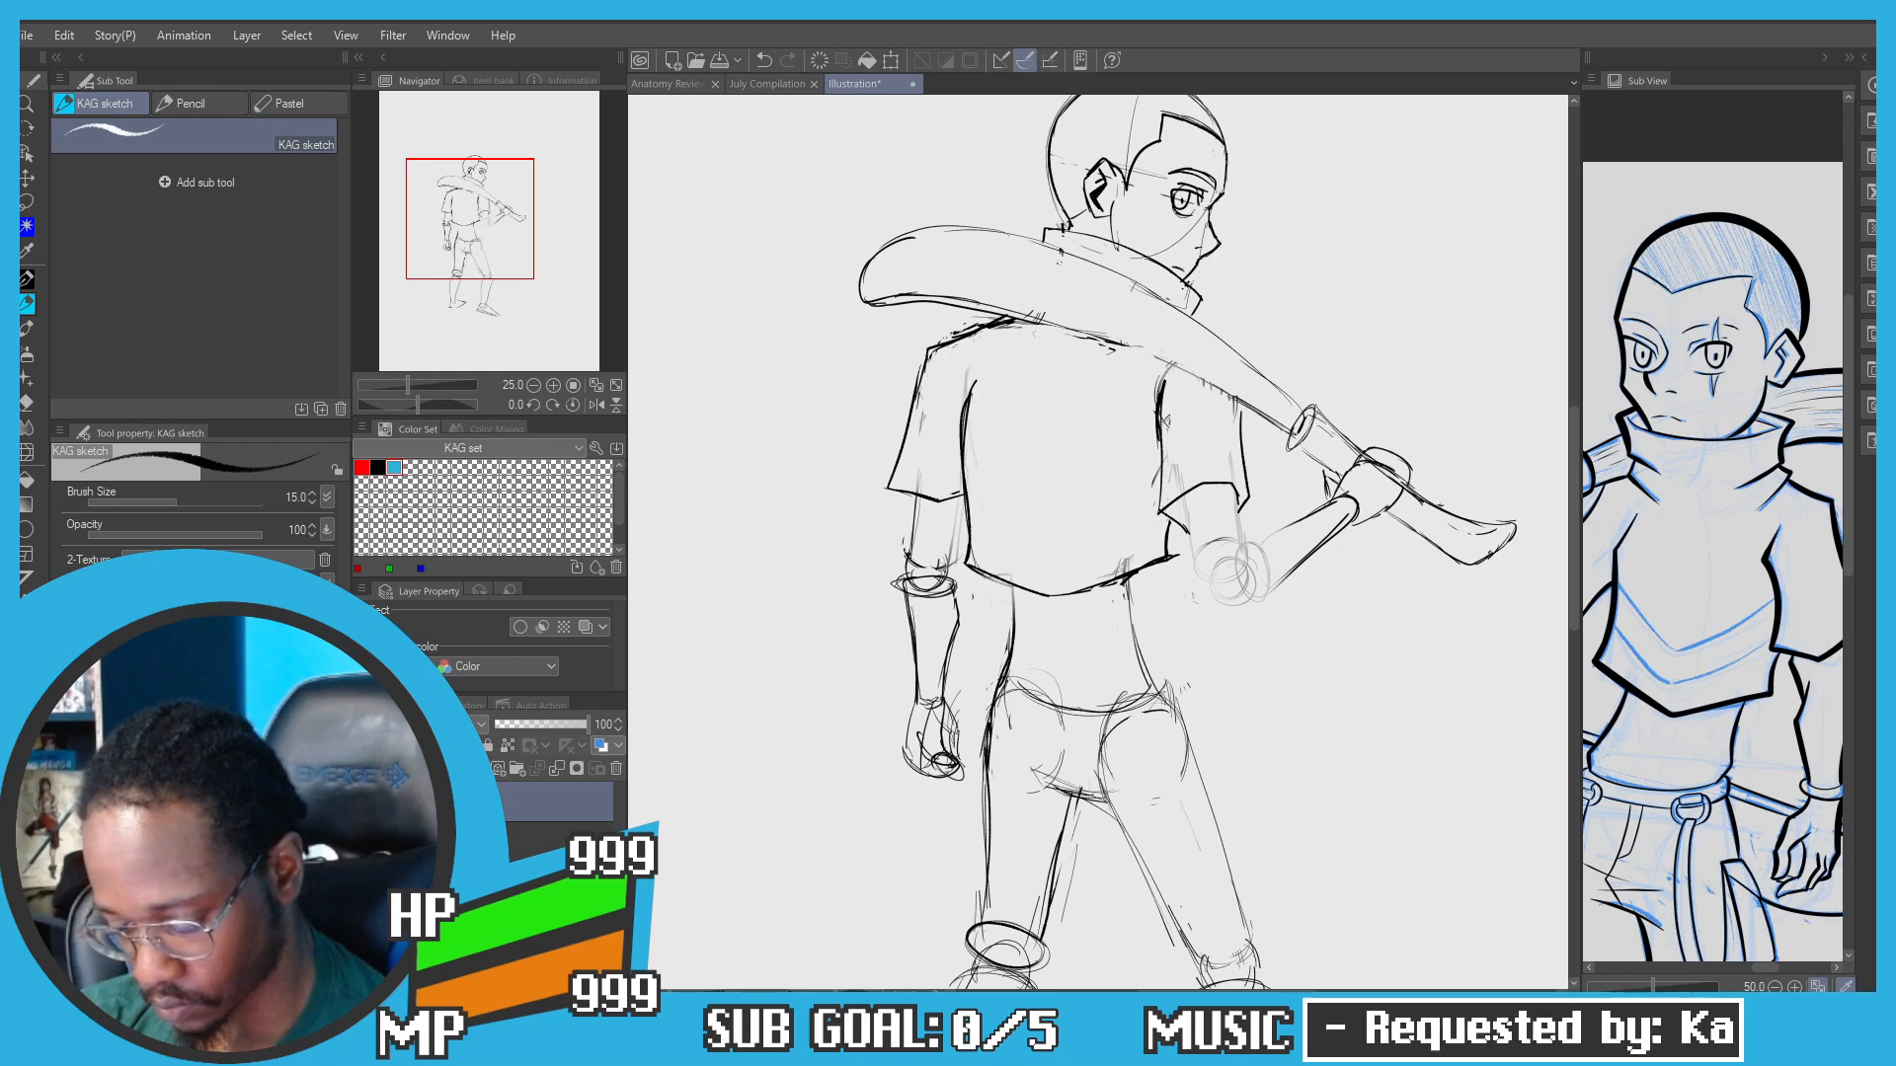
scroll(876, 432, down, 4)
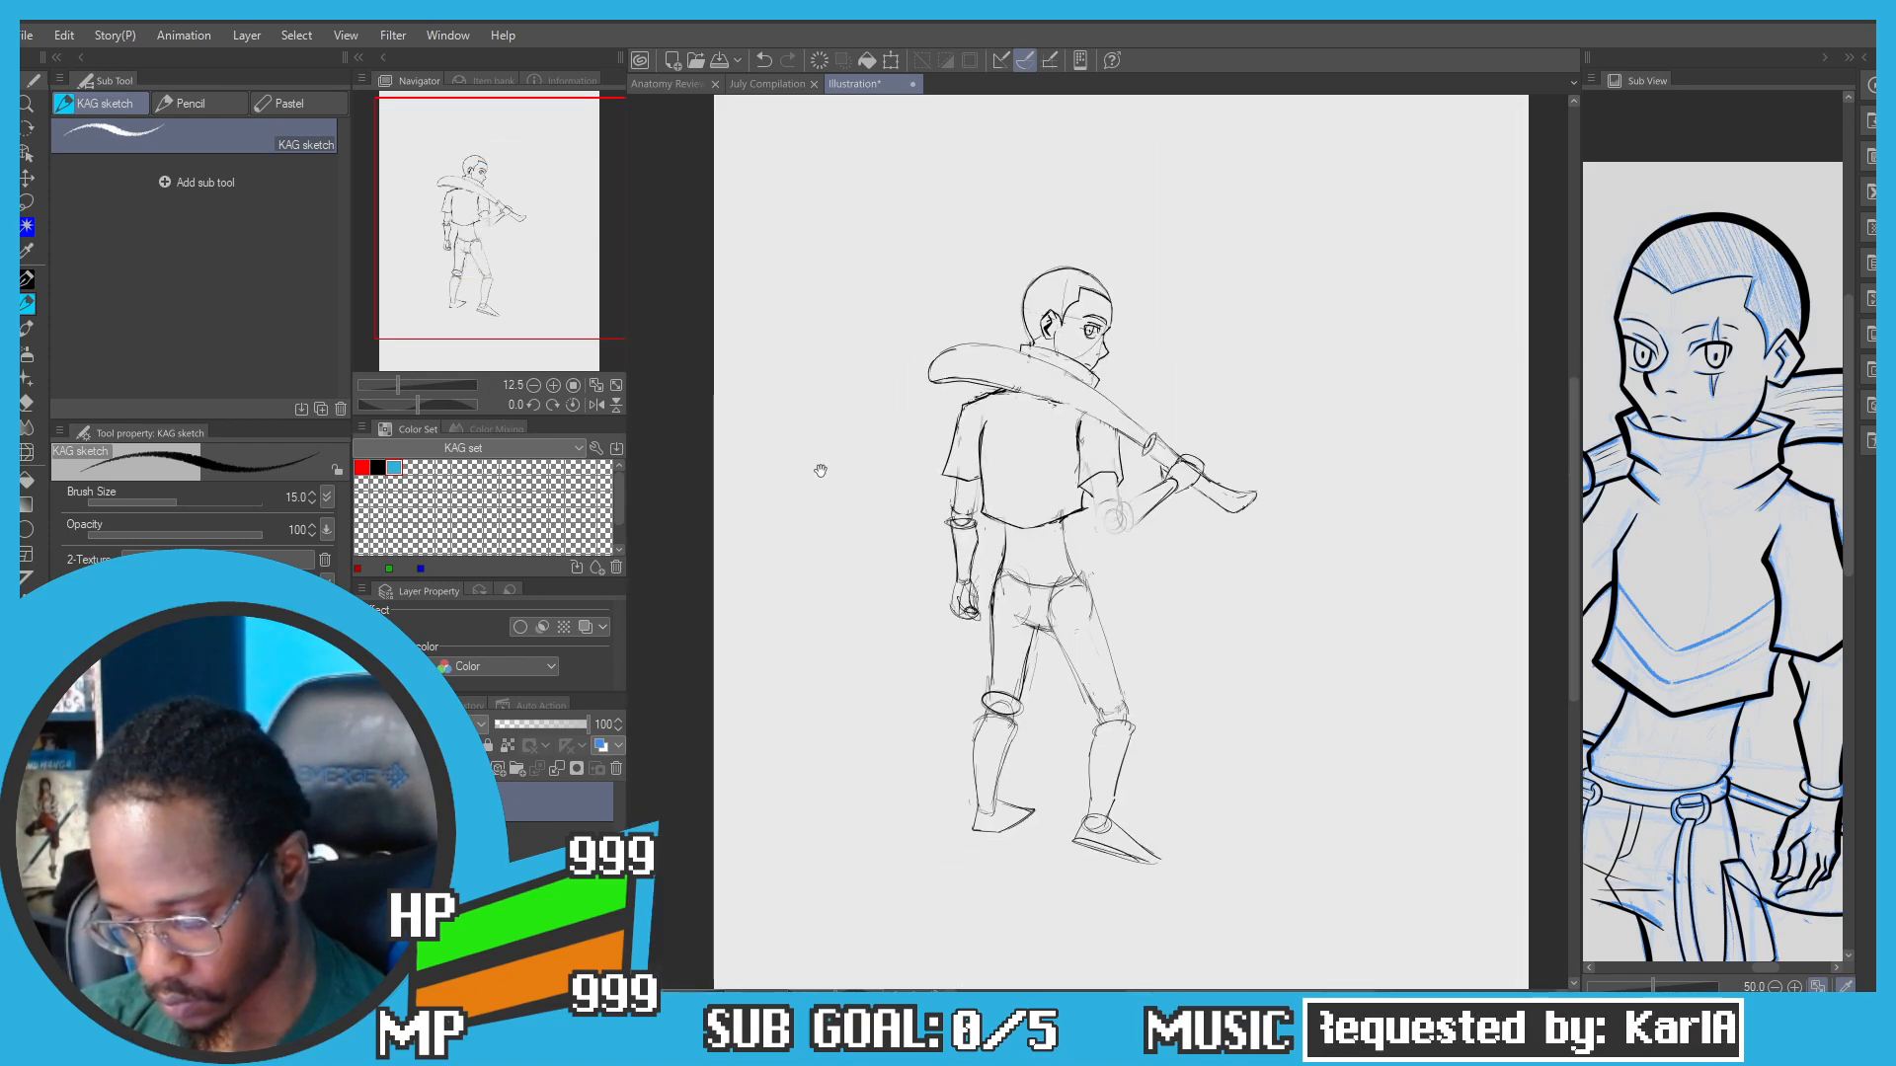
key(m)
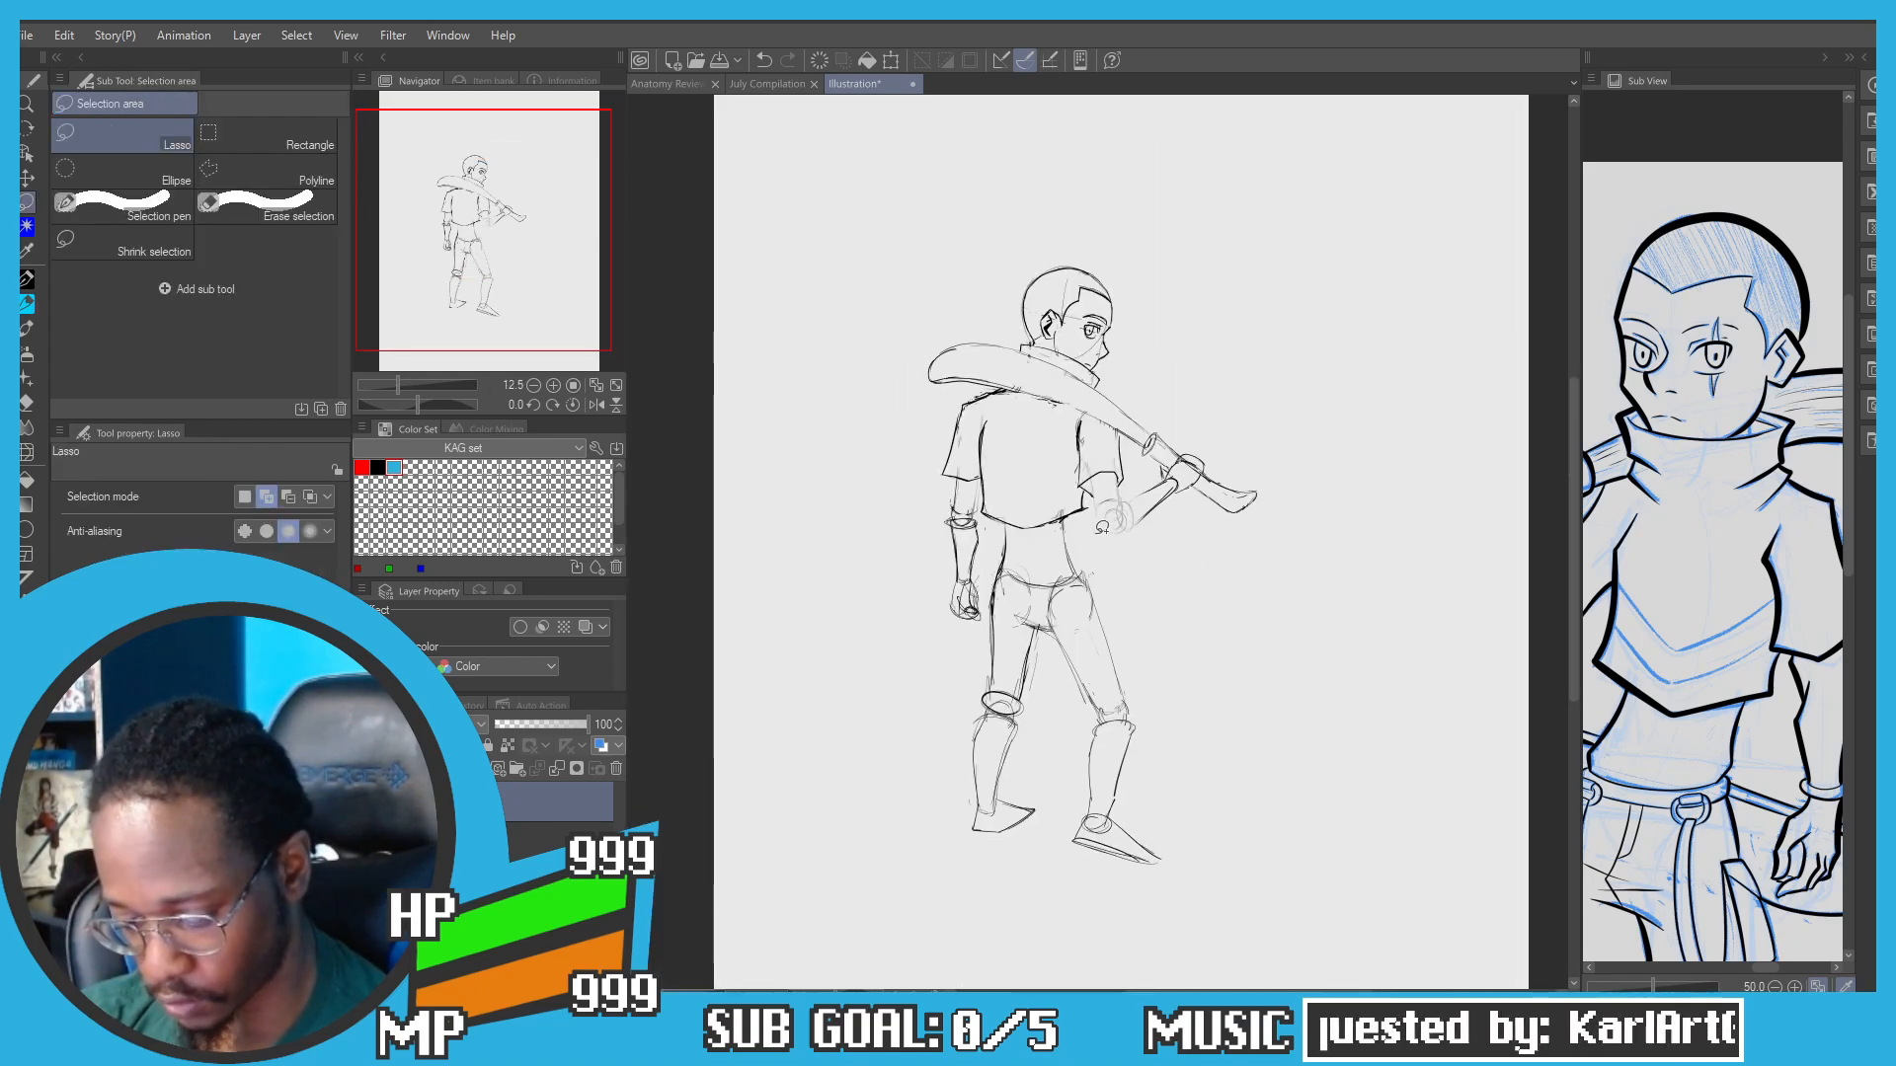
mouse_move(1185, 535)
mouse_down()
mouse_move(1012, 541)
mouse_move(904, 476)
mouse_move(912, 207)
mouse_move(1152, 240)
mouse_move(1289, 391)
mouse_move(1277, 543)
mouse_up()
key(p)
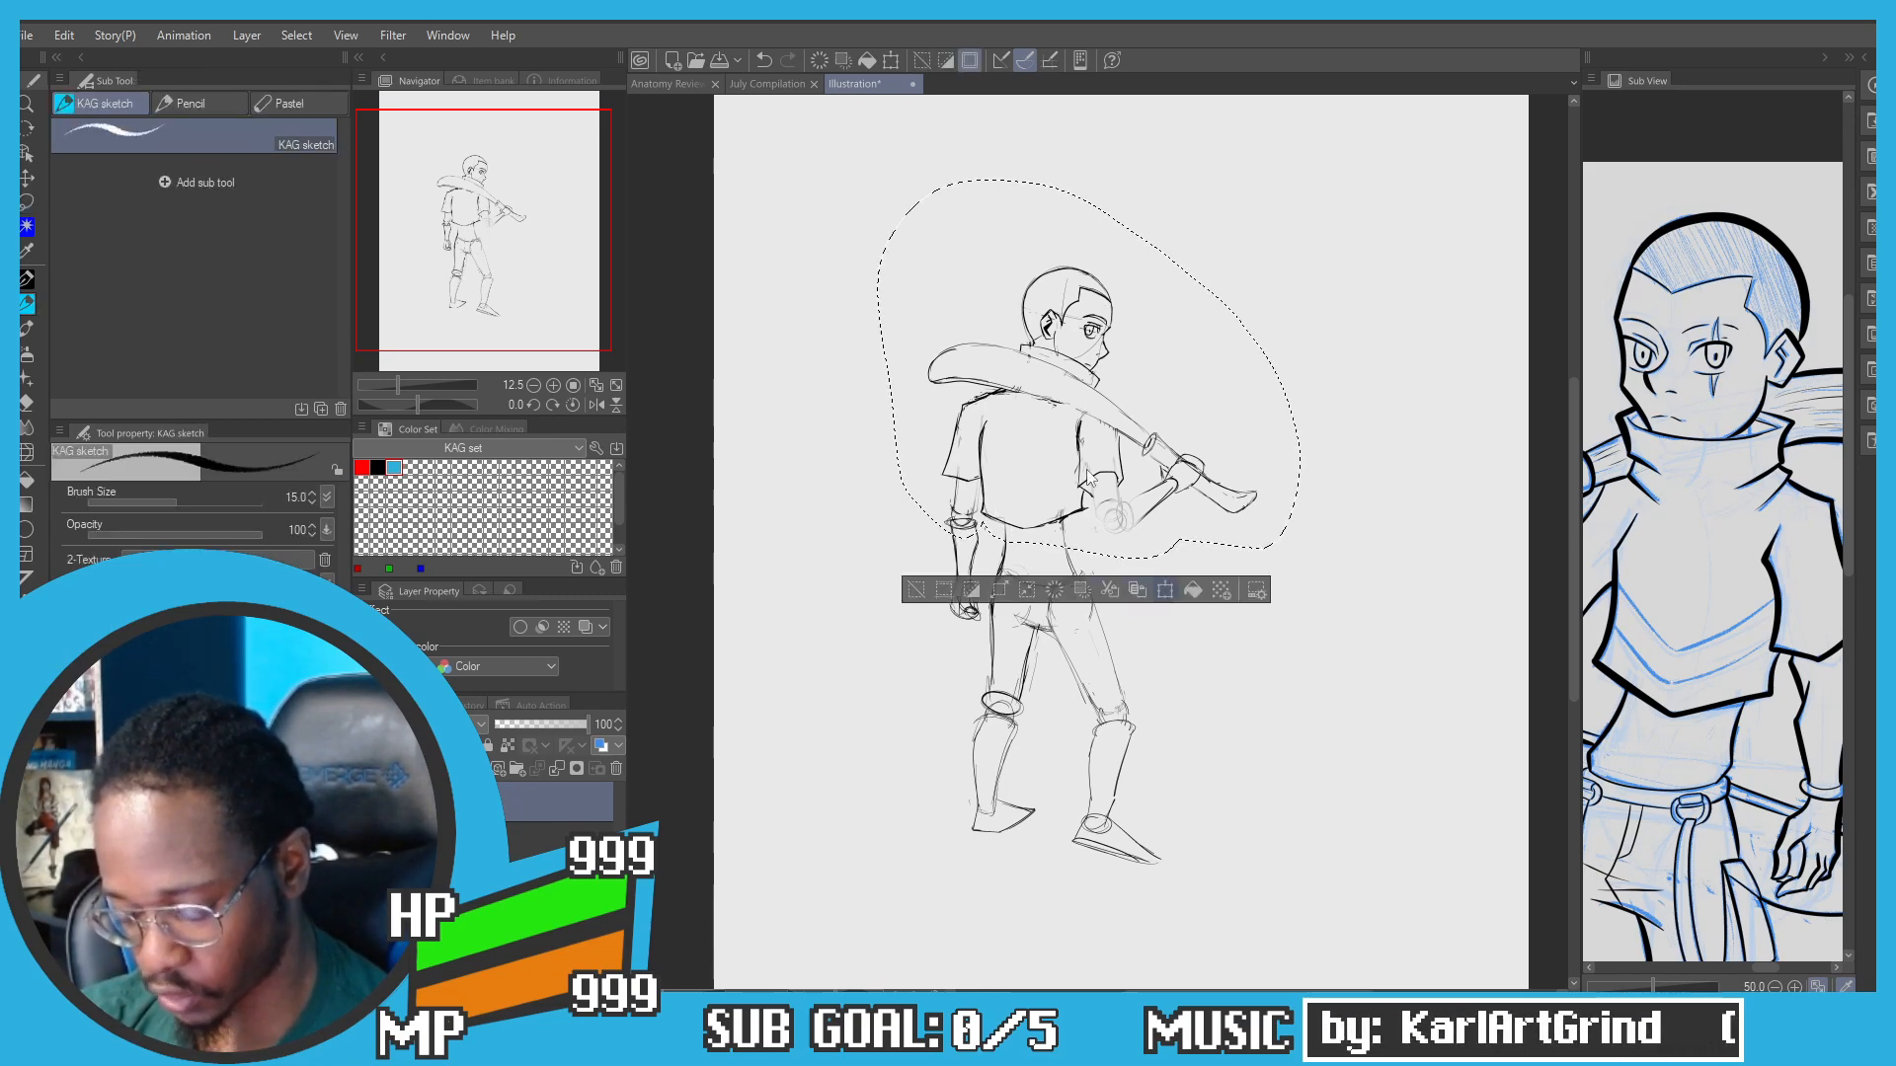
click(1165, 590)
drag(1023, 426, 1023, 420)
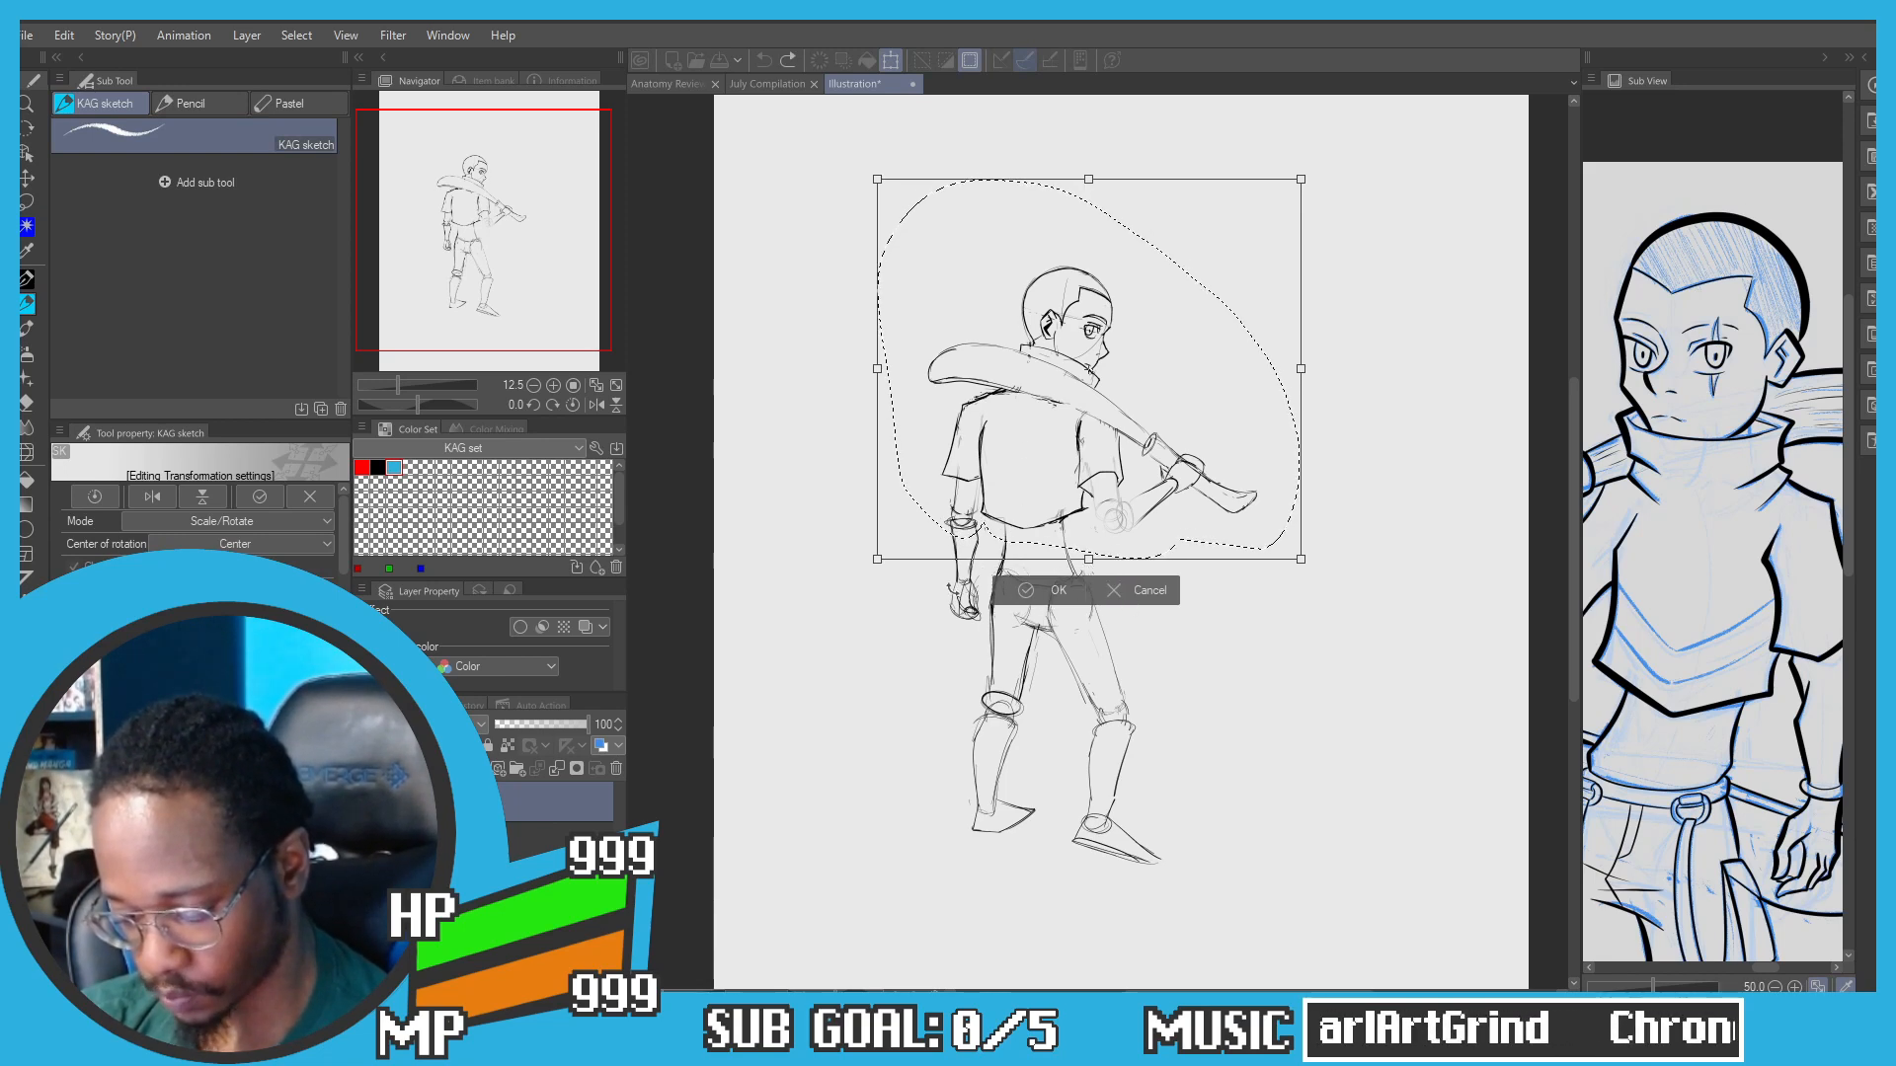
click(1027, 591)
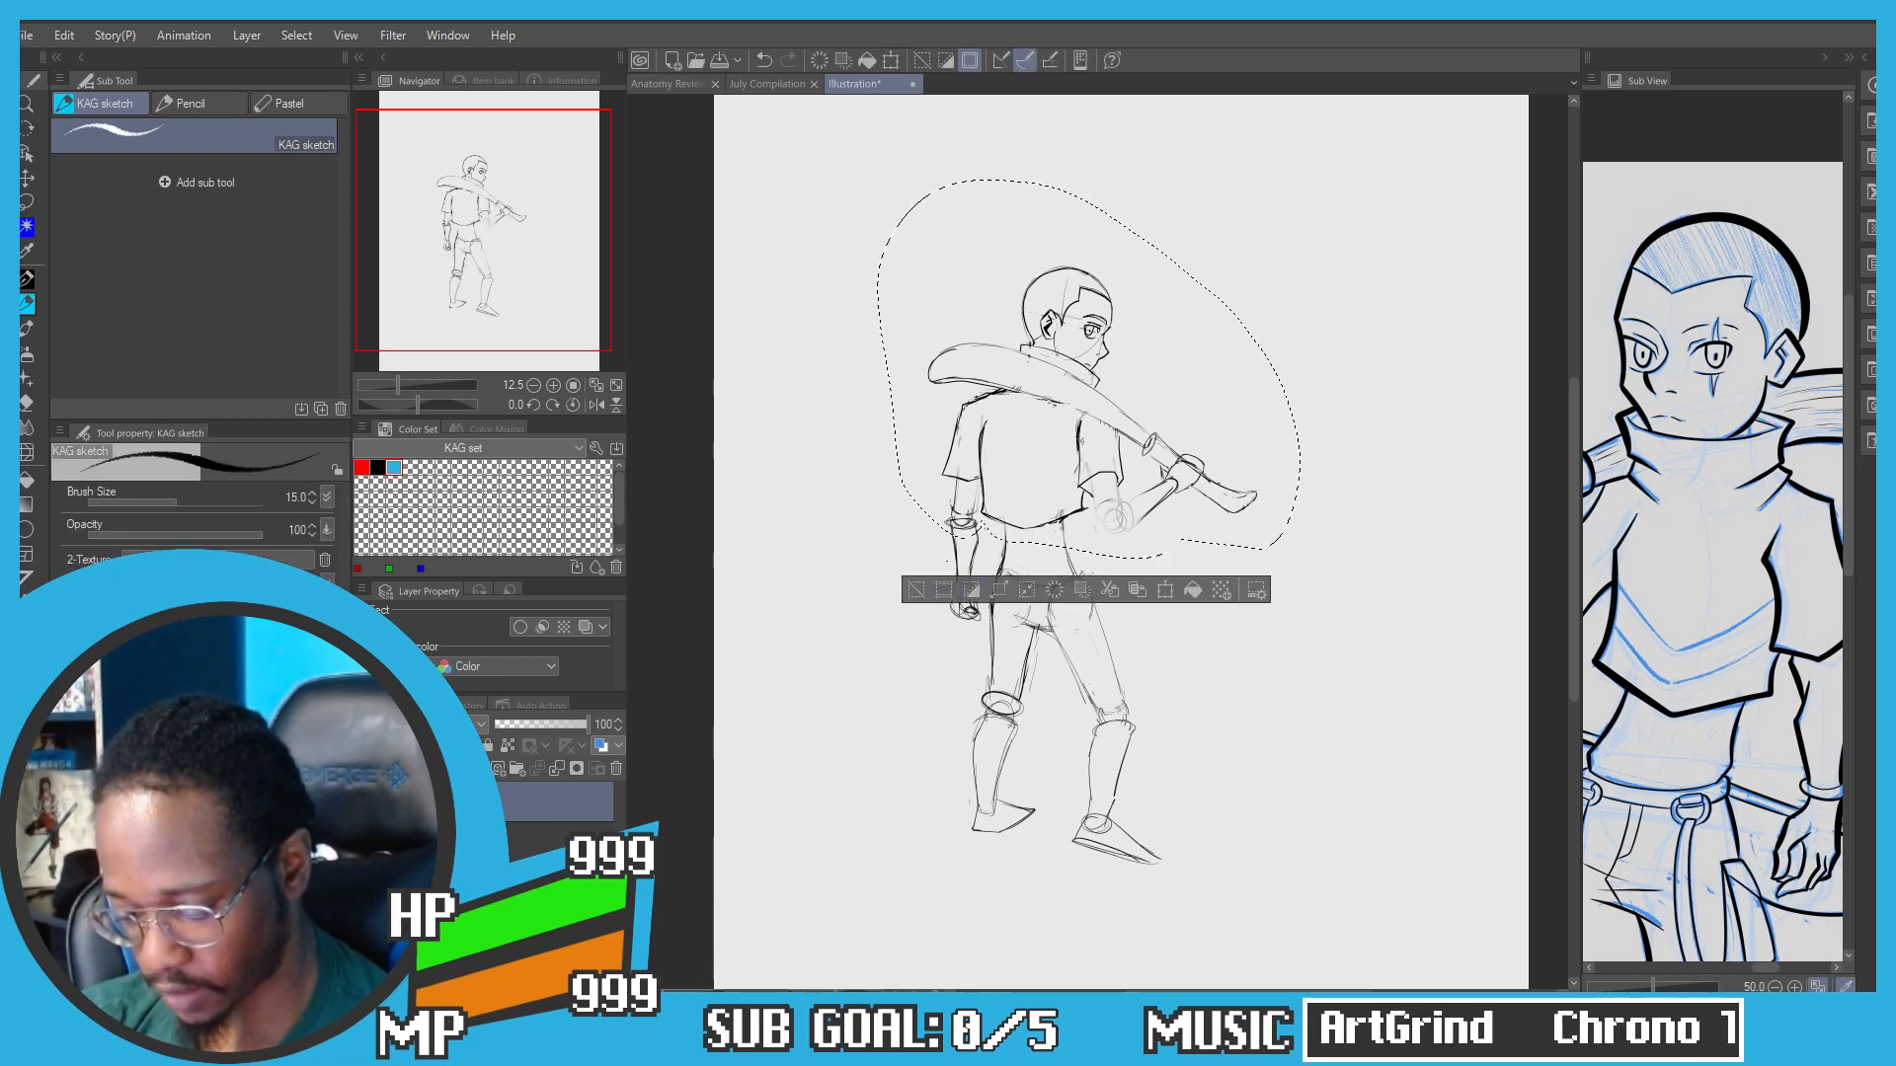
click(920, 592)
Step: Lasso the torso edge beside the lowered arm, shift it slightly inward, and deselect
drag(1713, 563, 1724, 555)
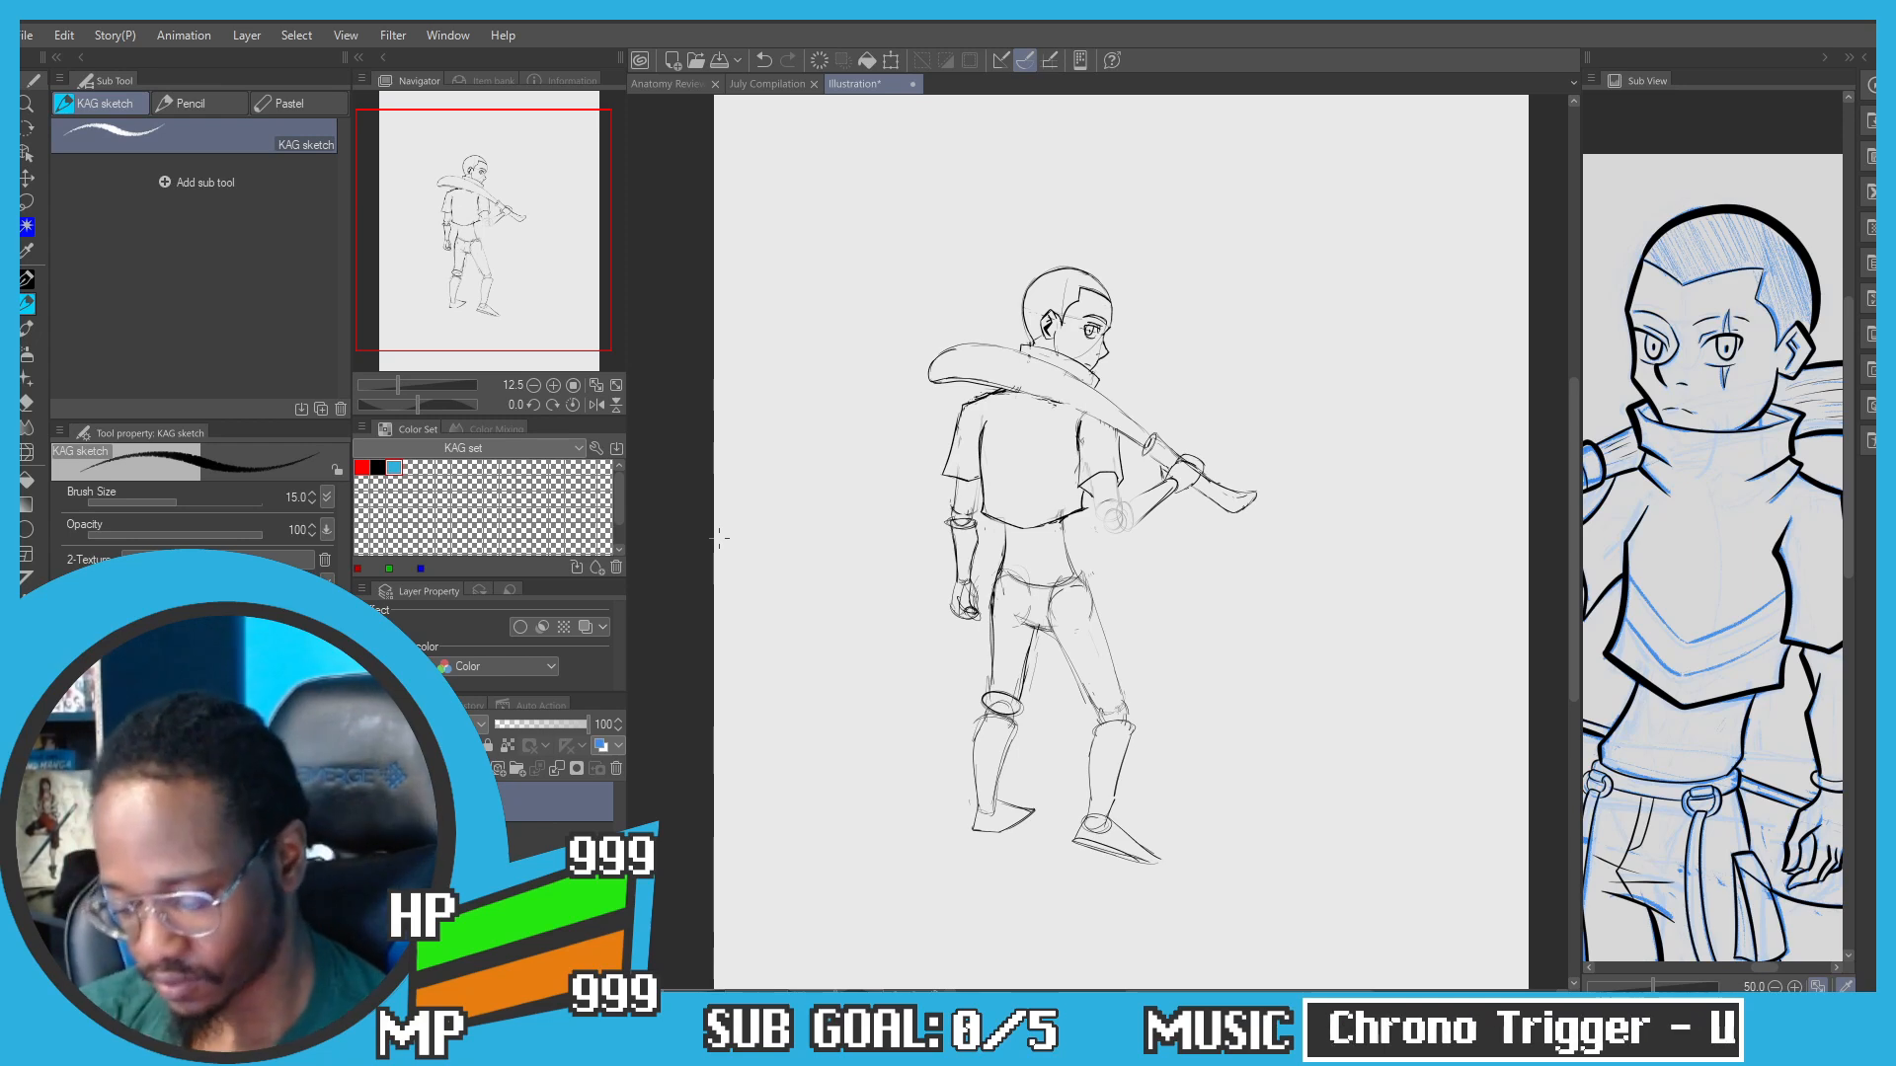
scroll(1059, 437, up, 3)
drag(832, 288, 927, 447)
scroll(1185, 474, up, 1)
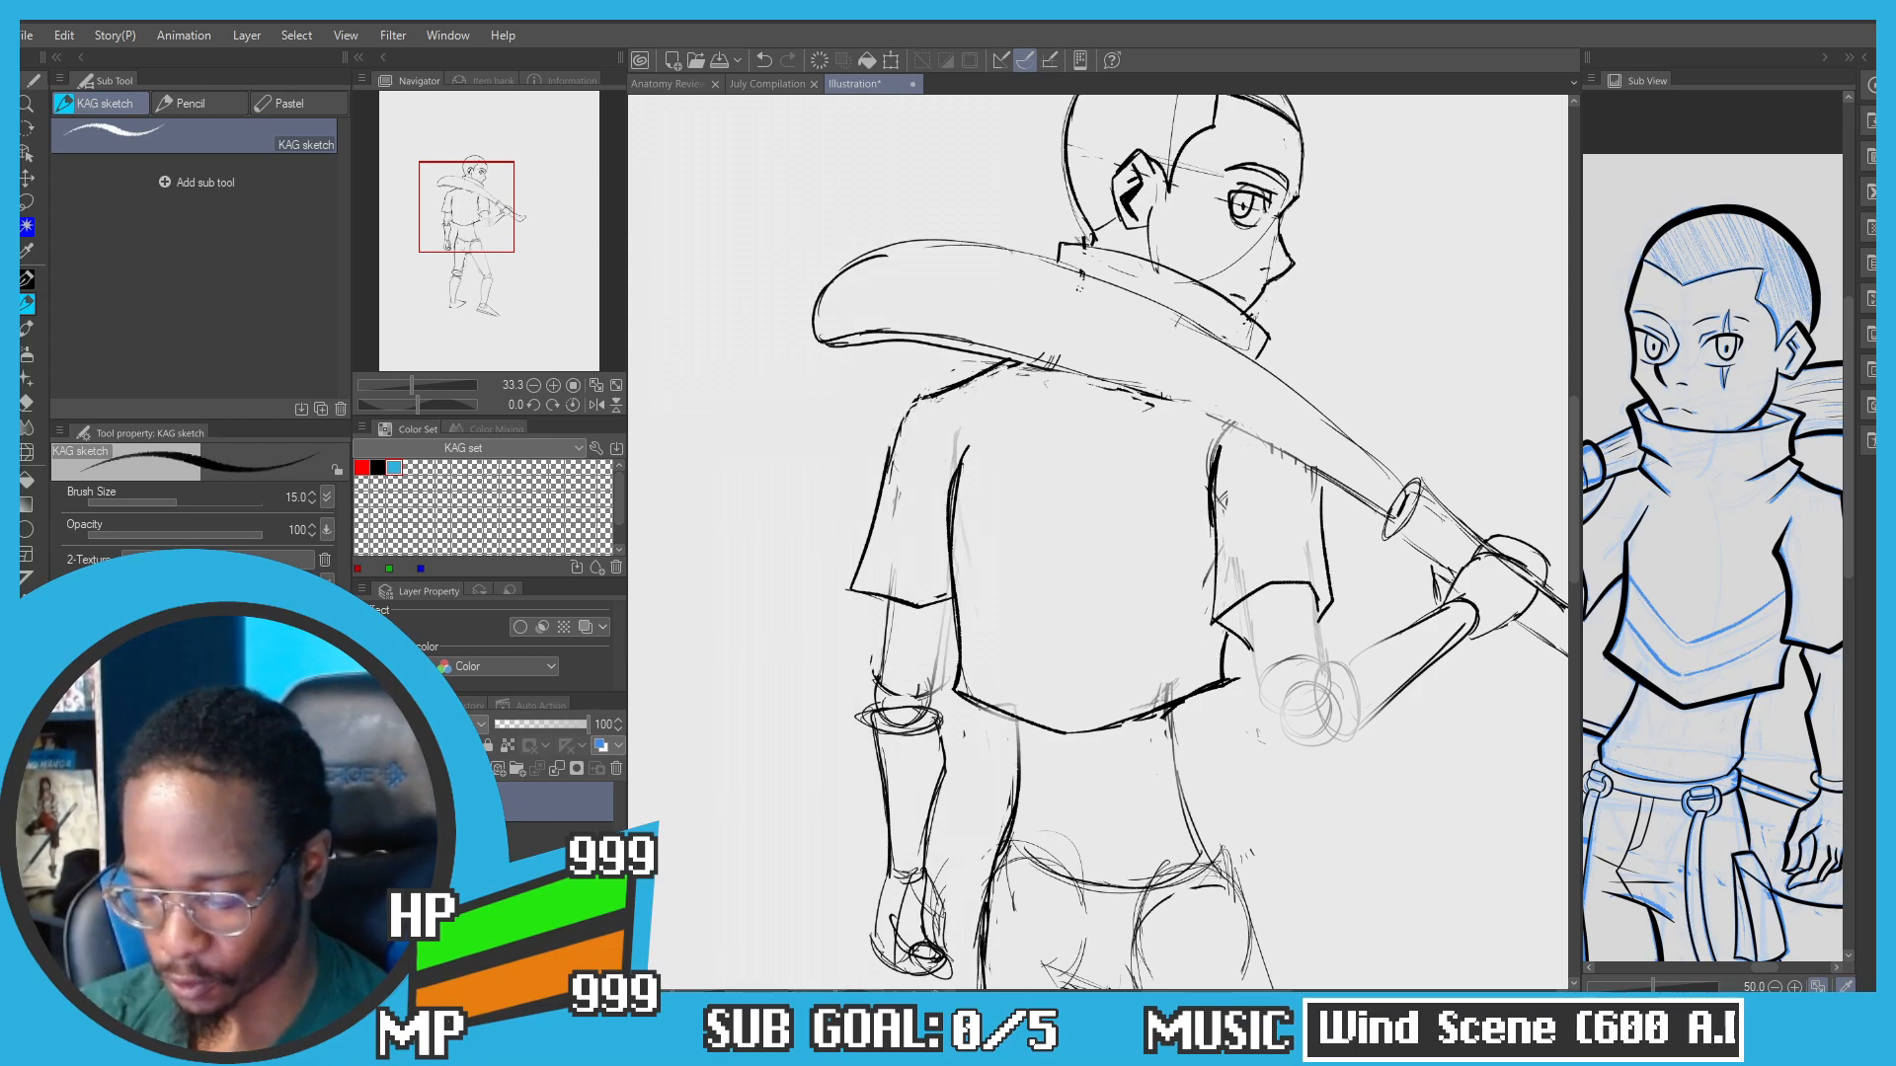
scroll(945, 355, down, 3)
drag(872, 291, 908, 265)
scroll(988, 302, up, 2)
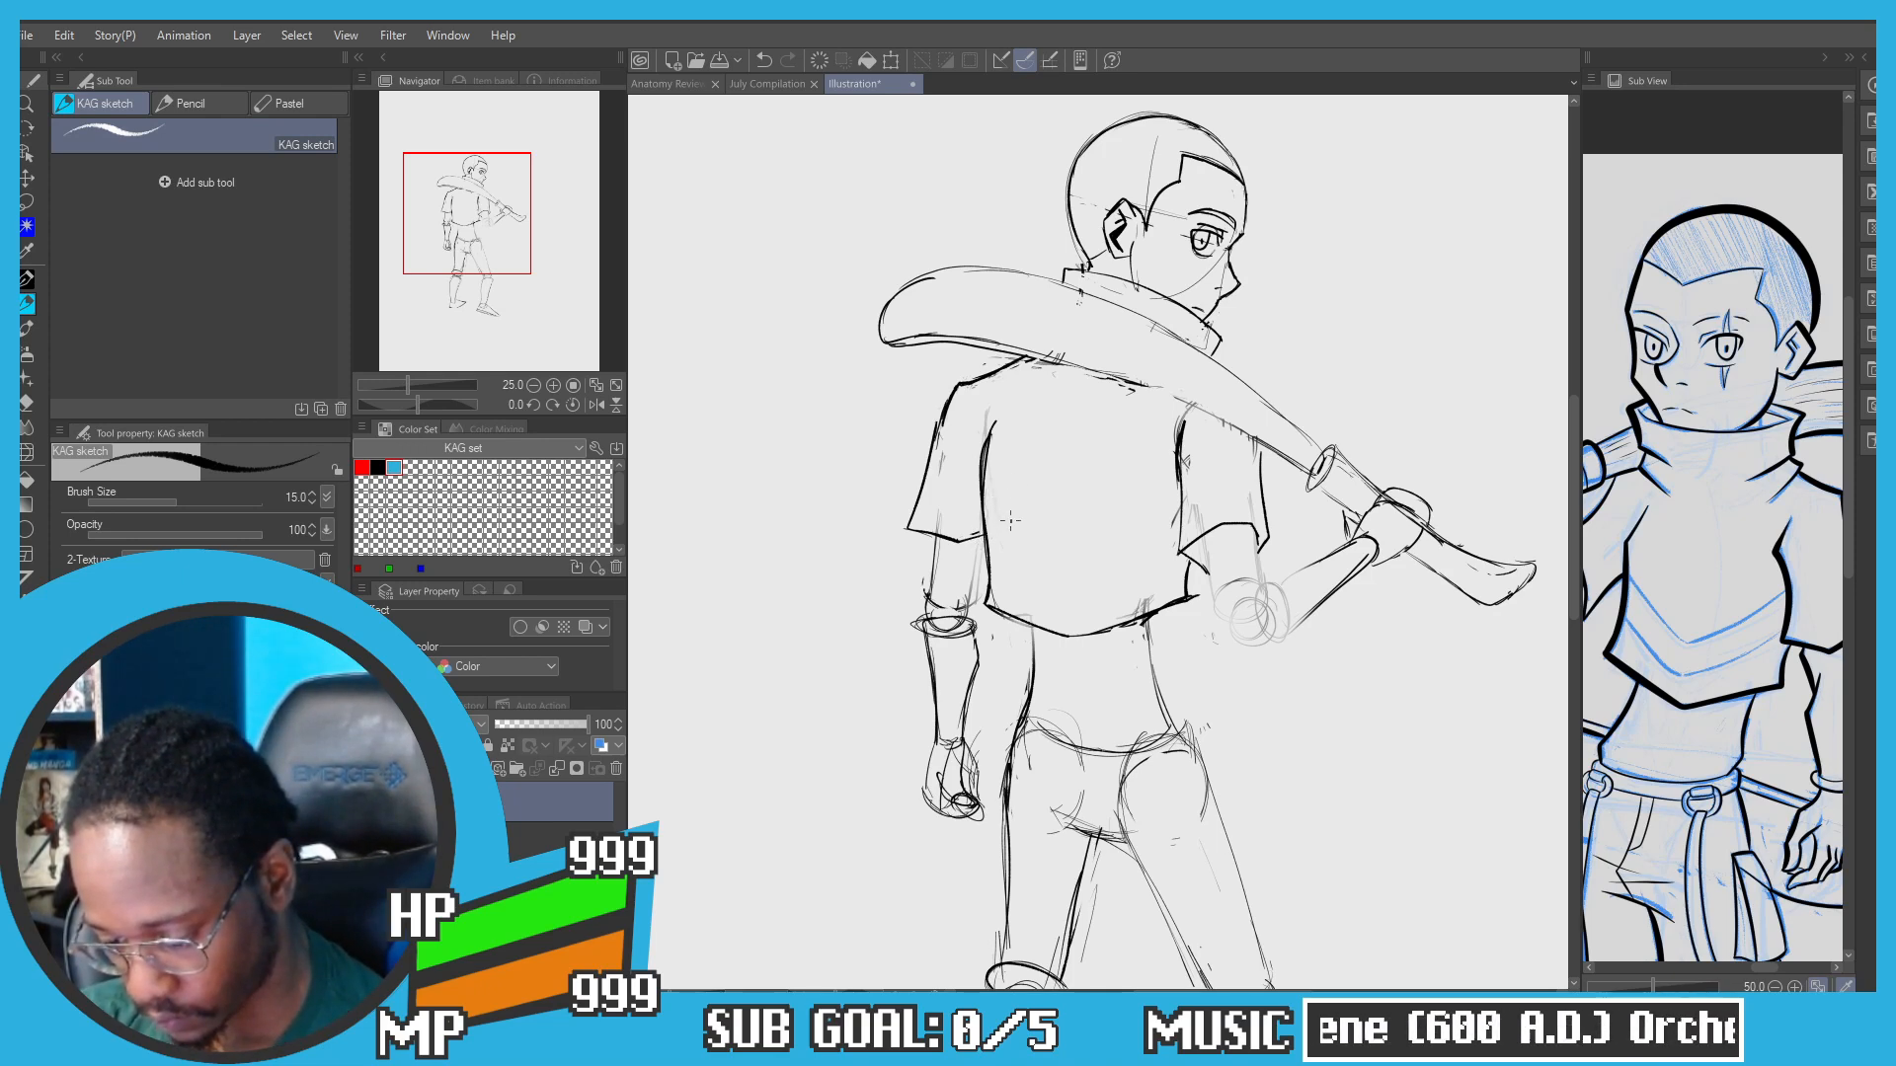
mouse_move(1027, 568)
mouse_down()
mouse_move(1010, 639)
mouse_move(975, 553)
mouse_move(1002, 396)
mouse_move(1027, 553)
mouse_up()
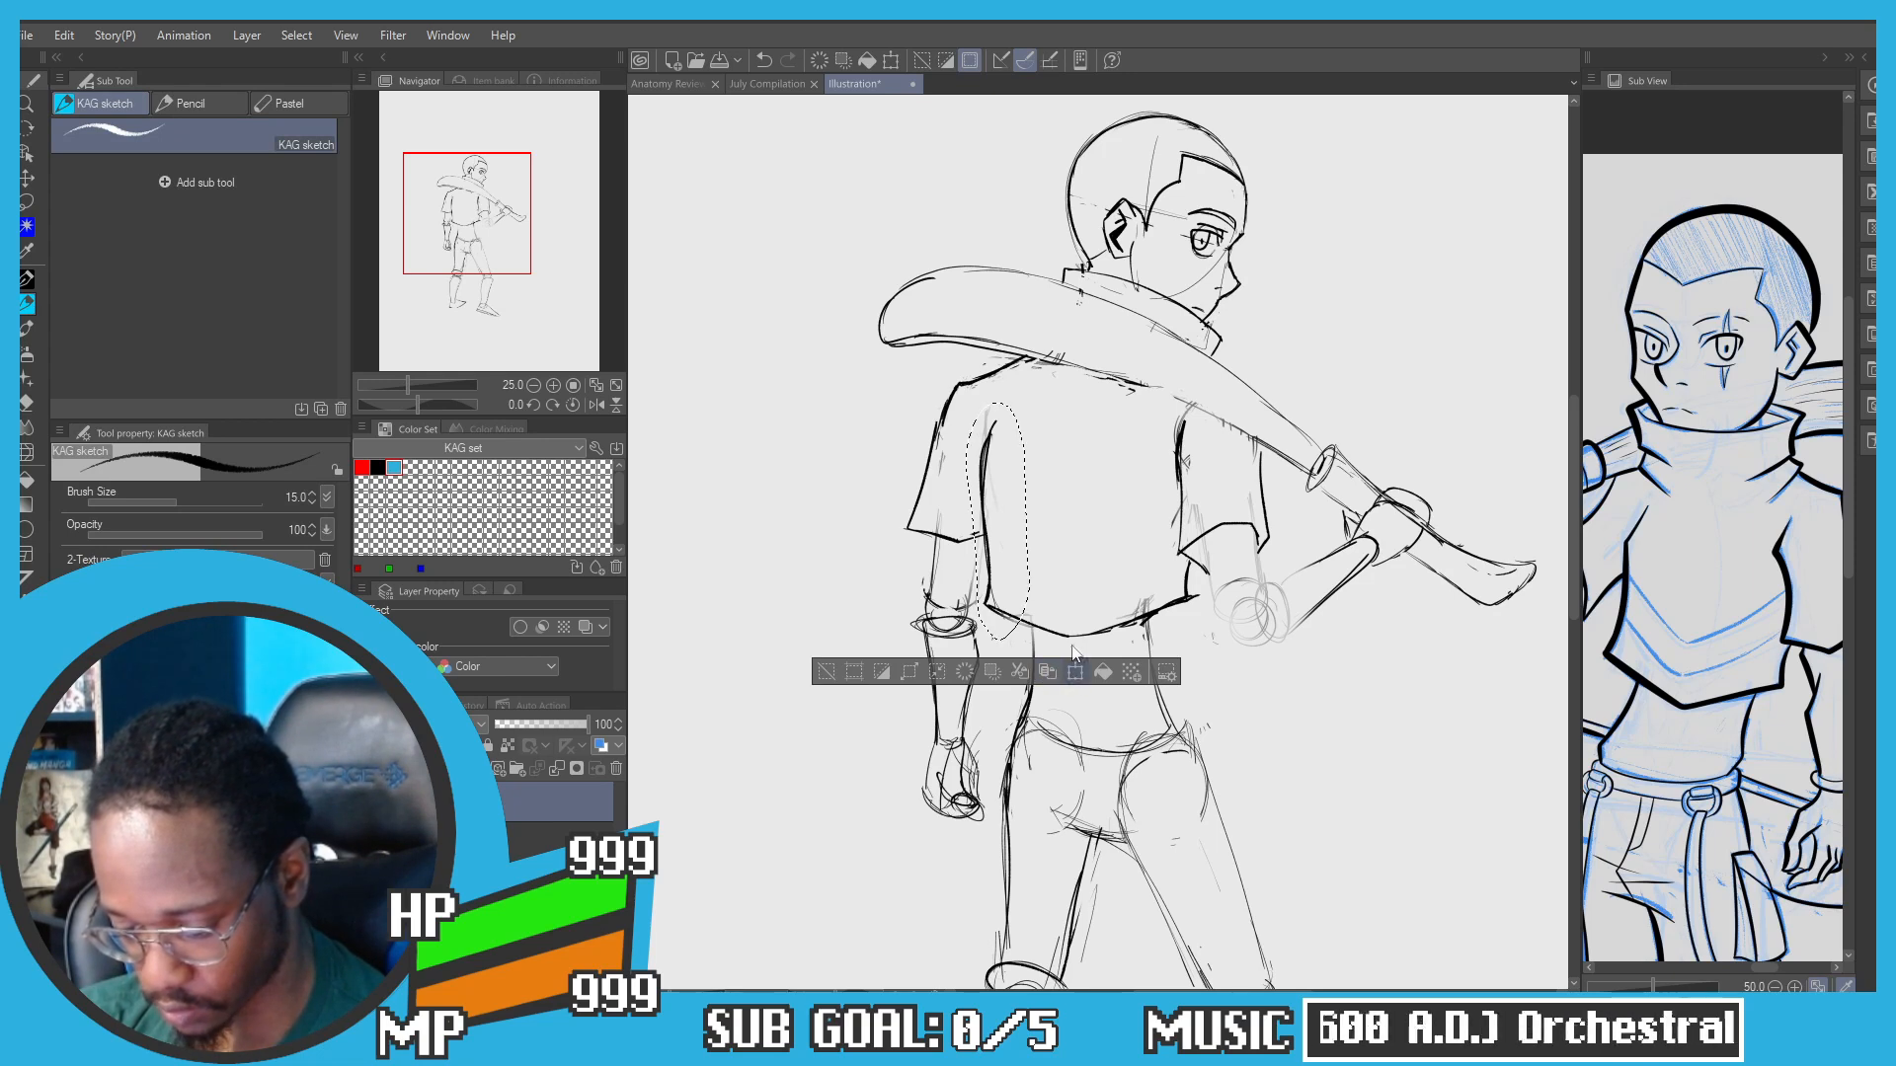
click(1046, 672)
drag(1000, 481, 998, 483)
click(955, 684)
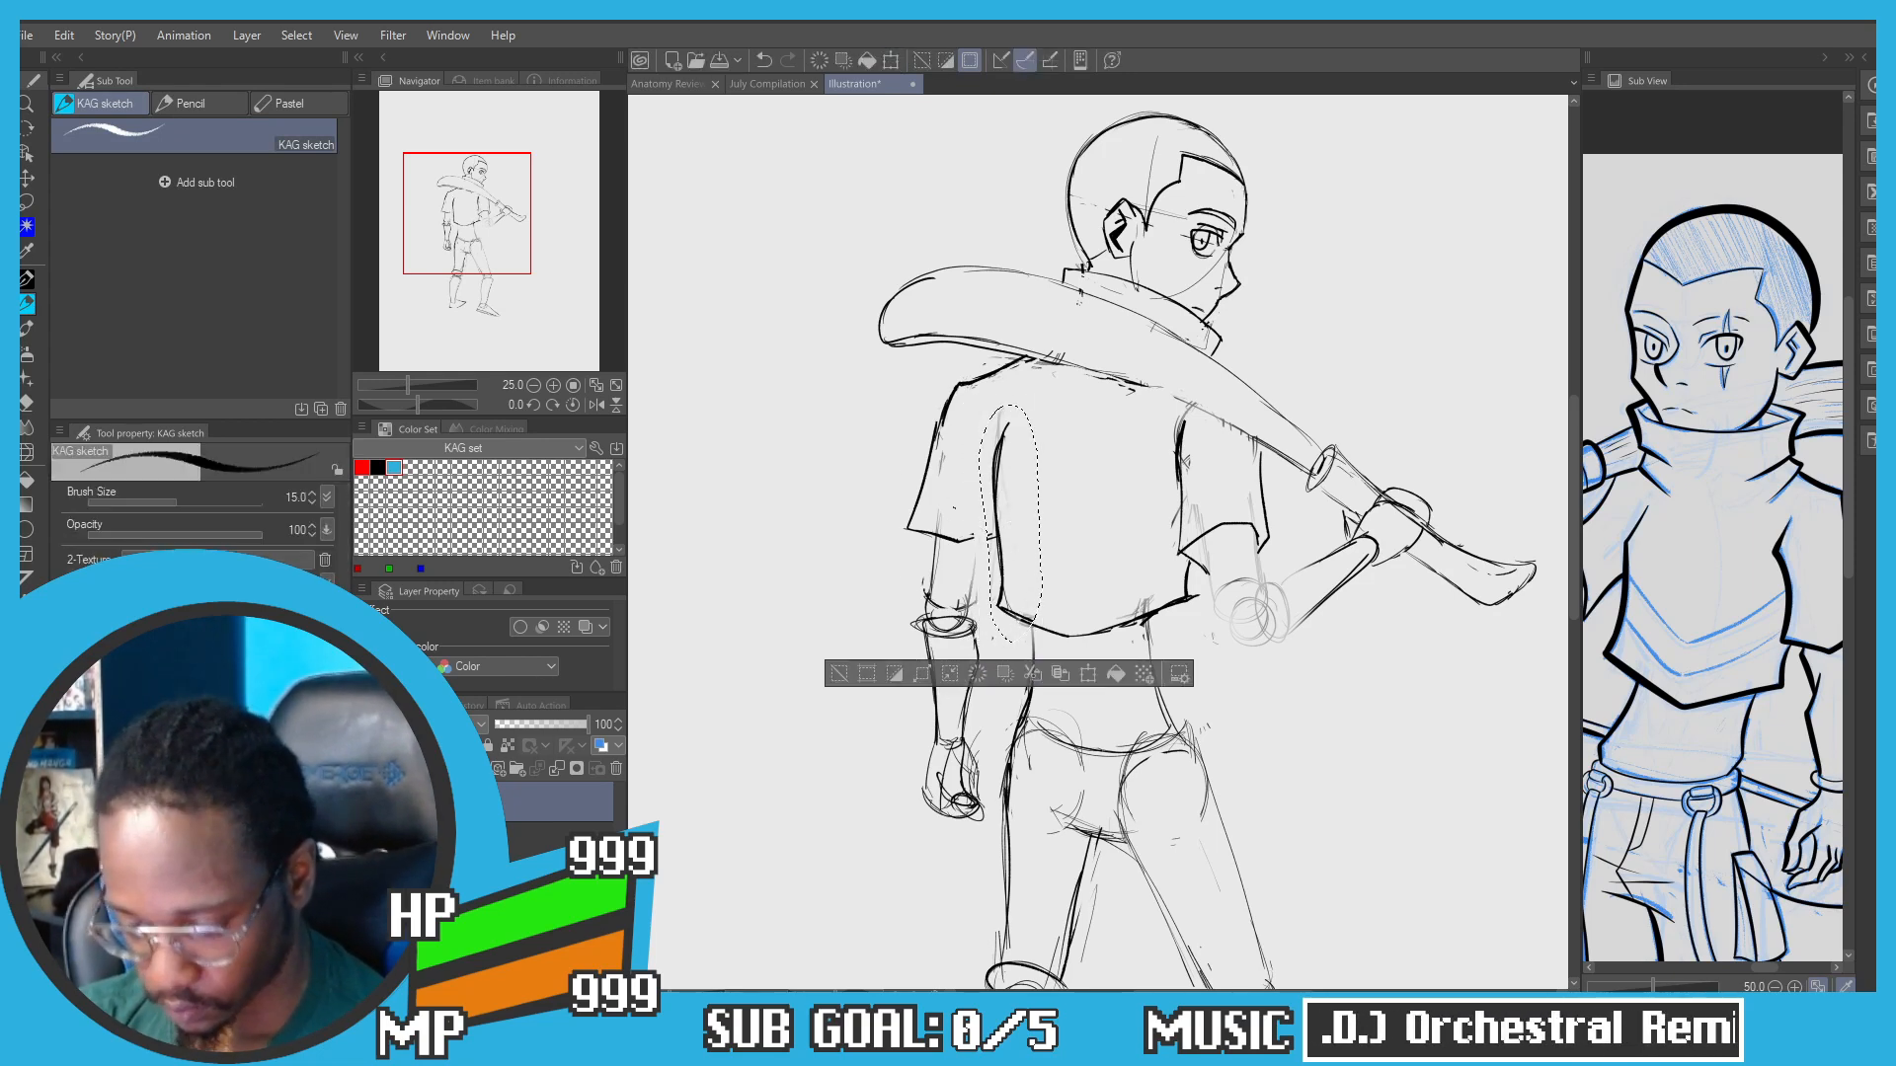
click(839, 673)
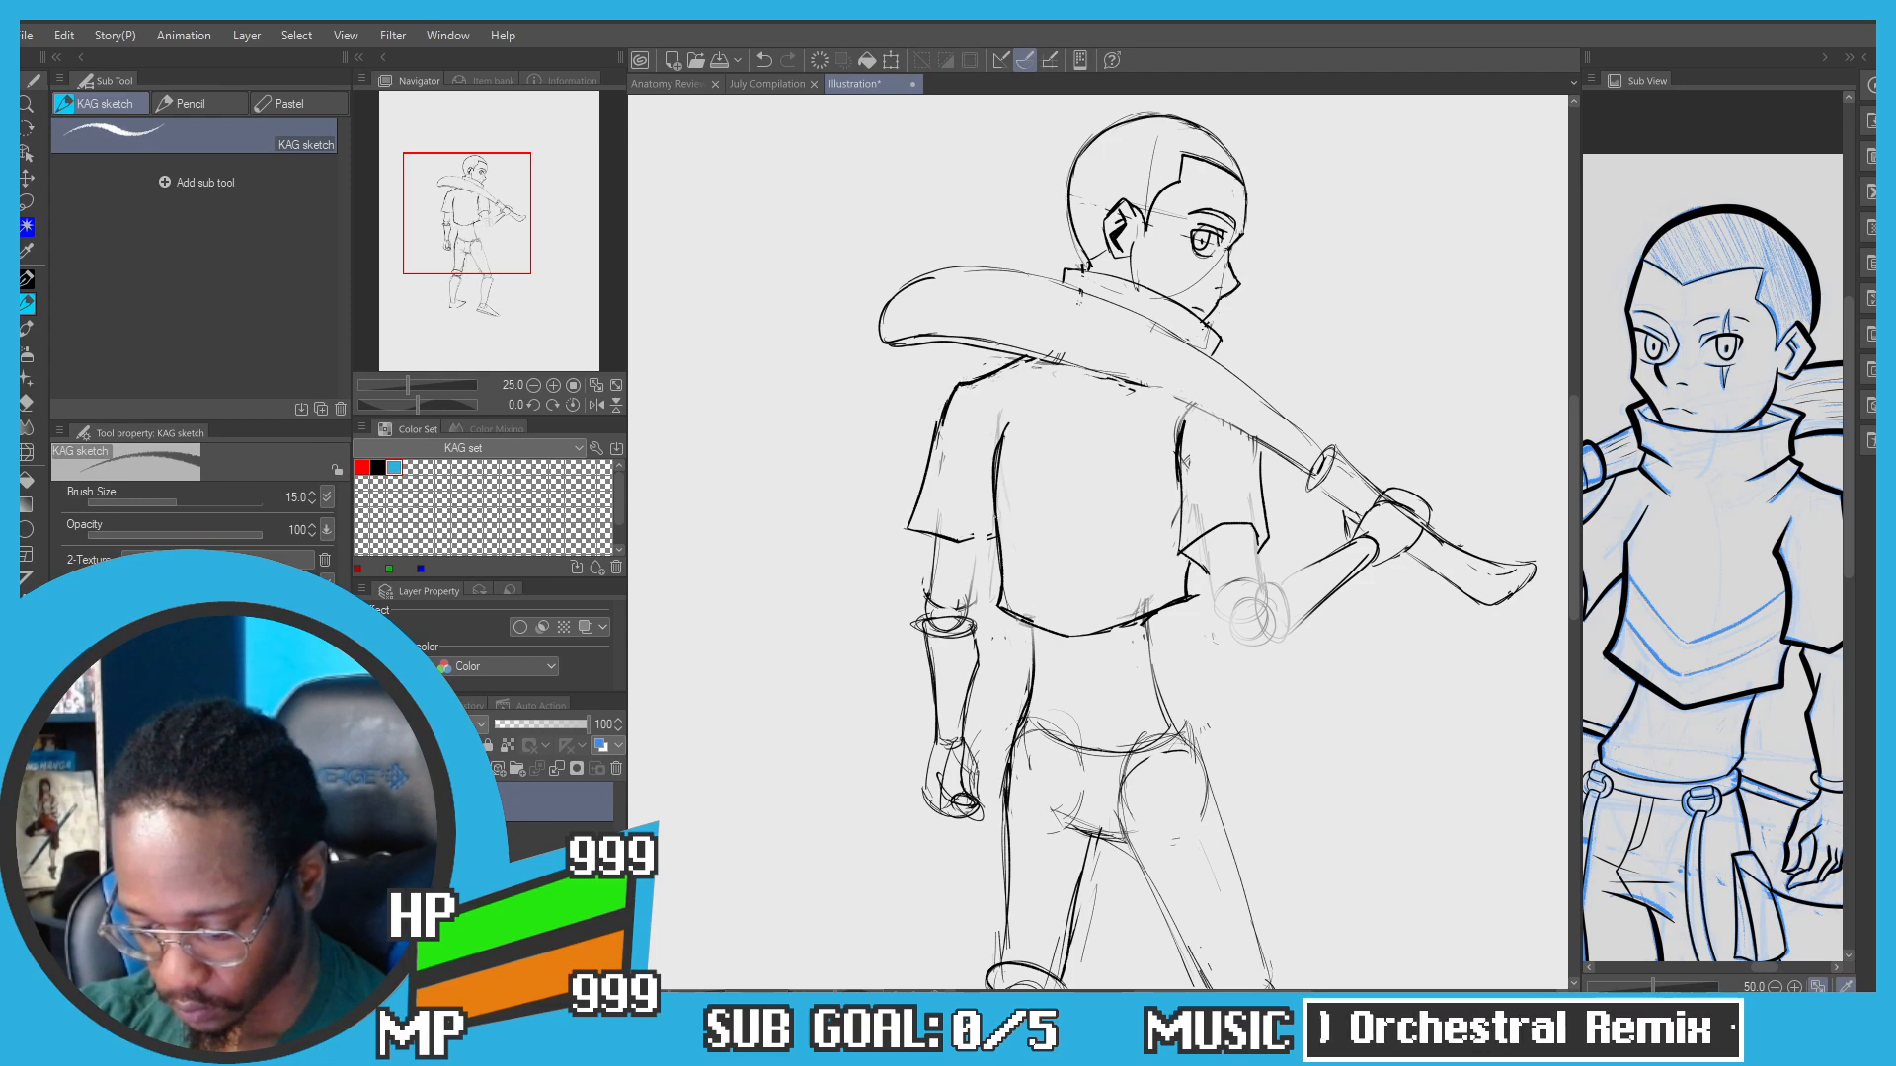
Step: Redraw the torso edge beside the lowered arm as a curve from the armpit down, and extend the sleeve hem to meet it
drag(994, 500, 1000, 557)
key(ctrl+z)
key(ctrl+z)
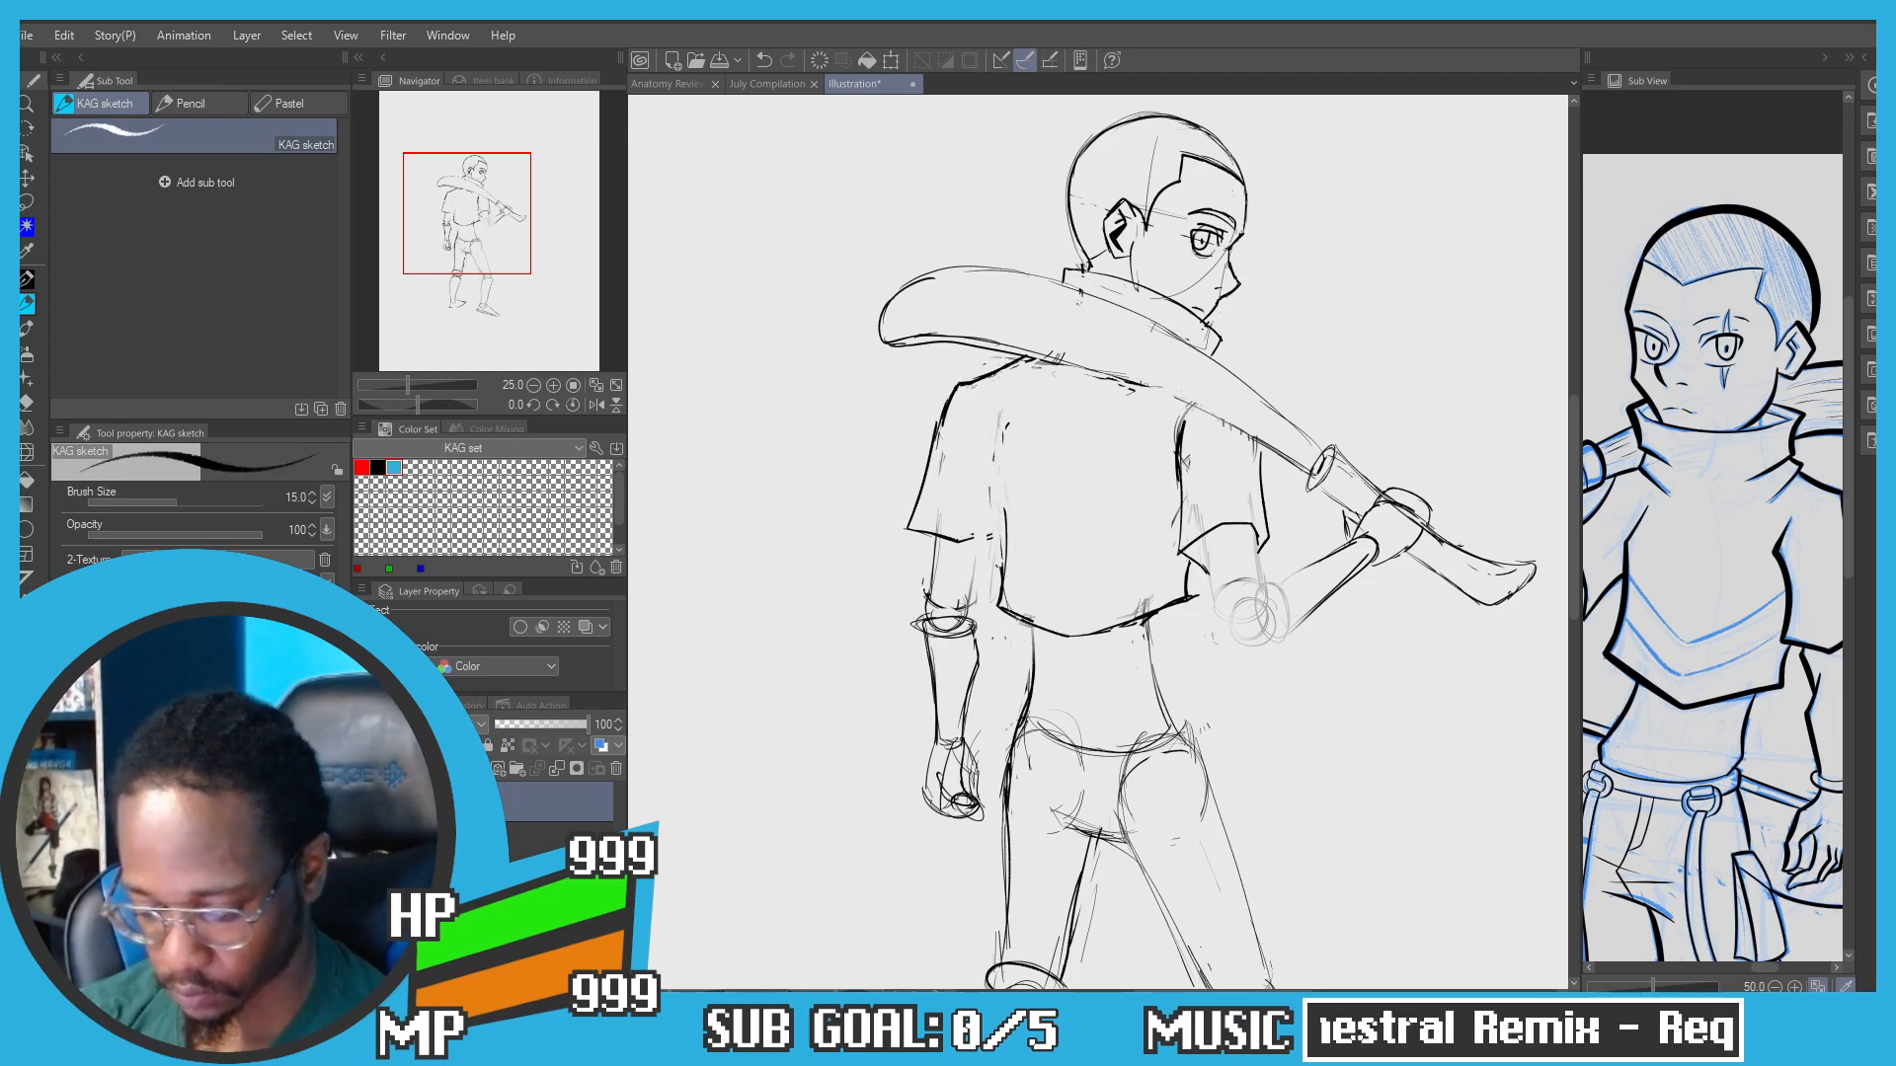
key(ctrl+z)
key(ctrl+z)
mouse_move(999, 492)
mouse_down()
mouse_move(1004, 592)
mouse_move(994, 474)
mouse_up()
key(ctrl+z)
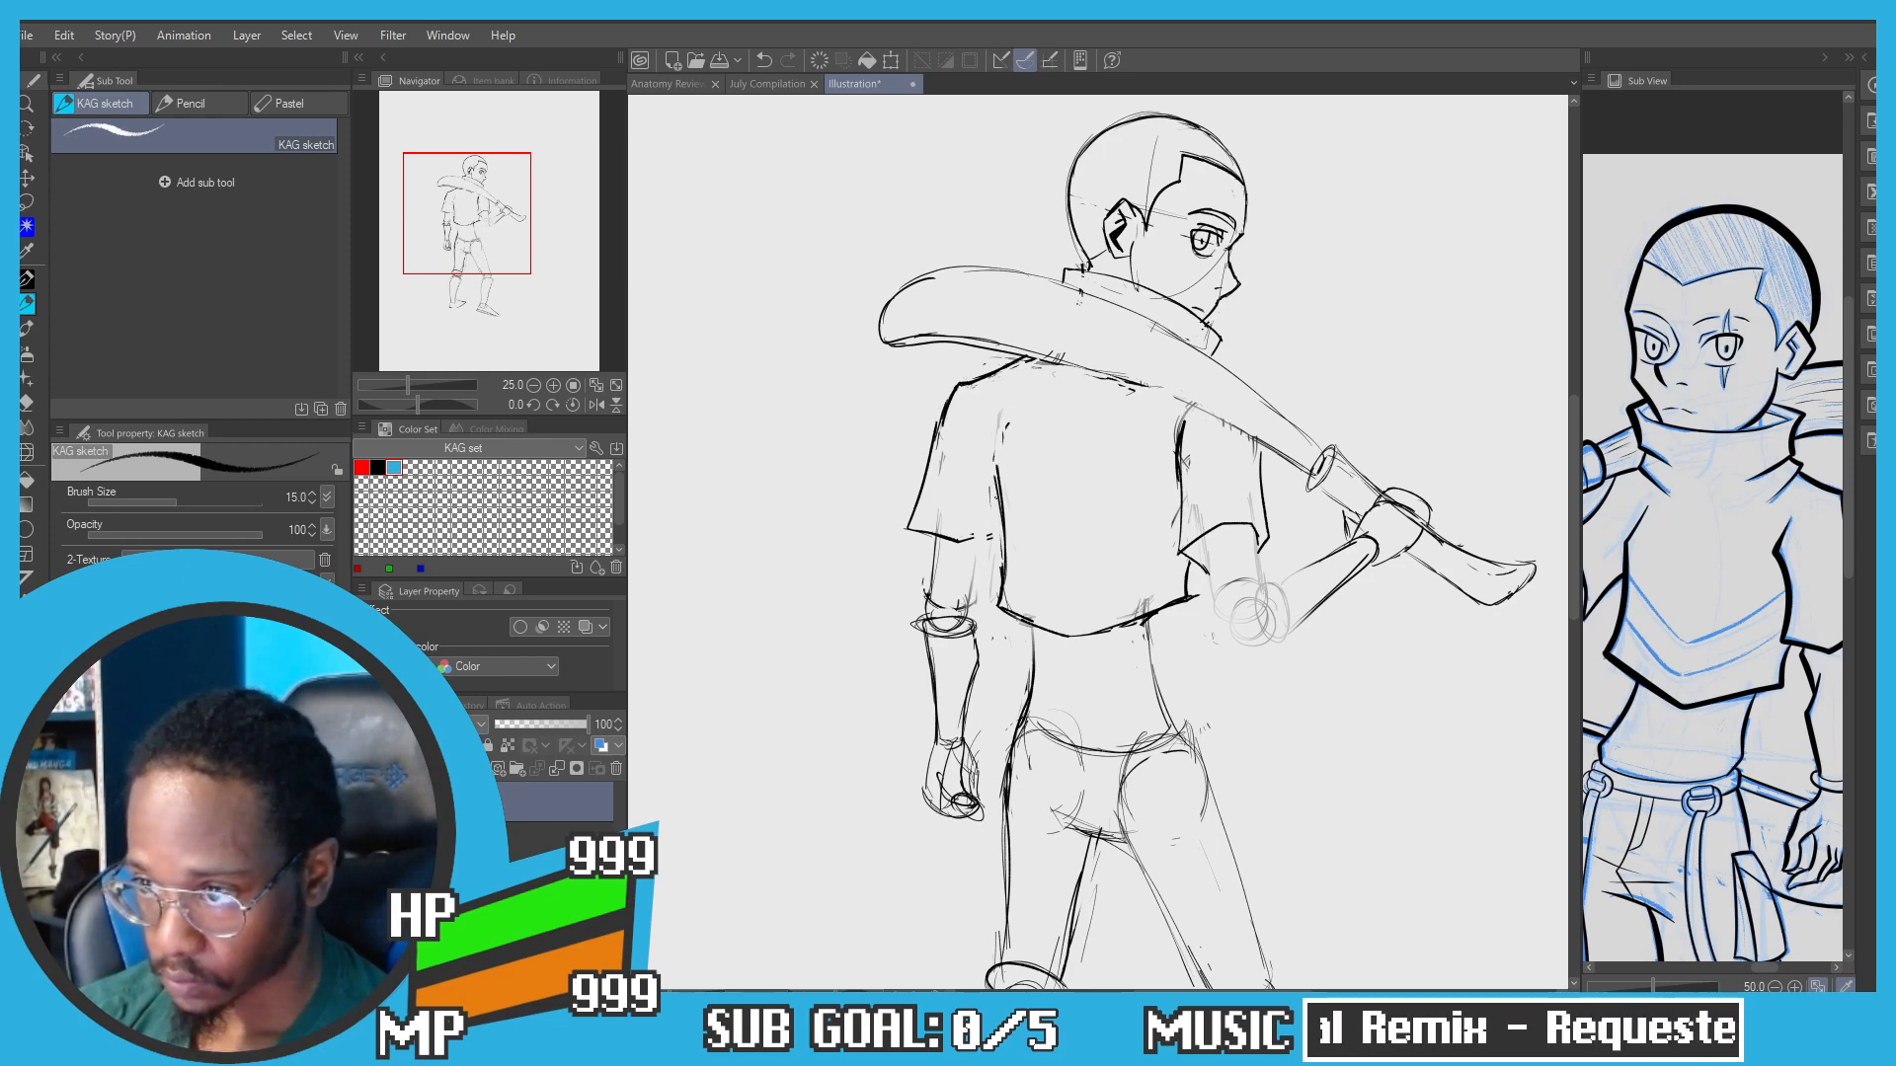
key(ctrl+z)
drag(1003, 547, 999, 419)
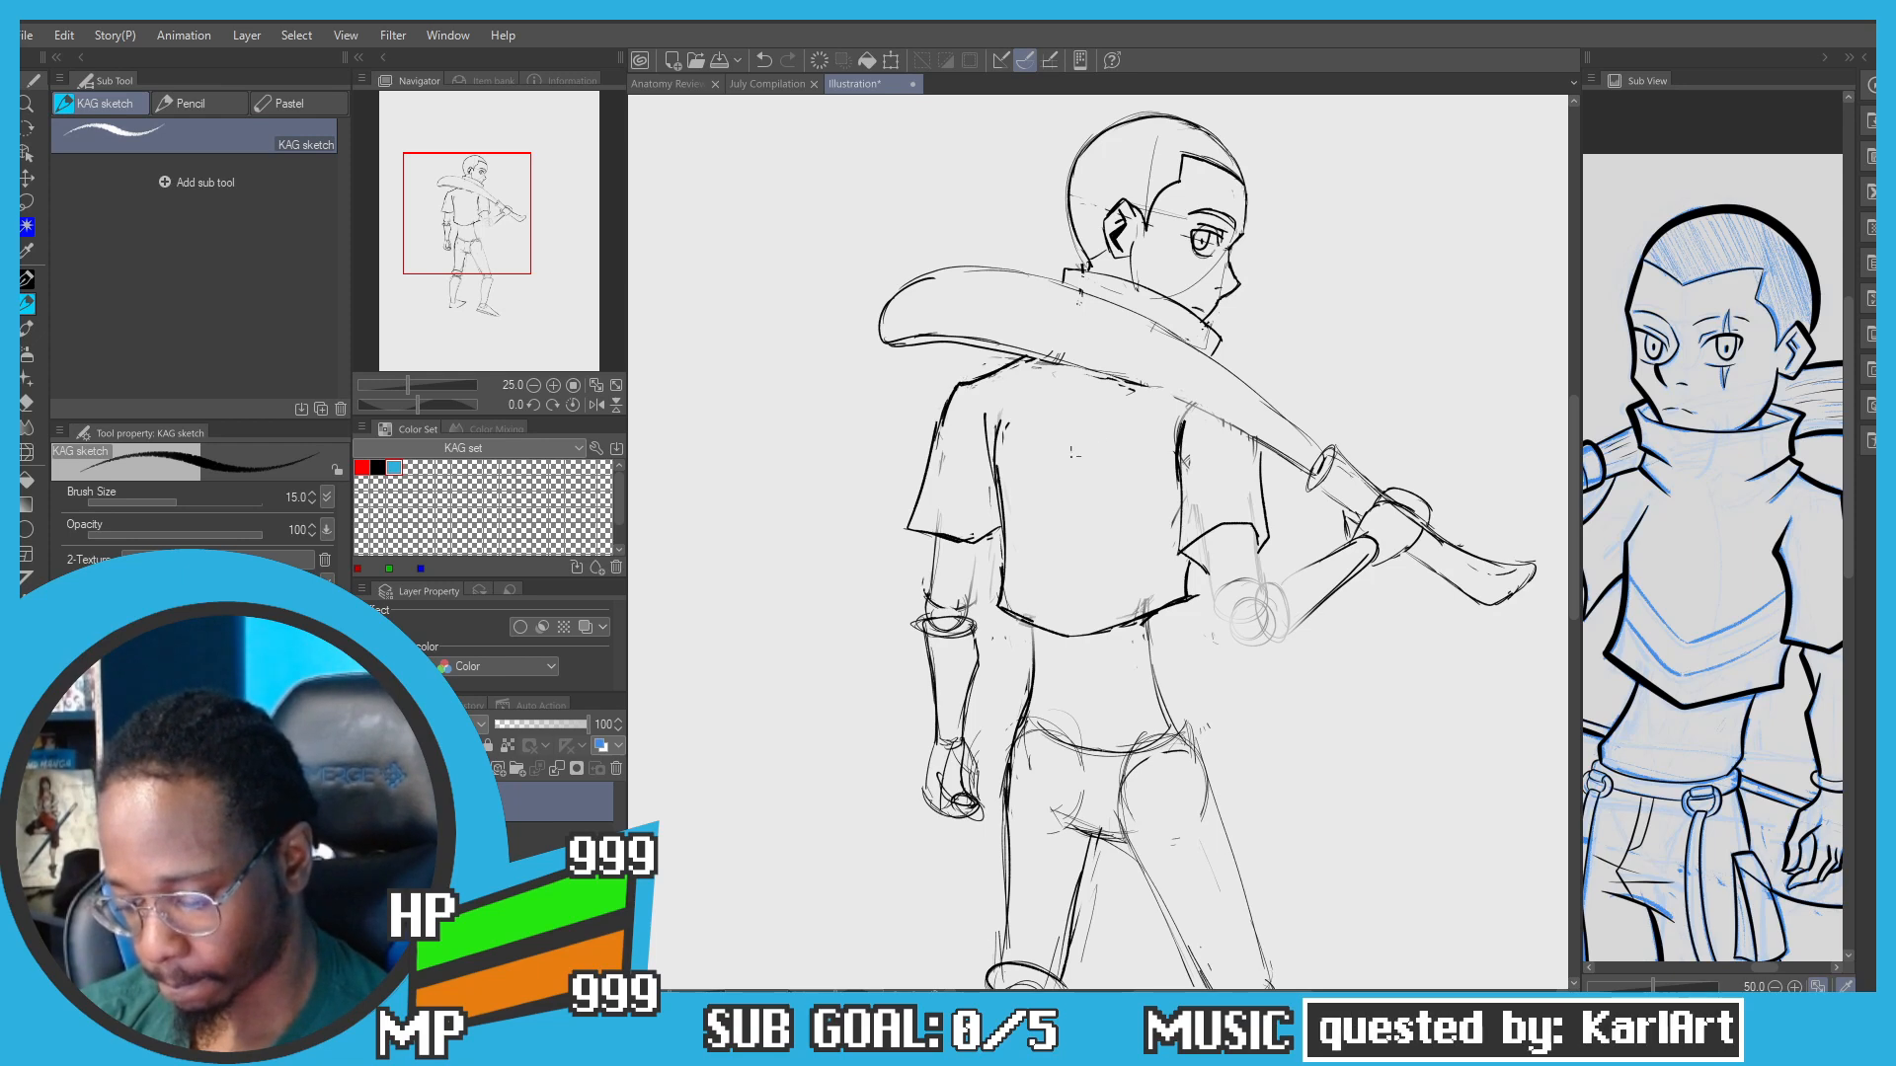
drag(1160, 615, 1180, 594)
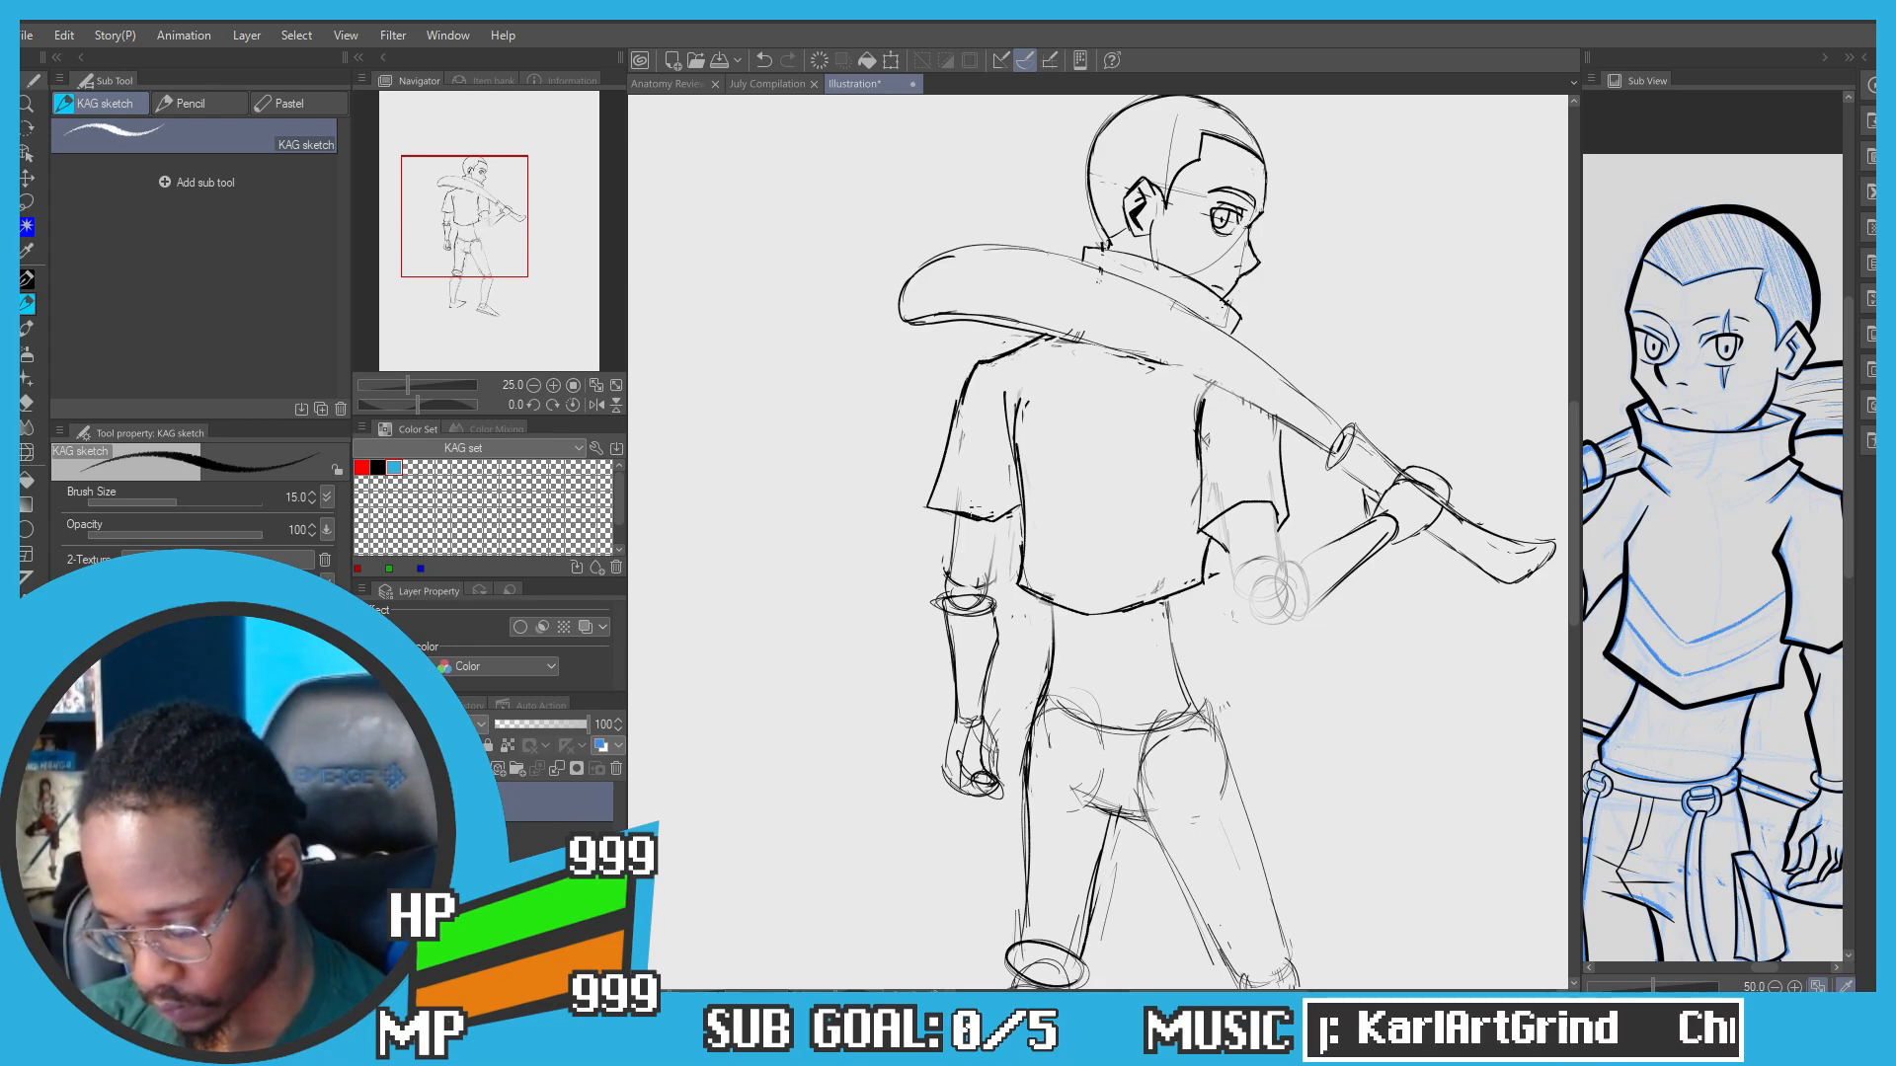
mouse_move(988, 526)
mouse_down()
mouse_move(1009, 350)
mouse_move(968, 458)
mouse_up()
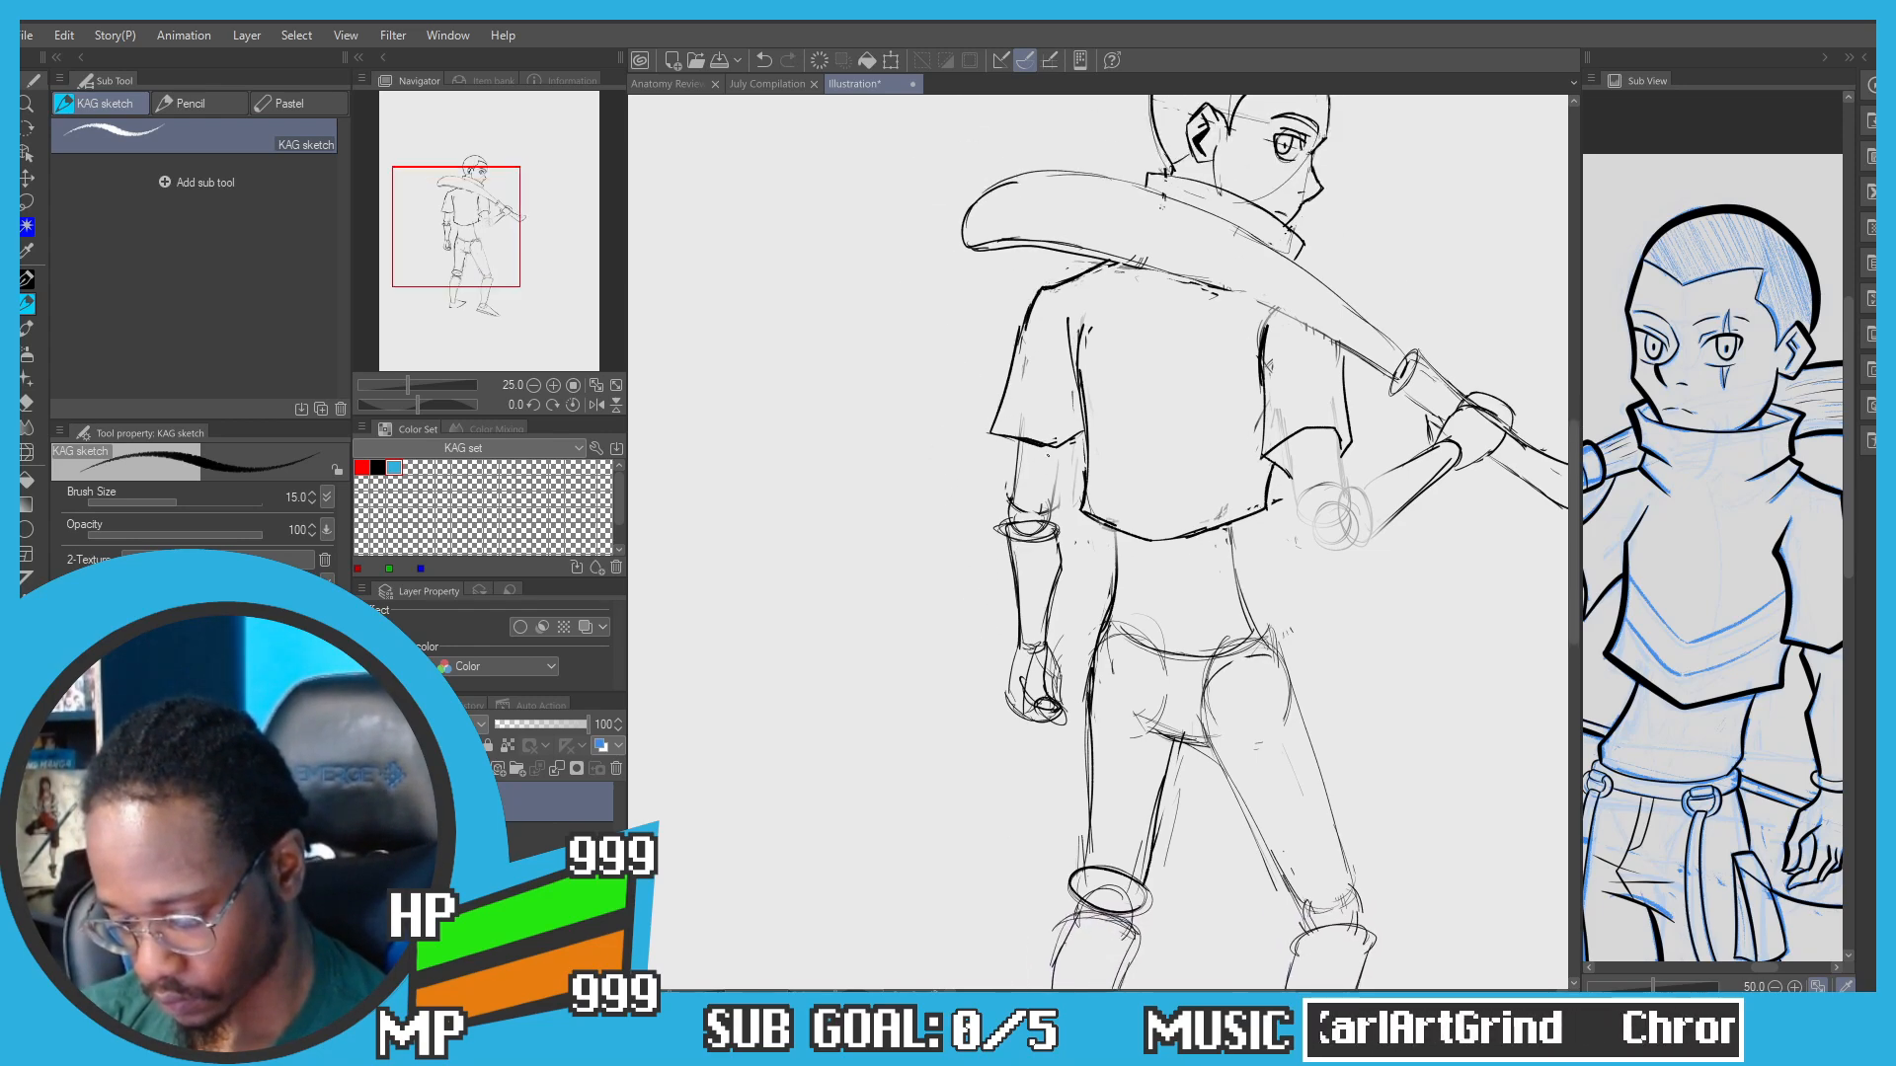
scroll(997, 455, up, 1)
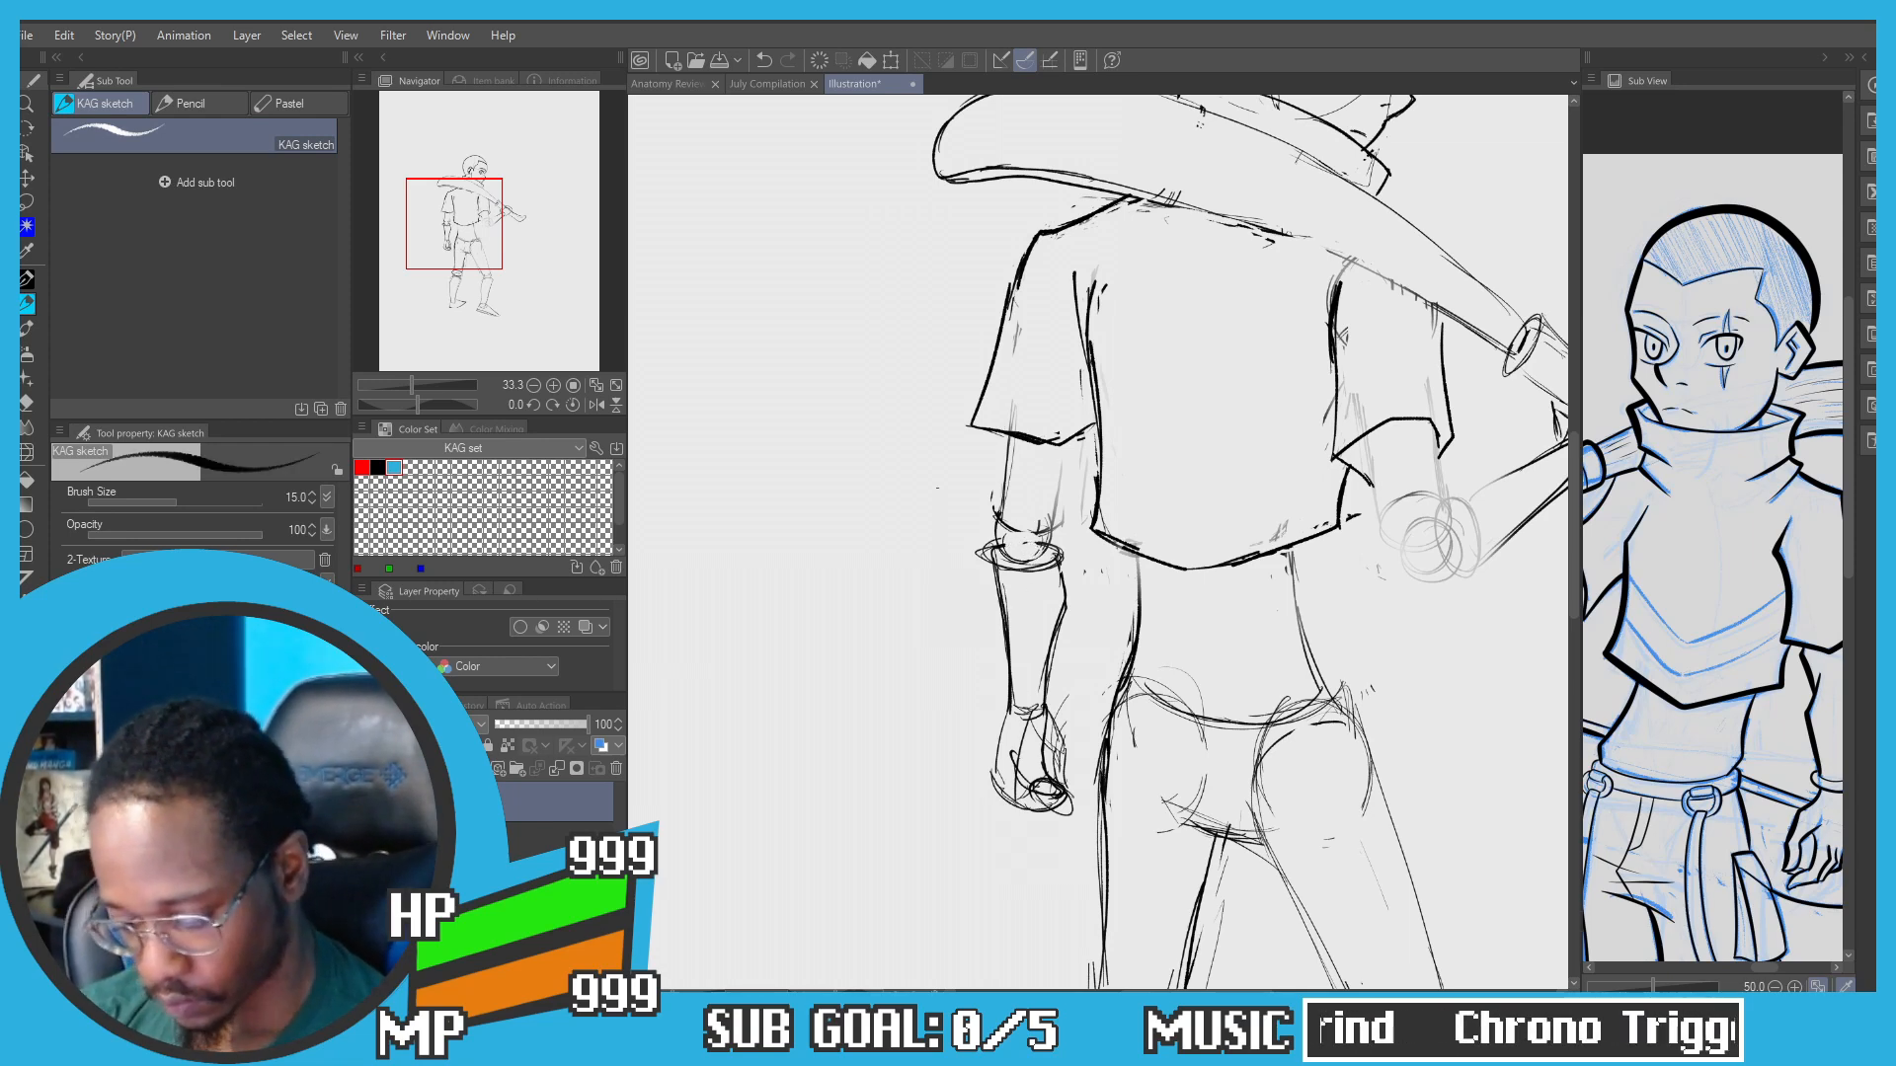
Step: Fade the lowered arm's construction lines from the hand up to the sleeve with the Soft eraser
key(e)
click(255, 134)
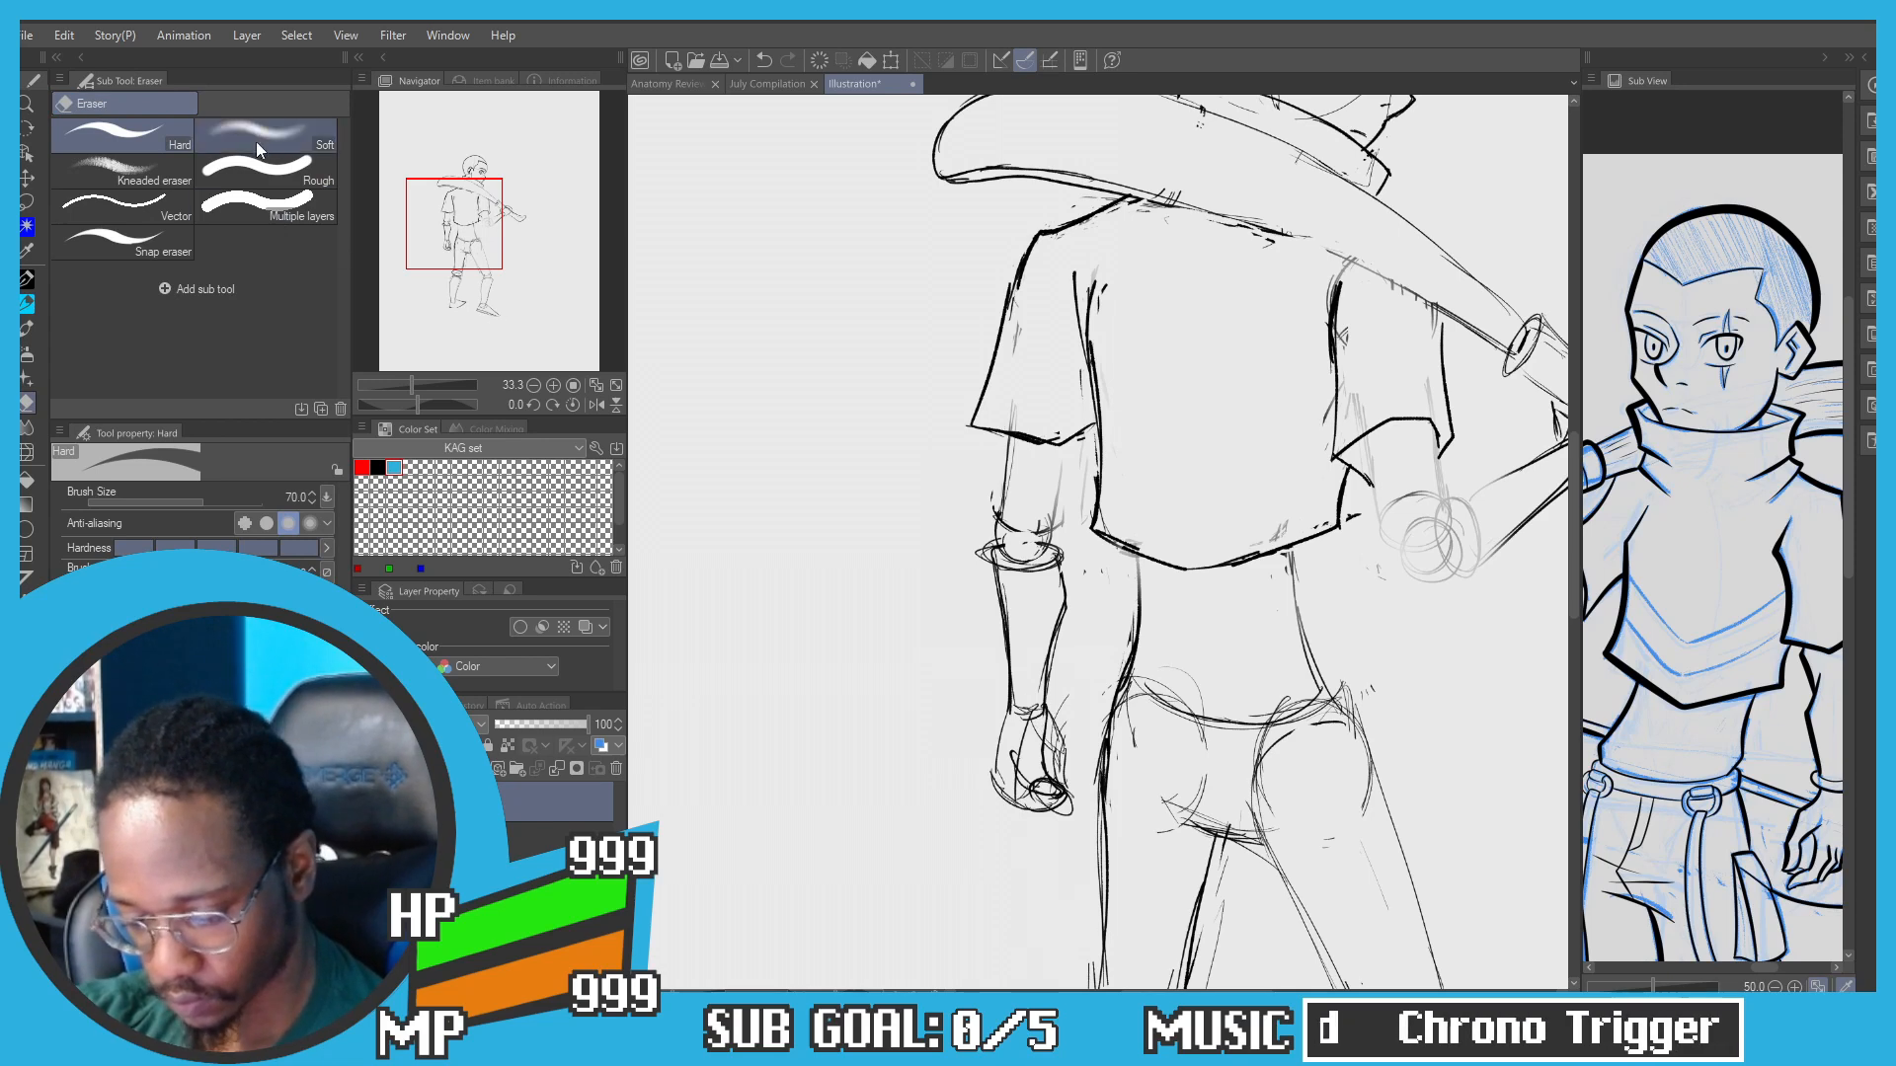
mouse_move(1037, 800)
mouse_down()
mouse_move(1000, 563)
mouse_move(1027, 471)
mouse_move(1054, 789)
mouse_move(1066, 692)
mouse_move(1001, 471)
mouse_move(1000, 509)
mouse_move(1043, 464)
mouse_move(1029, 556)
mouse_up()
Step: Draw the lowered arm's outer contour from the sleeve hem past the angular elbow down to the wrist
key(p)
scroll(1047, 464, up, 1)
key(ctrl+z)
drag(1063, 421, 1033, 569)
drag(1032, 569, 1046, 644)
mouse_move(1022, 582)
mouse_down()
mouse_move(1007, 457)
mouse_move(1048, 635)
mouse_up()
key(ctrl+z)
drag(1024, 470, 1049, 648)
key(ctrl+z)
drag(1031, 506, 1051, 670)
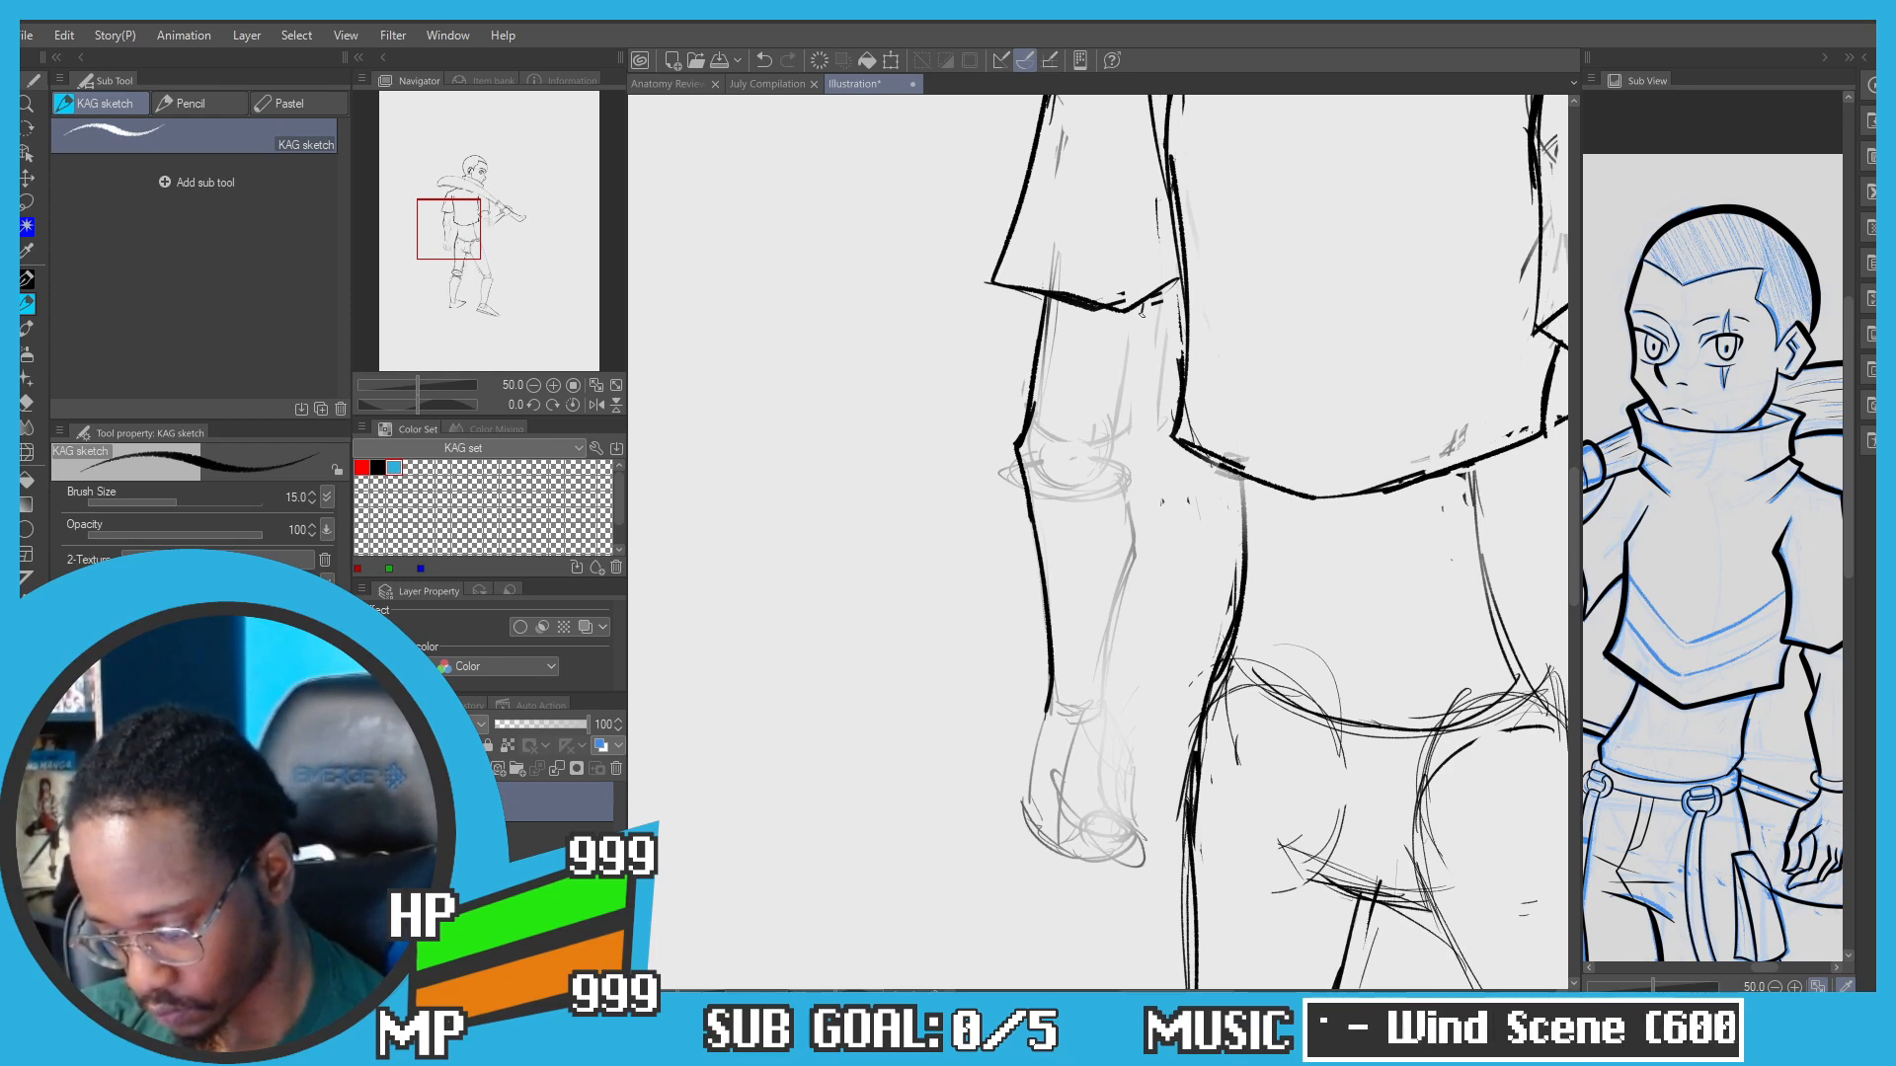
Step: Draw the inner edge of the lowered upper arm from the sleeve hem down to the elbow
drag(1131, 306, 1142, 389)
key(ctrl+z)
drag(1120, 272, 1110, 367)
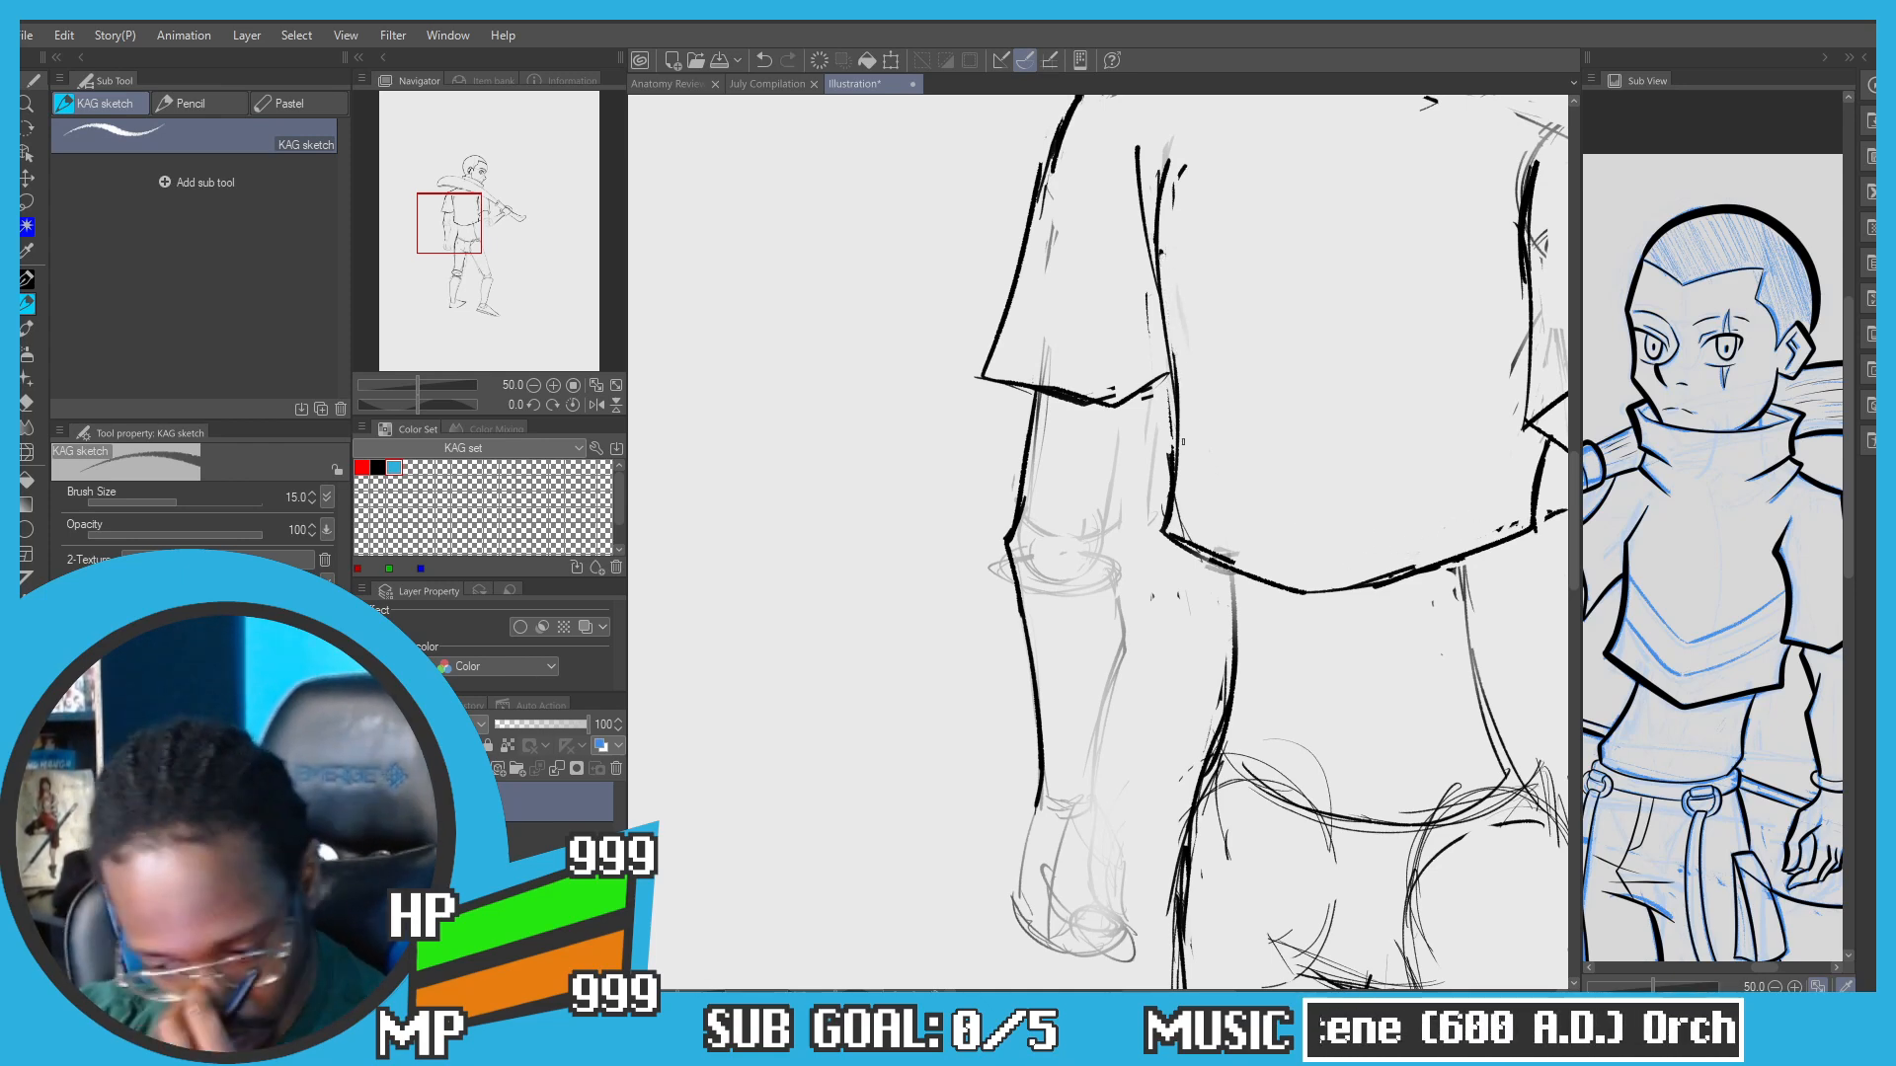
drag(1134, 402, 1113, 510)
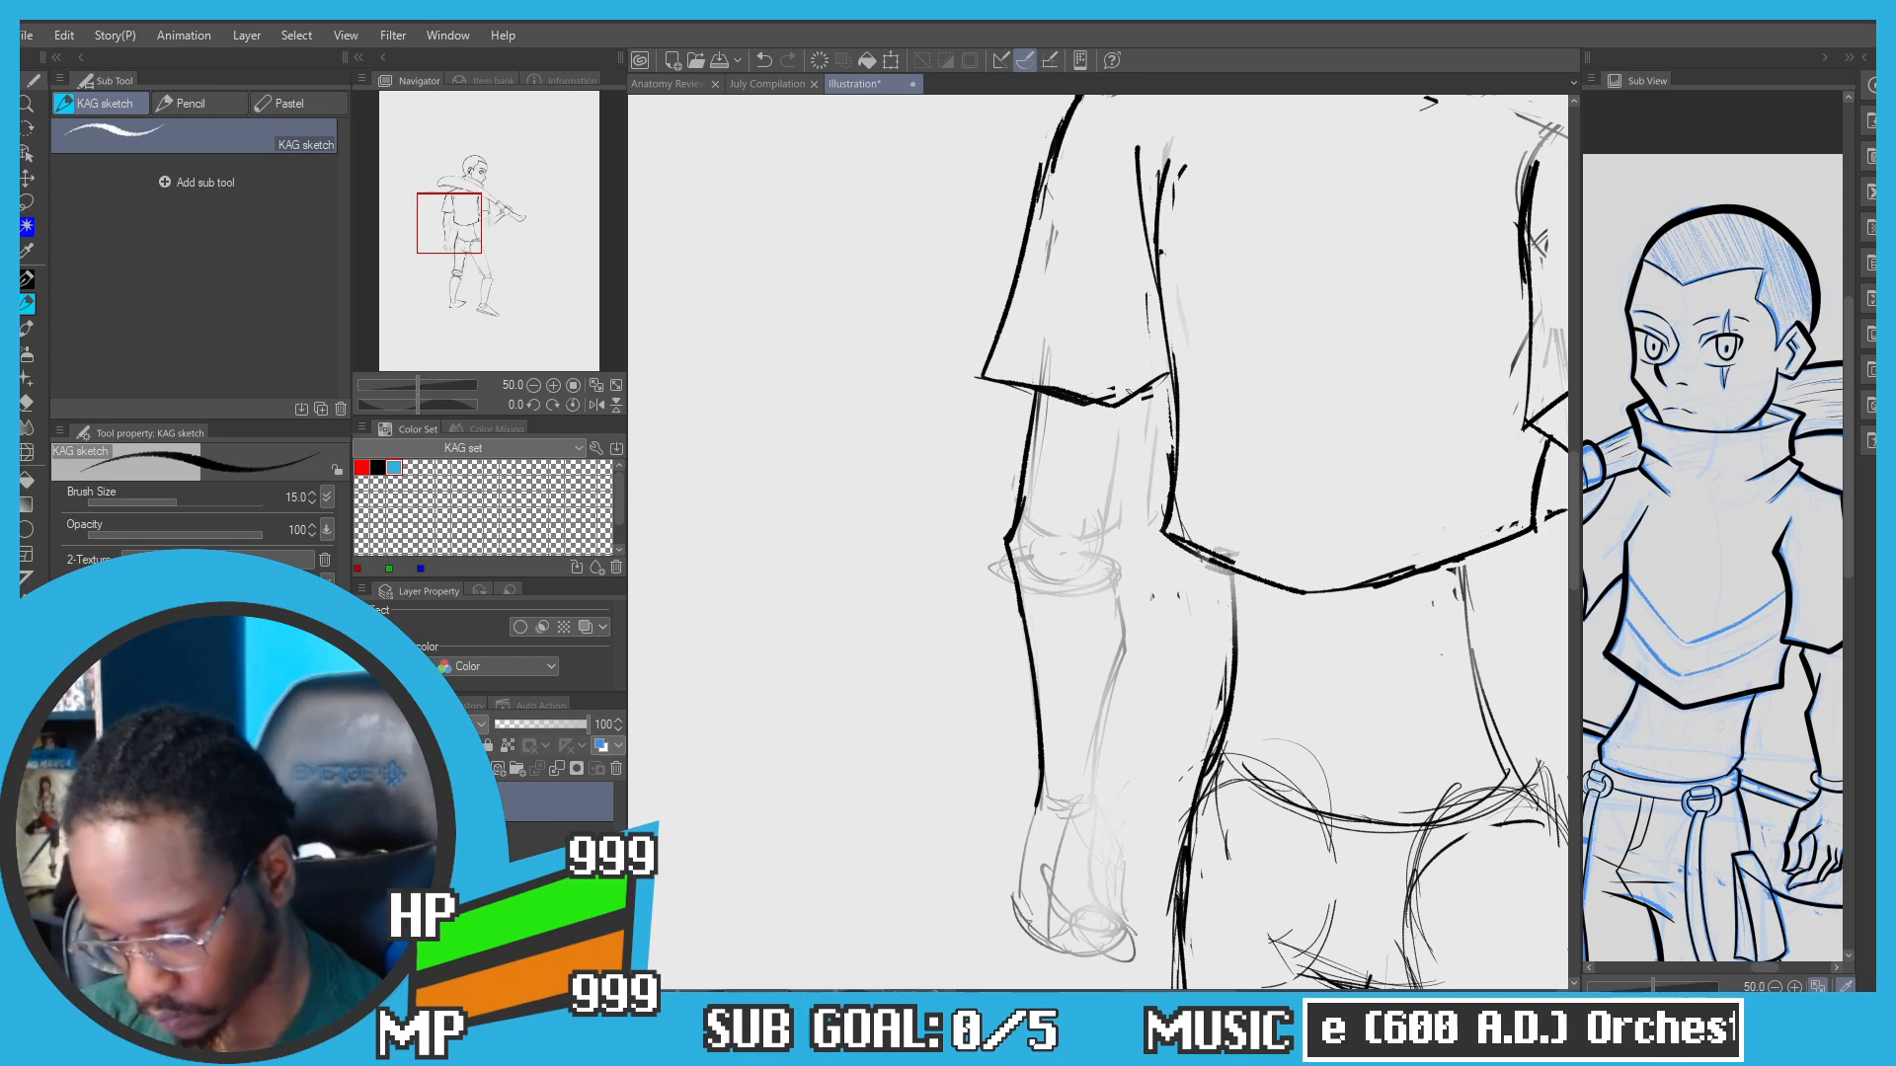
key(ctrl+z)
drag(1132, 399, 1114, 534)
key(ctrl+z)
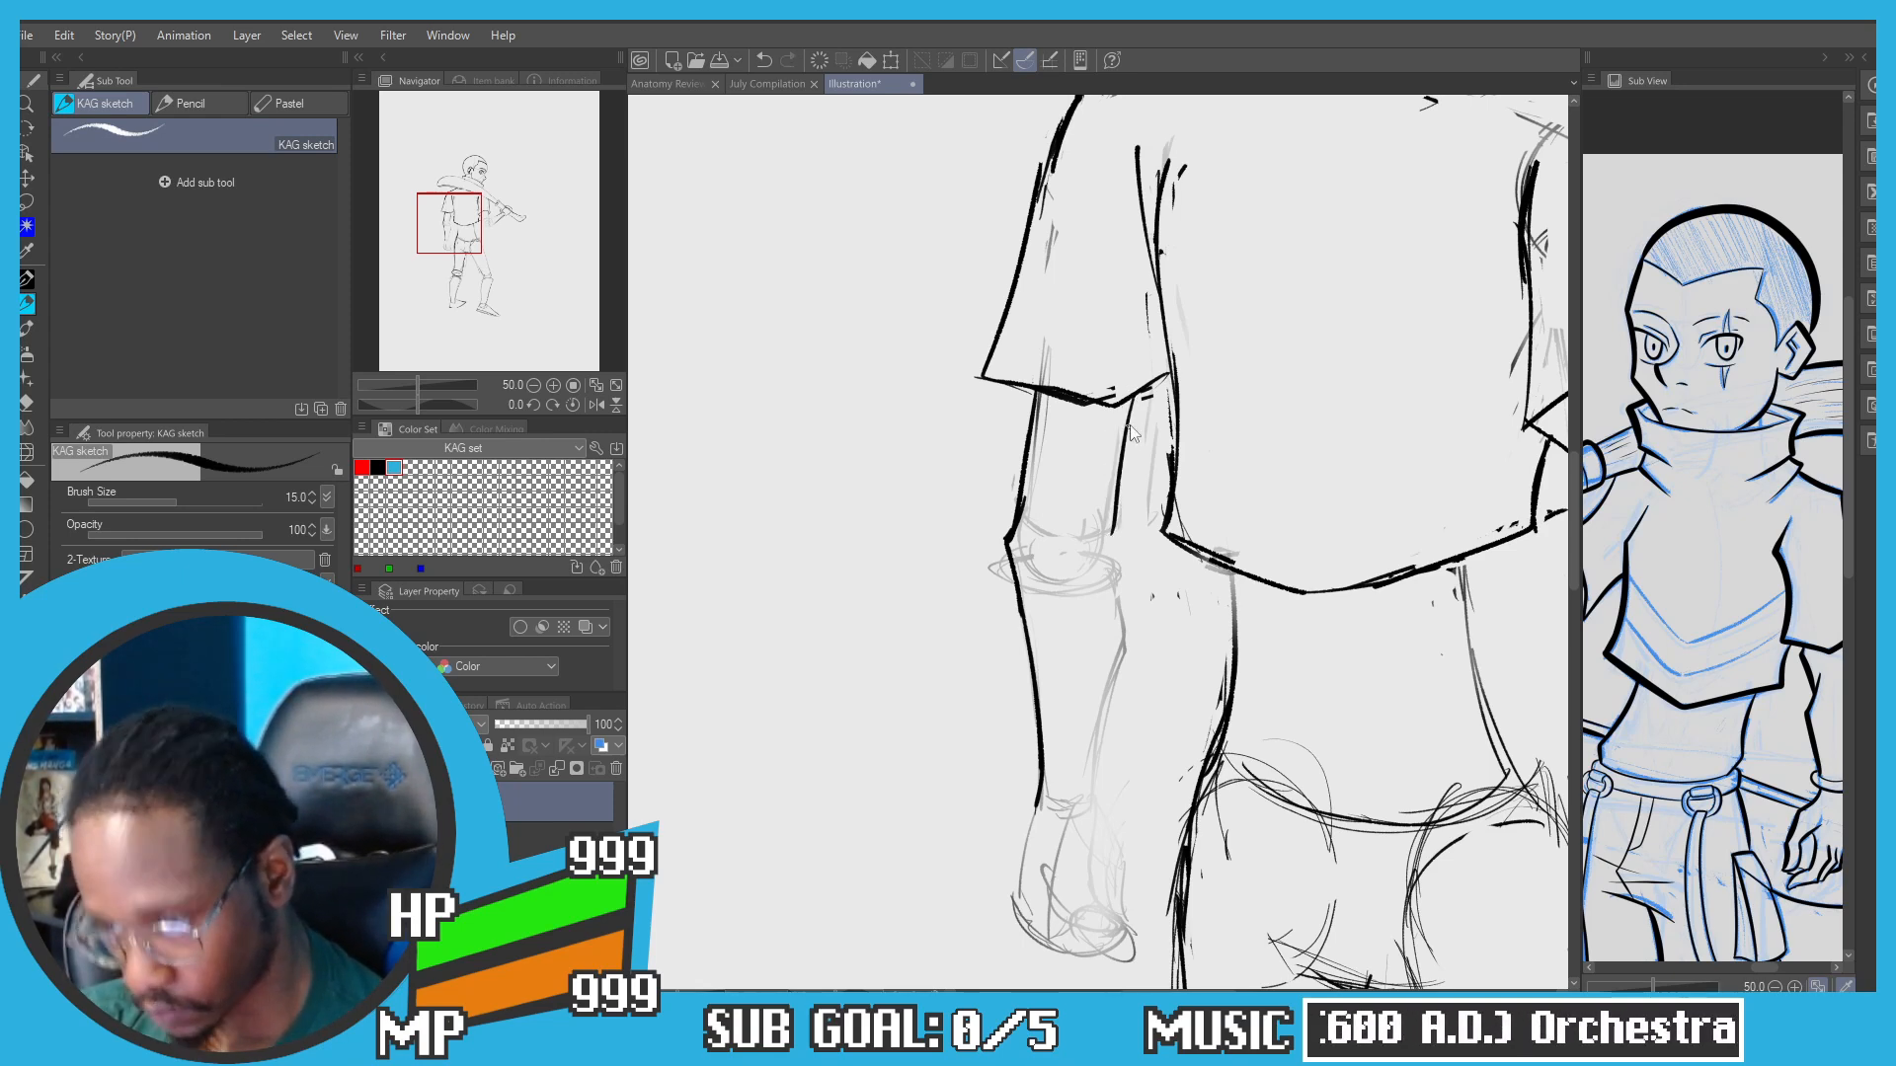
key(ctrl+z)
drag(1133, 401, 1110, 540)
key(ctrl+z)
key(ctrl+z)
Step: Continue the lowered arm's inner edge around the elbow and along the forearm to the wrist
mouse_move(1133, 399)
mouse_down()
mouse_move(1105, 535)
mouse_move(1119, 600)
mouse_move(1093, 570)
mouse_move(1126, 611)
mouse_move(1104, 723)
mouse_up()
key(ctrl+z)
key(ctrl+z)
drag(1112, 553, 1110, 681)
key(ctrl+z)
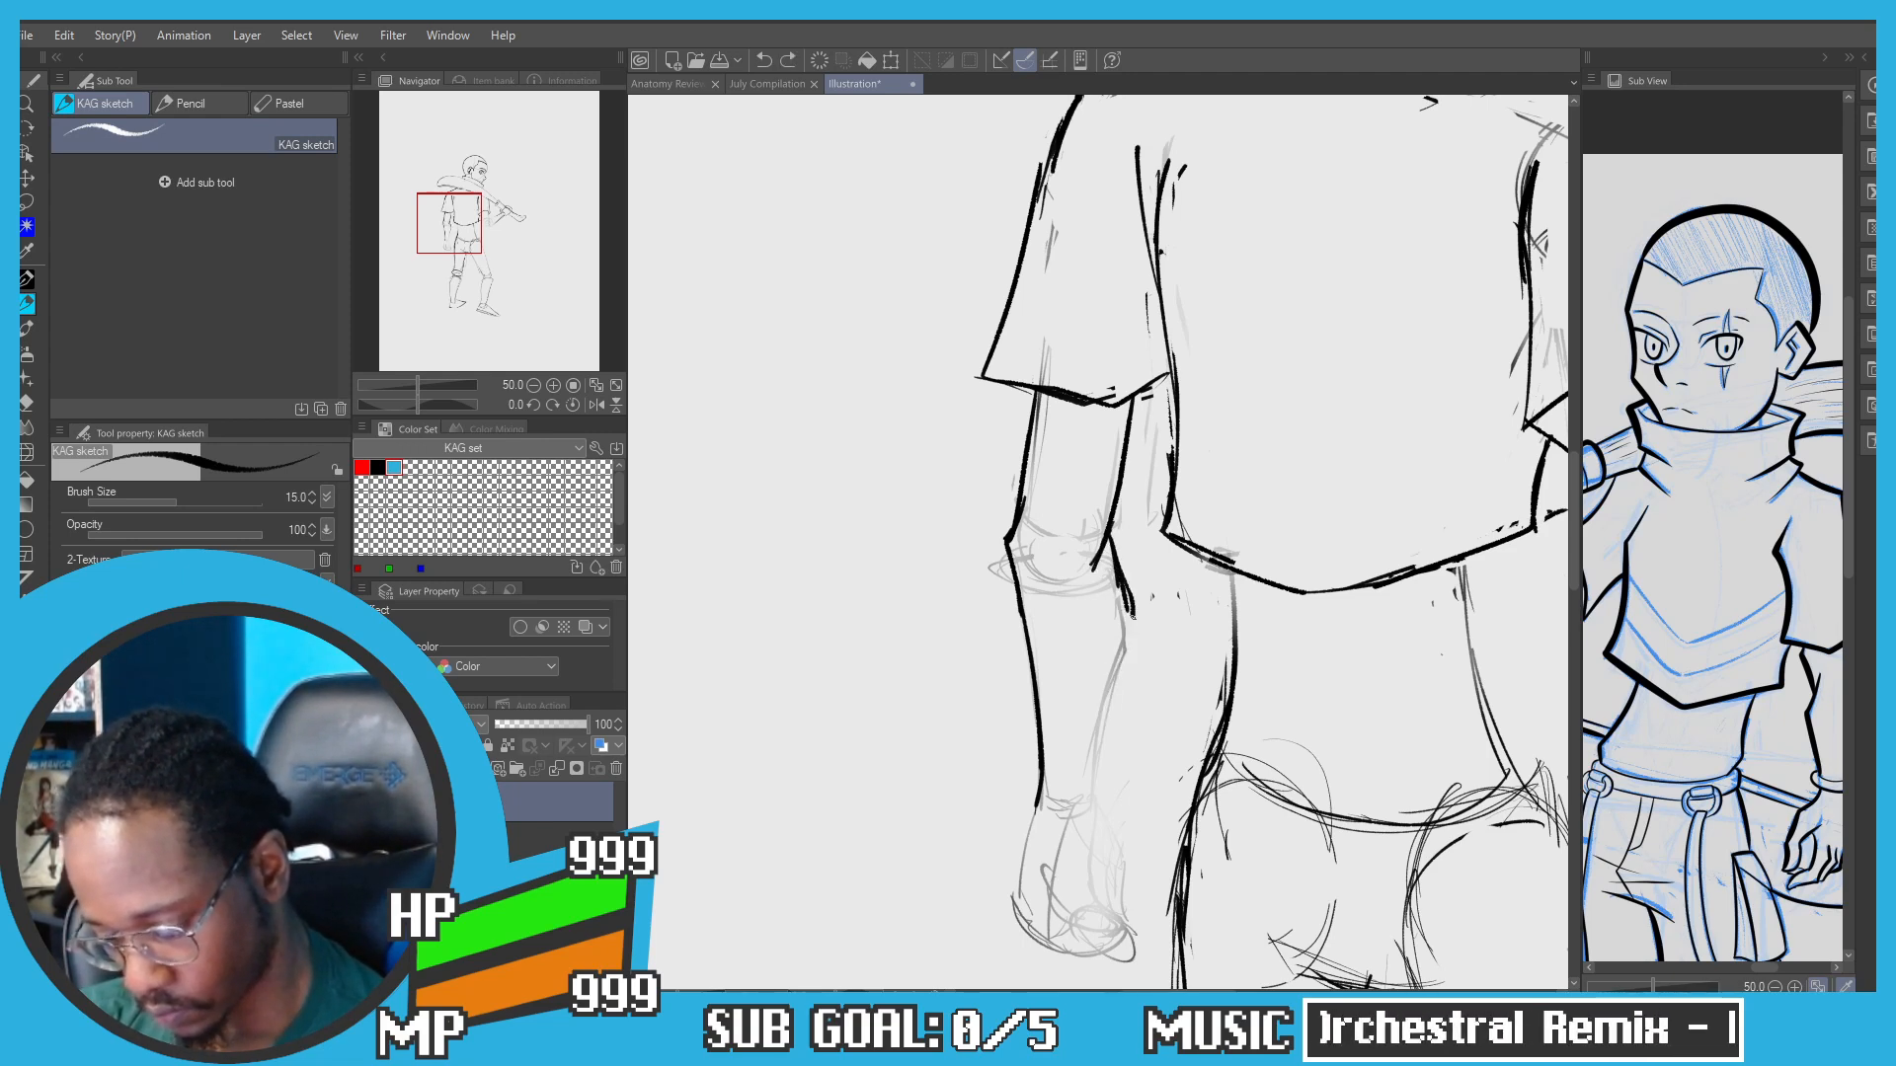
mouse_move(1116, 563)
mouse_down()
mouse_move(1104, 726)
mouse_move(1133, 622)
mouse_move(1103, 729)
mouse_move(1113, 399)
mouse_move(1116, 631)
mouse_move(1140, 590)
mouse_up()
key(ctrl+z)
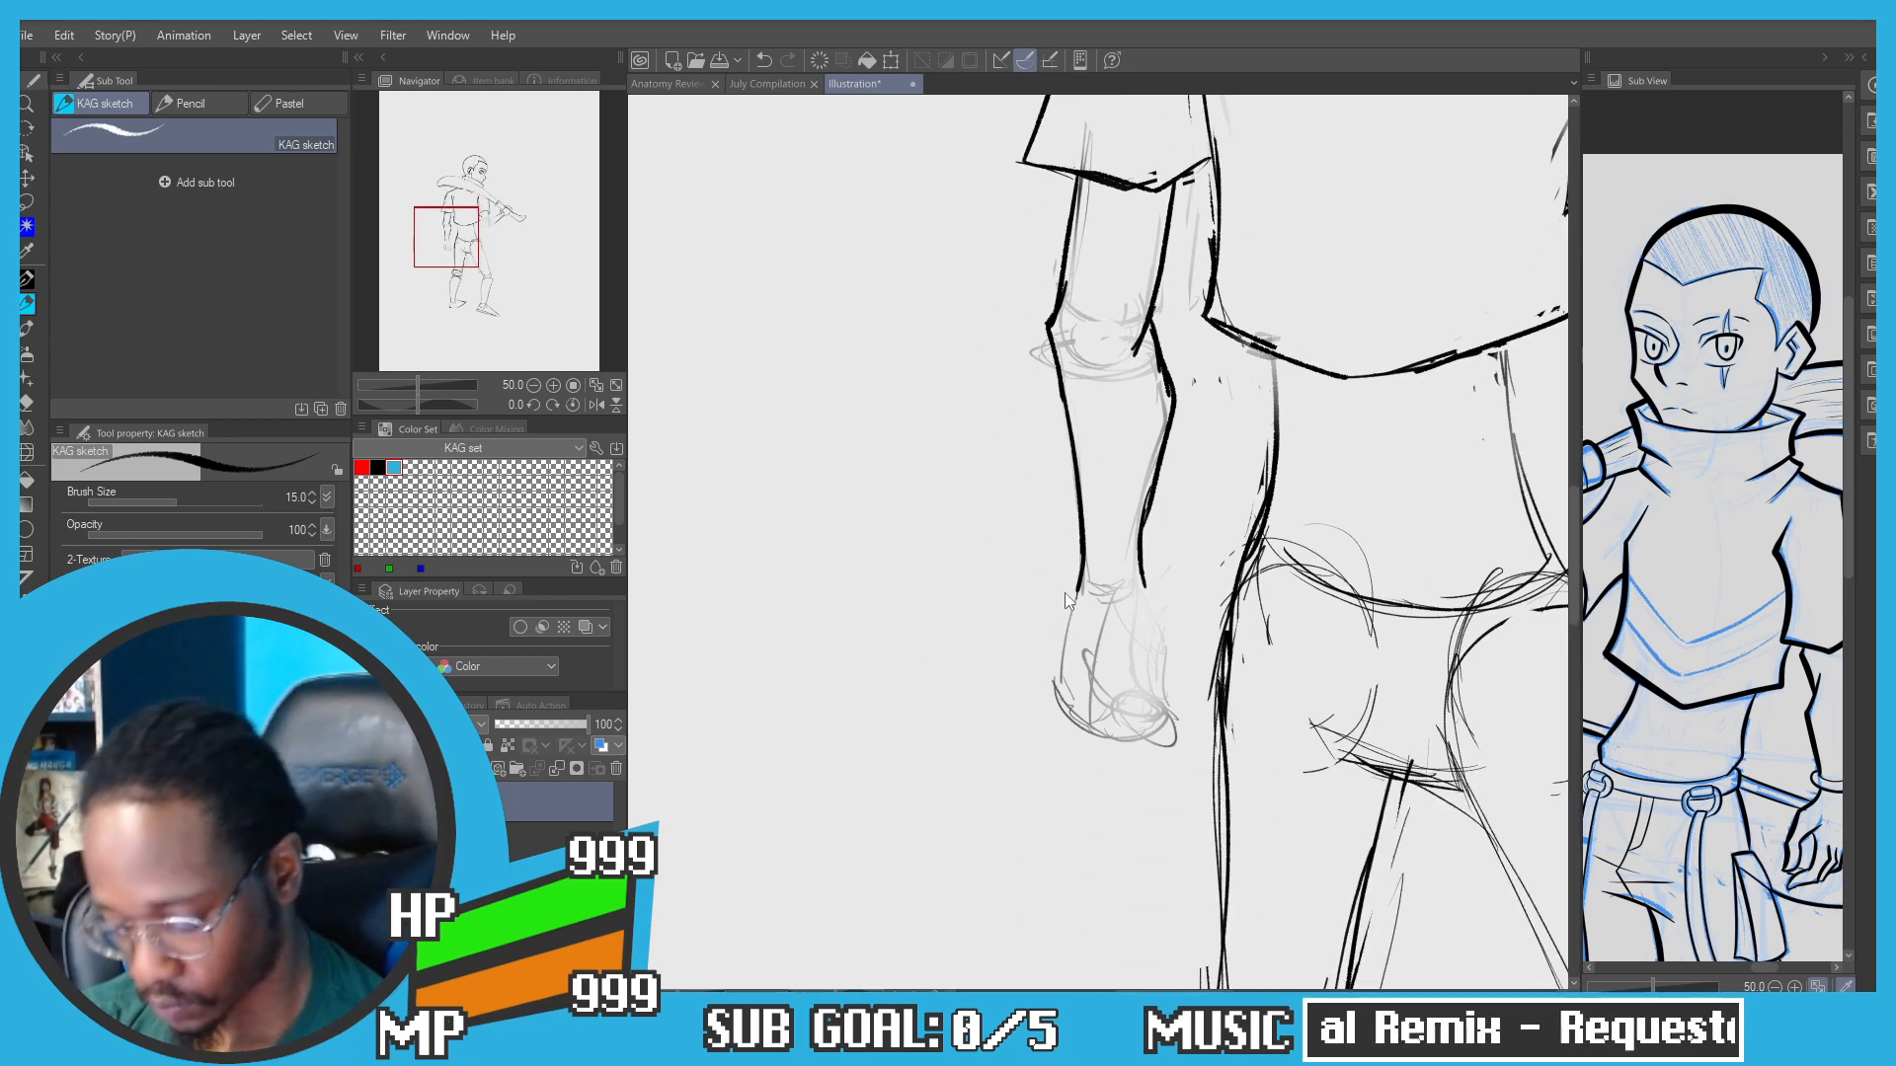
Step: Draw the line across the back of the lowered hand to the knuckle and the upper edge of the first curled finger
scroll(1106, 605, up, 2)
mouse_move(1086, 566)
mouse_down()
mouse_move(1119, 424)
mouse_move(1177, 493)
mouse_move(1129, 623)
mouse_move(1134, 534)
mouse_move(1109, 577)
mouse_move(1231, 593)
mouse_move(1246, 637)
mouse_move(1145, 624)
mouse_move(1208, 633)
mouse_move(1163, 632)
mouse_up()
key(ctrl+z)
key(ctrl+z)
key(ctrl+z)
key(ctrl+z)
key(ctrl+z)
key(ctrl+z)
drag(1242, 624, 1187, 634)
key(ctrl+z)
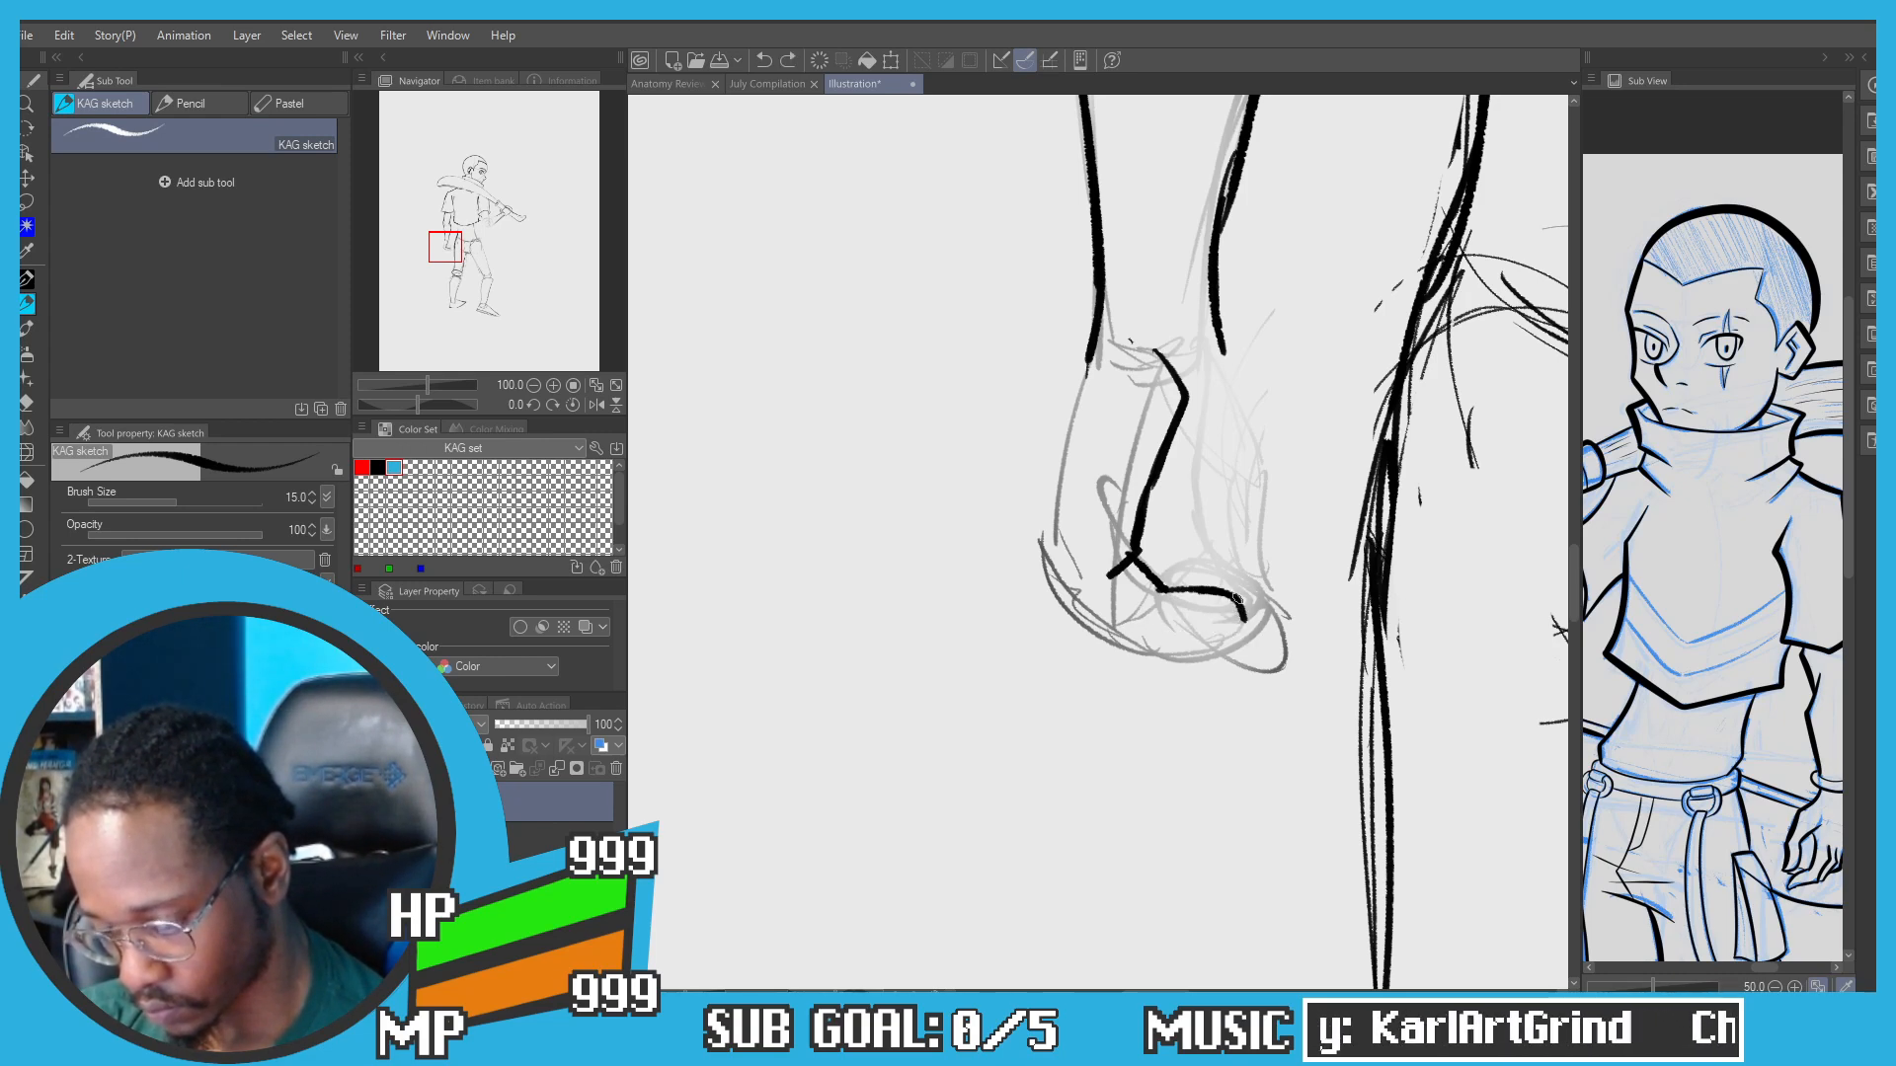
Step: Close the first finger, draw the hand's outer edge up to the wrist, and add a second finger beneath
mouse_move(1243, 635)
mouse_down()
mouse_move(1101, 628)
mouse_move(1065, 577)
mouse_up()
key(ctrl+z)
mouse_move(1144, 632)
mouse_down()
mouse_move(1112, 633)
mouse_move(1054, 554)
mouse_move(1070, 461)
mouse_up()
key(ctrl+z)
drag(1054, 550, 1096, 357)
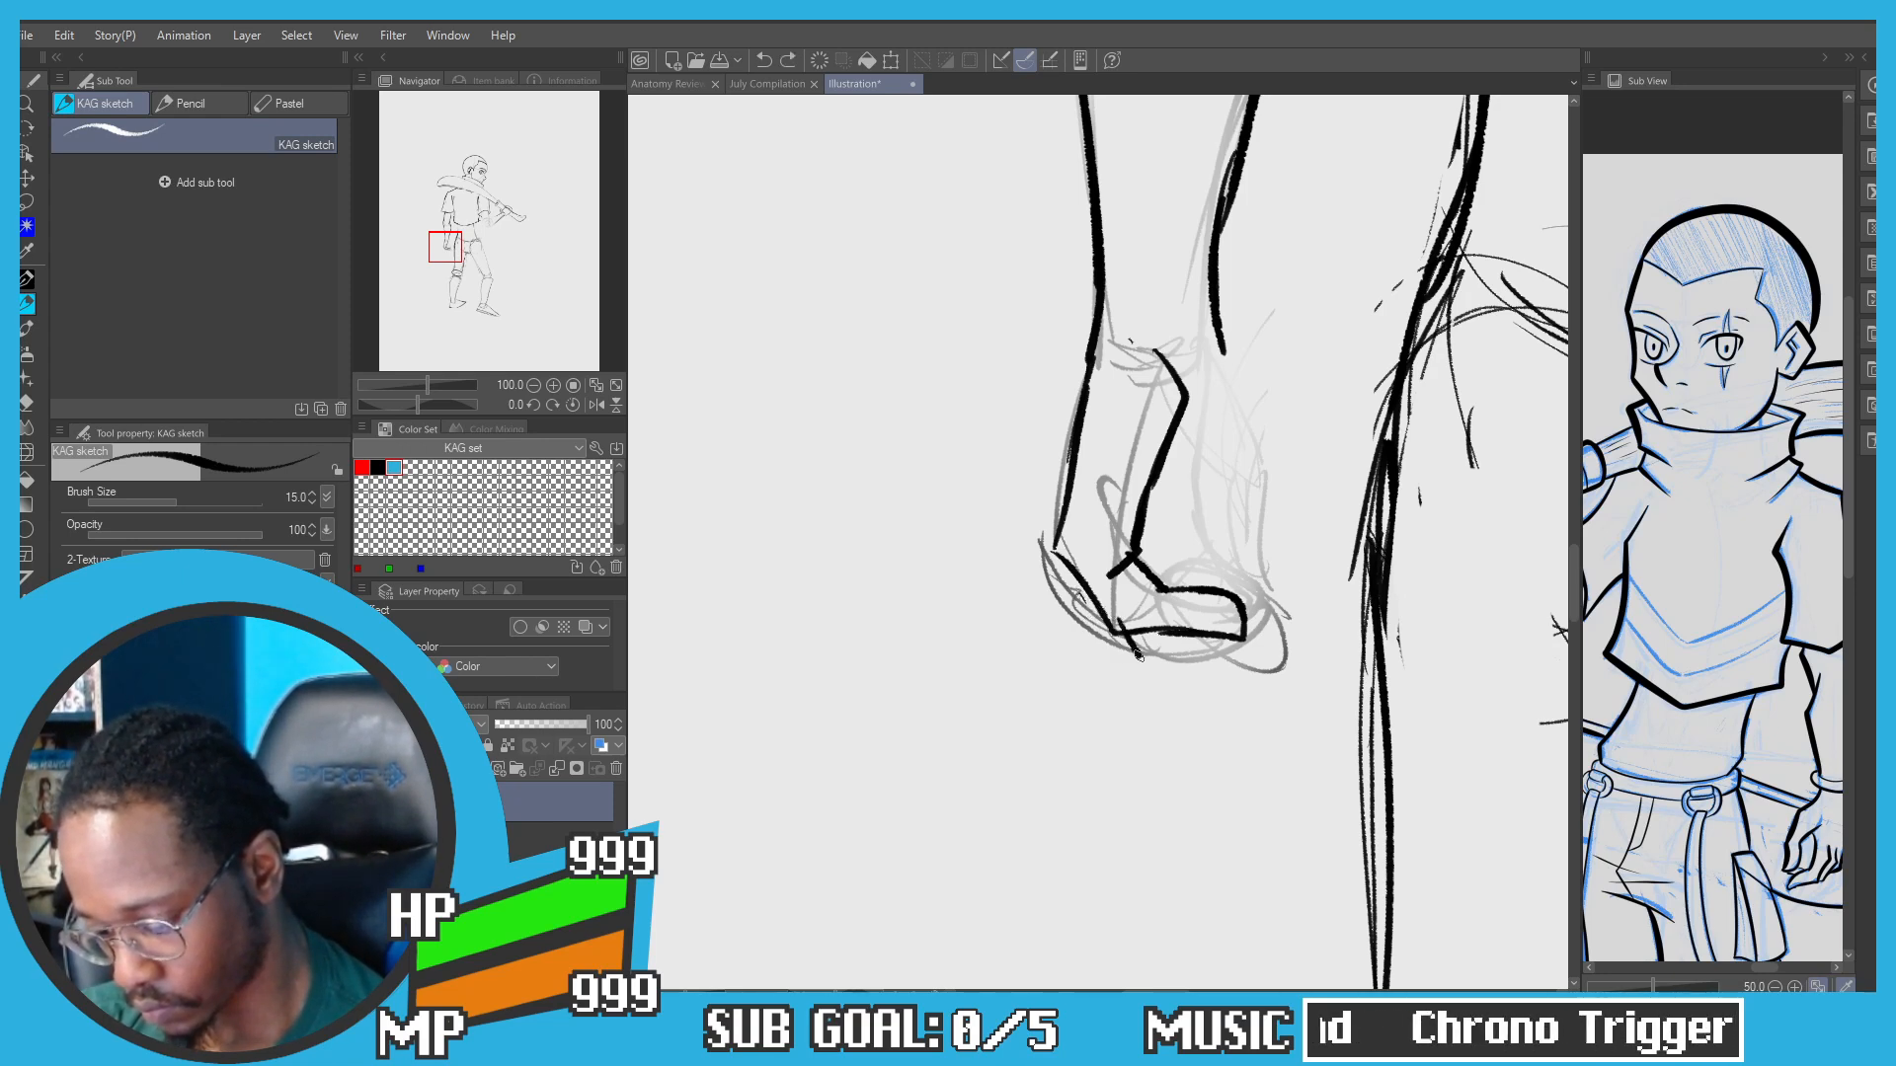
drag(1137, 654, 1222, 669)
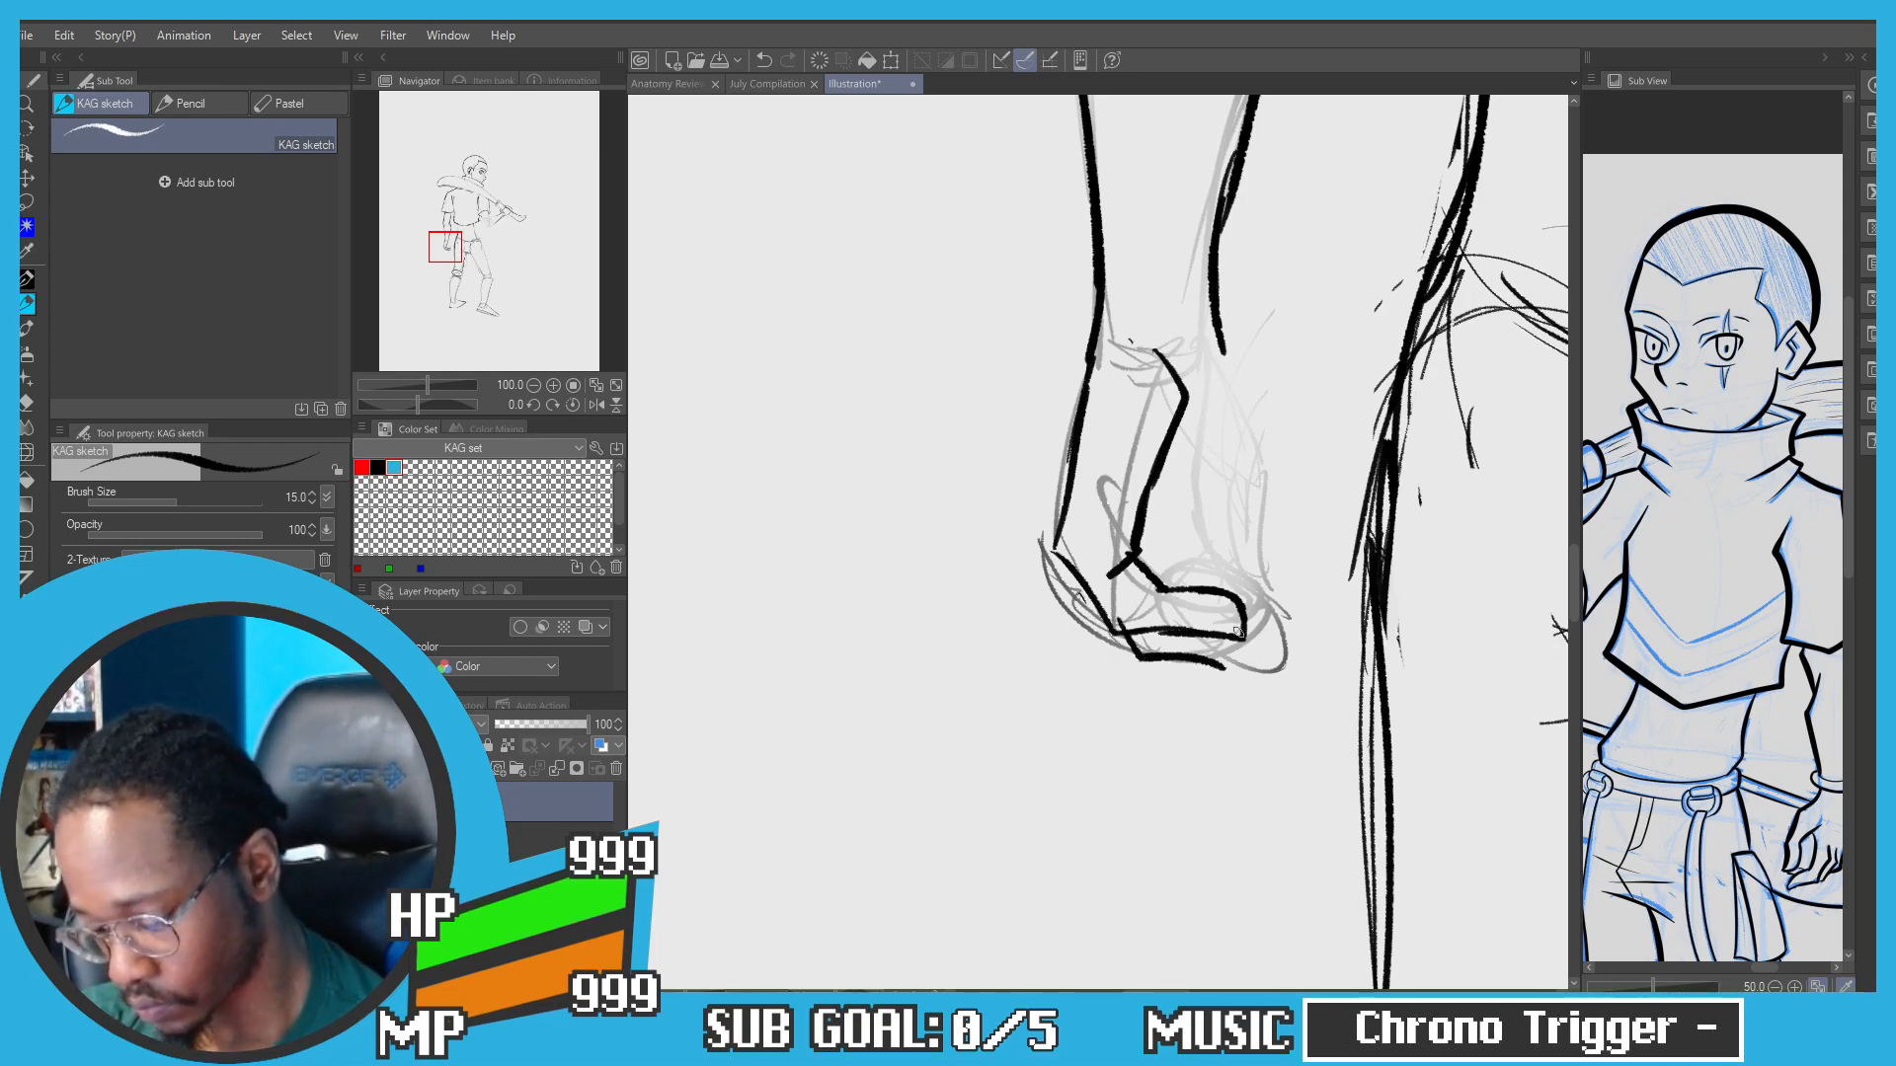
drag(1267, 660, 1192, 658)
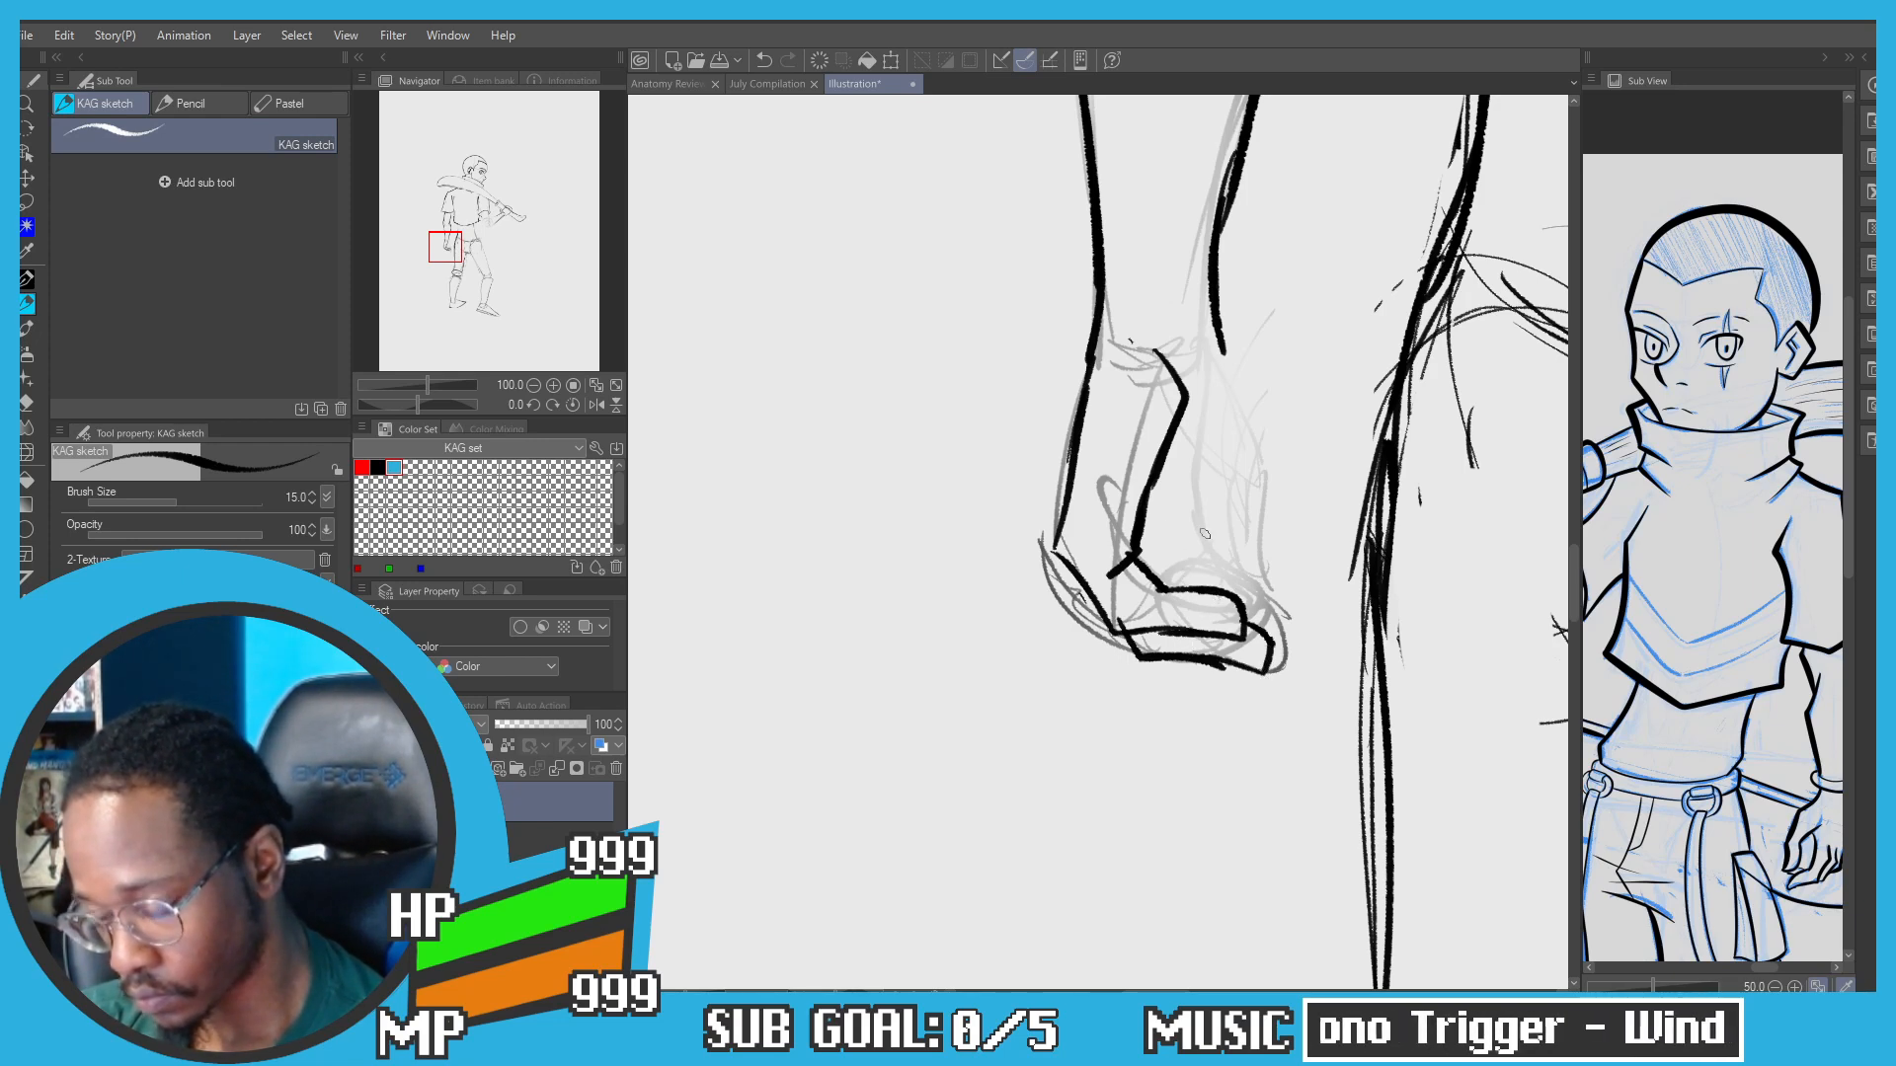
Step: Draw the lowered hand's thumb from the wrist down to a rounded tip, with its inner edge curving back to the fingers
drag(1194, 585, 1189, 495)
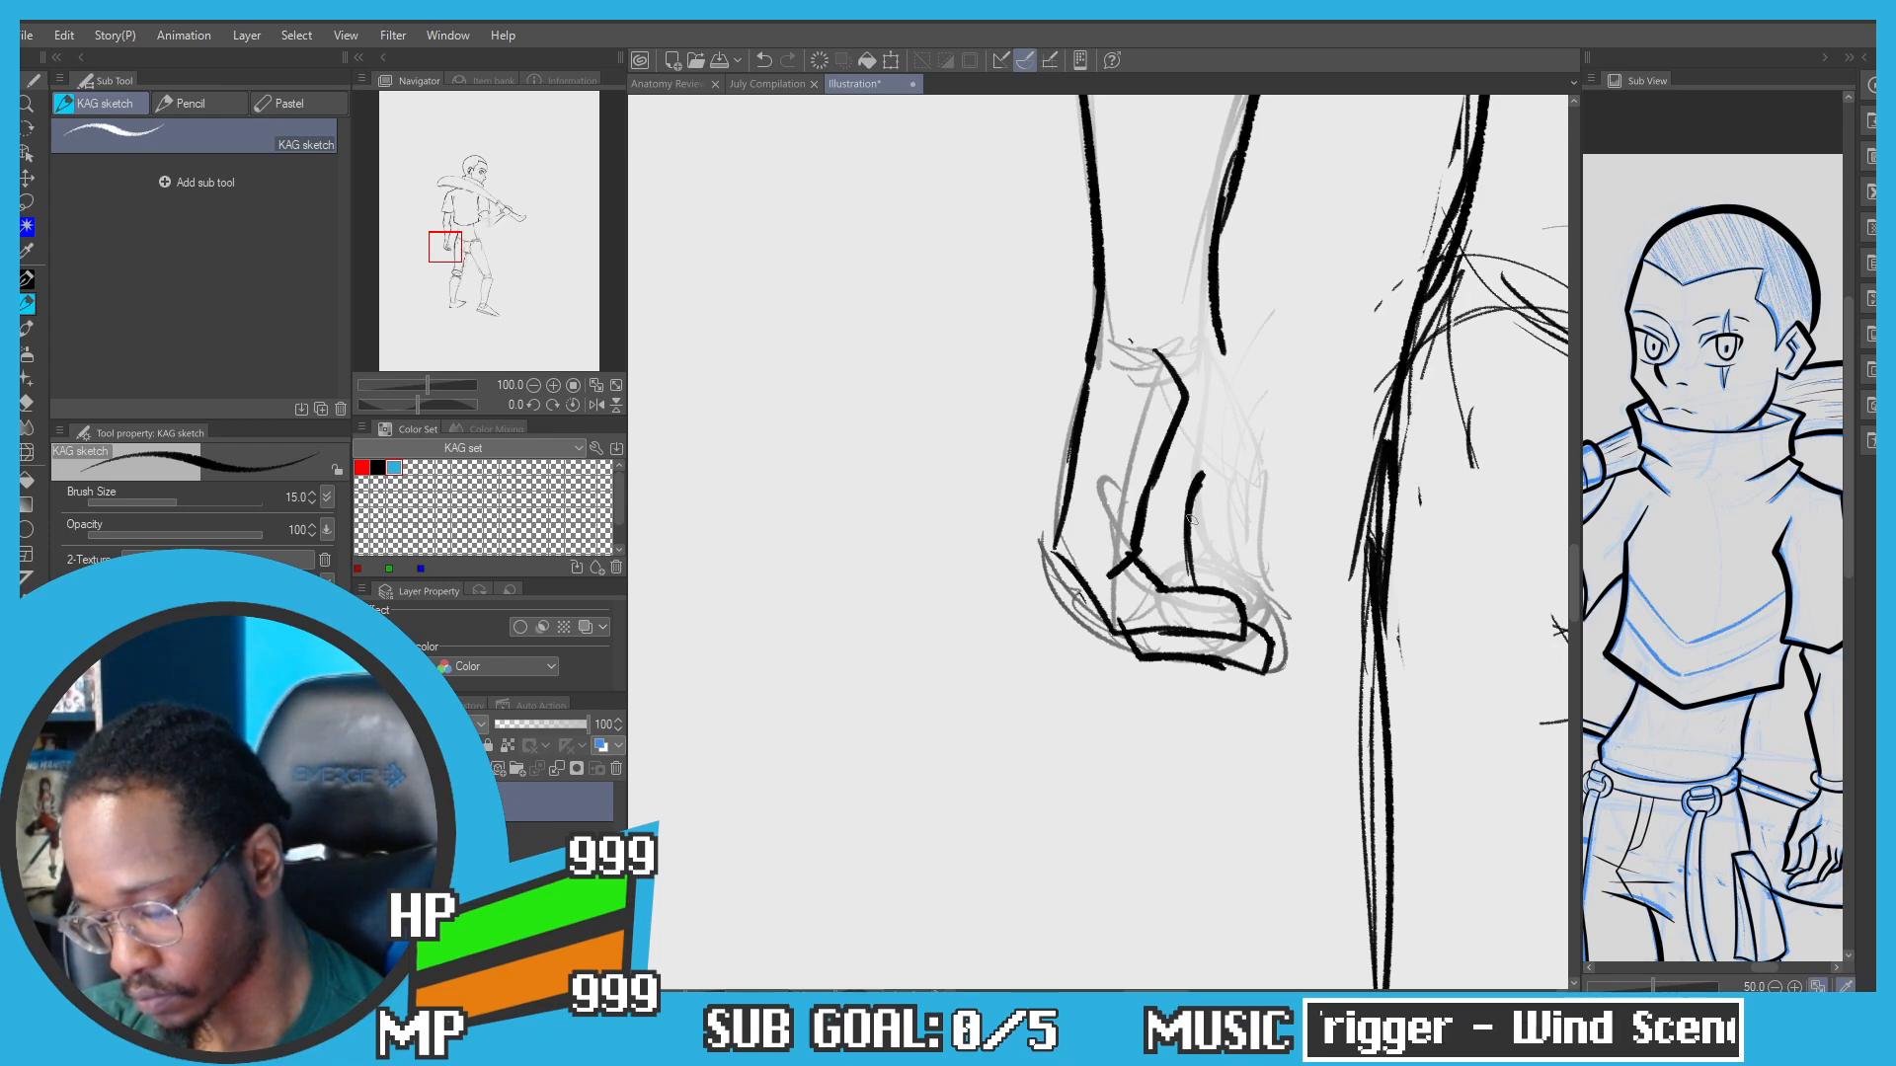
key(ctrl+z)
drag(1216, 342, 1254, 417)
key(ctrl+z)
key(ctrl+z)
mouse_move(1218, 338)
mouse_down()
mouse_move(1274, 437)
mouse_move(1296, 552)
mouse_move(1244, 539)
mouse_move(1209, 492)
mouse_move(1297, 553)
mouse_move(1250, 573)
mouse_up()
key(ctrl+z)
key(ctrl+z)
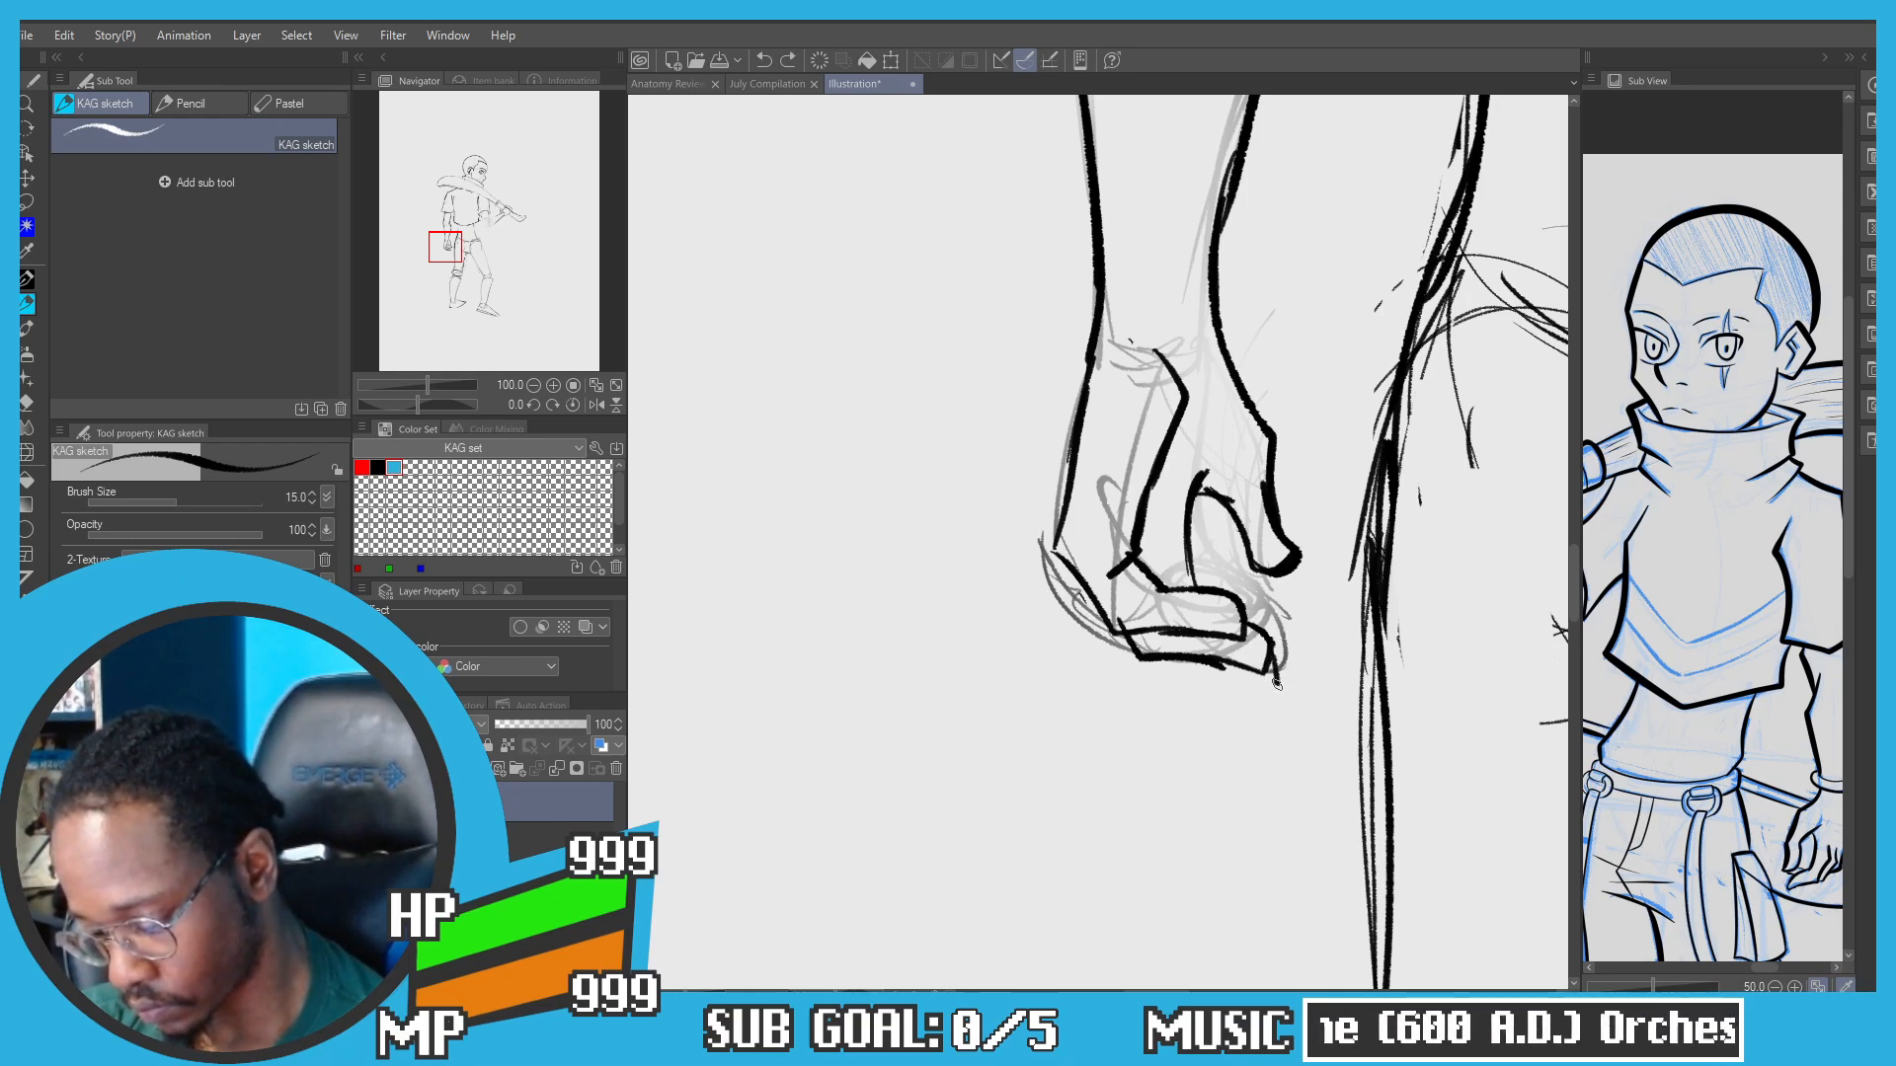
Step: Add a third finger beneath the other two and draw fingernails on the fingertips
mouse_move(1273, 654)
mouse_down()
mouse_move(1175, 670)
mouse_move(1280, 696)
mouse_move(1151, 658)
mouse_move(1233, 618)
mouse_move(1208, 608)
mouse_move(1234, 620)
mouse_up()
key(ctrl+z)
scroll(1231, 628, up, 1)
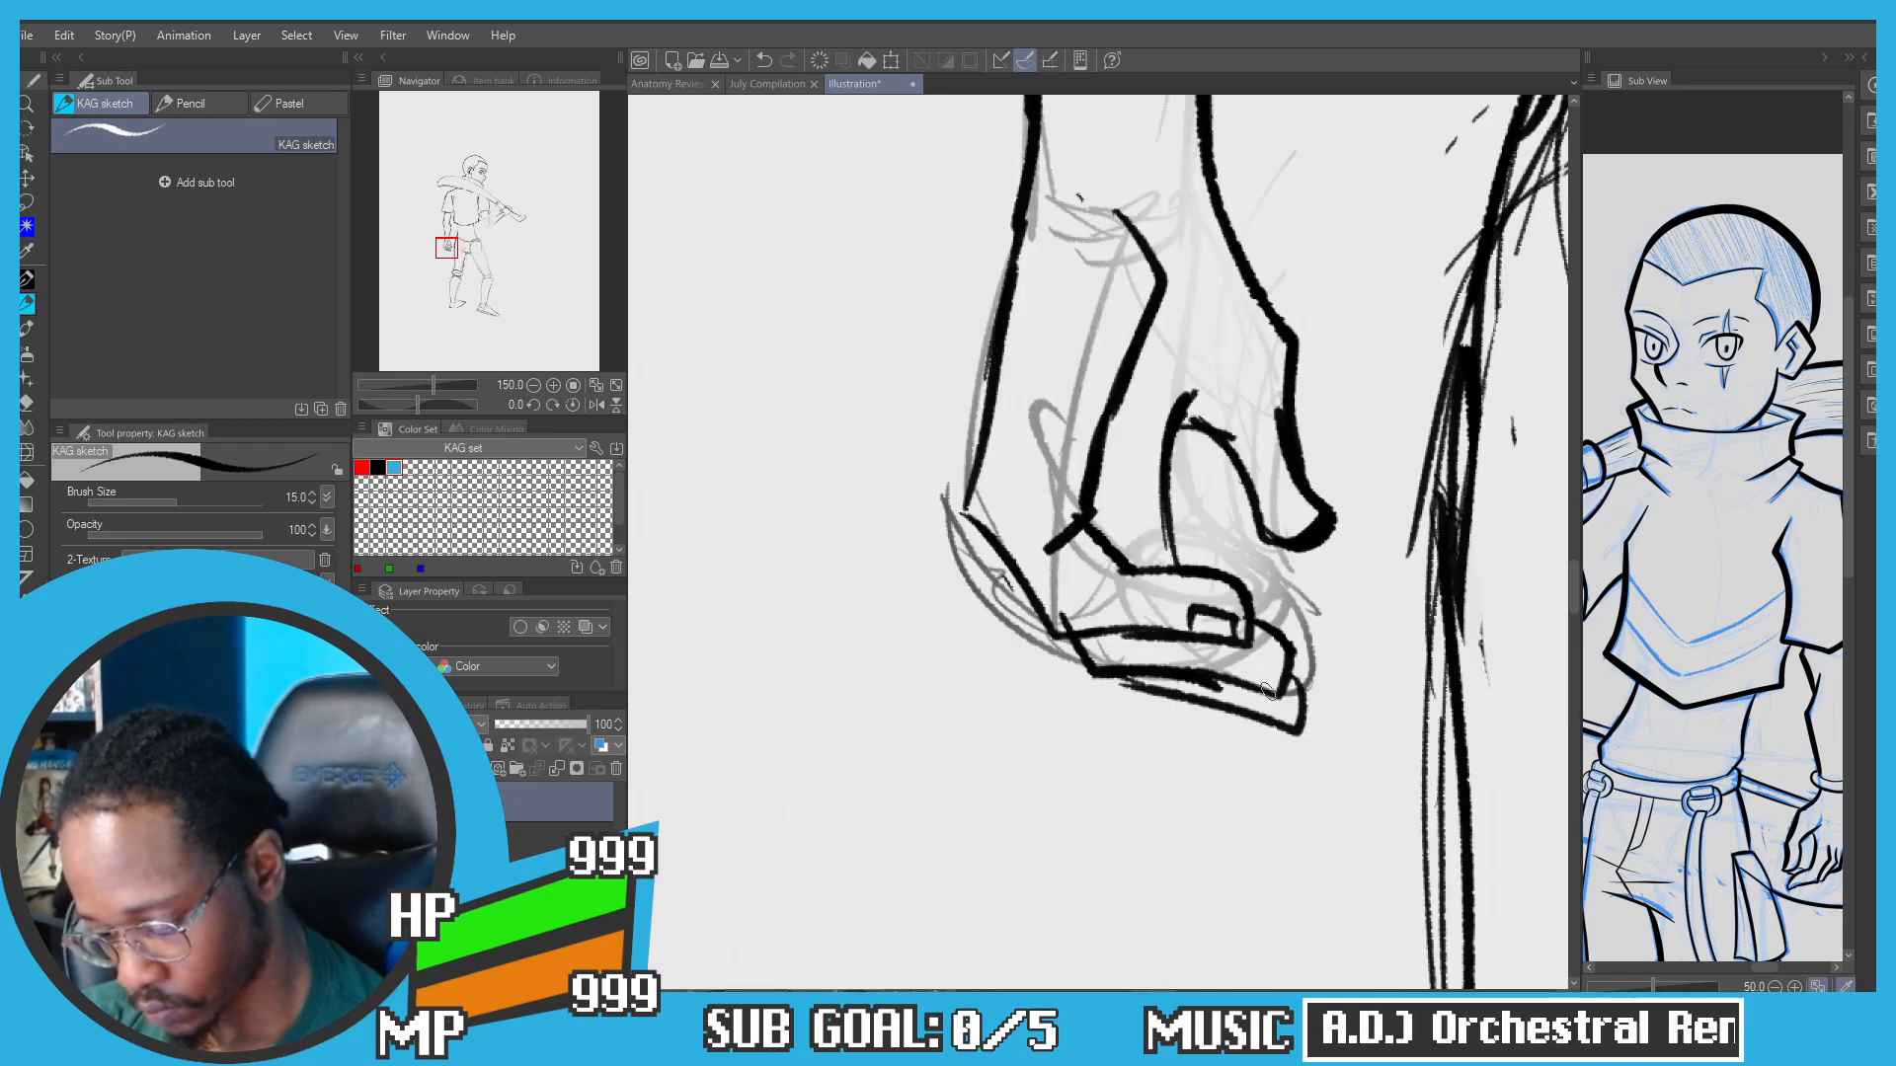
drag(1276, 693, 1265, 665)
drag(1294, 735, 1261, 709)
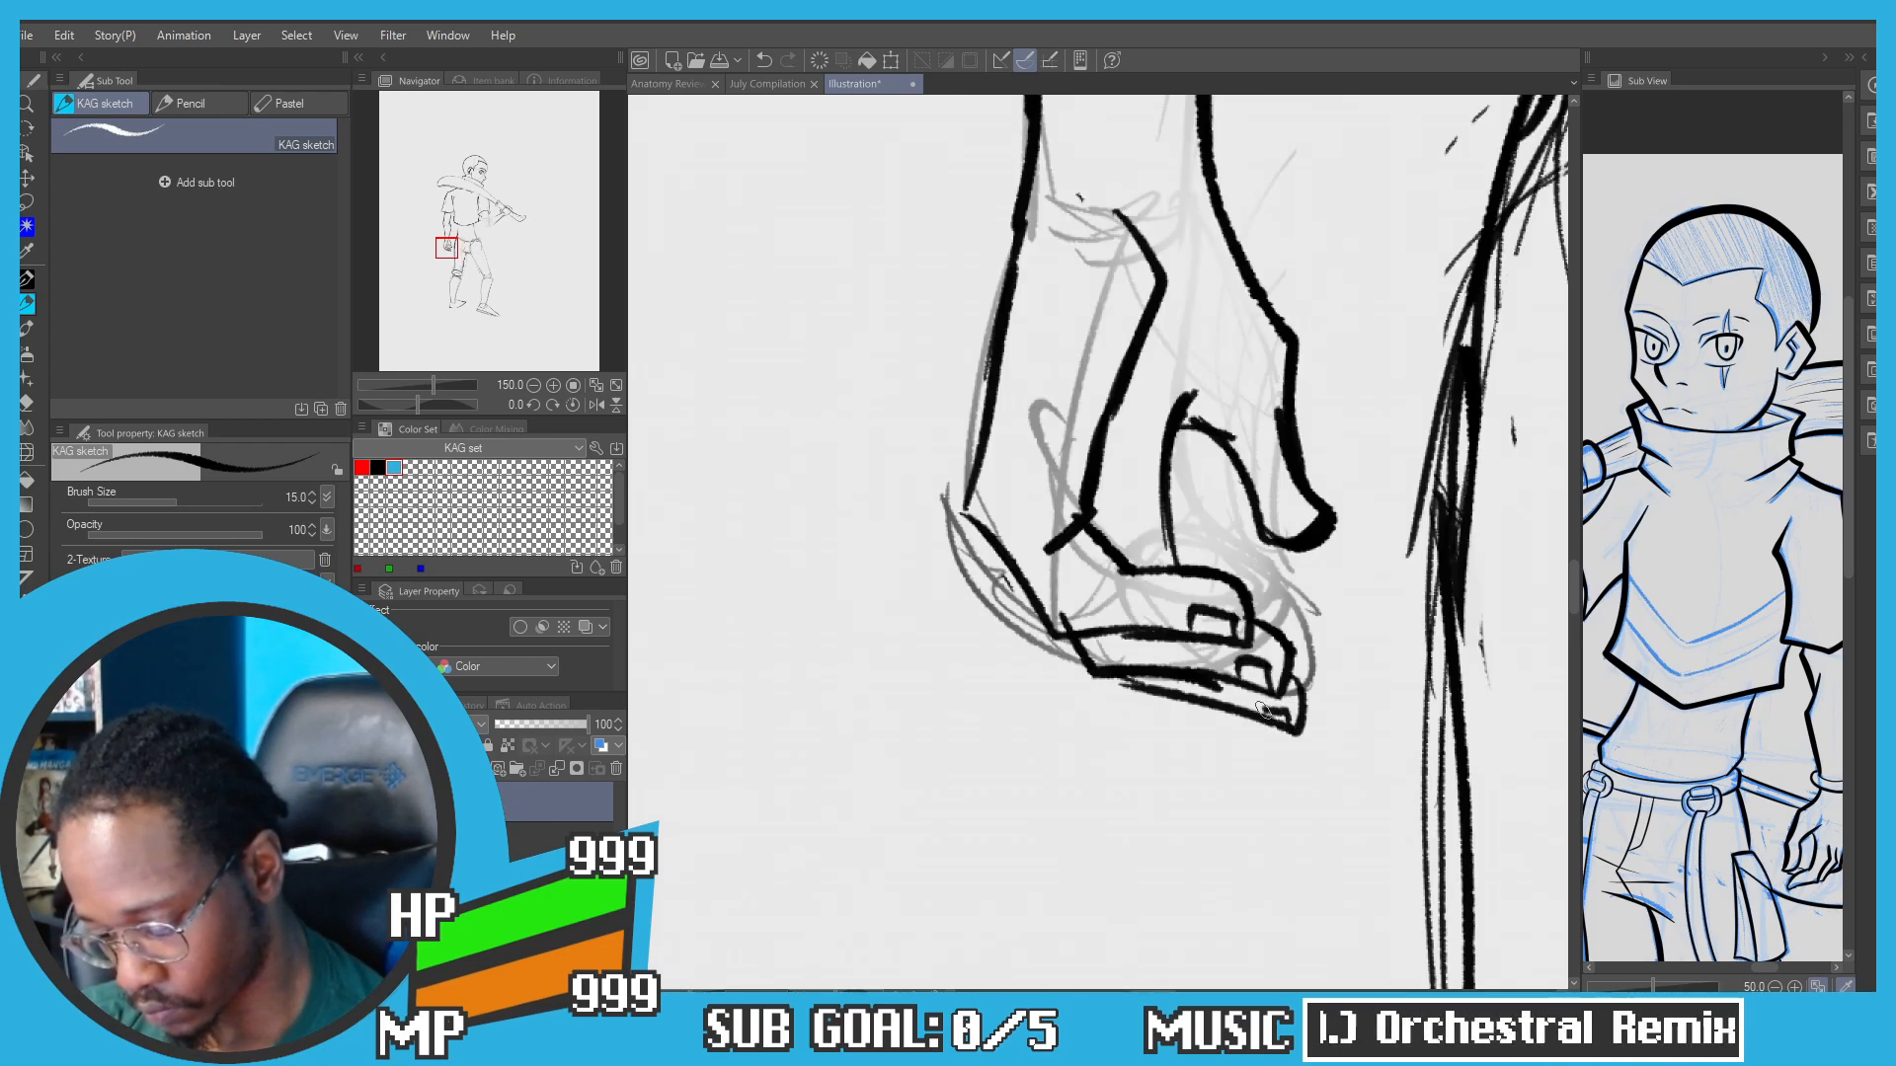
Step: Erase the thumb's tip and inner edge and redraw the thumb slimmer, bending down toward the fingers
scroll(948, 372, down, 2)
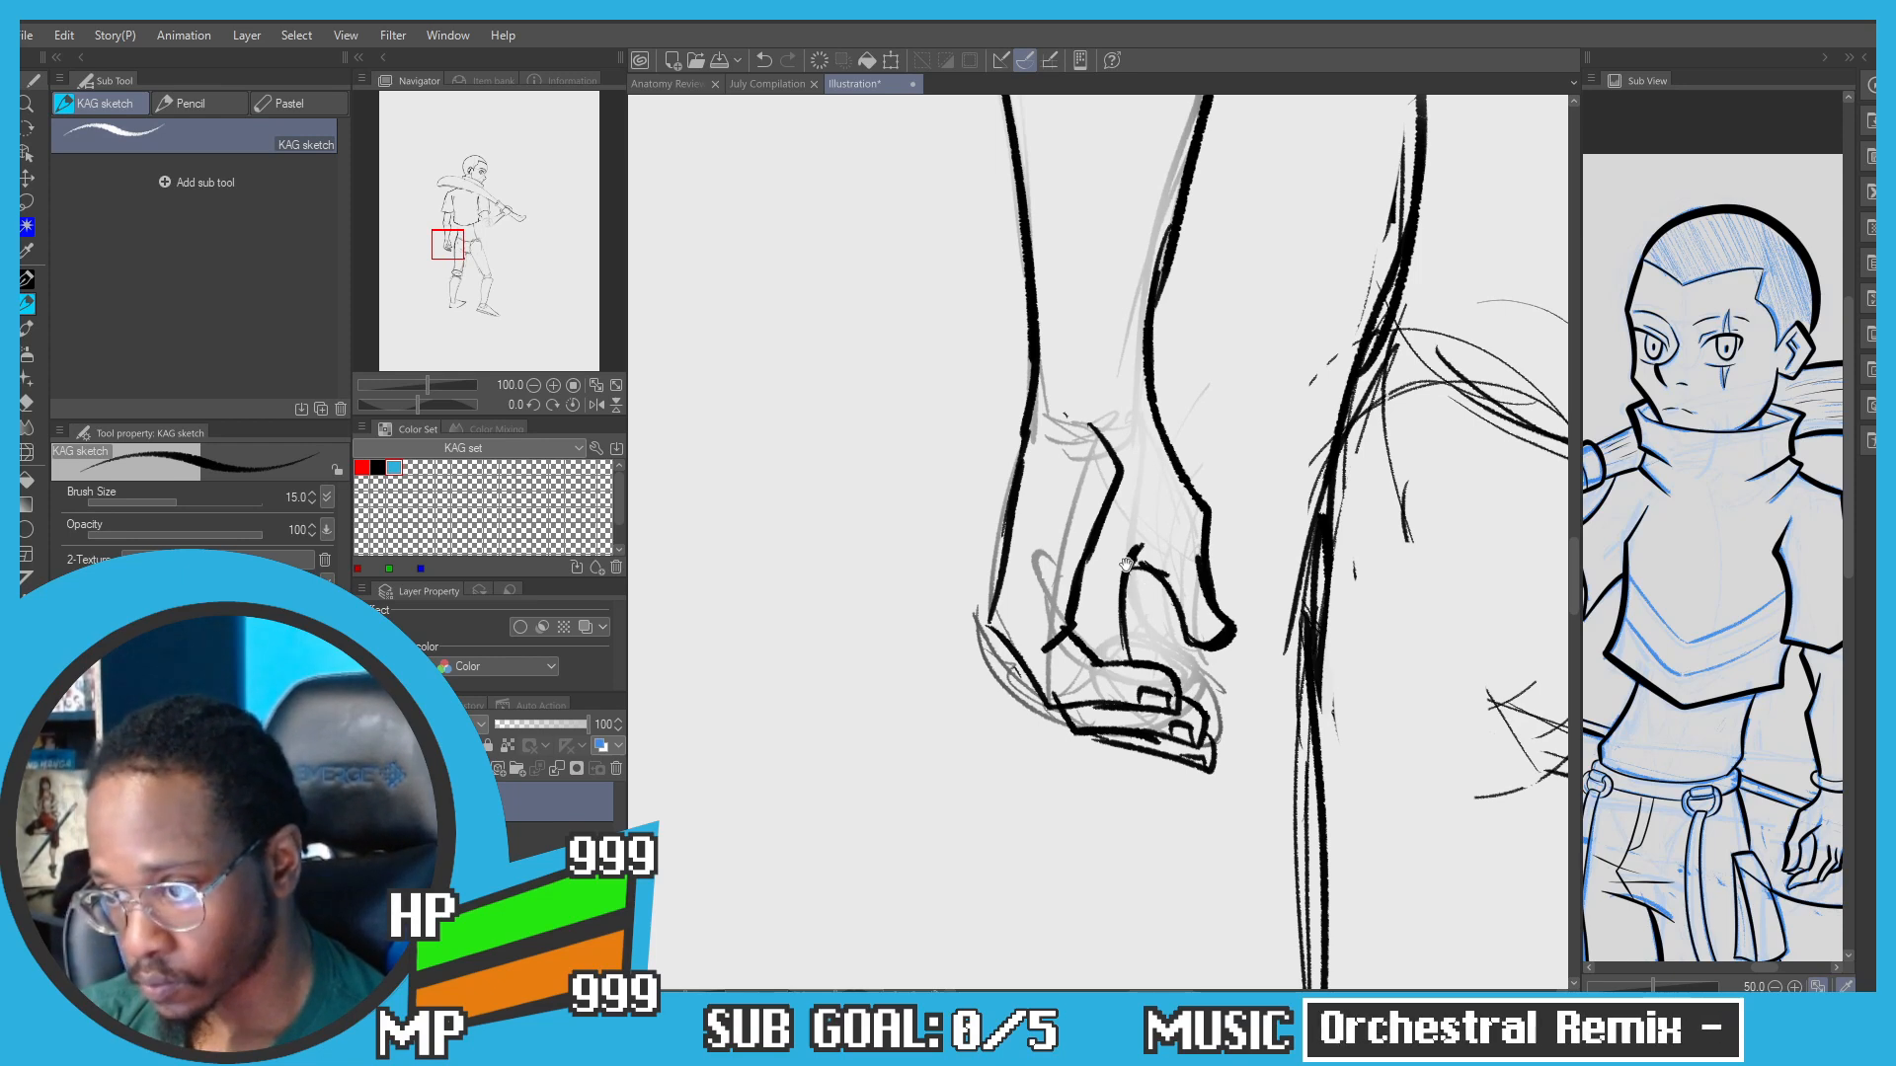
drag(1125, 566, 1152, 583)
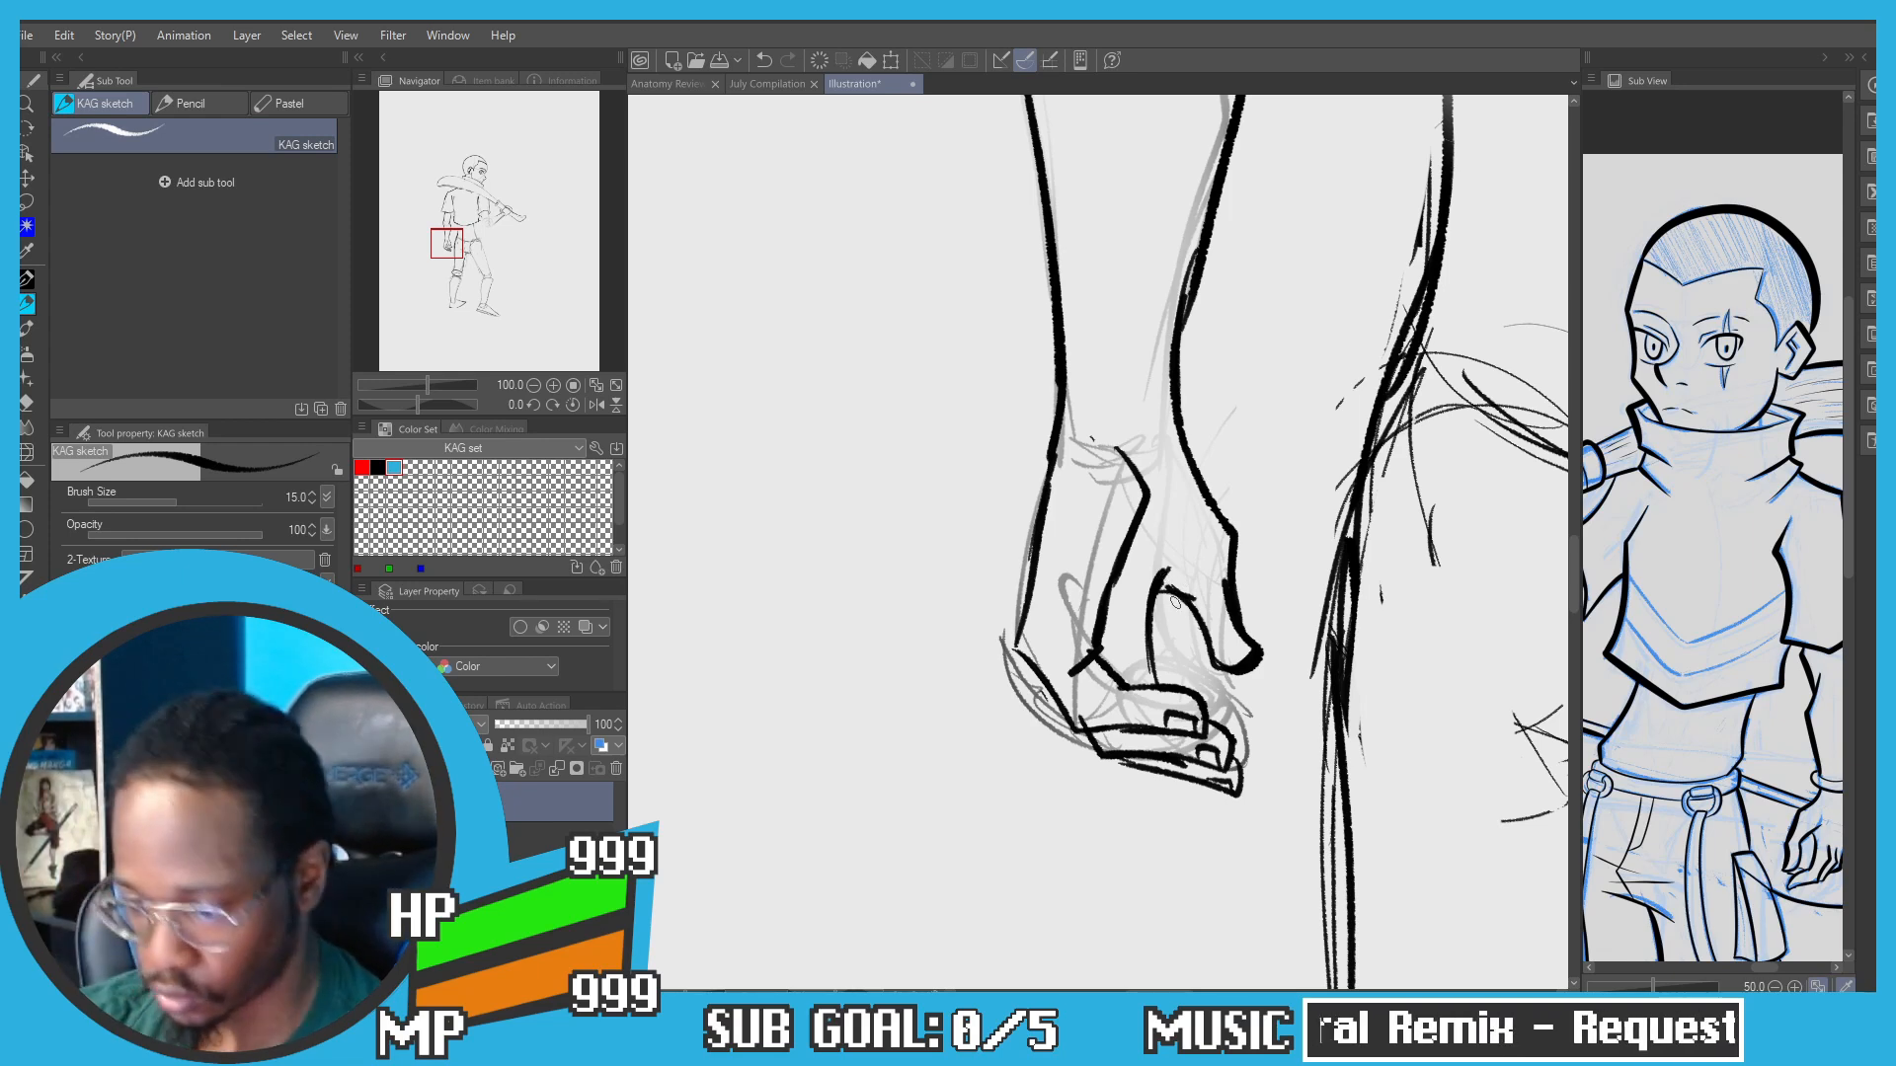
key(c)
mouse_move(1173, 570)
mouse_down()
mouse_move(1158, 590)
mouse_move(1151, 532)
mouse_move(1152, 621)
mouse_move(1251, 643)
mouse_move(1199, 612)
mouse_move(1228, 580)
mouse_move(1231, 613)
mouse_move(1167, 616)
mouse_move(1195, 610)
mouse_up()
key(c)
key(c)
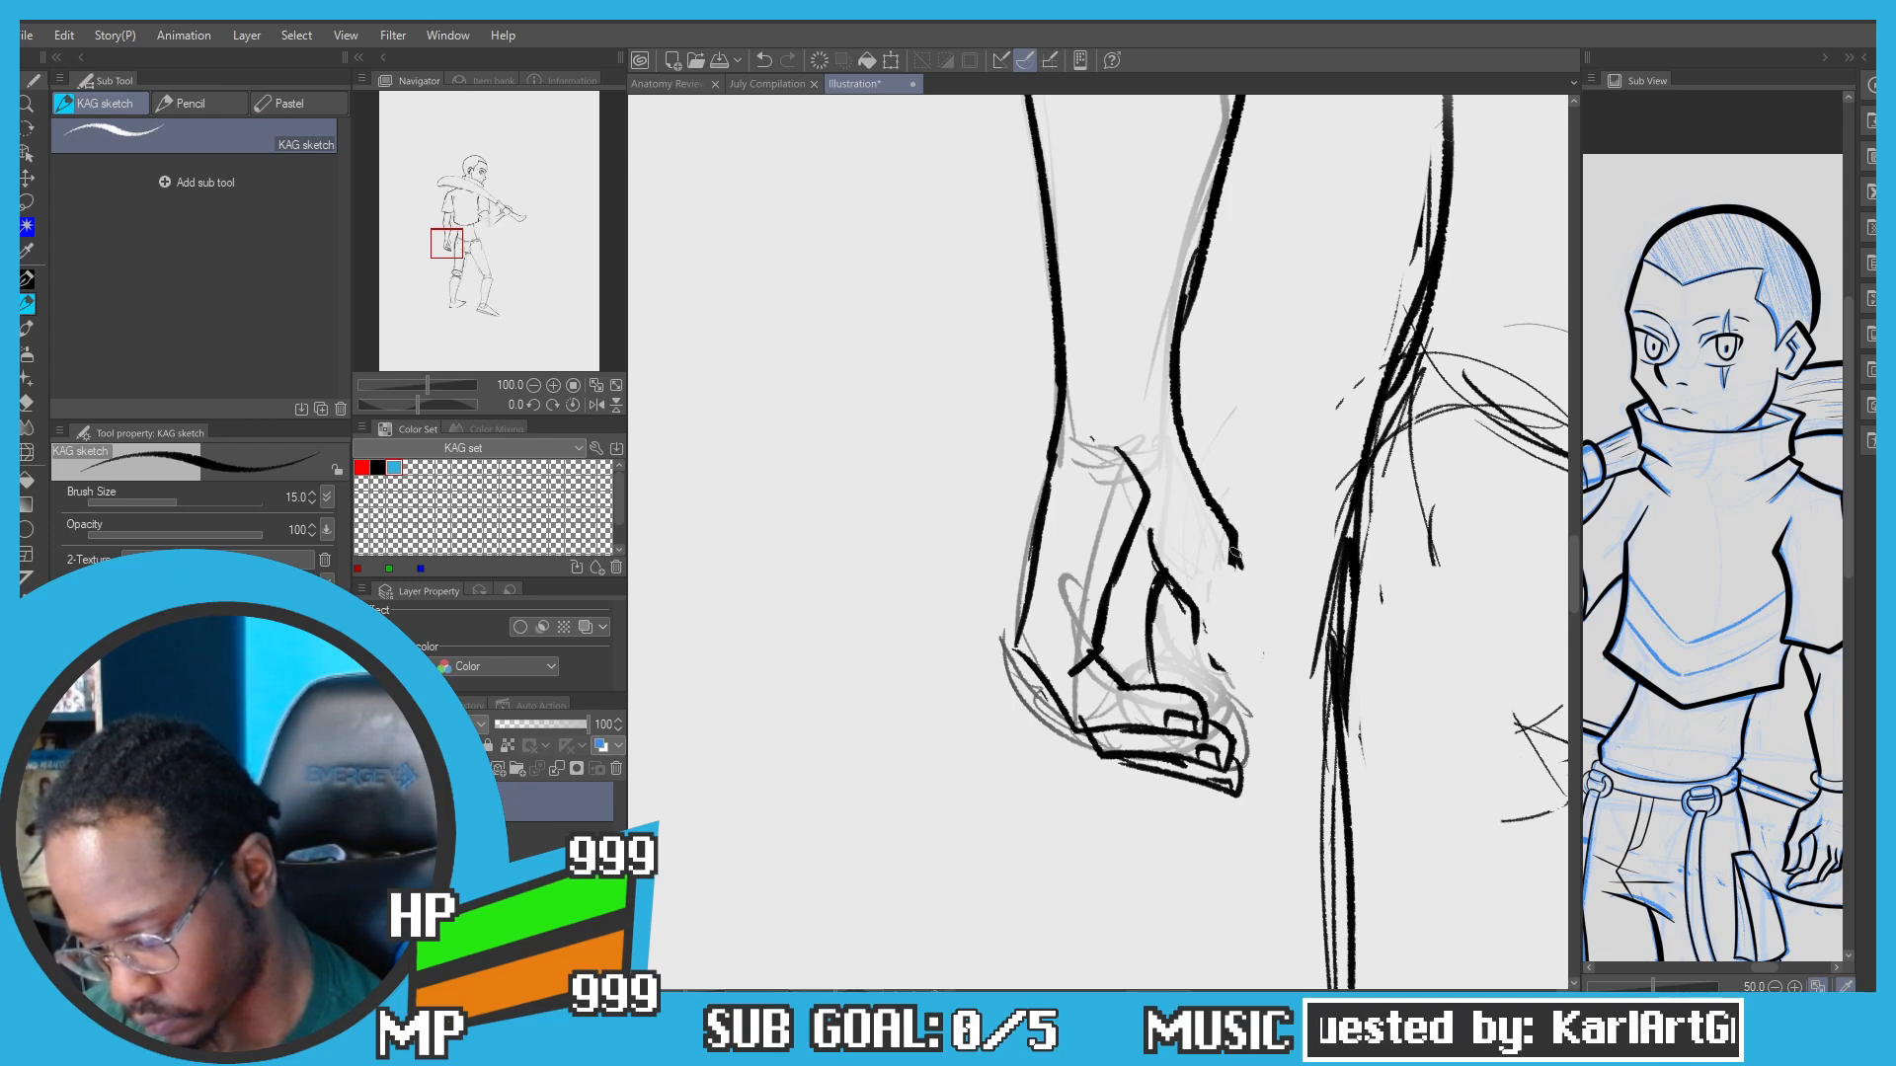
drag(1236, 540, 1231, 651)
key(ctrl+z)
mouse_move(1238, 583)
mouse_down()
mouse_move(1230, 675)
mouse_move(1197, 673)
mouse_up()
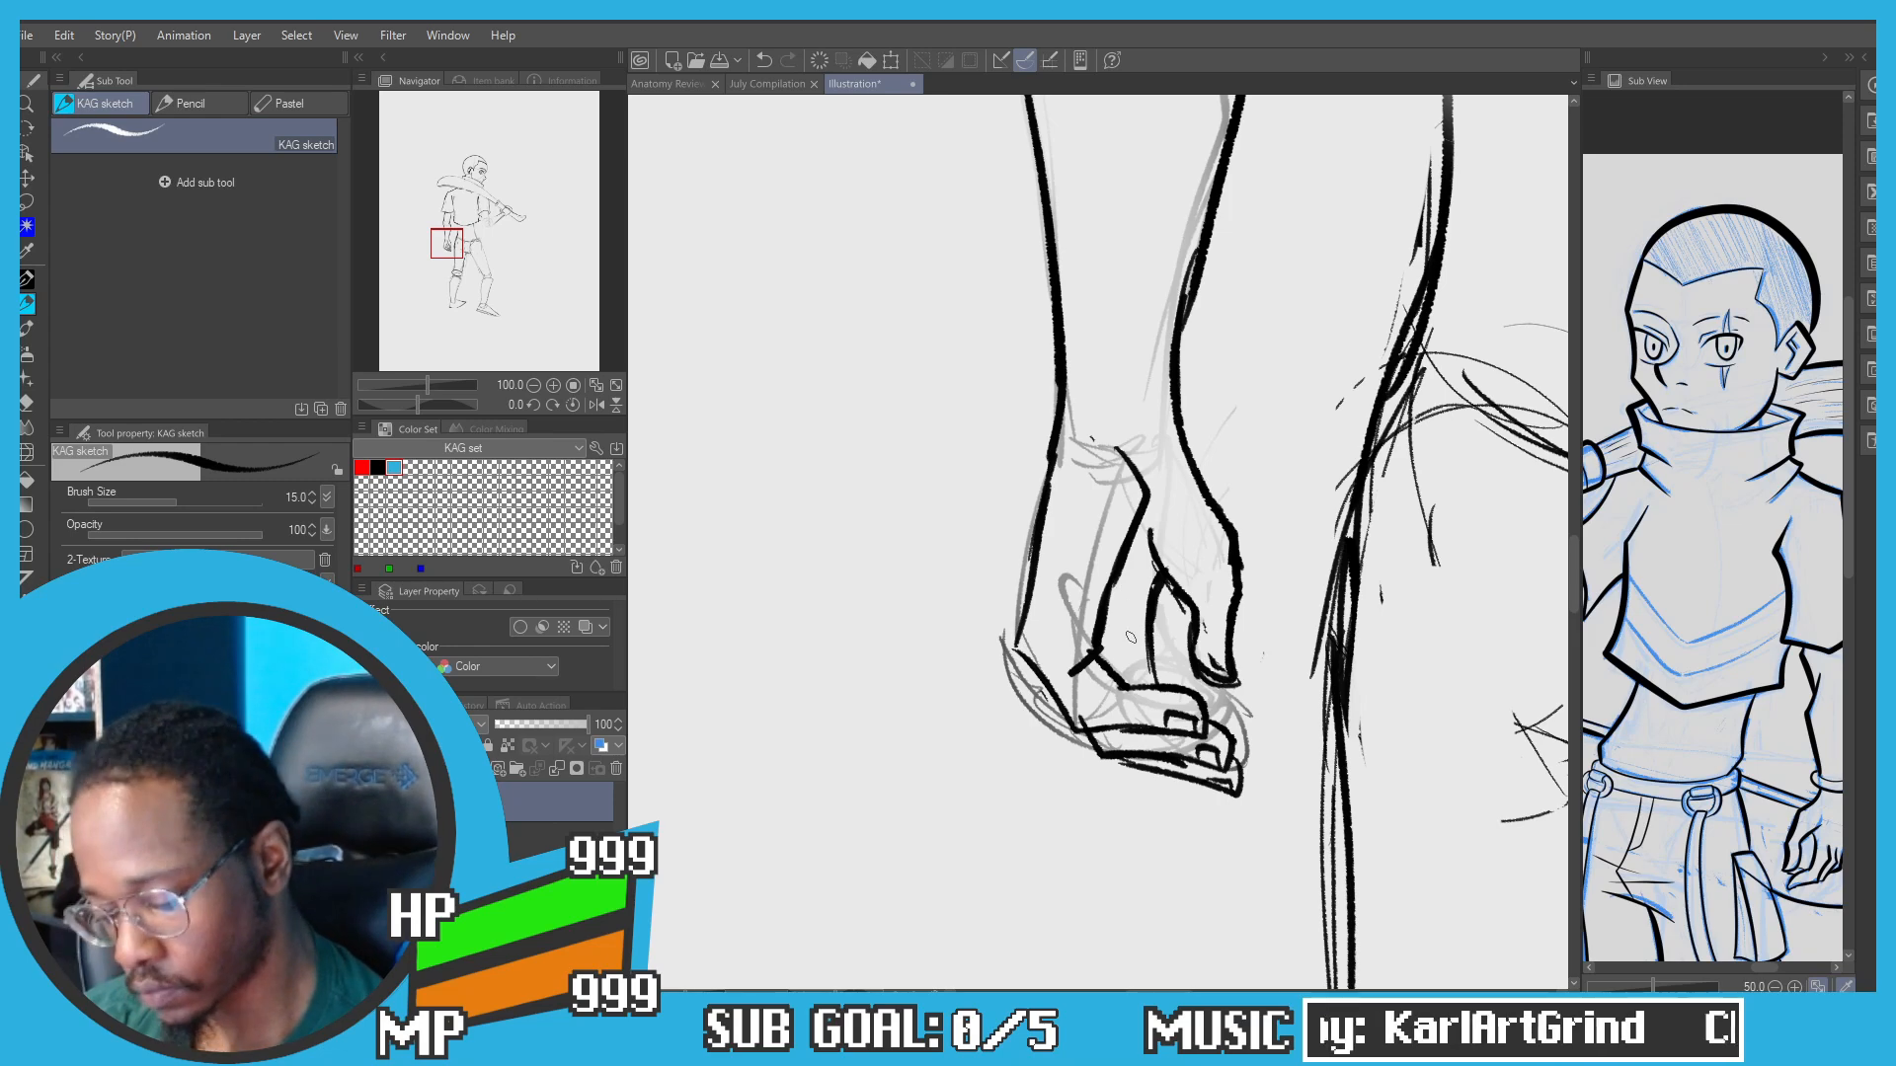
Step: Rework the lowered arm's inner elbow so the upper arm and forearm lines overlap there
scroll(1098, 445, down, 2)
drag(1049, 393, 1053, 530)
scroll(1054, 483, up, 1)
drag(1018, 388, 1009, 507)
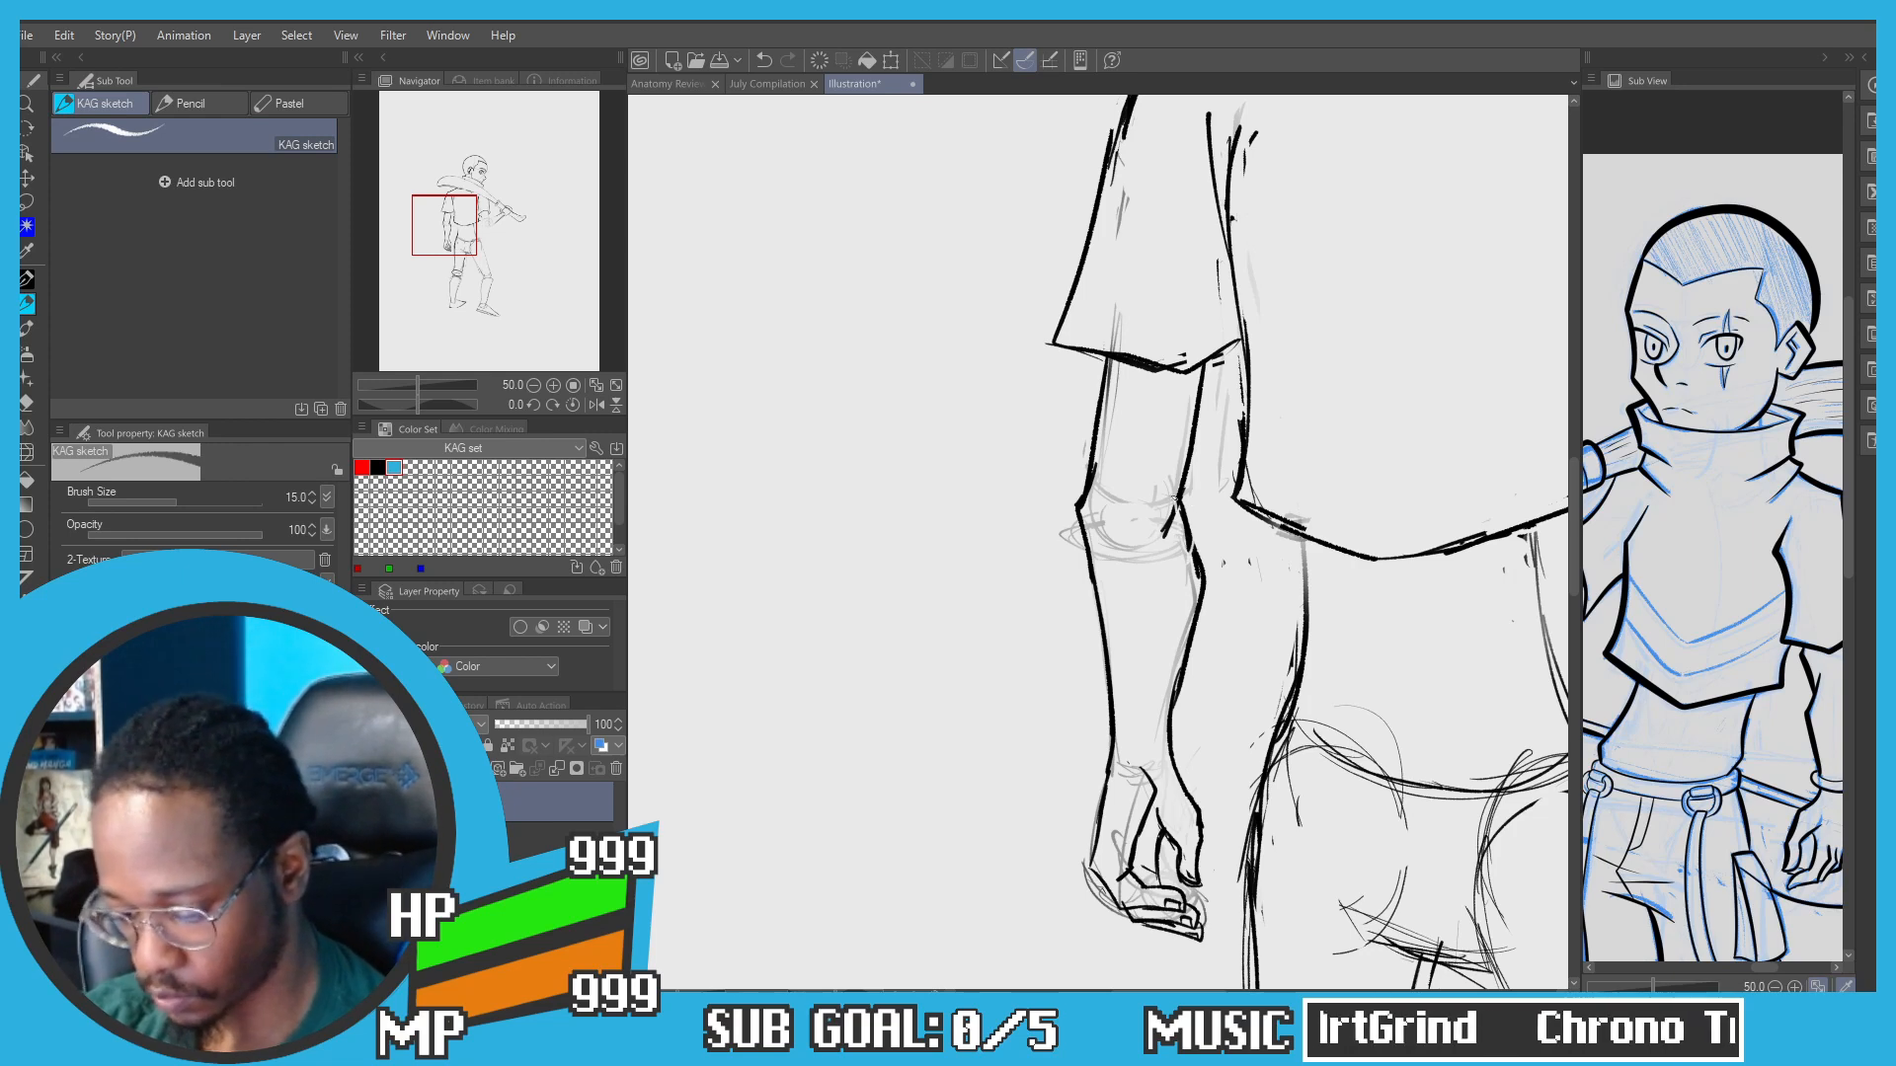
drag(1164, 480, 1188, 558)
drag(1177, 484, 1195, 620)
drag(1178, 521, 1197, 644)
scroll(972, 563, down, 4)
scroll(973, 563, up, 2)
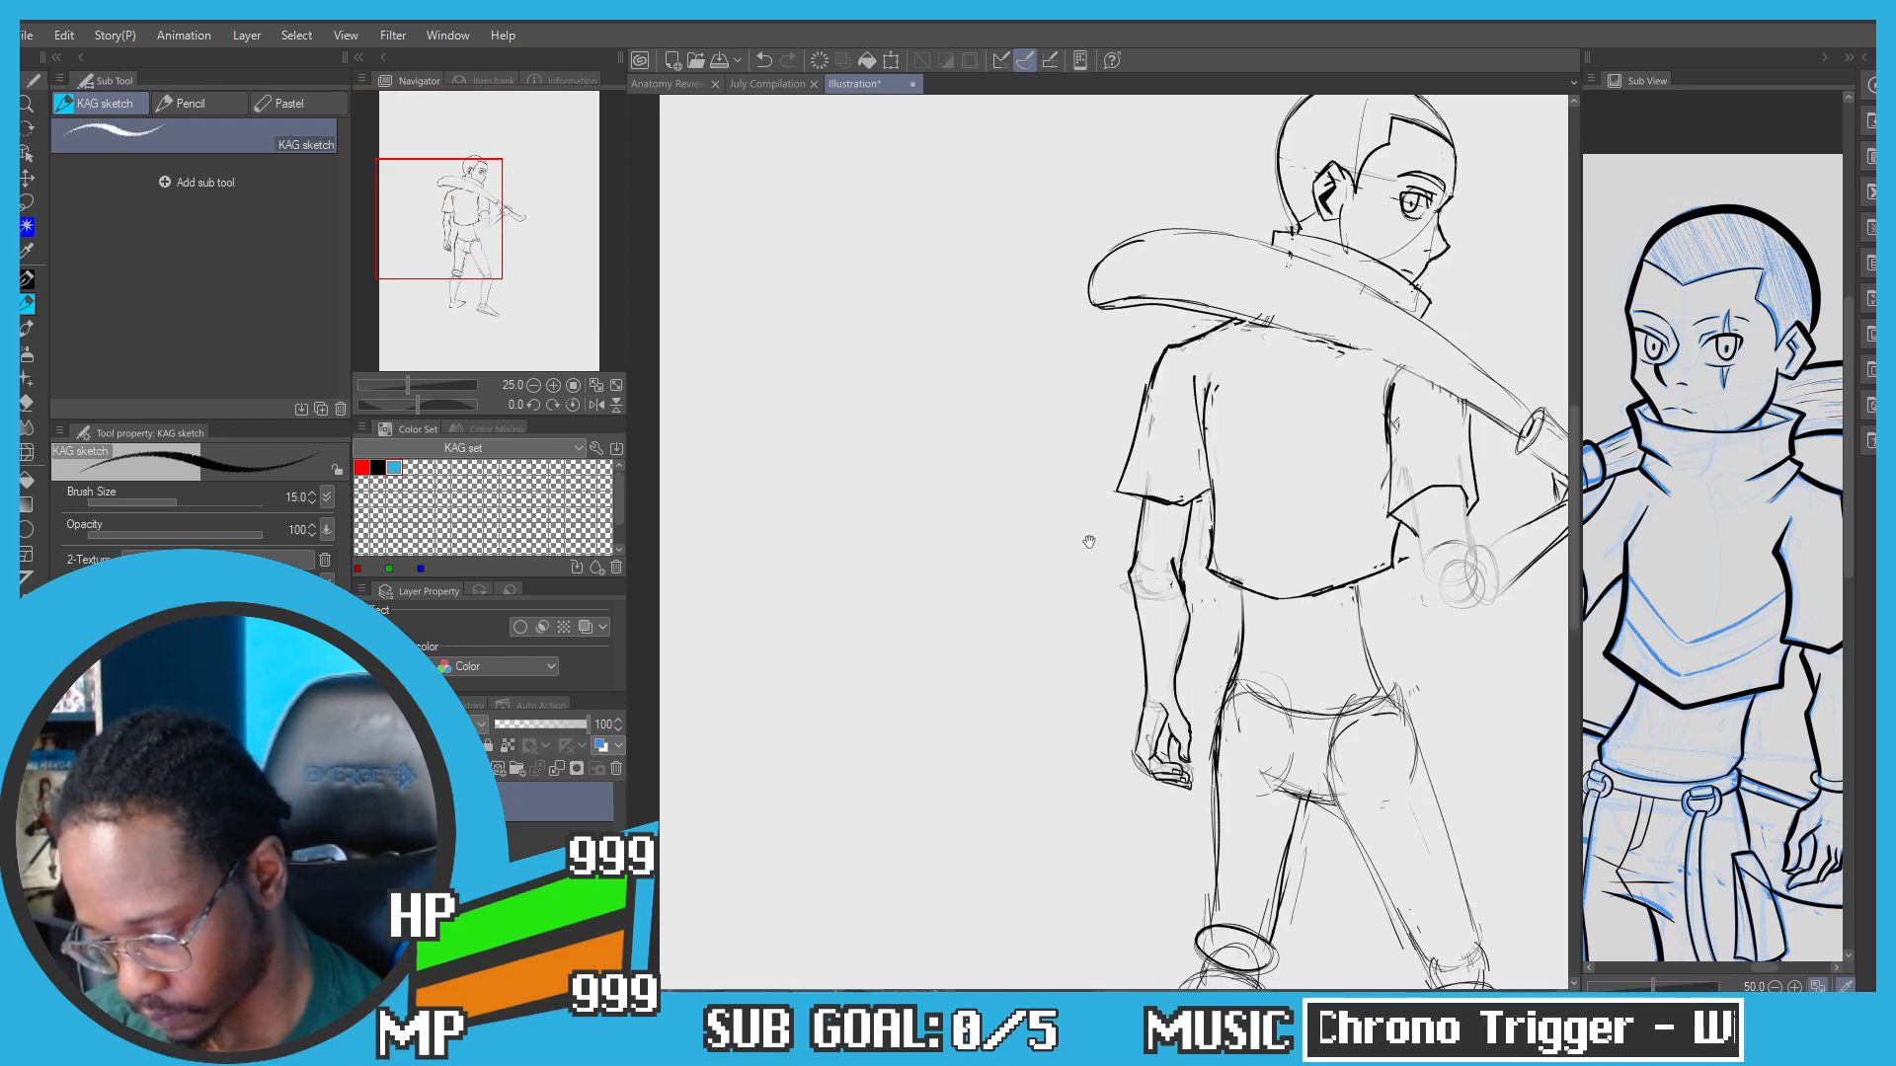
Step: Lasso the lowered forearm and hand, shift them slightly upward with the Scale/Rotate transformation, and deselect
key(m)
mouse_move(1185, 750)
mouse_down()
mouse_move(1083, 653)
mouse_move(1191, 549)
mouse_up()
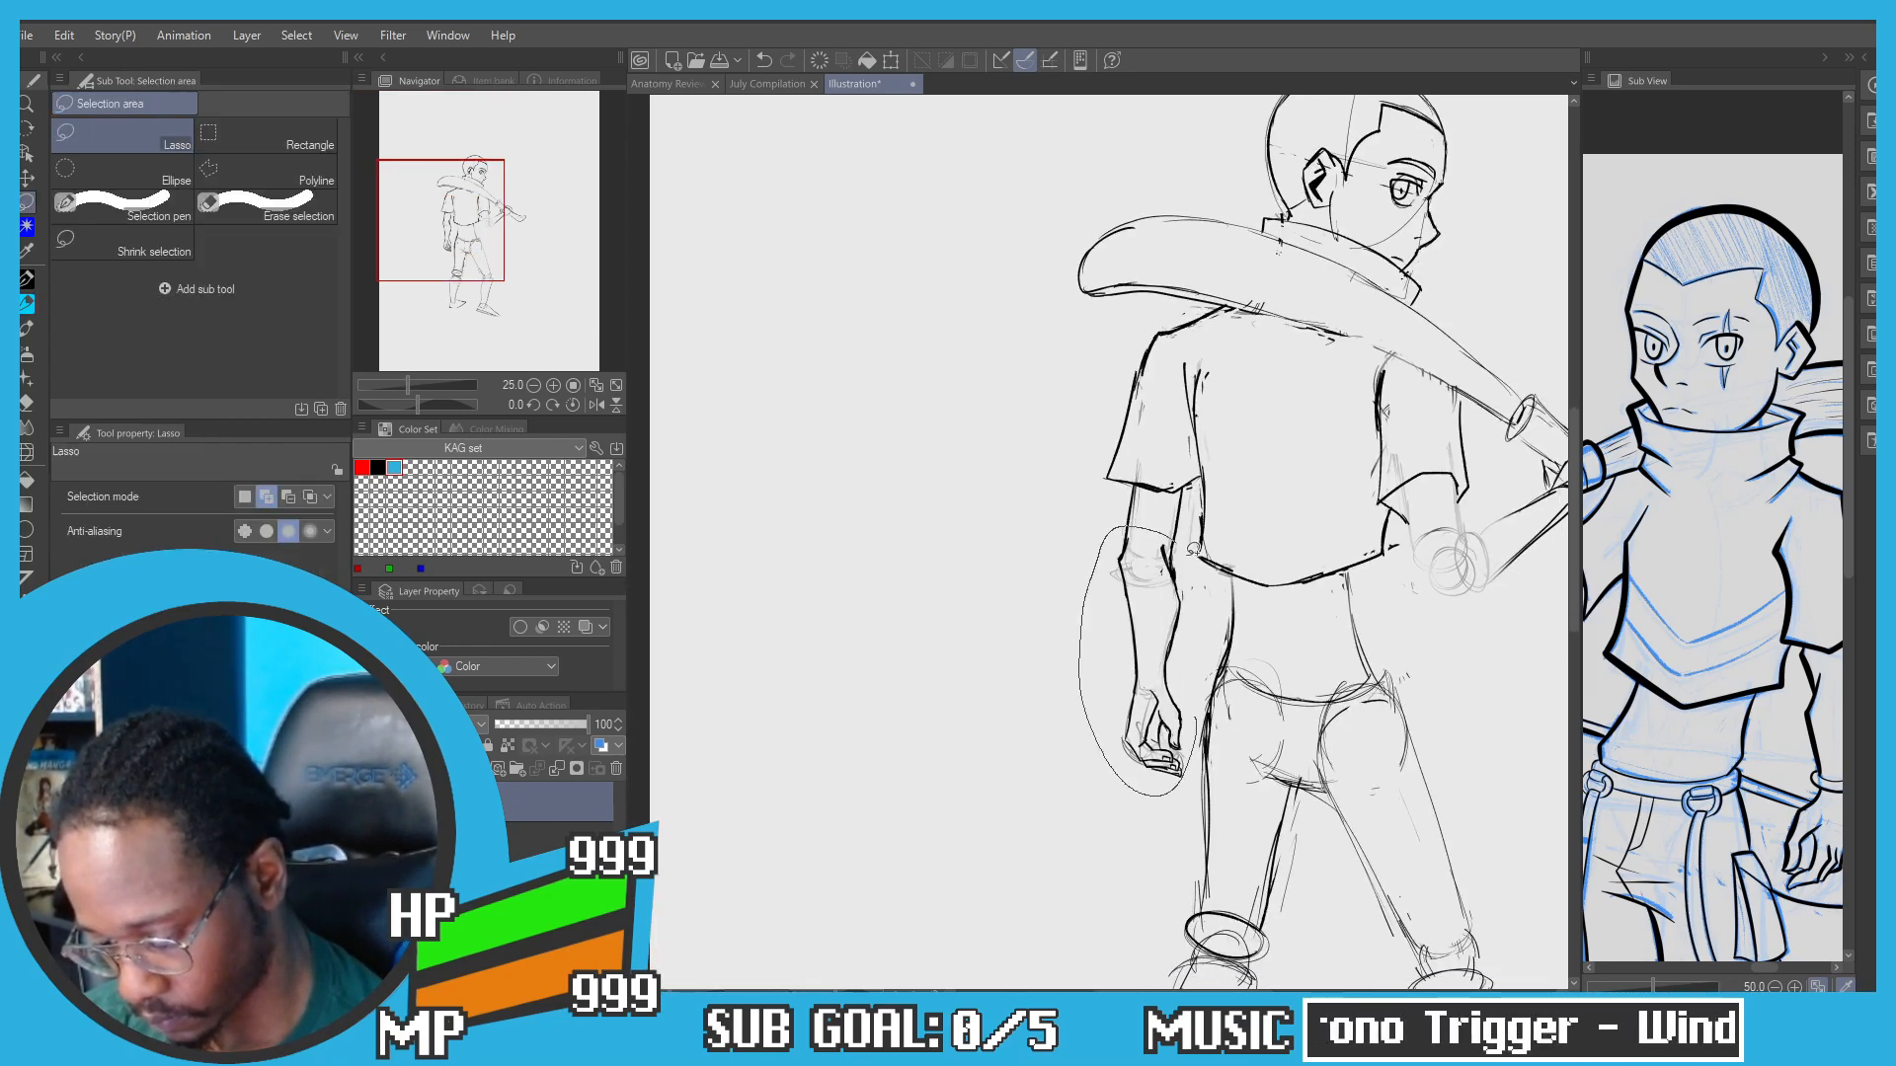
key(p)
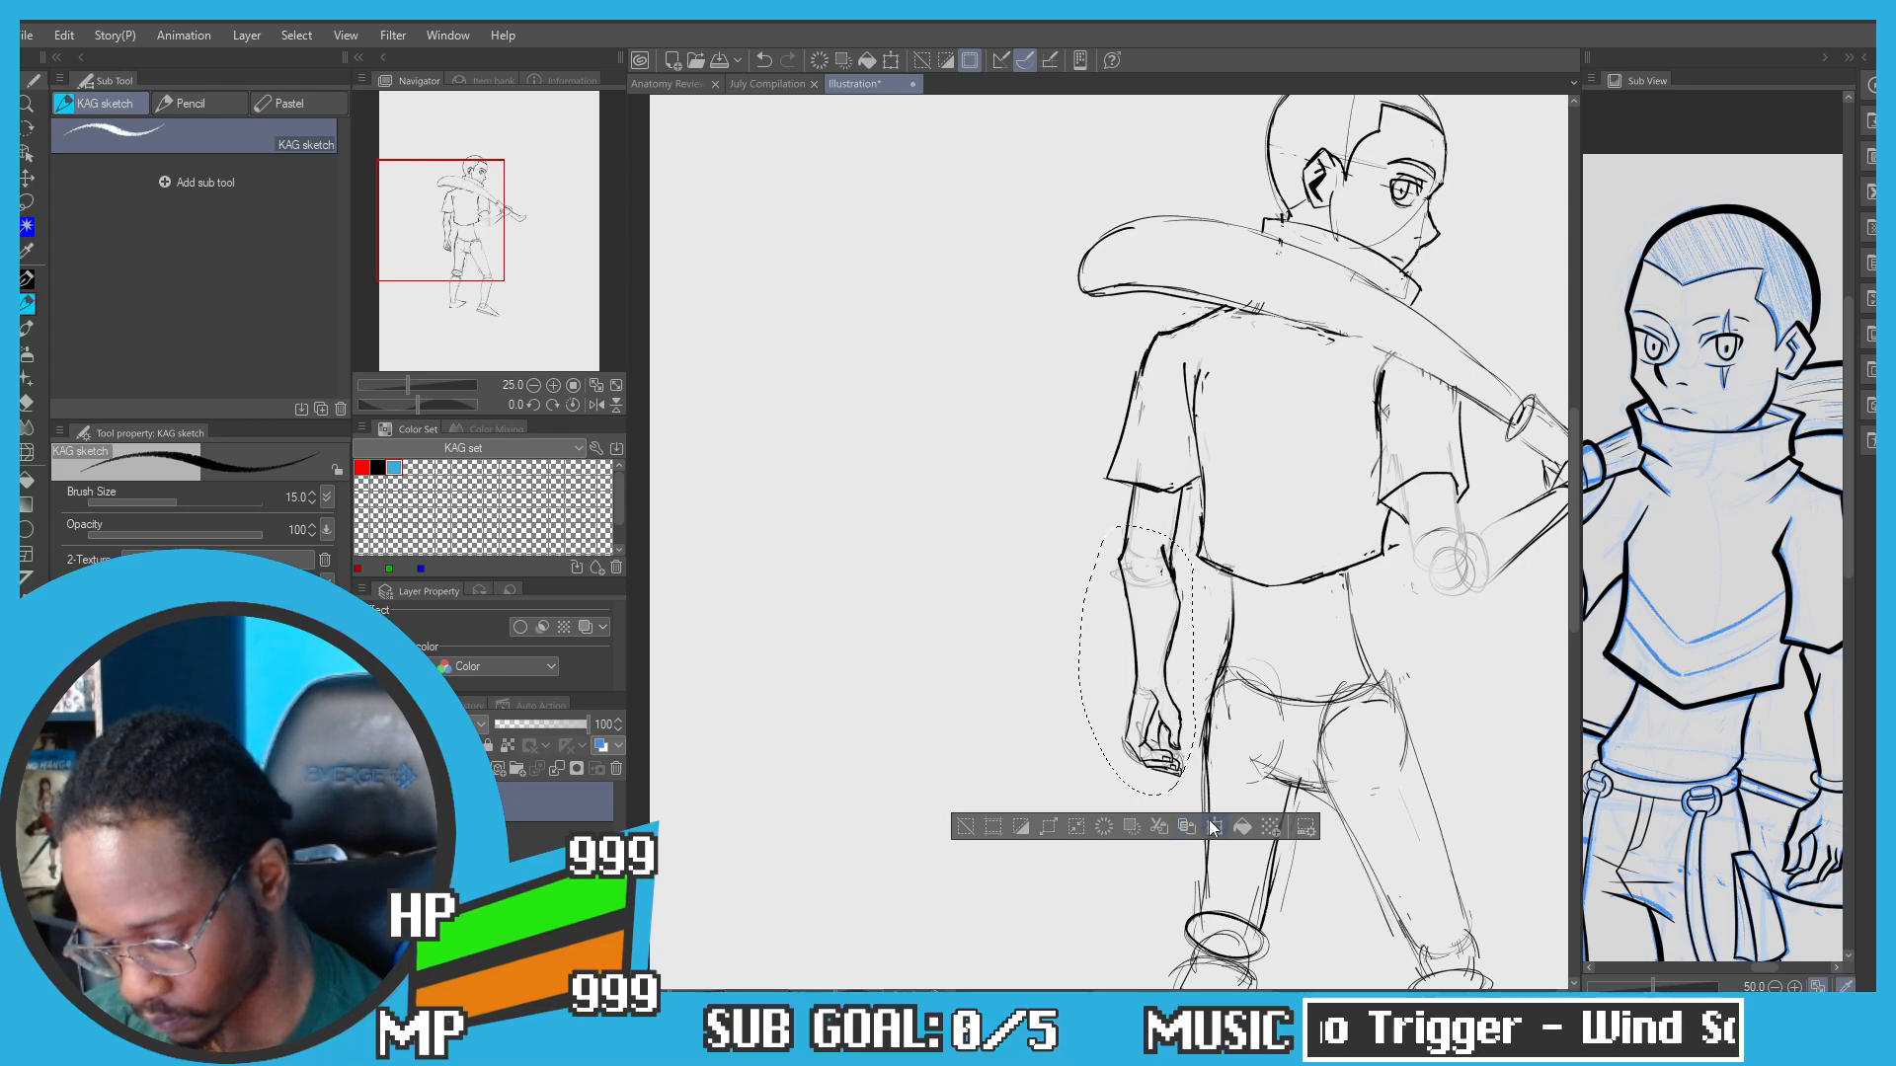
click(1188, 827)
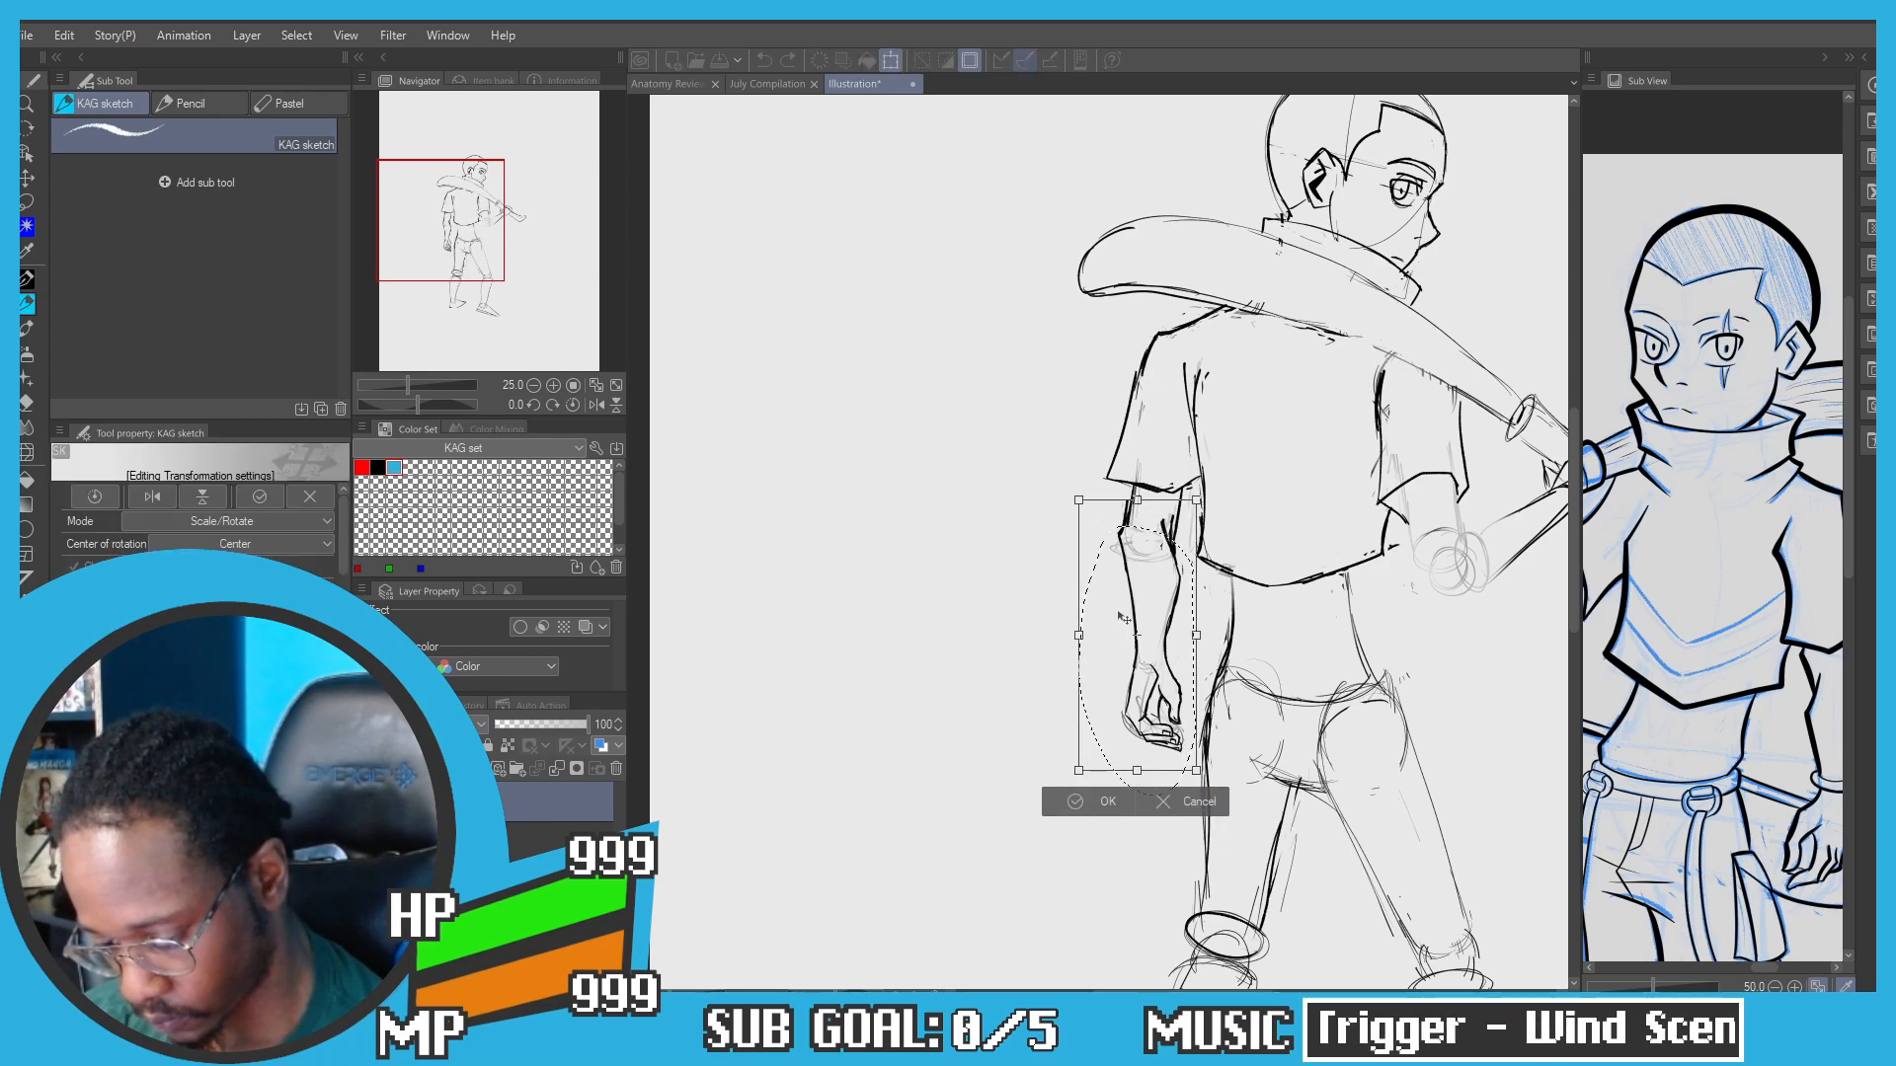
scroll(1124, 620, down, 2)
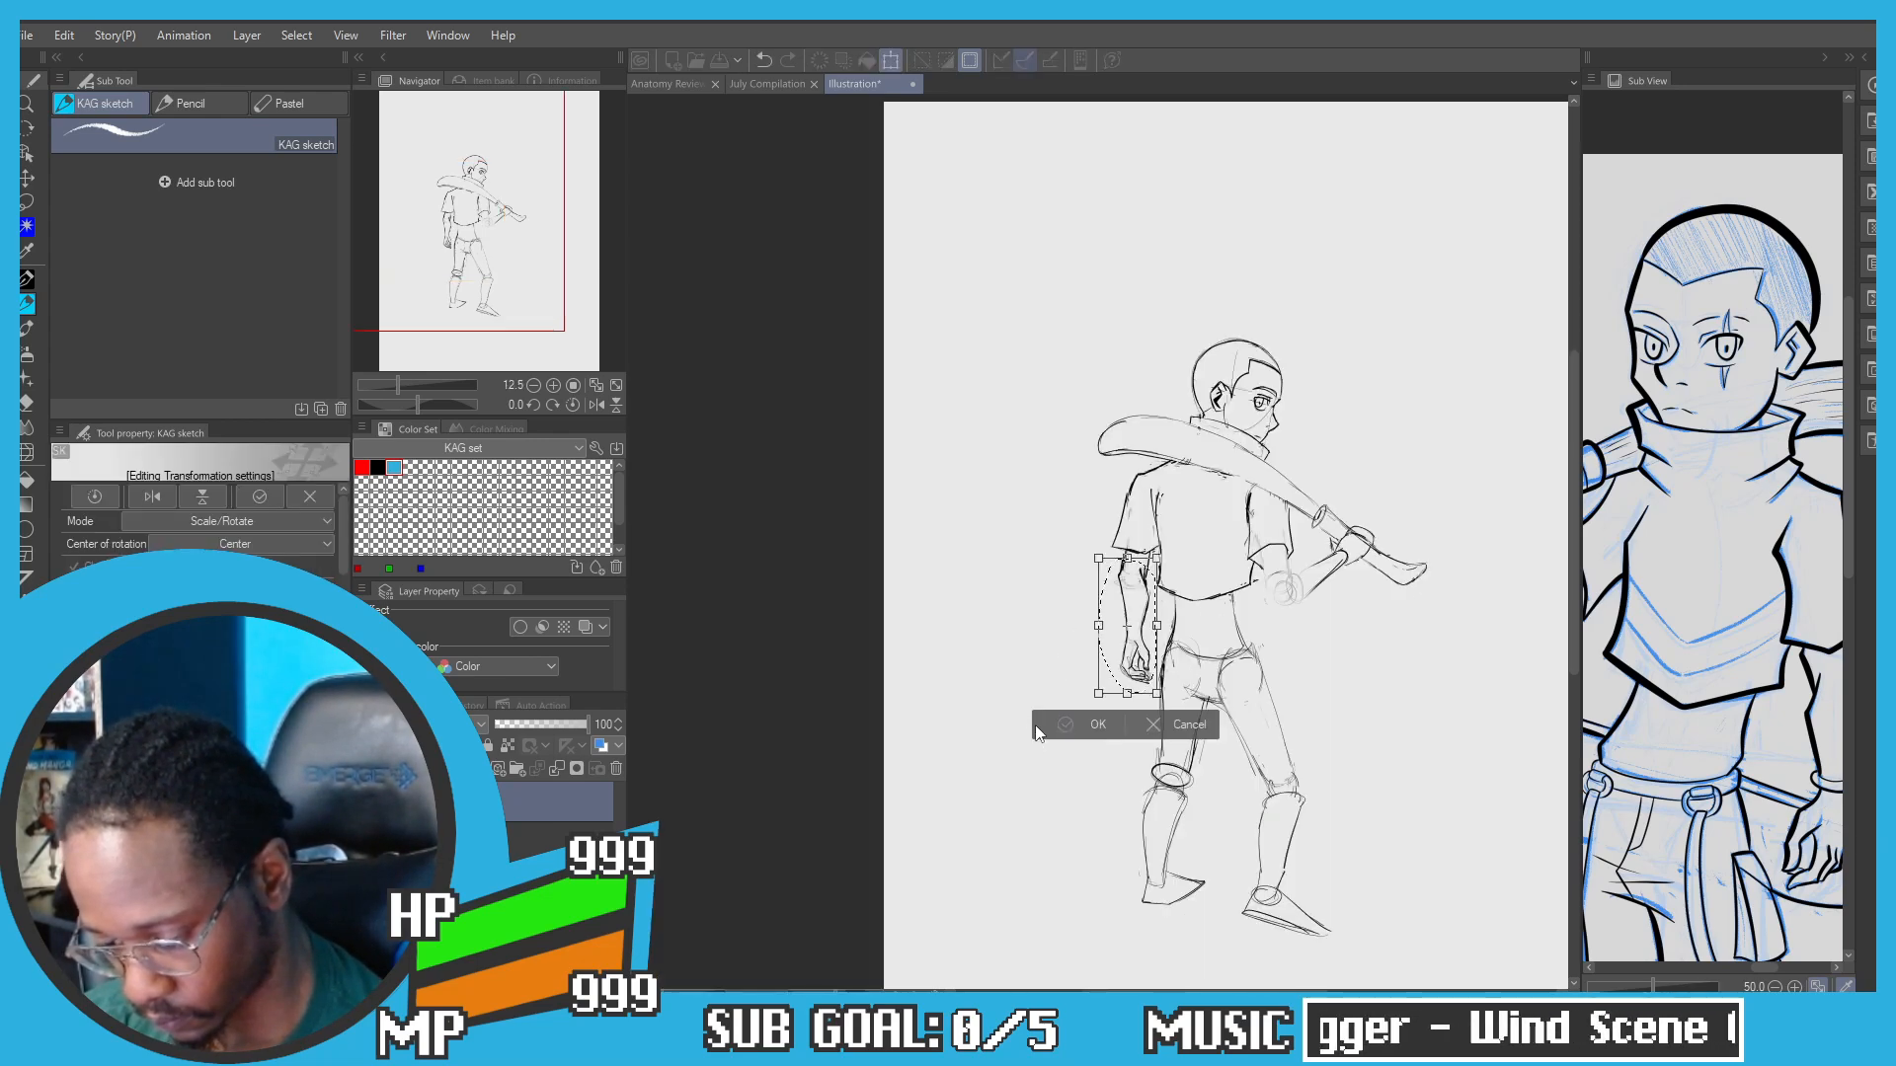
key(Return)
scroll(1145, 652, up, 4)
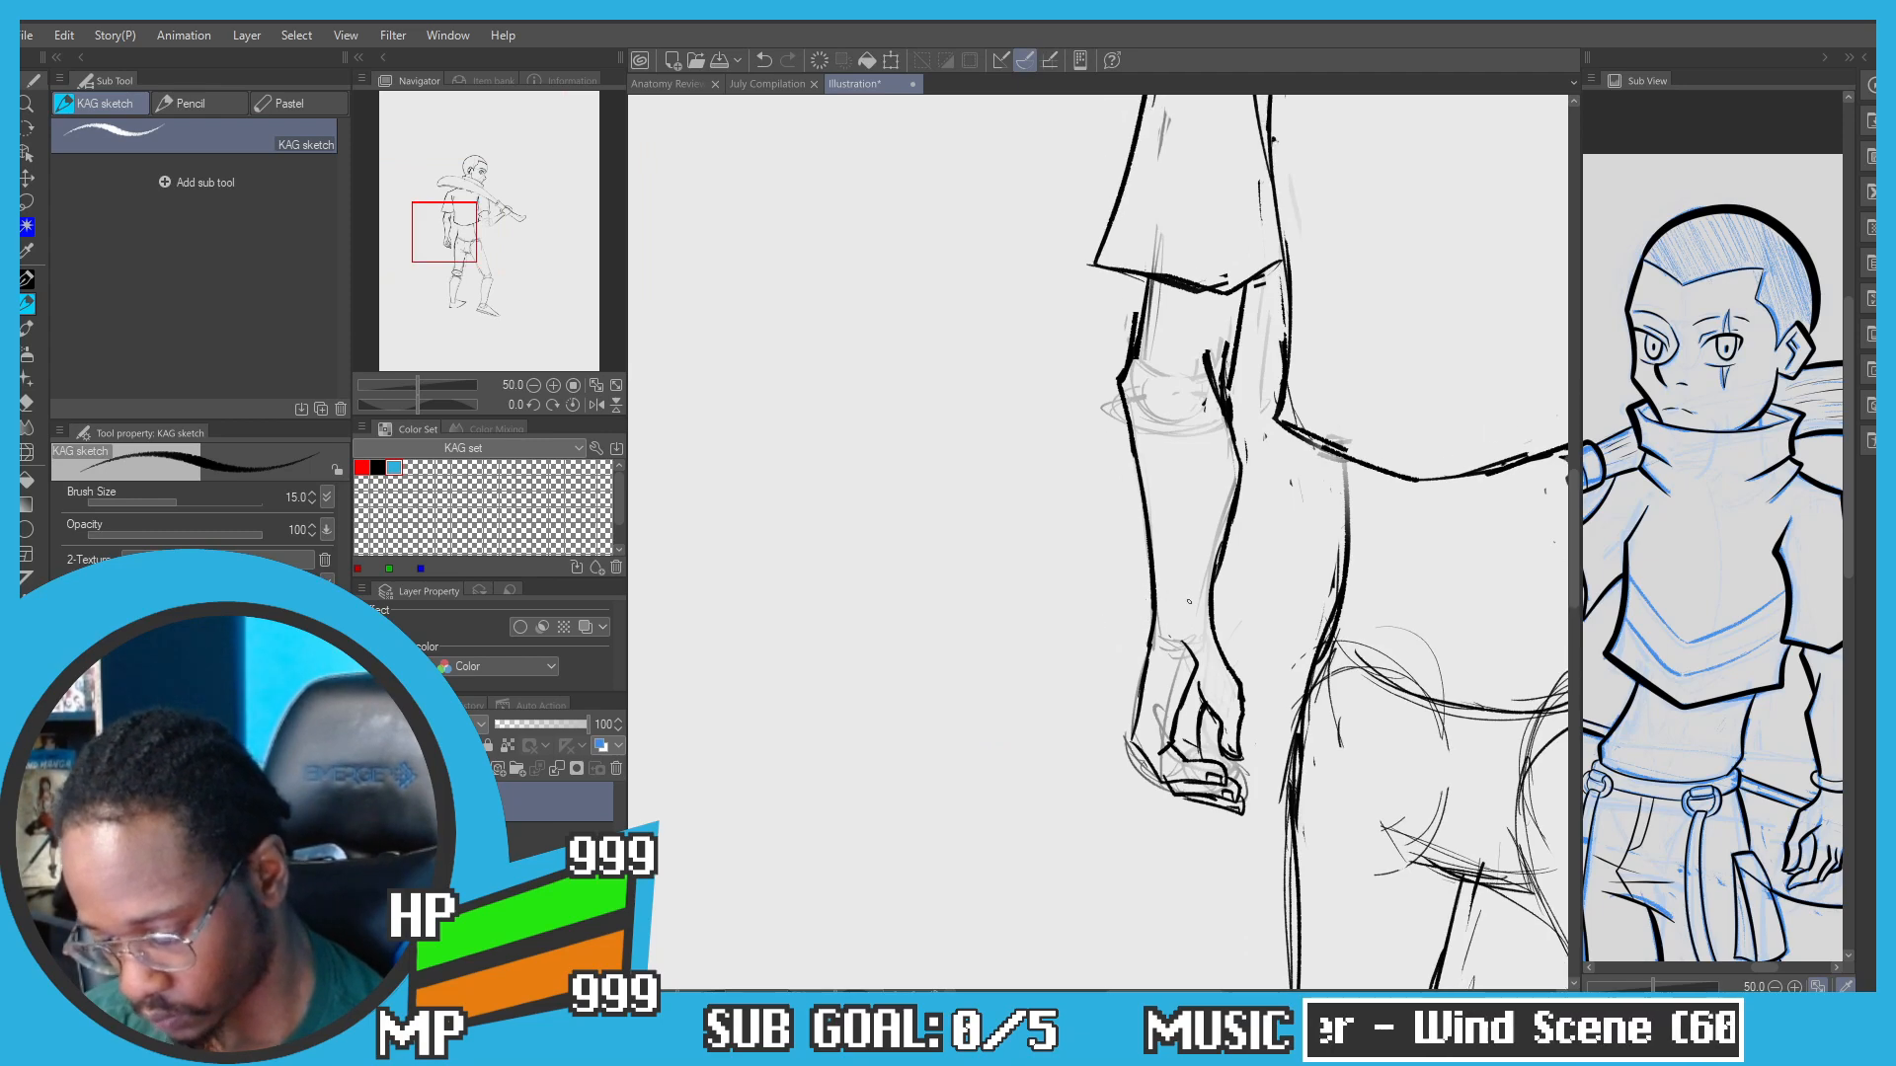
Step: Draw a bracelet around the lowered wrist and erase the arm lines crossing it and the stray line along the forearm
scroll(1189, 600, up, 2)
key(ctrl+z)
mouse_move(1113, 625)
mouse_down()
mouse_move(1240, 609)
mouse_move(1239, 643)
mouse_move(1093, 659)
mouse_move(1145, 667)
mouse_move(1077, 642)
mouse_up()
key(ctrl+z)
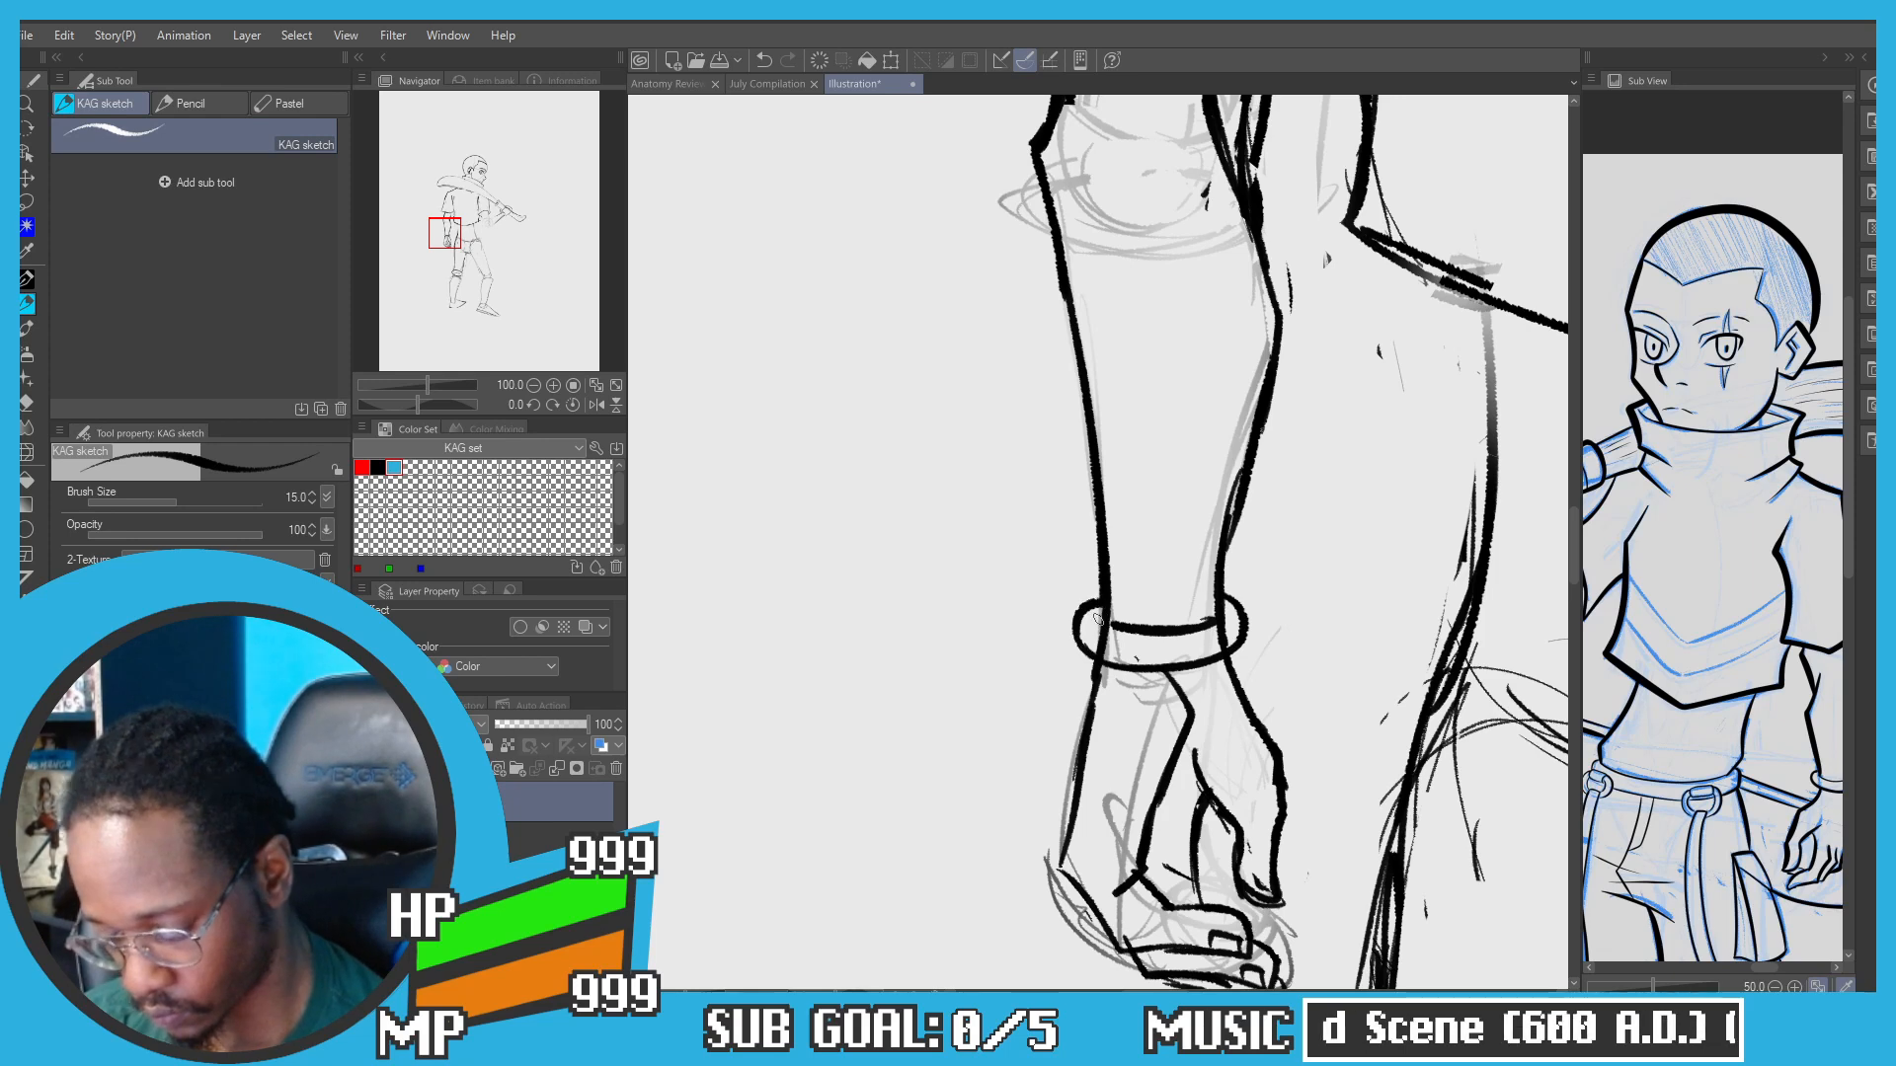
key(c)
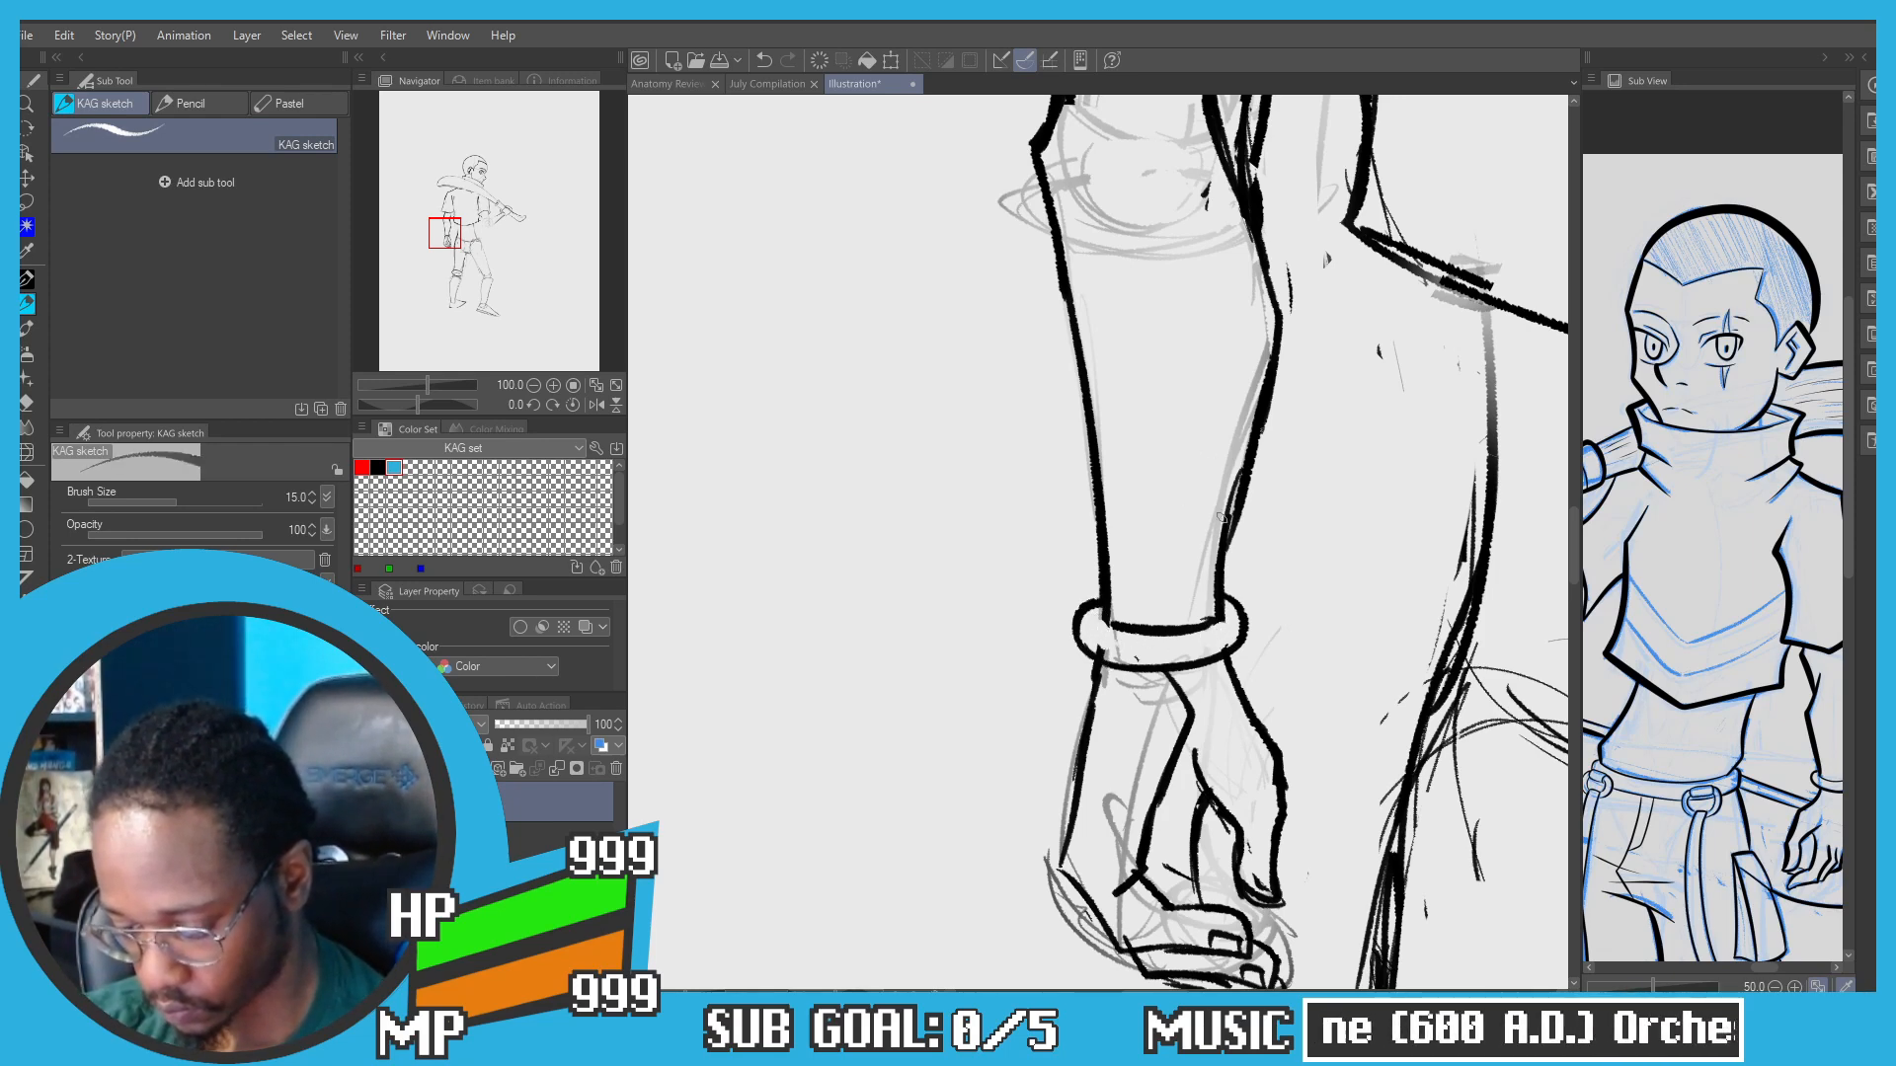
drag(1221, 515, 1237, 431)
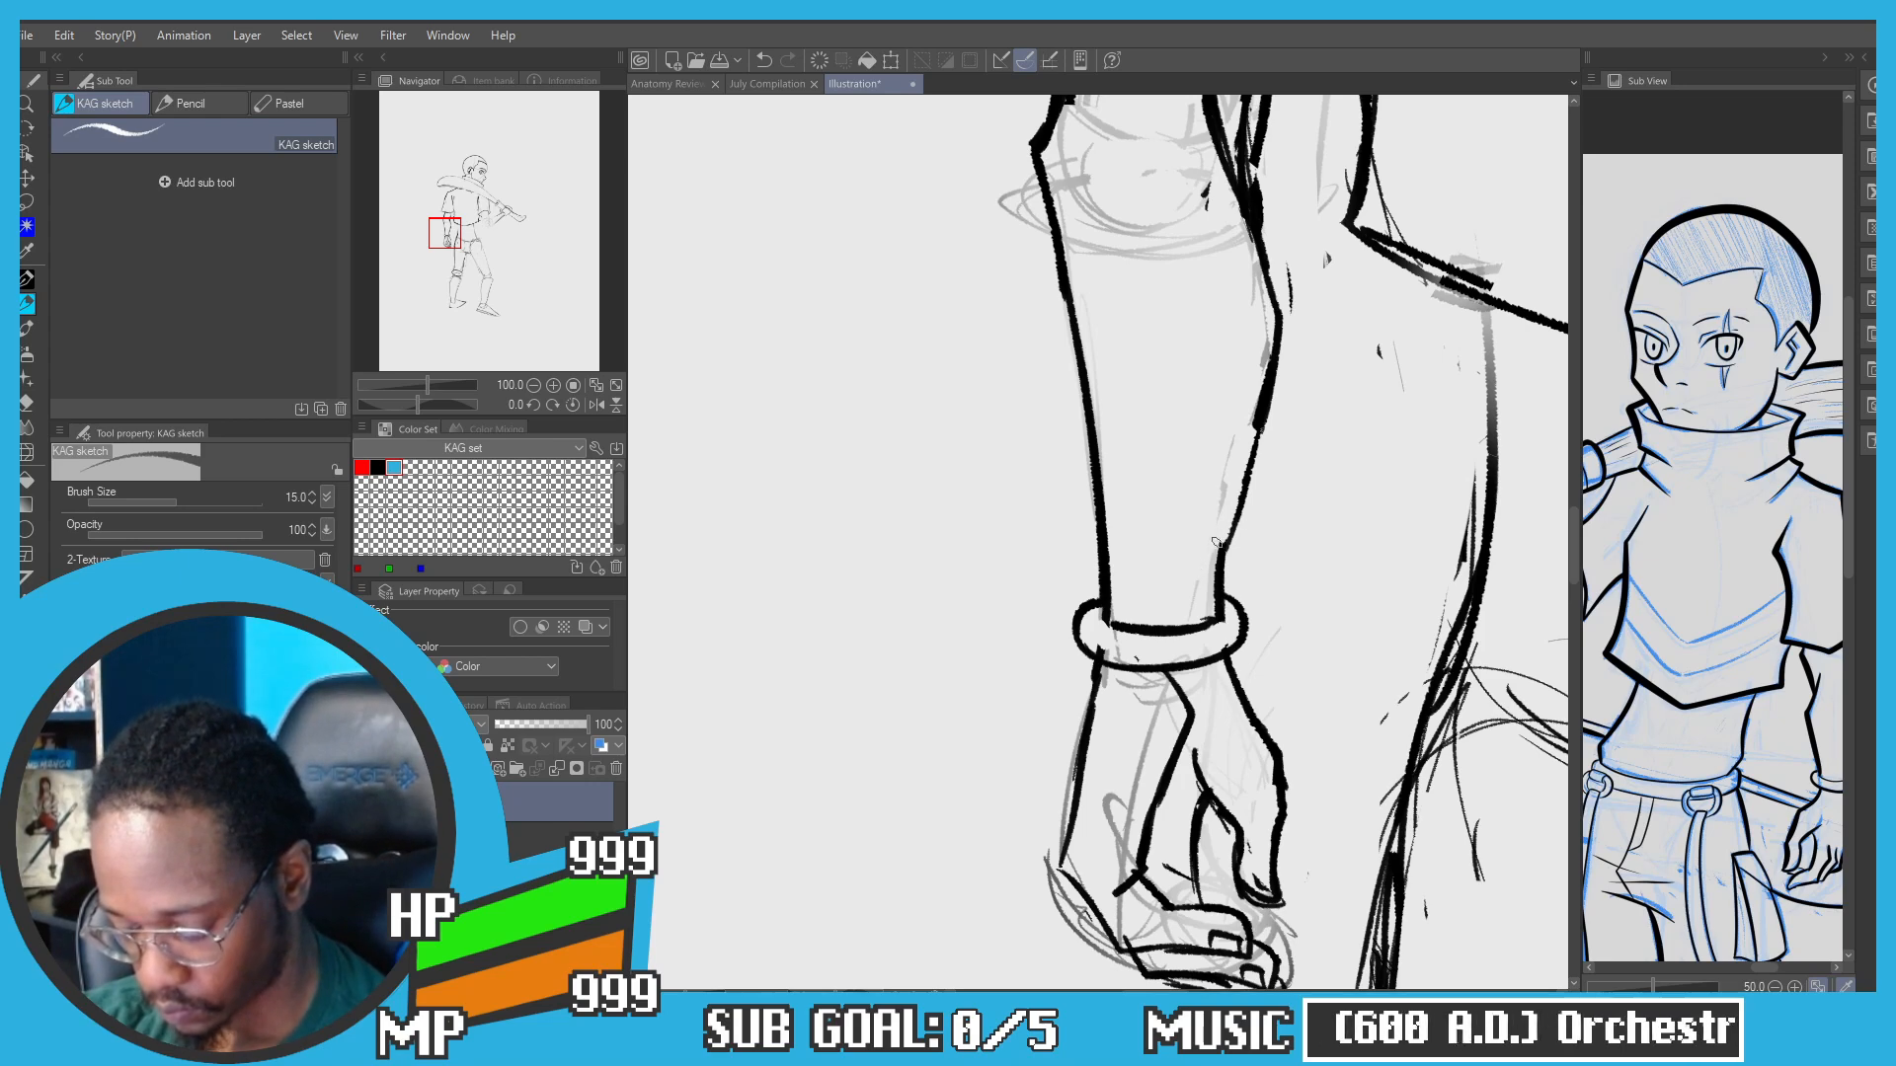
Step: Redraw the lowered arm's outer edge from the sleeve hem to the elbow and clean up the lines around it
key(c)
scroll(1026, 258, down, 3)
mouse_move(1026, 259)
mouse_down()
mouse_move(1026, 449)
mouse_move(1079, 423)
mouse_move(1070, 472)
mouse_move(1069, 403)
mouse_up()
scroll(1025, 450, up, 1)
key(ctrl+z)
key(c)
key(c)
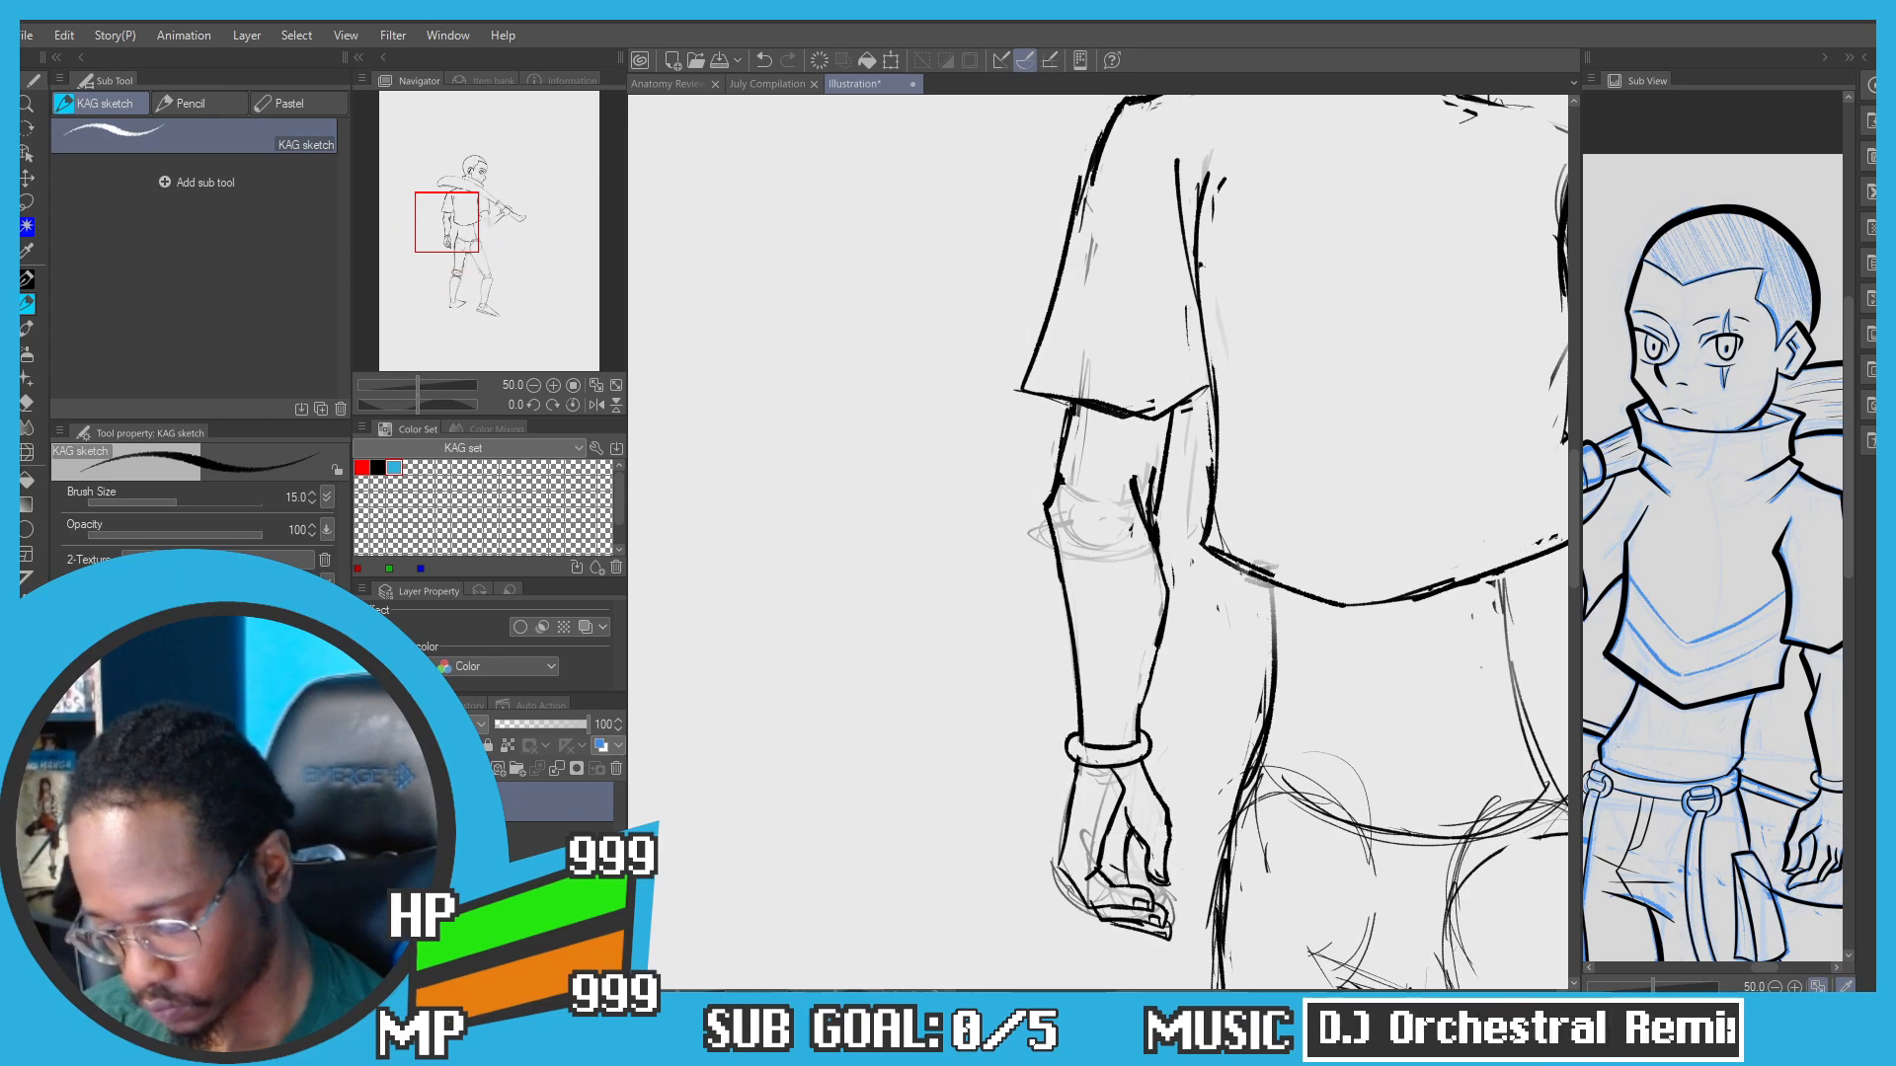
drag(1047, 246, 1048, 266)
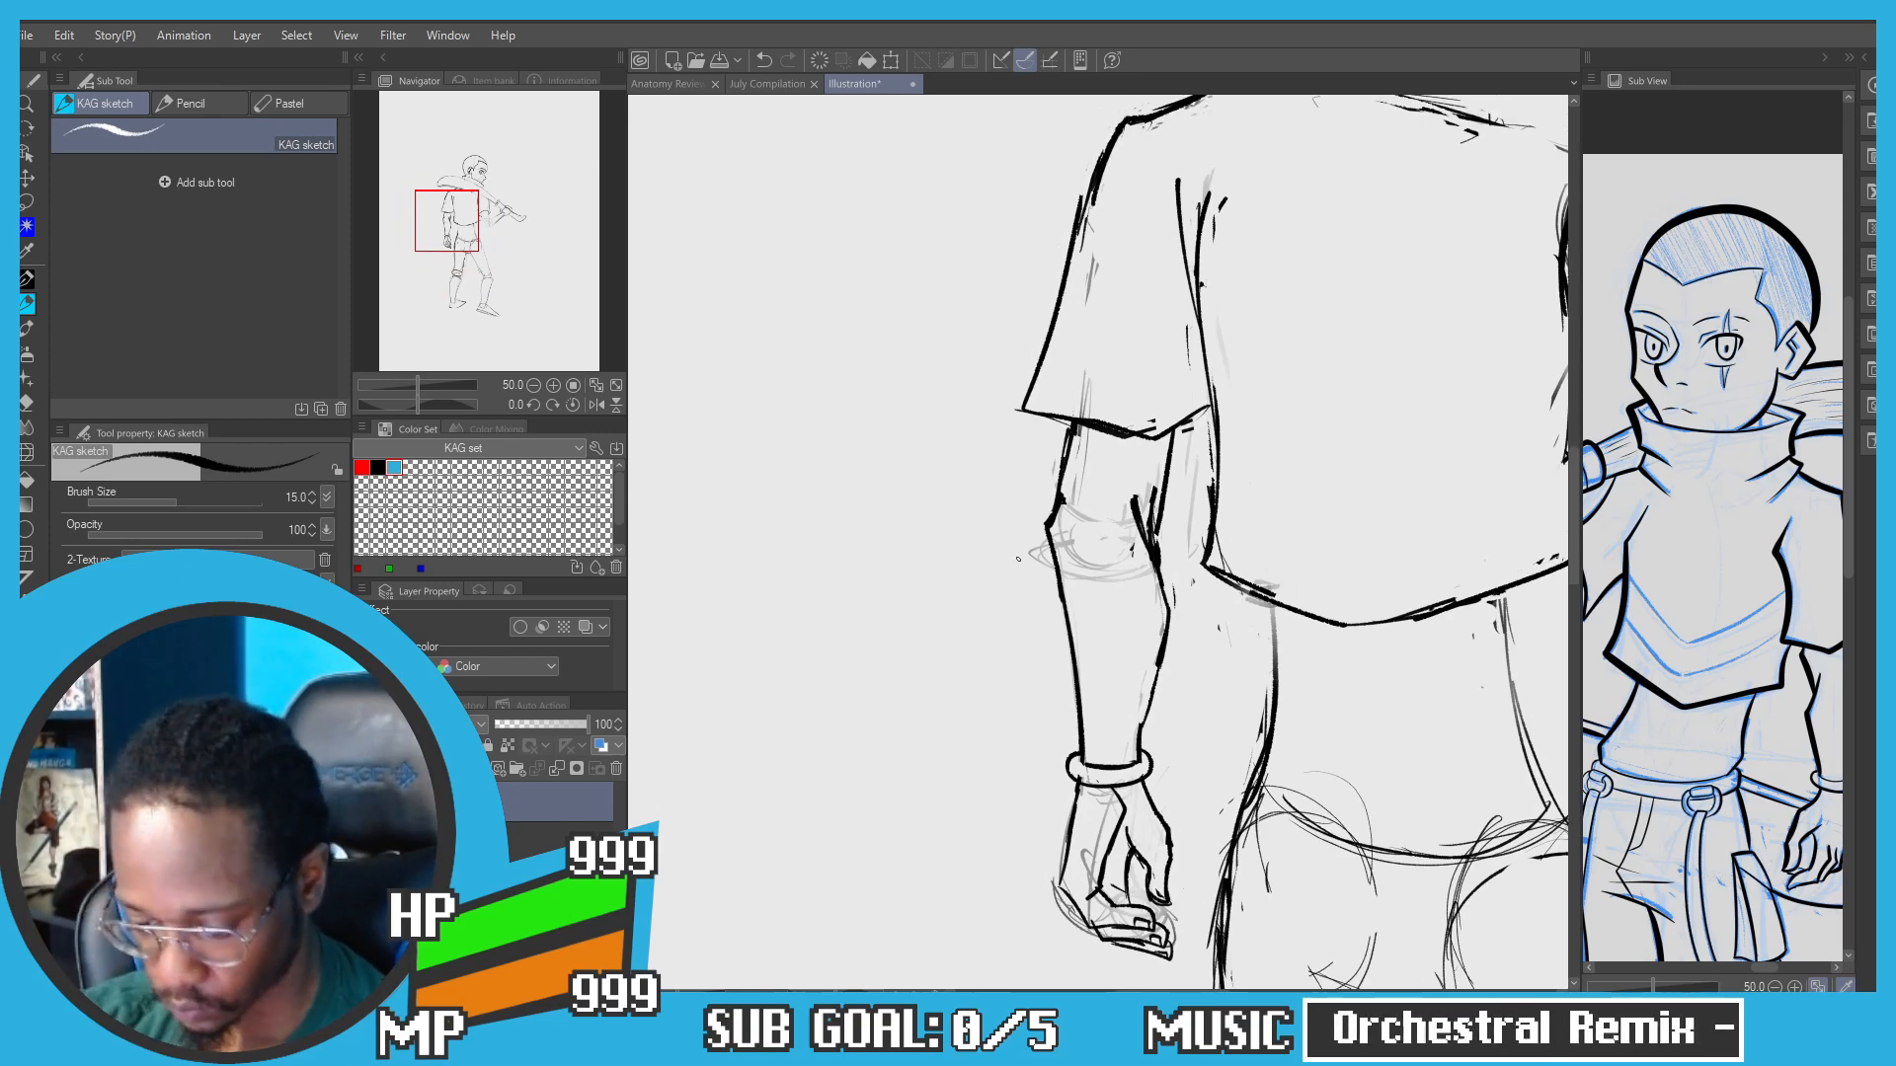
key(c)
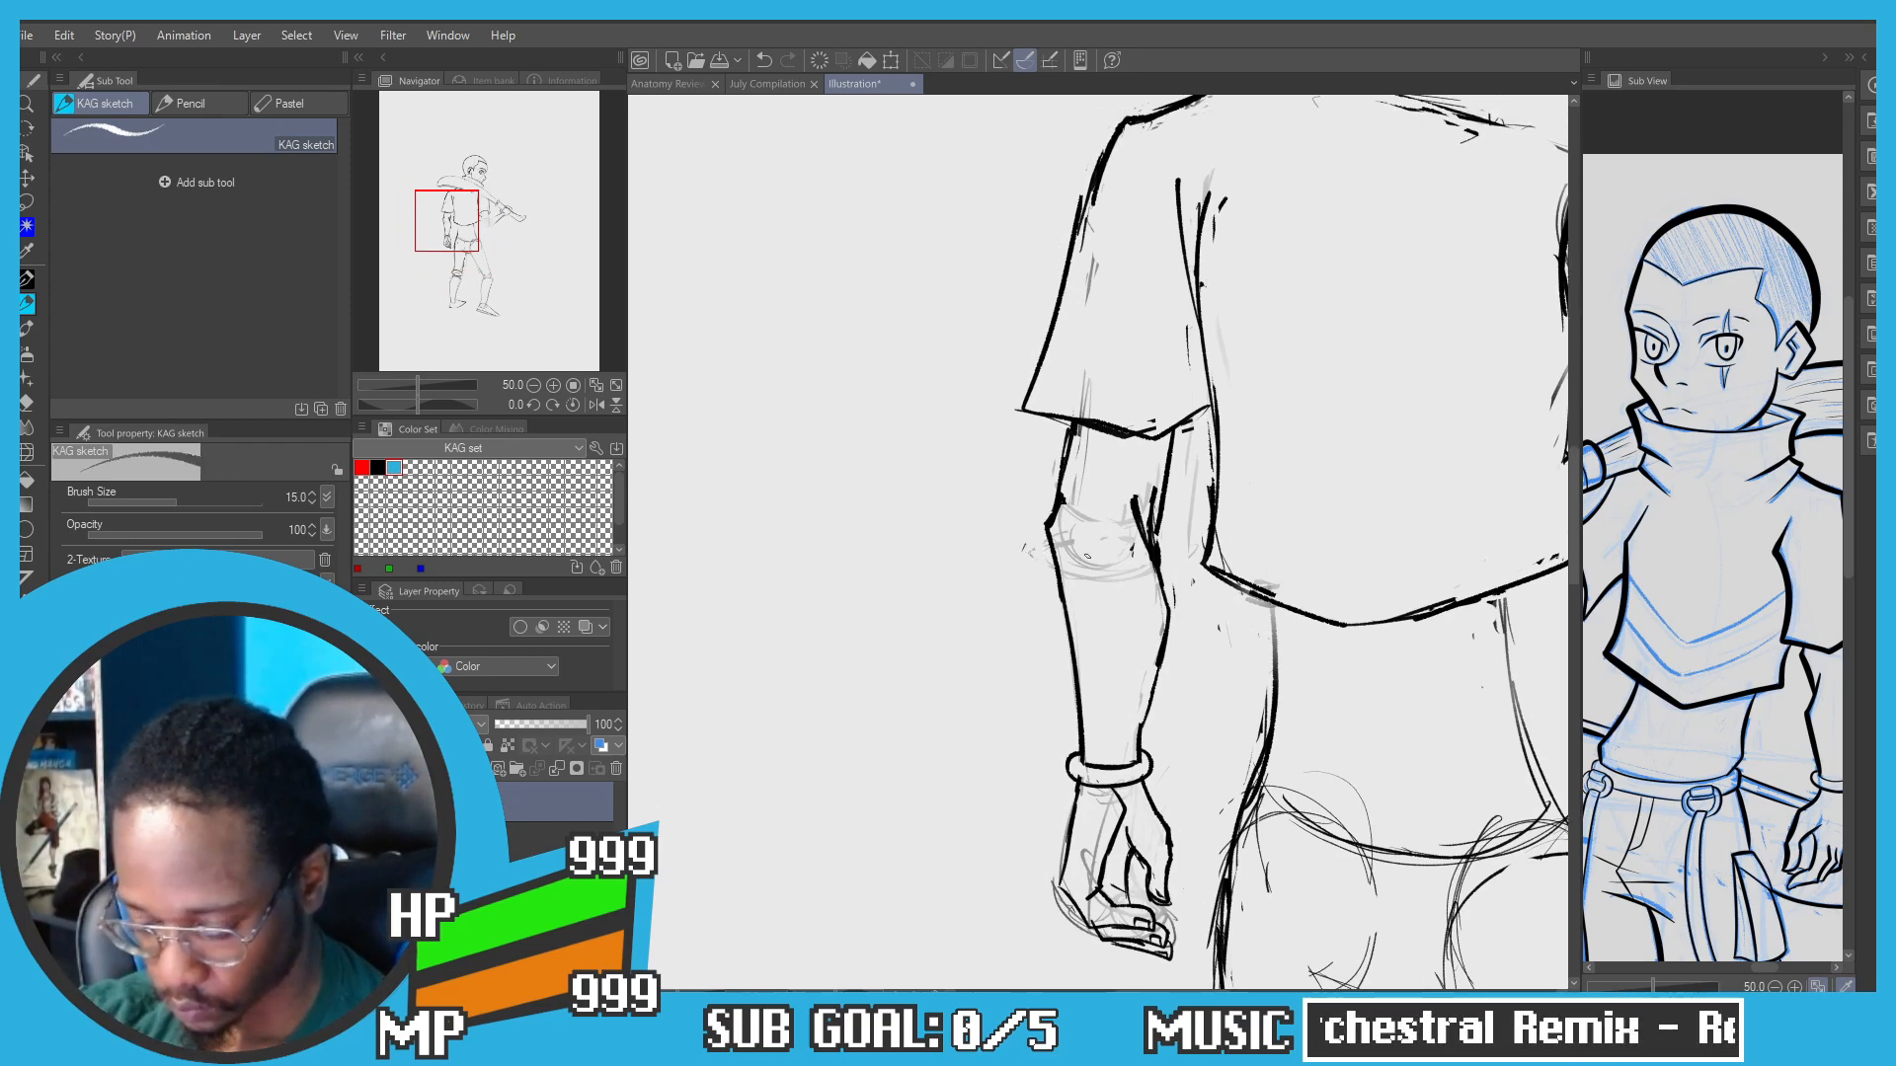
Step: Erase the construction ellipses inside the lowered arm's elbow
key(e)
mouse_move(1067, 524)
mouse_down()
mouse_move(1106, 553)
mouse_move(1096, 572)
mouse_move(1096, 471)
mouse_move(1184, 543)
mouse_move(1187, 573)
mouse_up()
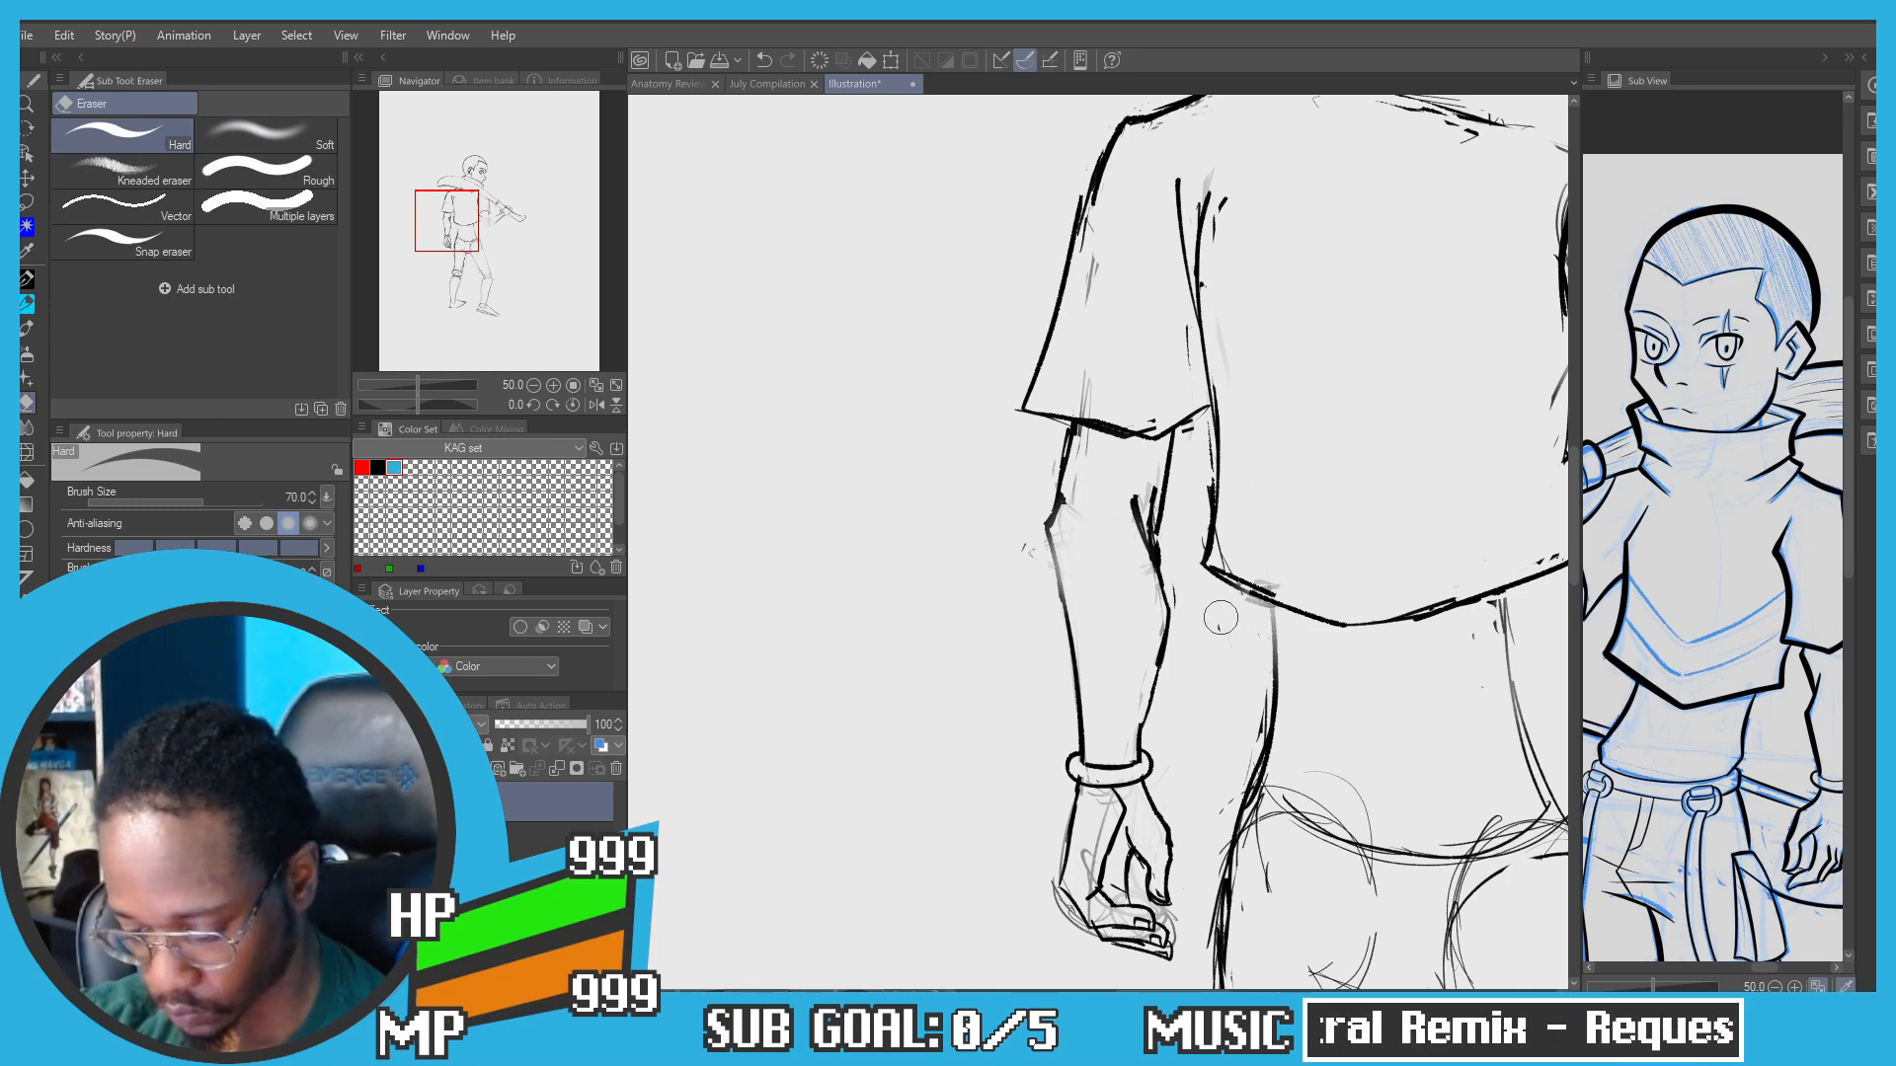
key(p)
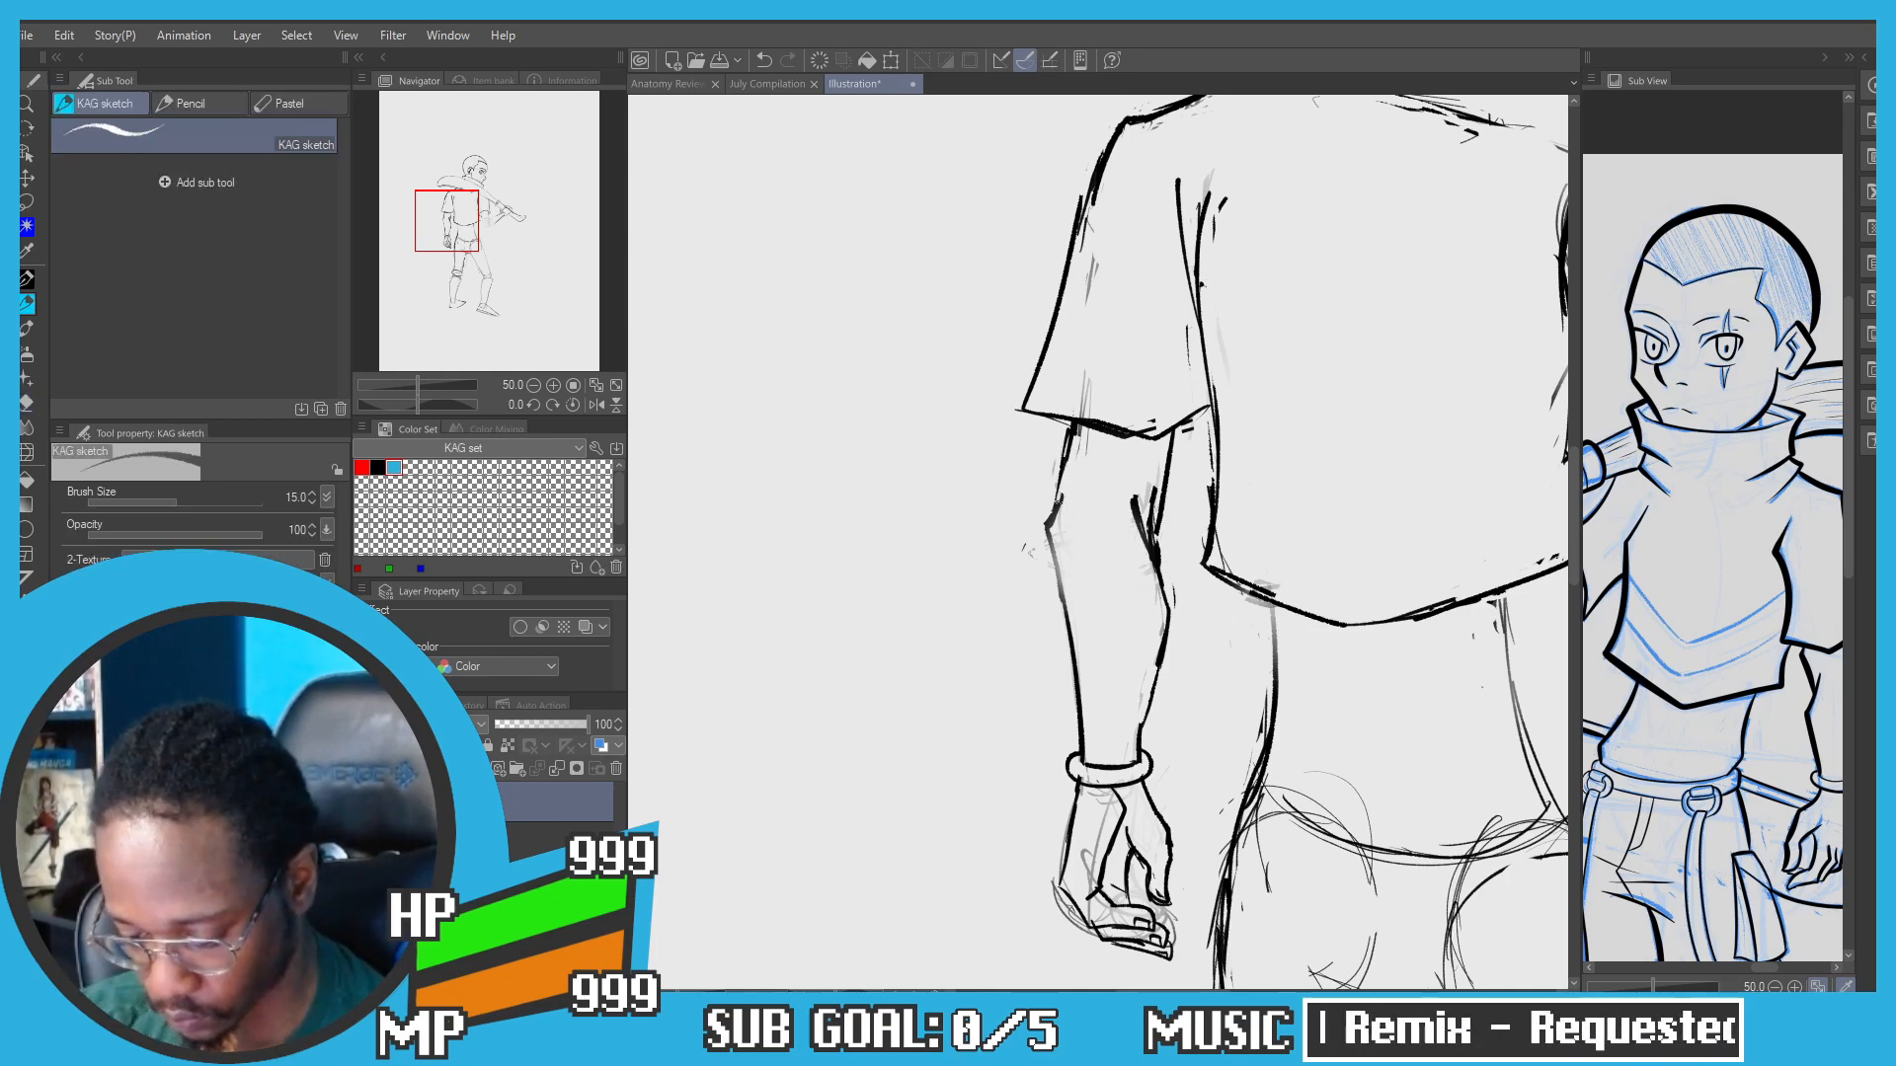
key(ctrl+z)
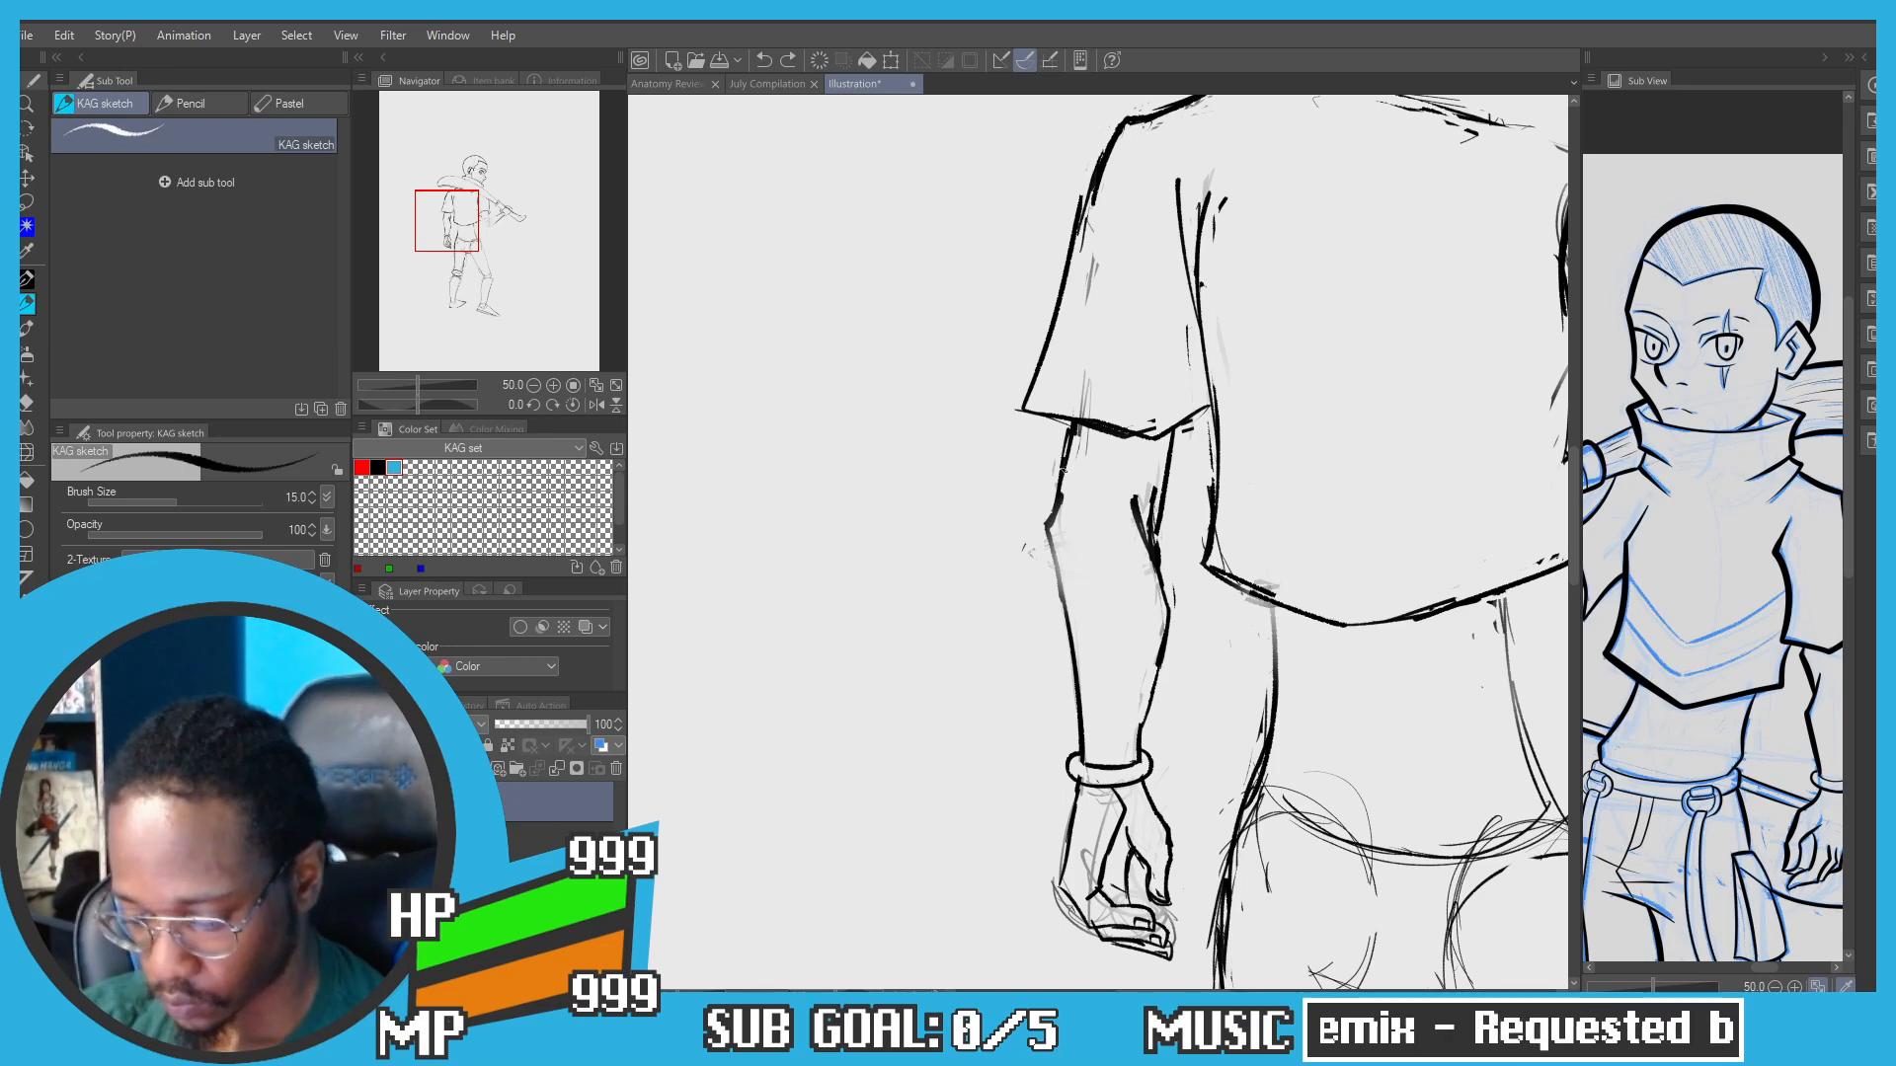
Step: Redraw the lowered forearm's outer edge from the elbow to the bracelet and review the whole figure
drag(1049, 524, 1080, 700)
scroll(1069, 674, down, 2)
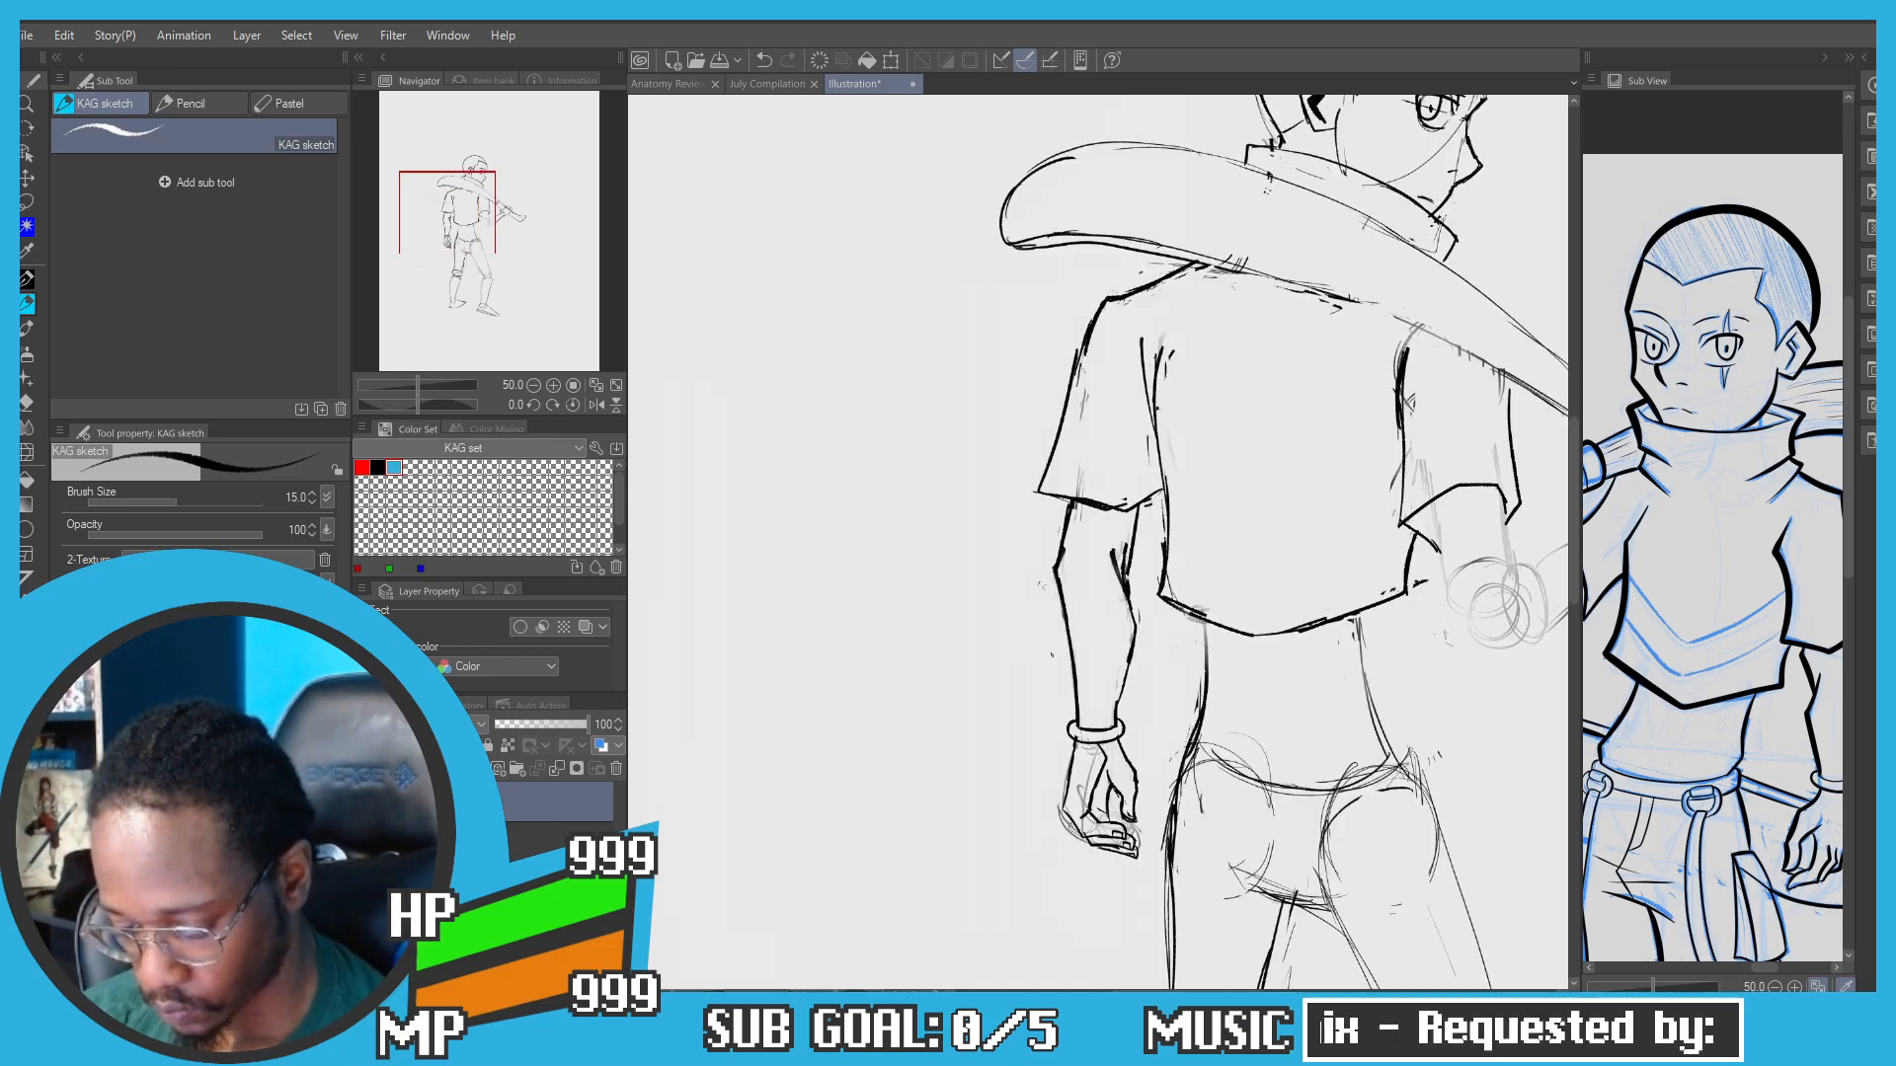
drag(1011, 581, 975, 541)
mouse_move(1020, 463)
mouse_down()
mouse_move(973, 545)
mouse_move(1047, 462)
mouse_up()
scroll(1097, 584, up, 1)
drag(1073, 551, 1067, 682)
key(ctrl+z)
key(ctrl+z)
scroll(974, 523, down, 3)
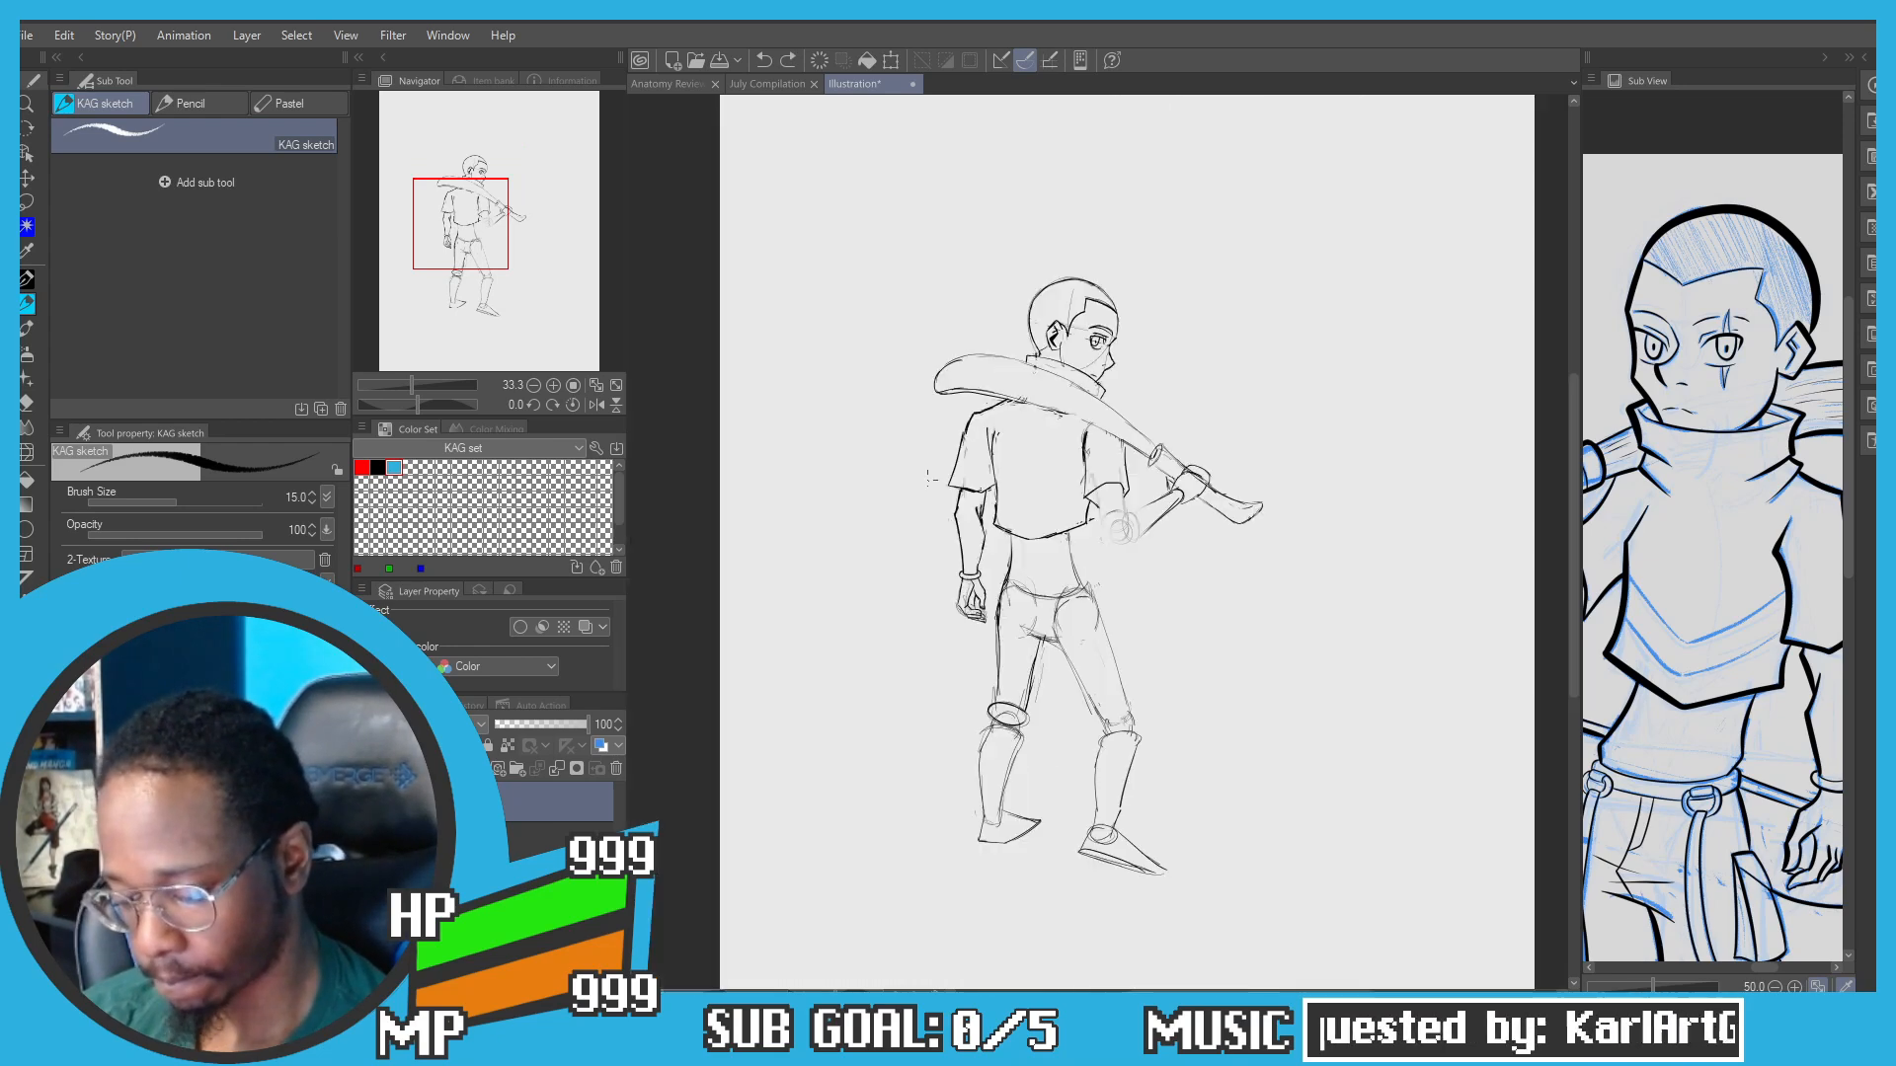
drag(919, 472, 994, 354)
scroll(977, 513, up, 2)
scroll(967, 380, down, 2)
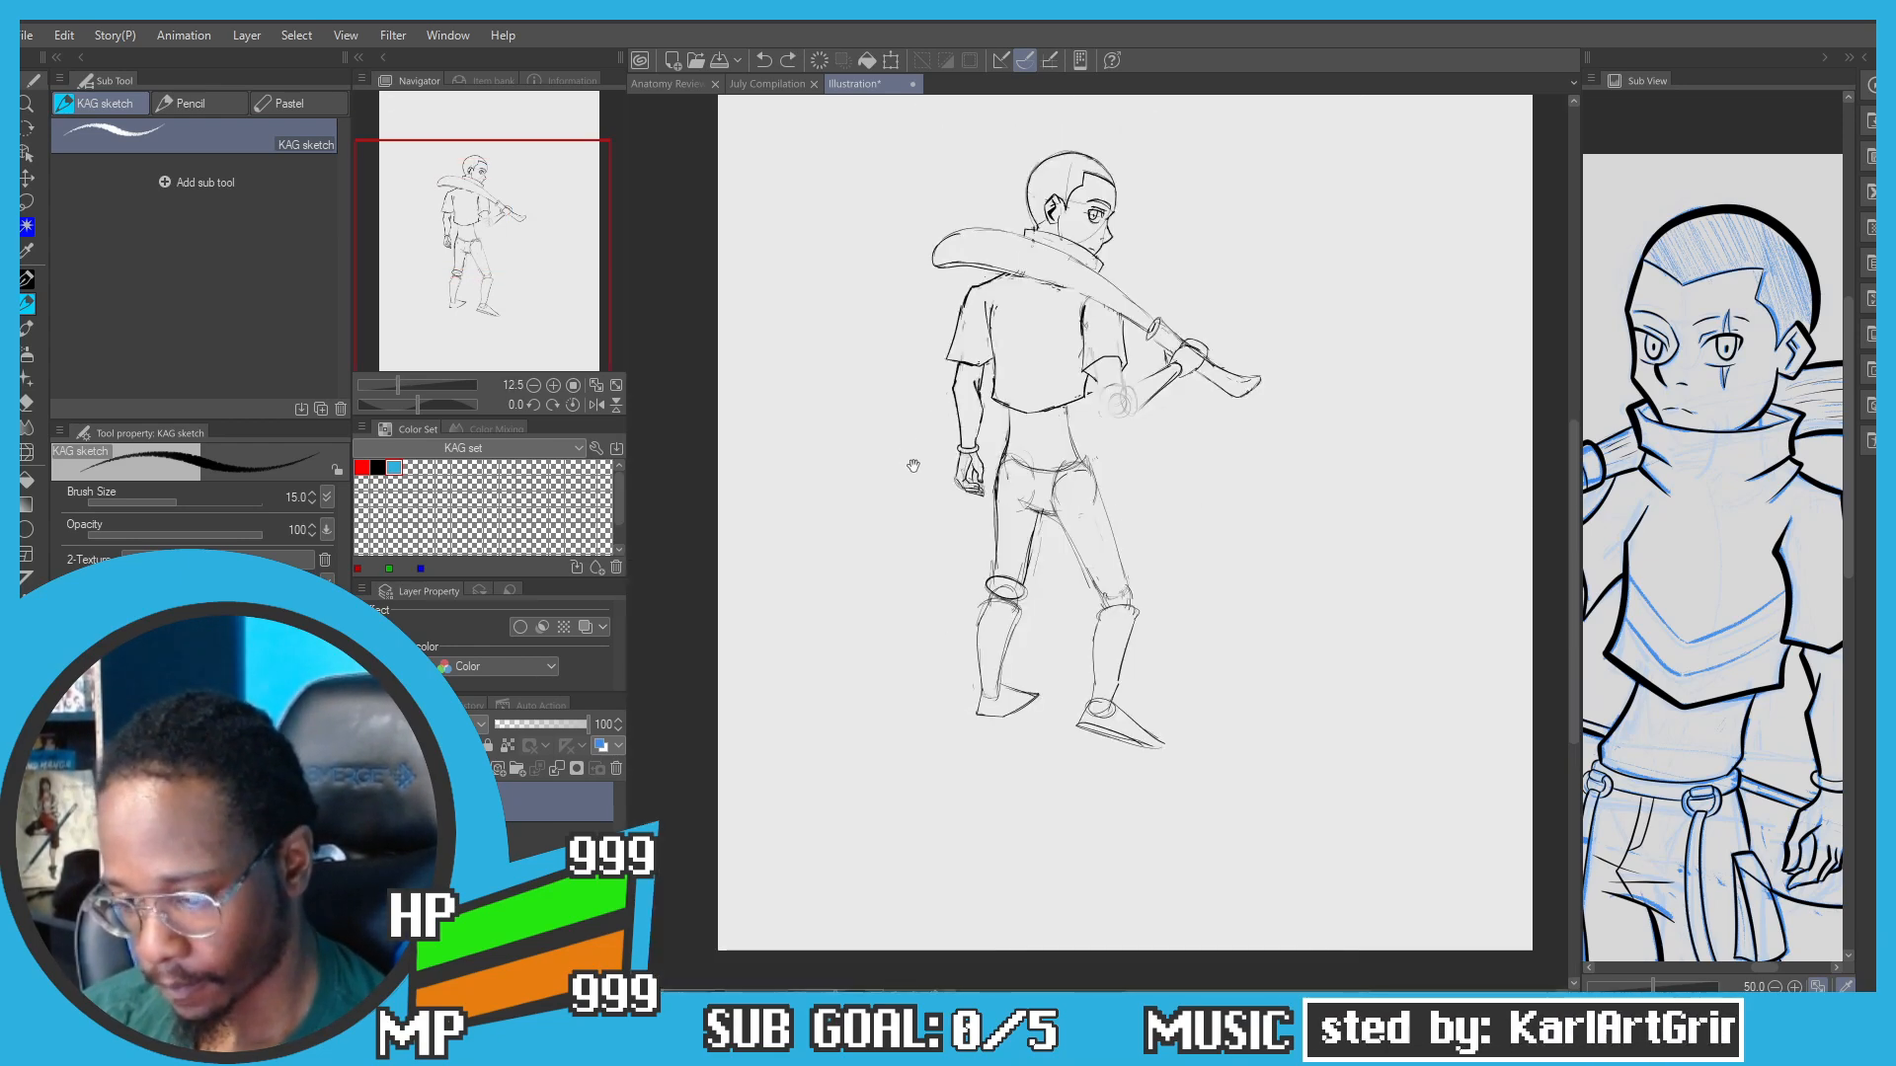
Step: Fade the rough construction lines of the hips and legs with the Soft eraser, then return to the KAG sketch brush
key(e)
click(259, 135)
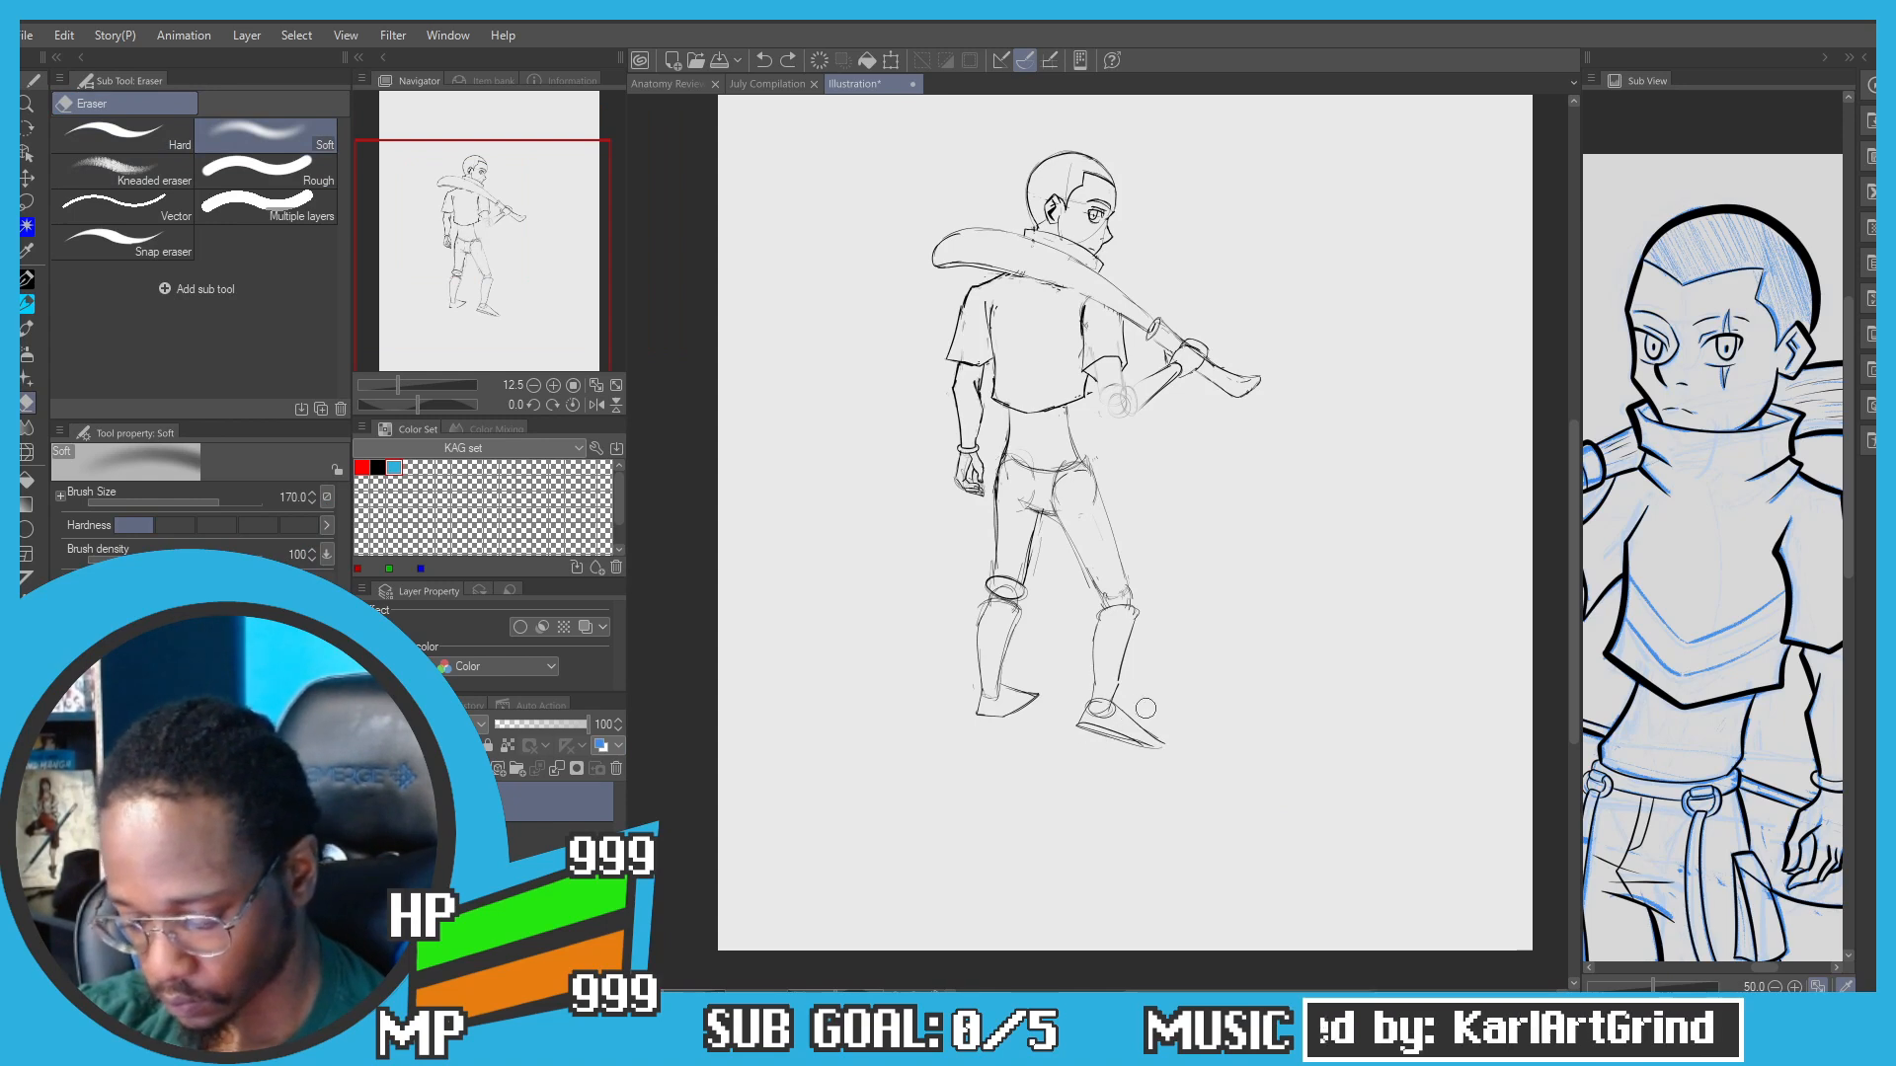
drag(1145, 708, 1129, 712)
mouse_move(1104, 632)
mouse_down()
mouse_move(1063, 518)
mouse_move(1007, 449)
mouse_move(1015, 524)
mouse_up()
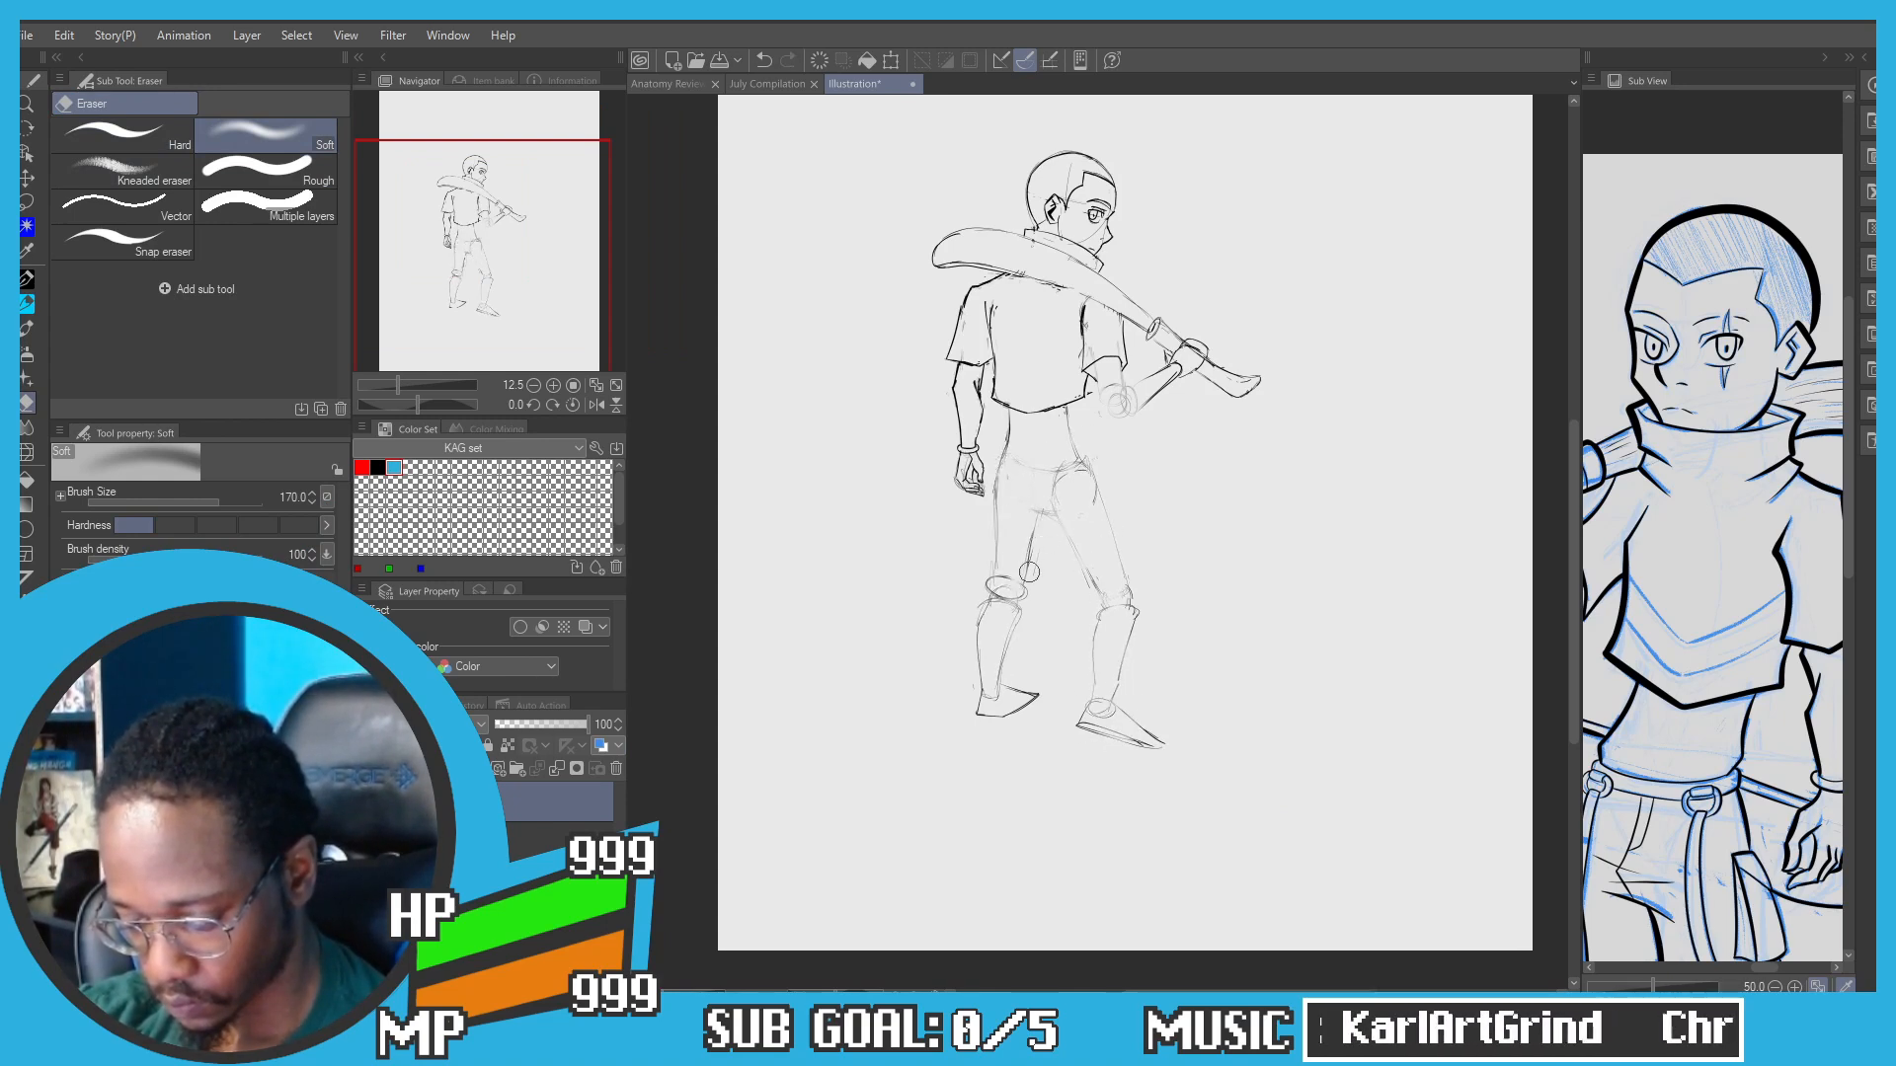
key(p)
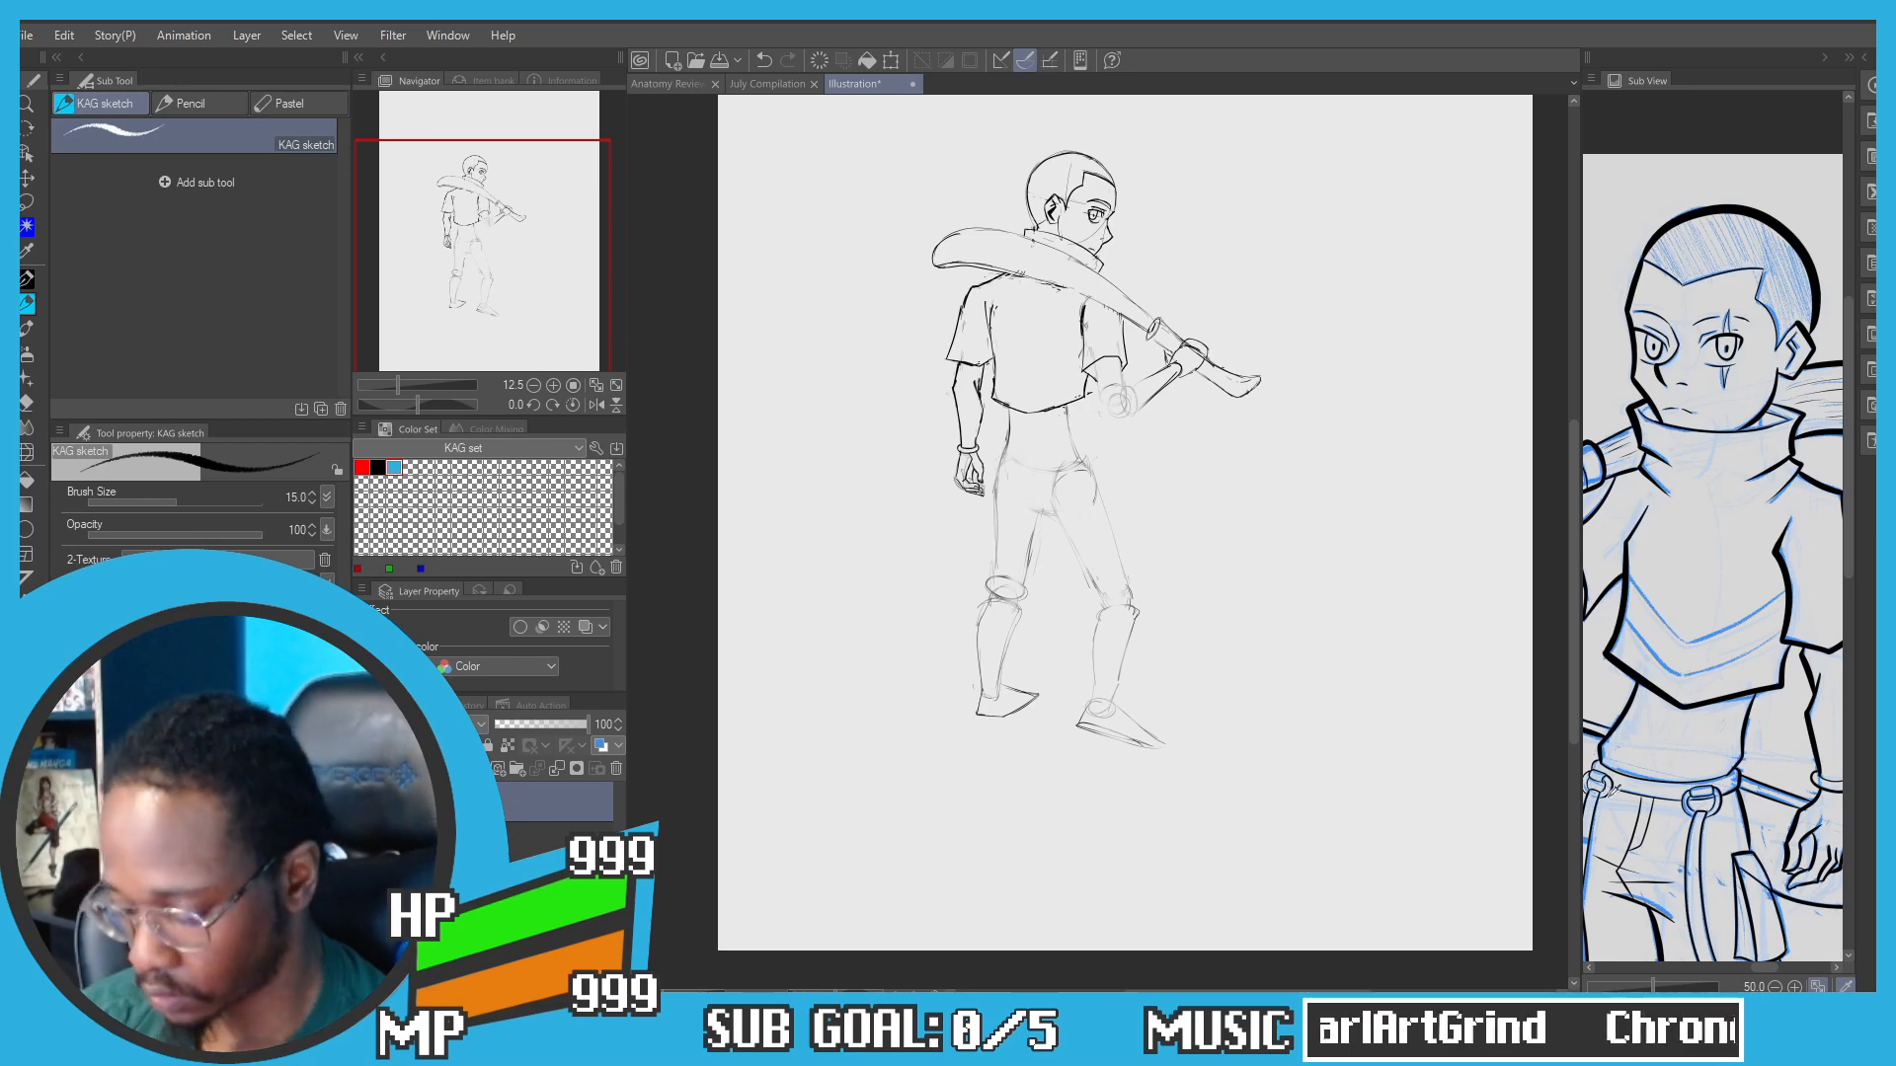
Step: Draw the trousers' waistband as a curved band around the hips, following the reference's lower body
drag(1632, 826, 1676, 675)
scroll(1101, 425, up, 4)
drag(1098, 428, 1321, 349)
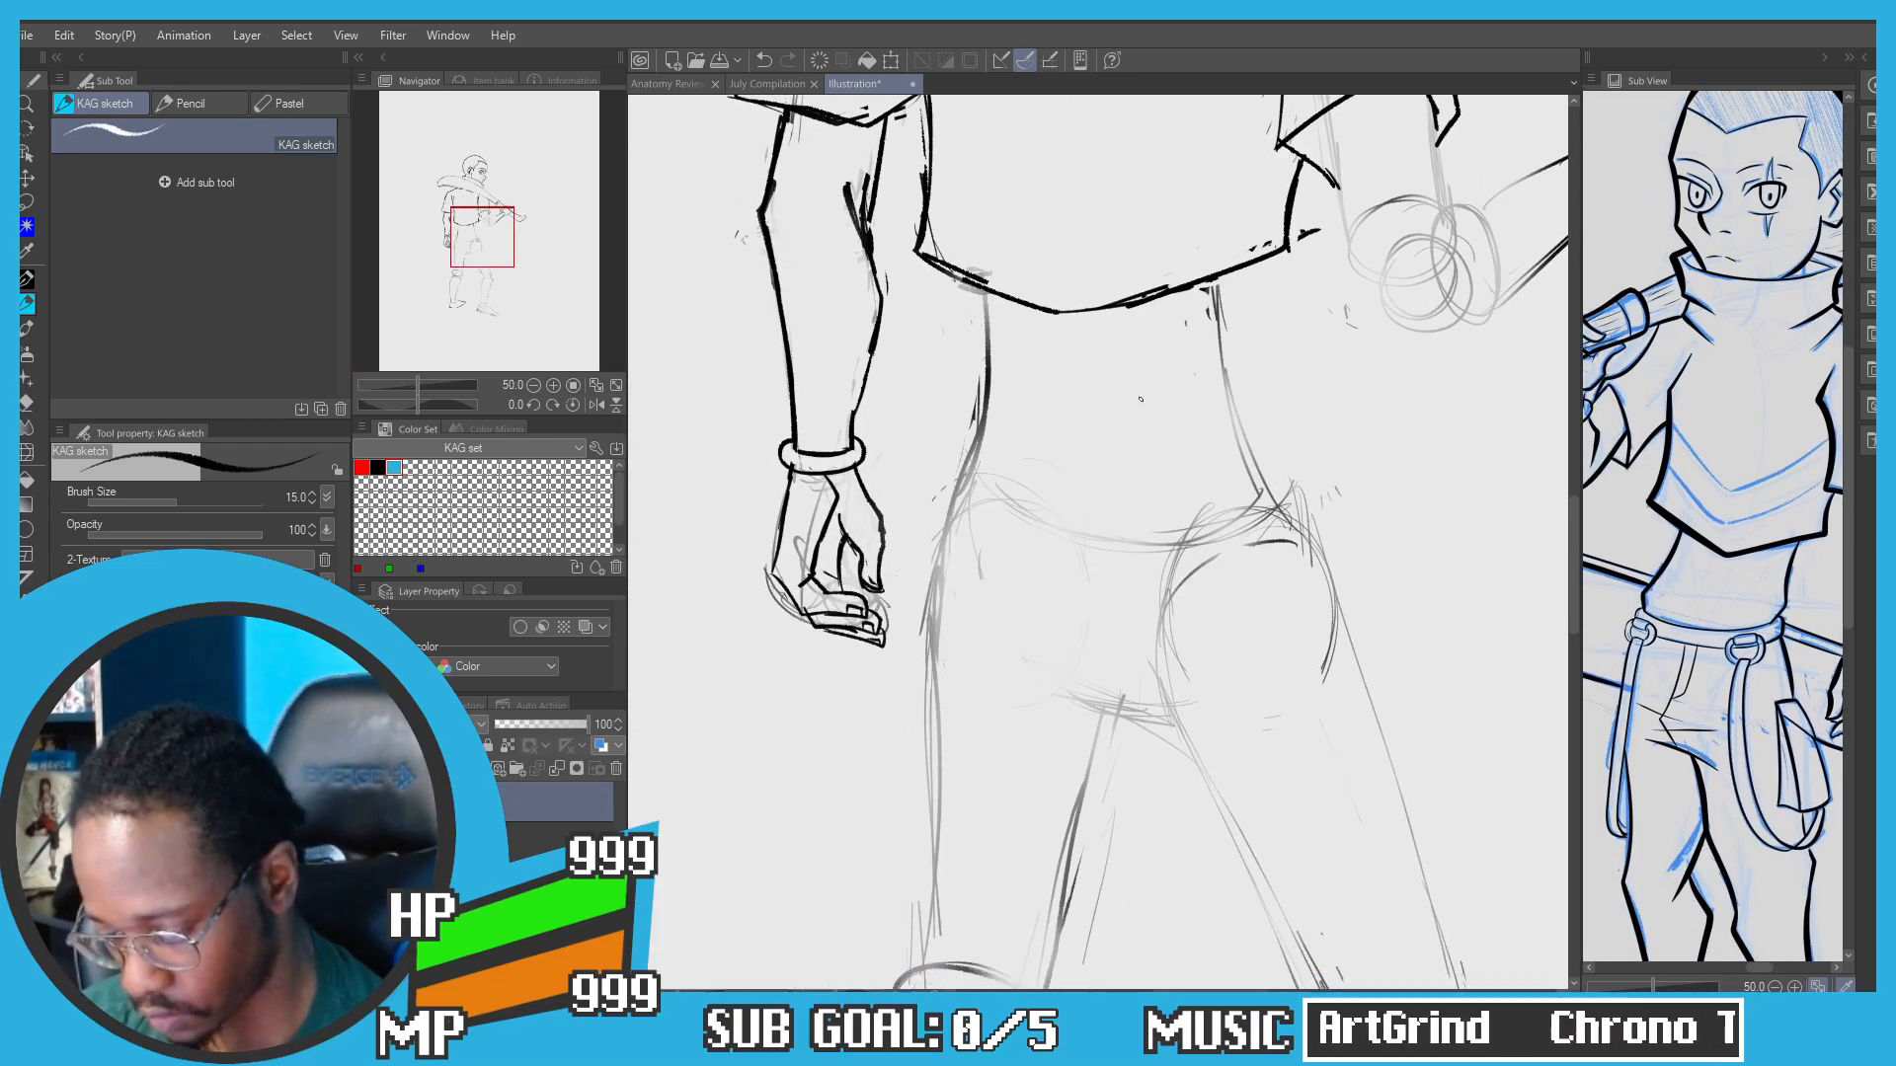
scroll(1165, 413, down, 1)
drag(1221, 459, 1153, 480)
key(ctrl+z)
key(ctrl+z)
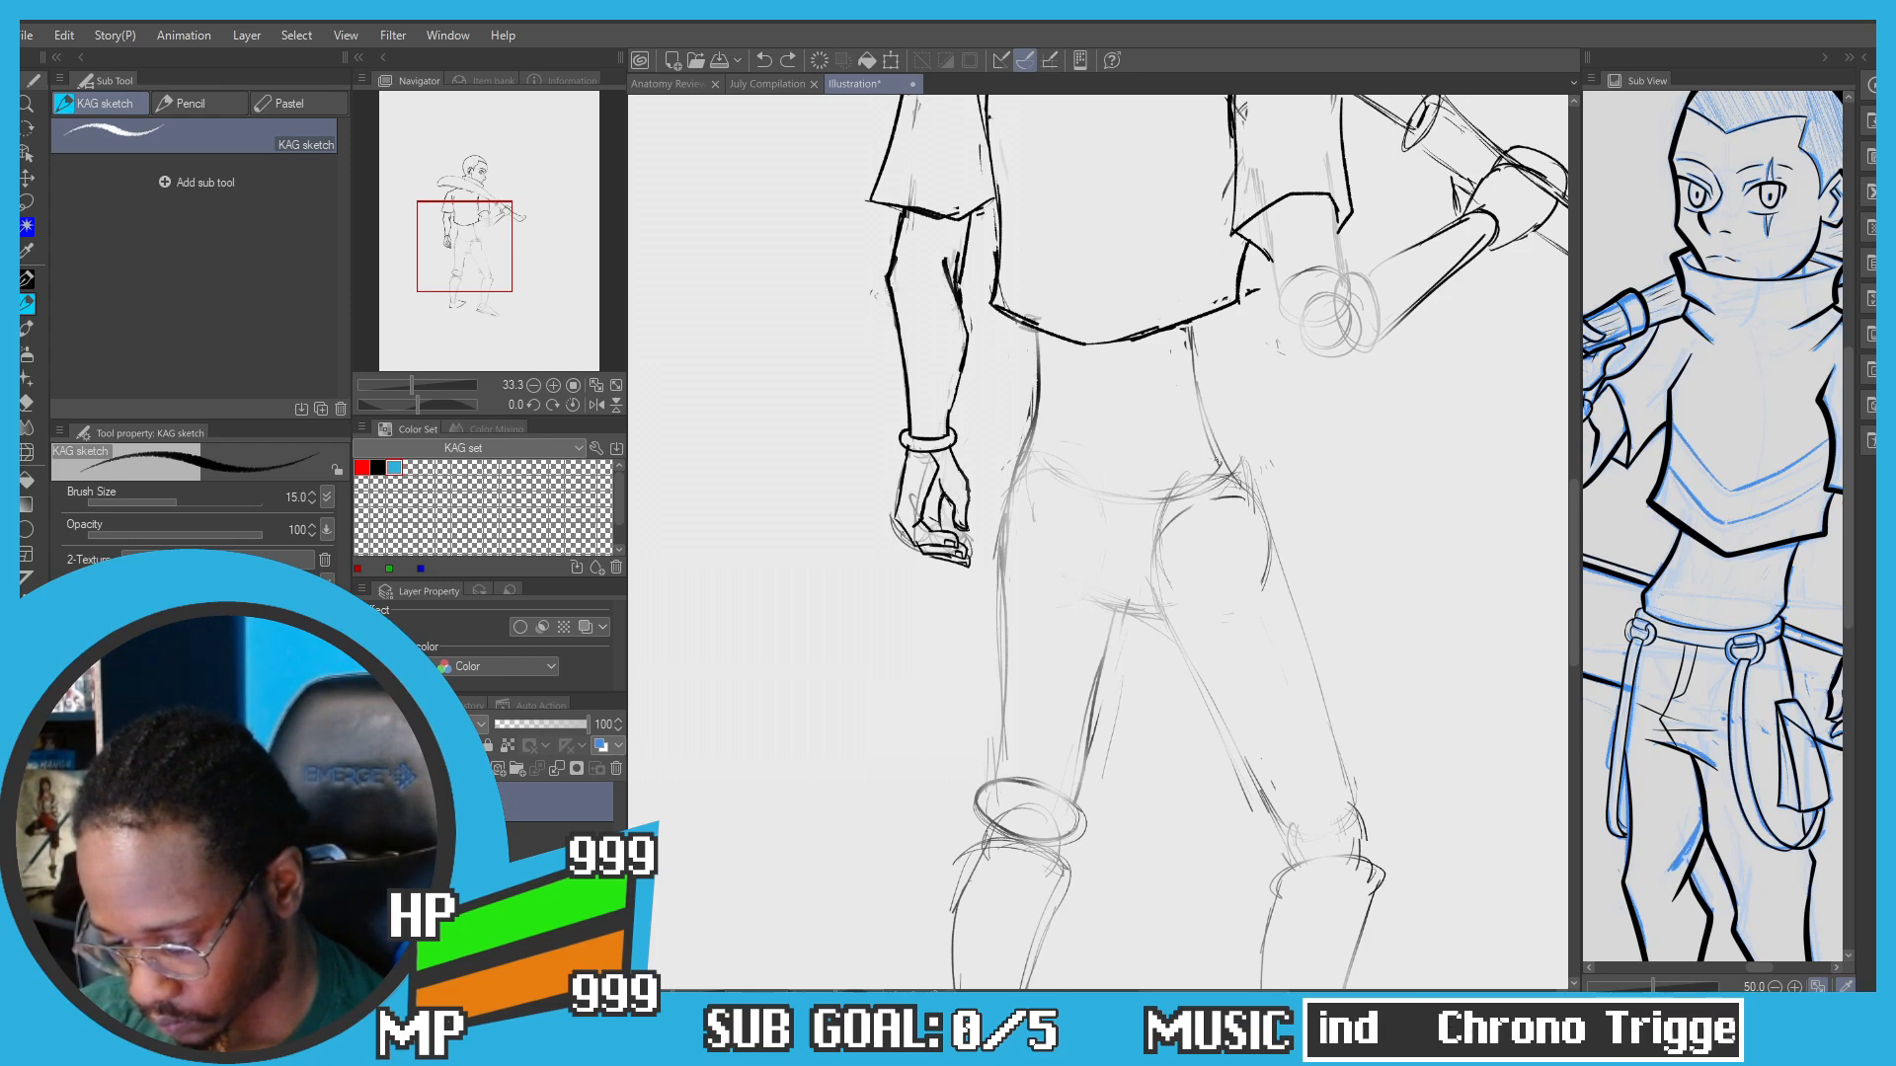
key(ctrl+z)
mouse_move(1206, 469)
mouse_down()
mouse_move(1112, 484)
mouse_move(1039, 468)
mouse_up()
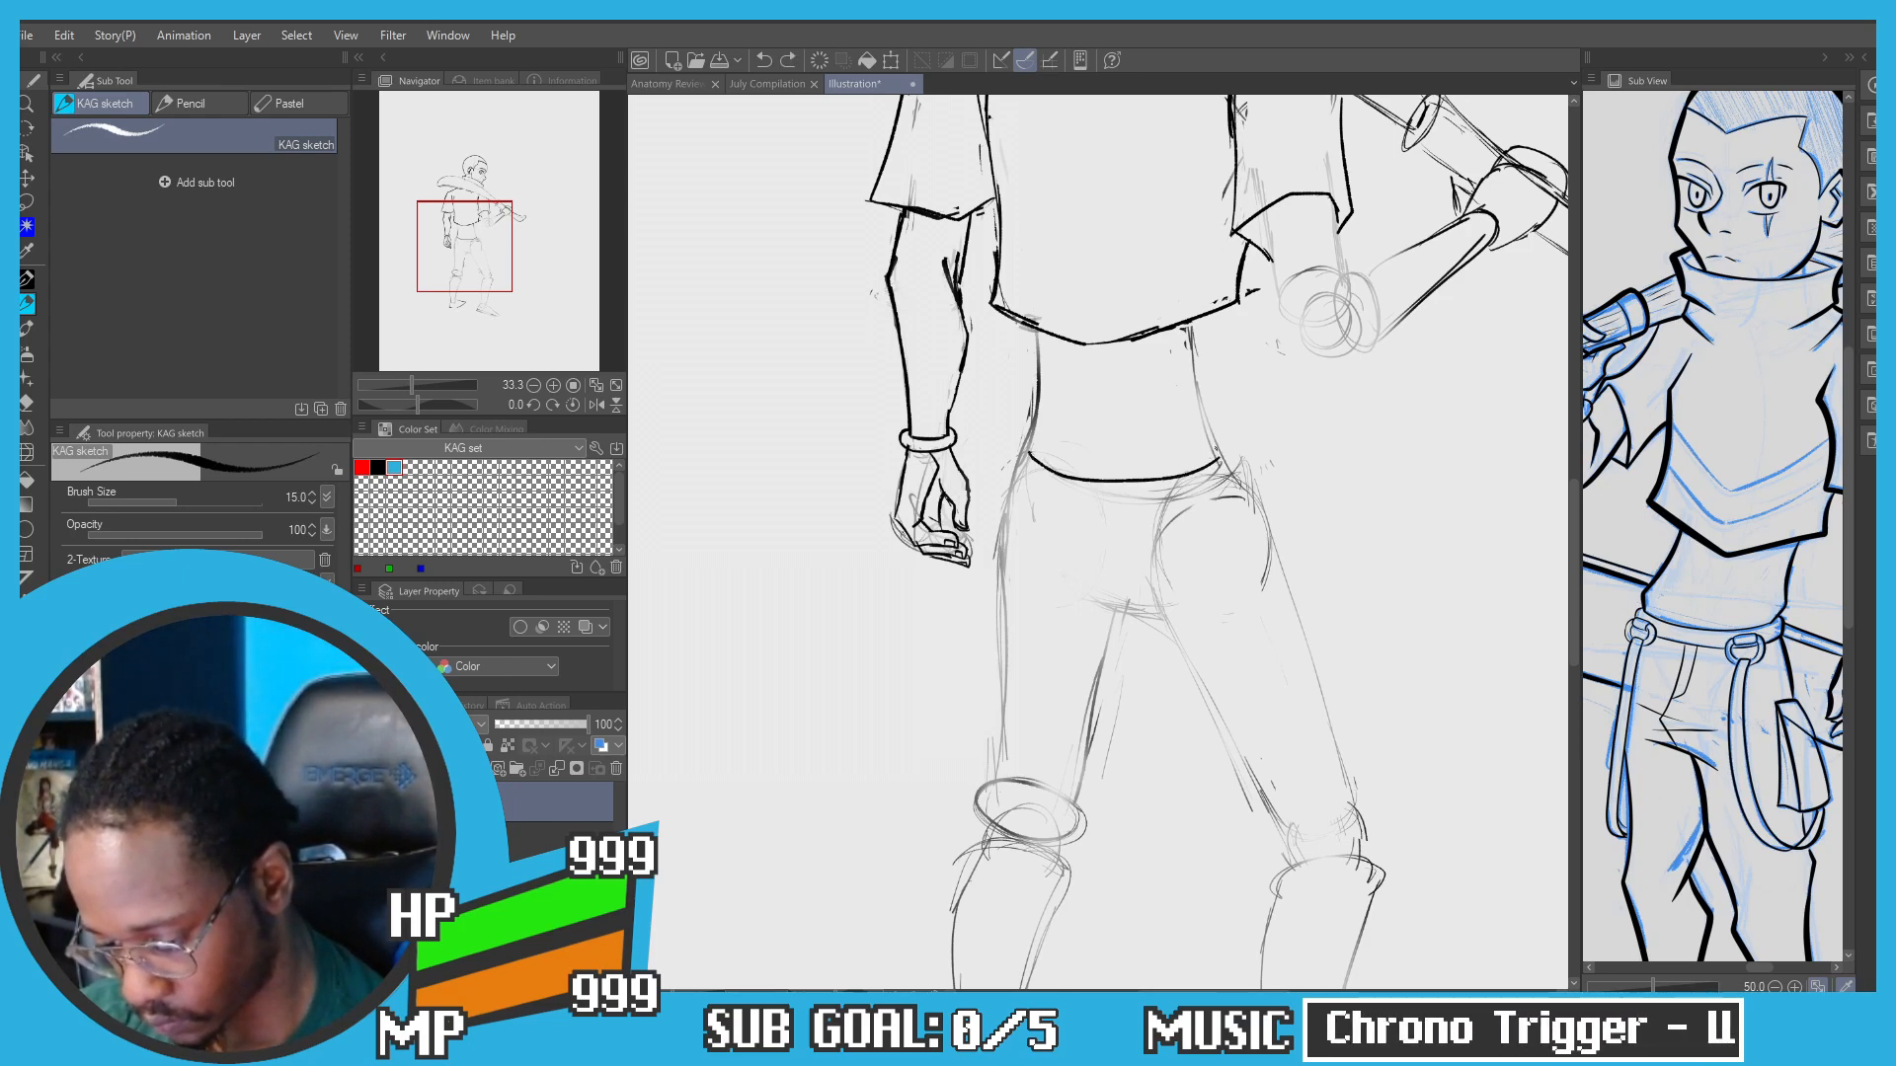
key(ctrl+z)
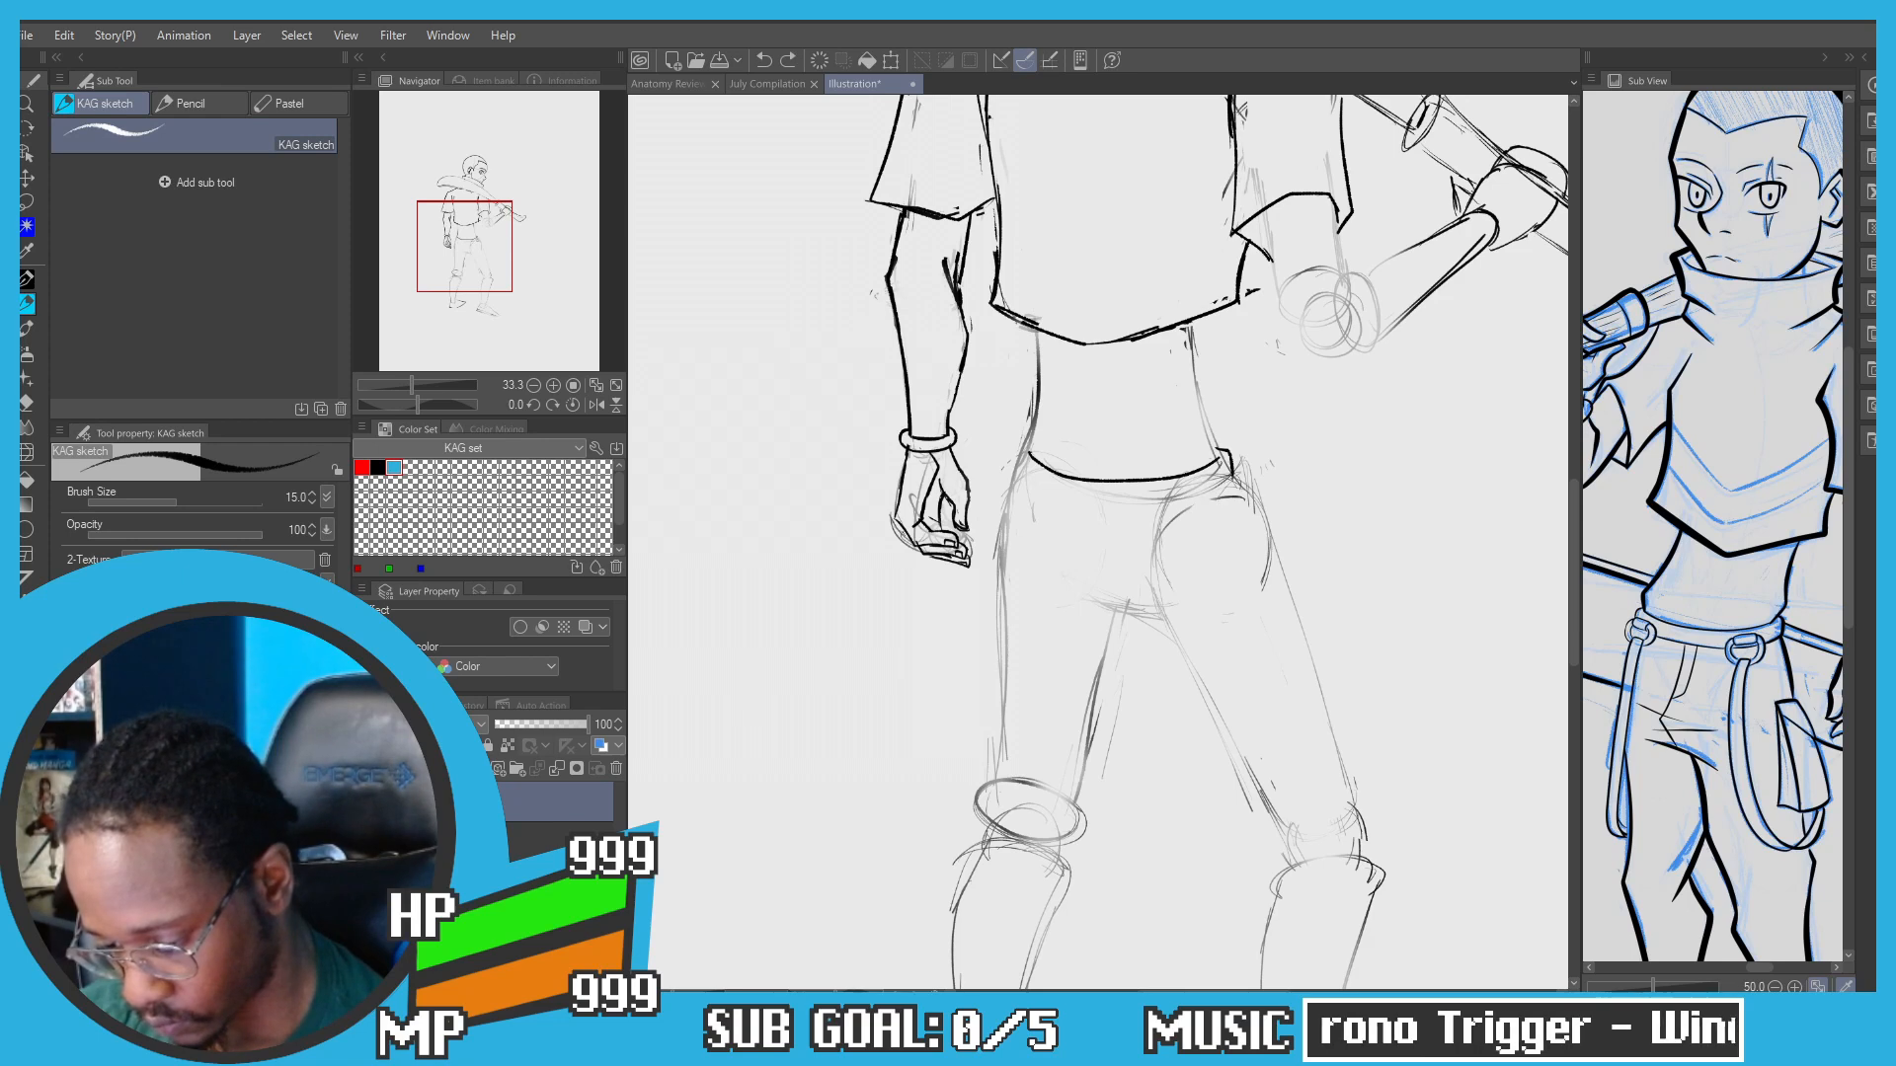
mouse_move(1232, 478)
mouse_down()
mouse_move(1136, 505)
mouse_move(1047, 497)
mouse_up()
key(ctrl+z)
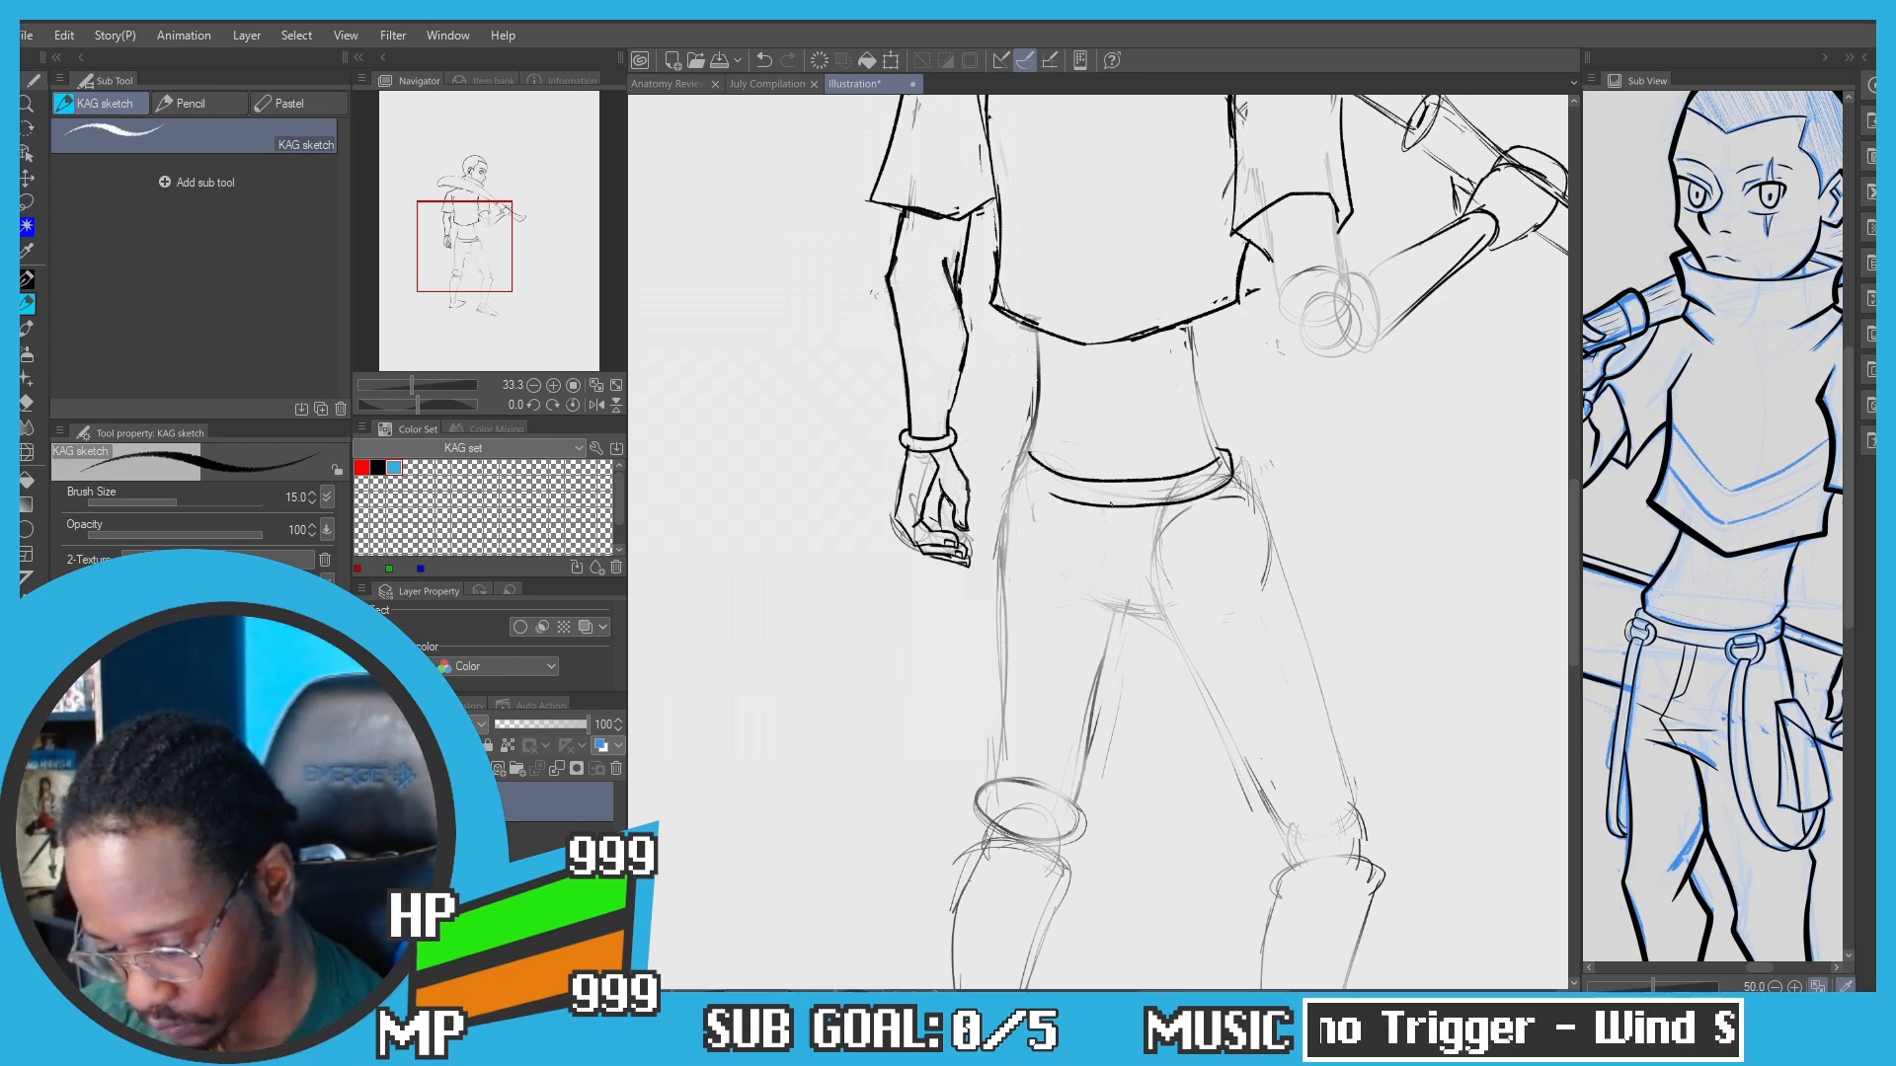
scroll(1025, 459, up, 1)
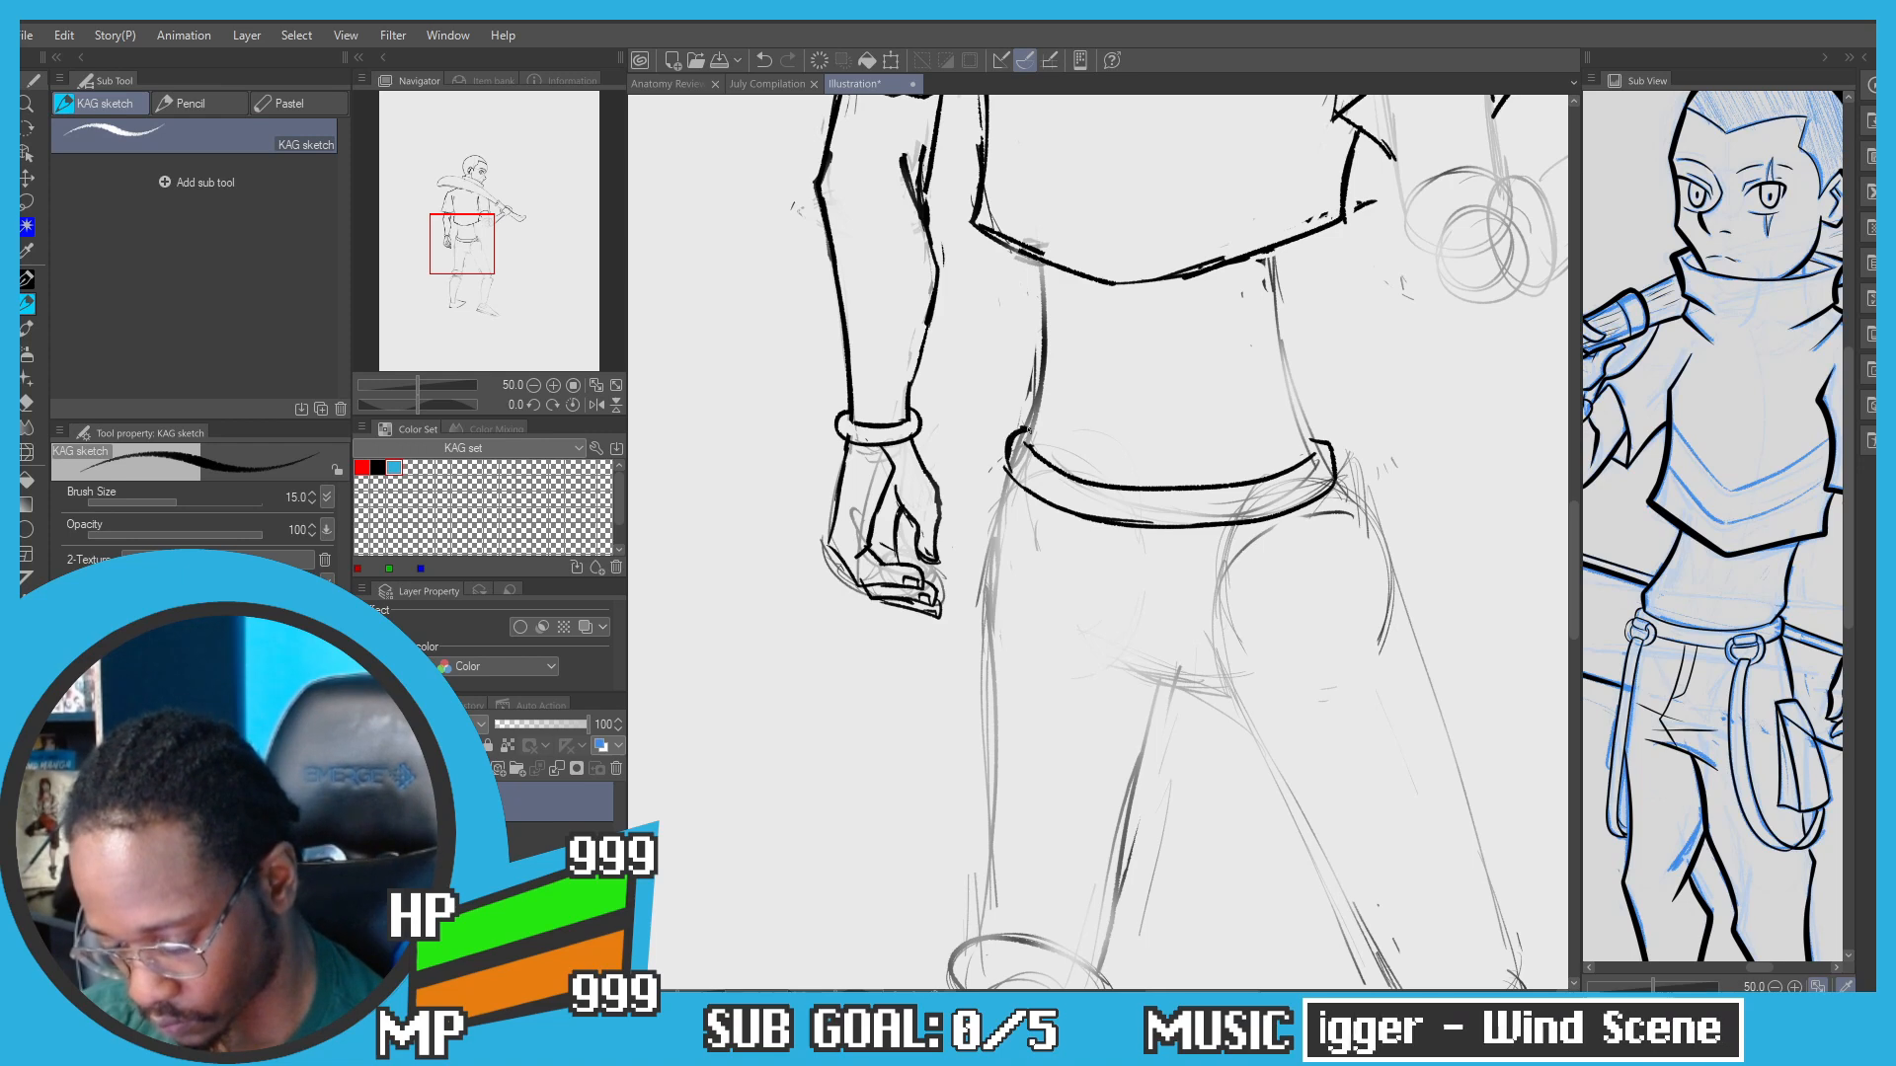
Step: Redraw both side edges of the waist between the shirt hem and the waistband, with small bunched folds above the band
drag(1029, 430, 1027, 480)
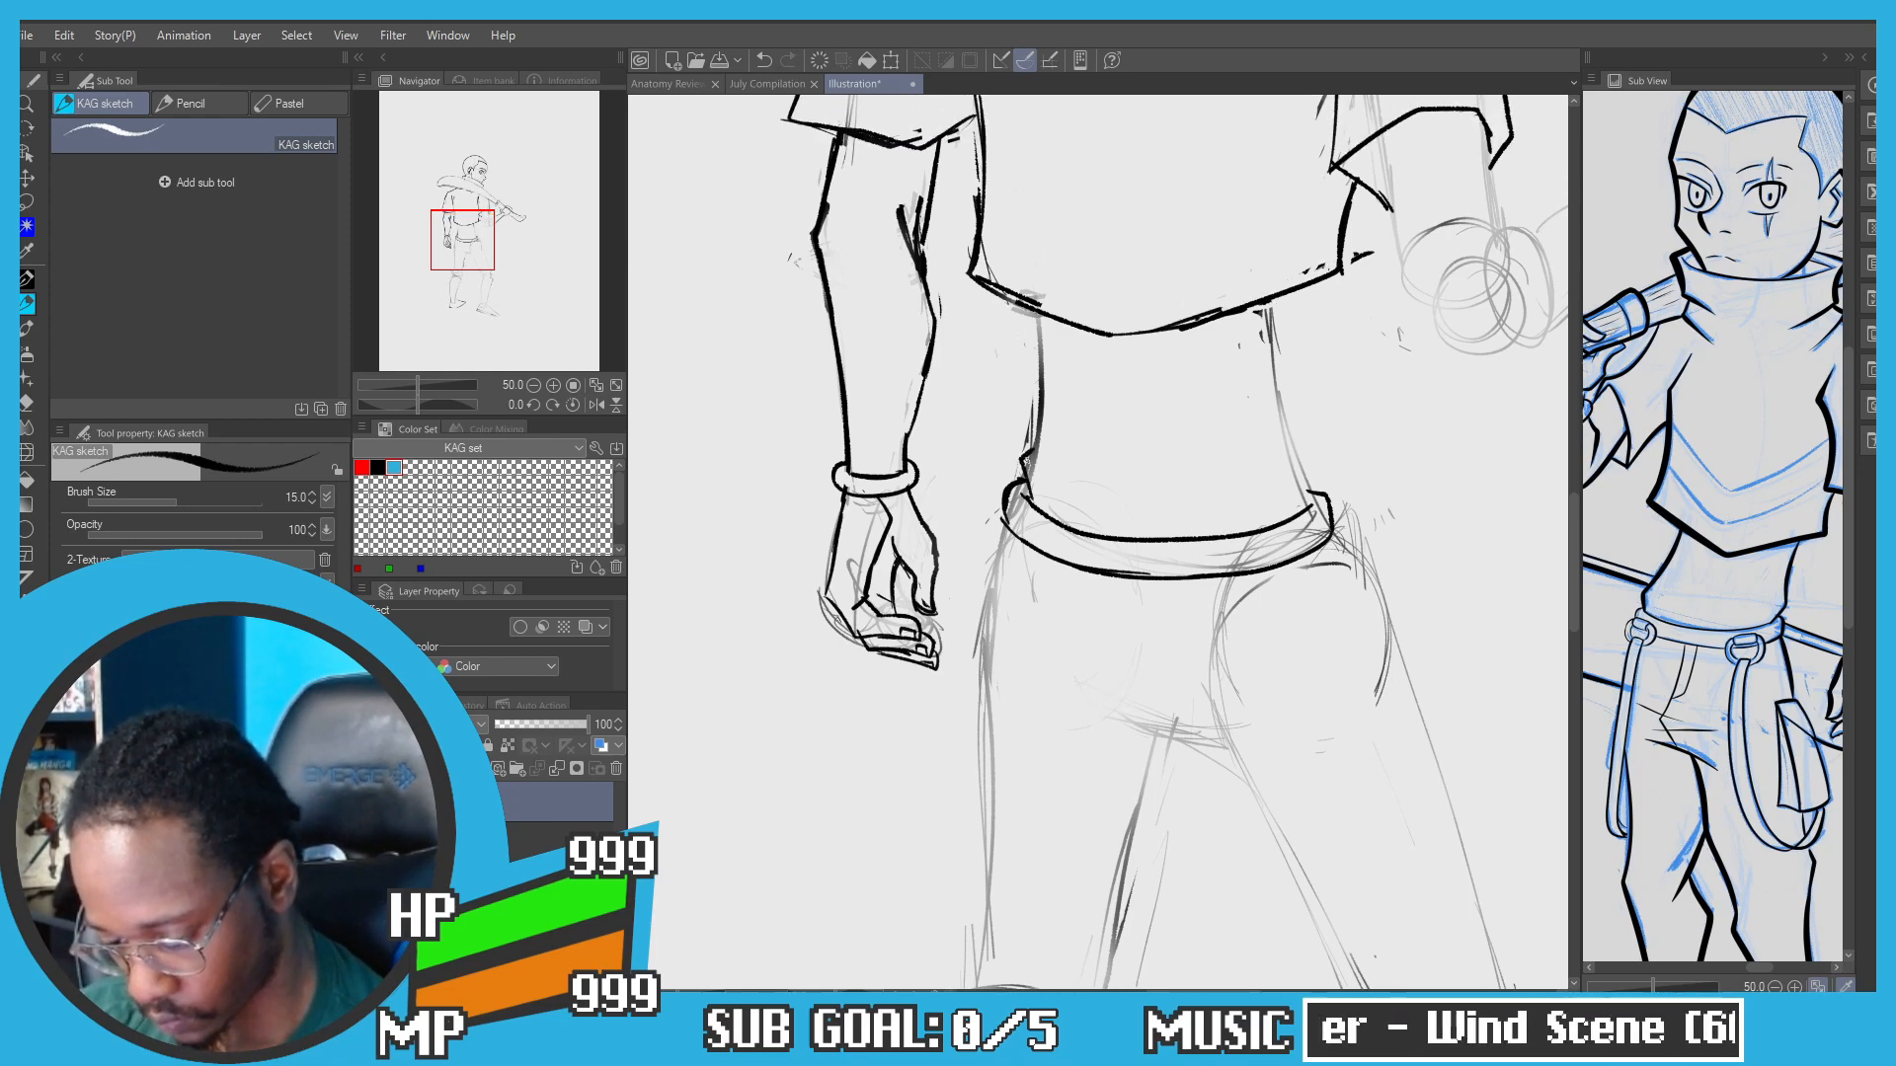
key(ctrl+z)
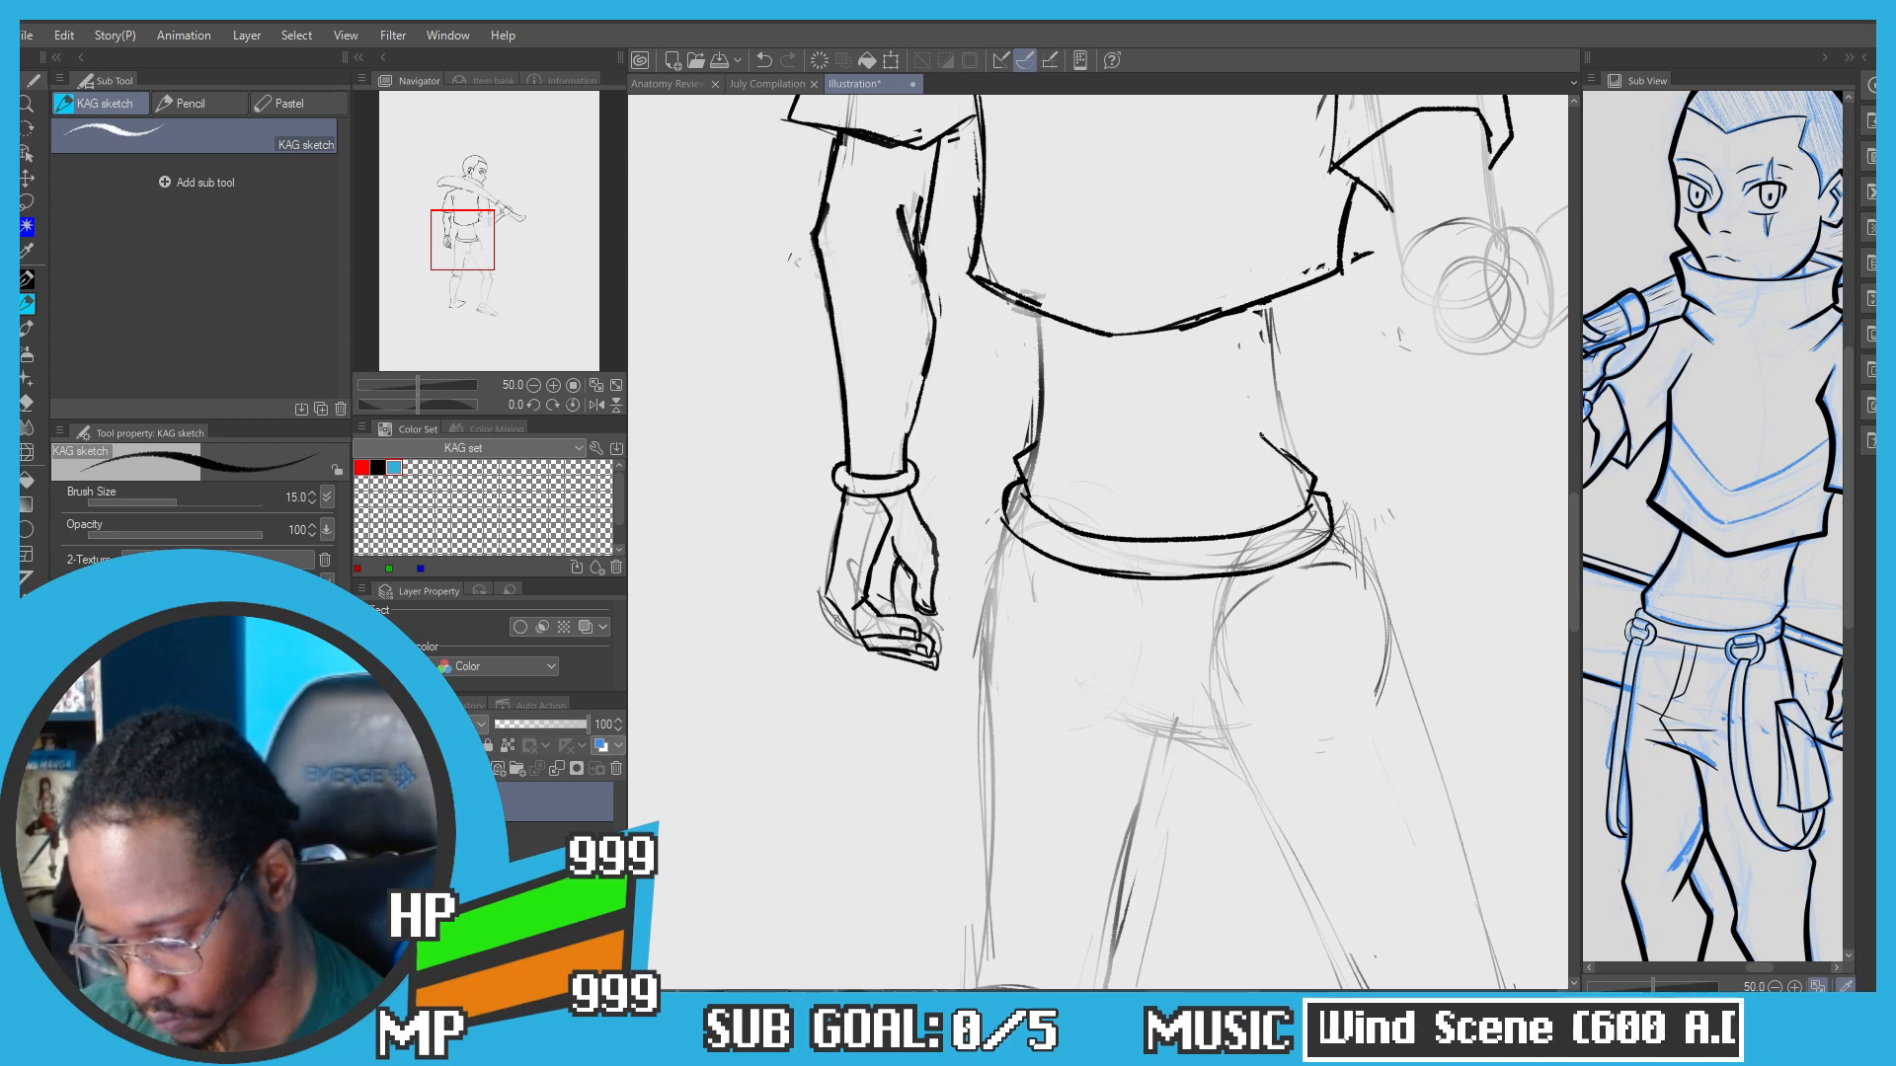
key(ctrl+z)
drag(1306, 465, 1271, 322)
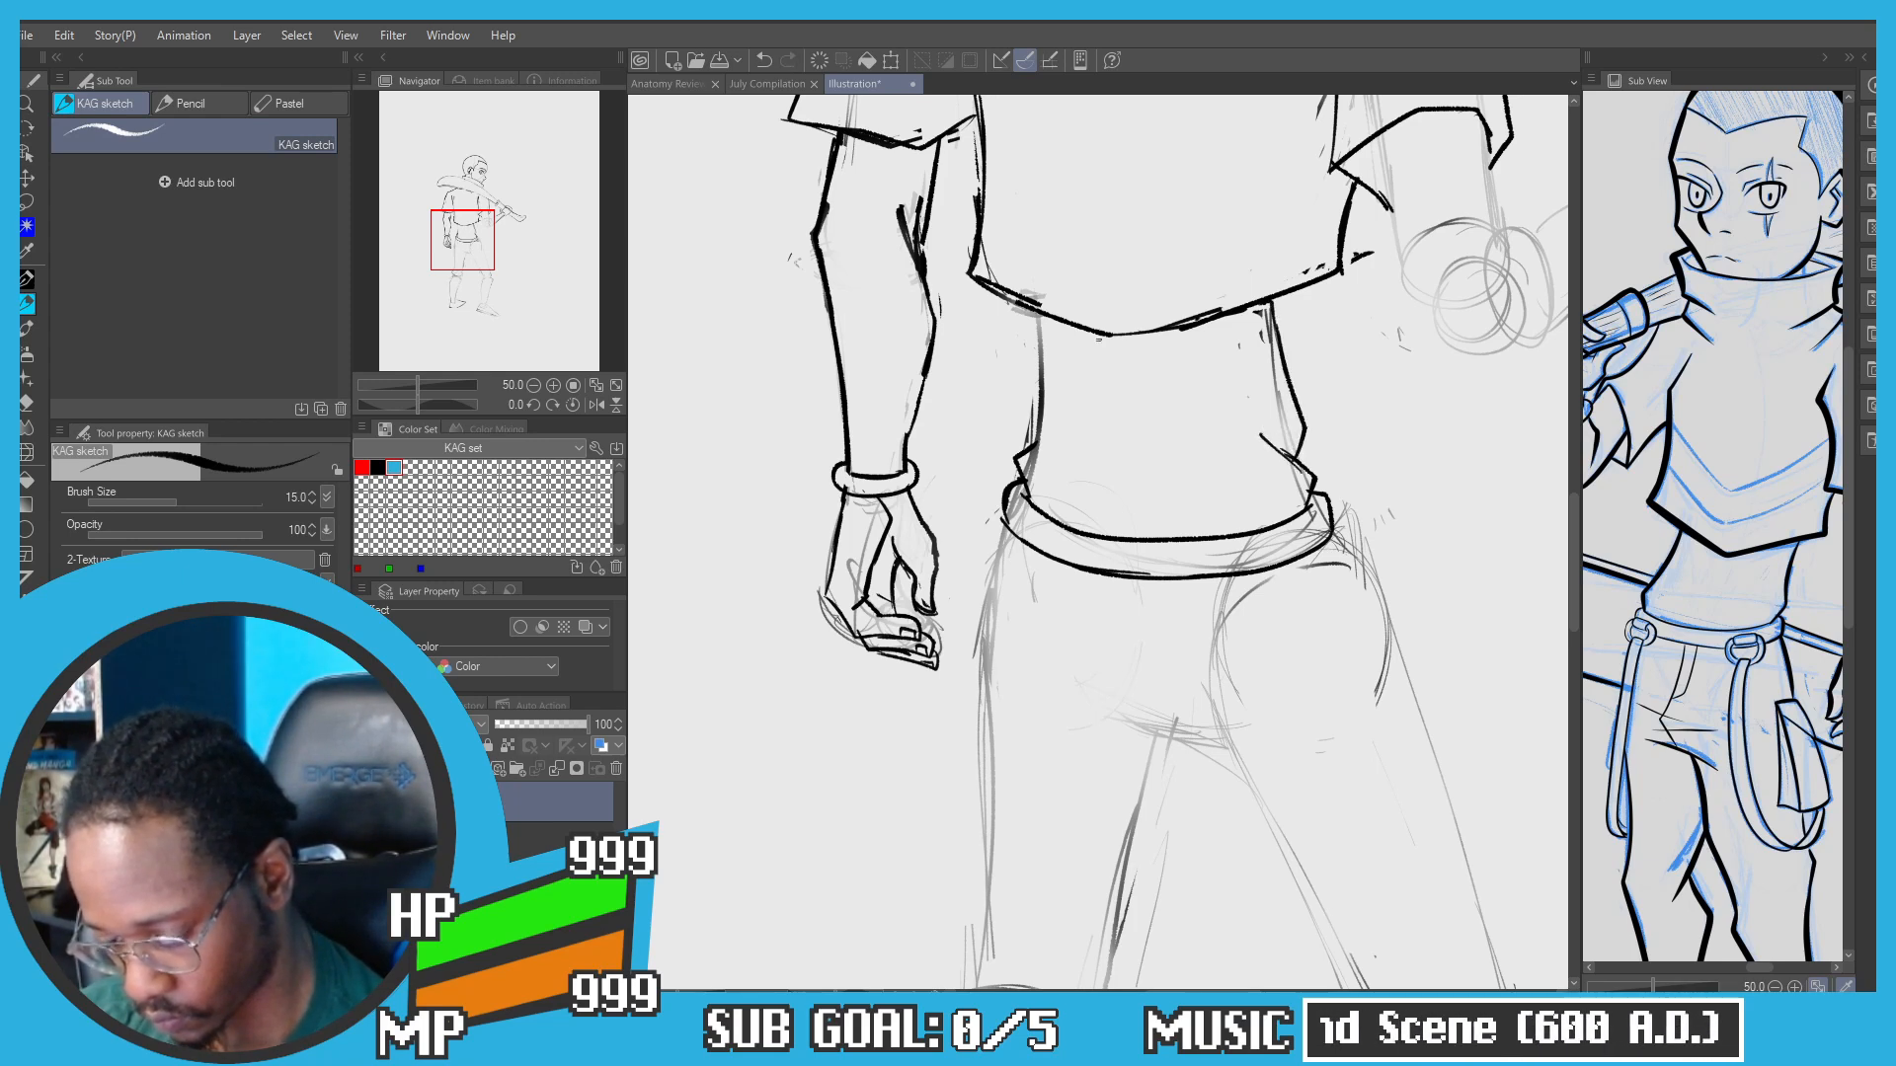
key(ctrl+z)
drag(1037, 319, 1039, 415)
key(c)
key(c)
drag(1036, 313, 1055, 481)
key(ctrl+z)
drag(1037, 323, 1053, 477)
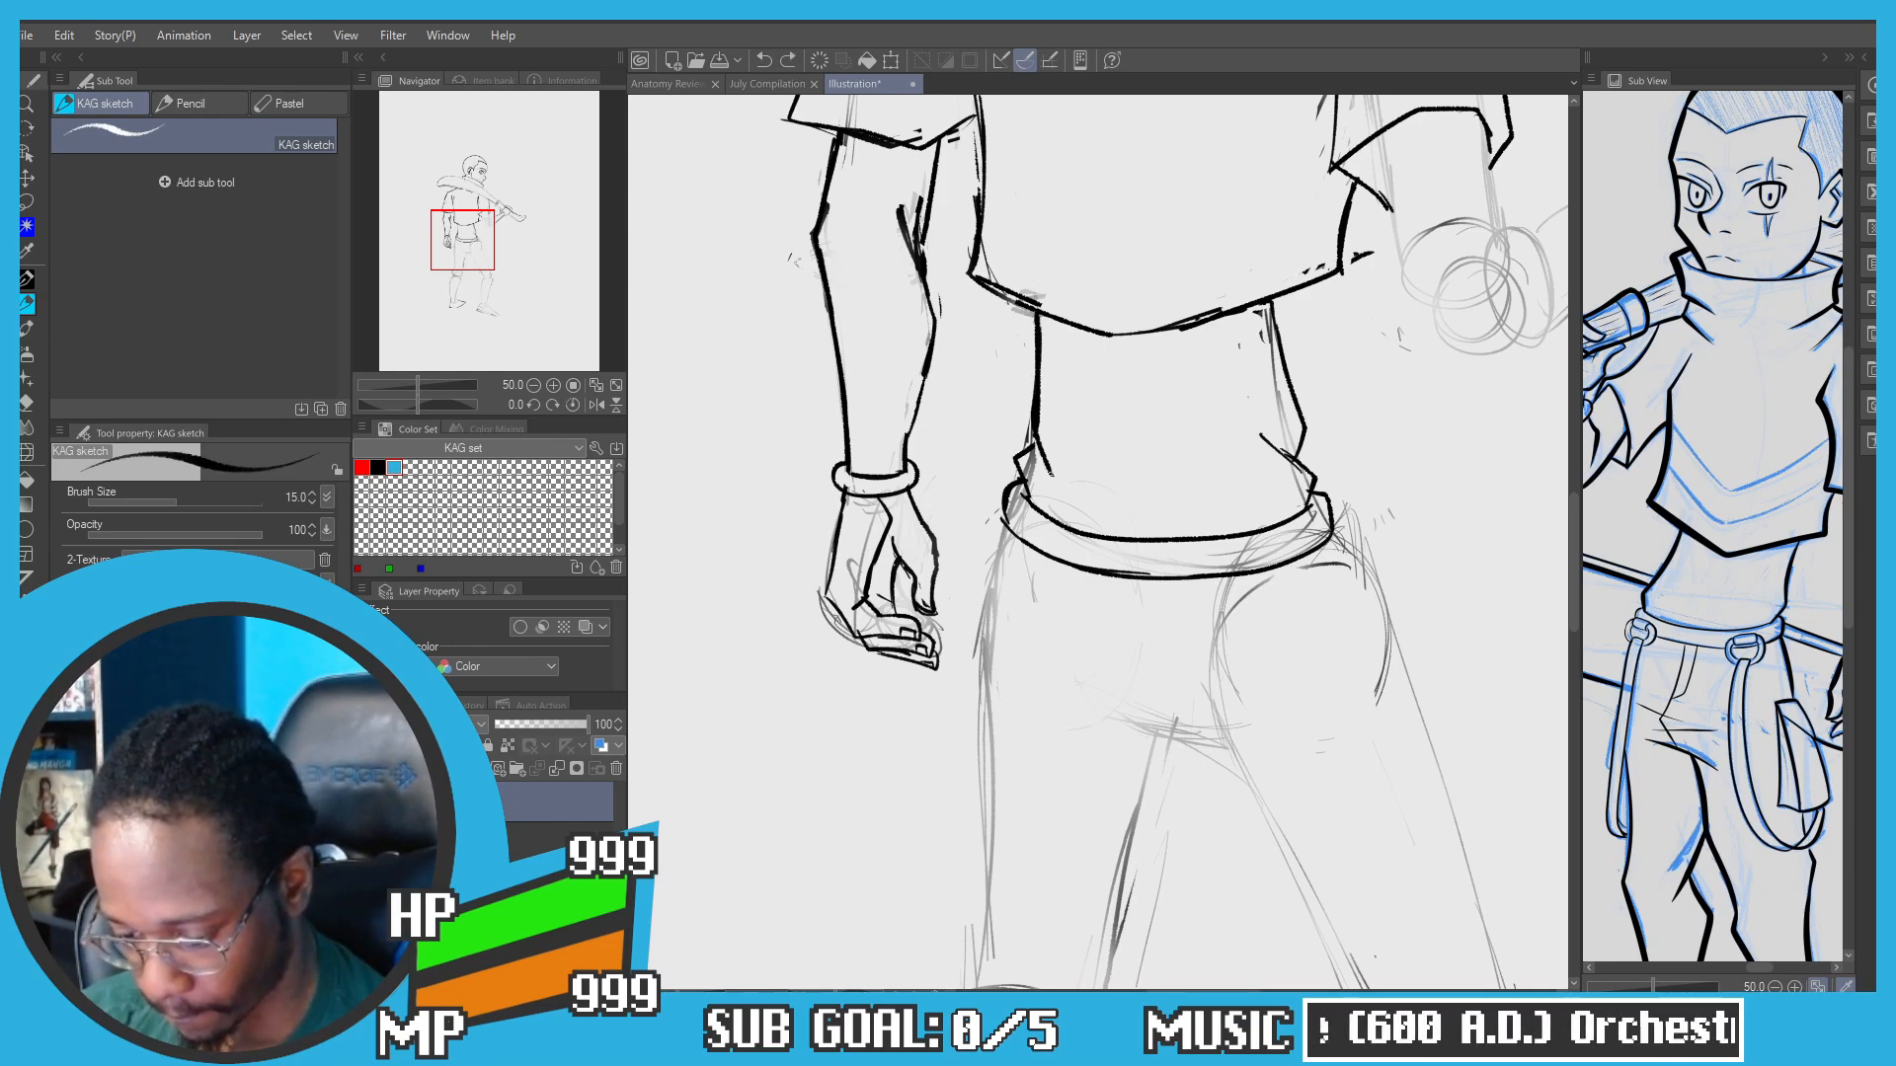
Step: Add diagonal fold lines inside both sides of the waist above the waistband
scroll(1007, 420, down, 2)
scroll(1012, 400, up, 2)
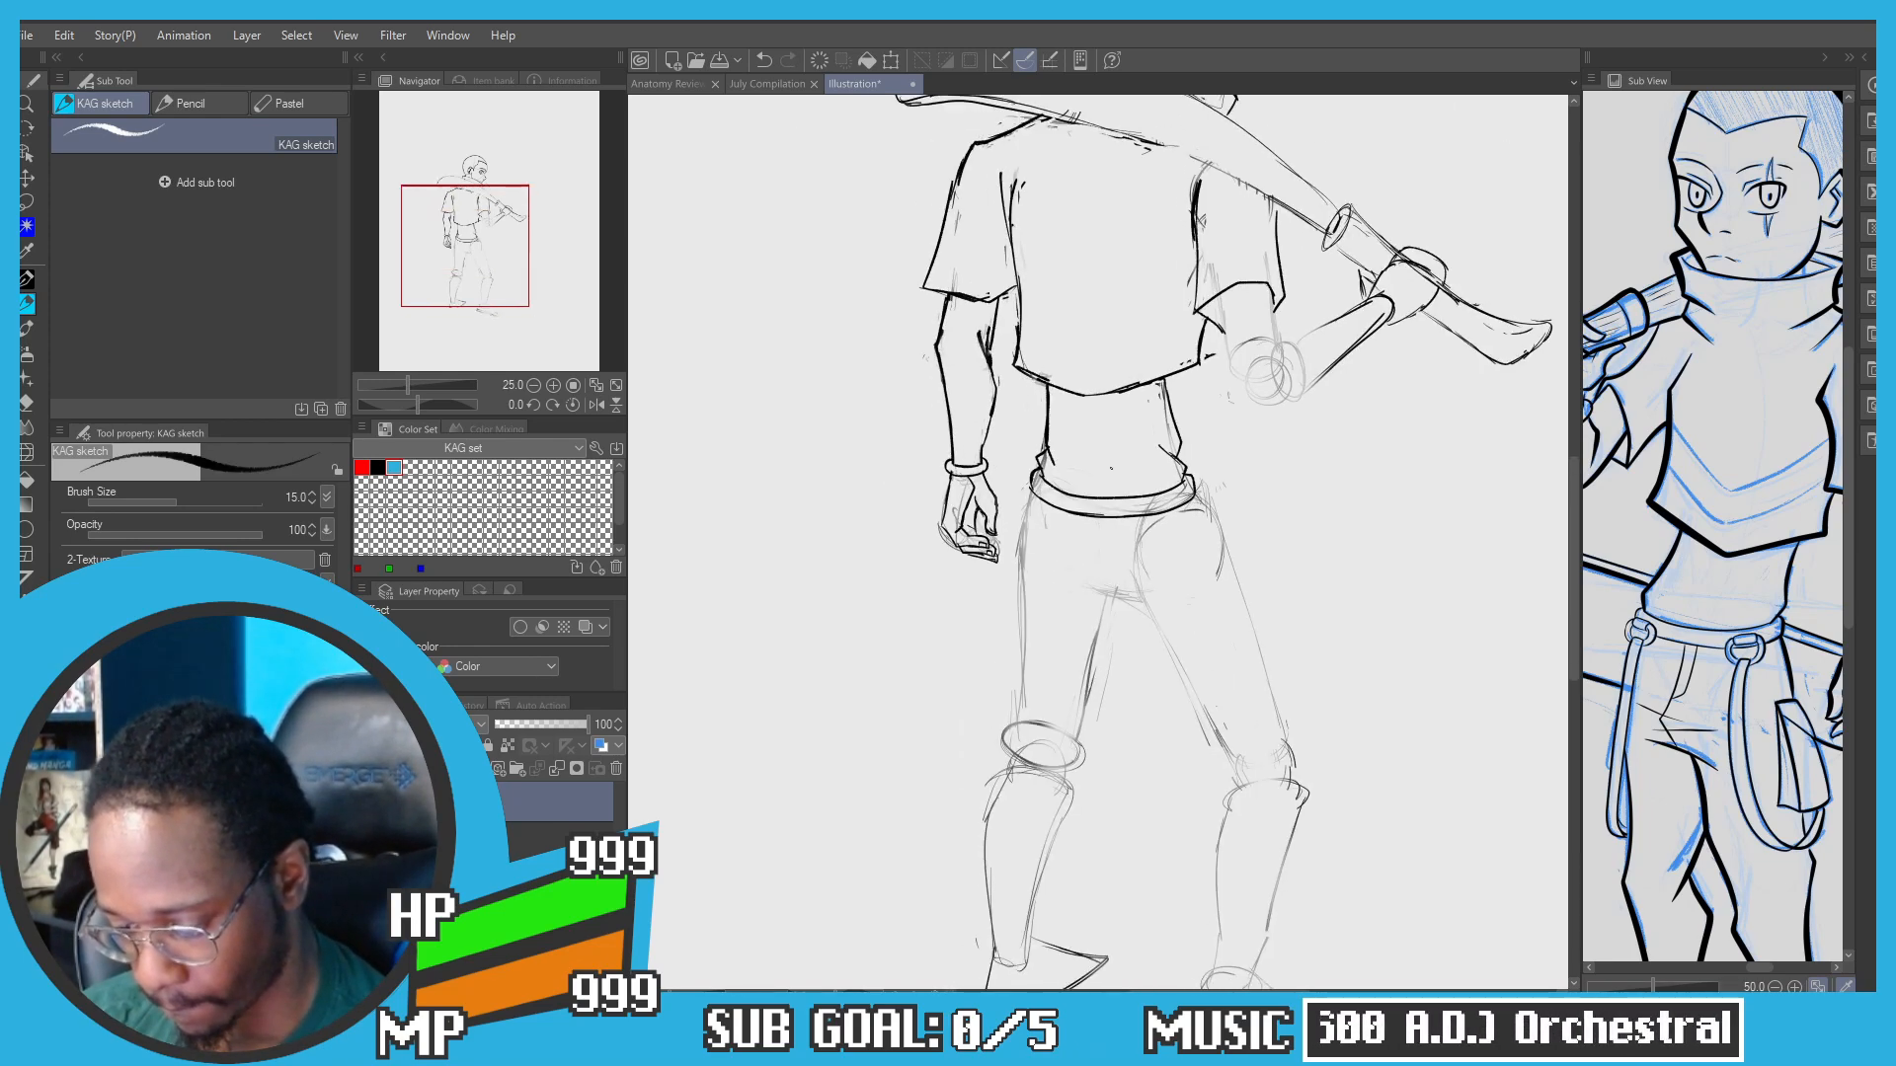
drag(1053, 432, 1094, 515)
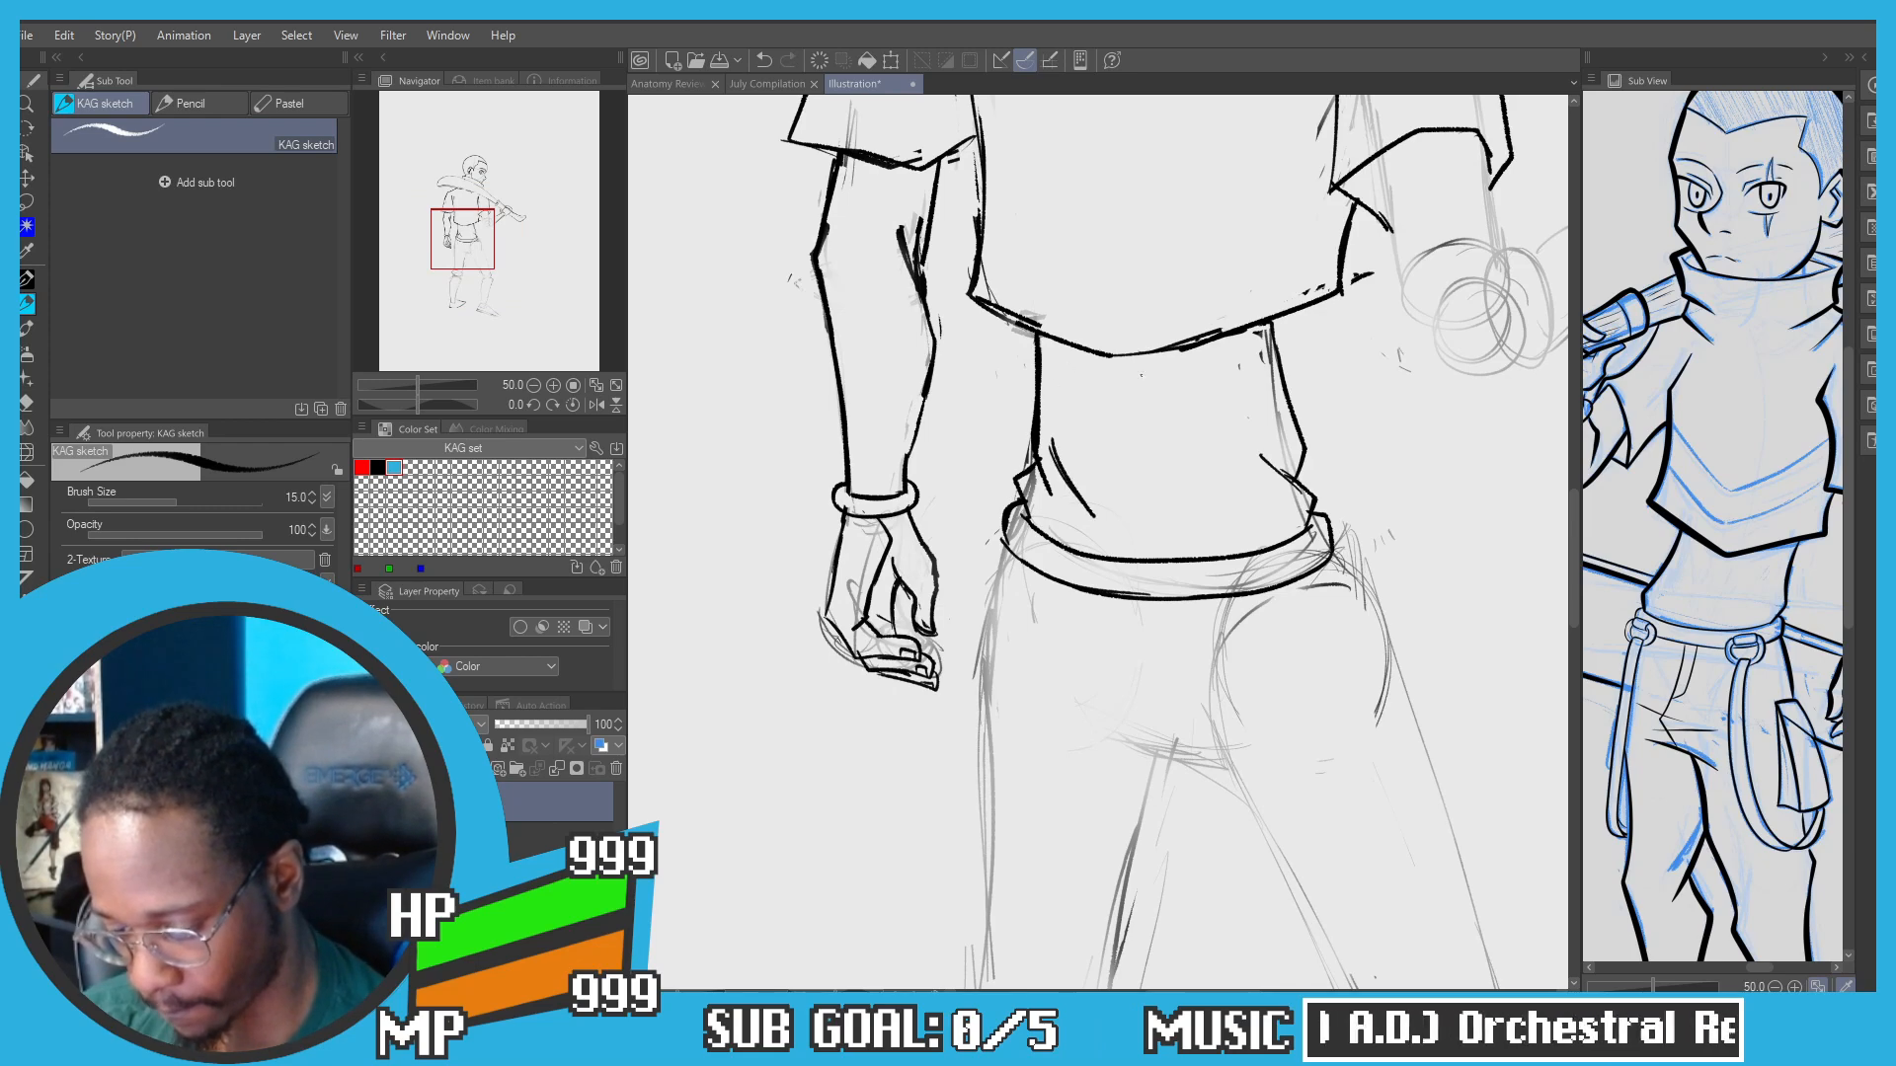
drag(1226, 421, 1246, 512)
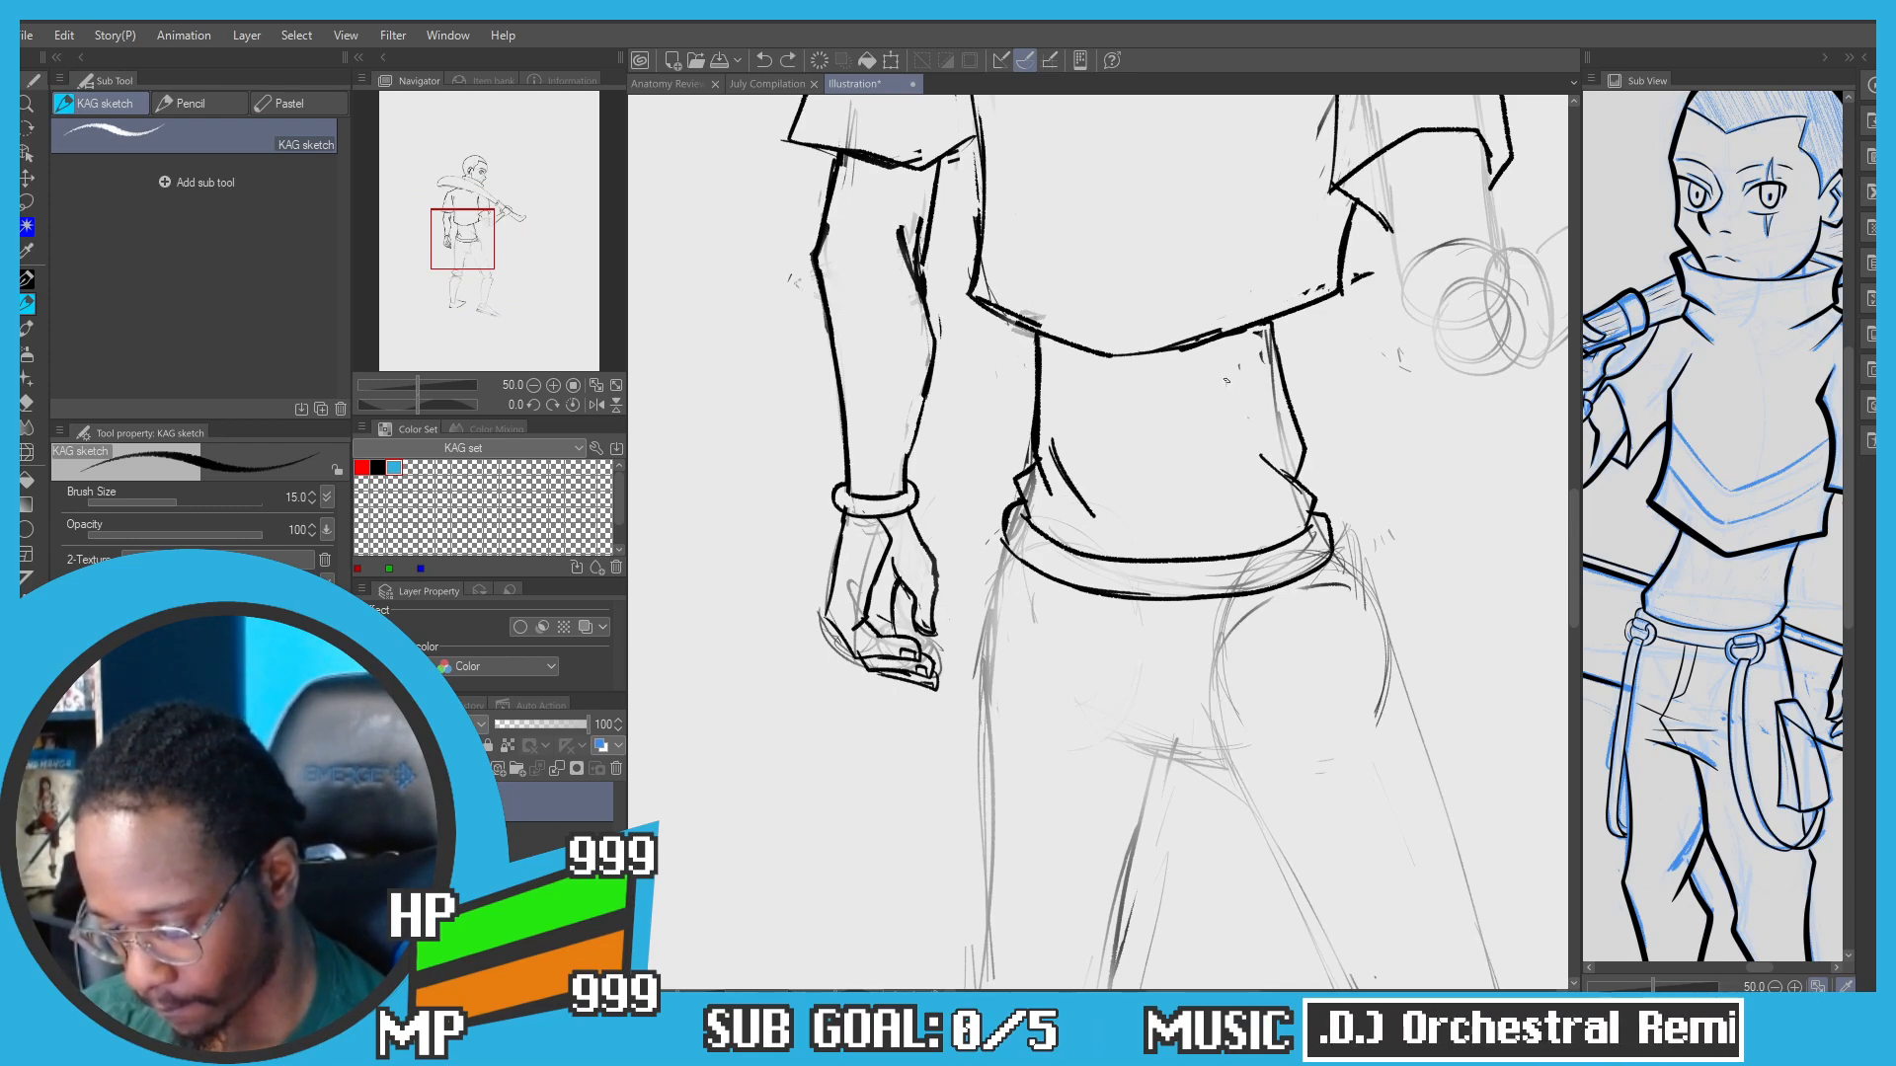
key(ctrl+z)
drag(1226, 381, 1258, 511)
scroll(1068, 407, down, 2)
drag(1136, 592, 1159, 570)
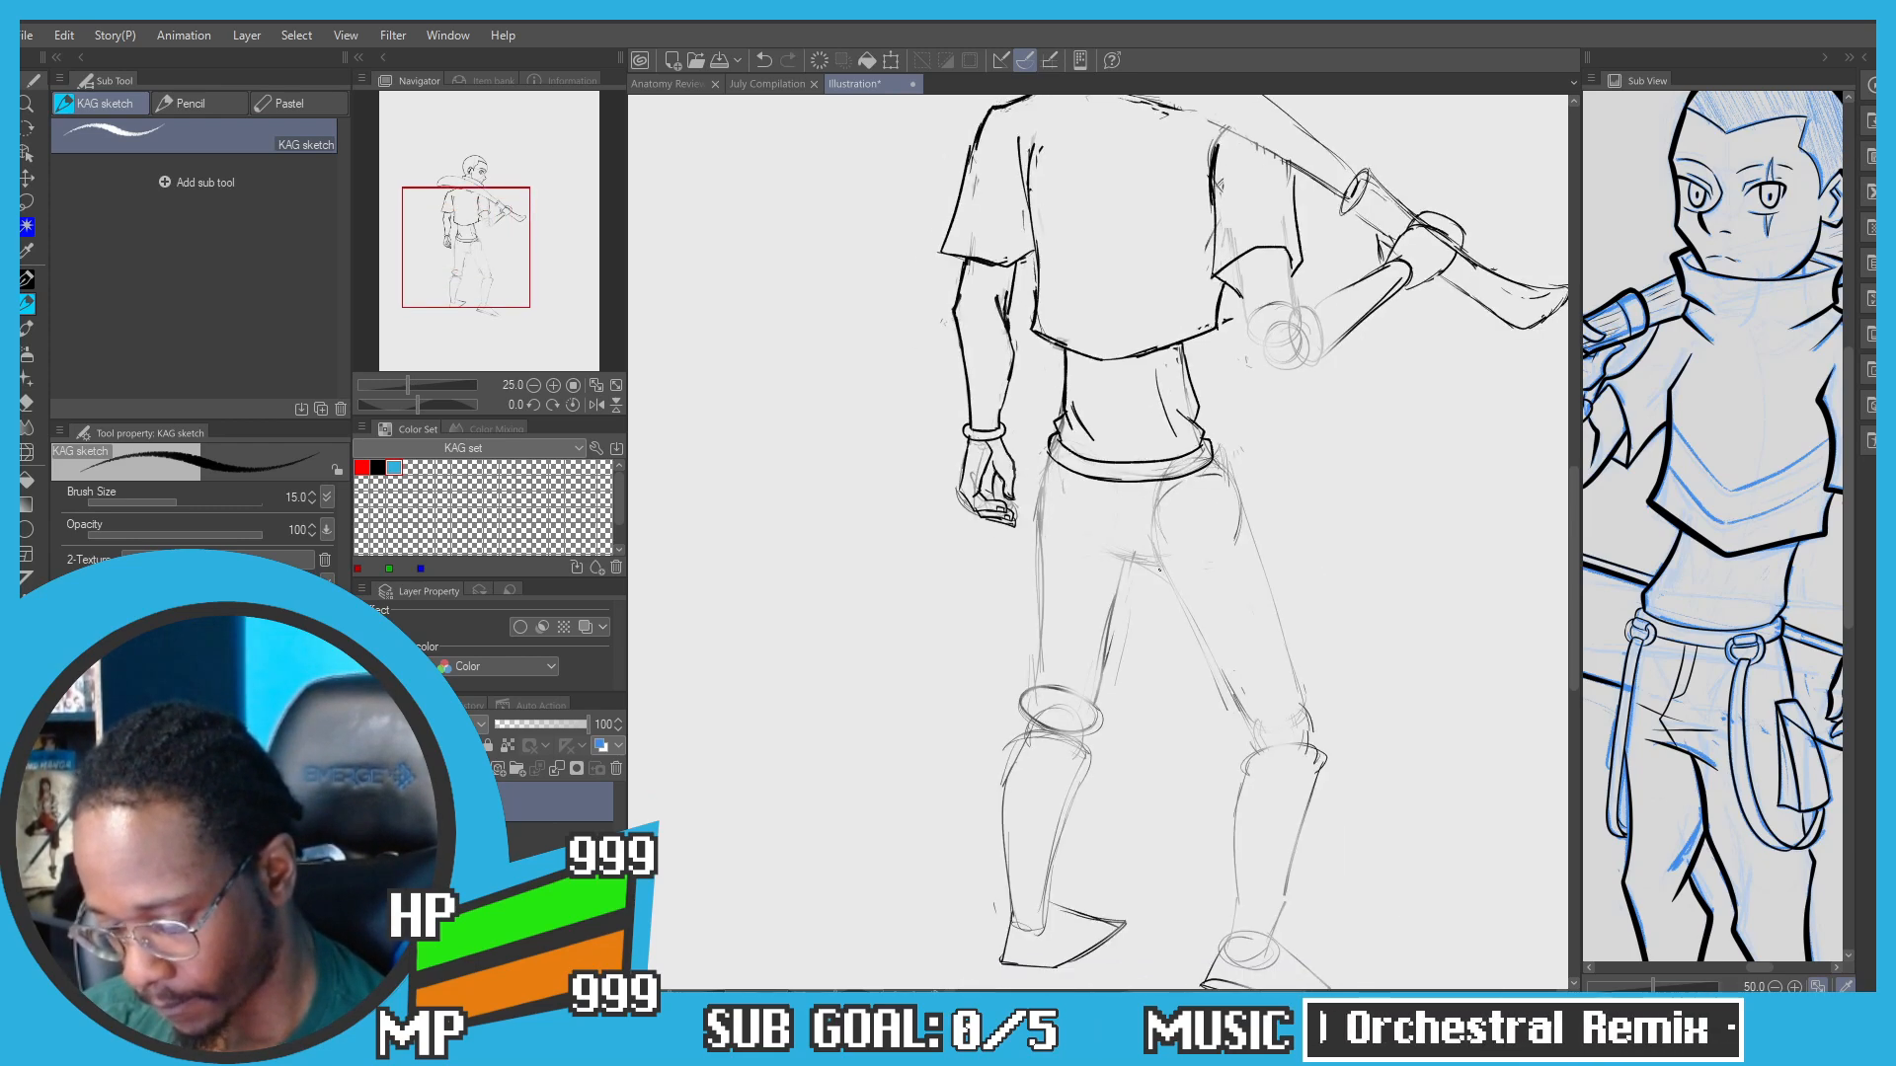
Step: Set the brush size to 30 and draw the right leg's upper inner thigh line
scroll(1154, 572, up, 1)
drag(1066, 506, 1112, 527)
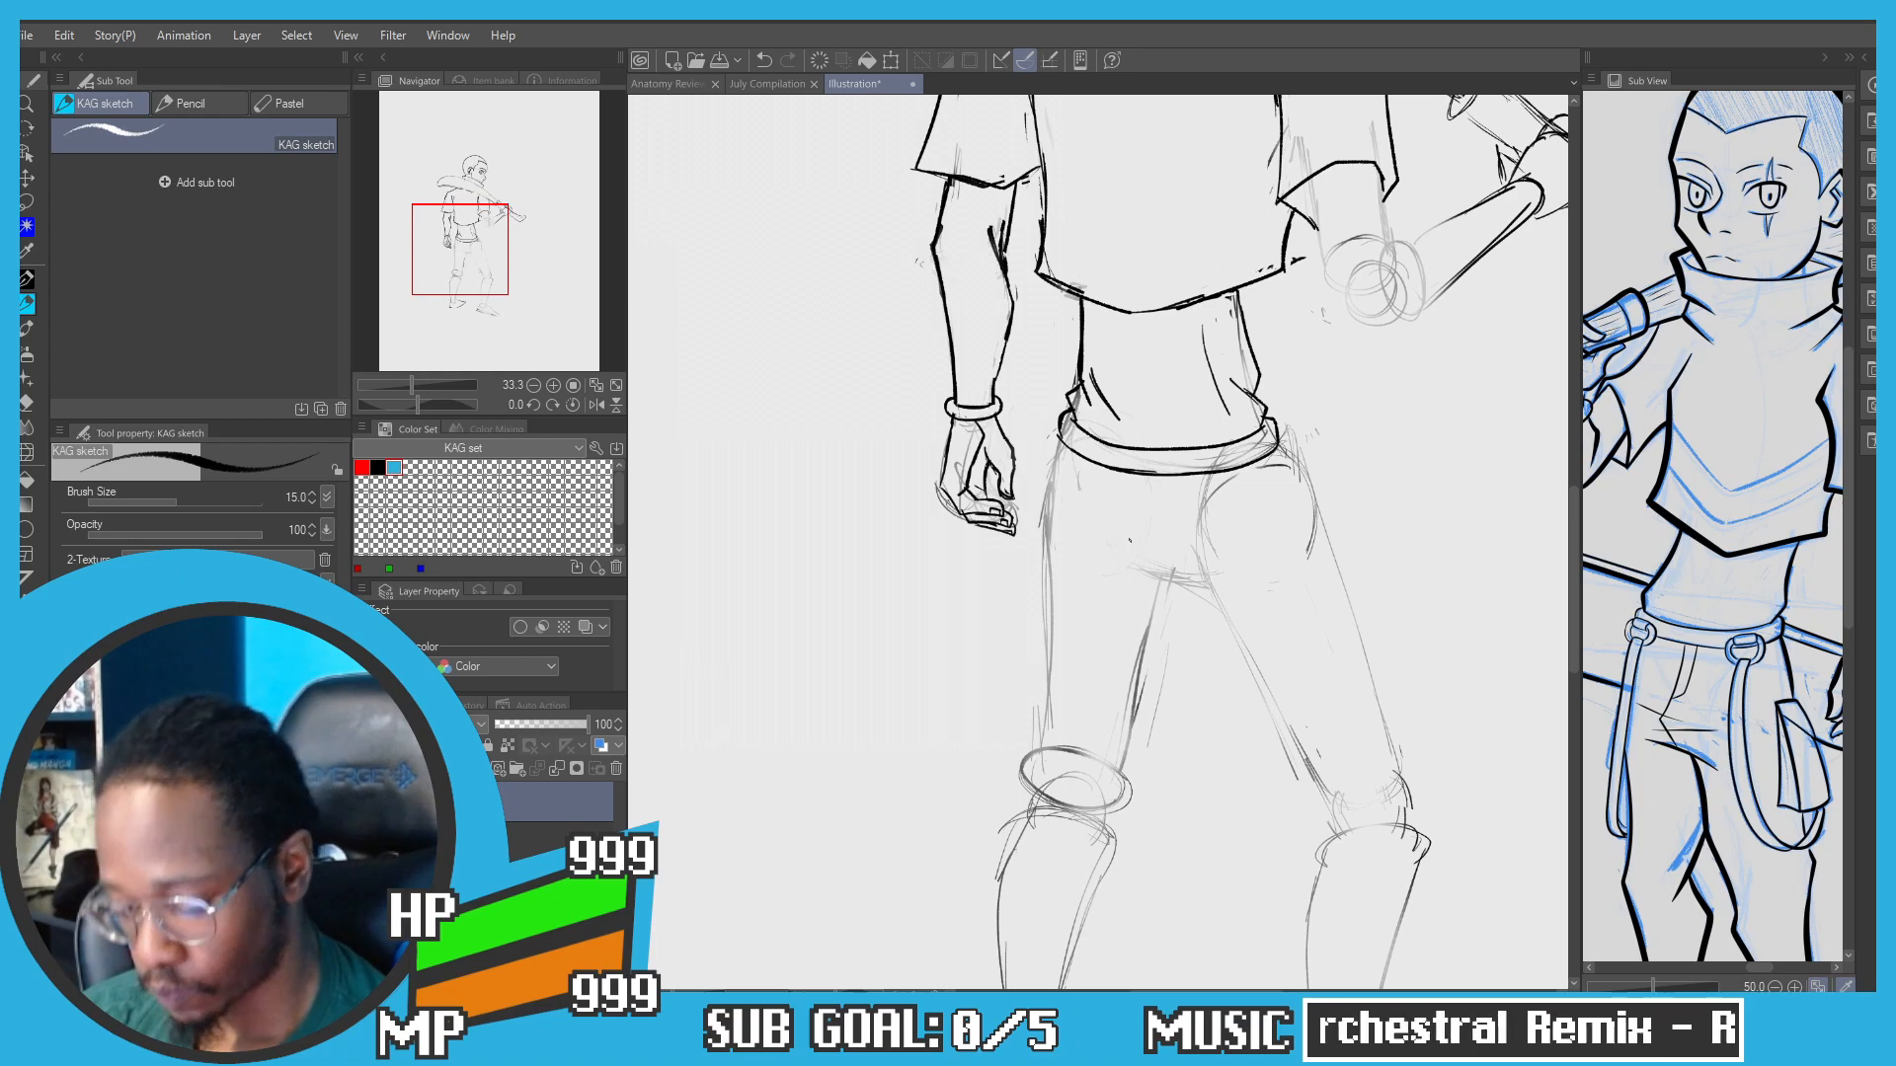
drag(1249, 665, 1191, 601)
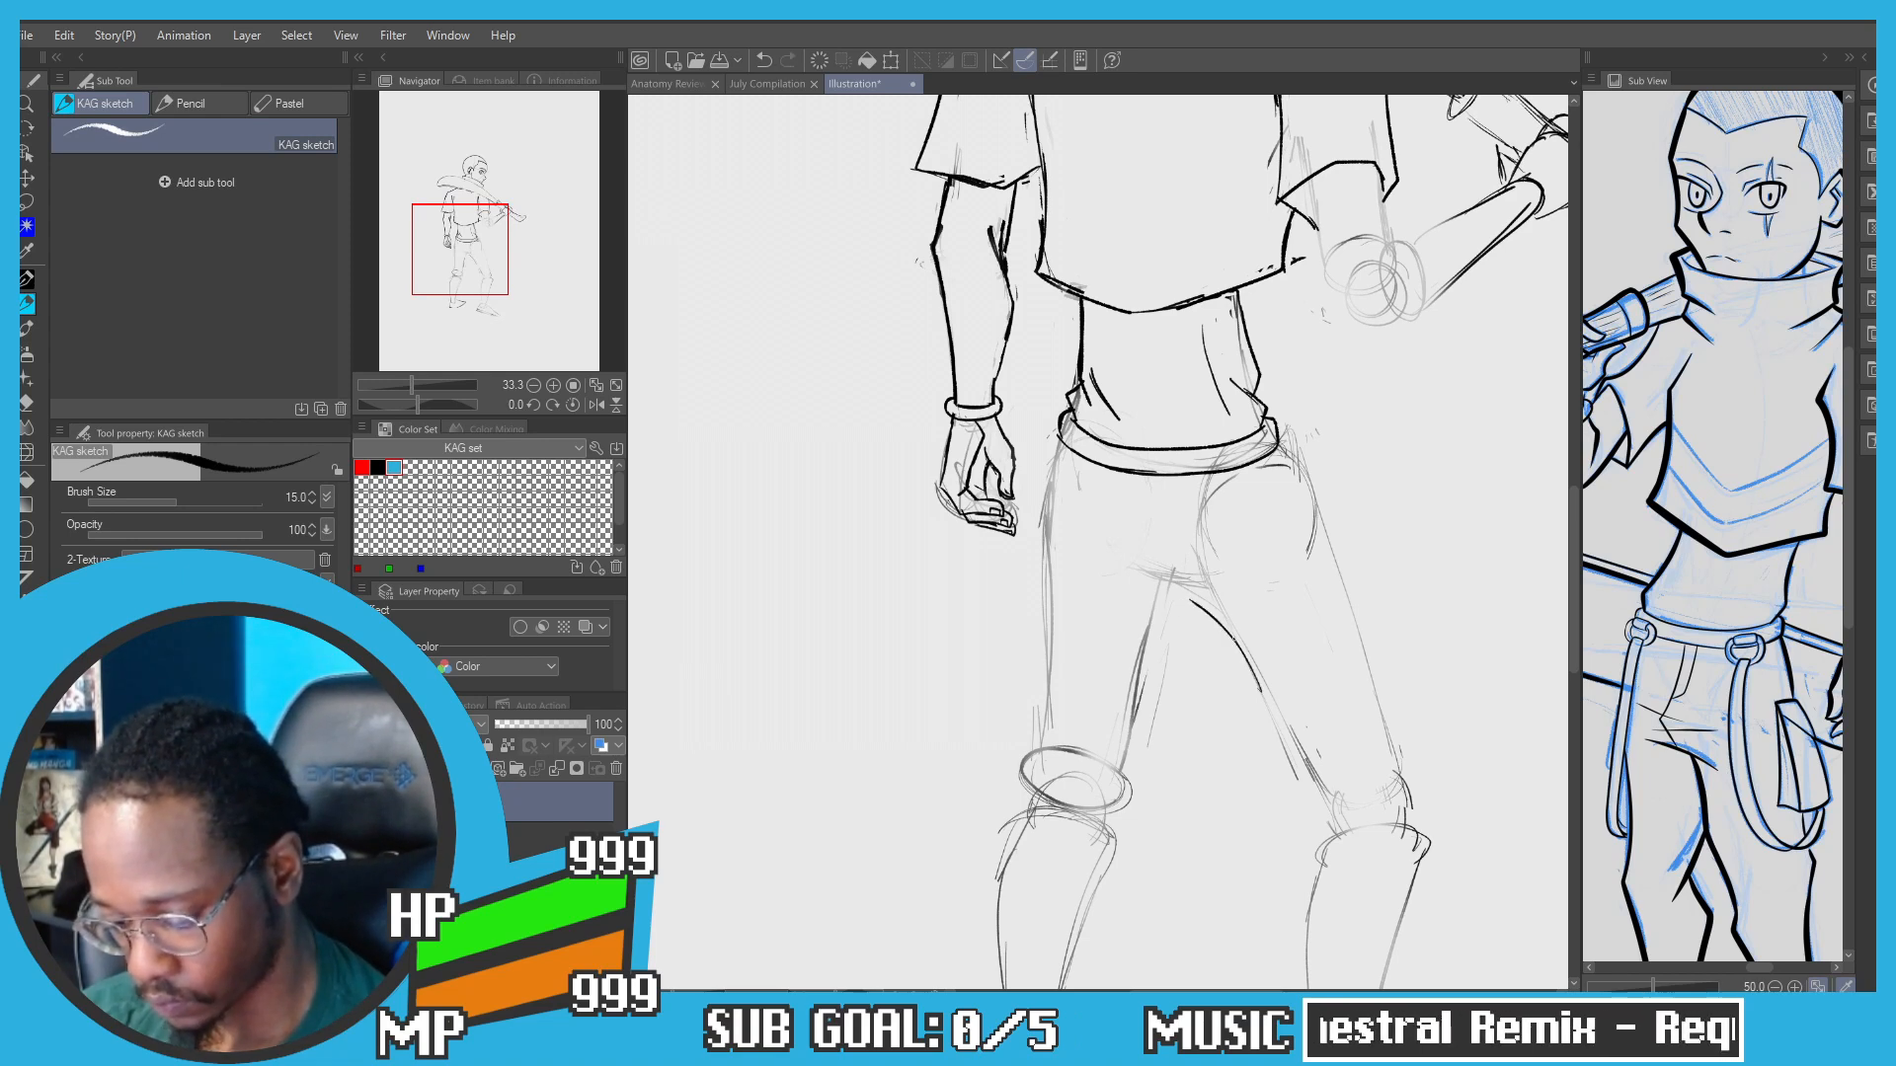
key(ctrl+z)
key(bracketright)
key(bracketright)
key(bracketright)
key(bracketright)
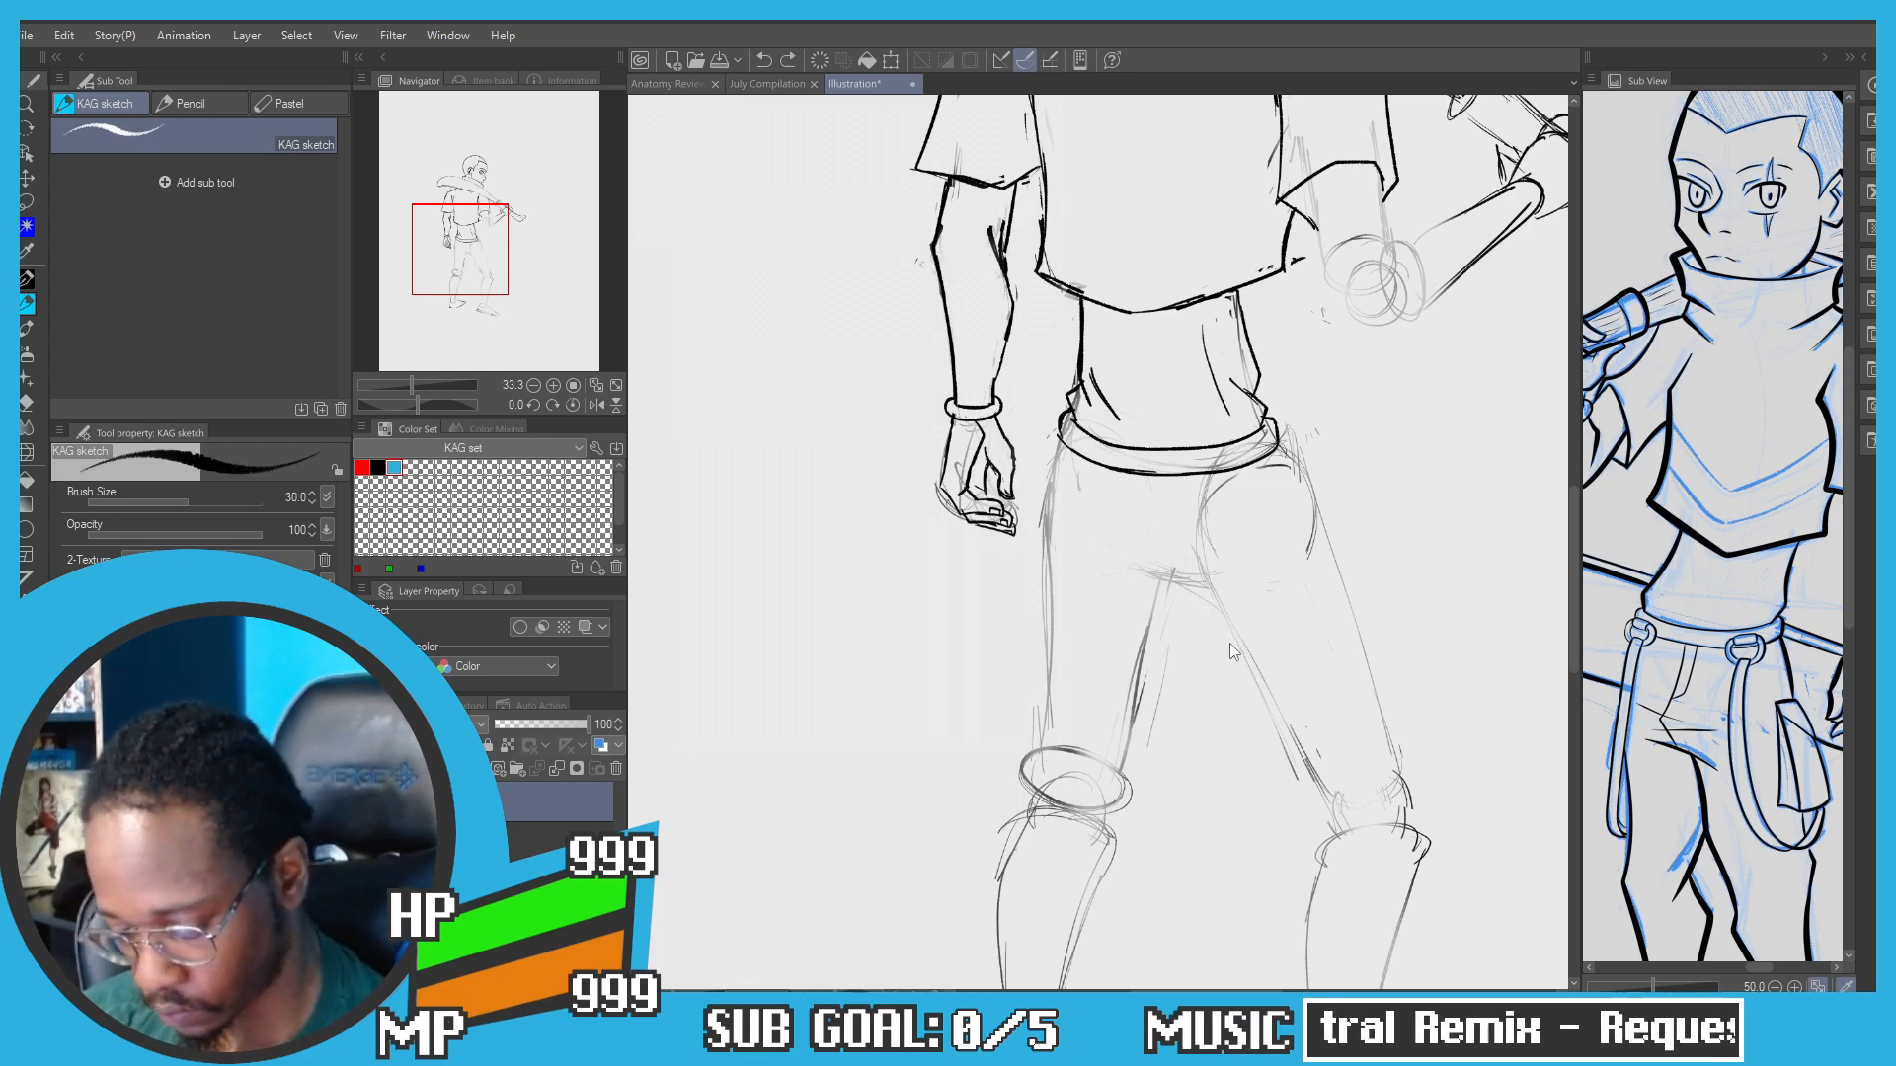
drag(1247, 676, 1158, 582)
drag(1263, 689, 1182, 598)
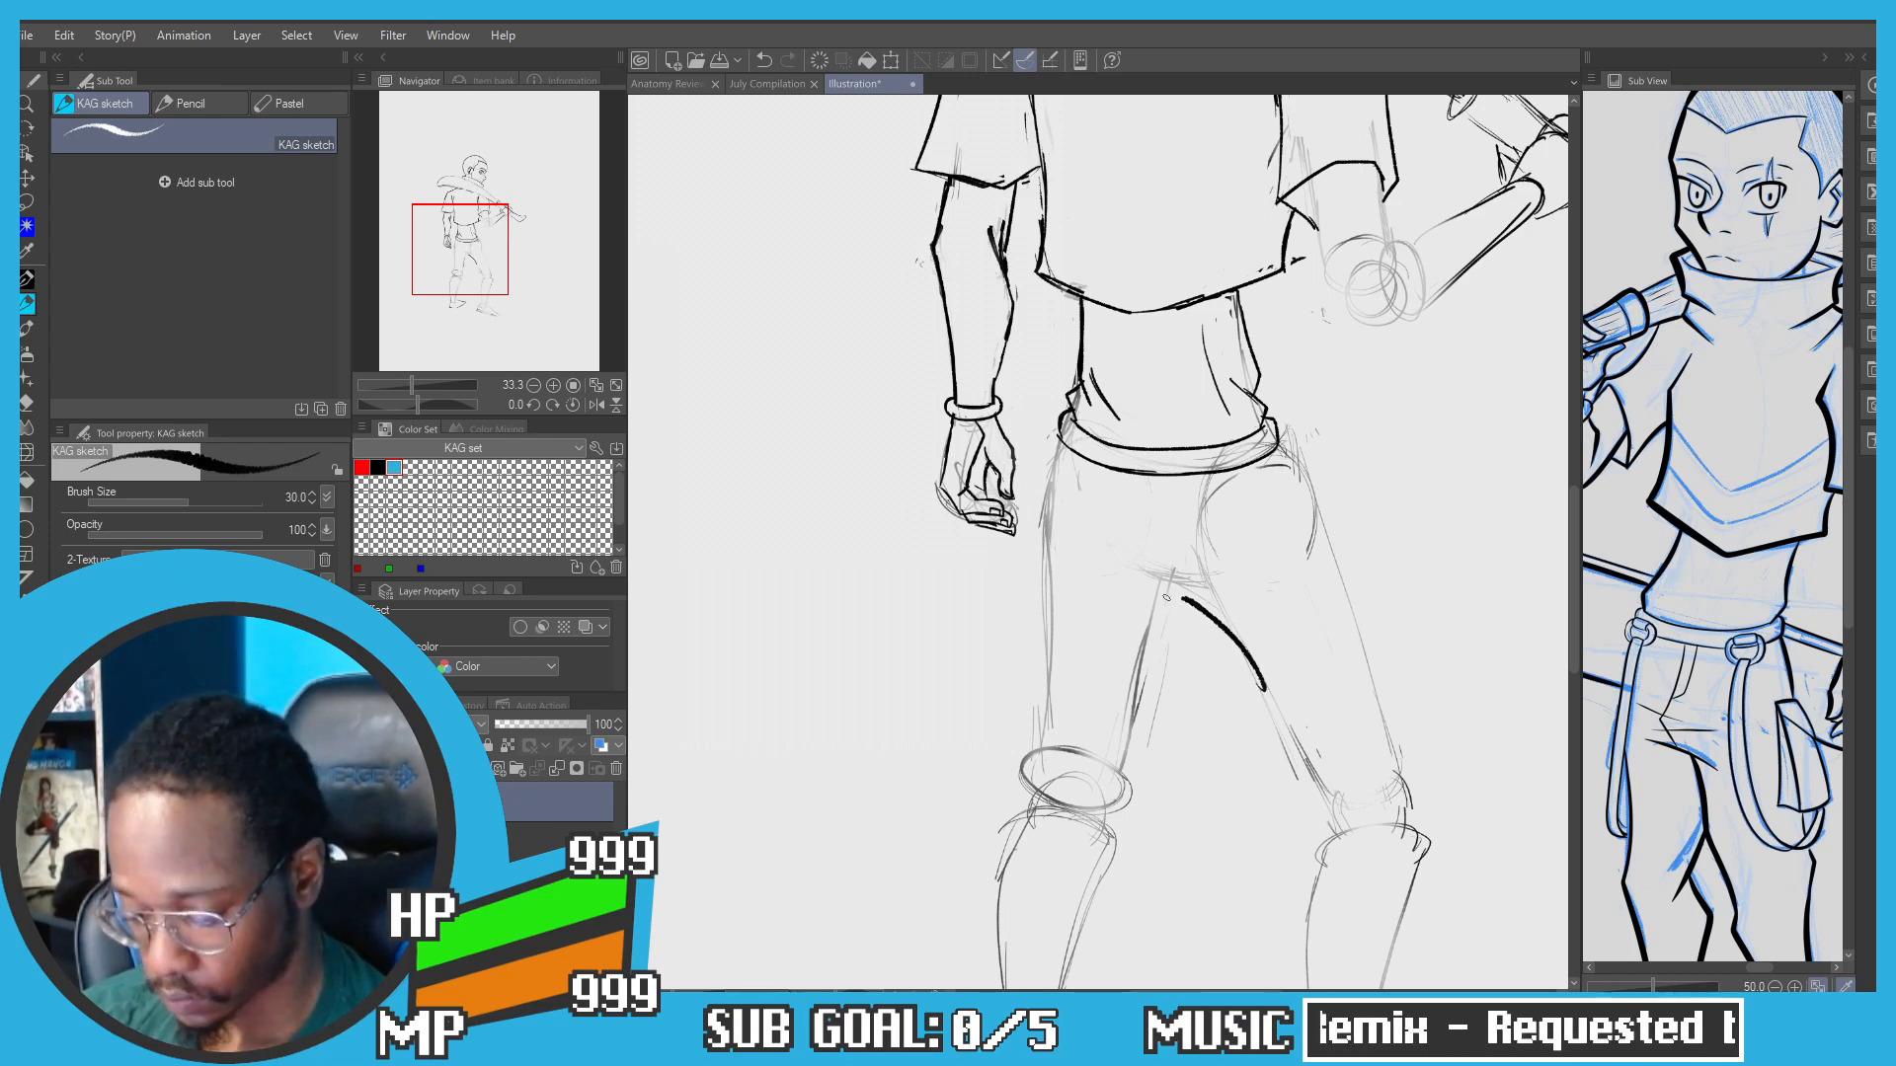
key(ctrl+z)
mouse_move(1259, 683)
mouse_down()
mouse_move(1224, 625)
mouse_move(1127, 571)
mouse_up()
key(ctrl+z)
mouse_move(1239, 642)
mouse_down()
mouse_move(1202, 601)
mouse_move(1094, 562)
mouse_up()
key(ctrl+z)
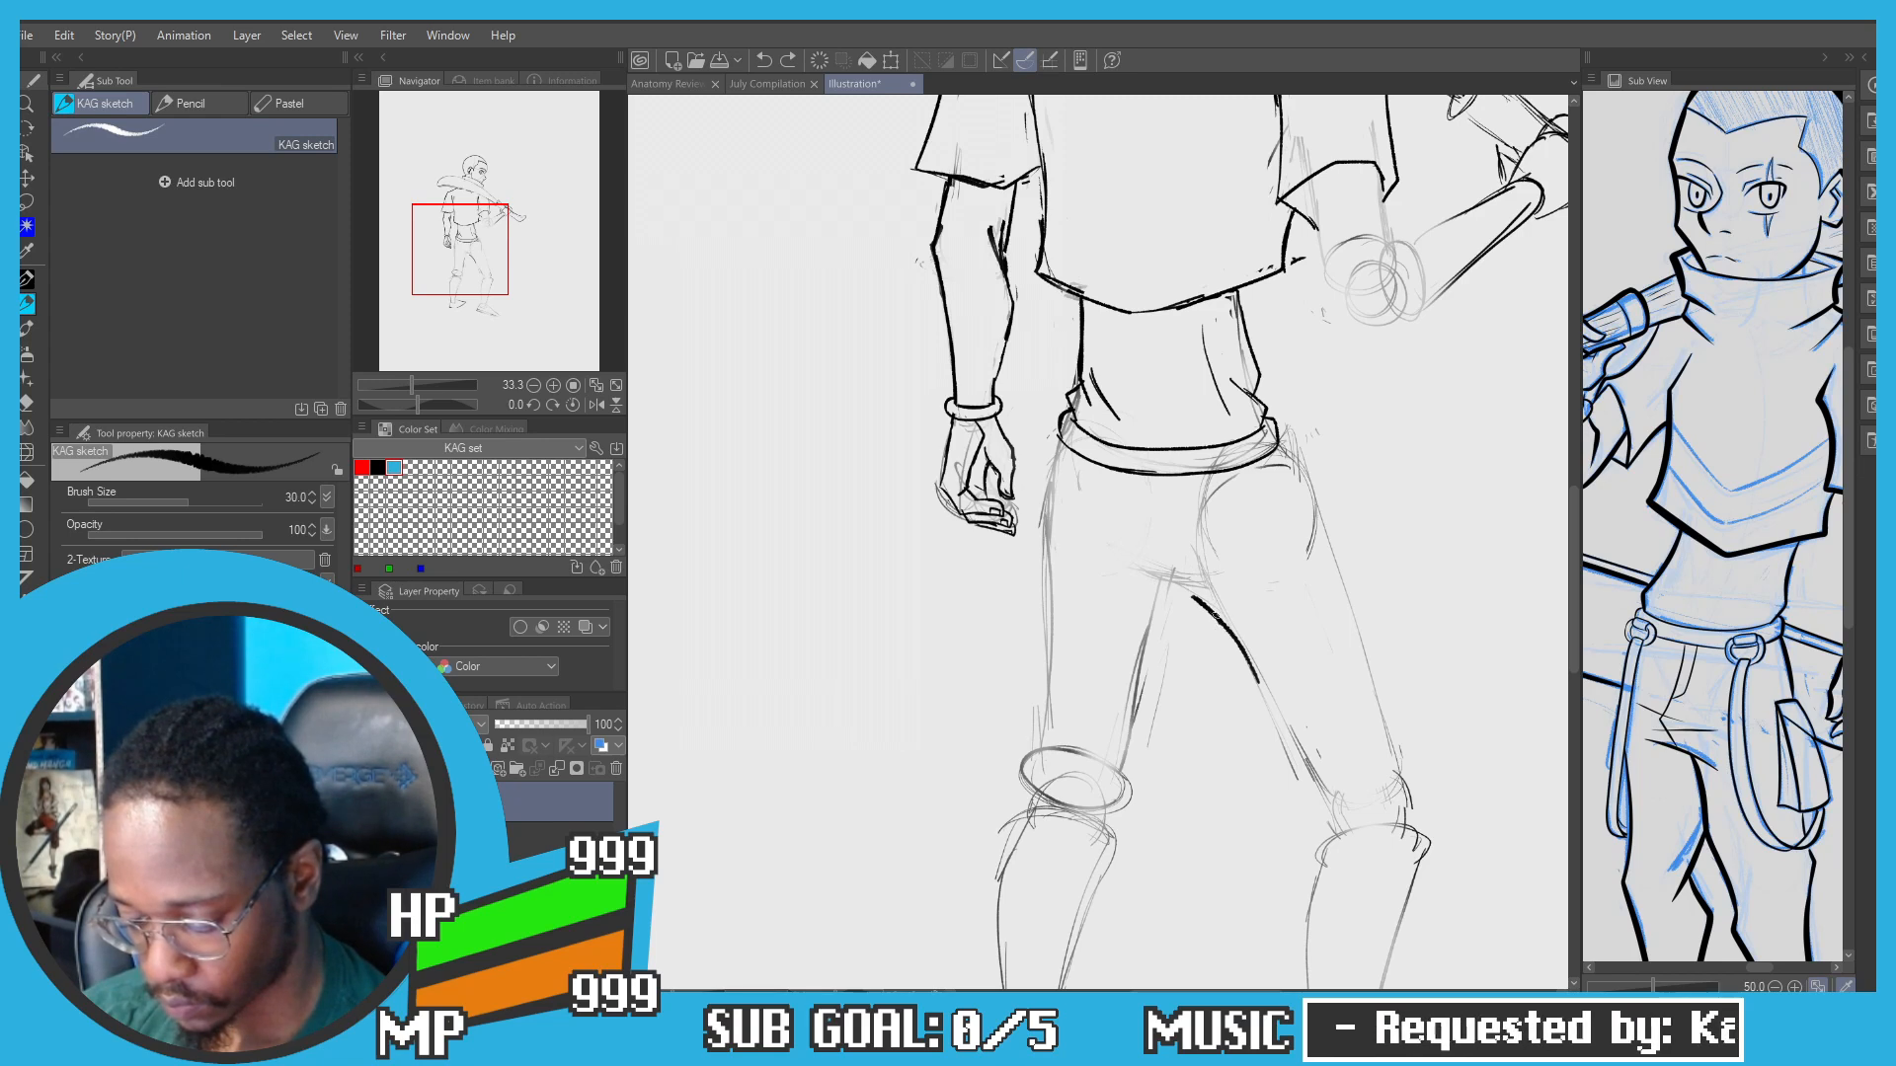
Step: Draw the crotch curve and the left leg's inner edge down to just below the knee
drag(1217, 616, 1112, 559)
mouse_move(1185, 612)
mouse_down()
mouse_move(1202, 565)
mouse_move(1164, 635)
mouse_up()
key(ctrl+z)
key(ctrl+z)
drag(1186, 546, 1150, 638)
key(ctrl+z)
drag(1186, 544, 1148, 696)
key(ctrl+z)
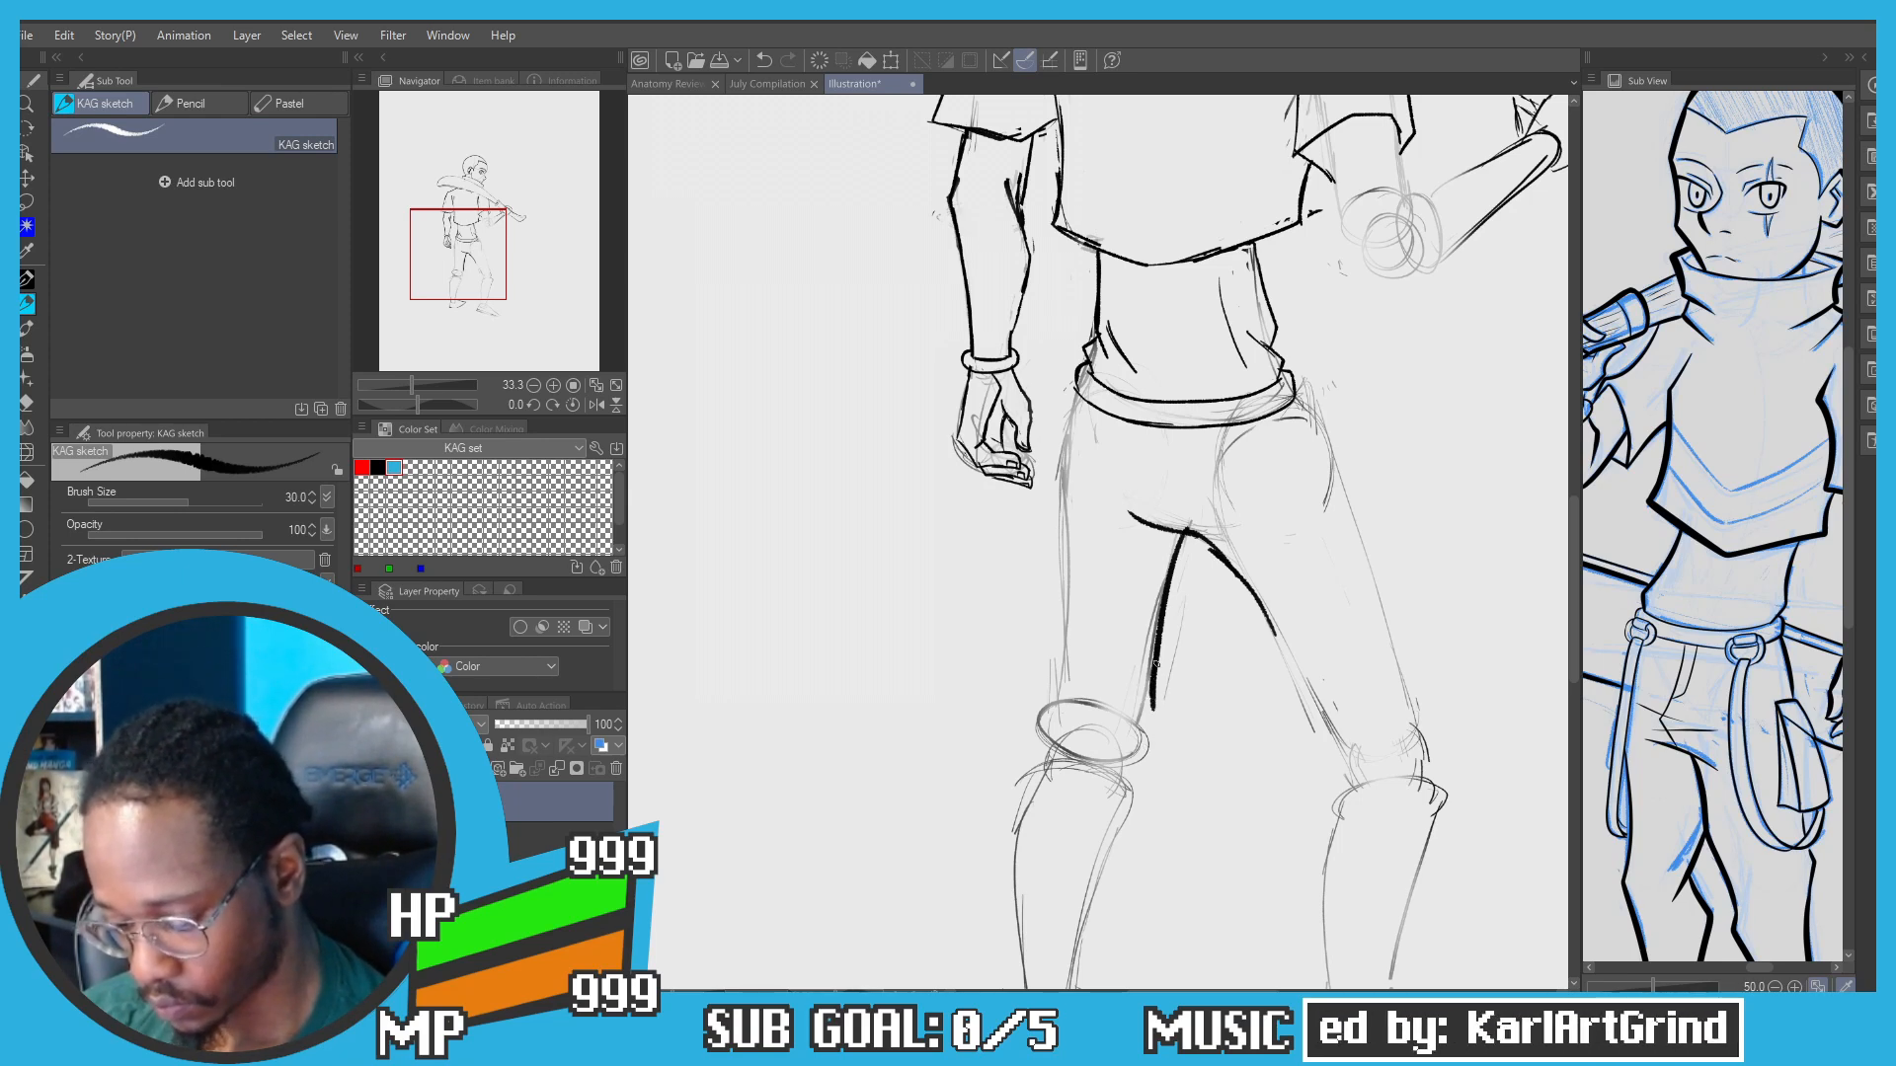
drag(1155, 664, 1121, 828)
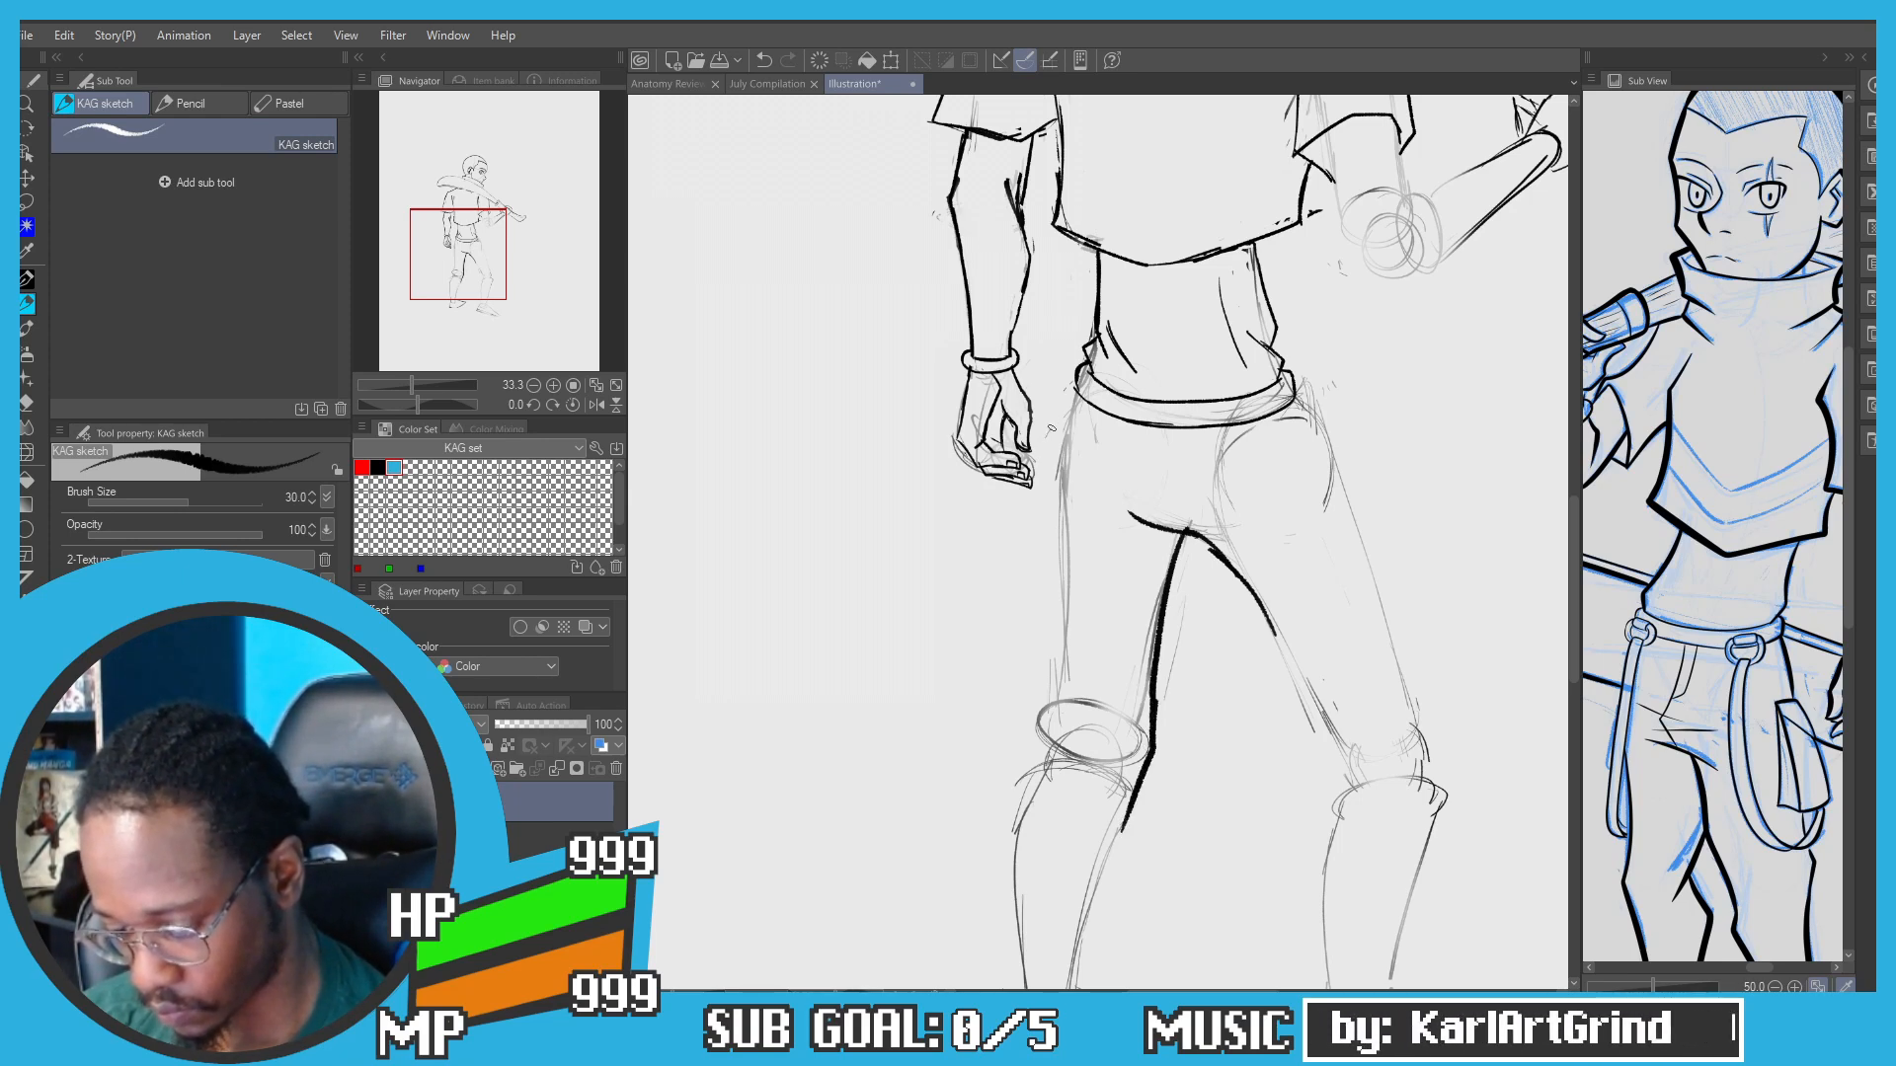
Step: Draw the left leg's outer edge from the waistband past the knee to the upper calf
mouse_move(1076, 396)
mouse_down()
mouse_move(1055, 462)
mouse_move(1058, 576)
mouse_up()
key(ctrl+z)
key(ctrl+z)
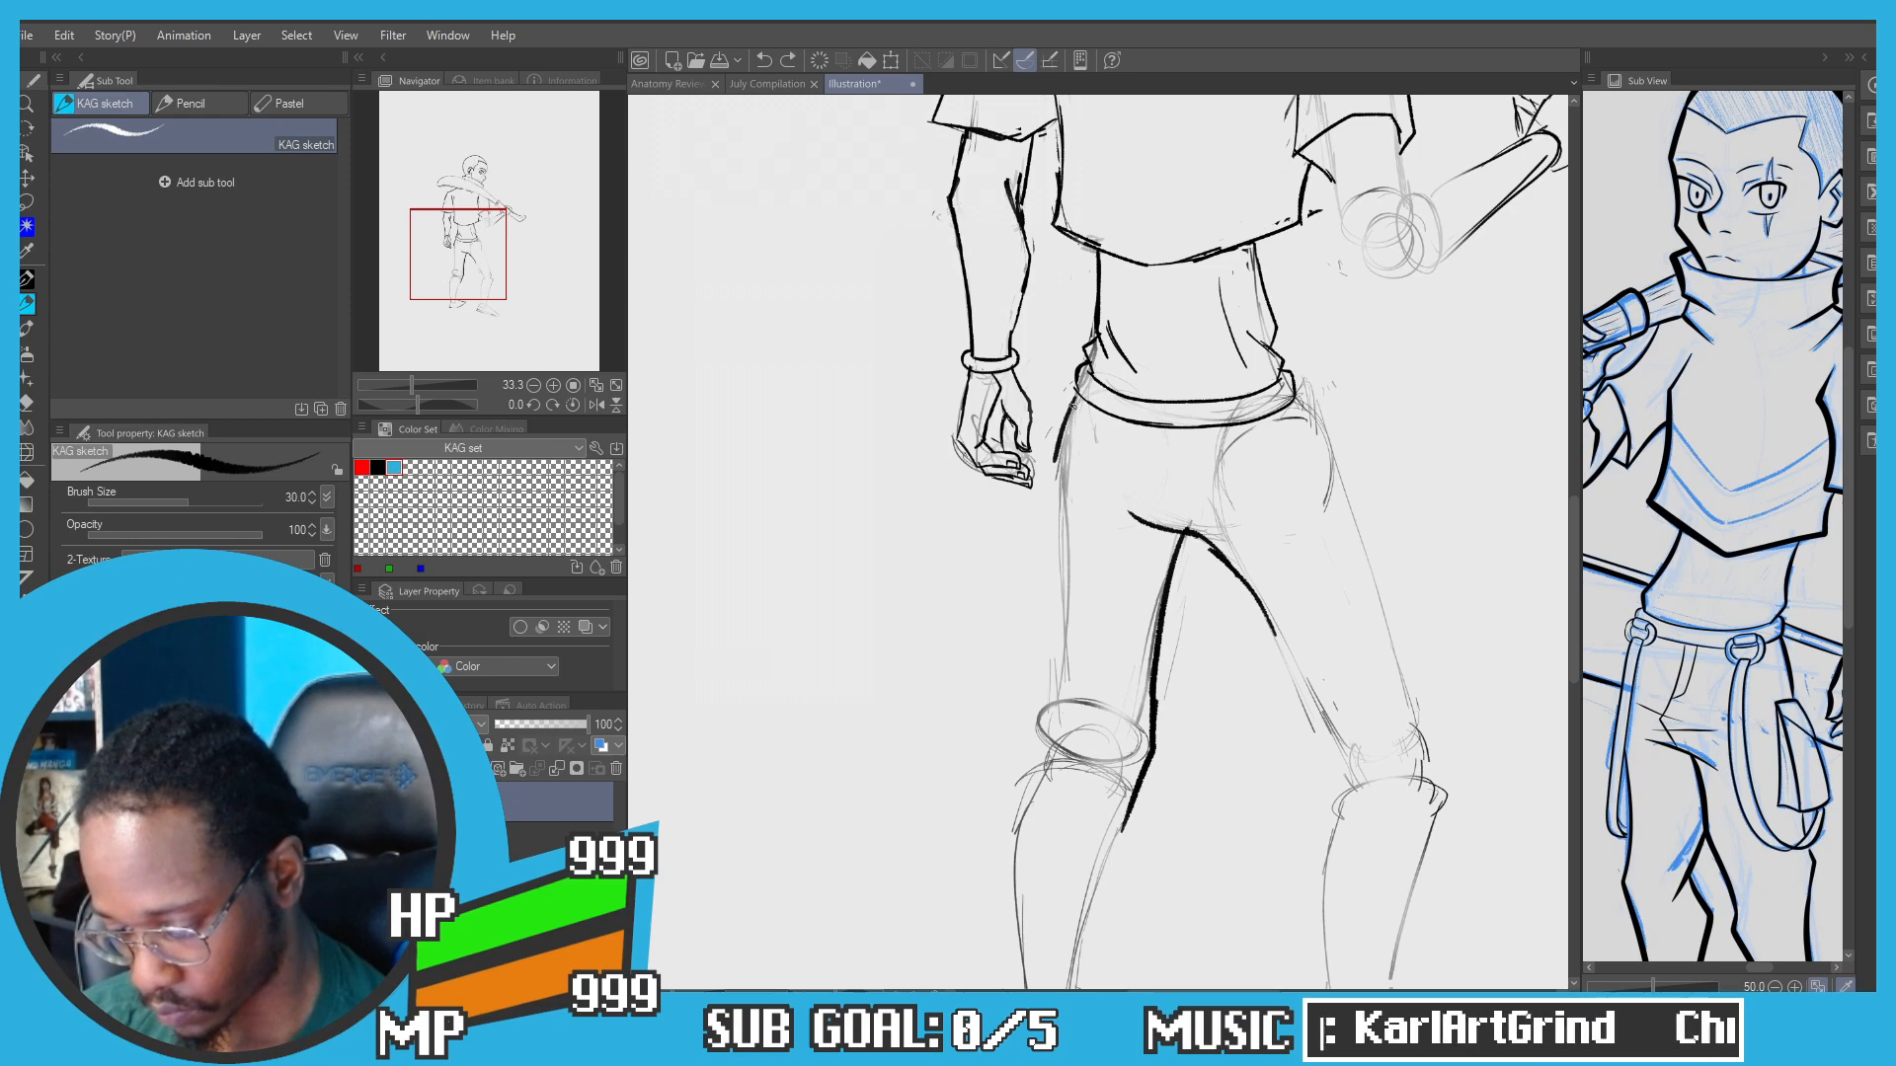
drag(1075, 397, 1058, 483)
key(ctrl+z)
mouse_move(1076, 397)
mouse_down()
mouse_move(1057, 468)
mouse_move(1069, 610)
mouse_up()
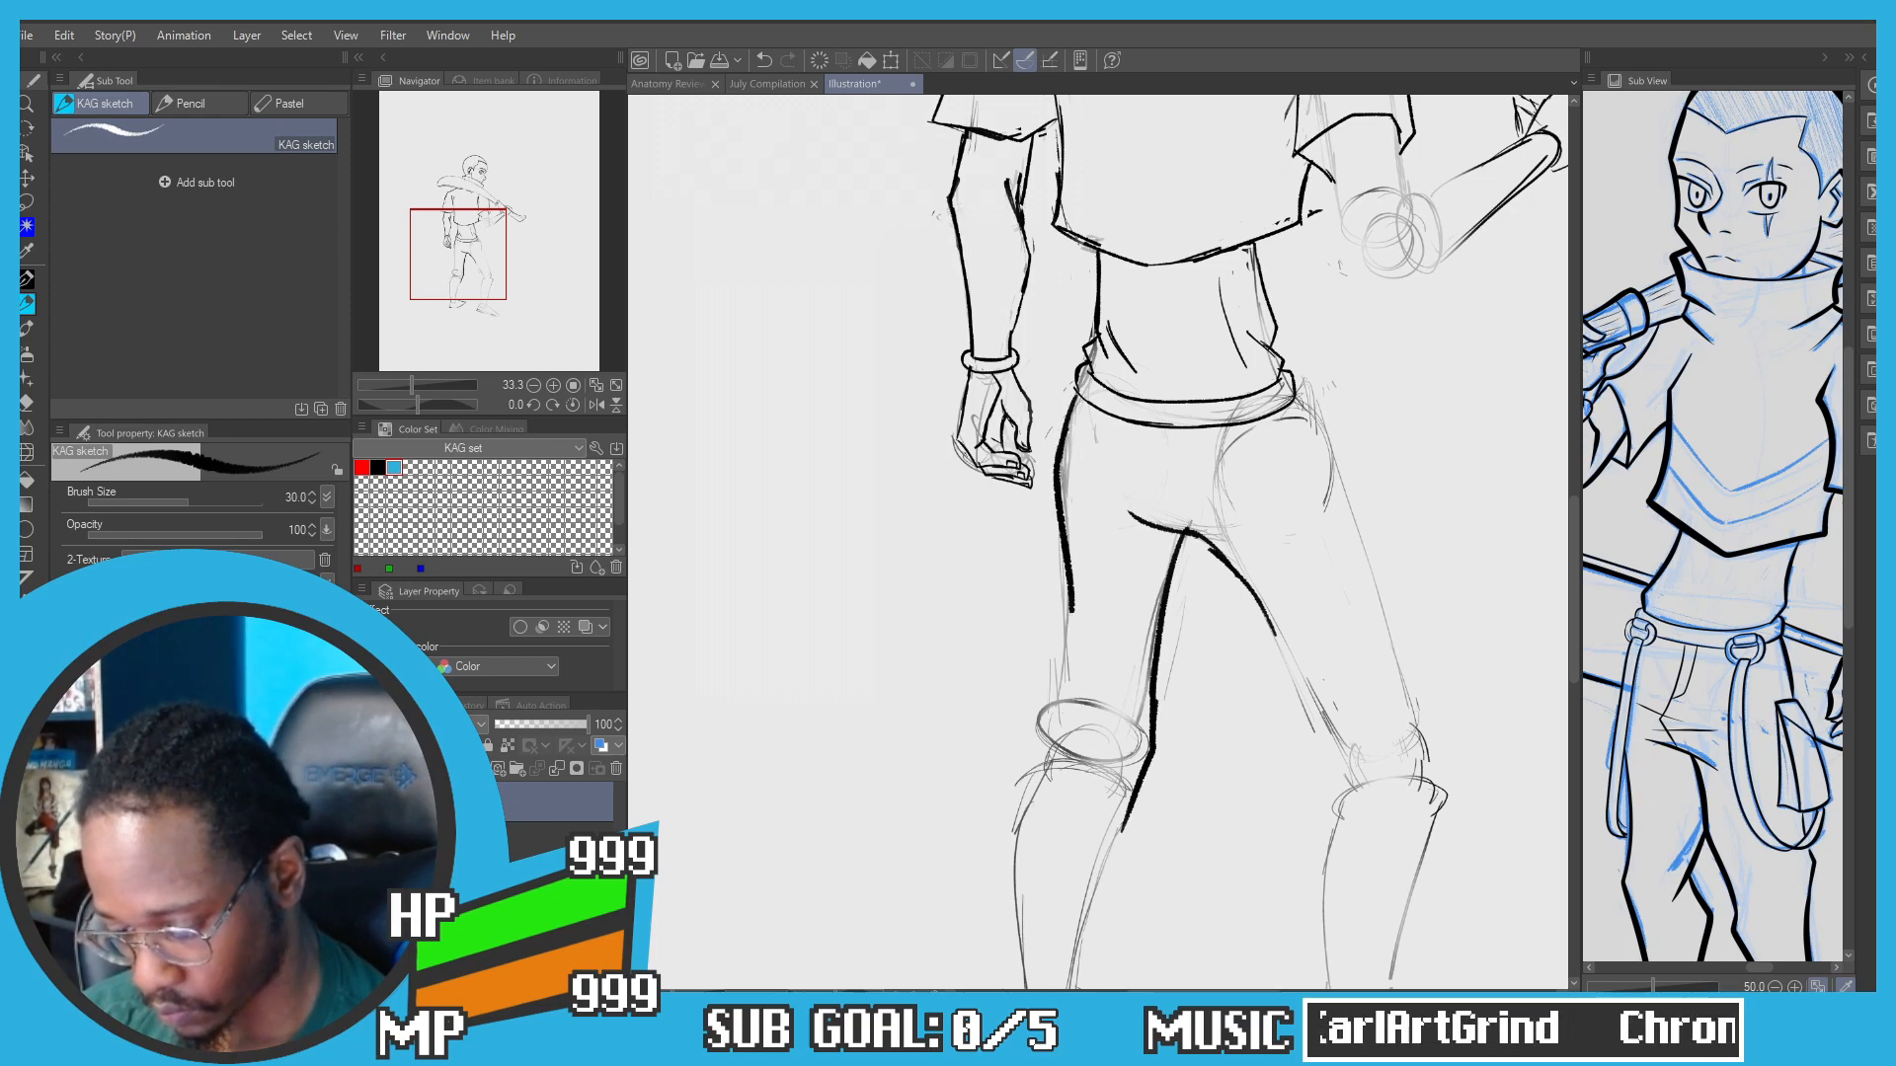
key(ctrl+z)
mouse_move(1076, 398)
mouse_down()
mouse_move(1062, 677)
mouse_move(1083, 473)
mouse_up()
drag(1085, 431, 1062, 529)
key(ctrl+z)
key(ctrl+z)
mouse_move(1078, 478)
mouse_down()
mouse_move(1031, 572)
mouse_move(1035, 679)
mouse_up()
Step: Draw the left trouser leg's lower edges and the cuff around the ankle, following the reference's lower legs
mouse_move(1658, 858)
mouse_down()
mouse_move(1688, 773)
mouse_move(1679, 625)
mouse_up()
scroll(1052, 762, up, 2)
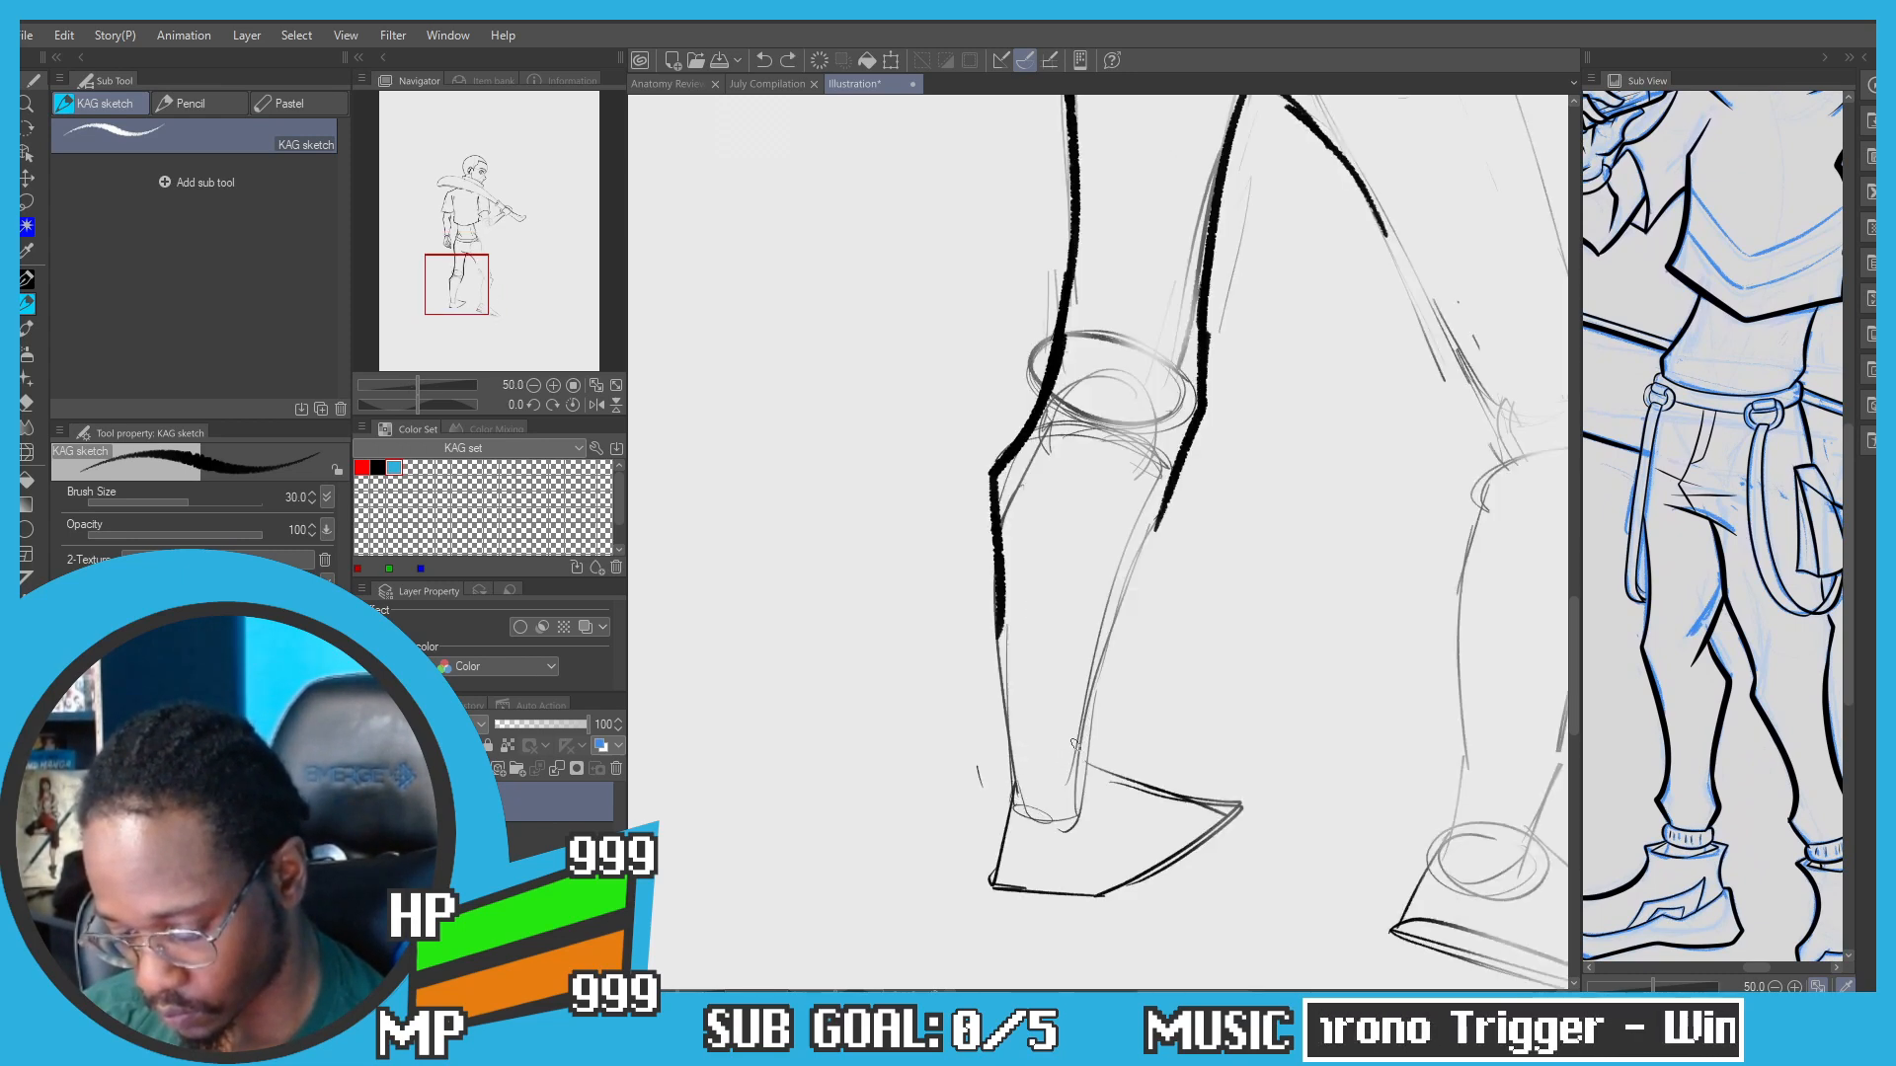
mouse_move(1075, 744)
mouse_down()
mouse_move(1002, 751)
mouse_move(1102, 741)
mouse_move(1051, 785)
mouse_move(1002, 776)
mouse_move(993, 732)
mouse_move(1128, 691)
mouse_move(1180, 494)
mouse_up()
key(ctrl+z)
key(ctrl+z)
key(ctrl+z)
mouse_move(989, 727)
mouse_down()
mouse_move(976, 691)
mouse_move(999, 611)
mouse_move(993, 645)
mouse_move(943, 652)
mouse_move(955, 595)
mouse_up()
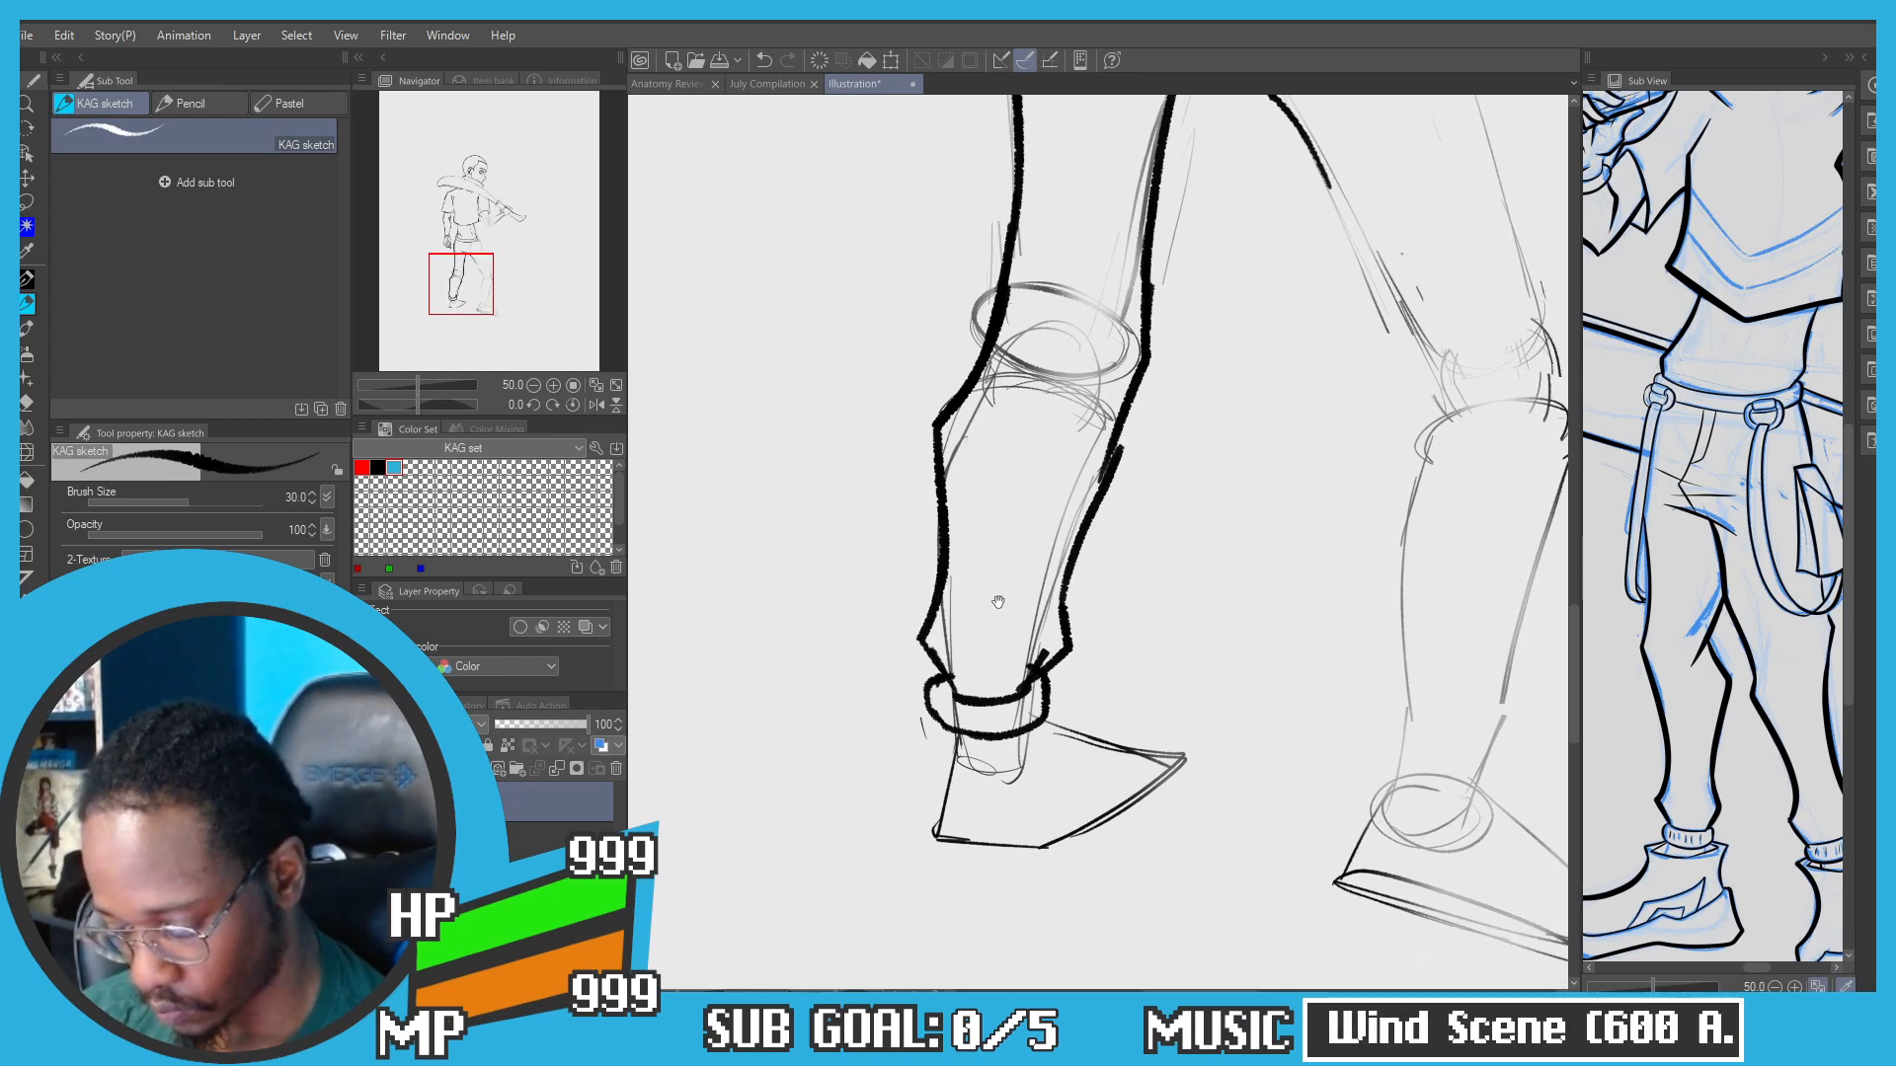
key(ctrl+z)
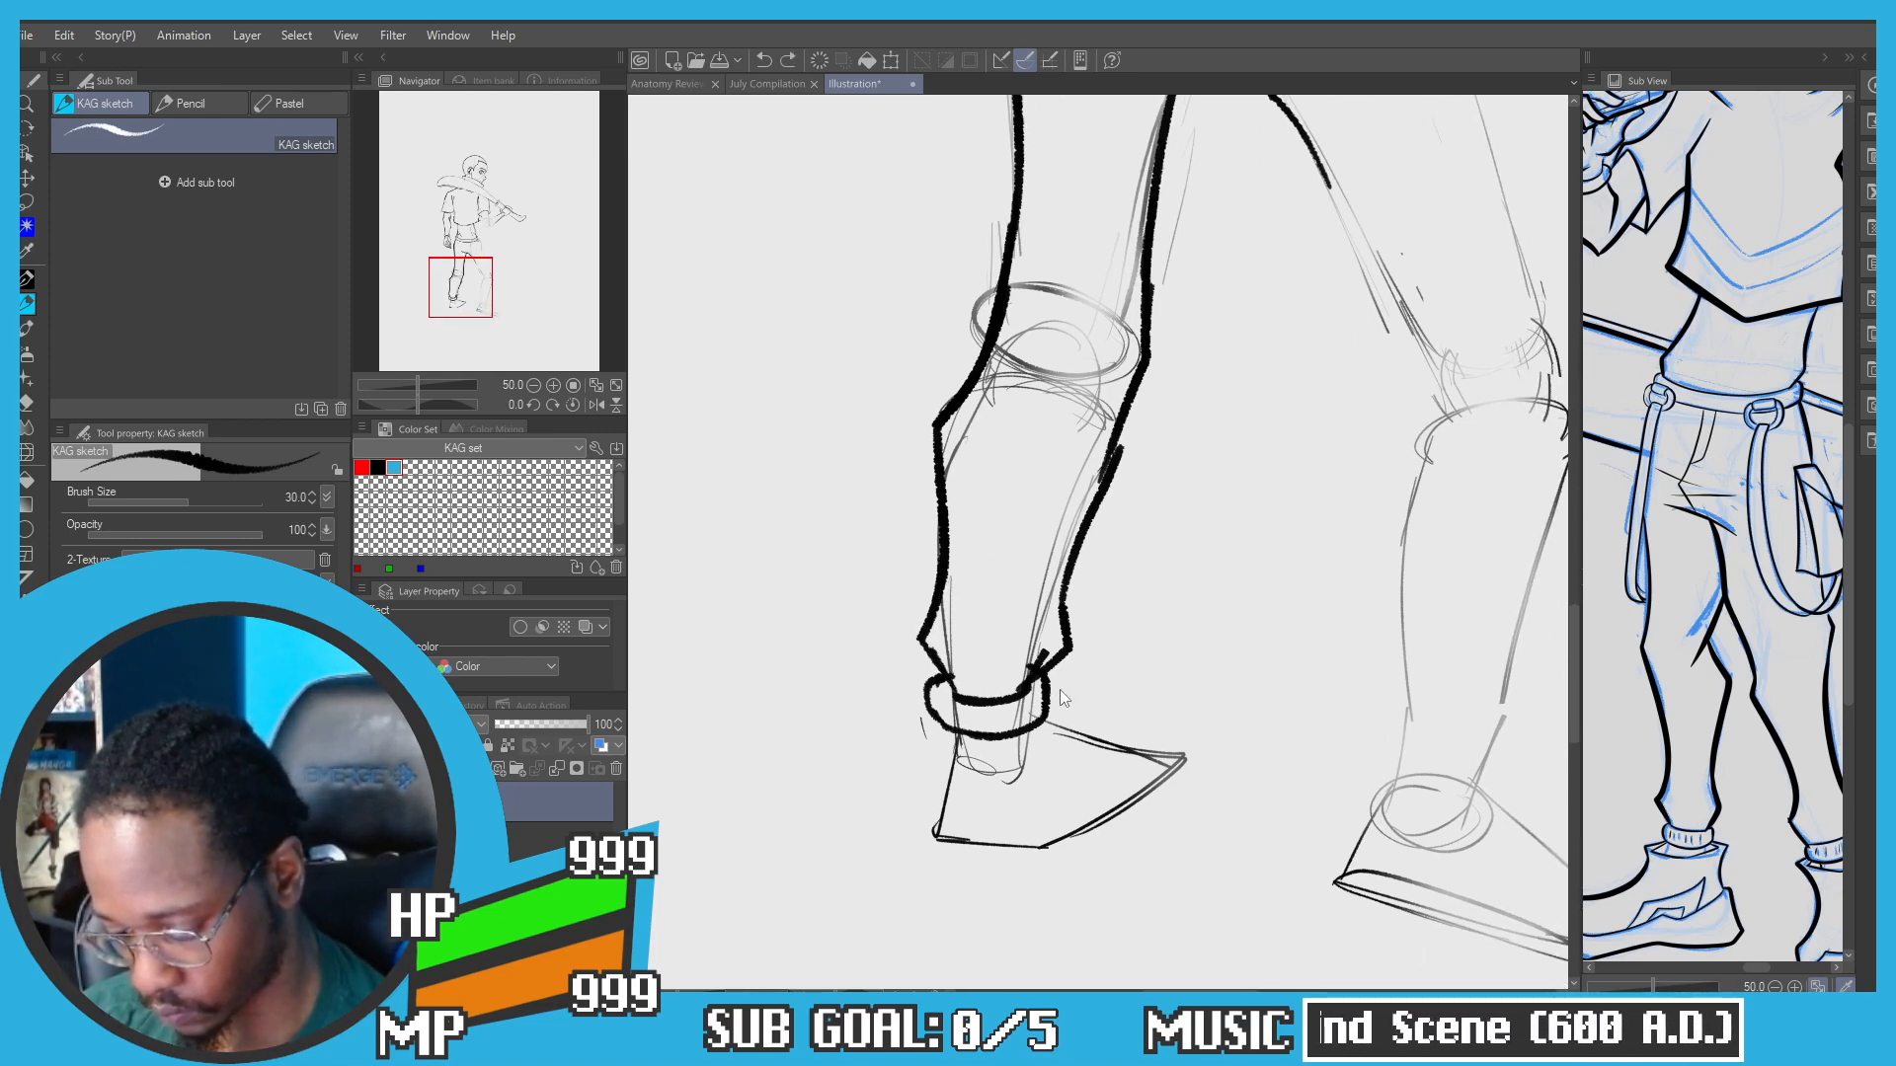
Step: Draw the left shoe's collar beneath the trouser cuff, with a pointed tip at the front of the ankle
mouse_move(1052, 693)
mouse_down()
mouse_move(1073, 720)
mouse_move(1055, 741)
mouse_move(954, 757)
mouse_up()
key(ctrl+z)
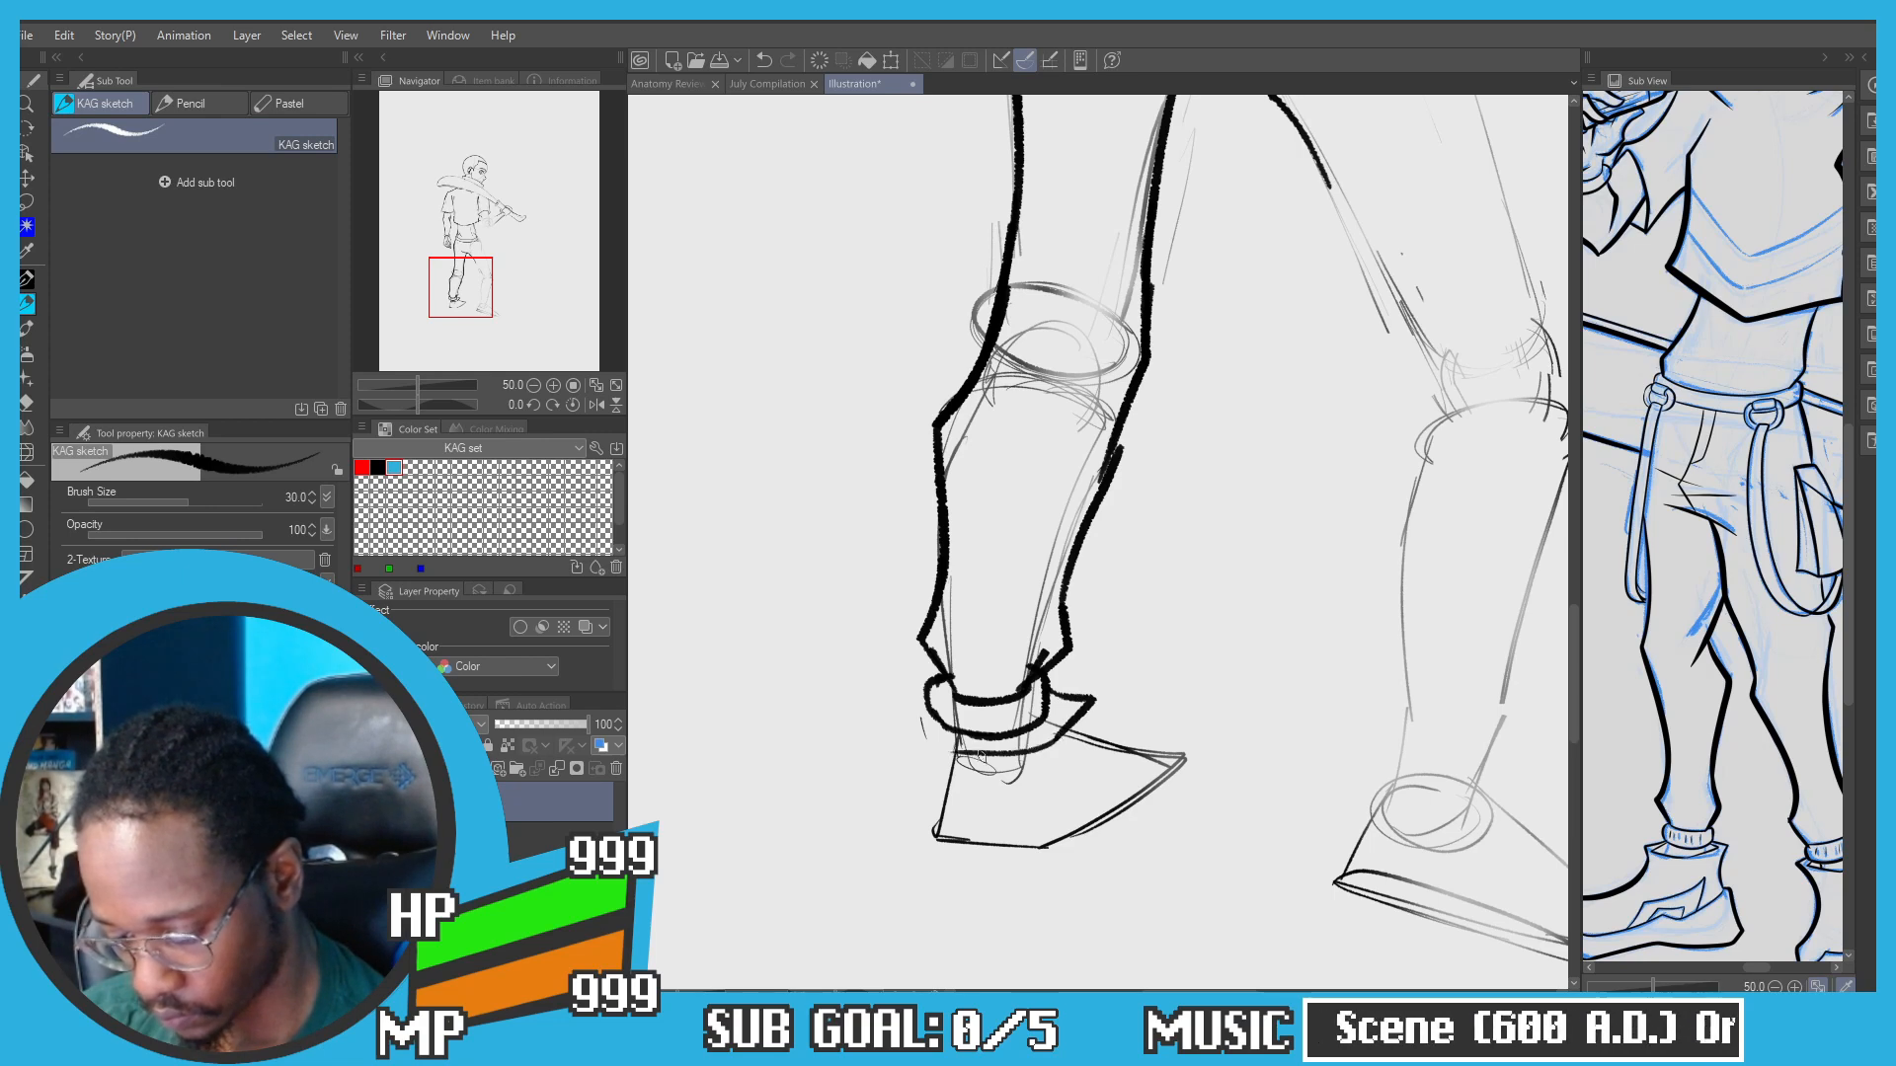
key(ctrl+z)
mouse_move(1053, 694)
mouse_down()
mouse_move(1035, 750)
mouse_move(933, 750)
mouse_up()
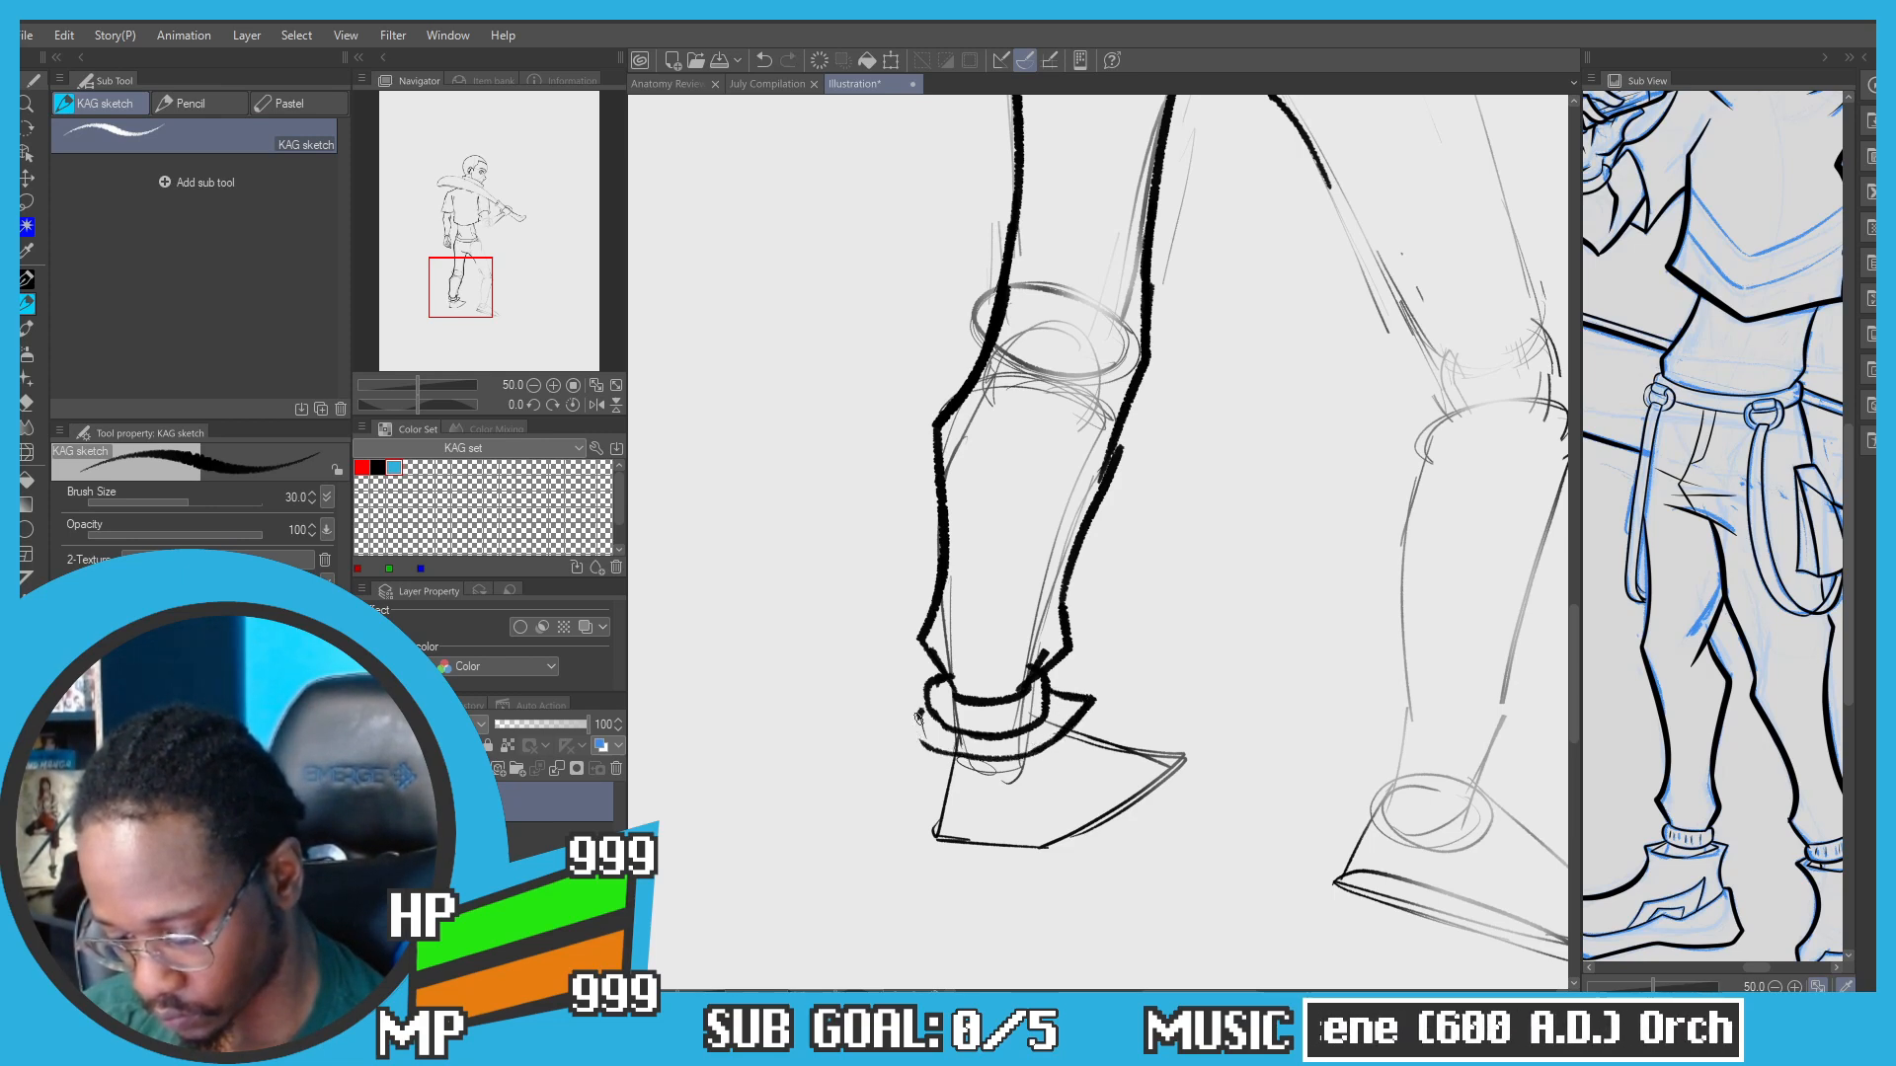
key(ctrl+z)
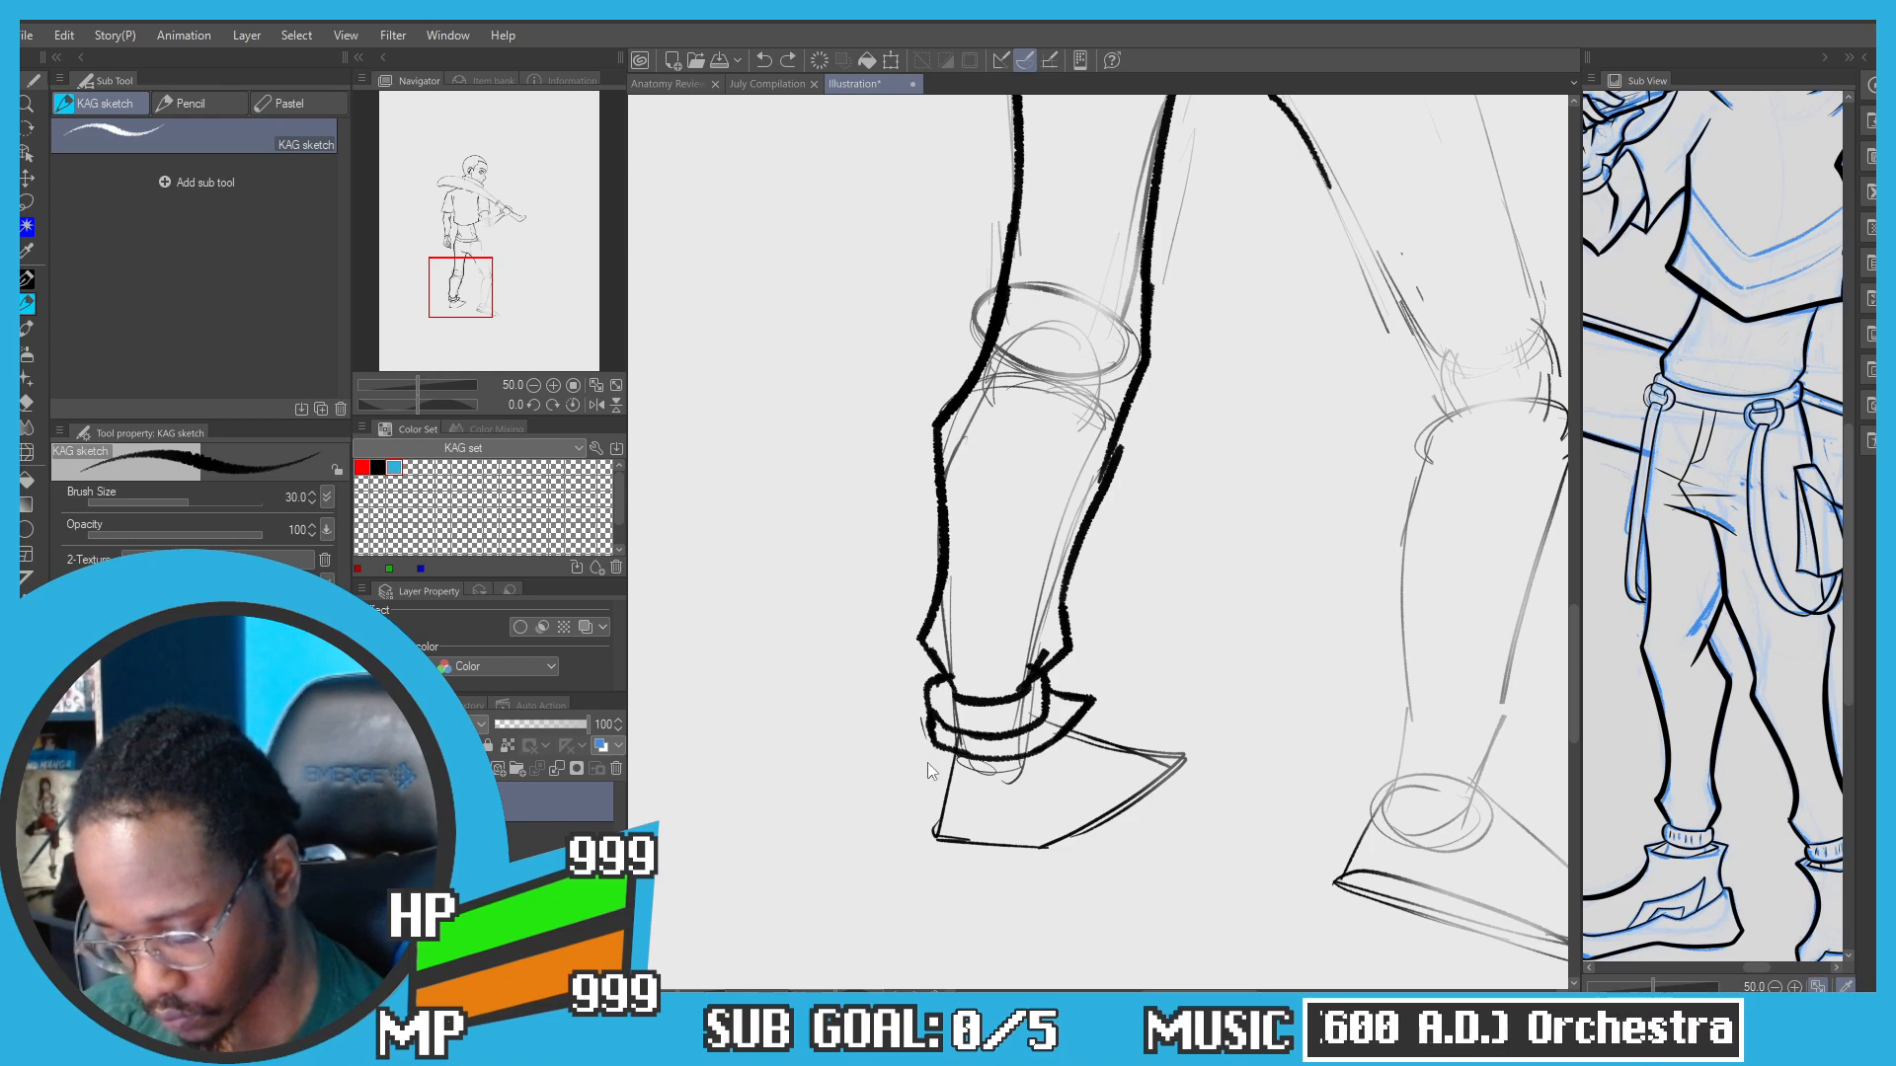
Step: Draw the left shoe's heel edge from the back of the collar down to the sole
drag(937, 725, 925, 805)
key(ctrl+z)
drag(932, 736, 920, 850)
key(ctrl+z)
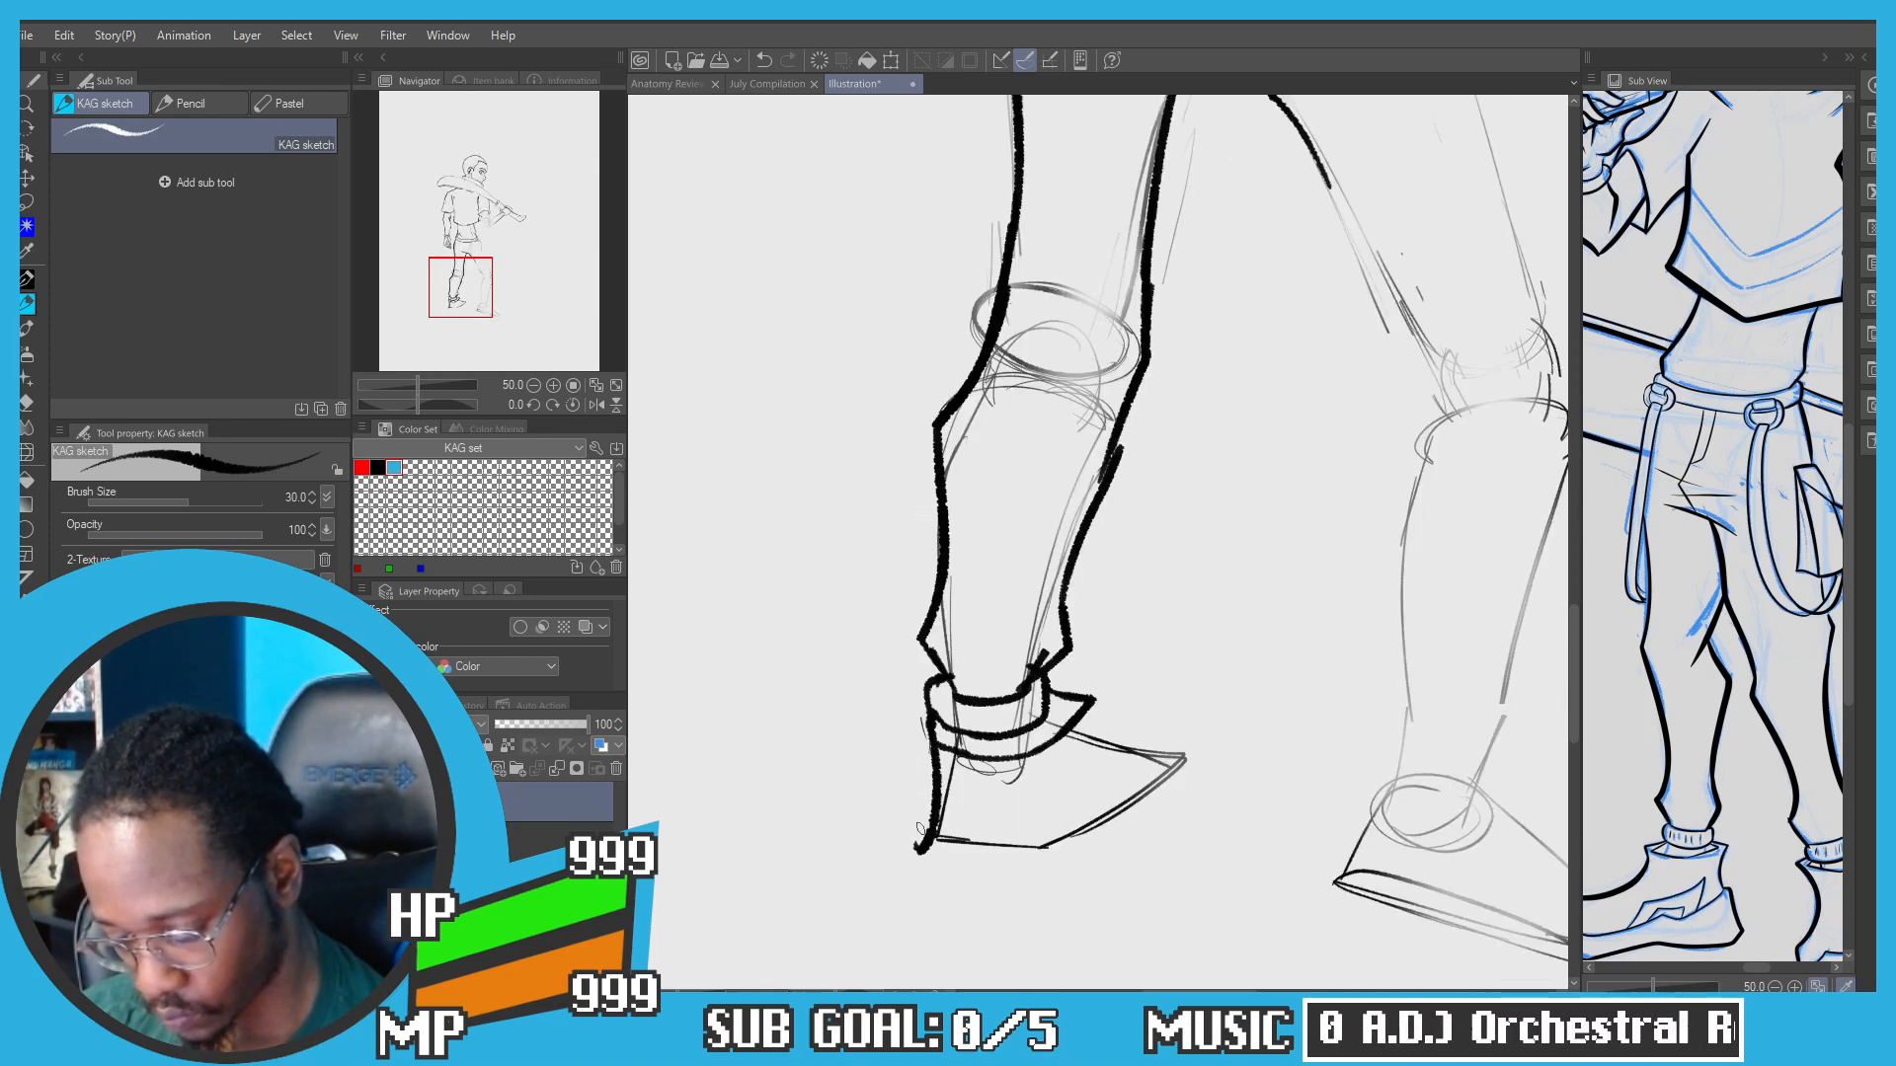
Step: Erase the left shoe's collar and redraw it with a shorter front tip and a line running down onto the instep
drag(1089, 699, 1095, 738)
key(ctrl+z)
key(ctrl+z)
drag(1096, 734, 1130, 749)
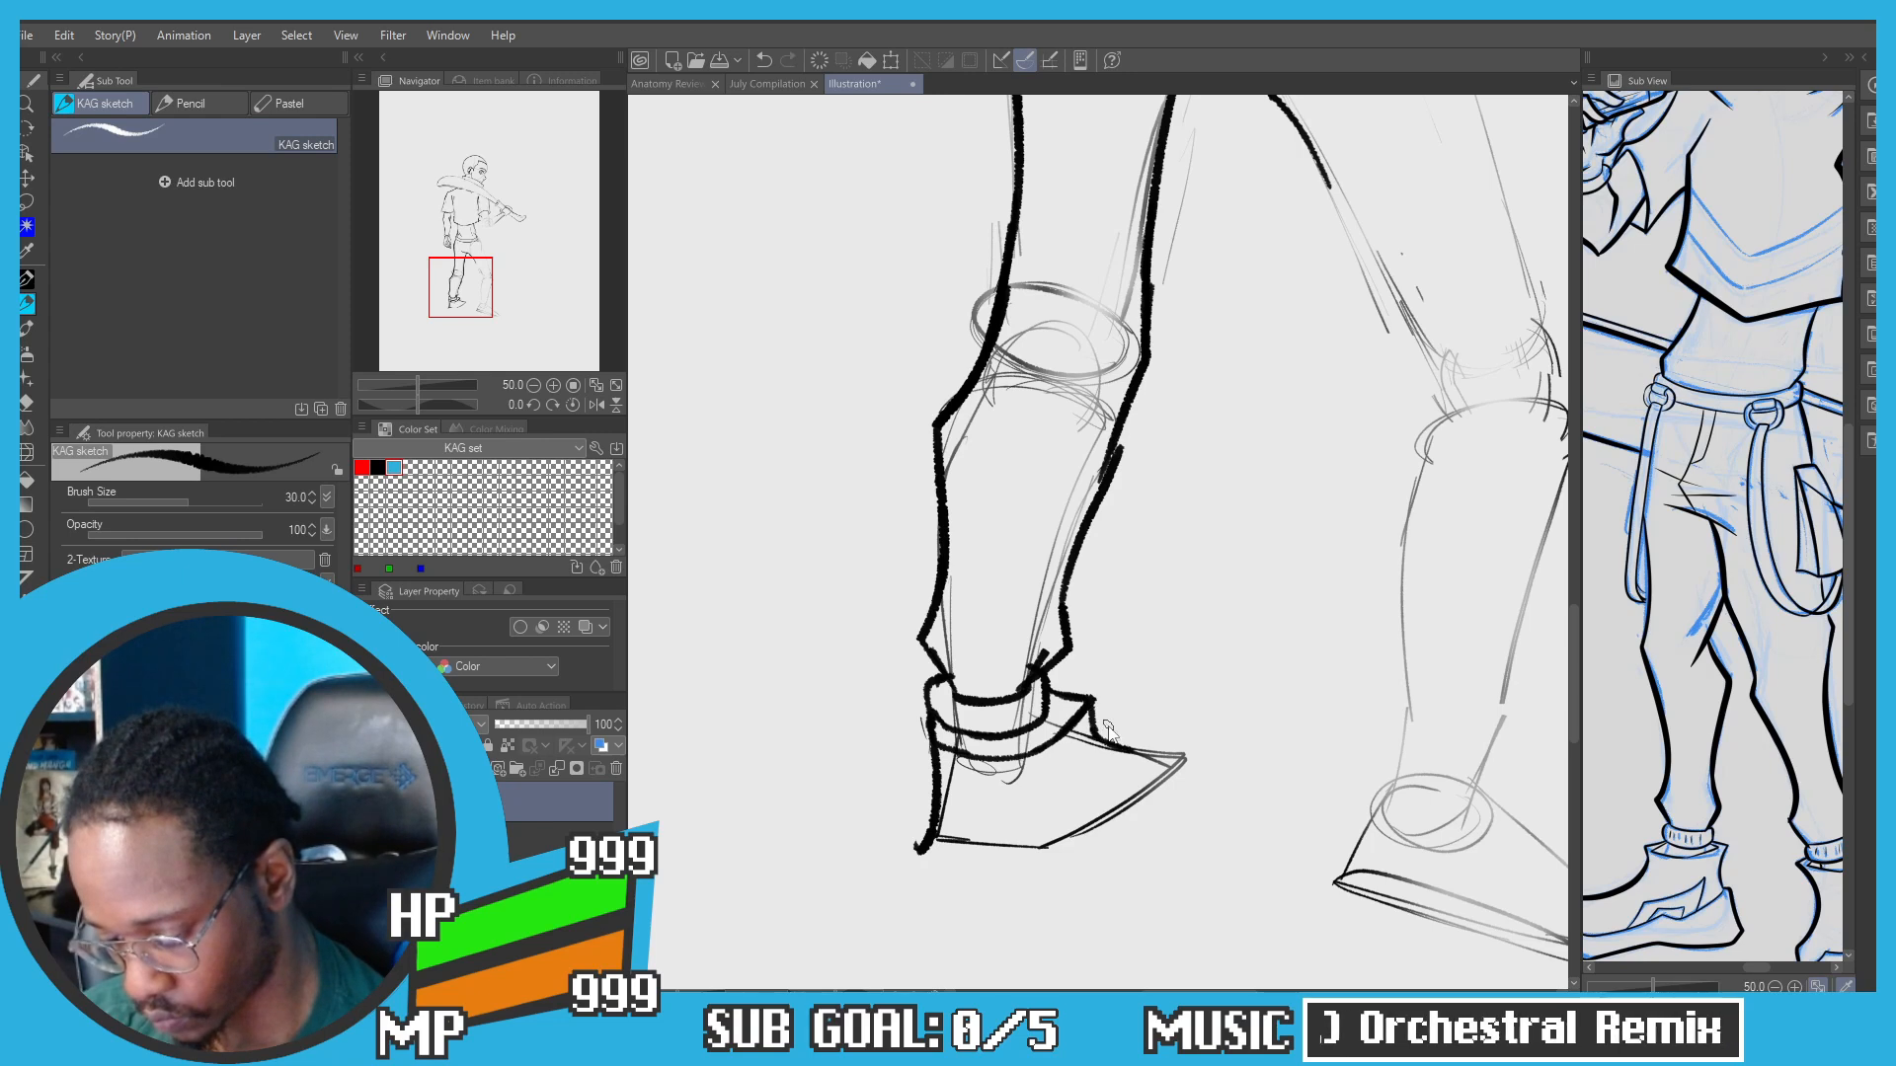
key(ctrl+z)
key(ctrl+z)
key(c)
mouse_move(1065, 694)
mouse_down()
mouse_move(1033, 755)
mouse_move(1005, 758)
mouse_up()
key(c)
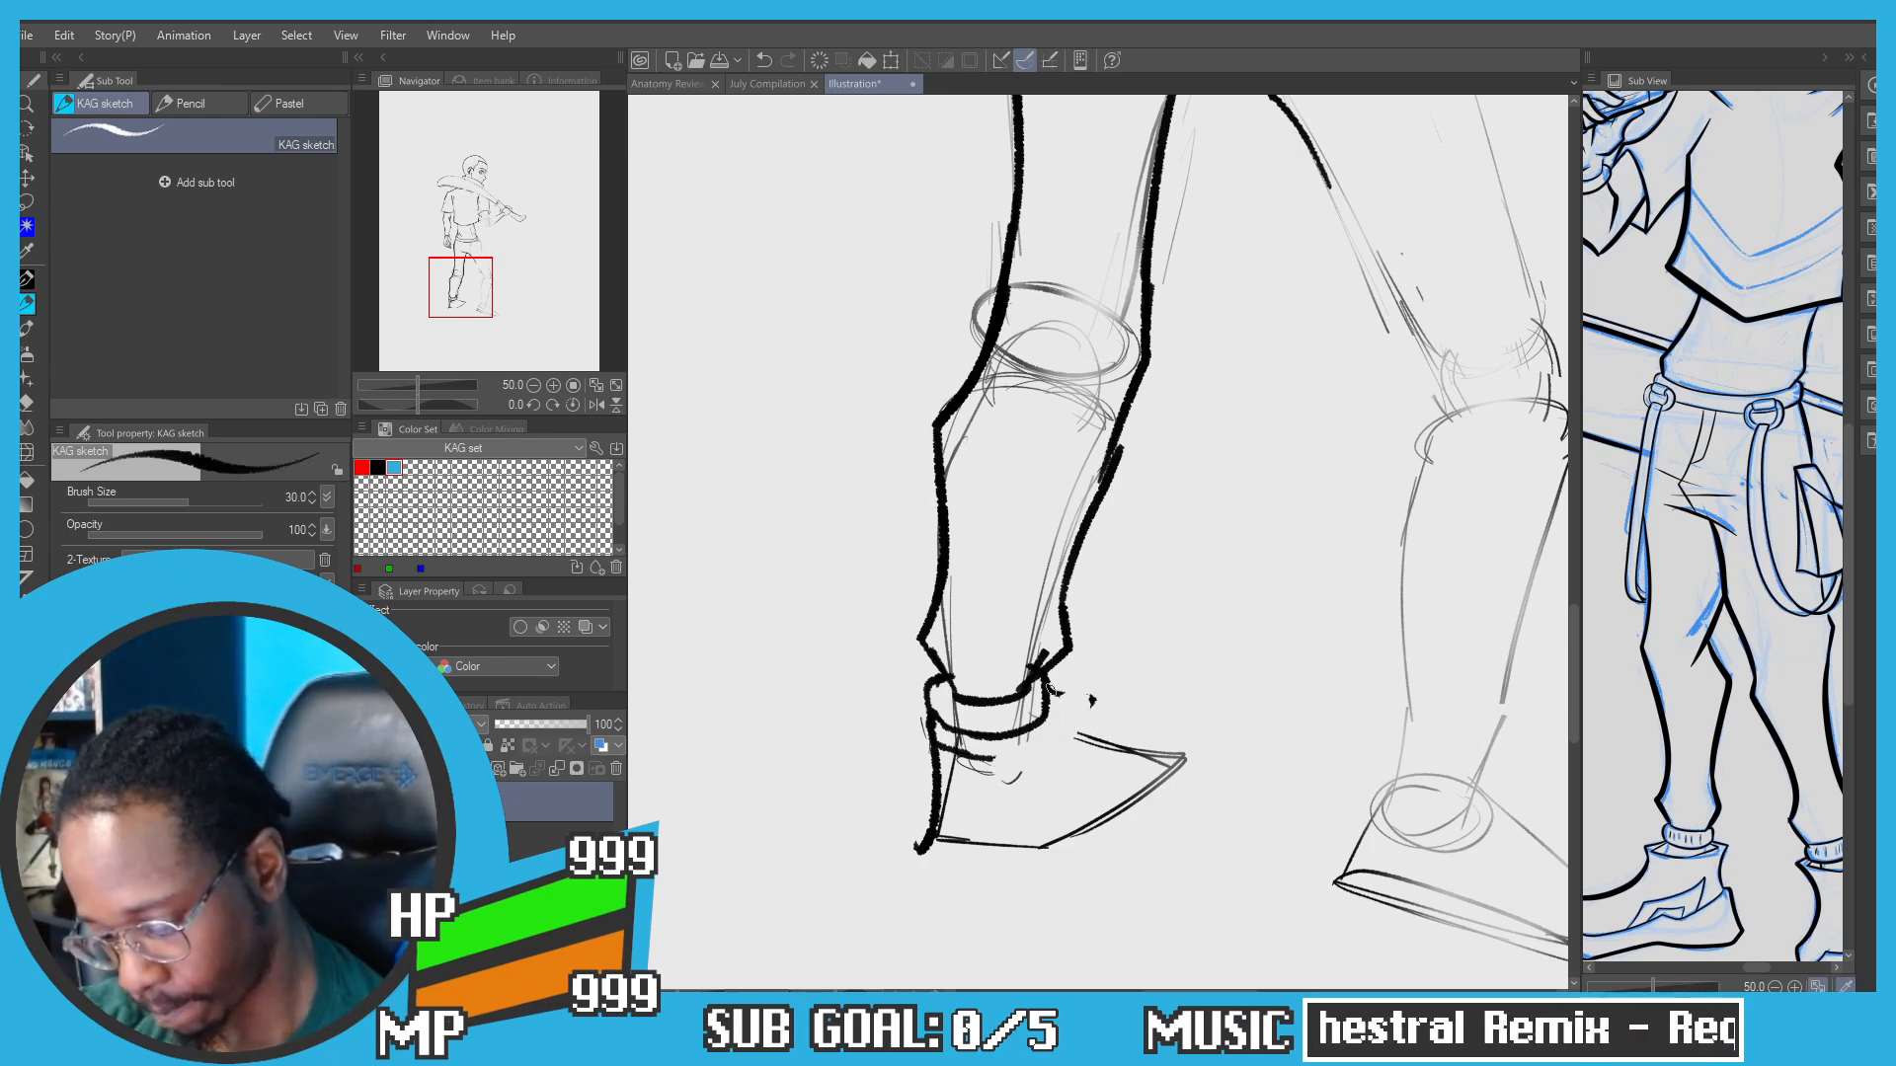
mouse_move(1054, 692)
mouse_down()
mouse_move(1052, 727)
mouse_move(977, 758)
mouse_move(1150, 740)
mouse_up()
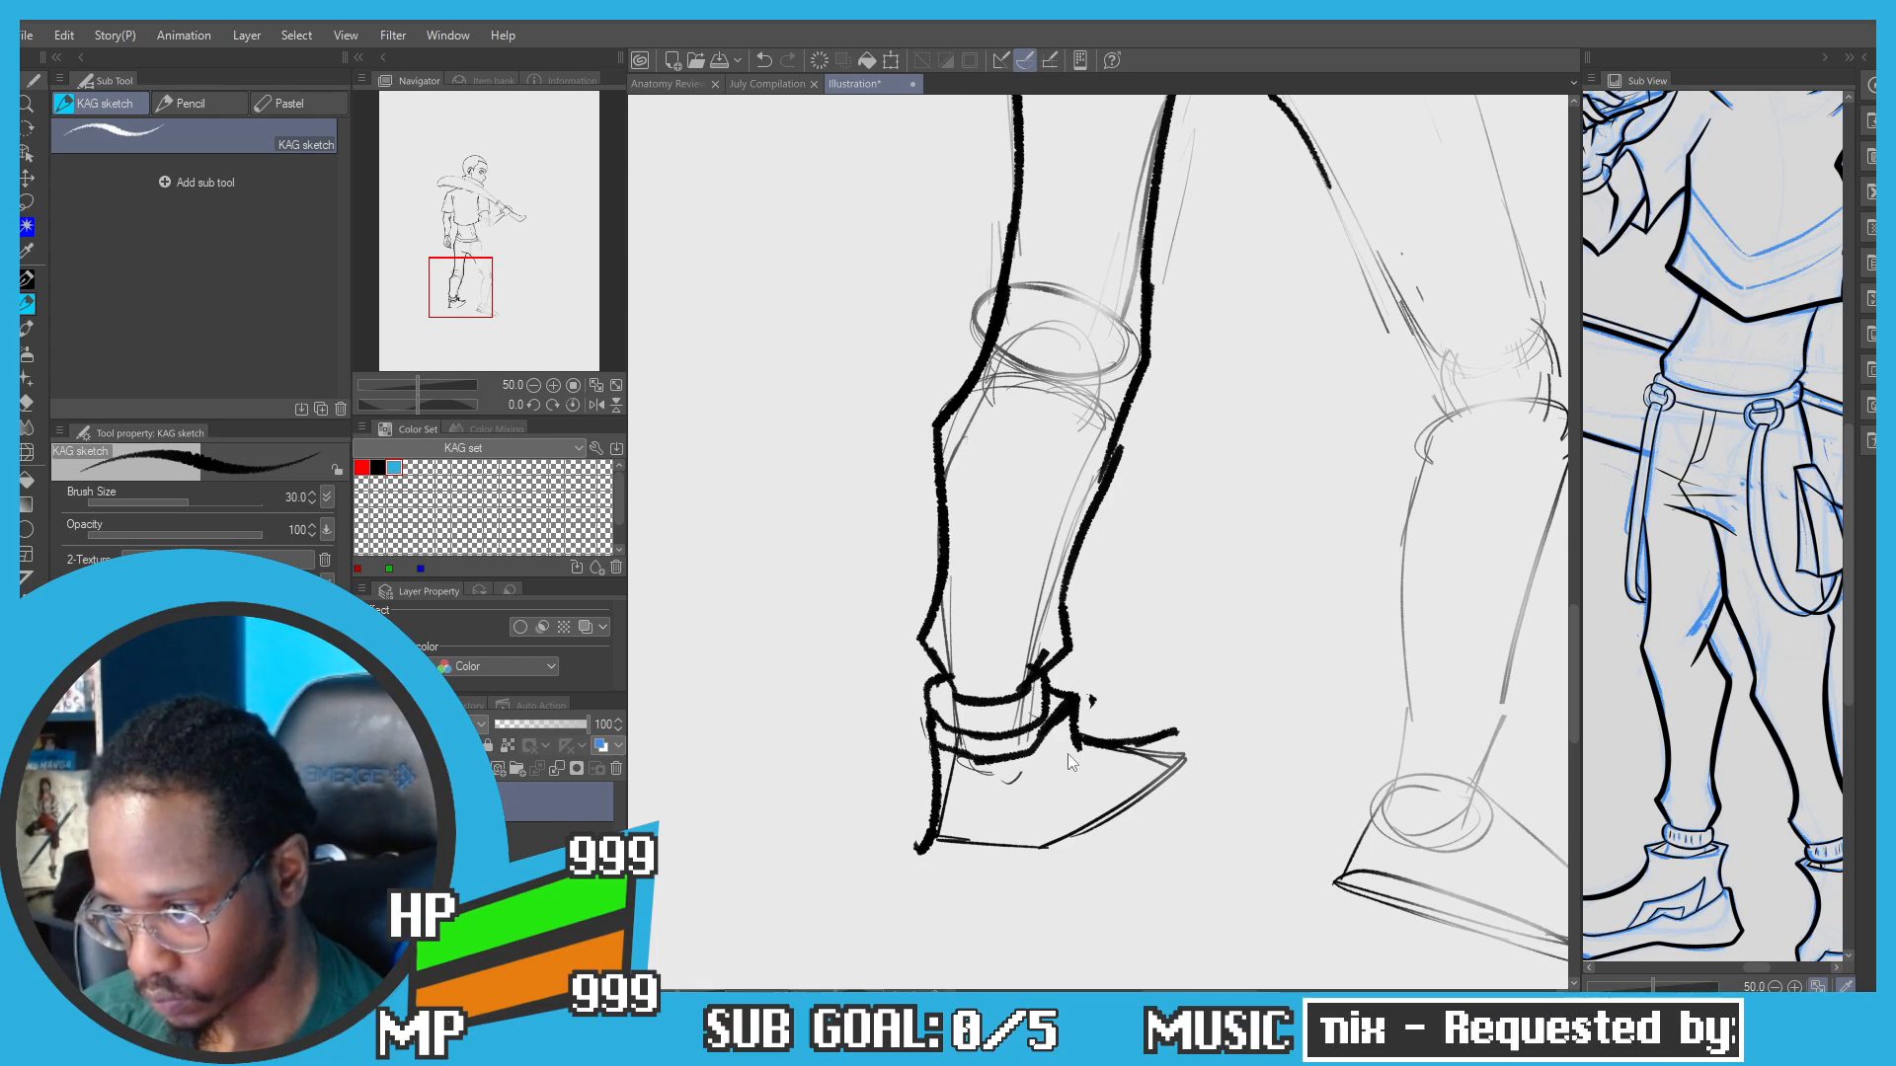
Step: Redraw the left shoe's instep with a short diagonal crease and a raised top line curving over the toe
key(ctrl+z)
drag(1079, 735, 1199, 735)
key(ctrl+z)
key(ctrl+z)
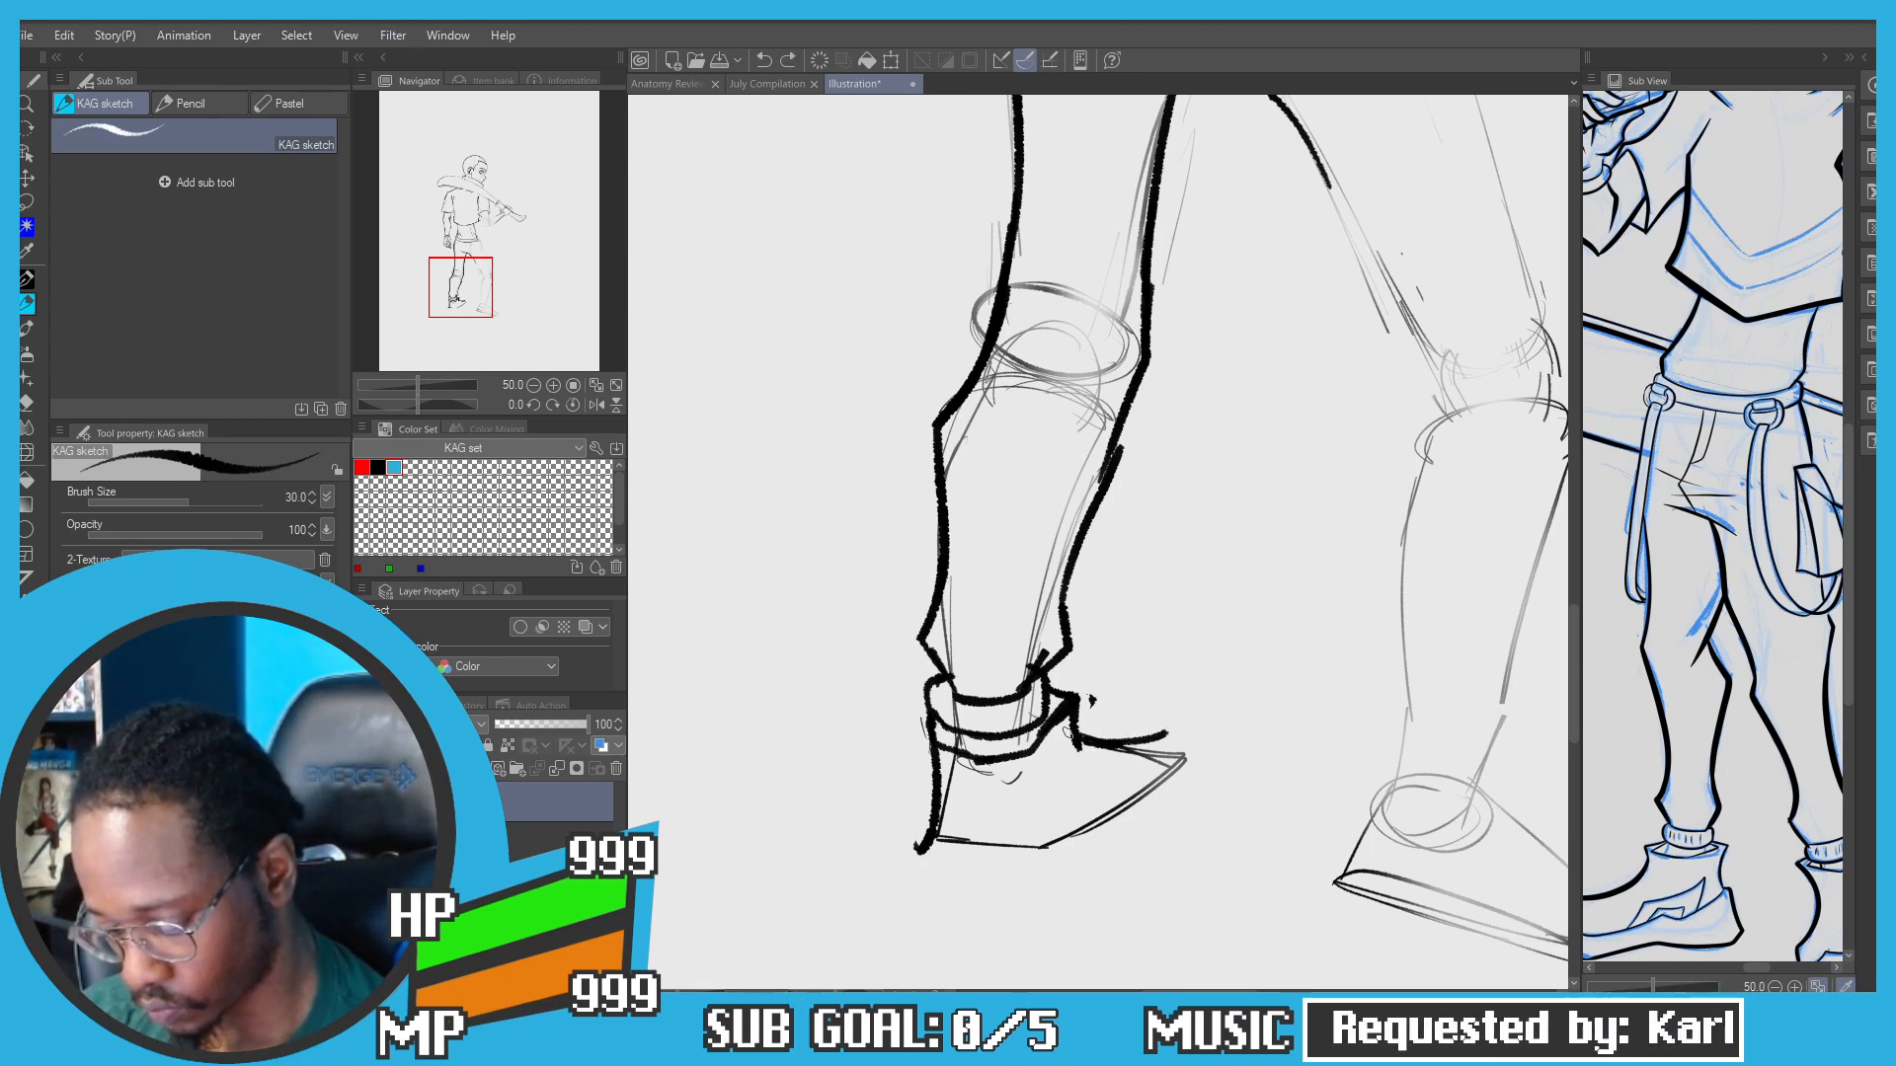
key(ctrl+z)
drag(1078, 736, 1137, 763)
drag(1082, 734, 1128, 729)
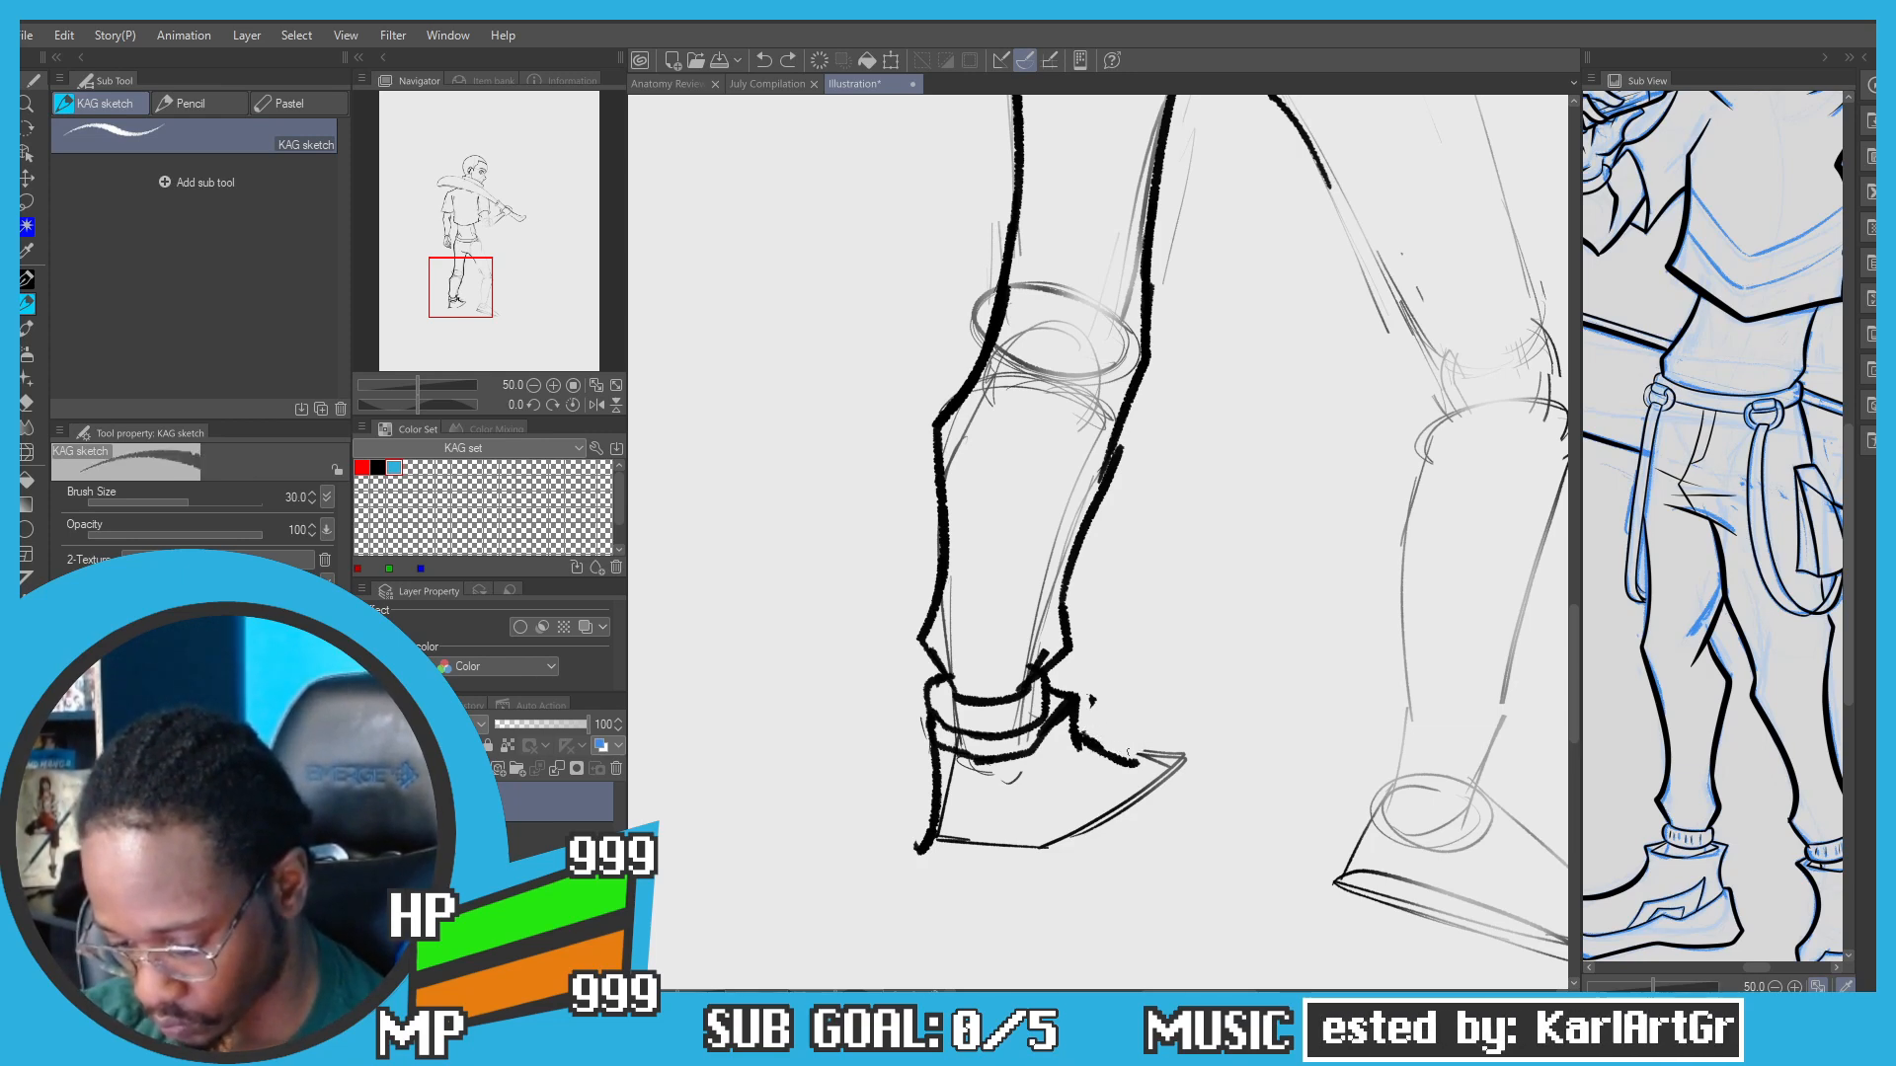
mouse_move(1108, 728)
mouse_down()
mouse_move(1161, 711)
mouse_move(1203, 732)
mouse_up()
key(ctrl+z)
mouse_move(1193, 724)
mouse_down()
mouse_move(1195, 775)
mouse_move(1135, 831)
mouse_up()
key(ctrl+z)
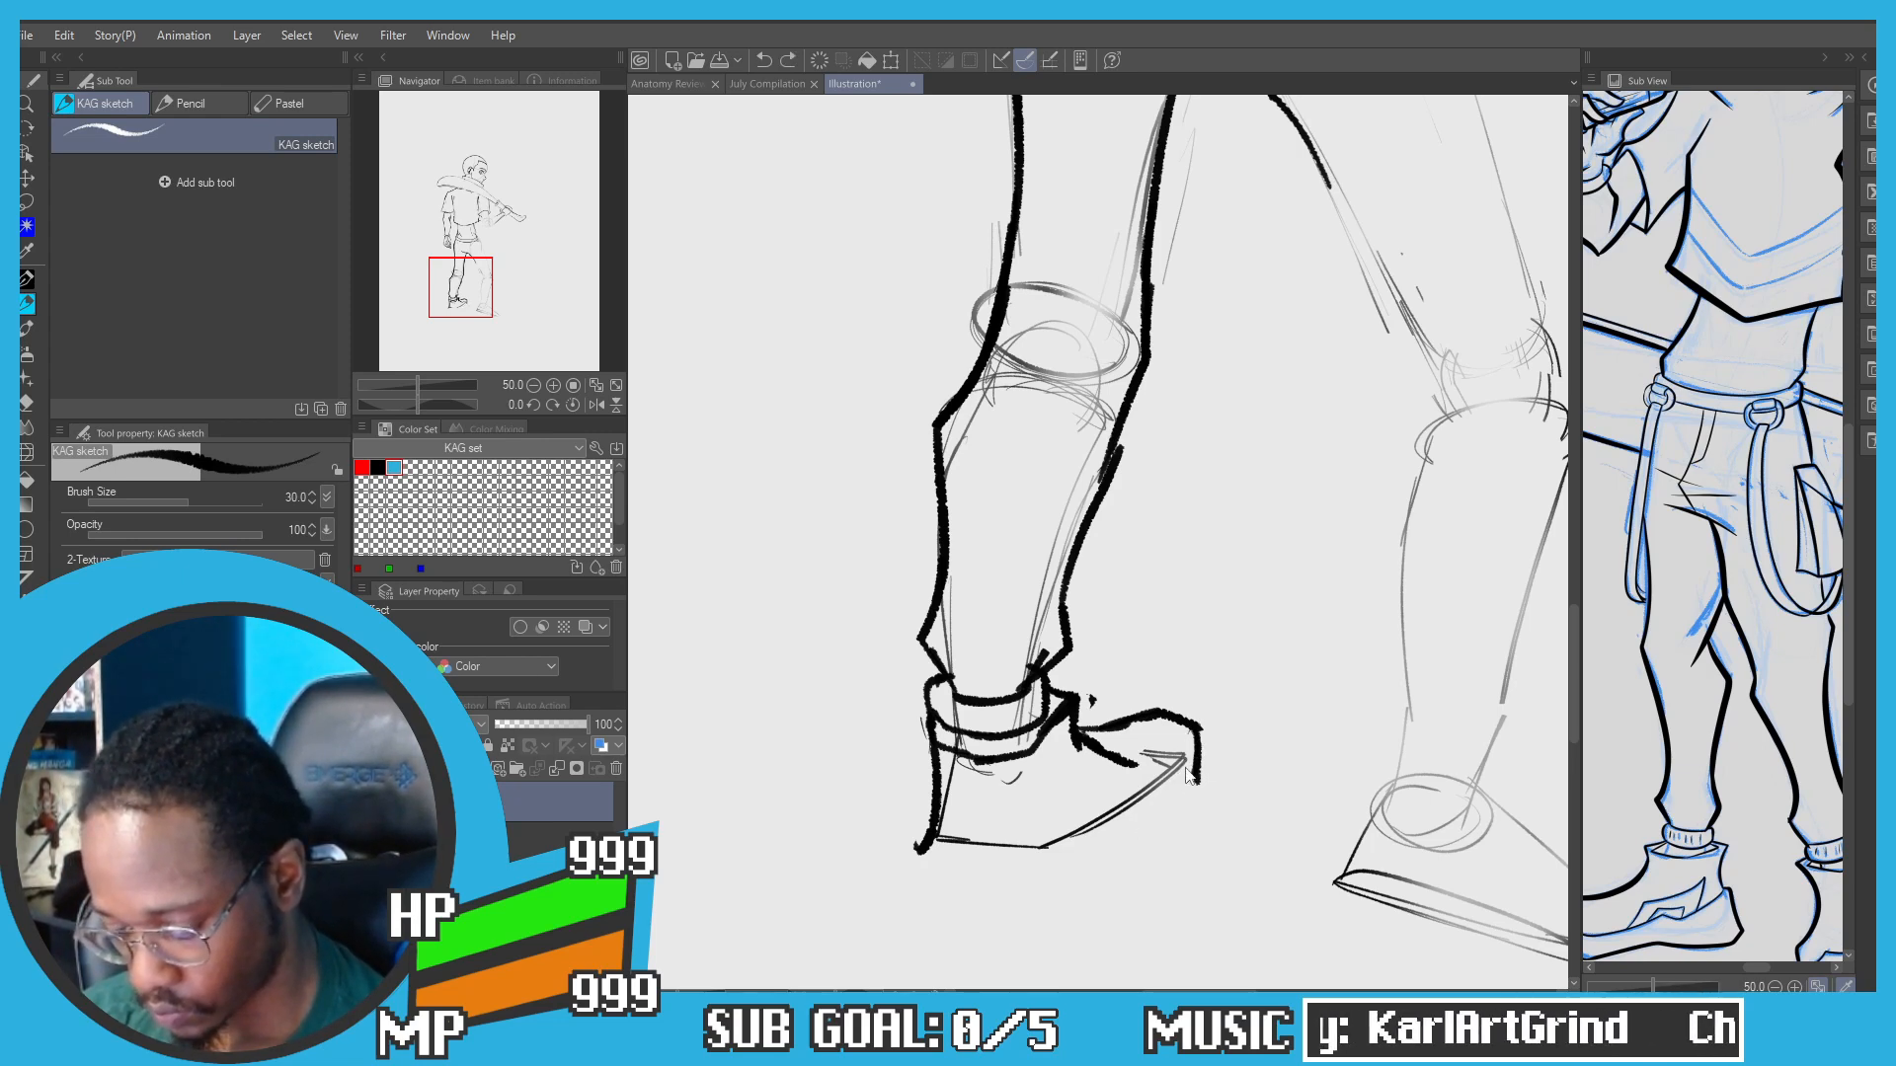
Step: Draw the left shoe's rounded toe and its bottom outline back to the heel
drag(1195, 755, 1160, 820)
key(ctrl+z)
mouse_move(1191, 735)
mouse_down()
mouse_move(1133, 823)
mouse_move(1180, 808)
mouse_move(1101, 839)
mouse_up()
key(ctrl+z)
key(ctrl+z)
mouse_move(1198, 743)
mouse_down()
mouse_move(1198, 792)
mouse_move(1060, 865)
mouse_move(933, 849)
mouse_up()
scroll(1097, 533, down, 2)
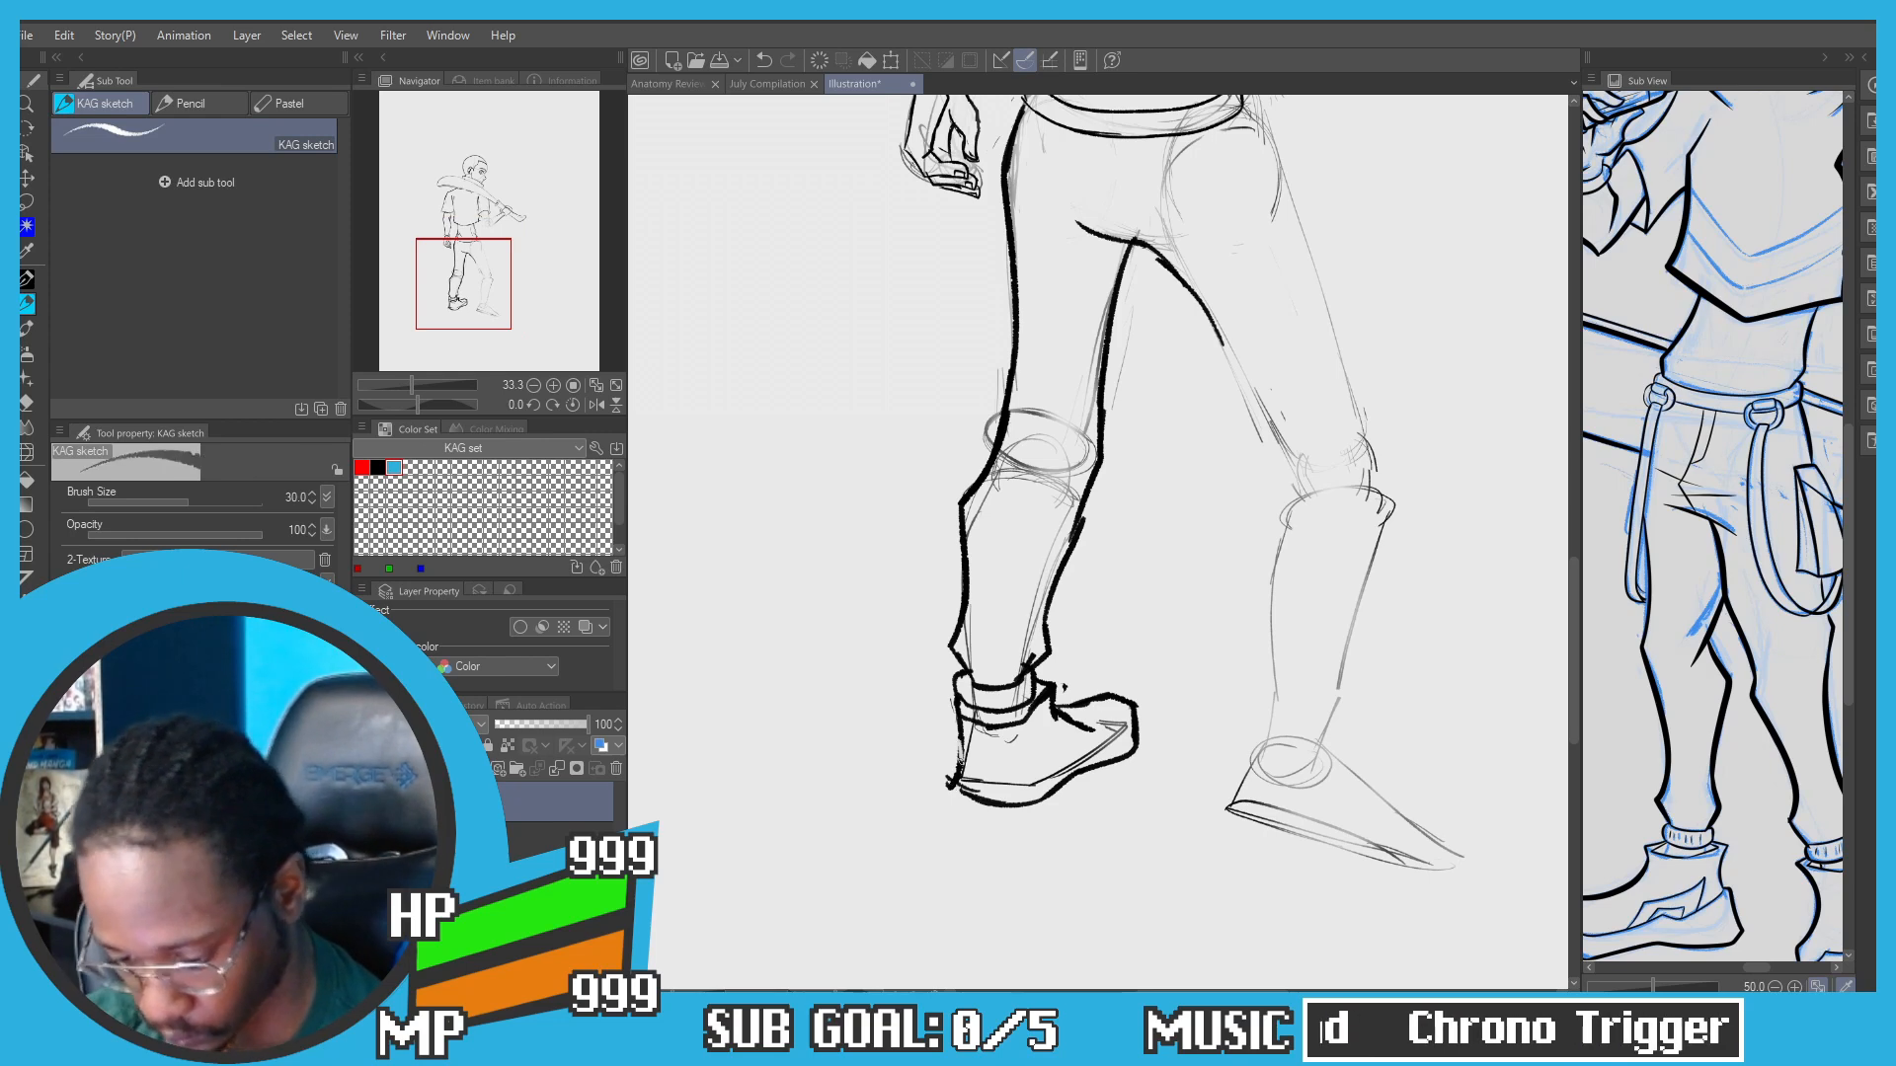
Step: Erase the leftover construction lines inside the left shoe and redraw its heel edge
drag(966, 785, 959, 737)
drag(1106, 720, 1068, 766)
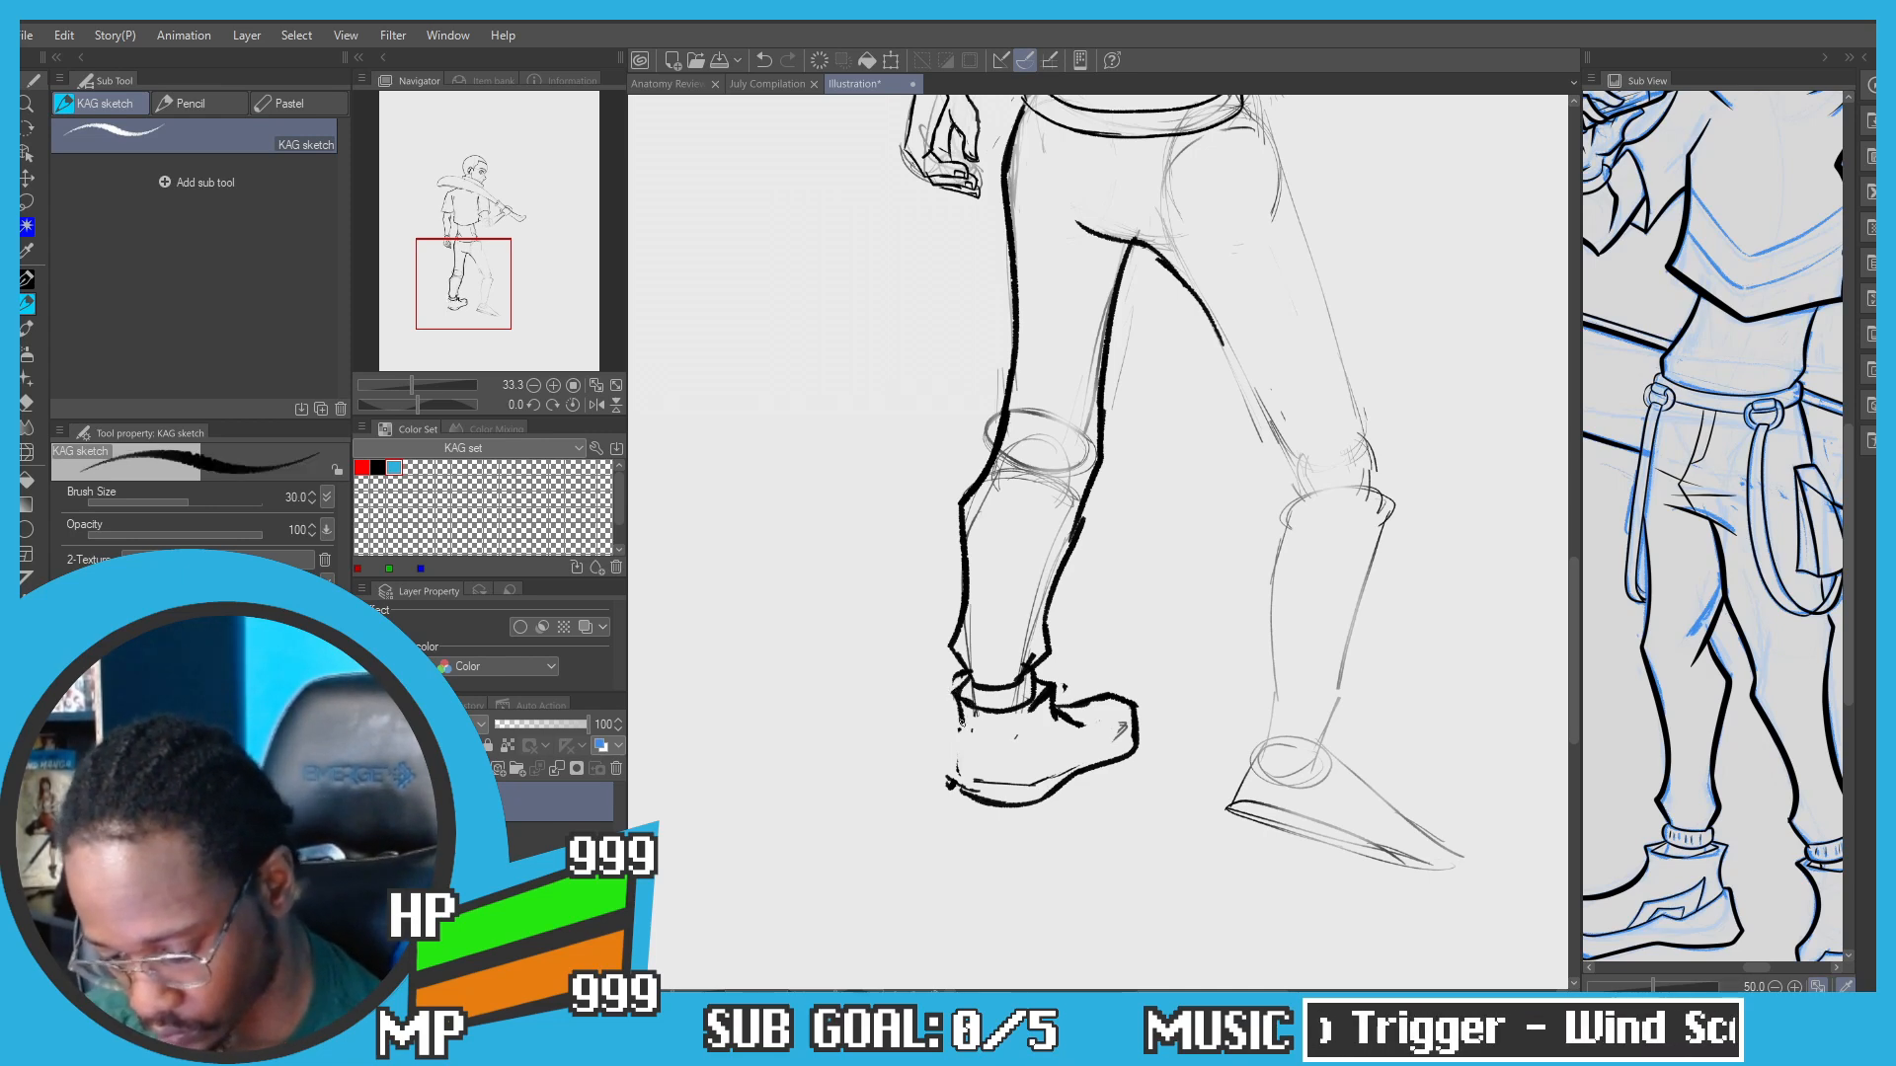
drag(958, 701, 946, 778)
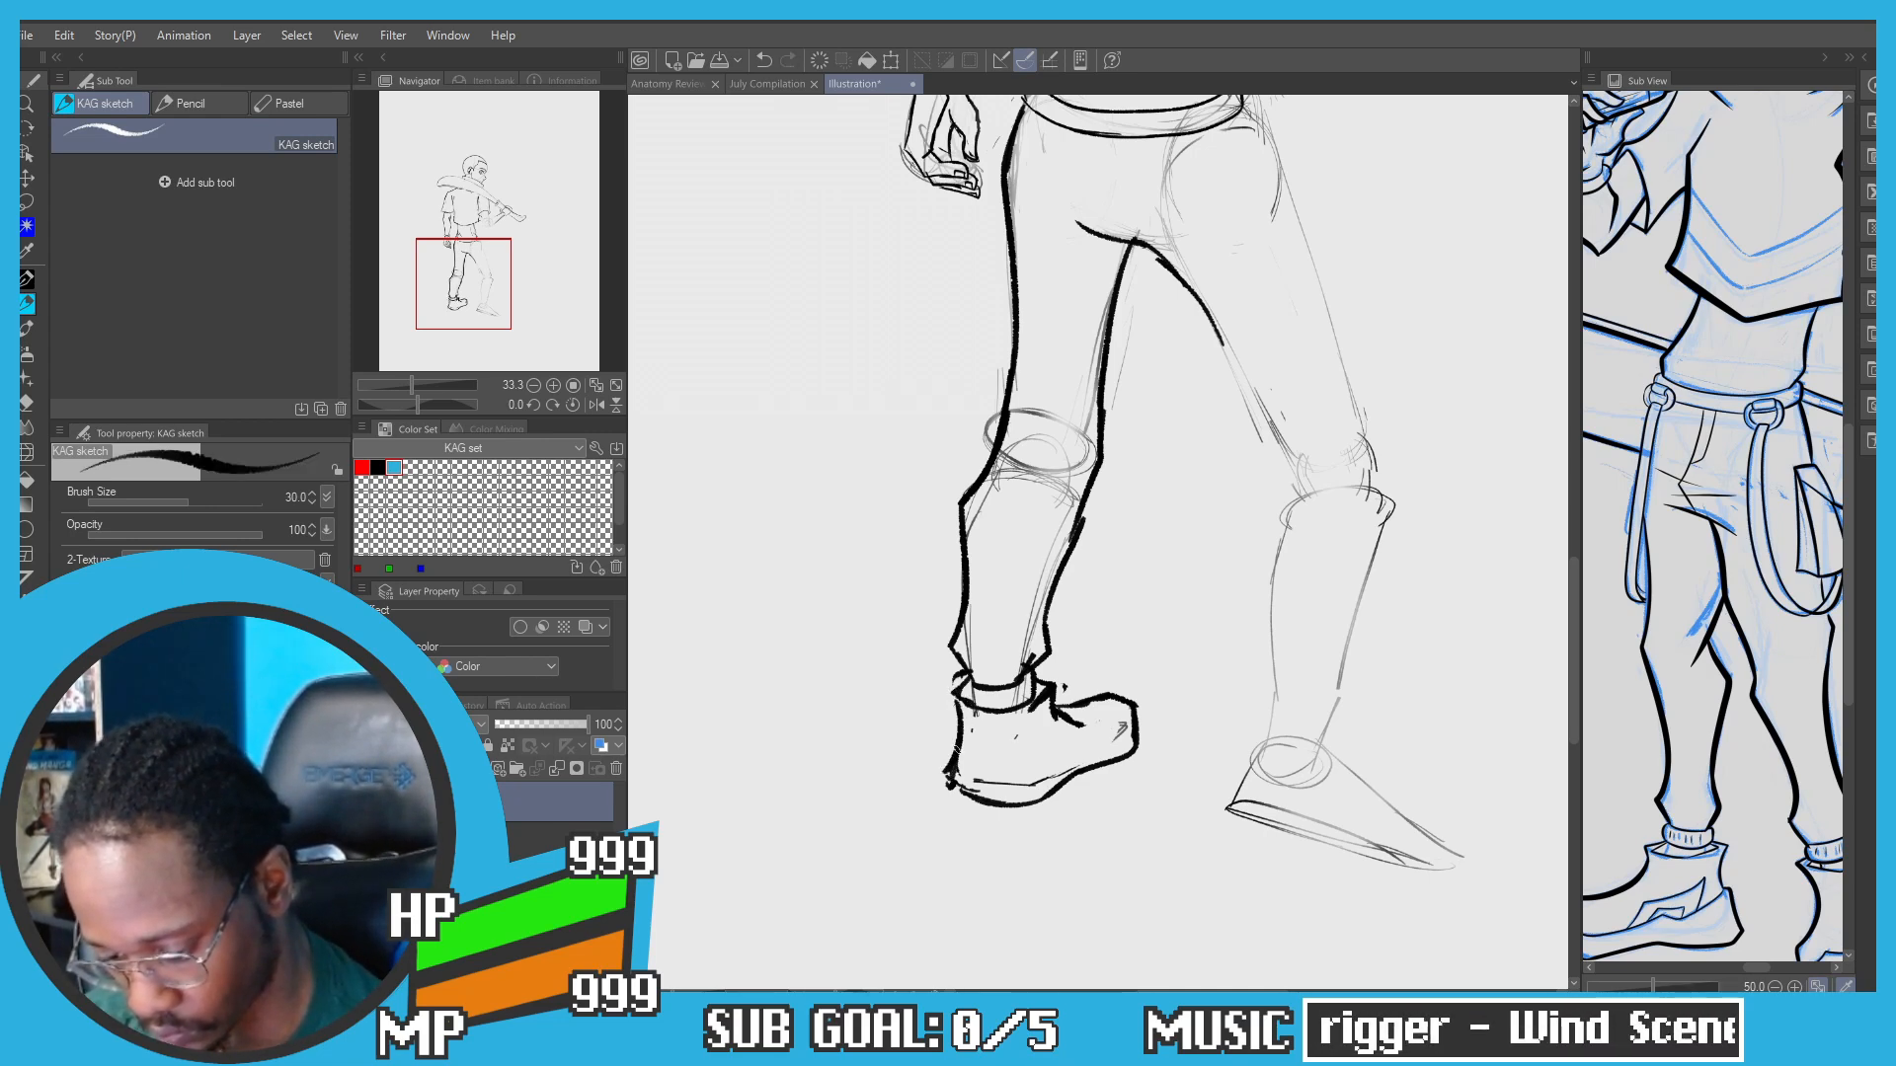
drag(1051, 738, 1089, 742)
Step: Show the reference's other shoe and rework the sole edge under the left shoe's toe
drag(1604, 826, 1701, 768)
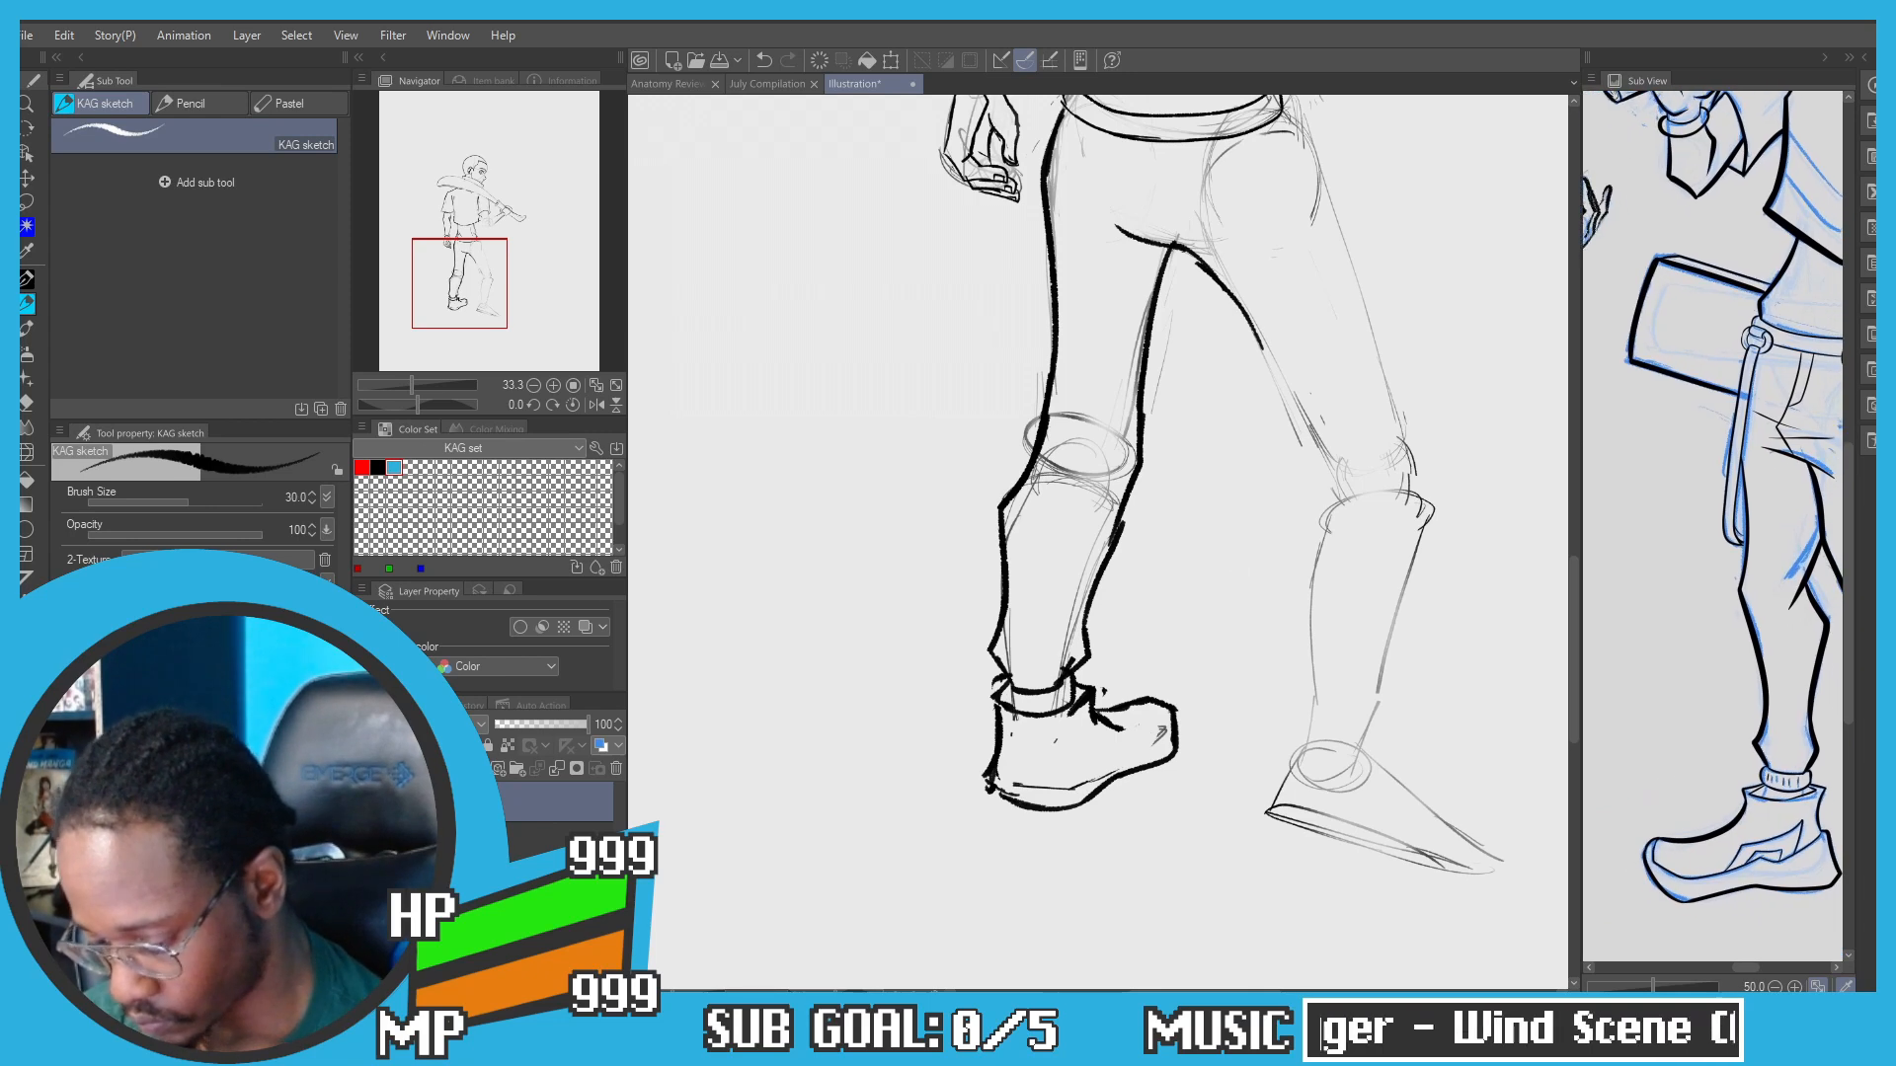
scroll(1170, 699, up, 1)
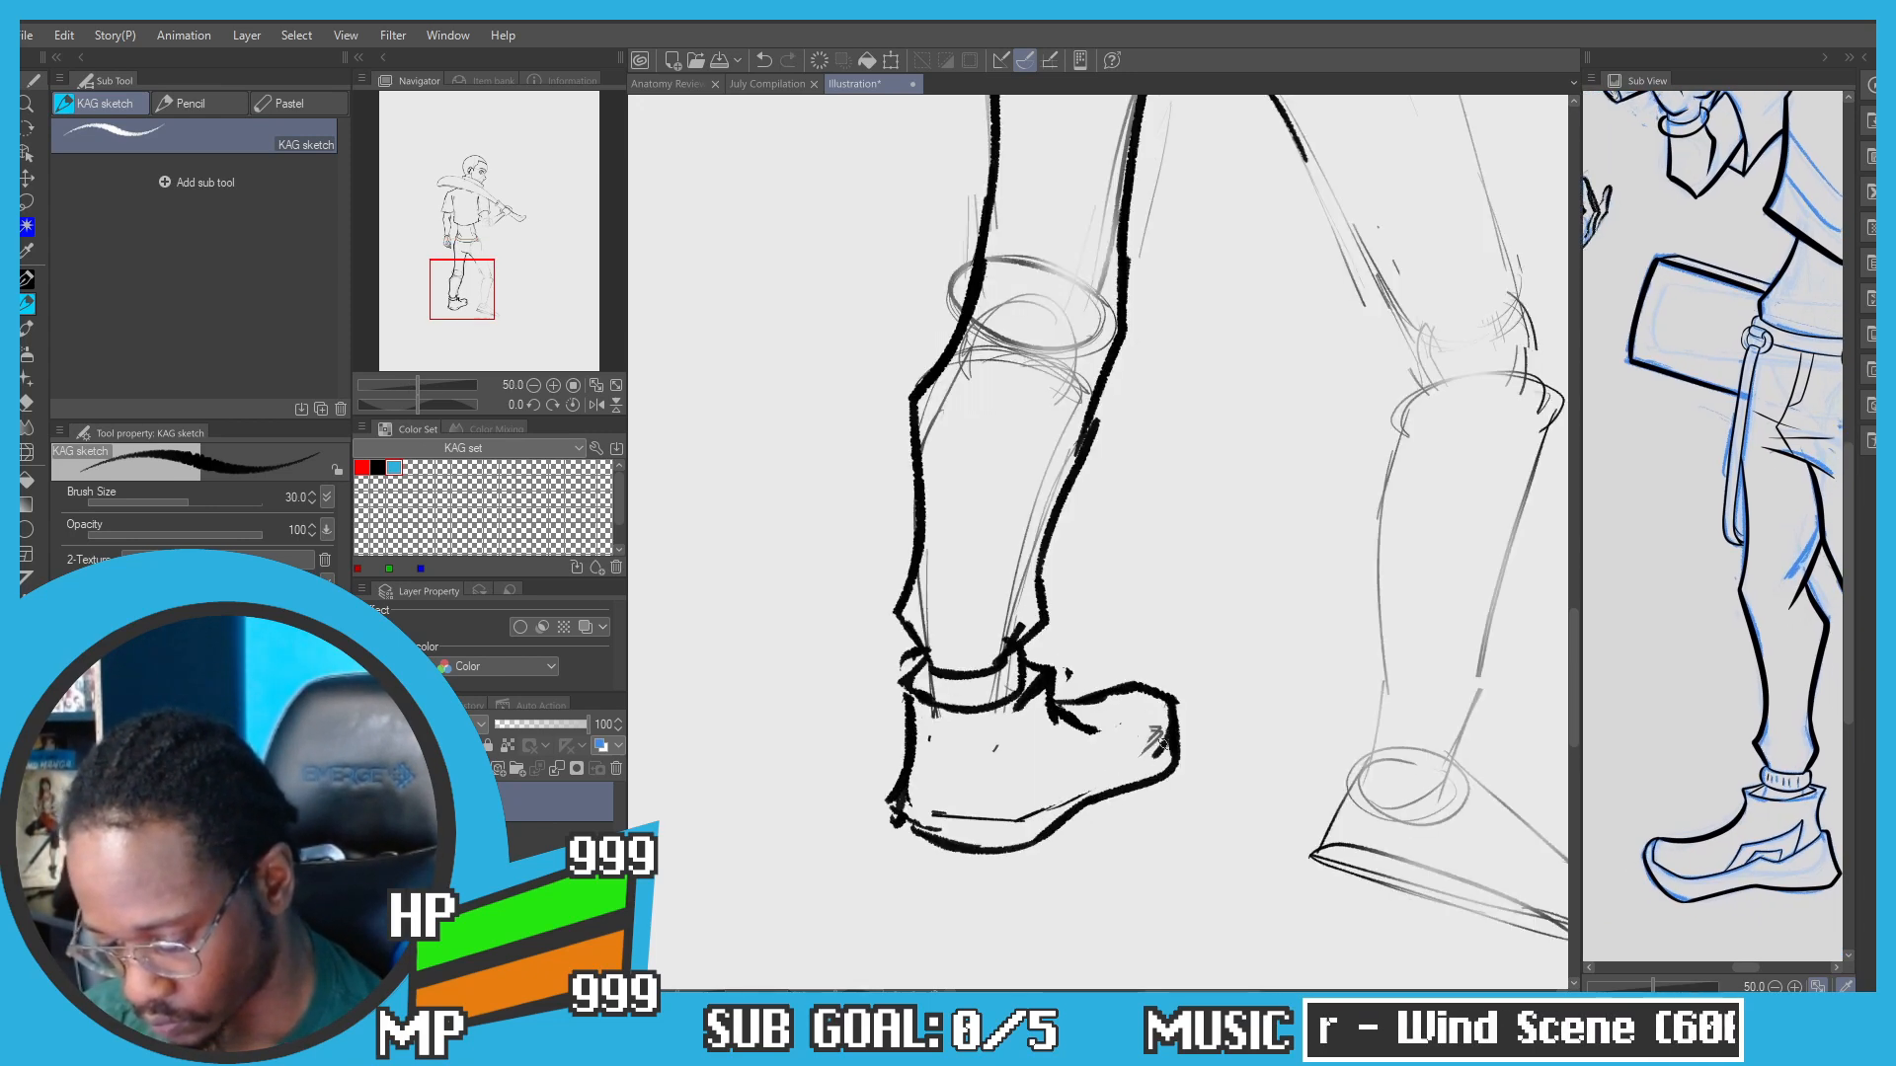
key(ctrl+z)
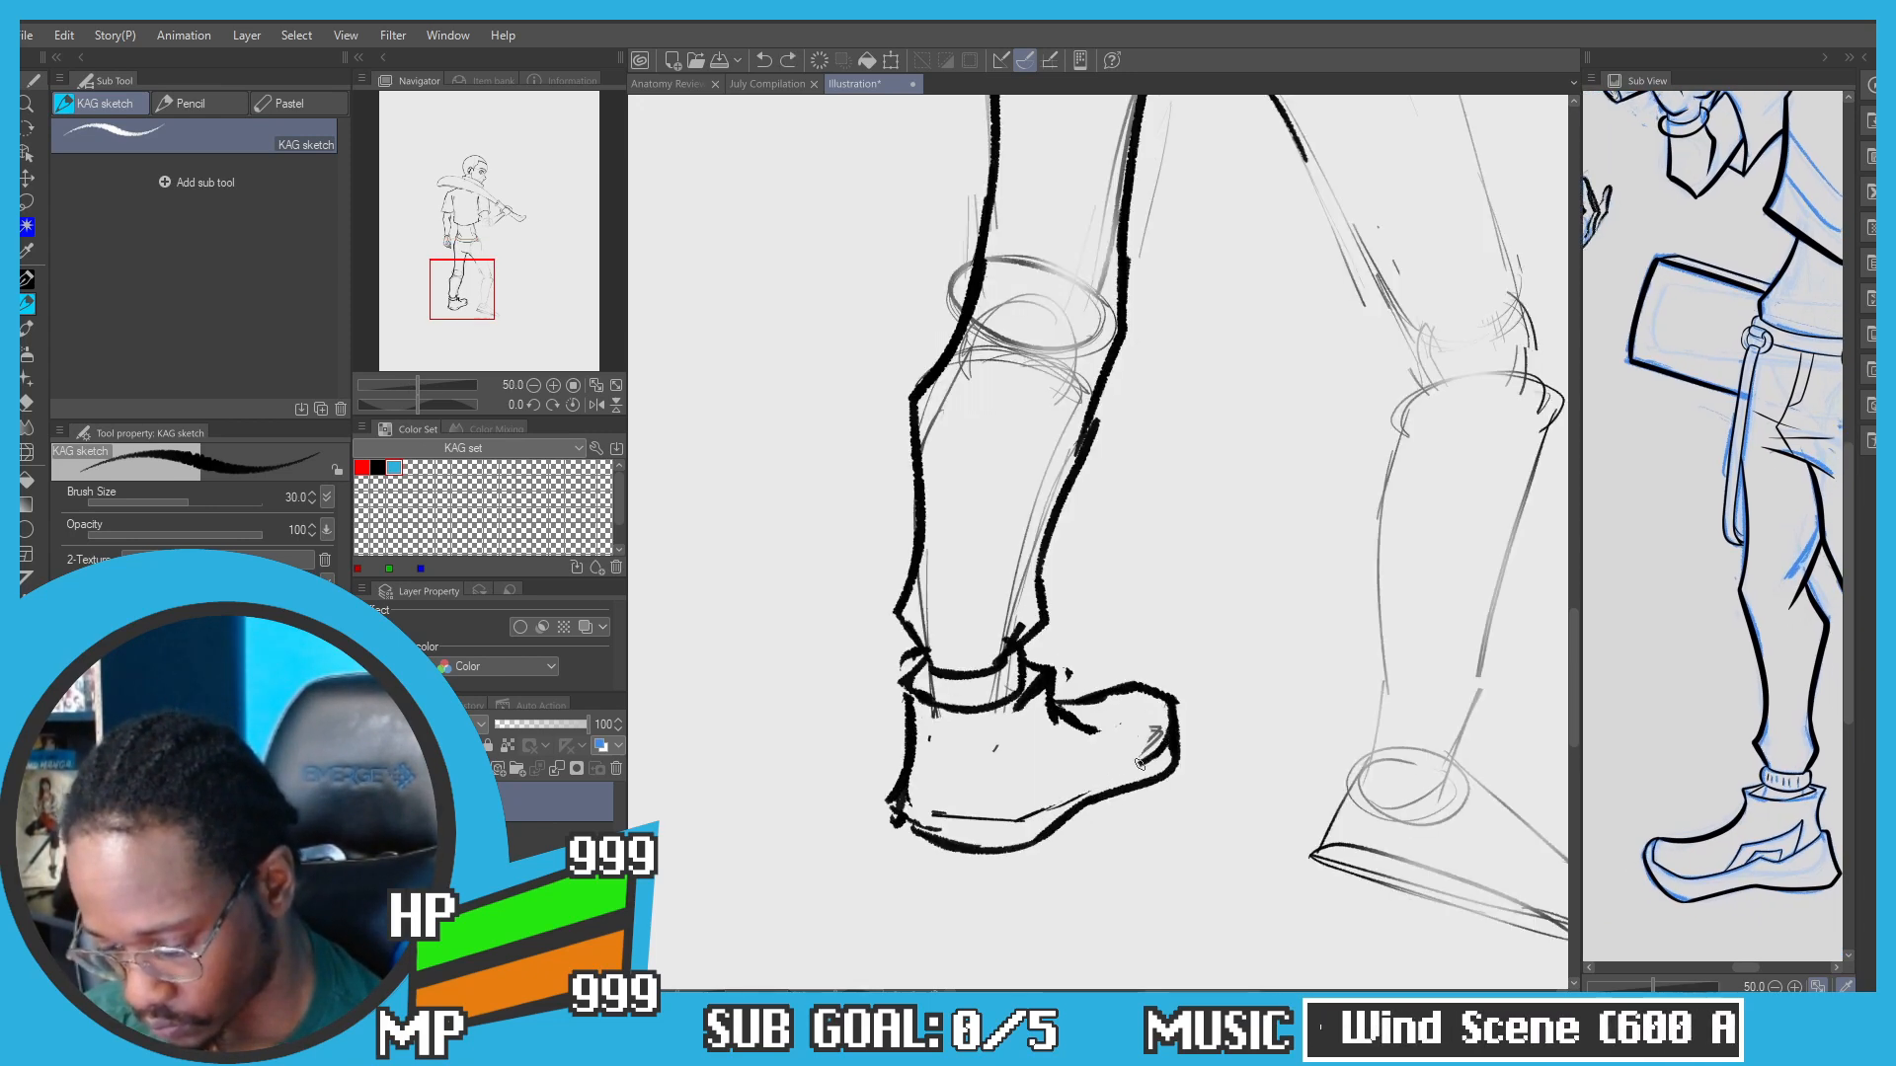
key(ctrl+z)
drag(1169, 735, 1086, 783)
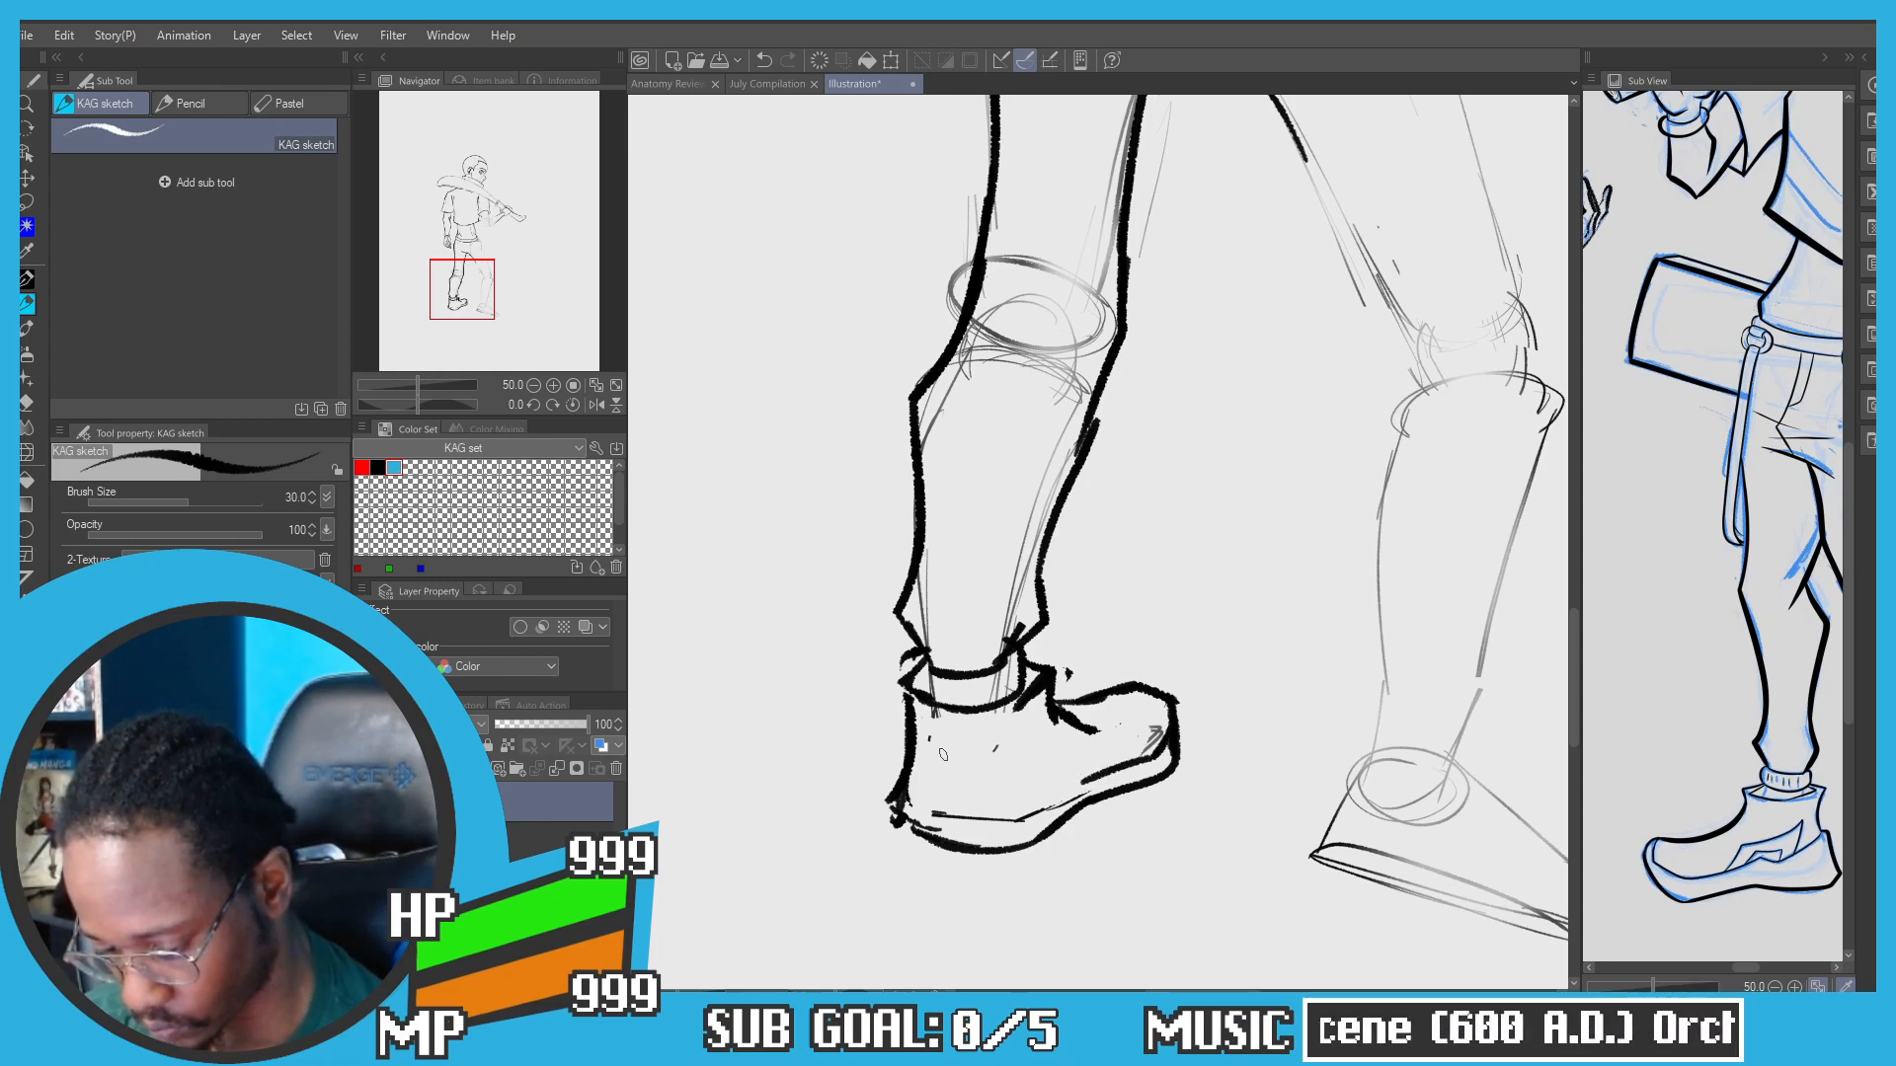
Step: Draw the line separating sole and upper from the left shoe's heel to its midfoot
mouse_move(907, 763)
mouse_down()
mouse_move(994, 792)
mouse_move(965, 766)
mouse_up()
key(ctrl+z)
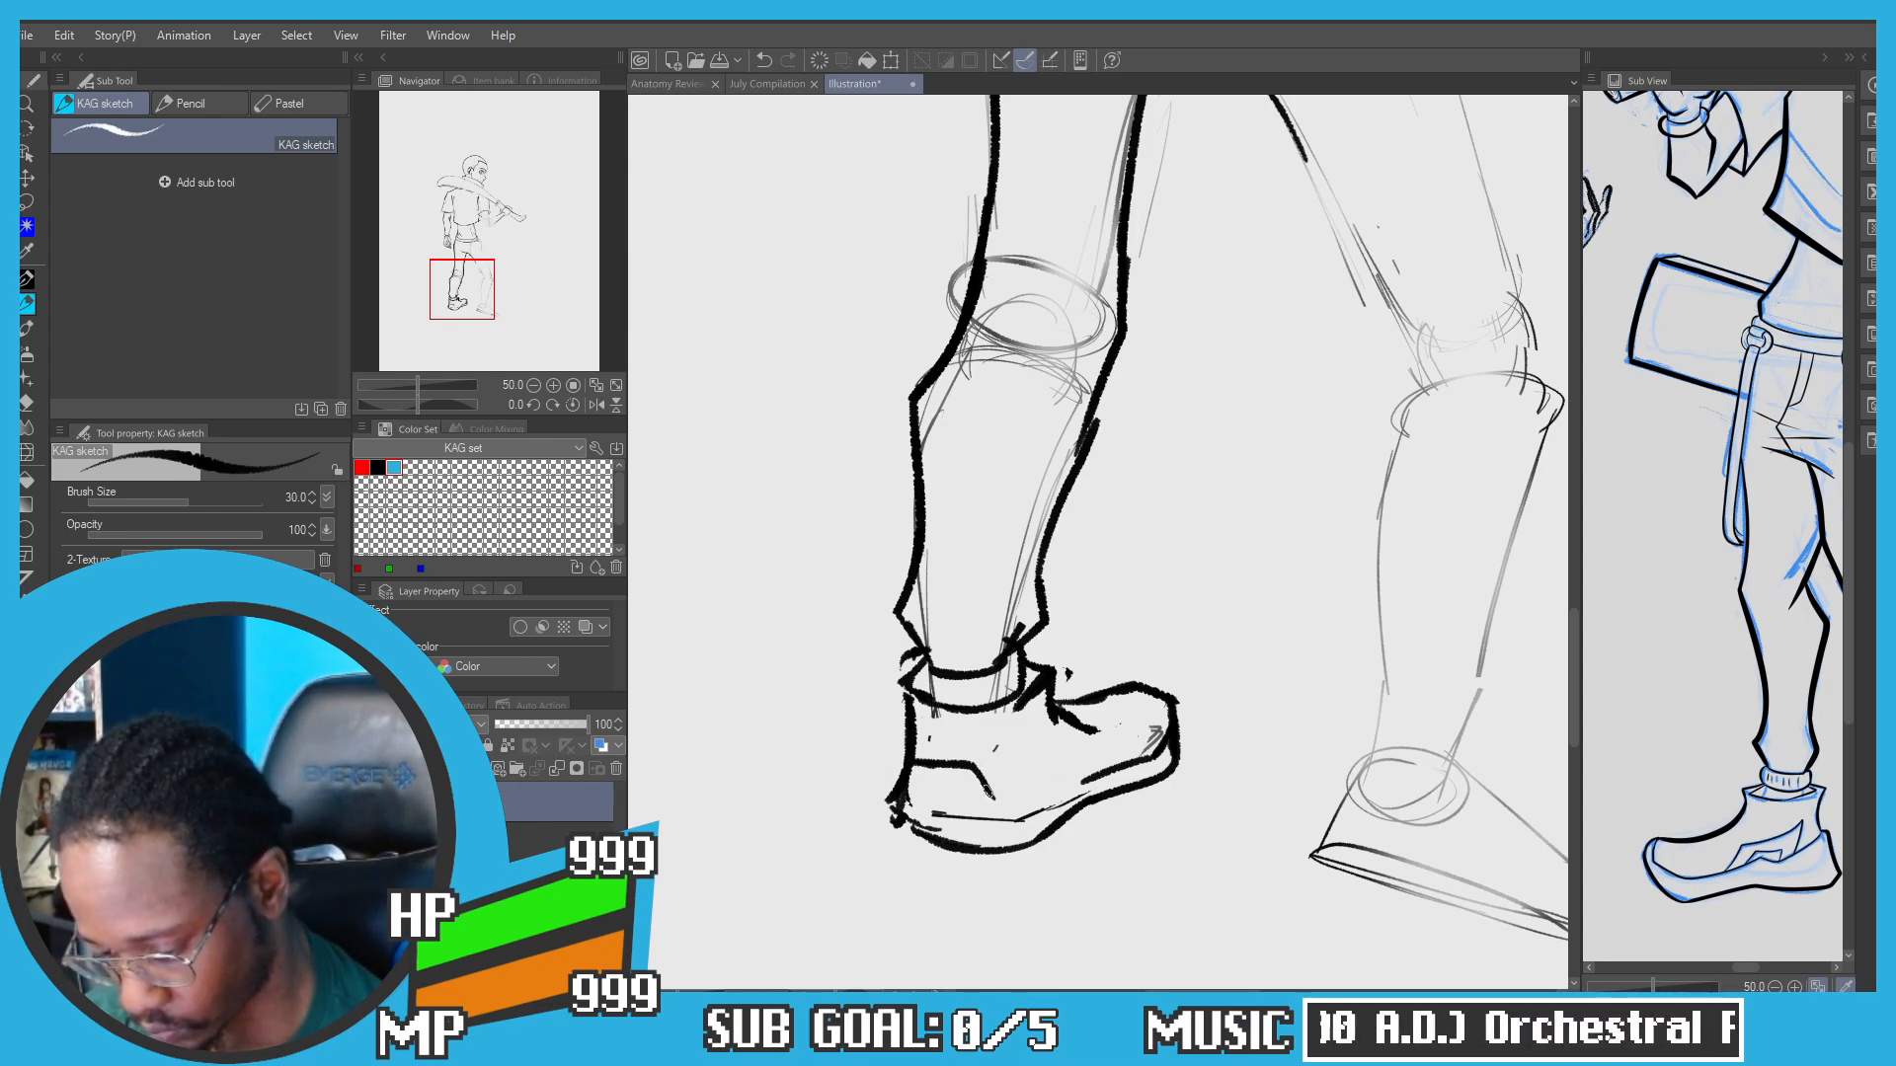
key(ctrl+z)
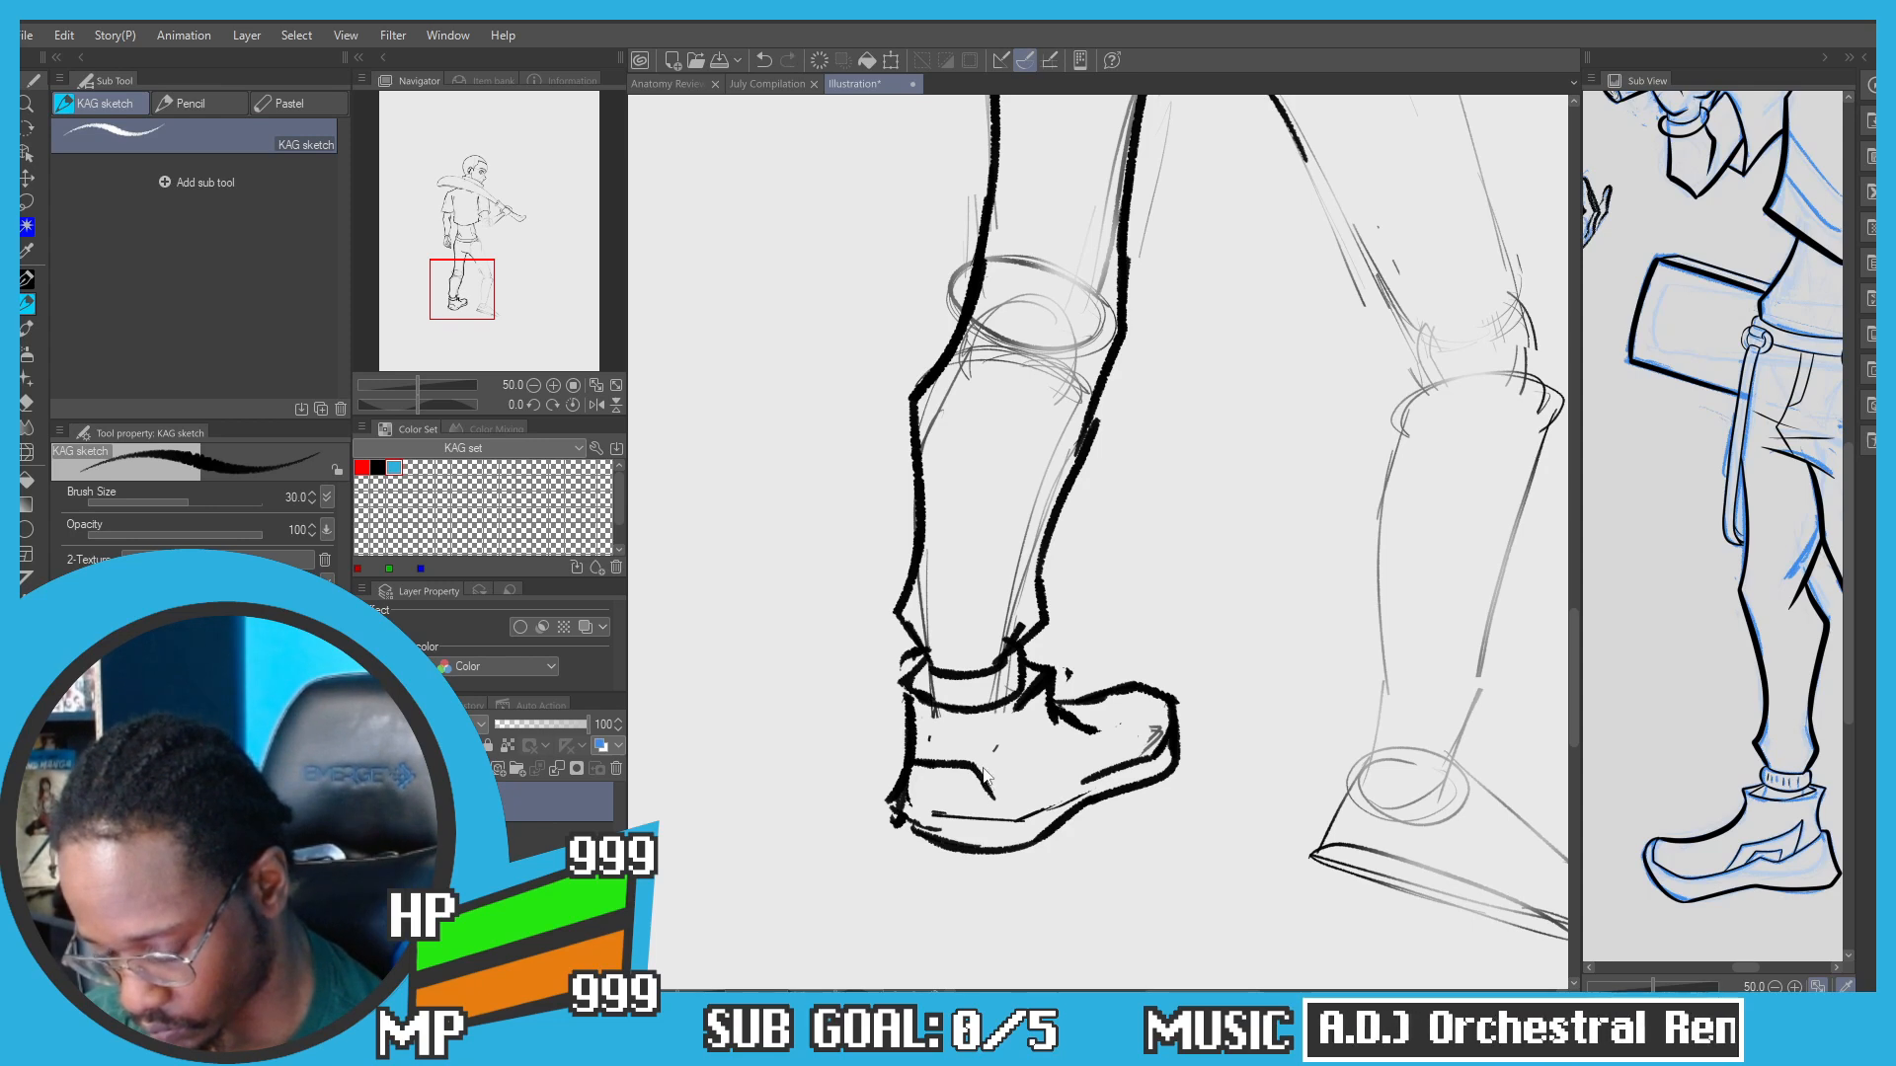
key(ctrl+z)
mouse_move(925, 760)
mouse_down()
mouse_move(997, 755)
mouse_move(1059, 782)
mouse_up()
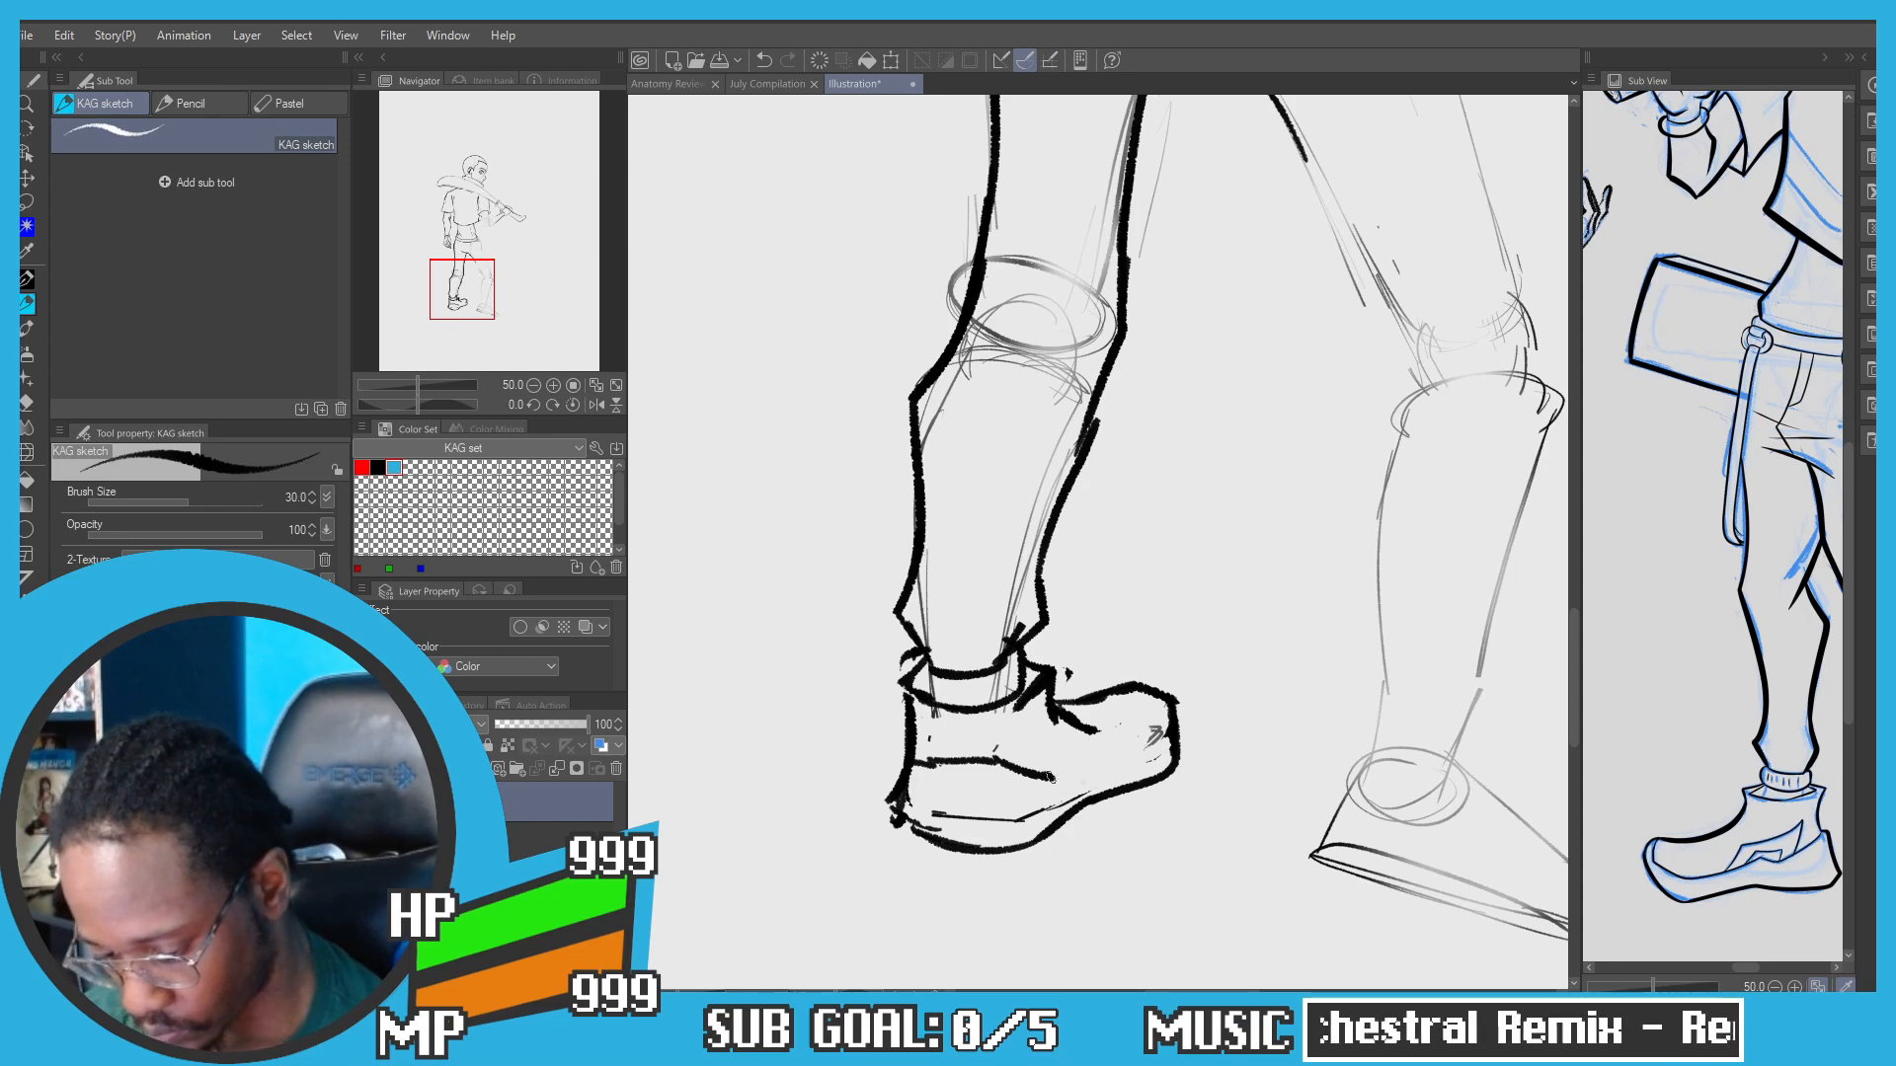
key(ctrl+z)
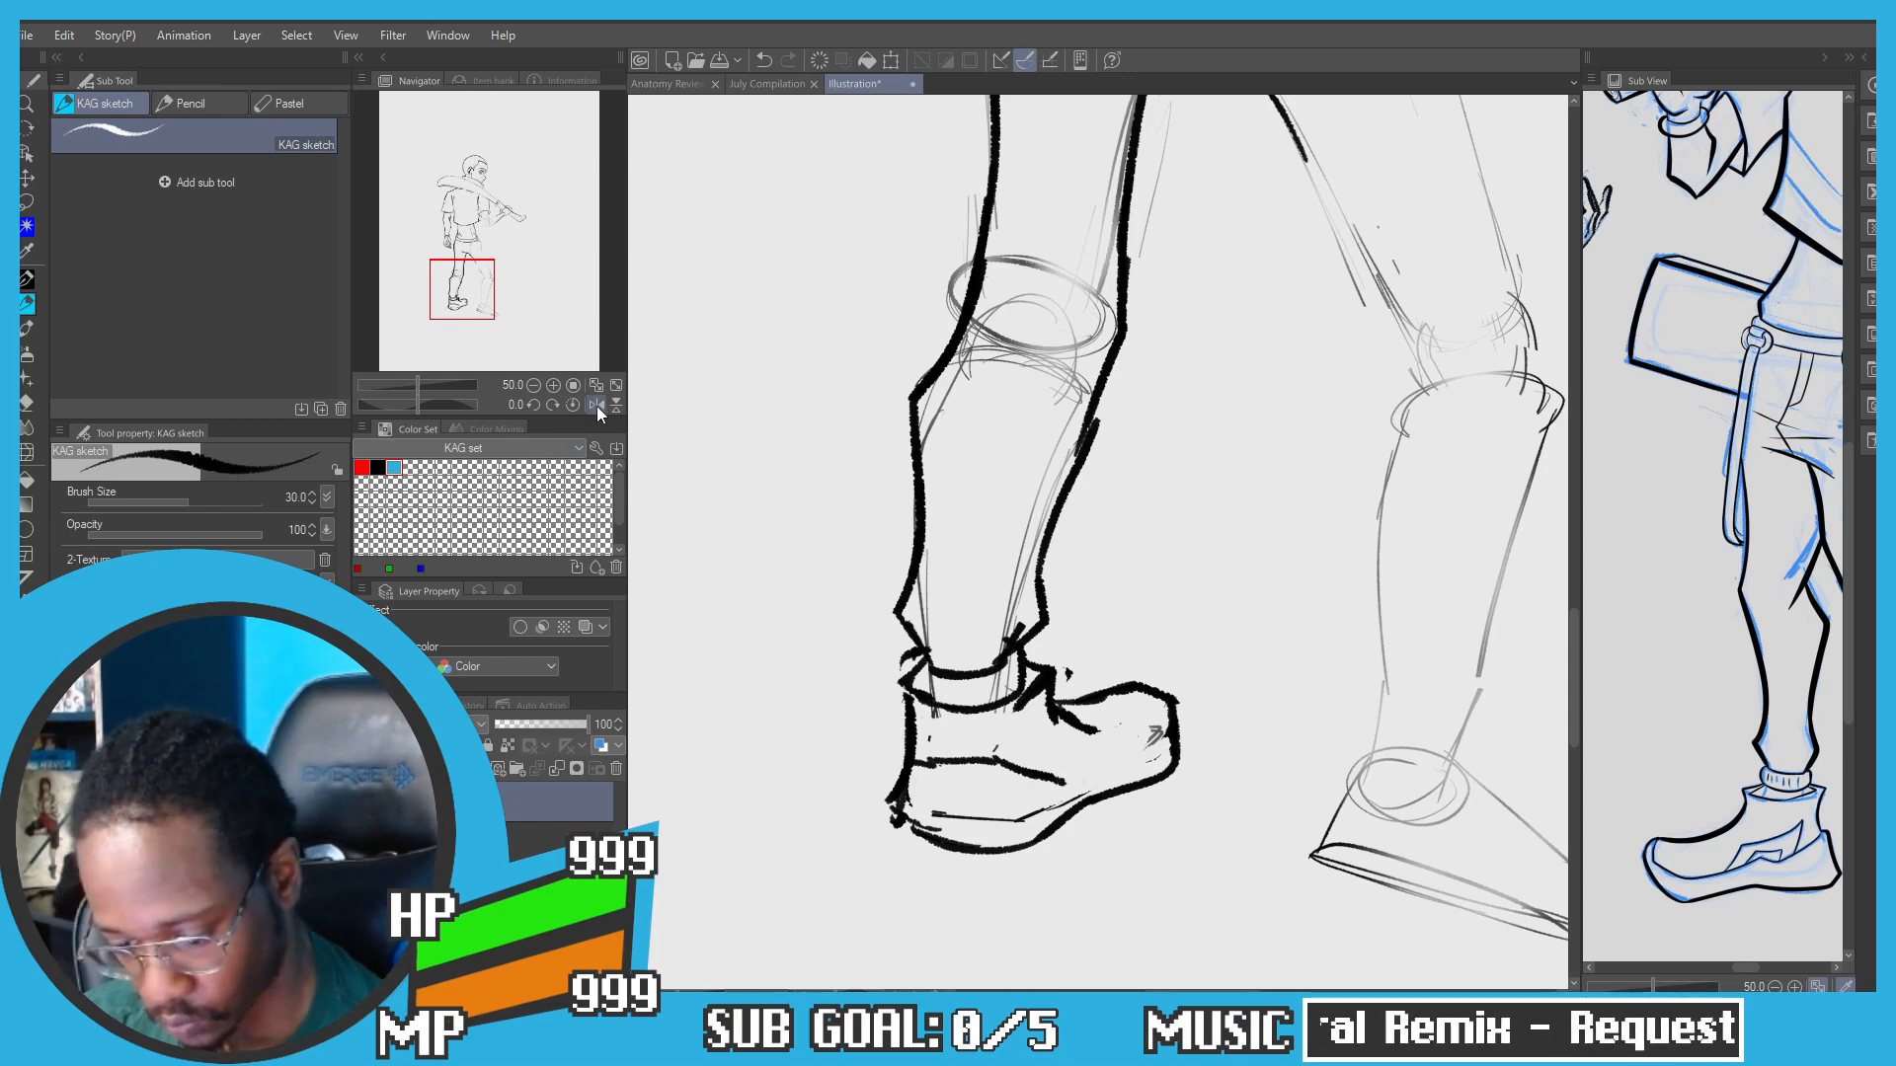
Step: Flip the canvas view horizontally and extend the line between sole and upper forward to the toe
key(h)
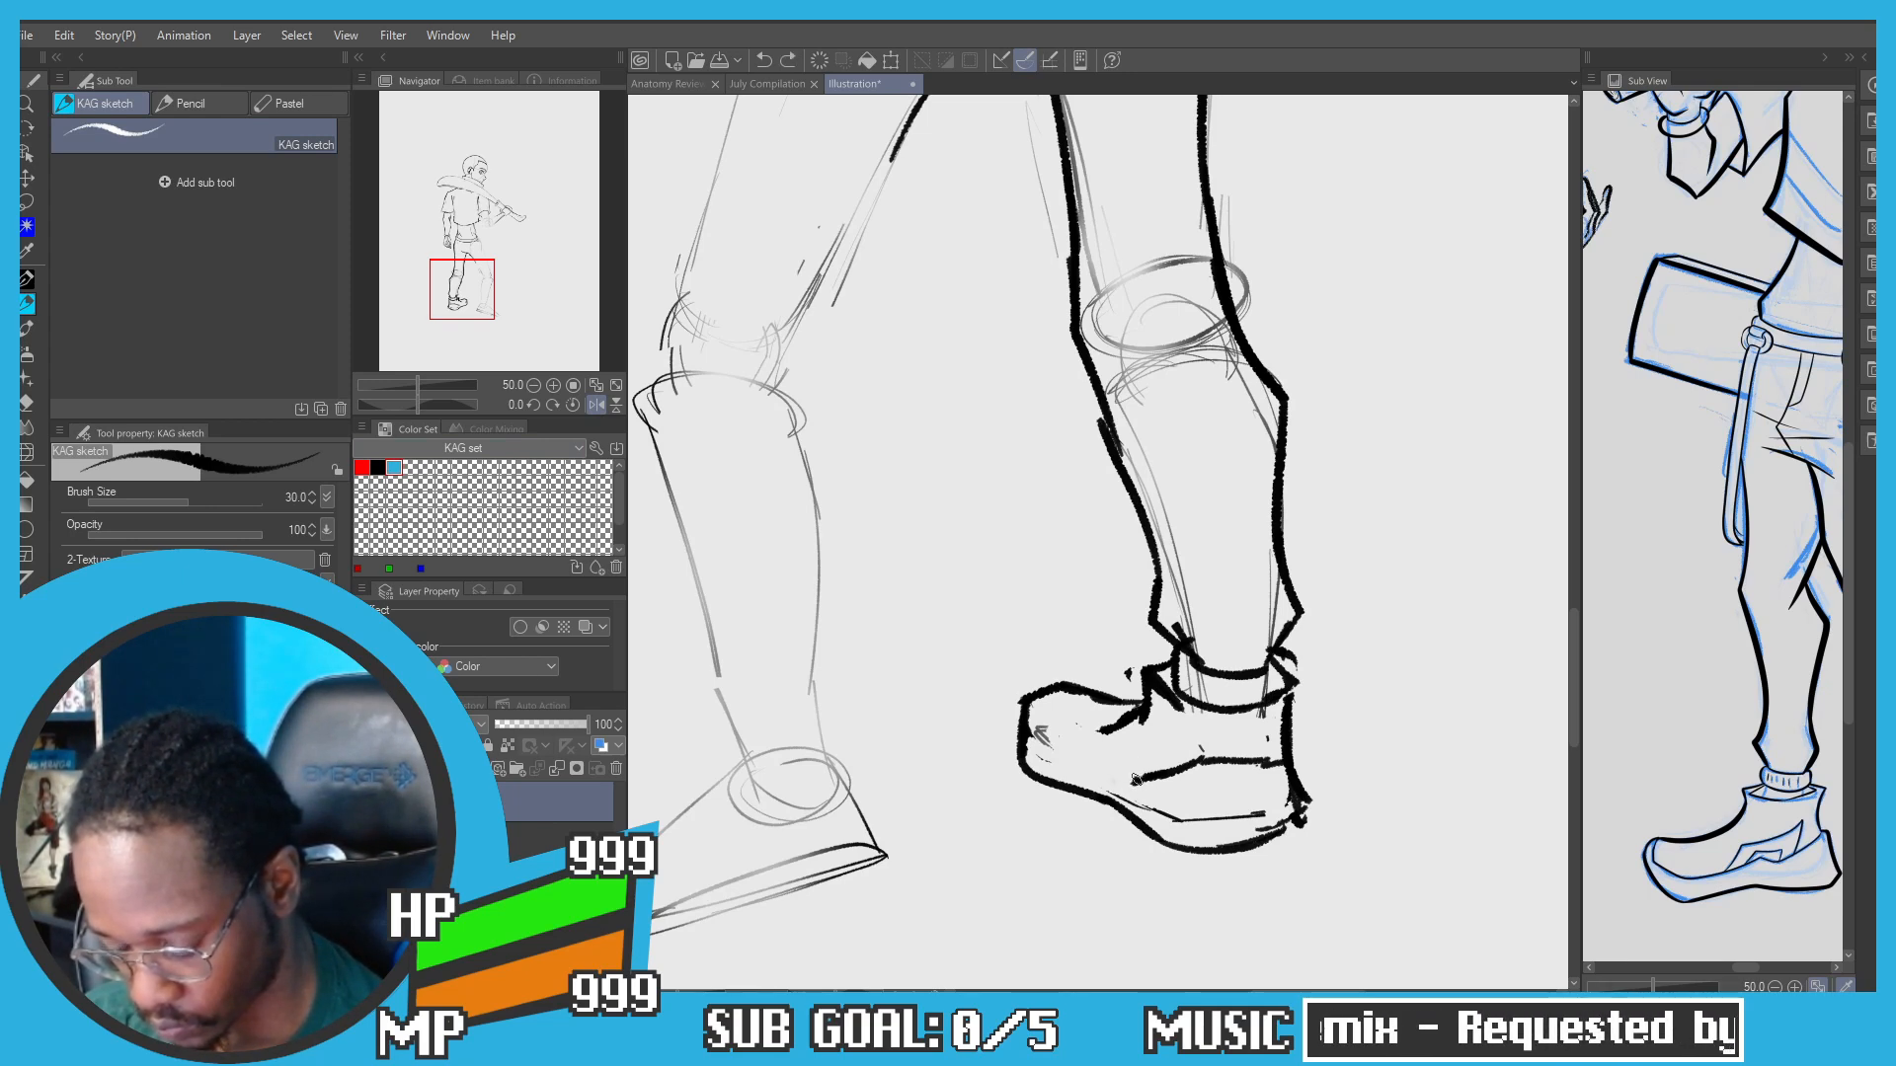
mouse_move(1136, 780)
mouse_down()
mouse_move(1113, 758)
mouse_move(1066, 764)
mouse_up()
drag(1072, 764, 1042, 753)
key(ctrl+z)
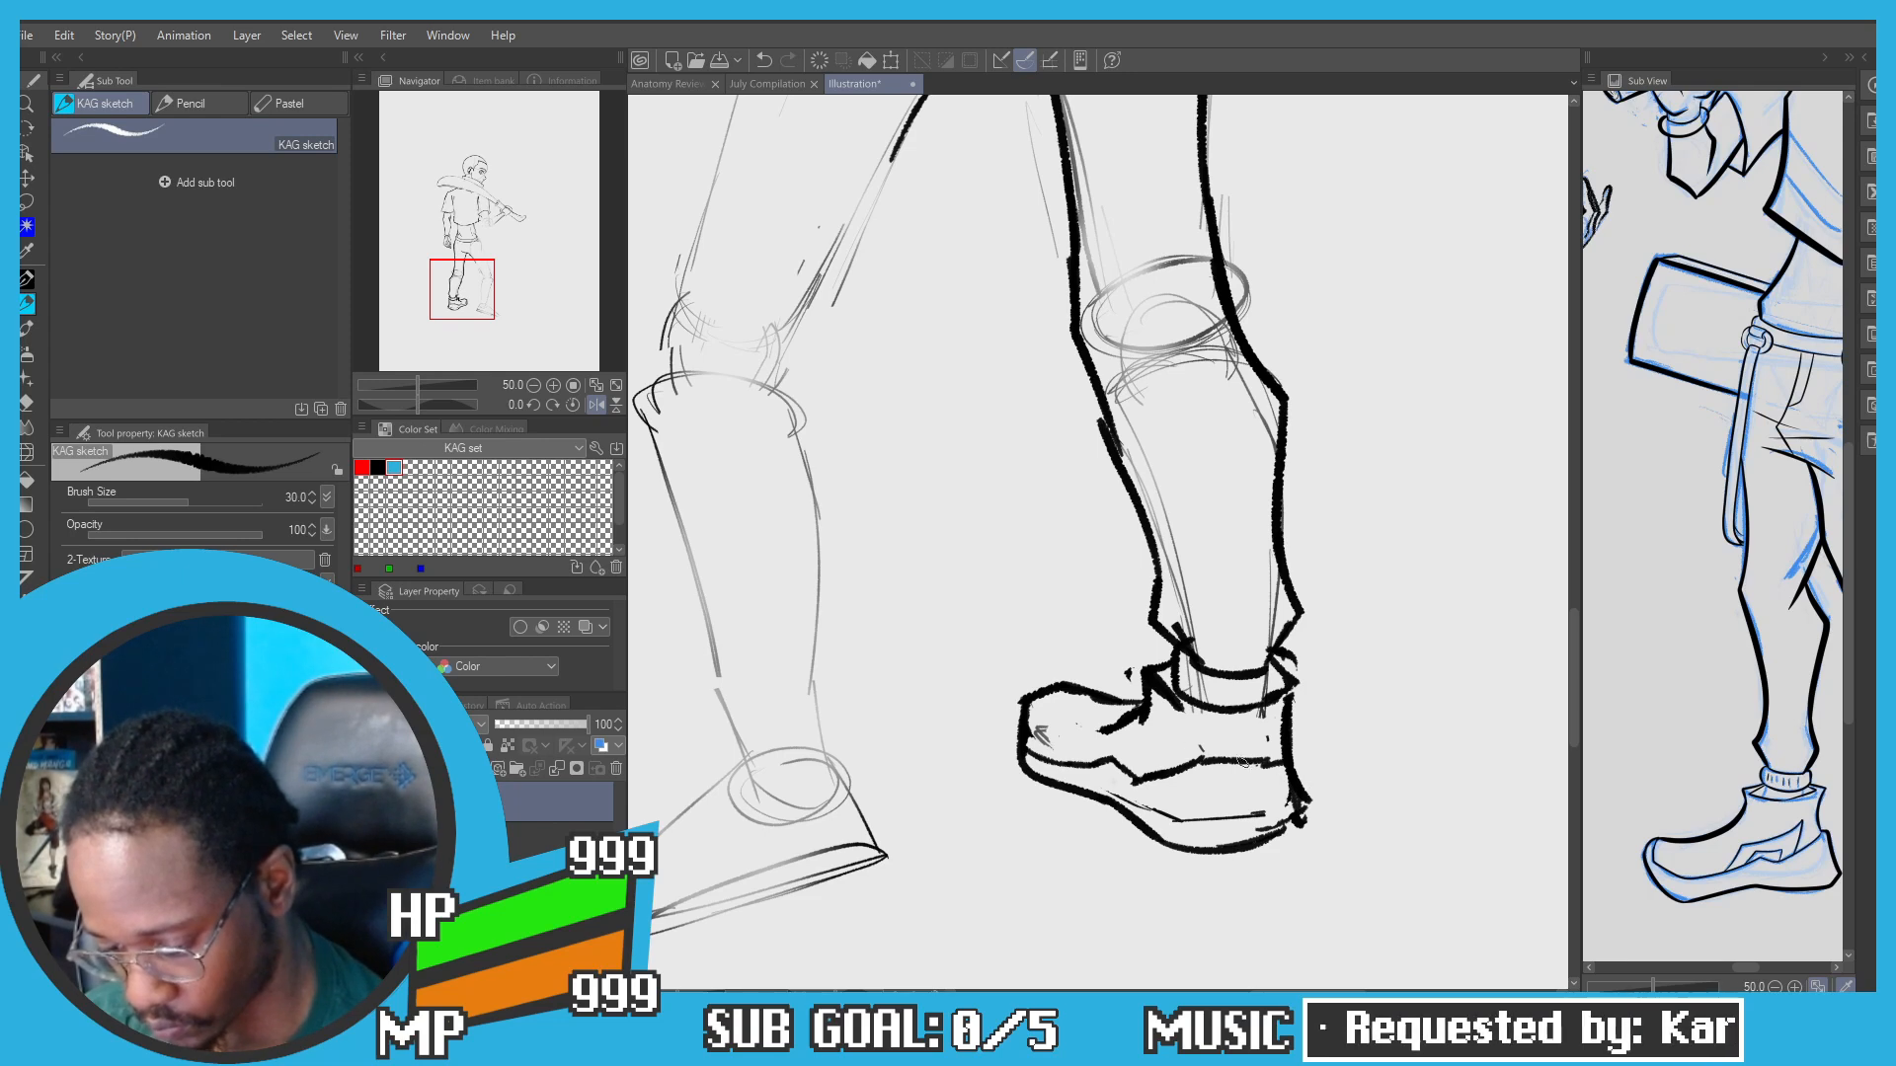
Step: Redraw the rear part of the sole's top line with a small peak and erase the old bottom outline of the shoe
key(ctrl+z)
key(ctrl+z)
key(ctrl+z)
key(ctrl+z)
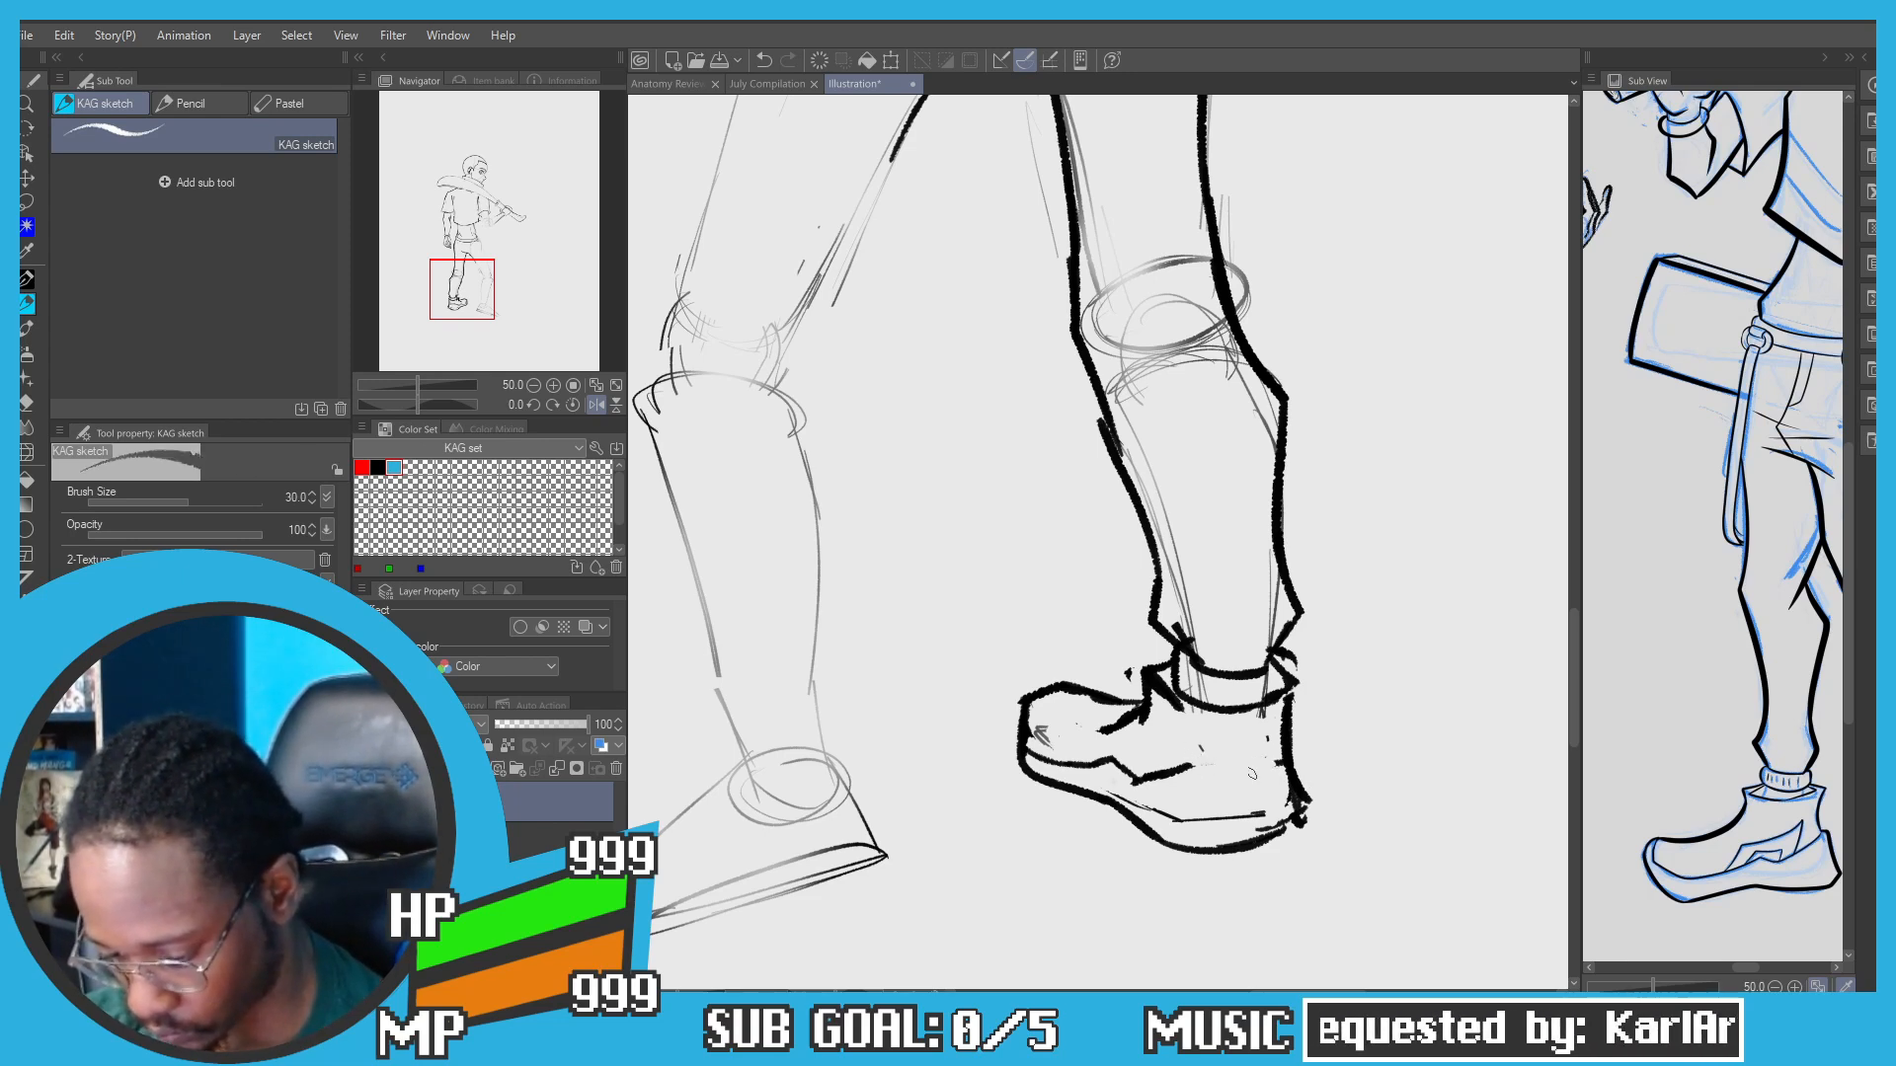
mouse_move(1180, 769)
mouse_down()
mouse_move(1305, 760)
mouse_move(1276, 858)
mouse_move(1294, 778)
mouse_move(1300, 828)
mouse_move(1257, 817)
mouse_move(1225, 840)
mouse_move(1037, 767)
mouse_move(1246, 840)
mouse_up()
key(ctrl+z)
key(ctrl+z)
key(ctrl+z)
key(ctrl+z)
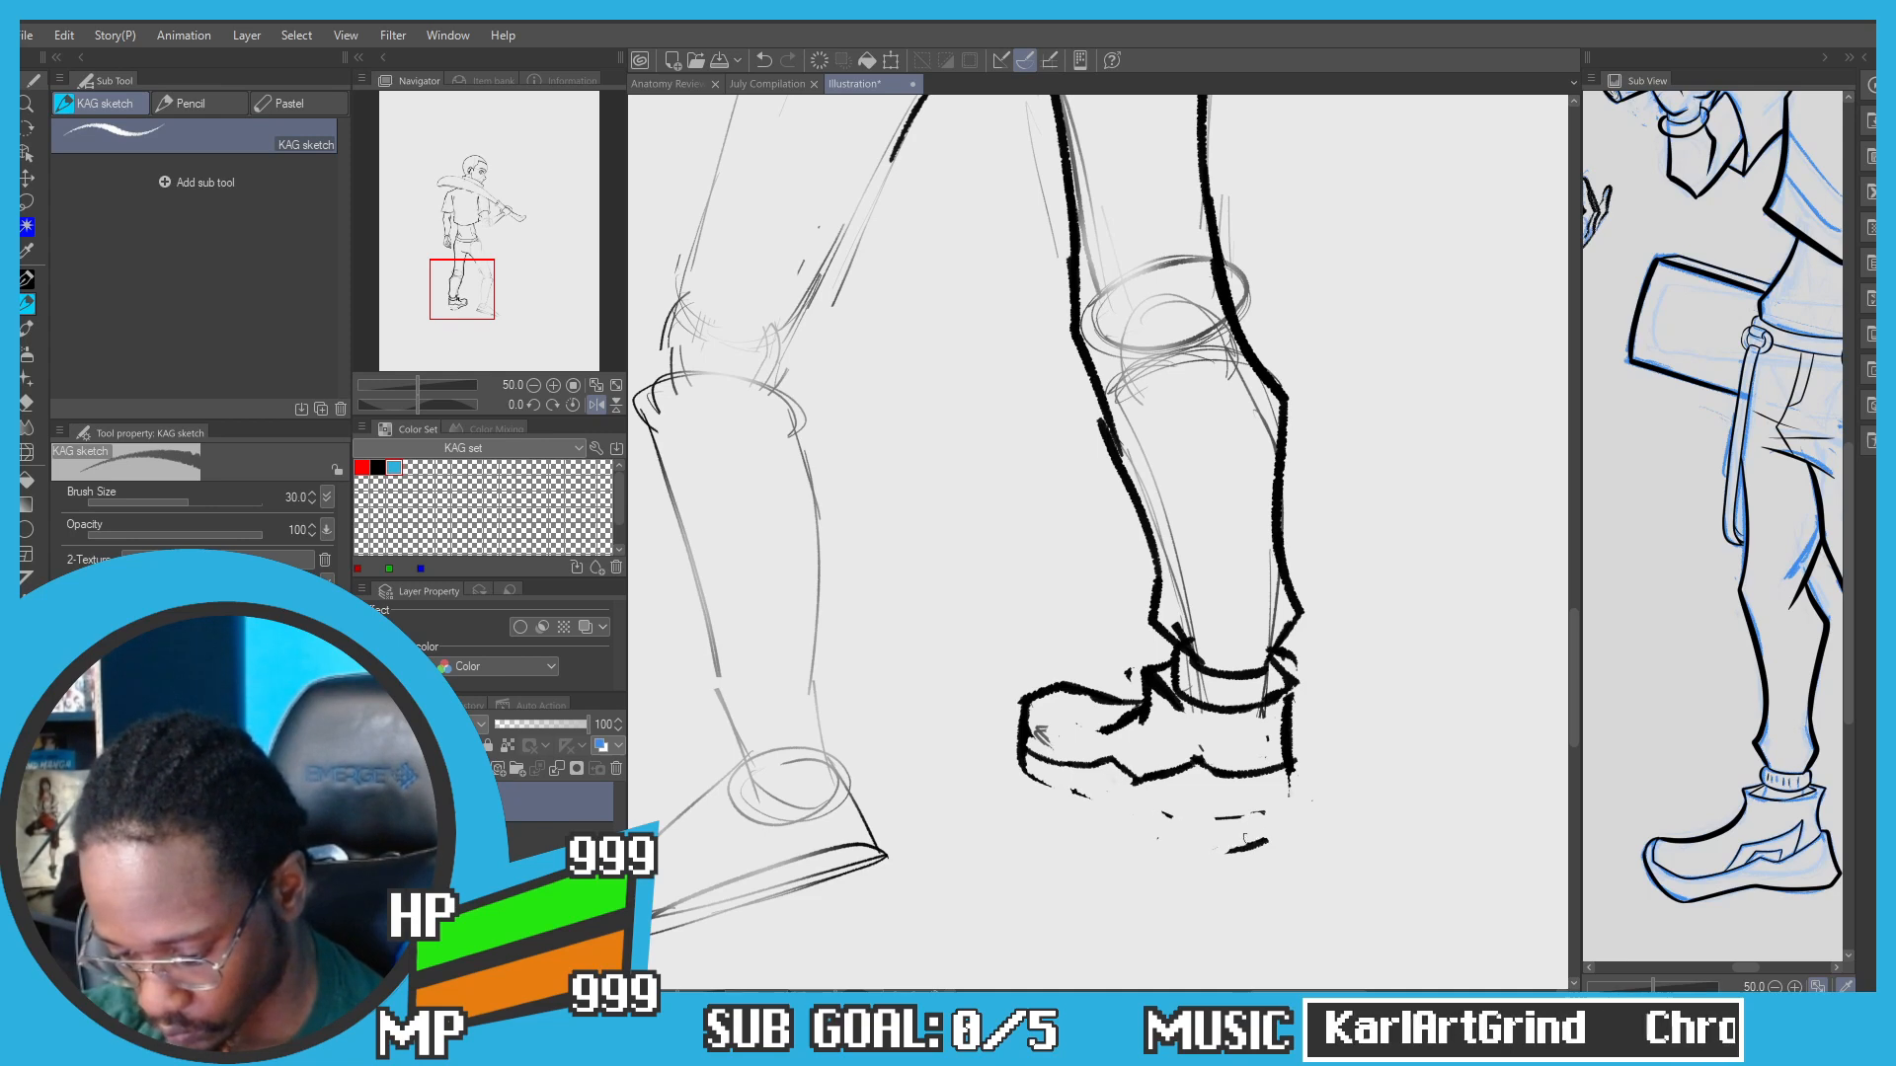
Step: Outline a thicker sole on the left shoe, flaring from the heel and running along the bottom to the toe
drag(1291, 753, 1310, 832)
key(ctrl+z)
drag(1310, 831, 1228, 852)
key(ctrl+z)
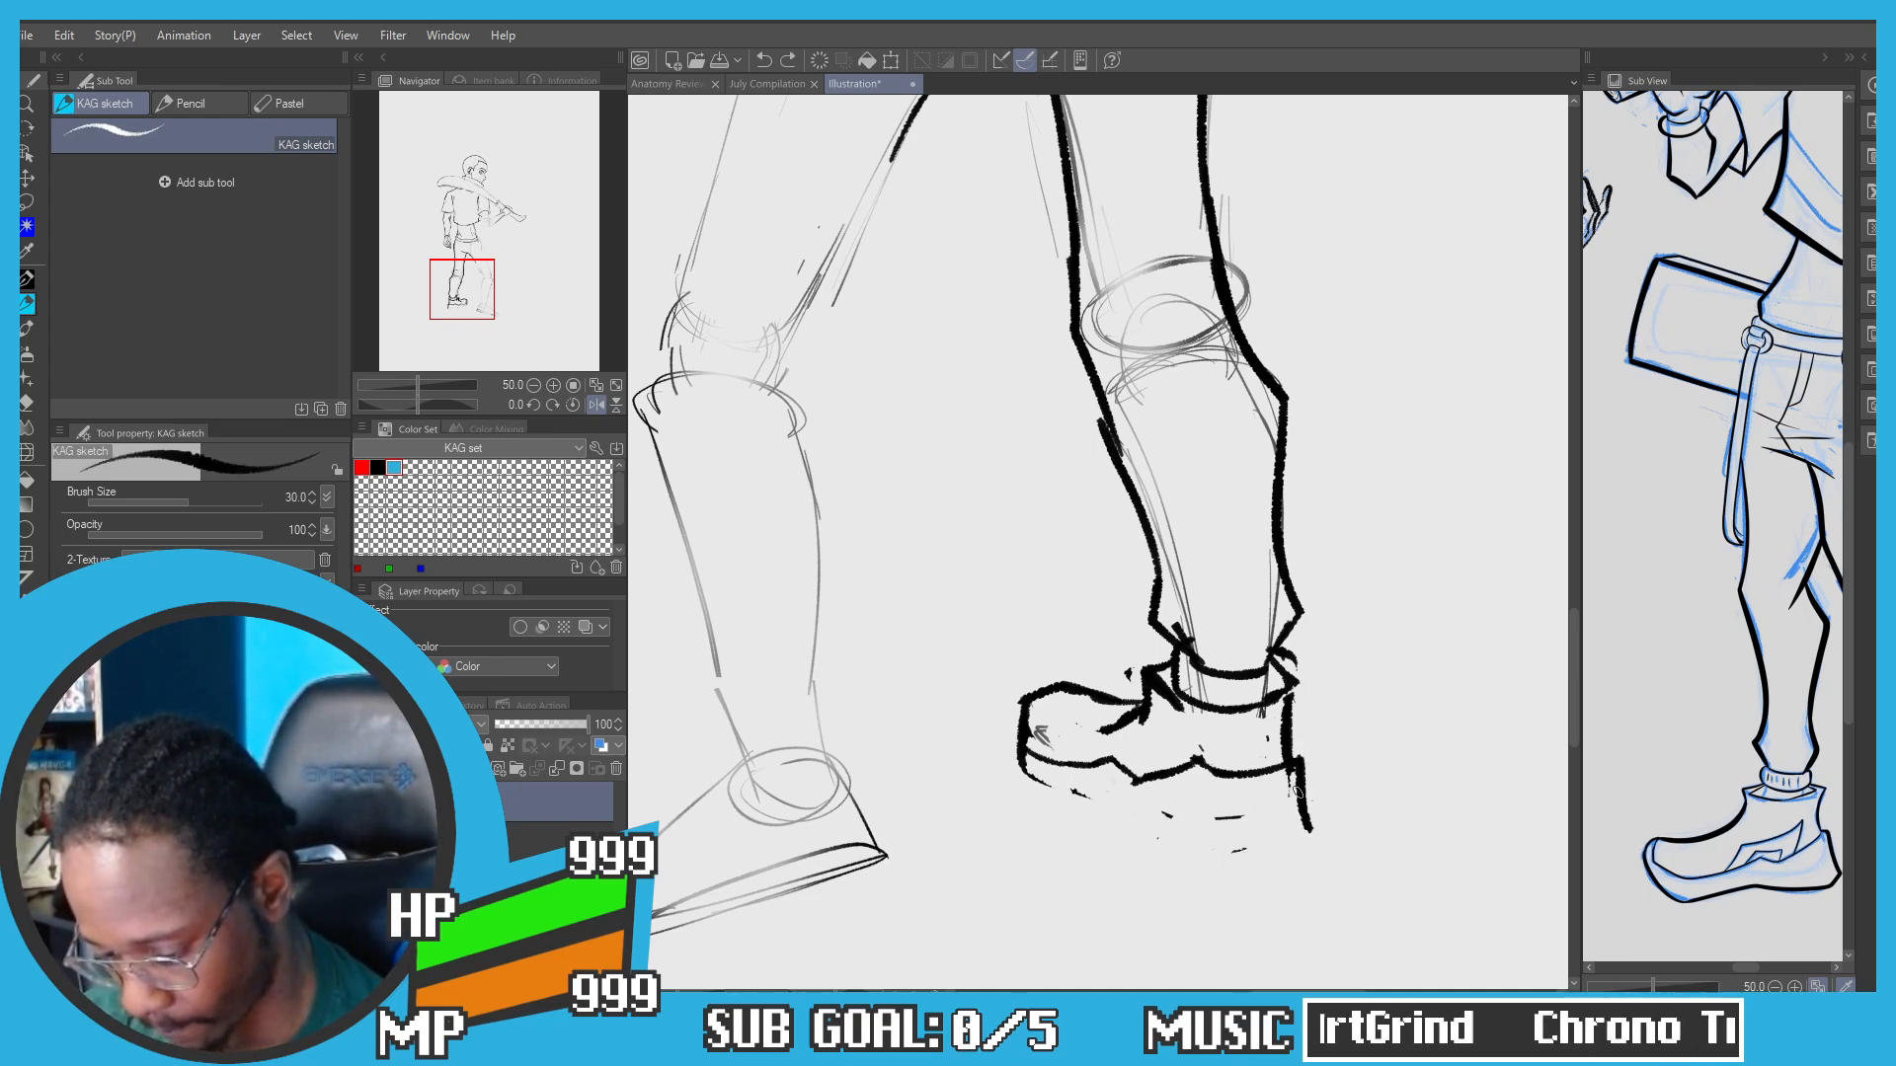
mouse_move(1300, 764)
mouse_down()
mouse_move(1307, 838)
mouse_move(1213, 862)
mouse_move(1027, 783)
mouse_up()
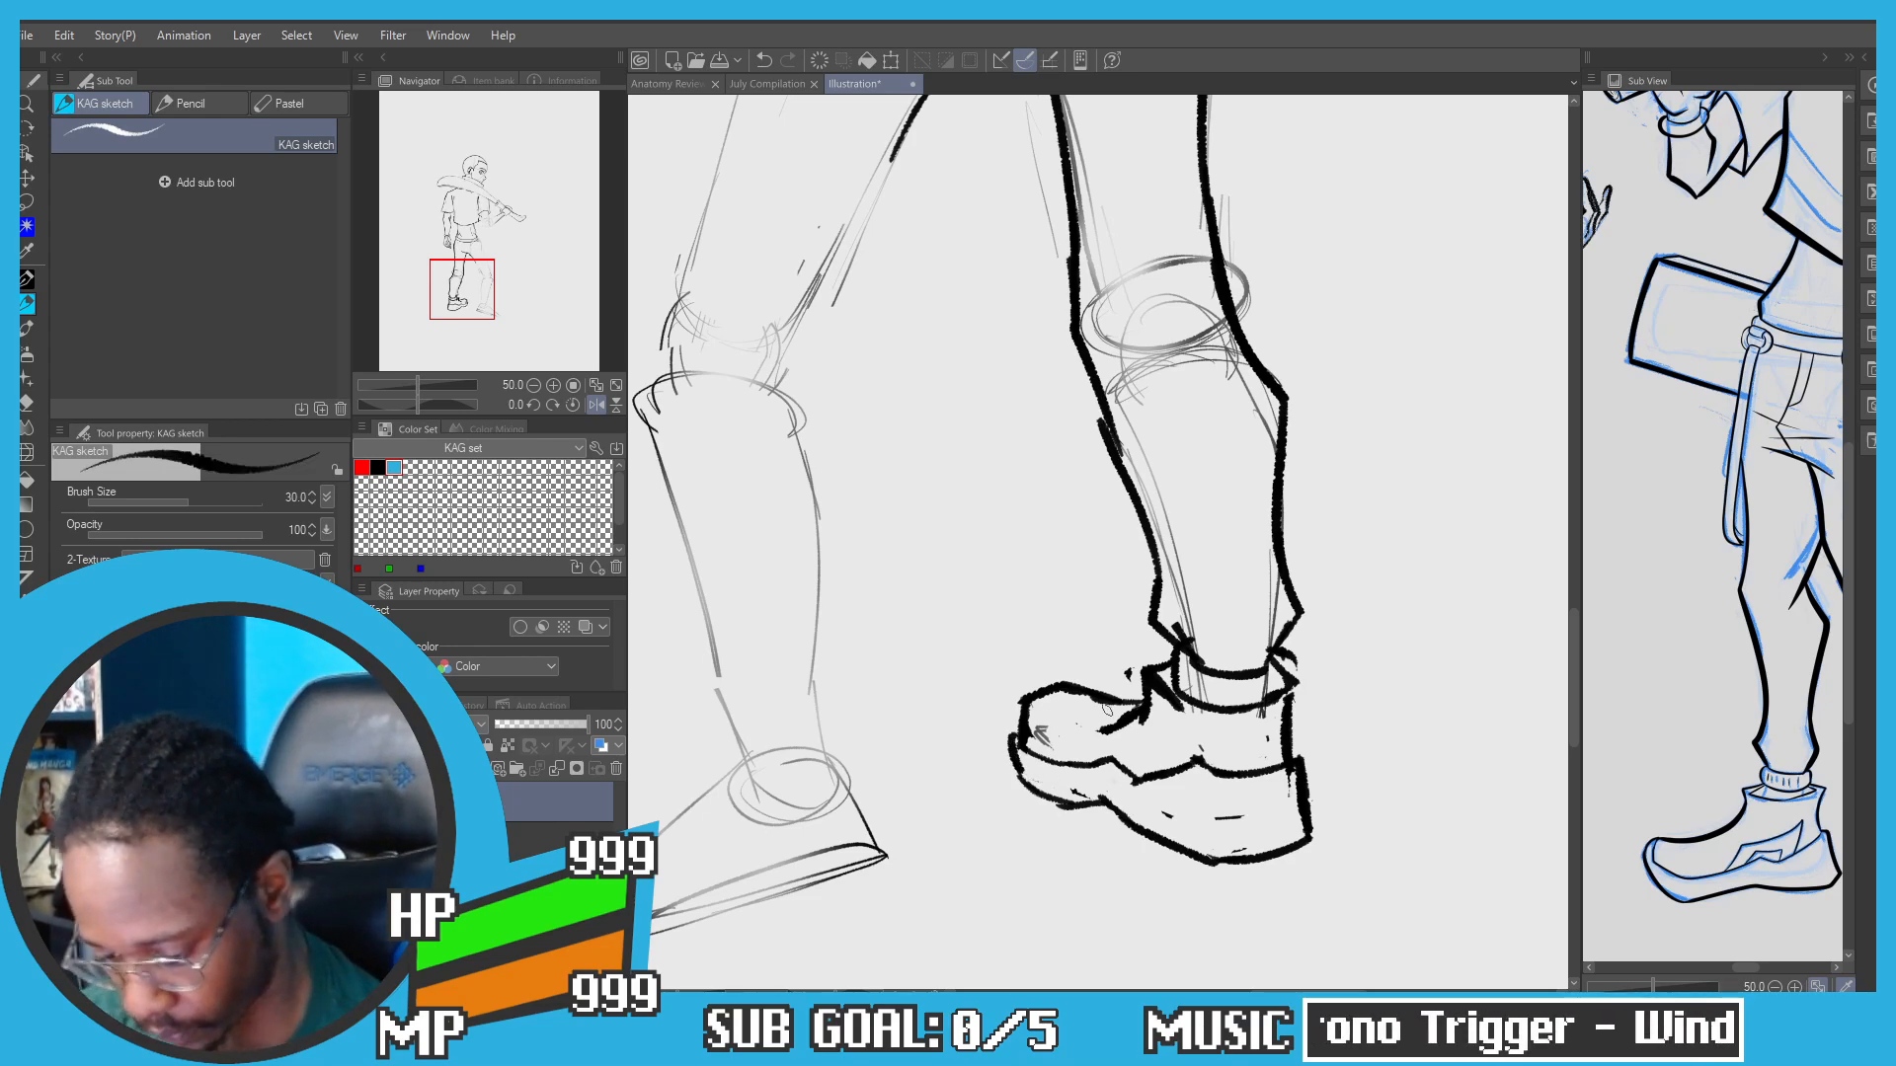
Step: Try to draw an angular accent shape above the sole on the front side of the left shoe
scroll(1121, 751, up, 1)
scroll(1122, 750, up, 2)
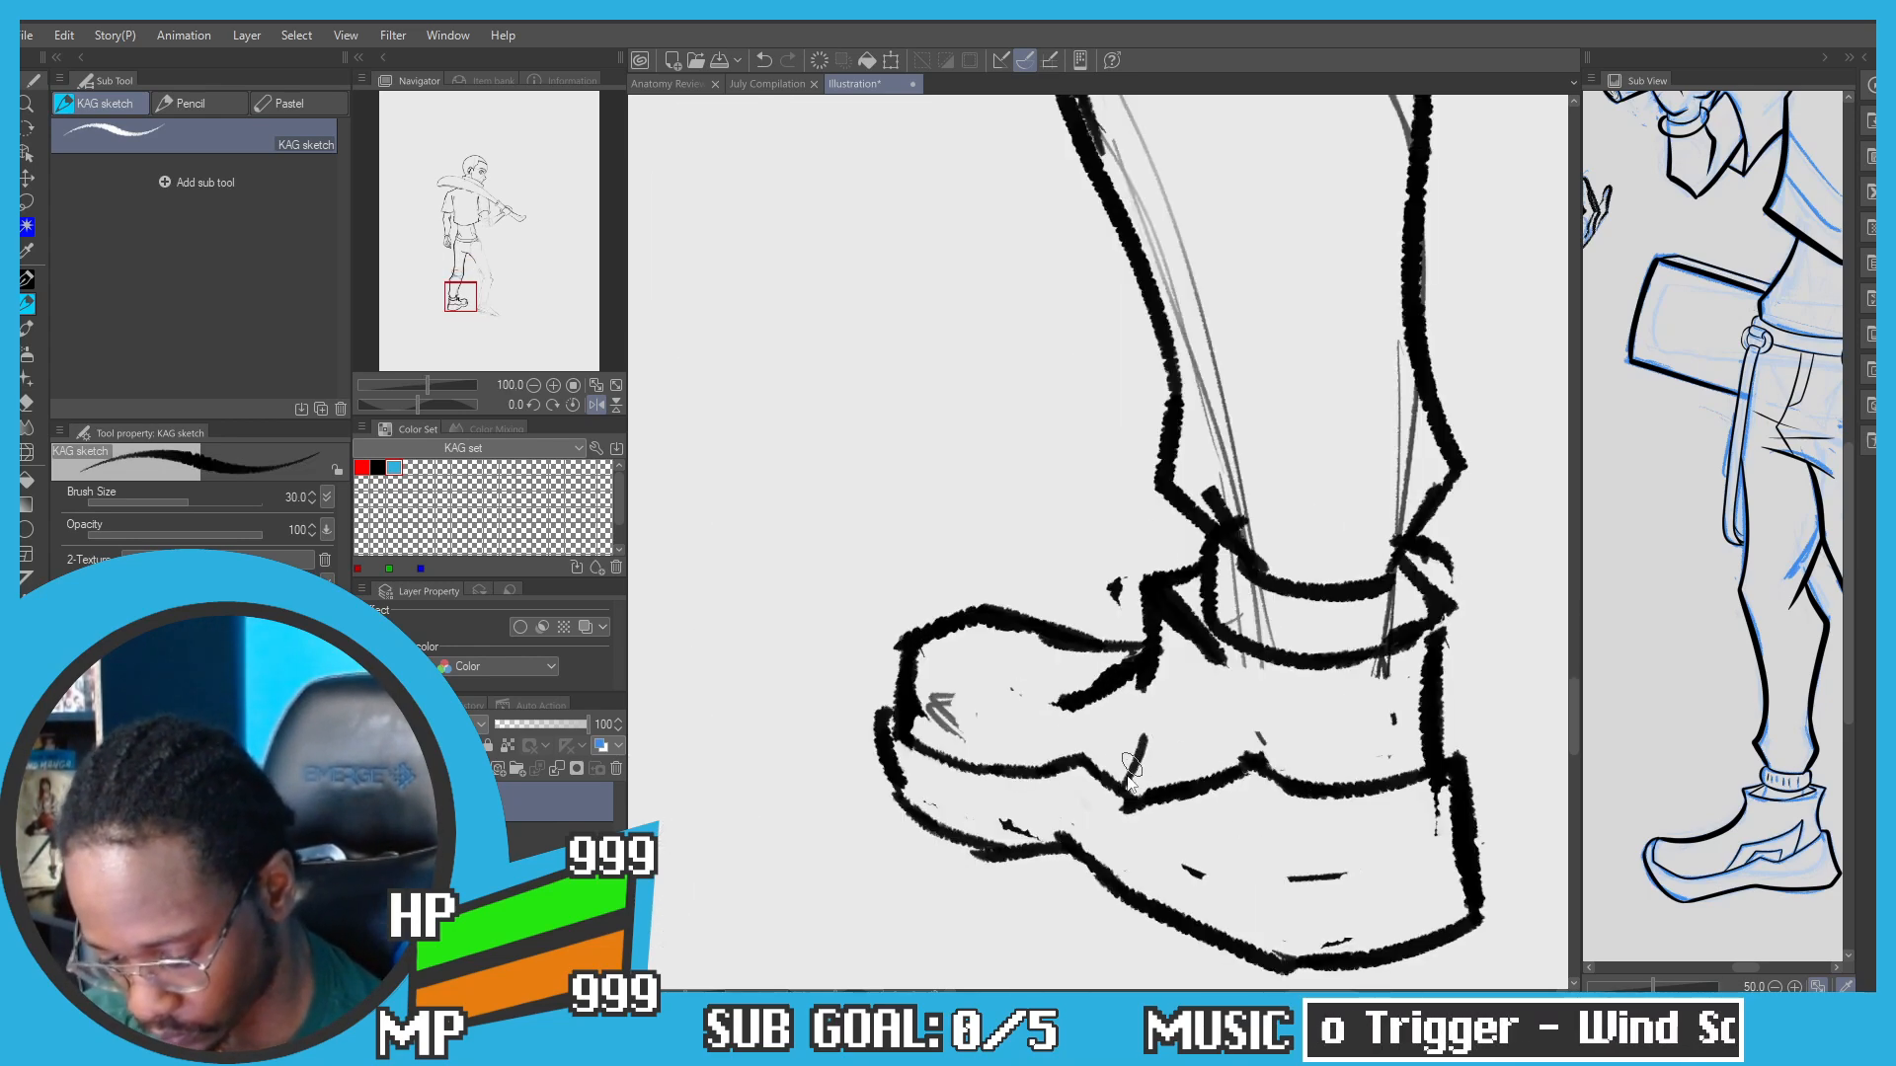
mouse_move(1122, 777)
mouse_down()
mouse_move(1144, 707)
mouse_move(1023, 729)
mouse_move(987, 763)
mouse_move(1027, 739)
mouse_up()
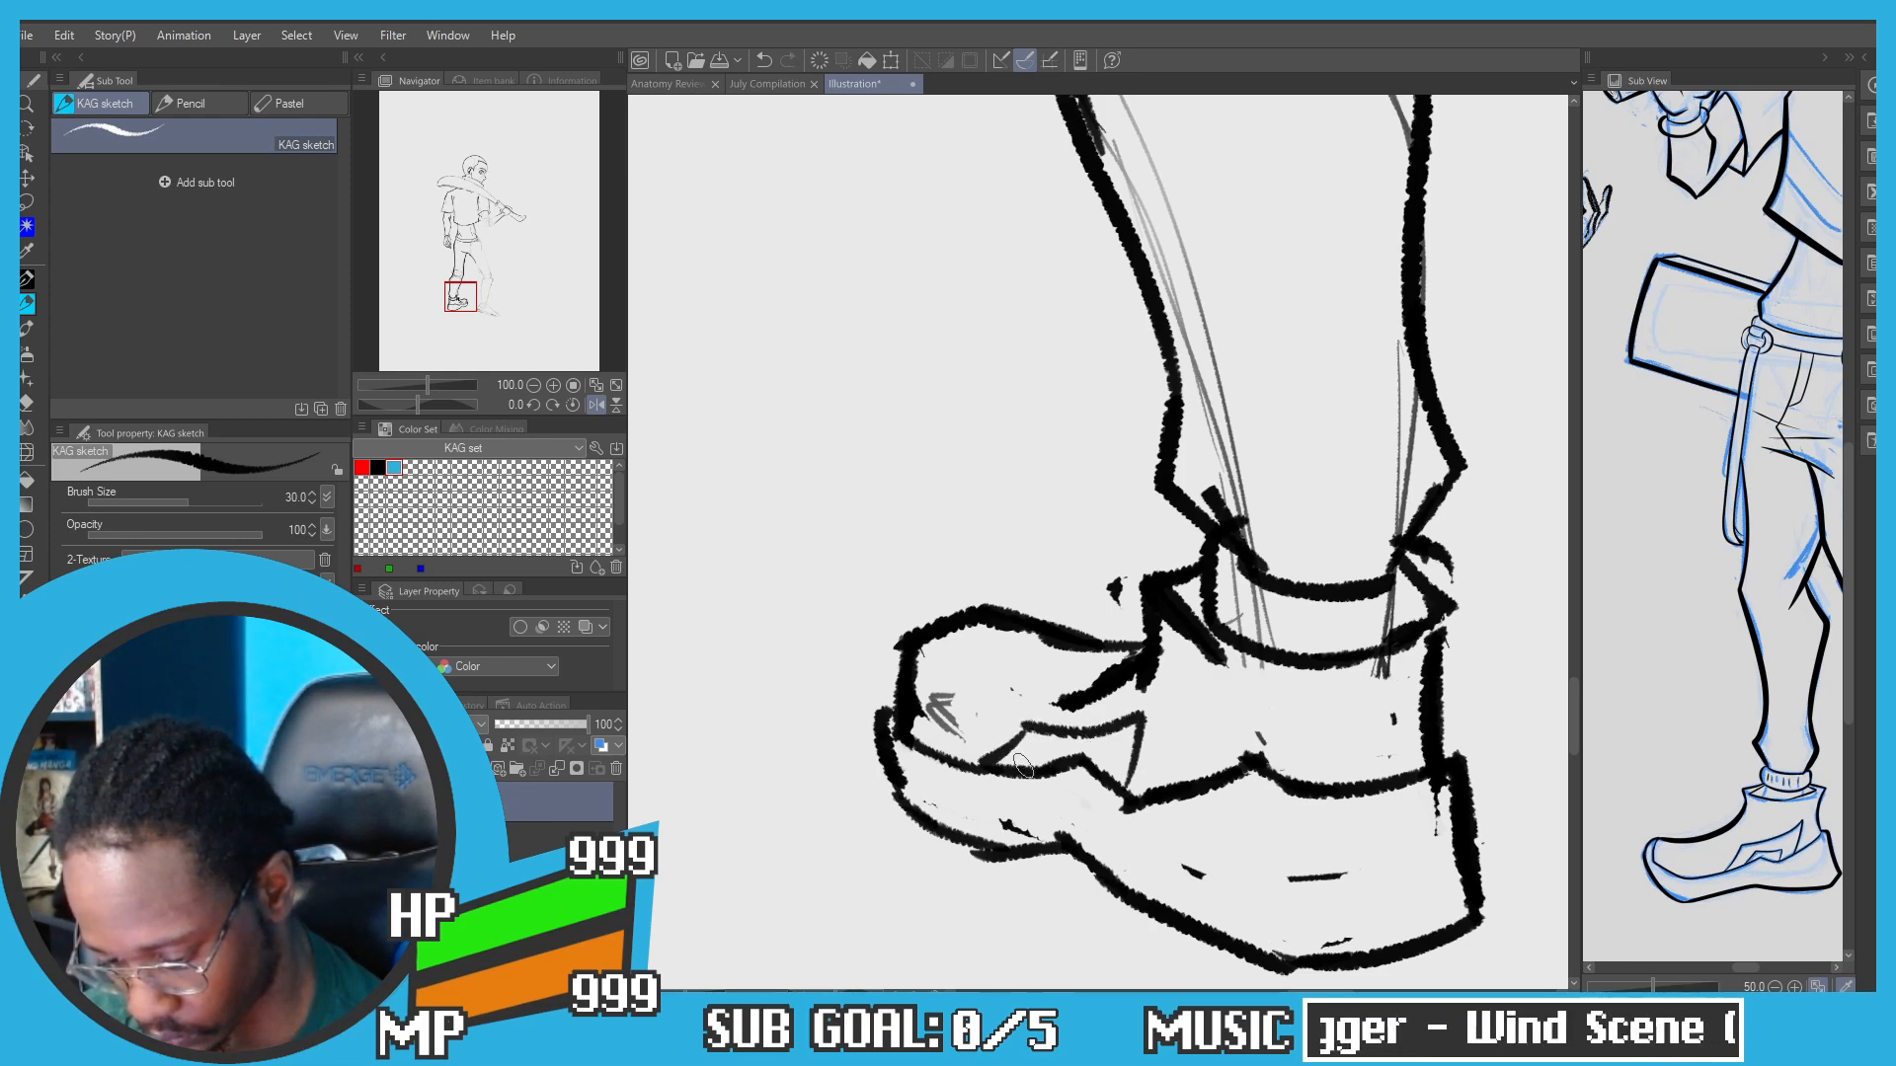
key(ctrl+z)
key(ctrl+z)
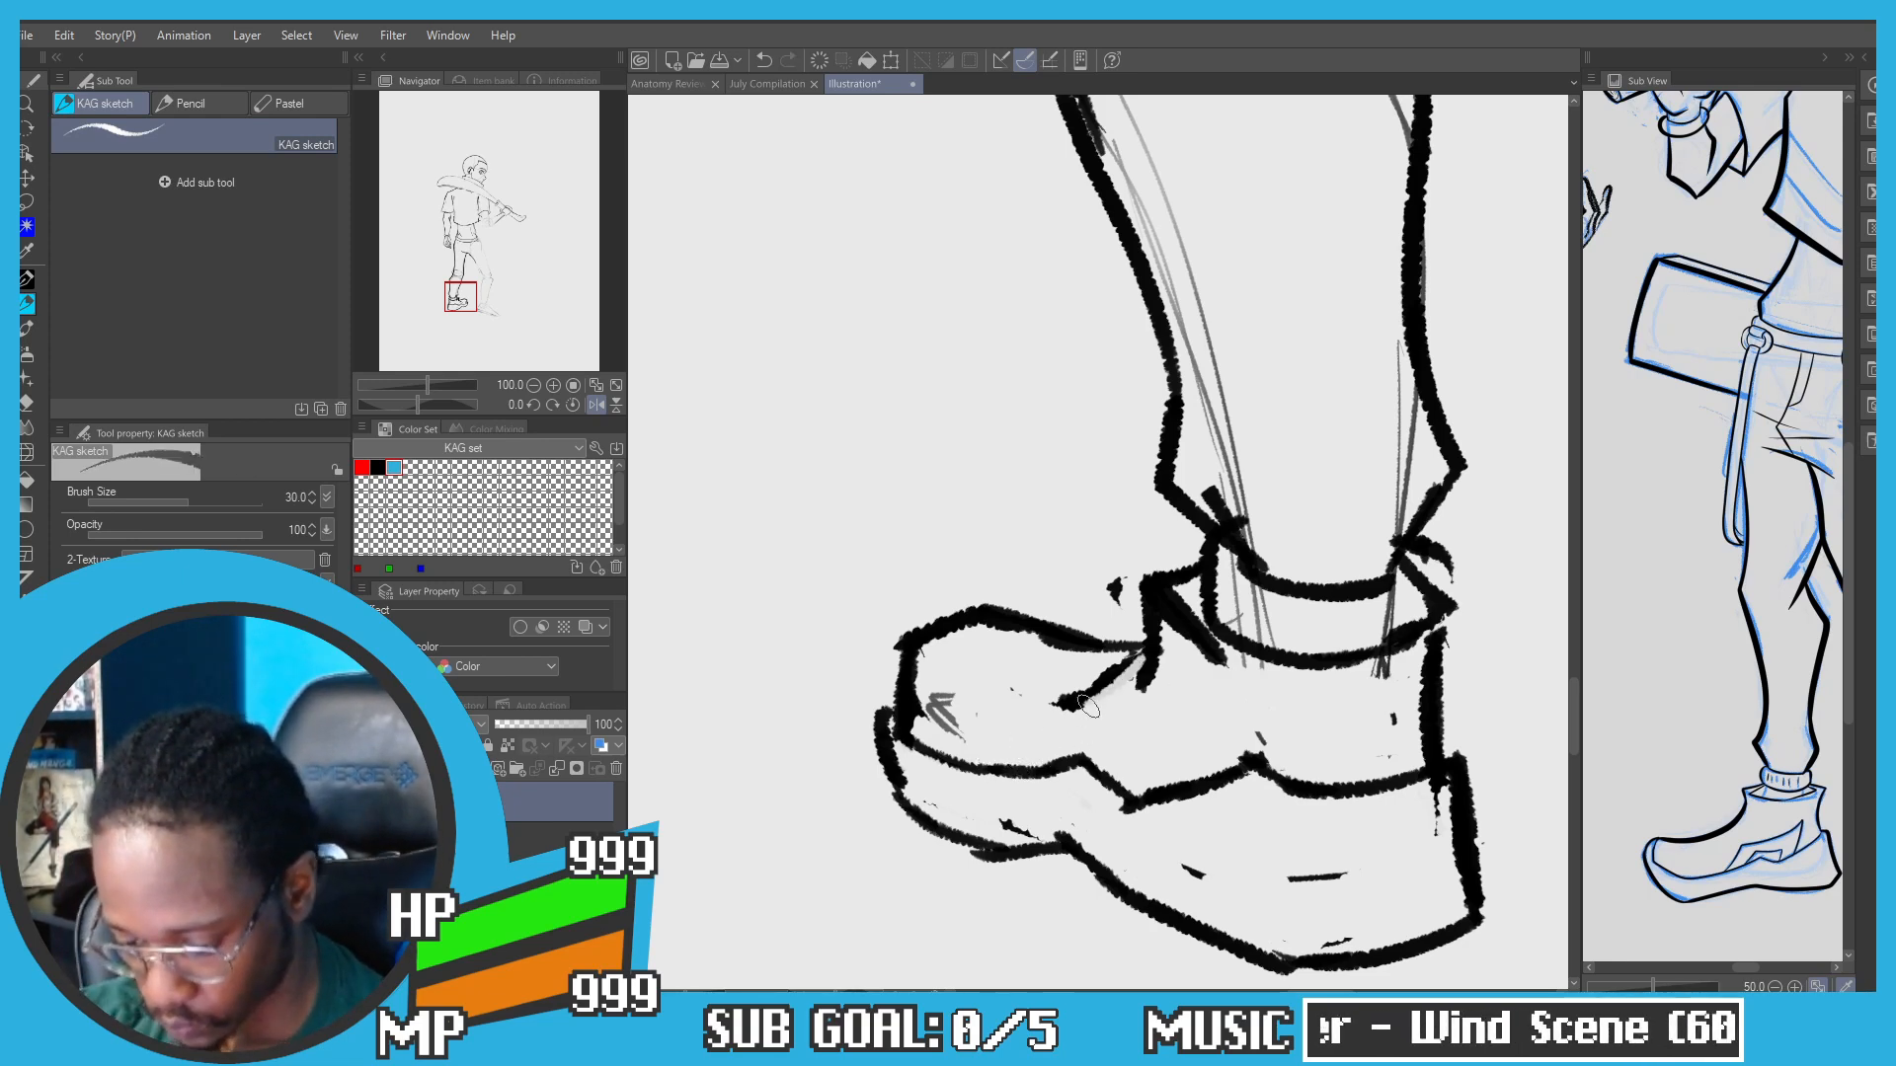
Step: Erase the diagonal instep crease and redraw the short edge joining the shoe's collar to its top line
key(ctrl+z)
key(ctrl+z)
key(ctrl+z)
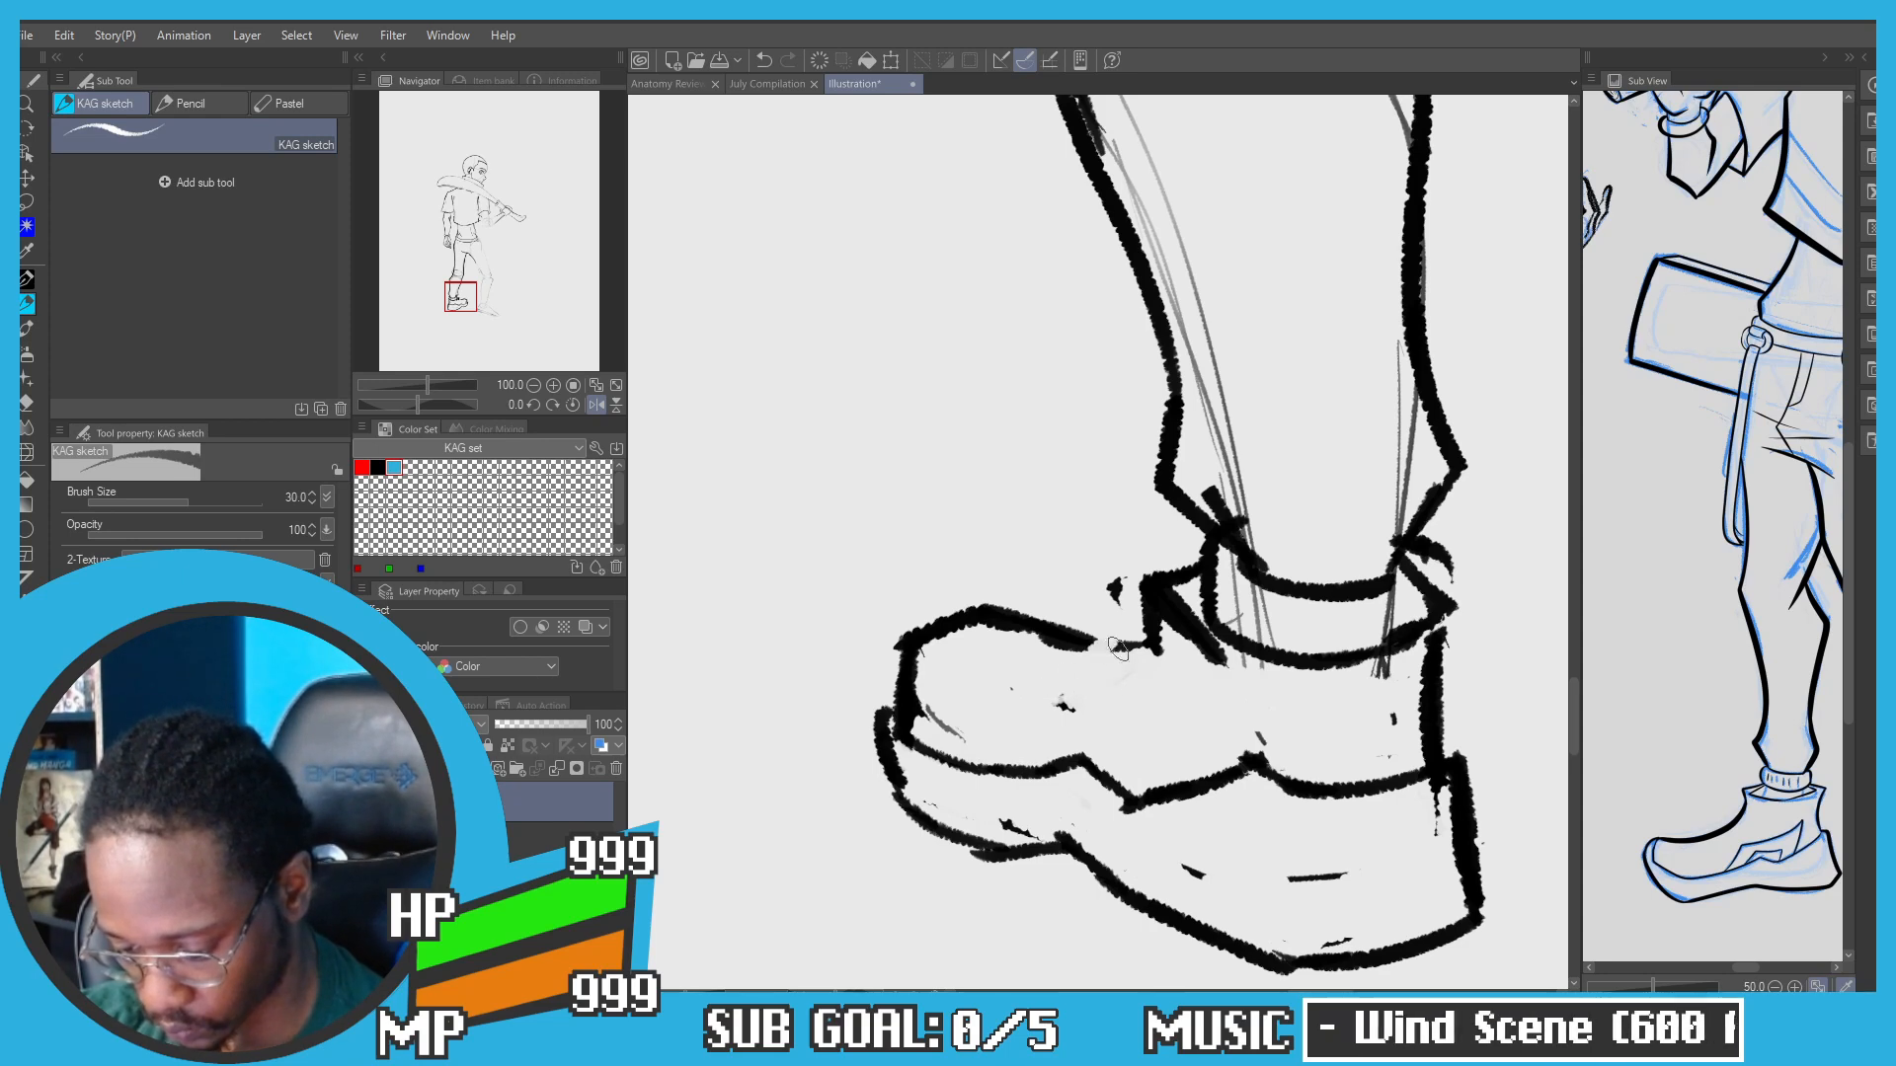
mouse_move(1151, 622)
mouse_down()
mouse_move(1129, 670)
mouse_move(1091, 644)
mouse_up()
key(c)
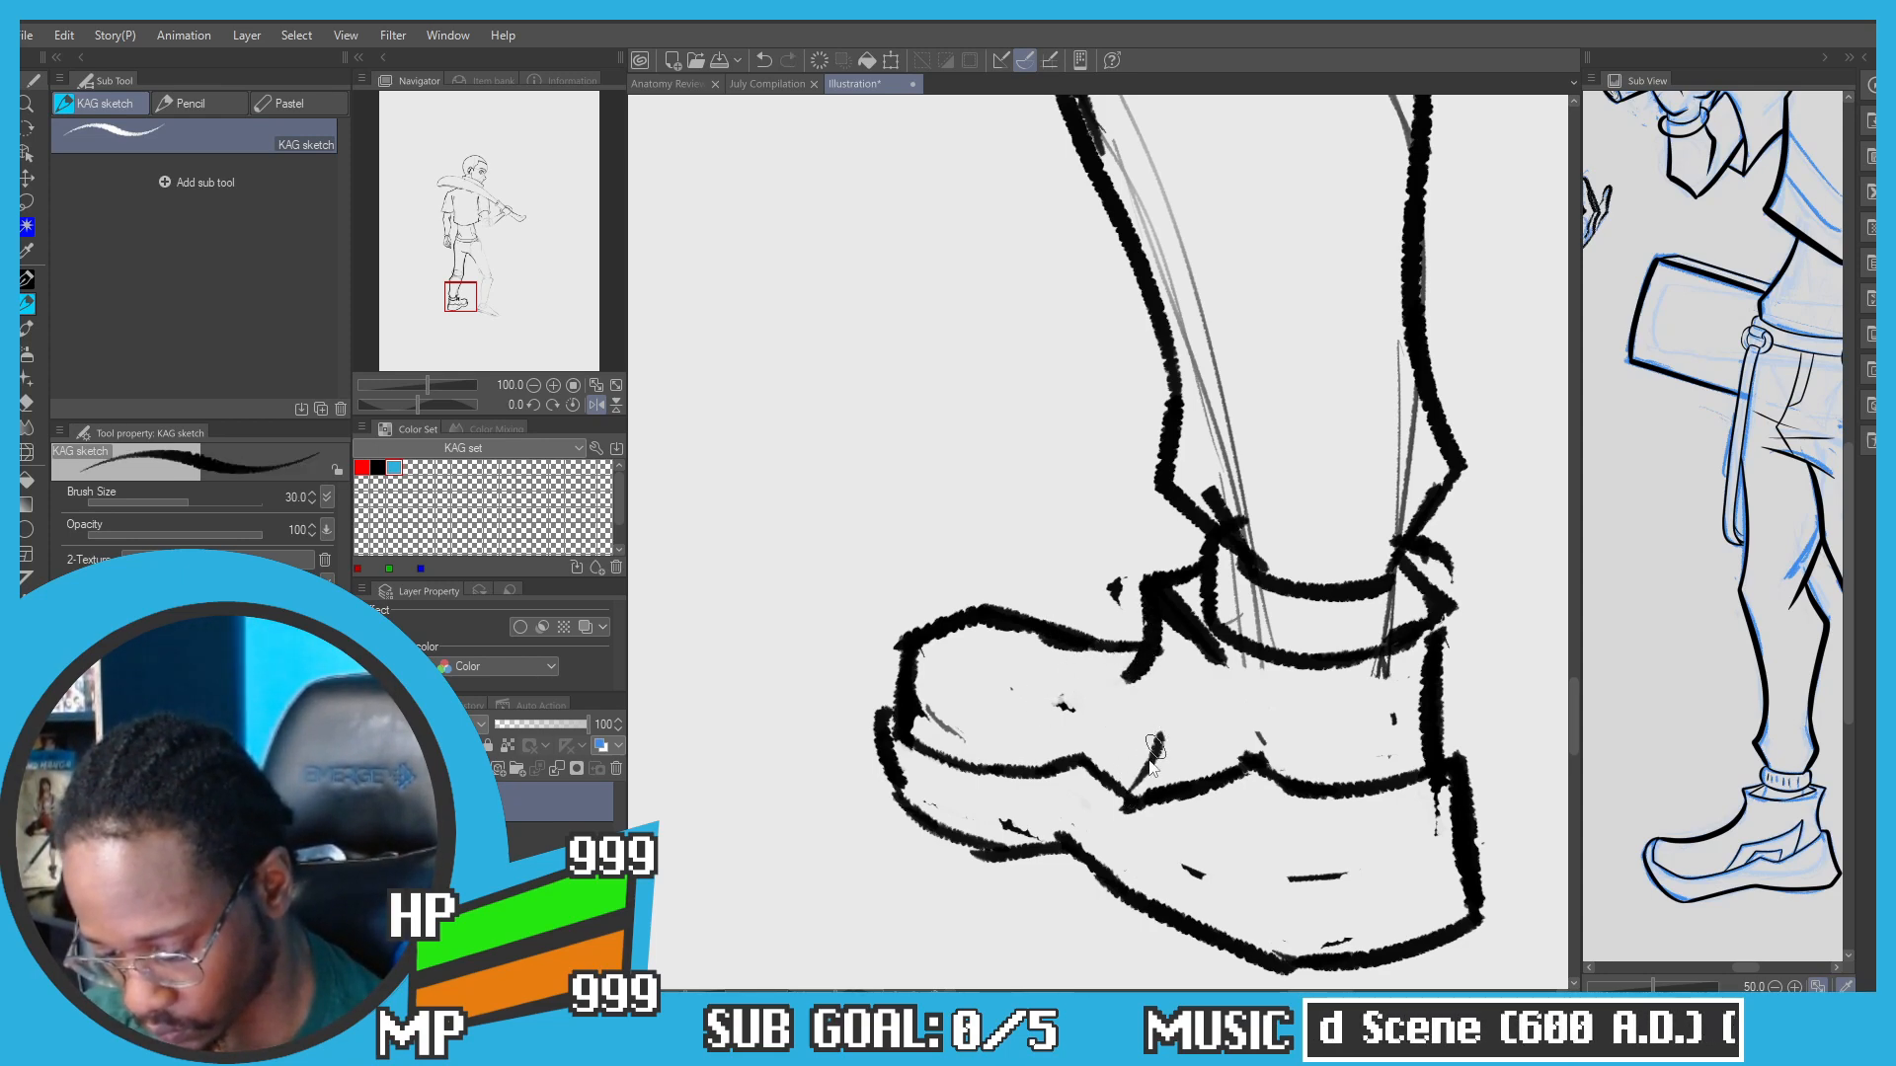
Step: Draw an angular zigzag accent above the sole on the shoe's side, with a smaller inner line following it
mouse_move(1131, 790)
mouse_down()
mouse_move(1167, 713)
mouse_move(1044, 715)
mouse_move(990, 758)
mouse_move(1043, 724)
mouse_move(1172, 716)
mouse_move(1141, 788)
mouse_up()
key(ctrl+z)
key(ctrl+z)
mouse_move(1027, 771)
mouse_down()
mouse_move(1093, 748)
mouse_move(1107, 784)
mouse_up()
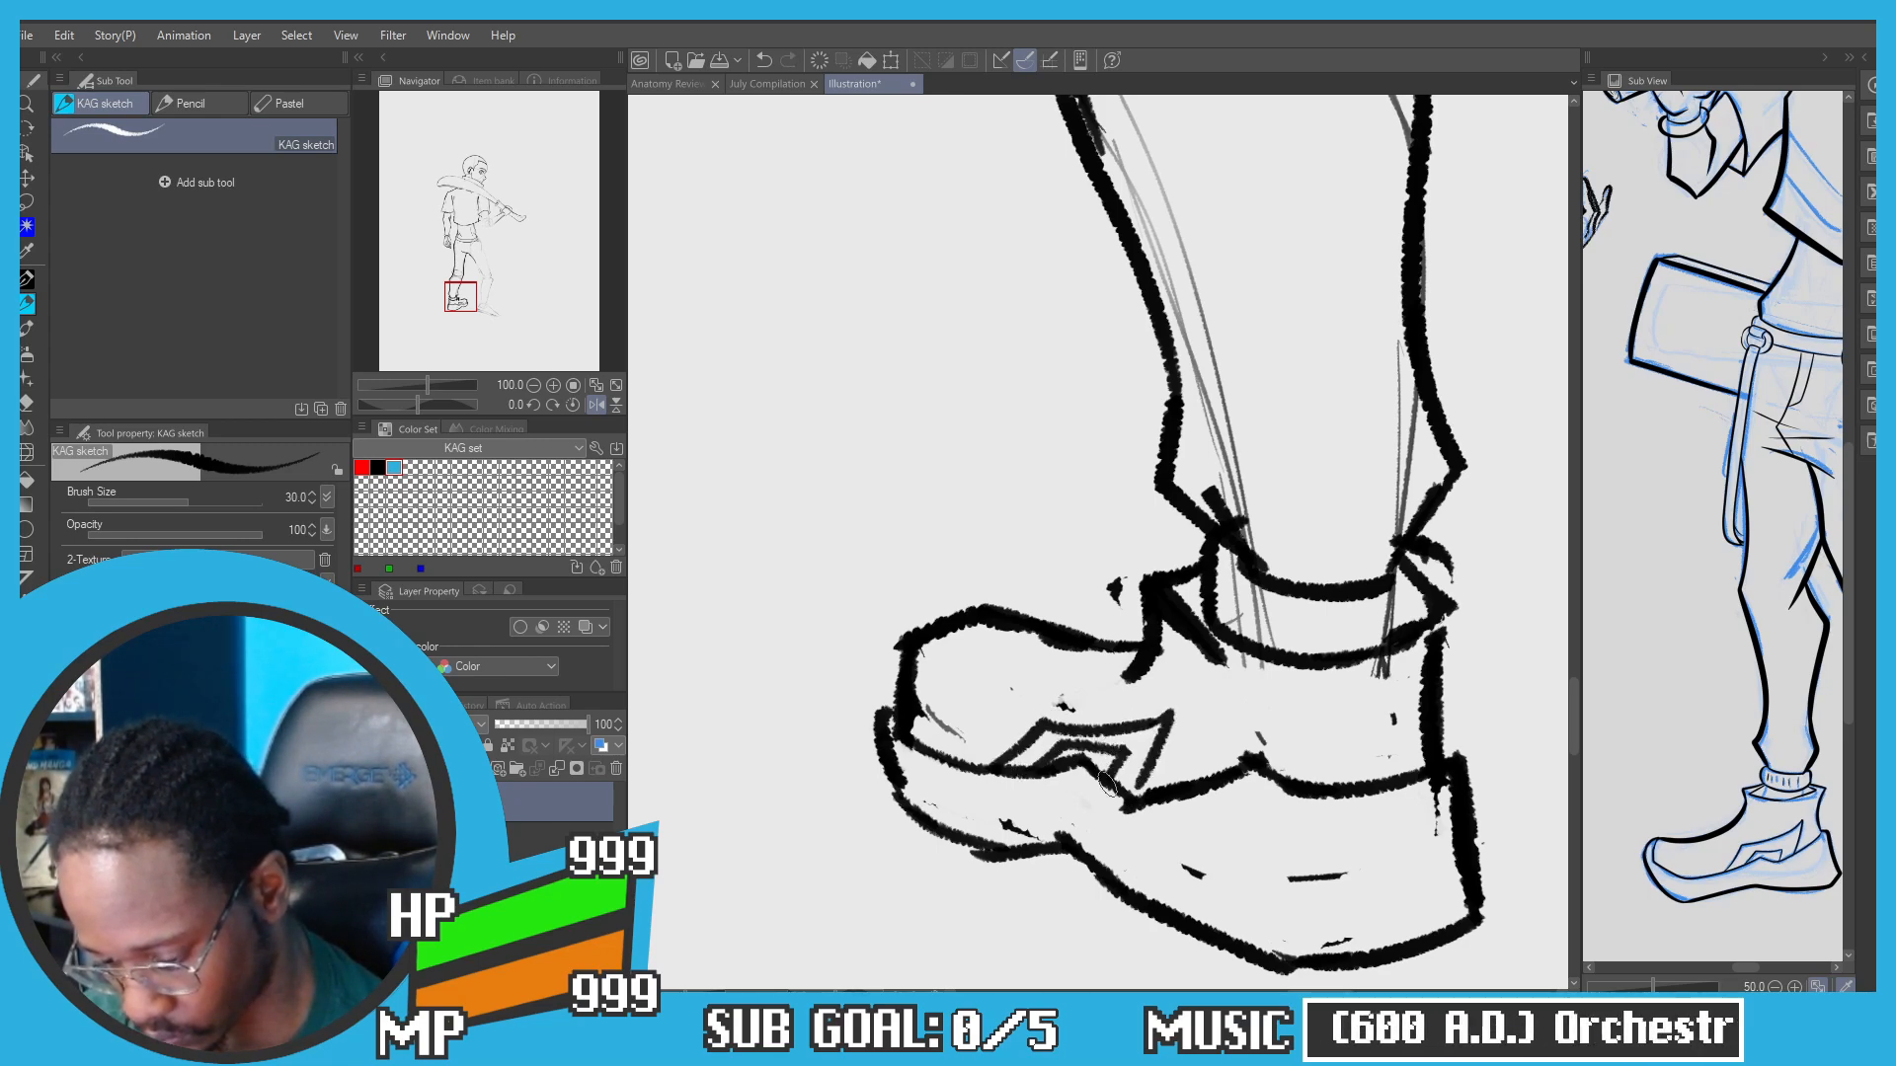
scroll(904, 464, down, 3)
drag(855, 407, 947, 527)
scroll(998, 592, down, 1)
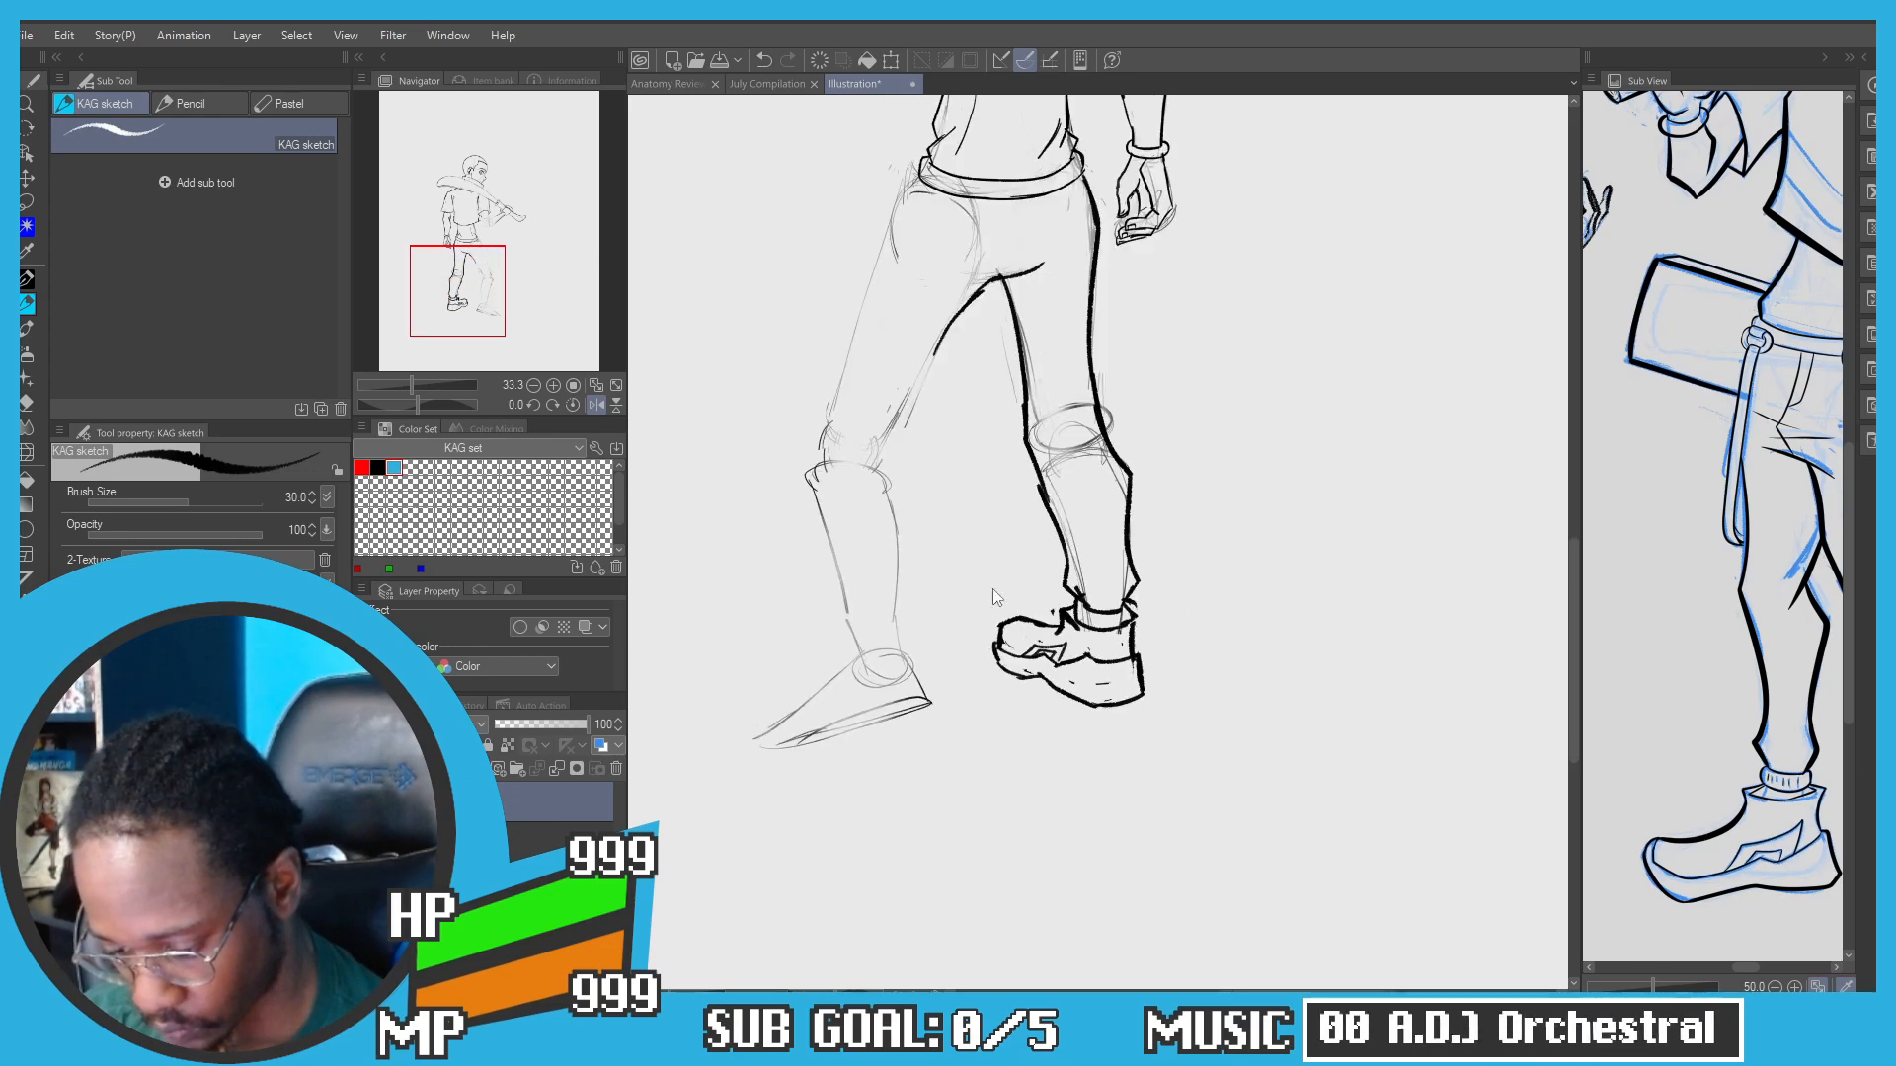
drag(801, 407, 923, 598)
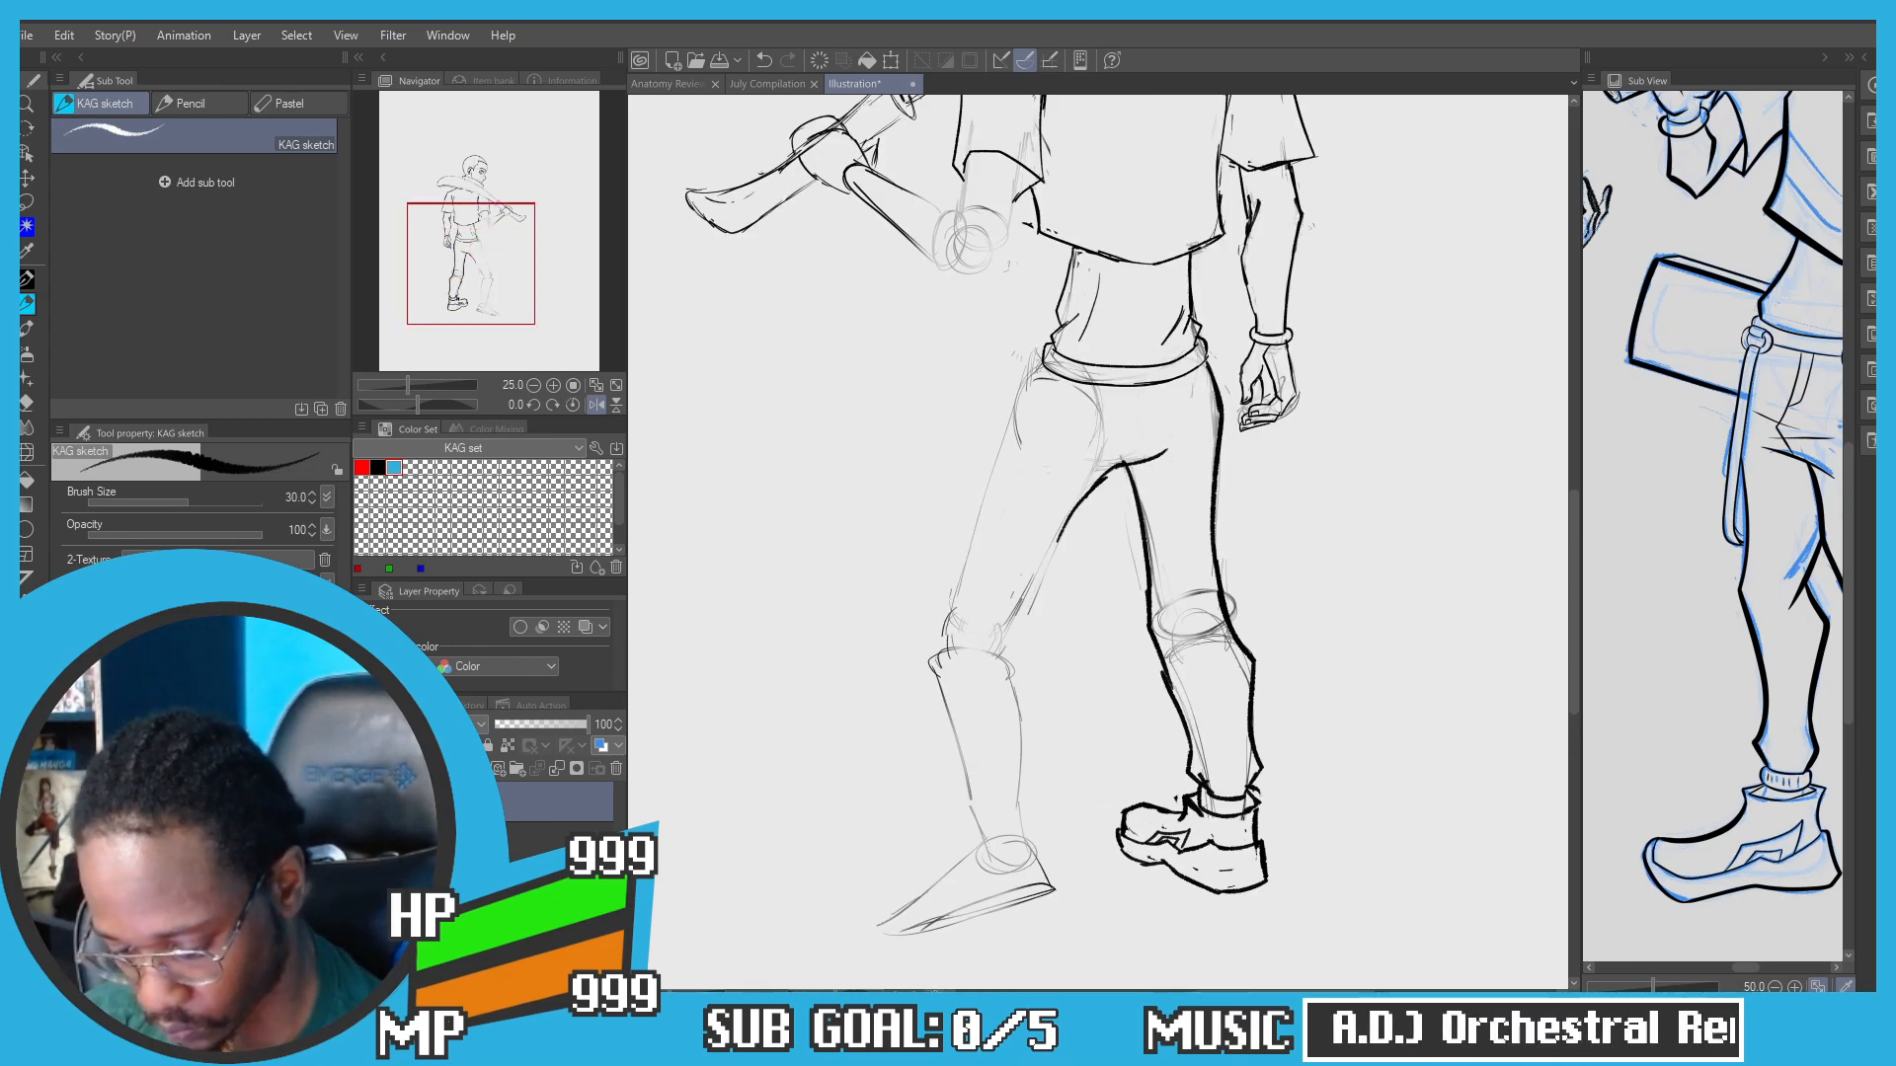
Step: Mirror the canvas view horizontally, and draw the right leg's outer hip line and inner thigh line over the construction lines
click(597, 404)
drag(949, 402, 869, 389)
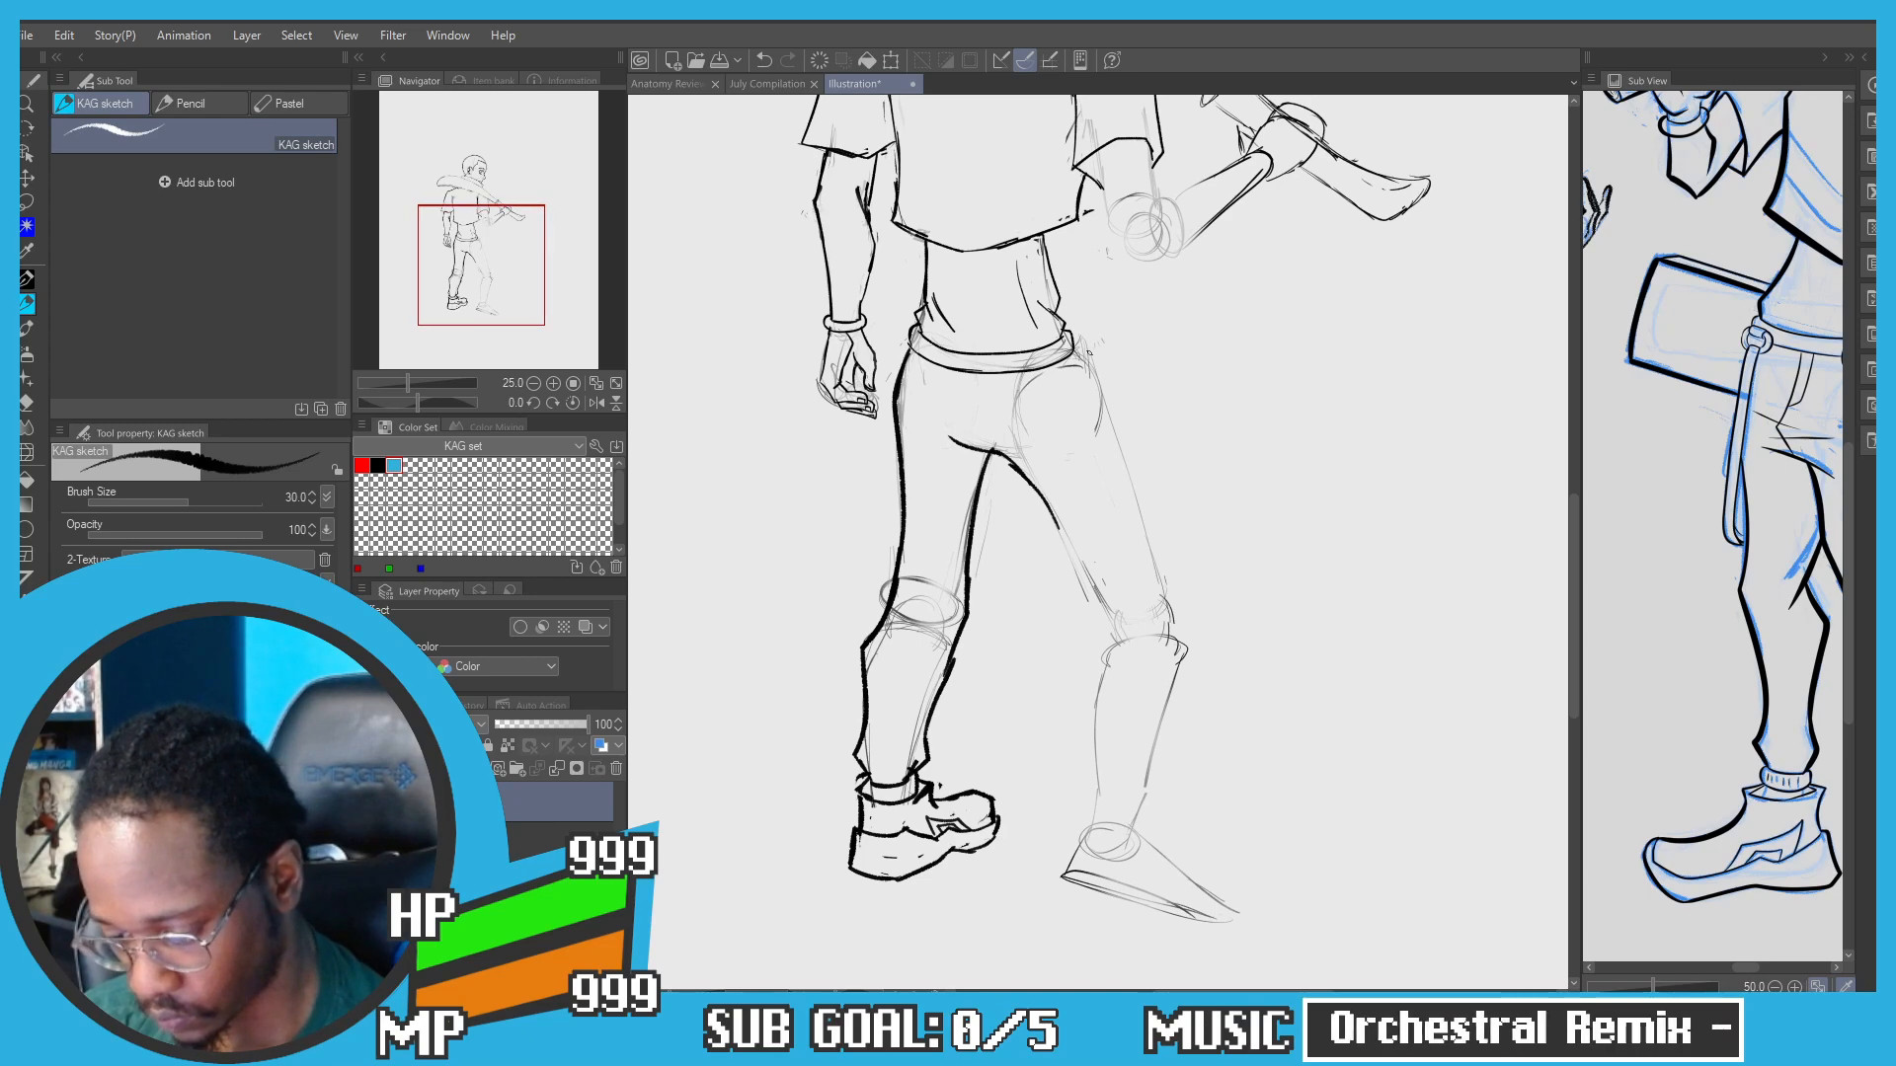
scroll(1062, 363, up, 1)
scroll(1071, 346, down, 1)
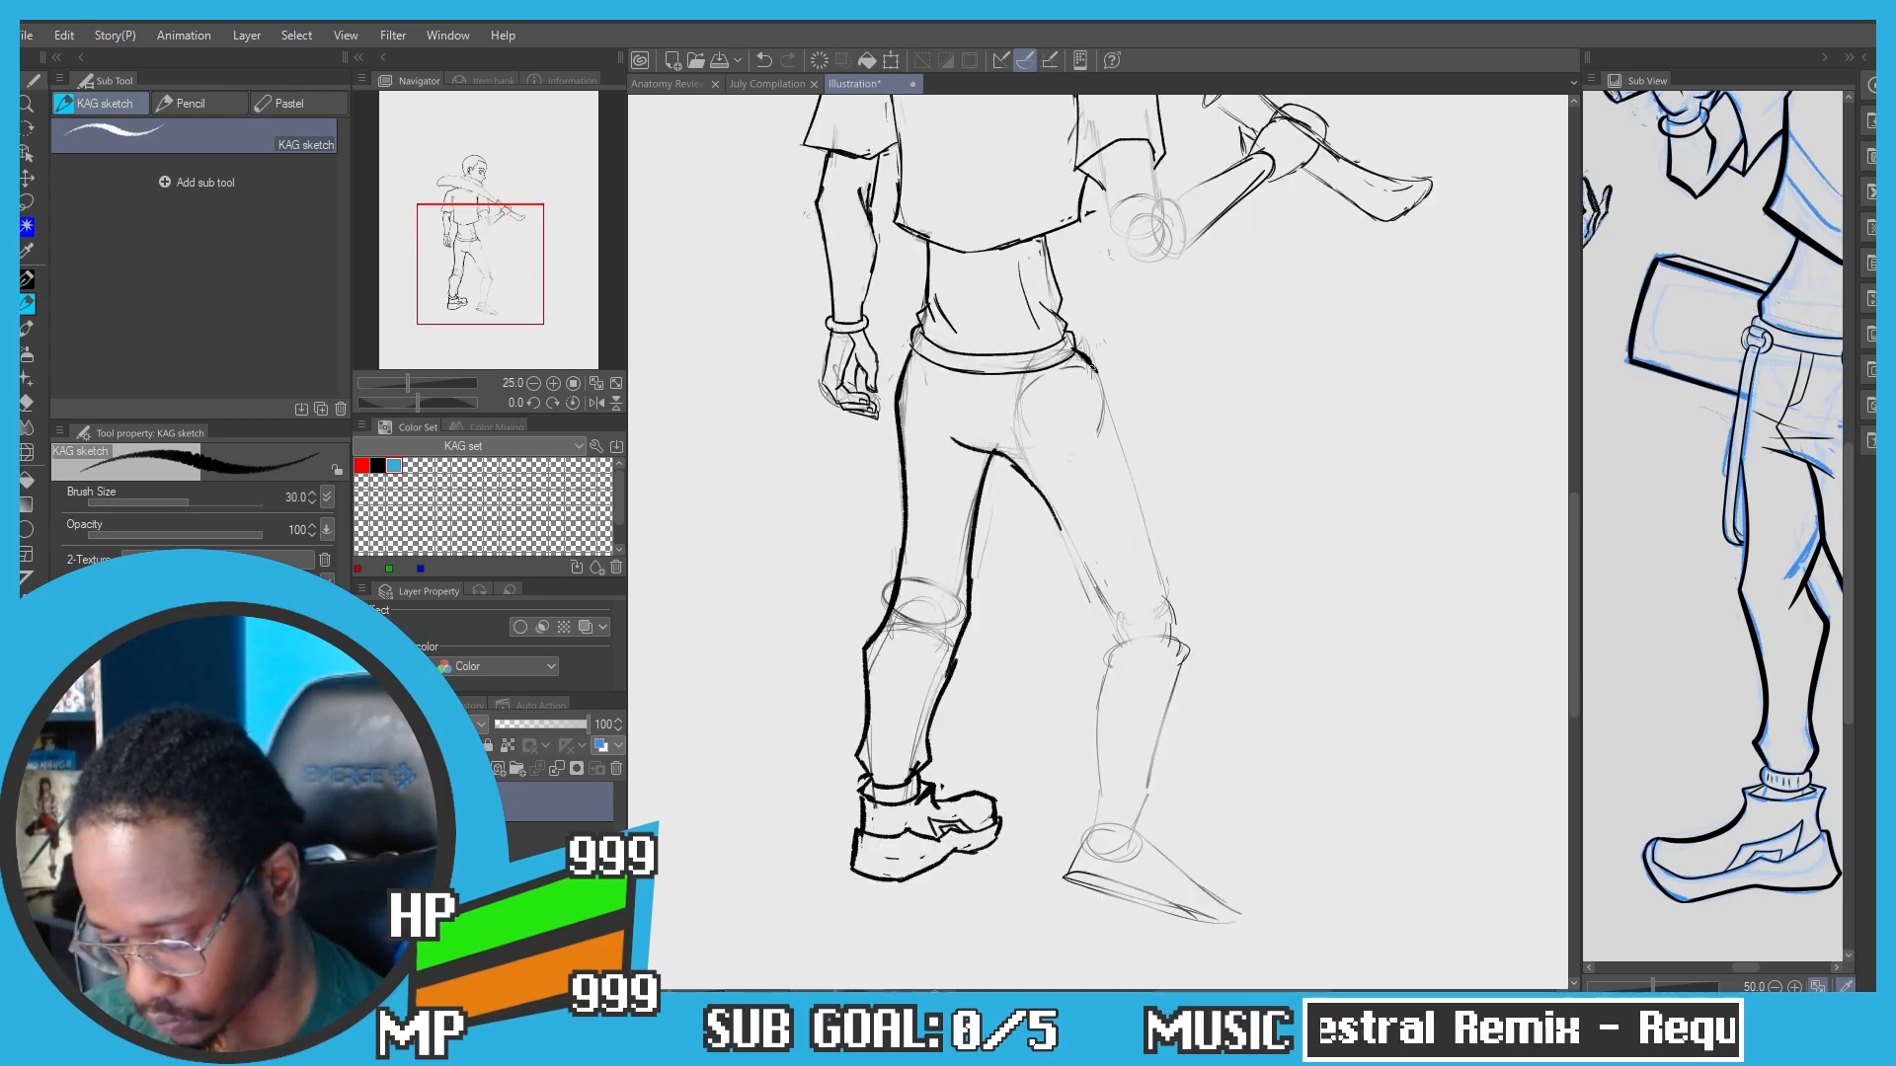
mouse_move(1088, 365)
mouse_down()
mouse_move(1126, 478)
mouse_move(1083, 585)
mouse_up()
key(ctrl+z)
drag(1019, 469, 1085, 583)
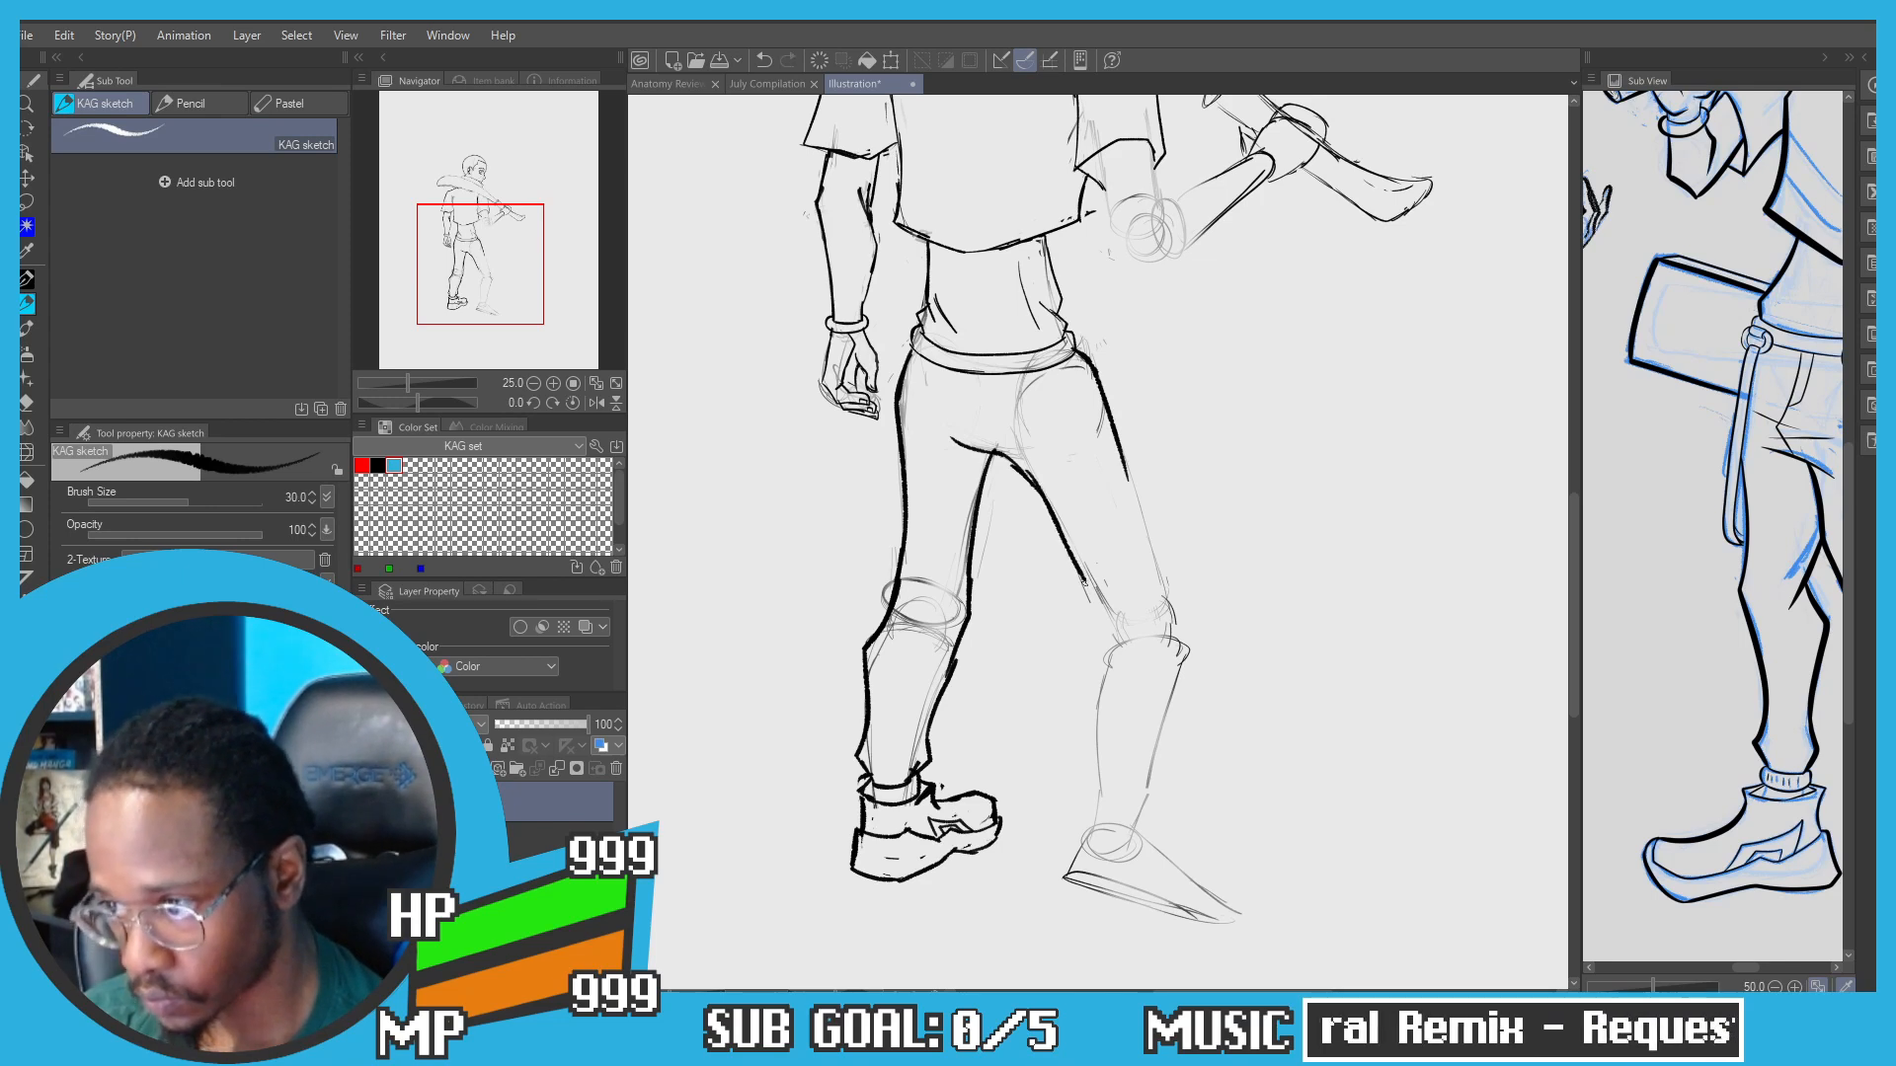
key(ctrl+z)
drag(1022, 471, 1090, 592)
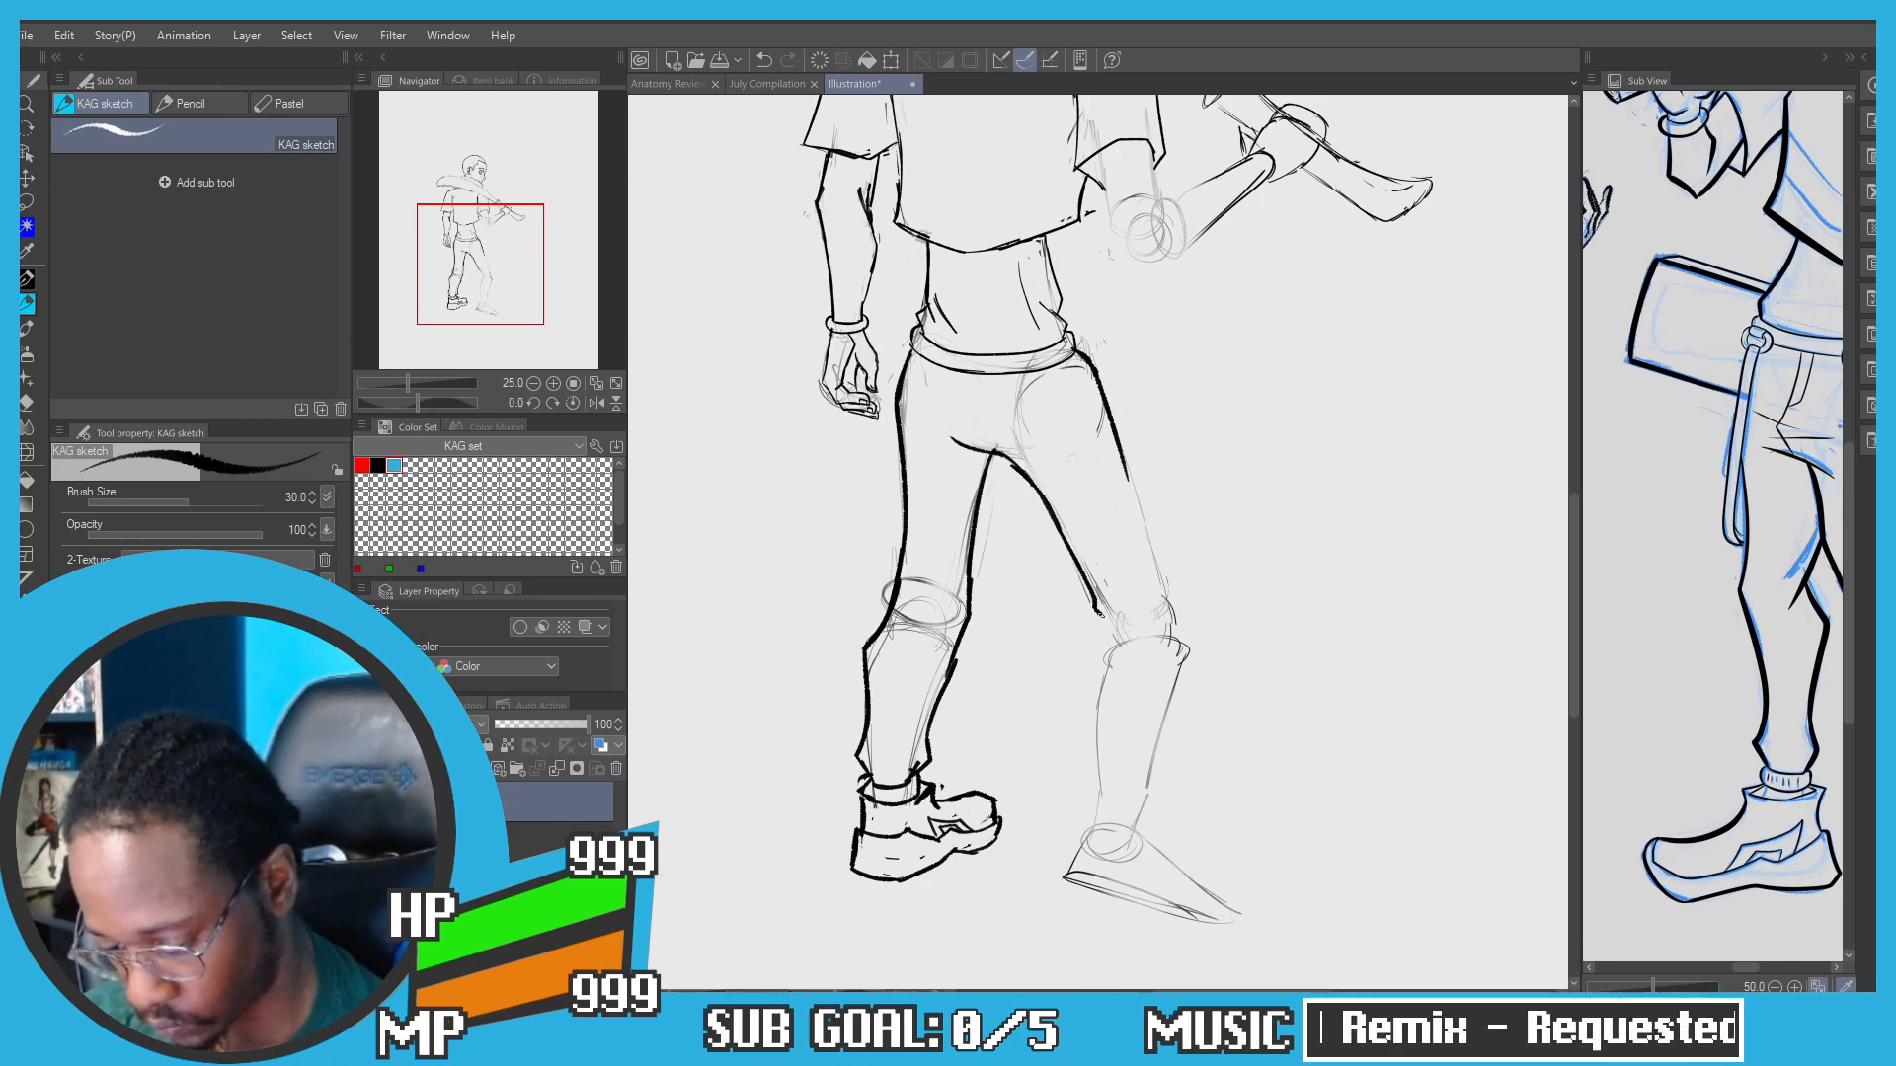
Step: Redraw the right leg's inner thigh line into a pointed fold behind the knee, and draw the back of the calf below it
key(ctrl+z)
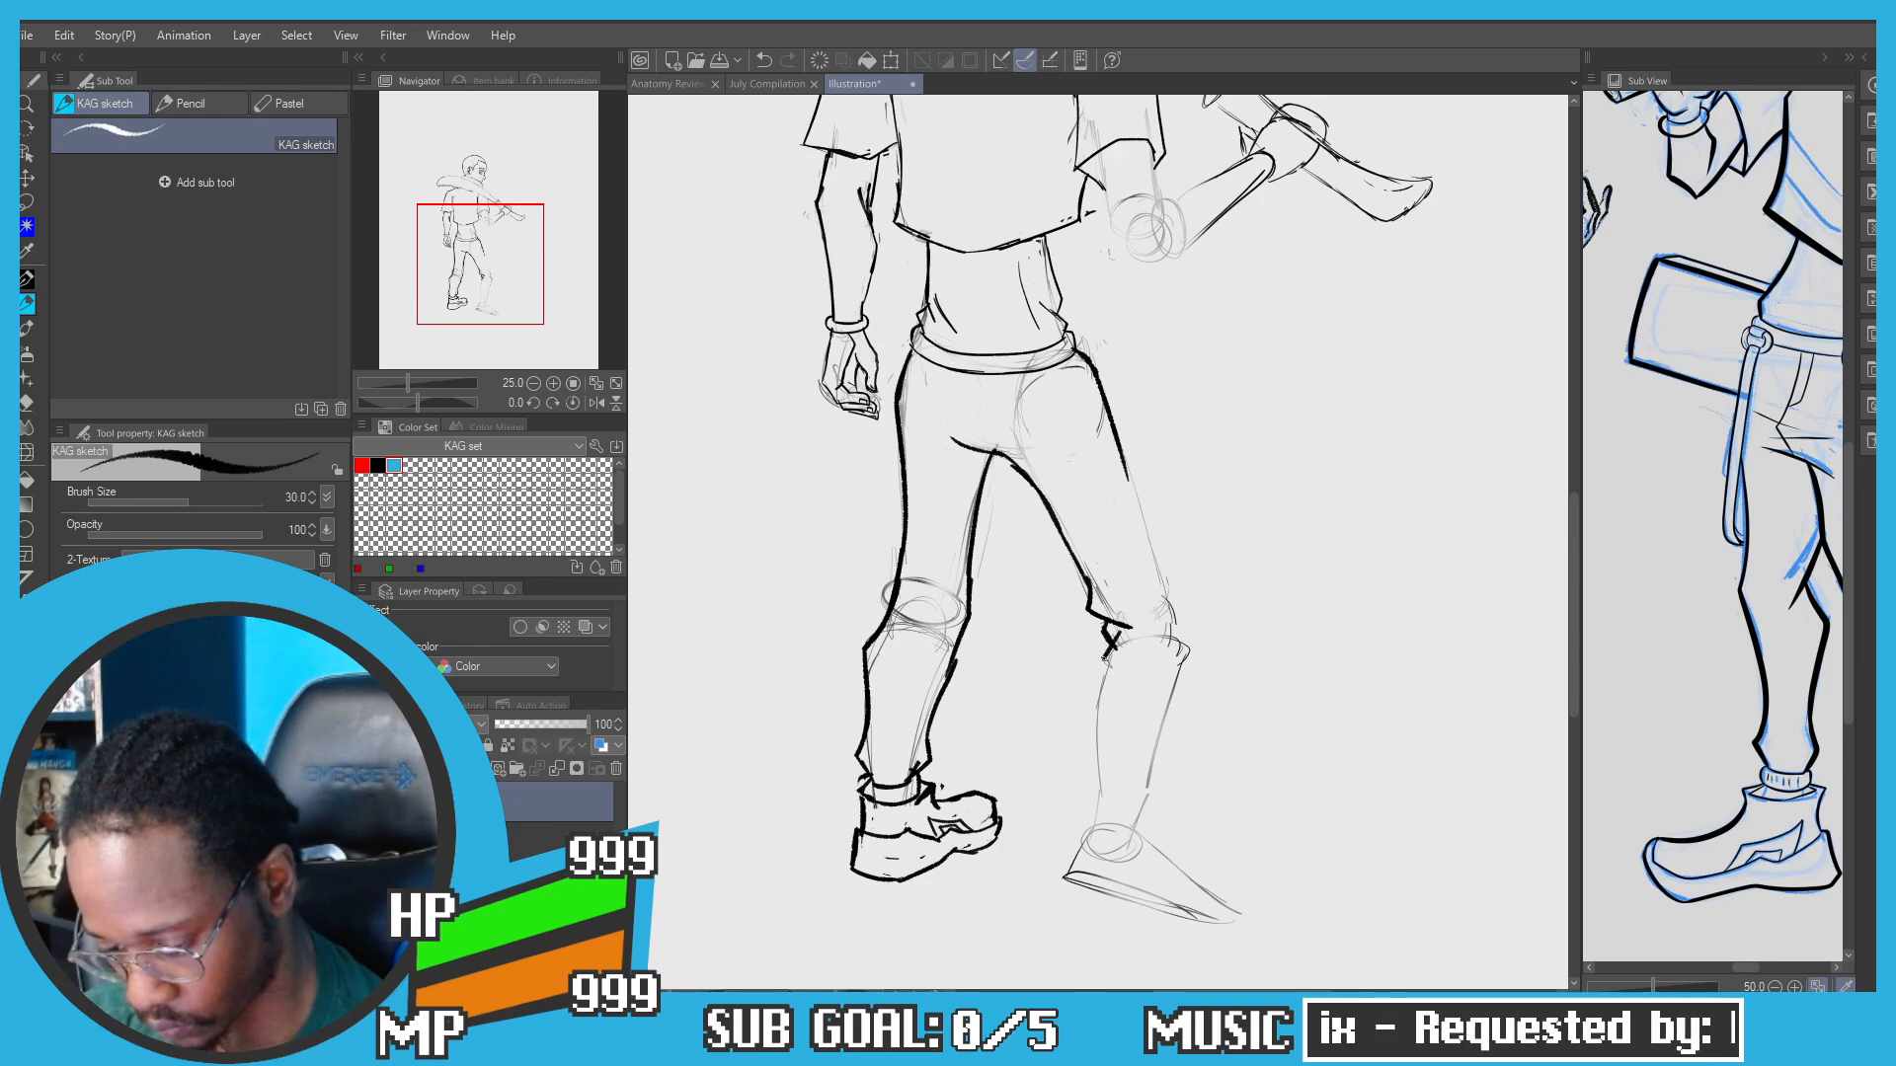
drag(1104, 669, 1089, 780)
key(ctrl+z)
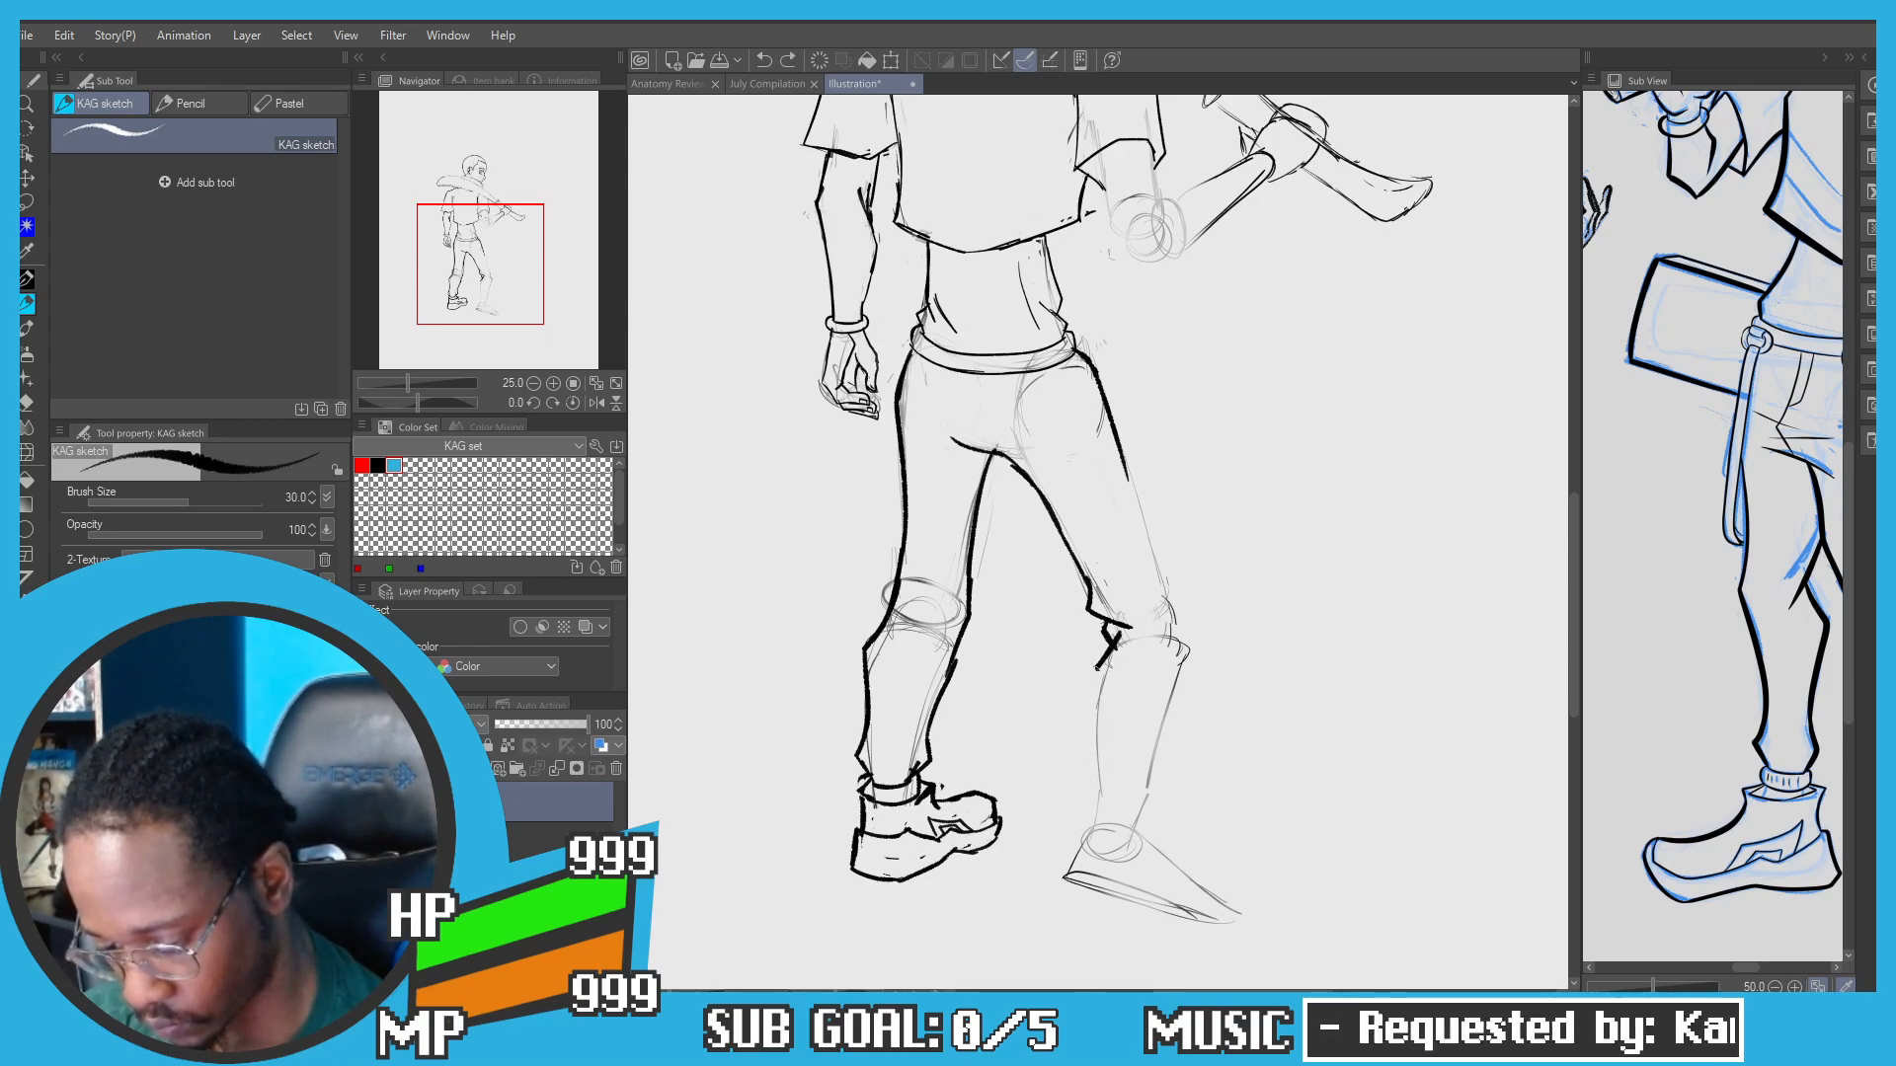
mouse_move(1096, 670)
mouse_down()
mouse_move(1099, 755)
mouse_move(1068, 655)
mouse_up()
scroll(1102, 720, up, 1)
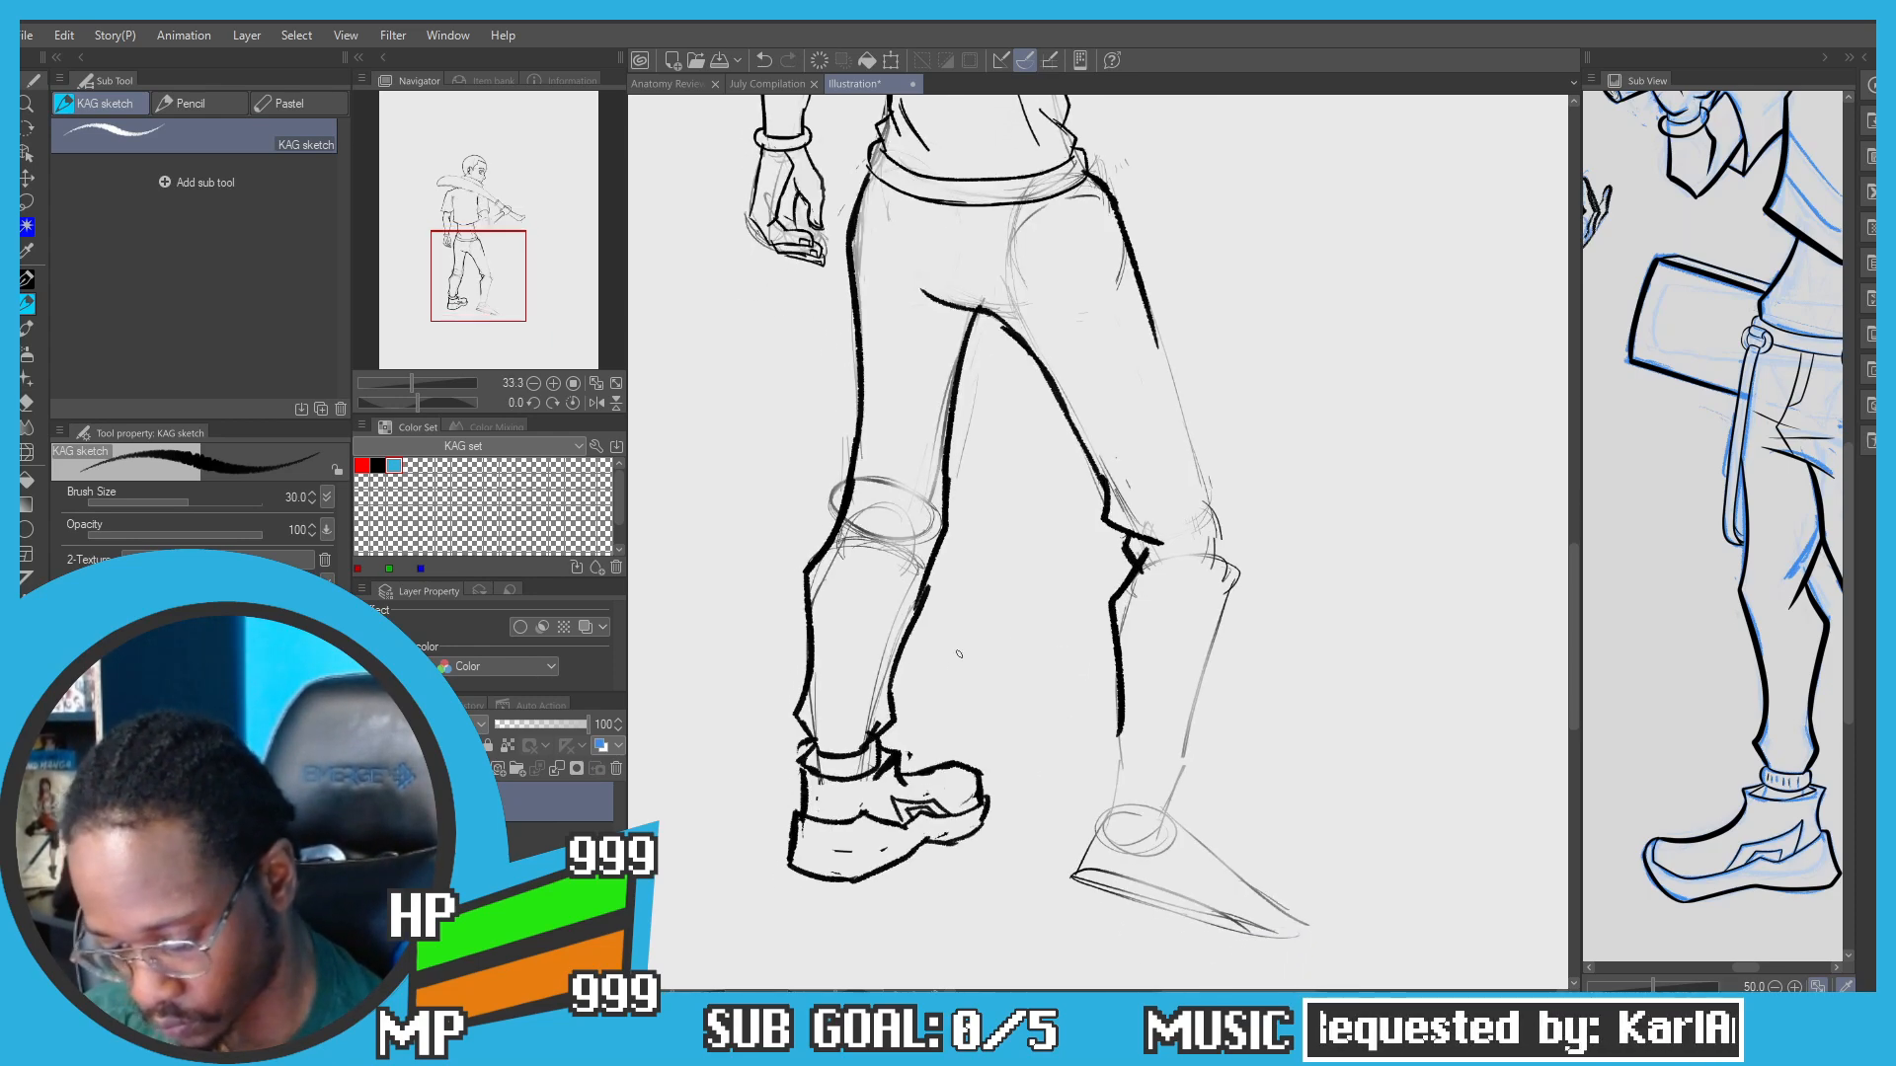
Step: Draw a wider curved collar around the ankle opening of the left shoe
scroll(801, 743, up, 2)
drag(800, 726, 835, 662)
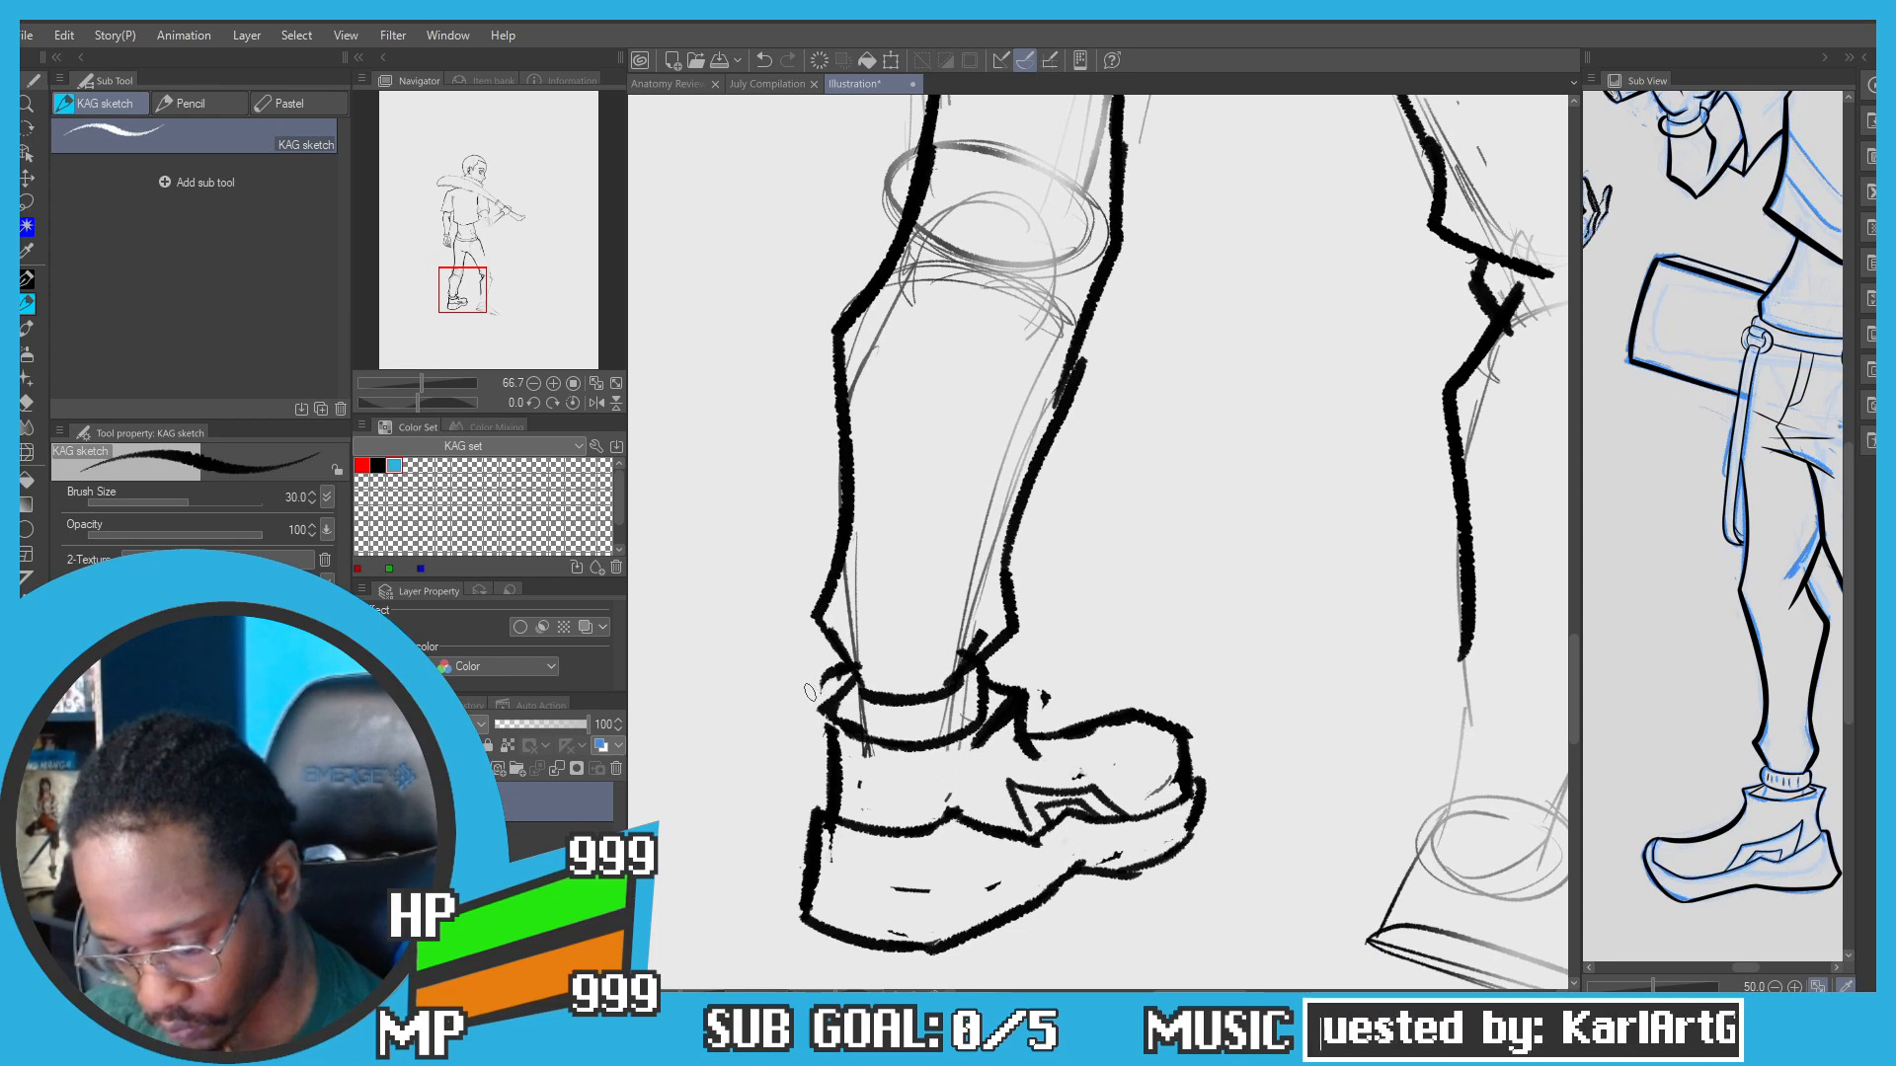
mouse_move(990, 733)
mouse_down()
mouse_move(953, 762)
mouse_move(987, 729)
mouse_move(951, 762)
mouse_move(887, 762)
mouse_move(832, 730)
mouse_up()
key(ctrl+z)
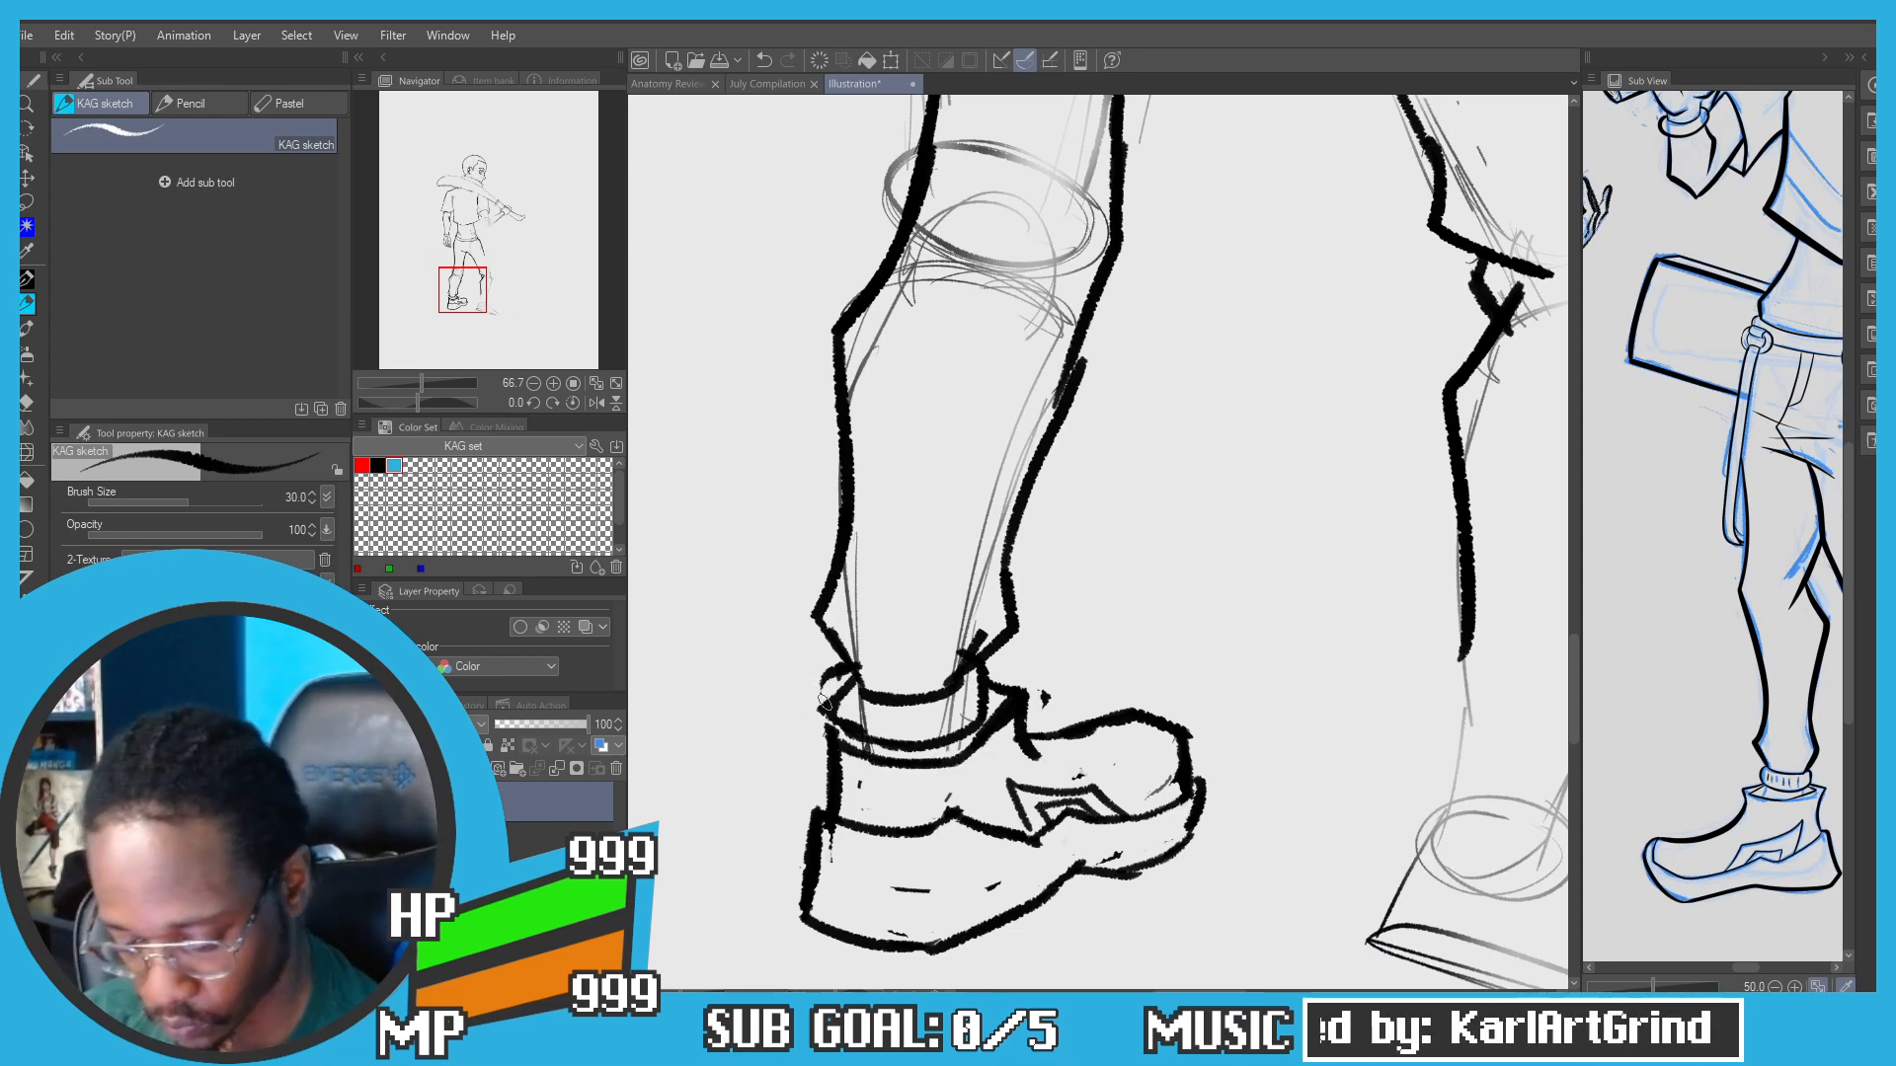
Step: Erase the overlapping collar lines, the heel edge and the rear part of the line above the sole on the left shoe
key(c)
mouse_move(845, 725)
mouse_down()
mouse_move(831, 674)
mouse_move(849, 723)
mouse_move(825, 715)
mouse_move(840, 740)
mouse_move(817, 760)
mouse_move(797, 633)
mouse_move(799, 718)
mouse_move(843, 803)
mouse_move(818, 772)
mouse_move(829, 744)
mouse_move(803, 851)
mouse_move(850, 814)
mouse_move(842, 831)
mouse_move(936, 803)
mouse_move(922, 846)
mouse_move(975, 820)
mouse_move(1007, 842)
mouse_up()
key(c)
key(c)
drag(889, 889, 933, 890)
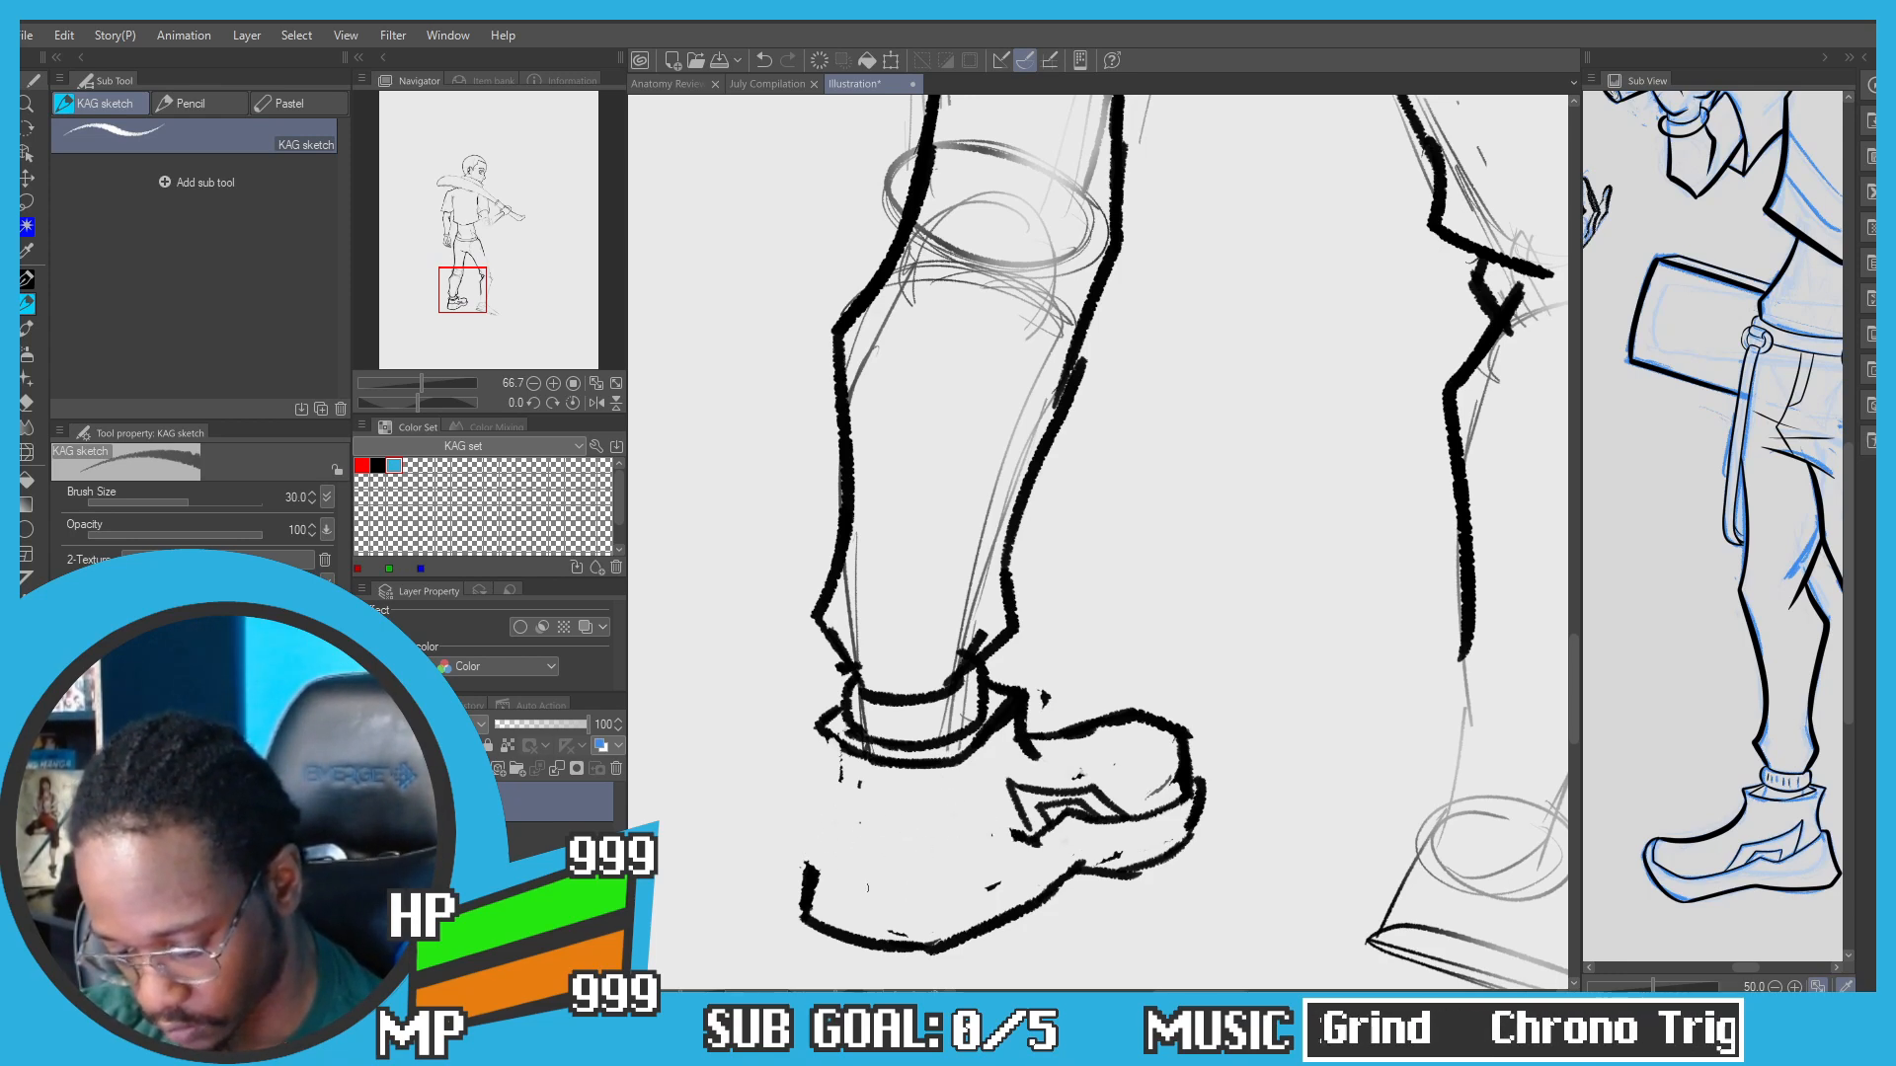
Step: Redraw the left shoe's heel edge from collar to sole, and a wavy line above the sole leading to the side accent
key(c)
drag(819, 735, 810, 869)
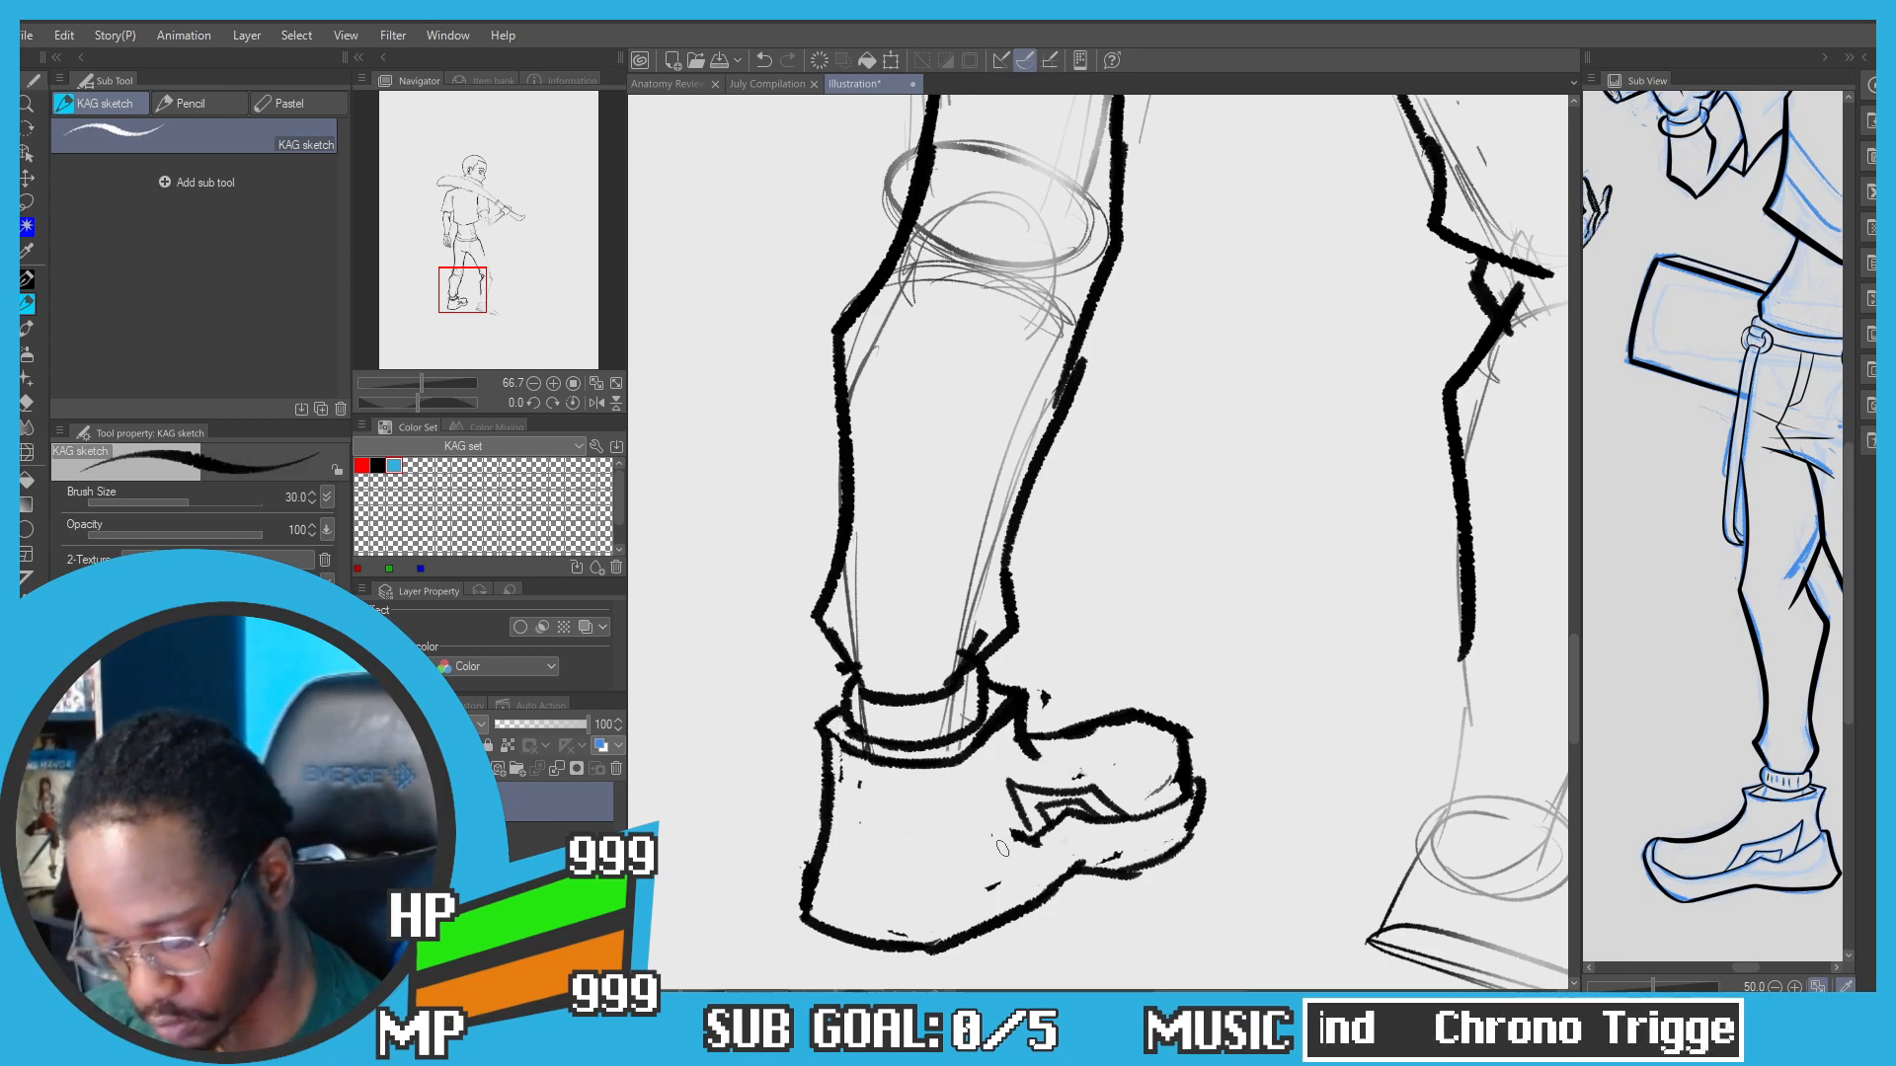
mouse_move(1035, 843)
mouse_down()
mouse_move(853, 825)
mouse_move(1034, 843)
mouse_up()
key(ctrl+z)
key(ctrl+z)
key(ctrl+z)
key(ctrl+z)
key(ctrl+z)
key(ctrl+z)
key(ctrl+z)
key(ctrl+z)
key(ctrl+z)
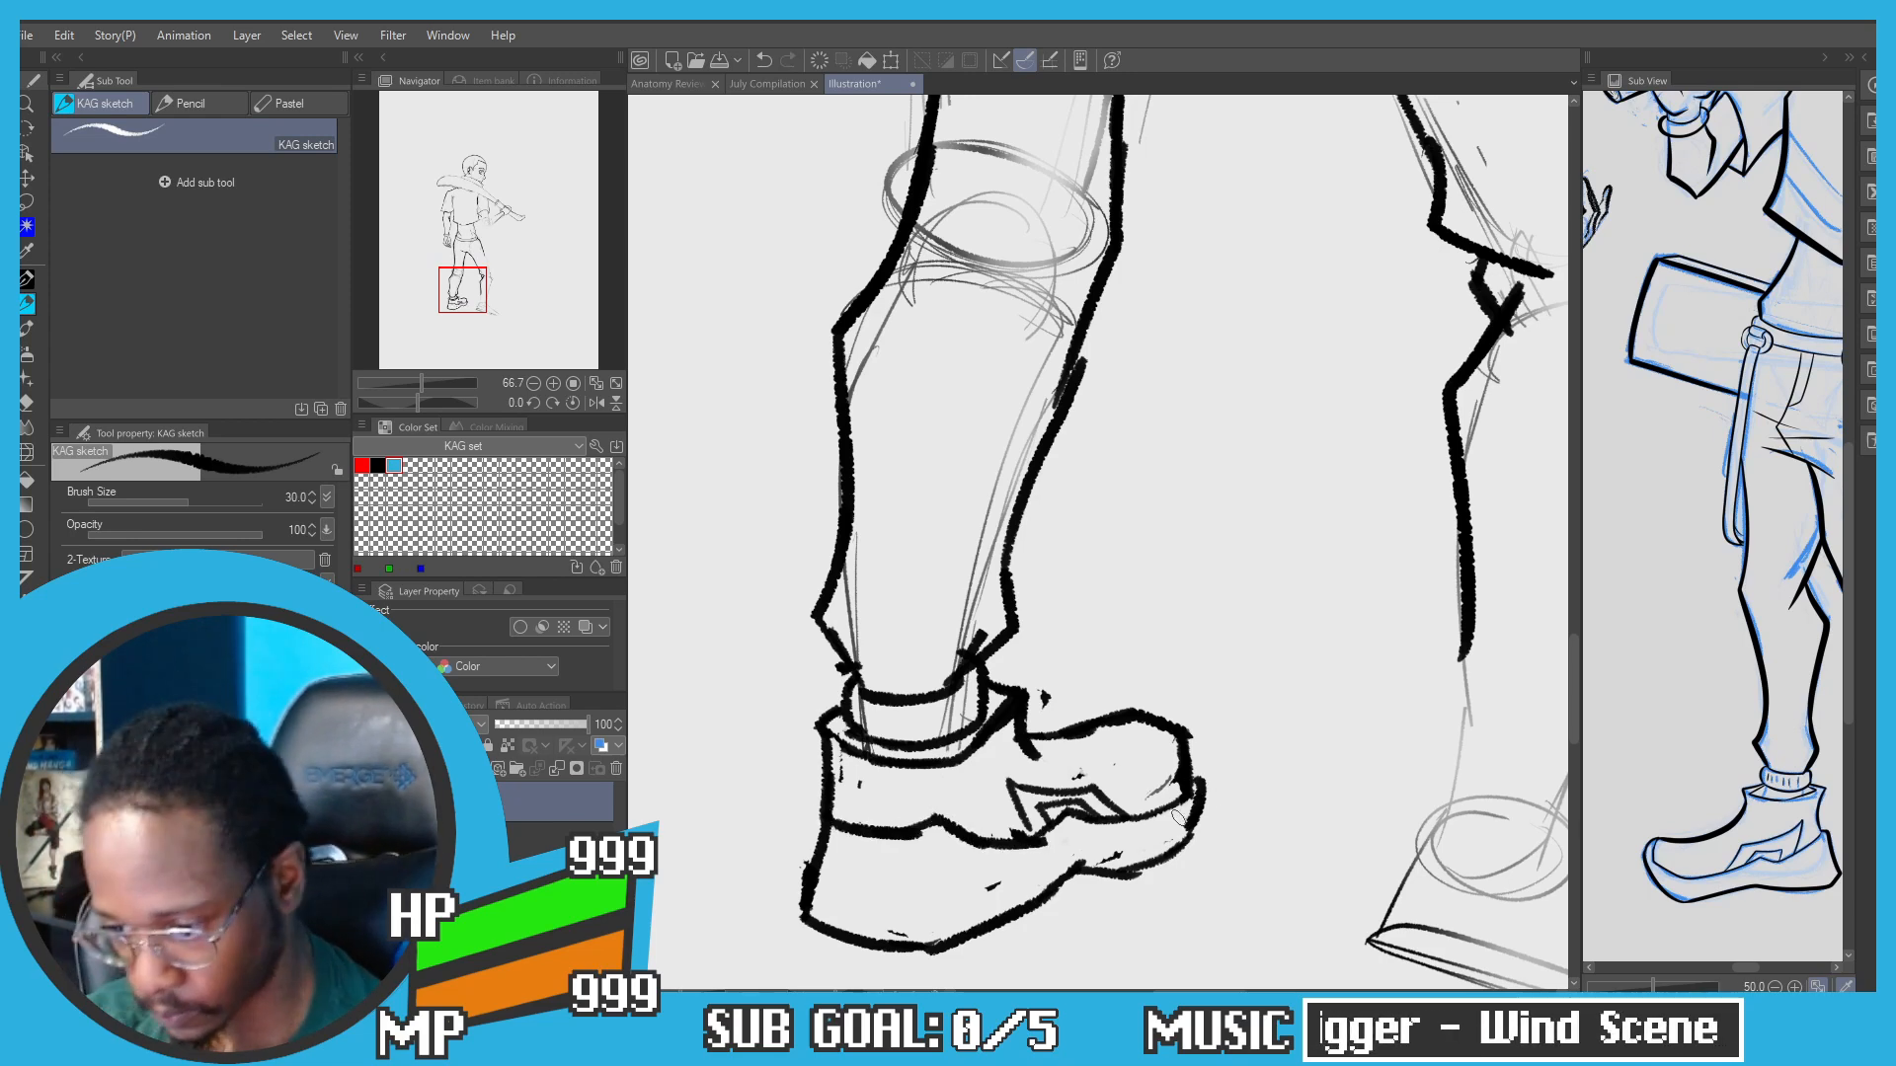
Step: Clean up the sole edge of the left shoe from the toe toward the middle with the eraser
key(c)
mouse_move(1193, 787)
mouse_down()
mouse_move(1129, 852)
mouse_move(1052, 869)
mouse_move(1134, 866)
mouse_move(1013, 920)
mouse_up()
key(c)
scroll(839, 750, down, 3)
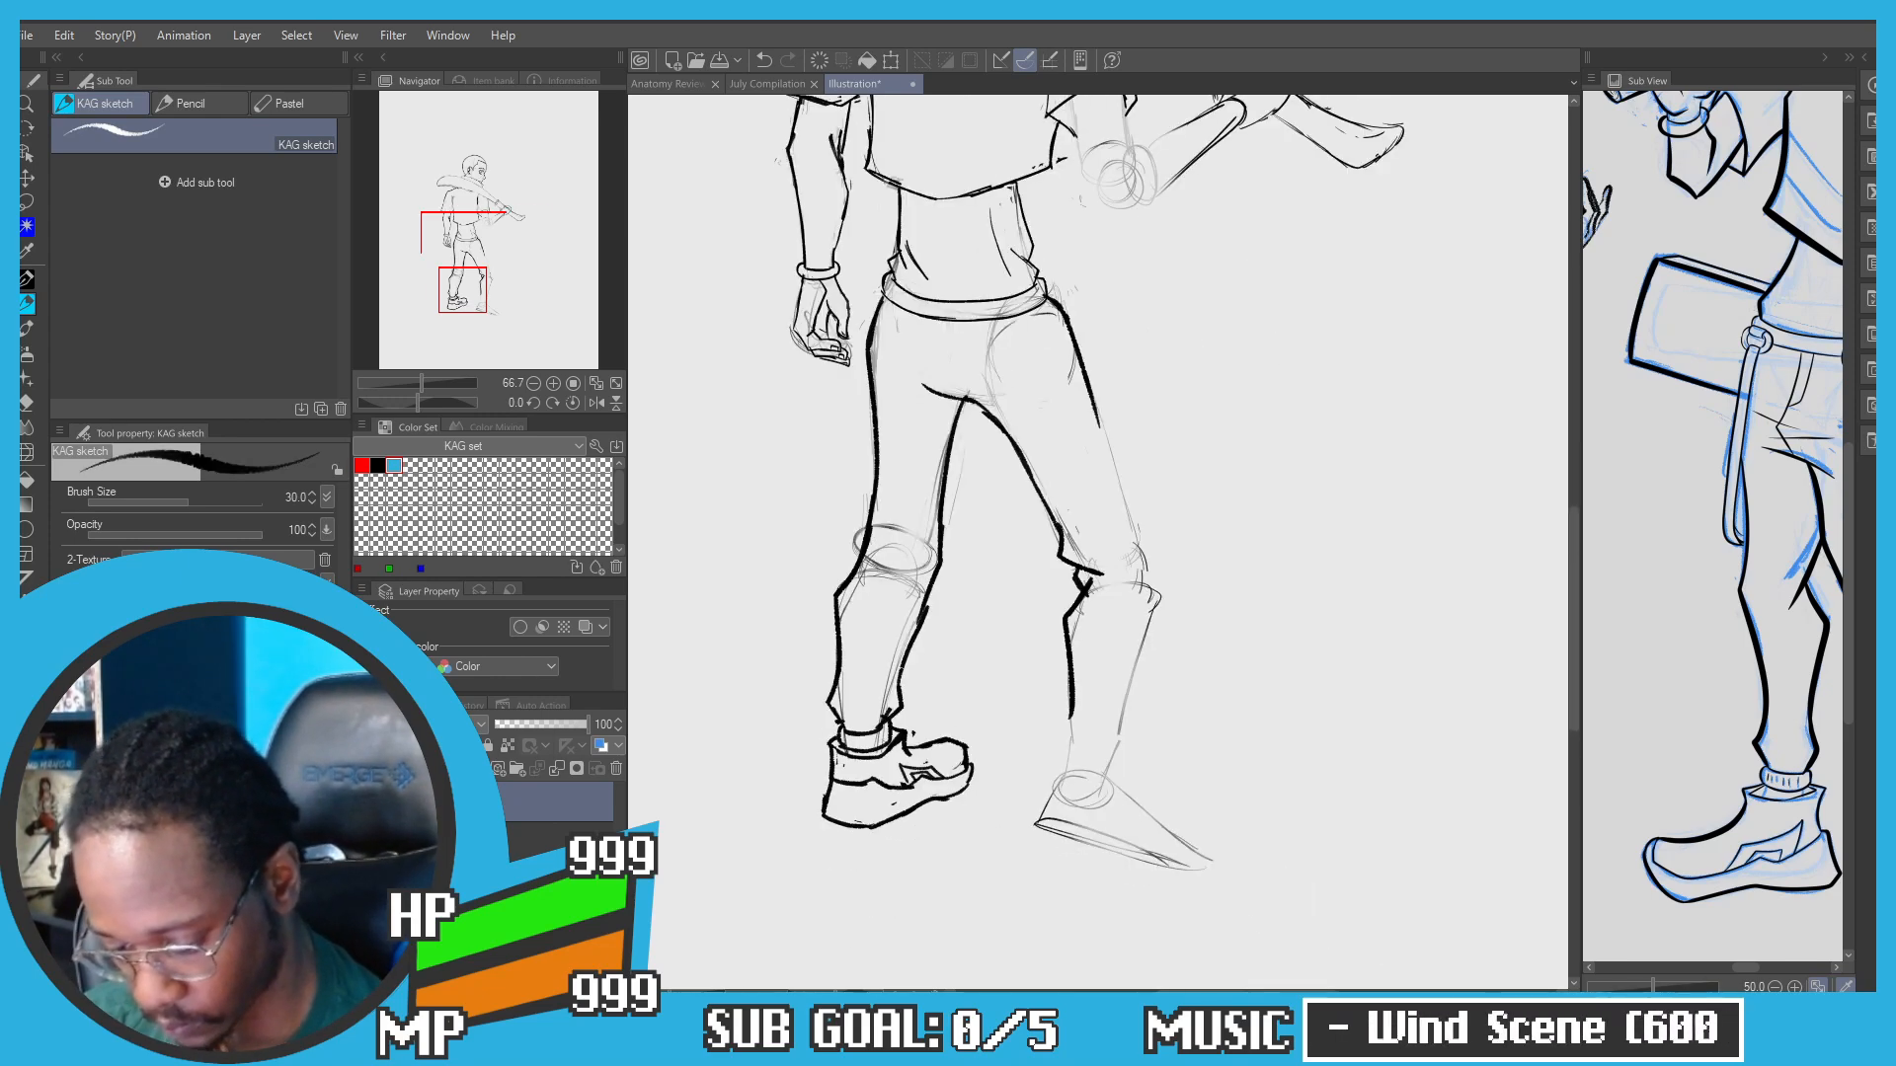
Step: Draw the right leg's outer line from hip to knee and down the shin, and extend the calf line toward the ankle
scroll(928, 751, up, 2)
scroll(880, 657, down, 4)
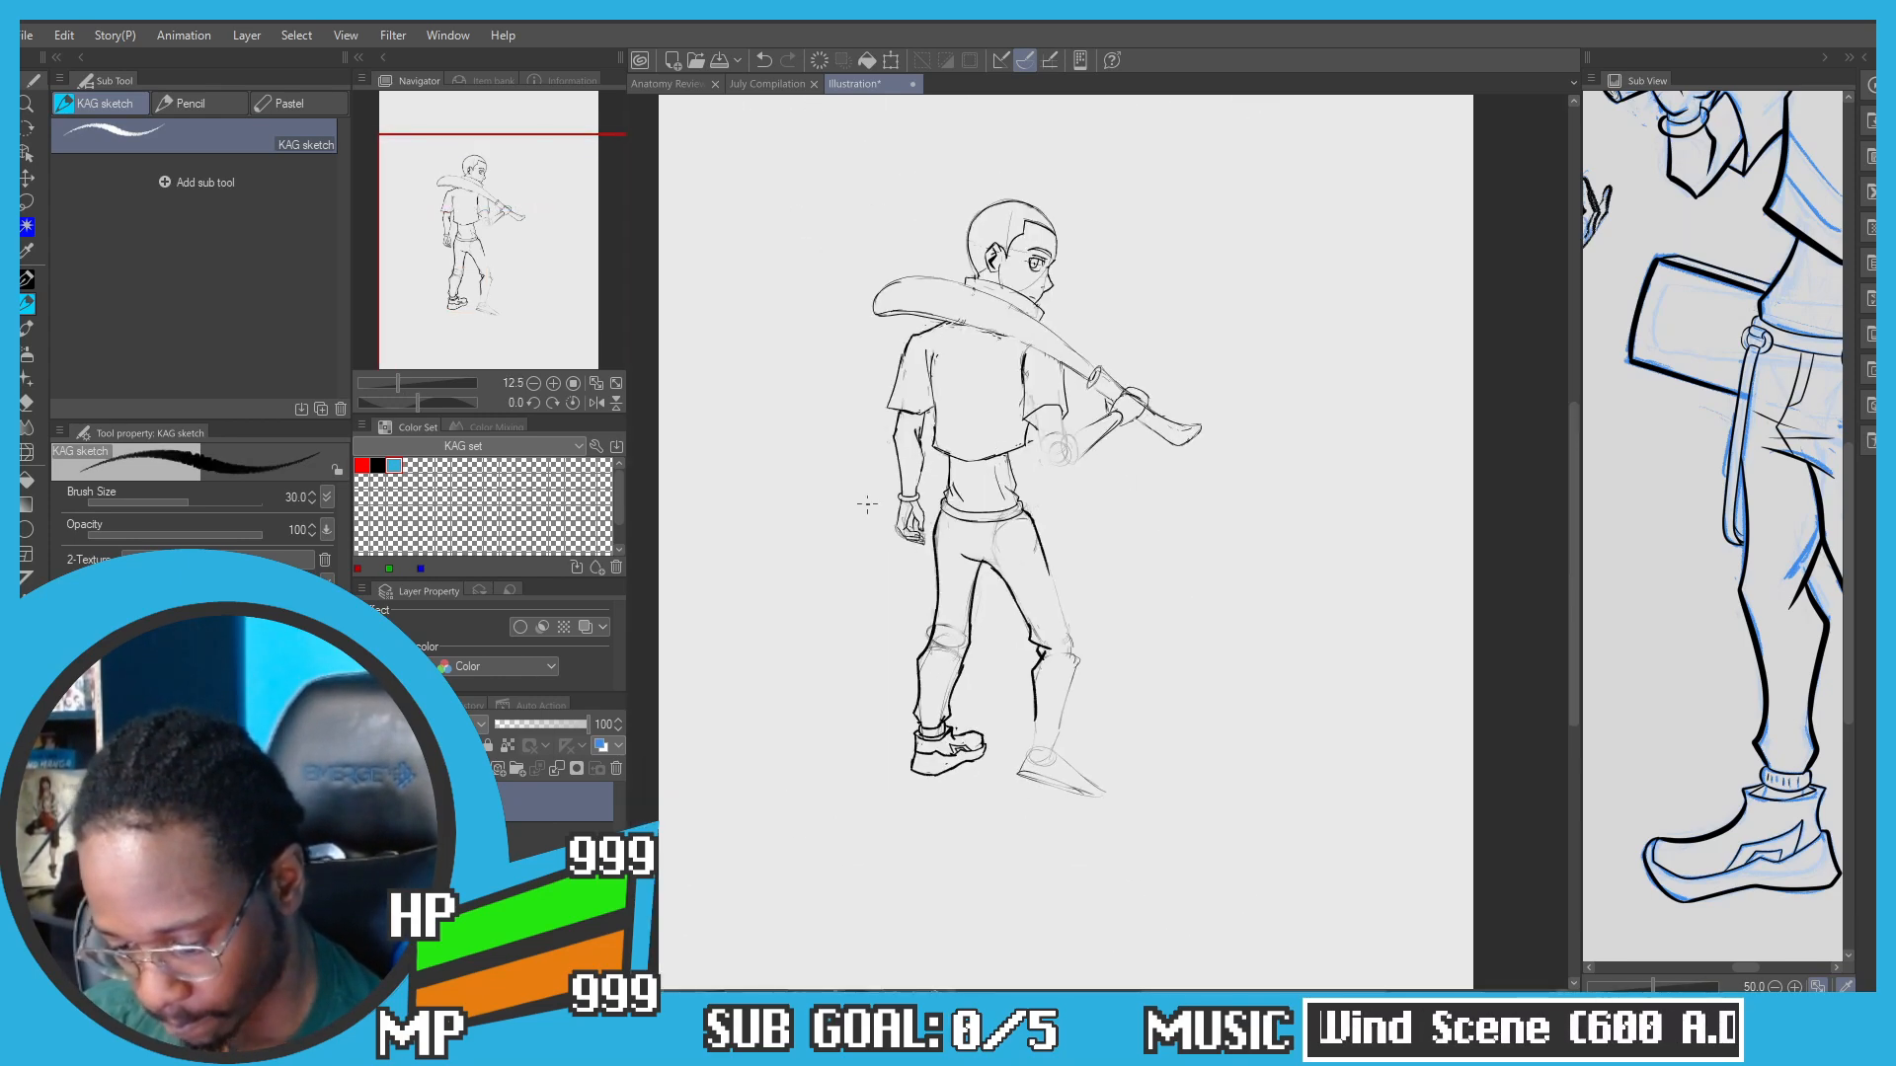
scroll(869, 484, up, 2)
drag(894, 464, 841, 355)
scroll(967, 556, up, 1)
drag(967, 556, 891, 368)
drag(1033, 447, 1117, 690)
key(ctrl+z)
key(ctrl+z)
mouse_move(1096, 615)
mouse_down()
mouse_move(1135, 721)
mouse_move(1112, 804)
mouse_up()
drag(1112, 771, 1097, 574)
key(ctrl+z)
mouse_move(1097, 476)
mouse_down()
mouse_move(1123, 541)
mouse_move(1080, 712)
mouse_up()
key(ctrl+z)
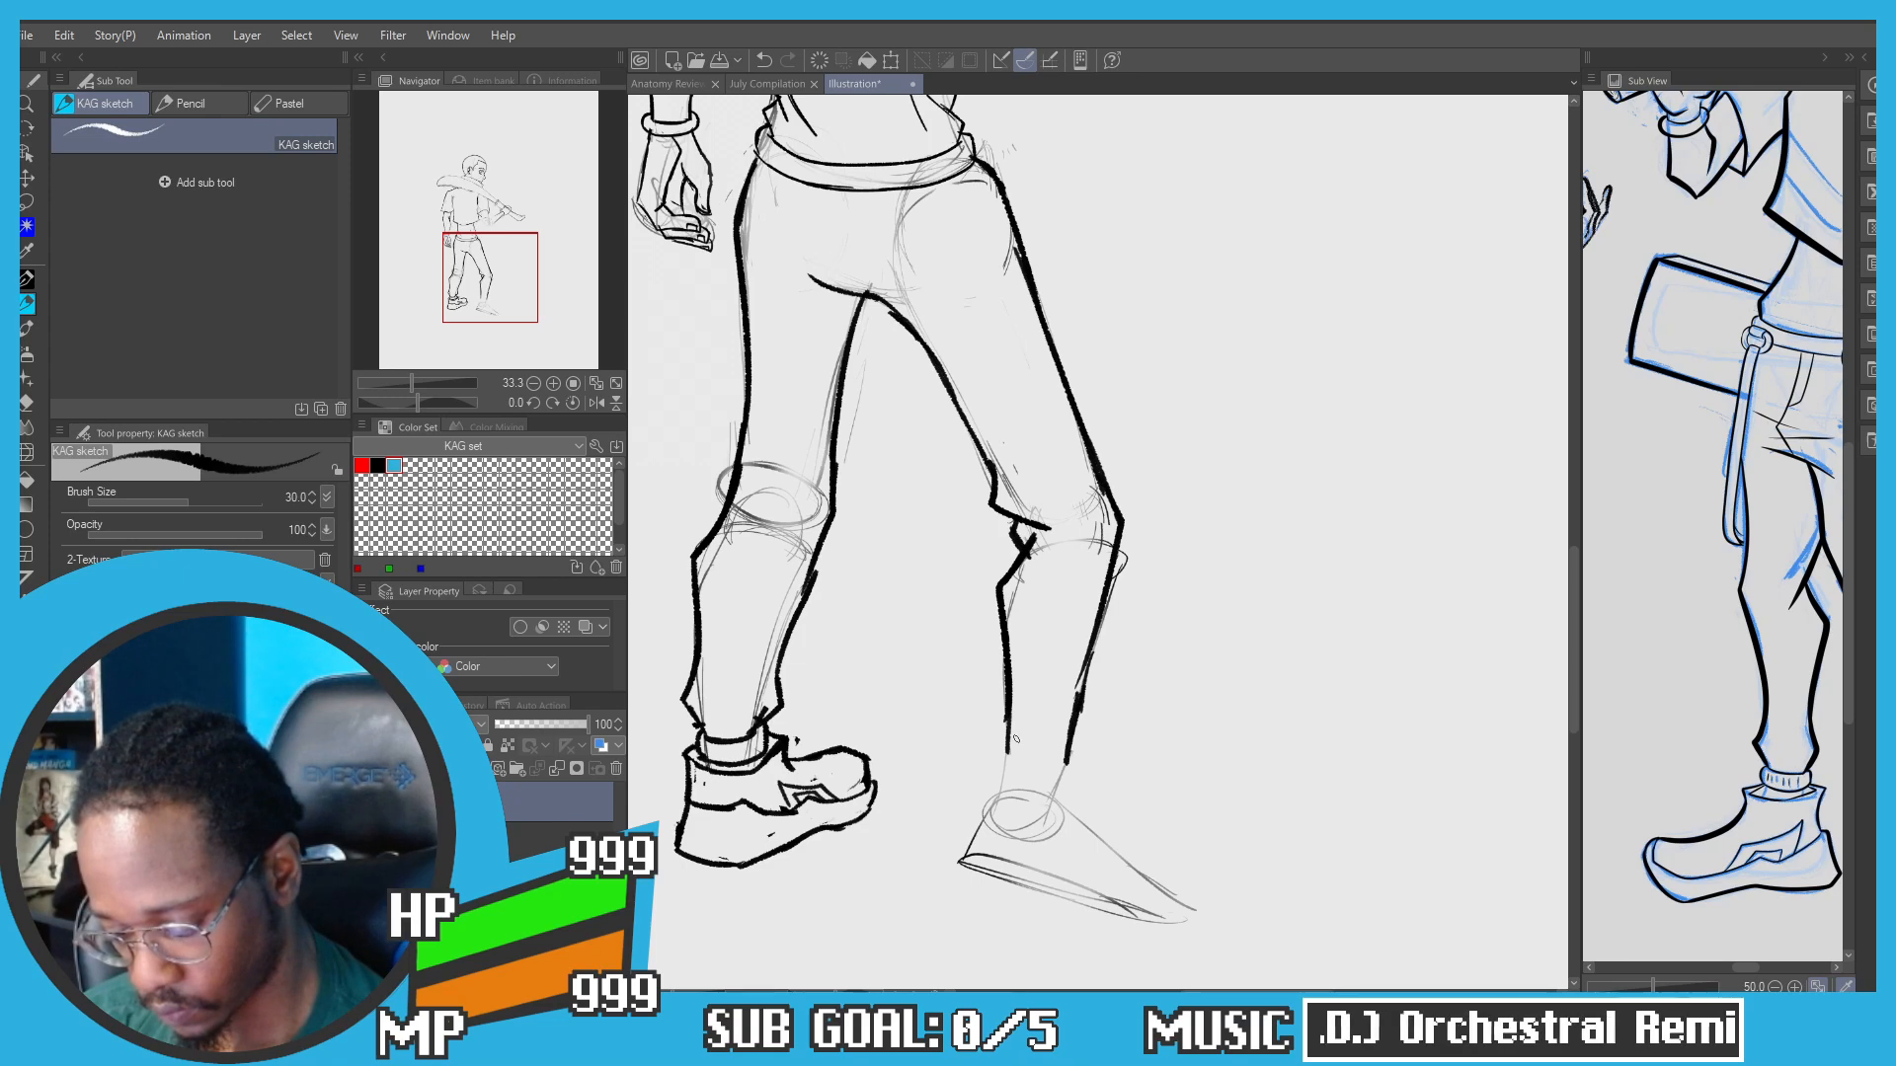
Step: Draw a rounded cuff band around the ankle at the end of the right trouser leg
scroll(1013, 740, up, 1)
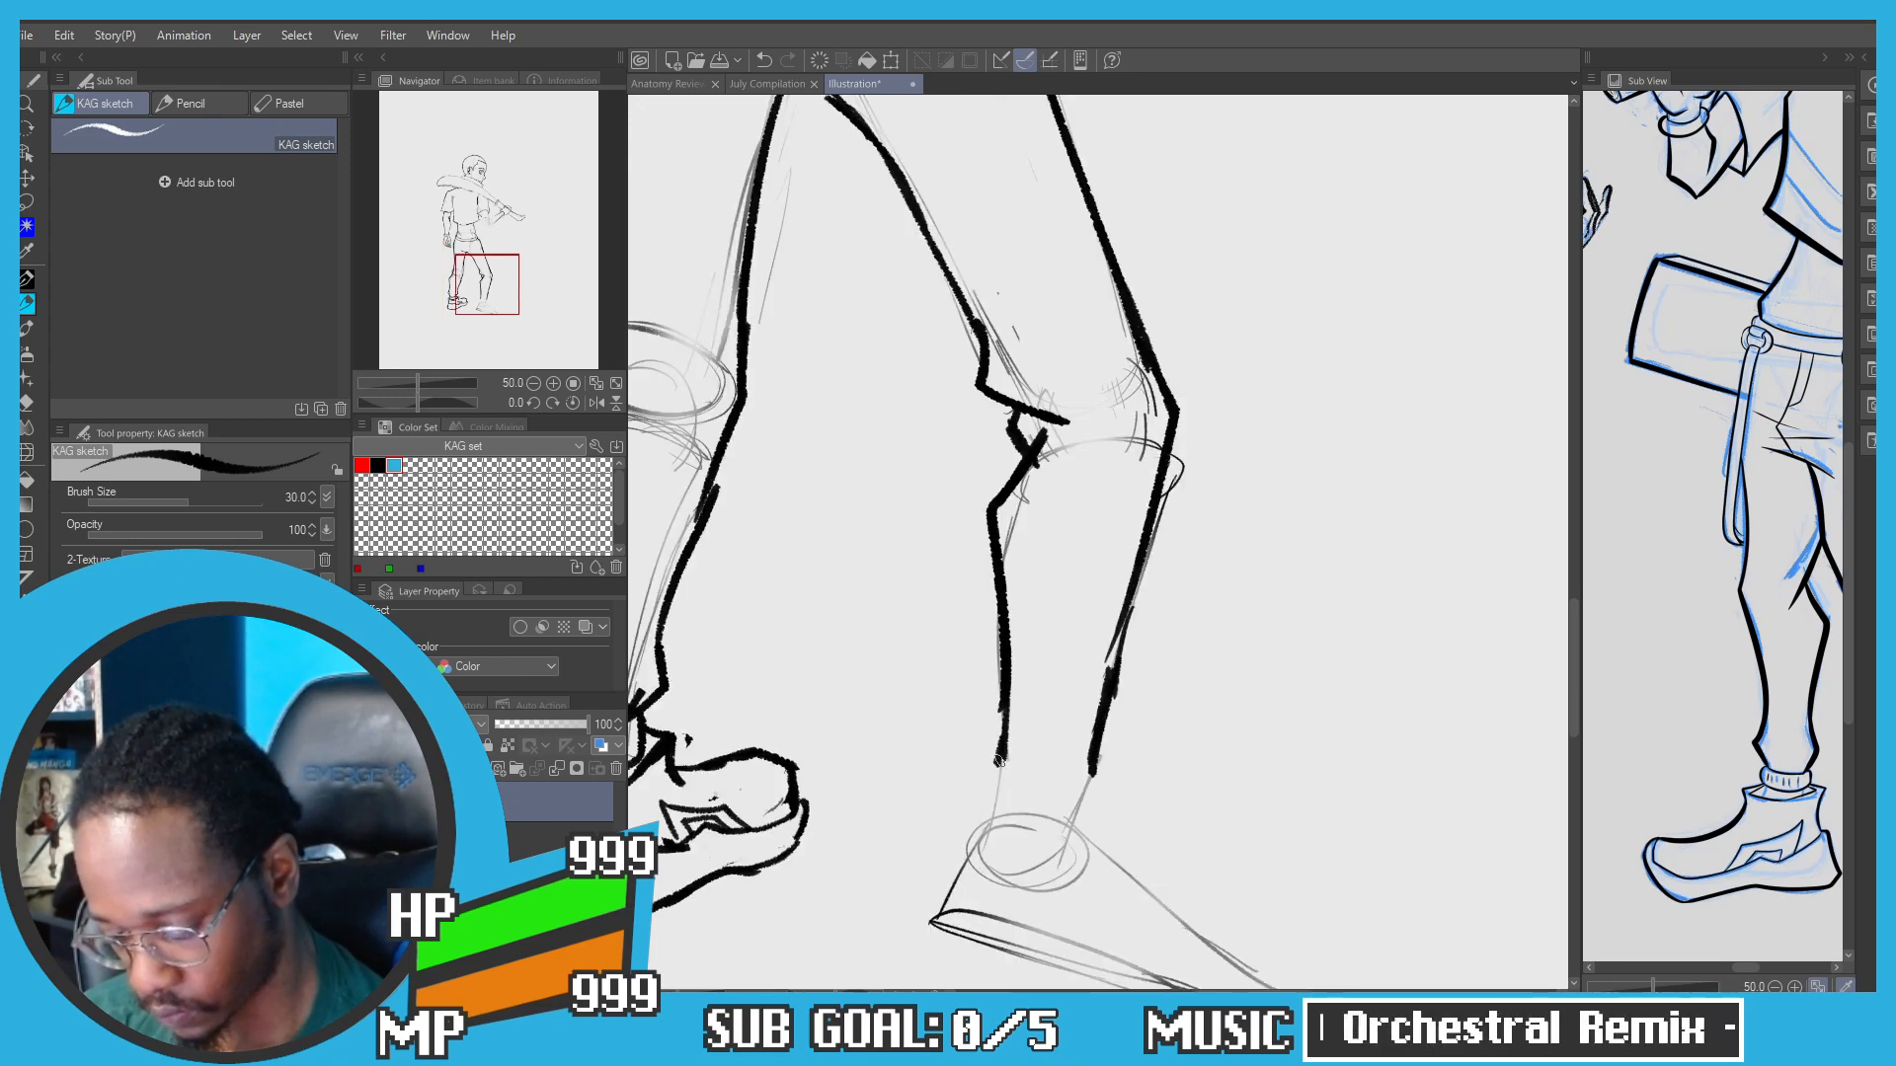
mouse_move(1000, 758)
mouse_down()
mouse_move(1093, 769)
mouse_move(1031, 799)
mouse_move(1104, 783)
mouse_up()
key(ctrl+z)
key(ctrl+z)
key(ctrl+z)
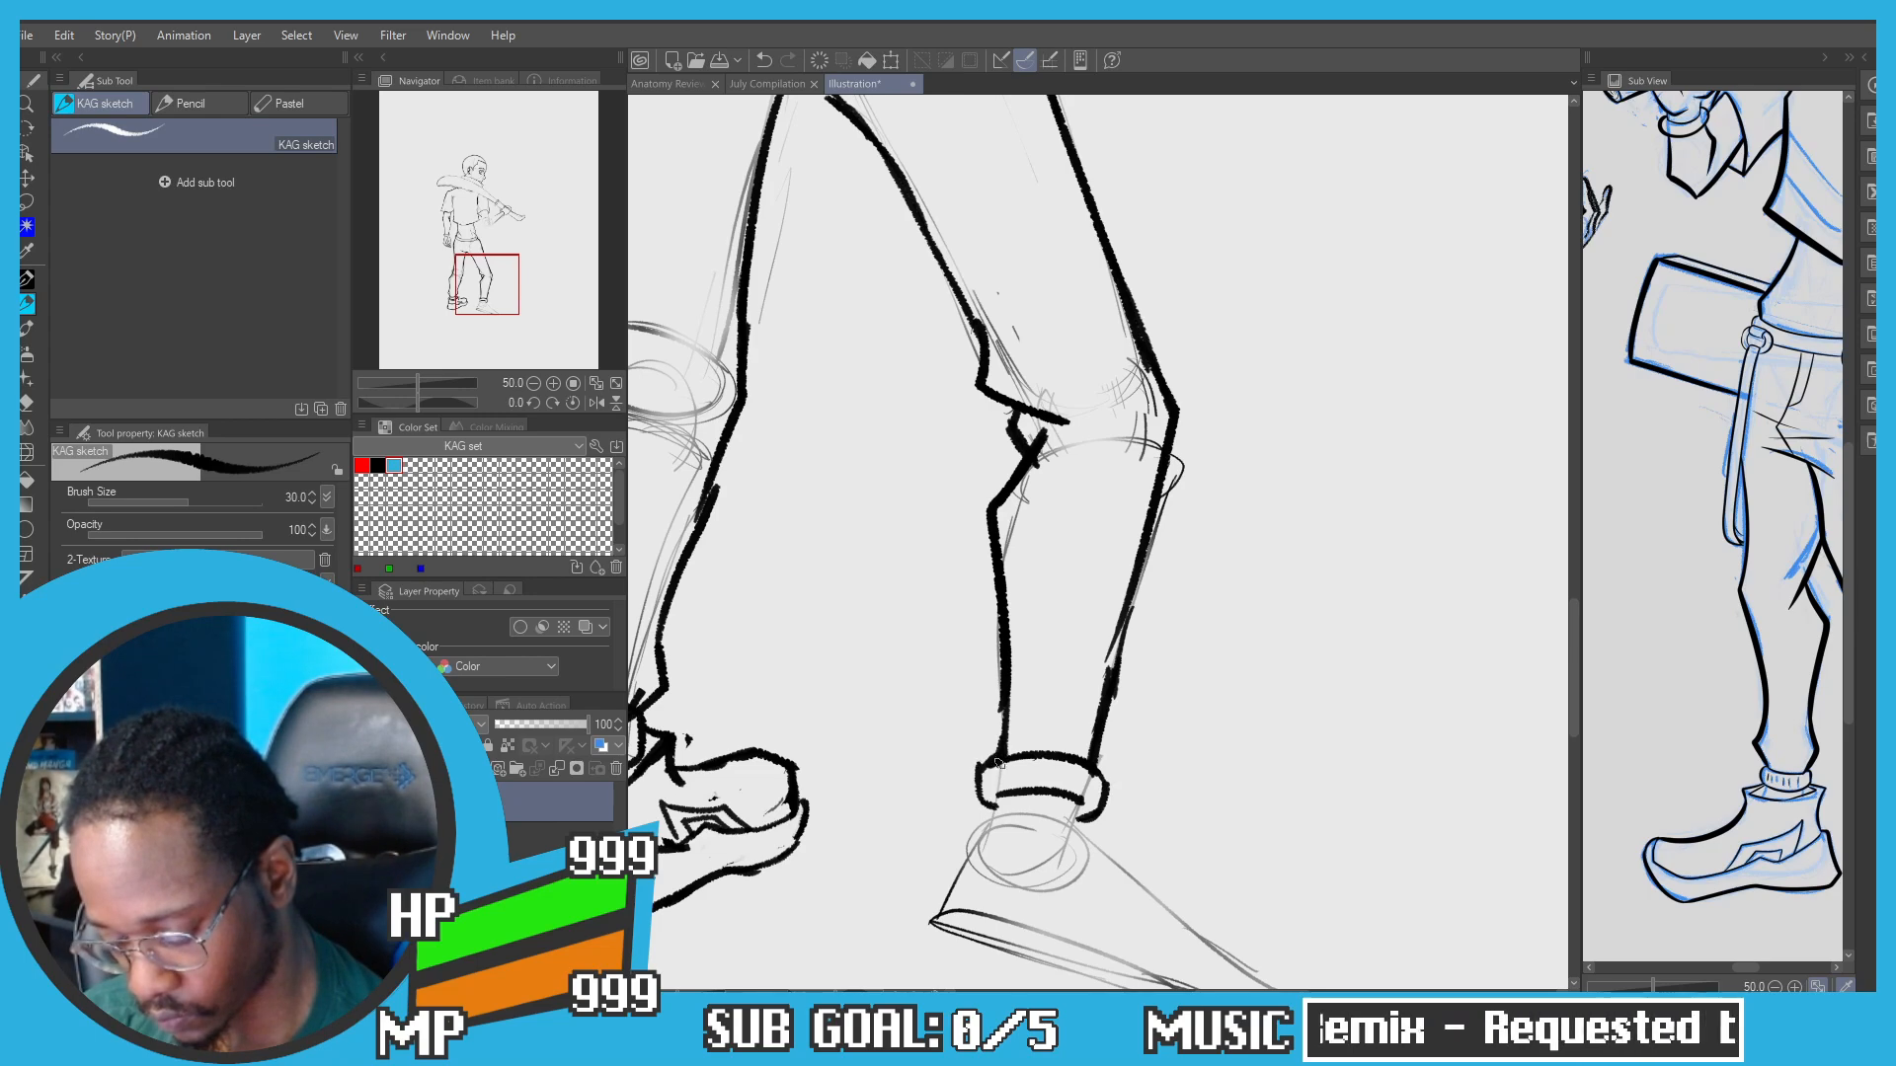
Step: Lower the opacity of the sketch layer and add a new layer for drawing the right shoe
scroll(953, 642, down, 1)
drag(935, 639, 979, 513)
scroll(999, 613, up, 1)
drag(990, 613, 944, 558)
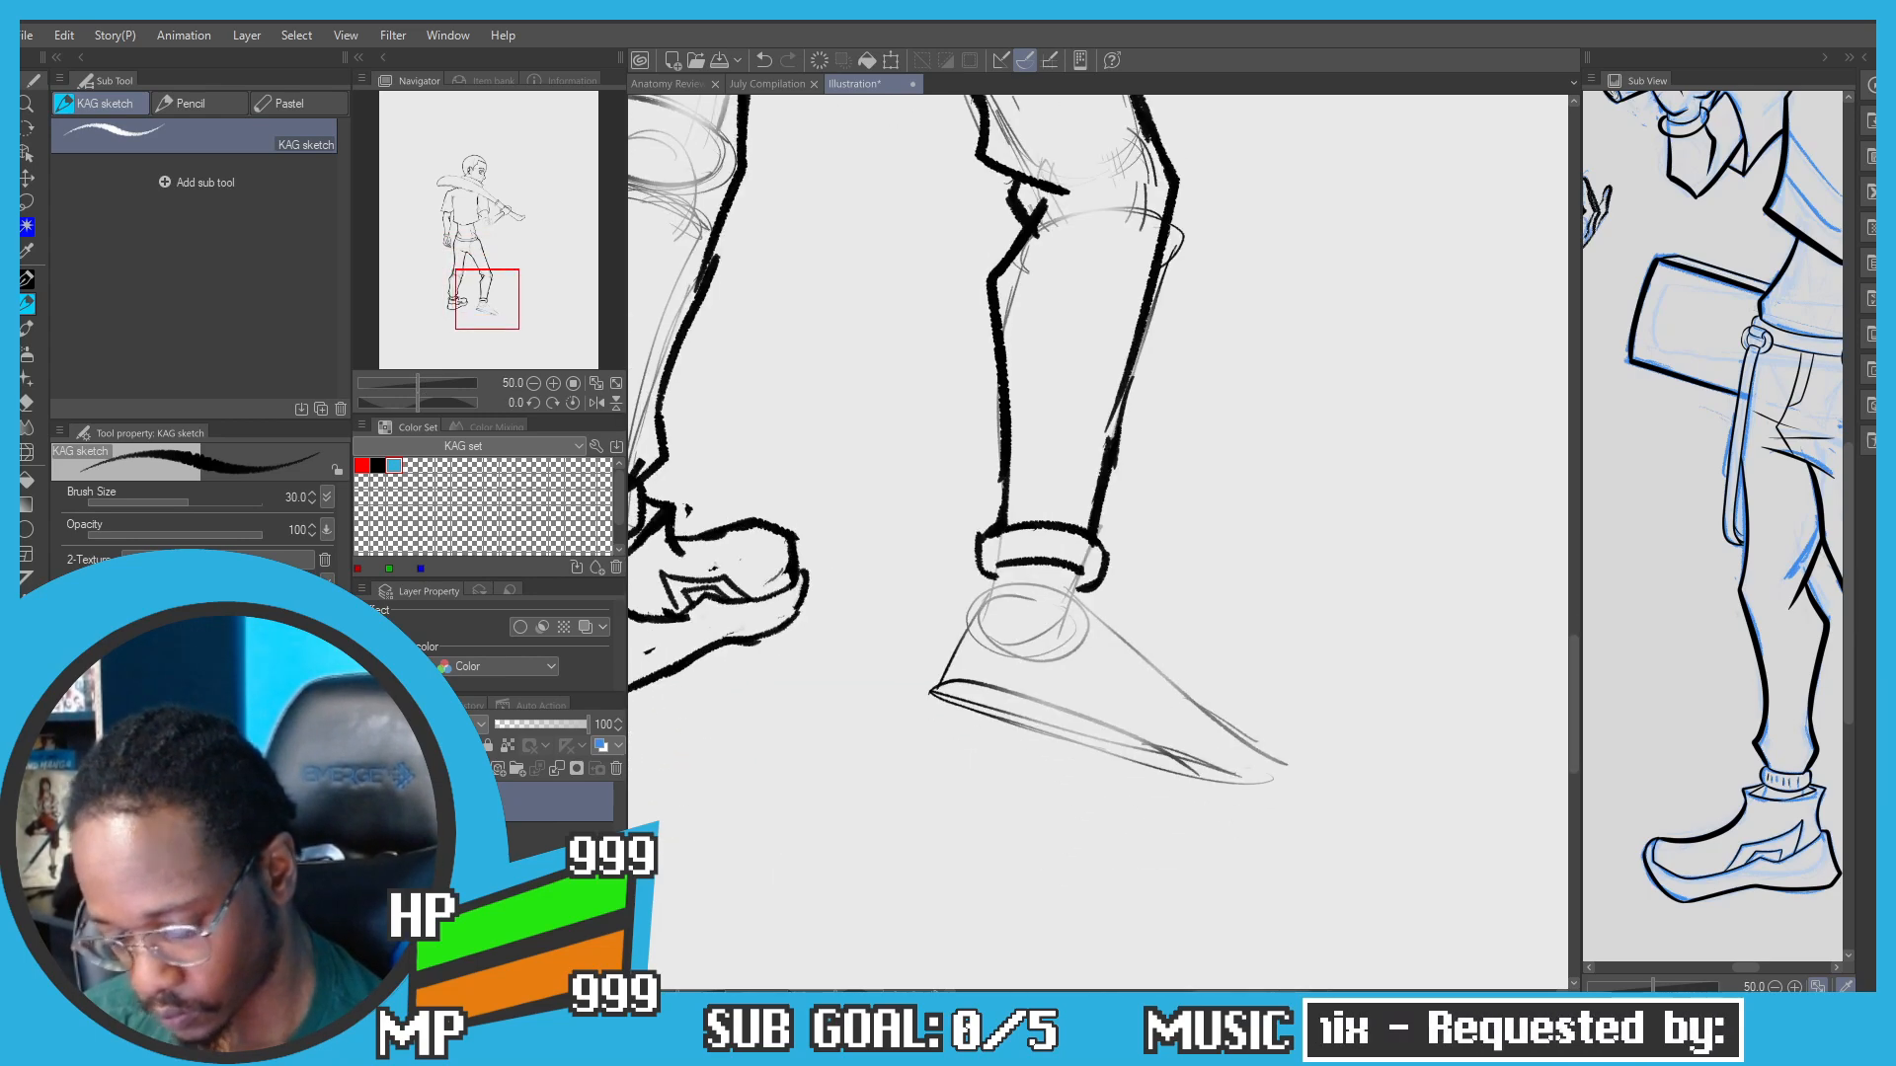
click(557, 722)
click(479, 768)
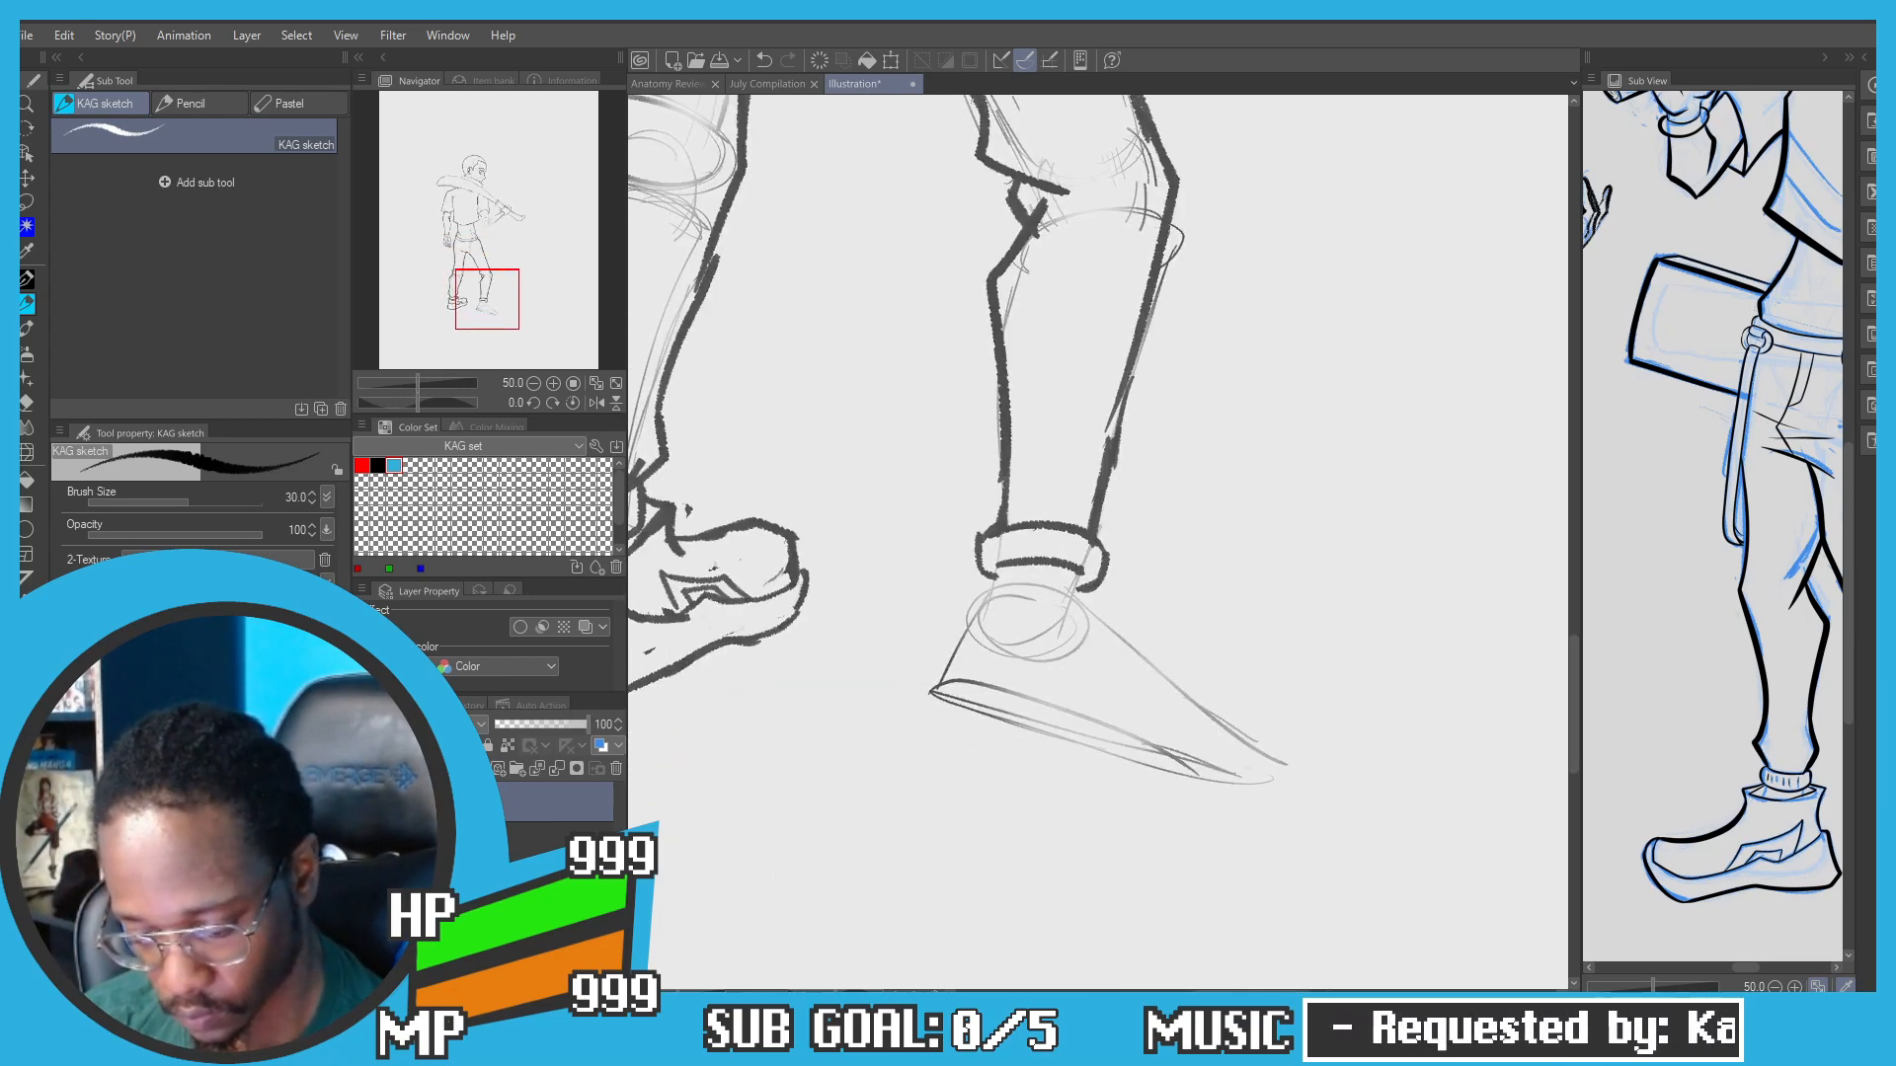
Step: Draw the right shoe's arched collar over the ankle cuff, continuing down the instep toward the toe
key(ctrl+z)
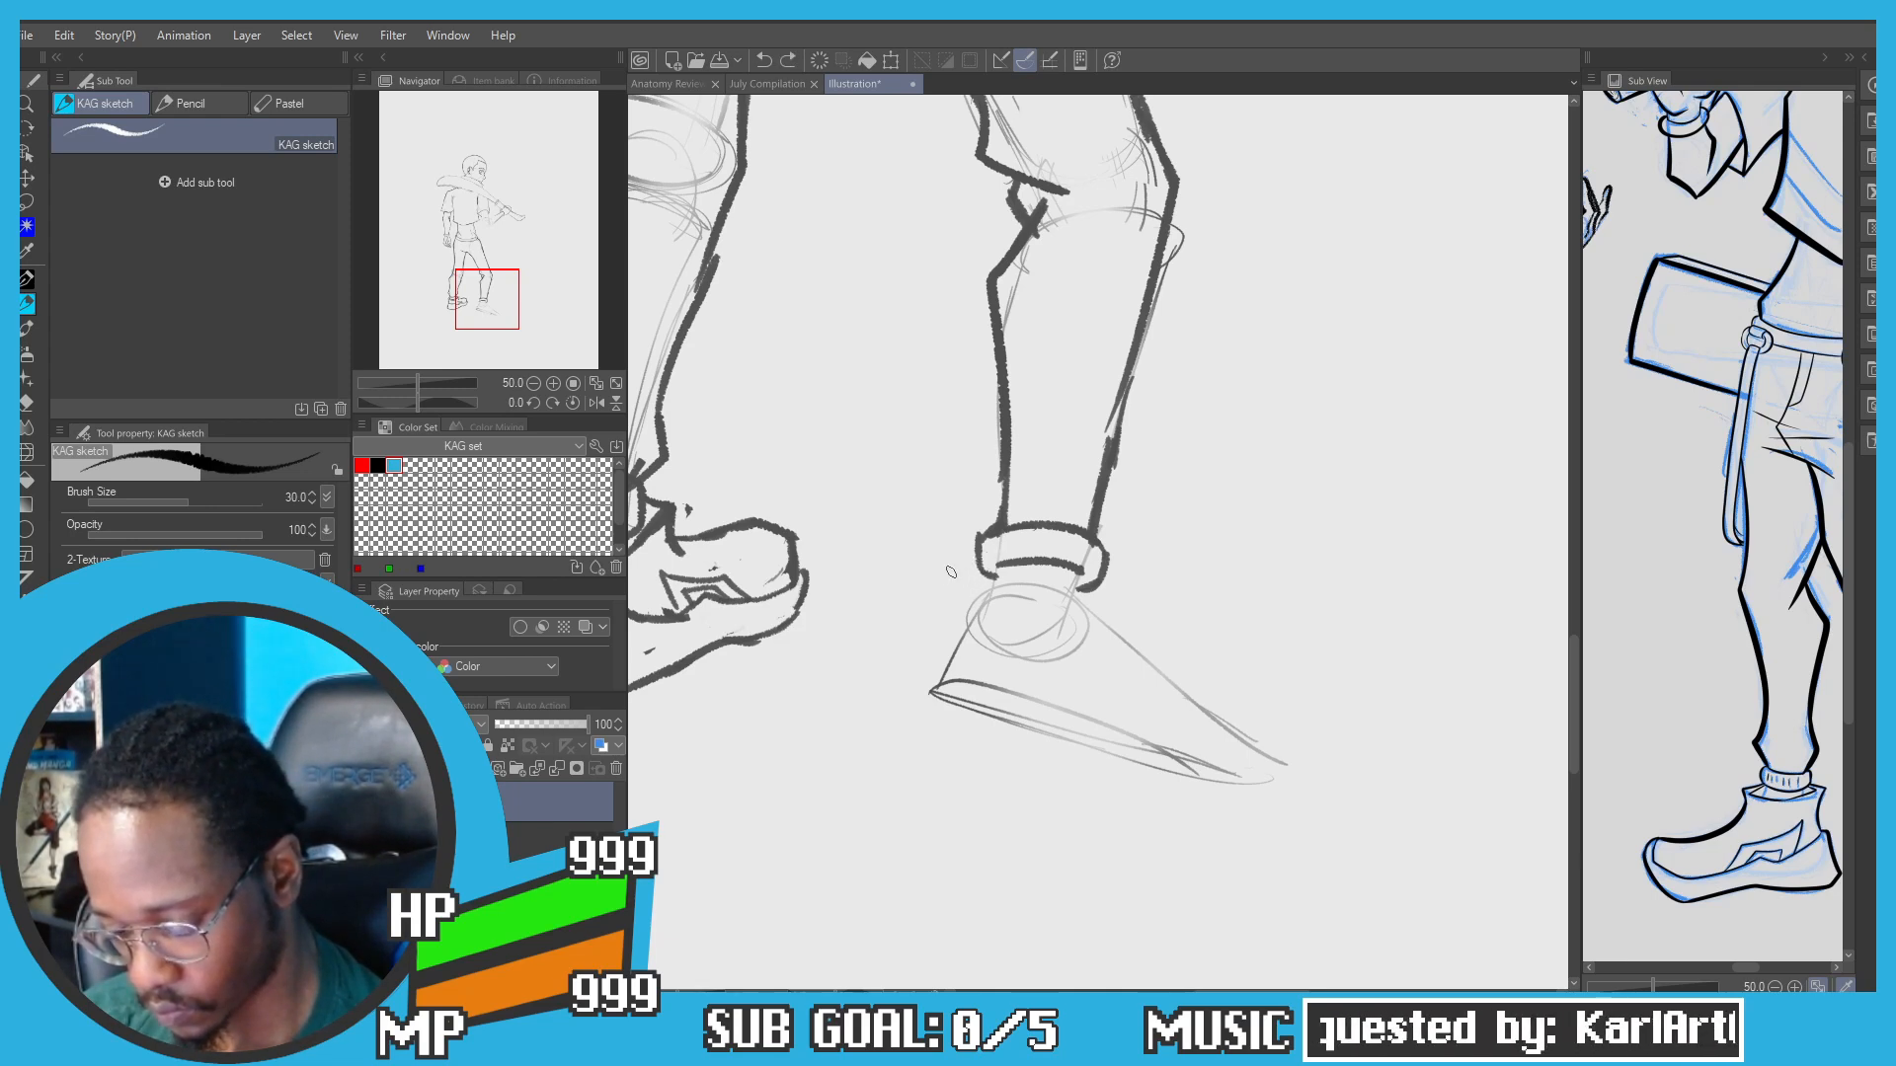
mouse_move(963, 553)
mouse_down()
mouse_move(1079, 570)
mouse_move(1047, 552)
mouse_move(1115, 586)
mouse_move(1156, 647)
mouse_up()
key(ctrl+z)
key(ctrl+z)
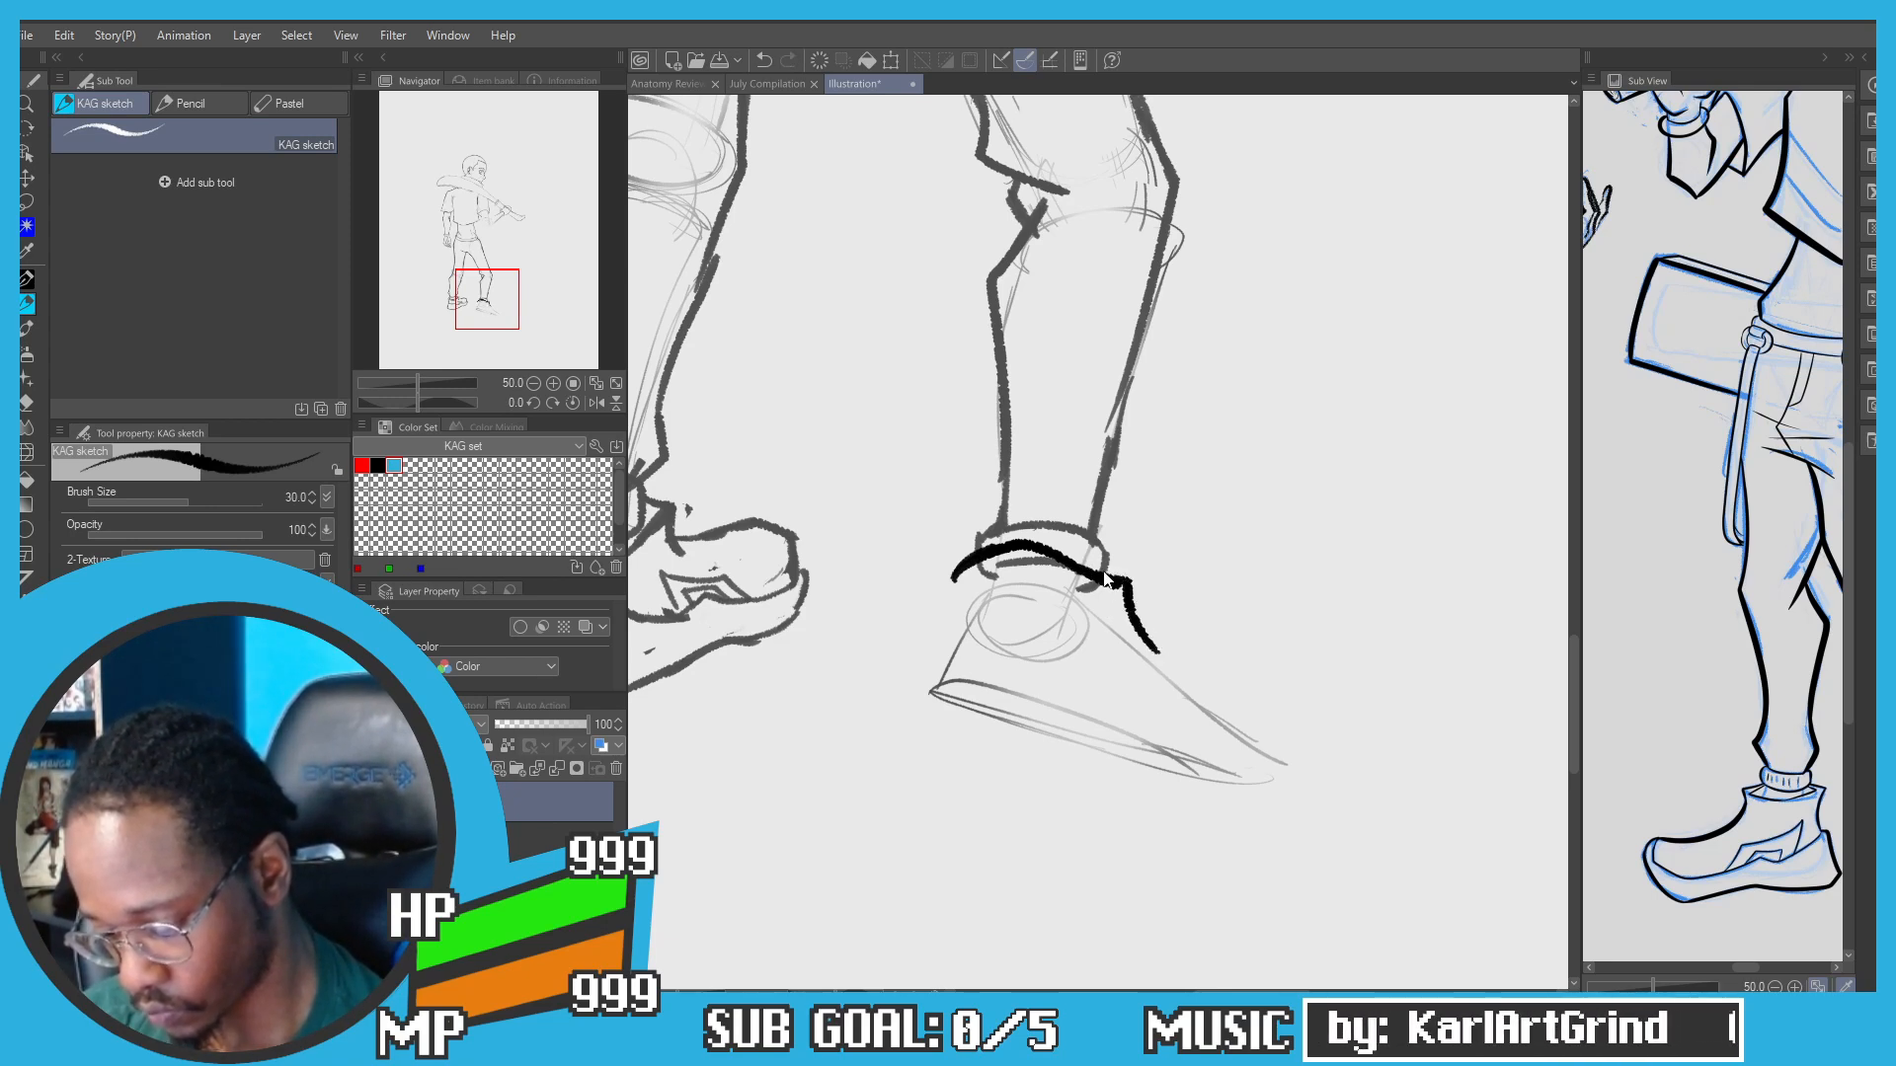
key(ctrl+z)
mouse_move(1124, 579)
mouse_down()
mouse_move(1153, 655)
mouse_move(1256, 719)
mouse_up()
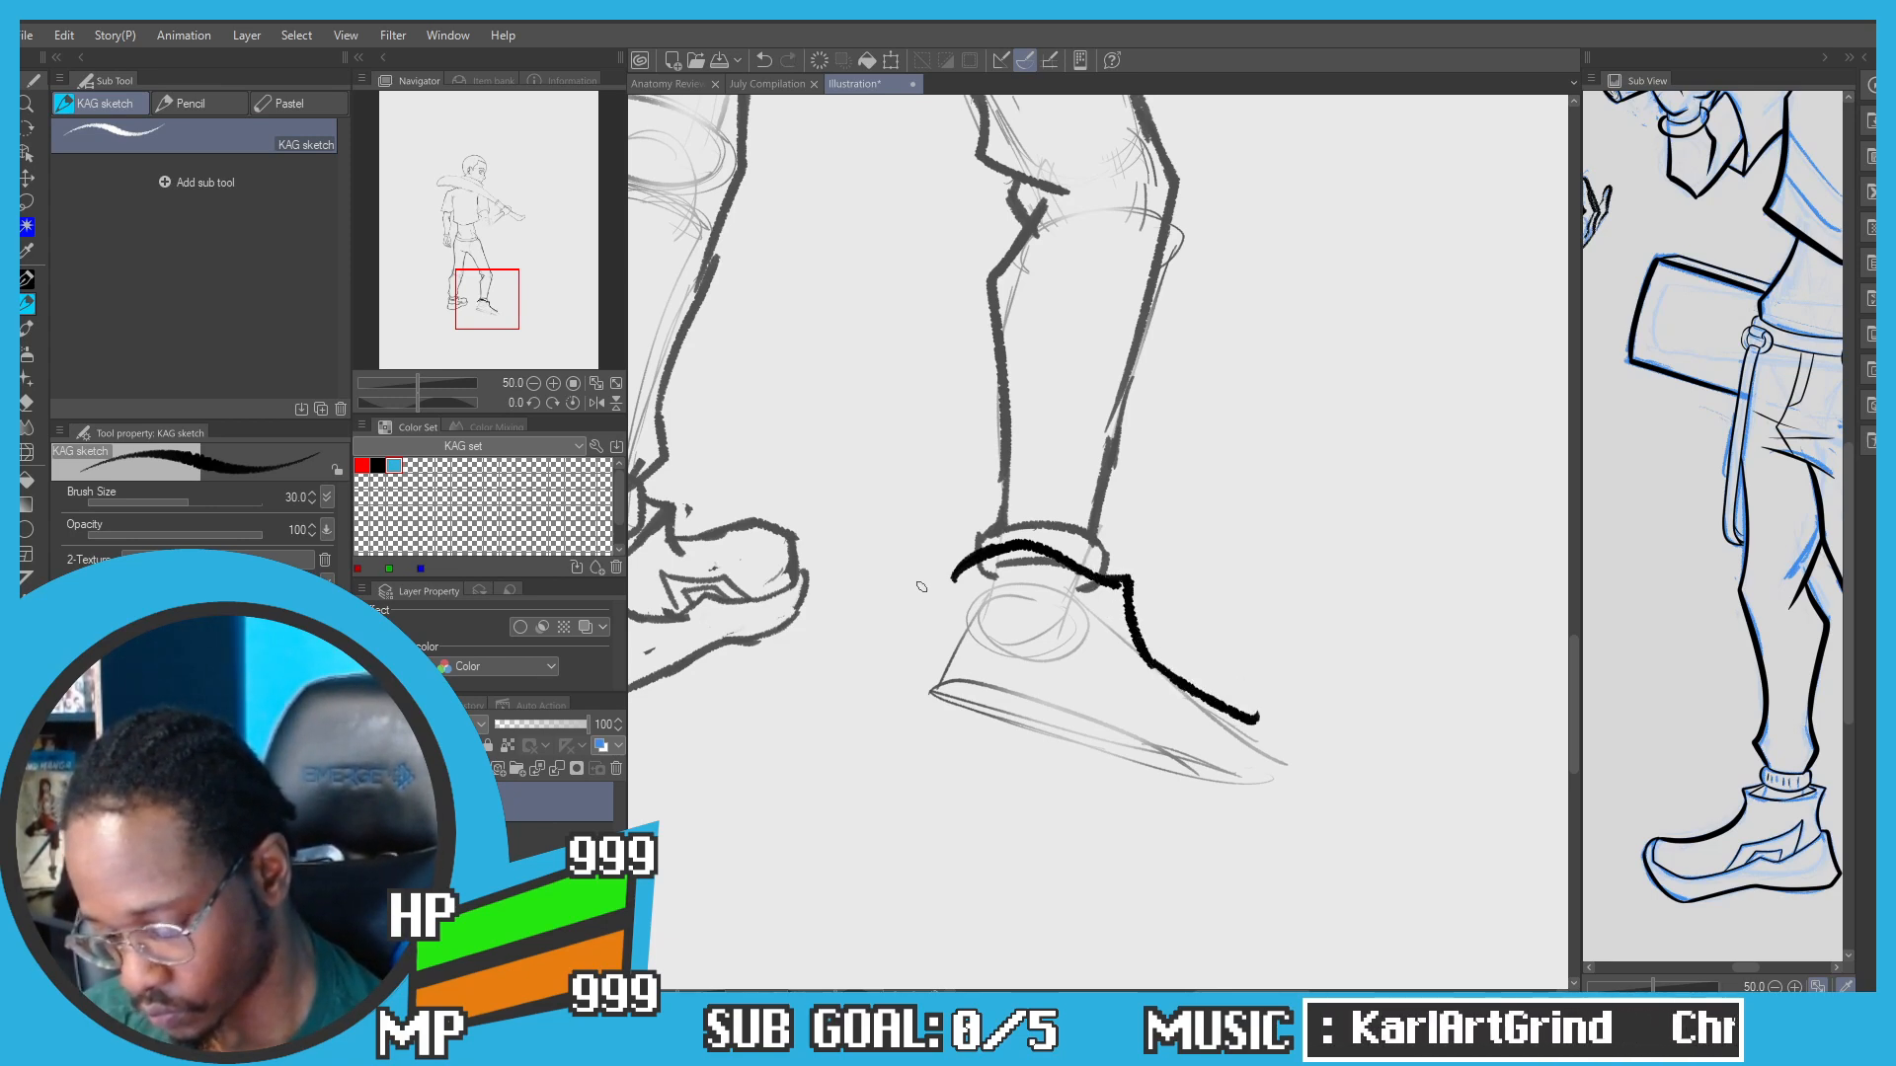
Step: Draw the right shoe's heel edge down from the collar and the bottom of the sole curving forward to the toe
mouse_move(954, 573)
mouse_down()
mouse_move(910, 682)
mouse_move(995, 742)
mouse_up()
key(ctrl+z)
key(ctrl+z)
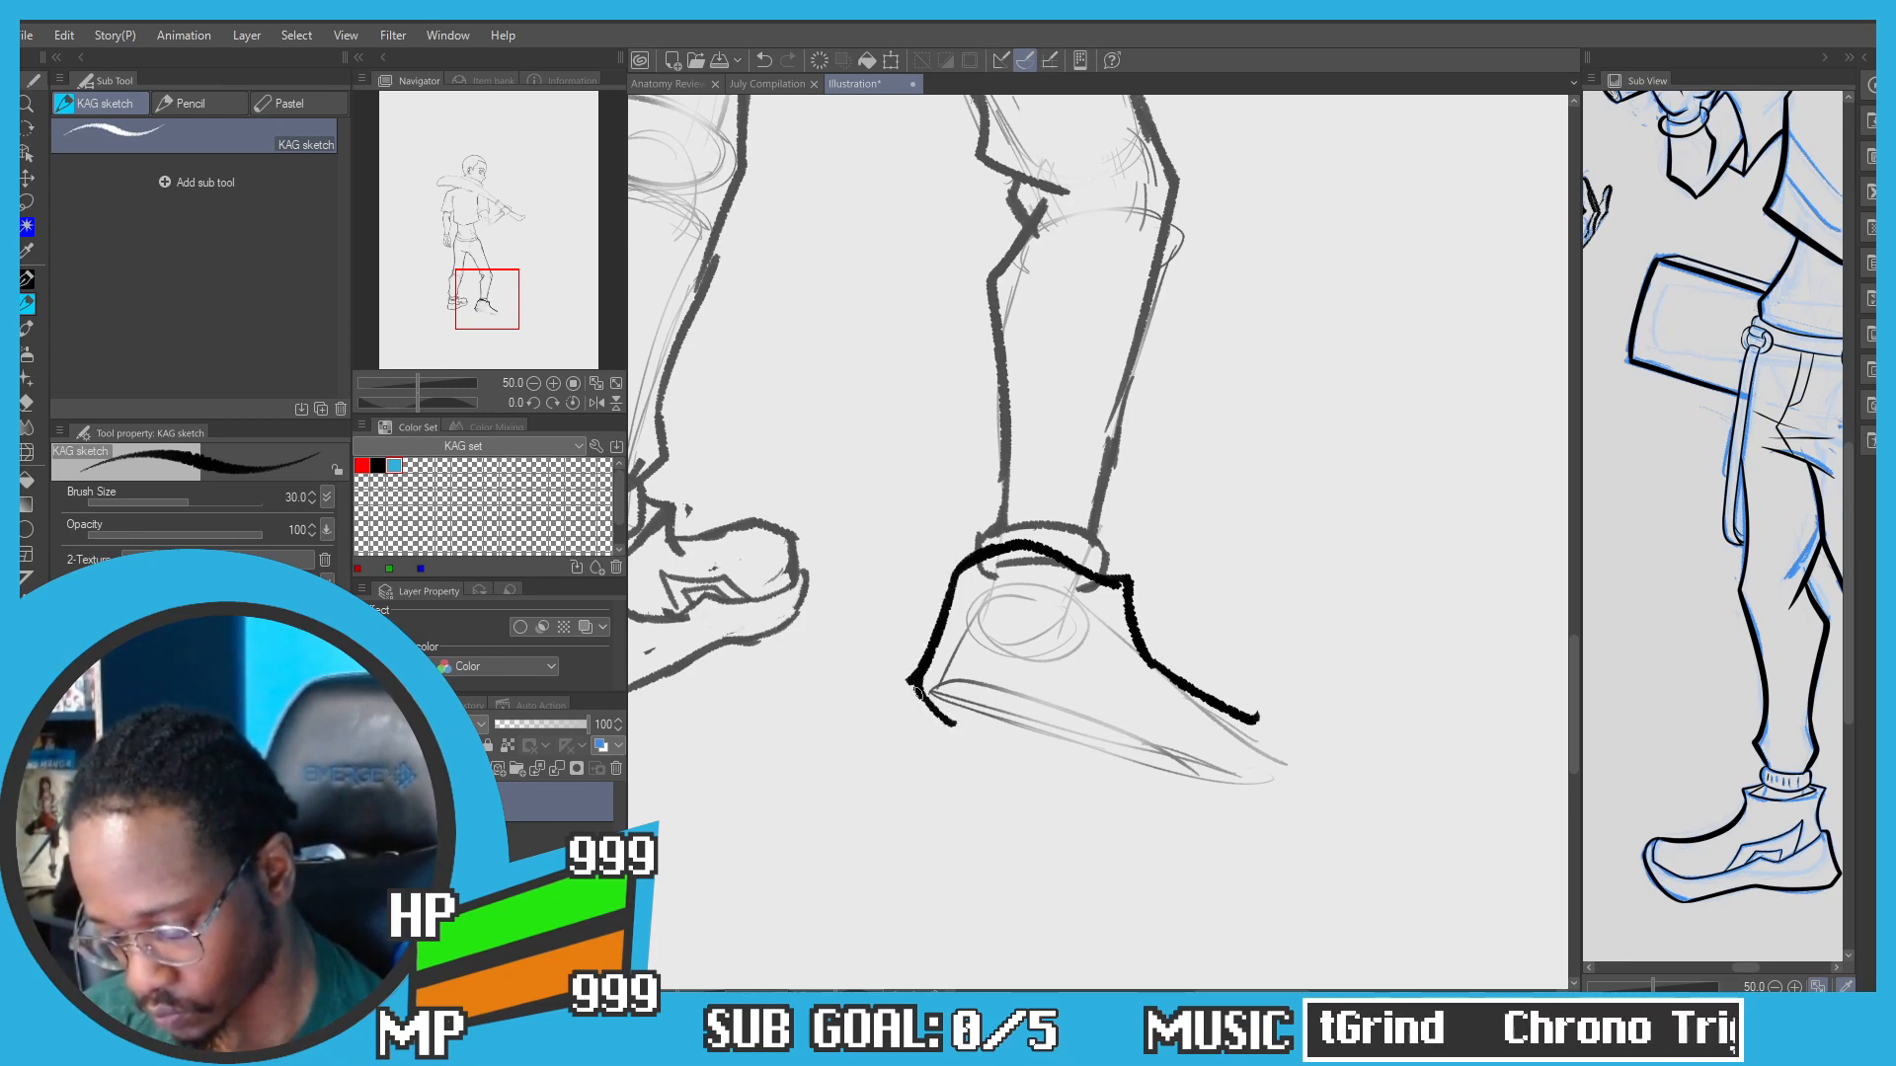
key(ctrl+z)
mouse_move(918, 694)
mouse_down()
mouse_move(1004, 744)
mouse_move(1154, 786)
mouse_move(1234, 792)
mouse_up()
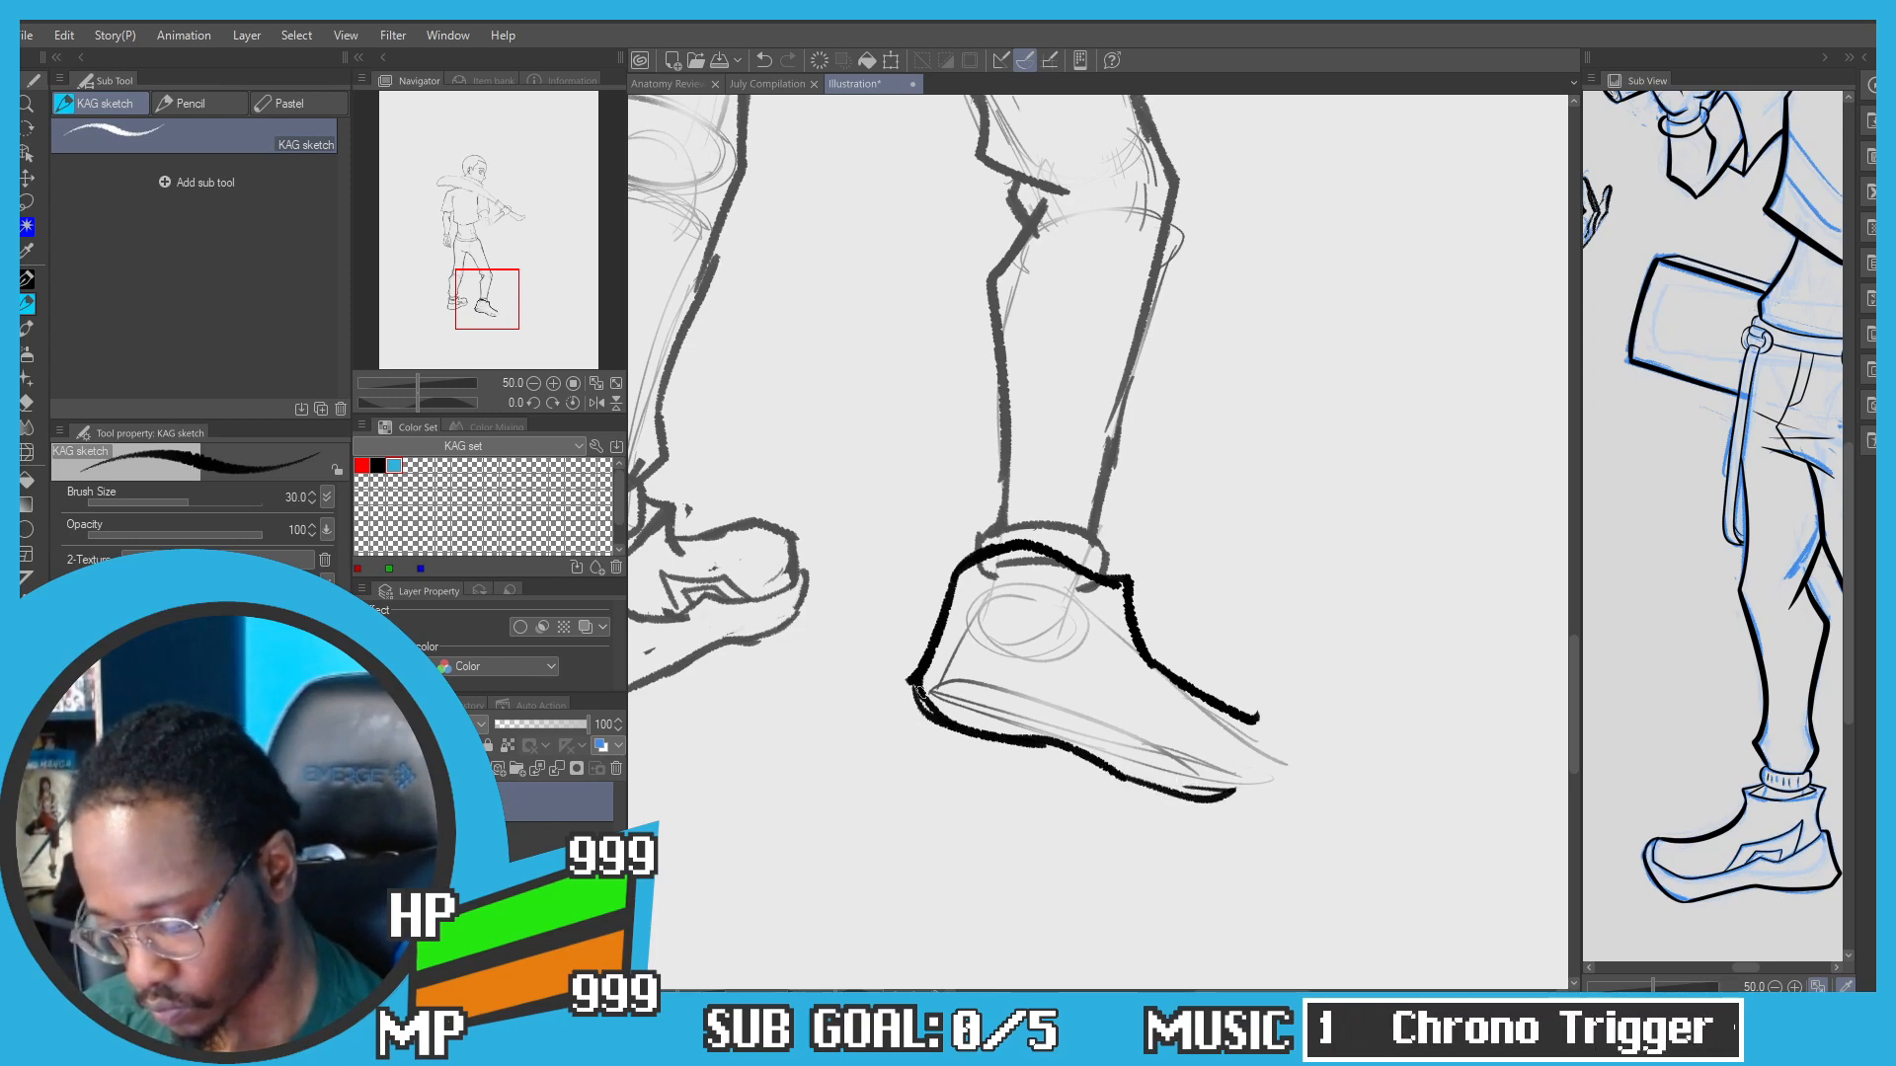
Step: Draw a curved inner sole line from the right shoe's heel, and close the outline with a rounded toe
mouse_move(922, 689)
mouse_down()
mouse_move(1042, 701)
mouse_move(1168, 793)
mouse_up()
mouse_move(1093, 737)
mouse_down()
mouse_move(1177, 784)
mouse_move(1281, 784)
mouse_up()
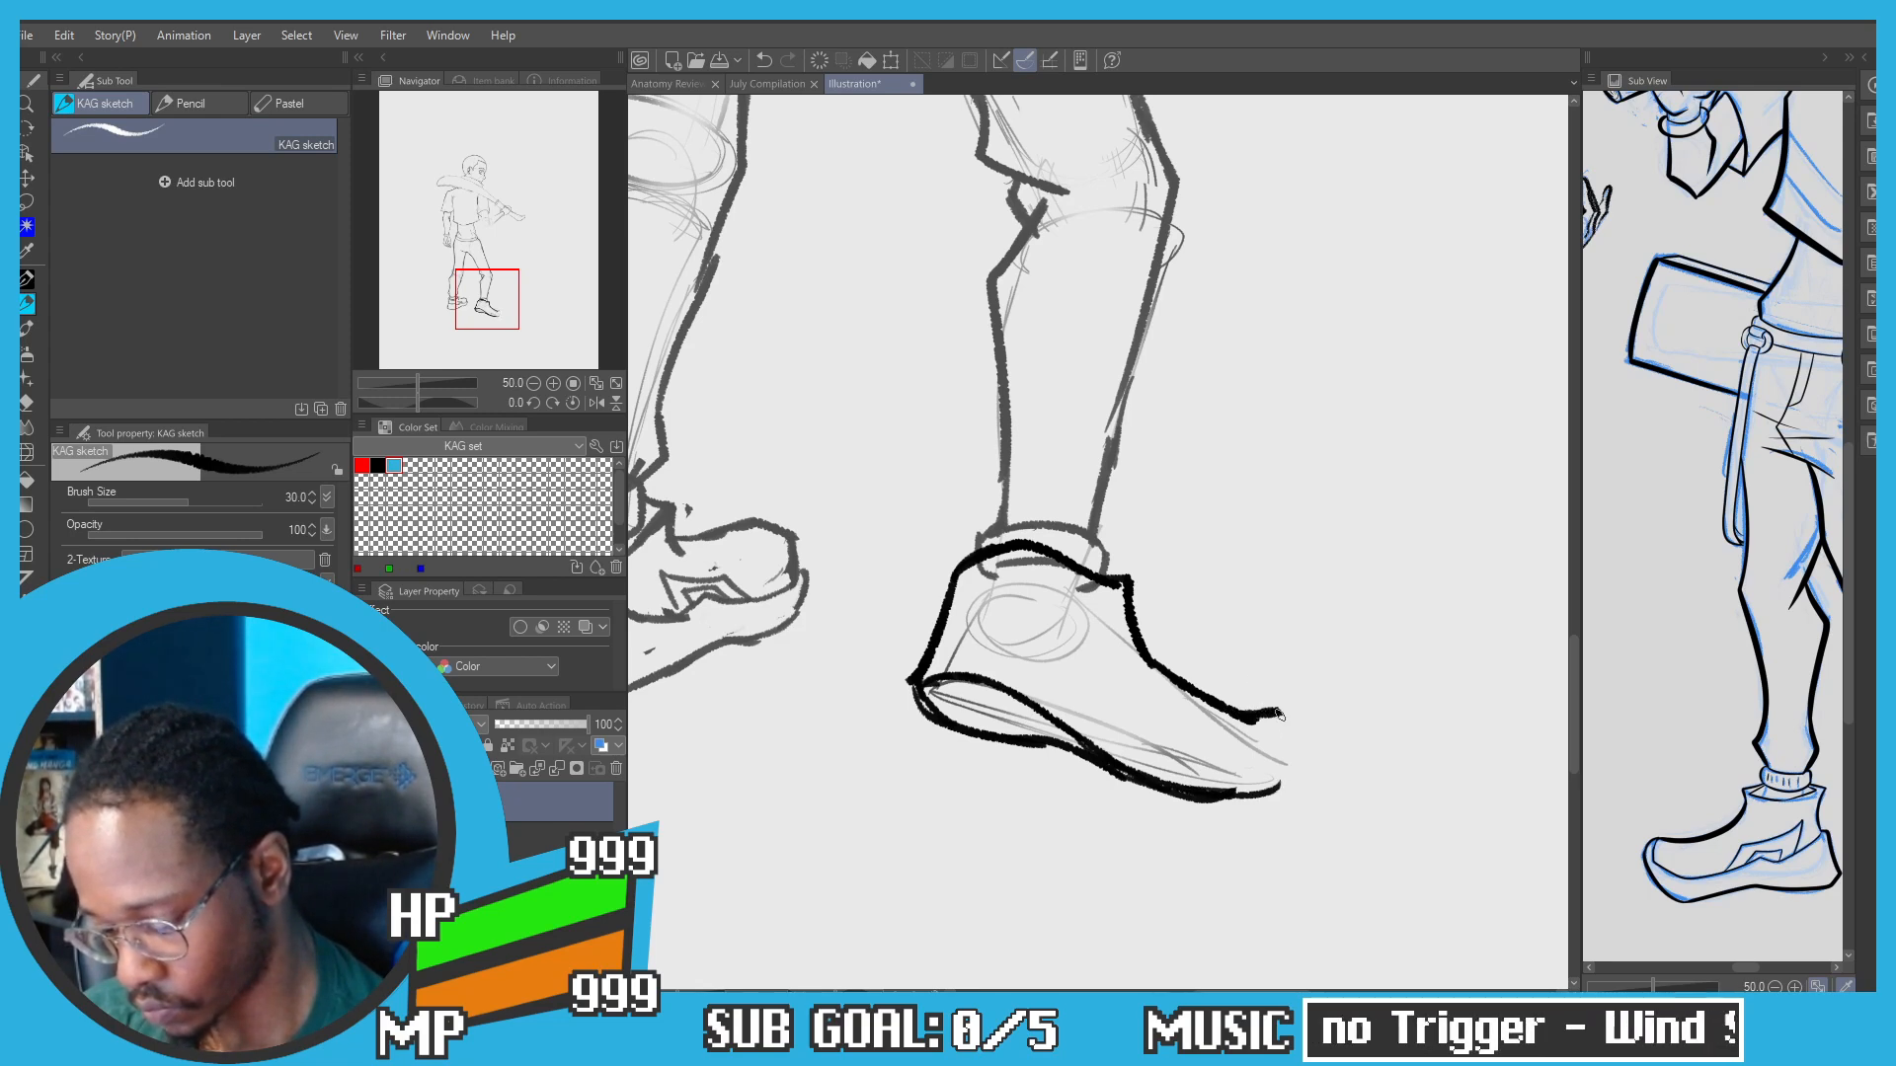
drag(1278, 713, 1269, 795)
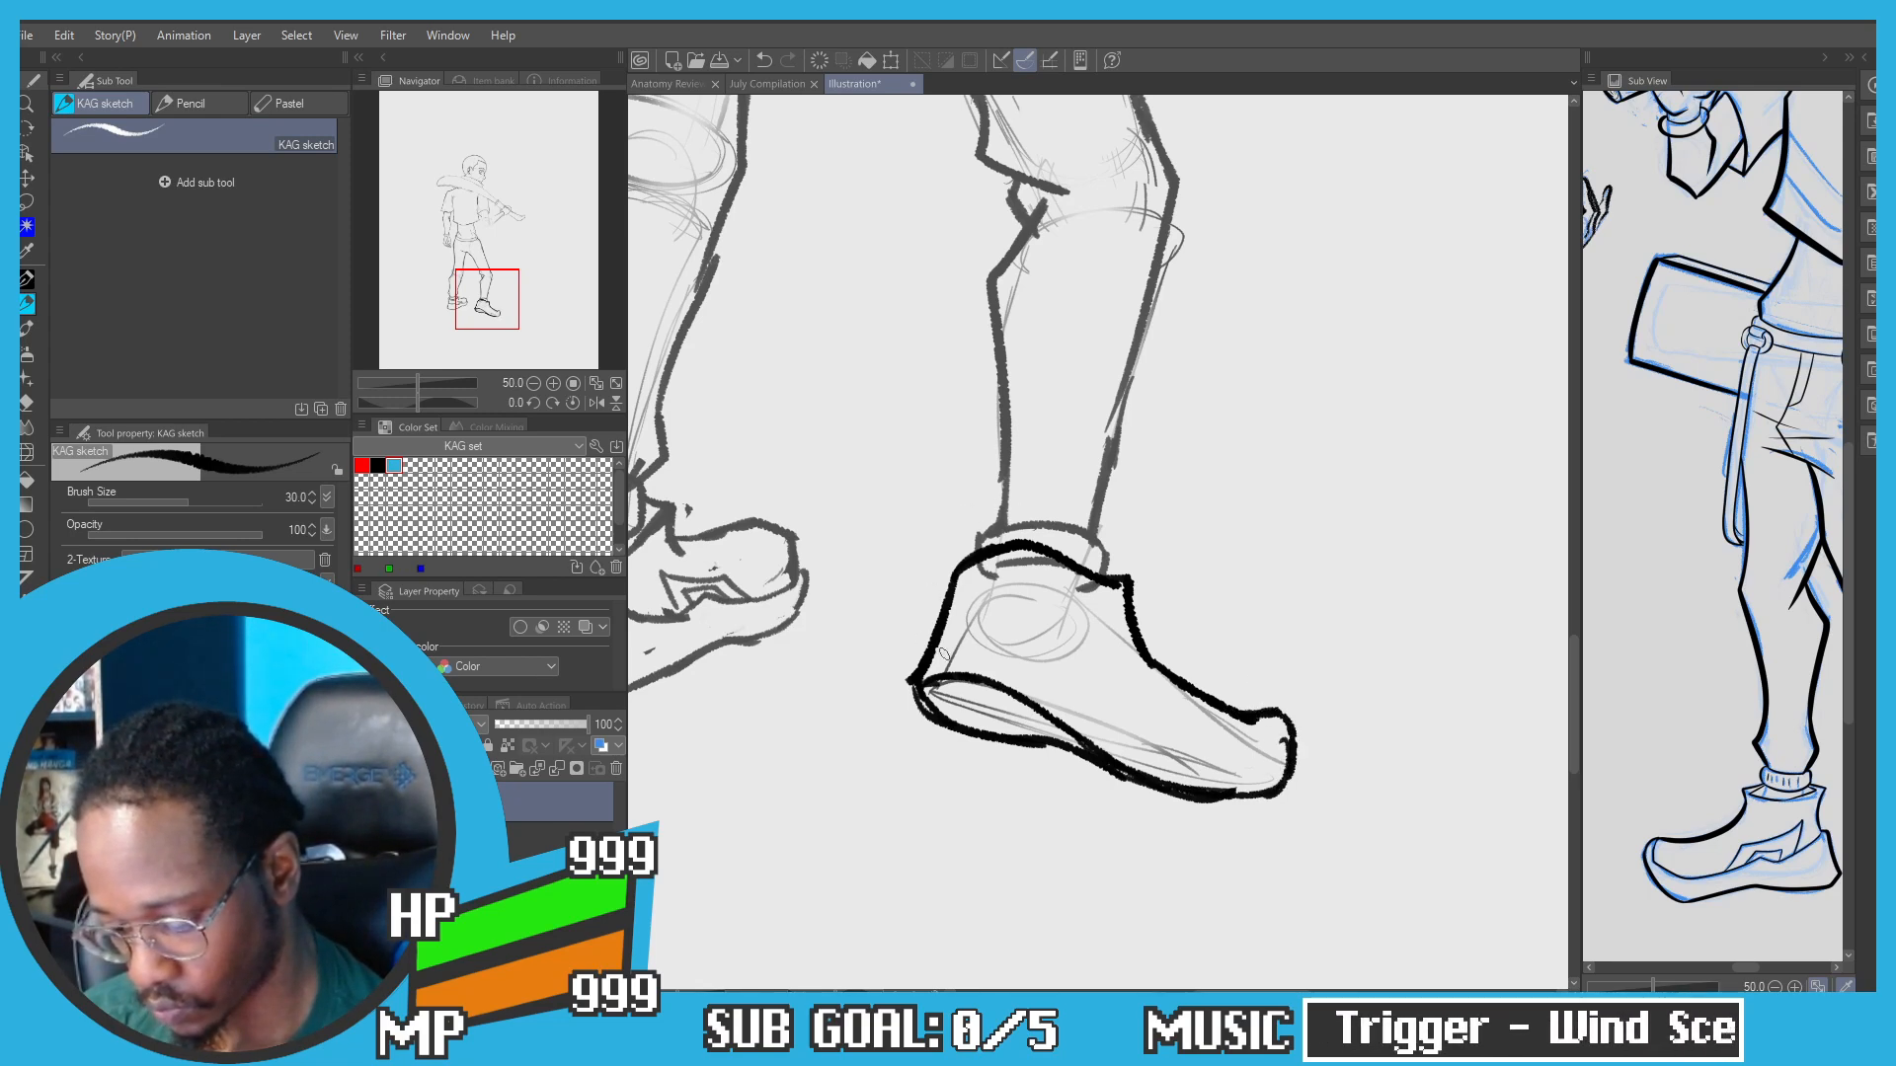
Step: Draw a notched wavy line above the sole of the right shoe, running from the heel to the toe
key(ctrl+z)
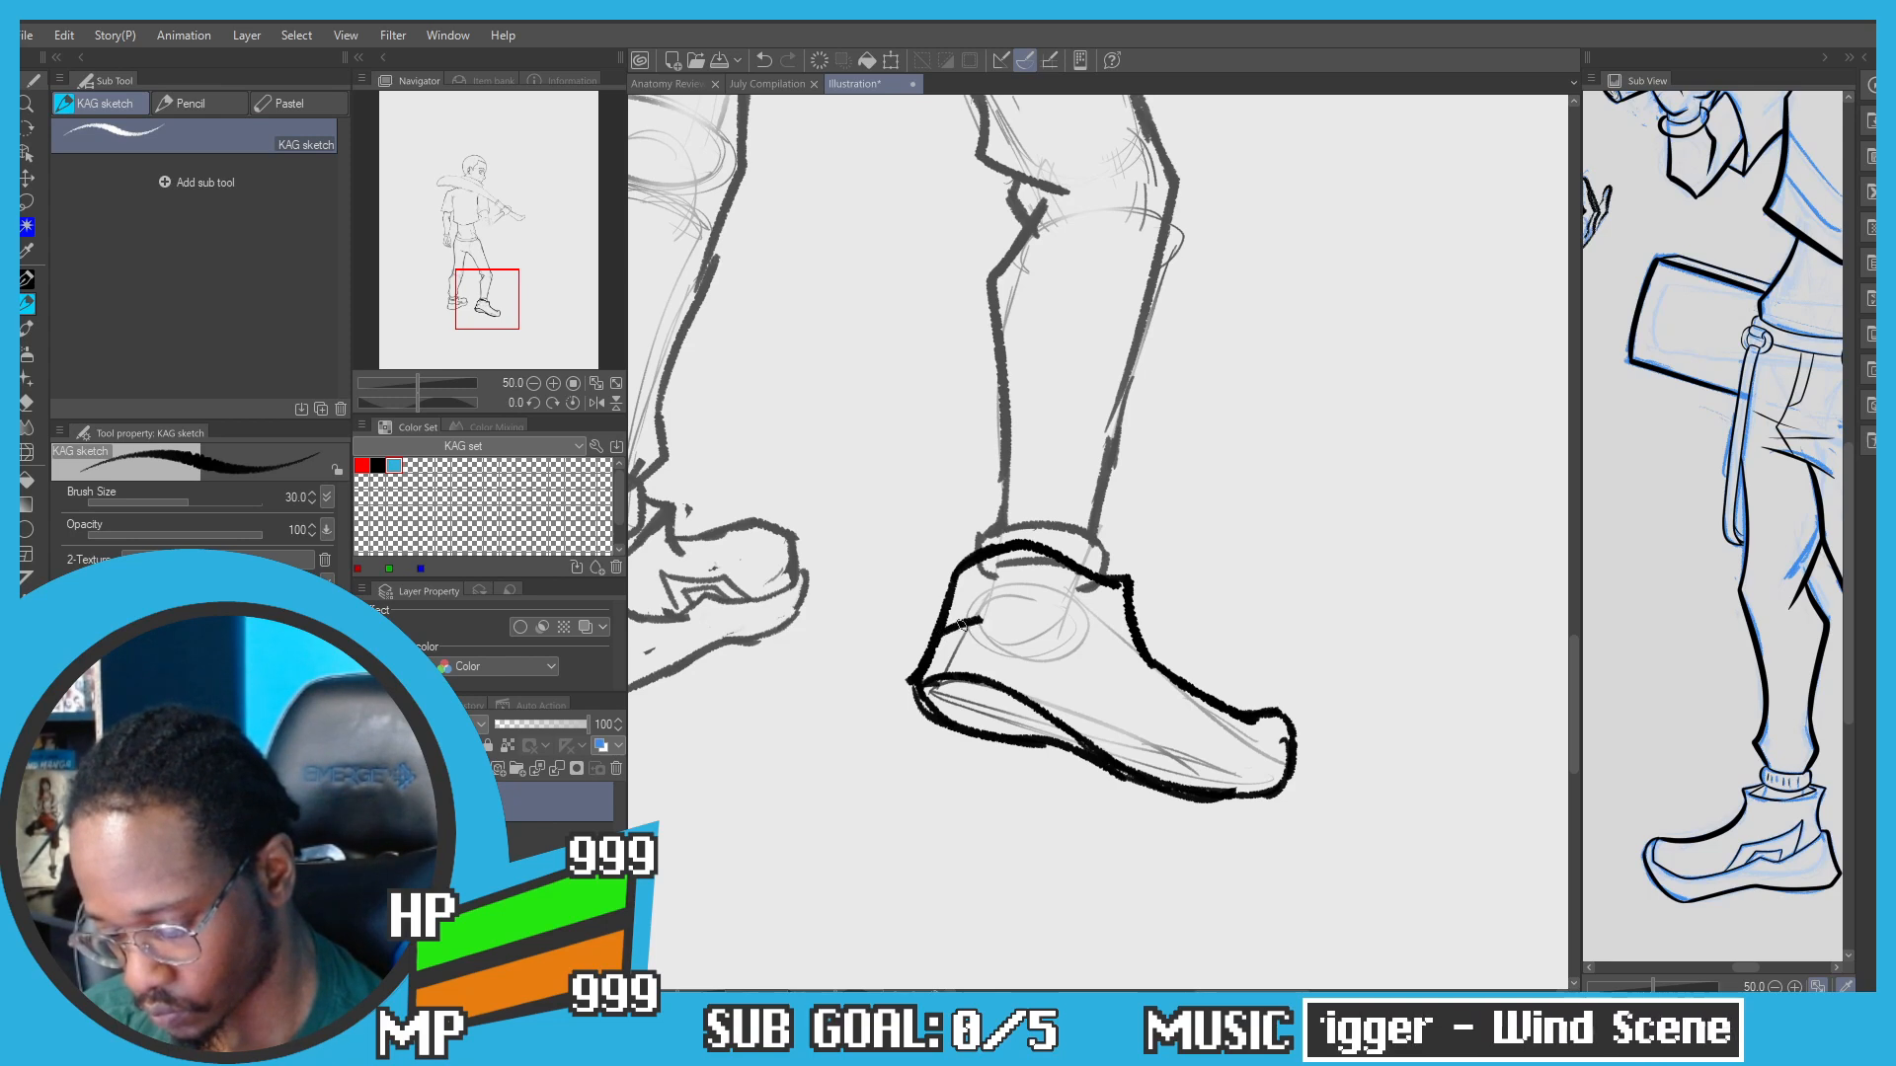
mouse_move(961, 624)
mouse_down()
mouse_move(1031, 640)
mouse_move(1063, 688)
mouse_move(1089, 684)
mouse_move(1163, 747)
mouse_move(1265, 765)
mouse_up()
key(ctrl+z)
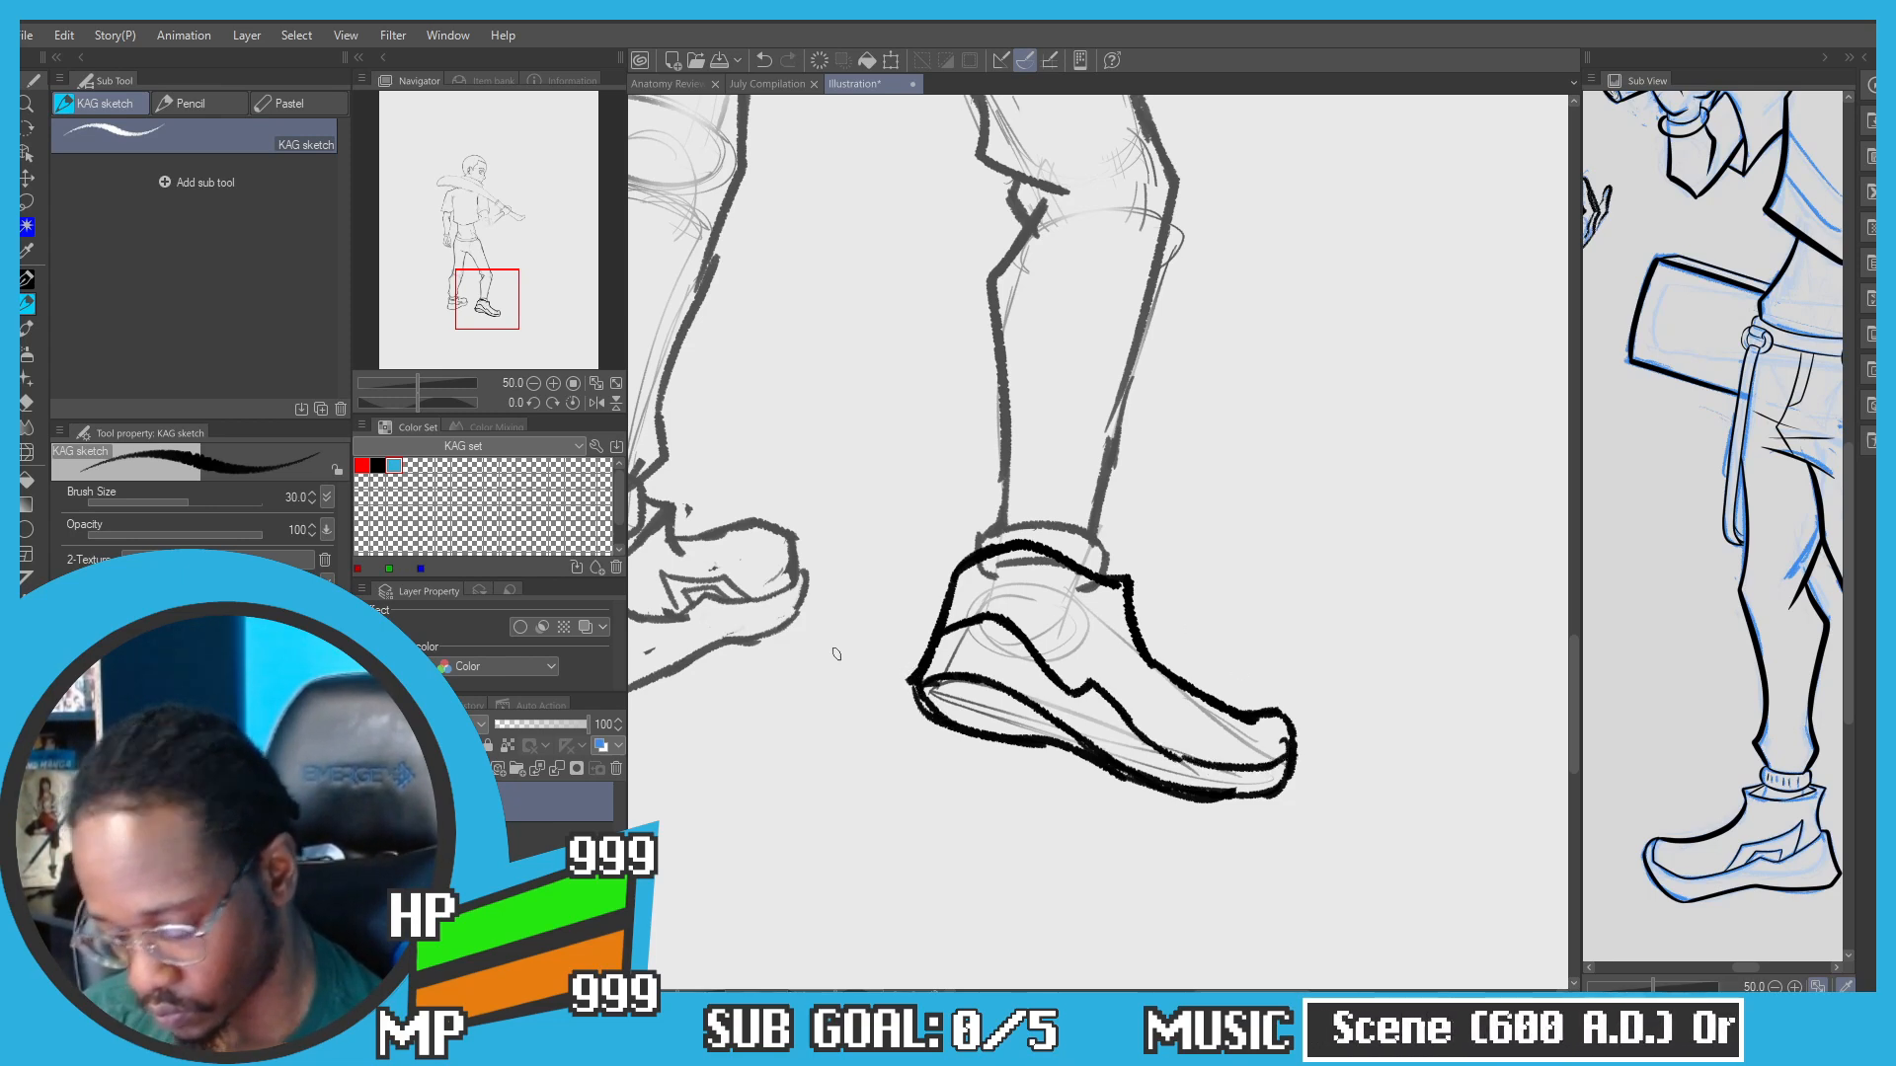
Step: Erase the heel and rear sole lines of the right shoe and redraw them as a thicker heel with a straighter sole
mouse_move(924, 681)
mouse_down()
mouse_move(1114, 764)
mouse_move(918, 681)
mouse_move(937, 678)
mouse_move(934, 715)
mouse_move(921, 661)
mouse_up()
key(c)
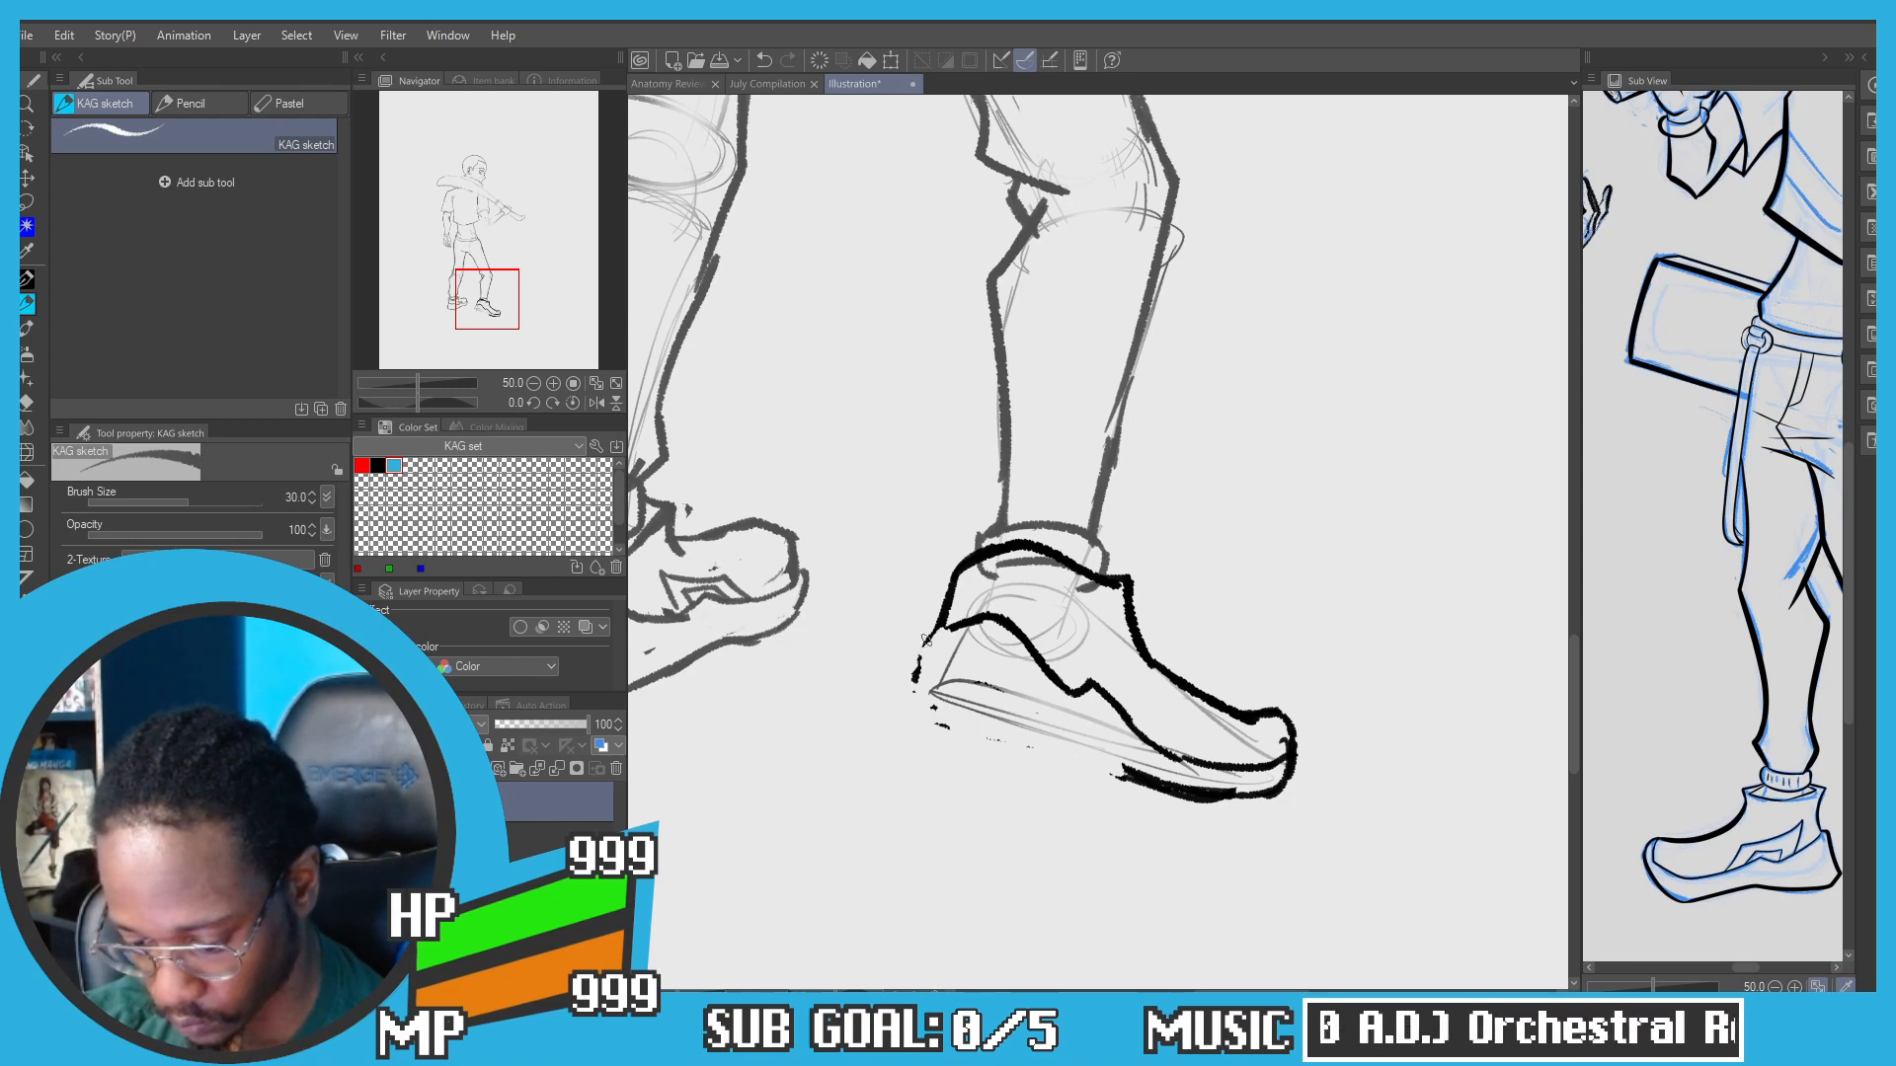
key(c)
mouse_move(952, 626)
mouse_down()
mouse_move(909, 701)
mouse_move(917, 681)
mouse_move(913, 704)
mouse_move(956, 698)
mouse_move(909, 704)
mouse_move(983, 689)
mouse_move(1162, 779)
mouse_move(1039, 760)
mouse_up()
key(ctrl+z)
key(ctrl+z)
drag(1131, 776, 959, 751)
key(ctrl+z)
key(ctrl+z)
key(ctrl+z)
key(ctrl+z)
drag(999, 755, 929, 729)
key(ctrl+z)
key(ctrl+z)
mouse_move(1120, 773)
mouse_down()
mouse_move(956, 732)
mouse_move(971, 738)
mouse_move(923, 707)
mouse_move(987, 736)
mouse_up()
key(ctrl+z)
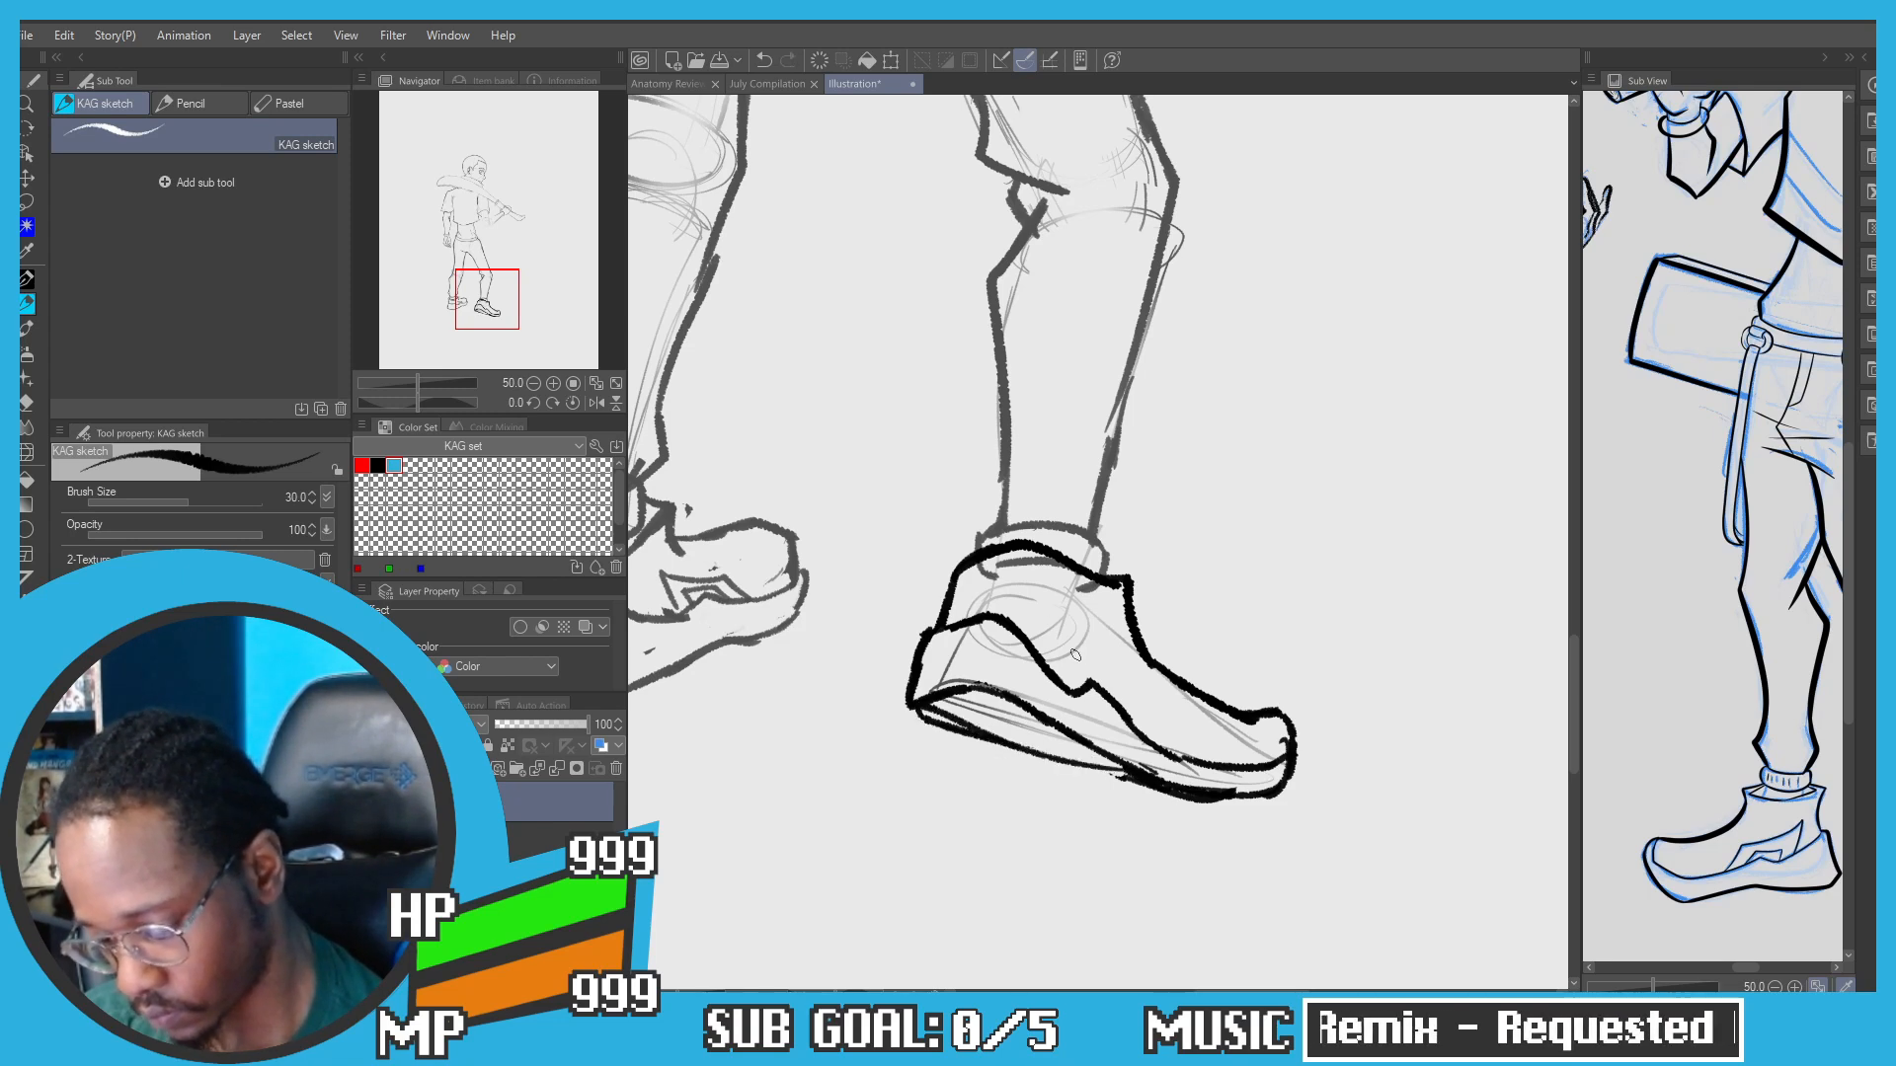
Step: Try to draw a double-lined zigzag accent above the notch on the right shoe's side
scroll(1137, 669, up, 1)
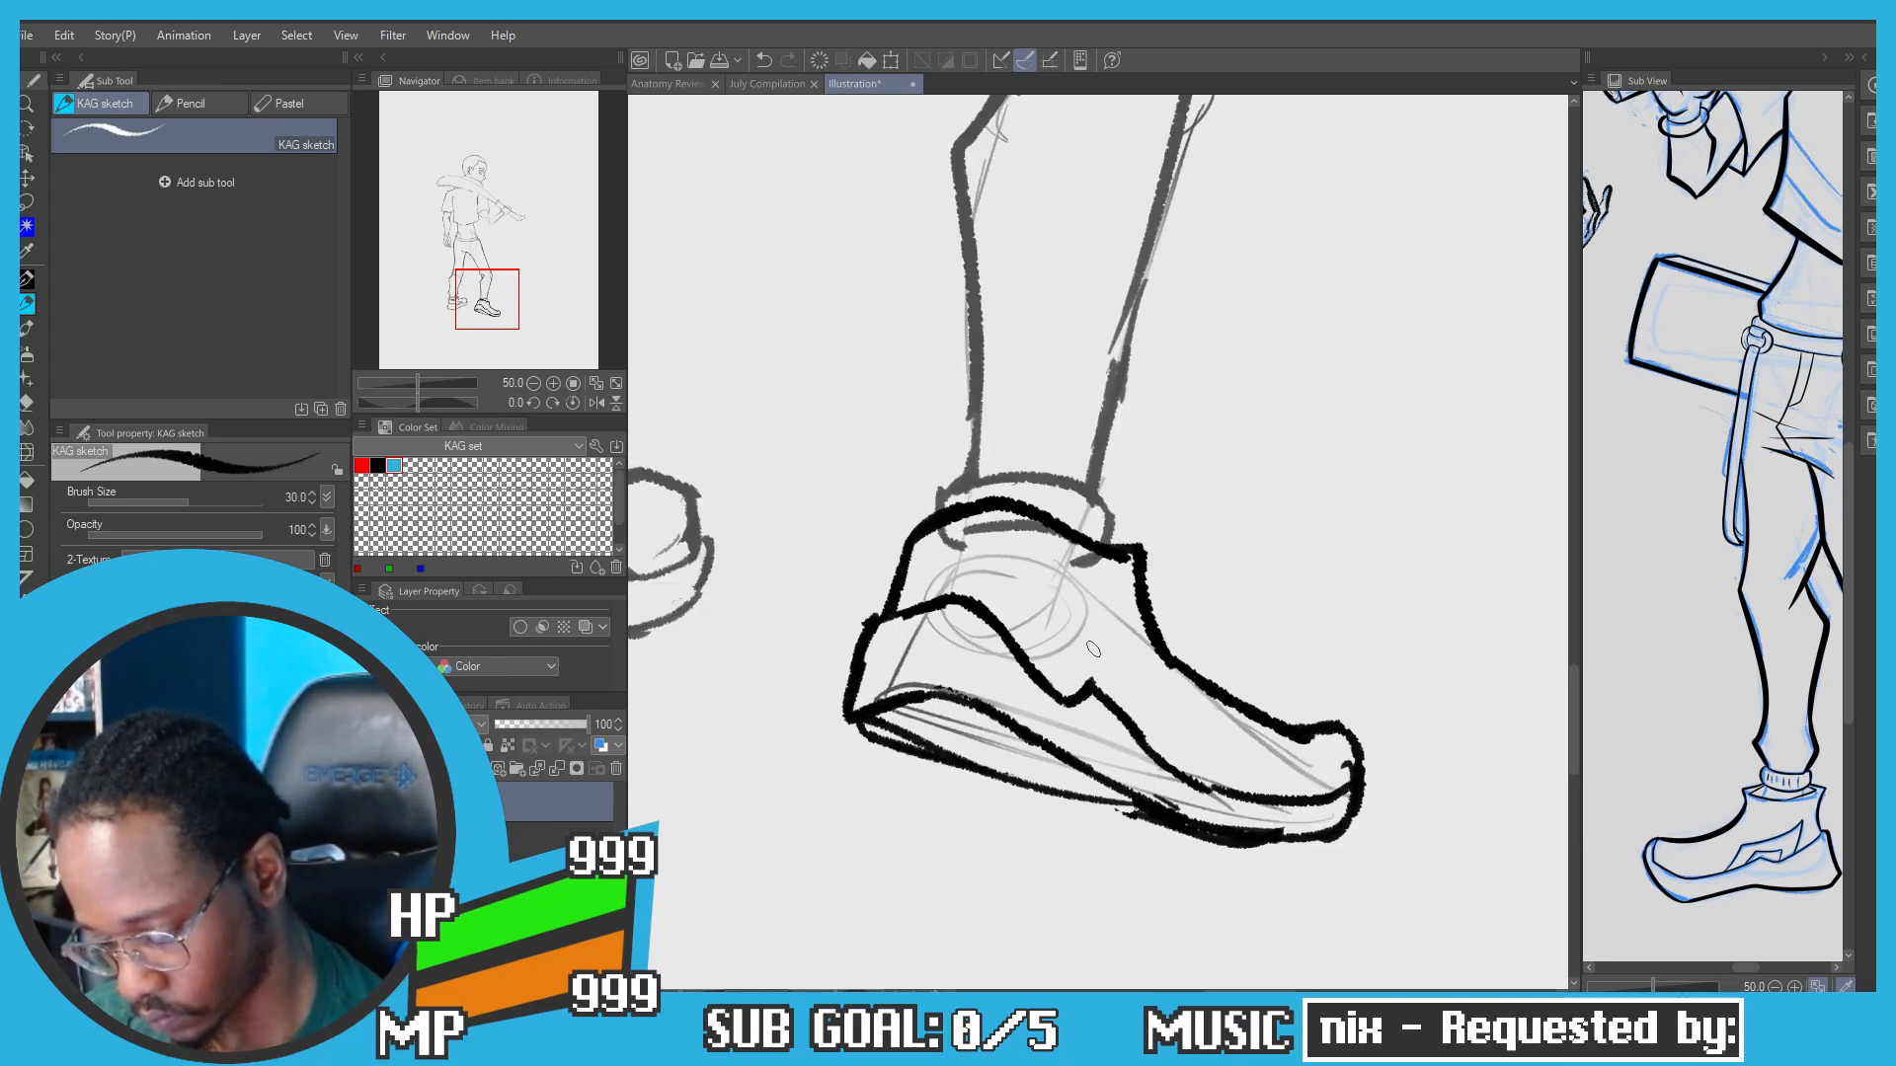
mouse_move(1168, 773)
mouse_down()
mouse_move(1139, 682)
mouse_move(1091, 654)
mouse_move(1057, 689)
mouse_move(1082, 616)
mouse_move(1135, 662)
mouse_move(1165, 736)
mouse_up()
key(ctrl+z)
key(ctrl+z)
key(ctrl+z)
key(ctrl+z)
key(ctrl+z)
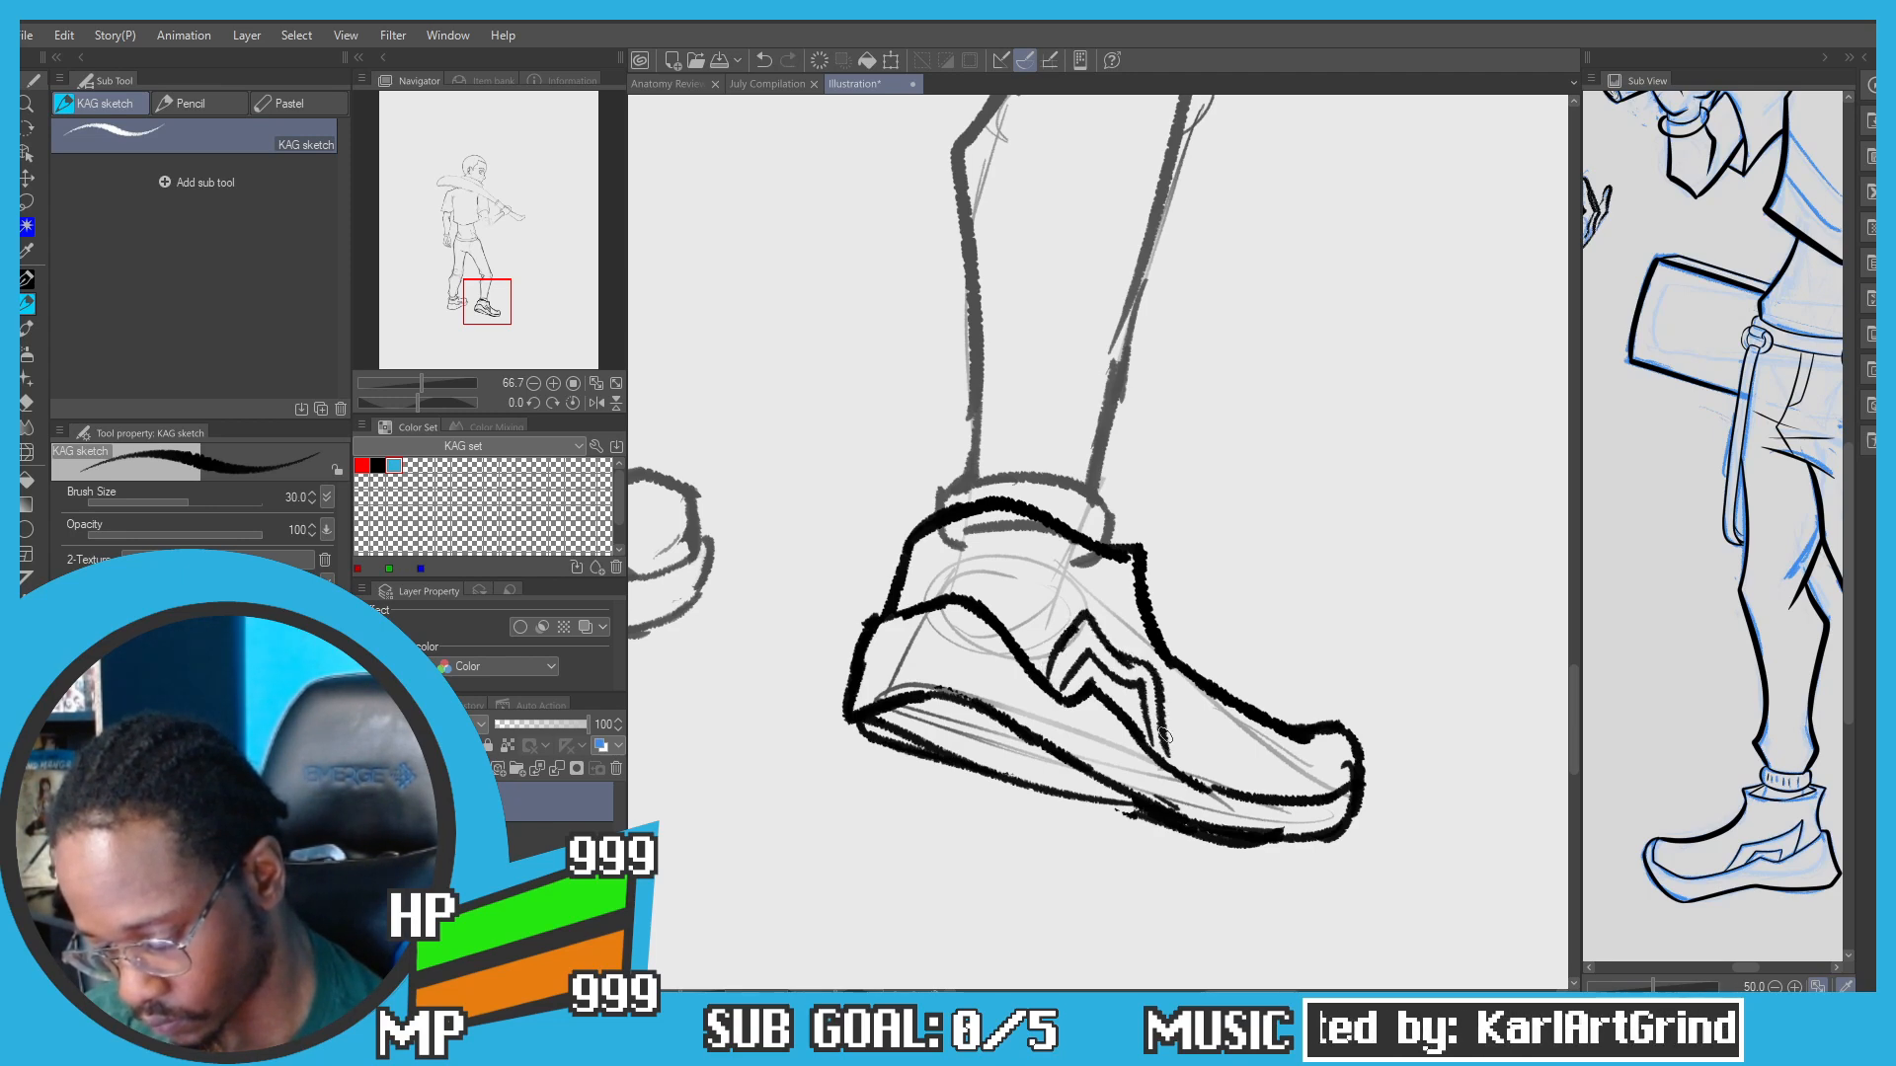
key(ctrl+z)
key(ctrl+z)
key(ctrl+z)
key(ctrl+z)
key(ctrl+z)
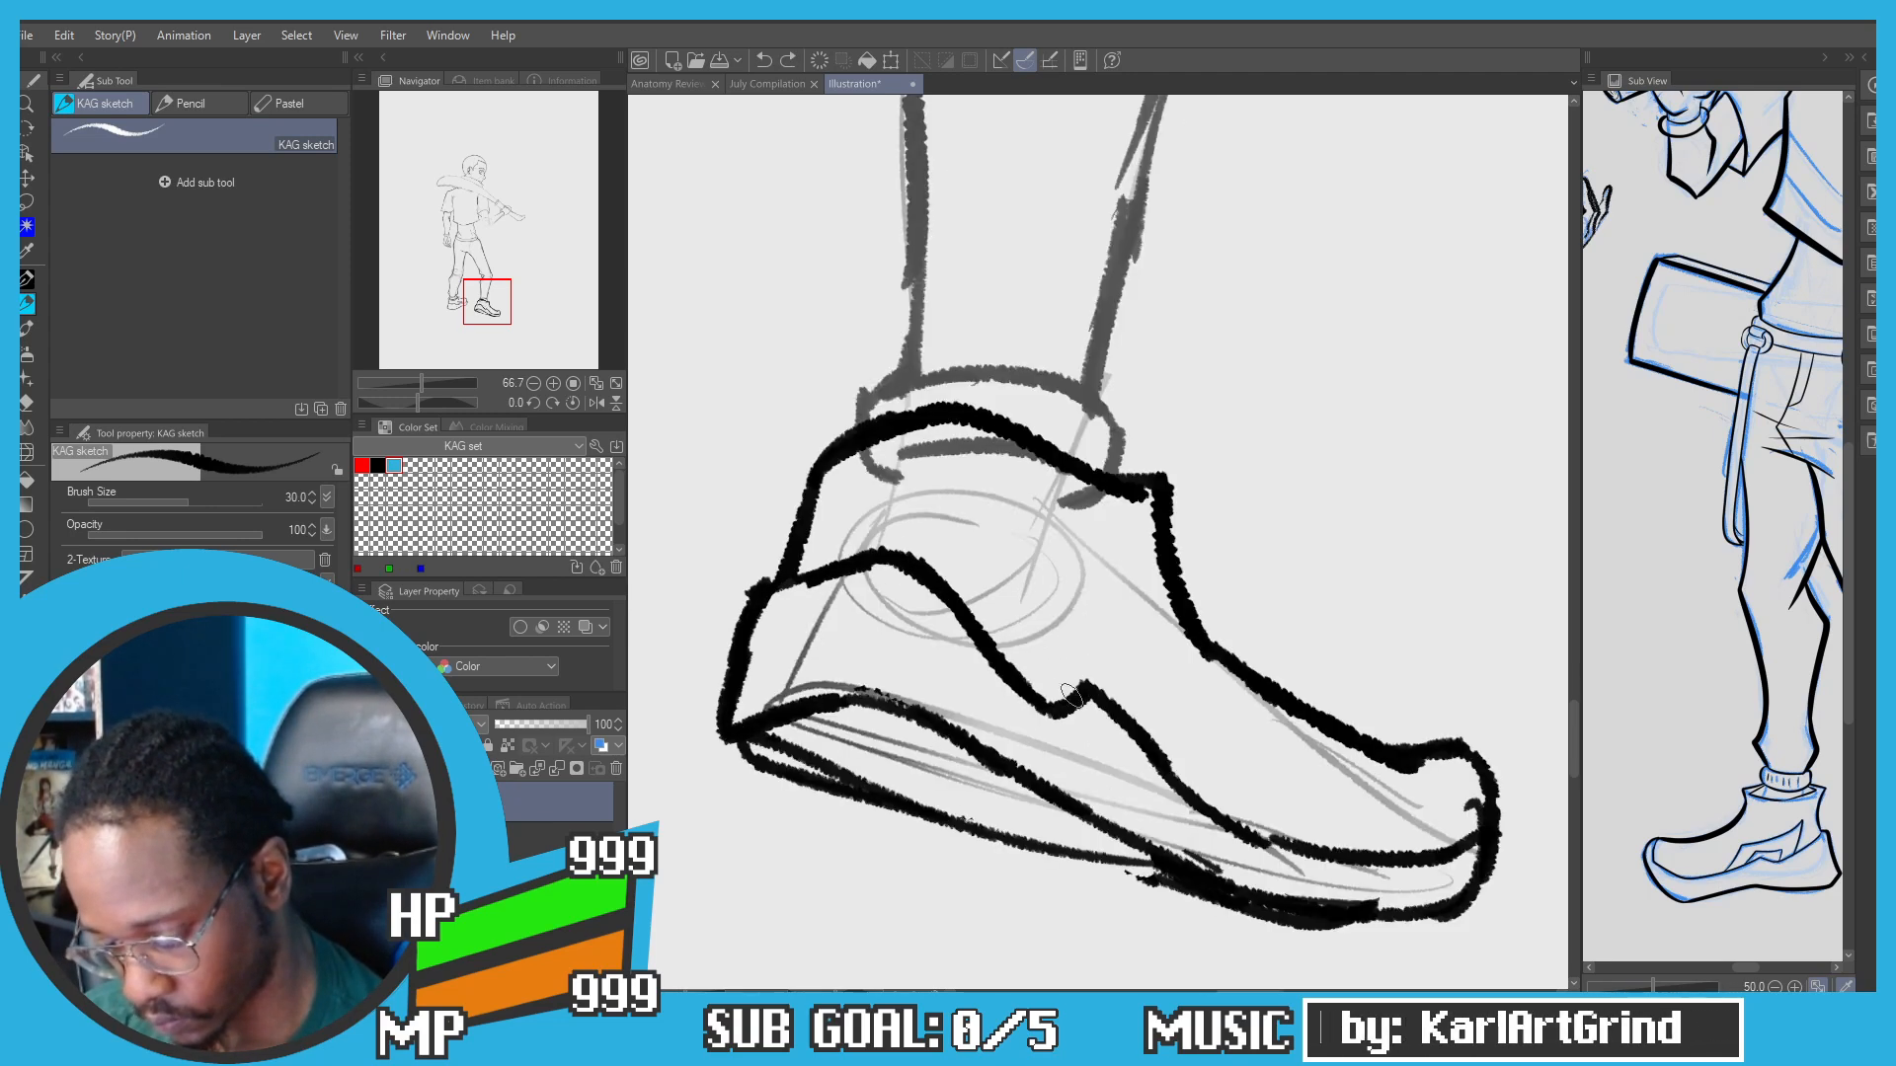
Step: Draw a zigzag accent on the right shoe's side, rising from the notch to a peak and stepping down to the wavy line
scroll(1101, 673, up, 1)
mouse_move(1040, 693)
mouse_down()
mouse_move(1068, 607)
mouse_move(1128, 665)
mouse_up()
key(ctrl+z)
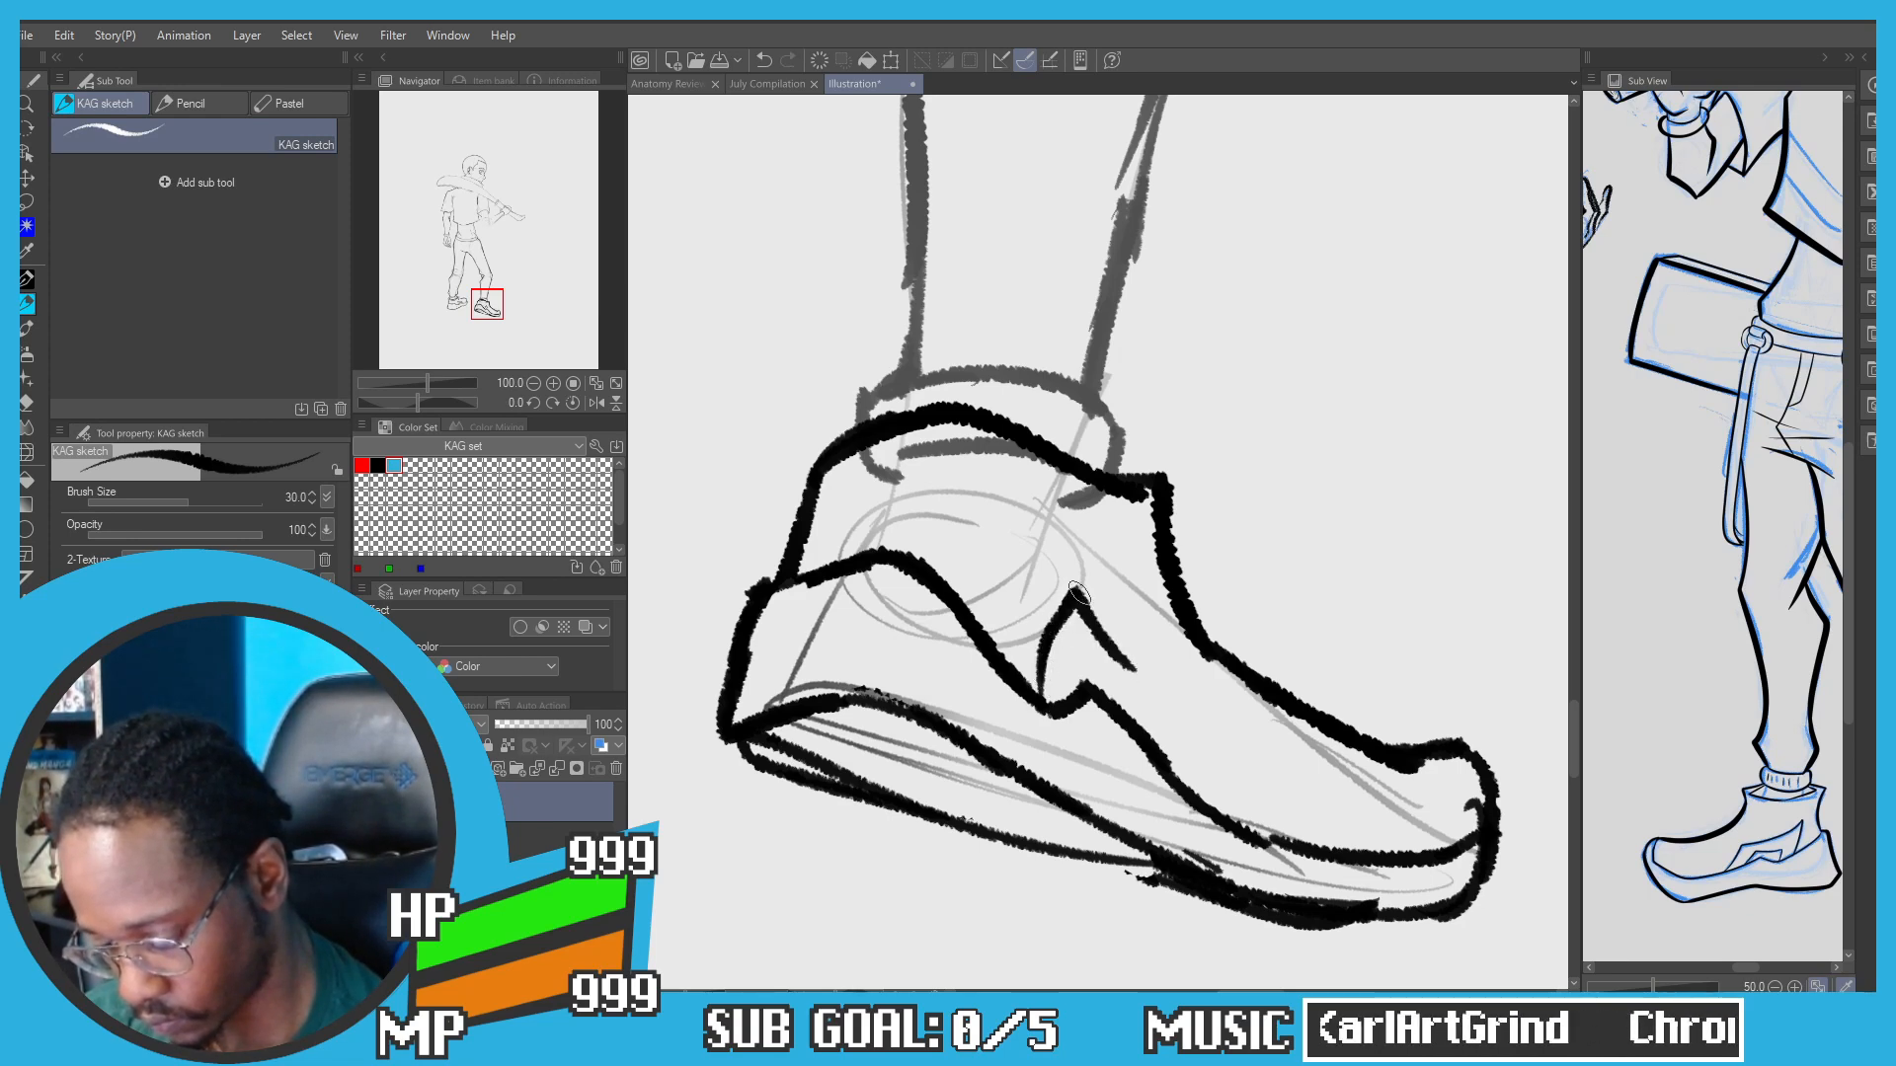
mouse_move(1075, 596)
mouse_down()
mouse_move(1128, 670)
mouse_move(1187, 712)
mouse_move(1200, 799)
mouse_up()
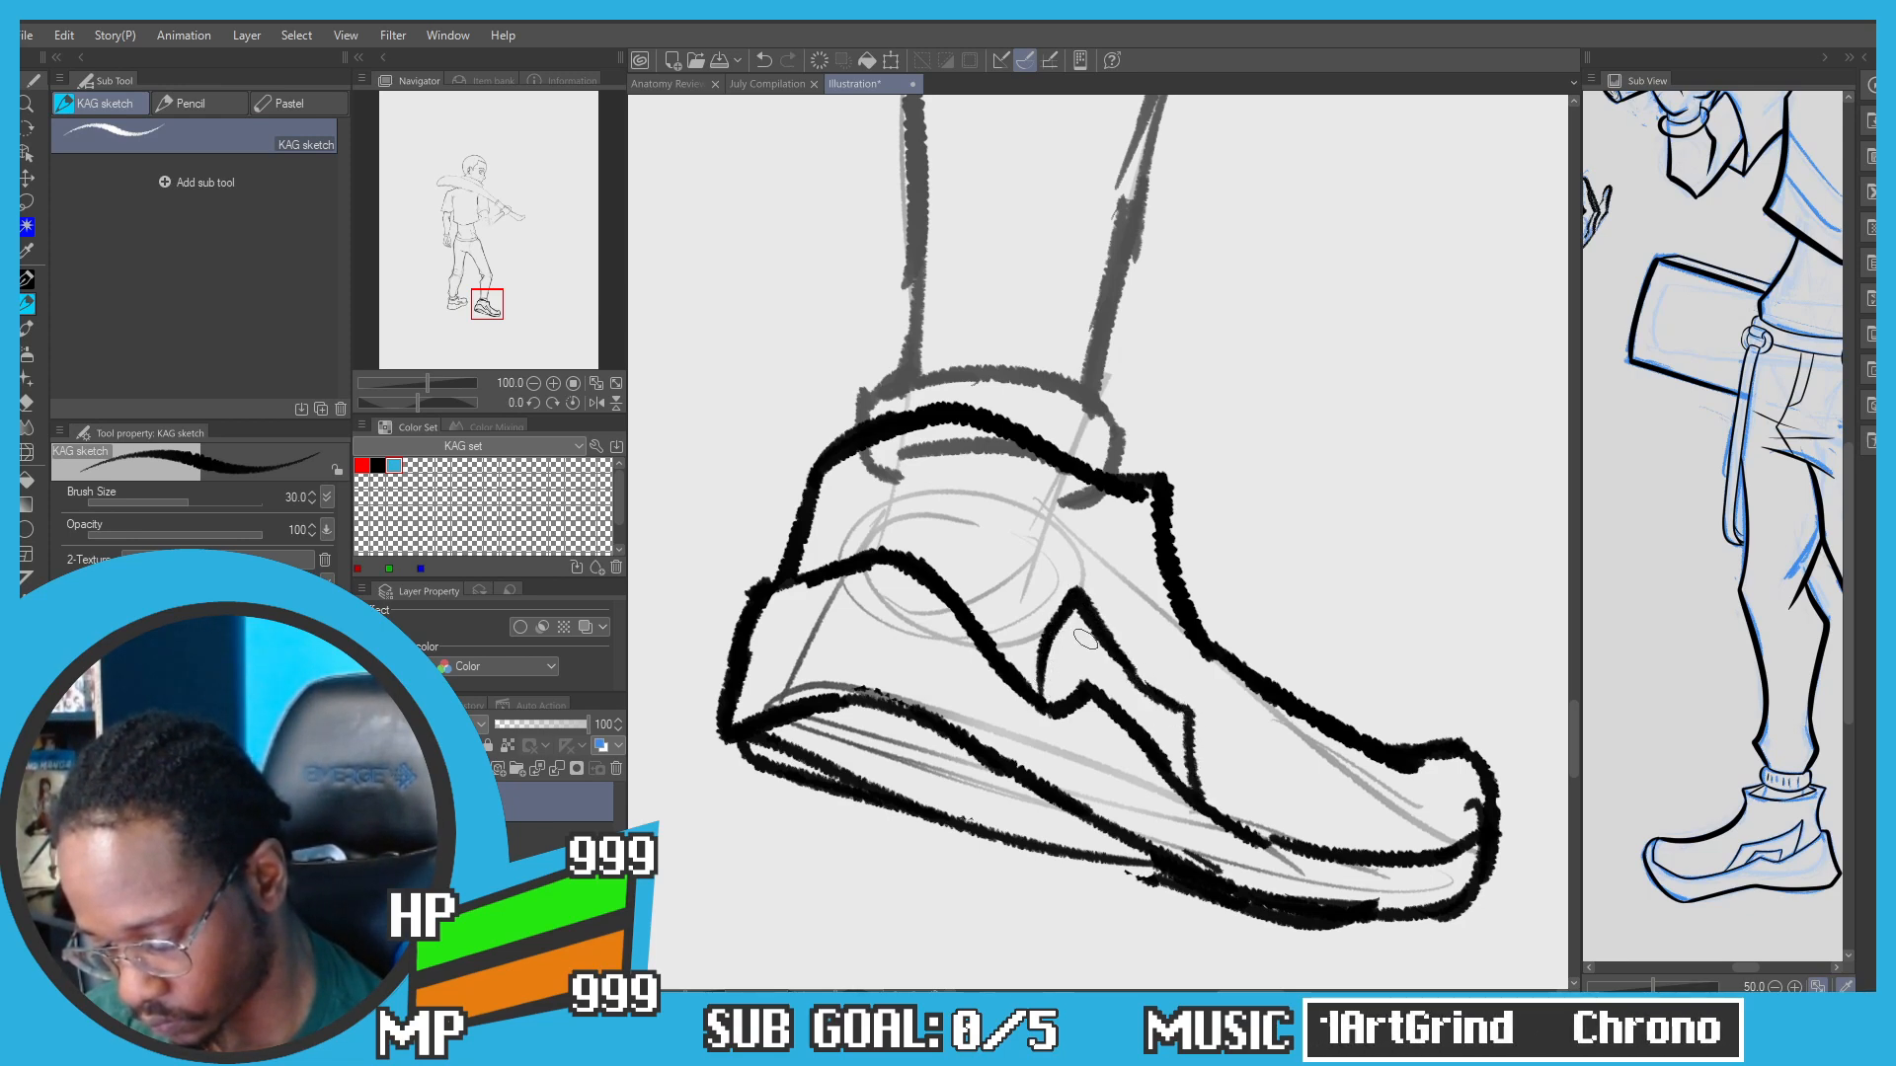
Step: Add an inner line to the right shoe's zigzag accent and erase the end of the wavy line at the toe
key(ctrl+z)
mouse_move(1063, 706)
mouse_down()
mouse_move(1084, 659)
mouse_move(1149, 736)
mouse_up()
scroll(933, 523, down, 3)
drag(812, 413, 869, 516)
scroll(1136, 689, up, 1)
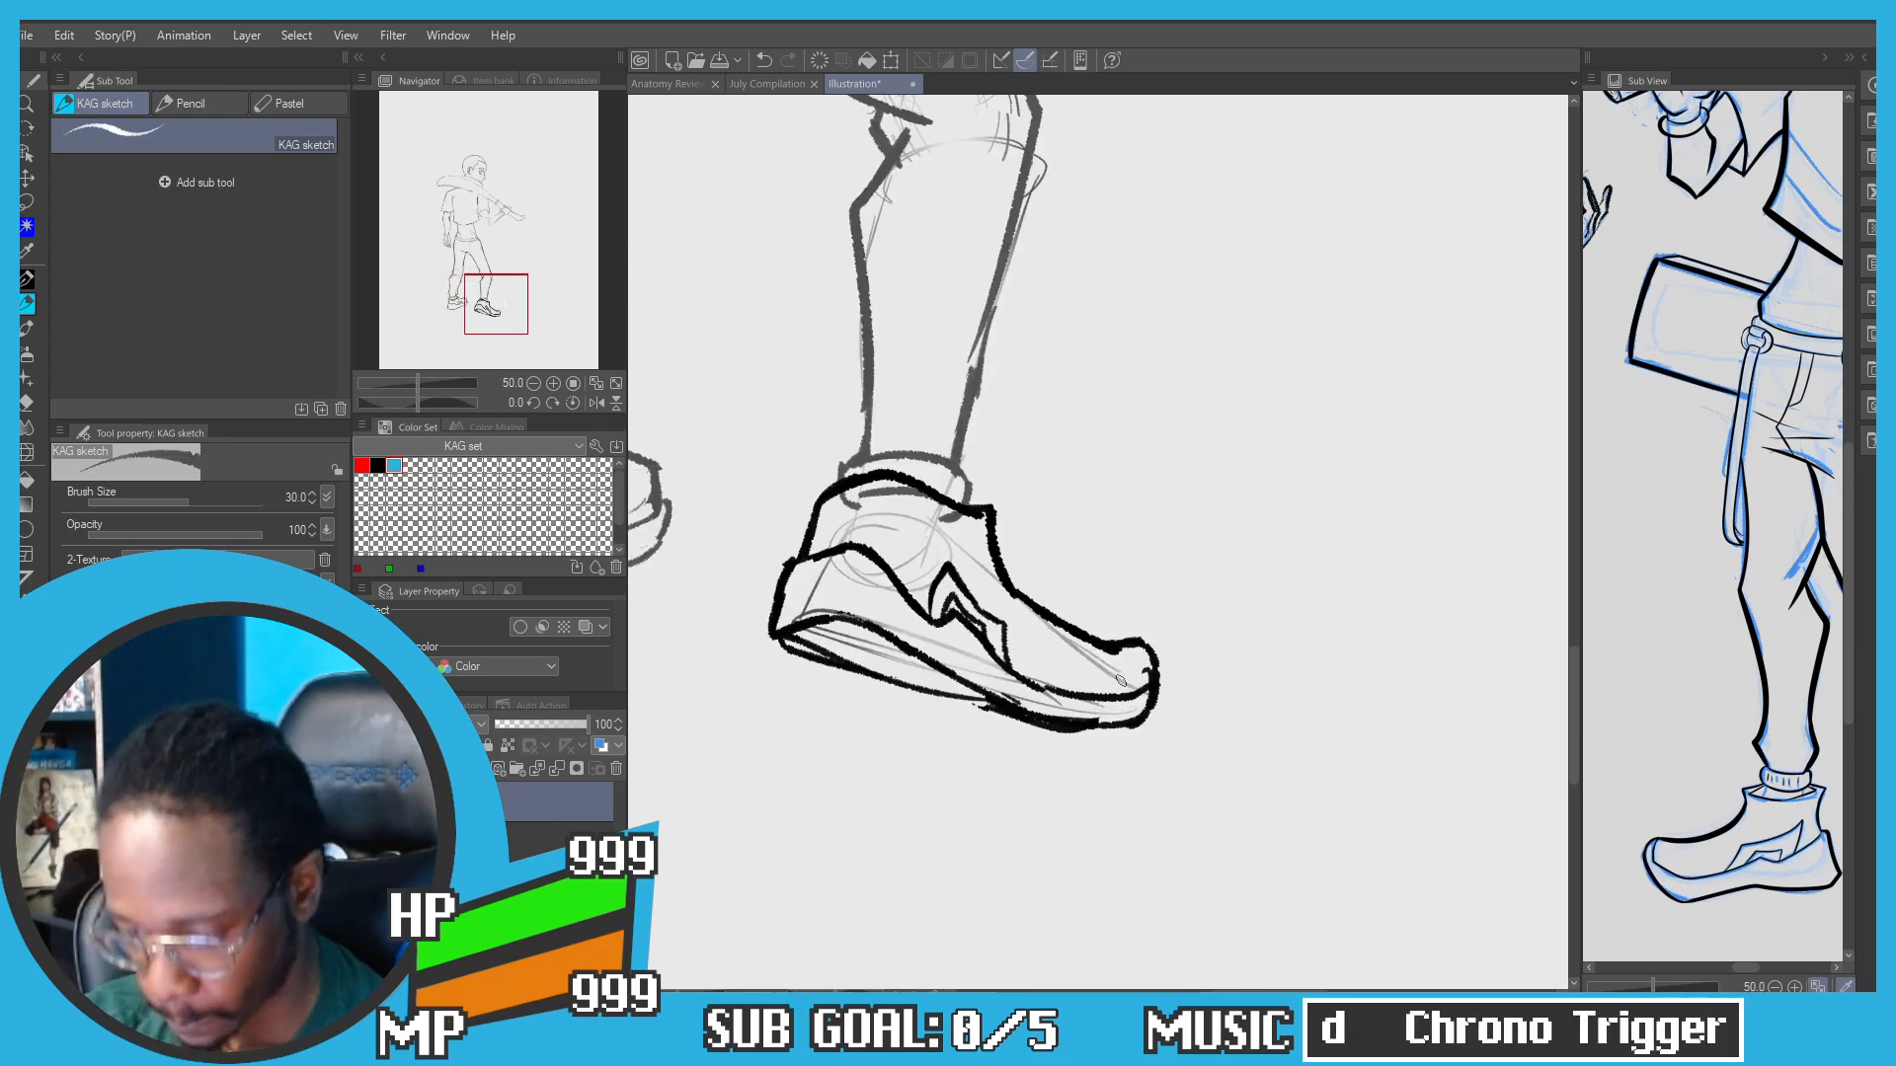
drag(1123, 701, 1145, 684)
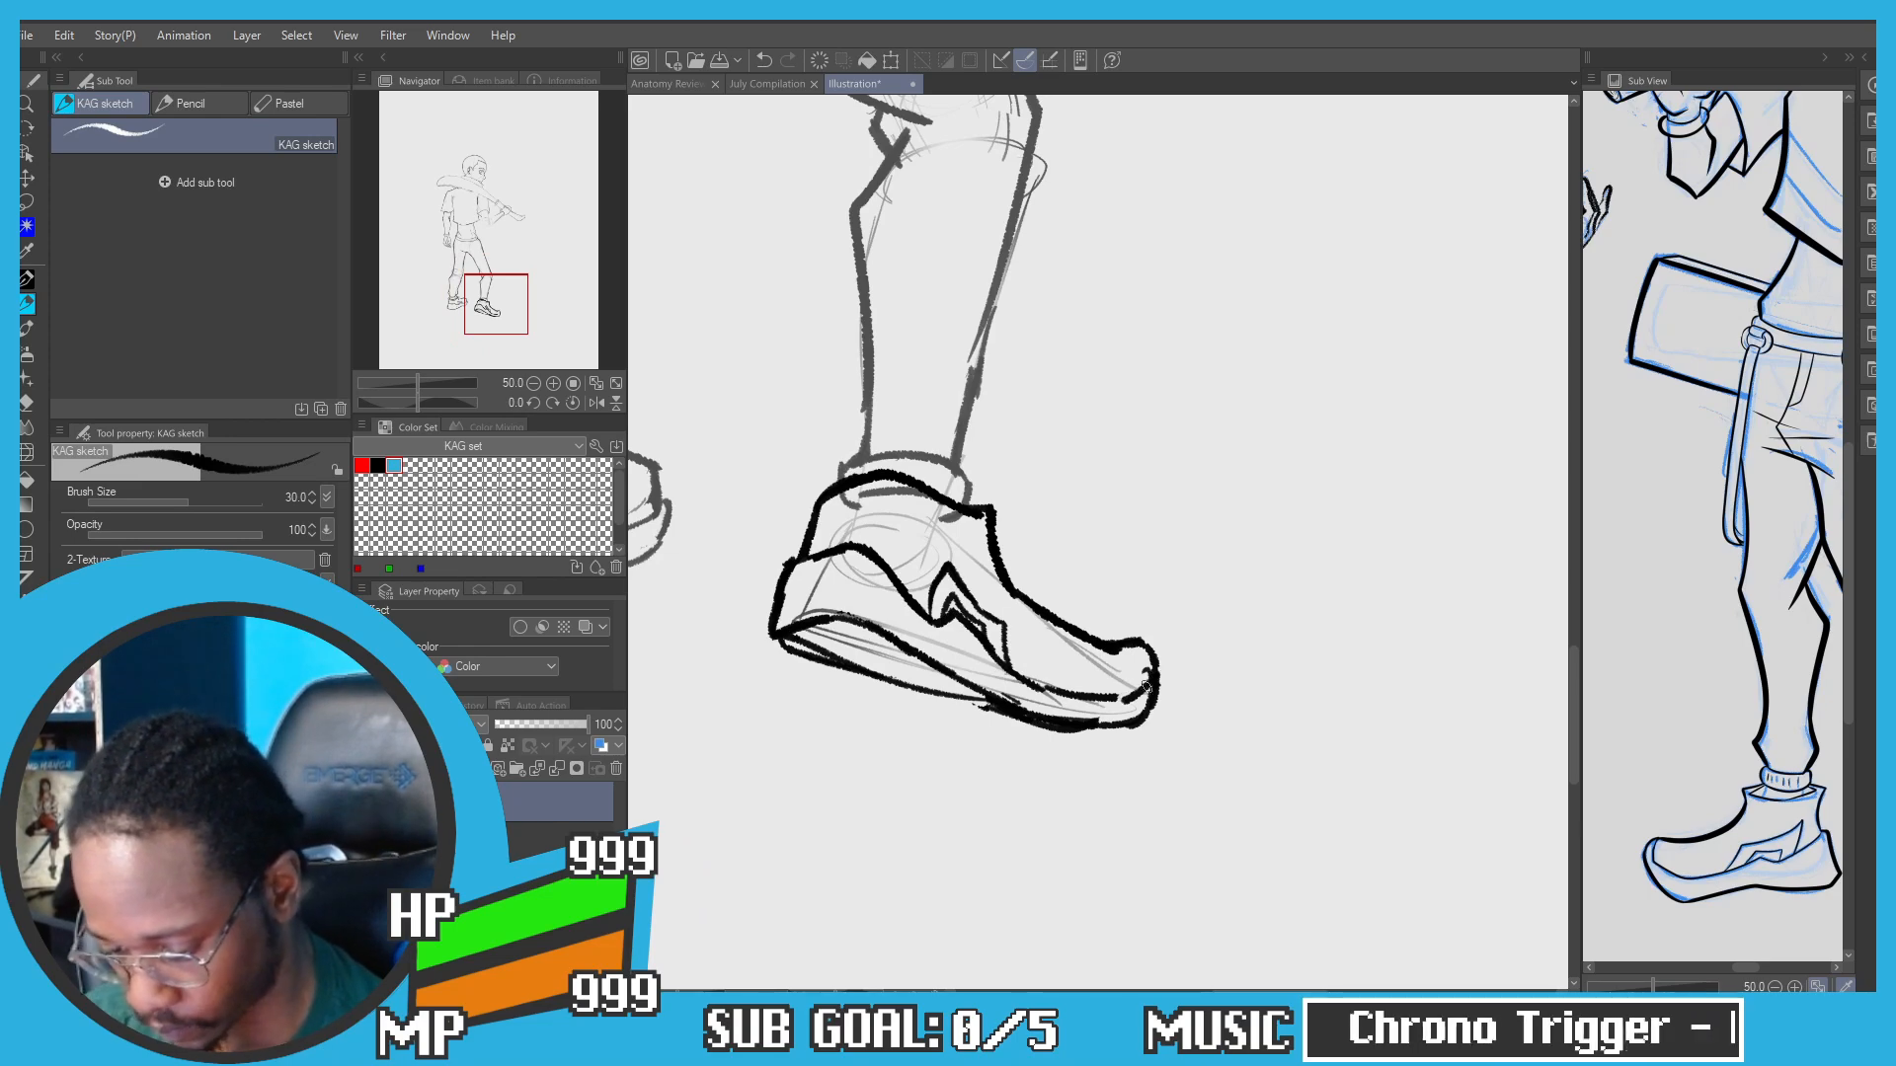
Step: Try to draw the inner edge of a cloth hanging beside the right thigh, using the reference's hip accessories
scroll(1090, 695, down, 2)
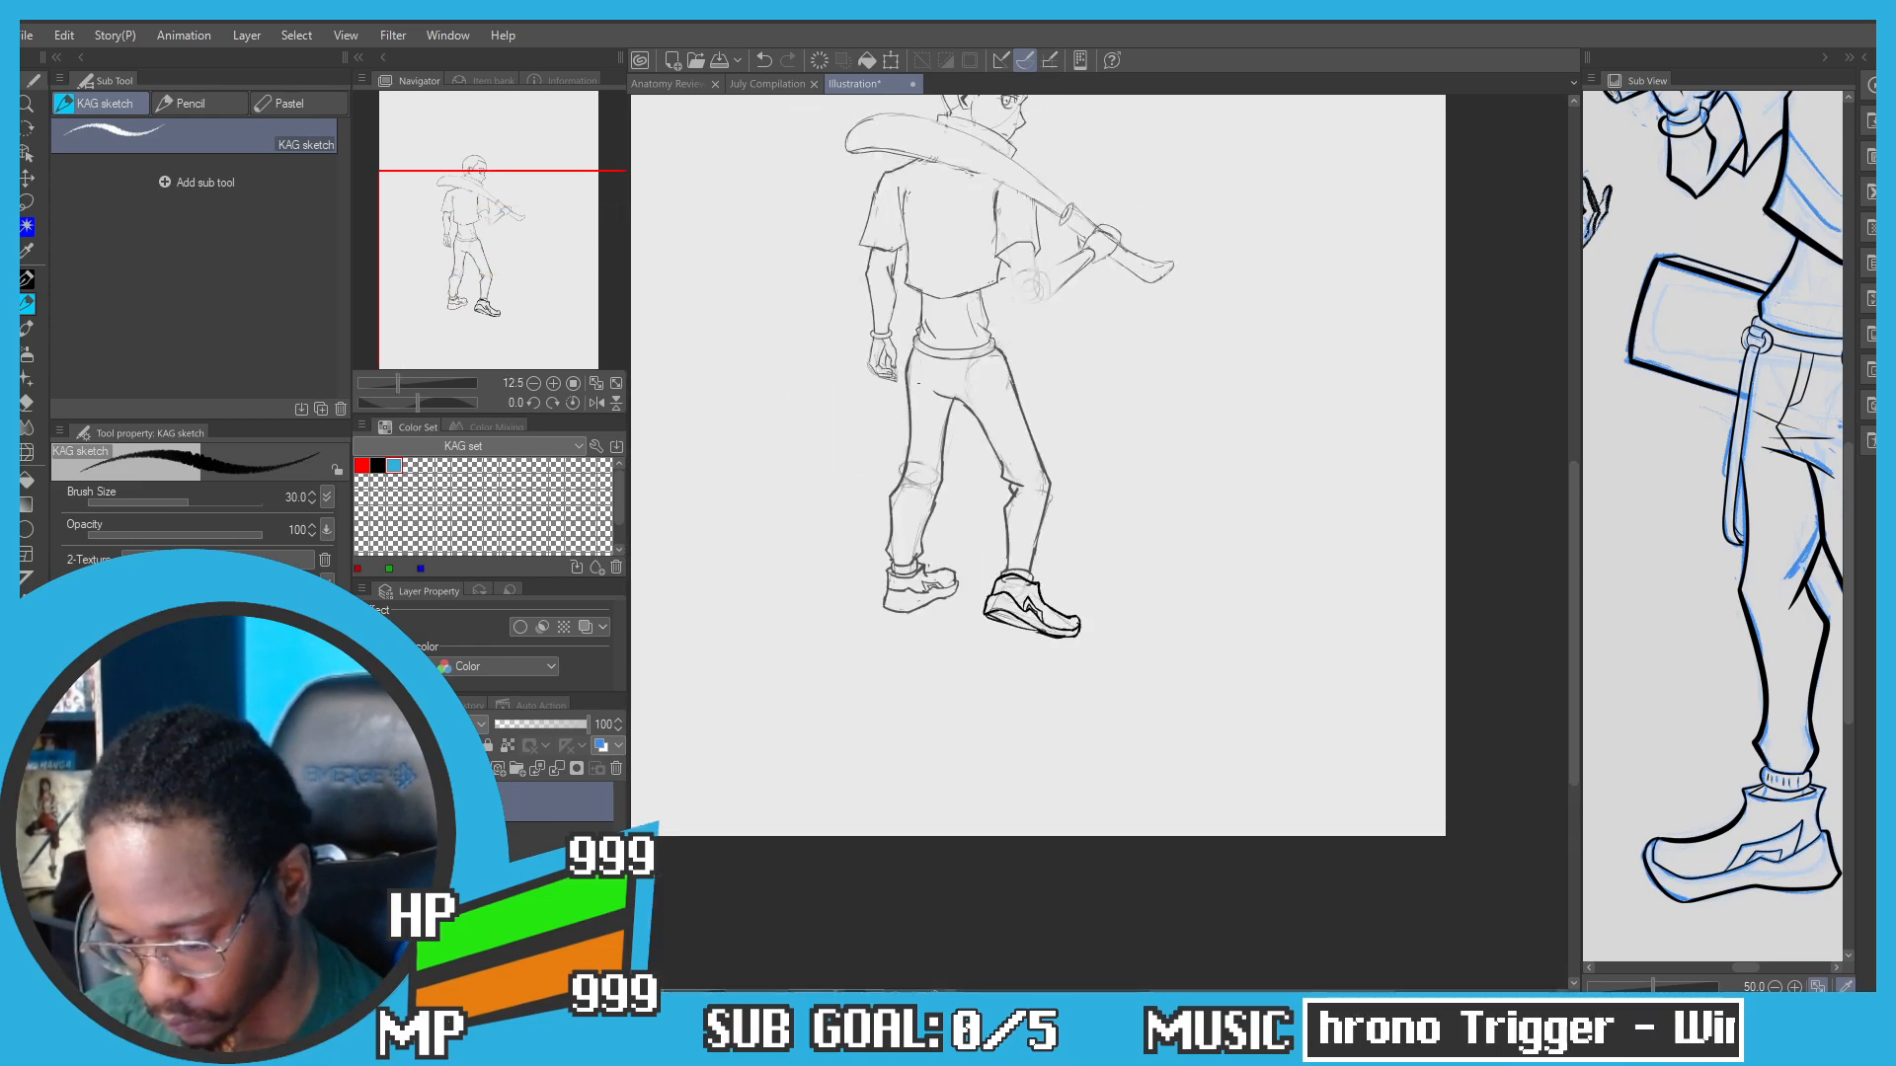
scroll(820, 447, up, 1)
drag(761, 343, 880, 576)
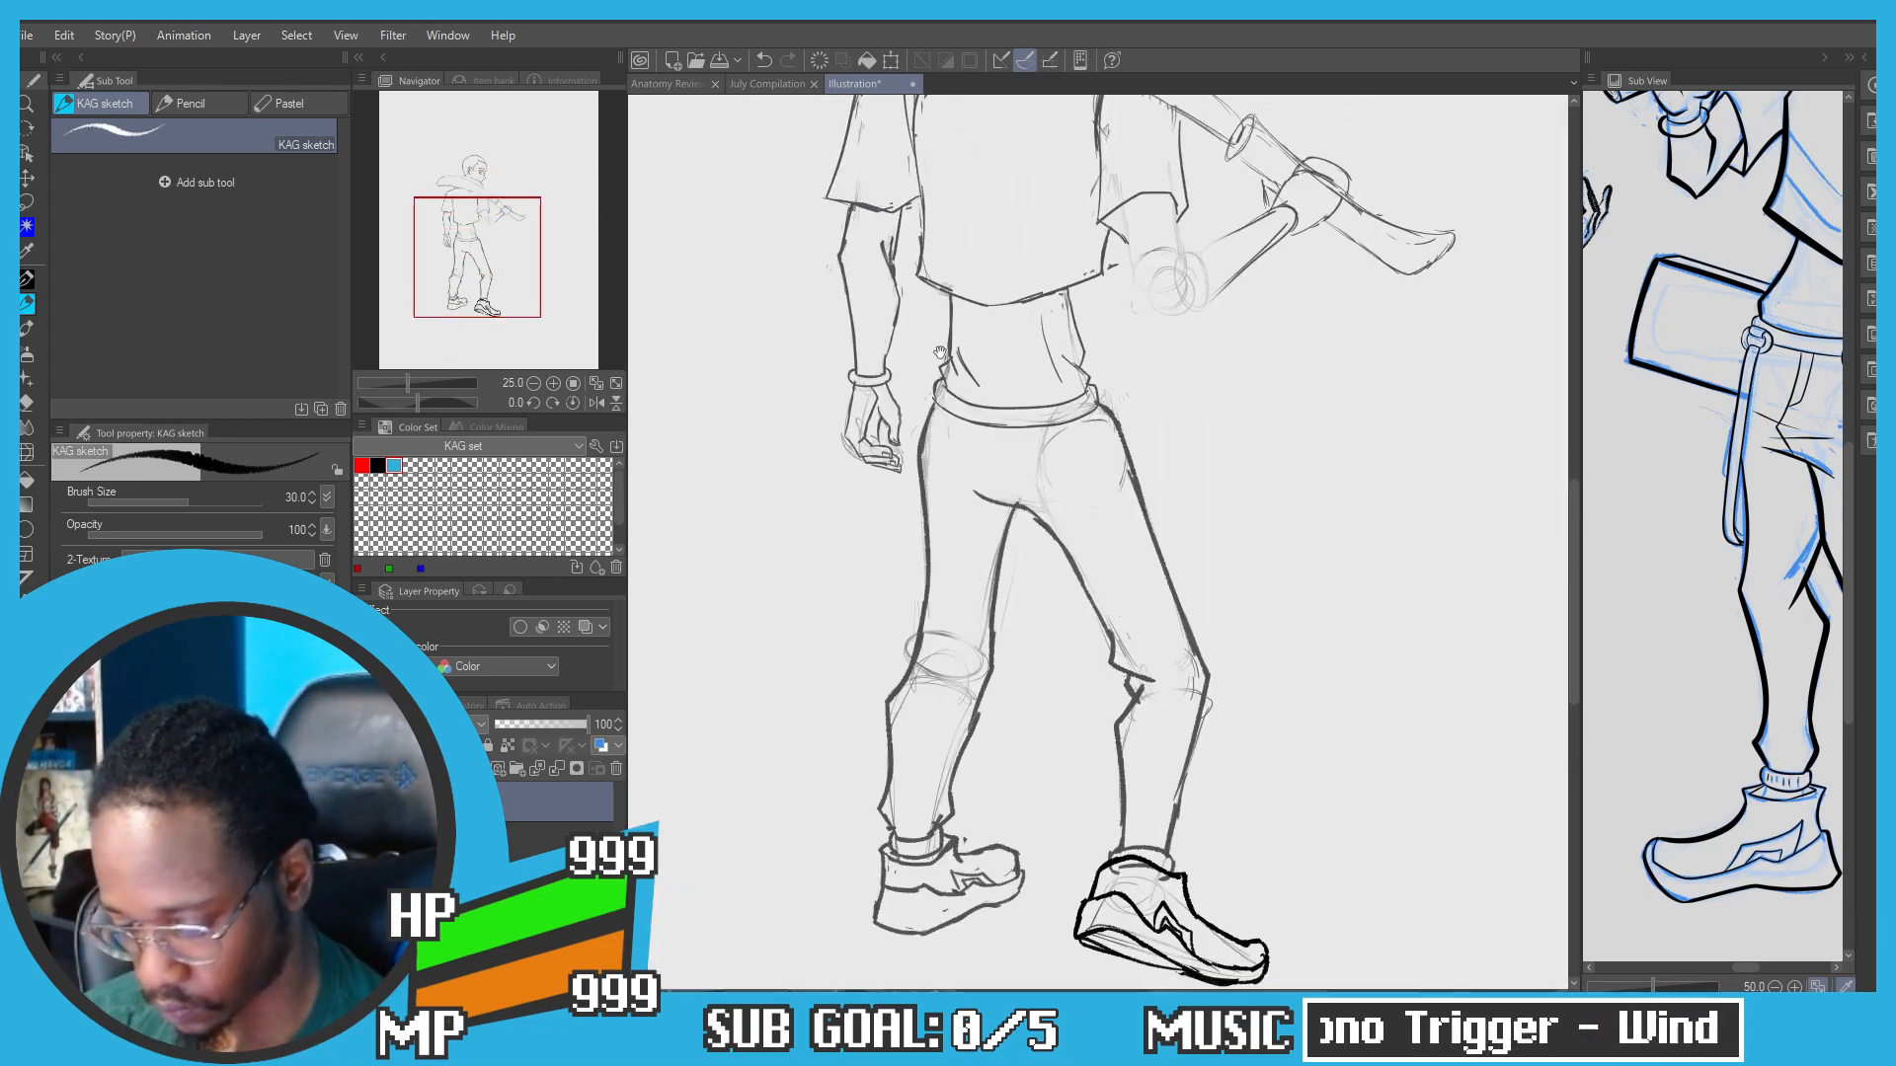
drag(782, 455, 787, 500)
drag(1691, 721, 1522, 718)
drag(1048, 523, 1091, 532)
scroll(1225, 565, up, 1)
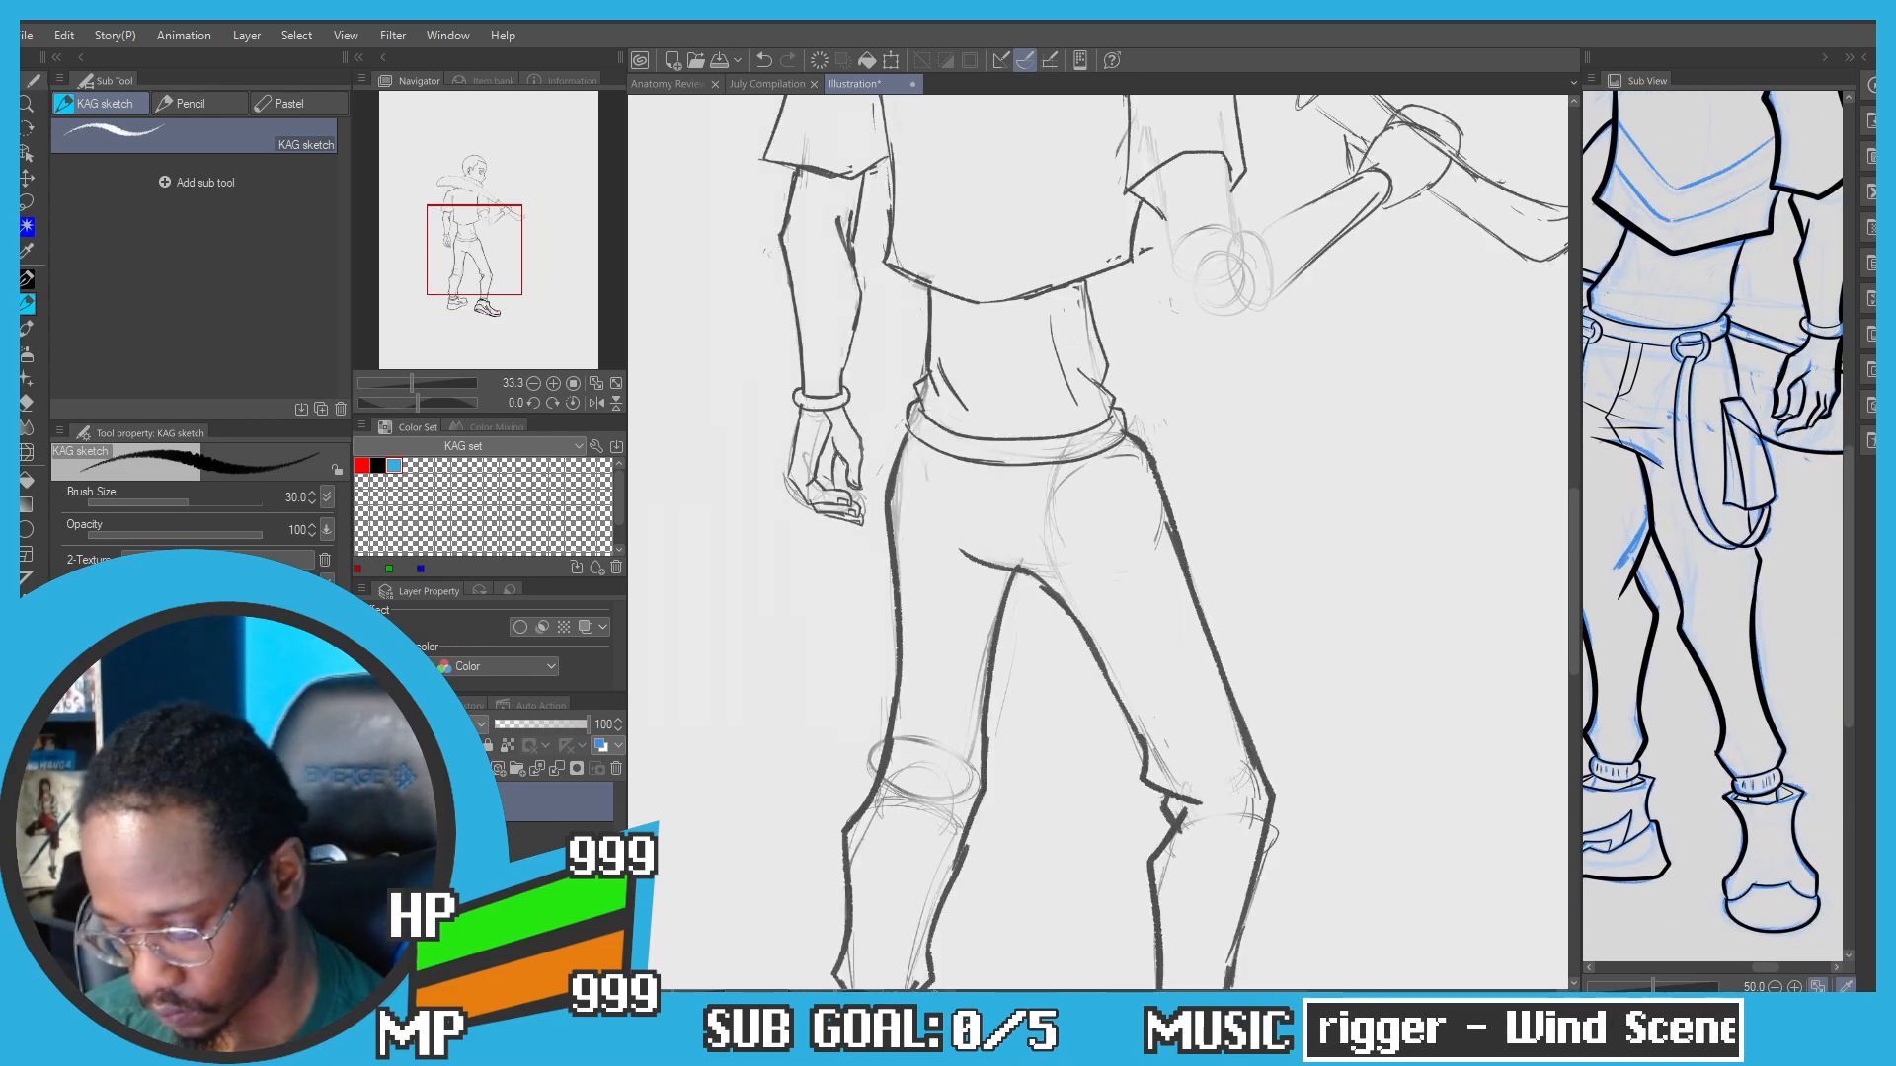
scroll(1193, 499, up, 1)
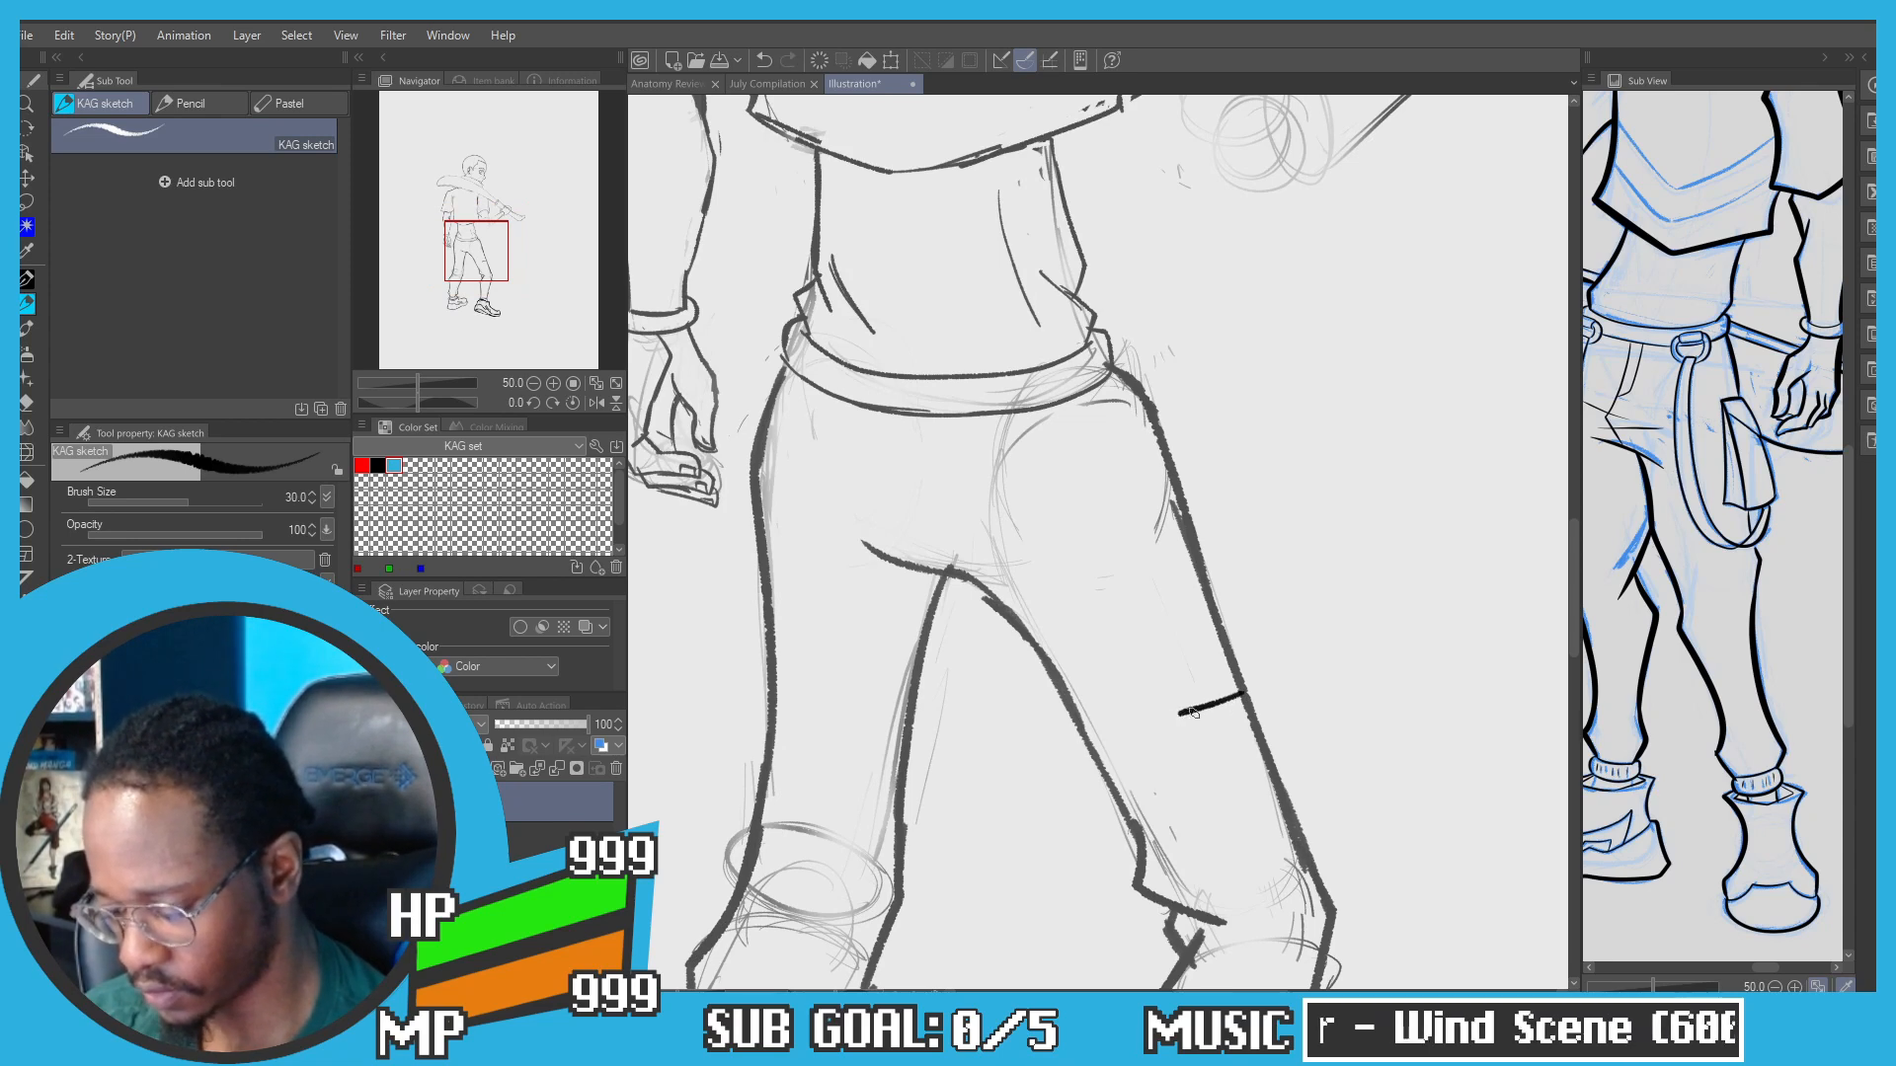
key(ctrl+z)
drag(1172, 504, 1177, 602)
key(ctrl+z)
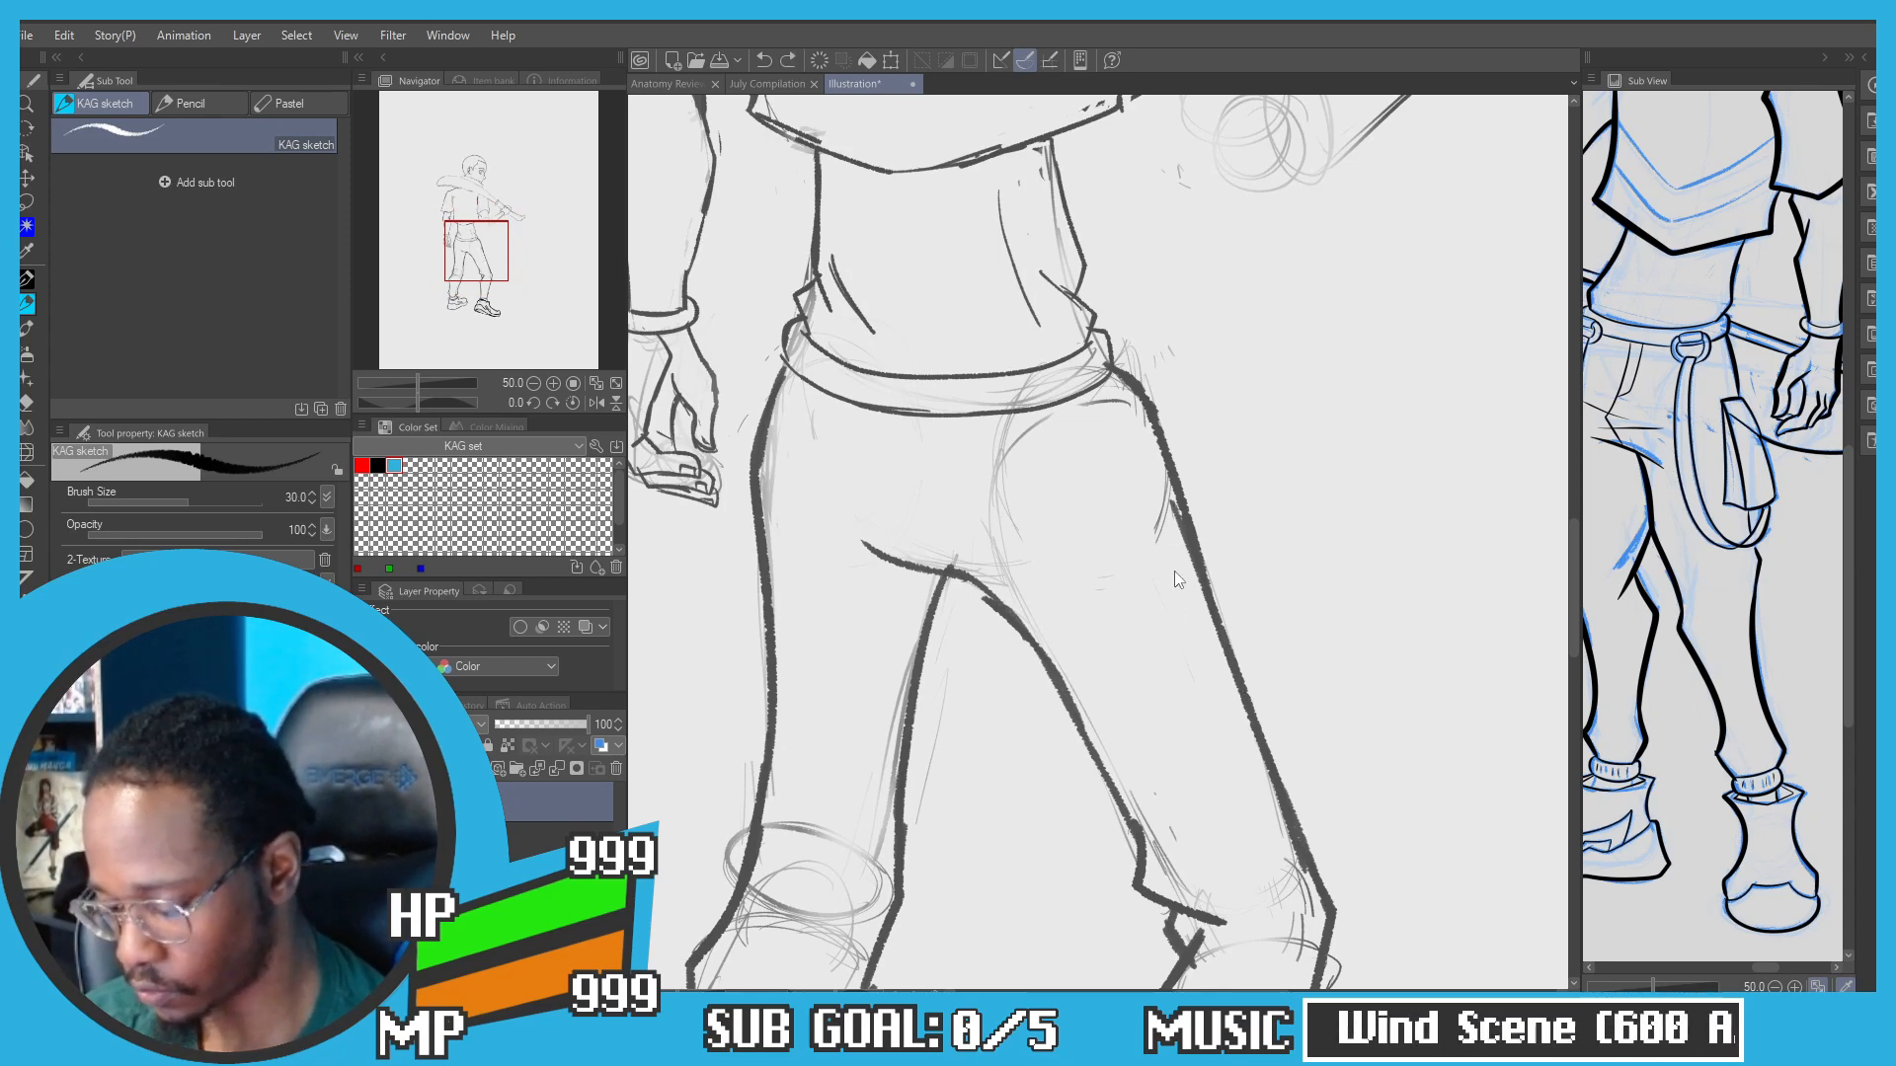
key(ctrl+z)
drag(1173, 514, 1199, 682)
key(ctrl+z)
key(ctrl+z)
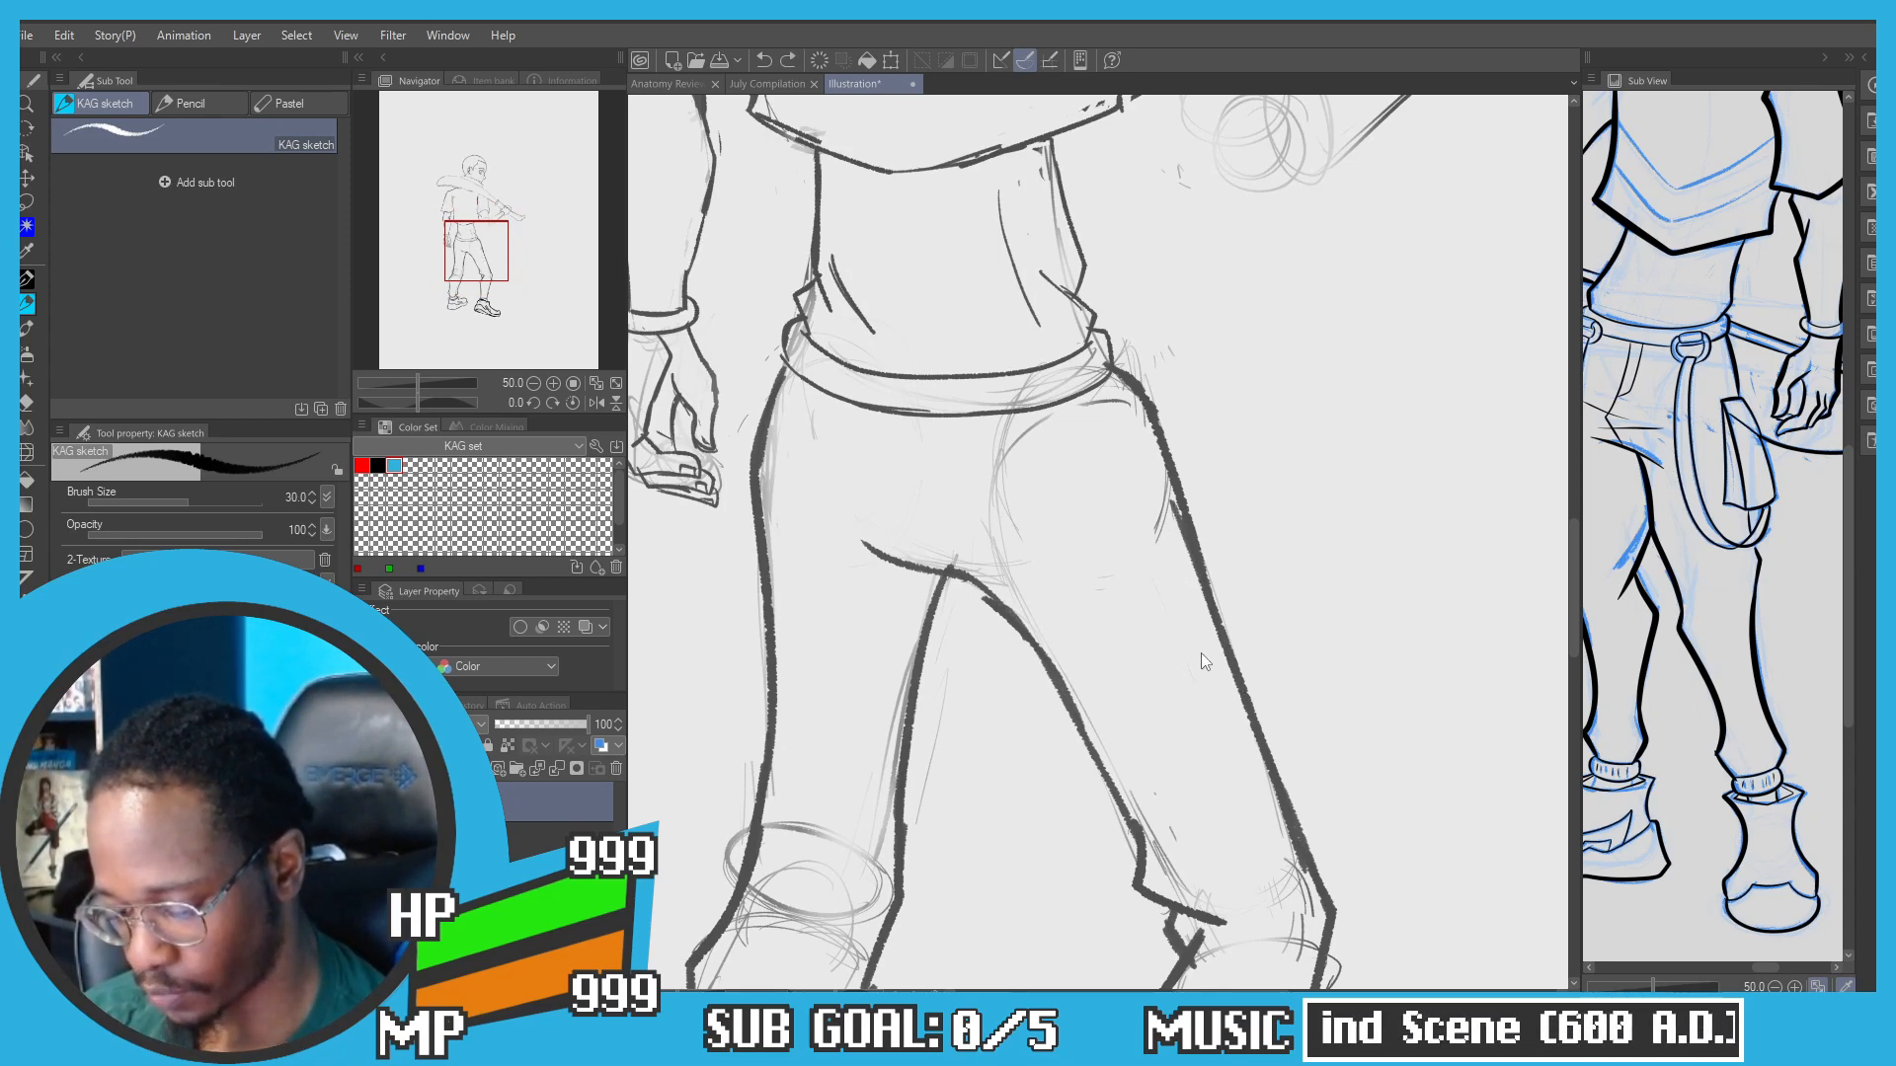
key(ctrl+z)
Step: Draw a narrow cloth hanging at the right hip, with a pointed top, a notched lower edge and an inner fold line
drag(1172, 523, 1192, 687)
key(ctrl+z)
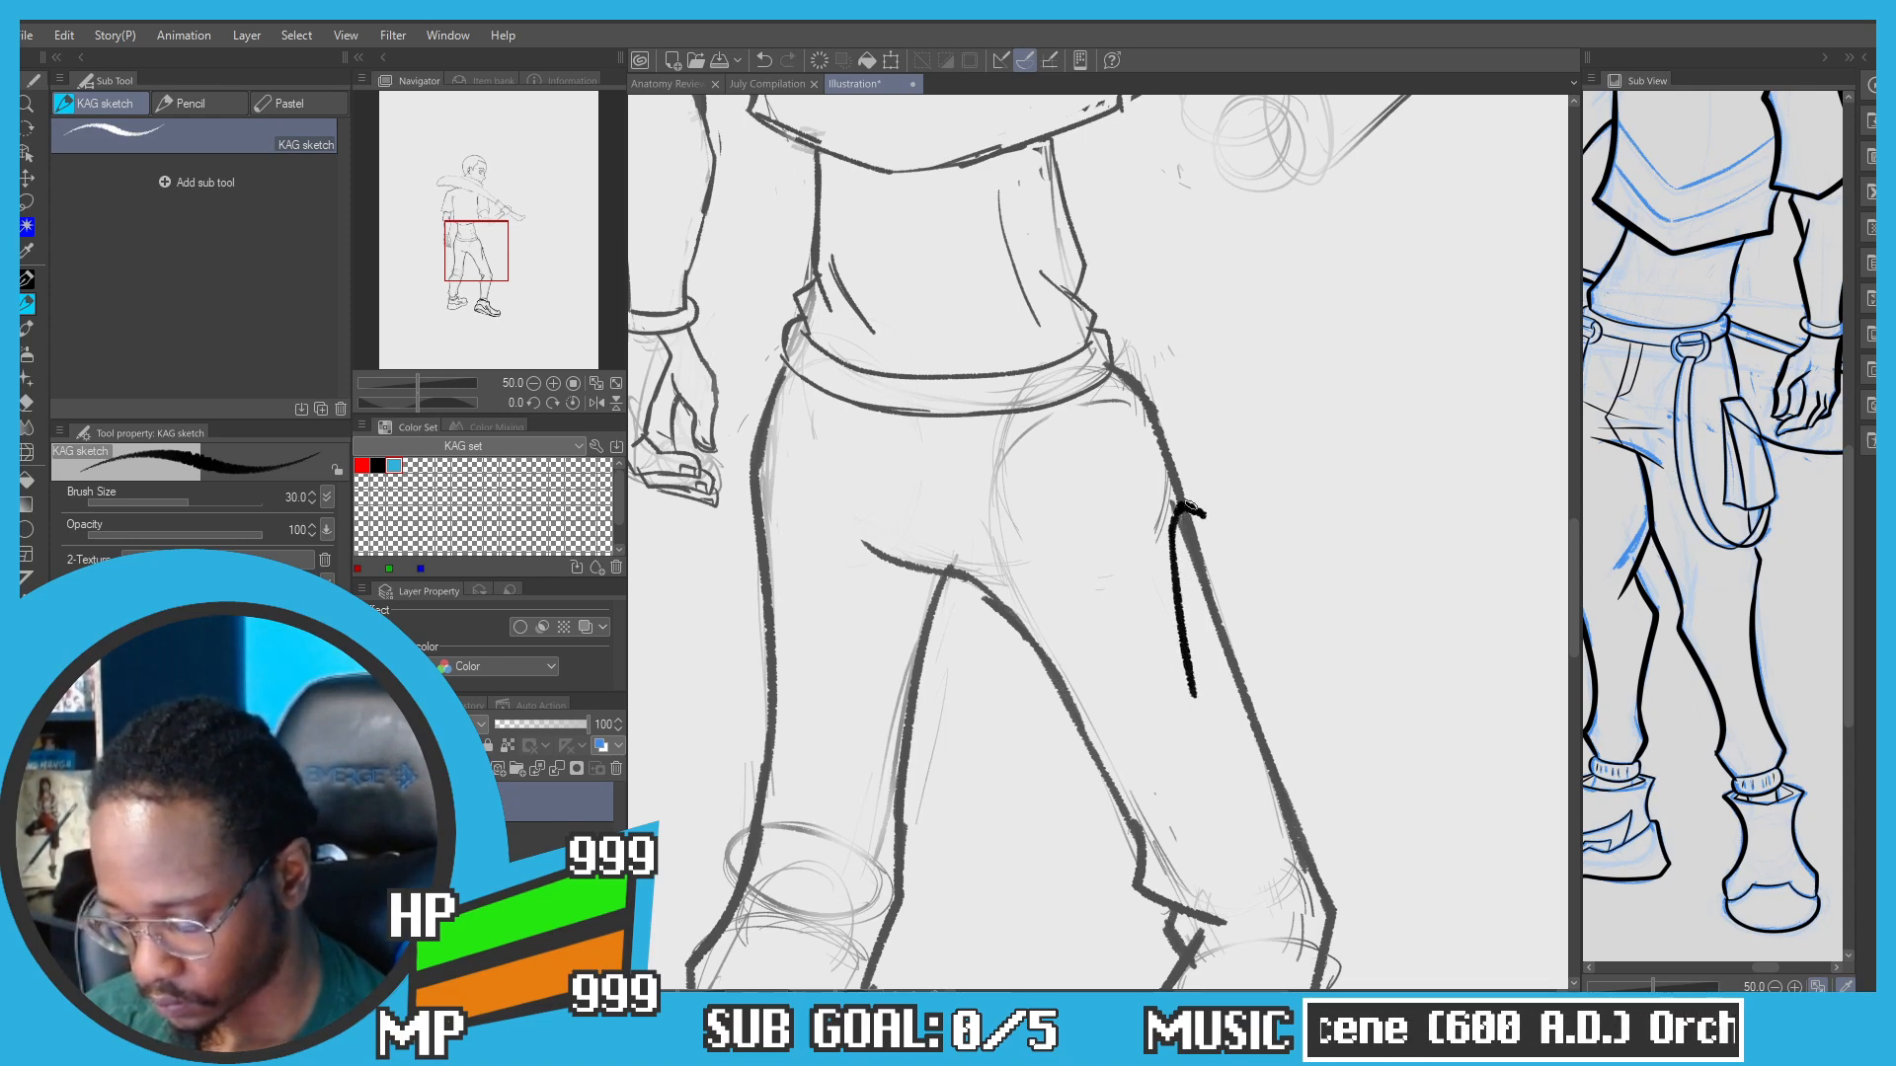
drag(1190, 505, 1268, 632)
drag(1232, 562, 1276, 683)
mouse_move(1257, 608)
mouse_down()
mouse_move(1283, 727)
mouse_move(1242, 711)
mouse_move(1204, 735)
mouse_move(1184, 683)
mouse_up()
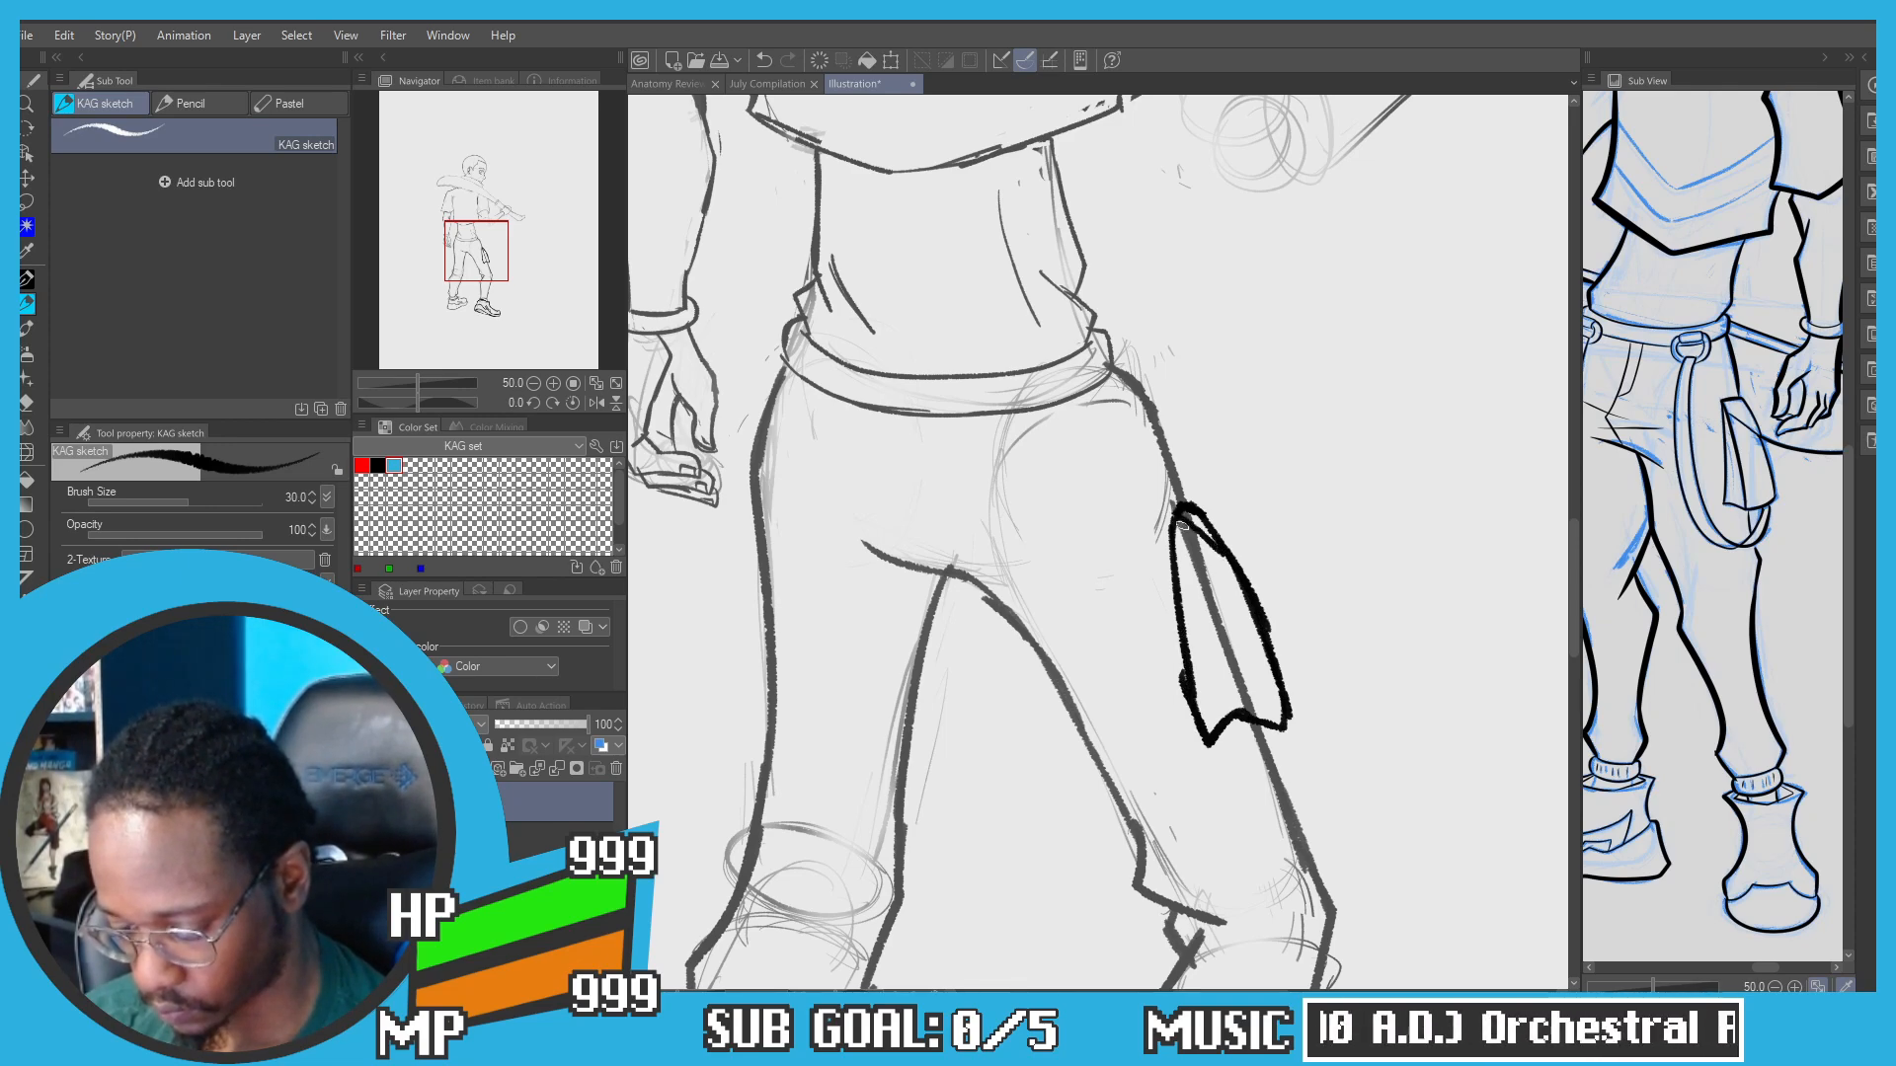
mouse_move(1184, 524)
mouse_down()
mouse_move(1255, 646)
mouse_move(1213, 567)
mouse_move(1270, 718)
mouse_up()
key(ctrl+z)
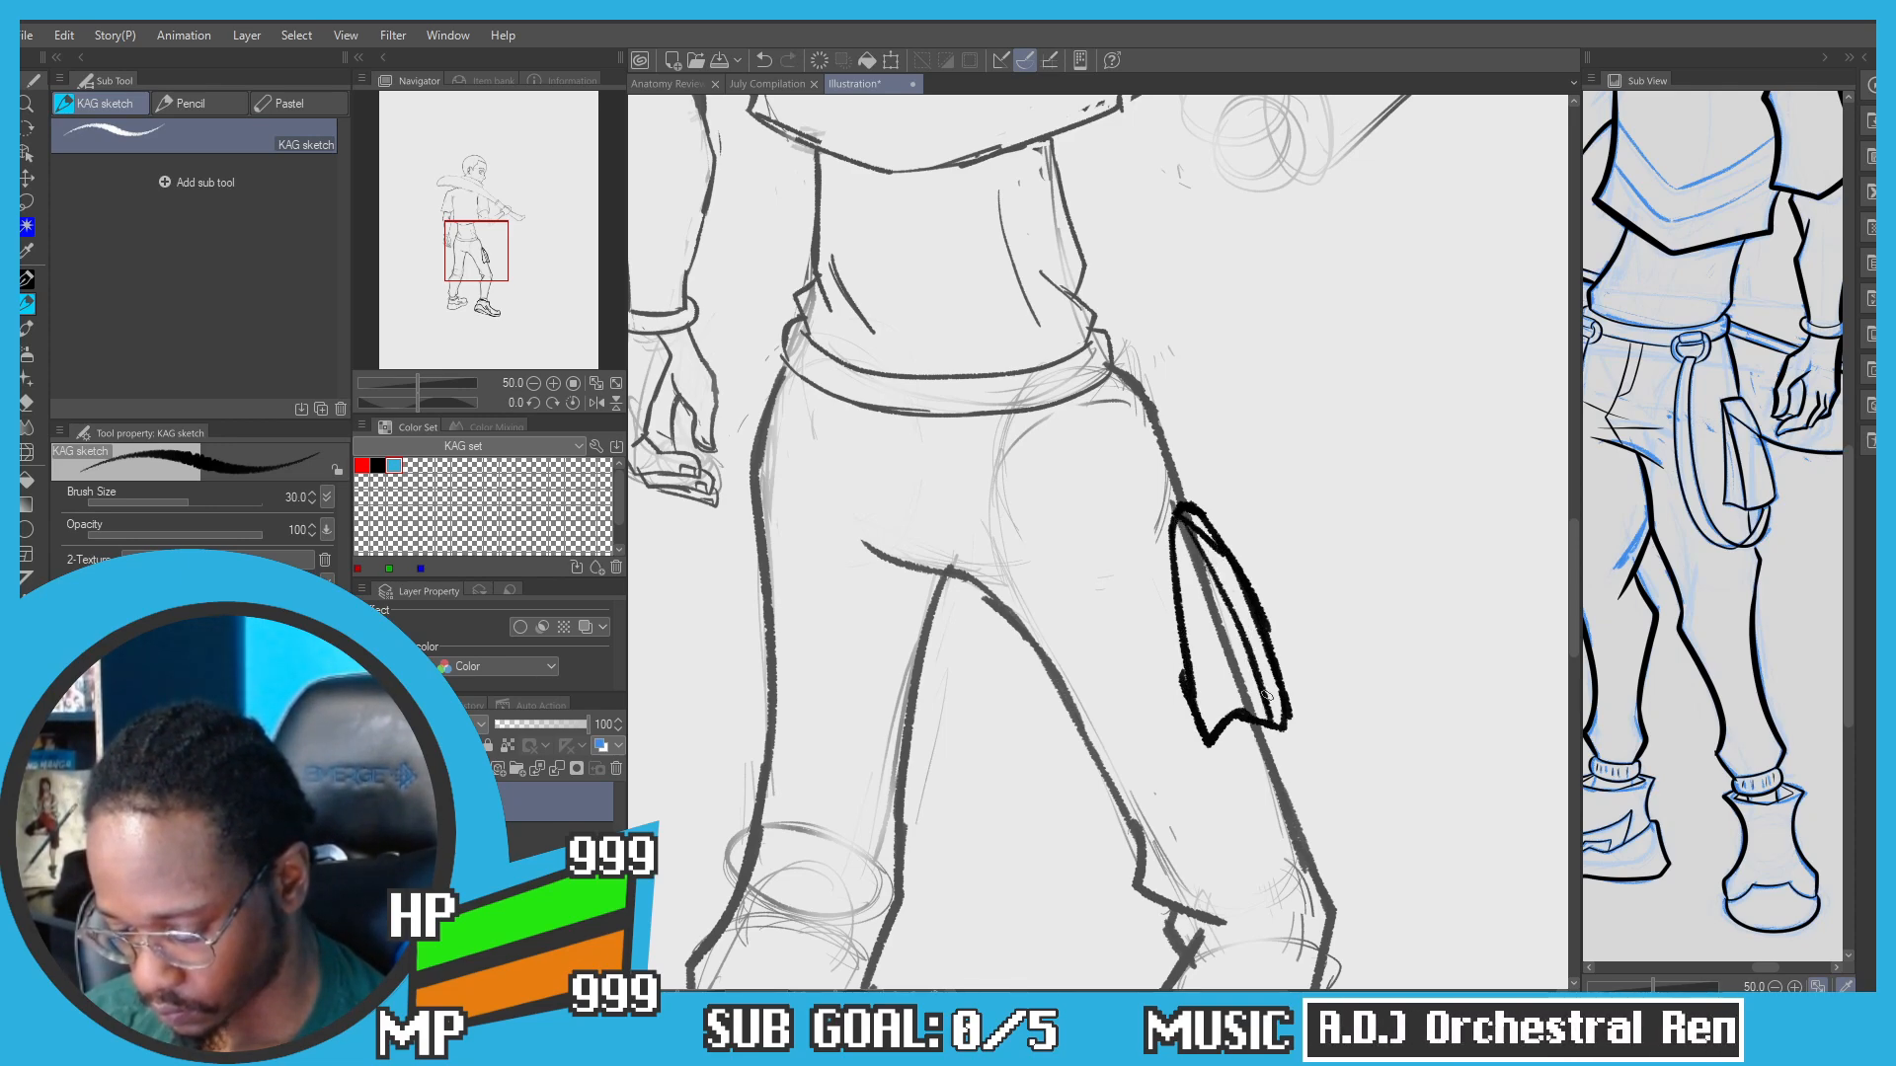
Step: Draw a small rectangular loop on the right side of the belt with a double-lined ring hanging from it
scroll(920, 416, down, 2)
drag(921, 416, 1026, 515)
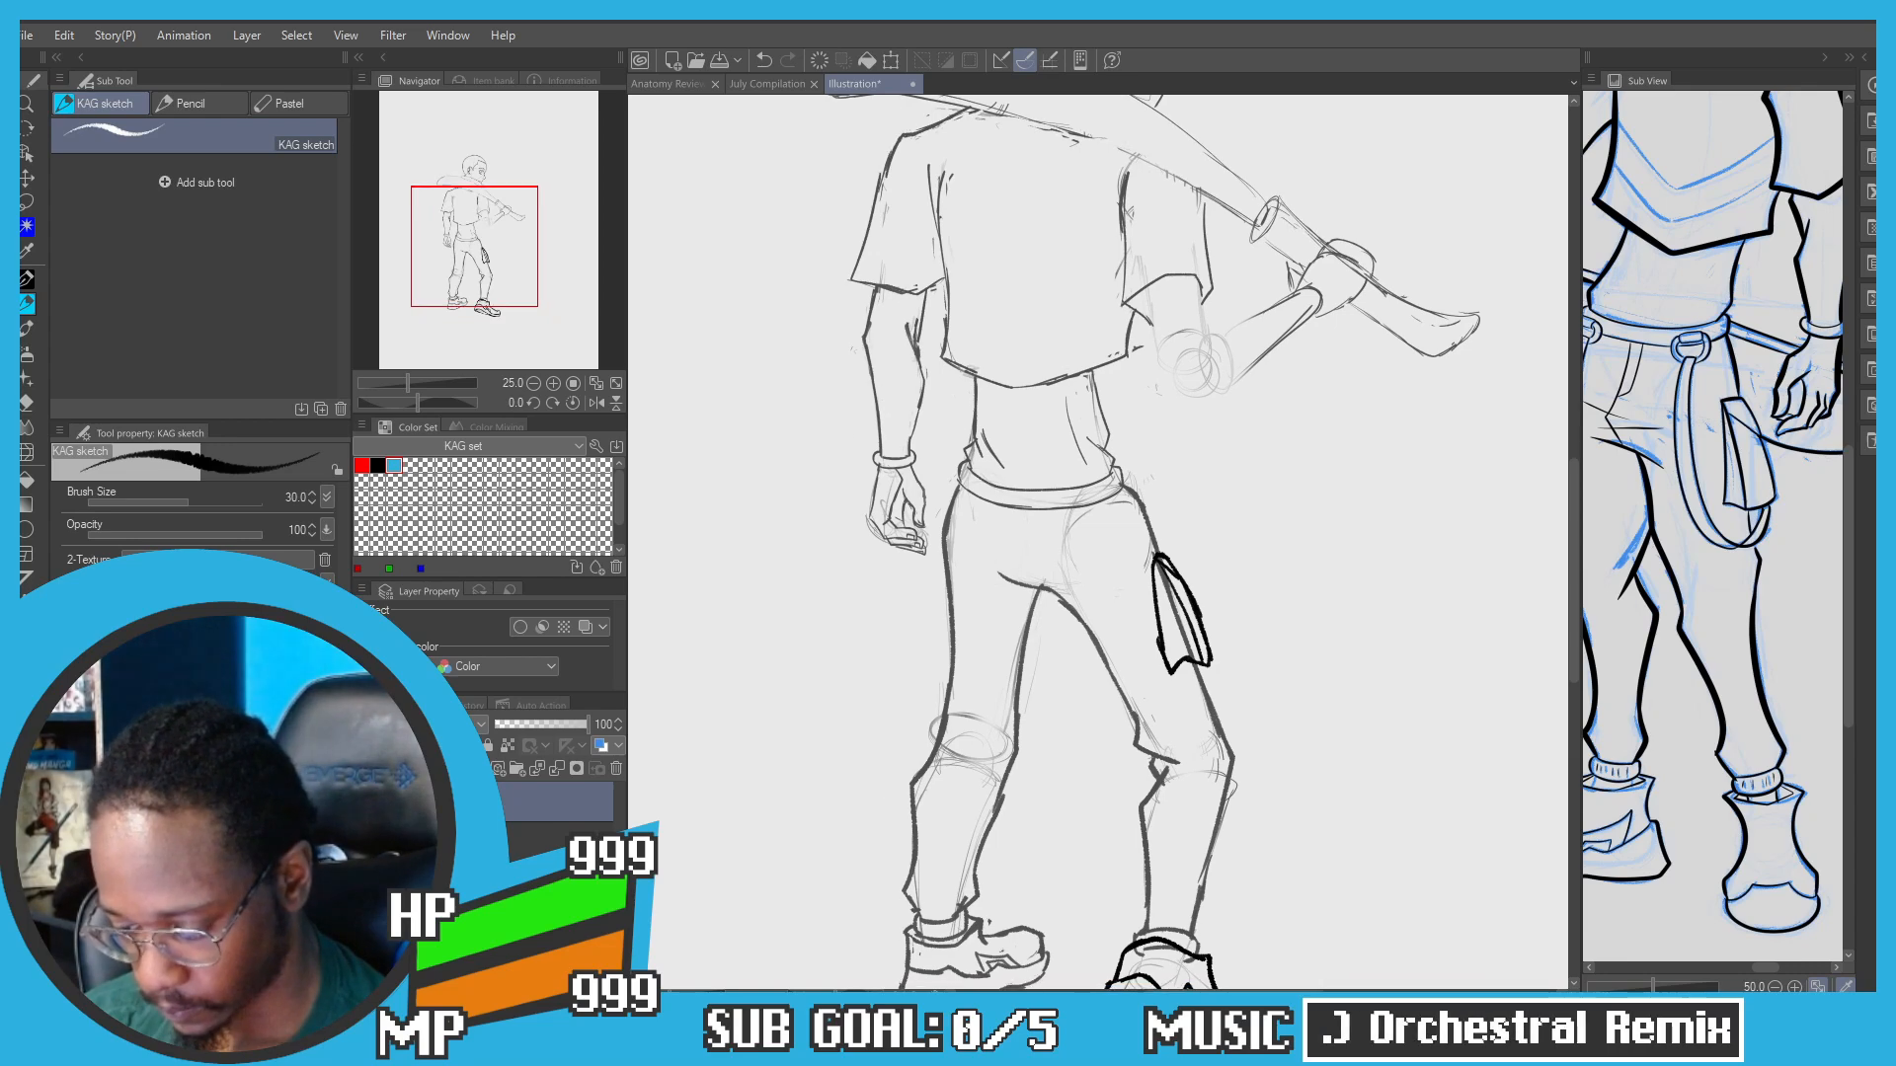
scroll(1133, 467, up, 1)
scroll(1134, 467, up, 2)
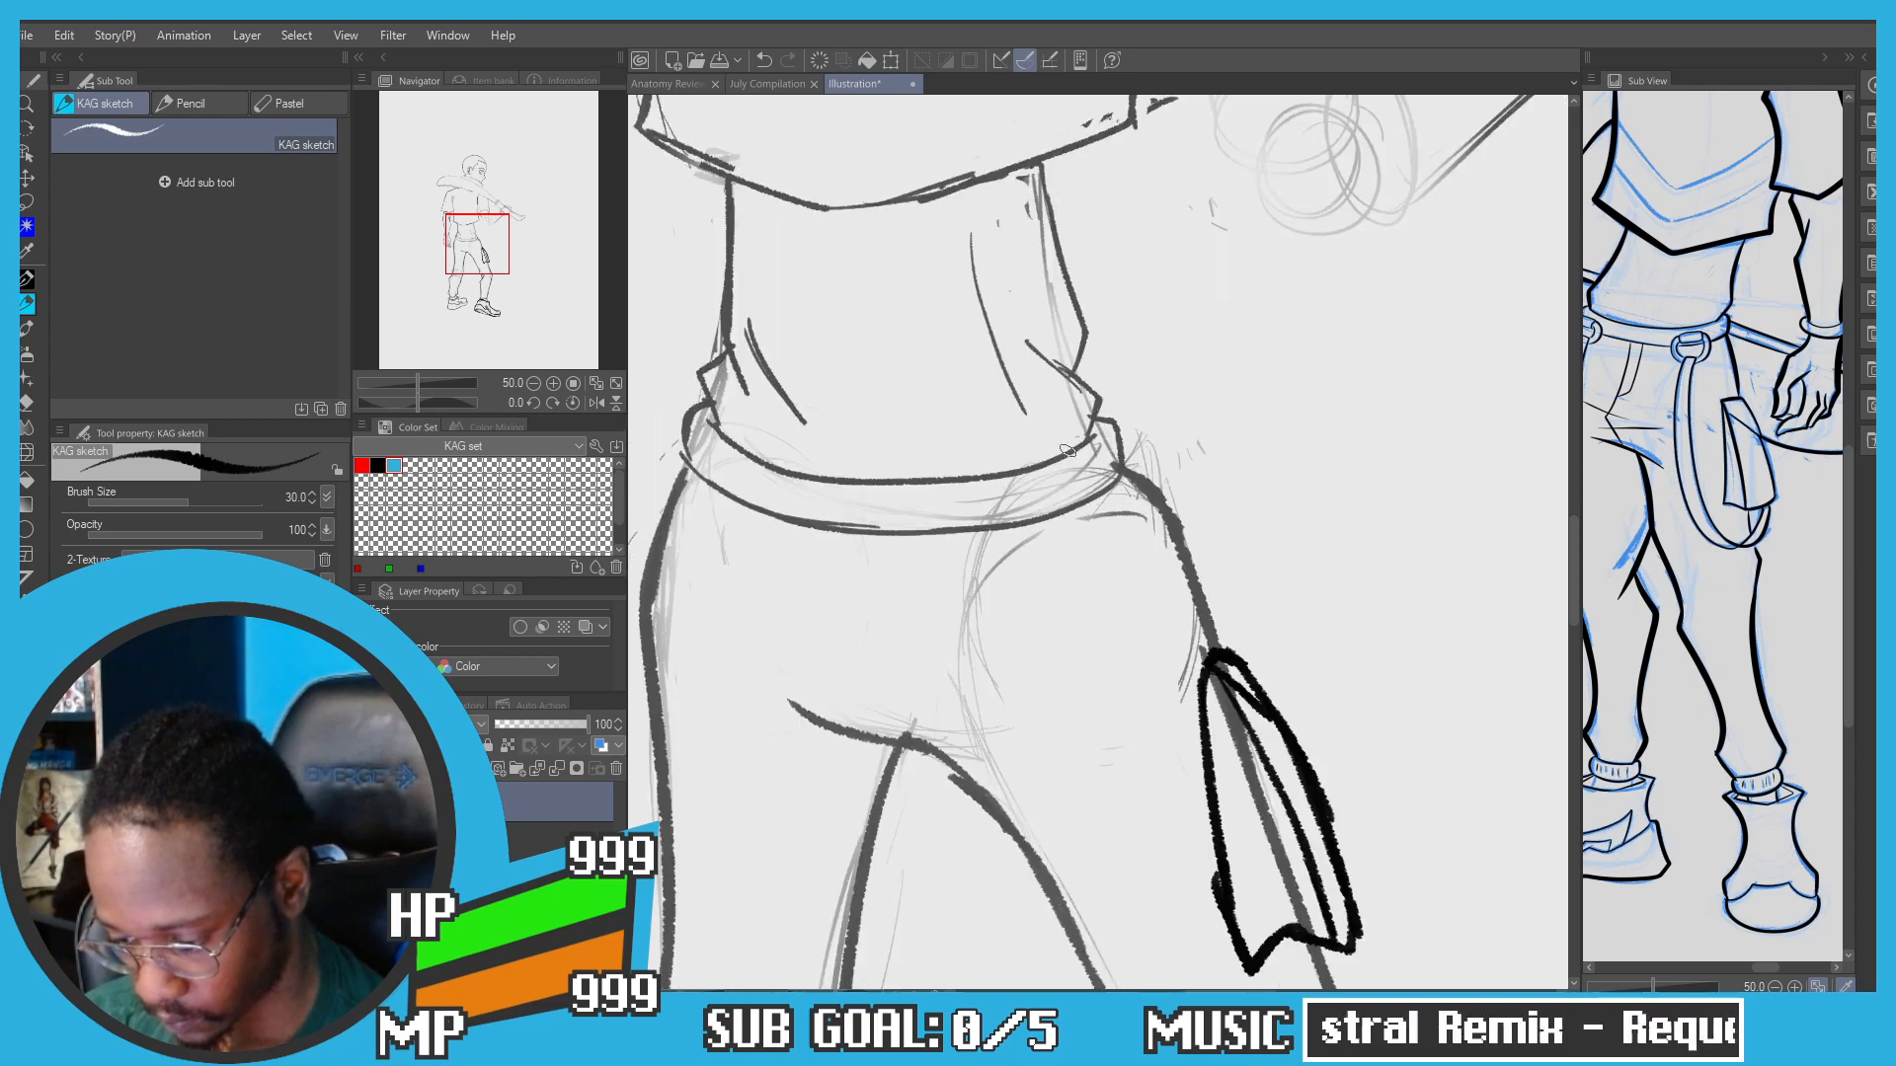
scroll(1050, 483, up, 1)
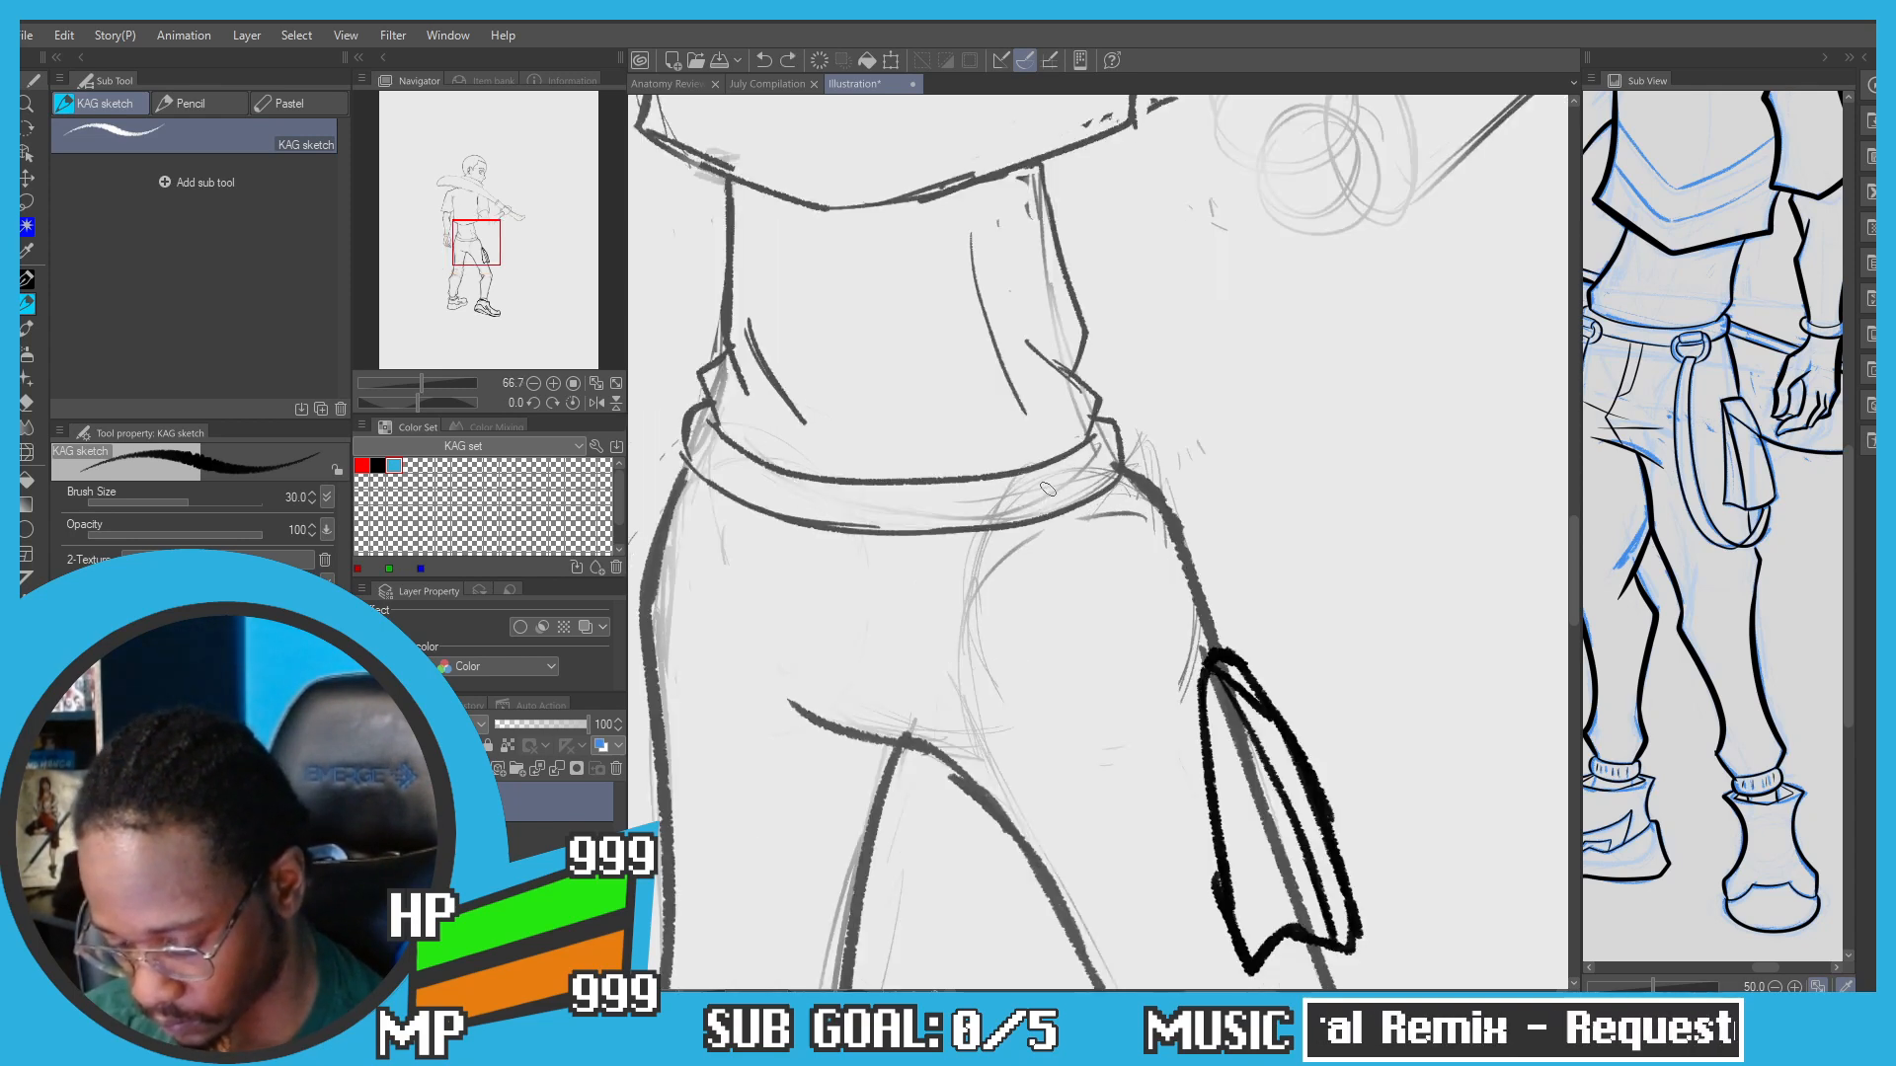
key(ctrl+z)
mouse_move(1058, 484)
mouse_down()
mouse_move(1013, 507)
mouse_move(1027, 484)
mouse_up()
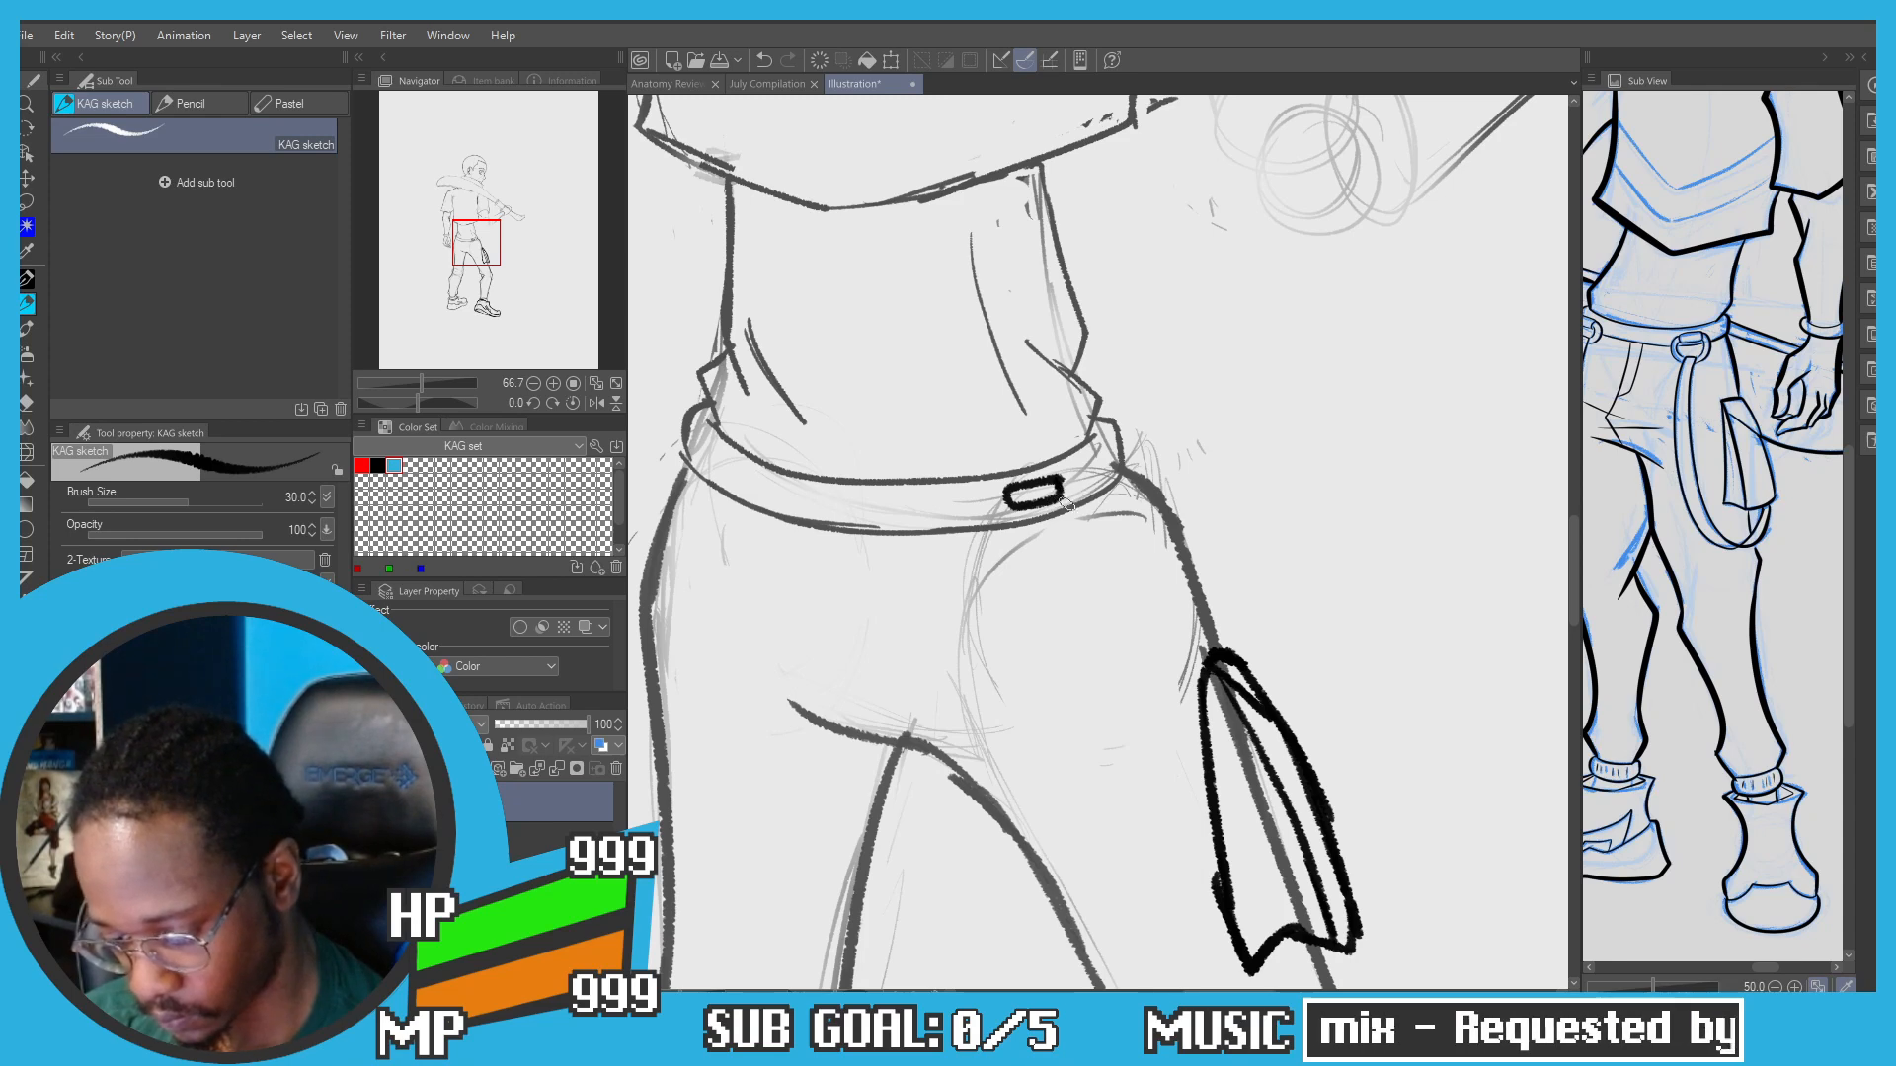
mouse_move(1084, 494)
mouse_down()
mouse_move(1091, 533)
mouse_move(1047, 561)
mouse_move(996, 542)
mouse_move(1006, 489)
mouse_move(982, 498)
mouse_move(1082, 504)
mouse_move(1077, 544)
mouse_move(1015, 555)
mouse_up()
key(ctrl+z)
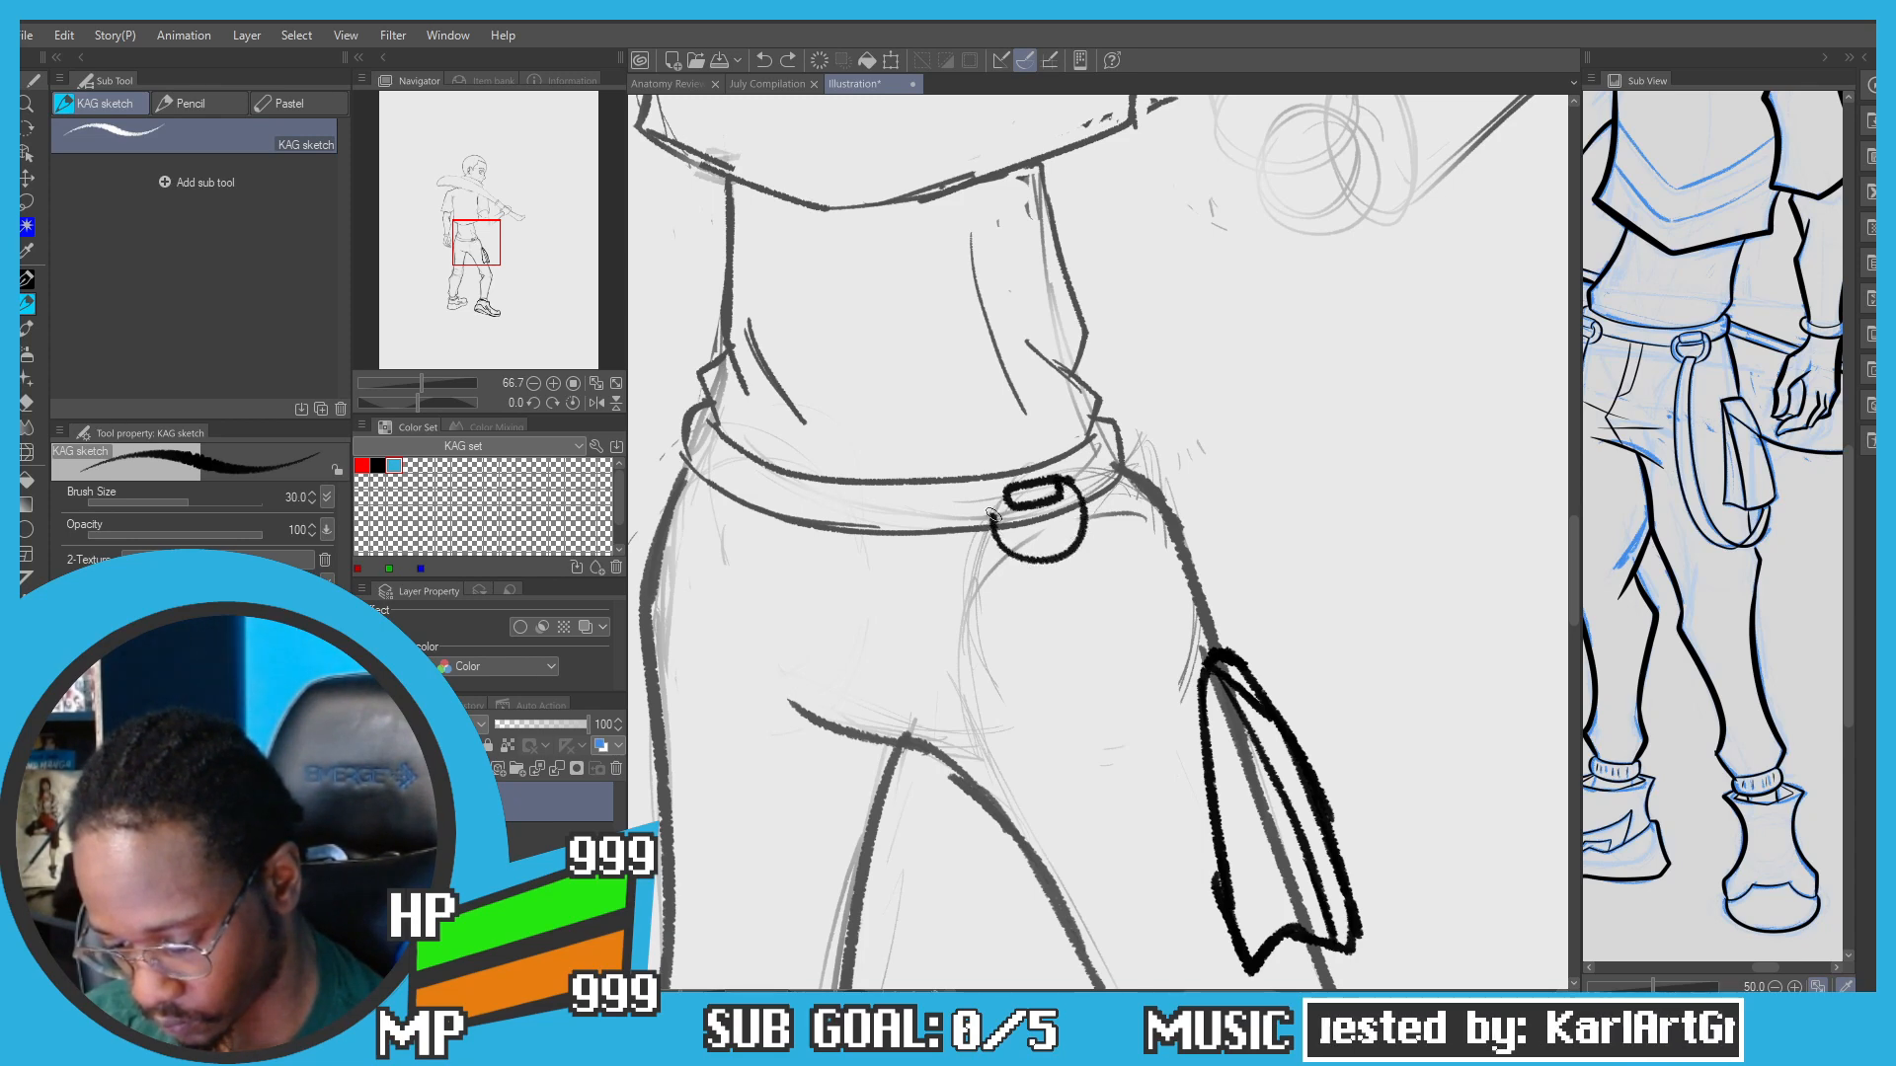
key(ctrl+z)
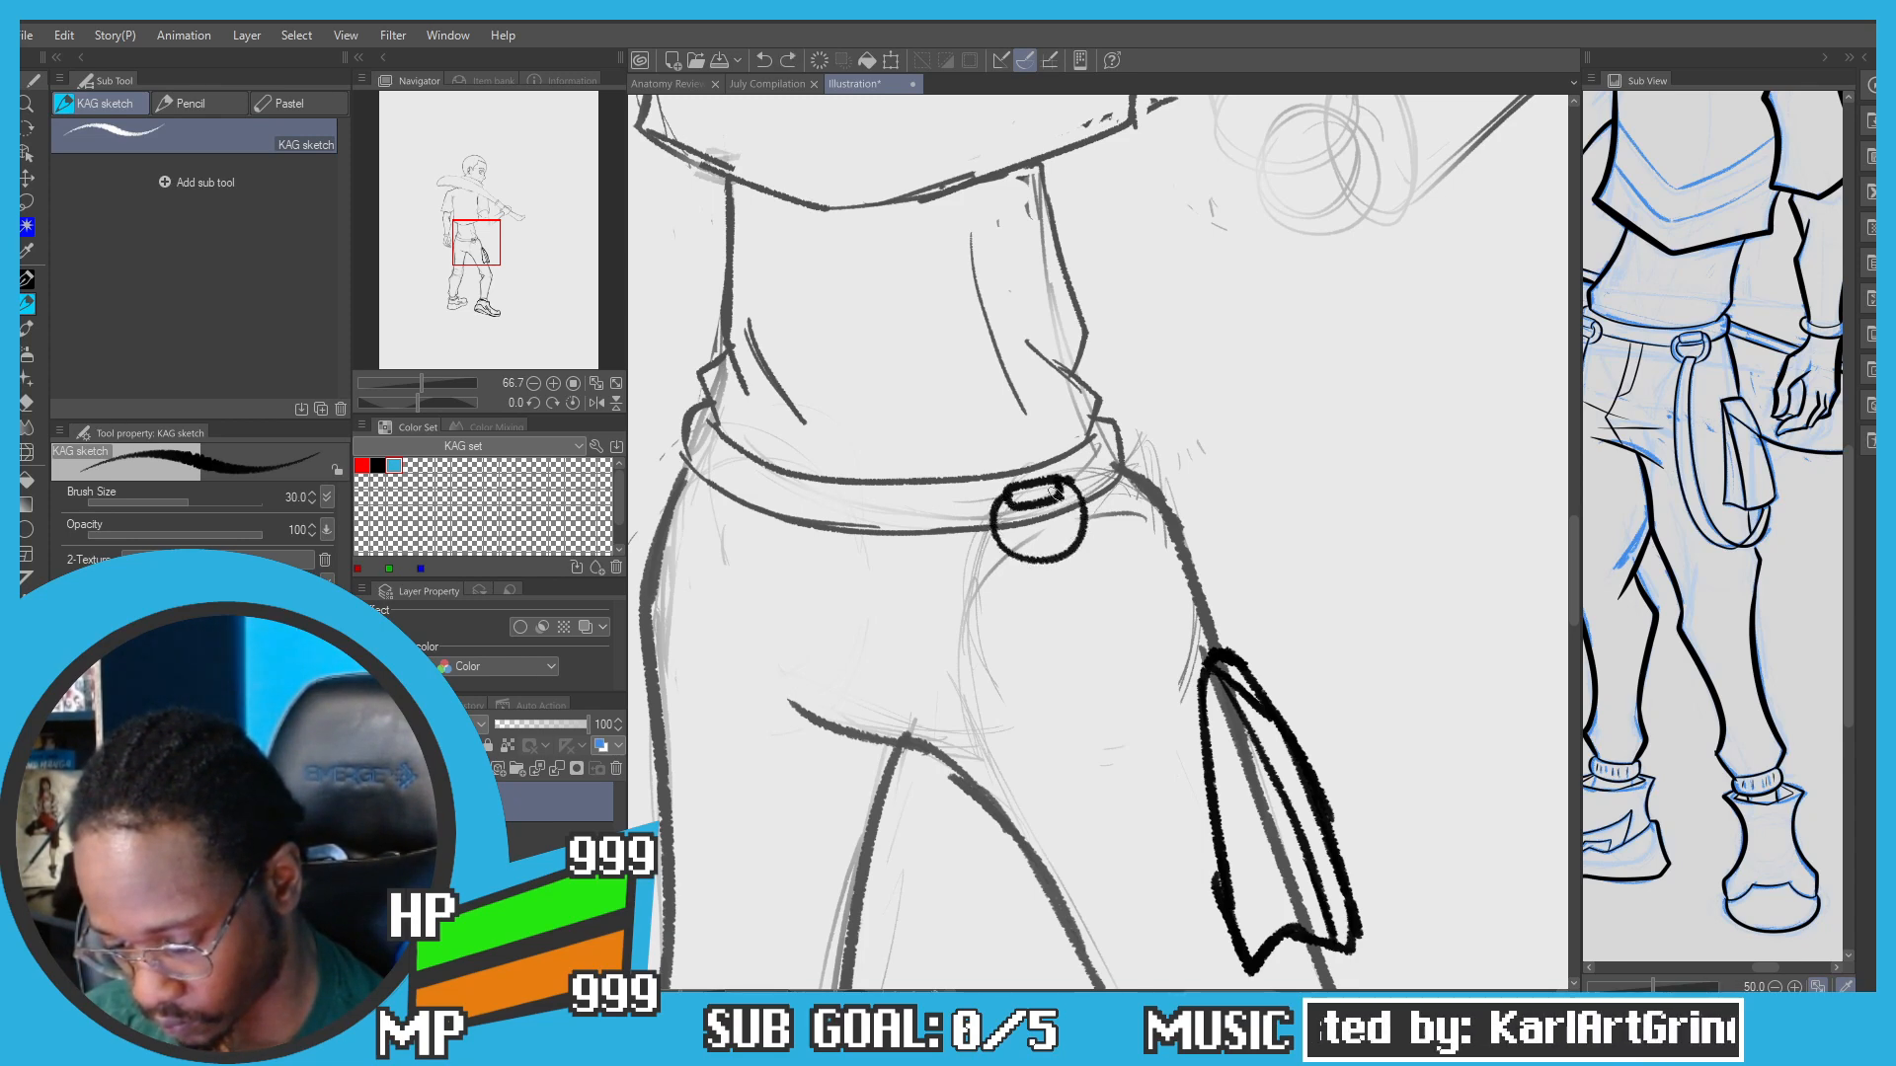
drag(1015, 544, 1009, 497)
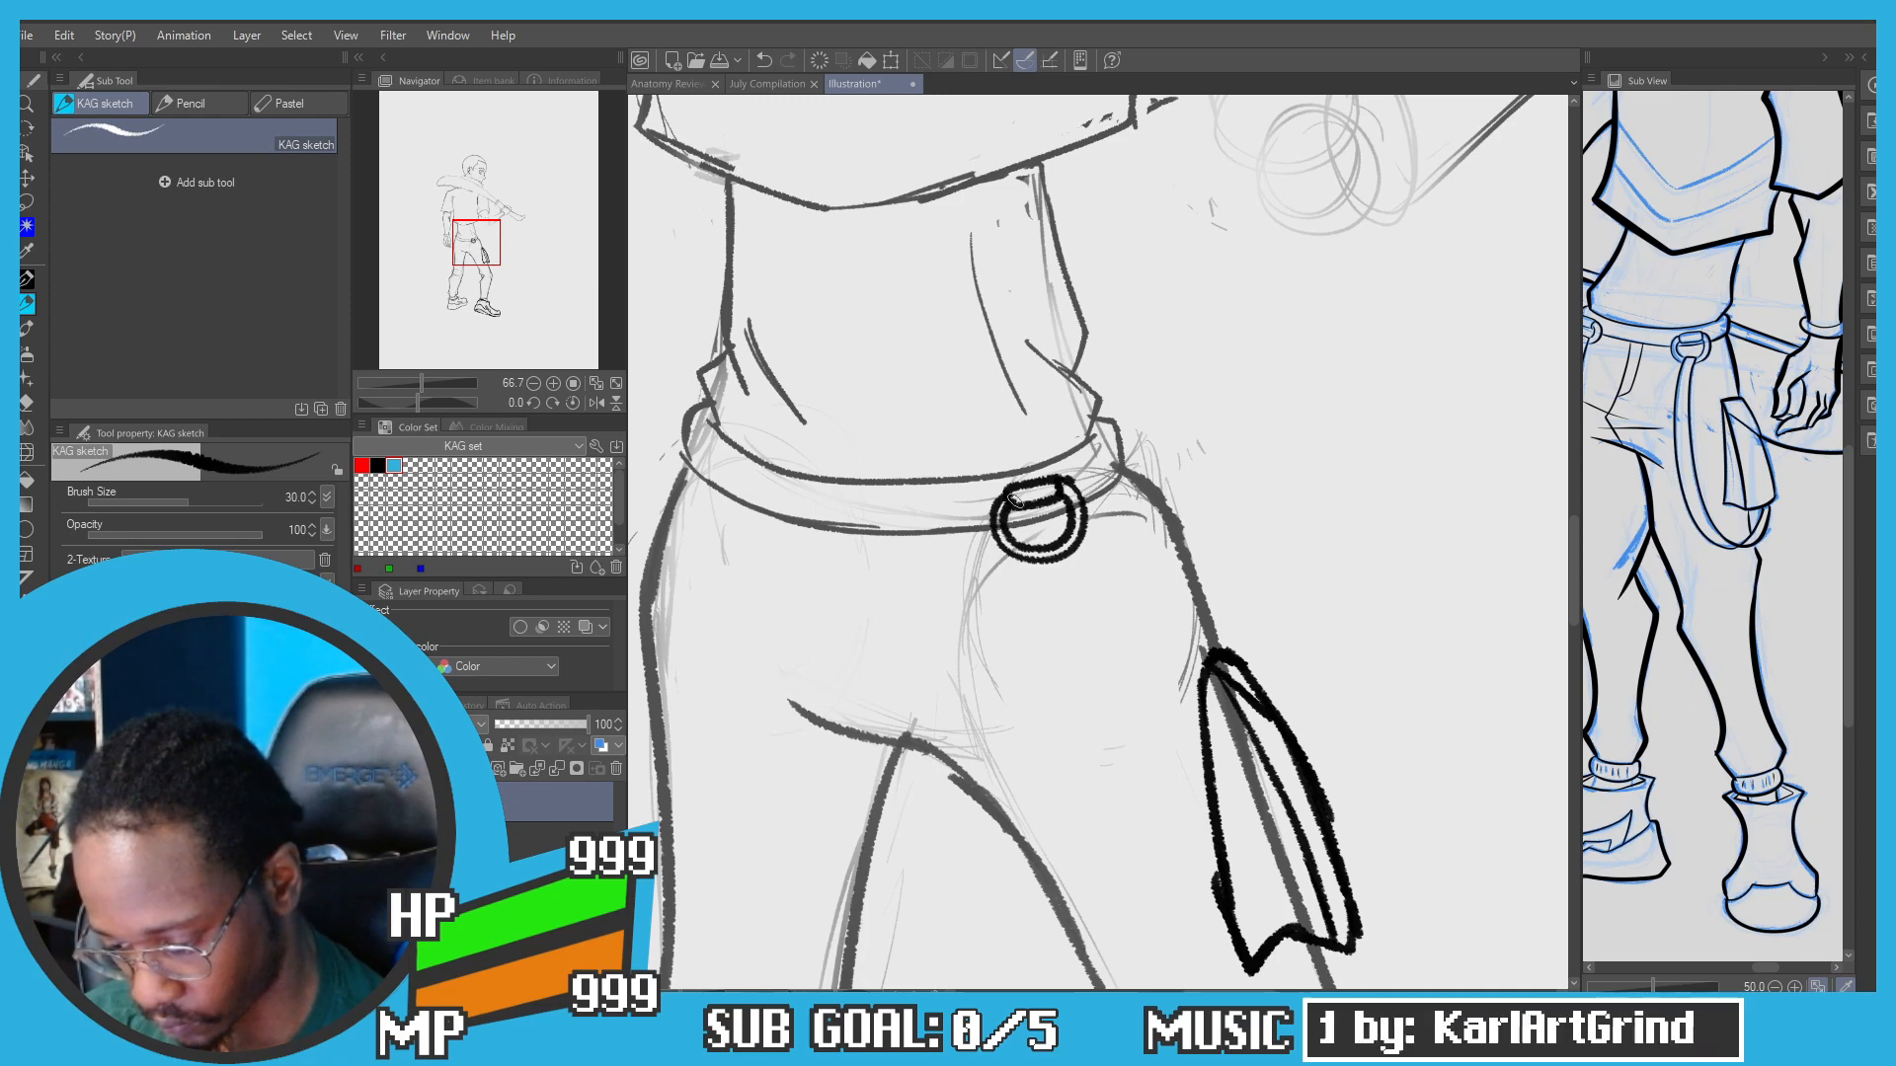
Step: Draw a double-lined strap curving down from the right belt ring and around the lower end of the hanging cloth
mouse_move(1067, 558)
mouse_down()
mouse_move(1032, 426)
mouse_move(1121, 780)
mouse_move(1323, 835)
mouse_move(1319, 802)
mouse_up()
mouse_move(951, 459)
mouse_down()
mouse_move(995, 338)
mouse_move(1032, 358)
mouse_move(1034, 482)
mouse_move(1121, 647)
mouse_move(1247, 761)
mouse_up()
key(ctrl+z)
key(ctrl+z)
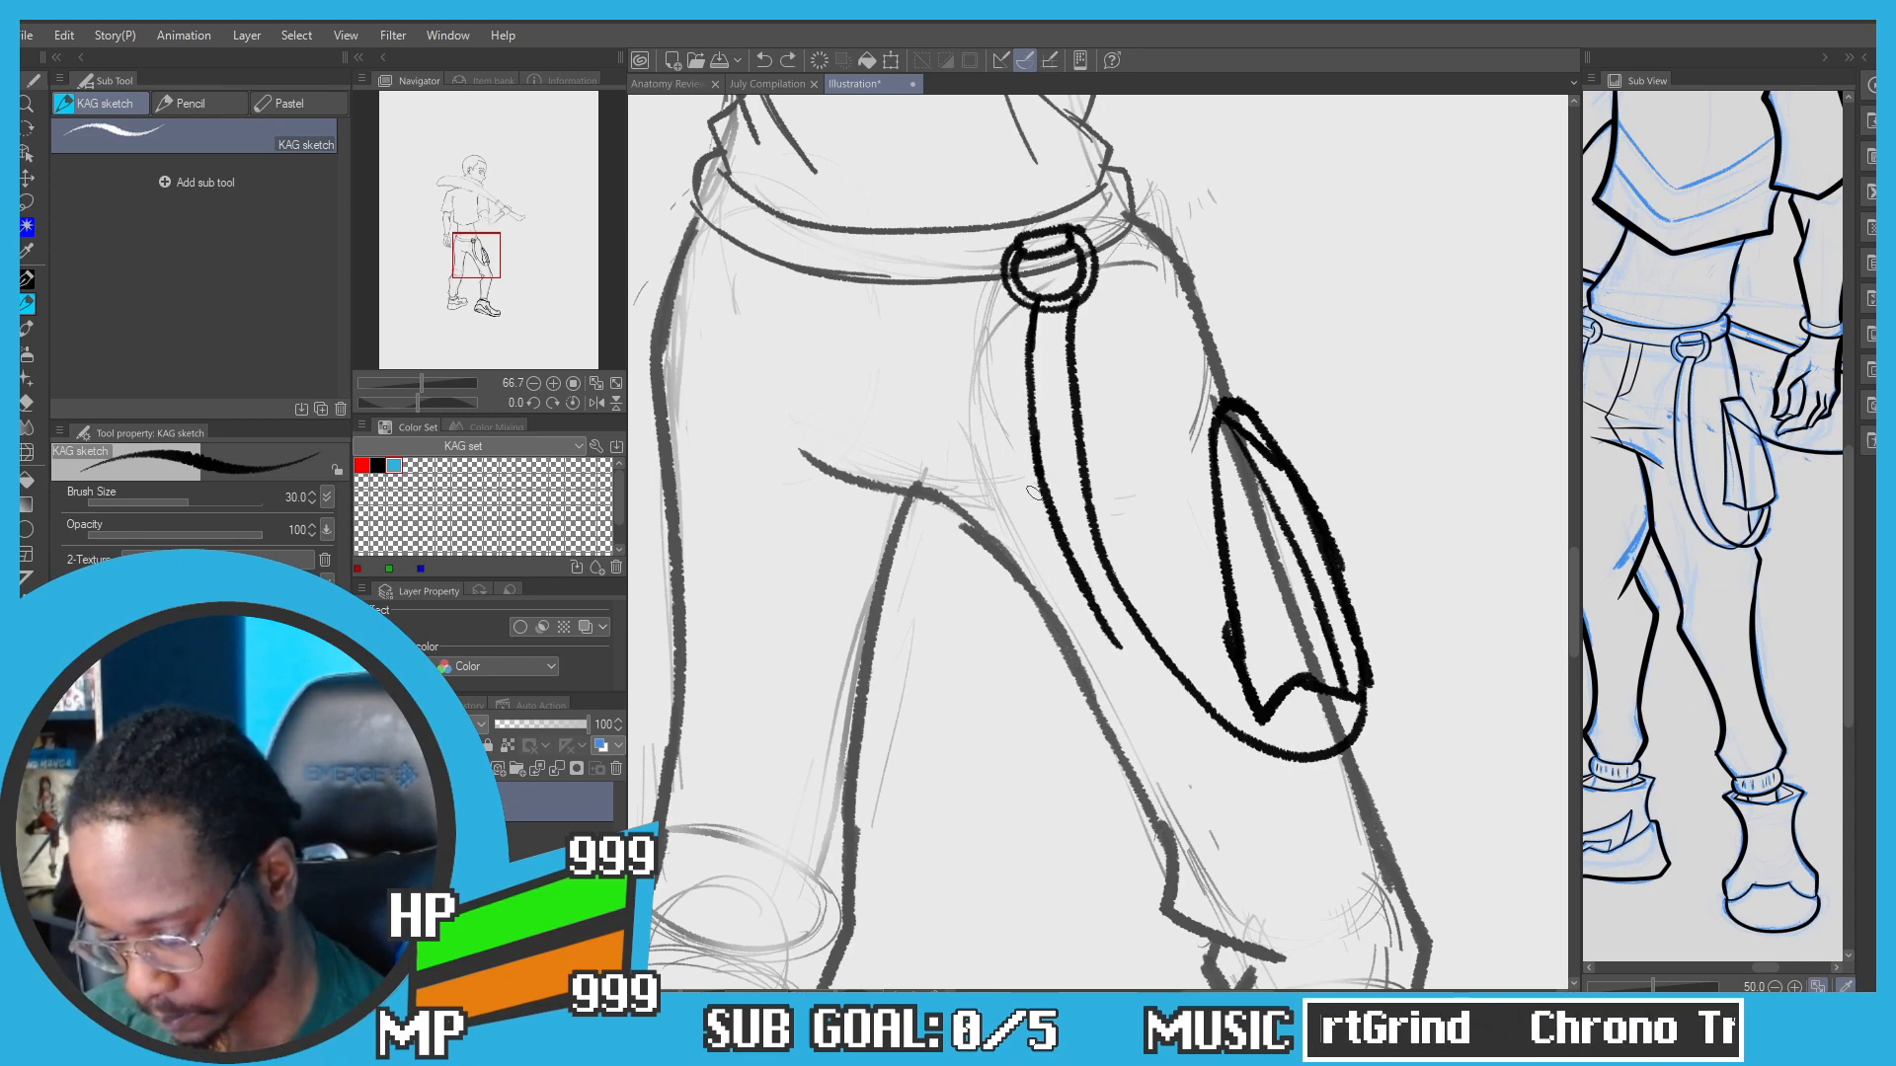
mouse_move(1054, 540)
mouse_down()
mouse_move(1155, 703)
mouse_move(1269, 763)
mouse_move(1308, 756)
mouse_move(1333, 696)
mouse_up()
Step: Draw a smaller loop with a double-lined ring at the left end of the belt
scroll(900, 349, down, 1)
drag(768, 245, 973, 372)
scroll(978, 364, up, 1)
scroll(984, 363, up, 2)
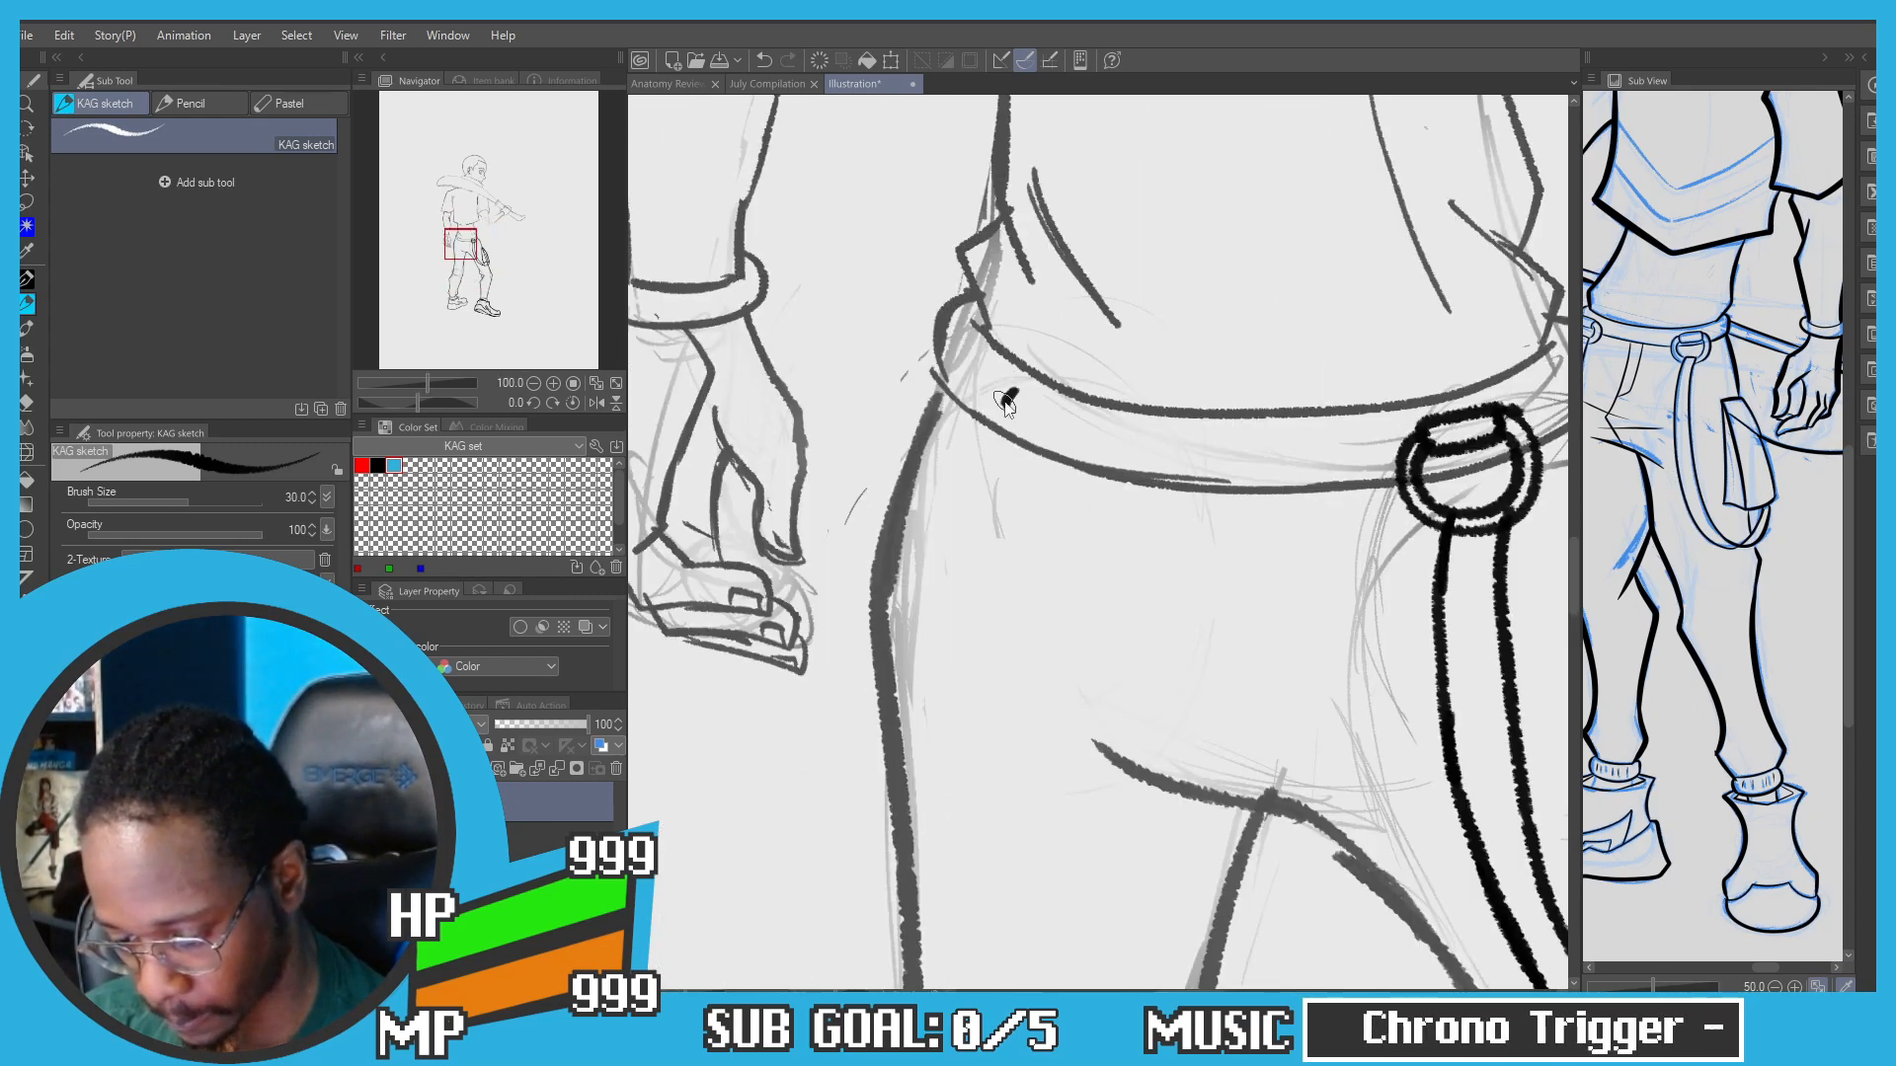
mouse_move(1005, 398)
mouse_down()
mouse_move(970, 390)
mouse_move(963, 360)
mouse_move(1022, 387)
mouse_move(1010, 406)
mouse_move(1032, 418)
mouse_move(982, 460)
mouse_move(940, 413)
mouse_move(956, 371)
mouse_move(1009, 407)
mouse_move(981, 429)
mouse_move(965, 393)
mouse_move(974, 527)
mouse_up()
key(ctrl+z)
key(ctrl+z)
key(ctrl+z)
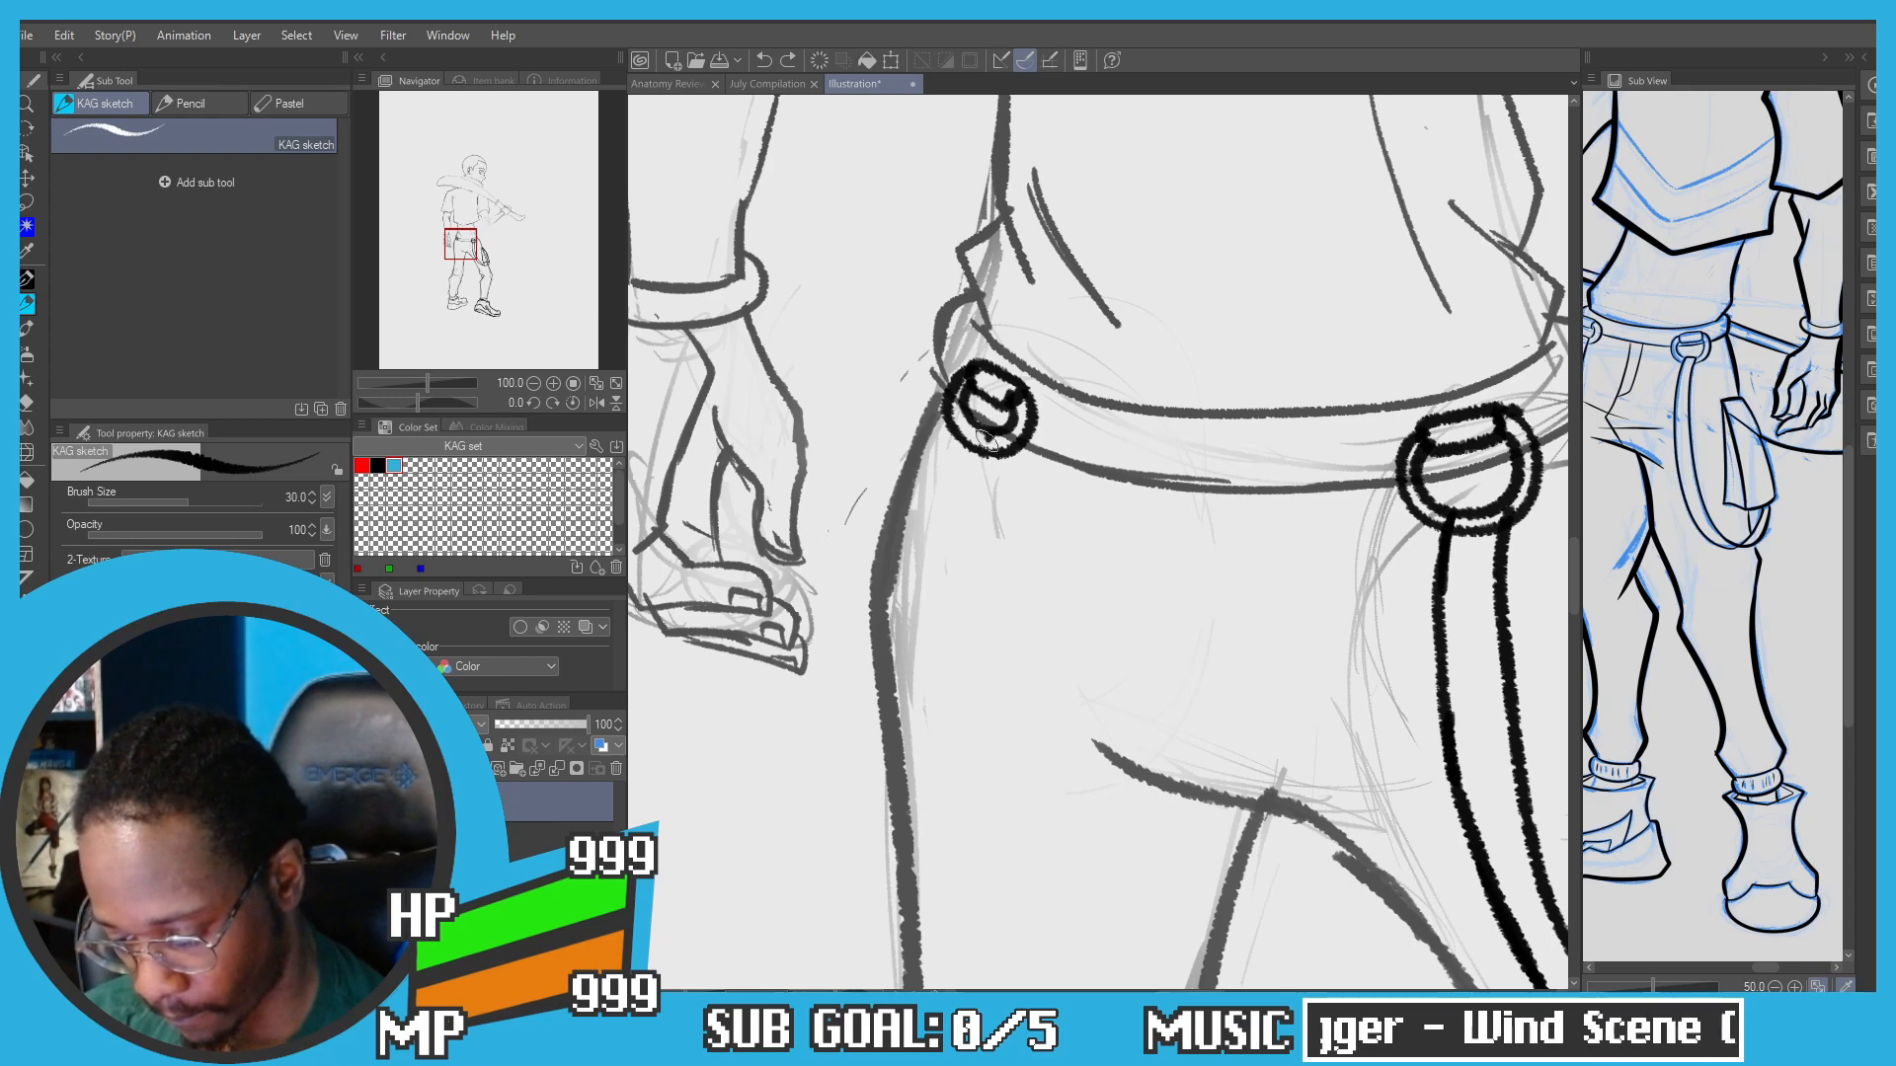
Step: Try to draw the first edge of a strap hanging from the left belt ring along the outer thigh
drag(998, 432, 928, 703)
scroll(933, 691, down, 2)
drag(961, 582, 935, 752)
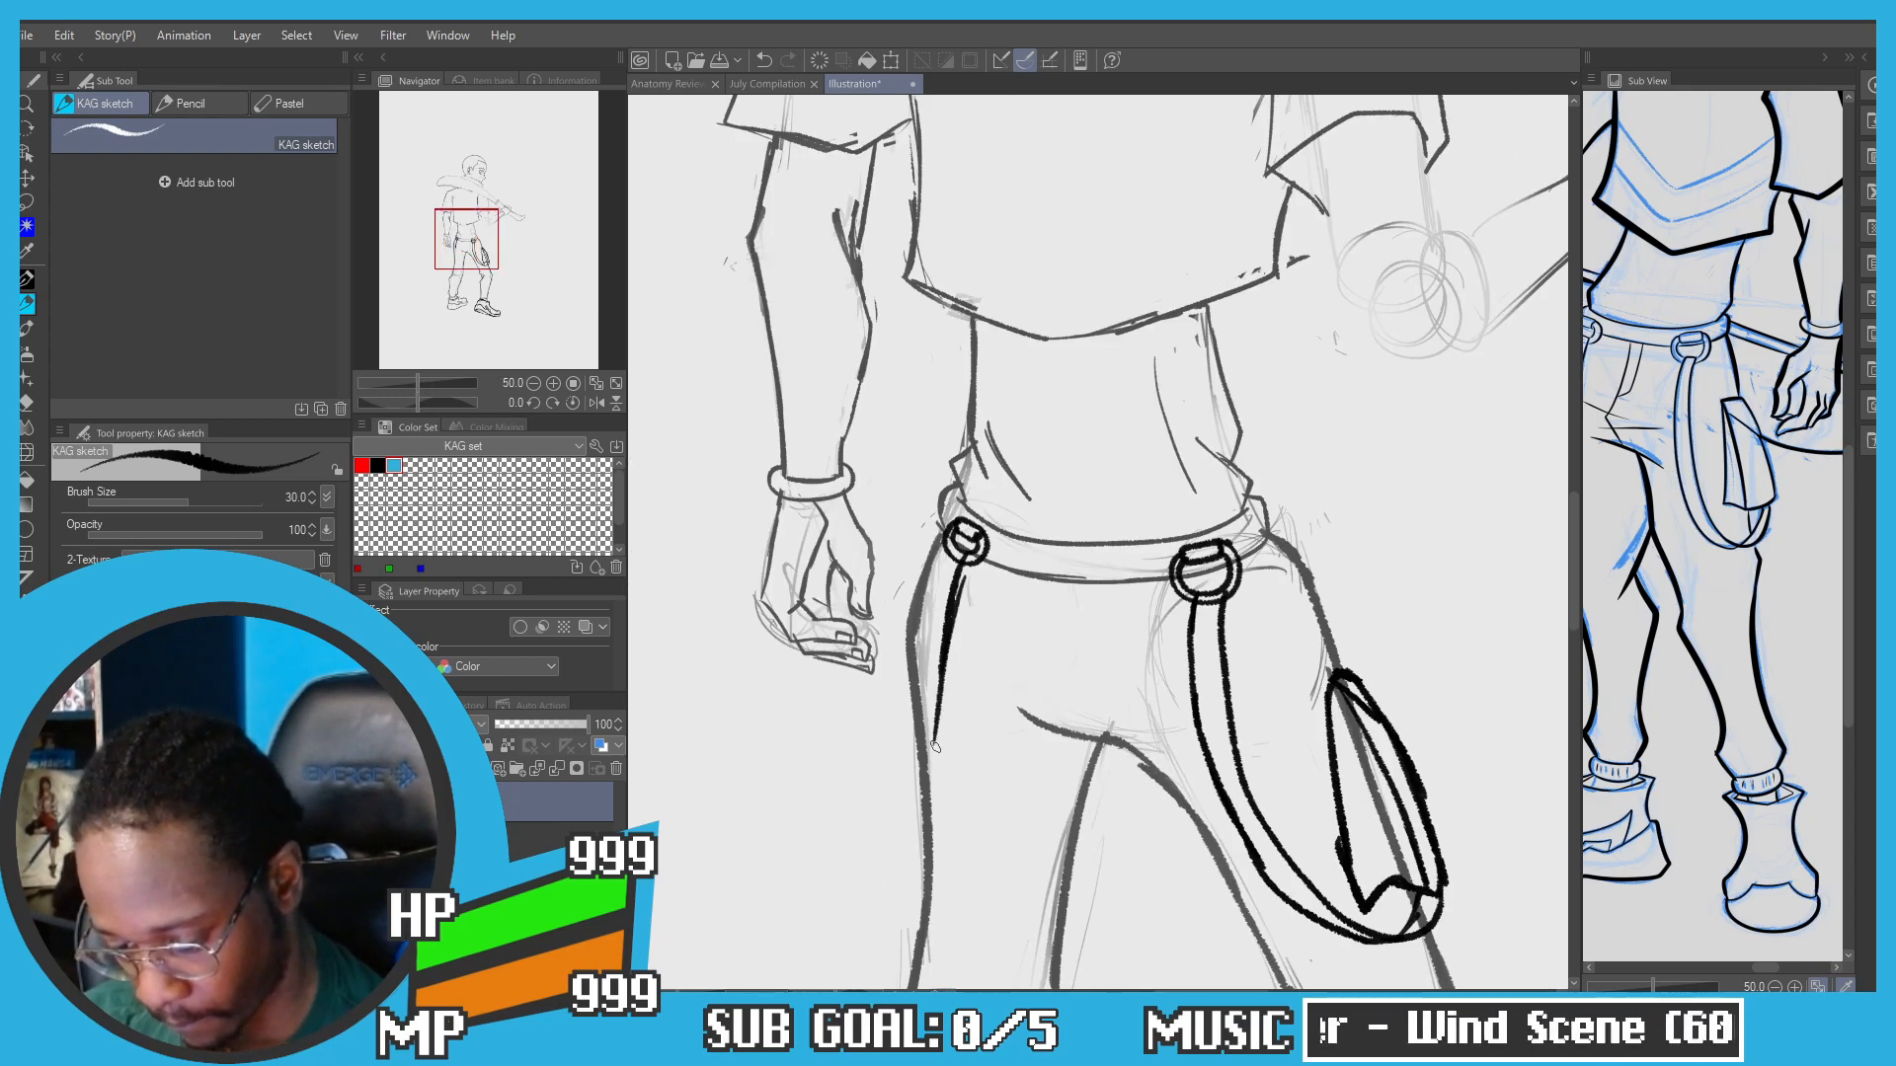
key(ctrl+z)
drag(951, 634, 921, 842)
key(ctrl+z)
drag(953, 626, 904, 848)
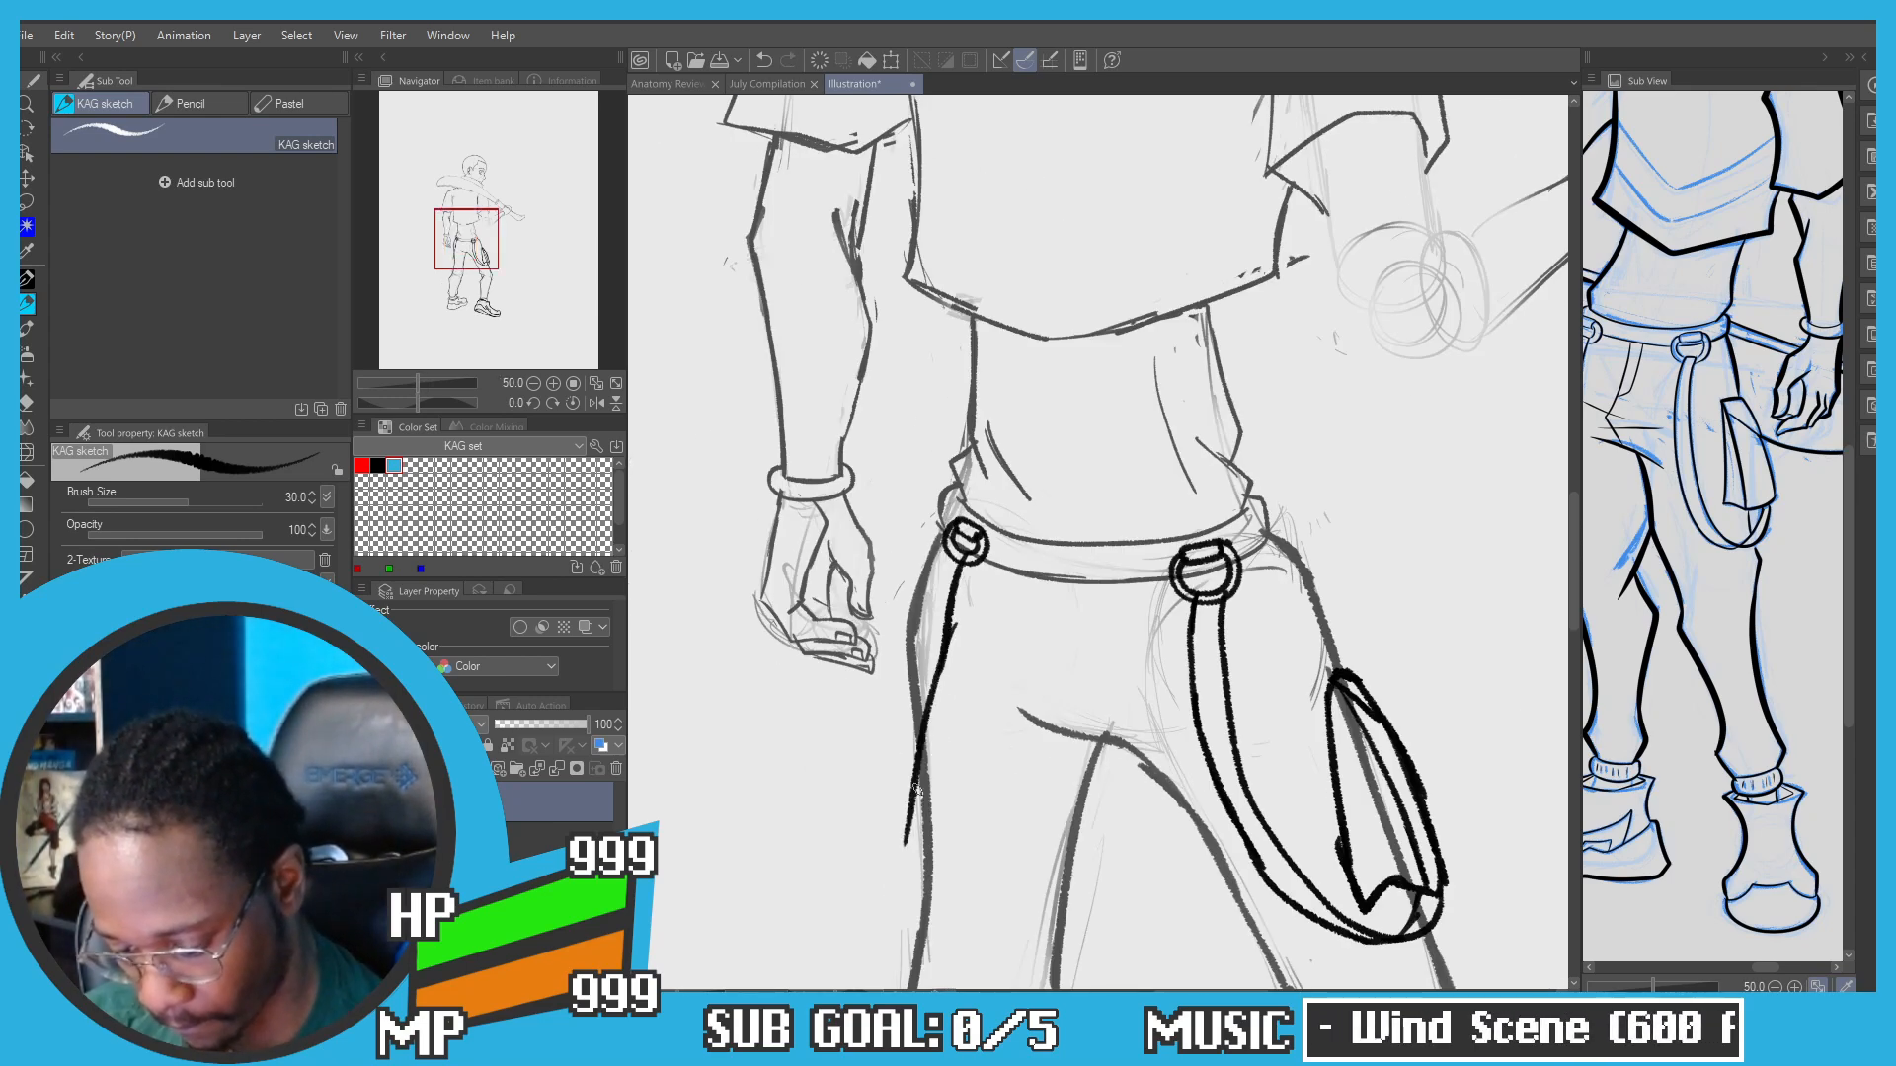
key(ctrl+z)
key(ctrl+z)
Step: Draw a narrow double-lined strap curving down from the left belt ring along the outer left thigh
drag(965, 556, 912, 846)
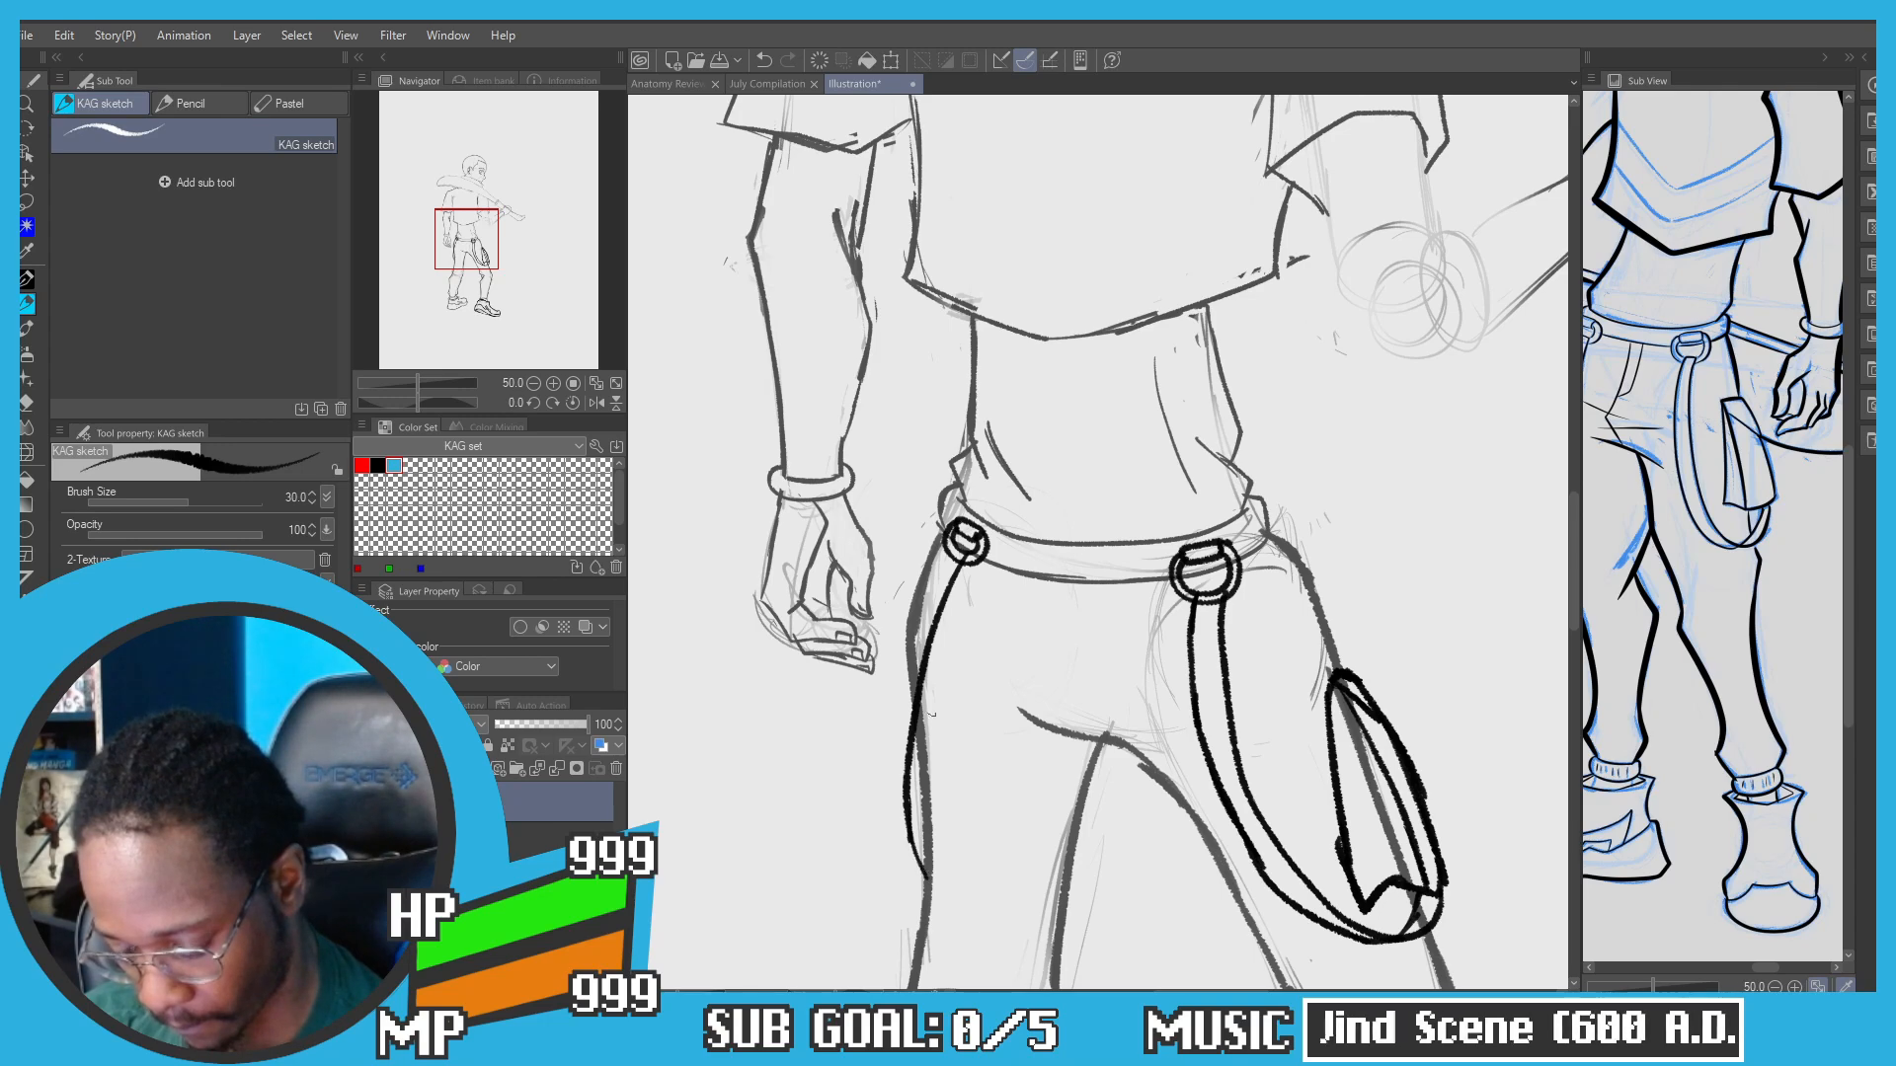
mouse_move(940, 559)
mouse_down()
mouse_move(891, 726)
mouse_move(898, 815)
mouse_up()
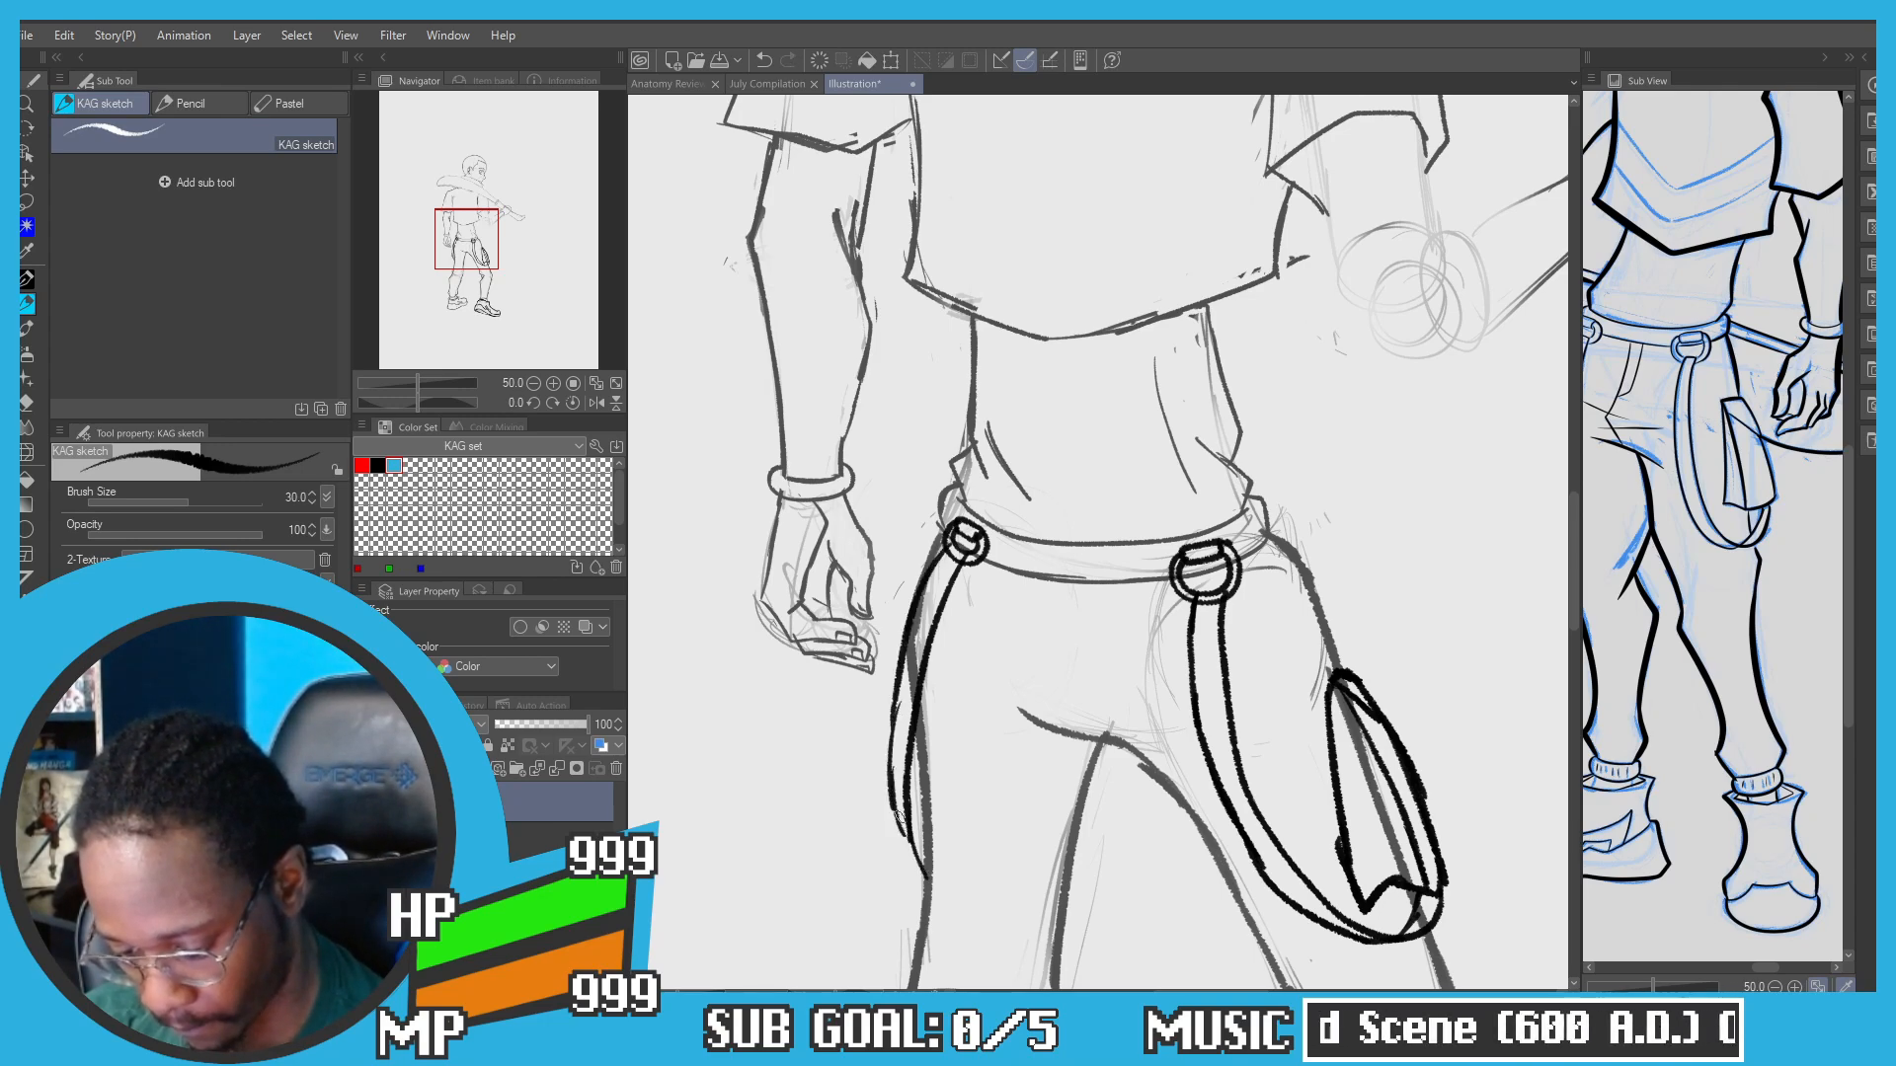
key(ctrl+z)
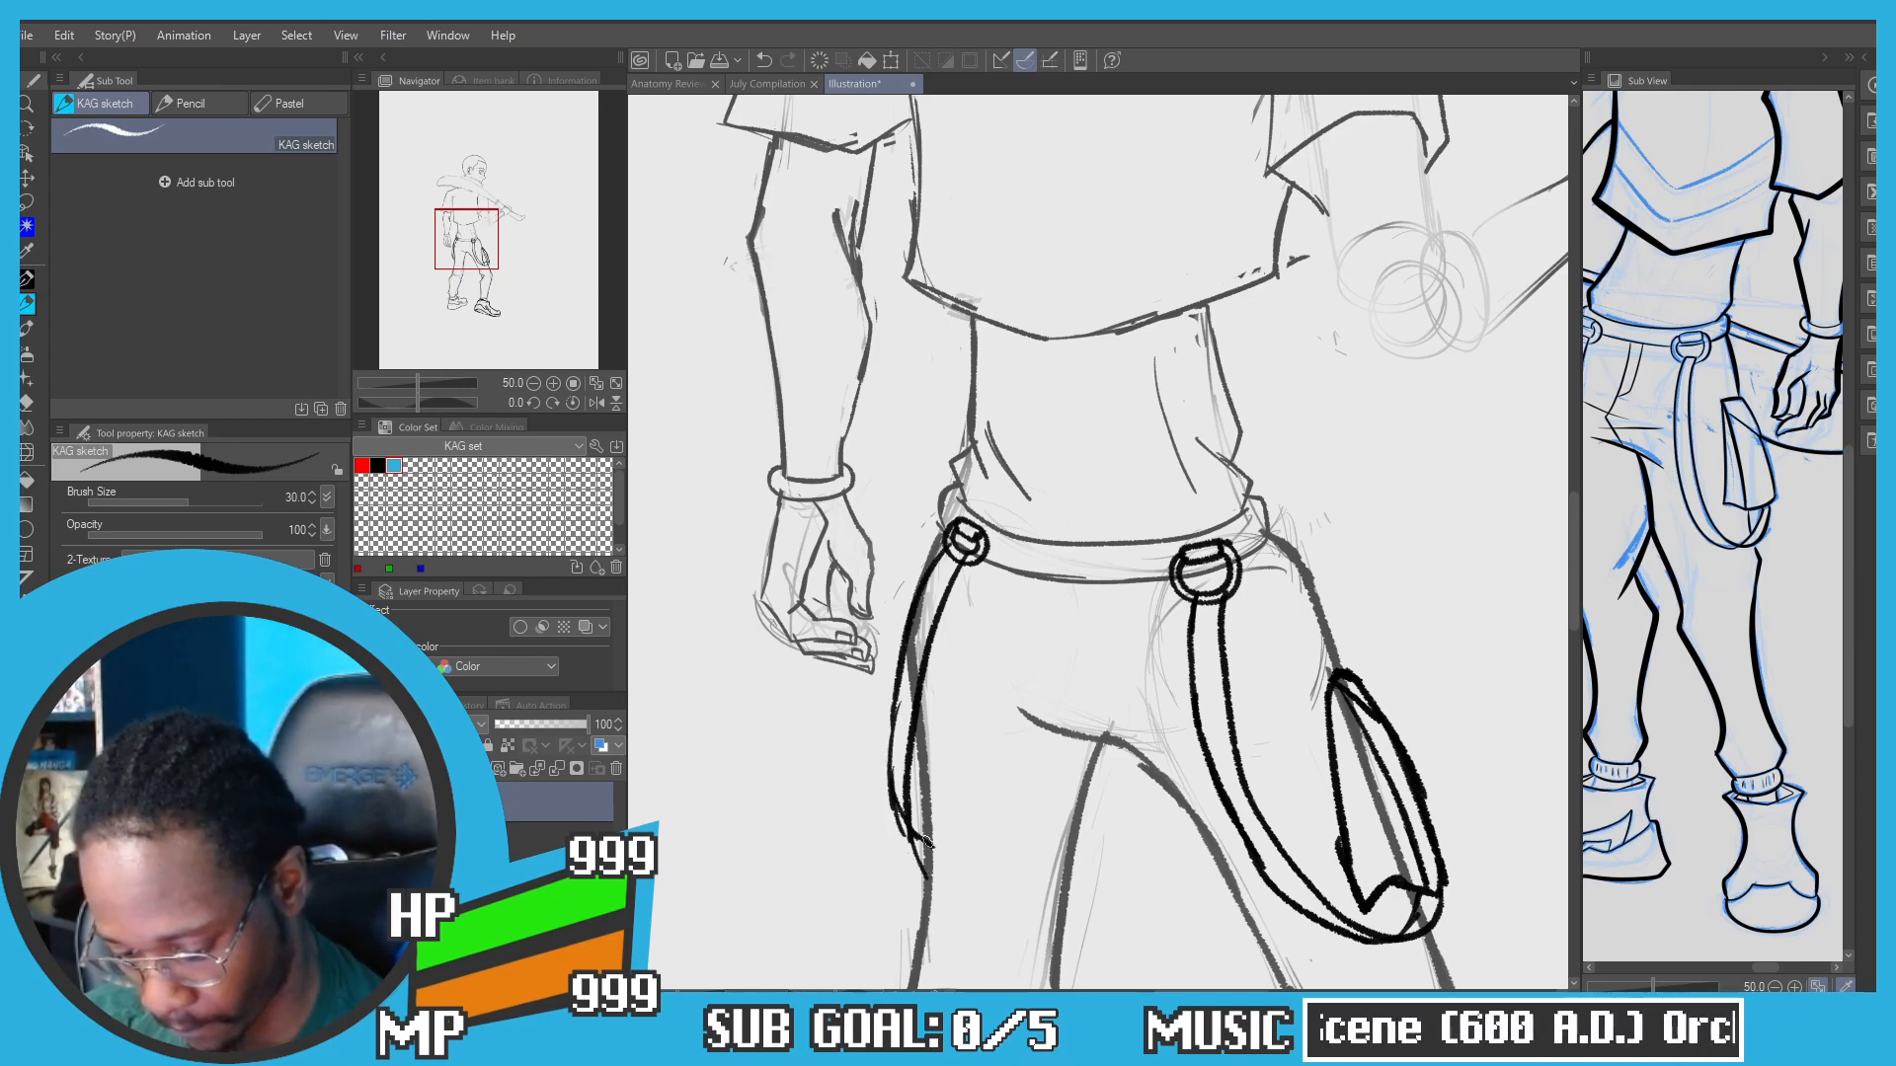
Step: Lasso the left belt ring and transform it to adjust its position on the belt
scroll(882, 492, down, 2)
scroll(893, 493, up, 2)
key(m)
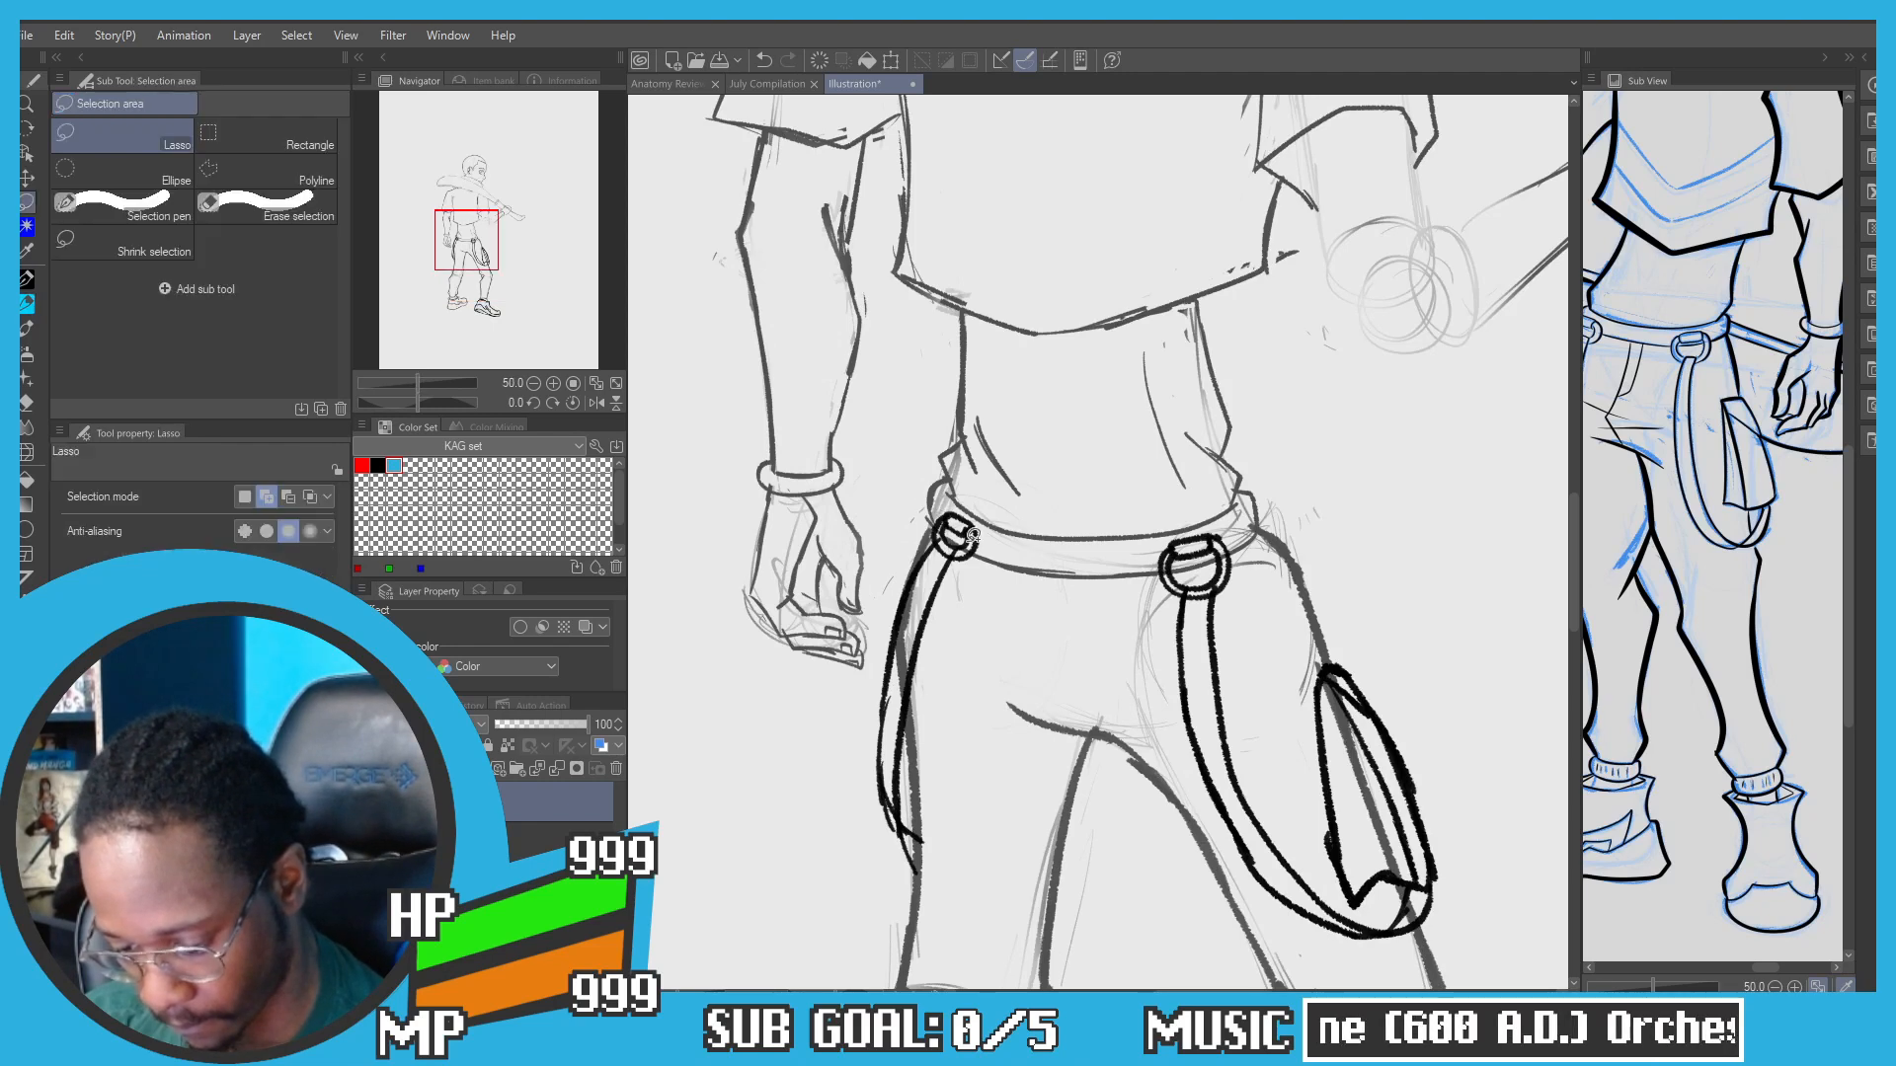
mouse_move(971, 535)
mouse_down()
mouse_move(978, 512)
mouse_move(976, 533)
mouse_move(943, 476)
mouse_move(945, 514)
mouse_move(874, 478)
mouse_up()
key(ctrl+t)
click(867, 623)
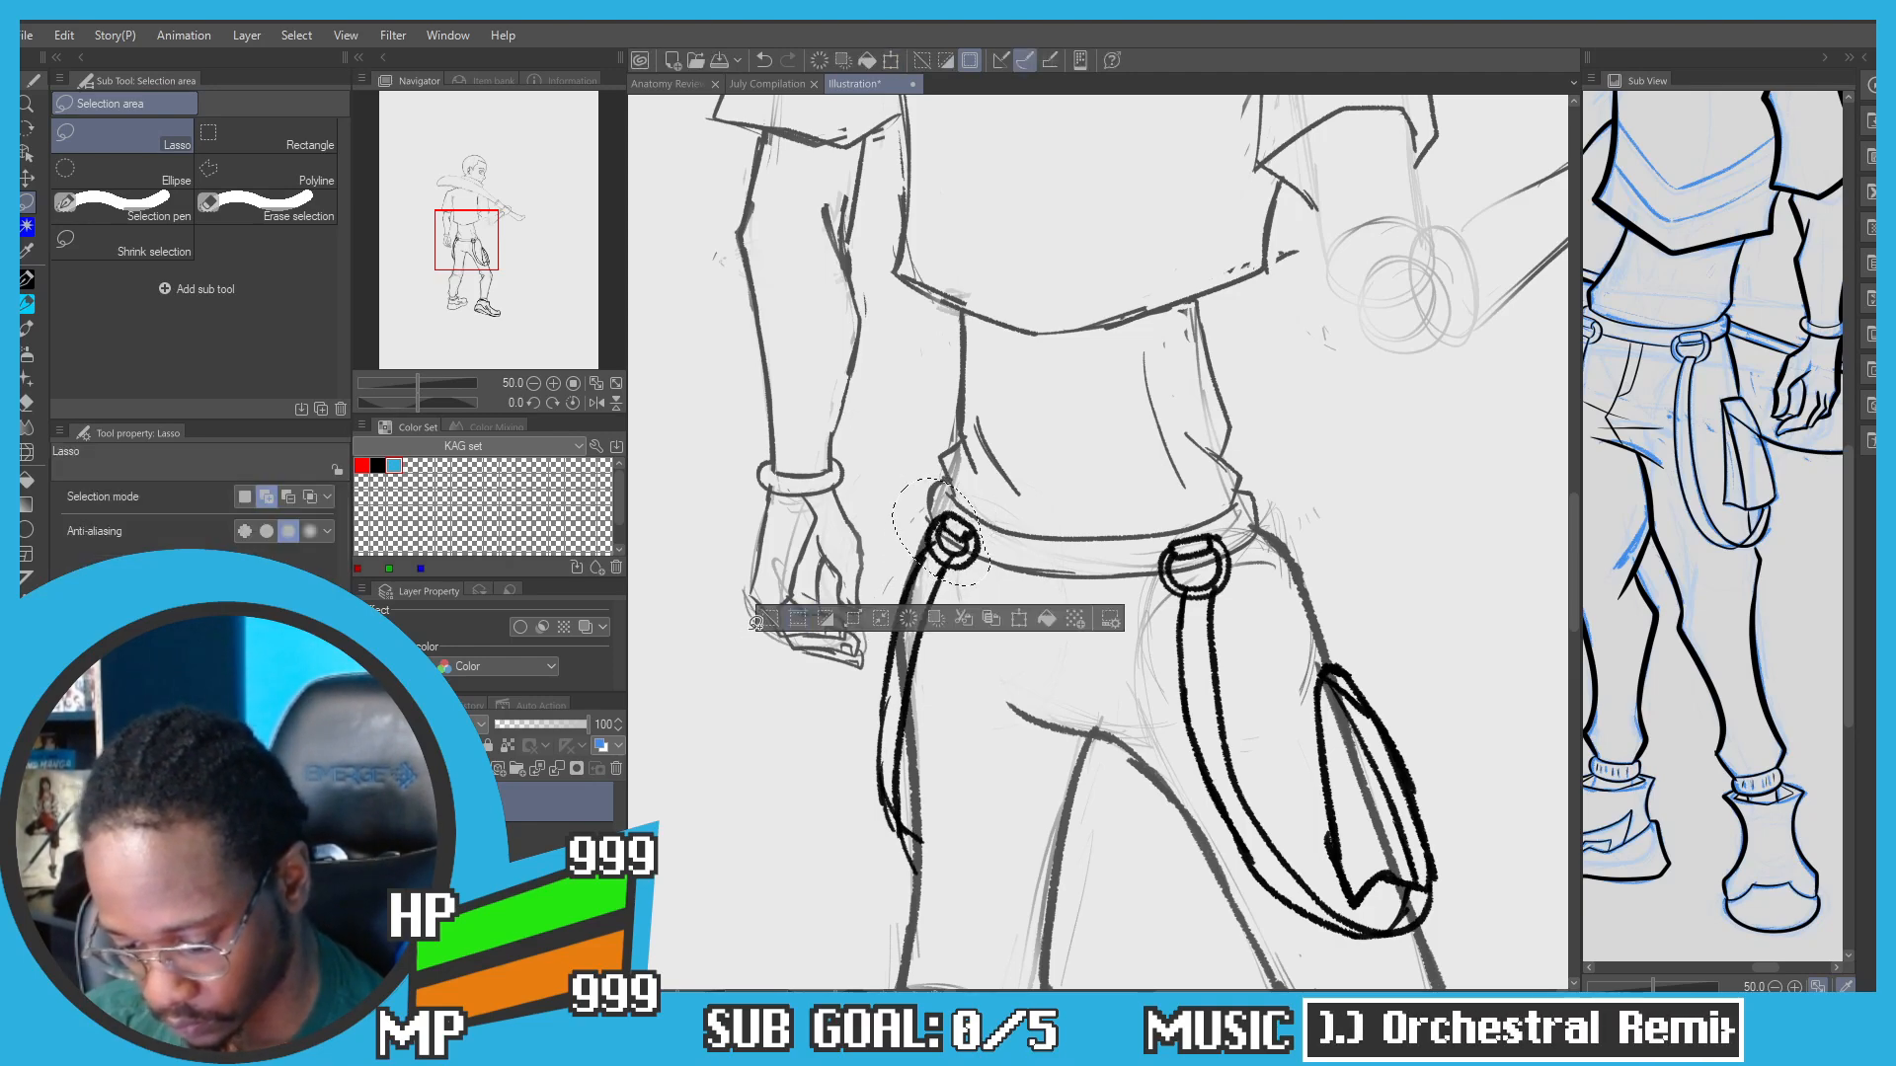
Step: On the 66% opacity sketch layer, erase the trouser outline that shows through the strap on the left hip
scroll(1009, 399, down, 1)
click(553, 842)
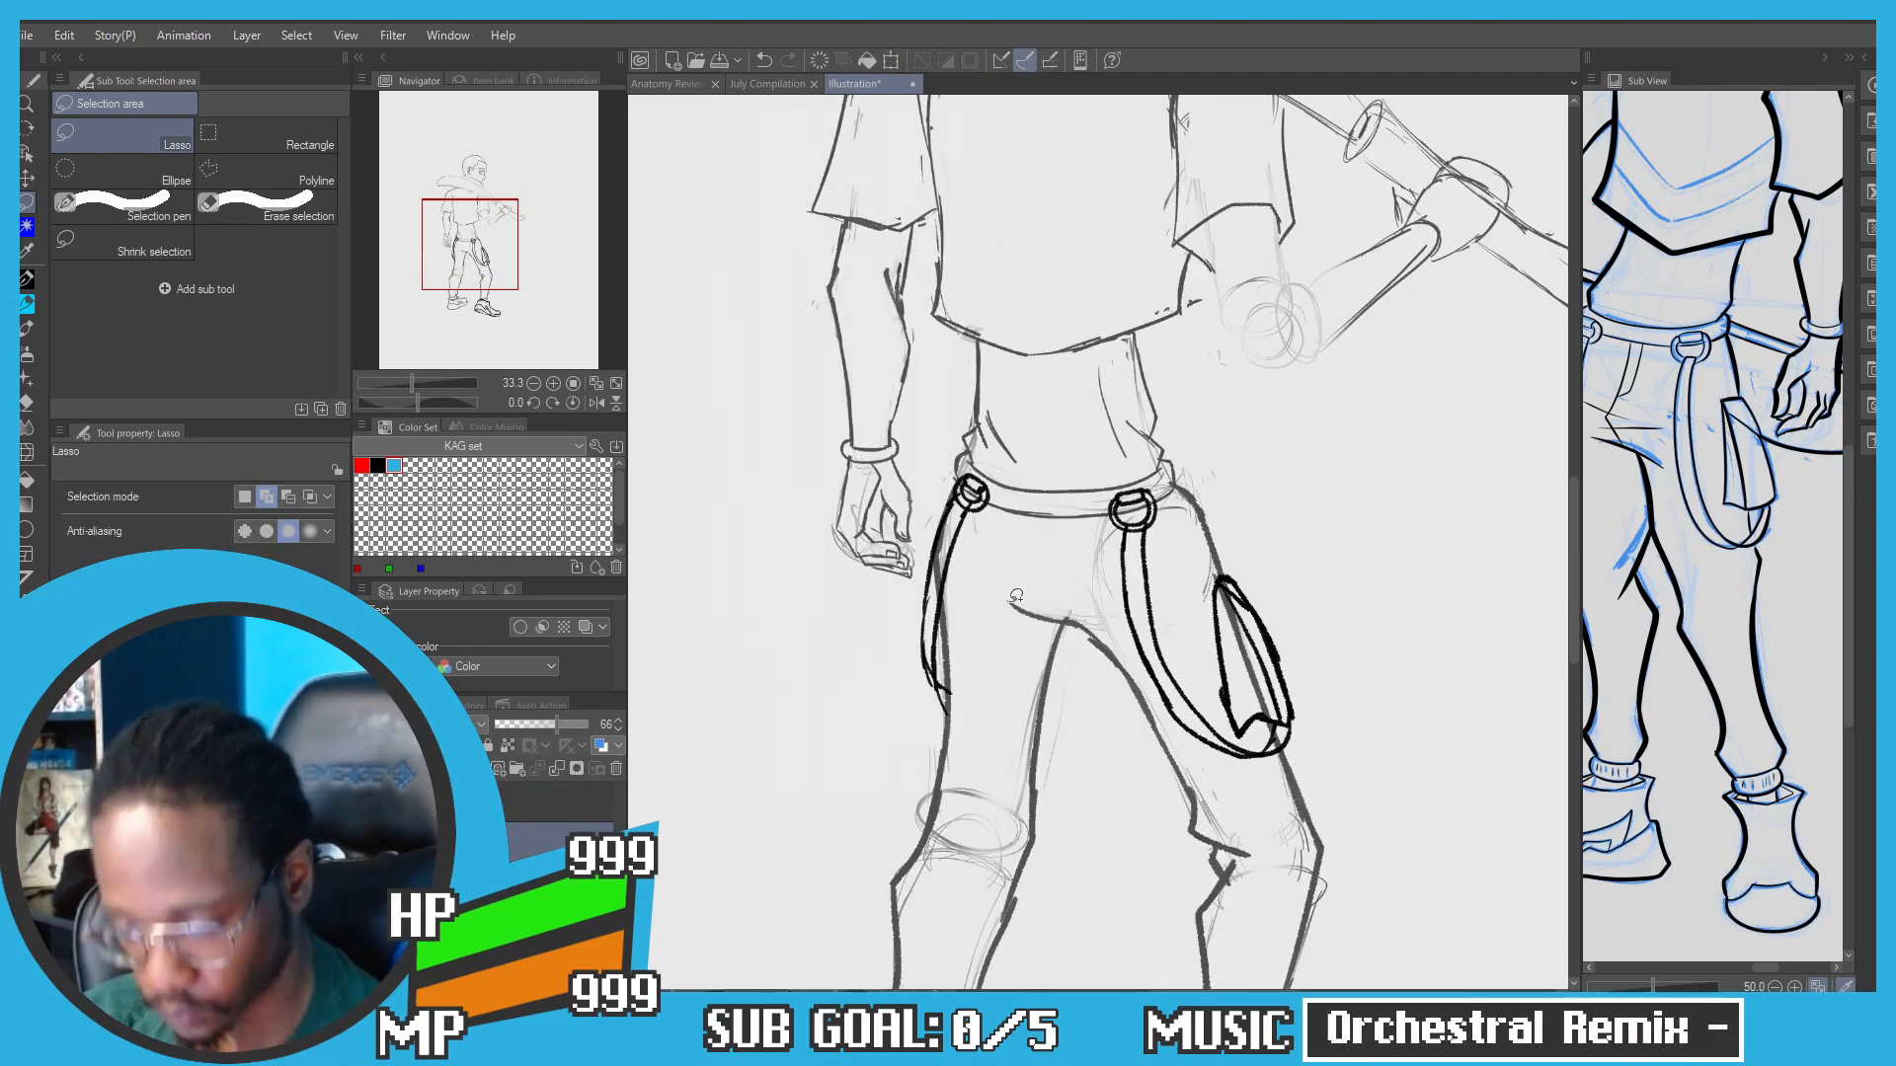
drag(932, 597, 945, 539)
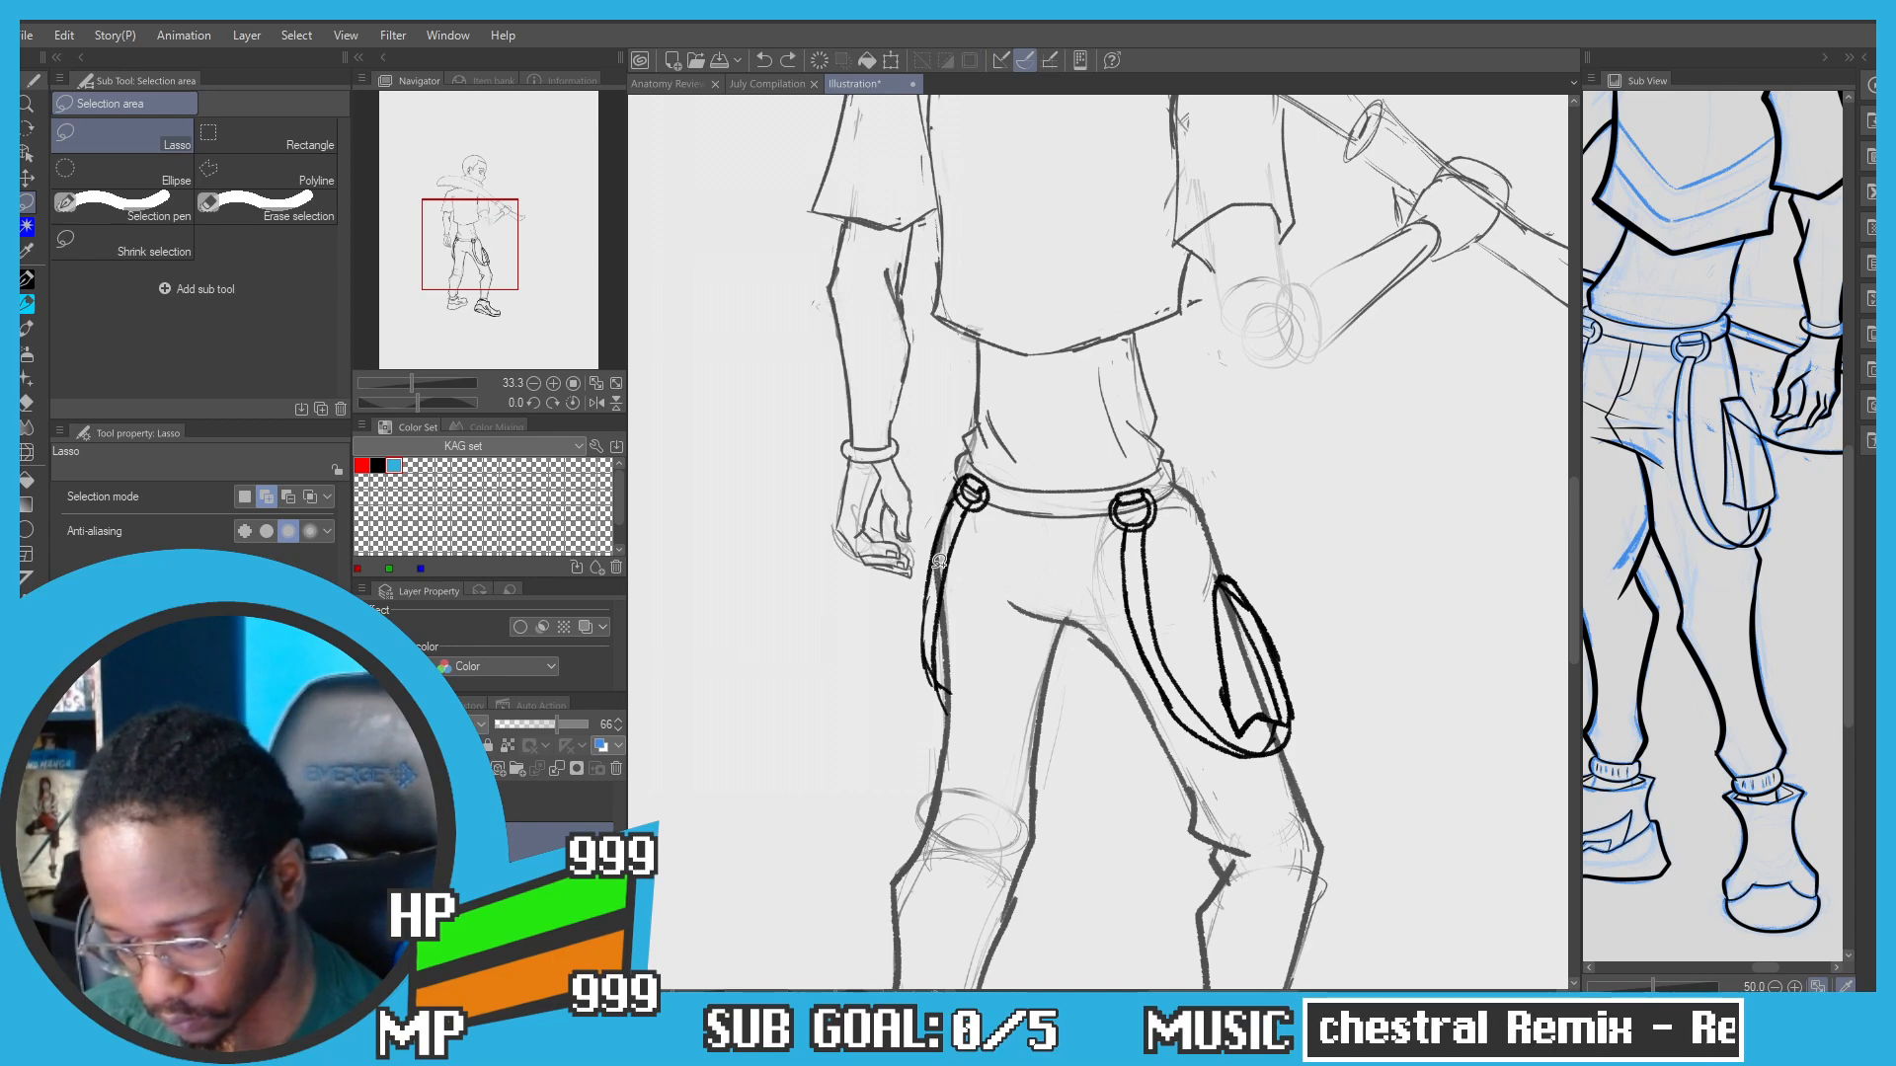
key(p)
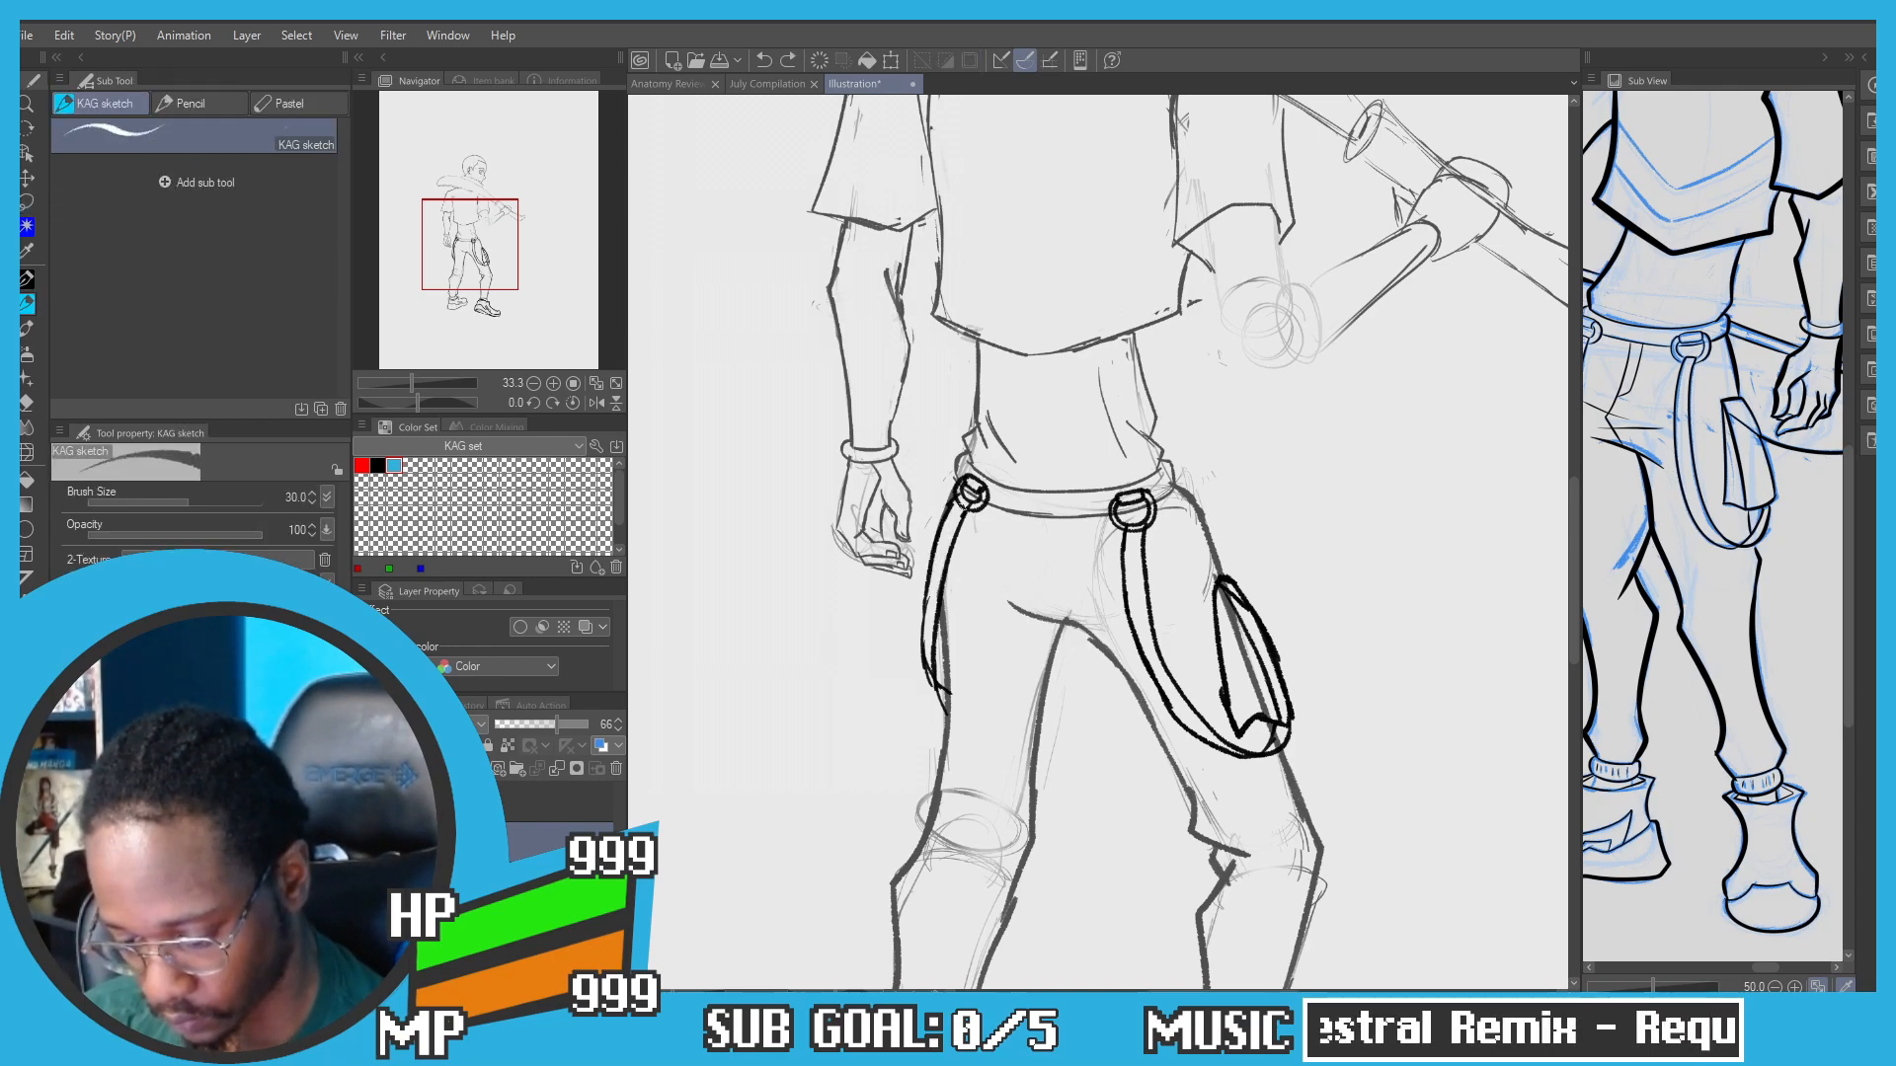
scroll(963, 502, up, 2)
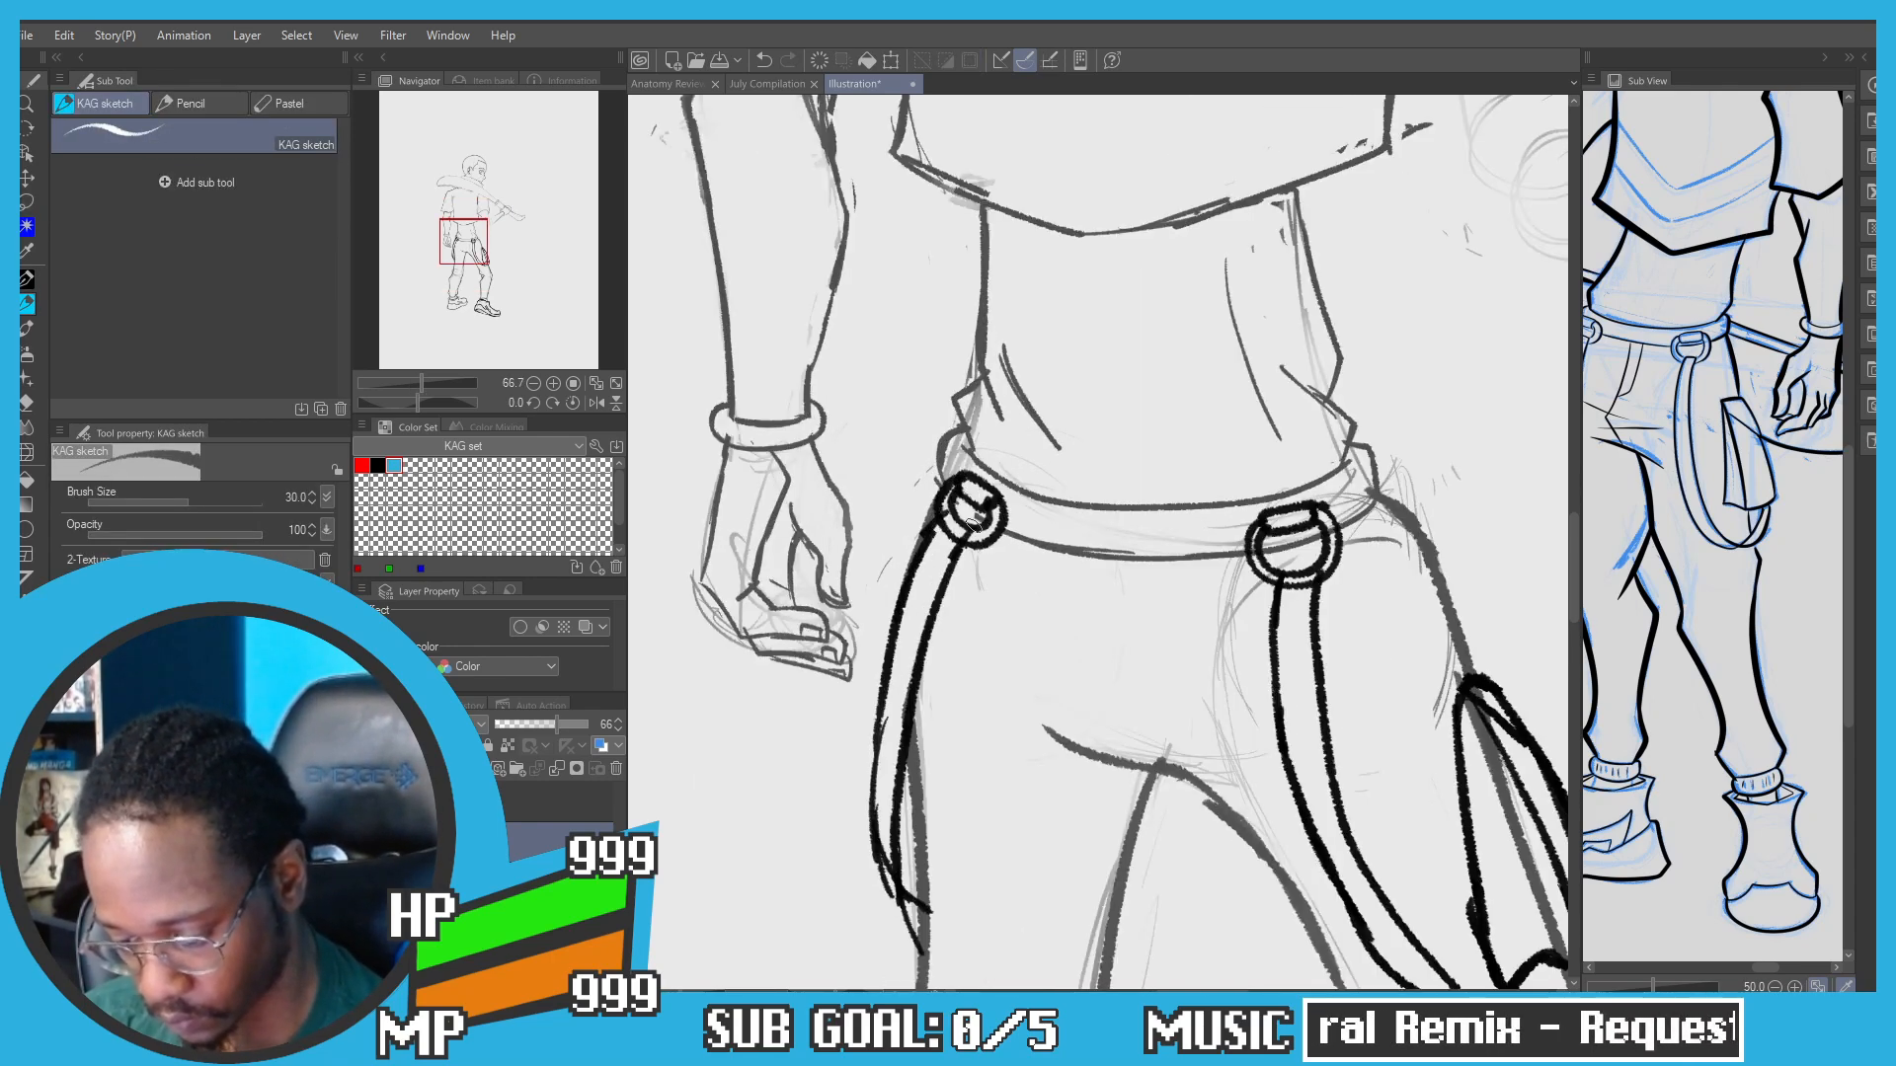
scroll(1321, 523, down, 2)
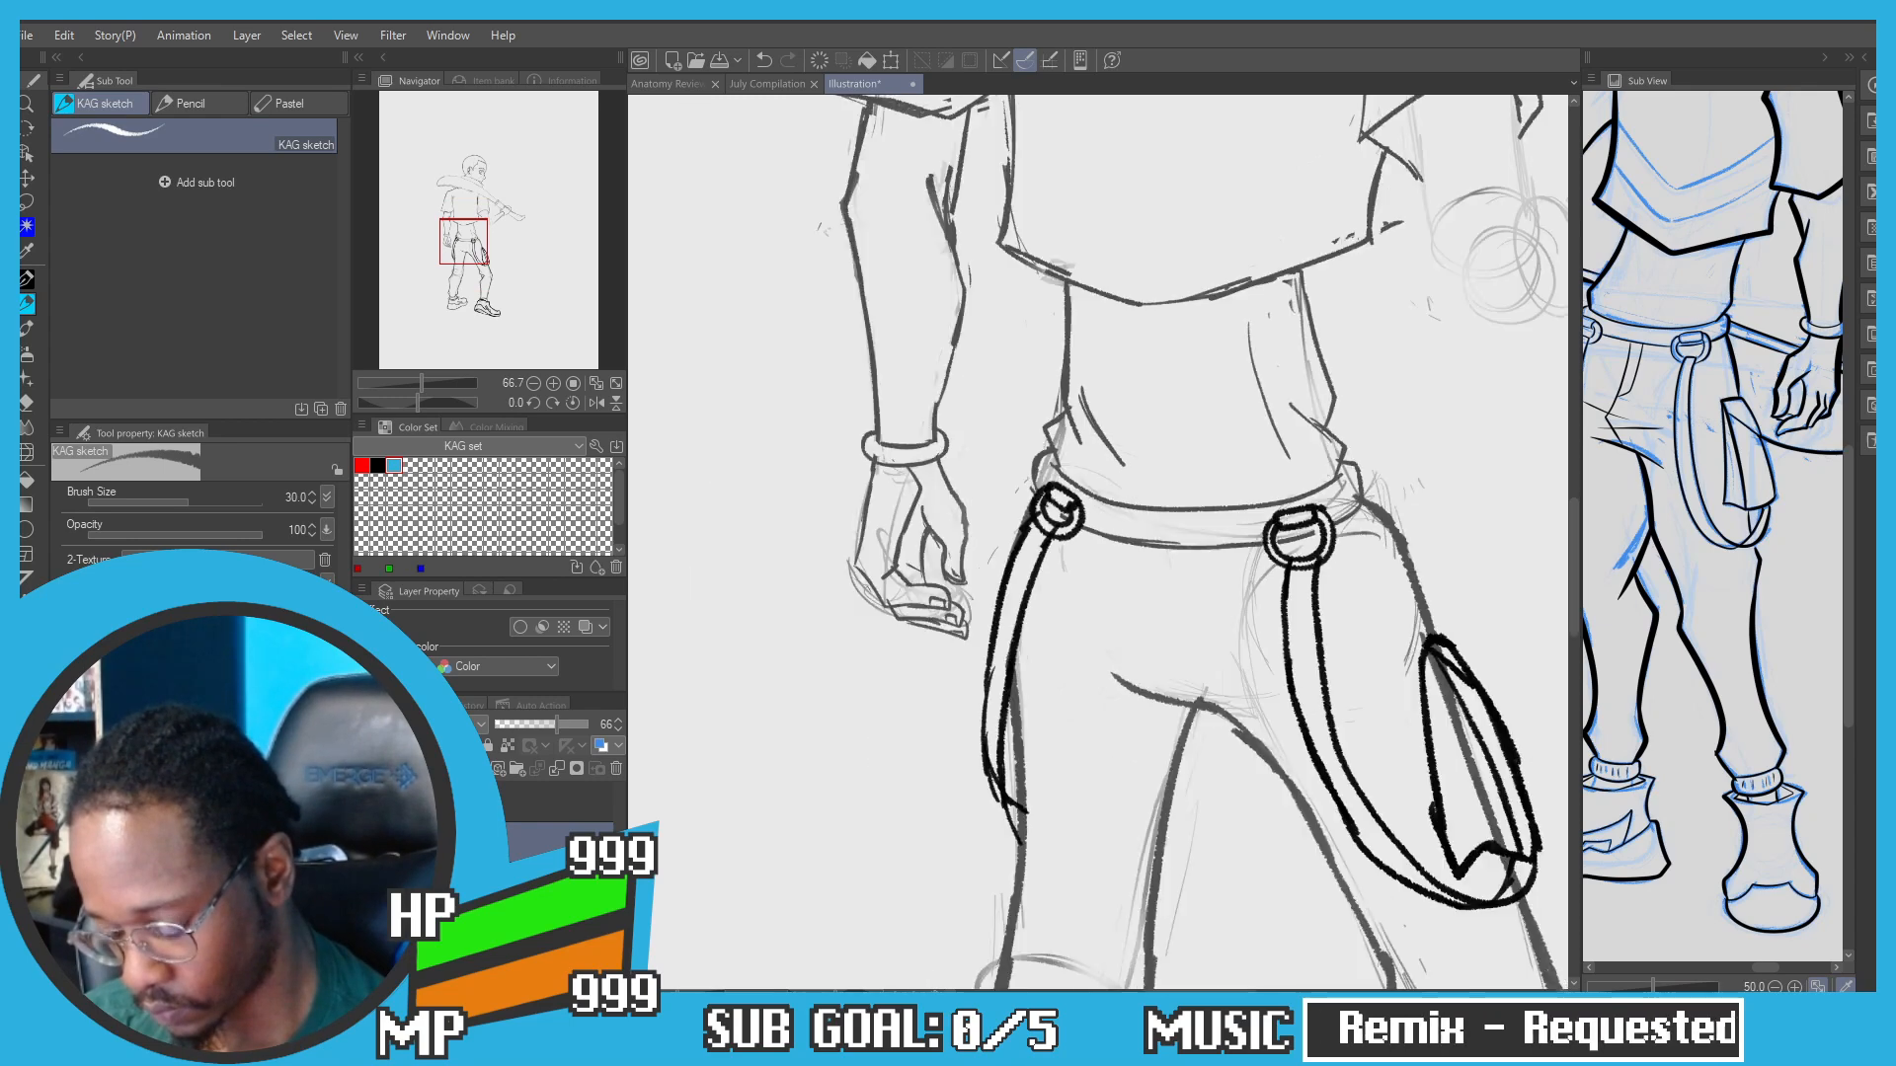
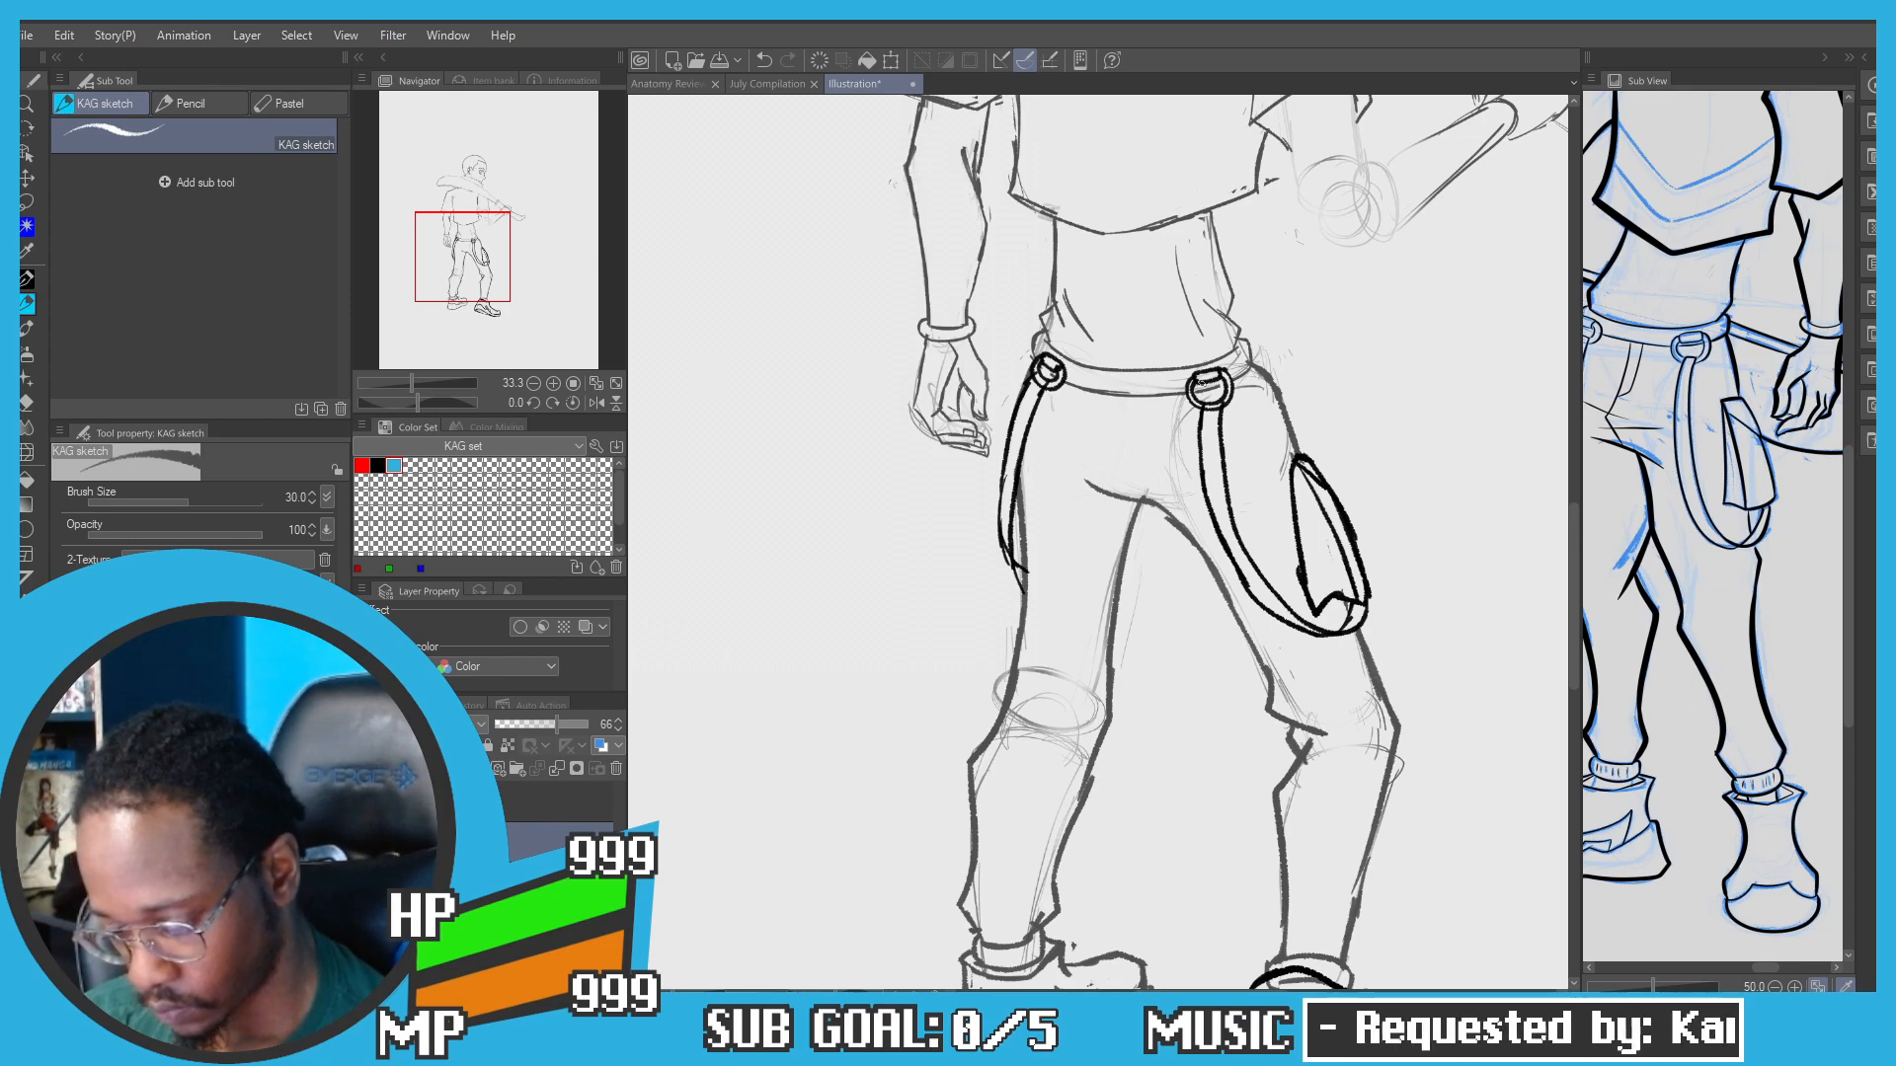
scroll(1096, 543, down, 4)
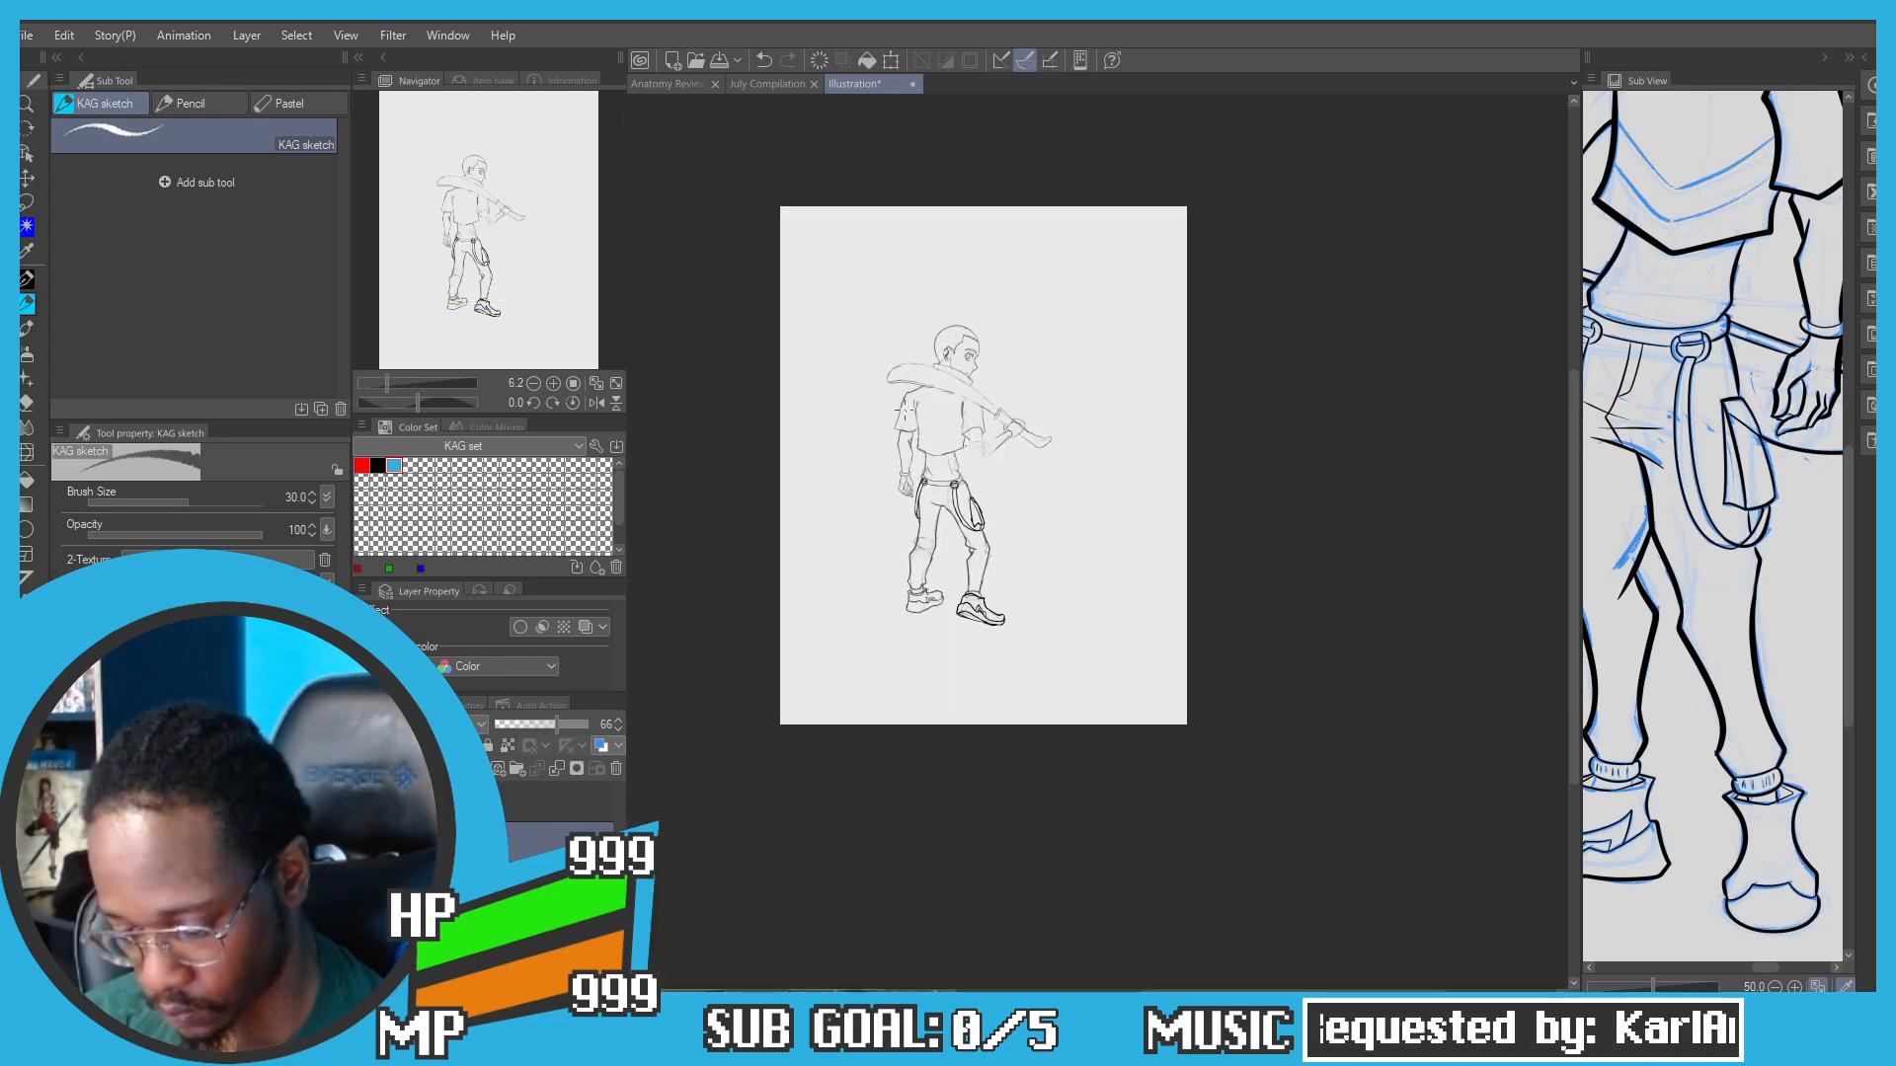
Step: Set the sketch layer's opacity to 100% and make the layer above it active
scroll(1096, 543, up, 4)
drag(863, 552, 863, 188)
scroll(846, 415, up, 5)
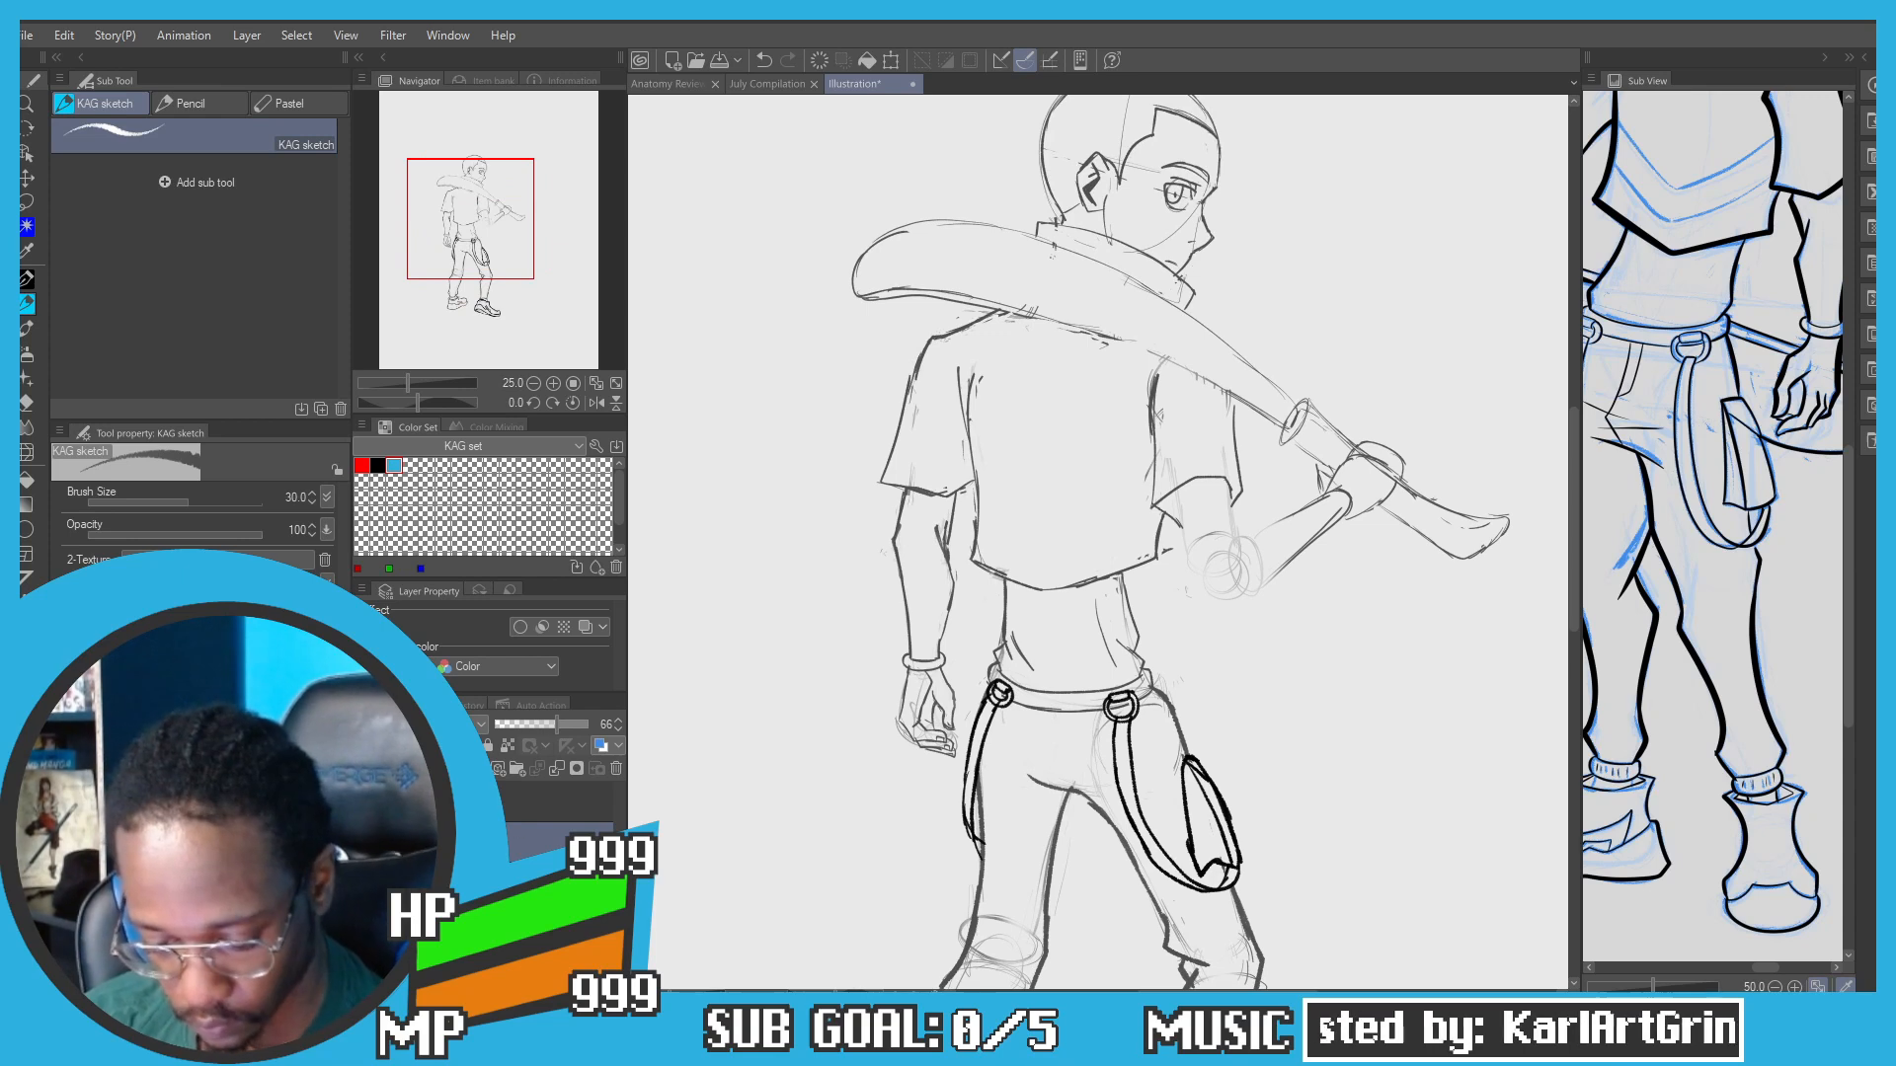
drag(551, 725, 590, 725)
scroll(618, 594, down, 2)
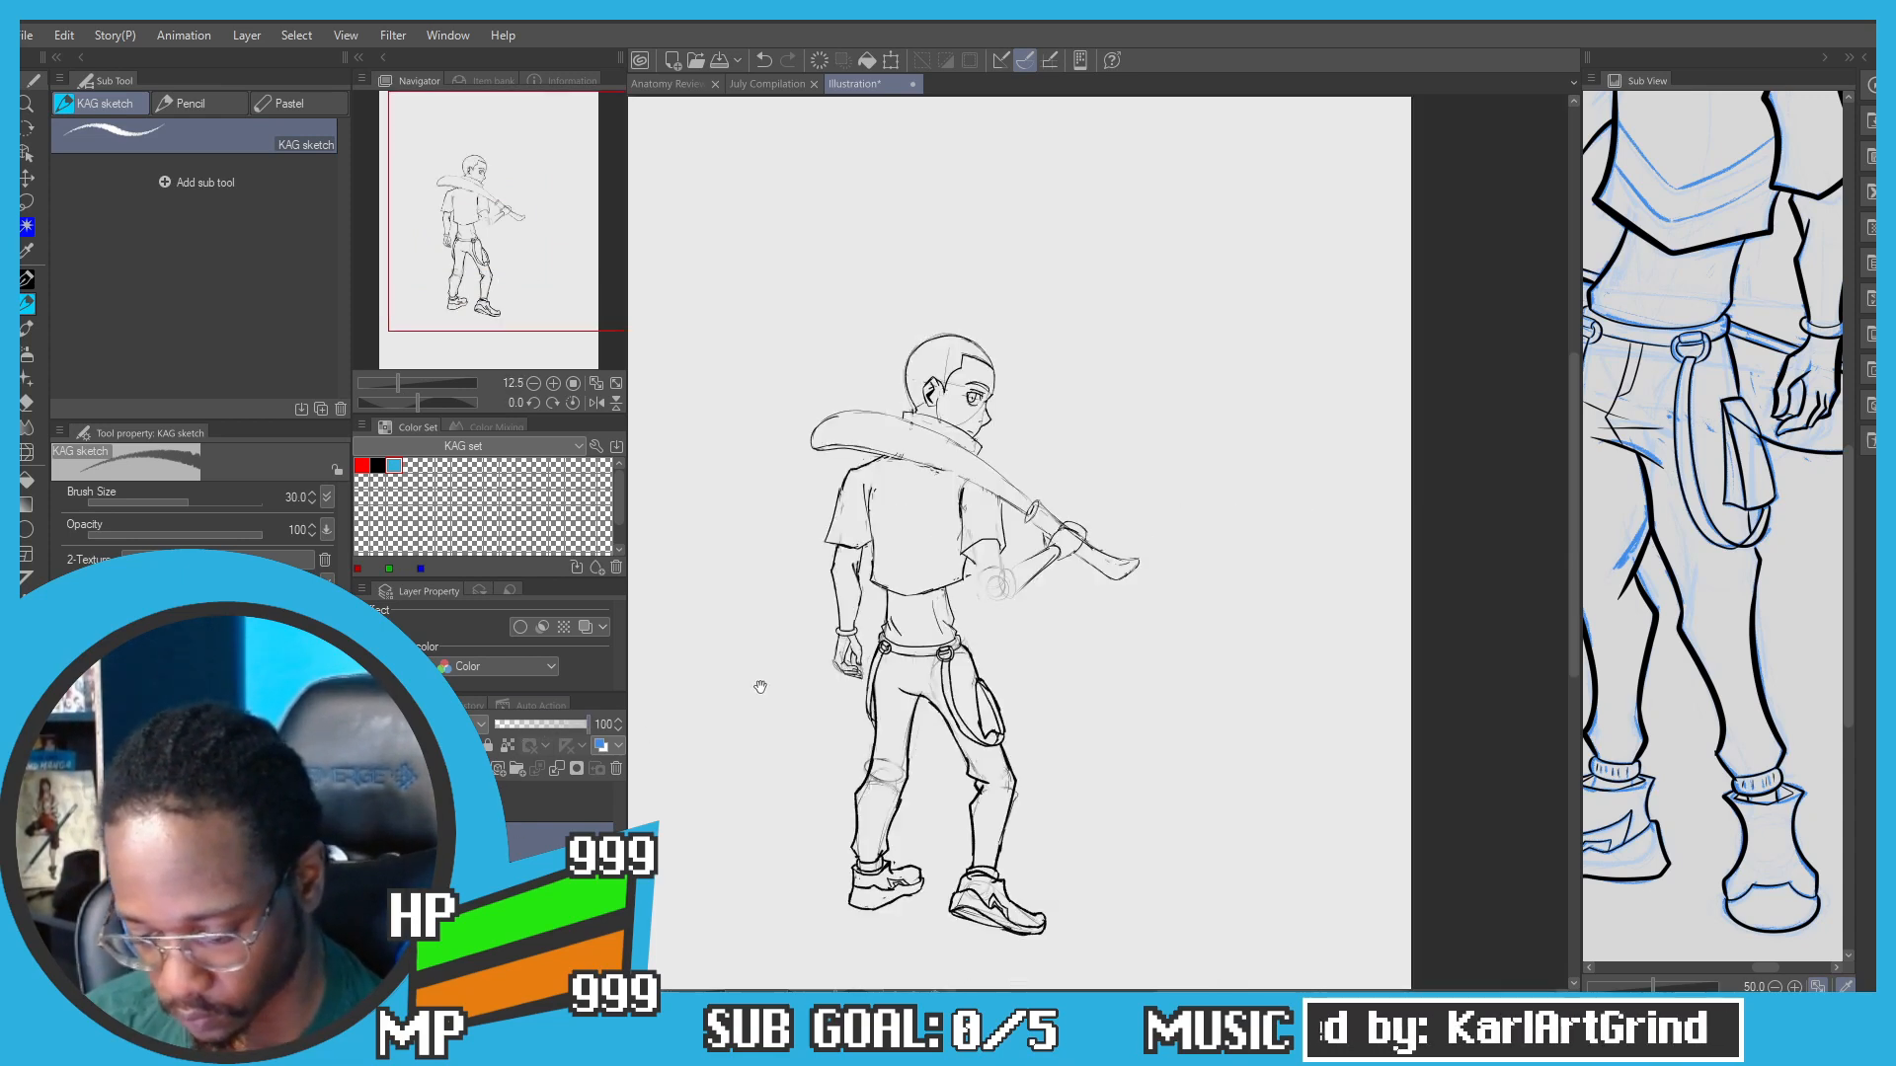
drag(562, 650, 730, 636)
click(558, 801)
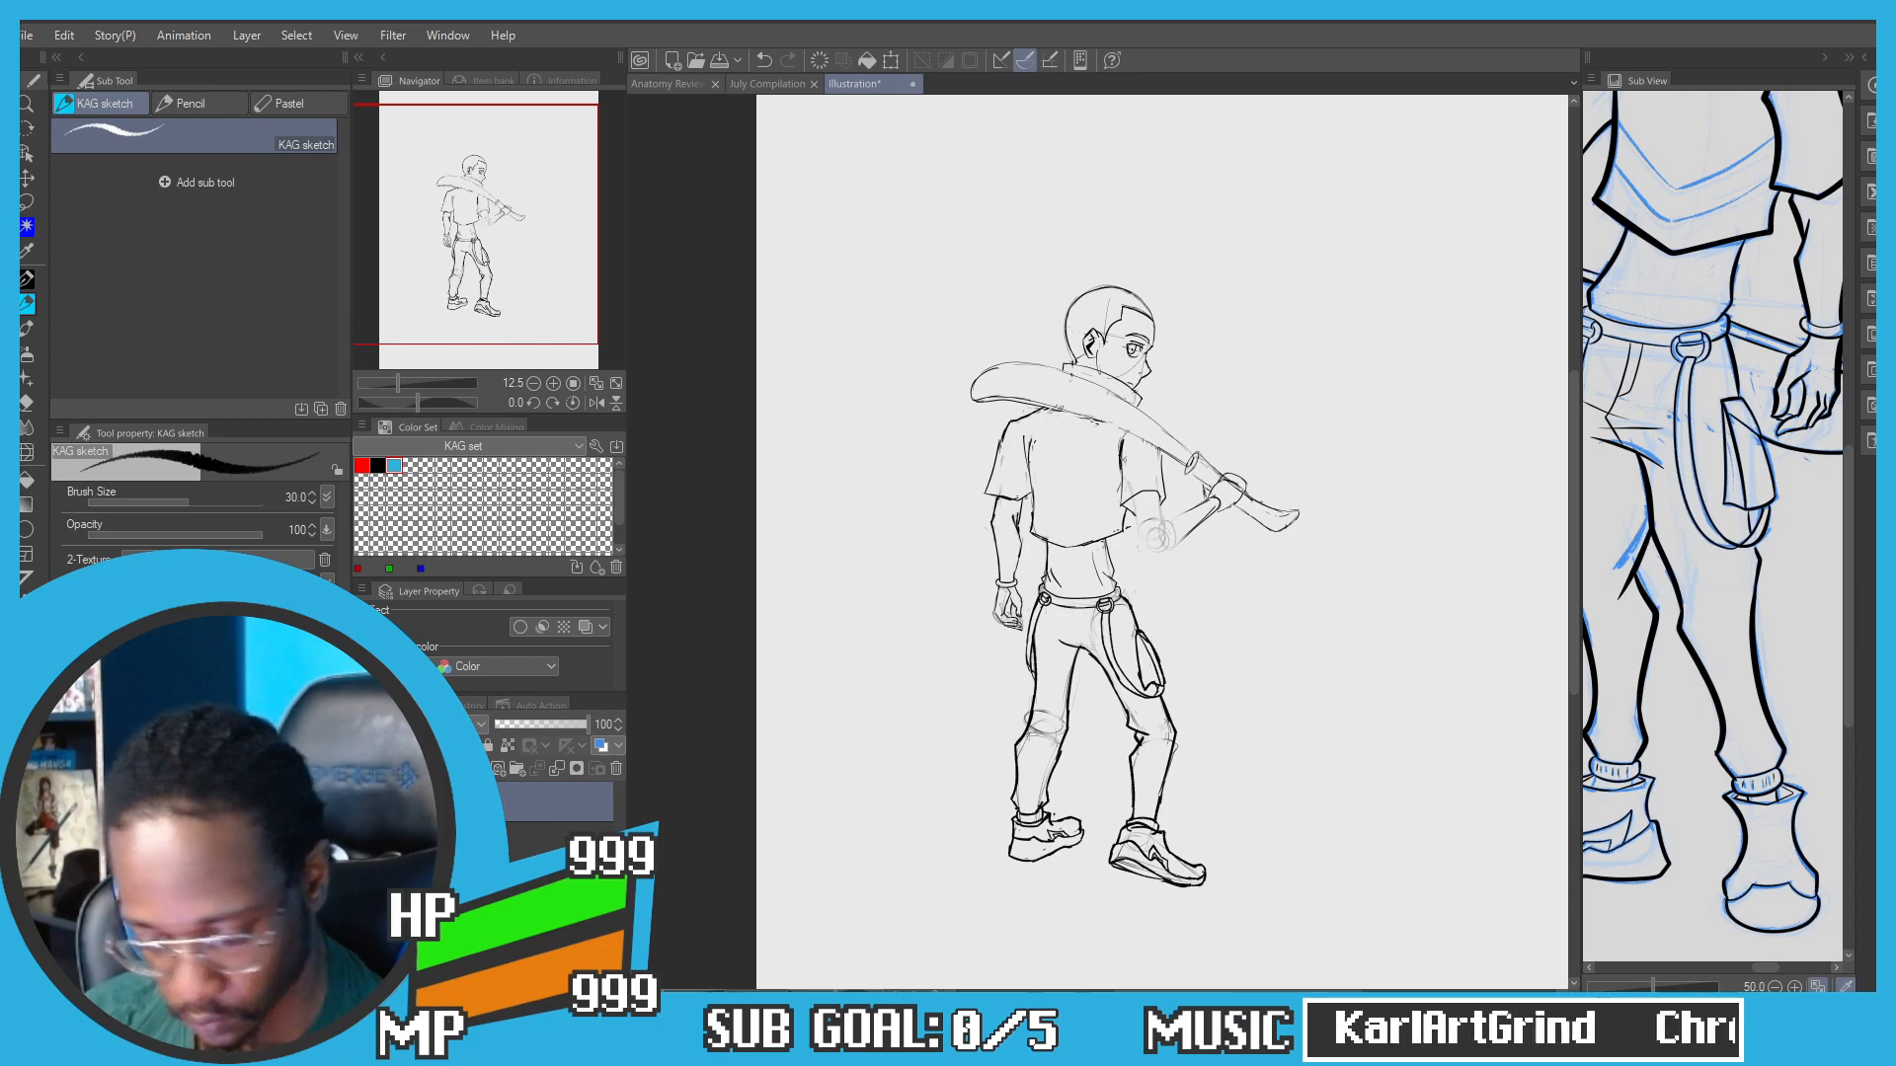
Step: Redraw both side contours of the bare waist between the shirt hem and the belt with bolder lines
scroll(1007, 560, up, 5)
key(ctrl+z)
drag(1219, 454, 1226, 632)
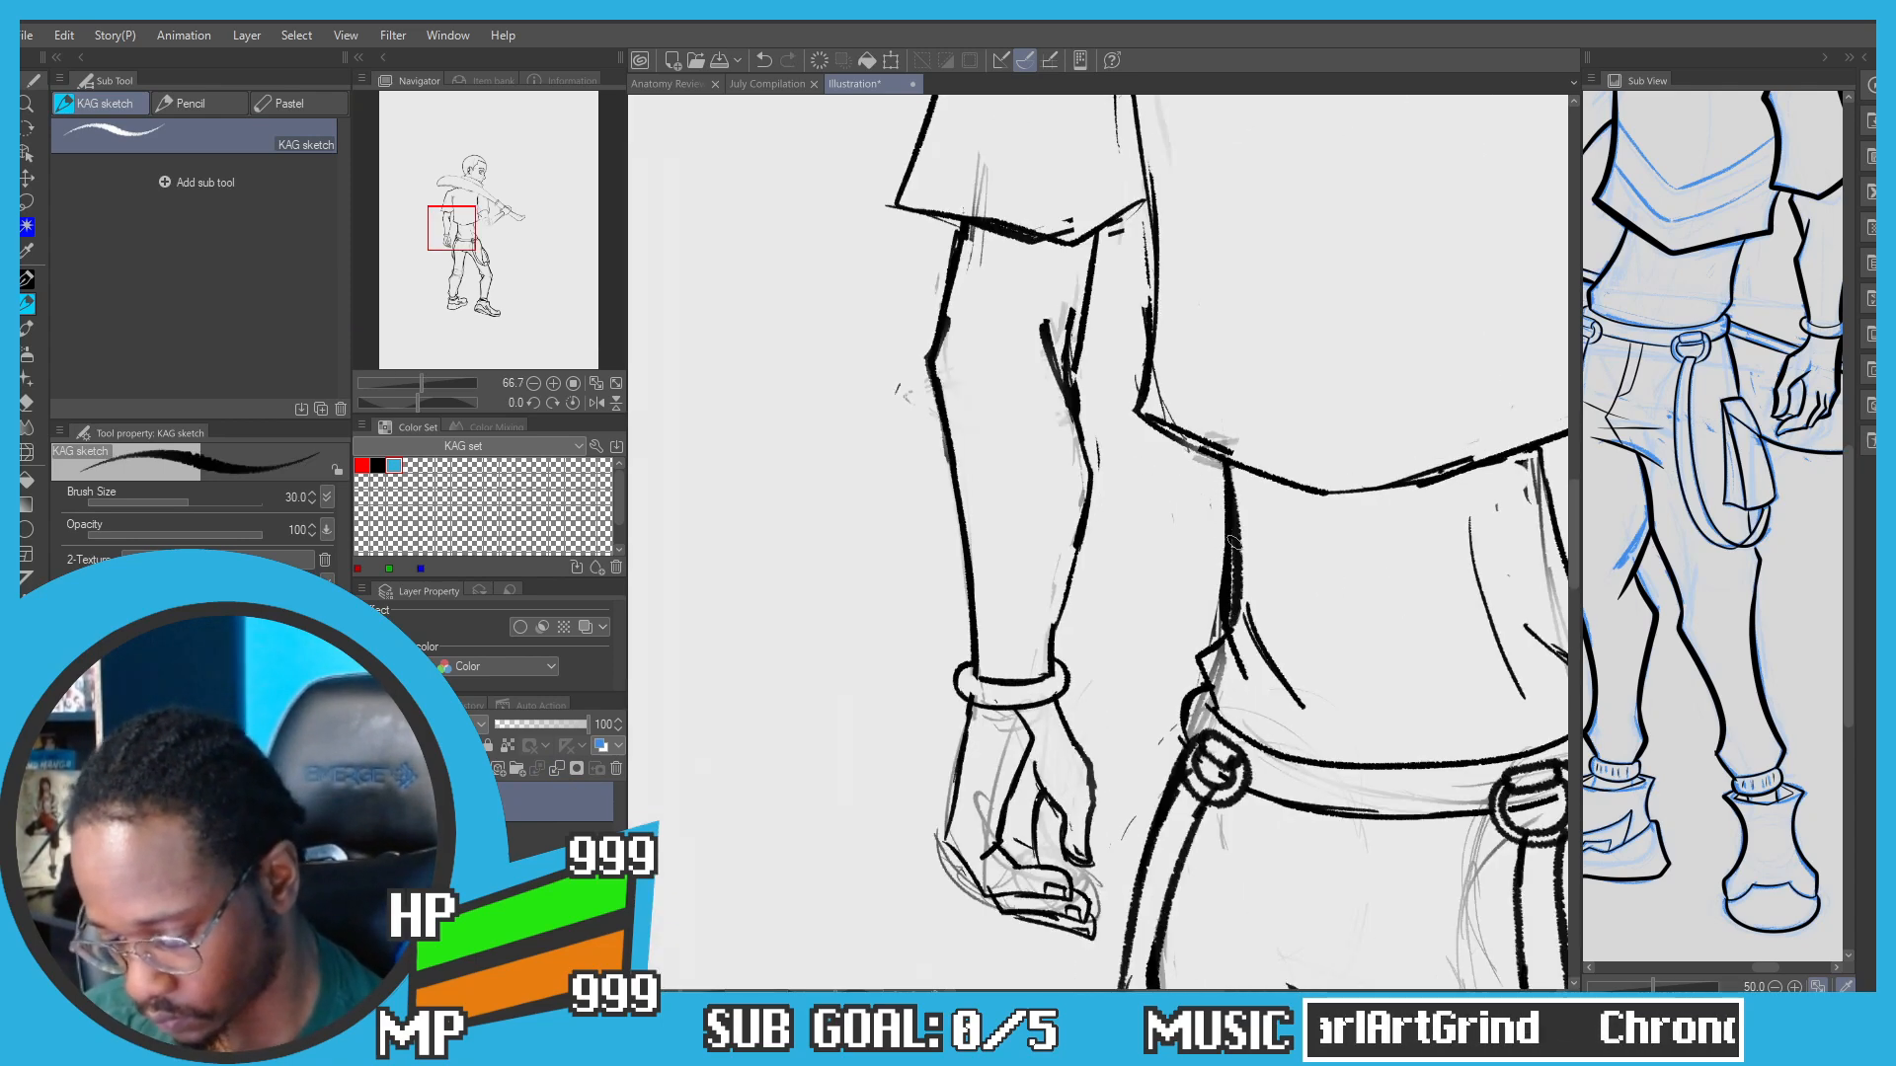
key(ctrl+z)
drag(1222, 462, 1229, 637)
scroll(1222, 627, down, 2)
scroll(1221, 627, down, 2)
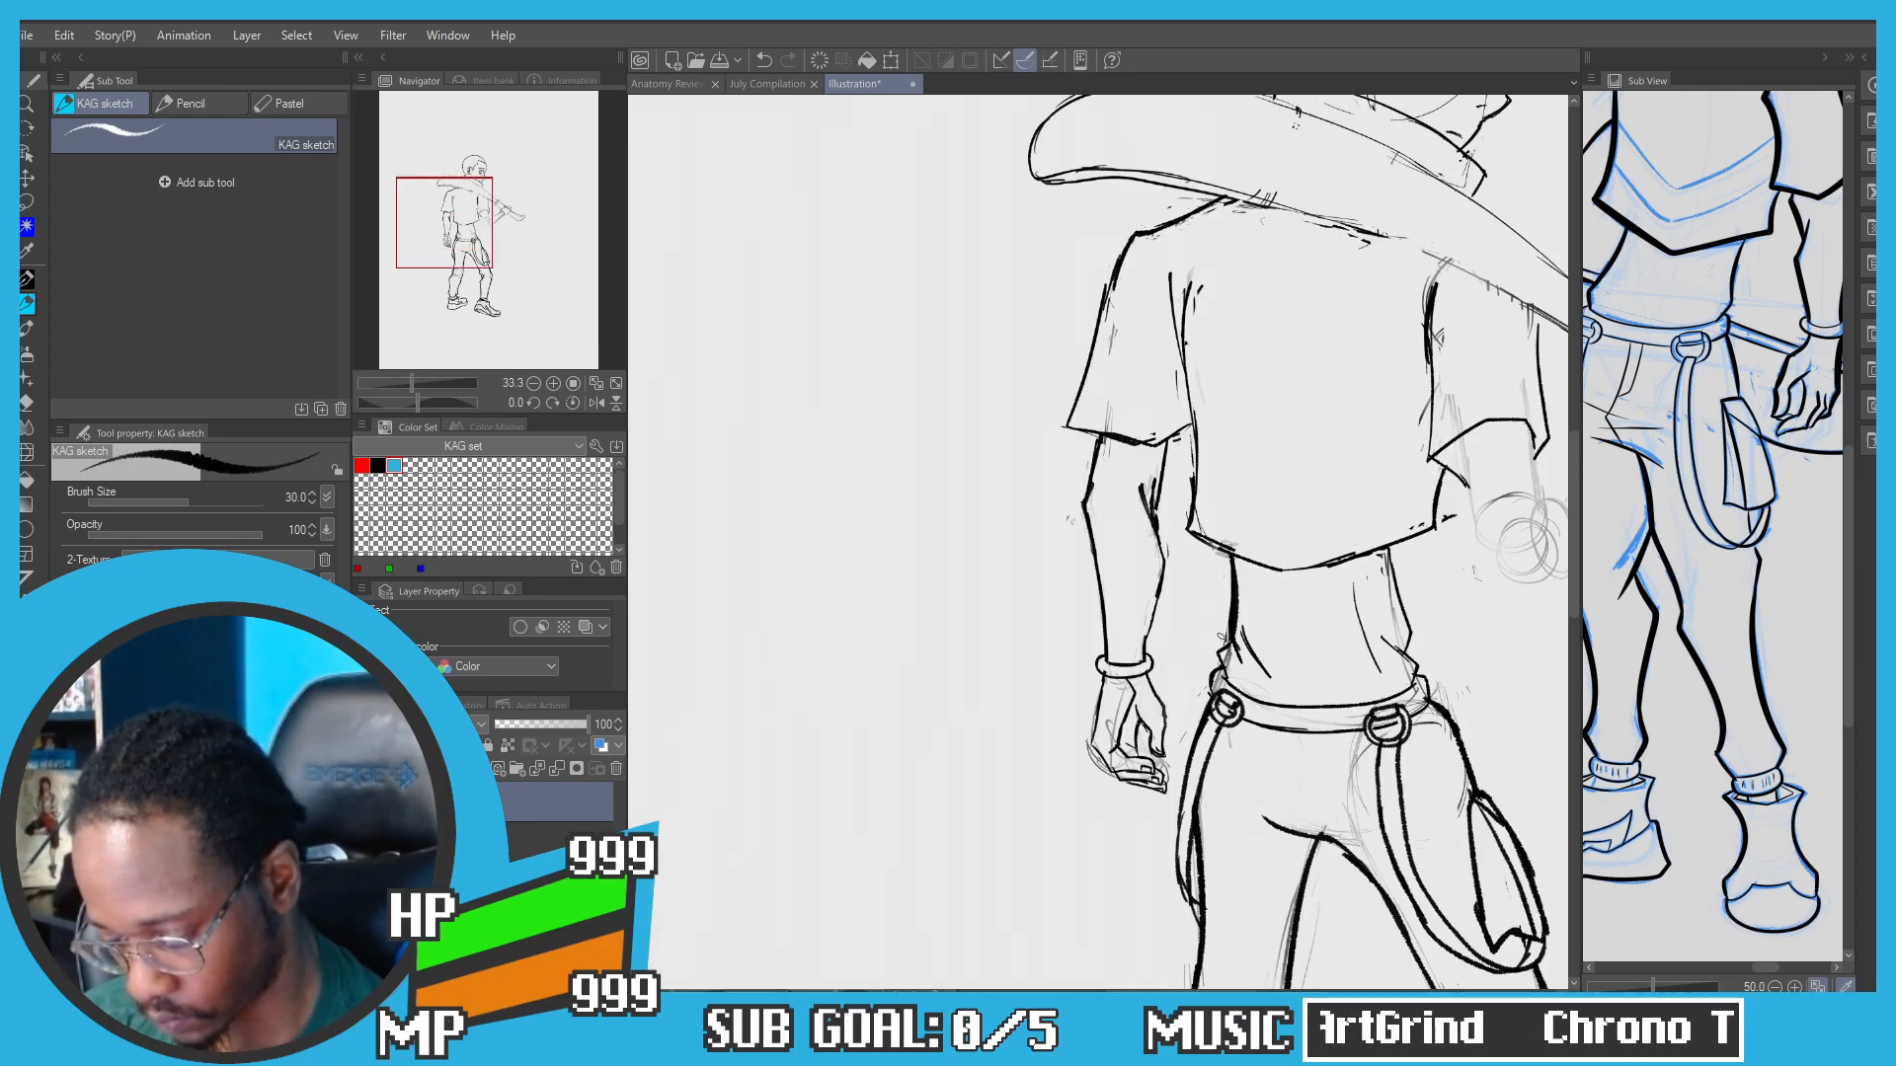
drag(1385, 548, 1409, 629)
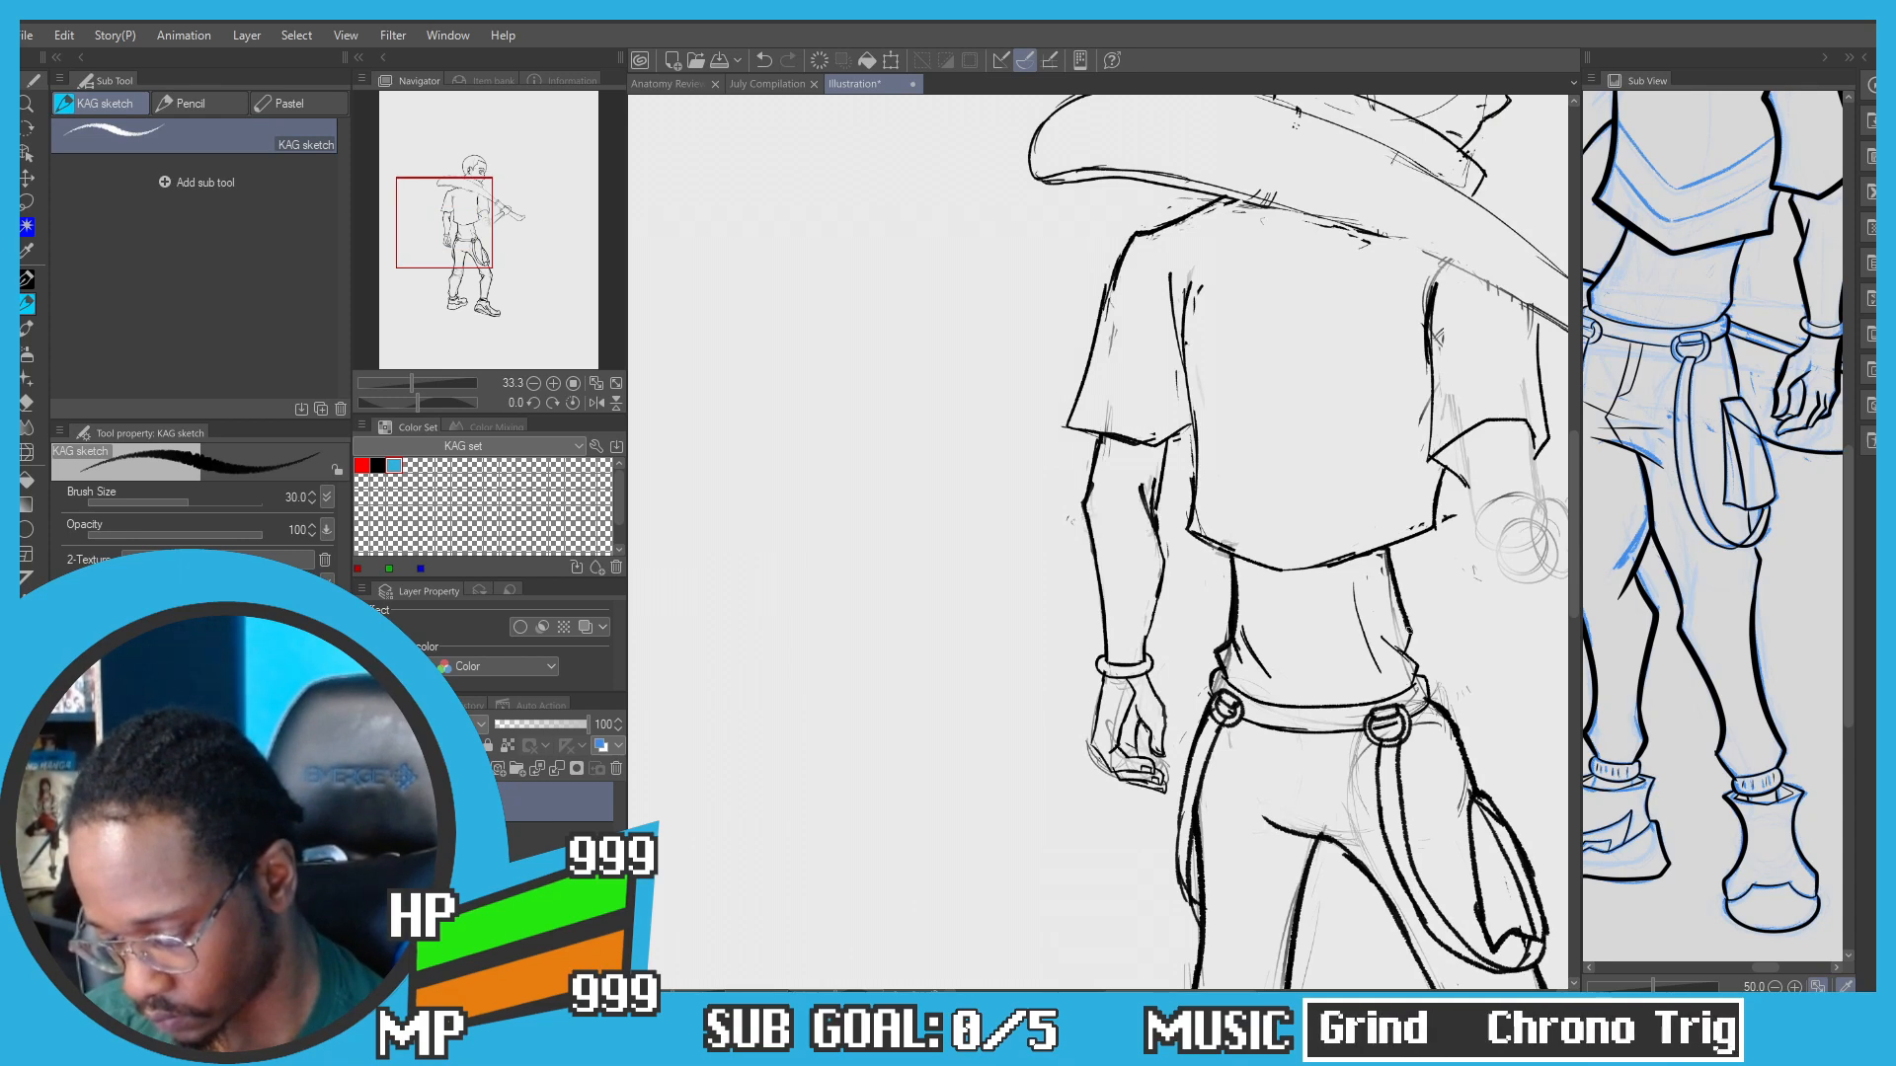
key(ctrl+z)
Step: Go over the shirt's hem, left side seam, left shoulder and sleeve with bold lines
mouse_move(1448, 473)
mouse_down()
mouse_move(1405, 541)
mouse_move(1293, 571)
mouse_move(1192, 540)
mouse_move(1221, 546)
mouse_move(1188, 529)
mouse_move(1192, 294)
mouse_up()
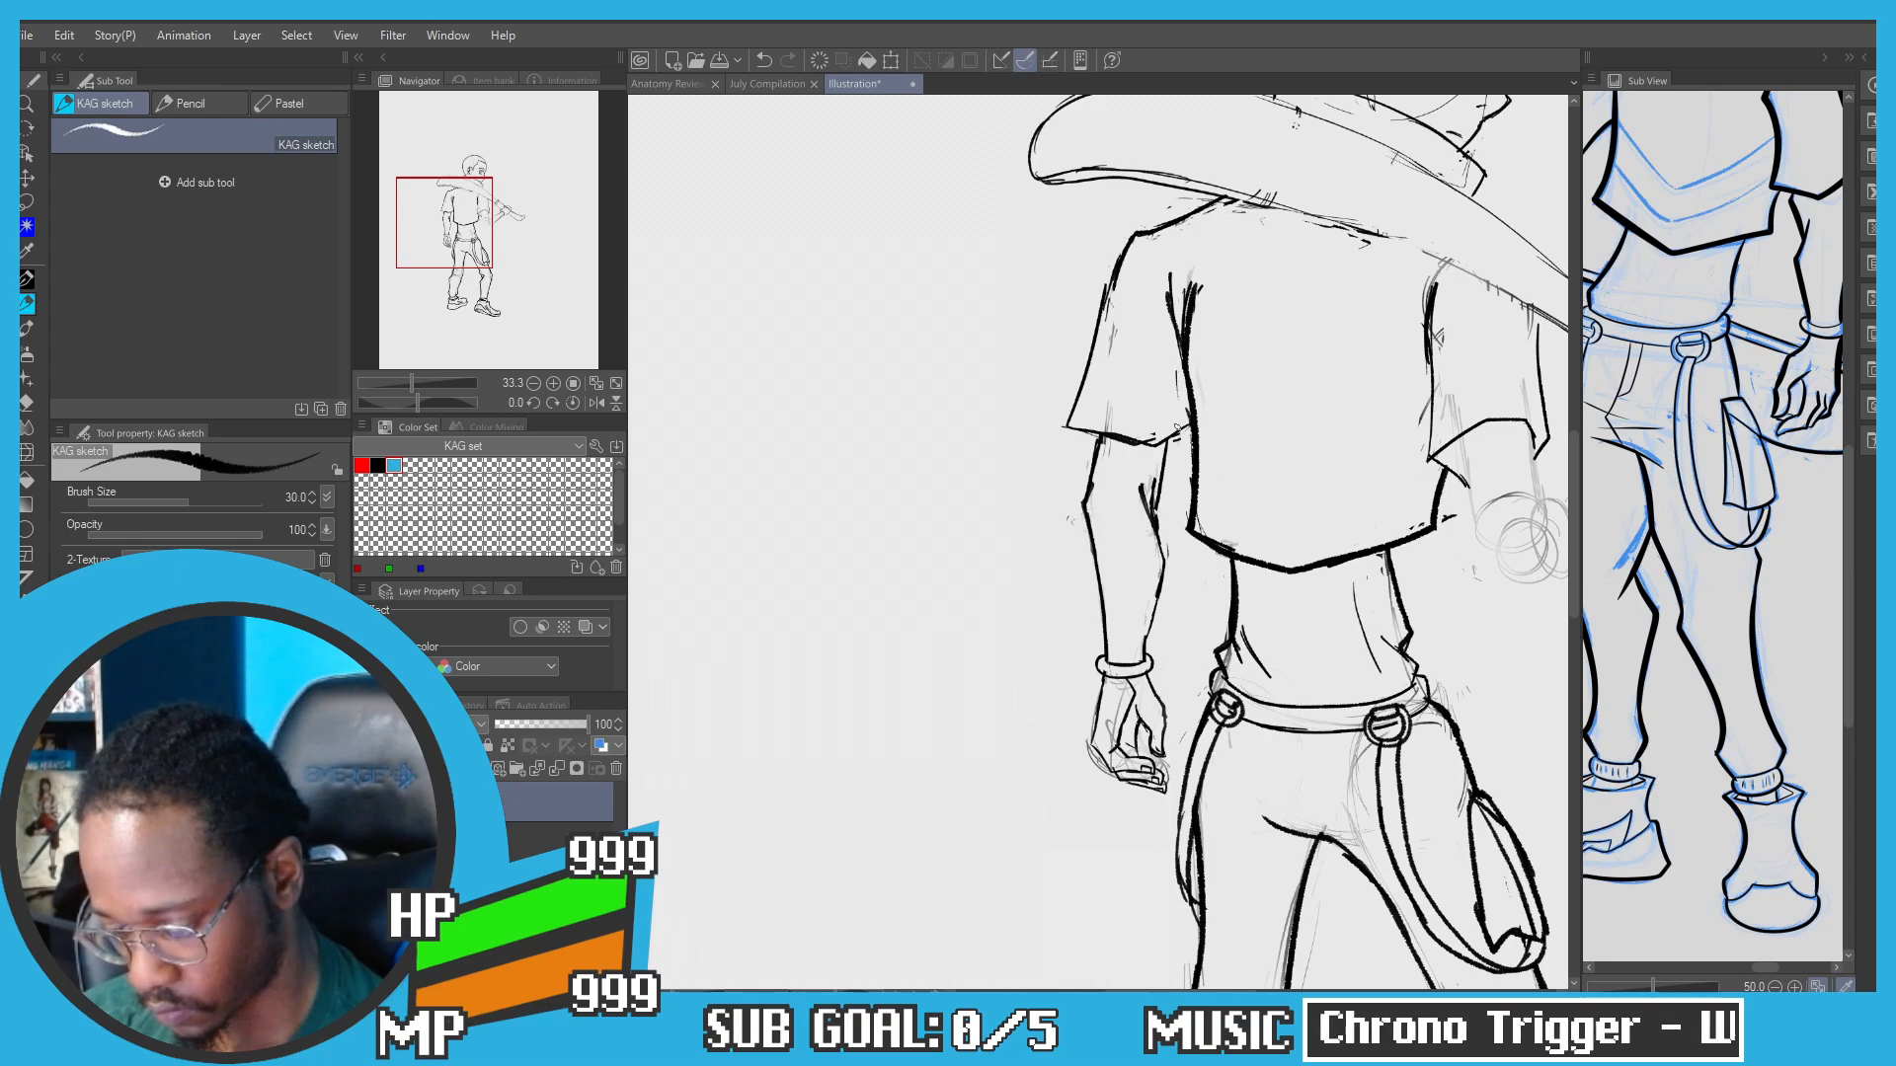
mouse_move(1096, 439)
mouse_down()
mouse_move(1077, 383)
mouse_move(924, 461)
mouse_move(951, 504)
mouse_move(966, 390)
mouse_up()
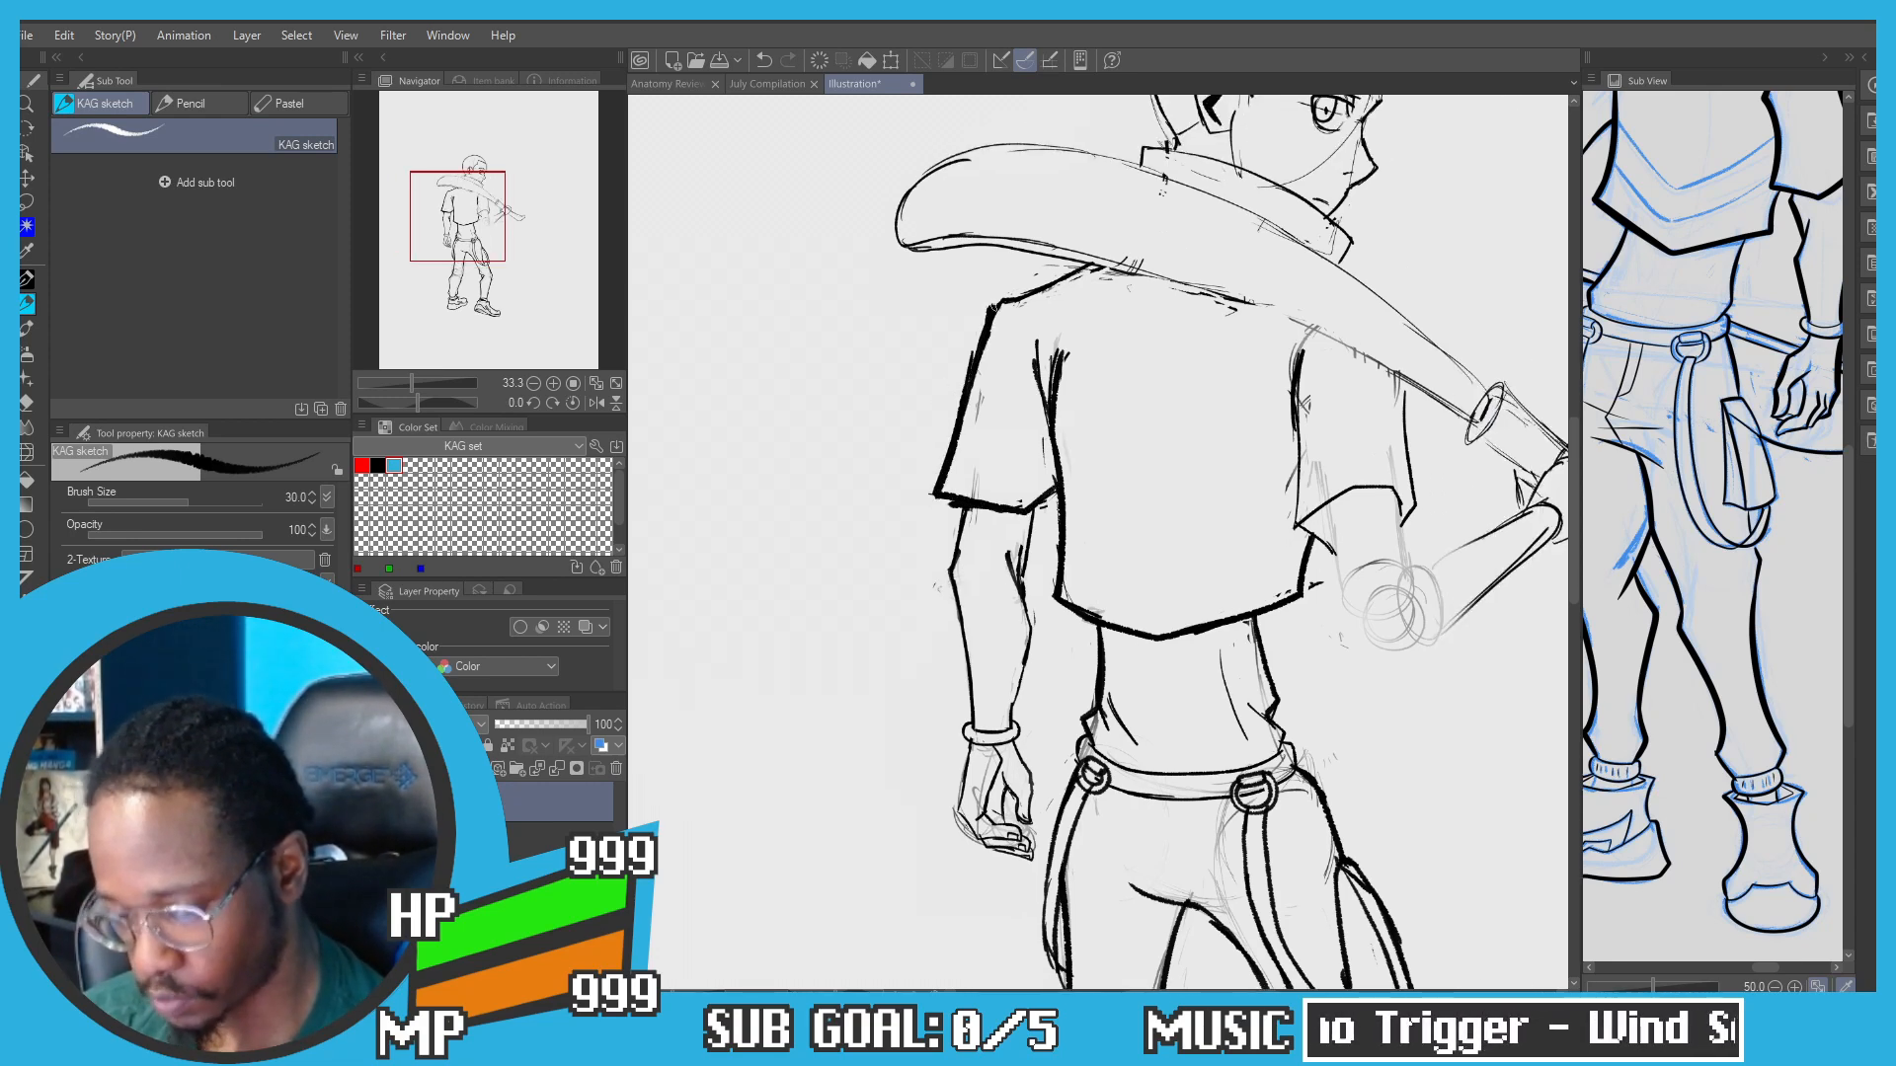
mouse_move(1024, 294)
mouse_down()
mouse_move(1044, 339)
mouse_move(1001, 412)
mouse_up()
Step: Redraw the hanging left arm's inner and outer contours from the sleeve to the bracelet with bold lines
mouse_move(1046, 605)
mouse_down()
mouse_move(1086, 474)
mouse_move(1074, 622)
mouse_up()
key(ctrl+z)
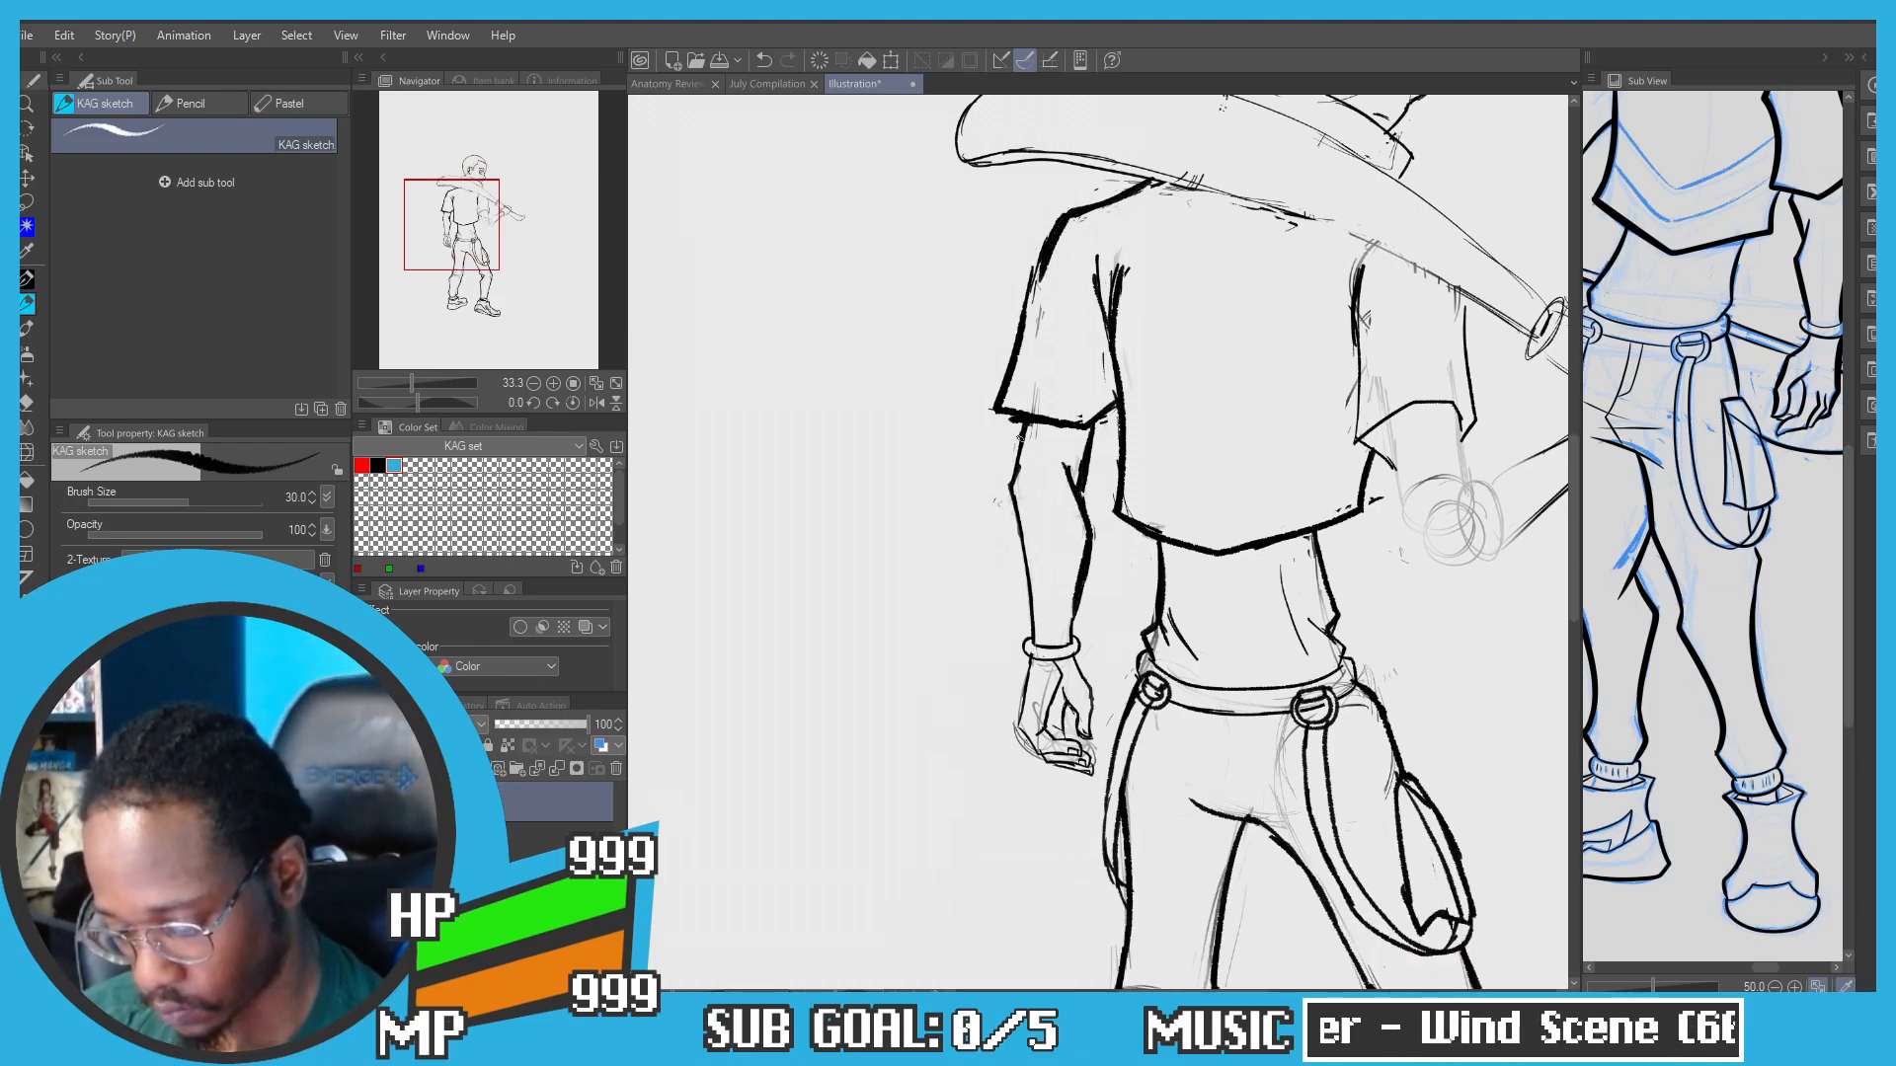
drag(1020, 435, 1032, 606)
key(ctrl+z)
drag(1017, 429, 1029, 573)
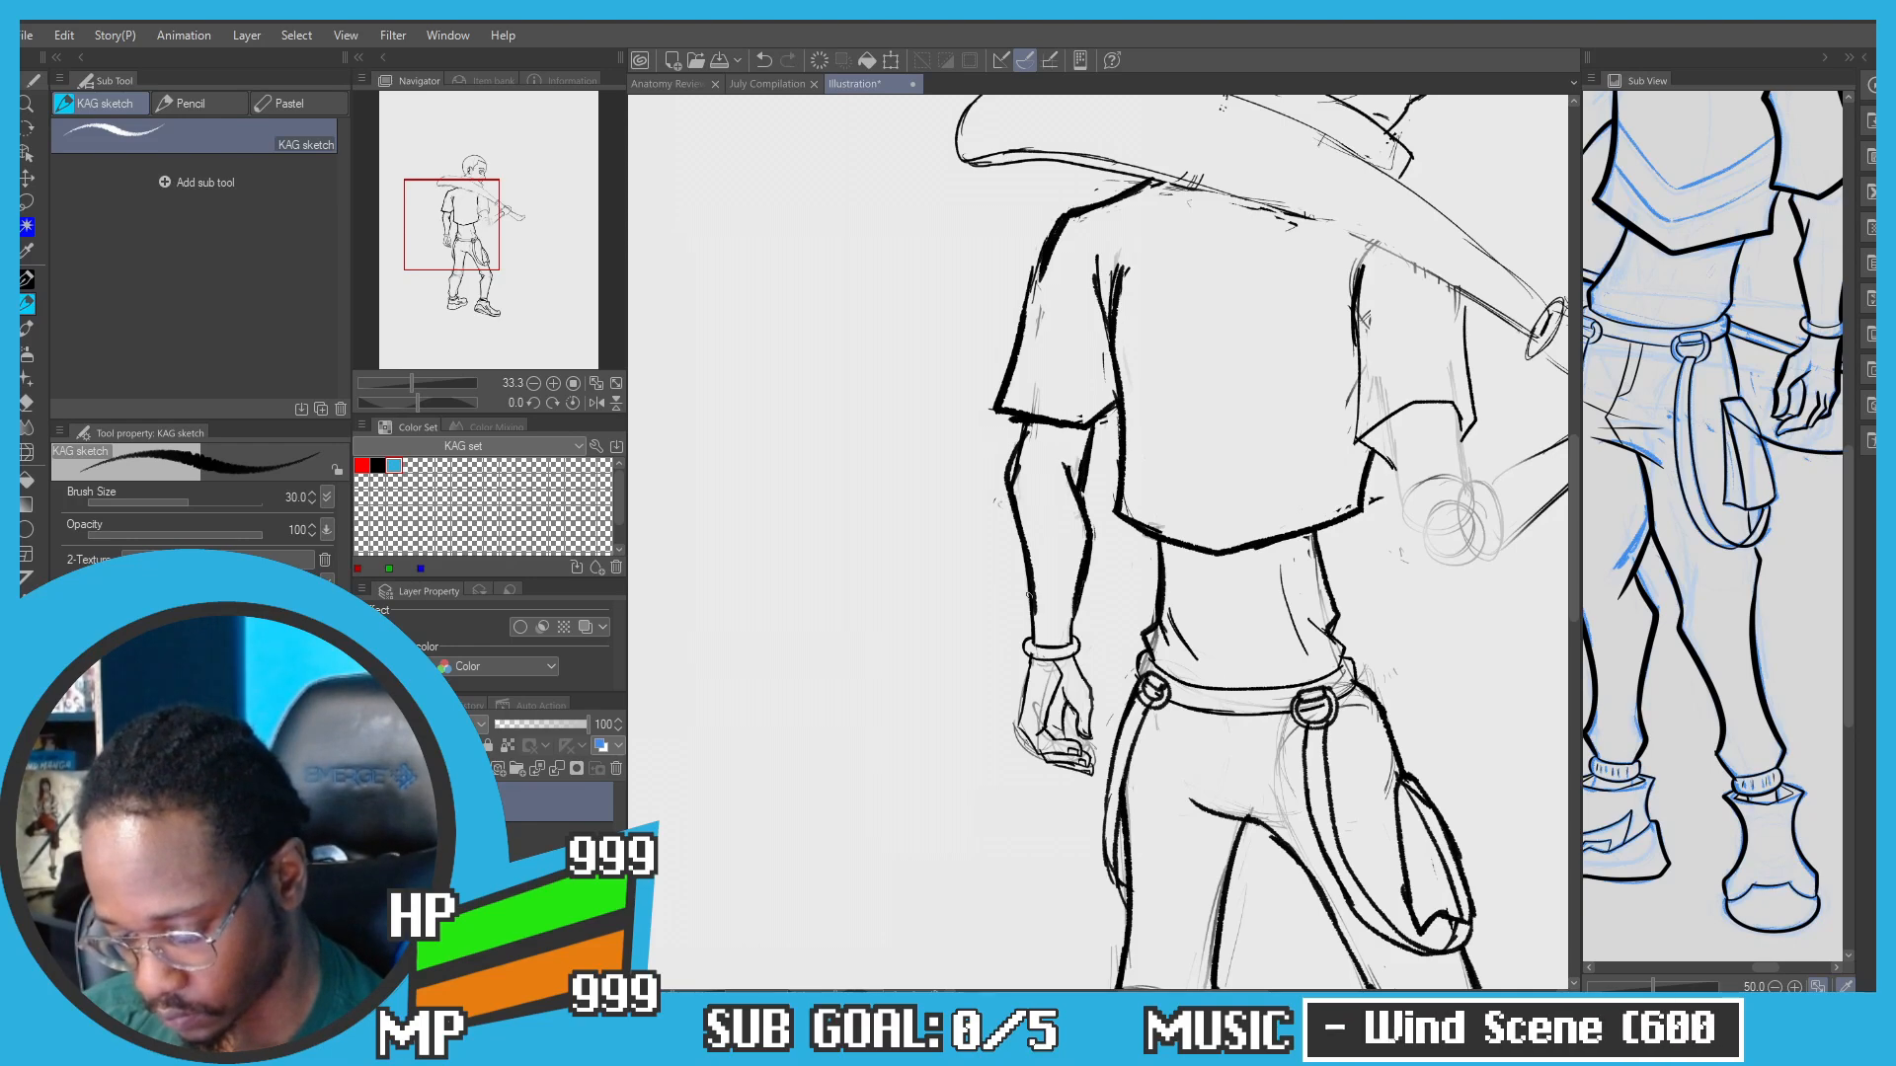
drag(1044, 453, 863, 518)
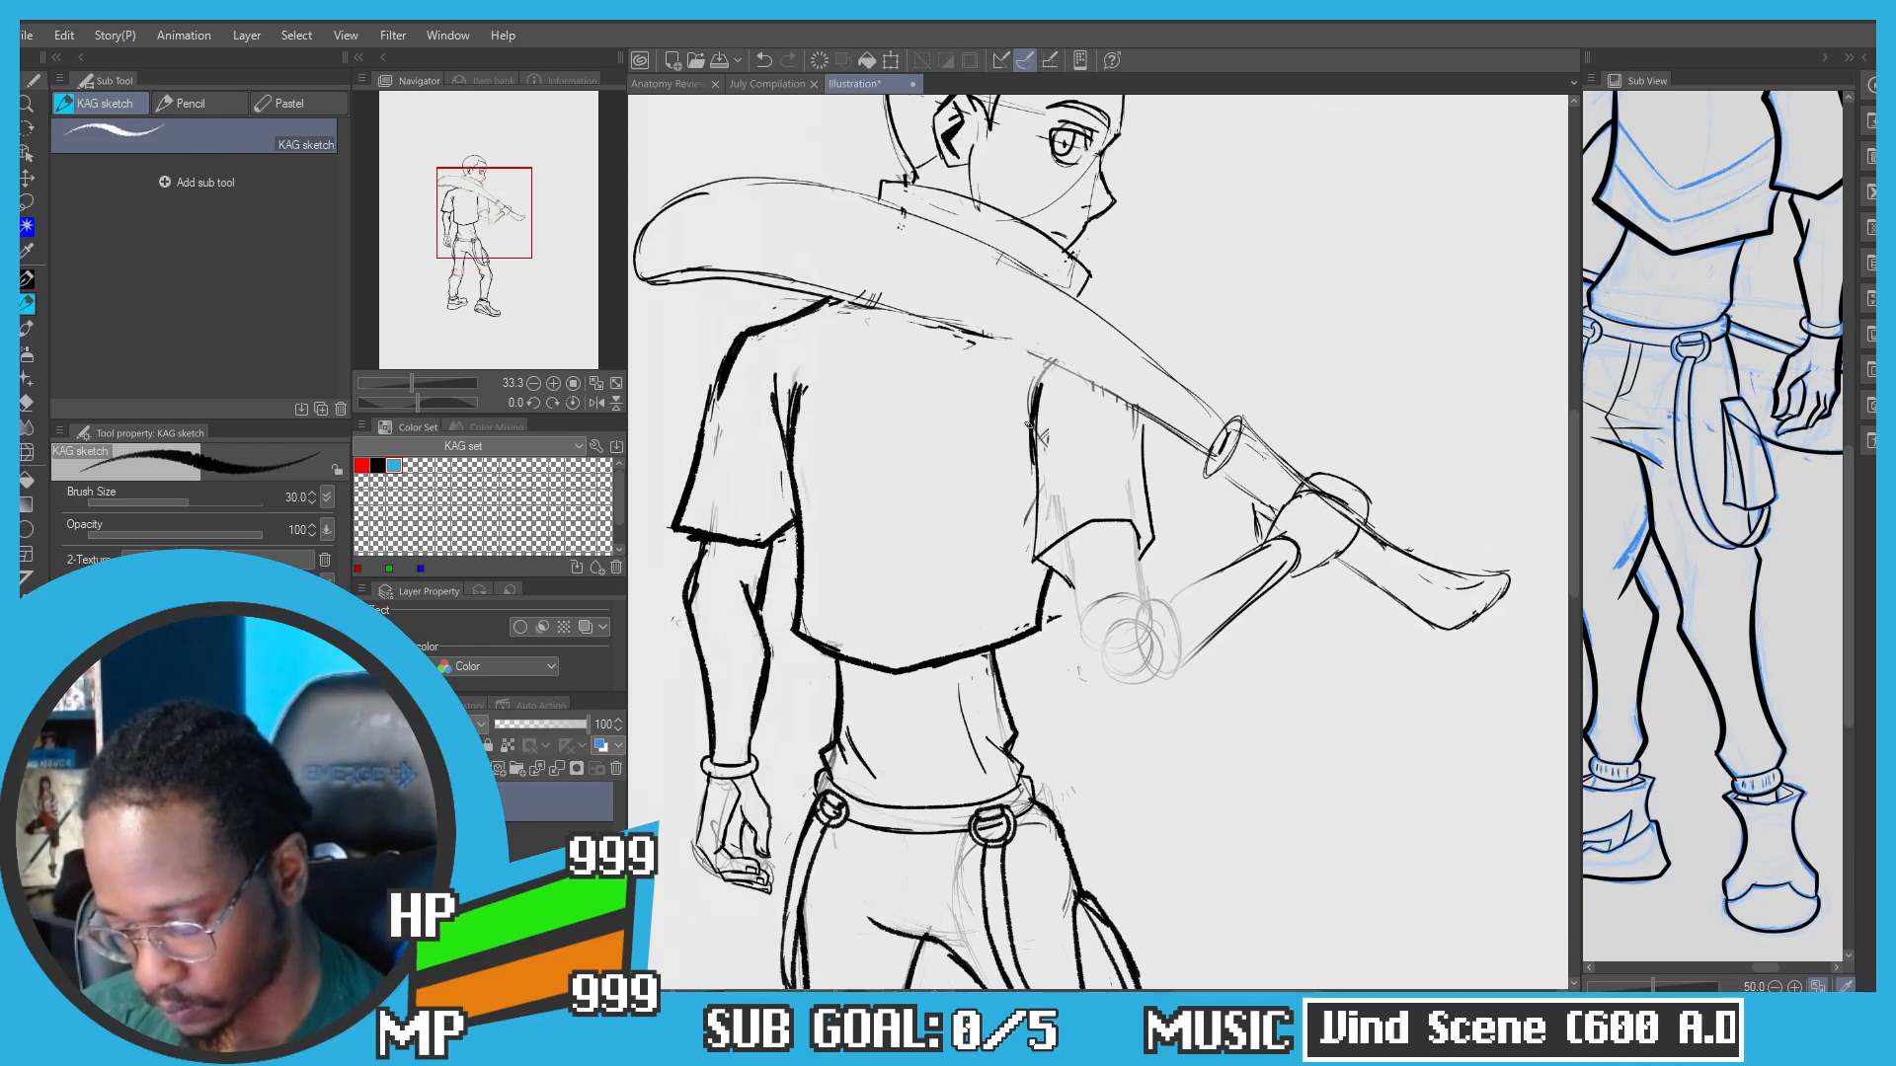
Step: Fade the rough right elbow, forearm and hand lines with the Soft eraser and return to the KAG sketch brush
drag(839, 395, 869, 510)
drag(886, 357, 748, 186)
drag(945, 375, 968, 319)
scroll(1216, 439, up, 1)
scroll(1154, 444, down, 2)
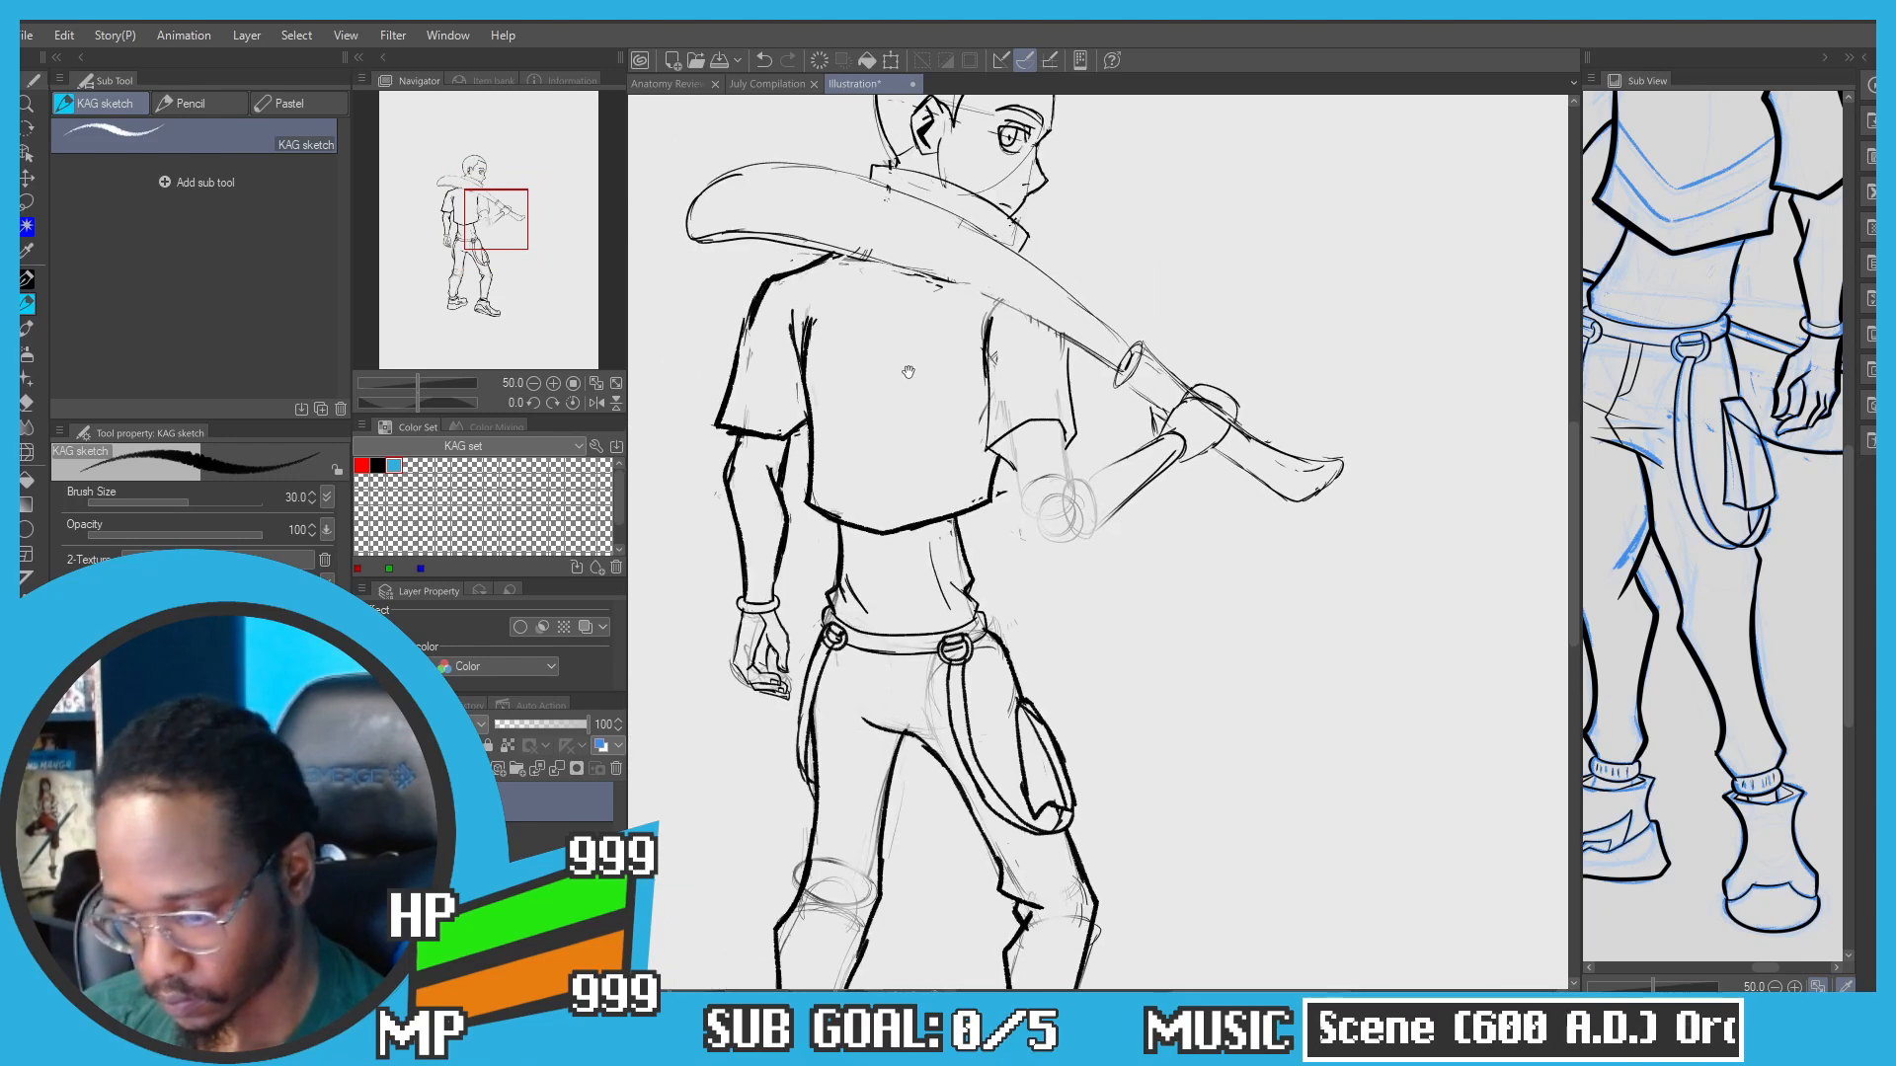
click(28, 403)
click(248, 136)
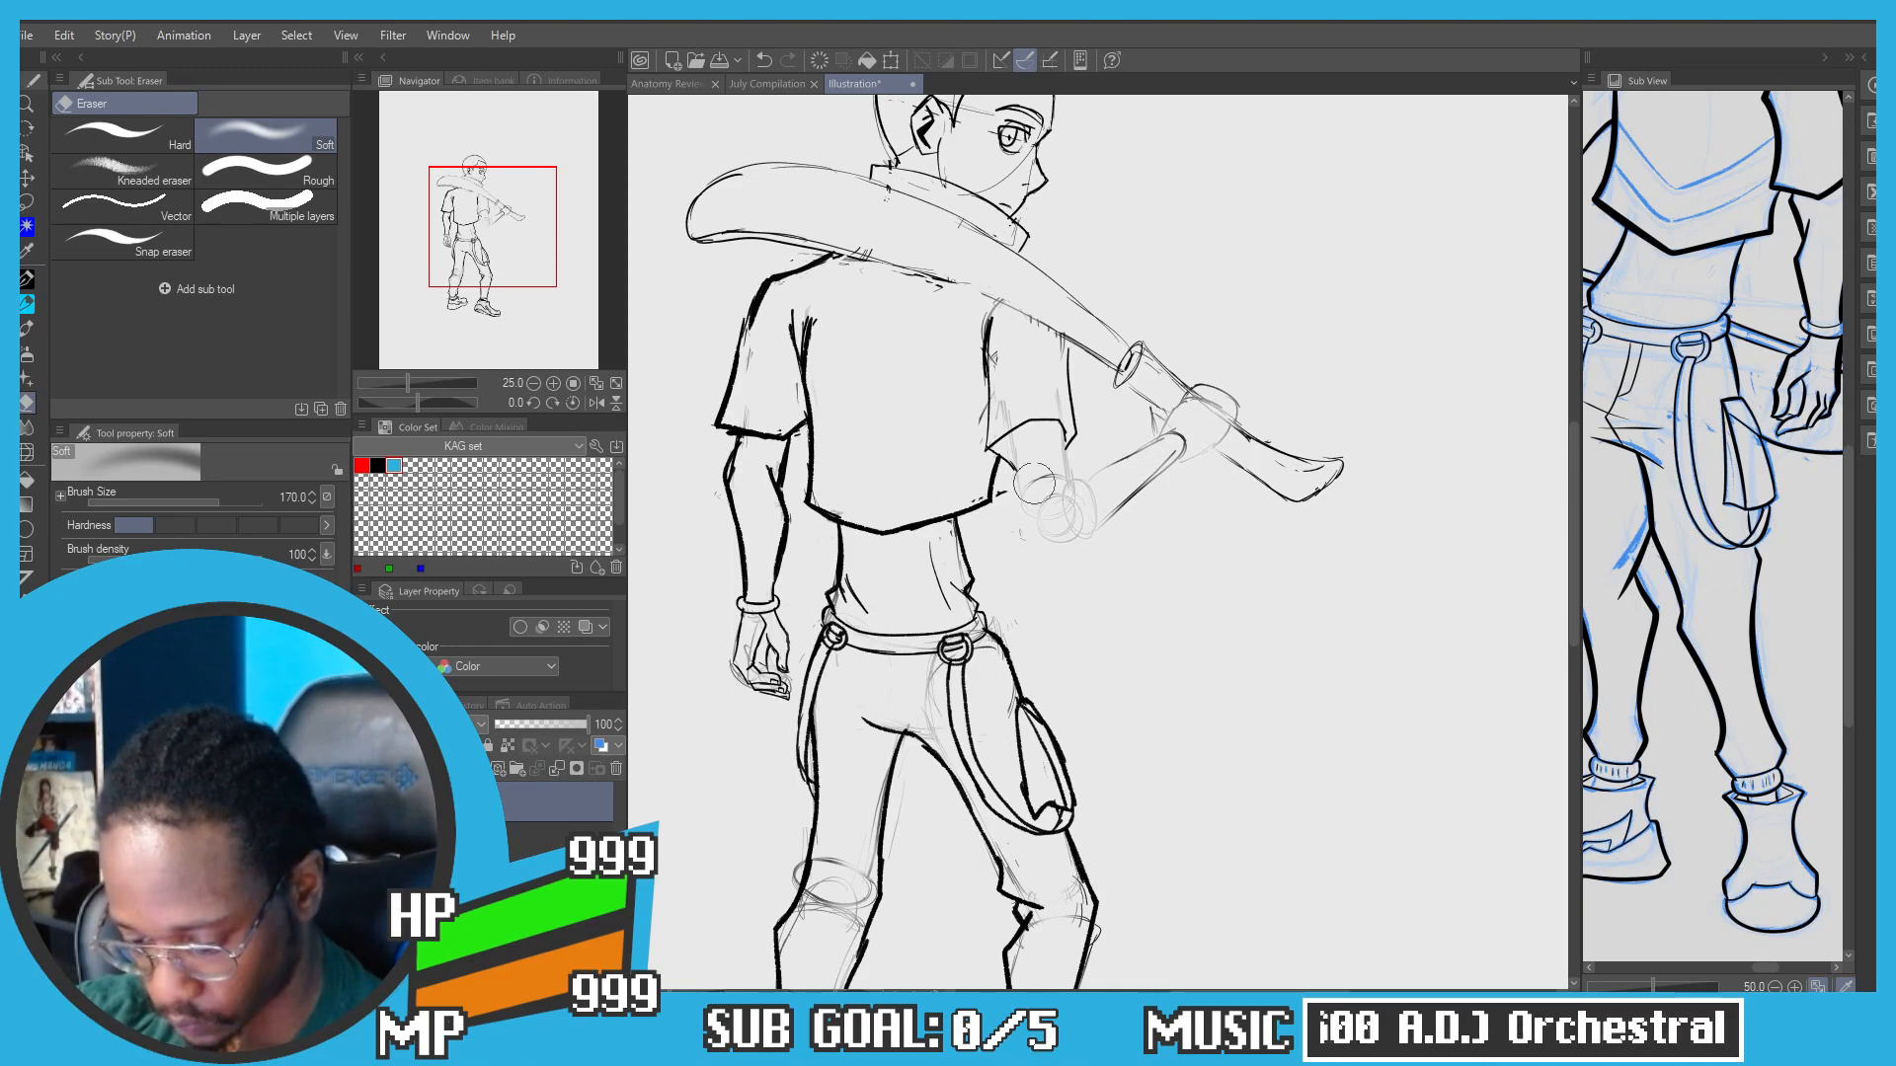
key(p)
Step: Draw the raised right forearm's upper edge with an elbow crease and the upper arm's inner edge below the sleeve
scroll(1035, 484, up, 2)
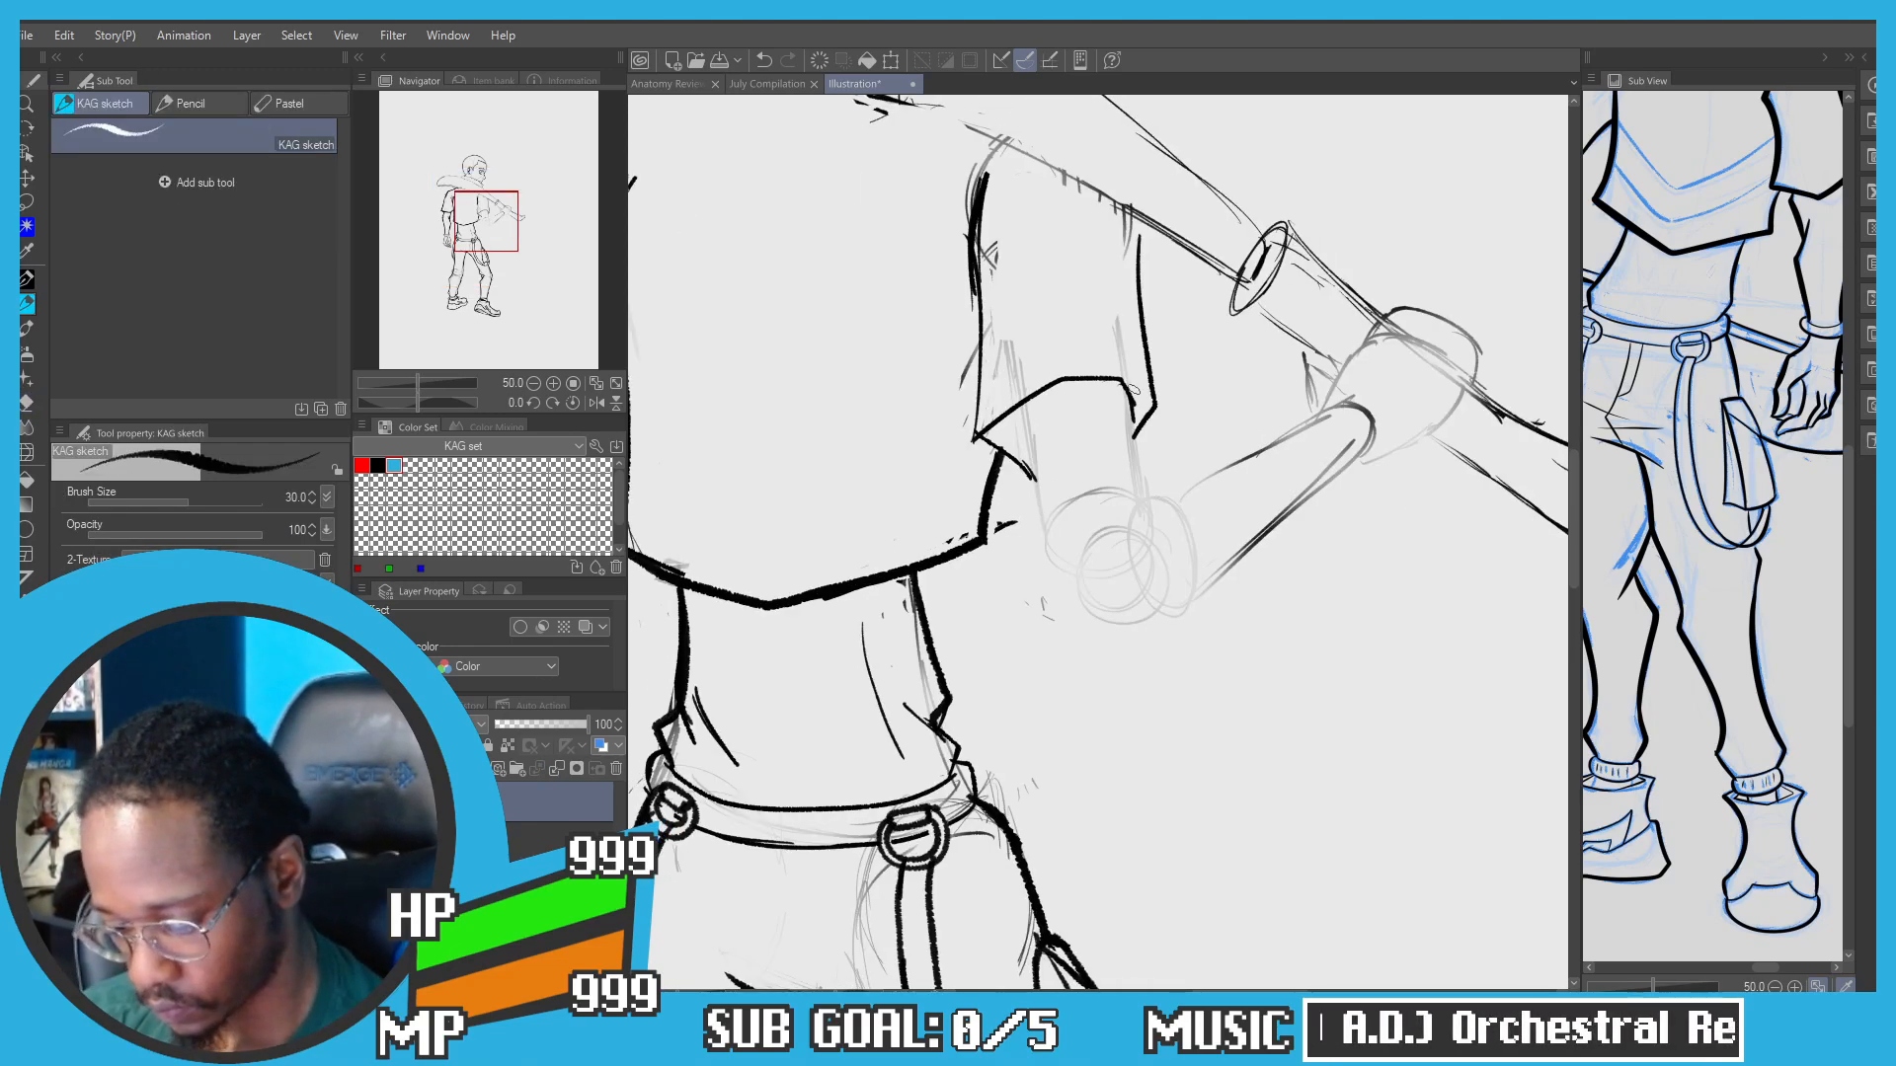
drag(1335, 403, 1235, 461)
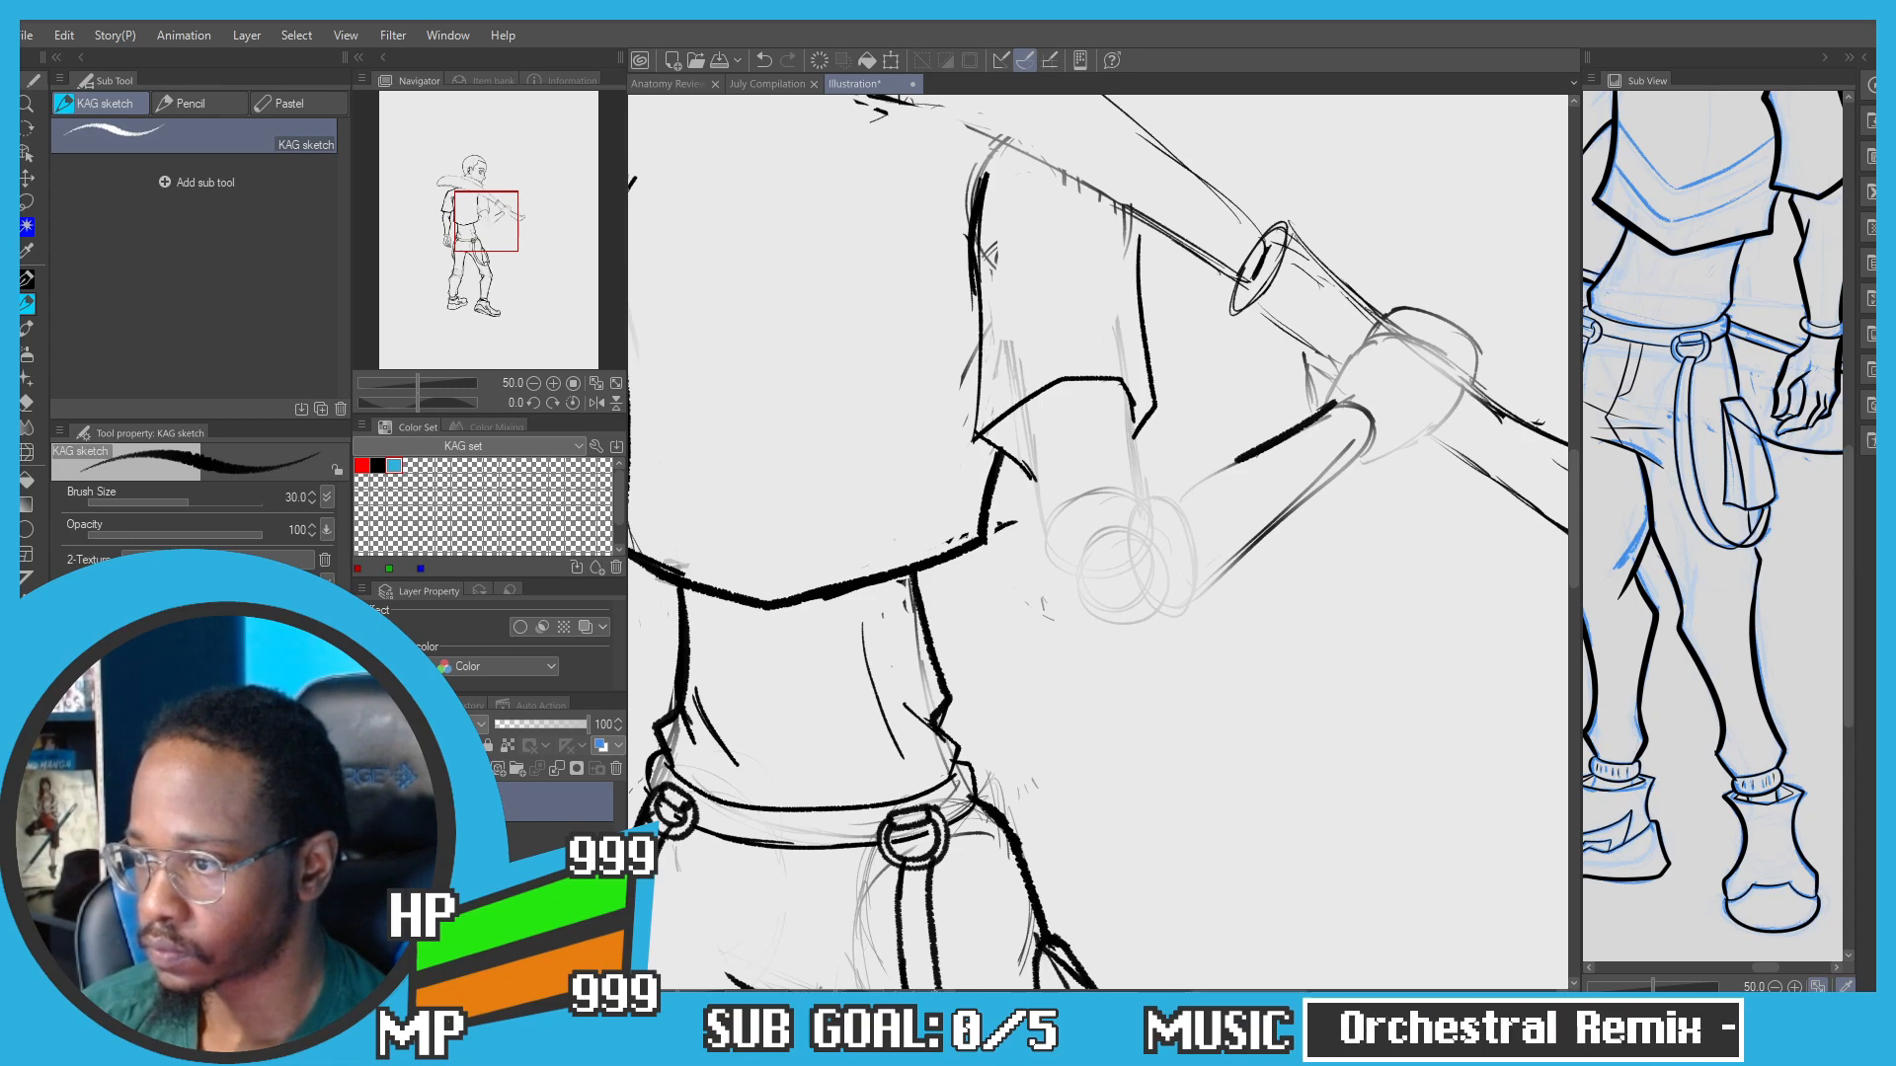
mouse_move(1292, 431)
mouse_down()
mouse_move(1168, 487)
mouse_move(1127, 547)
mouse_up()
key(ctrl+z)
key(ctrl+z)
key(ctrl+z)
mouse_move(1126, 400)
mouse_down()
mouse_move(1138, 489)
mouse_move(1133, 417)
mouse_move(1136, 528)
mouse_up()
key(ctrl+z)
key(ctrl+z)
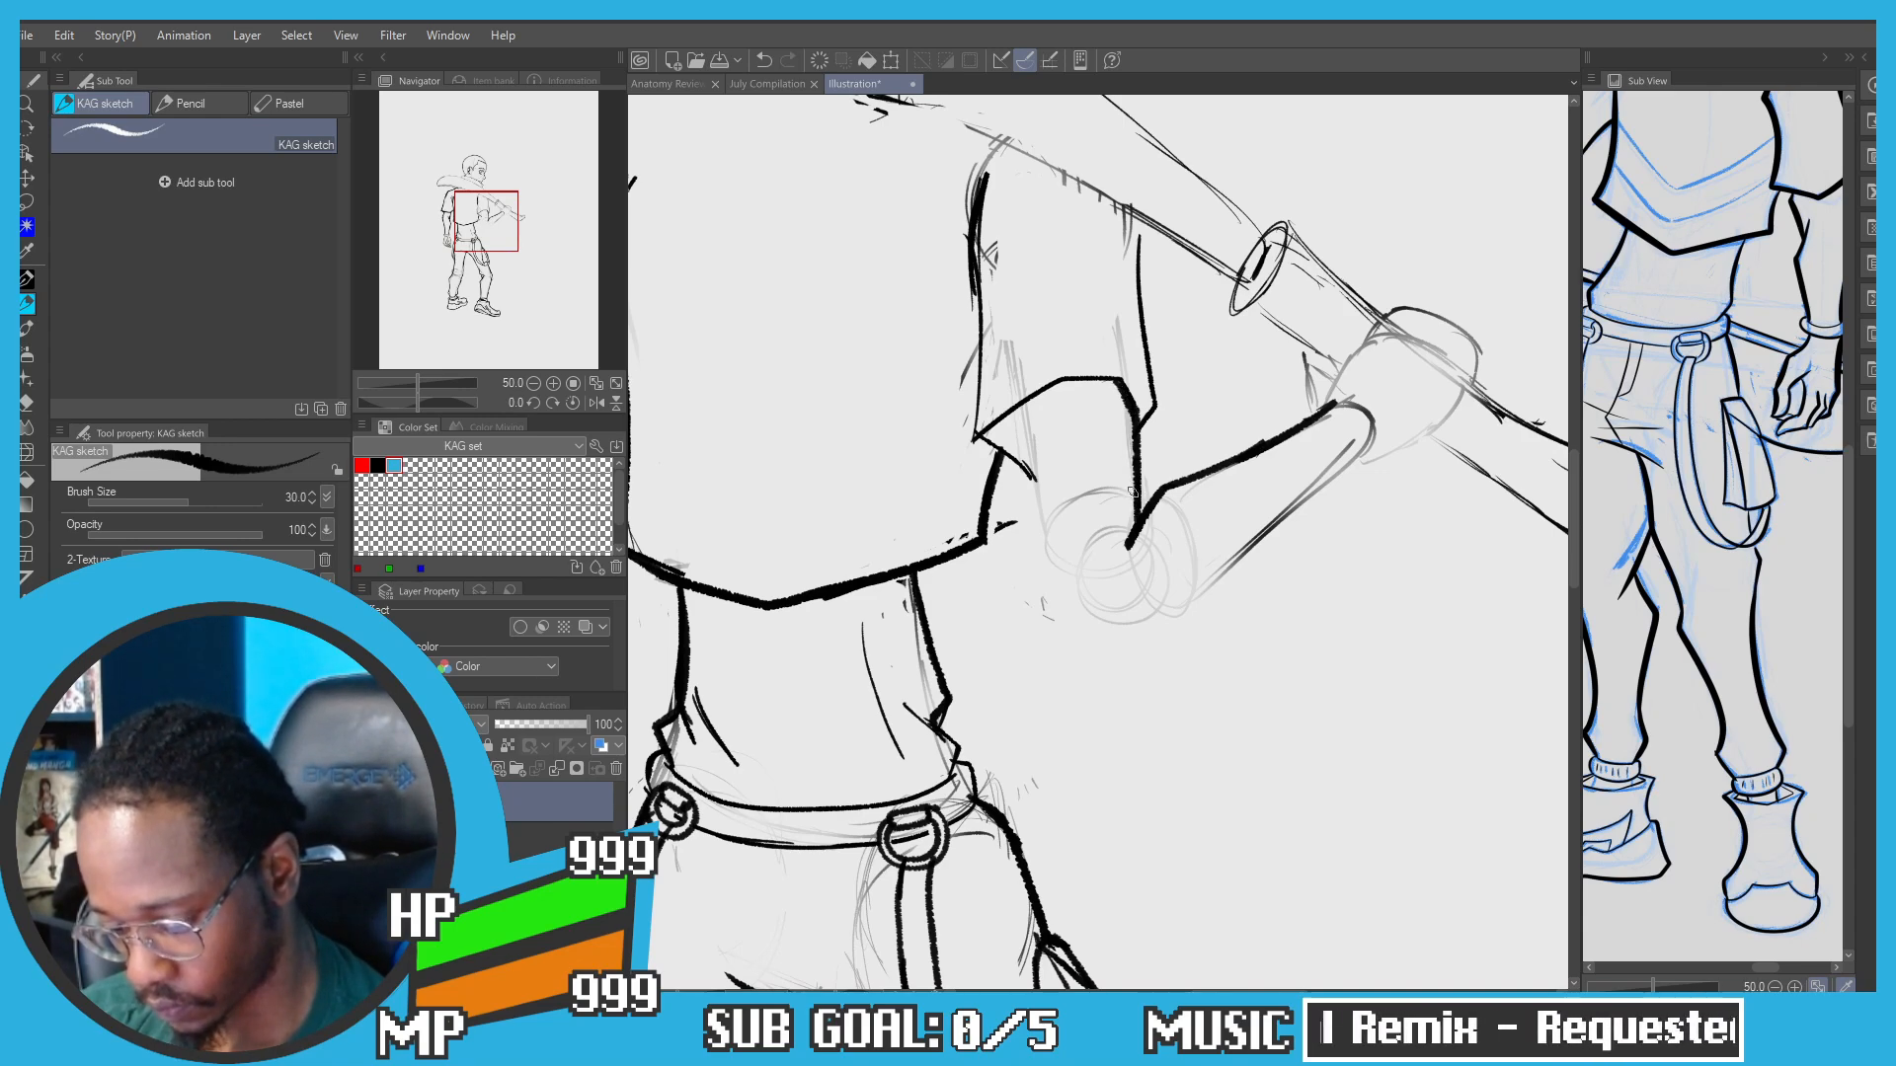
Step: Lasso the right forearm and elbow lines, rotate them slightly clockwise into a flatter angle, and deselect
scroll(992, 435, down, 2)
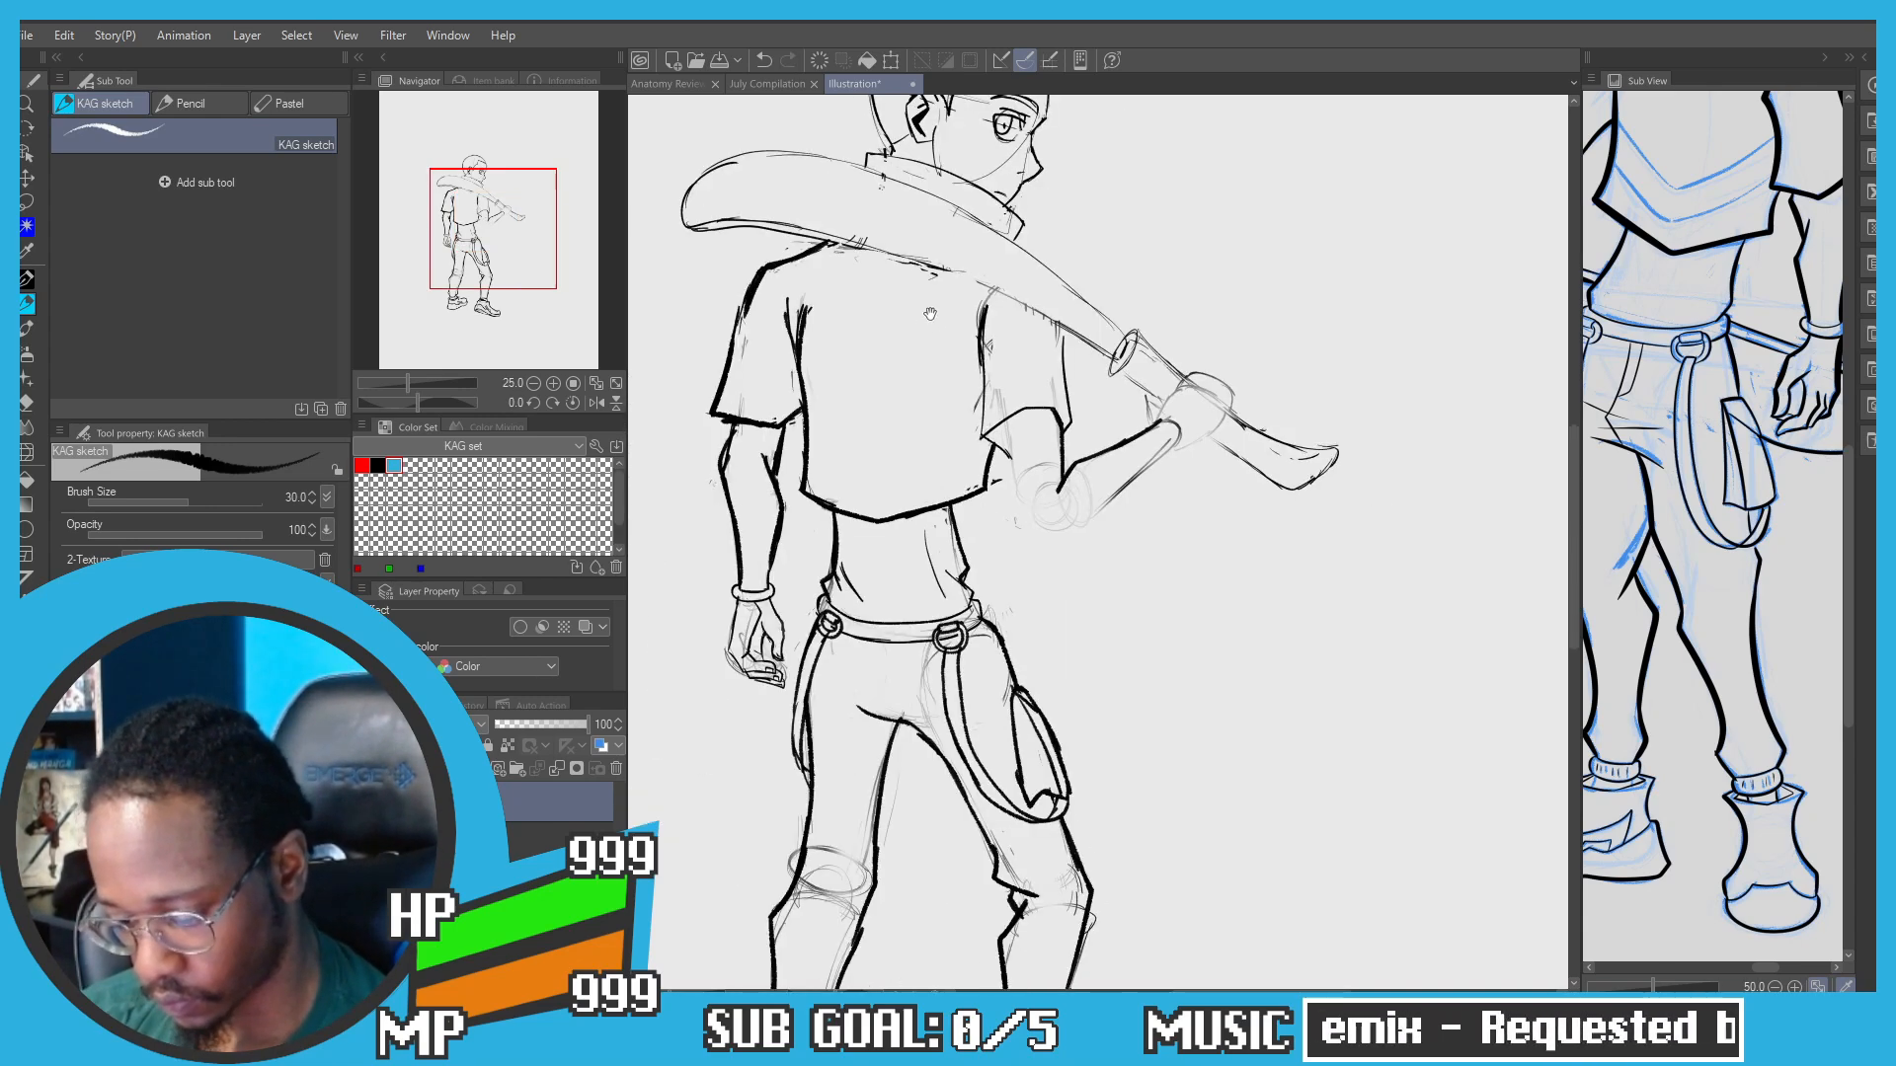
drag(924, 316, 953, 357)
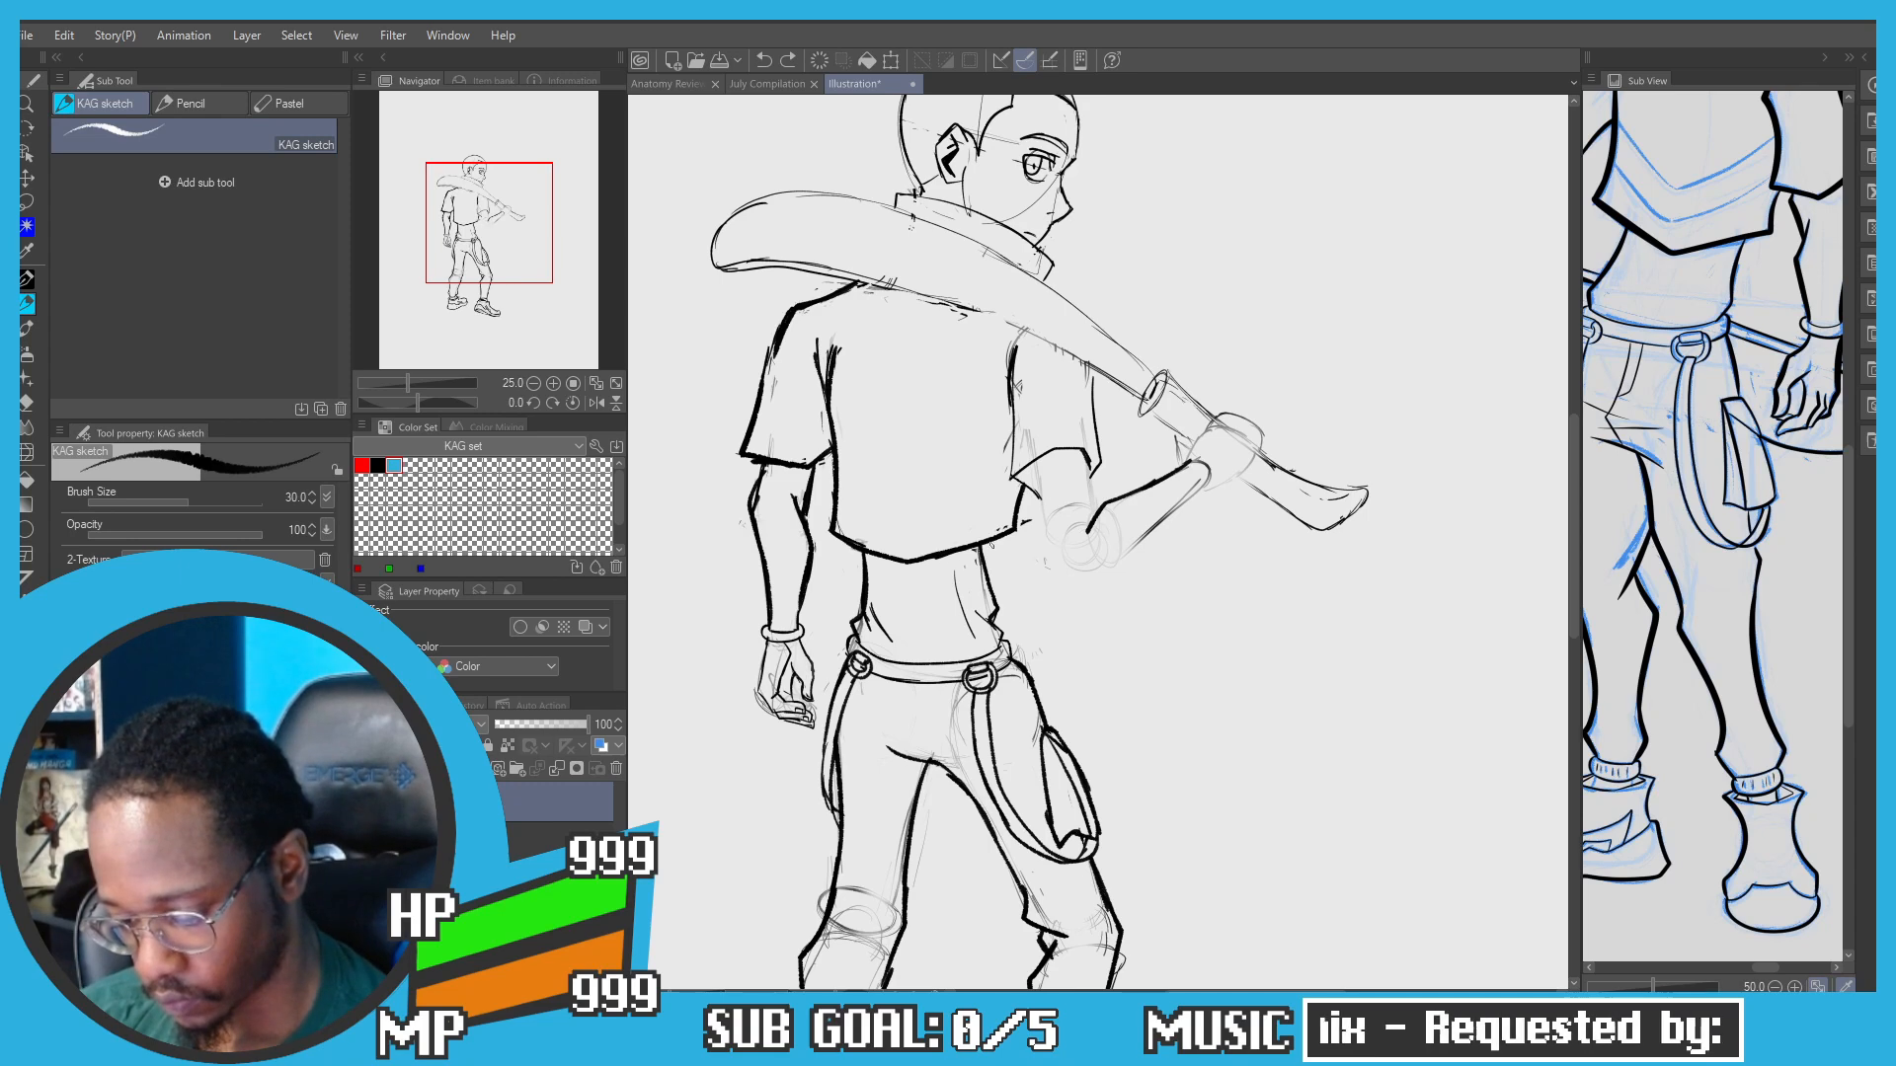
key(m)
mouse_move(1170, 571)
mouse_down()
mouse_move(1081, 545)
mouse_move(1107, 476)
mouse_move(1175, 461)
mouse_move(1173, 570)
mouse_move(1151, 529)
mouse_up()
click(1225, 627)
drag(1234, 444, 1244, 461)
drag(1101, 507, 1102, 509)
drag(1001, 404, 1004, 402)
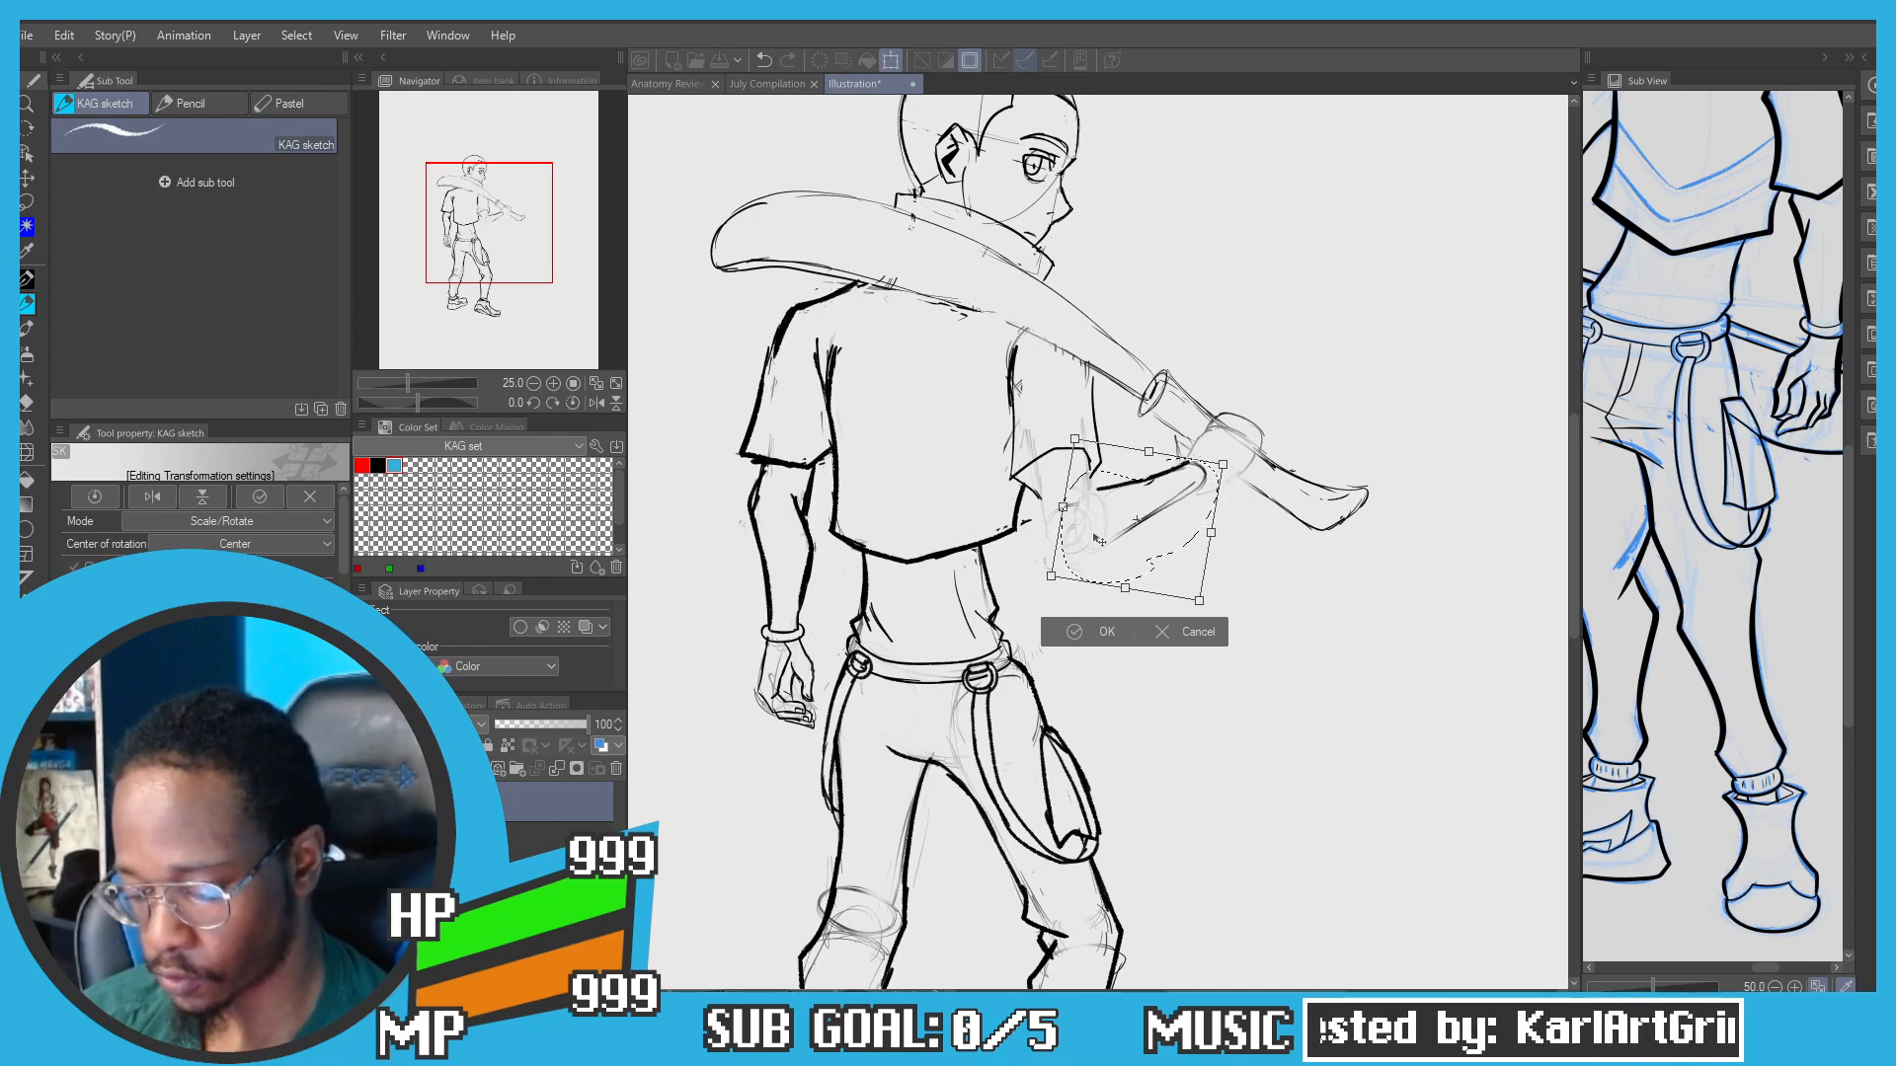
drag(1109, 518, 1104, 515)
click(1065, 632)
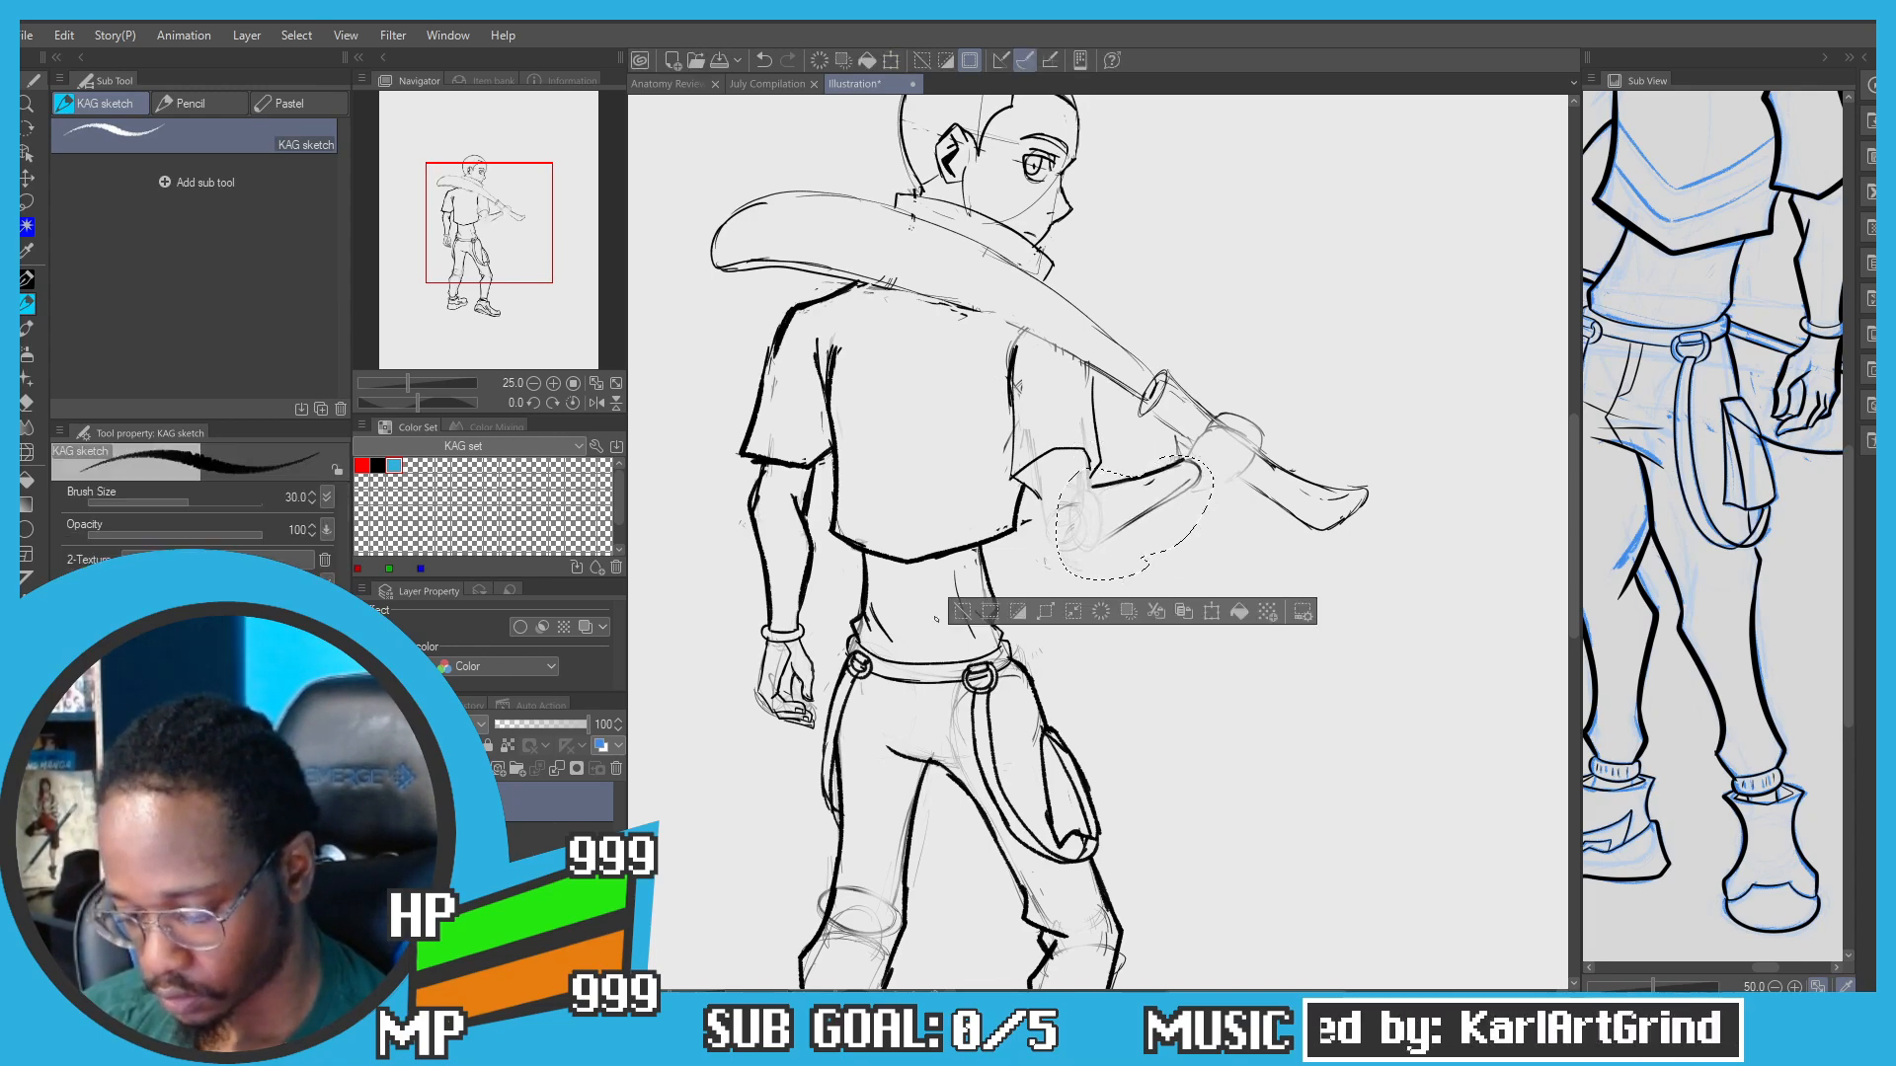
key(ctrl+d)
Step: Redraw the right upper arm's short inner edge connecting the sleeve opening to the elbow crease
scroll(1089, 492, up, 3)
drag(1089, 493, 1035, 563)
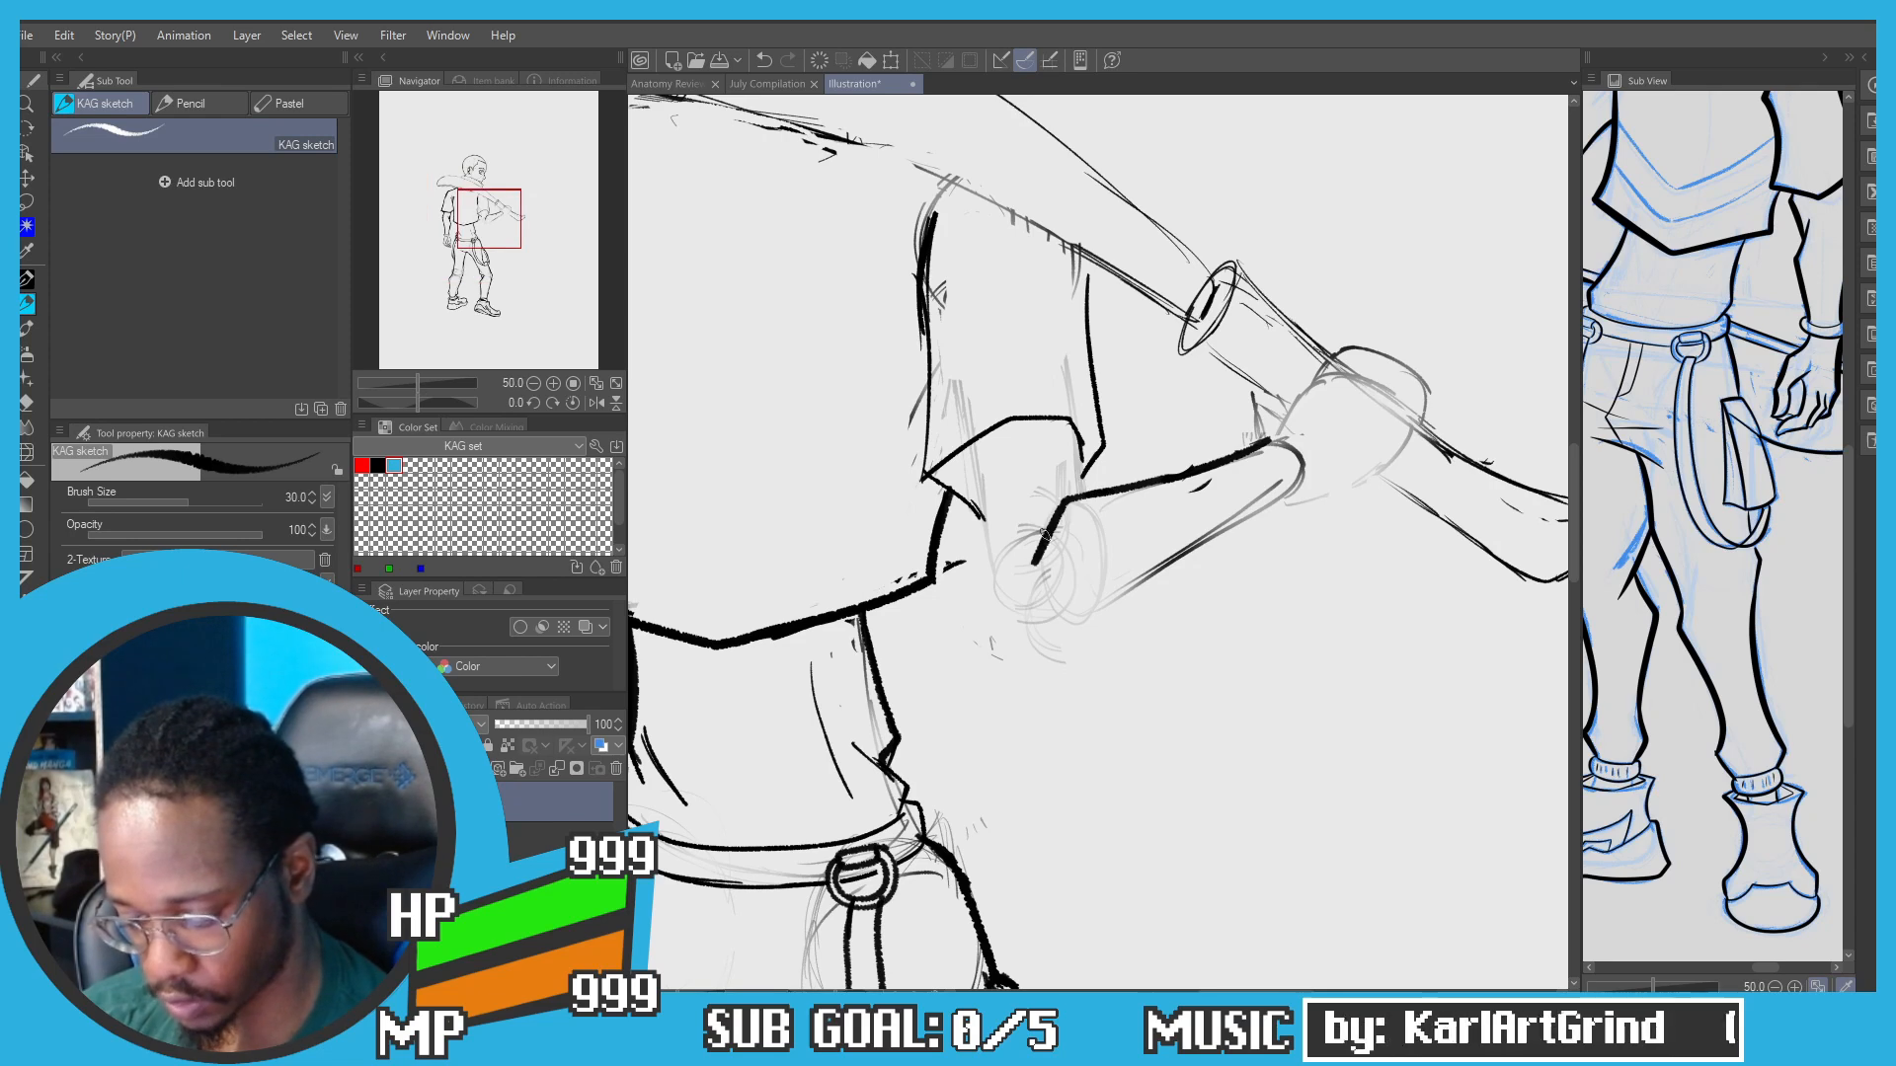
drag(1066, 432, 1087, 500)
key(ctrl+z)
drag(1068, 431, 1078, 515)
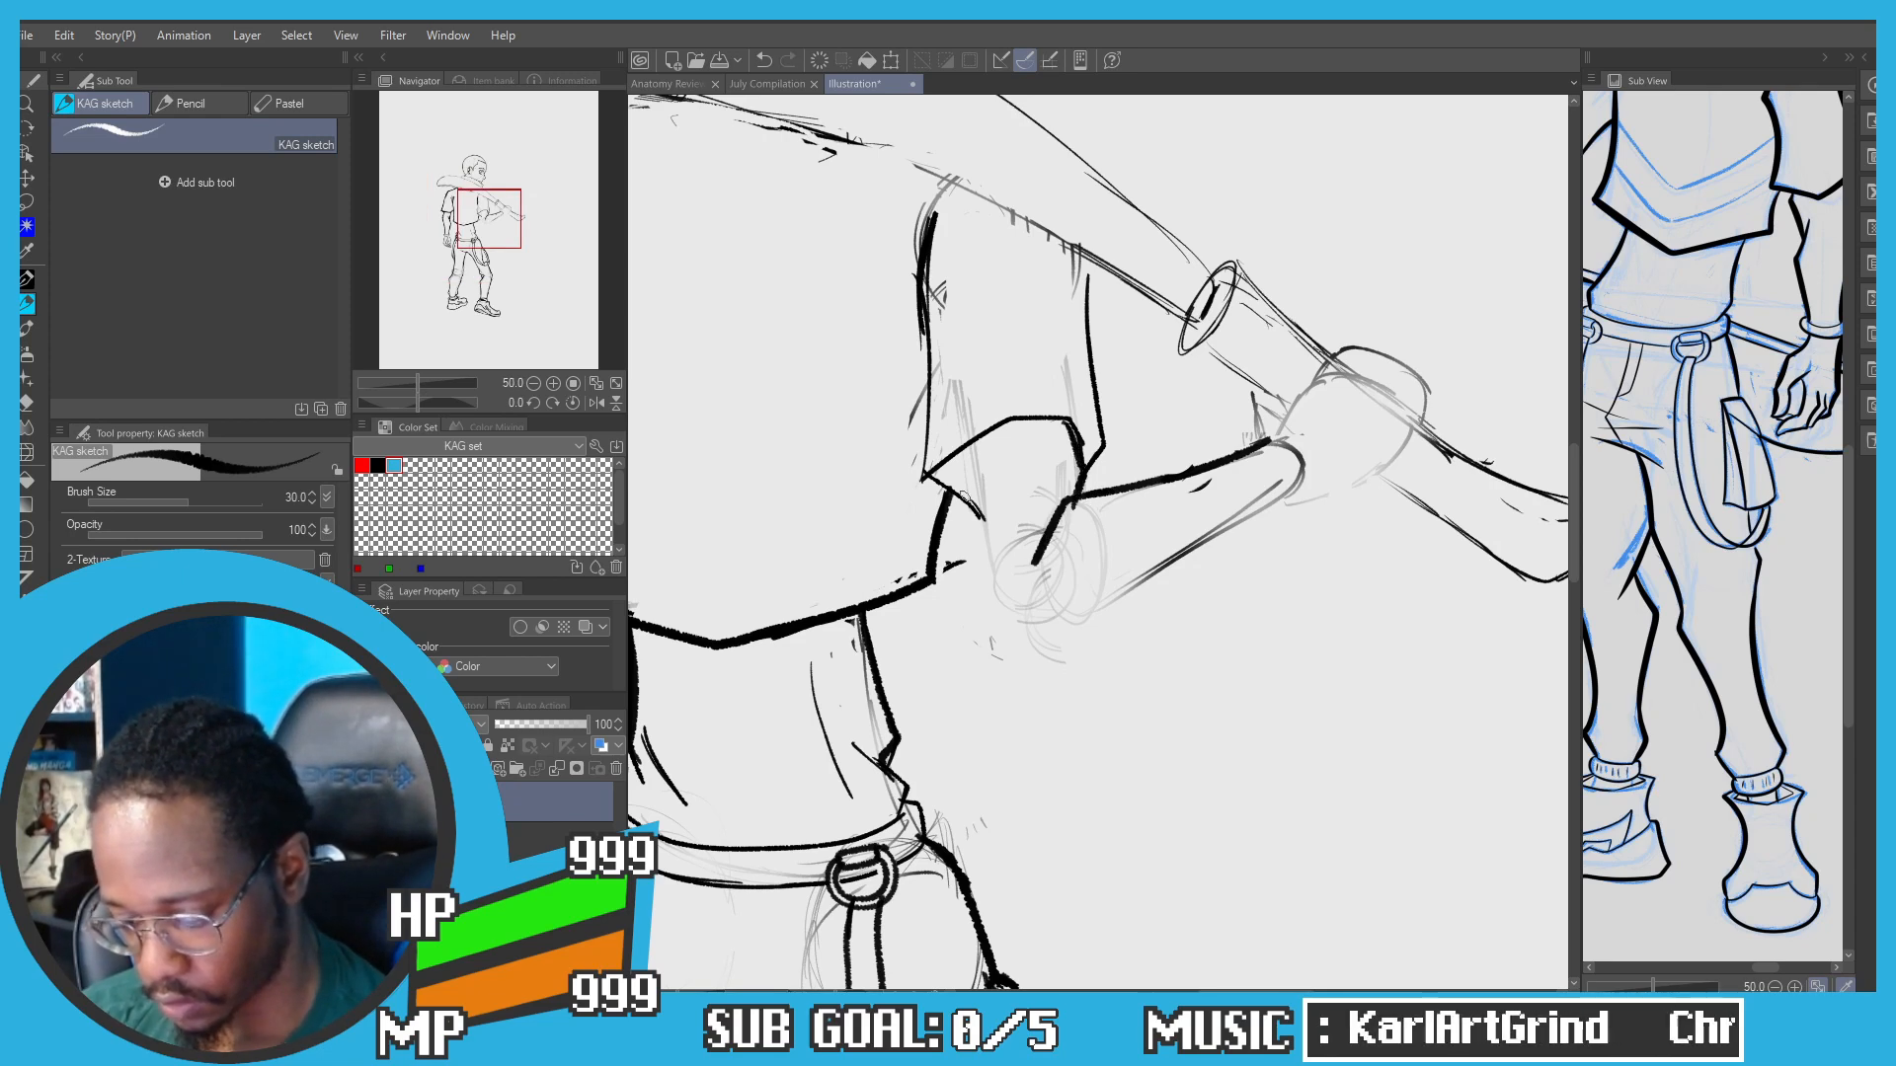
drag(960, 431, 975, 500)
key(ctrl+z)
scroll(1249, 452, up, 1)
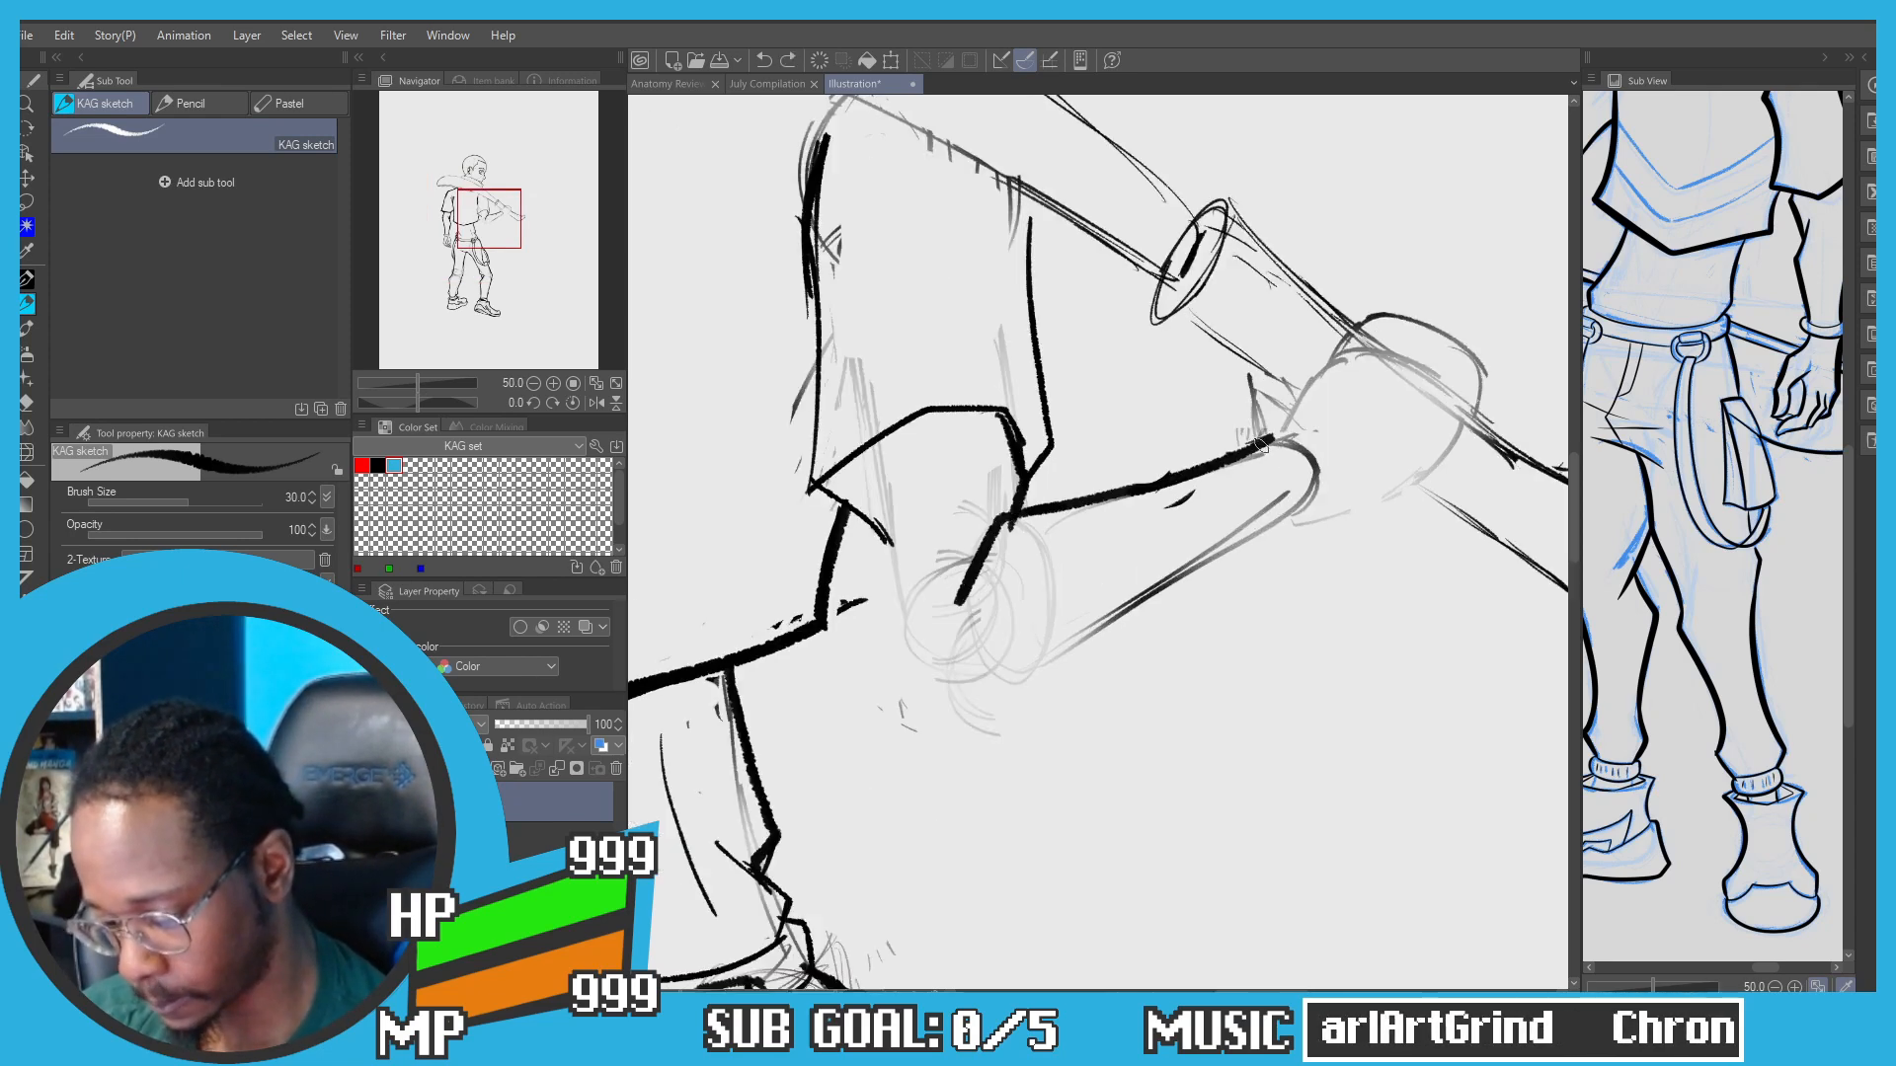
Step: Draw a wristband around the right wrist and a bold forearm underside running down to a pointed elbow
drag(1273, 442, 1301, 508)
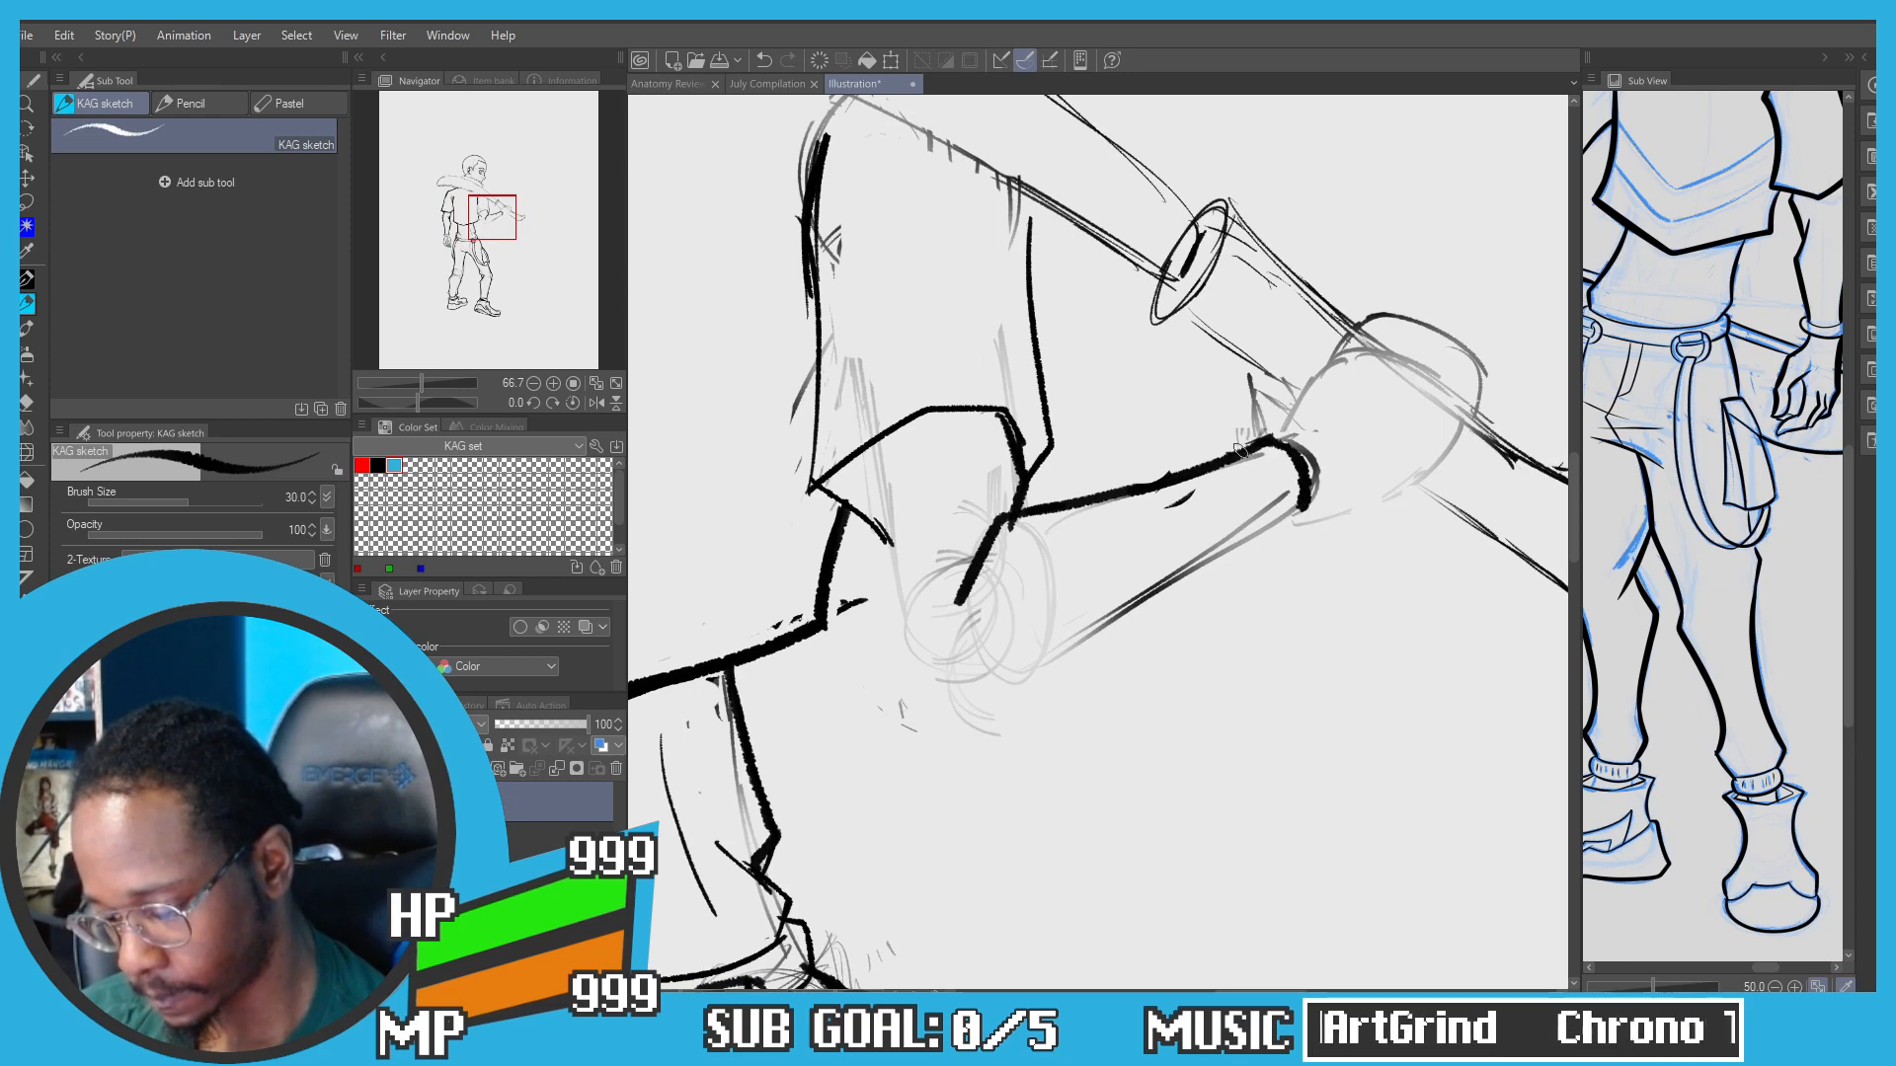
mouse_move(1242, 434)
mouse_down()
mouse_move(1292, 426)
mouse_move(1339, 473)
mouse_move(1304, 529)
mouse_move(1303, 498)
mouse_move(1301, 533)
mouse_move(1300, 501)
mouse_move(1298, 524)
mouse_move(1155, 588)
mouse_up()
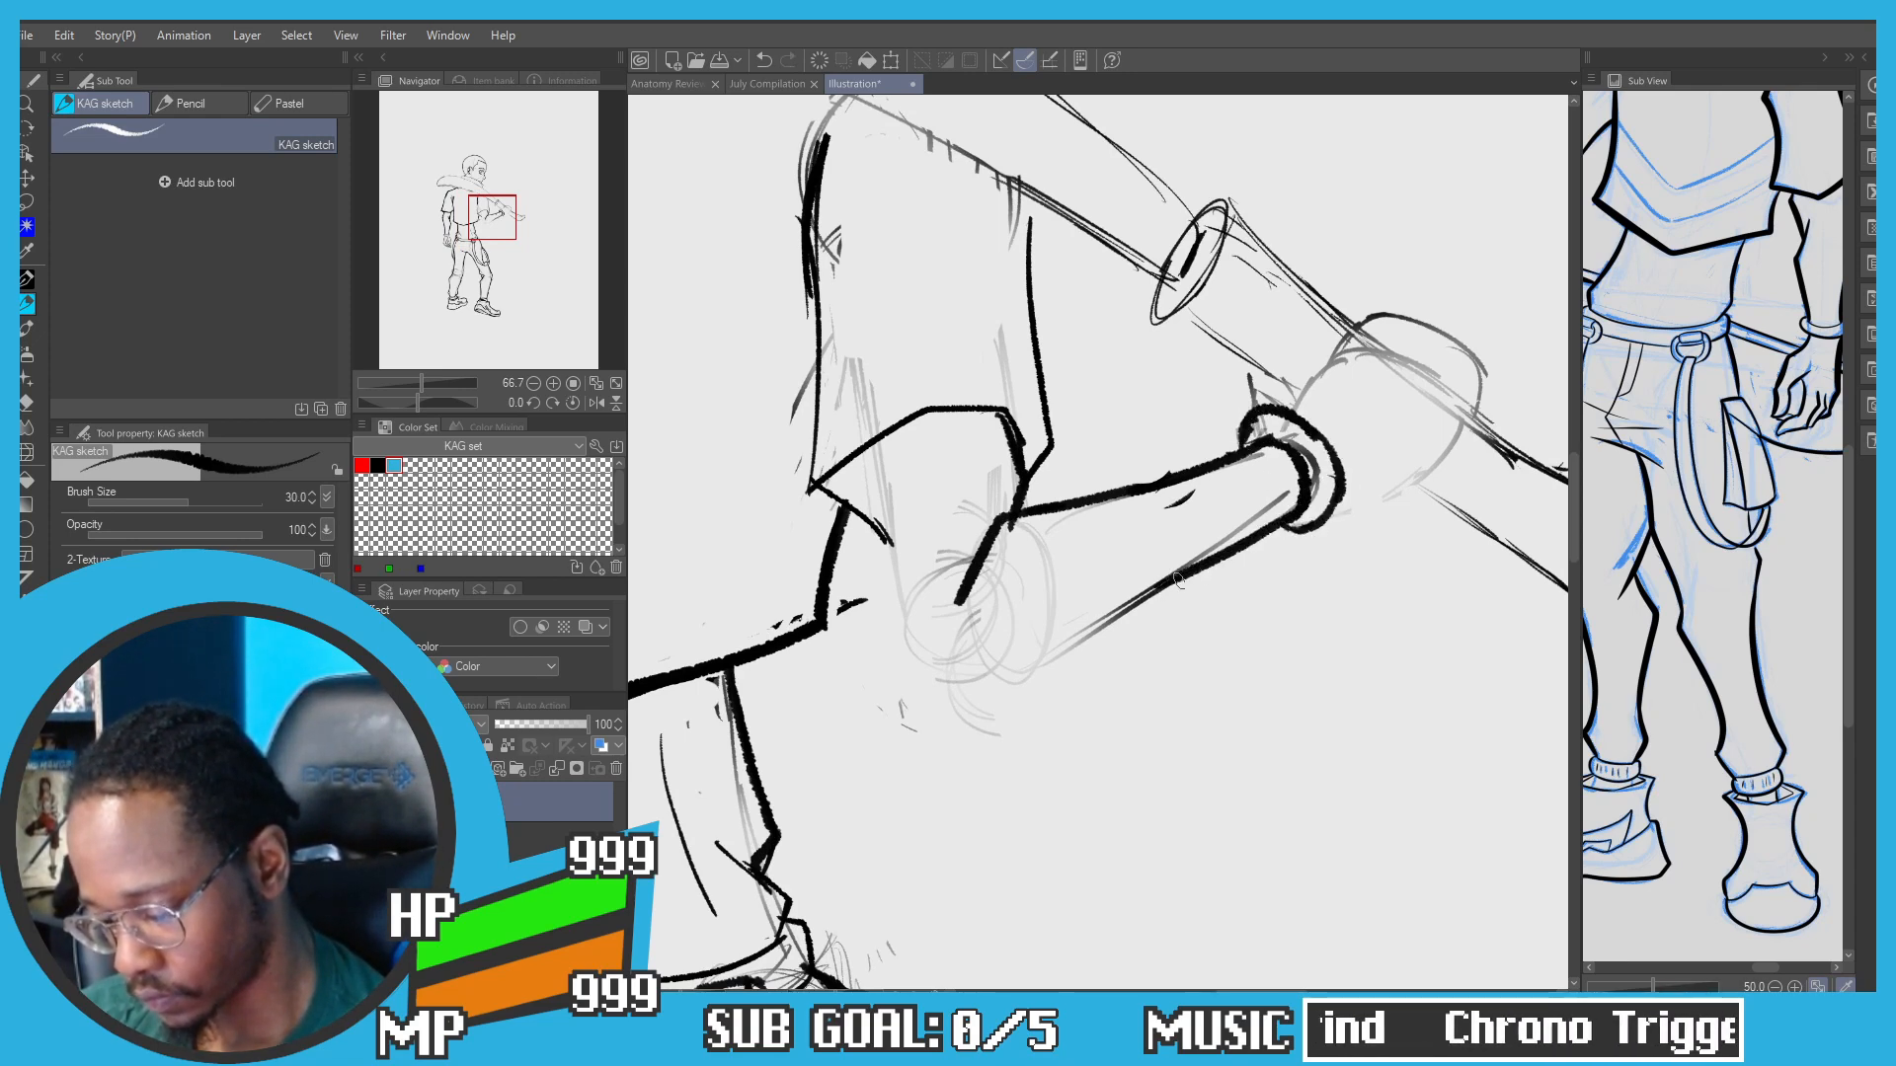
key(ctrl+z)
drag(1288, 512, 998, 703)
key(ctrl+z)
mouse_move(1290, 514)
mouse_down()
mouse_move(993, 698)
mouse_move(887, 605)
mouse_up()
key(ctrl+z)
mouse_move(1036, 660)
mouse_down()
mouse_move(970, 701)
mouse_move(906, 620)
mouse_up()
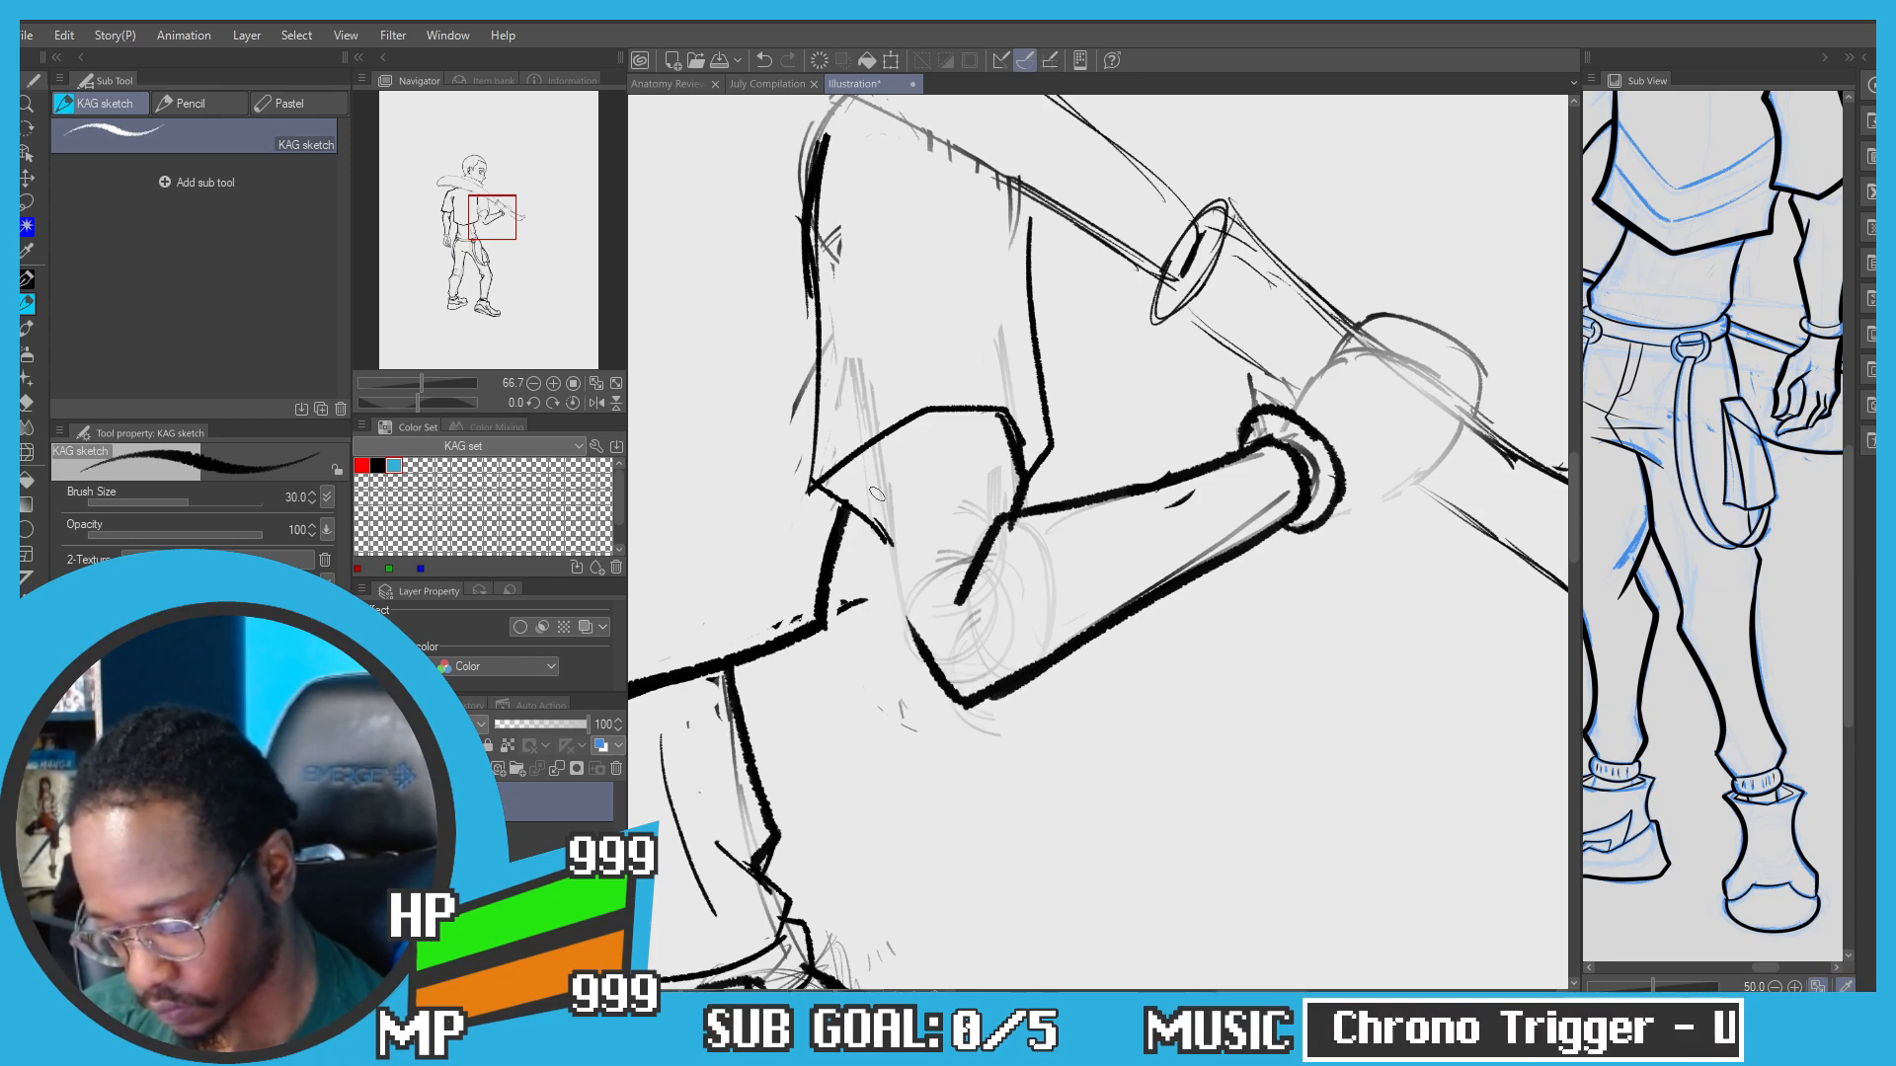
Step: Draw the right upper arm's outer edge from inside the sleeve down to the elbow
drag(886, 442, 895, 598)
key(ctrl+z)
mouse_move(884, 442)
mouse_down()
mouse_move(902, 604)
mouse_move(927, 640)
mouse_up()
key(ctrl+z)
drag(894, 570, 934, 668)
drag(1047, 553, 1008, 601)
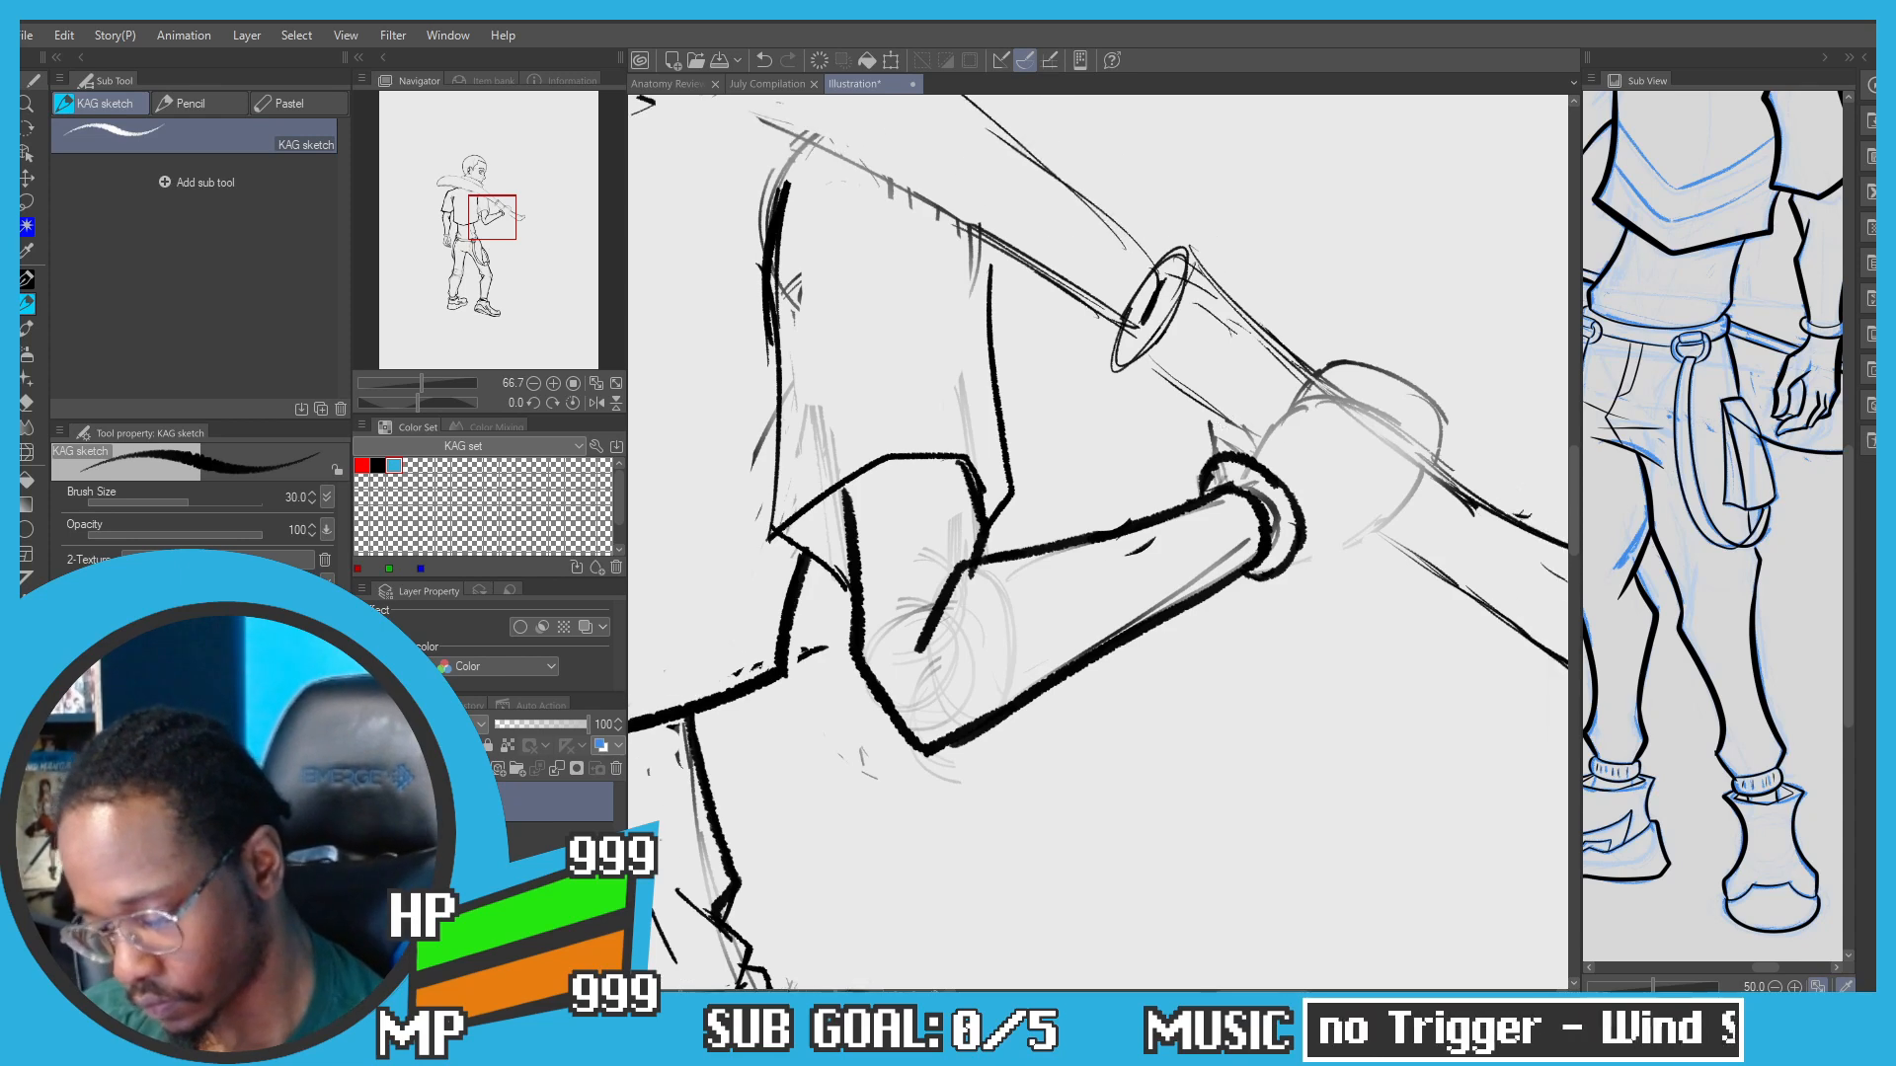
Step: Outline the gripping right hand from the wristband, with the thumb base, the back of the hand and its lower edge
mouse_move(1217, 456)
mouse_down()
mouse_move(1220, 422)
mouse_move(1280, 426)
mouse_move(1254, 433)
mouse_move(1306, 398)
mouse_move(1240, 452)
mouse_up()
key(ctrl+z)
scroll(1212, 484, up, 1)
mouse_move(1200, 523)
mouse_down()
mouse_move(1269, 425)
mouse_move(1334, 396)
mouse_move(1248, 447)
mouse_up()
key(ctrl+z)
mouse_move(1331, 390)
mouse_down()
mouse_move(1164, 374)
mouse_move(1199, 407)
mouse_up()
mouse_move(1103, 680)
mouse_down()
mouse_move(1229, 629)
mouse_move(1291, 483)
mouse_up()
key(ctrl+z)
key(ctrl+z)
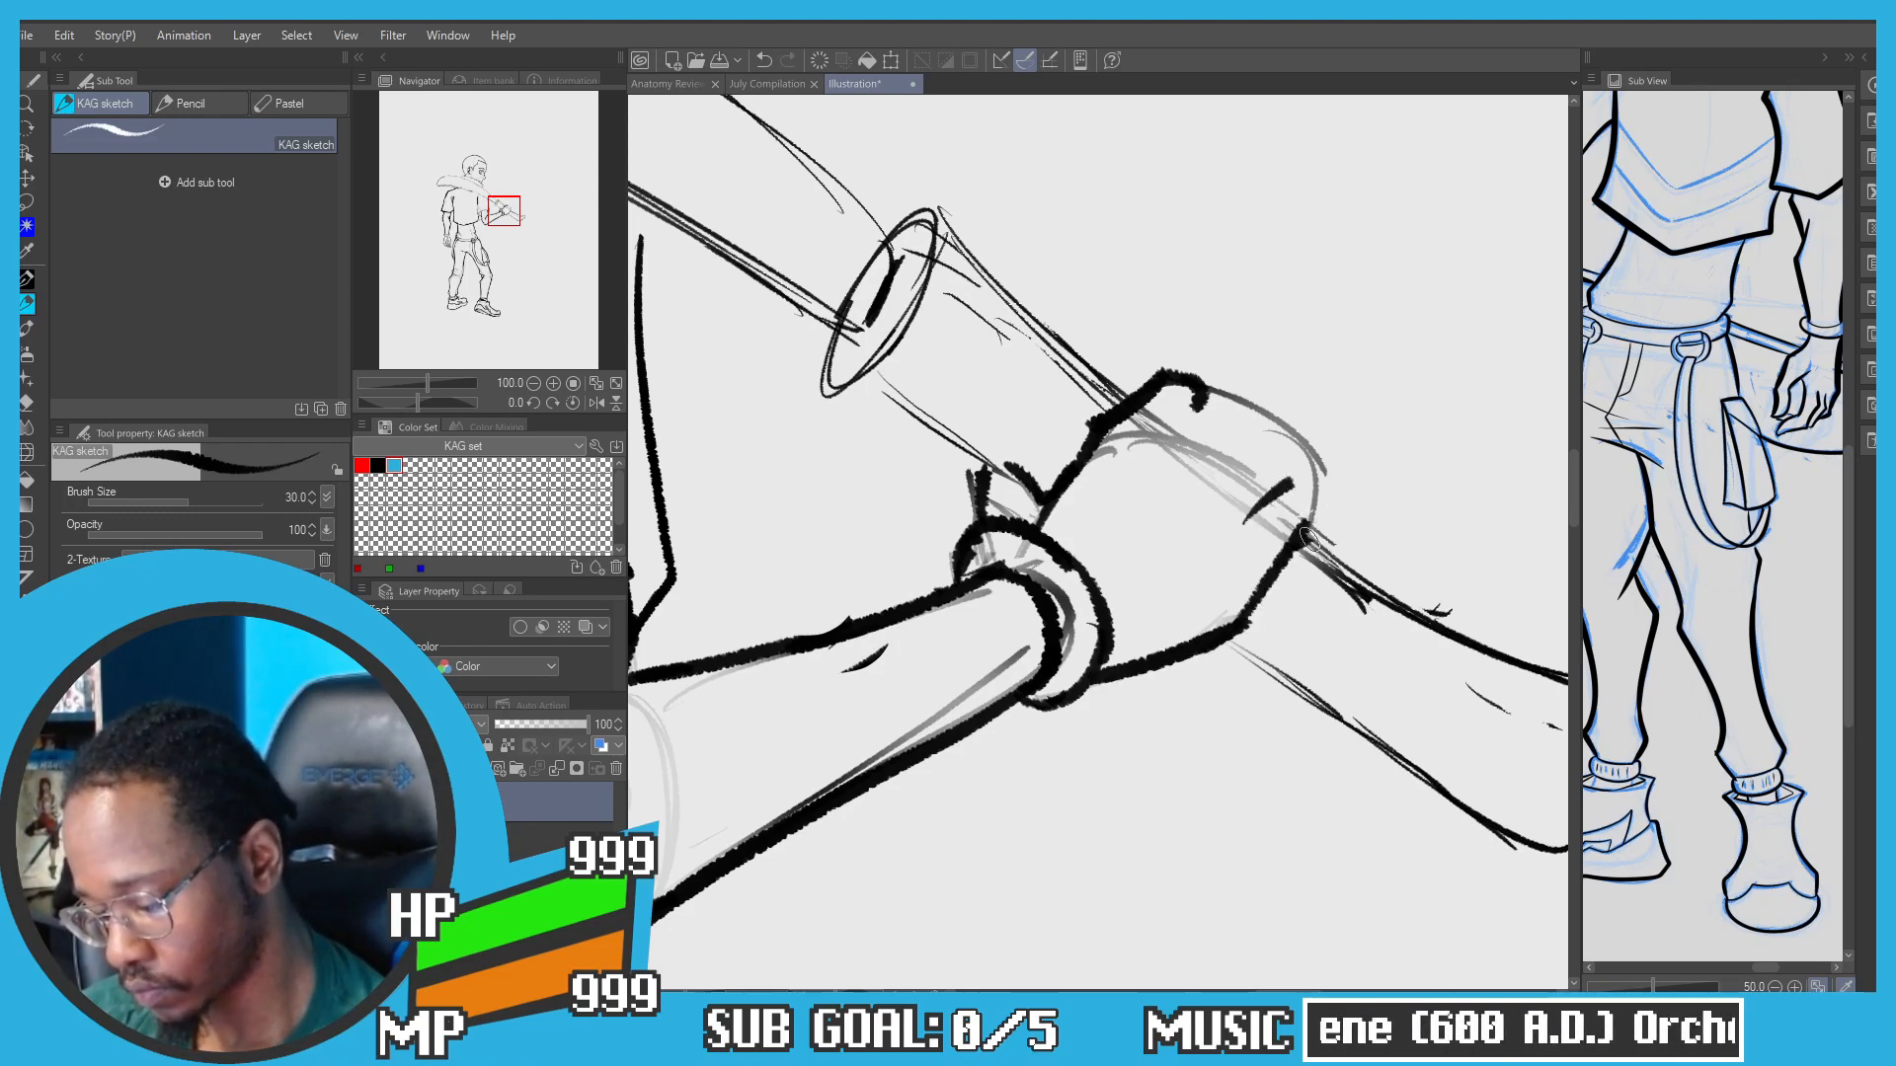
Step: Draw the curled little, ring and middle fingers with rounded knuckles where the right hand grips the sword handle
key(ctrl+z)
drag(1320, 552, 1341, 488)
key(ctrl+z)
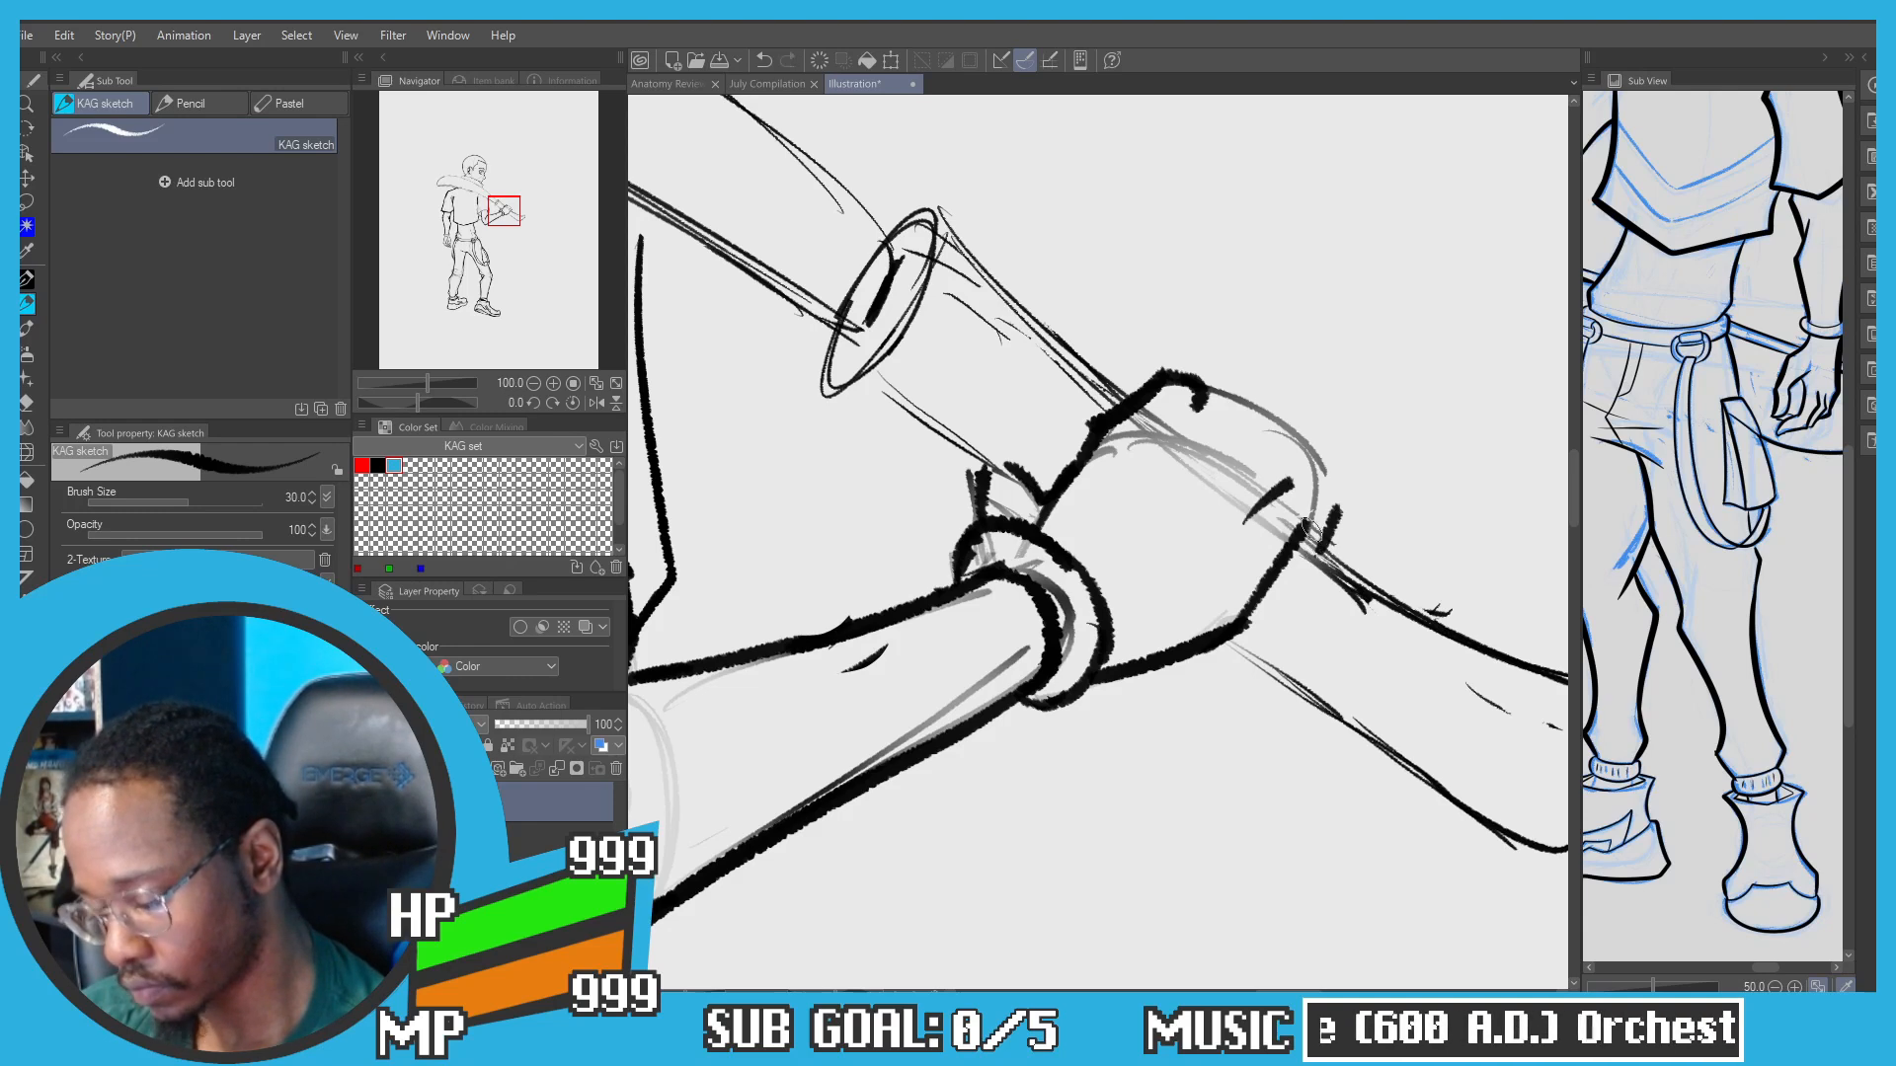
key(ctrl+z)
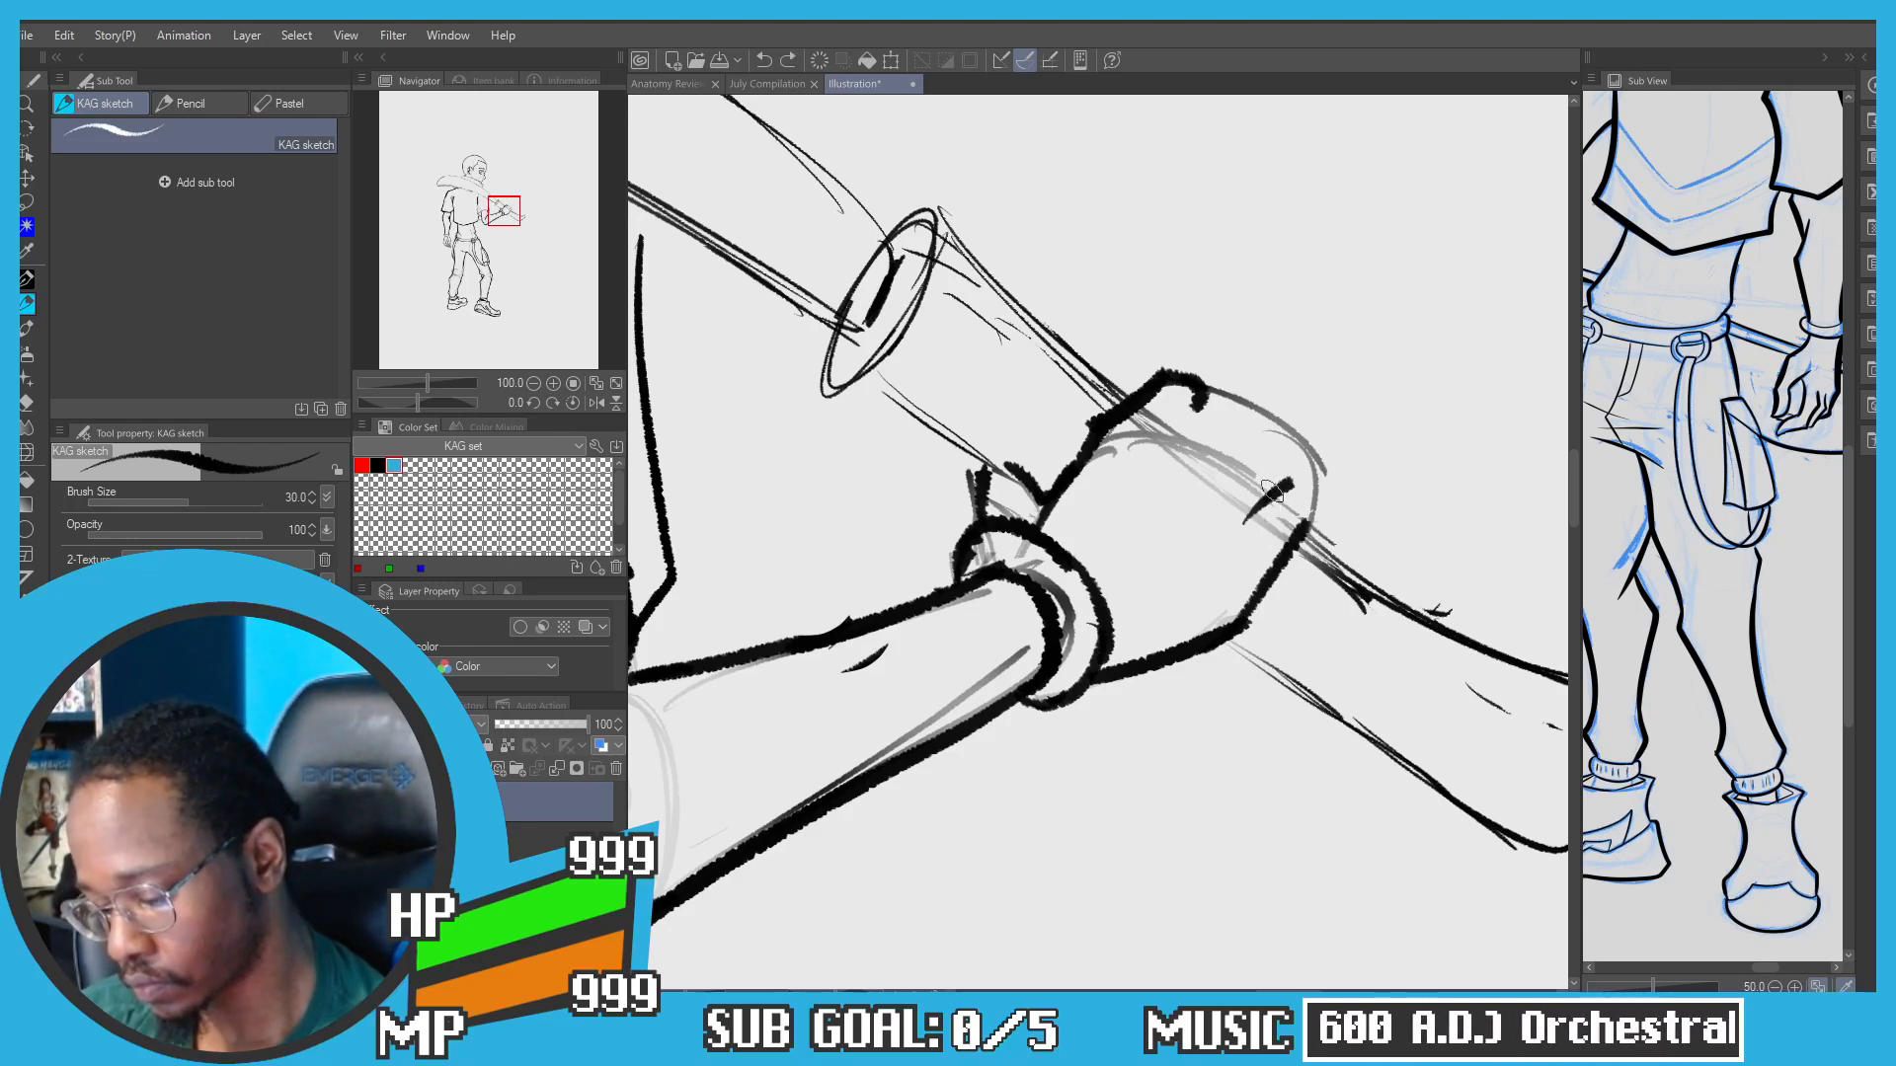
mouse_move(1269, 498)
mouse_down()
mouse_move(1325, 489)
mouse_move(1285, 566)
mouse_up()
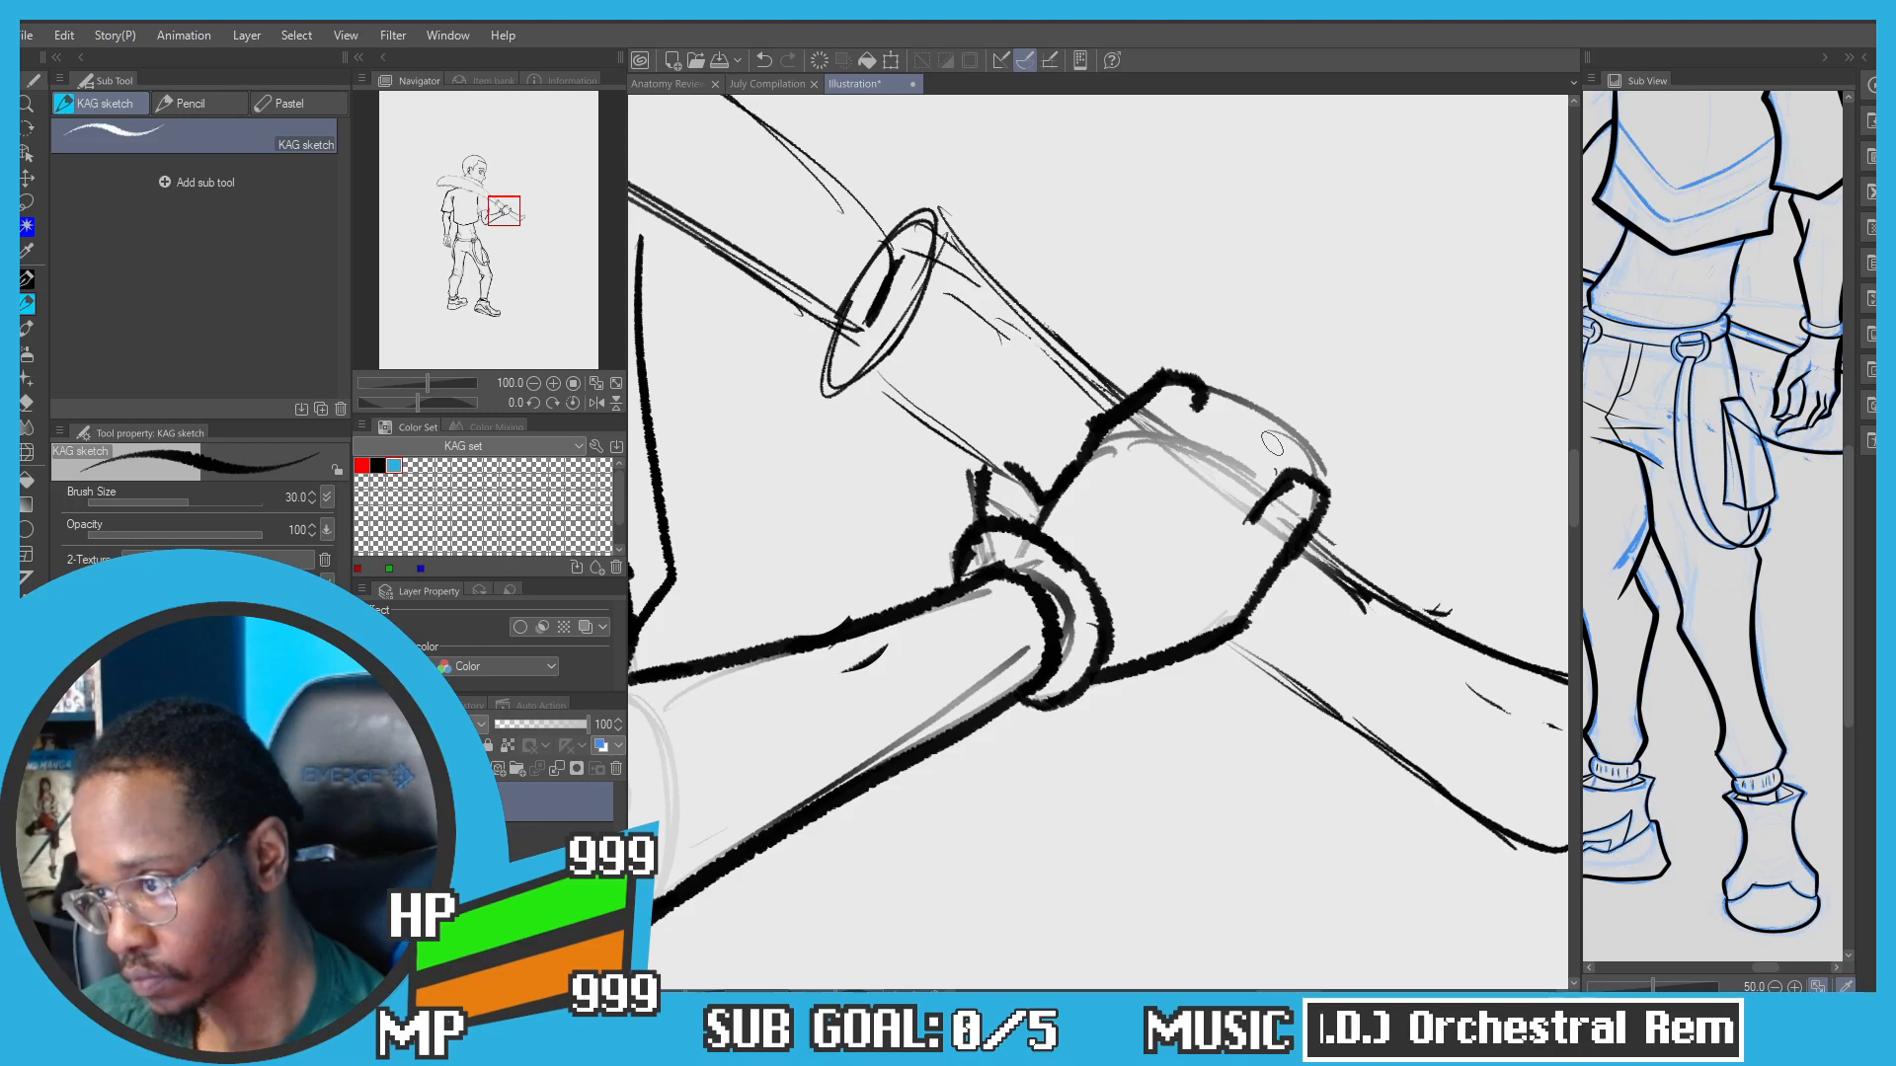
mouse_move(1271, 486)
mouse_down()
mouse_move(1253, 459)
mouse_move(1178, 511)
mouse_move(1175, 447)
mouse_up()
key(ctrl+z)
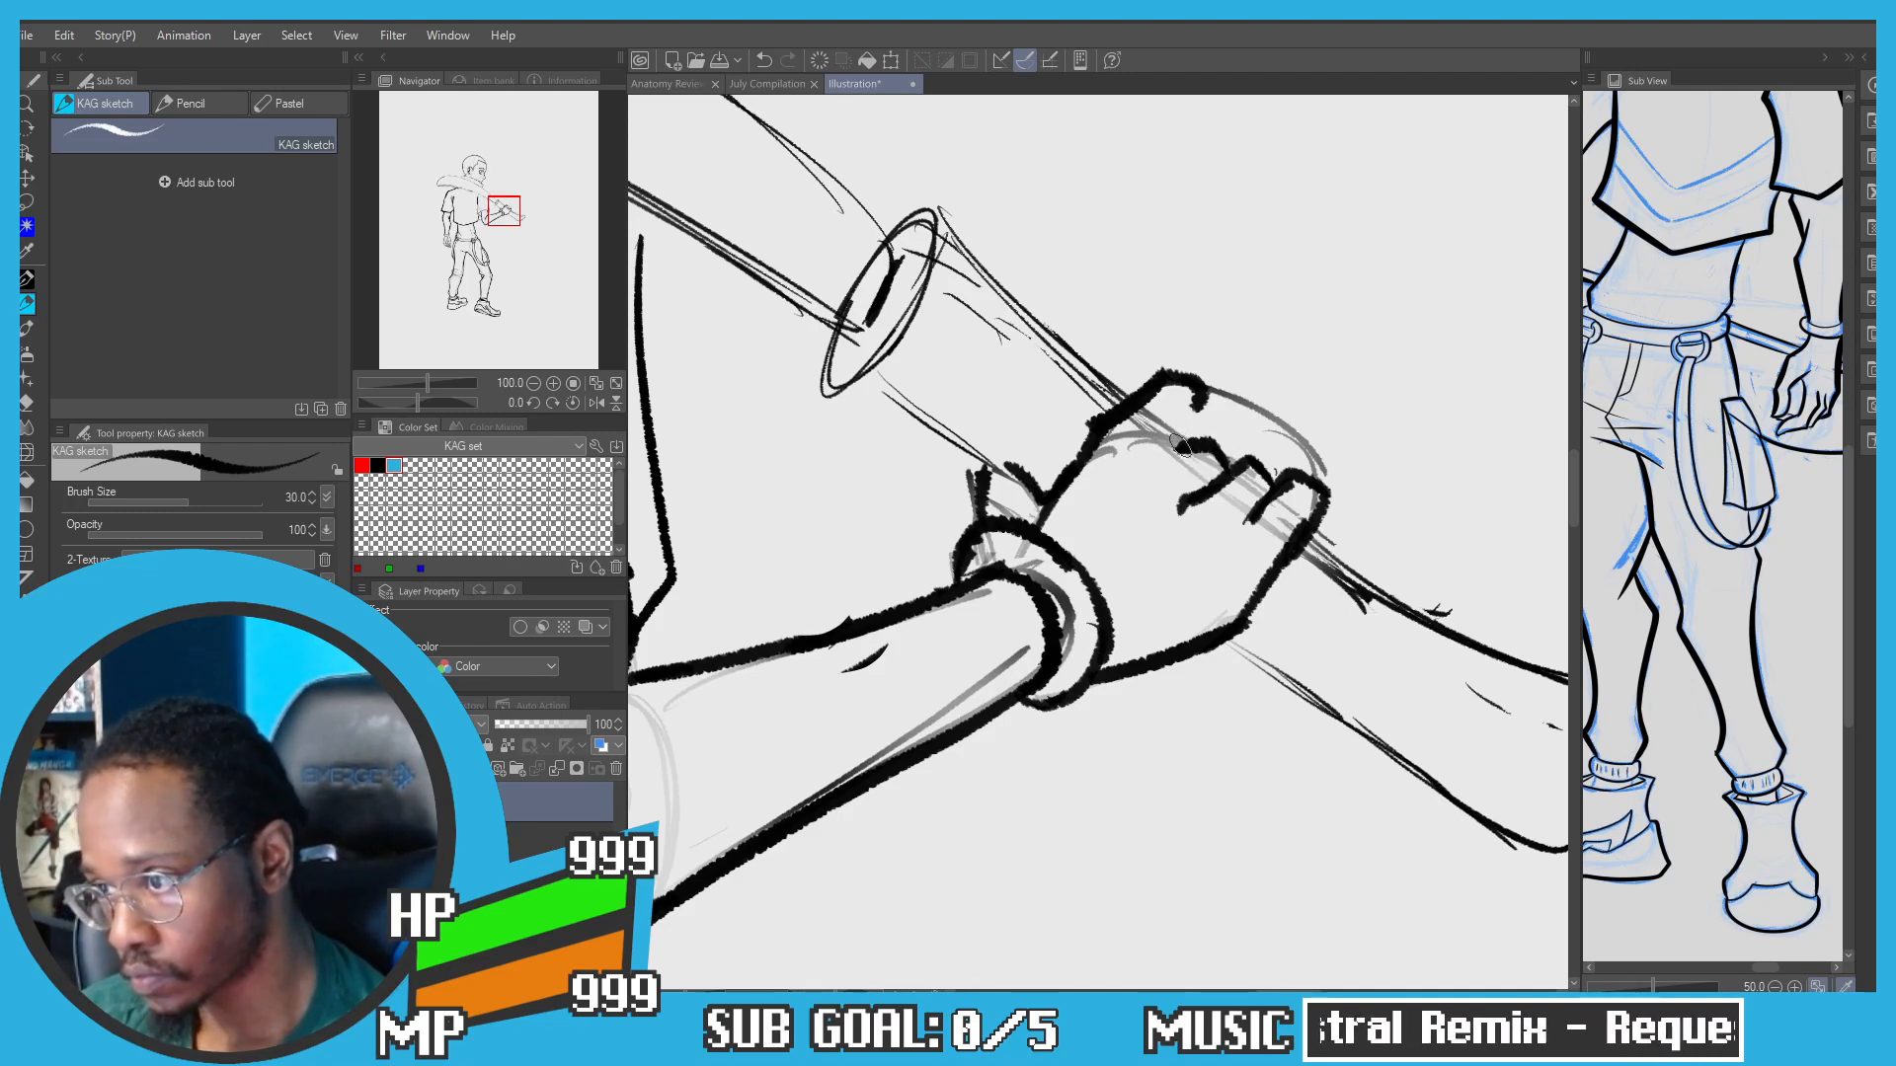
Step: Erase the rounded index knuckle and leftover rough hand arc, and redraw the index finger with an angular outline
key(ctrl+z)
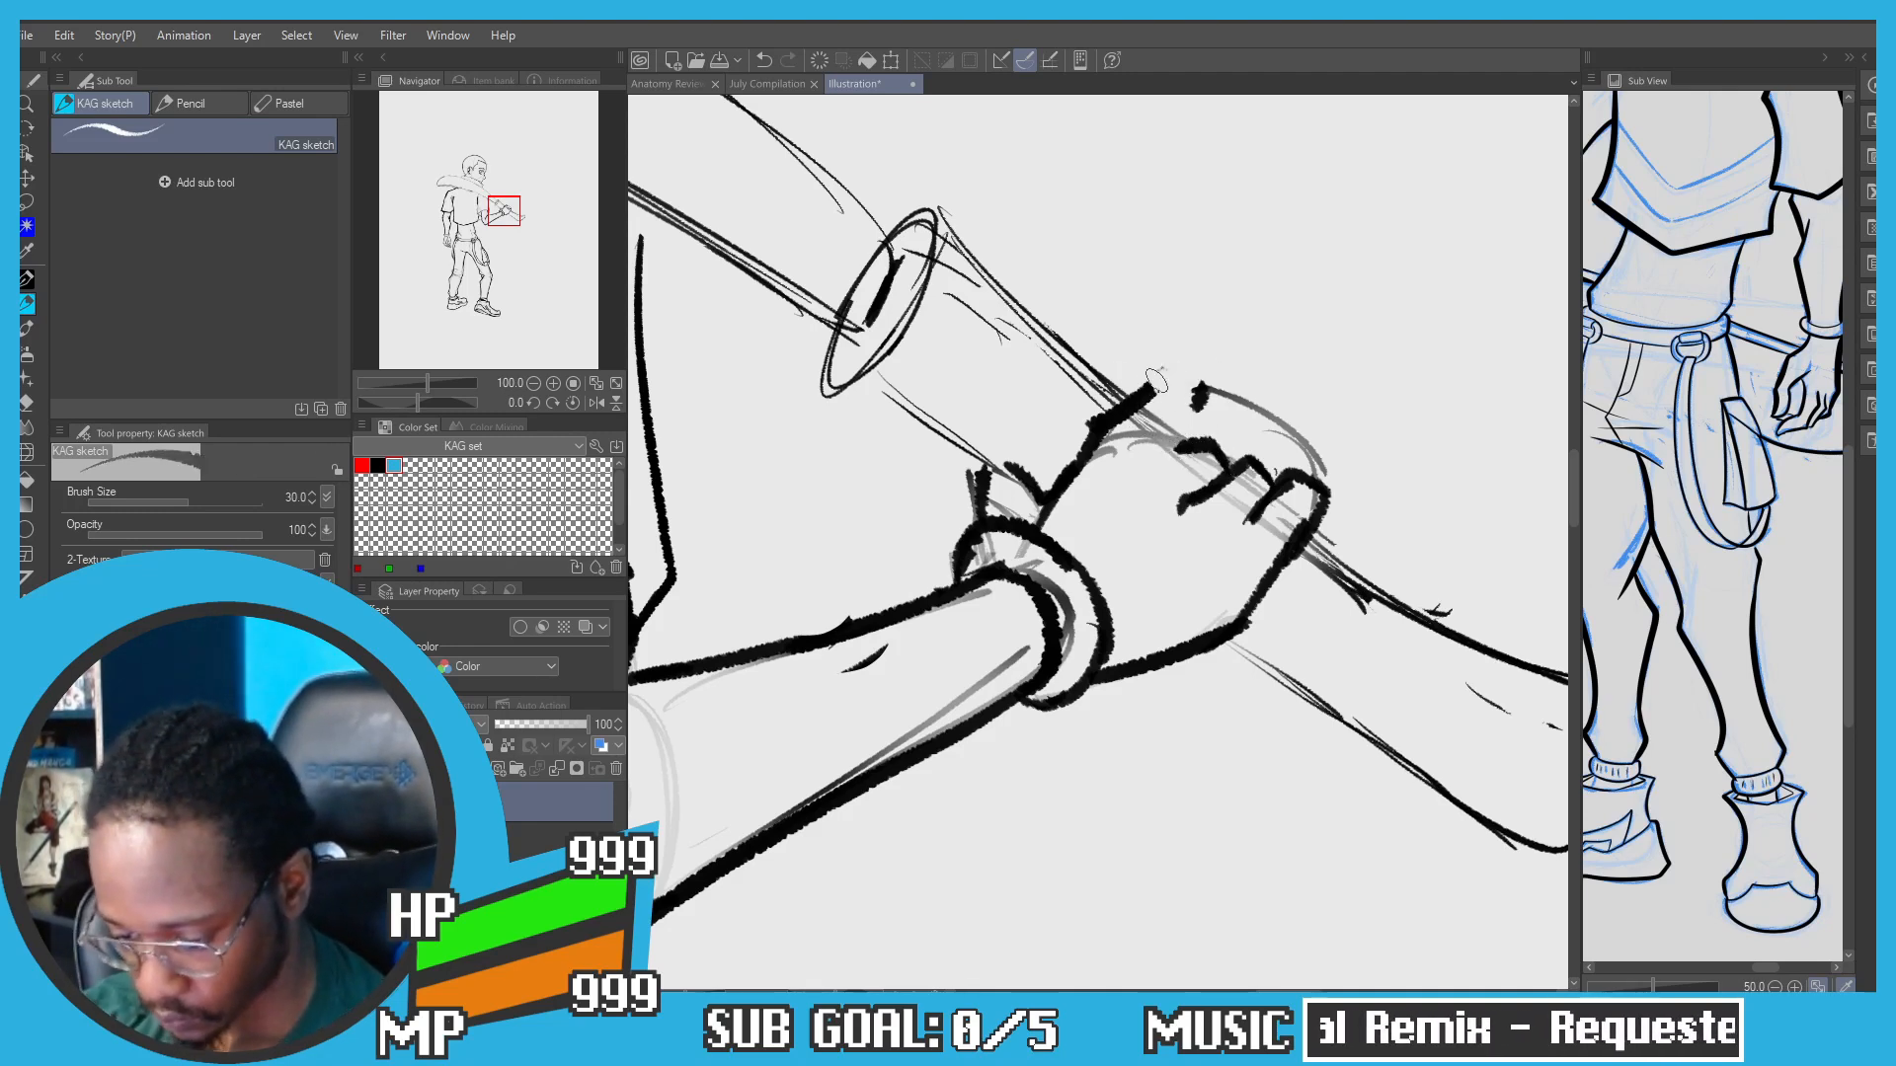
key(ctrl+z)
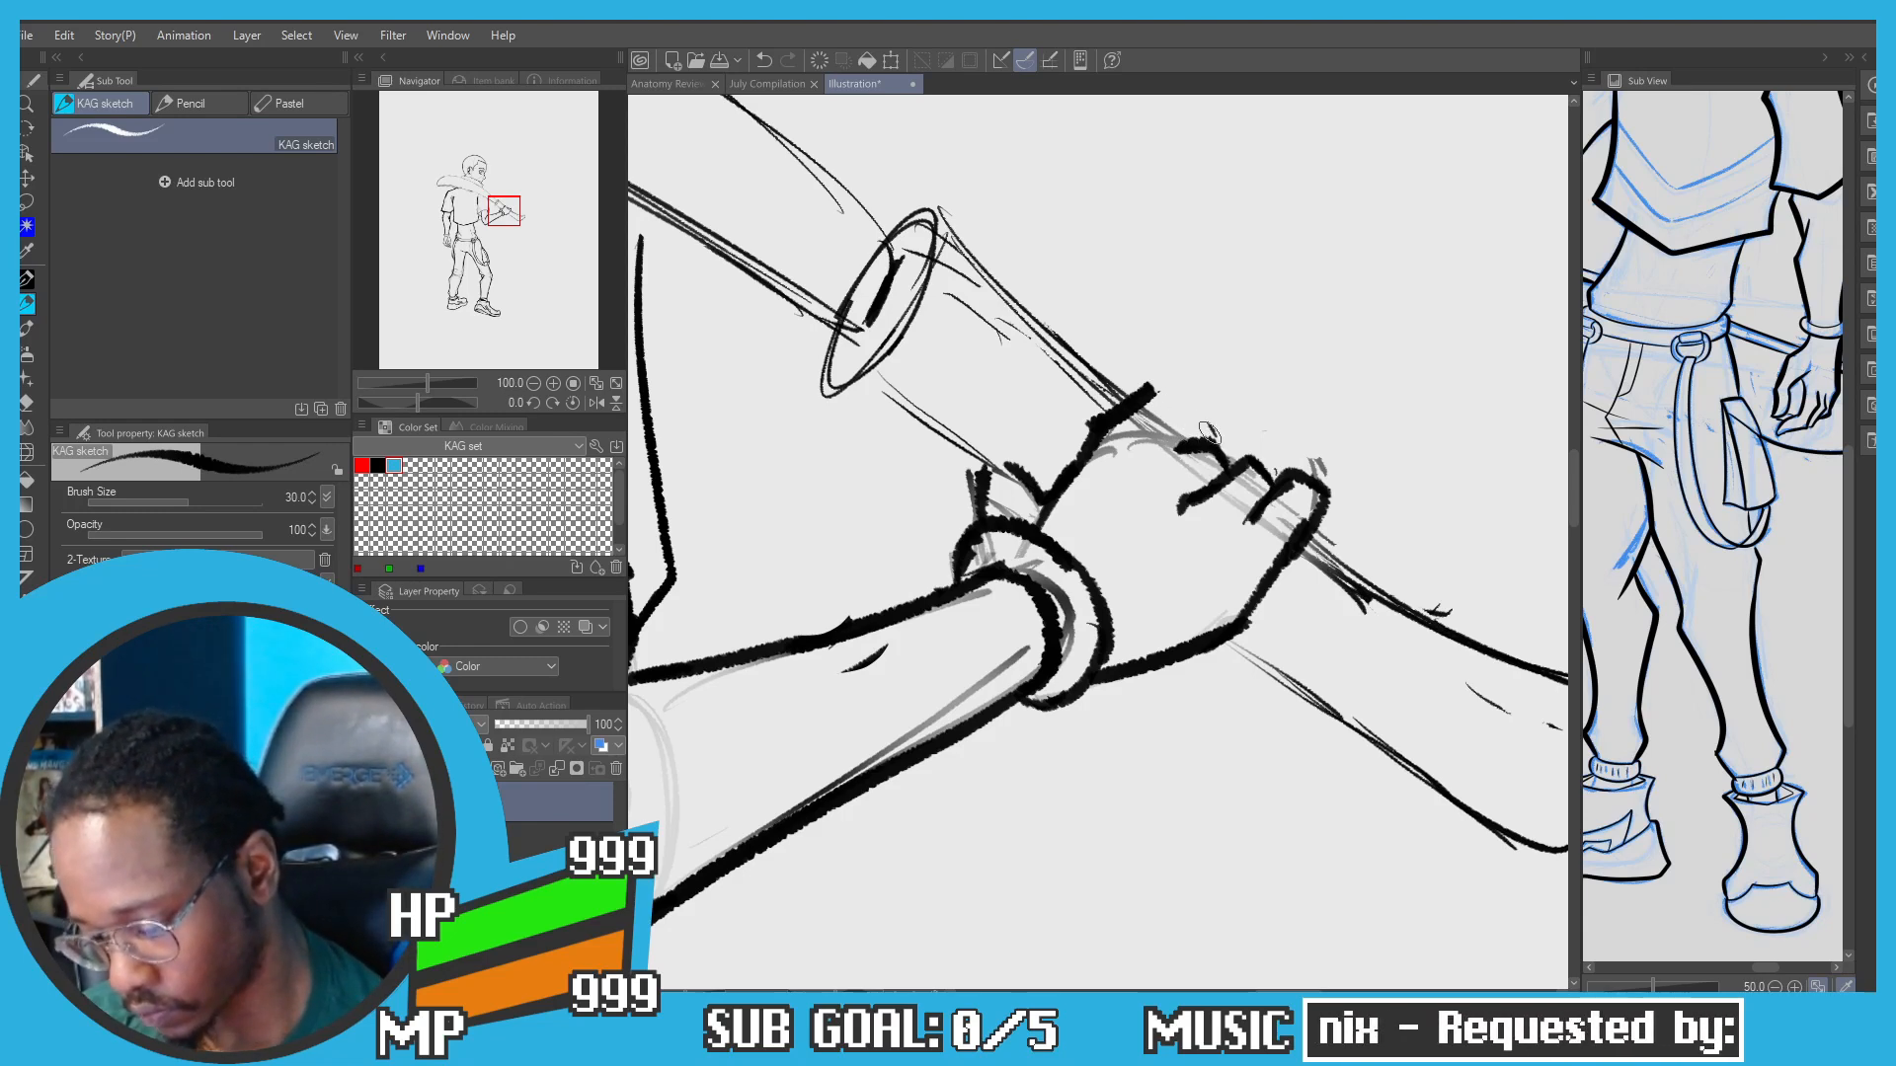
mouse_move(1207, 433)
mouse_down()
mouse_move(1199, 389)
mouse_move(1146, 388)
mouse_up()
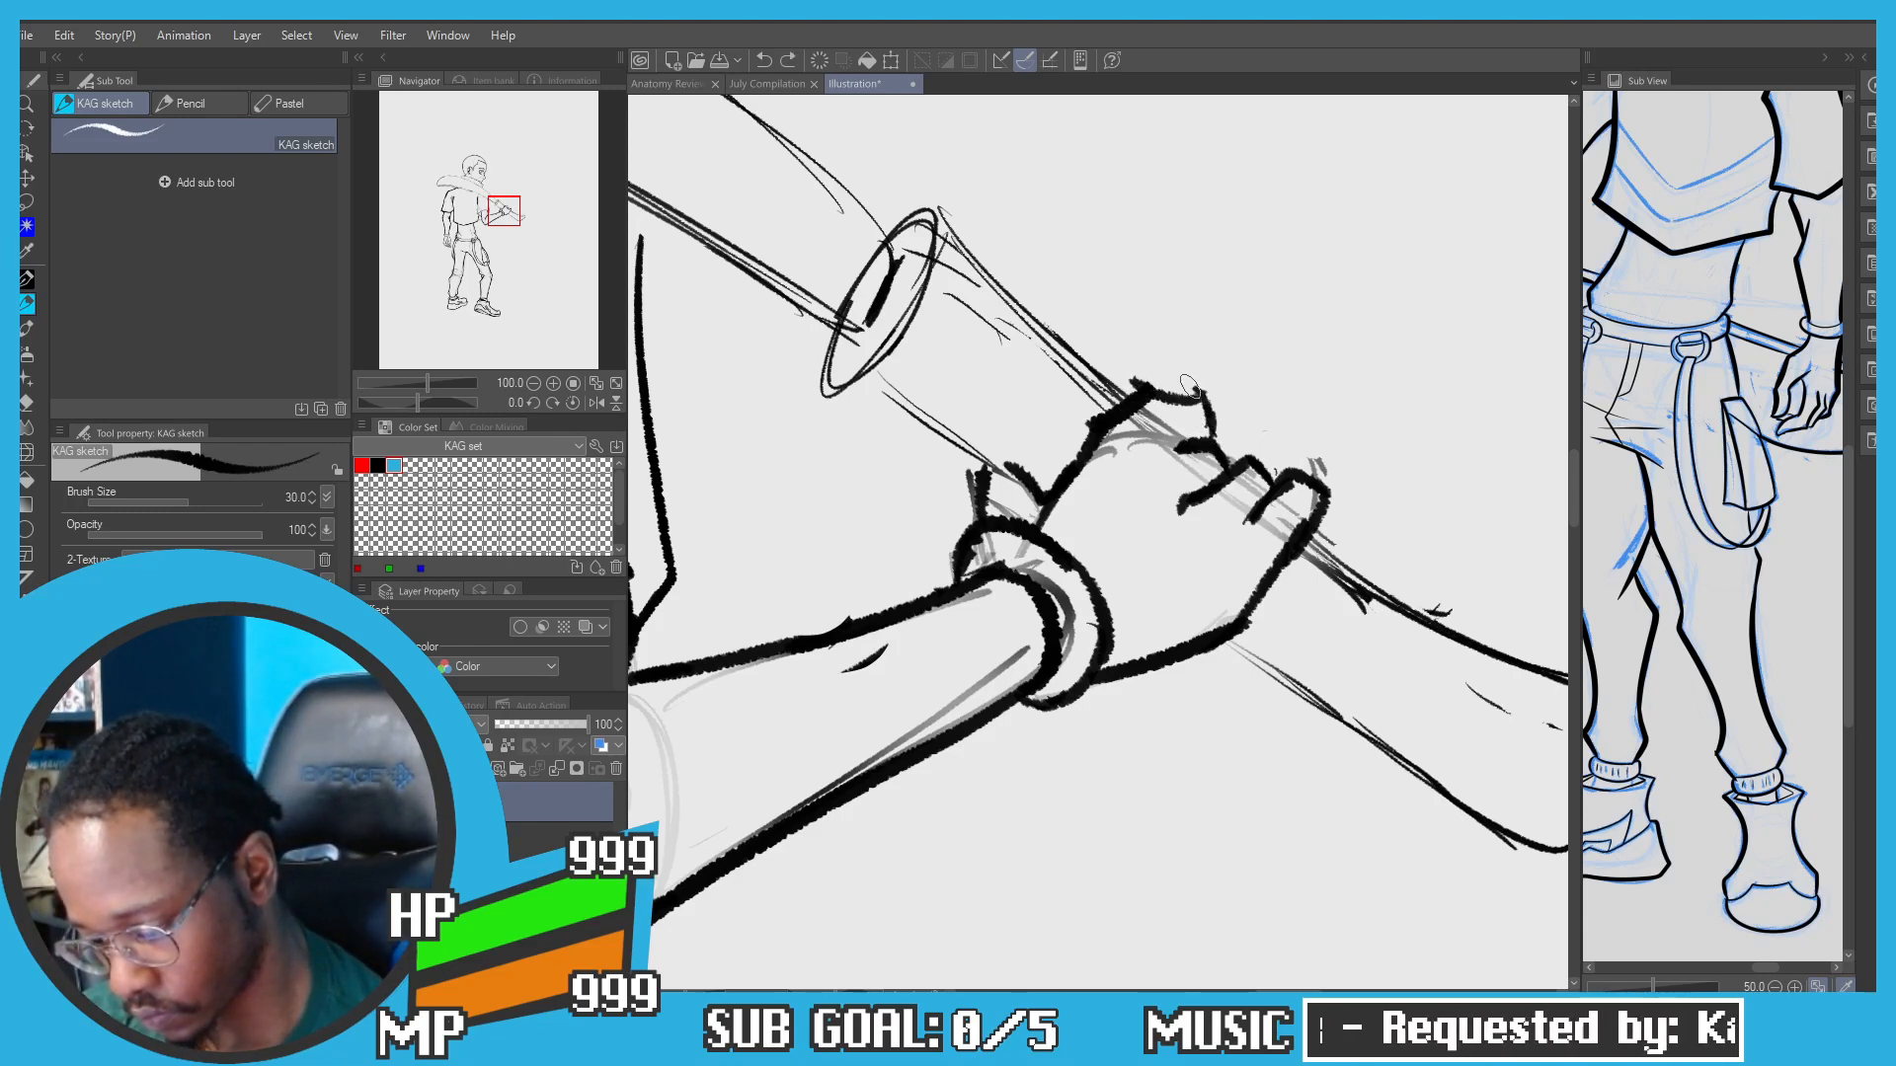
Step: Redraw the top outline of the index finger's knuckle where the right hand grips the handle
key(ctrl+z)
drag(1139, 406, 1143, 389)
drag(1196, 389, 1211, 407)
mouse_move(1134, 393)
mouse_down()
mouse_move(1116, 413)
mouse_move(1186, 399)
mouse_move(1128, 399)
mouse_move(1093, 437)
mouse_move(1207, 420)
mouse_move(1207, 437)
mouse_move(1148, 460)
mouse_move(931, 386)
mouse_up()
key(c)
scroll(1031, 378, down, 1)
scroll(1041, 385, up, 1)
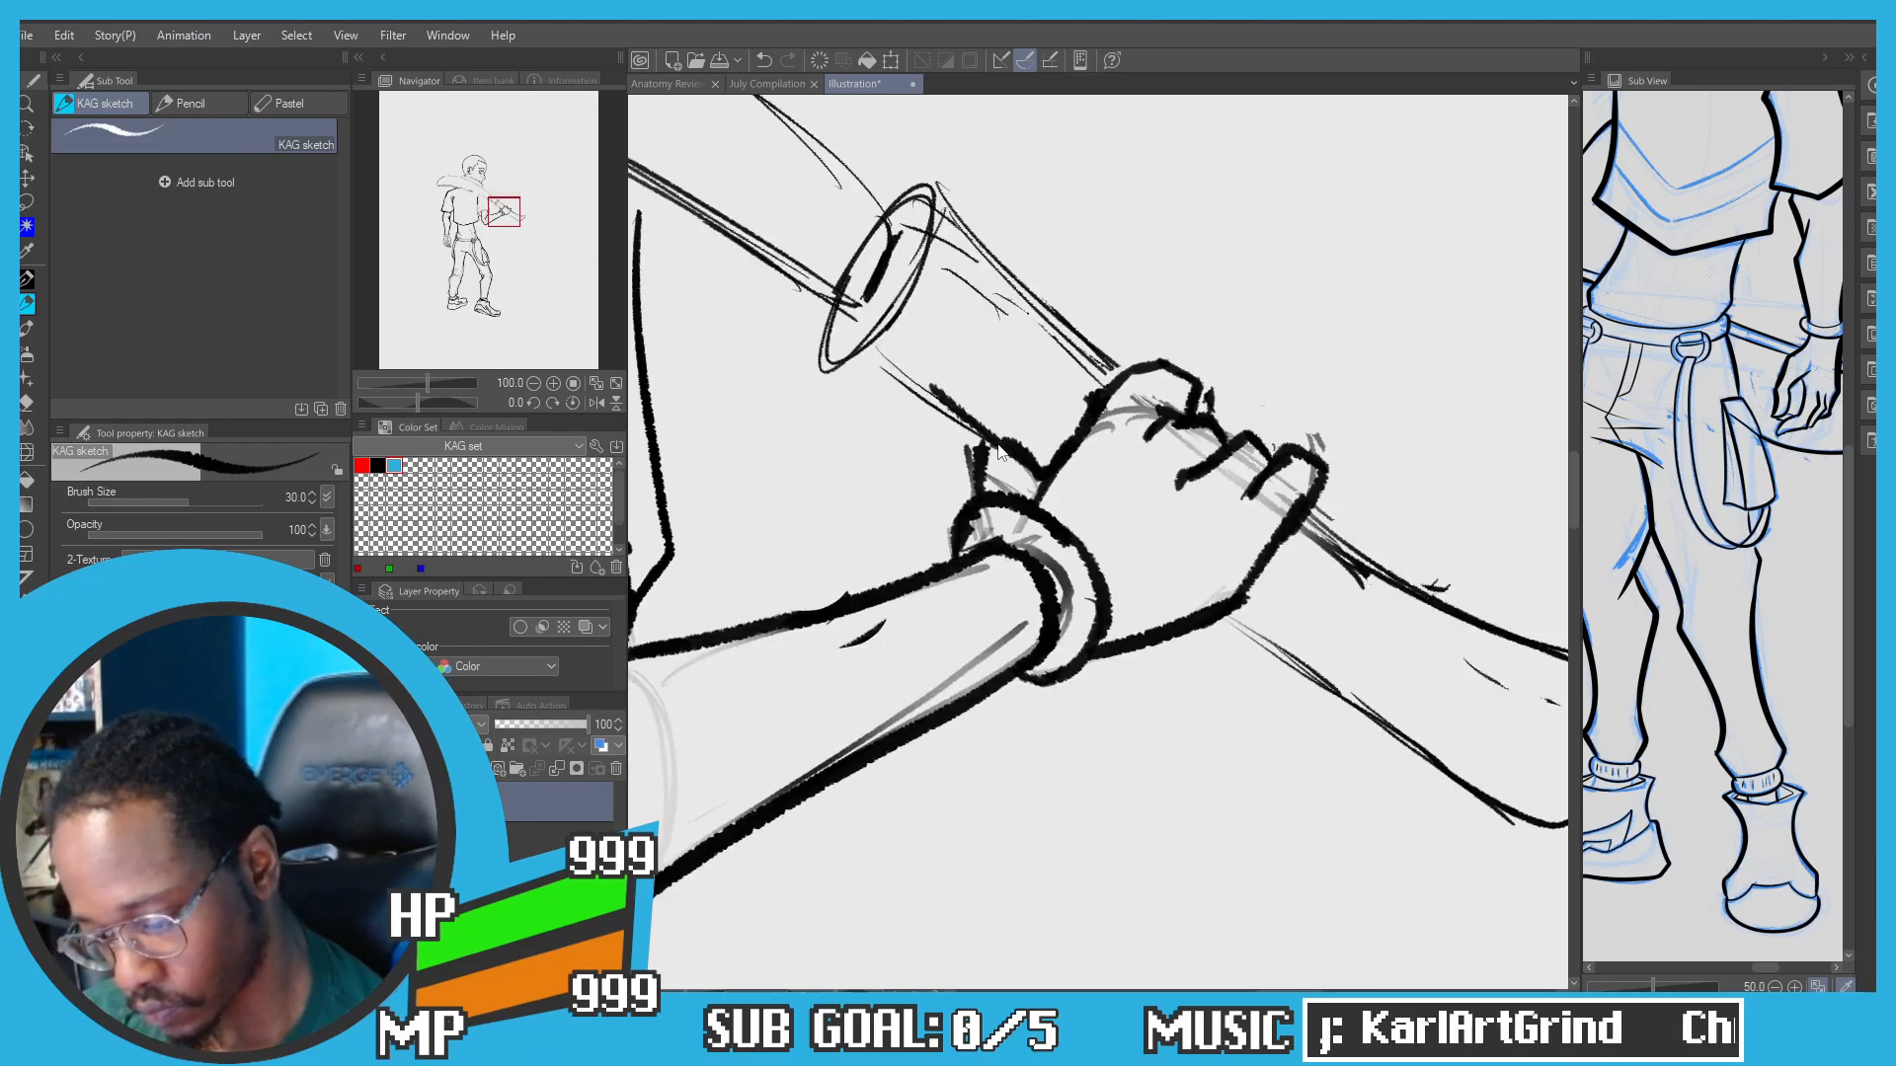
key(ctrl+z)
drag(1036, 472, 905, 377)
scroll(907, 350, down, 1)
key(ctrl+z)
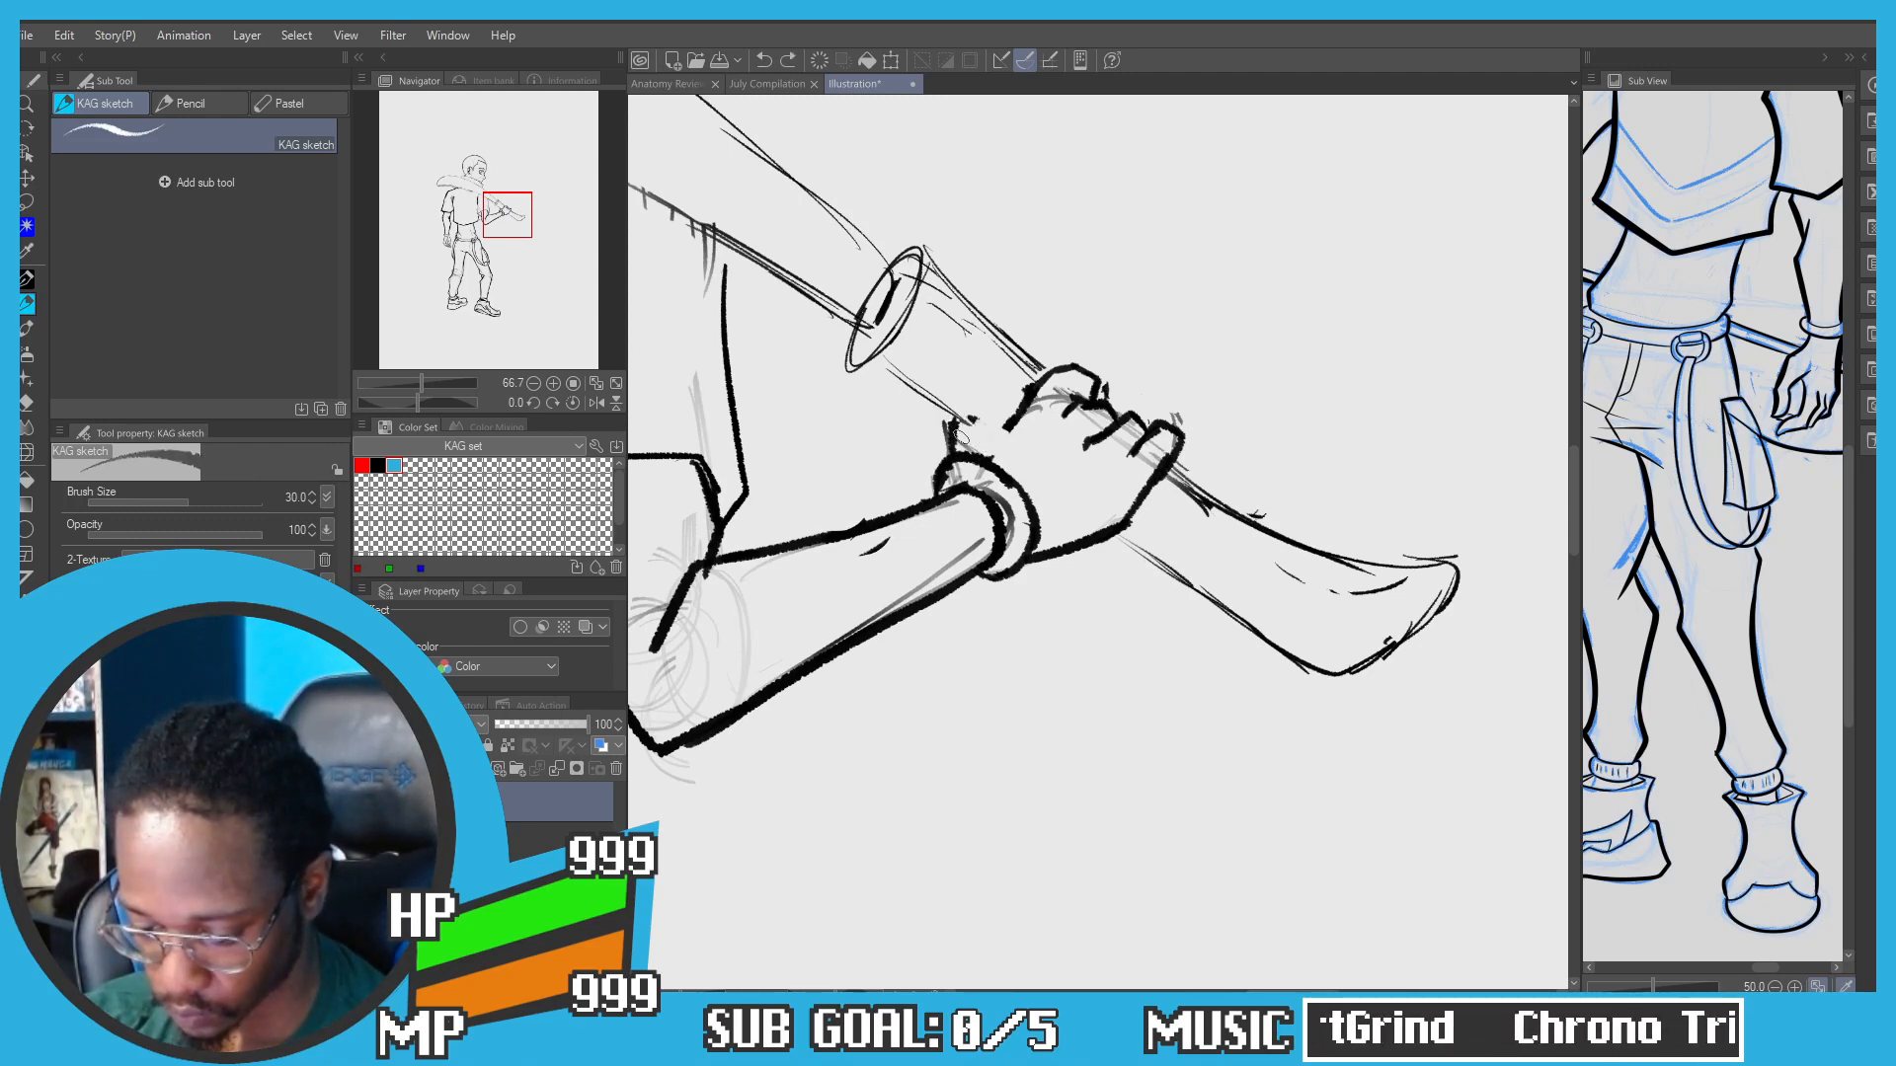
Step: Outline the sword handle above the gripping hand with bold lower and upper edges and an oval end
key(c)
mouse_move(1008, 430)
mouse_down()
mouse_move(962, 424)
mouse_move(955, 452)
mouse_move(916, 388)
mouse_move(857, 368)
mouse_move(844, 325)
mouse_up()
key(ctrl+z)
mouse_move(844, 311)
mouse_down()
mouse_move(857, 408)
mouse_move(905, 354)
mouse_move(875, 456)
mouse_up()
key(ctrl+z)
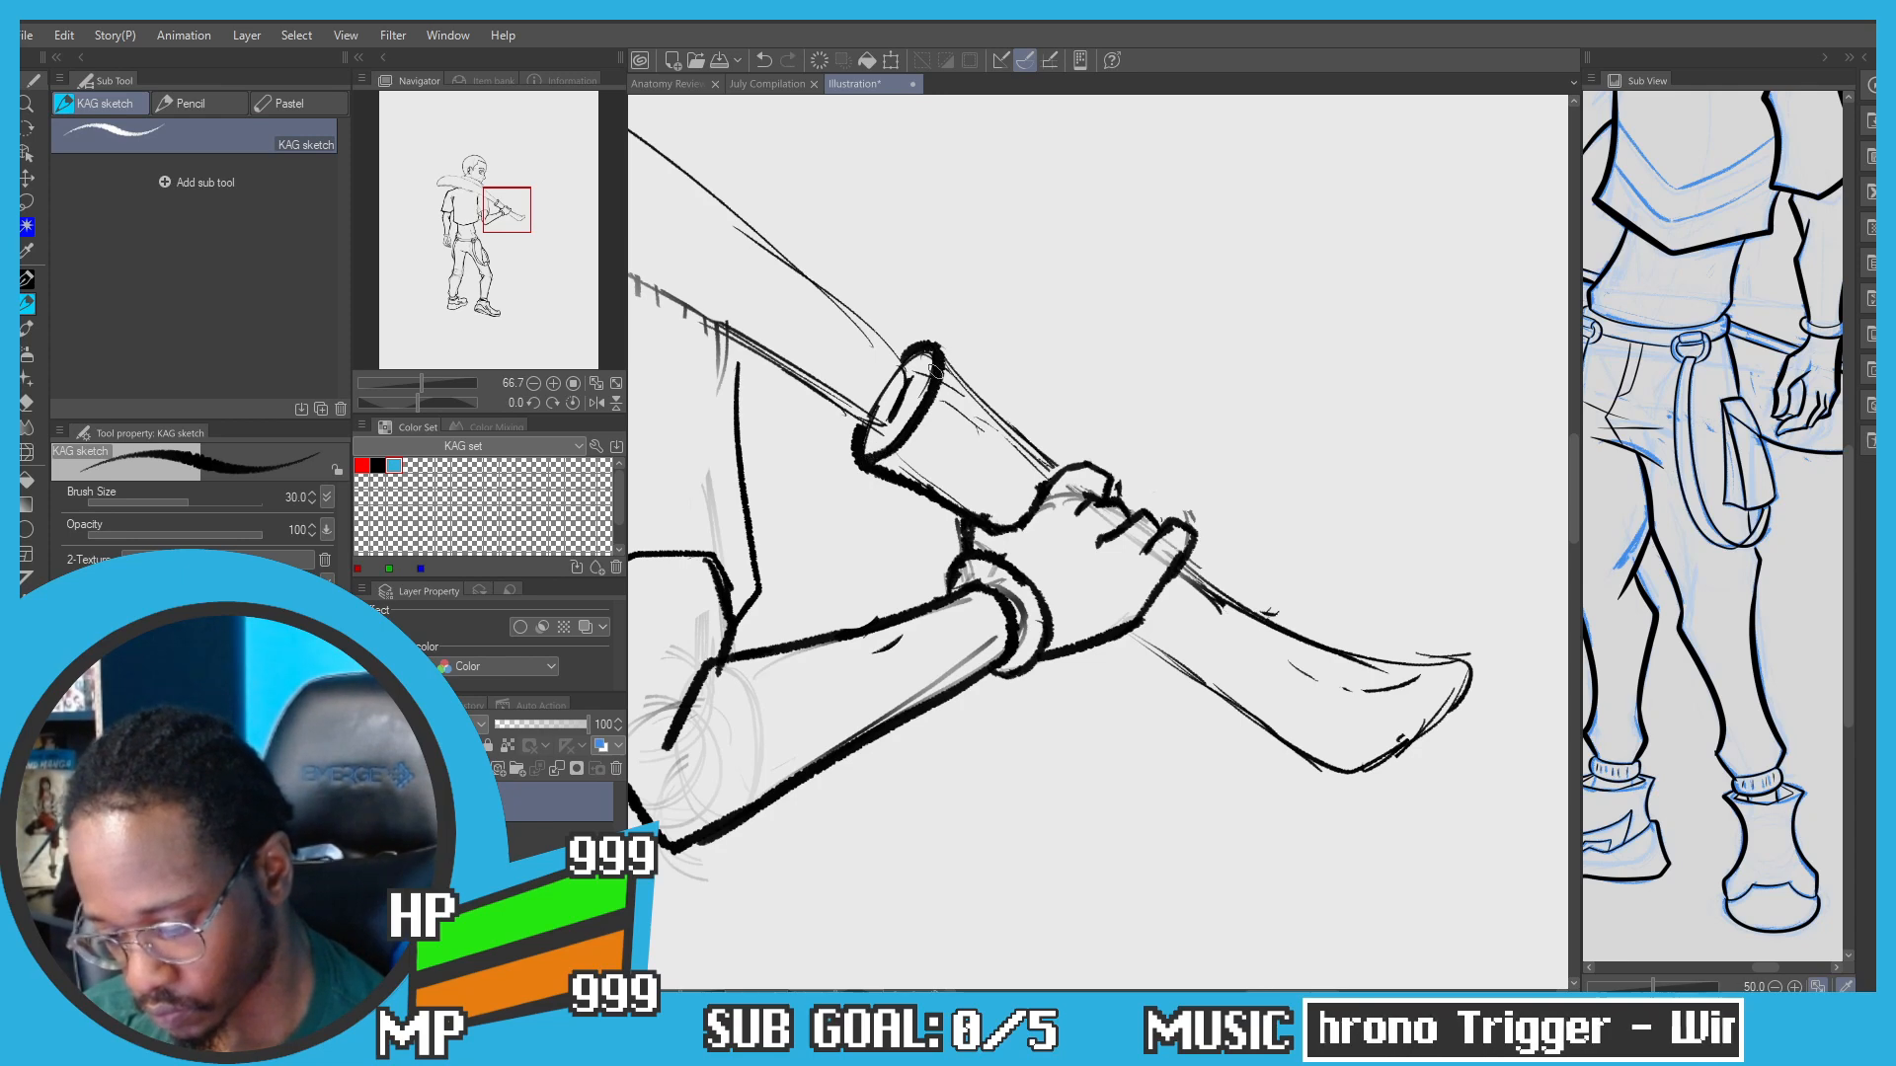
drag(933, 348, 1028, 447)
Step: Outline the flared end of the sword handle beyond the gripping hand with bold upper and lower edges
drag(1209, 548, 1123, 467)
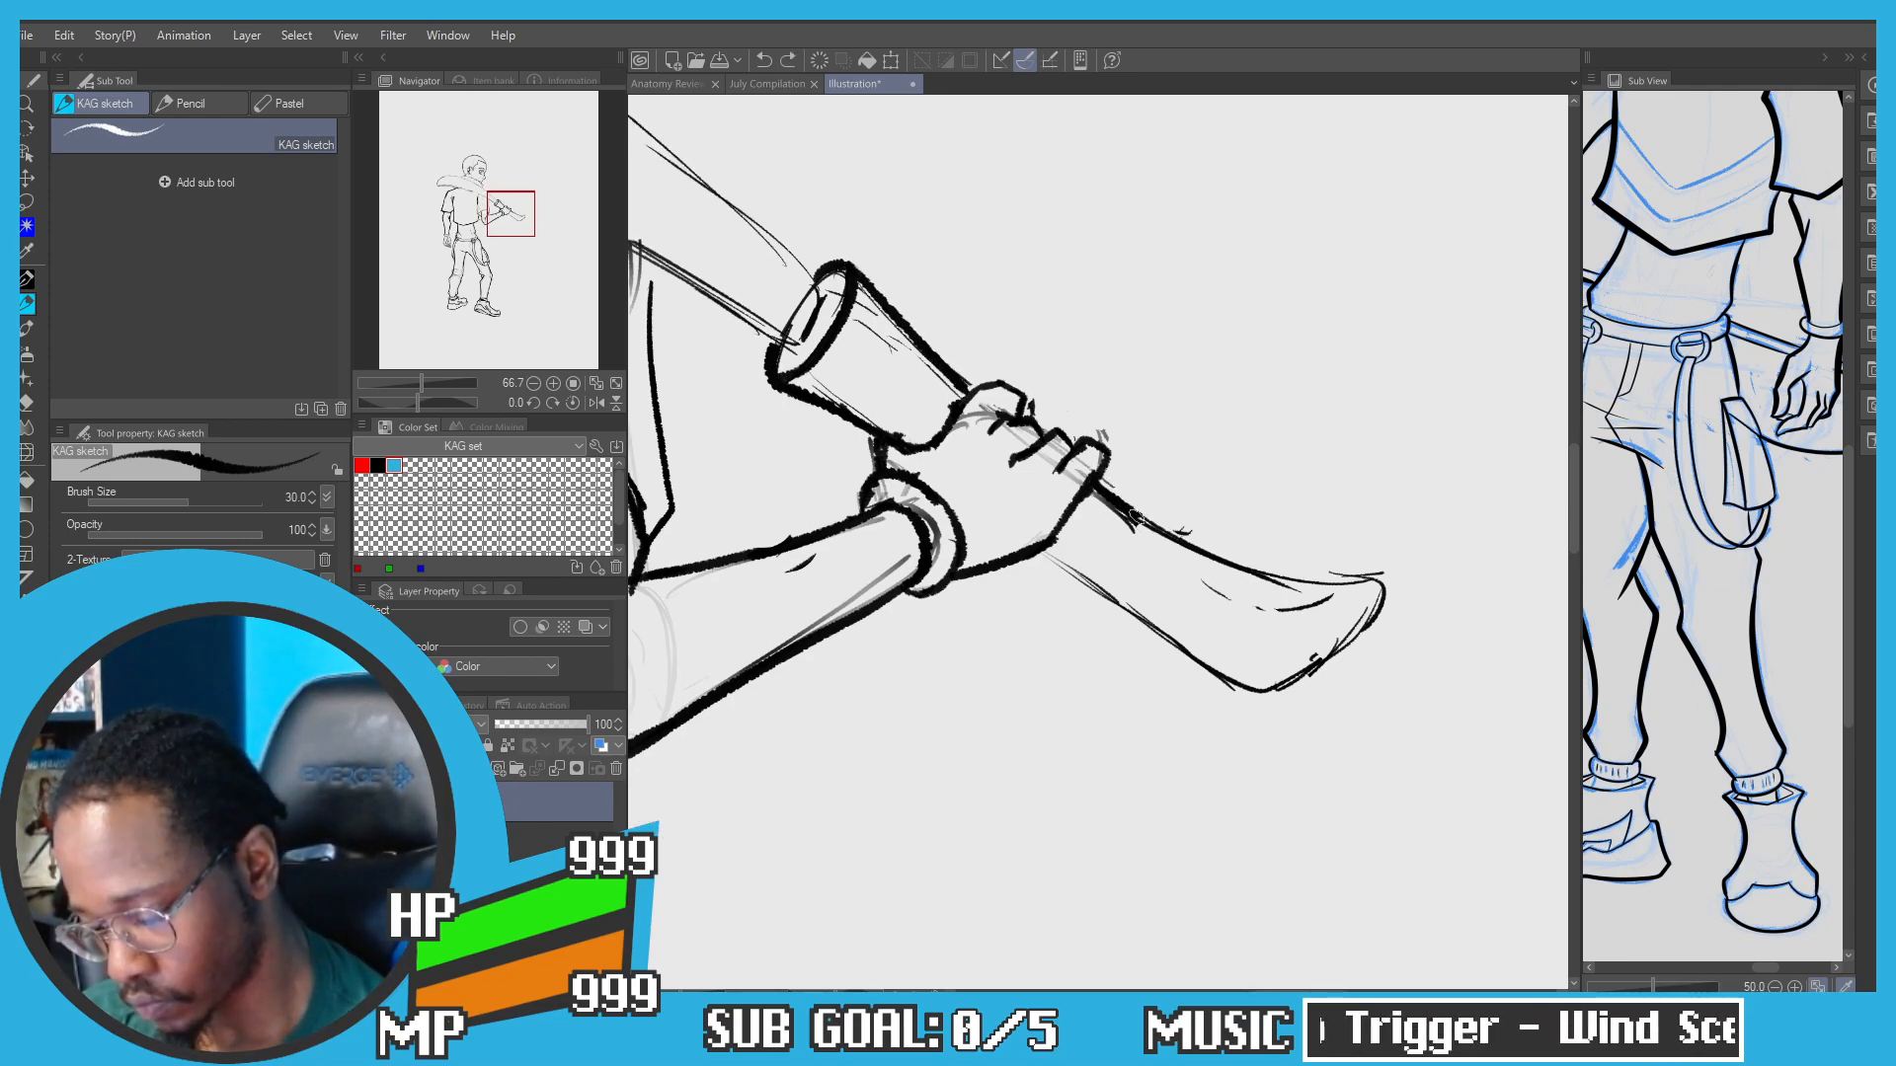
drag(1098, 489, 1321, 579)
key(ctrl+z)
mouse_move(1084, 472)
mouse_down()
mouse_move(1180, 539)
mouse_move(1383, 572)
mouse_move(1260, 705)
mouse_move(1042, 559)
mouse_up()
scroll(841, 267, down, 2)
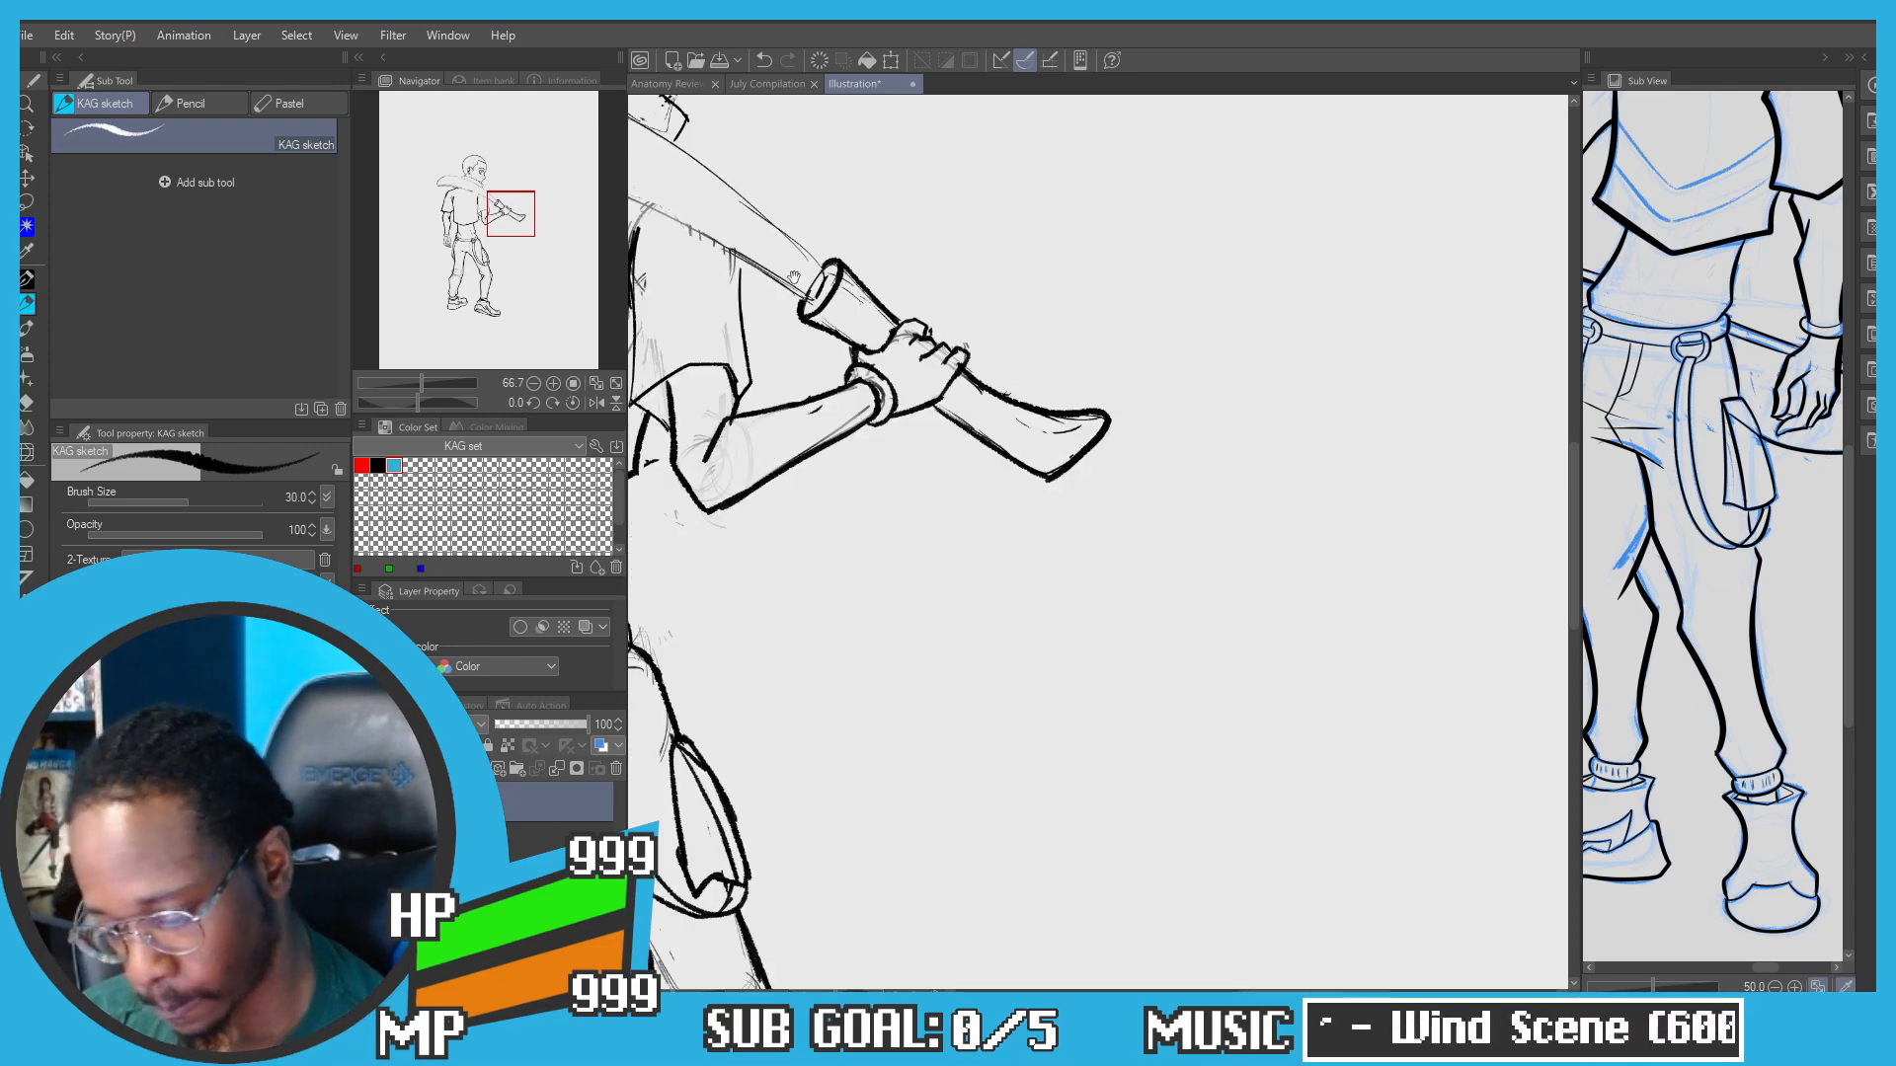
Step: Add a curved band line behind the handle's oval rim and darken the opening inside it
scroll(980, 350, up, 2)
mouse_move(842, 267)
mouse_down()
mouse_move(1012, 392)
mouse_move(972, 472)
mouse_up()
key(ctrl+z)
drag(1010, 382, 945, 476)
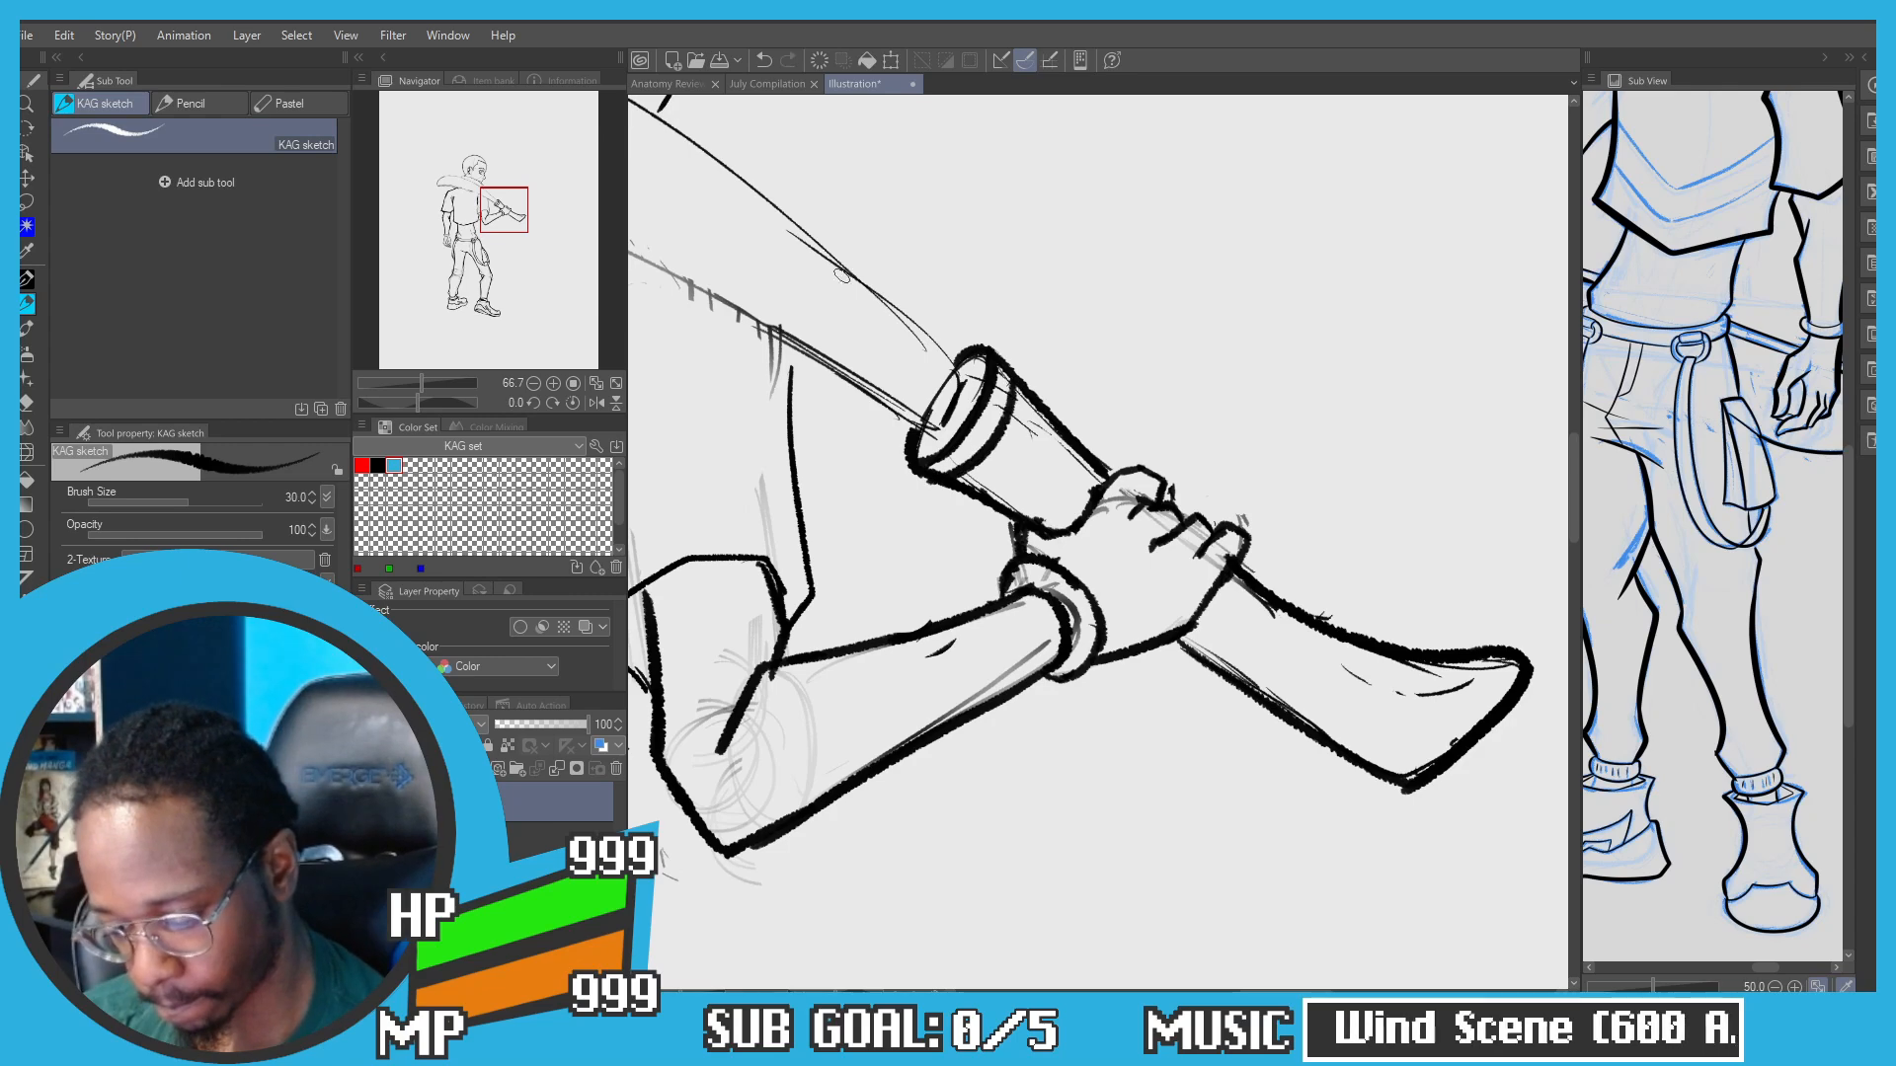
drag(964, 372, 933, 429)
Step: Draw the angular top of the right shoulder just below the sword blade
scroll(844, 259, down, 1)
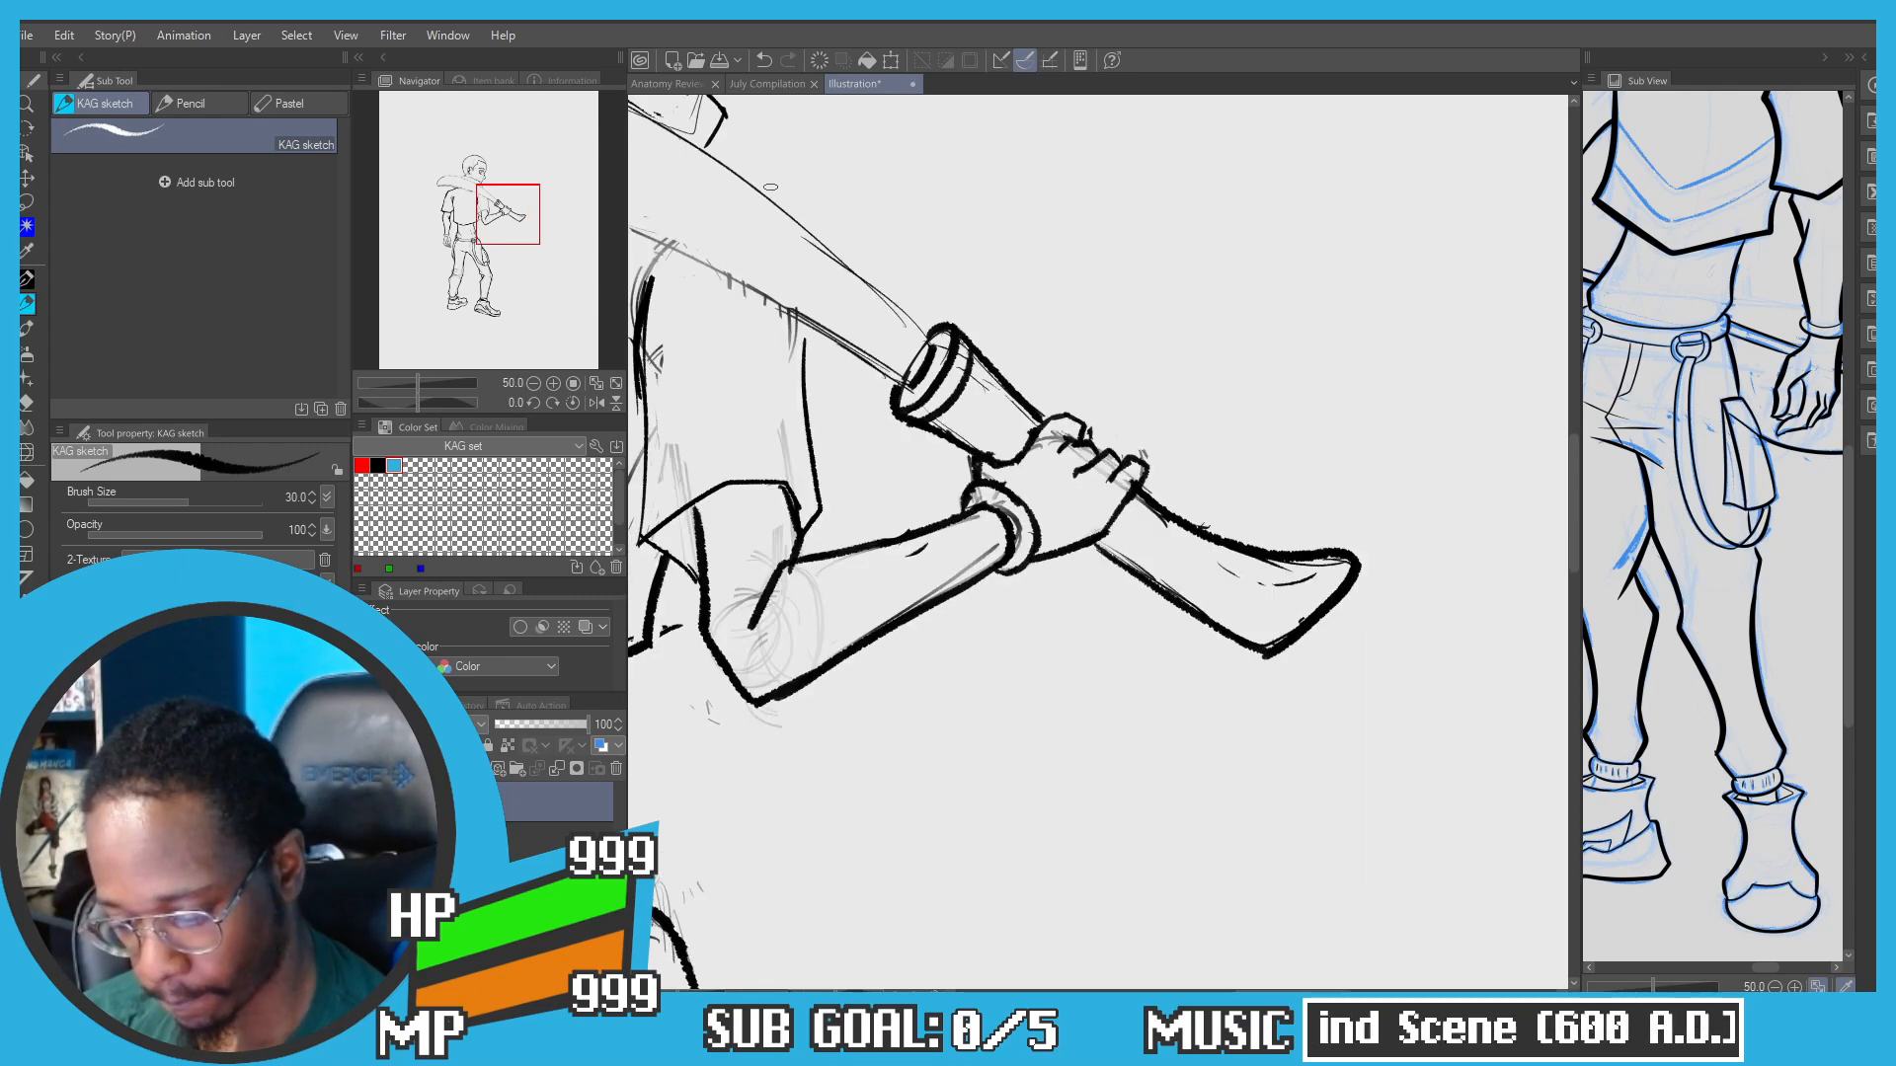
drag(770, 193, 1075, 351)
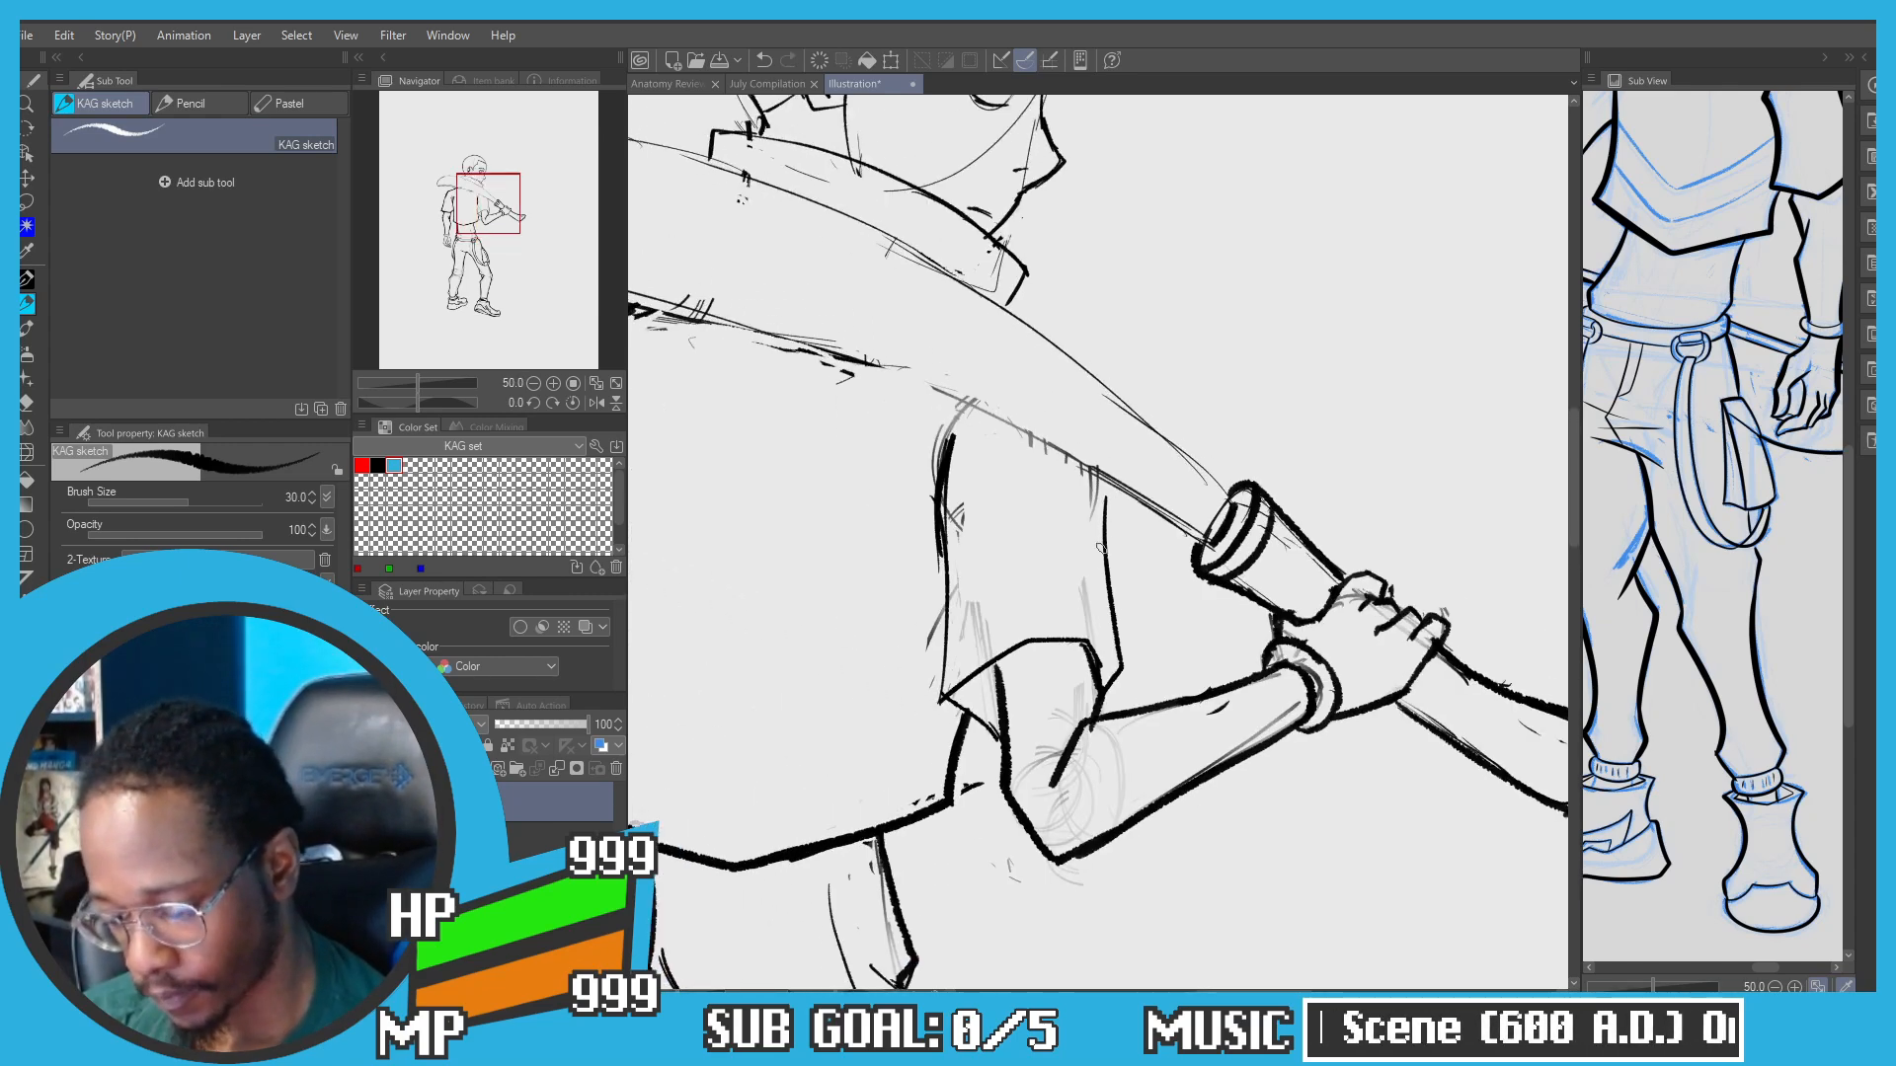
mouse_move(945, 457)
mouse_down()
mouse_move(939, 418)
mouse_move(1003, 376)
mouse_move(987, 357)
mouse_up()
key(ctrl+z)
key(ctrl+z)
key(ctrl+z)
drag(797, 288, 951, 359)
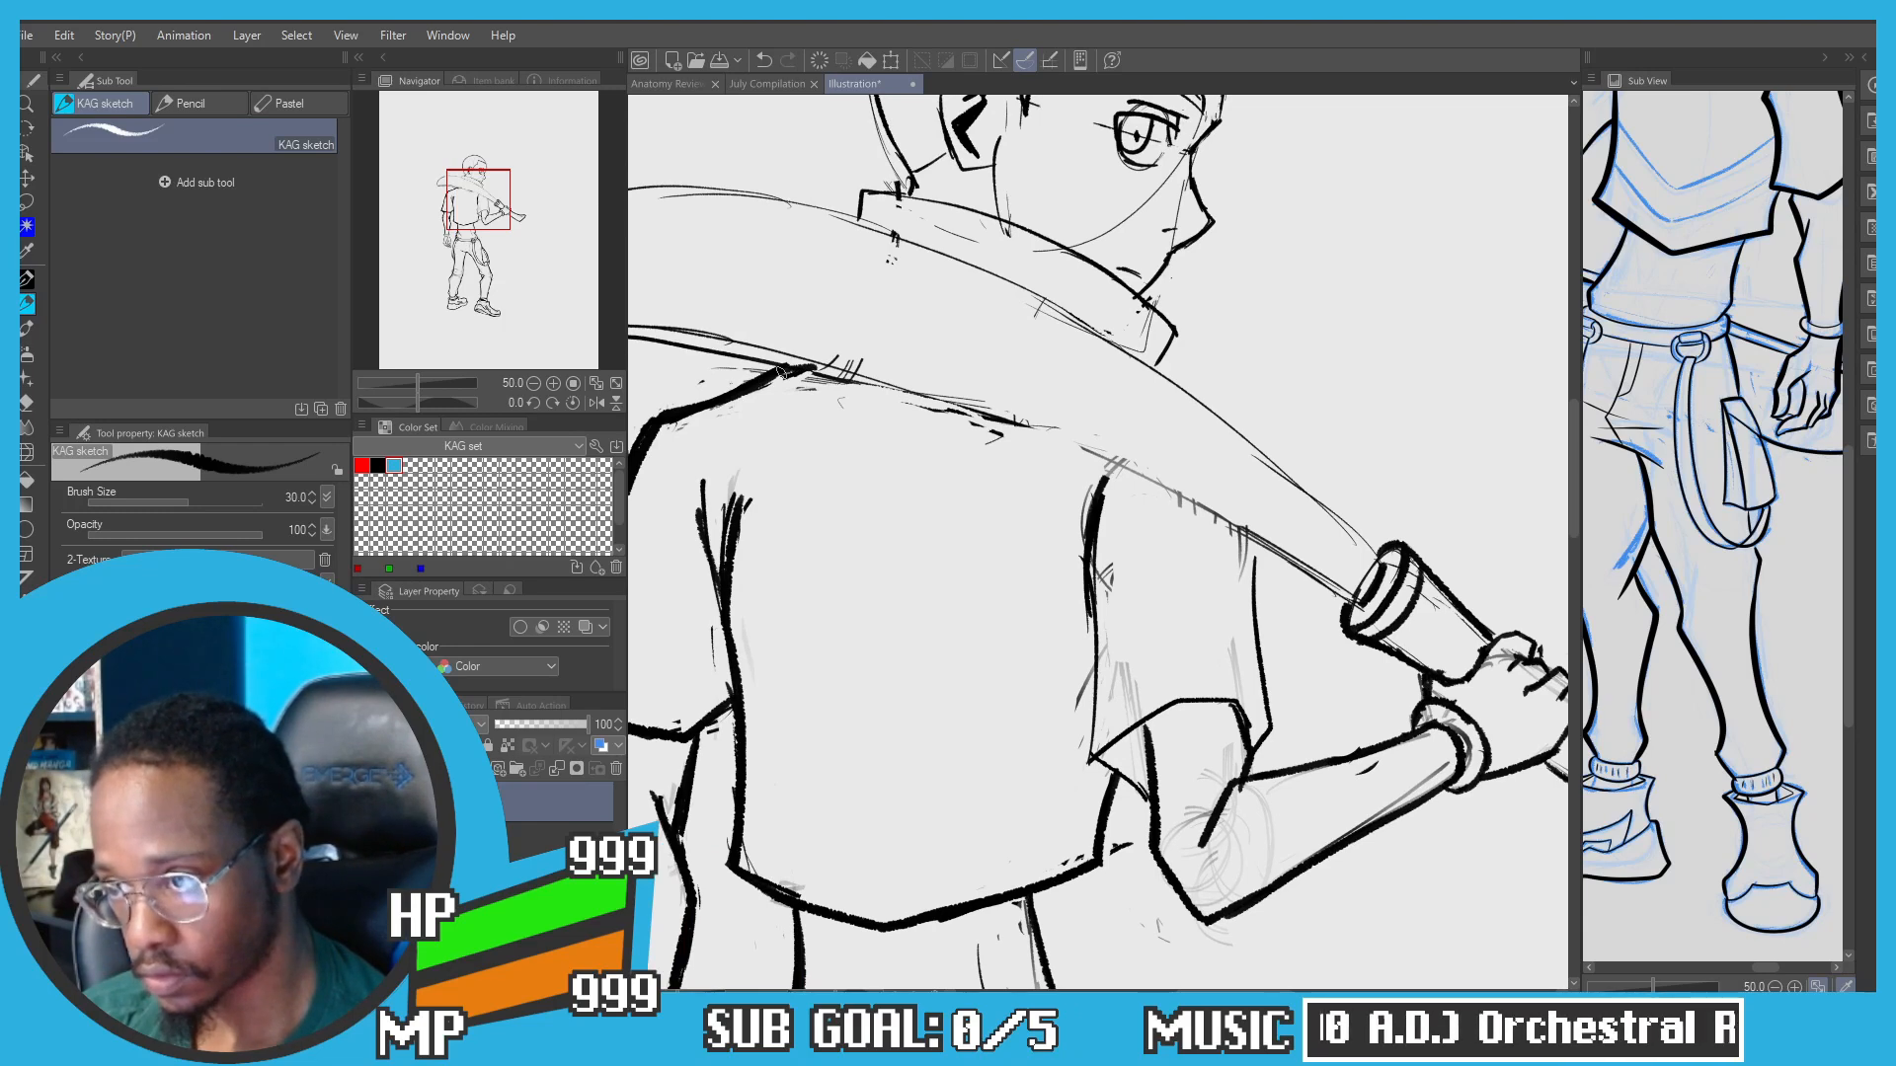
mouse_move(1087, 458)
mouse_down()
mouse_move(1136, 443)
mouse_move(1218, 481)
mouse_up()
key(ctrl+z)
mouse_move(1072, 450)
mouse_down()
mouse_move(1158, 429)
mouse_move(1213, 467)
mouse_up()
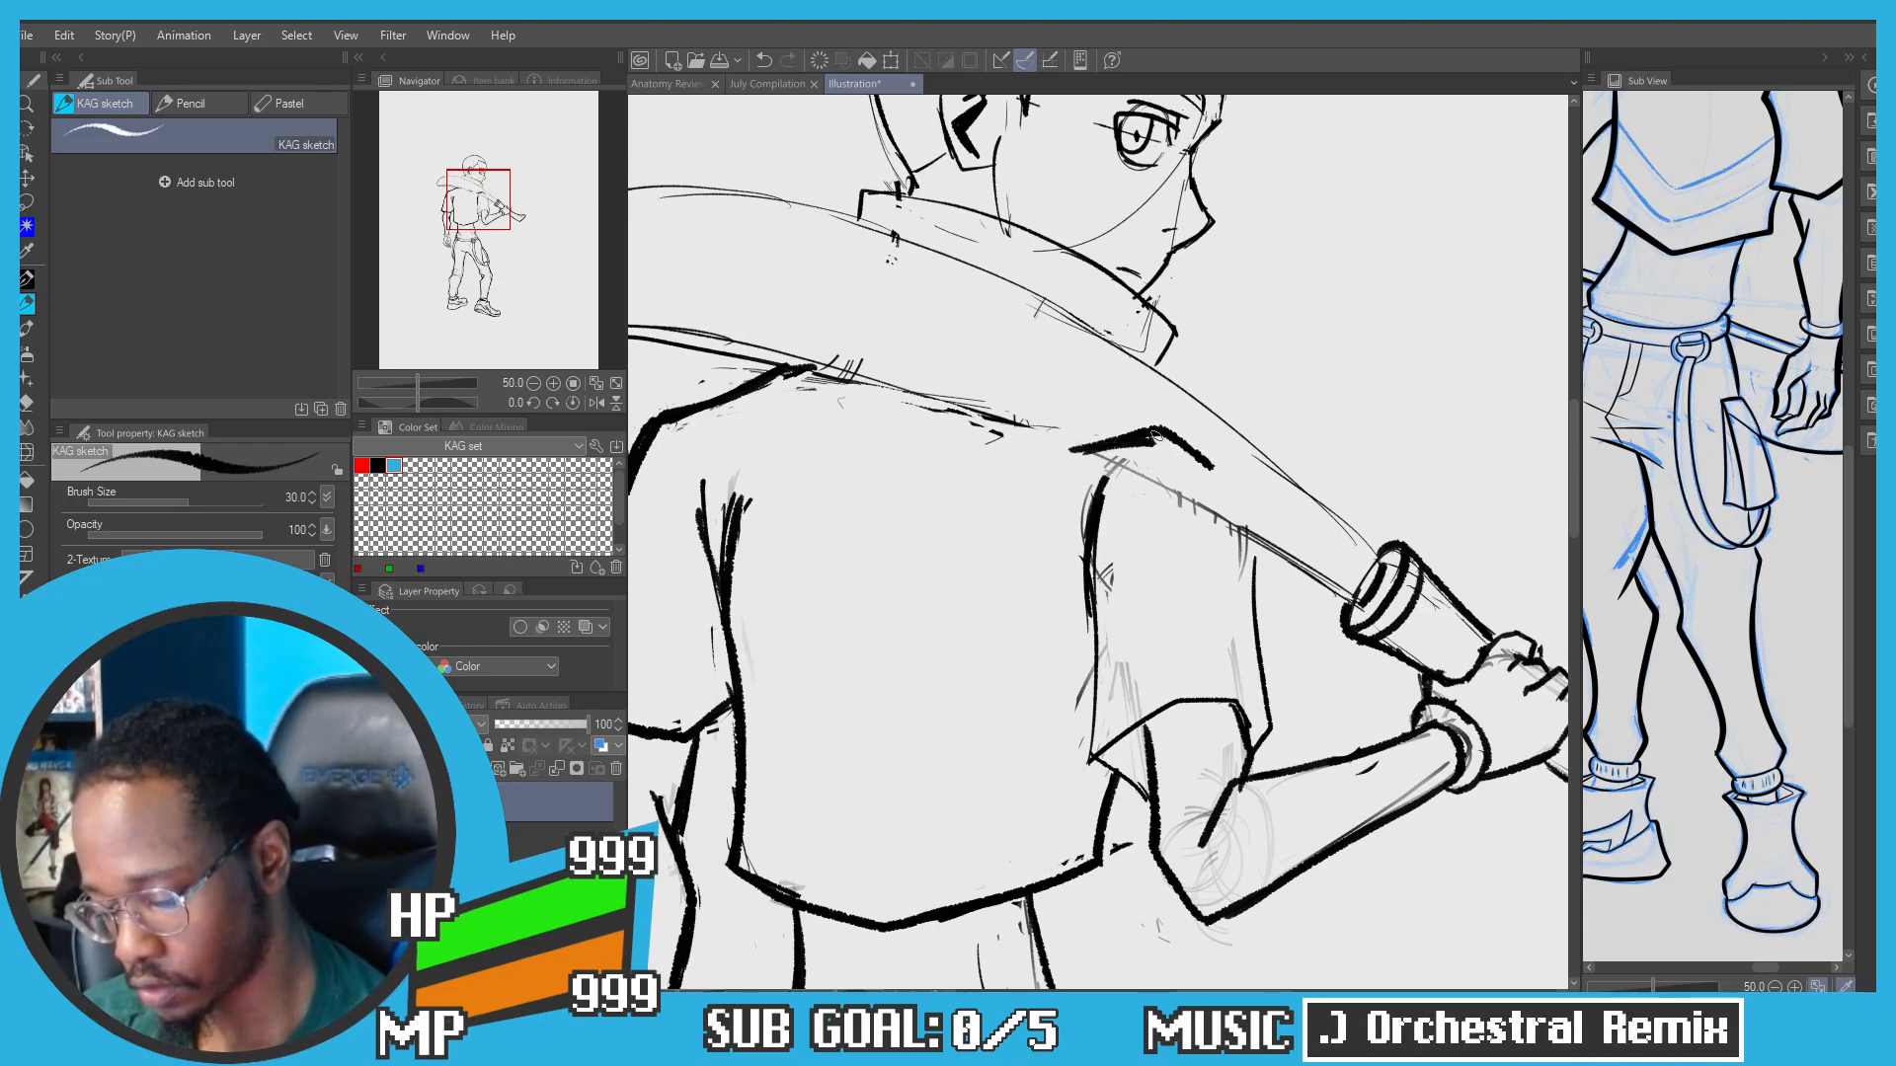
key(ctrl+z)
Step: Draw the right sleeve's outer edge up from its hem and join it to the shoulder line
drag(1272, 717, 1241, 499)
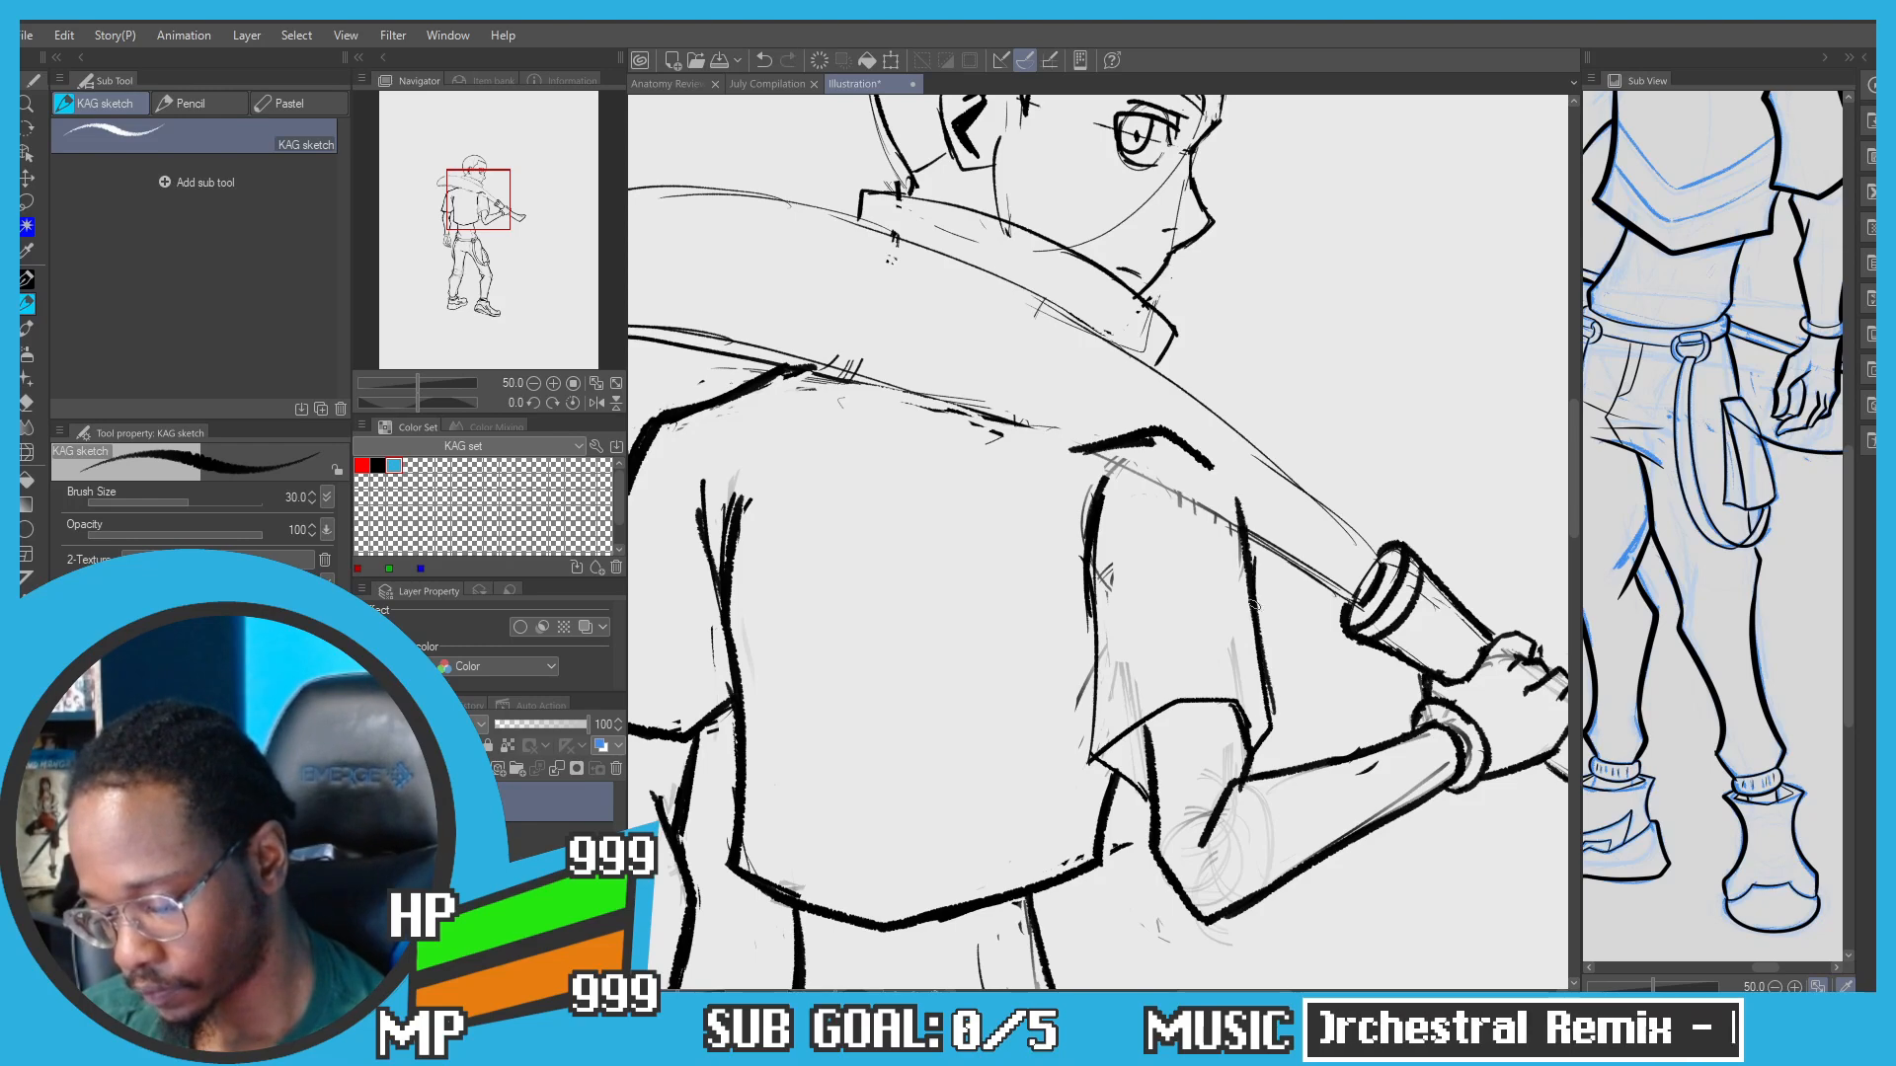
drag(1256, 607, 1166, 428)
drag(1244, 521, 1178, 441)
scroll(839, 362, down, 2)
drag(840, 363, 923, 441)
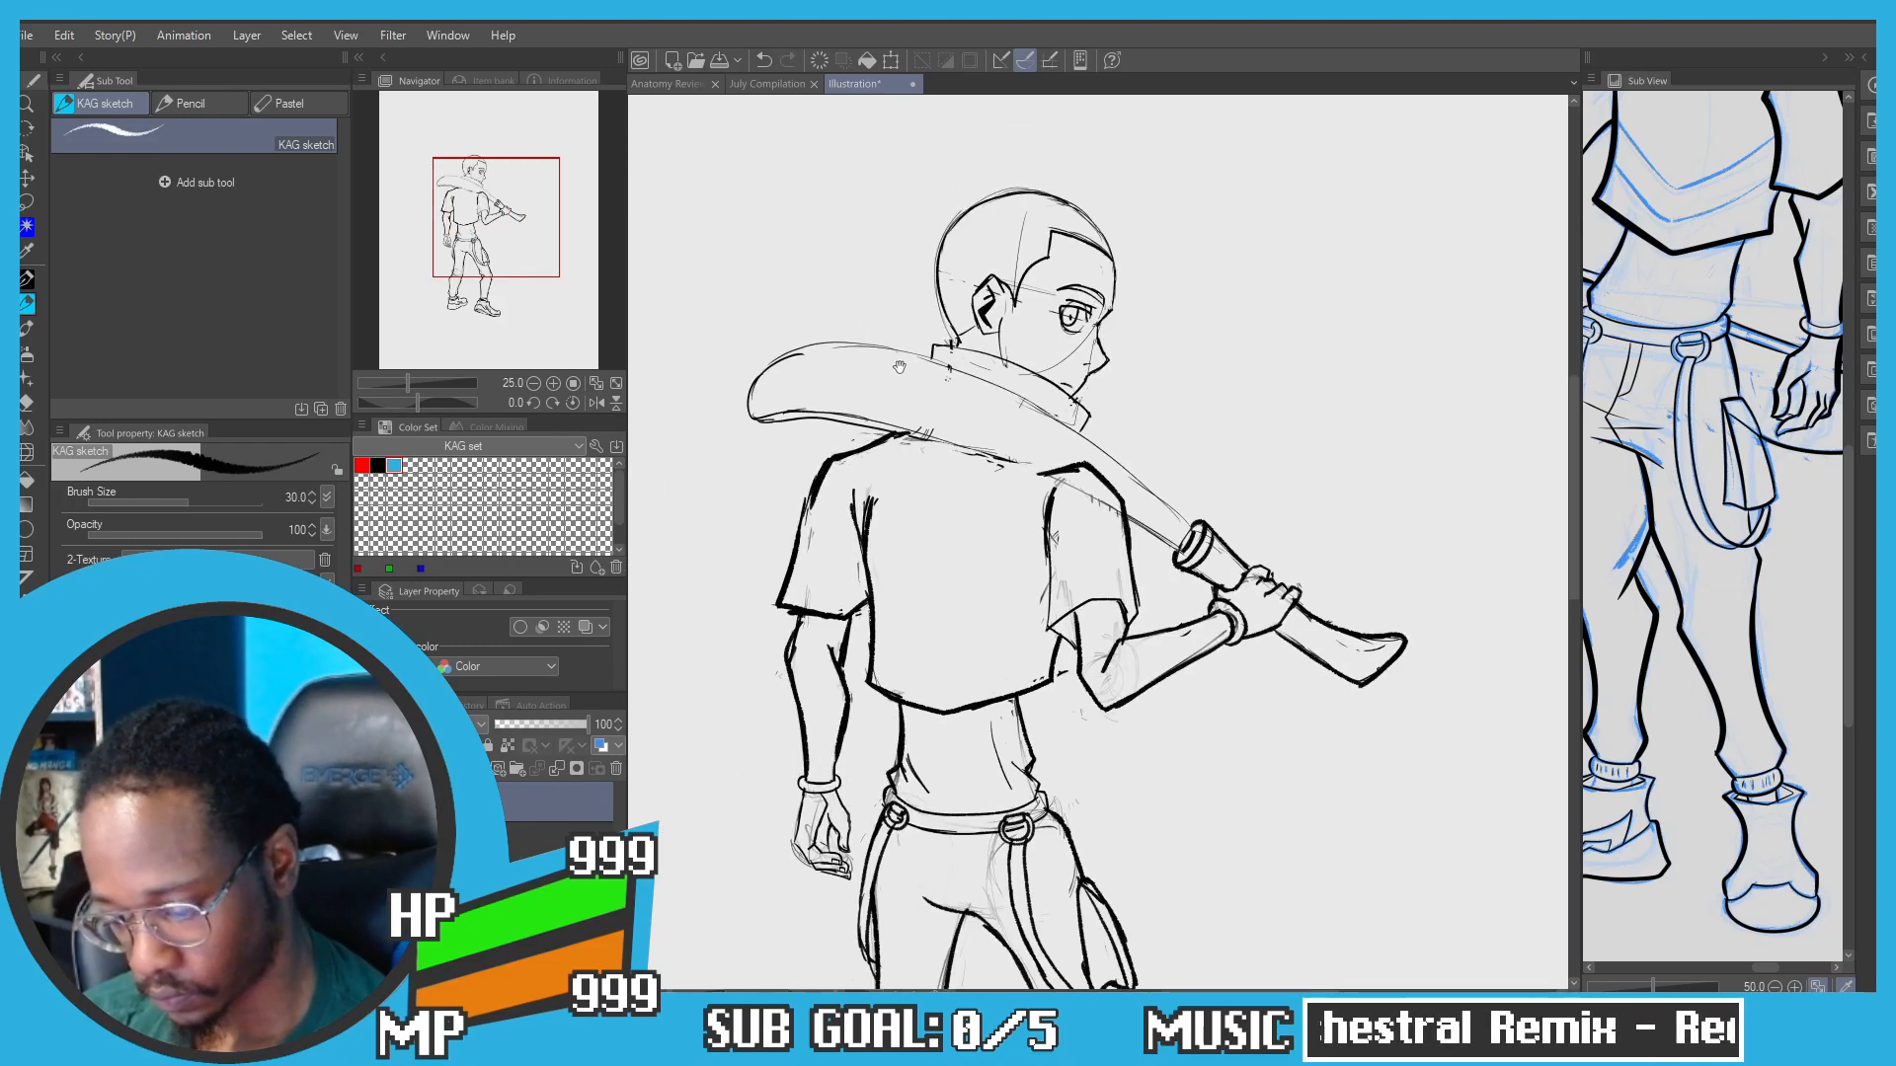
scroll(820, 335, down, 2)
drag(781, 310, 848, 330)
scroll(894, 510, up, 2)
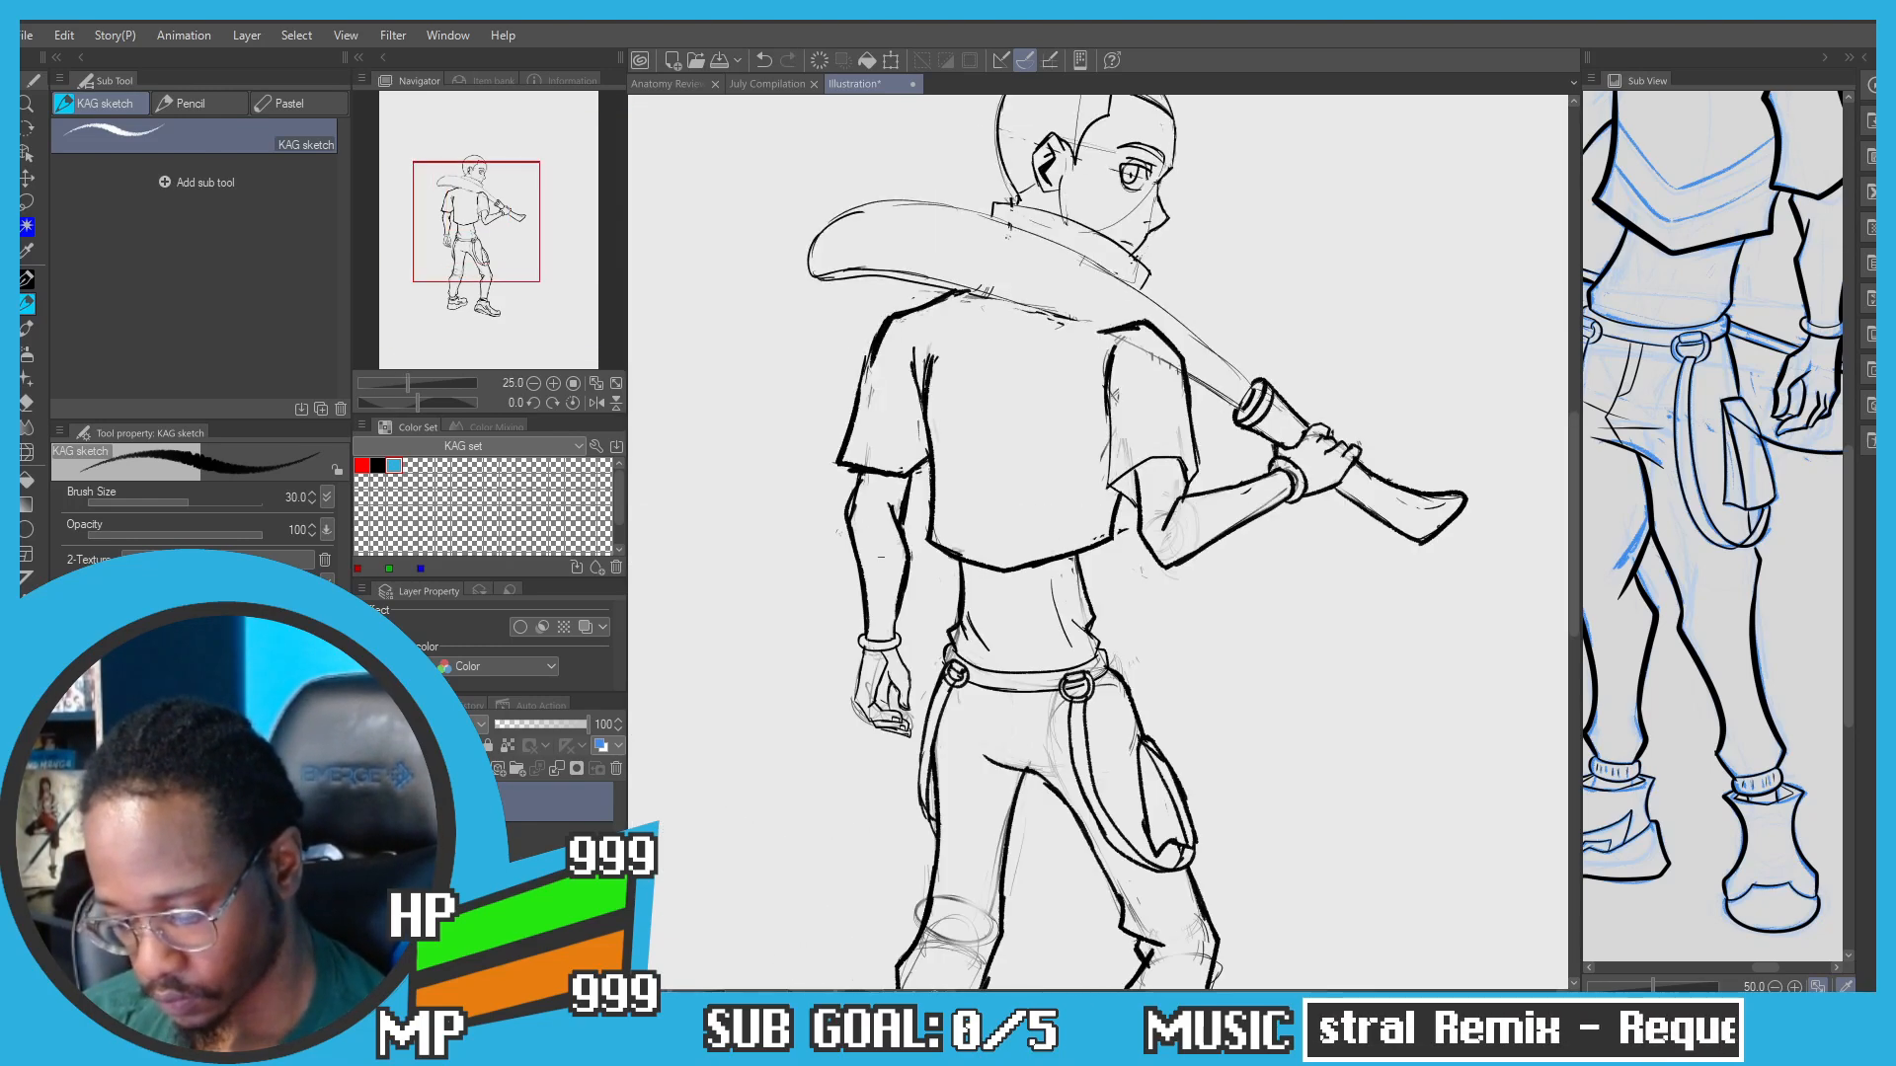
key(m)
drag(917, 551, 822, 696)
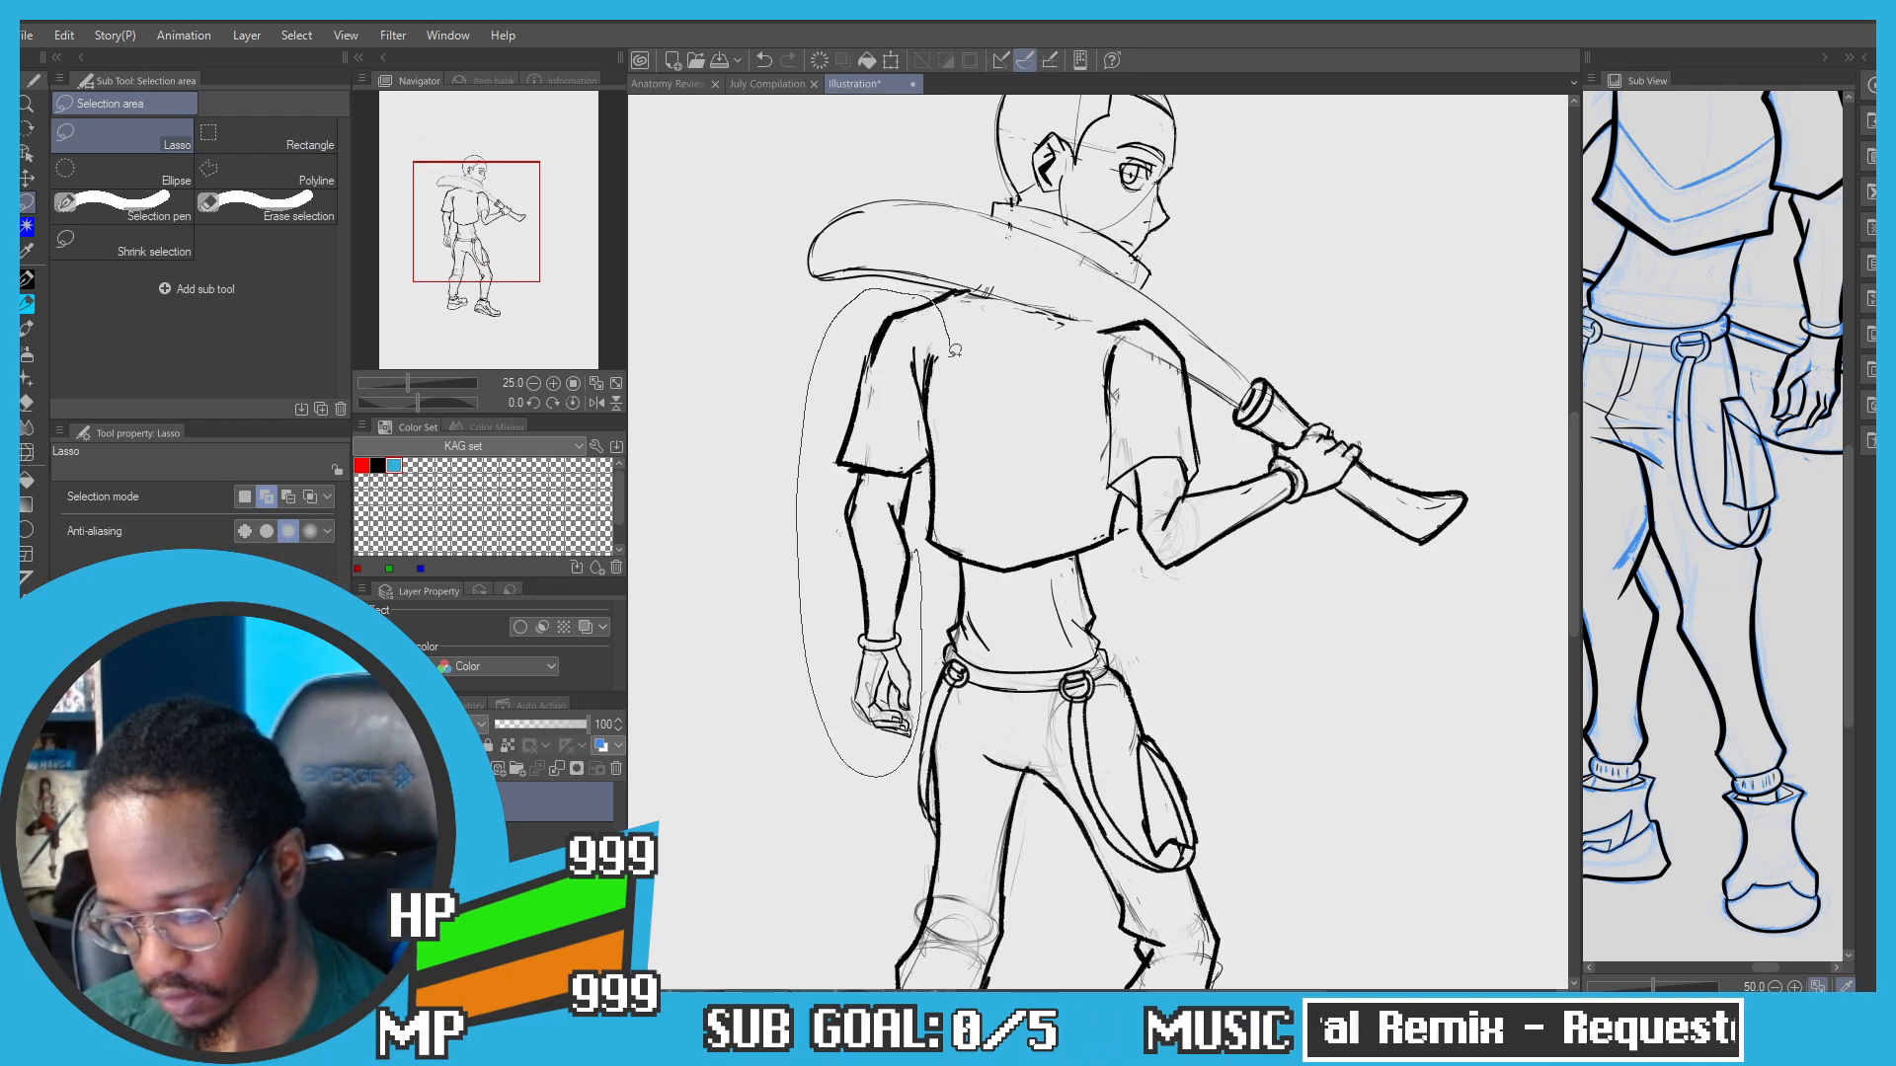
drag(955, 350, 919, 548)
key(p)
key(ctrl+z)
Step: Lasso the left arm with its sleeve and hand, shift it slightly inward toward the torso, and clear the selection
key(m)
mouse_move(919, 425)
mouse_down()
mouse_move(859, 761)
mouse_move(871, 279)
mouse_up()
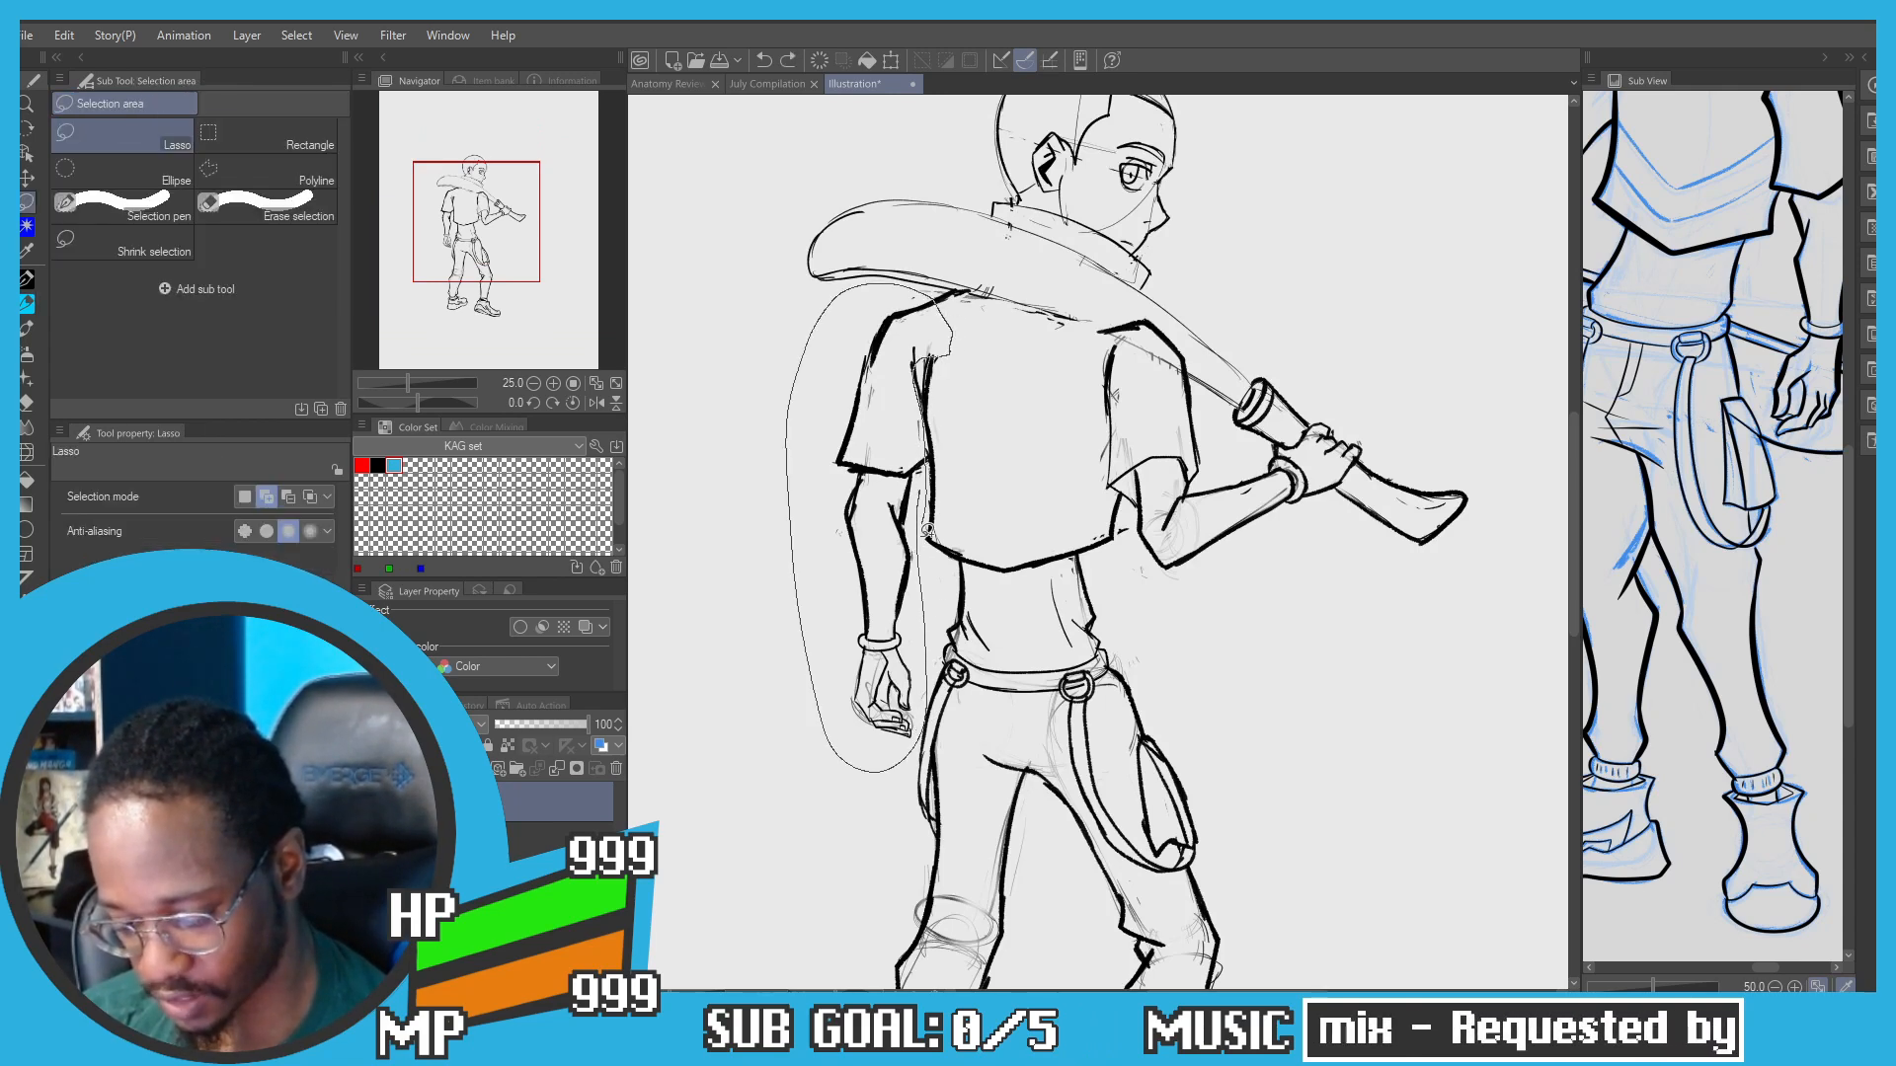
drag(928, 530, 926, 494)
key(p)
click(973, 802)
key(ctrl+z)
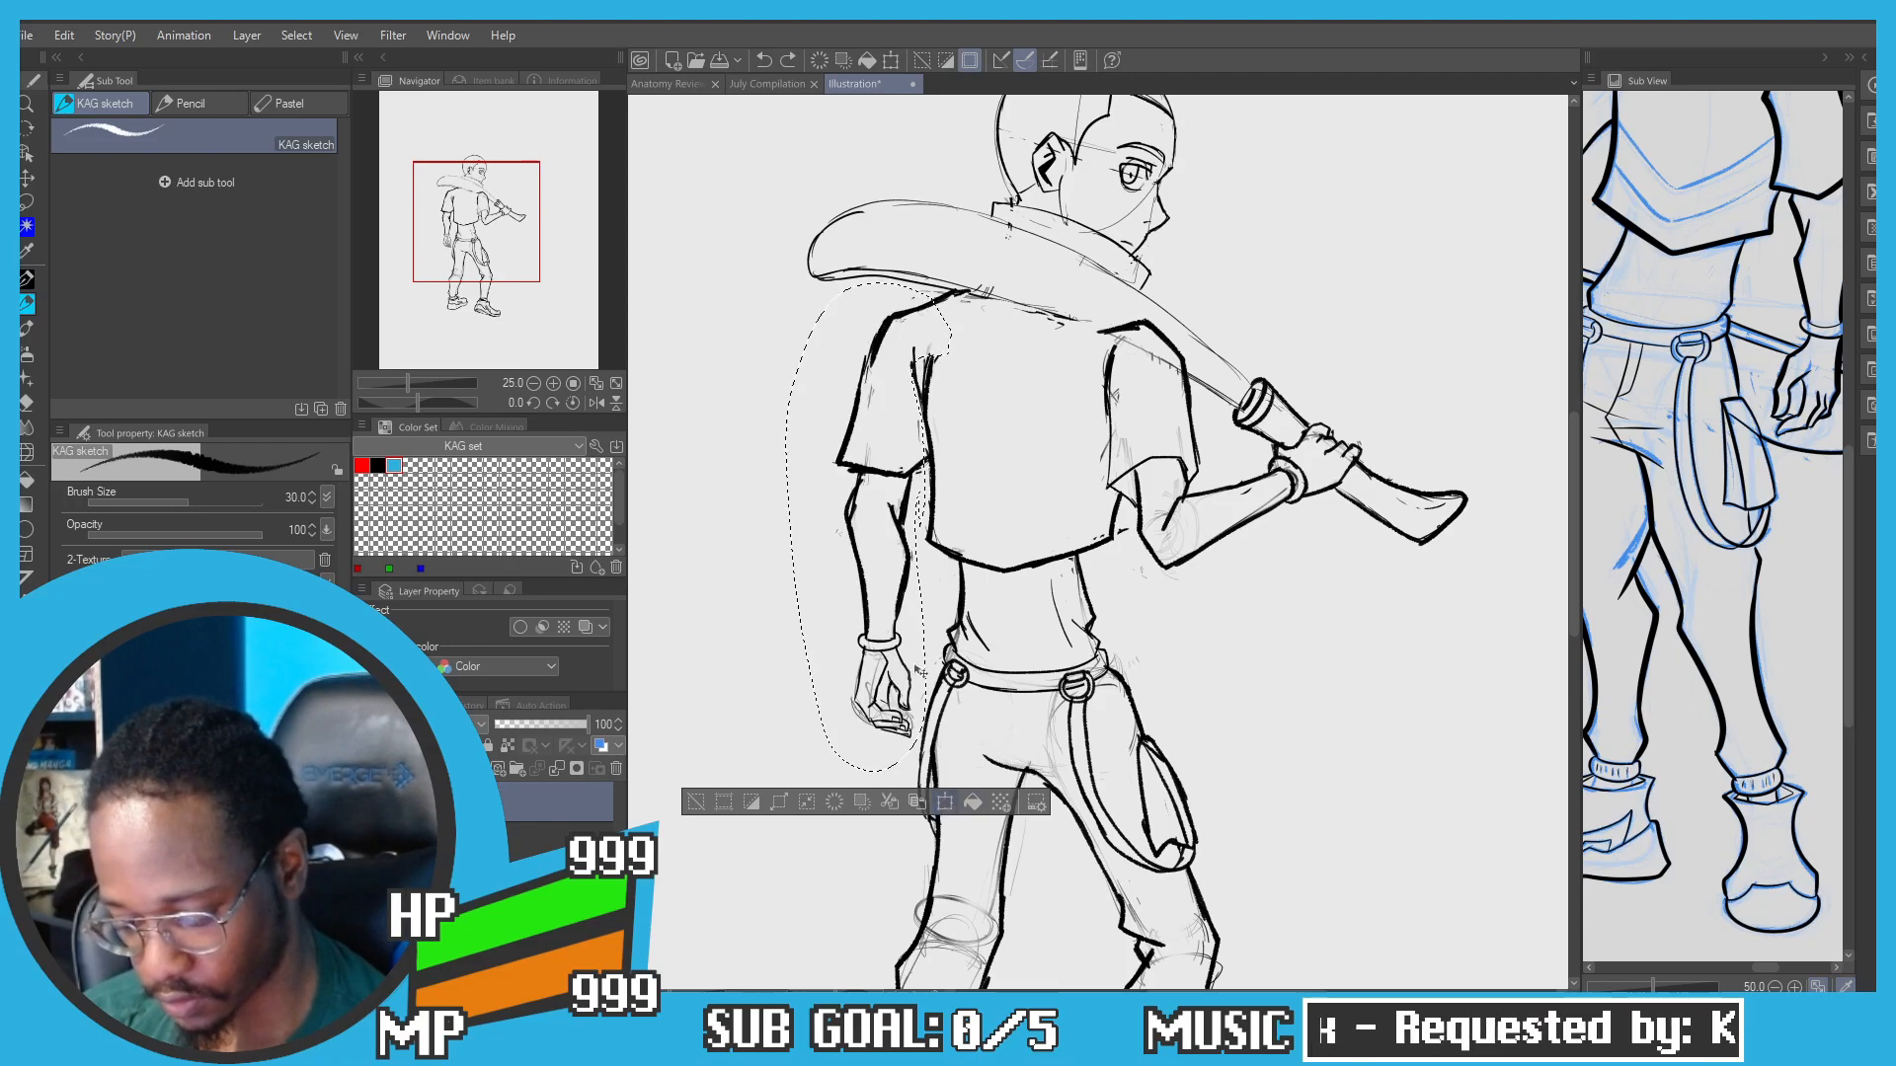
click(945, 801)
drag(813, 374, 844, 389)
click(828, 802)
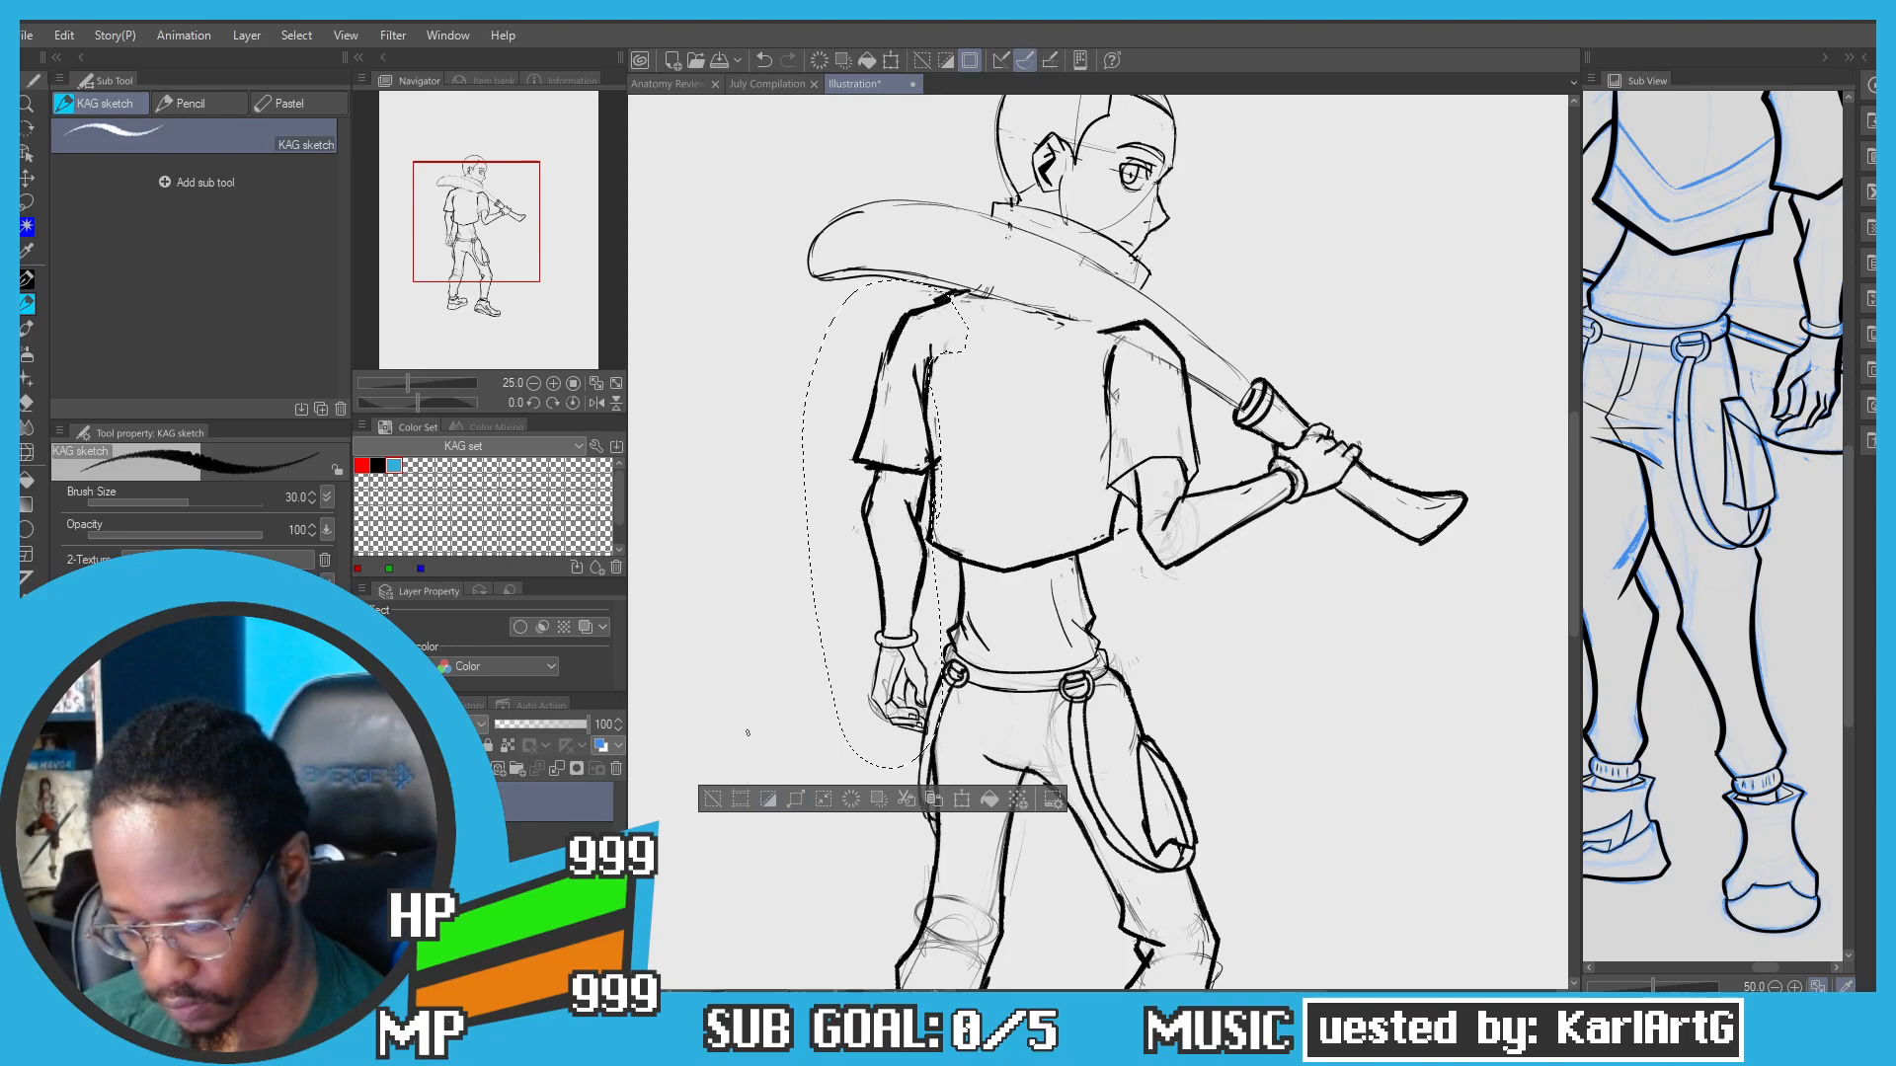
click(732, 801)
key(ctrl+z)
scroll(856, 504, down, 2)
drag(671, 597, 792, 639)
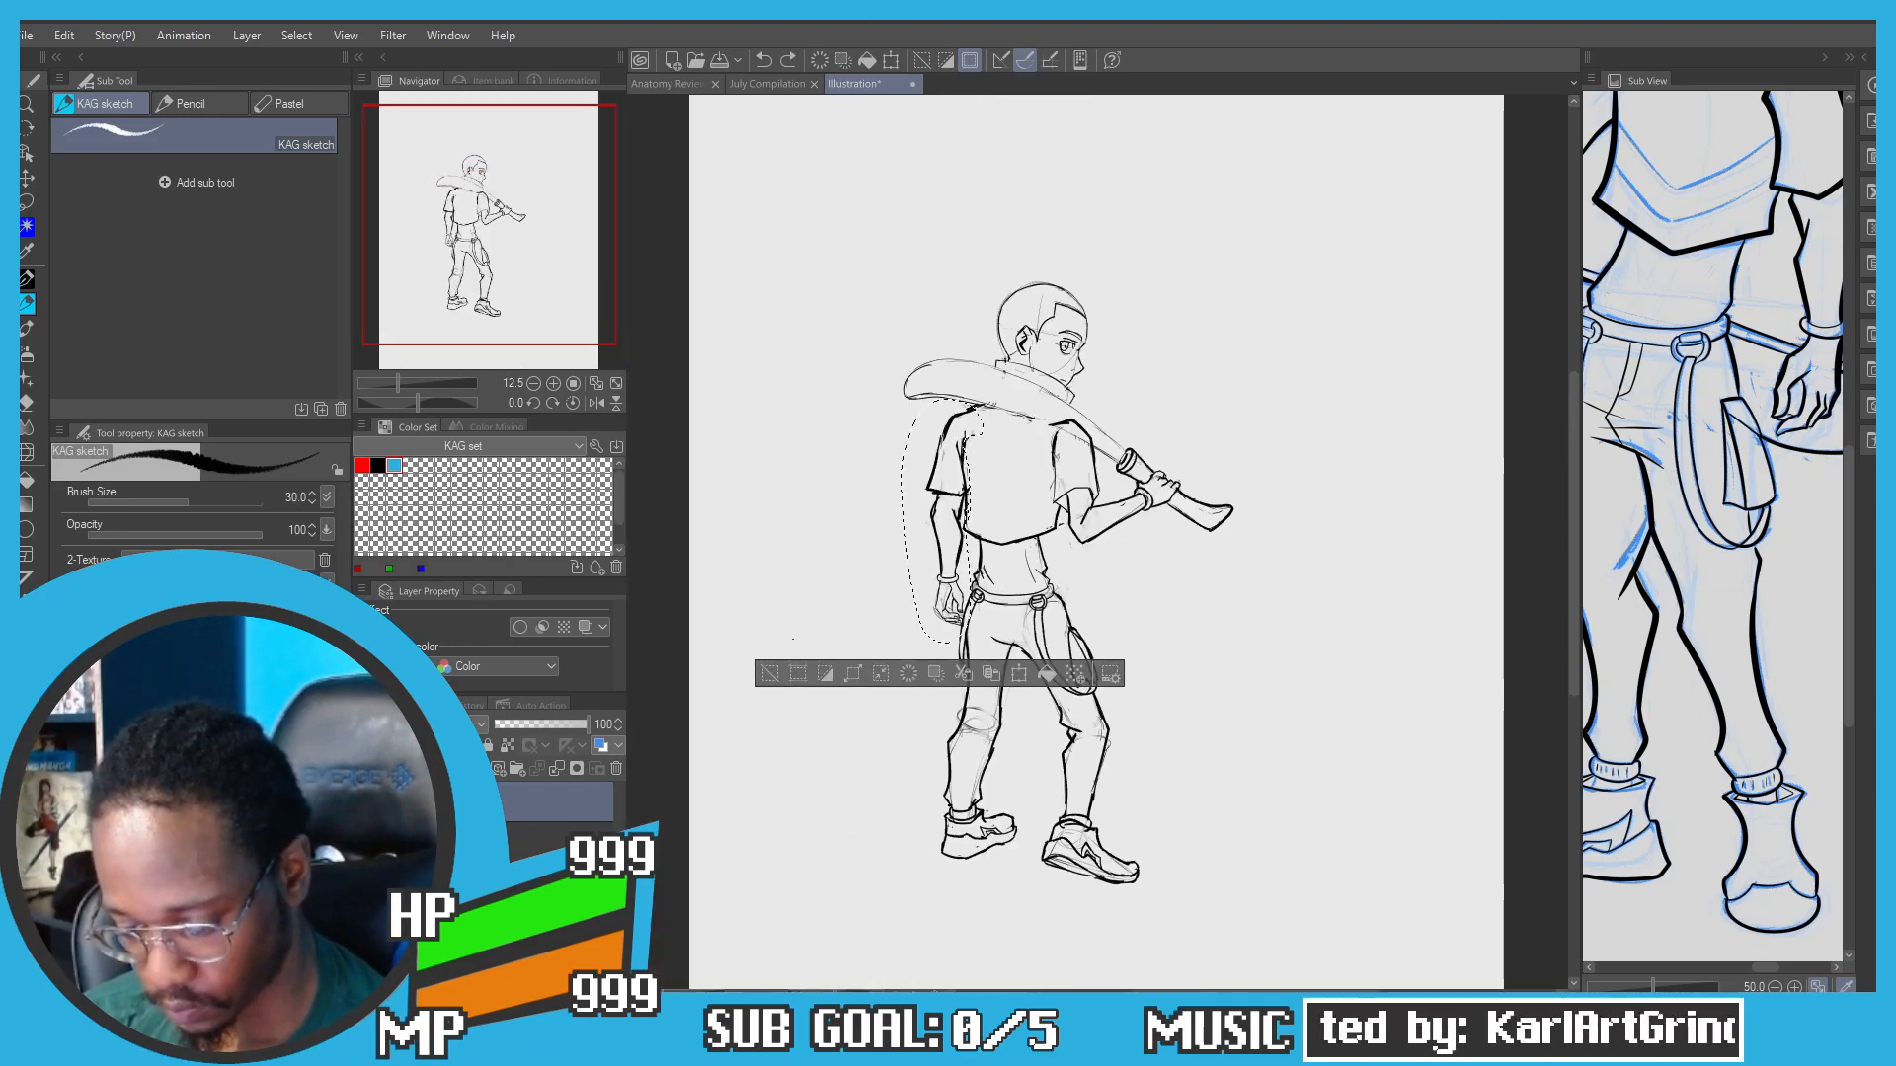
key(ctrl+d)
Step: Draw the two bold parallel lines of the sword between the right shoulder and the handle's rim
scroll(1022, 414, up, 2)
drag(832, 450, 883, 458)
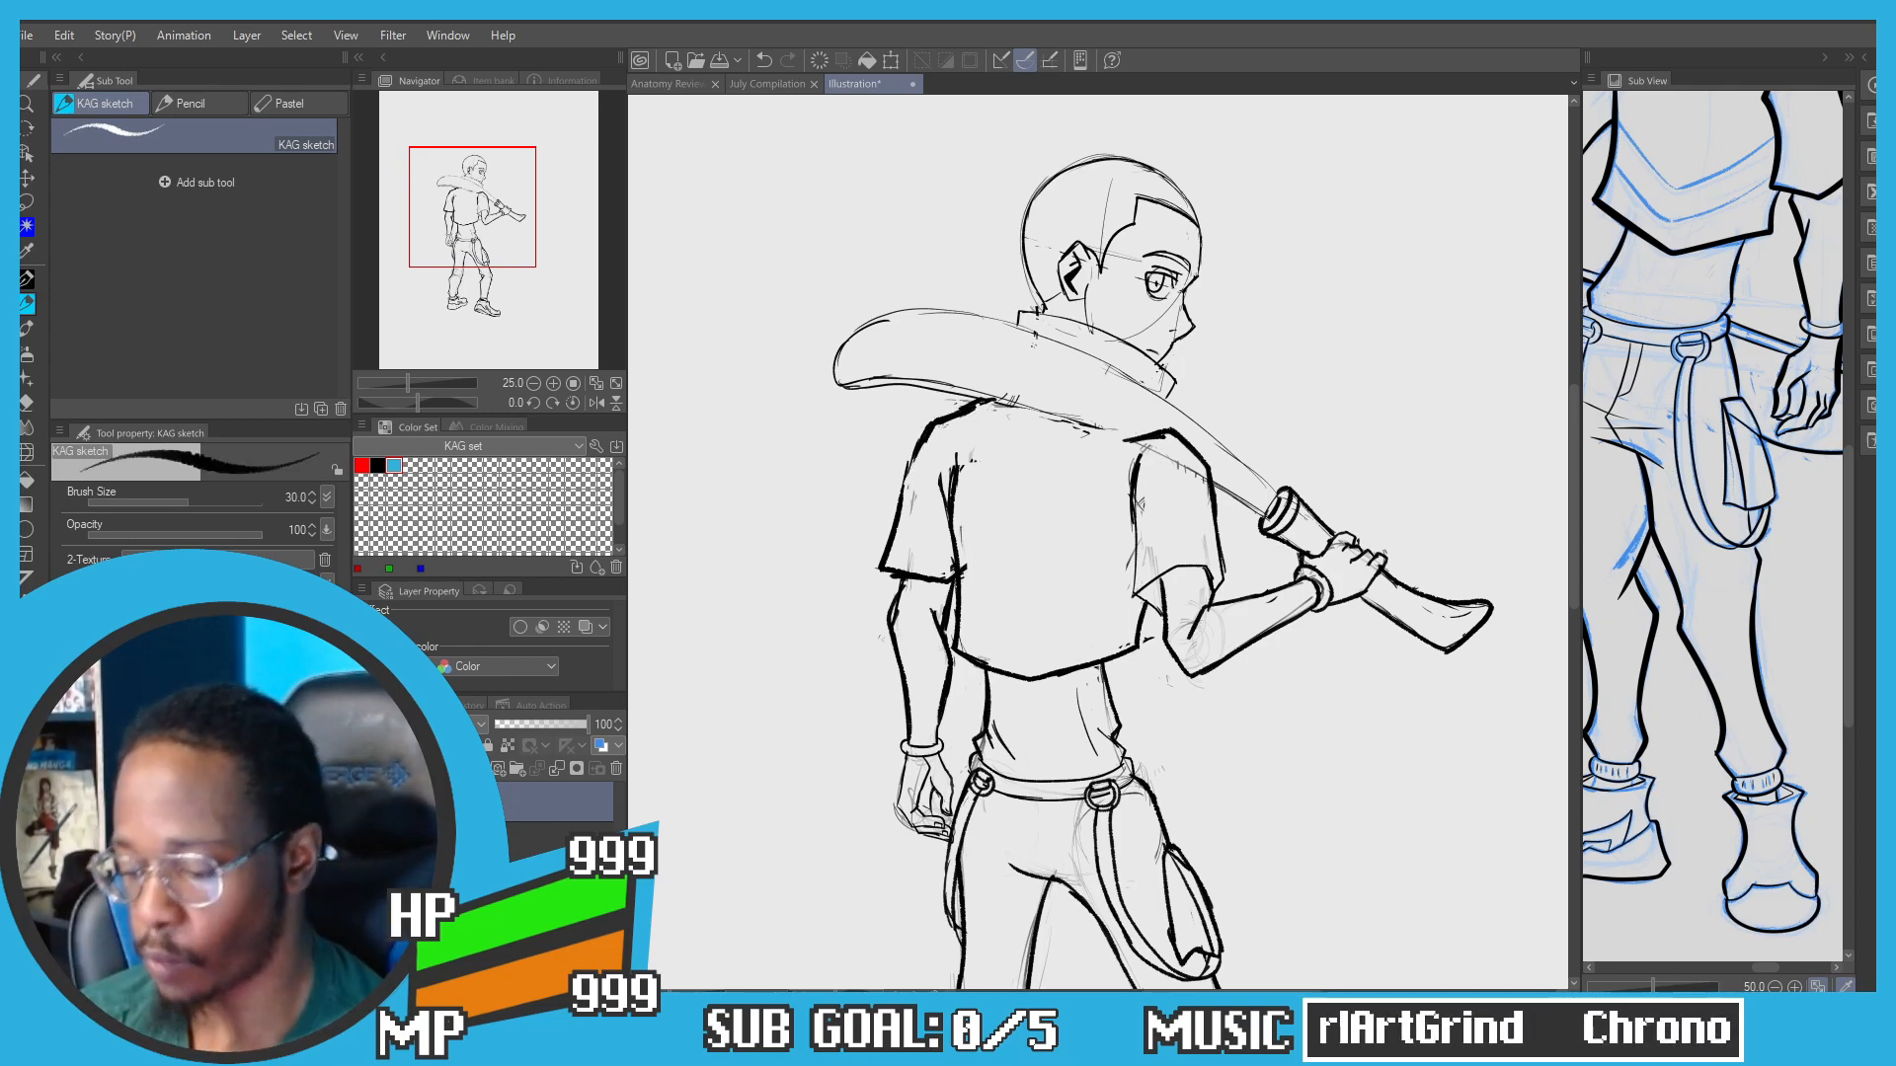
scroll(1256, 494, up, 3)
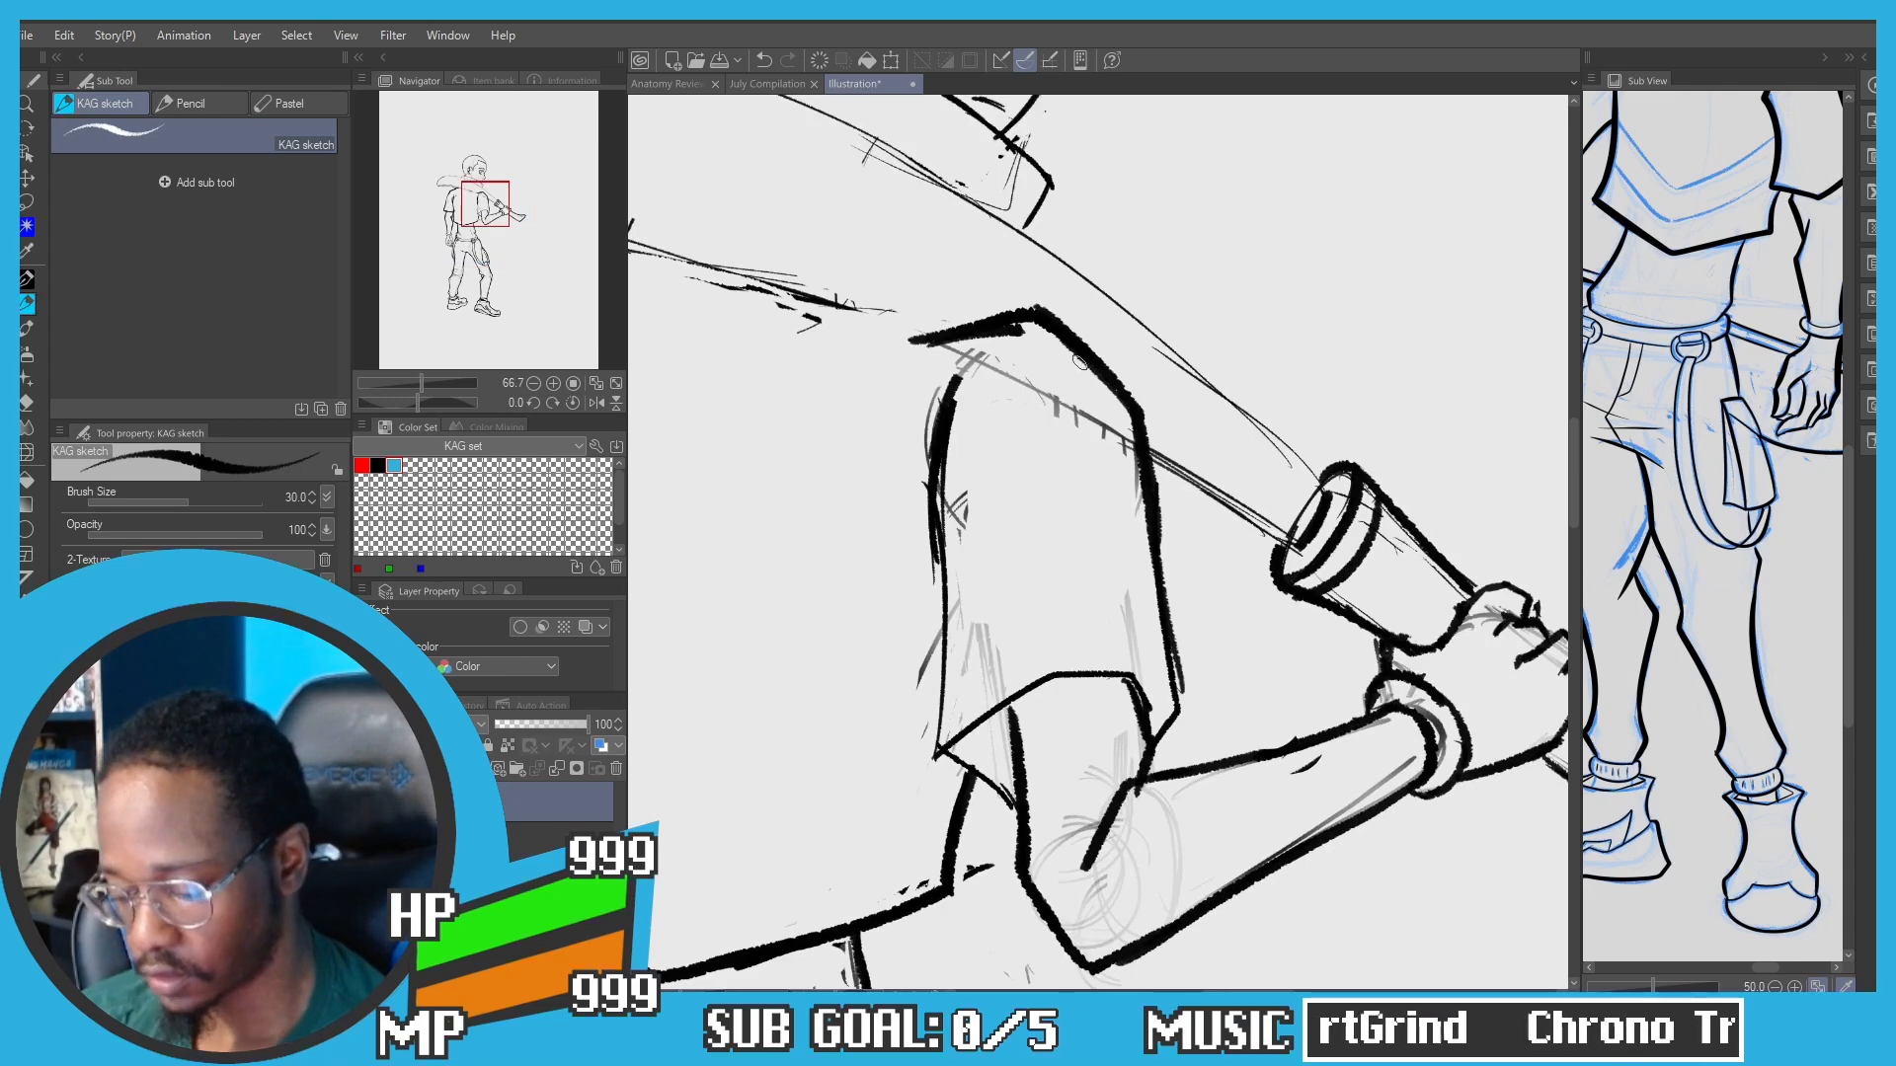
key(r)
drag(1091, 371, 1357, 375)
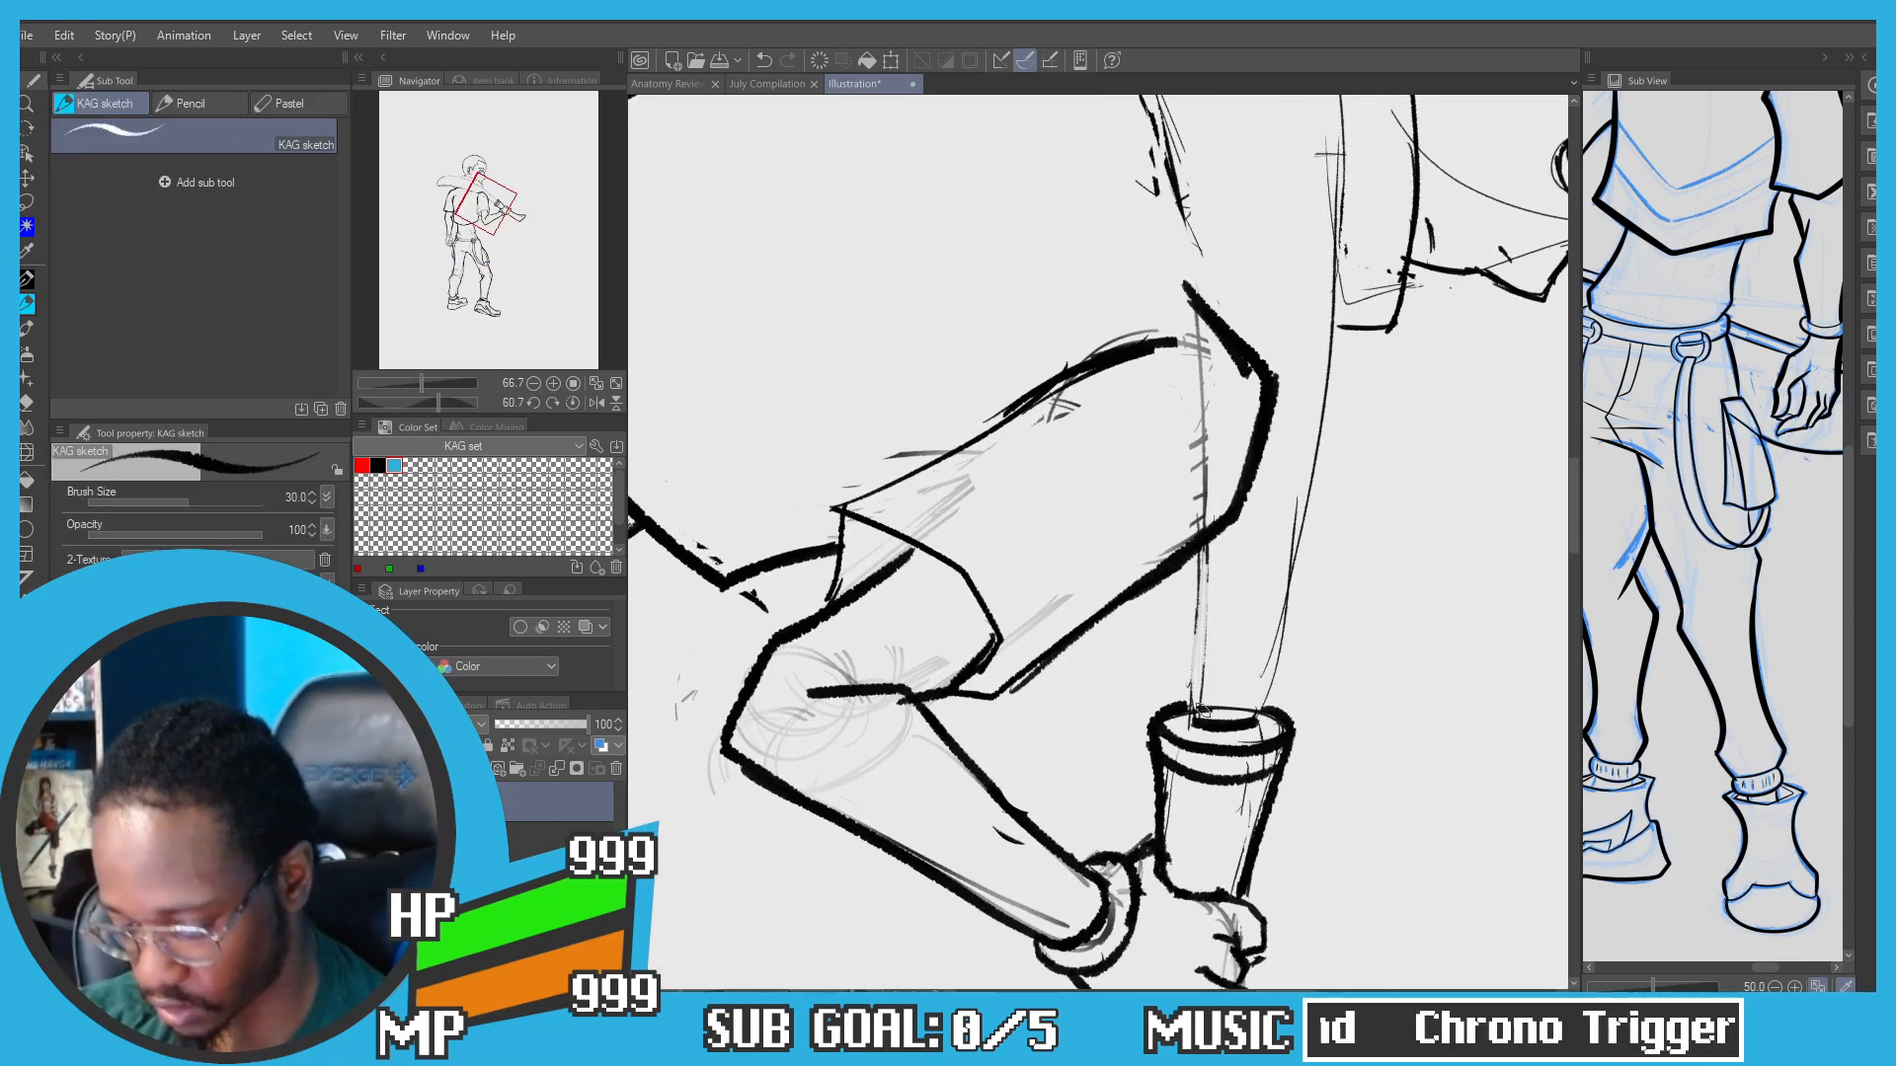
drag(1200, 544, 1194, 693)
drag(1199, 601, 1190, 720)
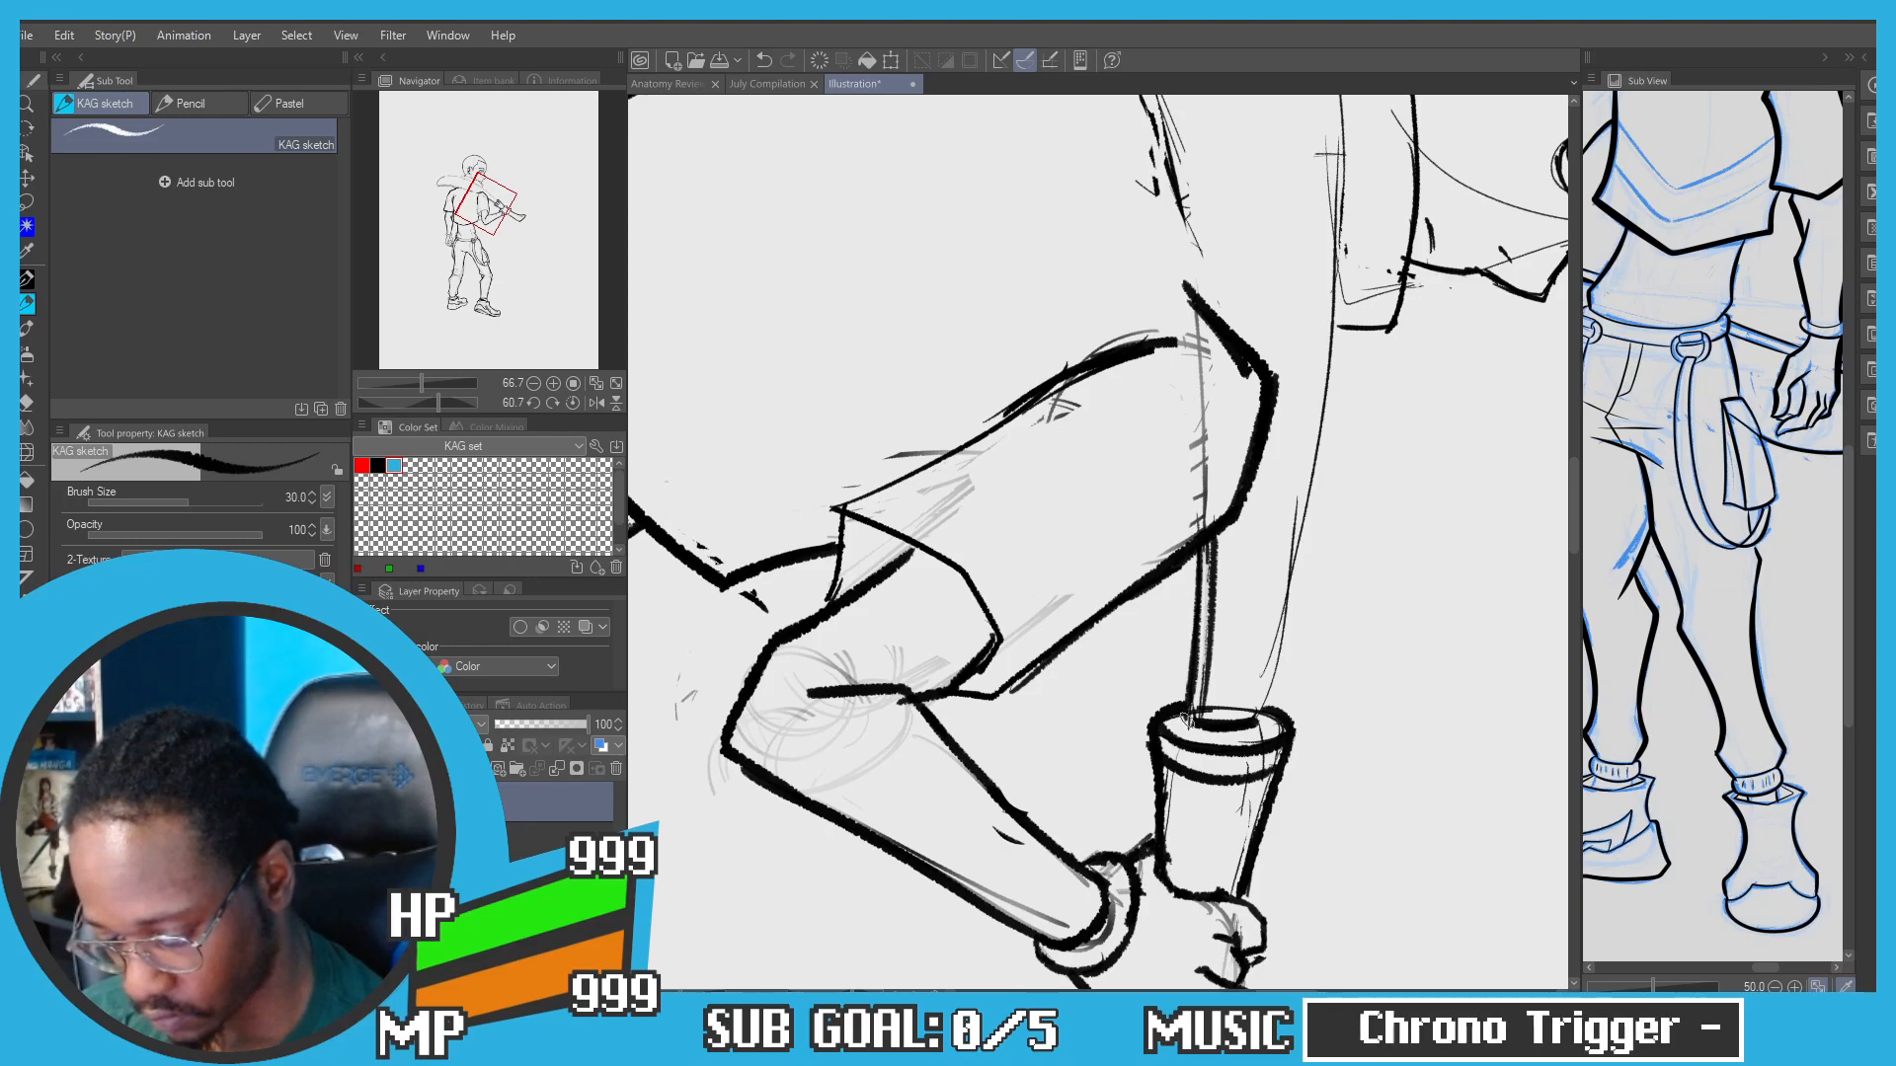
Step: Outline the blade's outer edge in one bold curve from the handle's rim past the neck to the tip
scroll(1196, 507, down, 2)
drag(1180, 421, 1201, 581)
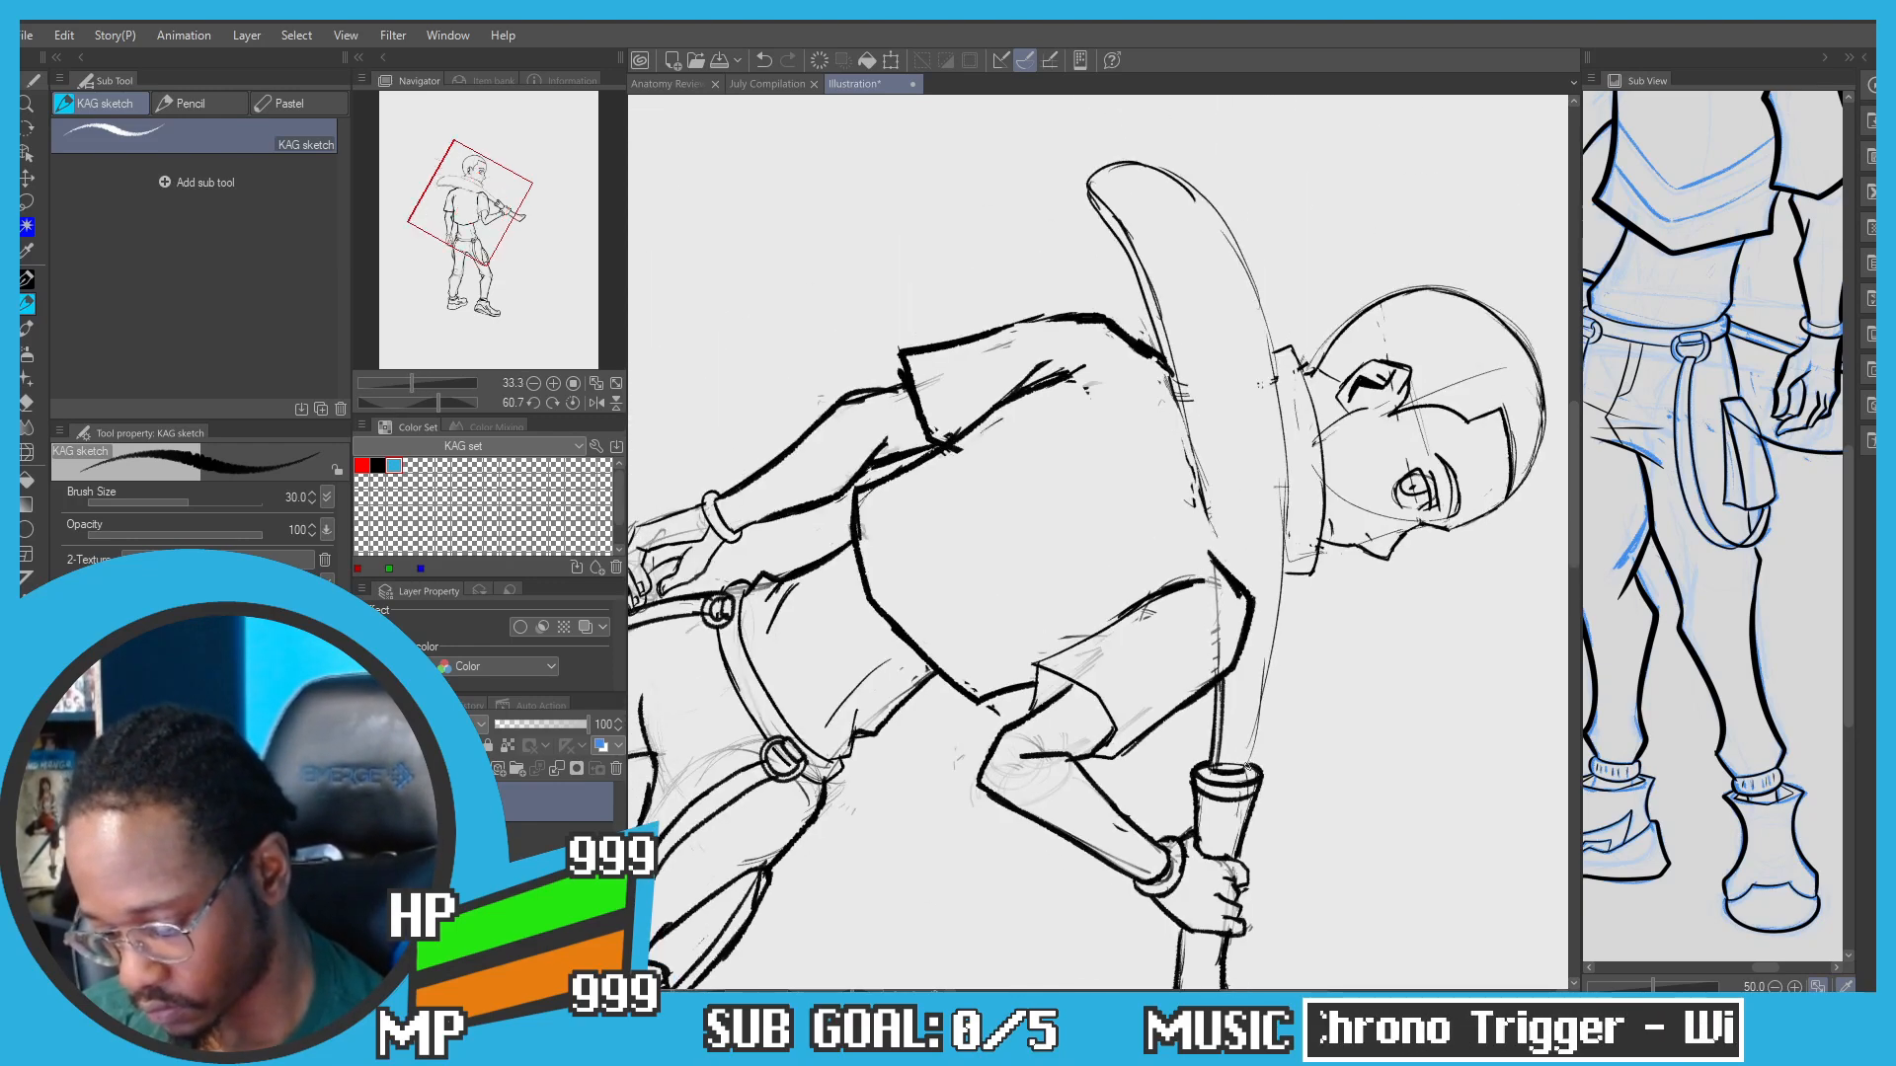
mouse_move(1284, 440)
mouse_down()
mouse_move(1250, 766)
mouse_move(1283, 462)
mouse_up()
key(ctrl+z)
key(ctrl+z)
drag(1250, 772, 1286, 377)
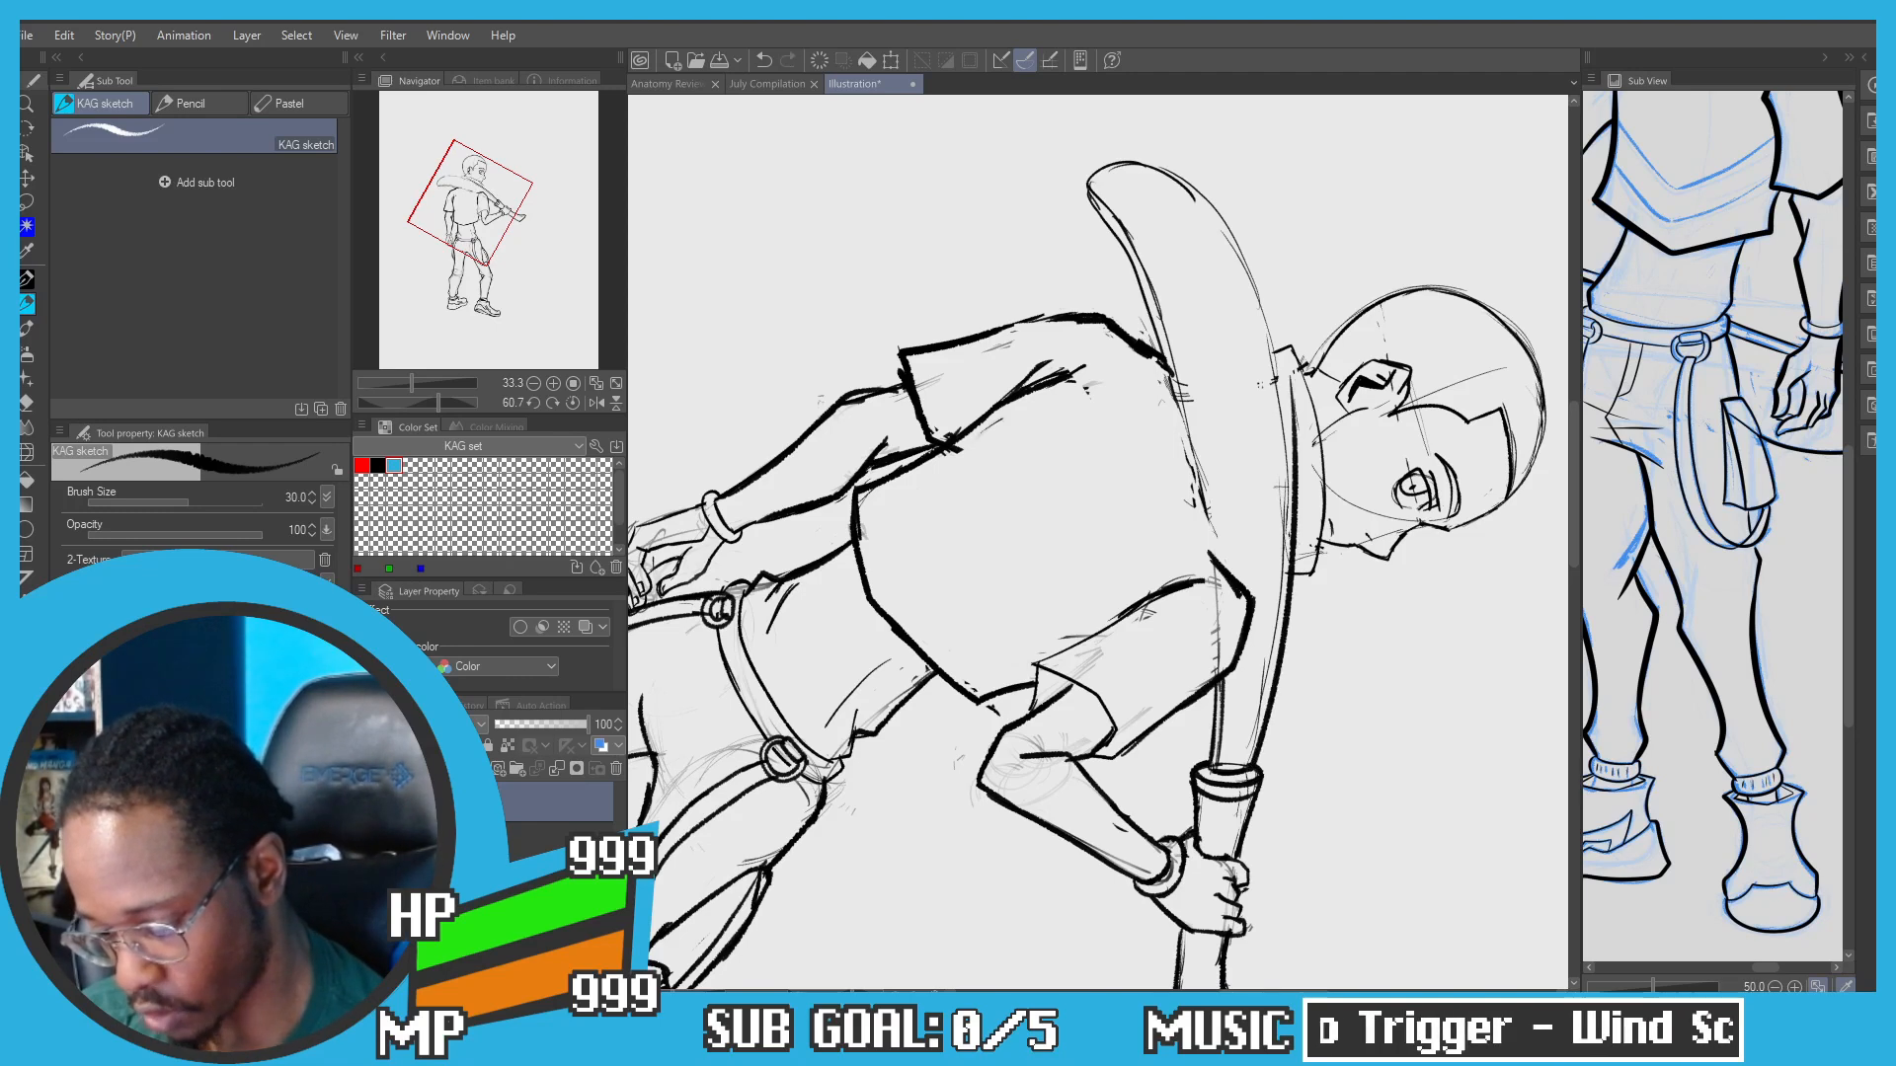
key(ctrl+z)
drag(1242, 773, 1282, 301)
mouse_move(1281, 435)
mouse_down()
mouse_move(1220, 238)
mouse_move(1149, 168)
mouse_up()
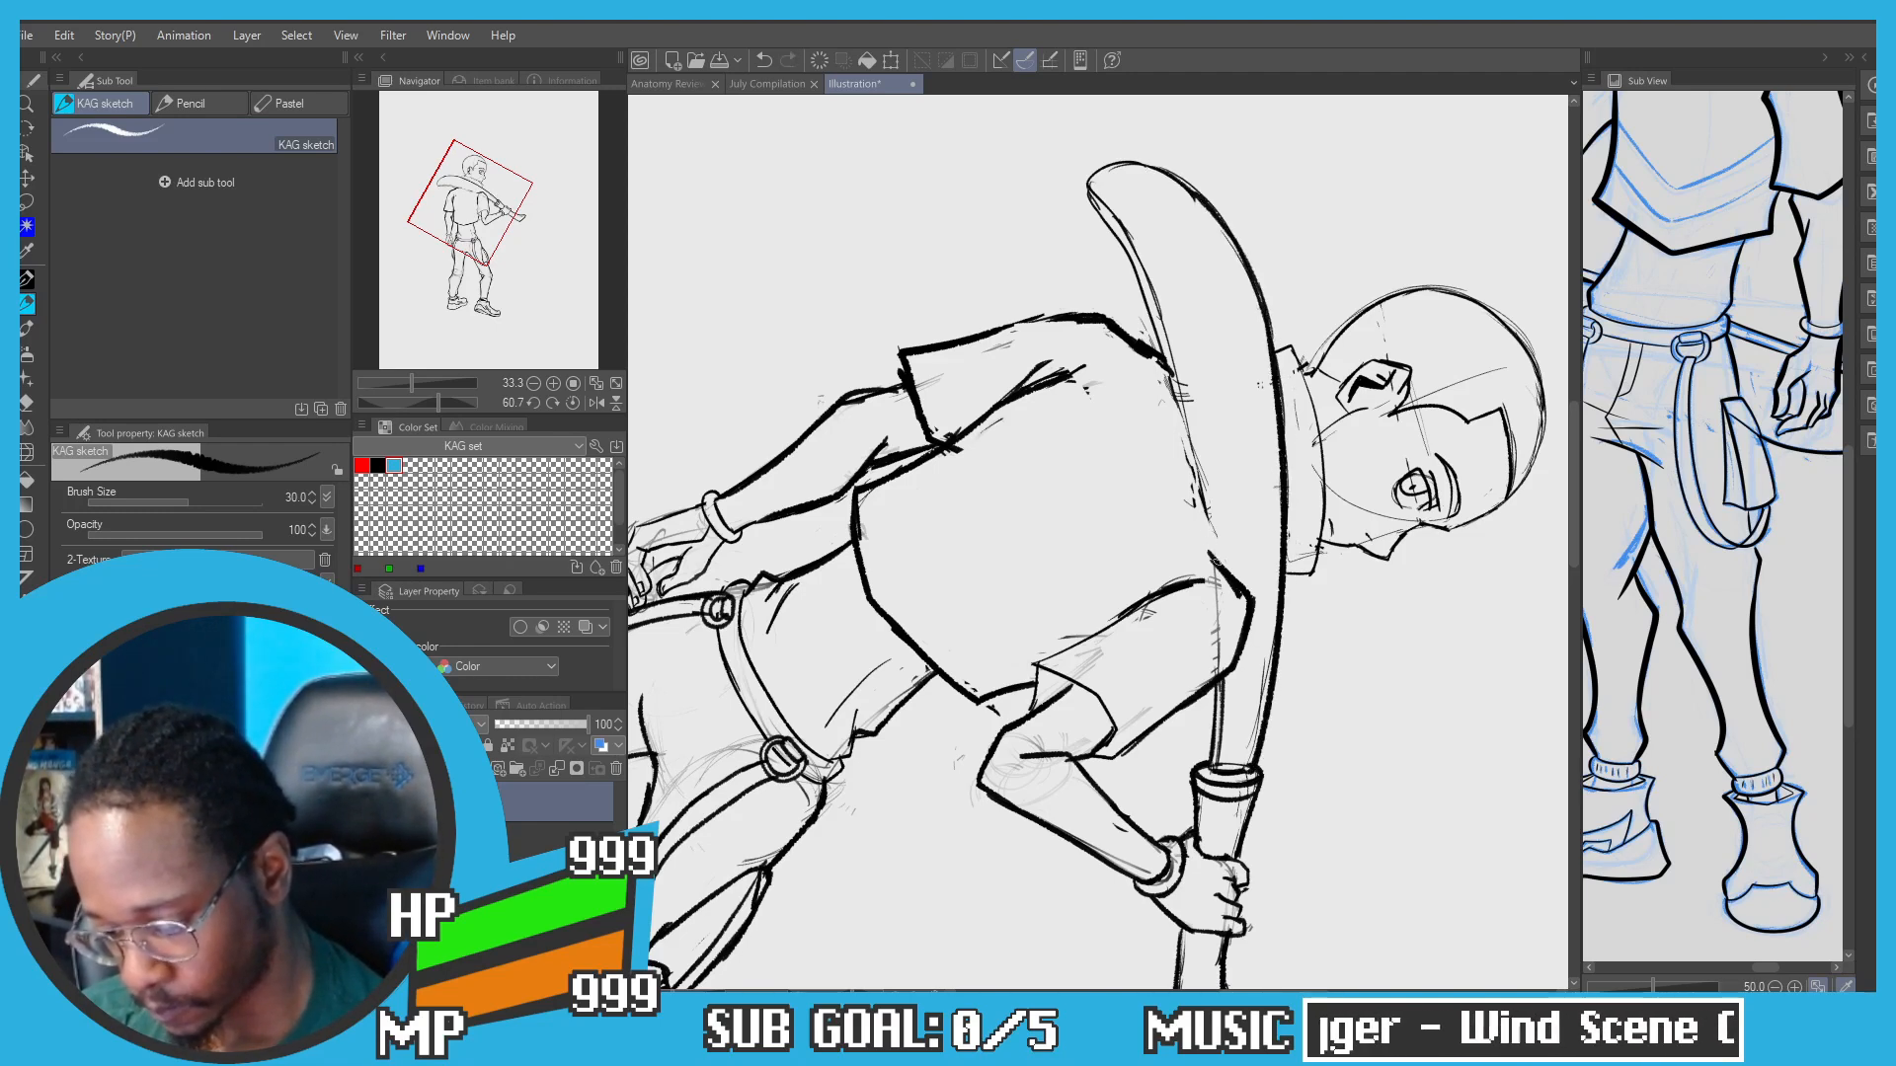
Step: Outline the blade's inner edge in bold from the right shoulder across the back to the tip
drag(1220, 563, 1194, 416)
key(ctrl+z)
key(ctrl+z)
drag(1222, 549, 1179, 369)
key(ctrl+z)
key(ctrl+z)
key(ctrl+z)
drag(1222, 566, 1112, 209)
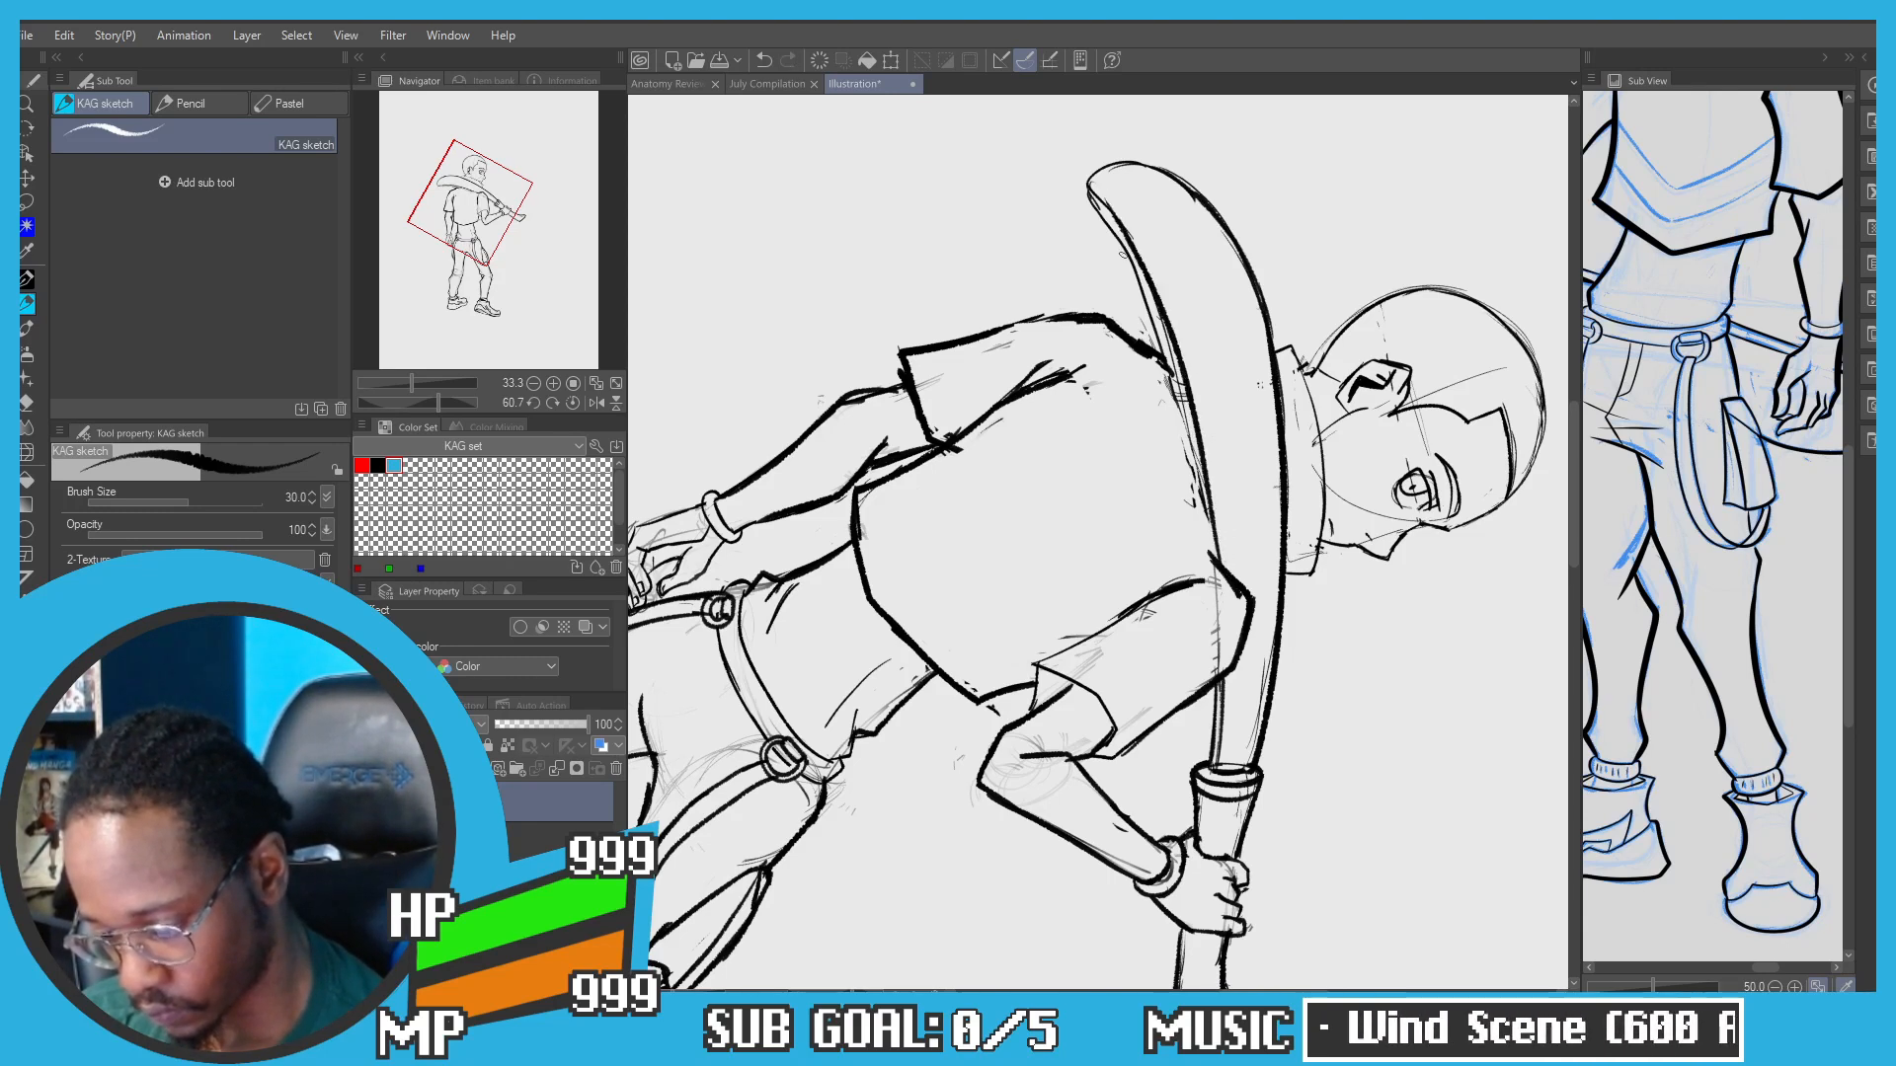
drag(1163, 324, 1090, 190)
key(ctrl+z)
drag(1216, 557, 1174, 363)
drag(1189, 429, 1134, 278)
mouse_move(1173, 365)
mouse_down()
mouse_move(1091, 205)
mouse_move(1189, 431)
mouse_move(1155, 314)
mouse_move(1091, 212)
mouse_move(1199, 415)
mouse_move(1196, 399)
mouse_up()
Step: Rework the end of the blade into a bold curve meeting the inner edge in a sharp tip
scroll(1101, 210, up, 1)
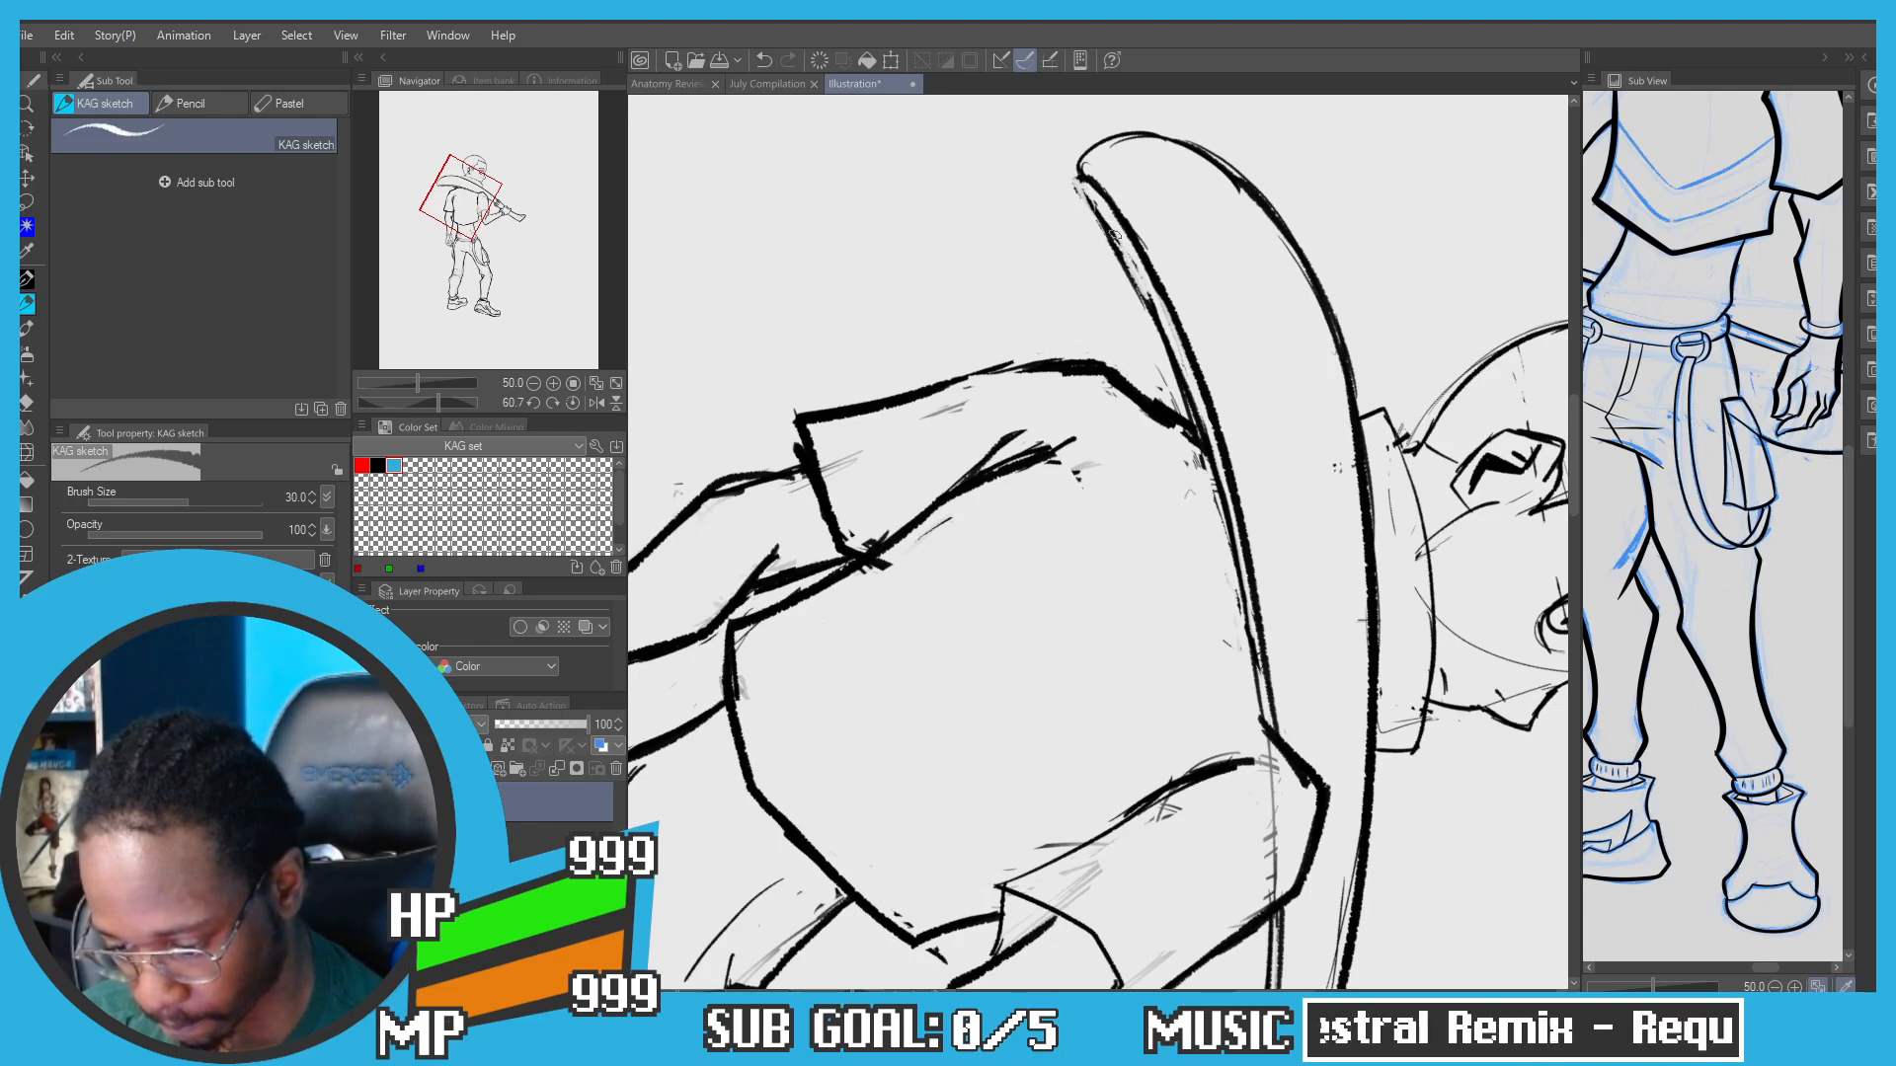
mouse_move(1081, 185)
mouse_down()
mouse_move(1110, 239)
mouse_move(1074, 177)
mouse_move(1094, 156)
mouse_move(1209, 148)
mouse_move(1143, 144)
mouse_move(1262, 209)
mouse_up()
key(ctrl+z)
key(ctrl+z)
key(ctrl+z)
scroll(1058, 262, down, 1)
key(ctrl+@)
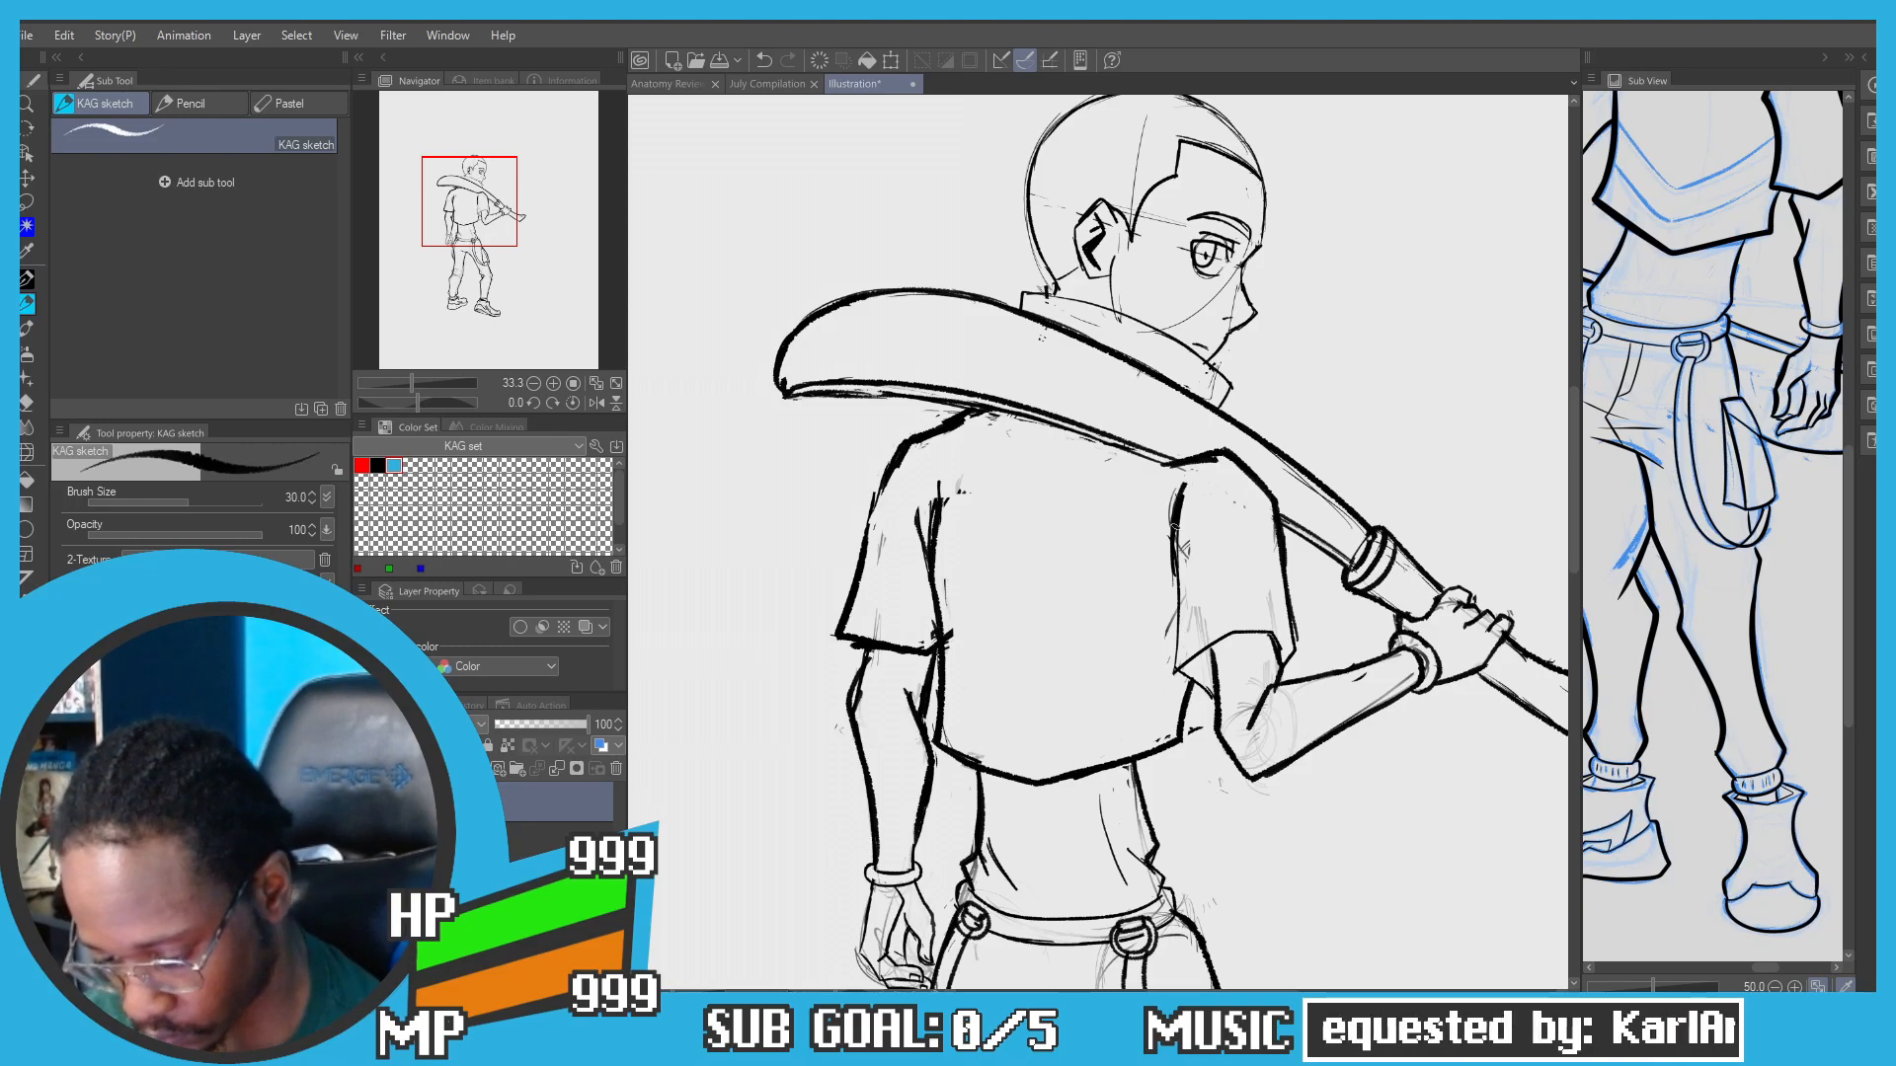
Step: Draw a thin lengthwise contour line inside the blade following its outer edge
scroll(1202, 603, down, 1)
scroll(891, 353, down, 2)
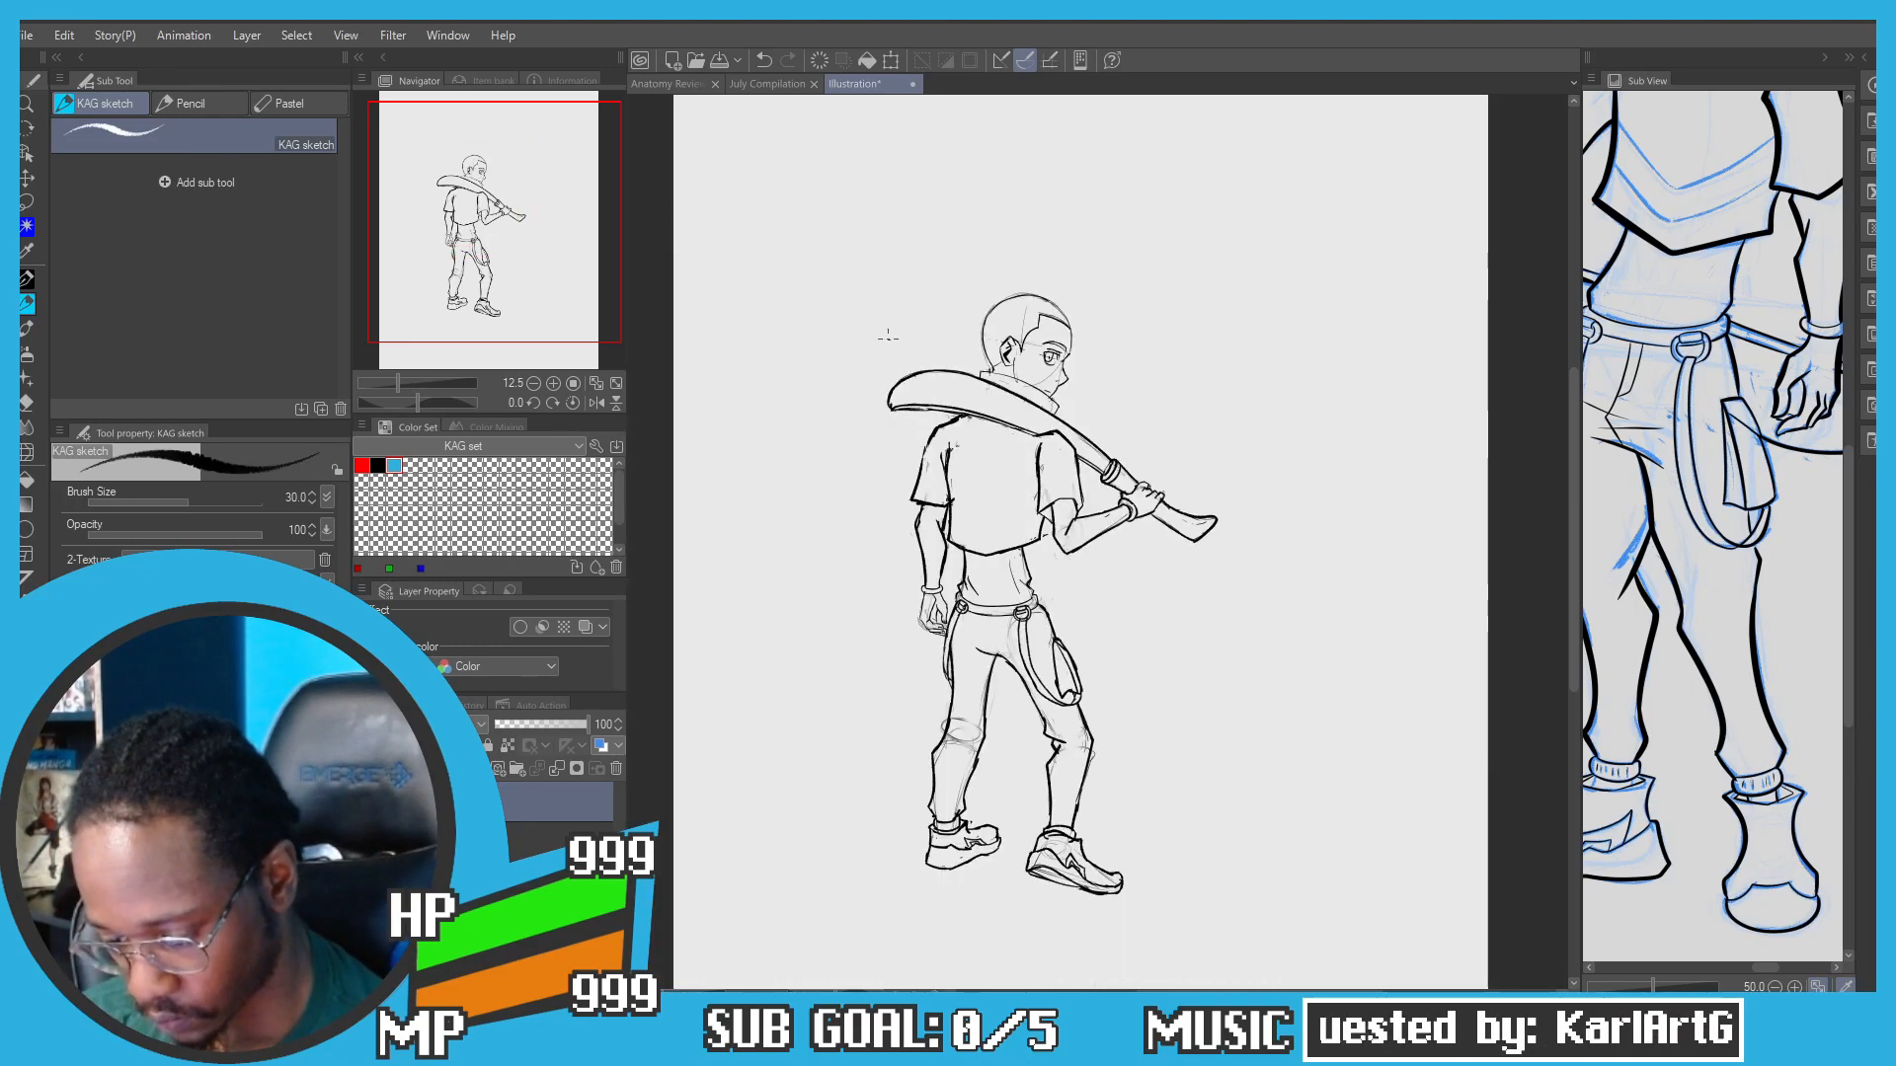
scroll(913, 369, up, 3)
key(shift+space)
drag(782, 367, 1205, 247)
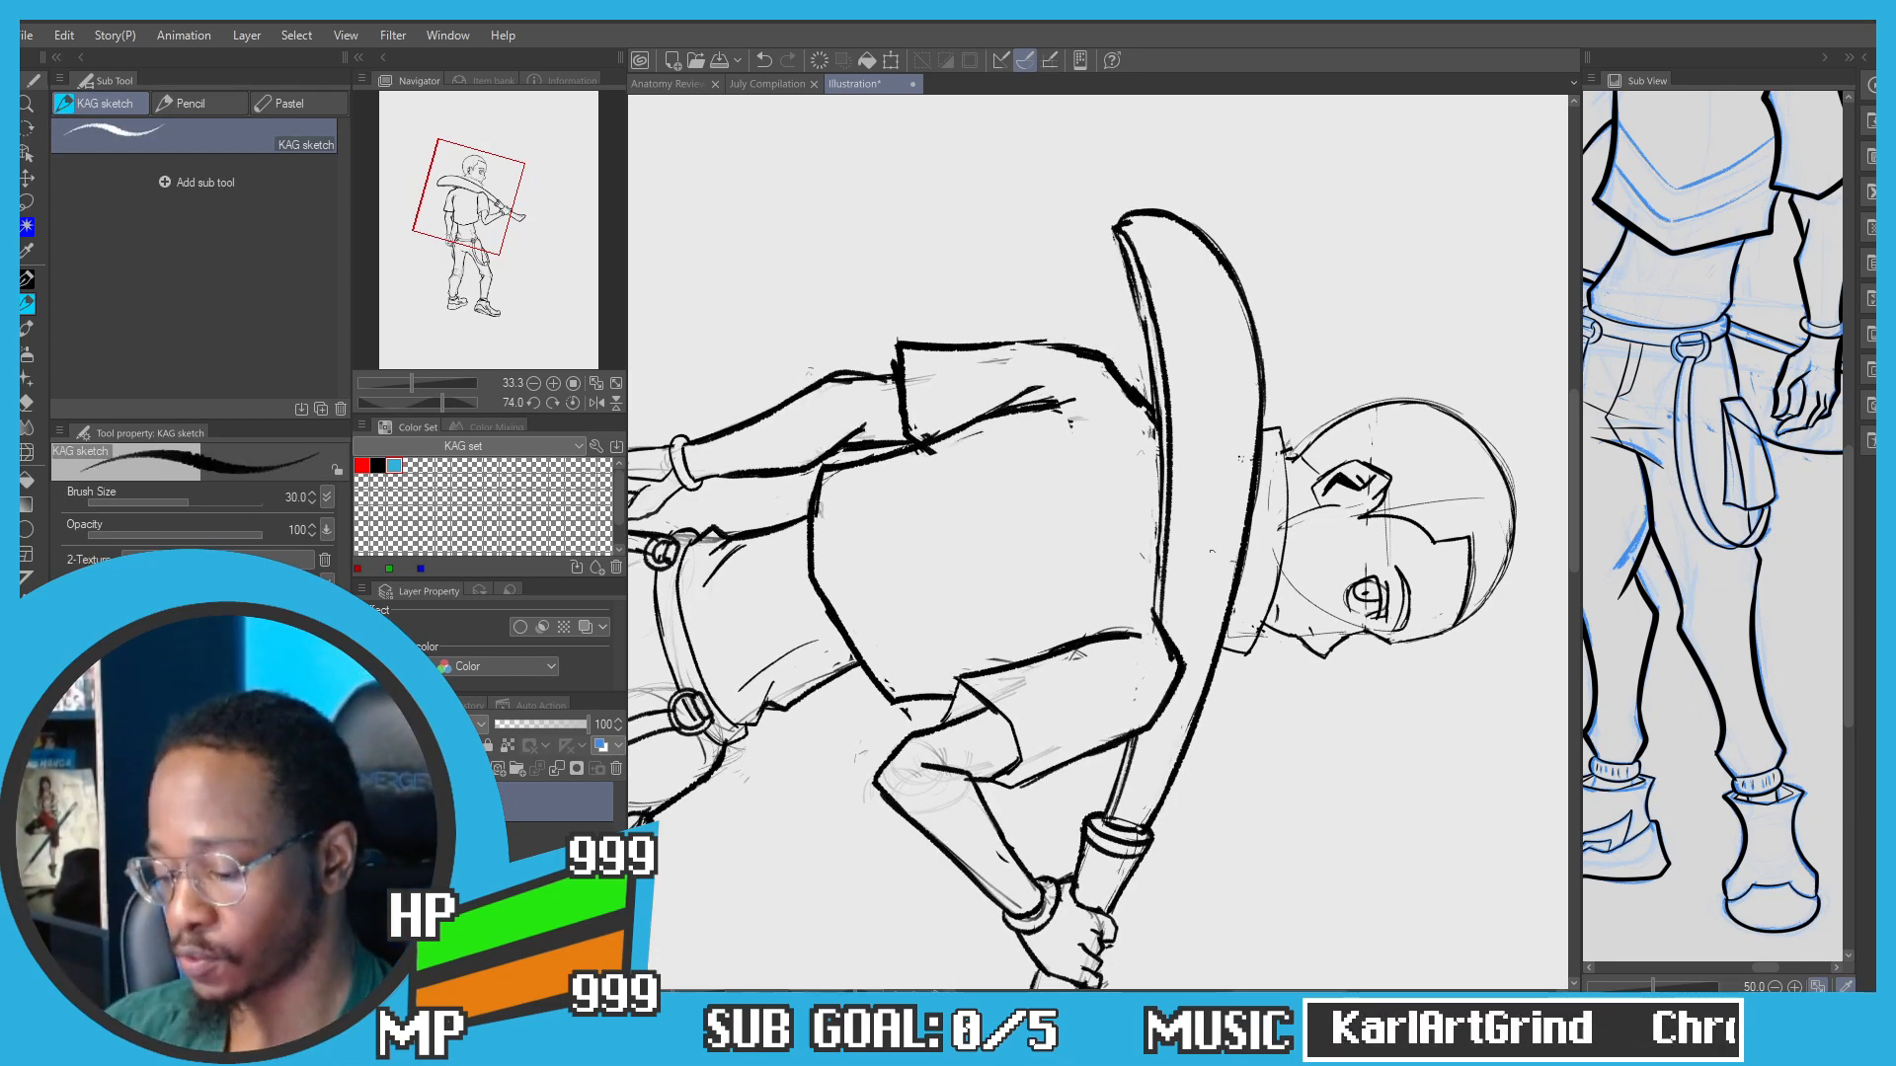
drag(1193, 622, 1225, 372)
key(ctrl+z)
key(ctrl+z)
drag(1198, 636, 1225, 341)
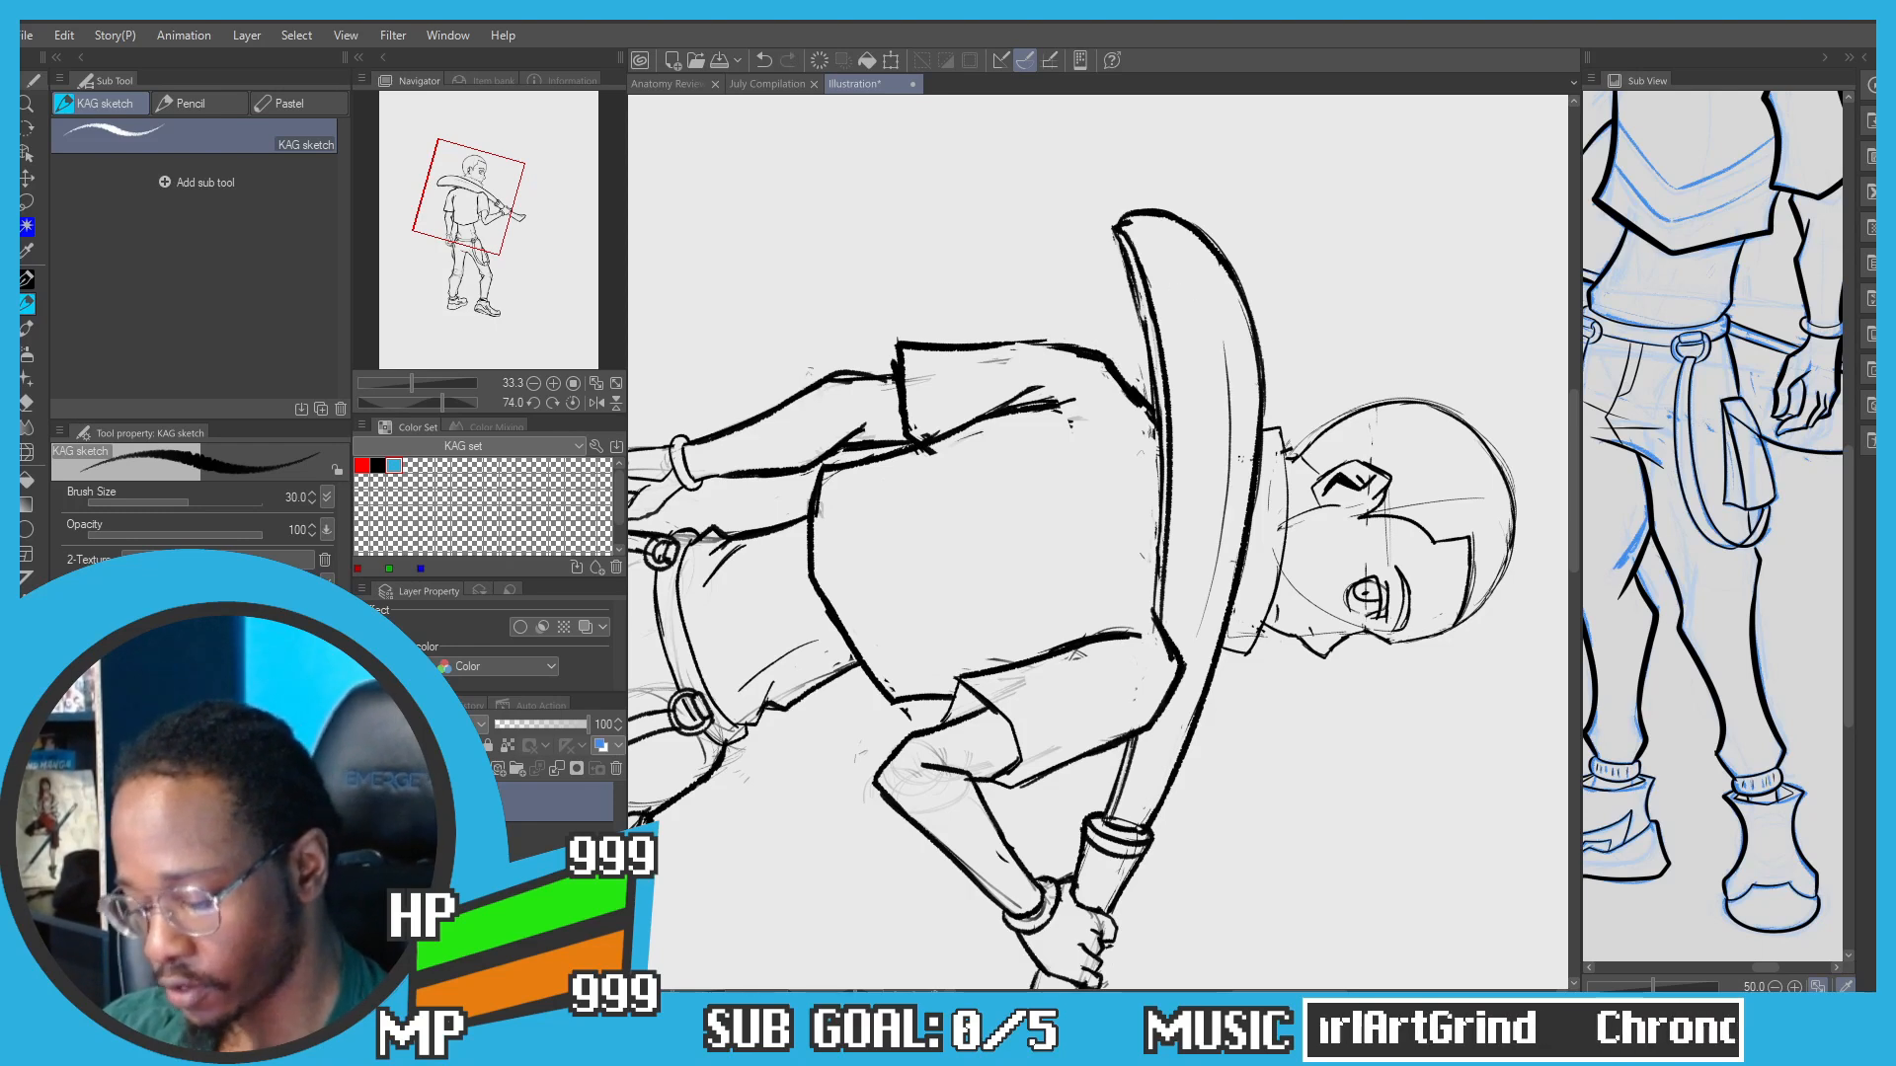
Step: Add thin contour strokes inside the blade near the handle and along its inner edge
drag(1173, 724, 1140, 810)
key(ctrl+z)
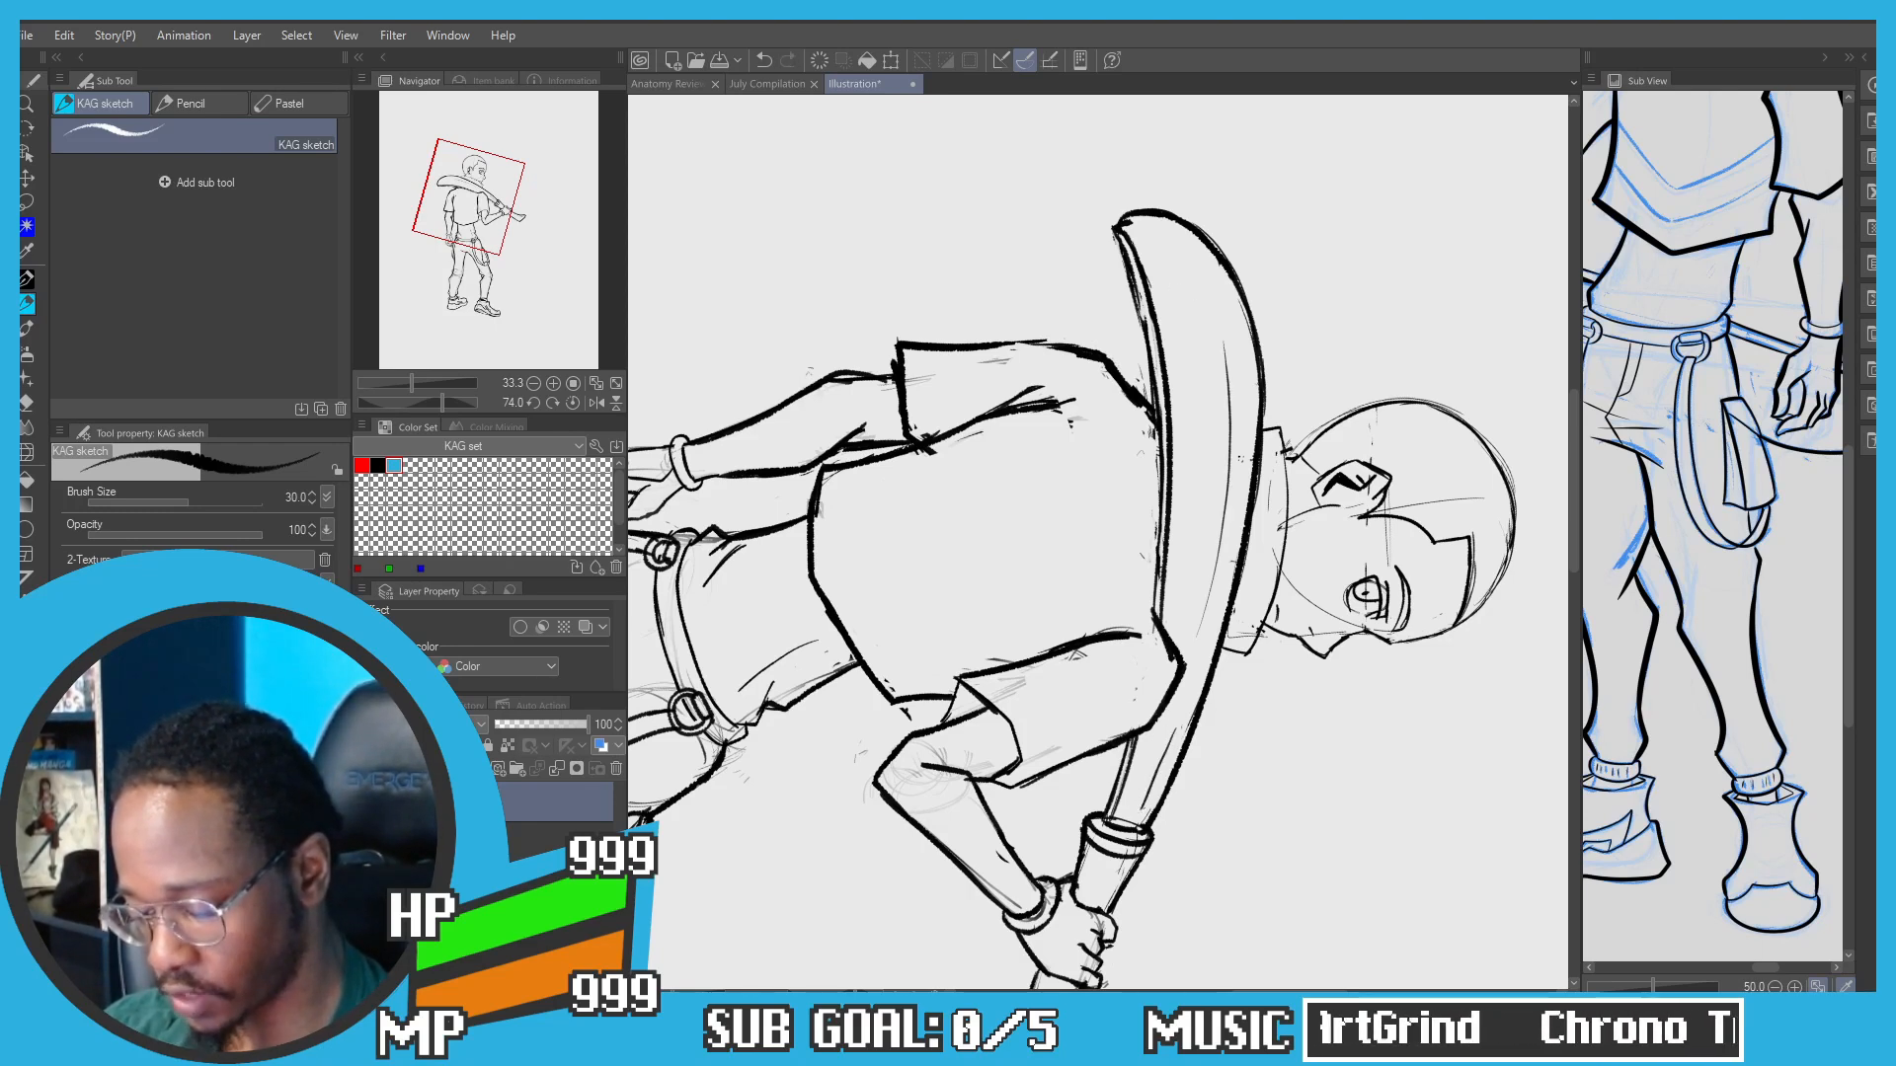
drag(1197, 581, 1175, 304)
key(ctrl+z)
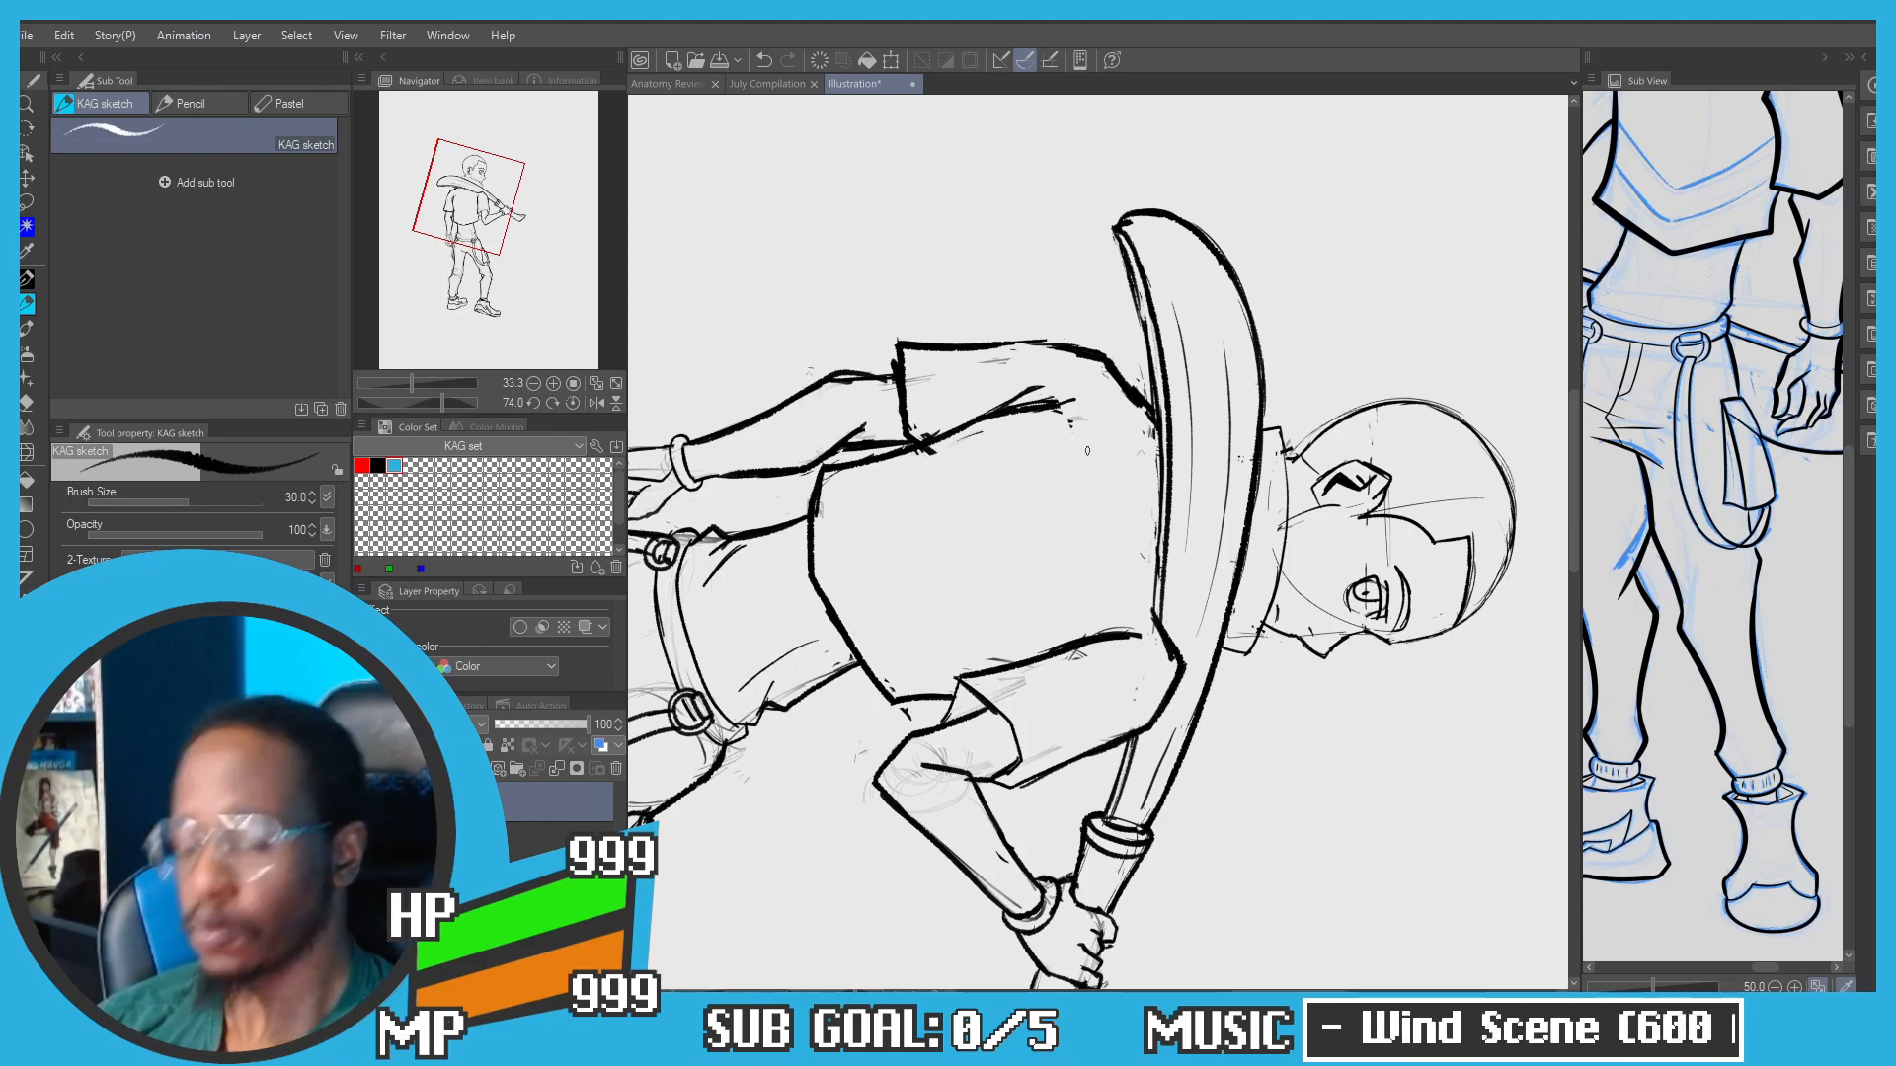
key(ctrl+@)
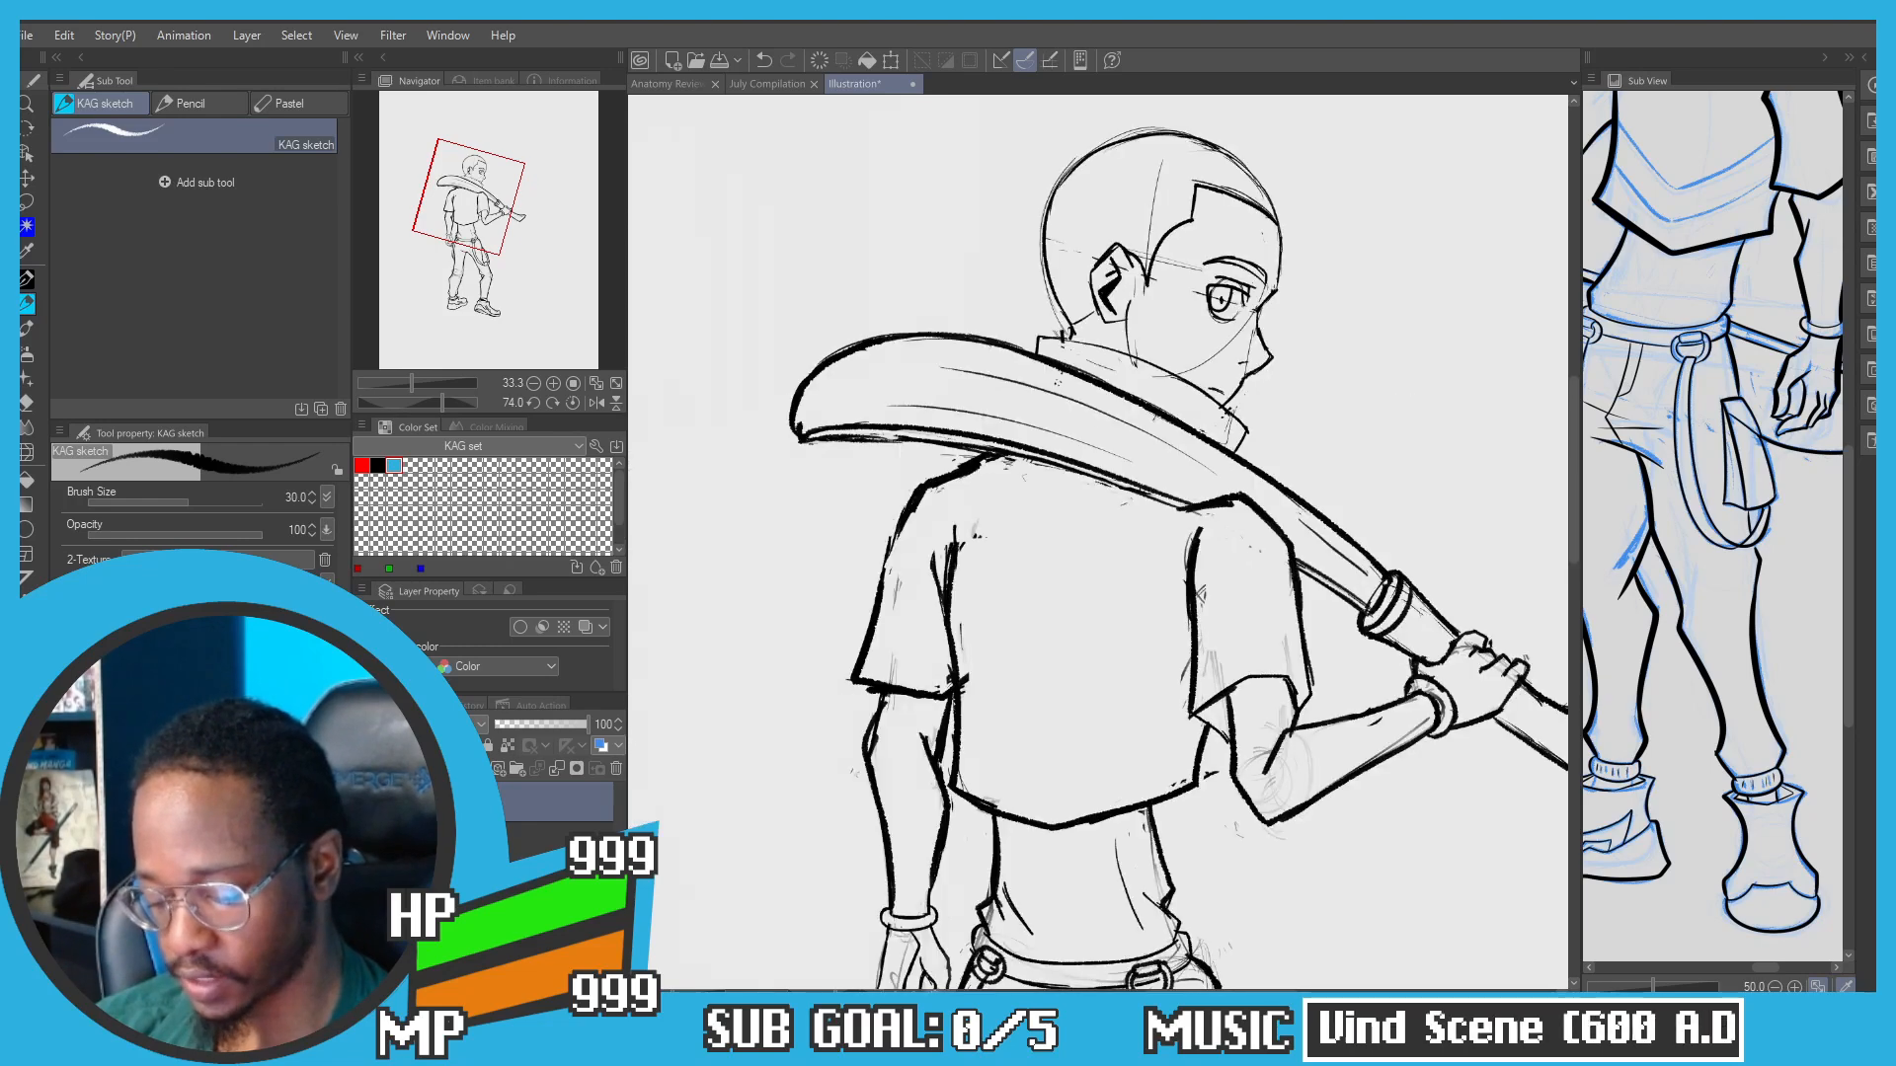
Step: Erase and redraw the short right edge of the shirt between the sleeve's corner and the hem
scroll(796, 766, down, 5)
drag(790, 765, 910, 597)
scroll(909, 595, up, 2)
scroll(1057, 531, up, 5)
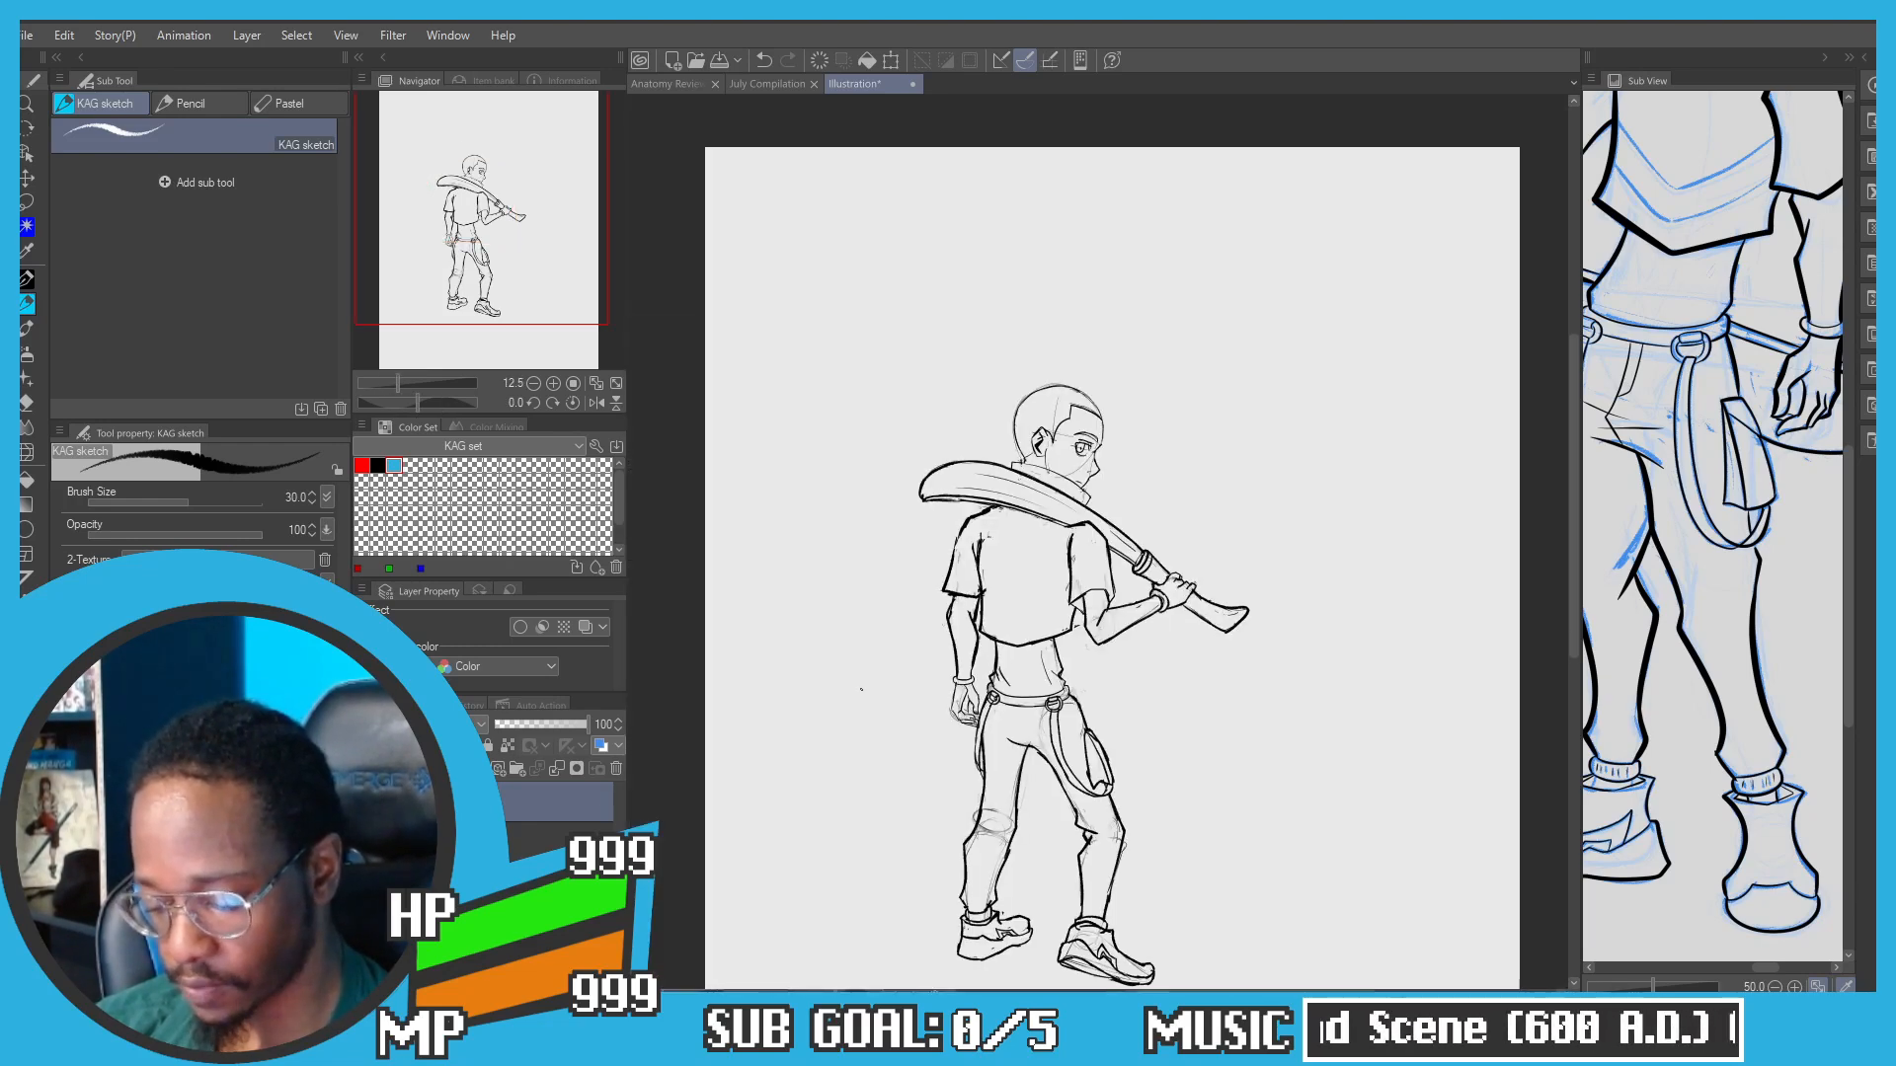
key(c)
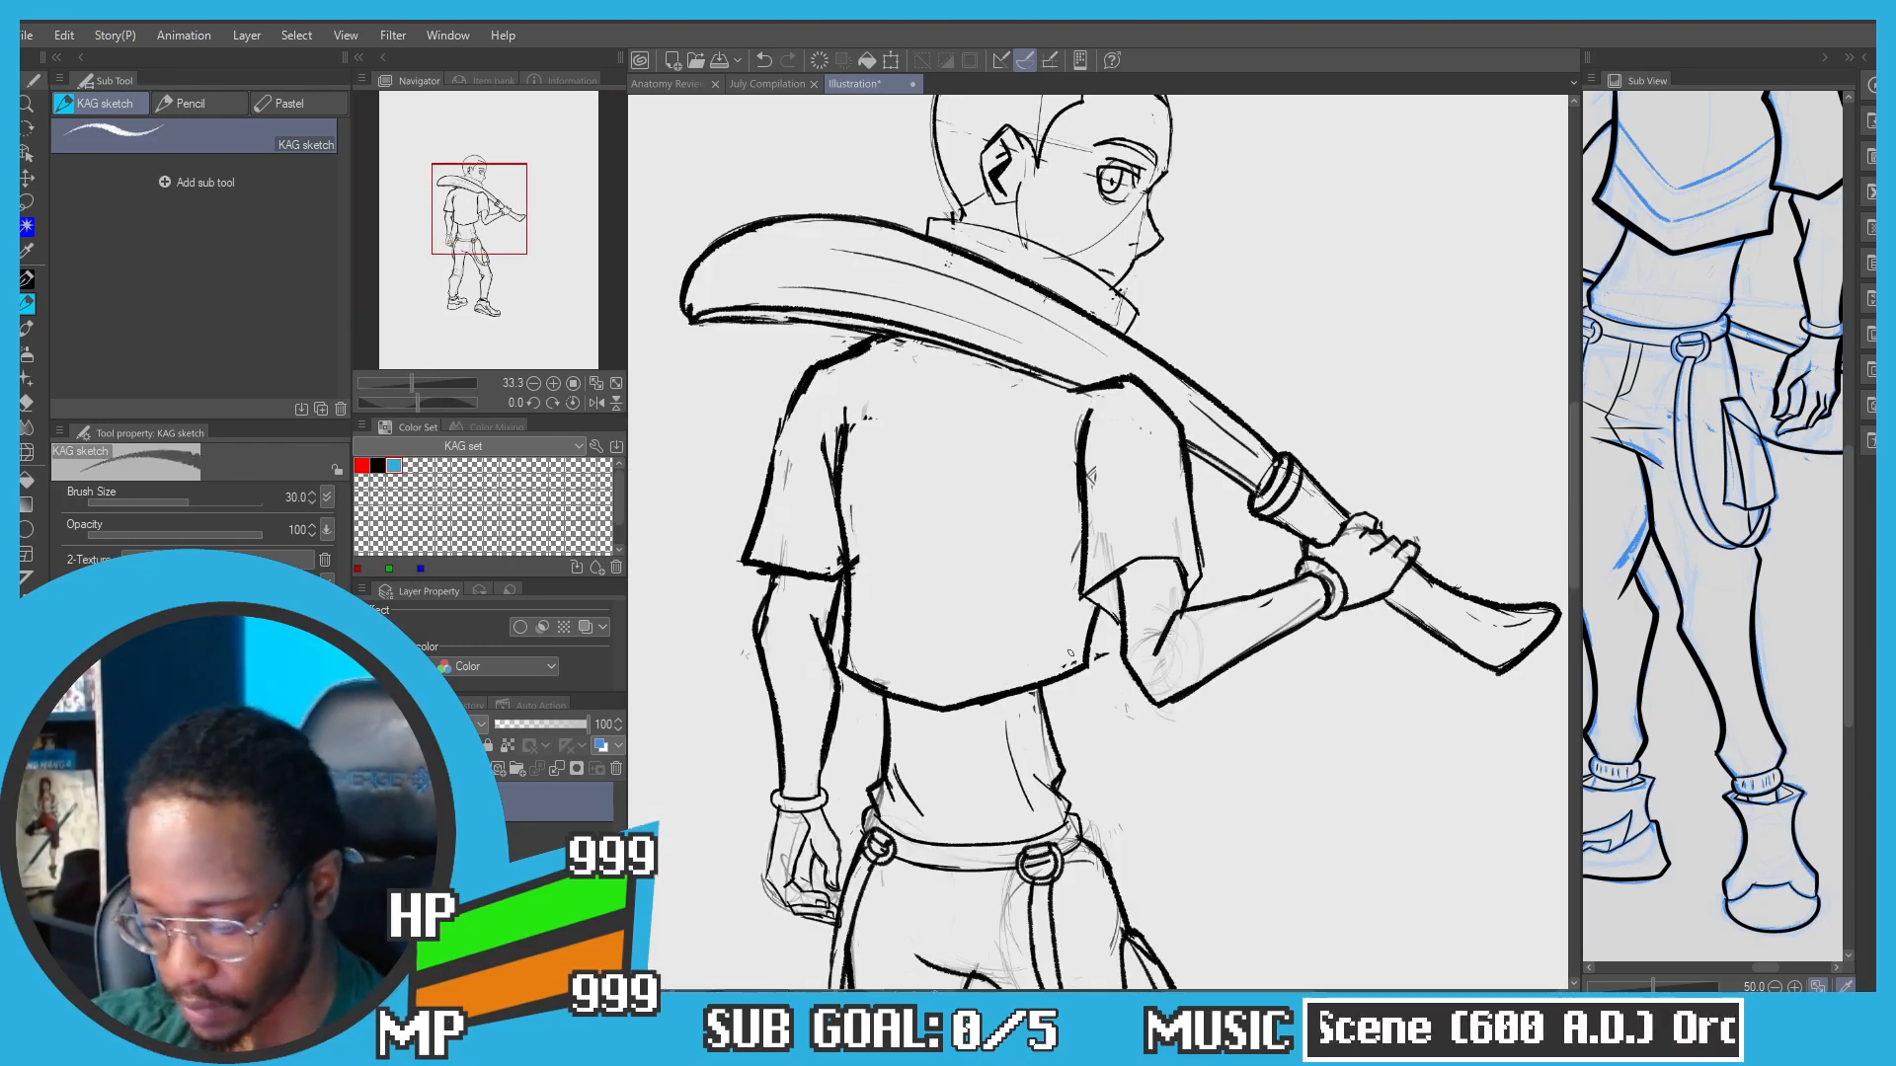
mouse_move(1087, 663)
mouse_down()
mouse_move(1094, 620)
mouse_move(1080, 669)
mouse_up()
key(c)
drag(1095, 594, 1091, 676)
key(ctrl+z)
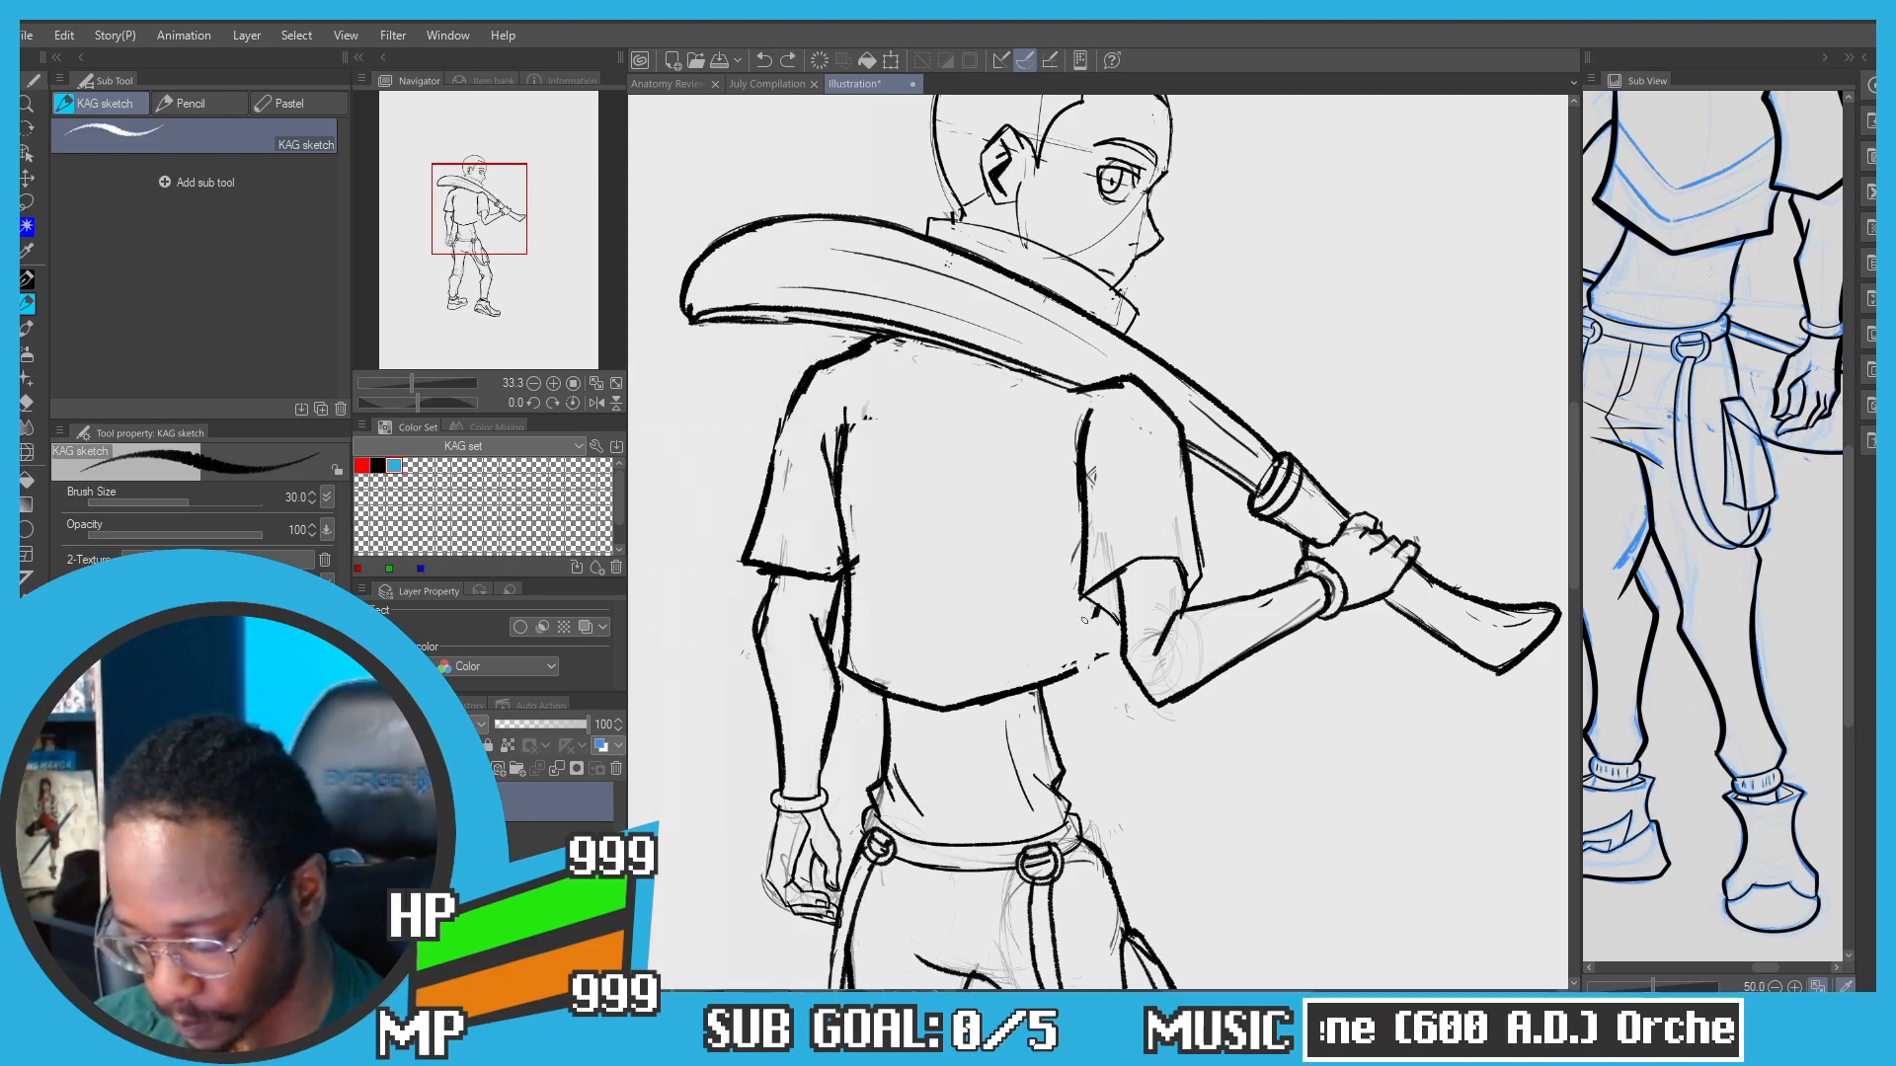
mouse_move(1084, 596)
mouse_down()
mouse_move(1122, 623)
mouse_move(1093, 626)
mouse_move(1090, 665)
mouse_up()
key(ctrl+z)
Step: Scale up the whole figure and reposition it so it fills more of the canvas
scroll(884, 442, down, 5)
mouse_move(766, 432)
mouse_down()
mouse_move(892, 471)
mouse_move(936, 533)
mouse_up()
key(ctrl+t)
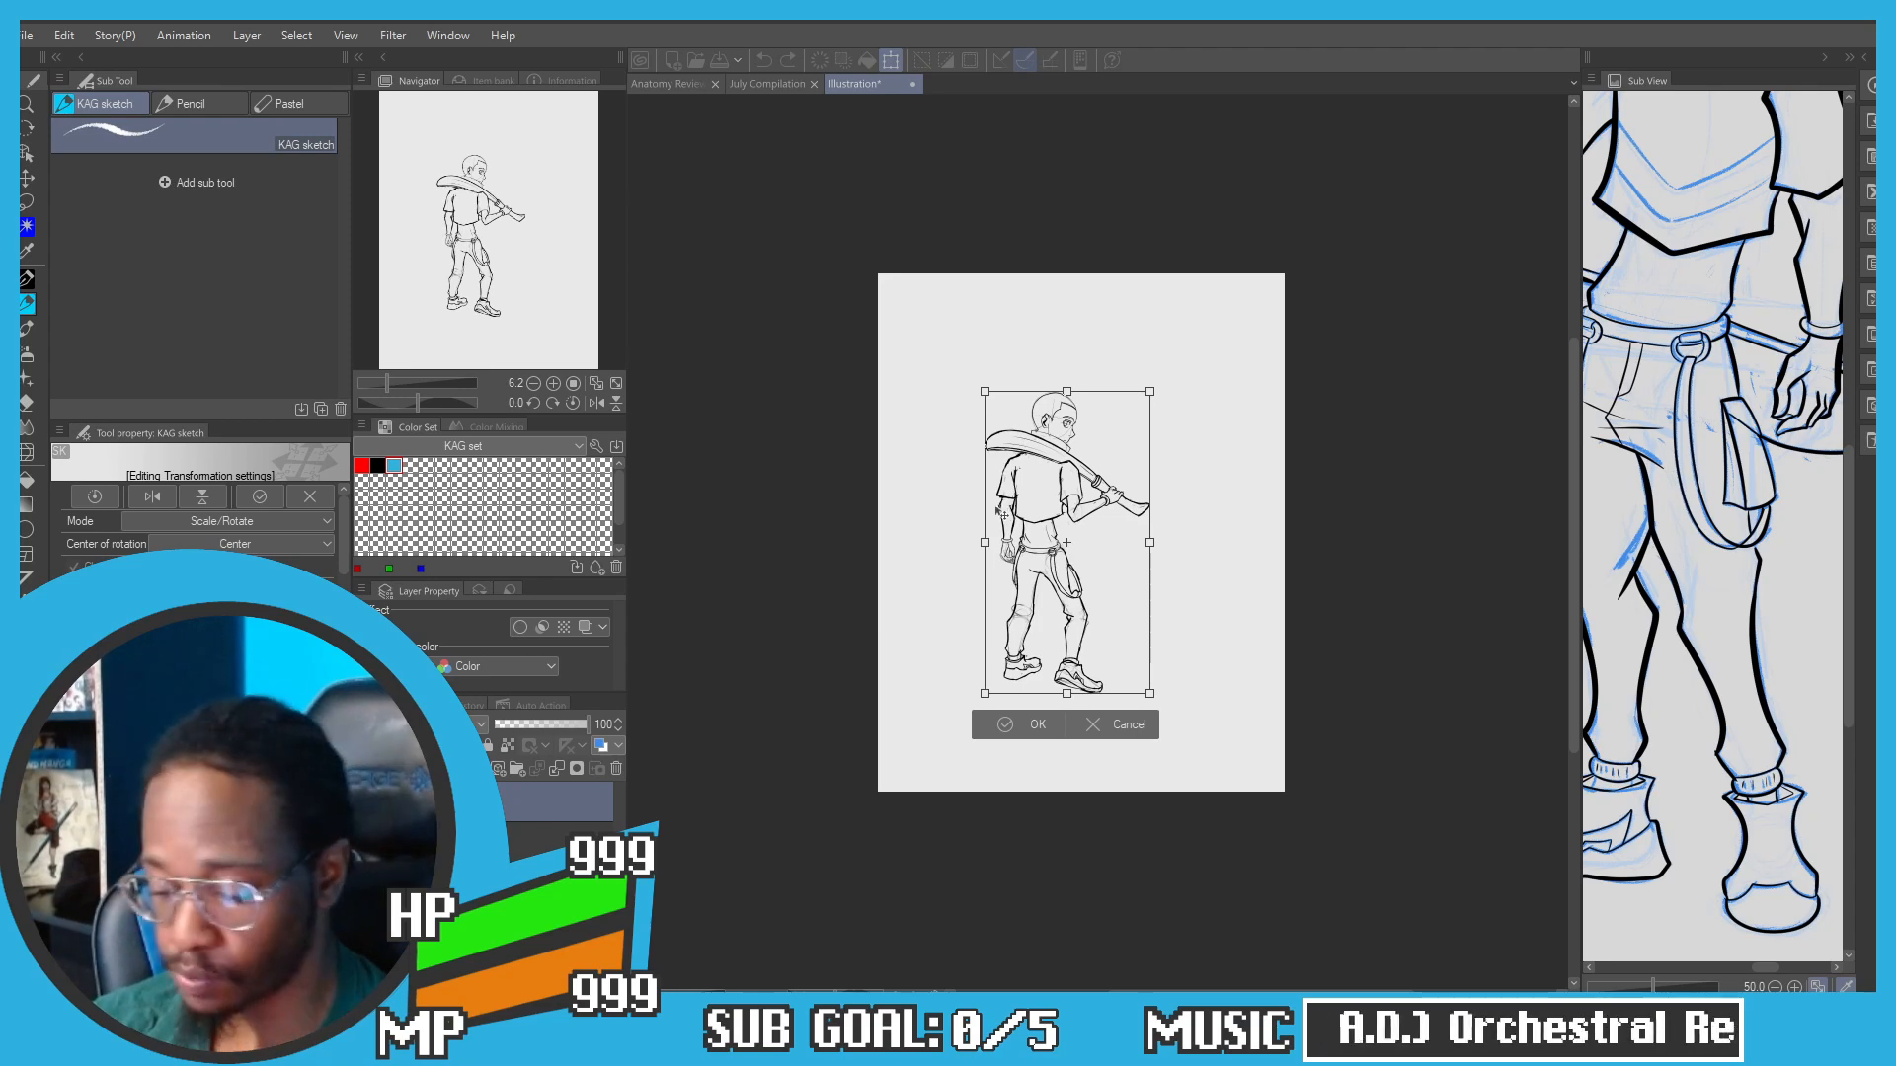
drag(1066, 390, 1065, 326)
mouse_move(1048, 342)
mouse_down()
mouse_move(1058, 399)
mouse_move(1072, 353)
mouse_up()
drag(1036, 419, 1038, 407)
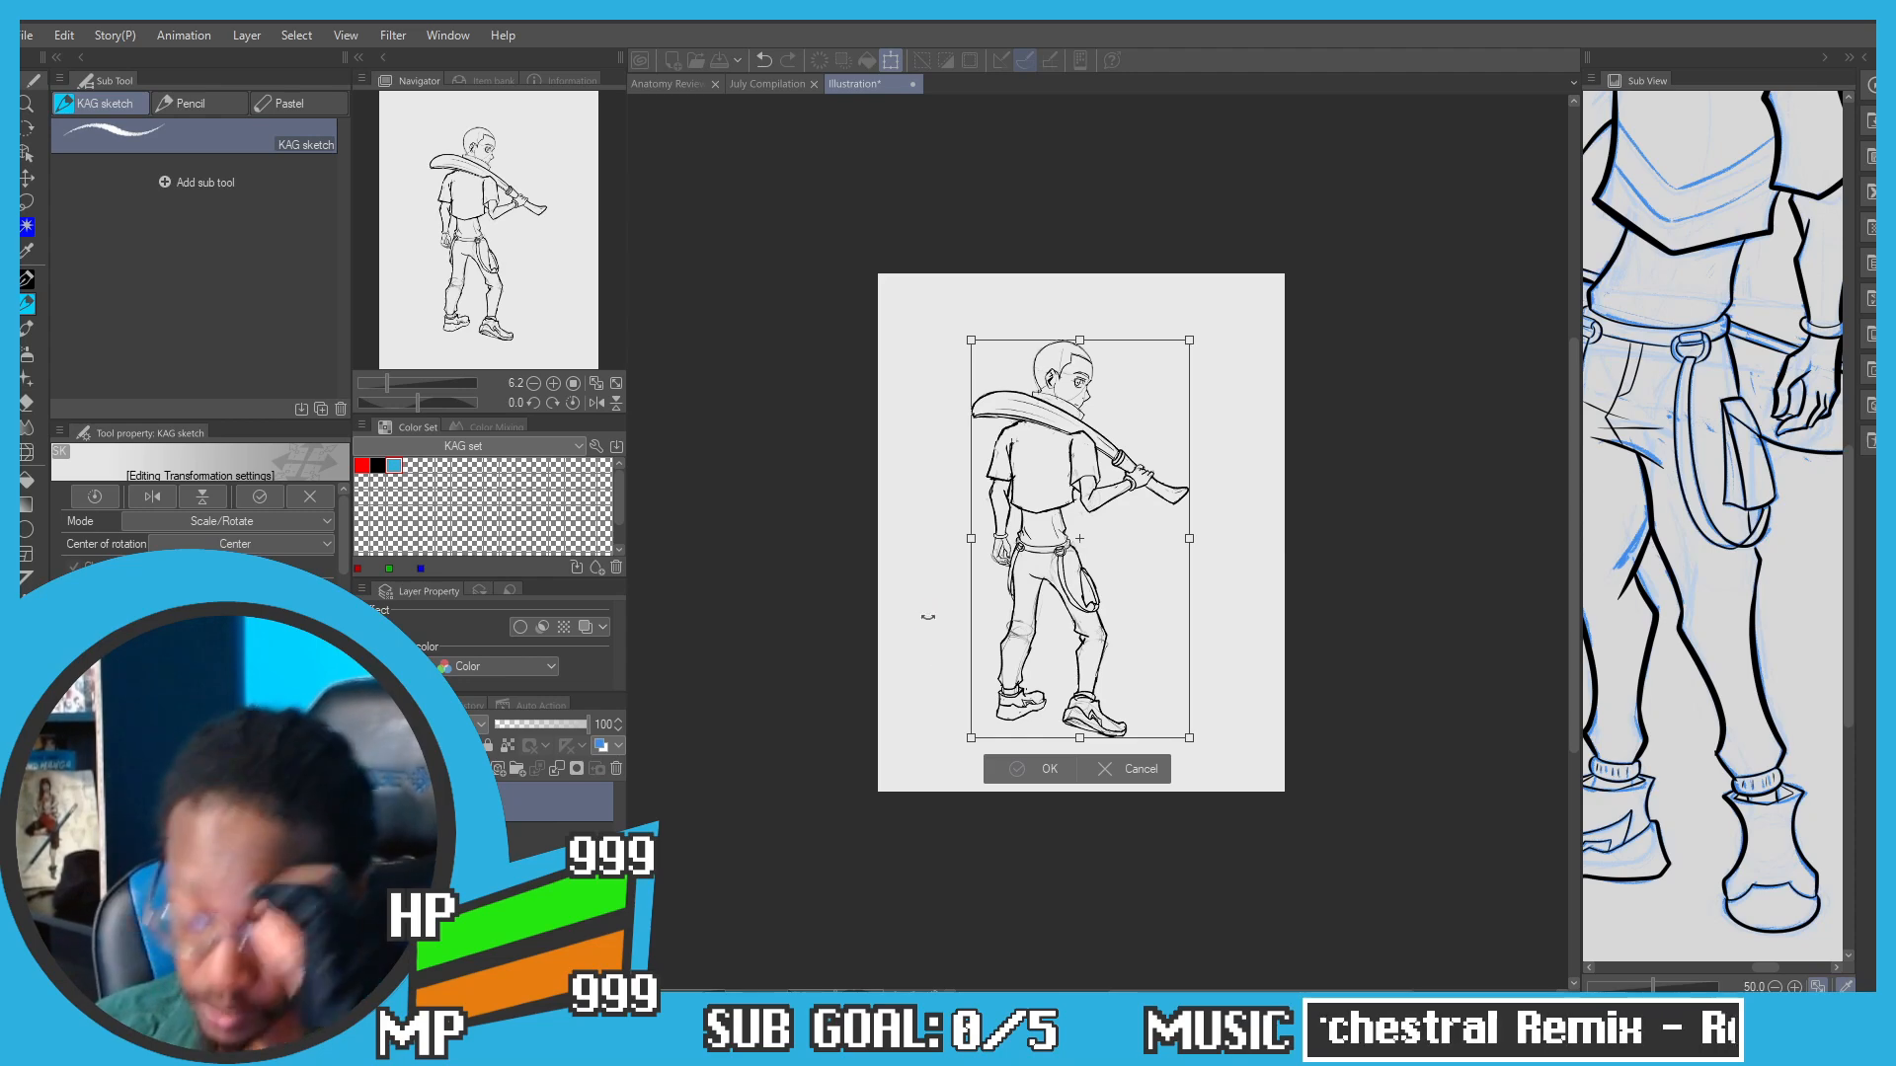
key(Return)
scroll(928, 617, up, 4)
scroll(928, 622, down, 3)
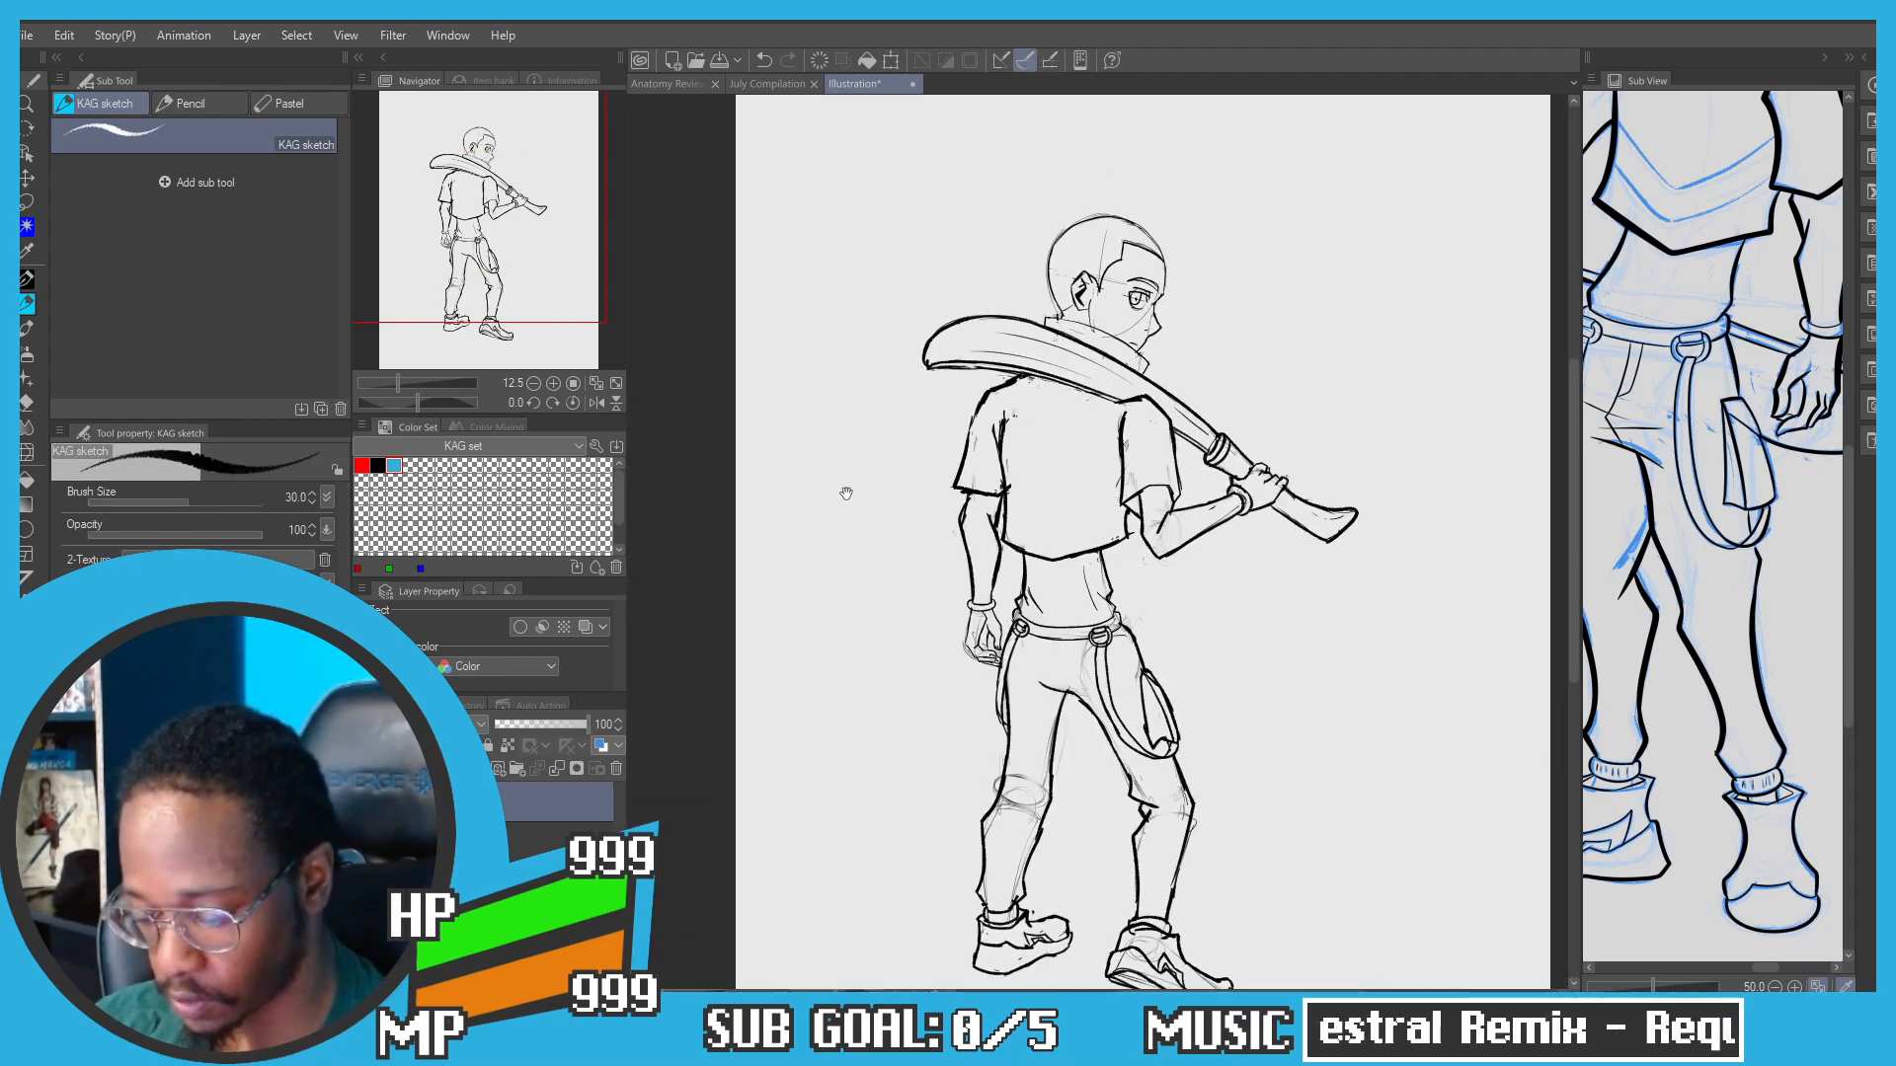